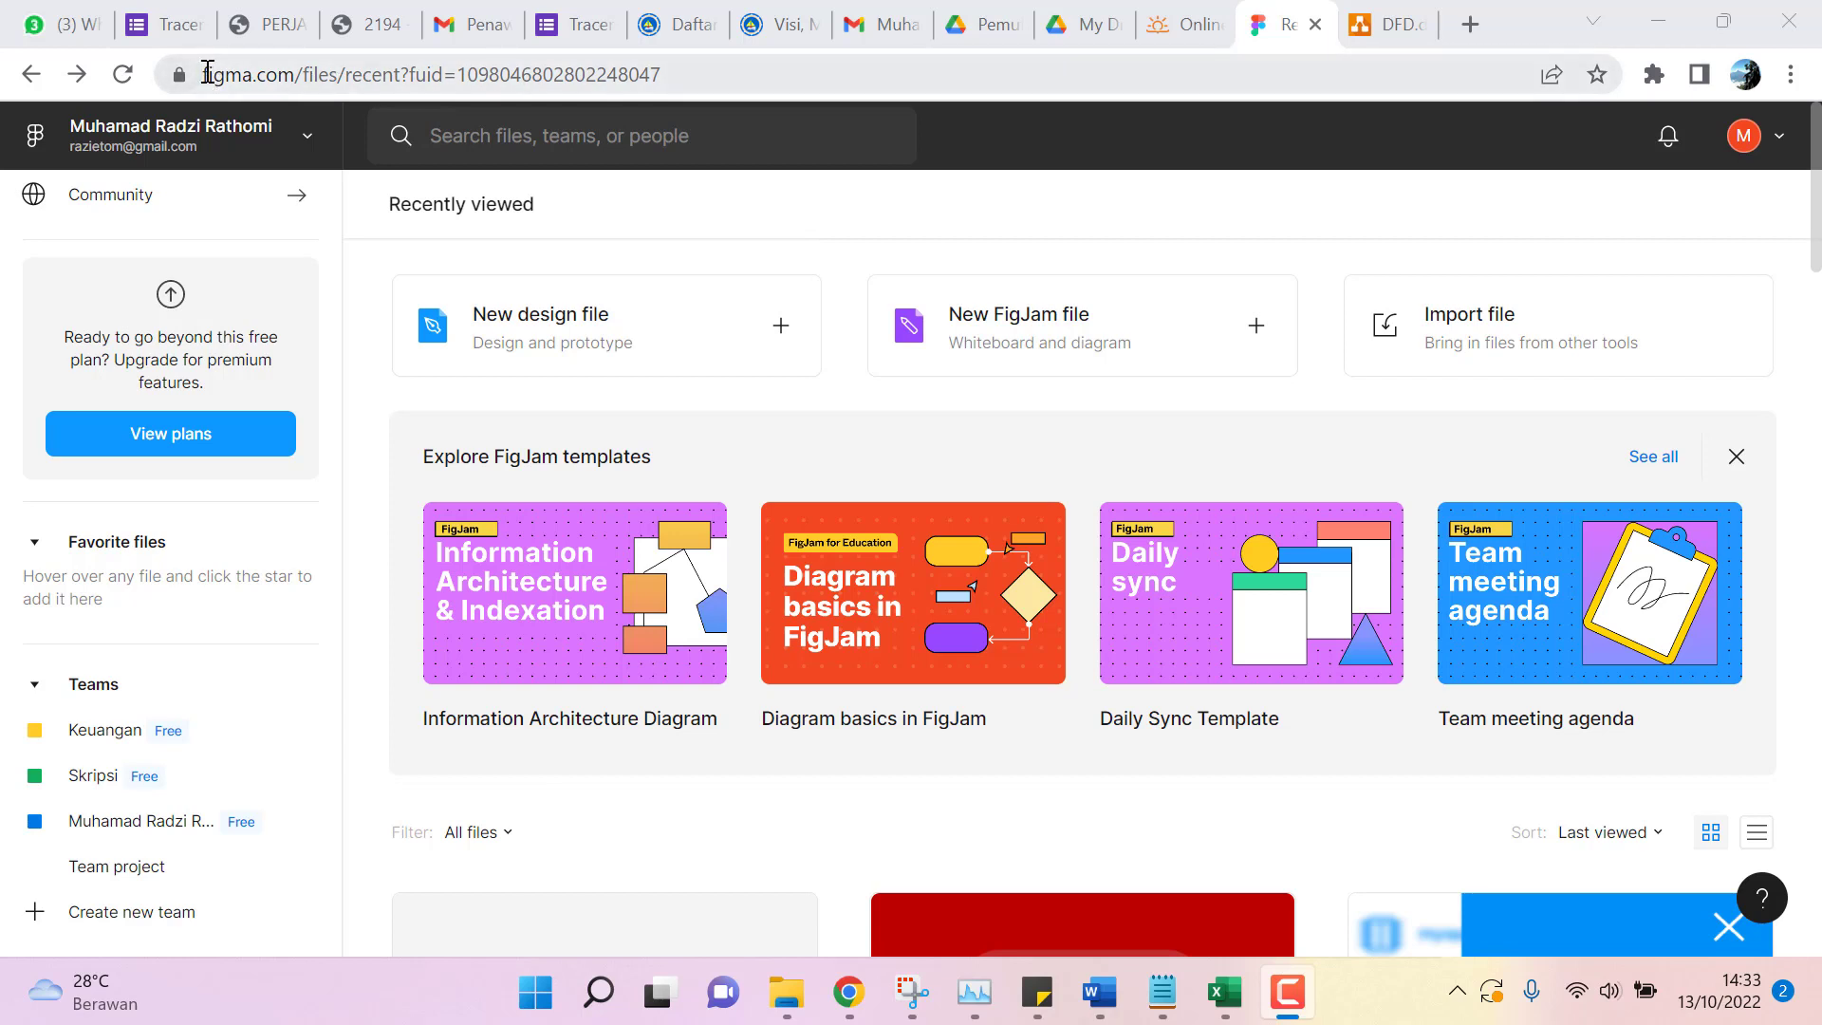
Create a new untitled design file in Drafts.
{"action": "left_click_drag", "start_coordinate": [209, 74], "coordinate": [294, 76]}
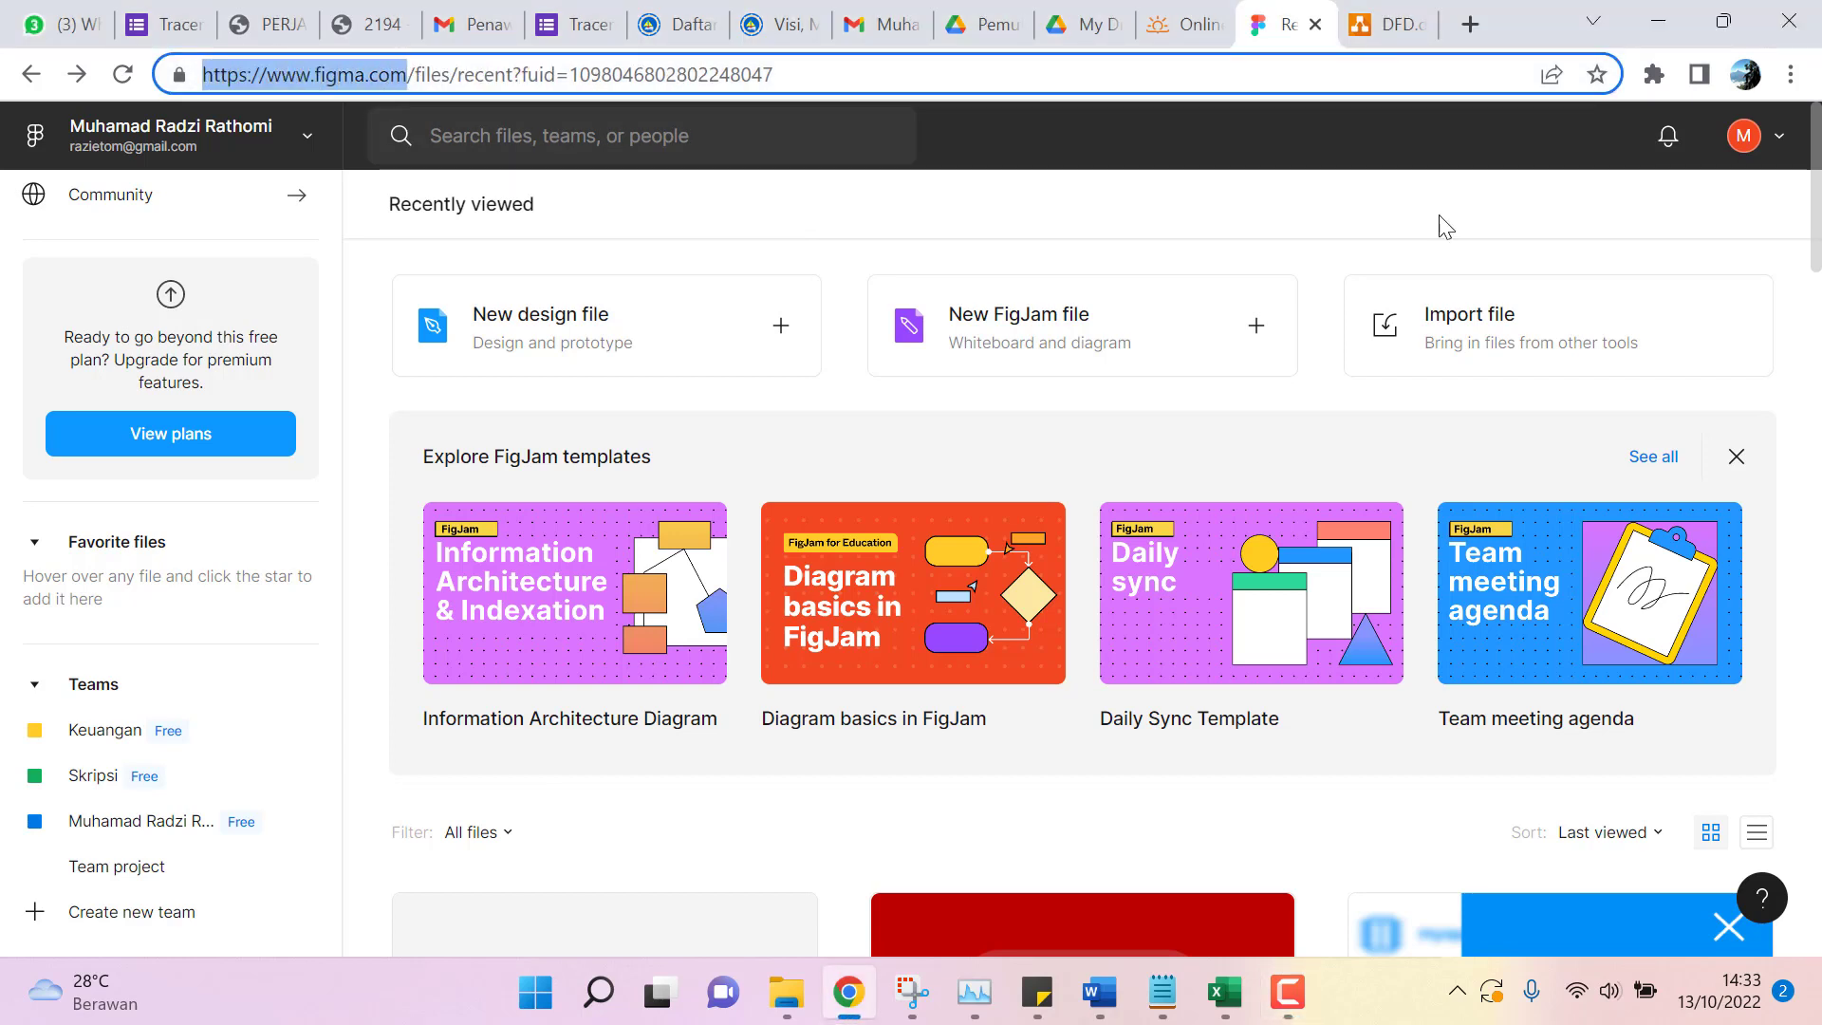
{"action": "left_click", "coordinate": [1784, 151]}
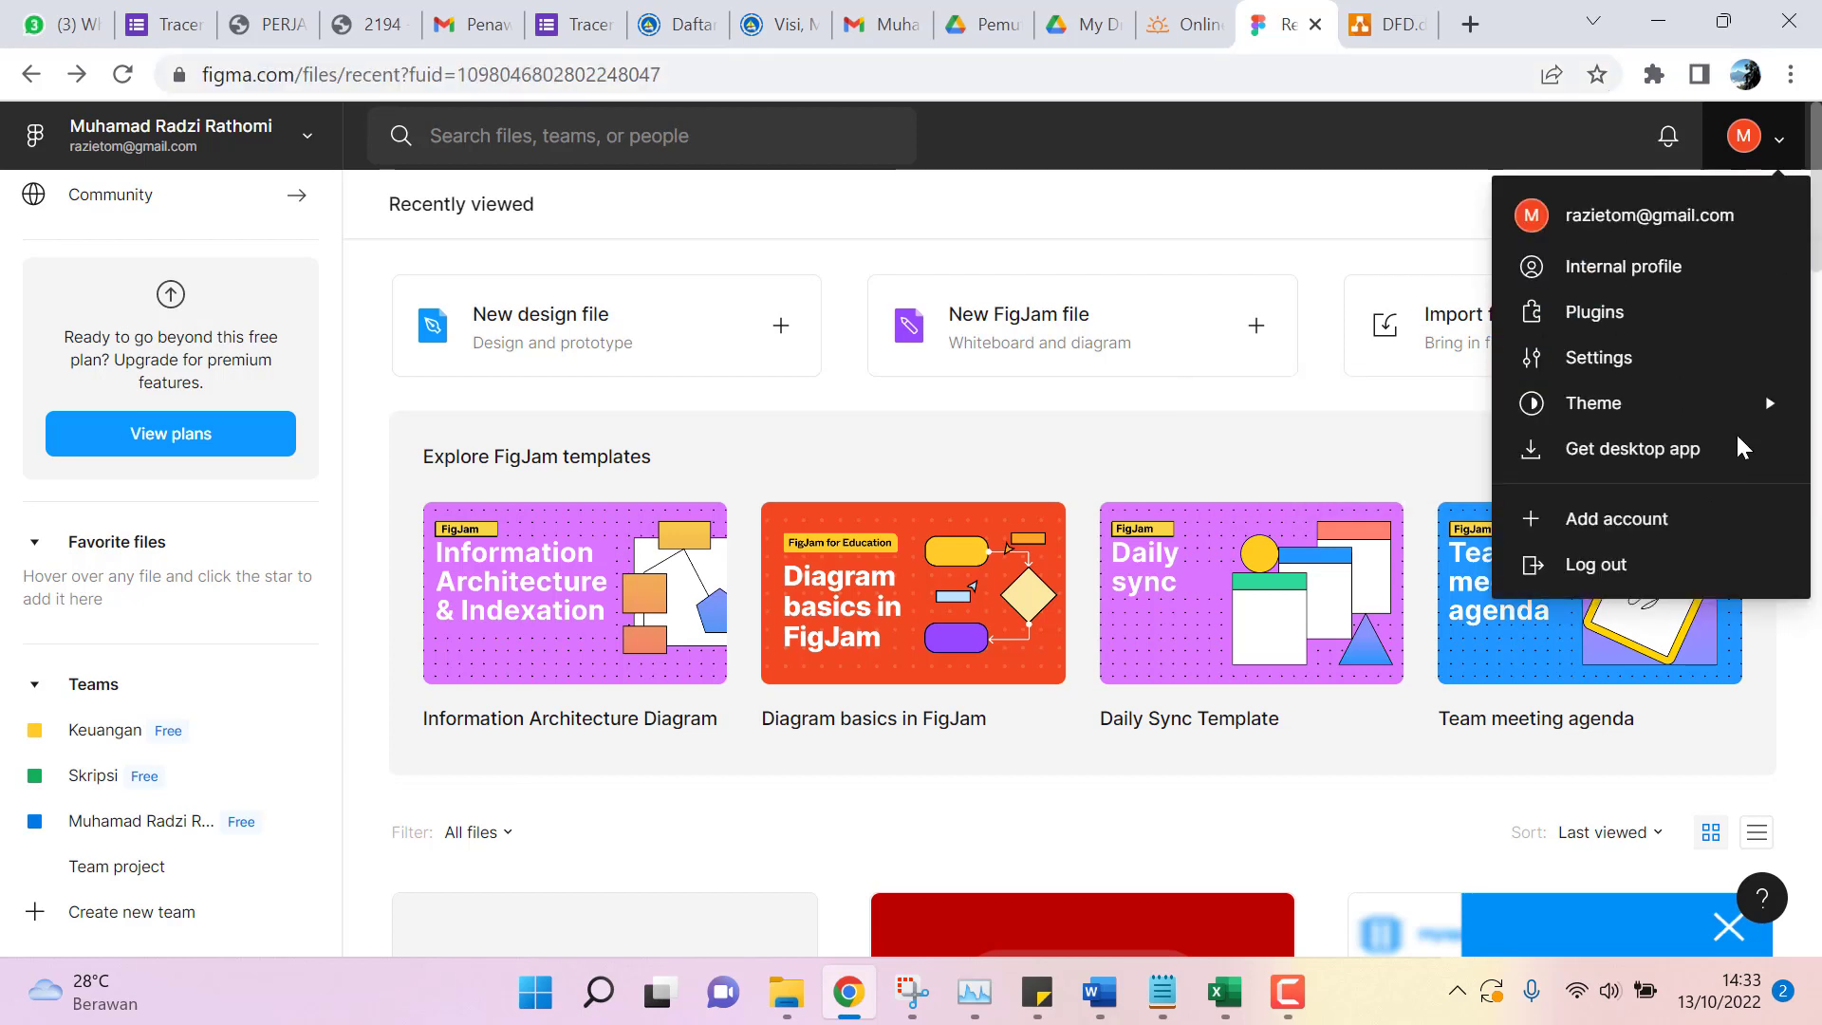
{"action": "left_click", "coordinate": [930, 227]}
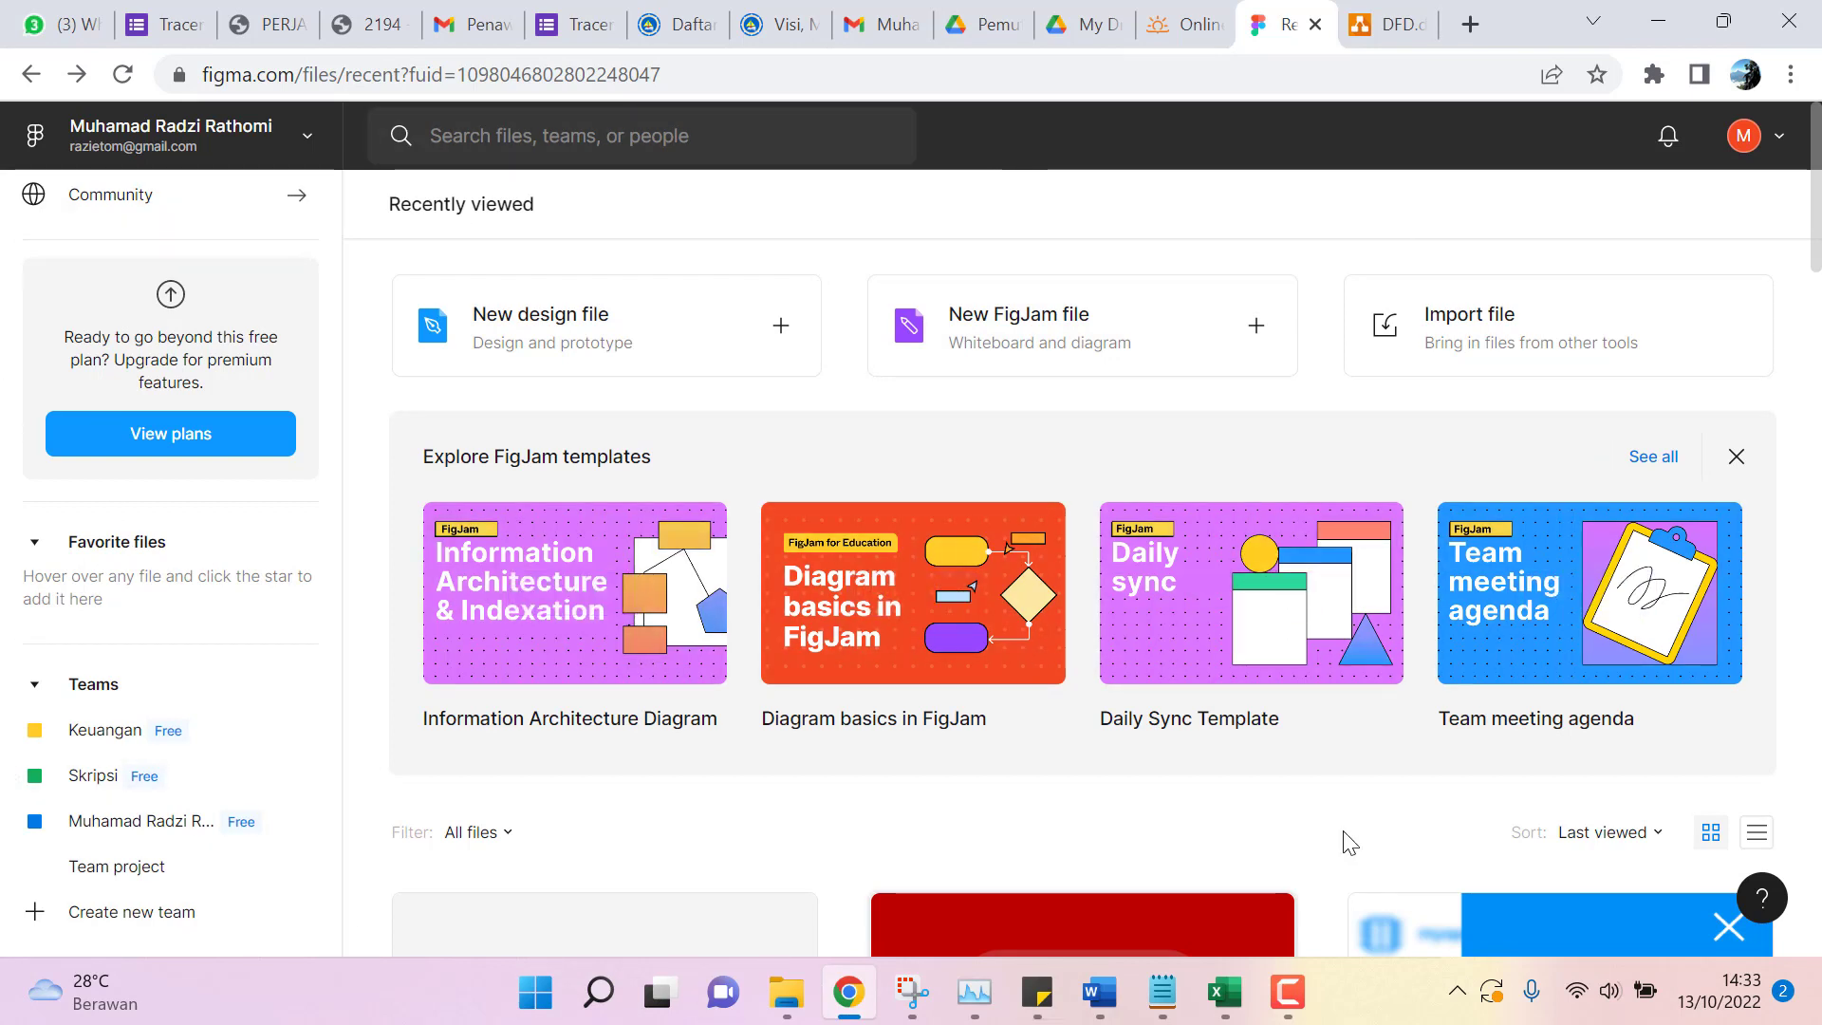
{"action": "left_click", "coordinate": [540, 323]}
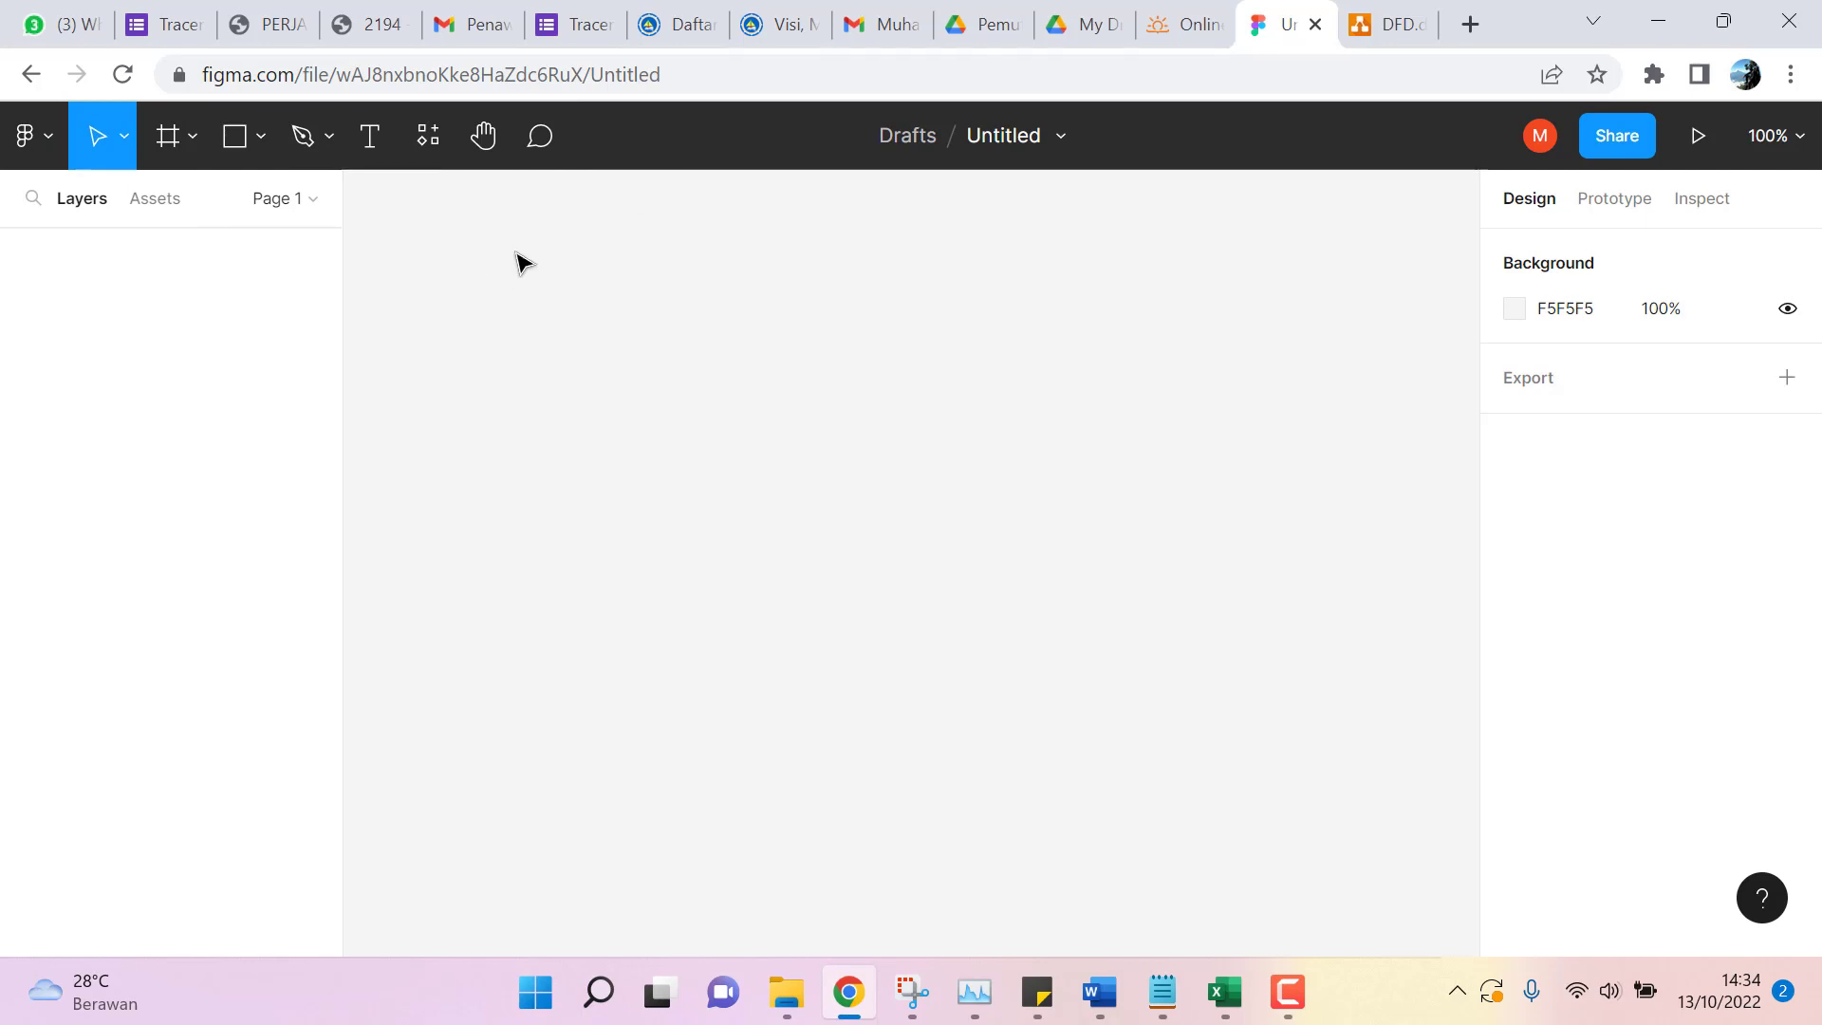
Search the plugins for 'Table' and close the search without running one.
{"action": "left_click", "coordinate": [430, 140]}
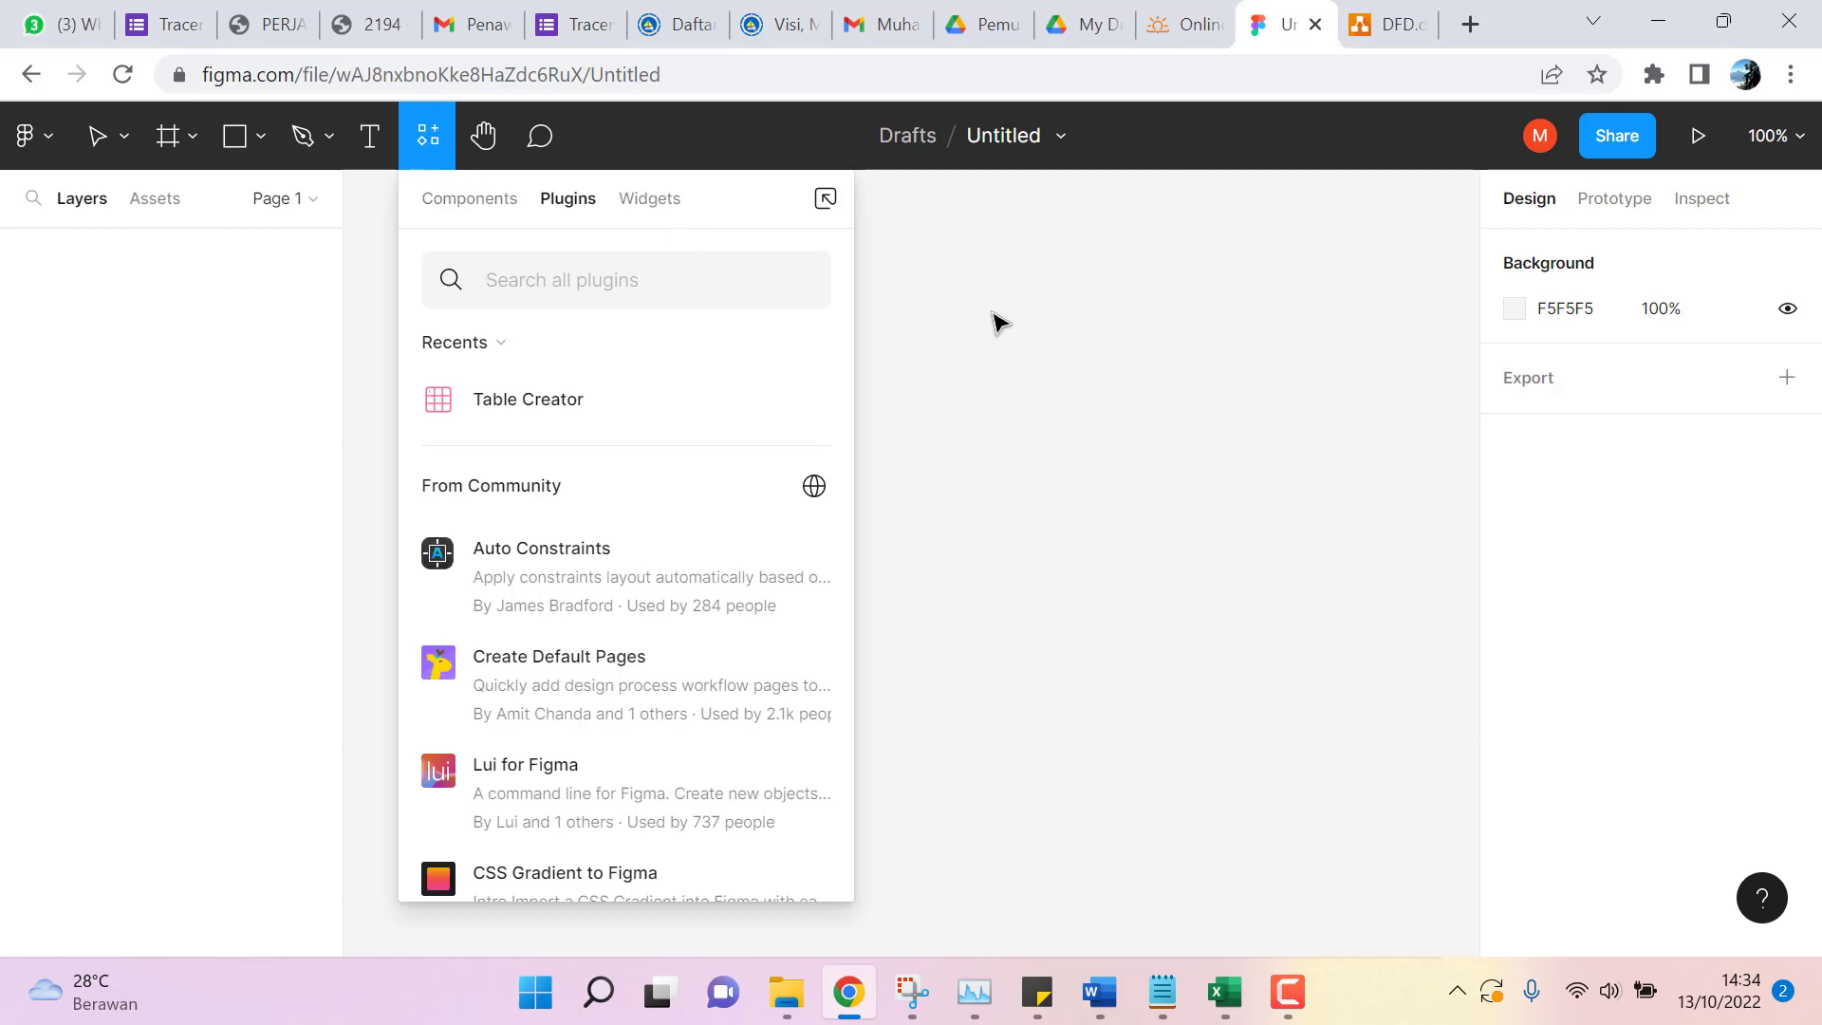
{"action": "left_click", "coordinate": [998, 323]}
{"action": "left_click", "coordinate": [426, 150]}
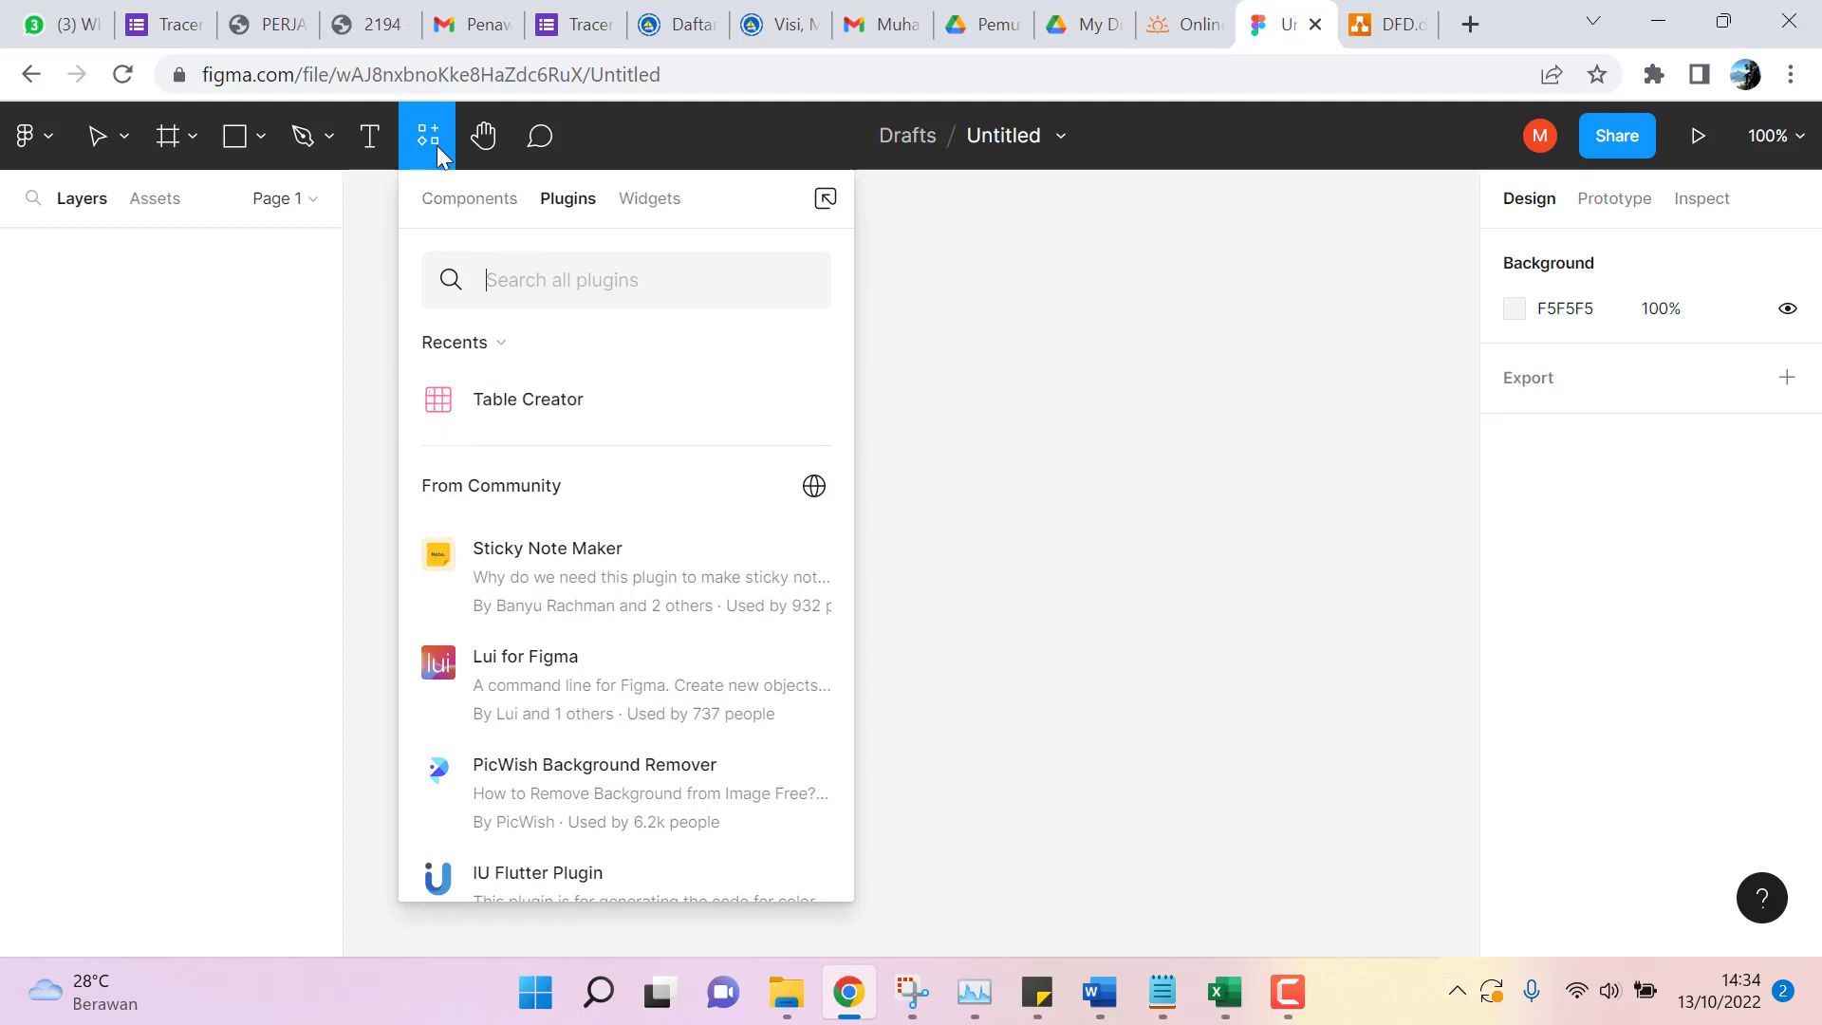
{"action": "left_click", "coordinate": [949, 365]}
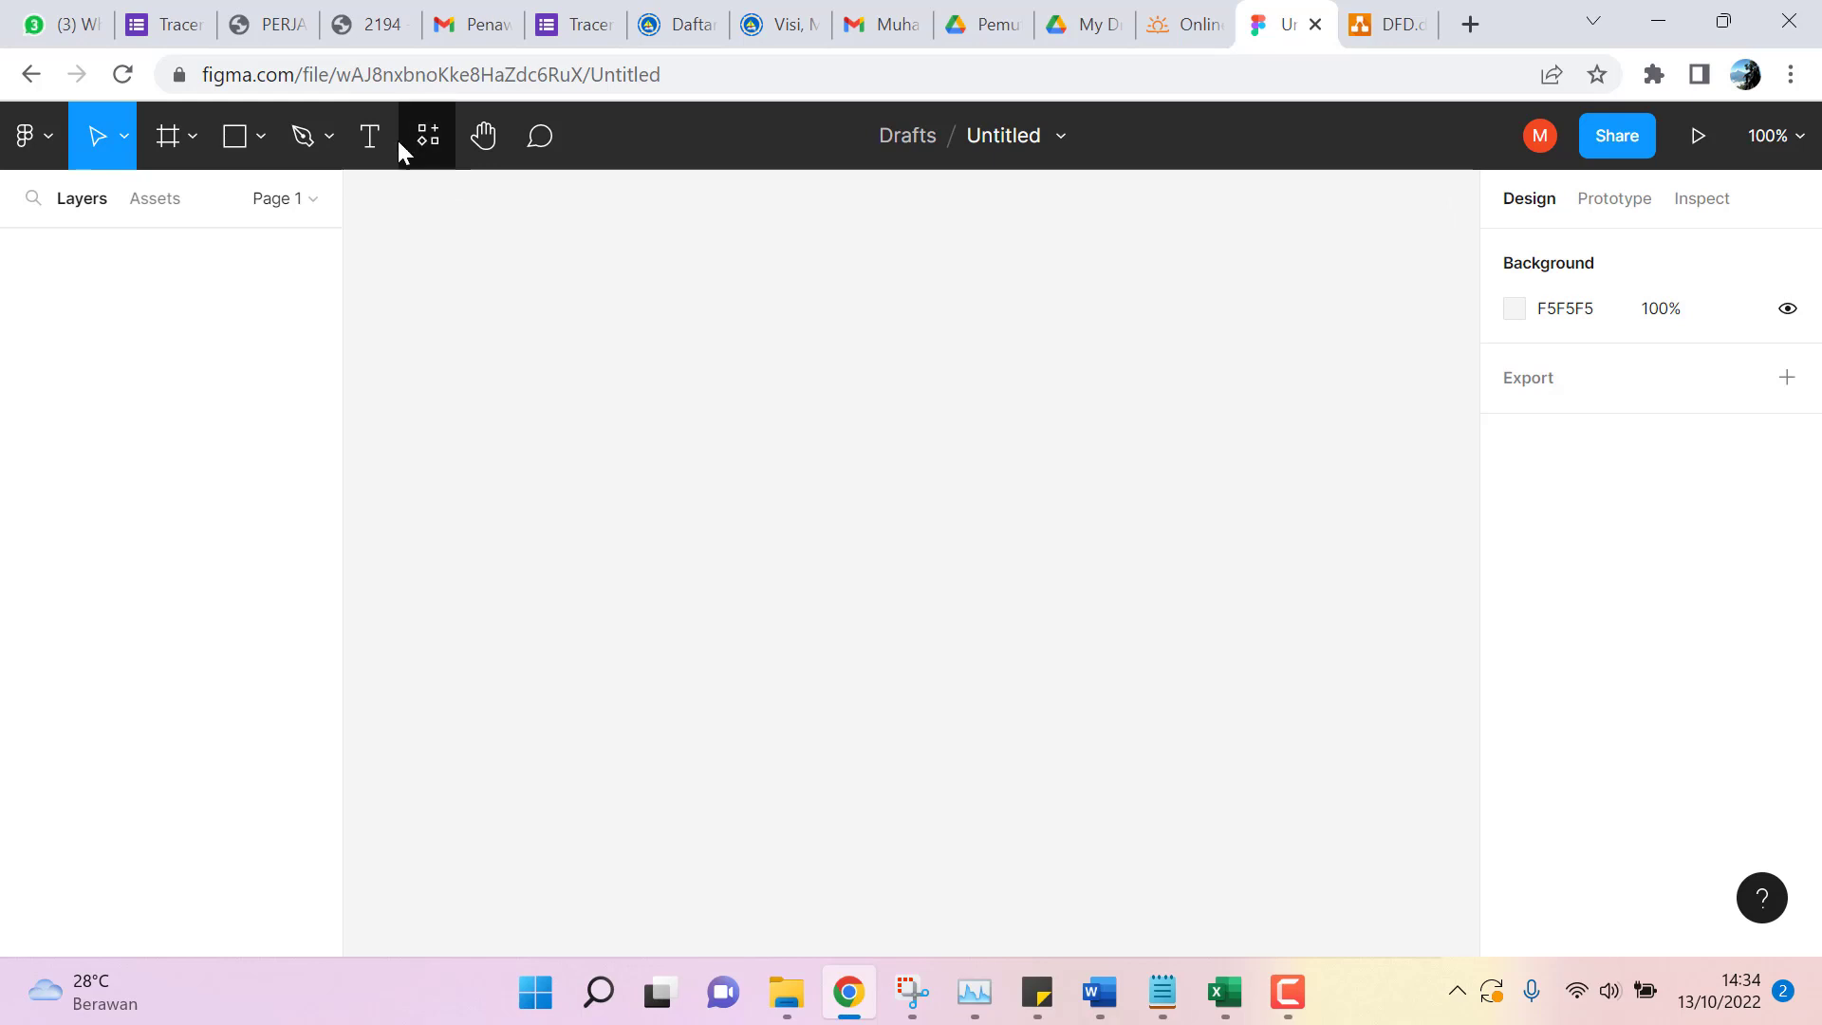
{"action": "left_click", "coordinate": [45, 144]}
{"action": "mouse_move", "coordinate": [104, 589]}
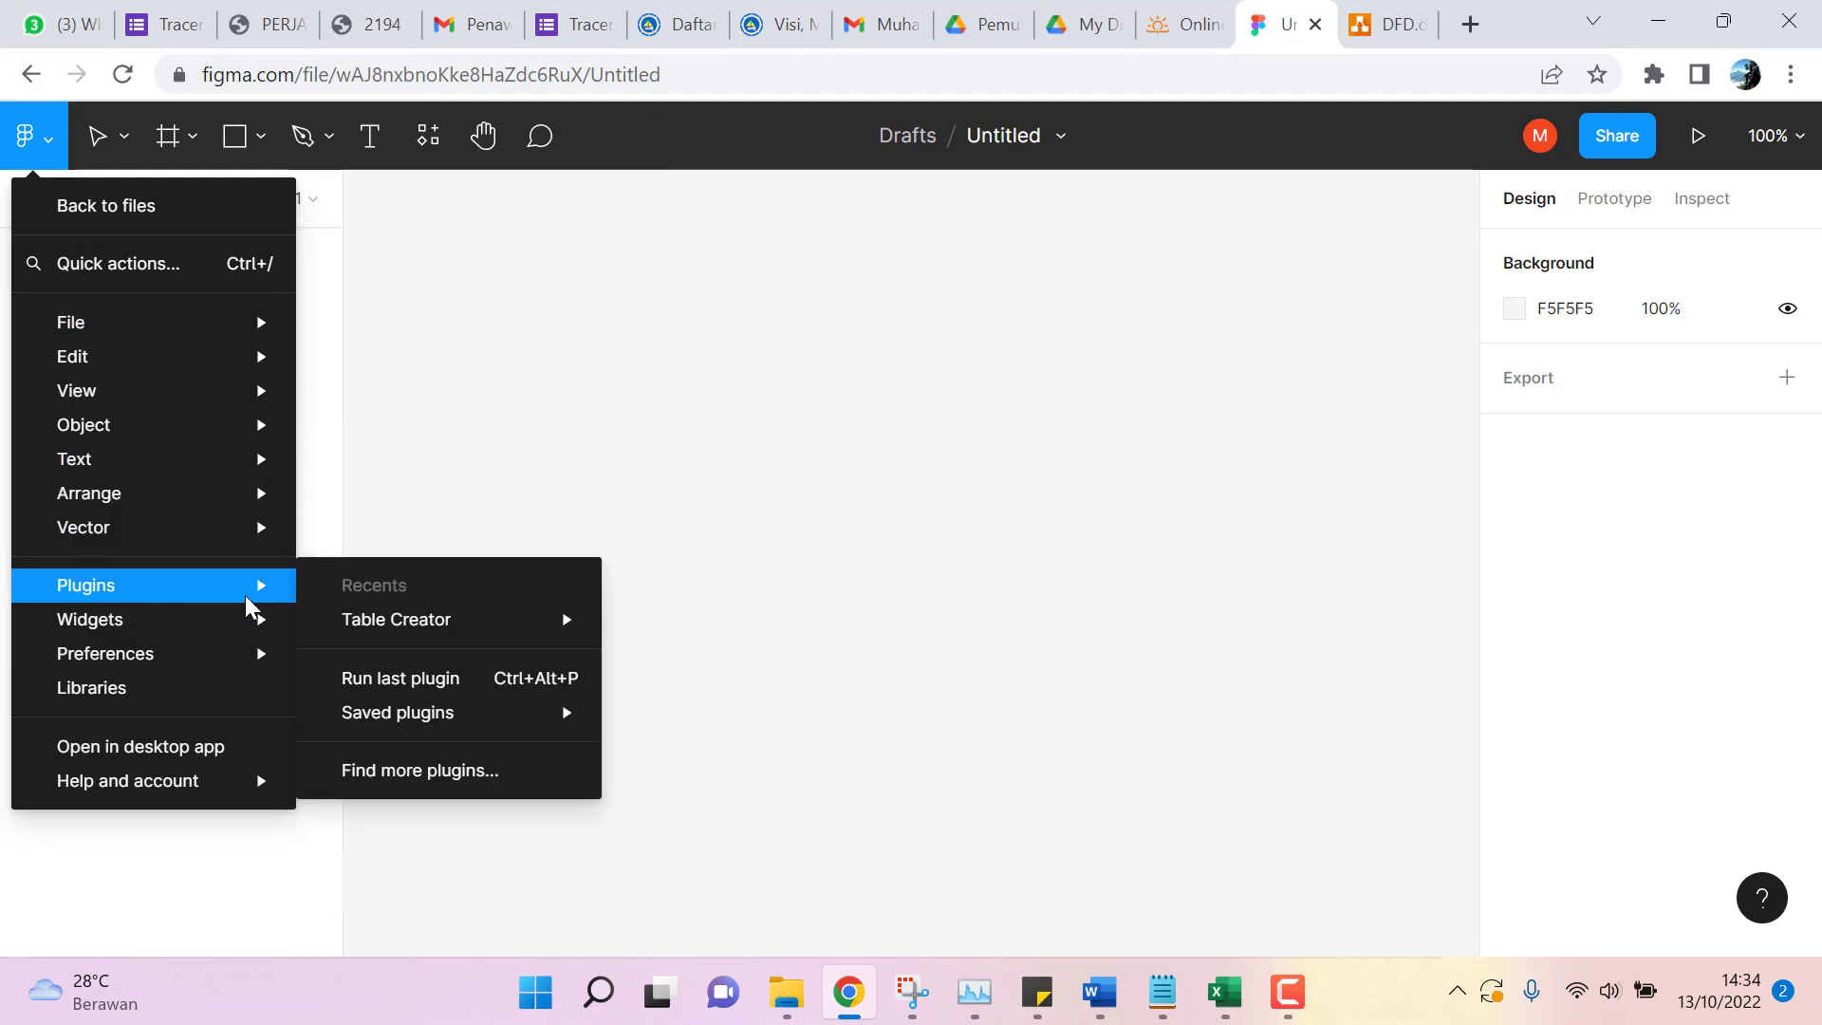
{"action": "left_click", "coordinate": [447, 771]}
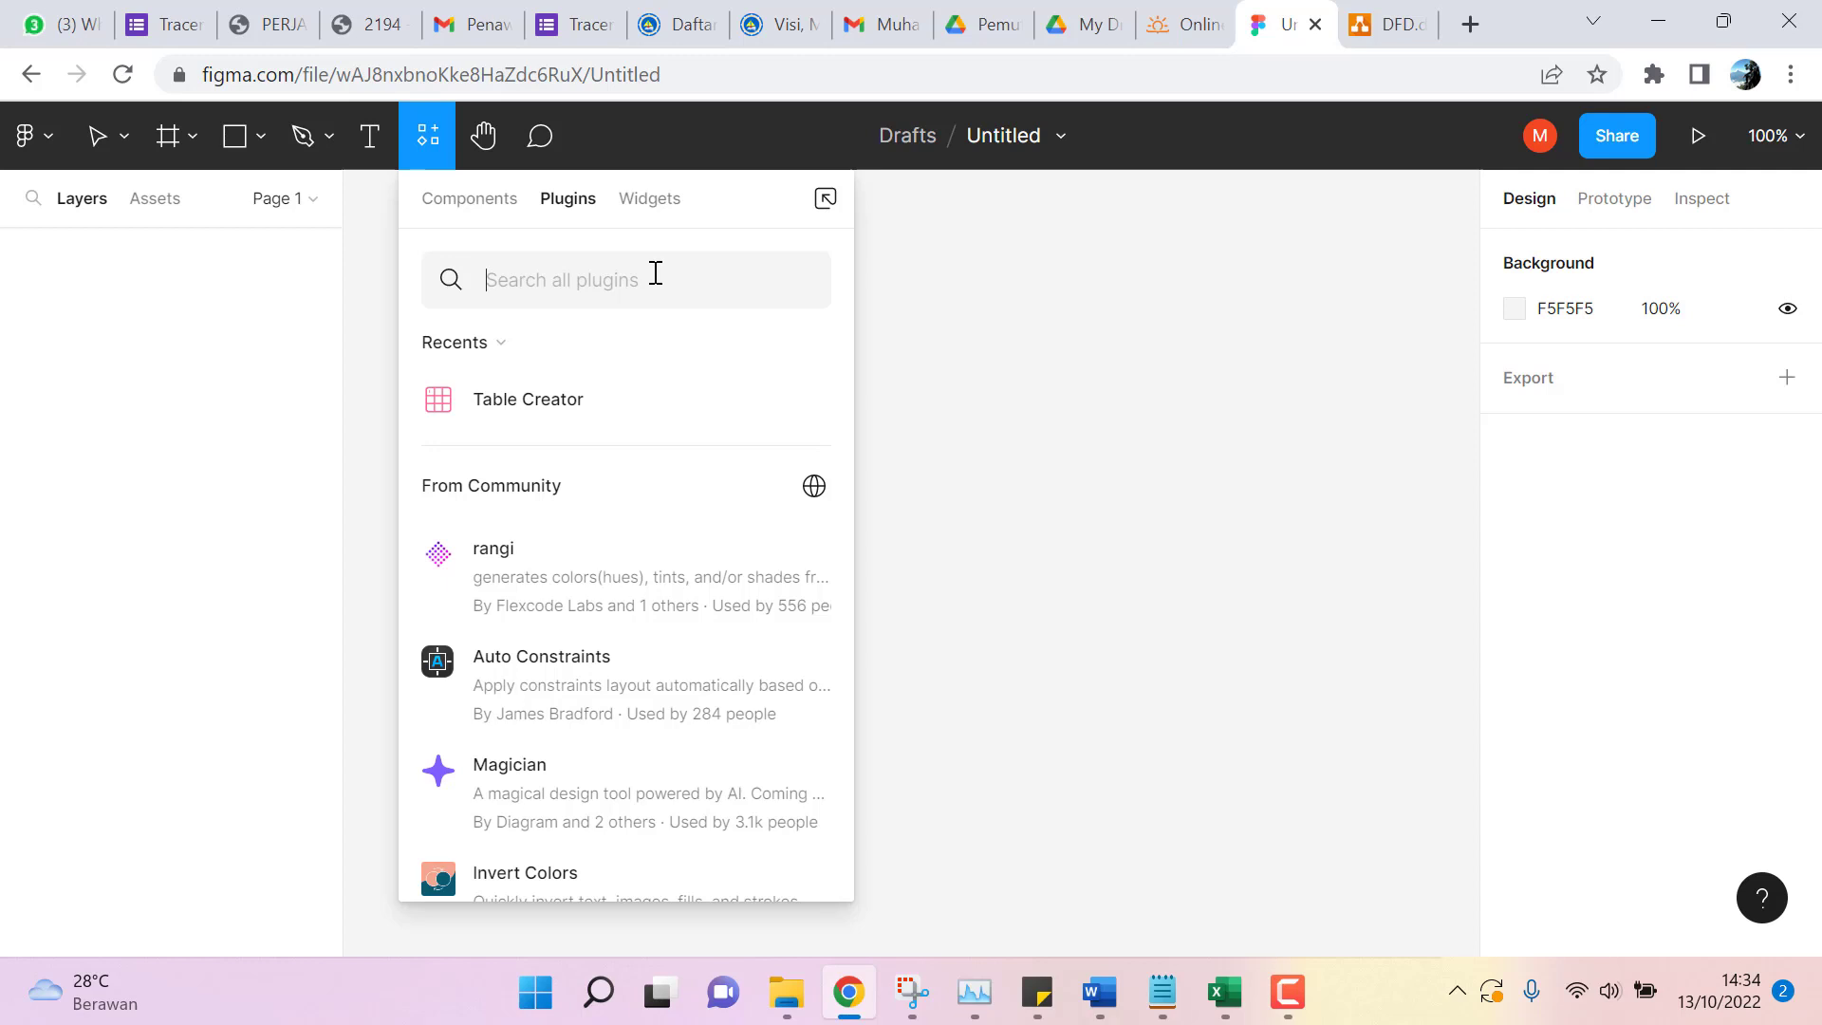
{"action": "type", "text": "Table"}
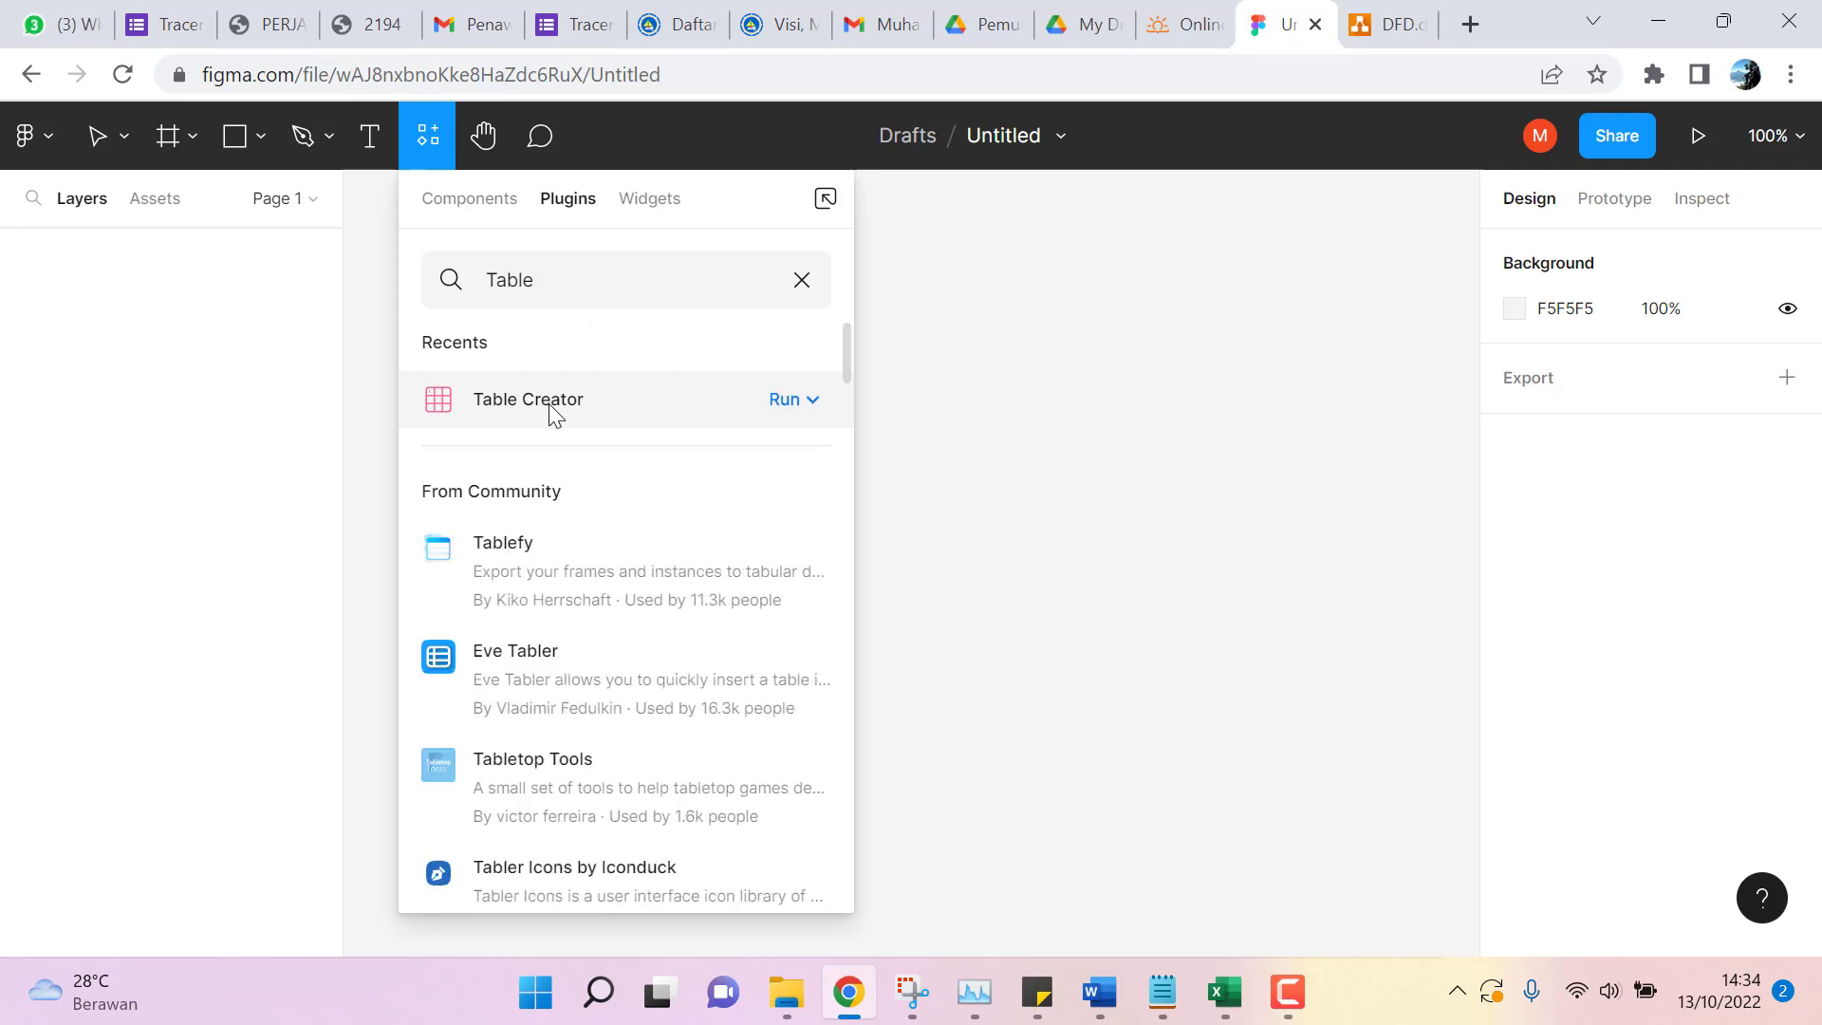
{"action": "left_click", "coordinate": [1061, 461]}
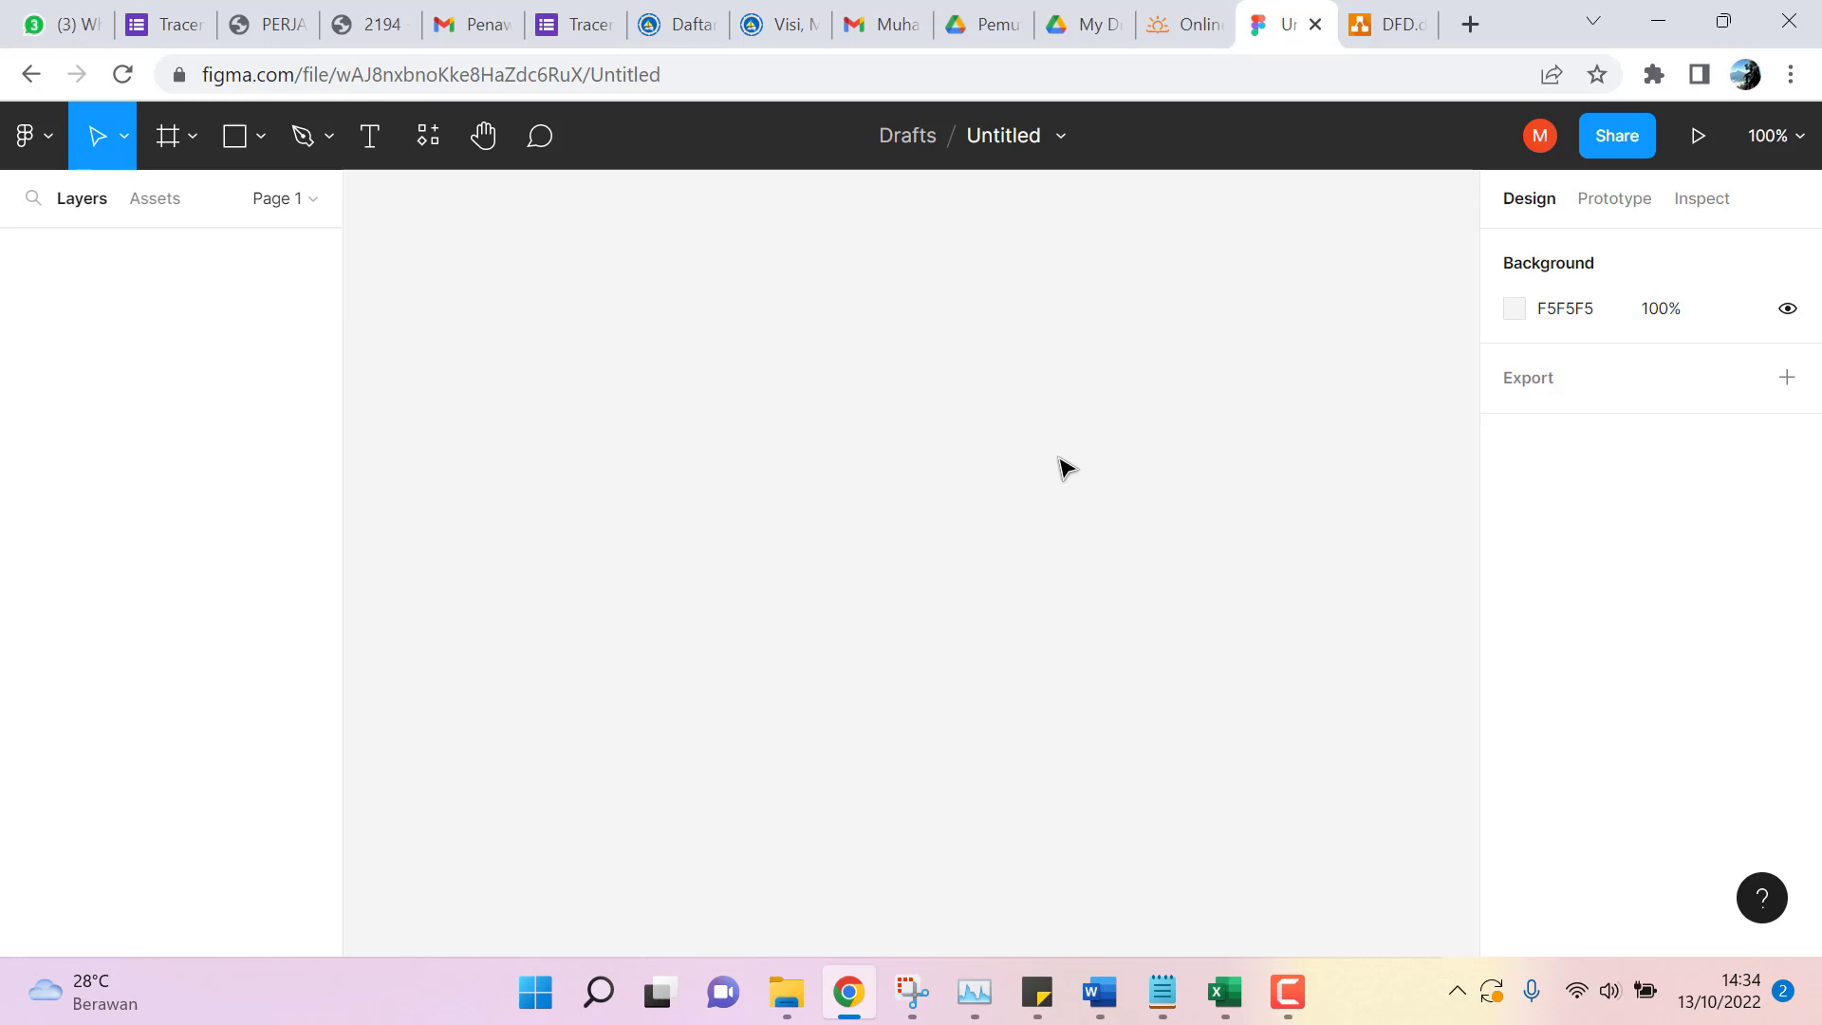
Draw a large 734 × 338 grey background rectangle.
{"action": "left_click", "coordinate": [256, 137]}
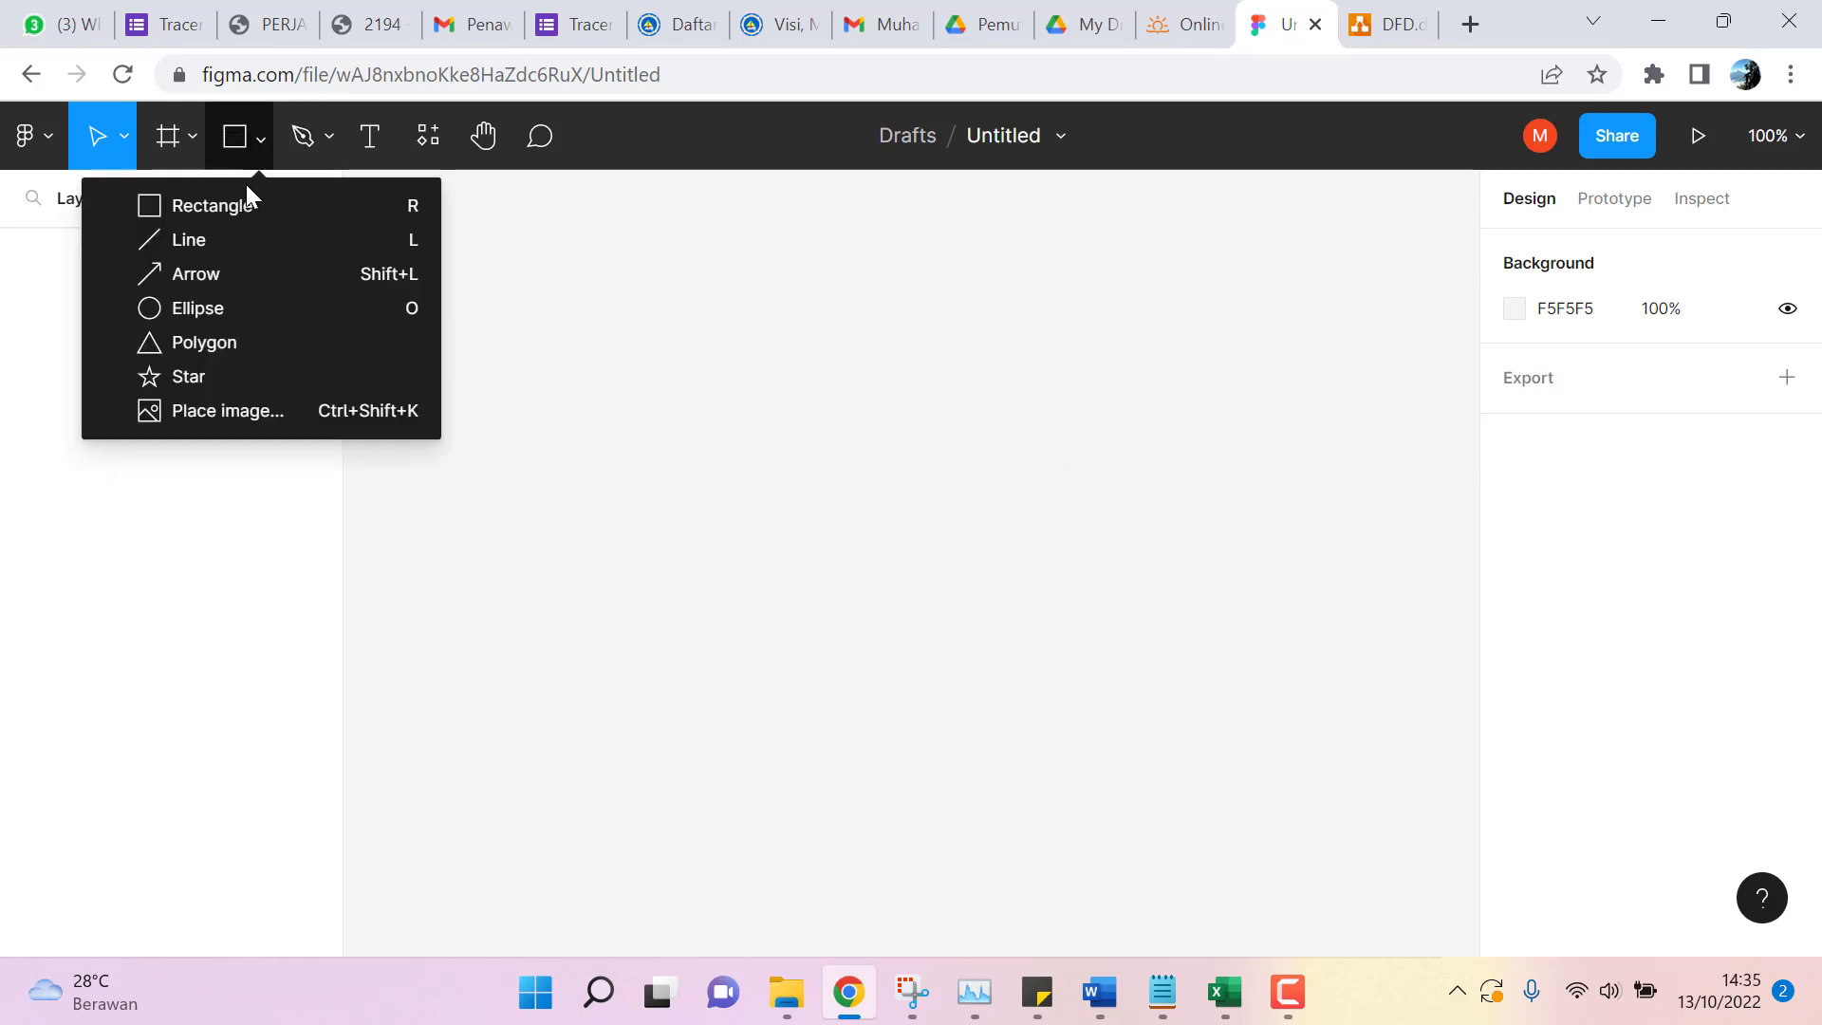
{"action": "left_click", "coordinate": [236, 207]}
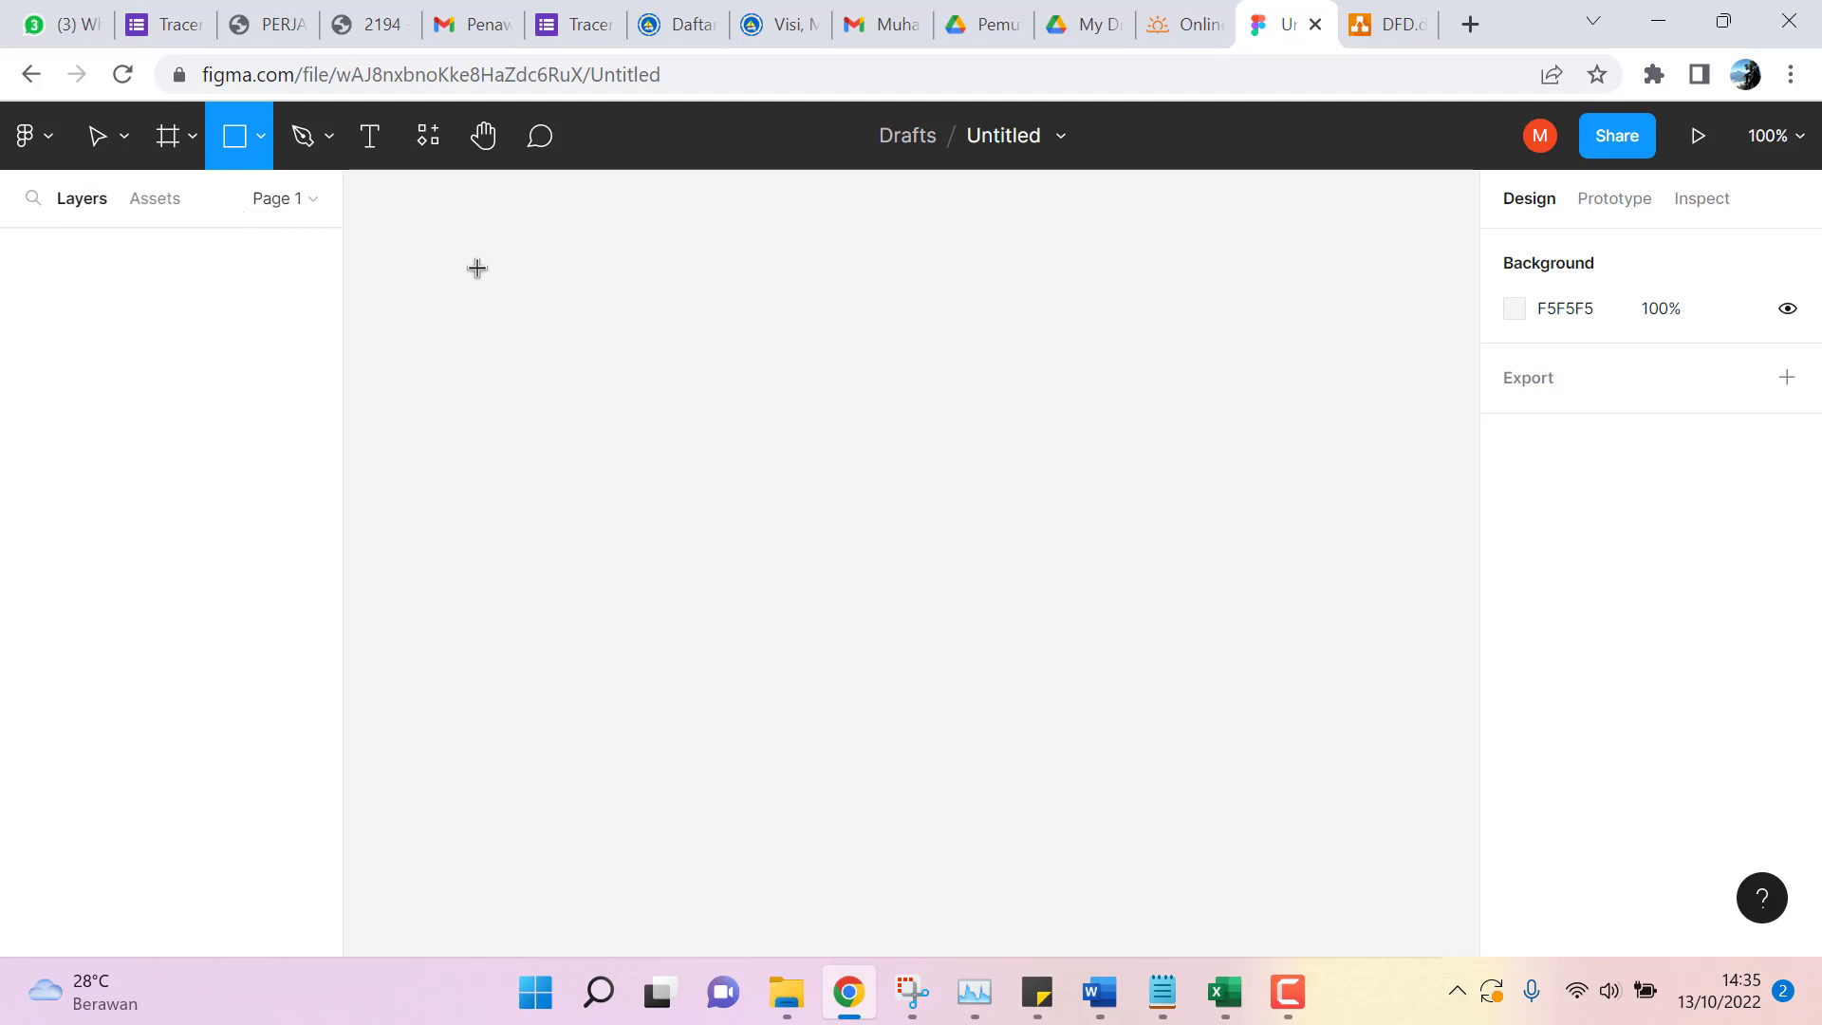
{"action": "mouse_move", "coordinate": [476, 265]}
{"action": "left_mouse_down"}
{"action": "mouse_move", "coordinate": [698, 823]}
{"action": "mouse_move", "coordinate": [1222, 944]}
{"action": "mouse_move", "coordinate": [1419, 953]}
{"action": "mouse_move", "coordinate": [1392, 734]}
{"action": "left_mouse_up"}
{"action": "mouse_move", "coordinate": [1396, 513]}
{"action": "left_mouse_down"}
{"action": "mouse_move", "coordinate": [1411, 138]}
{"action": "mouse_move", "coordinate": [1415, 517]}
{"action": "mouse_move", "coordinate": [1390, 617]}
{"action": "left_mouse_up"}
{"action": "mouse_move", "coordinate": [1367, 769]}
{"action": "left_mouse_down"}
{"action": "mouse_move", "coordinate": [1370, 943]}
{"action": "mouse_move", "coordinate": [1383, 687]}
{"action": "mouse_move", "coordinate": [1428, 715]}
{"action": "mouse_move", "coordinate": [1439, 756]}
{"action": "left_mouse_up"}
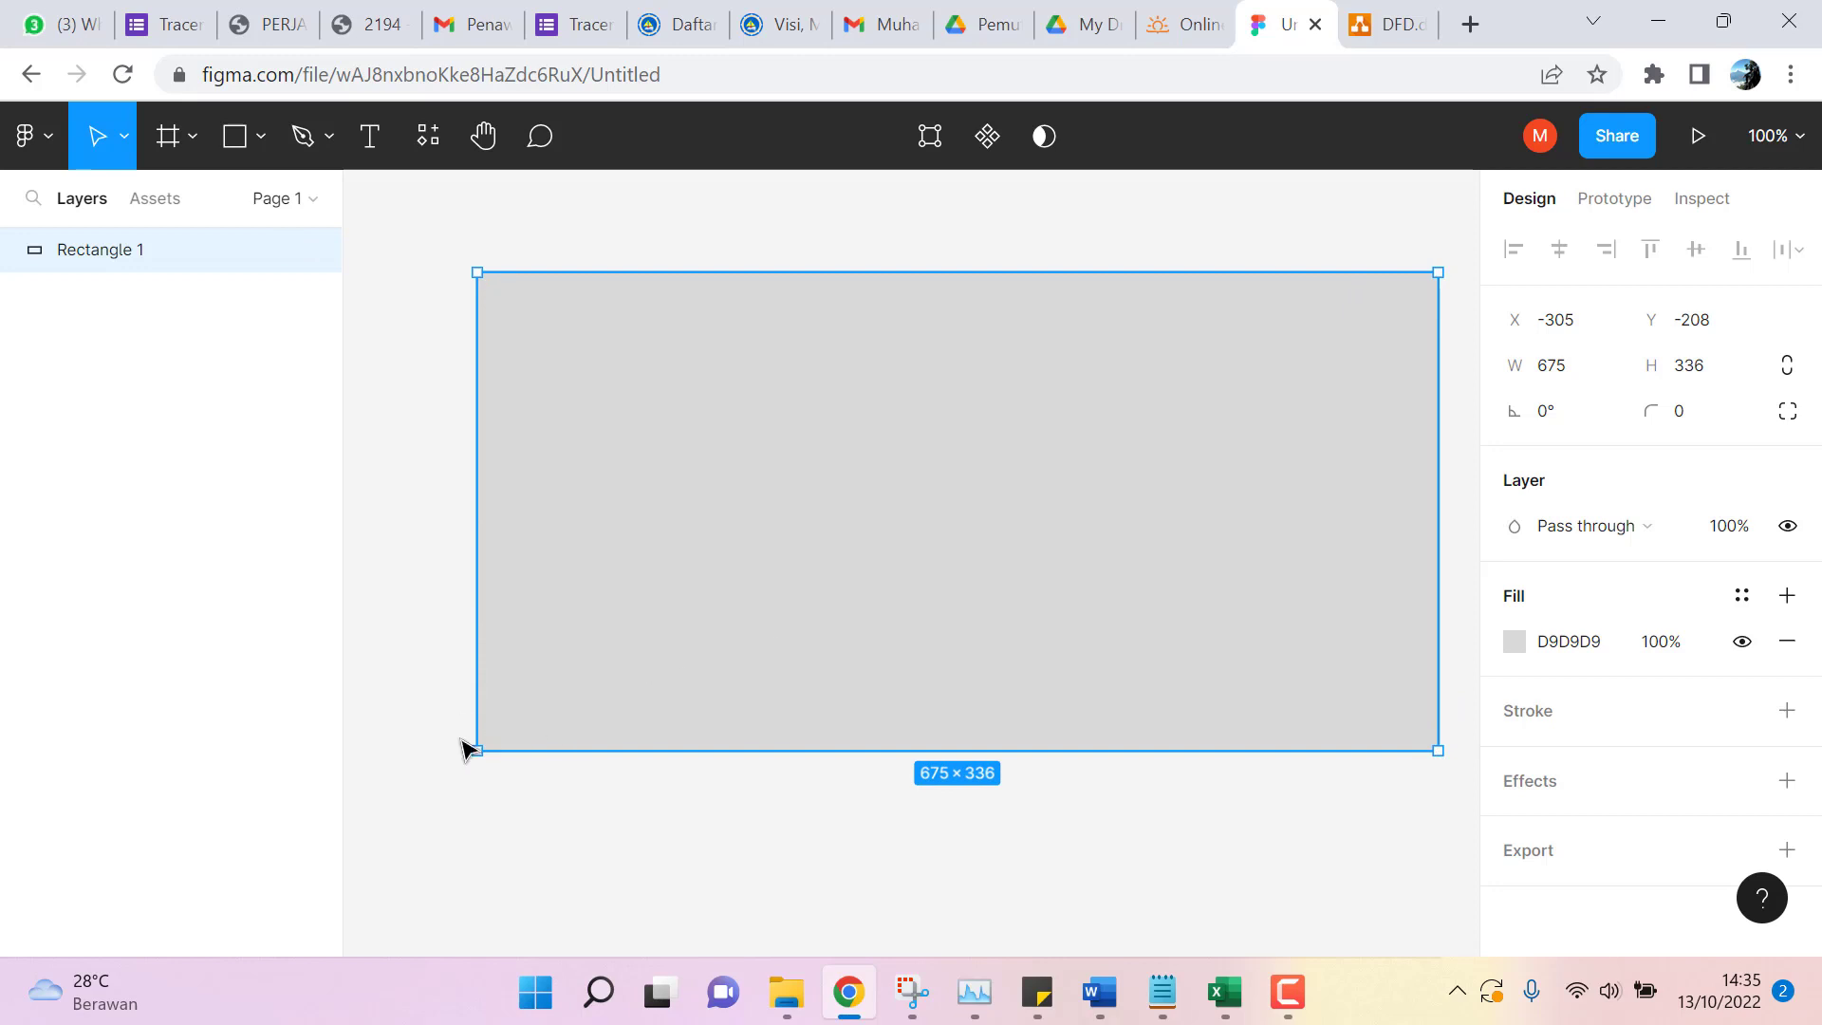
{"action": "left_click_drag", "start_coordinate": [474, 756], "coordinate": [391, 751]}
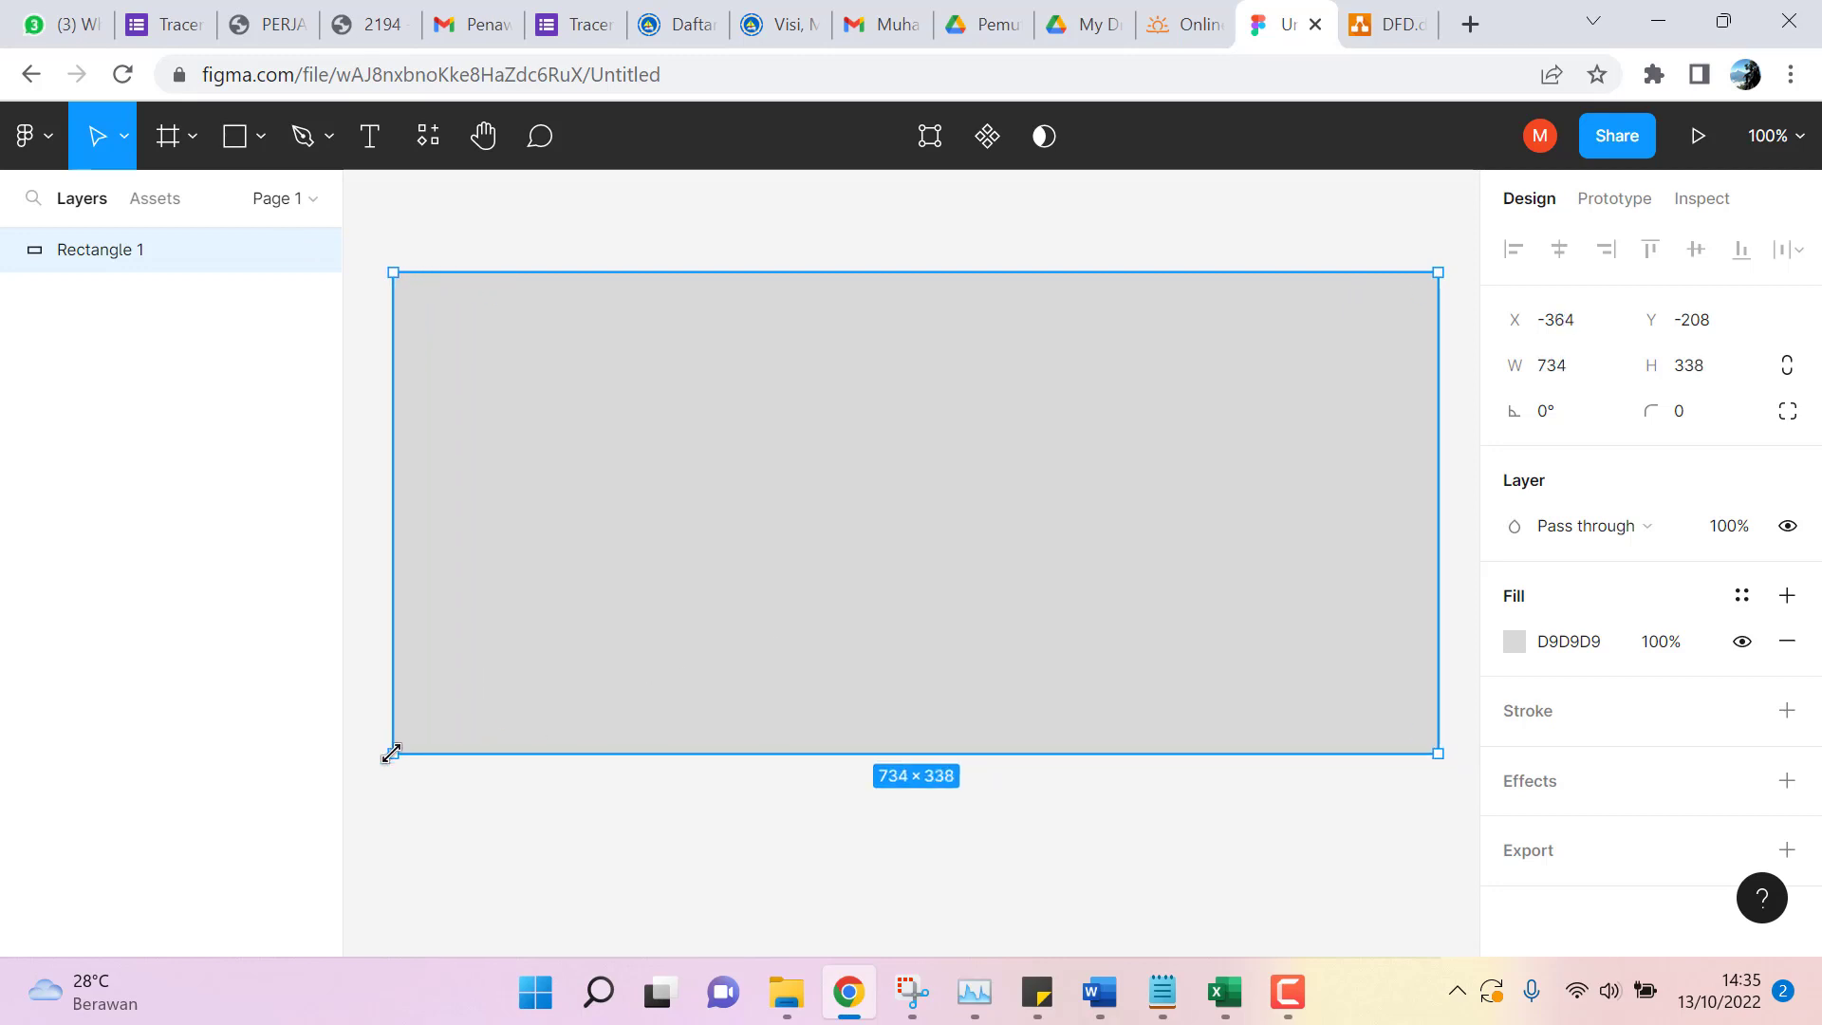
{"action": "left_click", "coordinate": [707, 221]}
{"action": "left_click", "coordinate": [646, 321]}
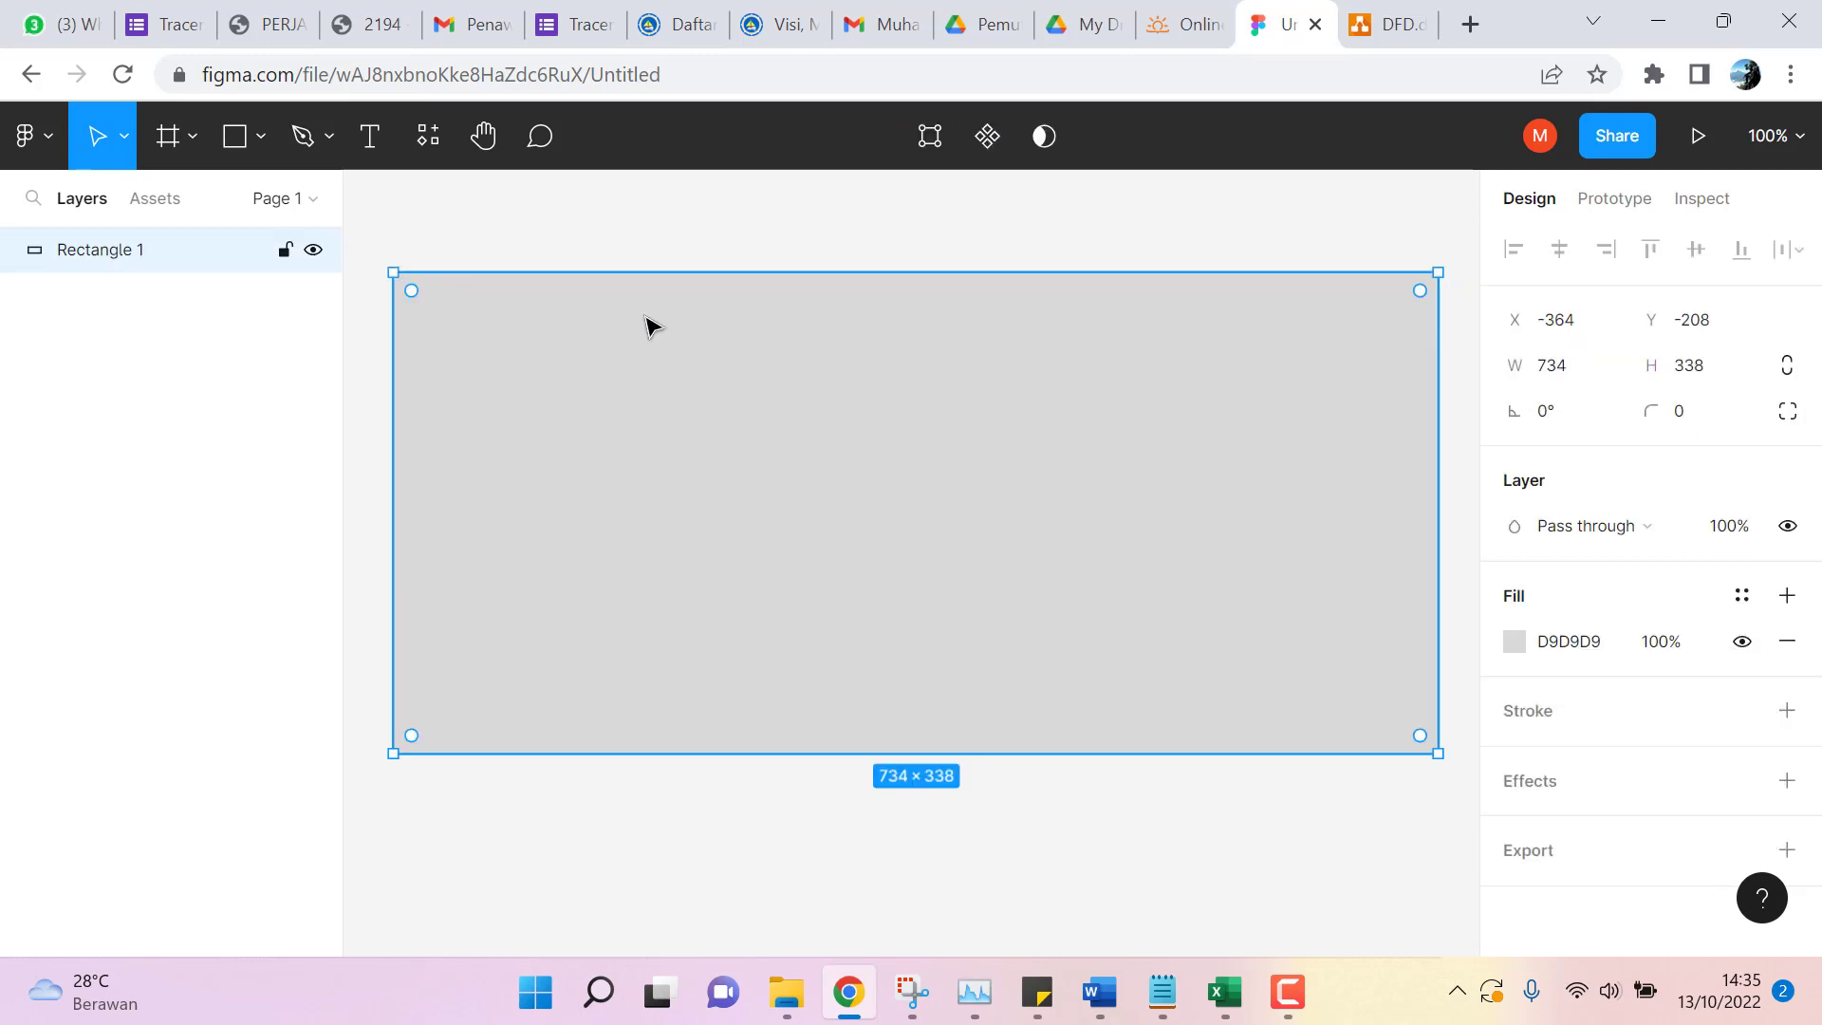
Draw a 149 × 338 sidebar rectangle along the left edge.
{"action": "left_click", "coordinate": [233, 144]}
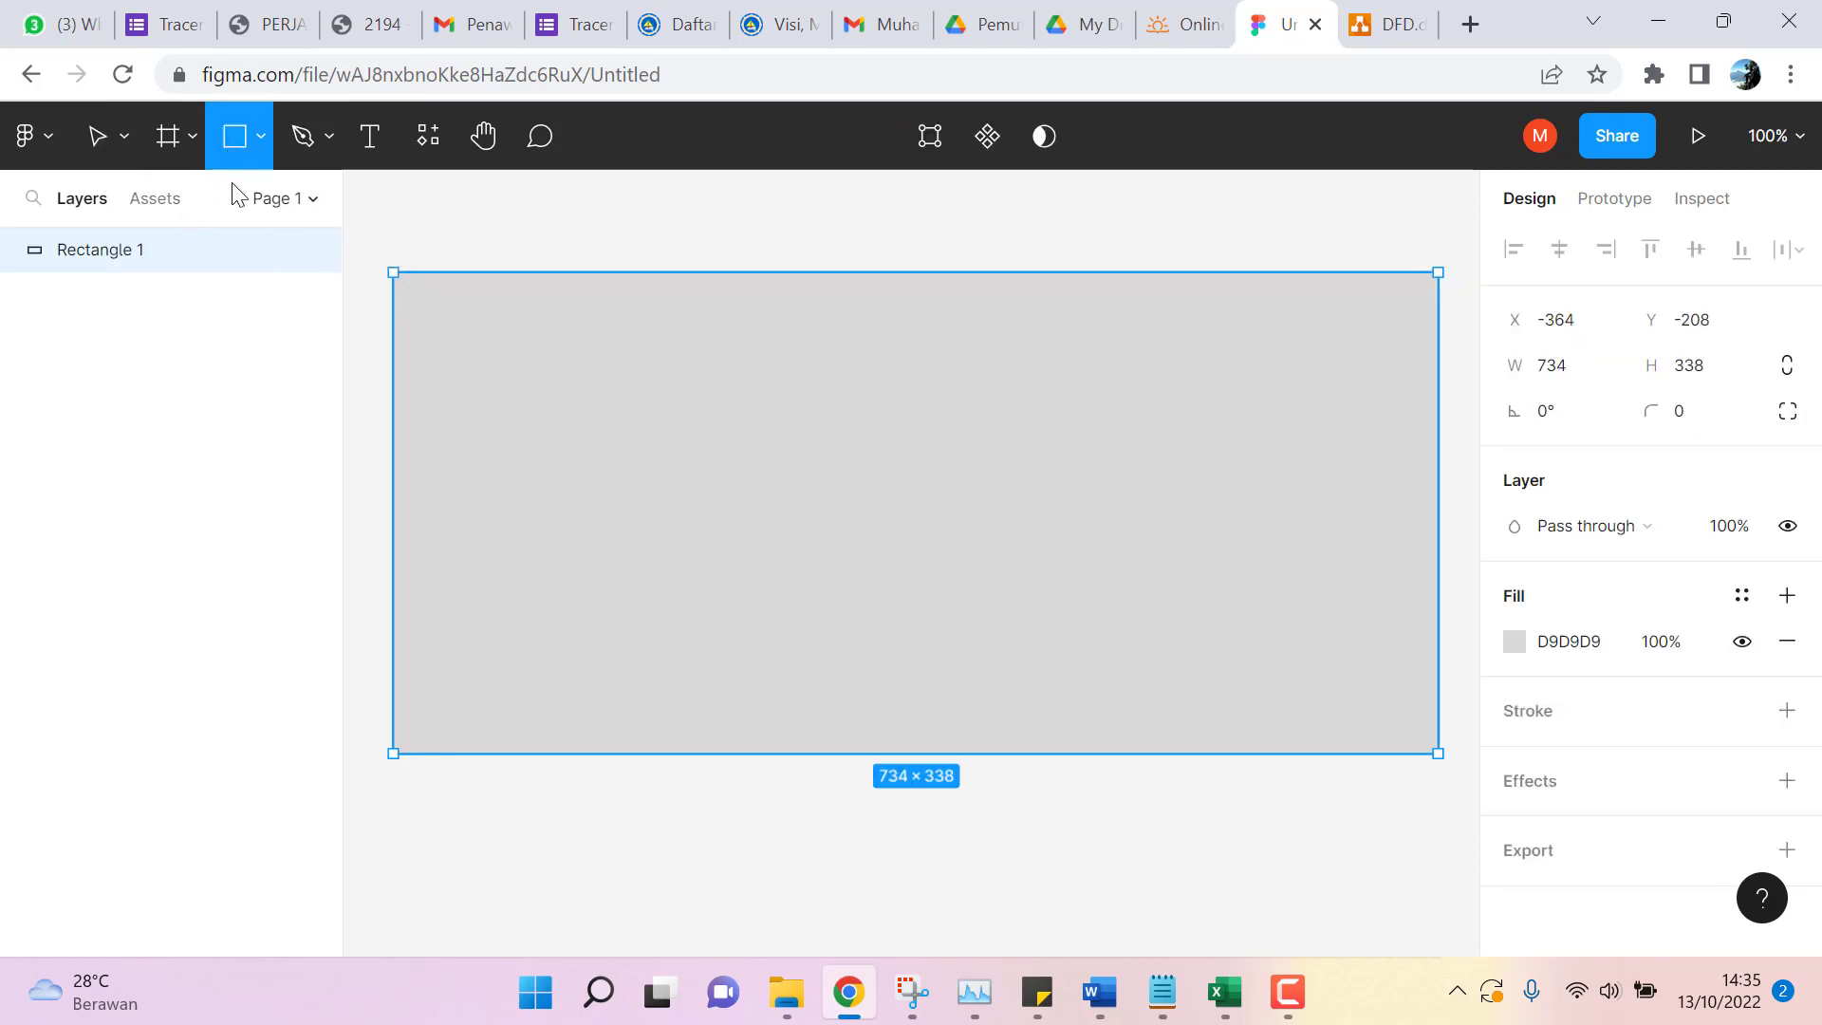
{"action": "left_click", "coordinate": [260, 141]}
{"action": "left_click", "coordinate": [238, 203]}
{"action": "left_click_drag", "start_coordinate": [394, 273], "coordinate": [606, 754]}
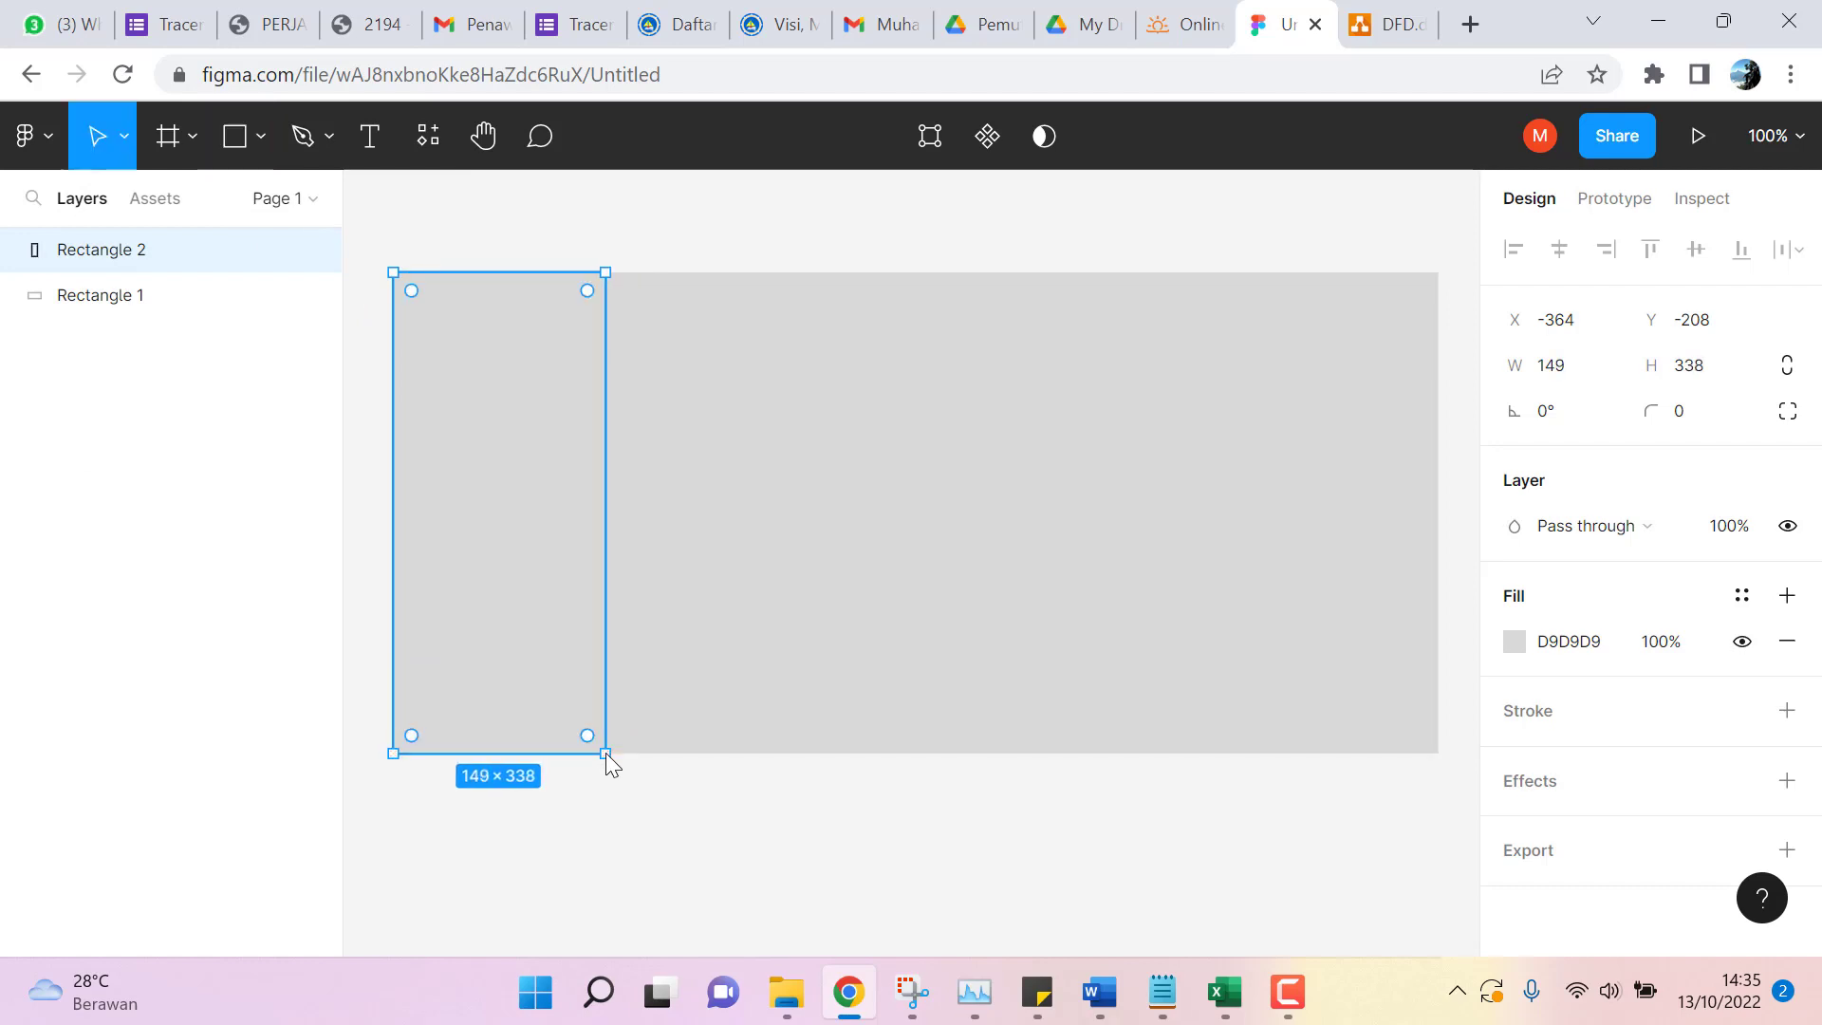
Draw a thin header strip across the top of the background.
{"action": "left_click", "coordinate": [263, 142]}
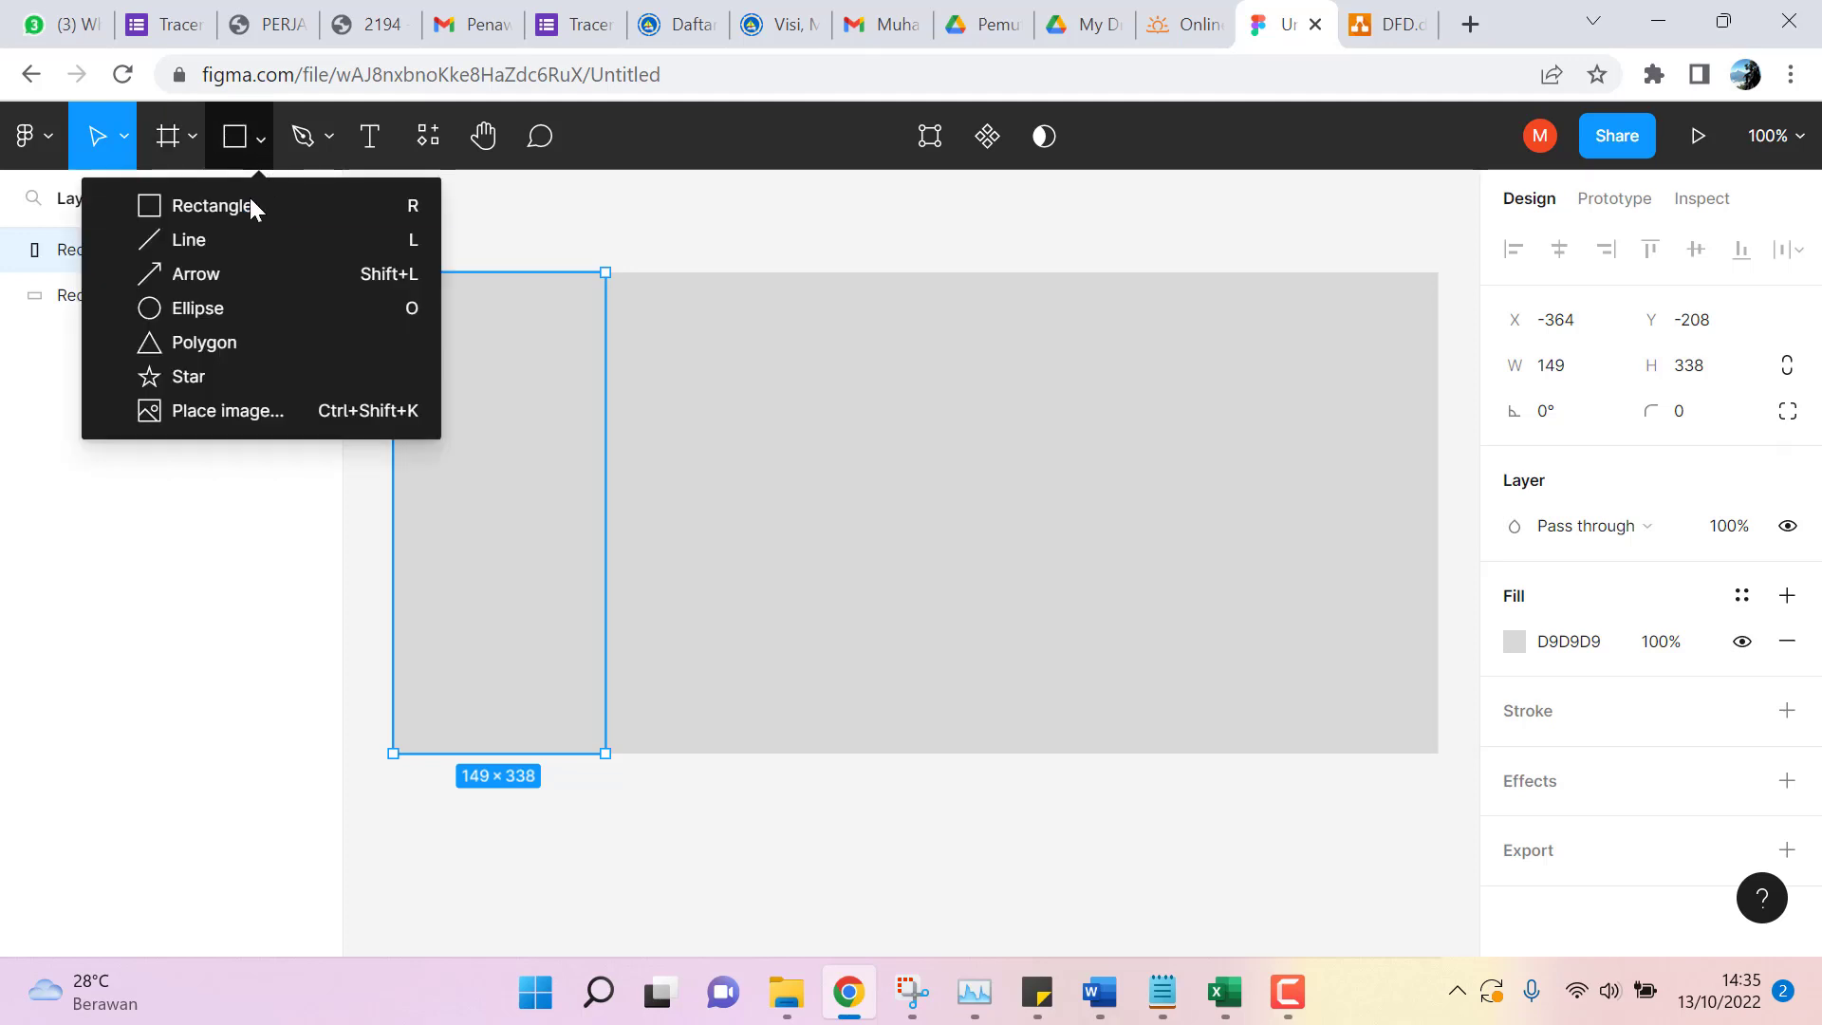
{"action": "left_click", "coordinate": [251, 203]}
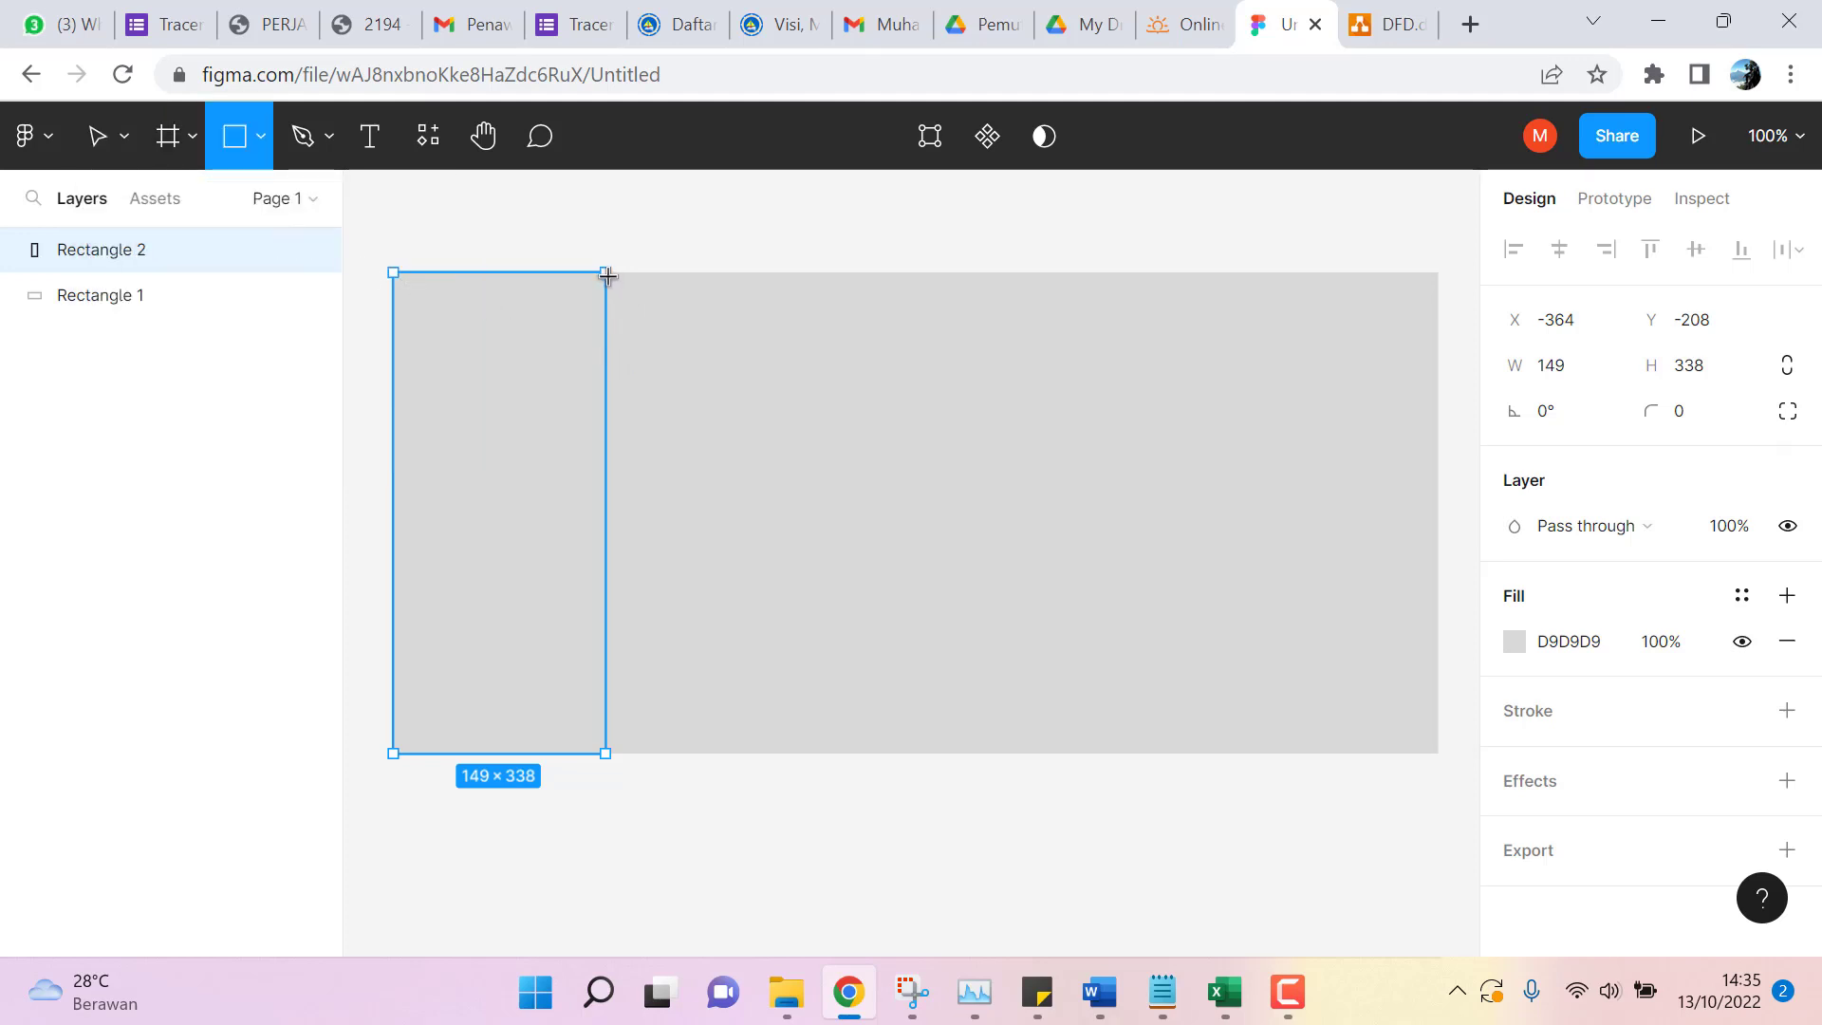
{"action": "left_click_drag", "start_coordinate": [605, 272], "coordinate": [1439, 334]}
{"action": "left_click", "coordinate": [716, 227]}
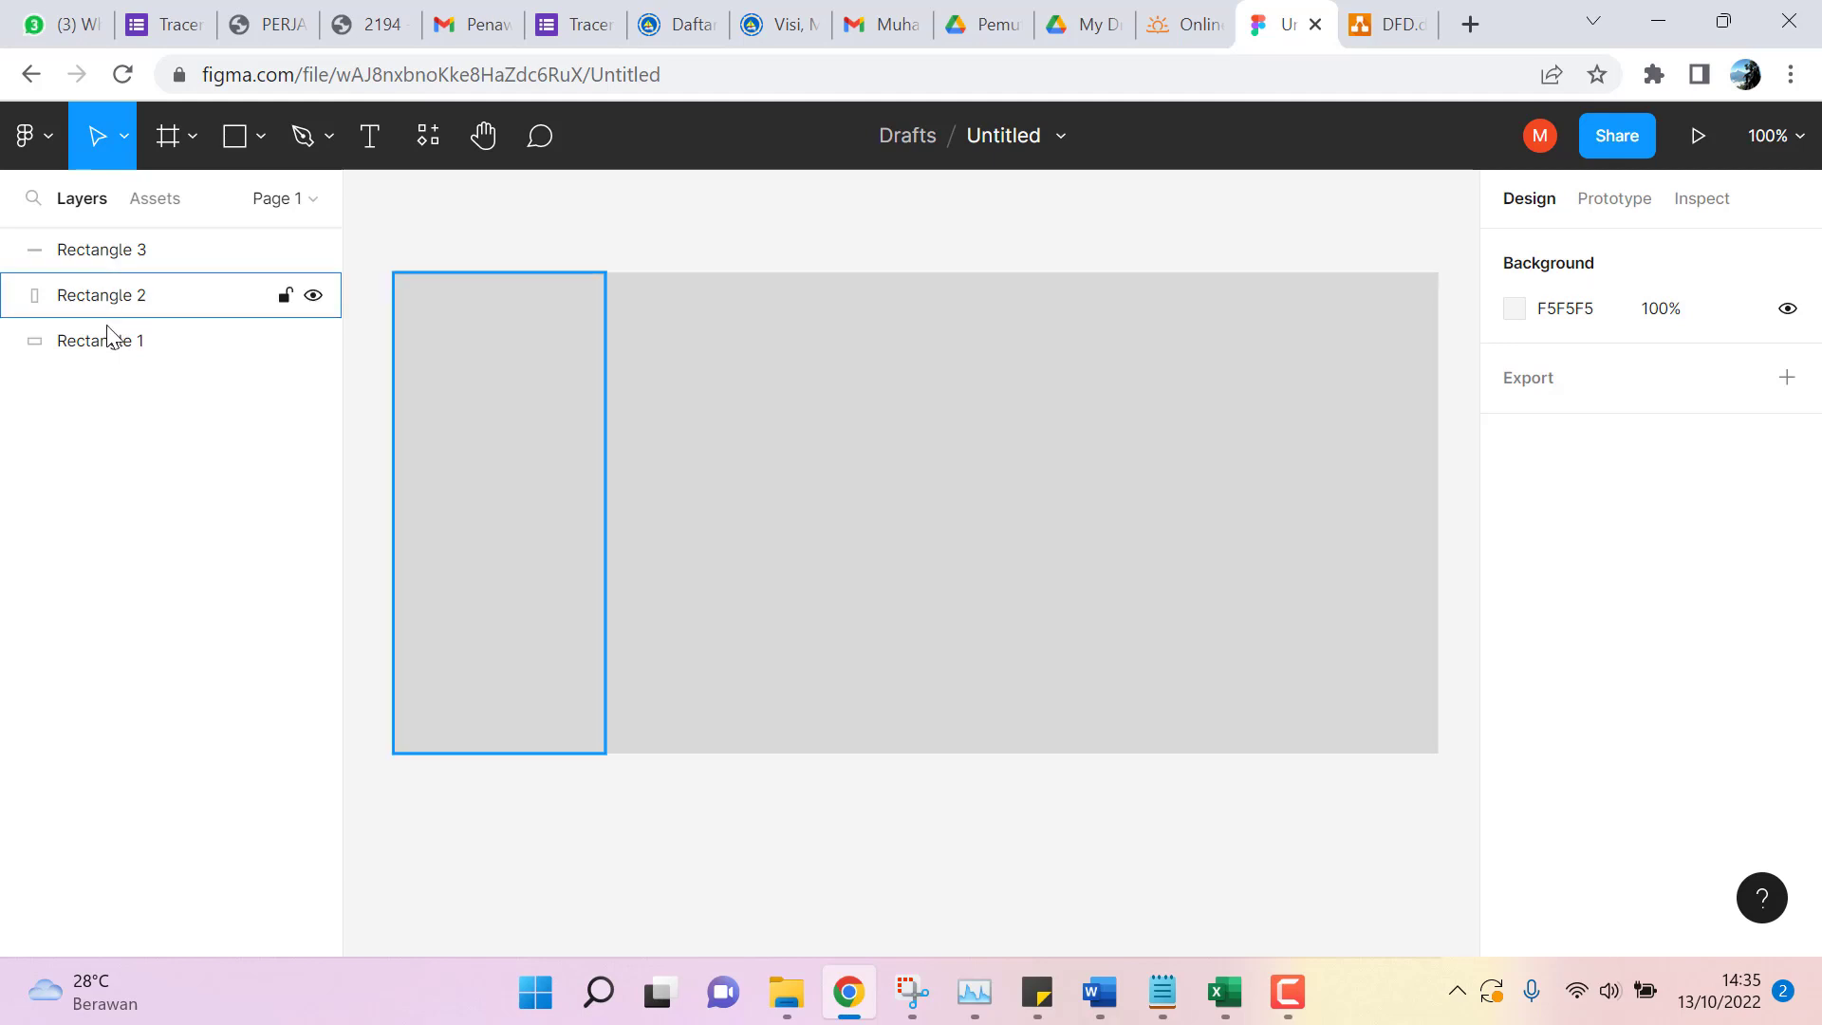
{"action": "left_click", "coordinate": [104, 297]}
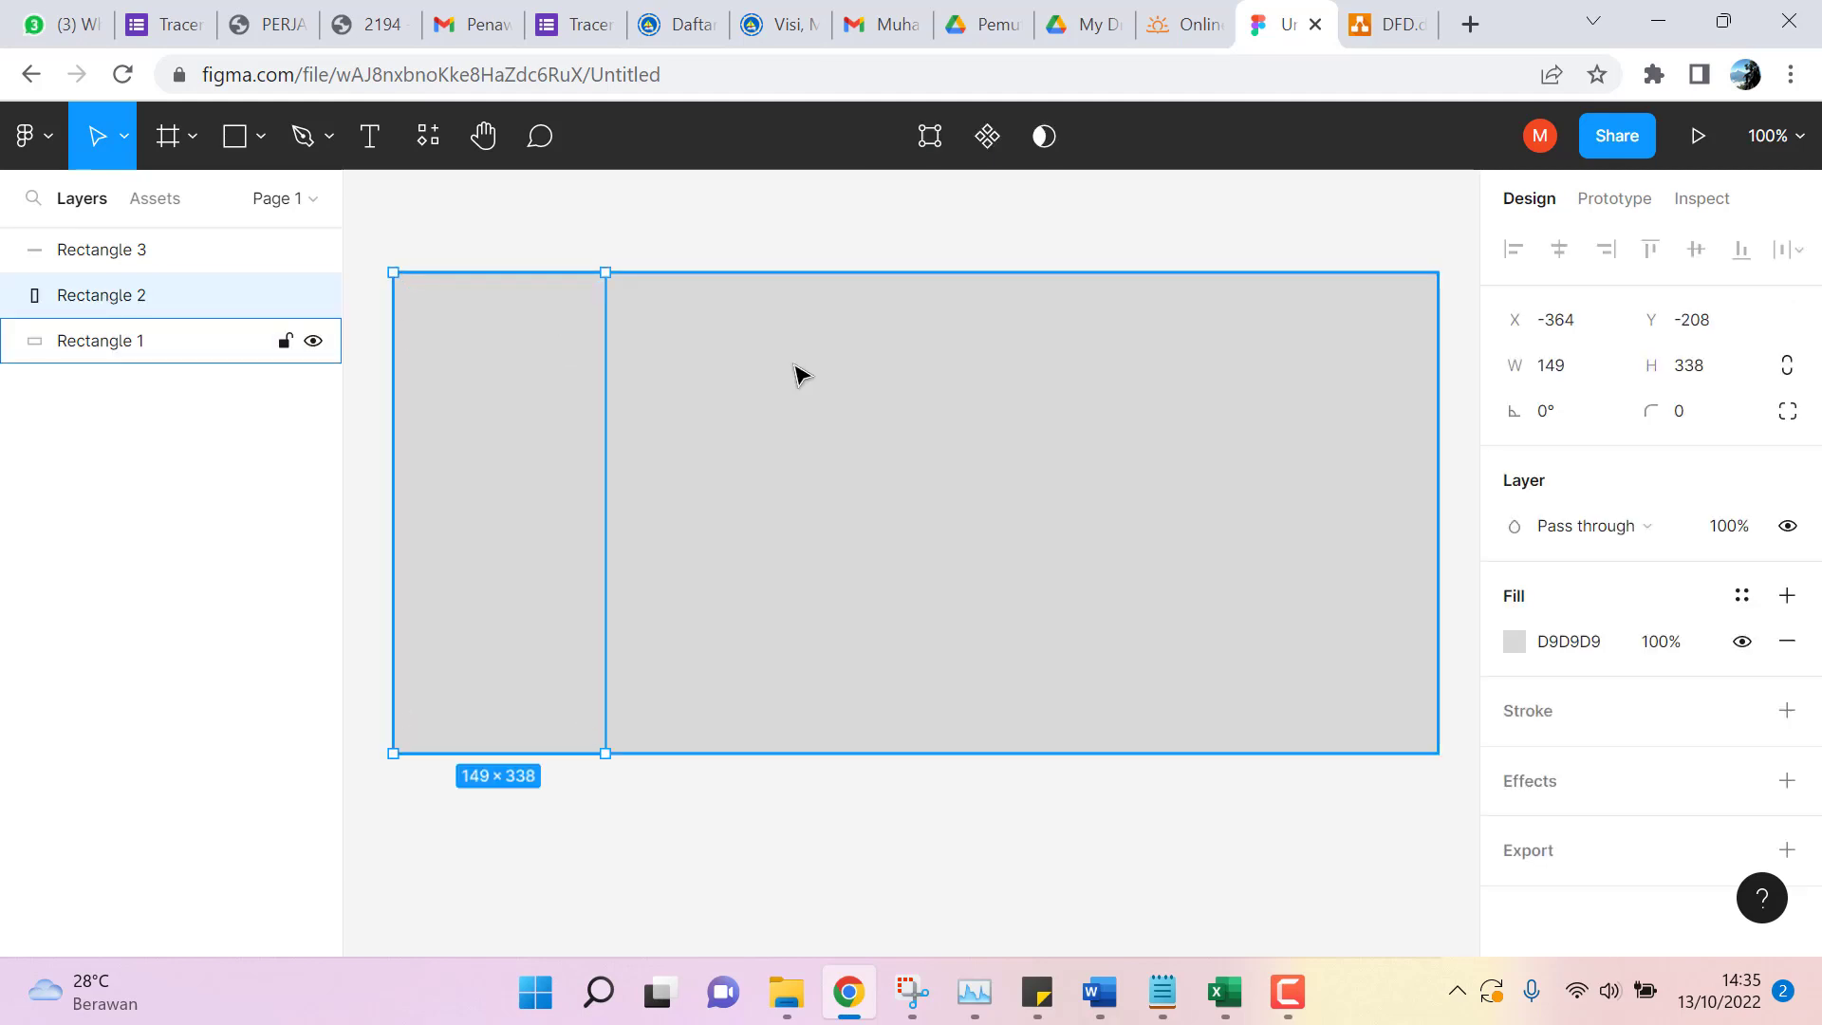
{"action": "left_click", "coordinate": [114, 345]}
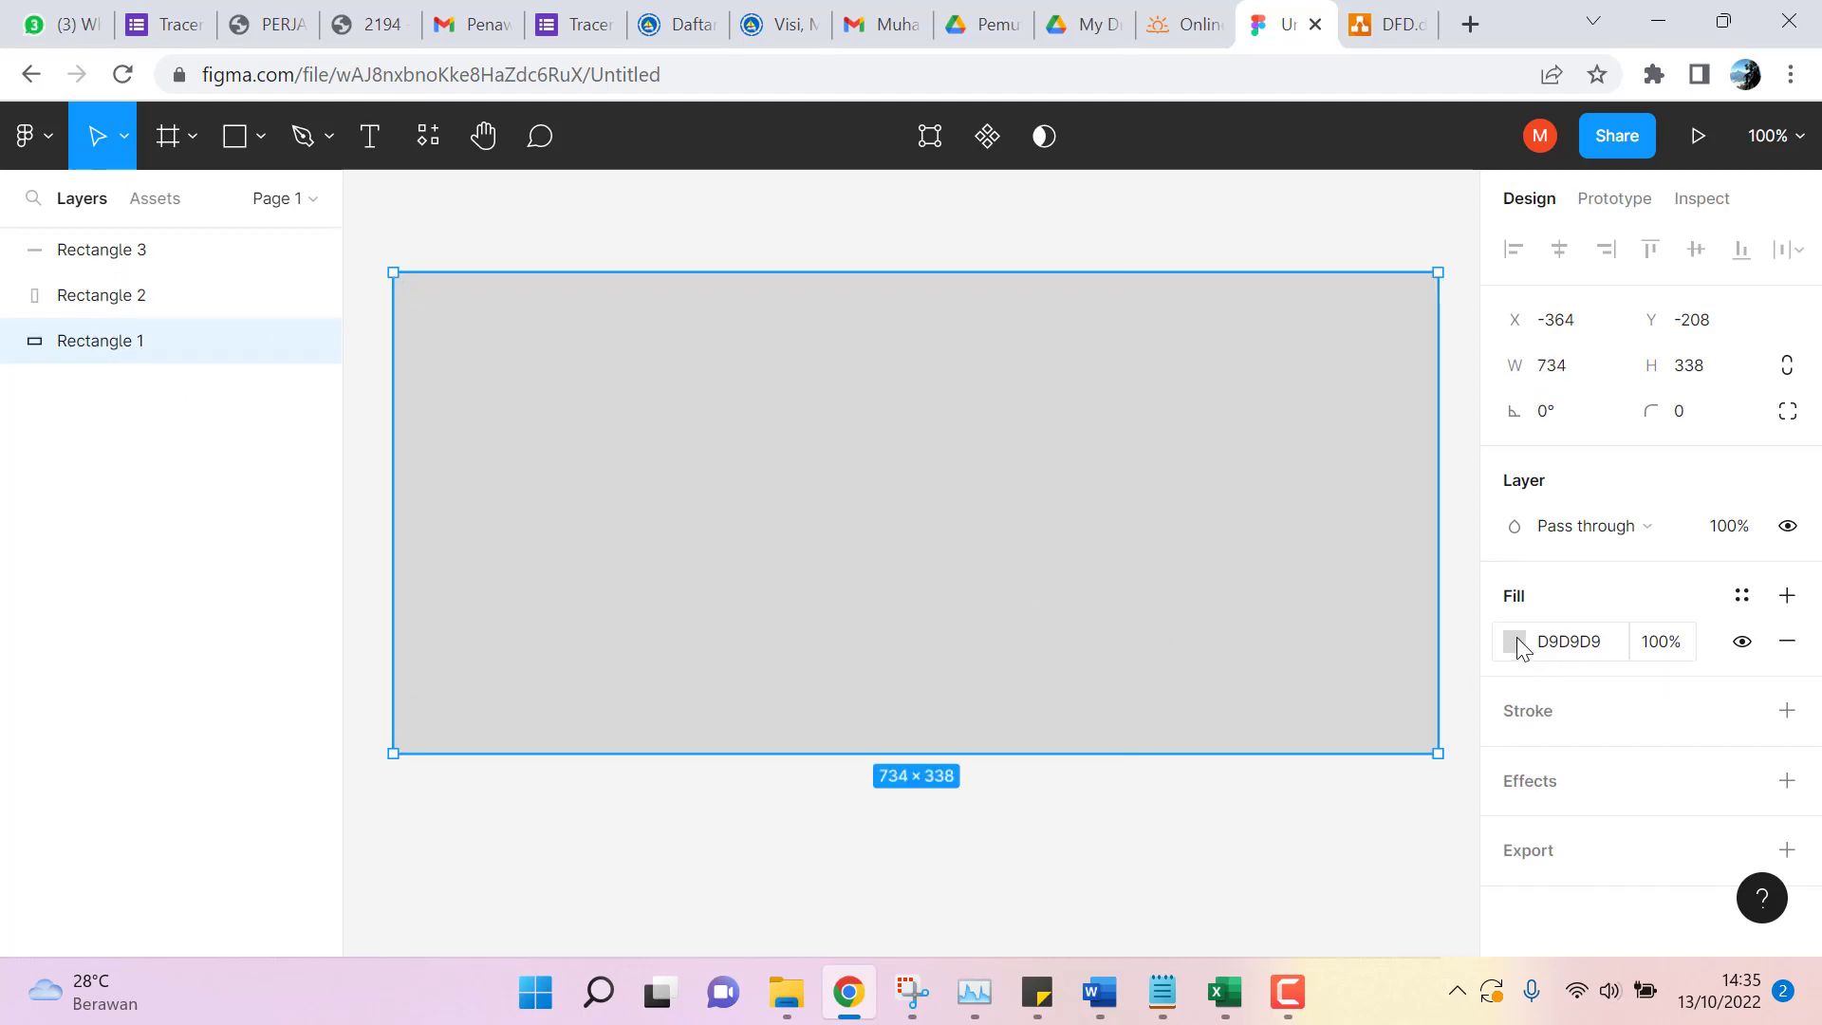
Change the background rectangle's fill to white.
{"action": "left_click", "coordinate": [1515, 642]}
{"action": "left_click_drag", "start_coordinate": [1140, 293], "coordinate": [1122, 212]}
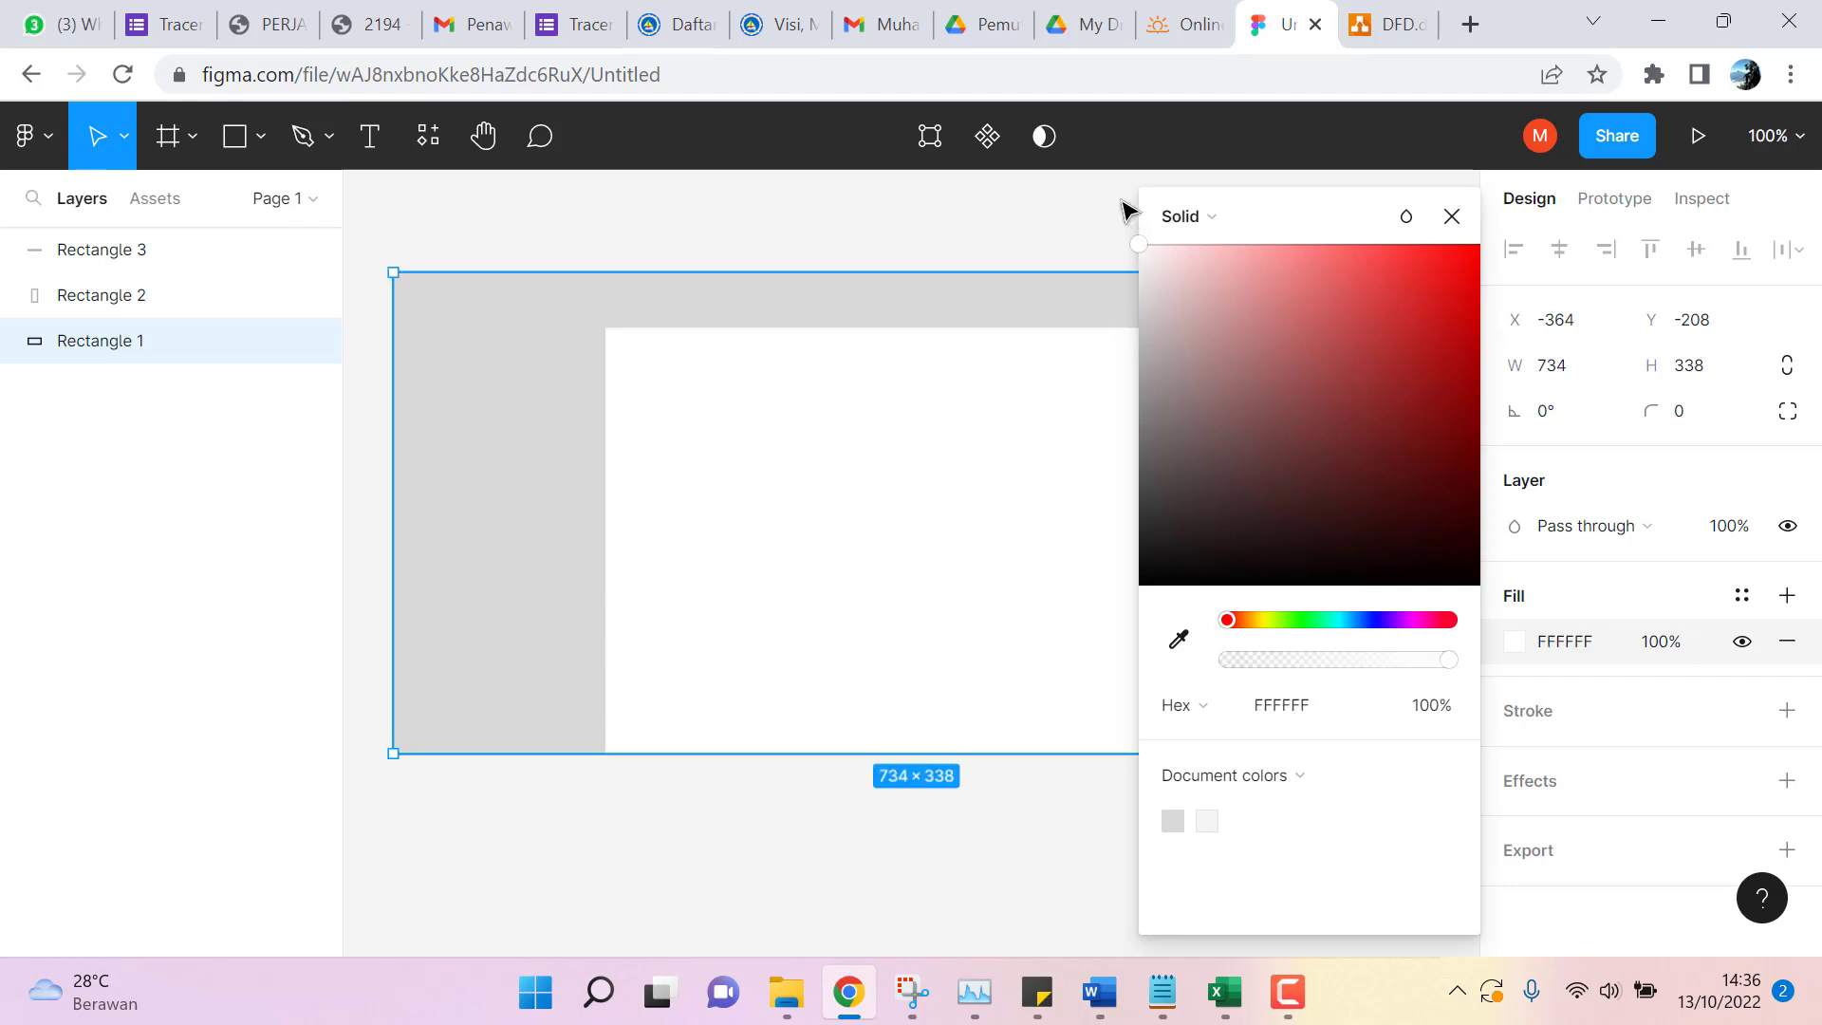
{"action": "left_click", "coordinate": [789, 218]}
{"action": "left_click", "coordinate": [103, 349]}
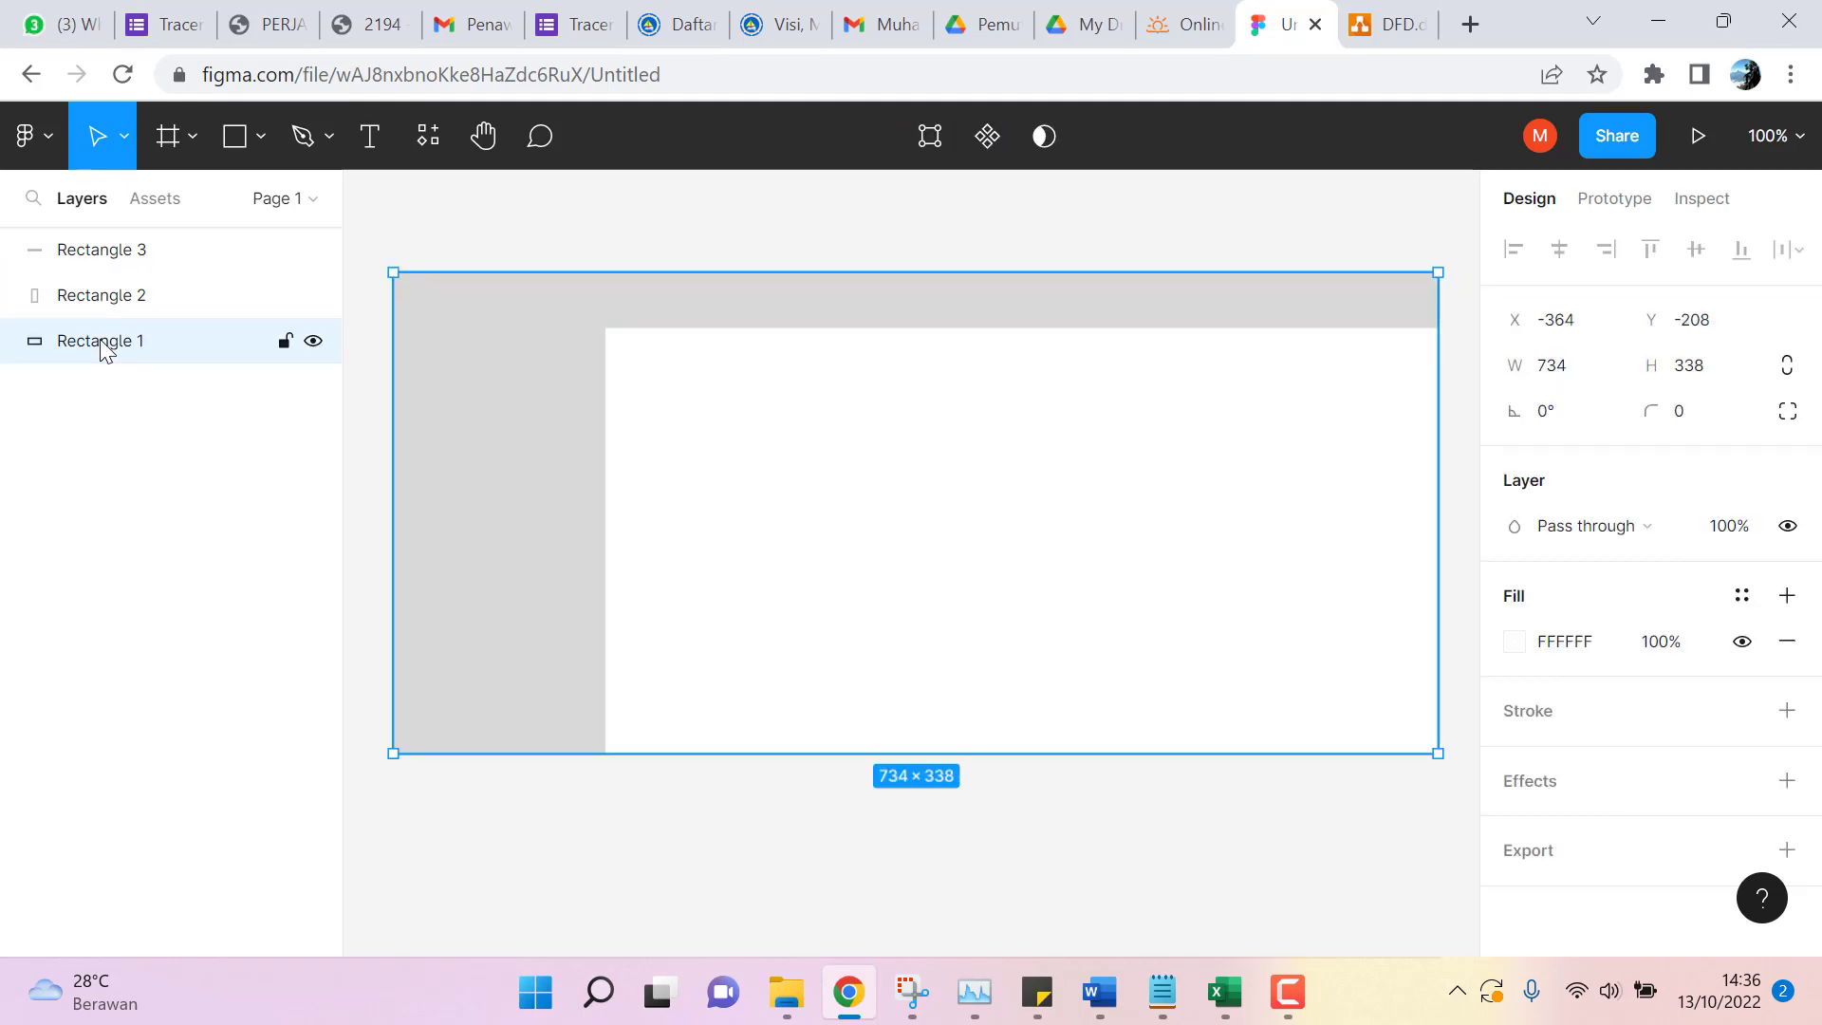
{"action": "left_click", "coordinate": [93, 313]}
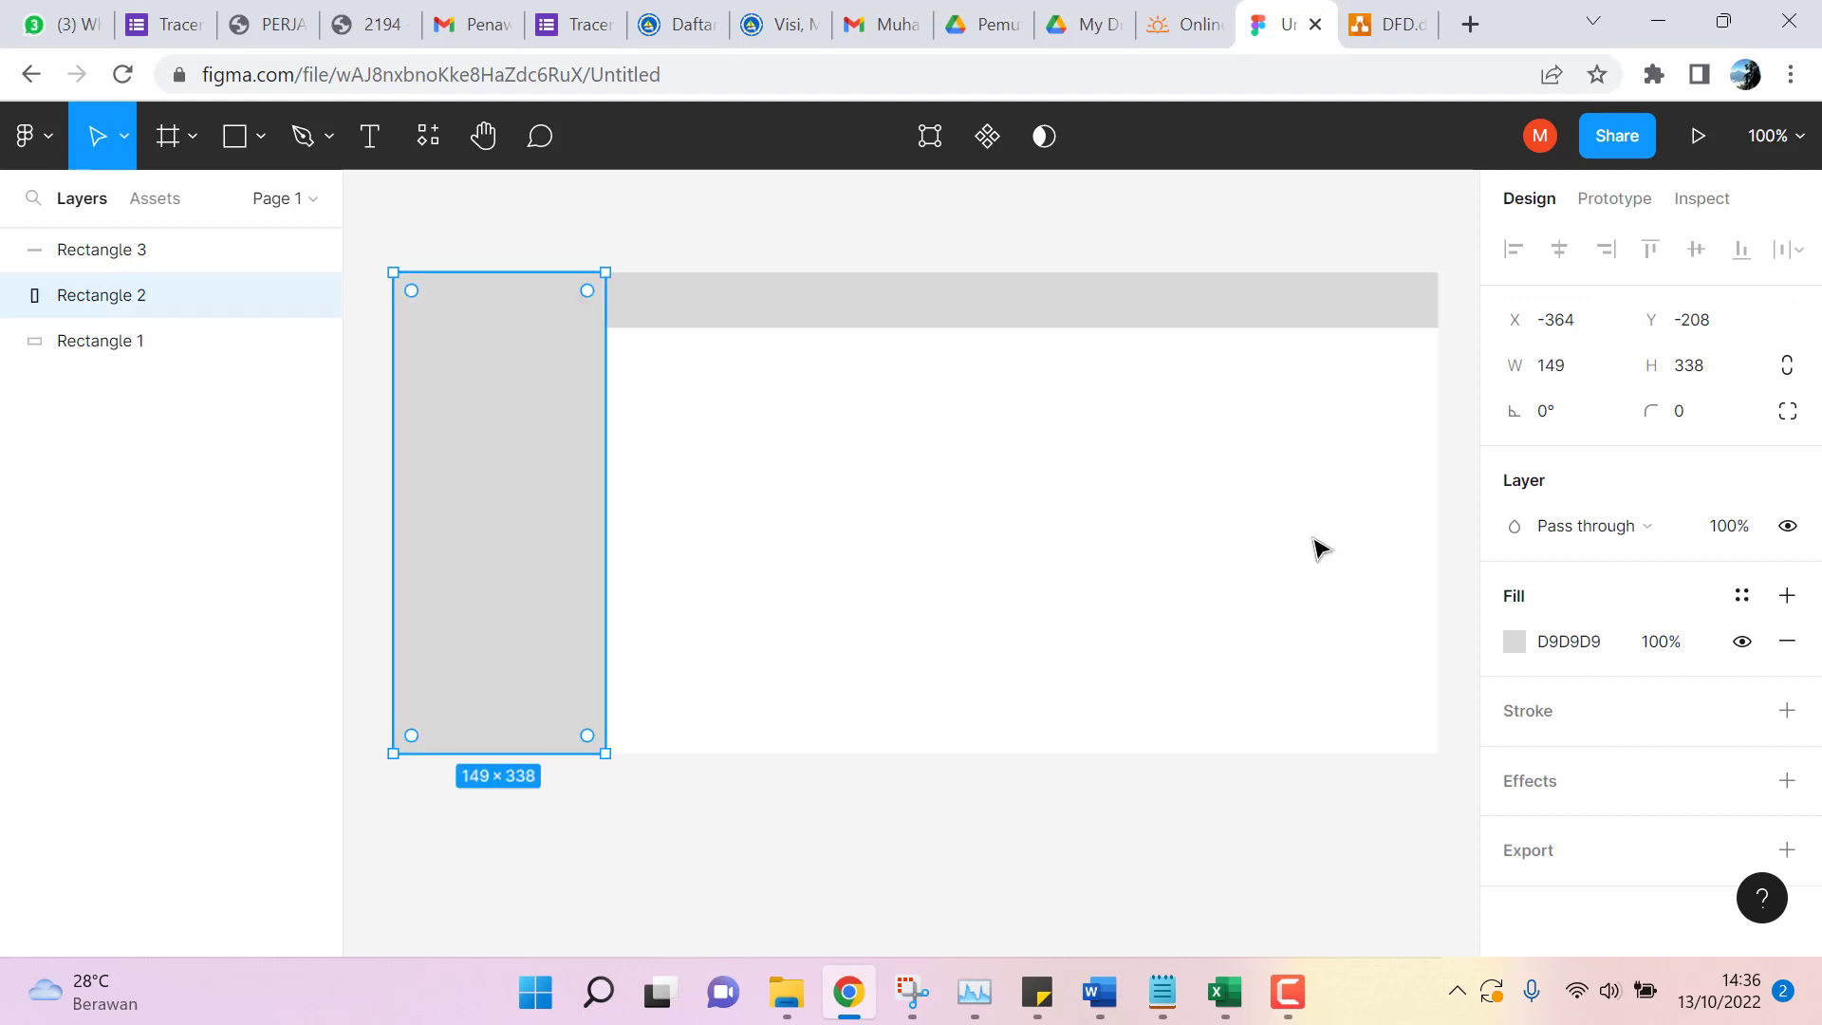
Fill the left sidebar with dark navy 344763.
{"action": "left_click", "coordinate": [1547, 650]}
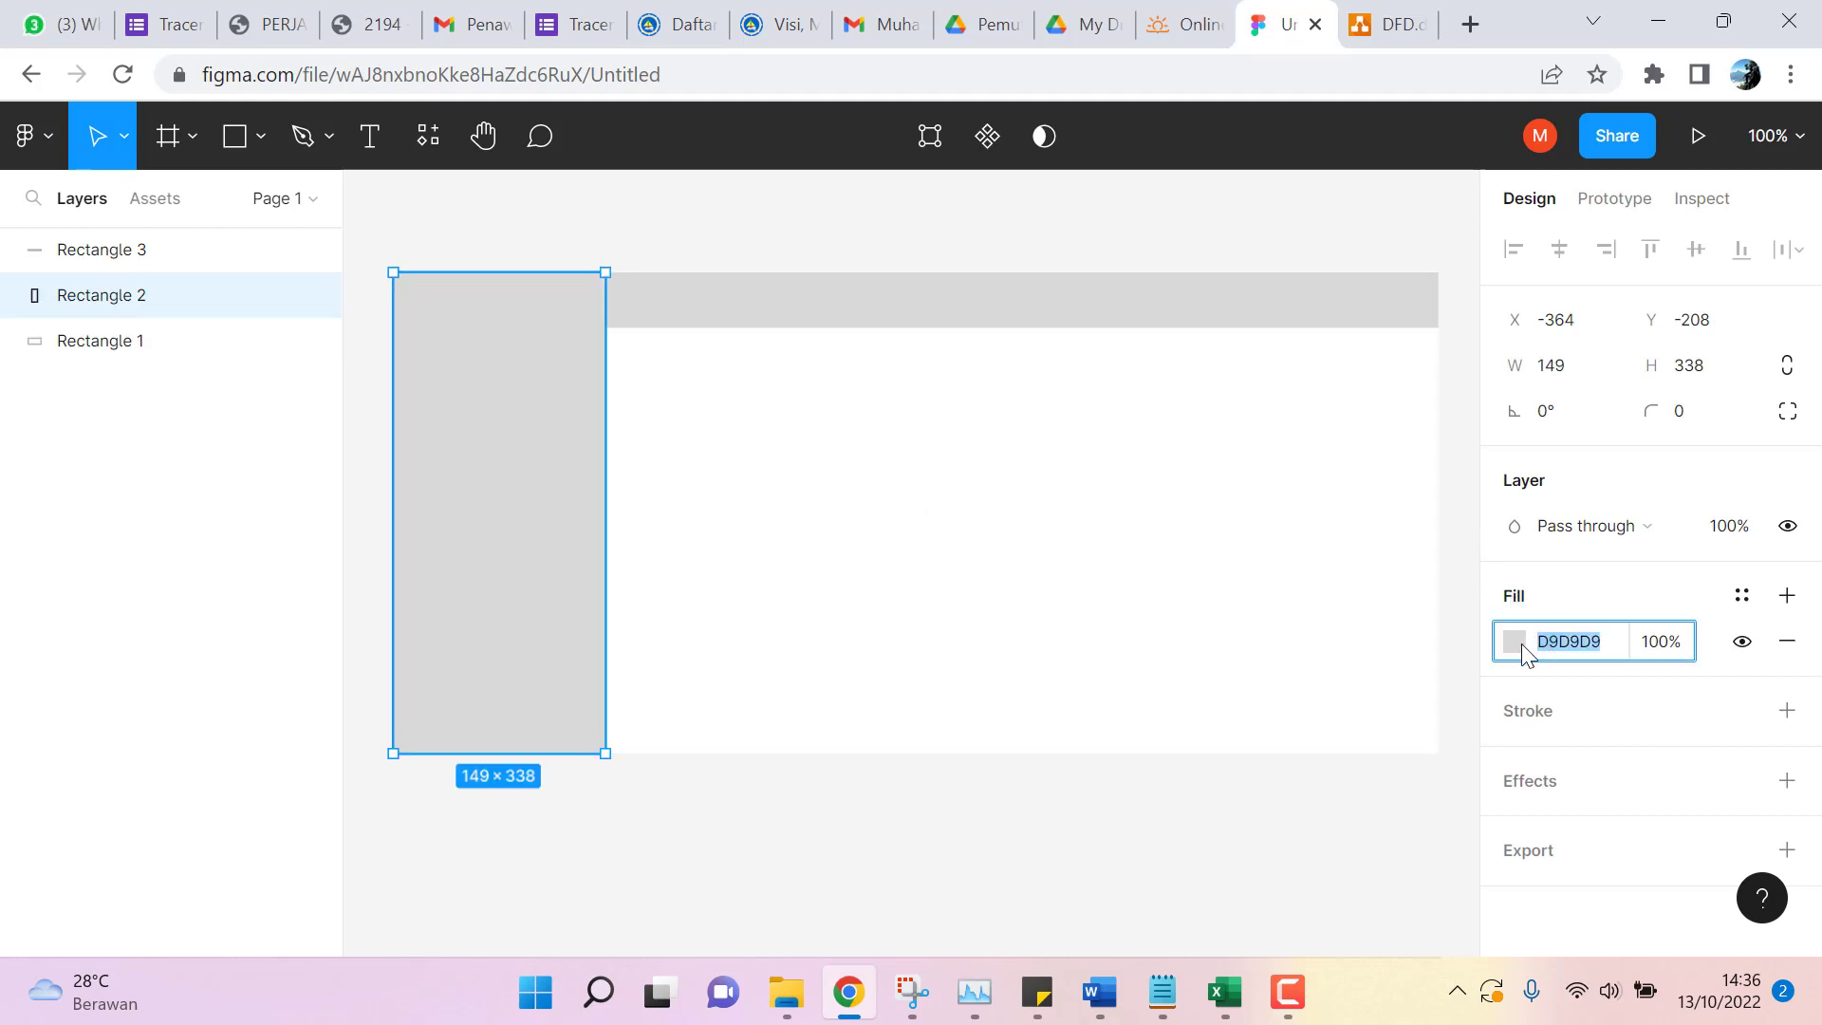
{"action": "left_click", "coordinate": [1514, 643]}
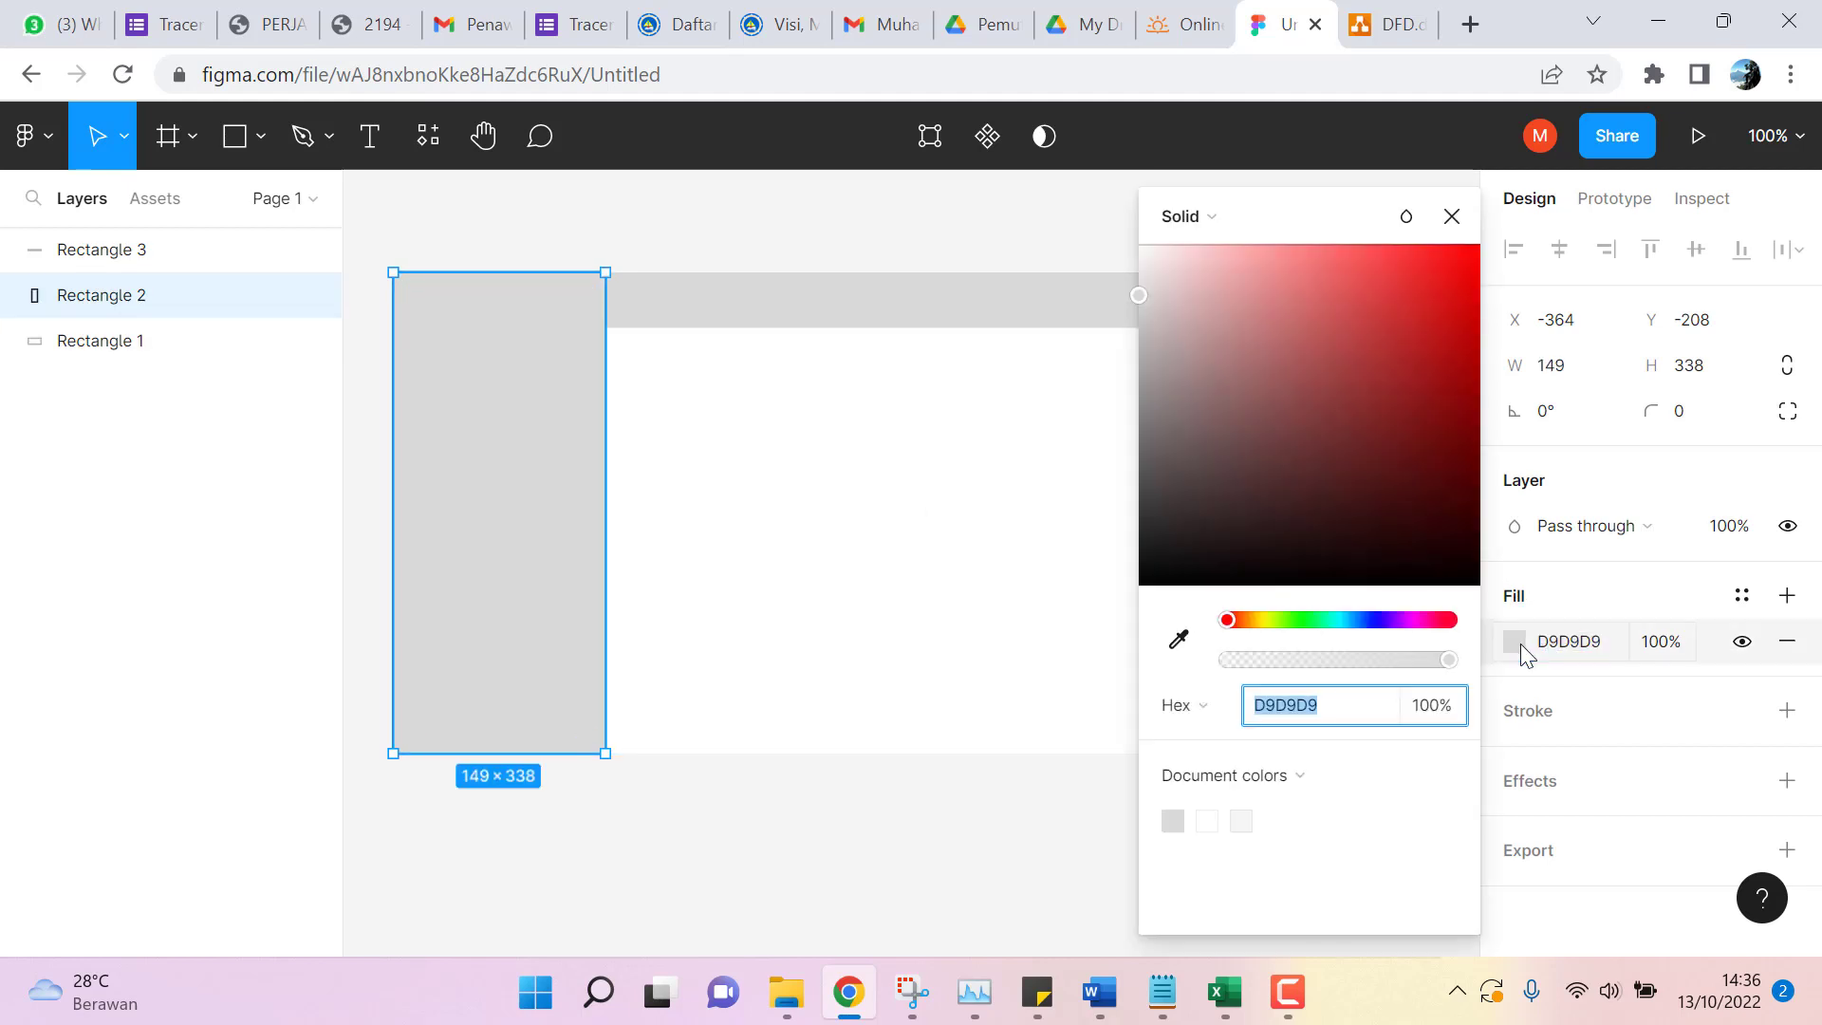
{"action": "left_click", "coordinate": [1291, 623]}
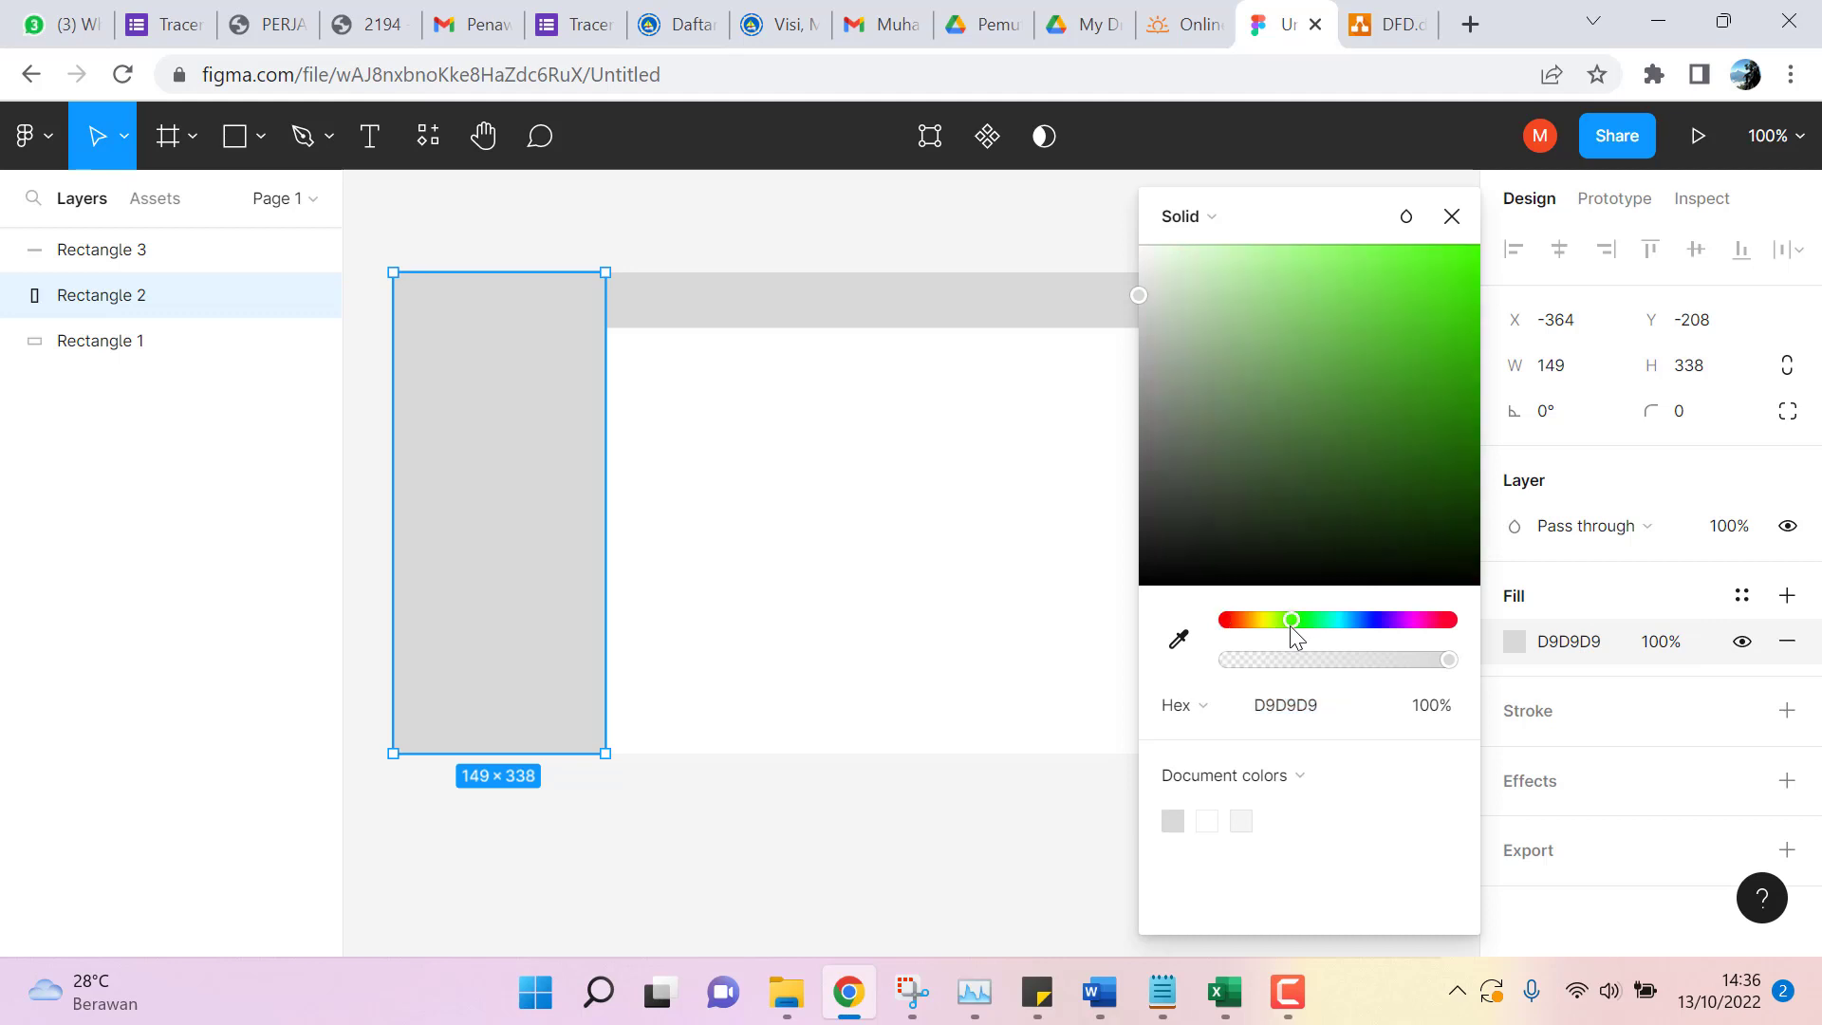
{"action": "left_click", "coordinate": [1362, 620]}
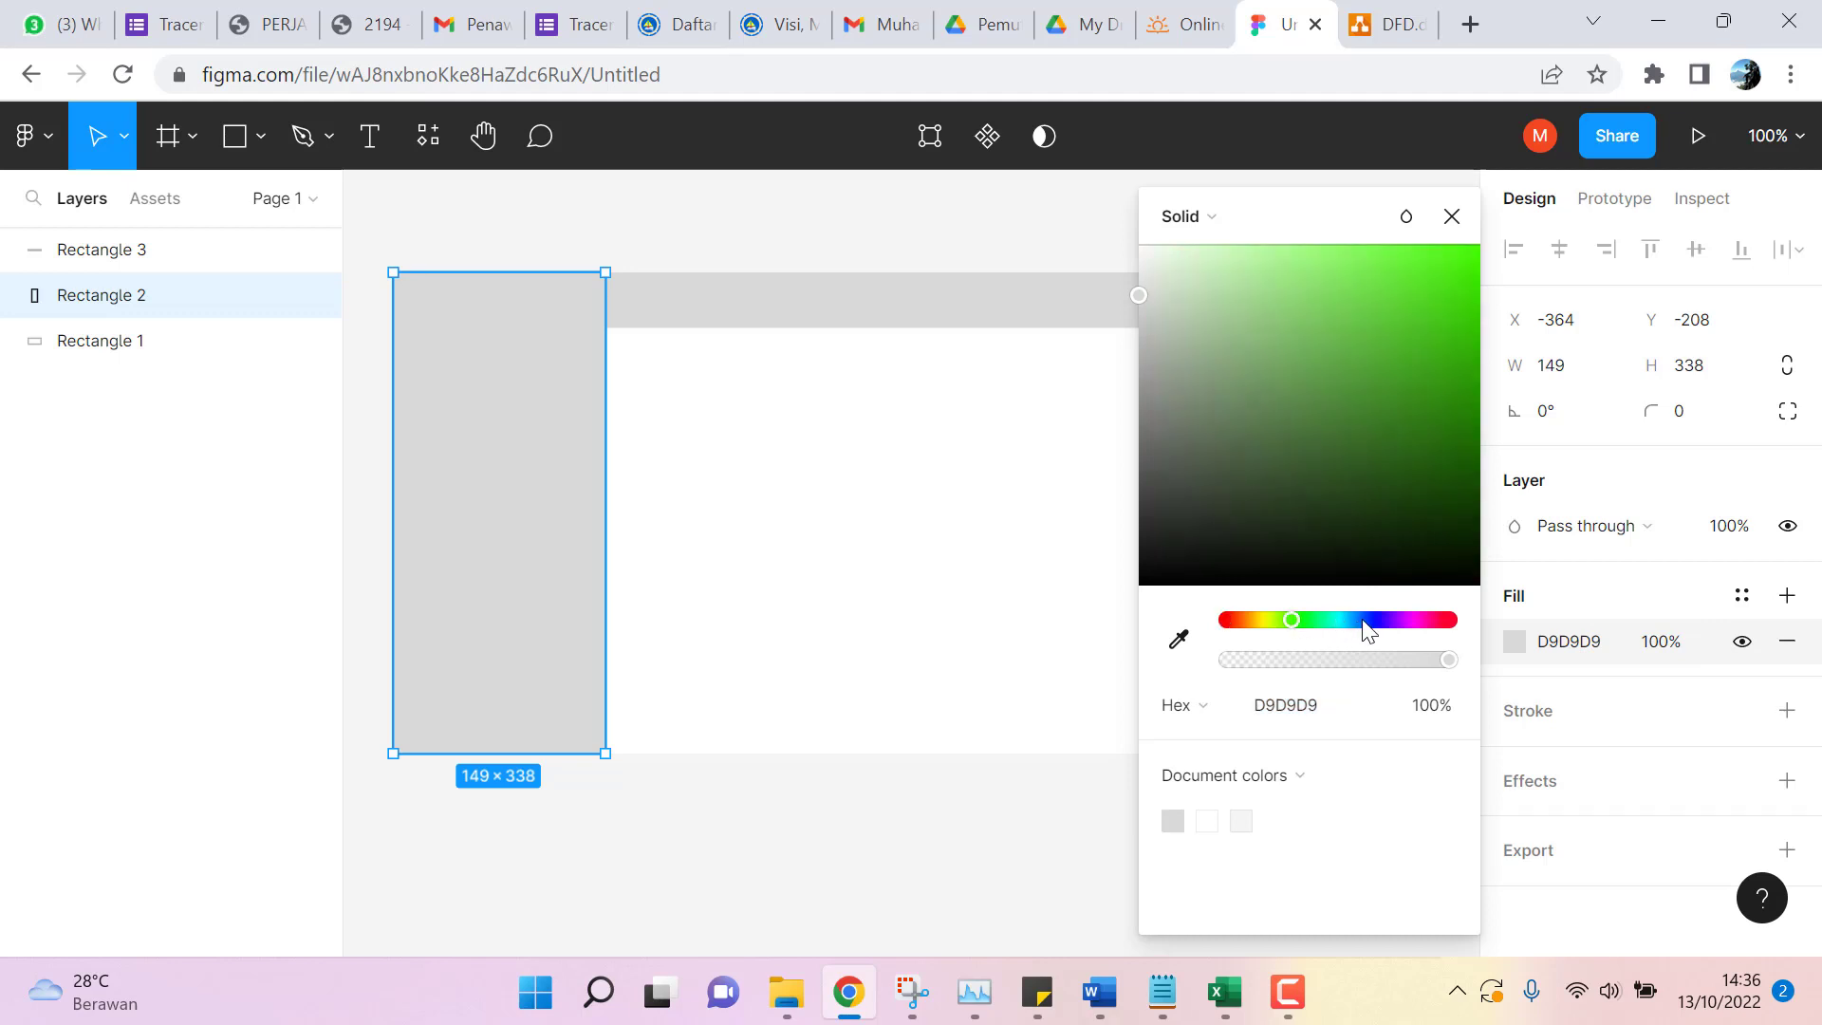
{"action": "left_click", "coordinate": [1294, 421]}
{"action": "left_click", "coordinate": [1310, 321]}
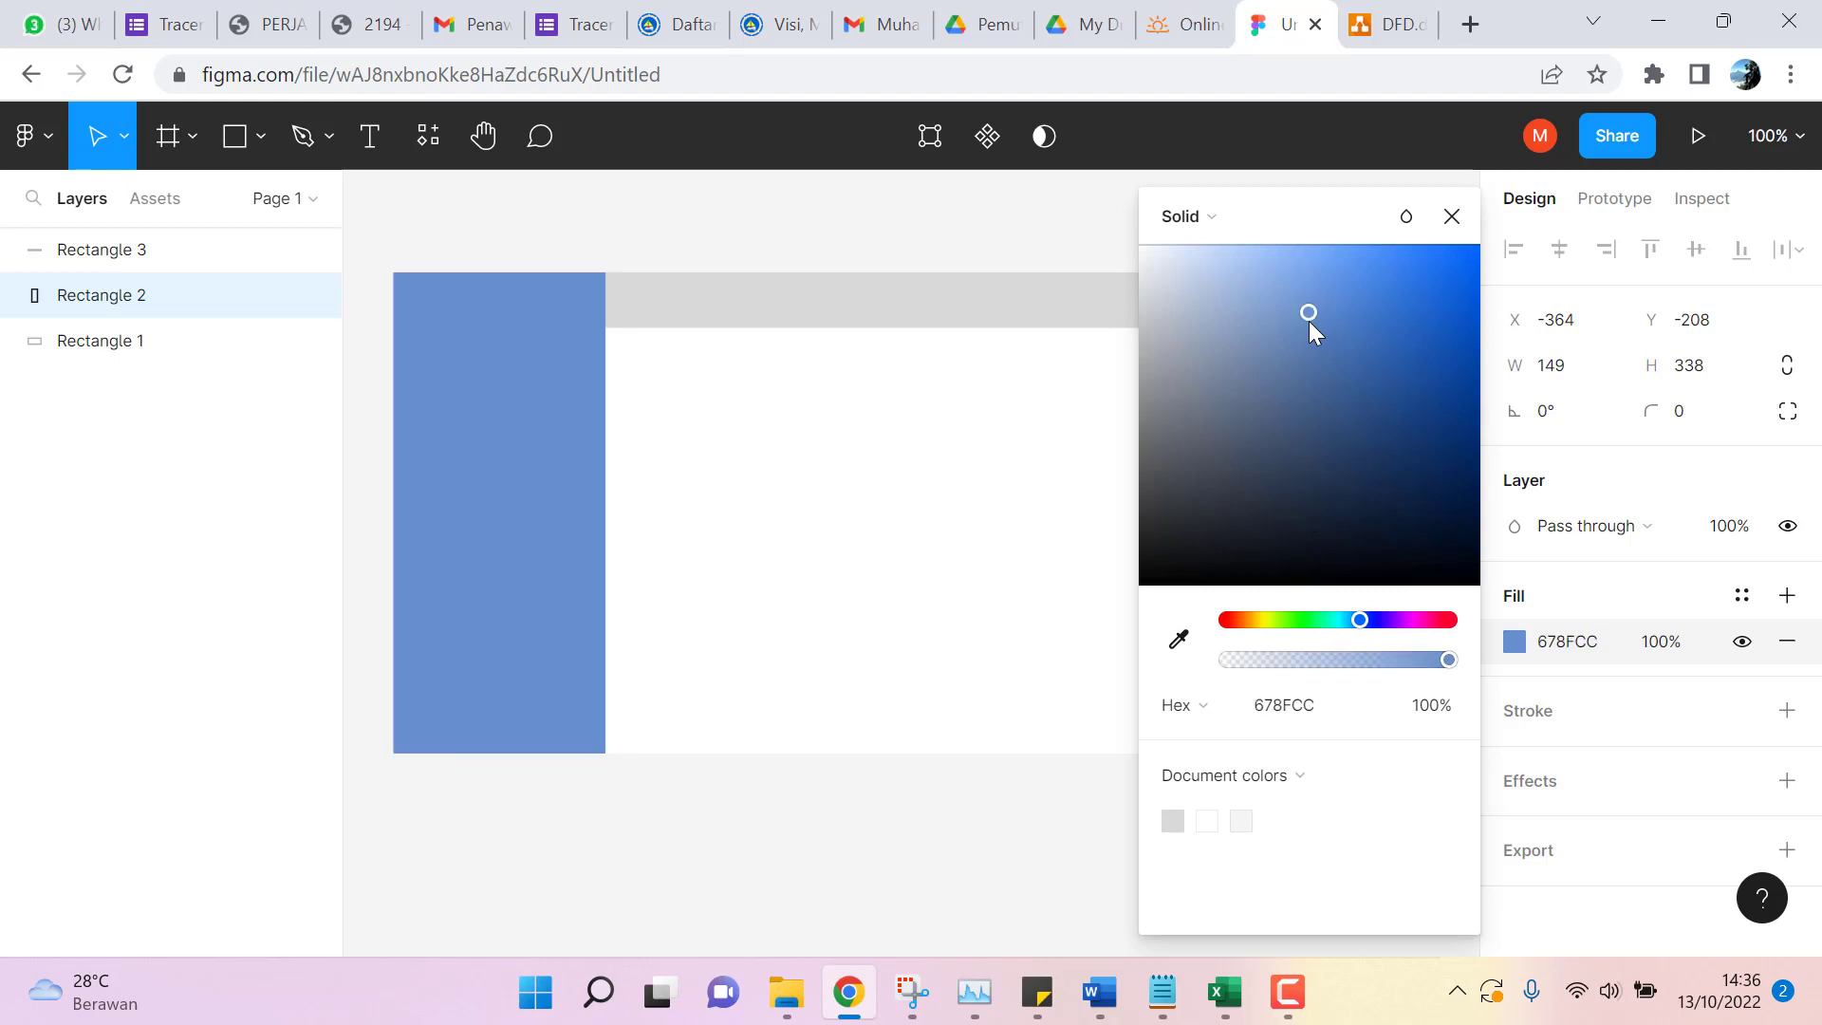
{"action": "left_click", "coordinate": [1306, 370]}
{"action": "left_click", "coordinate": [1302, 461]}
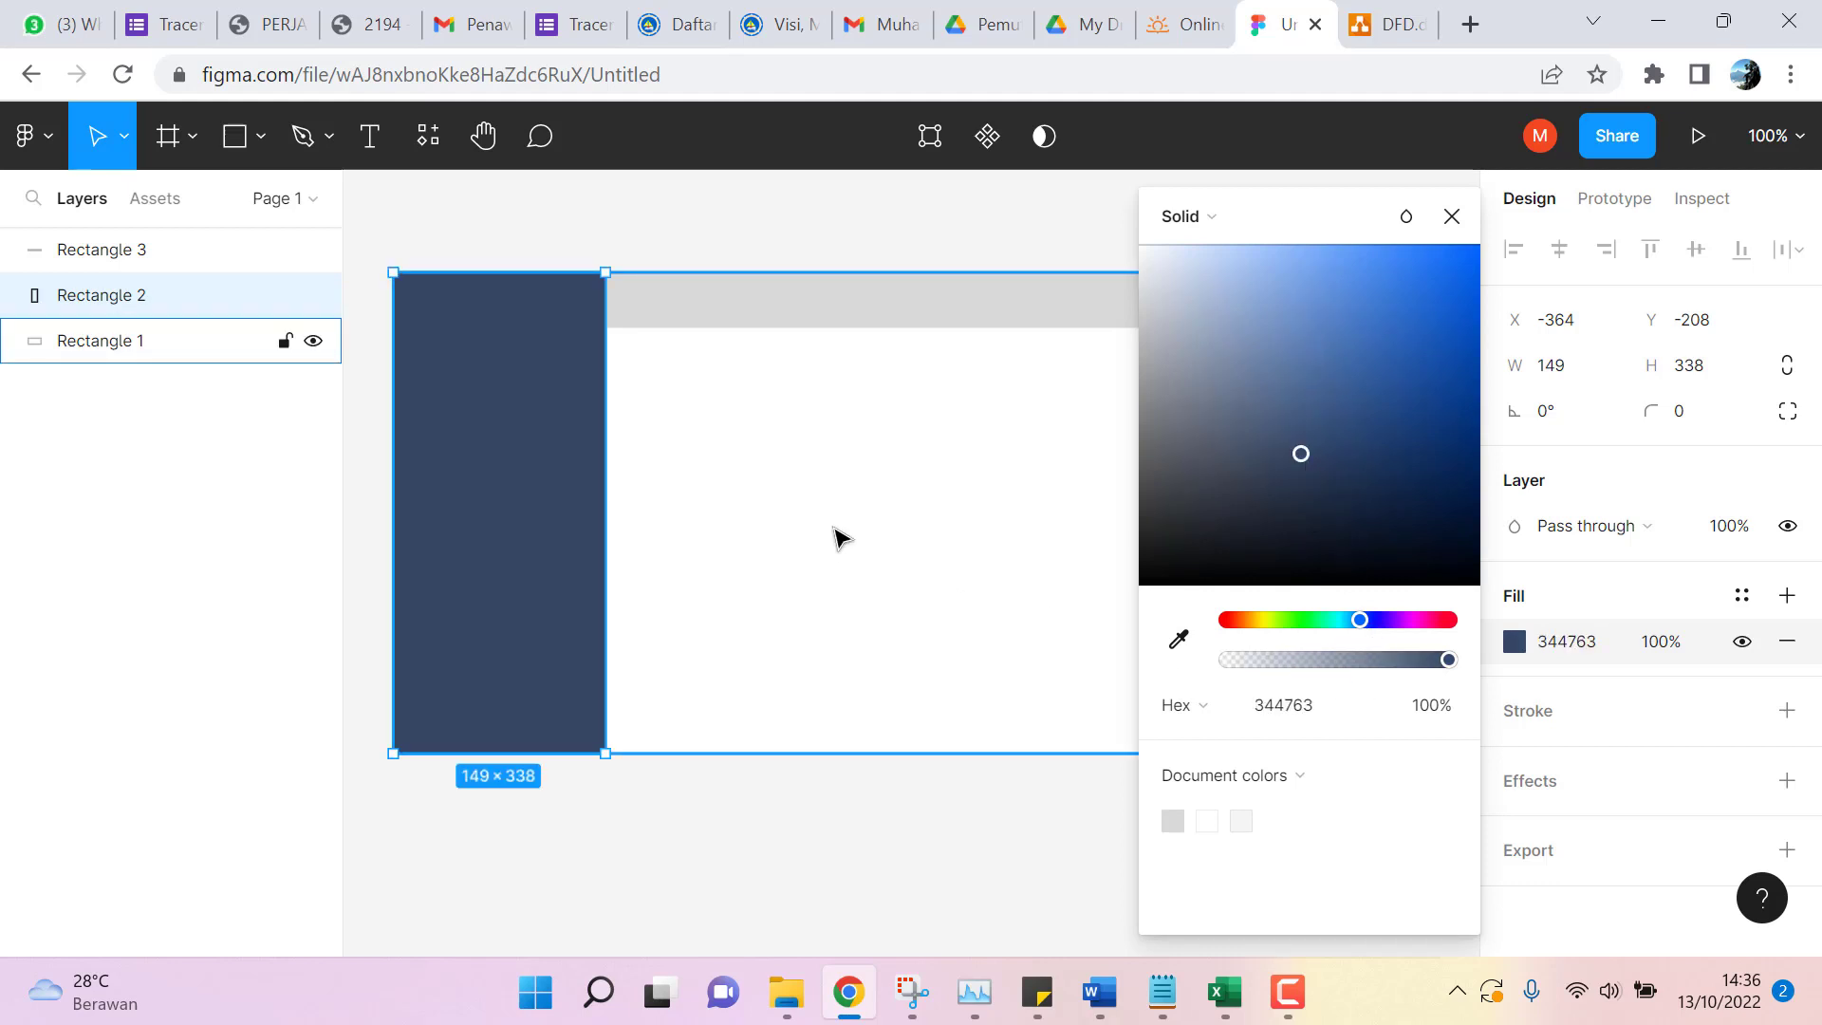
{"action": "left_click", "coordinate": [781, 311]}
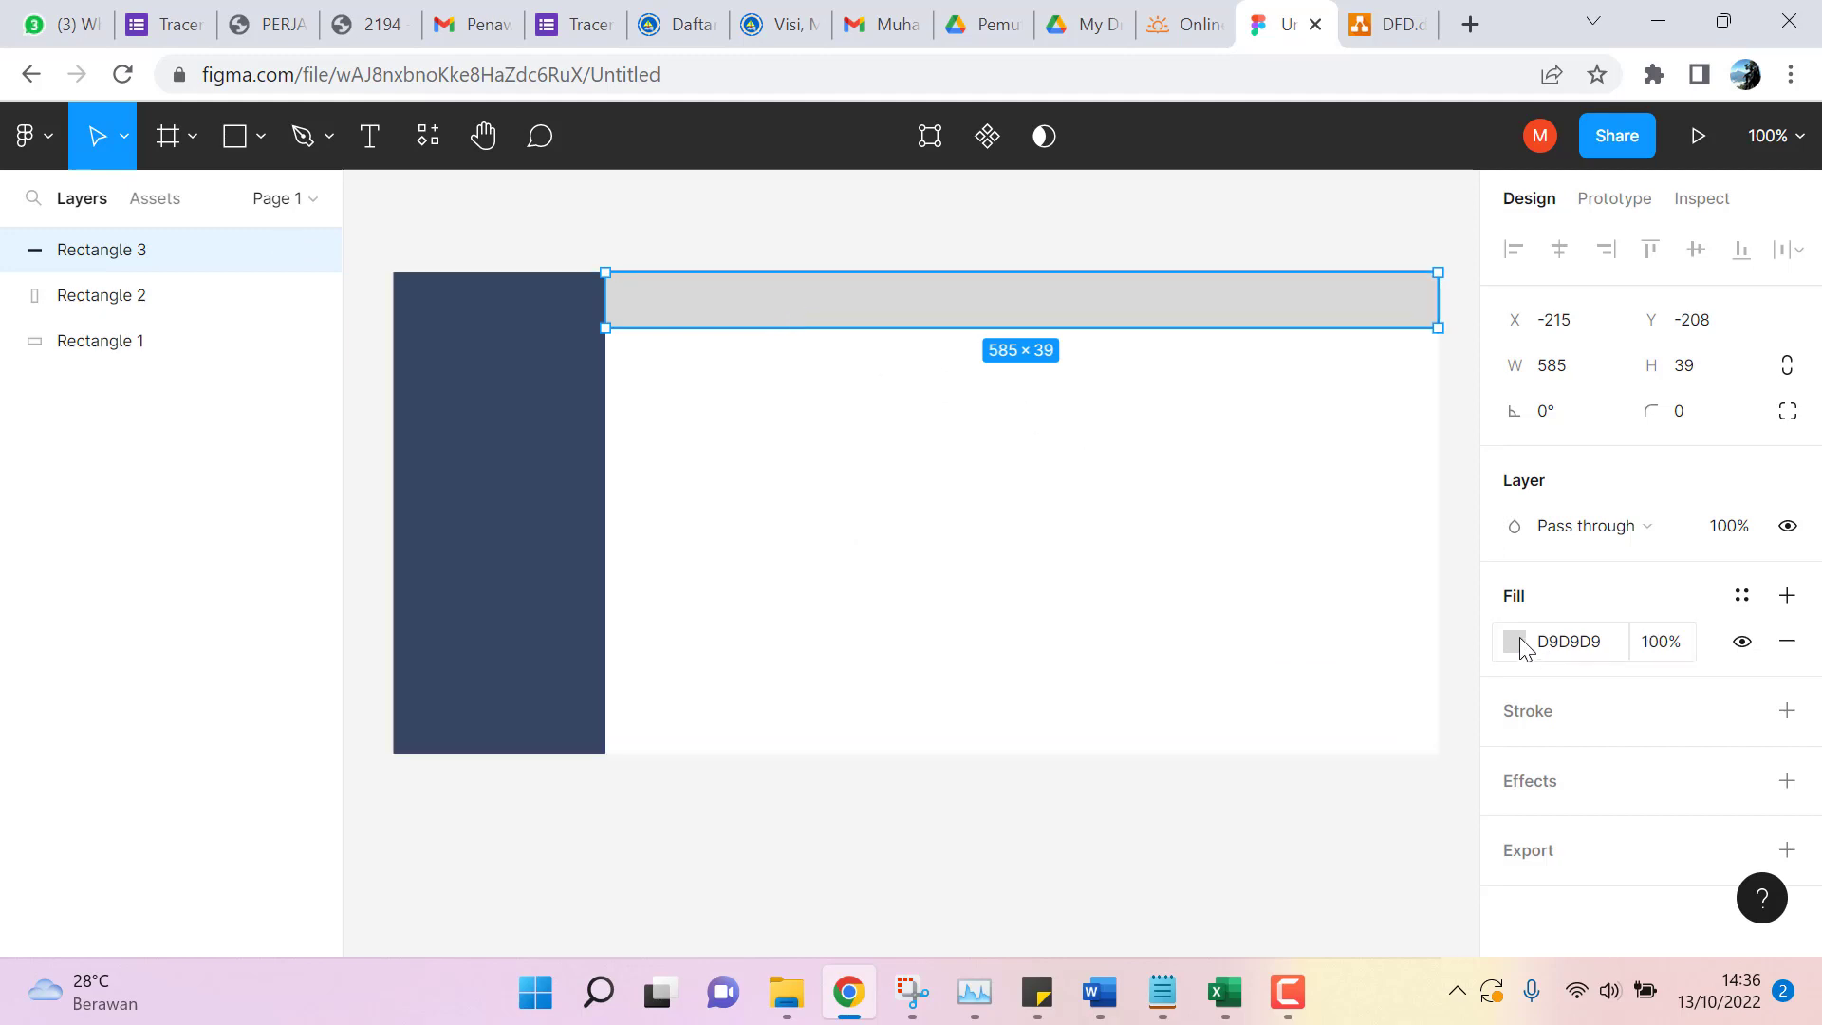
Fill the top header bar with blue 6081D6.
{"action": "left_click", "coordinate": [1515, 641]}
{"action": "left_click", "coordinate": [1364, 620]}
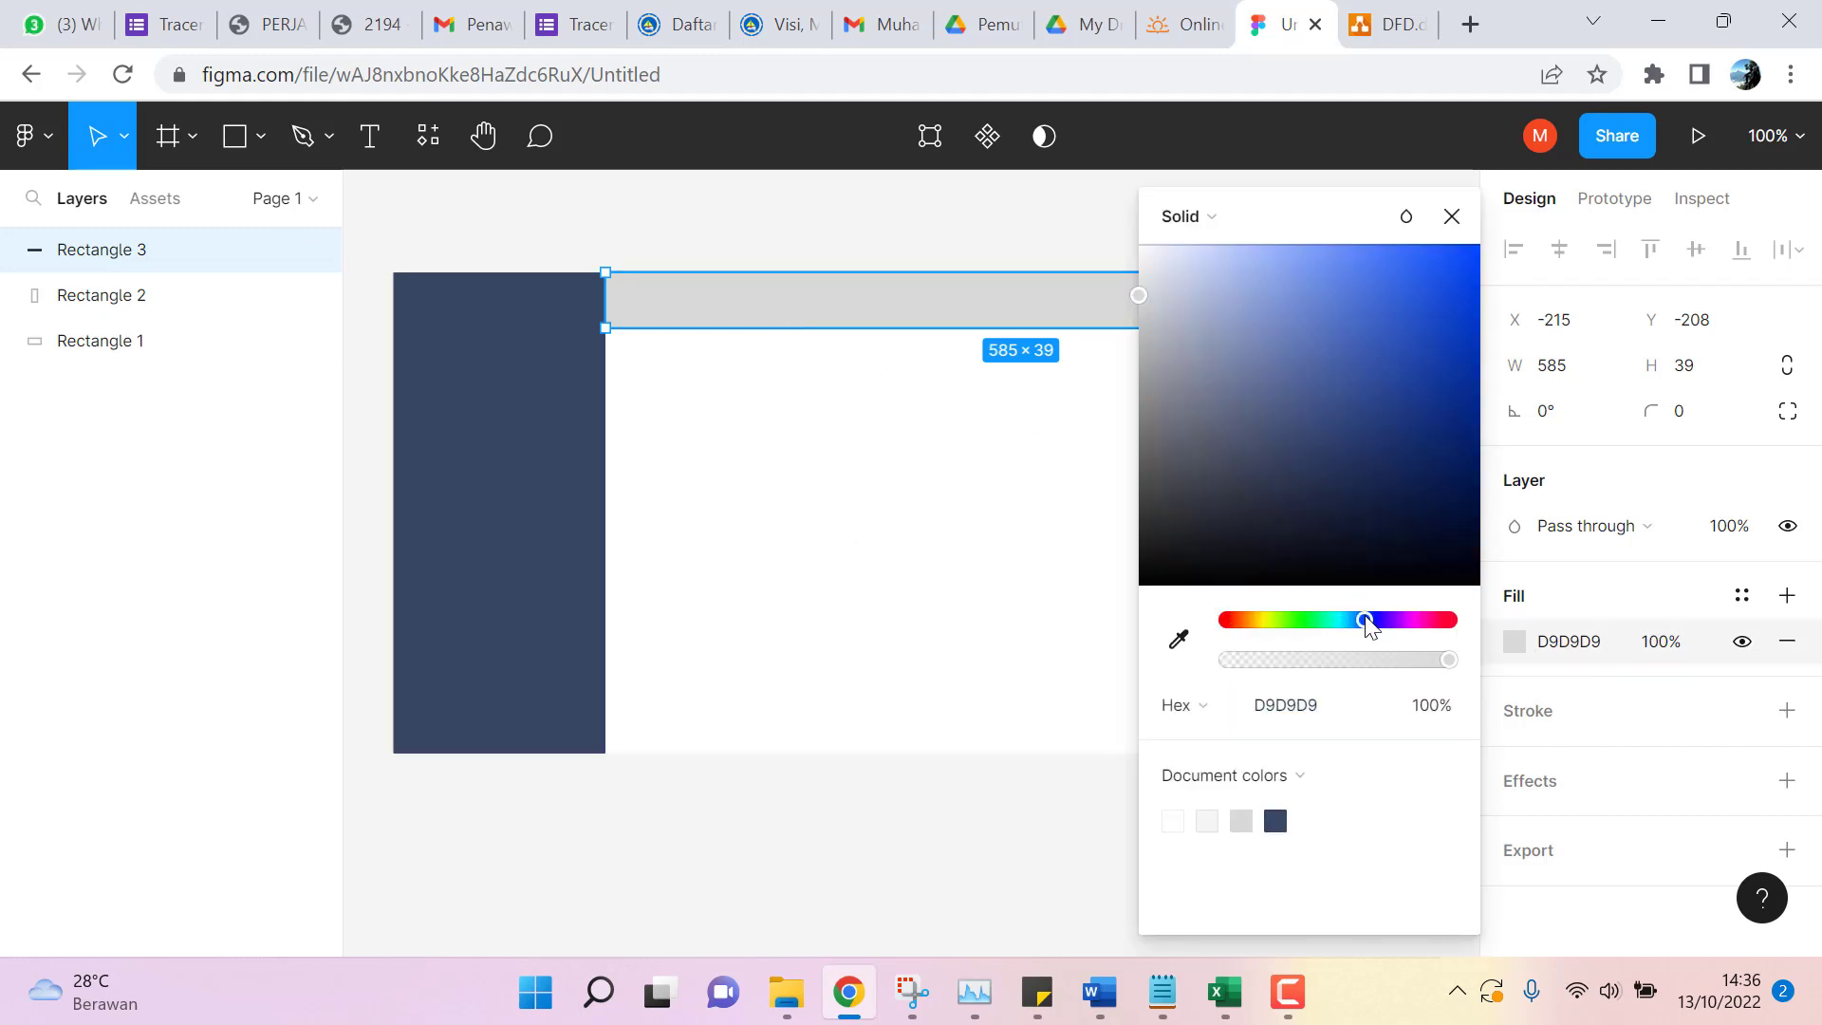
{"action": "left_click", "coordinate": [1301, 364]}
{"action": "left_click", "coordinate": [1369, 420]}
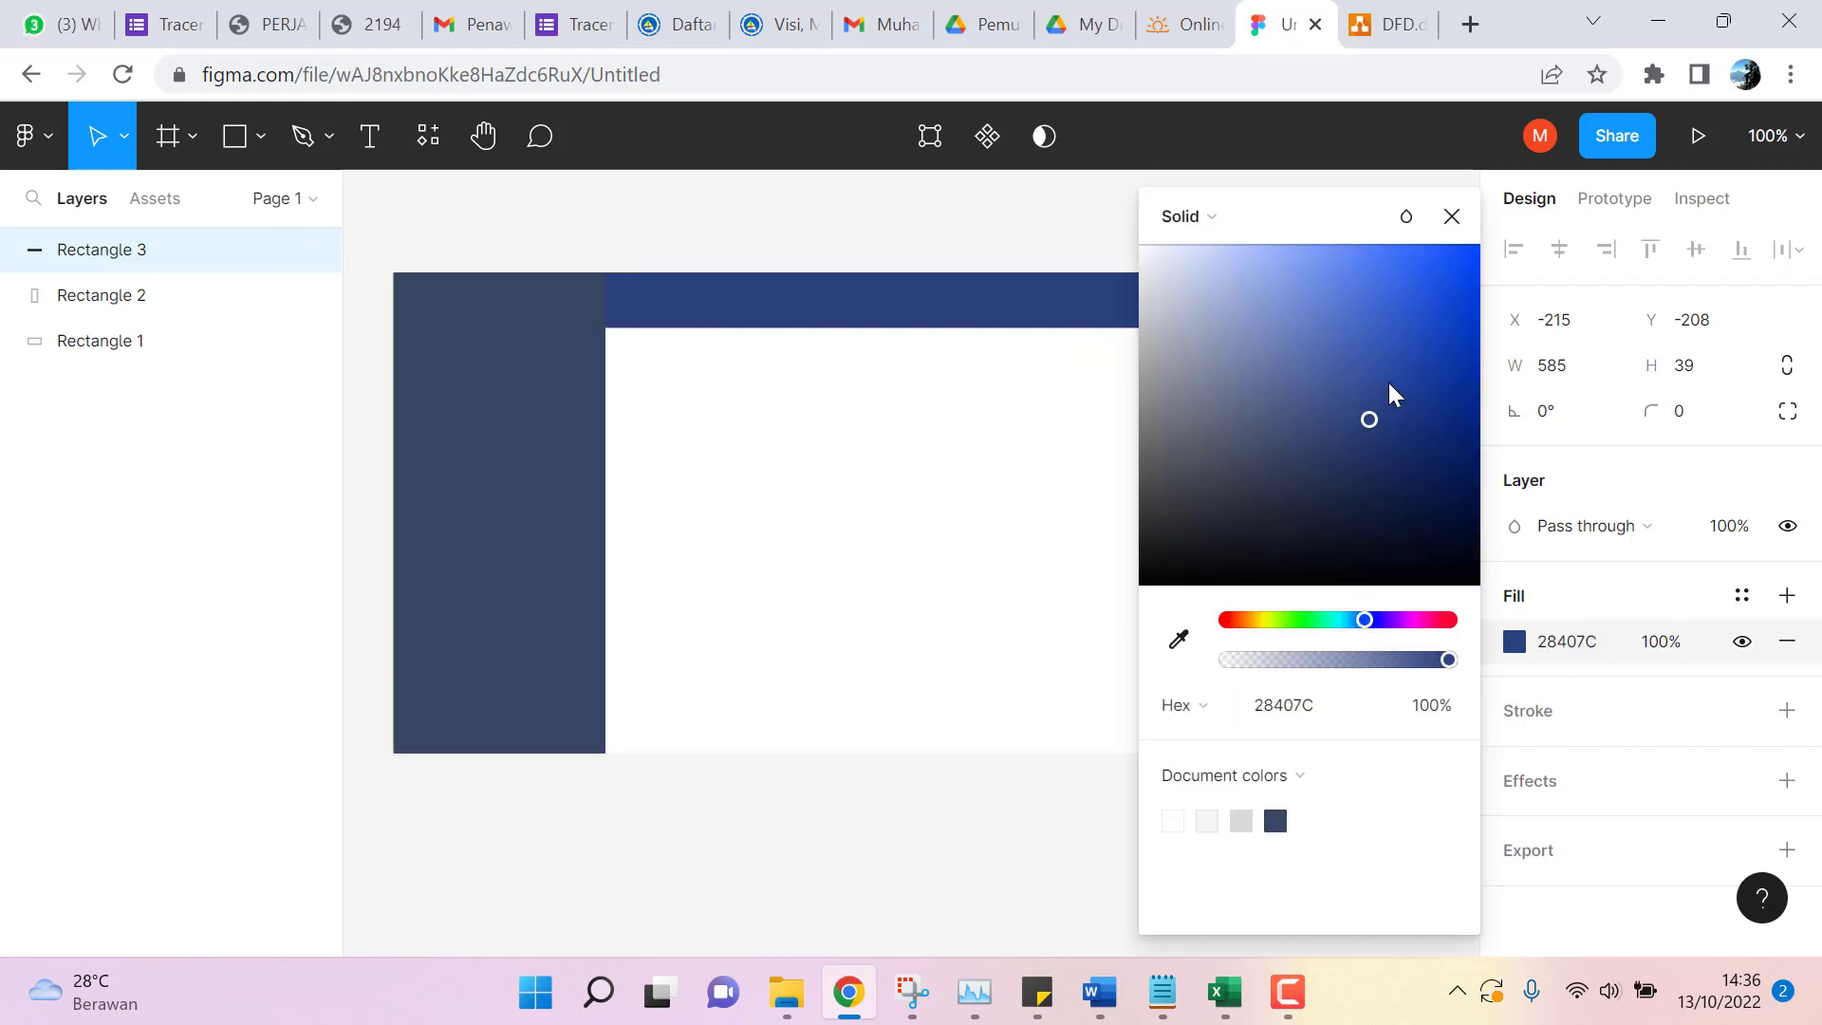
{"action": "left_click", "coordinate": [1326, 300]}
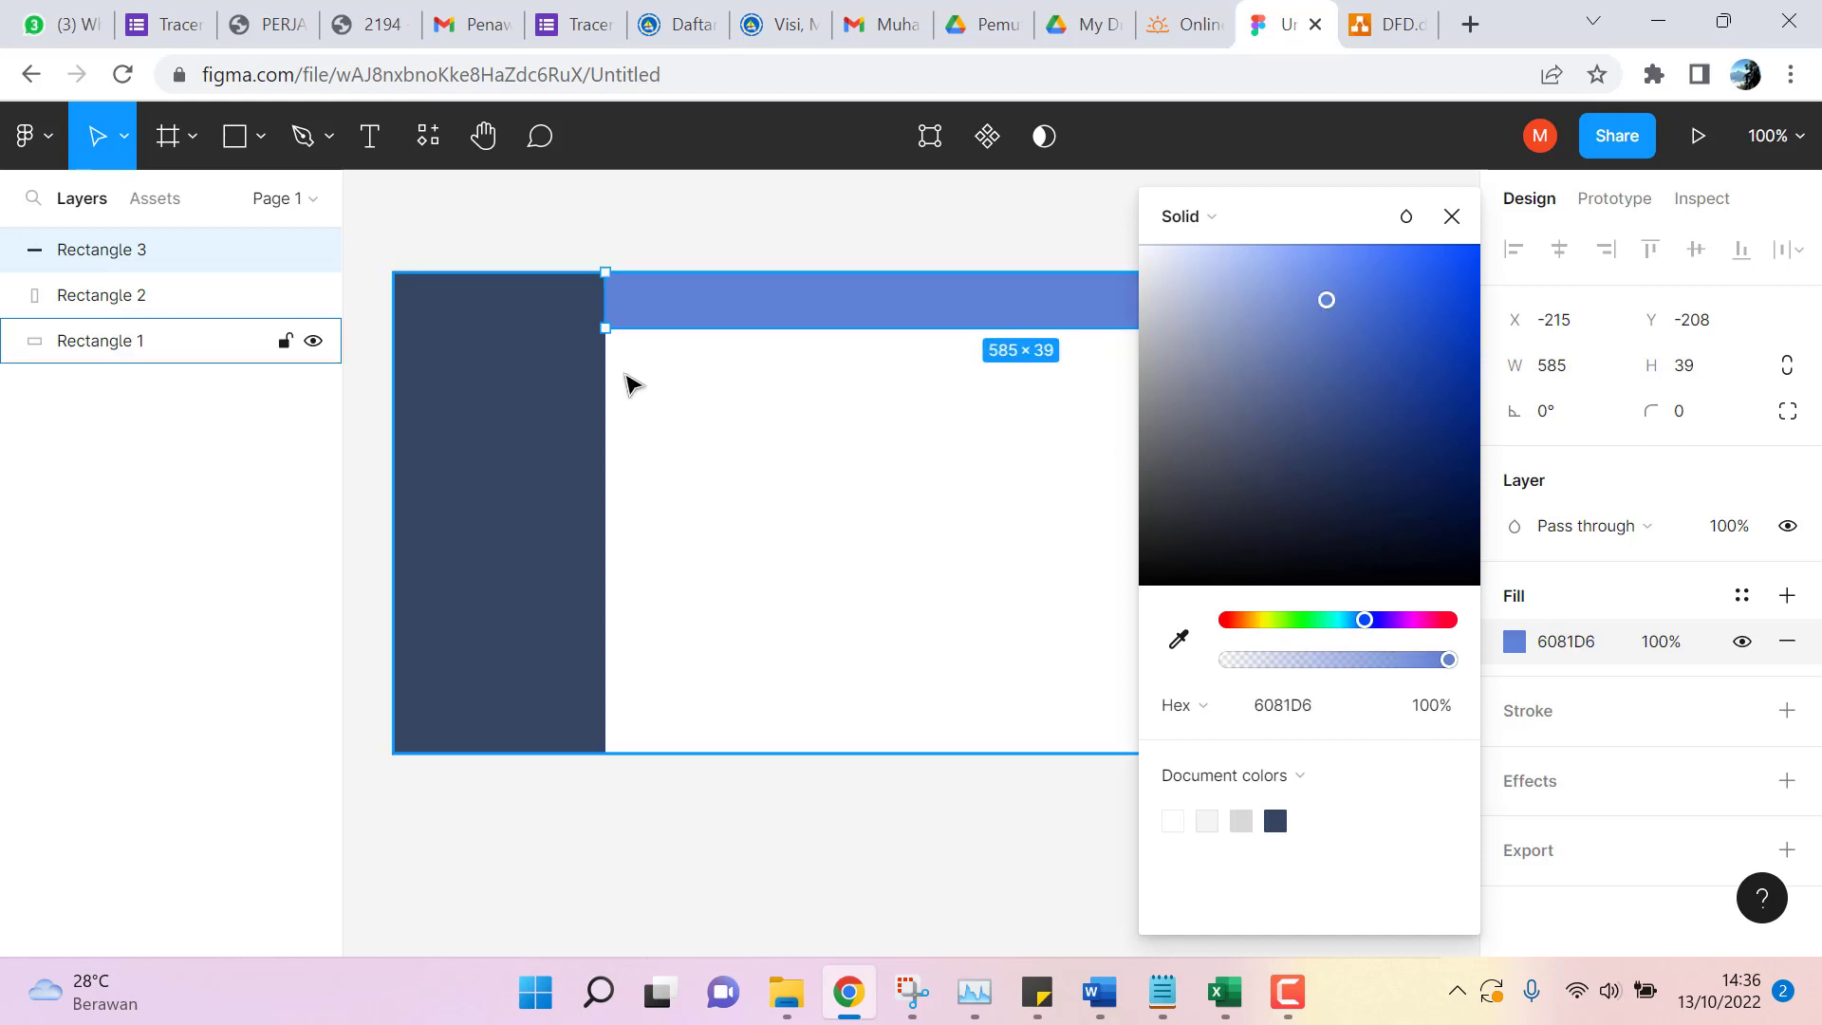
{"action": "left_click", "coordinate": [669, 214]}
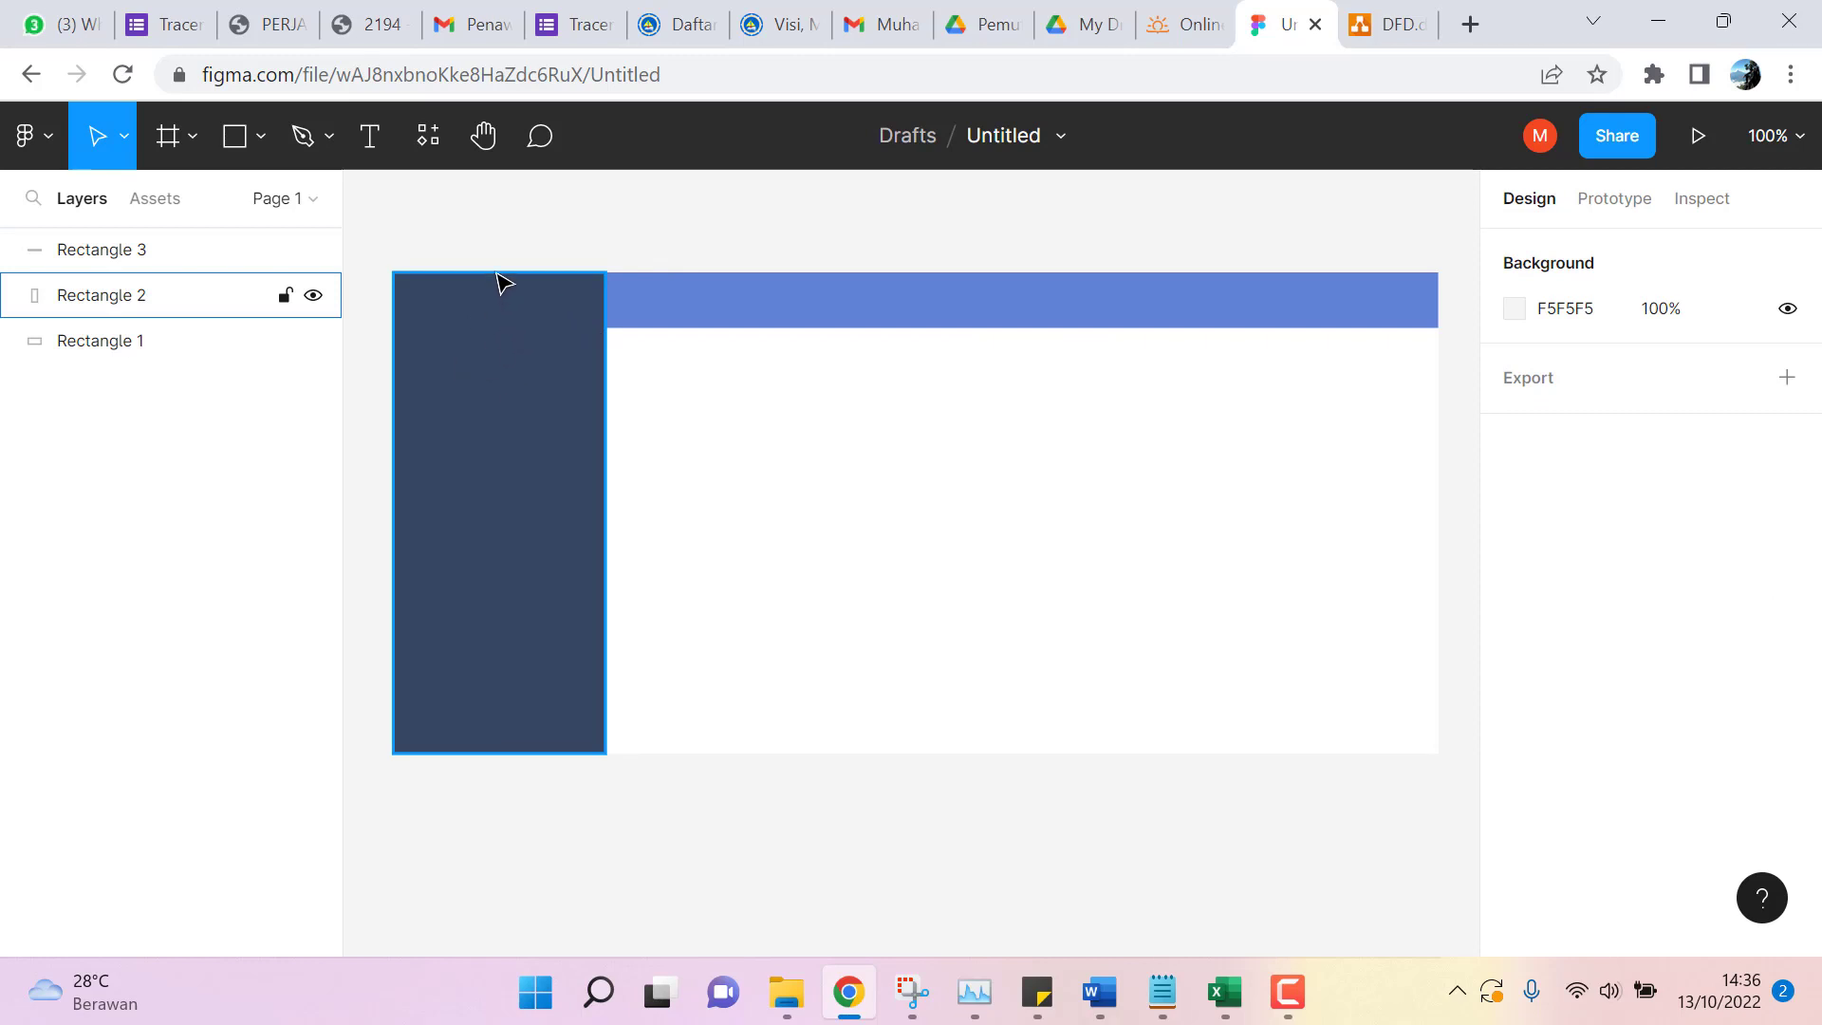
Add the text 'Nama Dosen Penguji' near the top of the sidebar.
{"action": "left_click", "coordinate": [370, 147]}
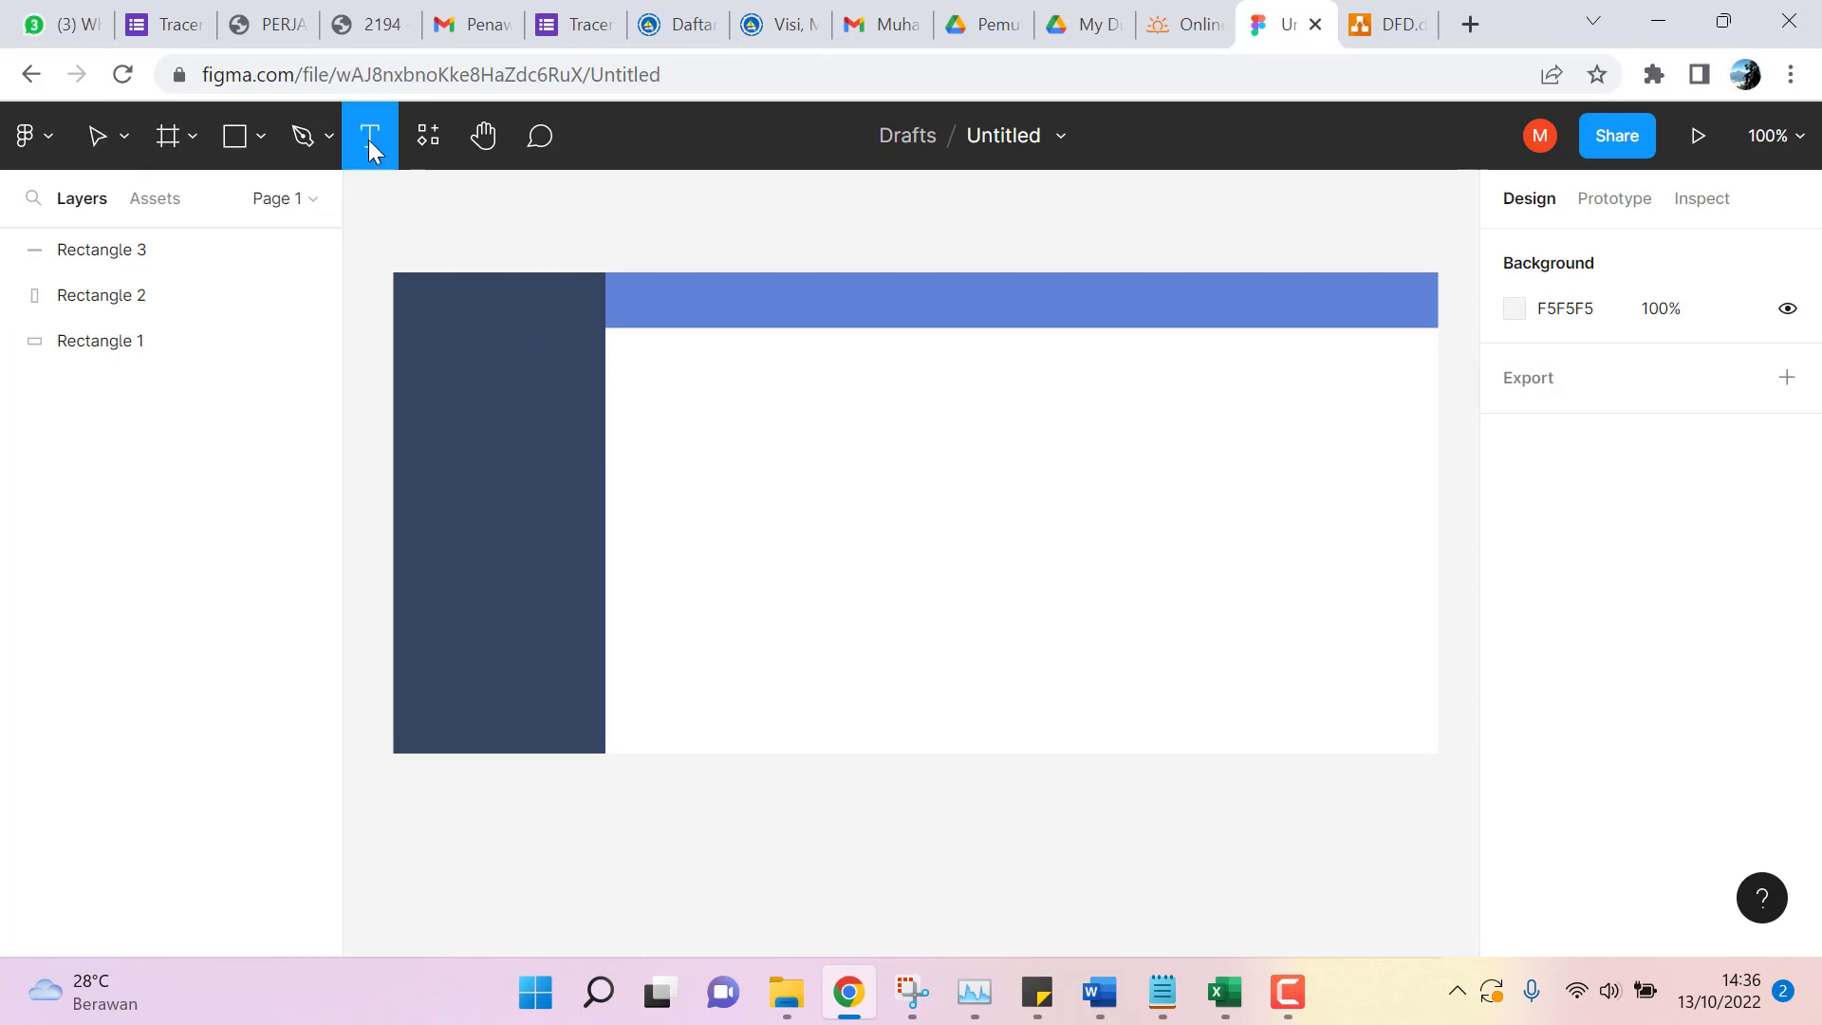
{"action": "left_click_drag", "start_coordinate": [458, 350], "coordinate": [539, 370]}
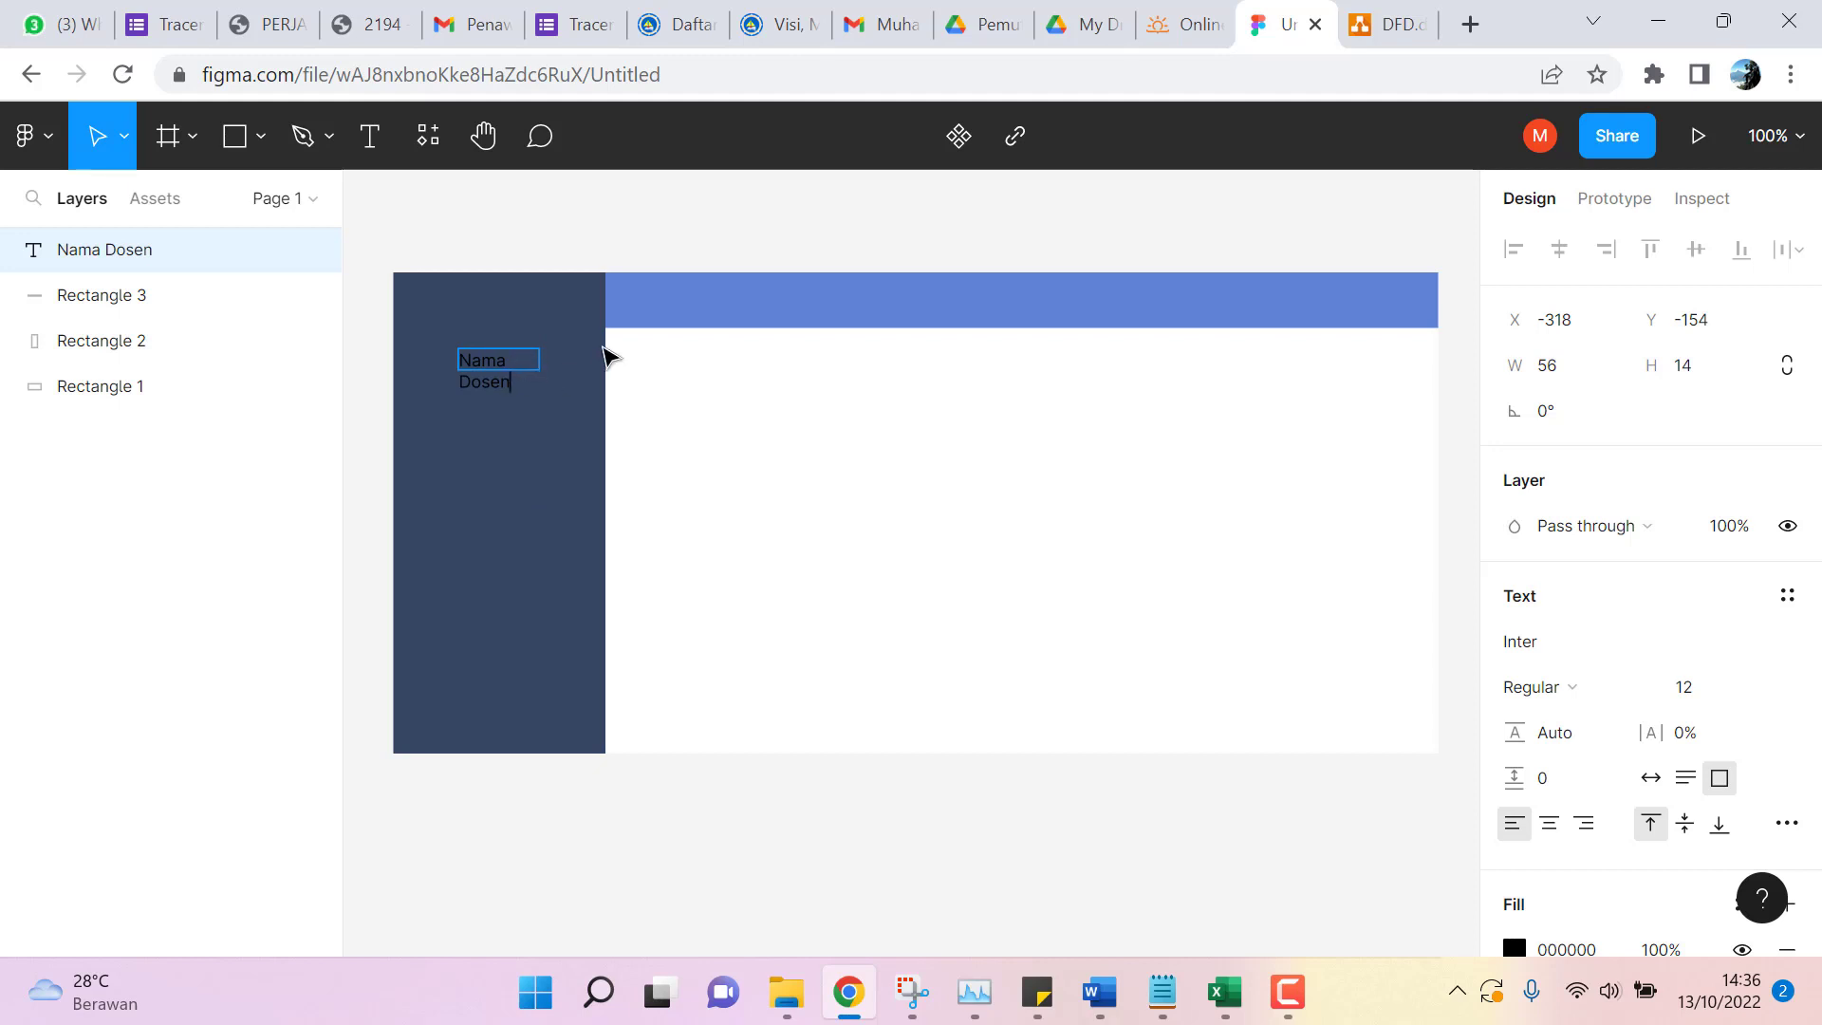
{"action": "type", "text": "nguji"}
{"action": "left_click", "coordinate": [610, 484]}
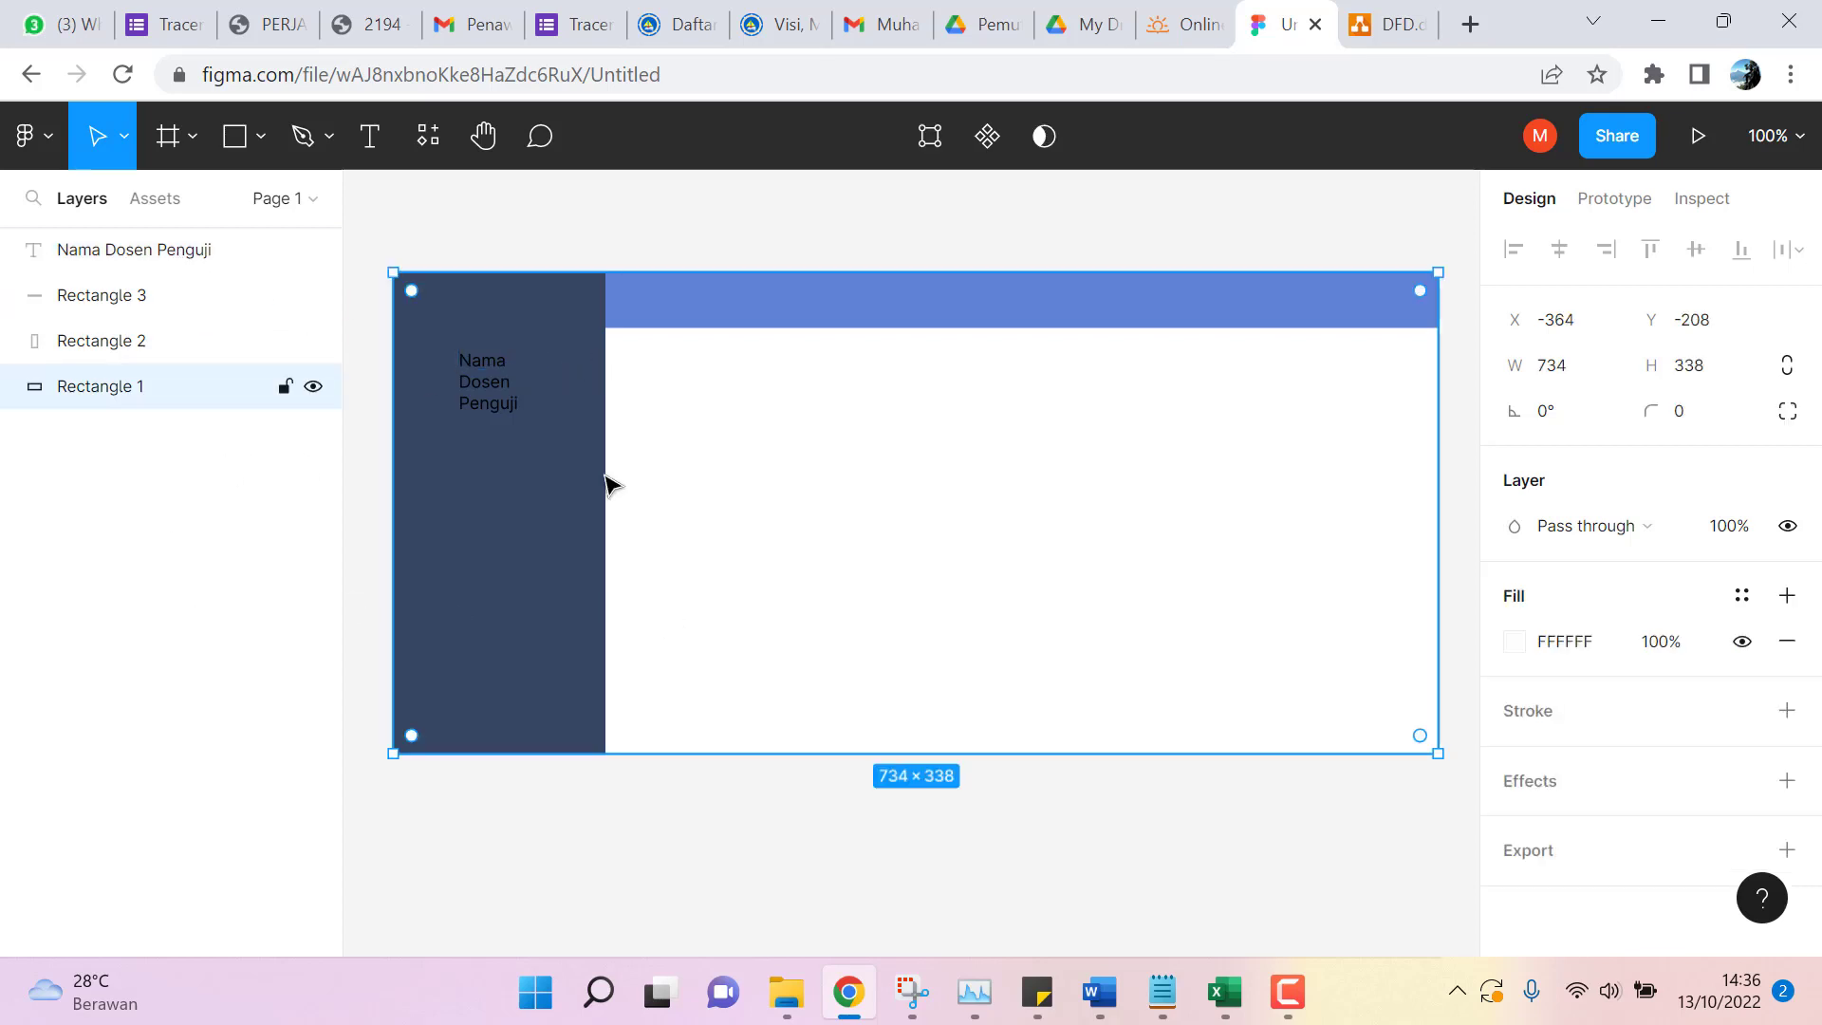
Widen the label to 128 × 14 so it fits one line, and centre-align it.
{"action": "left_click", "coordinate": [152, 266]}
{"action": "left_click_drag", "start_coordinate": [455, 366], "coordinate": [404, 367]}
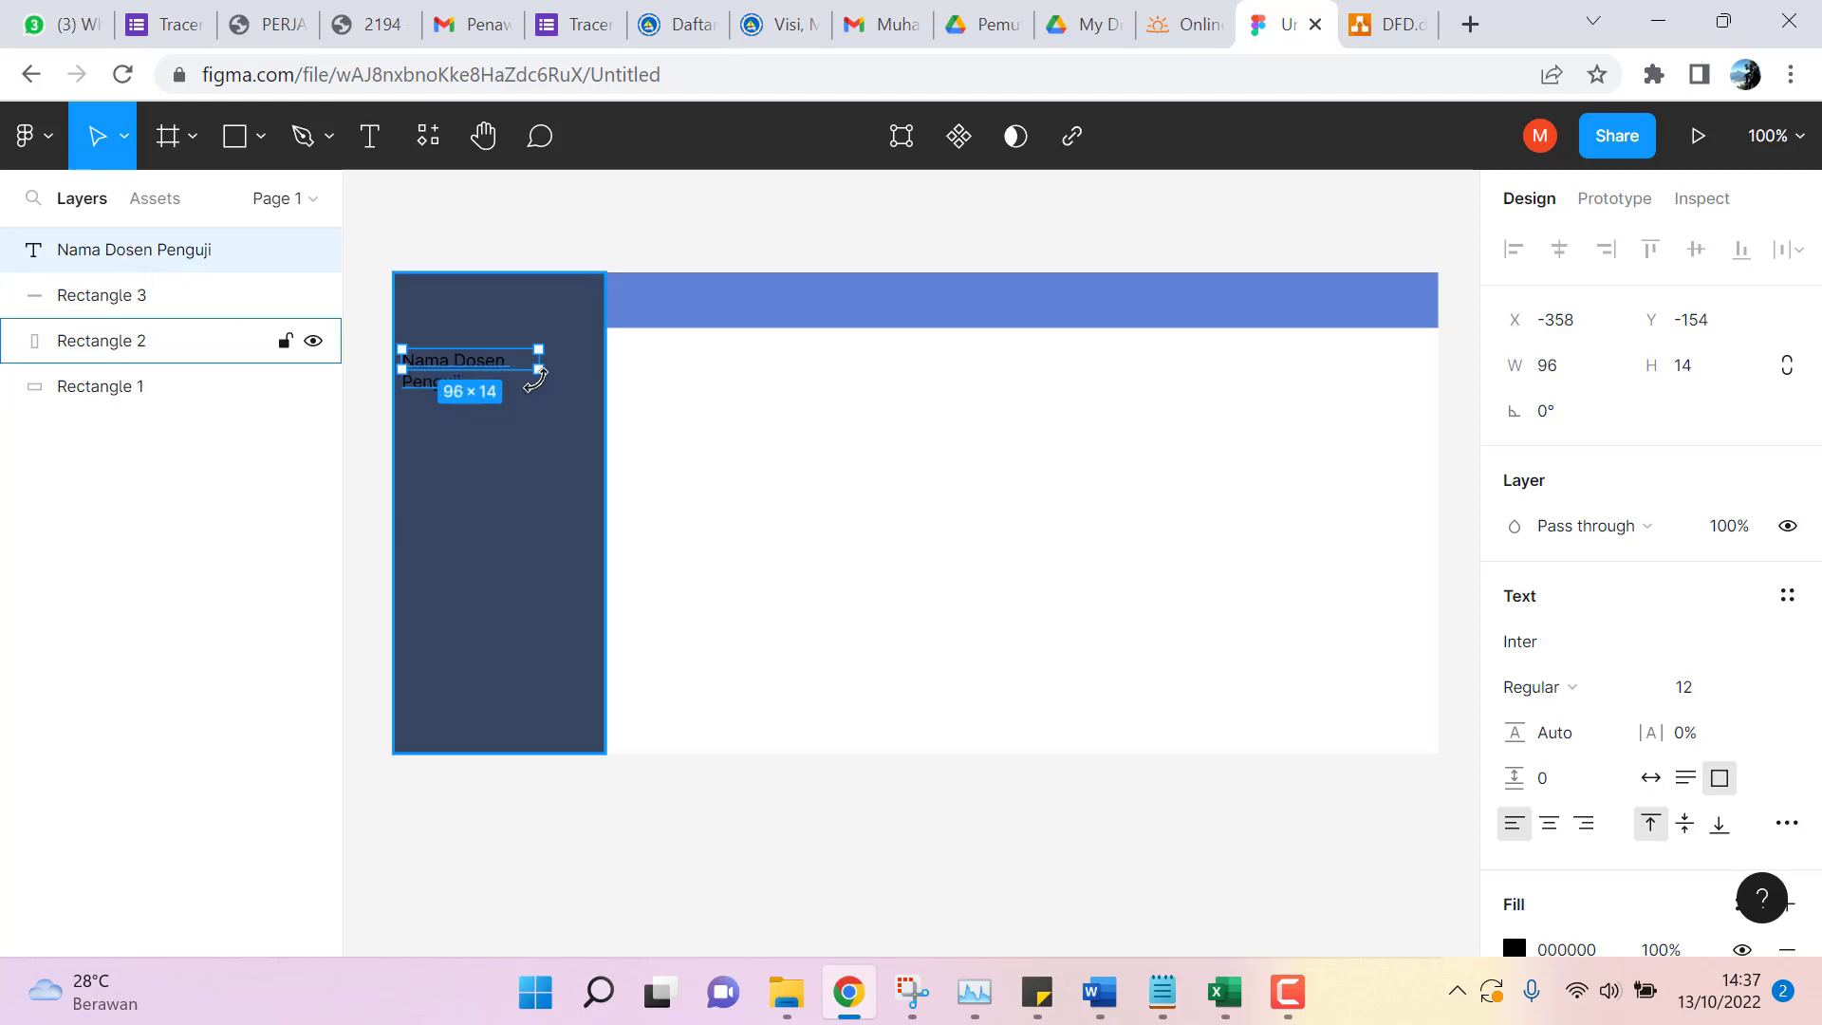
{"action": "left_click_drag", "start_coordinate": [558, 367], "coordinate": [588, 367]}
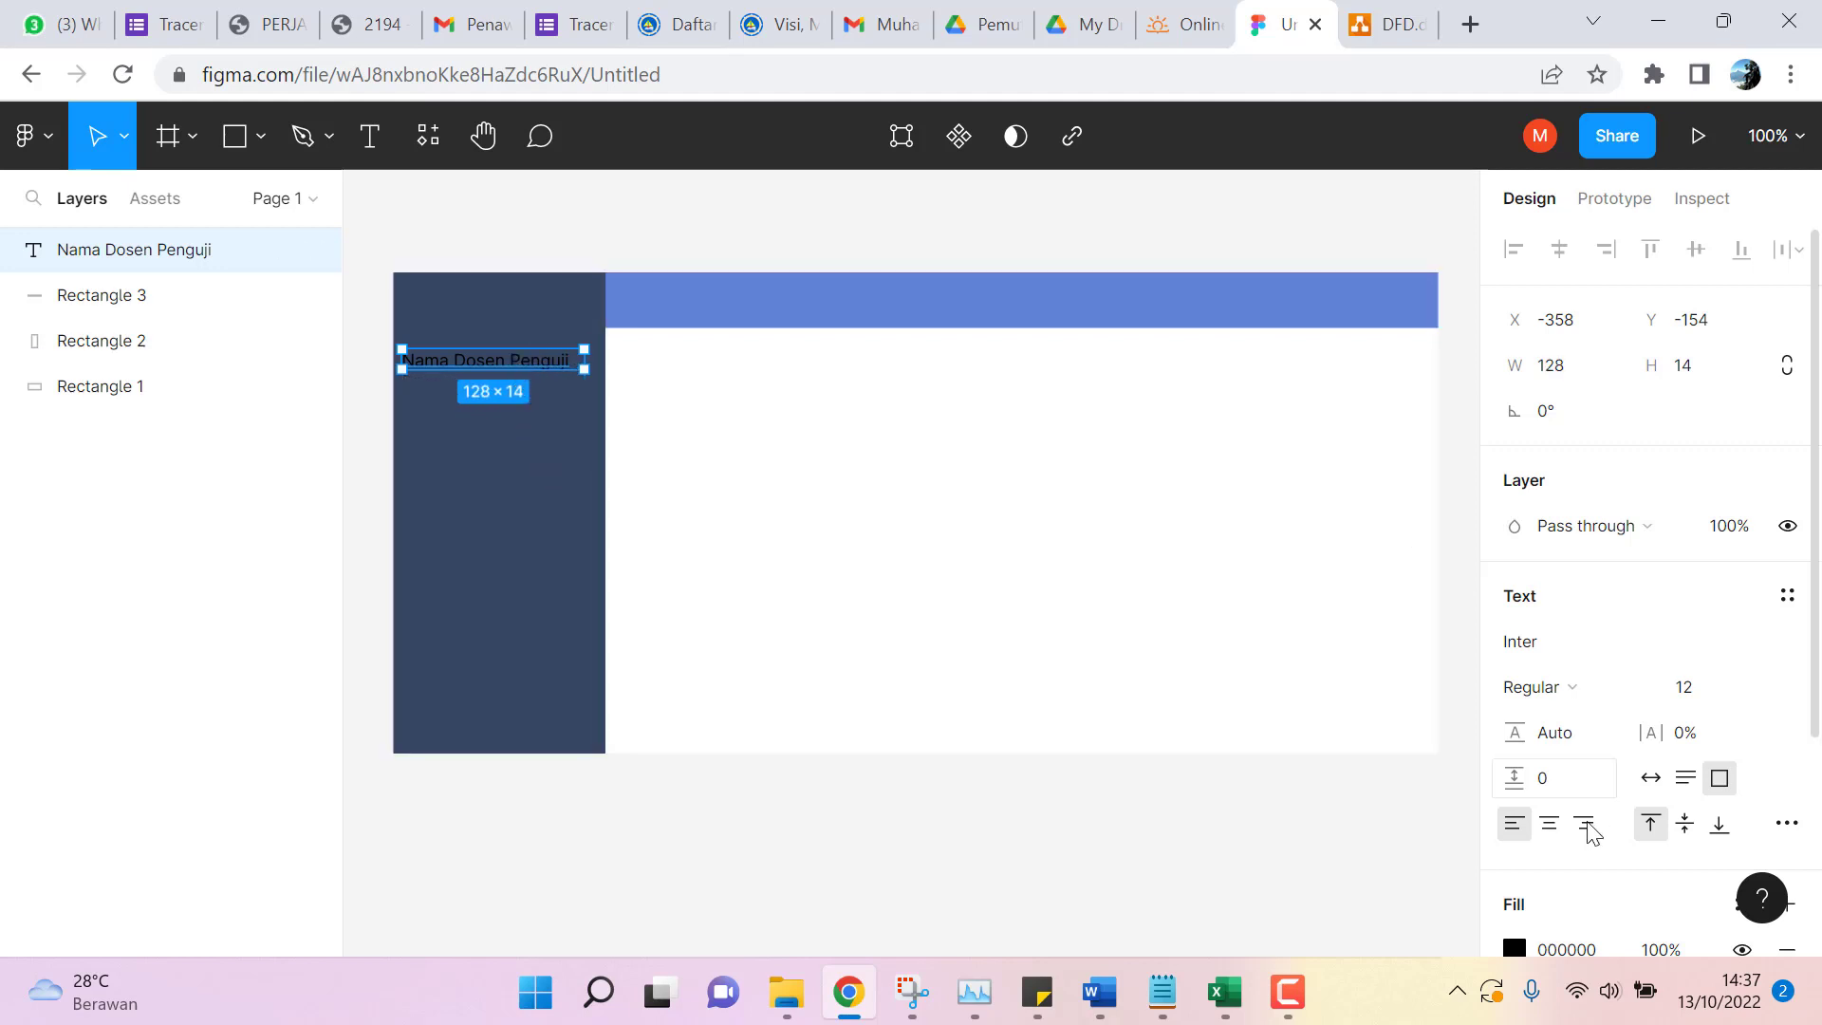
{"action": "left_click", "coordinate": [1549, 825]}
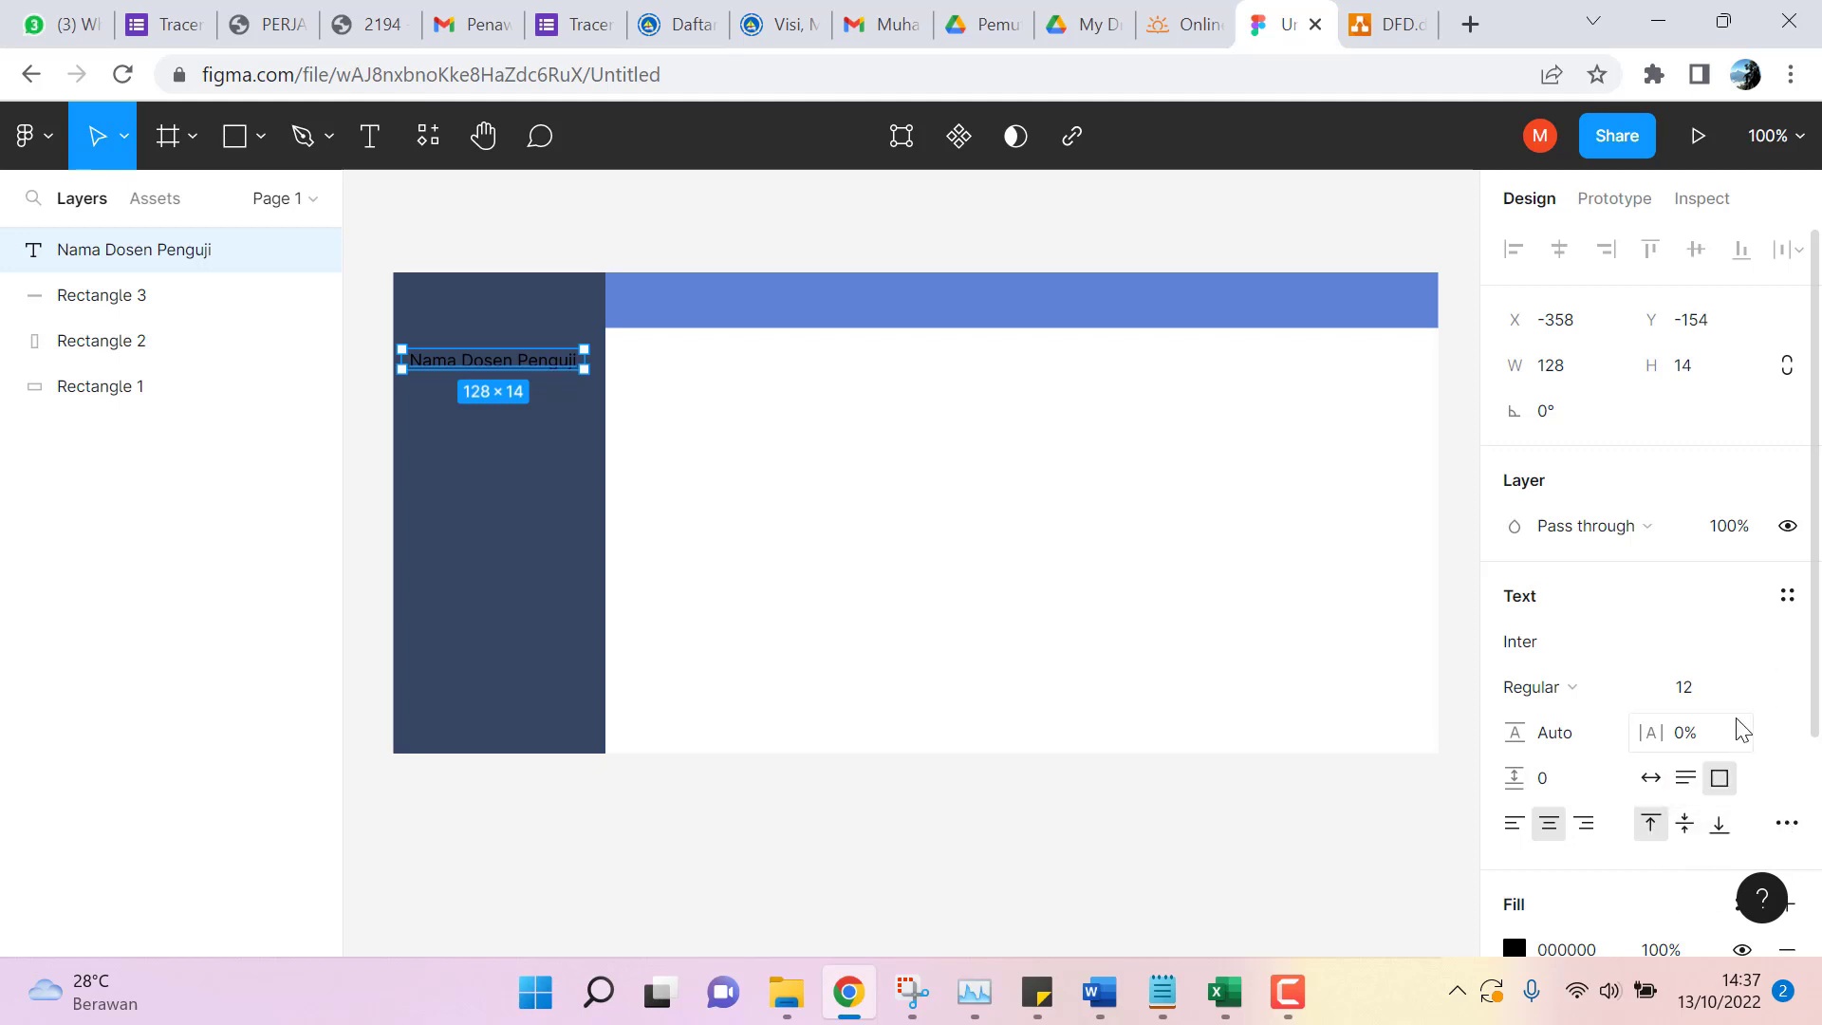
{"action": "scroll", "coordinate": [1635, 820], "scroll_direction": "down", "scroll_amount": 3}
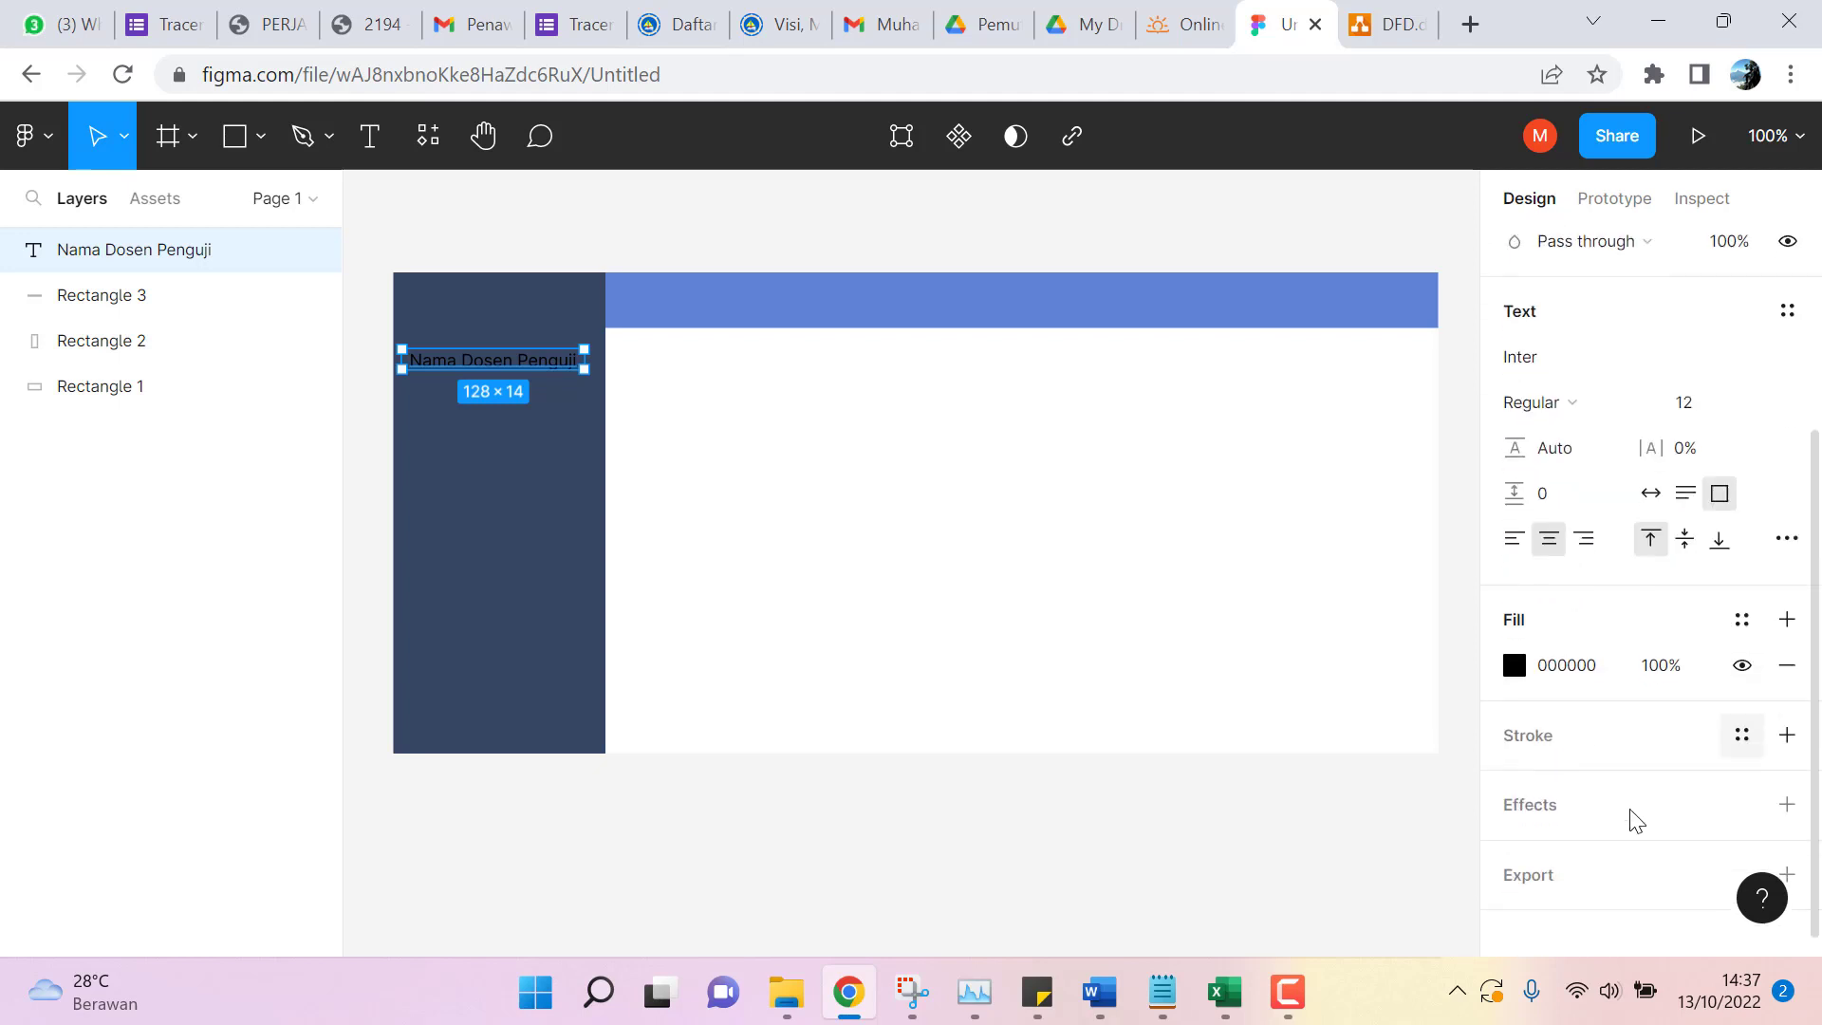
Set the label fill to white FFFFFF and nudge it to X -354, Y -148.
{"action": "left_click", "coordinate": [1515, 666]}
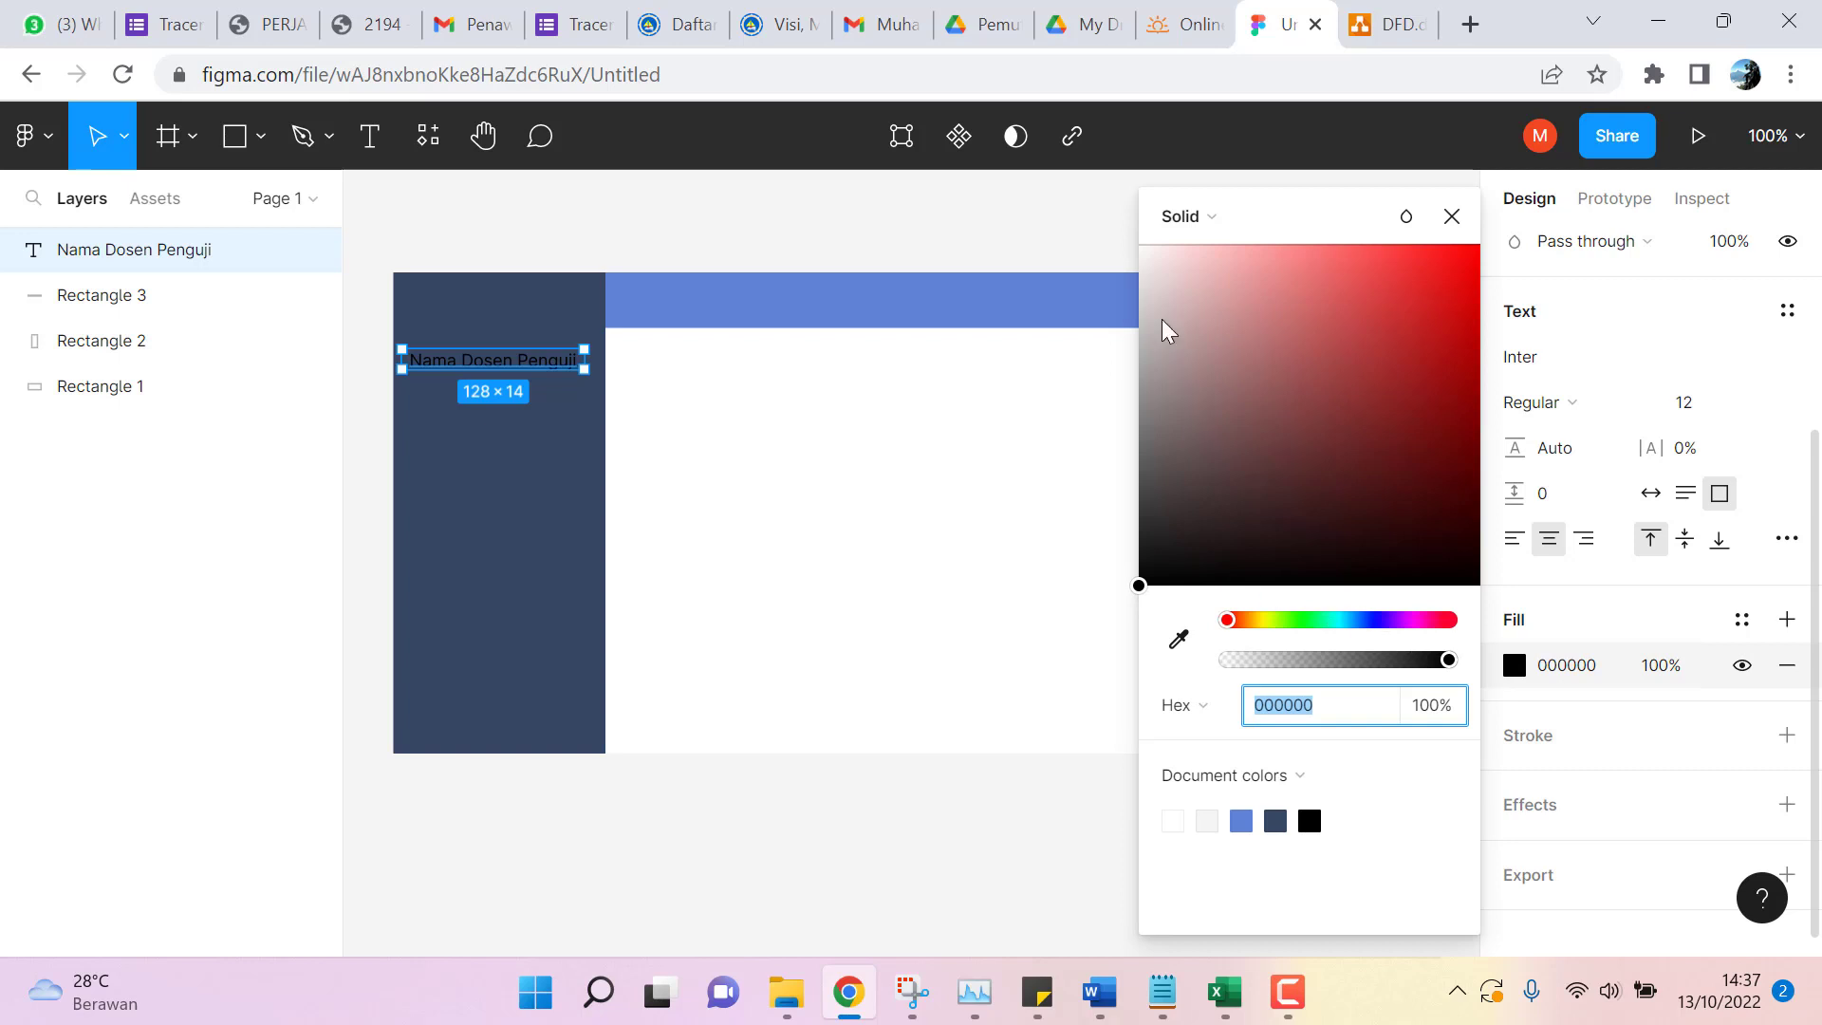
{"action": "left_click", "coordinate": [1157, 294]}
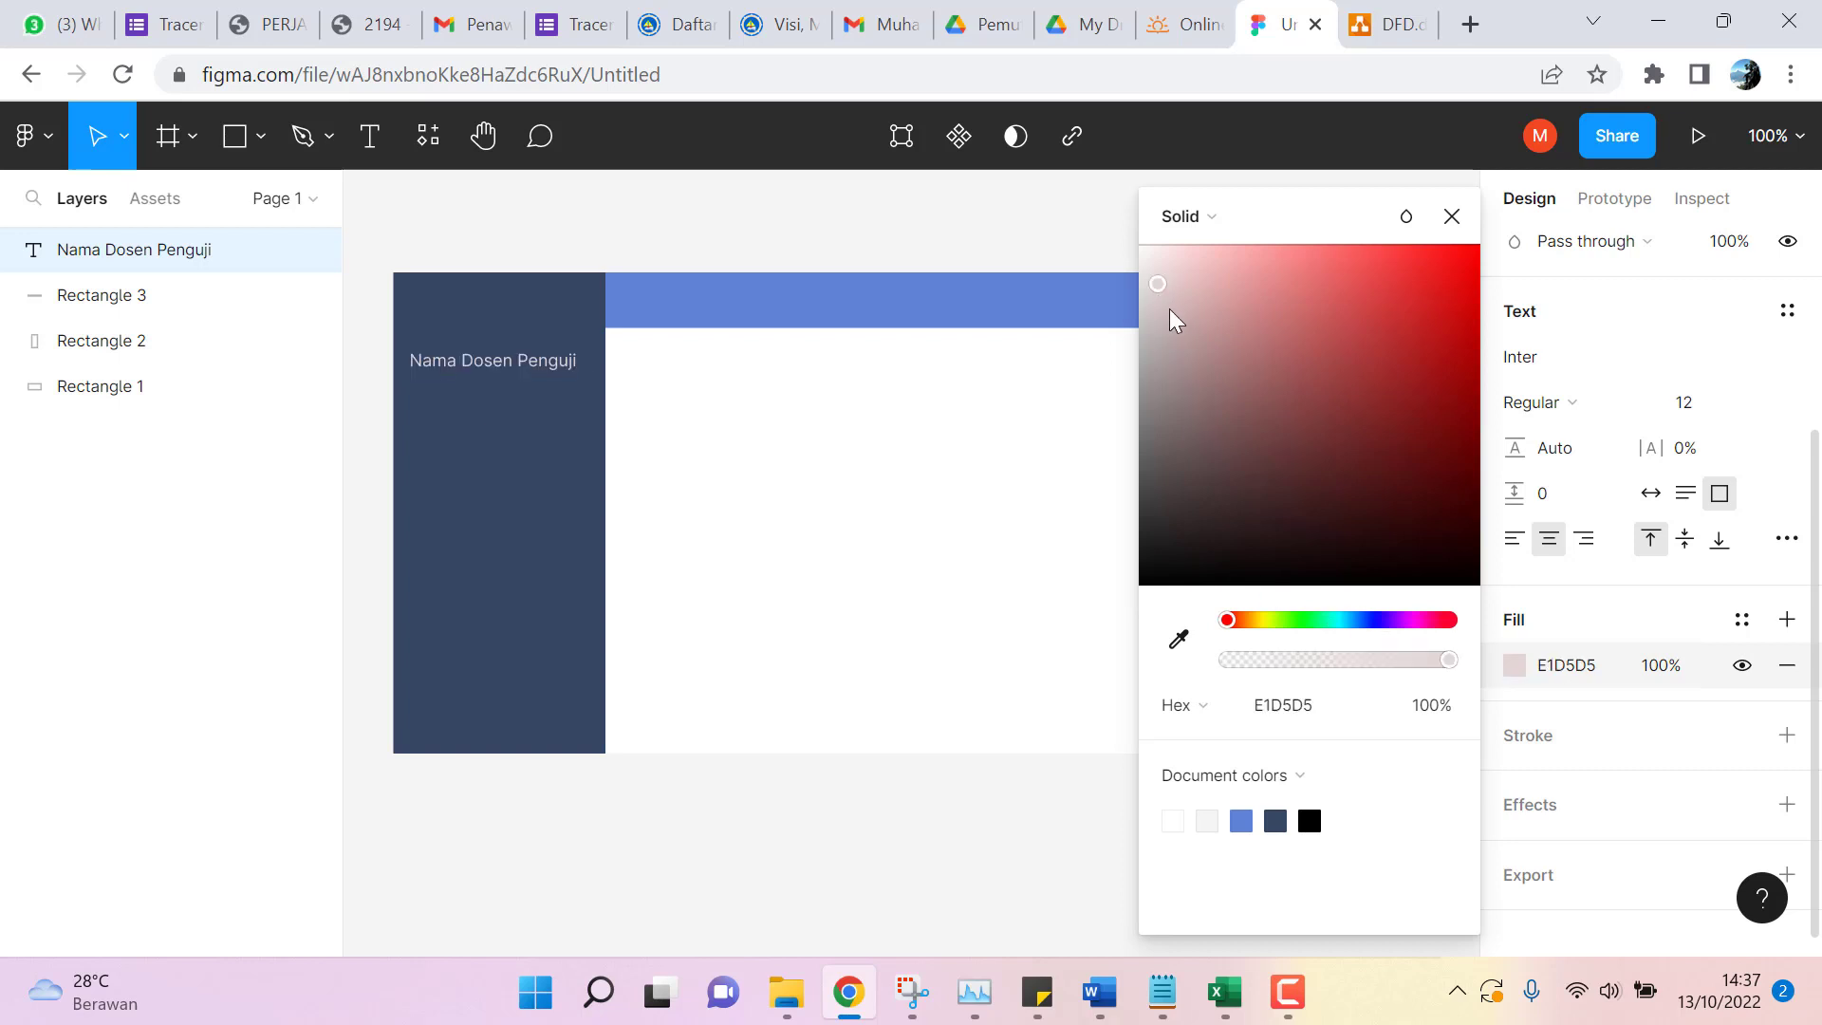
{"action": "left_click", "coordinate": [1173, 323]}
{"action": "left_click_drag", "start_coordinate": [1170, 262], "coordinate": [1110, 231]}
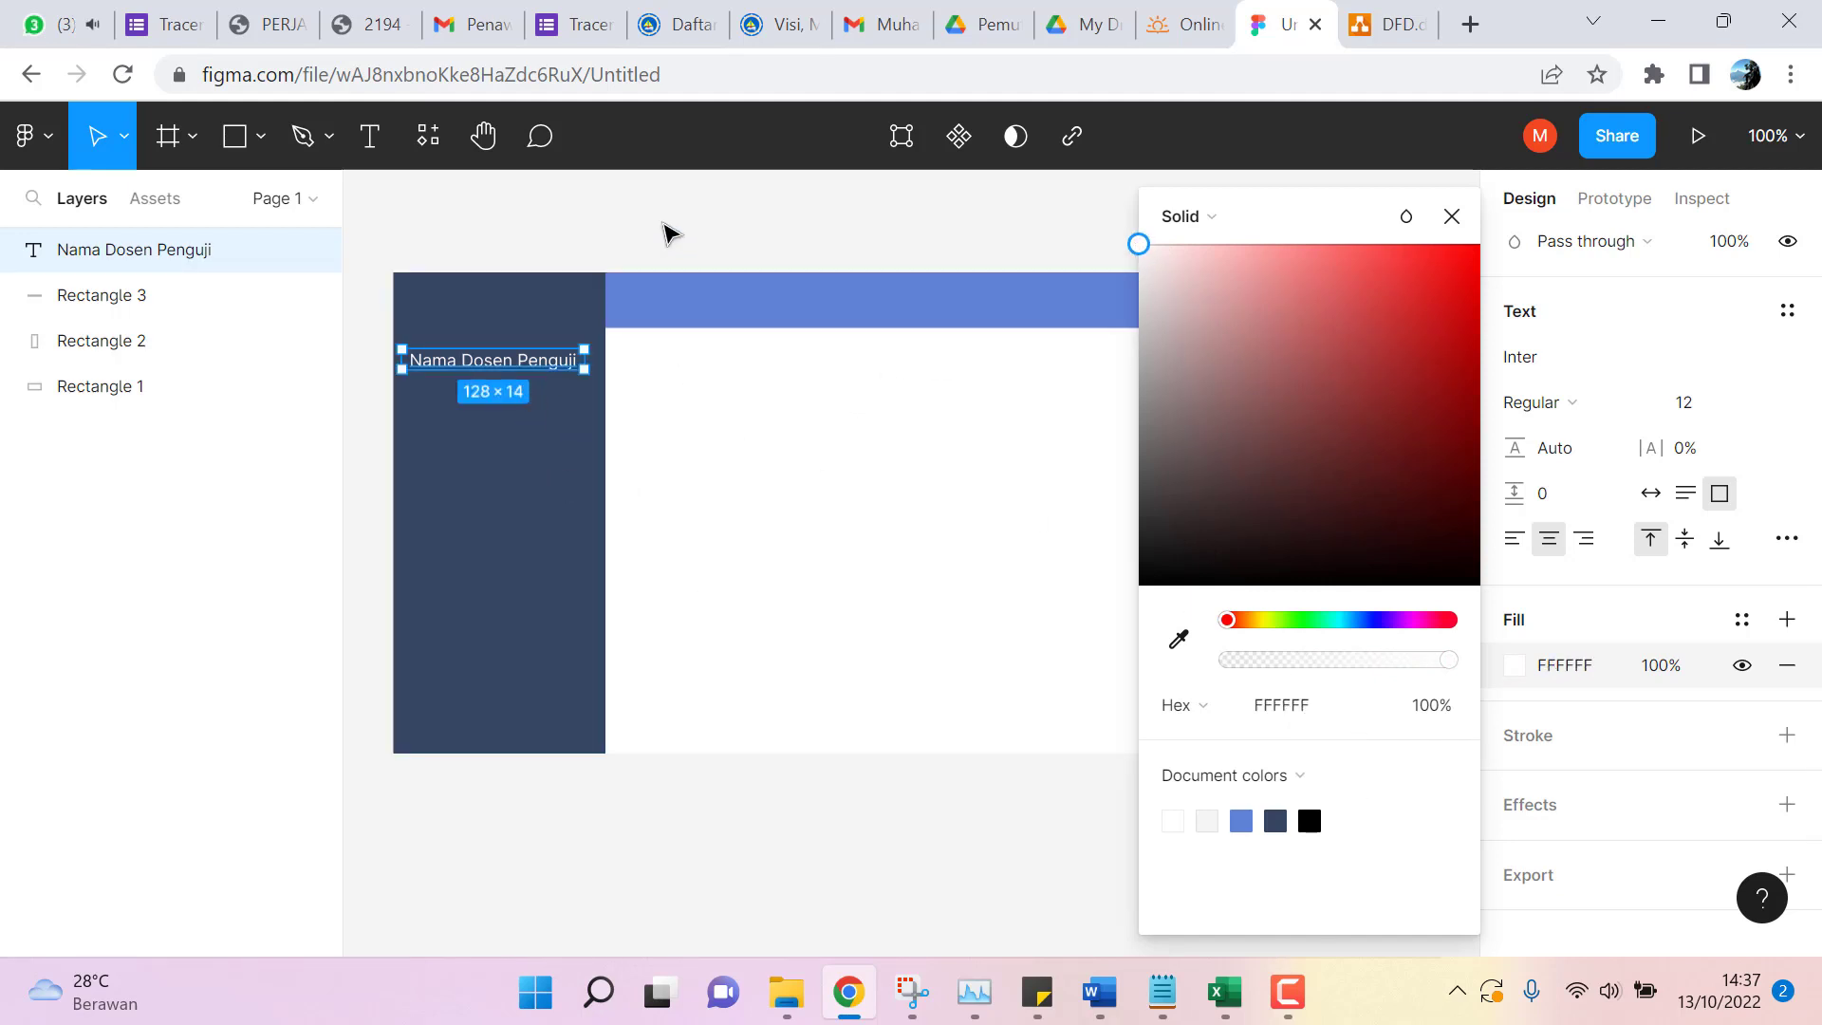
{"action": "left_click", "coordinate": [717, 218]}
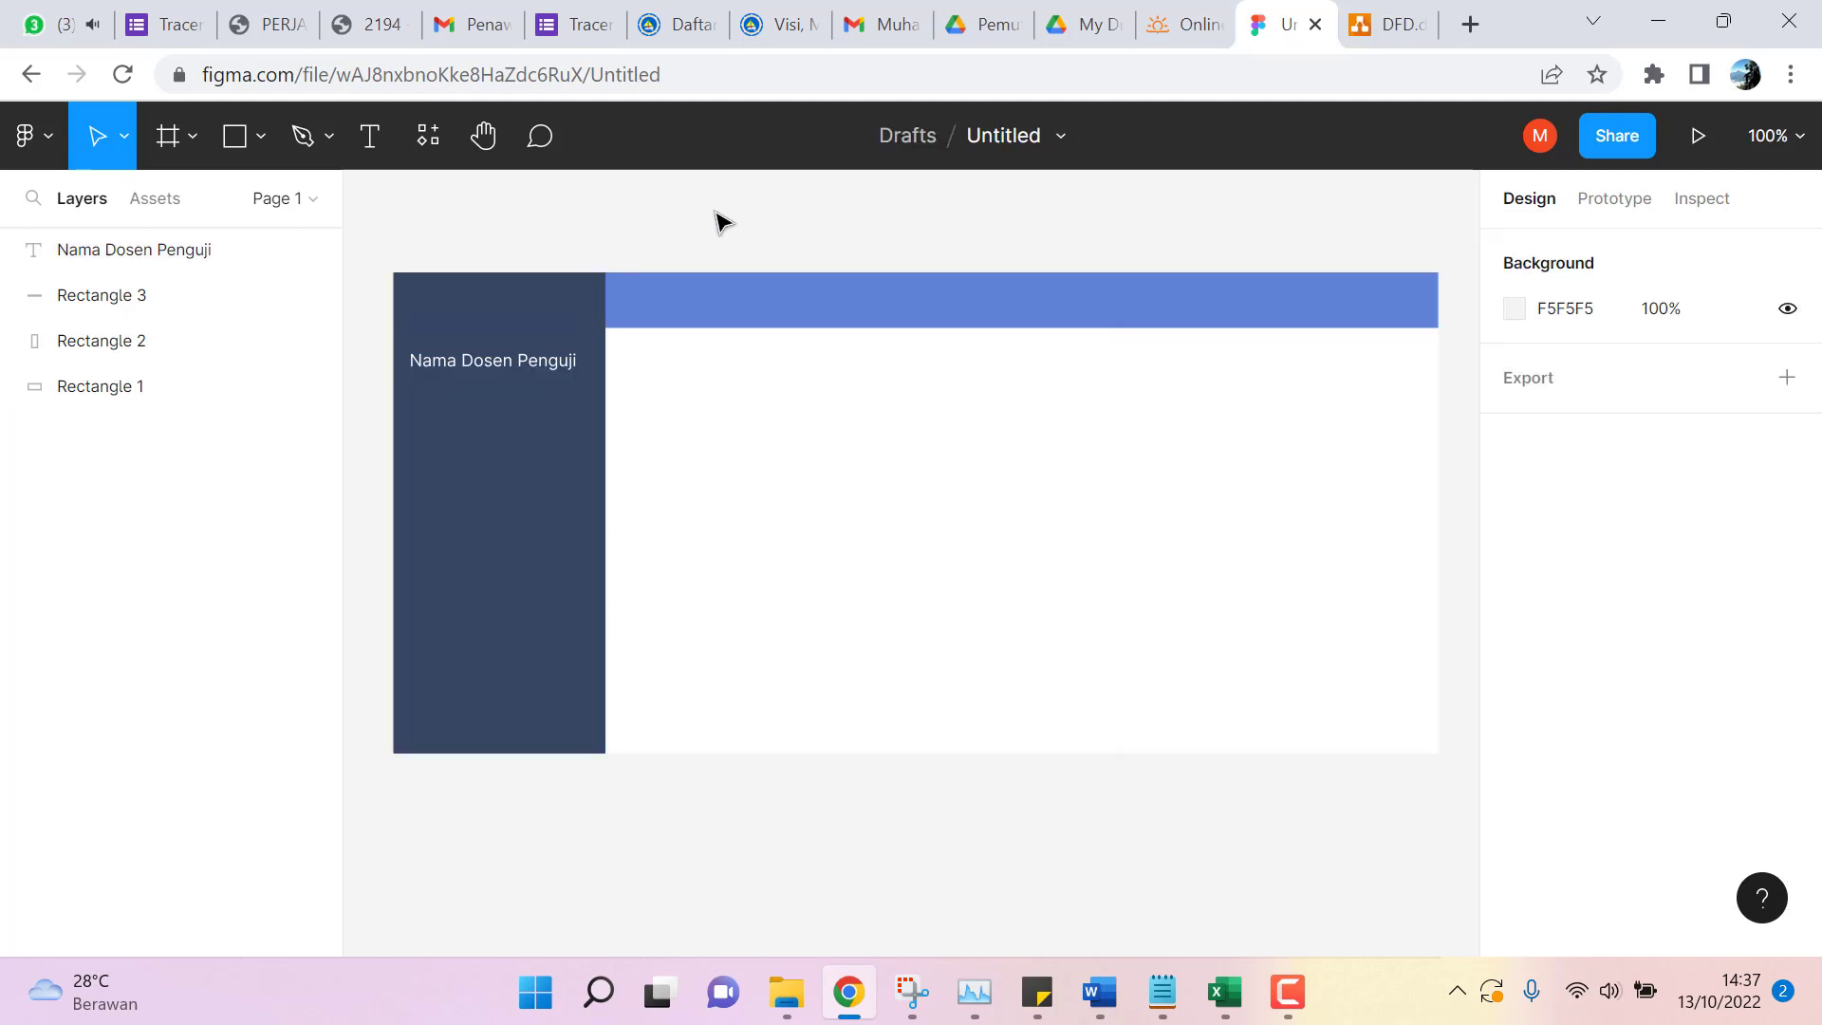
{"action": "left_click", "coordinate": [544, 367]}
{"action": "left_click_drag", "start_coordinate": [536, 365], "coordinate": [537, 376]}
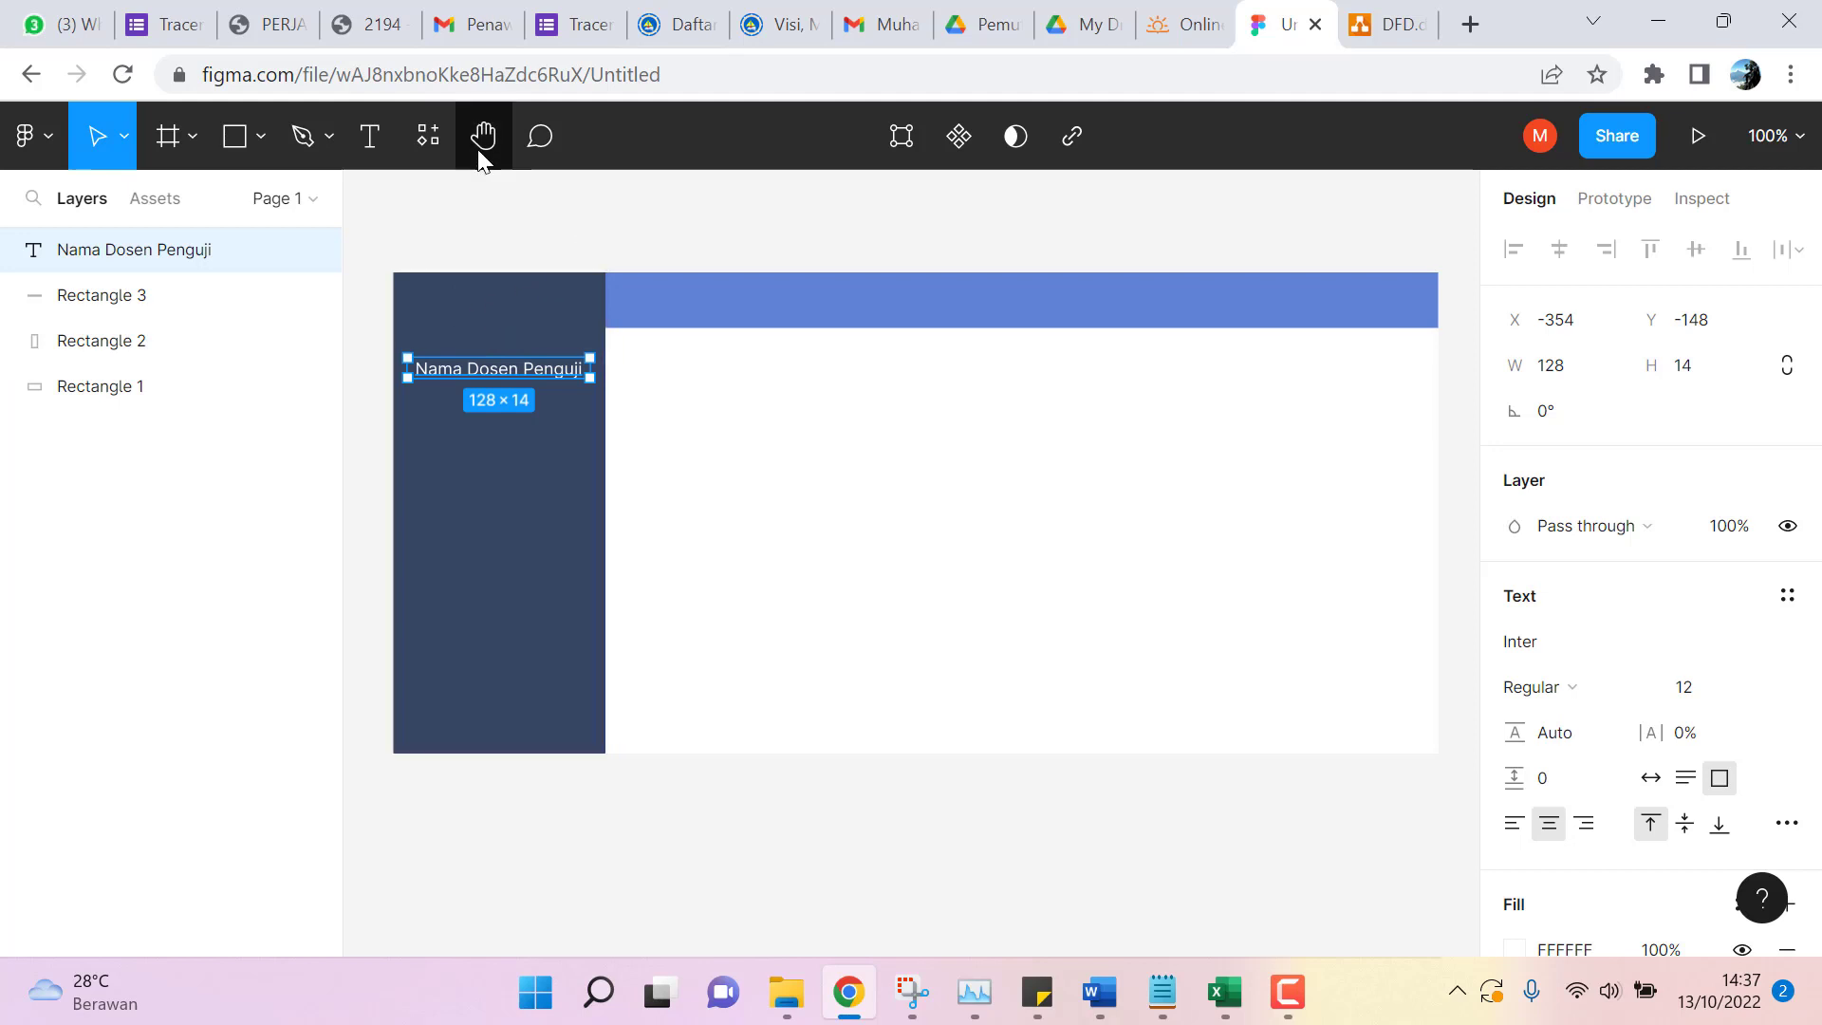
{"action": "left_click", "coordinate": [259, 157]}
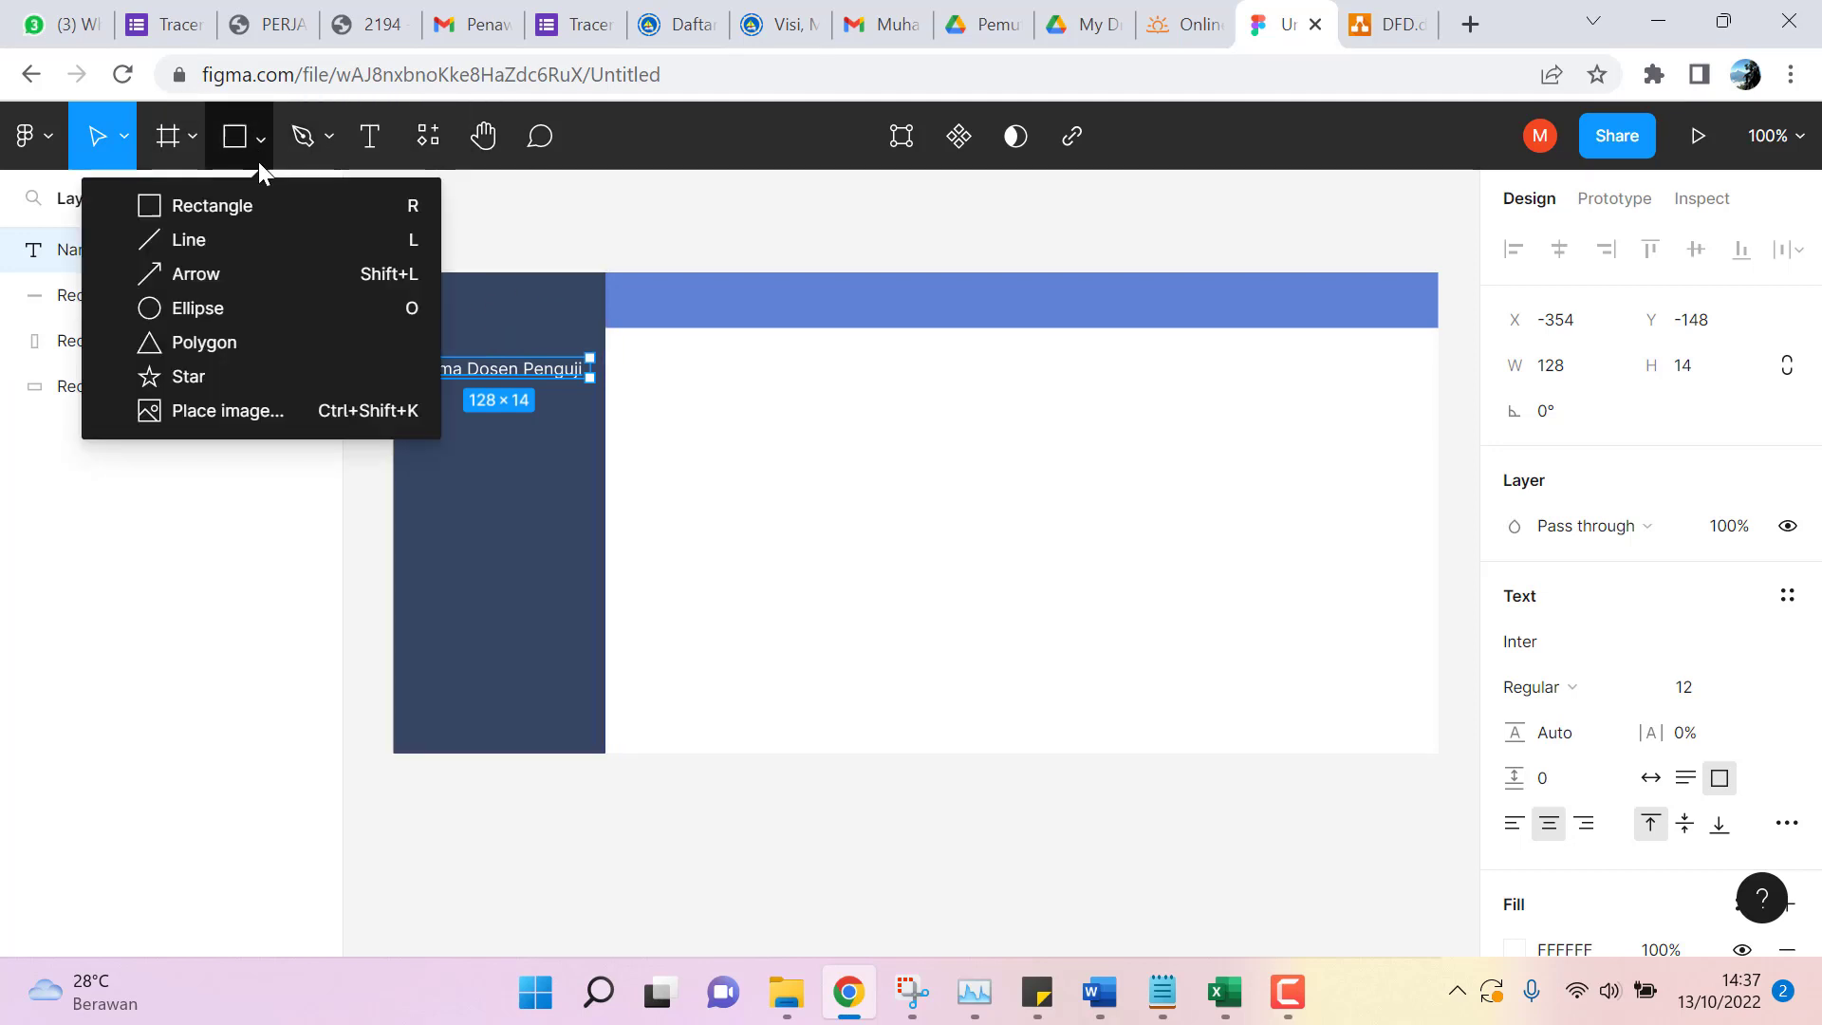
{"action": "left_click", "coordinate": [263, 413]}
{"action": "scroll", "coordinate": [214, 613], "scroll_direction": "down", "scroll_amount": 2}
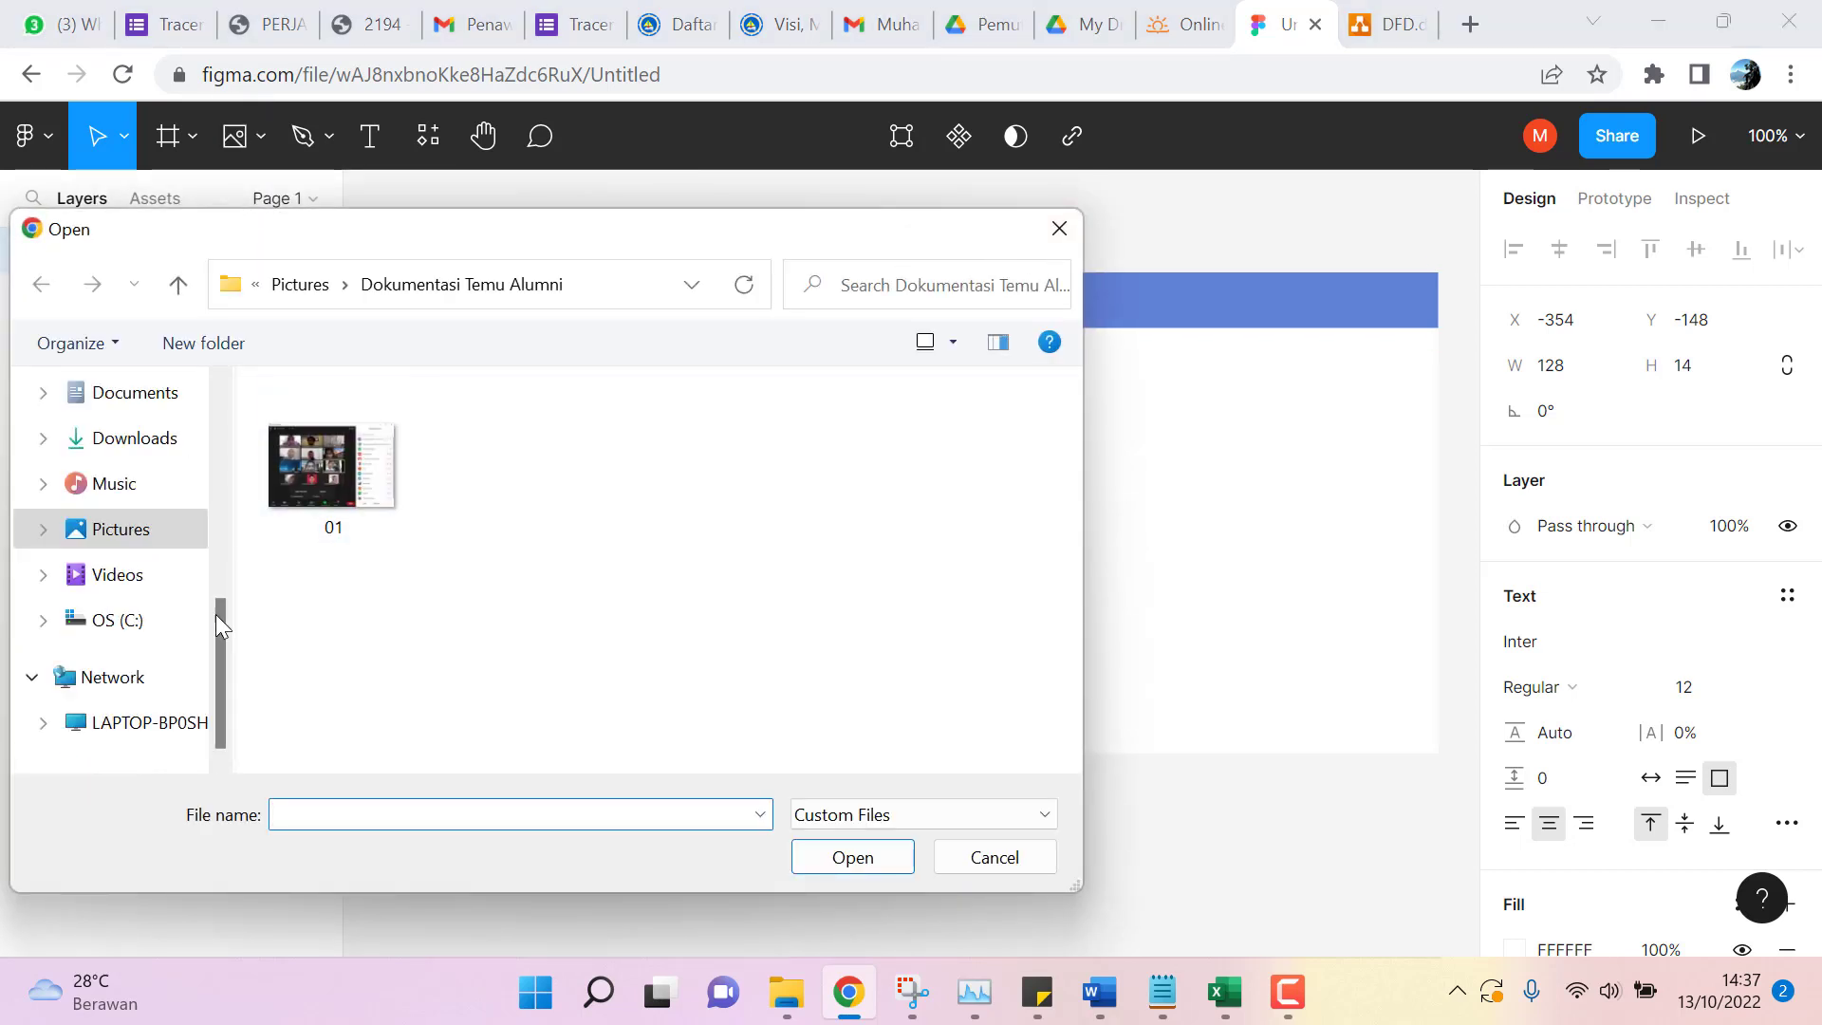
{"action": "left_click", "coordinate": [134, 530]}
{"action": "scroll", "coordinate": [550, 546], "scroll_direction": "down", "scroll_amount": 3}
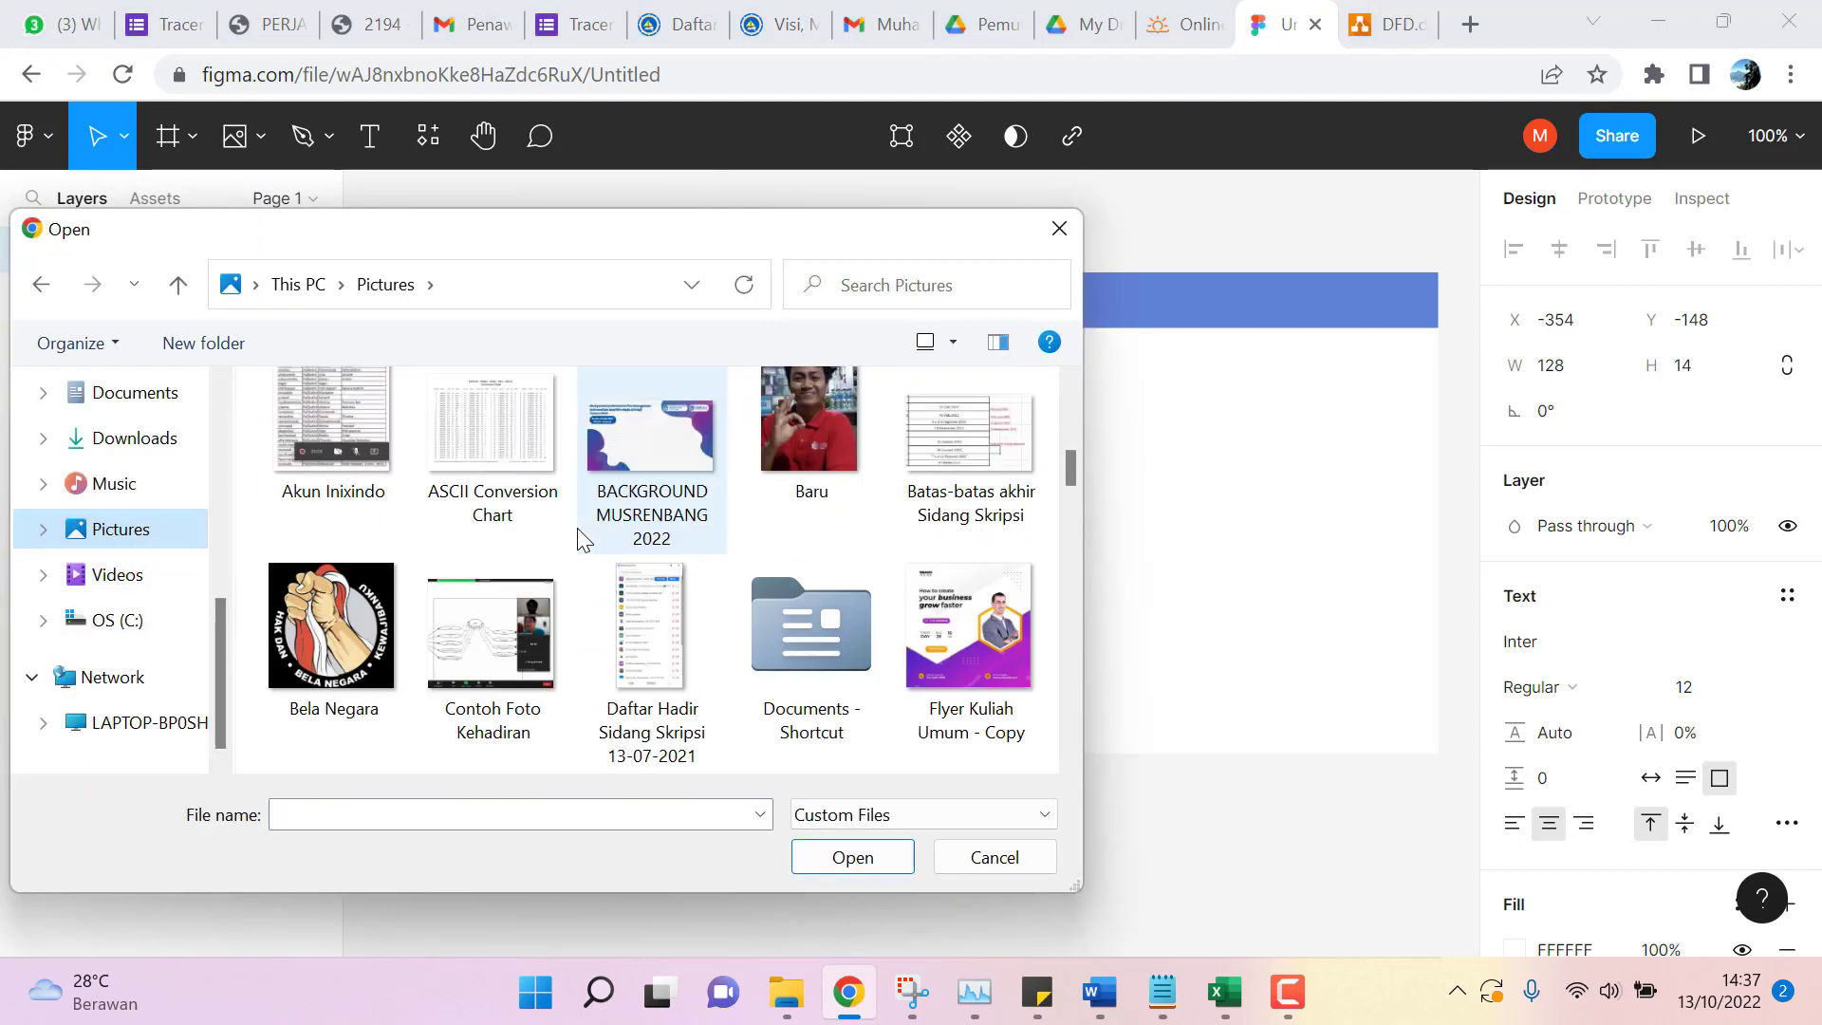
{"action": "scroll", "coordinate": [579, 531], "scroll_direction": "down", "scroll_amount": 10}
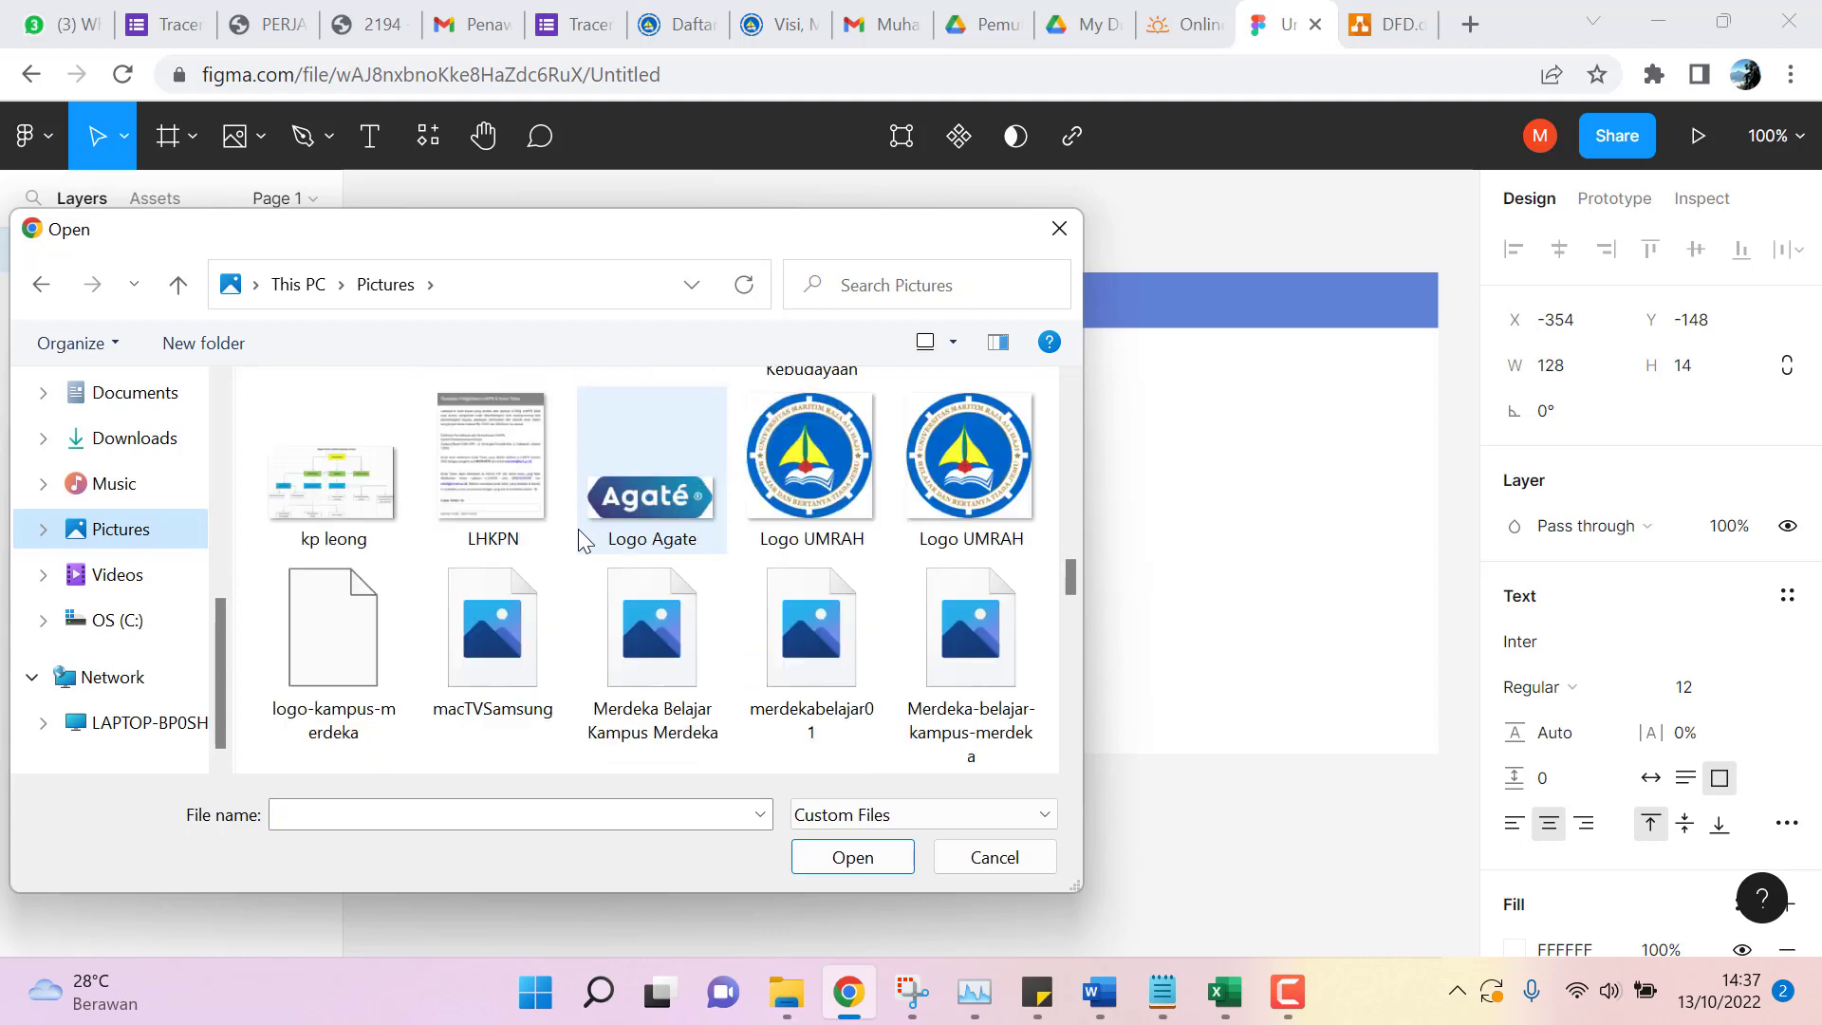
{"action": "scroll", "coordinate": [579, 529], "scroll_direction": "down", "scroll_amount": 10}
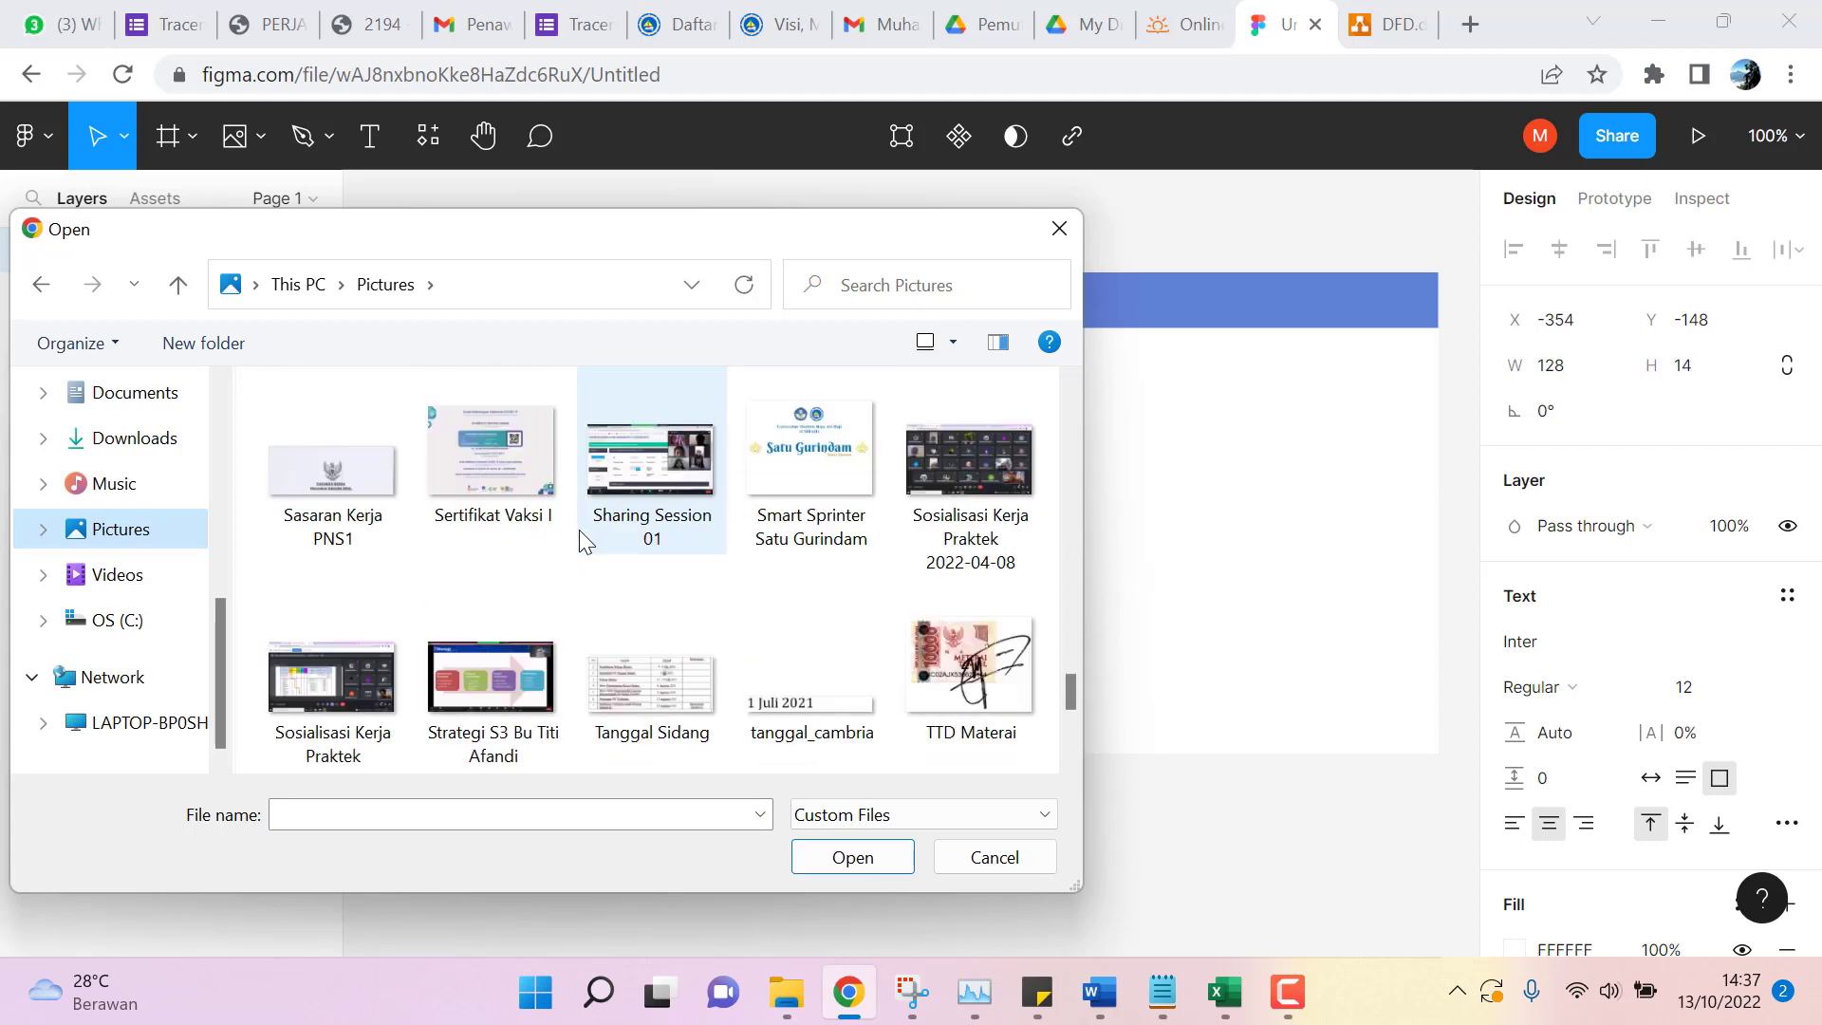
{"action": "scroll", "coordinate": [578, 531], "scroll_direction": "down", "scroll_amount": 5}
{"action": "scroll", "coordinate": [582, 539], "scroll_direction": "up", "scroll_amount": 20}
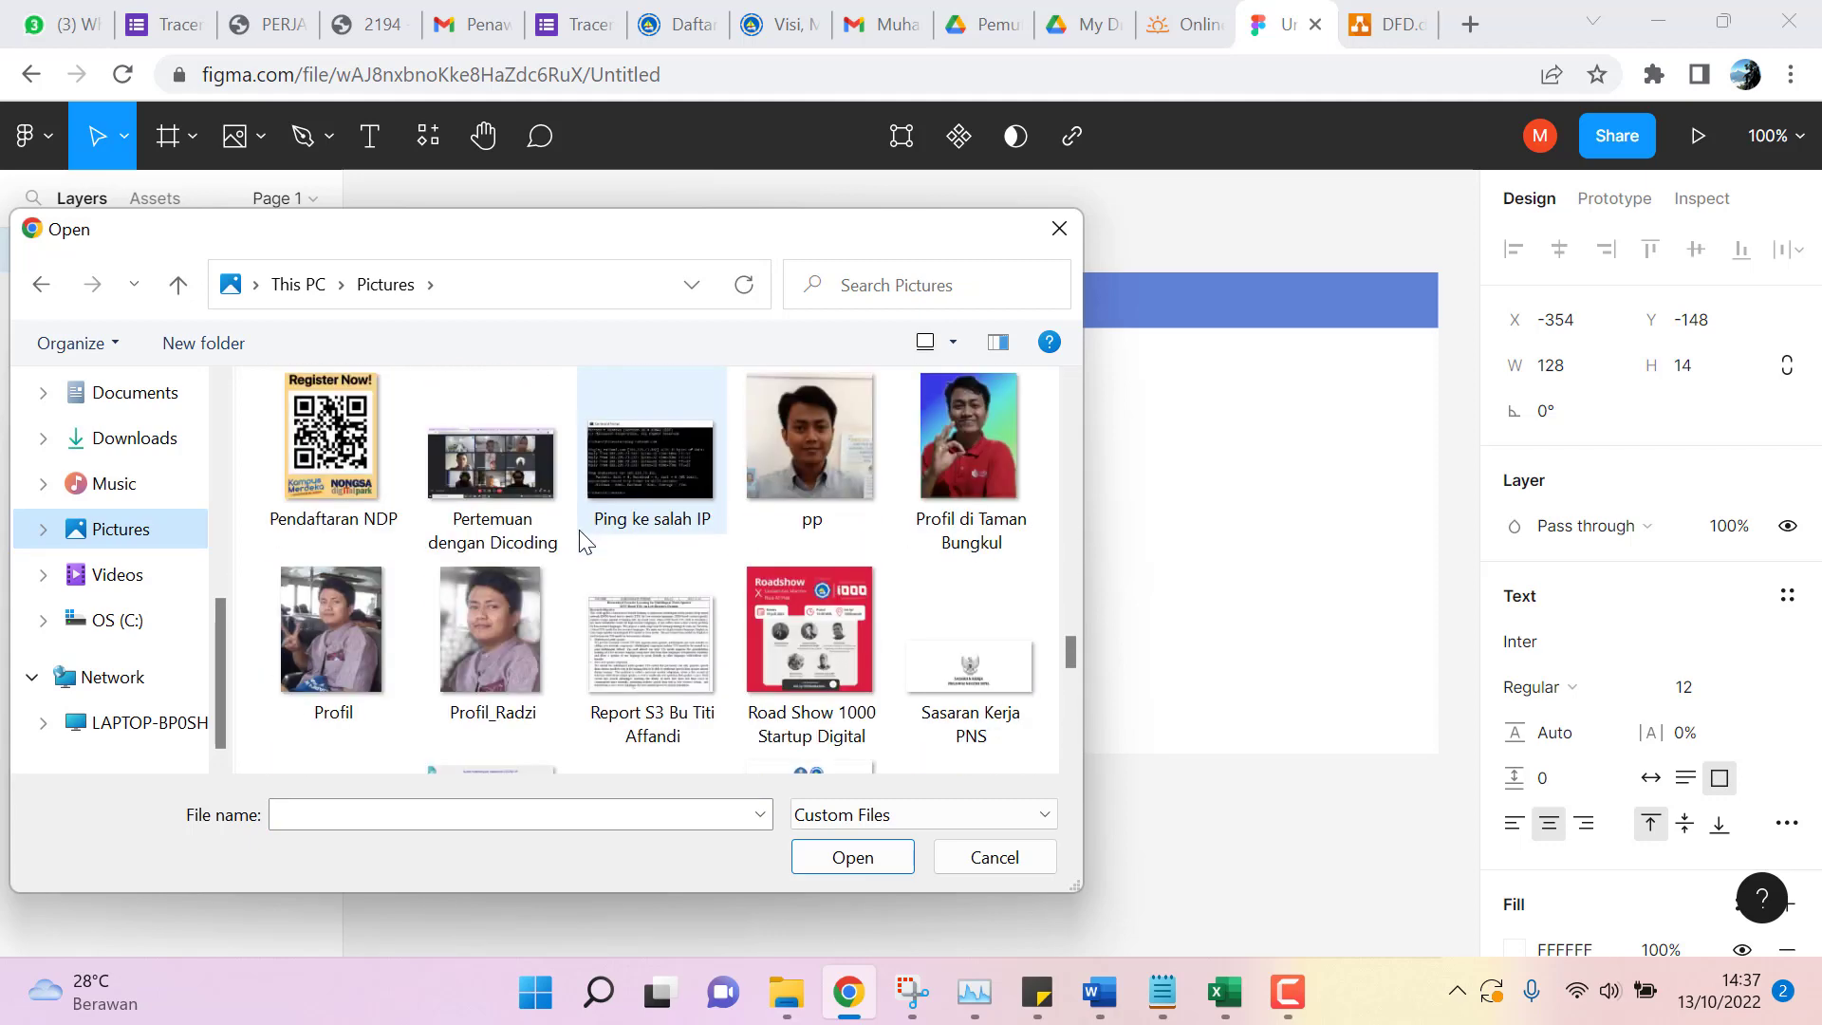
{"action": "scroll", "coordinate": [586, 541], "scroll_direction": "up", "scroll_amount": 5}
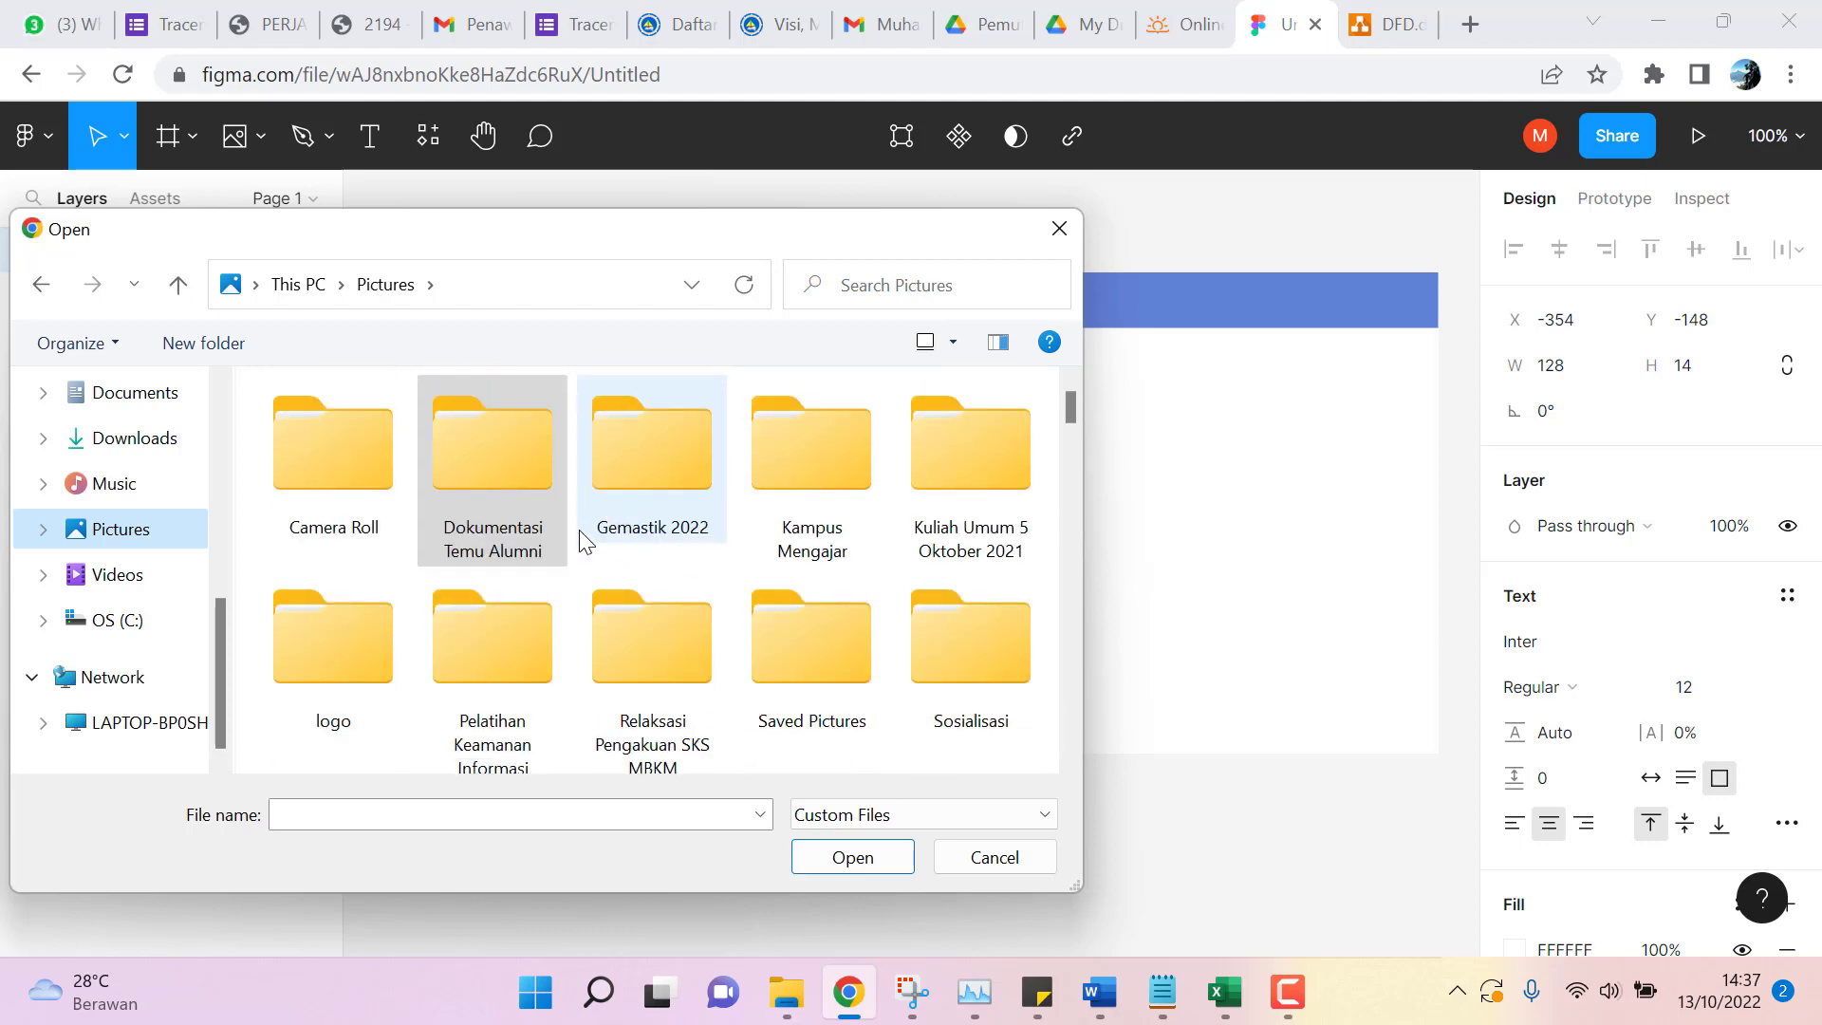
{"action": "scroll", "coordinate": [824, 492], "scroll_direction": "down", "scroll_amount": 3}
{"action": "scroll", "coordinate": [664, 474], "scroll_direction": "up", "scroll_amount": 3}
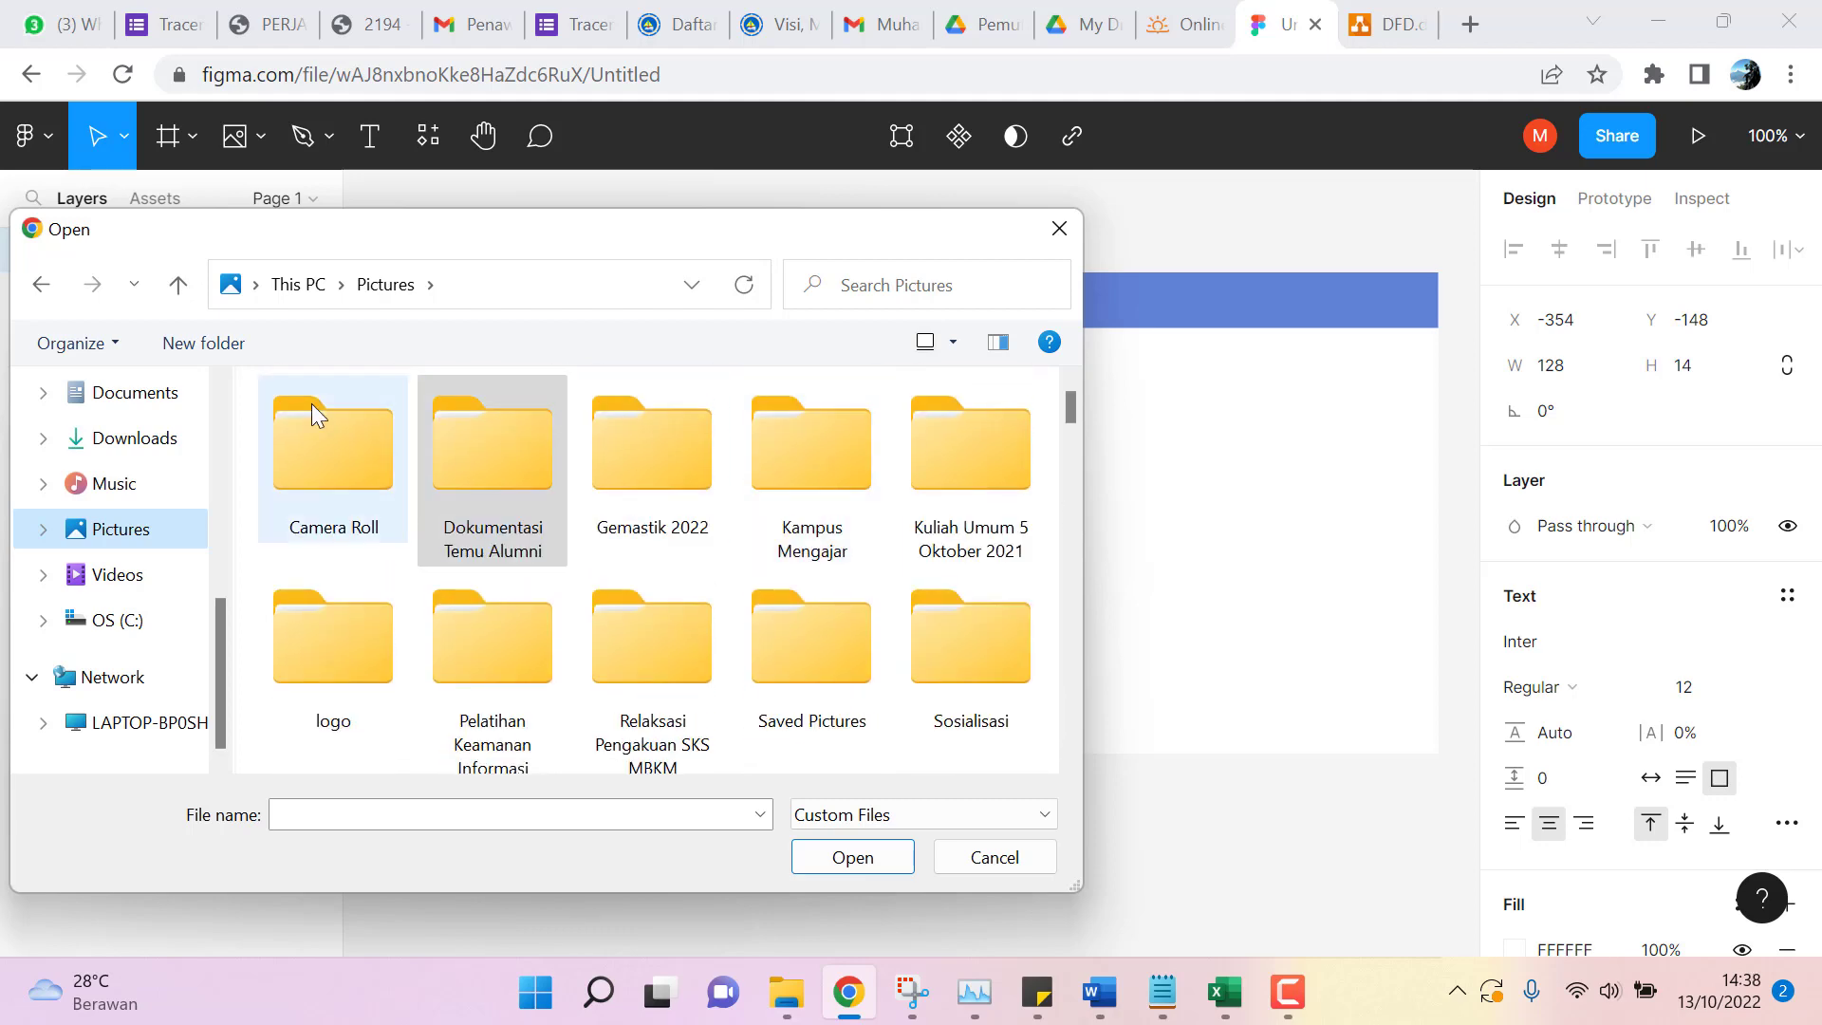
{"action": "scroll", "coordinate": [114, 474], "scroll_direction": "up", "scroll_amount": 2}
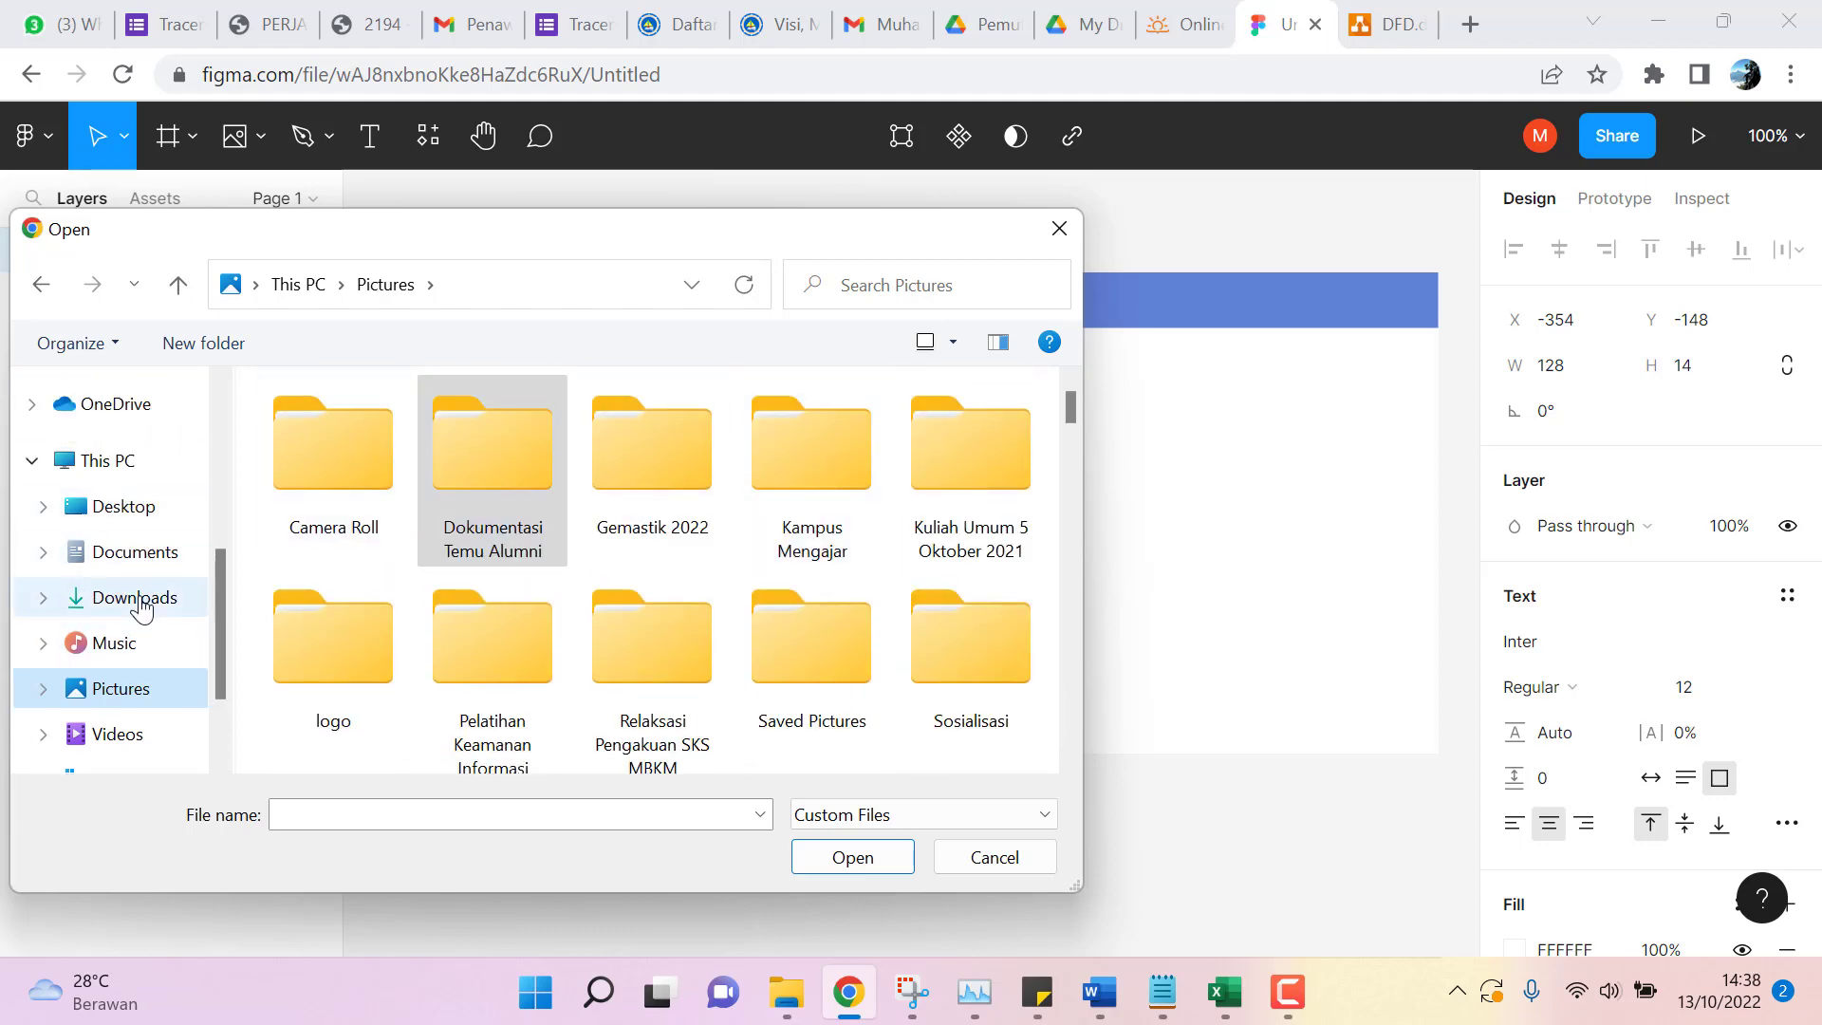
{"action": "left_click", "coordinate": [142, 596]}
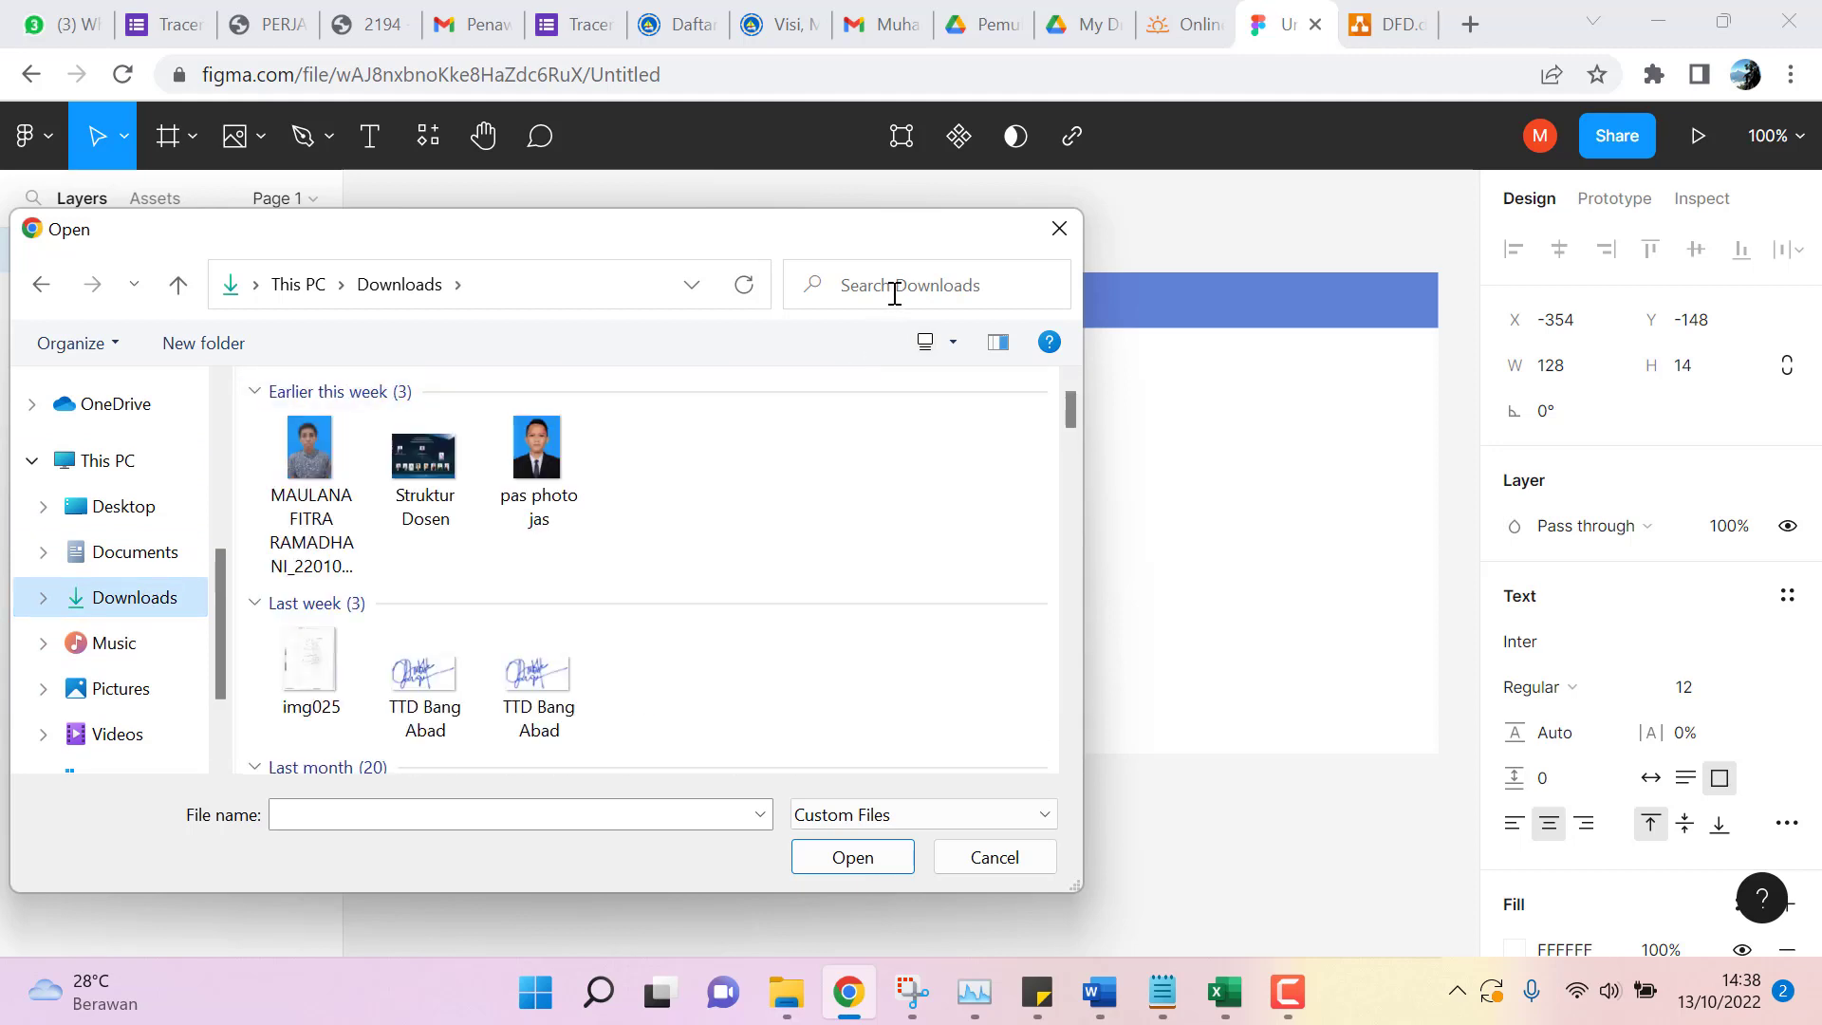
{"action": "type", "text": "user"}
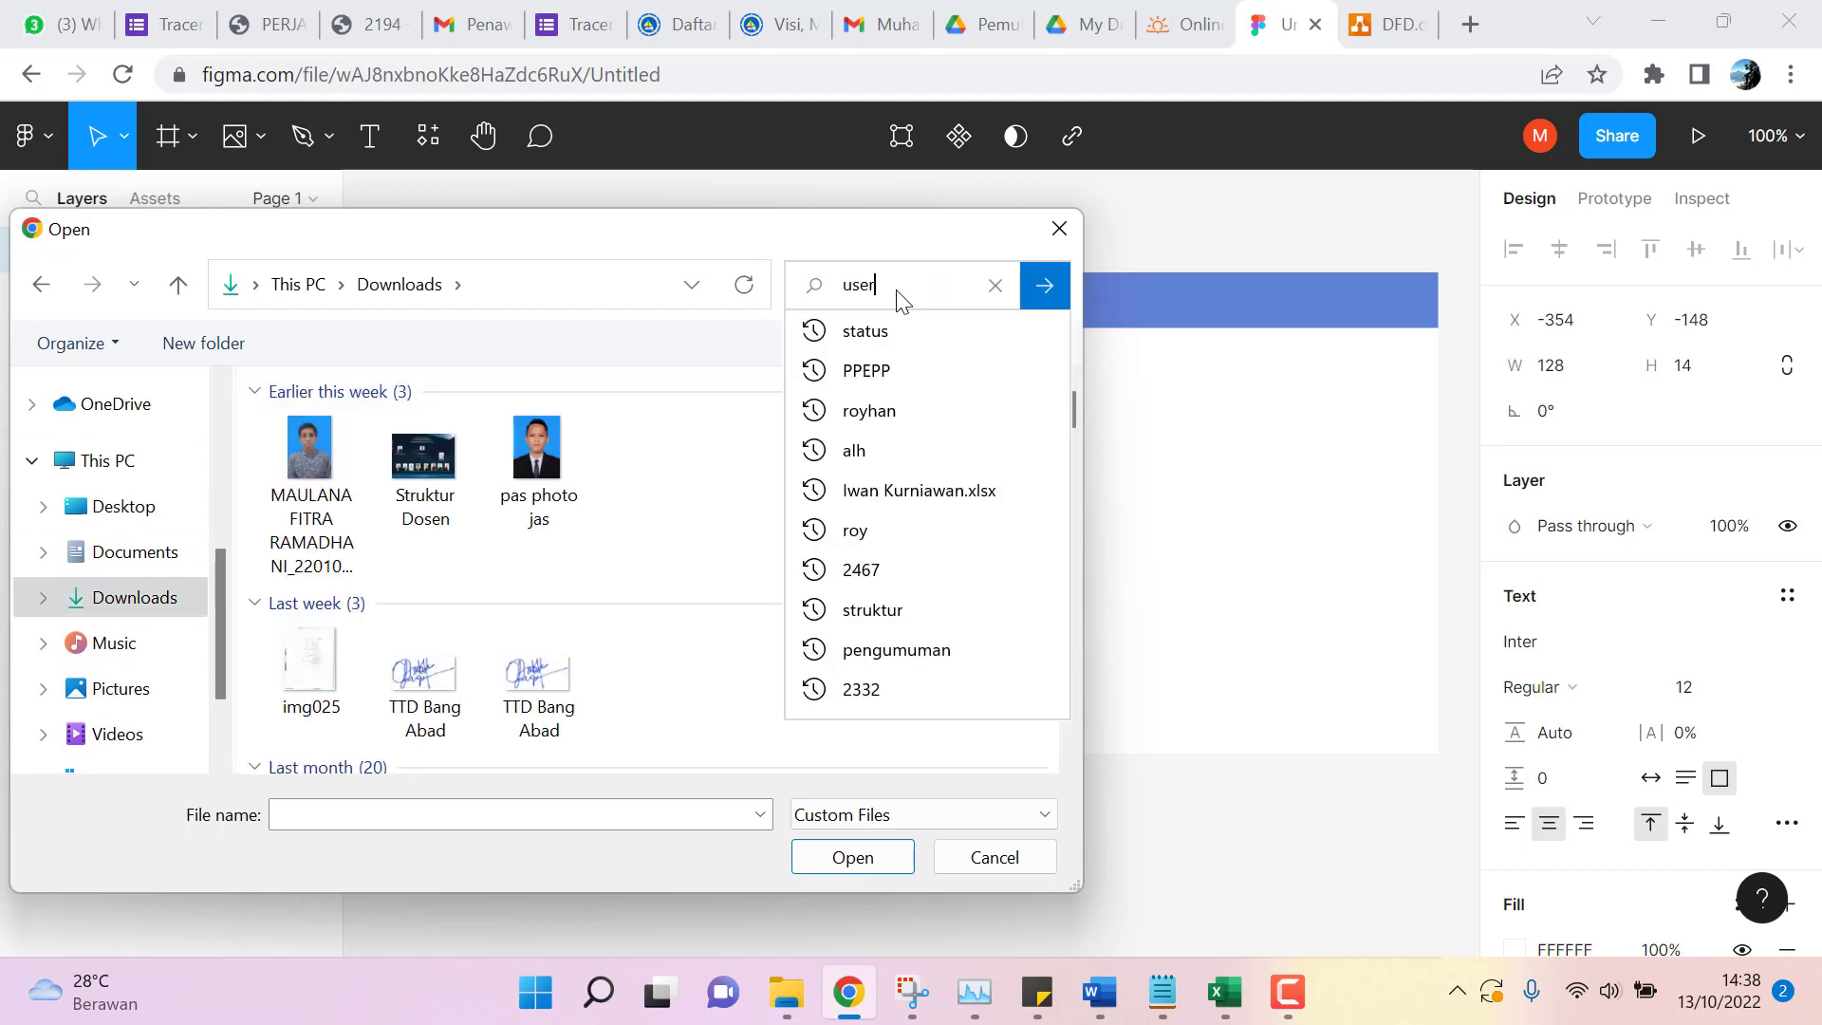
{"action": "key", "text": "Tab"}
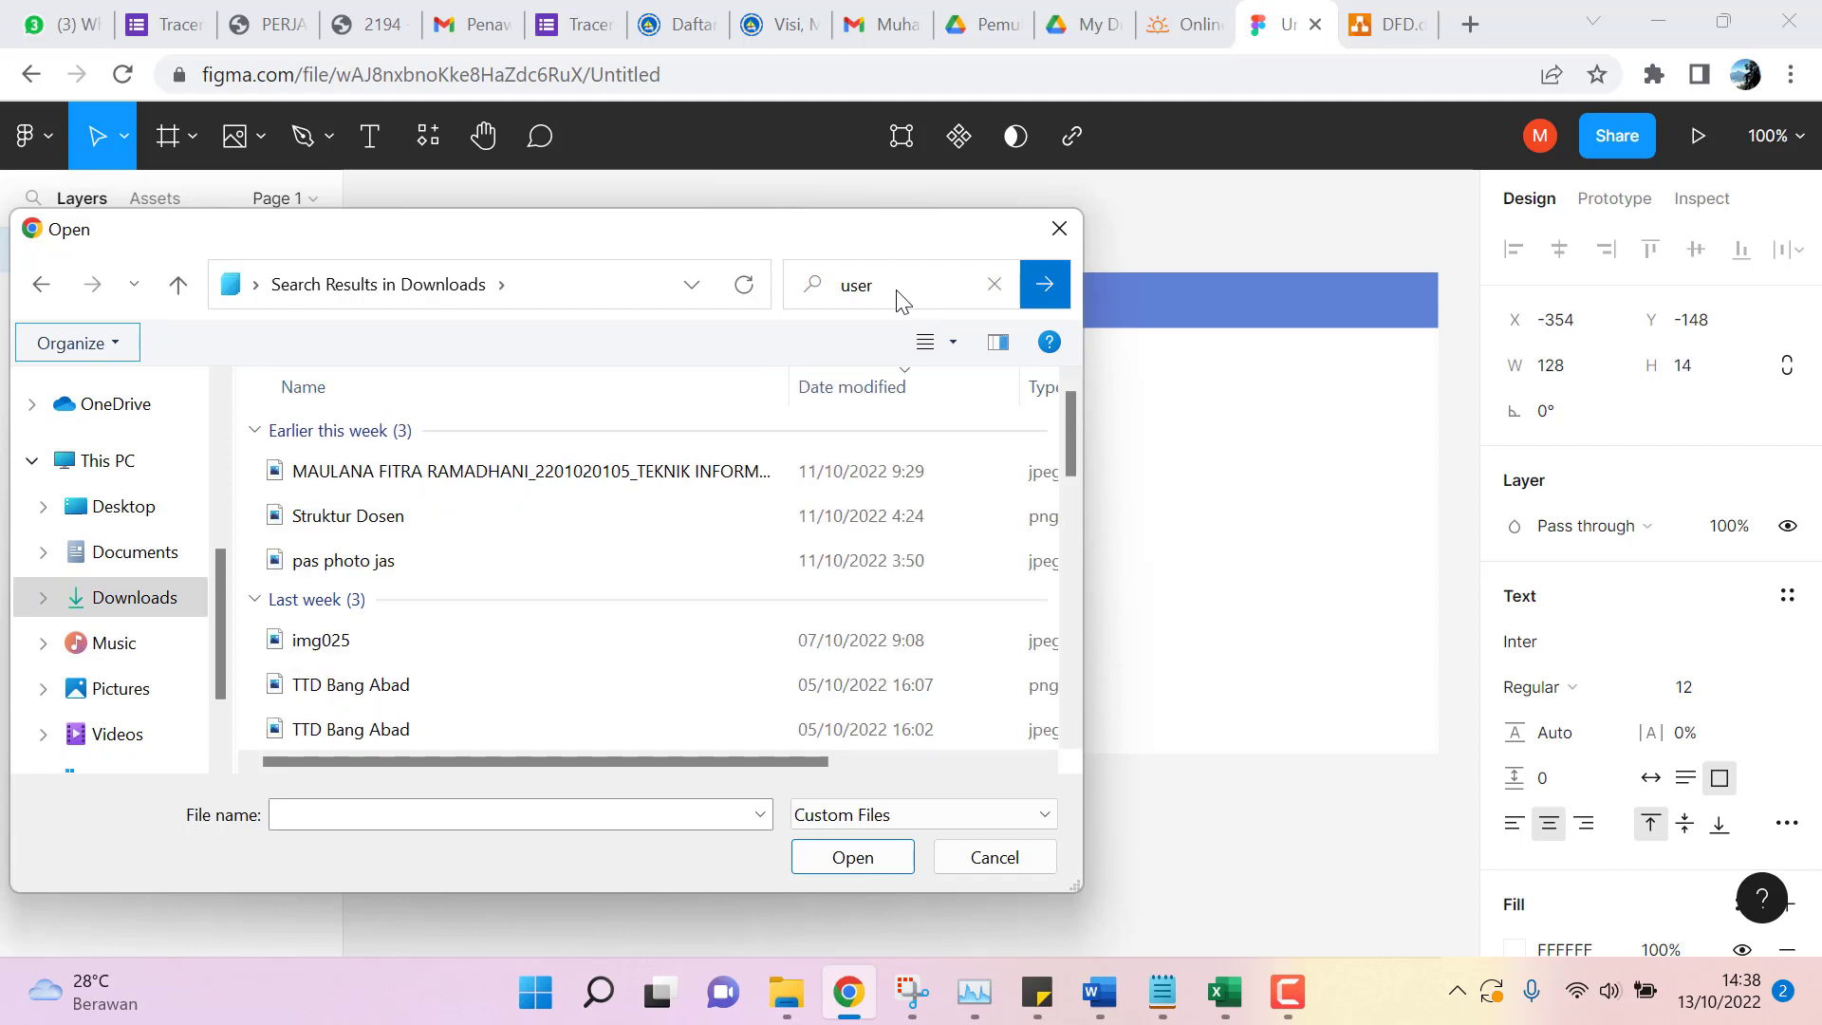
{"action": "scroll", "coordinate": [483, 556], "scroll_direction": "down", "scroll_amount": 2}
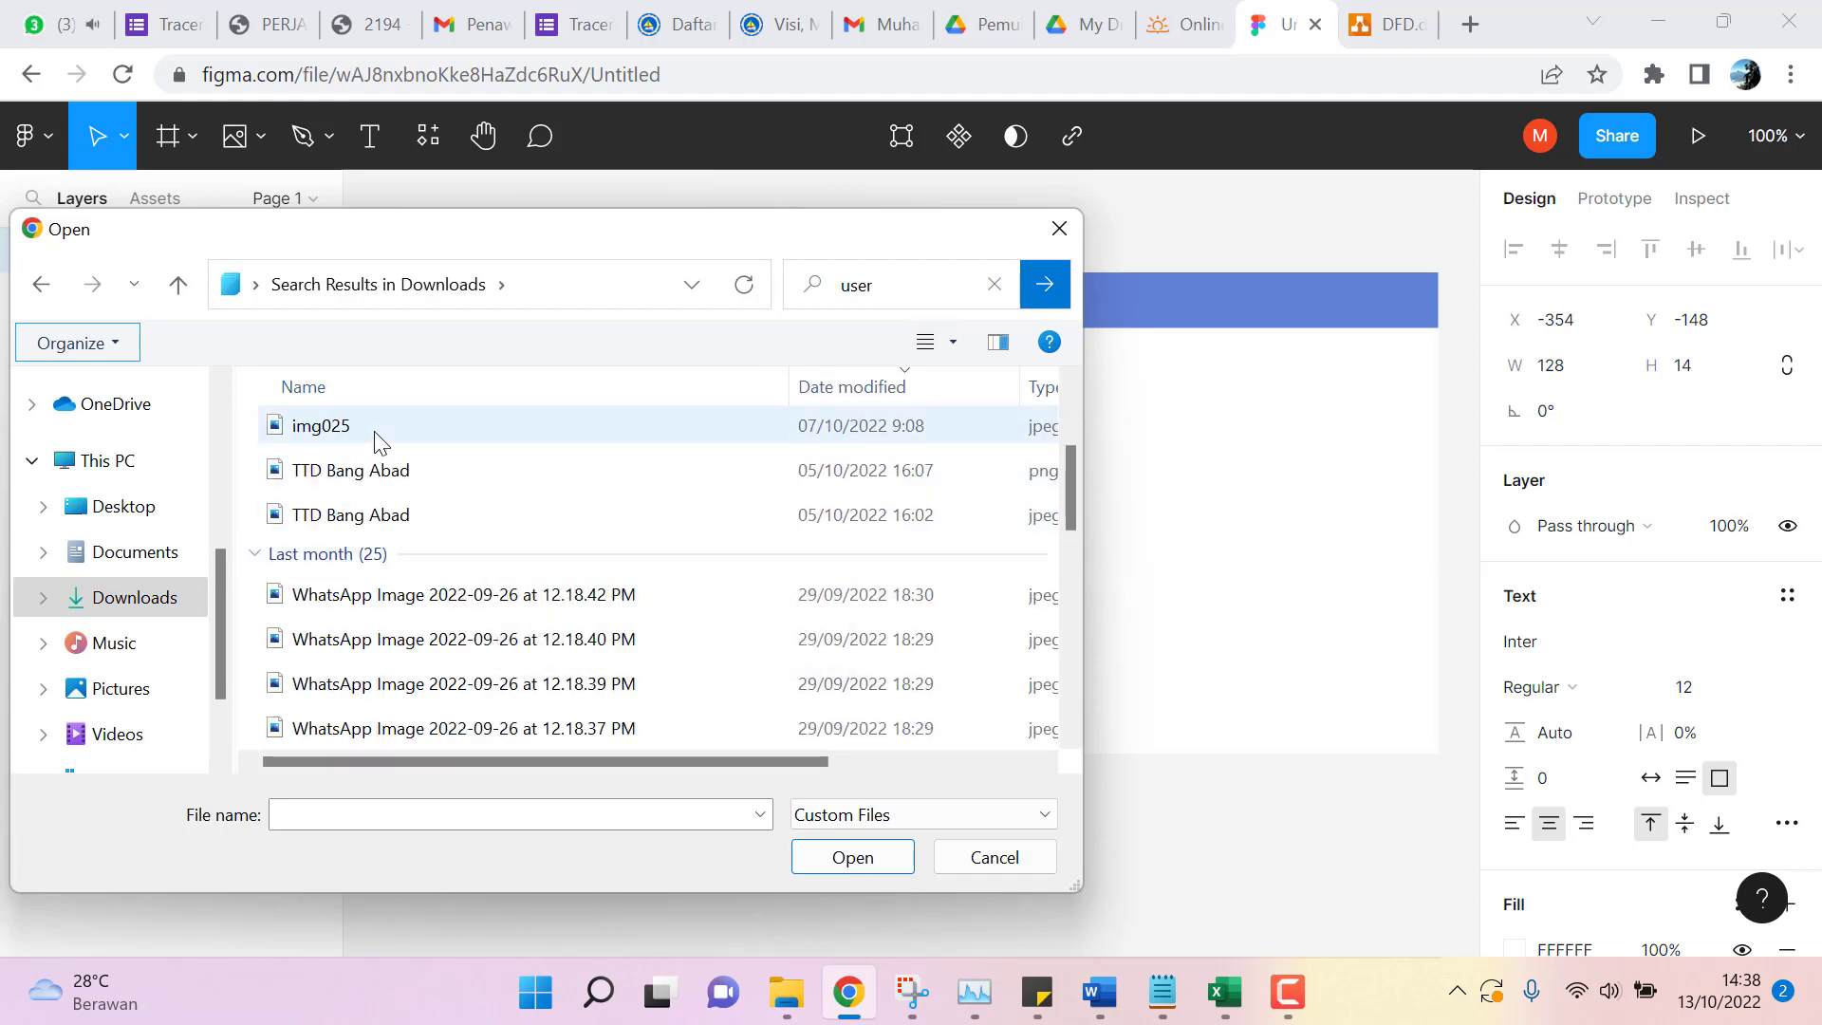
{"action": "scroll", "coordinate": [398, 475], "scroll_direction": "down", "scroll_amount": 10}
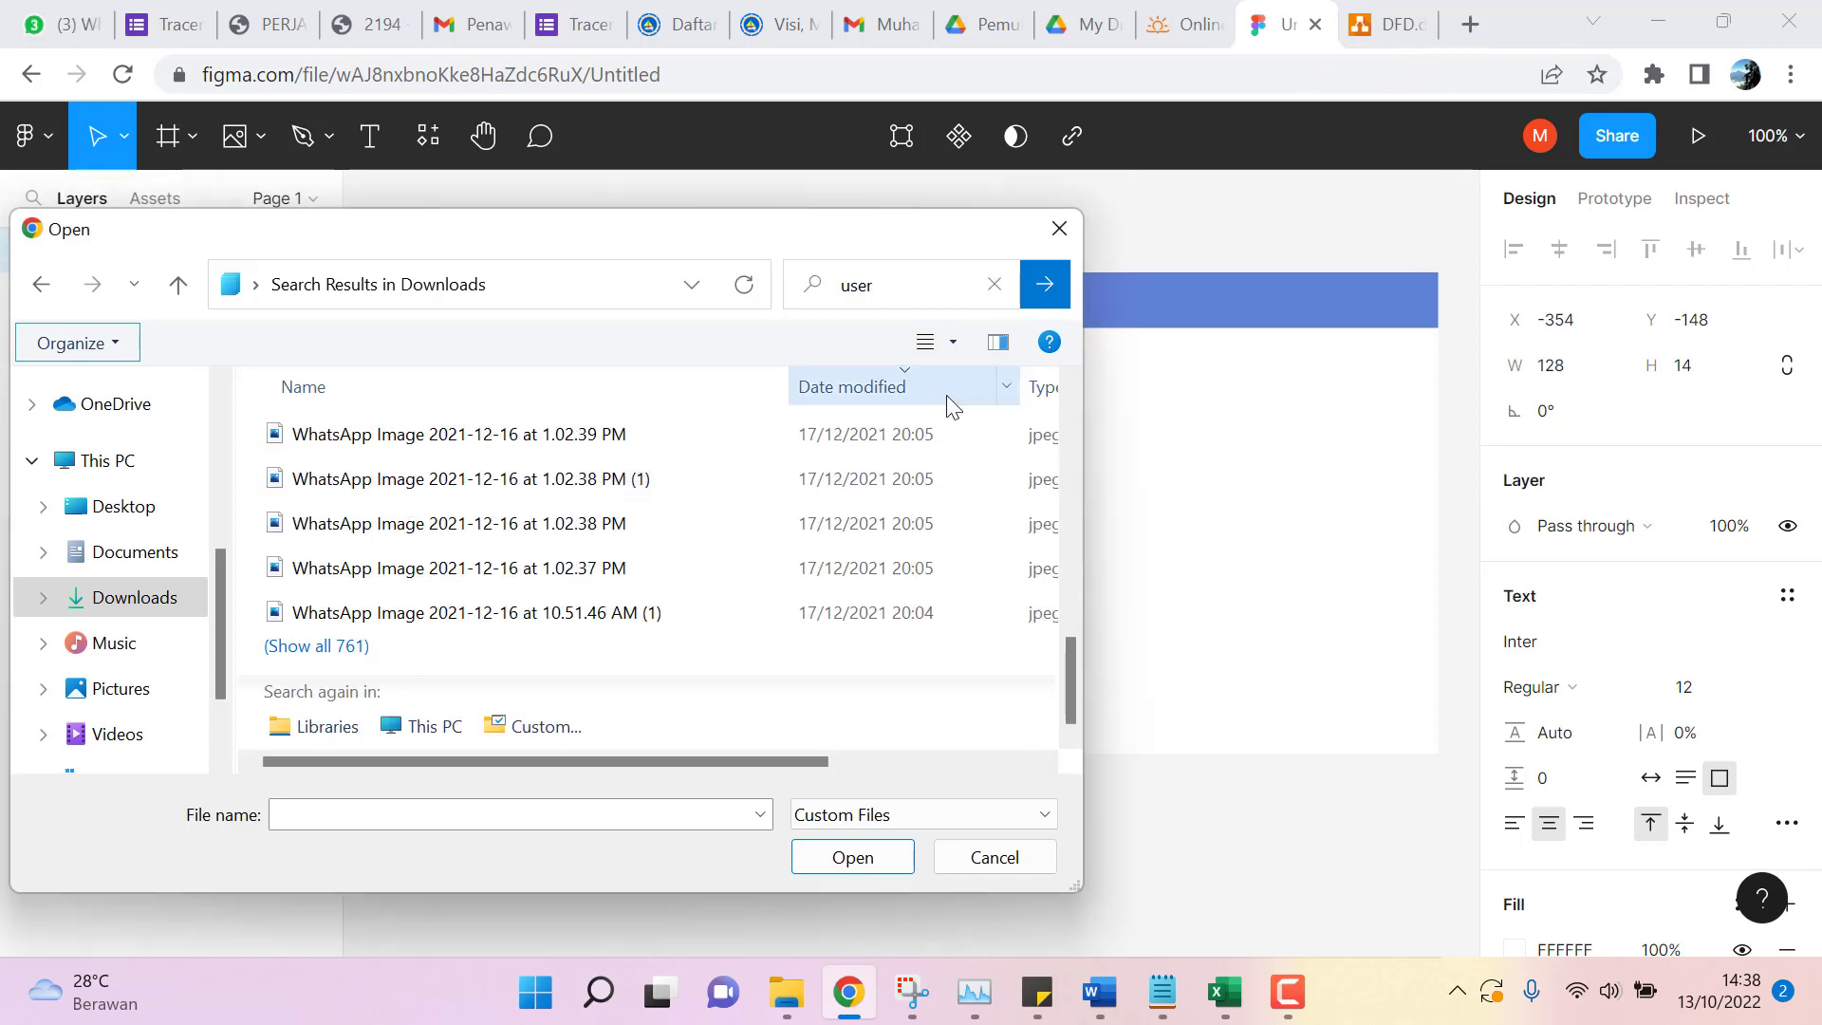
{"action": "left_click", "coordinate": [1059, 229]}
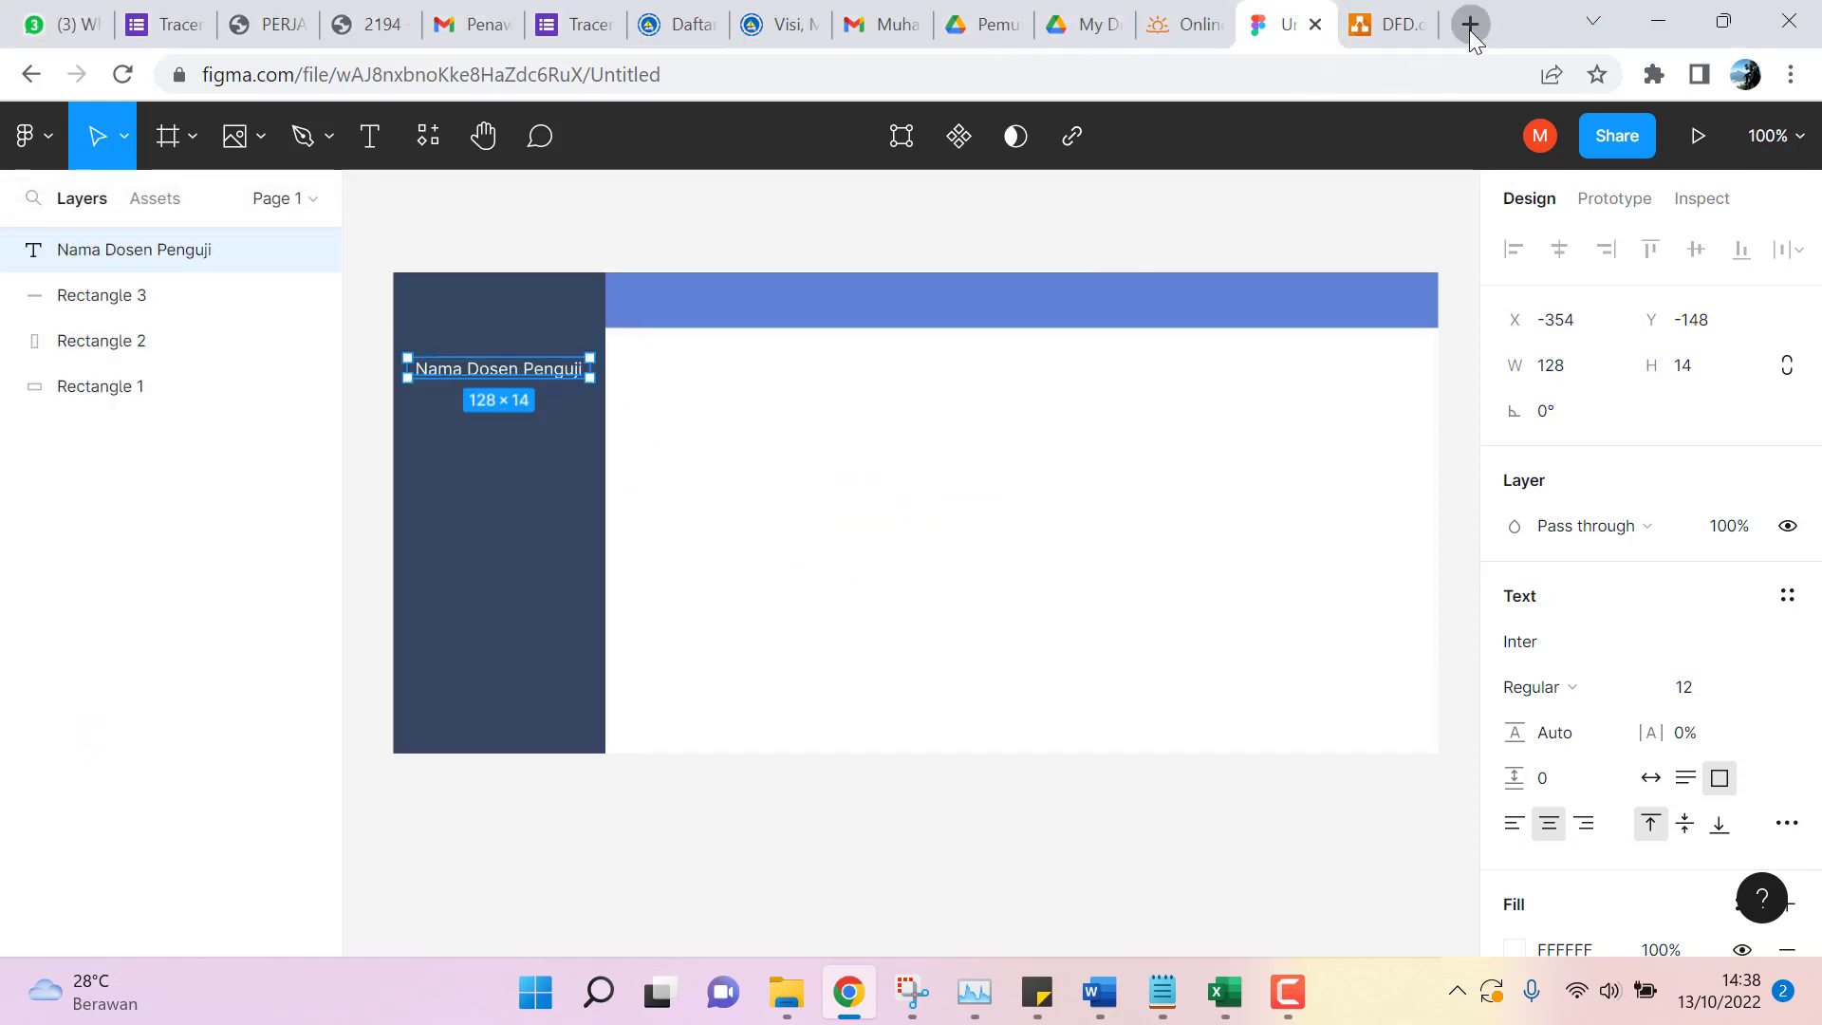
Search Google Images for 'user' in a new tab.
{"action": "left_click", "coordinate": [1469, 30]}
{"action": "type", "text": "user"}
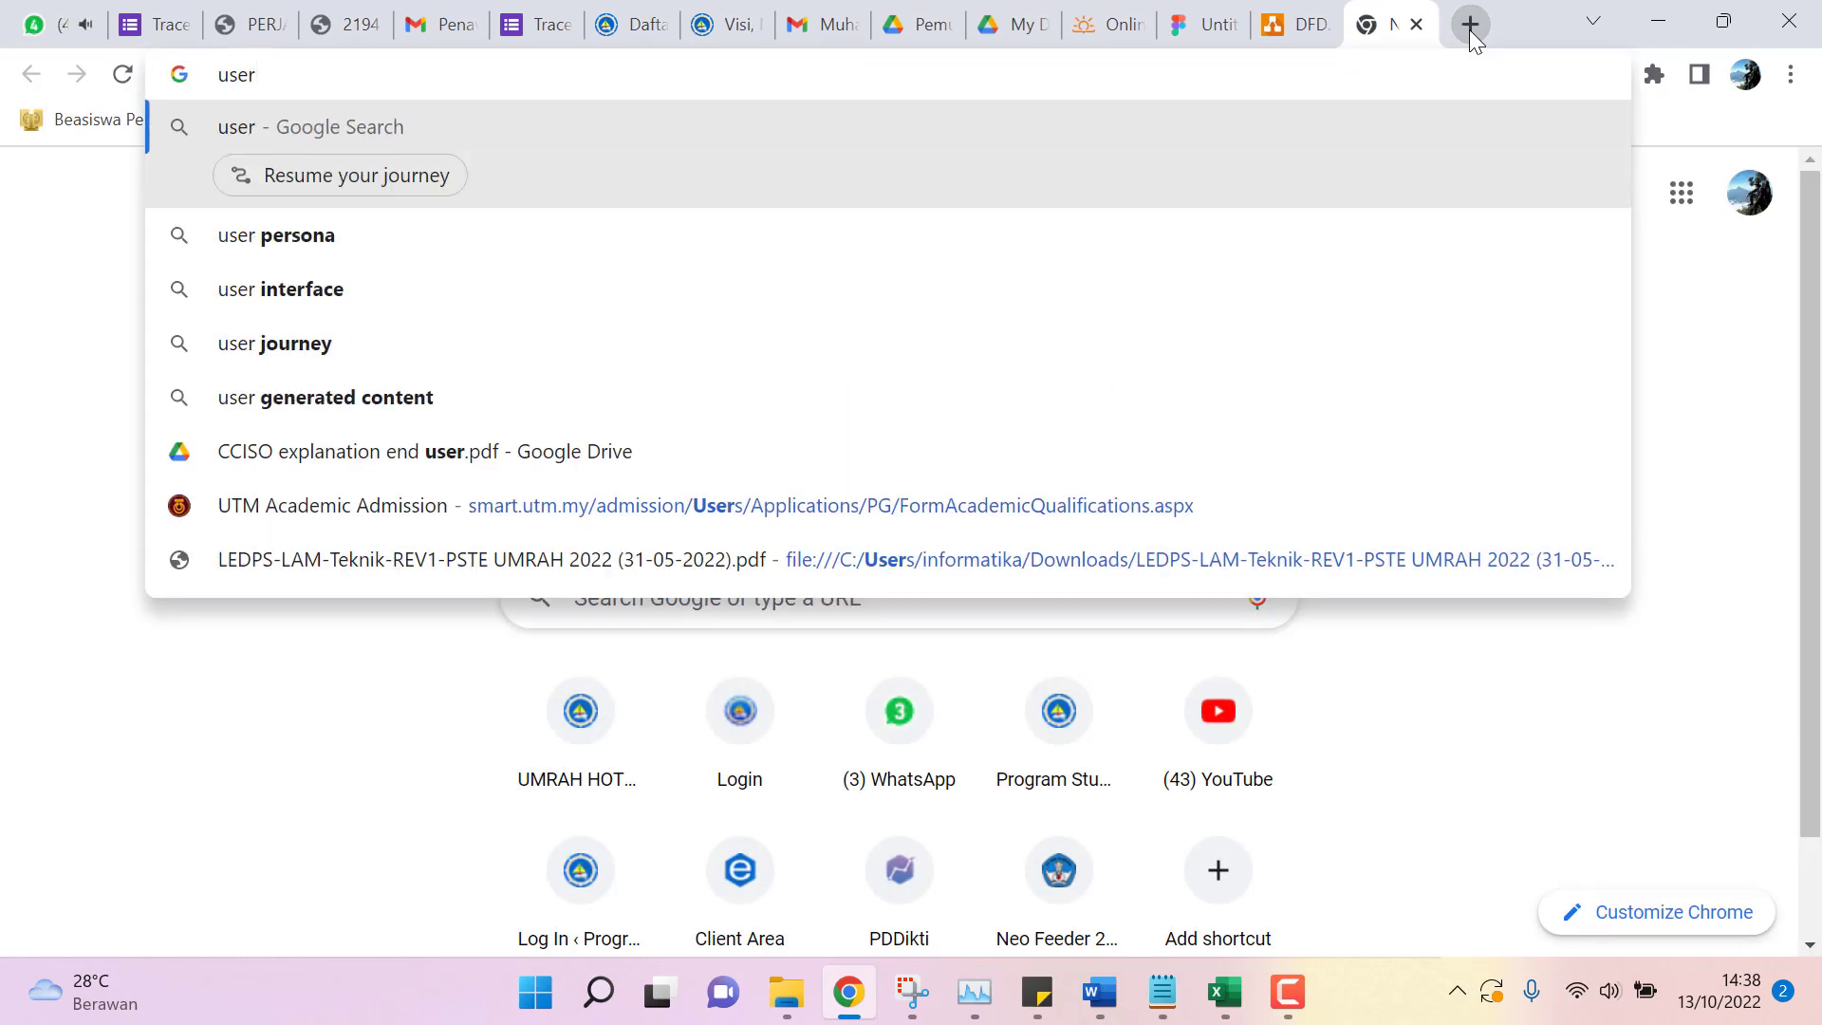
{"action": "key", "text": "Return"}
{"action": "left_click", "coordinate": [289, 265]}
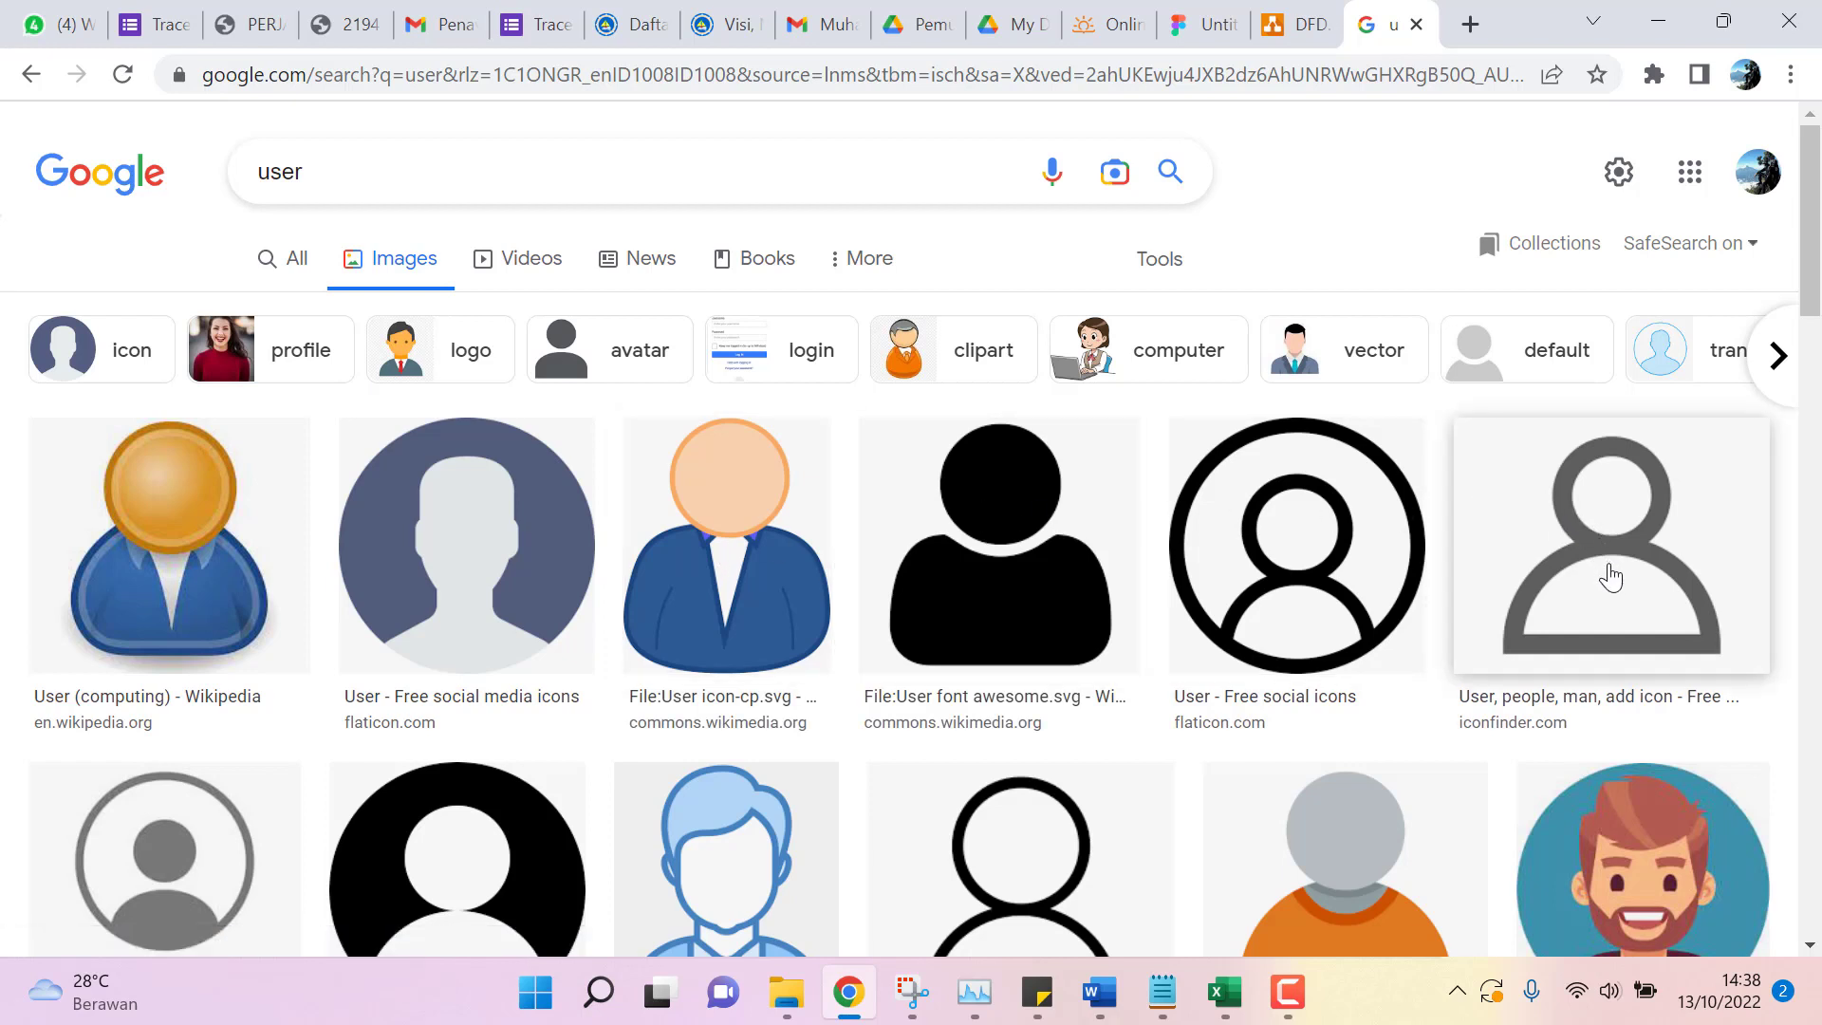
{"action": "scroll", "coordinate": [1610, 576], "scroll_direction": "down", "scroll_amount": 2}
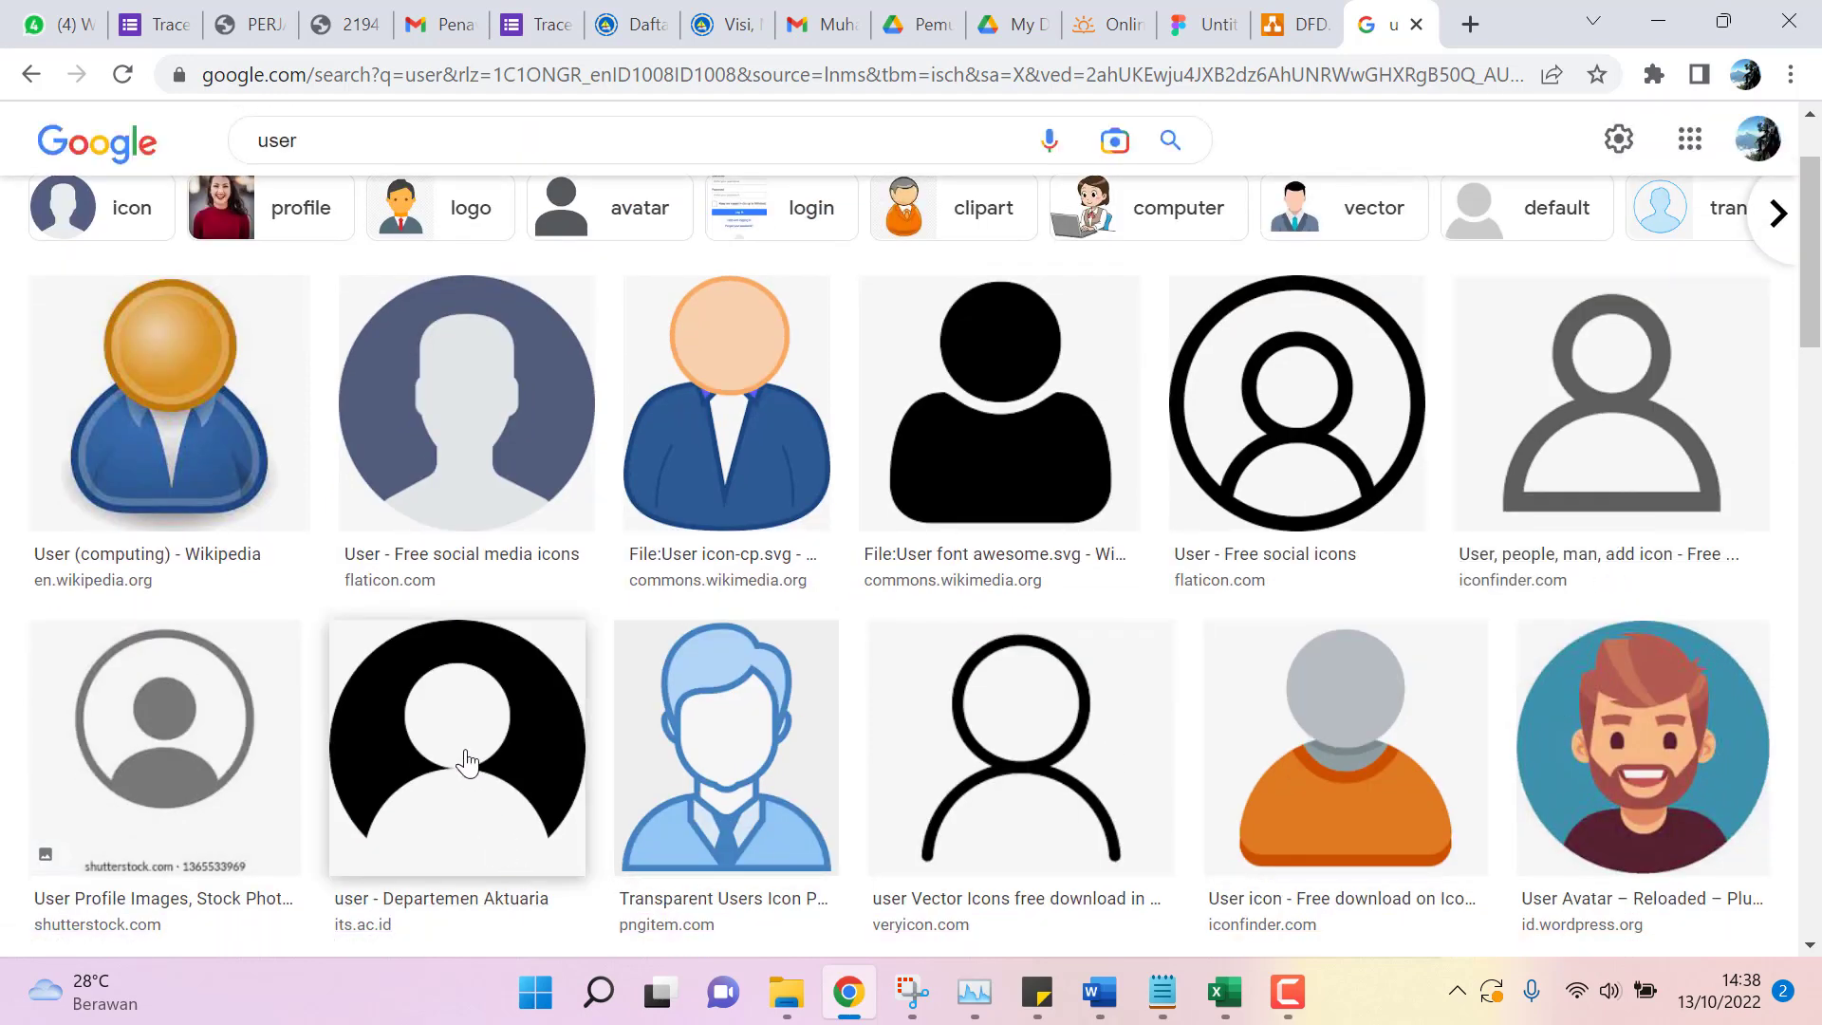
Copy the black user avatar image and return to the Figma design.
{"action": "left_click", "coordinate": [459, 756]}
{"action": "right_click", "coordinate": [1452, 524]}
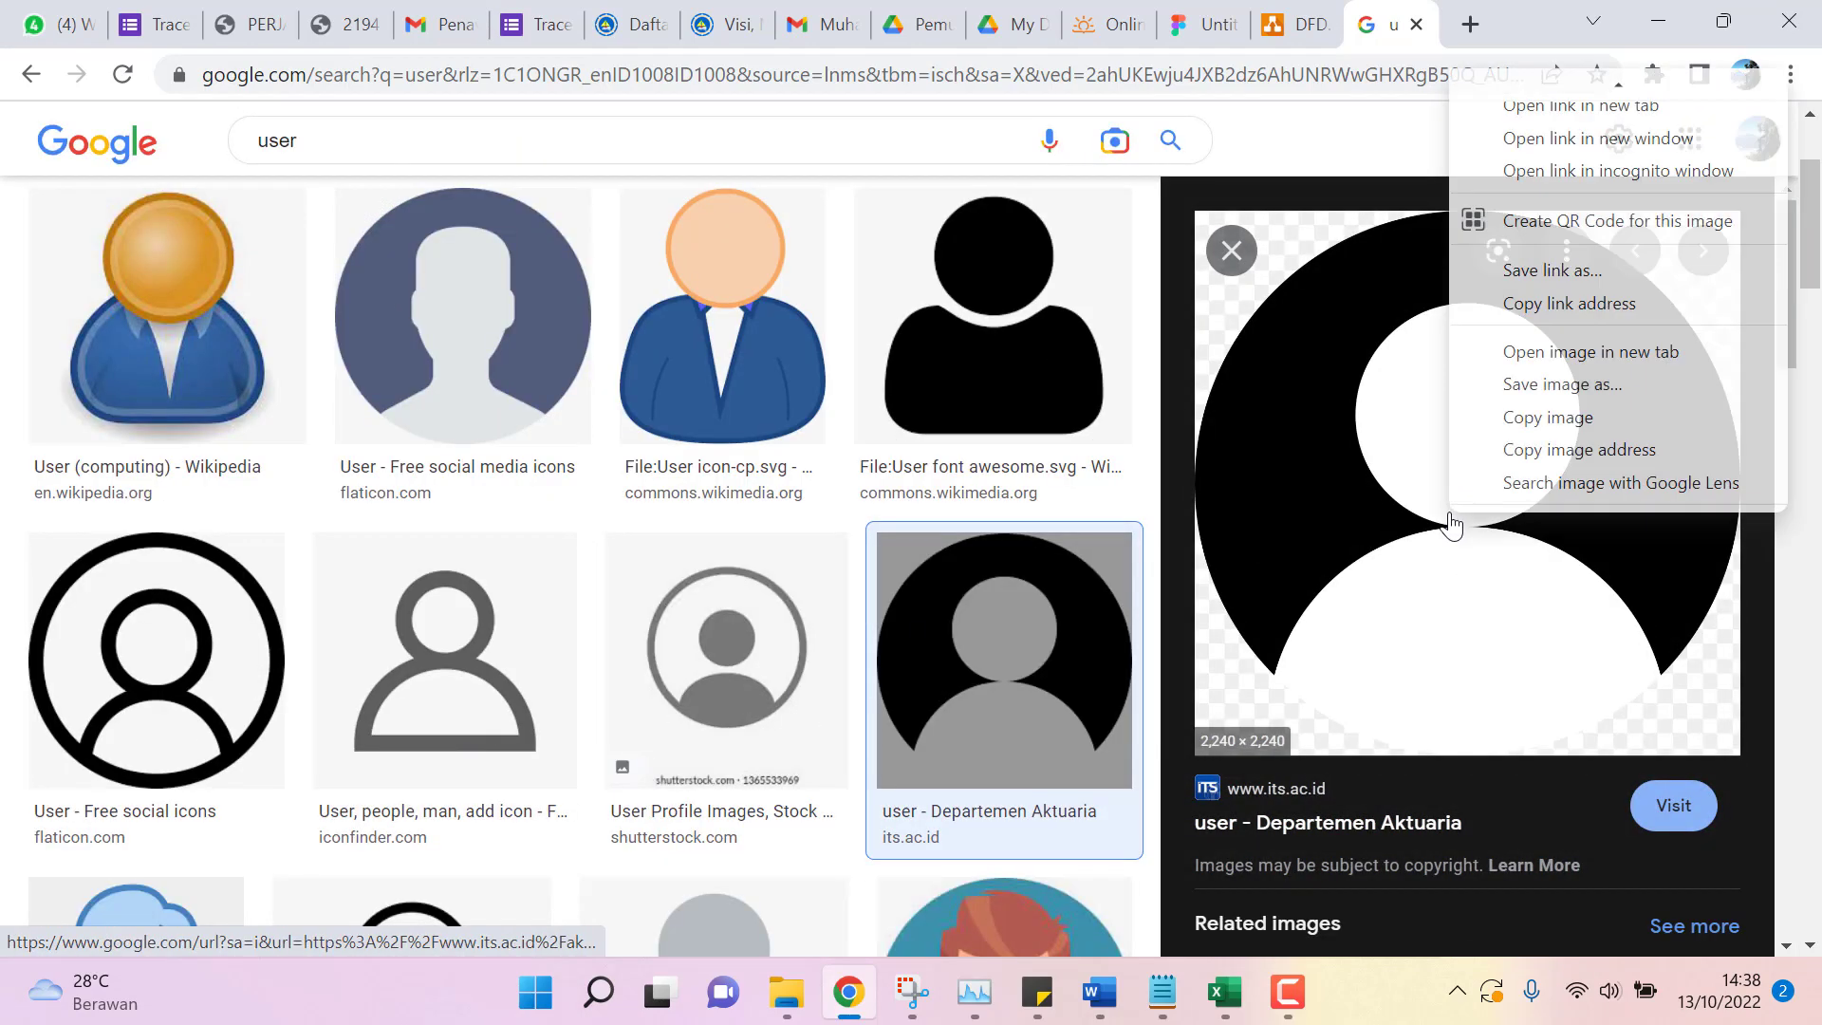
{"action": "left_click", "coordinate": [1575, 423]}
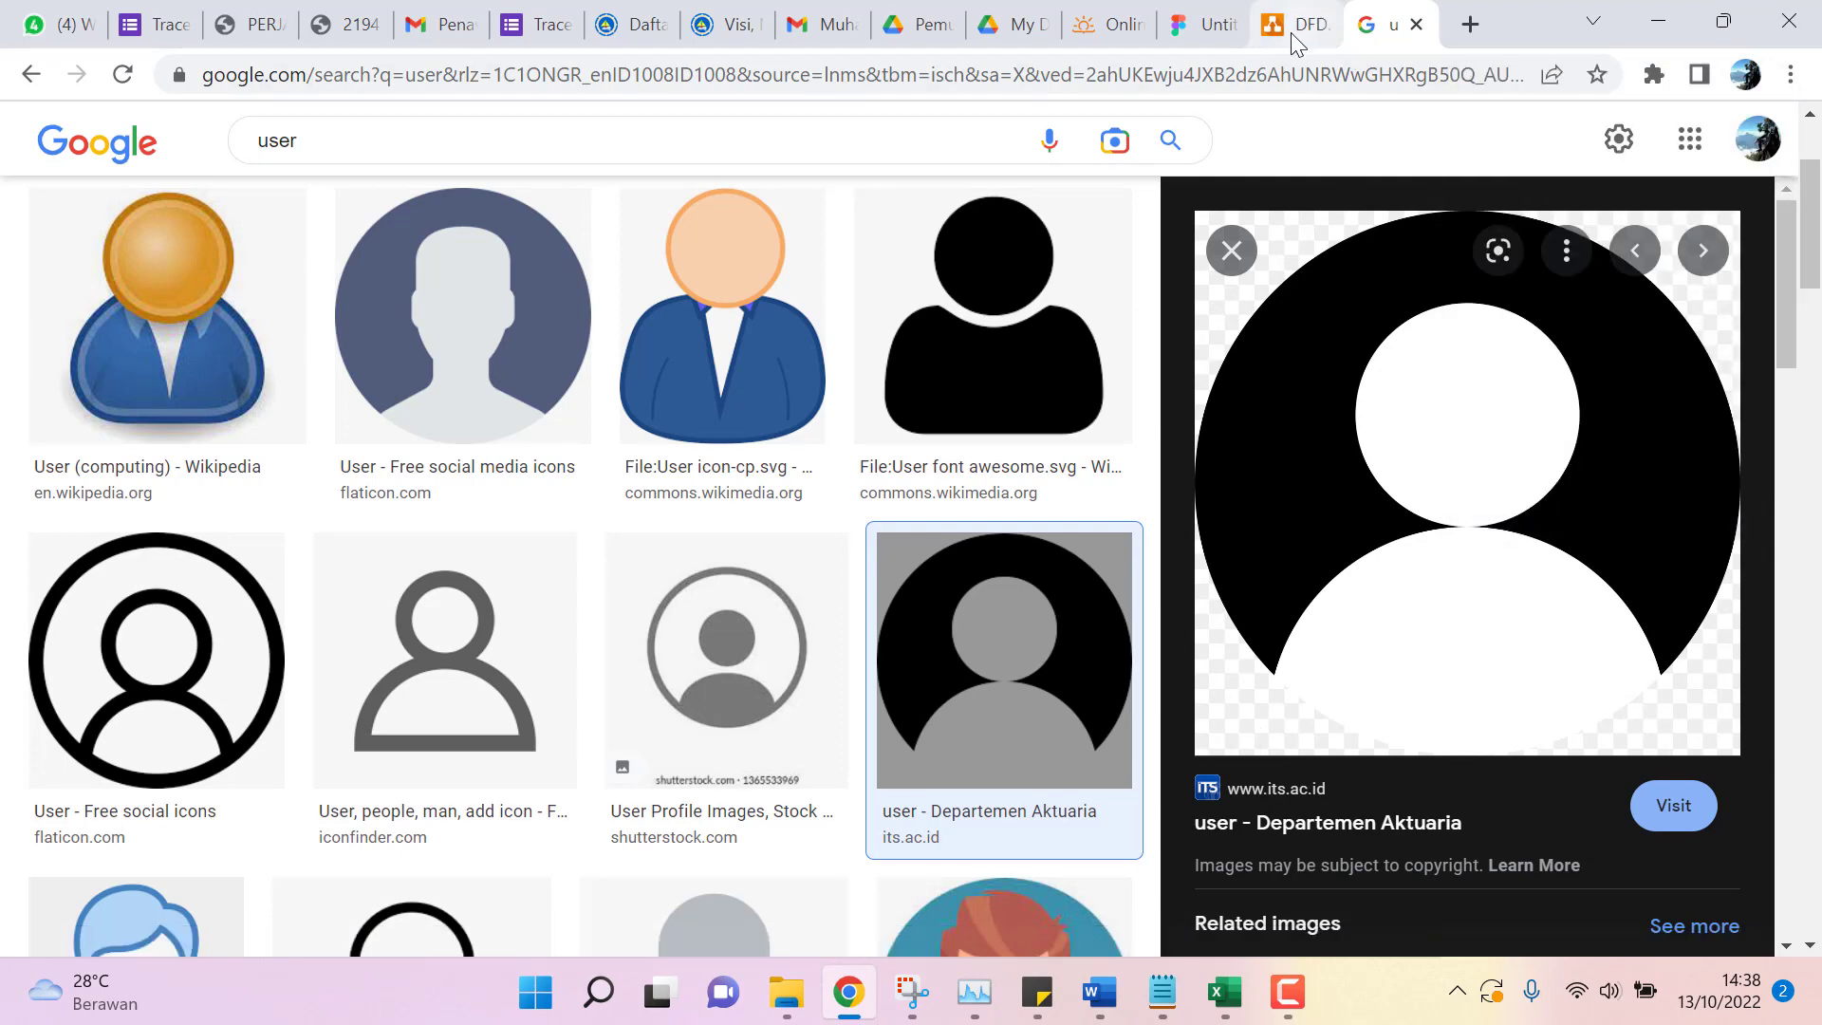
{"action": "left_click", "coordinate": [1290, 32]}
{"action": "left_click", "coordinate": [1180, 29]}
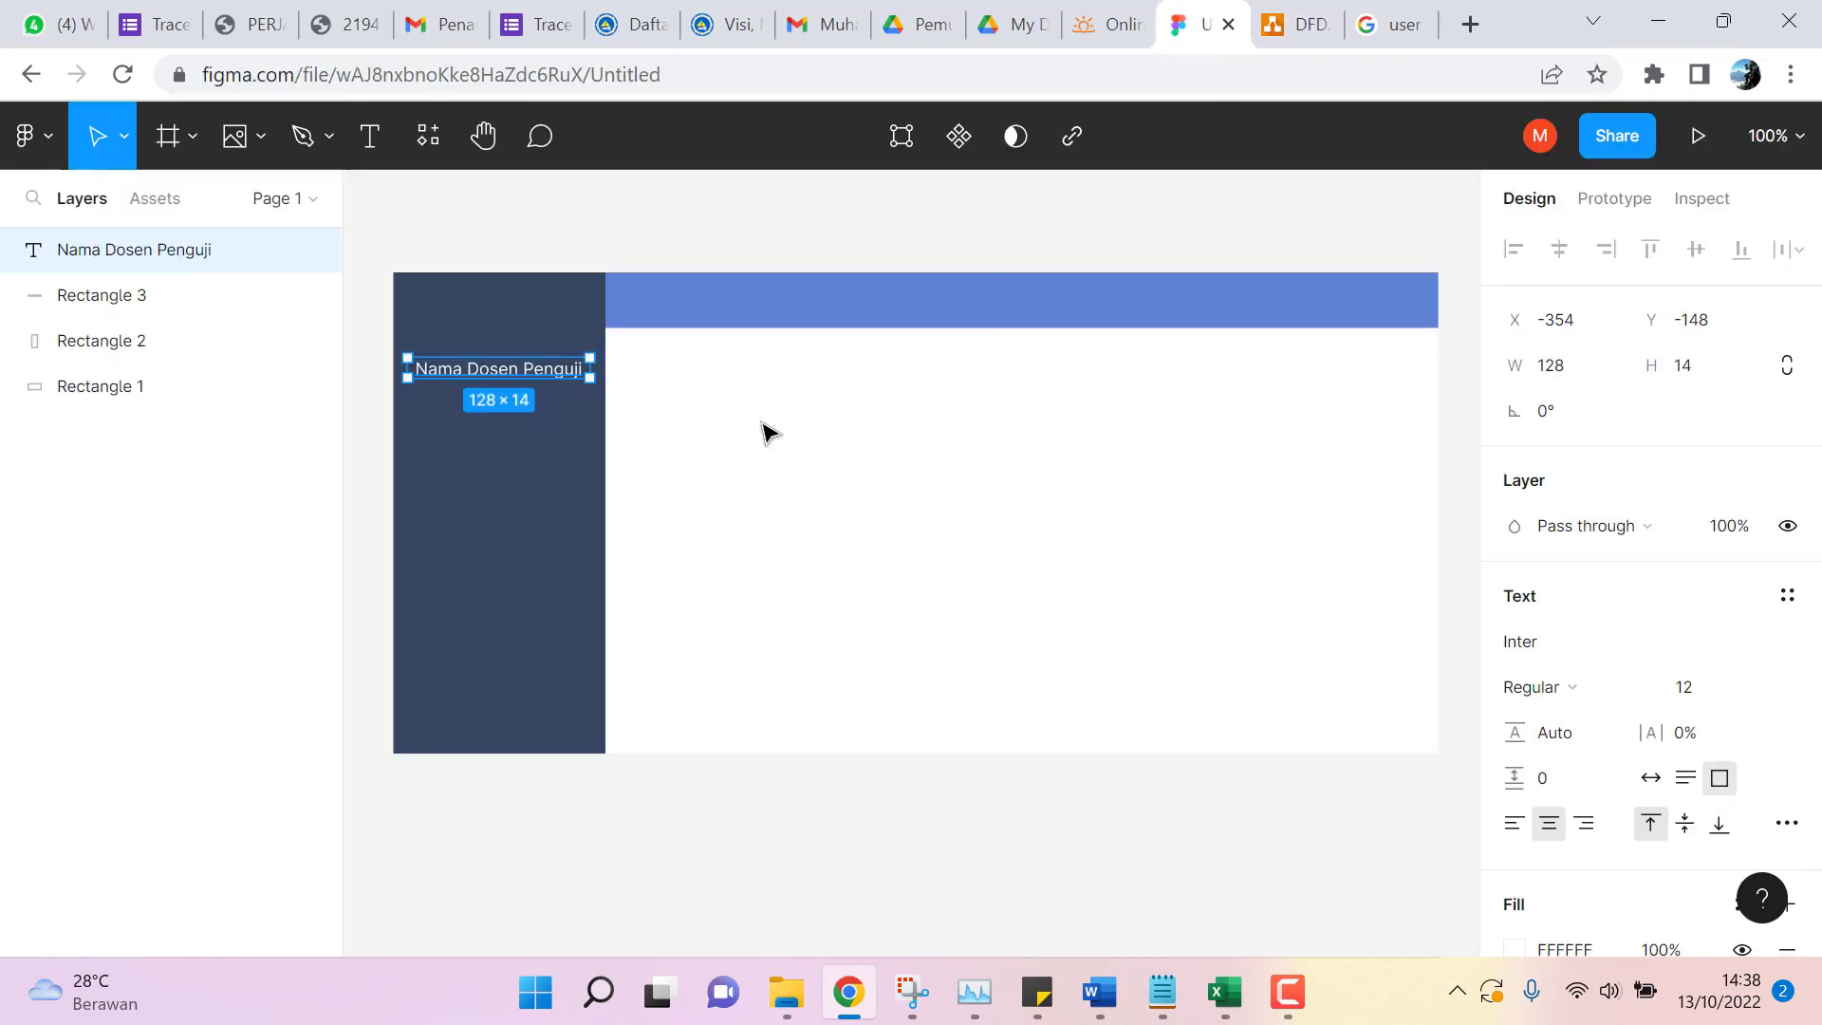
Paste the copied avatar image into the design as image 1.
{"action": "left_click", "coordinate": [581, 218]}
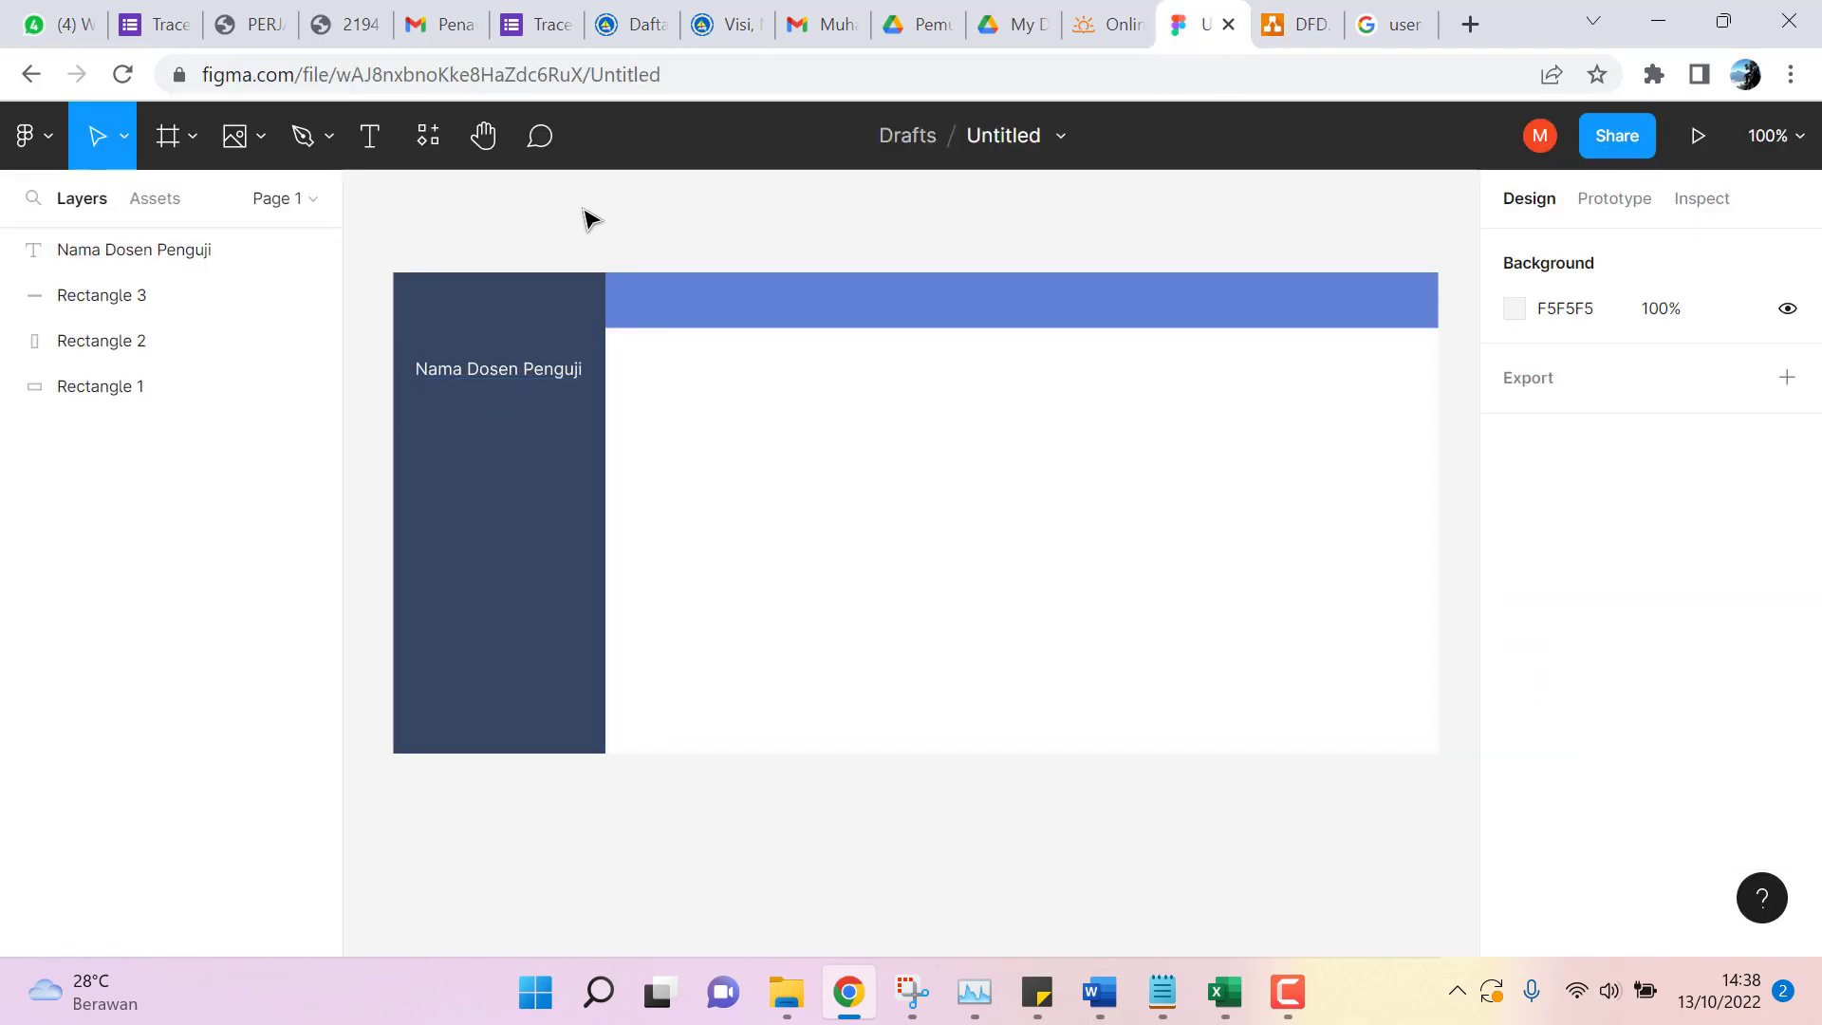
{"action": "key", "text": "ctrl+v"}
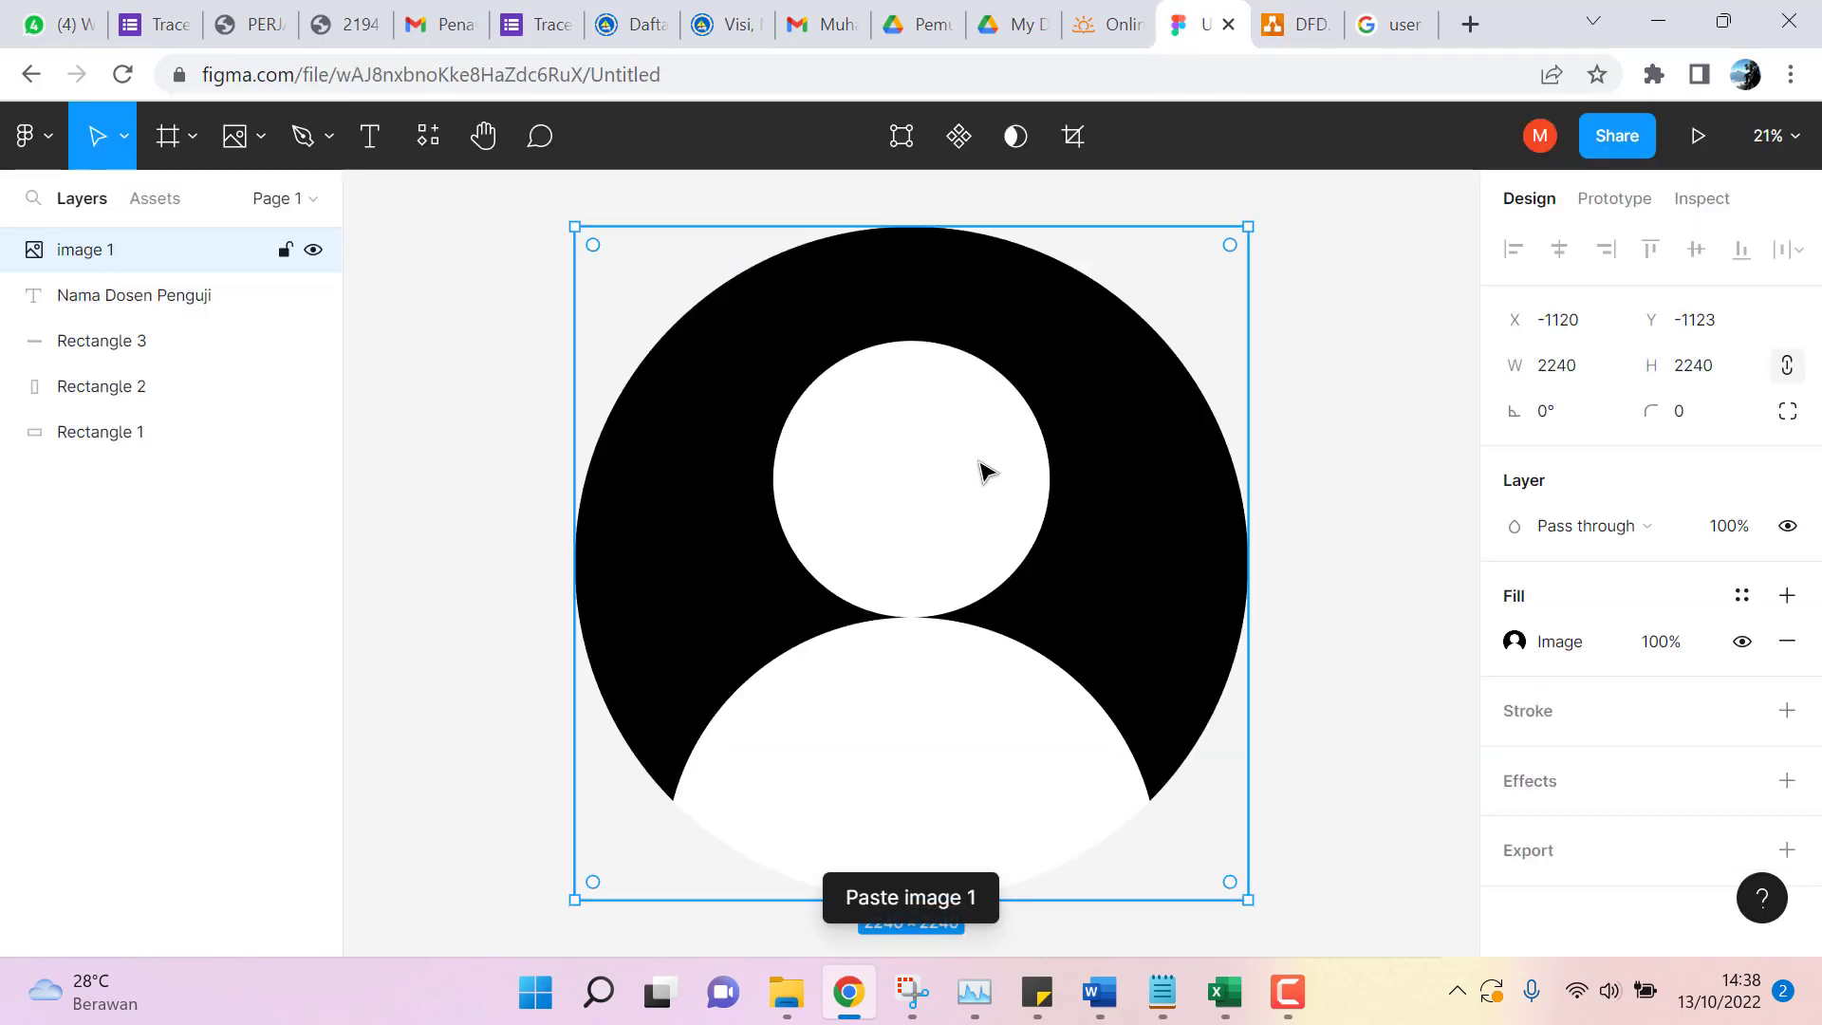
{"action": "left_click_drag", "start_coordinate": [1246, 904], "coordinate": [836, 464]}
Shrink the avatar to 48 × 48 and position it just above the Nama Dosen Penguji label.
{"action": "scroll", "coordinate": [968, 466], "scroll_direction": "up", "scroll_amount": 5}
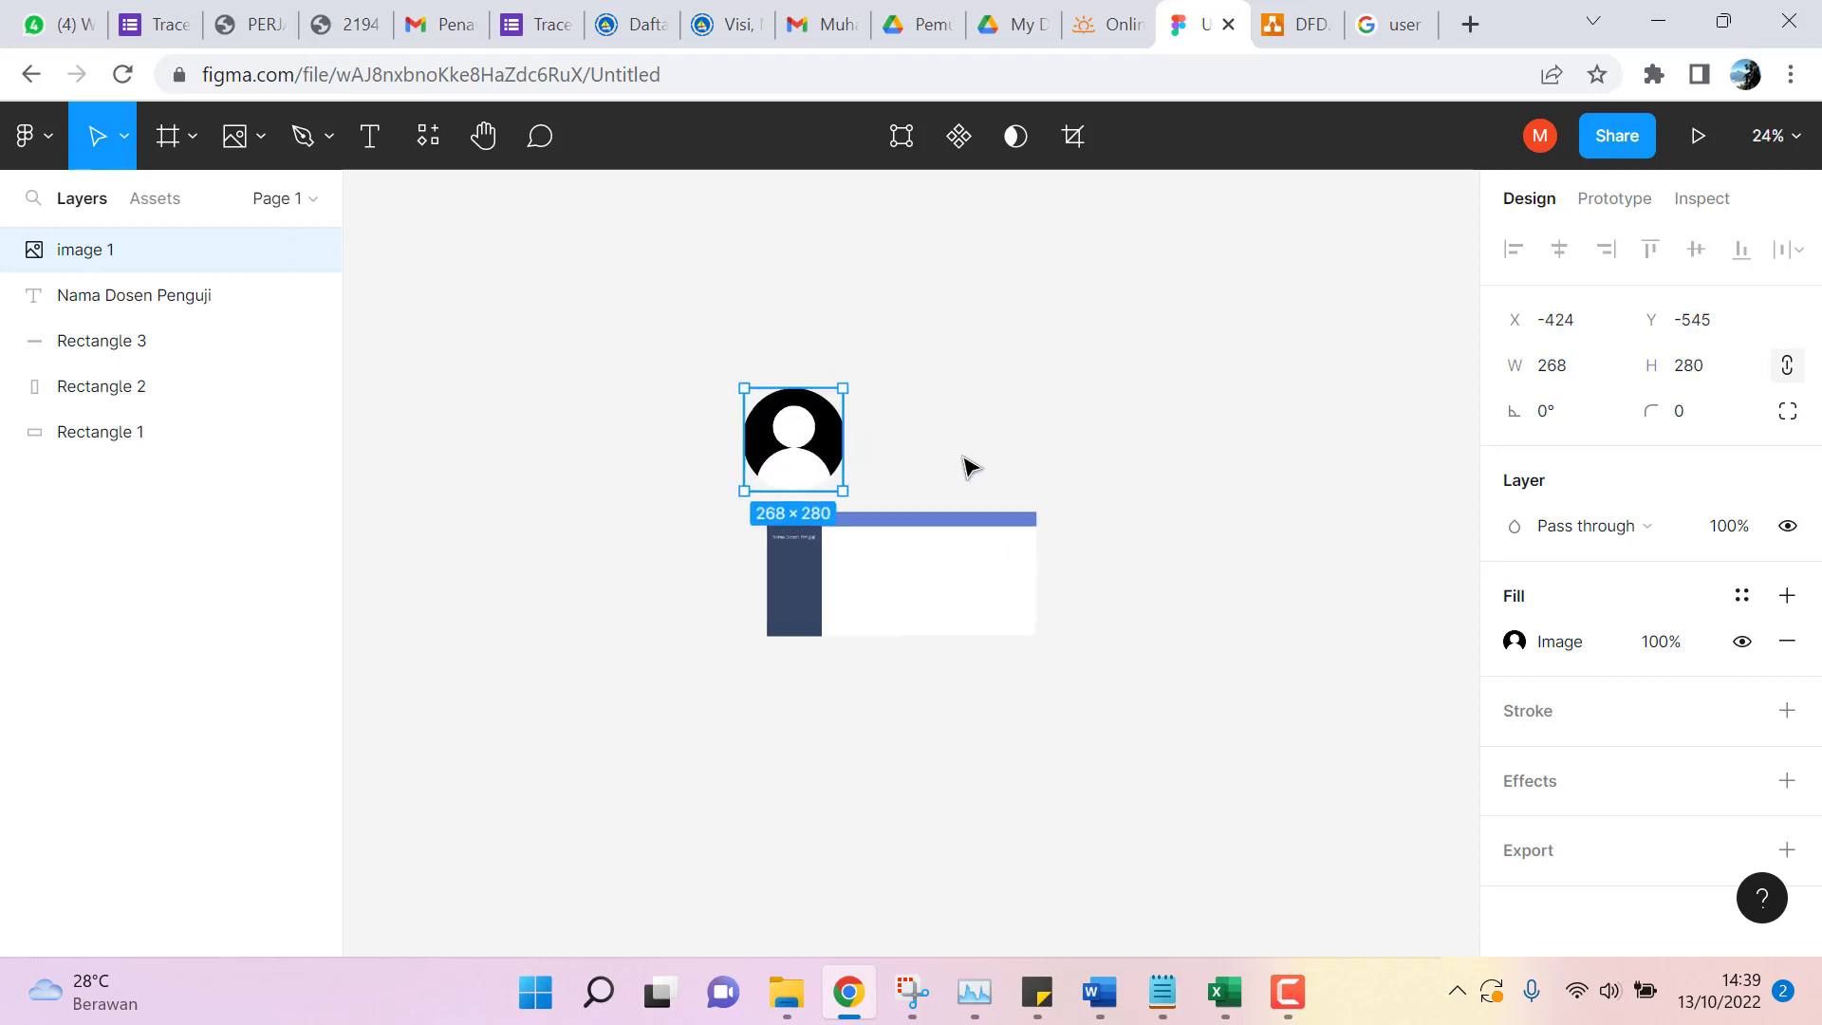
{"action": "scroll", "coordinate": [968, 467], "scroll_direction": "up", "scroll_amount": 2}
{"action": "left_click_drag", "start_coordinate": [659, 543], "coordinate": [535, 634]}
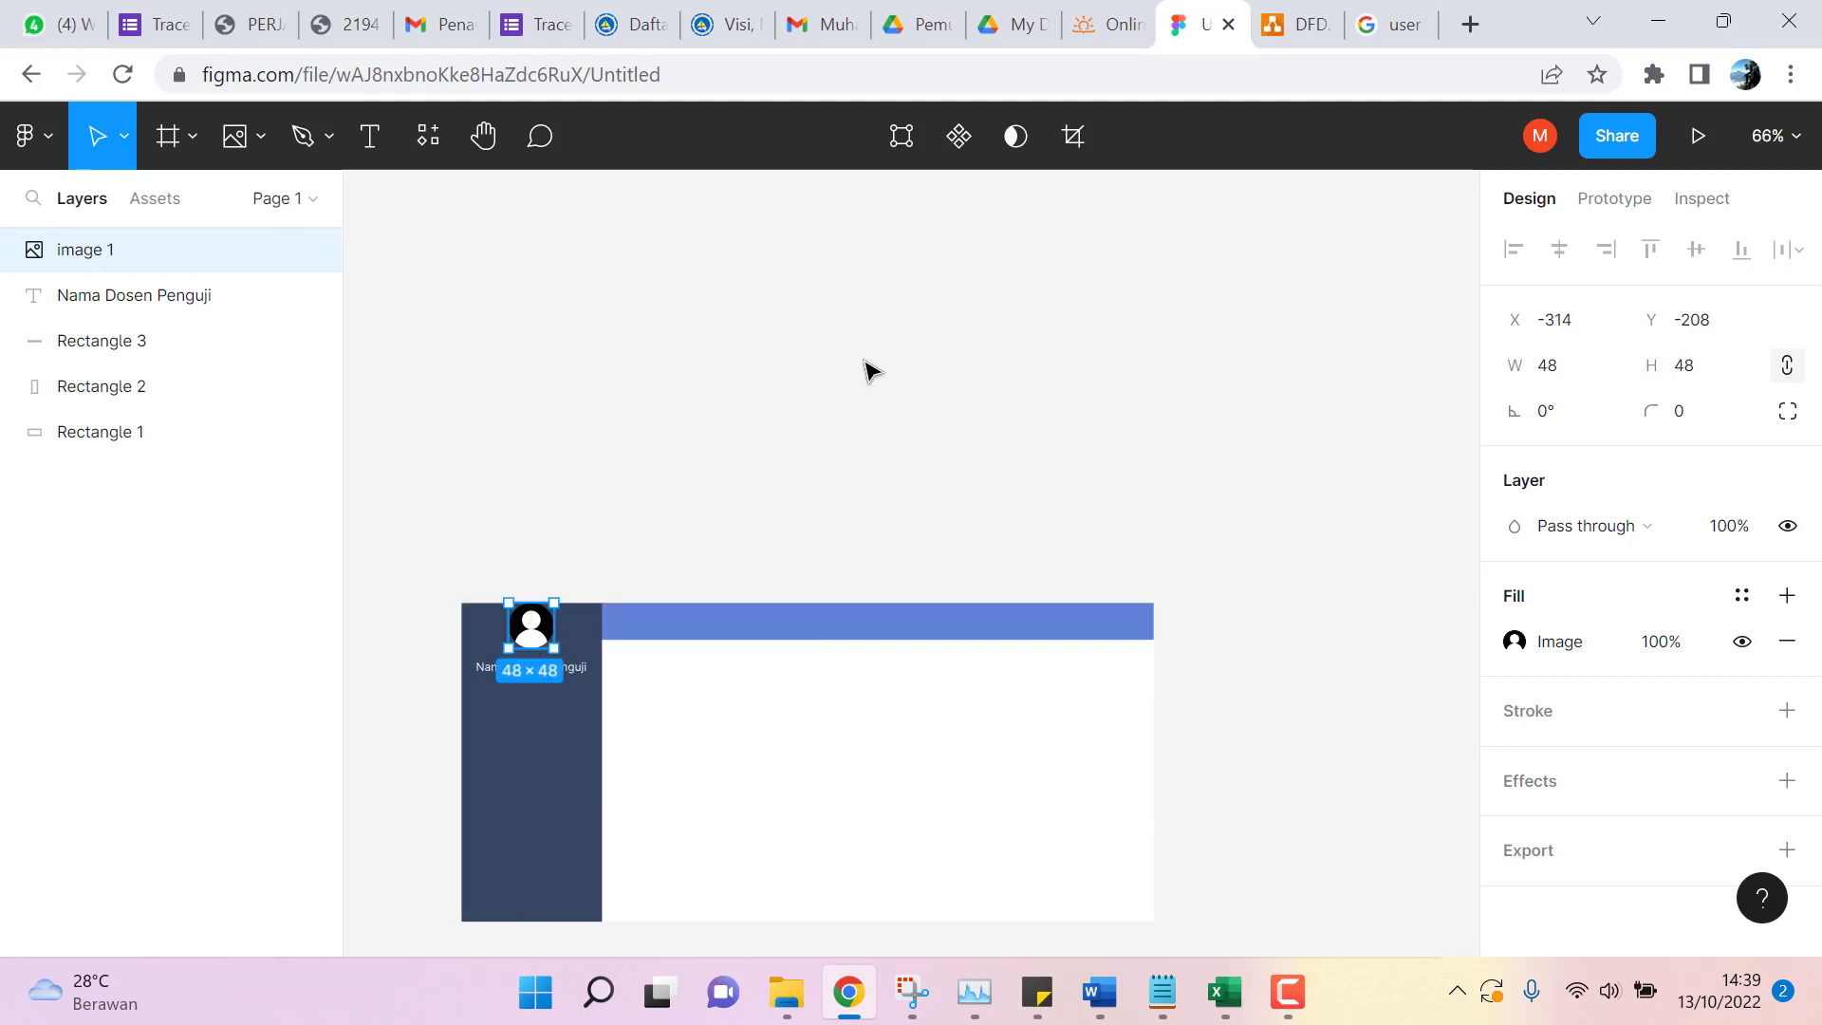
{"action": "key", "text": "Down"}
{"action": "key", "text": "Down"}
{"action": "key", "text": "Down"}
{"action": "key", "text": "Down"}
{"action": "key", "text": "Down"}
{"action": "key", "text": "Down"}
{"action": "key", "text": "Down"}
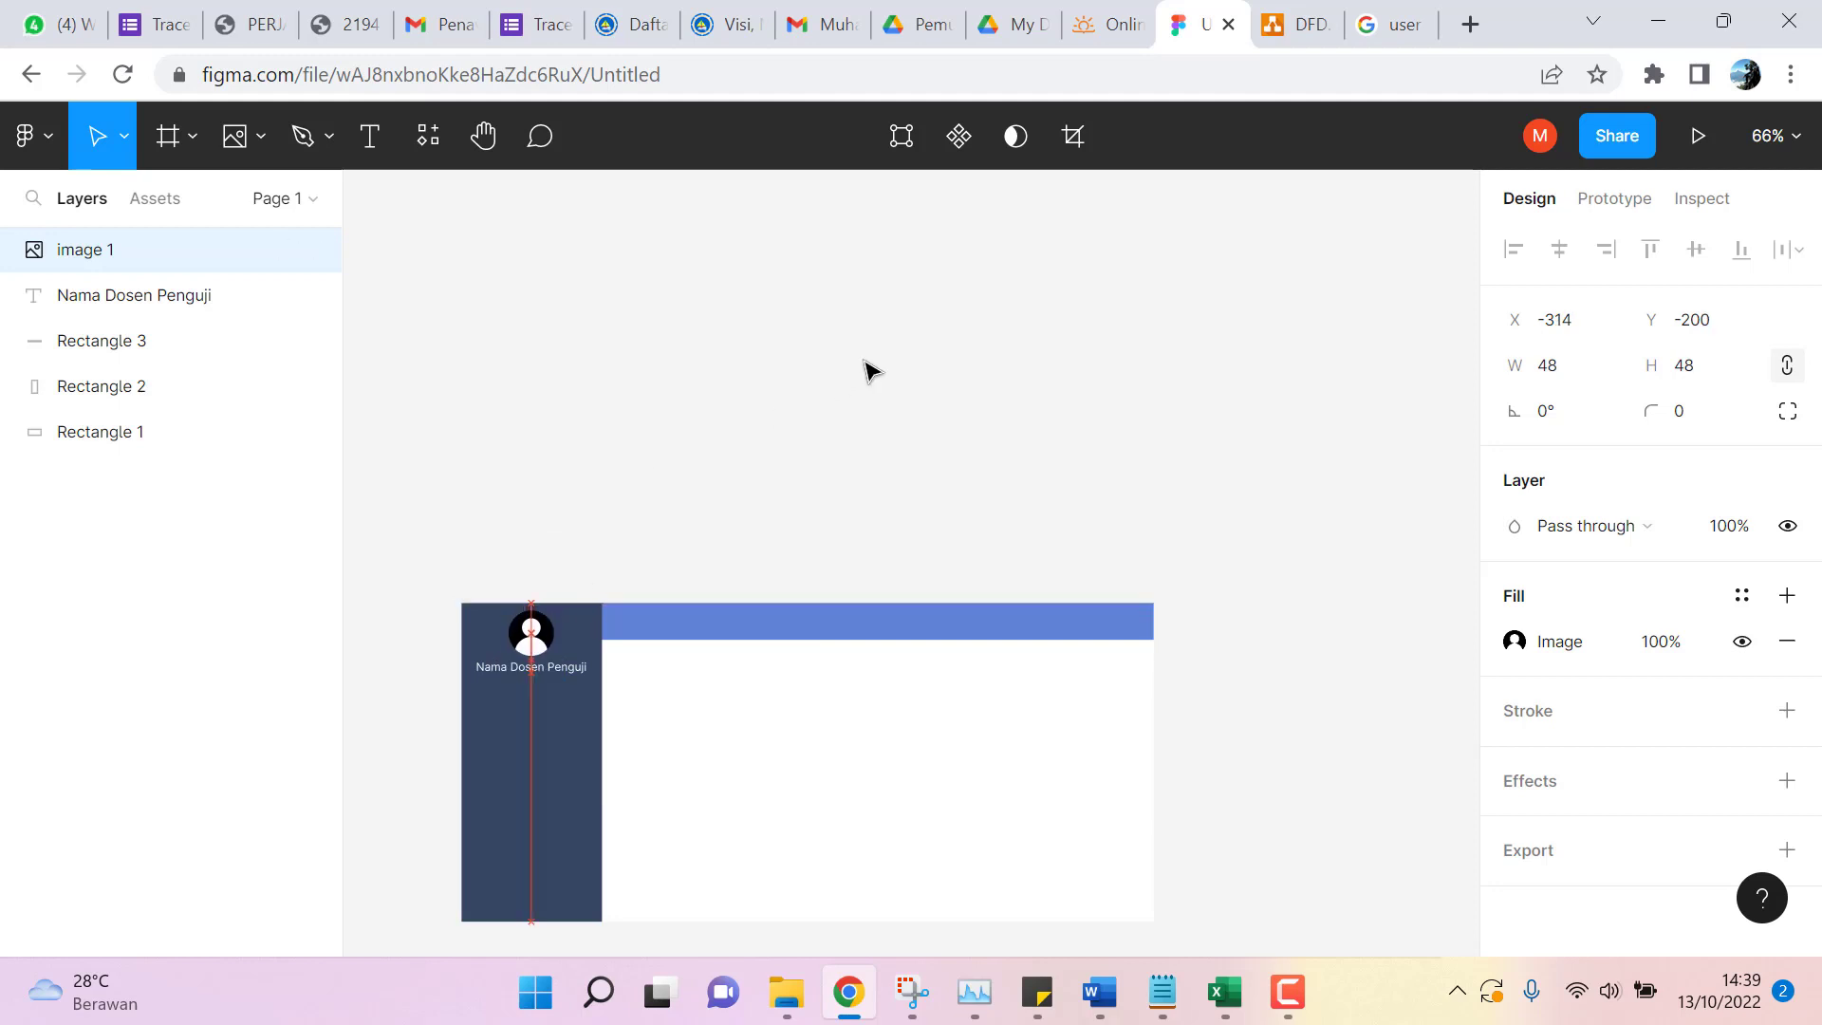
{"action": "key", "text": "Escape"}
{"action": "scroll", "coordinate": [942, 431], "scroll_direction": "down", "scroll_amount": 1}
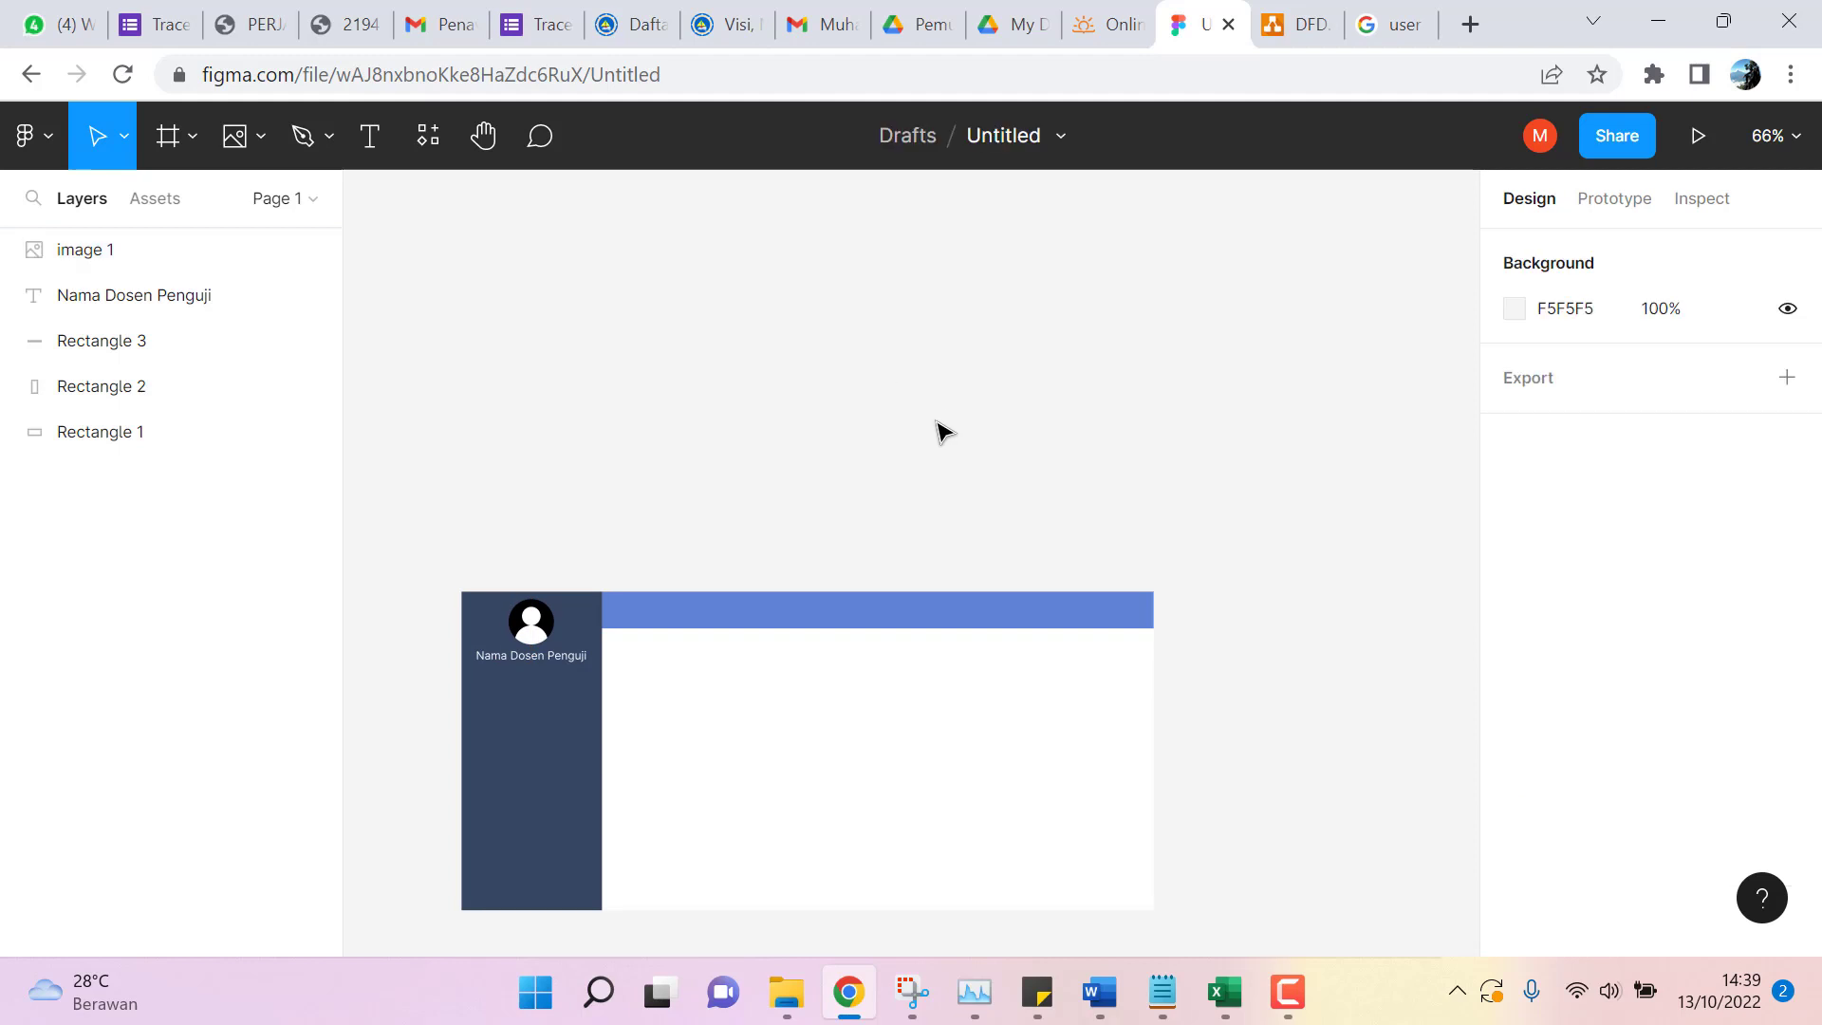
{"action": "scroll", "coordinate": [942, 431], "scroll_direction": "down", "scroll_amount": 1}
{"action": "scroll", "coordinate": [645, 684], "scroll_direction": "down", "scroll_amount": 3}
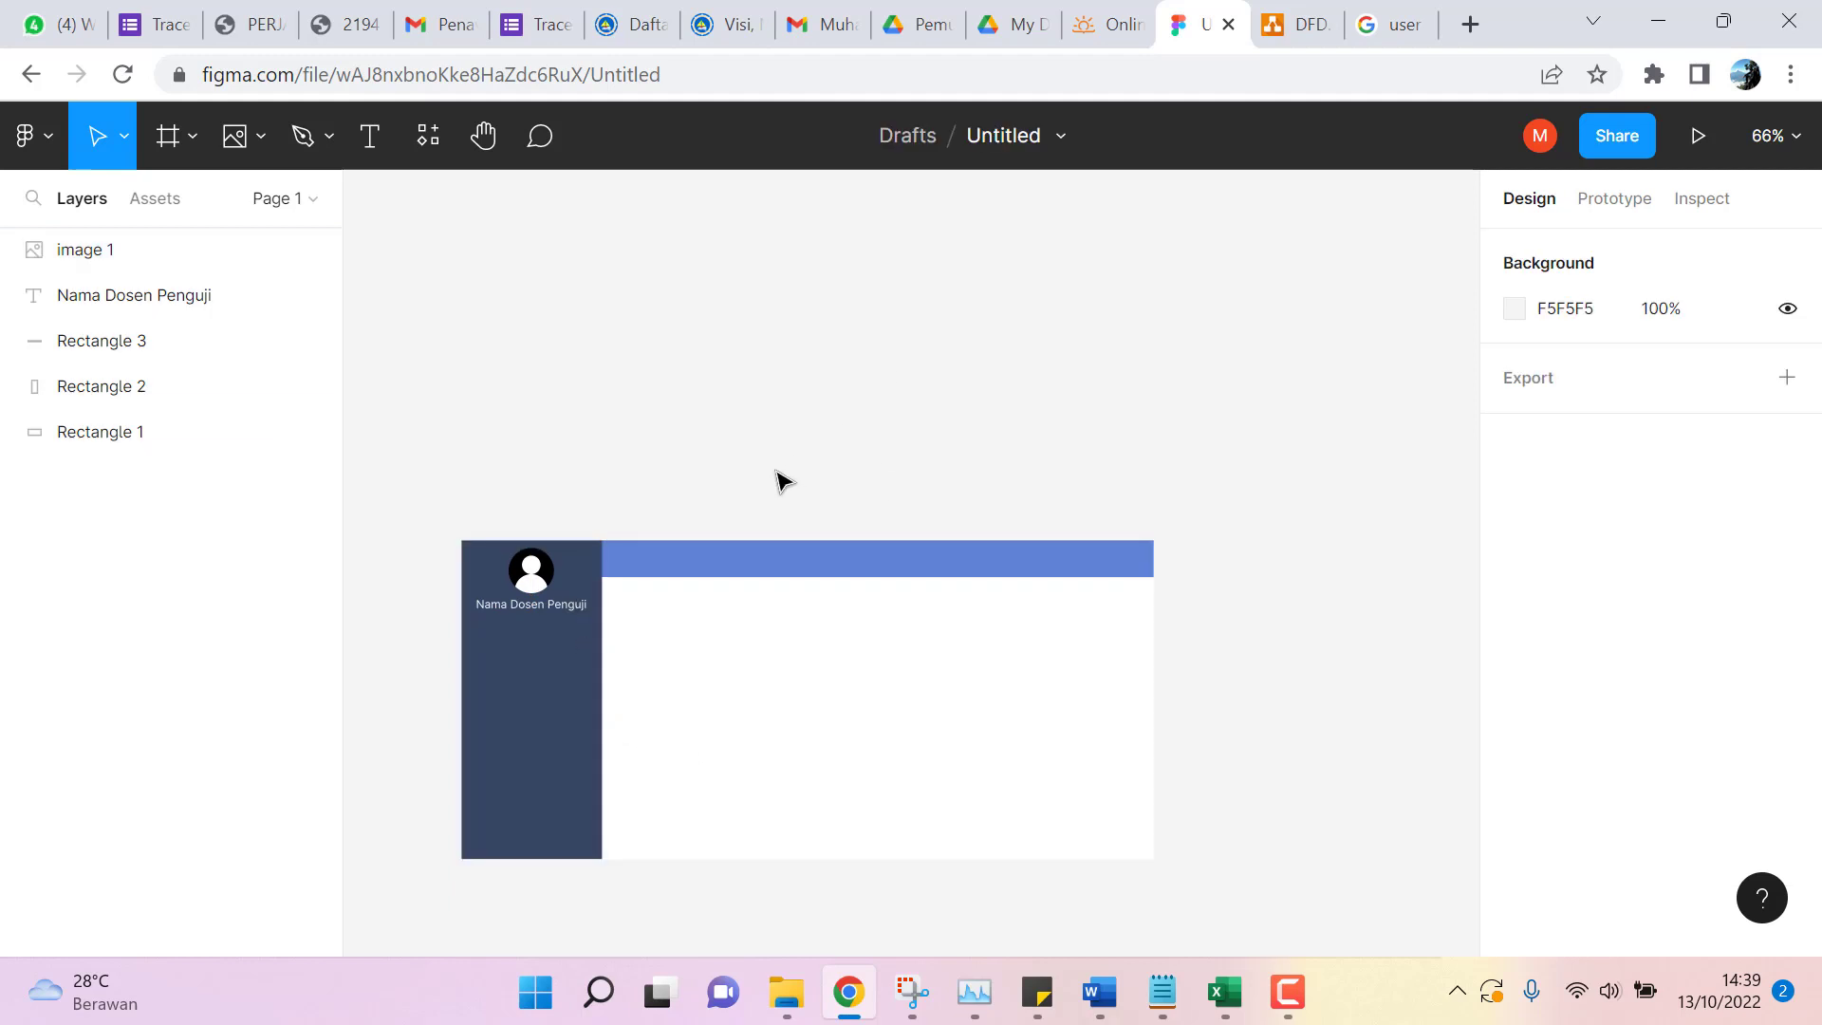
{"action": "scroll", "coordinate": [780, 480], "scroll_direction": "down", "scroll_amount": 8}
{"action": "scroll", "coordinate": [703, 529], "scroll_direction": "up", "scroll_amount": 1}
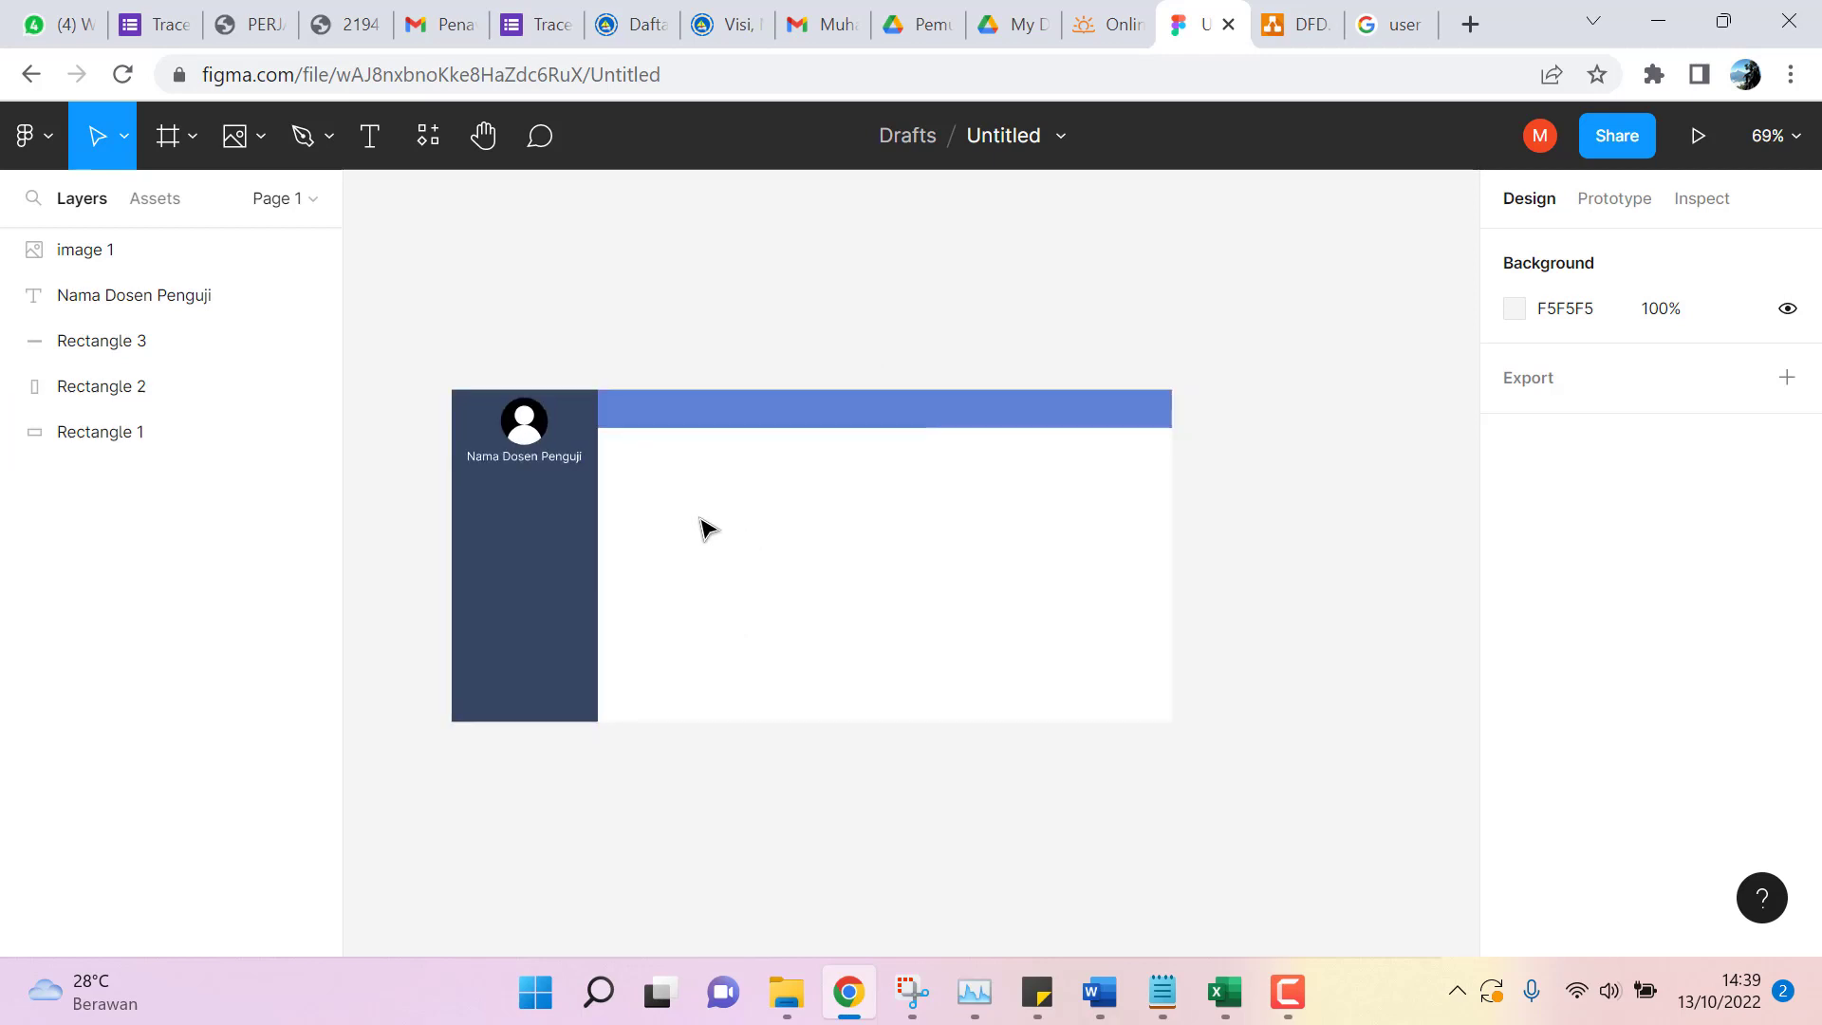
{"action": "scroll", "coordinate": [703, 529], "scroll_direction": "up", "scroll_amount": 5}
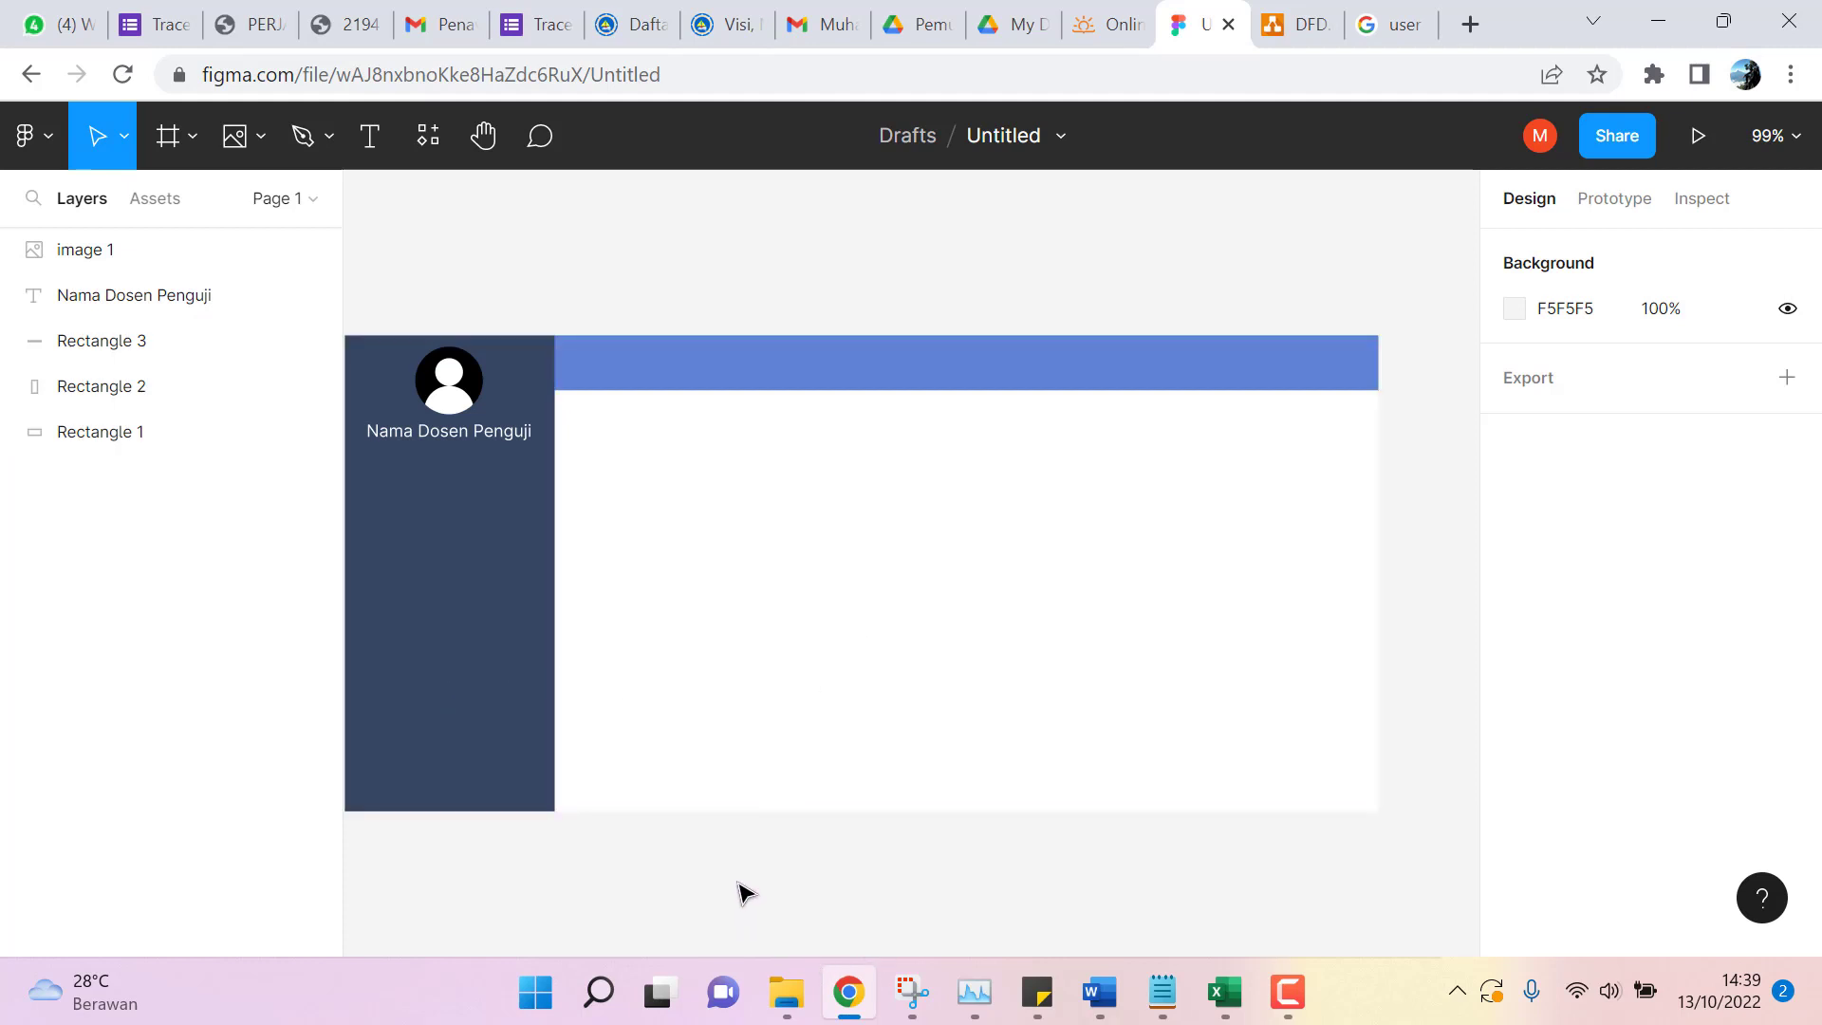
{"action": "scroll", "coordinate": [683, 863], "scroll_direction": "down", "scroll_amount": 1}
{"action": "scroll", "coordinate": [683, 864], "scroll_direction": "down", "scroll_amount": 2}
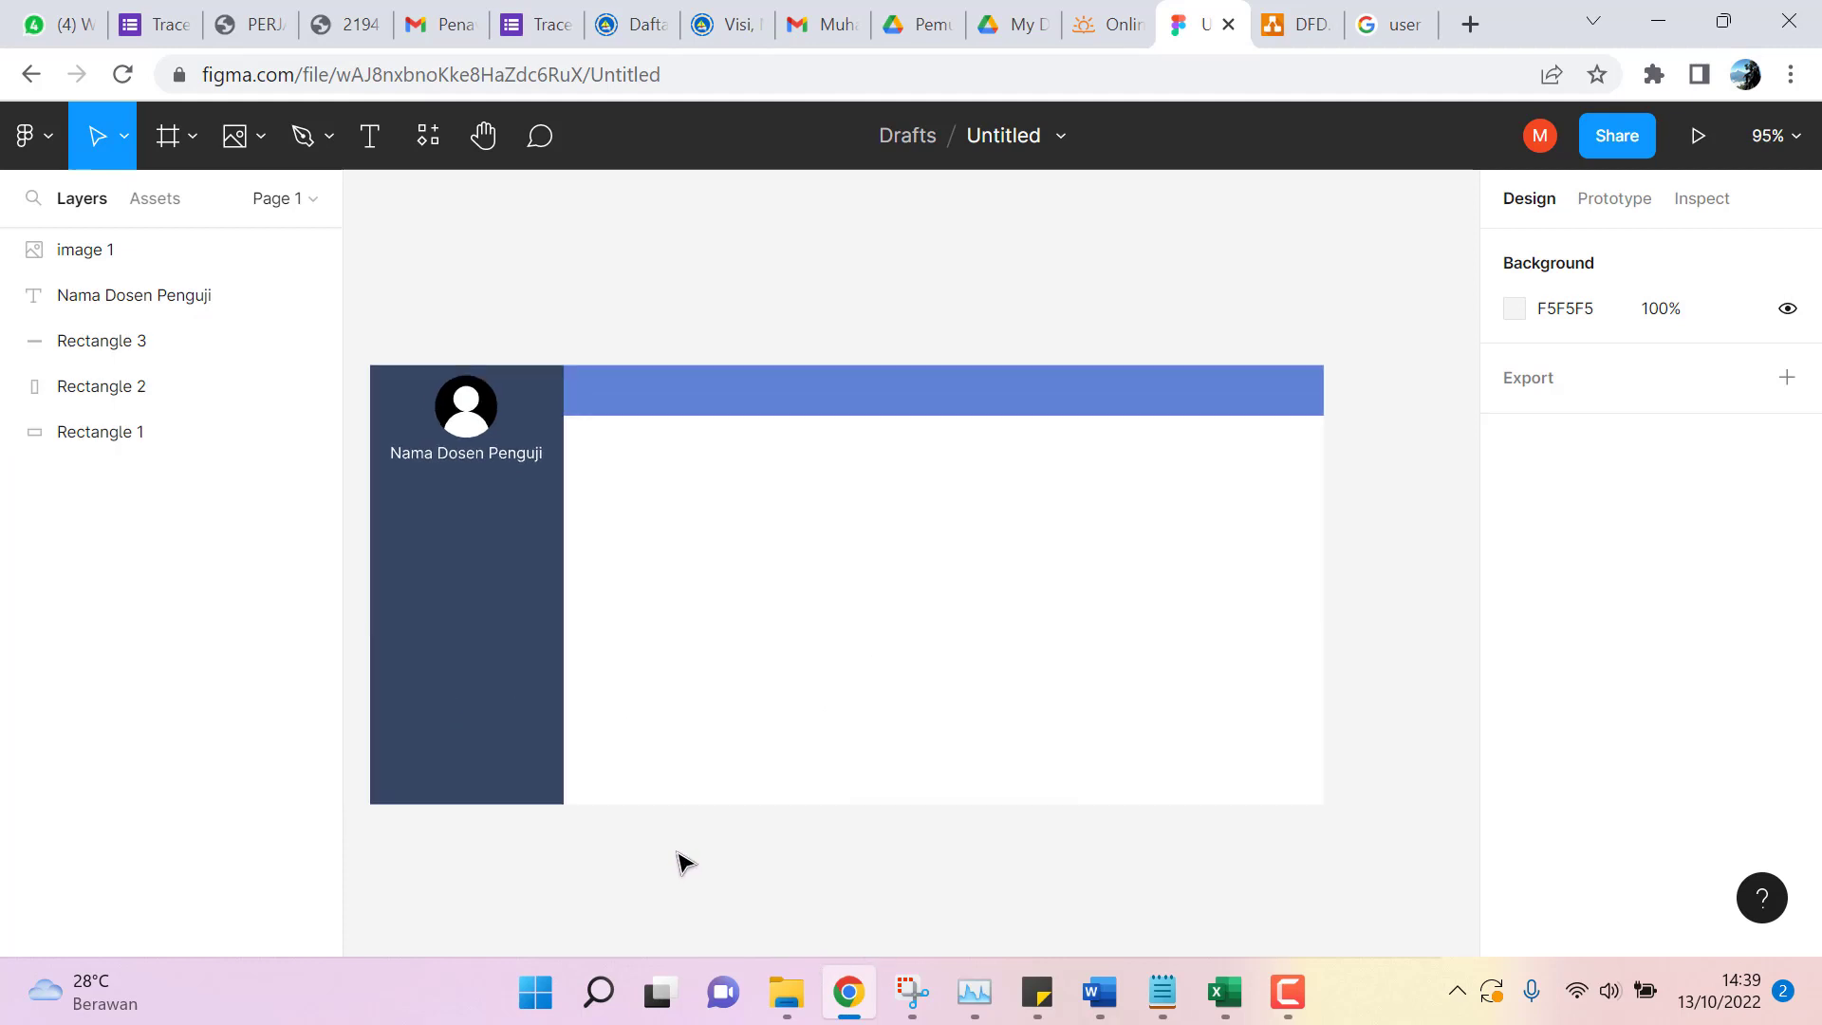
Try merging all mockup layers into one shape, then undo it to keep them separate.
{"action": "left_click_drag", "start_coordinate": [363, 343], "coordinate": [1393, 899]}
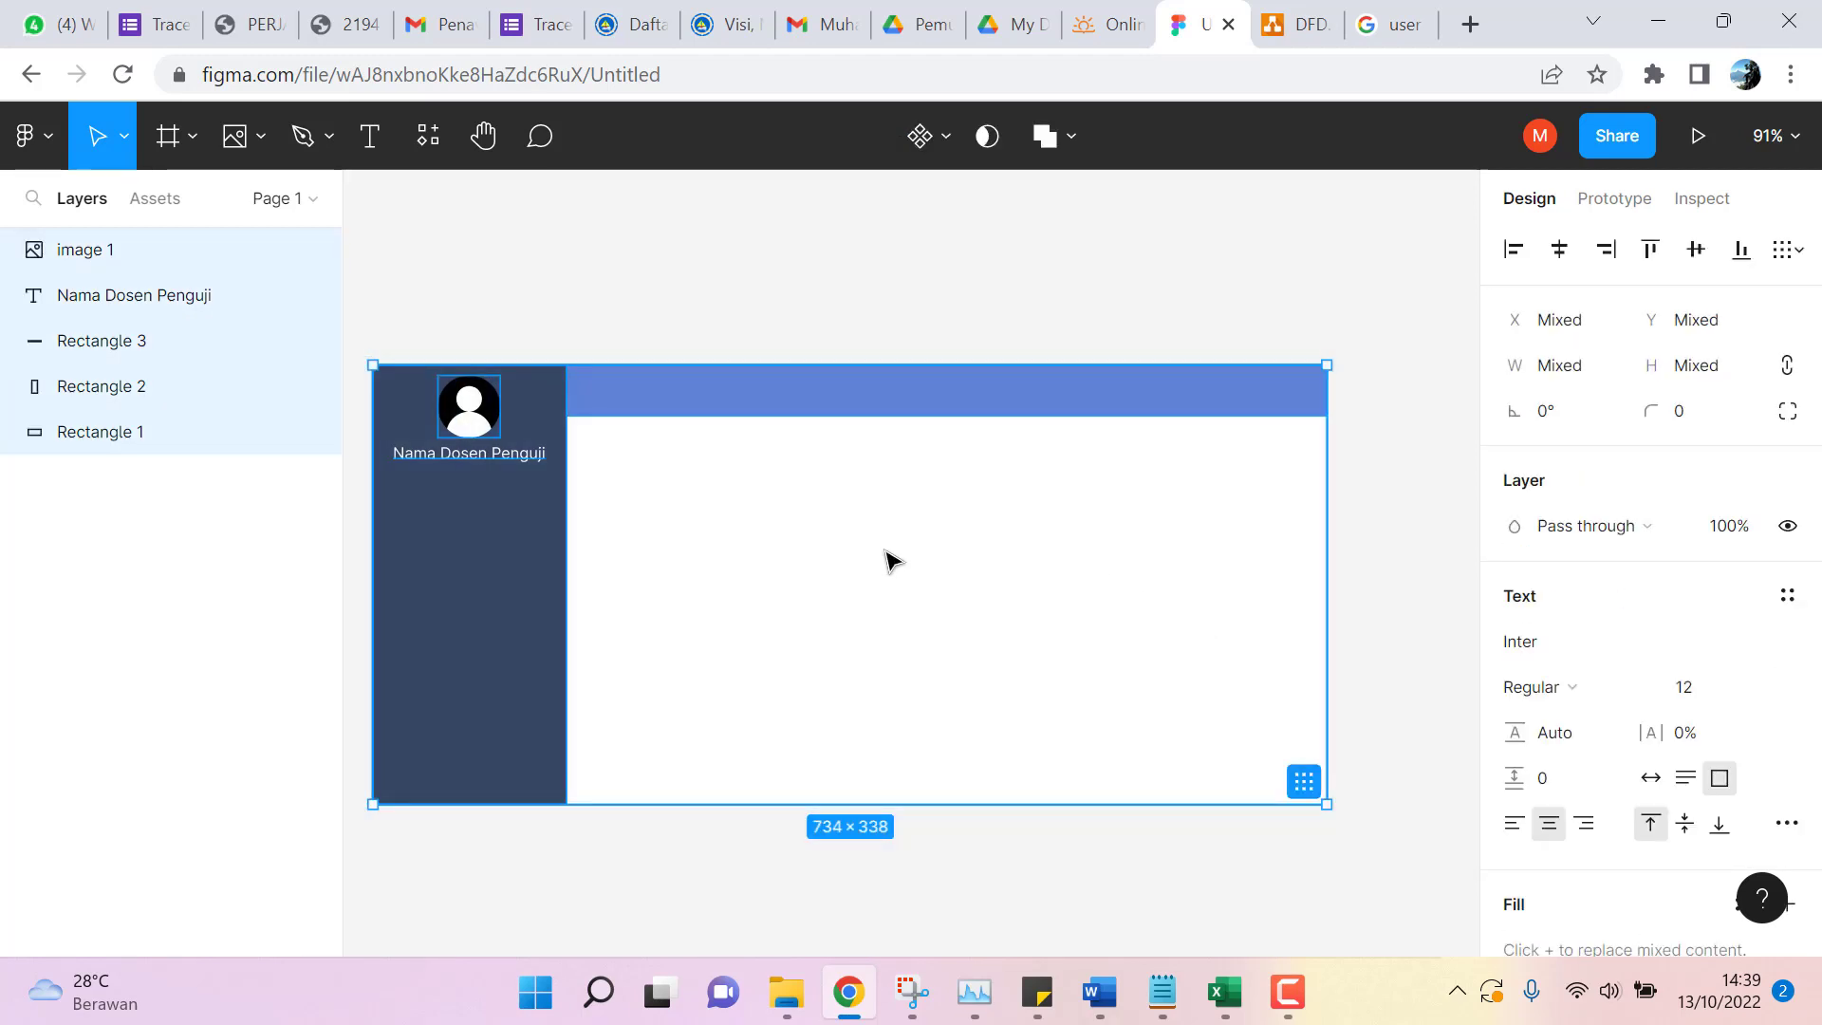
{"action": "right_click", "coordinate": [681, 496]}
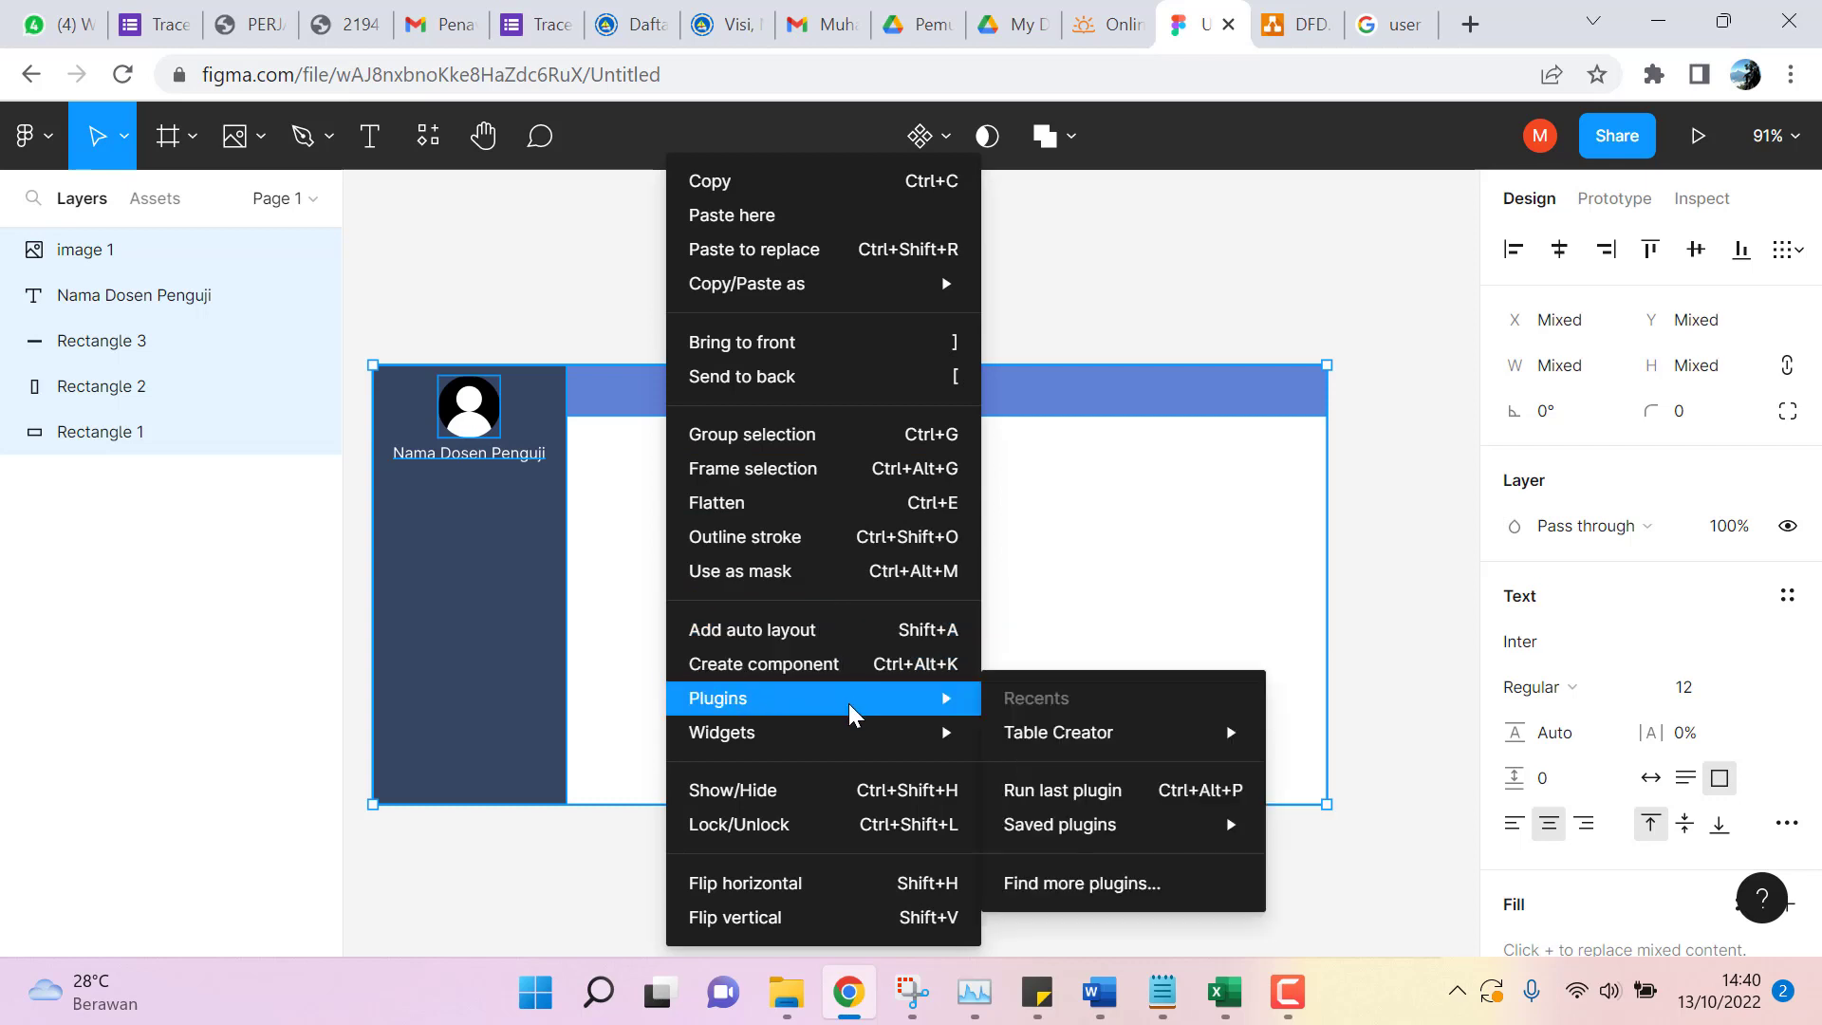
{"action": "mouse_move", "coordinate": [848, 732]}
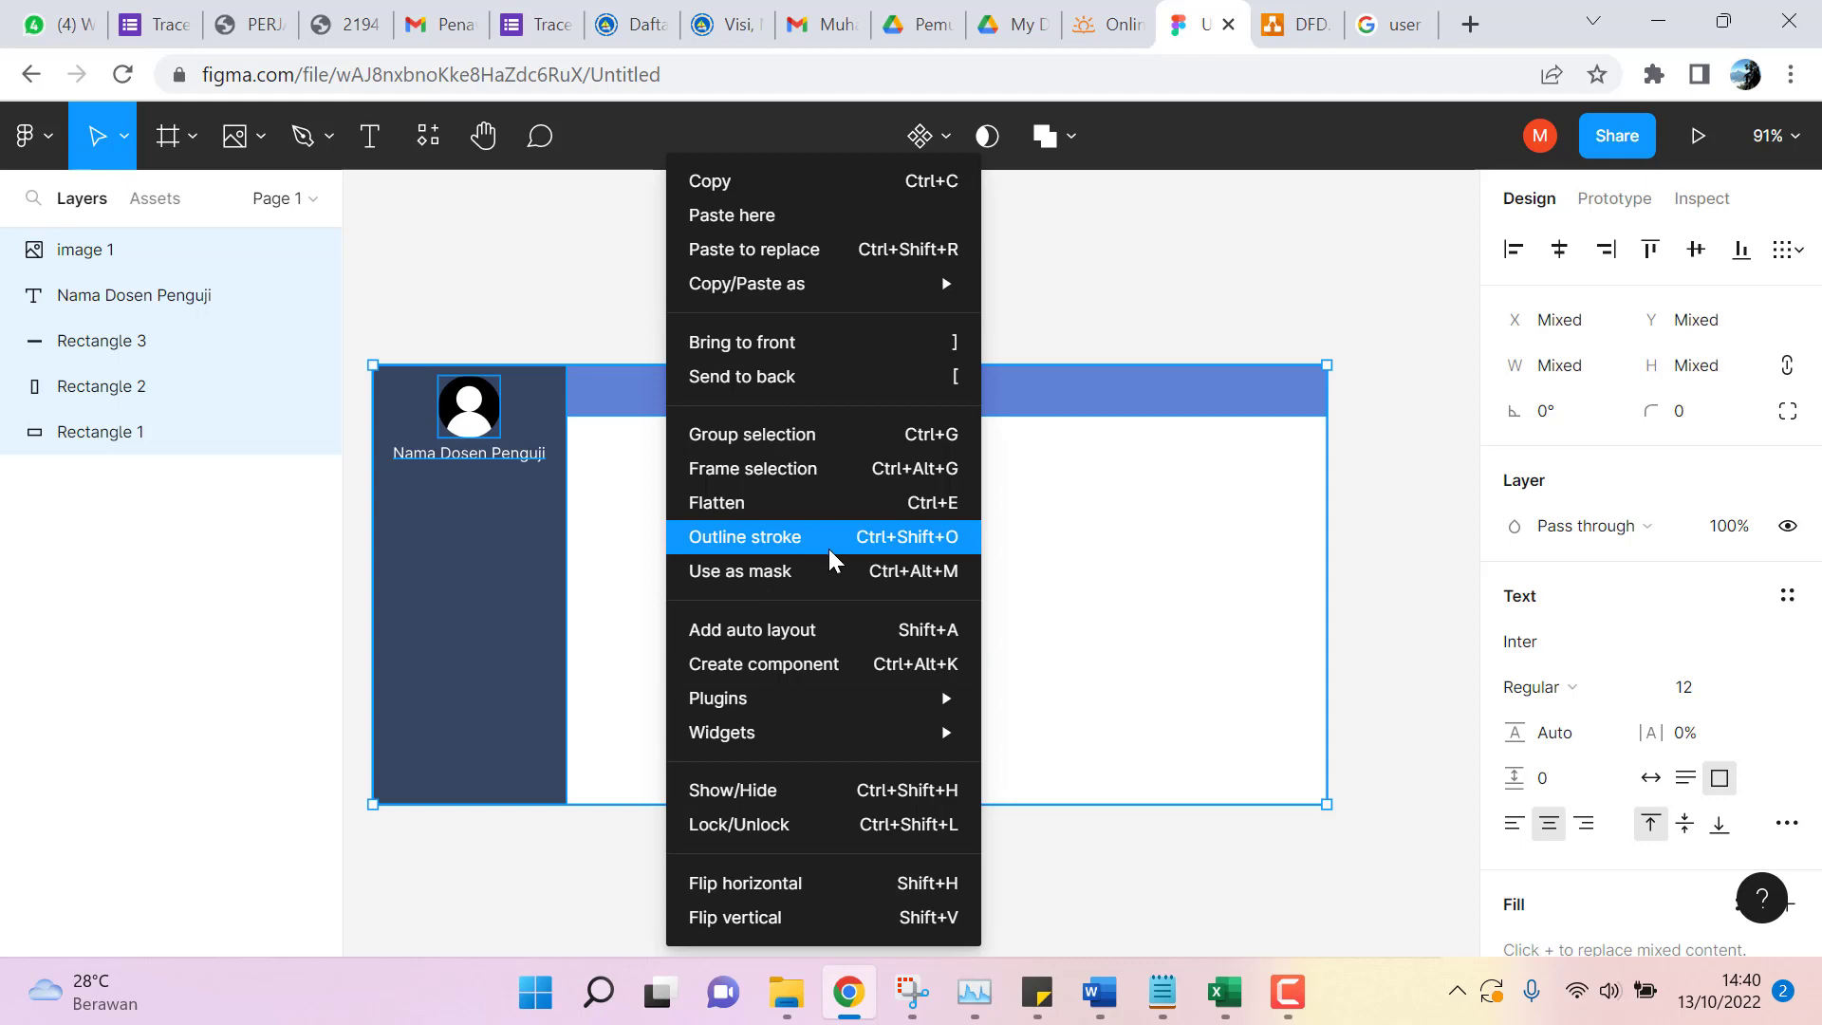
{"action": "left_click", "coordinate": [1066, 129]}
{"action": "left_click", "coordinate": [1069, 134]}
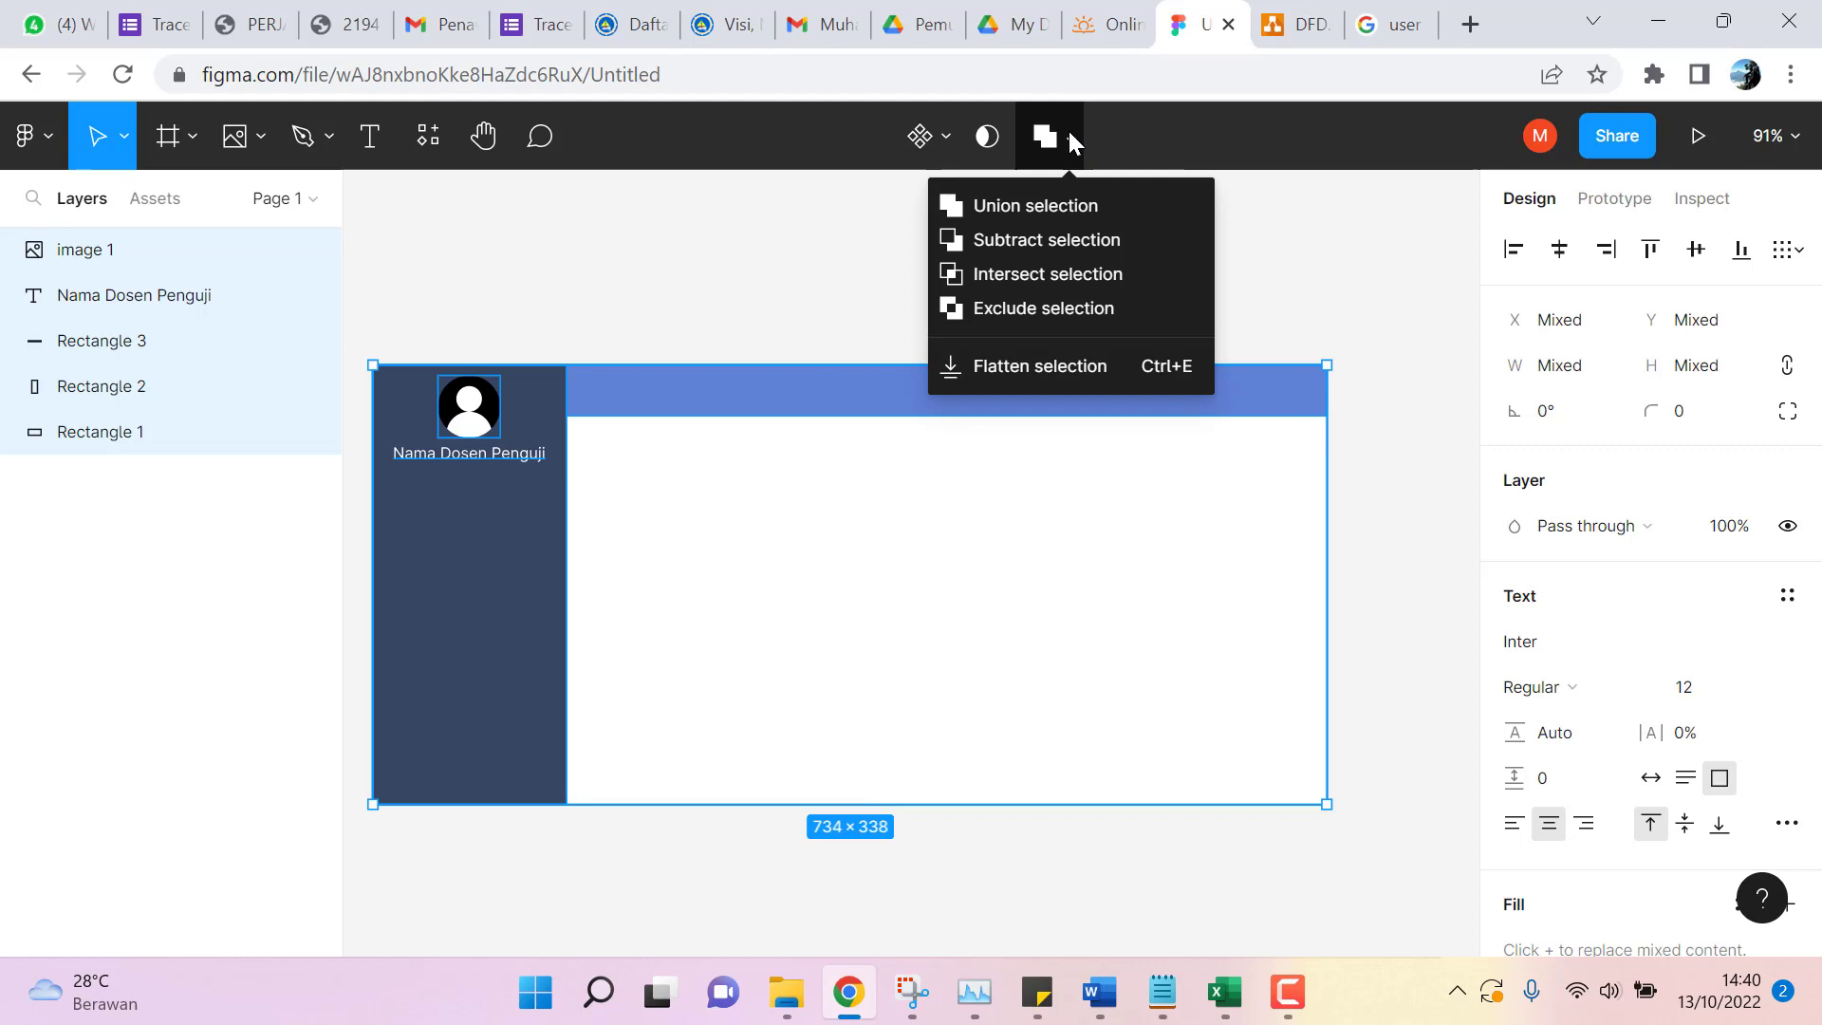
{"action": "left_click", "coordinate": [1091, 203]}
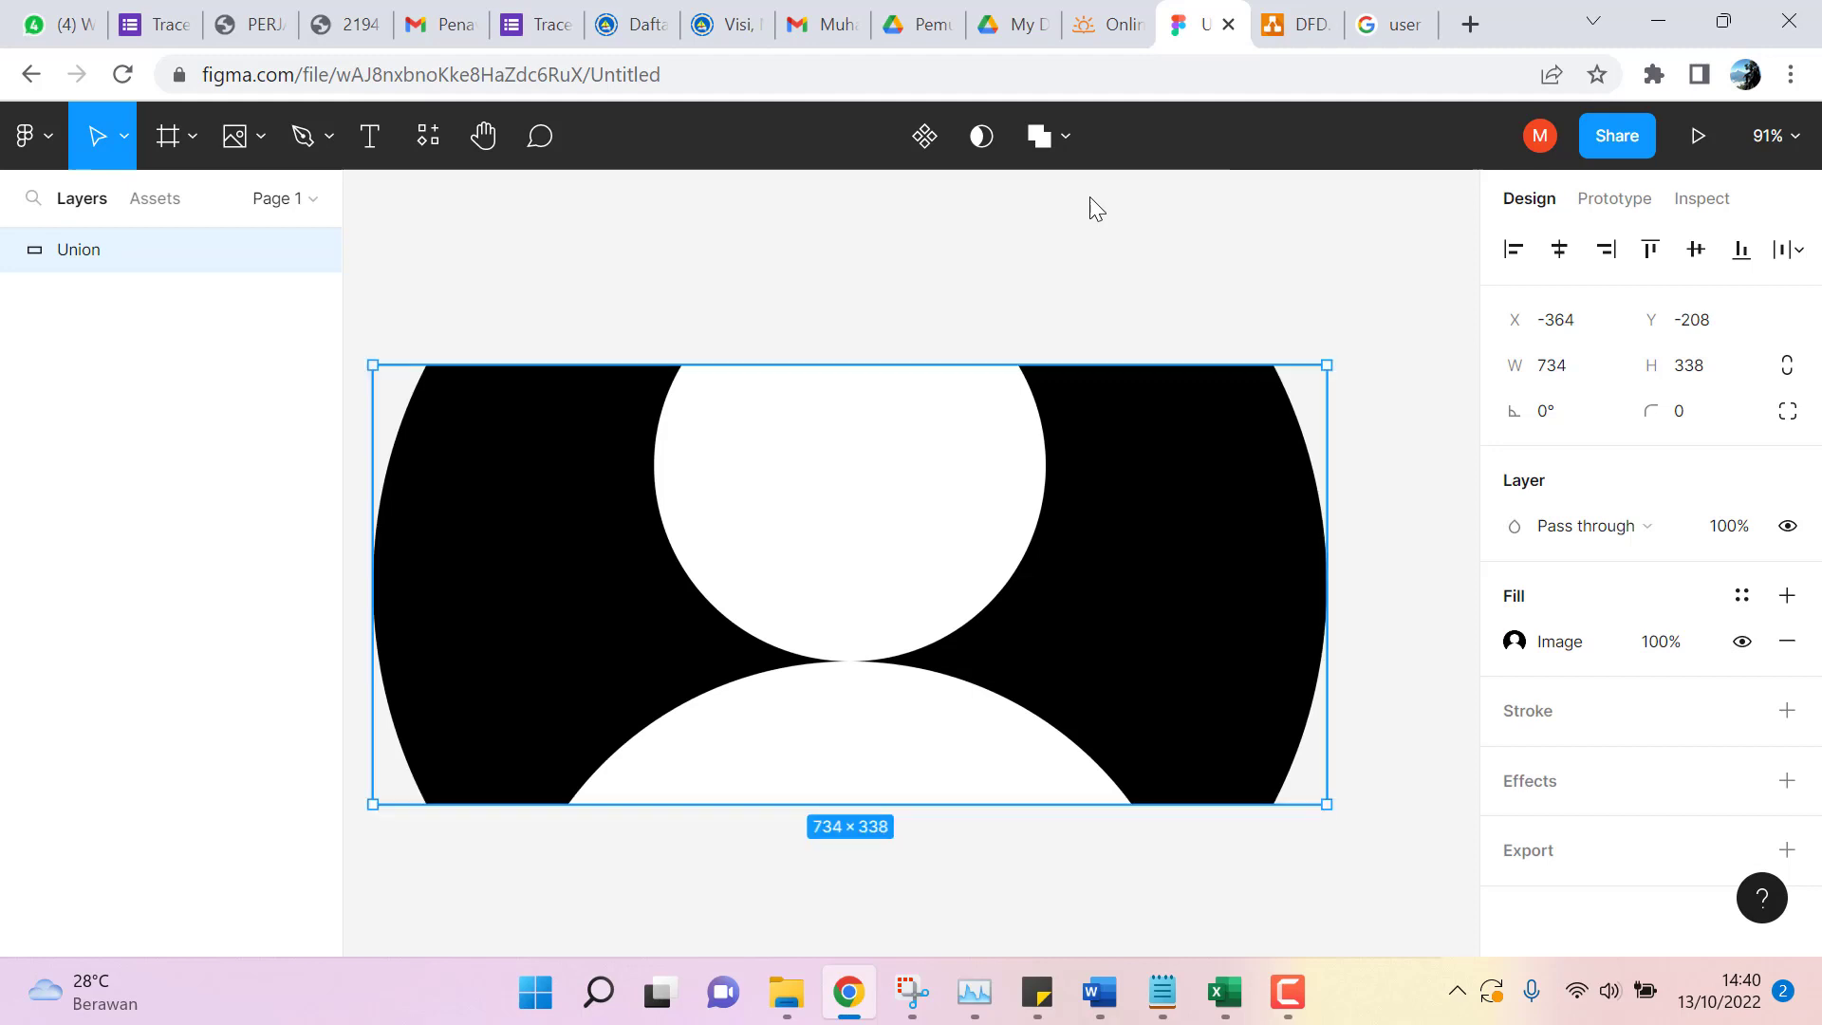
{"action": "key", "text": "ctrl+z"}
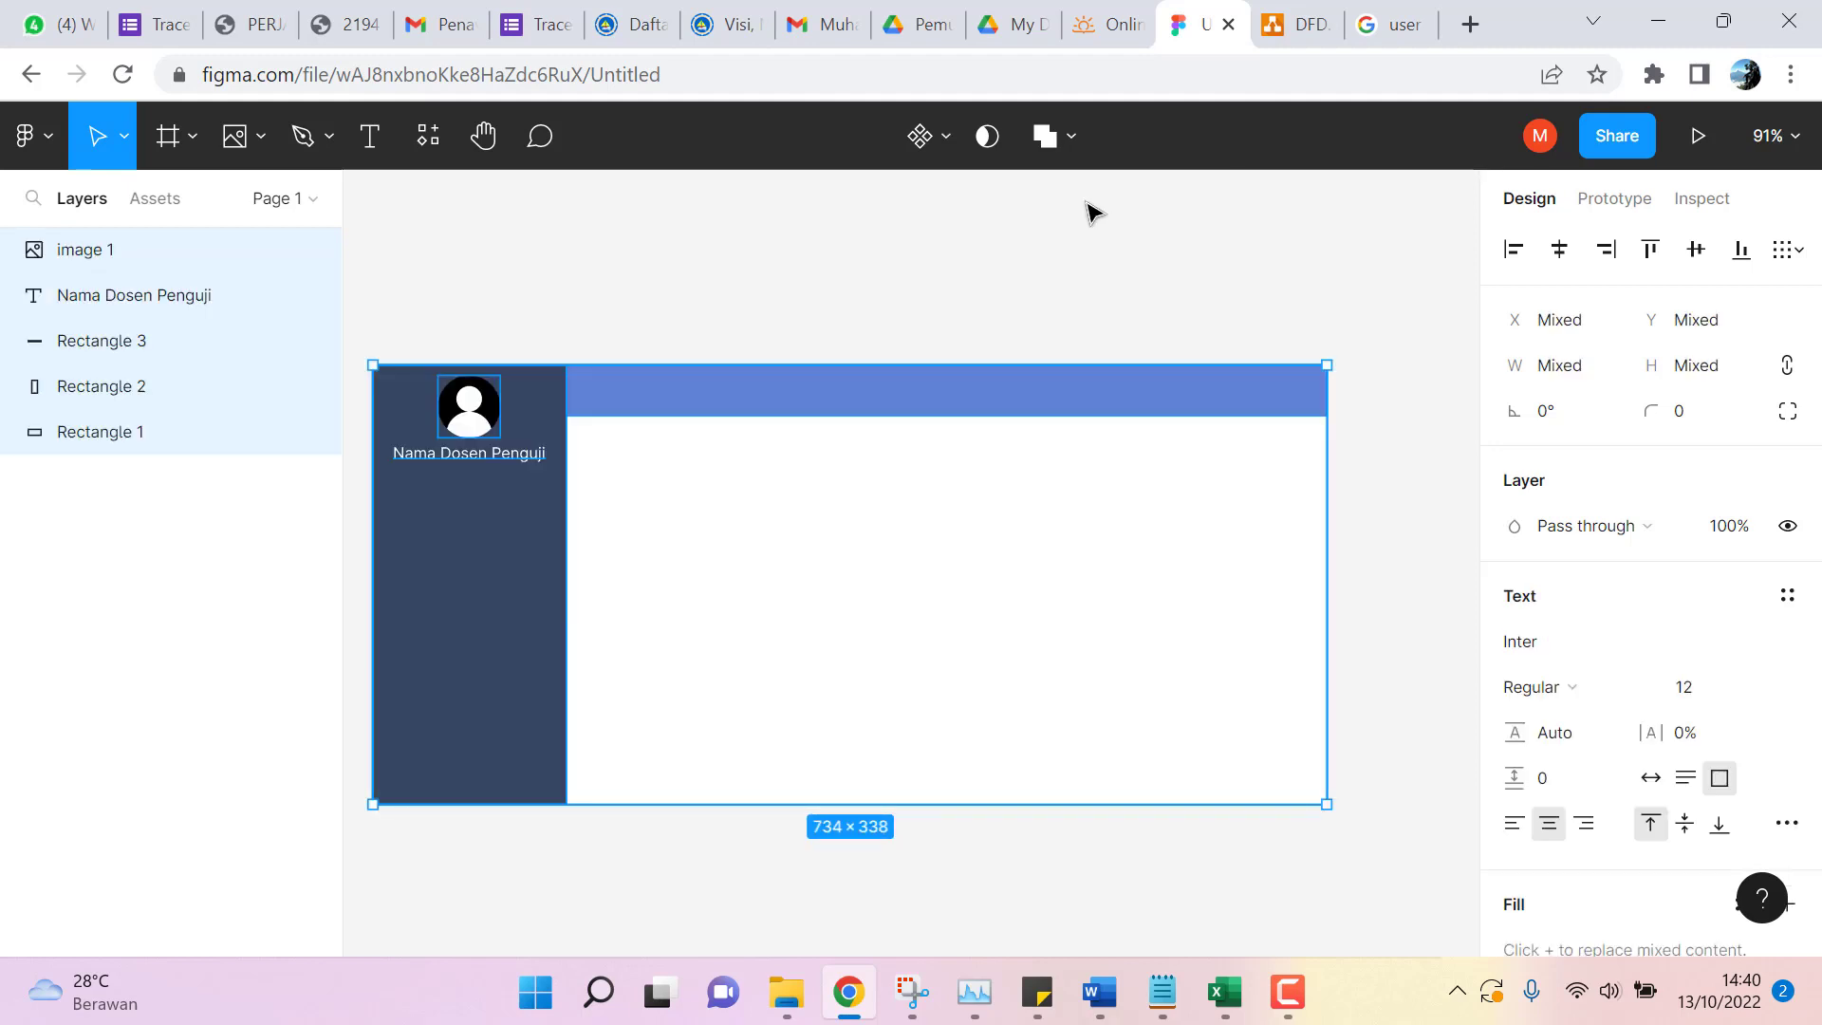
{"action": "left_click", "coordinate": [675, 293]}
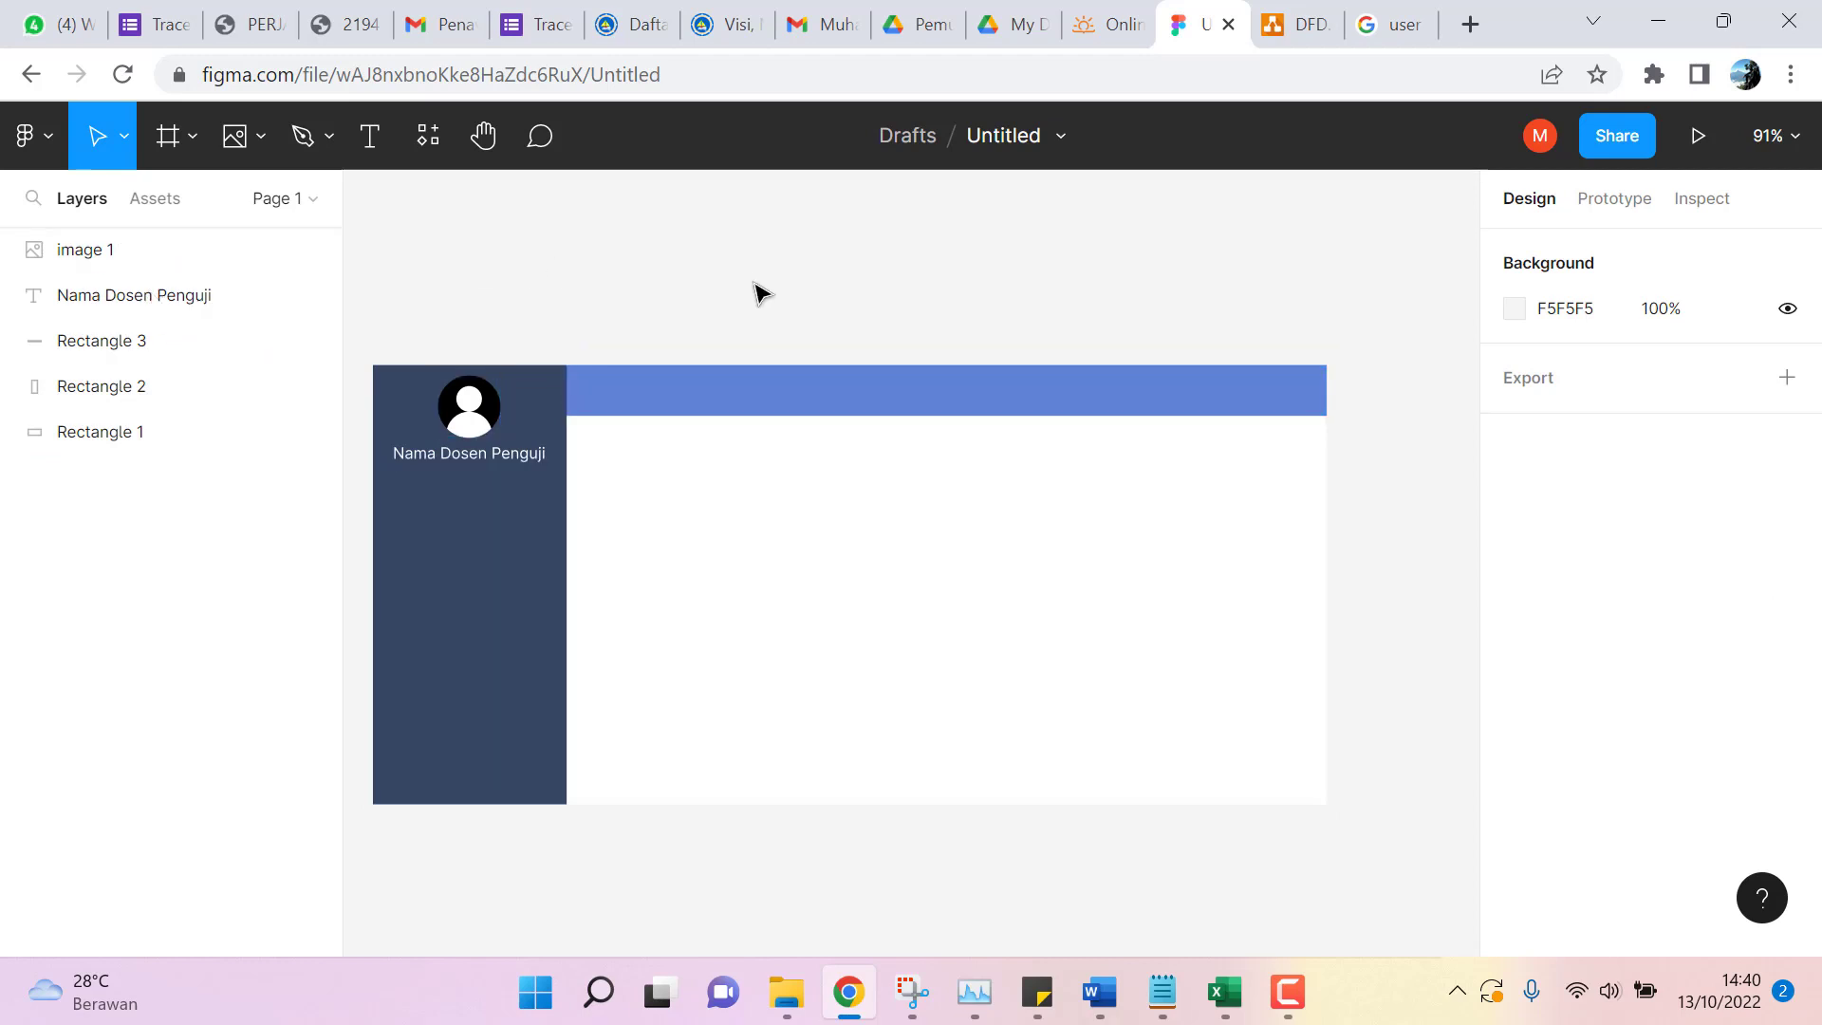
{"action": "scroll", "coordinate": [754, 293], "scroll_direction": "down", "scroll_amount": 1}
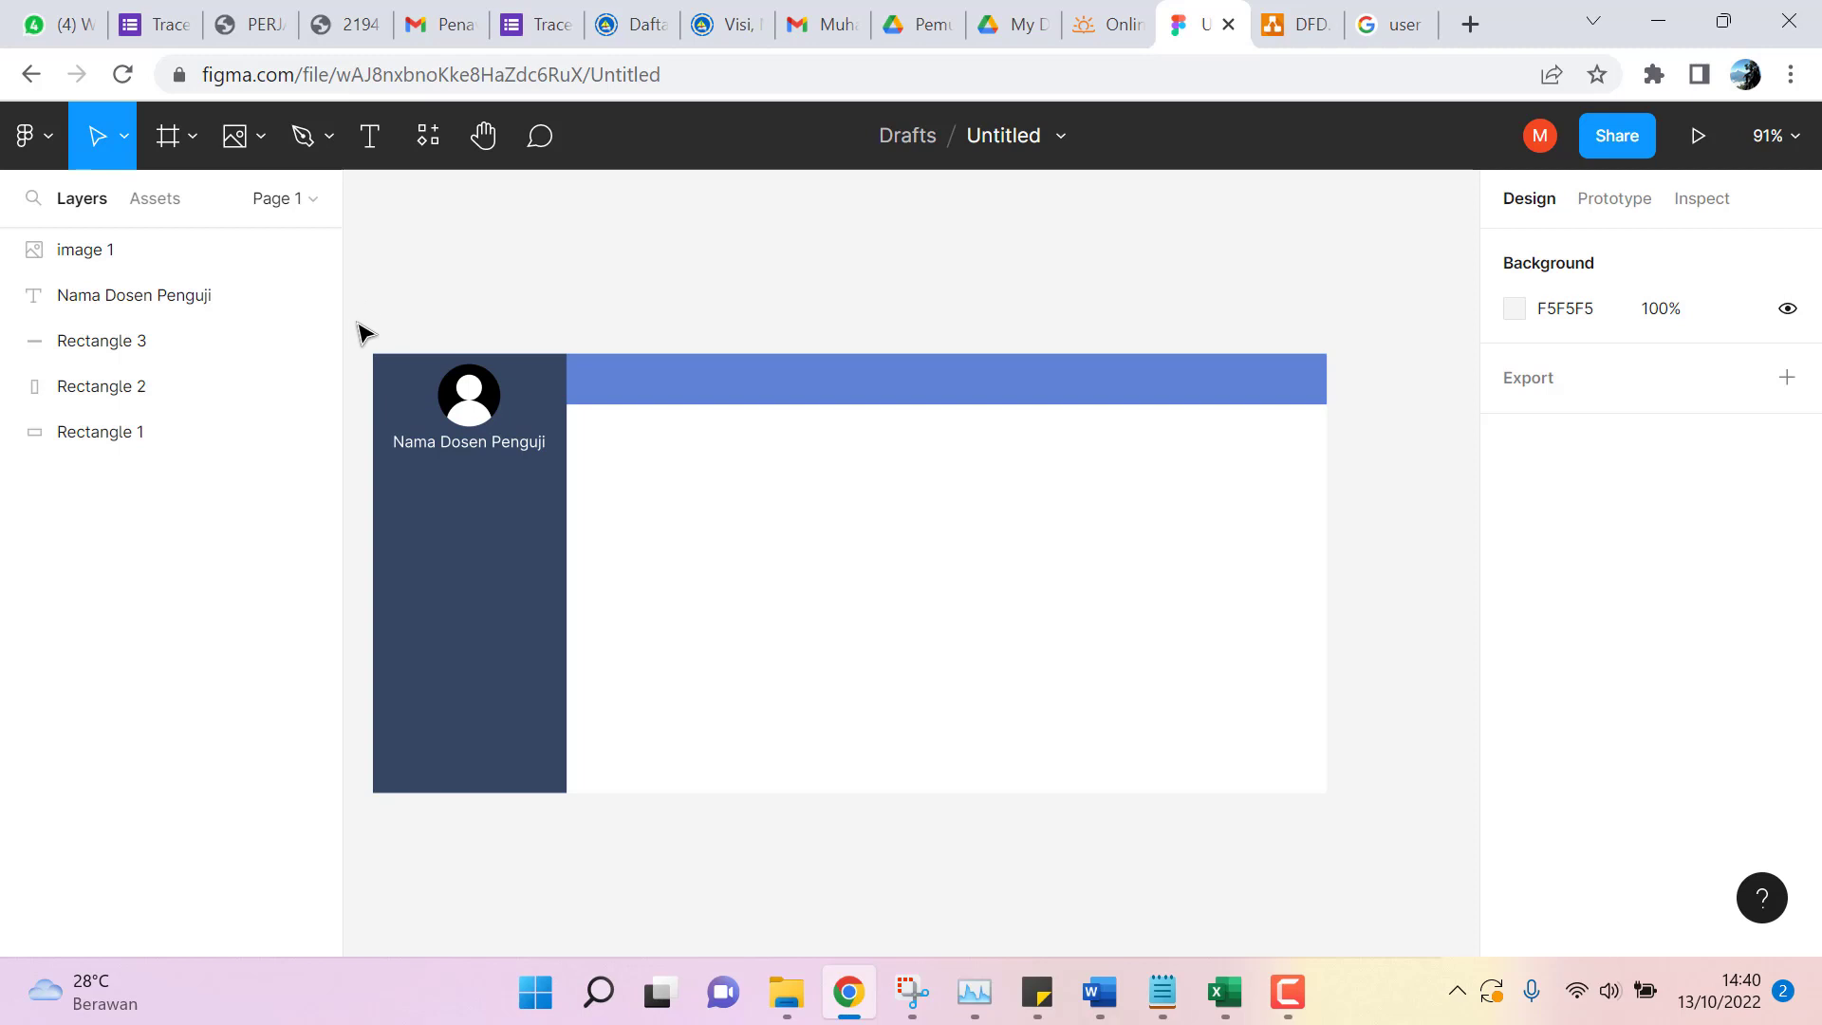
Wrap the avatar, label and three rectangles in a 734 × 338 Frame 1, expanded in Layers.
{"action": "left_click_drag", "start_coordinate": [354, 314], "coordinate": [1396, 869]}
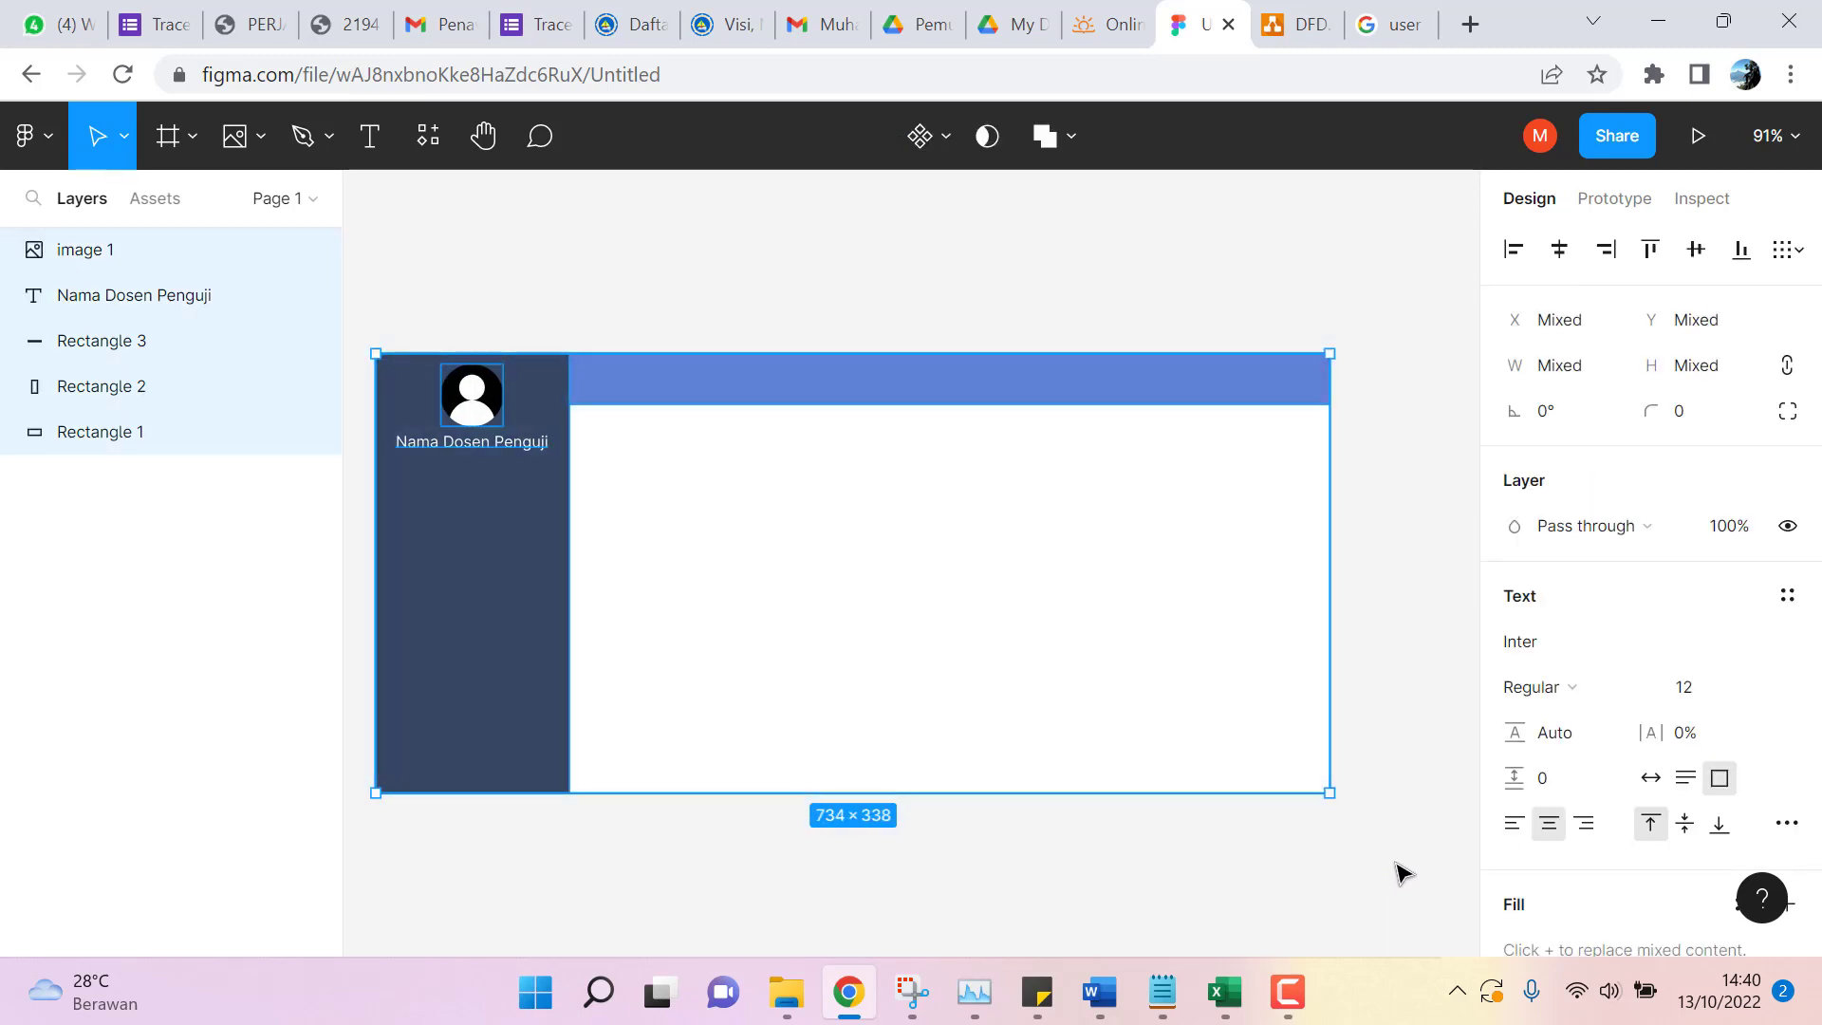
{"action": "left_click", "coordinate": [951, 134]}
{"action": "left_click", "coordinate": [1271, 231]}
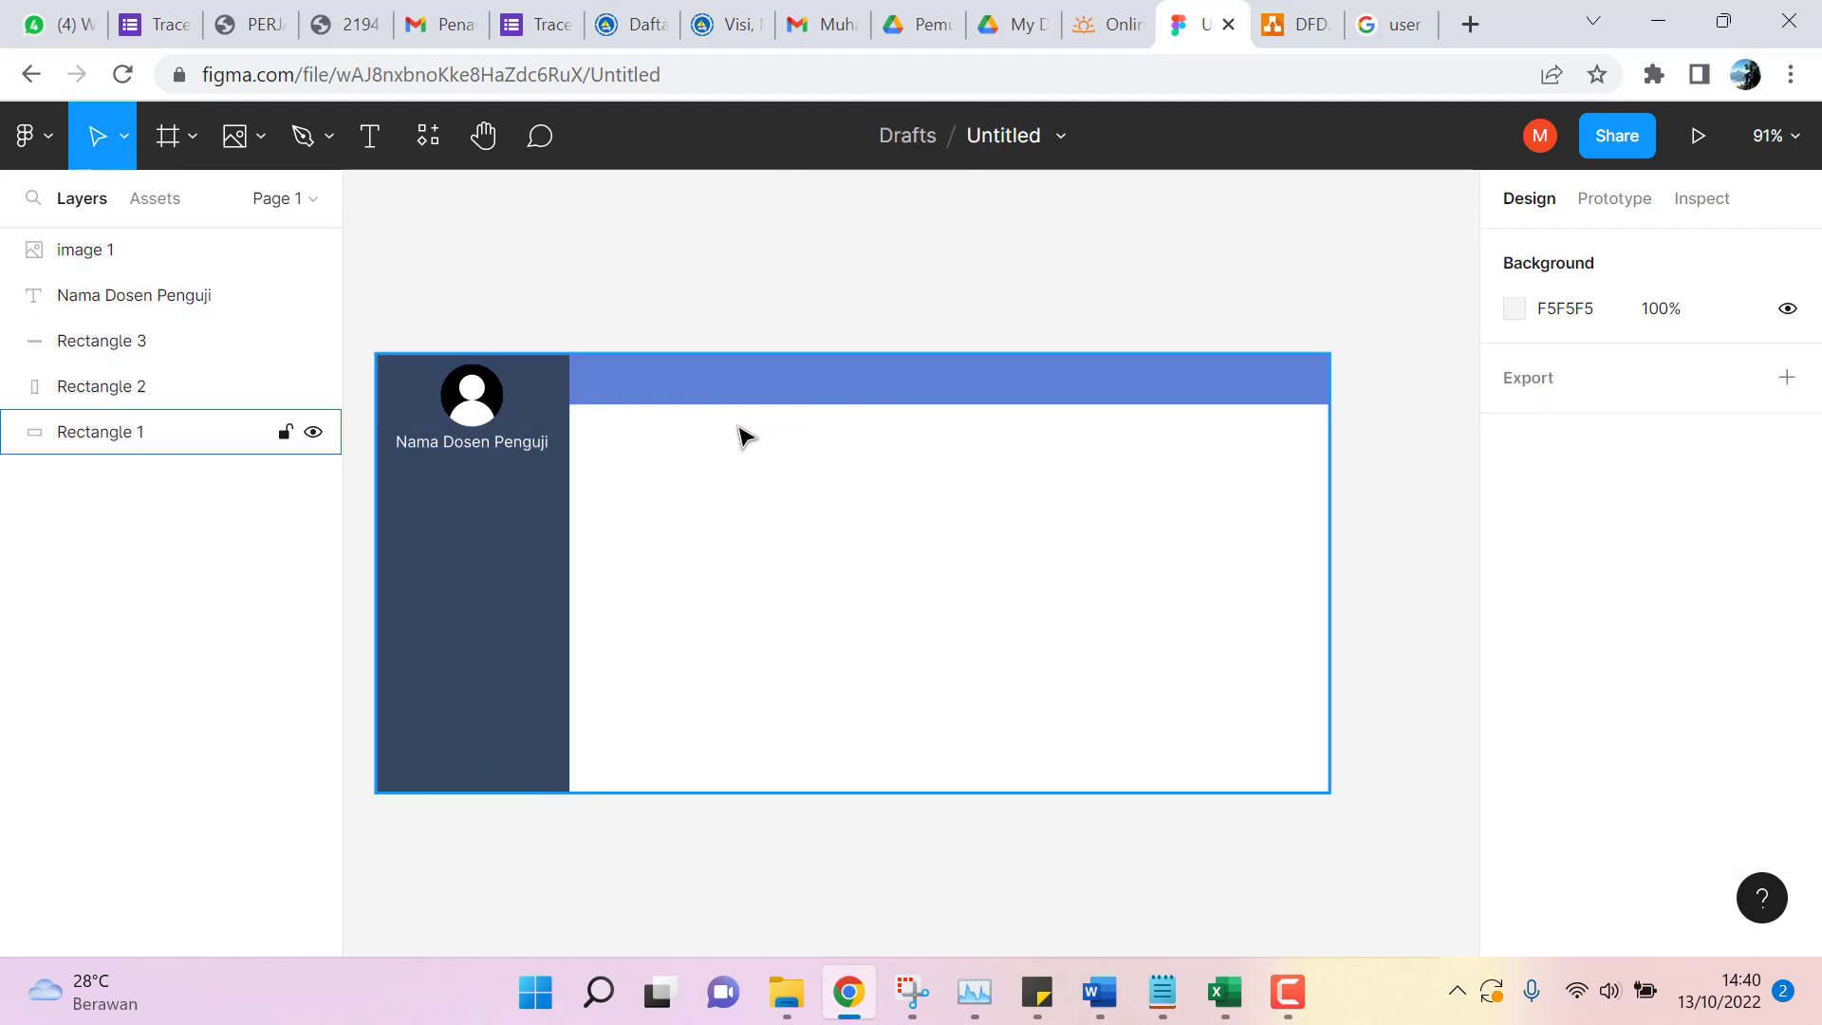
{"action": "left_click_drag", "start_coordinate": [353, 331], "coordinate": [1395, 892]}
{"action": "right_click", "coordinate": [647, 451]}
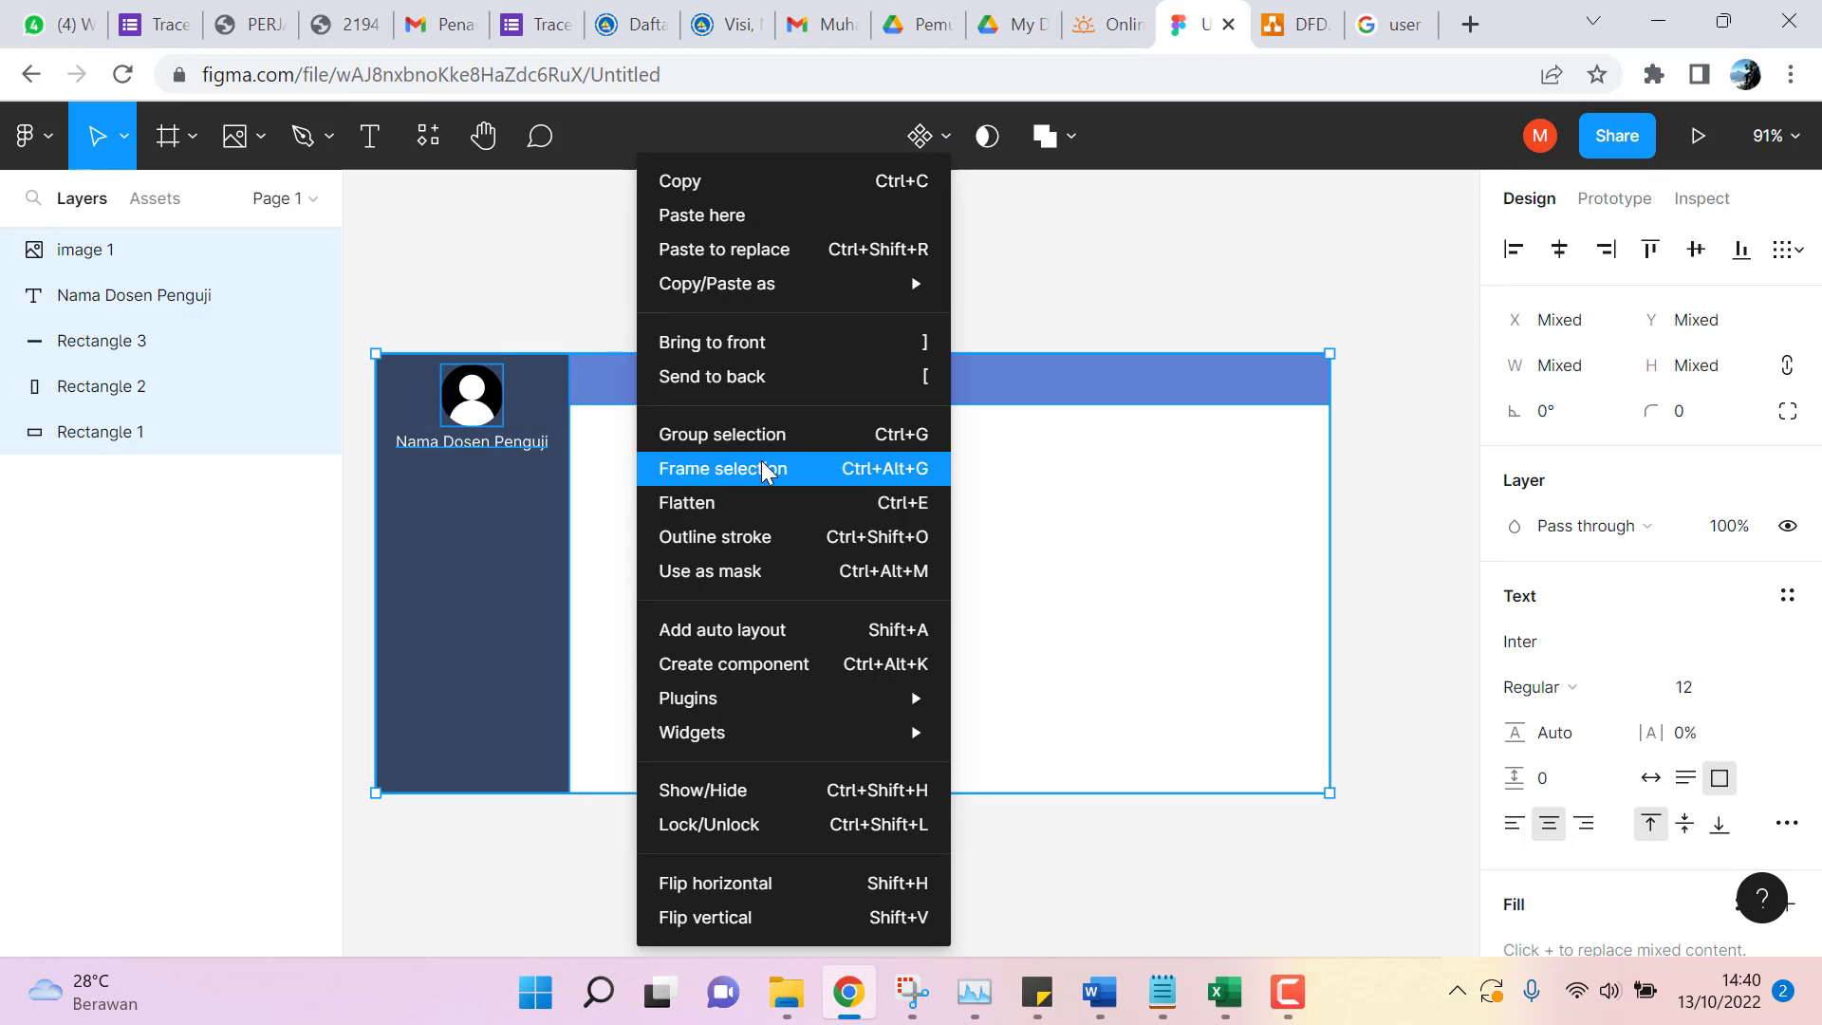
{"action": "left_click", "coordinate": [761, 468]}
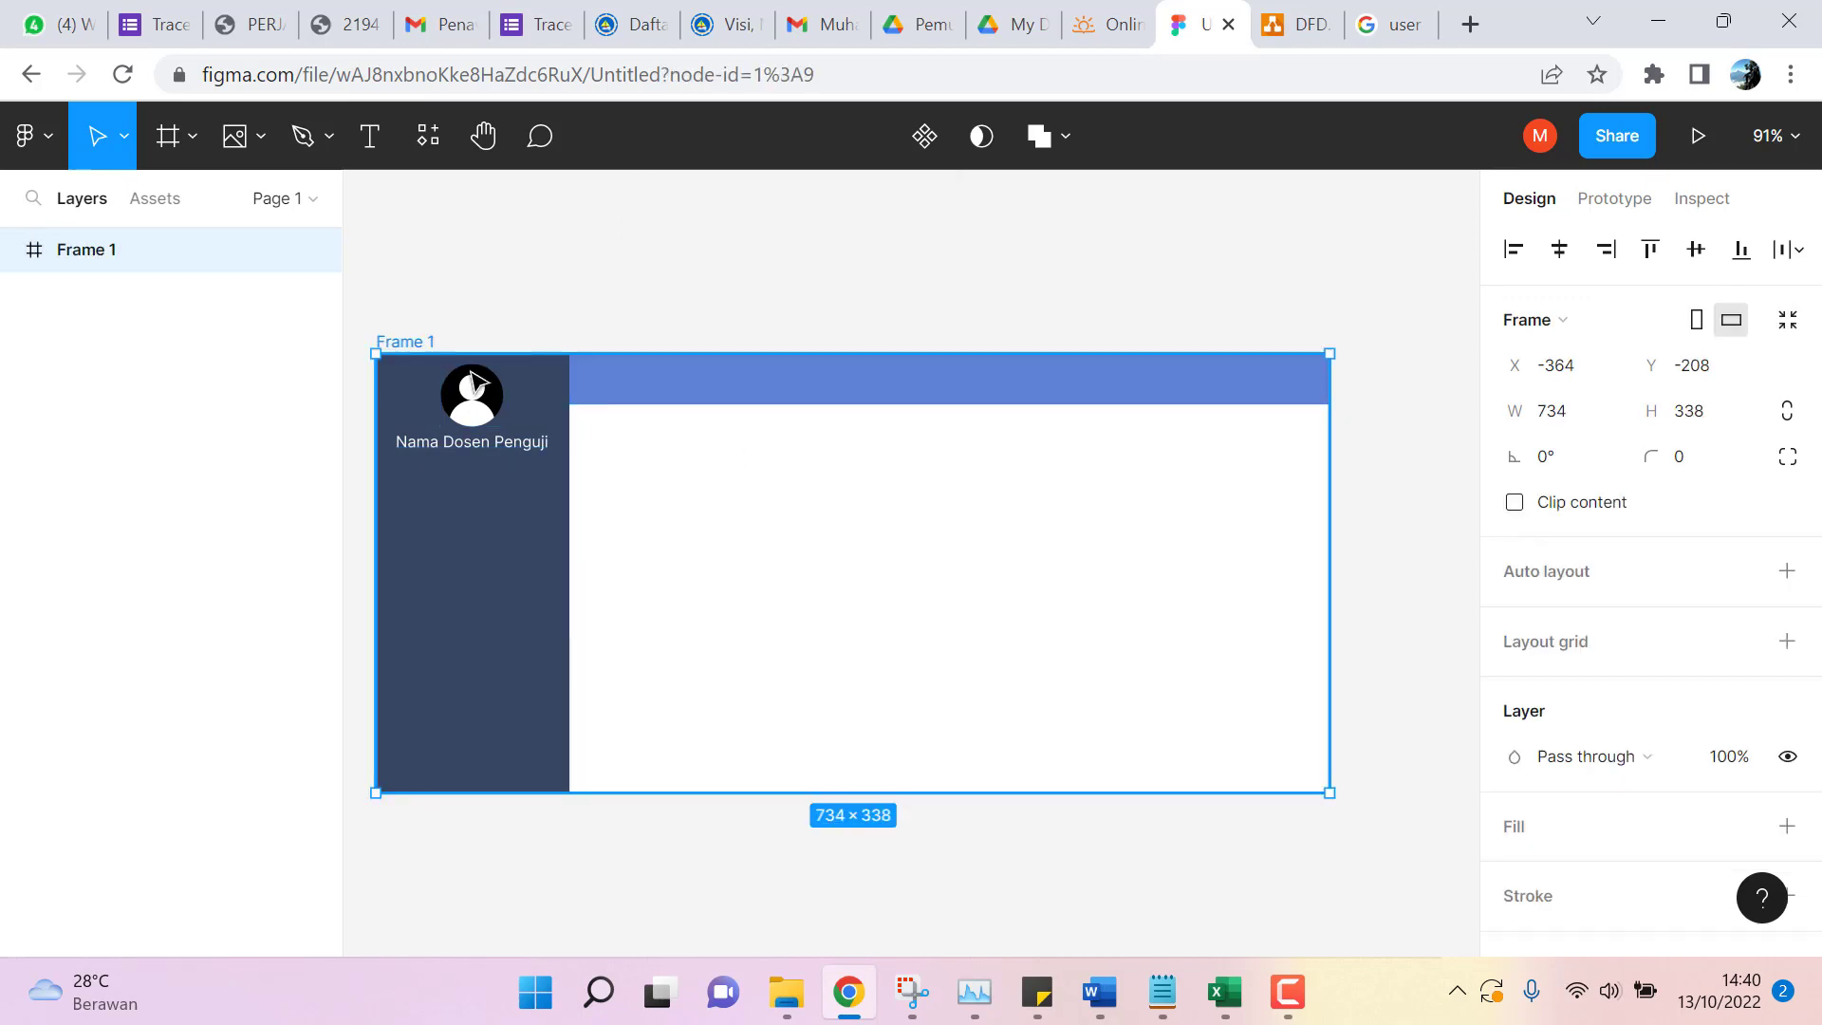
{"action": "scroll", "coordinate": [638, 318], "scroll_direction": "down", "scroll_amount": 1}
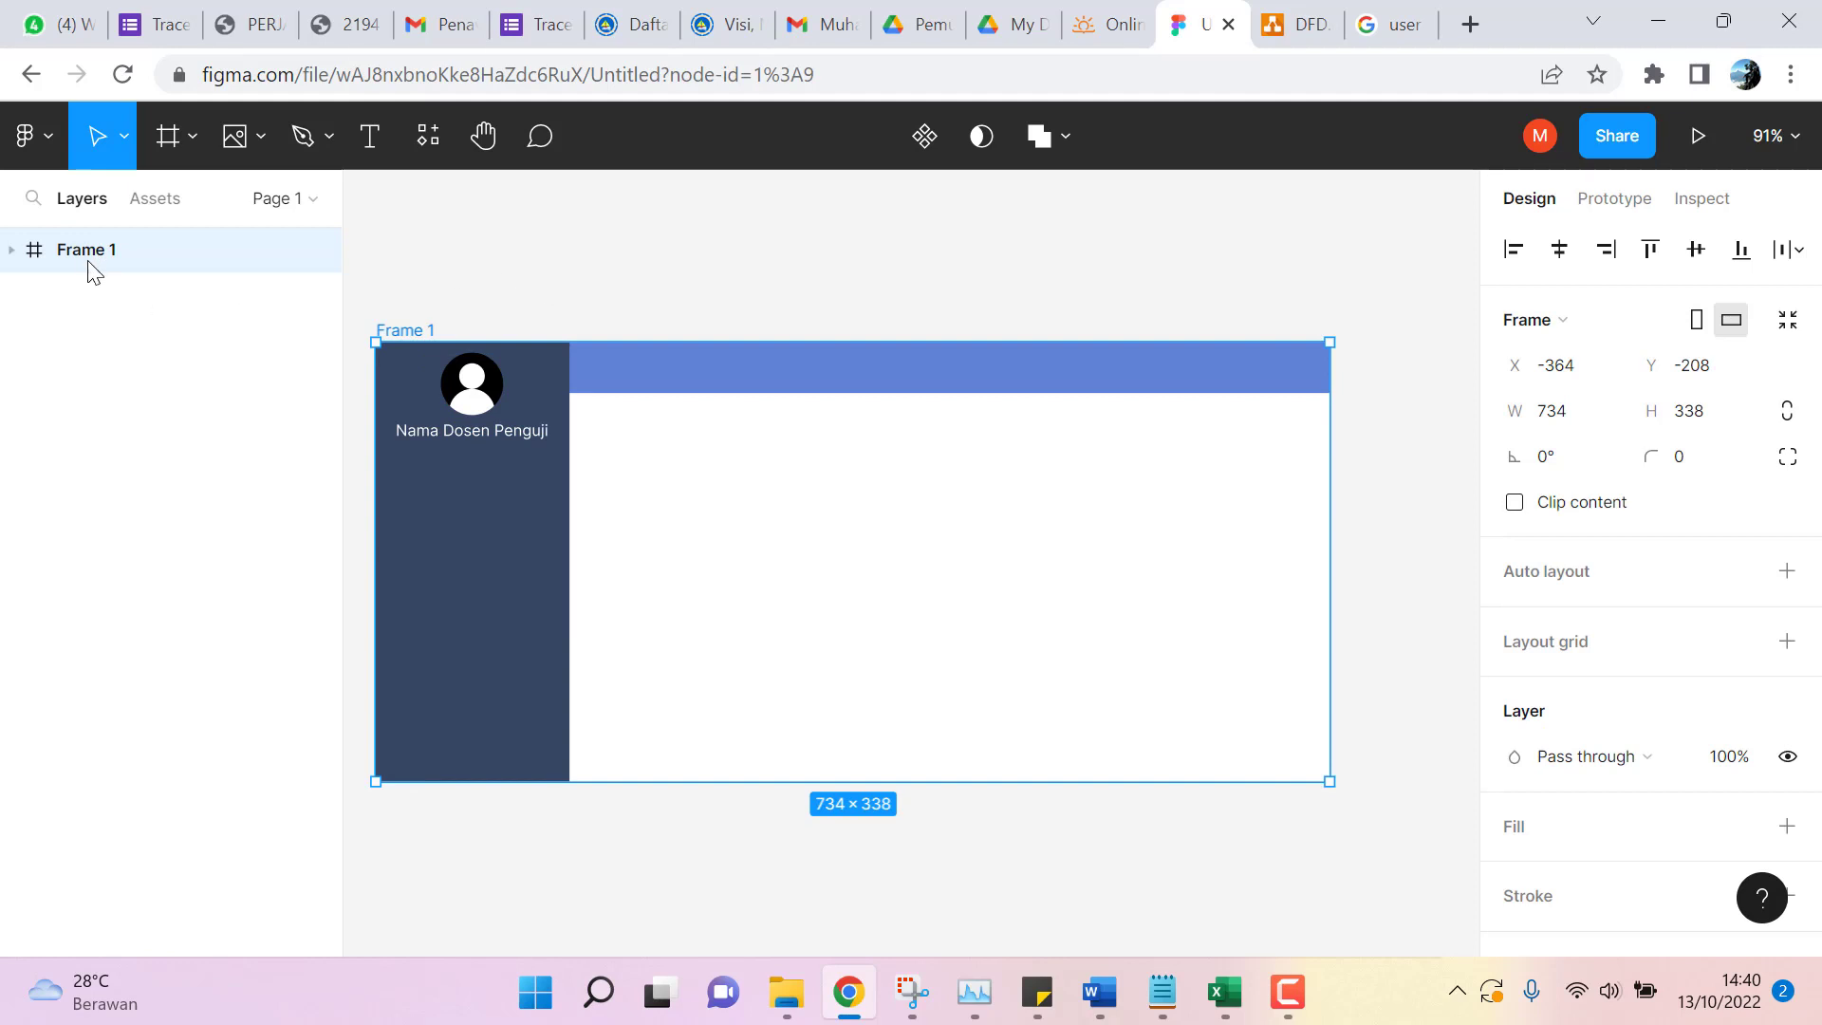
{"action": "left_click", "coordinate": [12, 250]}
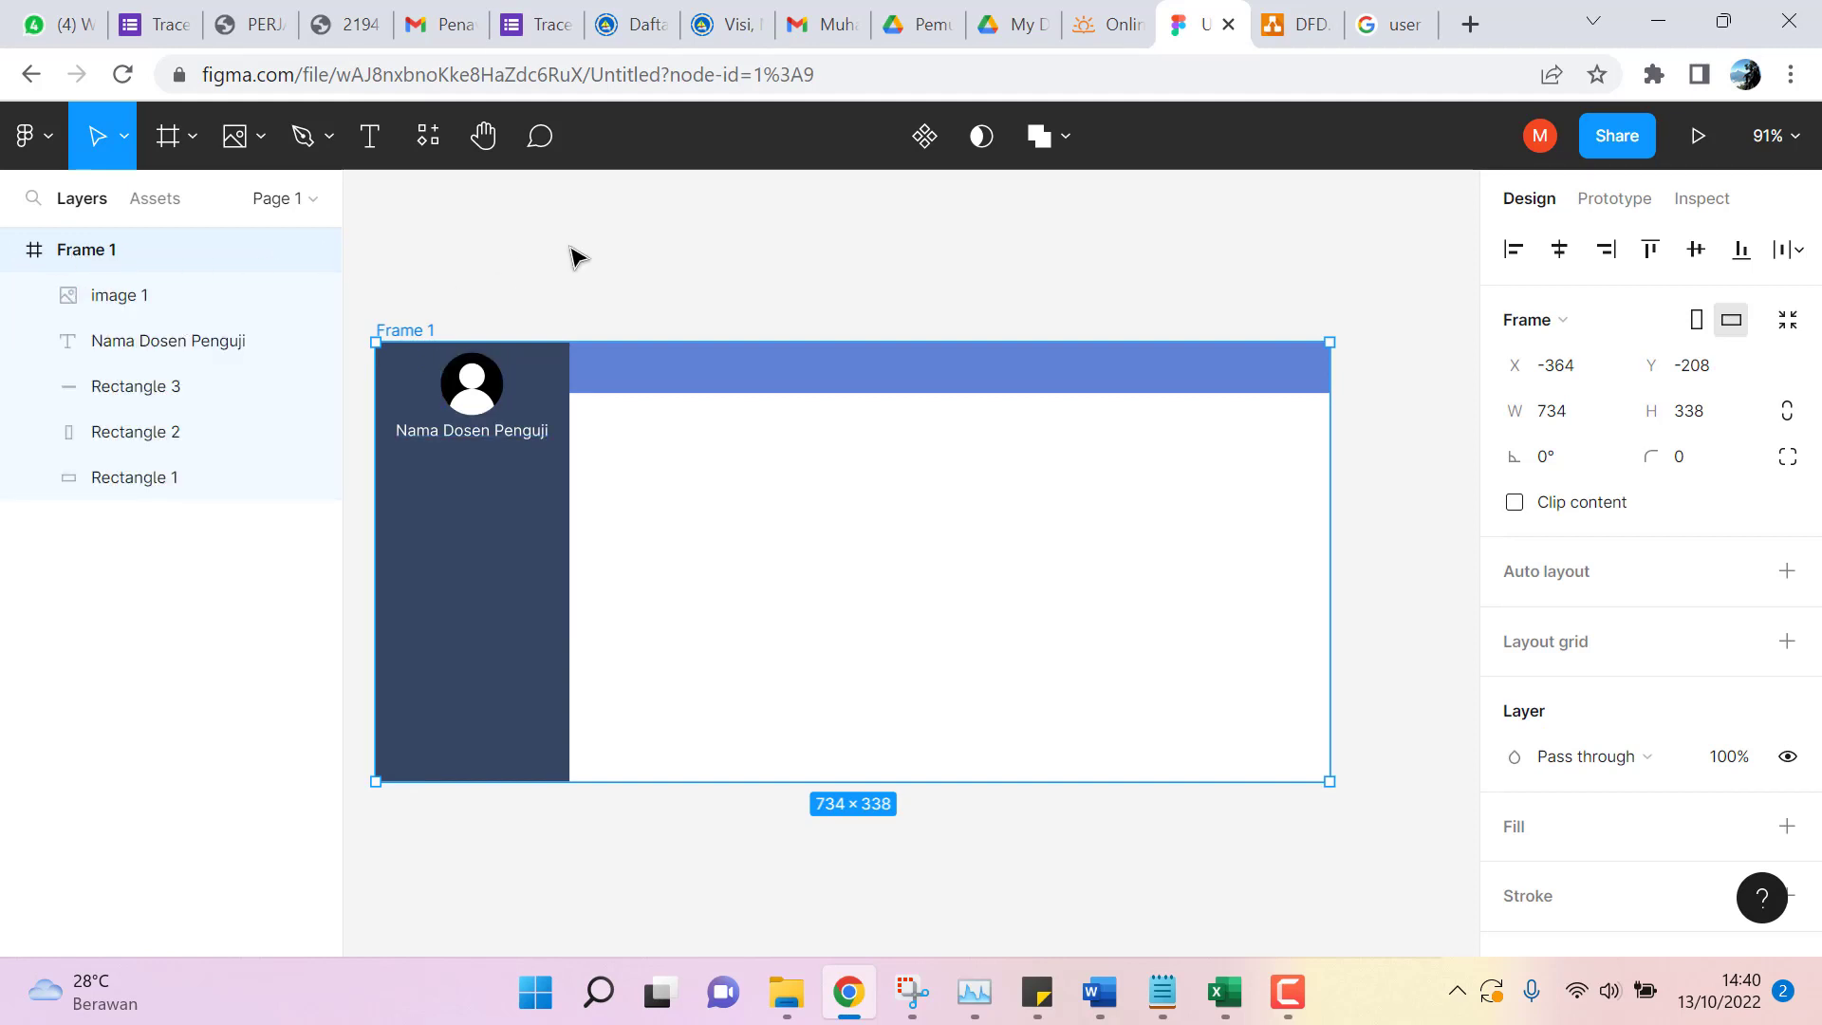
Copy Frame 1 to the clipboard from the Layers panel.
{"action": "left_click", "coordinate": [679, 304]}
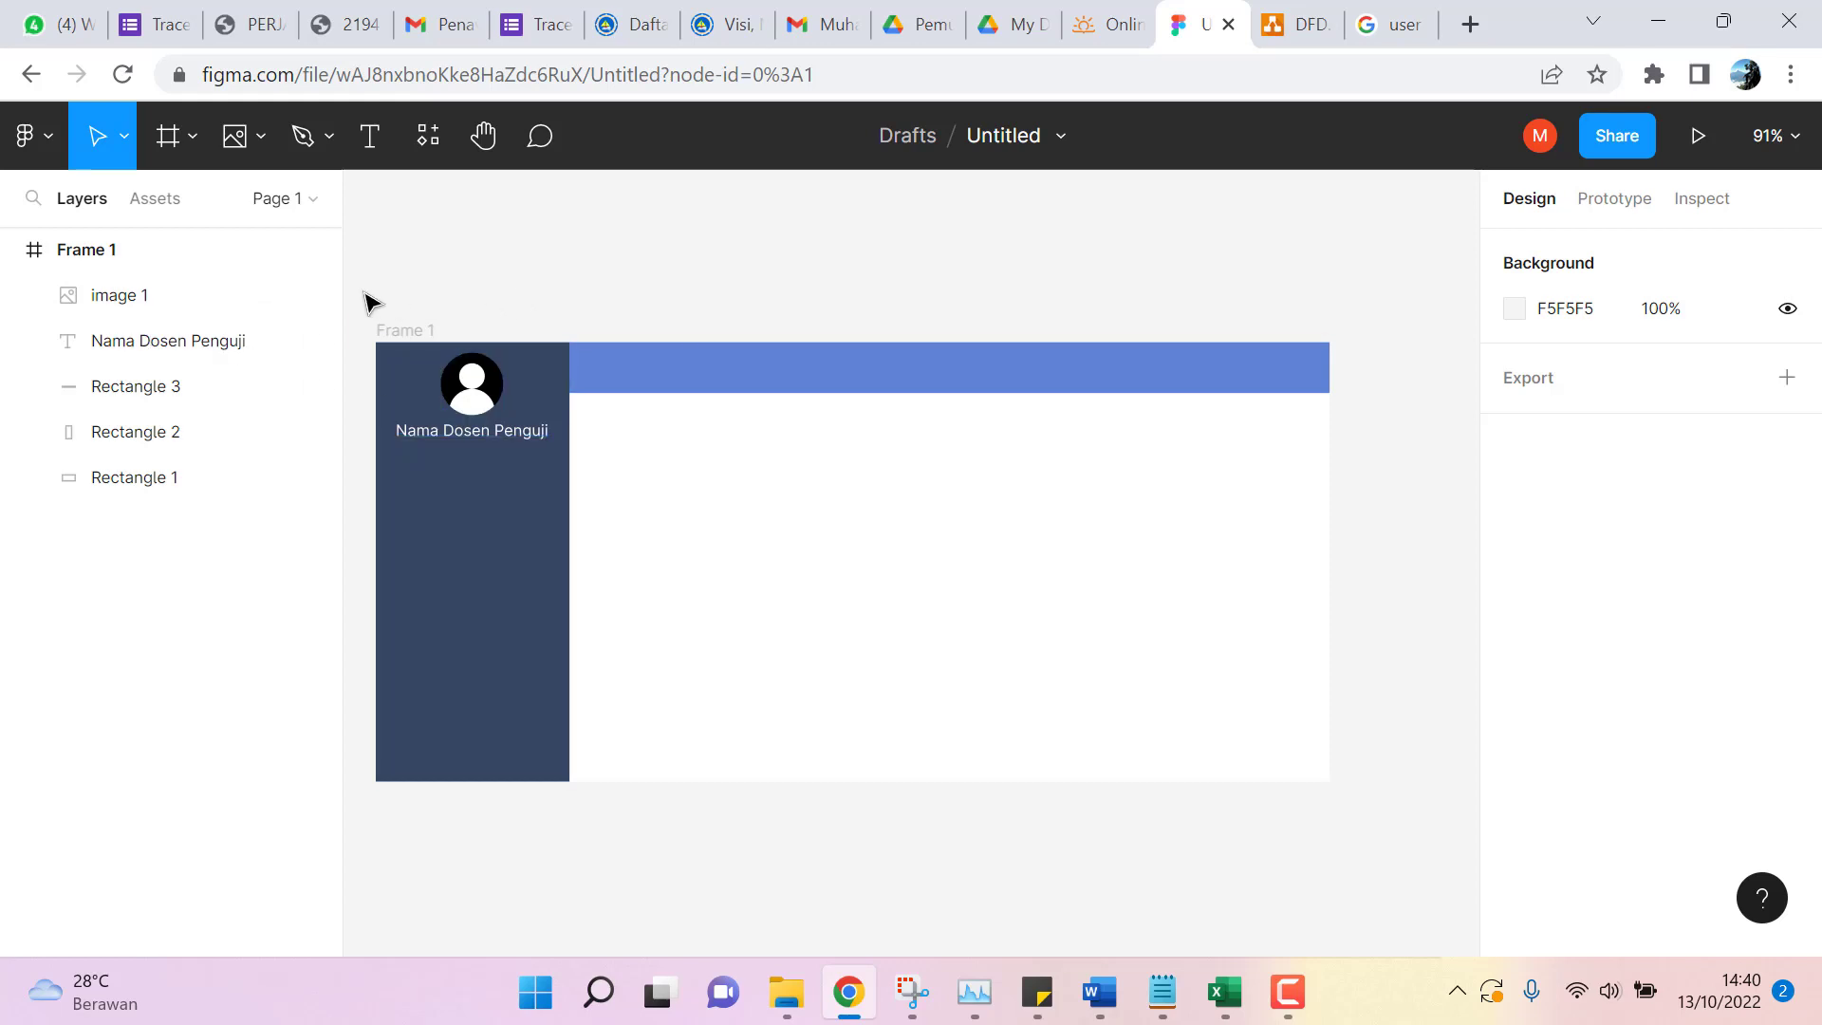
{"action": "left_click_drag", "start_coordinate": [359, 279], "coordinate": [1397, 826]}
{"action": "right_click", "coordinate": [693, 423]}
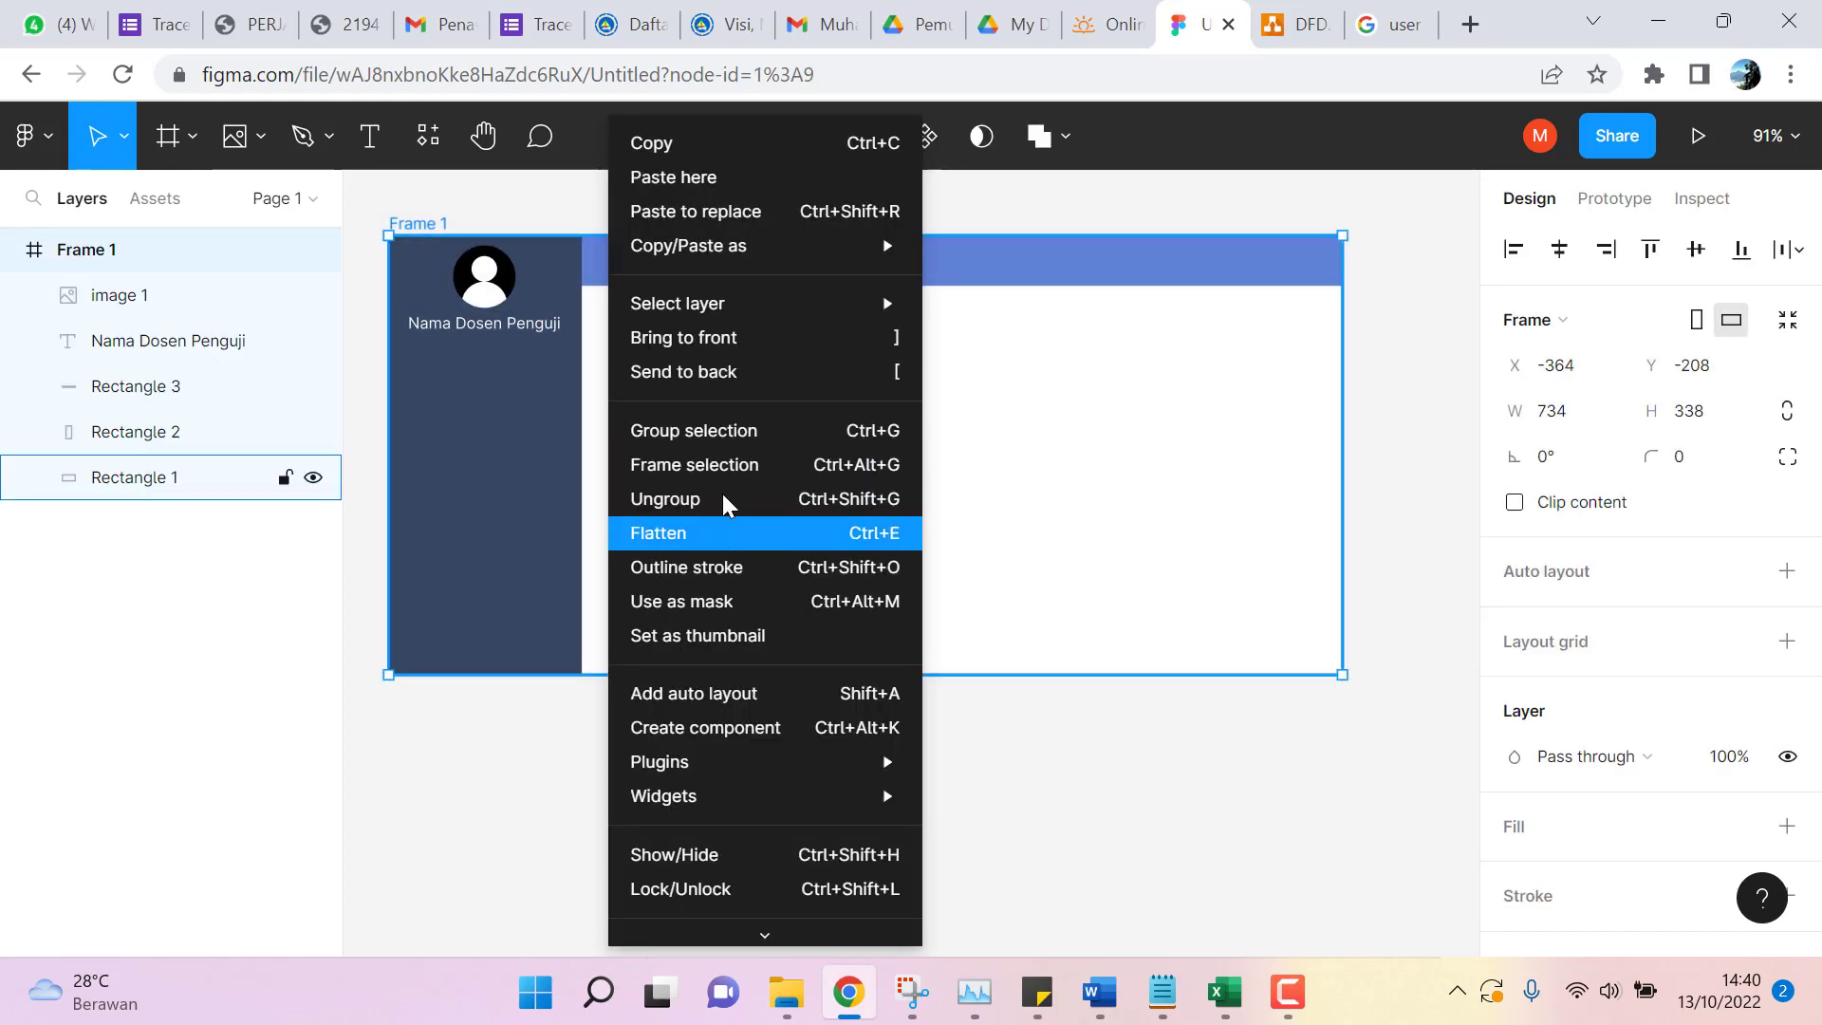
{"action": "left_click", "coordinate": [1388, 300]}
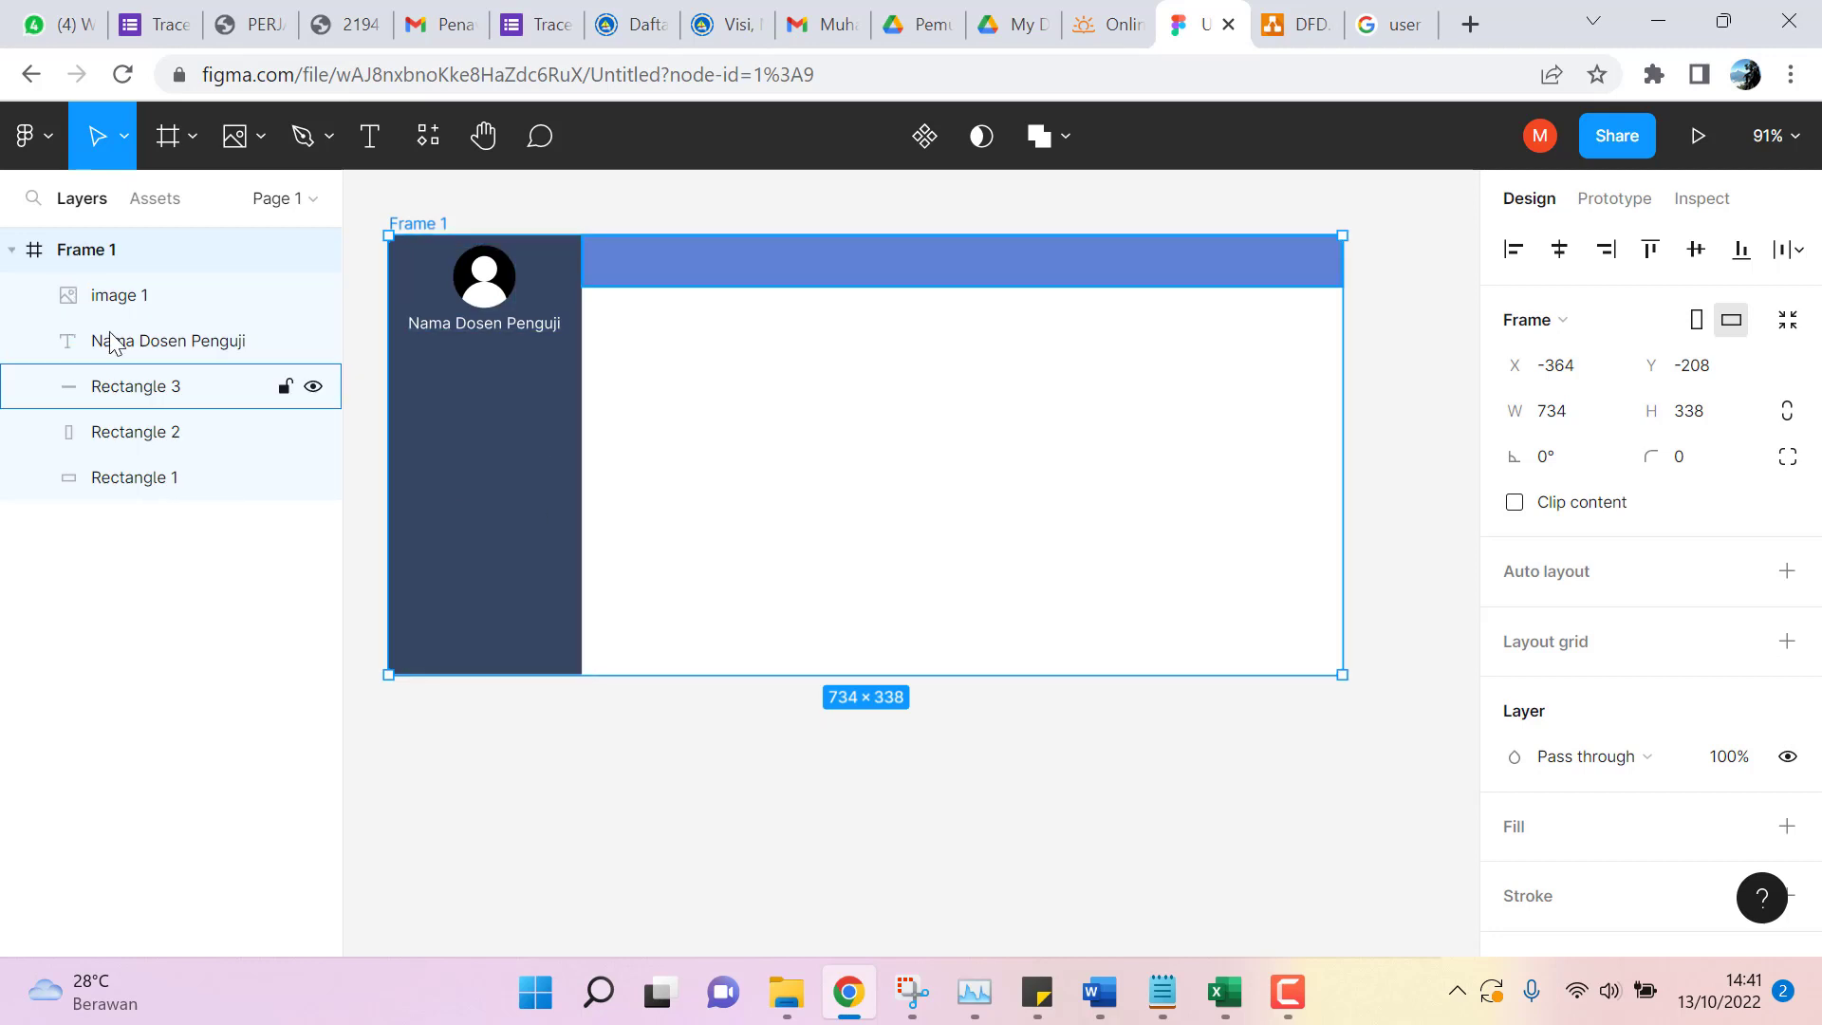
{"action": "right_click", "coordinate": [98, 256]}
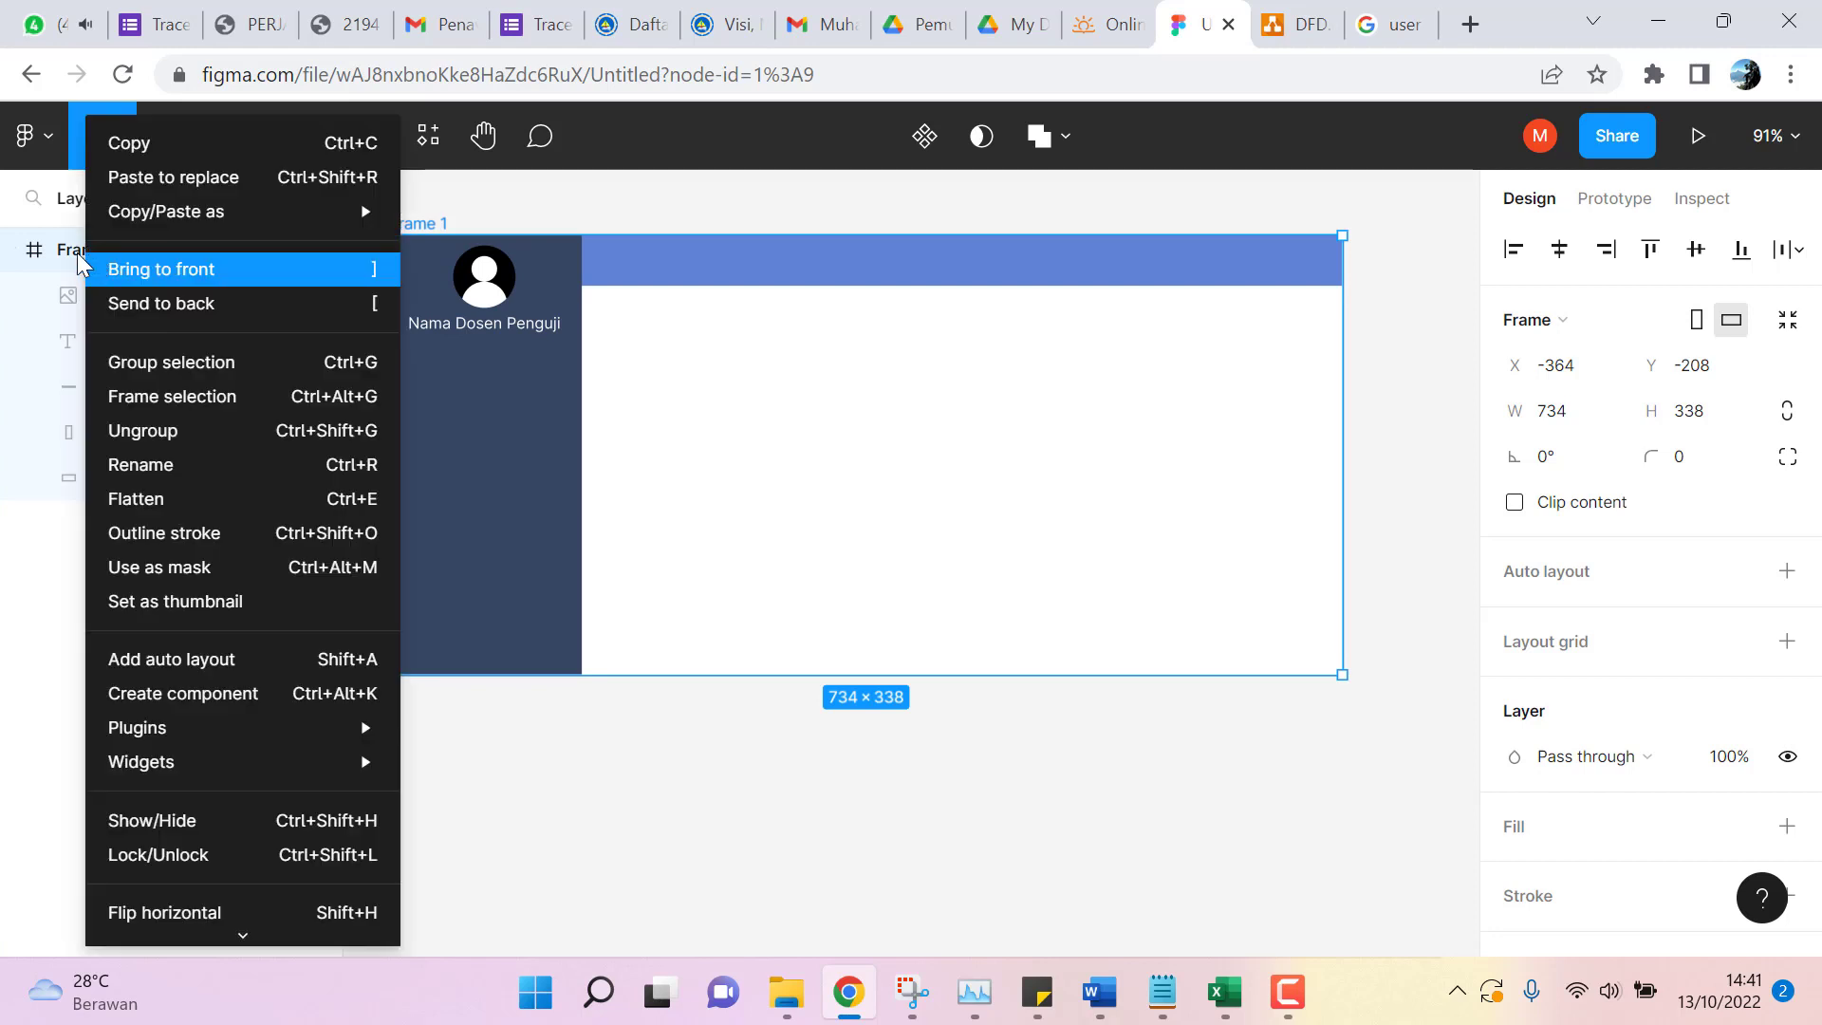
{"action": "left_click", "coordinate": [193, 144]}
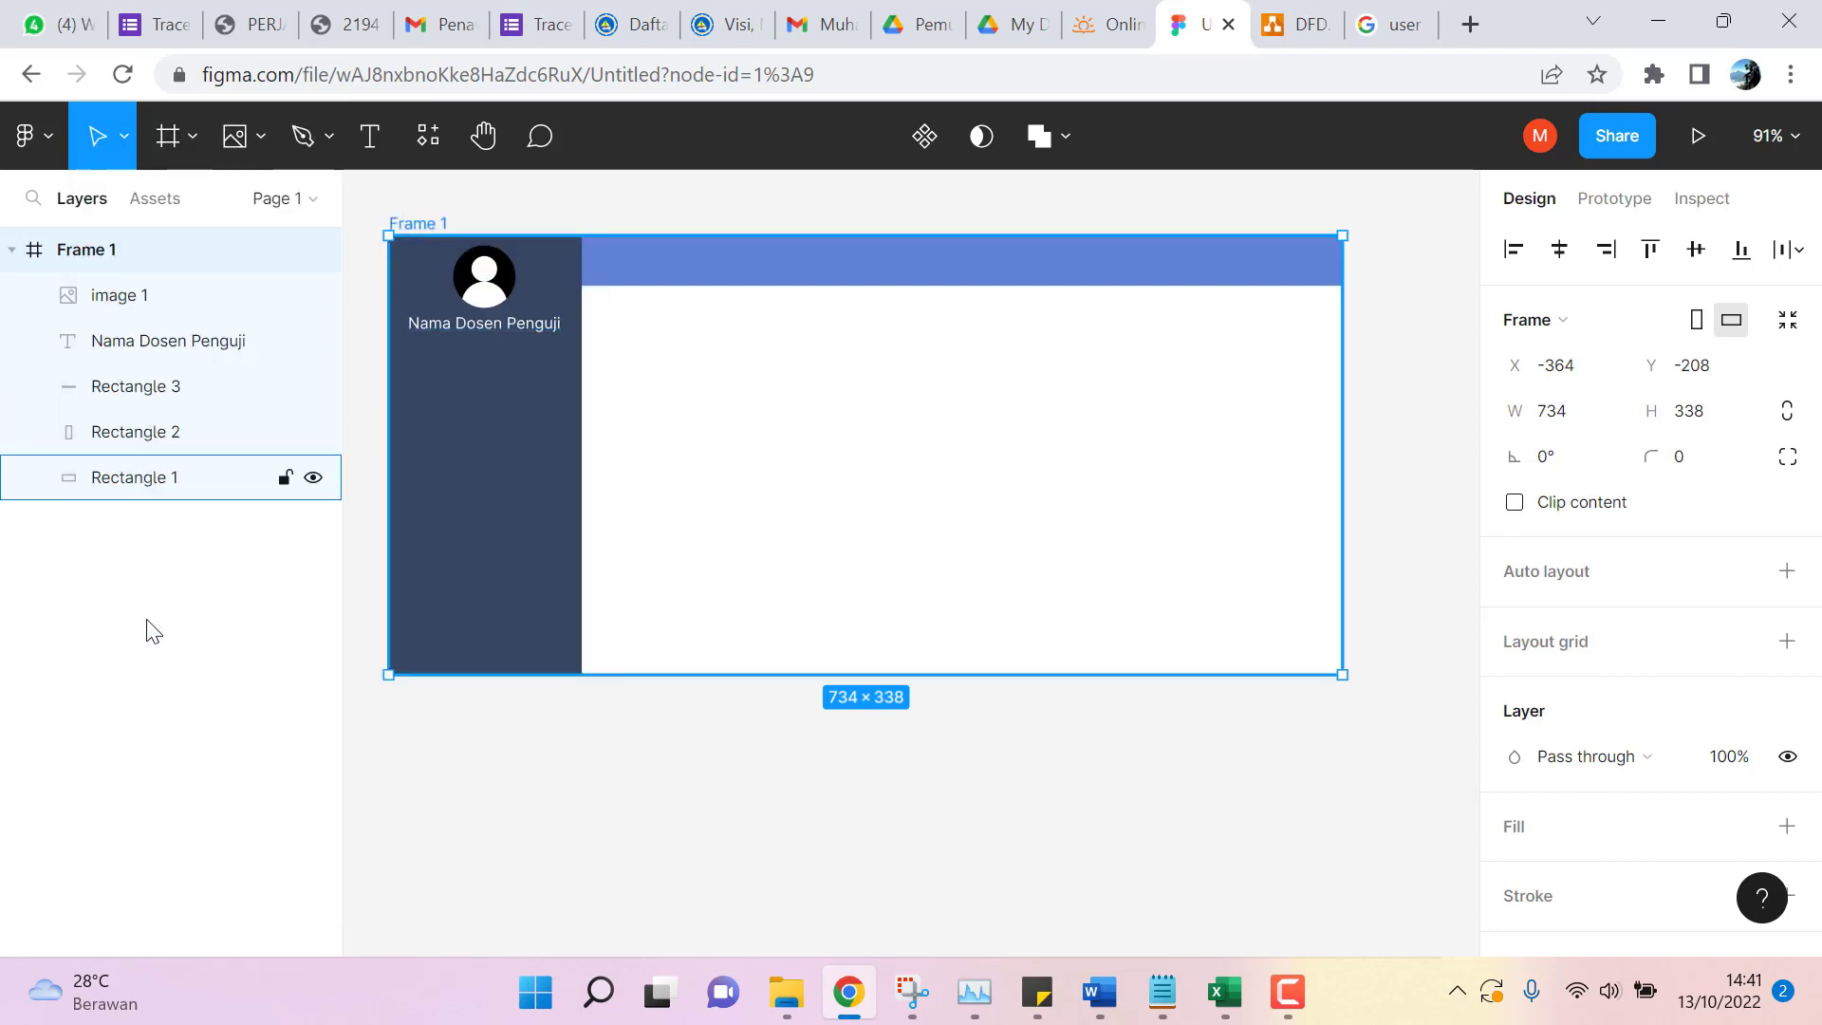
Paste a trial copy of Frame 1 on the canvas, then undo the paste.
{"action": "right_click", "coordinate": [599, 823]}
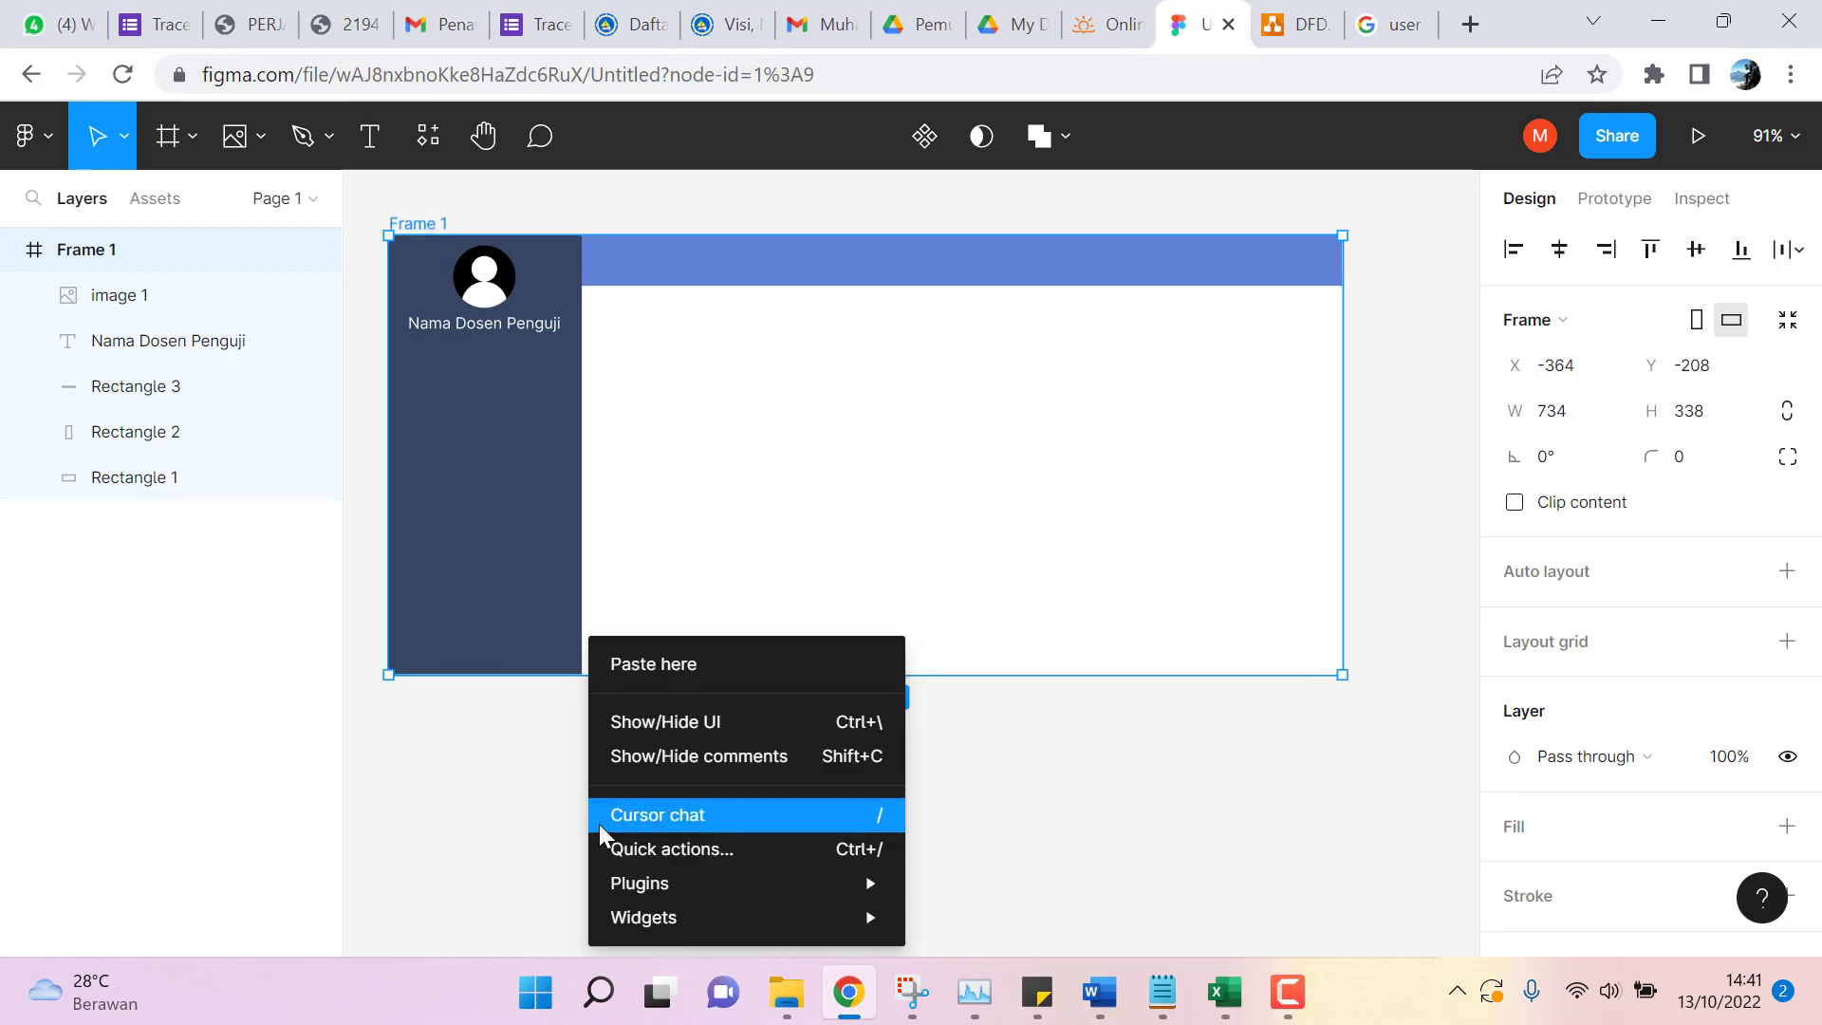
{"action": "left_click", "coordinate": [699, 665]}
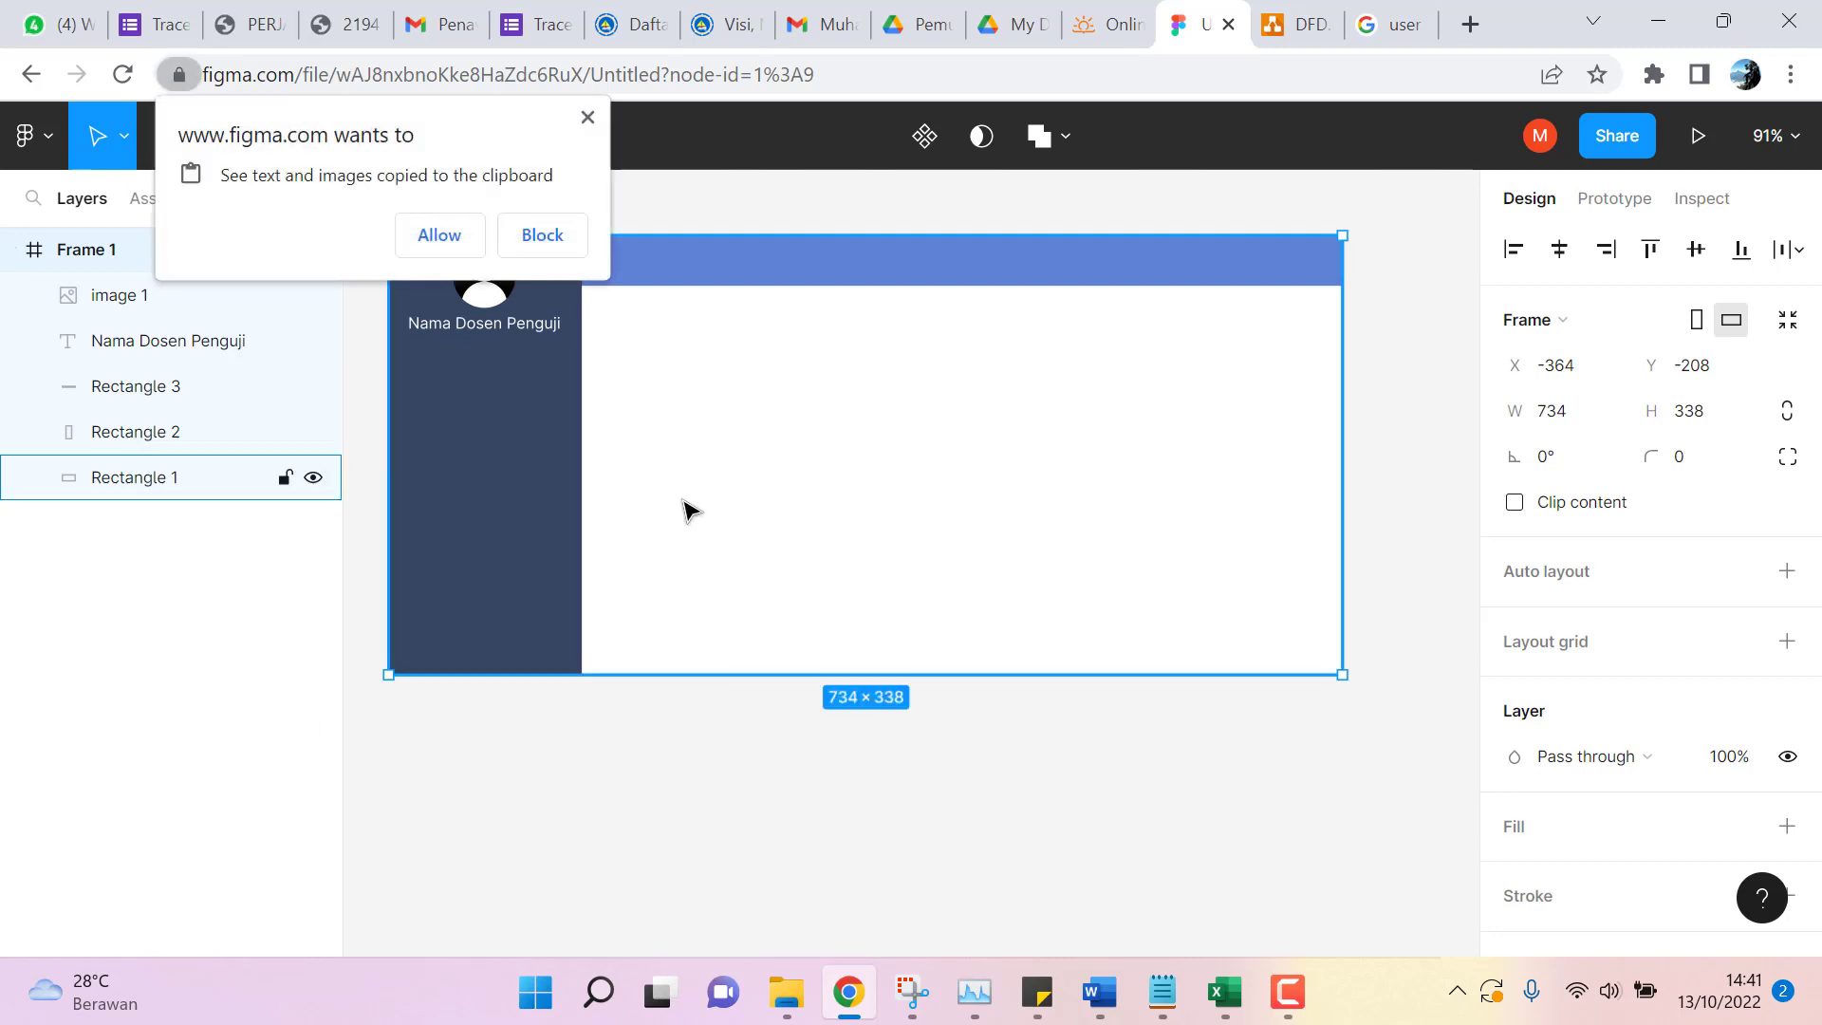
{"action": "left_click", "coordinate": [440, 237]}
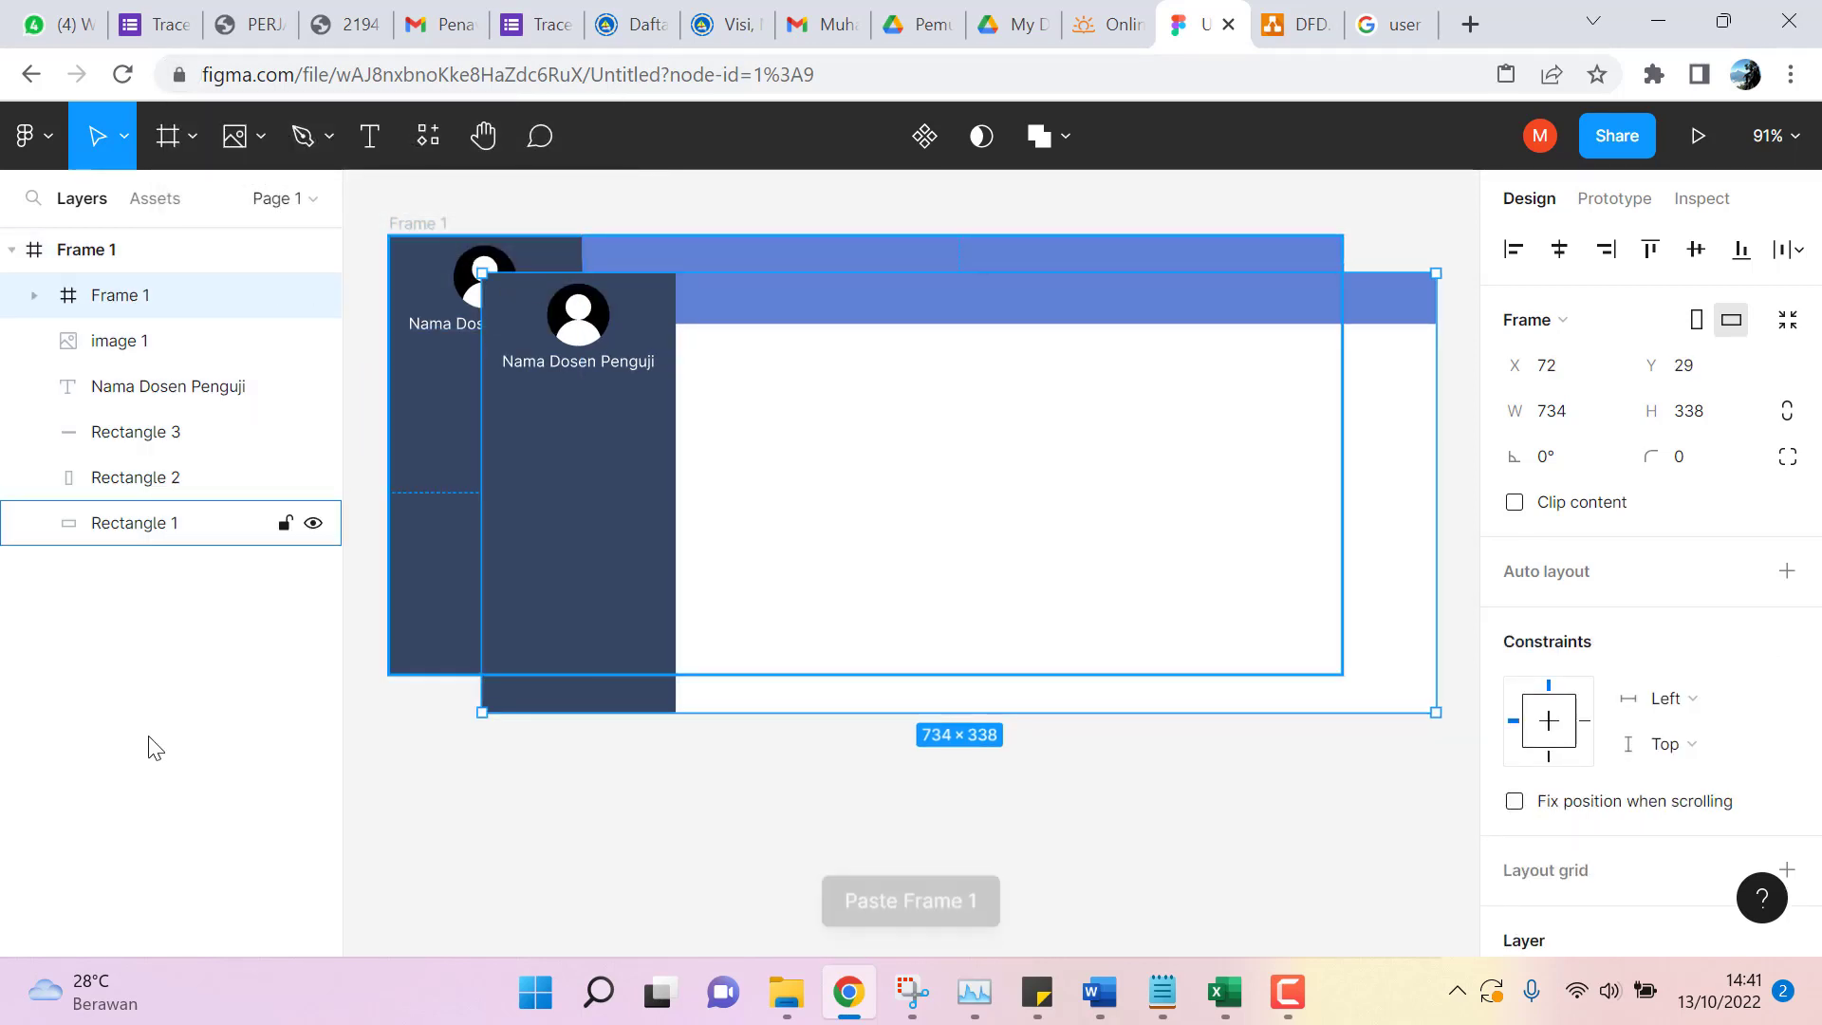
{"action": "key", "text": "ctrl+z"}
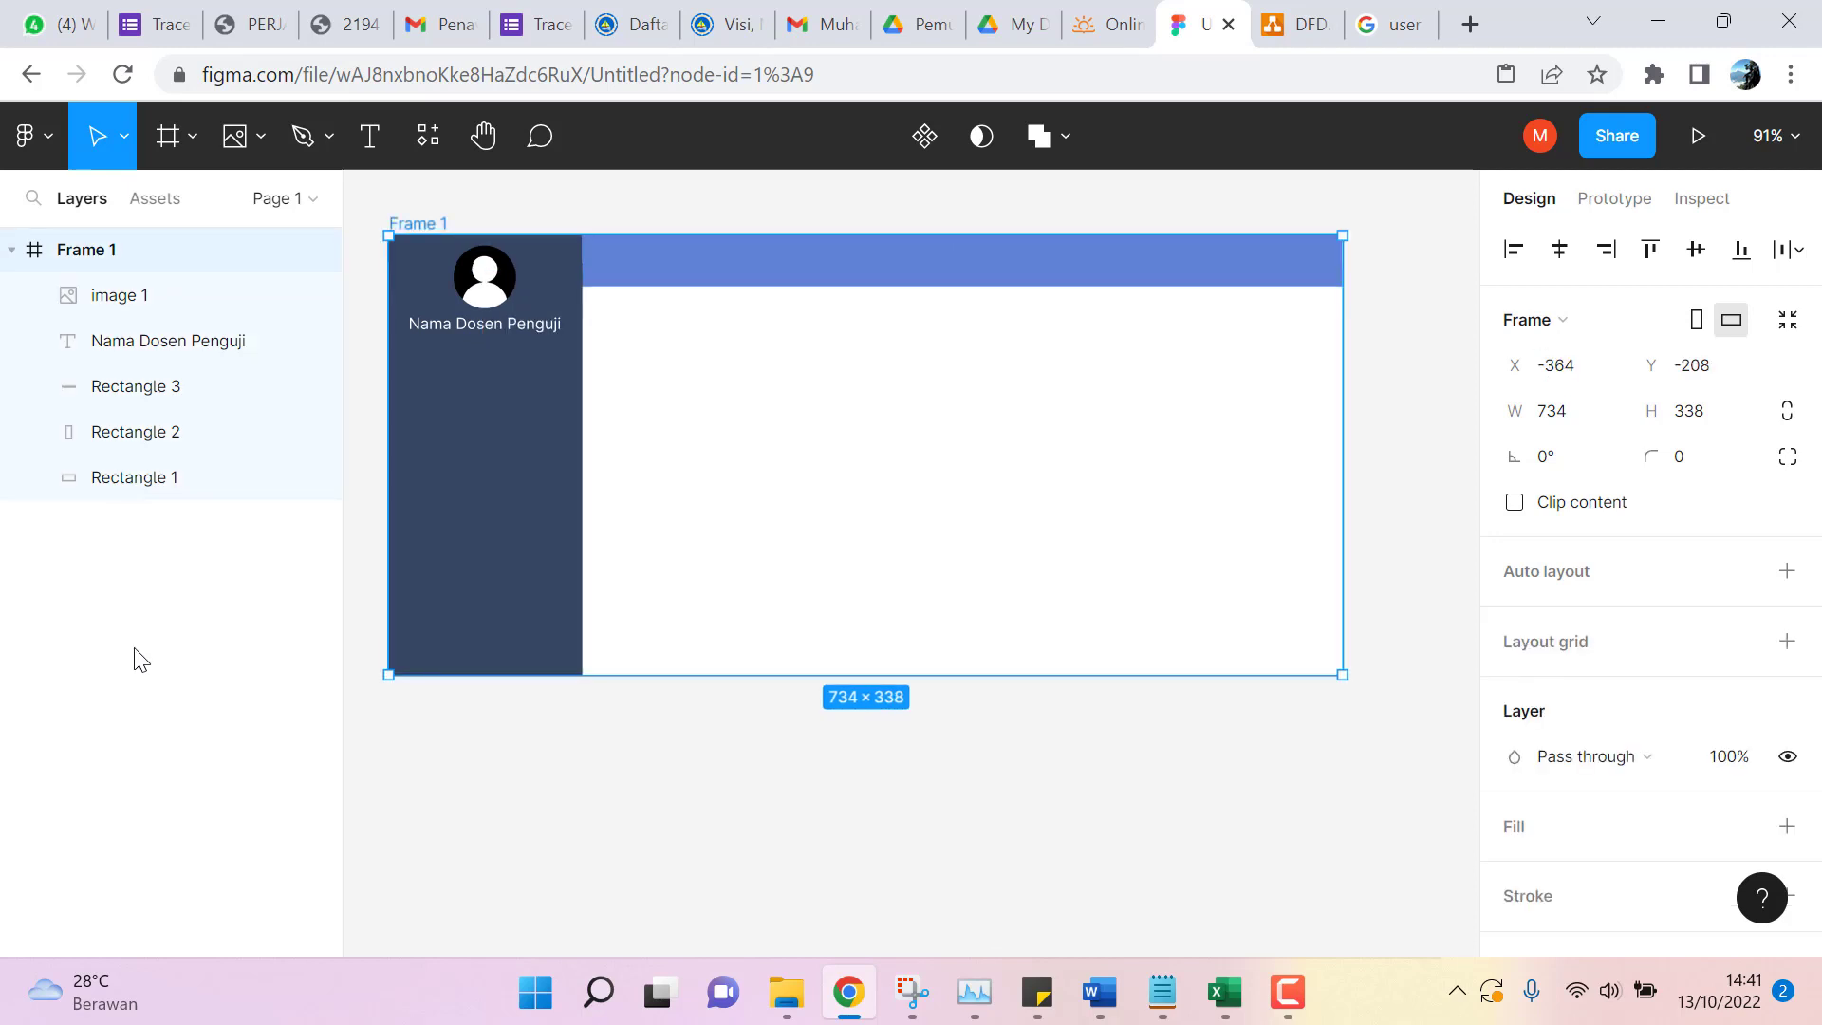
Paste the copied dashboard onto empty canvas as a new Frame 2.
{"action": "left_click", "coordinate": [587, 852]}
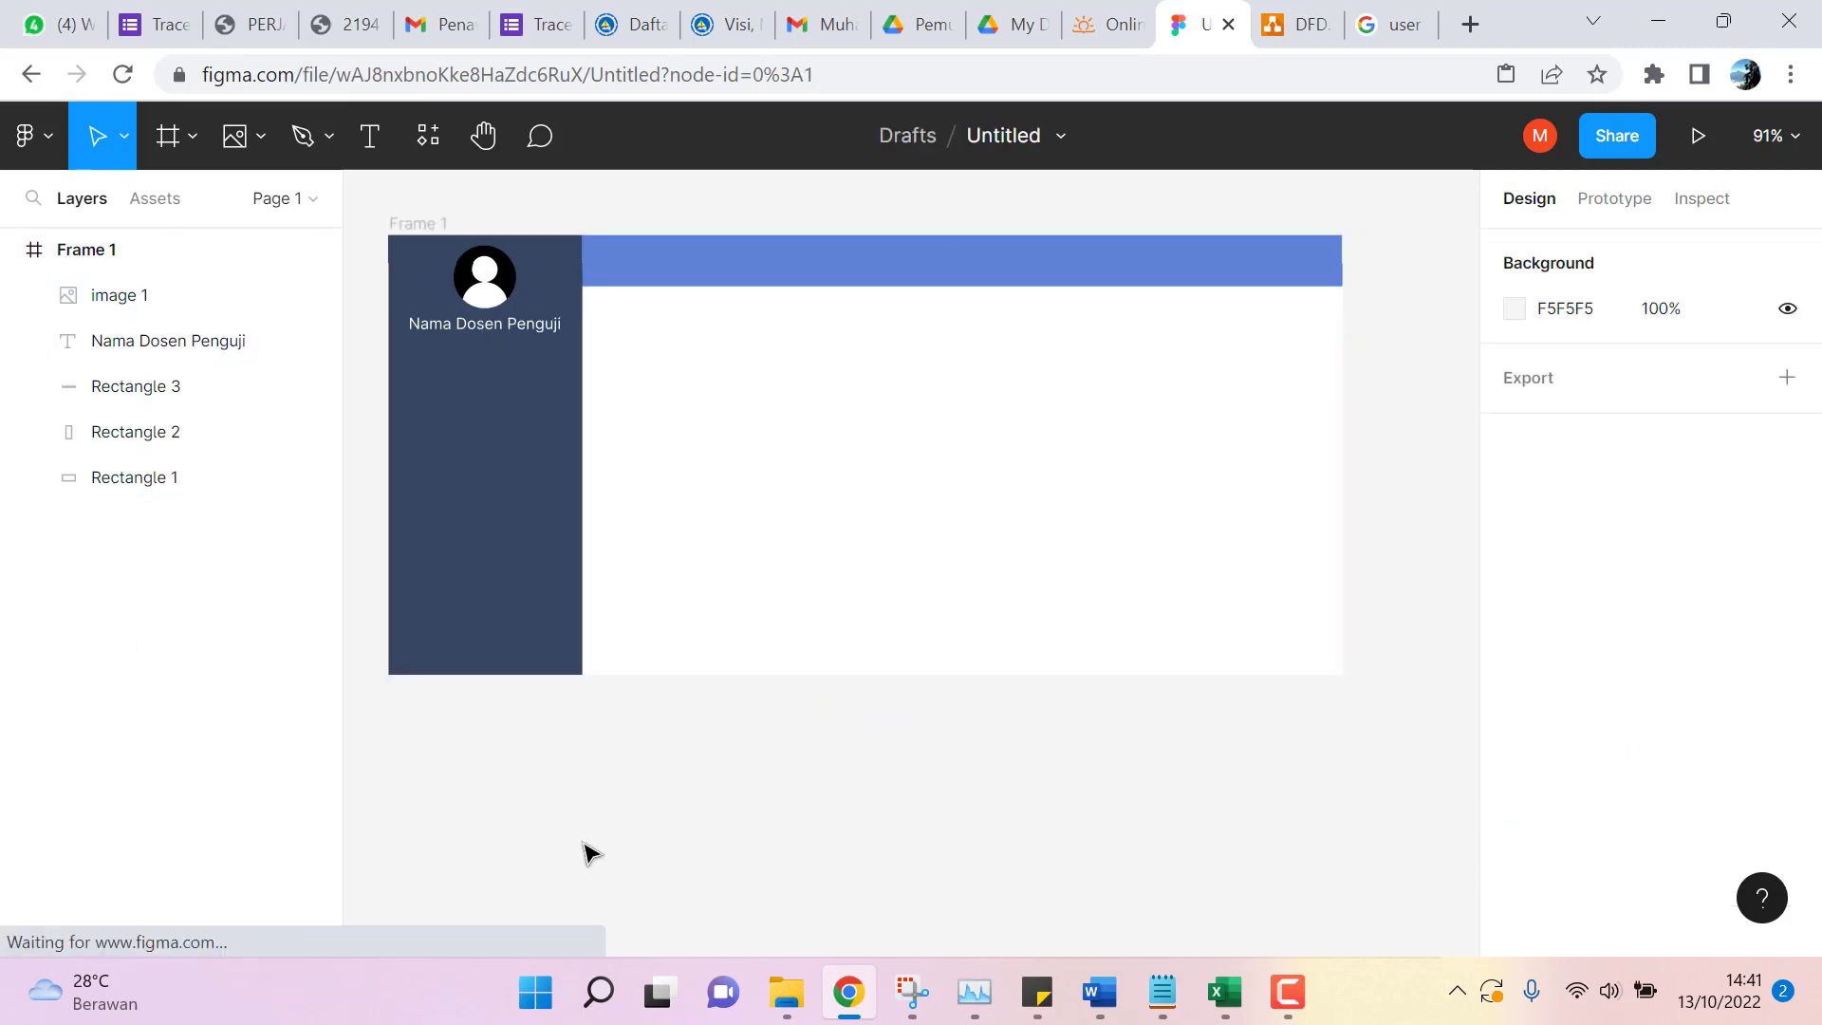
{"action": "left_click", "coordinate": [14, 250]}
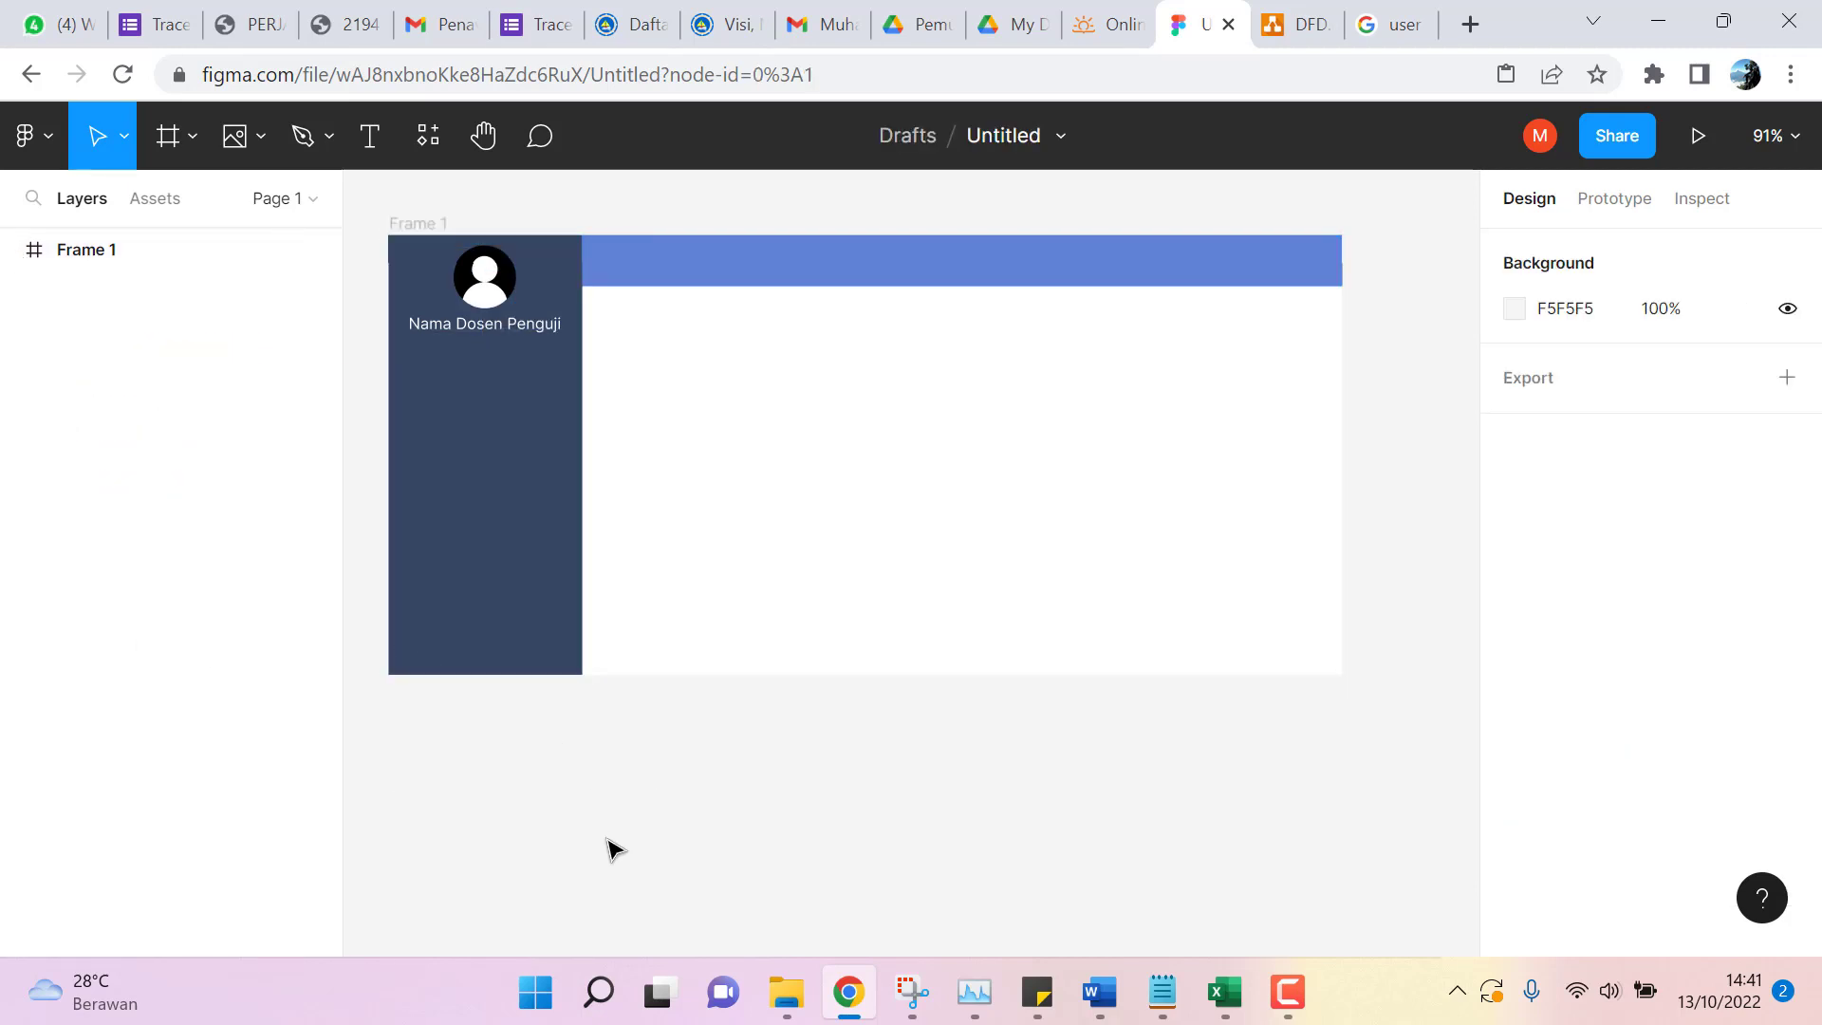
{"action": "scroll", "coordinate": [618, 835], "scroll_direction": "down", "scroll_amount": 6}
{"action": "scroll", "coordinate": [619, 782], "scroll_direction": "down", "scroll_amount": 3}
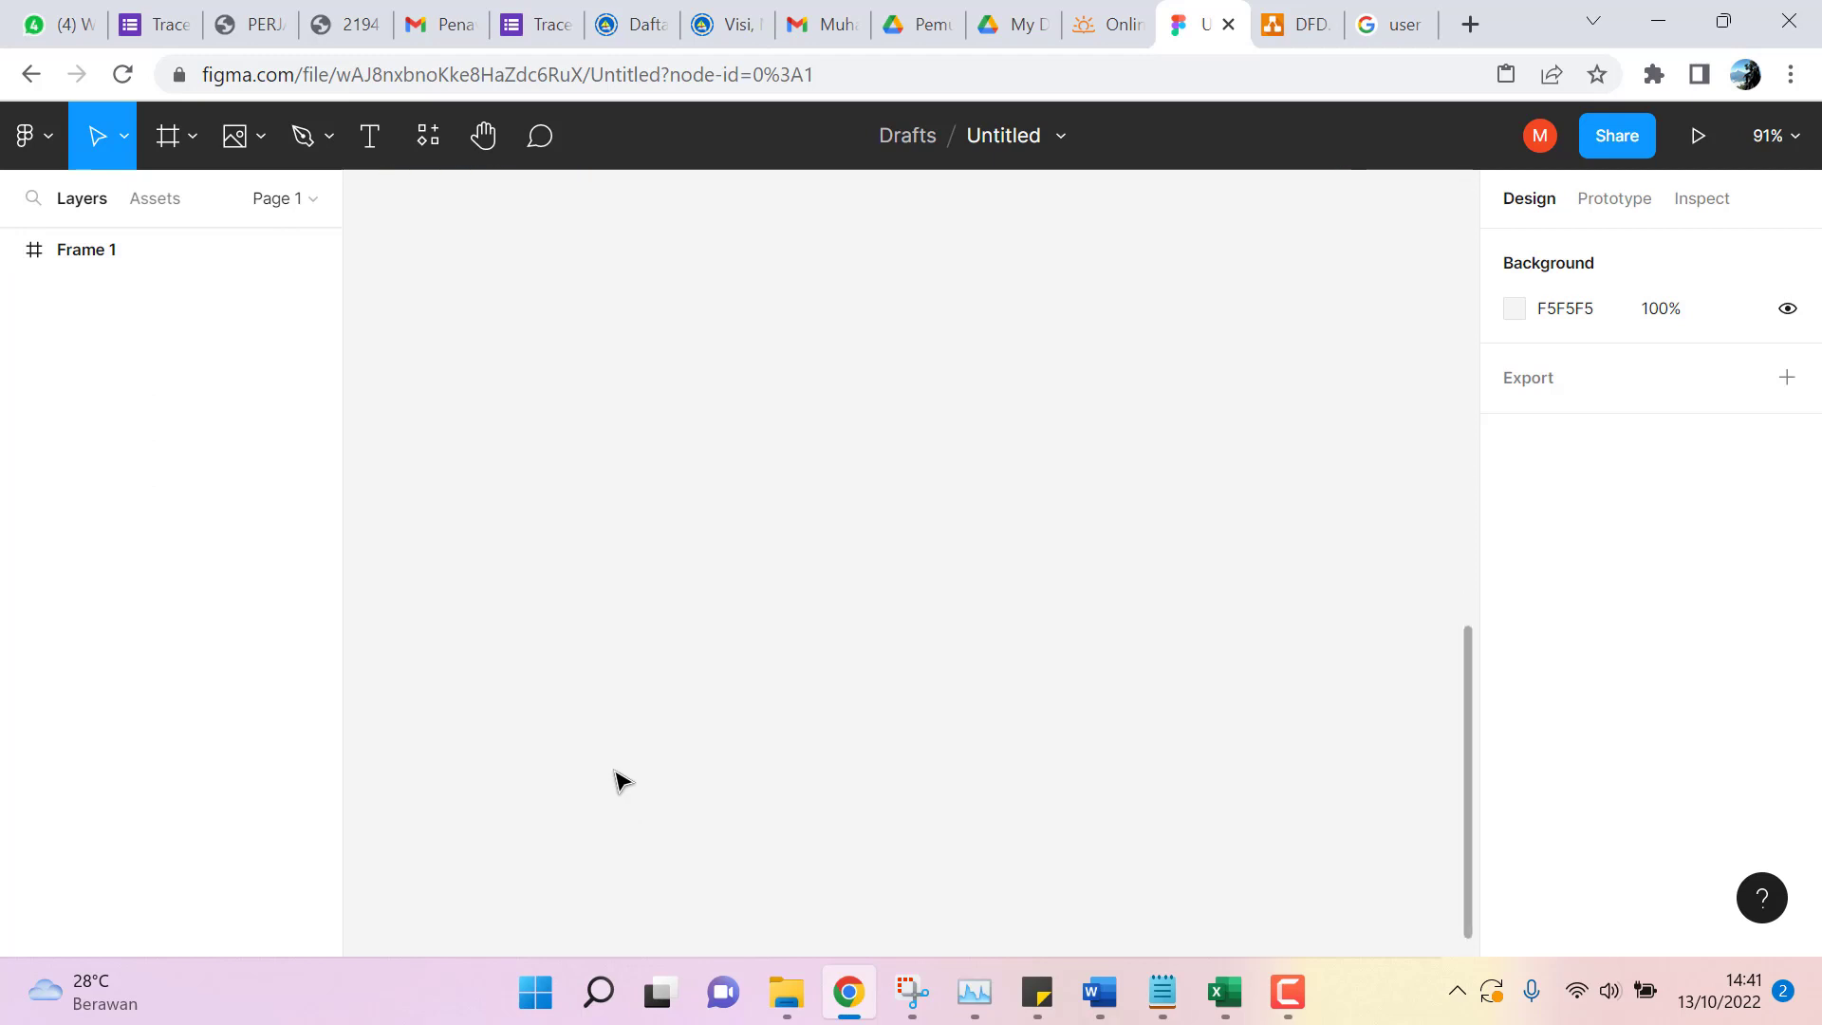
{"action": "scroll", "coordinate": [617, 781], "scroll_direction": "up", "scroll_amount": 8}
{"action": "scroll", "coordinate": [612, 764], "scroll_direction": "down", "scroll_amount": 8}
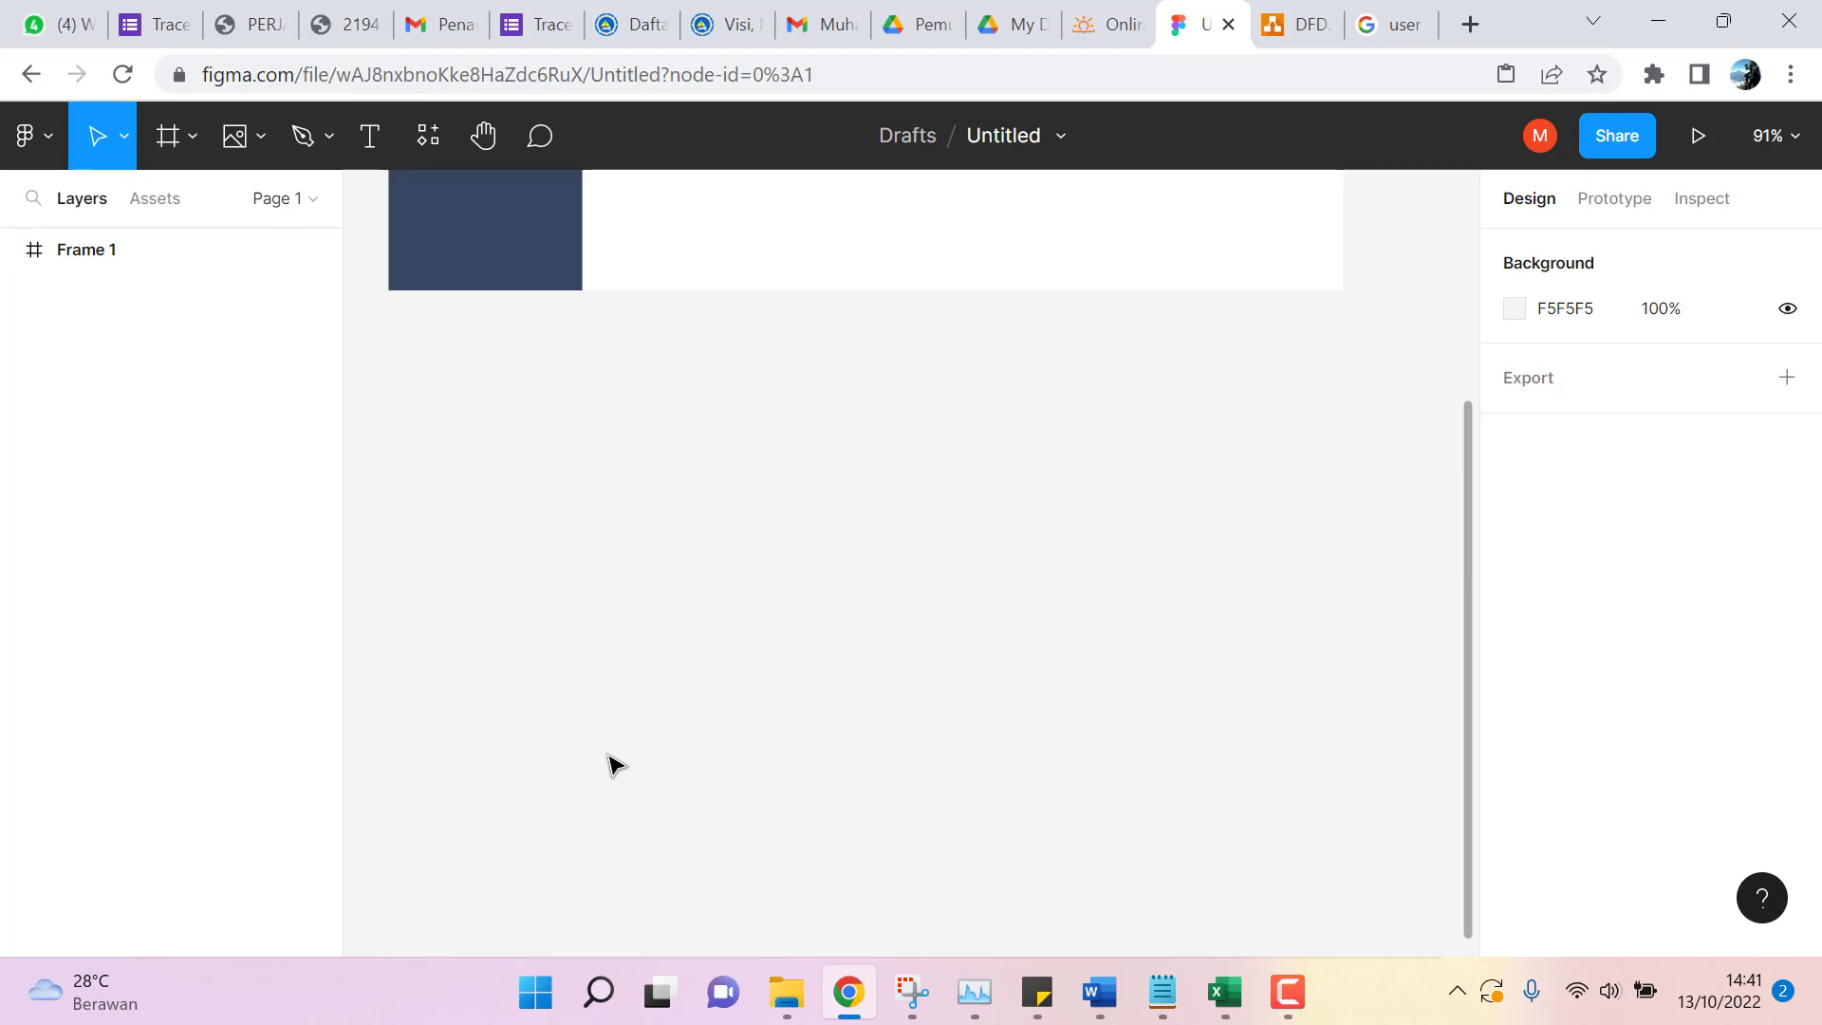
{"action": "right_click", "coordinate": [512, 415]}
{"action": "left_click", "coordinate": [544, 438]}
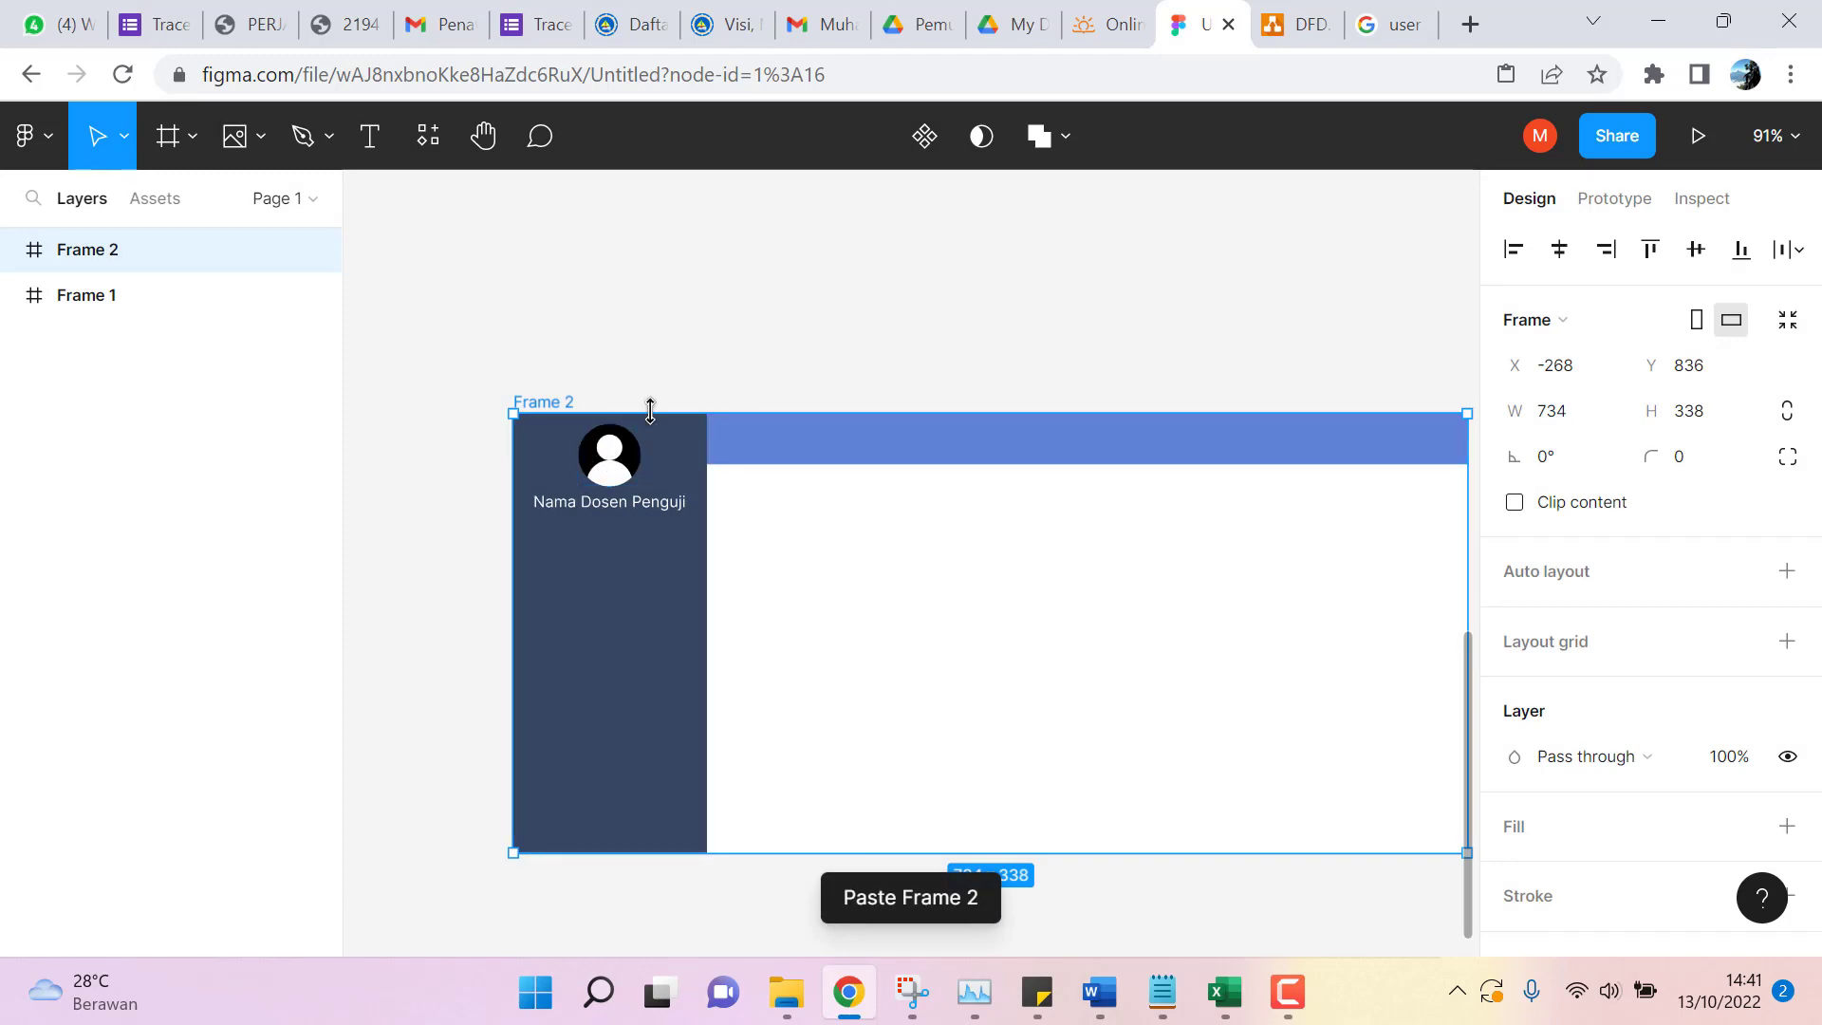
Drag Frame 2 until it sits aligned directly beneath Frame 1.
{"action": "scroll", "coordinate": [797, 376], "scroll_direction": "up", "scroll_amount": 8}
{"action": "scroll", "coordinate": [807, 399], "scroll_direction": "down", "scroll_amount": 10}
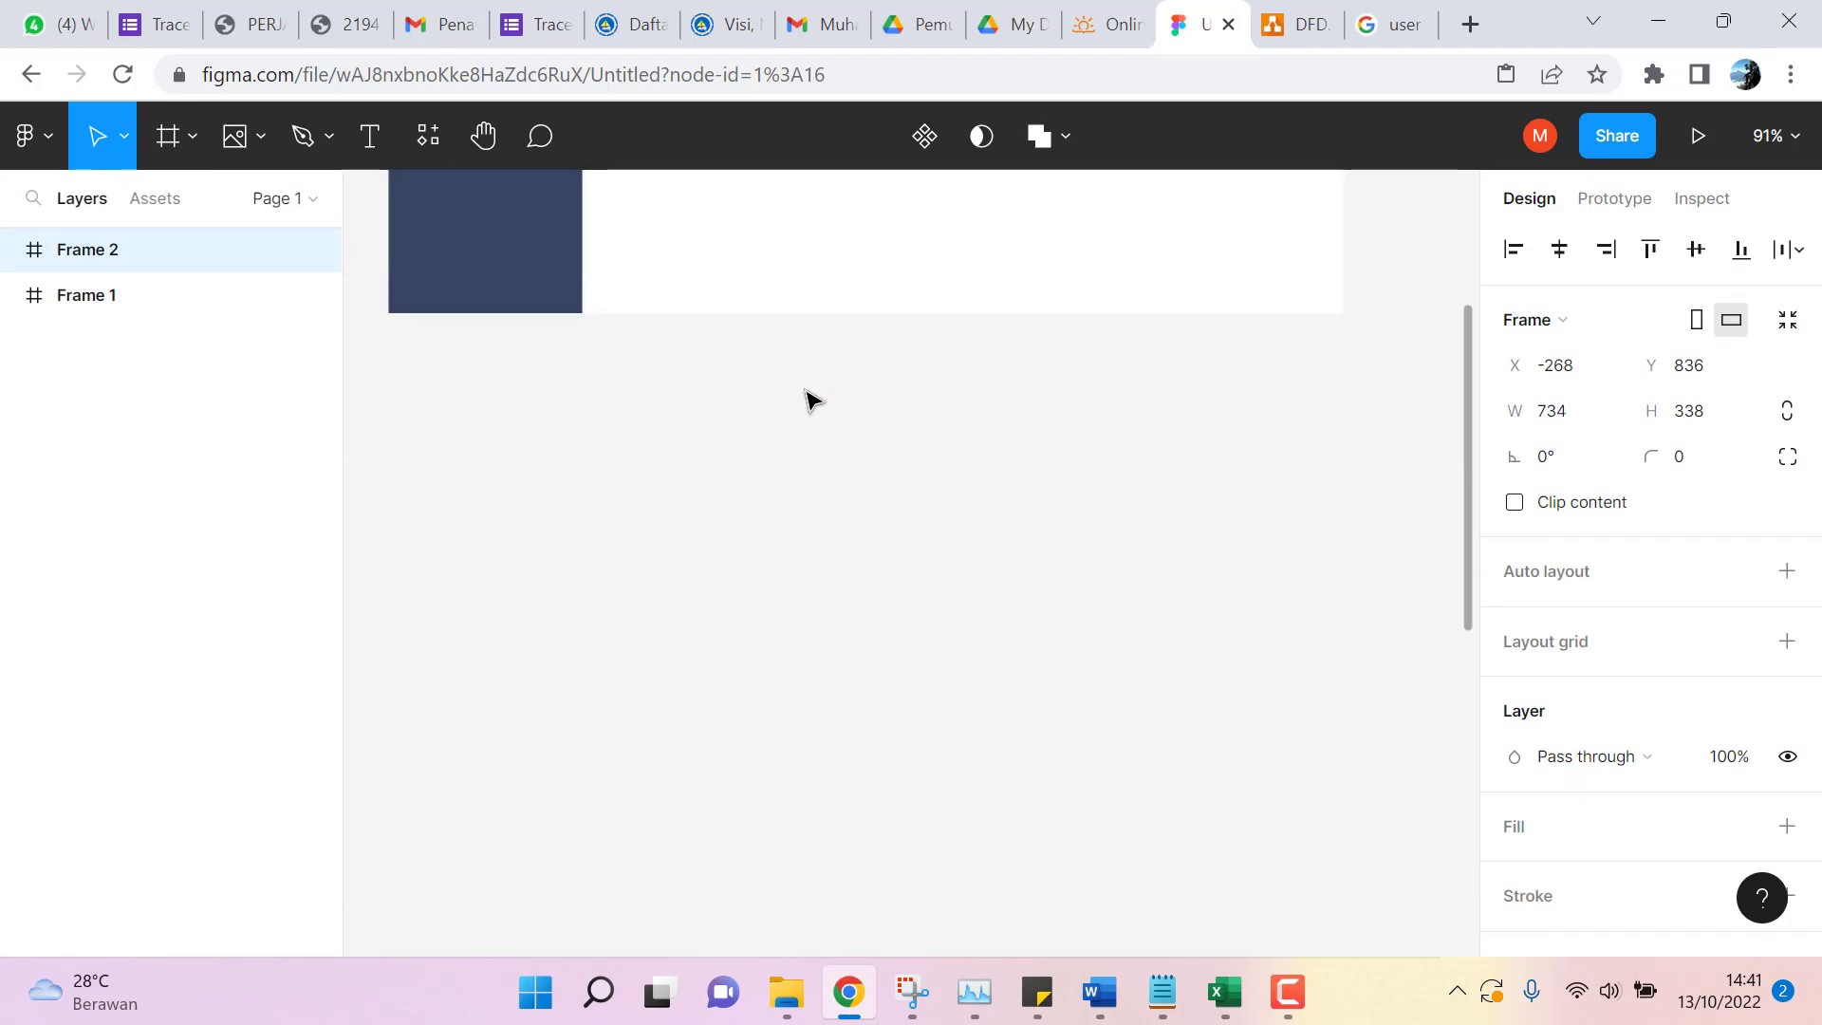
{"action": "scroll", "coordinate": [737, 585], "scroll_direction": "down", "scroll_amount": 5}
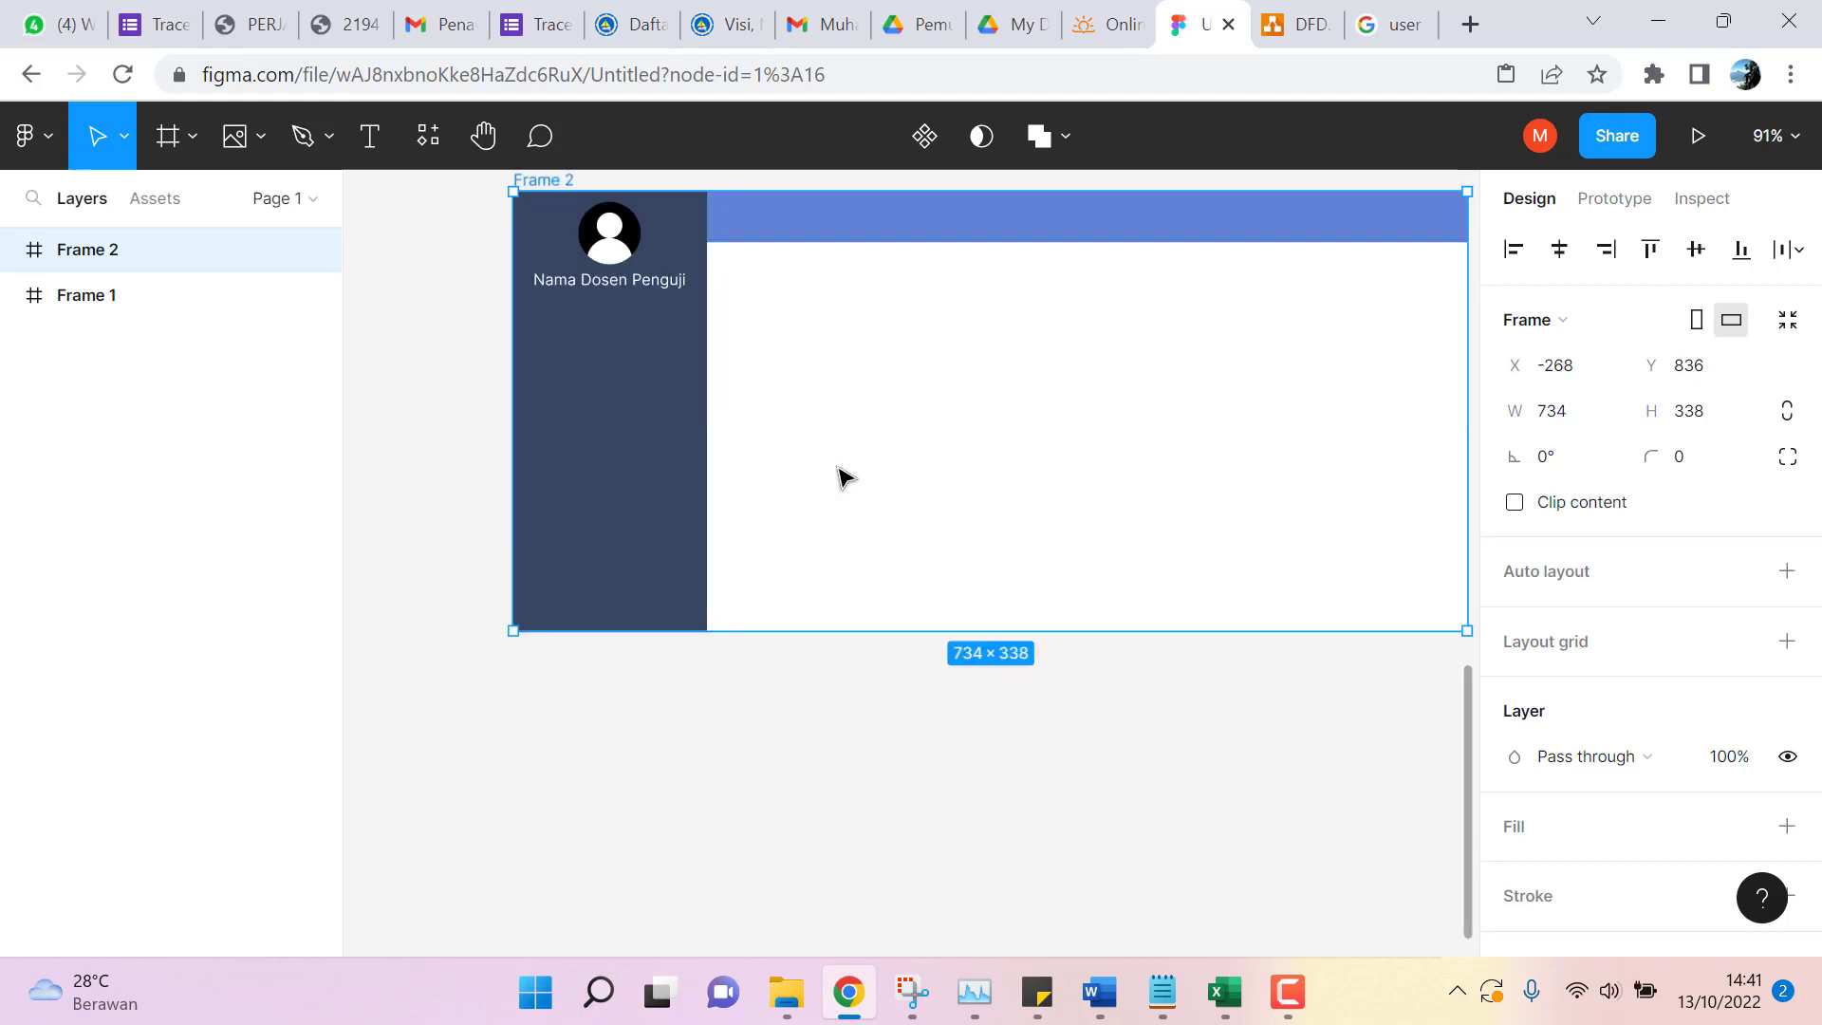
{"action": "scroll", "coordinate": [843, 476], "scroll_direction": "up", "scroll_amount": 1}
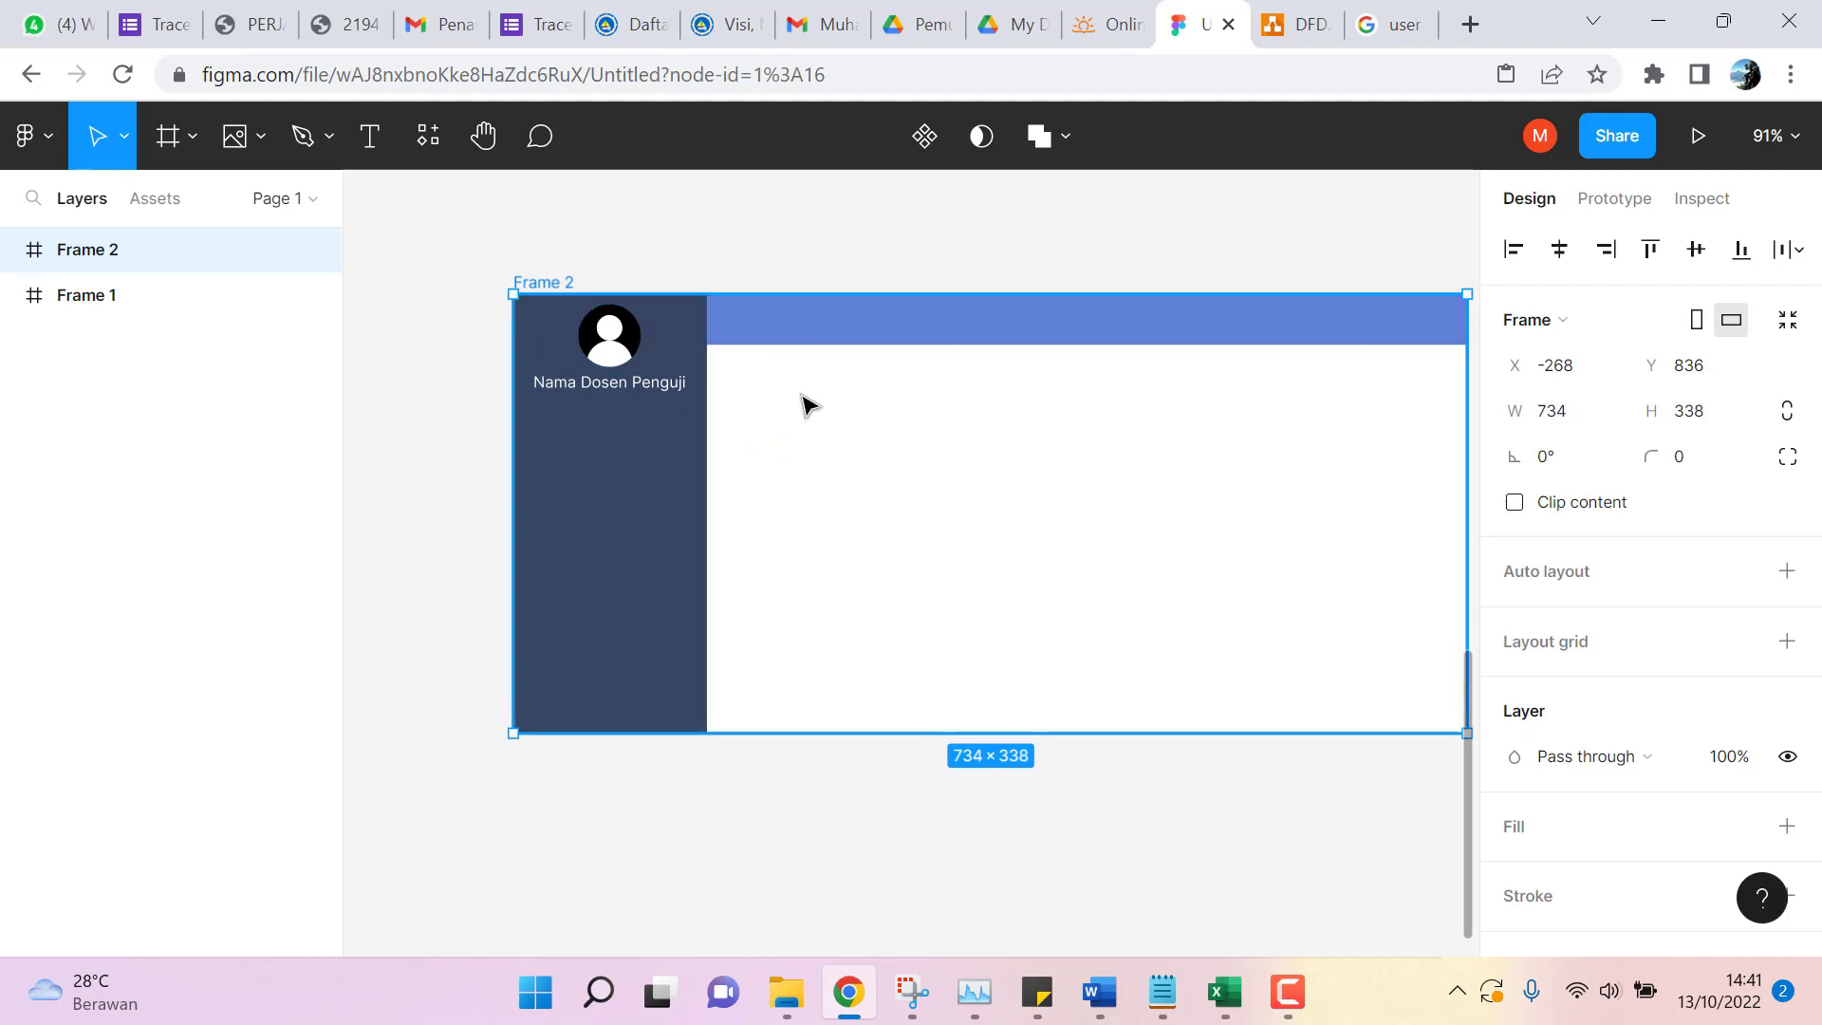
{"action": "left_click_drag", "start_coordinate": [780, 395], "coordinate": [578, 244]}
{"action": "scroll", "coordinate": [817, 390], "scroll_direction": "up", "scroll_amount": 5}
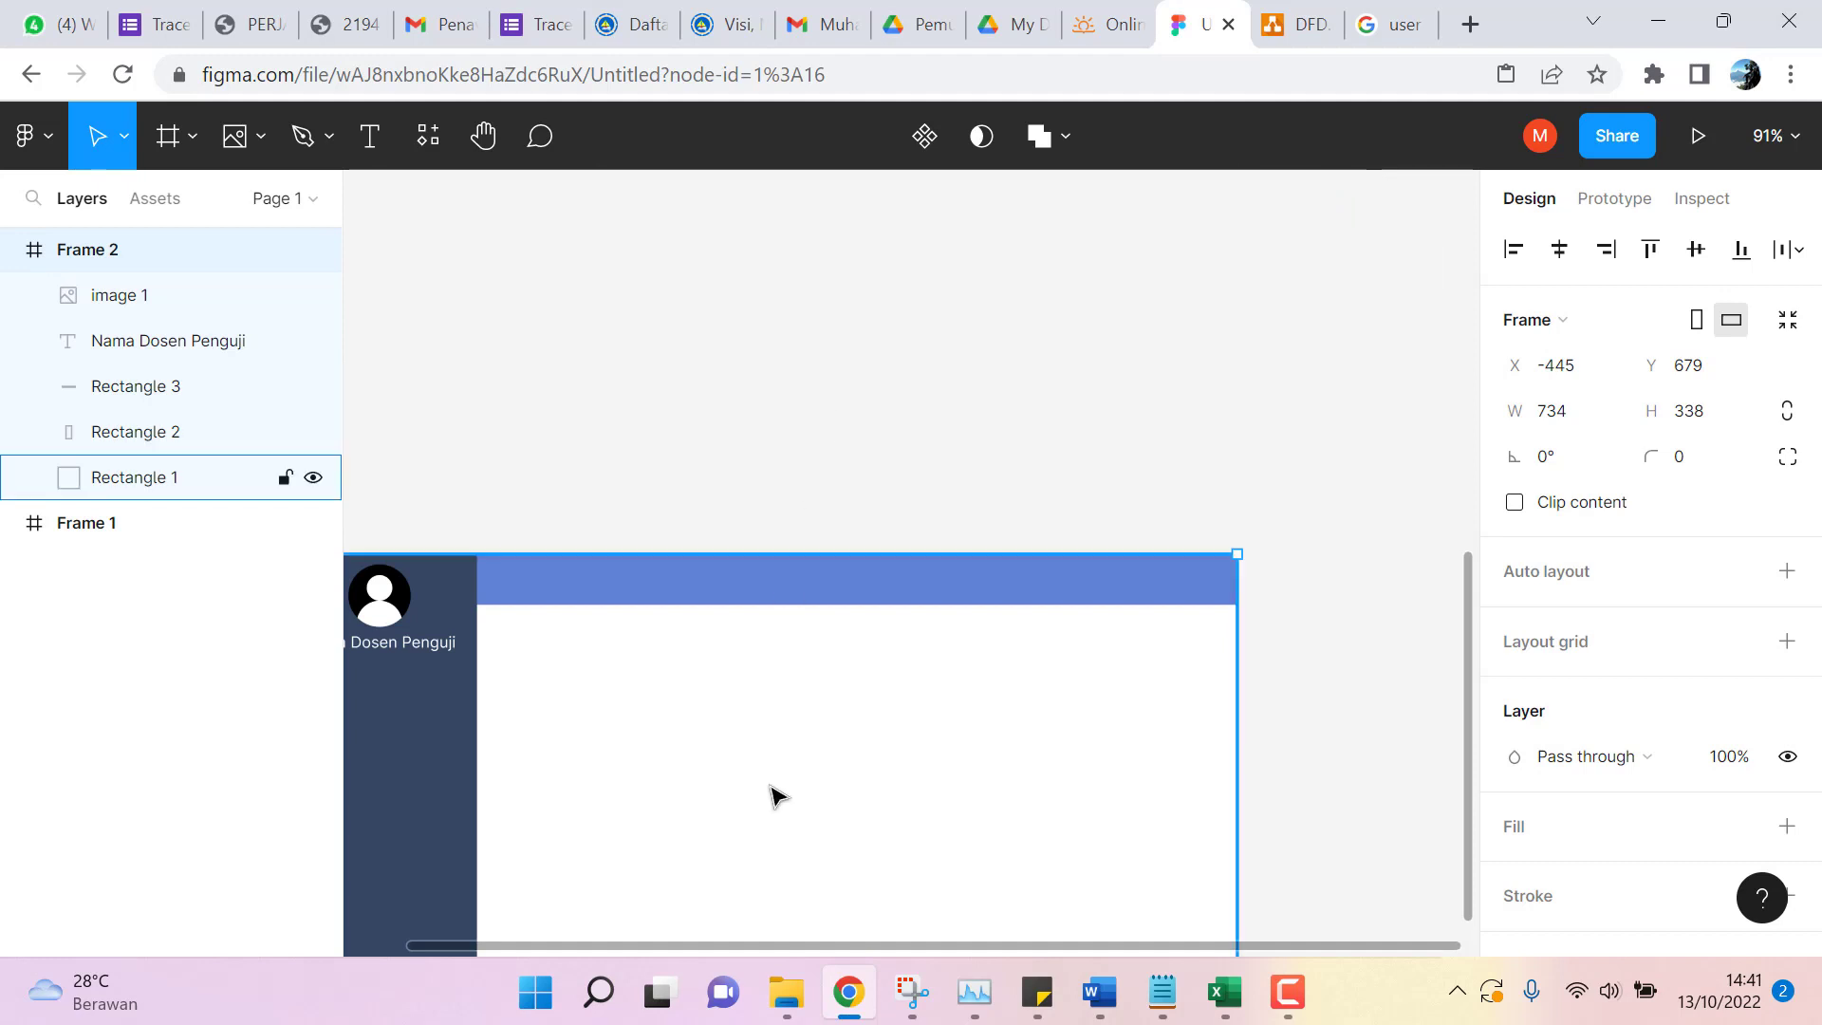
{"action": "left_click_drag", "start_coordinate": [776, 796], "coordinate": [757, 459]}
{"action": "scroll", "coordinate": [684, 610], "scroll_direction": "up", "scroll_amount": 3}
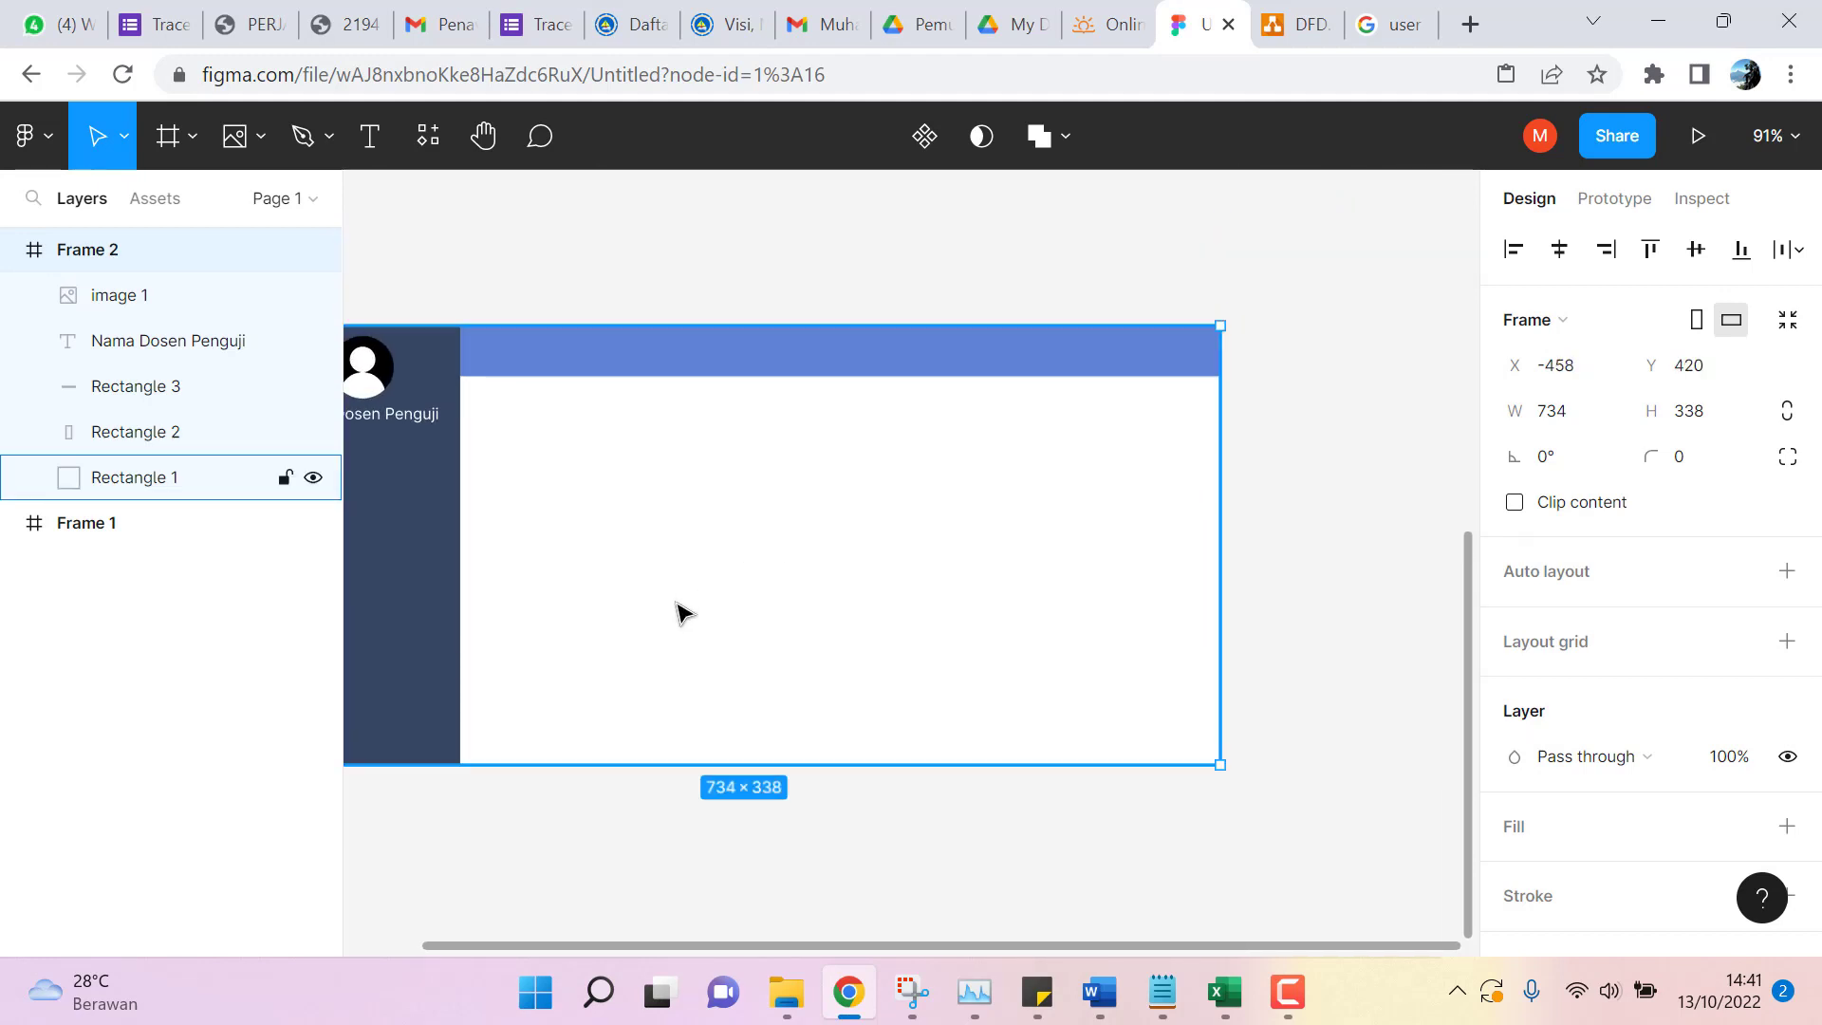
{"action": "scroll", "coordinate": [683, 612], "scroll_direction": "up", "scroll_amount": 8}
{"action": "scroll", "coordinate": [683, 612], "scroll_direction": "down", "scroll_amount": 3}
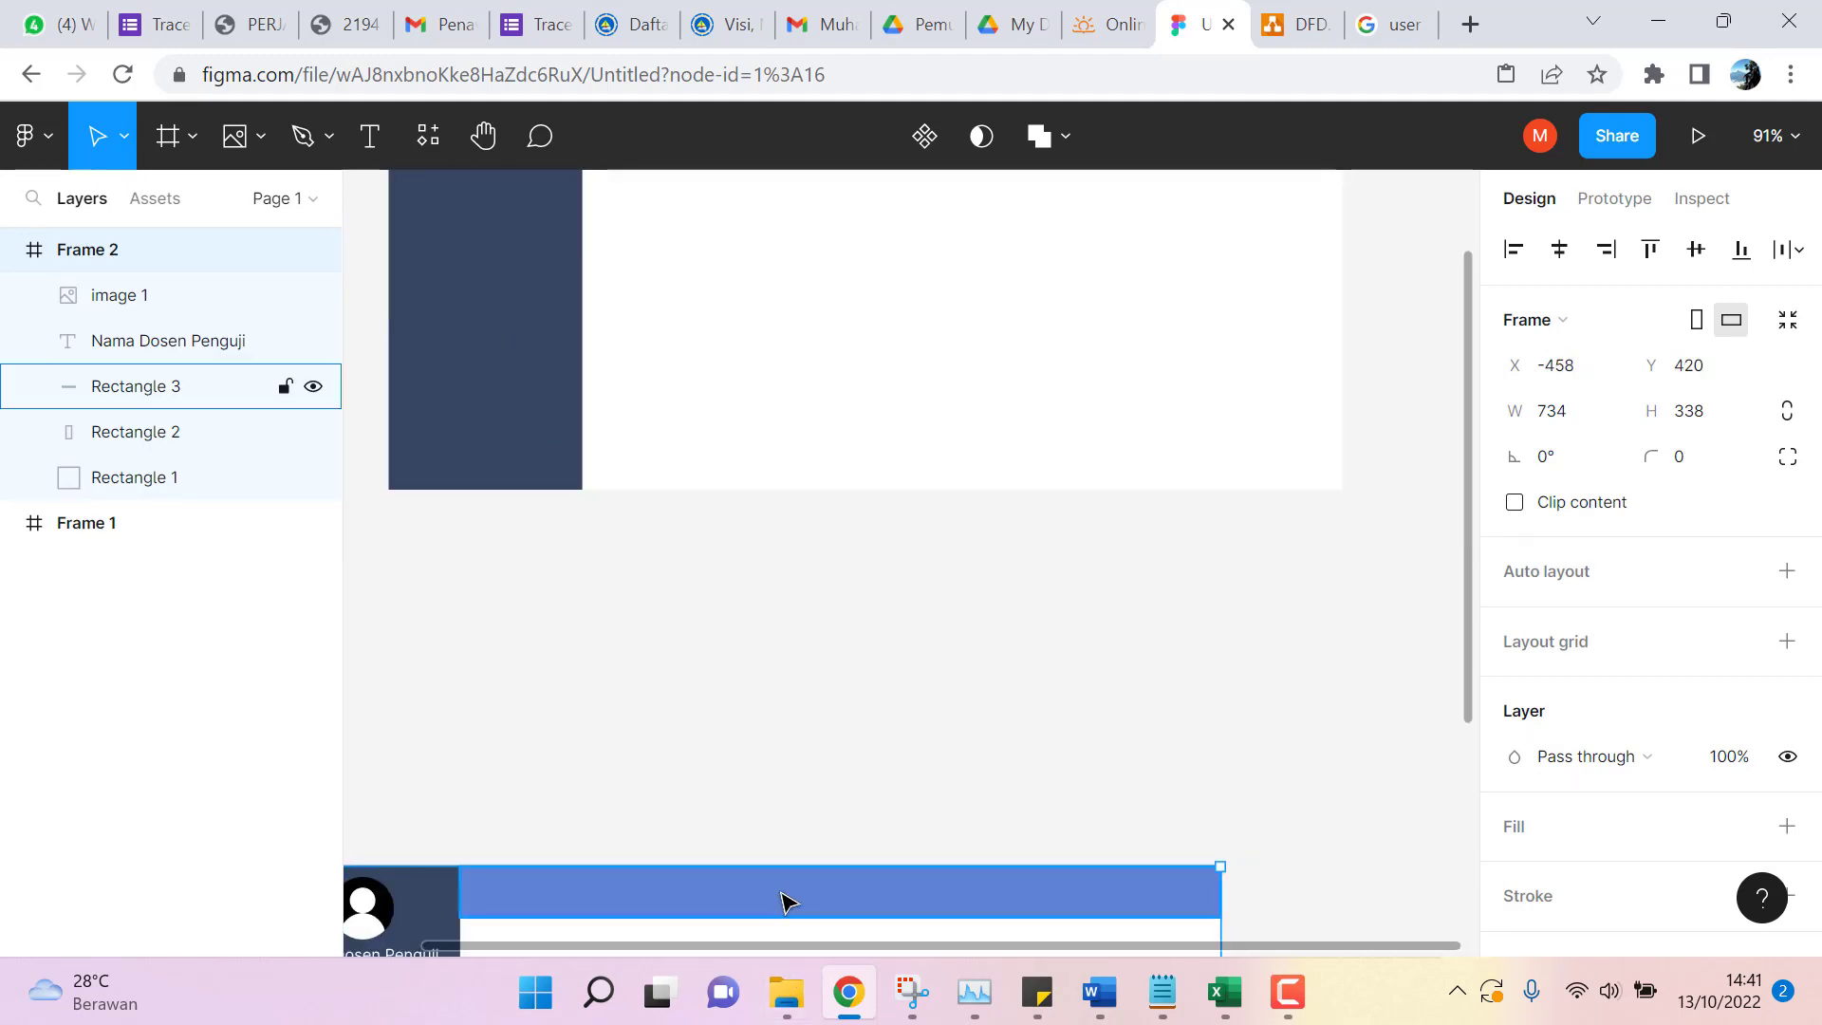
{"action": "left_click_drag", "start_coordinate": [784, 902], "coordinate": [904, 595]}
{"action": "scroll", "coordinate": [911, 598], "scroll_direction": "down", "scroll_amount": 2}
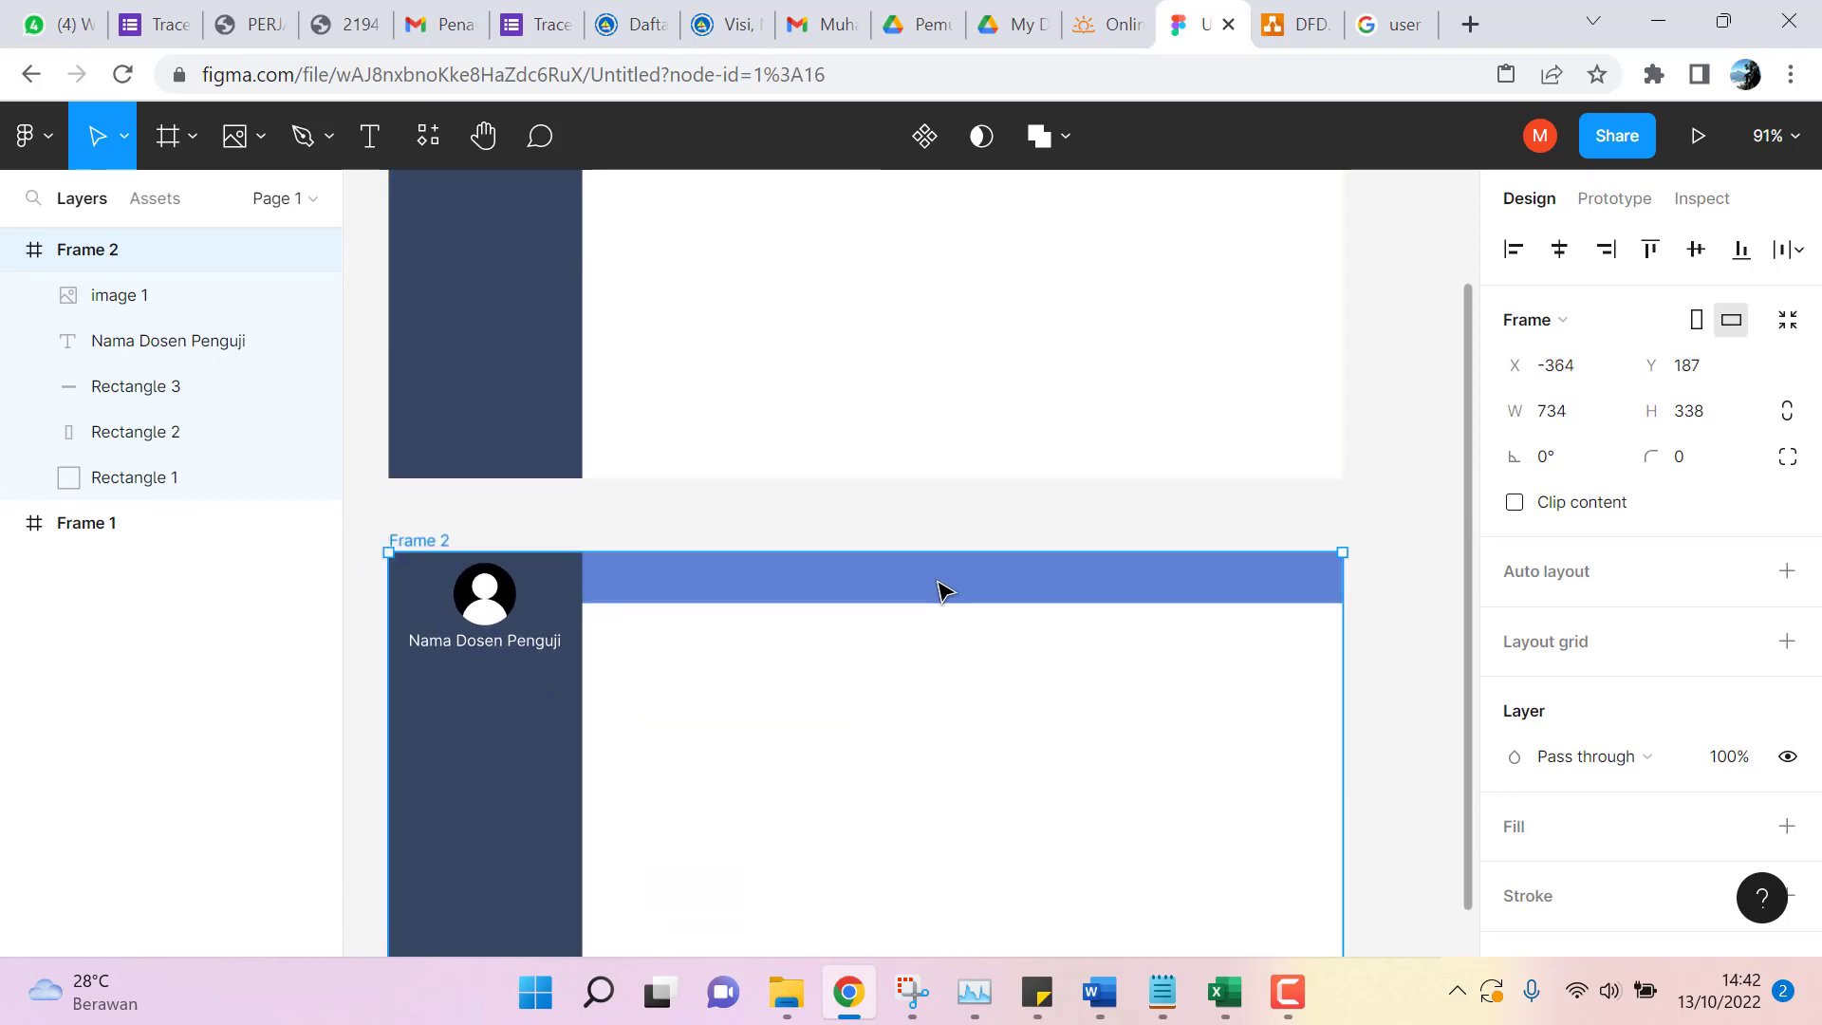
{"action": "scroll", "coordinate": [940, 599], "scroll_direction": "up", "scroll_amount": 8}
{"action": "scroll", "coordinate": [855, 587], "scroll_direction": "down", "scroll_amount": 5}
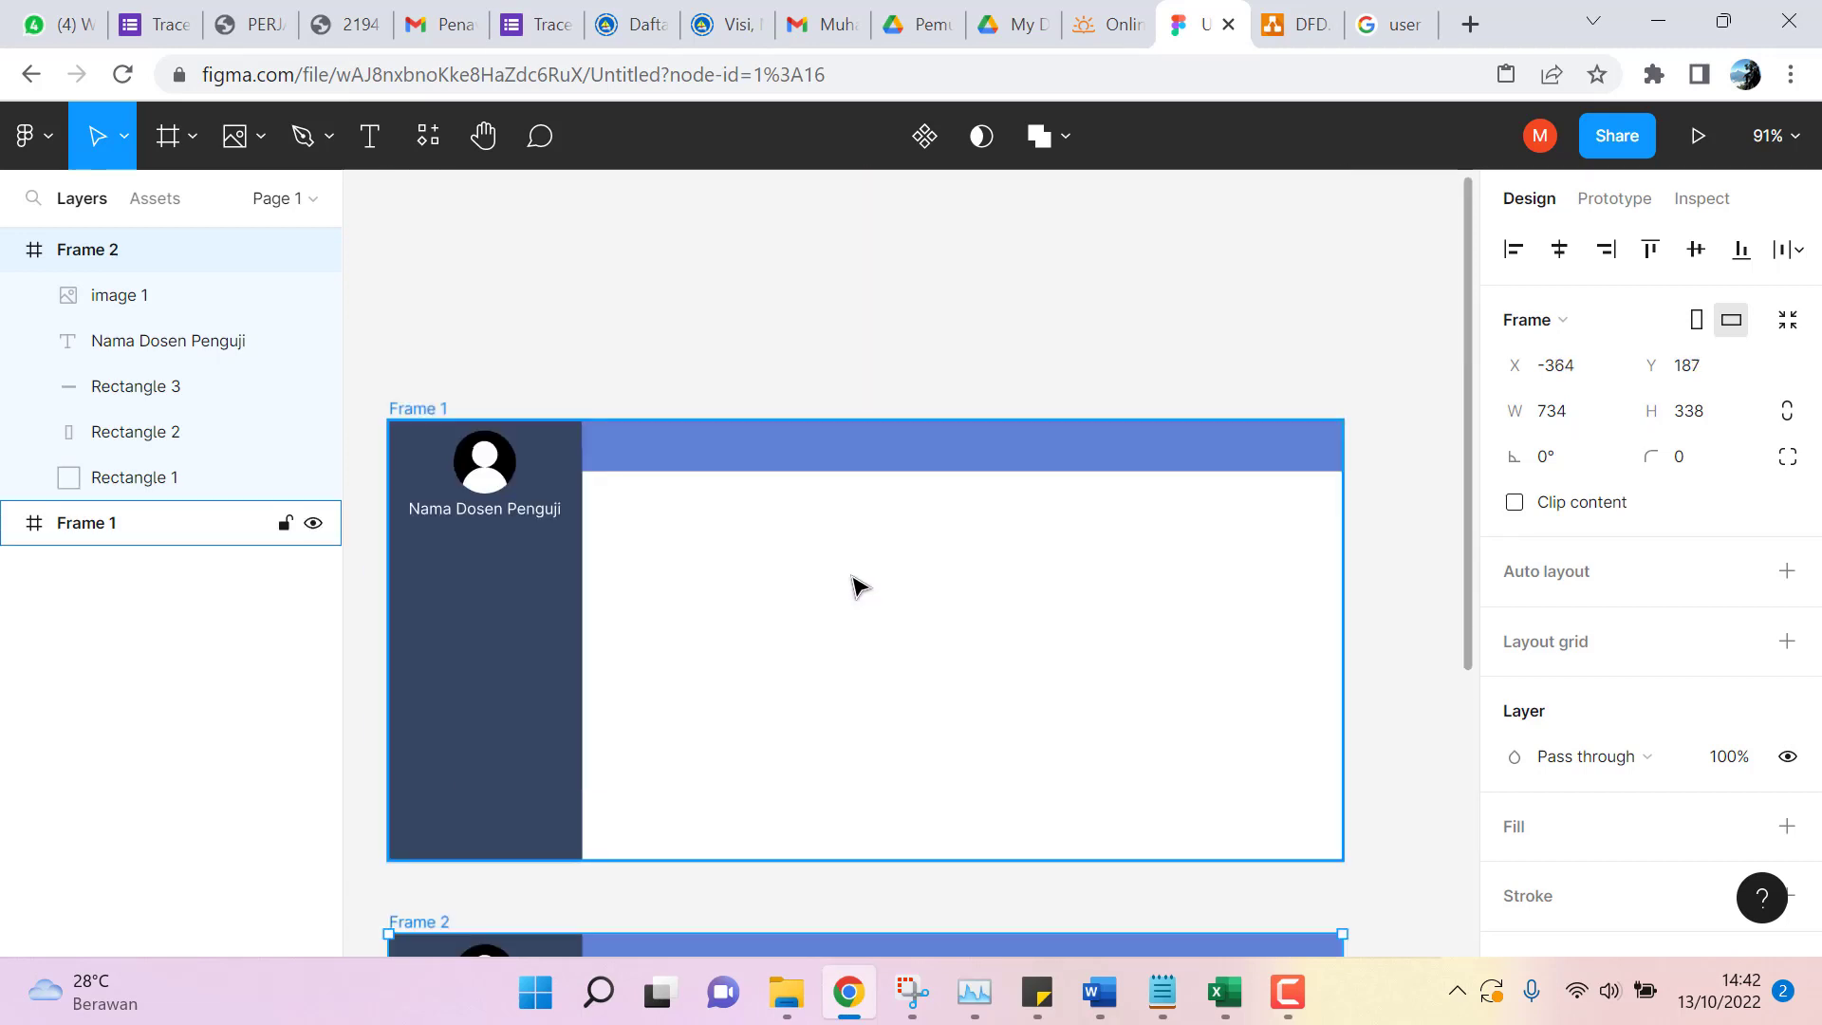
With Frame 1 selected, run Table Creator's Create Table command from the Plugins browser.
{"action": "left_click", "coordinate": [702, 482]}
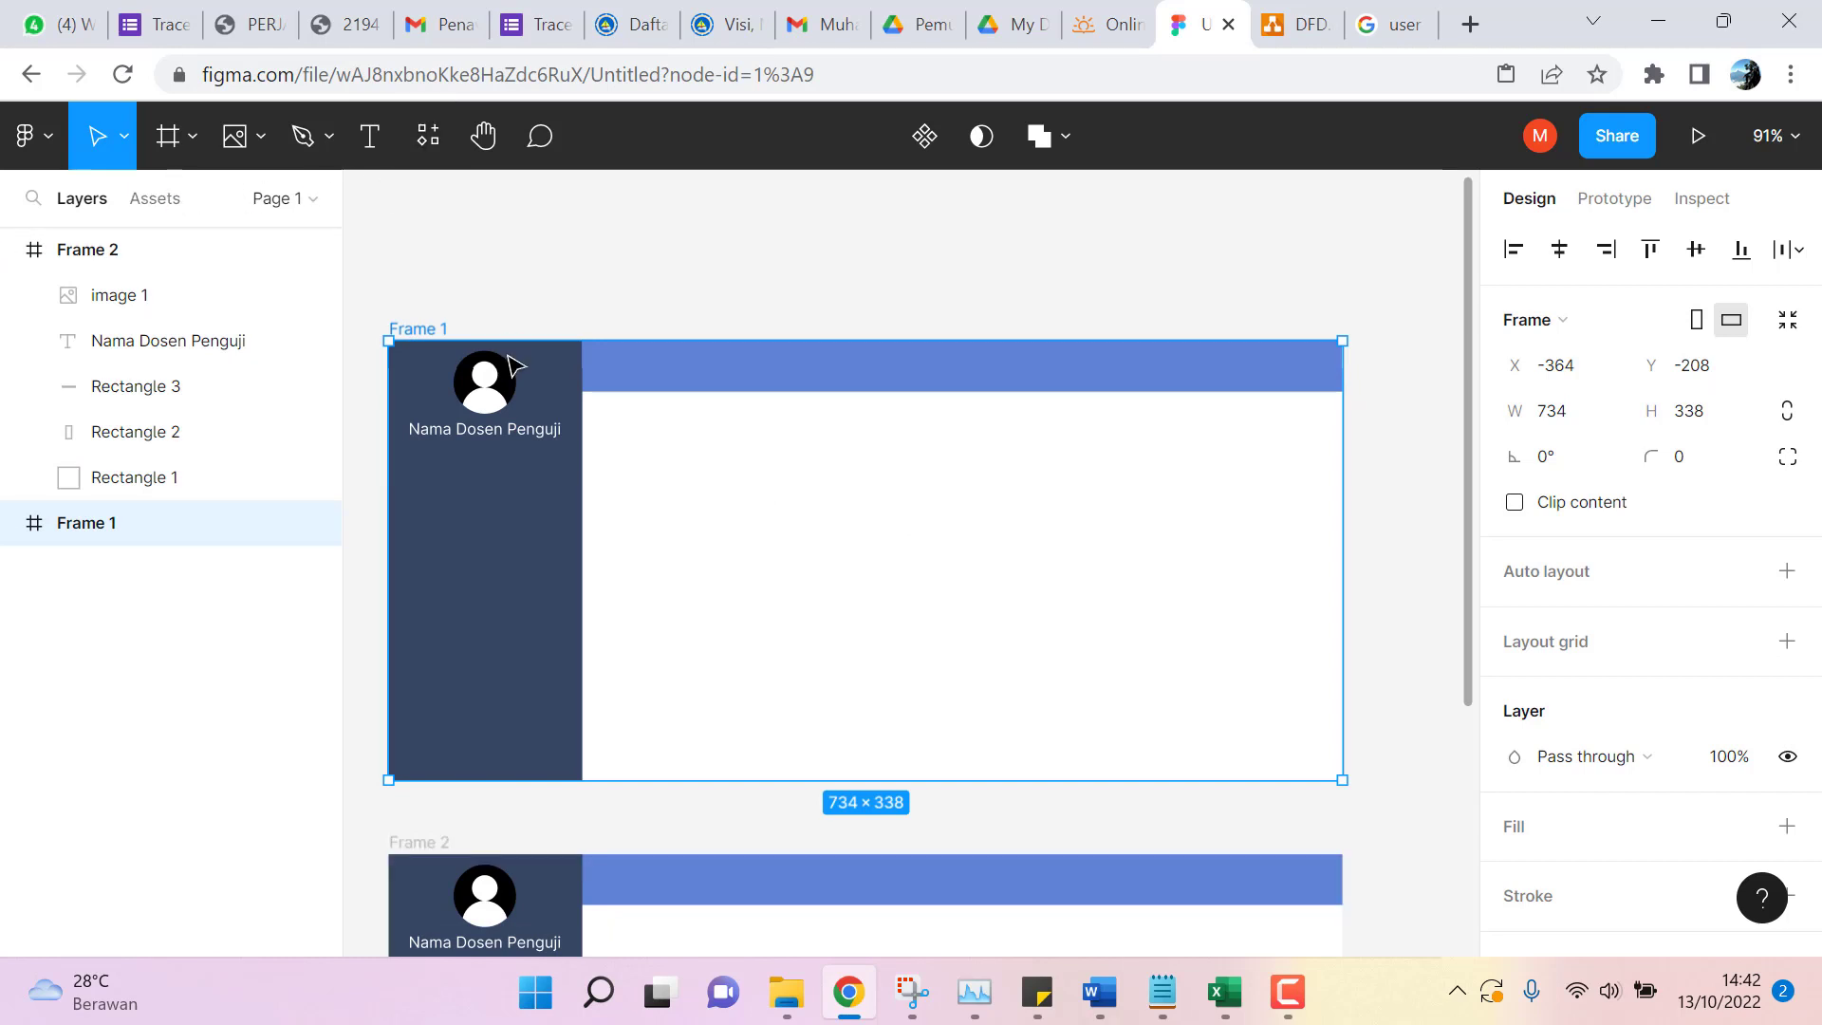
{"action": "left_click", "coordinate": [429, 135]}
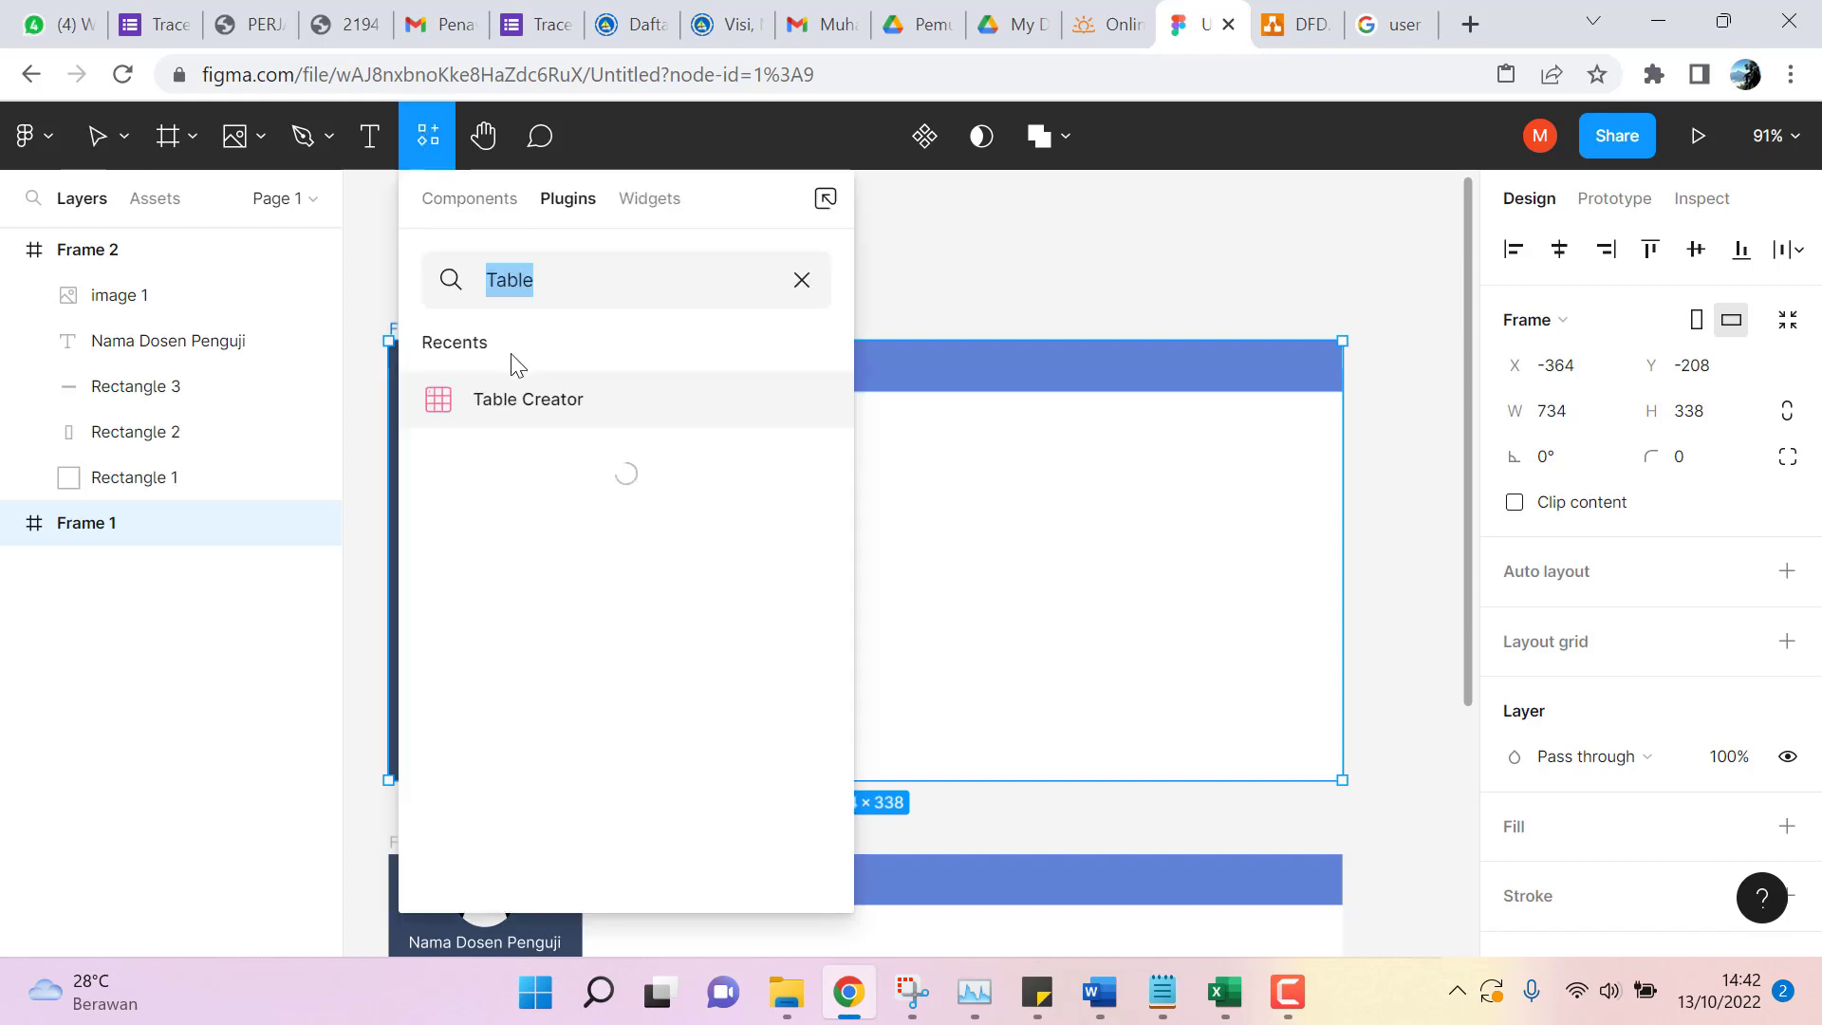
{"action": "left_click", "coordinate": [532, 401]}
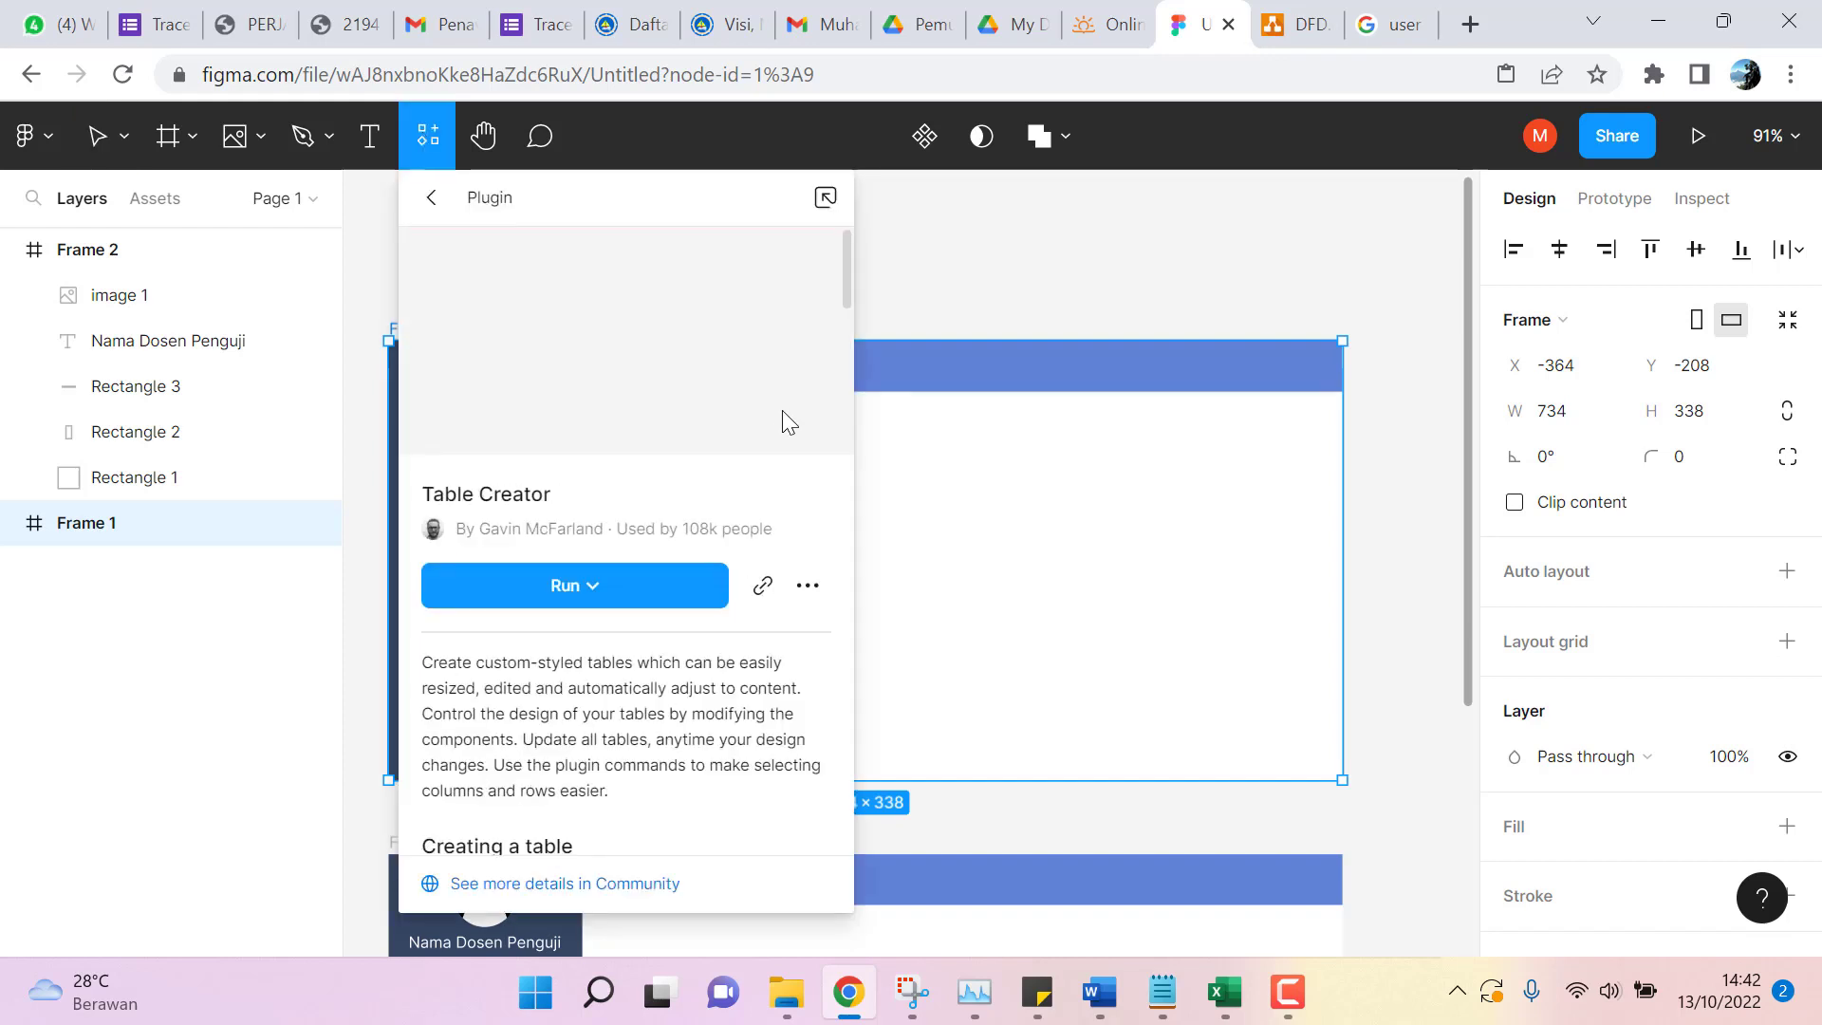
{"action": "left_click", "coordinate": [594, 580]}
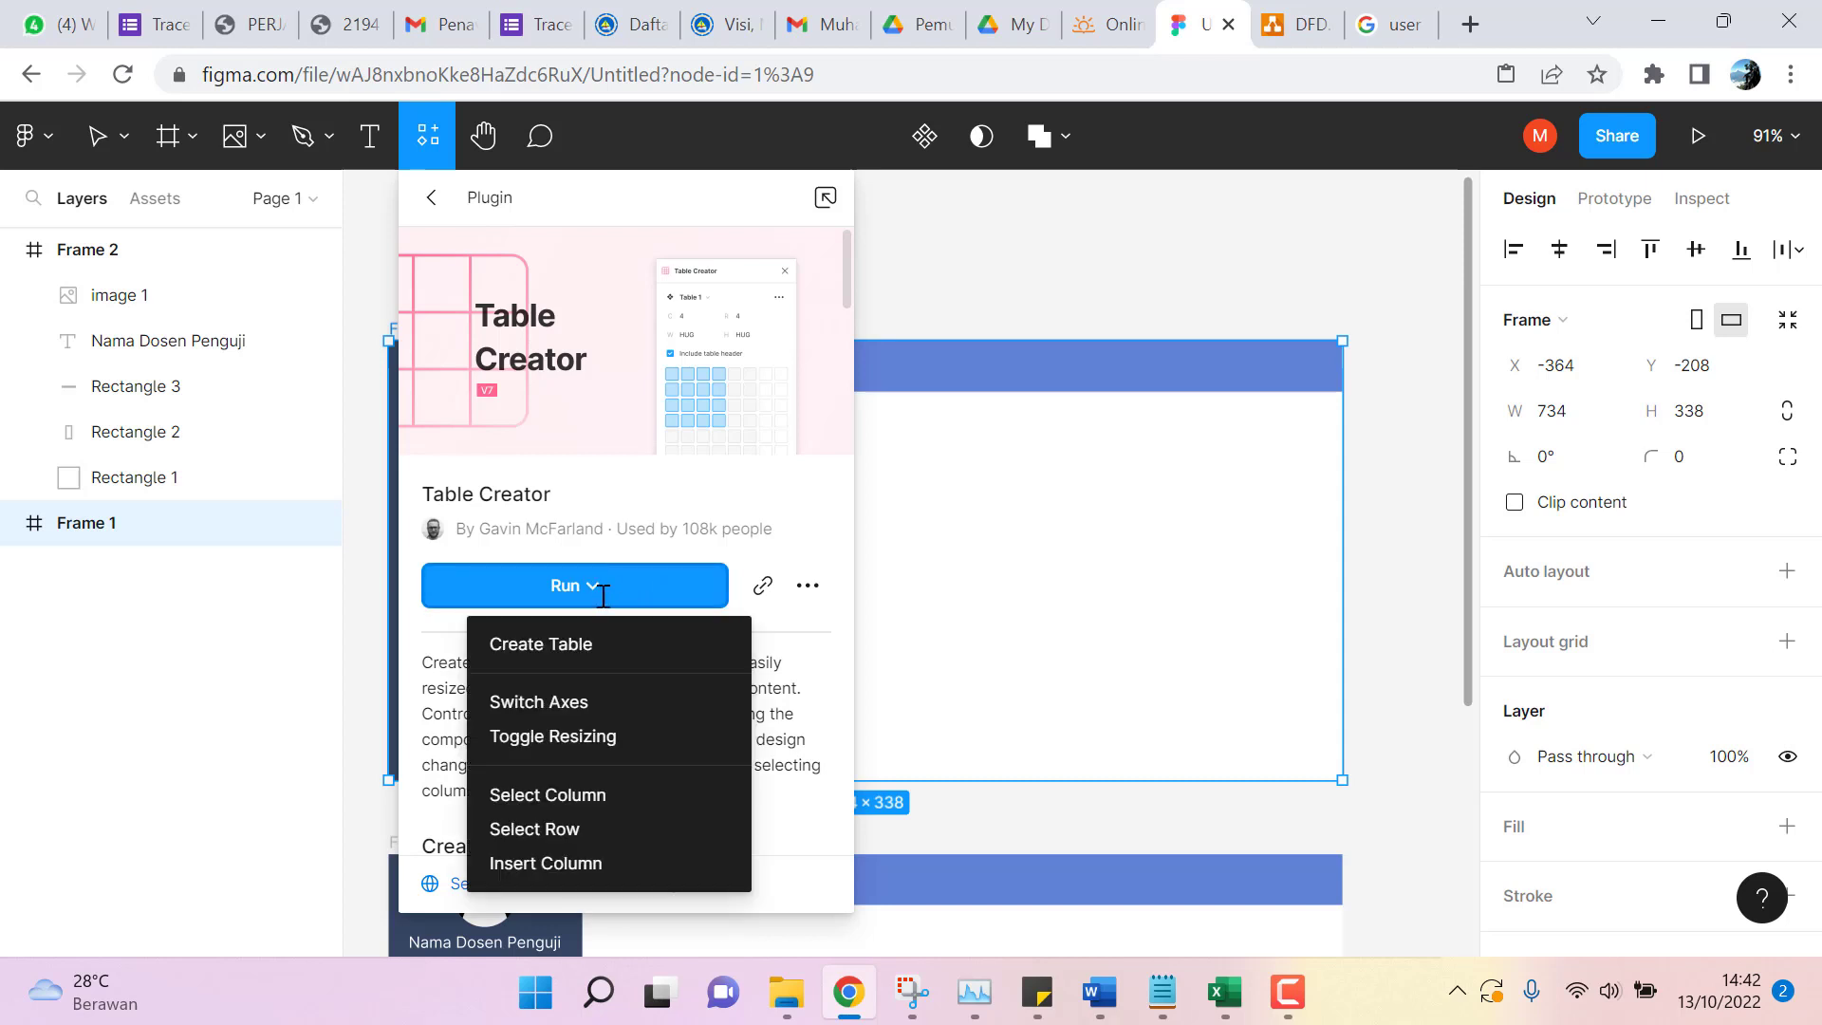
{"action": "left_click", "coordinate": [594, 643]}
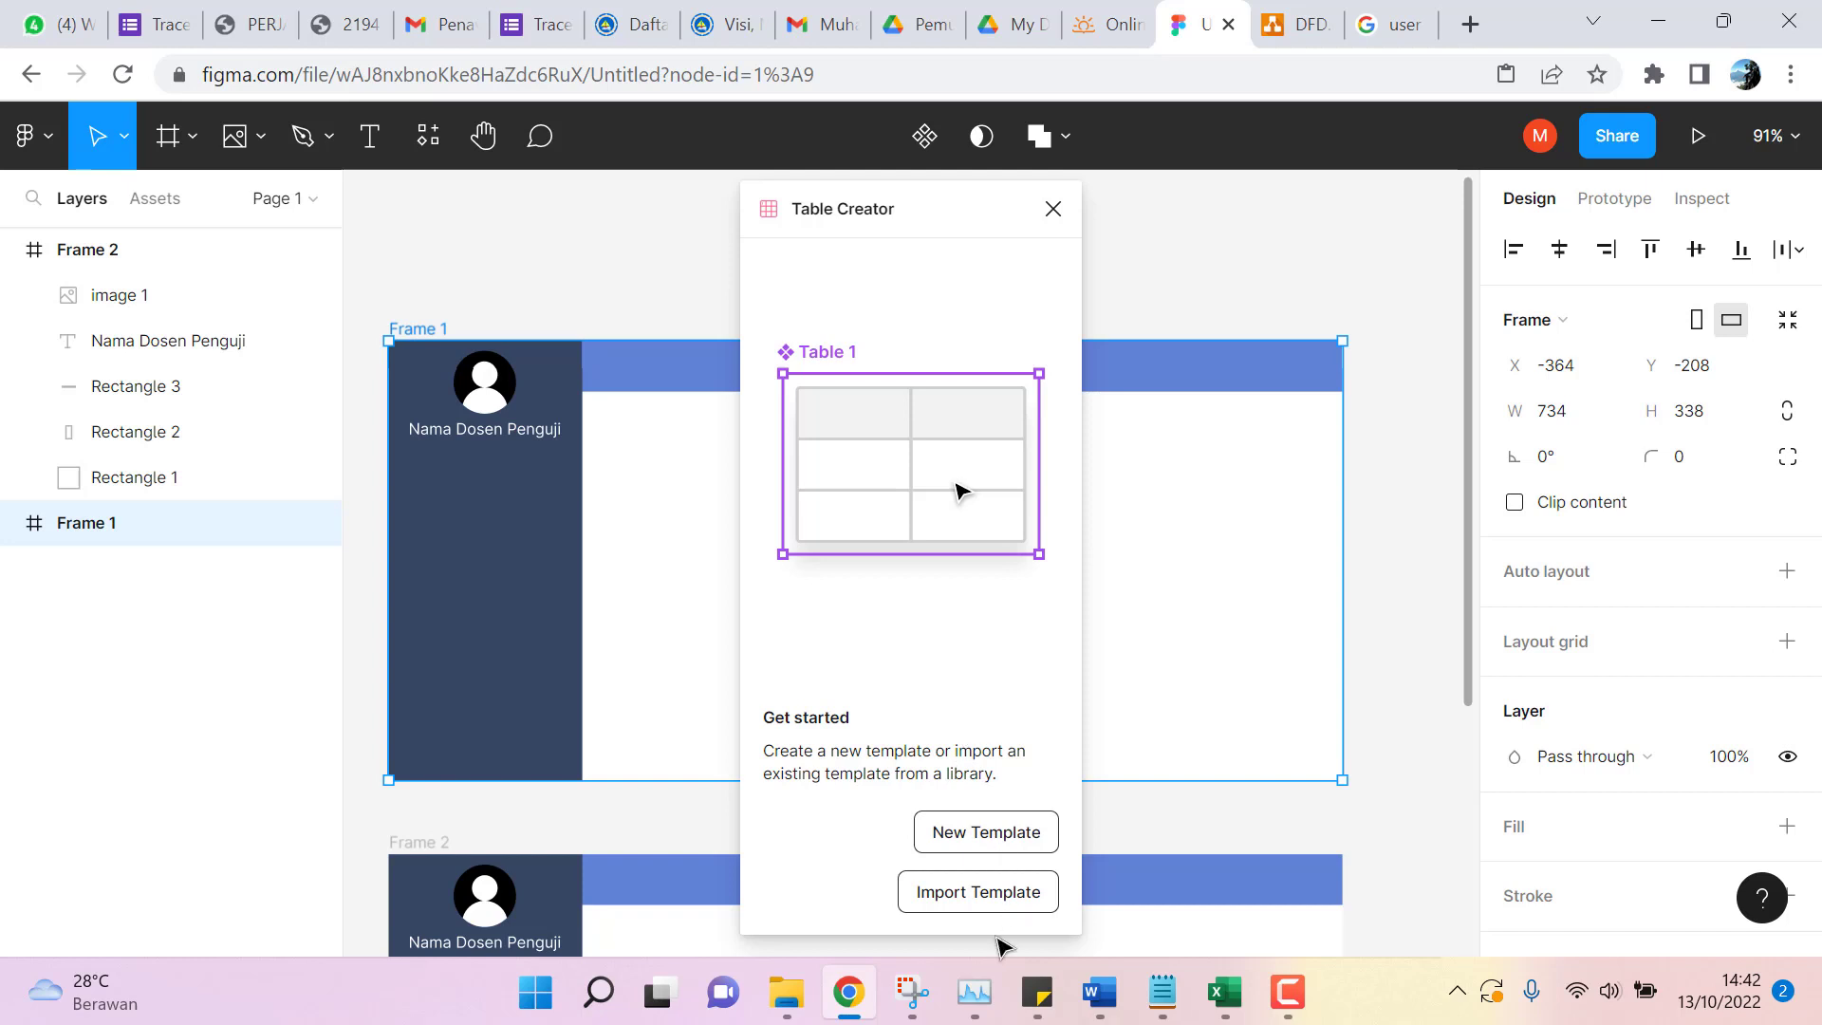
Start a New Template and generate a 6-column, 3-row table with a header row.
{"action": "left_click", "coordinate": [1023, 838]}
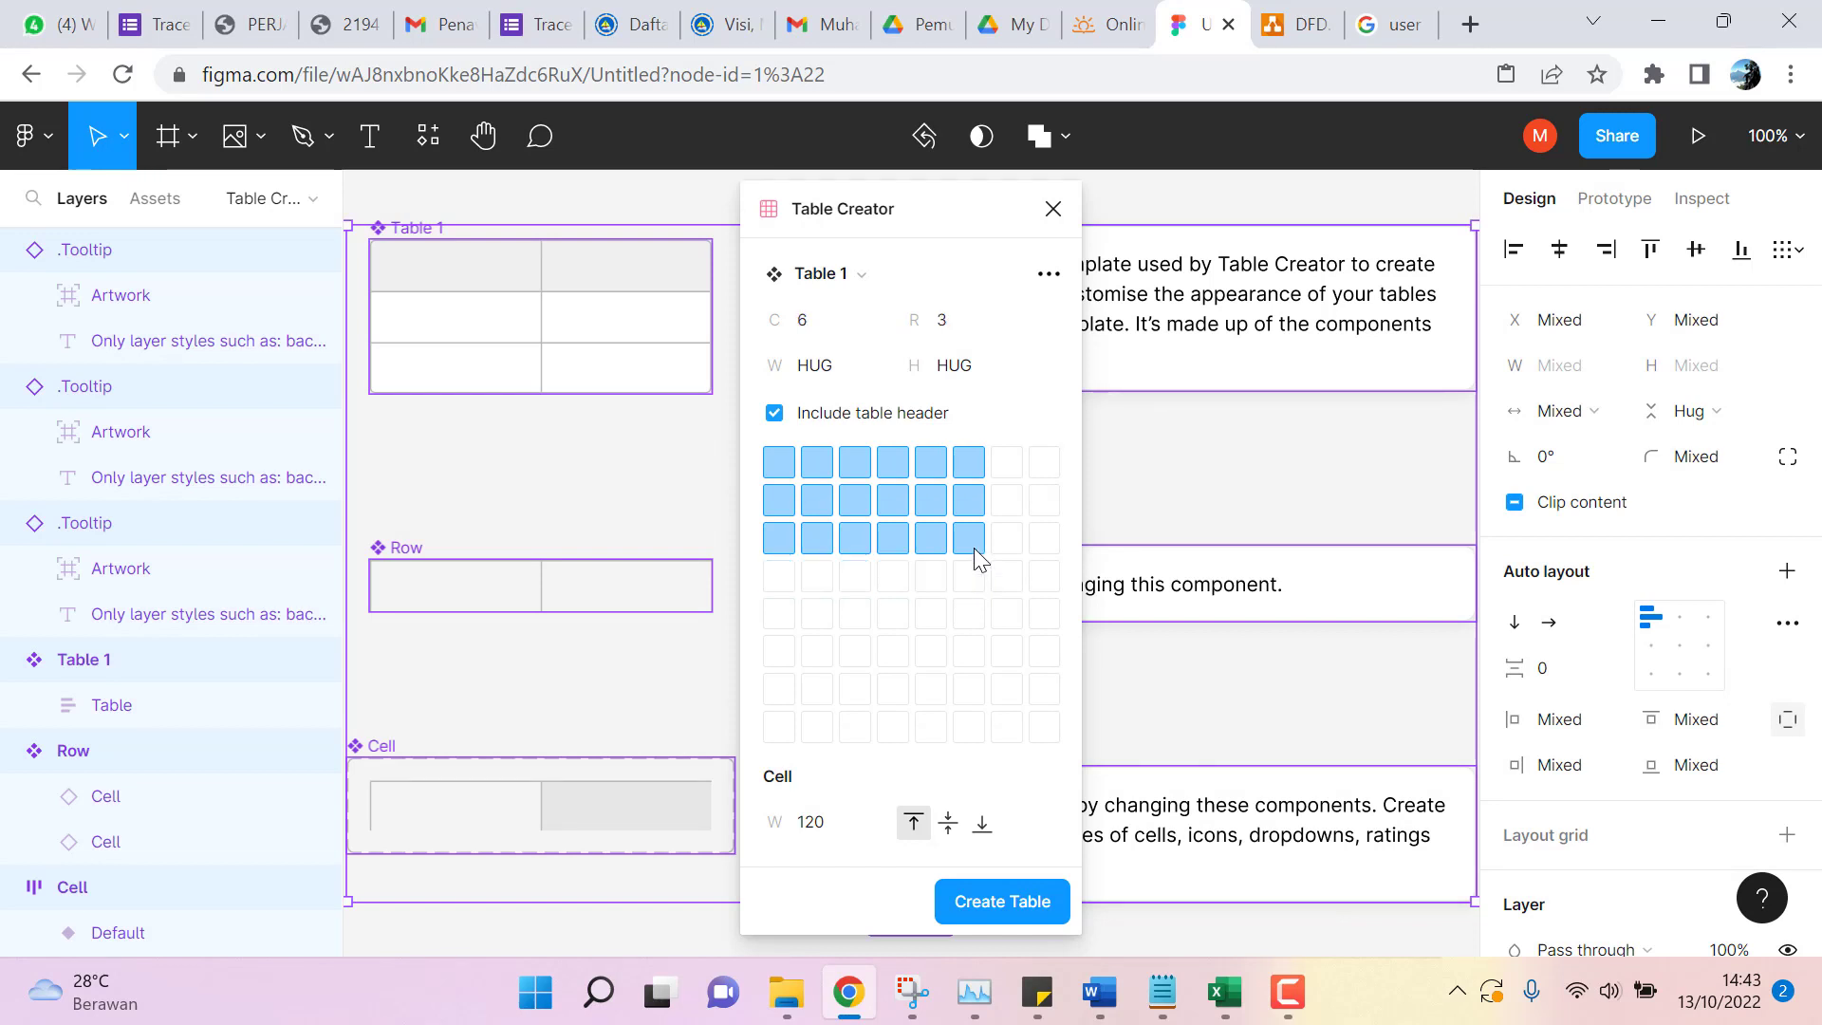
{"action": "left_click", "coordinate": [975, 549]}
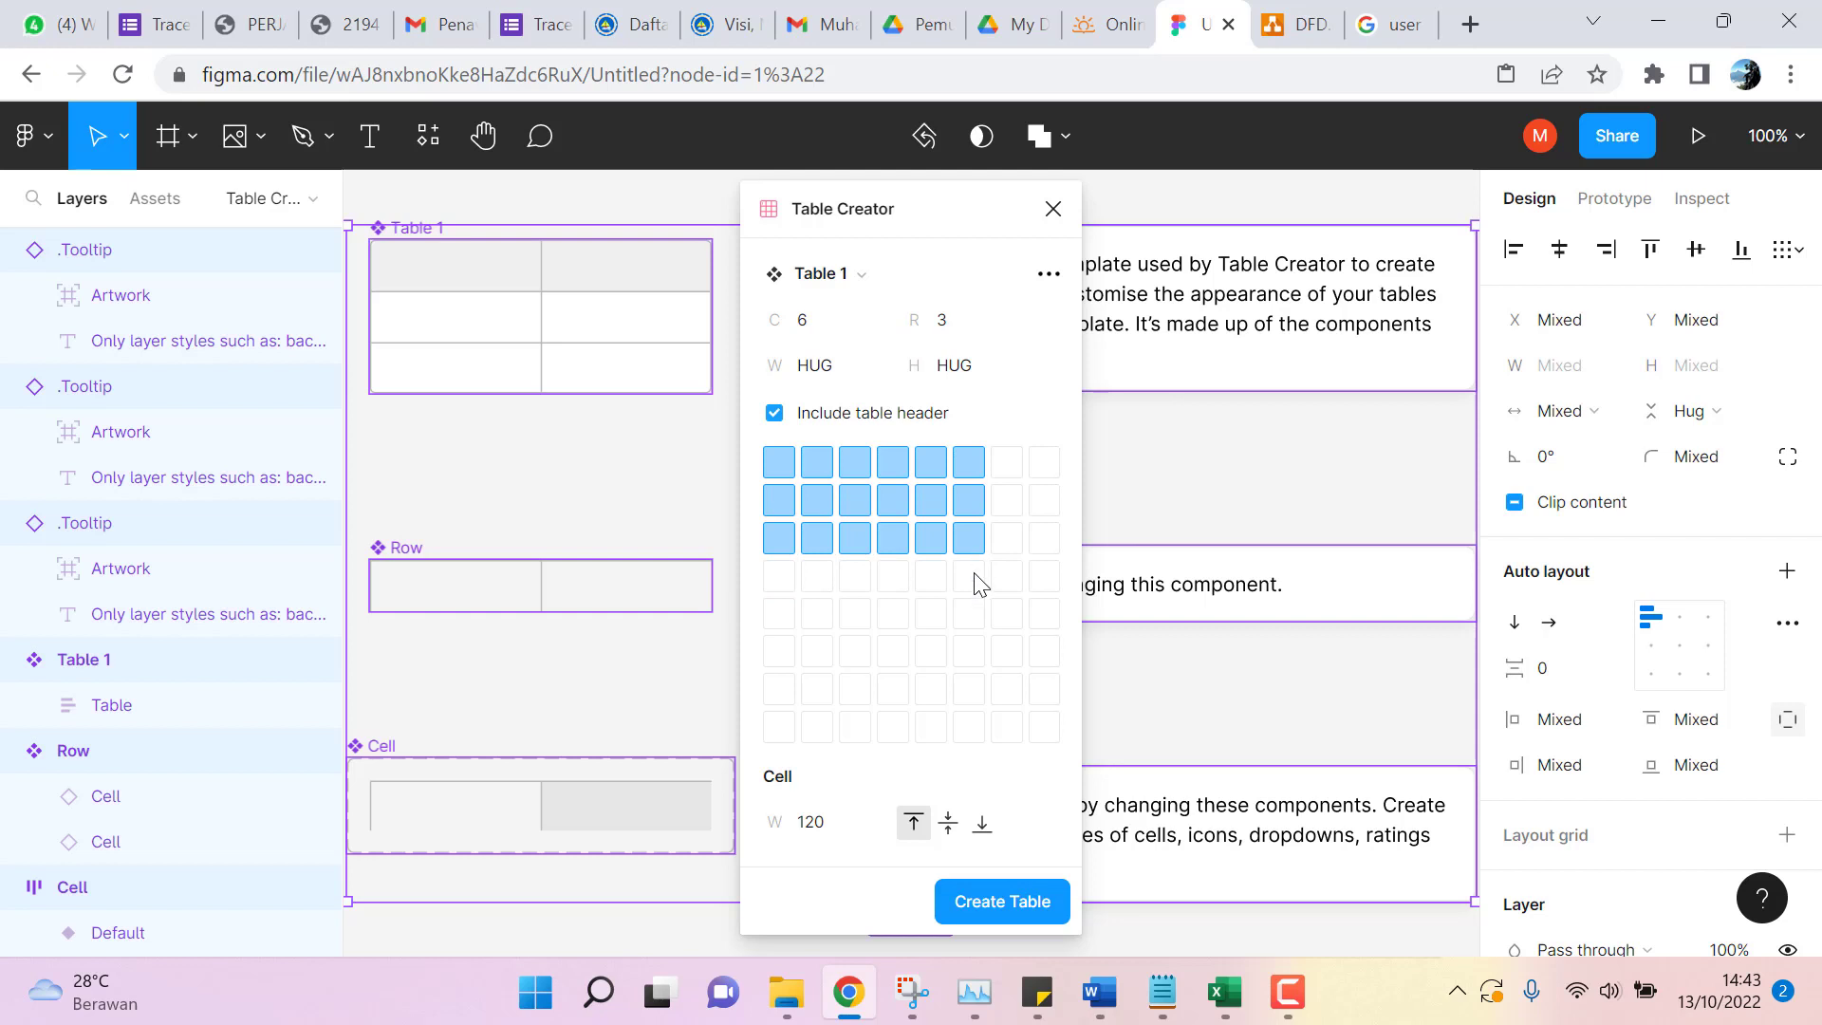
{"action": "left_click", "coordinate": [1020, 902]}
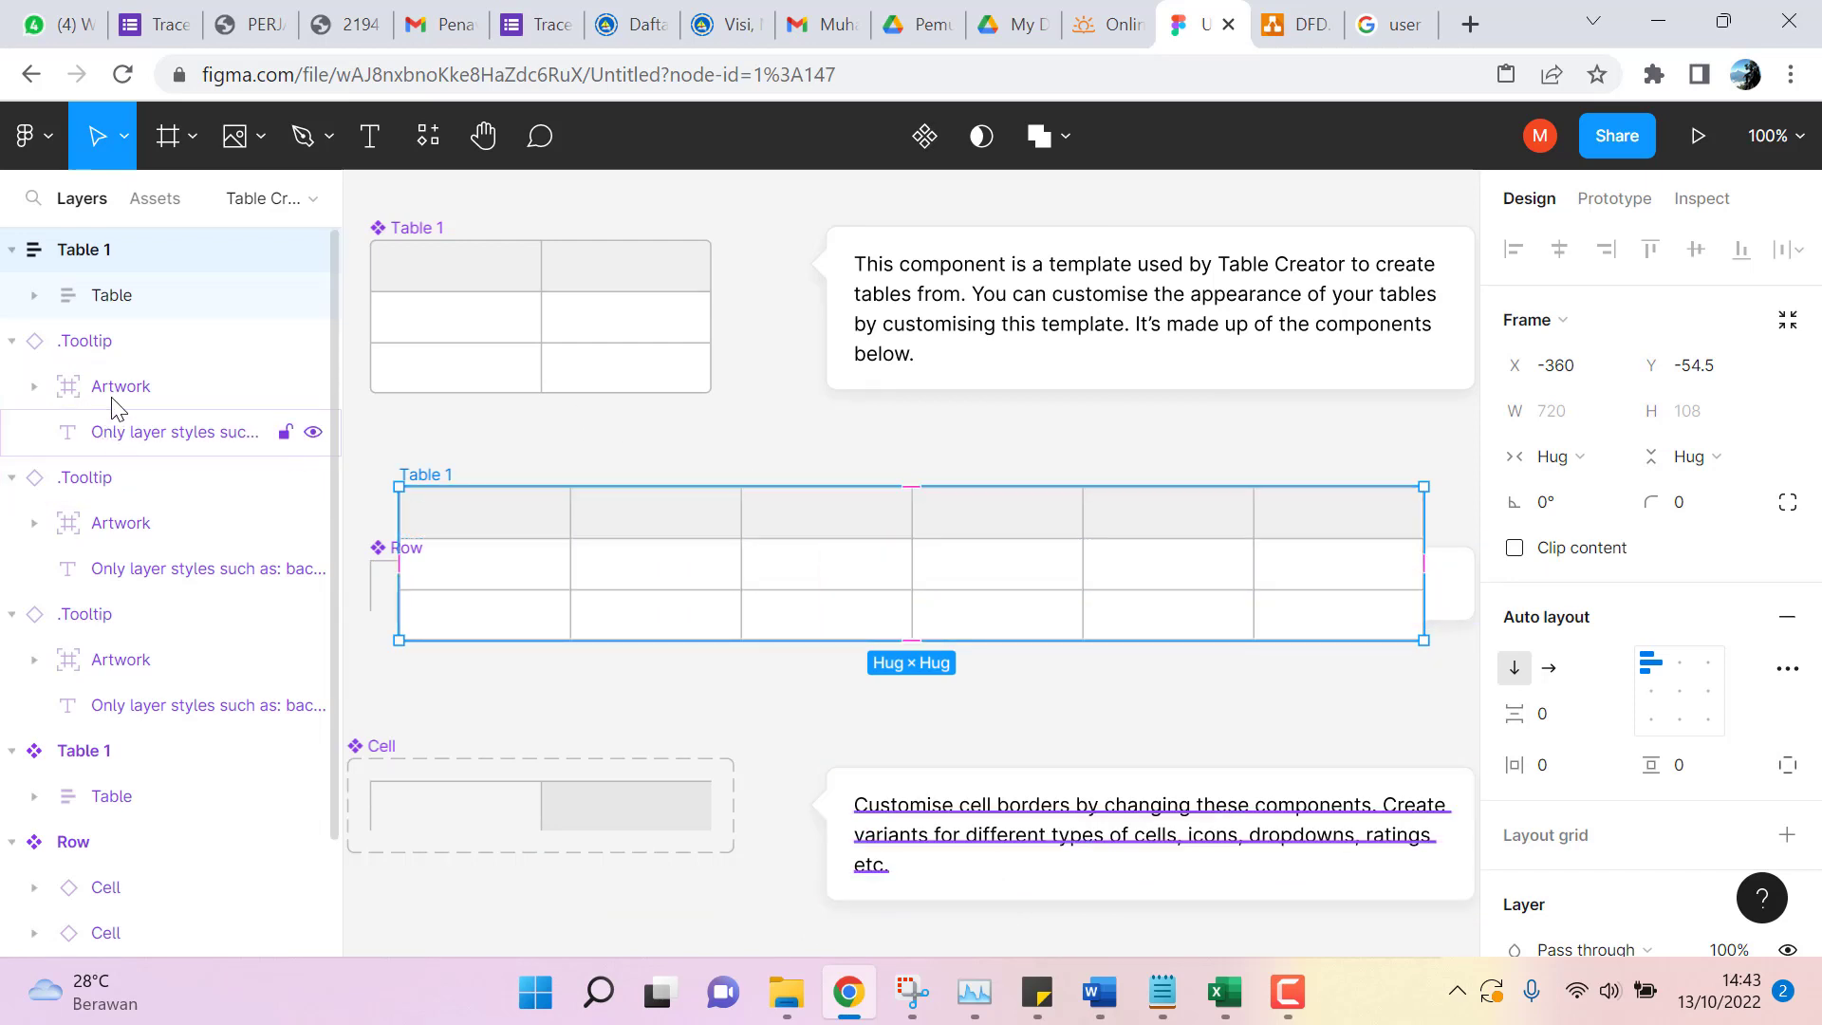
Collapse the Table 1, .Tooltip, Row and Cell layer groups on the template page.
{"action": "left_click", "coordinate": [12, 250]}
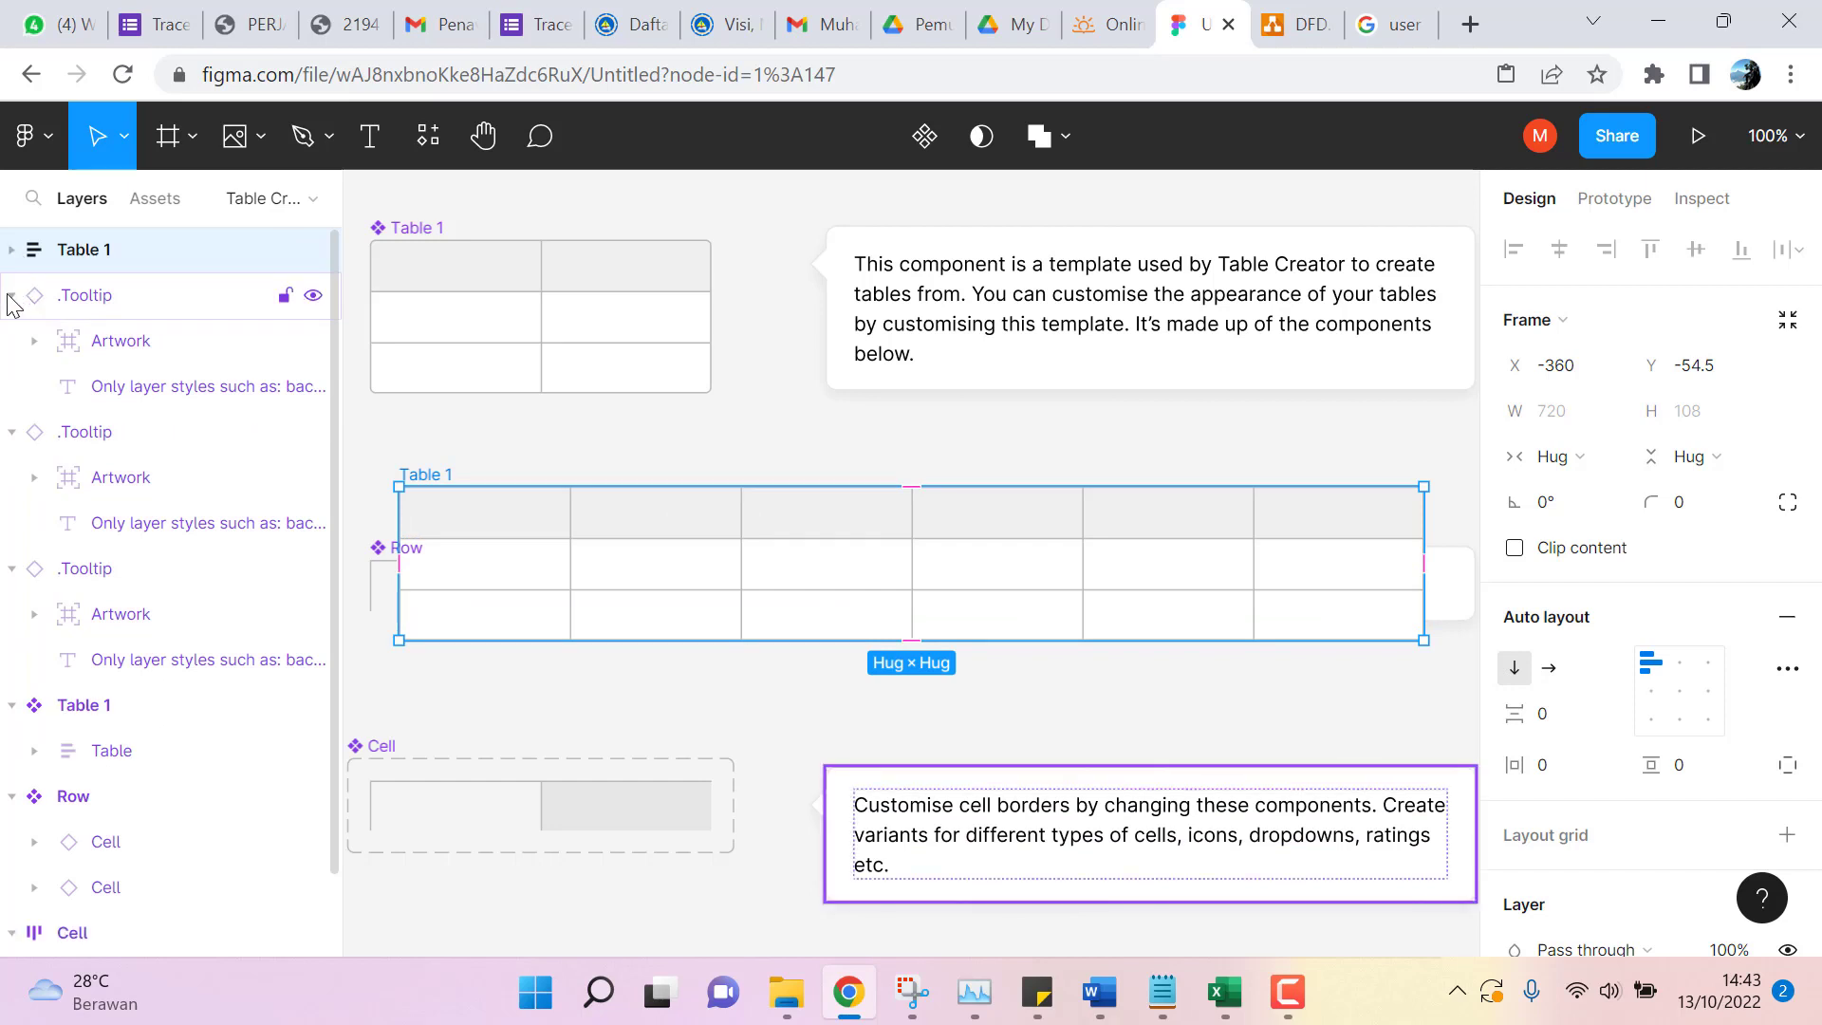
{"action": "left_click", "coordinate": [11, 295]}
{"action": "left_click", "coordinate": [13, 341]}
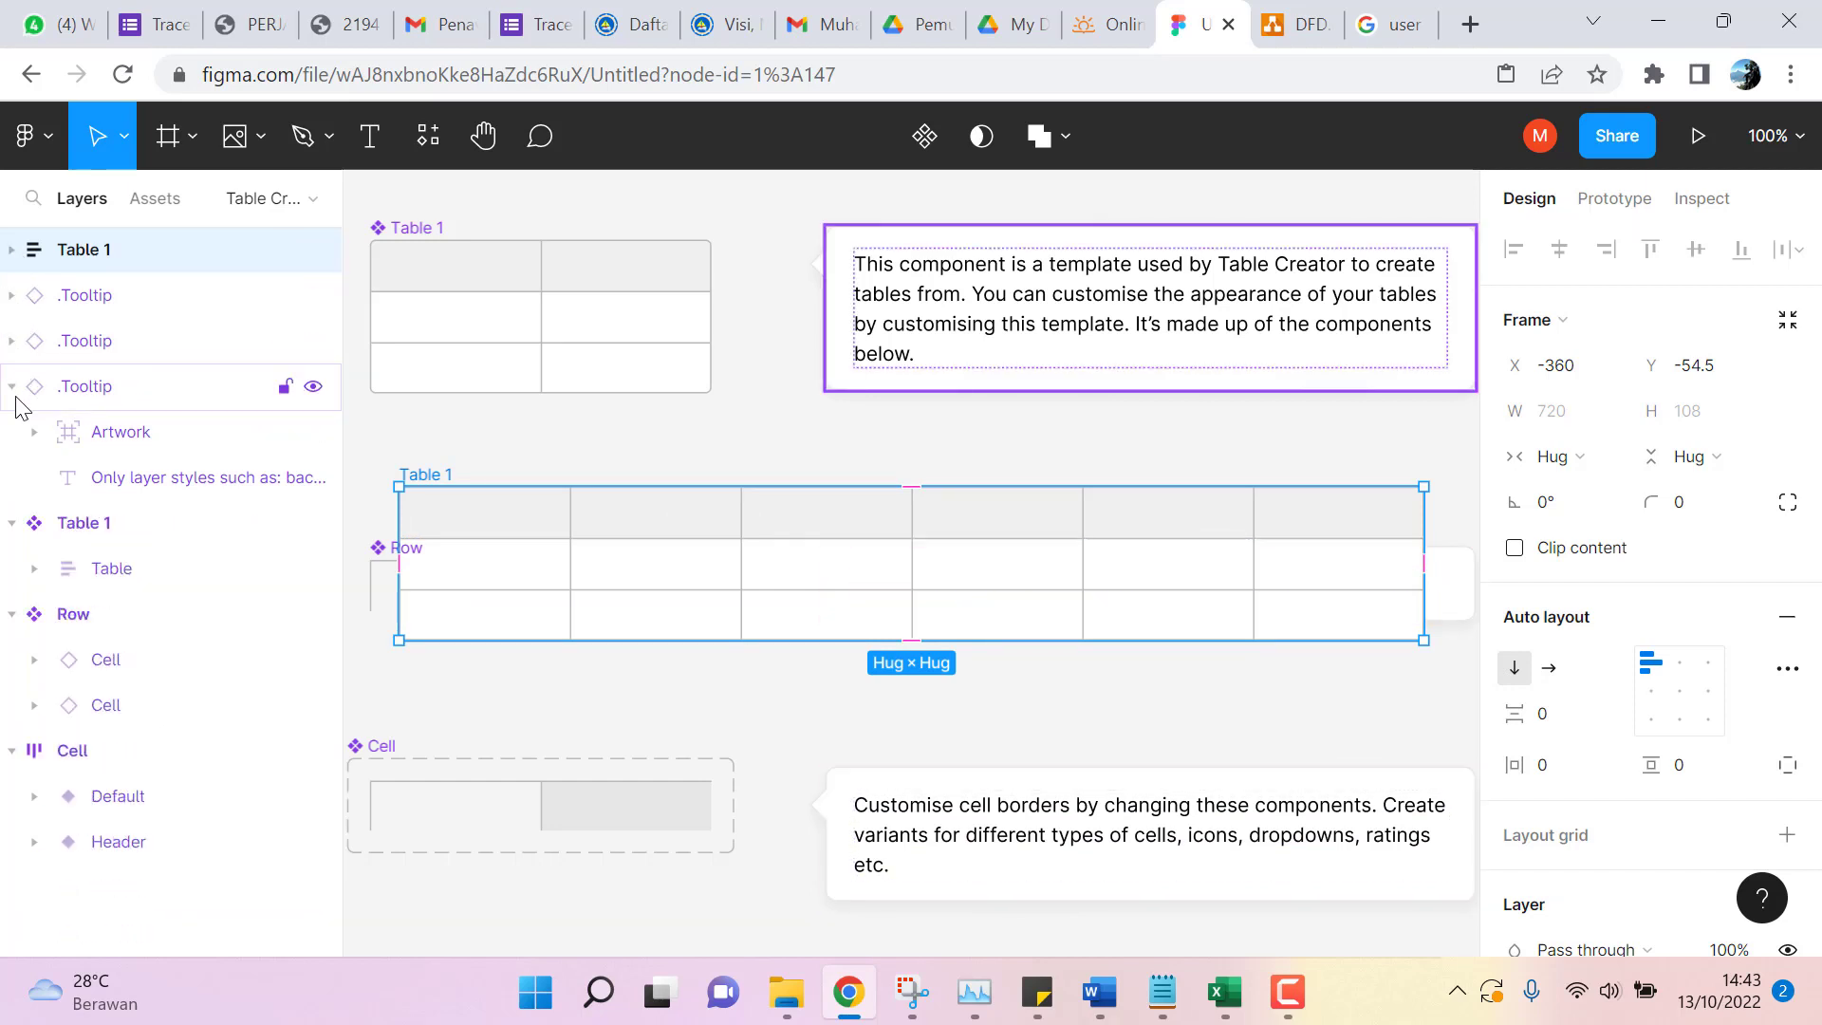
{"action": "left_click", "coordinate": [13, 387]}
{"action": "left_click", "coordinate": [13, 432]}
{"action": "left_click", "coordinate": [12, 477]}
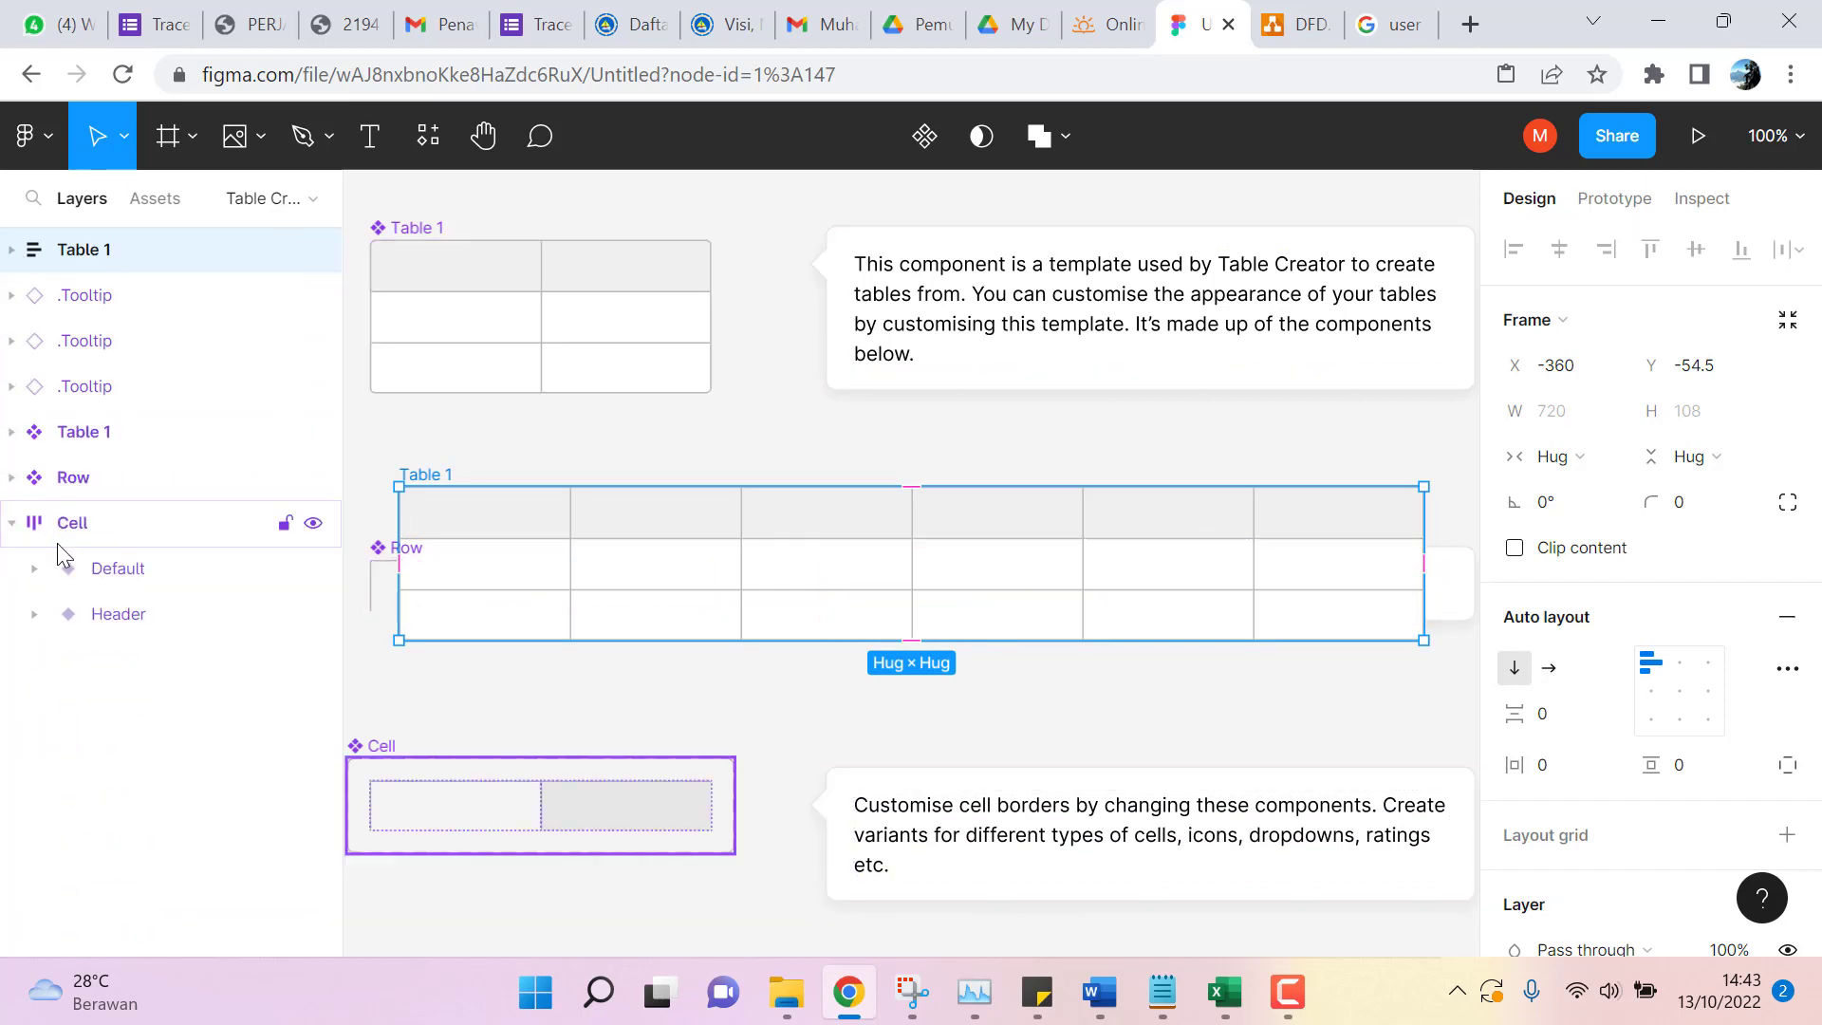
{"action": "left_click", "coordinate": [12, 524]}
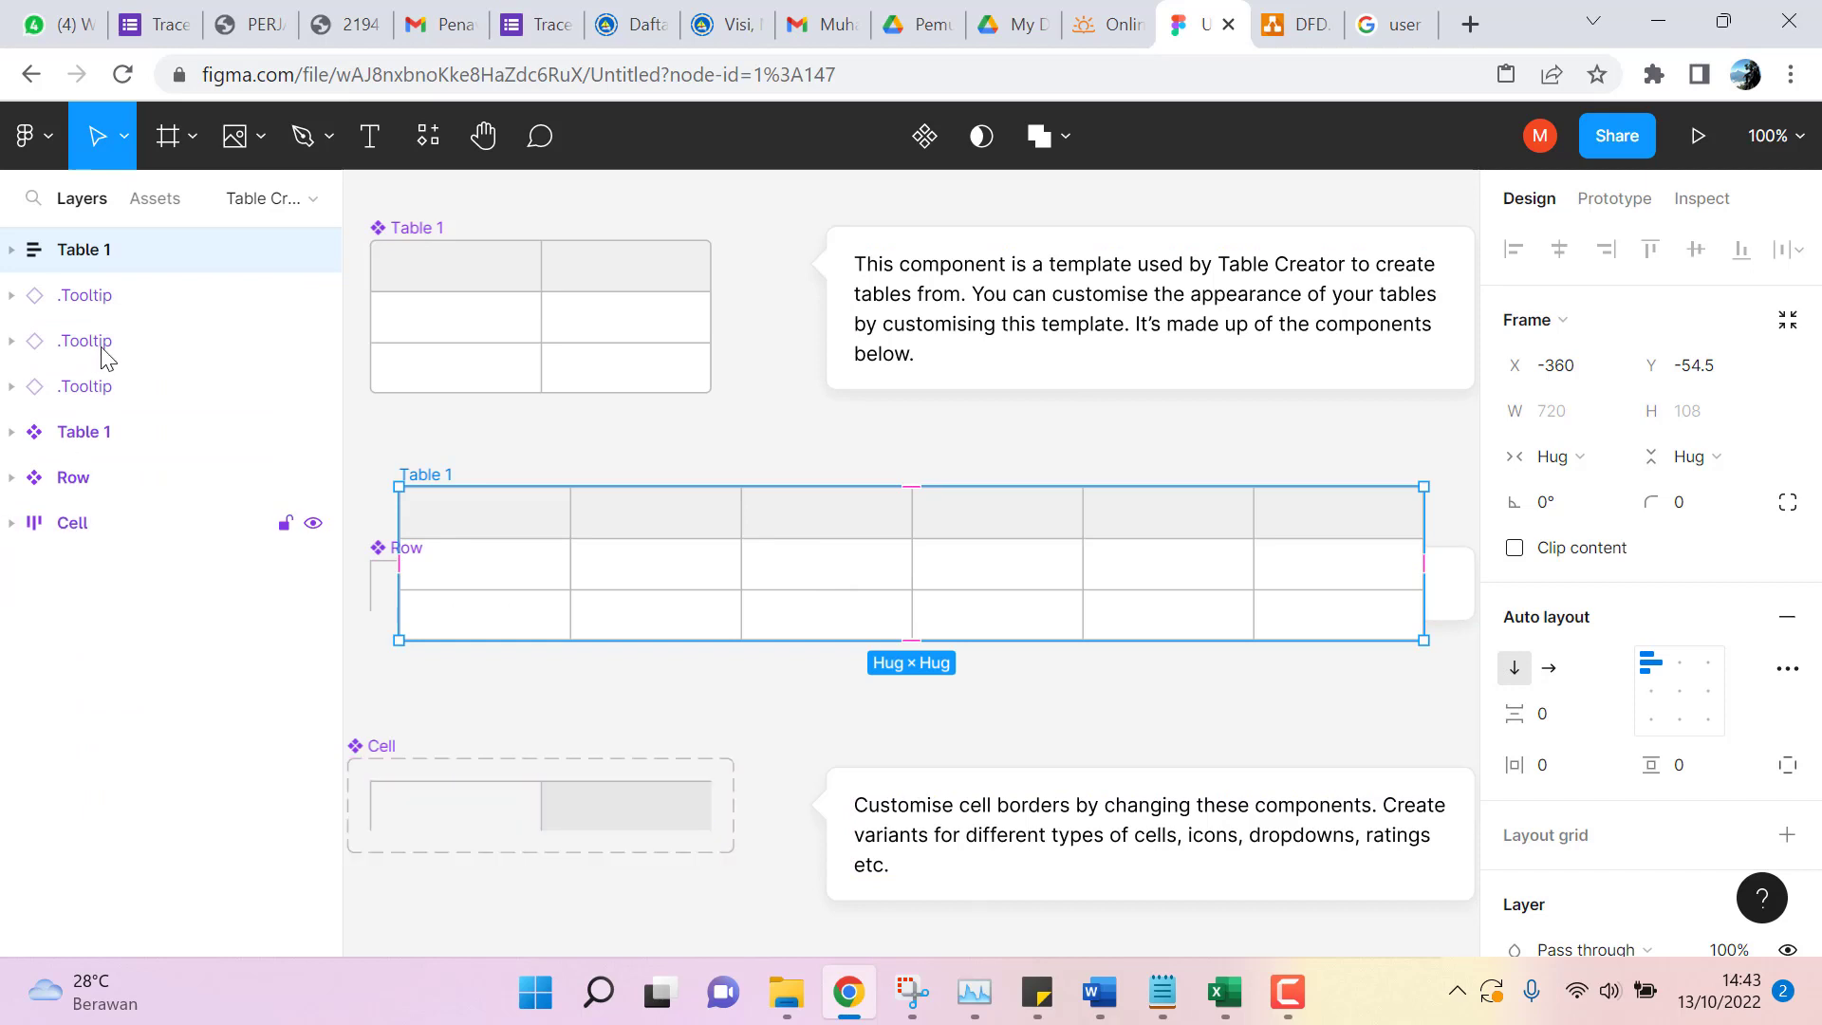
Check the local component assets, then open the pages list and switch to Page 1.
{"action": "left_click", "coordinate": [152, 201]}
{"action": "left_click", "coordinate": [82, 207]}
{"action": "left_click", "coordinate": [157, 199]}
{"action": "left_click", "coordinate": [82, 199]}
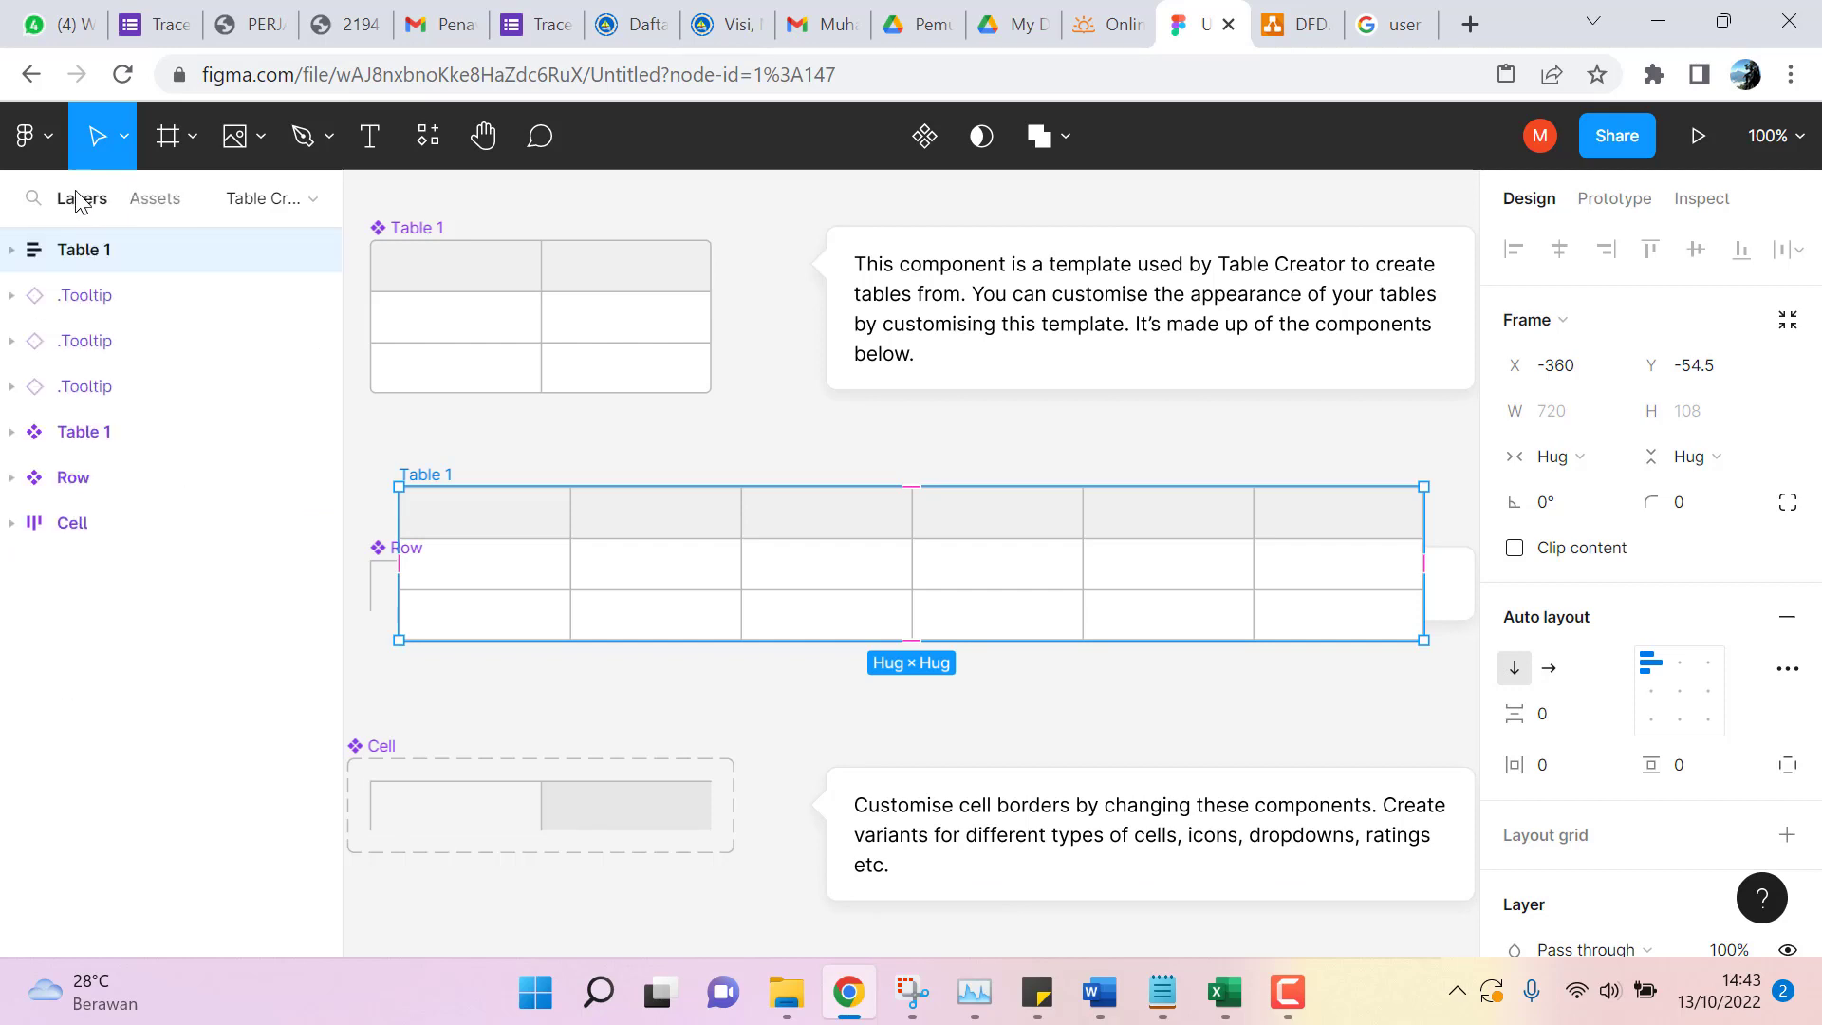
{"action": "left_click", "coordinate": [264, 204]}
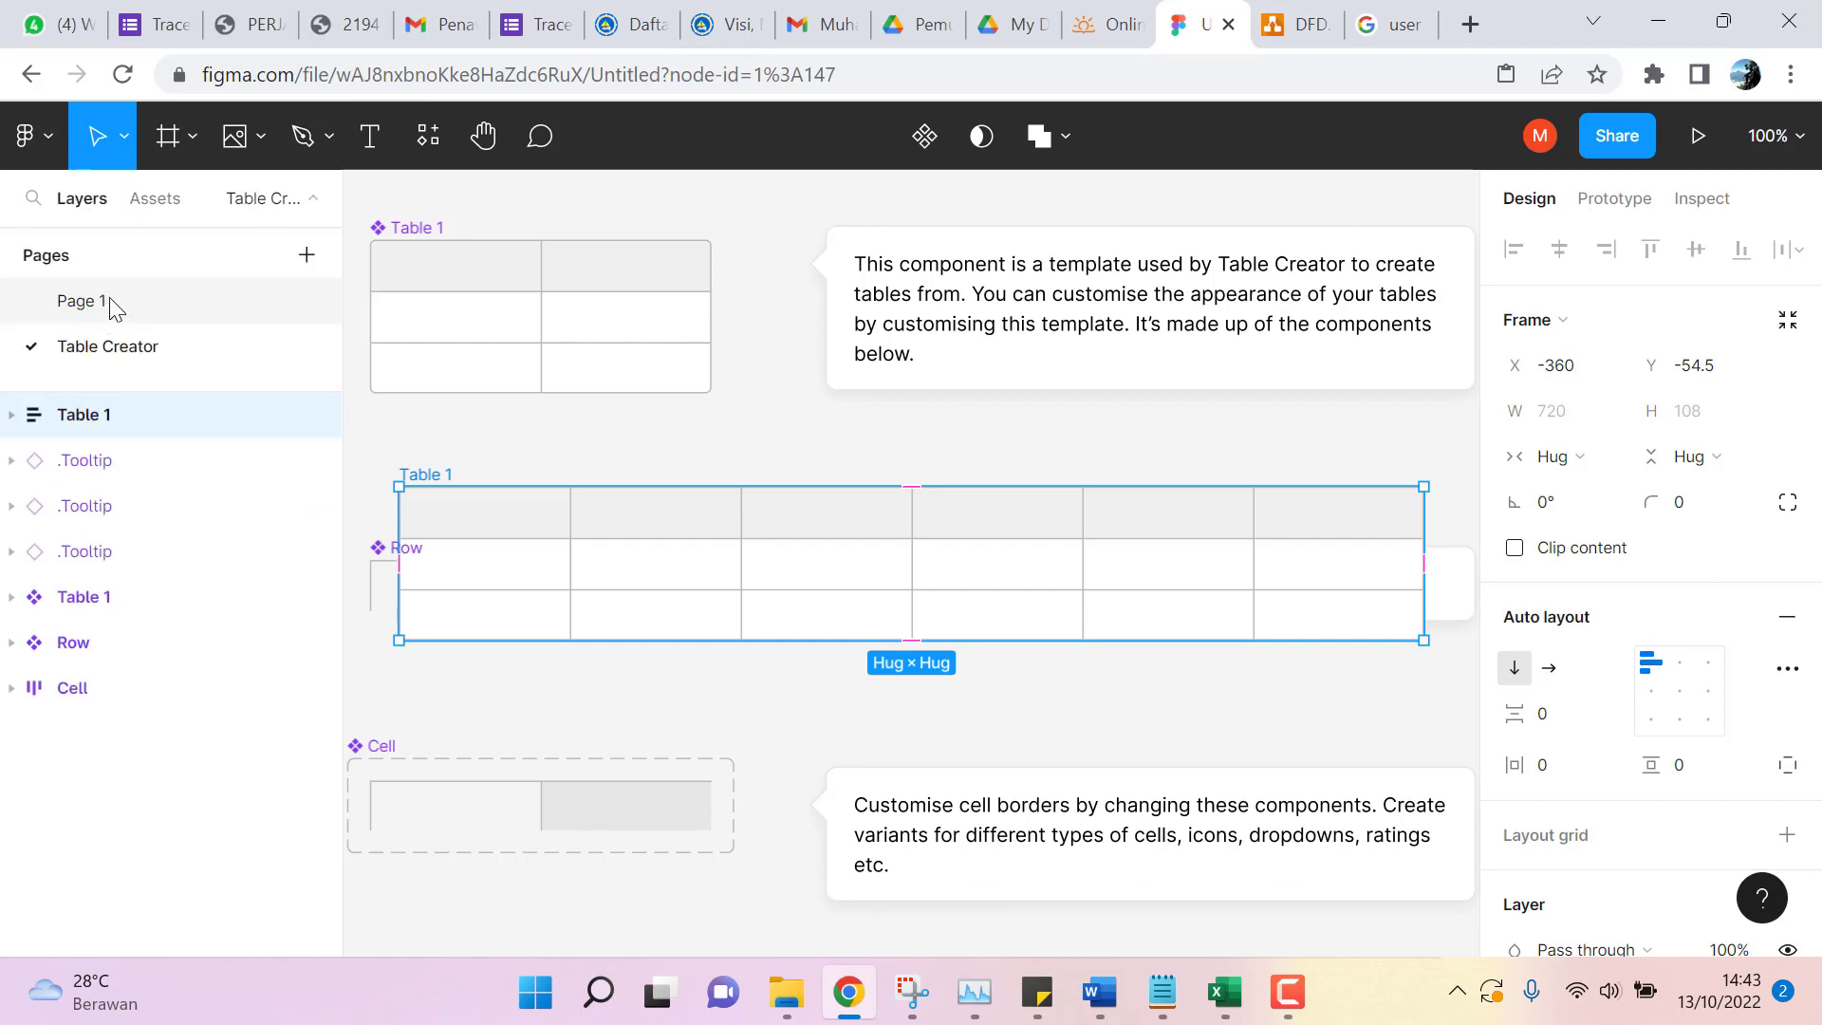
{"action": "left_click", "coordinate": [264, 205]}
{"action": "left_click", "coordinate": [264, 204]}
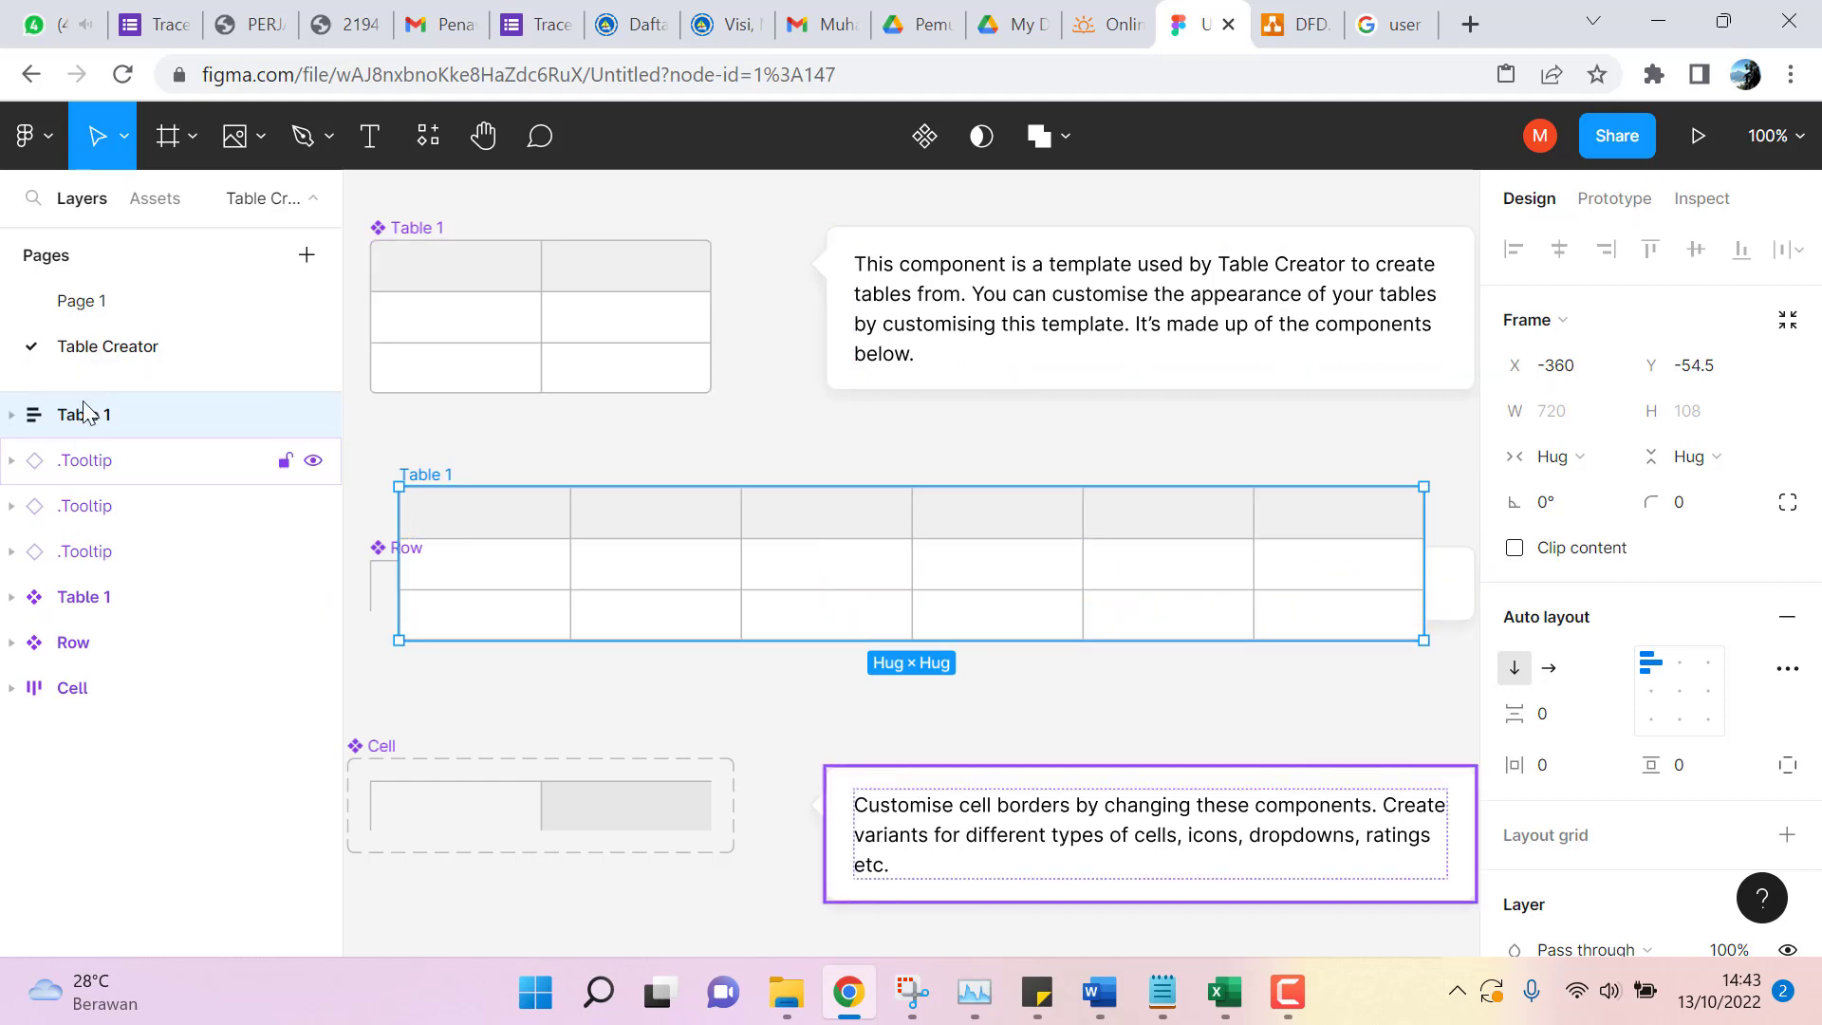
{"action": "left_click", "coordinate": [243, 210]}
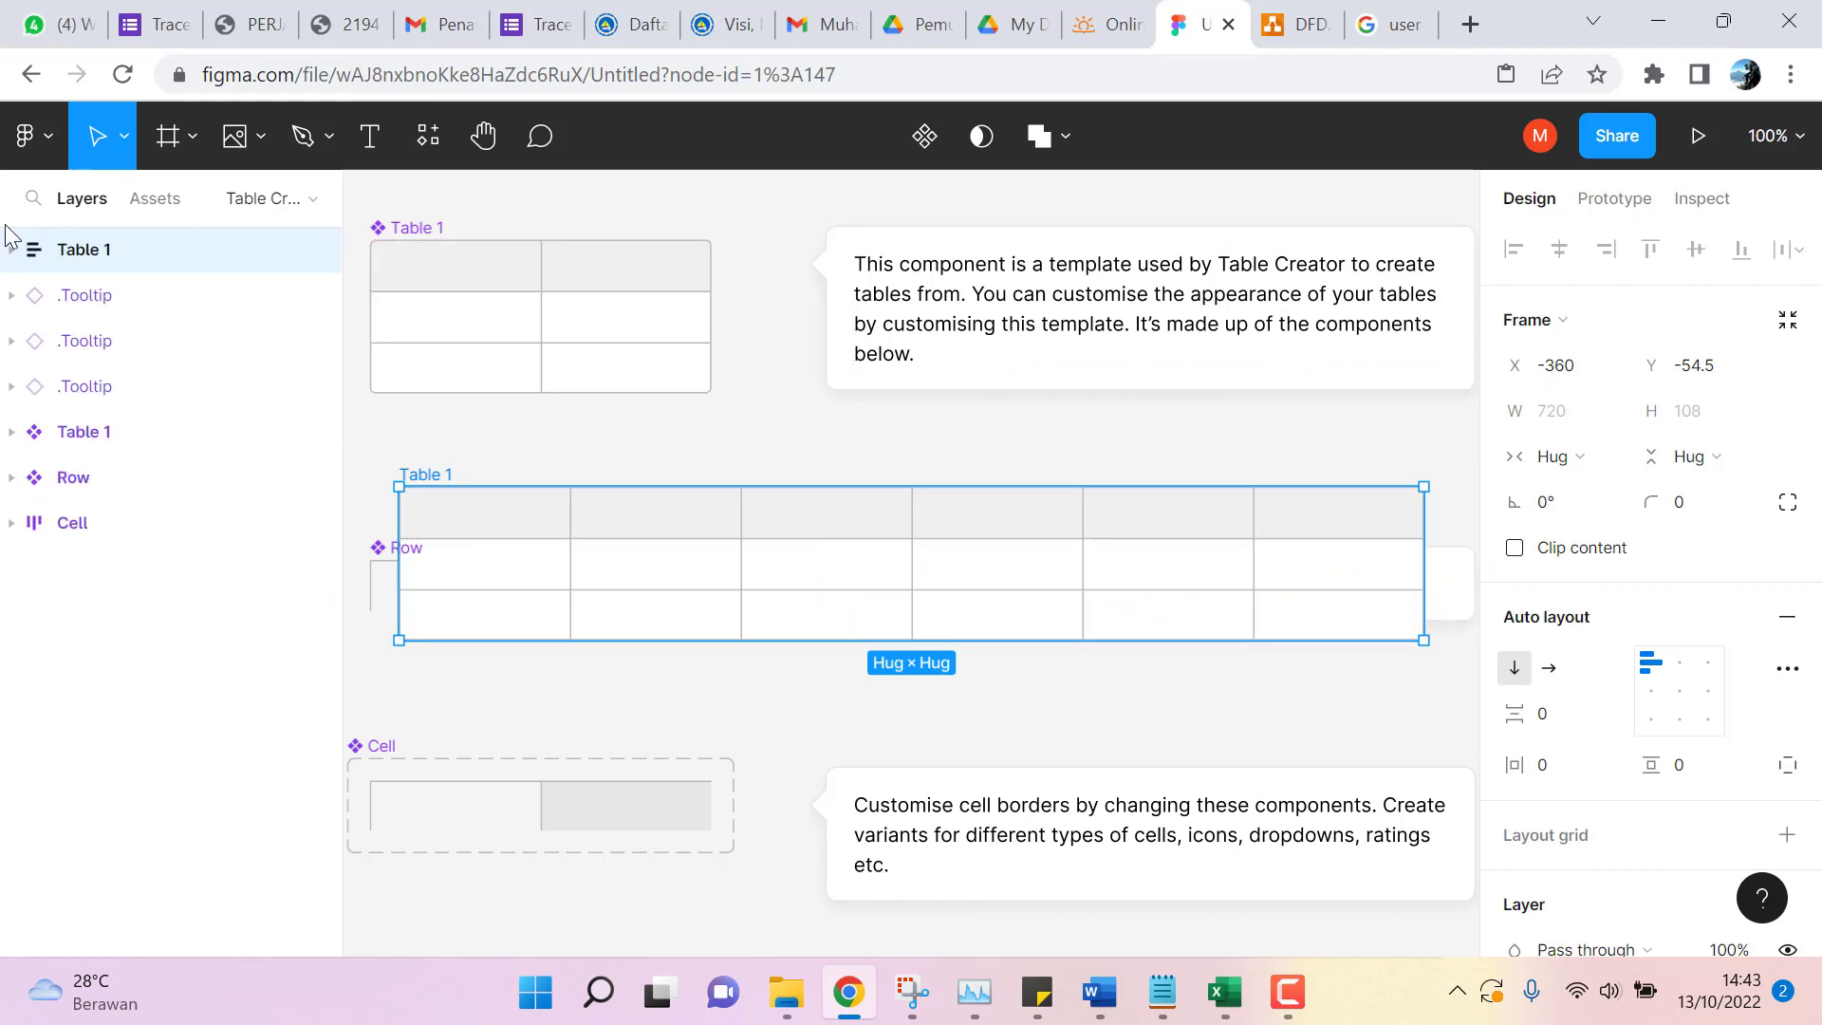
{"action": "left_click", "coordinate": [241, 212]}
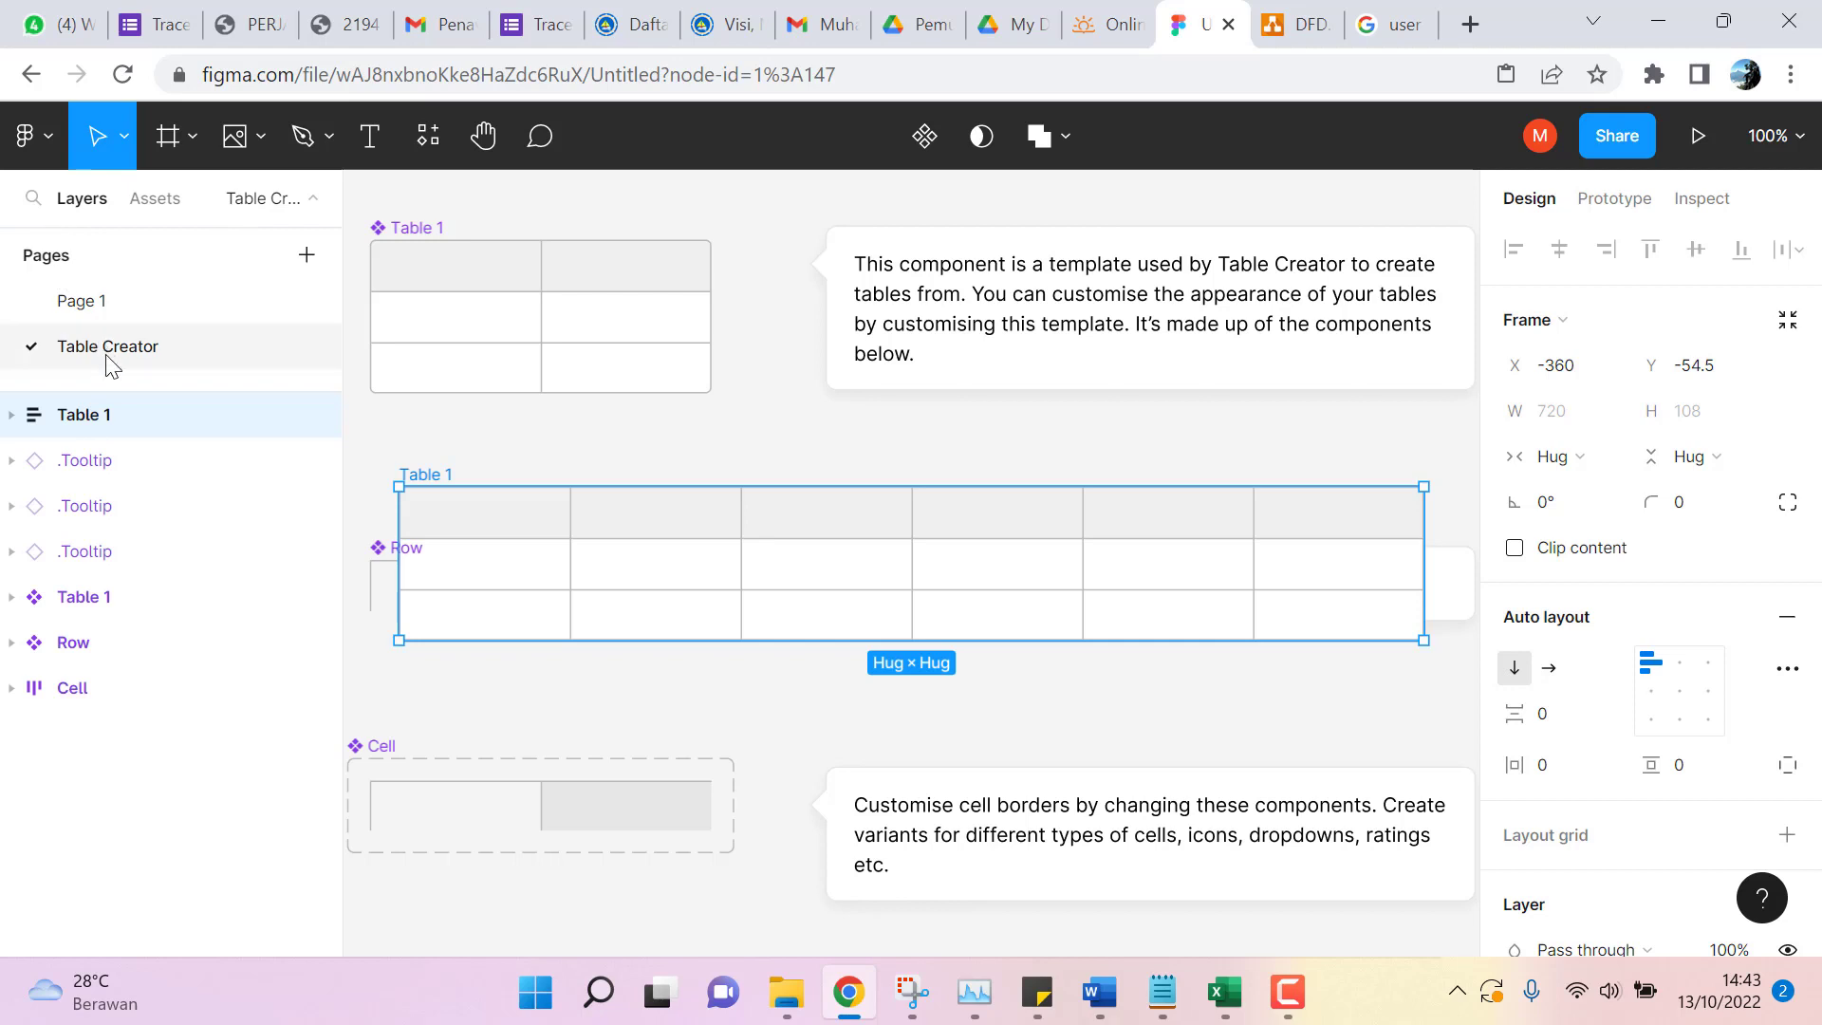
{"action": "left_click", "coordinate": [92, 302]}
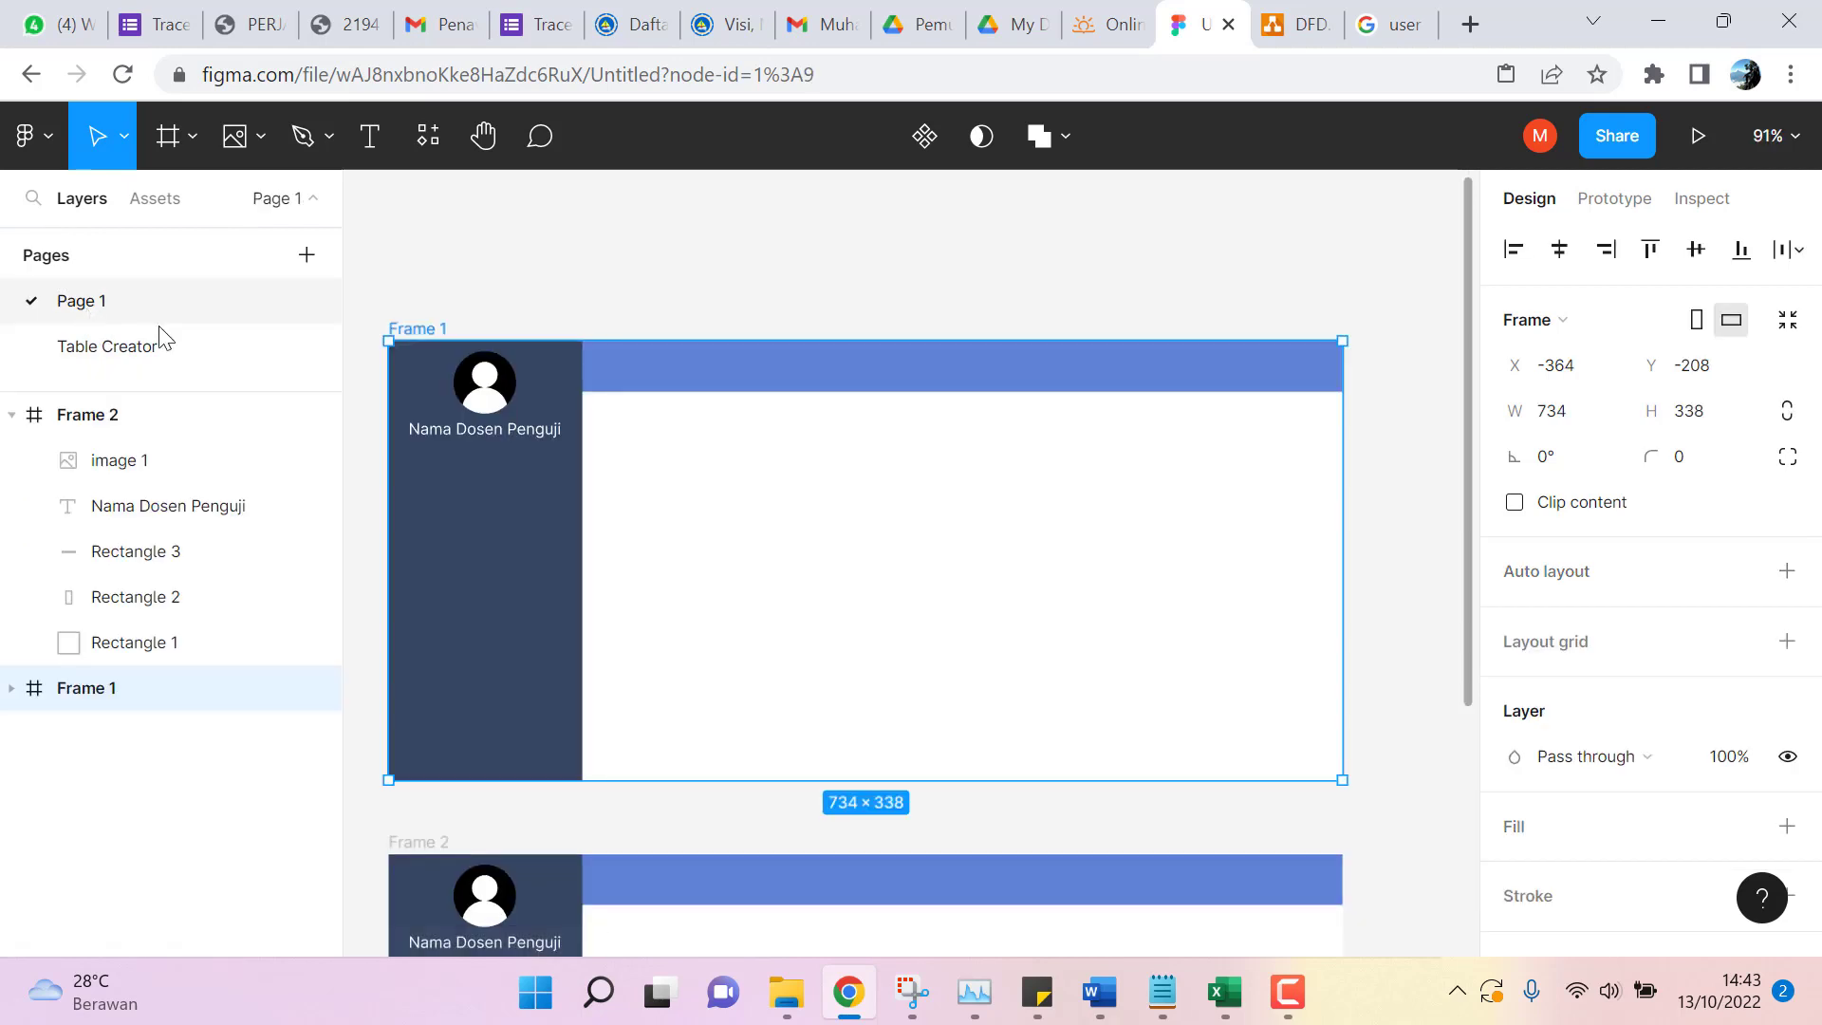
Copy the generated Table 1 from the Table Creator page.
{"action": "double_click", "coordinate": [100, 353]}
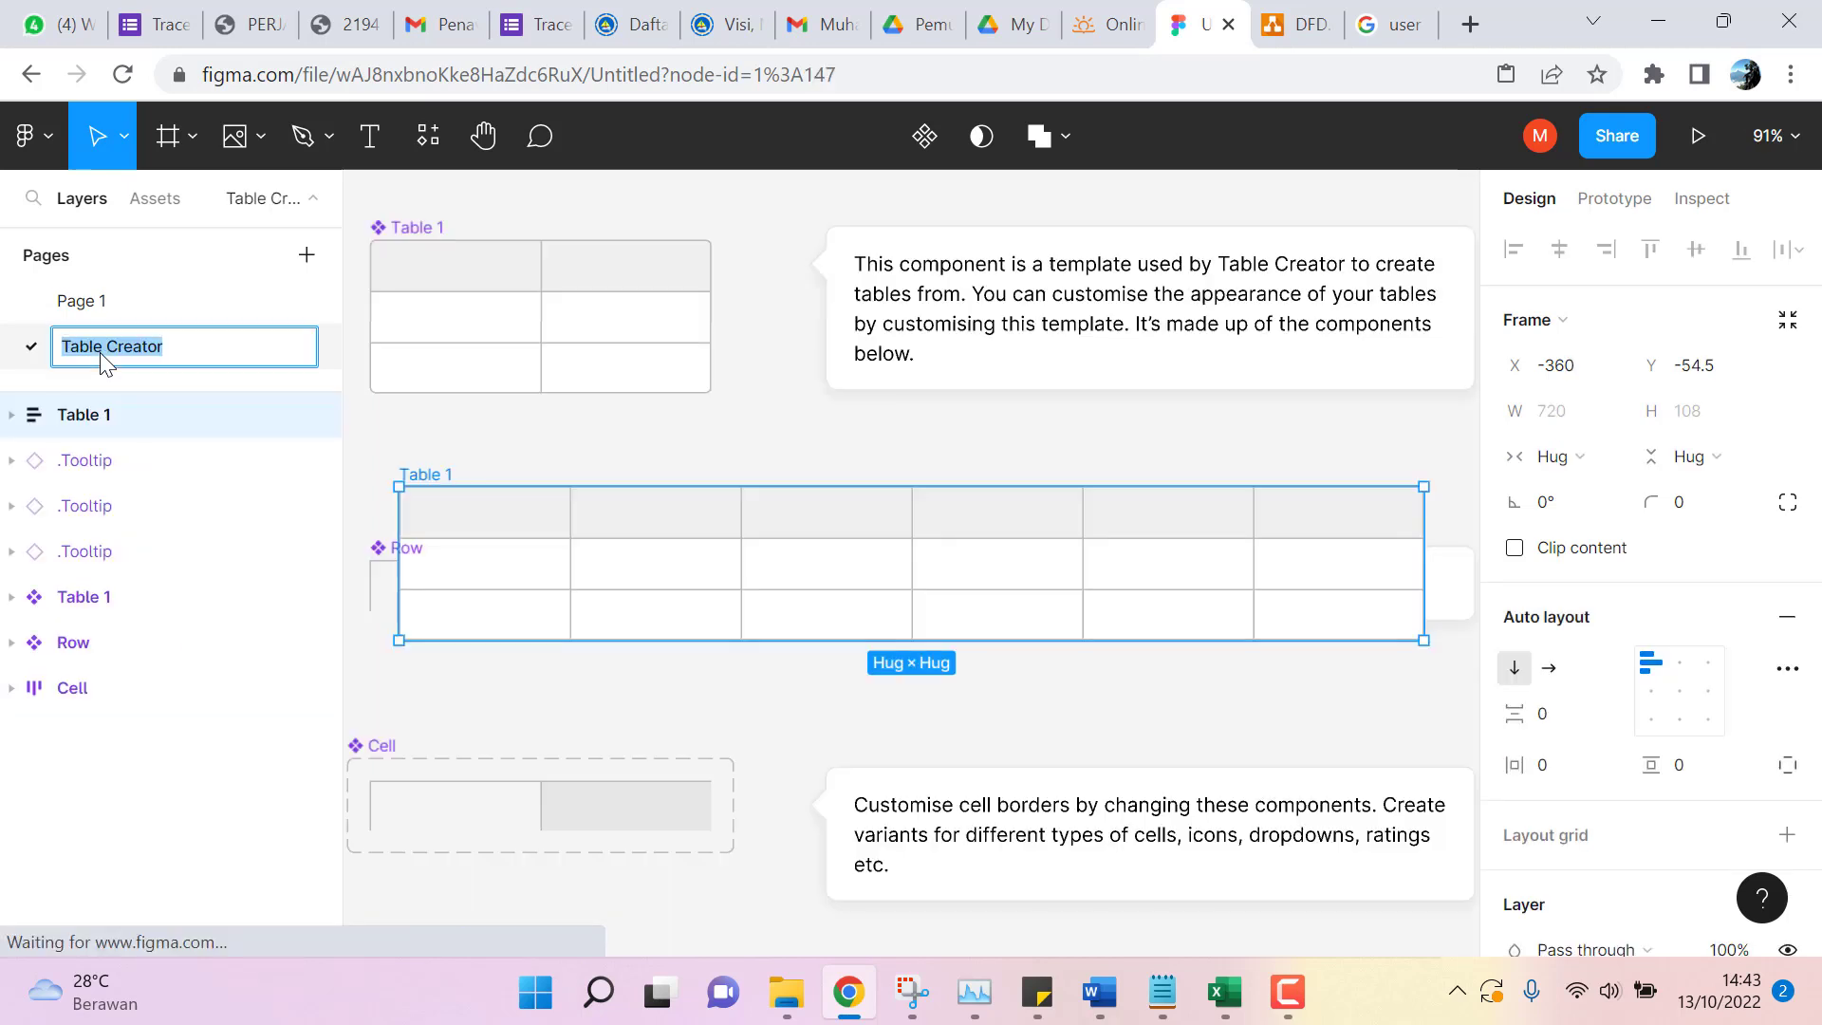
{"action": "left_click", "coordinate": [97, 300]}
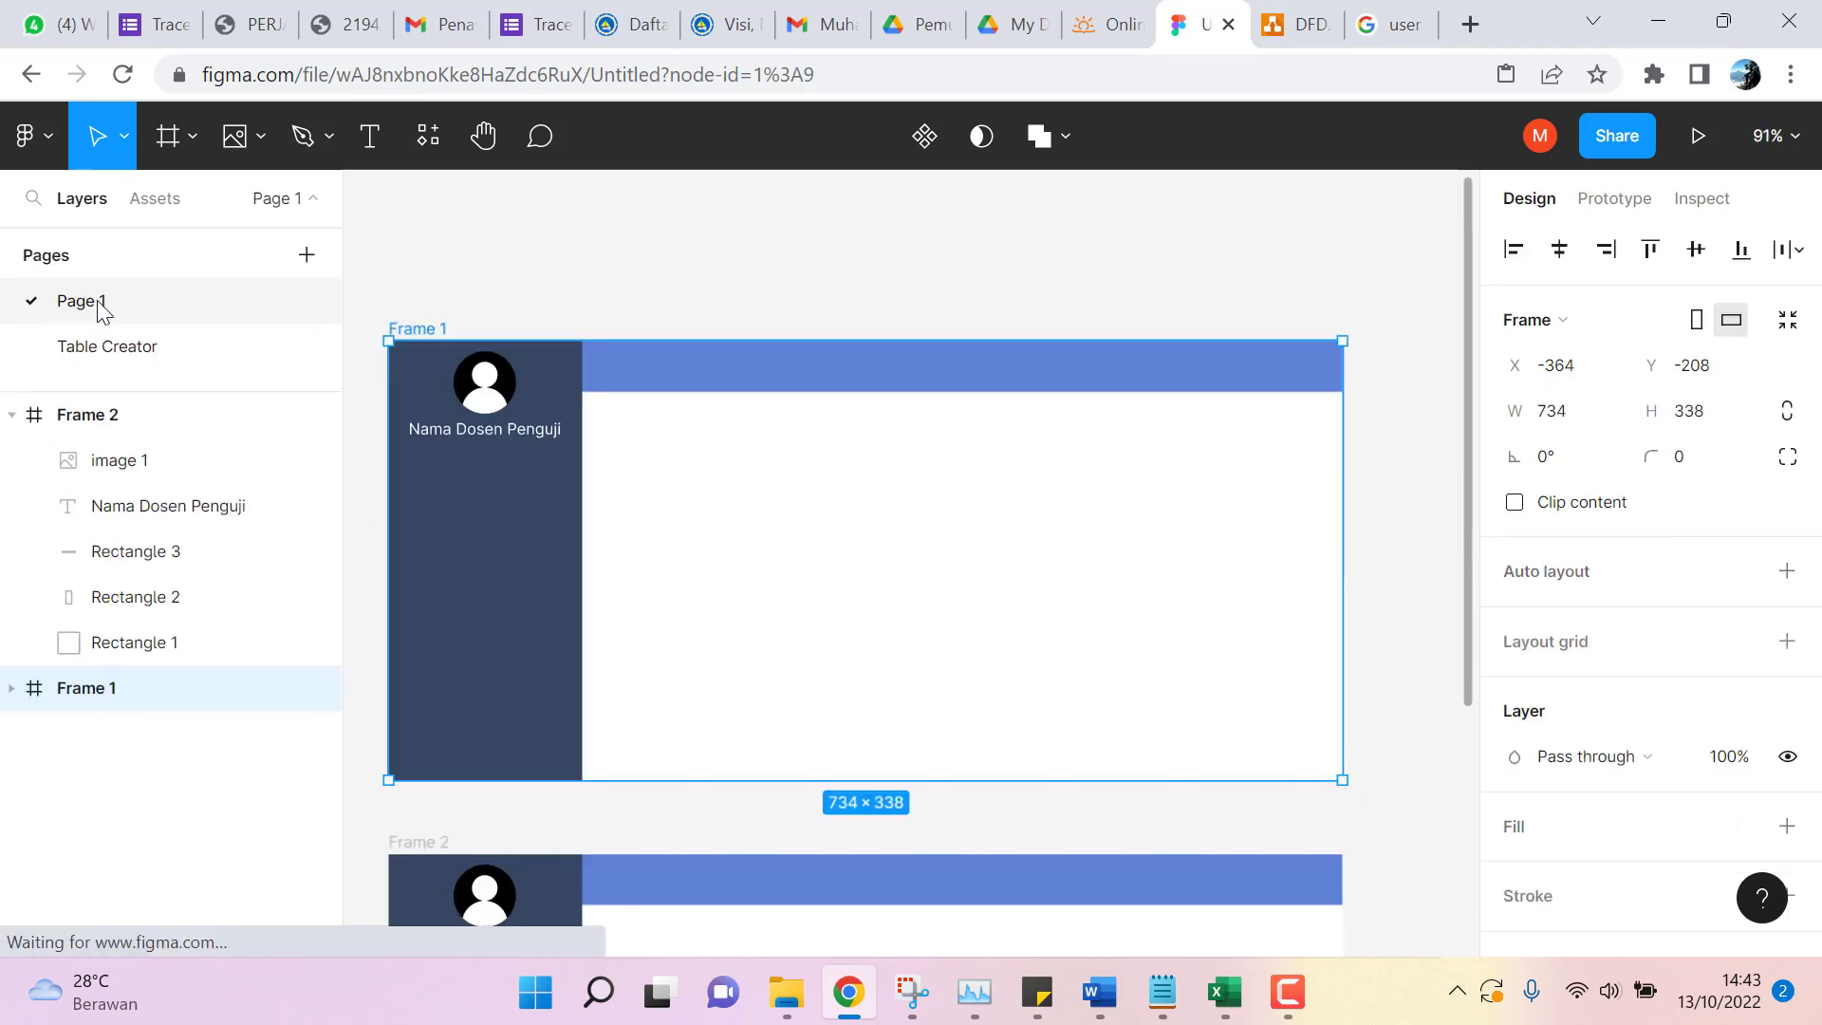
{"action": "left_click", "coordinate": [81, 347]}
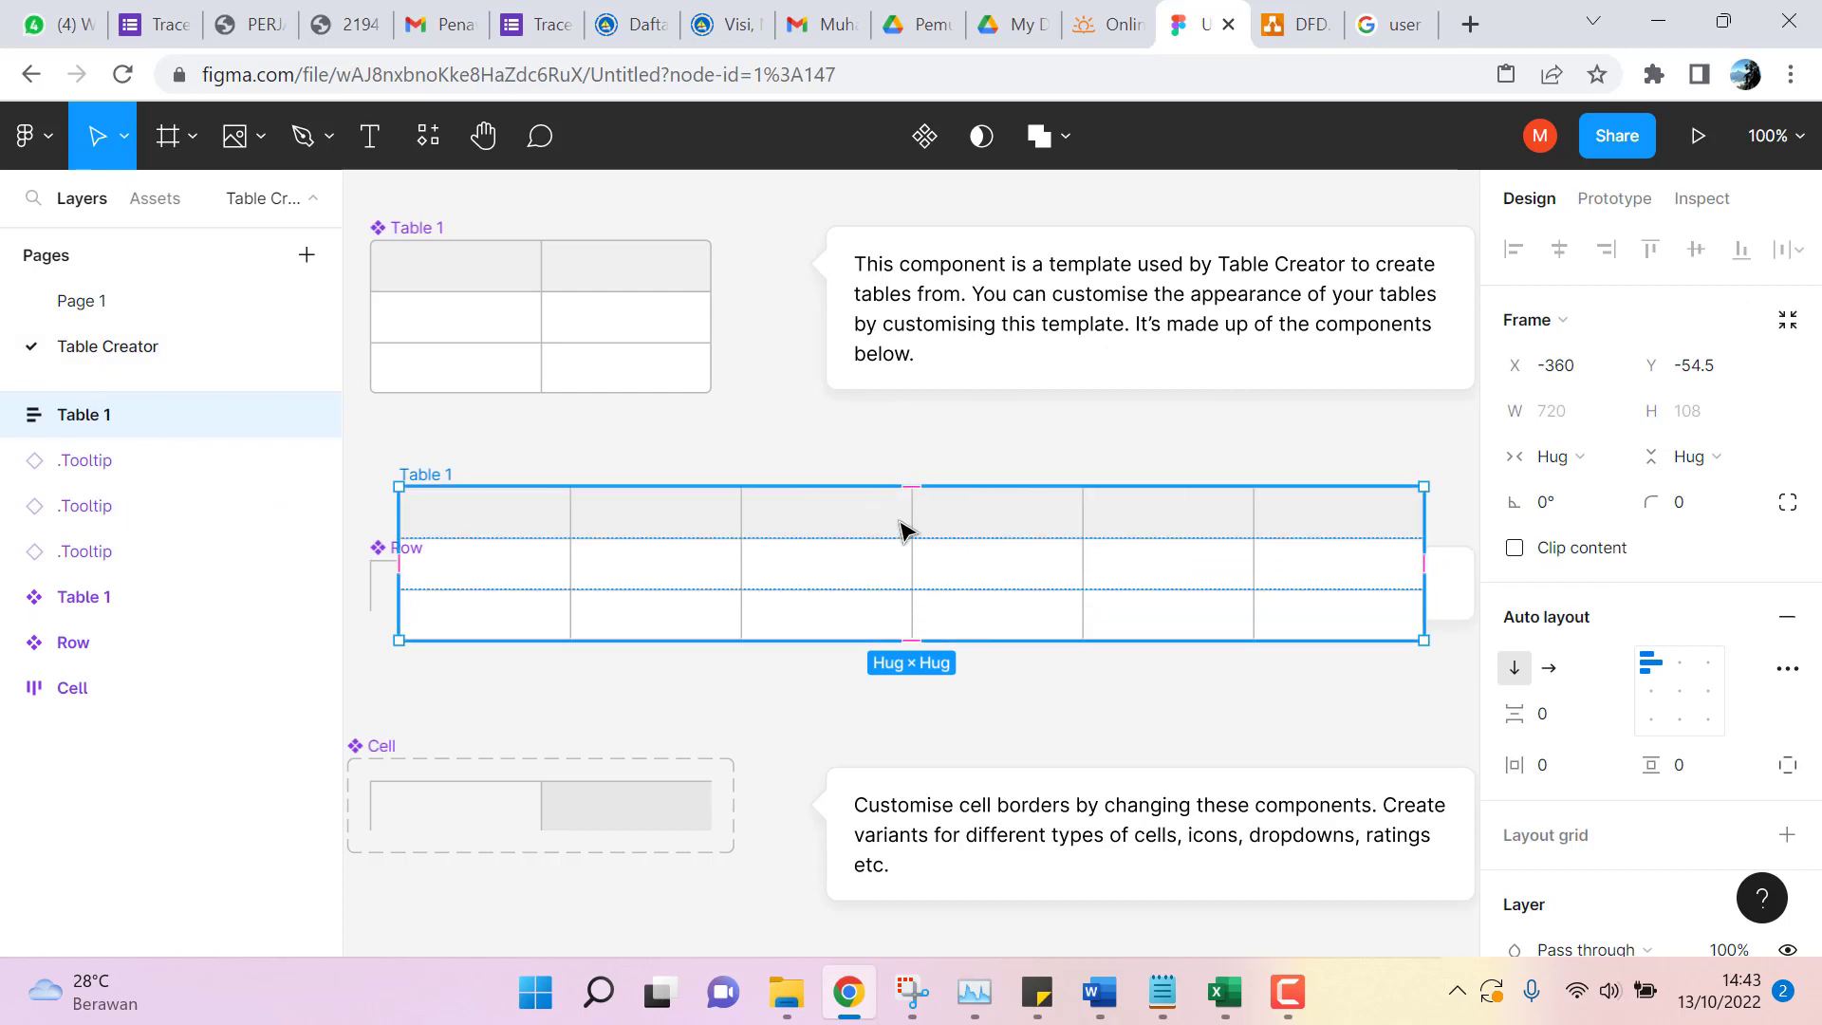
{"action": "right_click", "coordinate": [661, 510]}
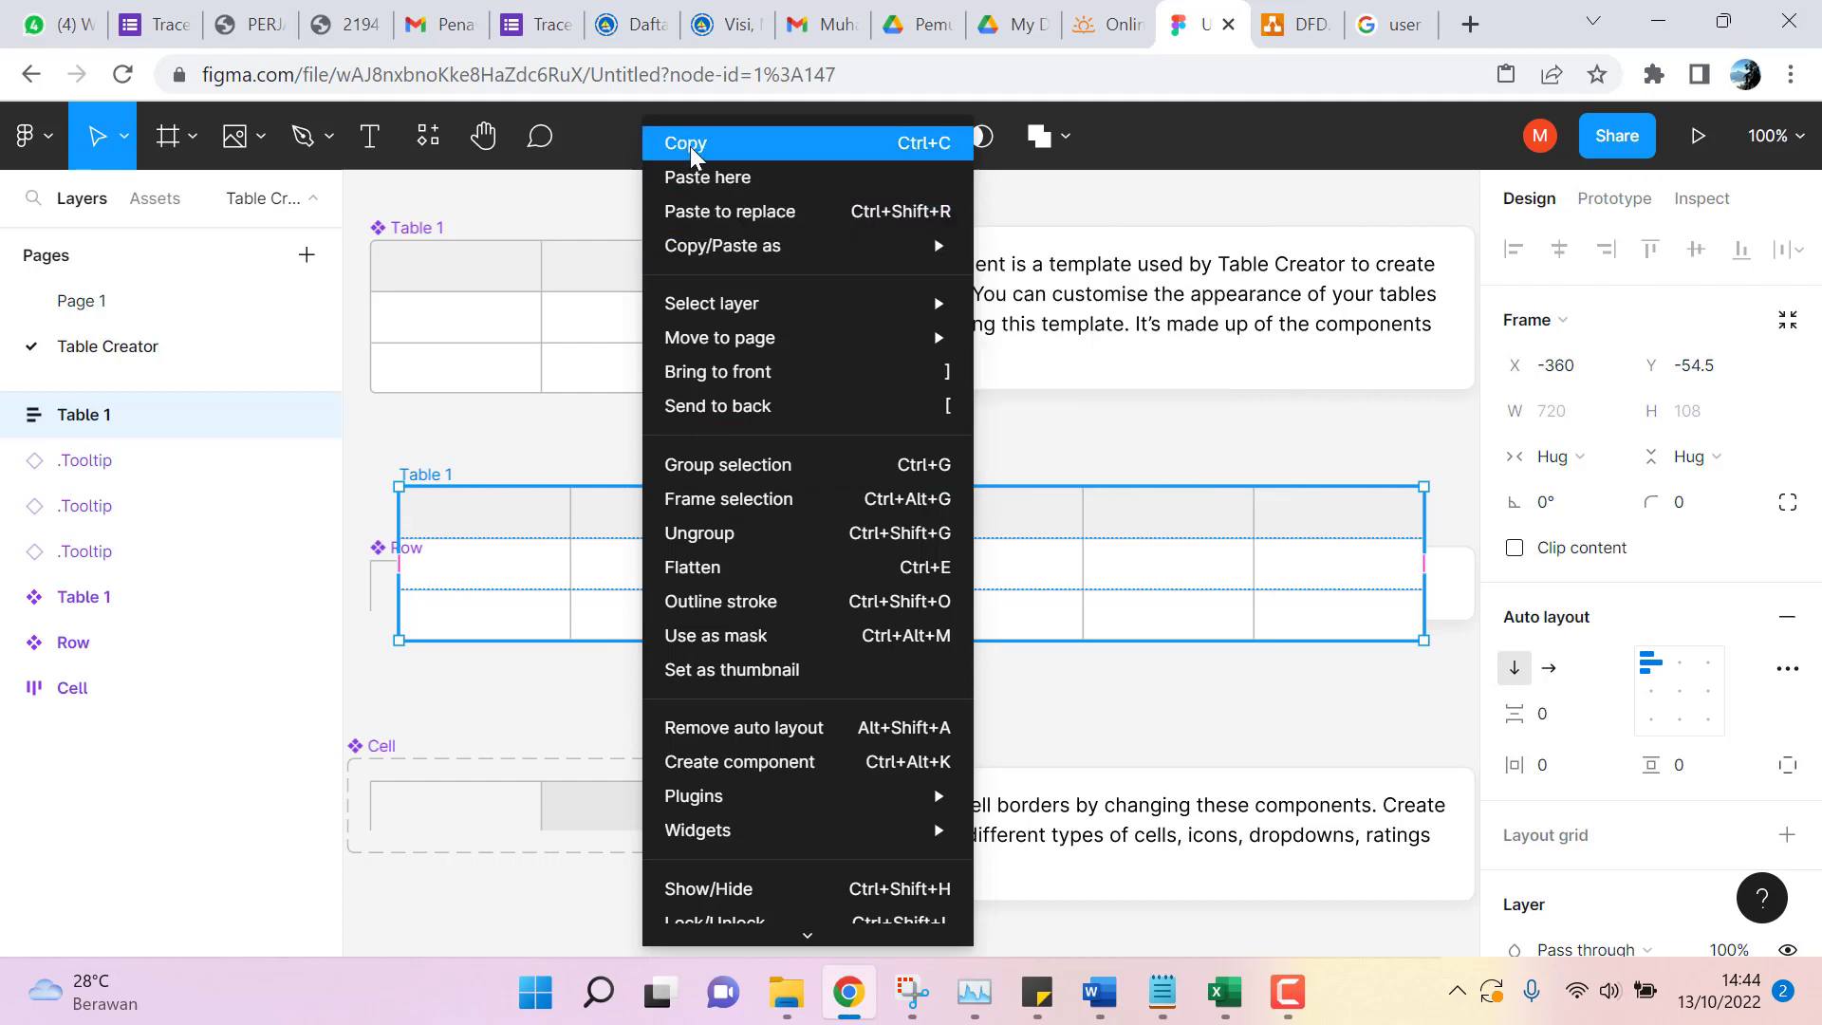
{"action": "left_click", "coordinate": [691, 146]}
Paste Table 1 onto the Page 1 dashboard canvas.
{"action": "left_click", "coordinate": [95, 302]}
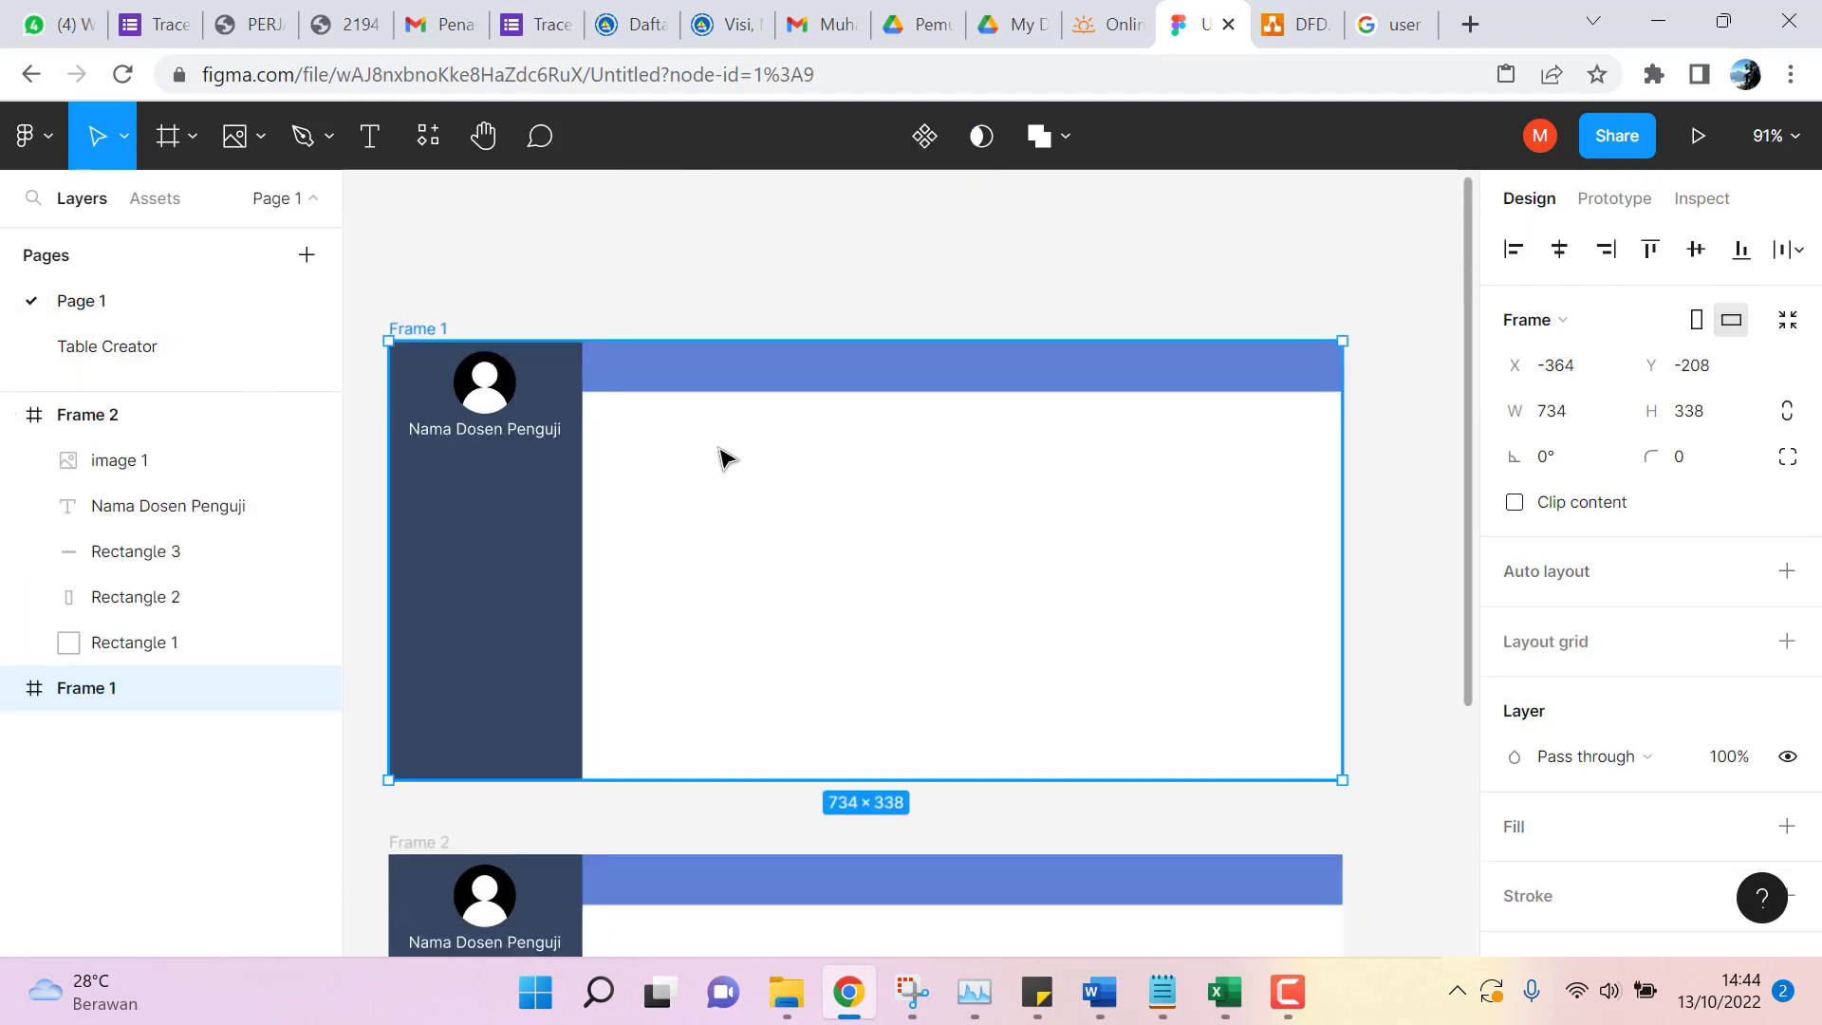
{"action": "right_click", "coordinate": [721, 259]}
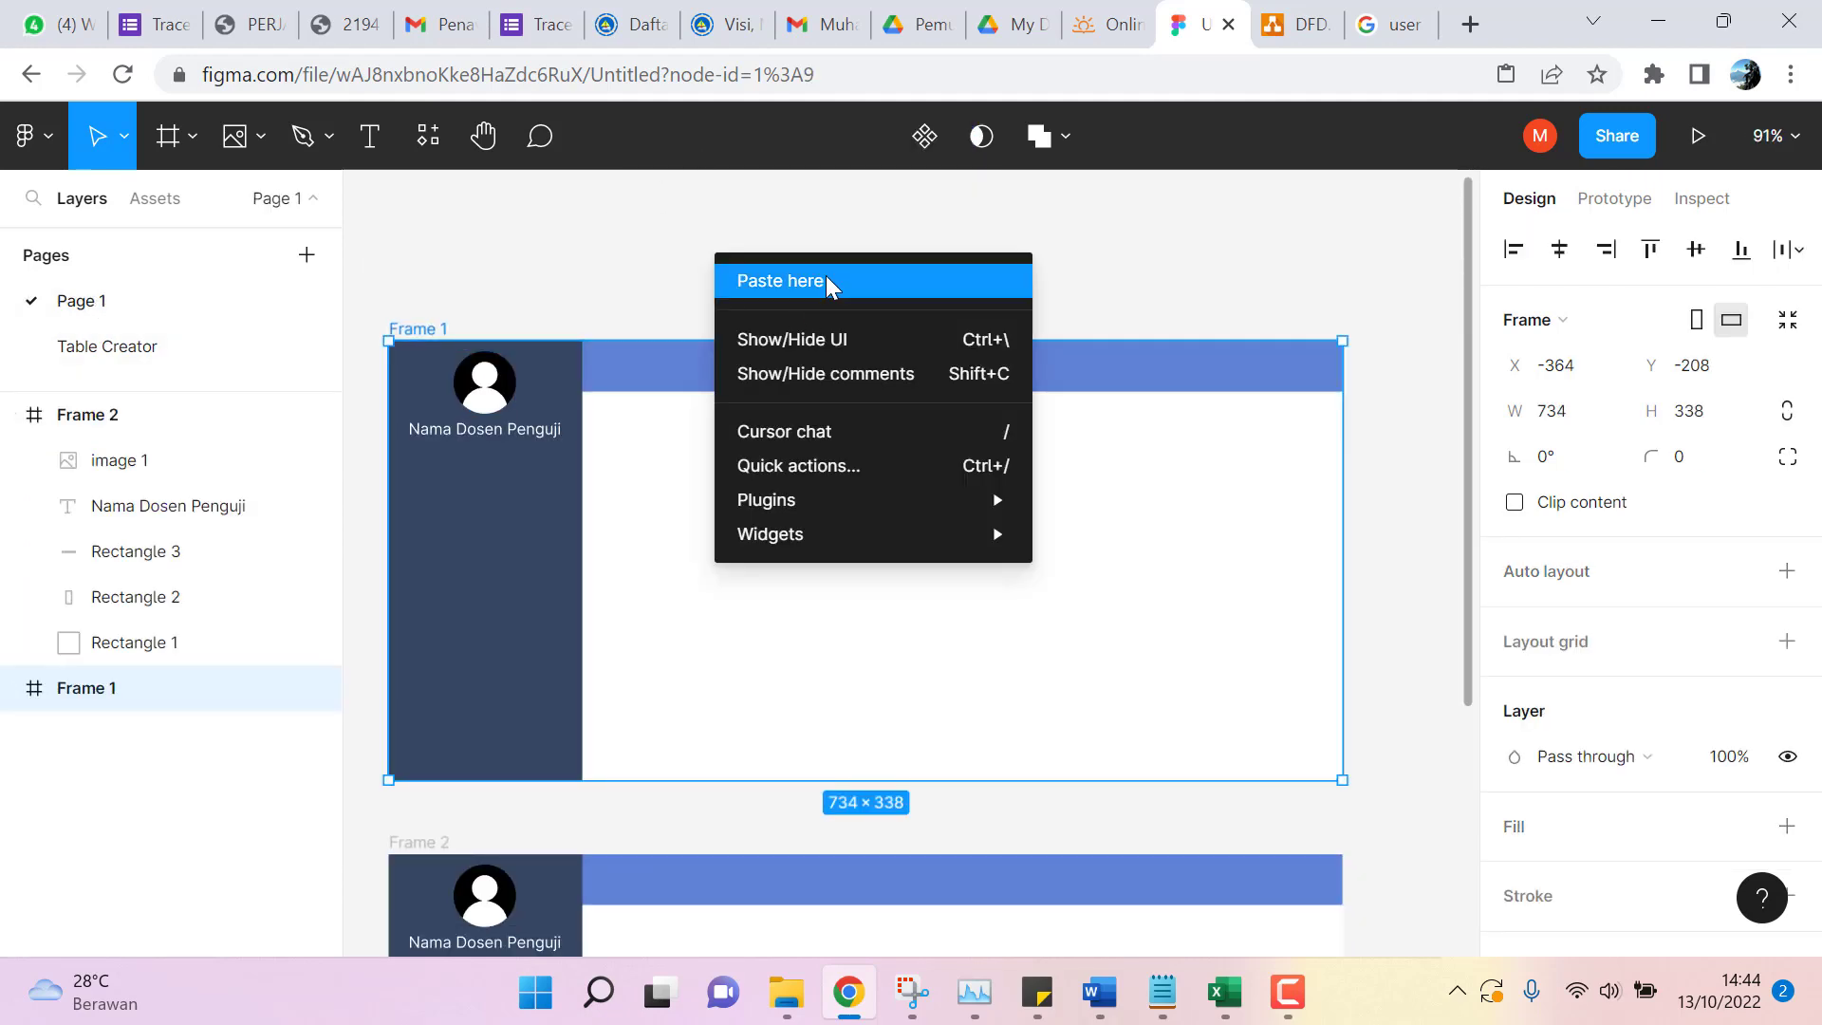
{"action": "left_click", "coordinate": [828, 283]}
Move Table 1 into Frame 1 at X 163, Y 72 and expand its first row's layers.
{"action": "left_click_drag", "start_coordinate": [925, 289], "coordinate": [797, 471]}
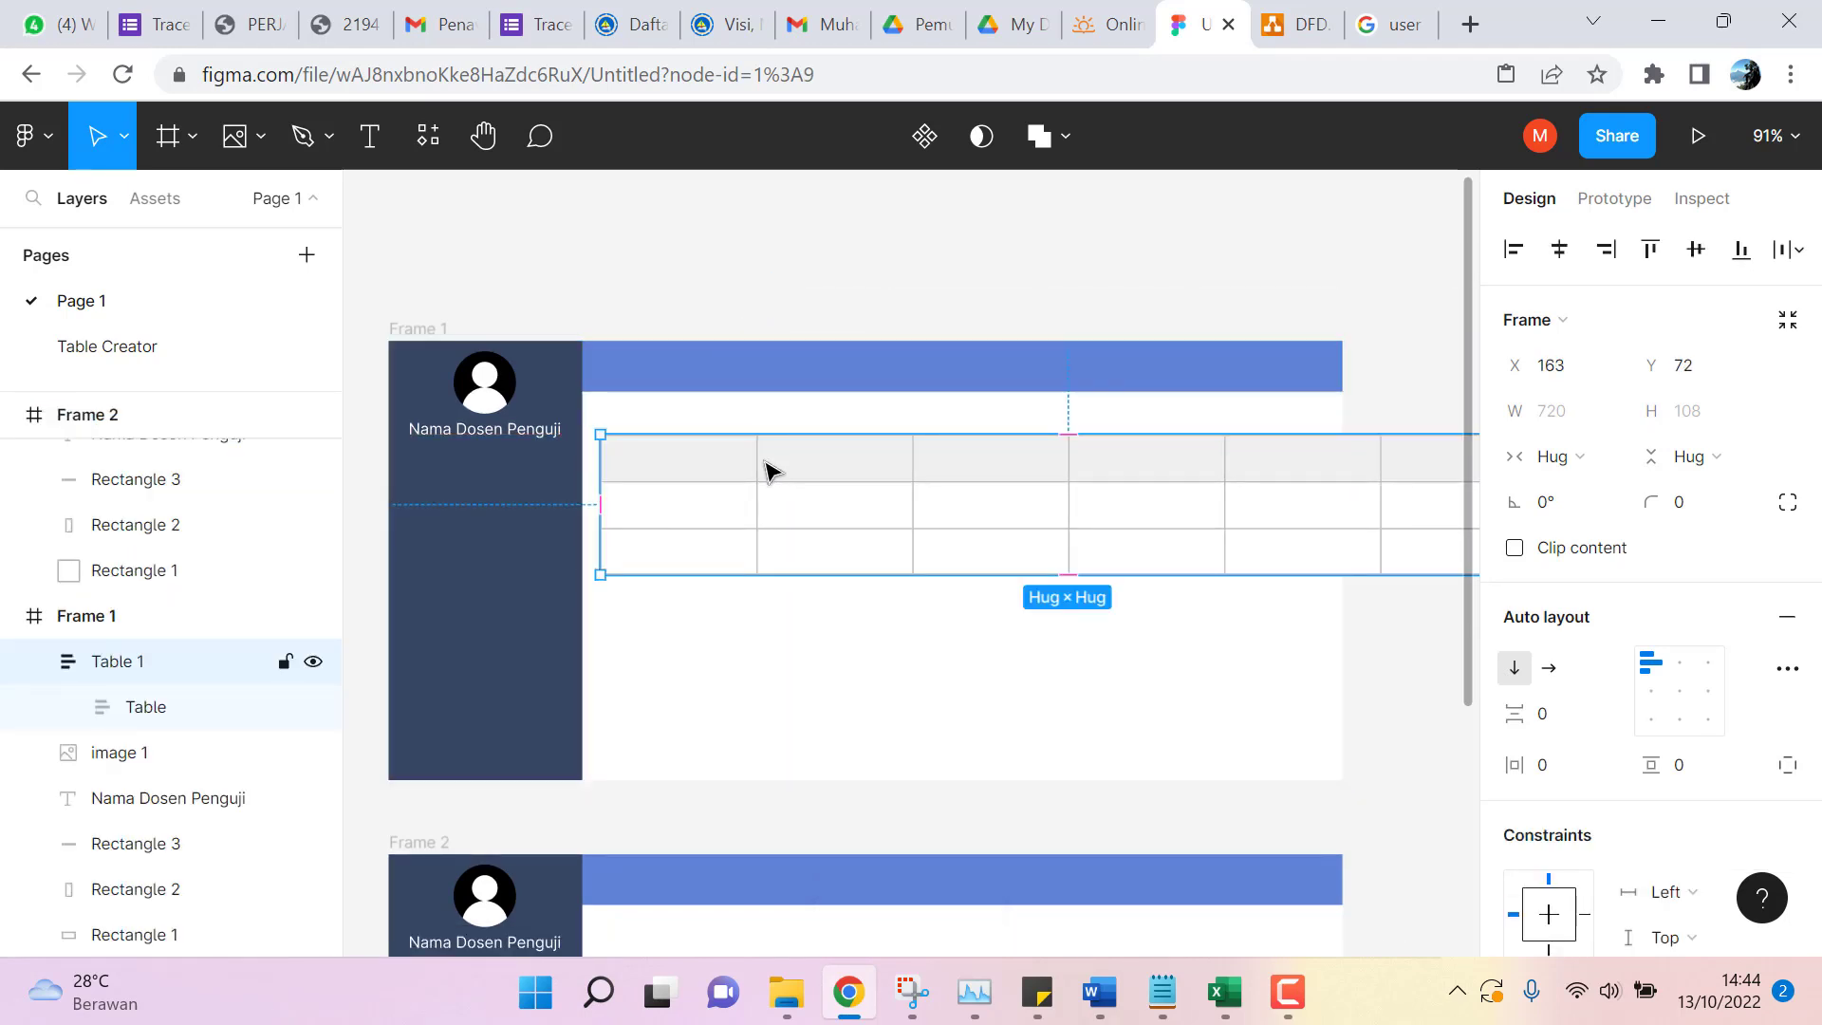
{"action": "scroll", "coordinate": [181, 638], "scroll_direction": "up", "scroll_amount": 1}
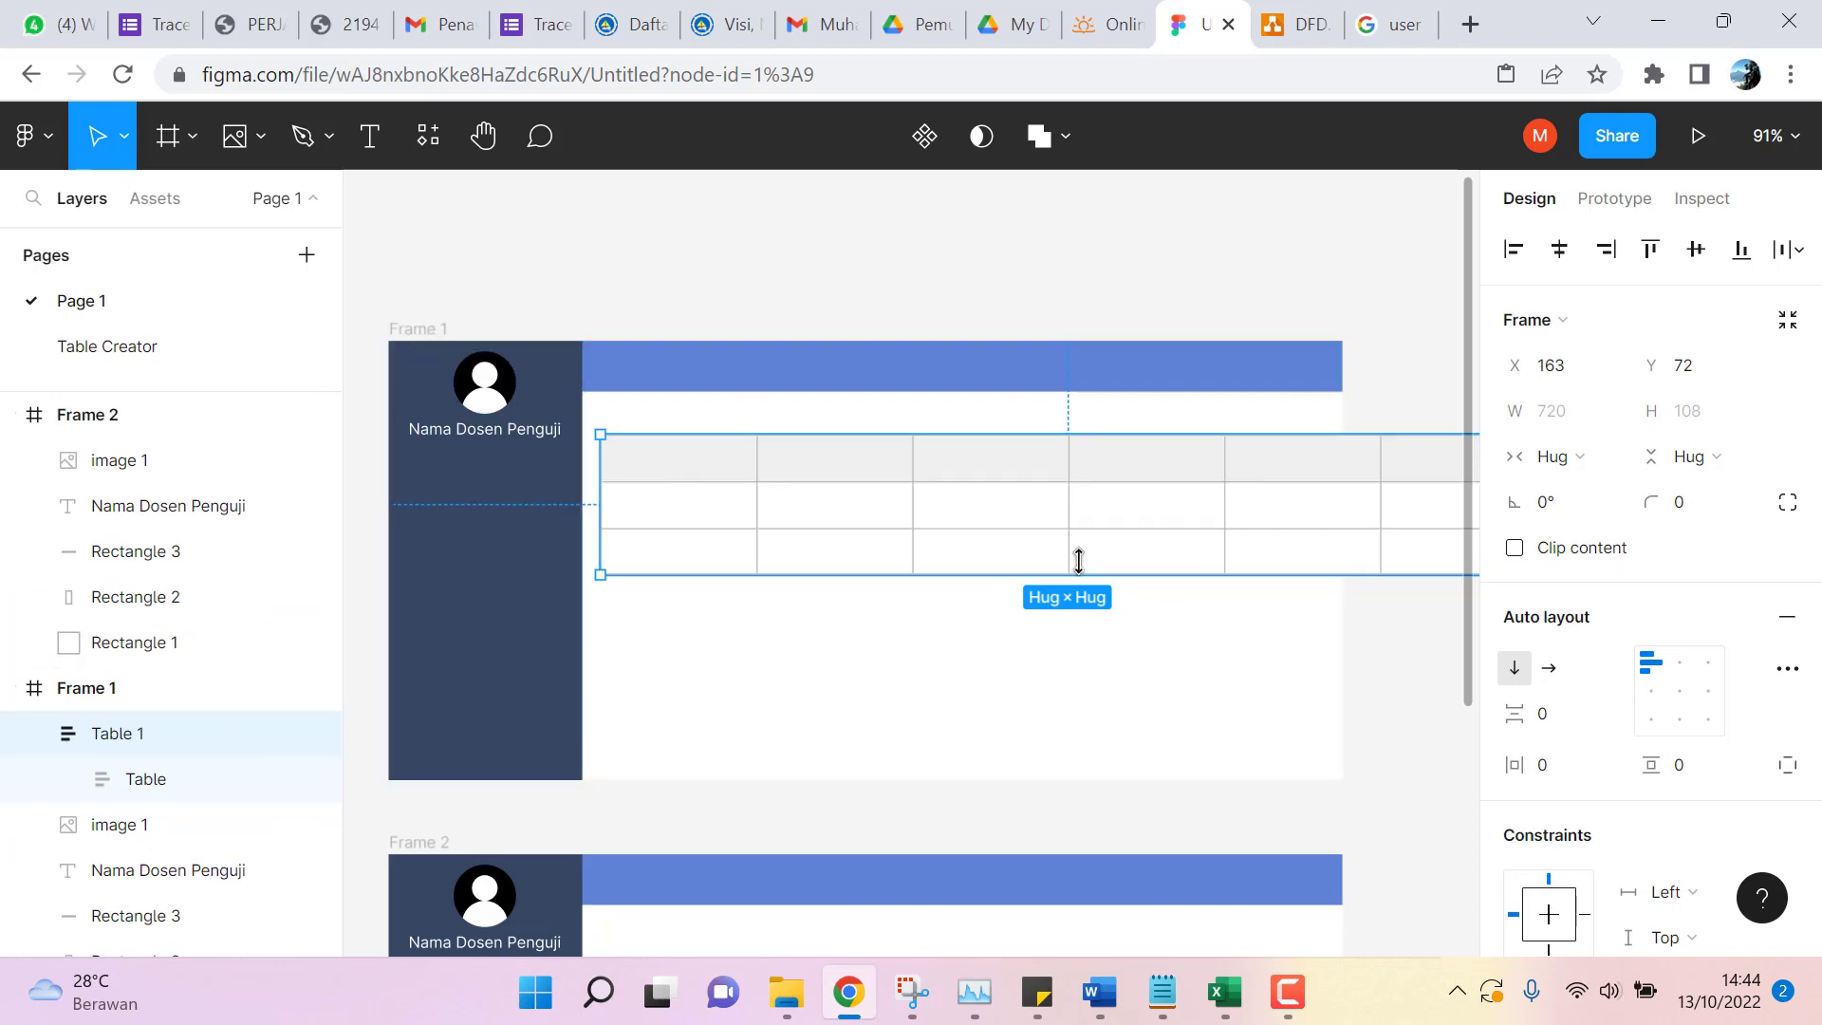
{"action": "double_click", "coordinate": [713, 468]}
{"action": "double_click", "coordinate": [670, 471]}
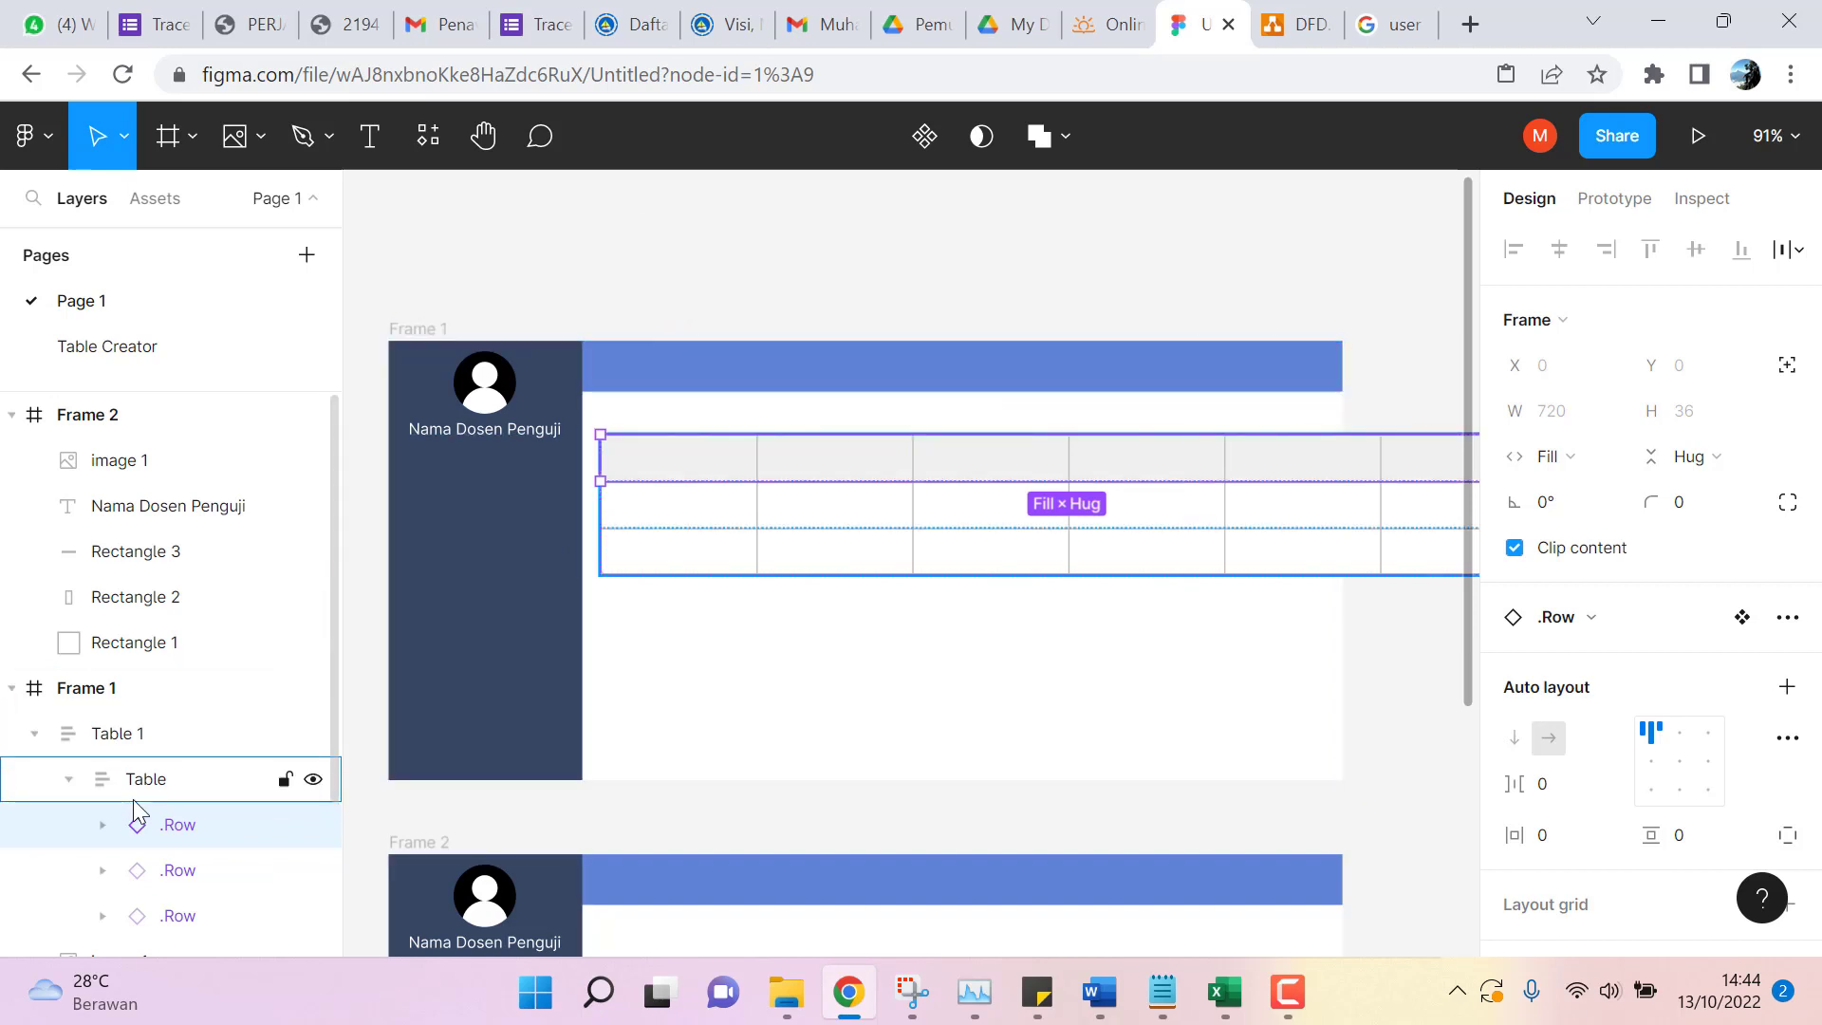
{"action": "scroll", "coordinate": [166, 788], "scroll_direction": "down", "scroll_amount": 2}
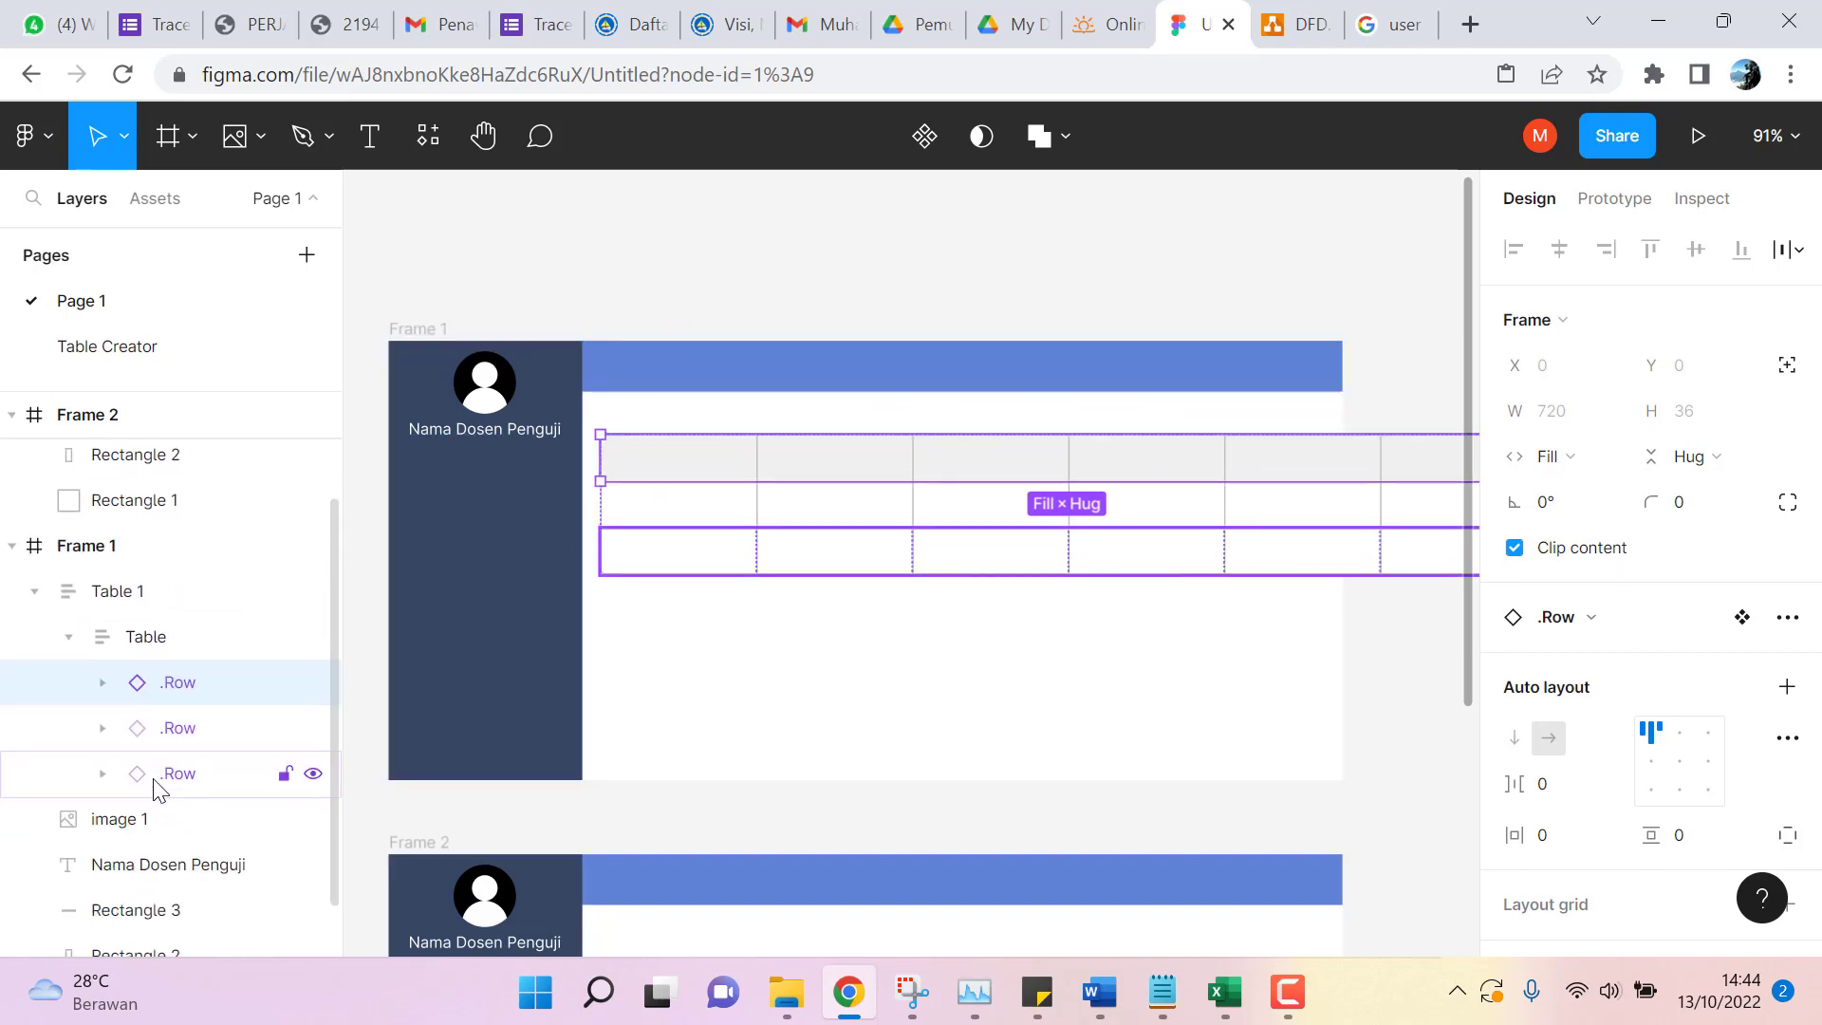
{"action": "left_click", "coordinate": [101, 683]}
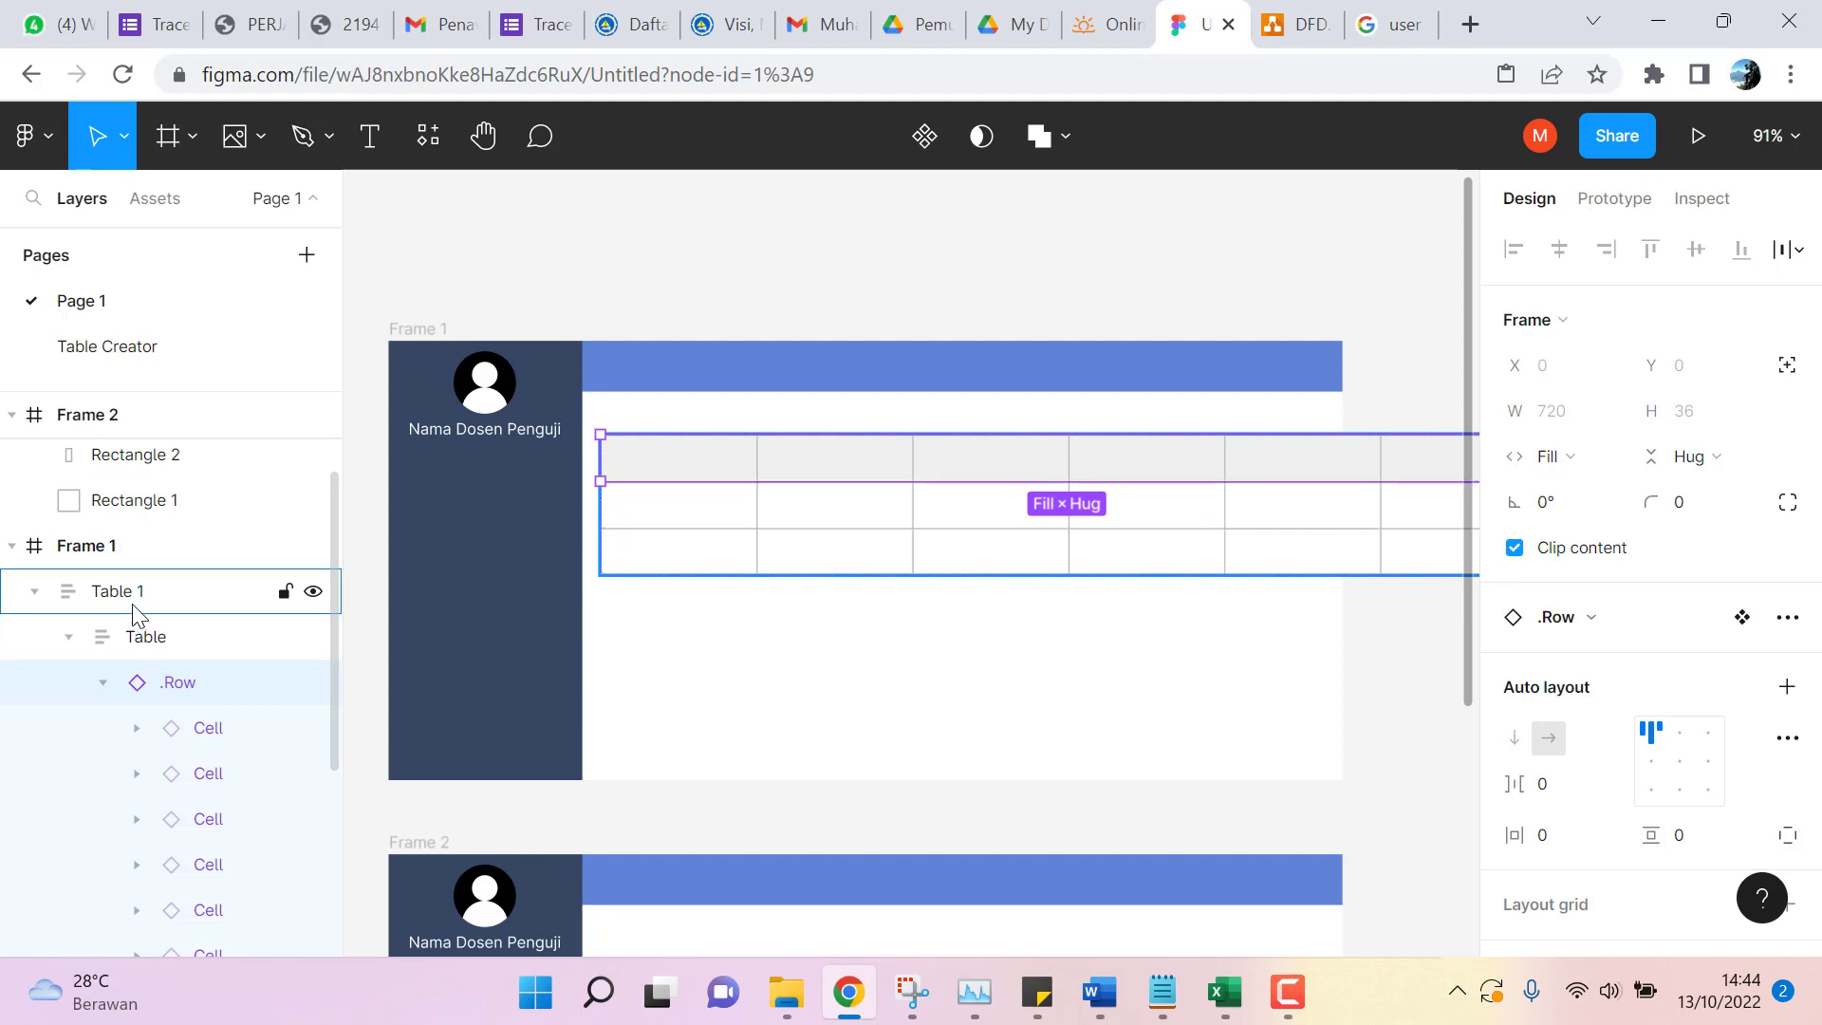
Type 'No' into Table 1's first header cell, then reselect the whole table.
{"action": "left_click", "coordinate": [137, 730]}
{"action": "double_click", "coordinate": [237, 773]}
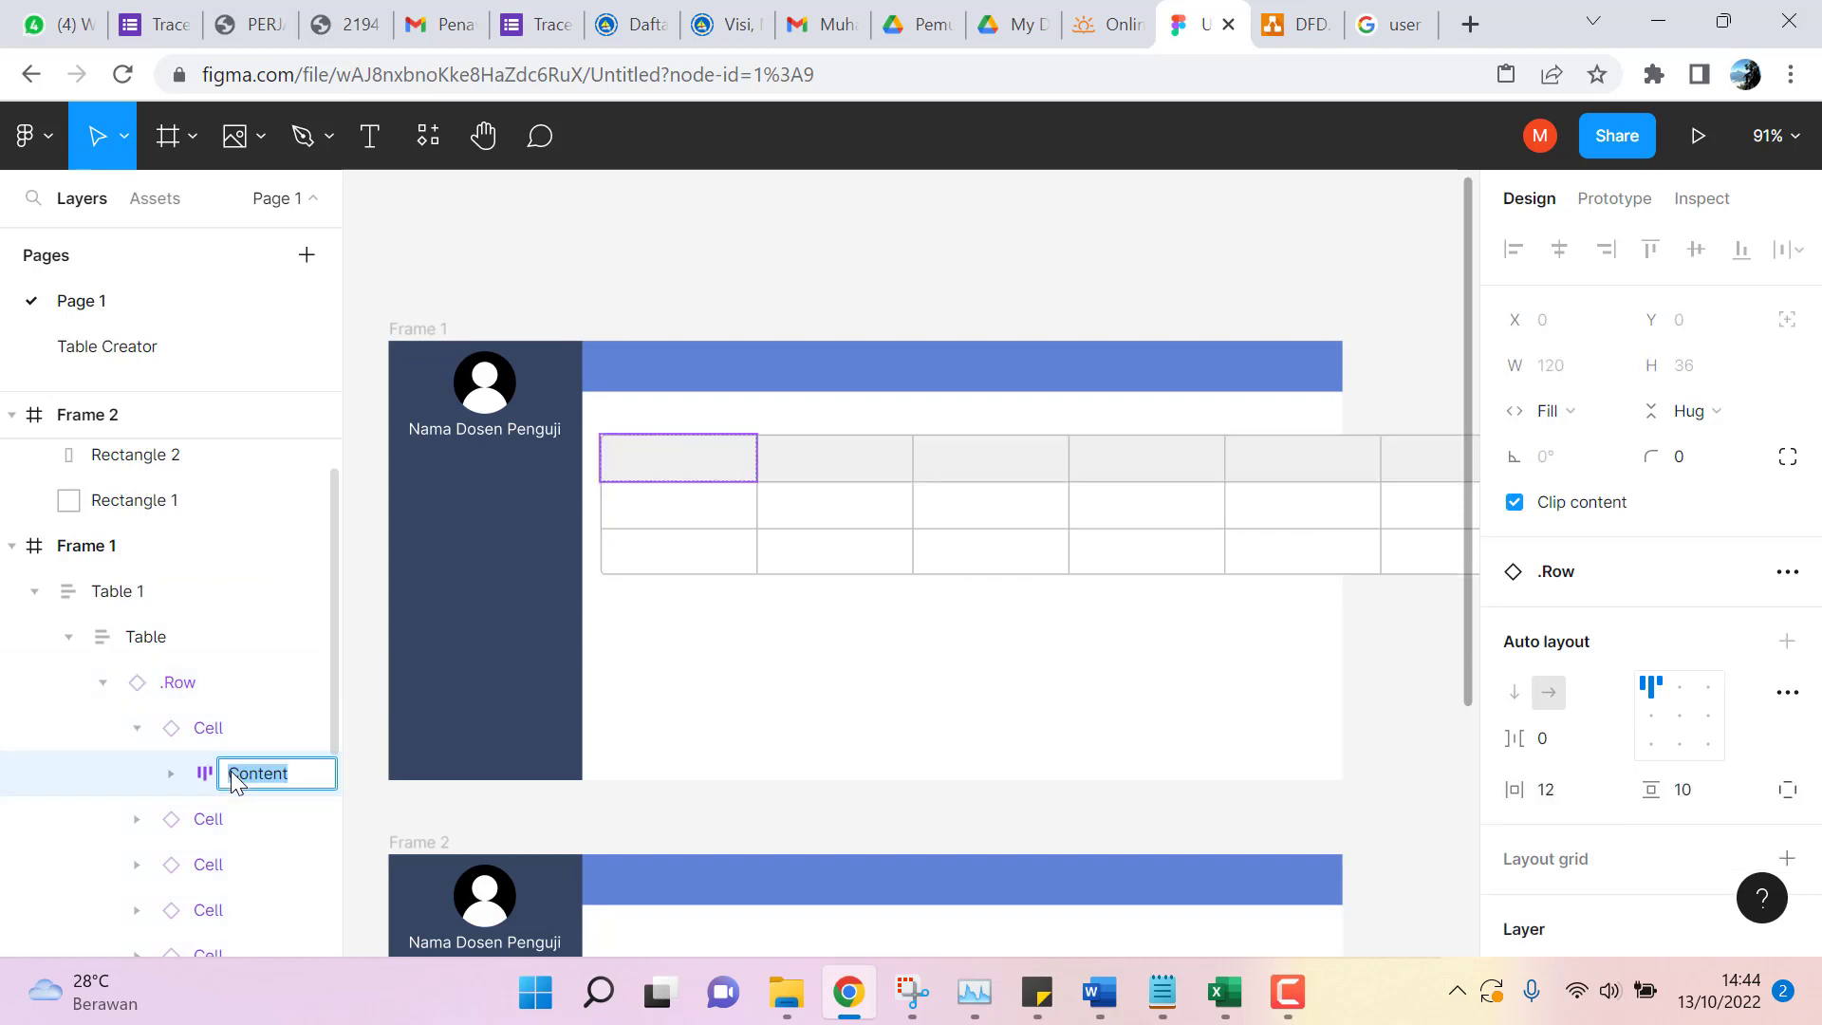
{"action": "key", "text": "Return"}
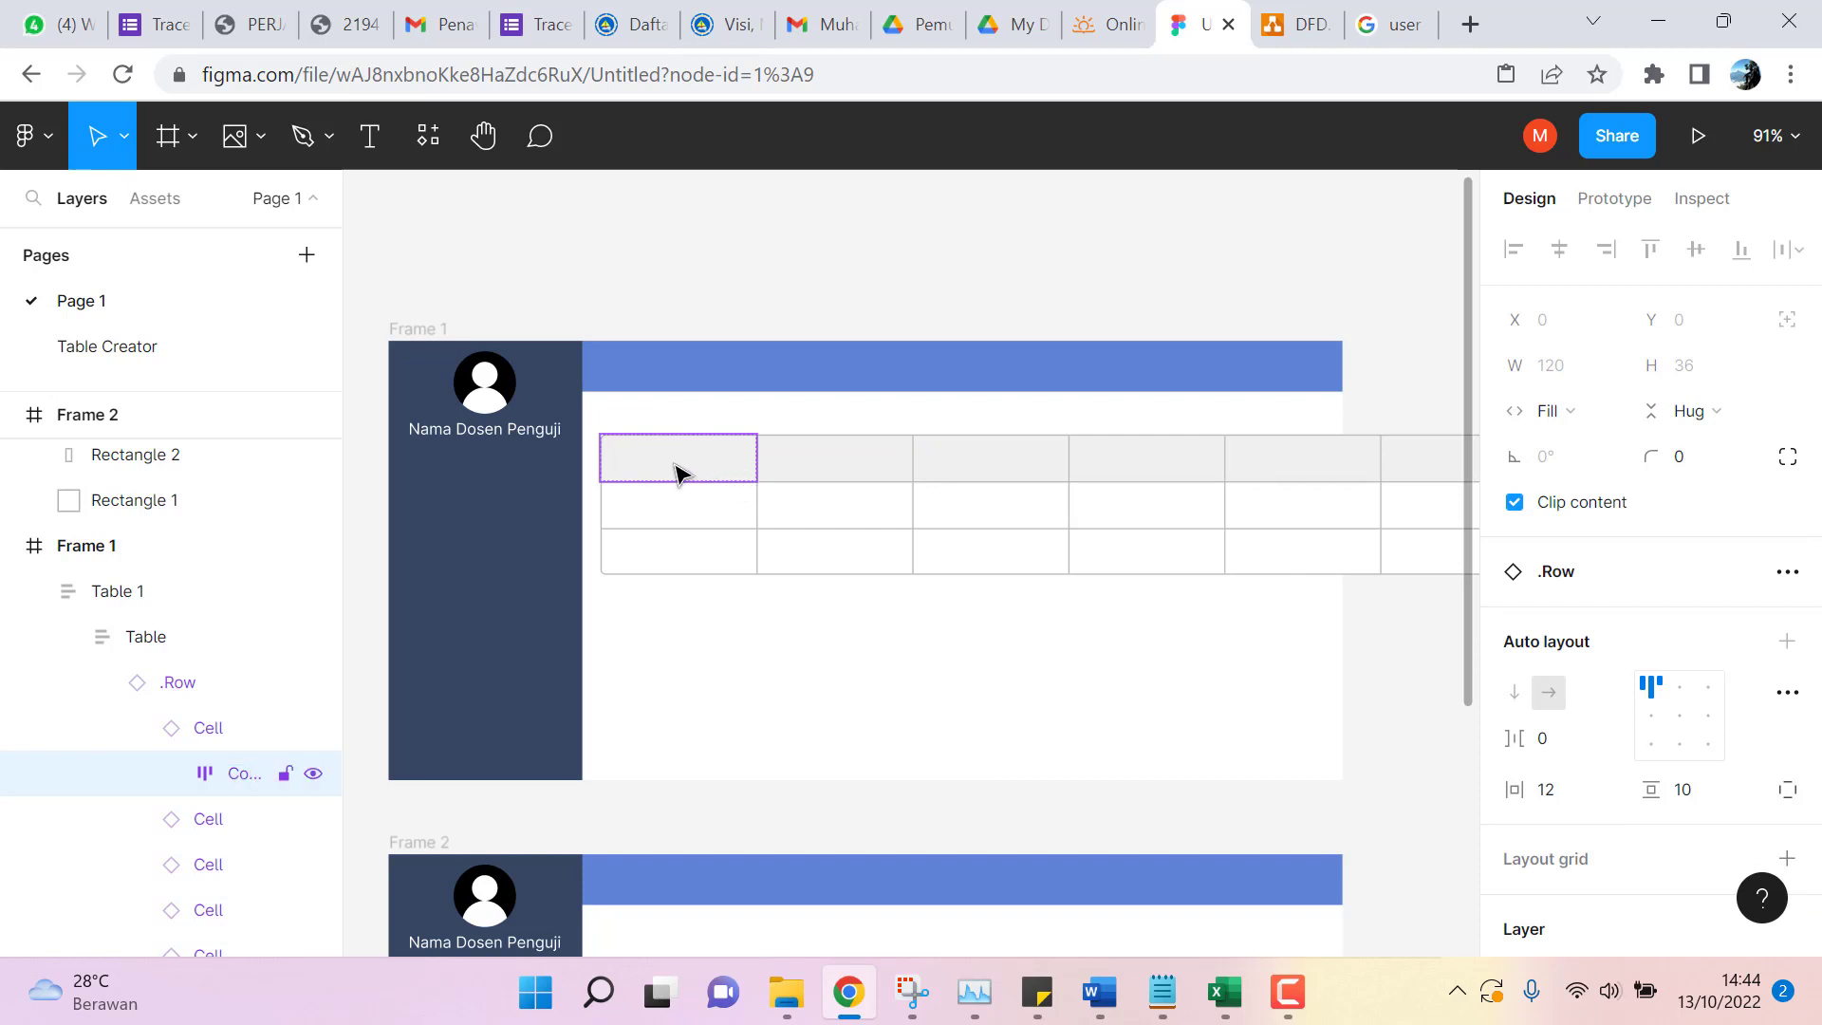
{"action": "double_click", "coordinate": [676, 471]}
{"action": "double_click", "coordinate": [676, 460]}
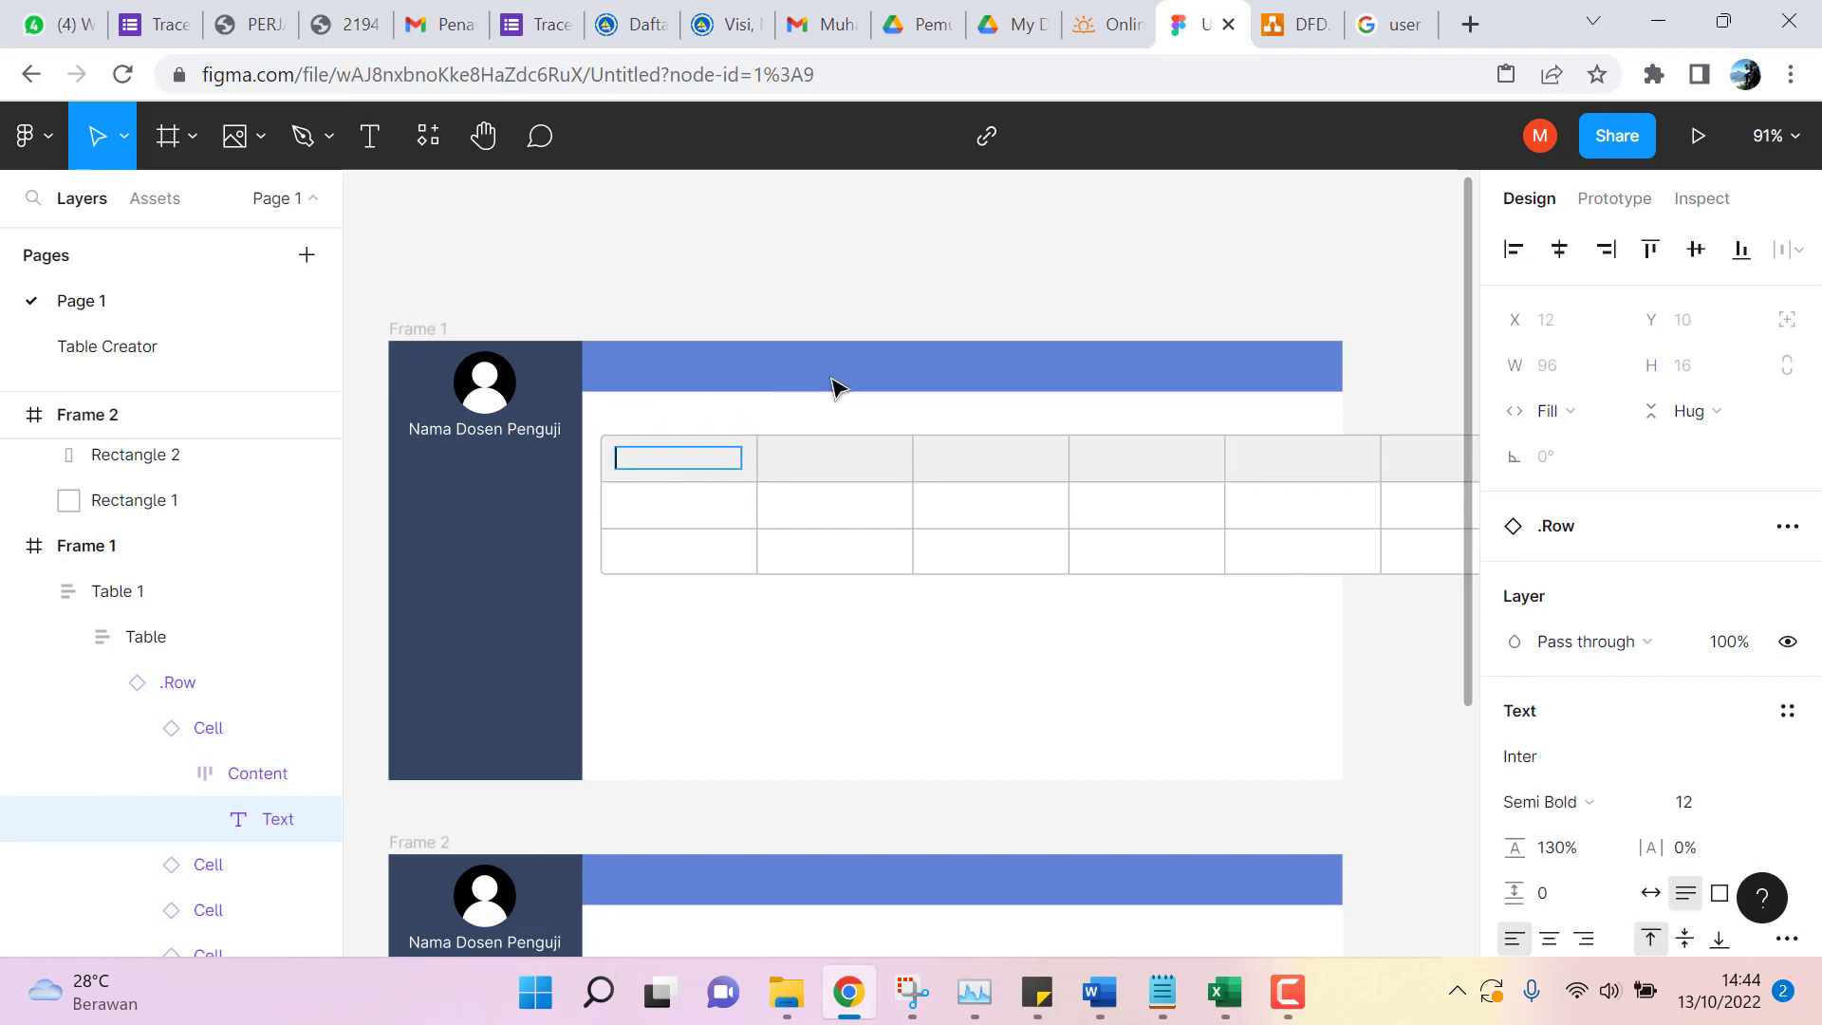
{"action": "type", "text": "No"}
{"action": "key", "text": "Escape"}
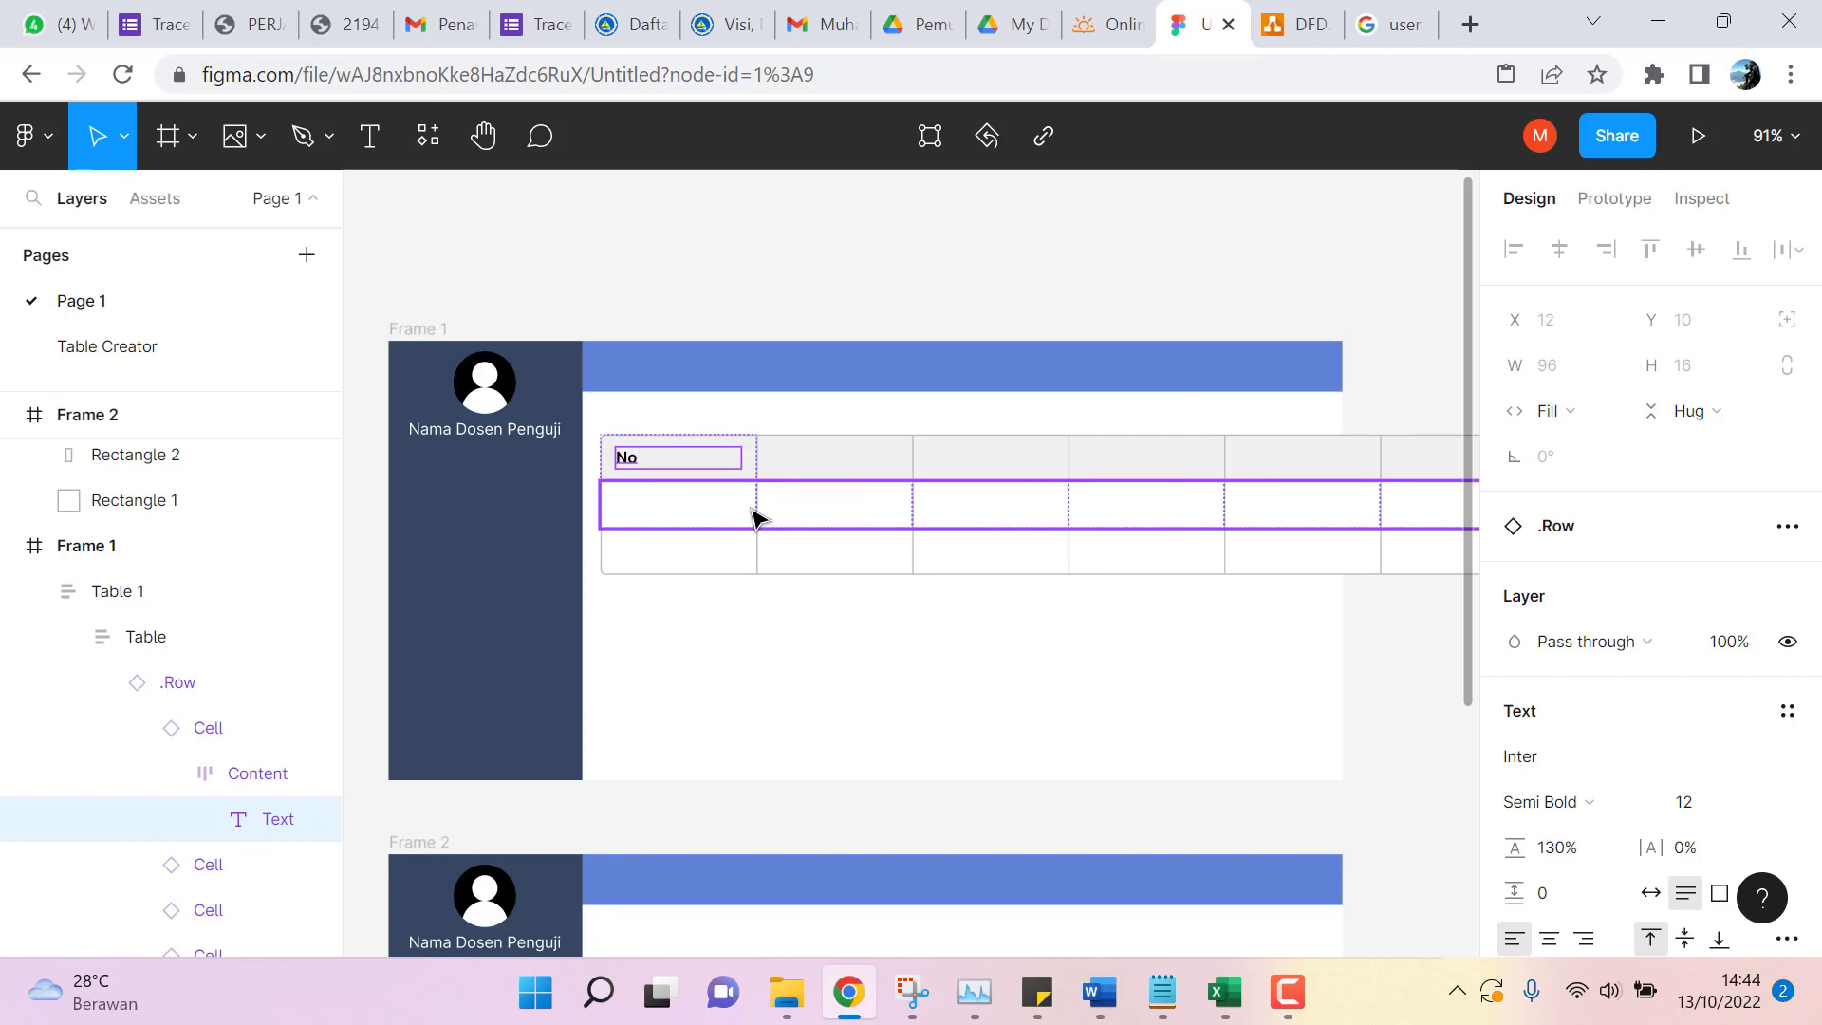
{"action": "left_click", "coordinate": [726, 475]}
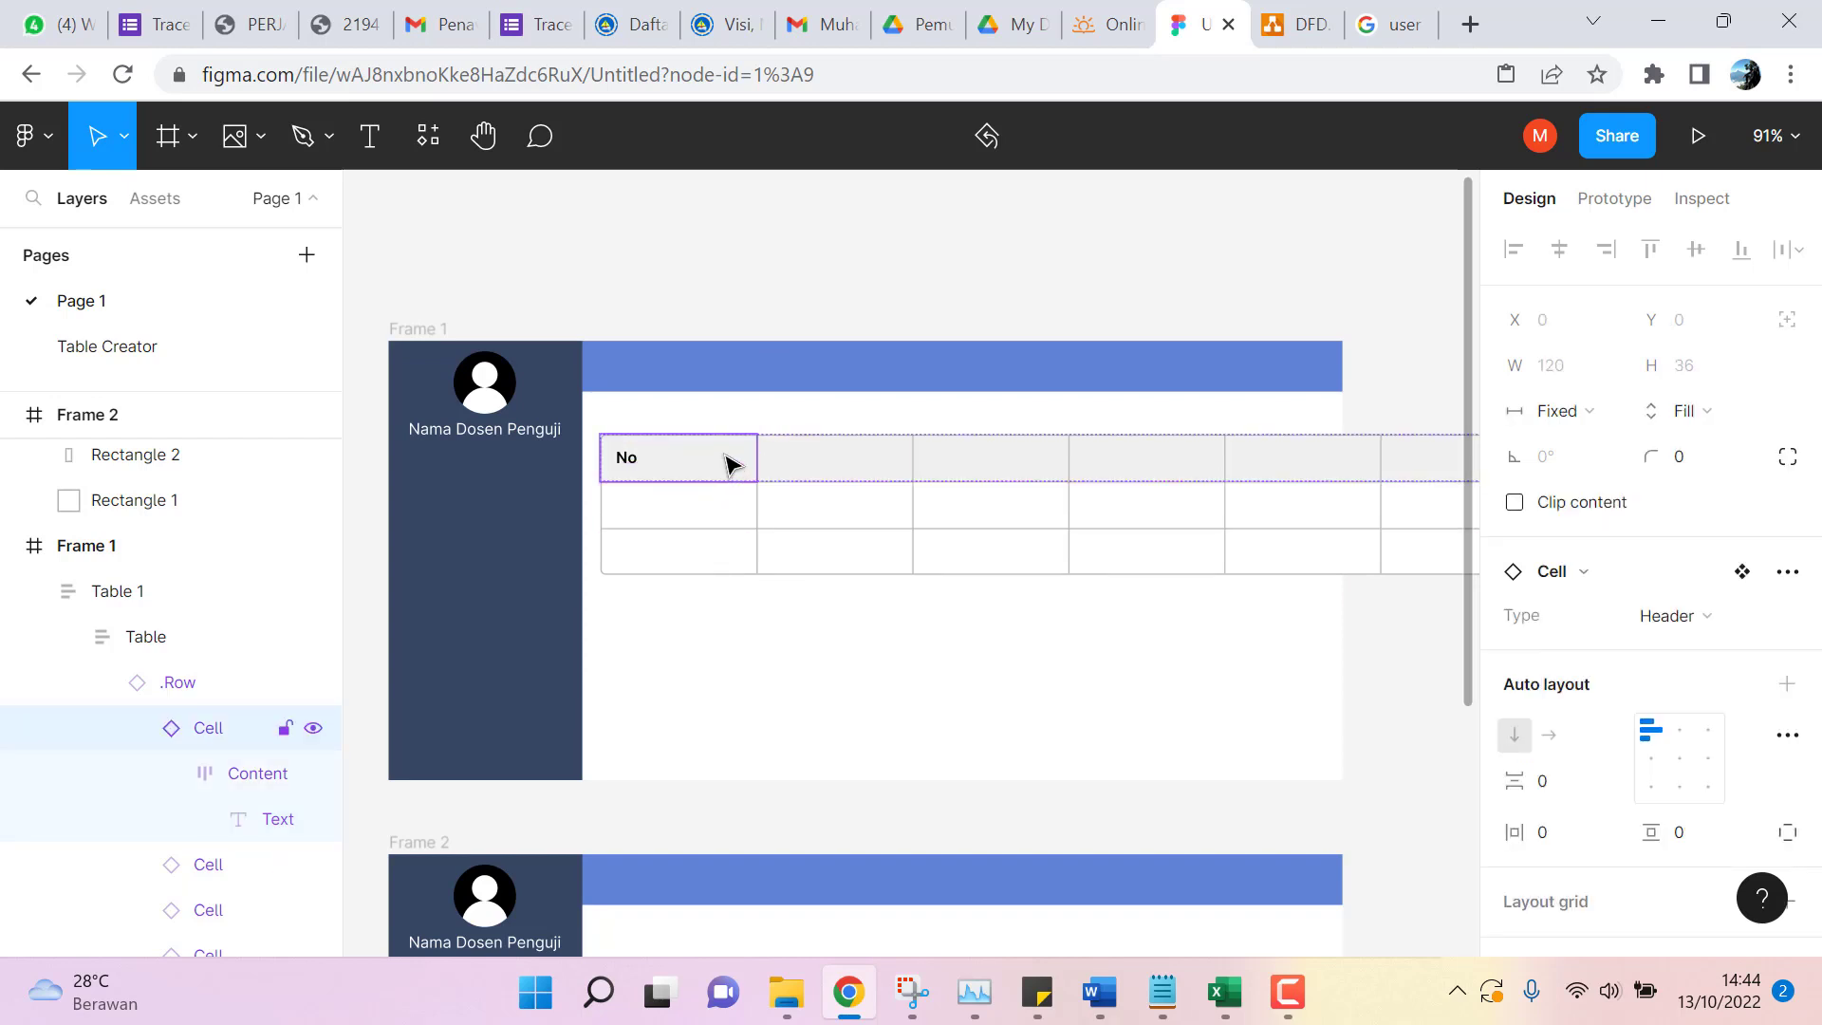
{"action": "left_click", "coordinate": [141, 644]}
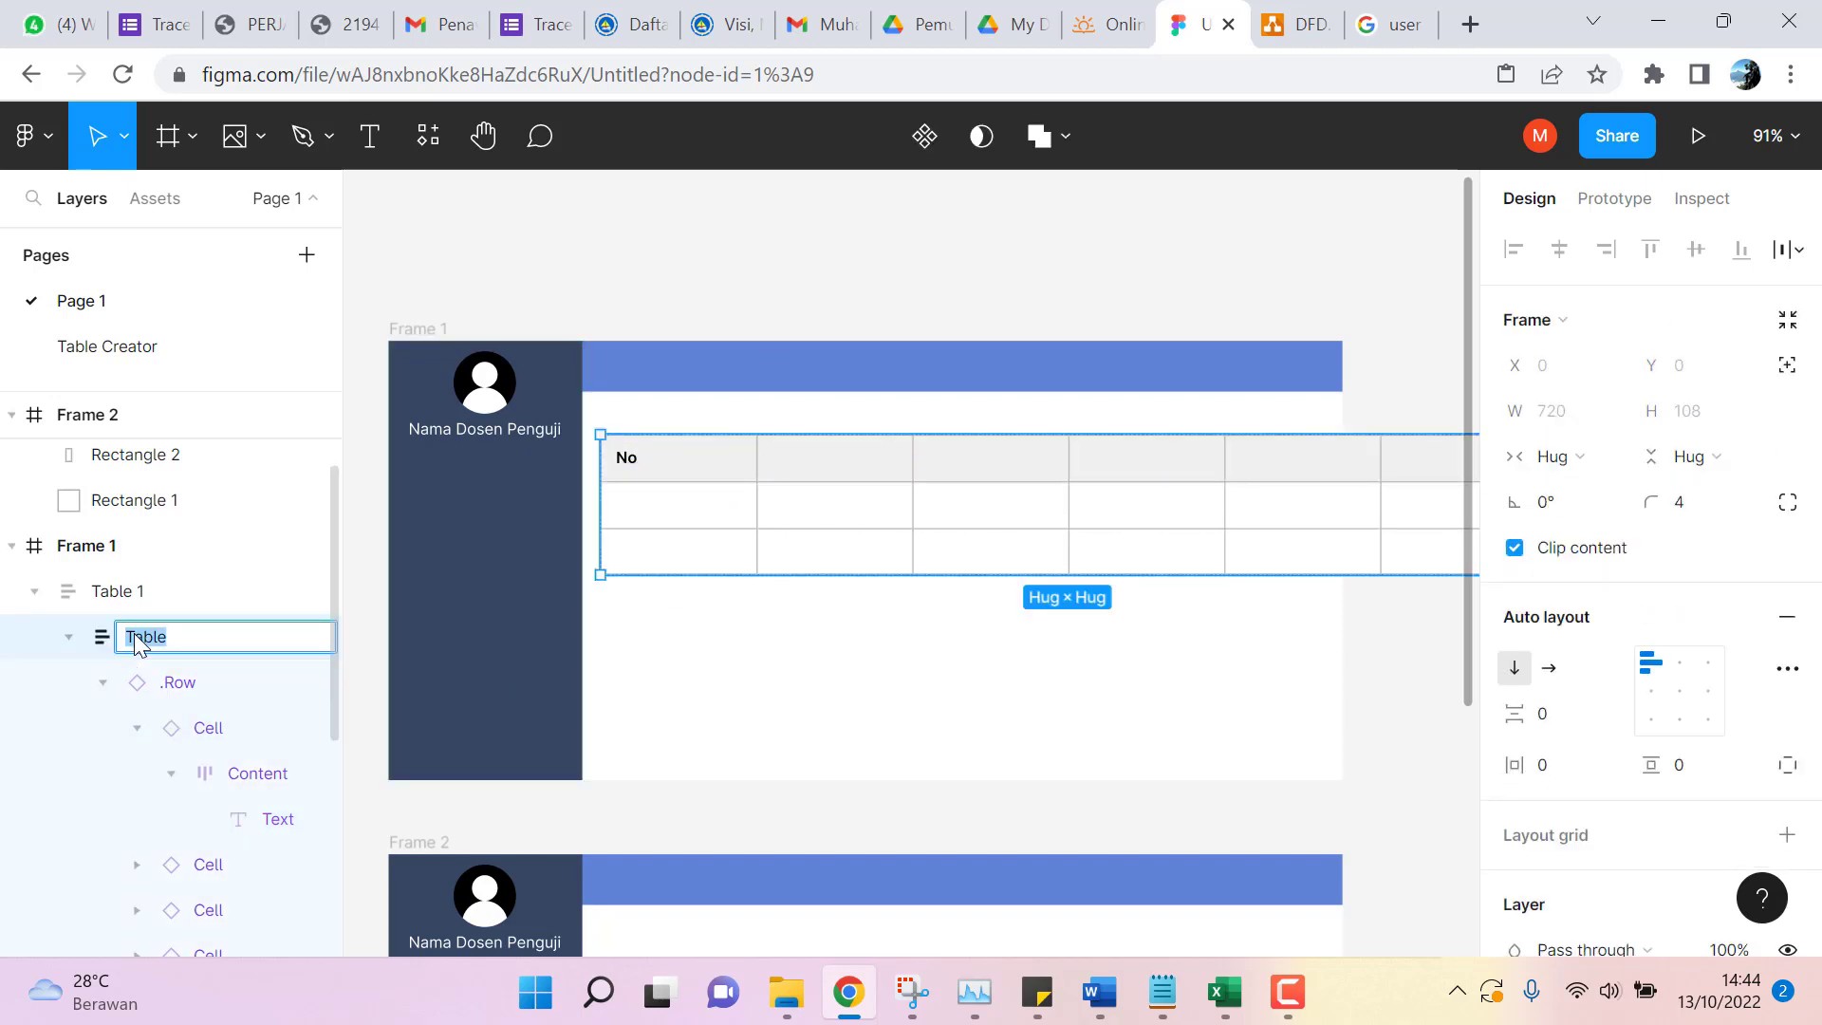
{"action": "left_click", "coordinate": [104, 682]}
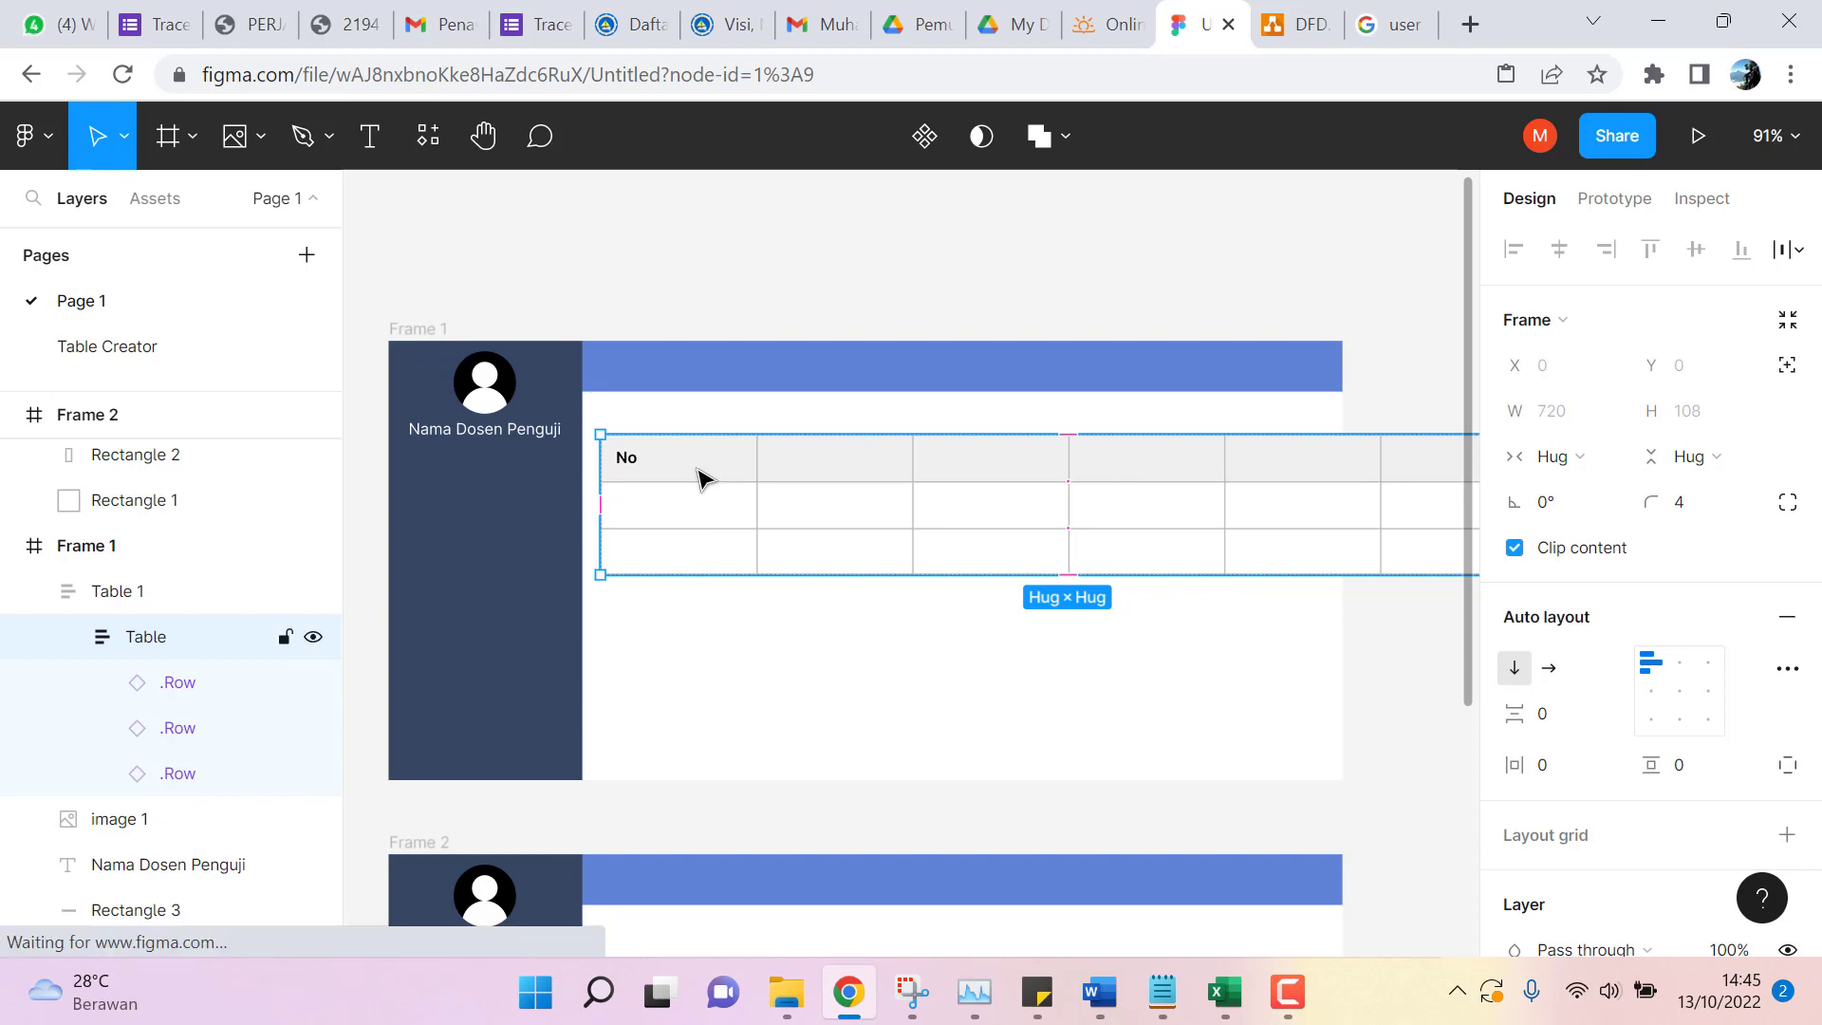
{"action": "left_click", "coordinate": [699, 478]}
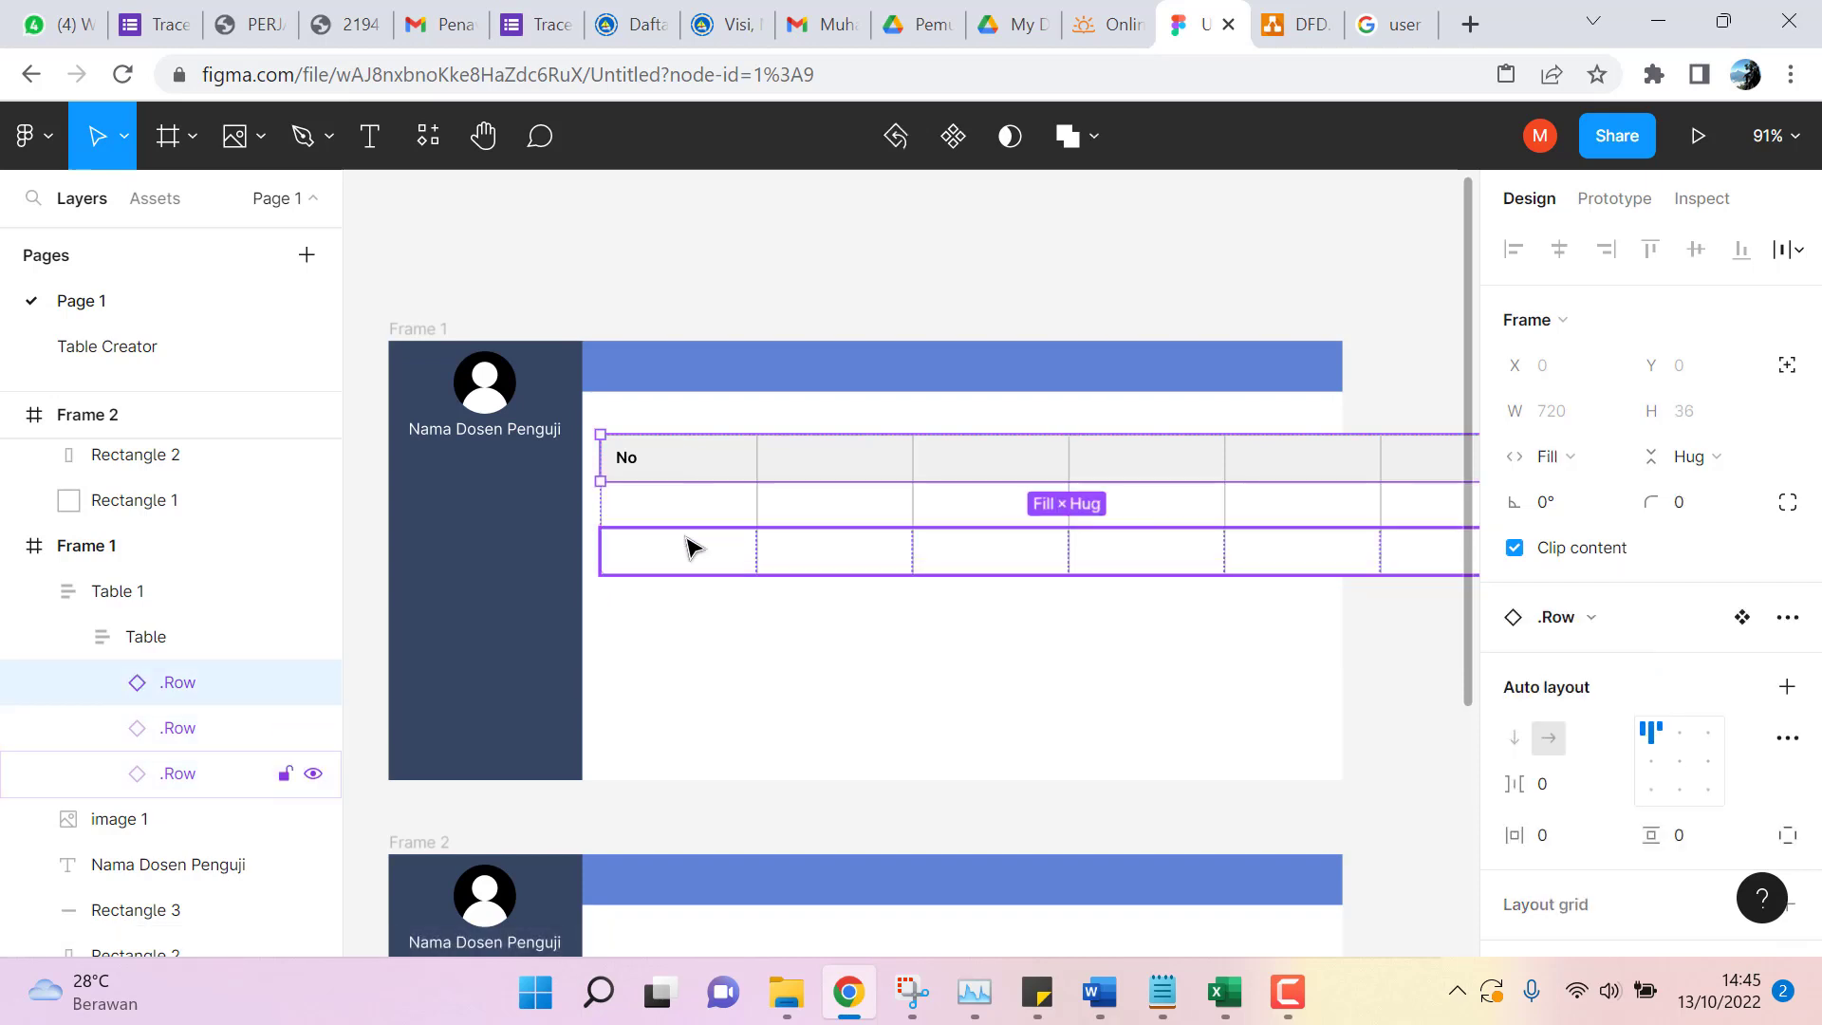
{"action": "left_click", "coordinate": [687, 537]}
{"action": "left_click", "coordinate": [682, 504]}
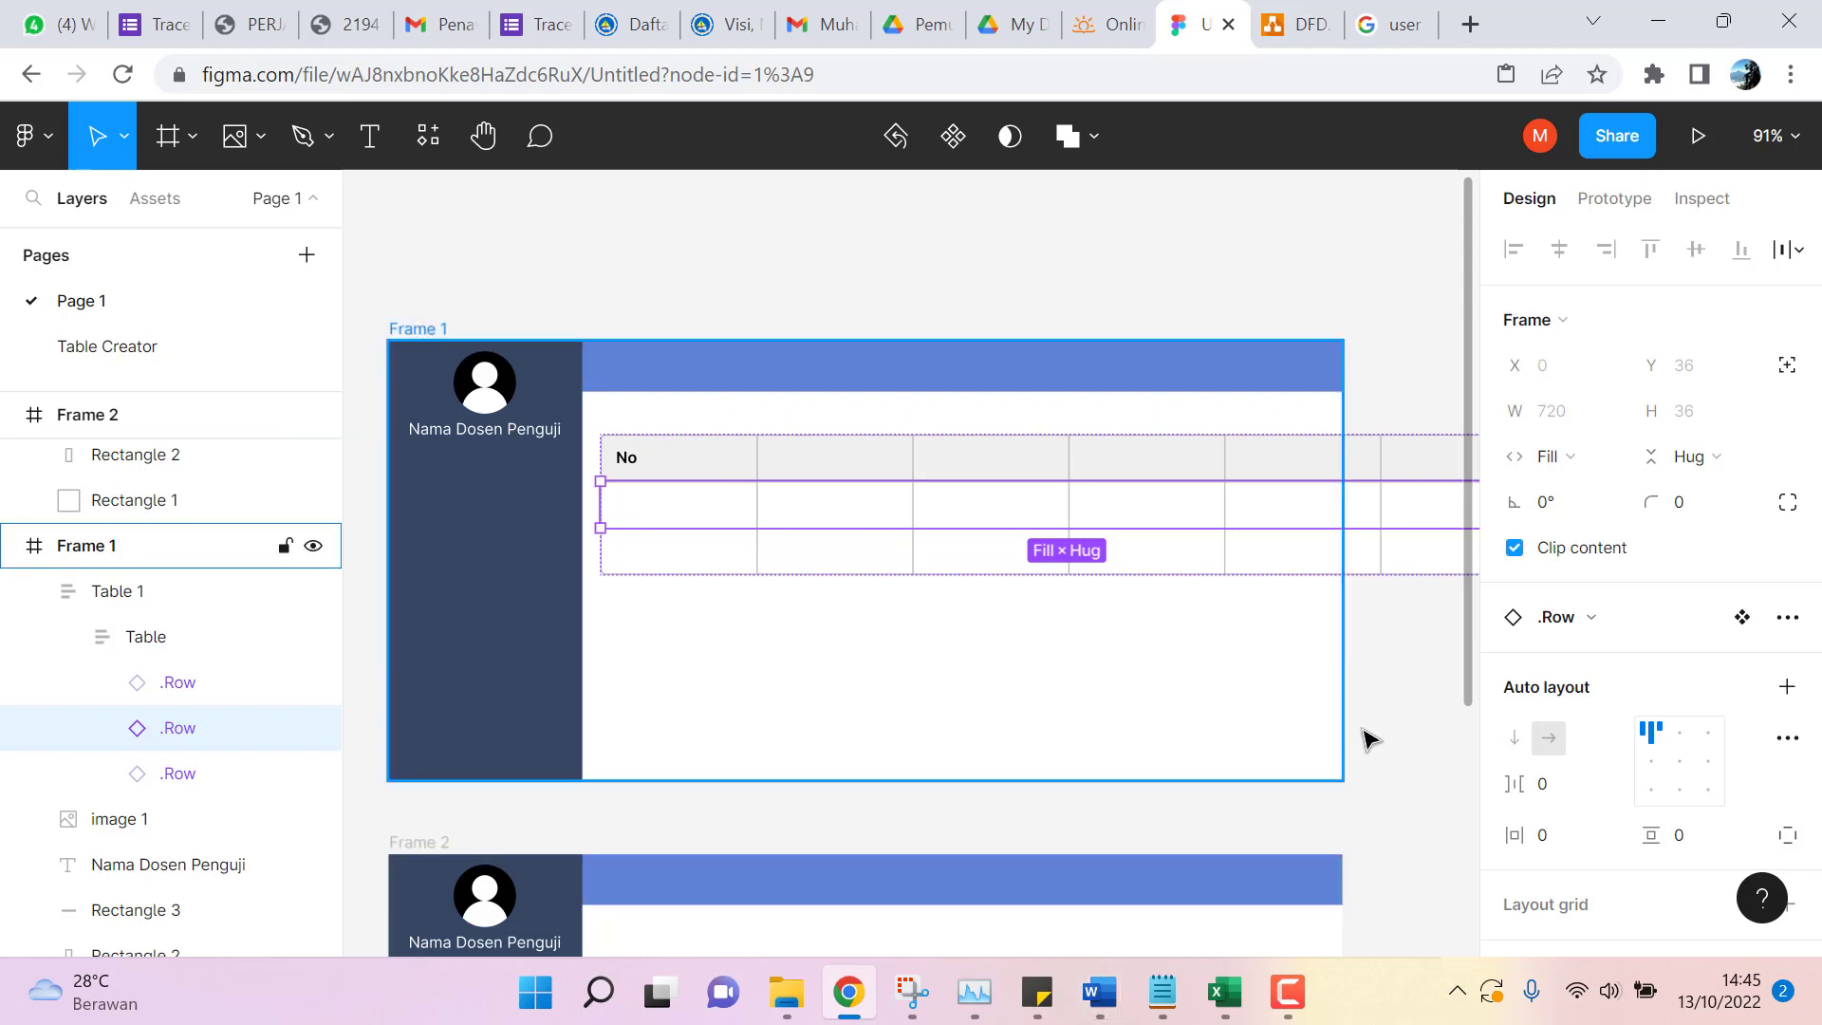
{"action": "scroll", "coordinate": [1348, 693], "scroll_direction": "down", "scroll_amount": 1}
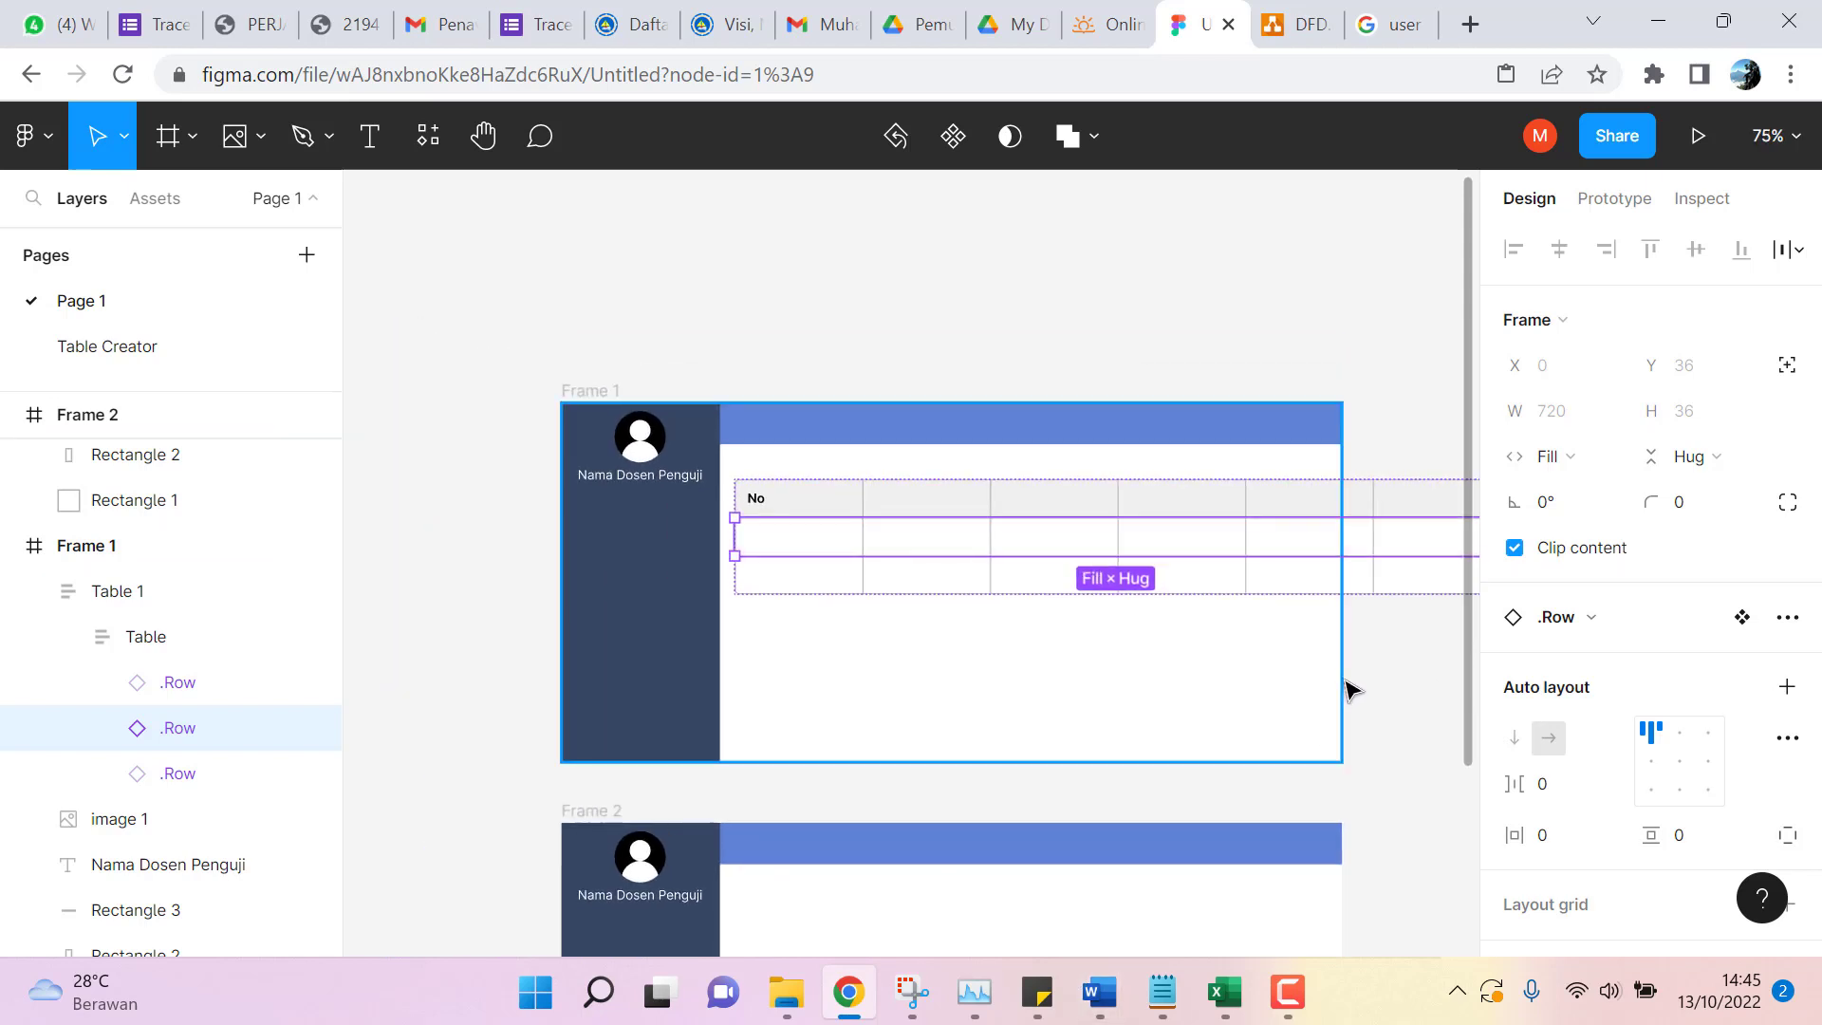
{"action": "scroll", "coordinate": [1352, 688], "scroll_direction": "up", "scroll_amount": 2}
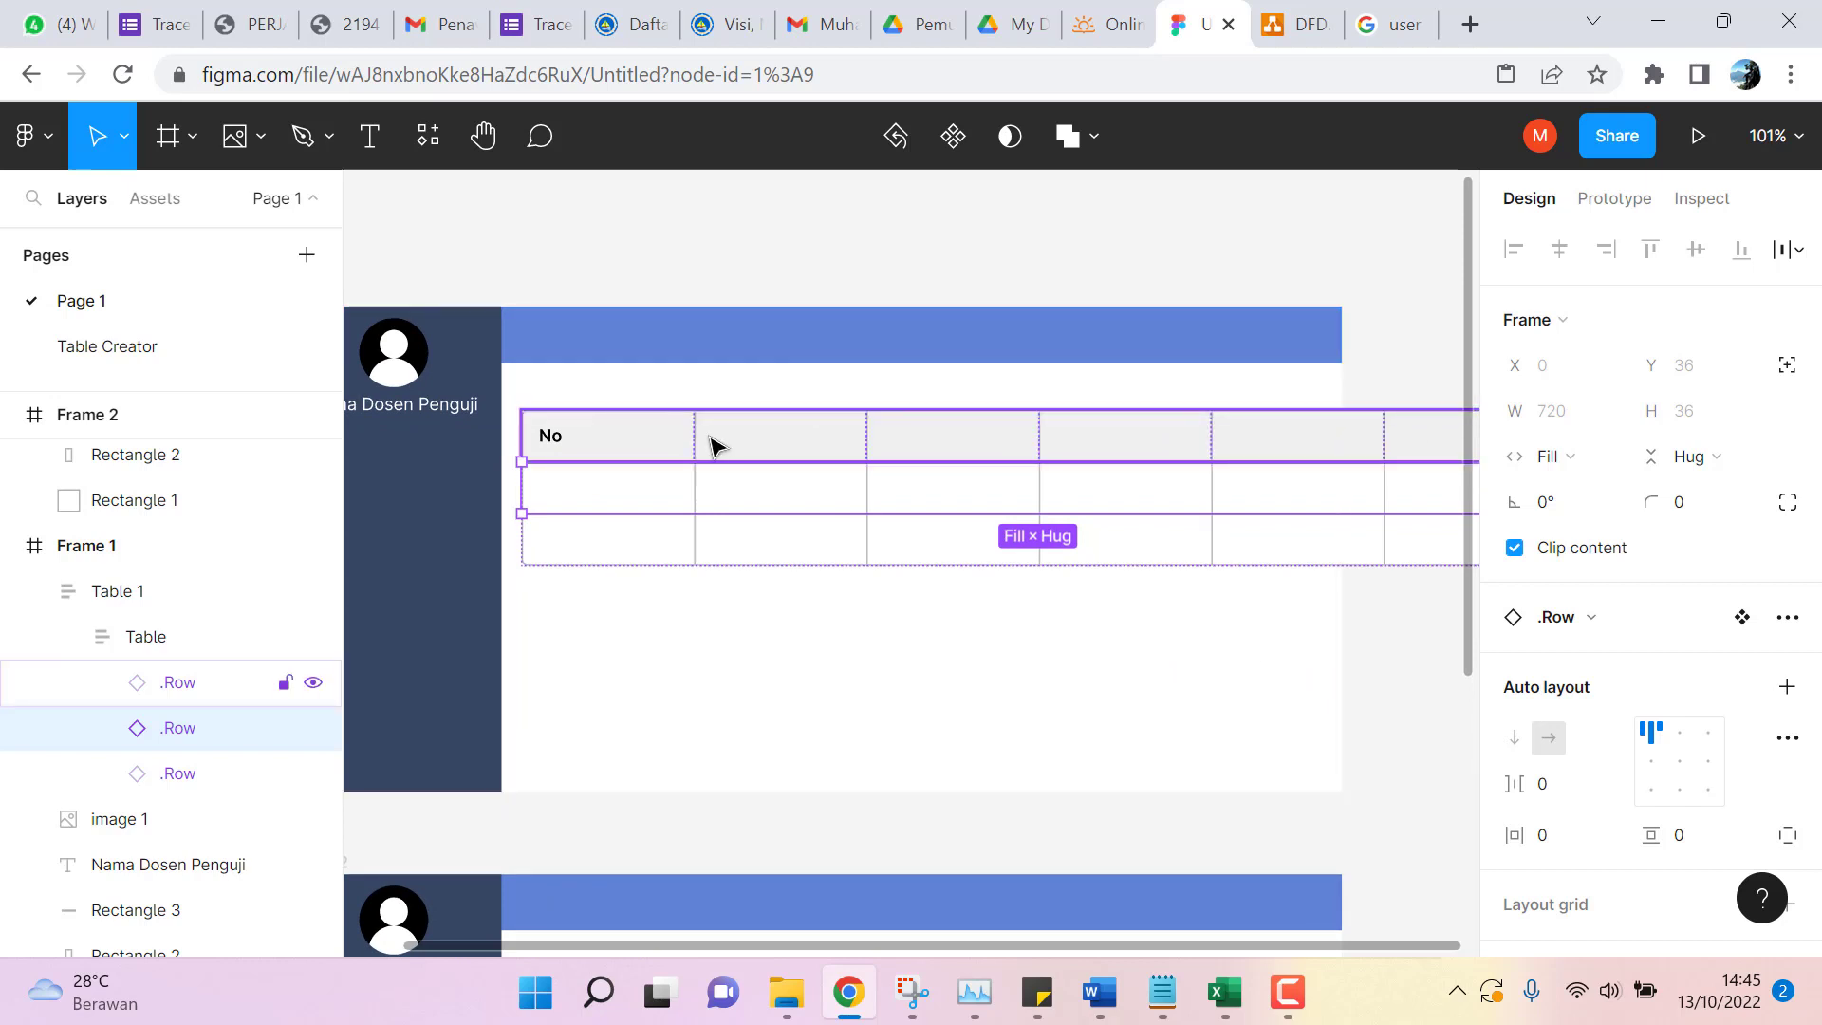
{"action": "left_click", "coordinate": [653, 442]}
{"action": "left_click_drag", "start_coordinate": [643, 455], "coordinate": [624, 504]}
{"action": "left_click", "coordinate": [624, 504], "text": "ctrl"}
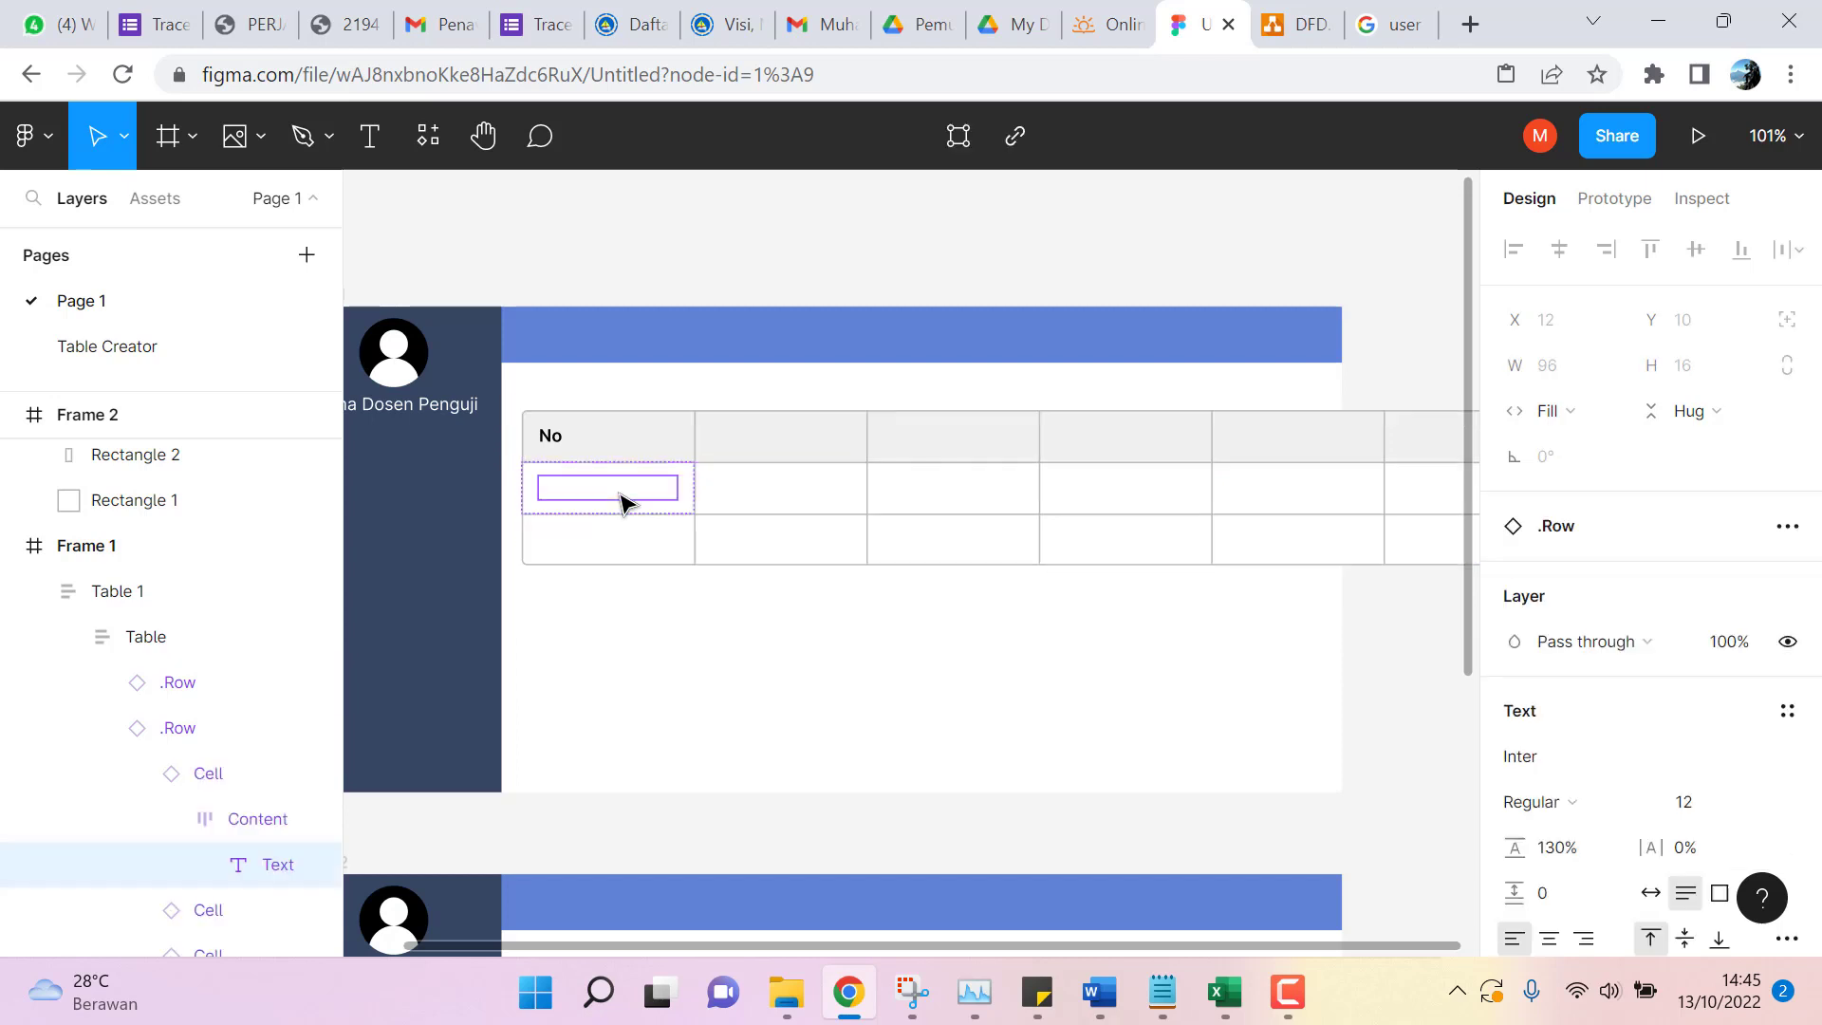
{"action": "left_click", "coordinate": [596, 448]}
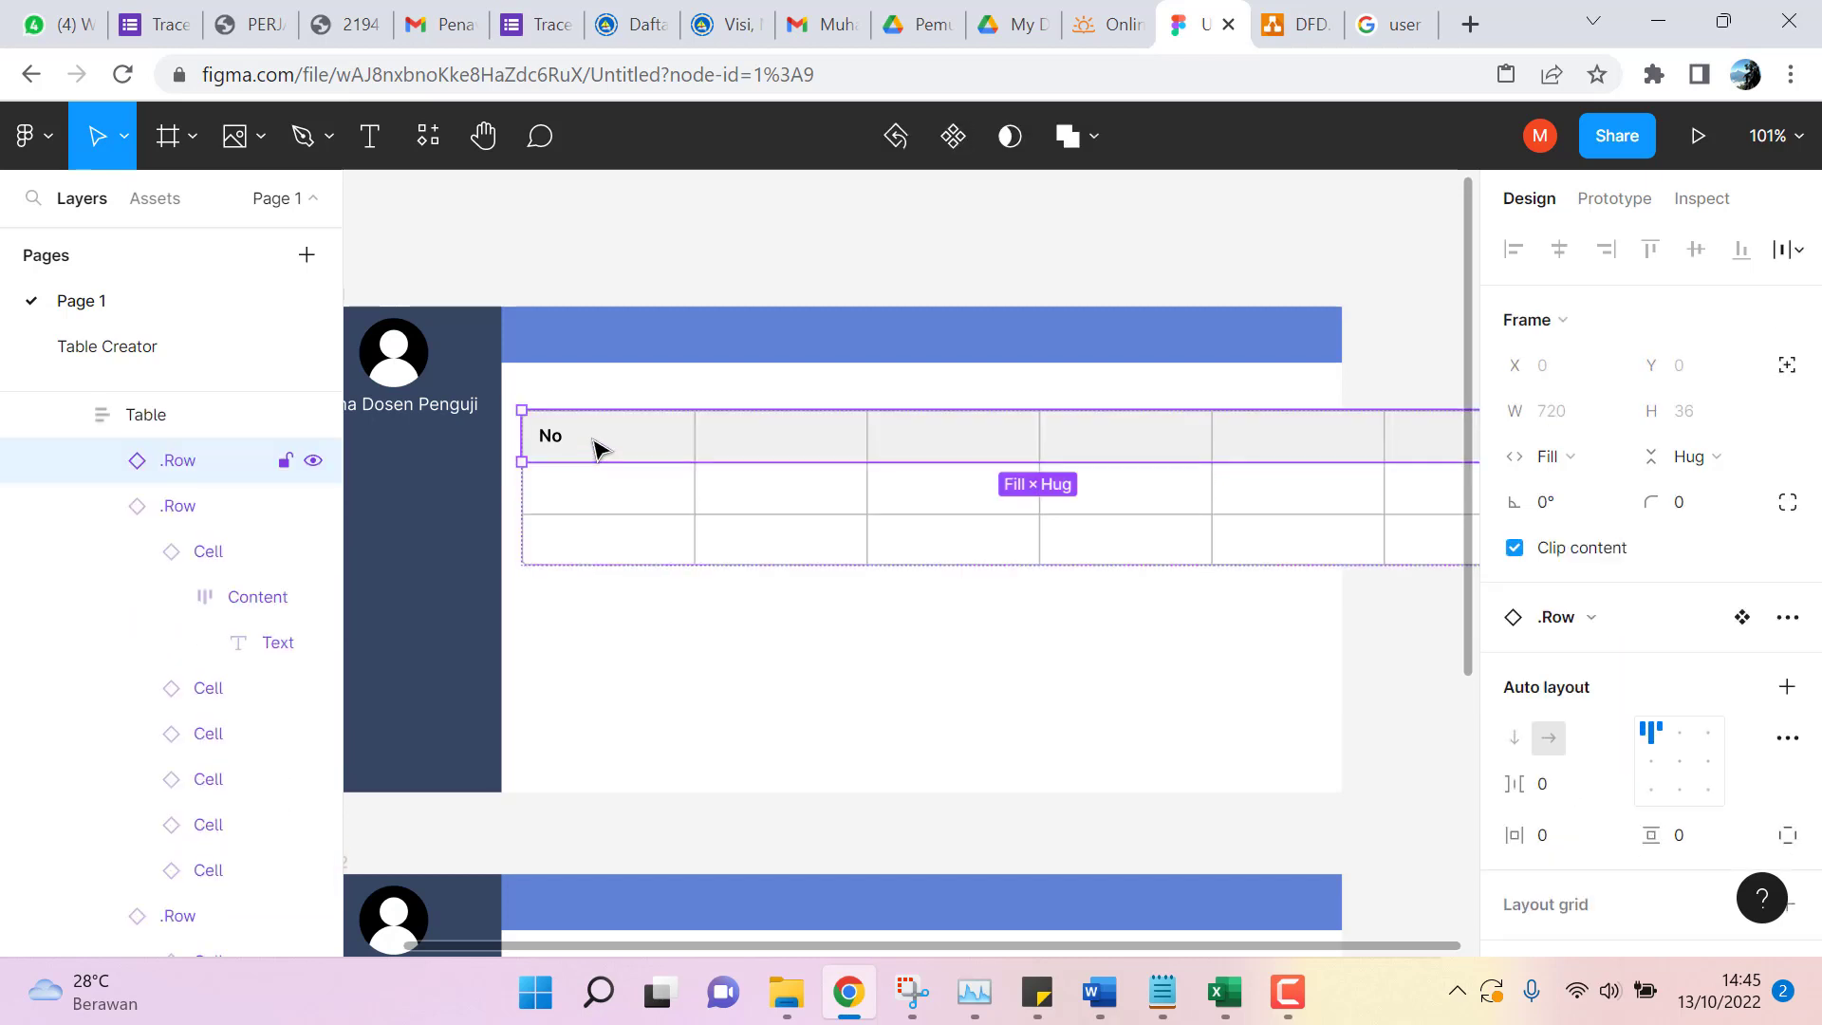
{"action": "left_click", "coordinate": [71, 415]}
{"action": "left_click", "coordinate": [67, 413]}
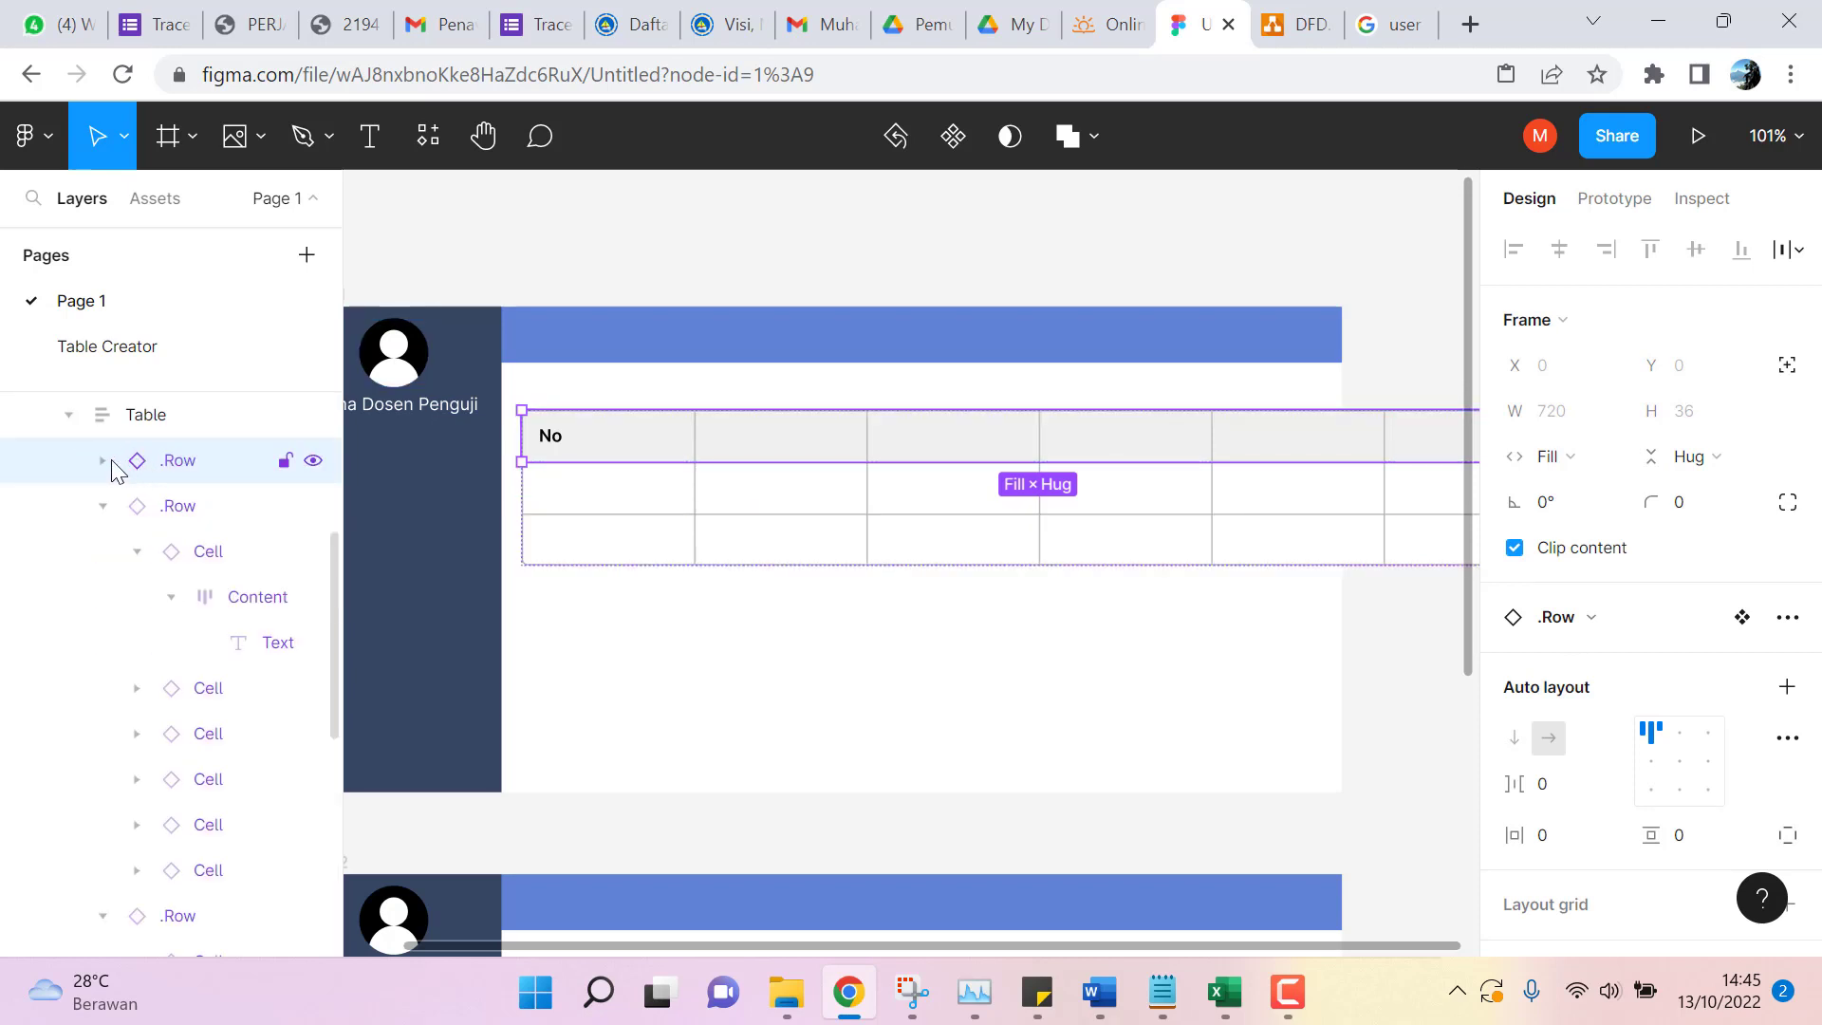
{"action": "left_click", "coordinate": [104, 506]}
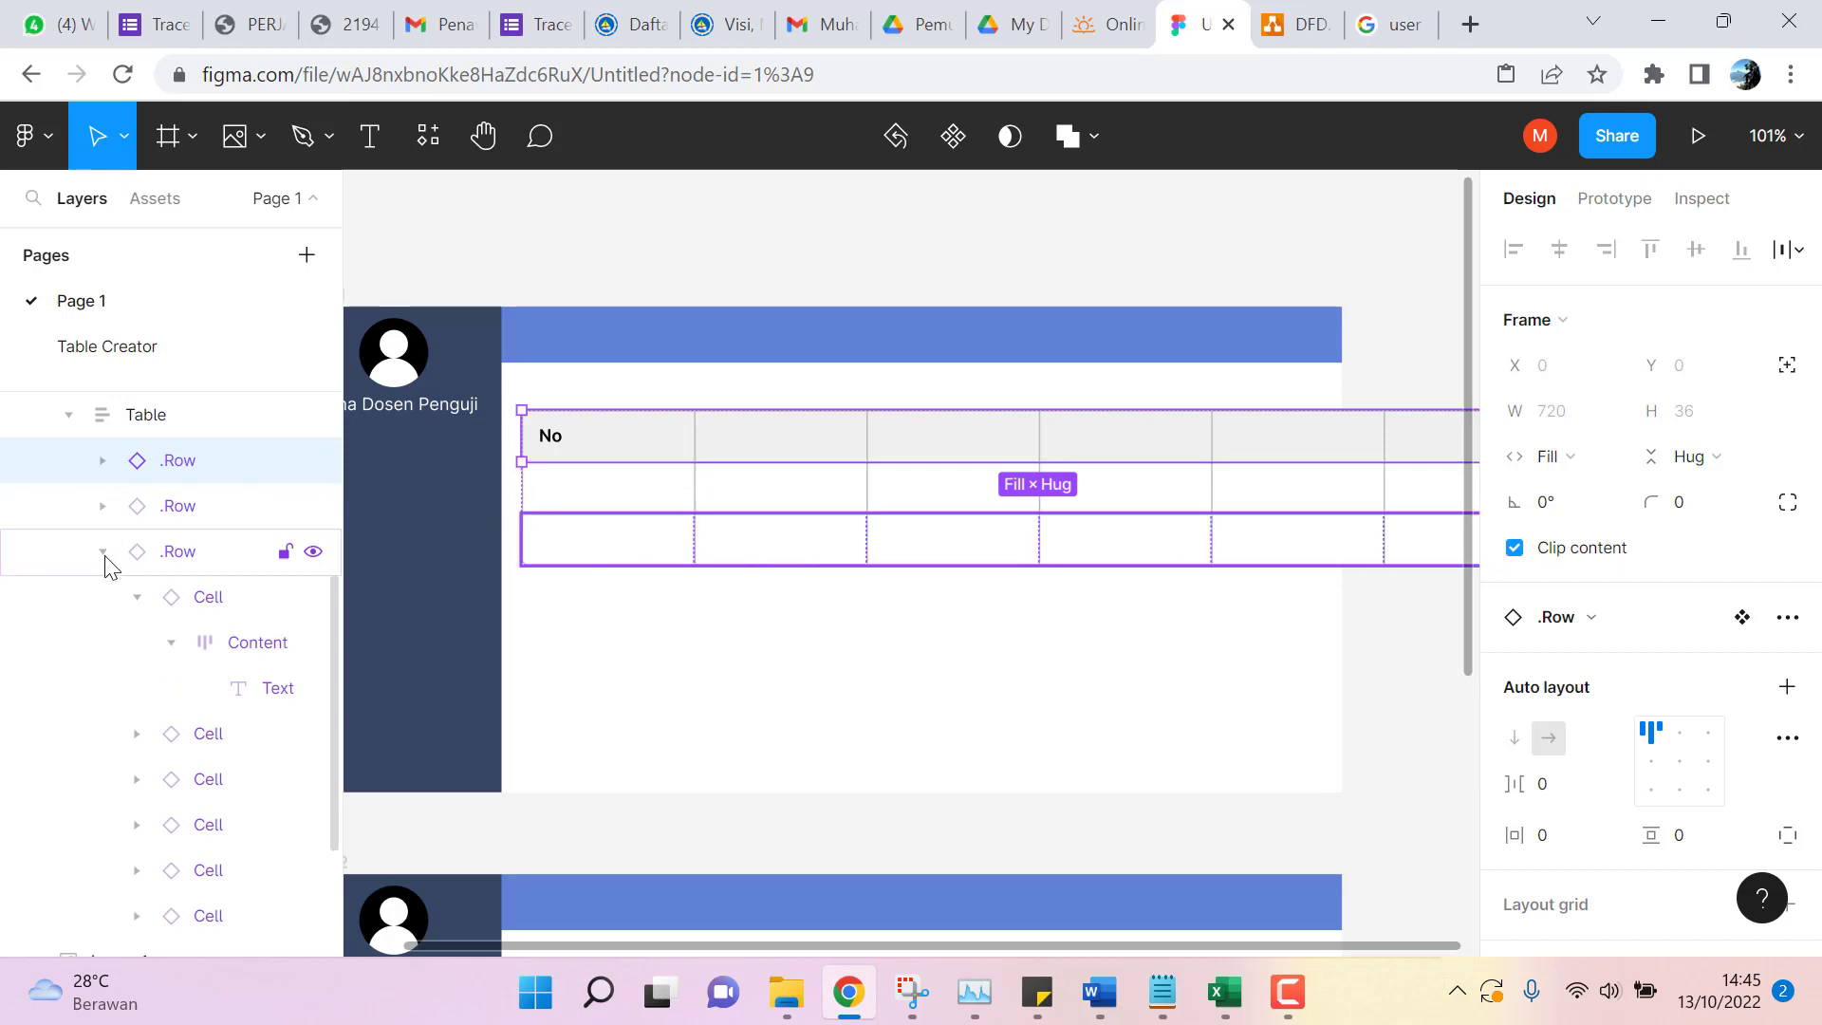
{"action": "left_click", "coordinate": [104, 552]}
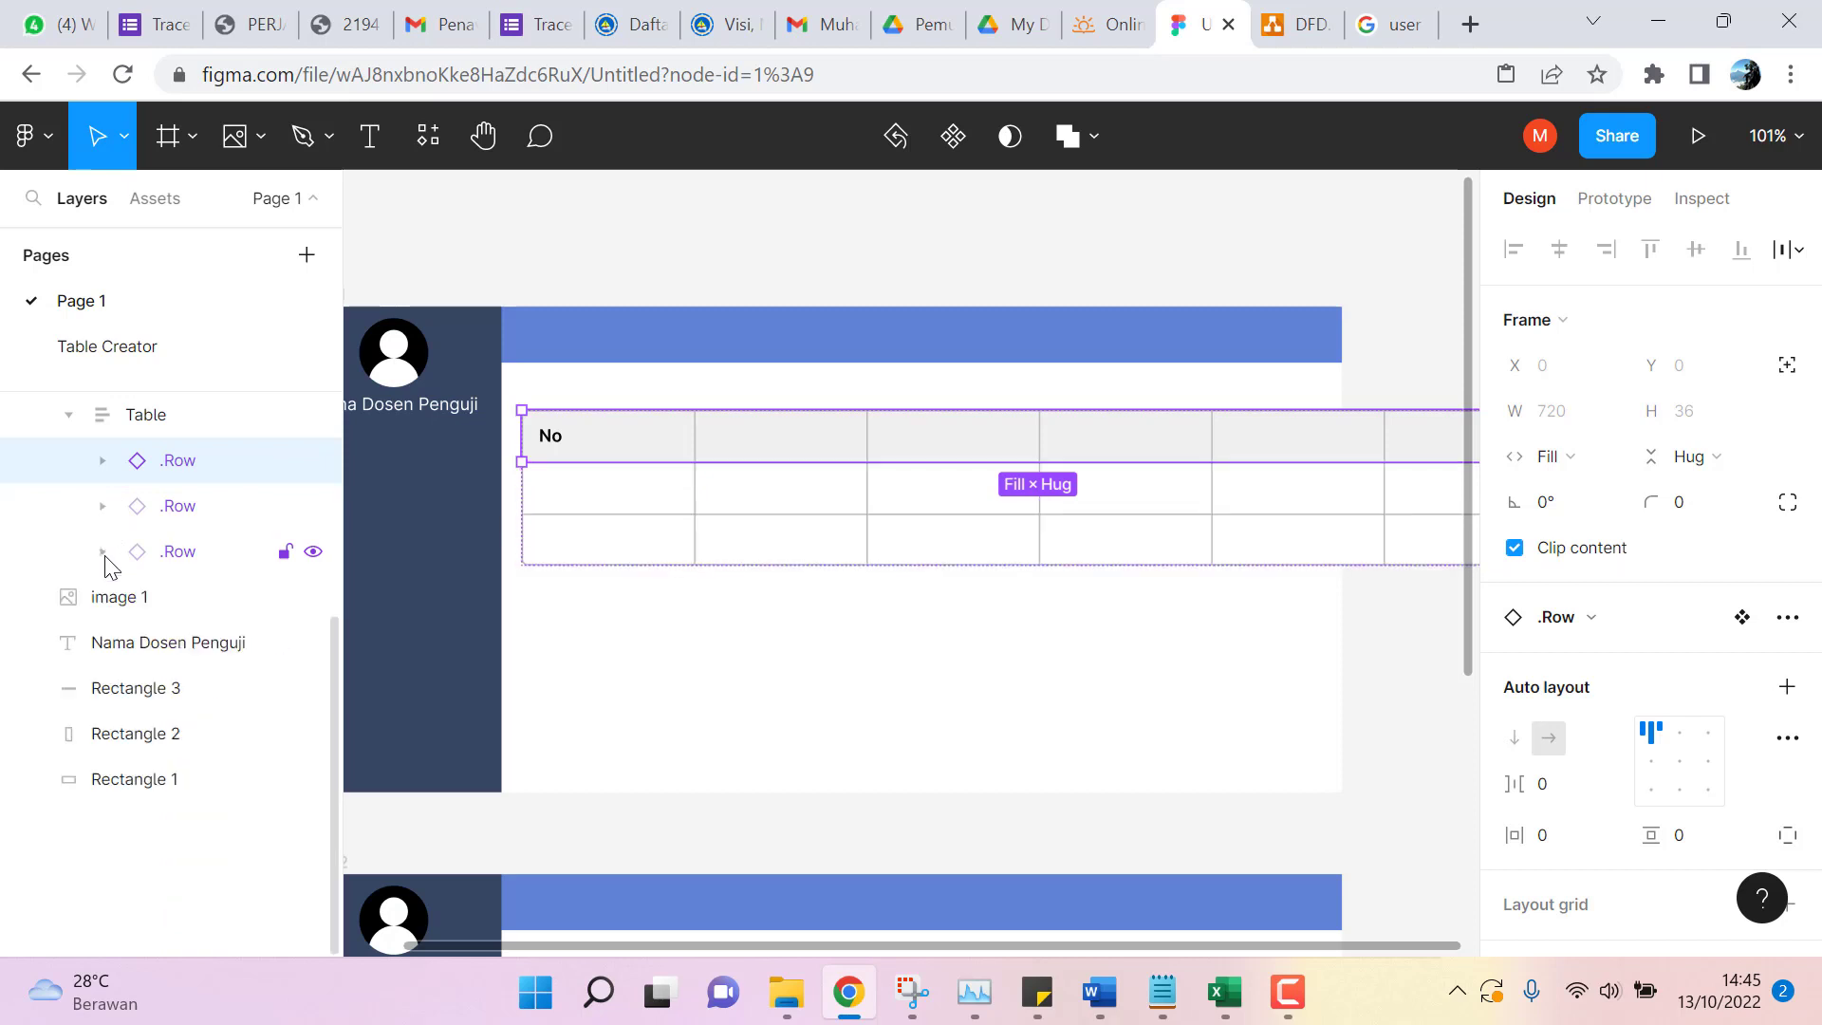
{"action": "double_click", "coordinate": [169, 460]}
{"action": "left_click", "coordinate": [102, 460]}
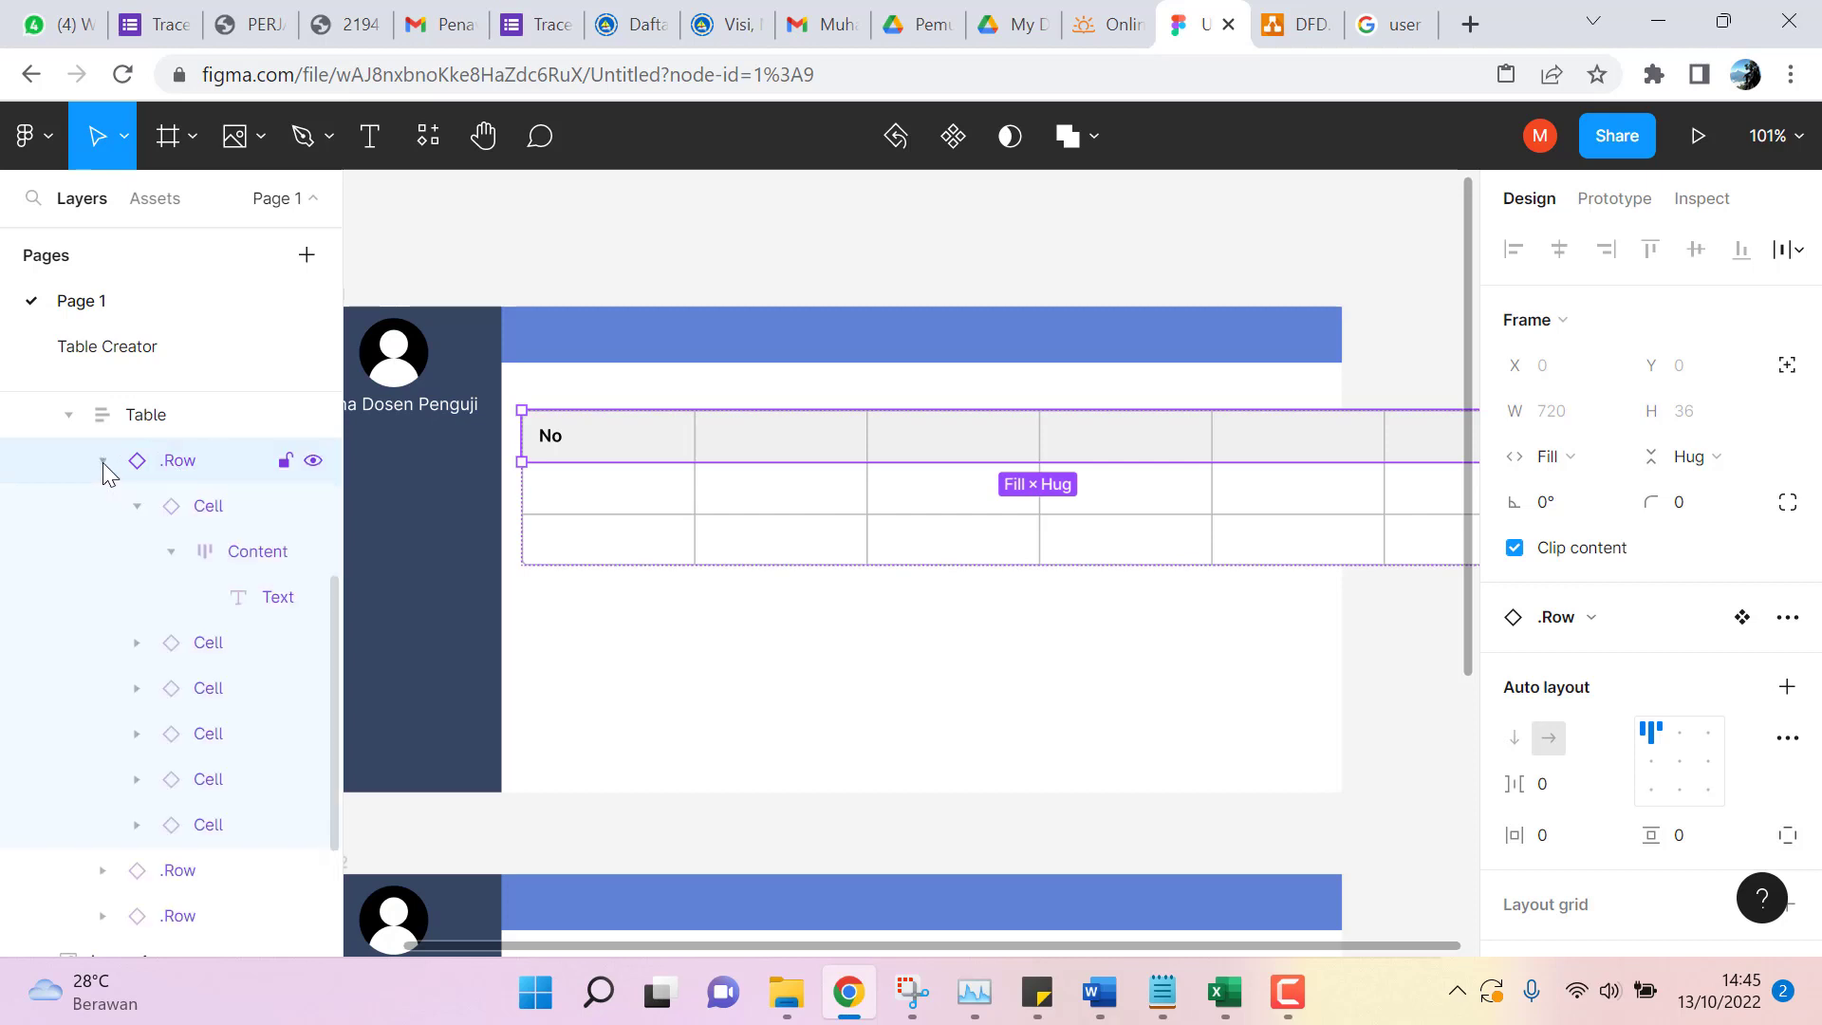
{"action": "left_click", "coordinate": [200, 513]}
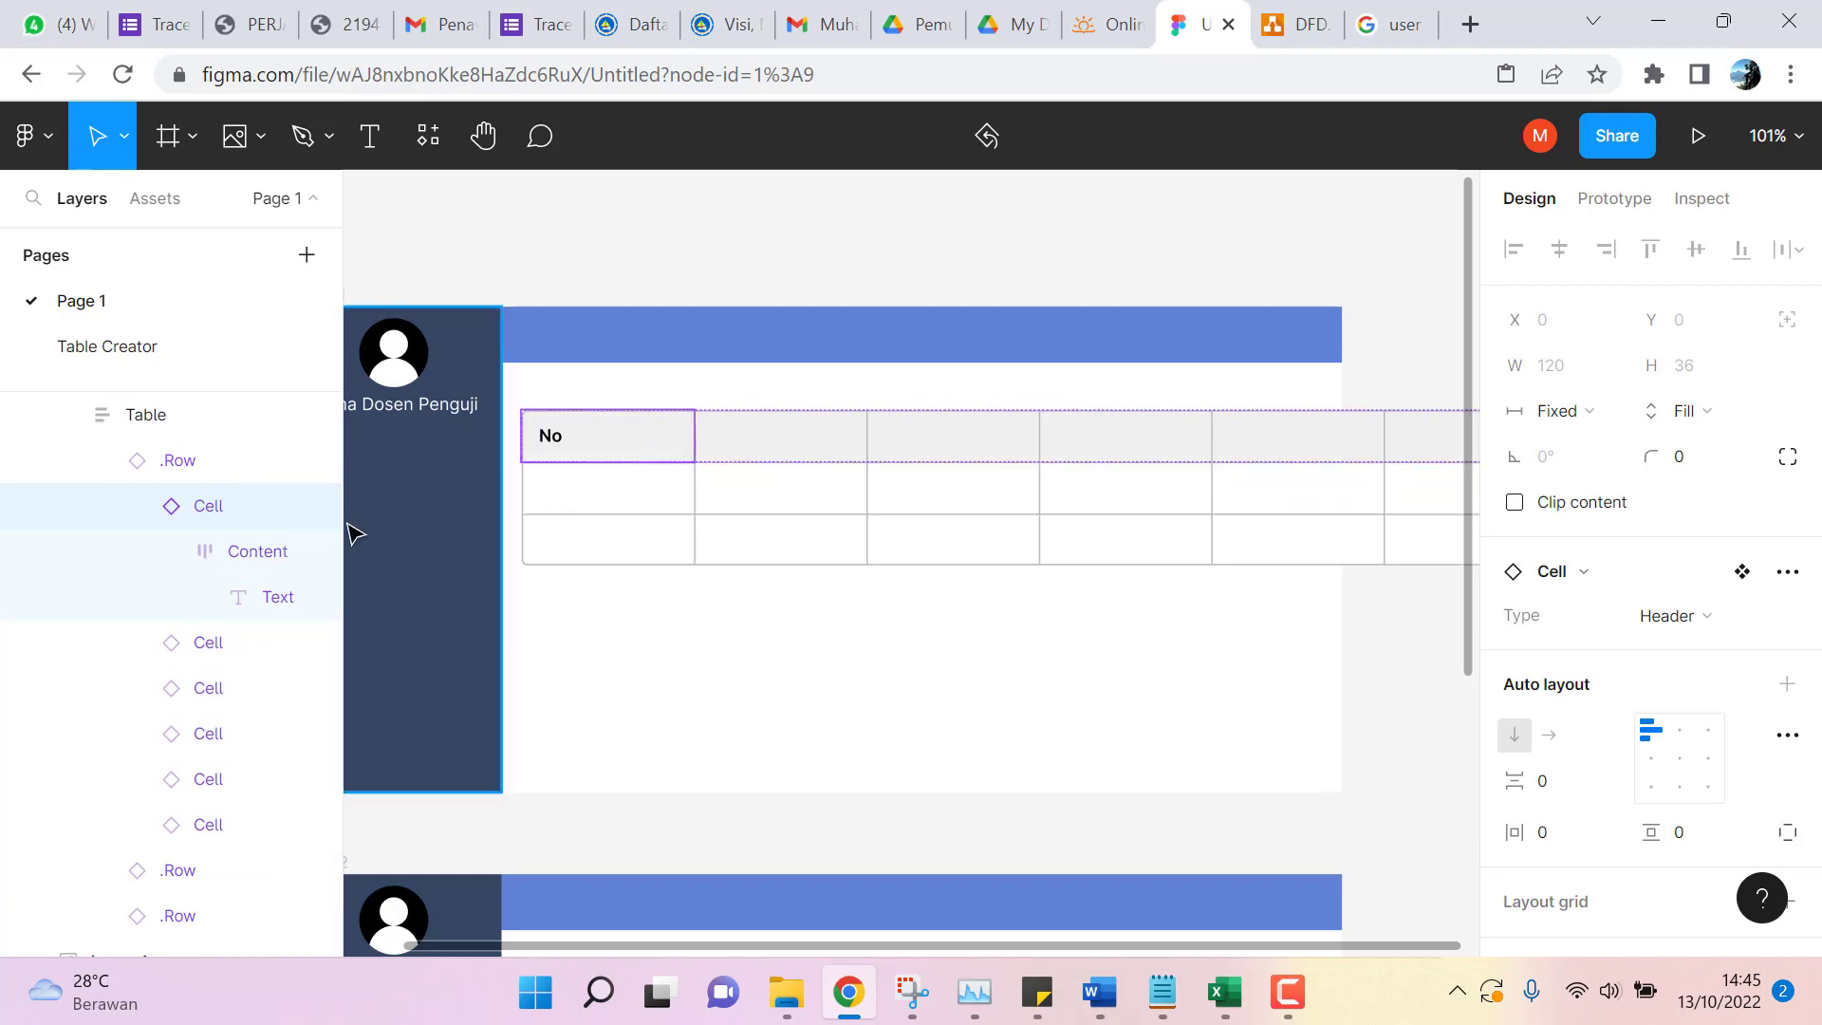
{"action": "left_click", "coordinate": [253, 557]}
{"action": "left_click", "coordinate": [237, 598]}
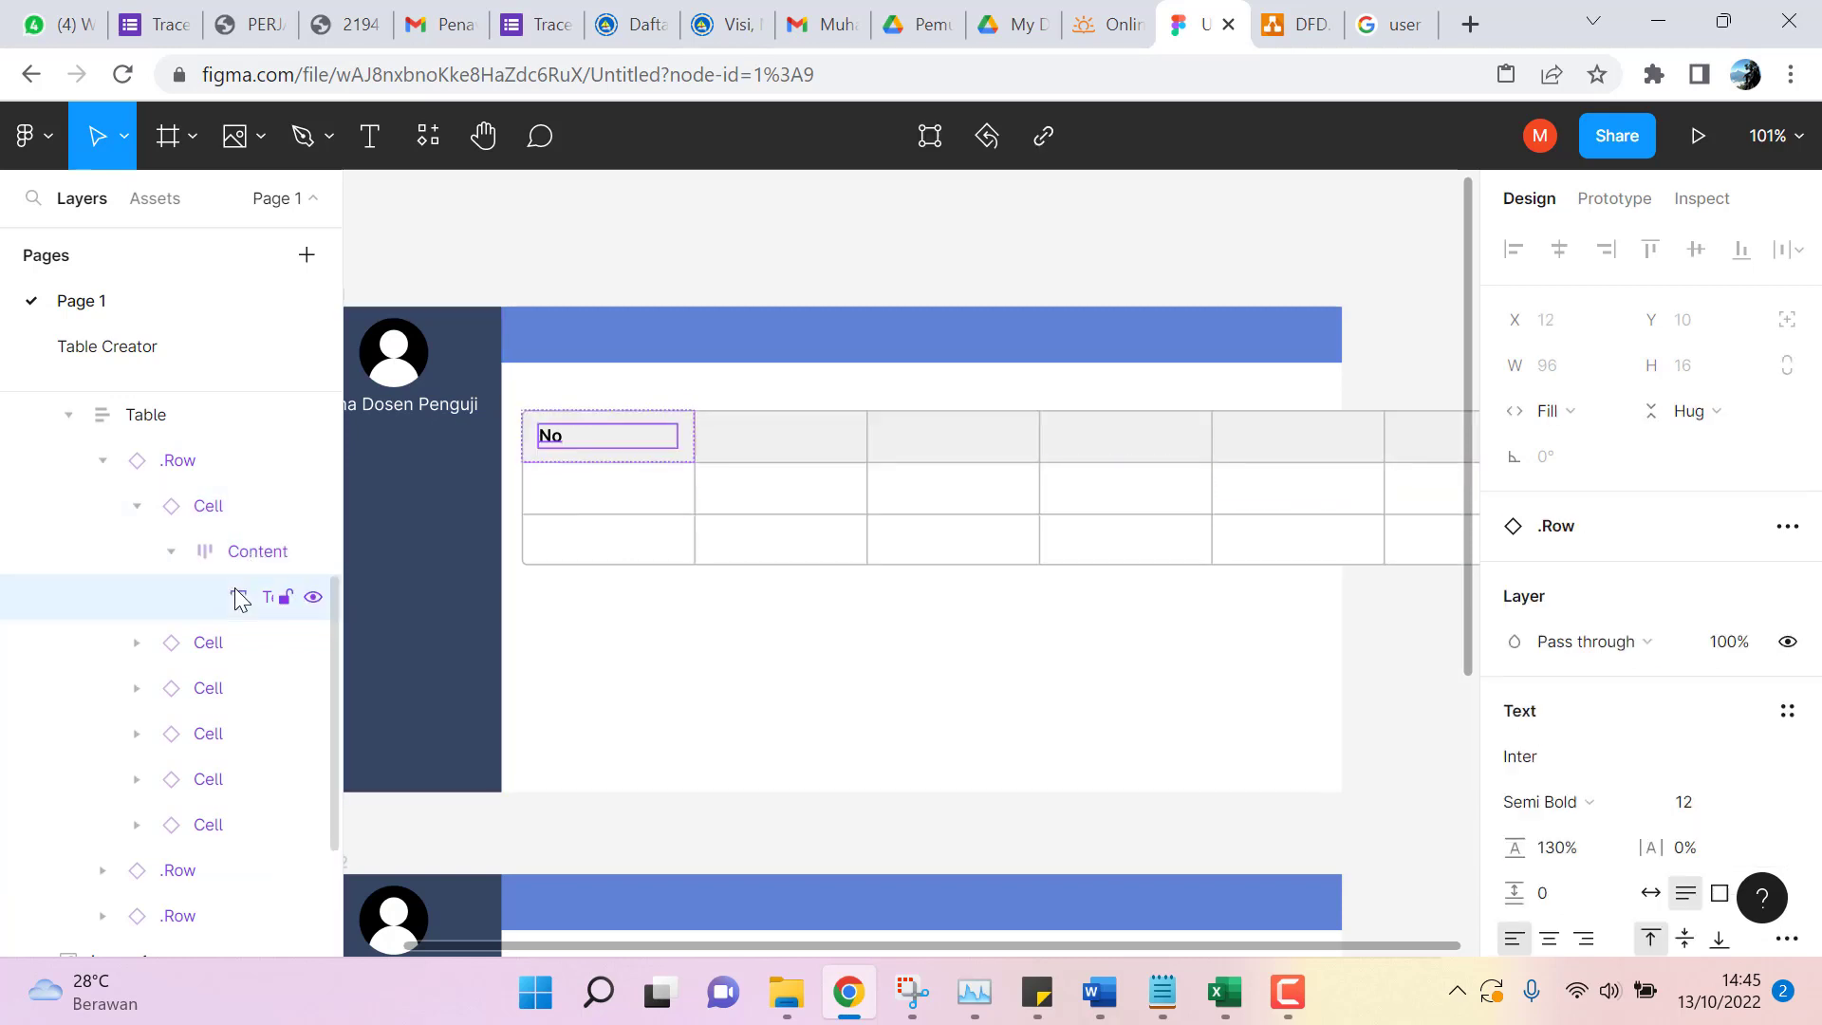
{"action": "left_click", "coordinate": [237, 554]}
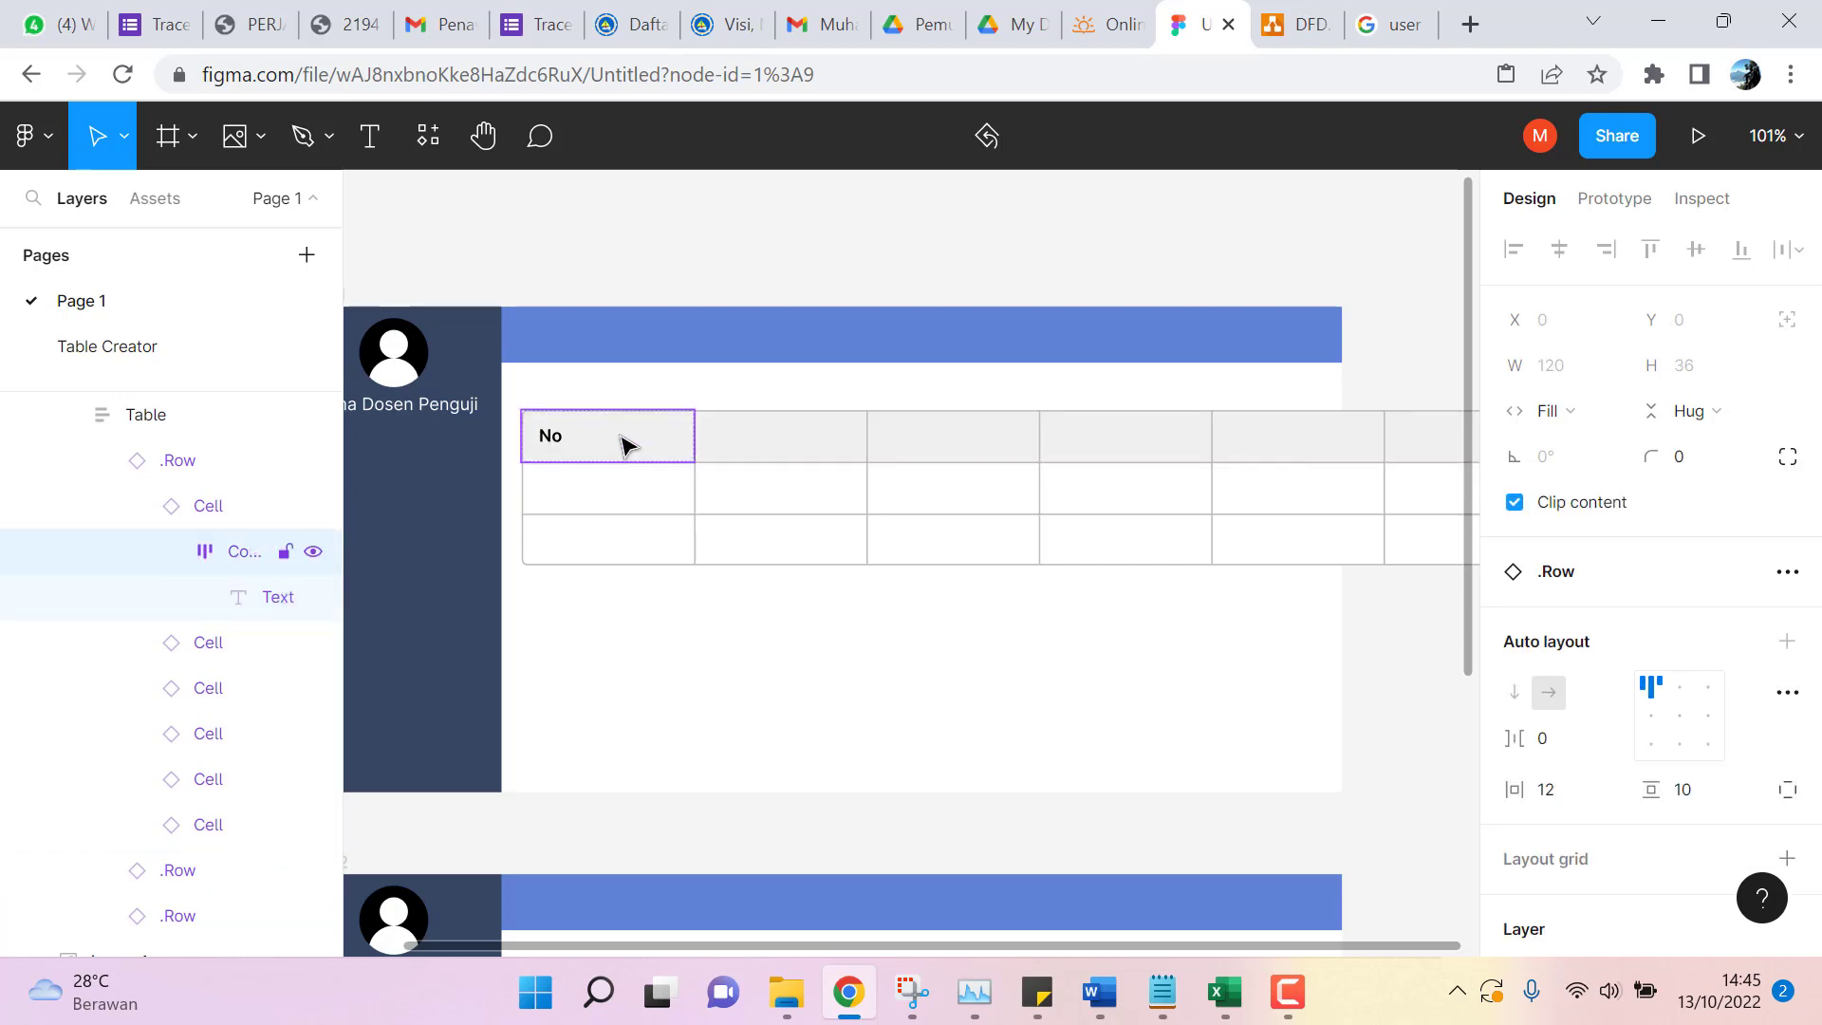
{"action": "left_click", "coordinate": [551, 437]}
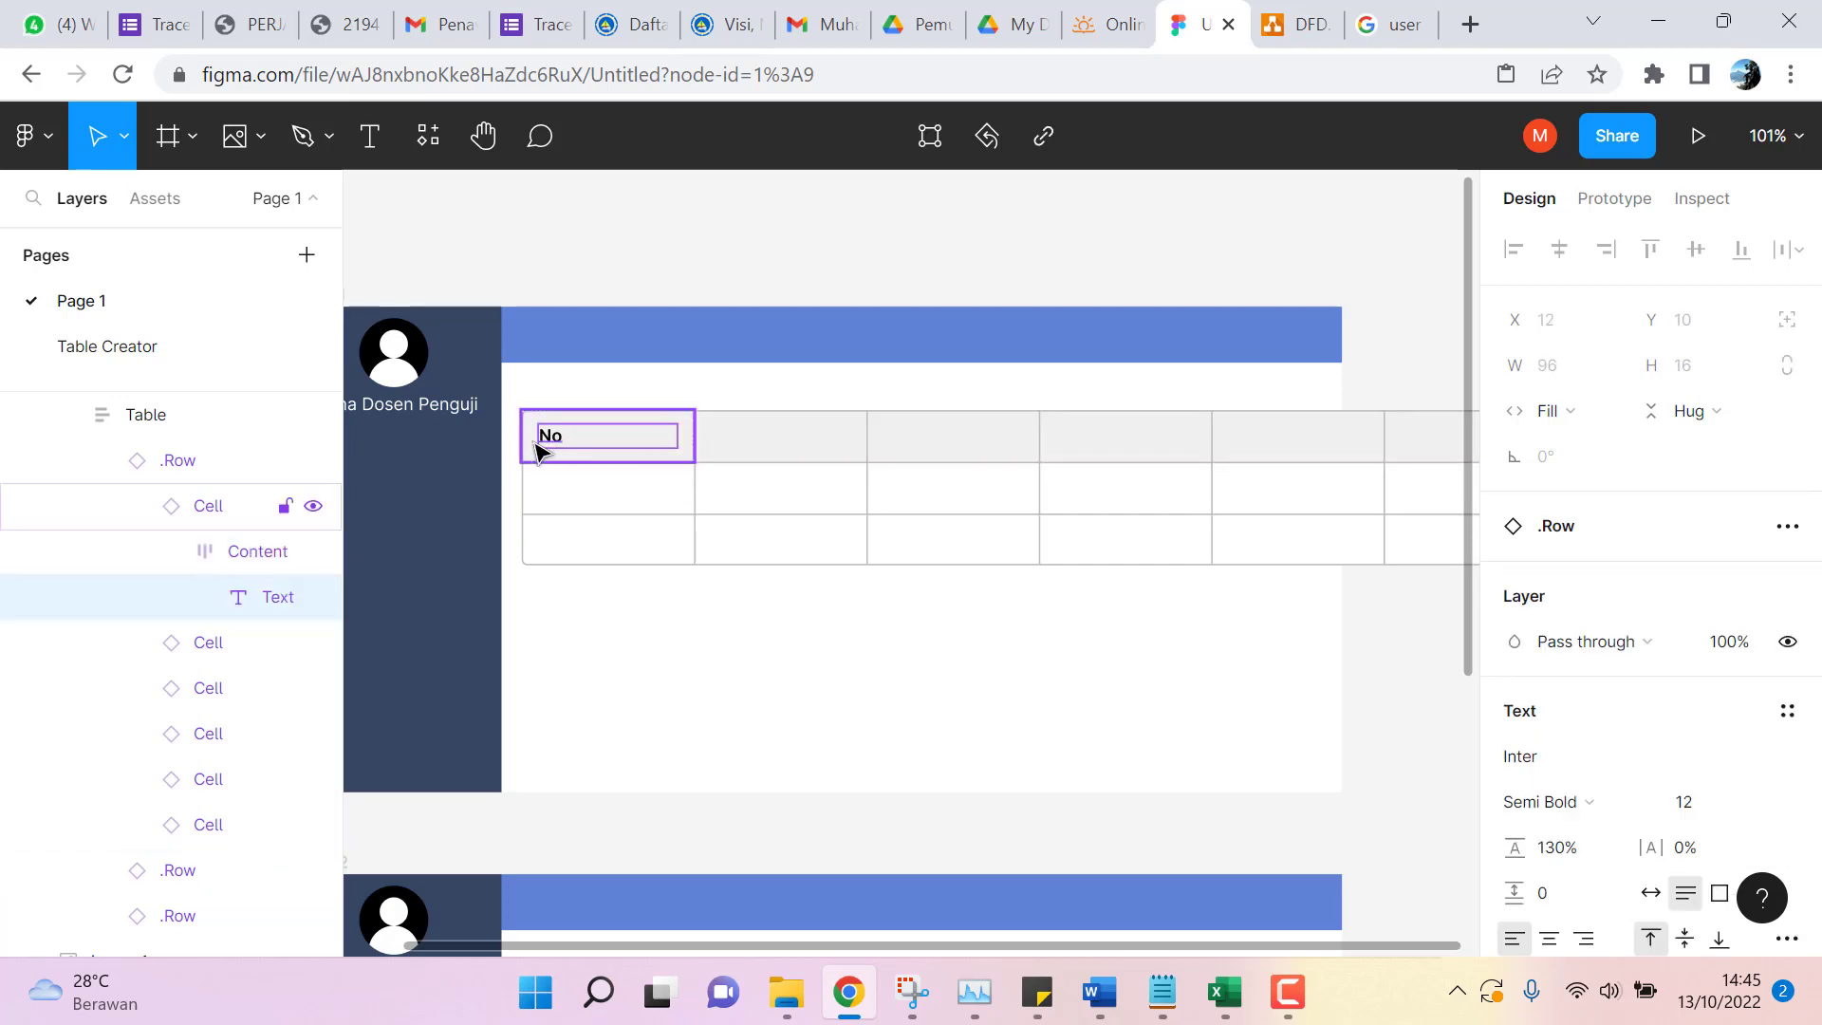
{"action": "left_click", "coordinate": [691, 437]}
{"action": "left_click", "coordinate": [607, 446]}
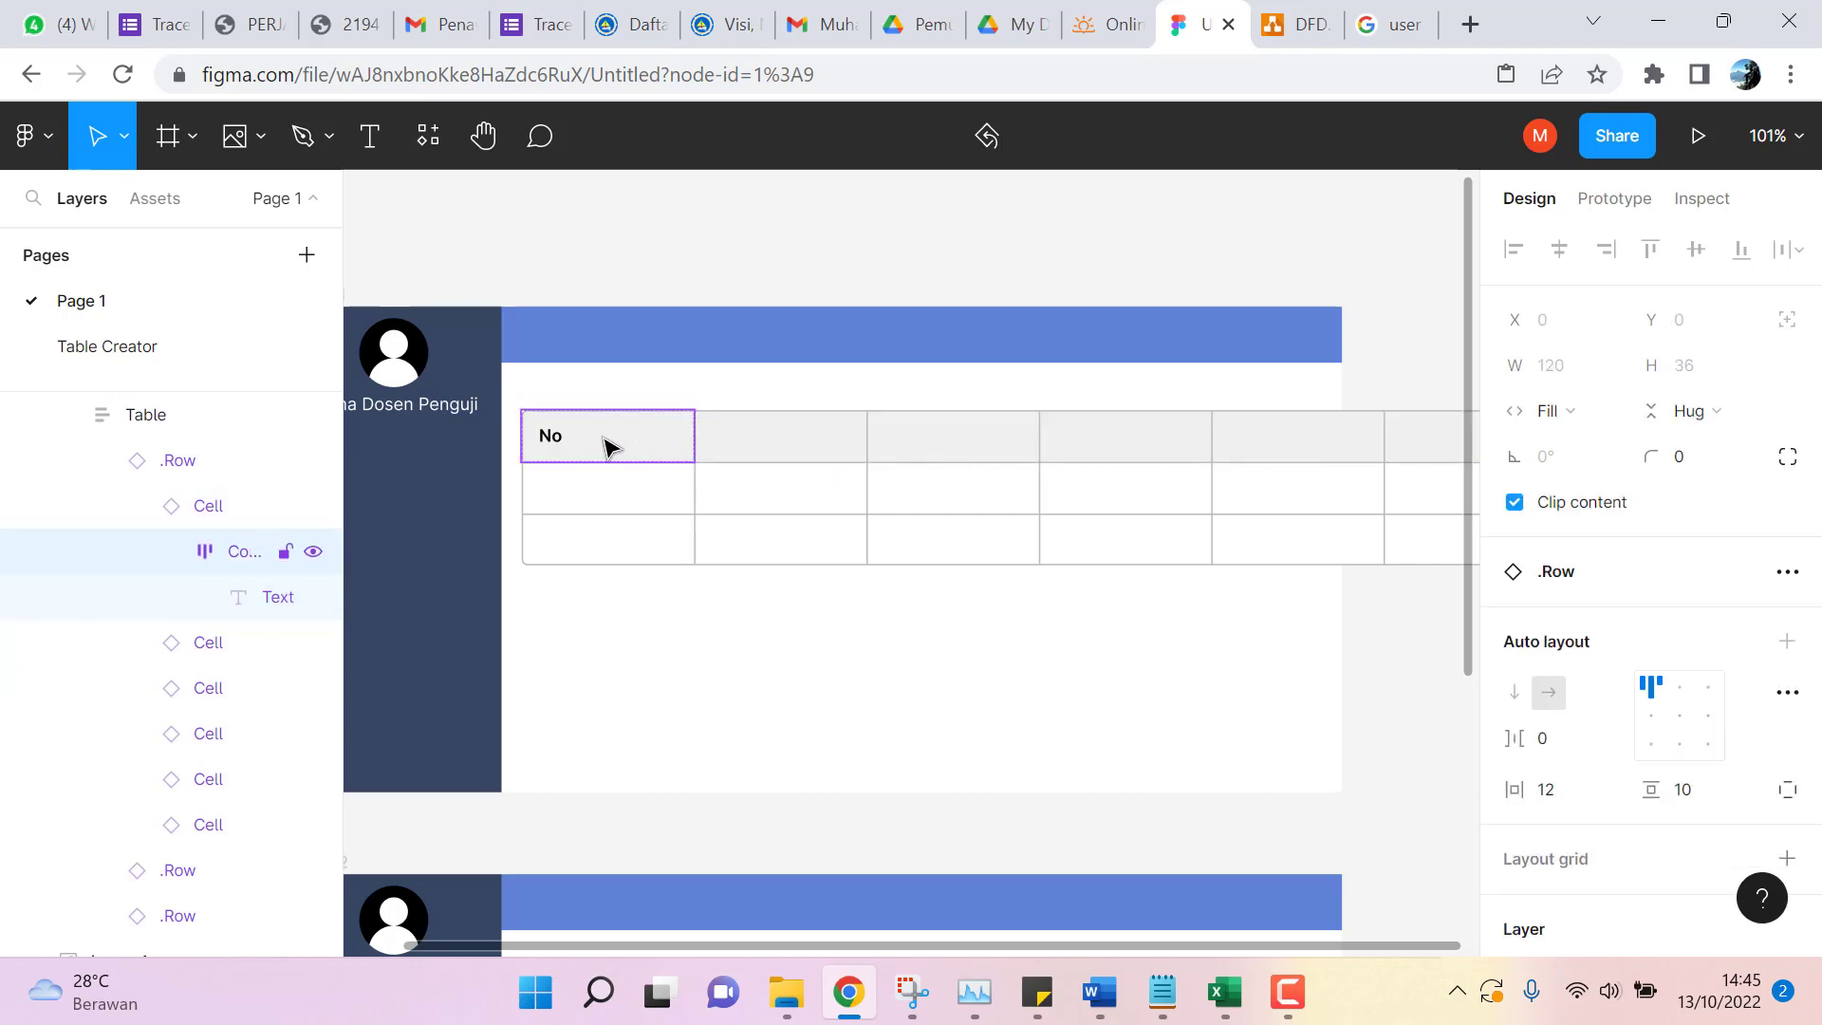
{"action": "left_click", "coordinate": [765, 437]}
{"action": "left_click", "coordinate": [768, 444]}
{"action": "left_click", "coordinate": [771, 453]}
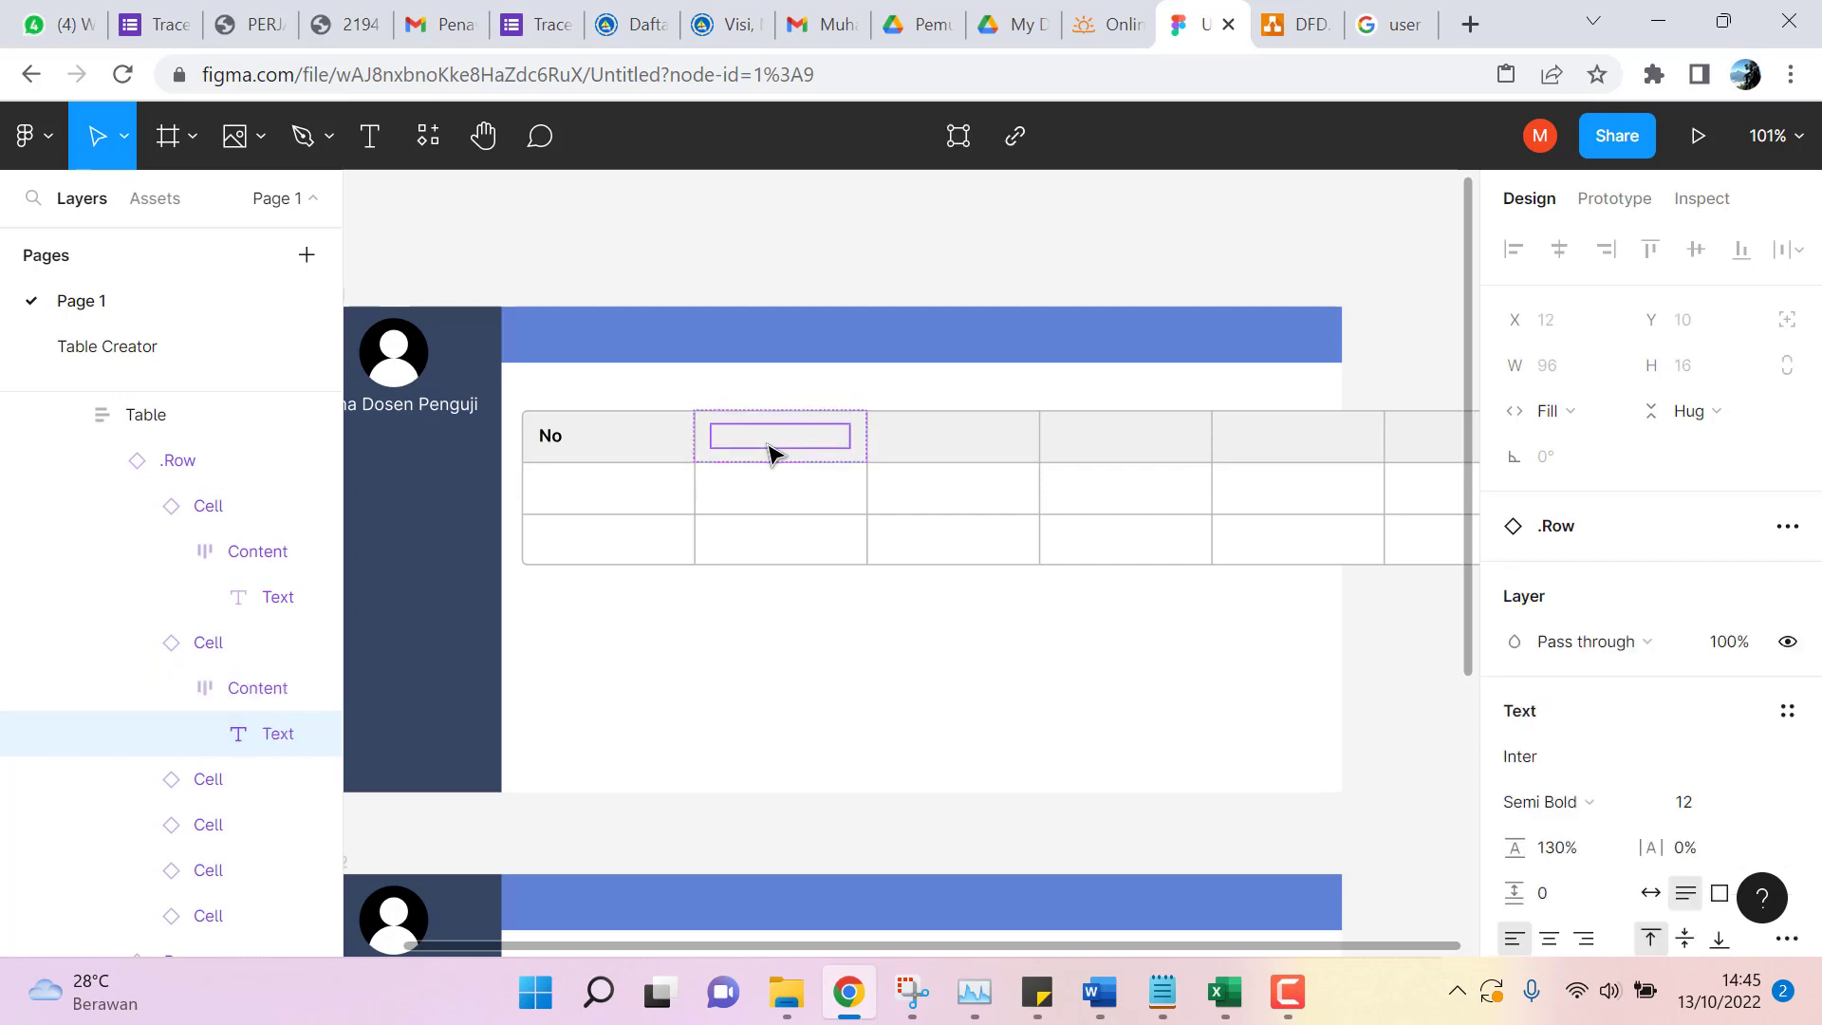
Fill the remaining headers: Mahasiswa I, Mahasiswa II, Judul, Waktu Seminar and Keterangan.
{"action": "double_click", "coordinate": [774, 446]}
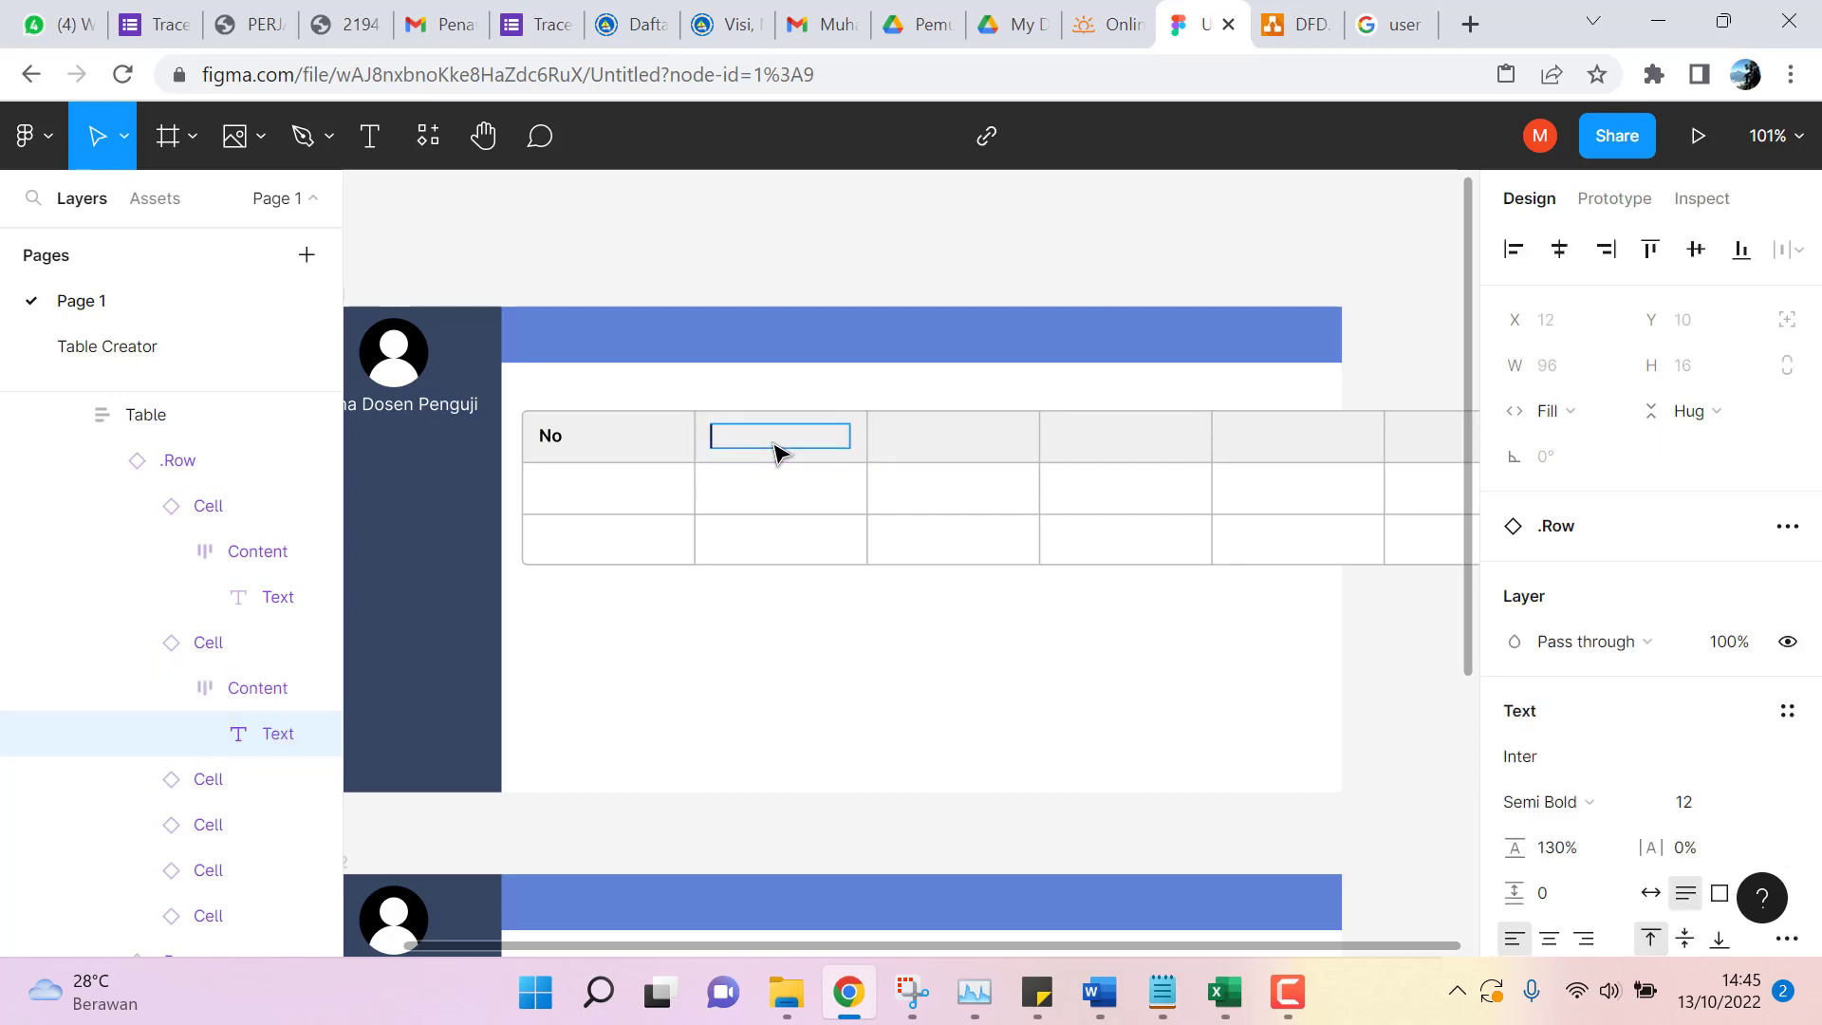
{"action": "type", "text": "Mahasiswa I"}
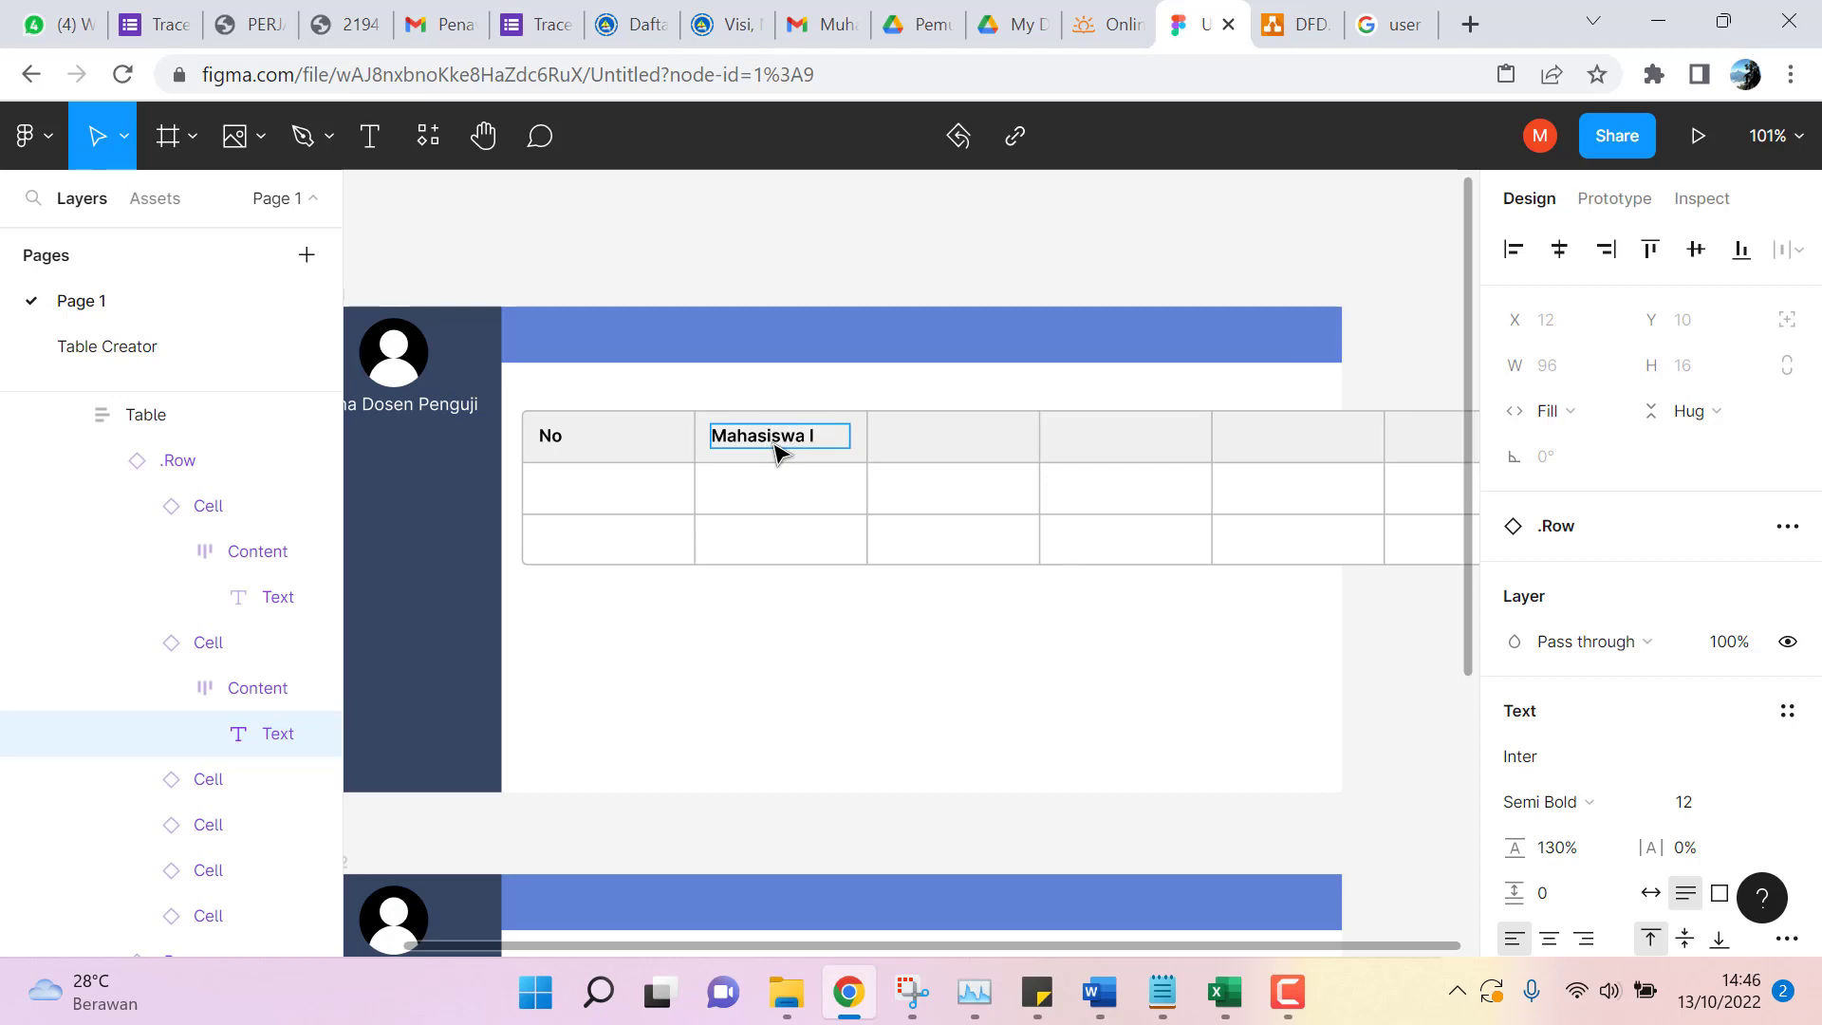
{"action": "double_click", "coordinate": [888, 436]}
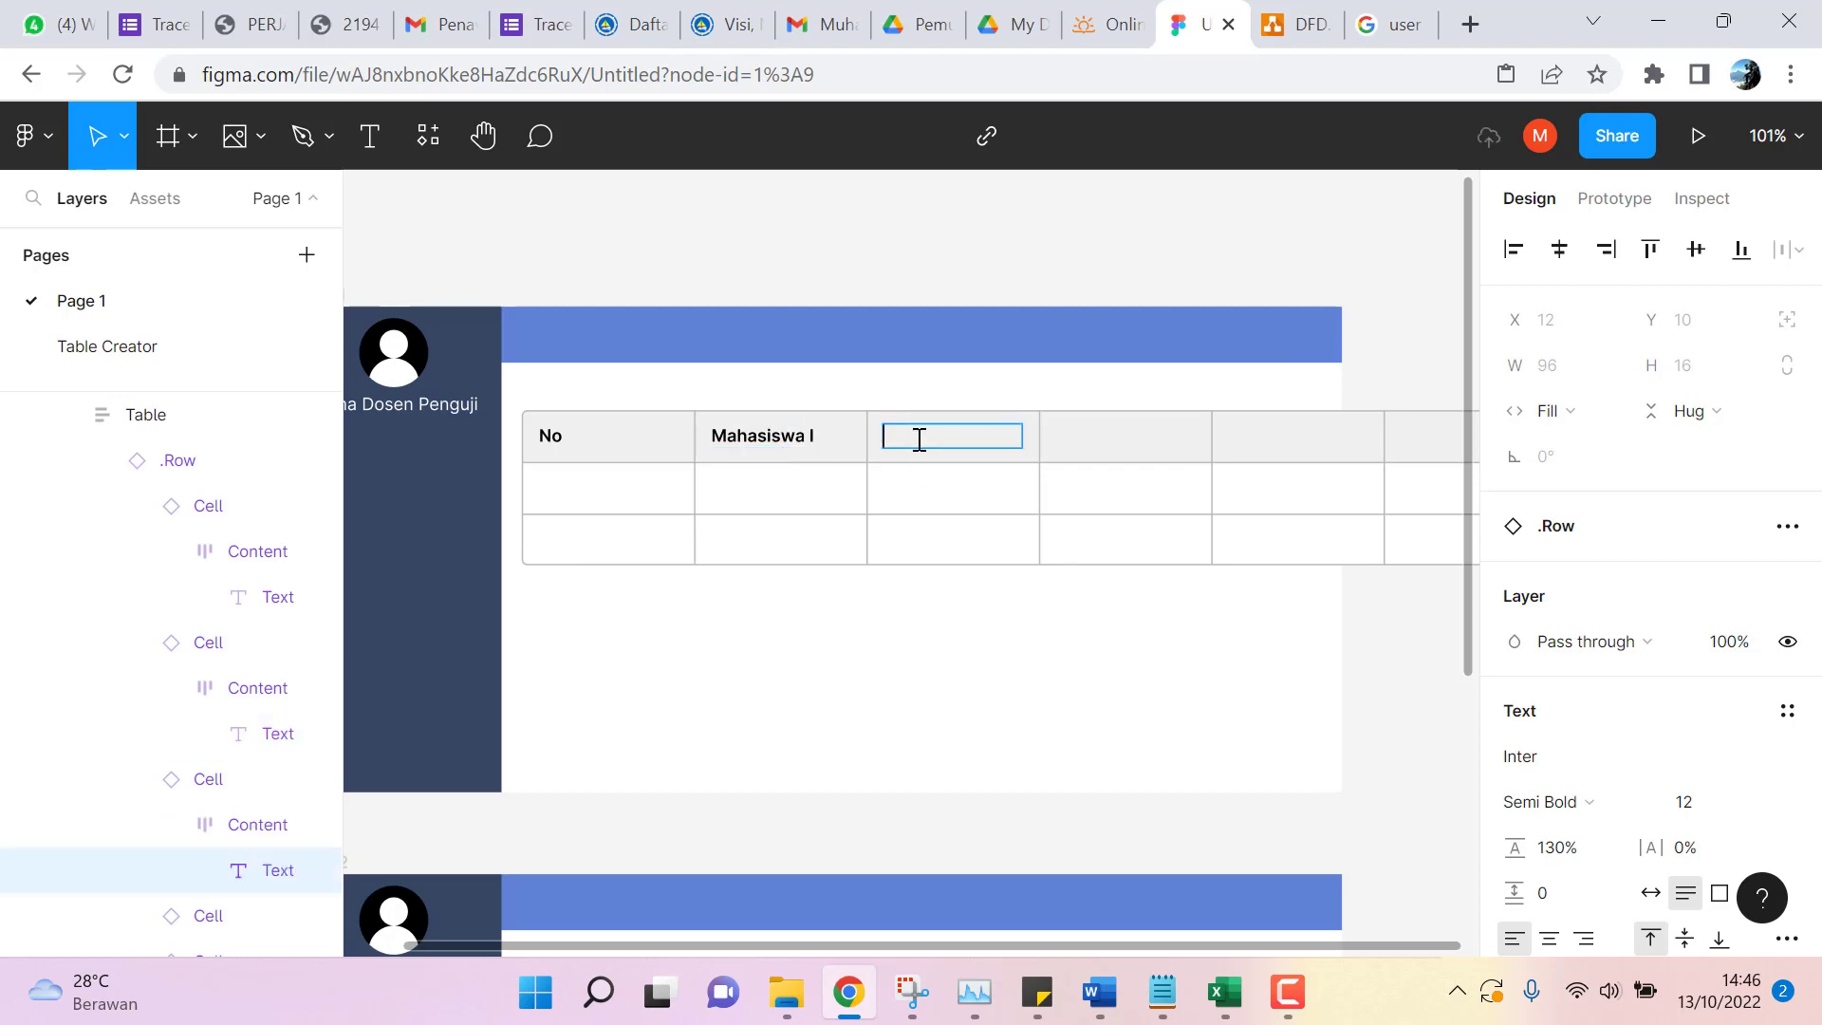
{"action": "type", "text": "Mahasiswa II"}
{"action": "double_click", "coordinate": [1146, 439]}
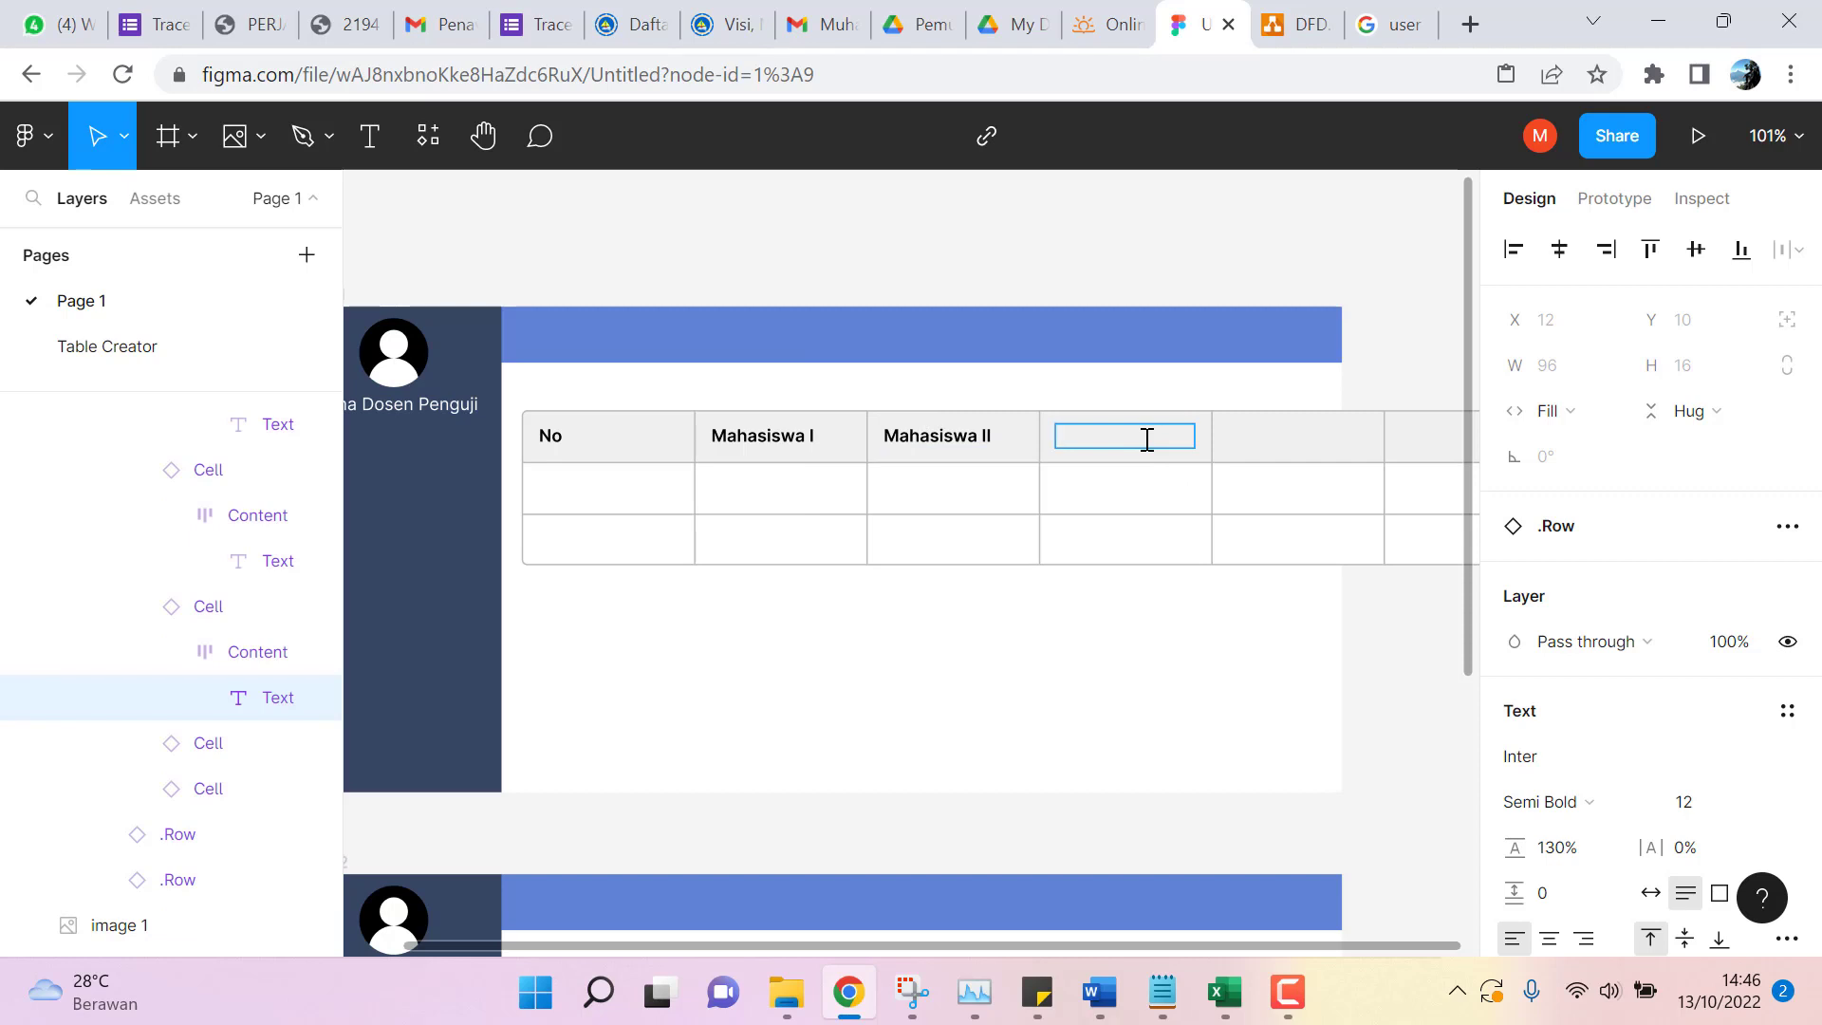
{"action": "type", "text": "Judul"}
{"action": "double_click", "coordinate": [1255, 436]}
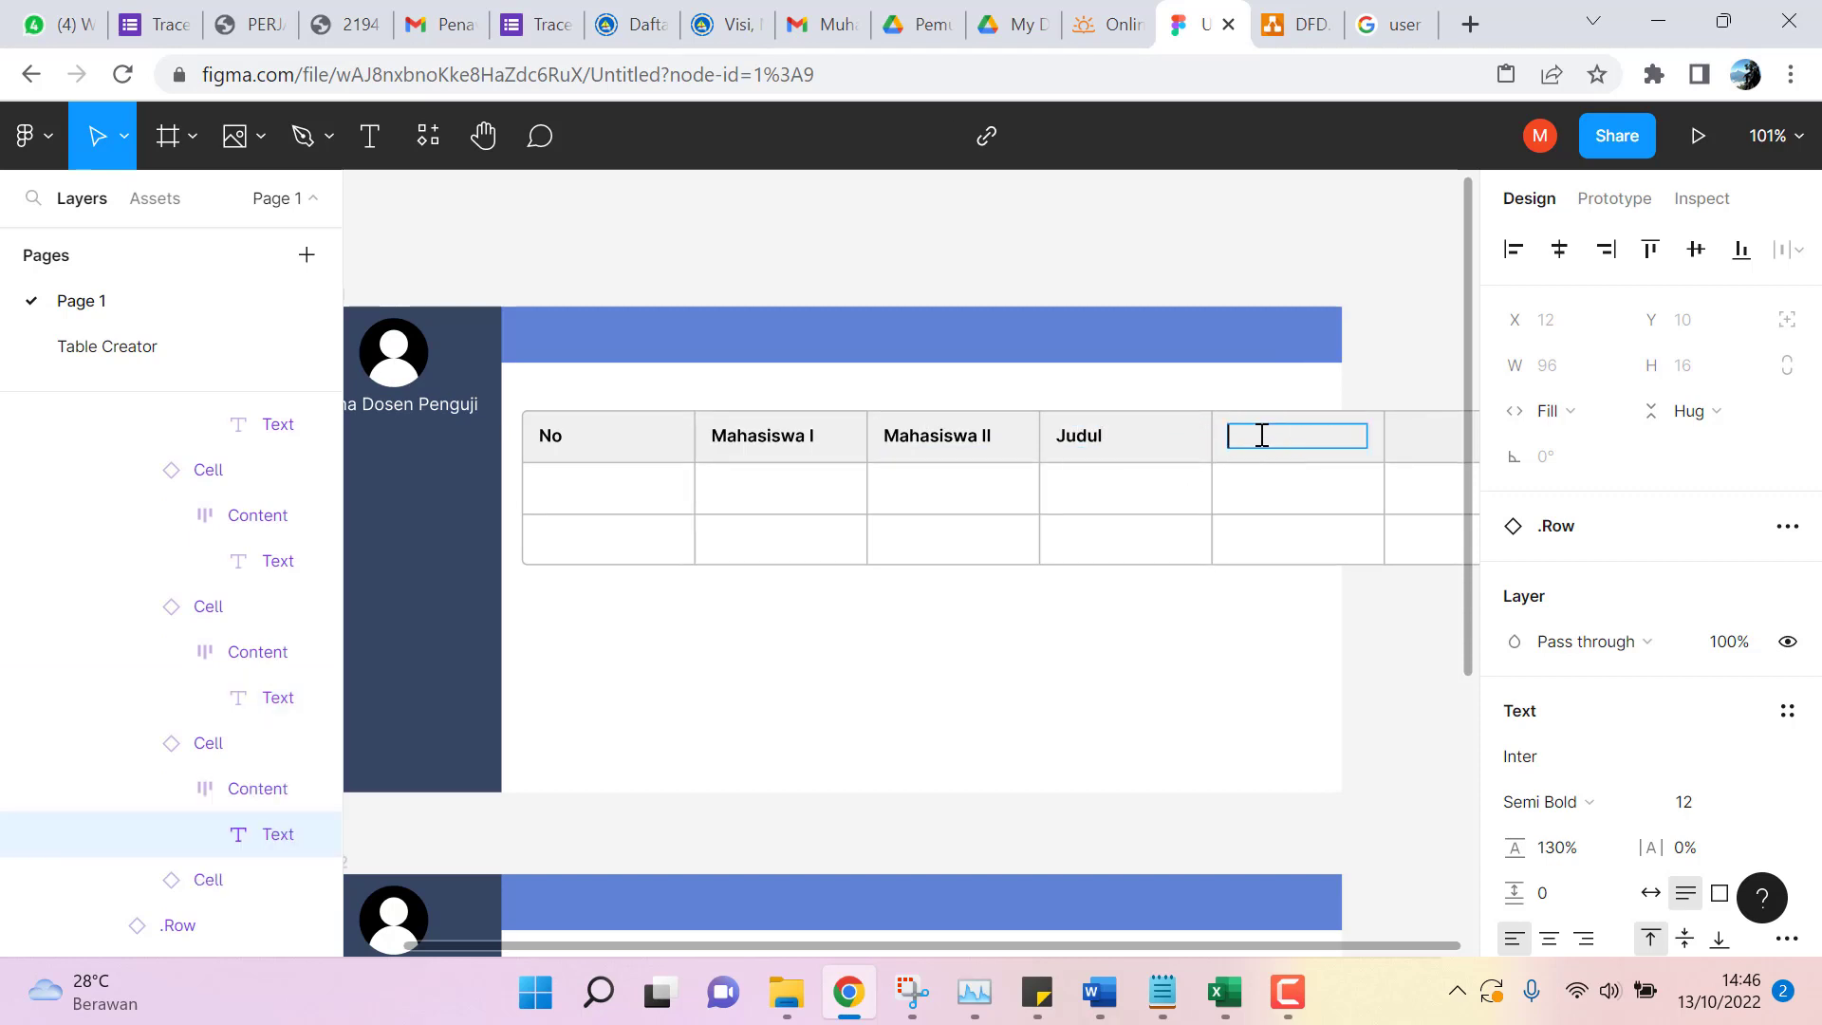
{"action": "type", "text": "Waktu Seminar"}
{"action": "double_click", "coordinate": [1436, 434]}
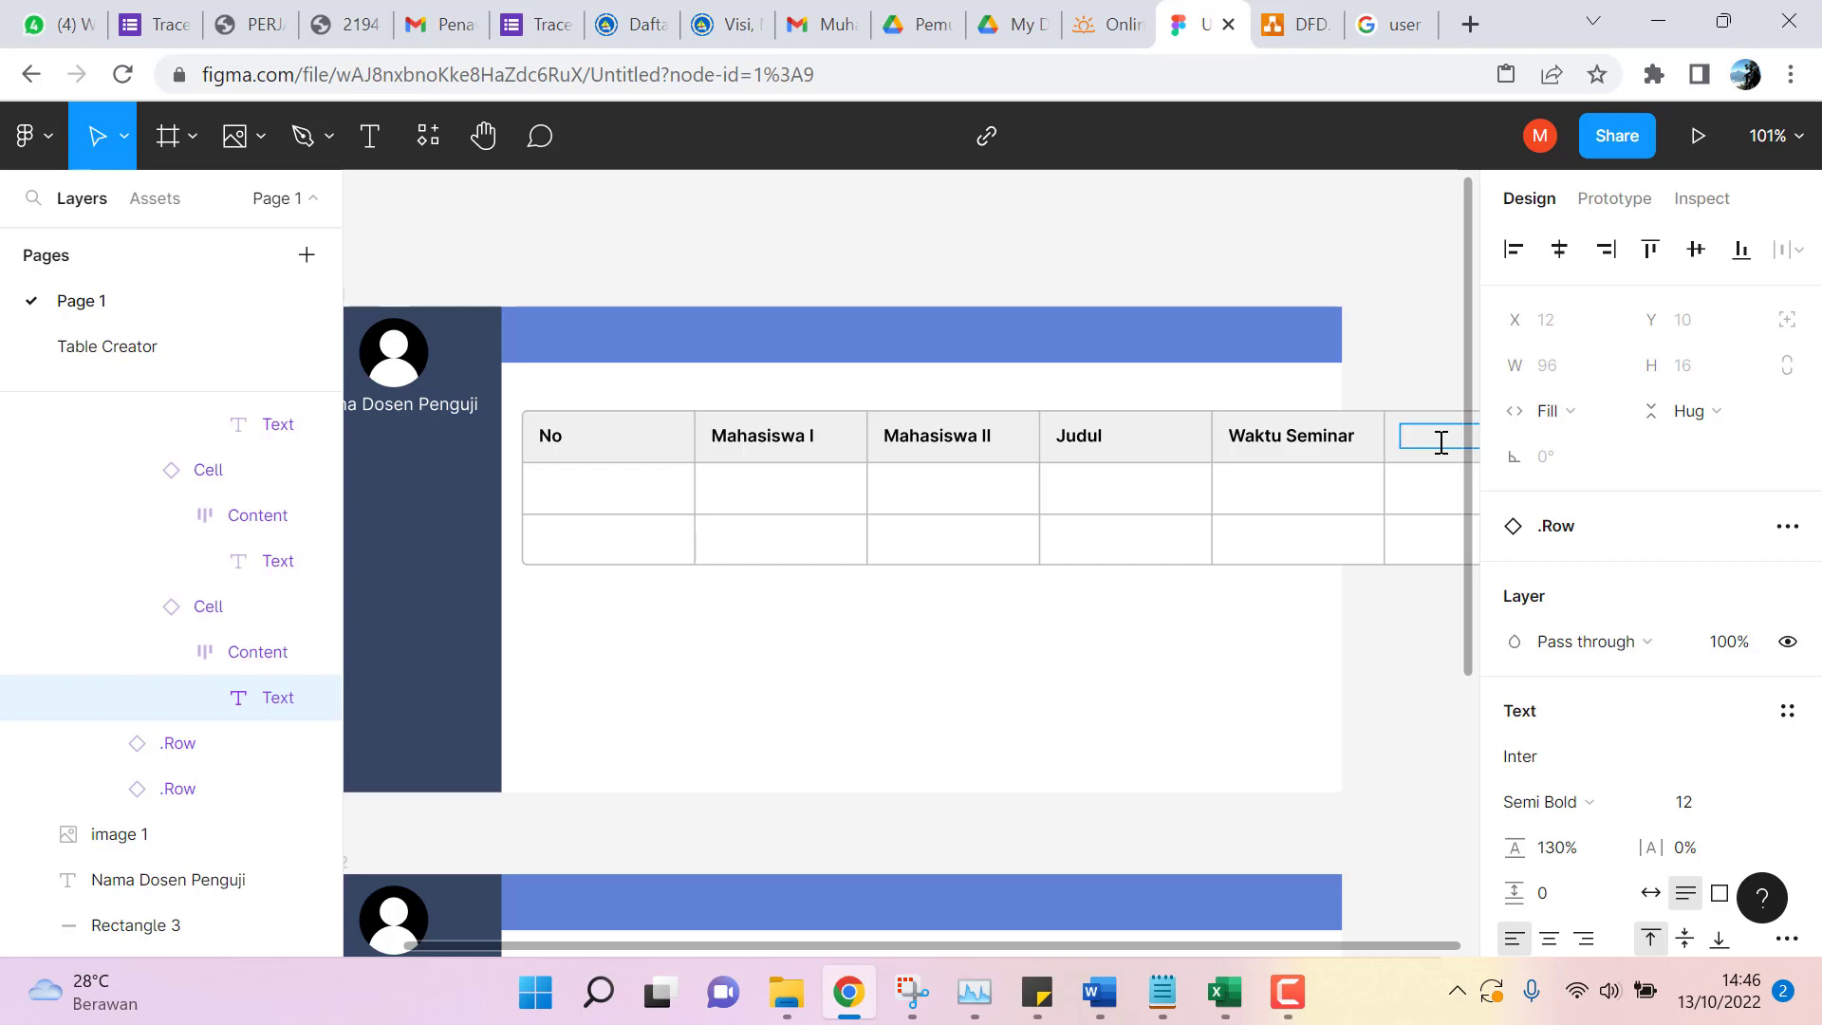
{"action": "type", "text": "Keteranga"}
Enter 1 in the first data row's No cell and 2 in the second.
{"action": "left_click", "coordinate": [786, 475]}
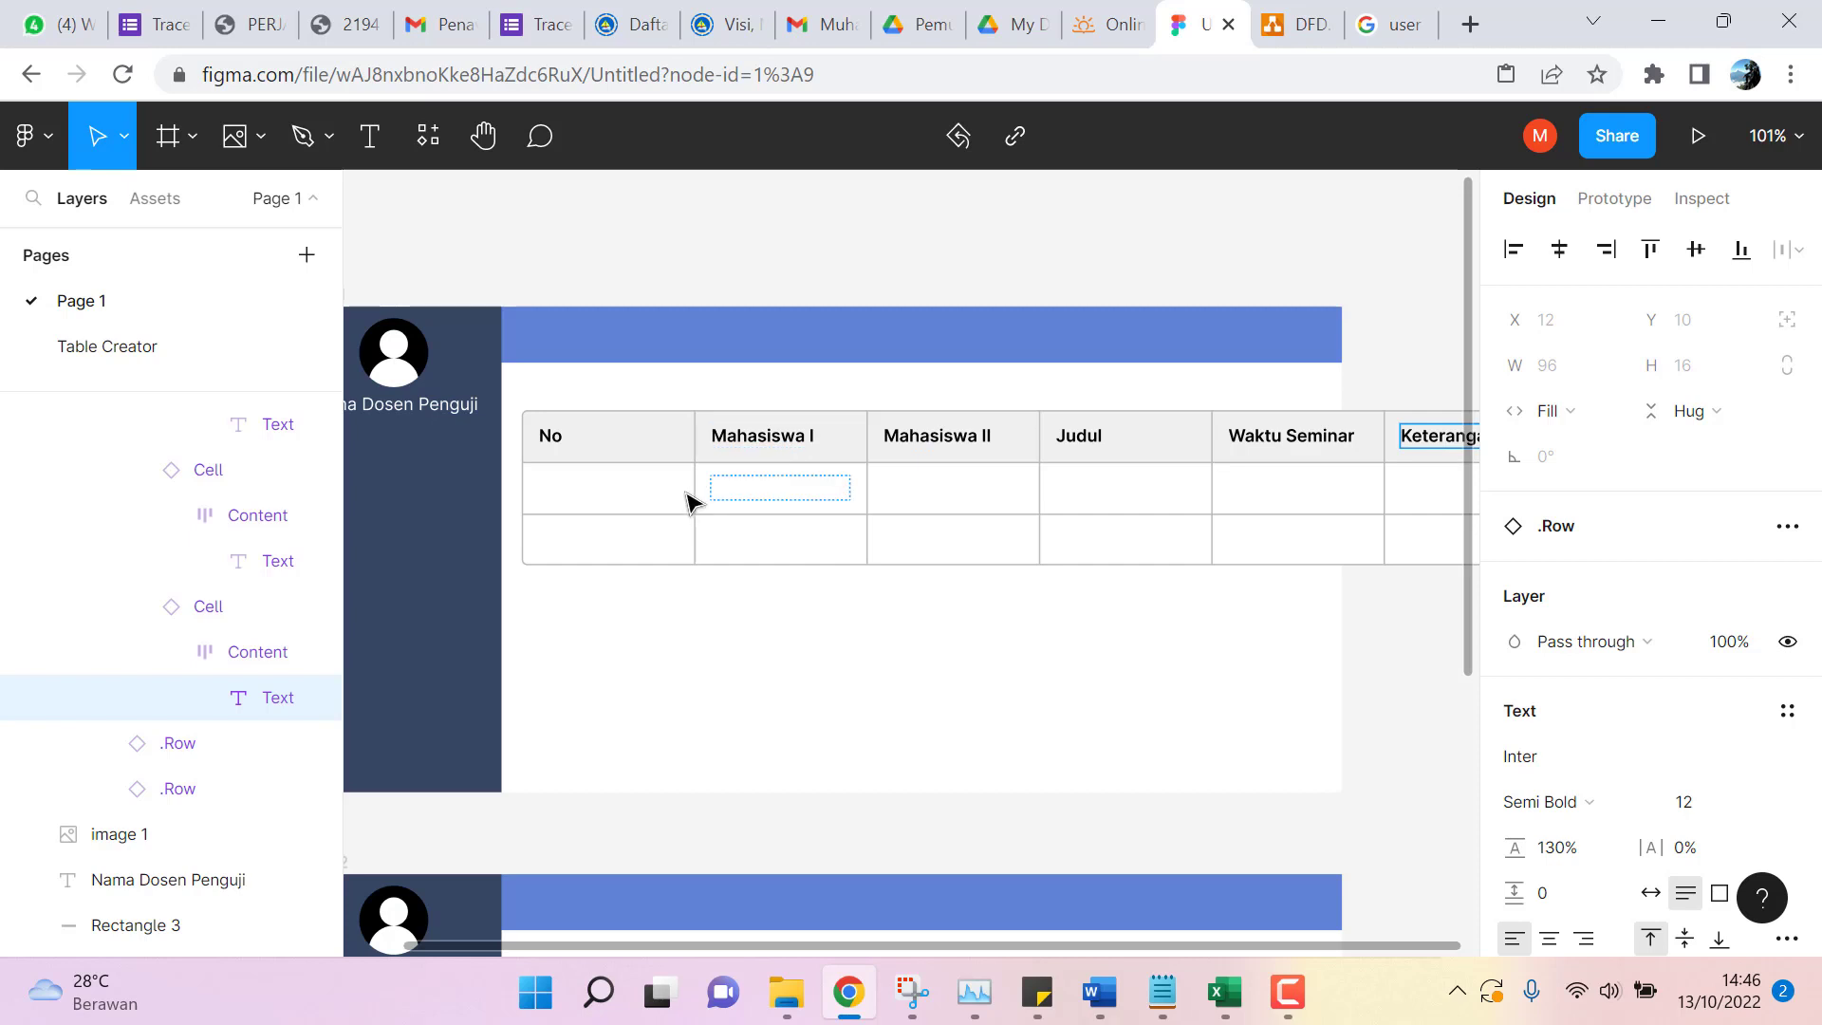
{"action": "left_click", "coordinate": [678, 486]}
{"action": "left_click", "coordinate": [676, 536]}
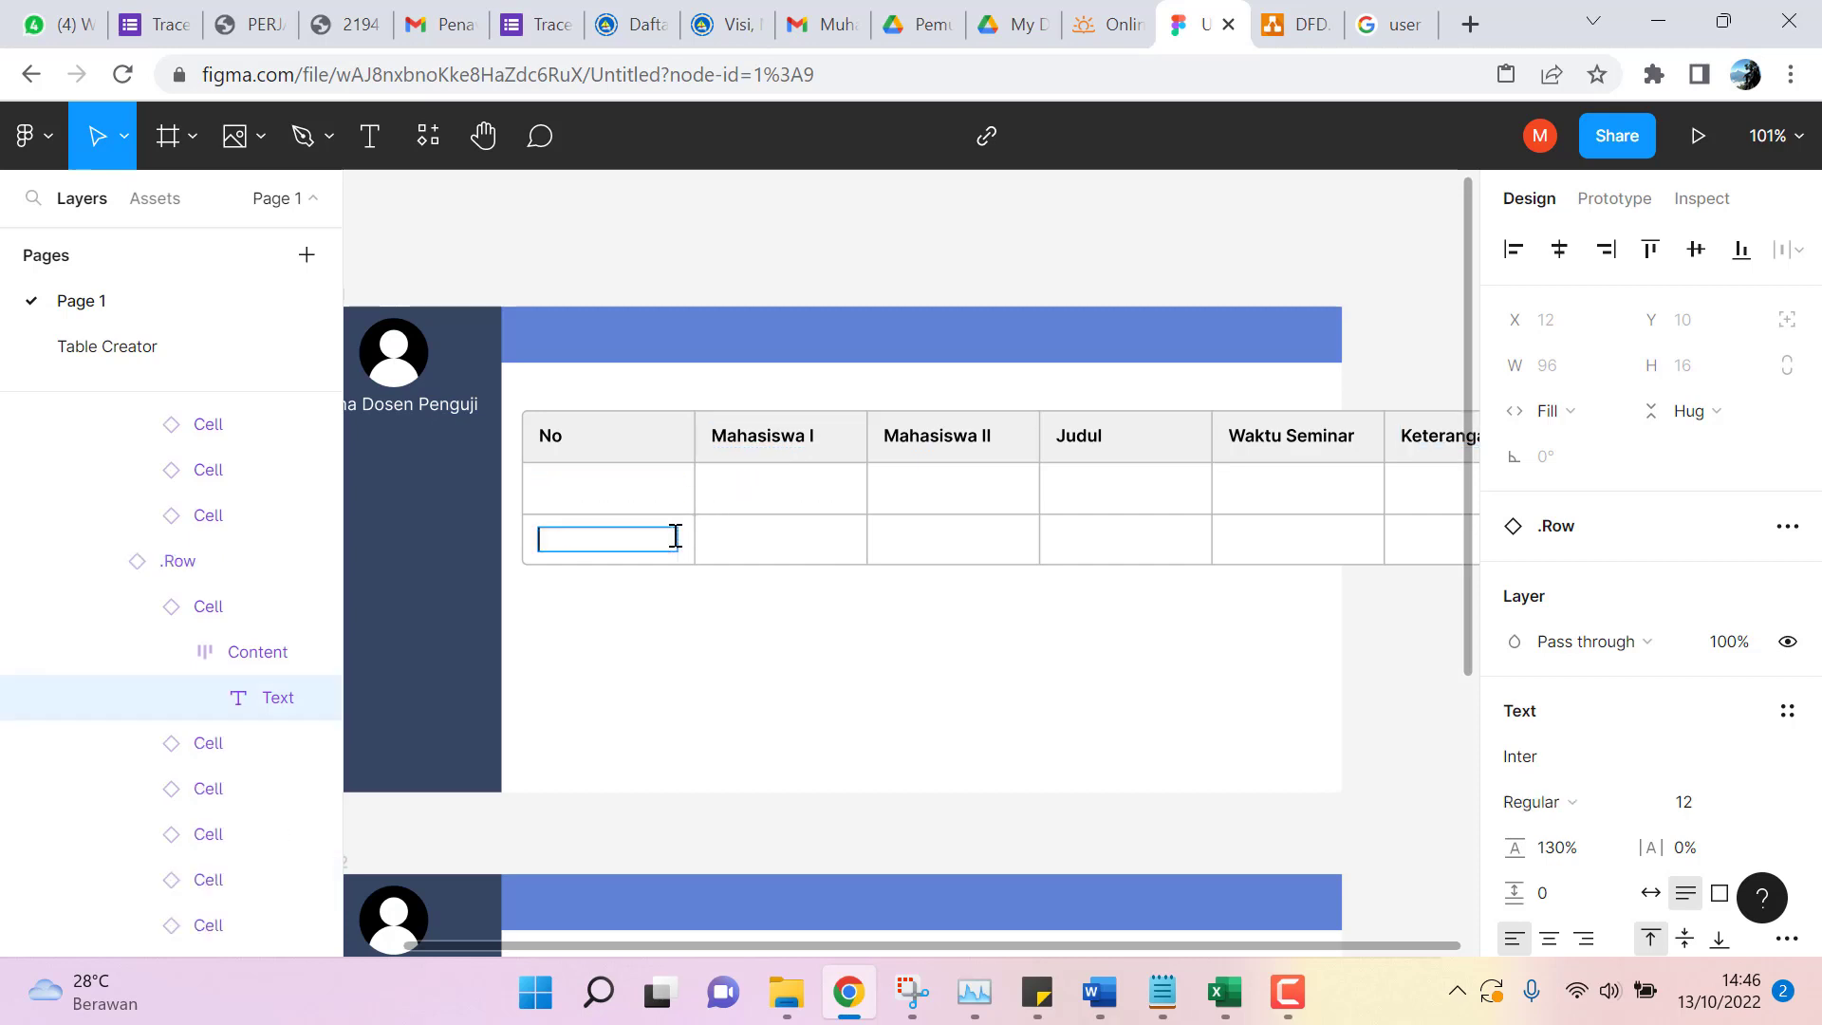
{"action": "left_click", "coordinate": [655, 488]}
{"action": "type", "text": "1"}
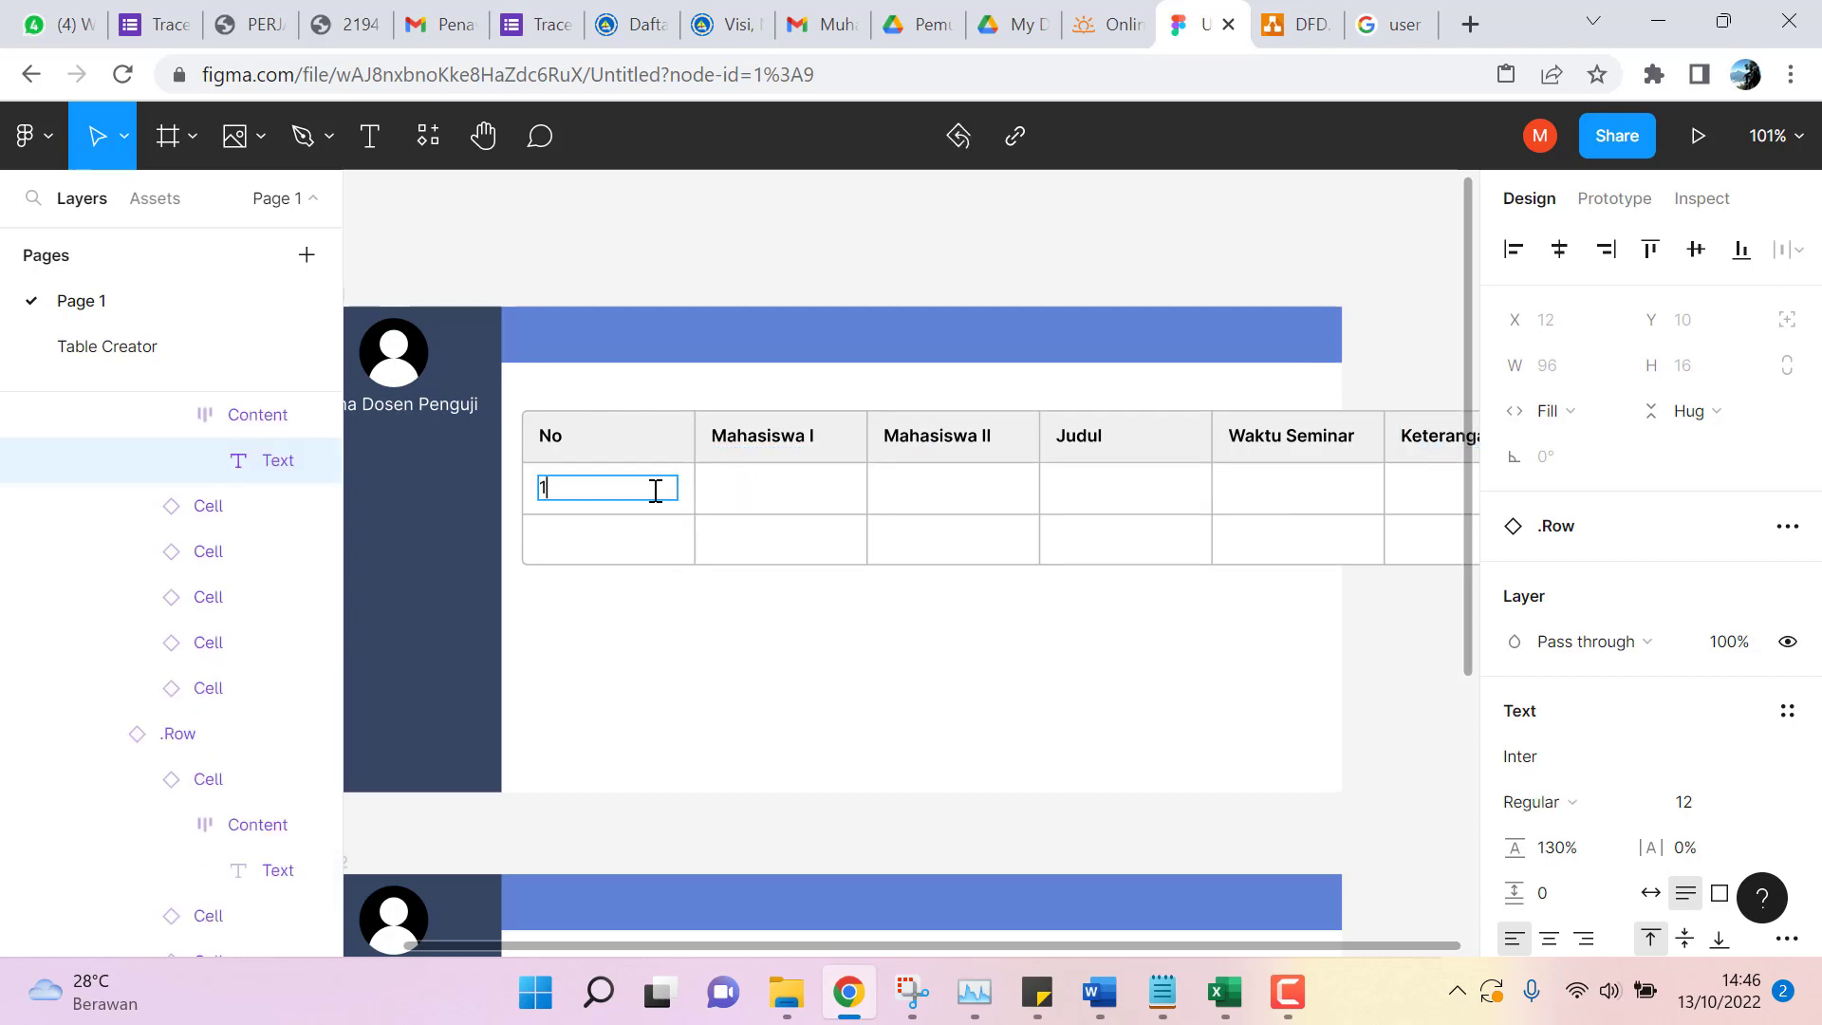
{"action": "left_click", "coordinate": [610, 545]}
{"action": "type", "text": "2"}
{"action": "left_click", "coordinate": [727, 491]}
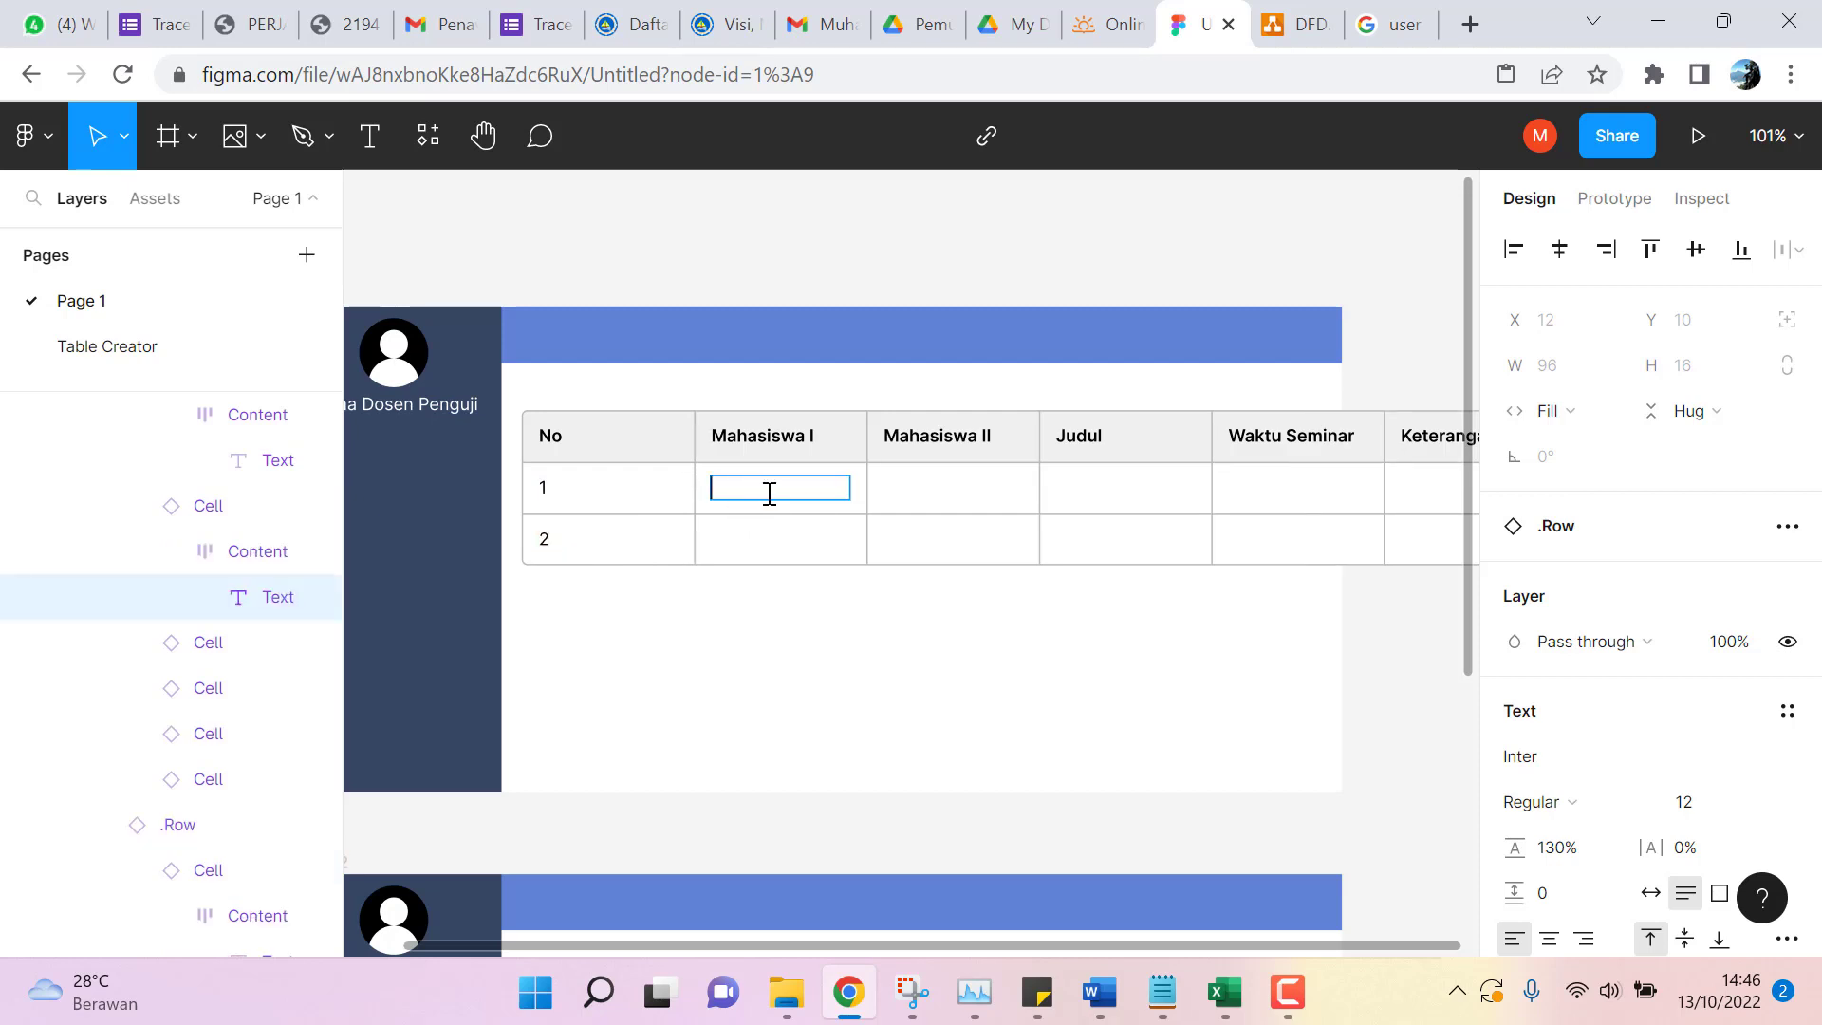
Enter the two students' names in the Mahasiswa I and Mahasiswa II cells of each row.
{"action": "type", "text": "Joni"}
{"action": "left_click", "coordinate": [932, 486]}
{"action": "type", "text": "Dodi"}
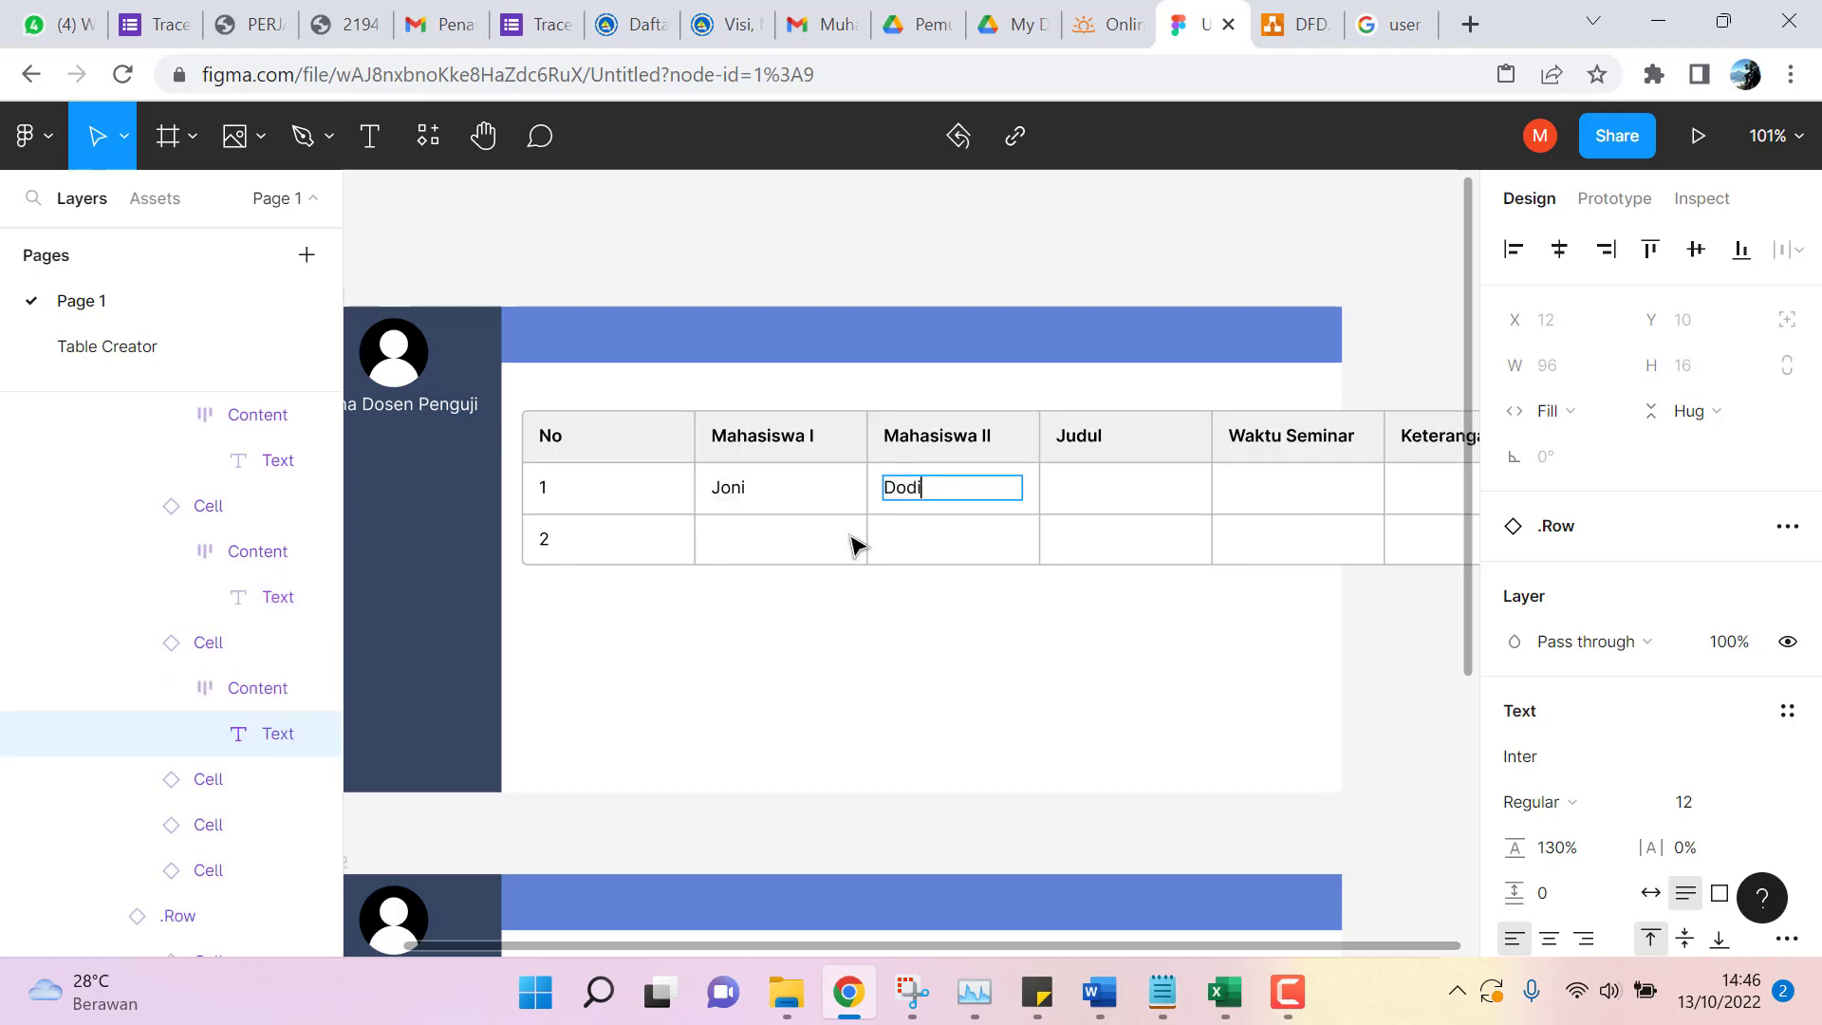
{"action": "left_click", "coordinate": [768, 537]}
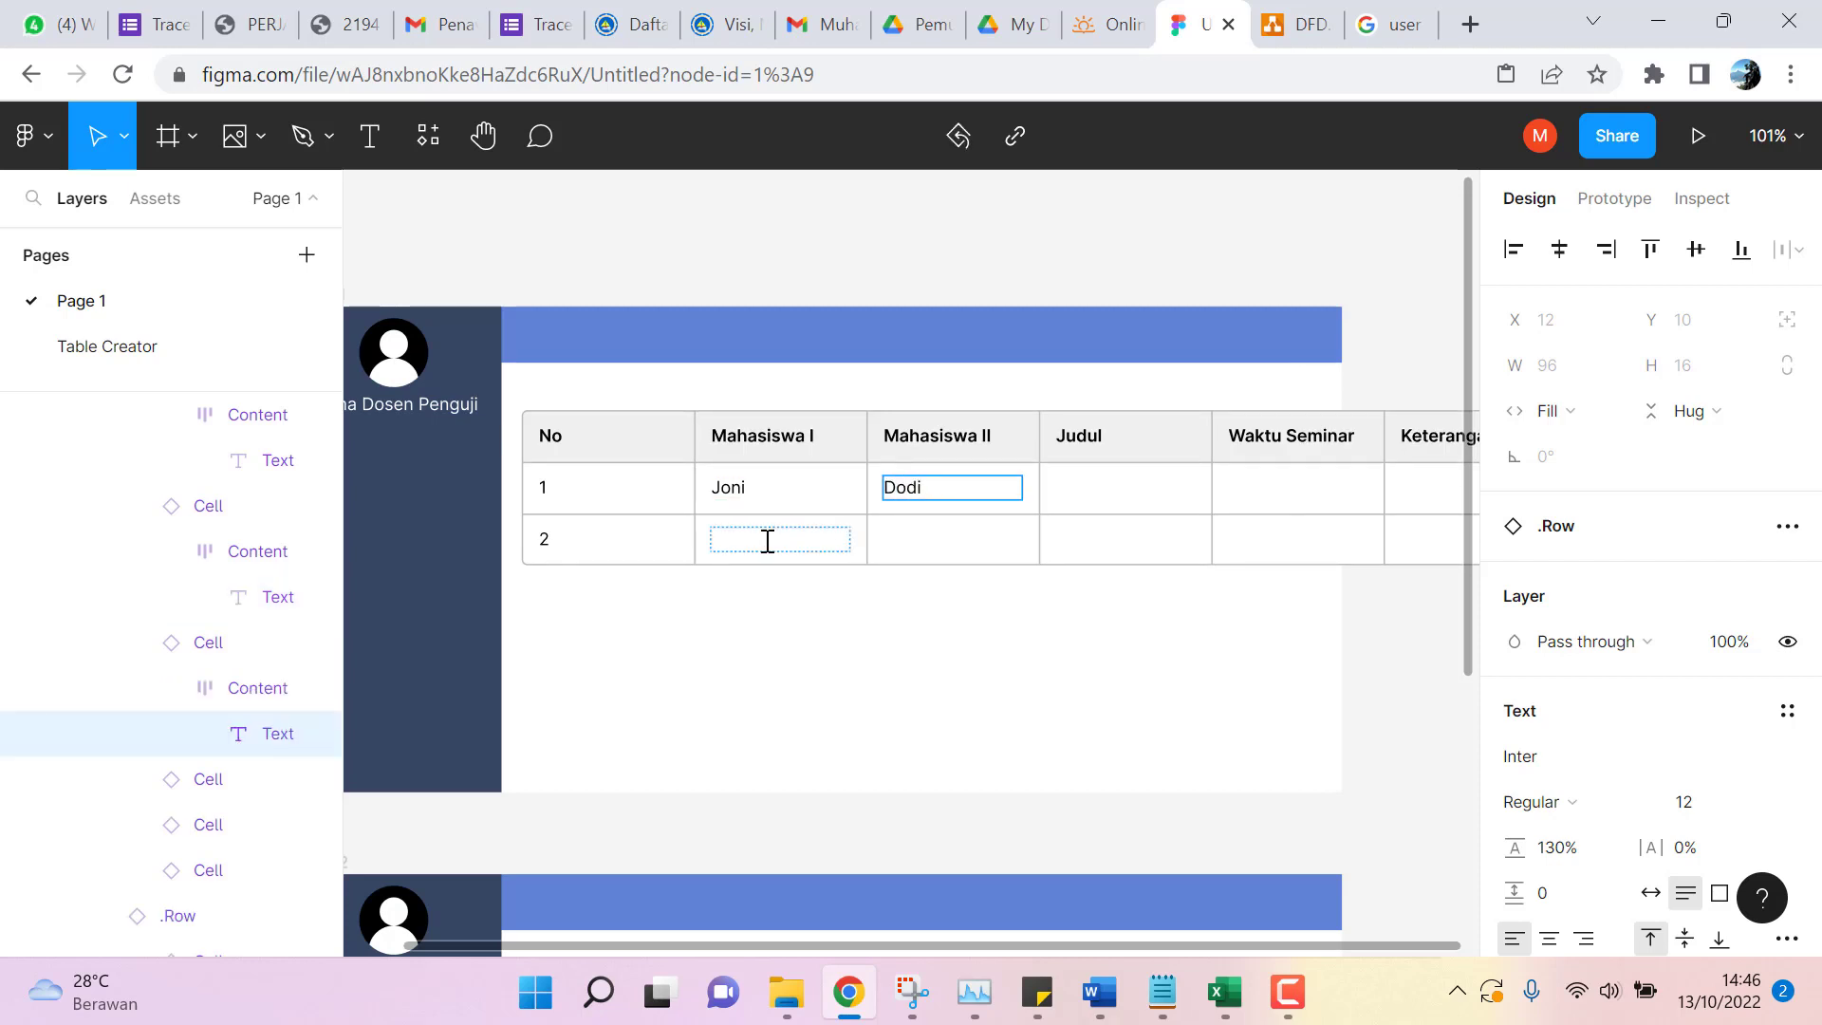
{"action": "left_click", "coordinate": [770, 484]}
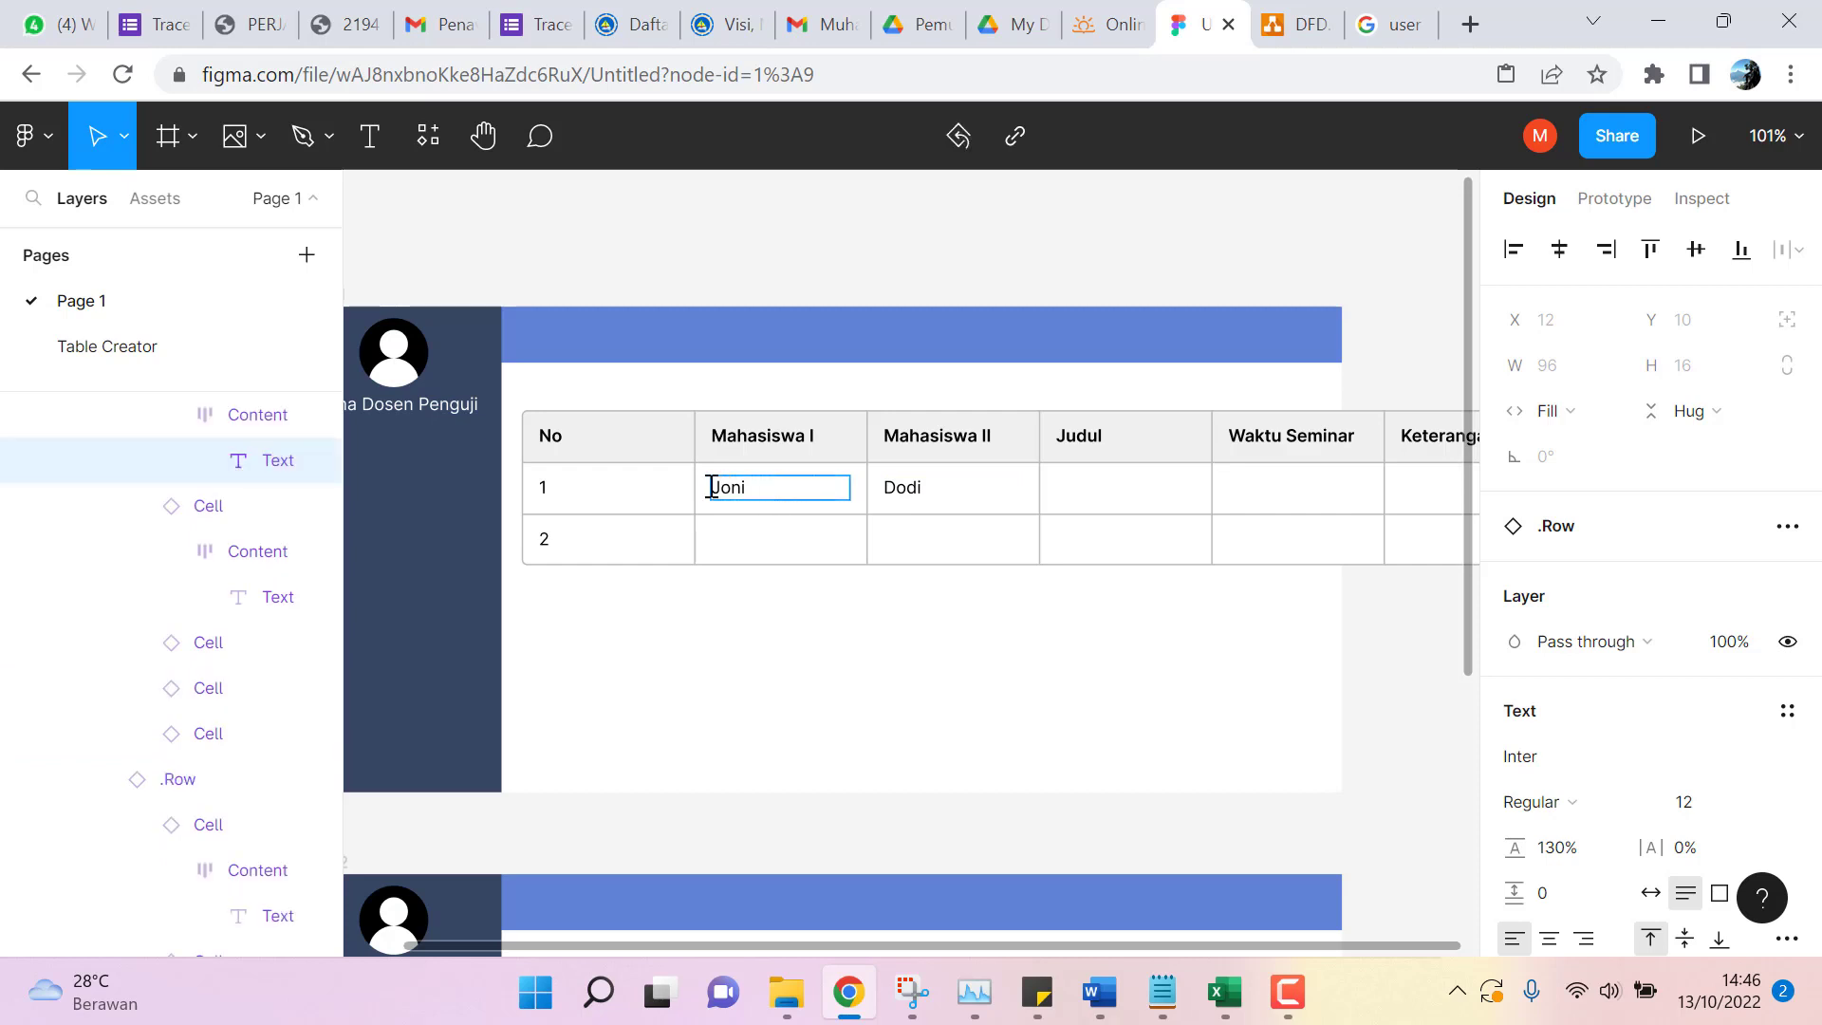
{"action": "left_click", "coordinate": [746, 537]}
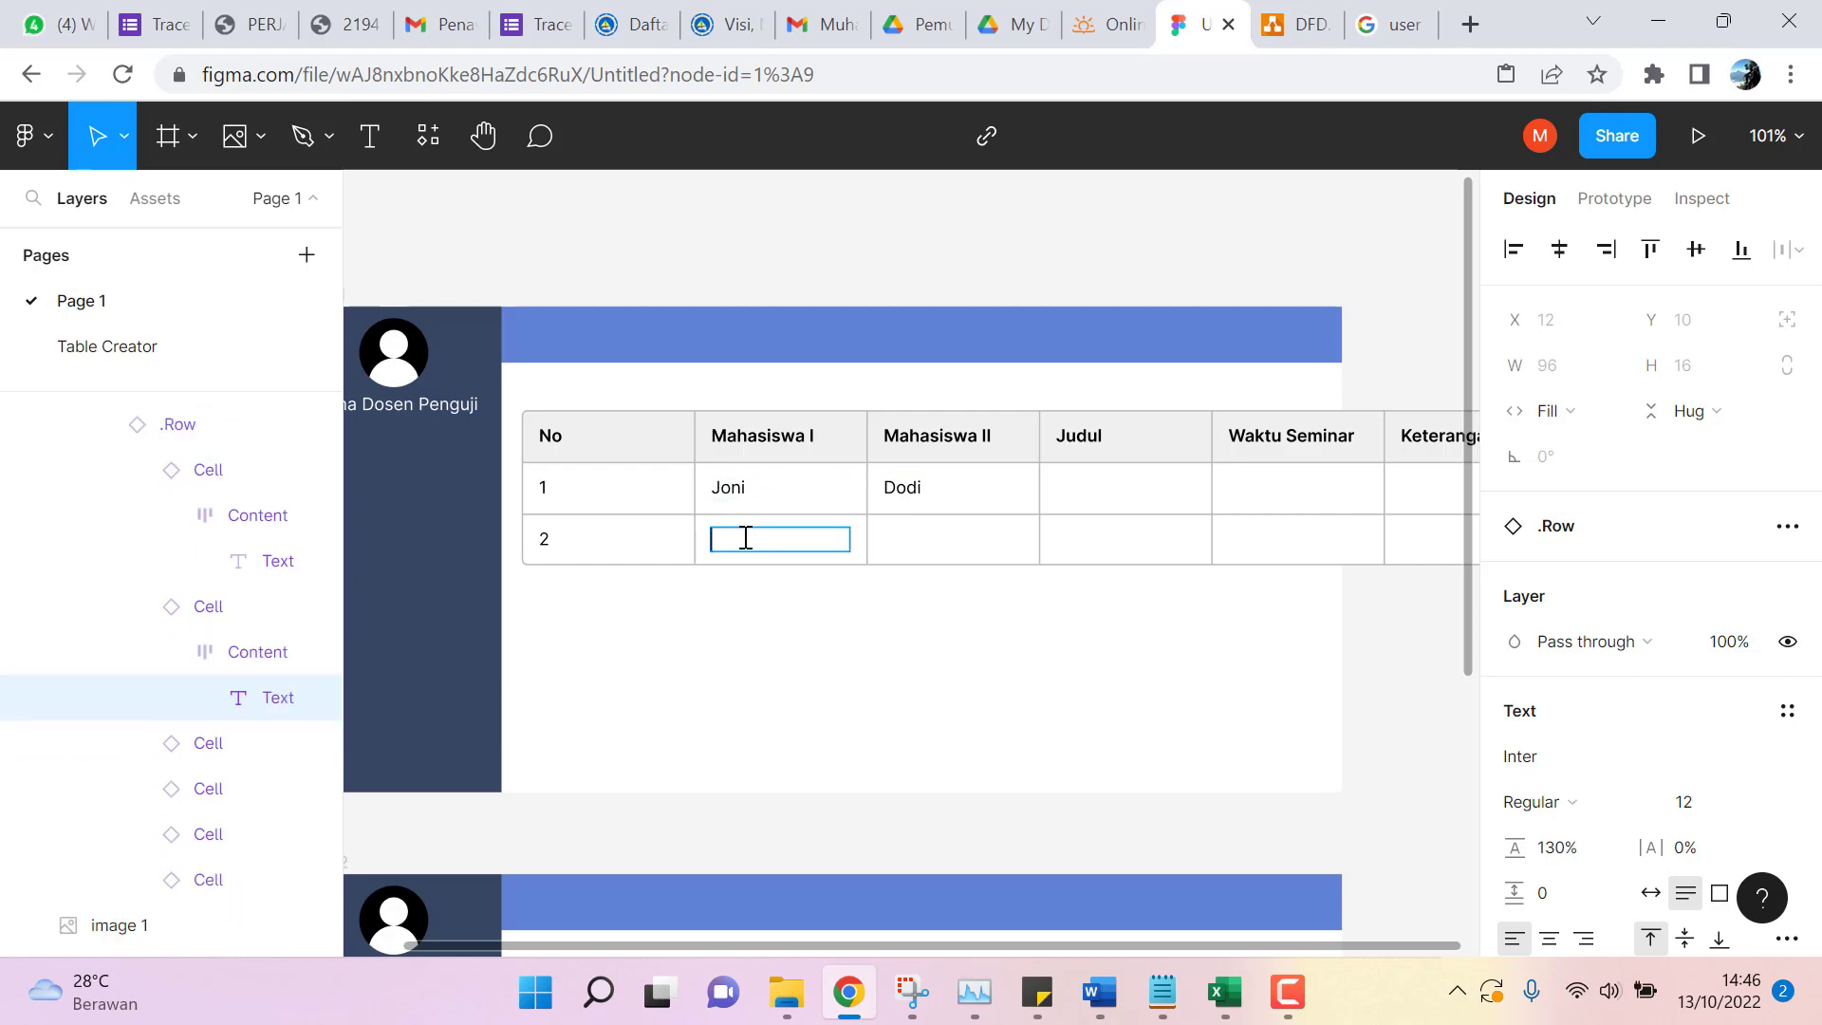
{"action": "type", "text": "Ani"}
{"action": "left_click", "coordinate": [896, 534]}
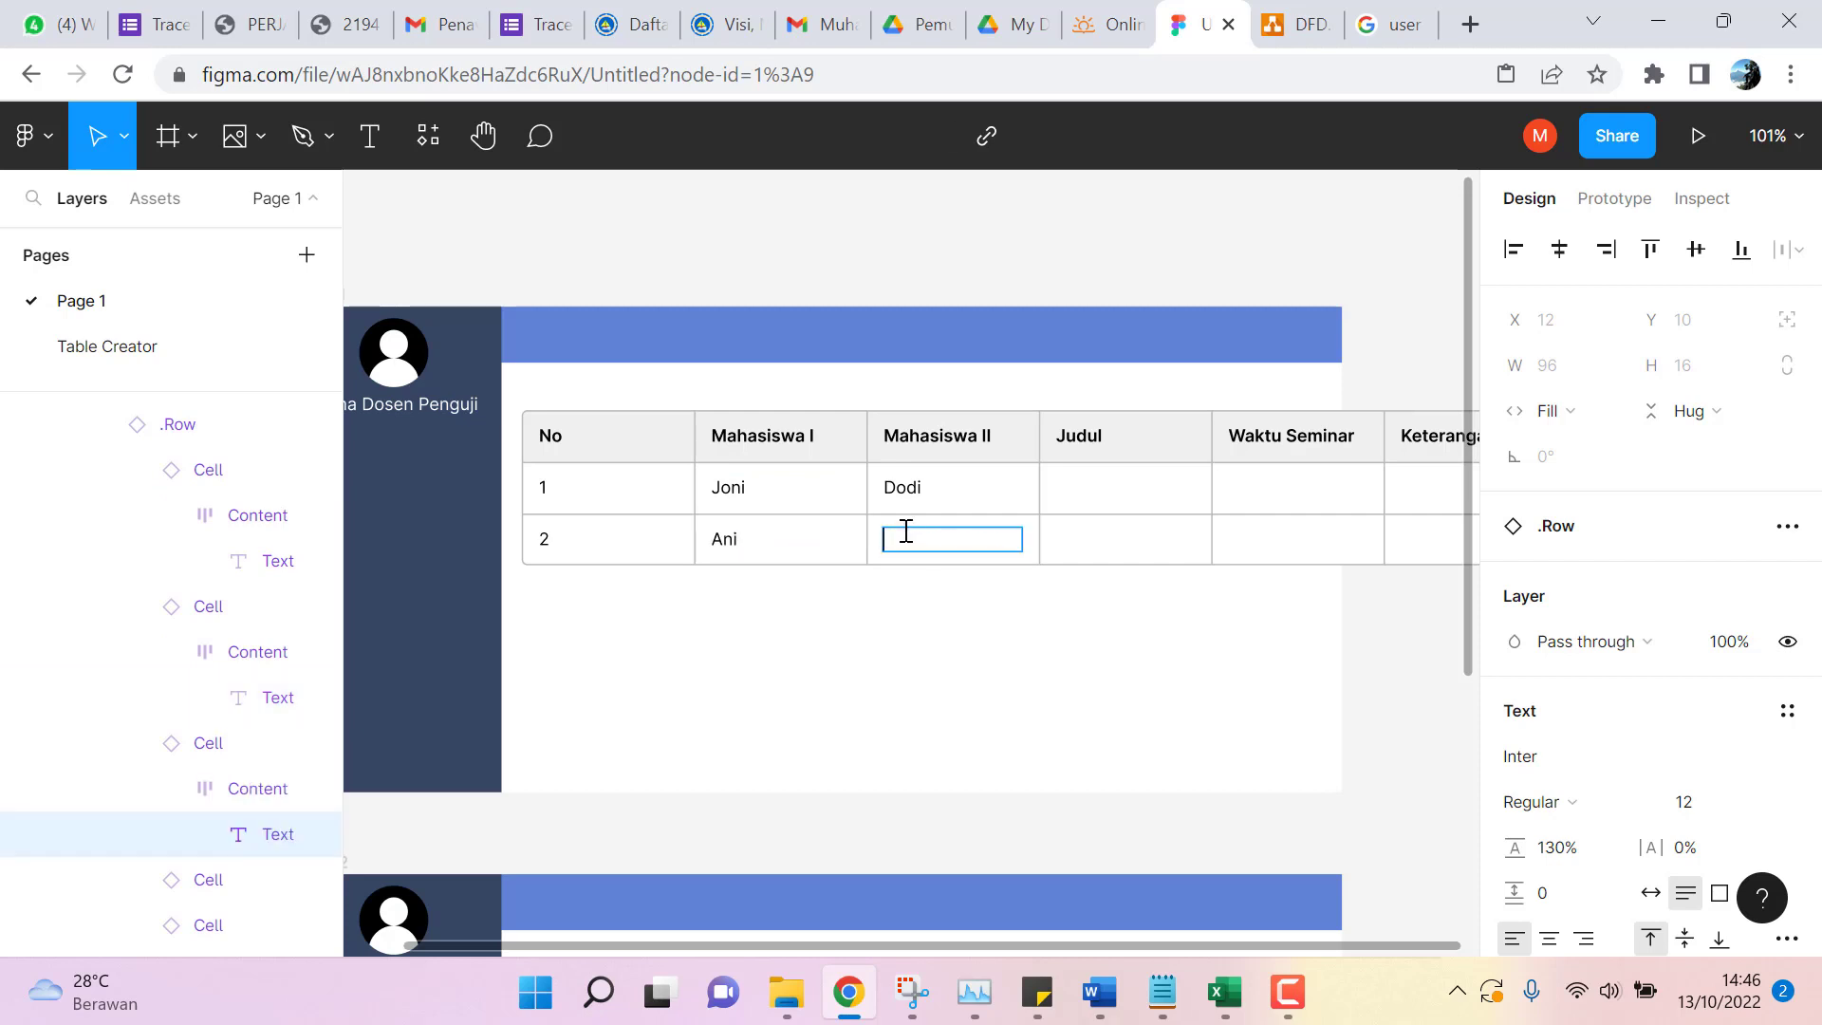
{"action": "type", "text": "Budi"}
{"action": "left_click", "coordinate": [1104, 484]}
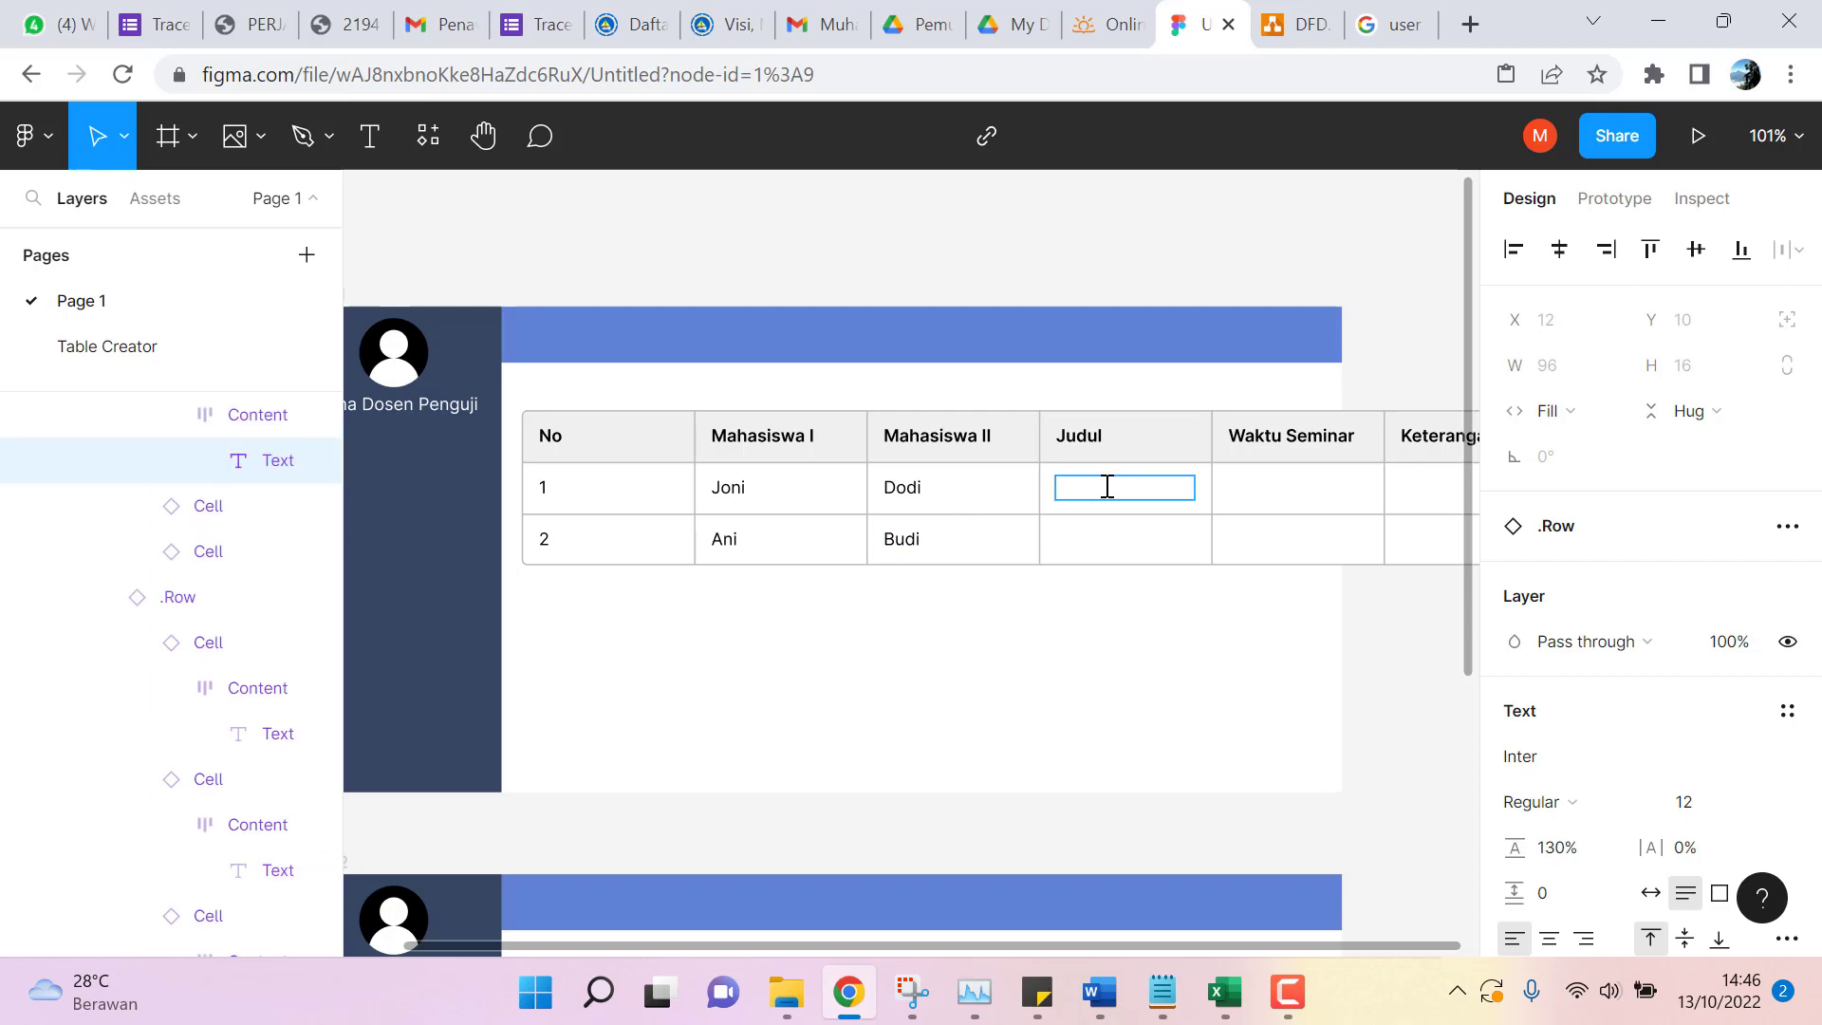
Type 'Pengembangan Aplikasi Surat Menyurat' in row 1's Judul and 'Pengembangan Aplikasi Pengelolaan Barang ATK' in row 2's.
{"action": "type", "text": "Pengembangan"}
{"action": "type", "text": " AI"}
{"action": "type", "text": "pi"}
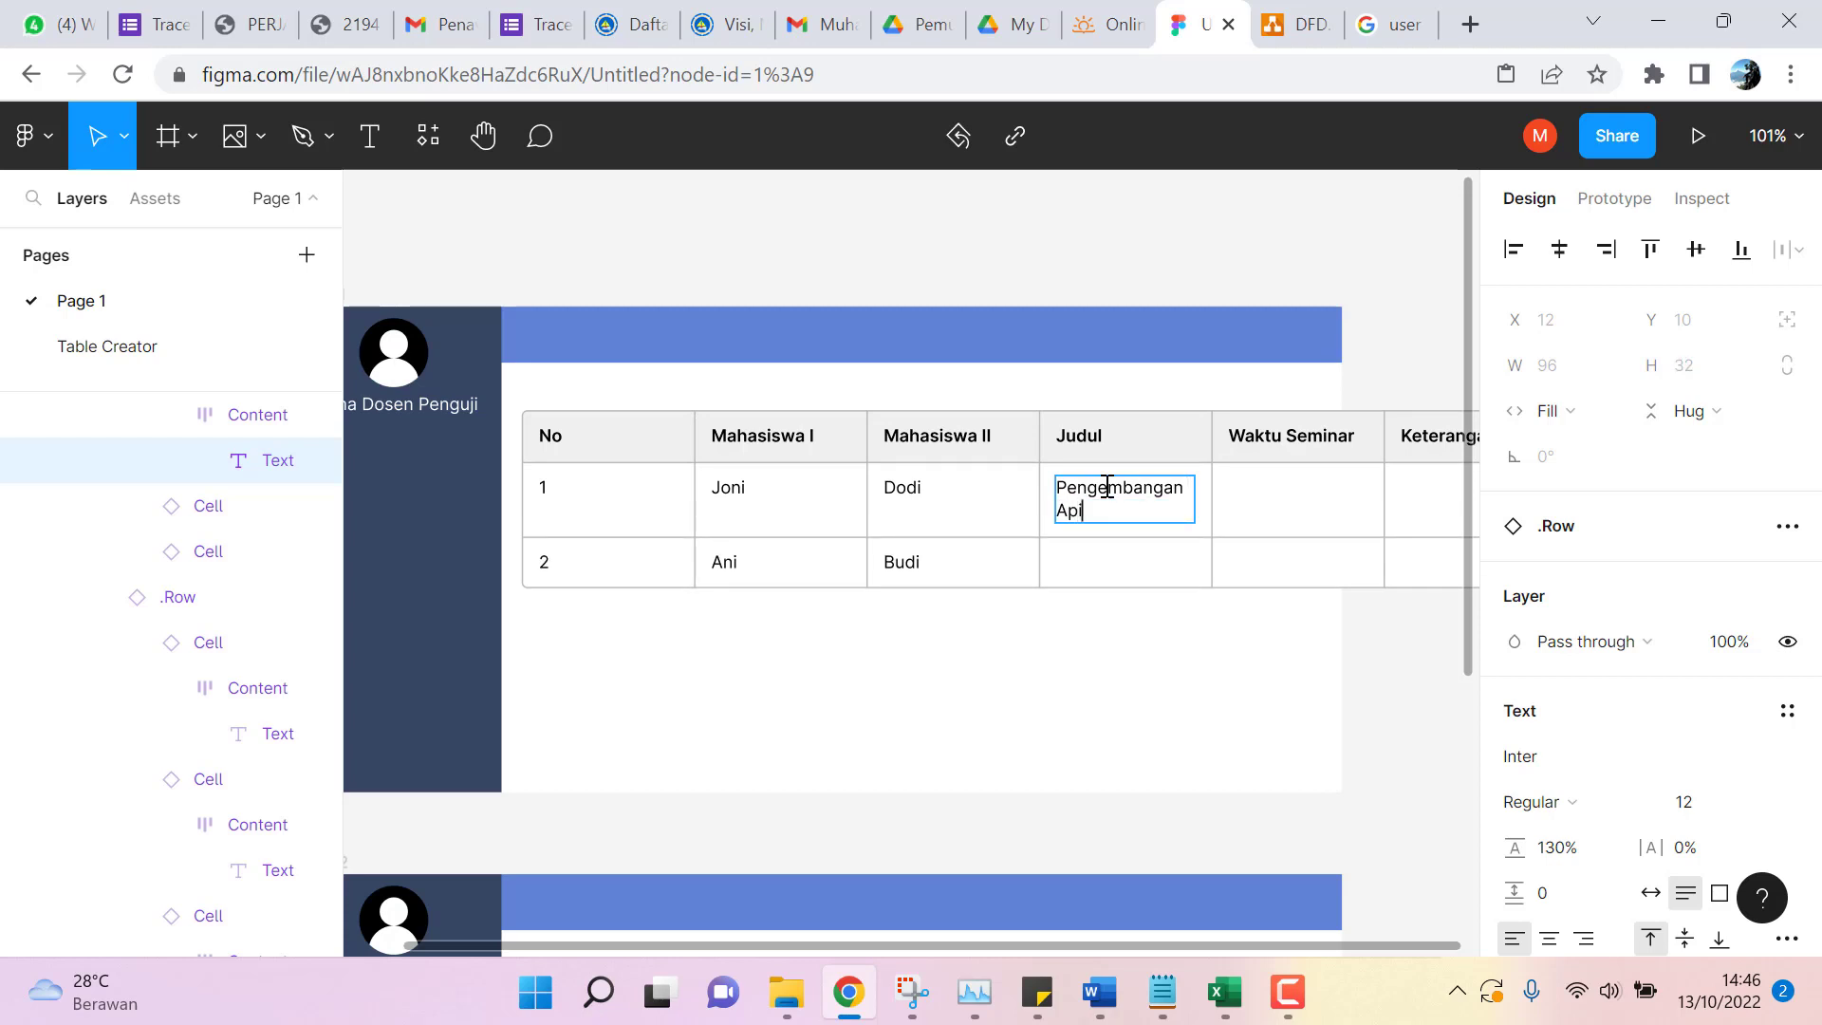
{"action": "key", "text": "BackSpace"}
{"action": "type", "text": "likasi Surat Menyurat"}
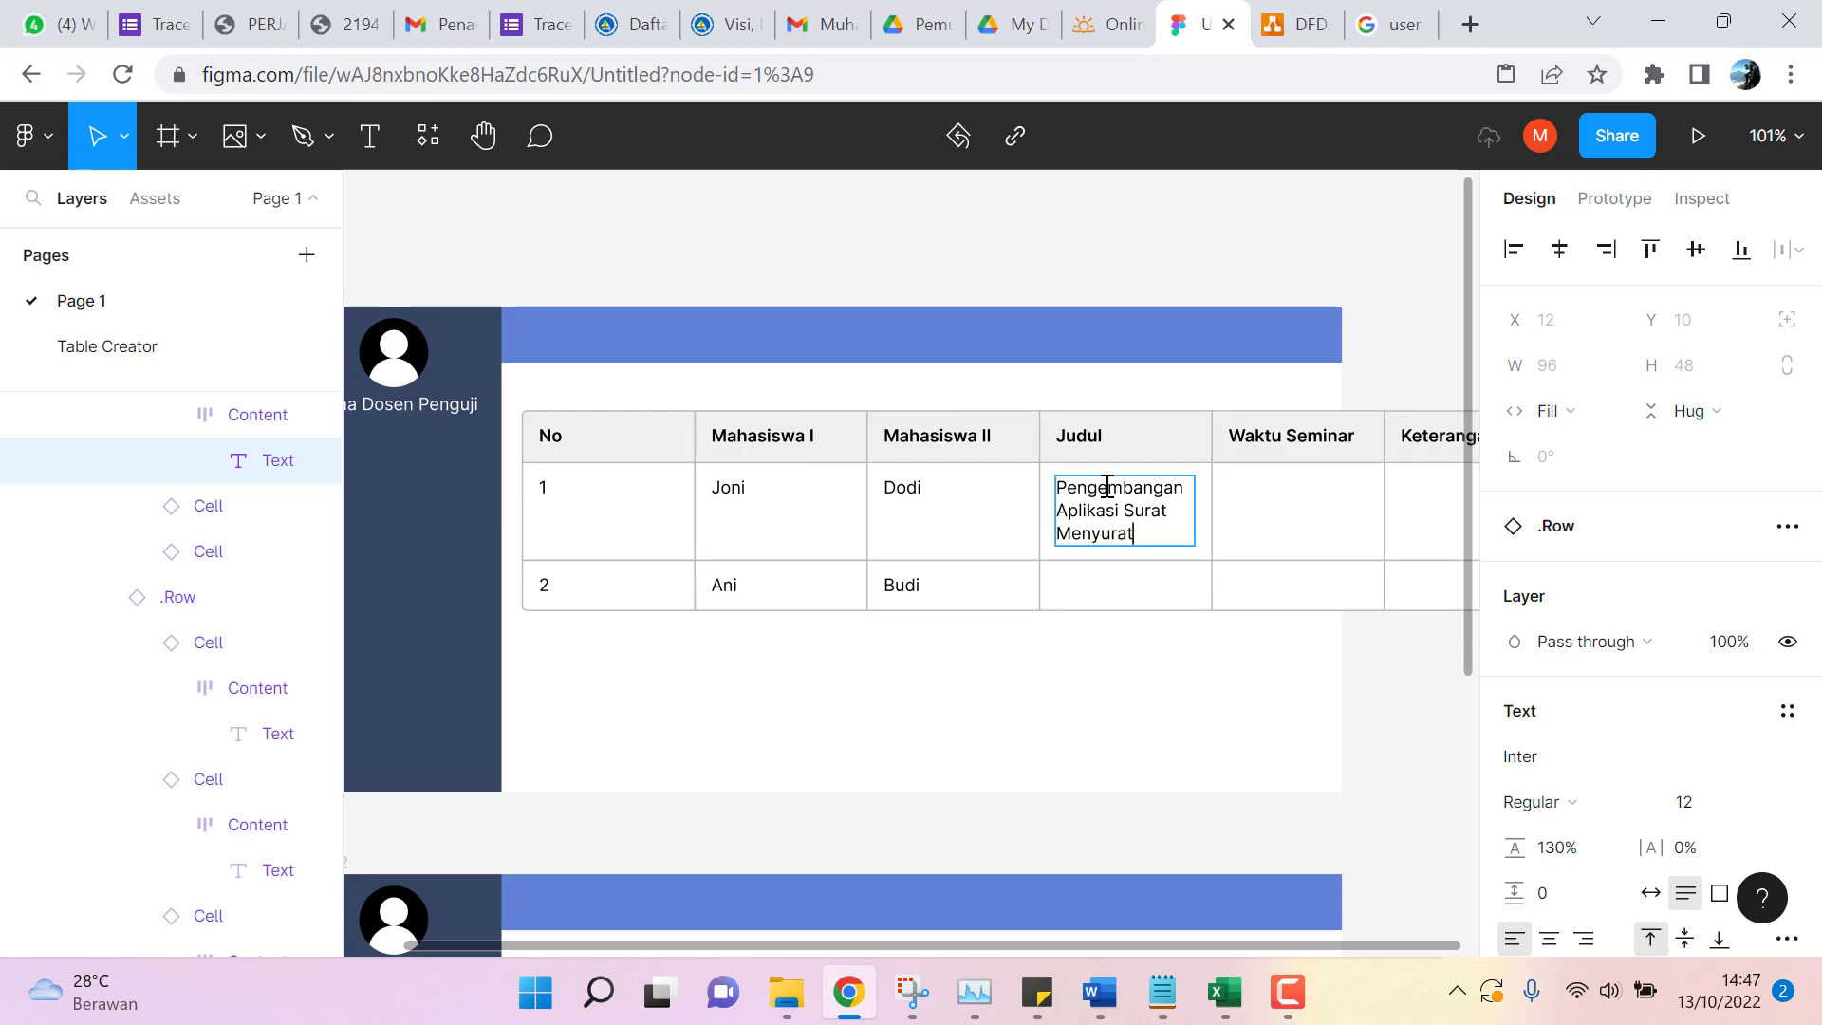
{"action": "left_click", "coordinate": [1105, 579]}
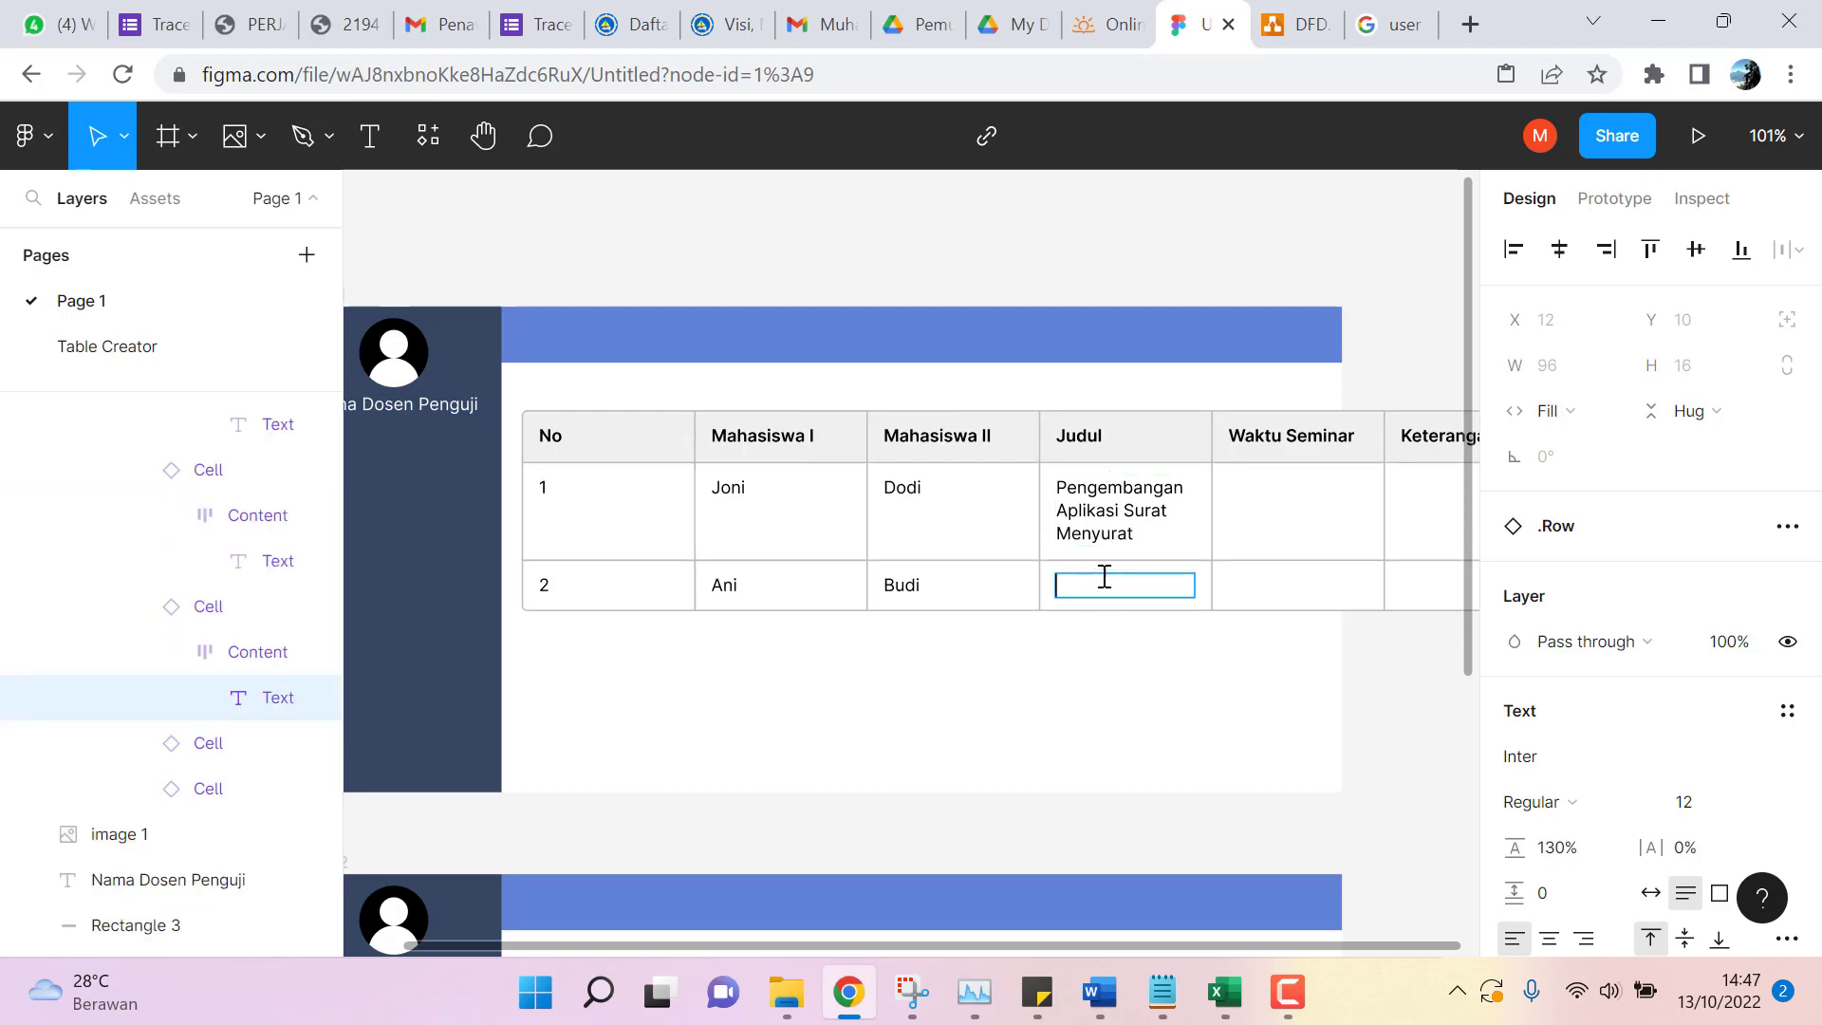
{"action": "type", "text": "Pengembangan A"}
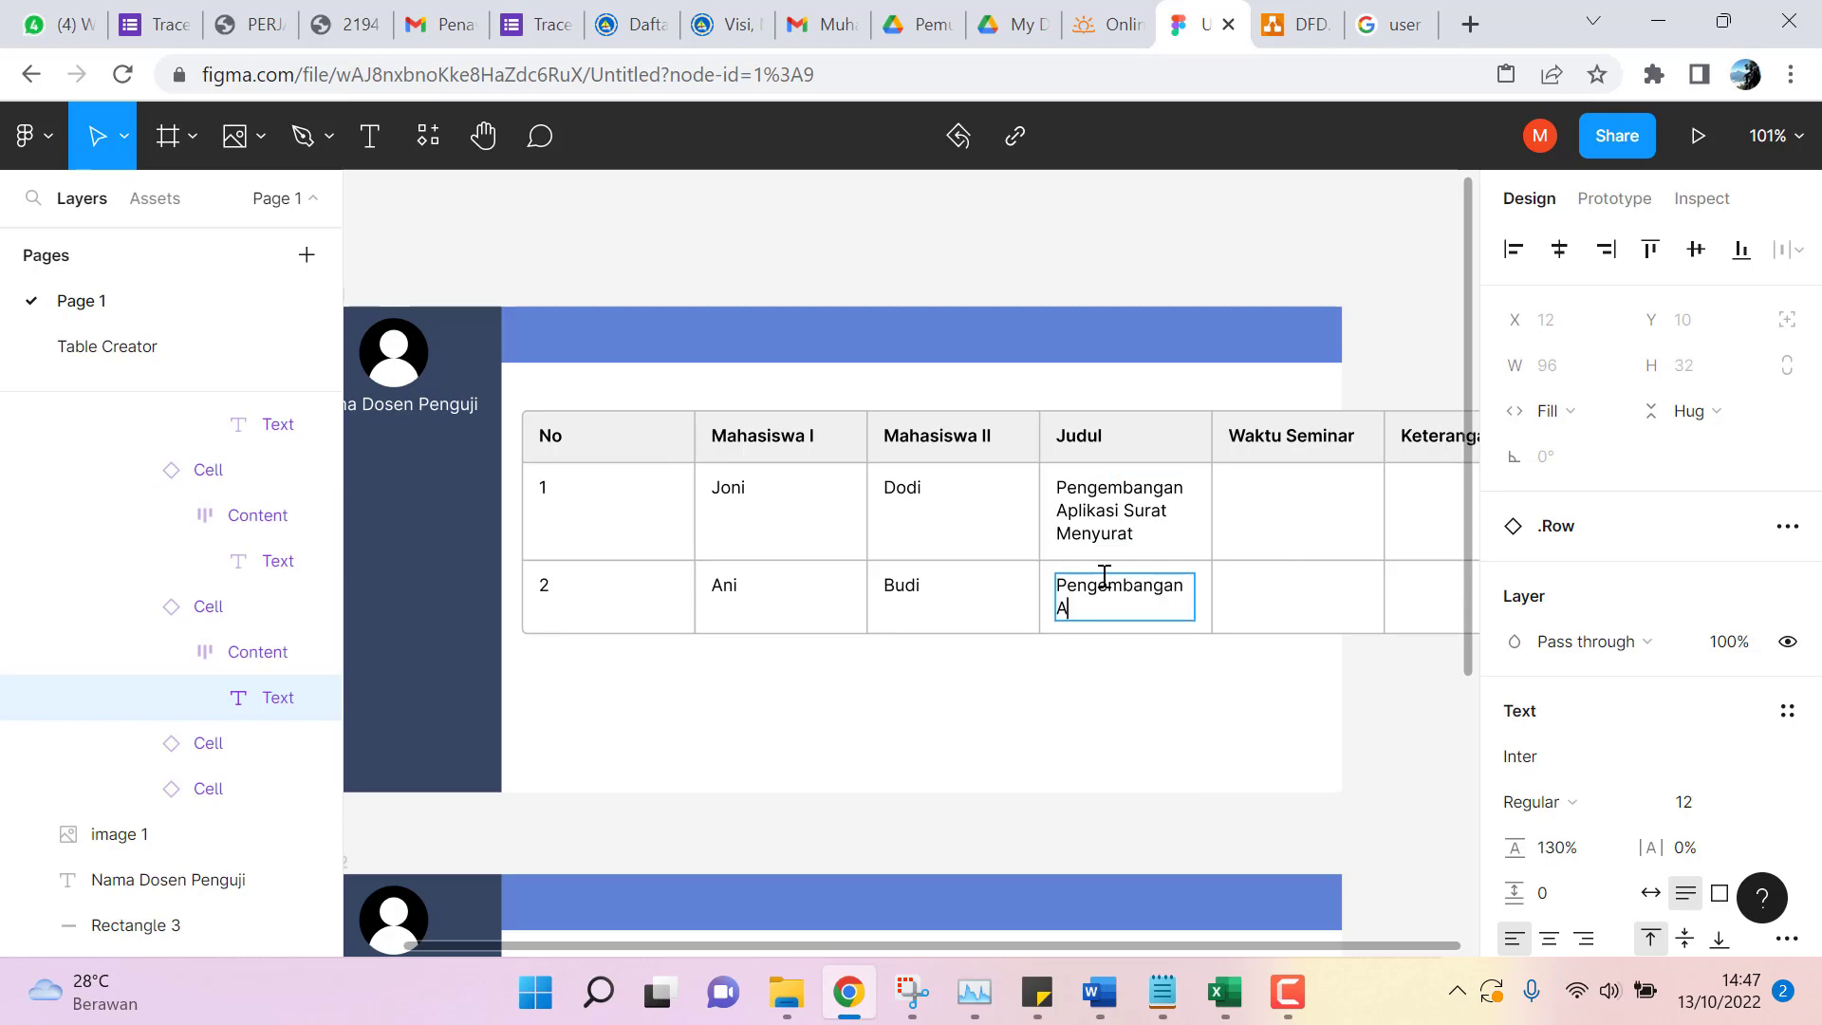
{"action": "type", "text": "plikasi Pengelolaa"}
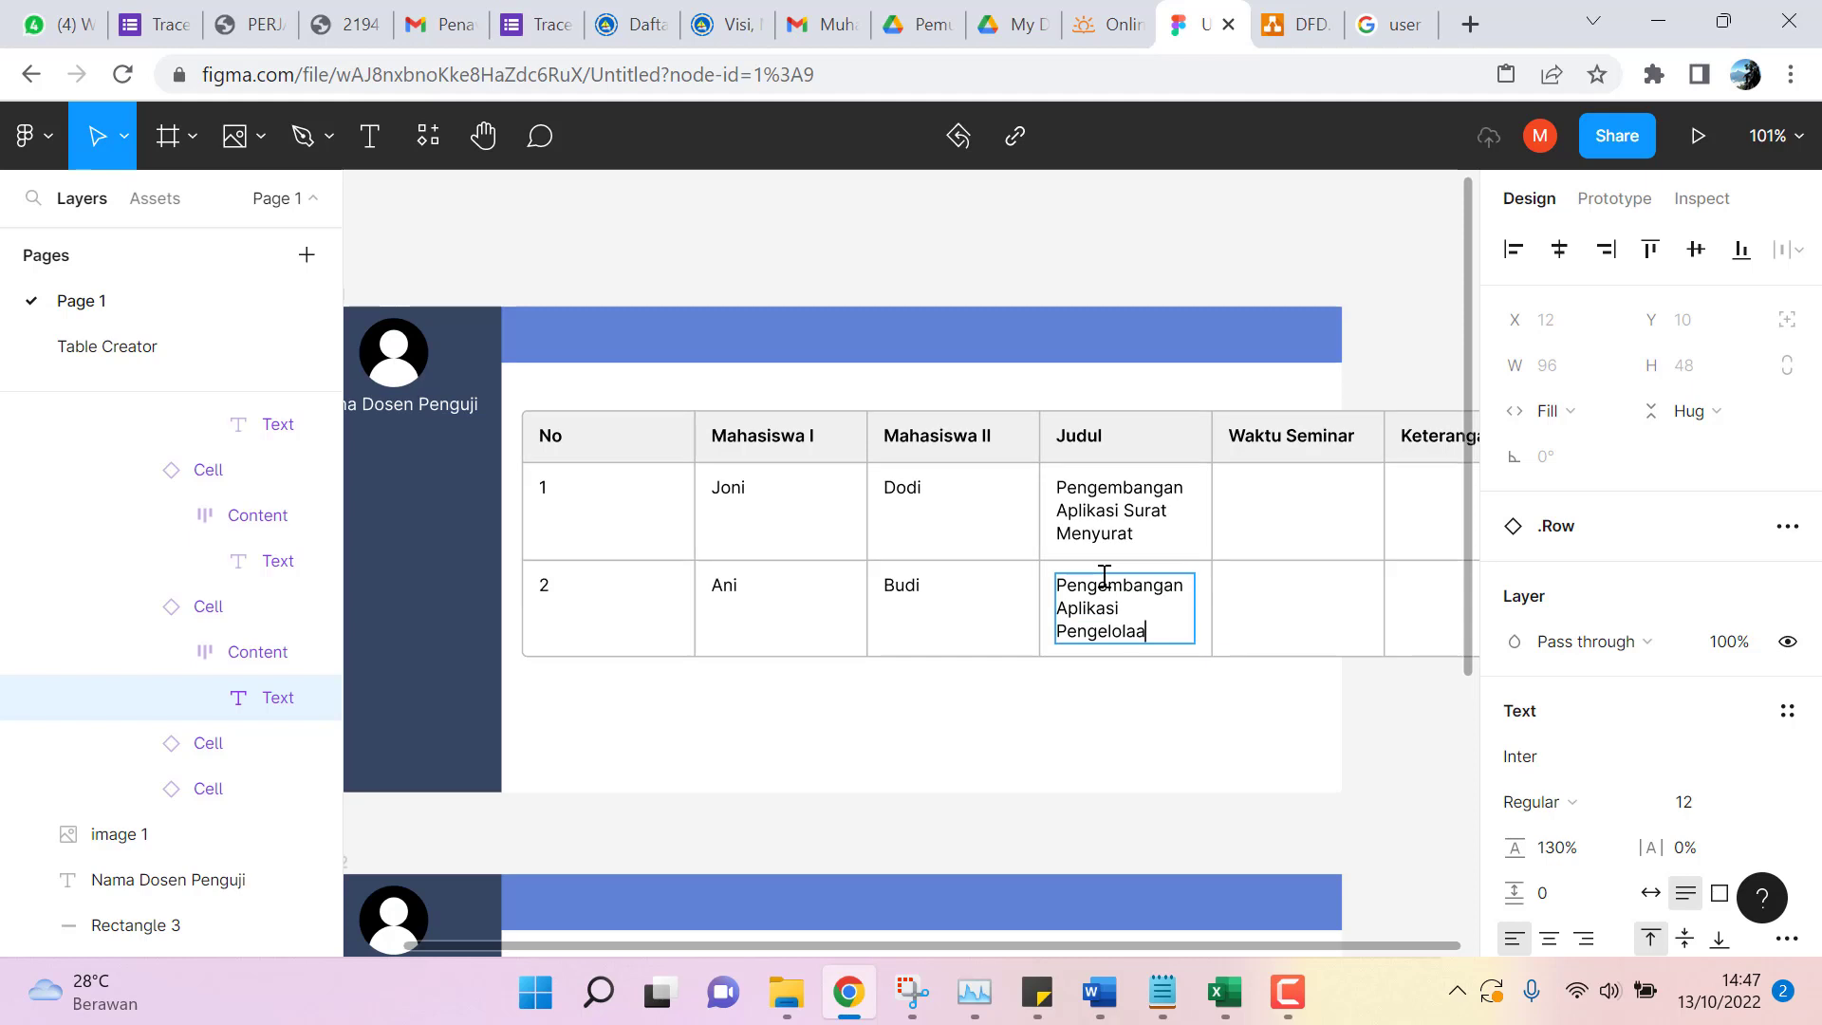
{"action": "type", "text": "n Bara"}
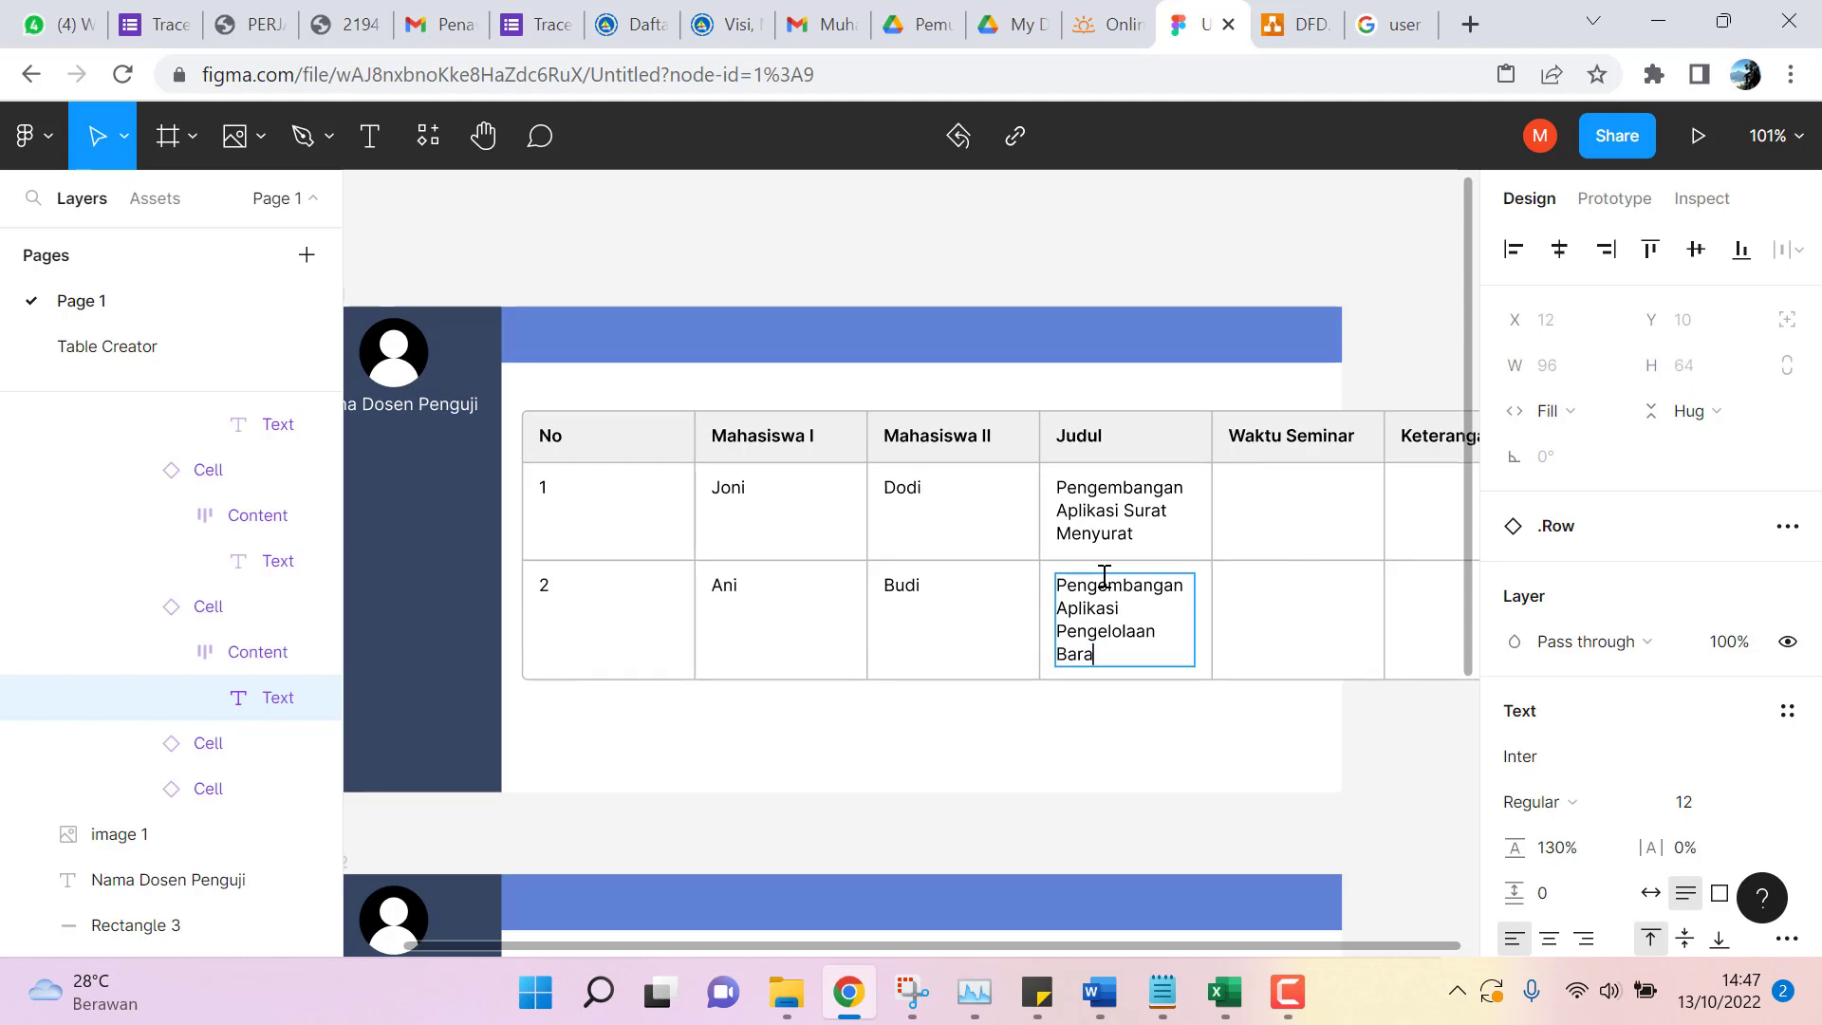
{"action": "type", "text": "ng ATK"}
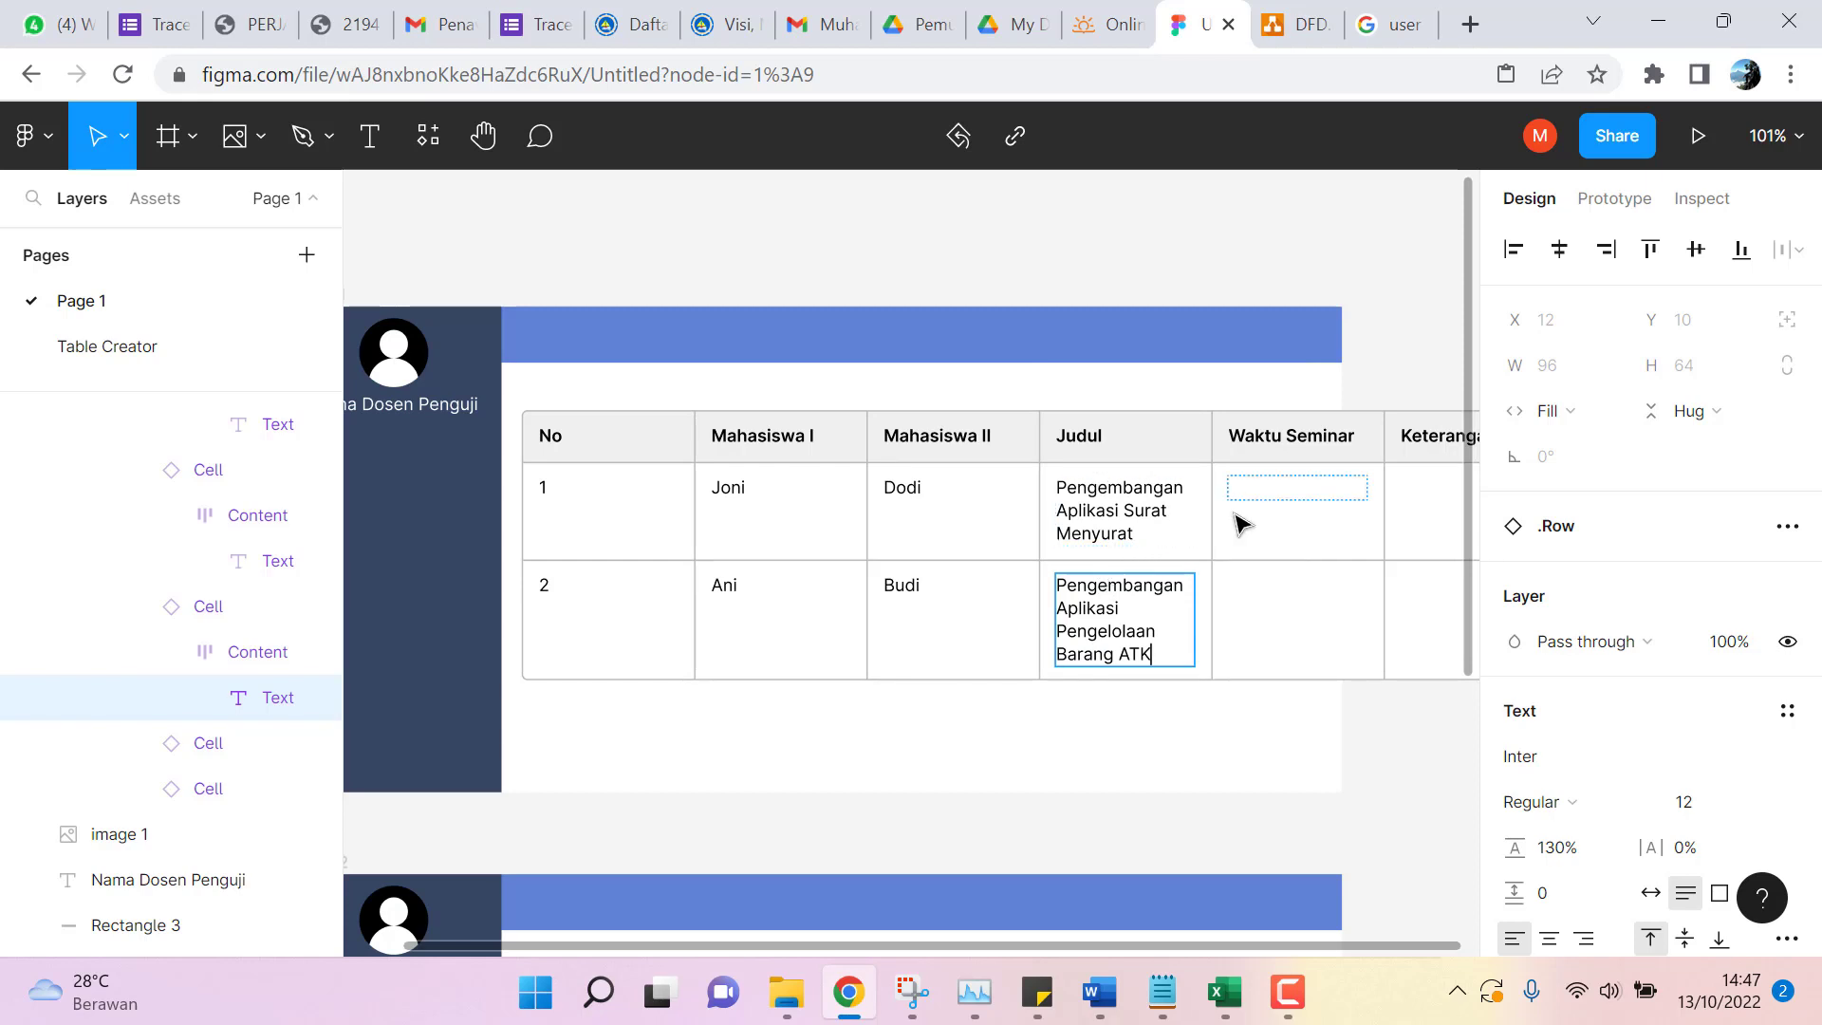
Finish the row-2 title, then drill down to row 1's empty Waktu Seminar text and try editing it.
{"action": "left_click", "coordinate": [1267, 513]}
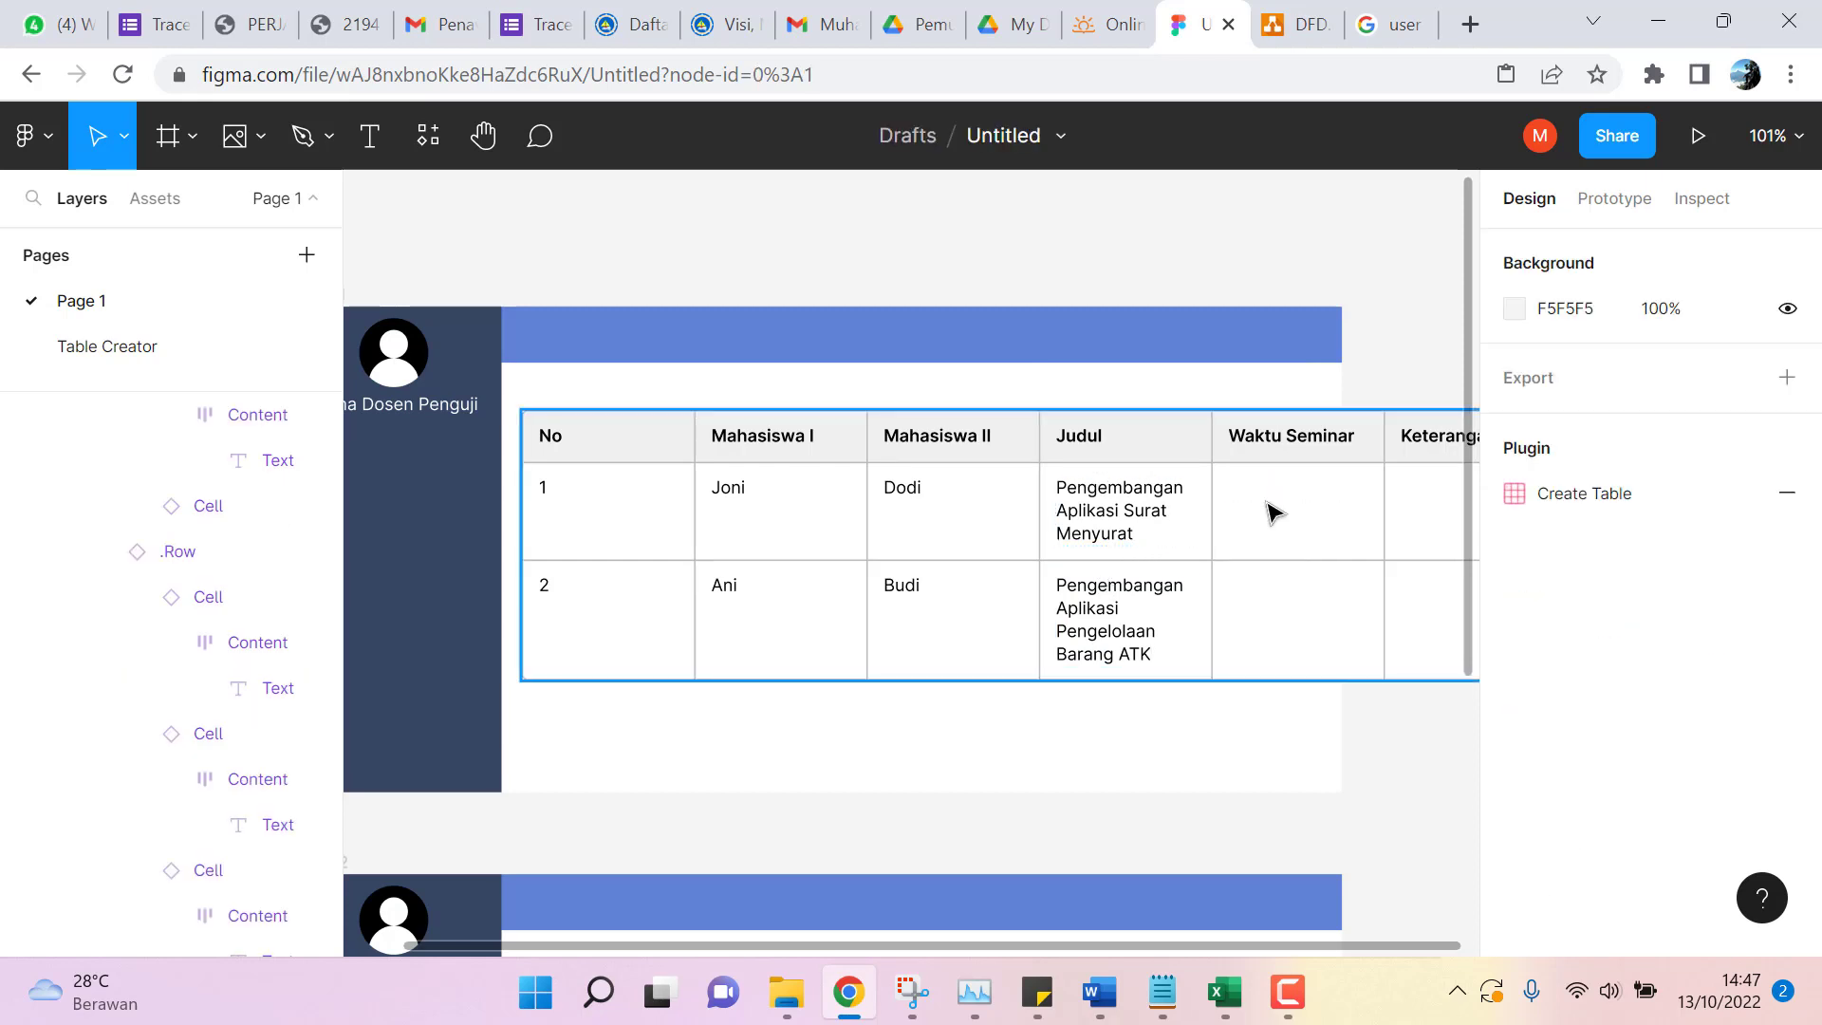
{"action": "left_click", "coordinate": [1272, 503]}
{"action": "left_click", "coordinate": [1276, 512]}
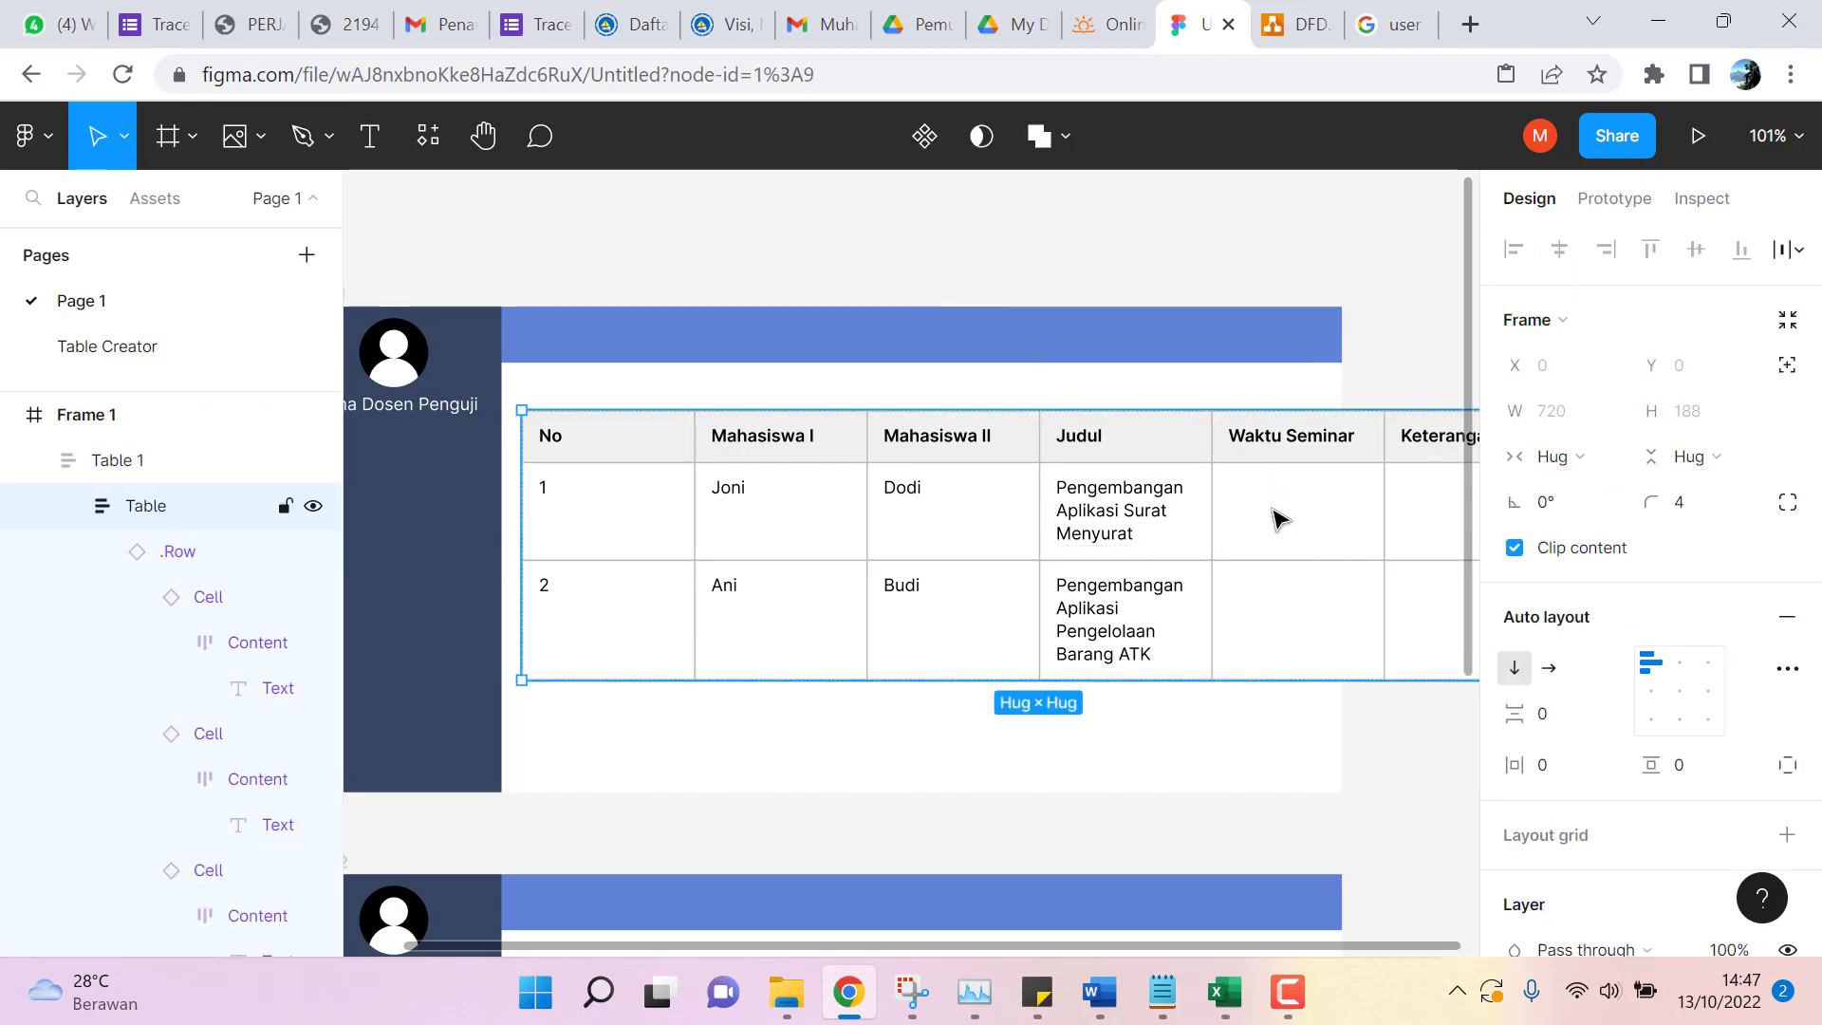
{"action": "left_click", "coordinate": [1290, 513]}
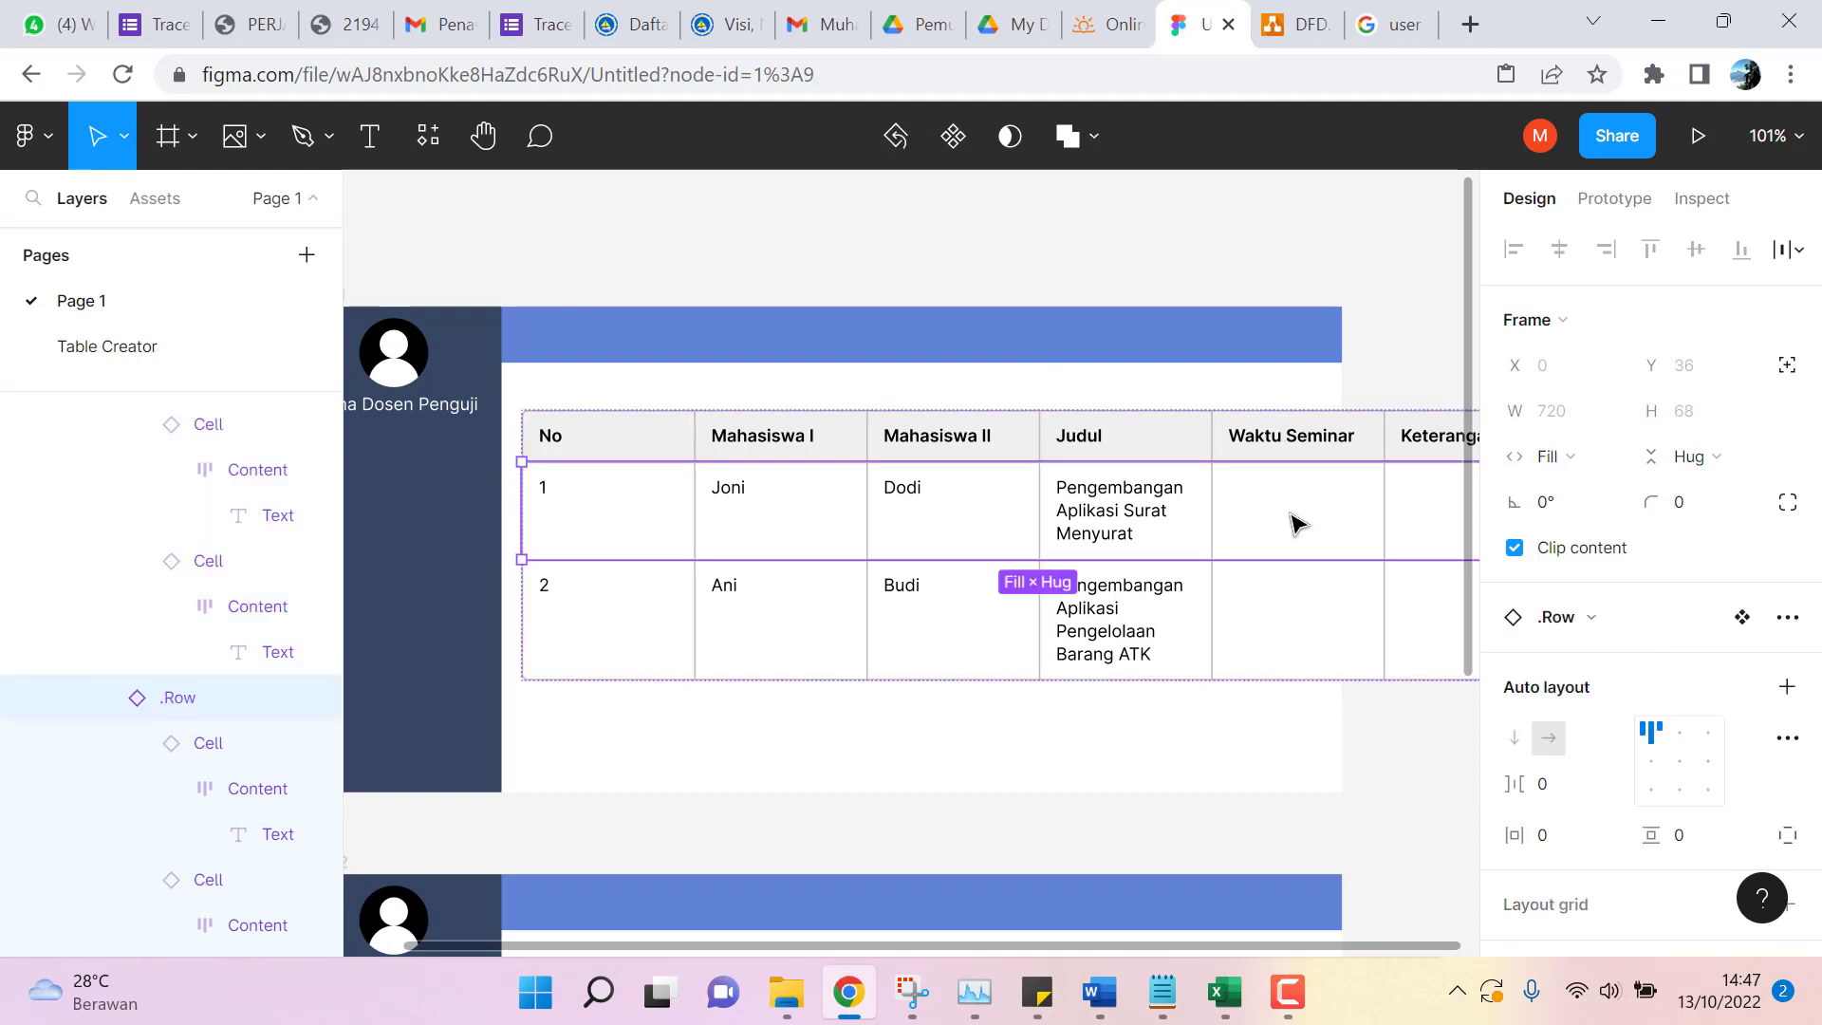
{"action": "left_click", "coordinate": [1291, 520]}
{"action": "left_click", "coordinate": [1293, 522]}
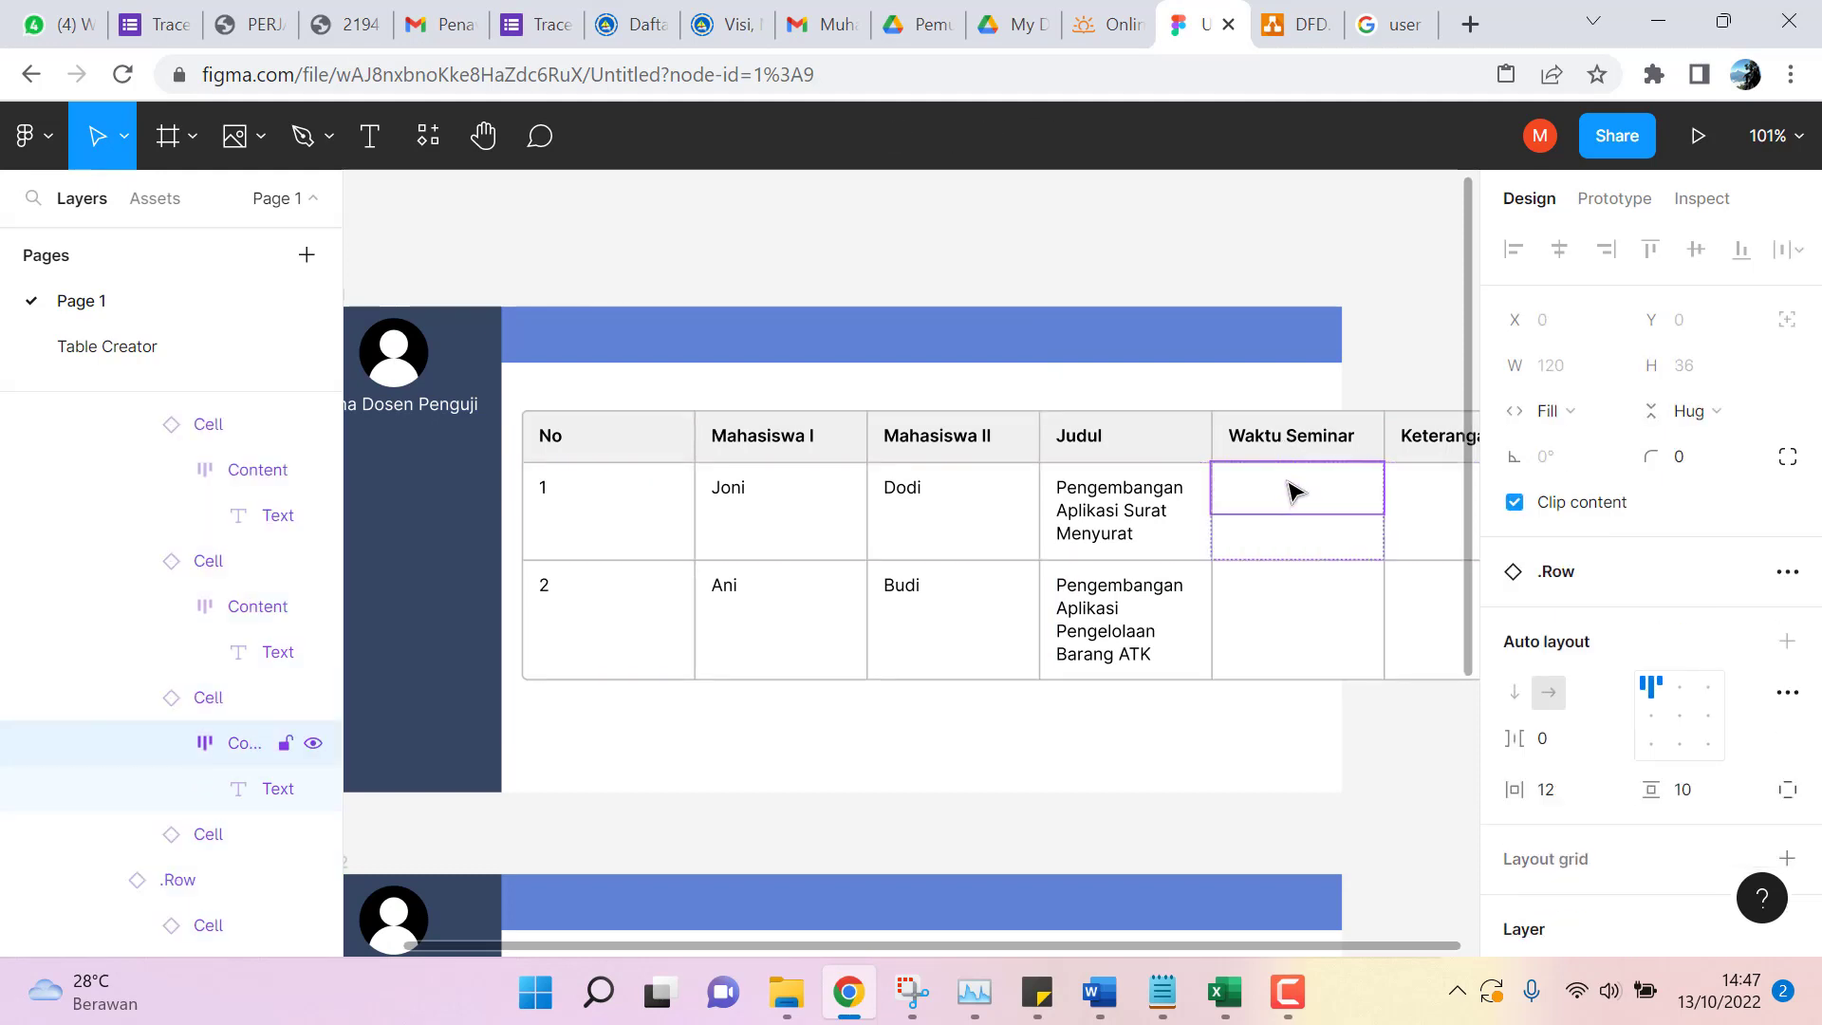
{"action": "left_click", "coordinate": [1296, 512]}
{"action": "double_click", "coordinate": [1291, 495]}
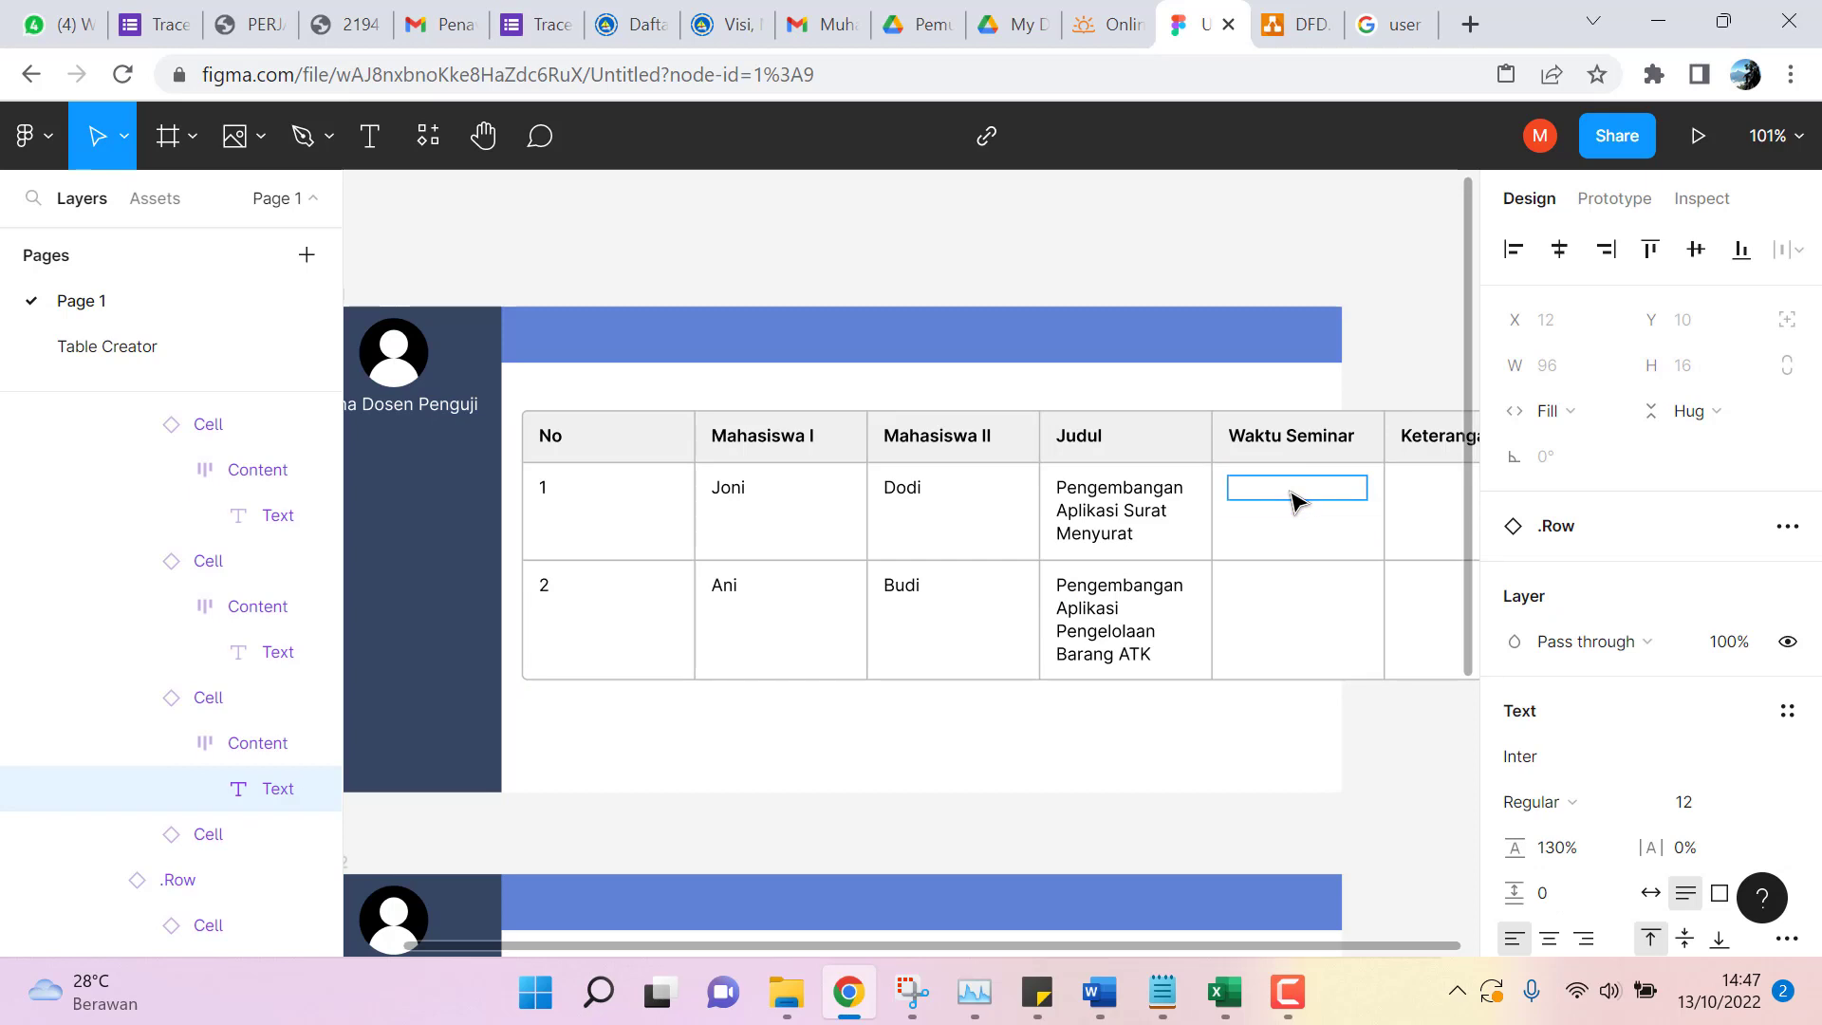
{"action": "left_click", "coordinate": [1293, 543]}
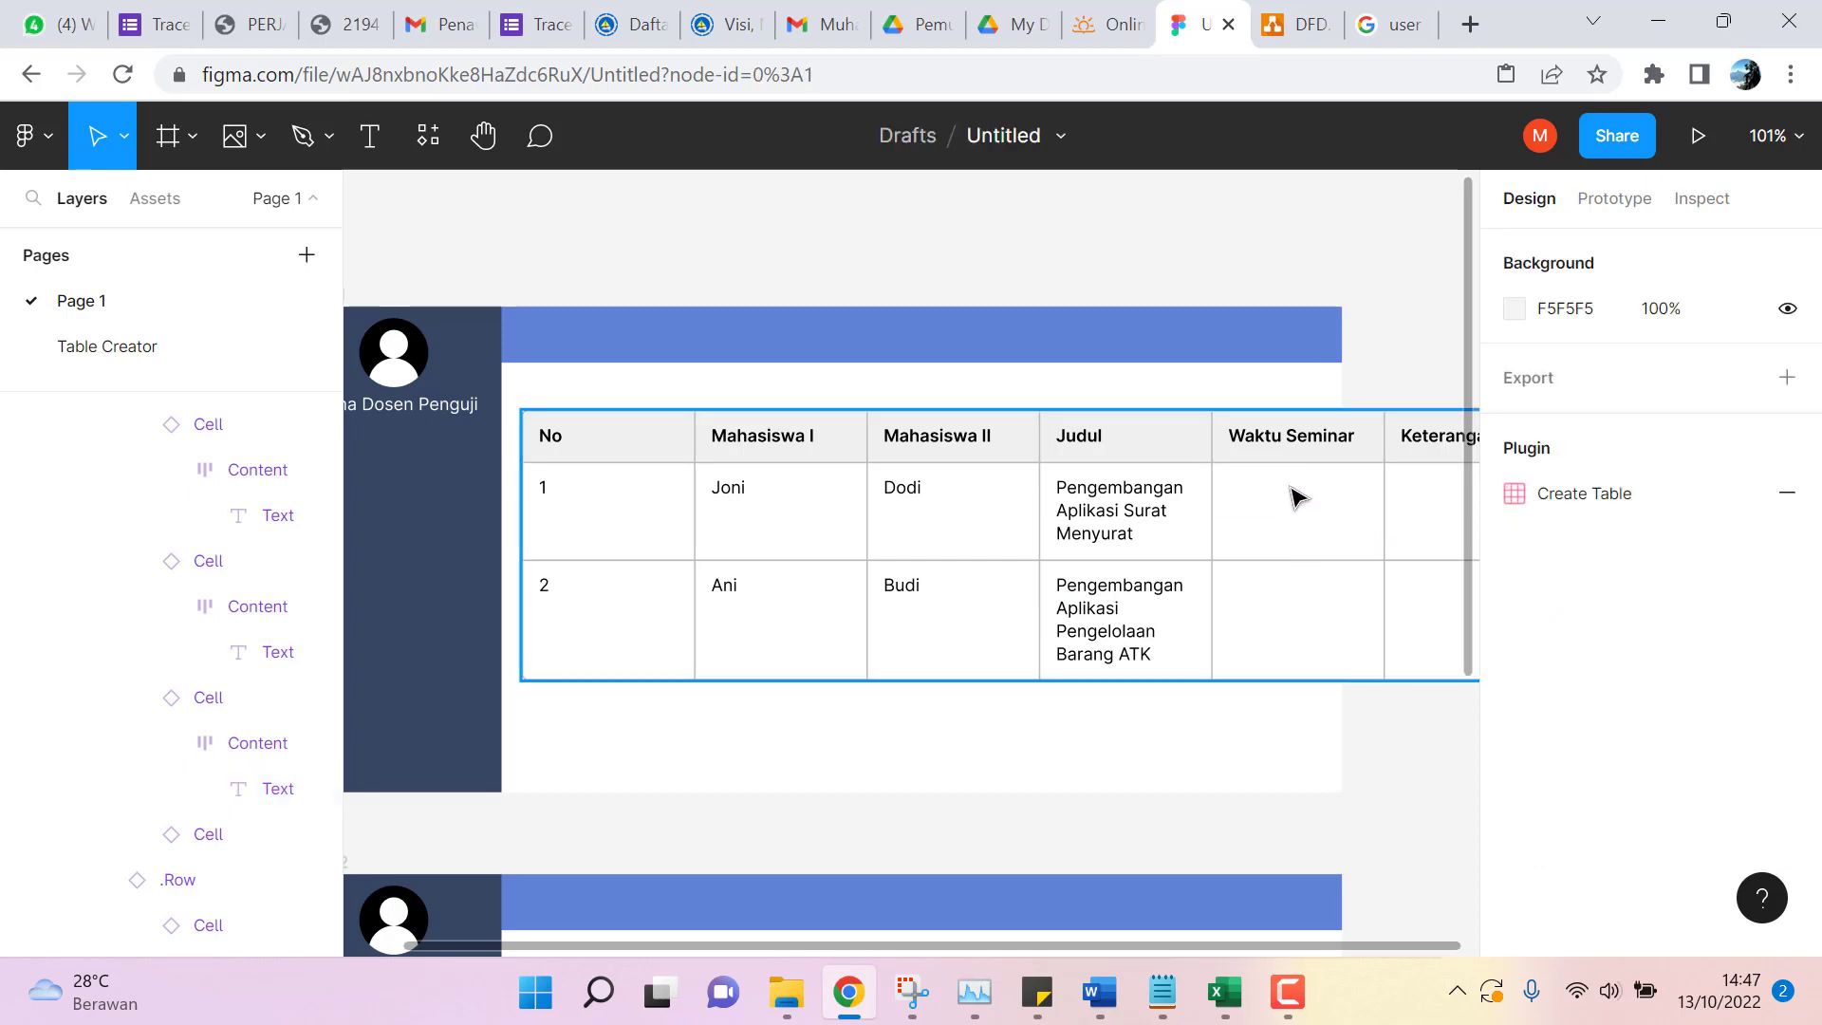
Drill back down through table, row, cell and content to start editing row 1's empty Waktu Seminar text.
{"action": "left_click", "coordinate": [1296, 495]}
{"action": "left_click", "coordinate": [1296, 495]}
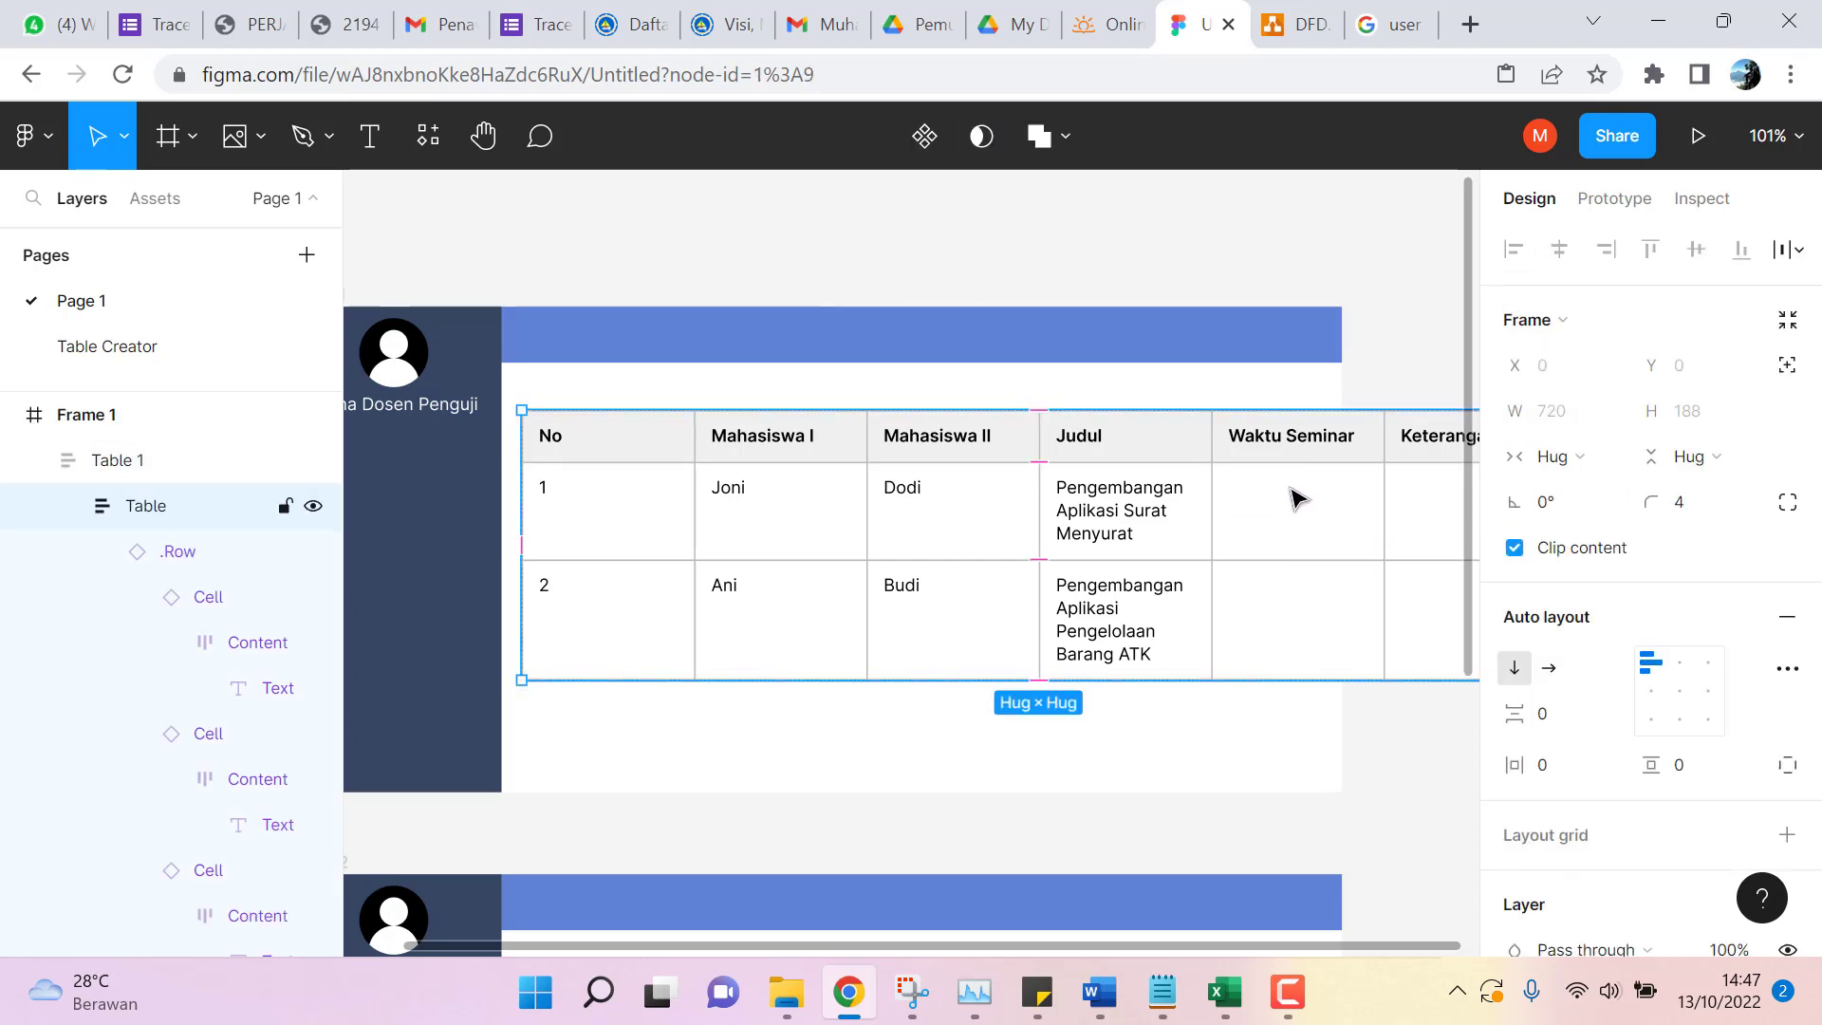
{"action": "left_click", "coordinate": [1296, 495]}
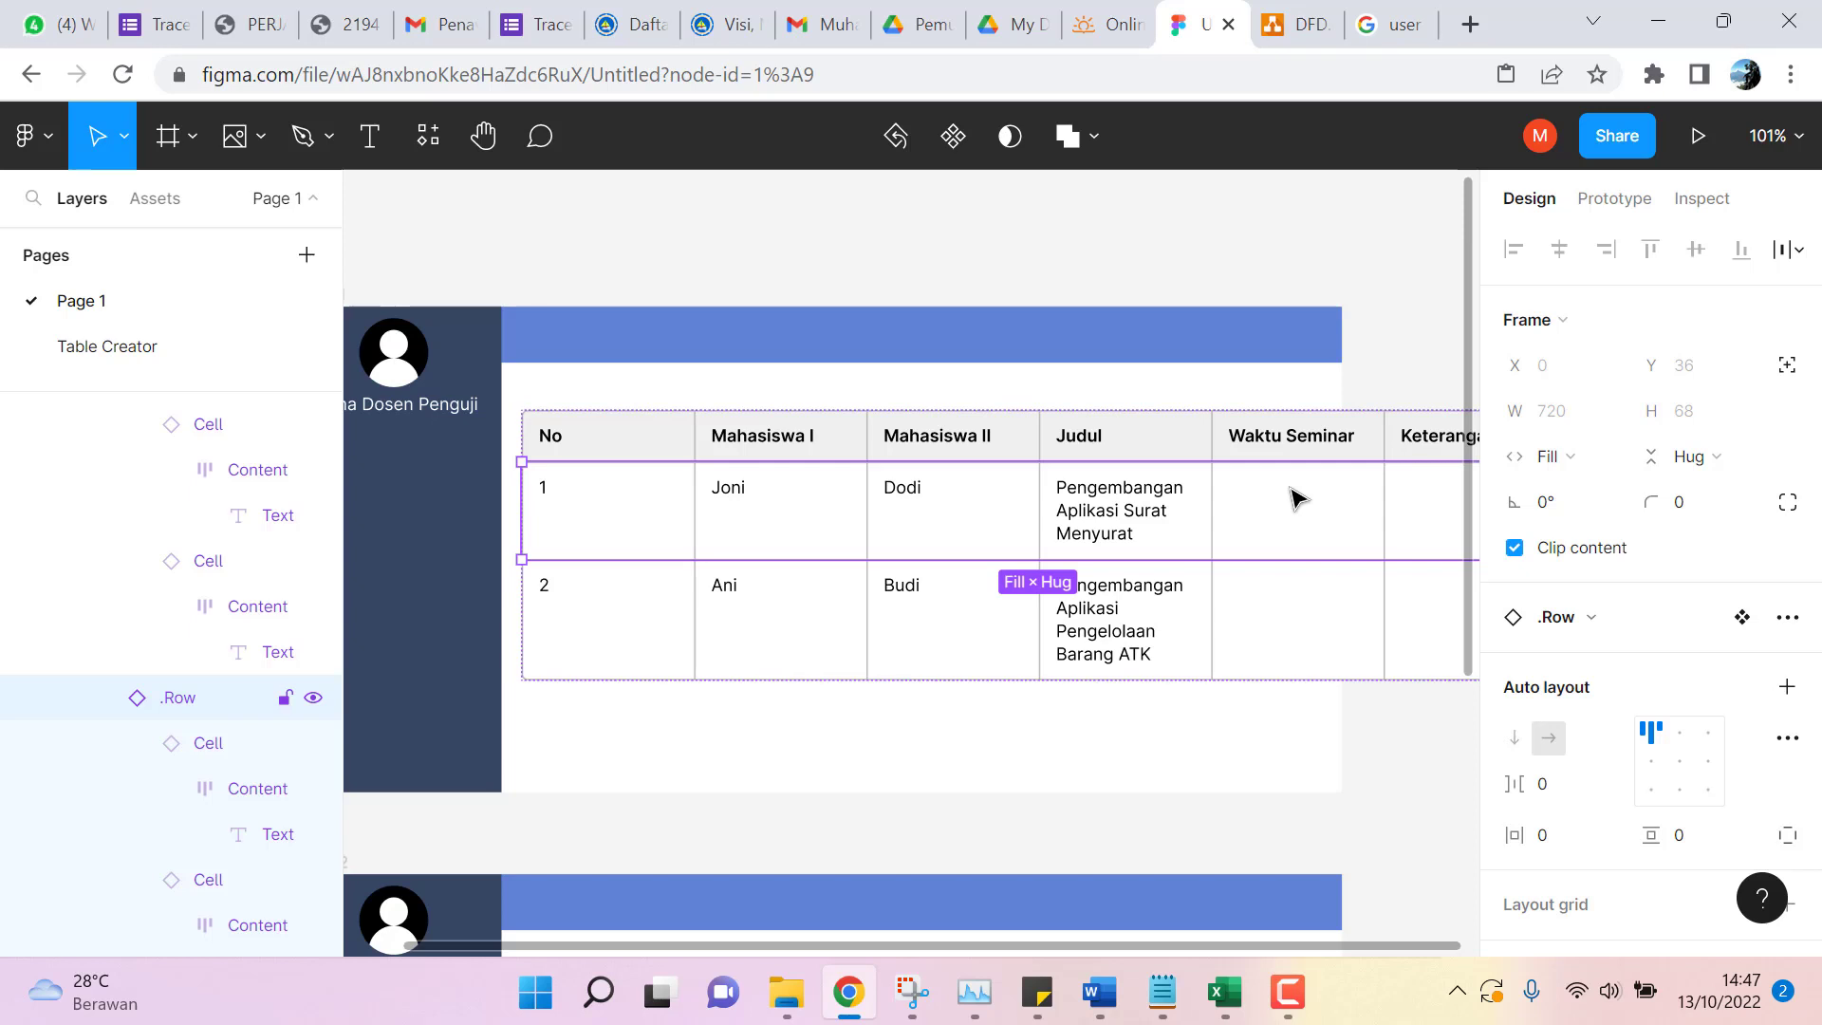
{"action": "left_click", "coordinate": [1296, 495]}
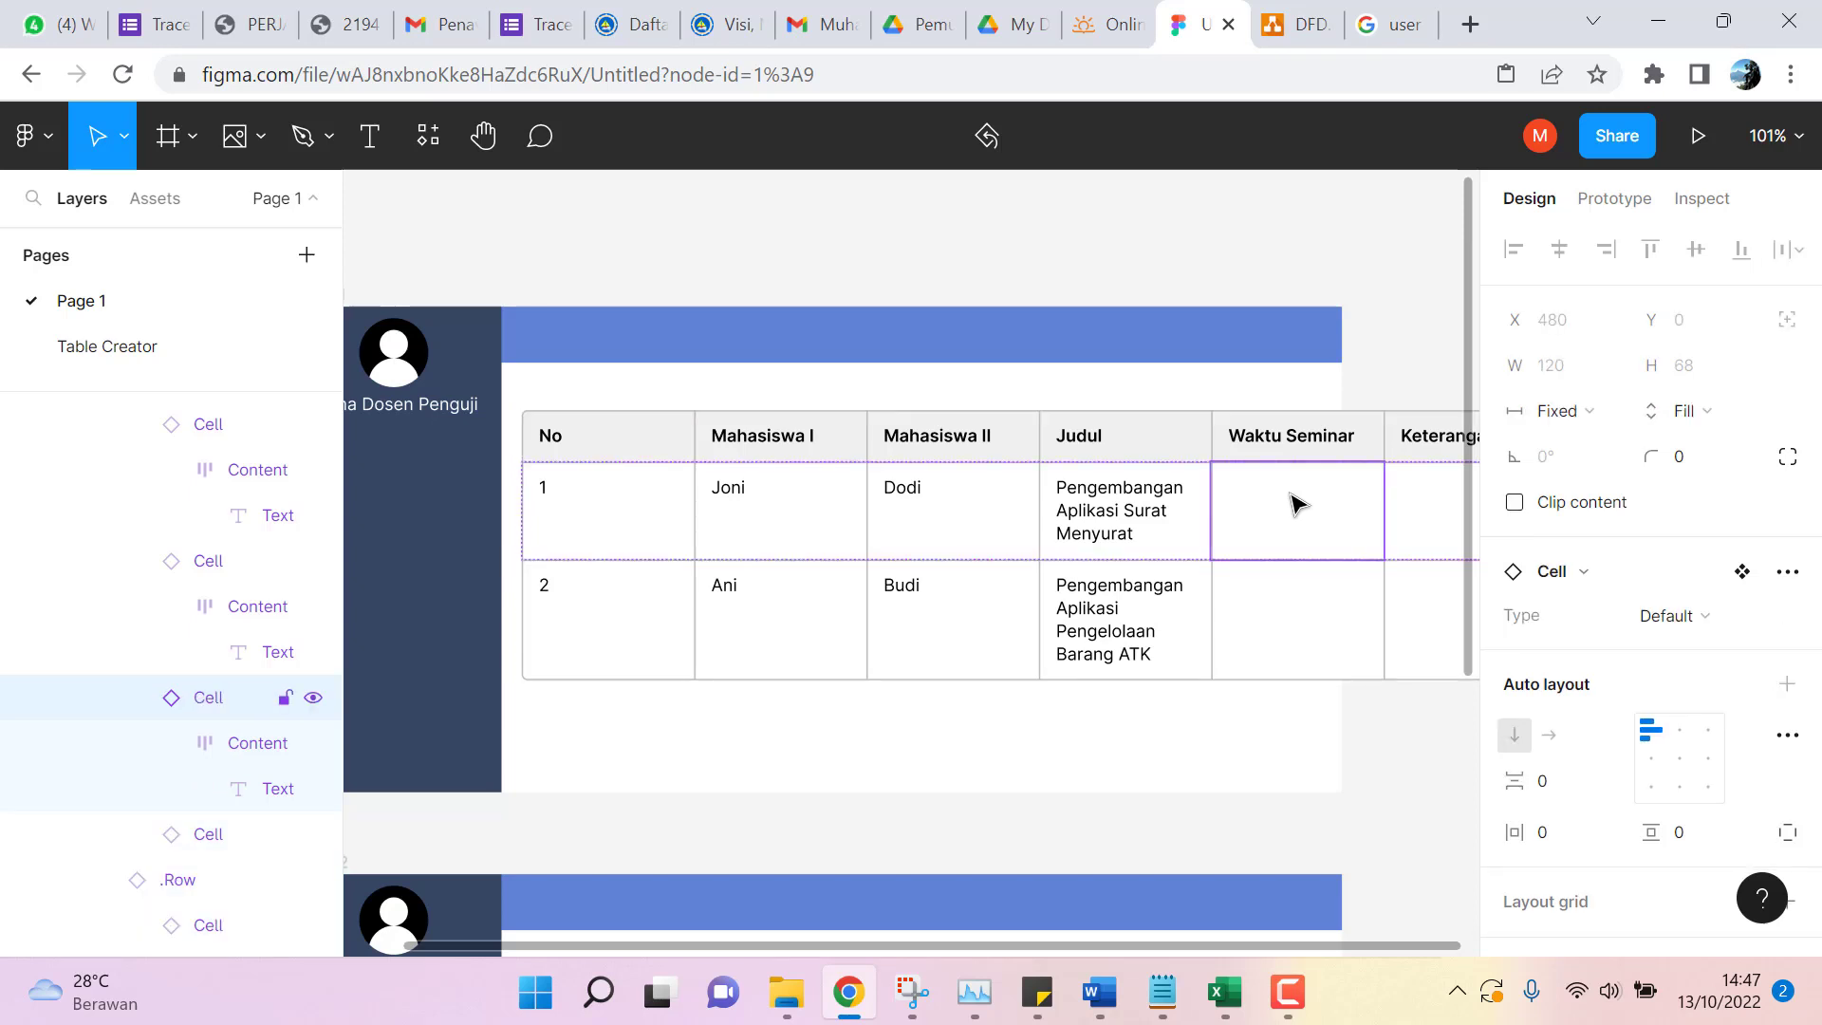
{"action": "left_click", "coordinate": [1296, 510]}
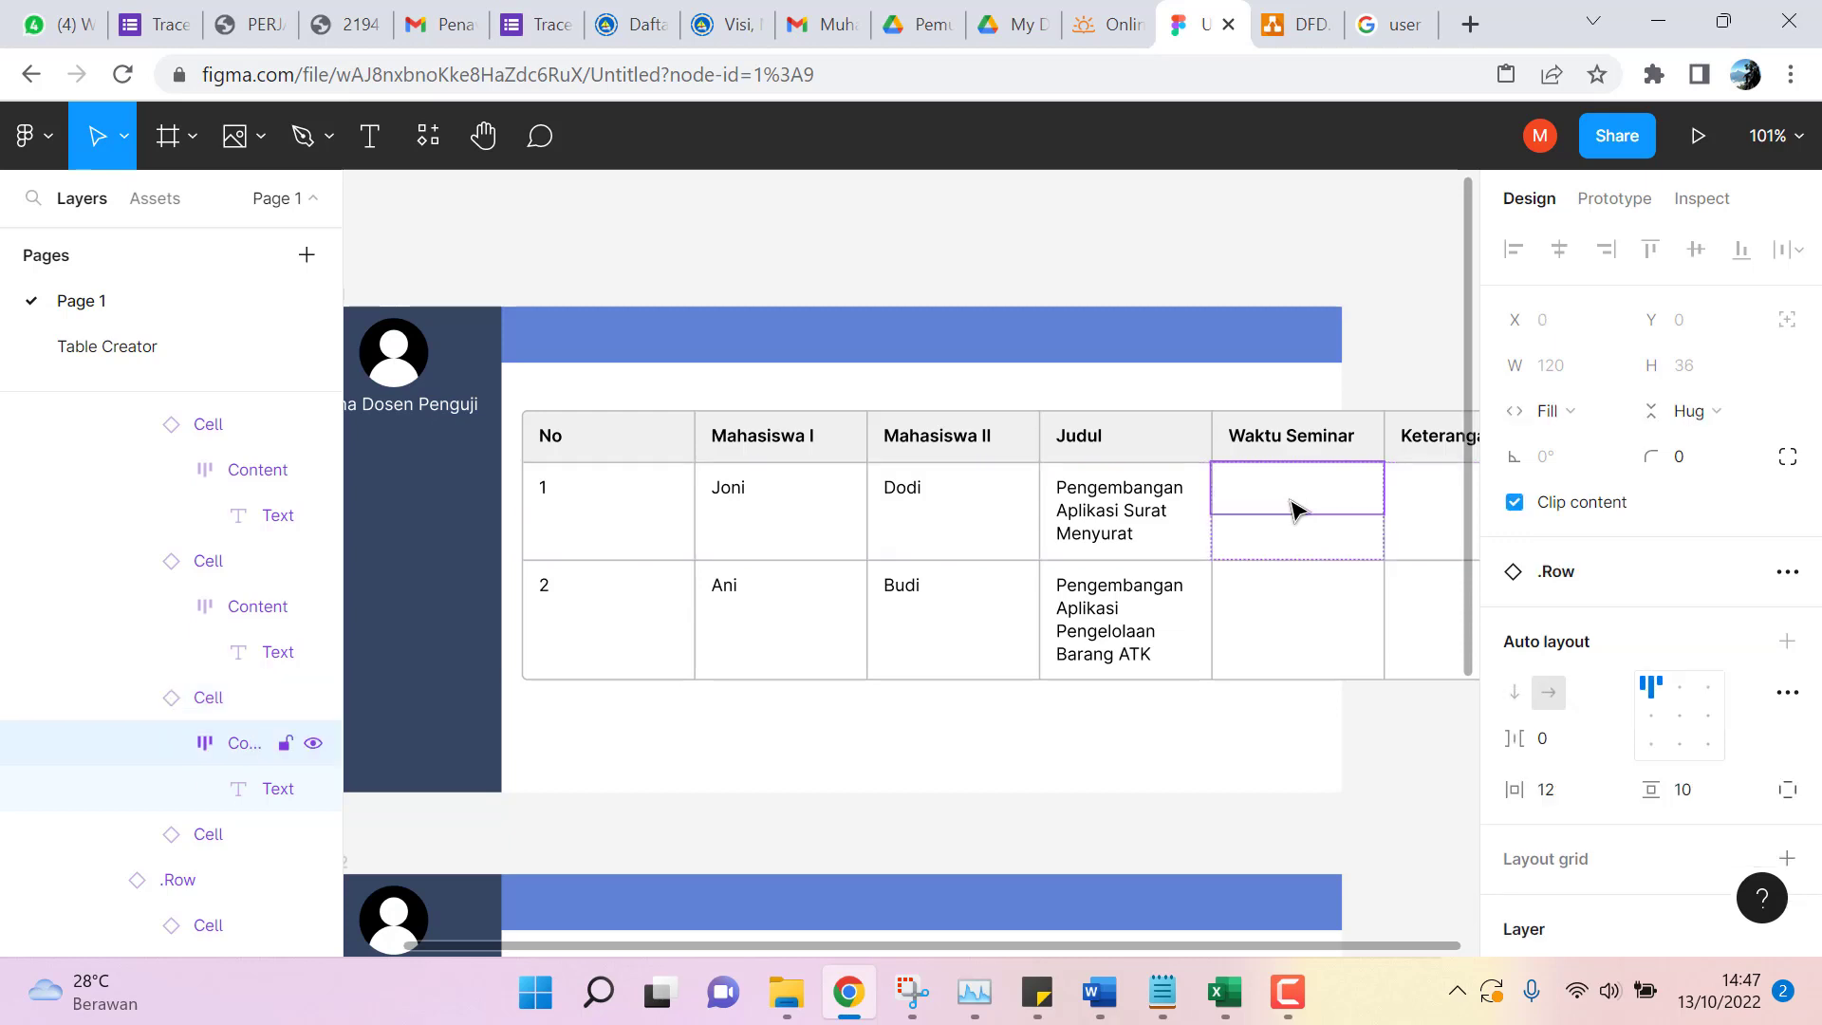
{"action": "left_click", "coordinate": [1296, 510]}
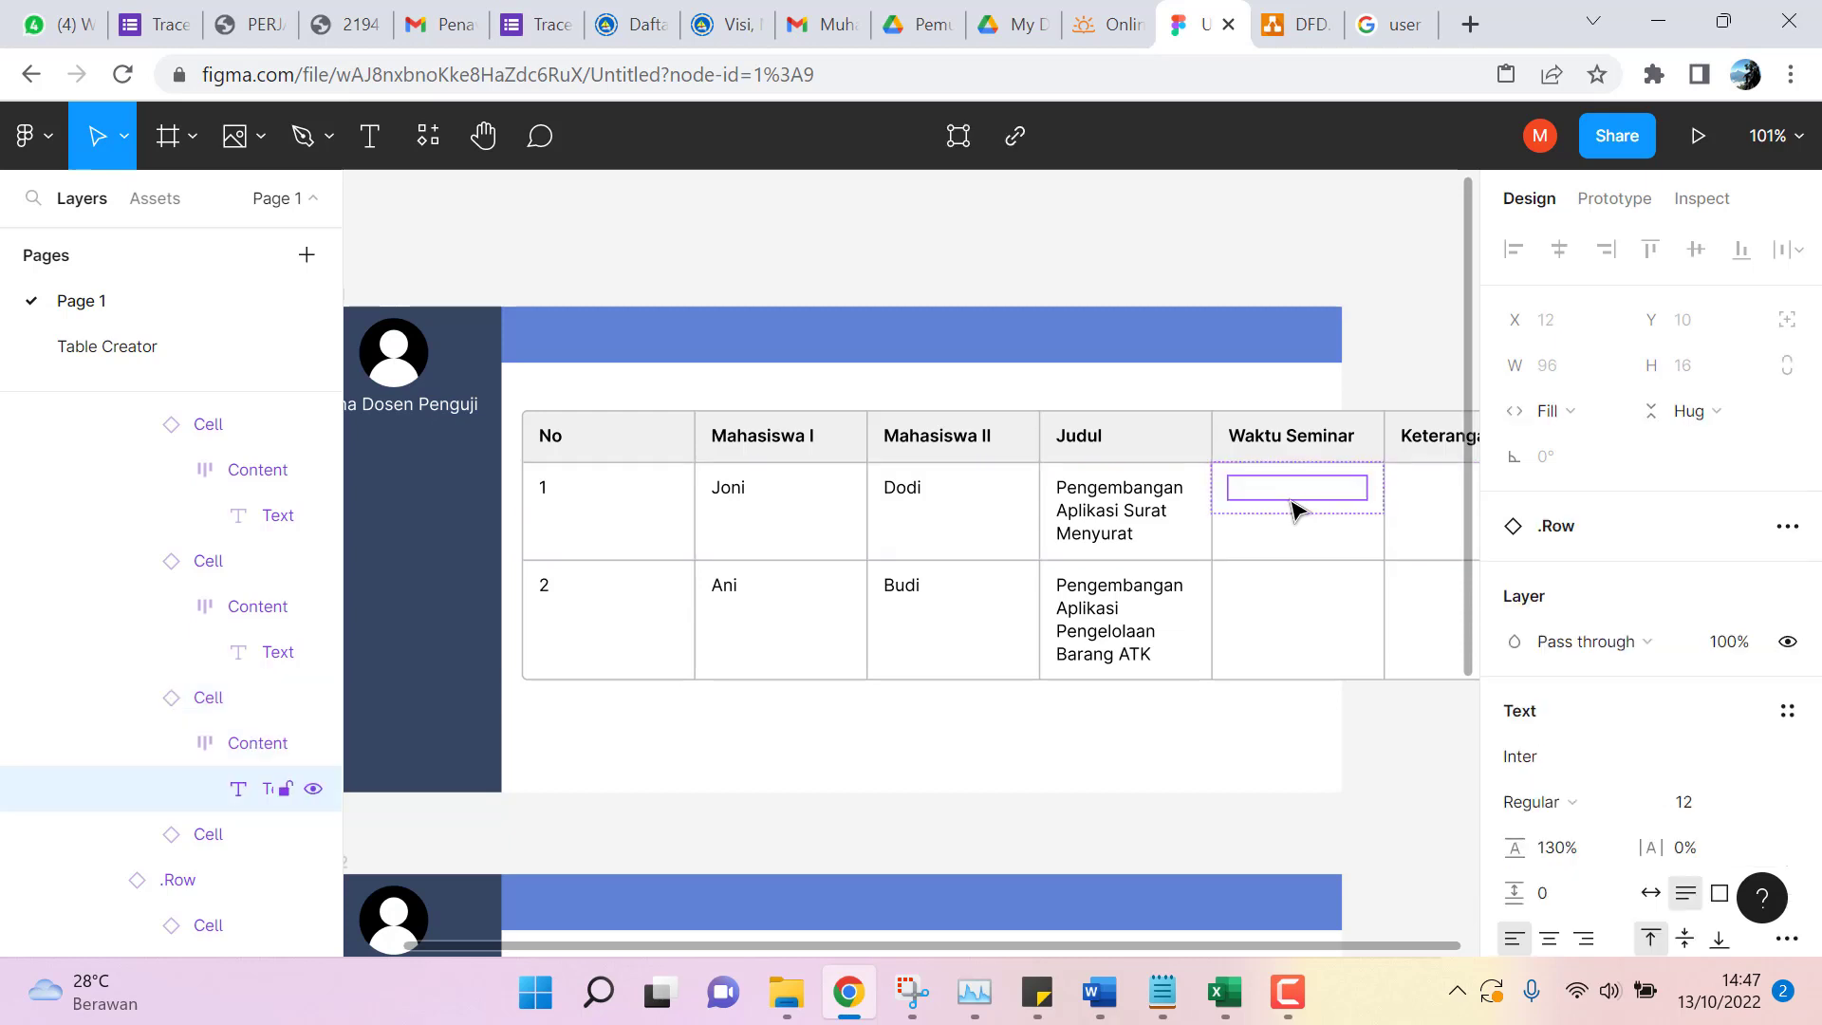
{"action": "double_click", "coordinate": [1294, 490]}
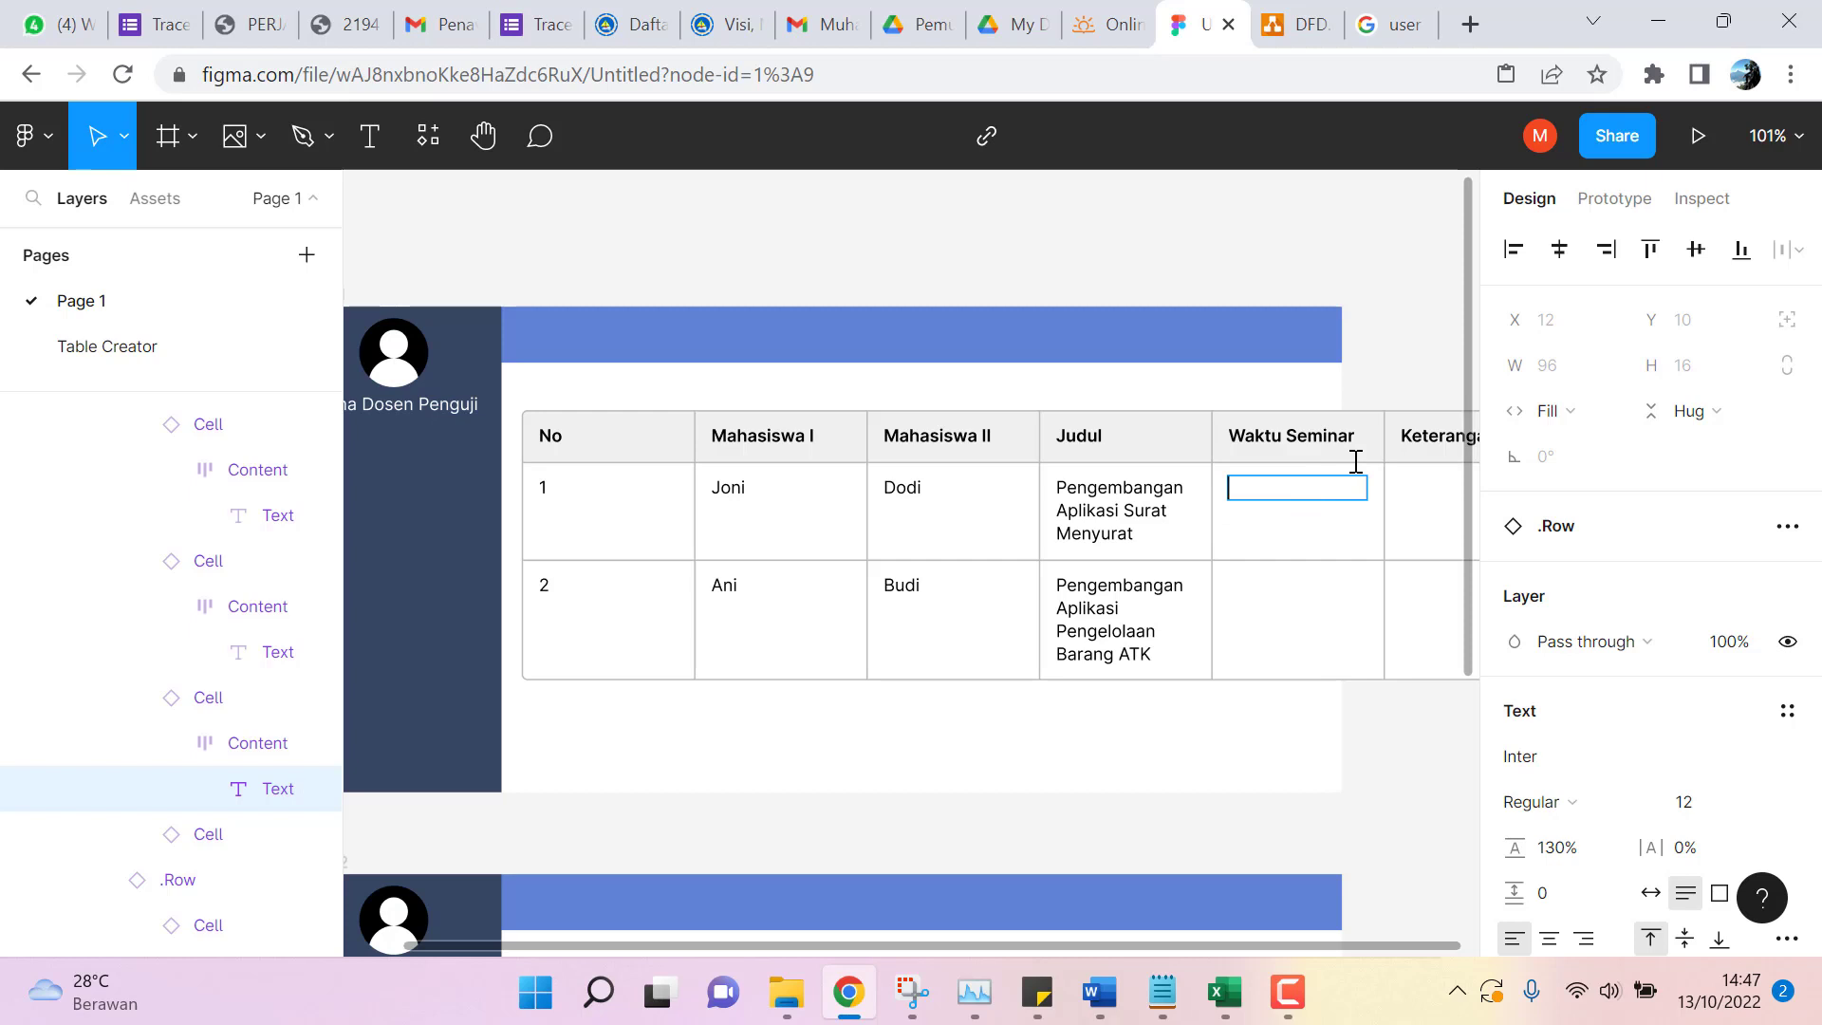
Fill row 1's Waktu Seminar cell with 'Senin, 10 Oktober 2022, Jam 08:00'.
{"action": "type", "text": "Senin,"}
{"action": "type", "text": "10 Oktober 2022"}
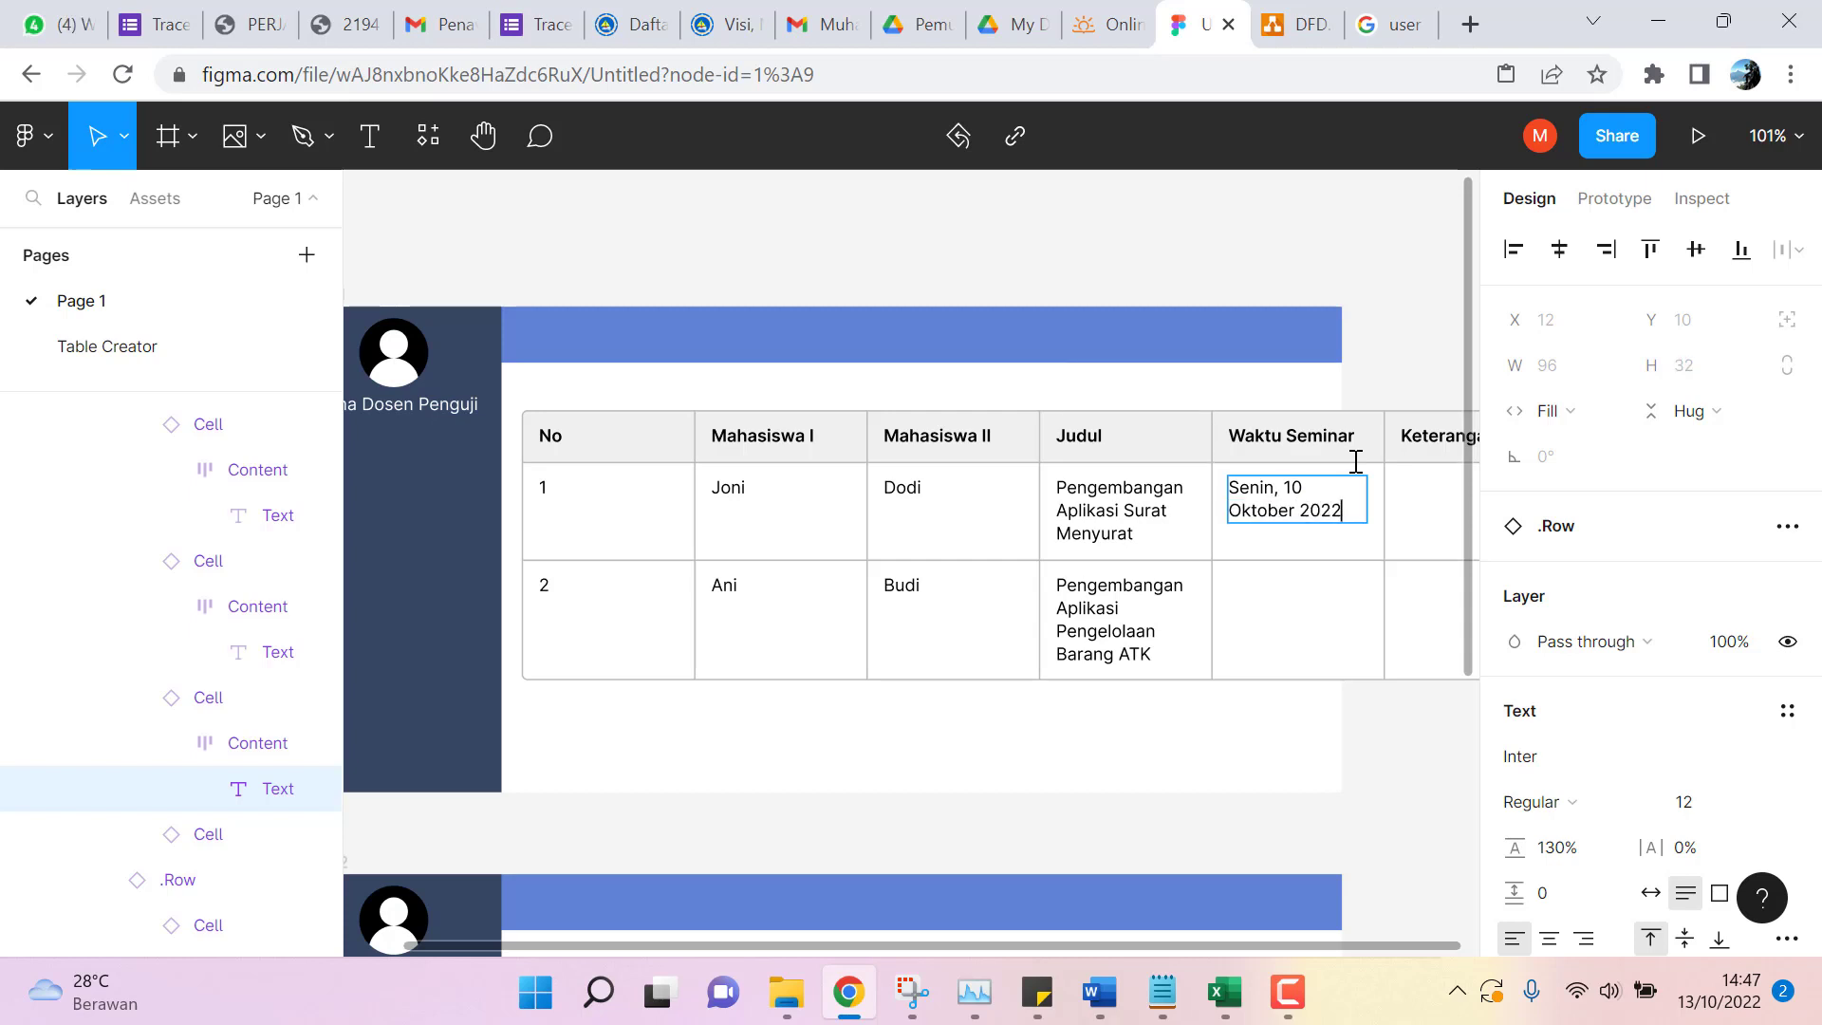
{"action": "double_click", "coordinate": [1297, 585]}
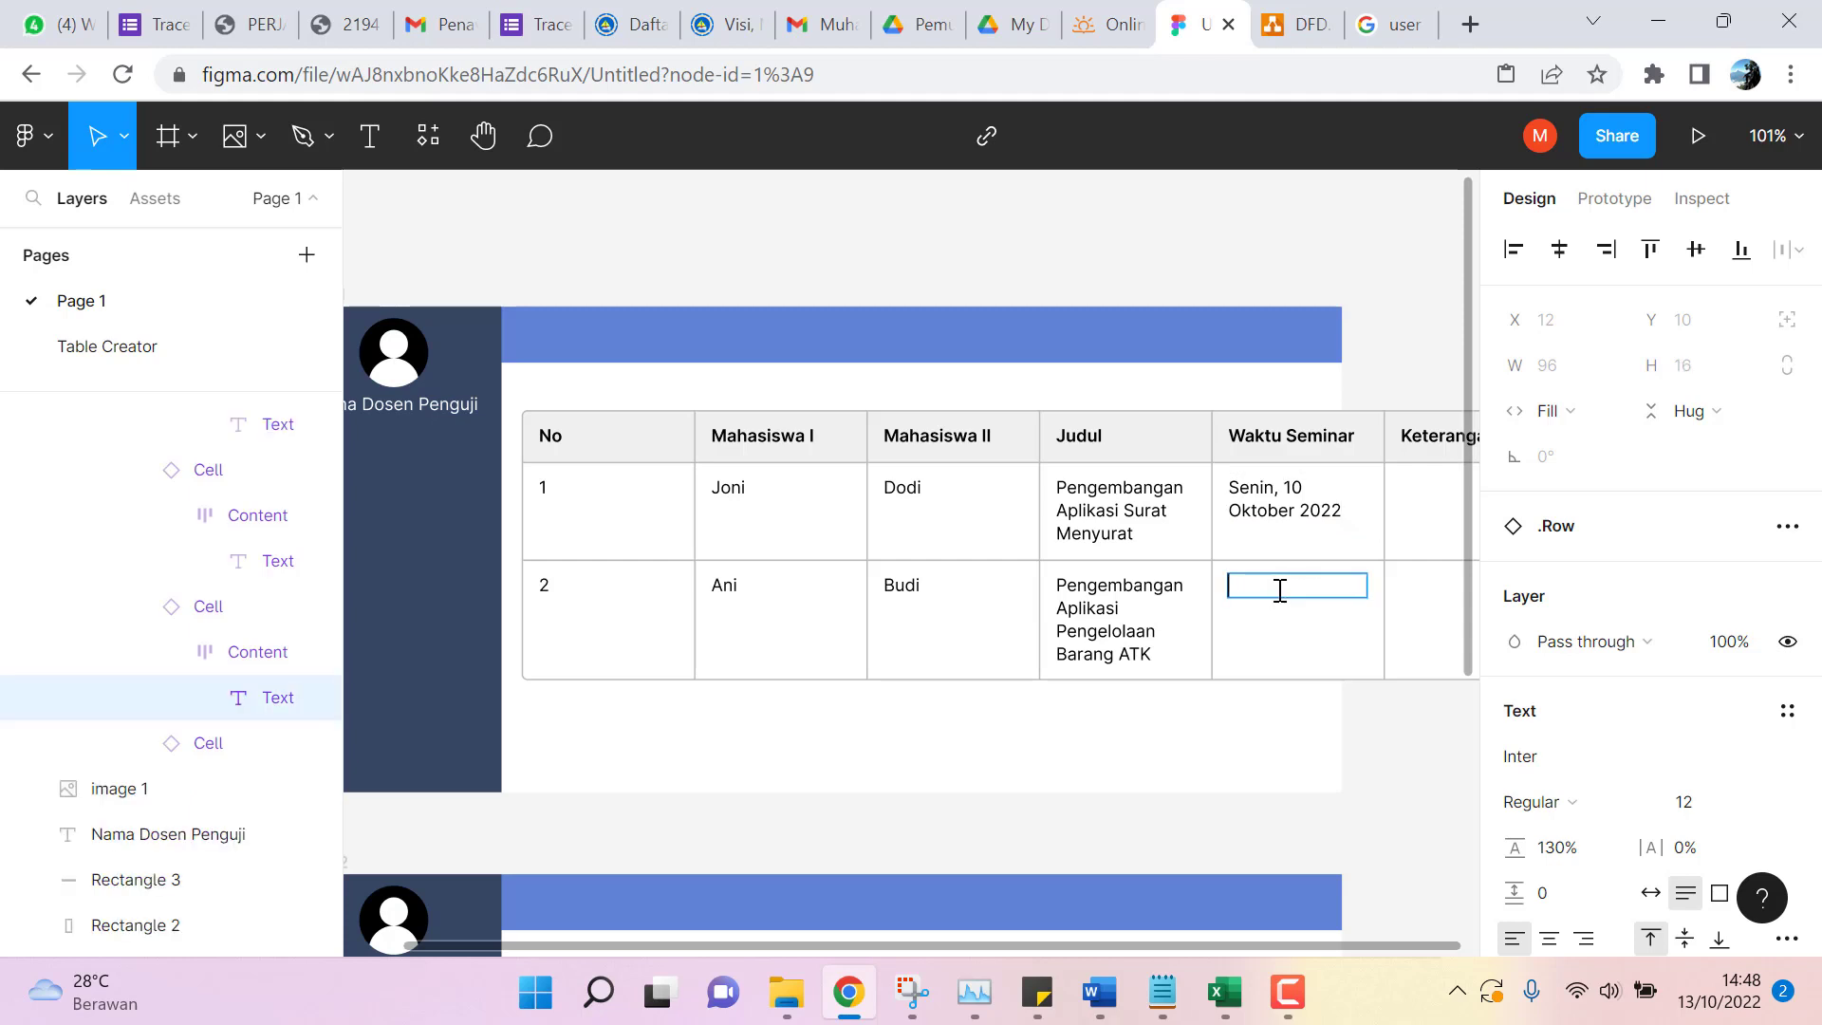
{"action": "double_click", "coordinate": [1302, 510]}
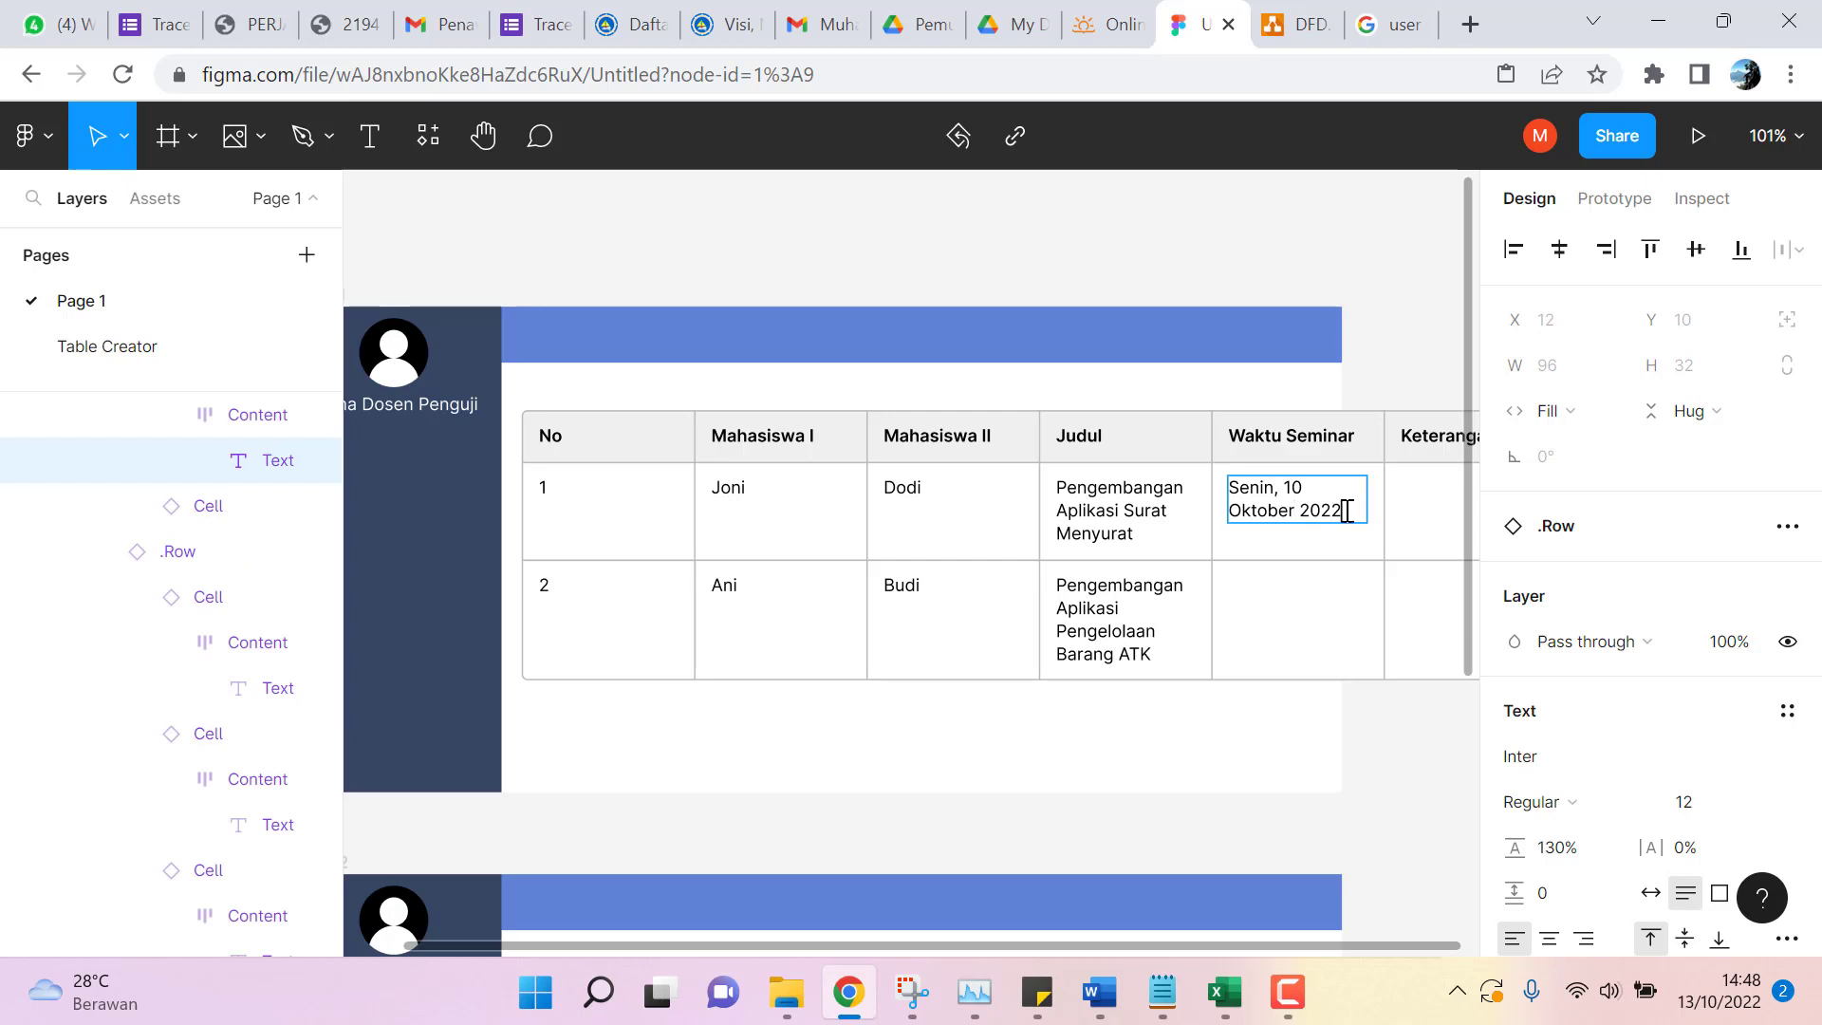
{"action": "type", "text": "Jam 08:00"}
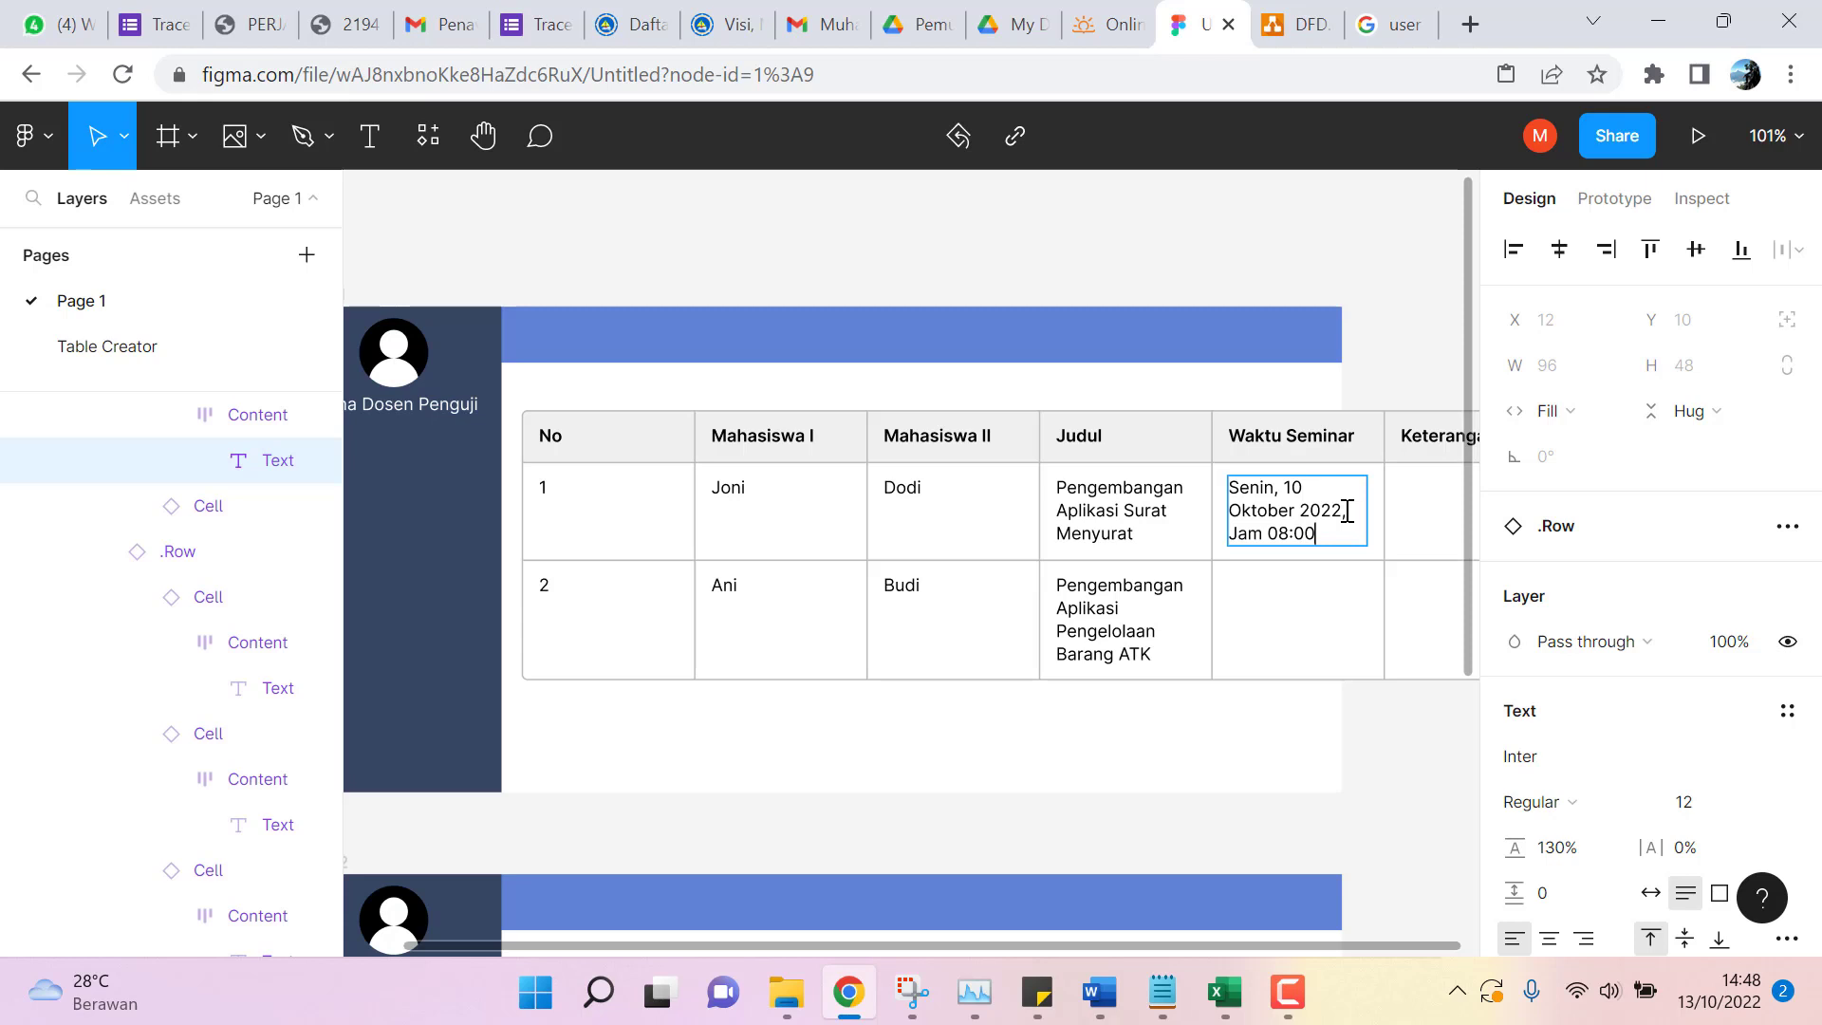
{"action": "left_click", "coordinate": [1281, 605]}
Enter 'Senin, 10 Oktober 2022, Jam 09:00' in row 2's Waktu Seminar cell.
{"action": "double_click", "coordinate": [1277, 583]}
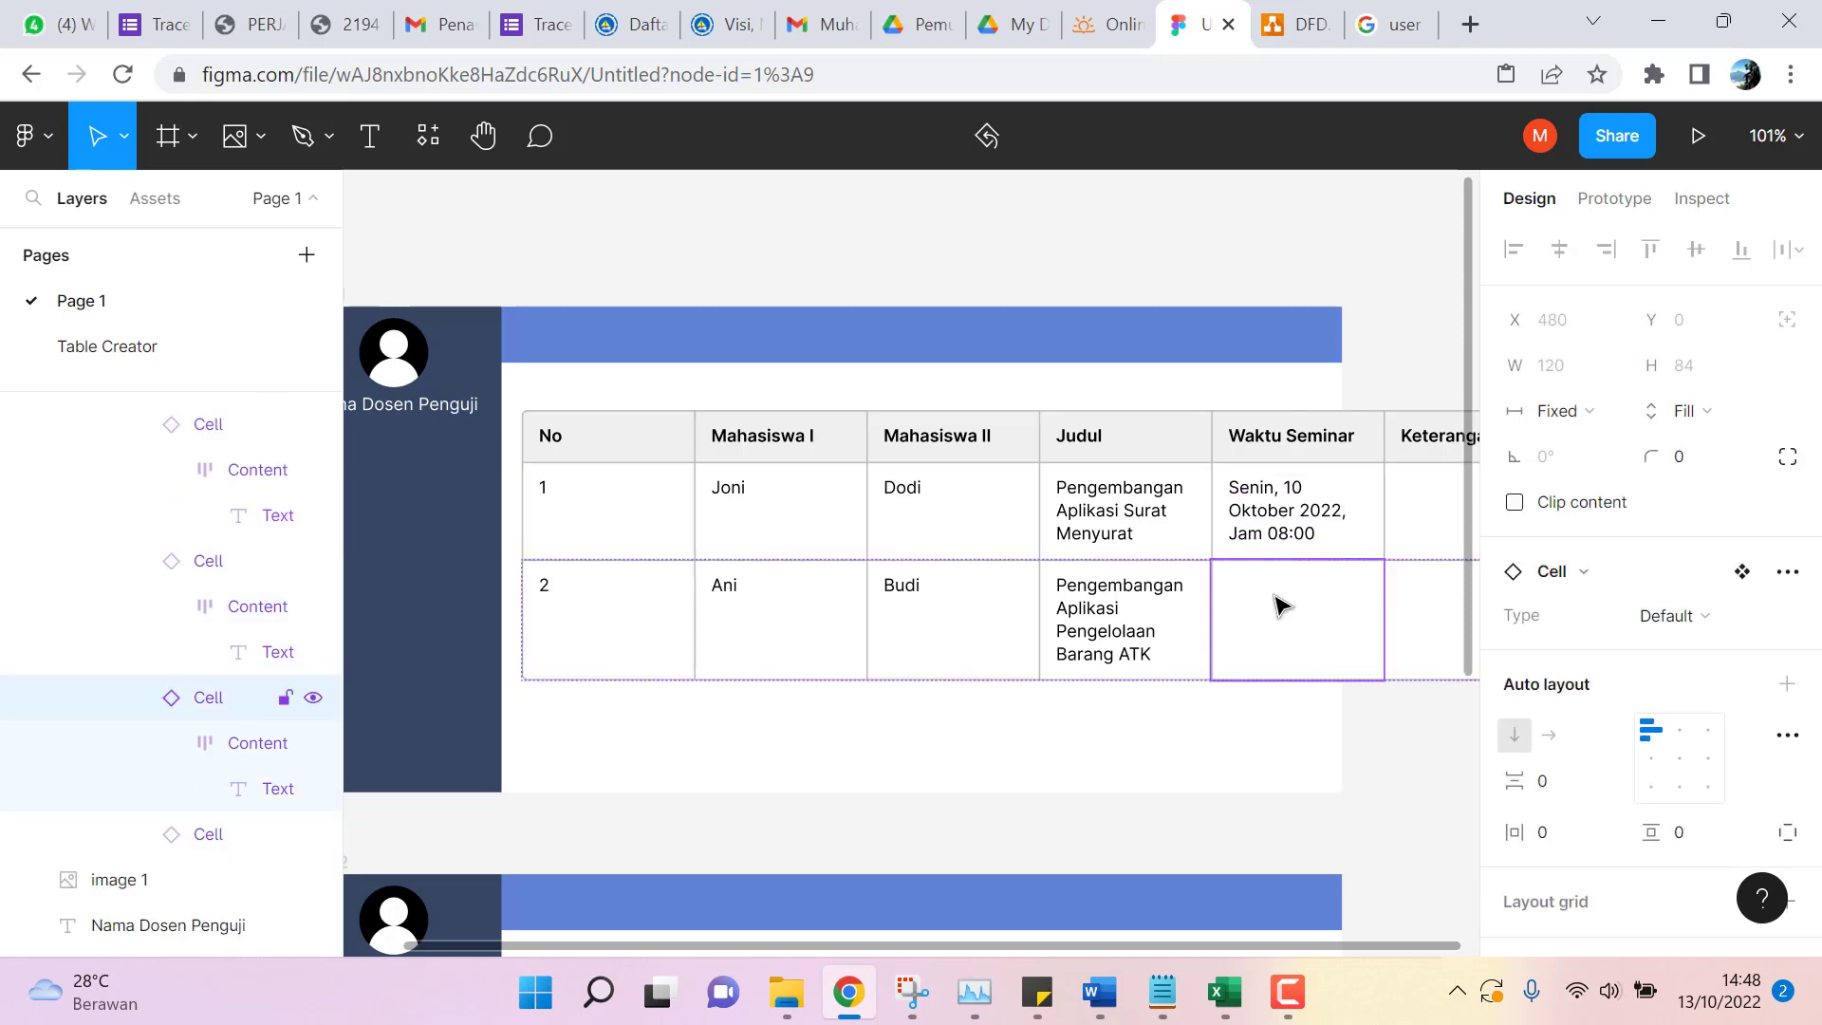
{"action": "double_click", "coordinate": [1281, 604]}
{"action": "double_click", "coordinate": [1278, 598]}
{"action": "double_click", "coordinate": [1277, 598]}
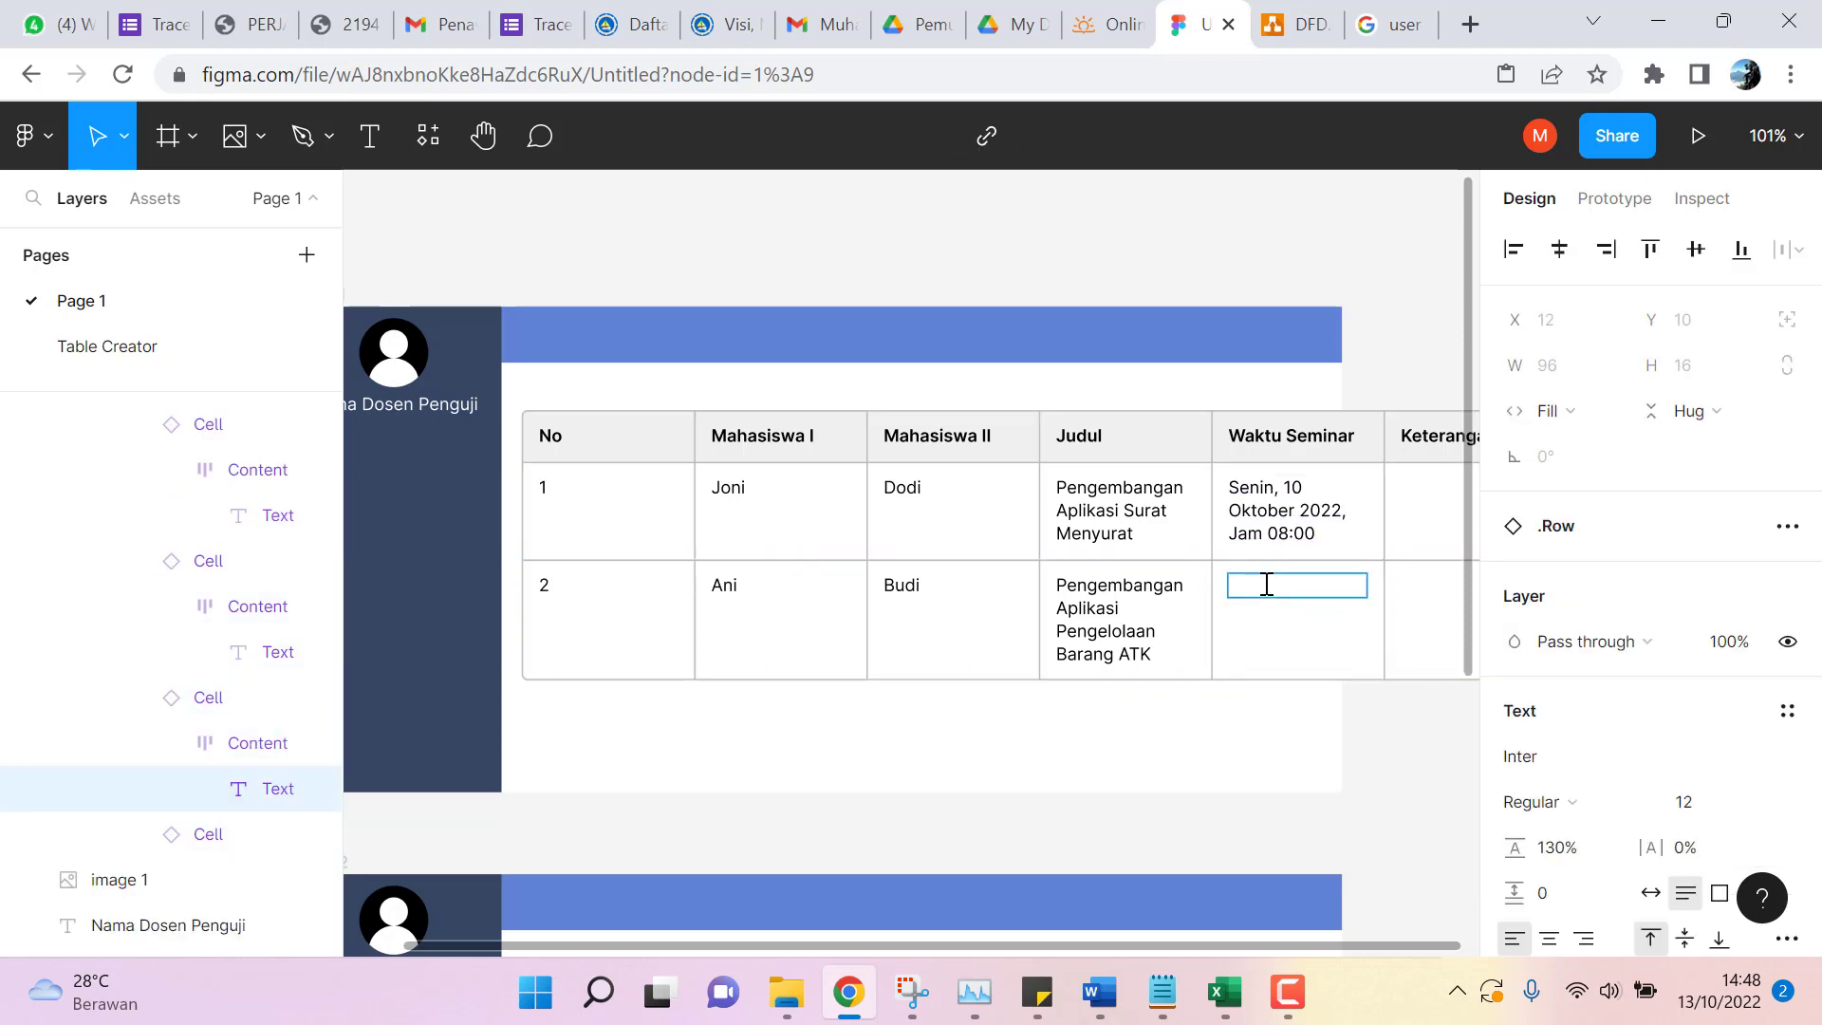
{"action": "type", "text": "Senin, 10 Oktober"}
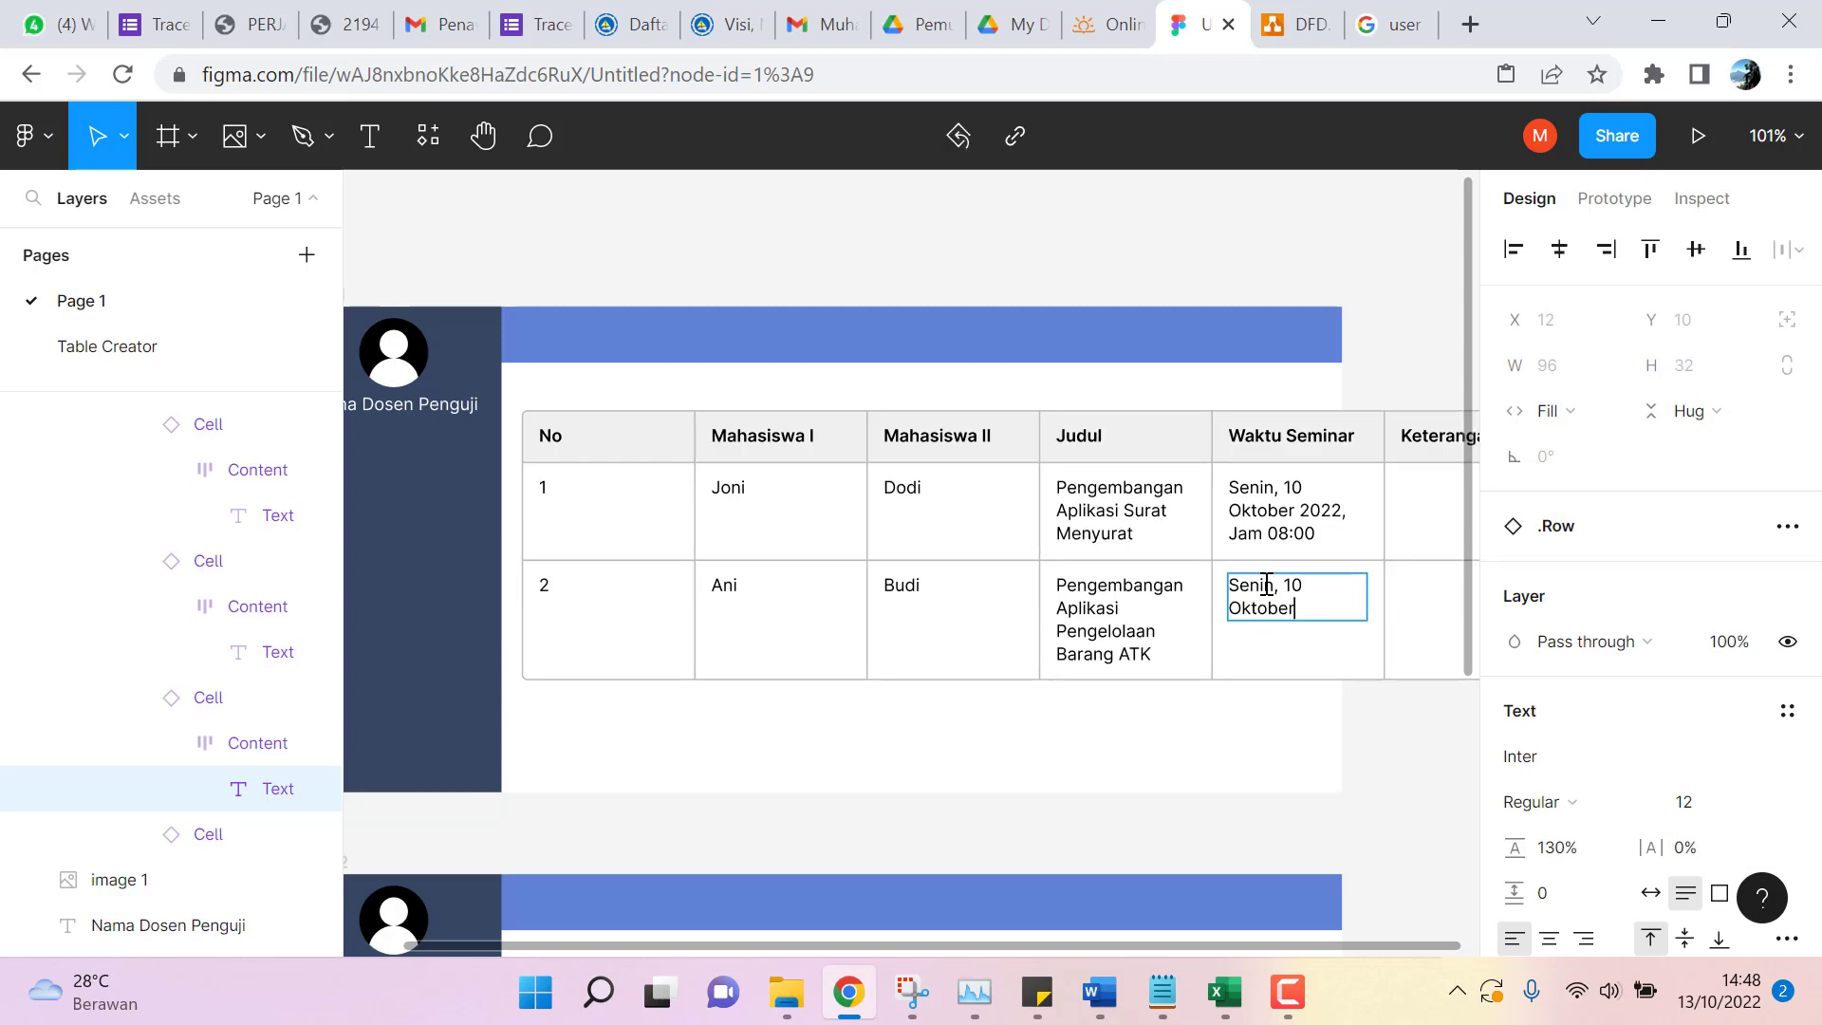
{"action": "type", "text": " 2022, Jam "}
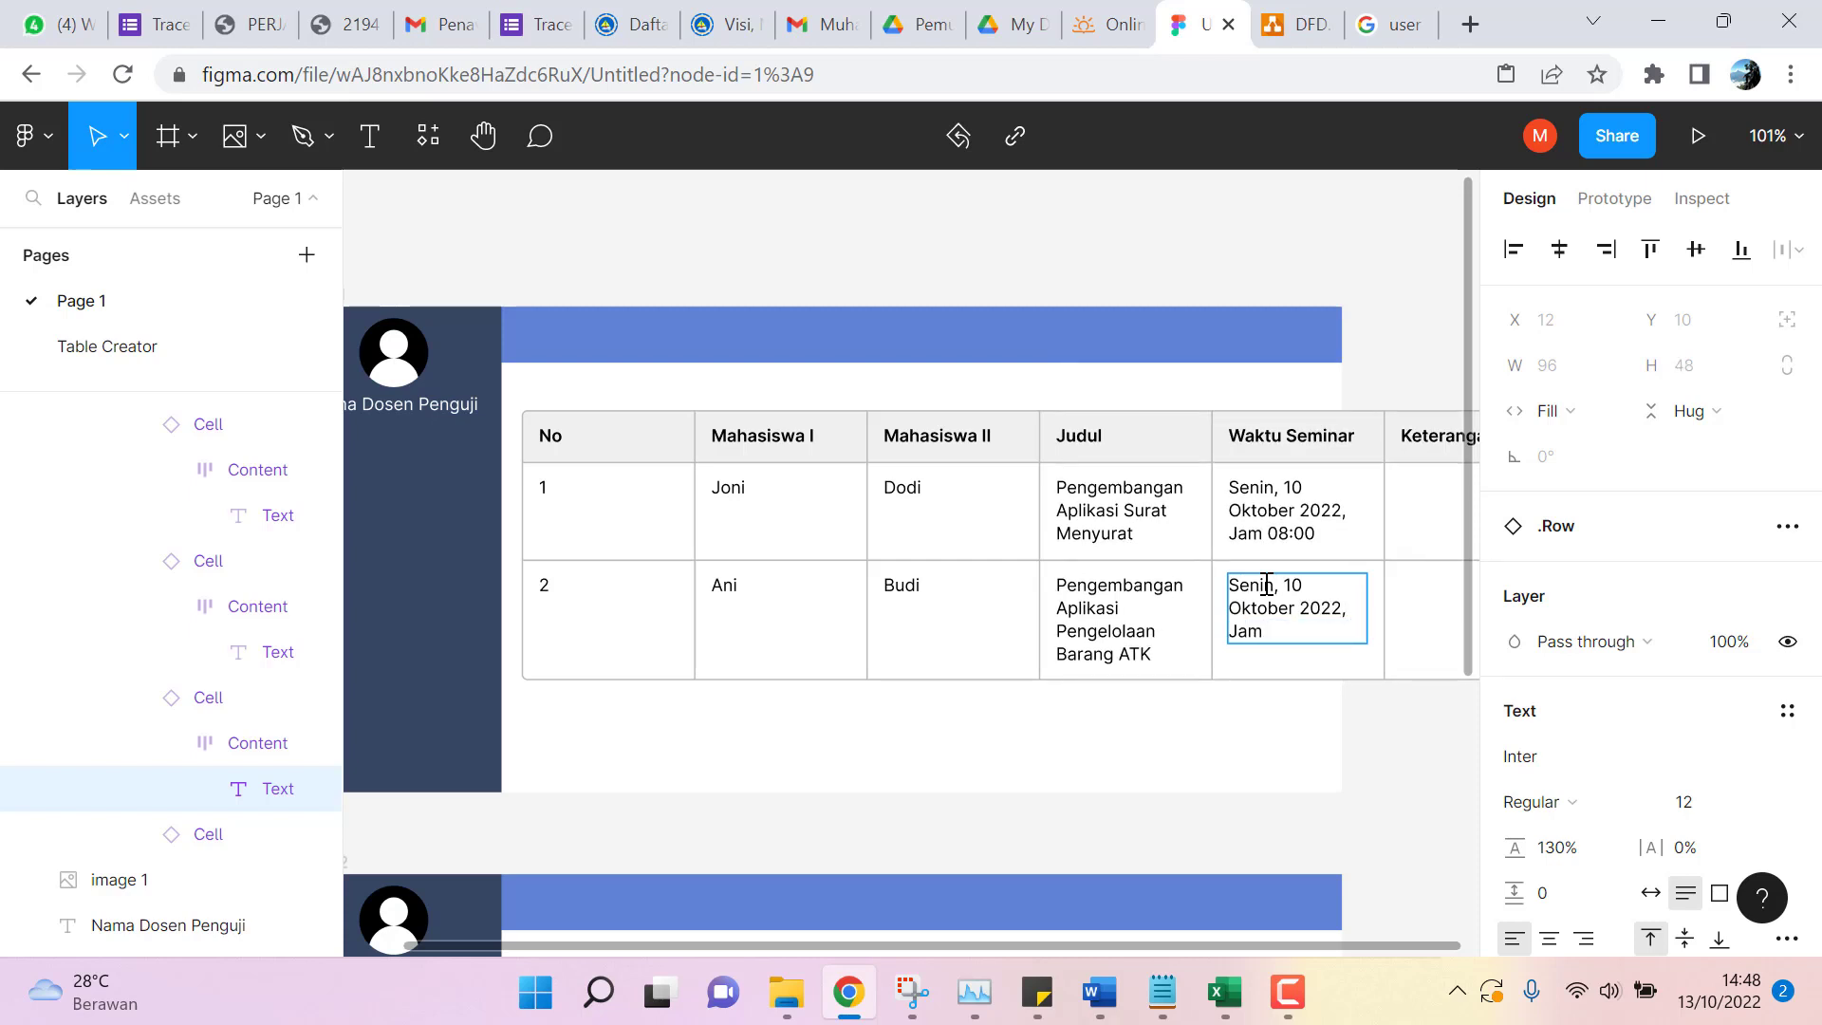
{"action": "type", "text": "09:00"}
Type the remark 'Belum Seminar' into the Keterangan cells of rows 1 and 2, correcting a typo.
{"action": "double_click", "coordinate": [1441, 484]}
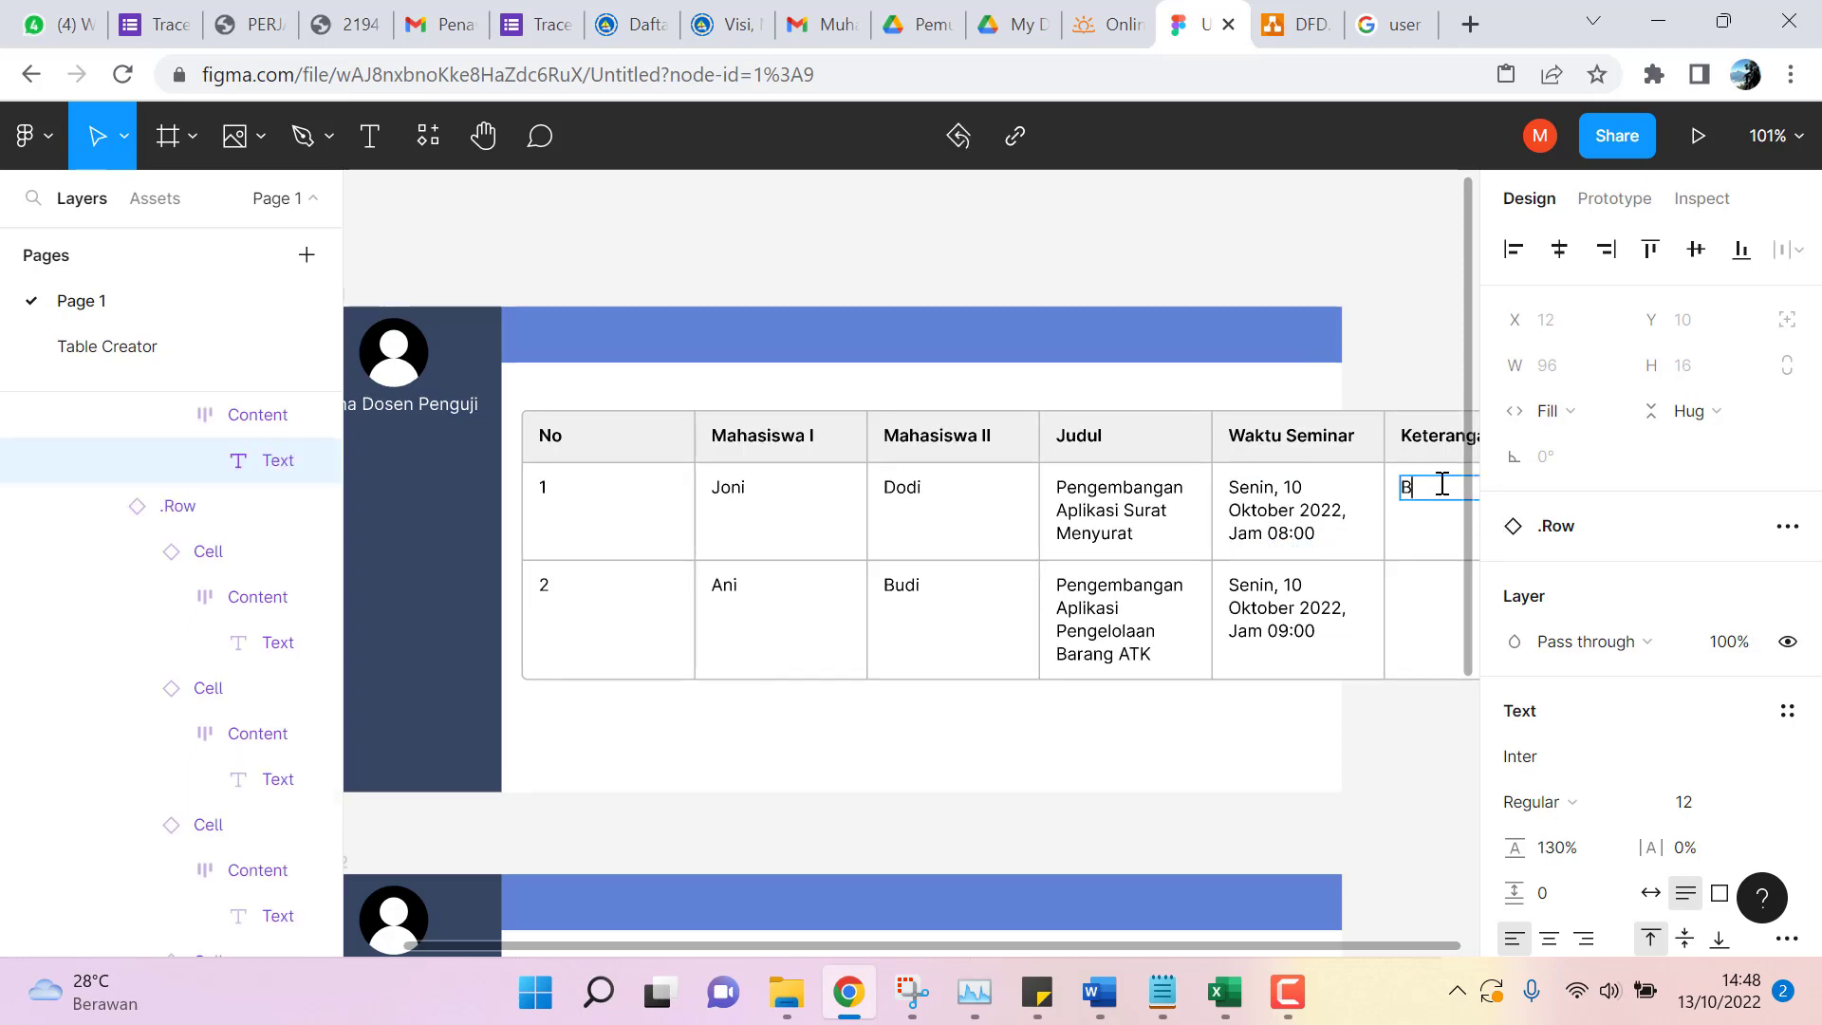
{"action": "type", "text": "Belum S"}
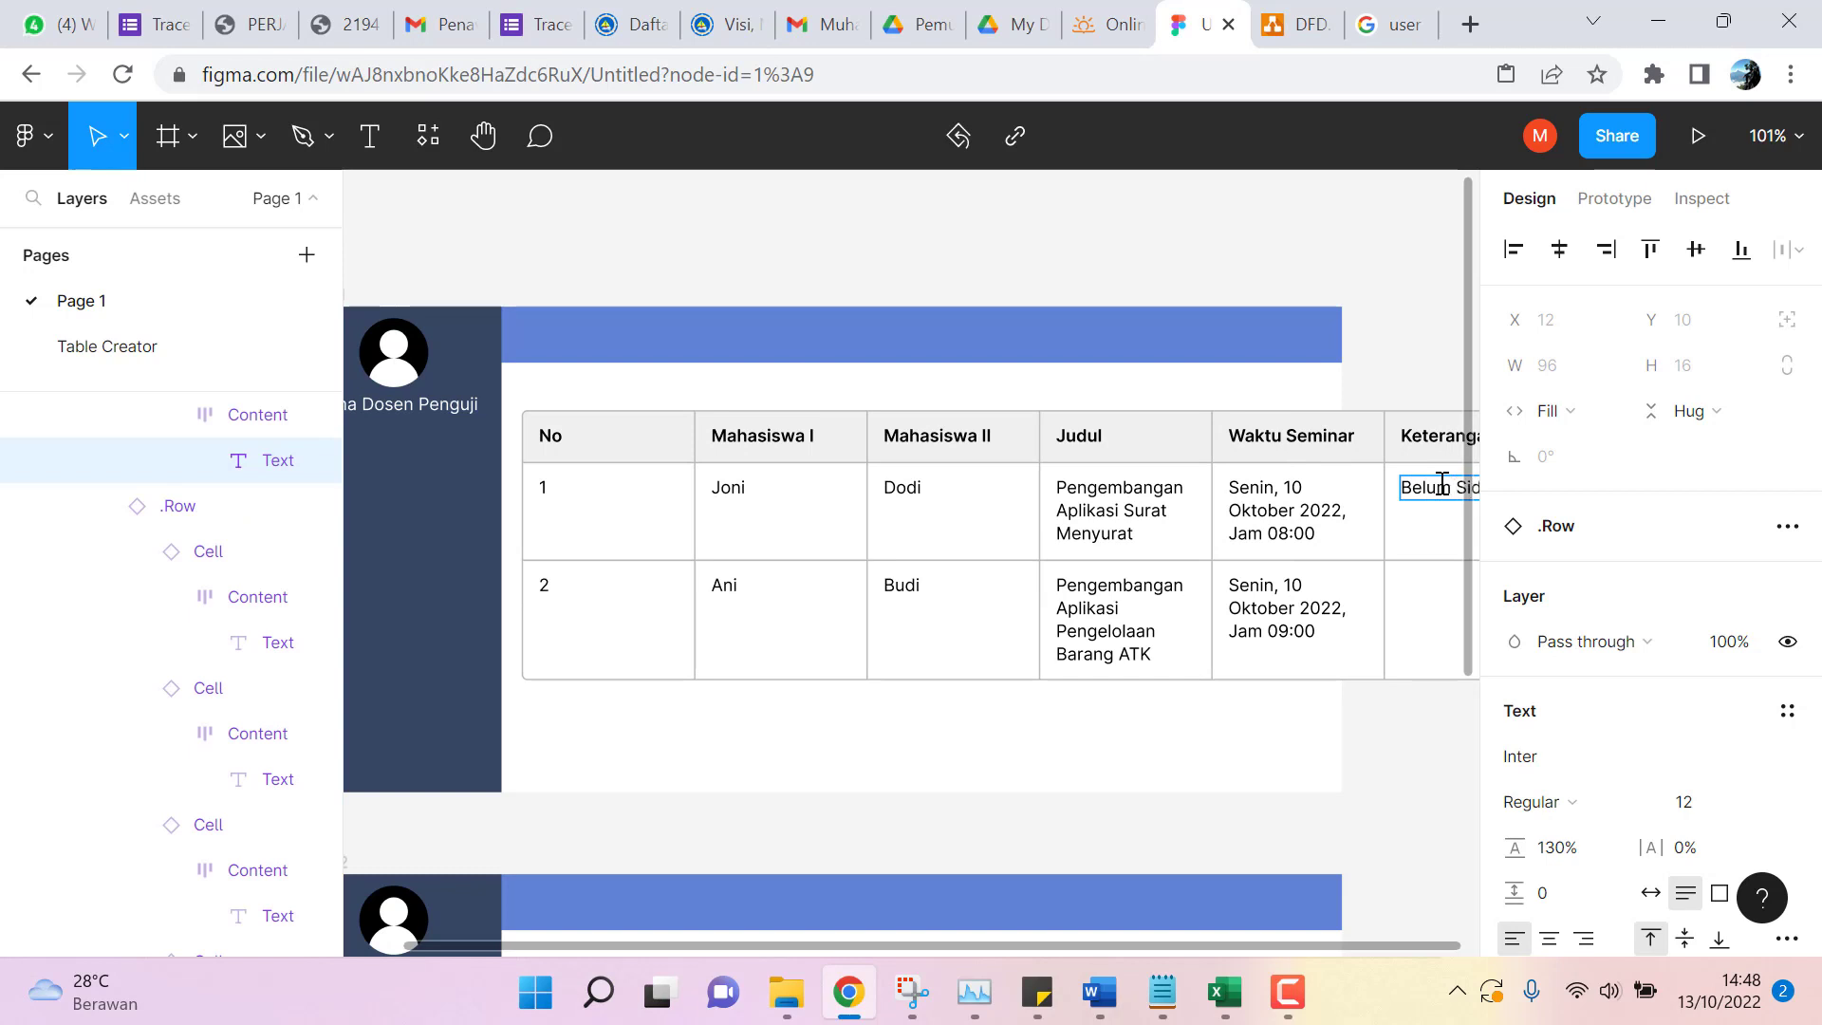
{"action": "type", "text": "id"}
{"action": "key", "text": "BackSpace"}
{"action": "key", "text": "BackSpace"}
{"action": "type", "text": "e"}
{"action": "double_click", "coordinate": [1428, 586]}
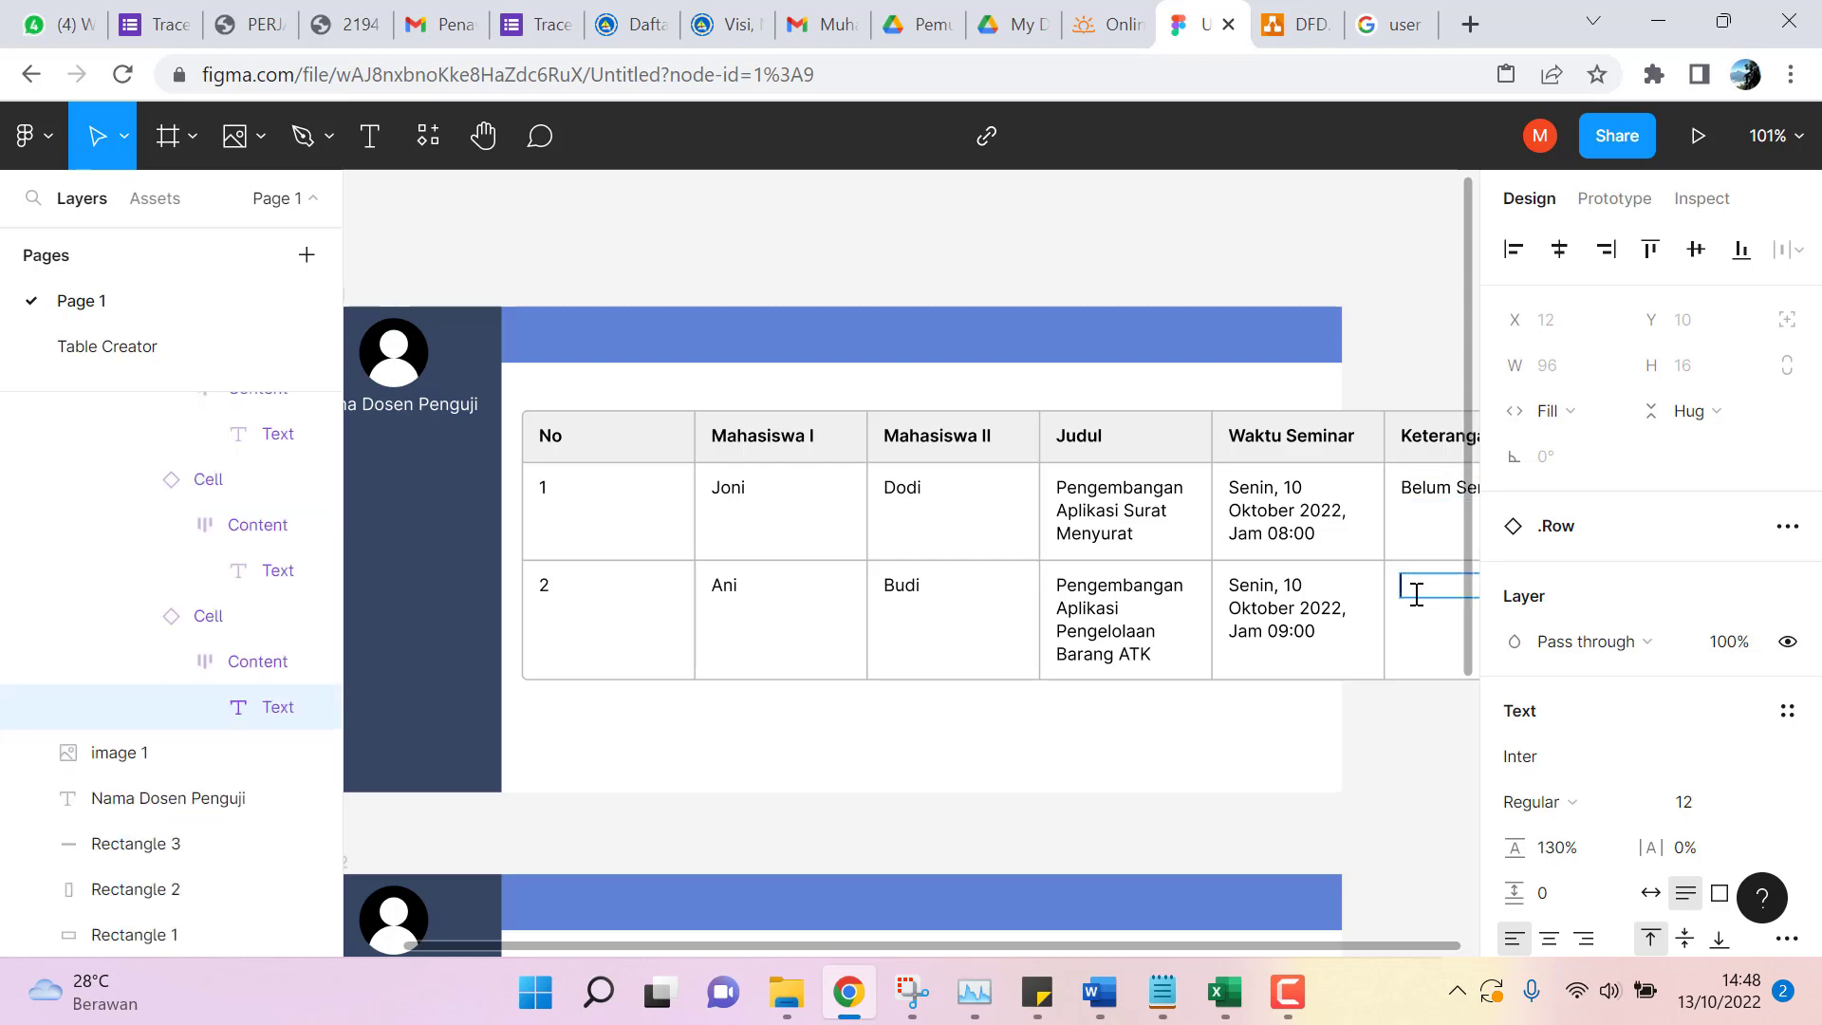
{"action": "type", "text": "Belum Se"}
{"action": "key", "text": "Escape"}
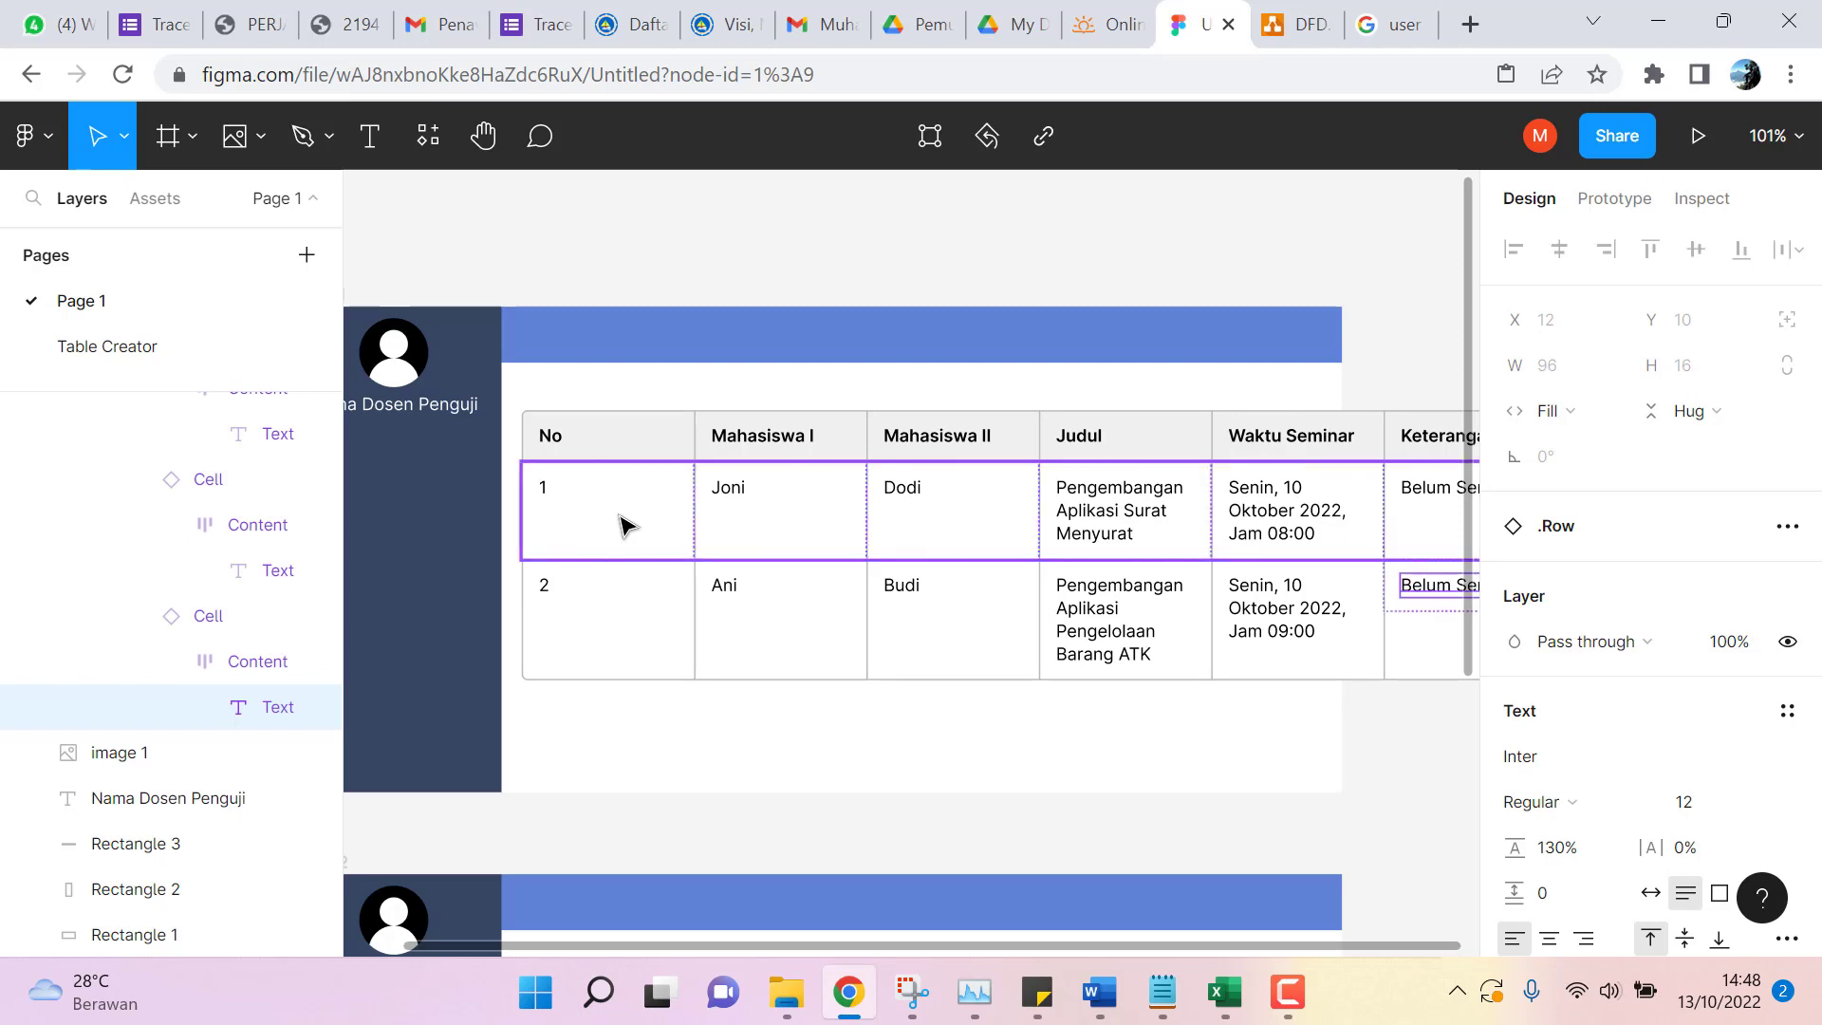
Select the table's header row and detach it from its component.
{"action": "left_click", "coordinate": [700, 529]}
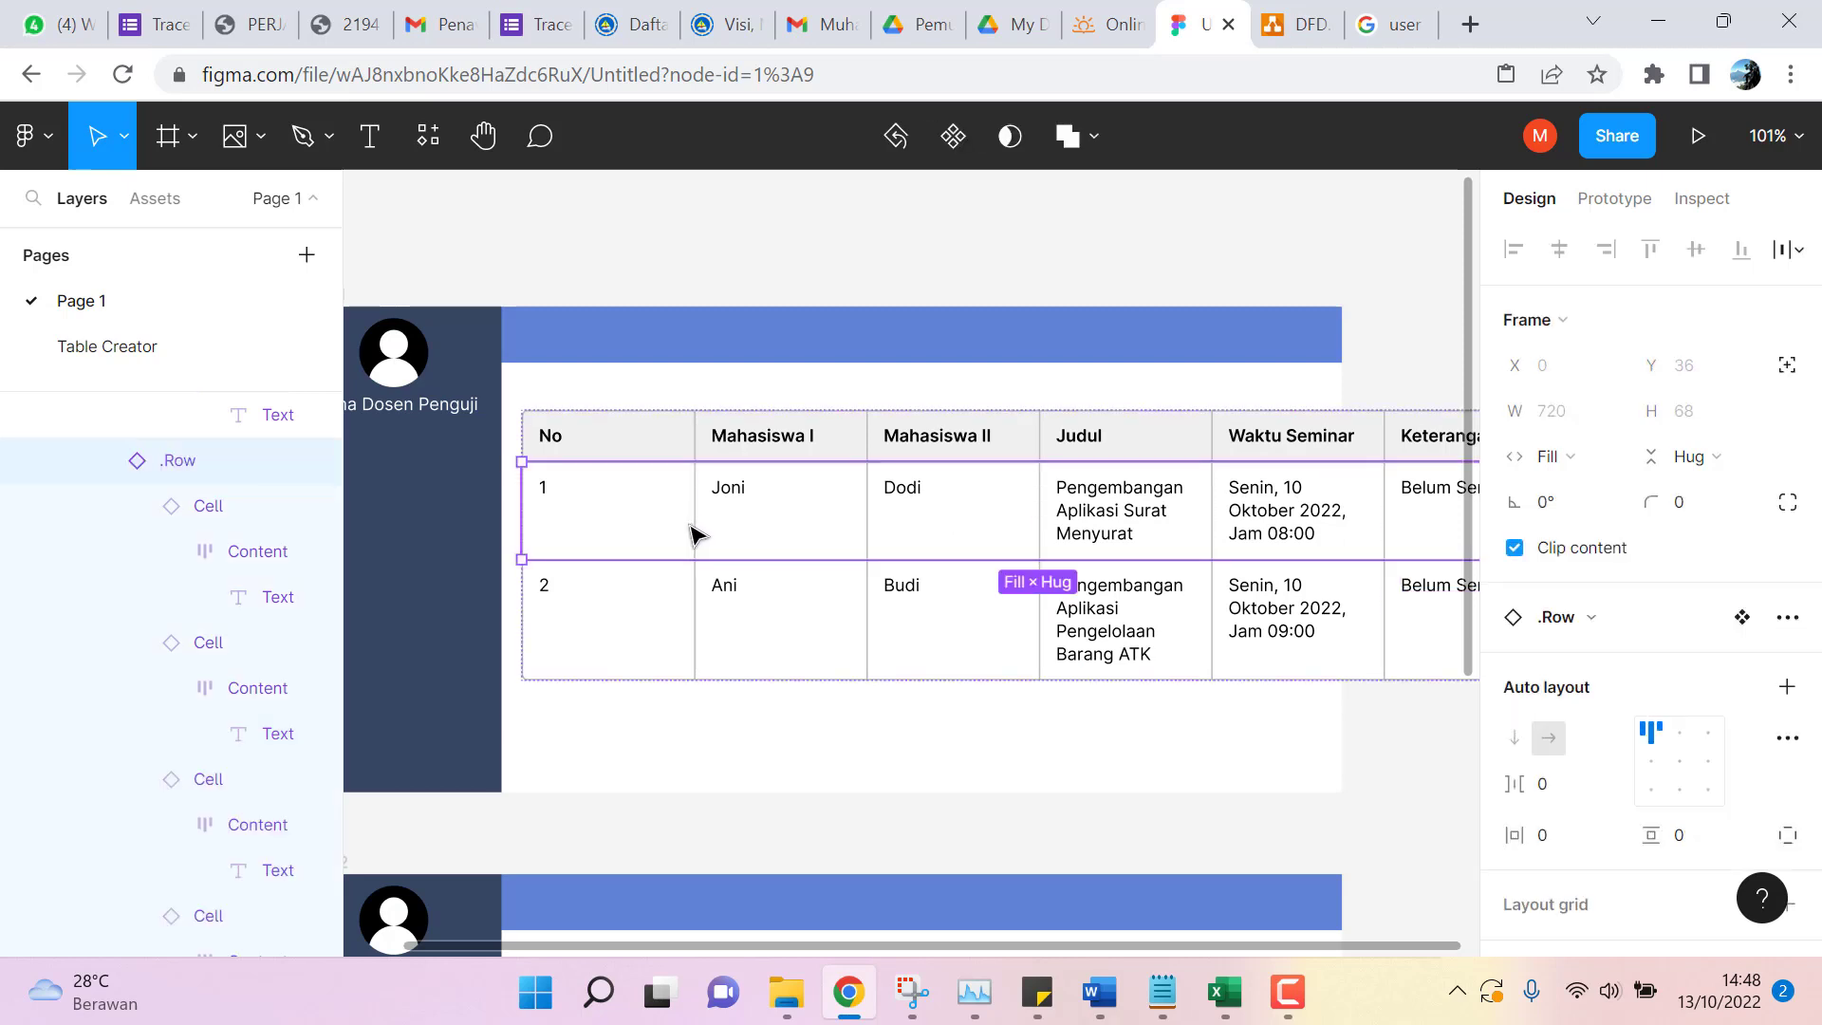
{"action": "left_click", "coordinate": [676, 448]}
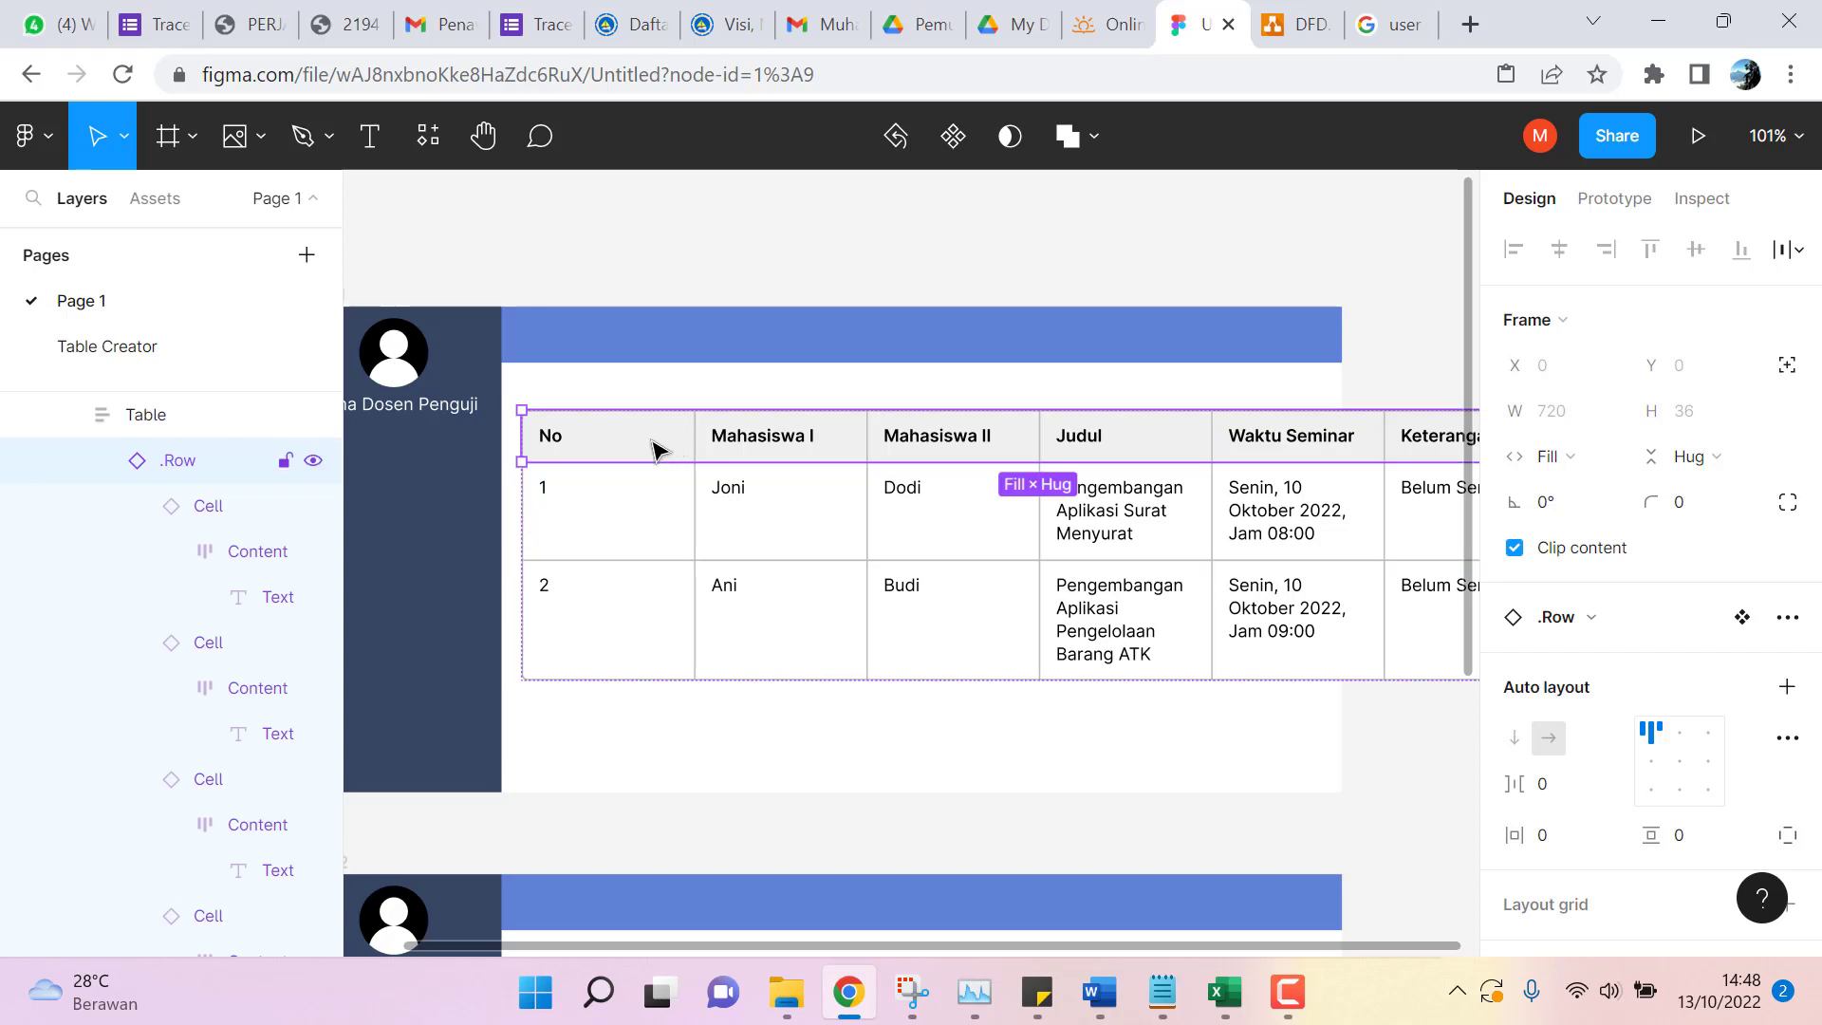
{"action": "left_click", "coordinate": [651, 489]}
{"action": "left_click", "coordinate": [646, 448]}
{"action": "double_click", "coordinate": [649, 495]}
{"action": "left_click", "coordinate": [631, 634]}
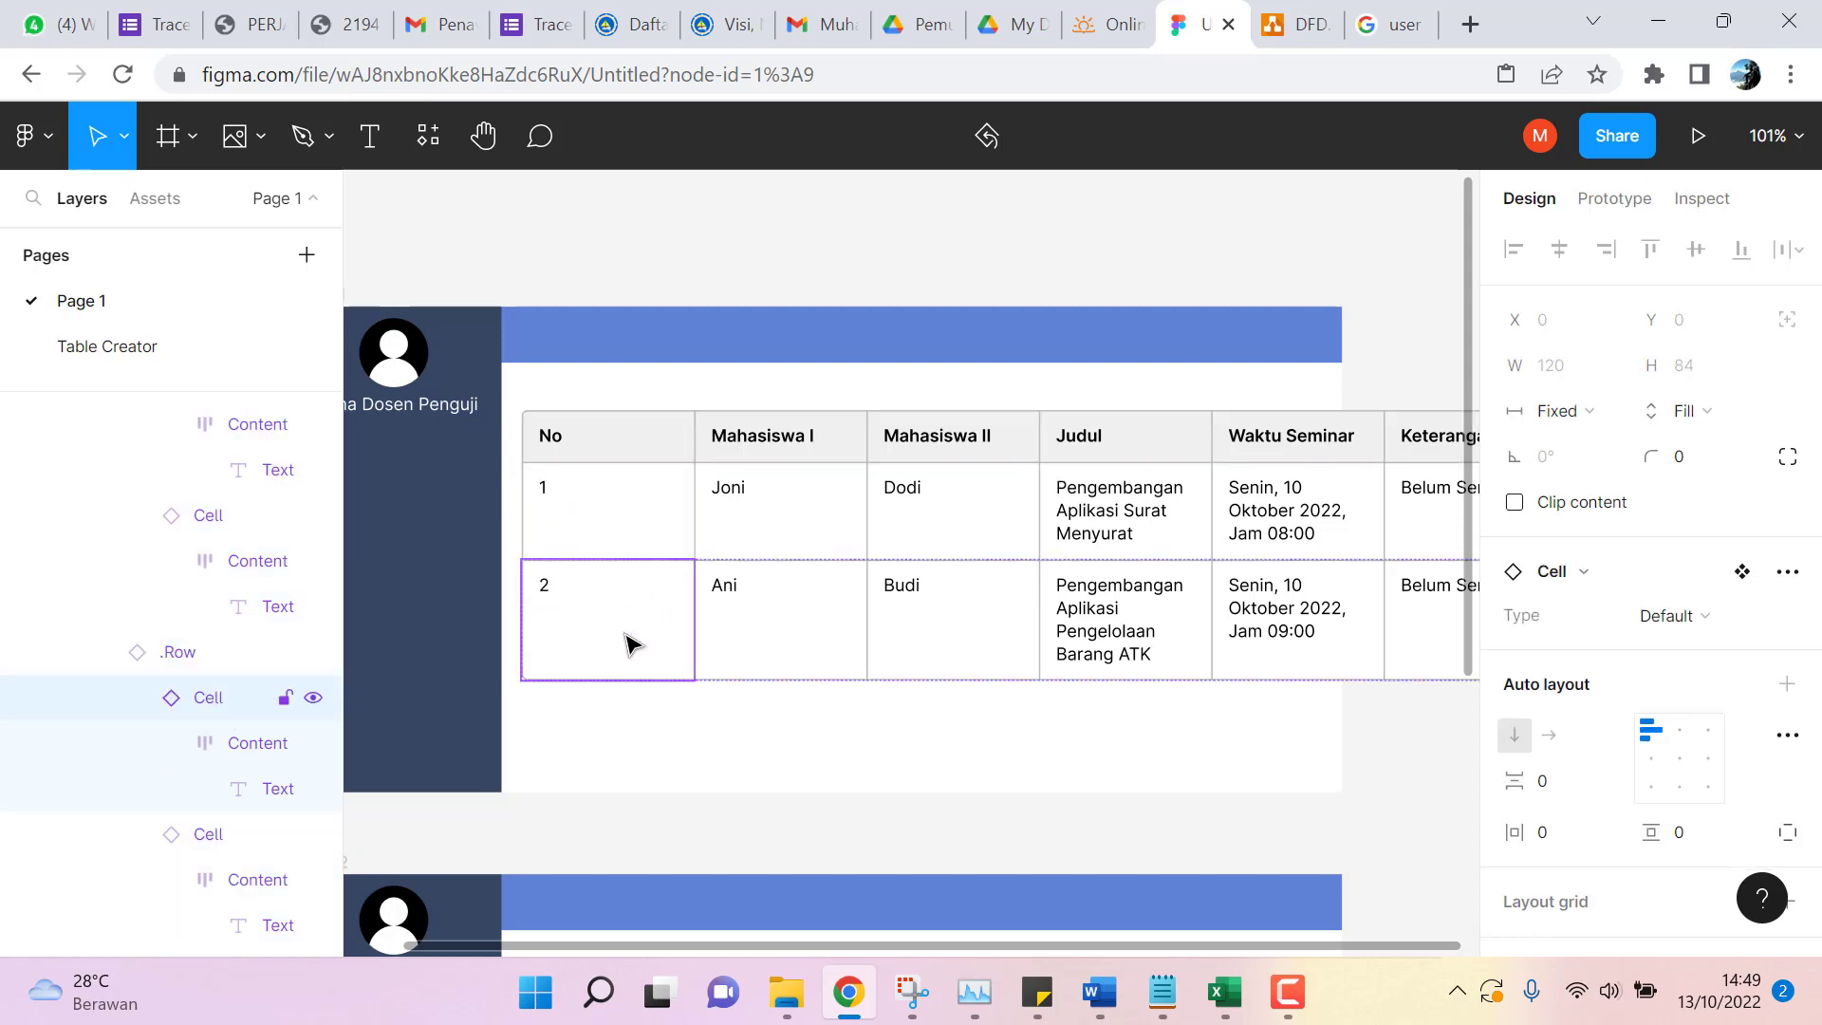
{"action": "left_click", "coordinate": [663, 437]}
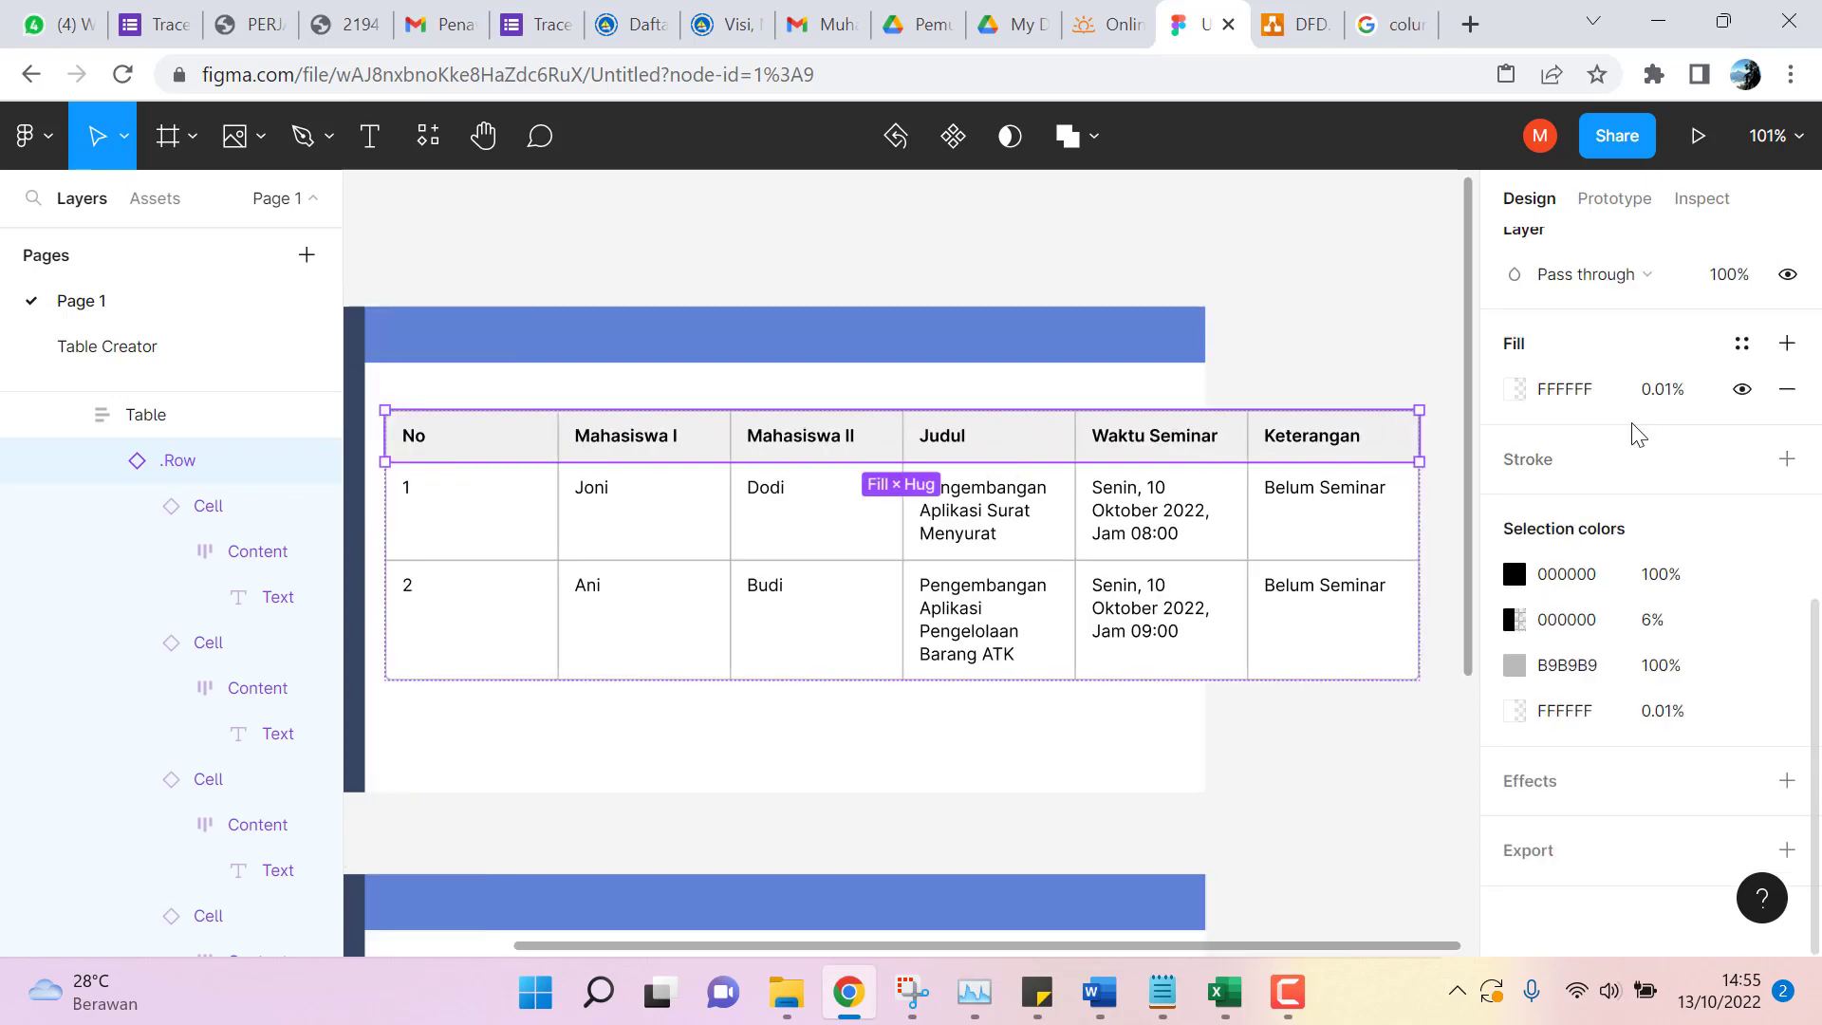
{"action": "scroll", "coordinate": [1634, 429], "scroll_direction": "up", "scroll_amount": 8}
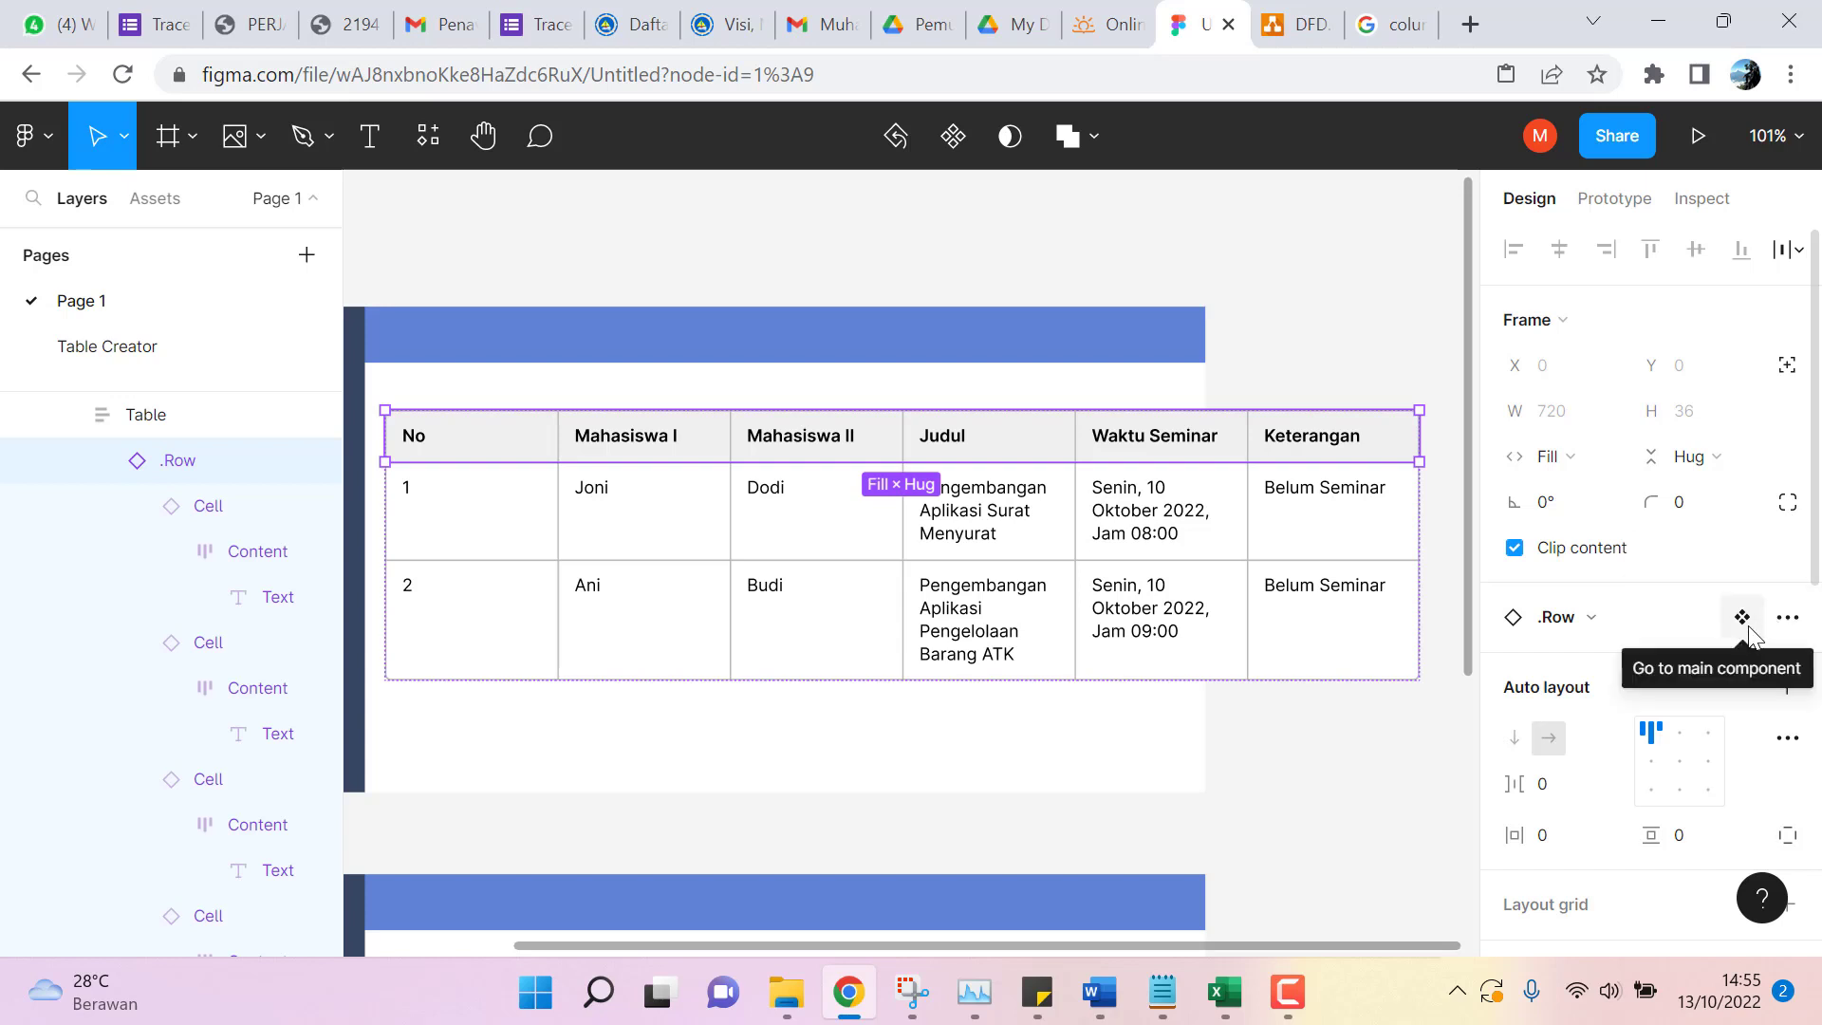
{"action": "left_click", "coordinate": [1793, 636]}
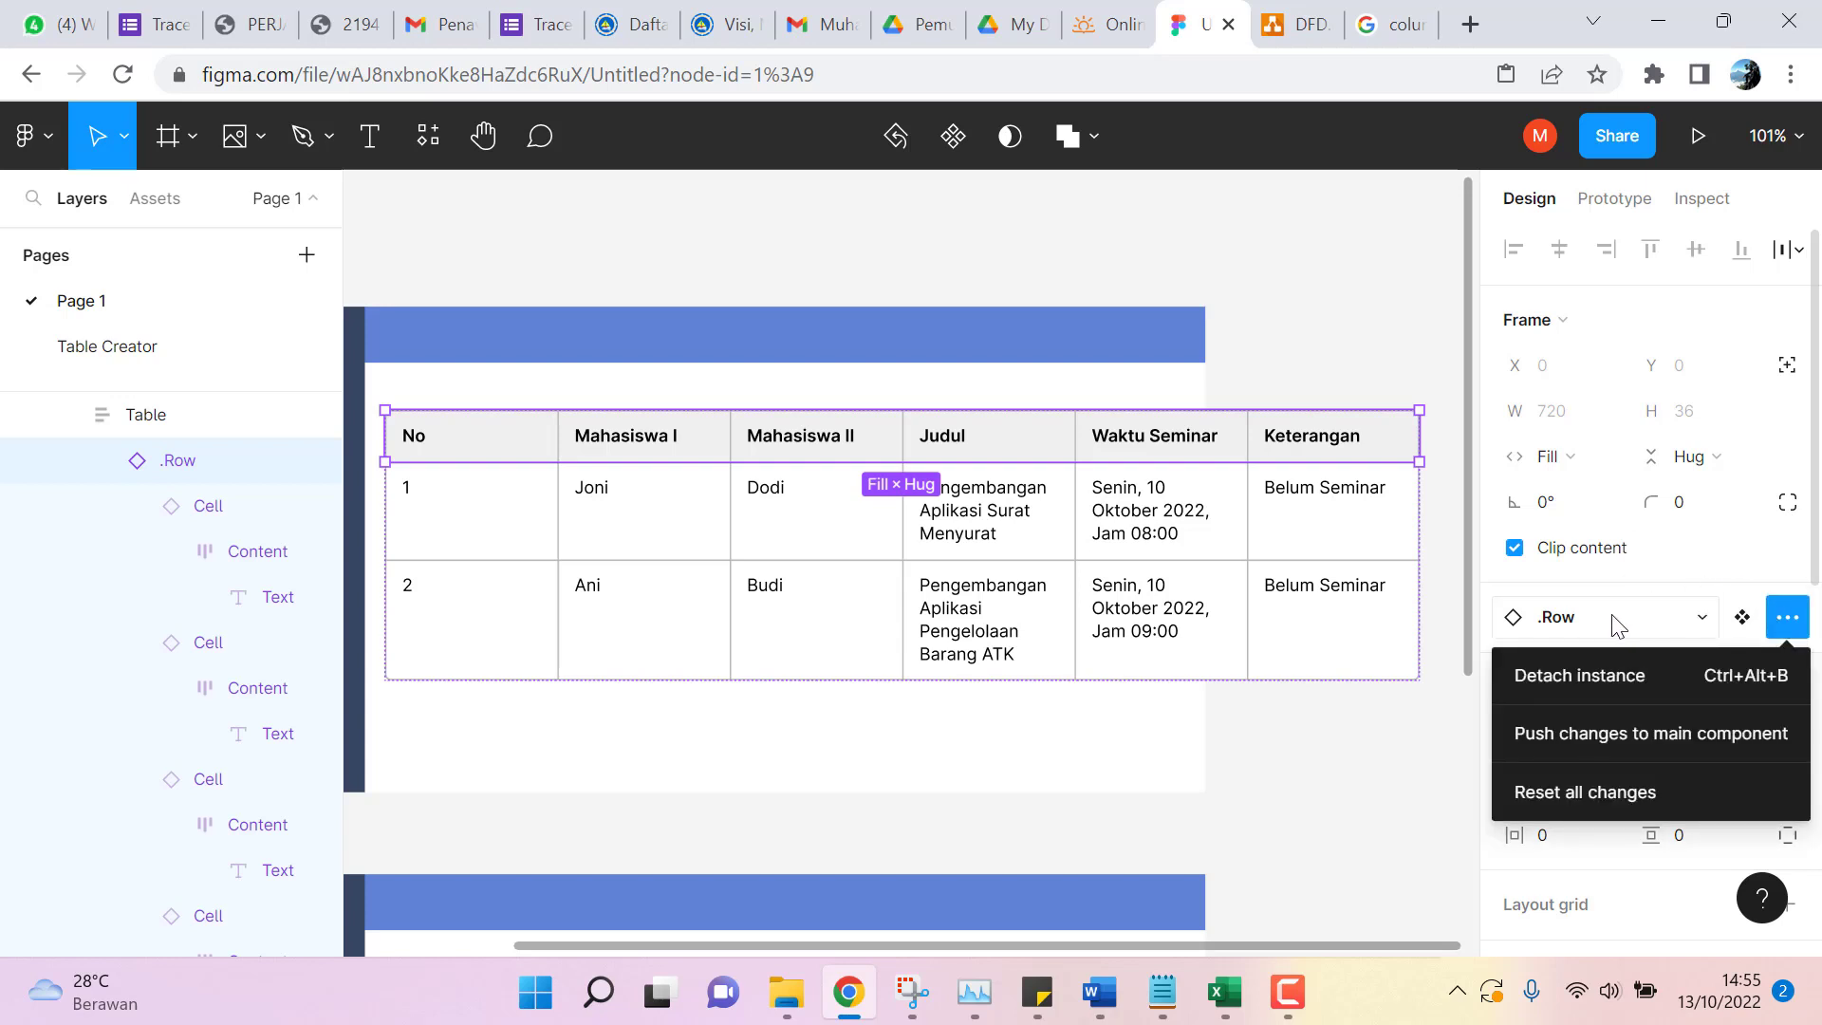
{"action": "left_click", "coordinate": [1622, 669]}
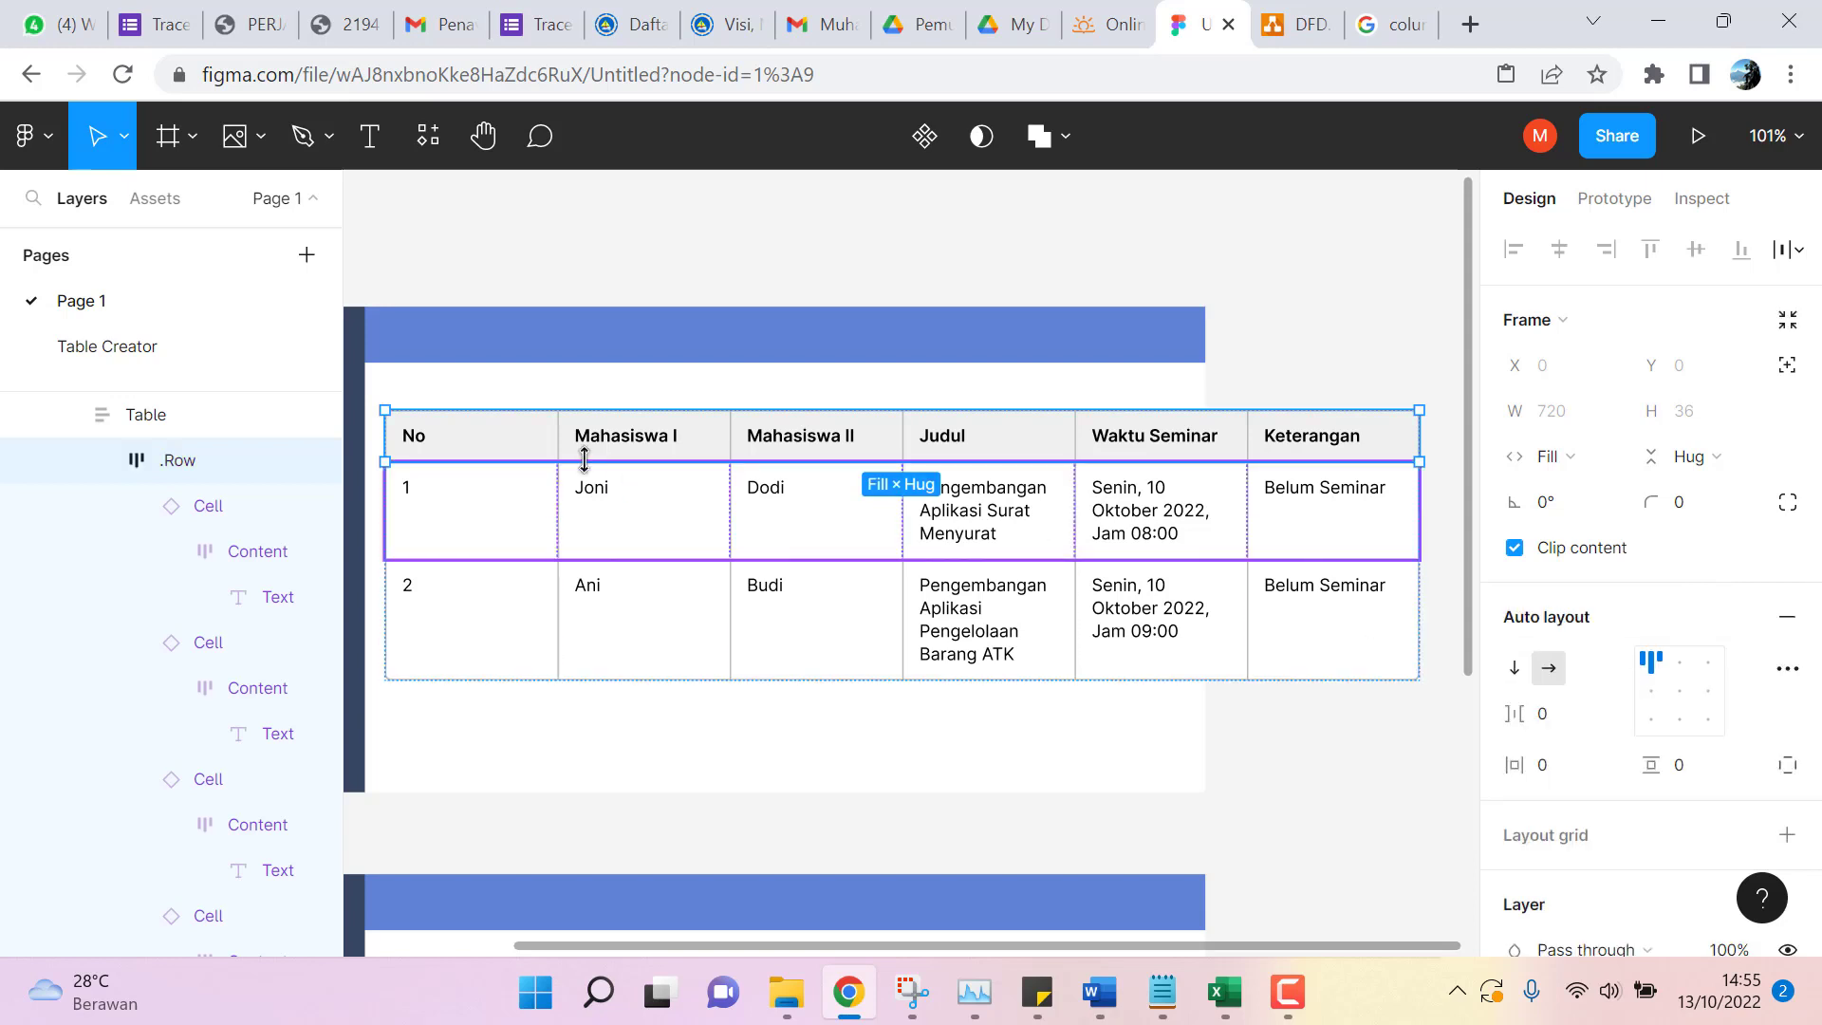
Narrow the No header cell from 120 to 94 wide, then select row 1's No cell.
{"action": "double_click", "coordinate": [483, 443]}
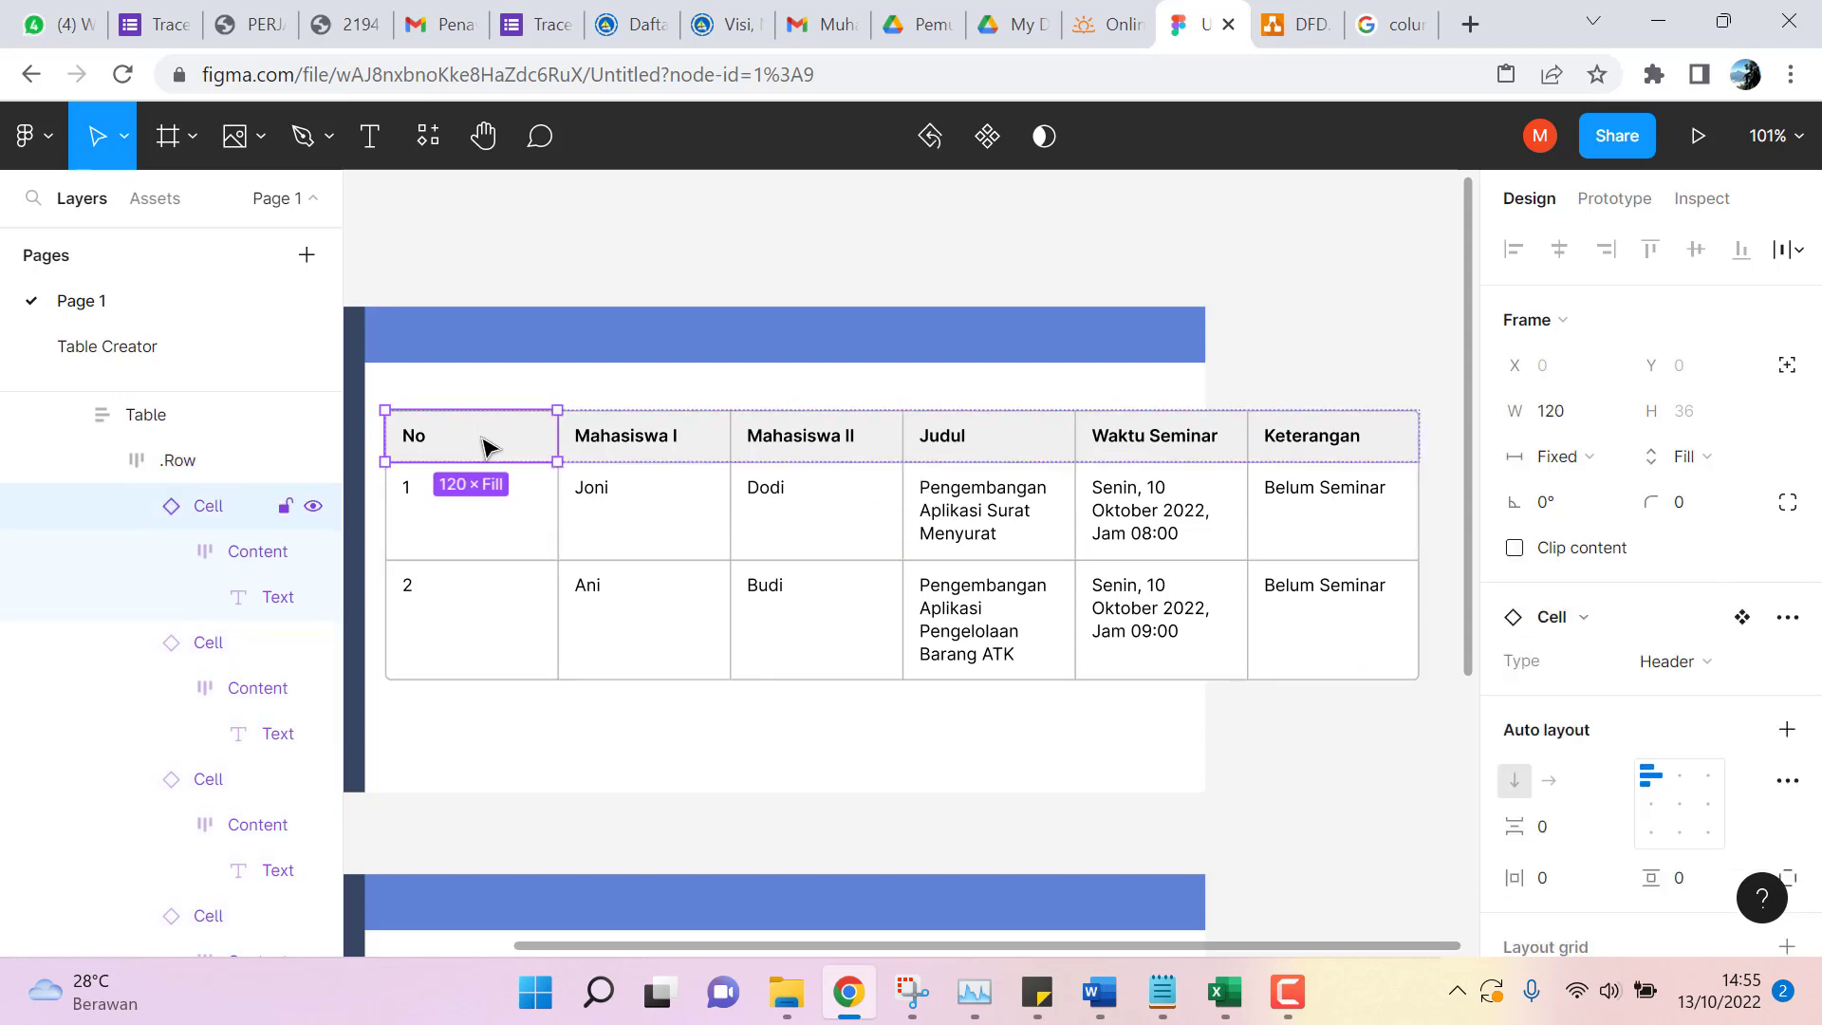
{"action": "left_click_drag", "start_coordinate": [557, 460], "coordinate": [469, 462]}
{"action": "left_click", "coordinate": [543, 551]}
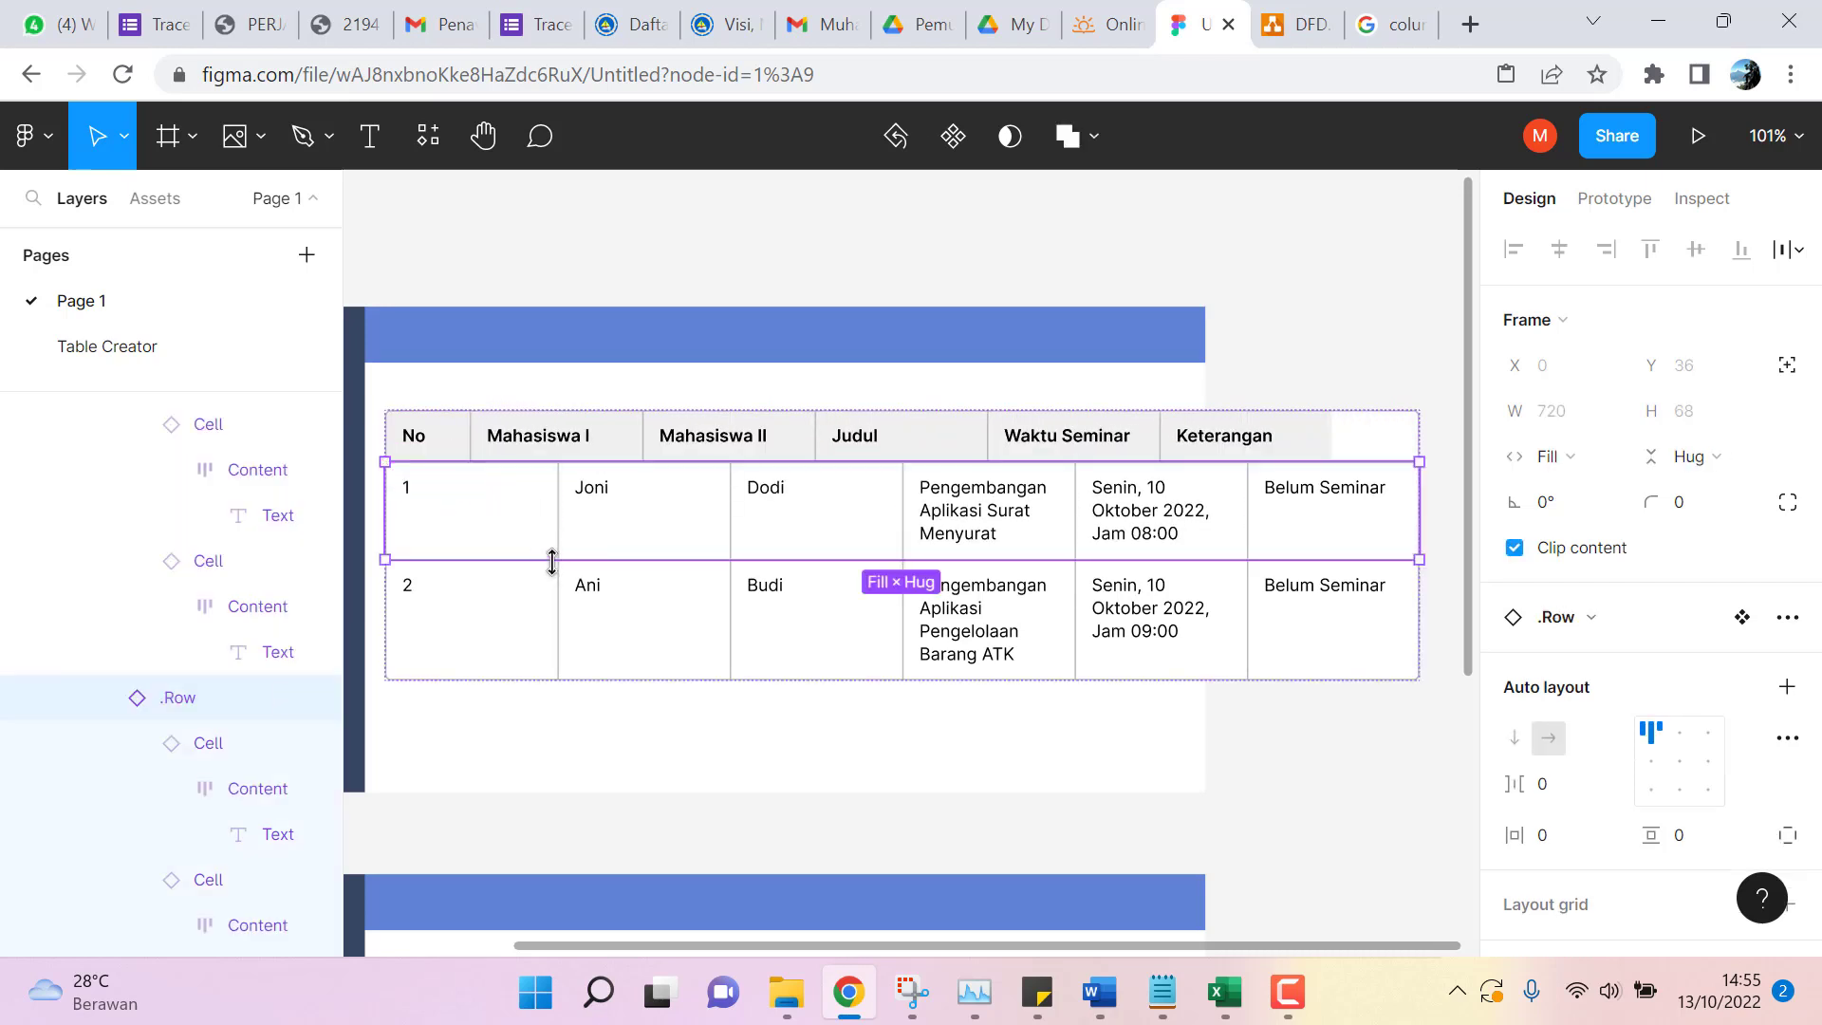
{"action": "left_click", "coordinate": [512, 524]}
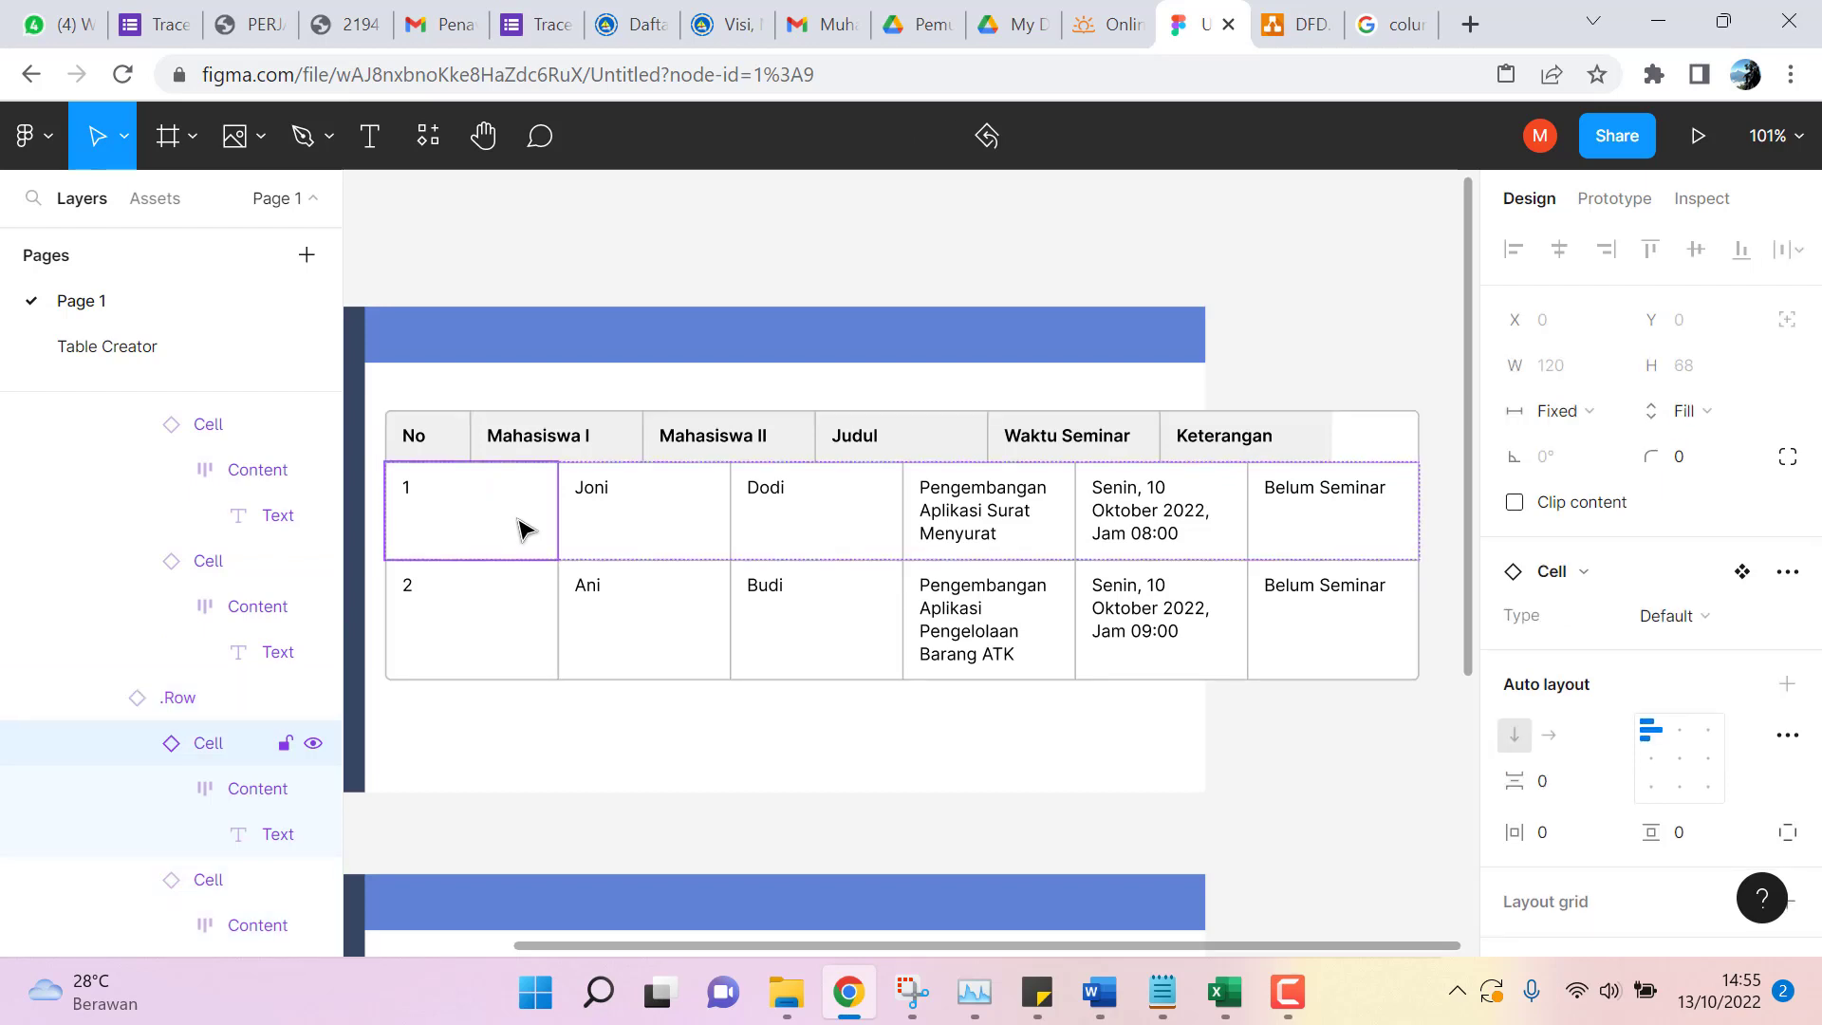
{"action": "double_click", "coordinate": [518, 521]}
{"action": "left_click", "coordinate": [532, 542]}
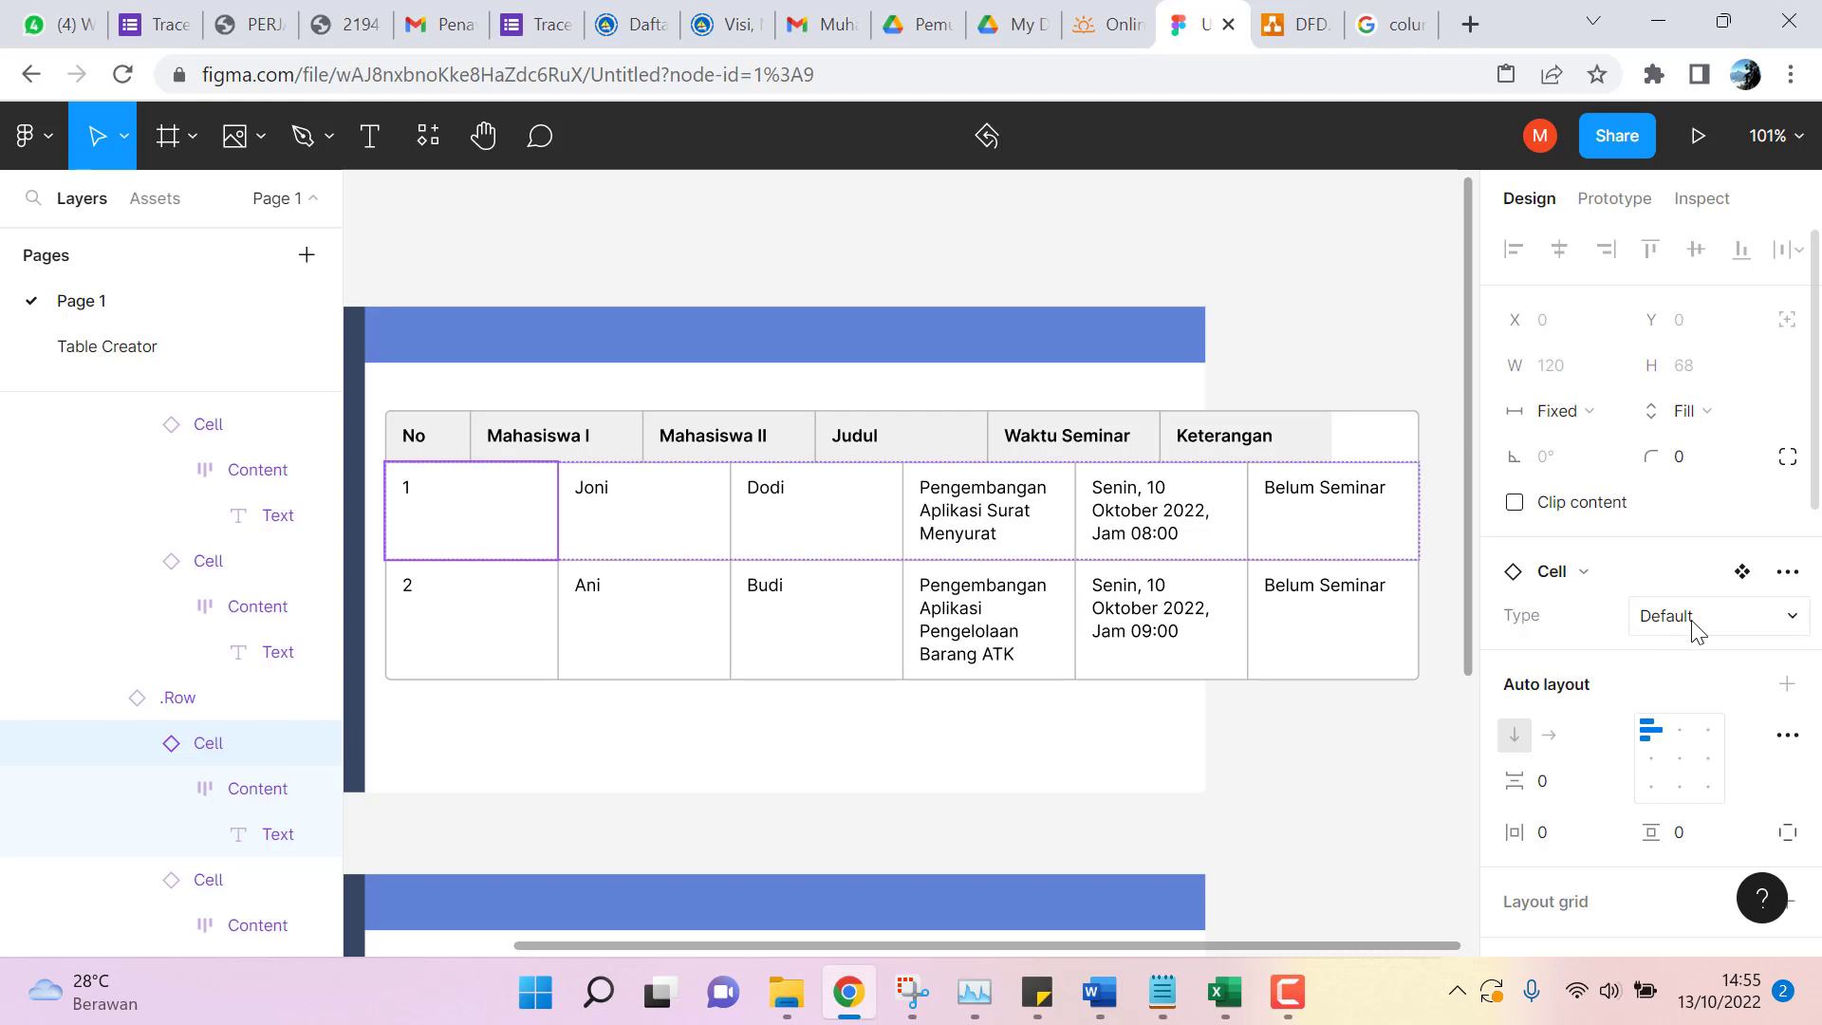
{"action": "left_click", "coordinate": [1652, 581]}
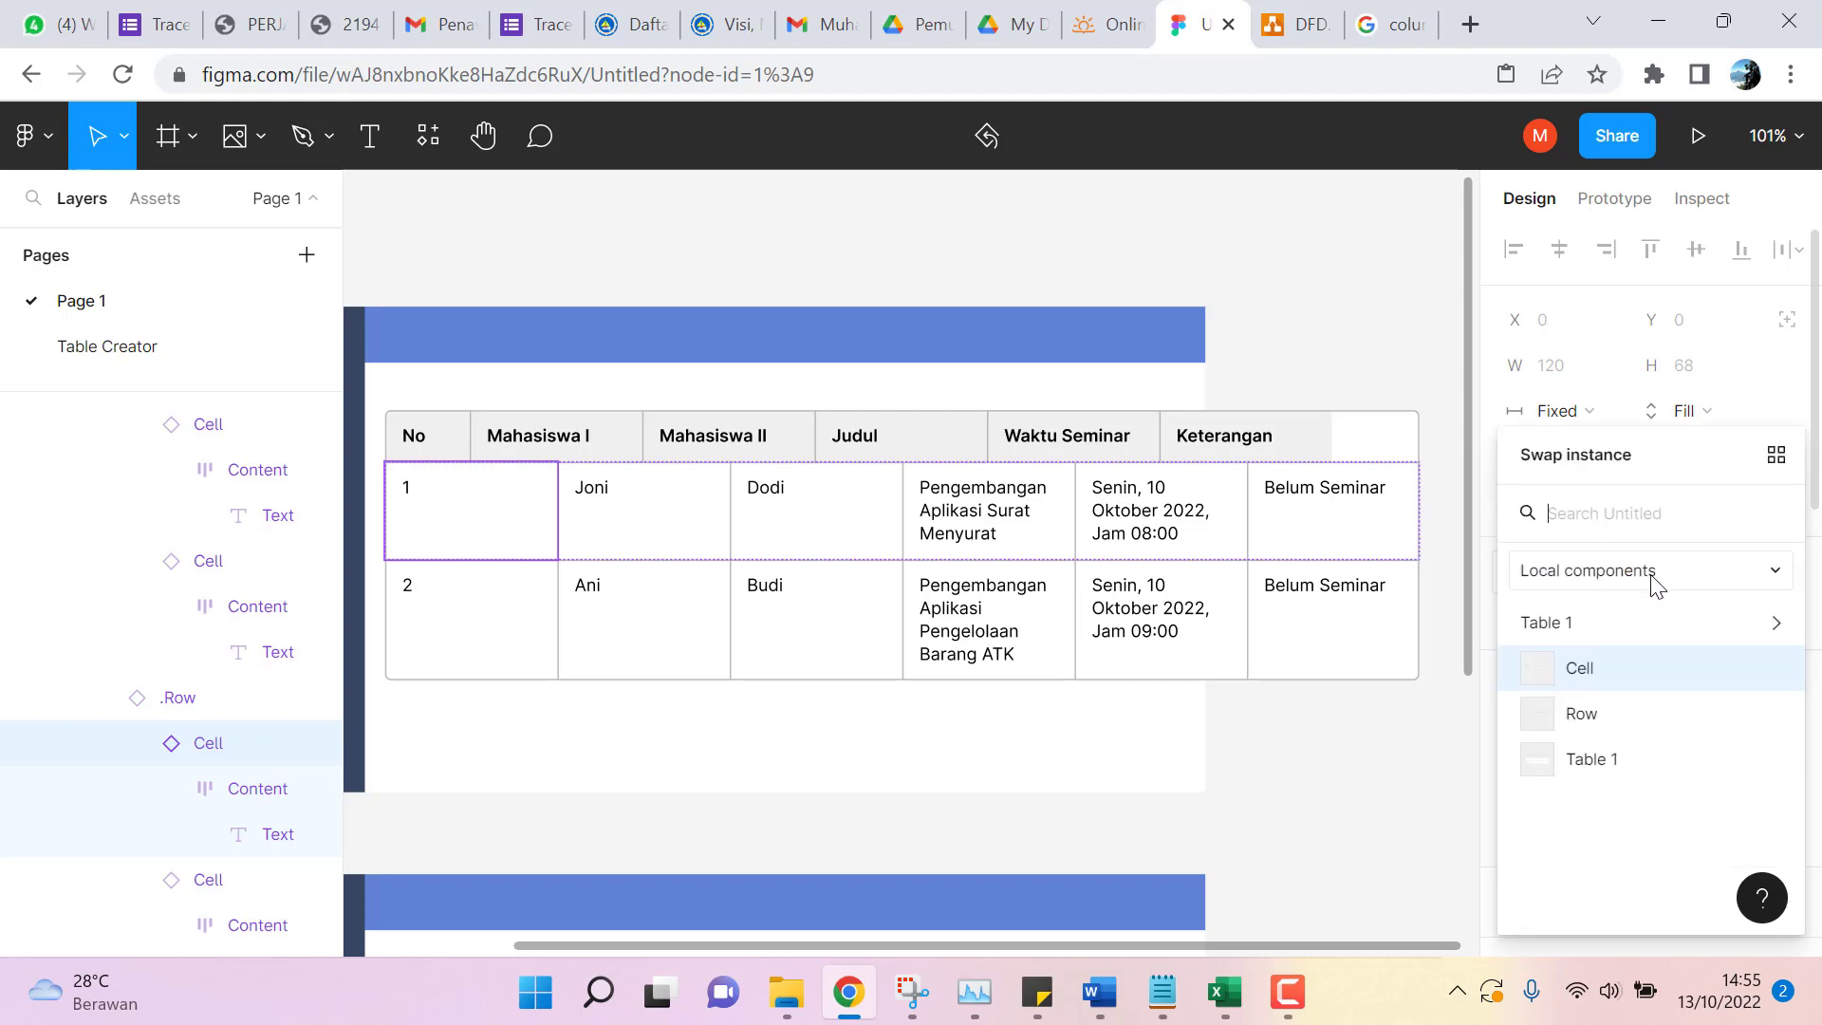
{"action": "left_click", "coordinate": [1367, 350]}
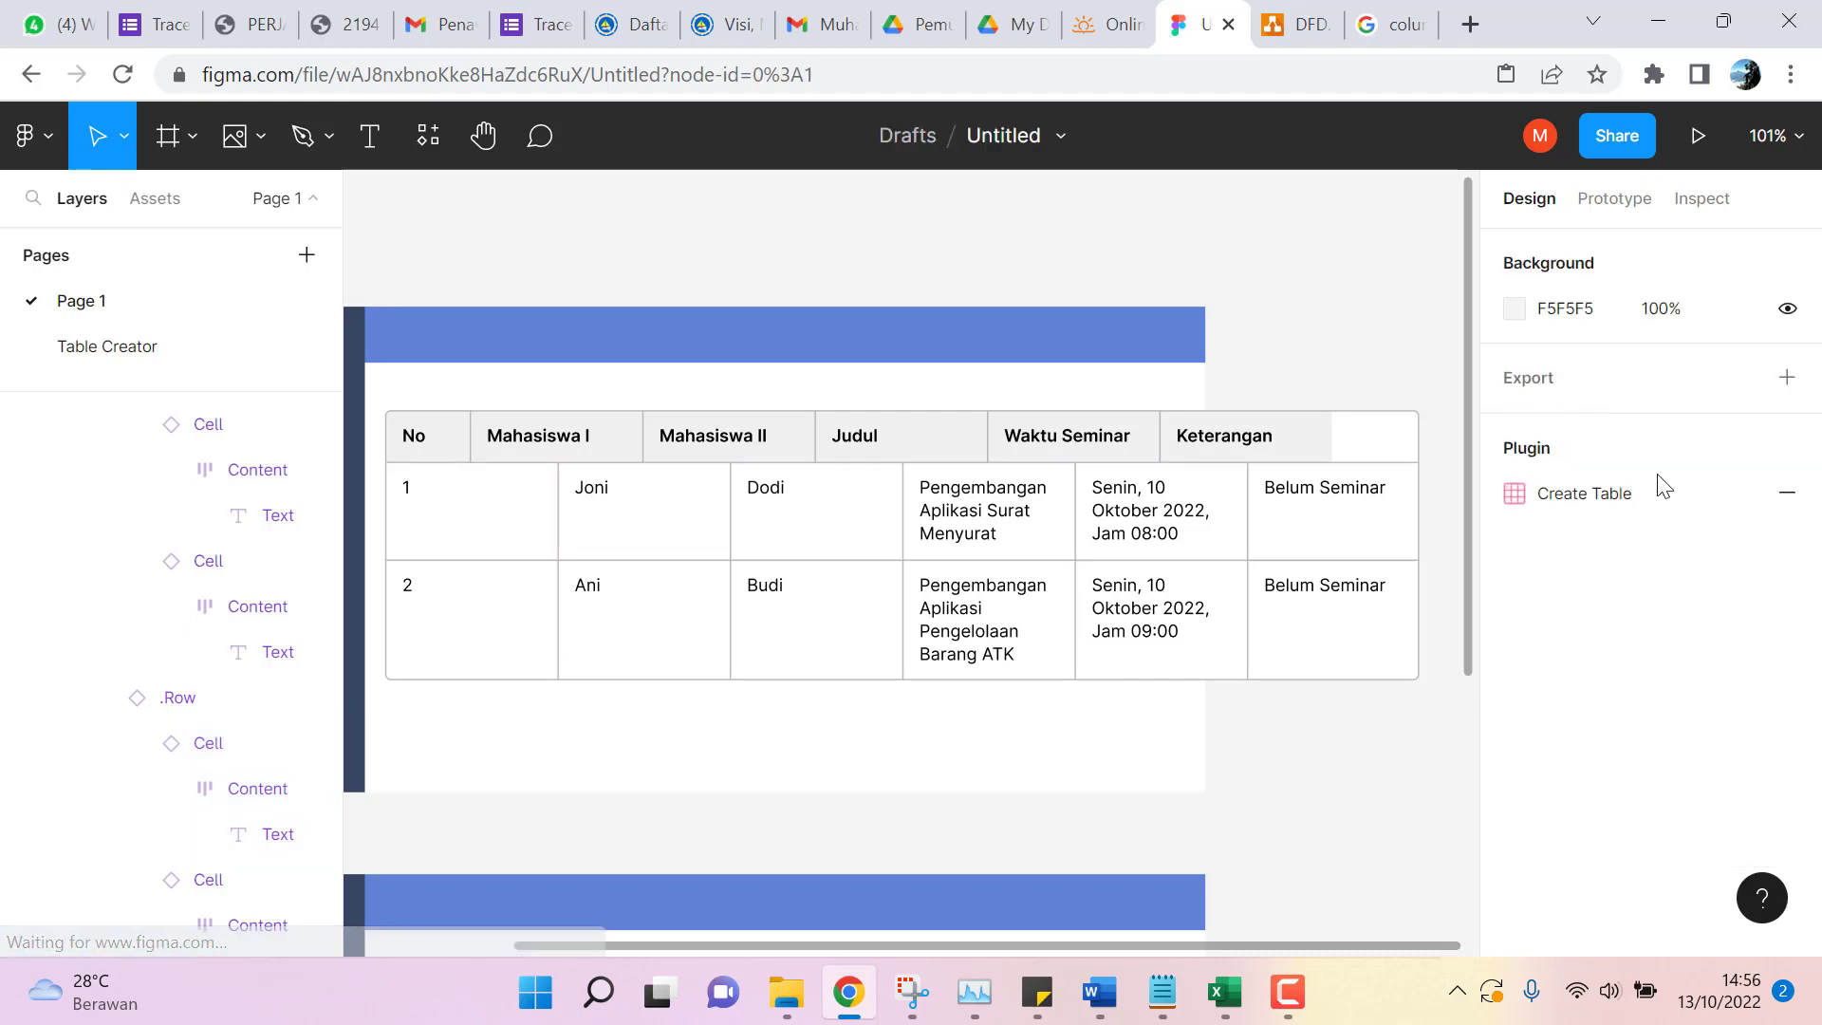
{"action": "left_click", "coordinate": [487, 537]}
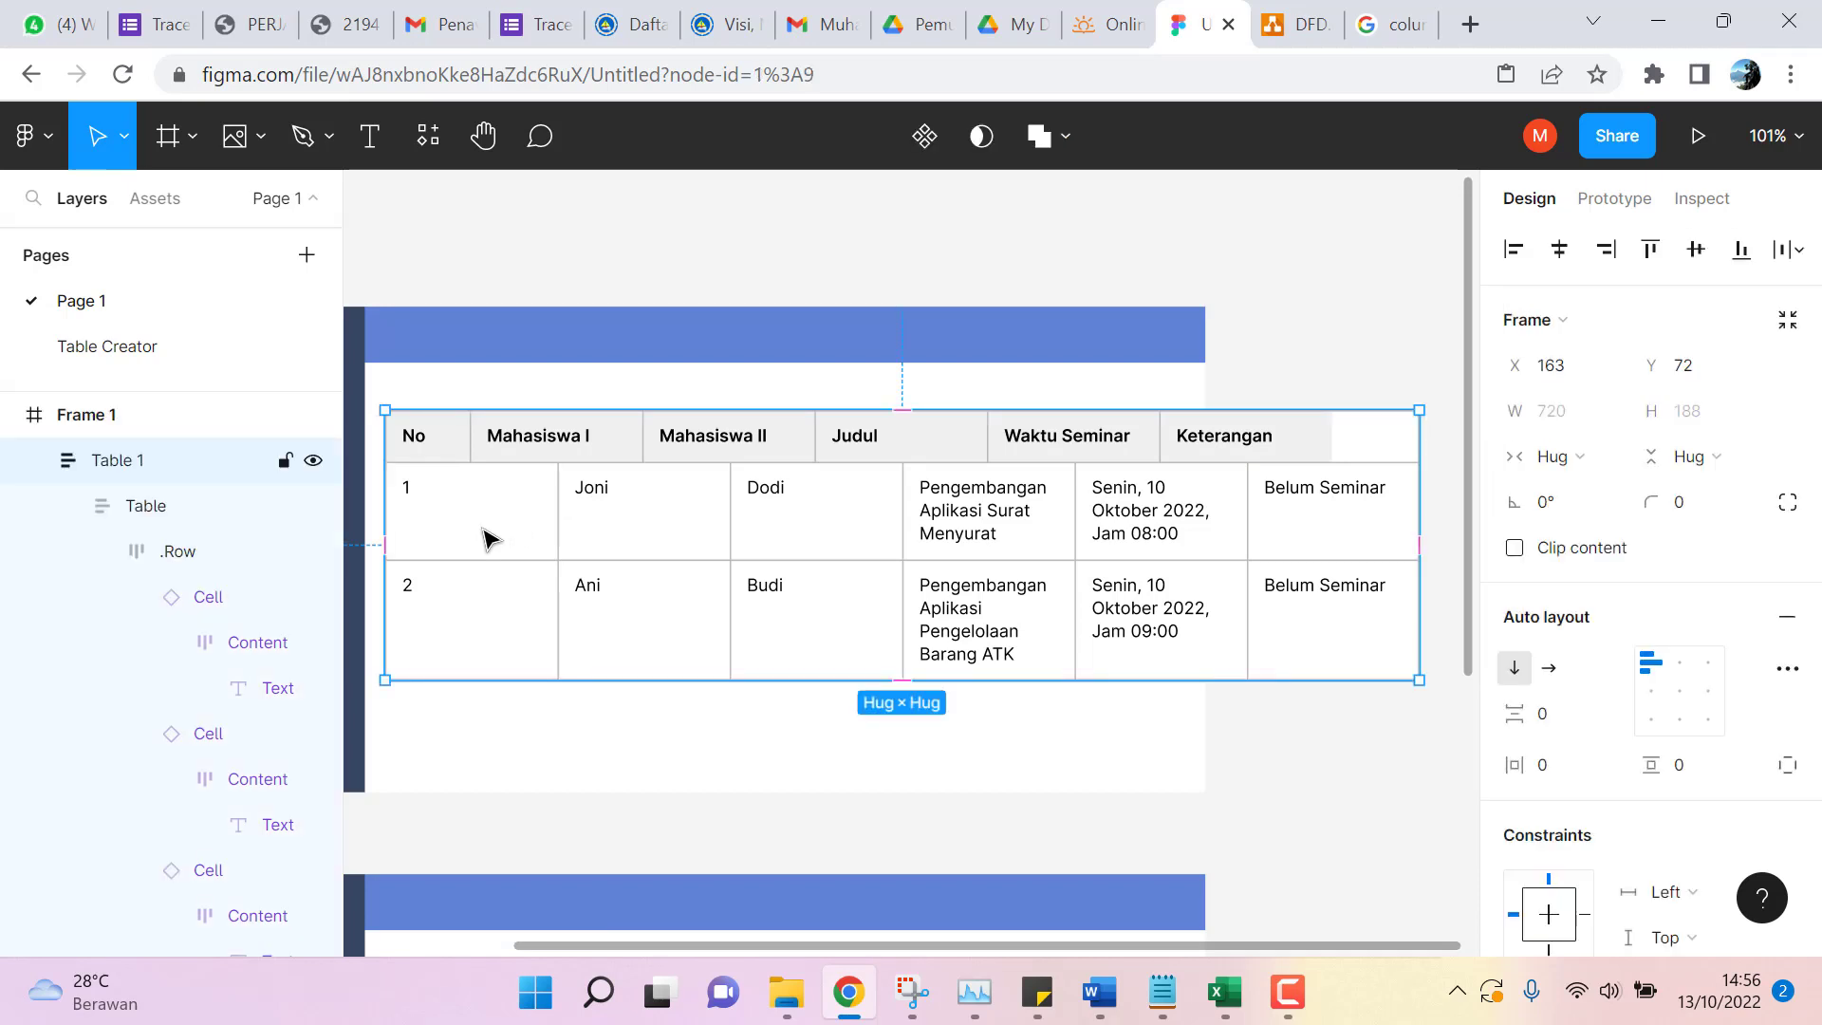
{"action": "left_click", "coordinate": [487, 537]}
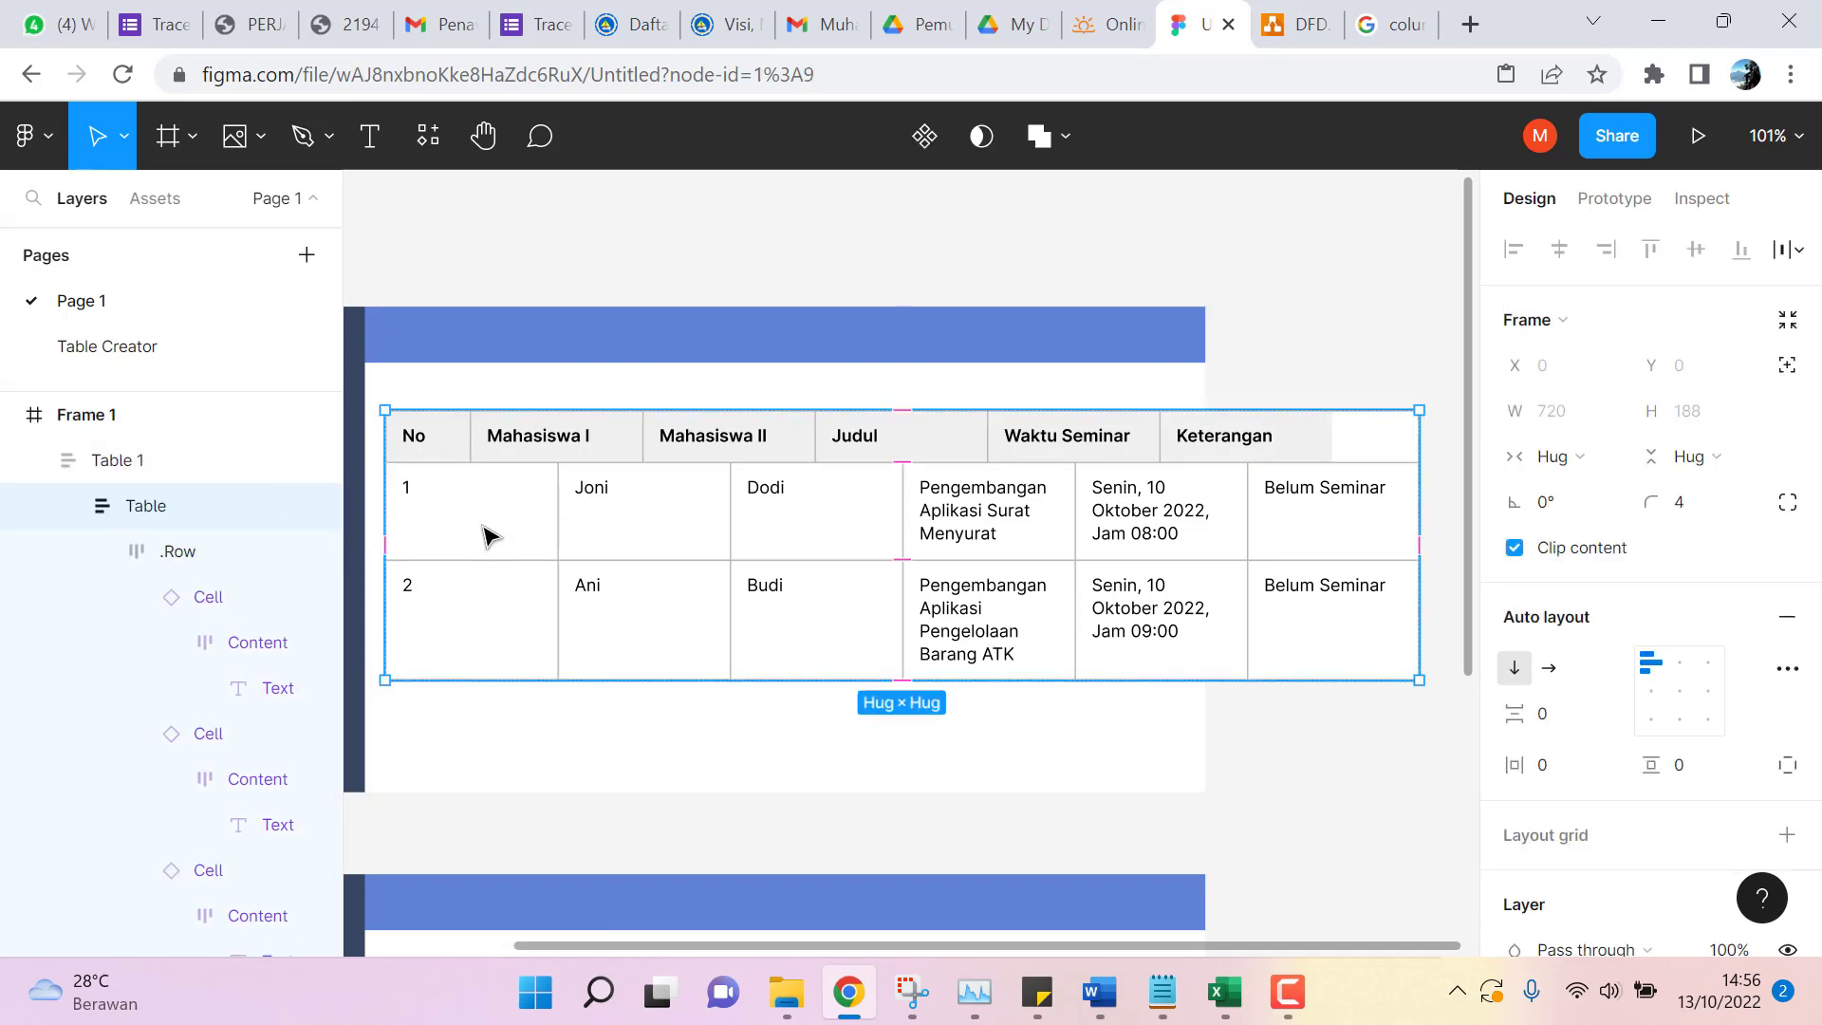
{"action": "left_click", "coordinate": [486, 536]}
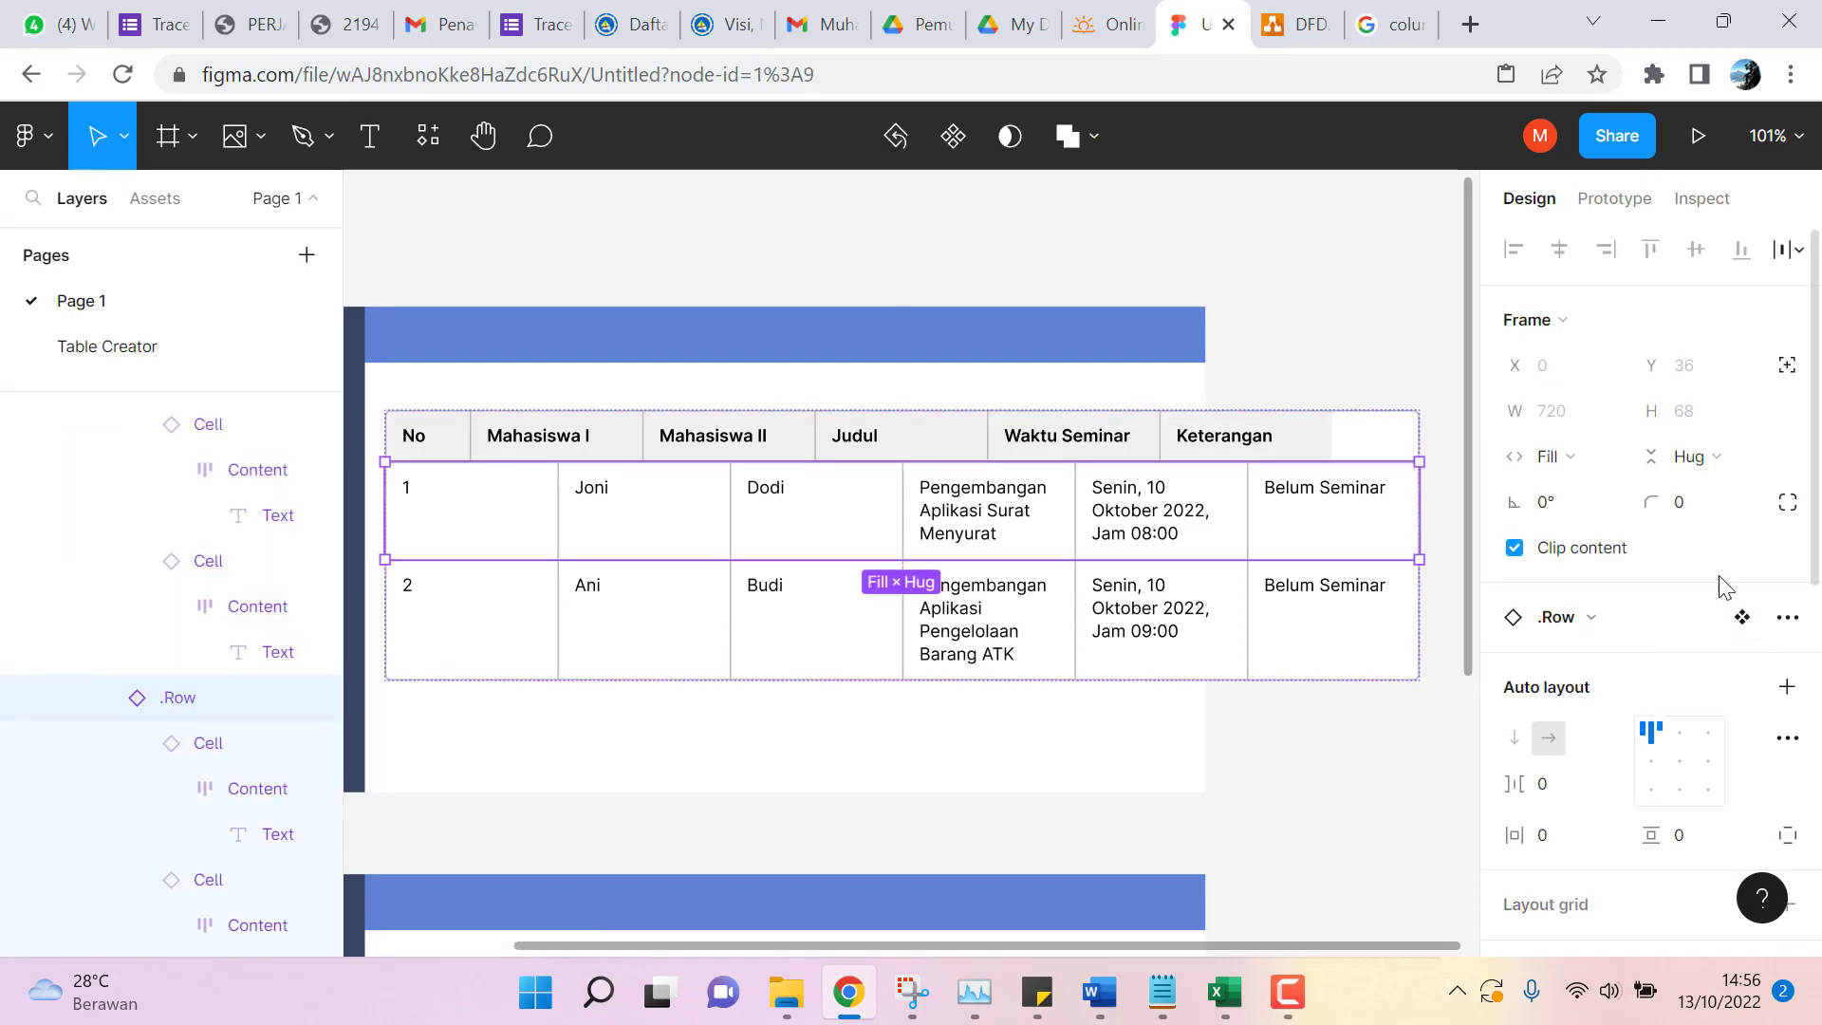
{"action": "left_click", "coordinate": [1786, 618]}
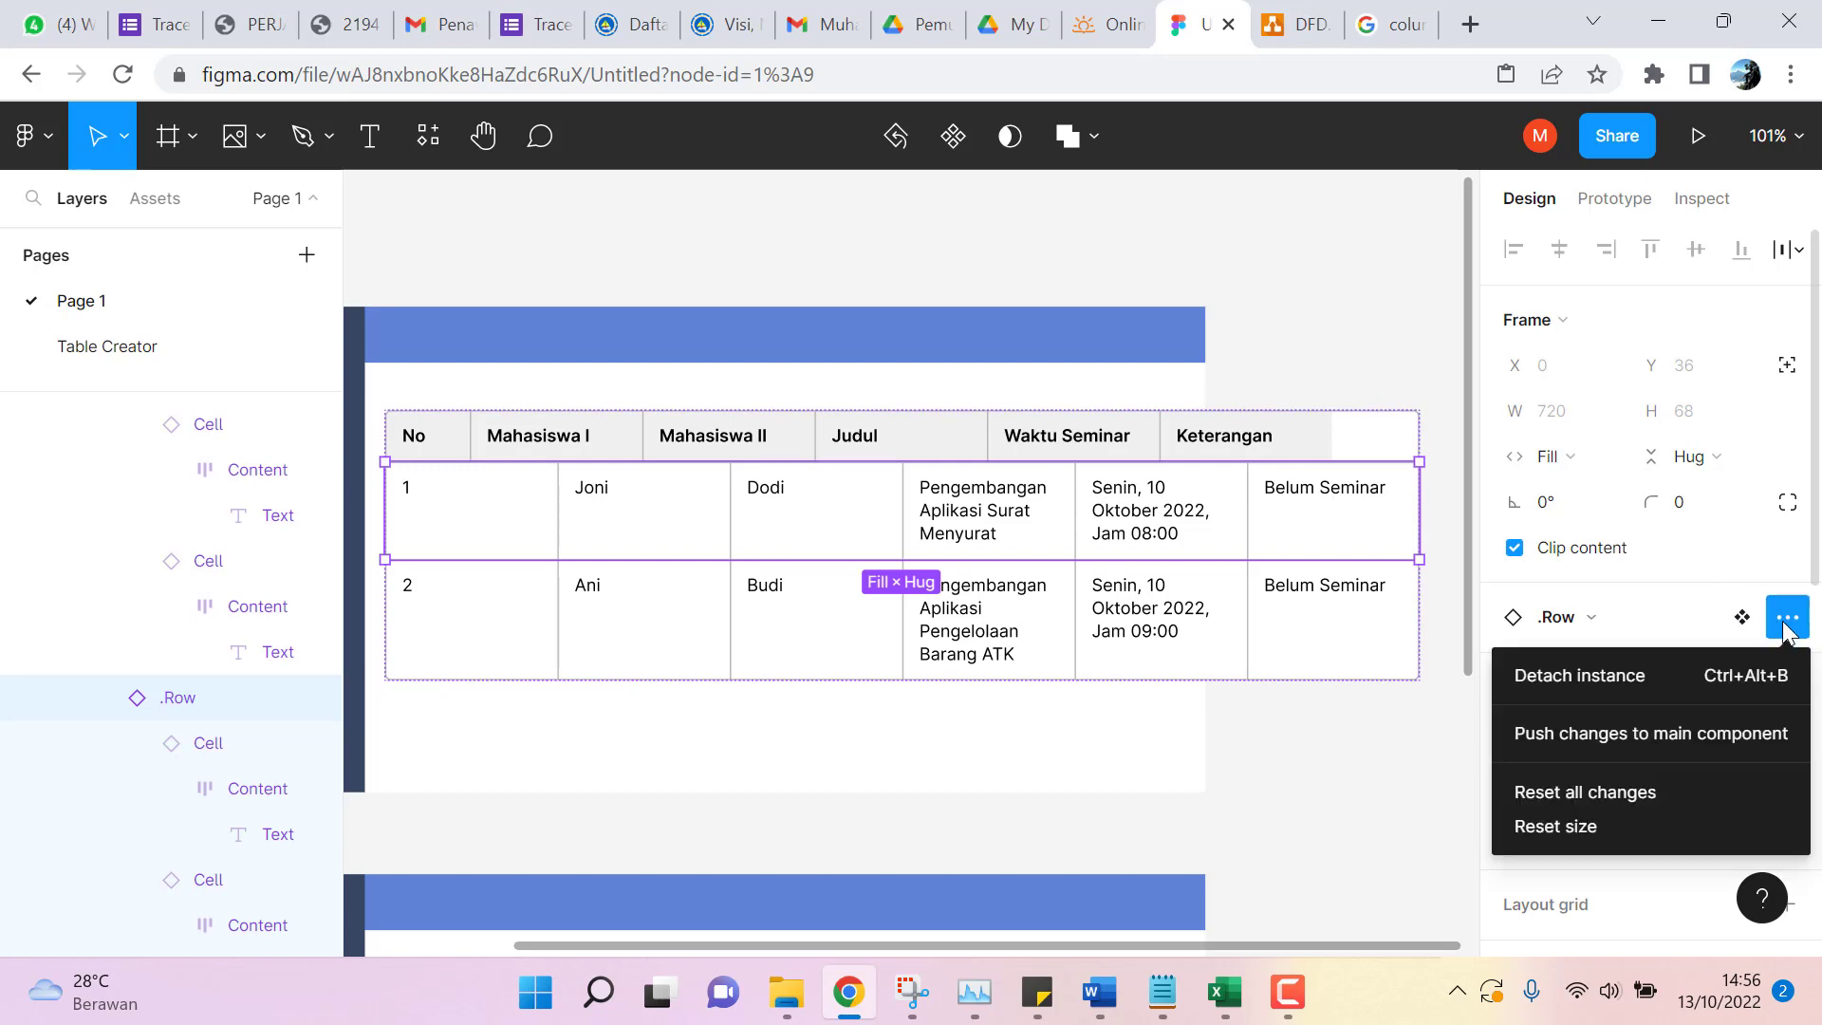
{"action": "left_click", "coordinate": [1637, 675]}
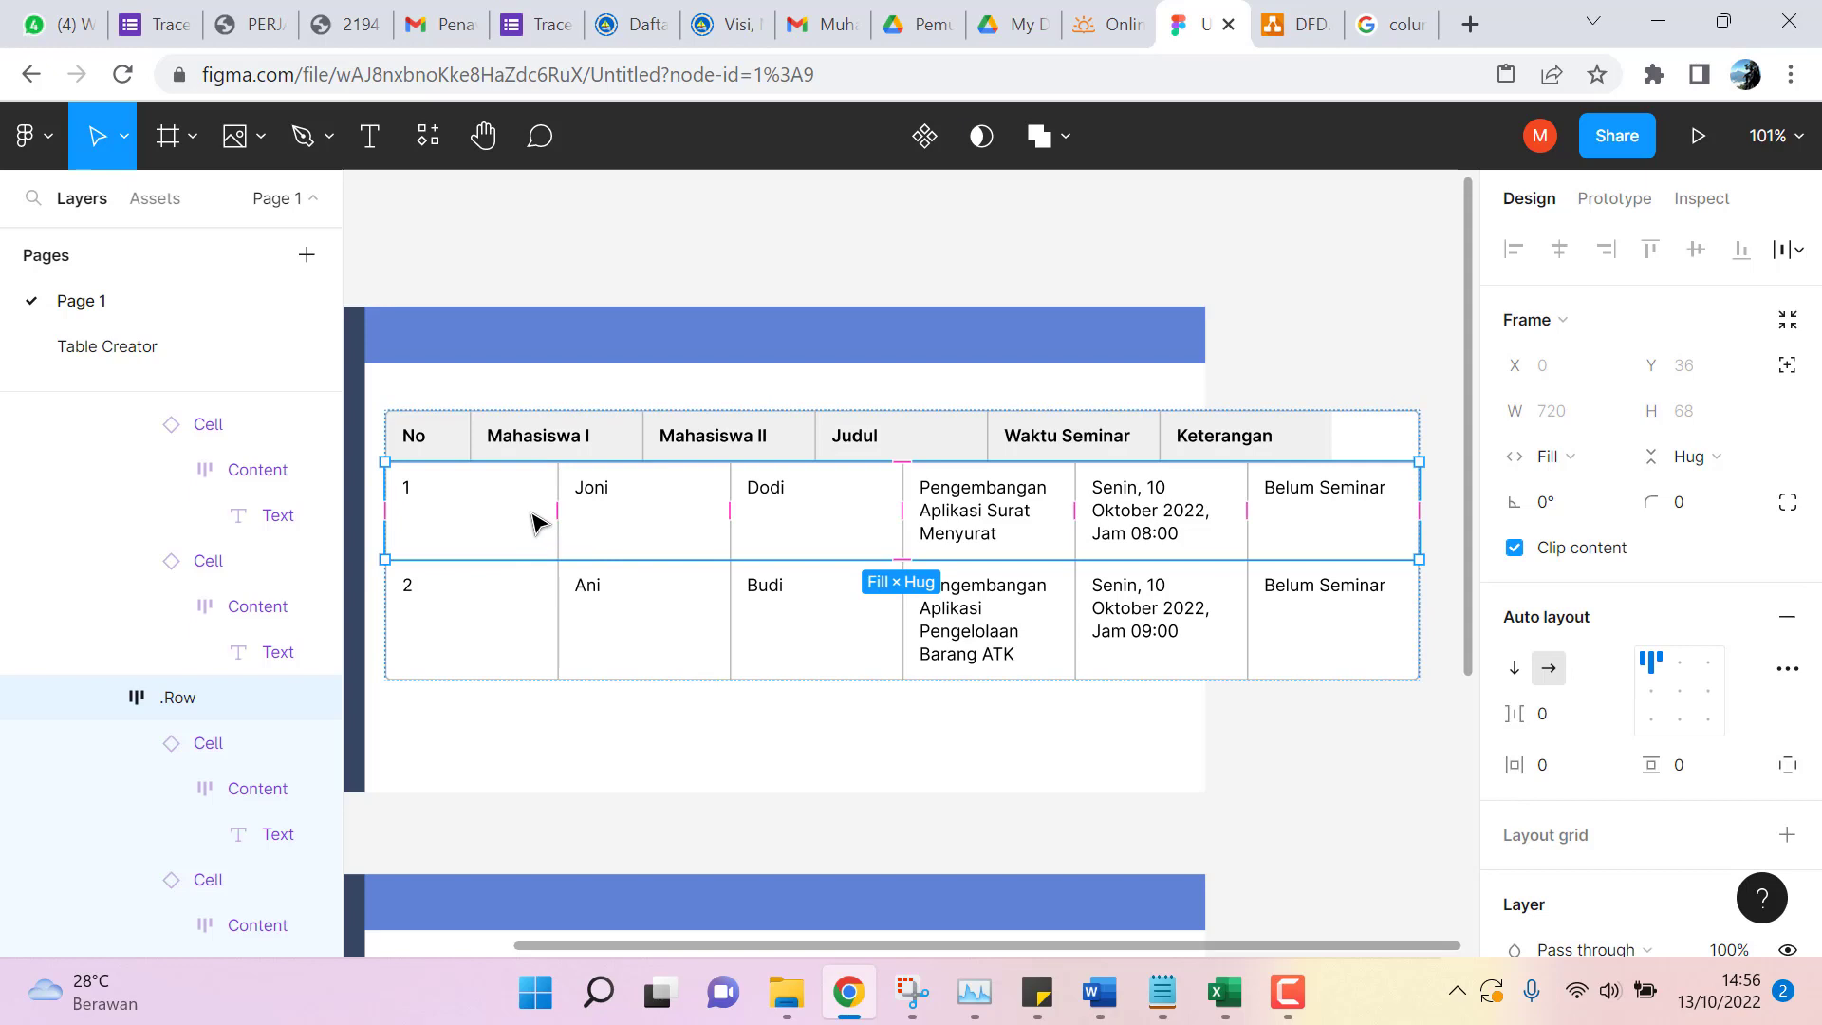
{"action": "left_click", "coordinate": [1800, 671]}
{"action": "left_click", "coordinate": [1746, 566]}
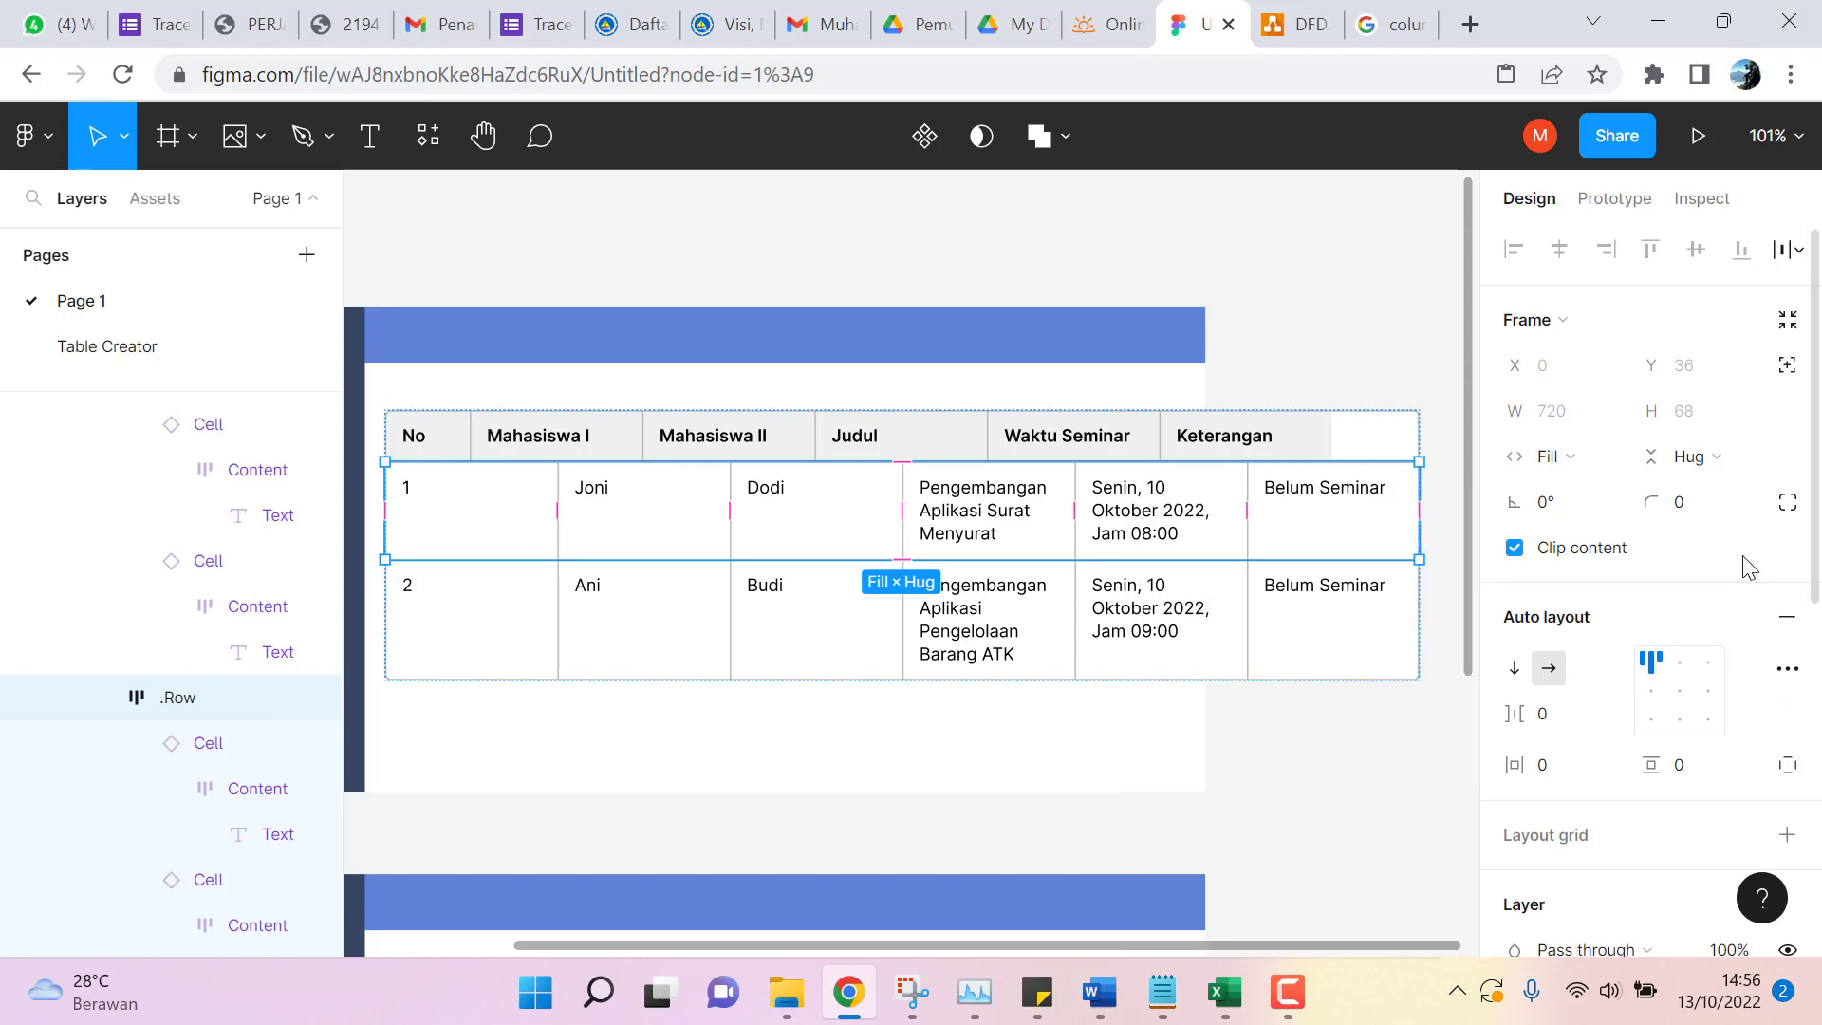
{"action": "scroll", "coordinate": [1717, 570], "scroll_direction": "down", "scroll_amount": 5}
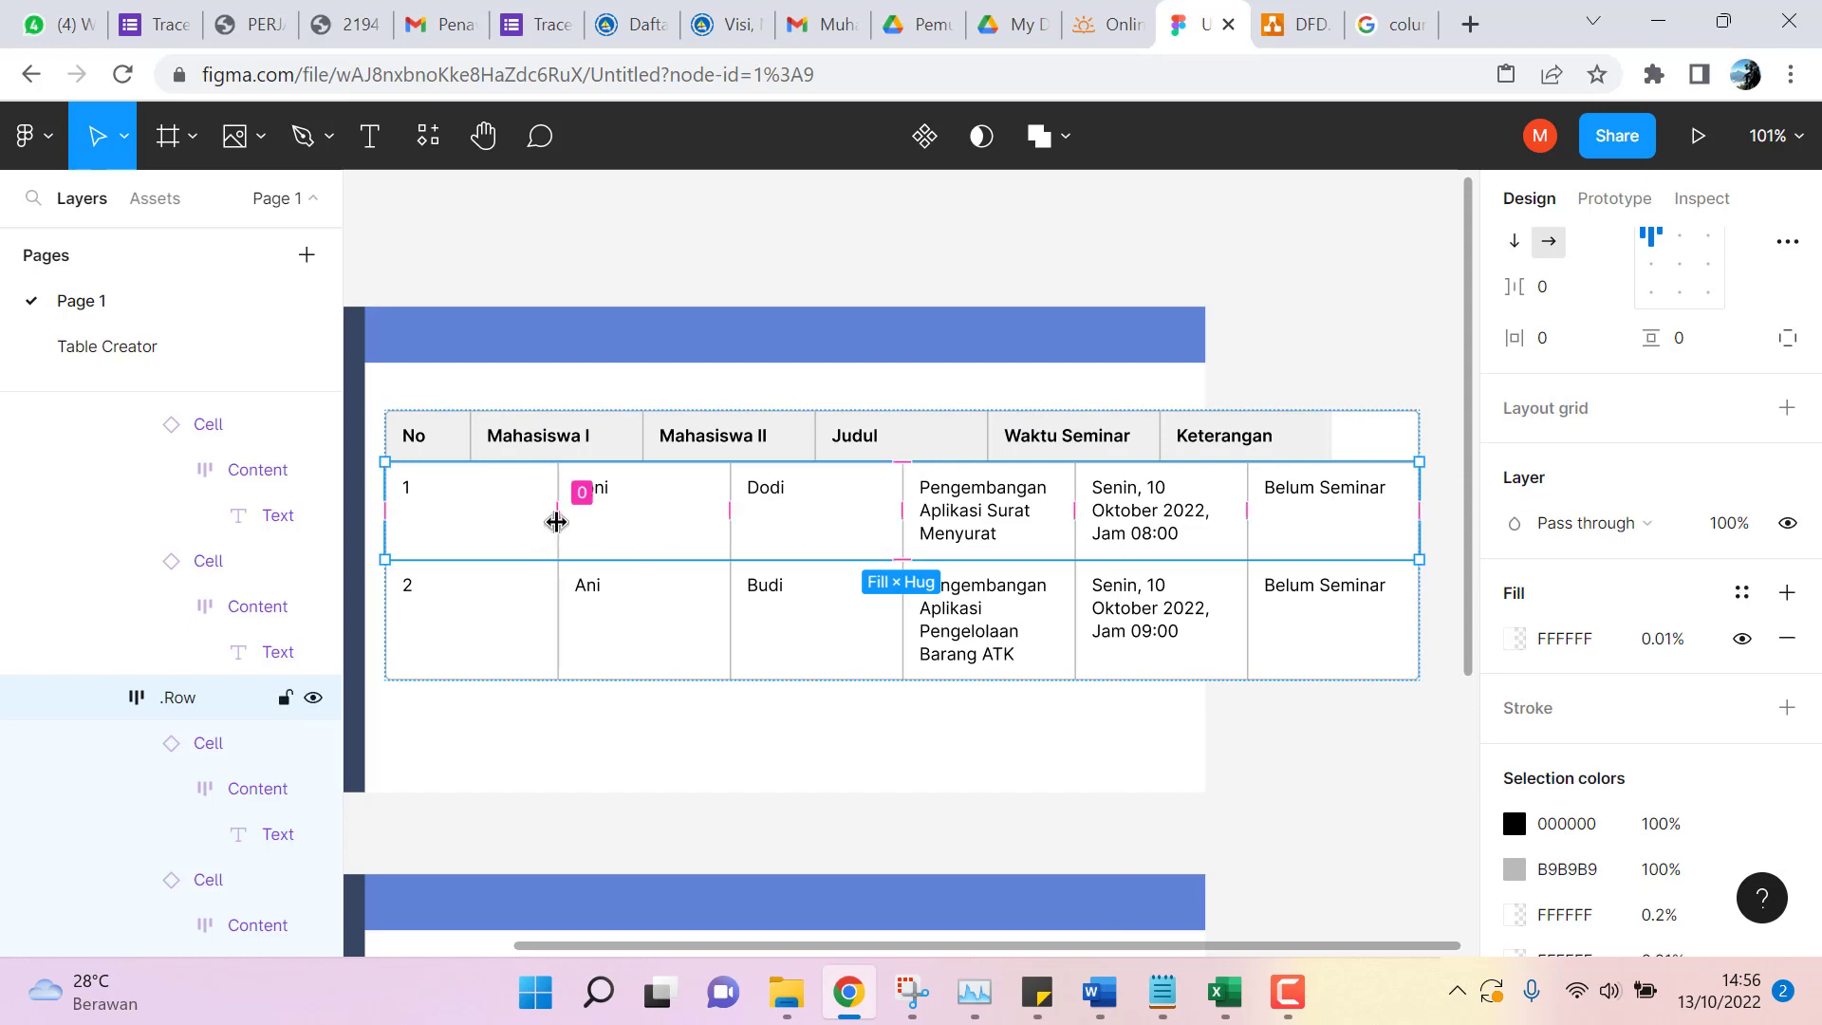
{"action": "mouse_move", "coordinate": [556, 521]}
{"action": "left_mouse_down"}
{"action": "mouse_move", "coordinate": [516, 525]}
{"action": "mouse_move", "coordinate": [557, 528]}
{"action": "left_mouse_up"}
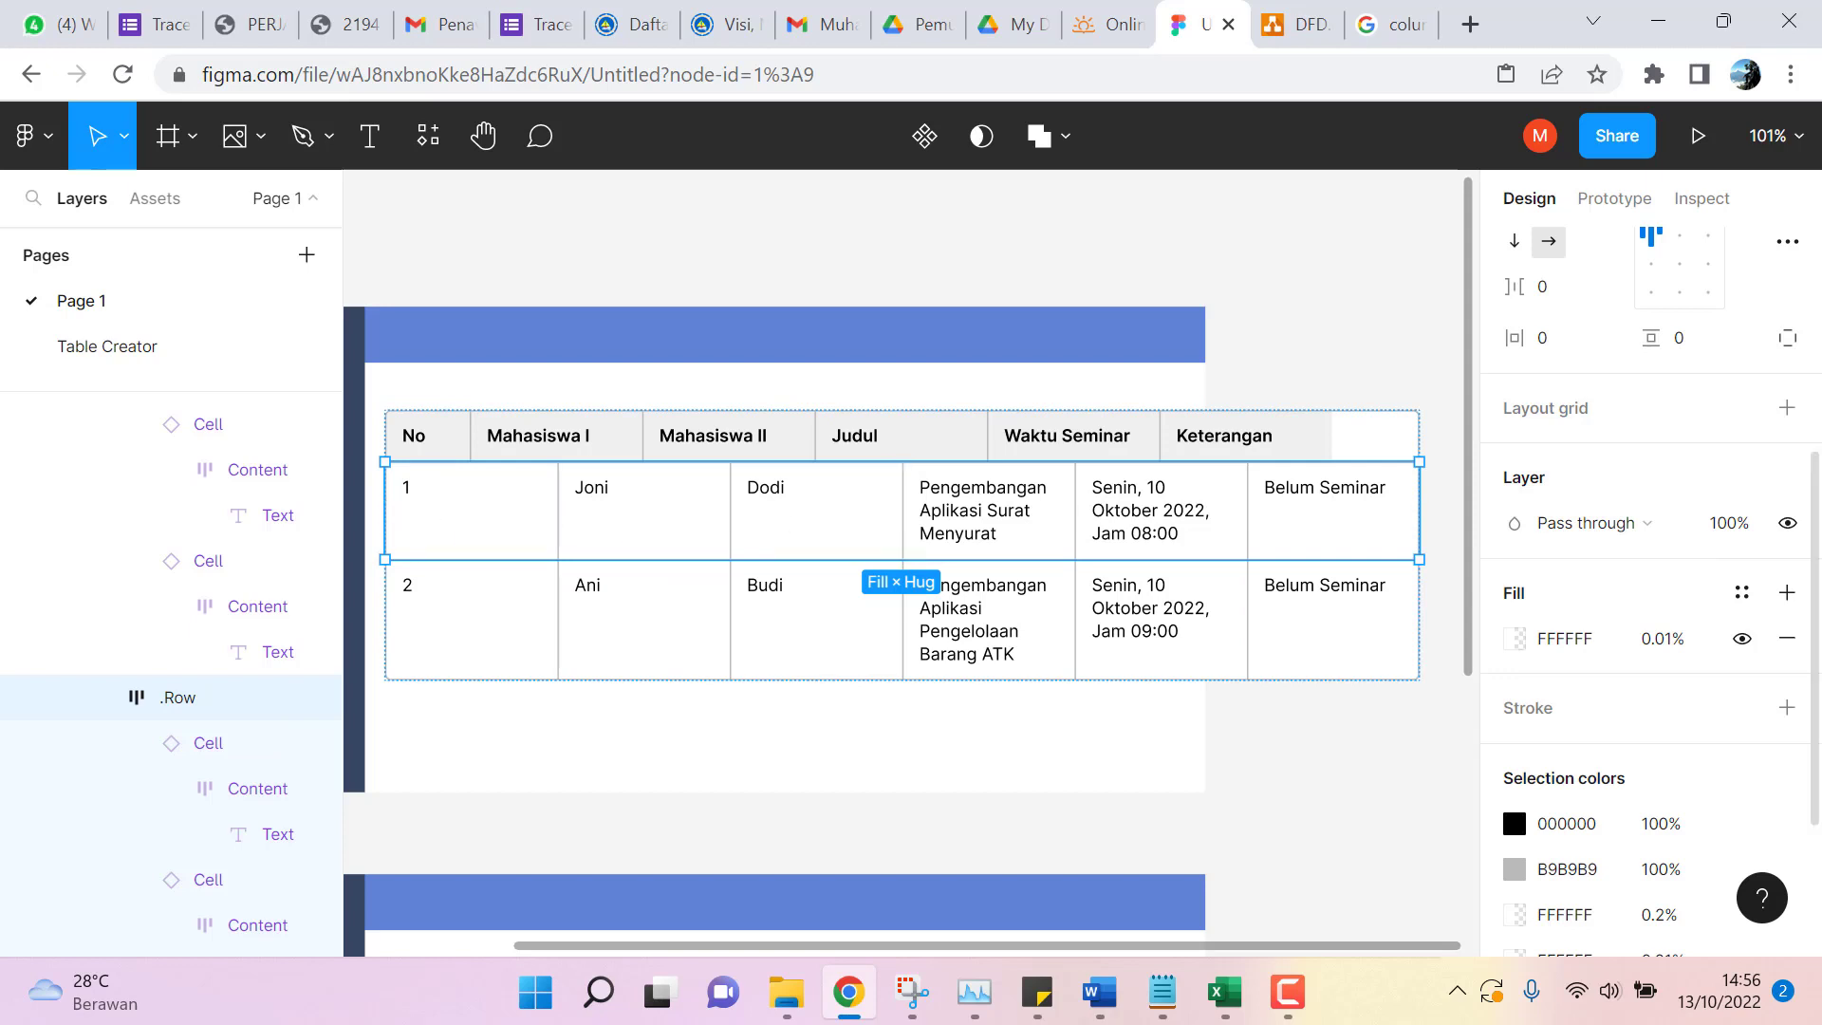
{"action": "scroll", "coordinate": [1672, 539], "scroll_direction": "up", "scroll_amount": 1}
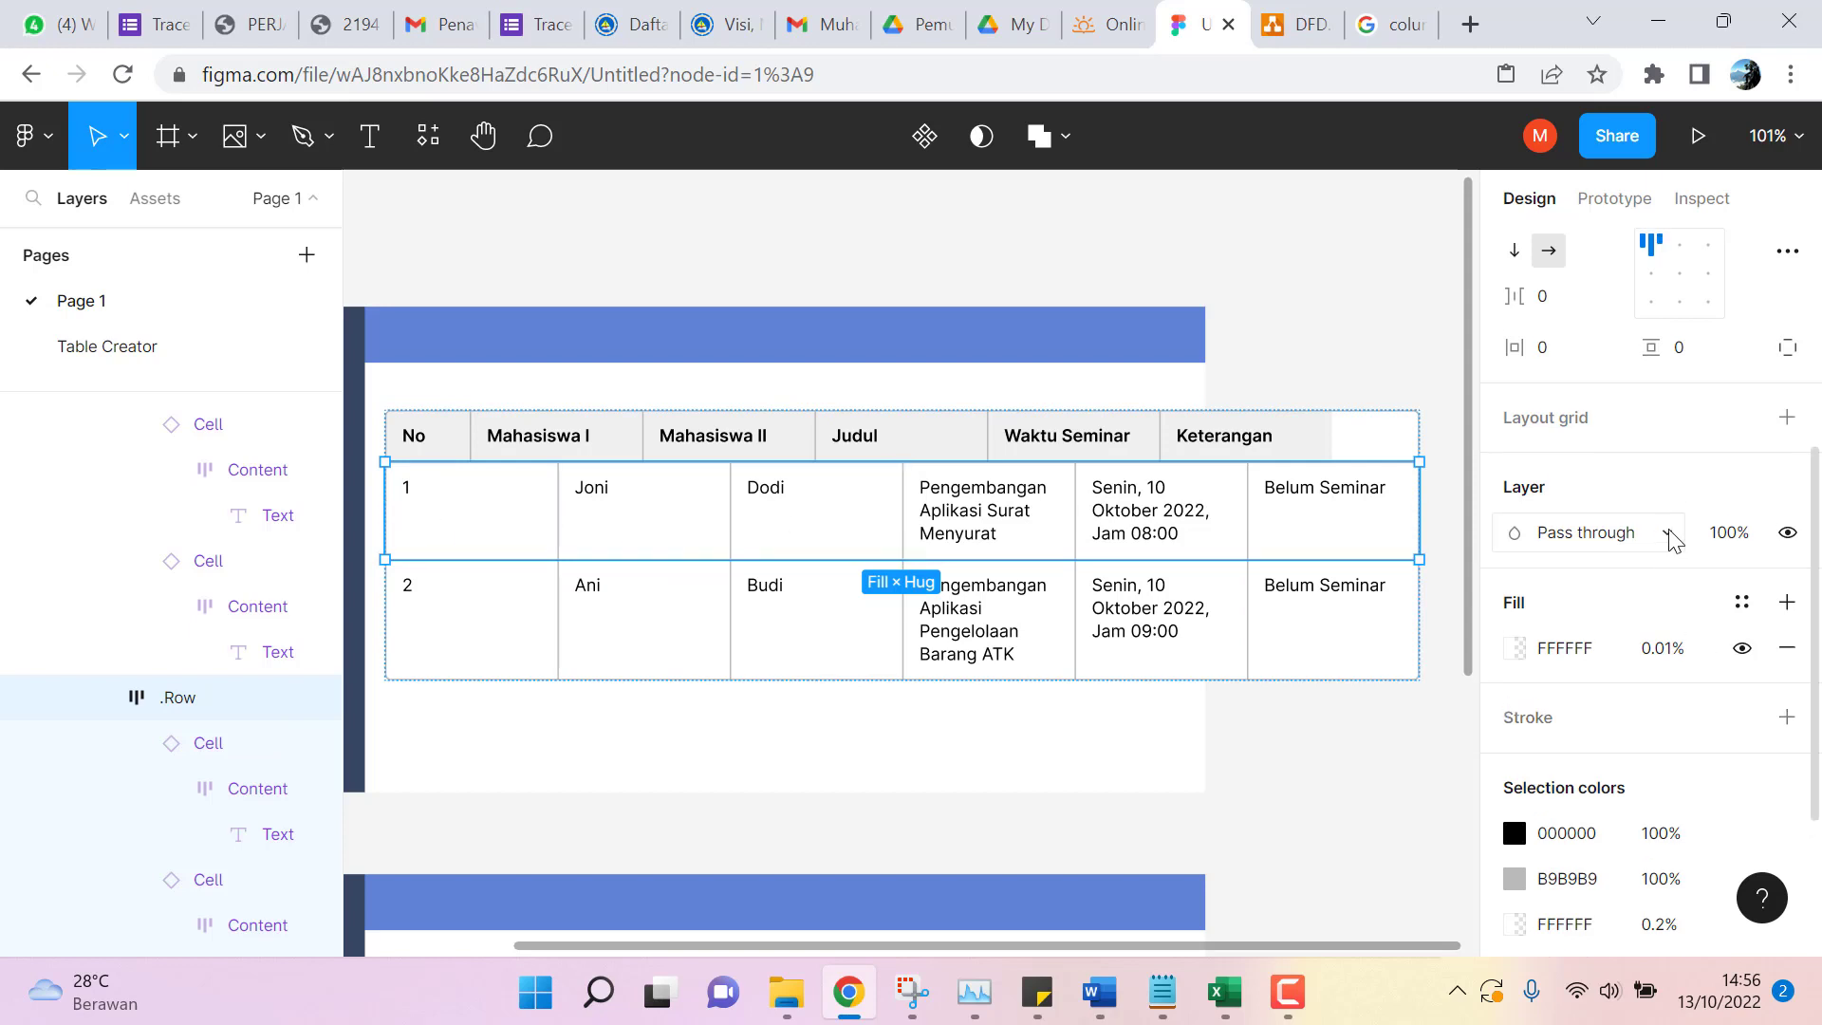
{"action": "scroll", "coordinate": [1672, 539], "scroll_direction": "up", "scroll_amount": 5}
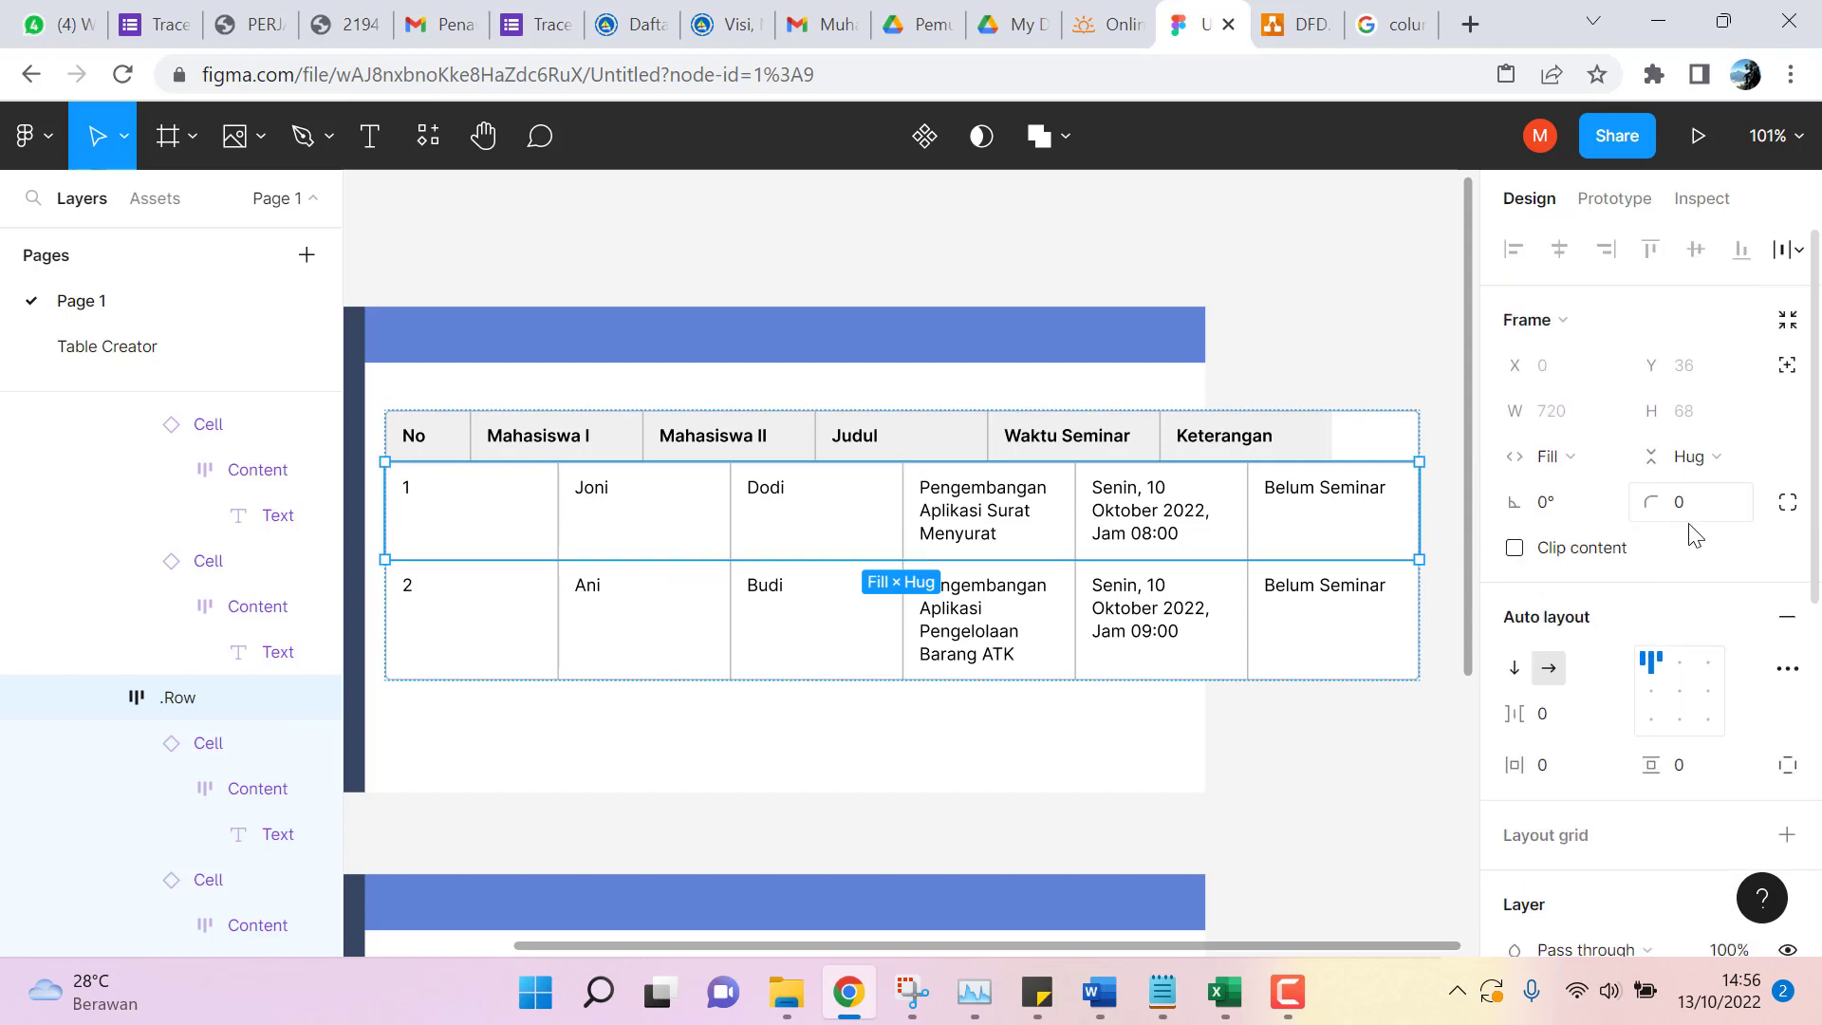
{"action": "left_click", "coordinate": [1801, 680]}
{"action": "left_click", "coordinate": [1801, 679]}
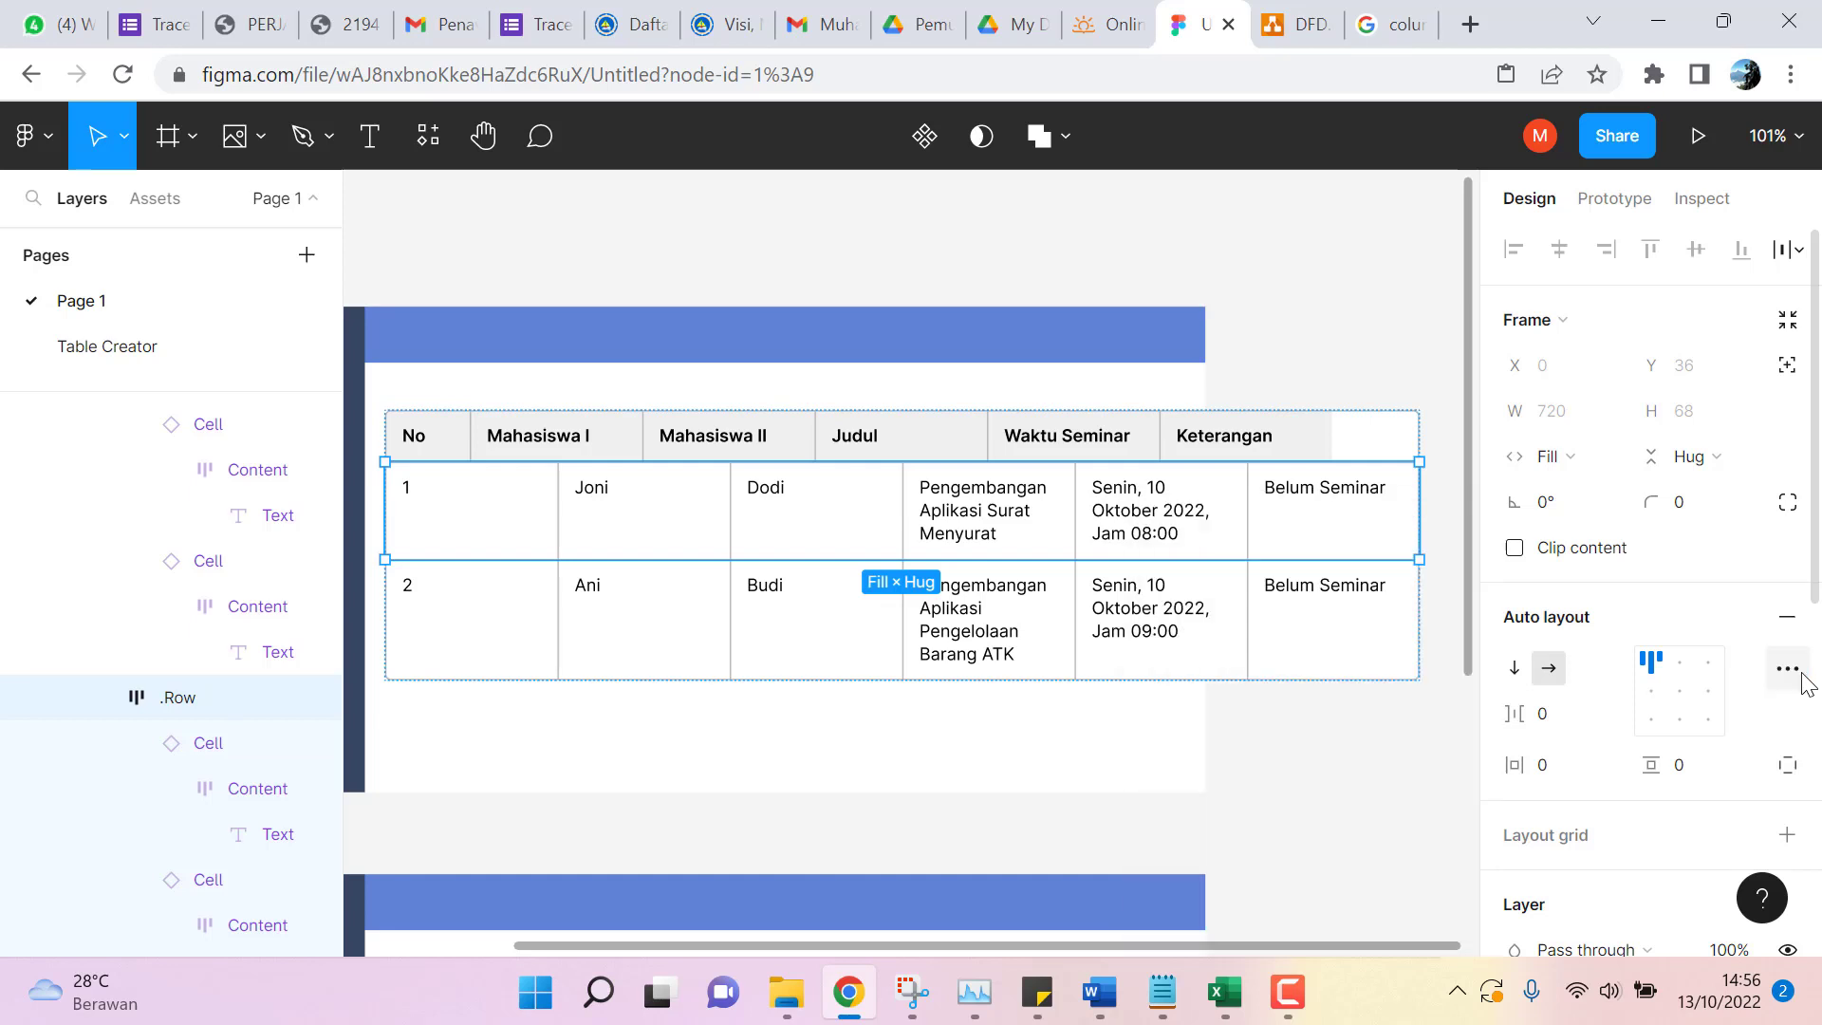
{"action": "scroll", "coordinate": [1765, 603], "scroll_direction": "down", "scroll_amount": 3}
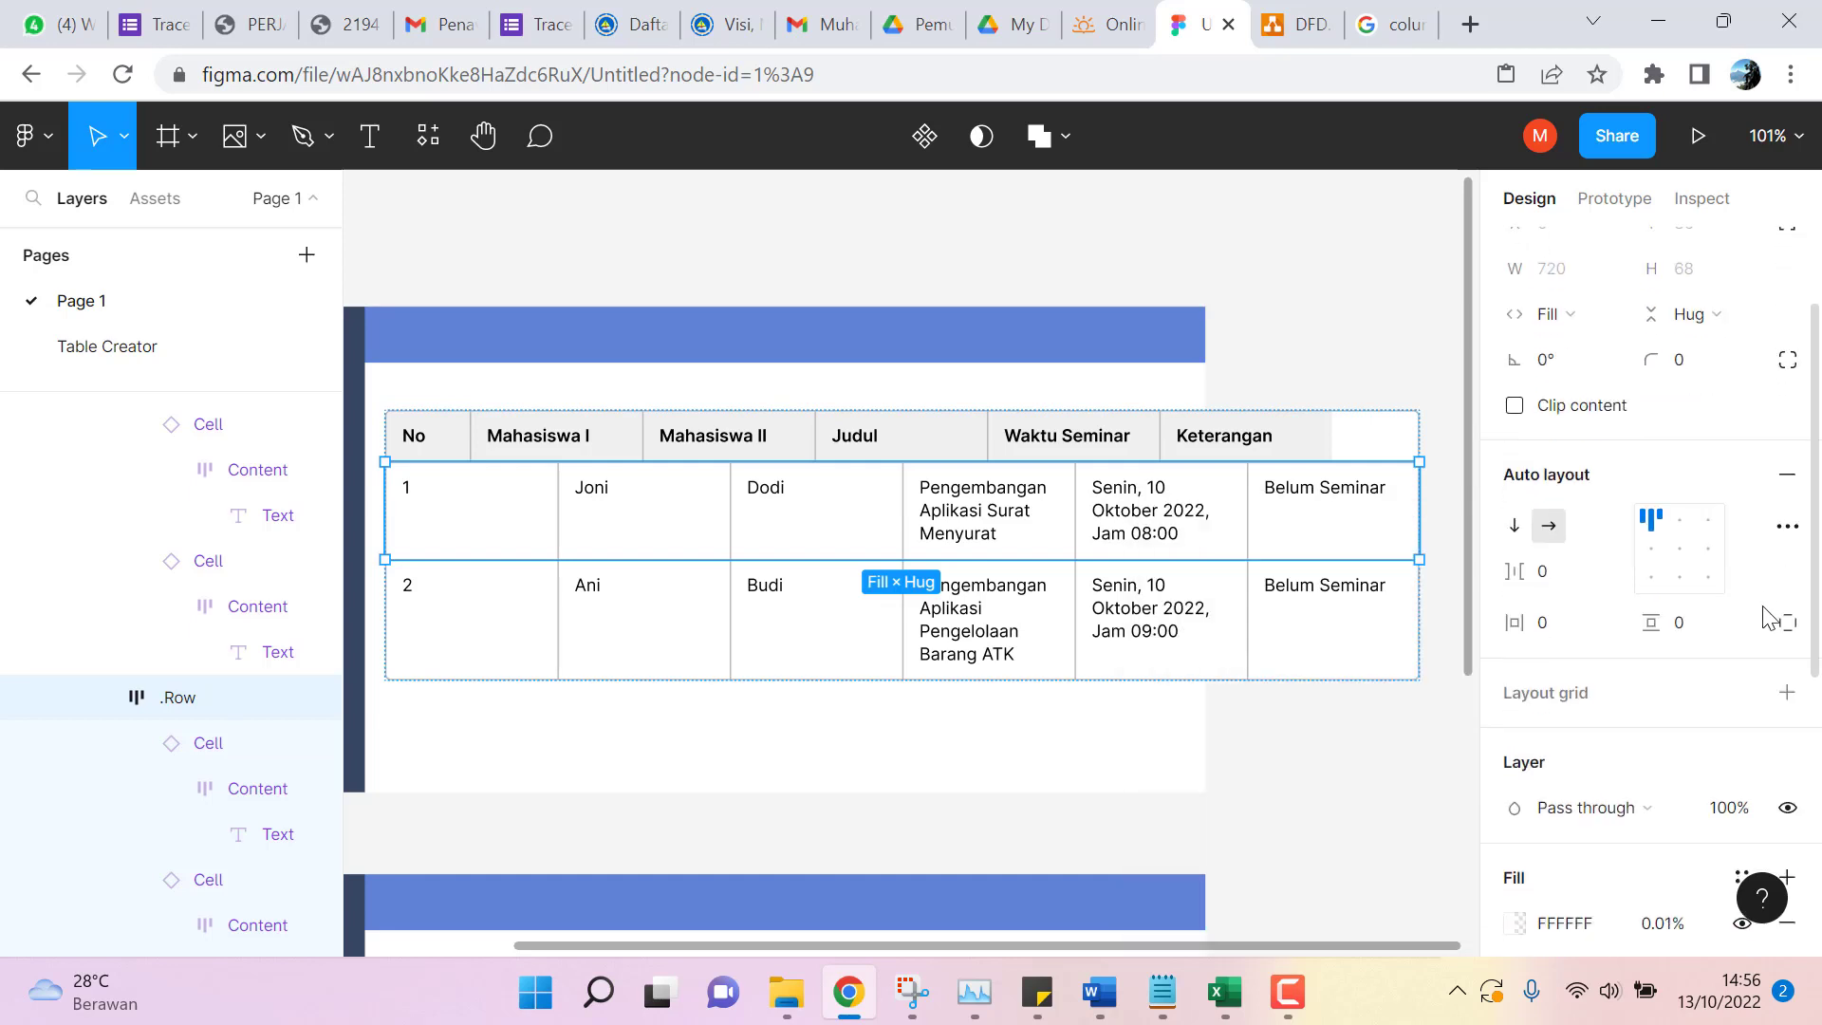
{"action": "left_click", "coordinate": [1786, 693]}
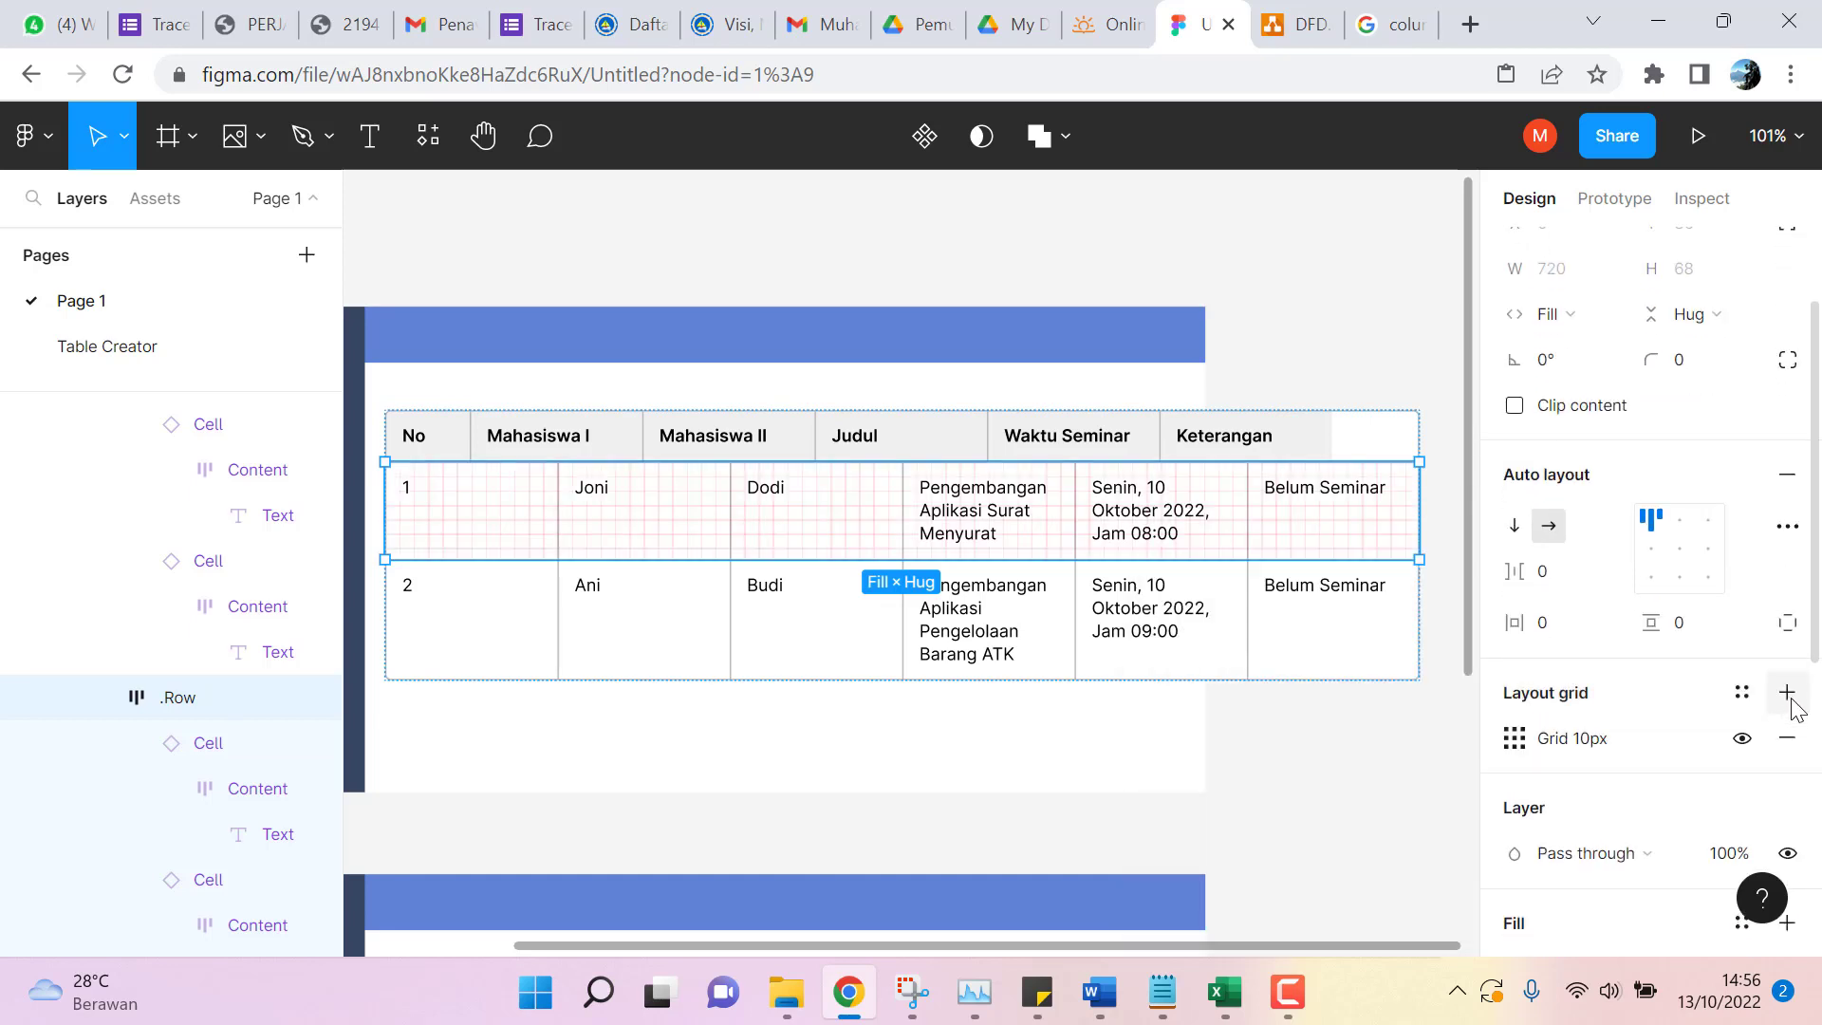
{"action": "left_click", "coordinate": [1787, 693]}
{"action": "left_click", "coordinate": [1741, 685]}
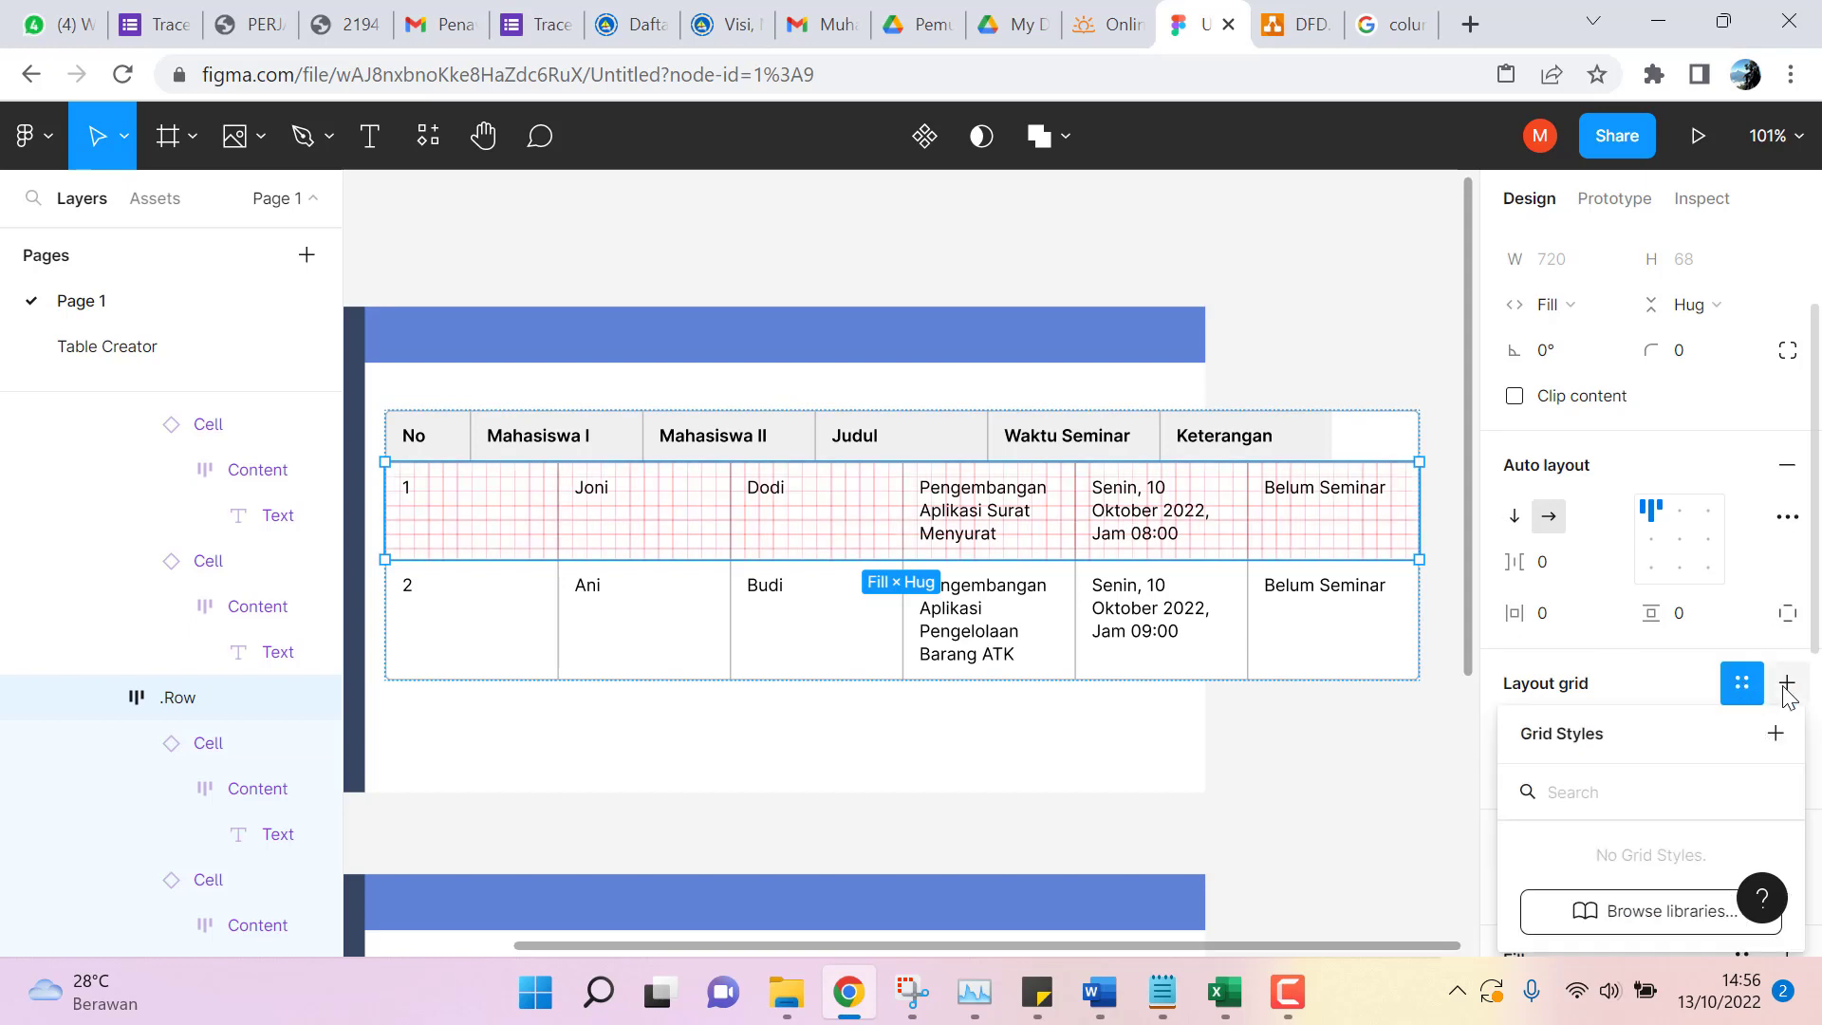
{"action": "left_click", "coordinate": [1698, 681]}
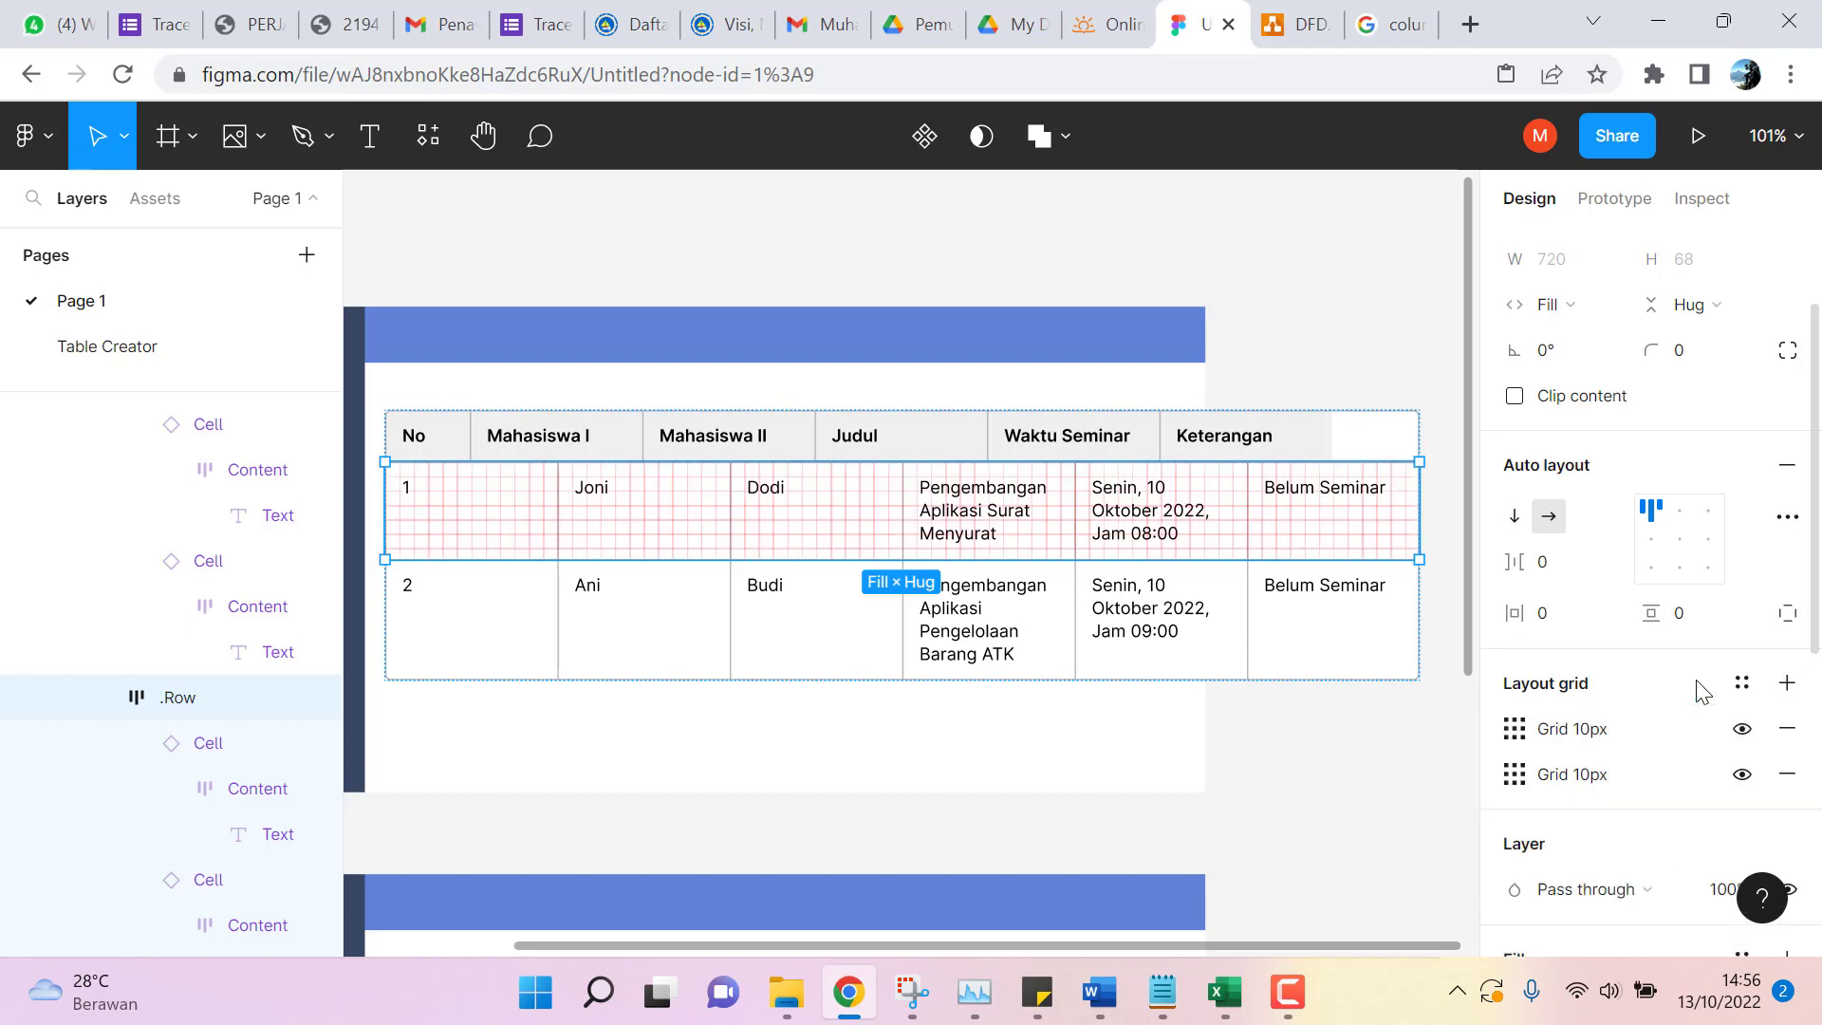
{"action": "left_click", "coordinate": [1787, 728]}
{"action": "left_click", "coordinate": [1786, 728]}
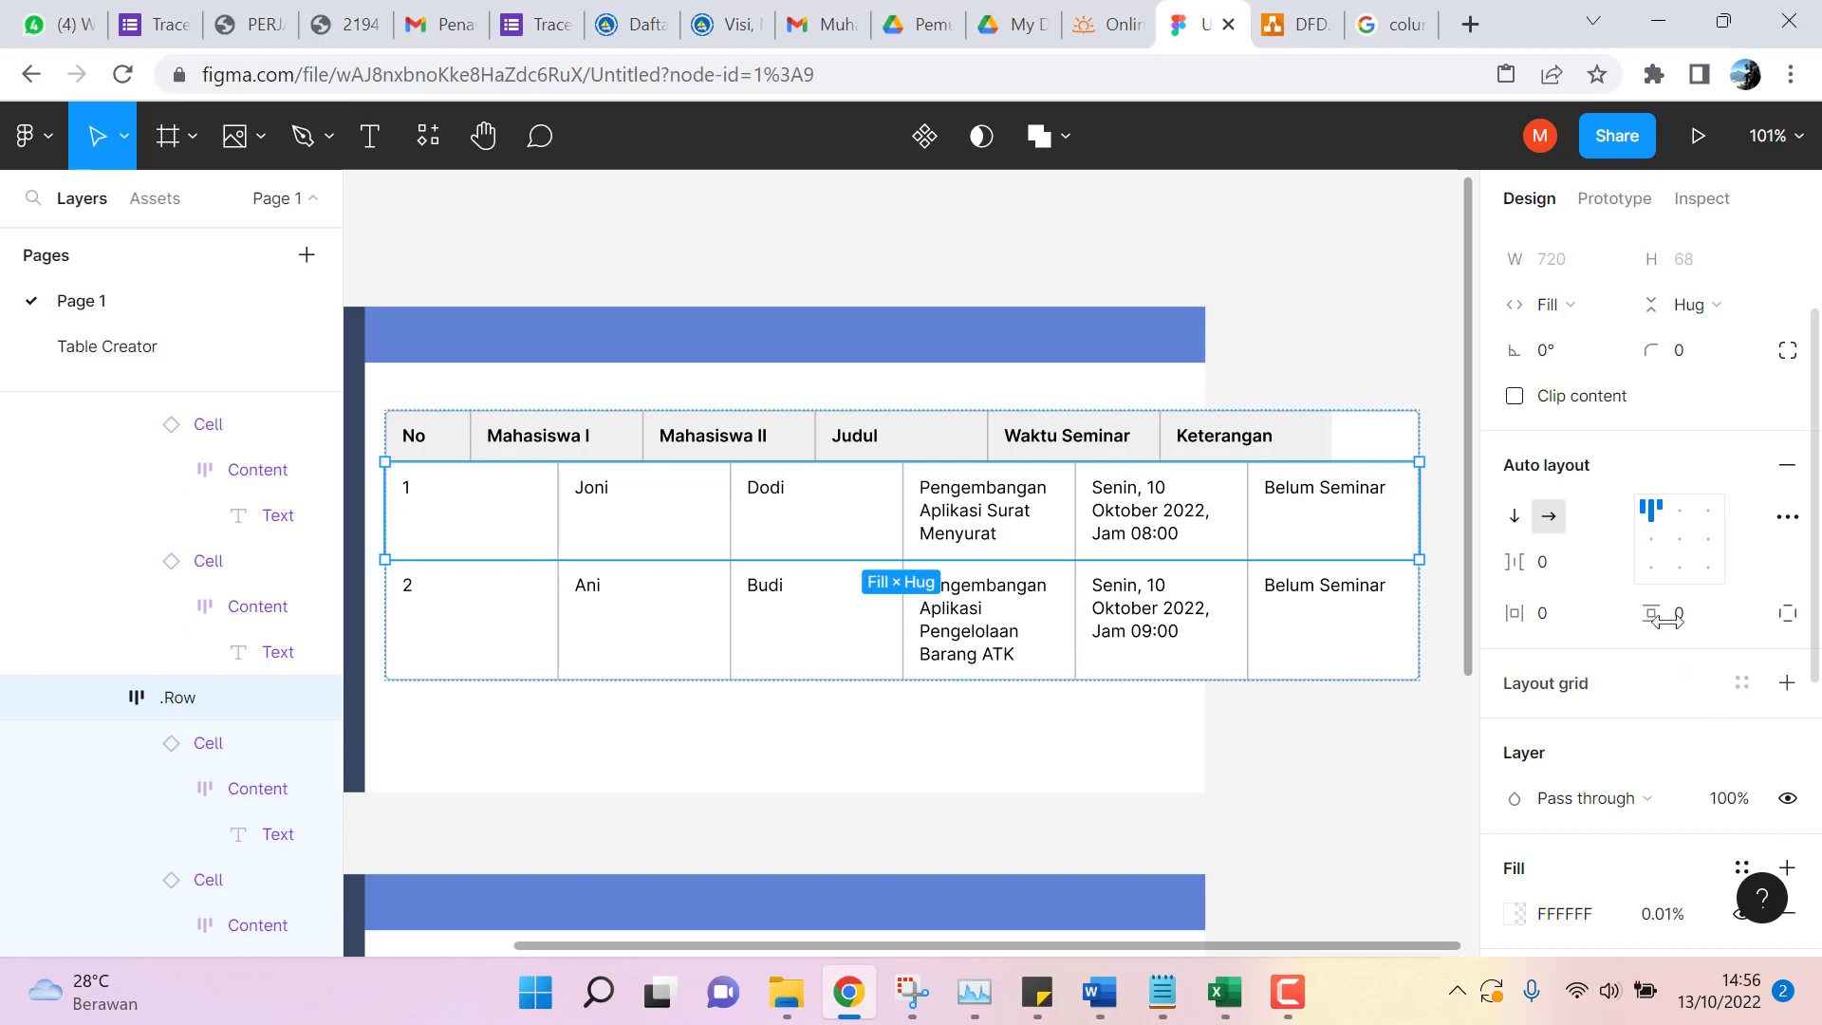
{"action": "scroll", "coordinate": [1639, 459], "scroll_direction": "up", "scroll_amount": 2}
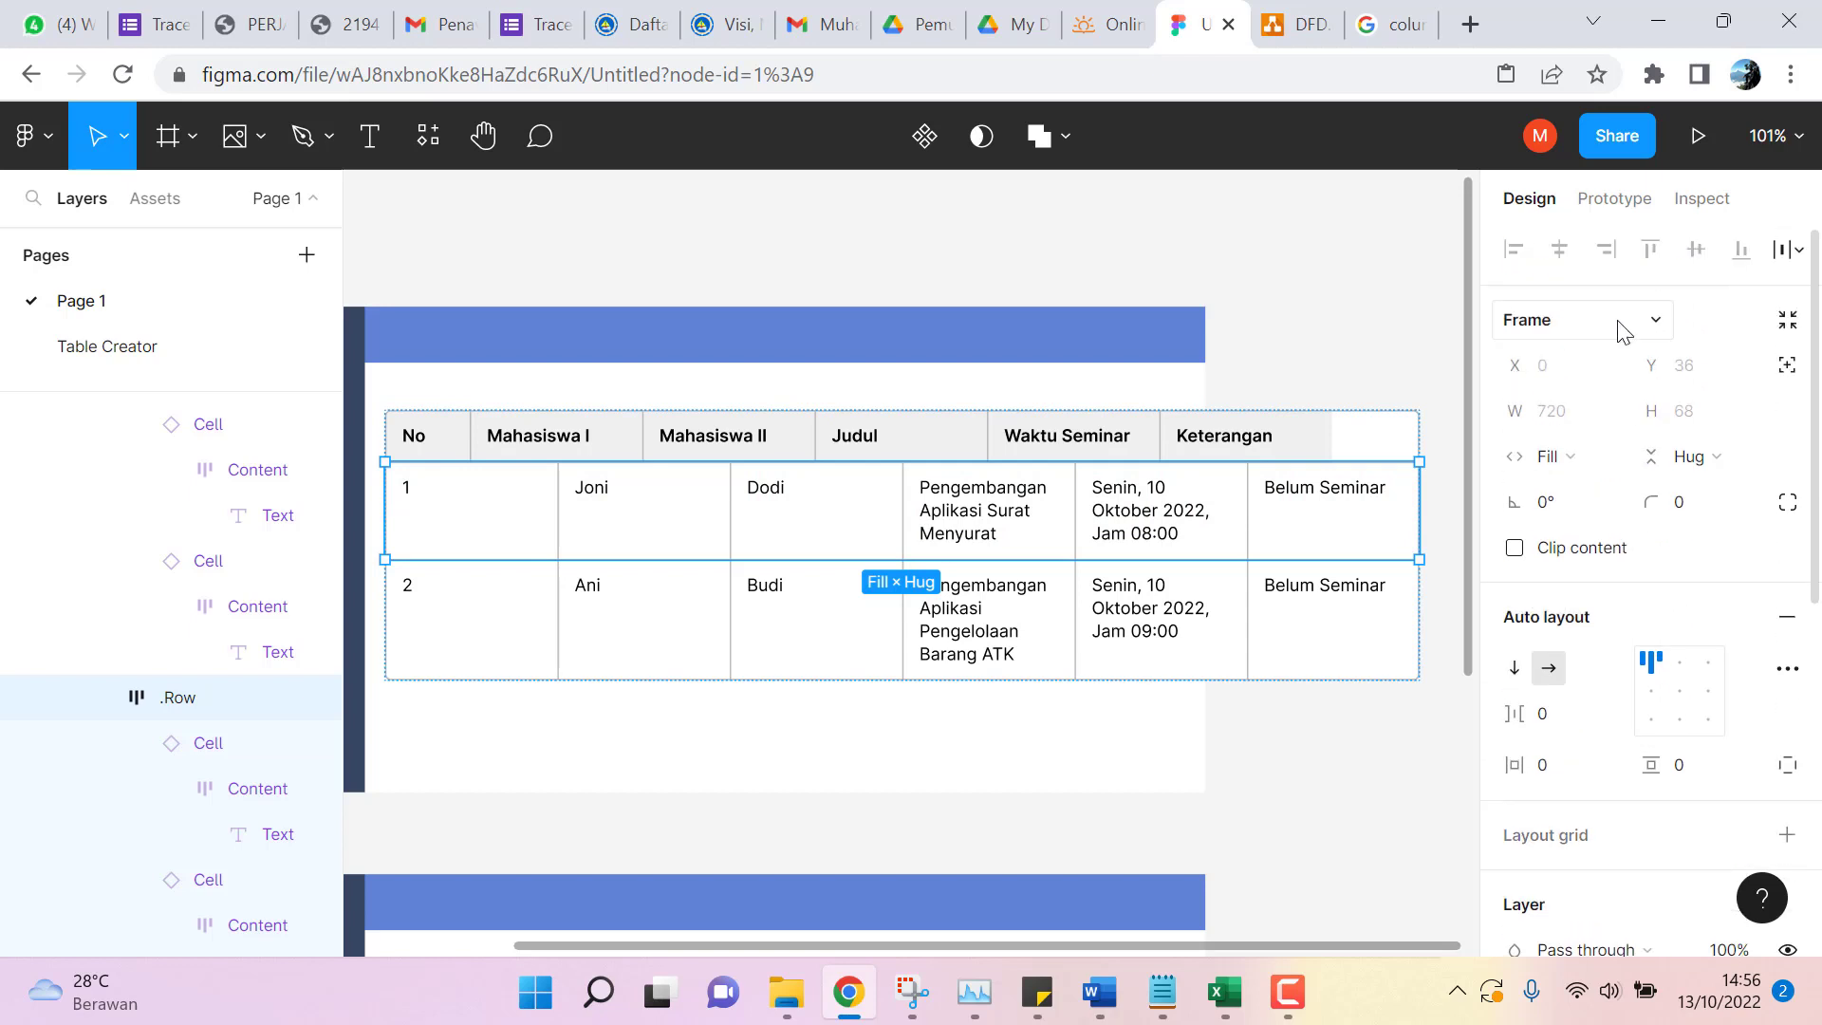
Detach the Joni row's first cell from the Cell component and narrow it to about 36 wide.
{"action": "left_click", "coordinate": [455, 536]}
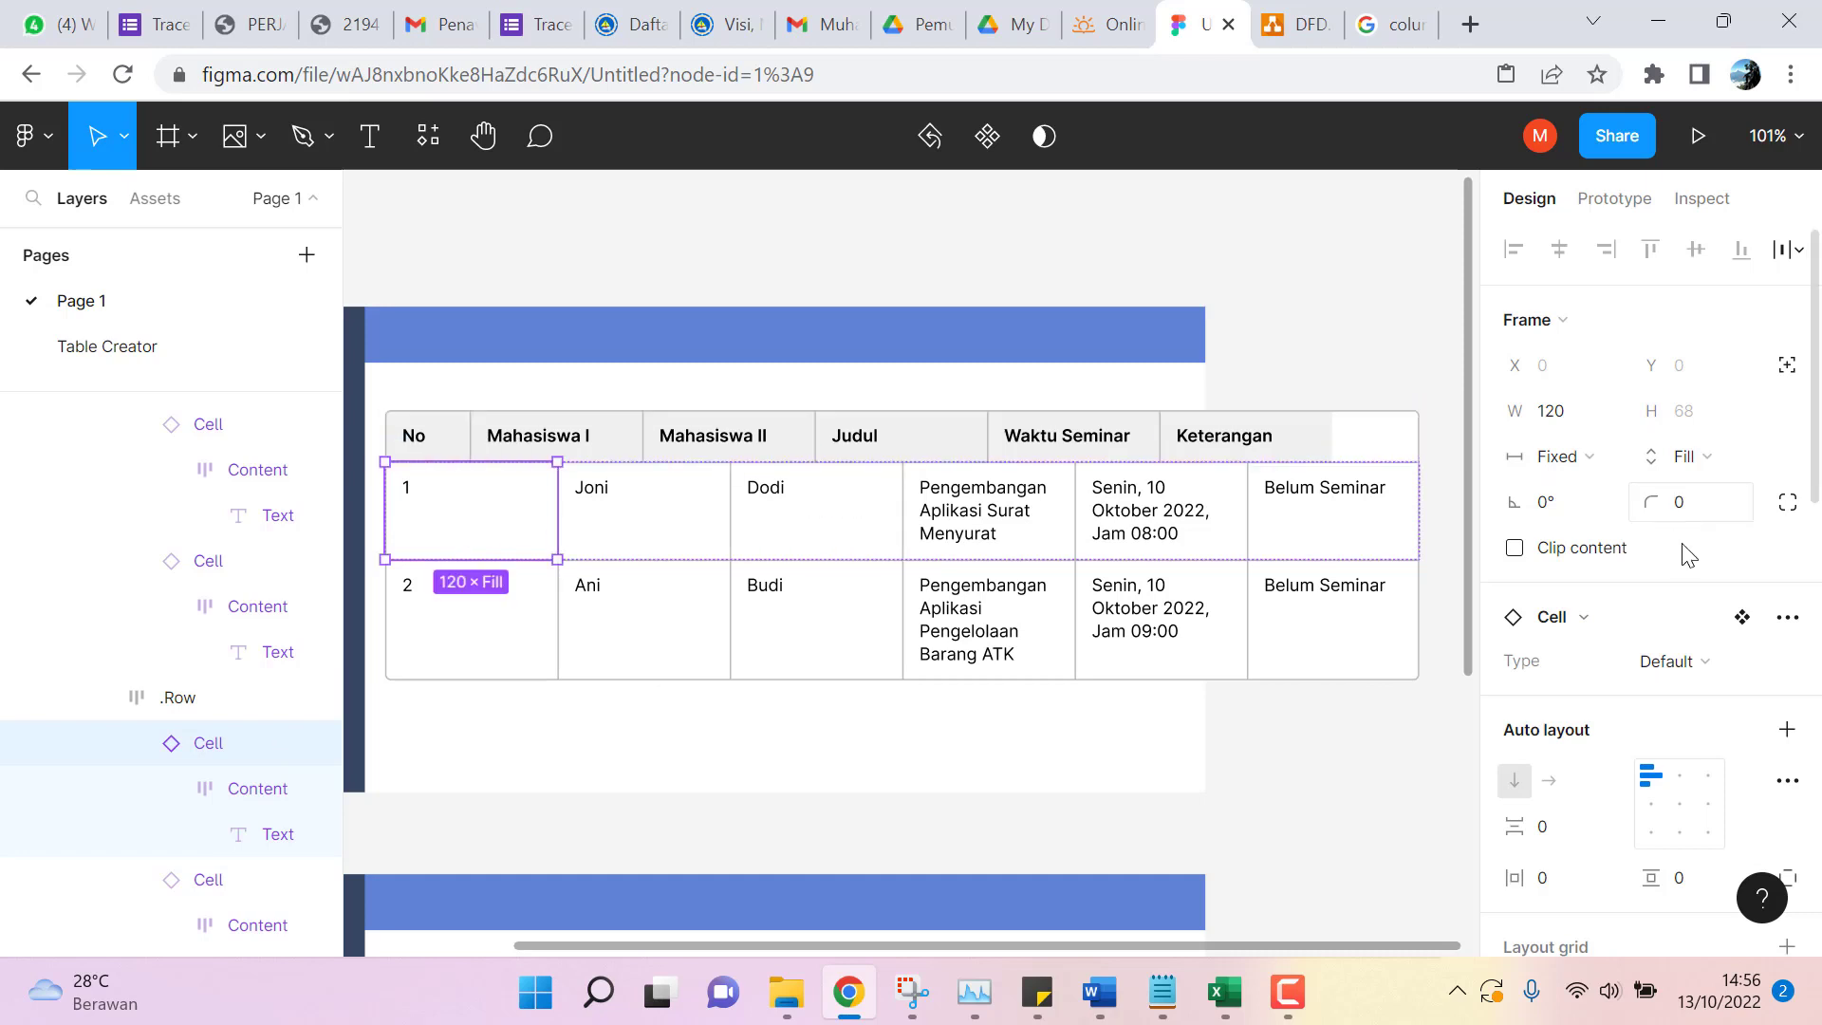
{"action": "left_click", "coordinate": [1742, 617]}
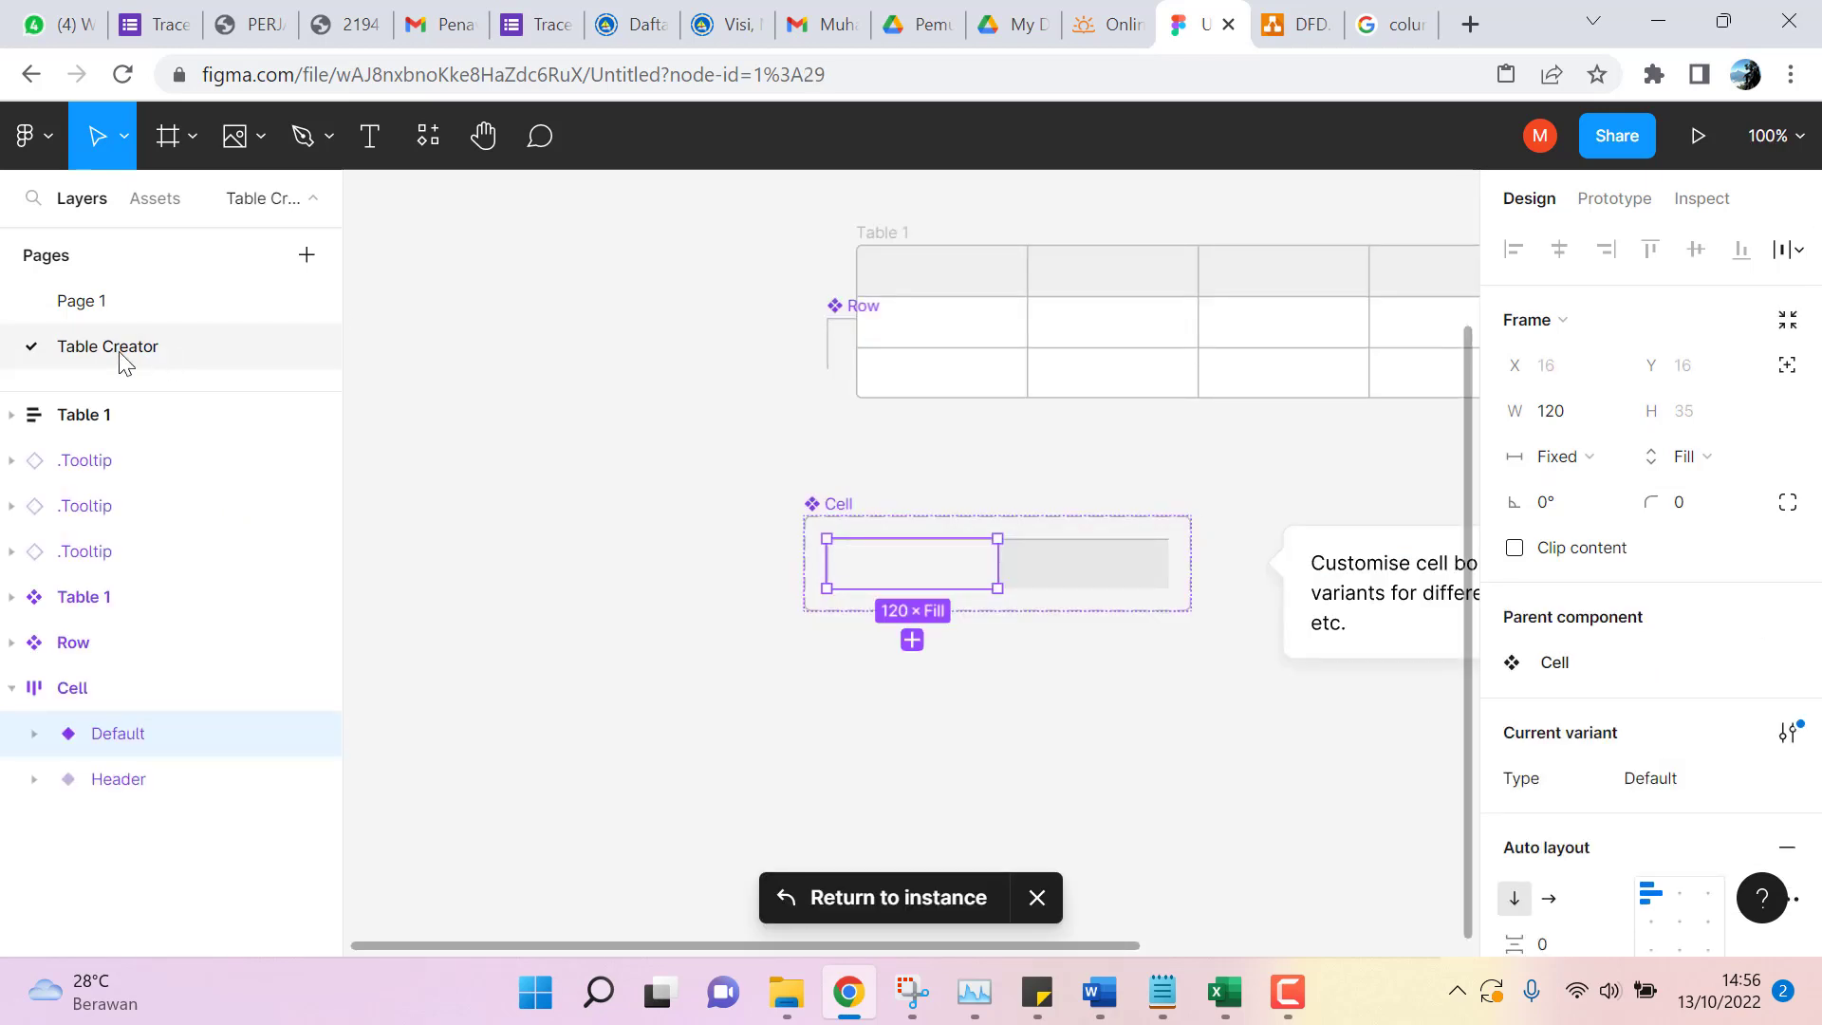
{"action": "left_click", "coordinate": [73, 301]}
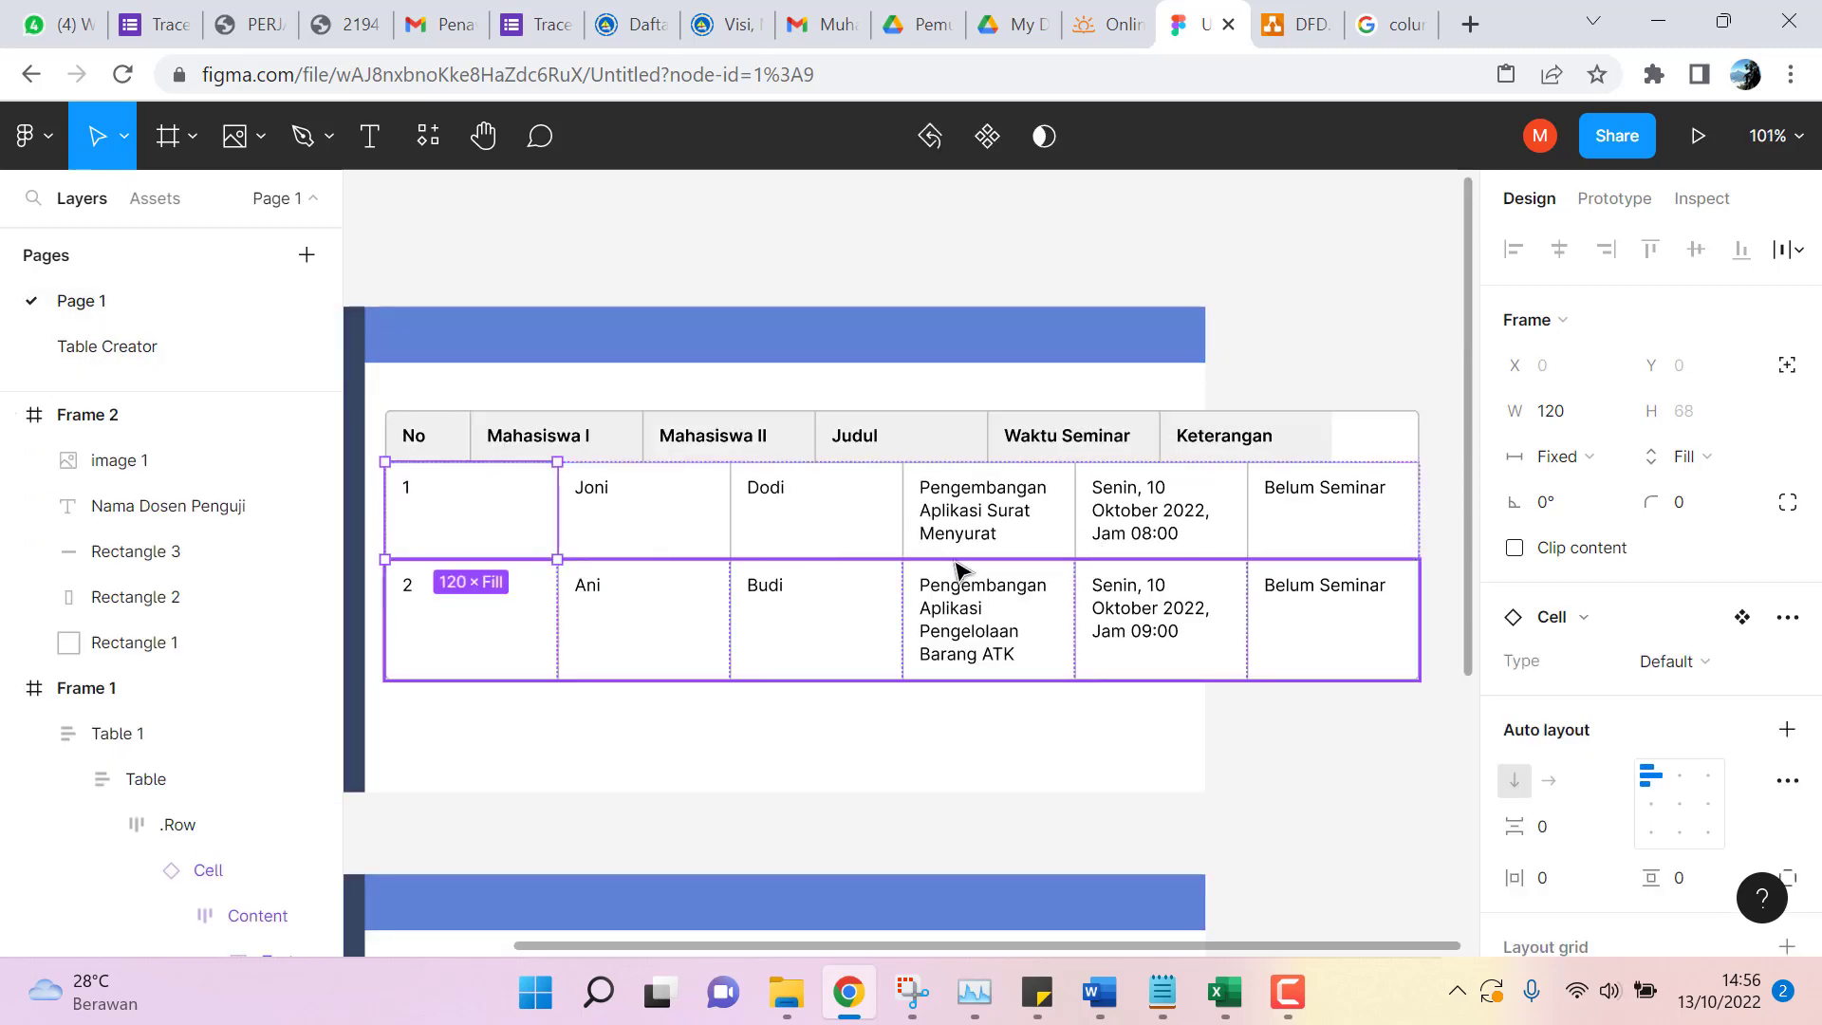
{"action": "left_click", "coordinate": [1788, 619]}
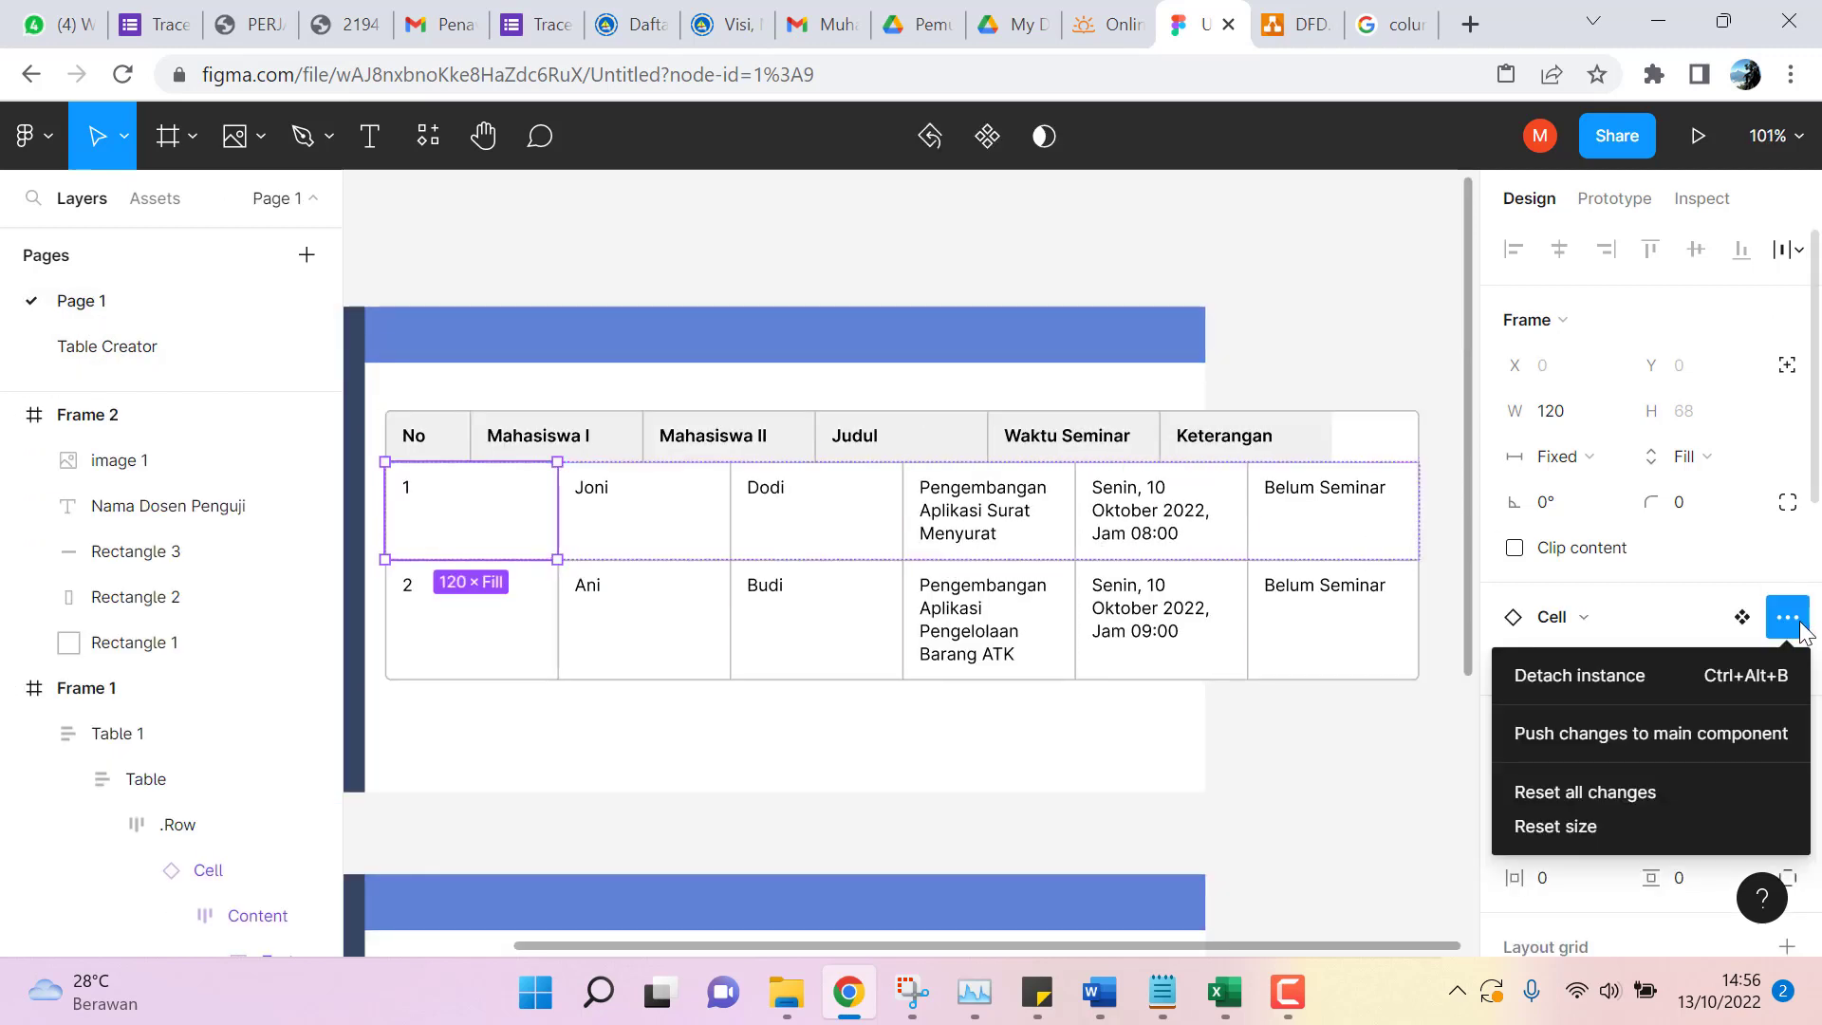
{"action": "left_click", "coordinate": [1649, 674]}
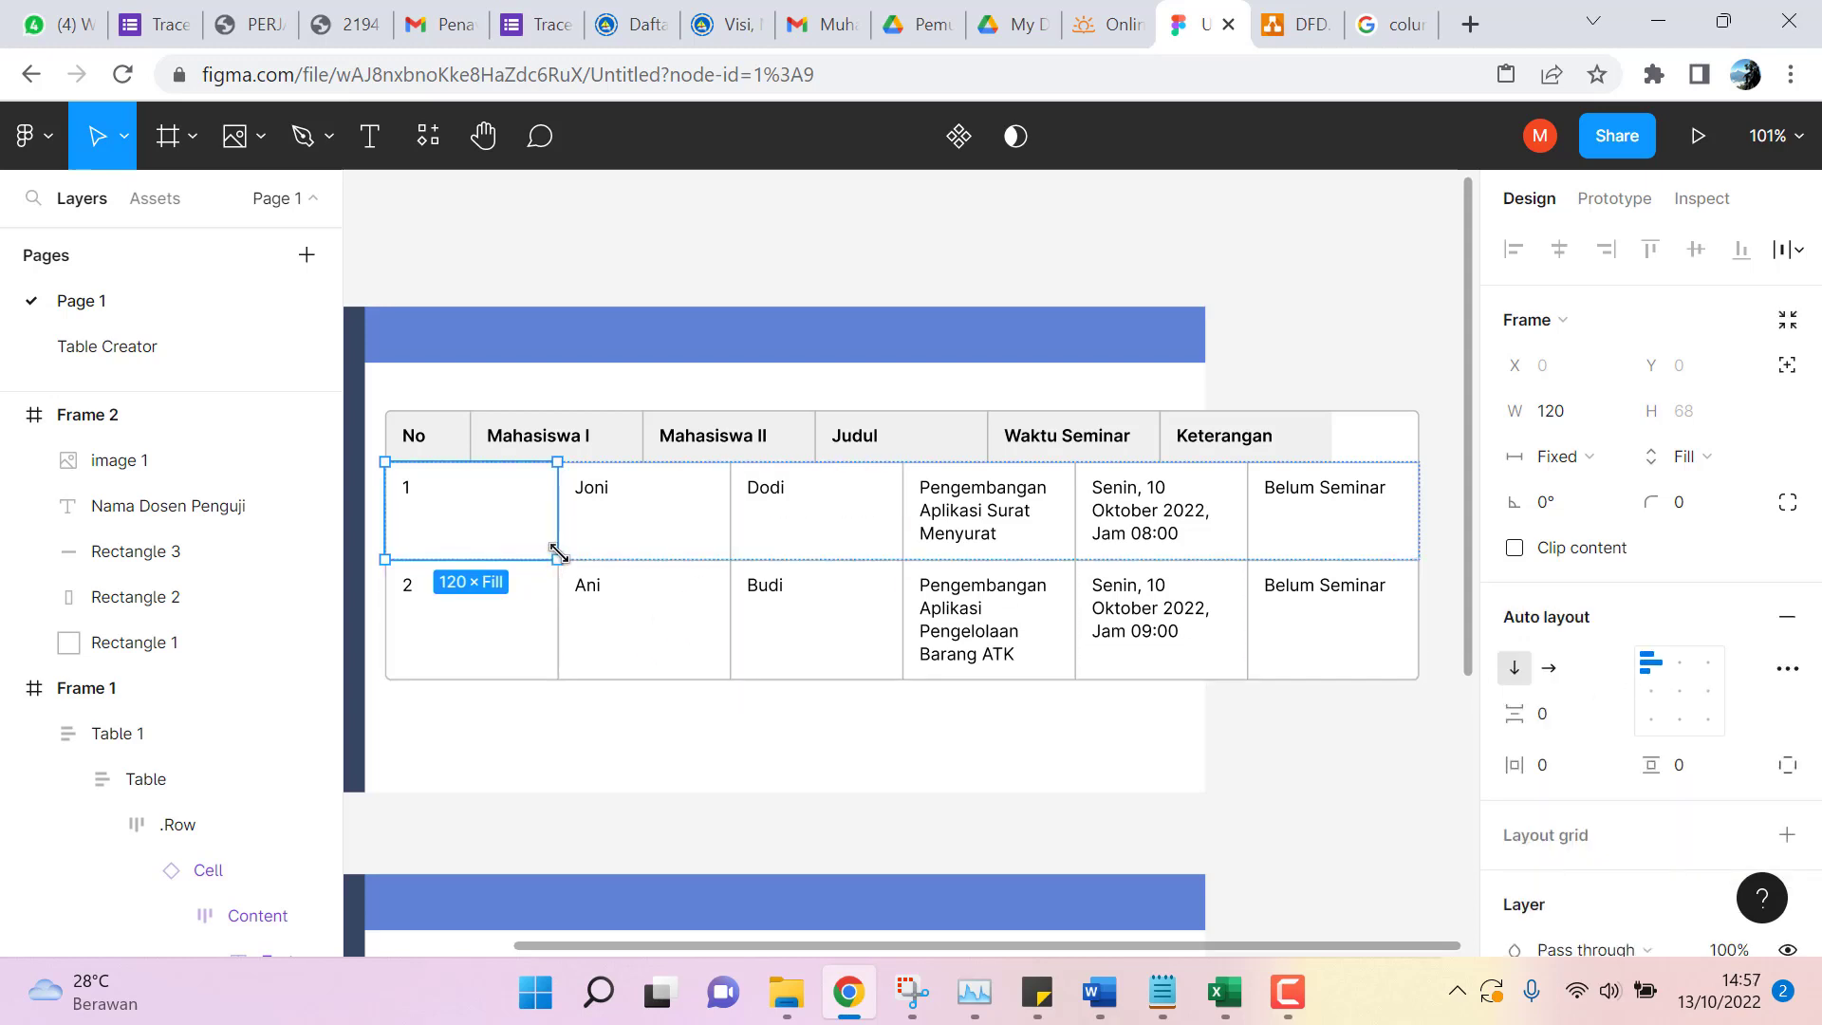
{"action": "left_click_drag", "start_coordinate": [558, 555], "coordinate": [433, 541]}
{"action": "left_click", "coordinate": [440, 435]}
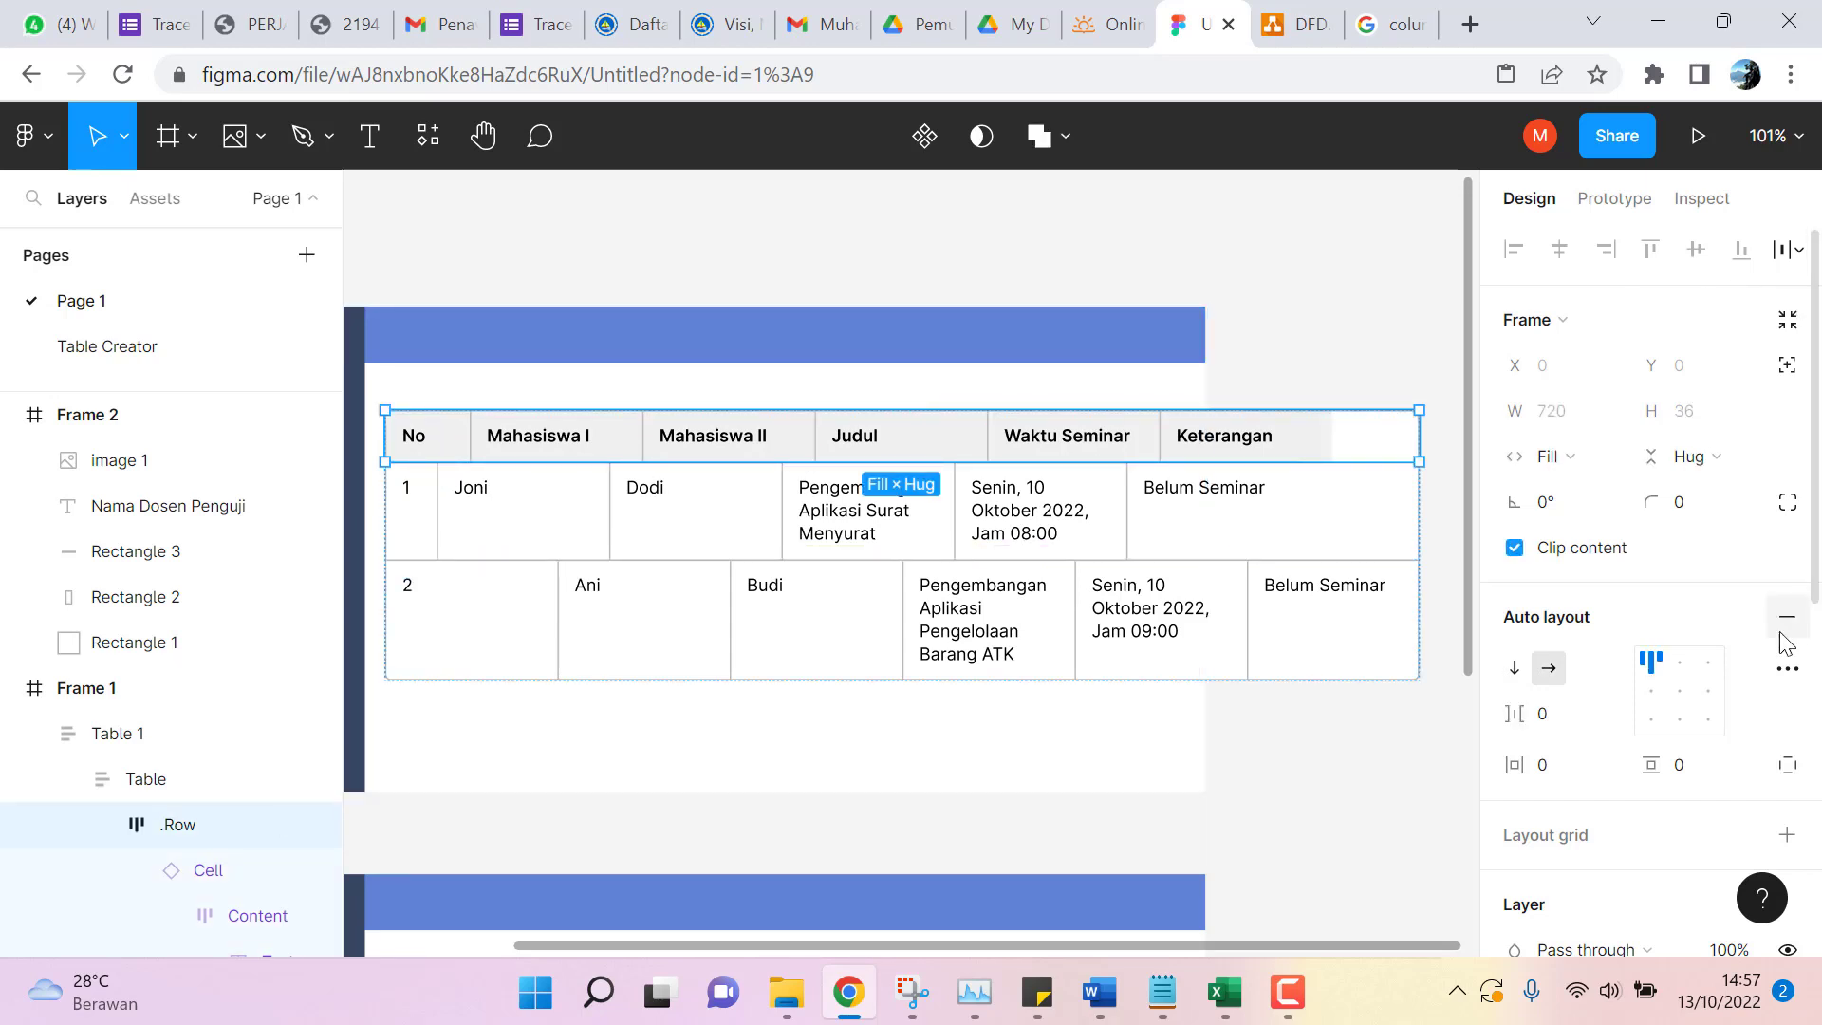
Narrow the No header cell to about 38 wide to match the slim number column.
{"action": "left_click", "coordinate": [442, 453]}
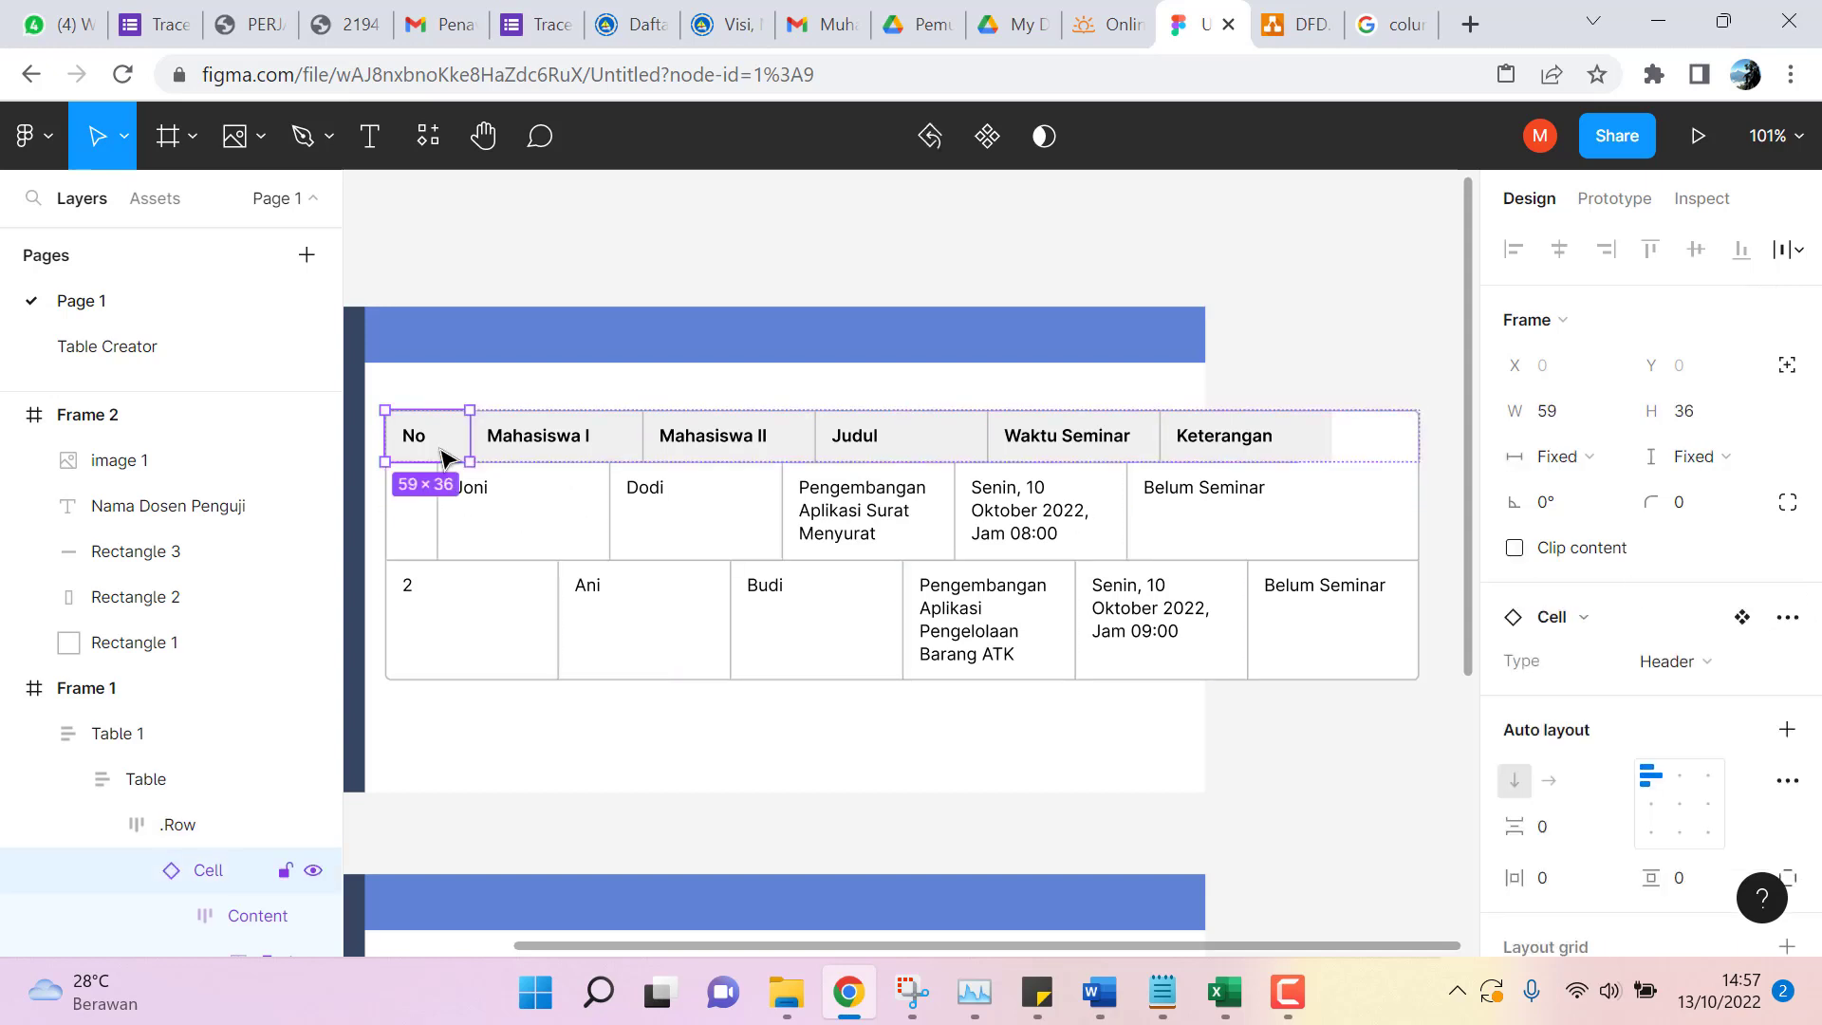
{"action": "left_click_drag", "start_coordinate": [469, 461], "coordinate": [439, 462]}
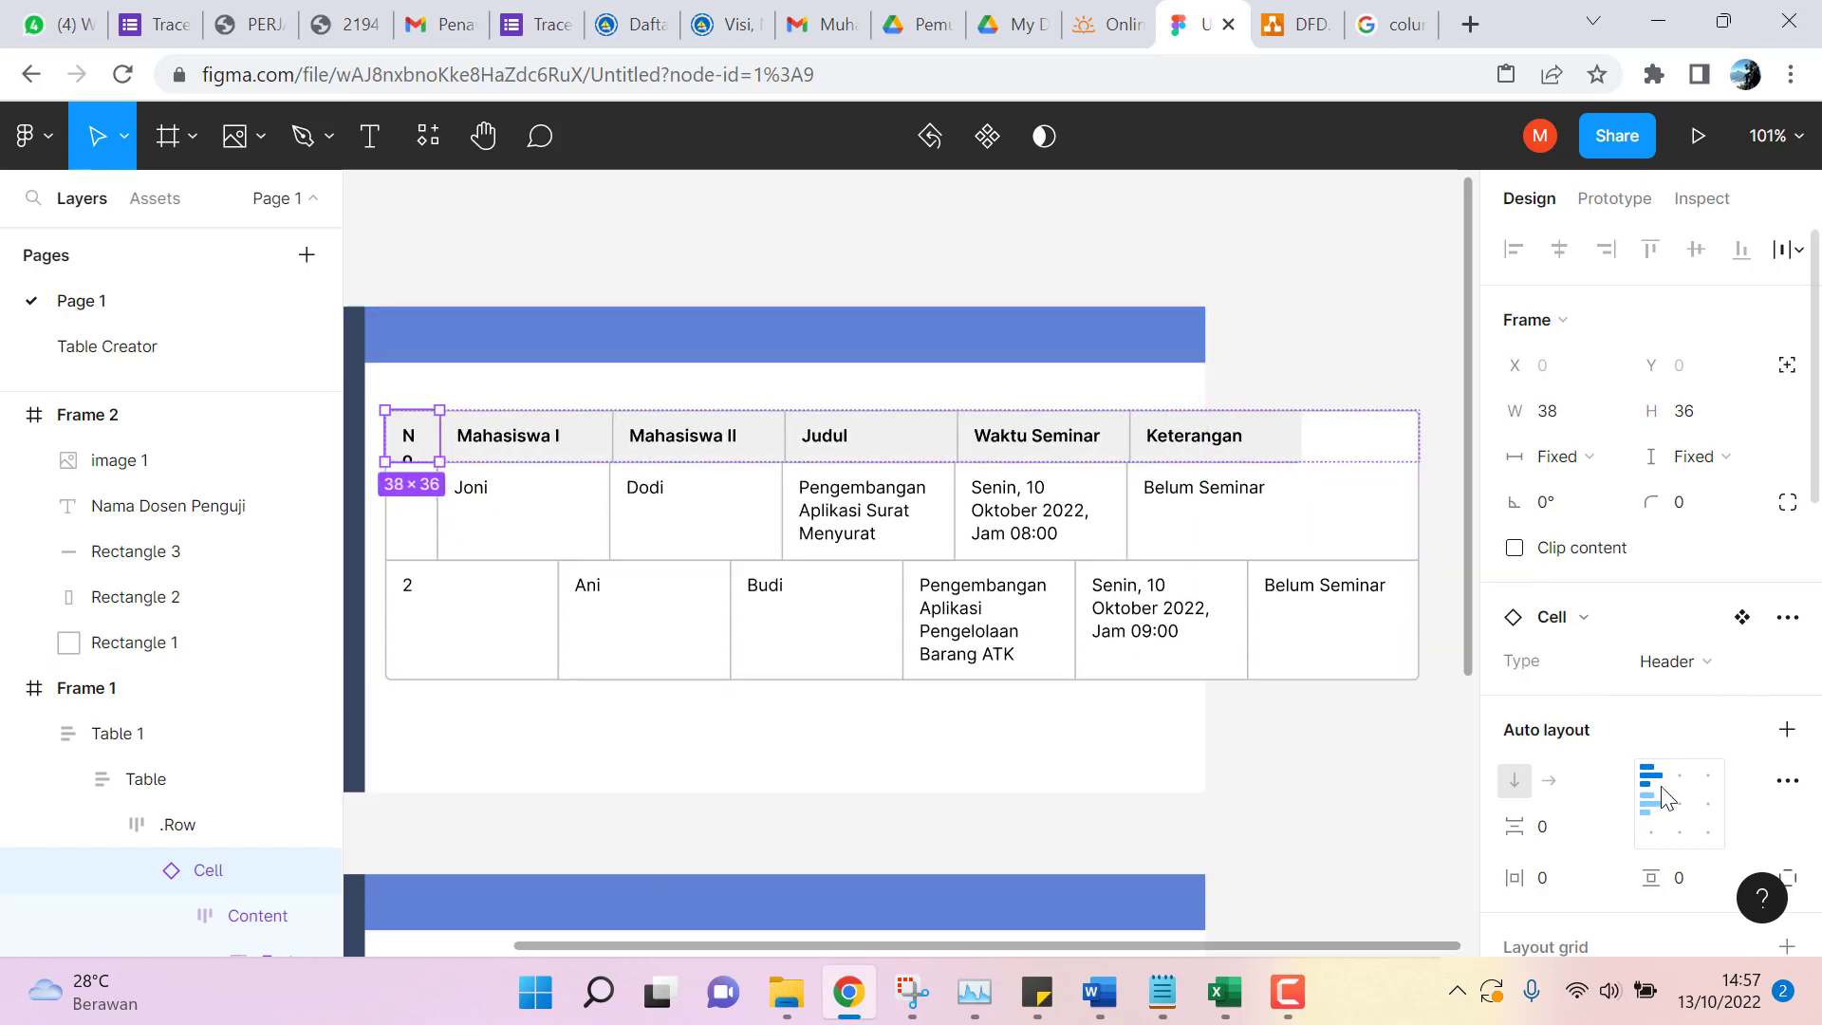
{"action": "scroll", "coordinate": [1580, 810], "scroll_direction": "down", "scroll_amount": 3}
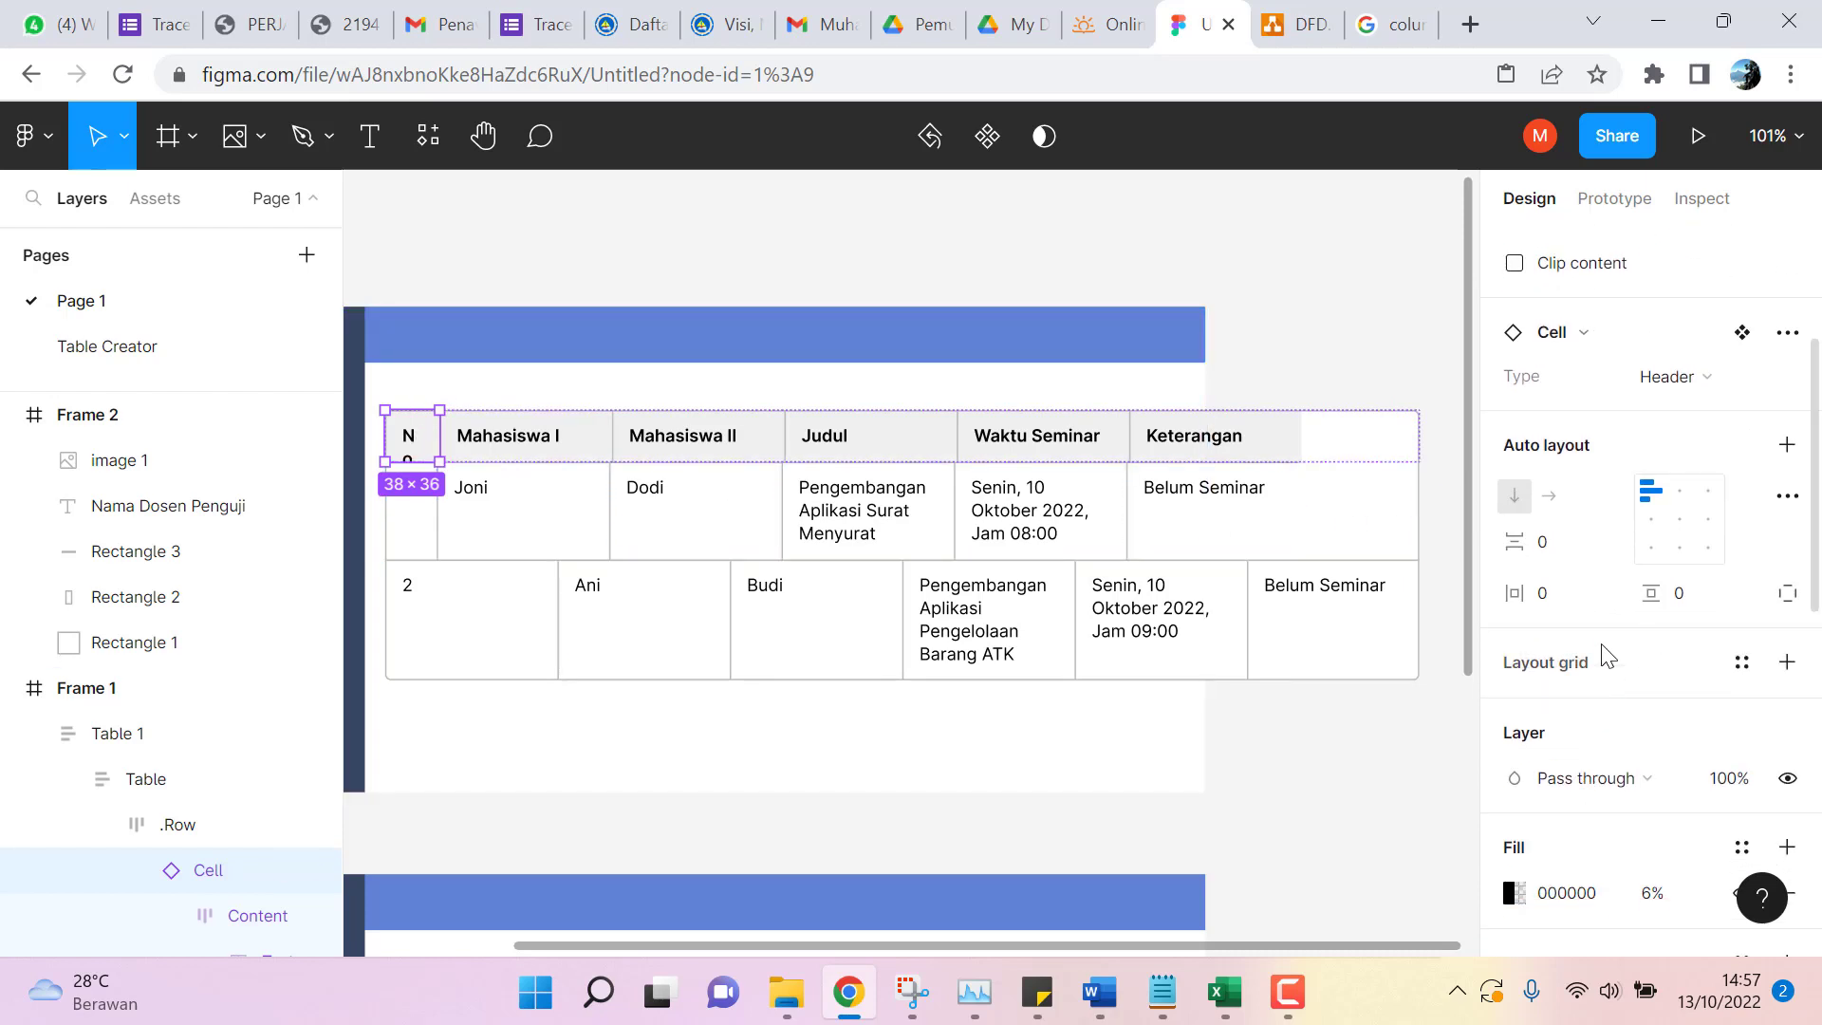
{"action": "left_click", "coordinate": [1545, 596]}
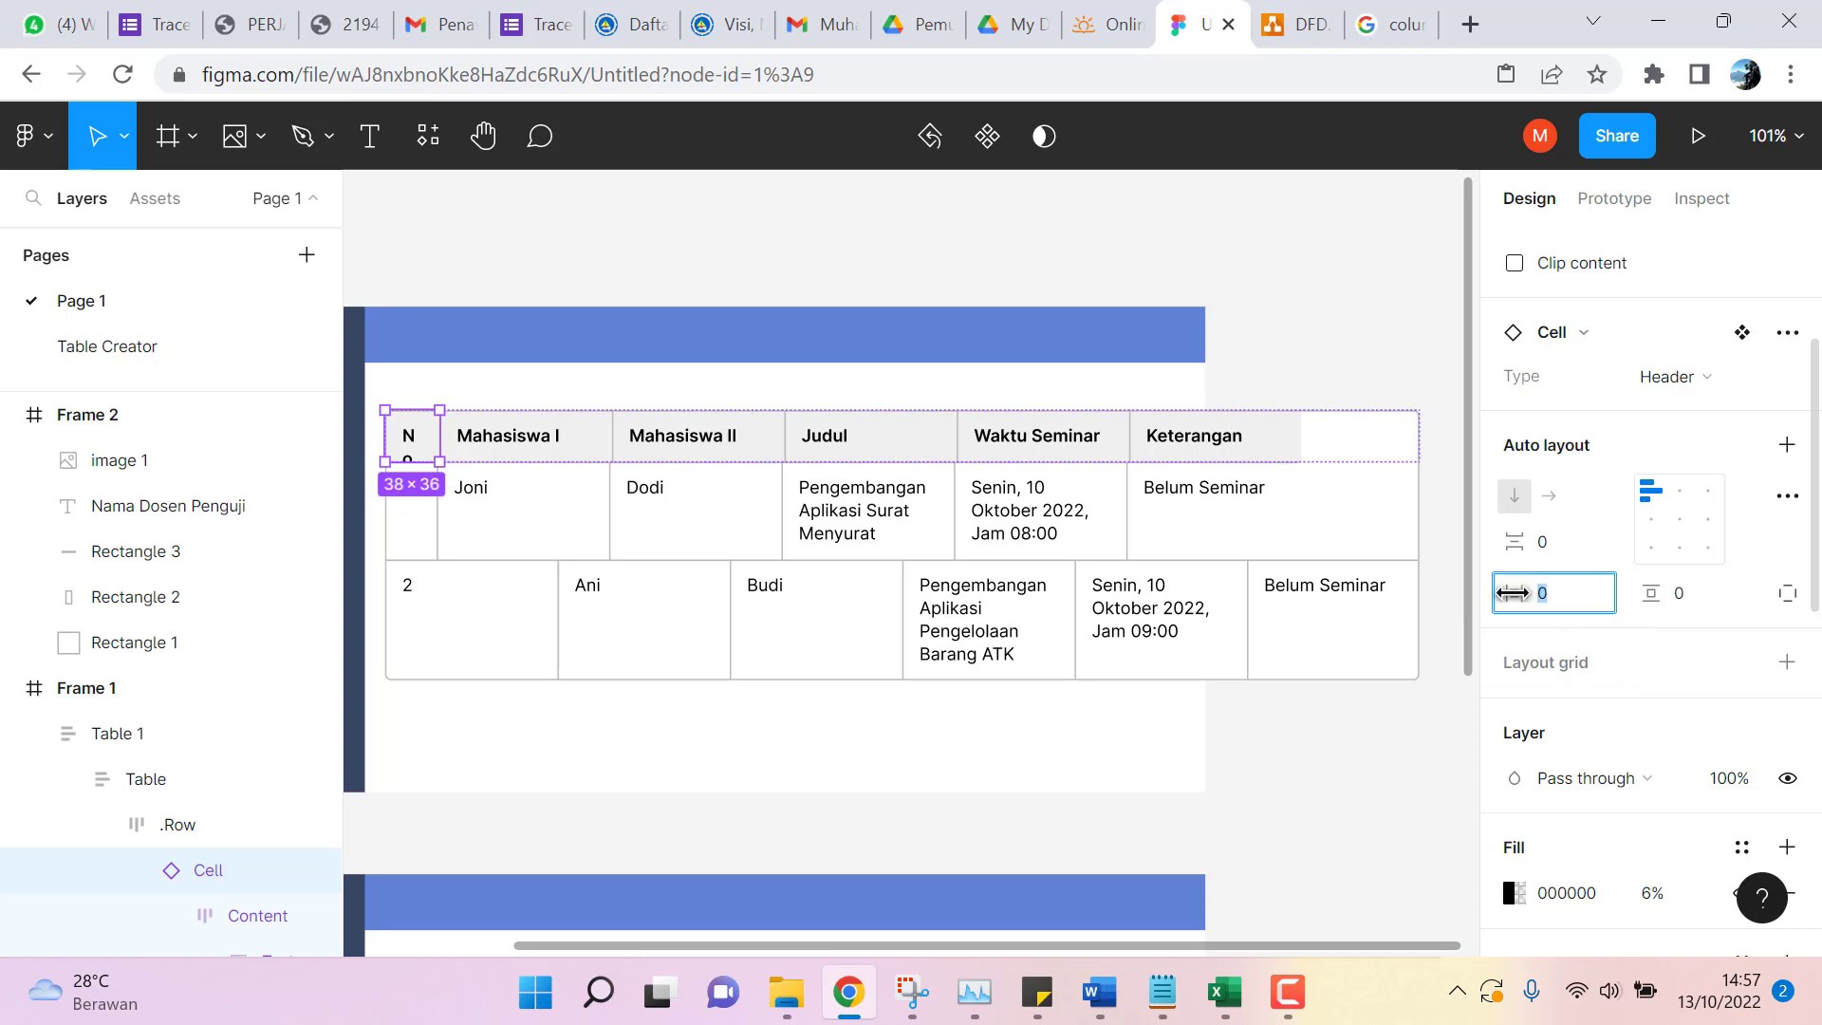
{"action": "mouse_move", "coordinate": [1503, 593]}
{"action": "left_mouse_down"}
{"action": "mouse_move", "coordinate": [1556, 593]}
{"action": "mouse_move", "coordinate": [1487, 583]}
{"action": "left_mouse_up"}
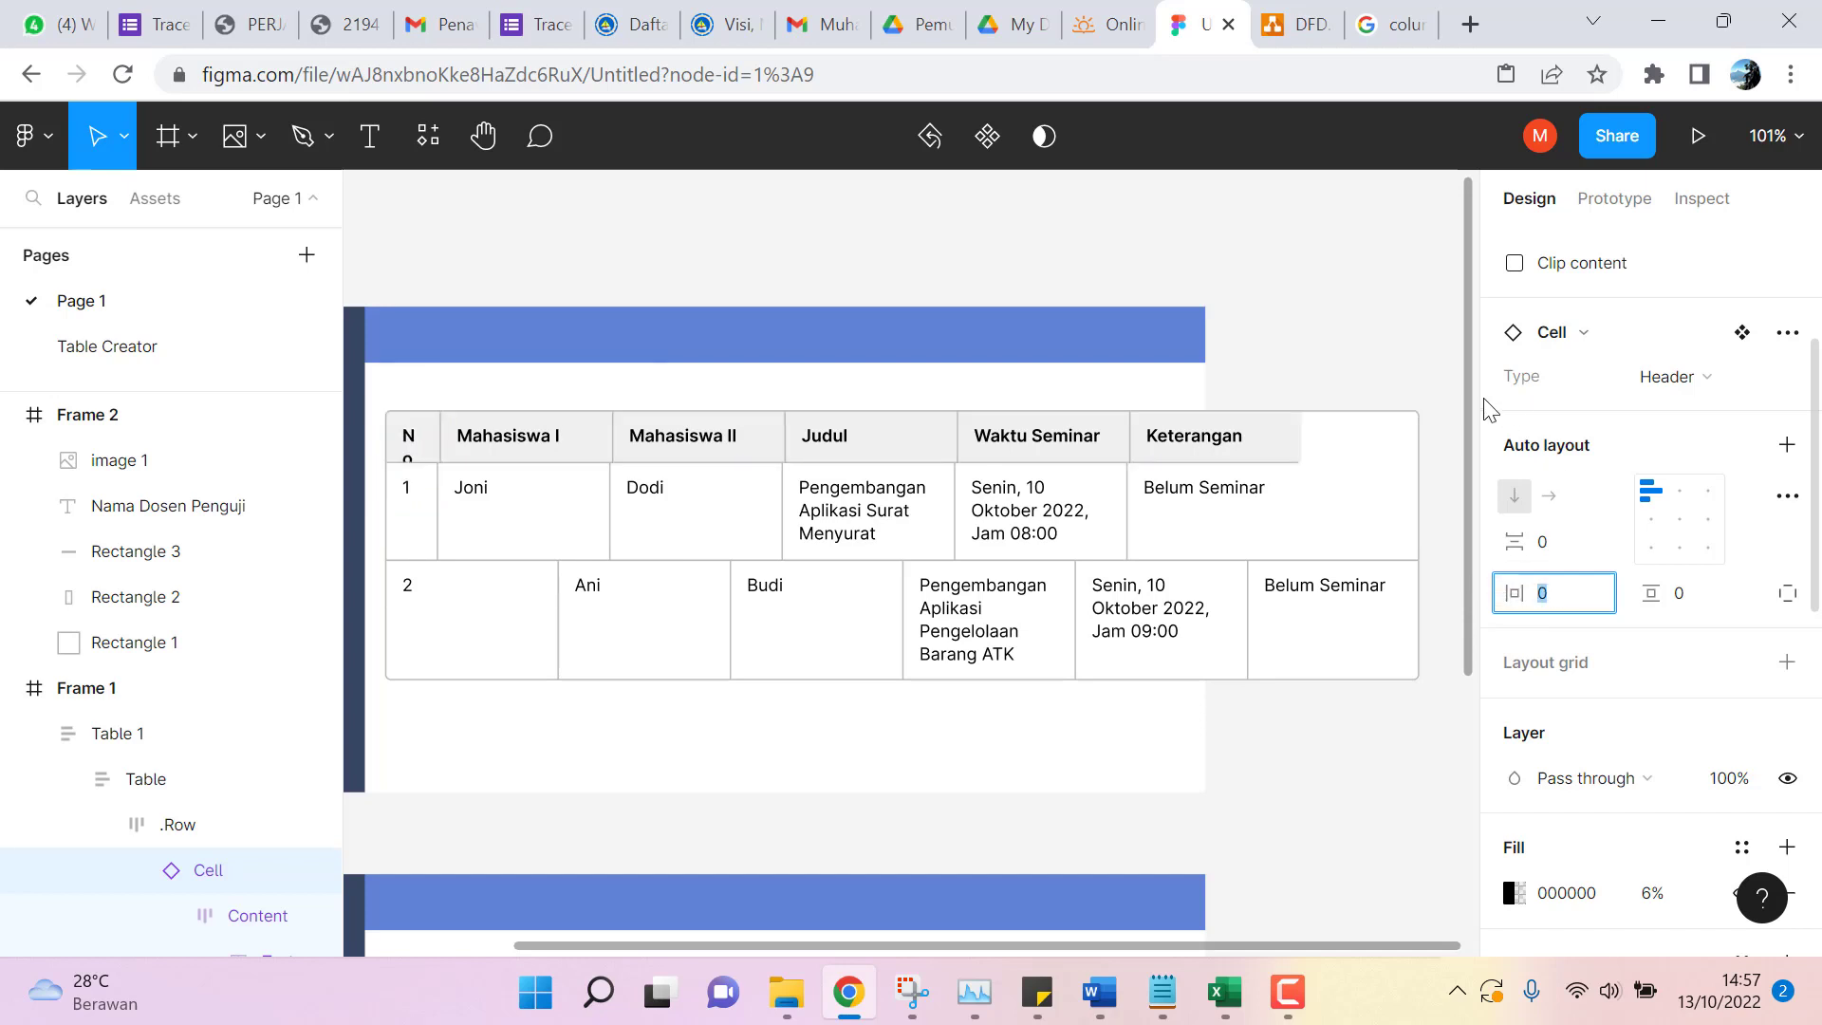
Set the No header cell's Content horizontal padding to 7 so 'No' fits on one line.
{"action": "left_click", "coordinate": [420, 444]}
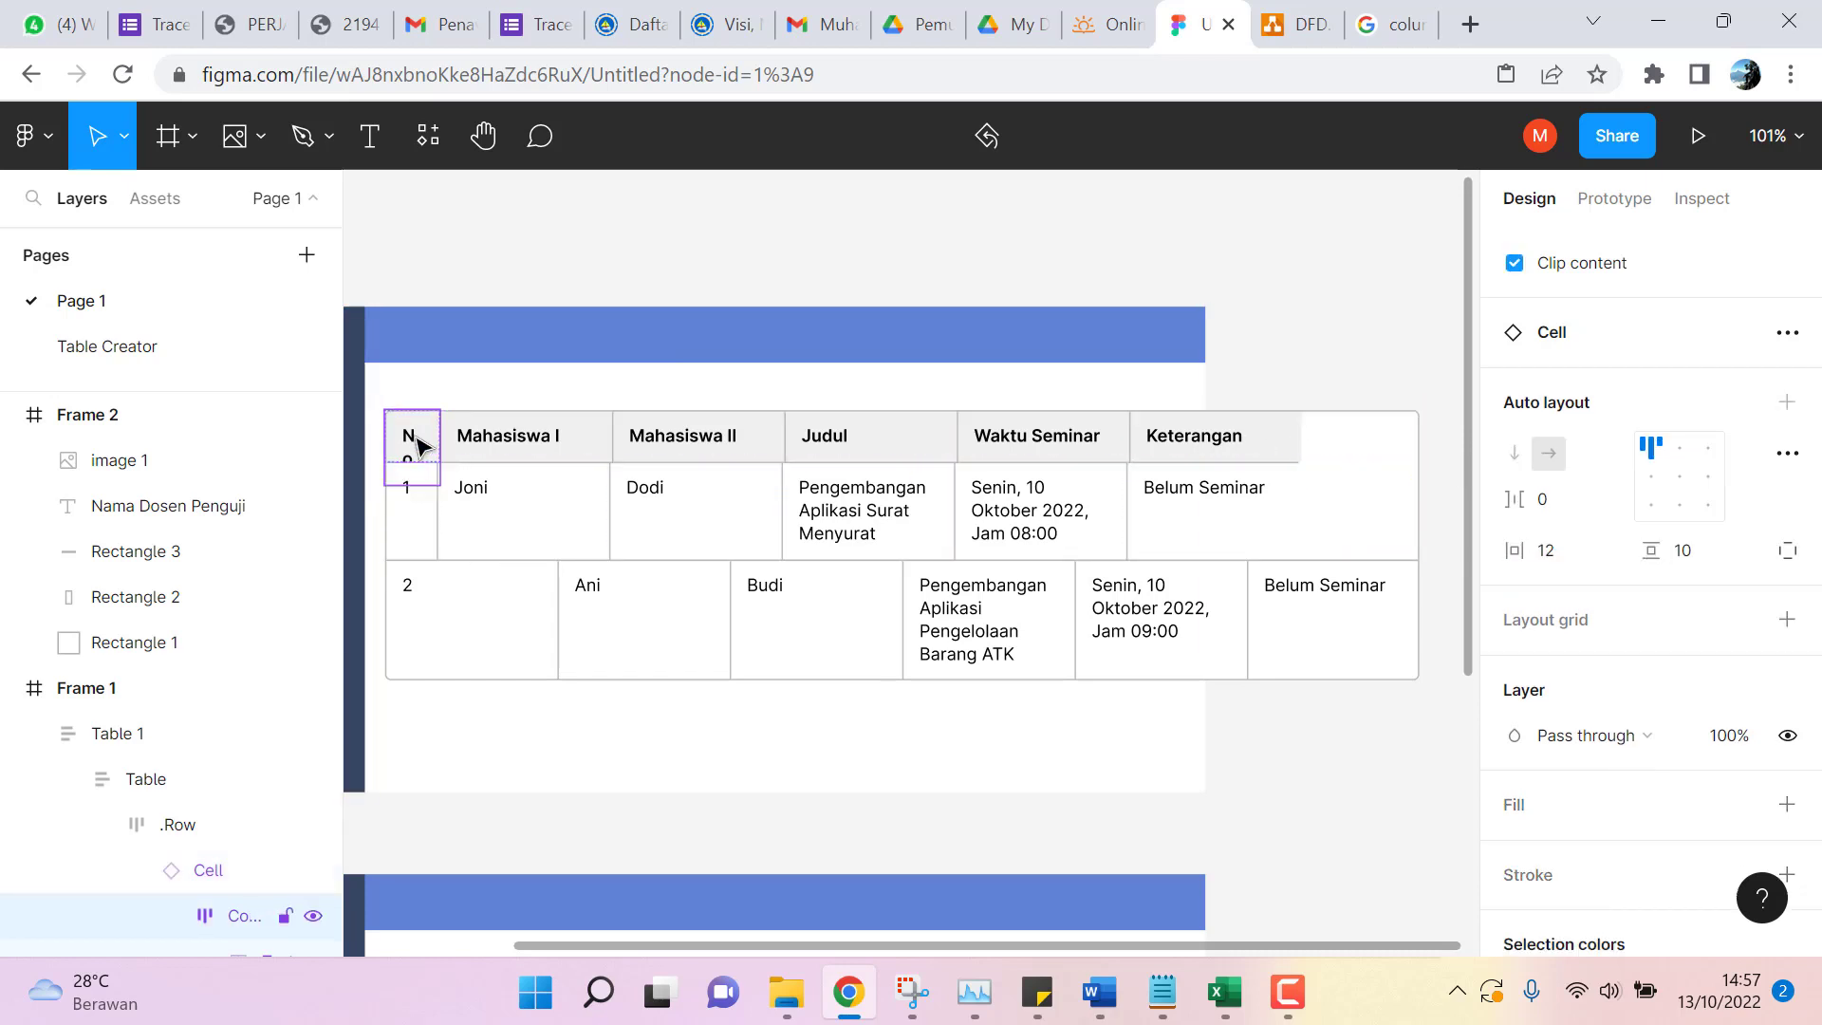
{"action": "left_click", "coordinate": [1557, 561]}
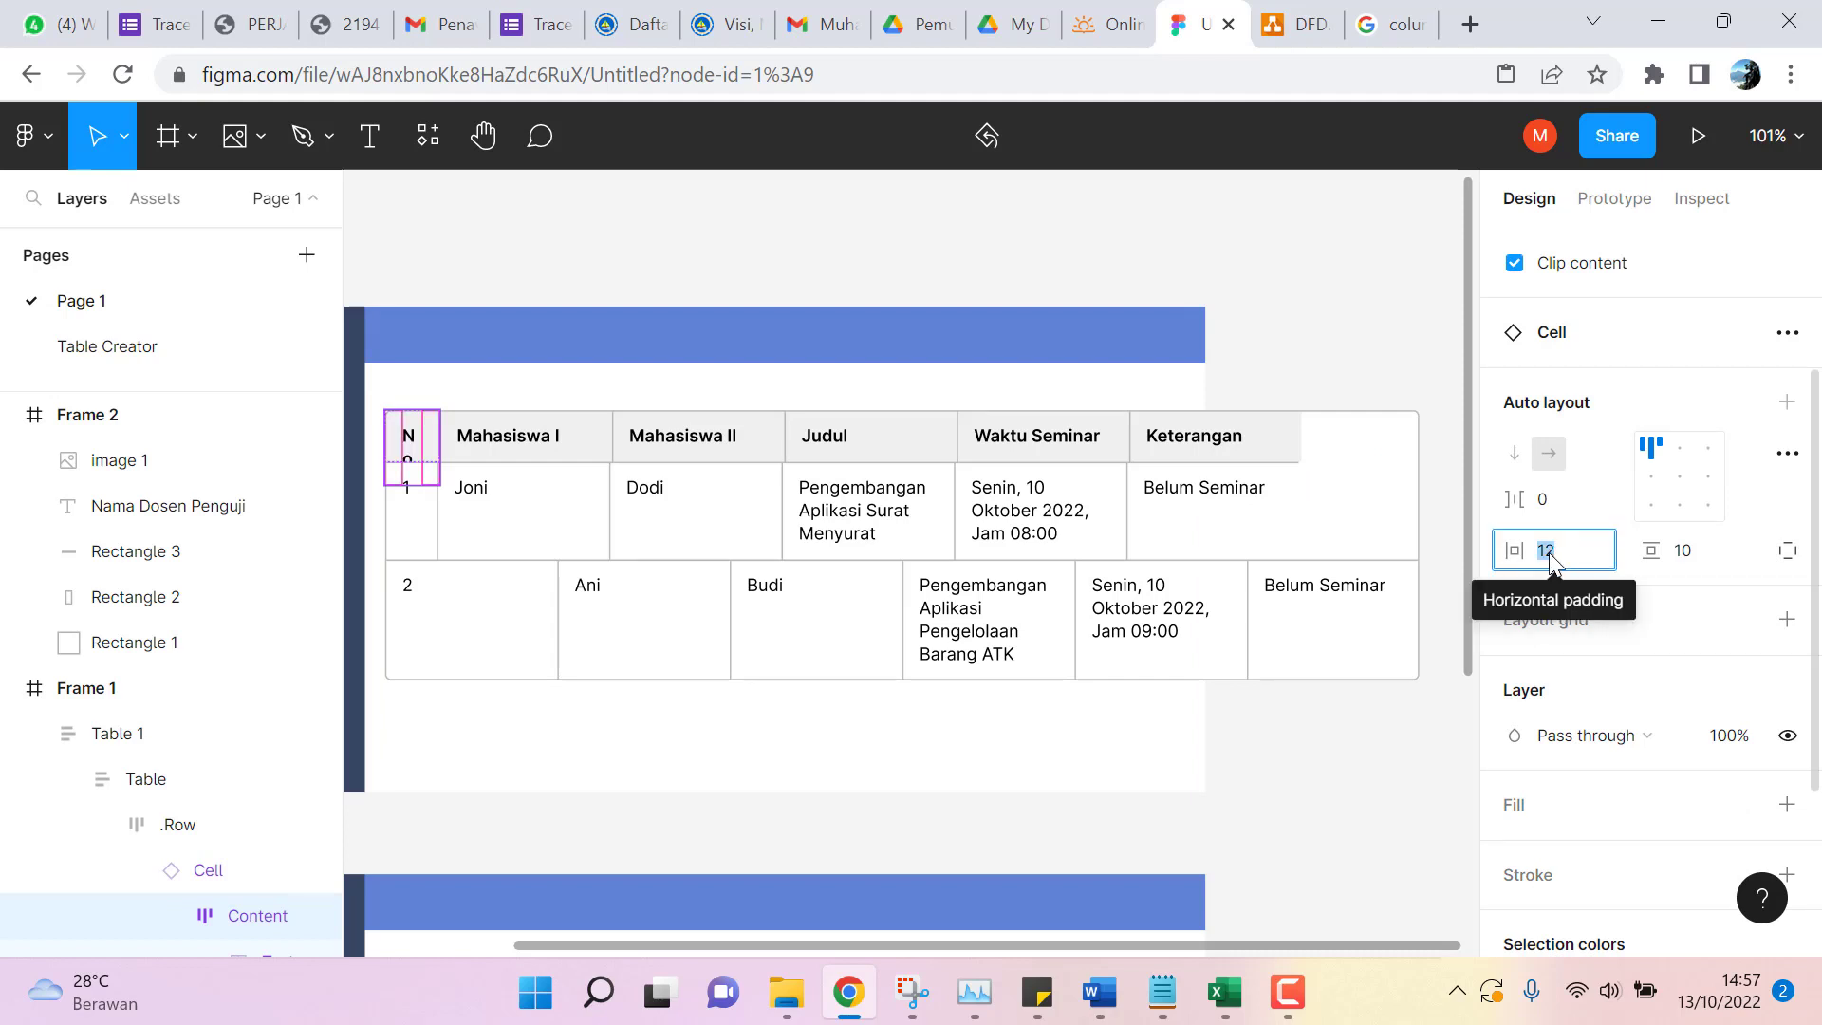
{"action": "left_click_drag", "start_coordinate": [1556, 561], "coordinate": [1543, 562]}
{"action": "type", "text": "8"}
{"action": "key", "text": "Return"}
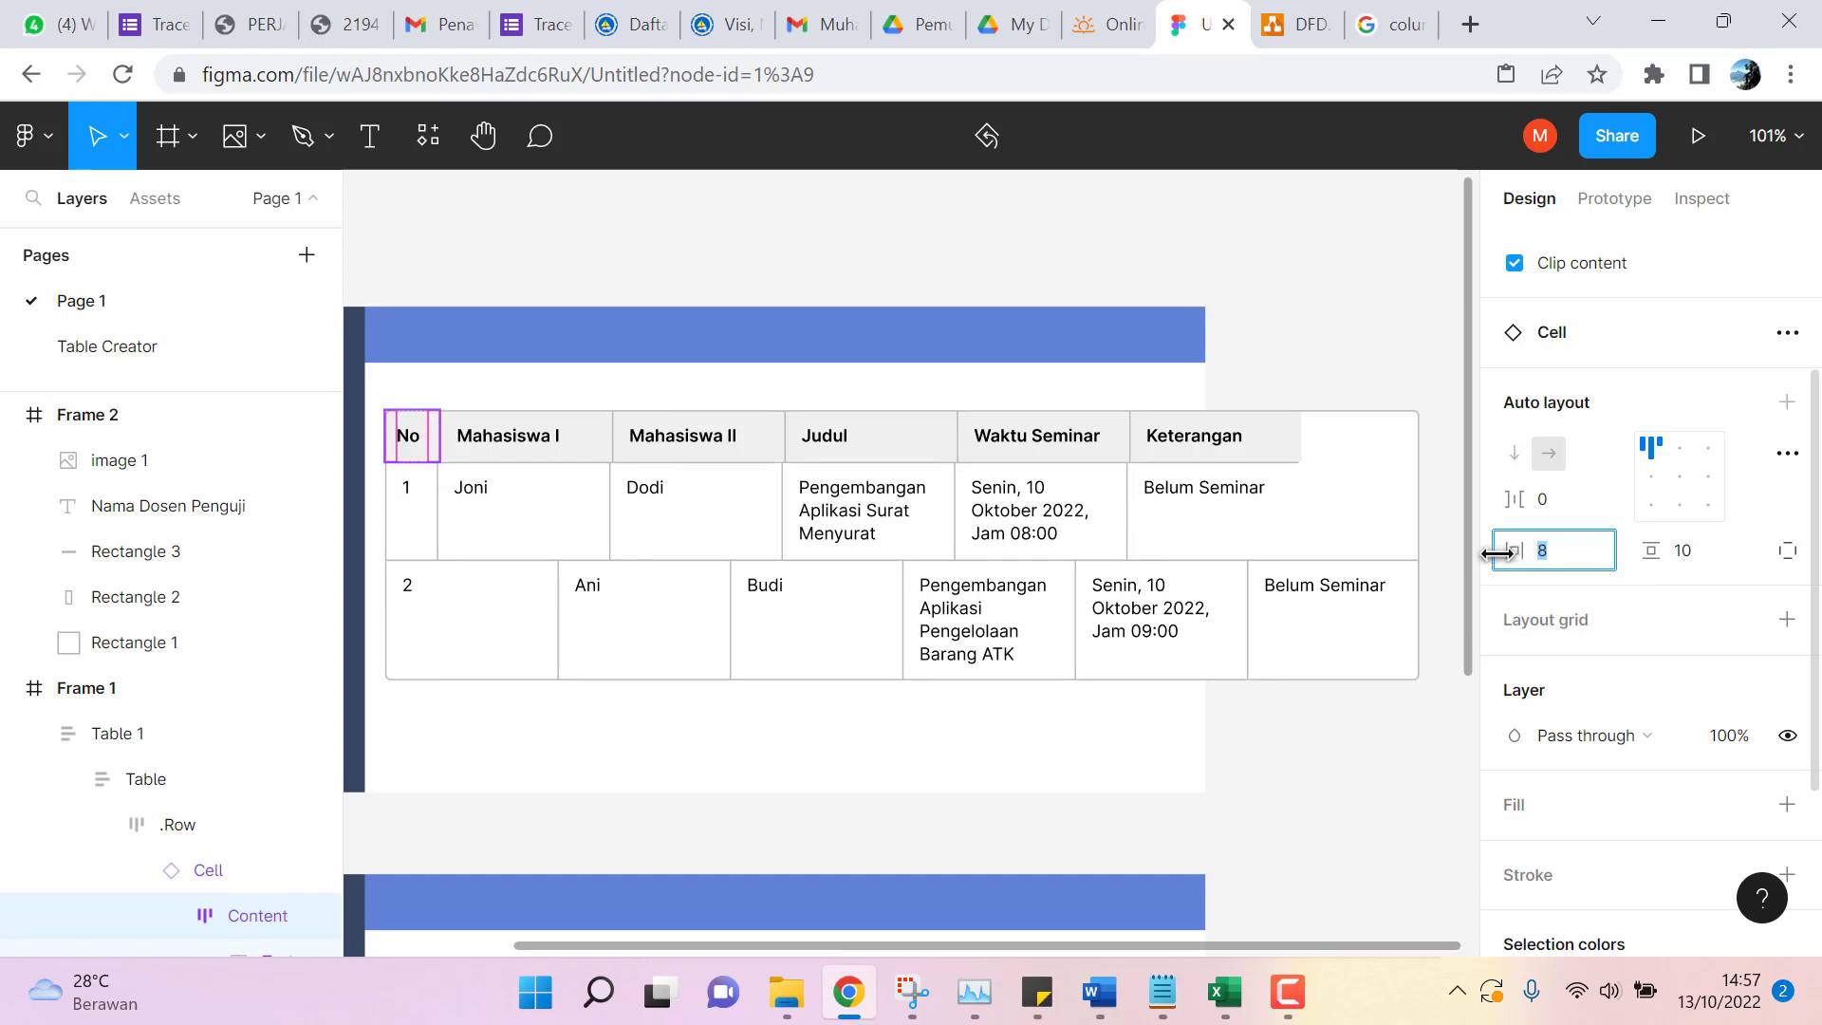
{"action": "key", "text": "Down"}
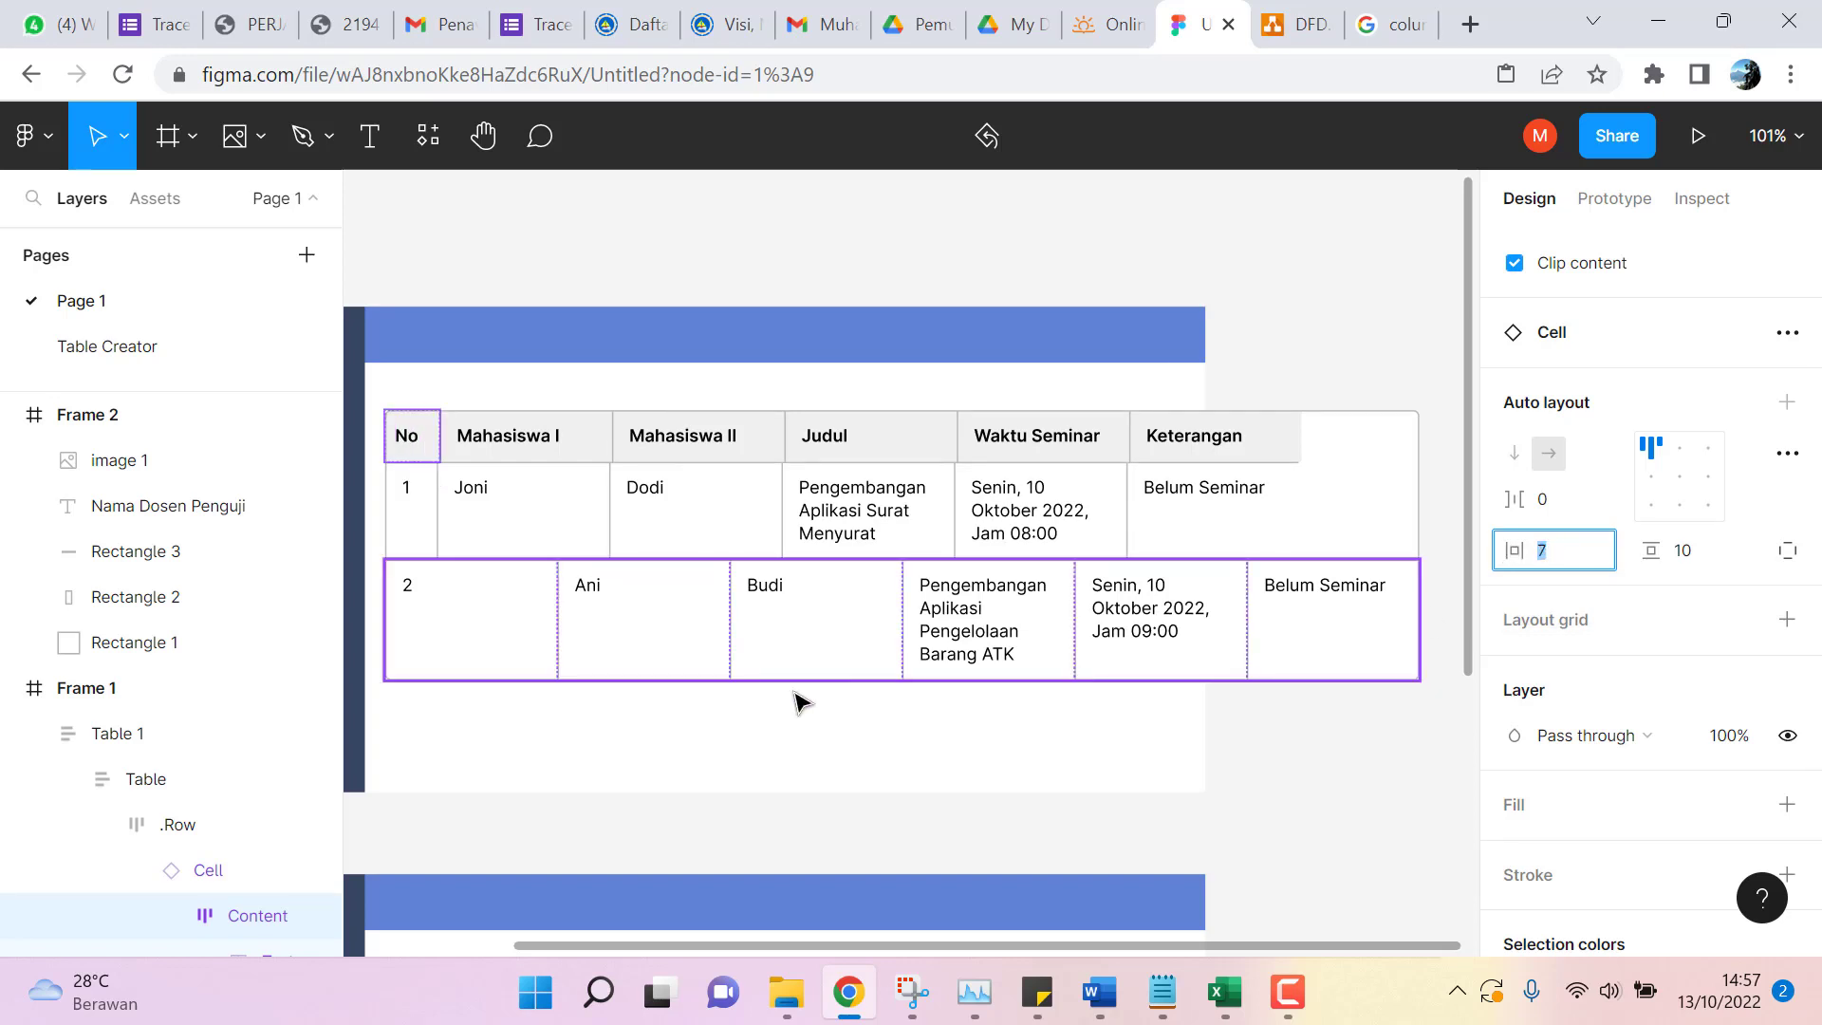
{"action": "left_click", "coordinate": [471, 631]}
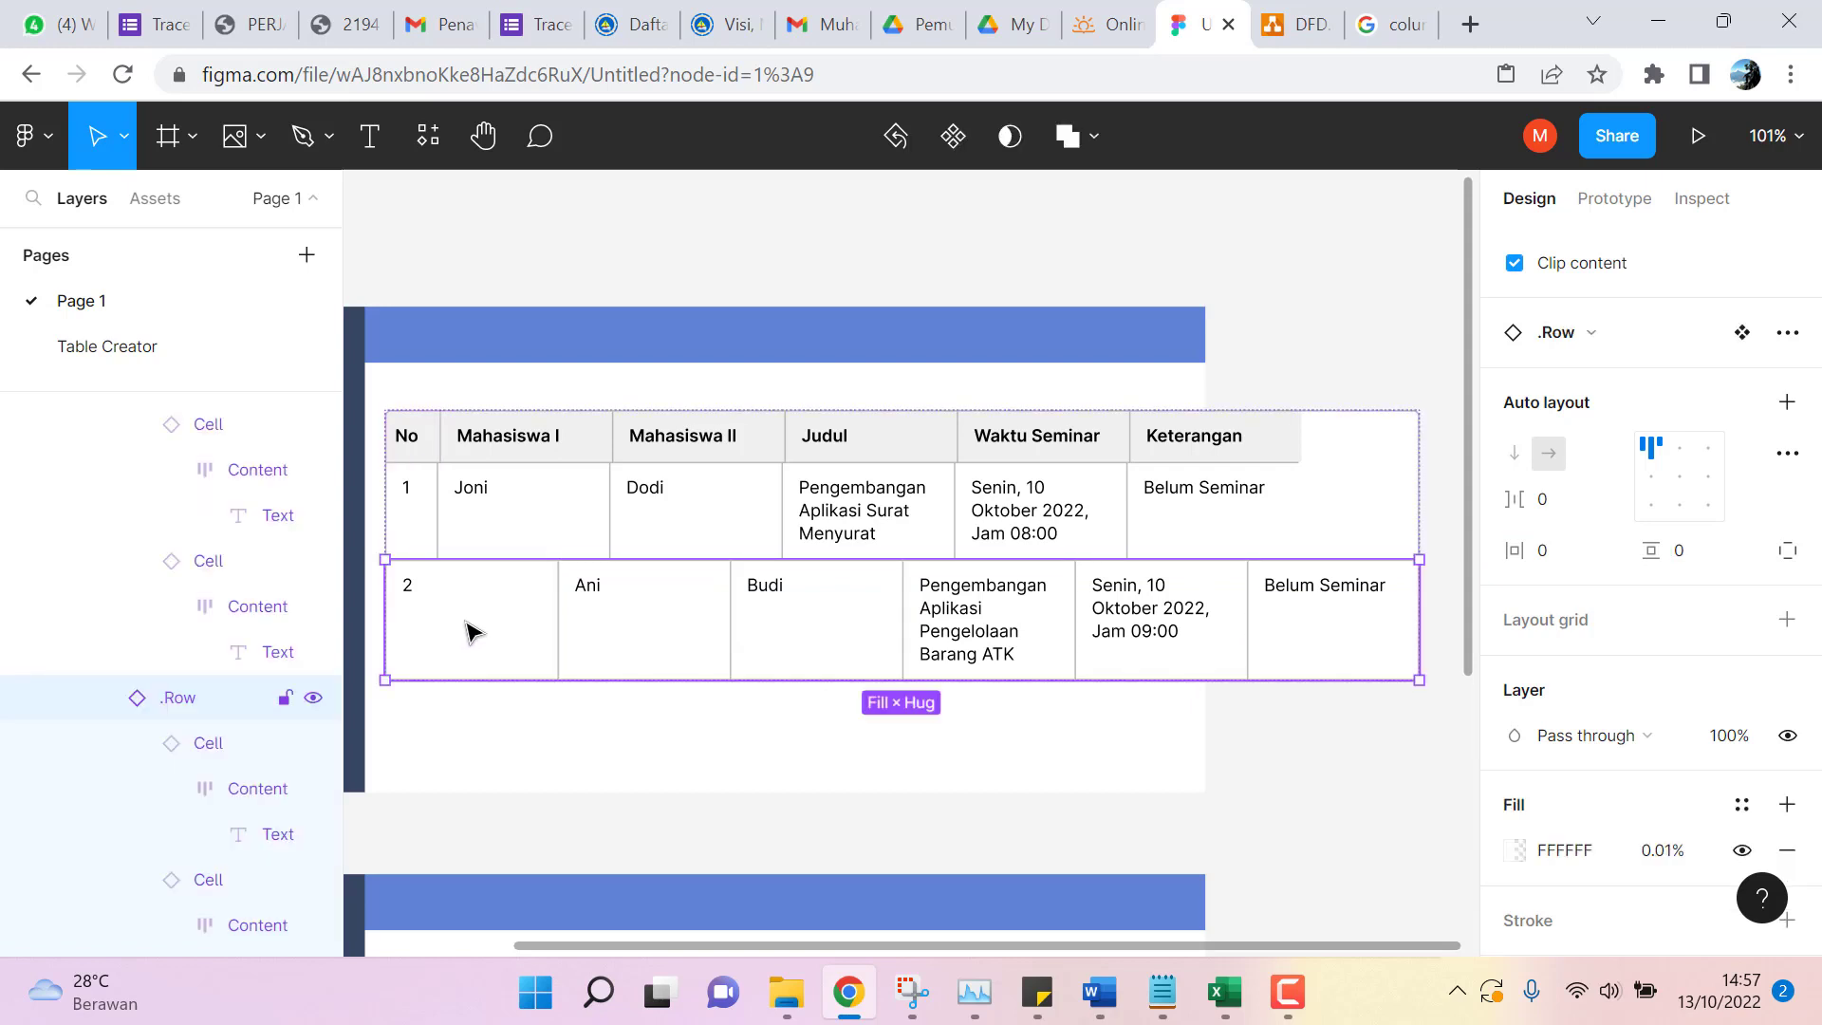
{"action": "left_click", "coordinate": [427, 515]}
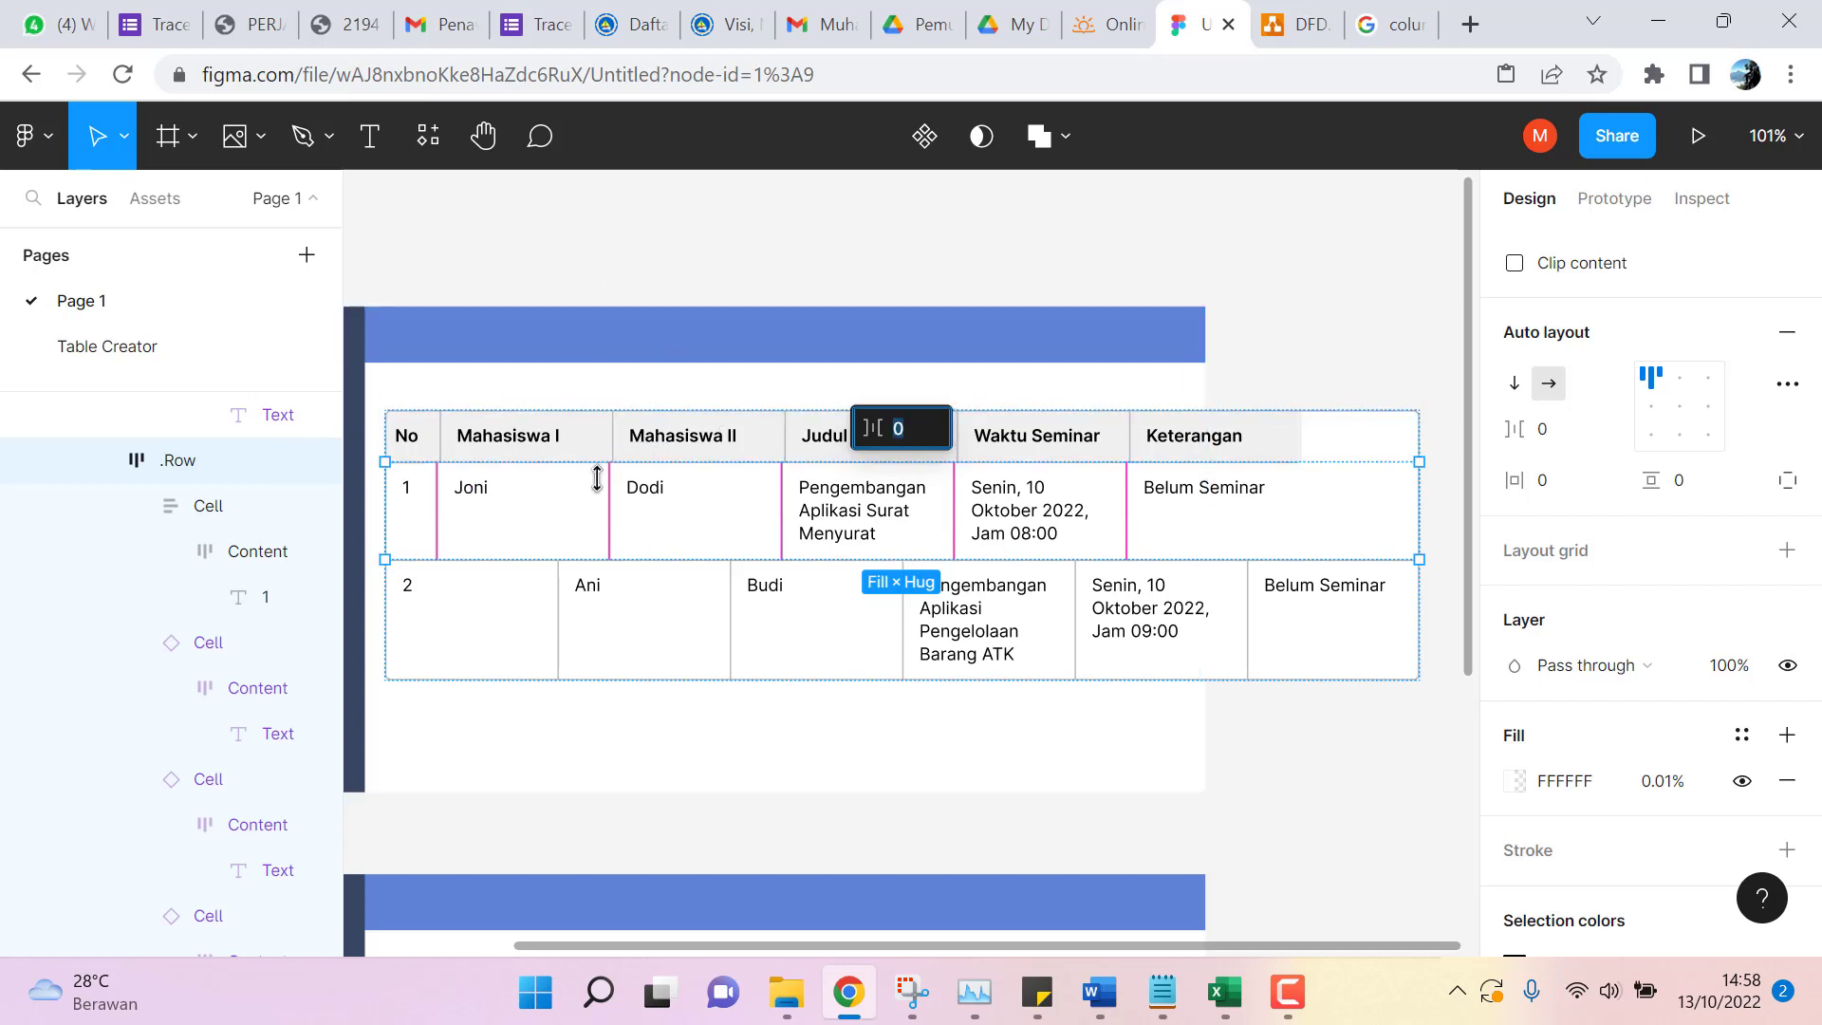
Resize the row-1 number cell to 41 × 58 and check the header row's cell spacing.
{"action": "left_click", "coordinate": [423, 500]}
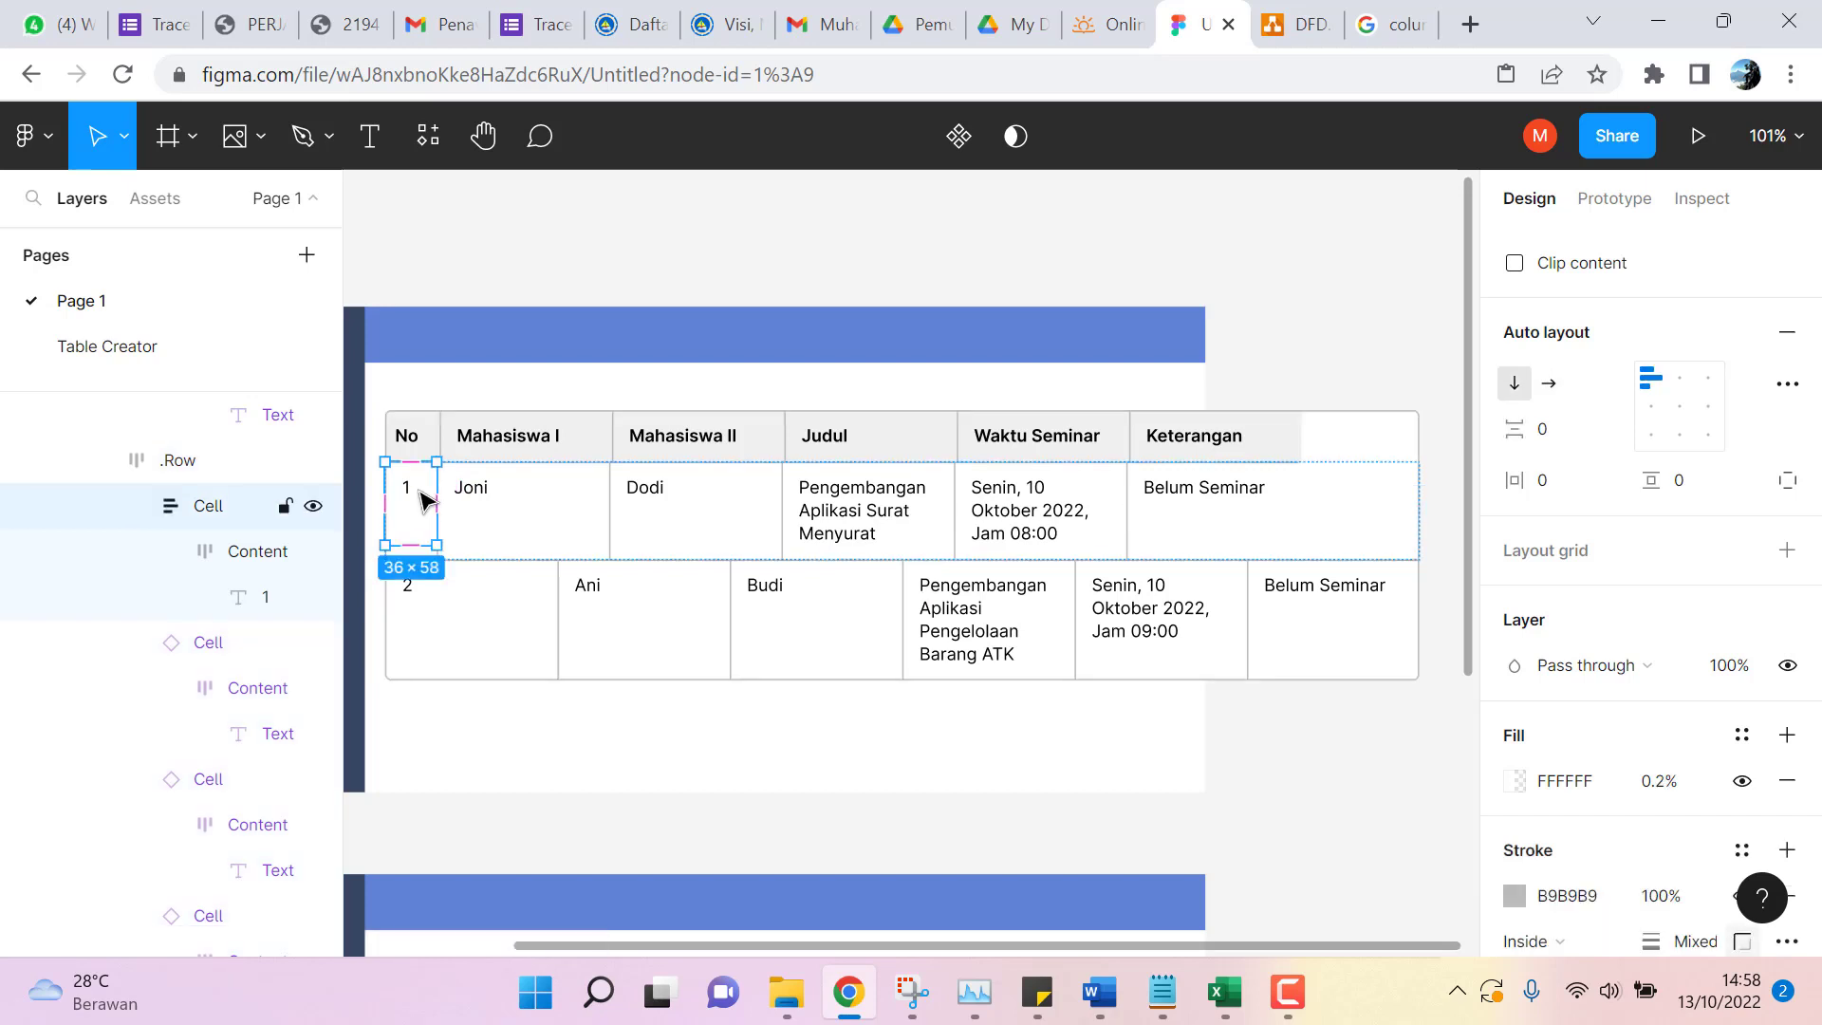
{"action": "left_click_drag", "start_coordinate": [440, 546], "coordinate": [443, 545]}
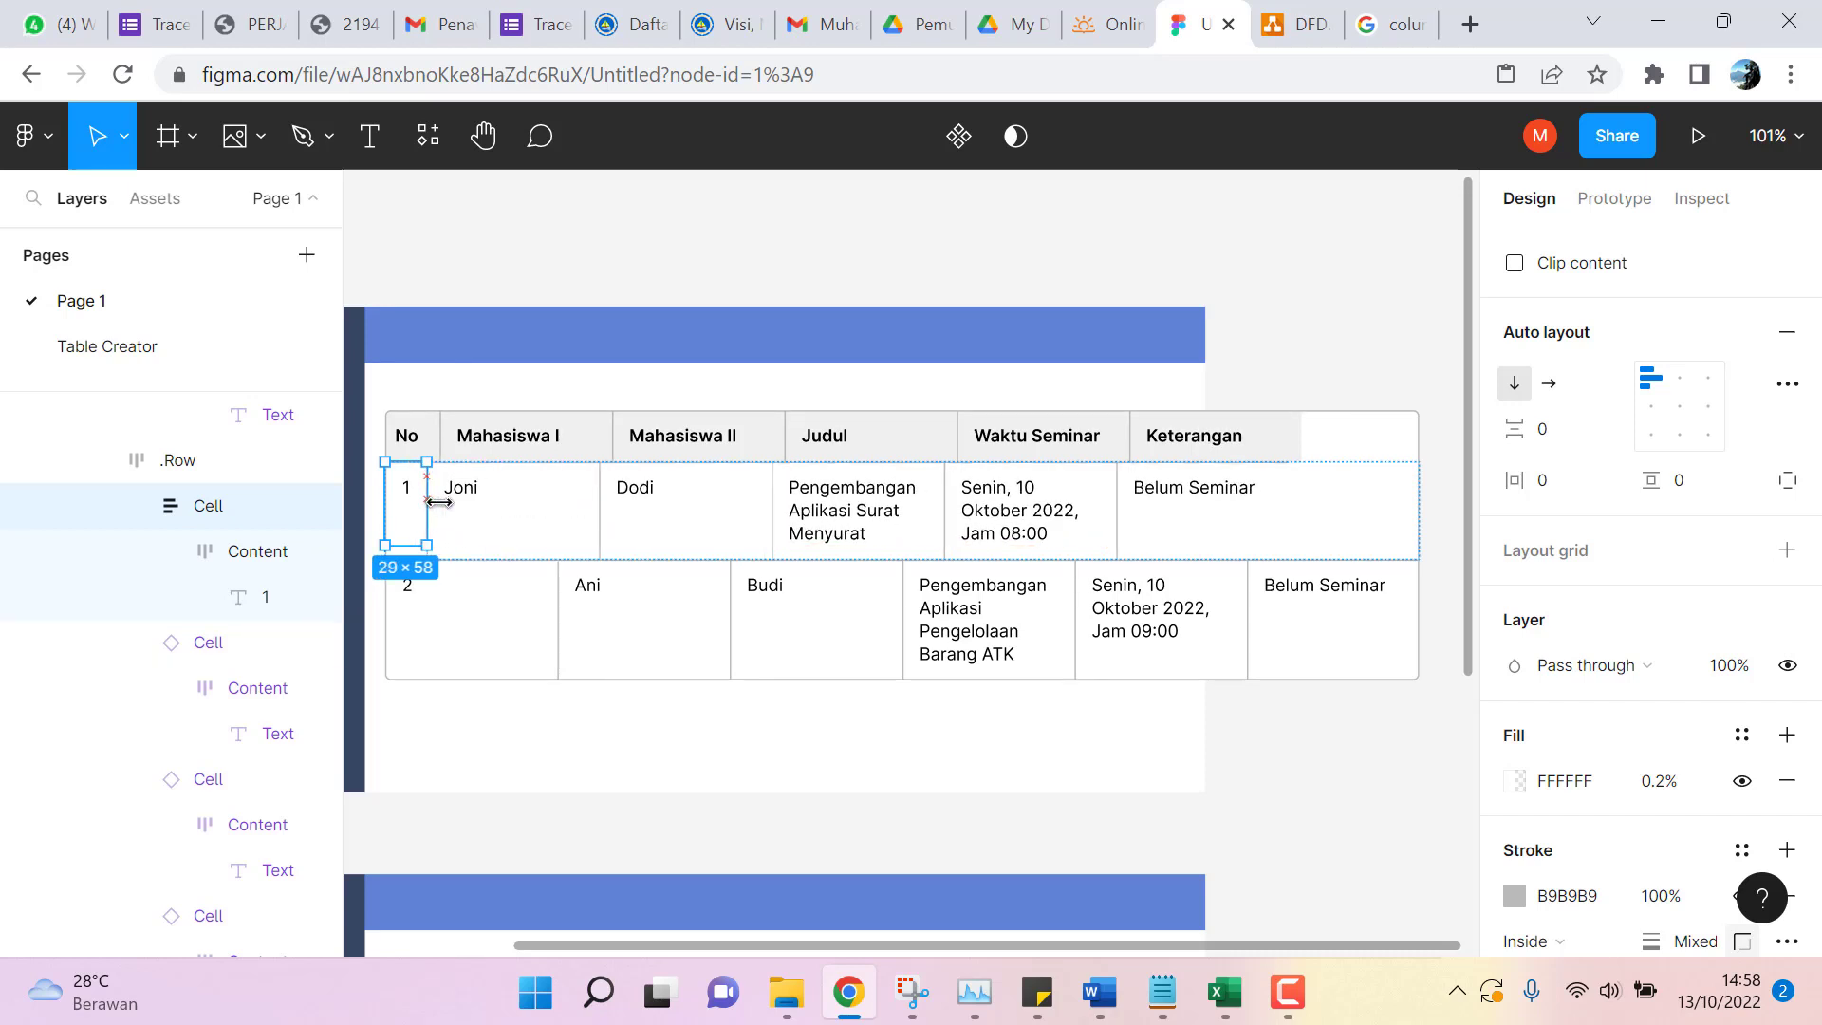
{"action": "left_click_drag", "start_coordinate": [440, 501], "coordinate": [438, 503]}
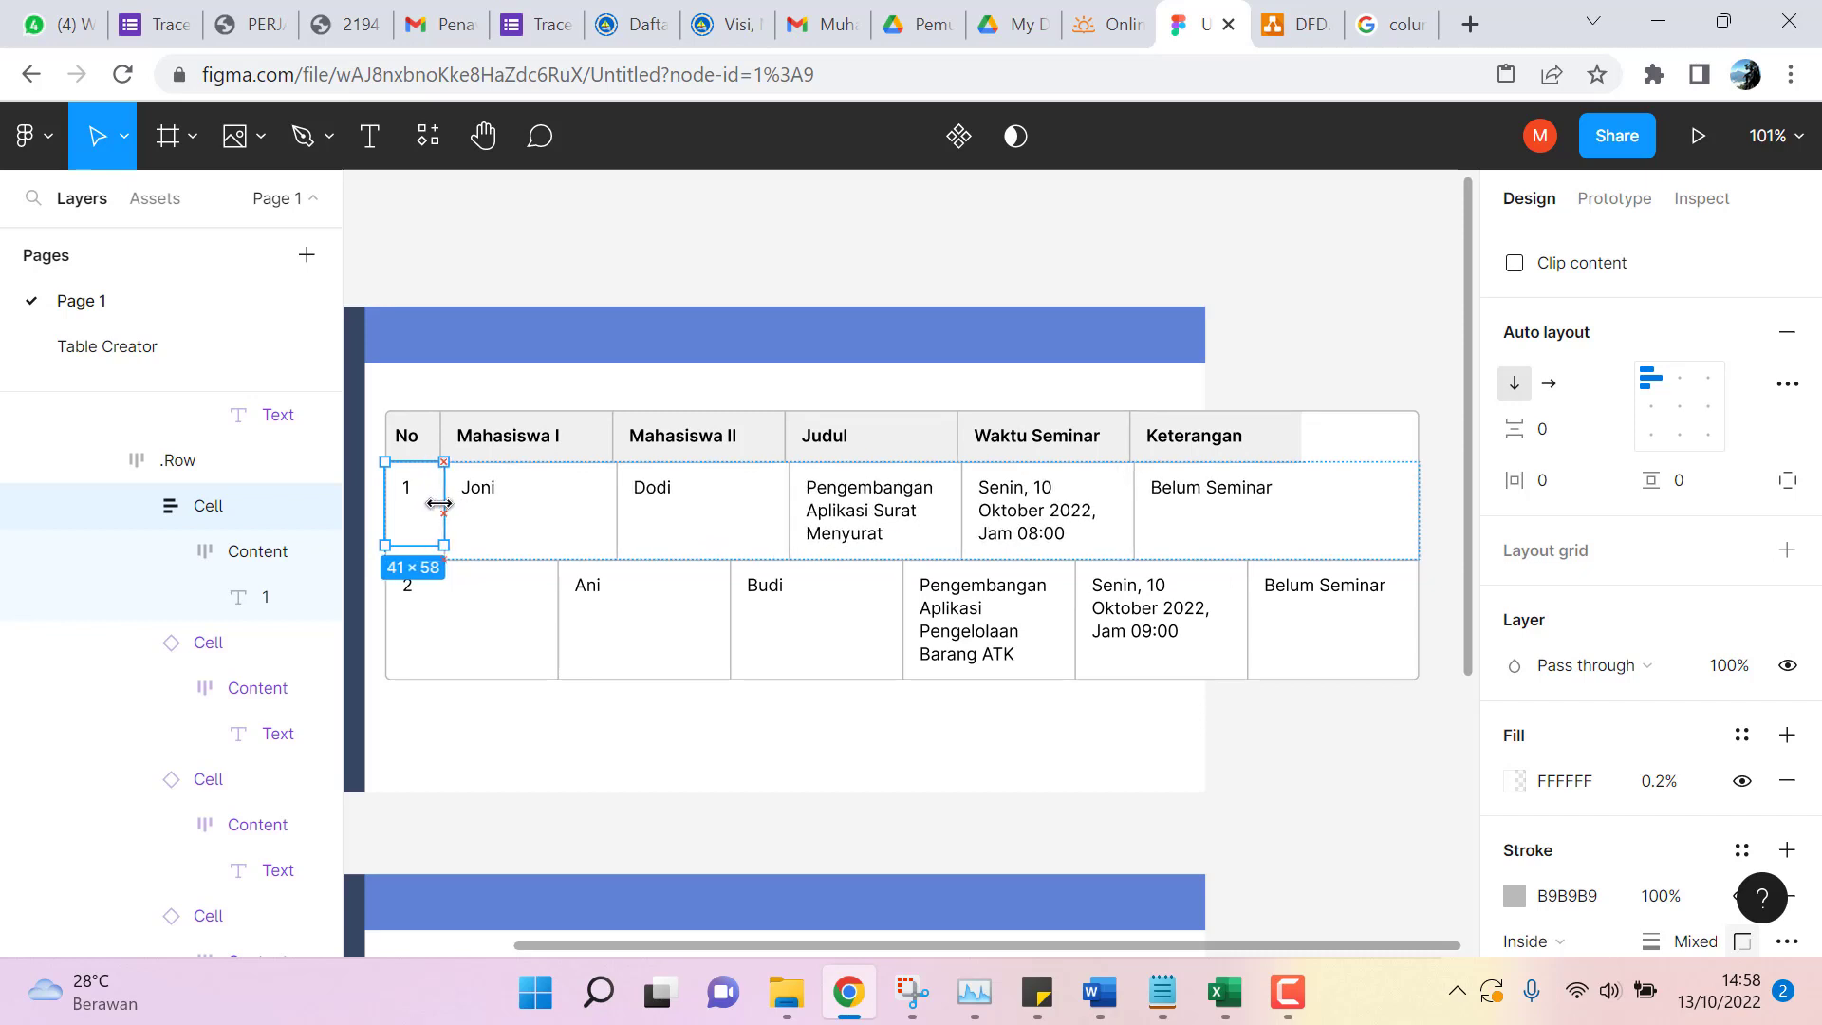
{"action": "left_click", "coordinate": [432, 437]}
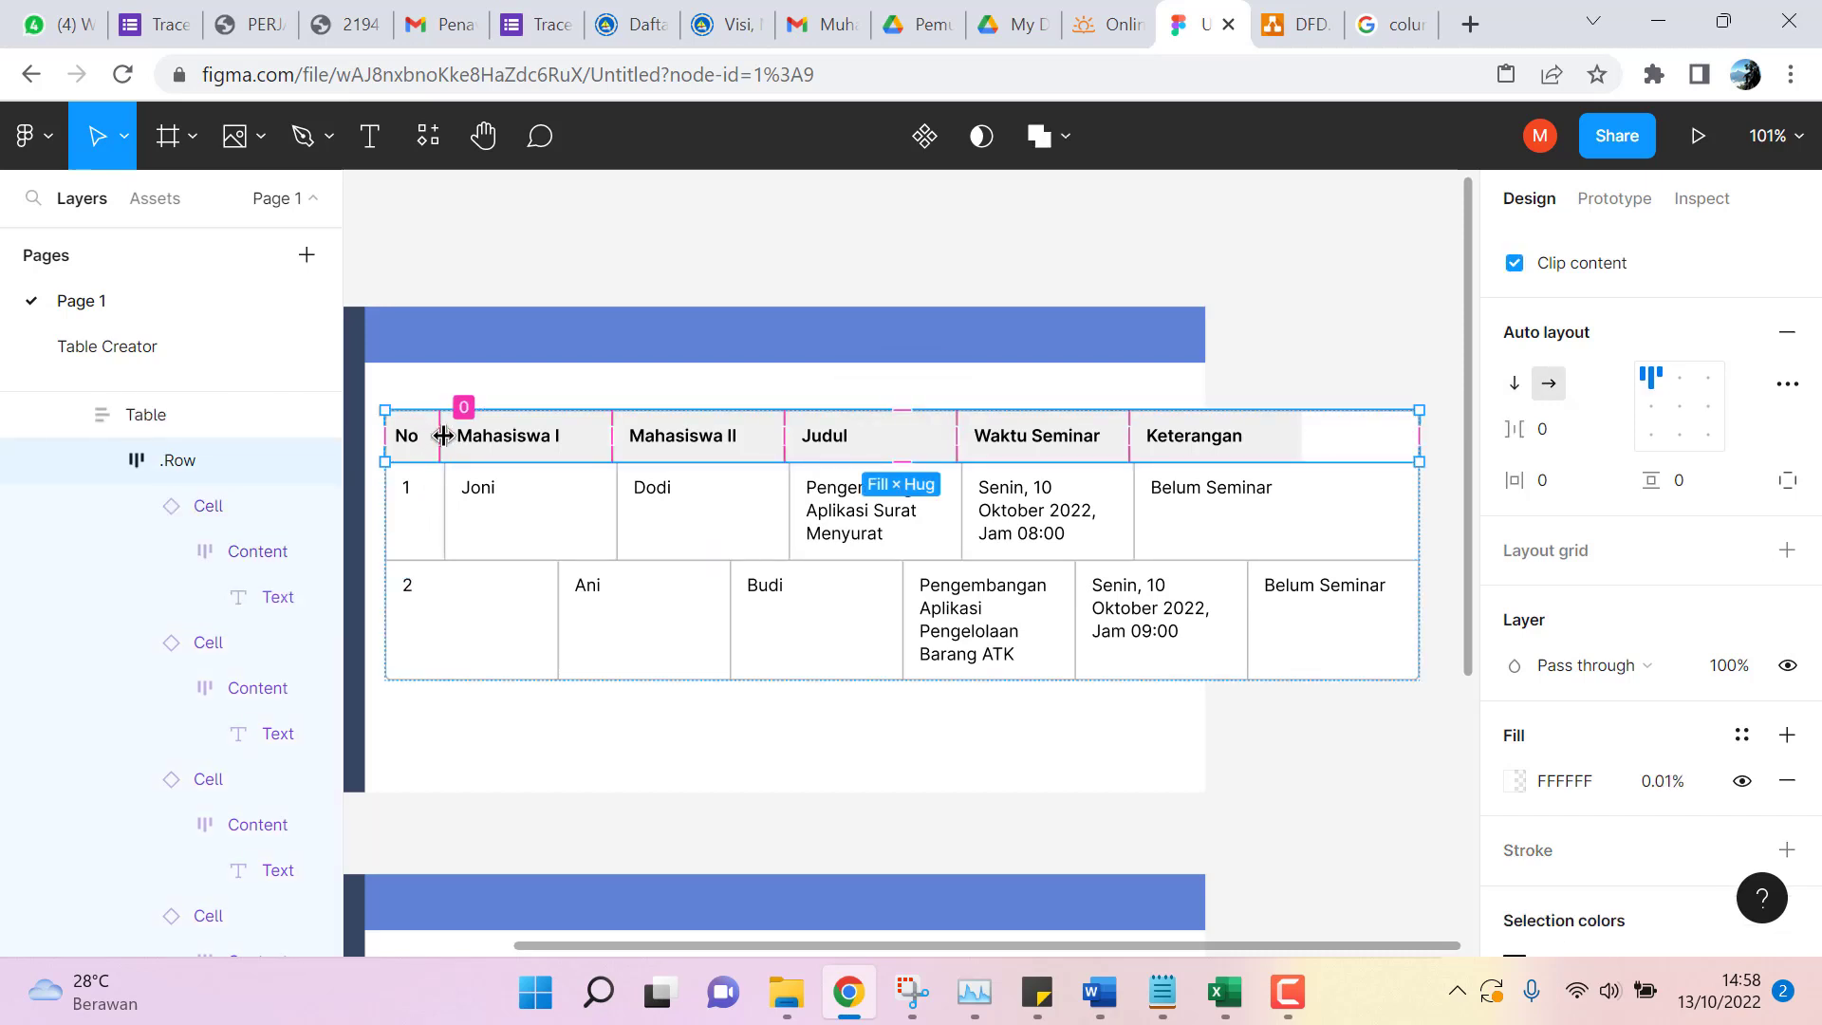
{"action": "left_click", "coordinate": [444, 435]}
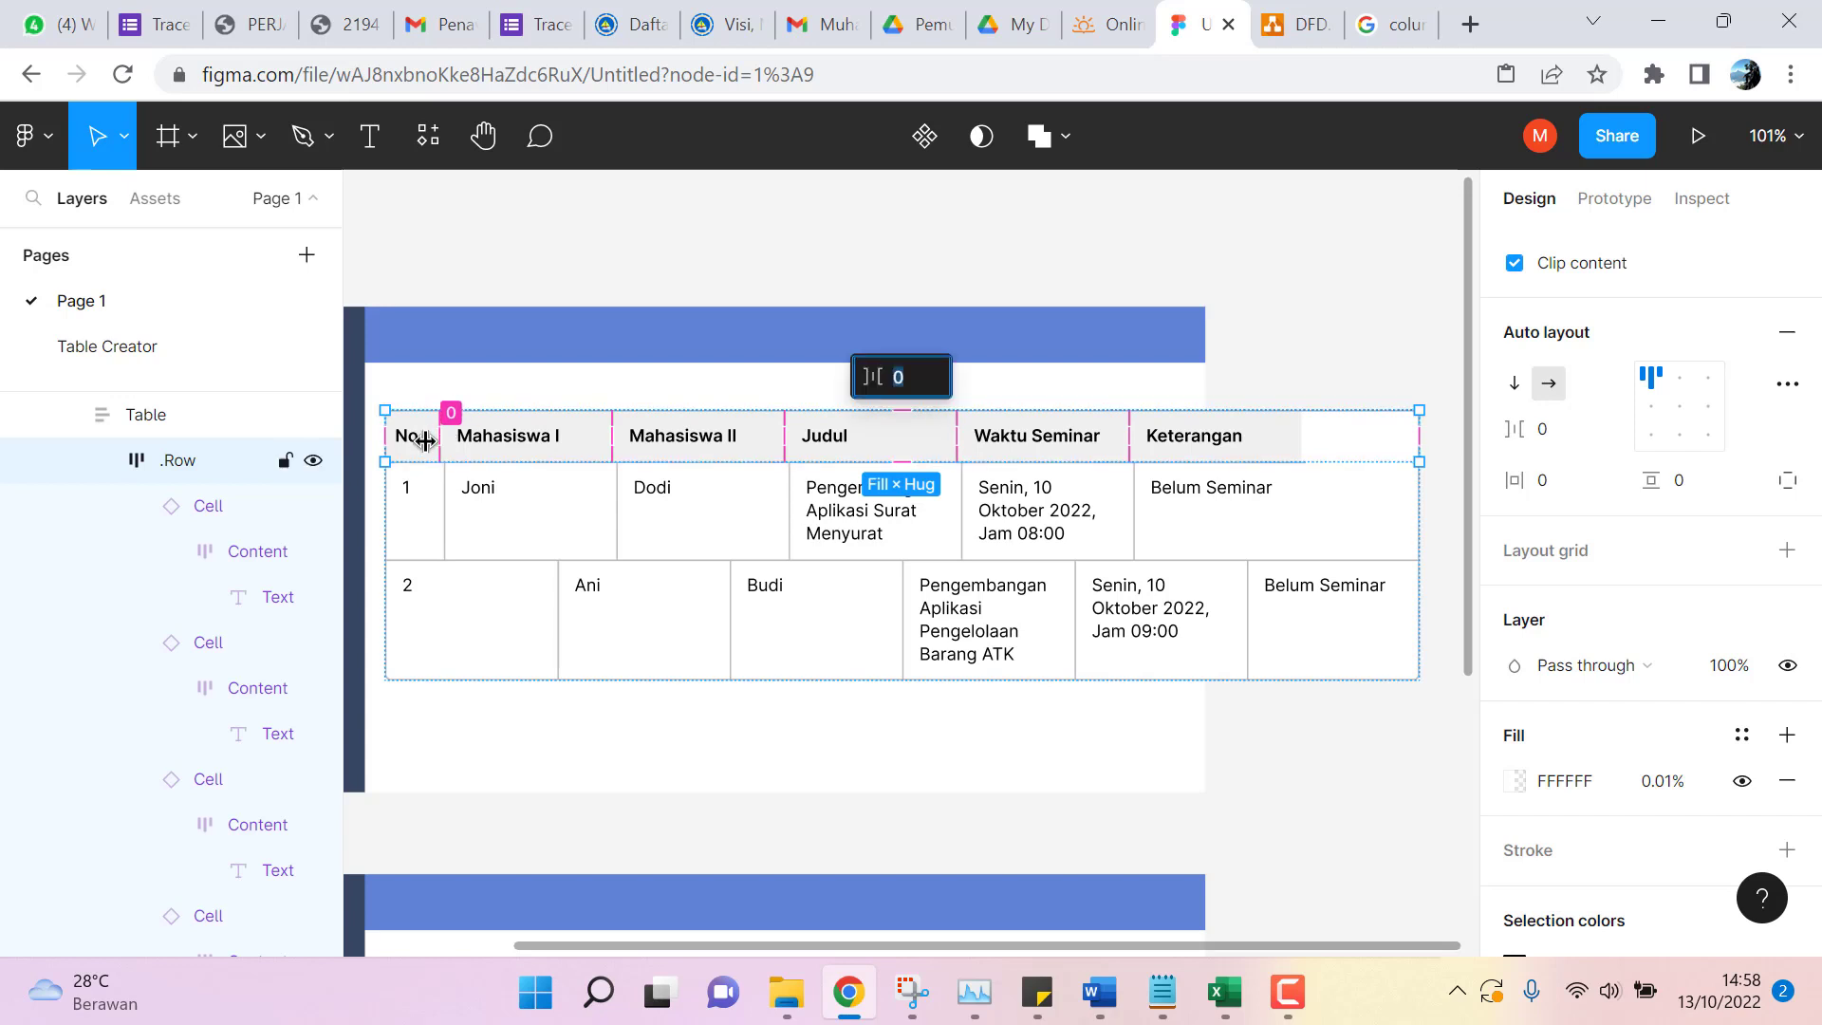
Try drag-resizing the No header and row-1 number cells, undoing the header change.
{"action": "left_click", "coordinate": [423, 439]}
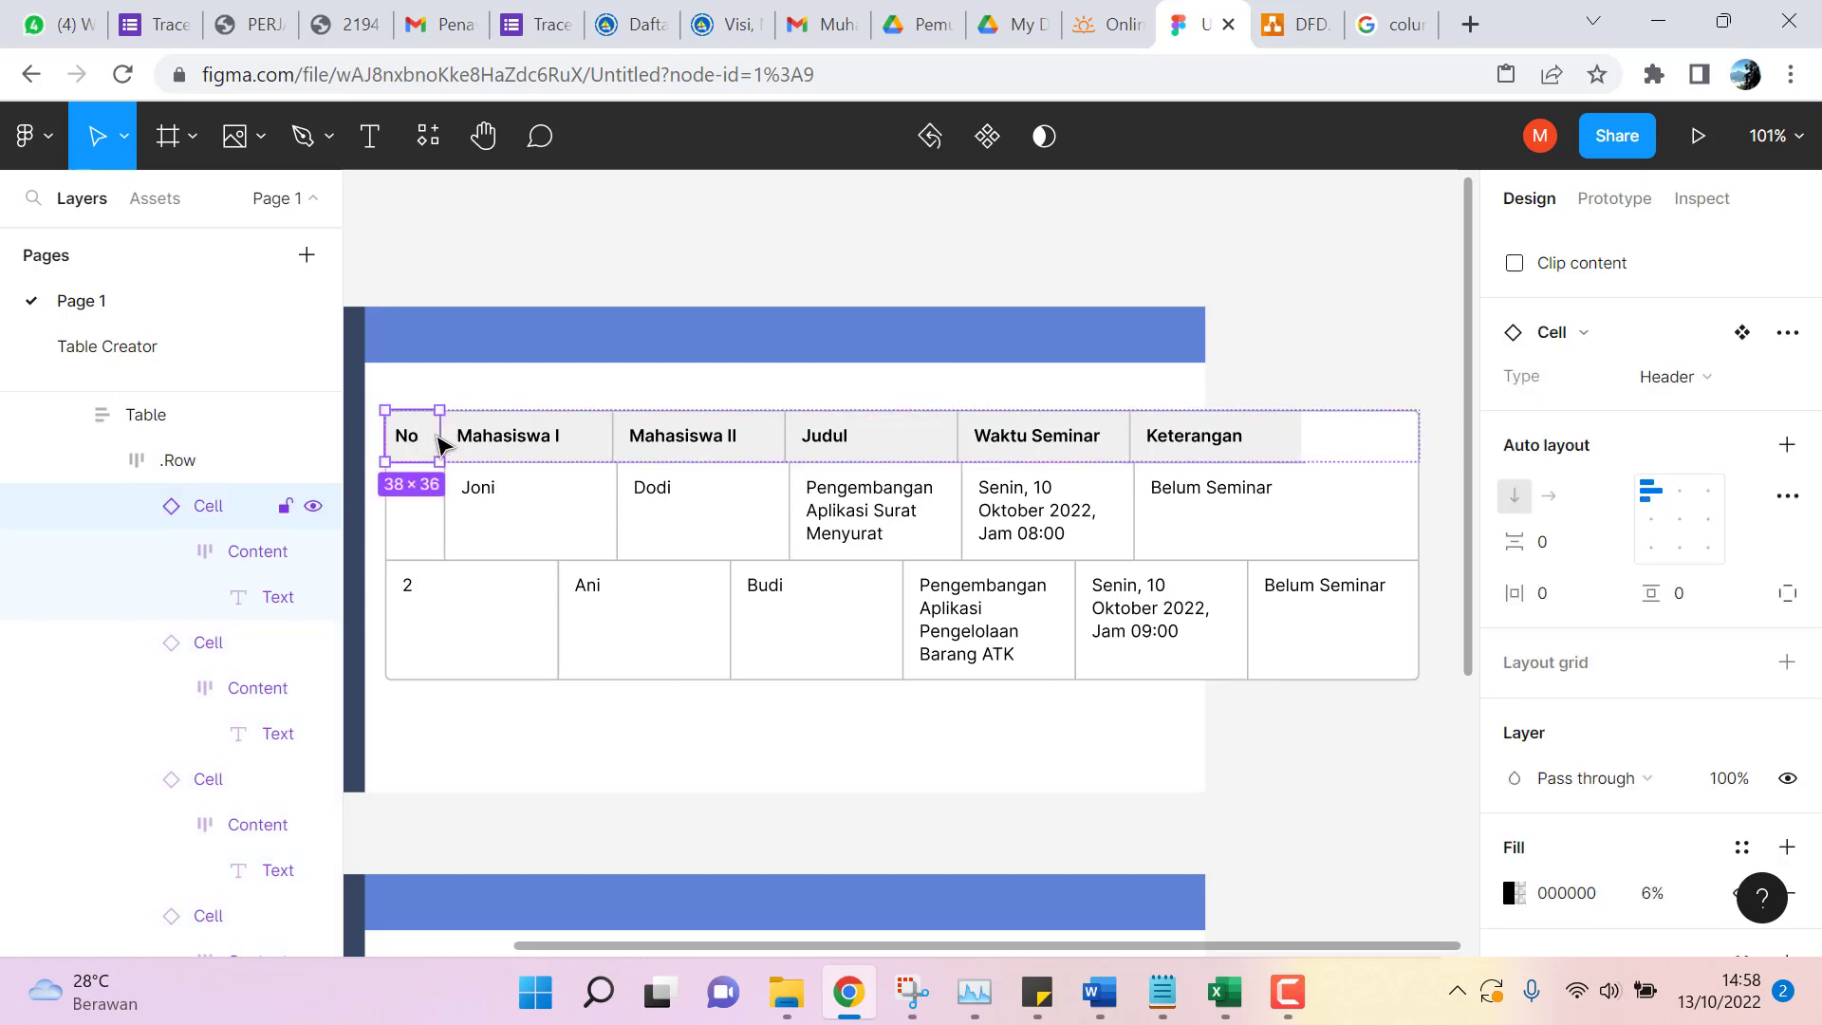
{"action": "mouse_move", "coordinate": [450, 435]}
{"action": "left_mouse_down"}
{"action": "mouse_move", "coordinate": [467, 436]}
{"action": "mouse_move", "coordinate": [442, 436]}
{"action": "left_mouse_up"}
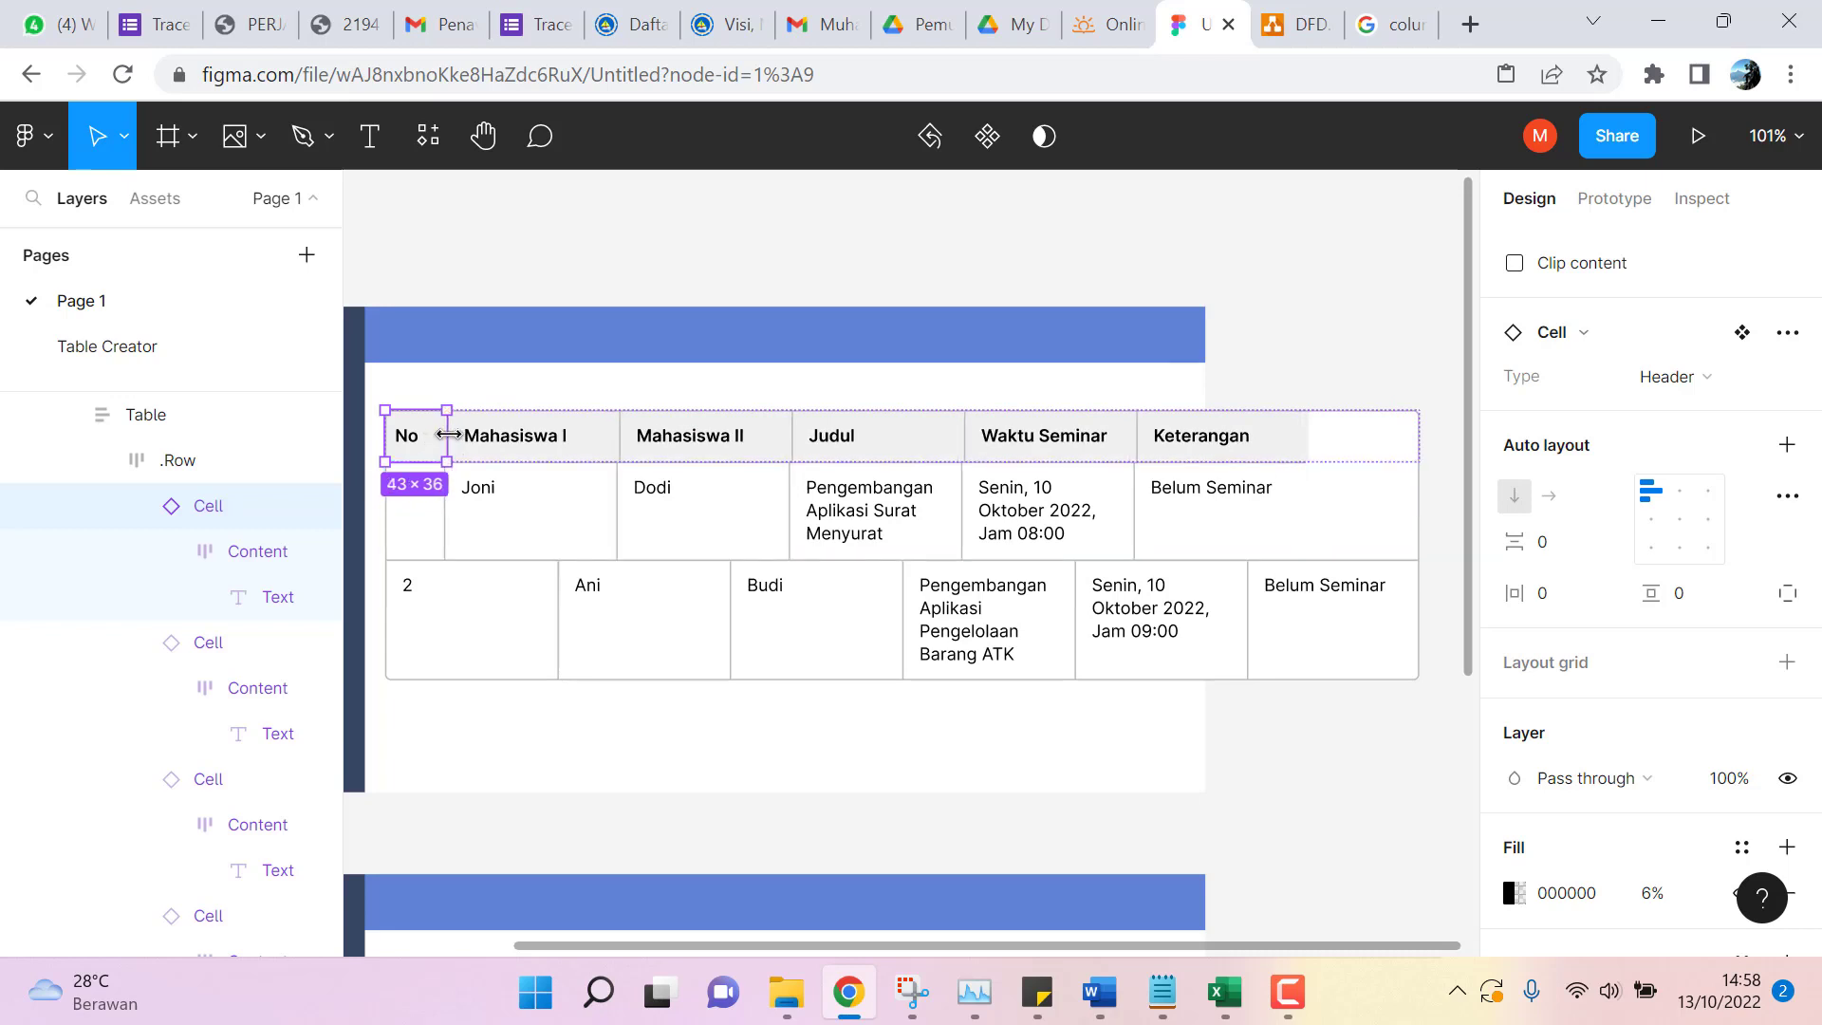
{"action": "key", "text": "ctrl+z"}
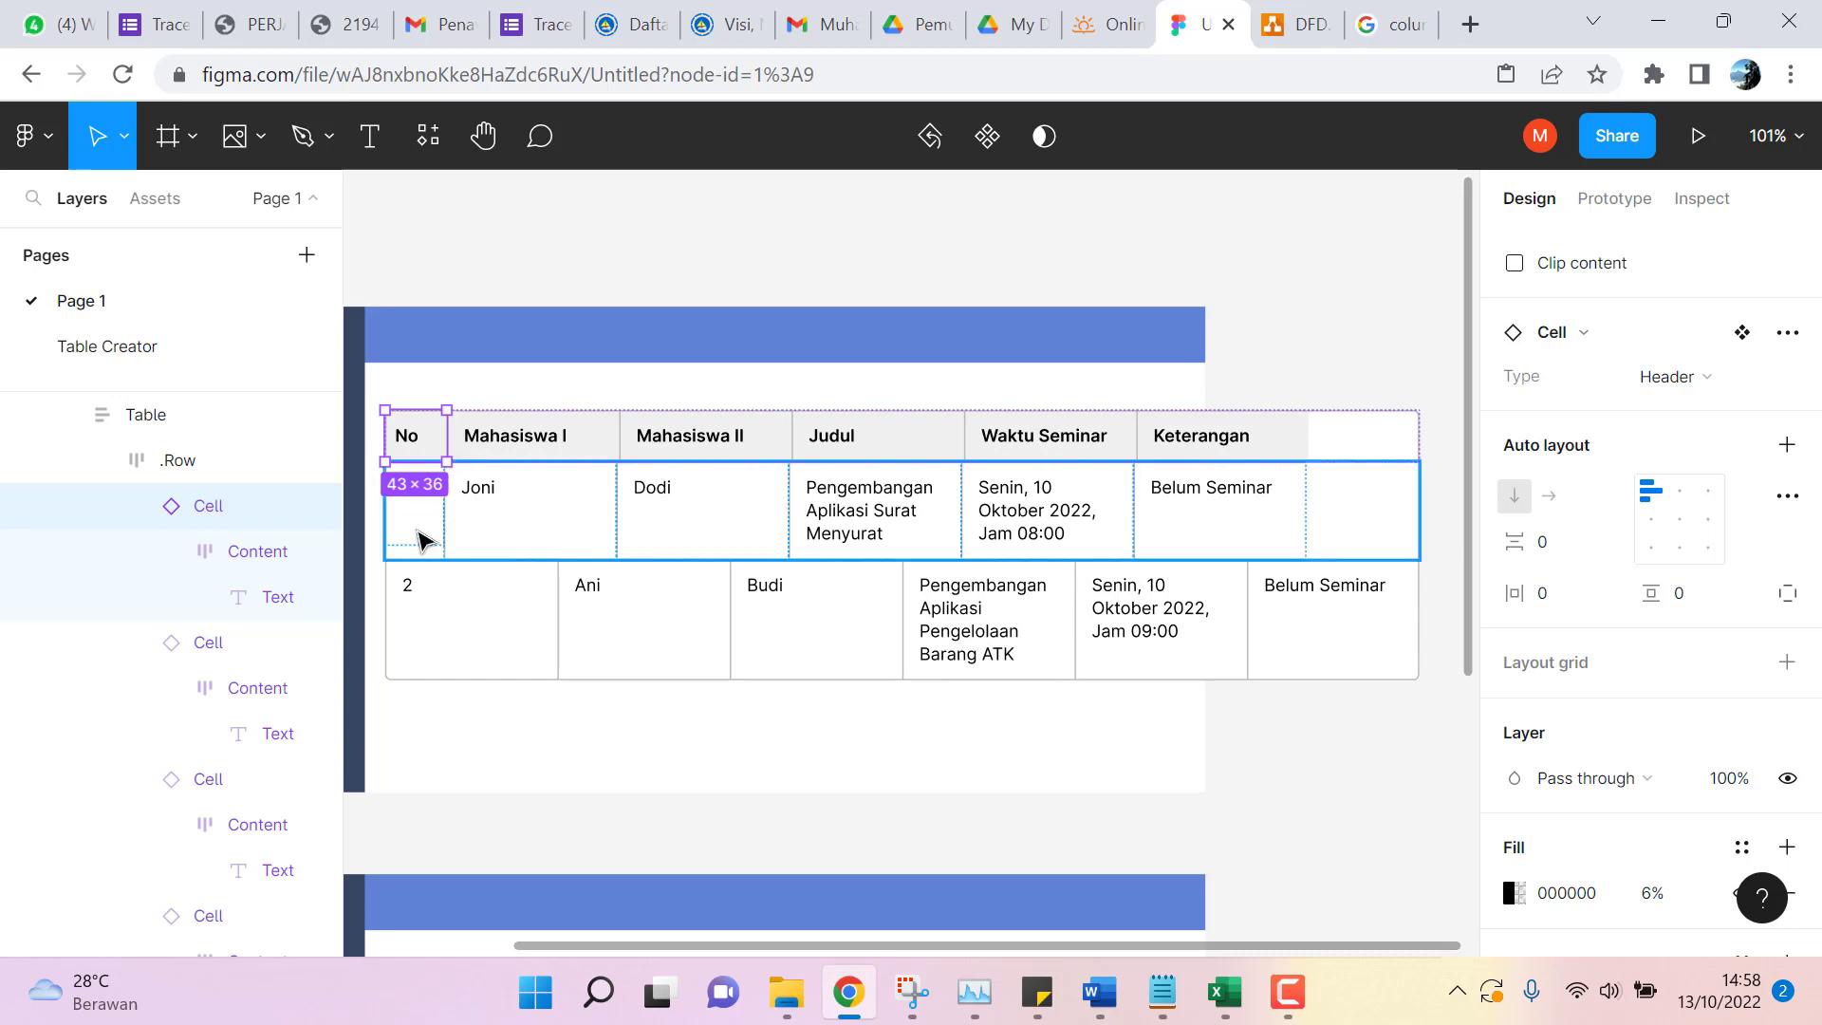
{"action": "key", "text": "ctrl+z"}
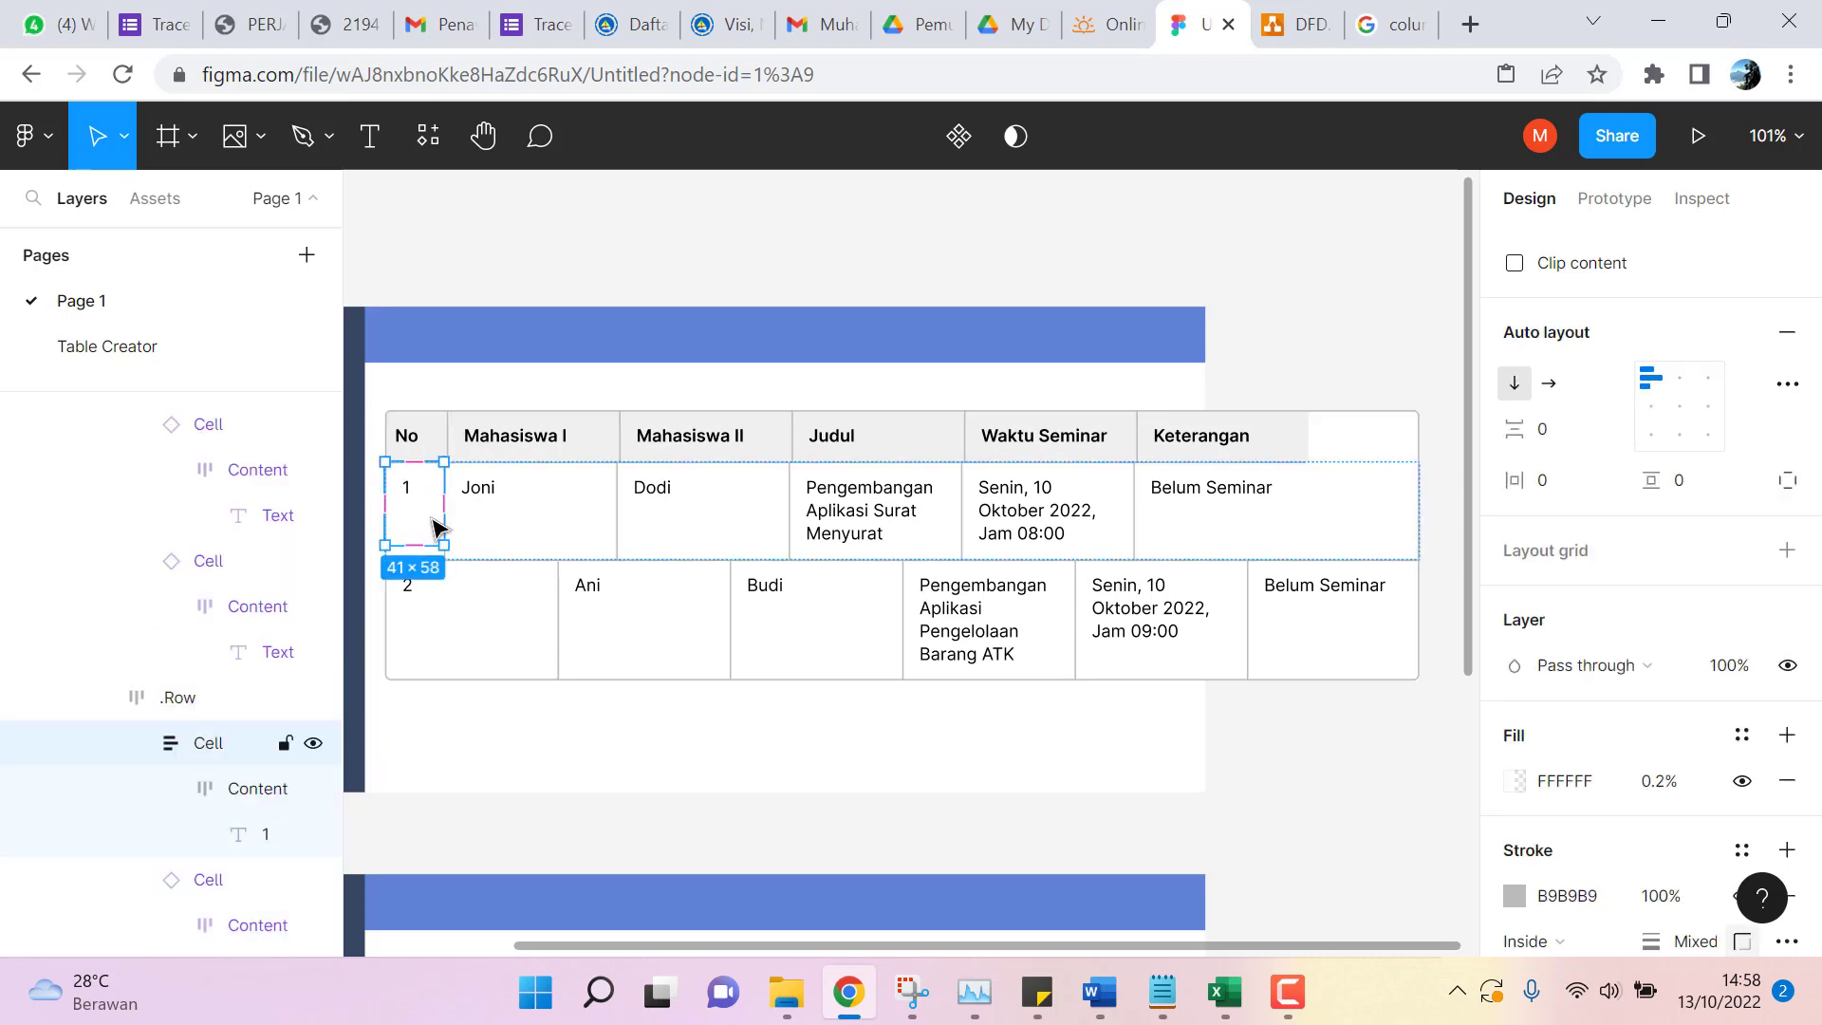
{"action": "left_click", "coordinate": [437, 560]}
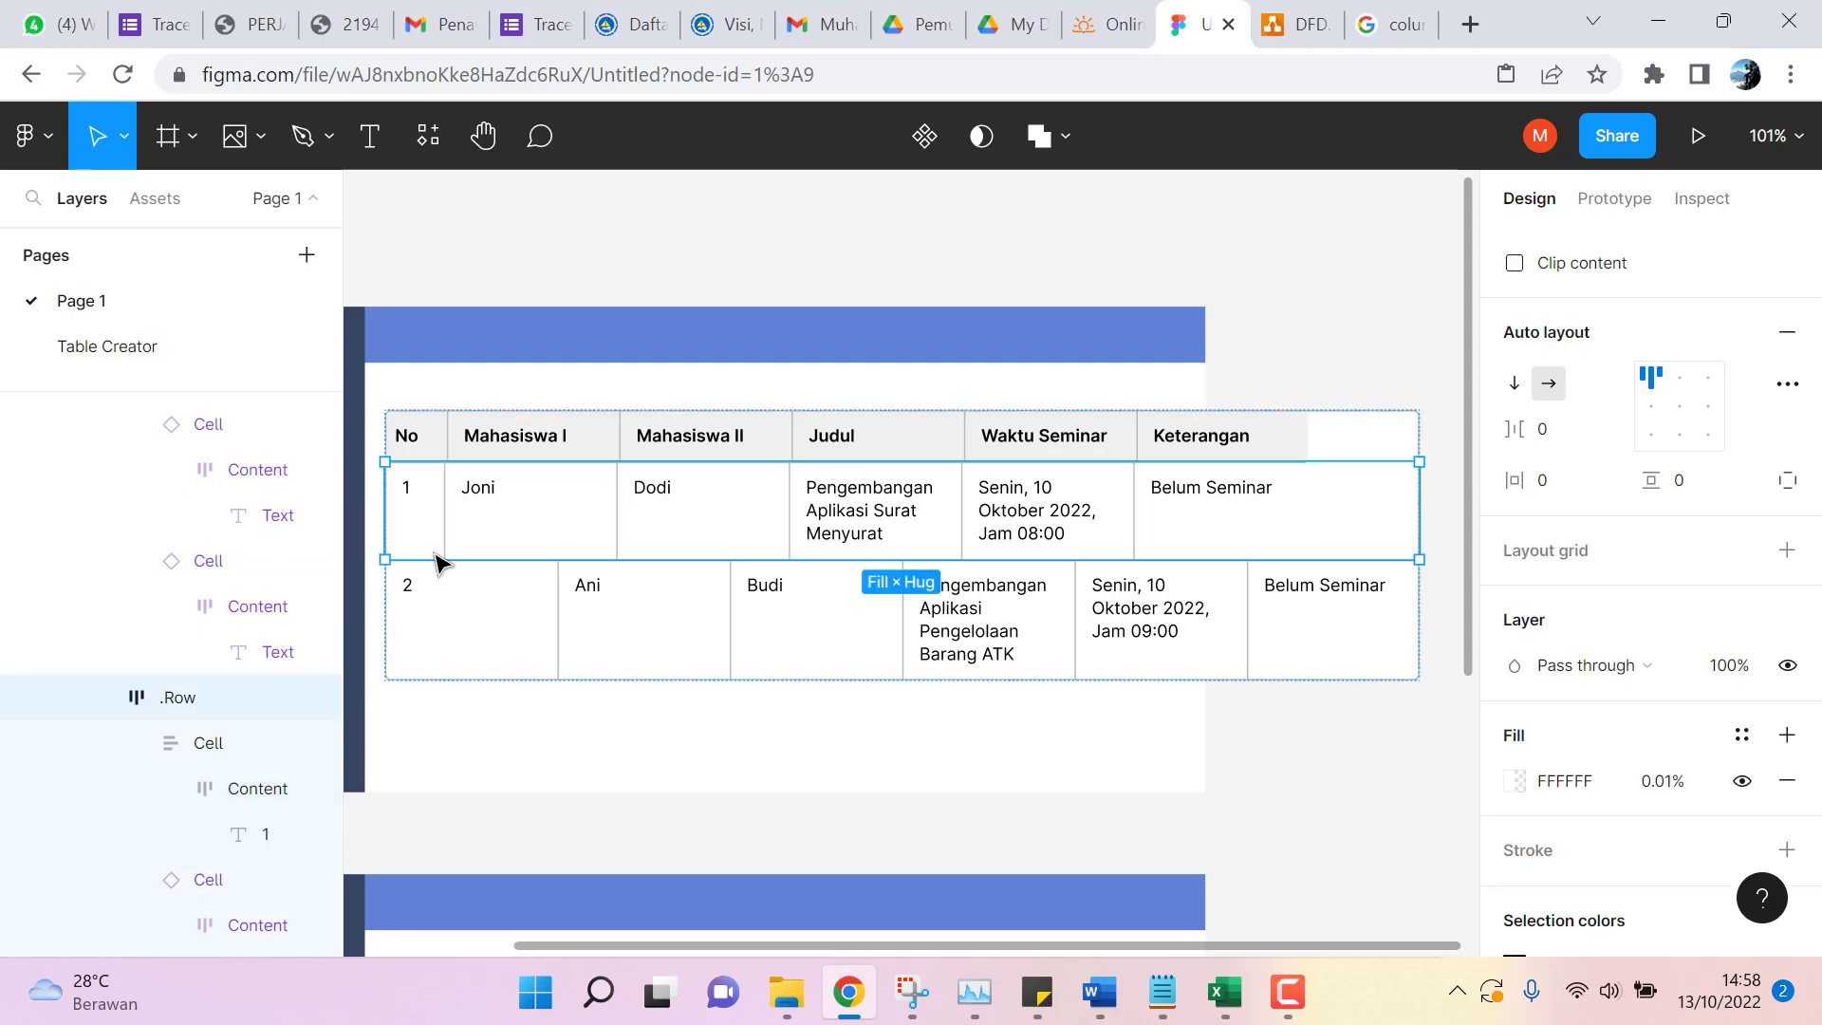
{"action": "double_click", "coordinate": [442, 546]}
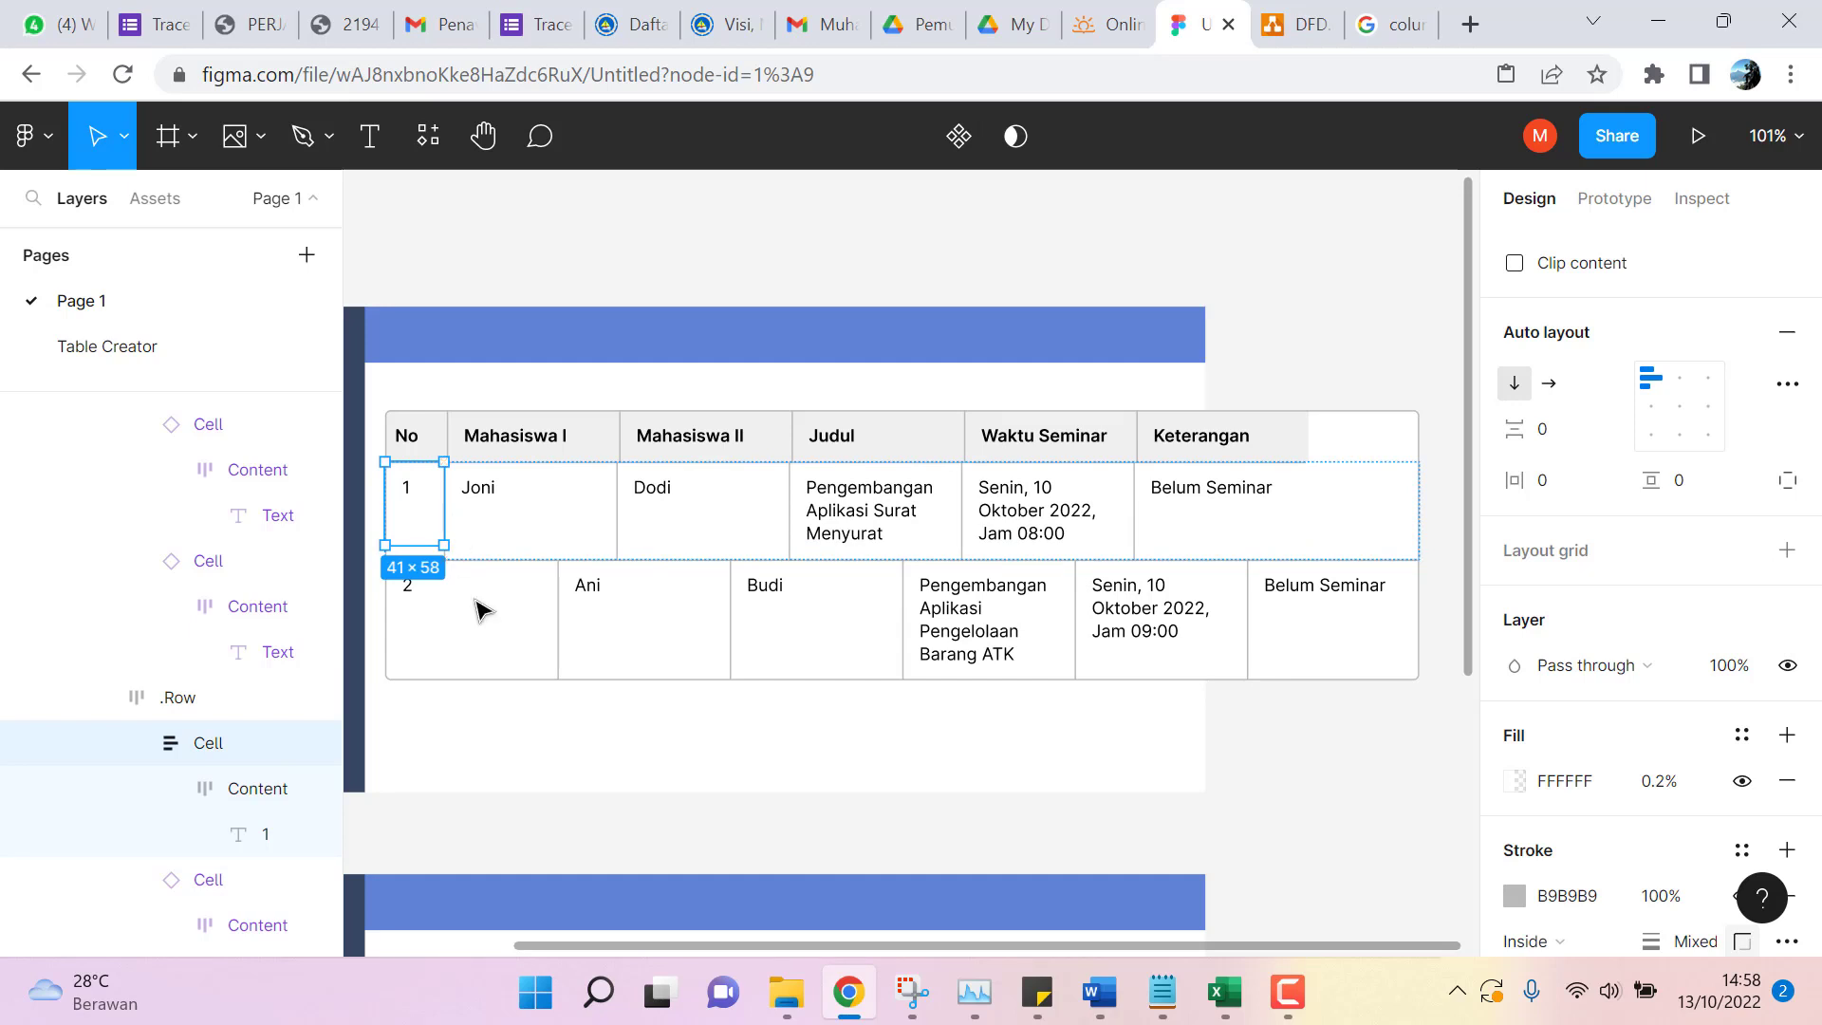
{"action": "left_click", "coordinate": [485, 631]}
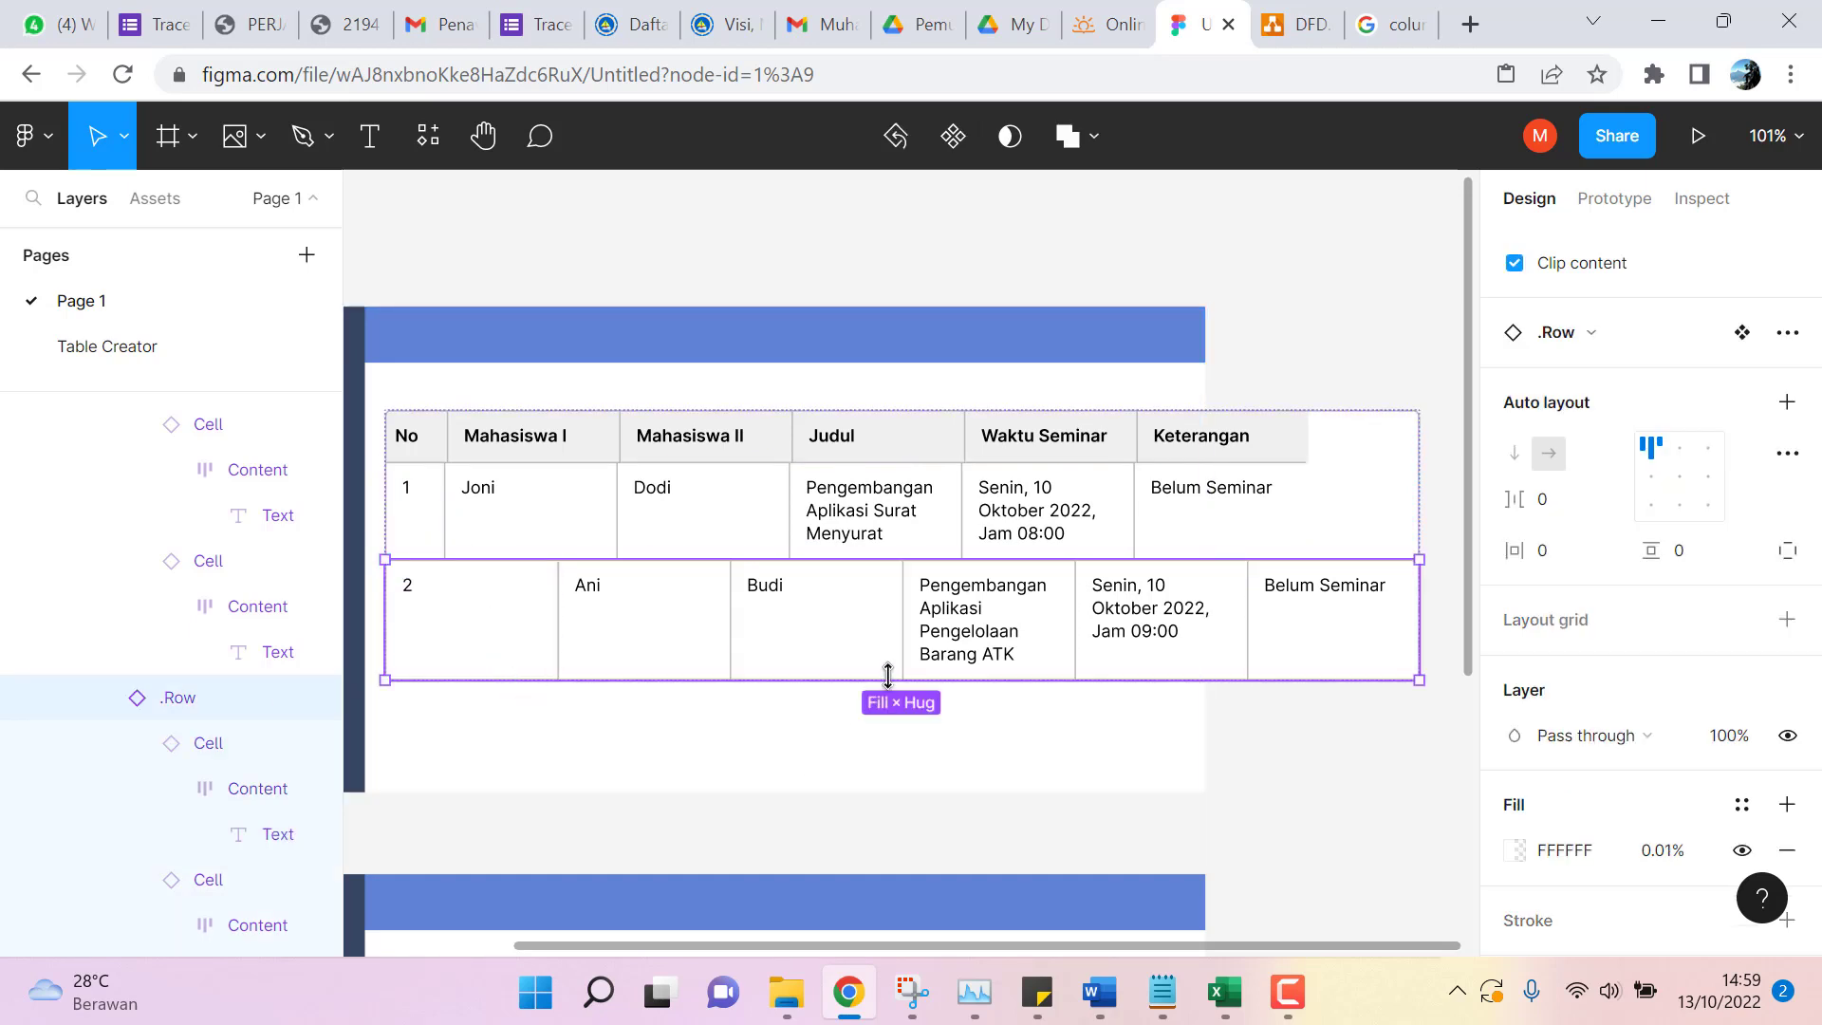
{"action": "left_click", "coordinate": [439, 513]}
{"action": "left_click", "coordinate": [435, 500]}
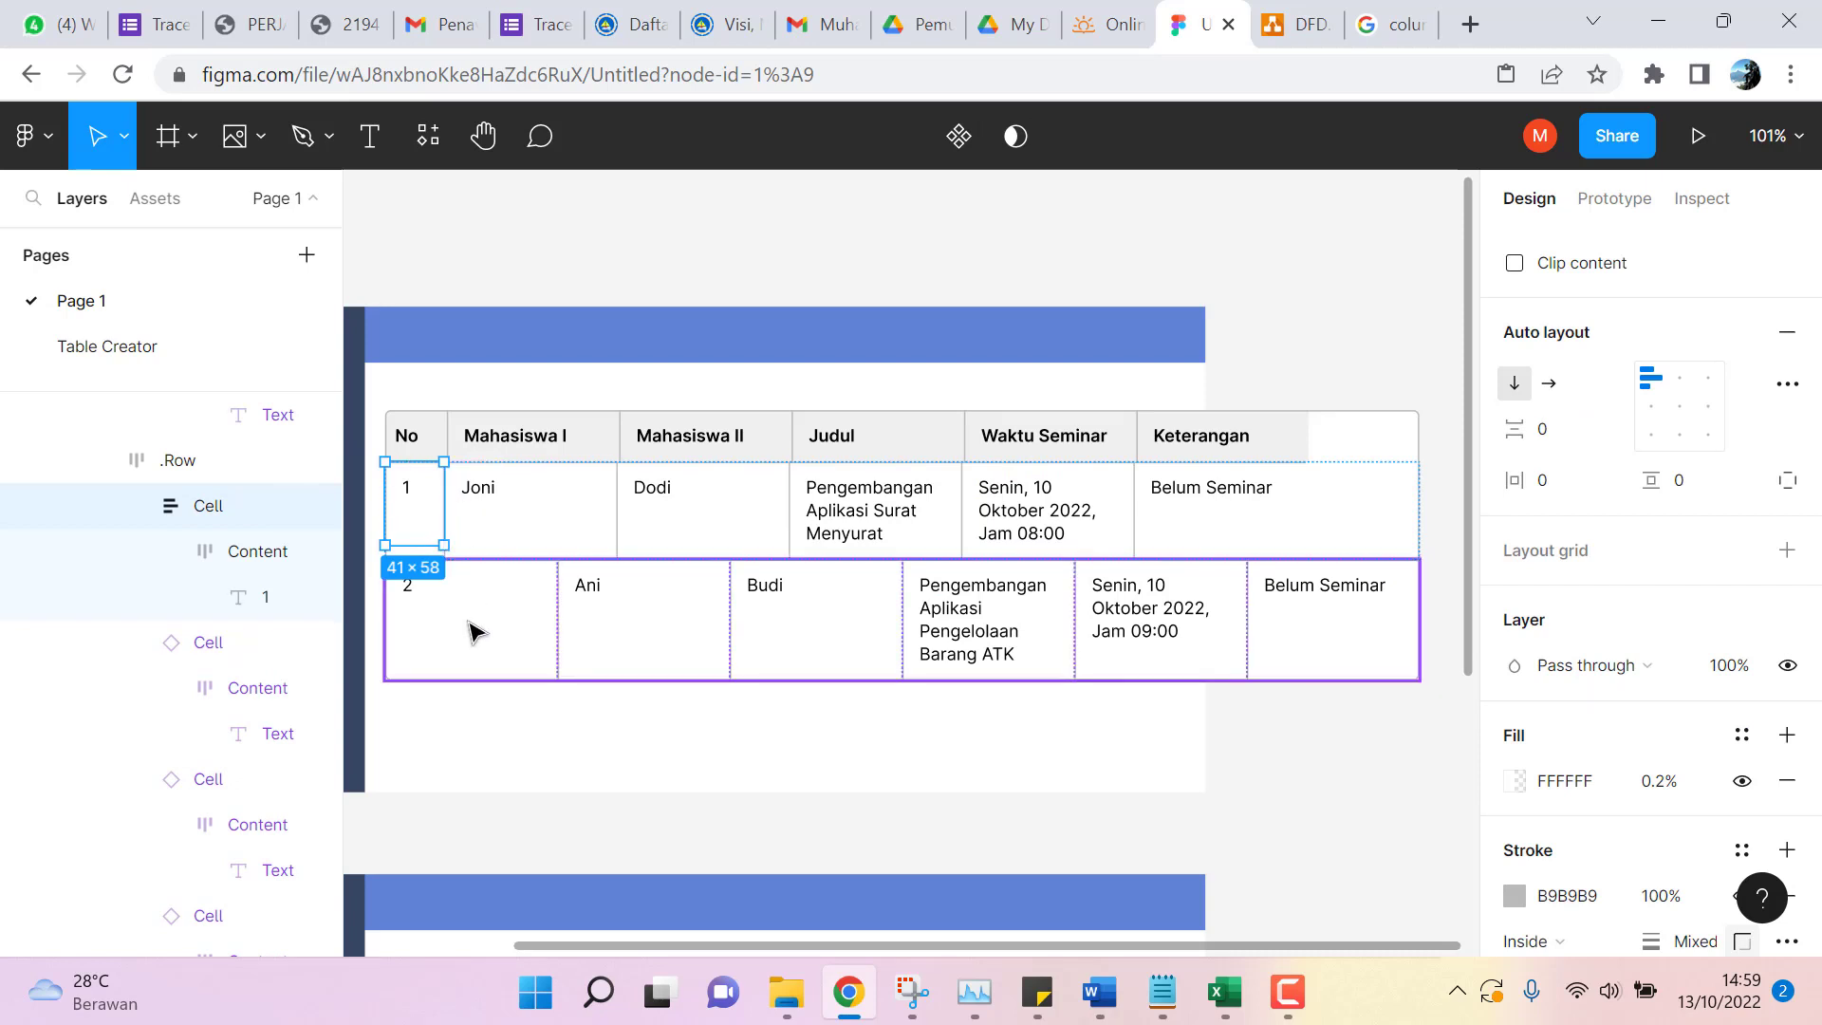
{"action": "mouse_move", "coordinate": [447, 504]}
{"action": "left_mouse_down"}
{"action": "mouse_move", "coordinate": [469, 503]}
{"action": "mouse_move", "coordinate": [441, 501]}
{"action": "left_mouse_up"}
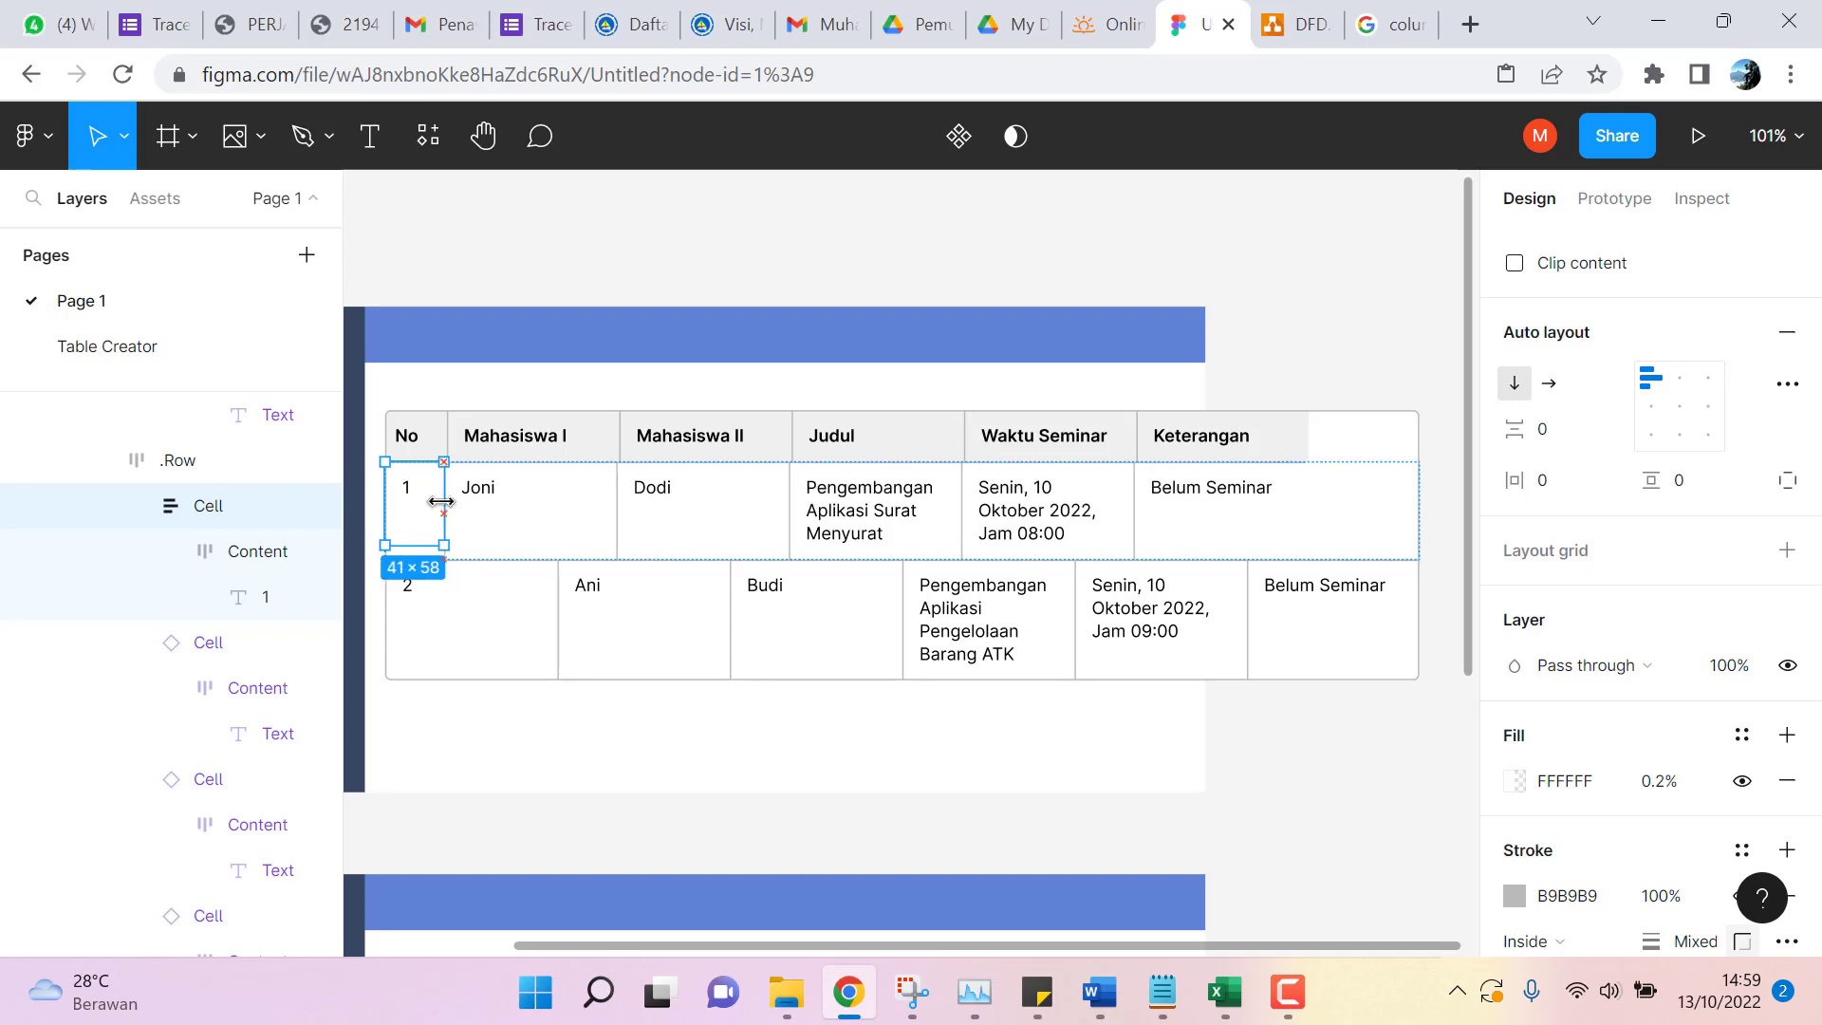
Compare widths, then set the No header cell's W to 41 px.
{"action": "left_click", "coordinate": [435, 426]}
{"action": "left_click", "coordinate": [435, 432]}
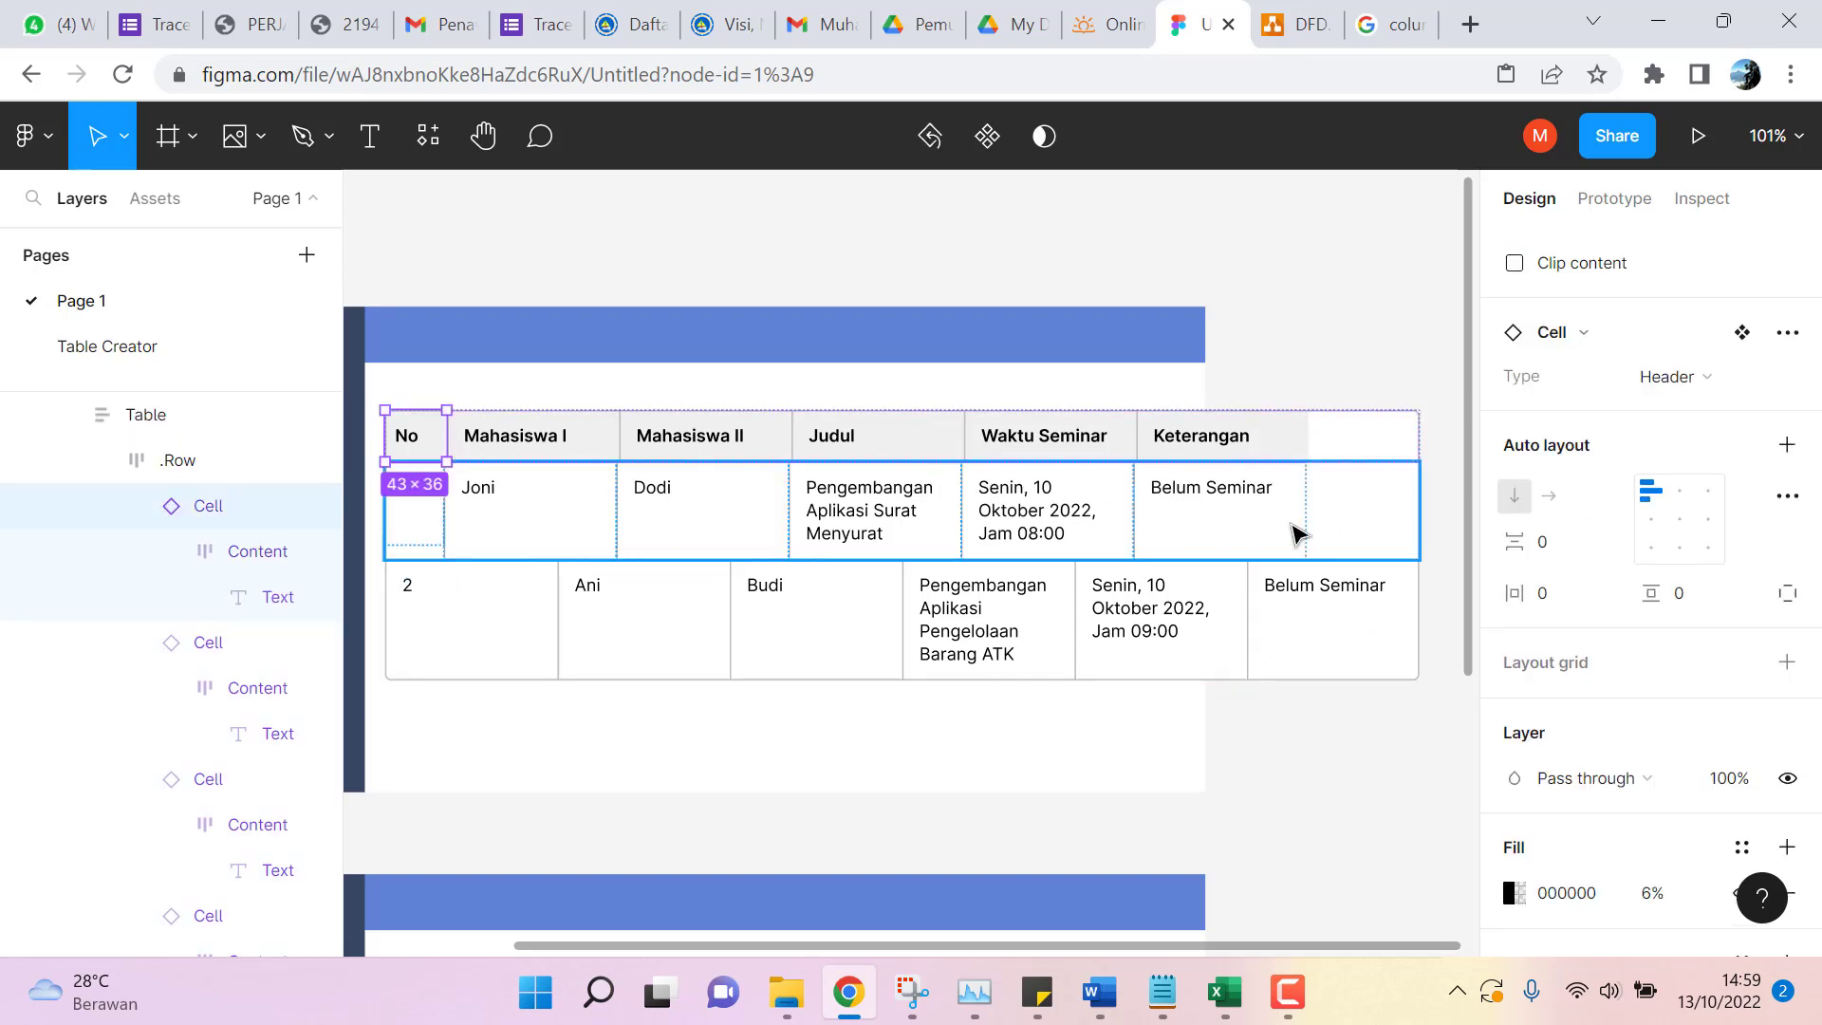
{"action": "left_click", "coordinate": [412, 491]}
{"action": "left_click", "coordinate": [414, 439]}
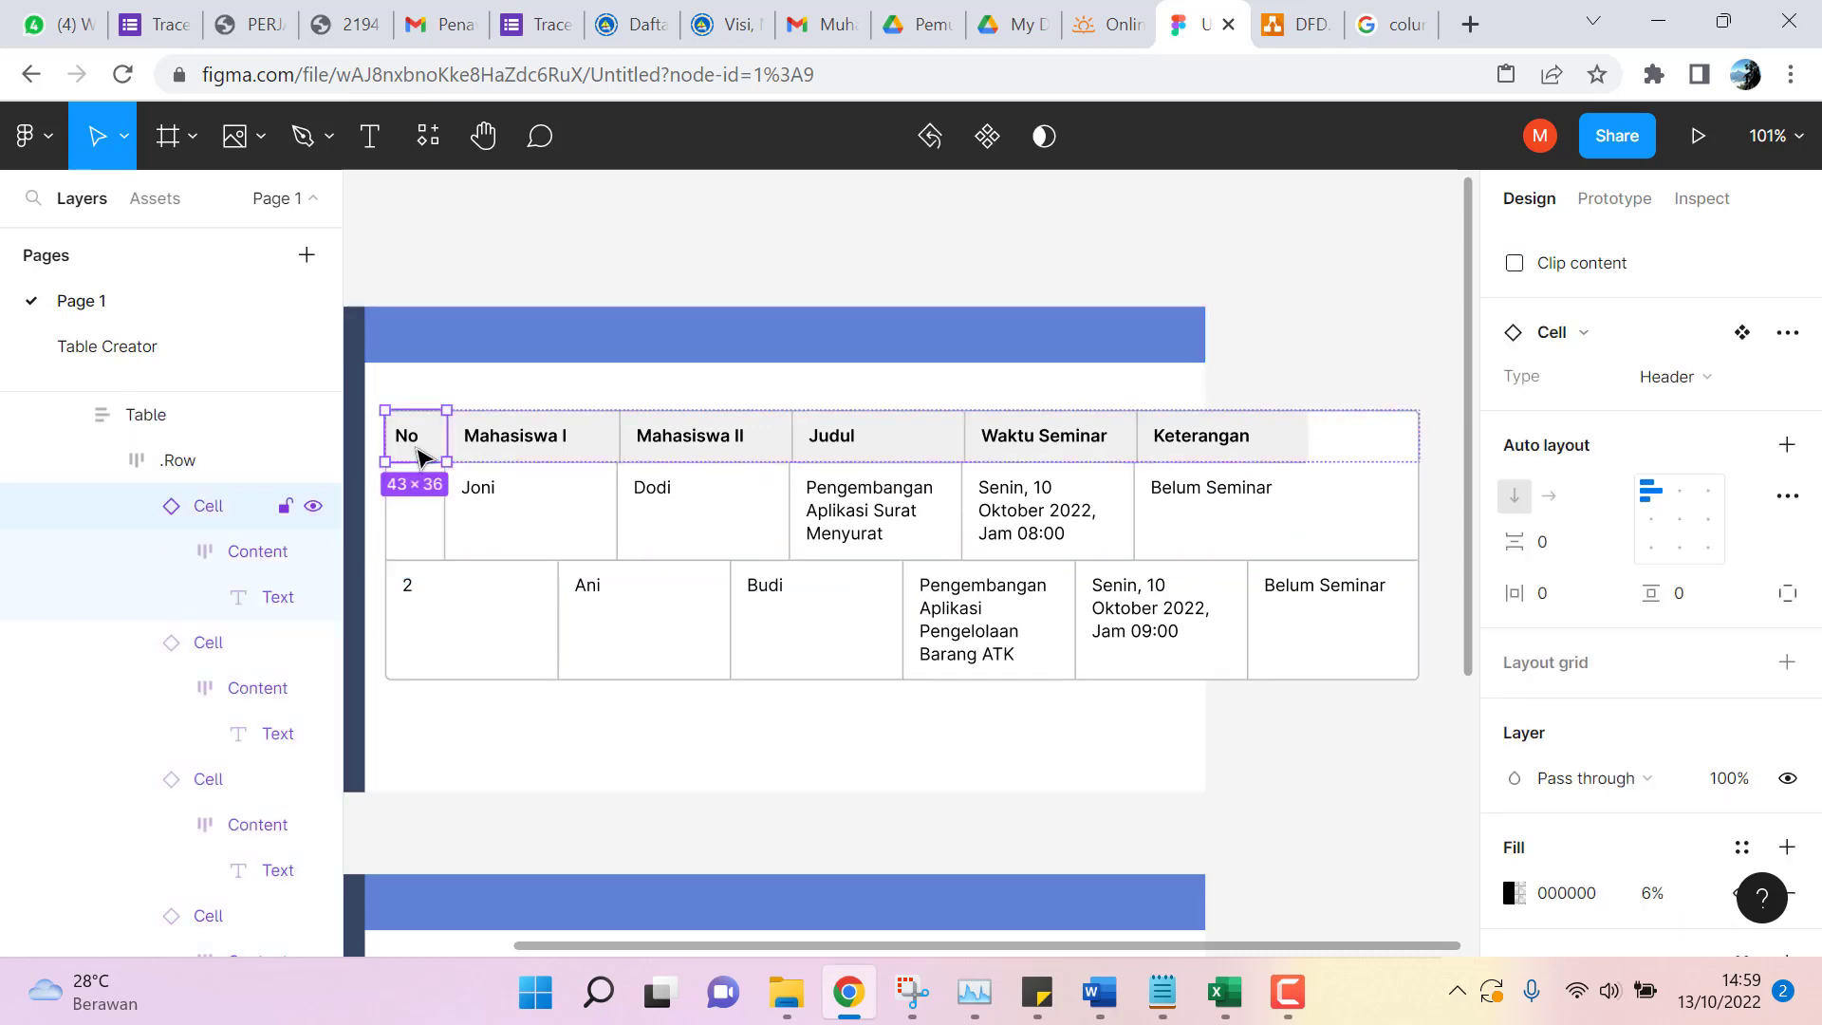
{"action": "scroll", "coordinate": [1673, 578], "scroll_direction": "down", "scroll_amount": 2}
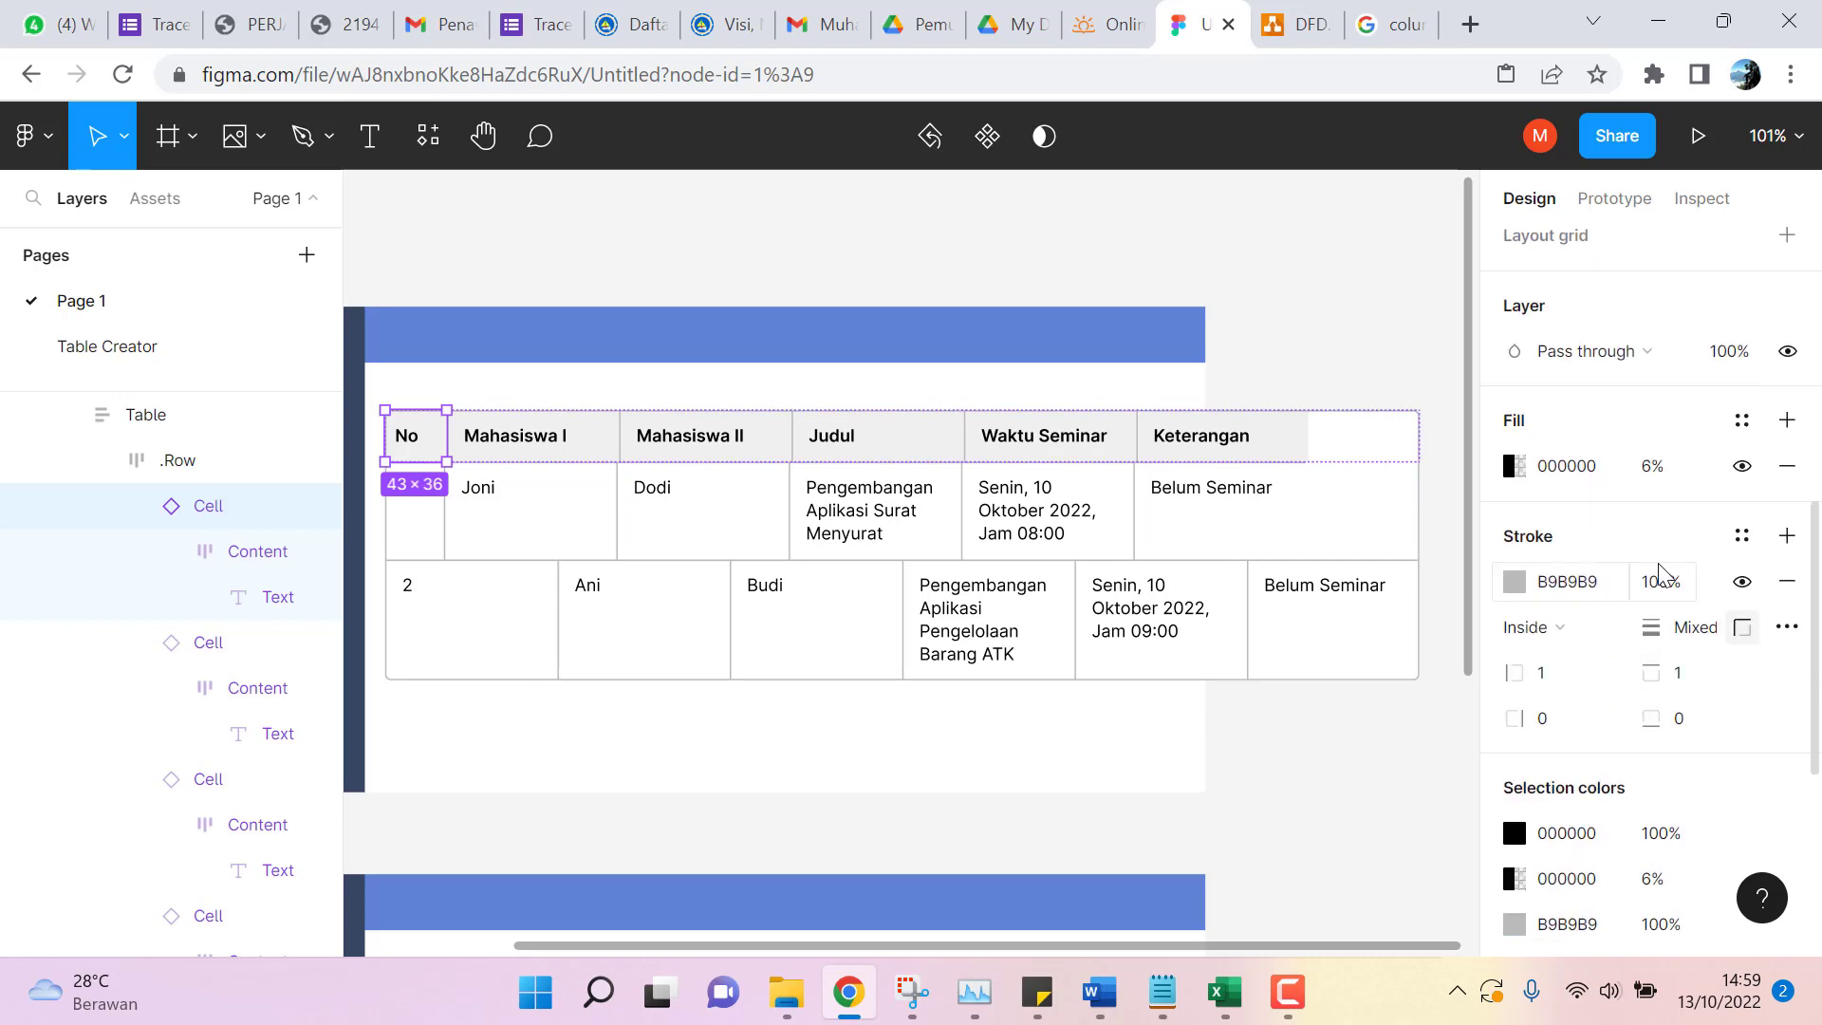
{"action": "scroll", "coordinate": [1659, 562], "scroll_direction": "down", "scroll_amount": 5}
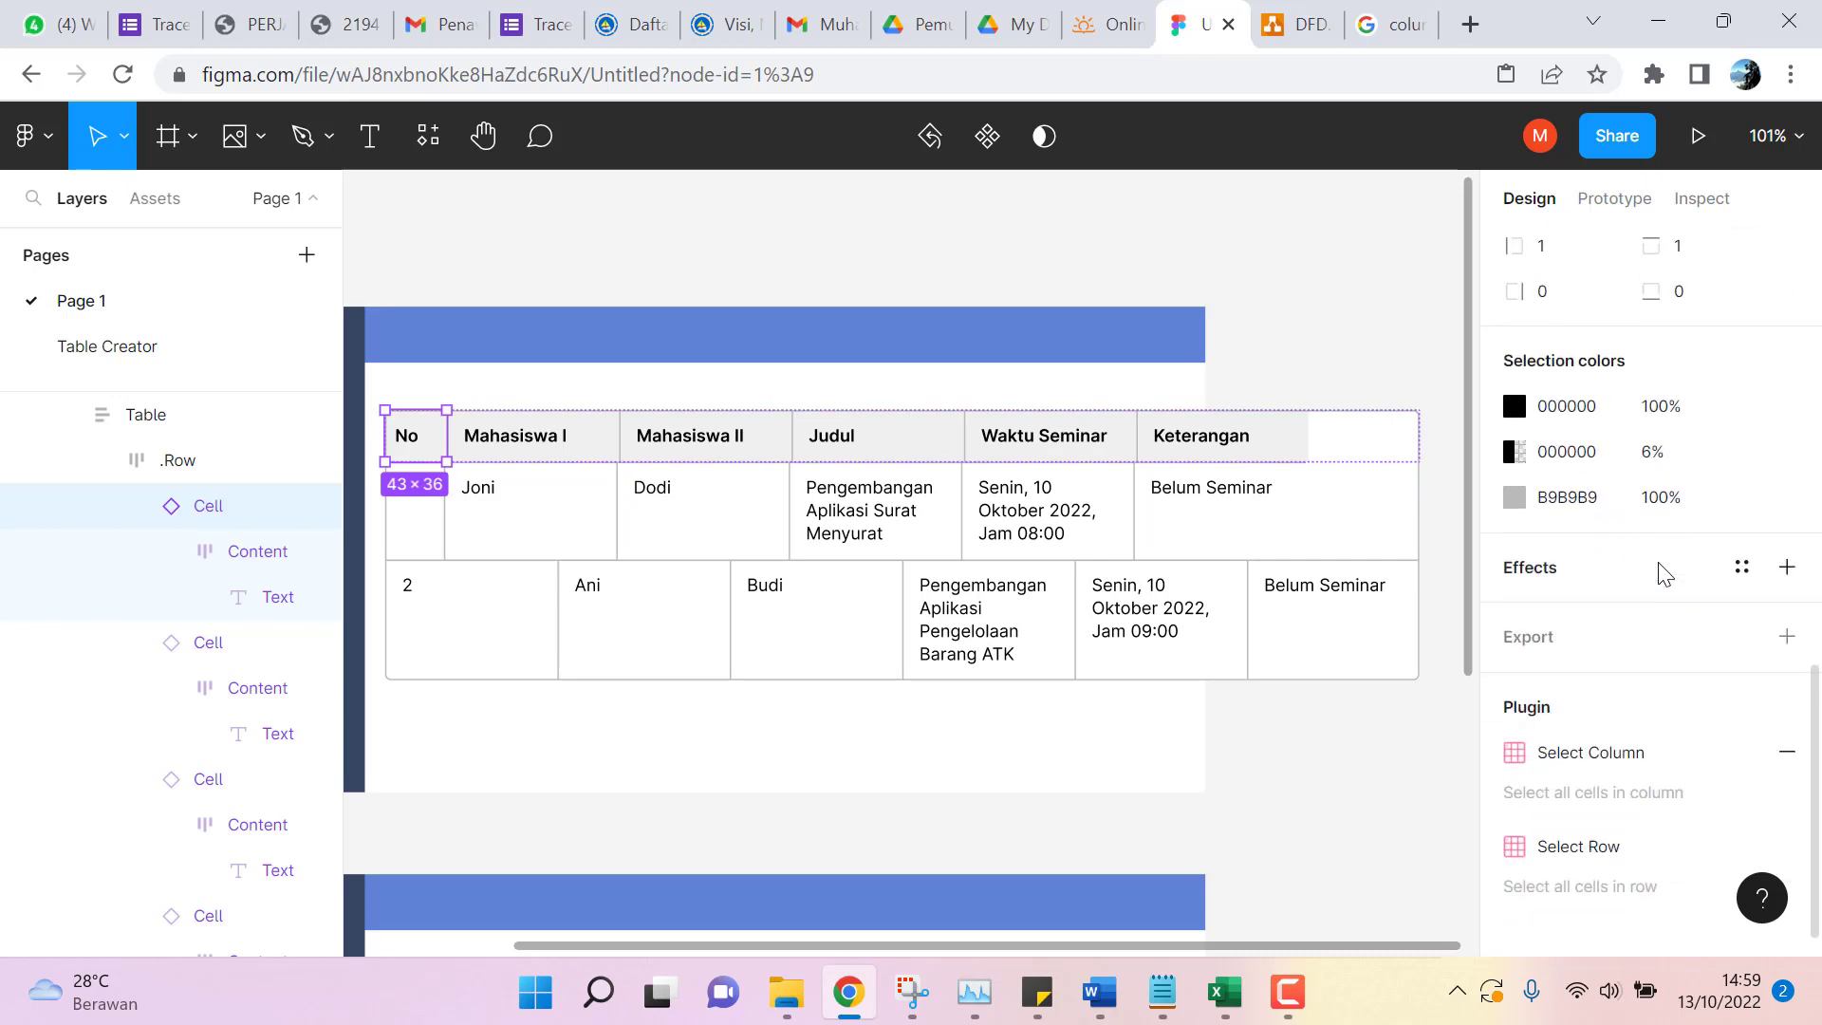
{"action": "scroll", "coordinate": [1666, 569], "scroll_direction": "up", "scroll_amount": 6}
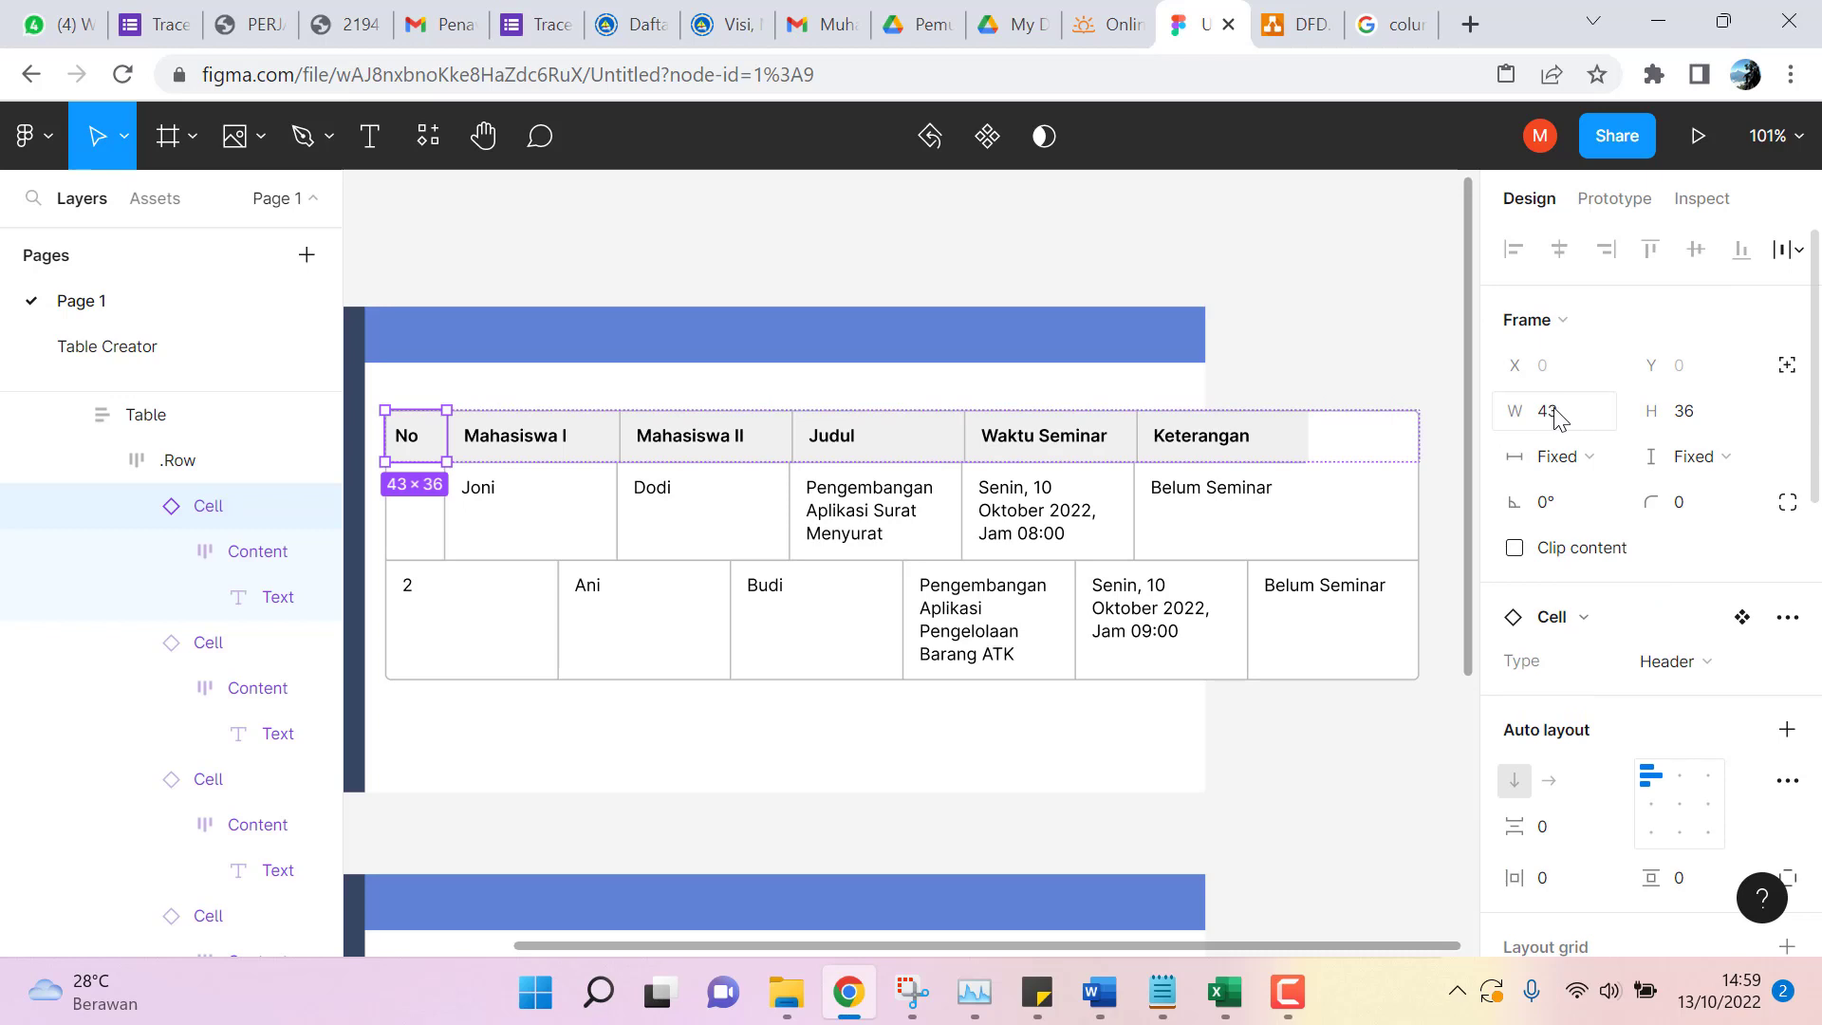
{"action": "left_click", "coordinate": [1556, 421]}
{"action": "left_click", "coordinate": [1557, 415]}
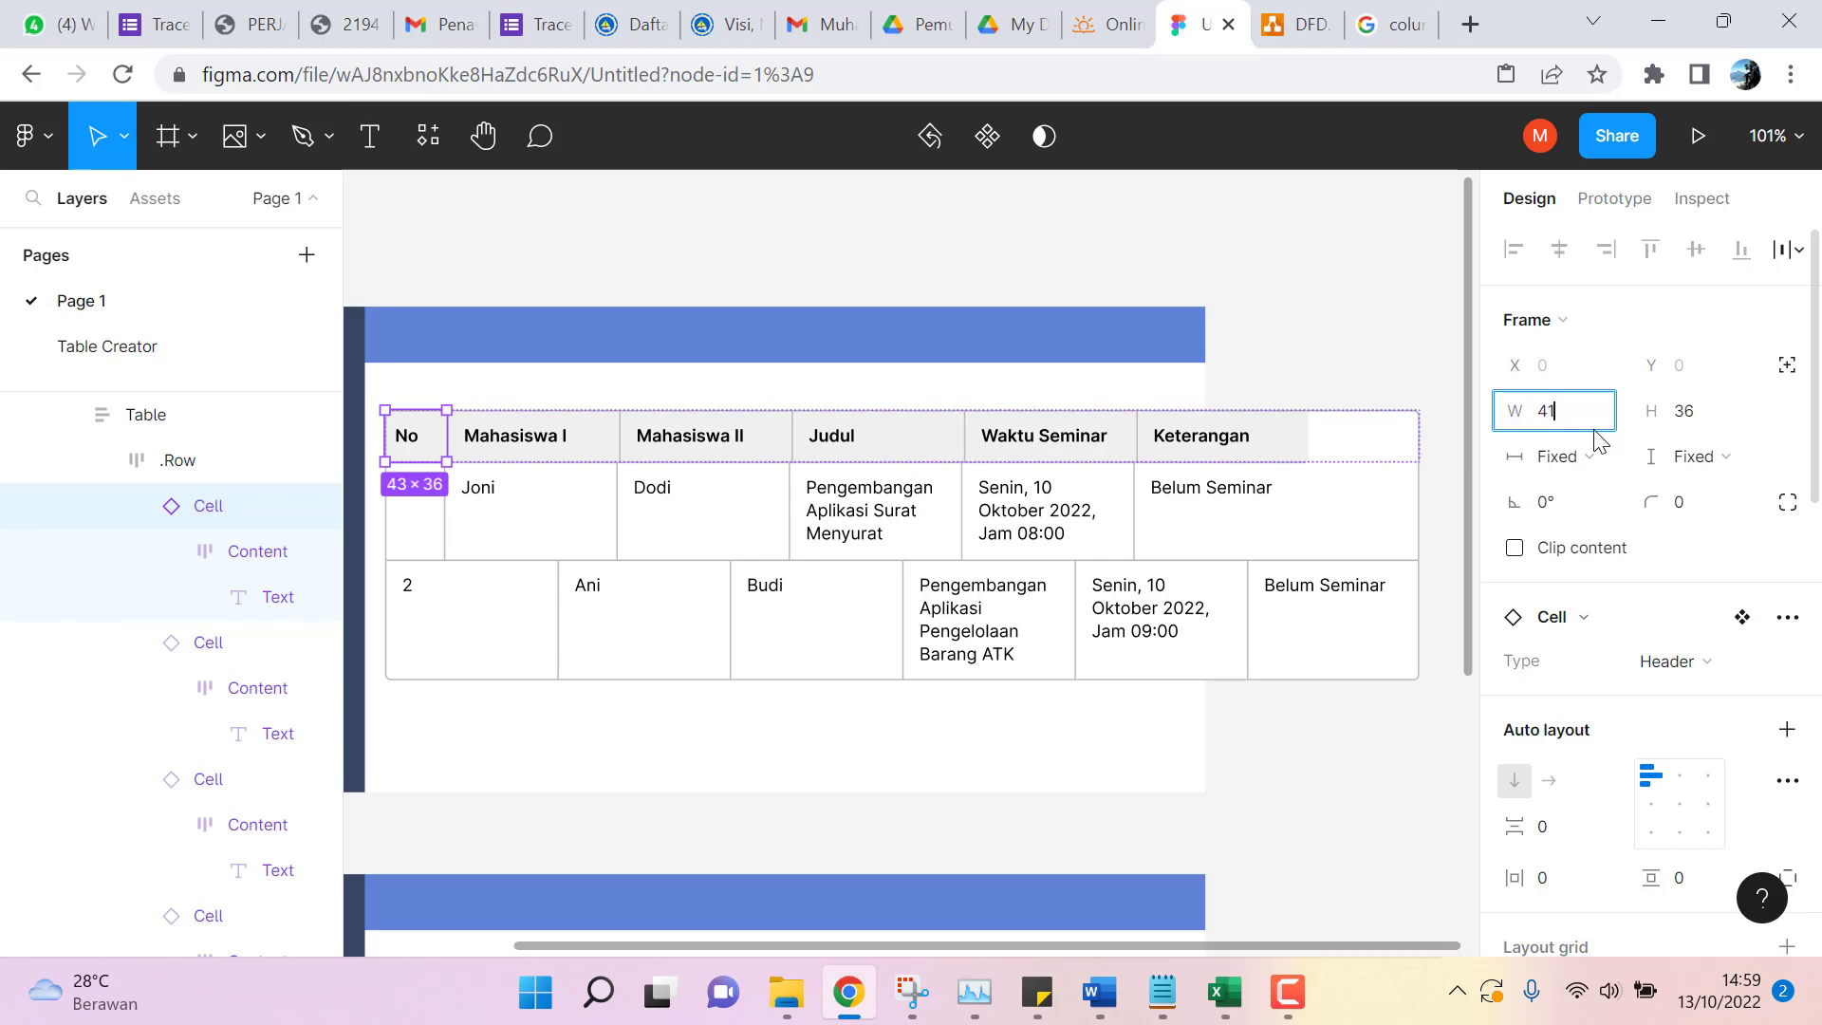
{"action": "type", "text": "1"}
{"action": "key", "text": "Return"}
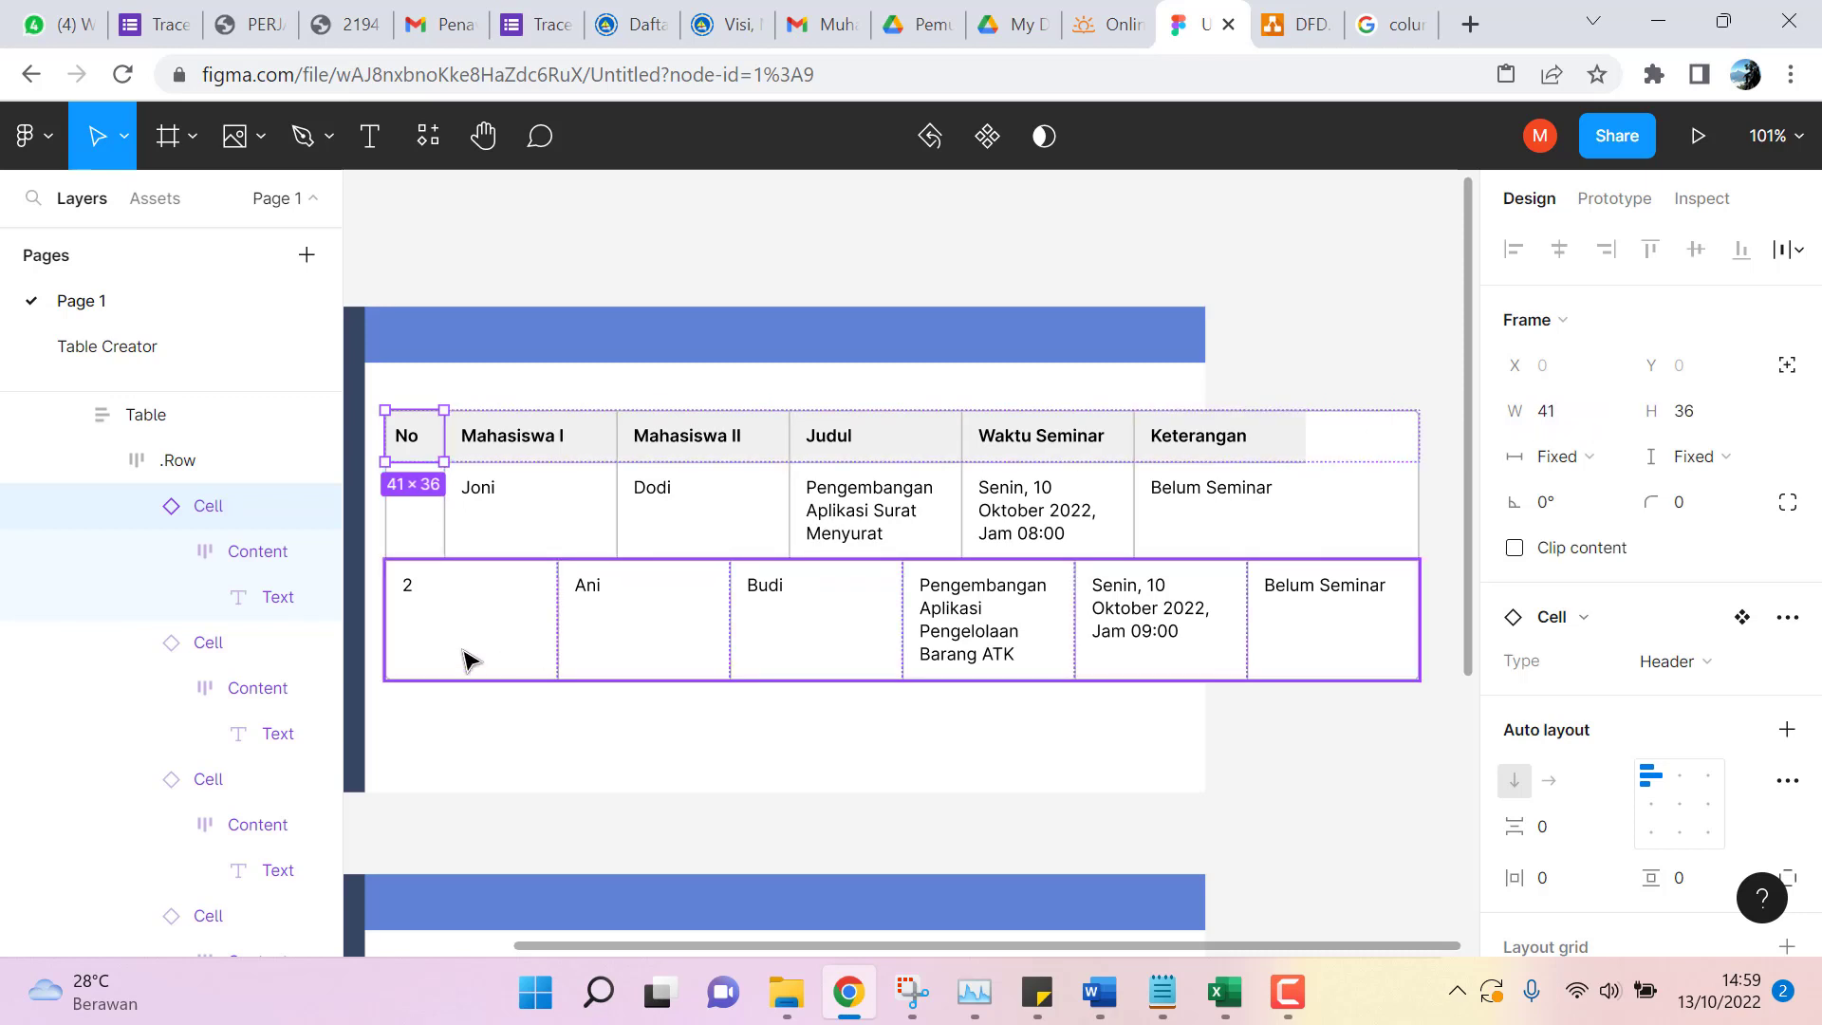
{"action": "left_click", "coordinate": [470, 656]}
{"action": "left_click", "coordinate": [482, 648]}
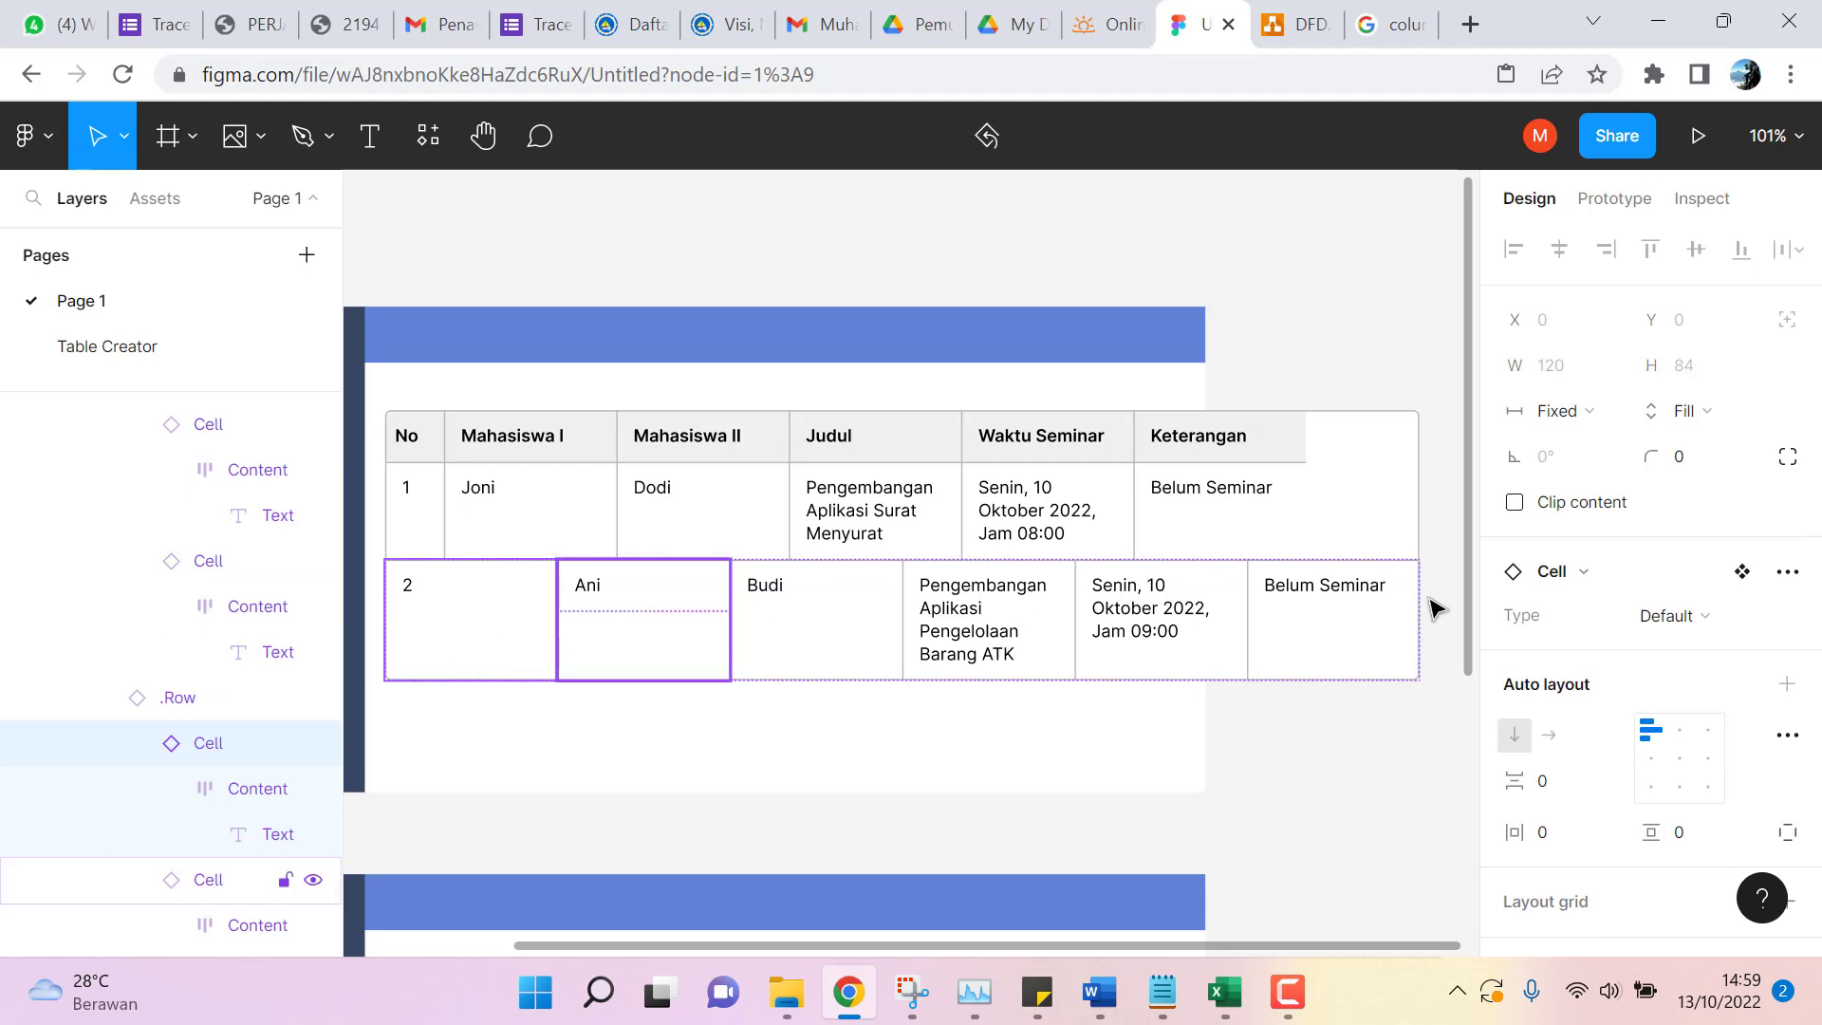
Detach row 2's number cell from the Cell component and set its width to 41 px.
{"action": "left_click", "coordinate": [1742, 573]}
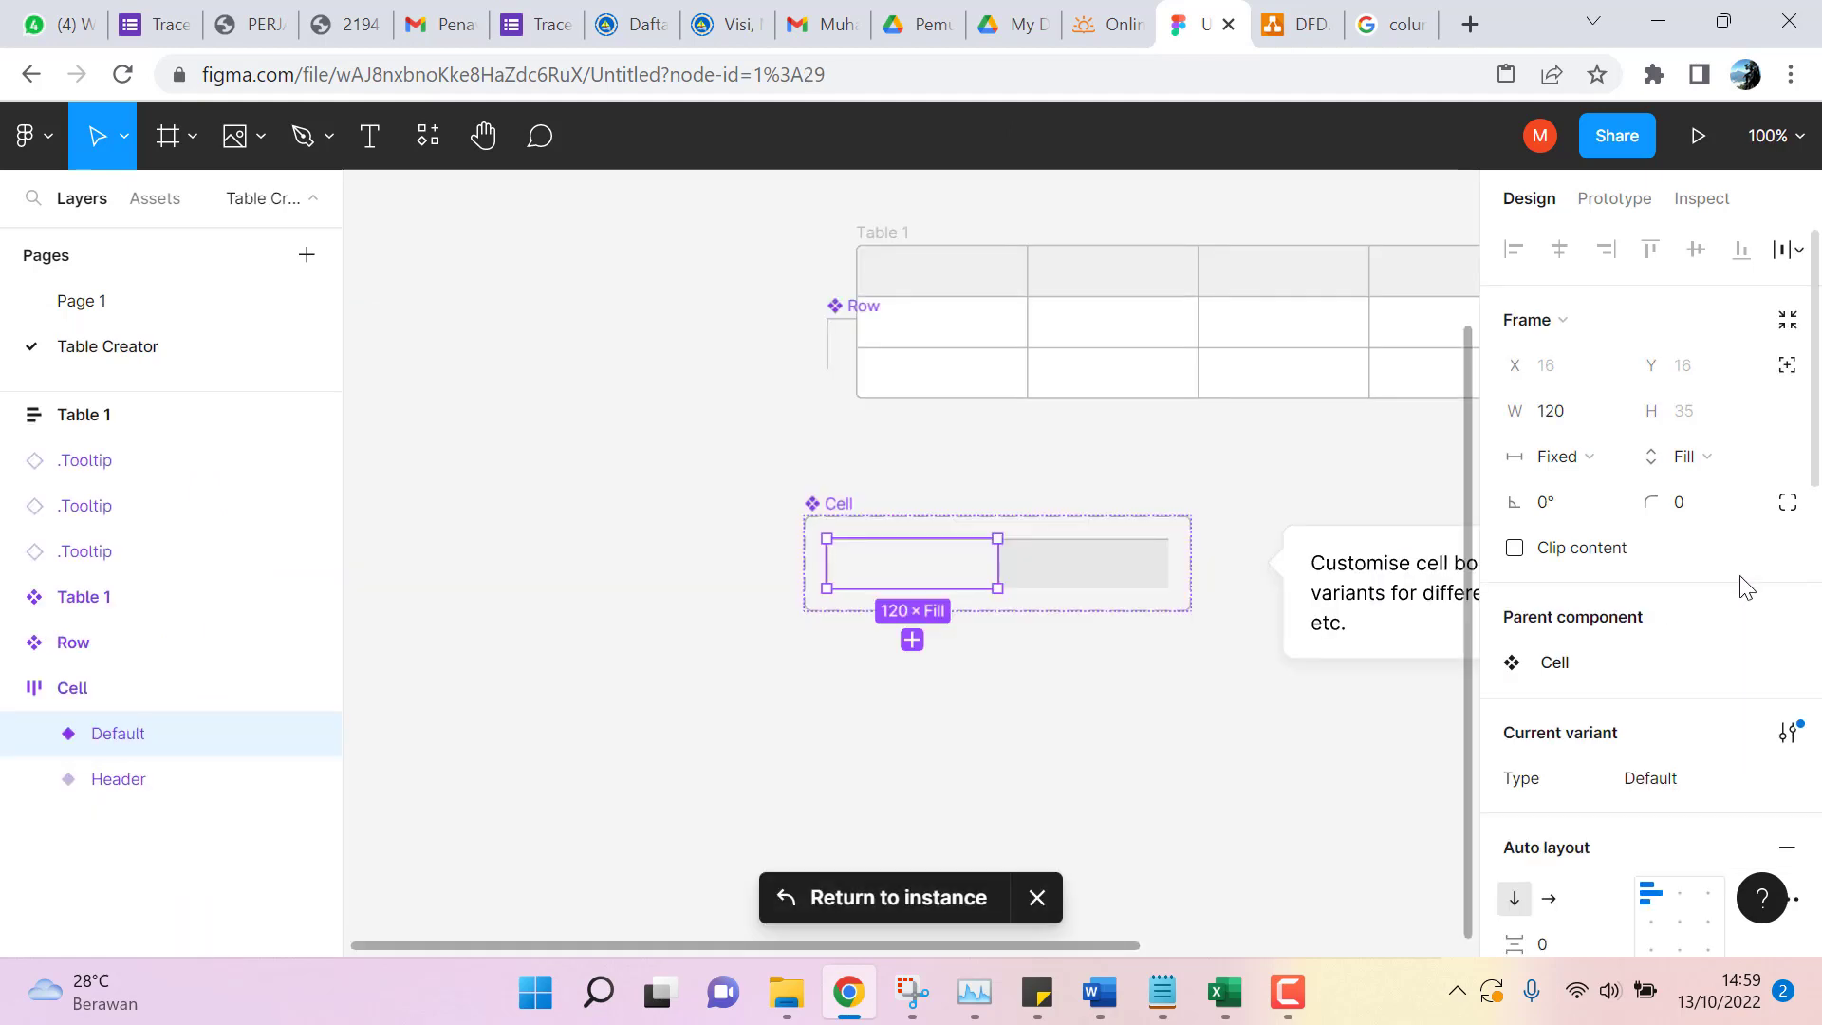
{"action": "left_click", "coordinate": [76, 303]}
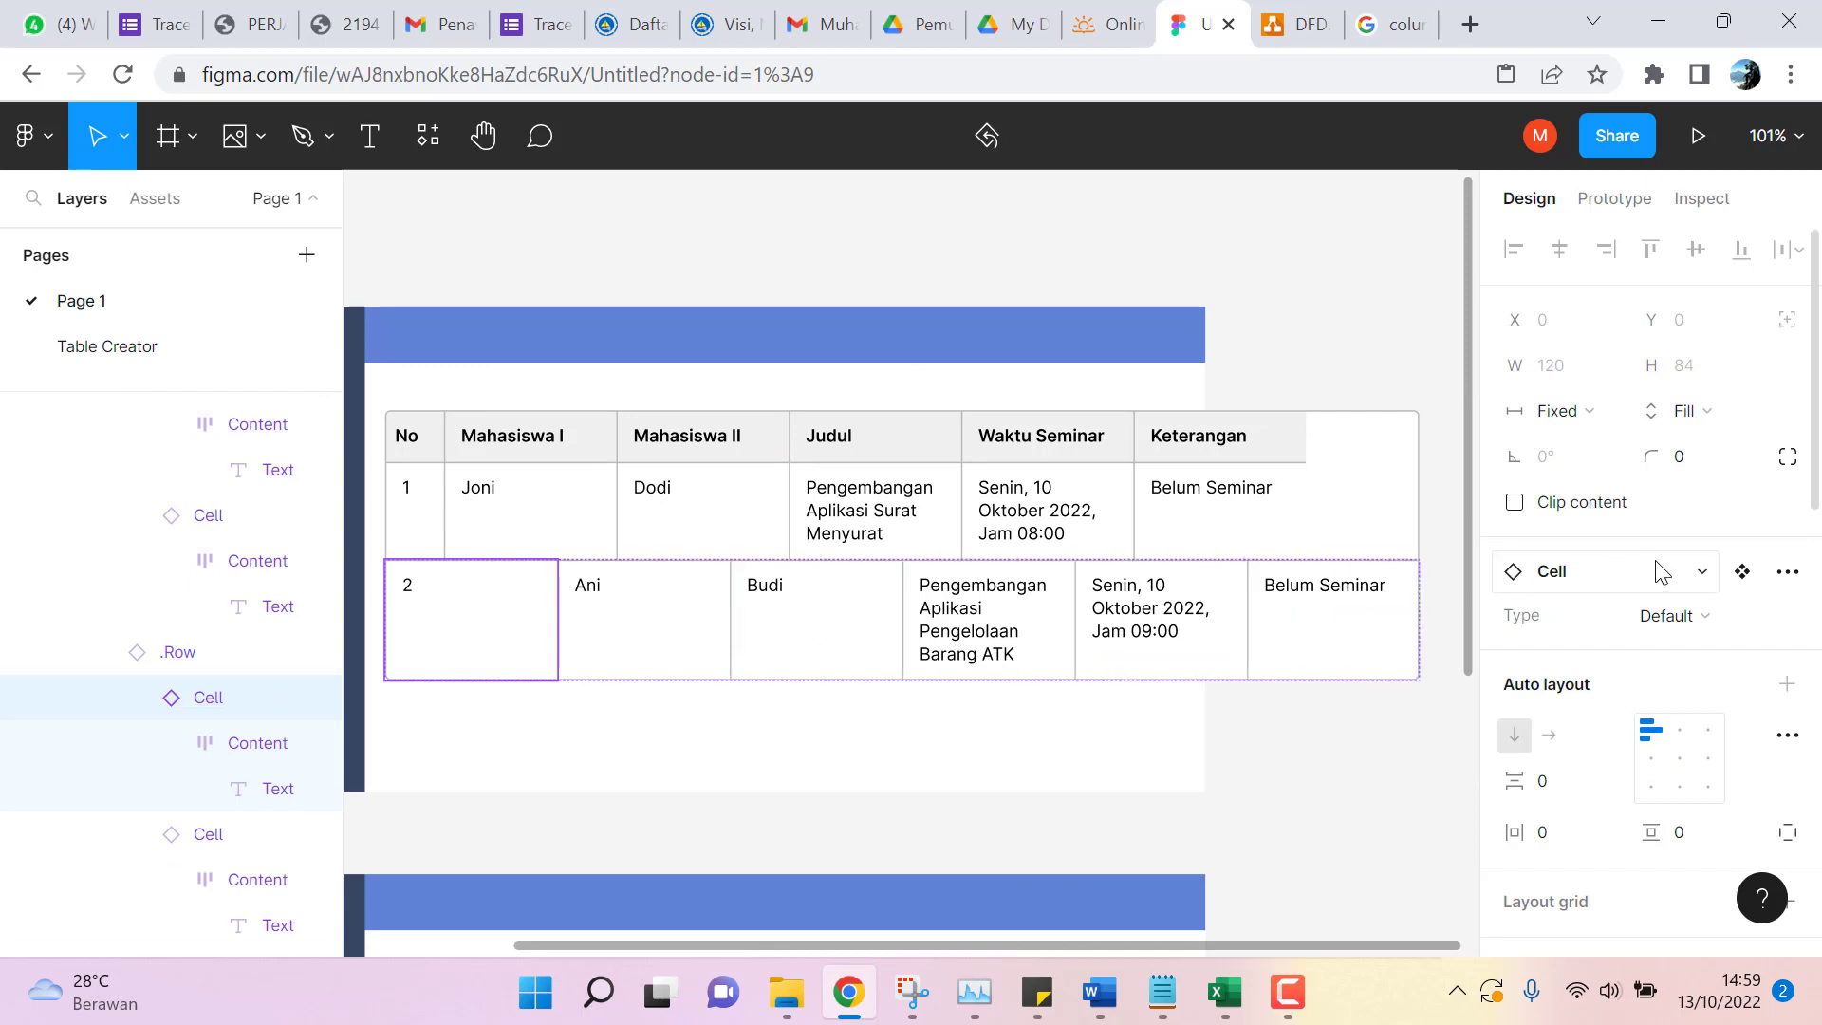
{"action": "left_click", "coordinate": [1788, 572]}
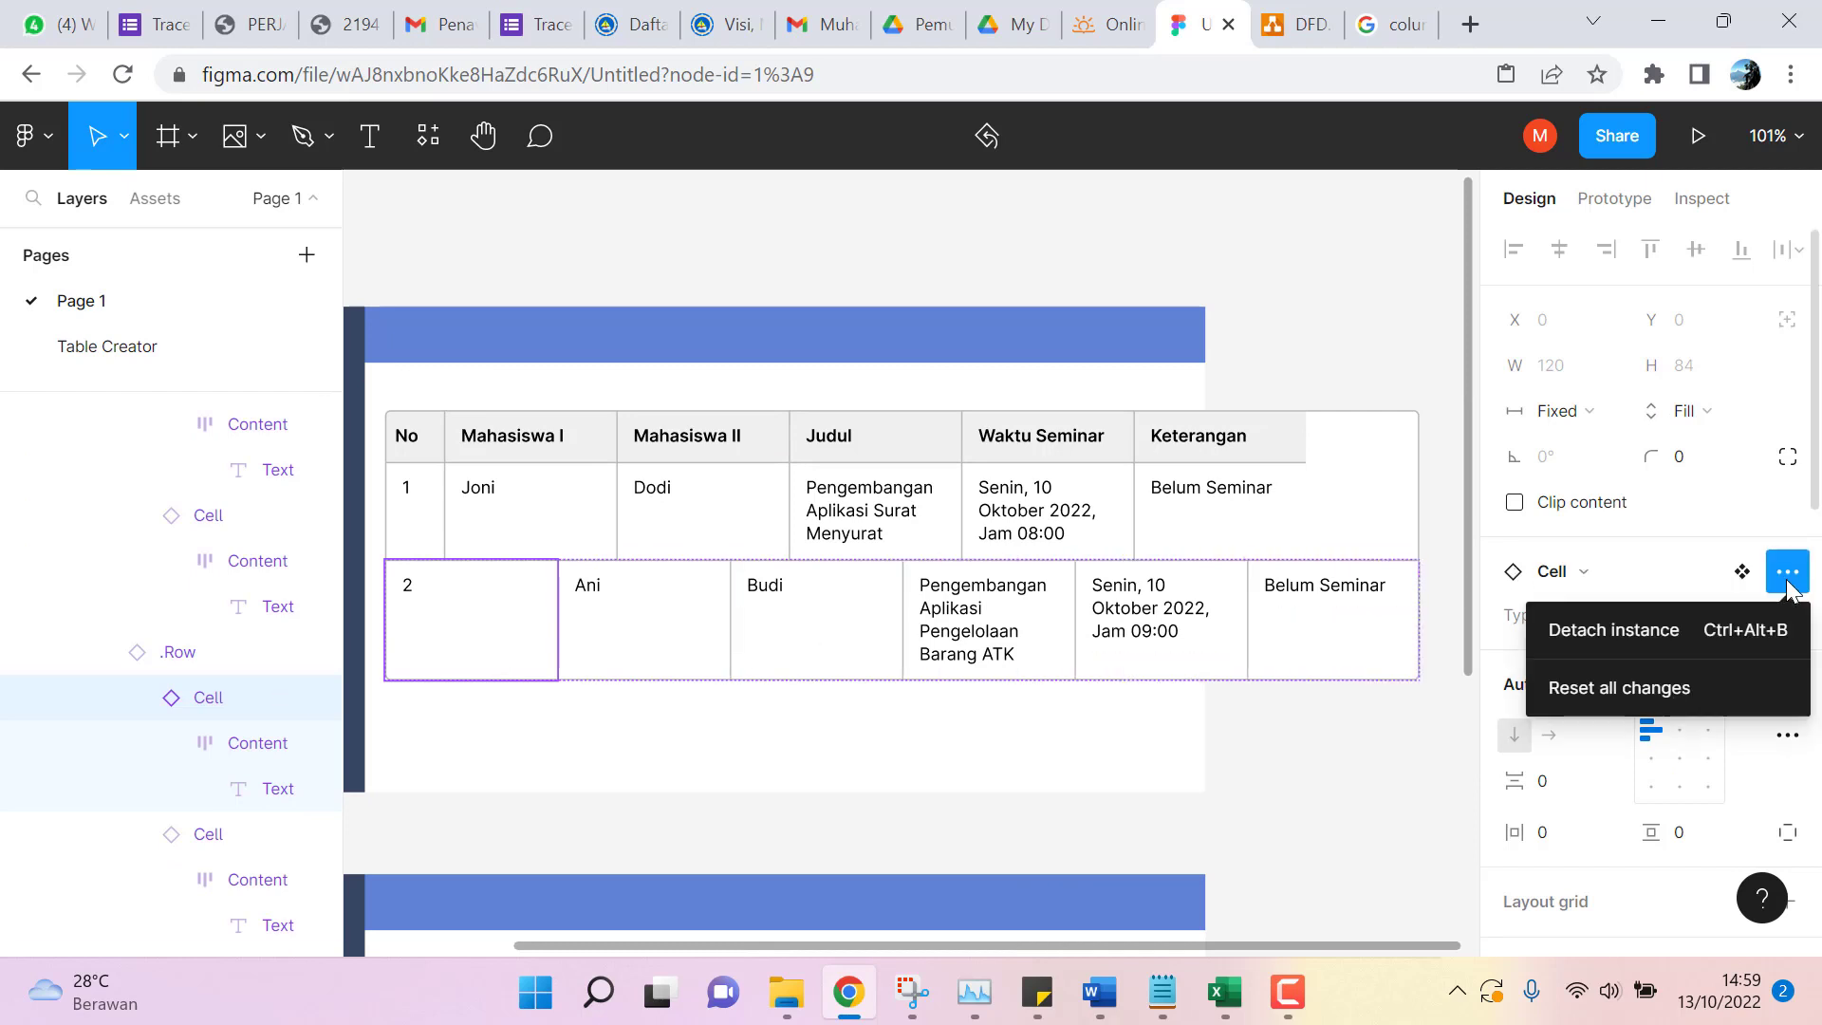
{"action": "left_click", "coordinate": [1662, 633]}
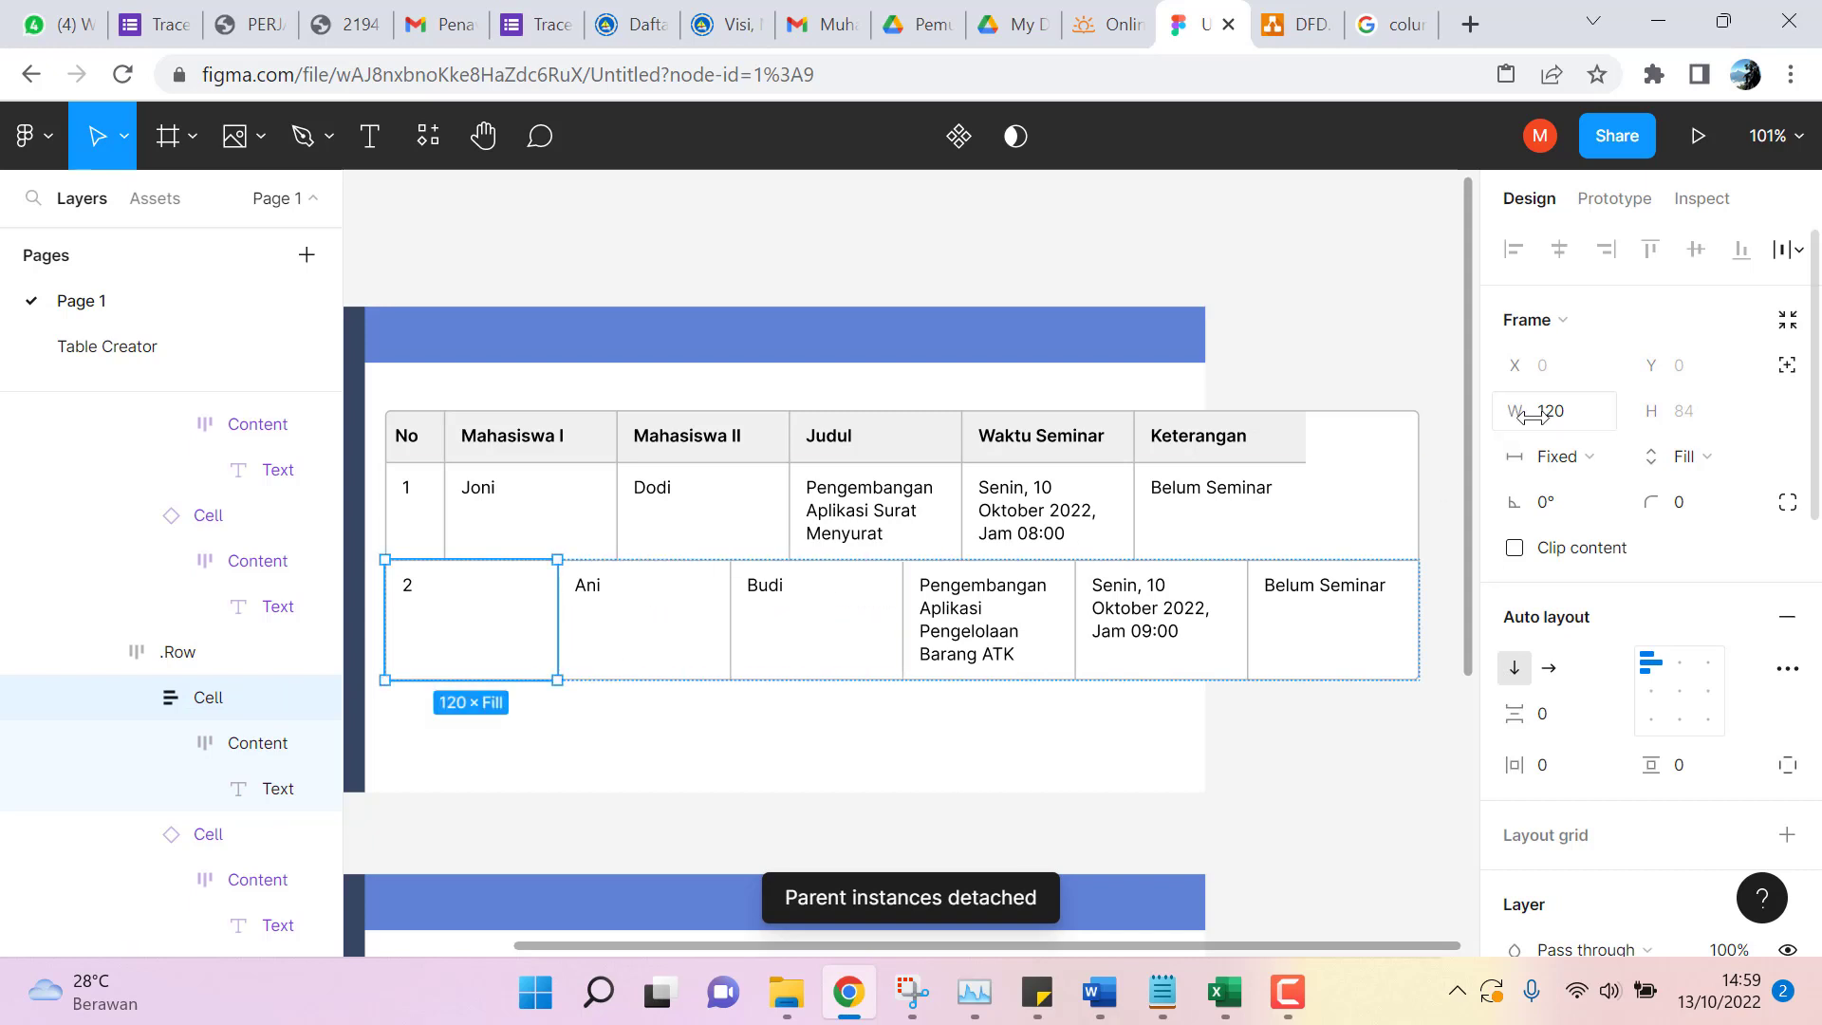
{"action": "left_click", "coordinate": [1574, 416]}
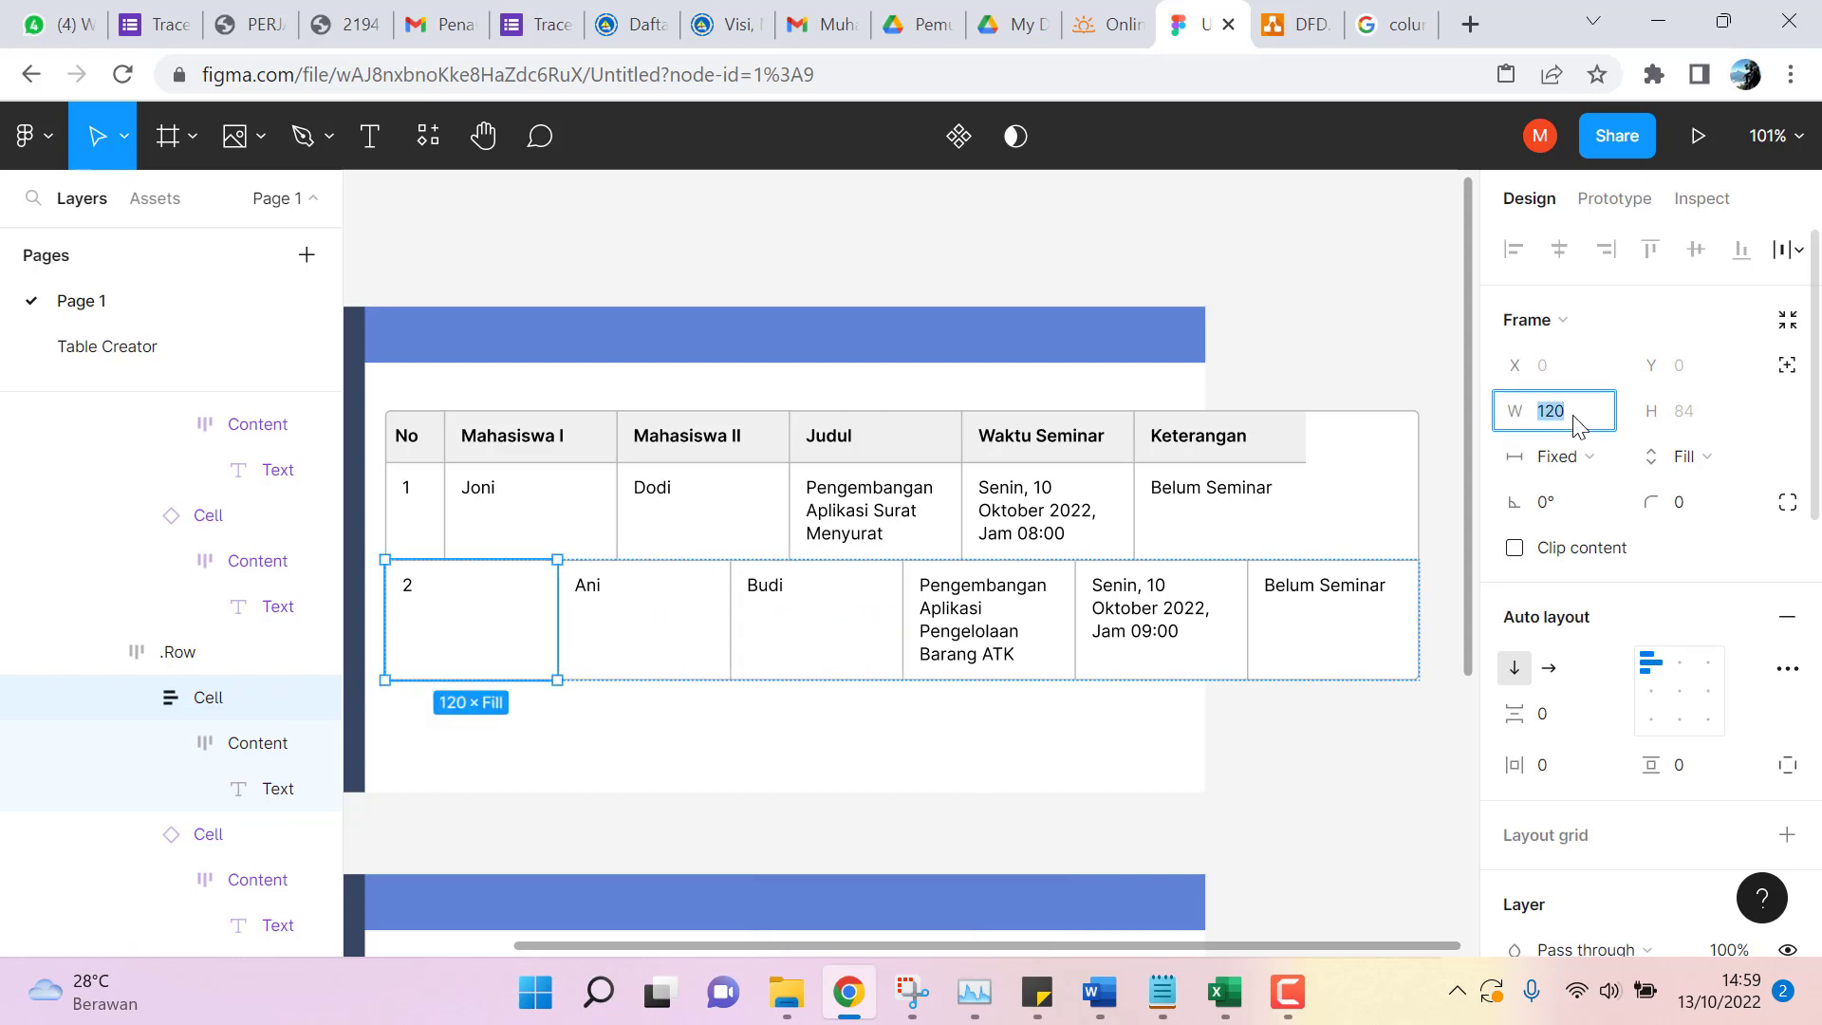
{"action": "type", "text": "41"}
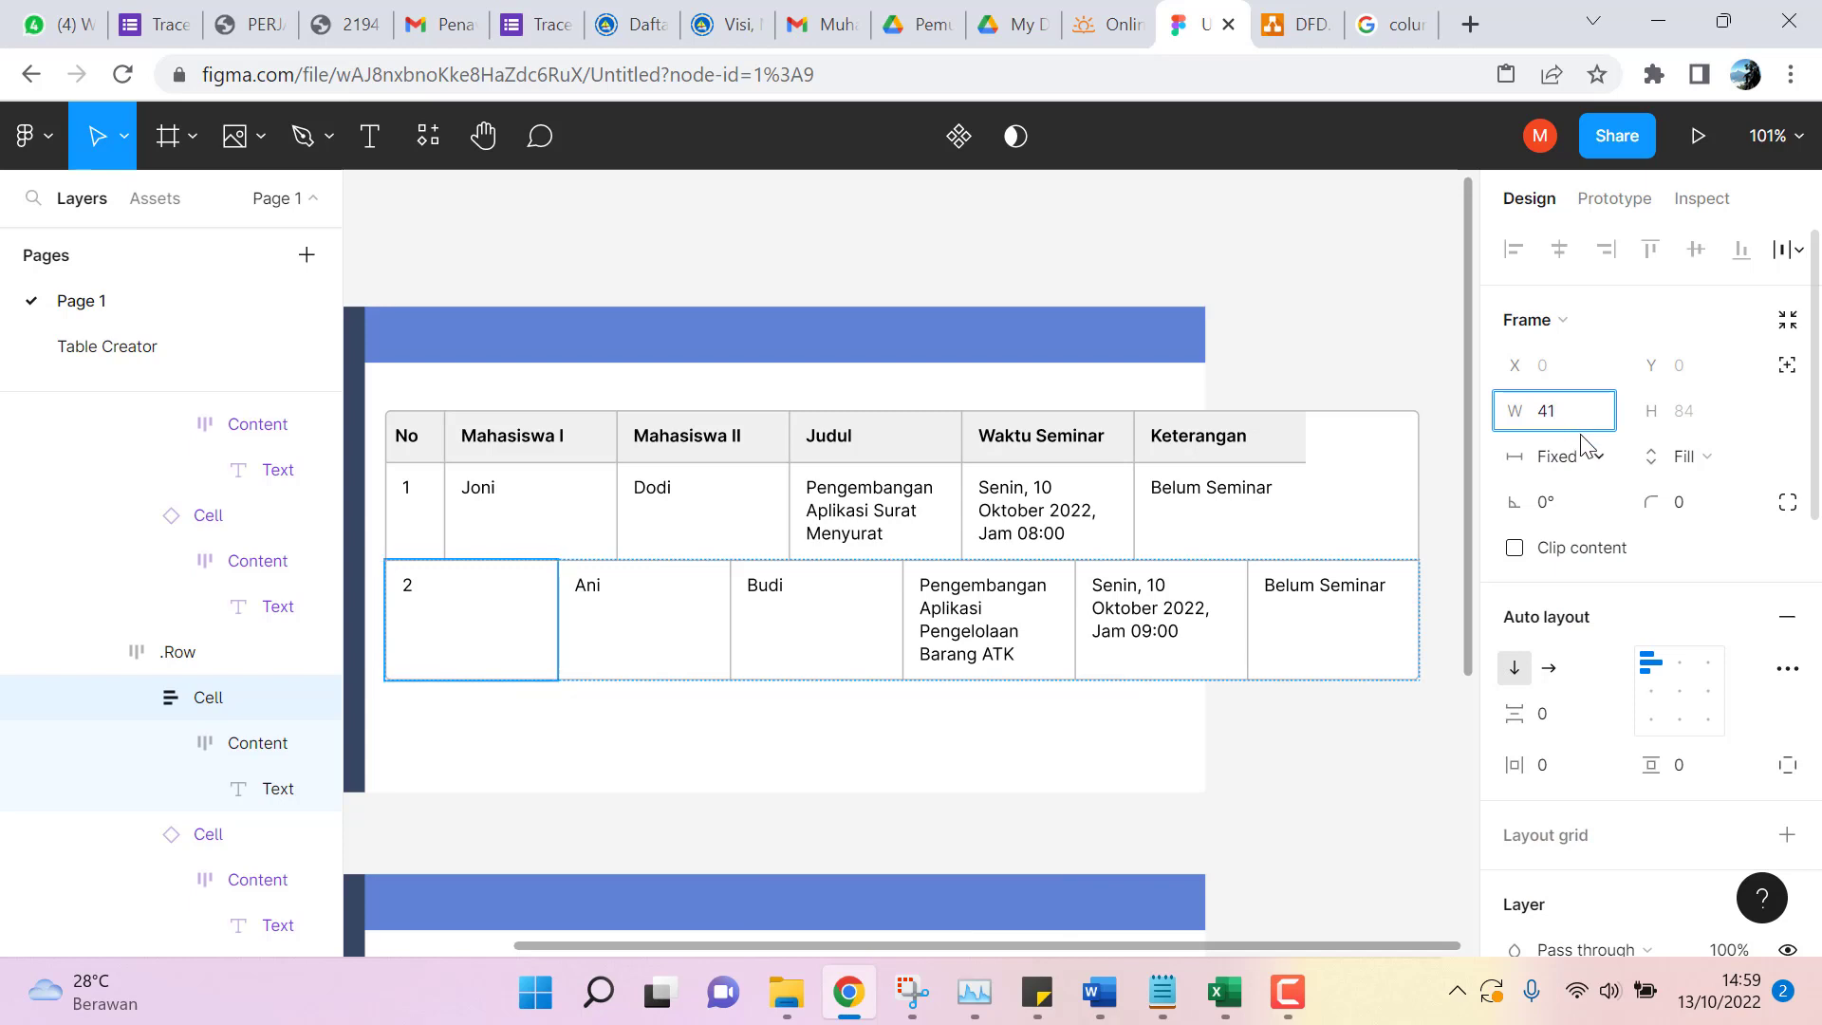
{"action": "key", "text": "Return"}
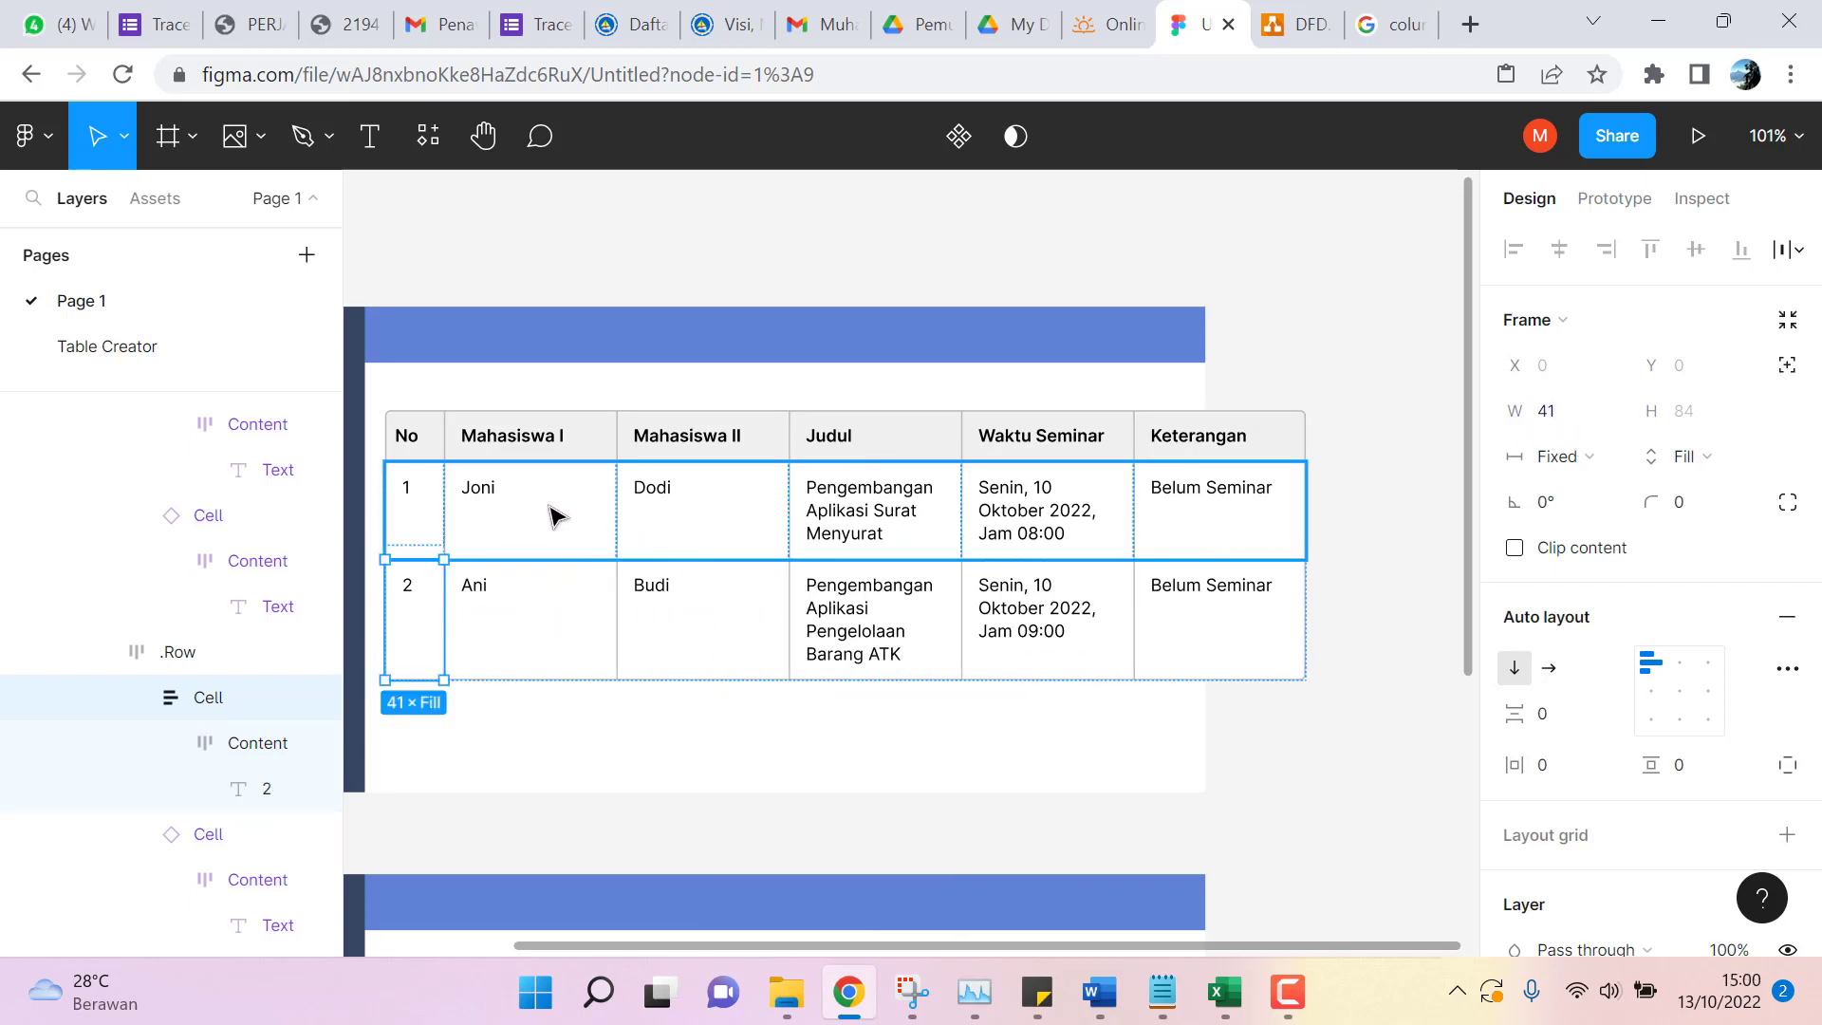
{"action": "left_click", "coordinate": [579, 512]}
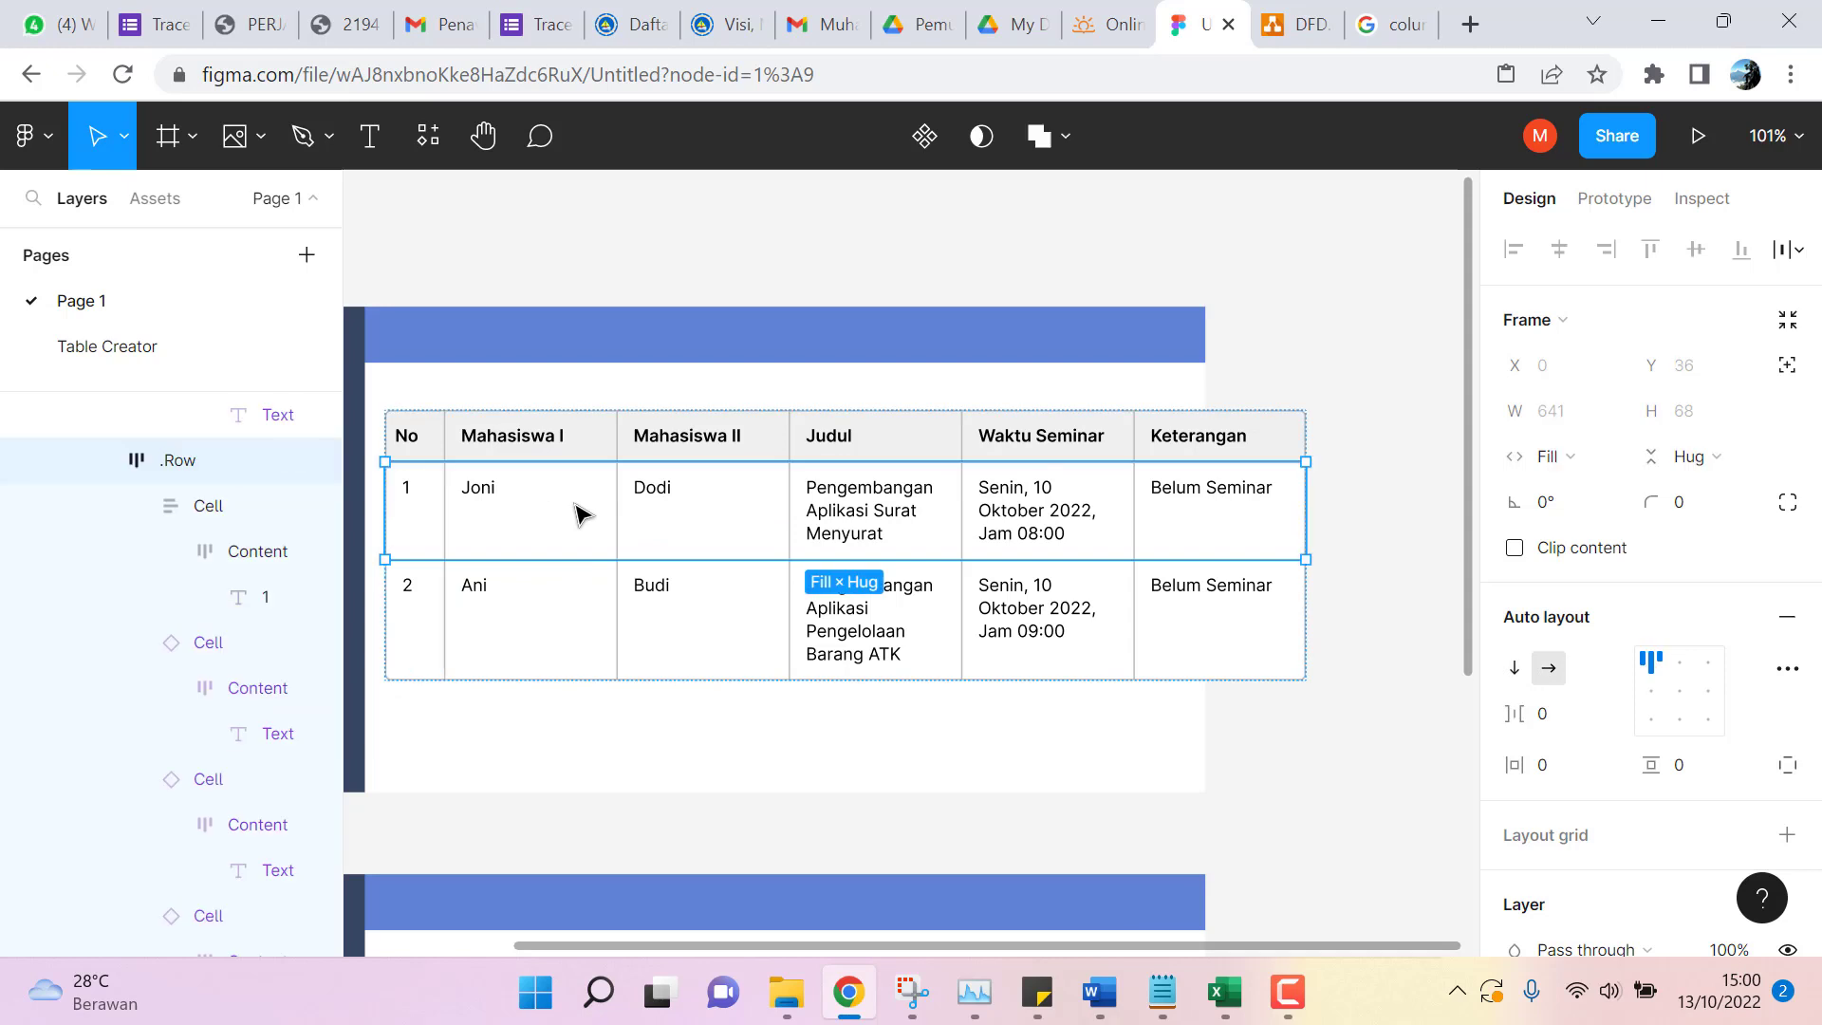
Set the Mahasiswa I header, Joni and Ani cells to 96 px wide.
{"action": "double_click", "coordinate": [576, 439]}
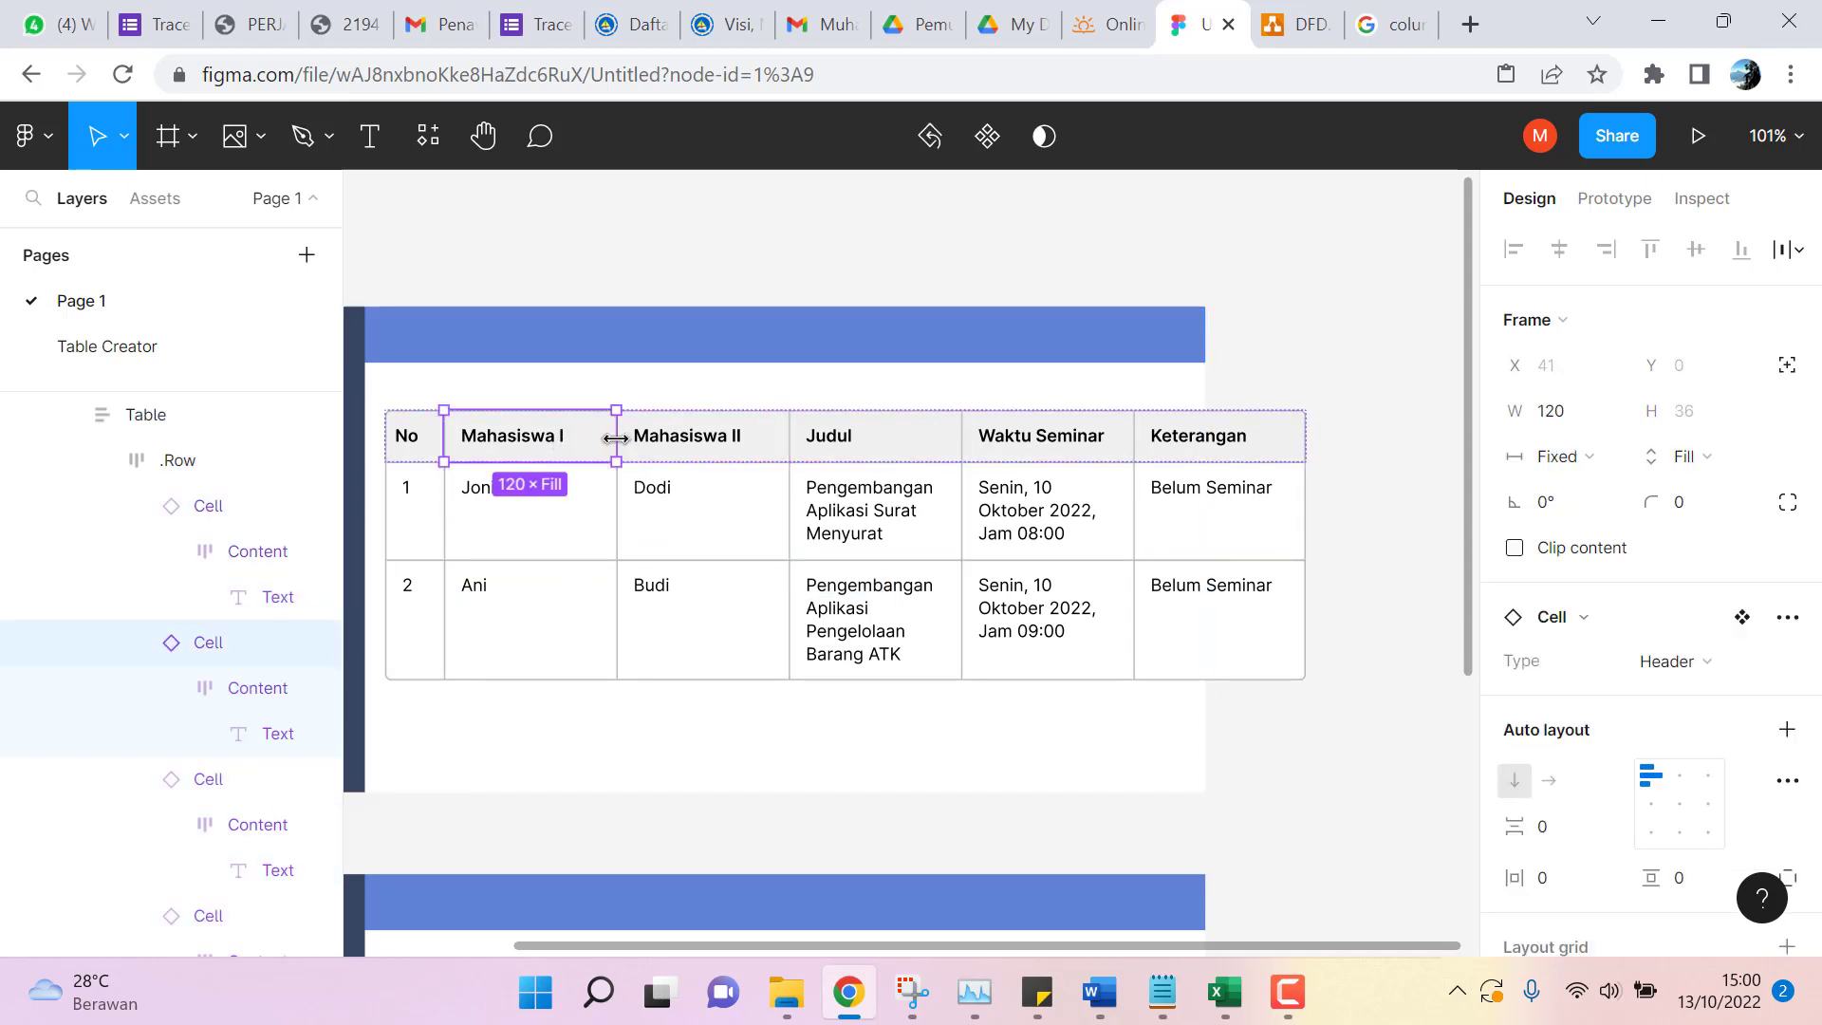
{"action": "left_click_drag", "start_coordinate": [615, 439], "coordinate": [581, 447]}
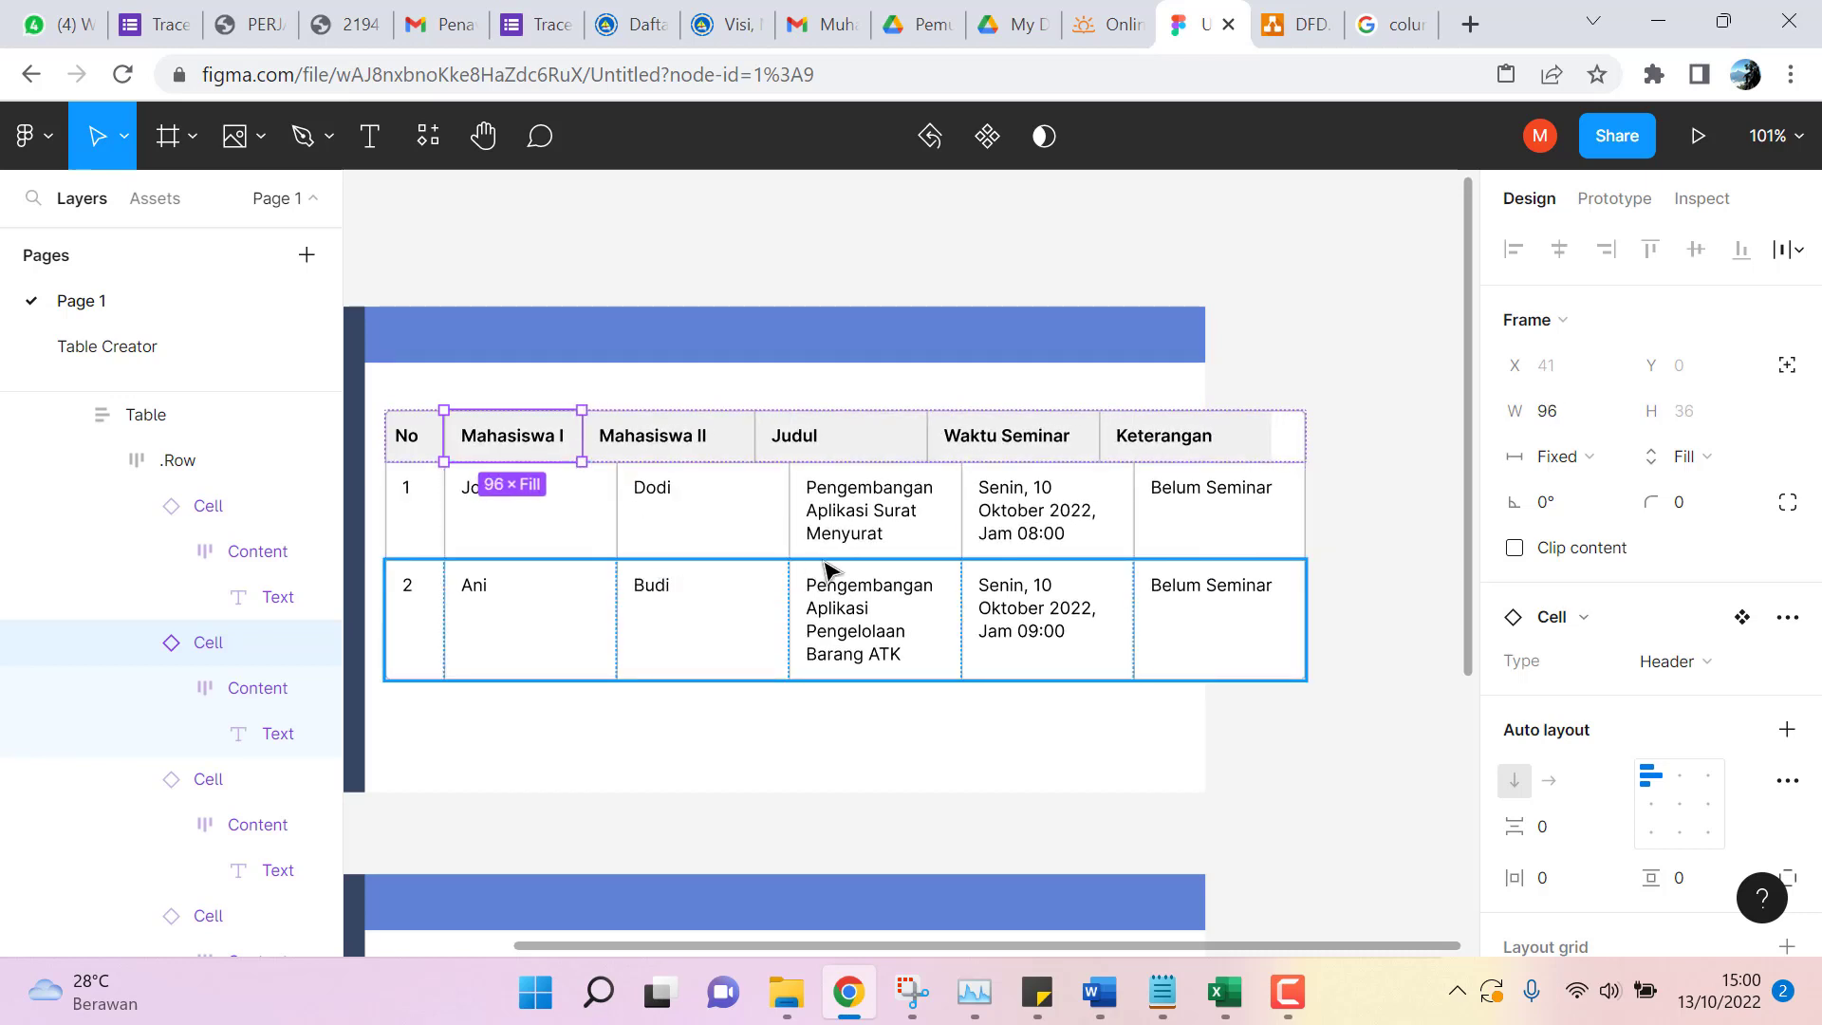
{"action": "left_click", "coordinate": [590, 543]}
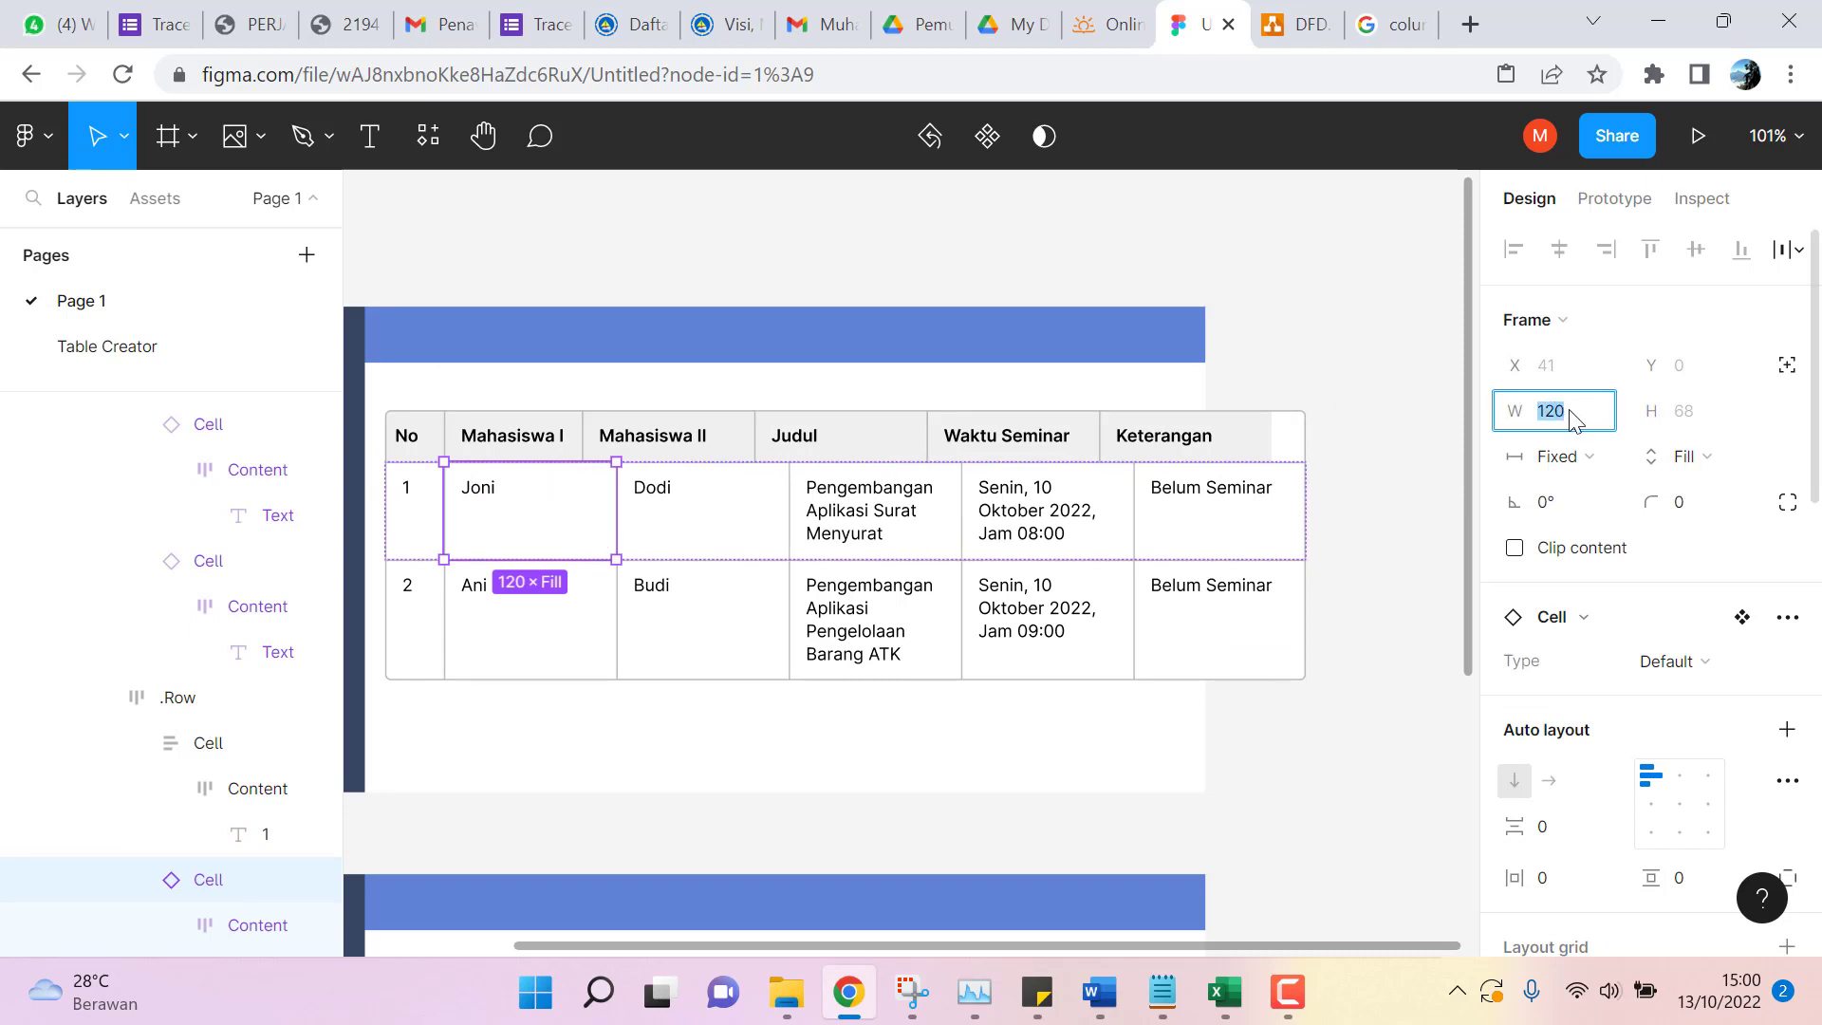
{"action": "type", "text": "96"}
{"action": "key", "text": "Return"}
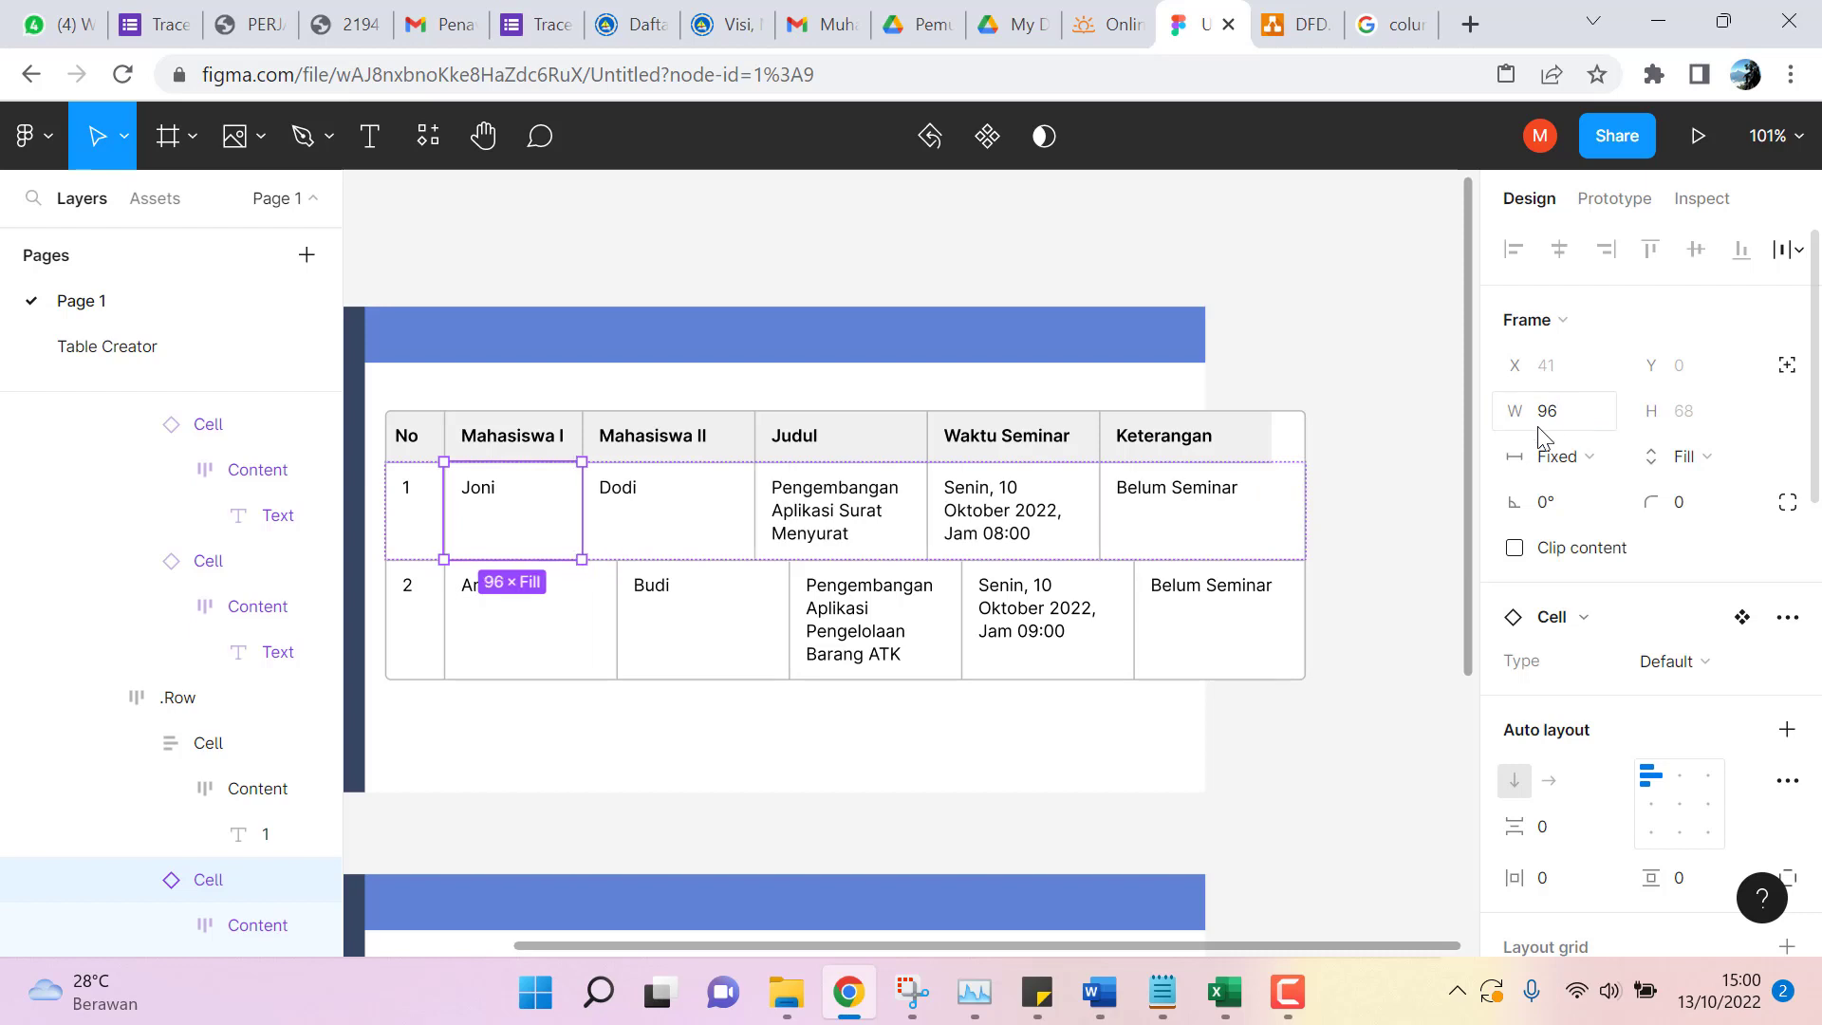
{"action": "left_click", "coordinate": [565, 650]}
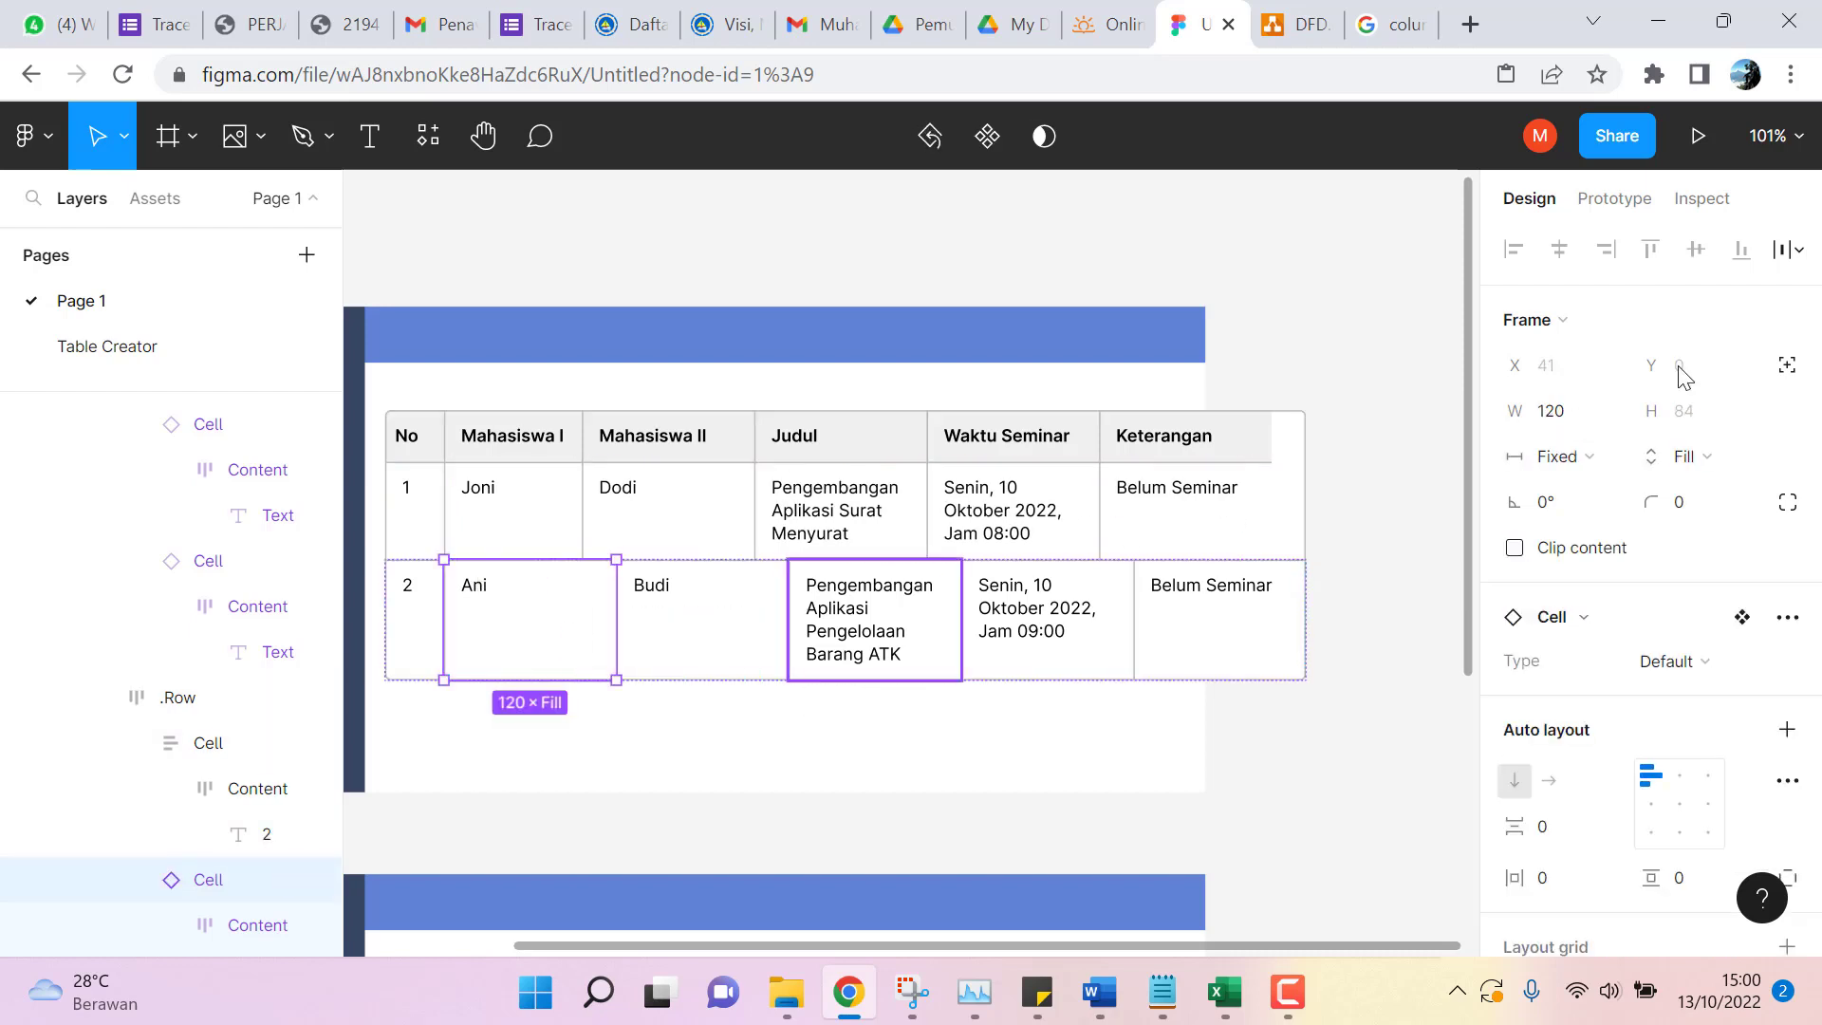
{"action": "left_click", "coordinate": [1569, 415]}
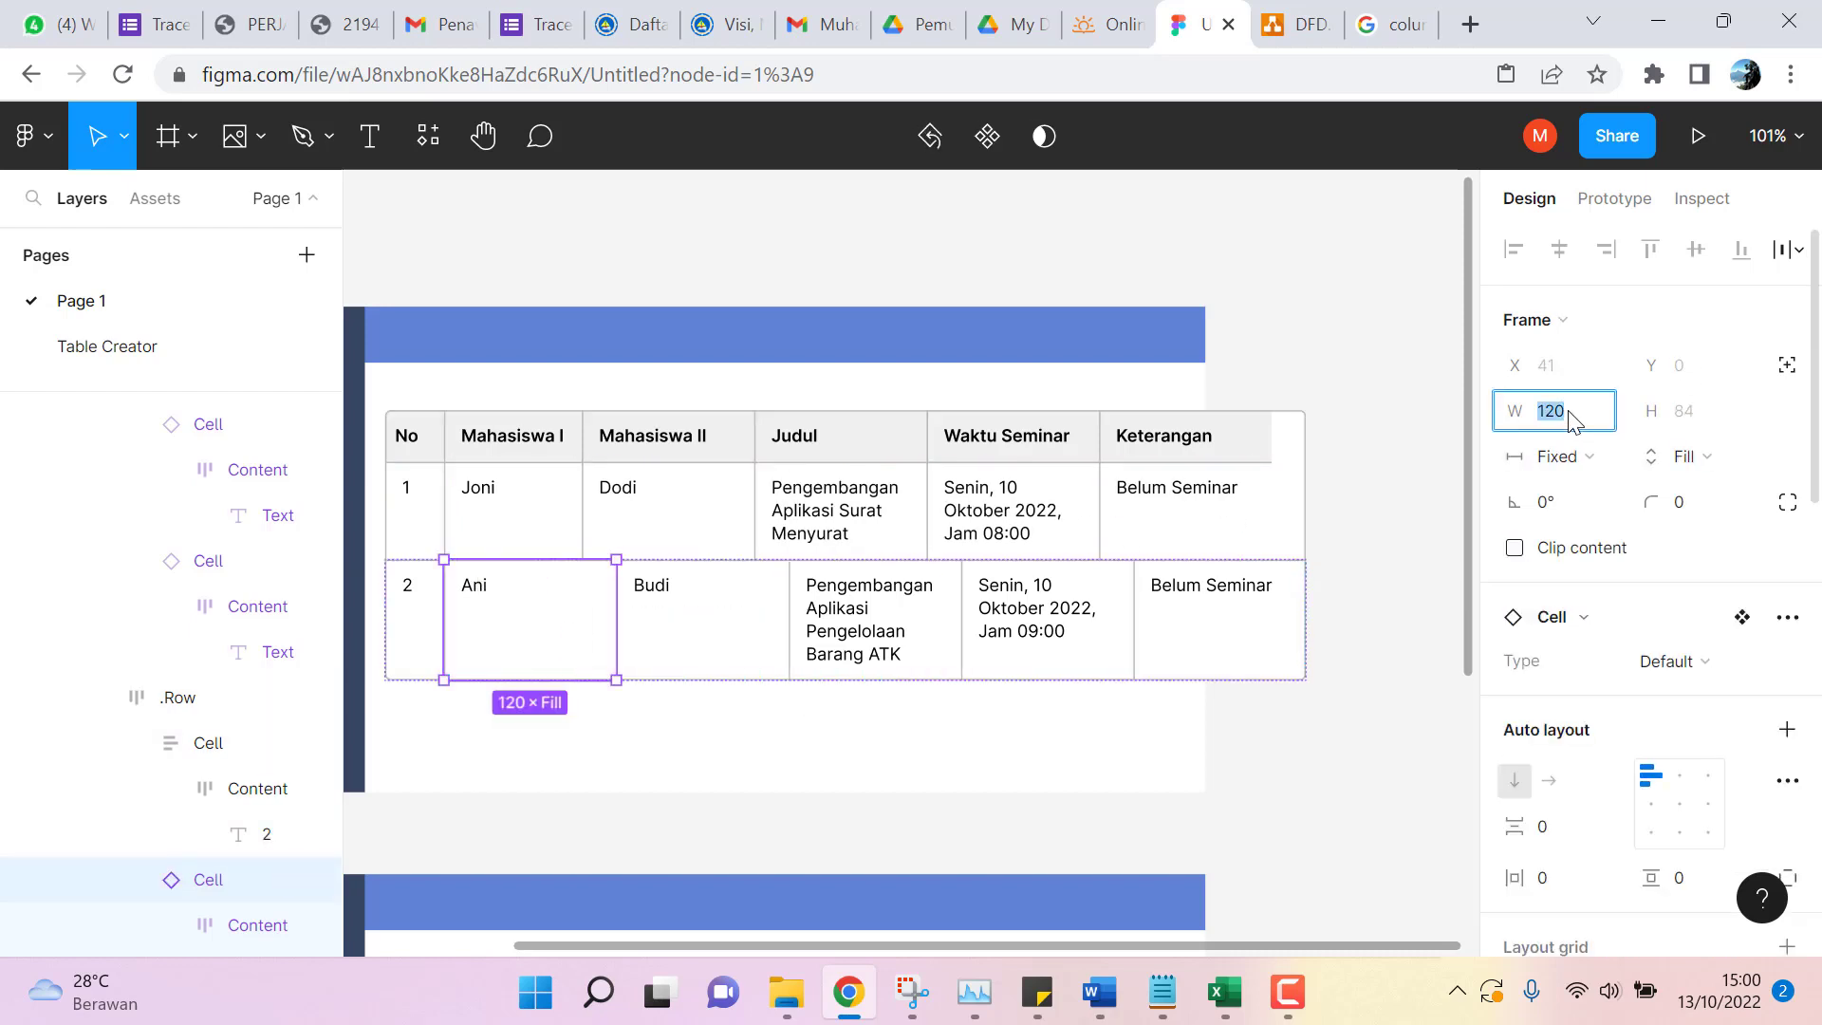
{"action": "type", "text": "96"}
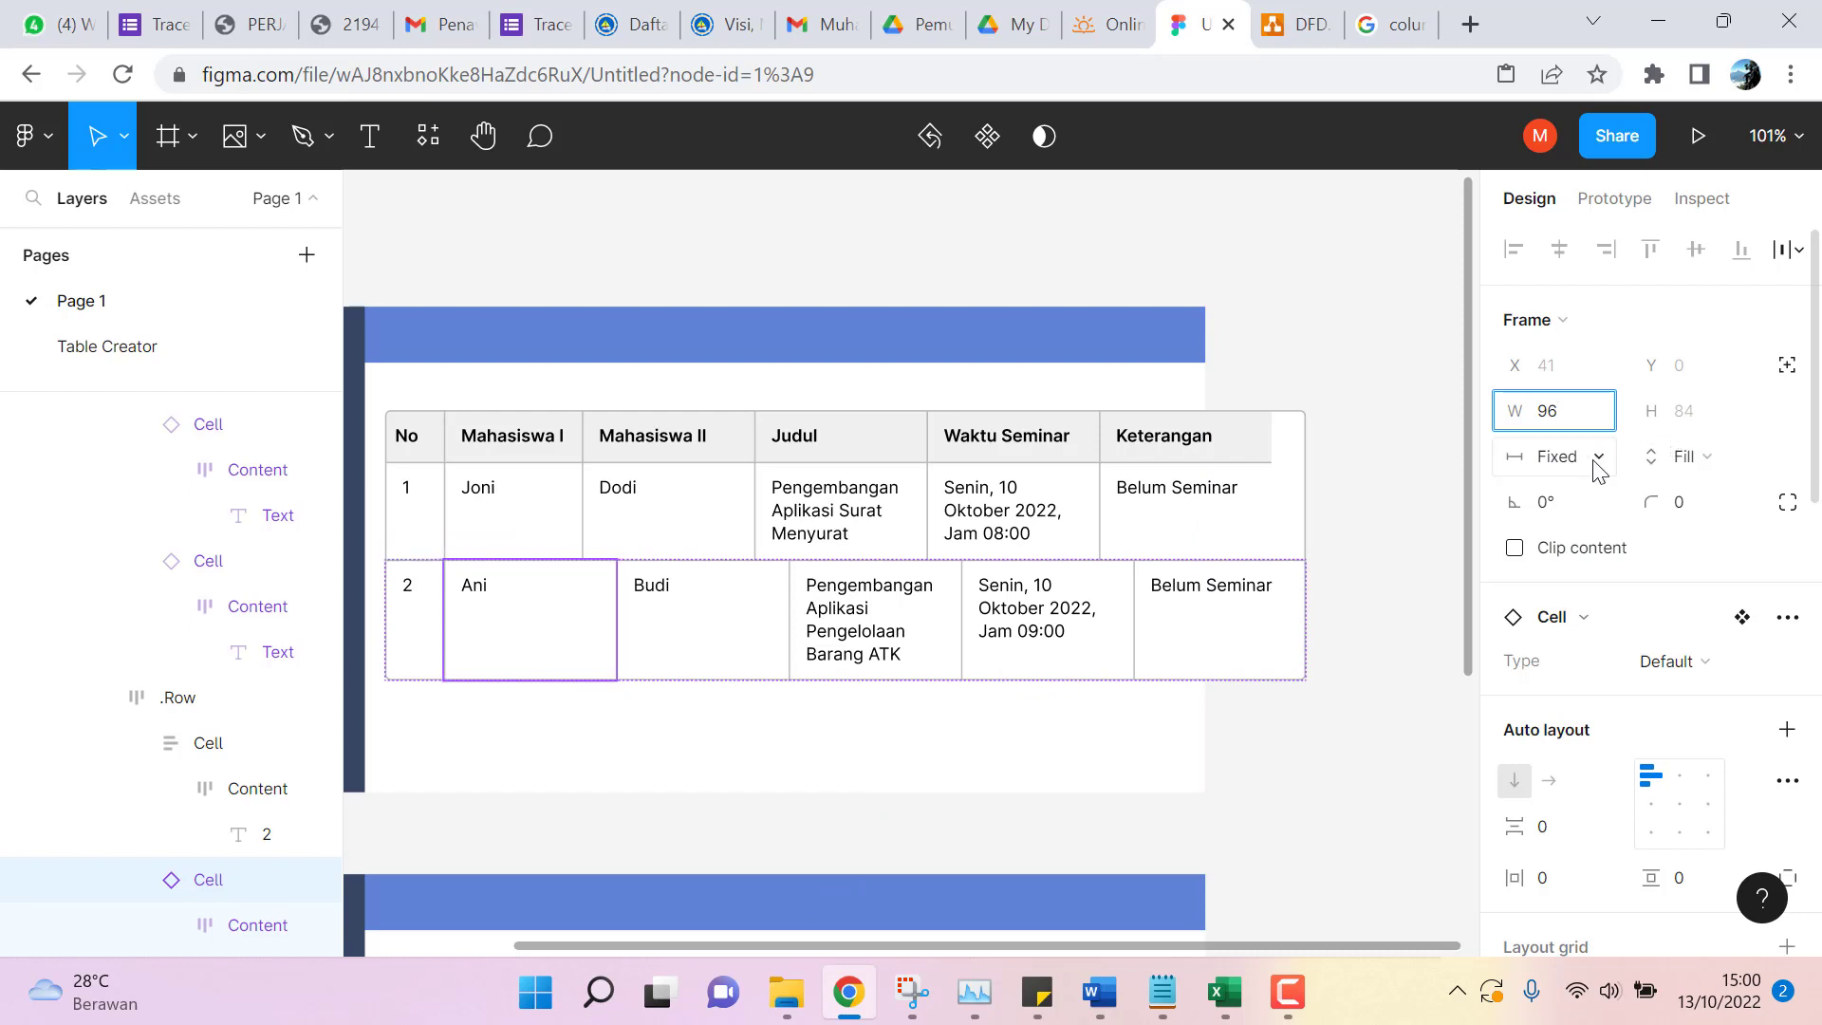
{"action": "key", "text": "Return"}
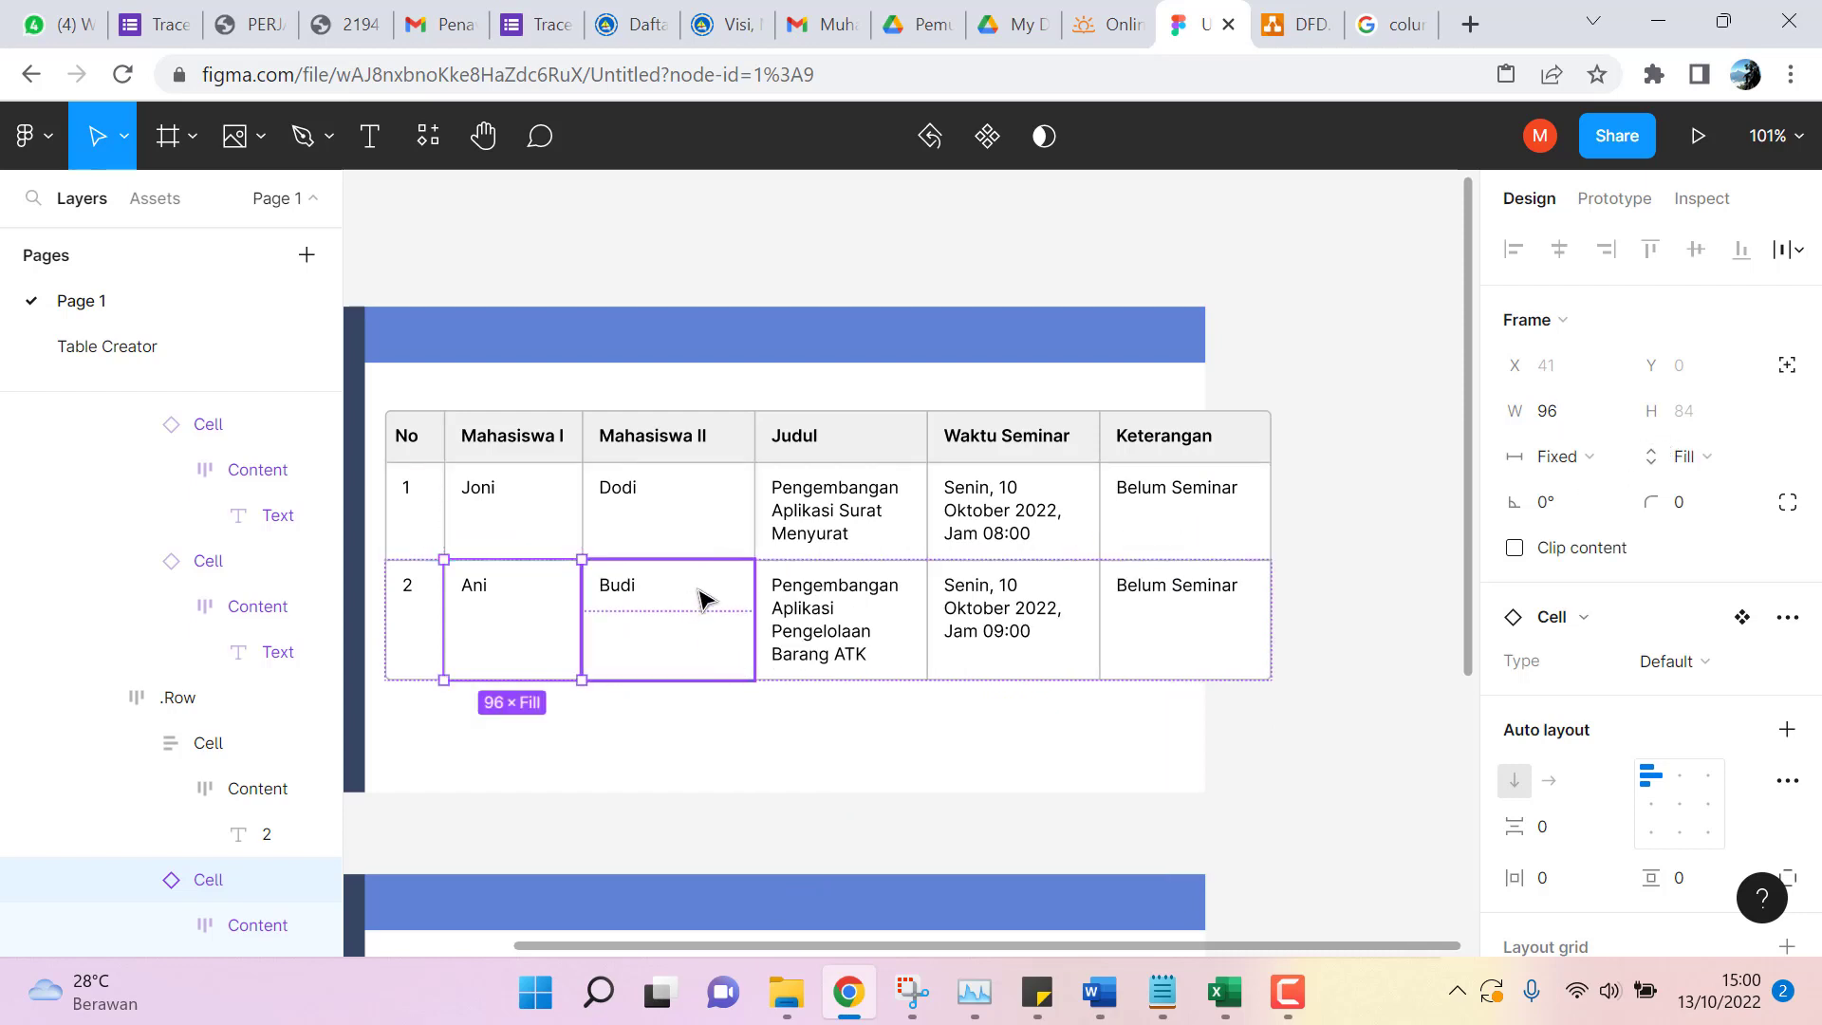
{"action": "left_click", "coordinate": [718, 532]}
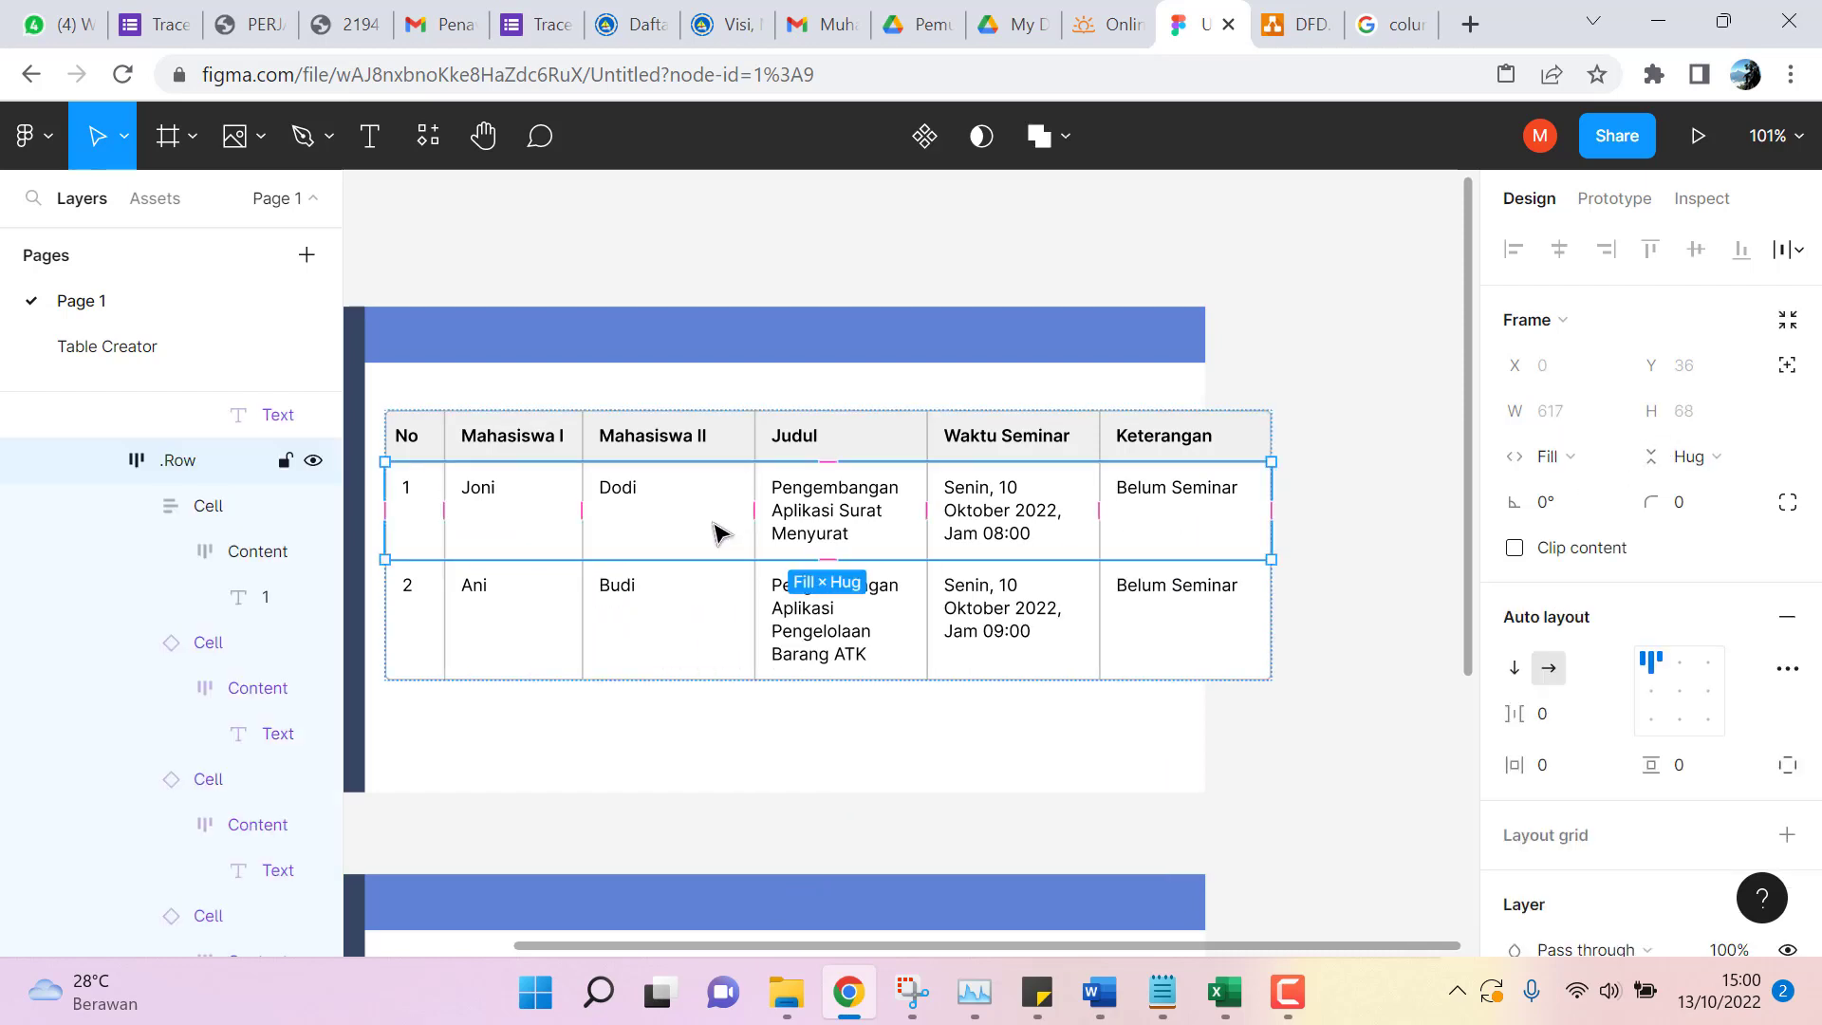
{"action": "left_click", "coordinate": [725, 449]}
Set the Mahasiswa II header cell's width to 96 px.
{"action": "double_click", "coordinate": [724, 448]}
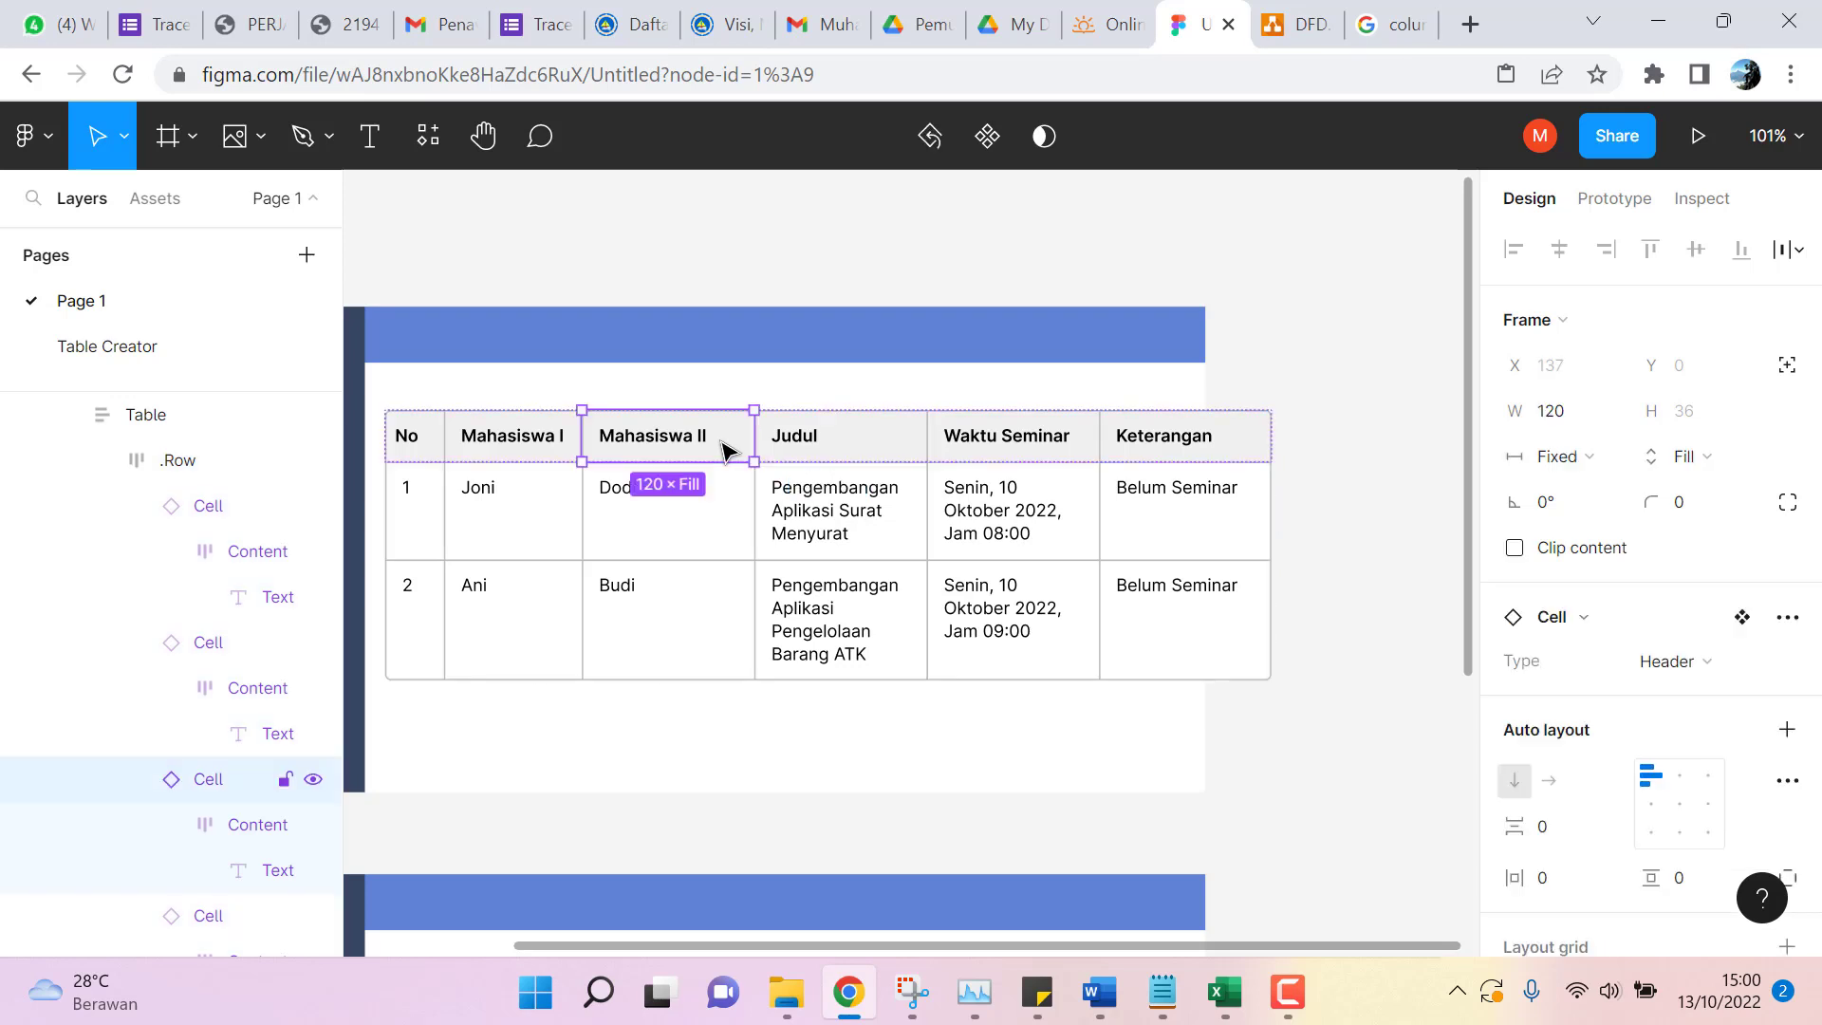
{"action": "left_click", "coordinate": [724, 448]}
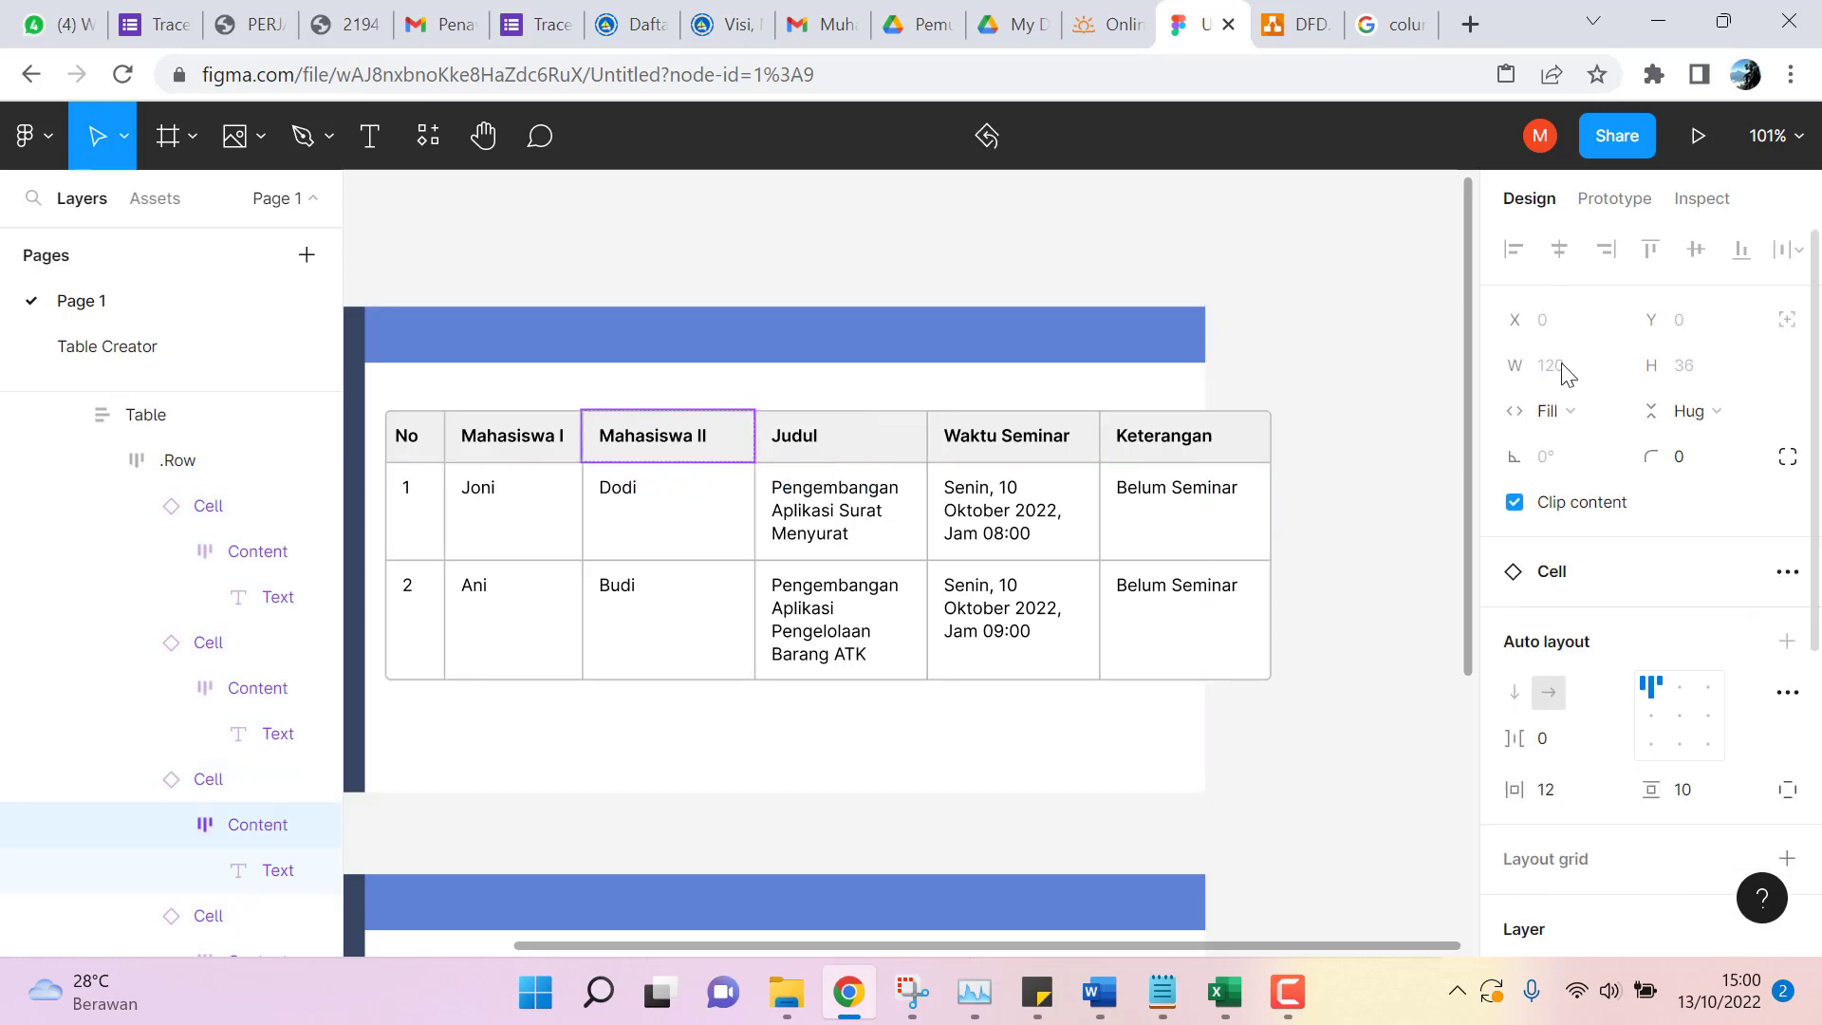
{"action": "left_click", "coordinate": [736, 512]}
{"action": "left_click", "coordinate": [732, 427]}
{"action": "double_click", "coordinate": [730, 449]}
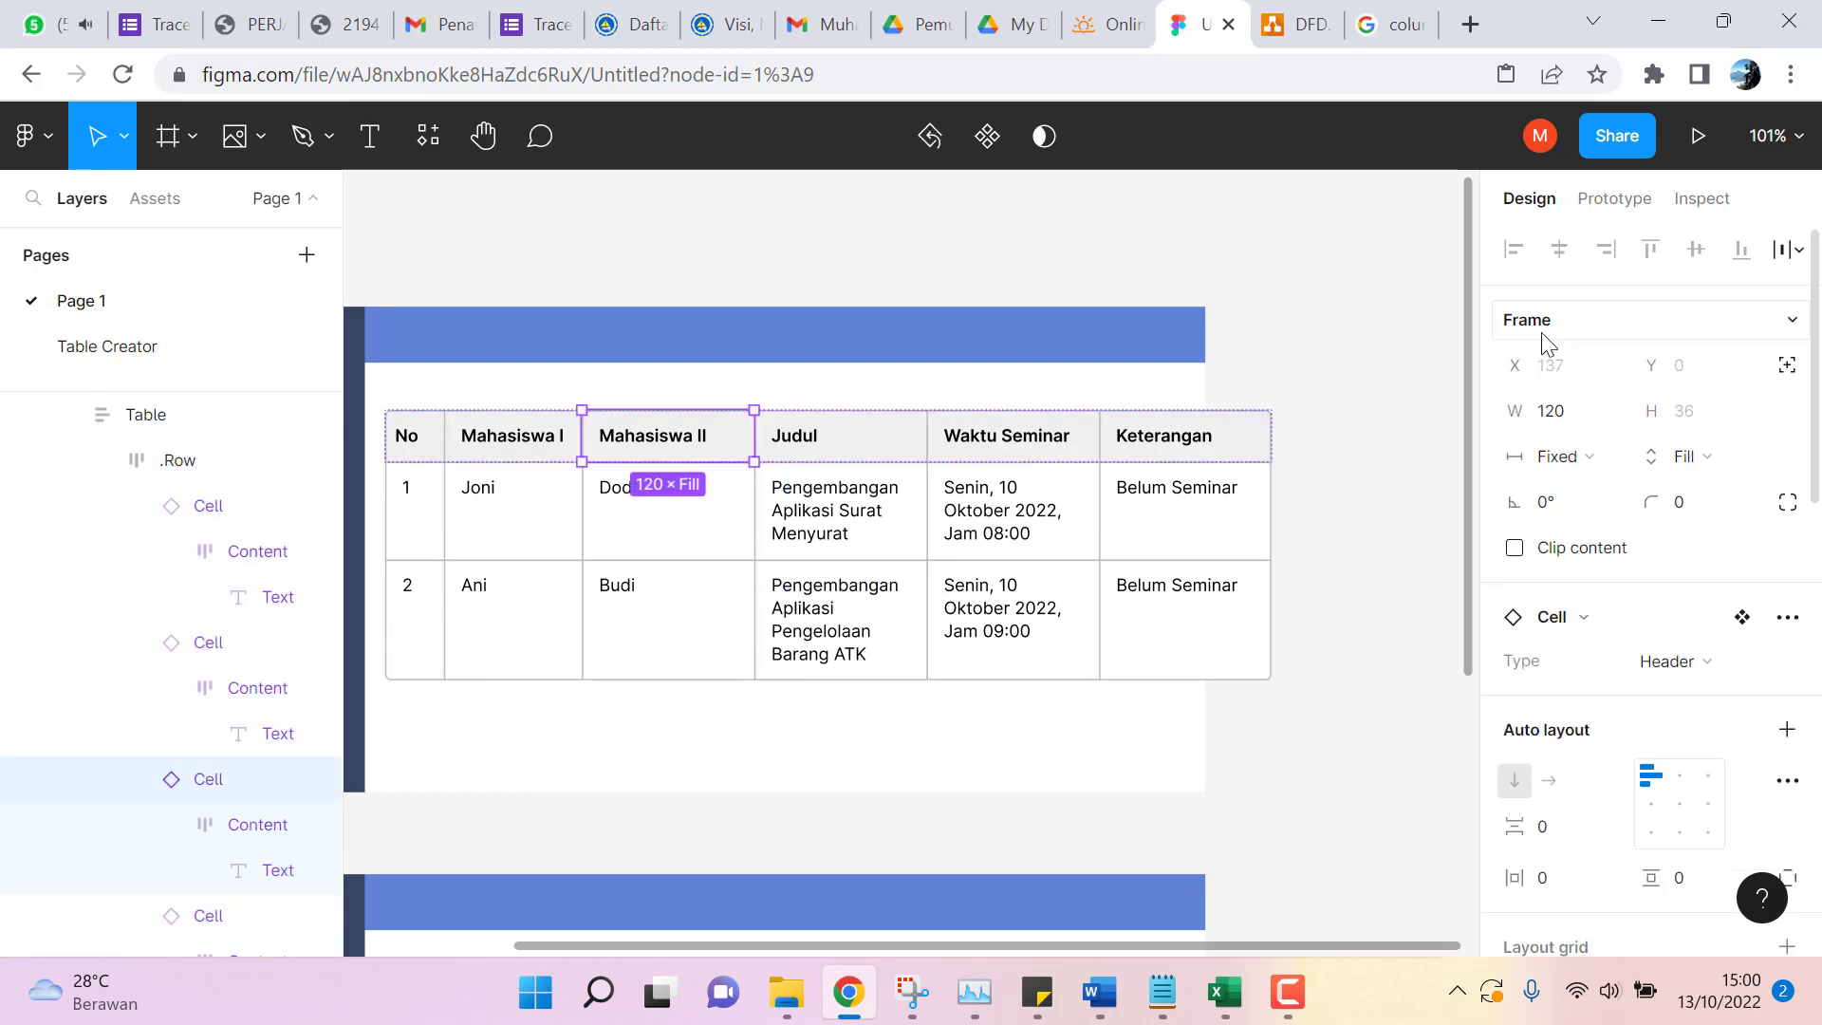
{"action": "left_click", "coordinate": [1566, 413]}
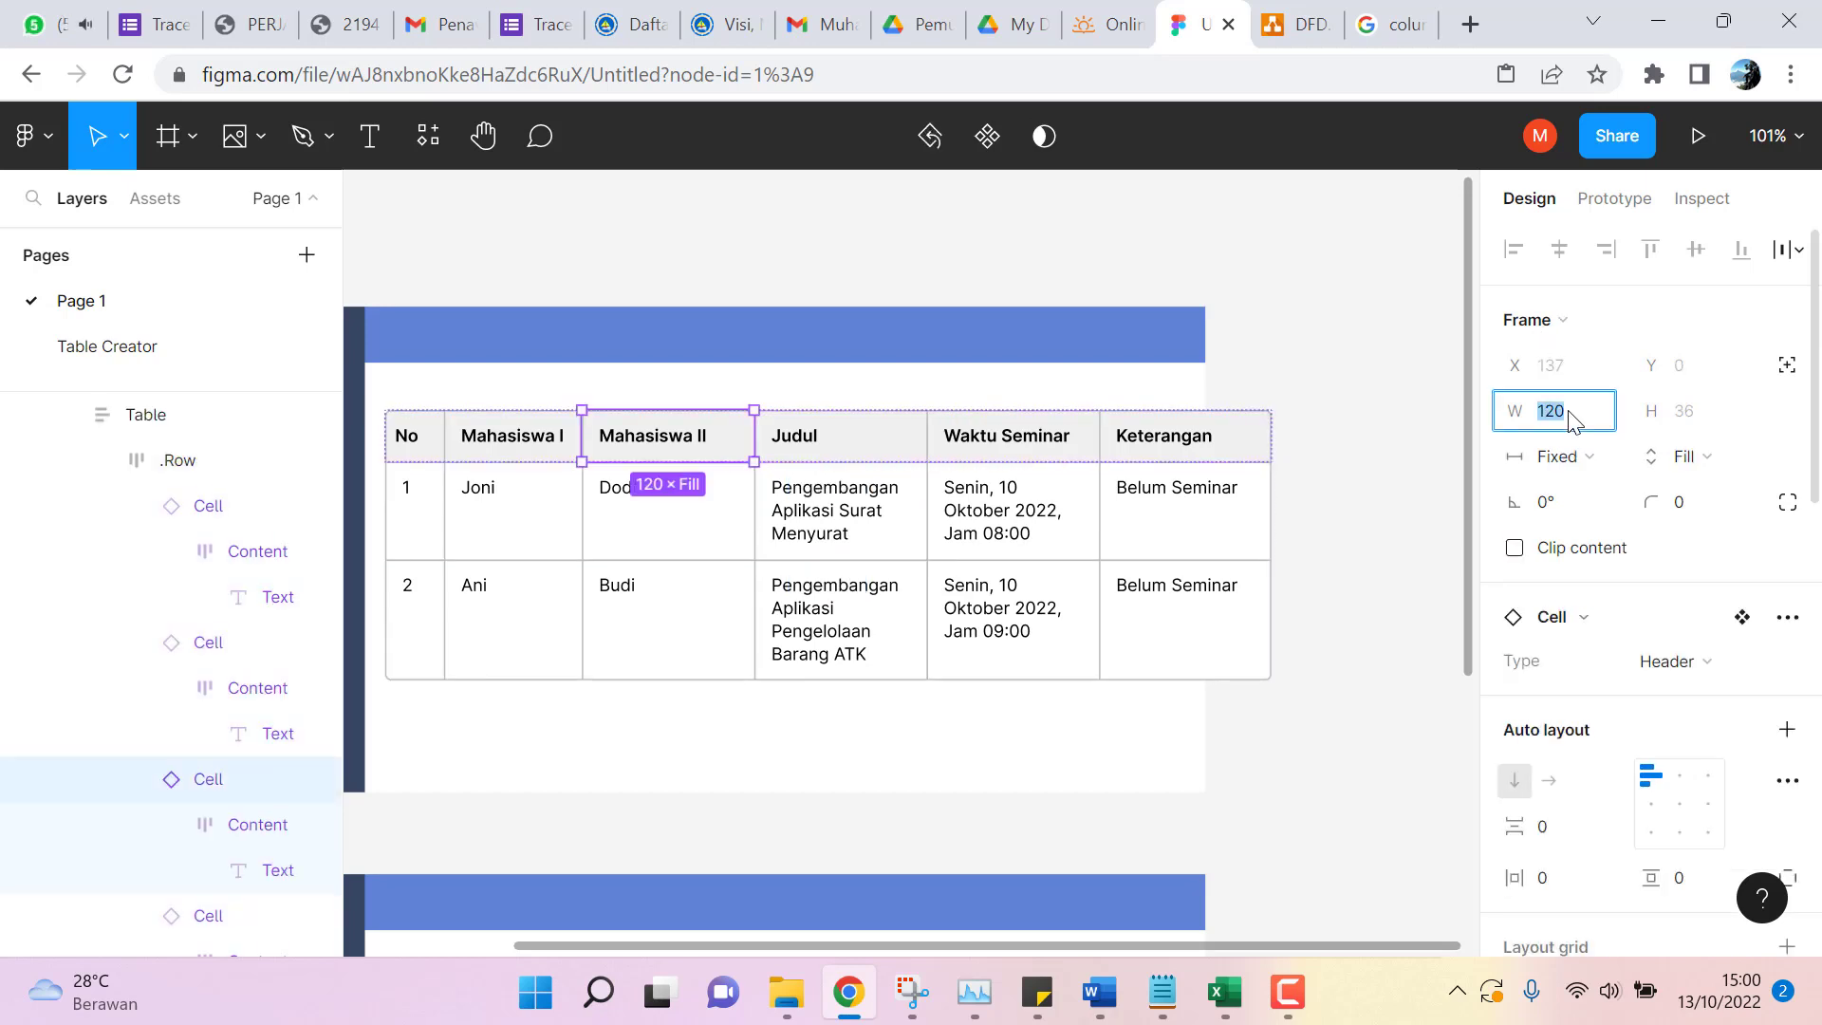
{"action": "type", "text": "96"}
{"action": "key", "text": "Return"}
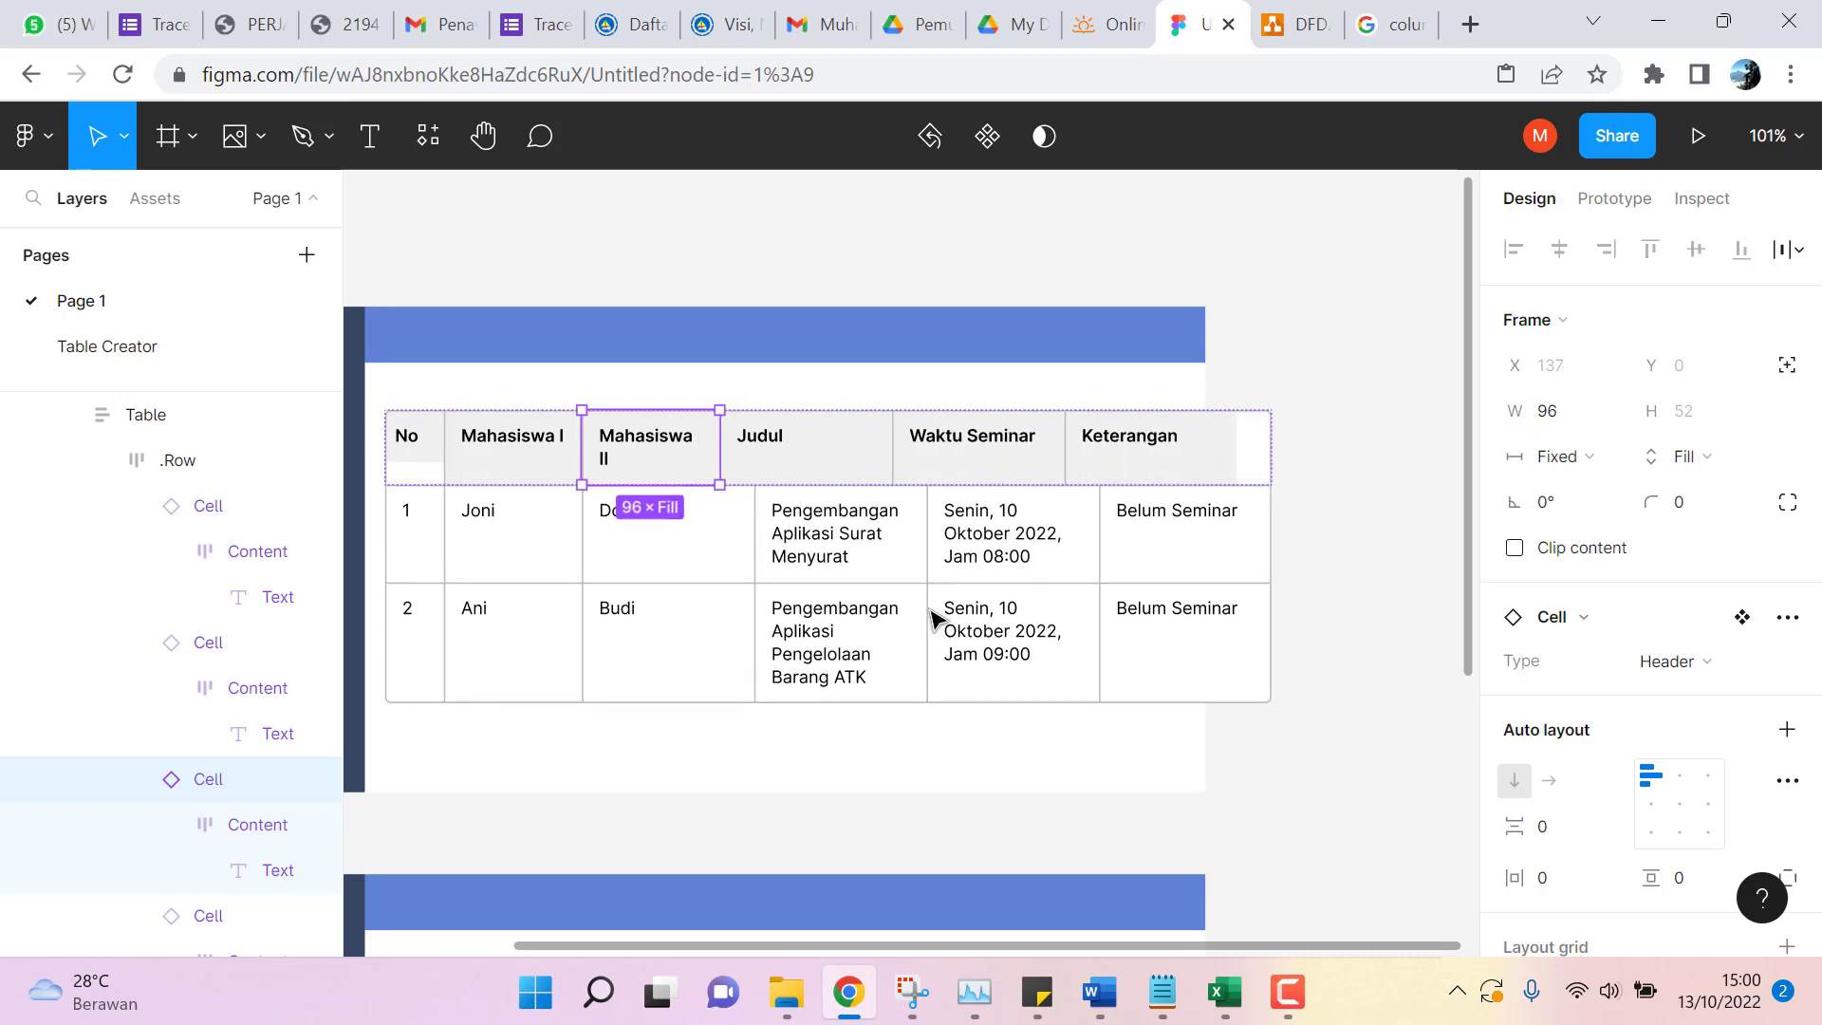
Set the Dodi and Budi cells' widths to 96 px to match the header.
{"action": "left_click", "coordinate": [731, 562]}
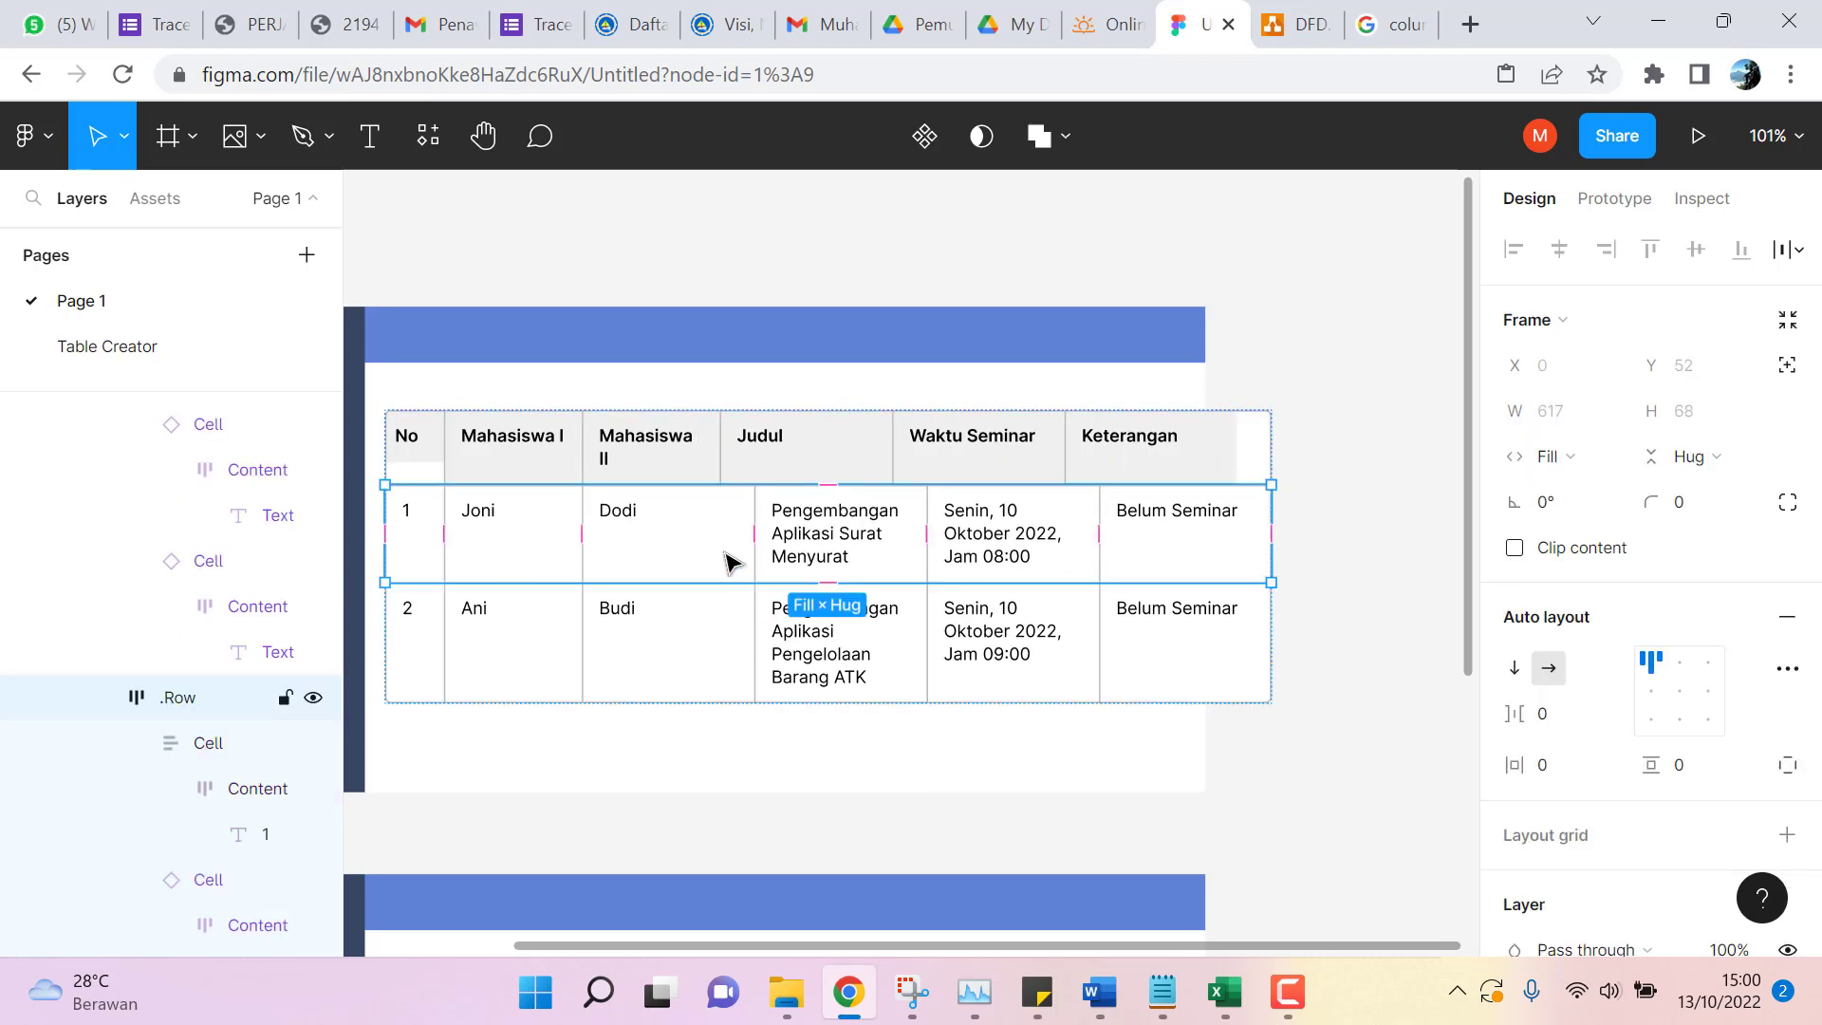
{"action": "double_click", "coordinate": [731, 561]}
{"action": "left_click", "coordinate": [1577, 414]}
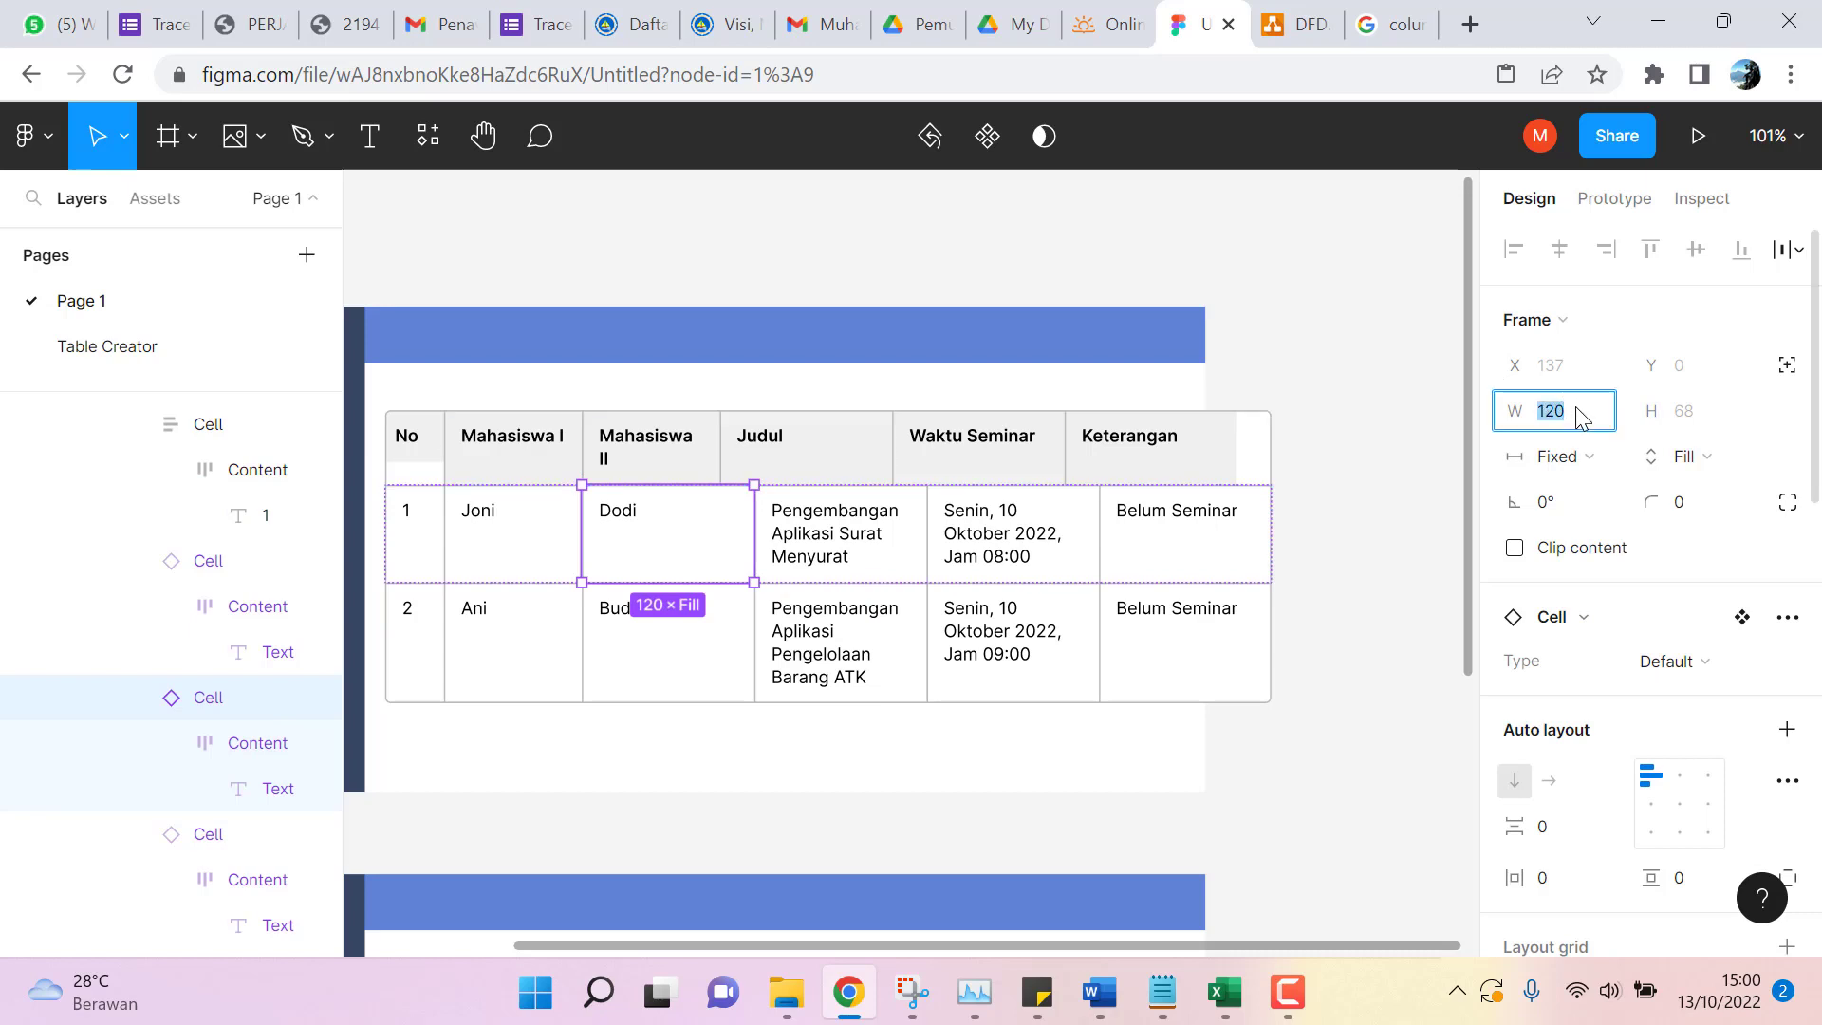
{"action": "type", "text": "96"}
{"action": "key", "text": "Return"}
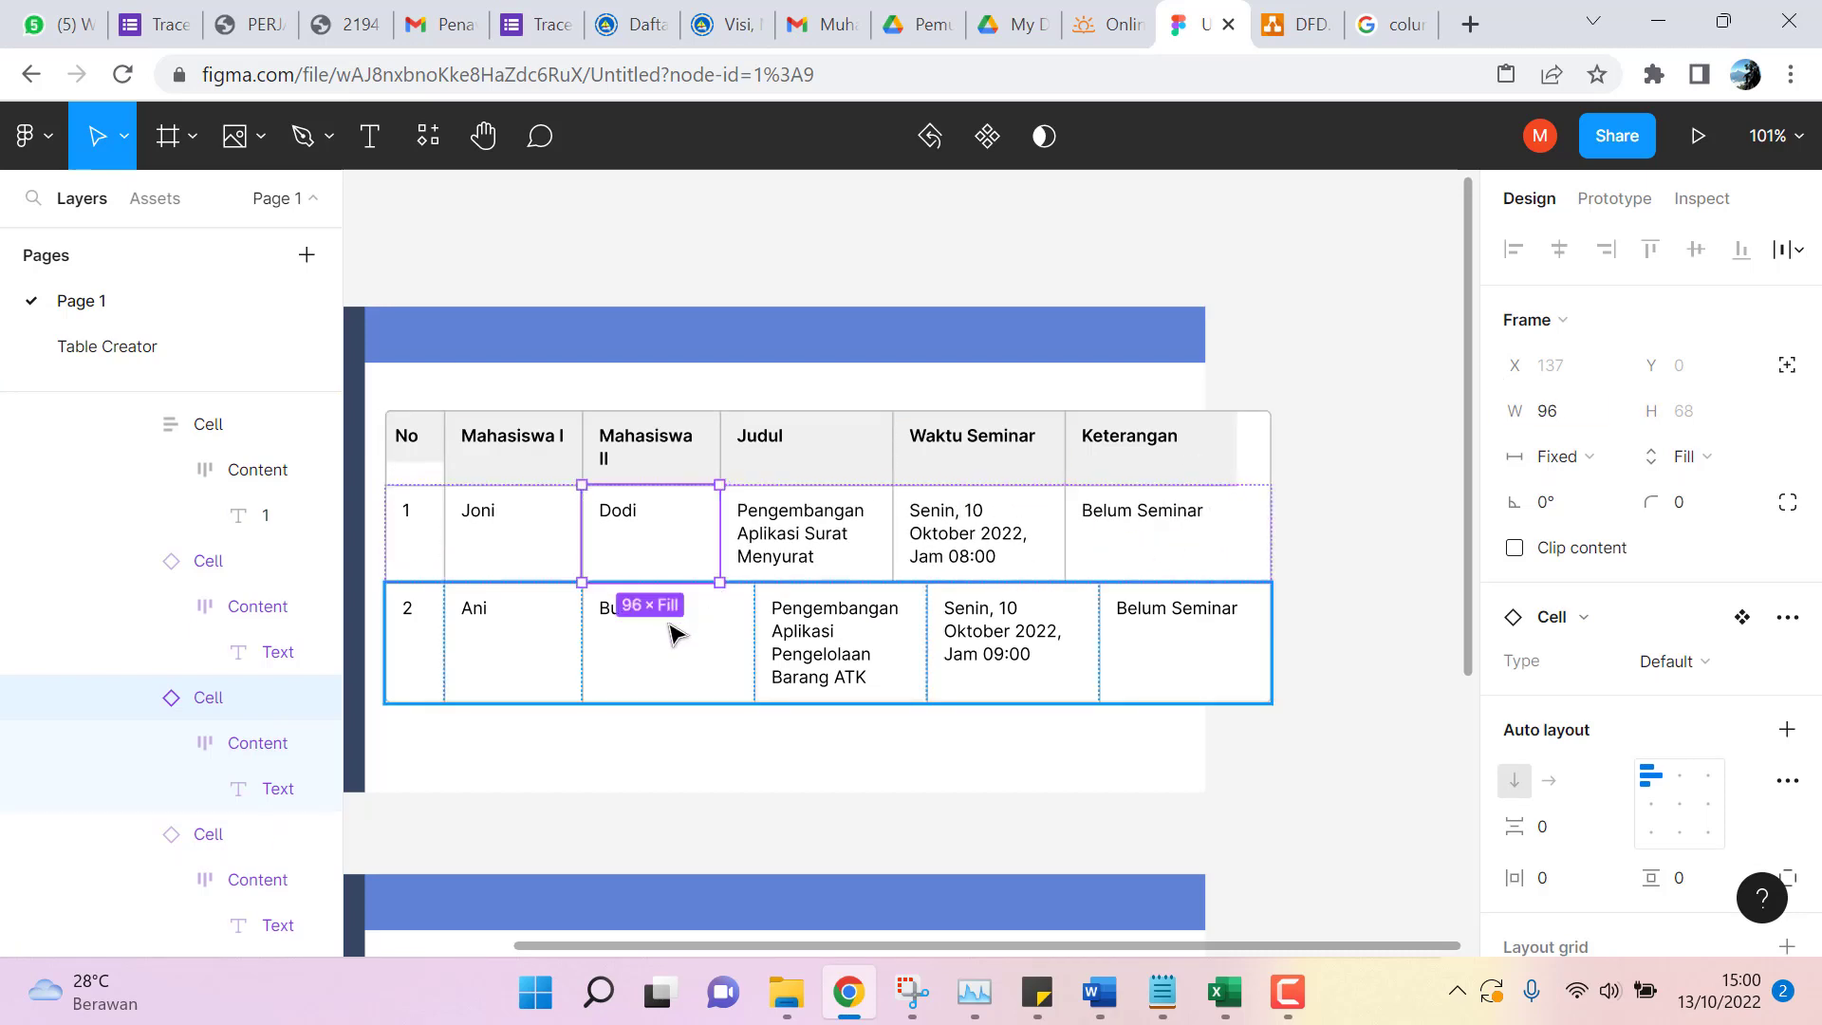
{"action": "left_click", "coordinate": [703, 672]}
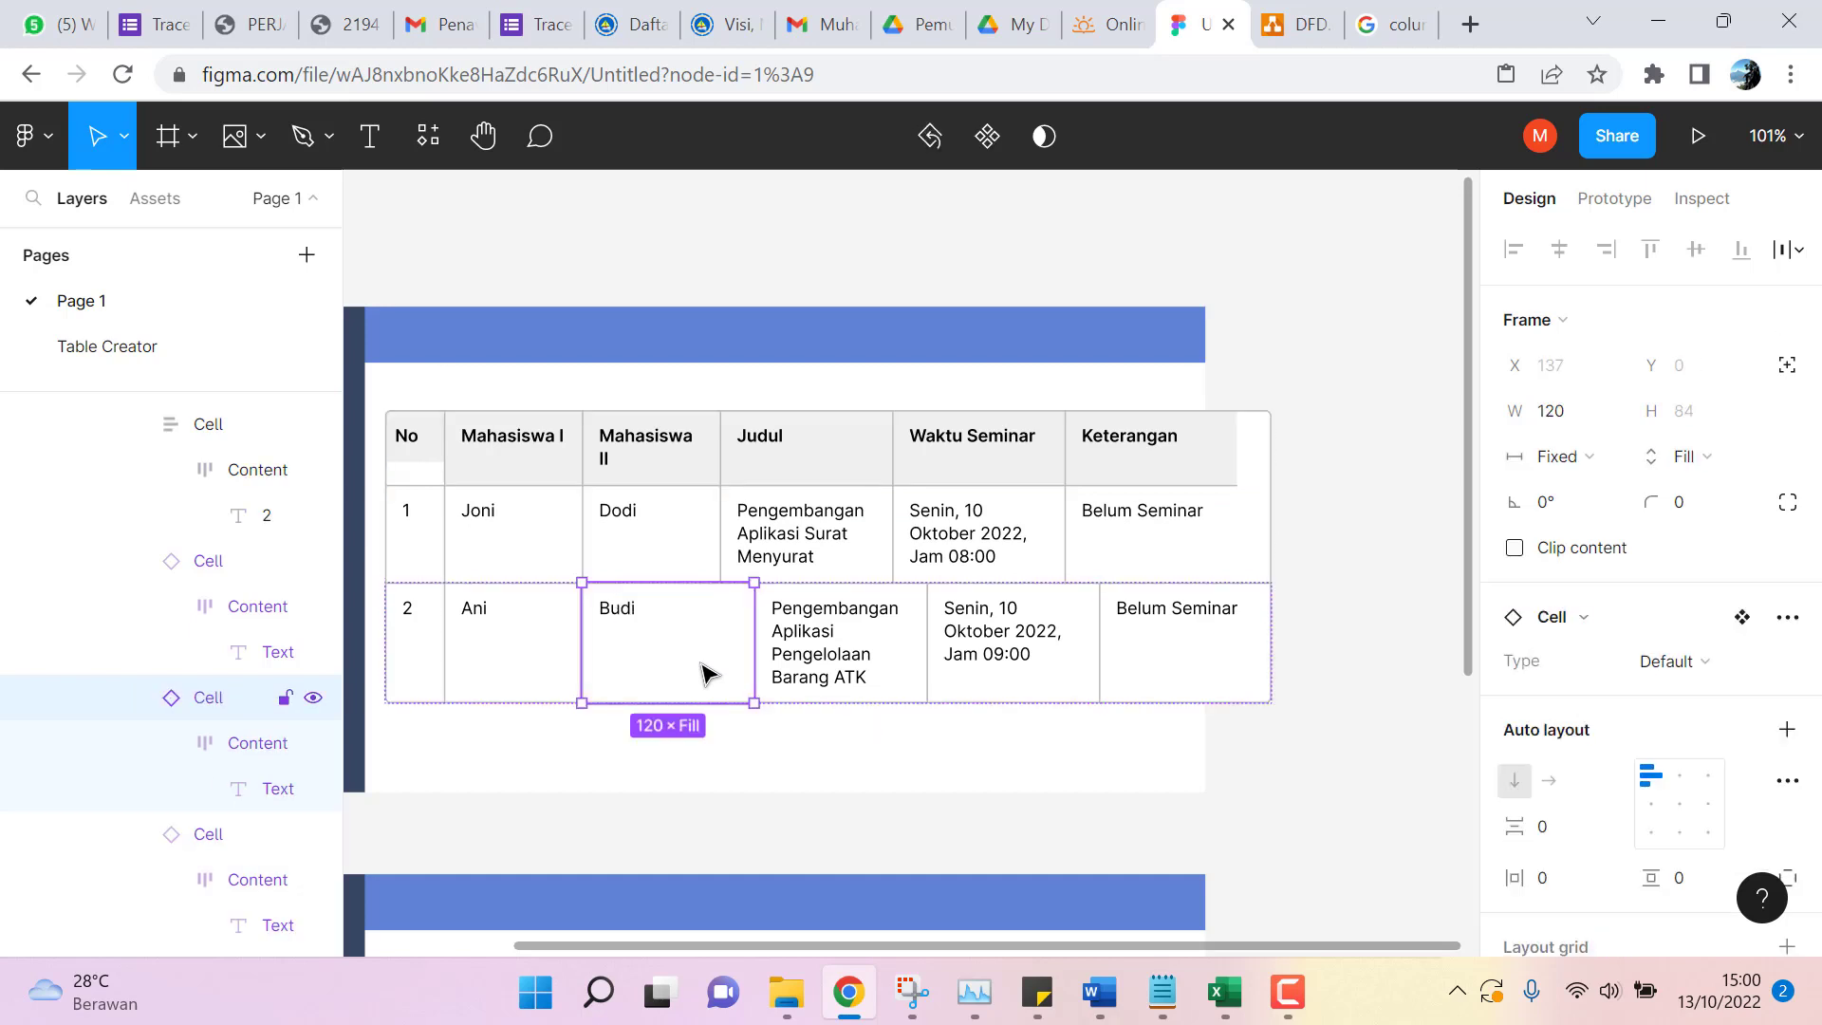
{"action": "left_click", "coordinate": [1576, 416]}
{"action": "type", "text": "9"}
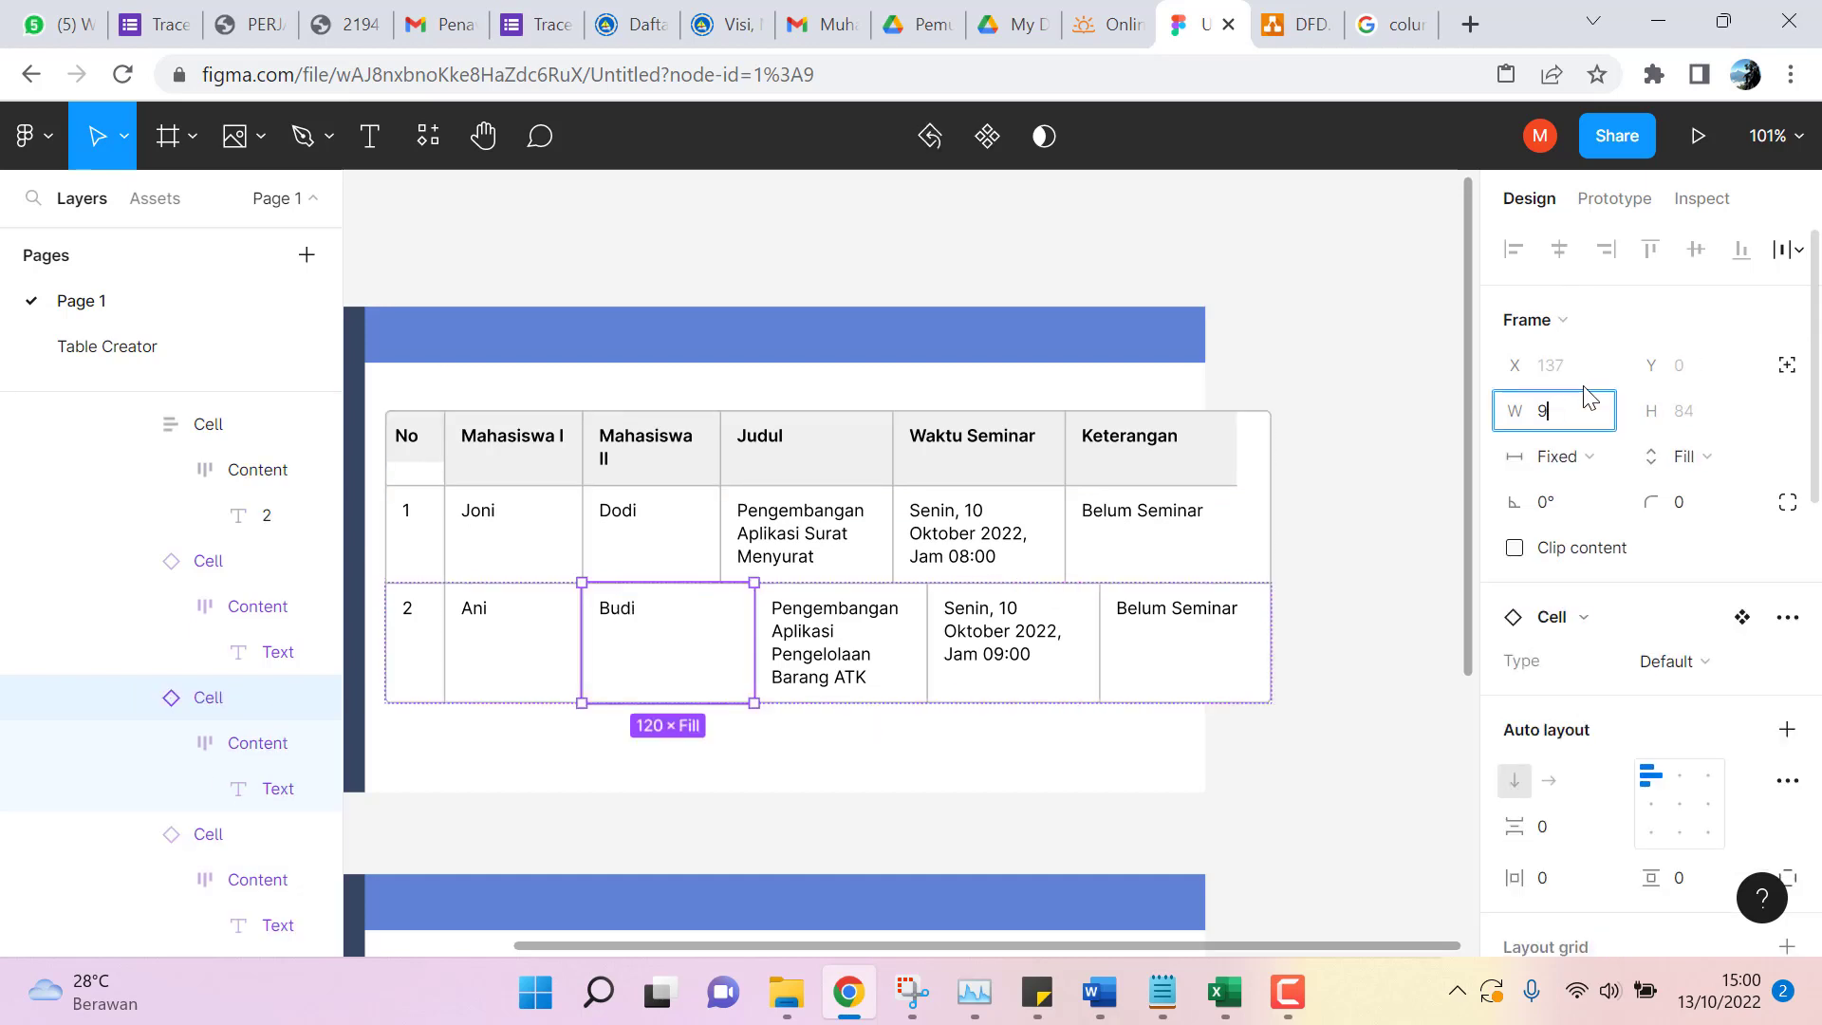
{"action": "type", "text": "6"}
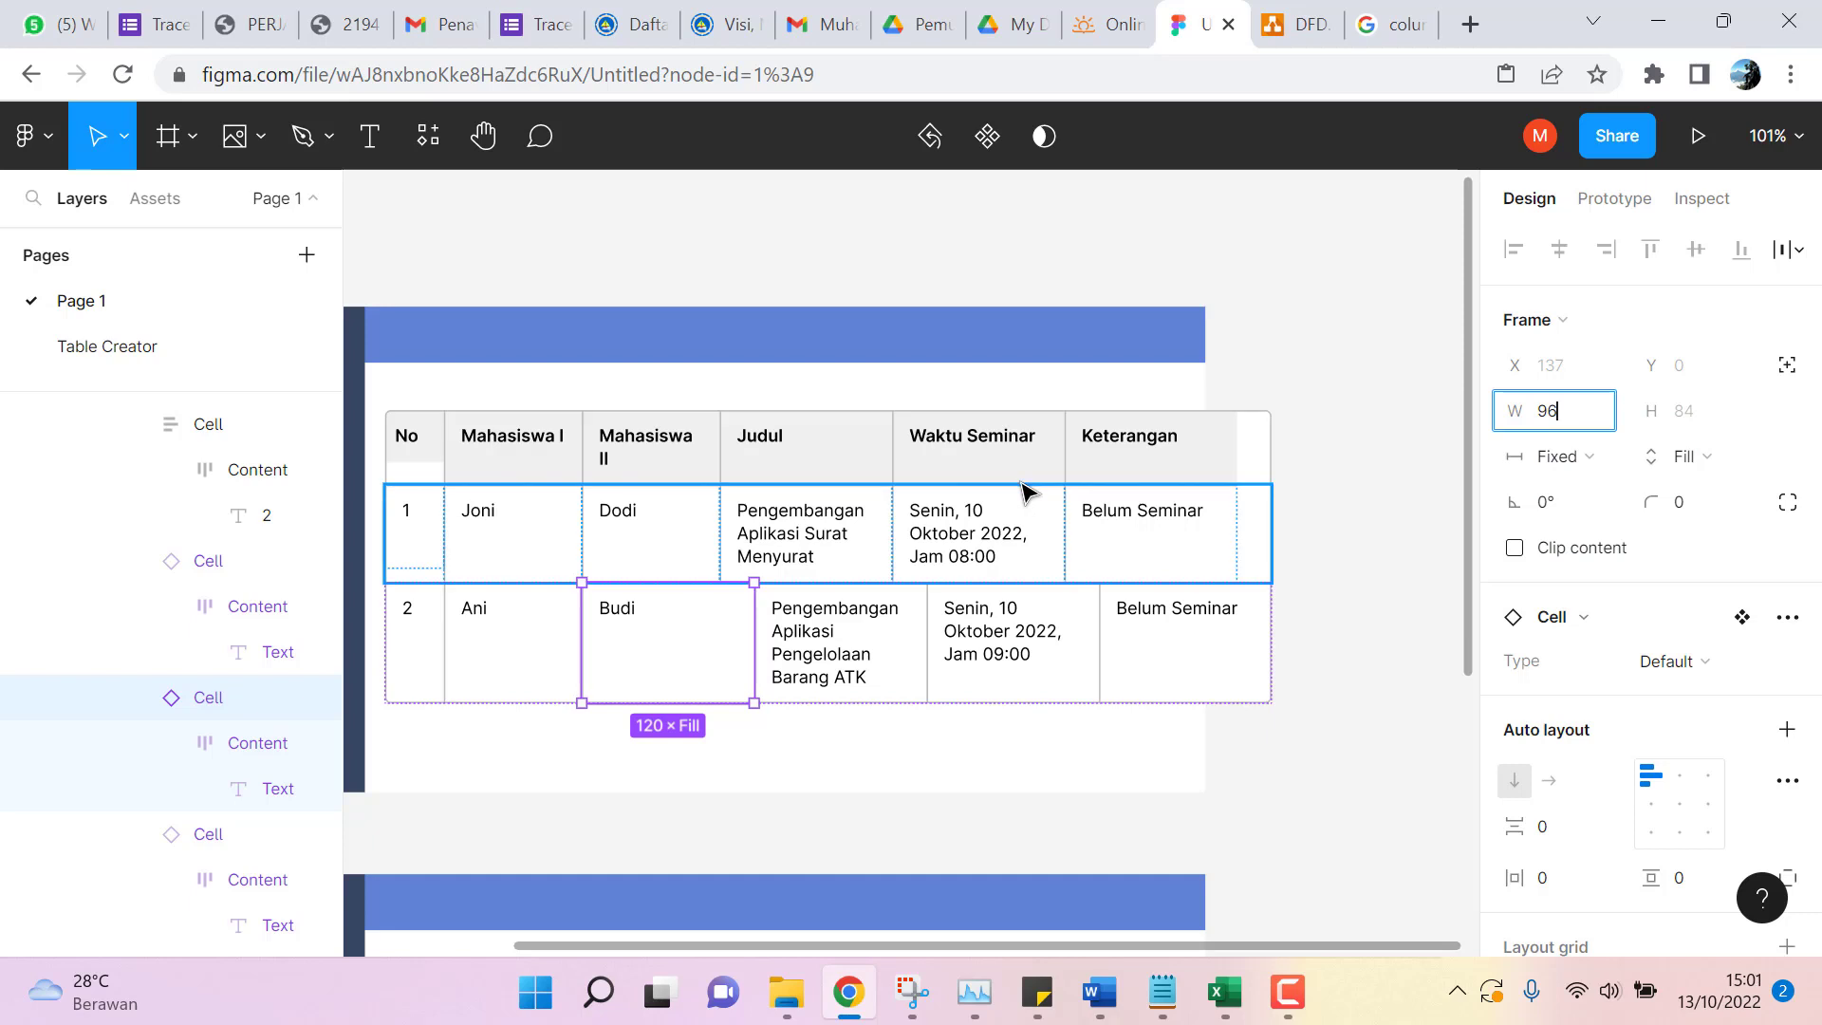
{"action": "key", "text": "Return"}
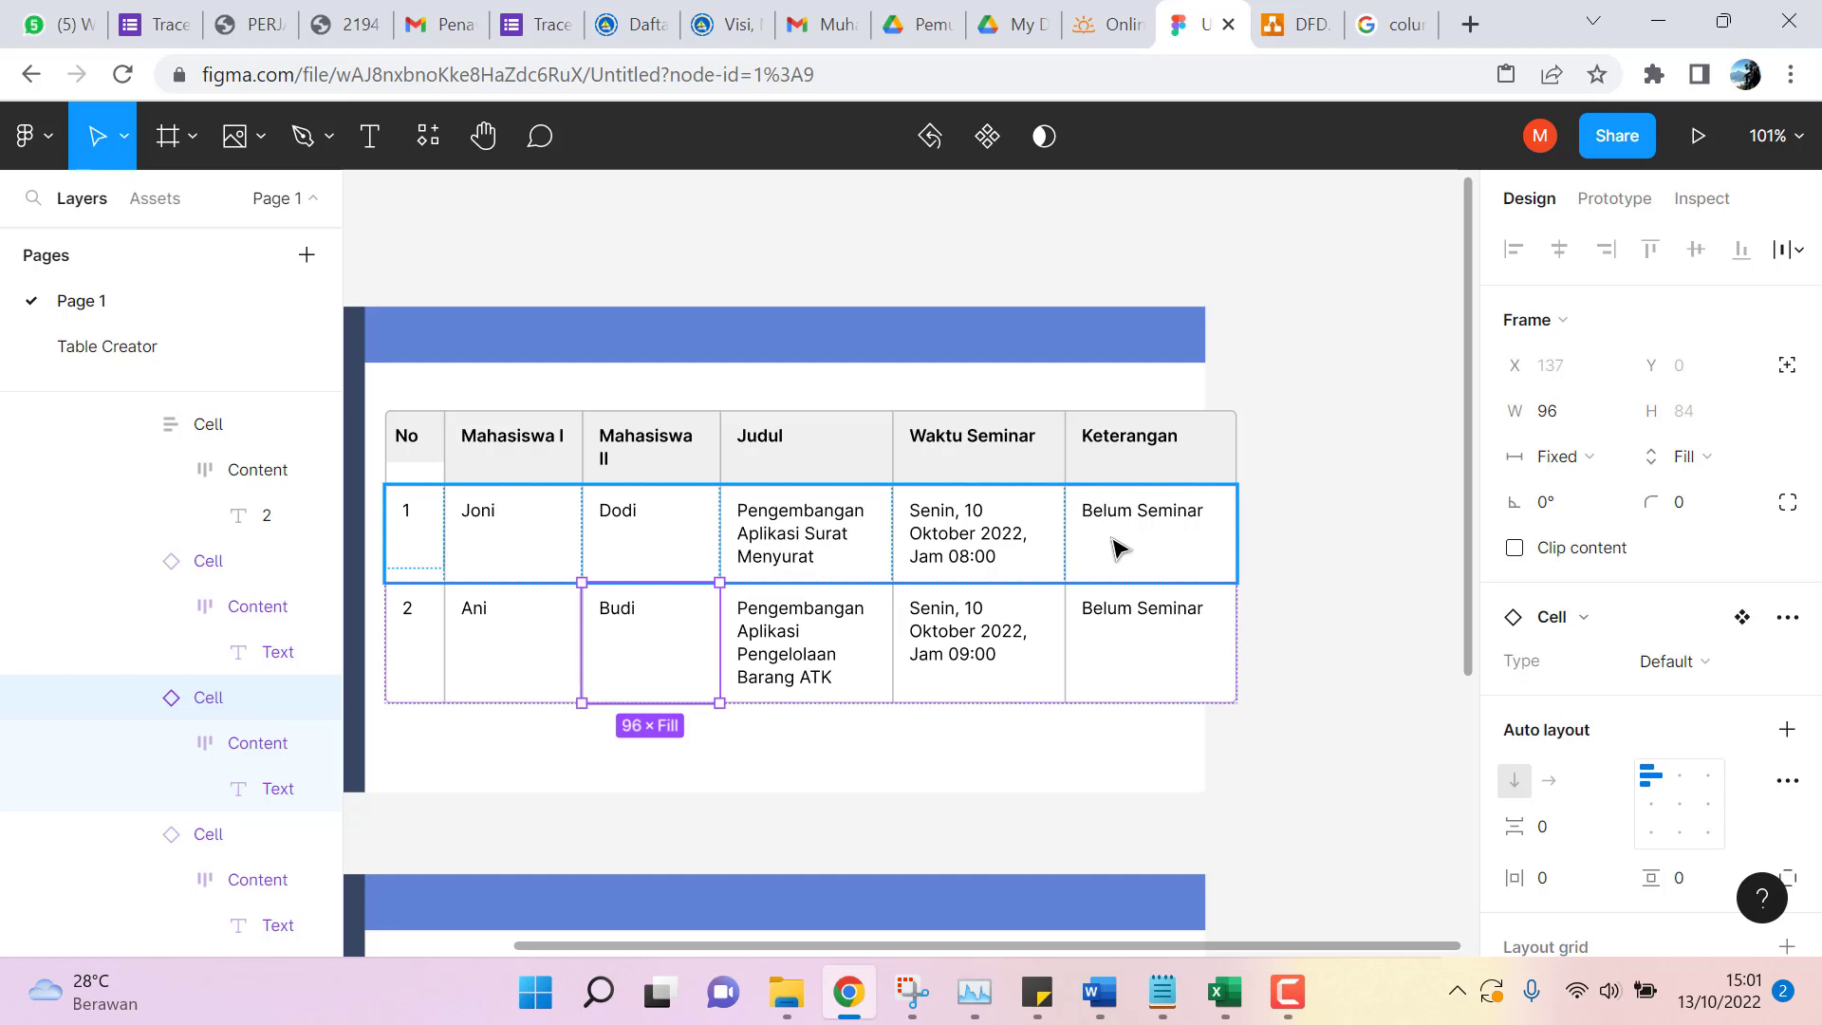
{"action": "left_click", "coordinate": [1115, 549]}
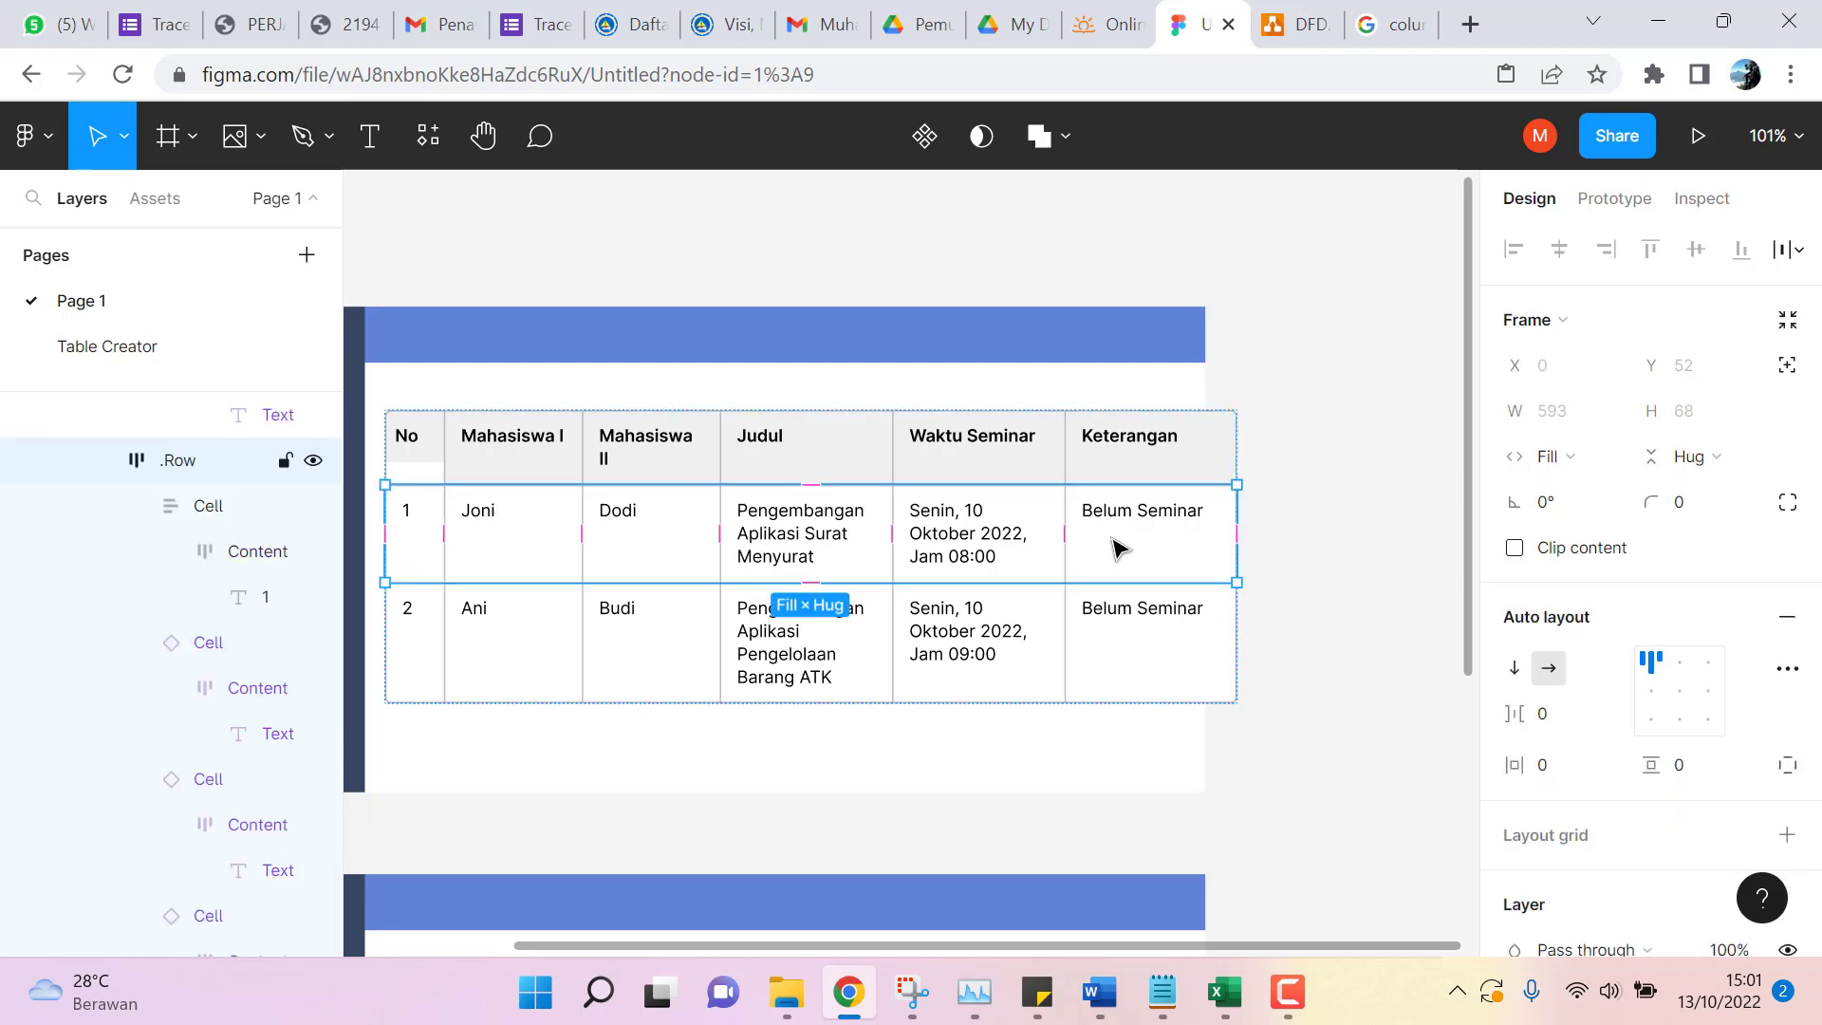
Stretch the No header cell taller to match the header row height.
{"action": "left_click", "coordinate": [432, 448]}
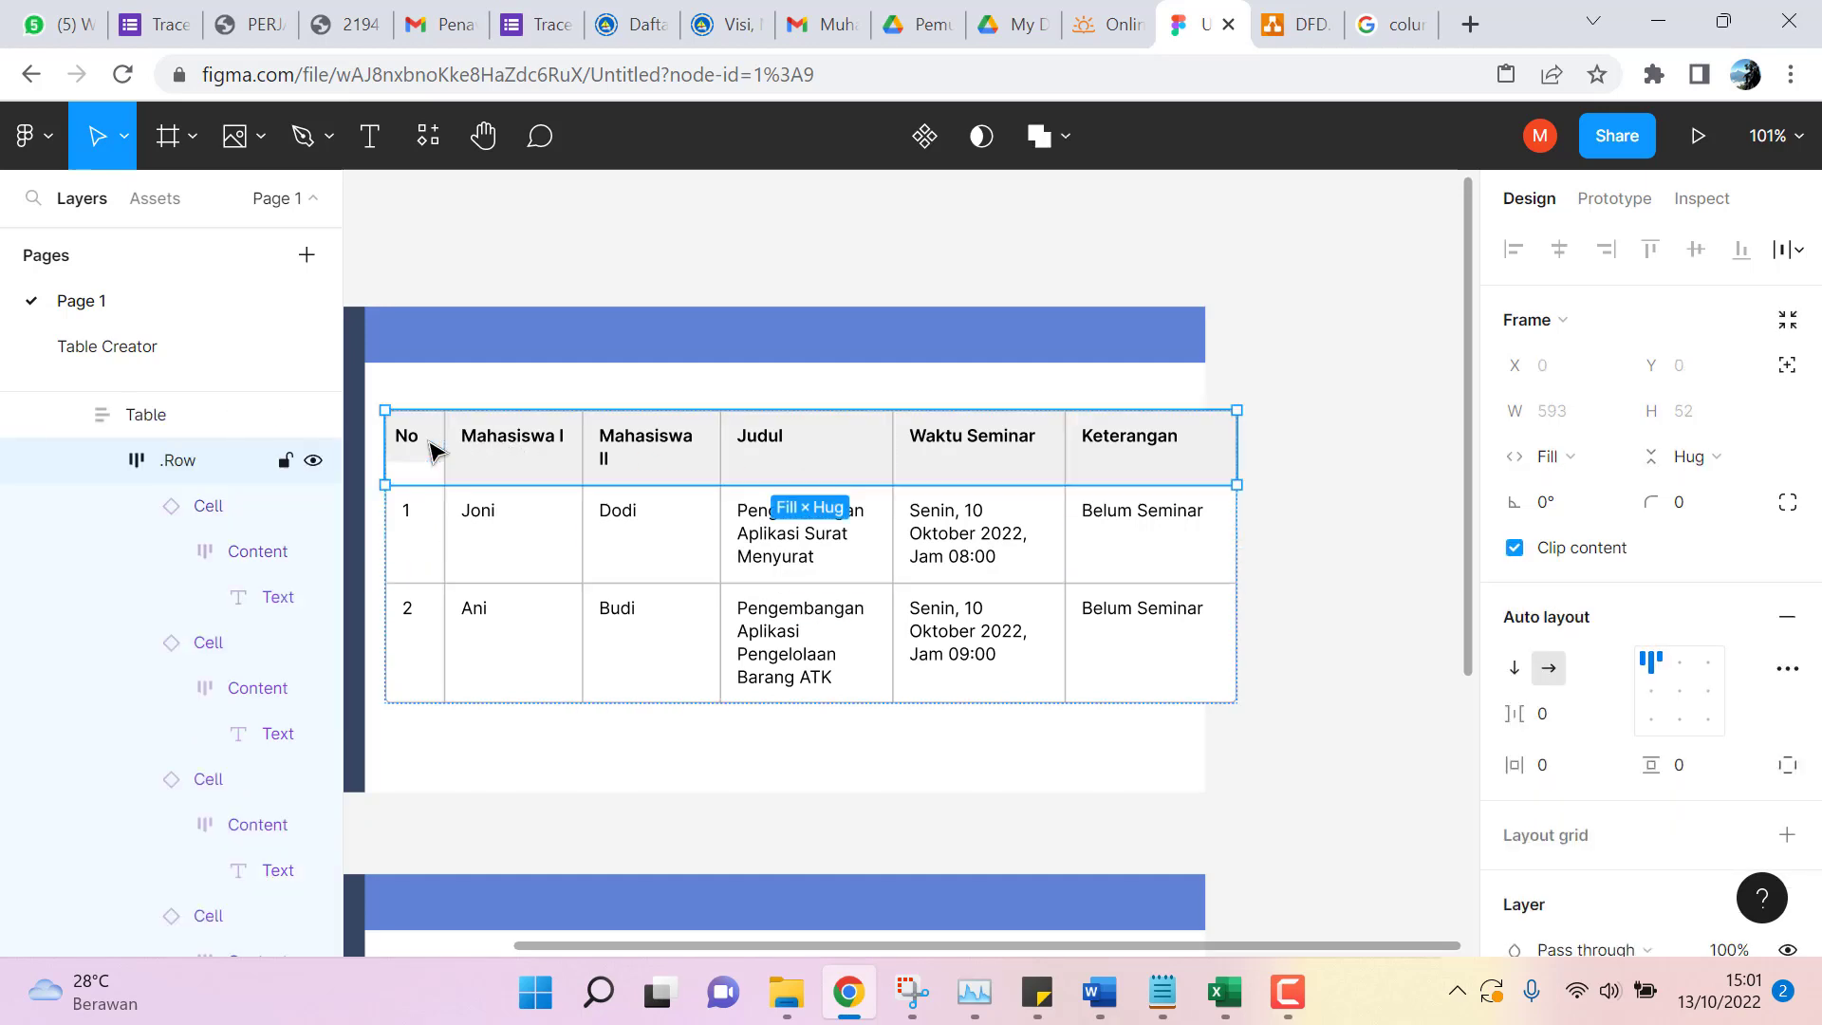
{"action": "double_click", "coordinate": [432, 448]}
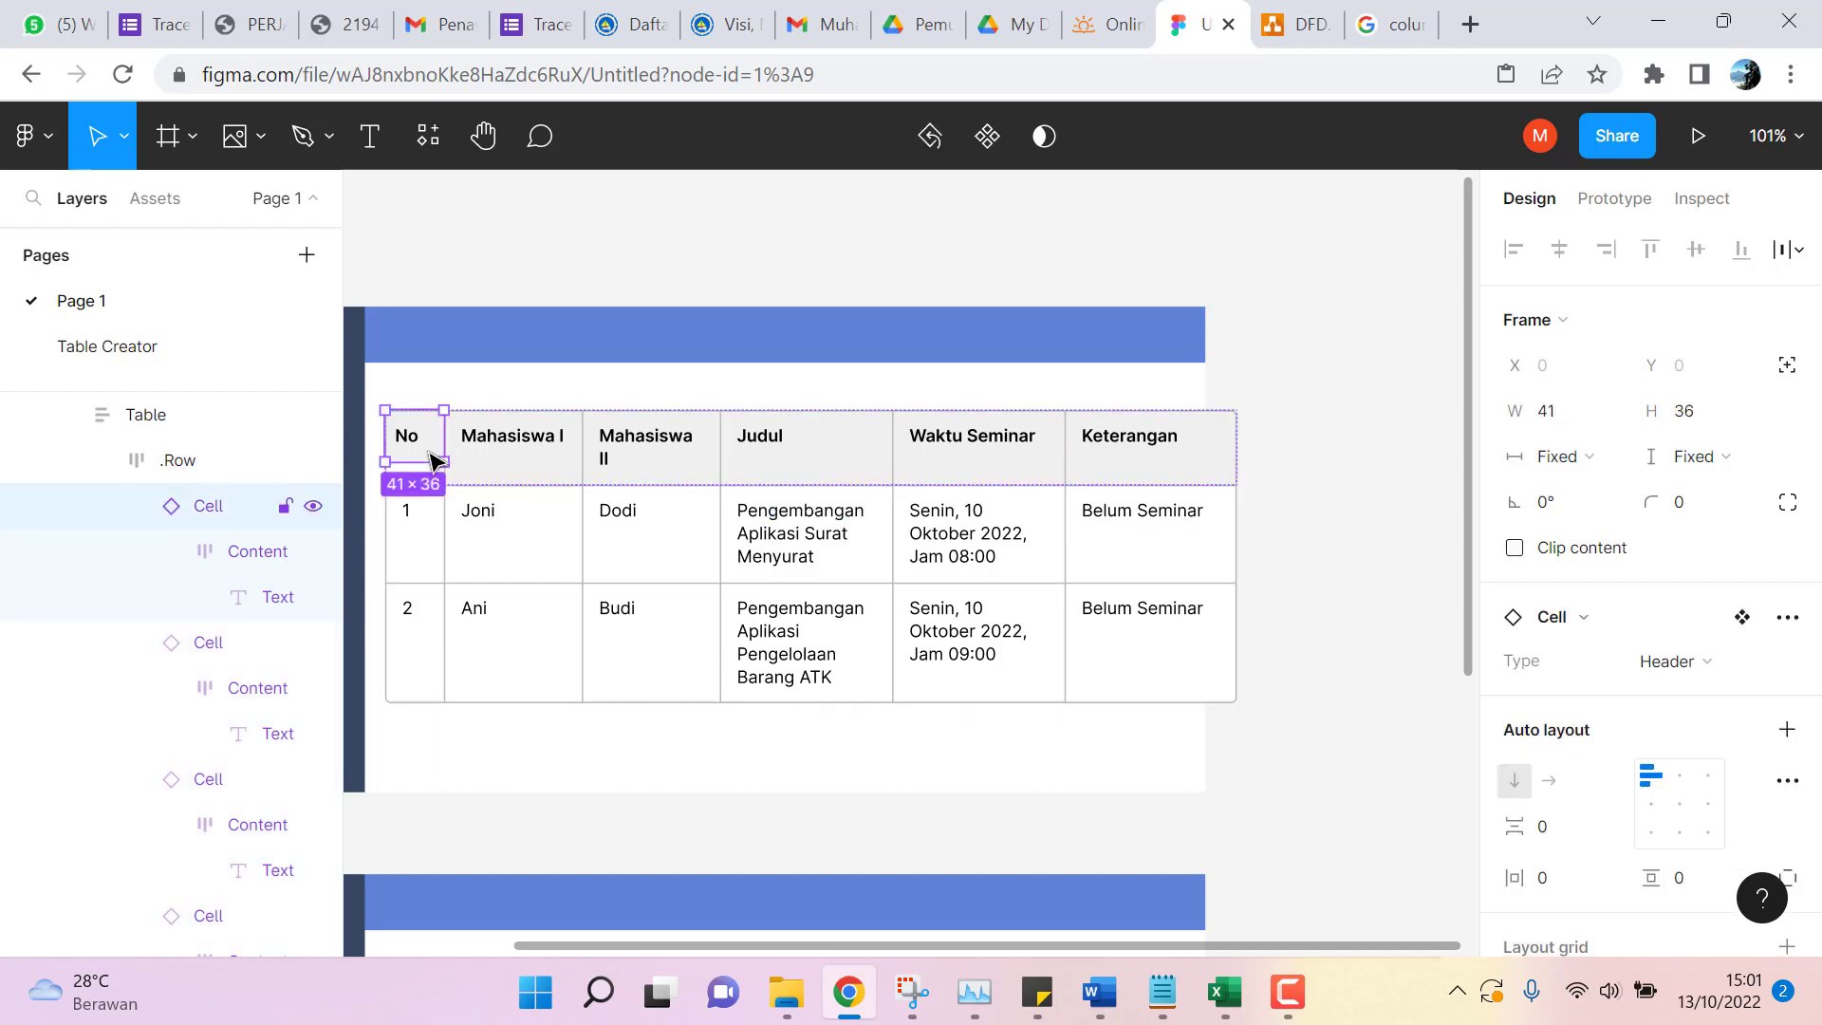
{"action": "left_click_drag", "start_coordinate": [423, 459], "coordinate": [426, 484]}
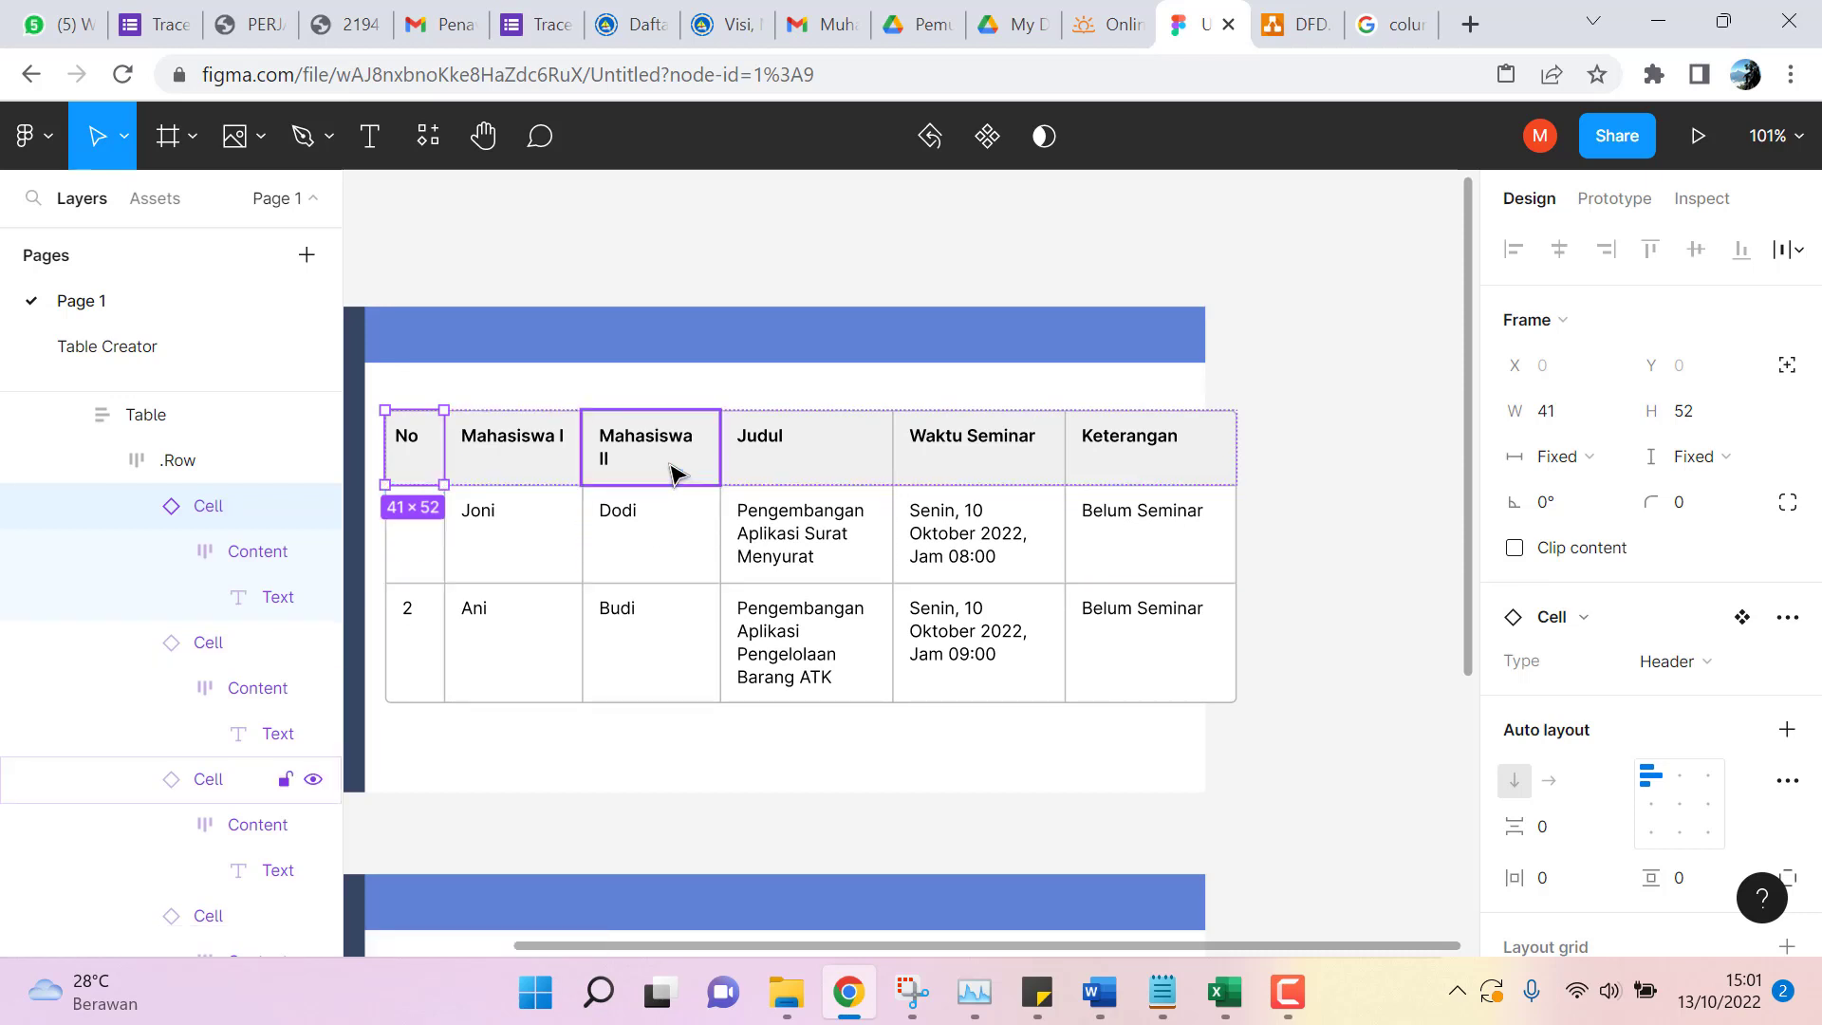
Widen the Dodi cell to 98 and the Mahasiswa II header cell to 100 px.
{"action": "left_click", "coordinate": [672, 472]}
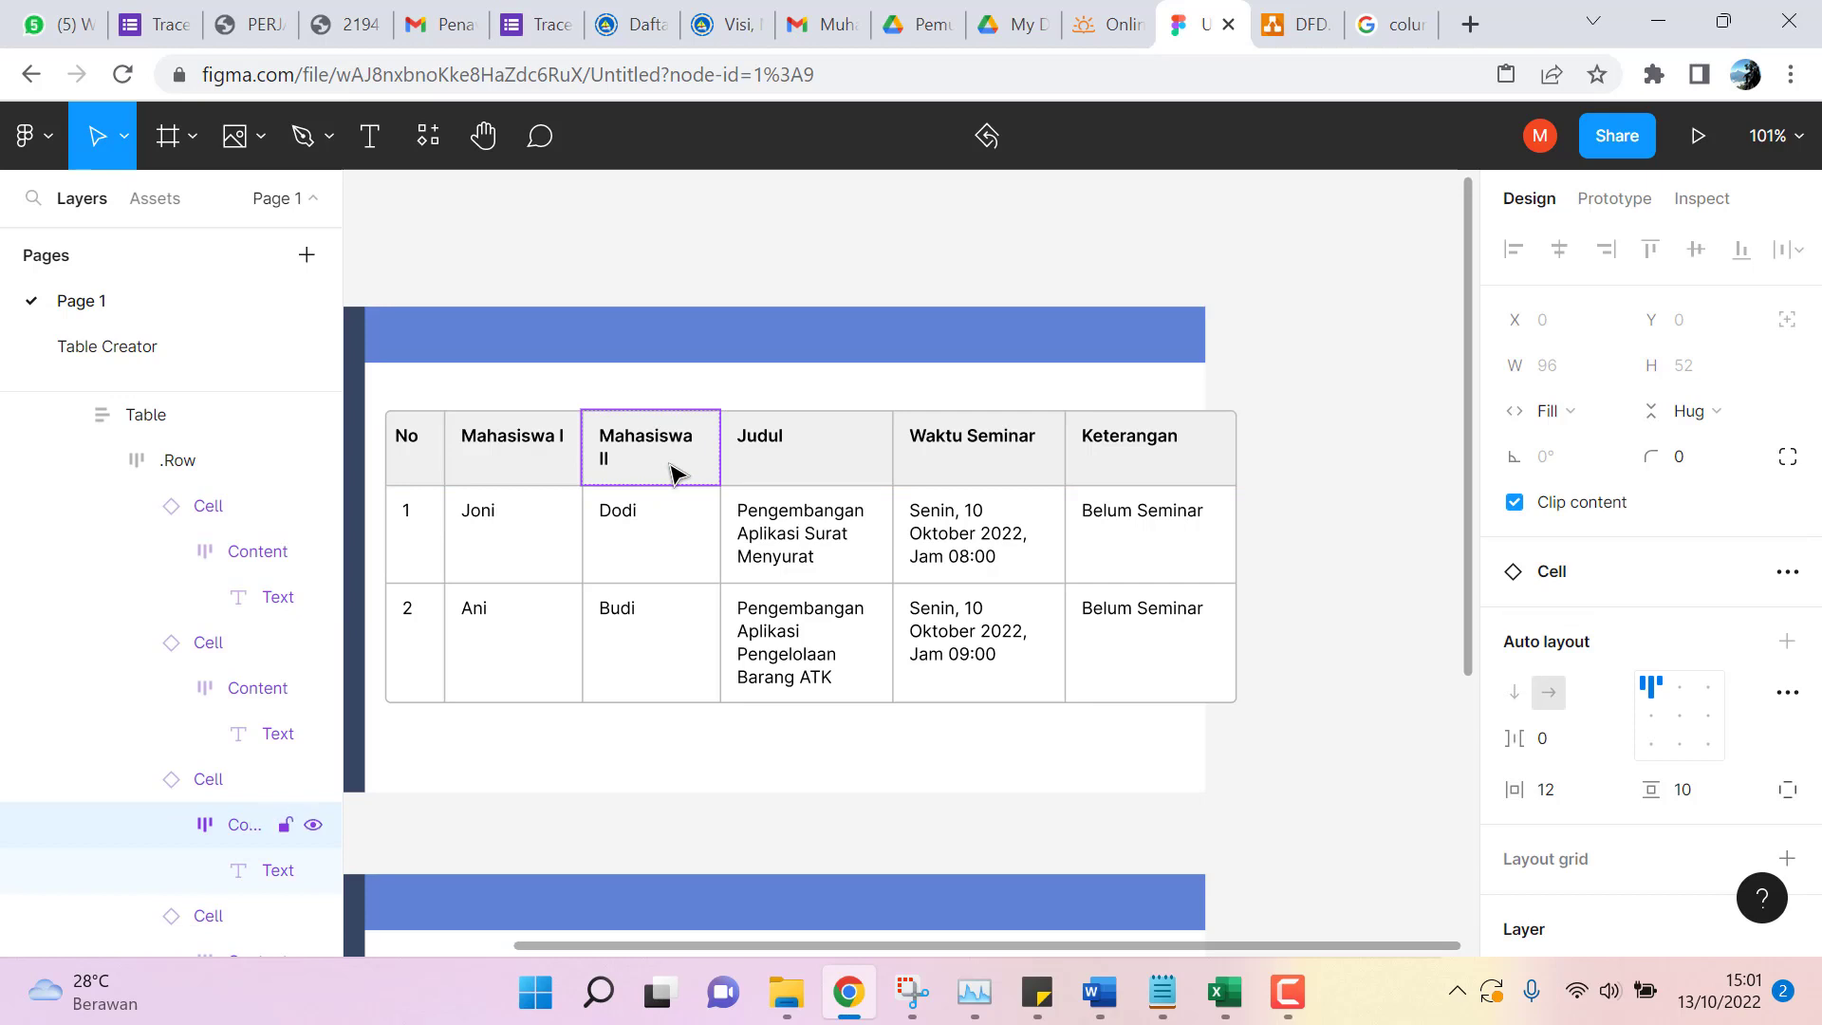
{"action": "left_click", "coordinate": [664, 544]}
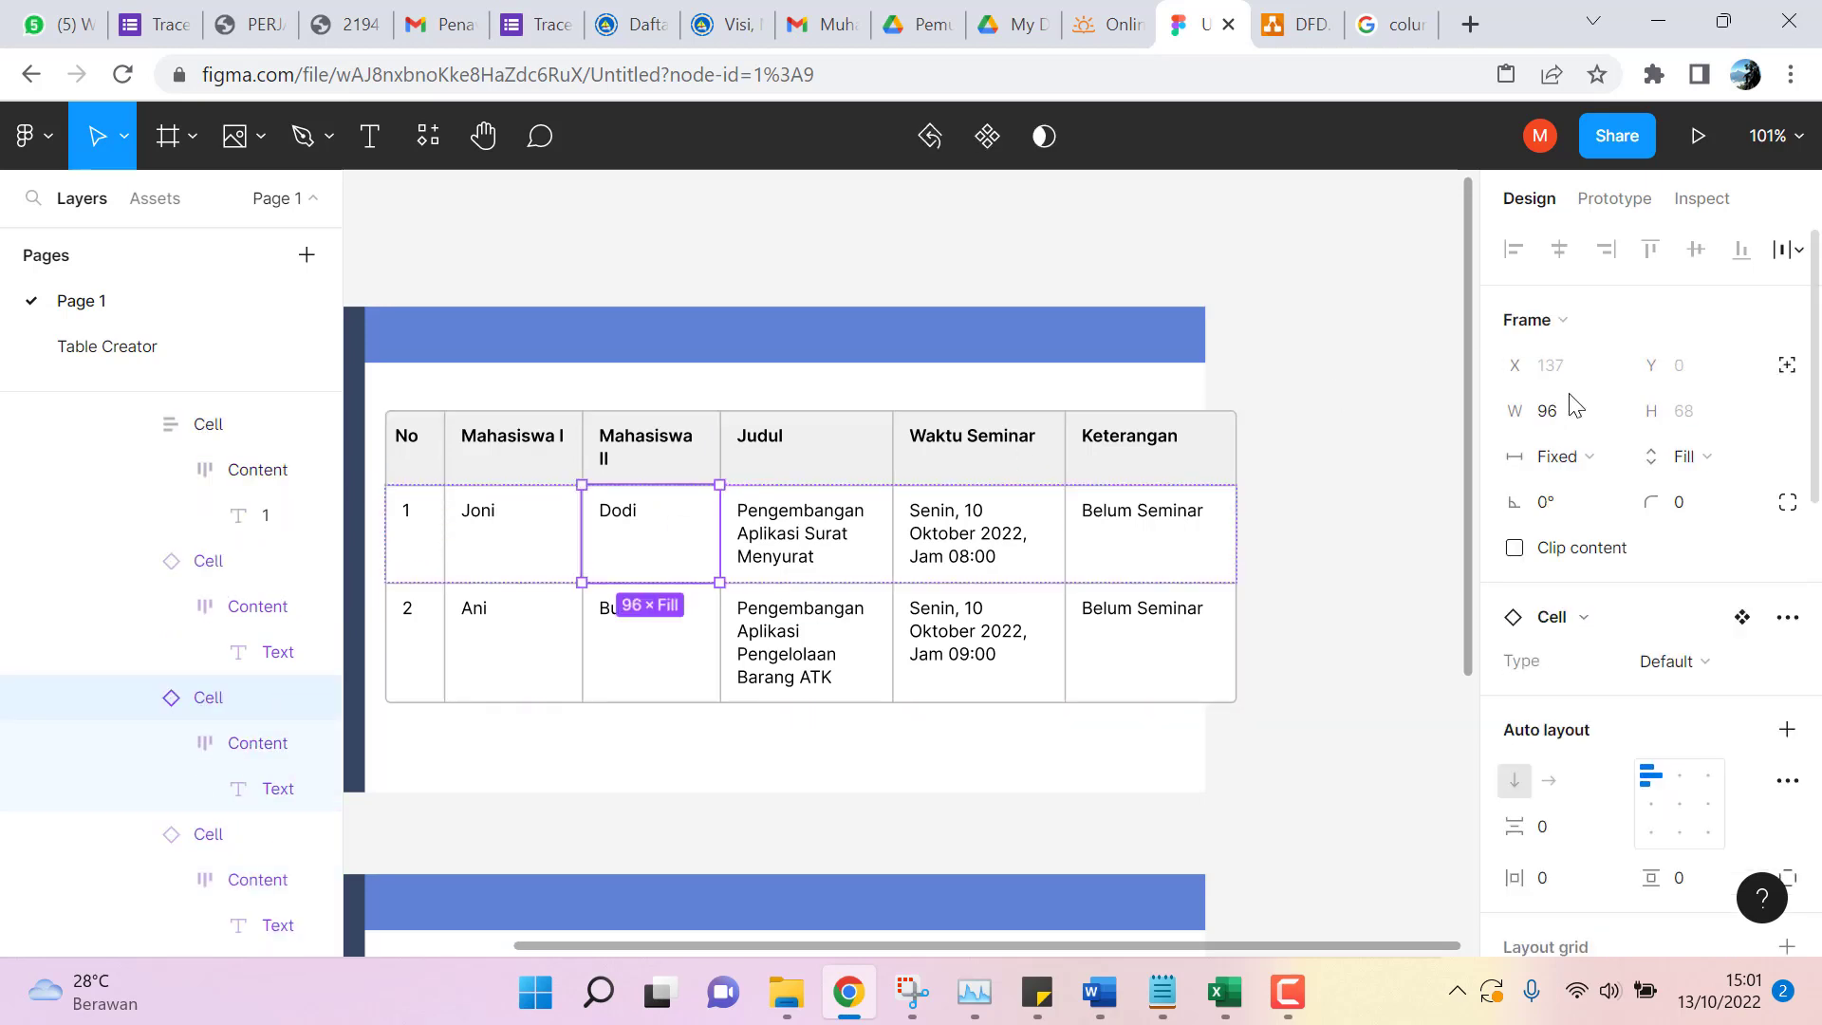
{"action": "left_click", "coordinate": [1574, 423]}
{"action": "type", "text": "98"}
{"action": "key", "text": "Return"}
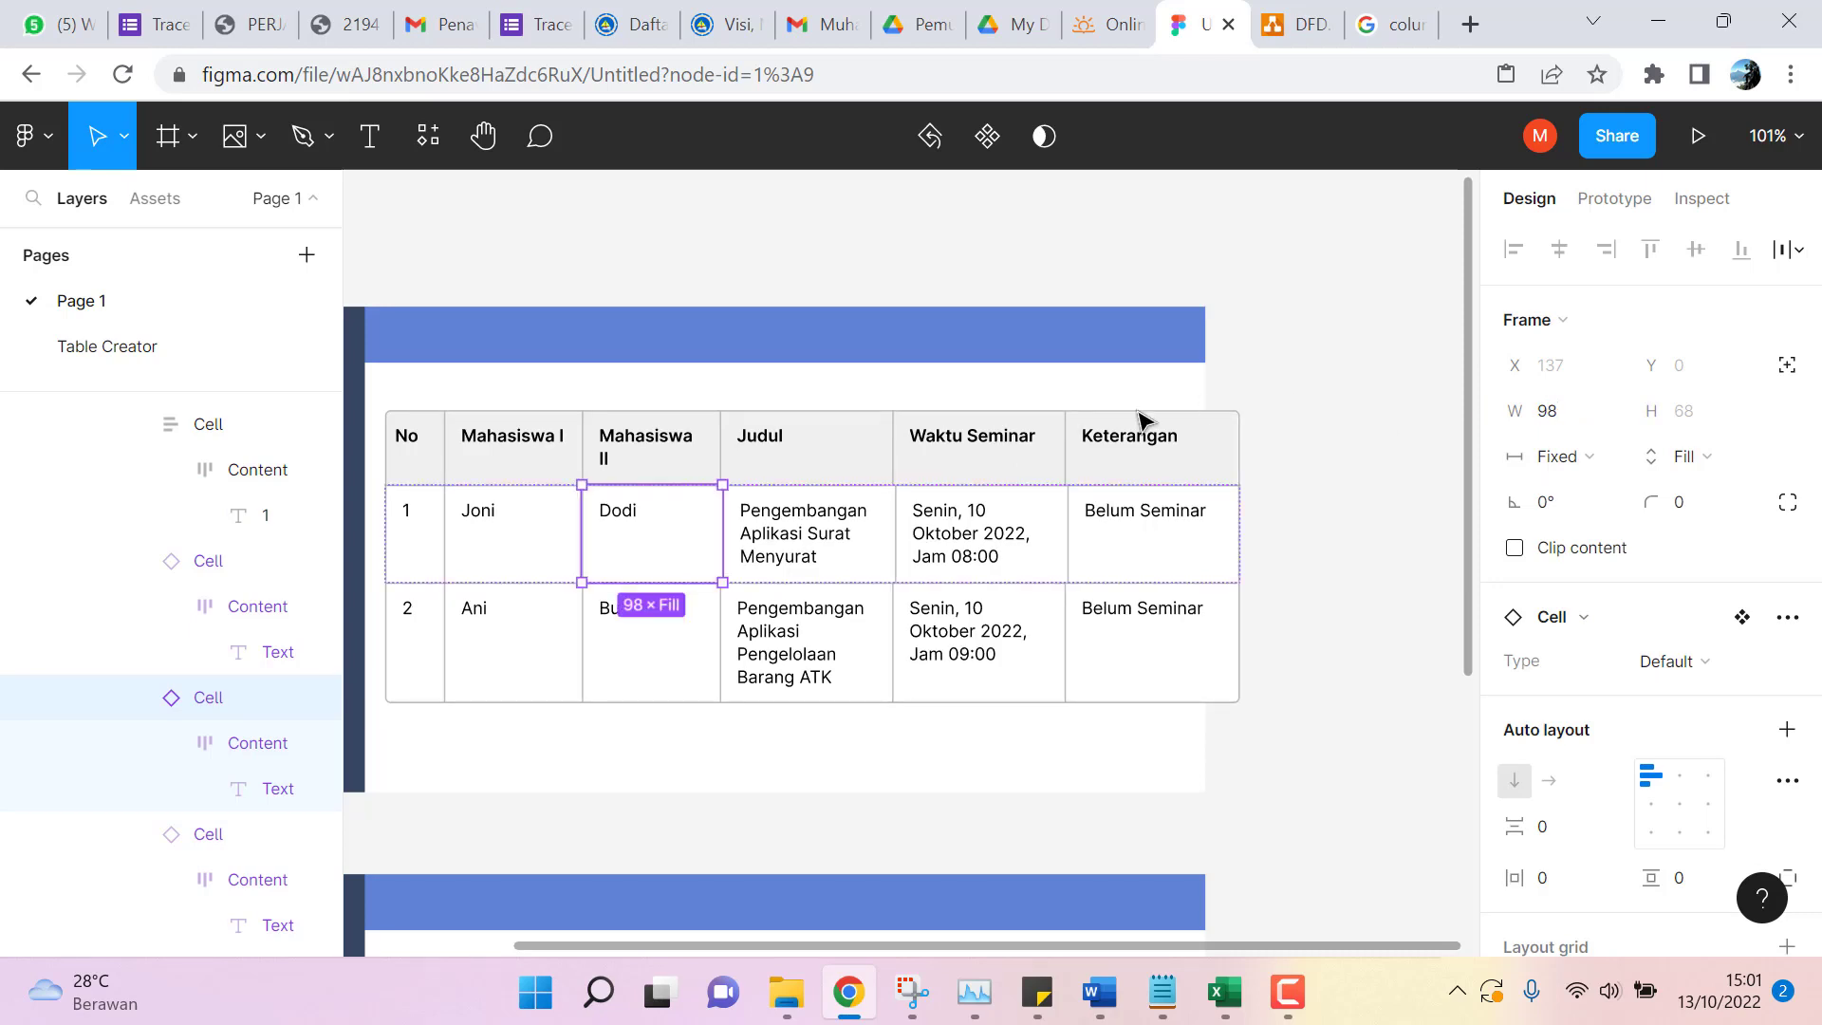
{"action": "left_click", "coordinate": [703, 472]}
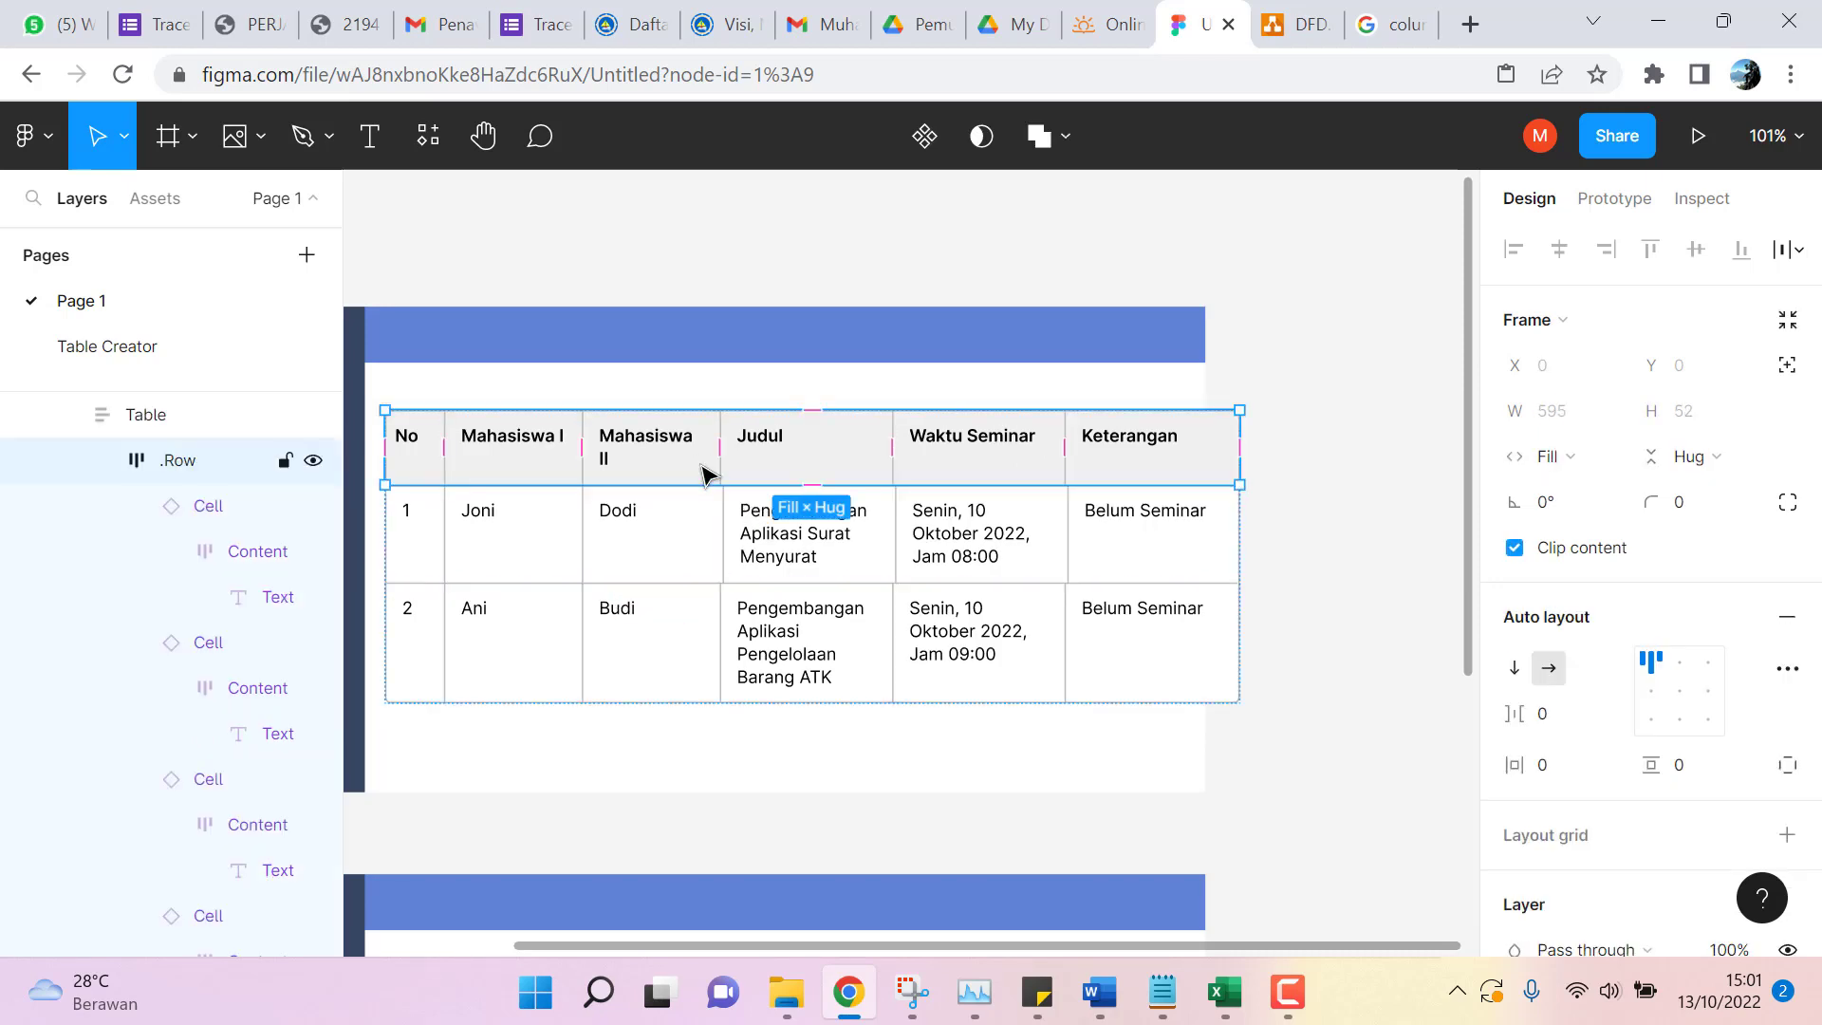
{"action": "left_click", "coordinate": [705, 471]}
{"action": "left_click", "coordinate": [1565, 419]}
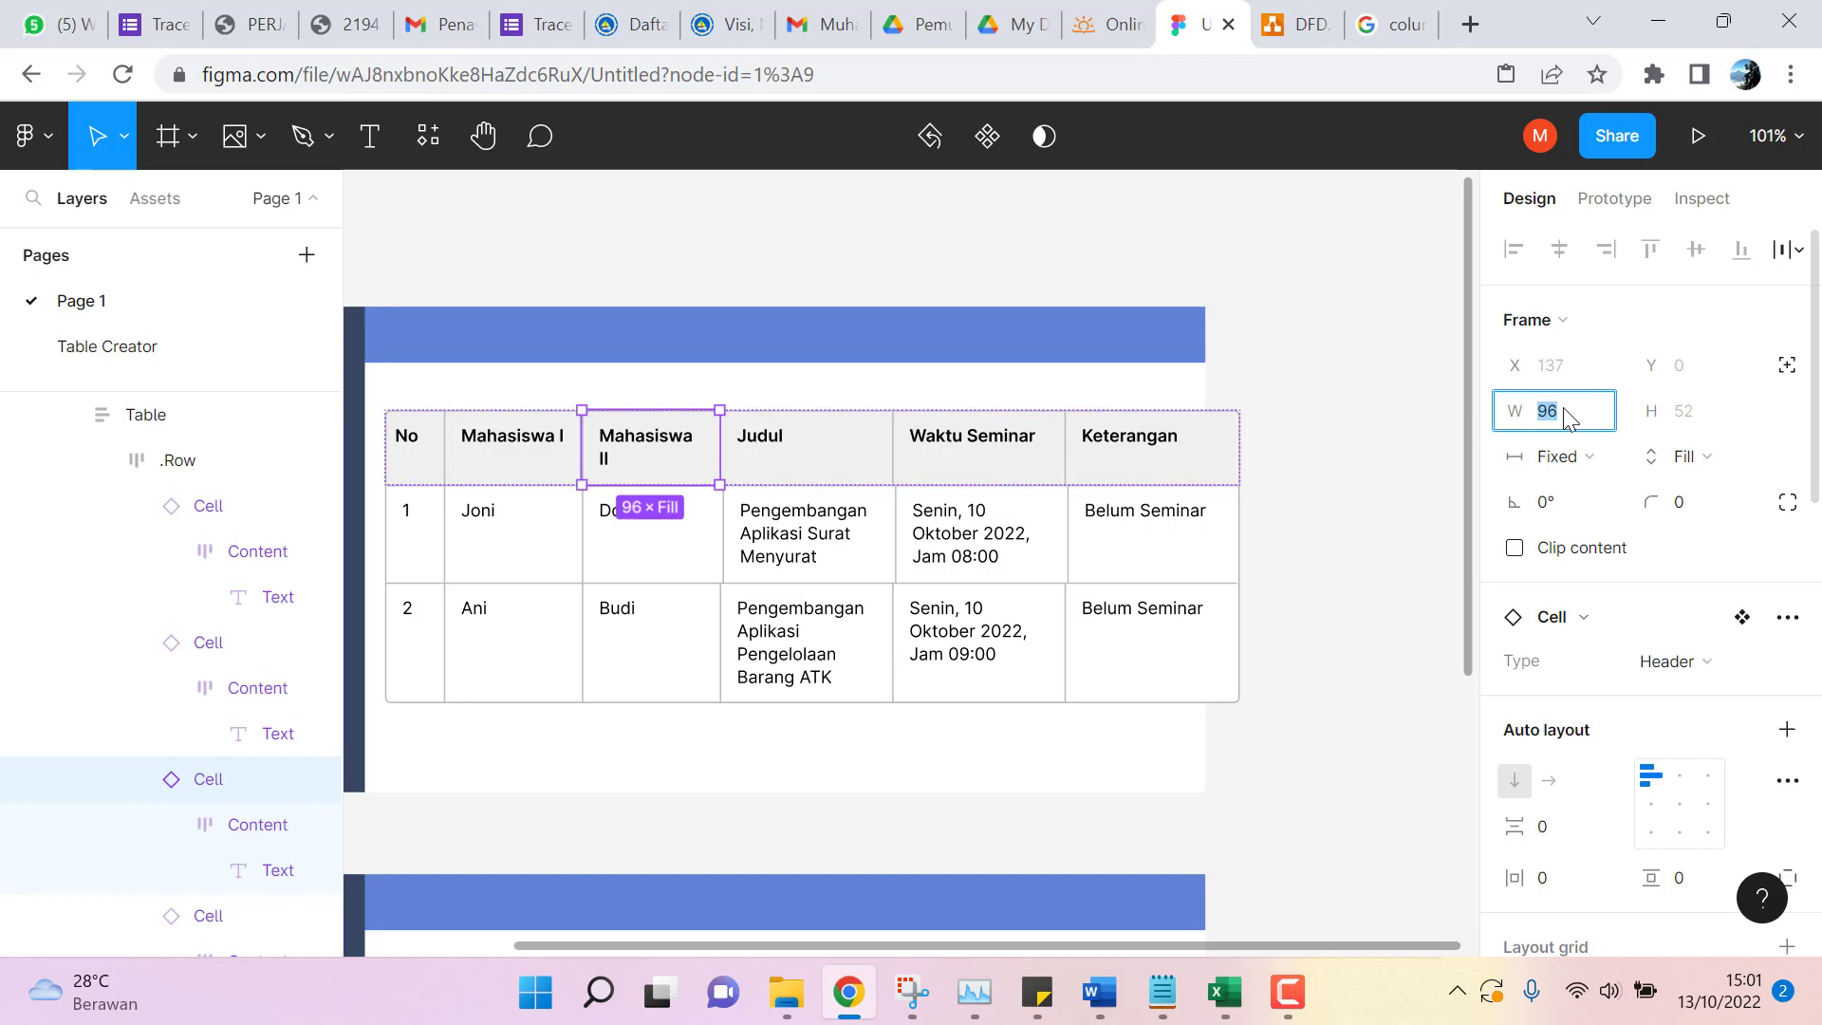
{"action": "type", "text": "98"}
{"action": "key", "text": "Return"}
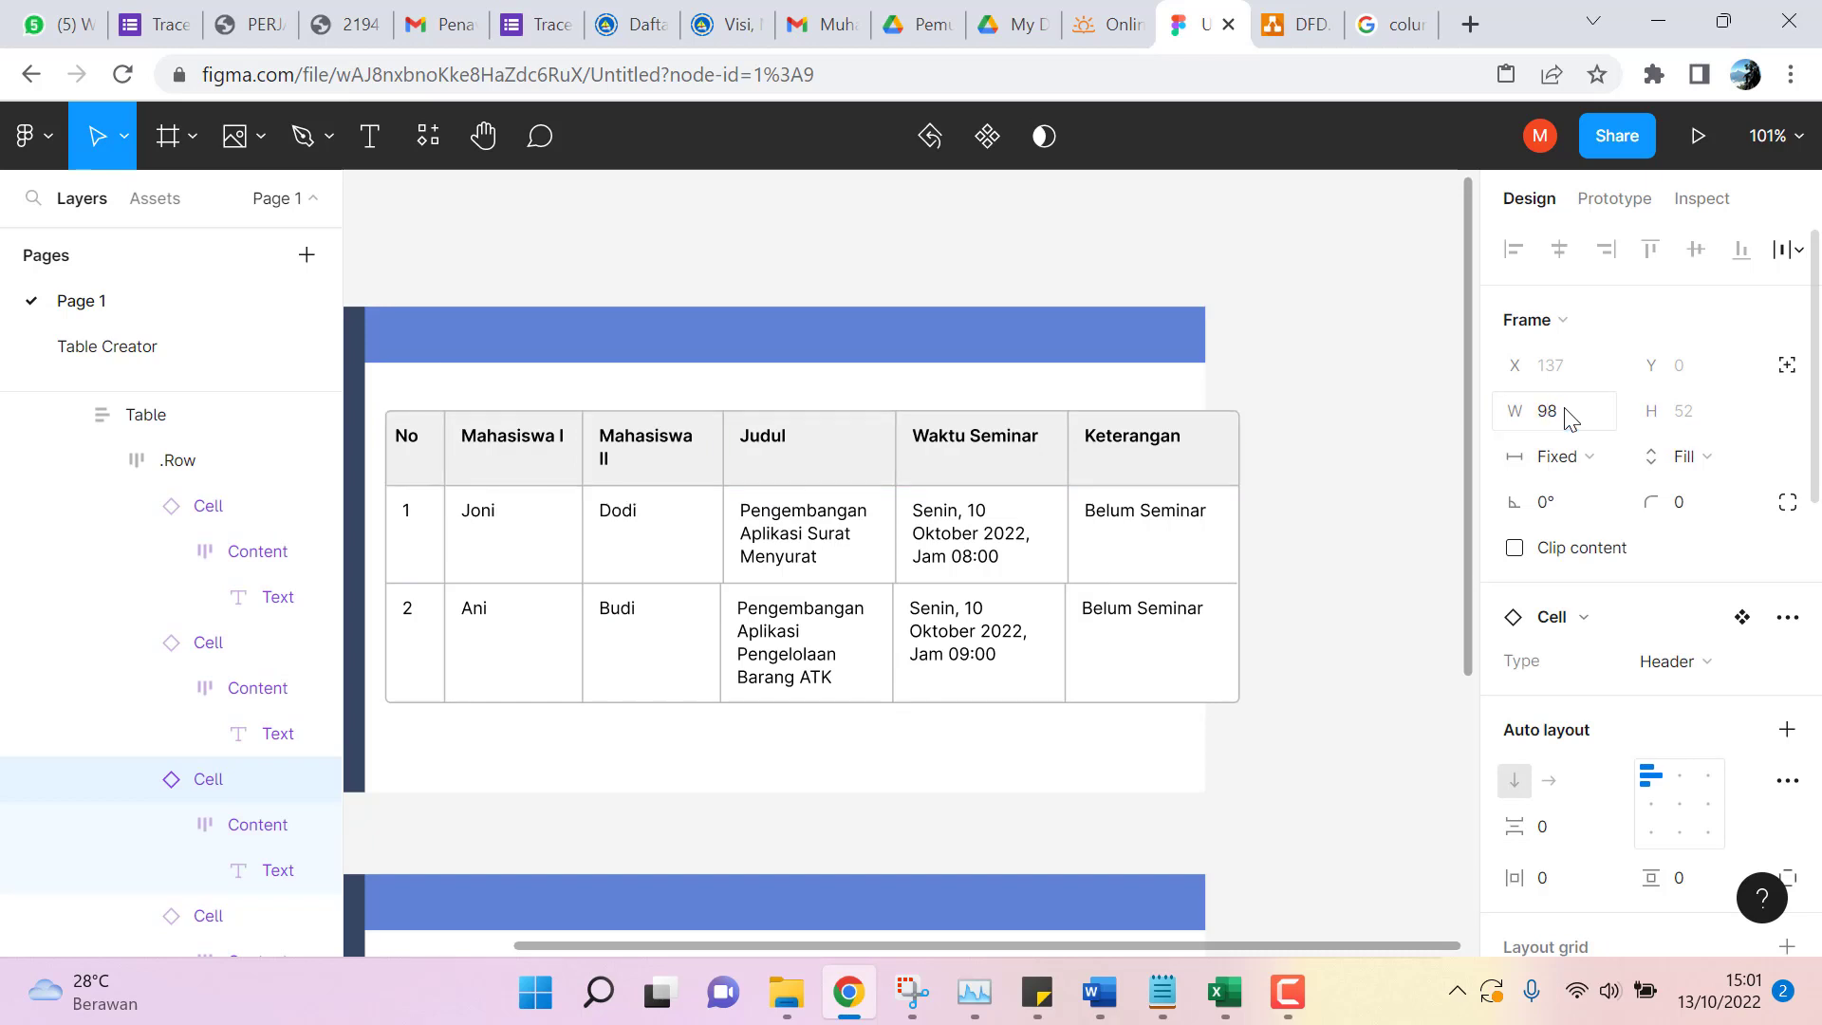
{"action": "left_click", "coordinate": [1577, 418]}
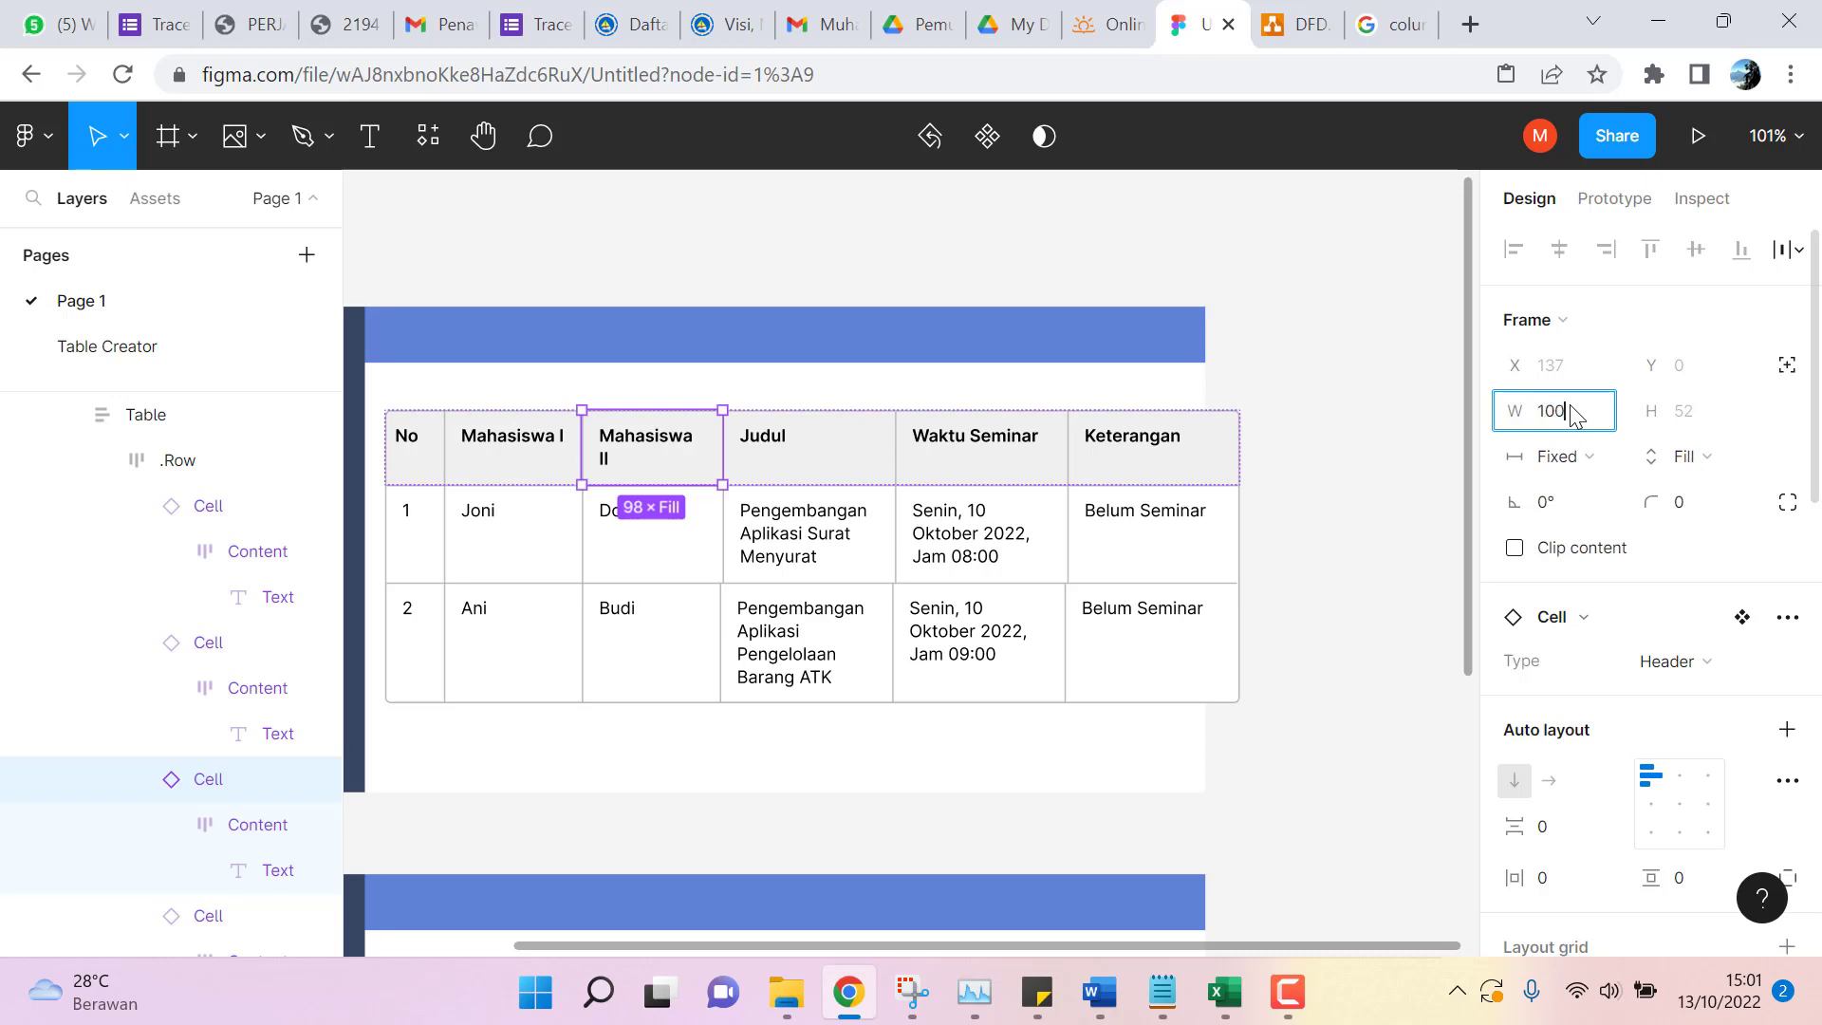
{"action": "key", "text": "Return"}
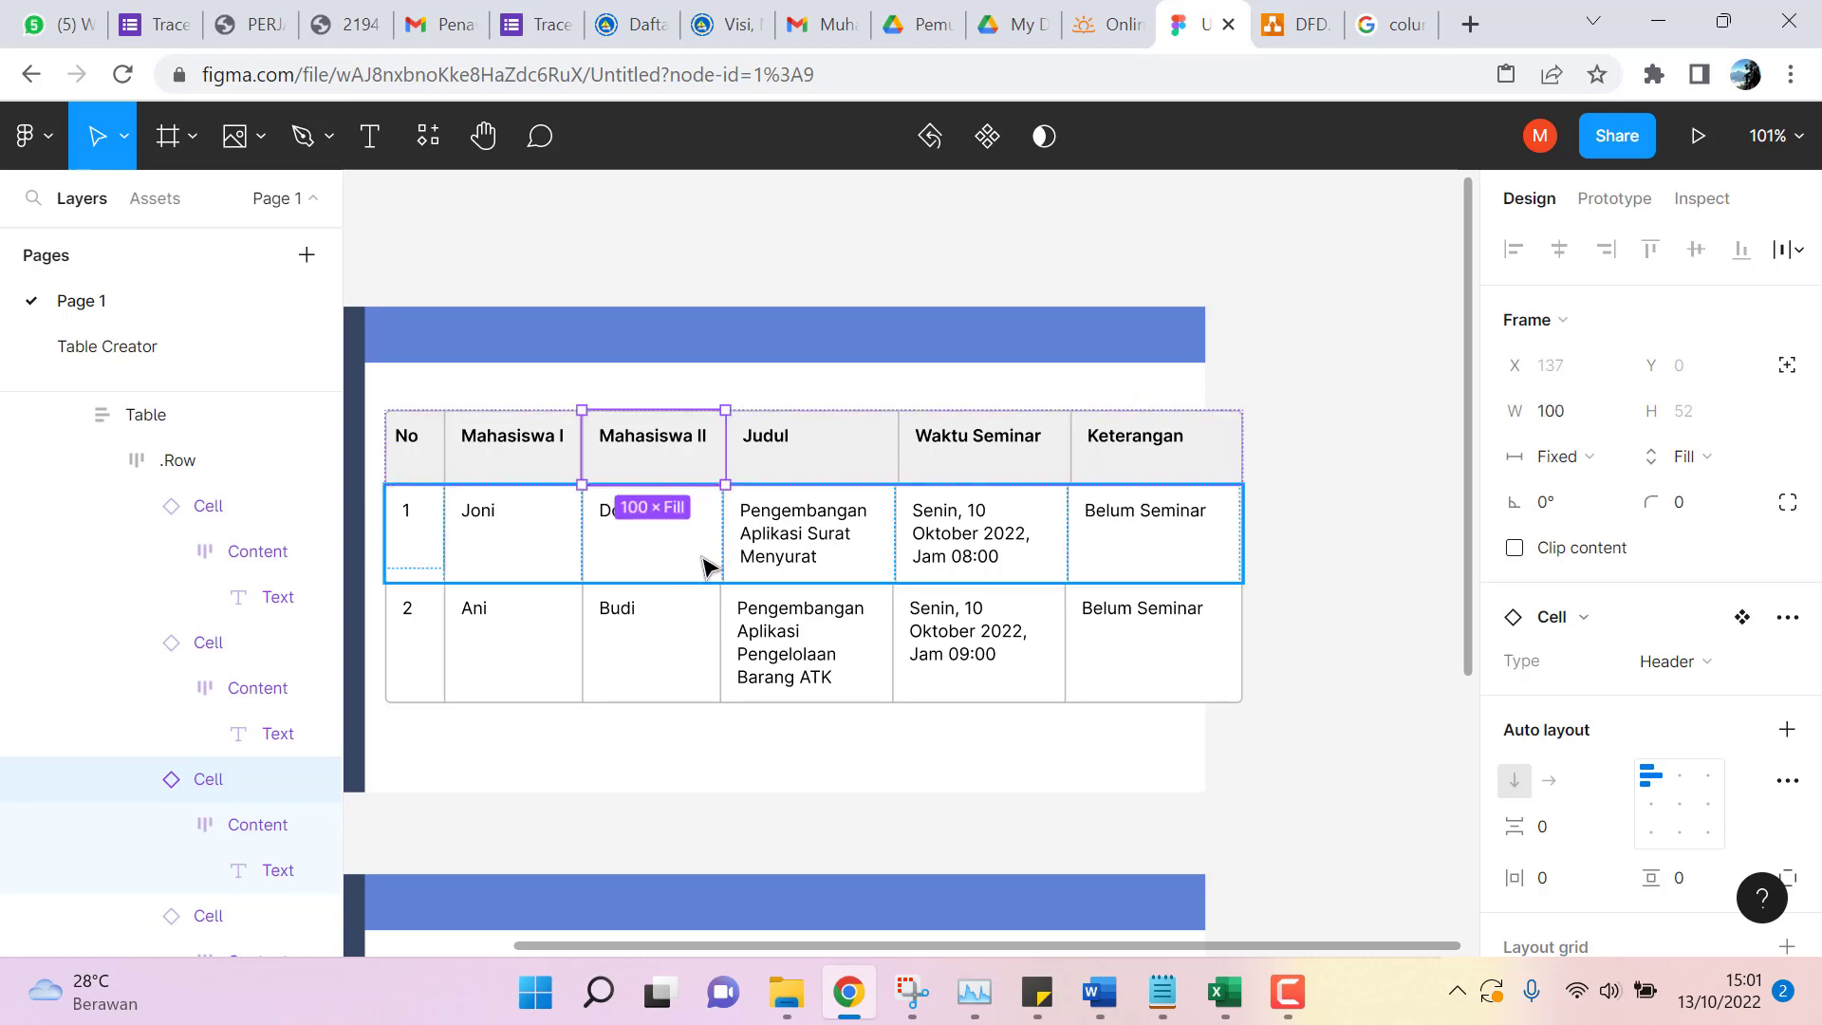
Set the Dodi and Budi cells' widths to 100 px.
{"action": "double_click", "coordinate": [707, 566]}
{"action": "left_click", "coordinate": [1576, 414]}
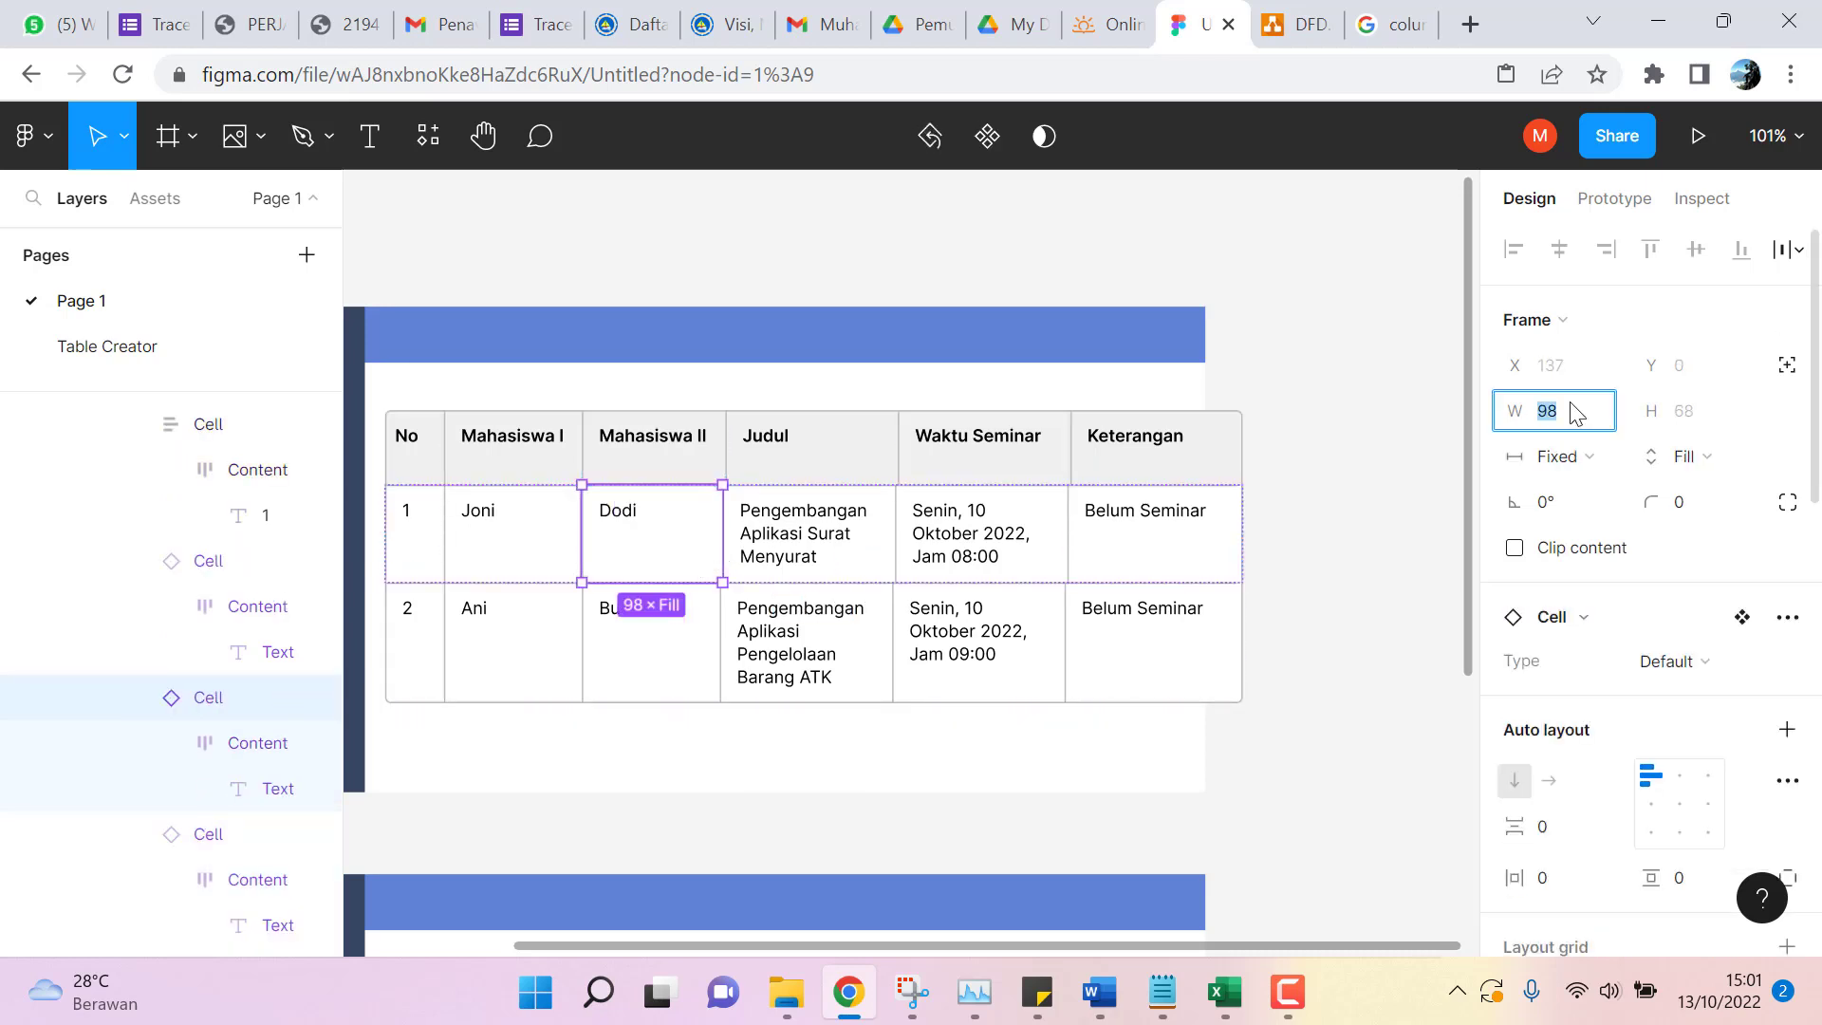
{"action": "type", "text": "100"}
{"action": "key", "text": "Return"}
{"action": "left_click", "coordinate": [677, 681]}
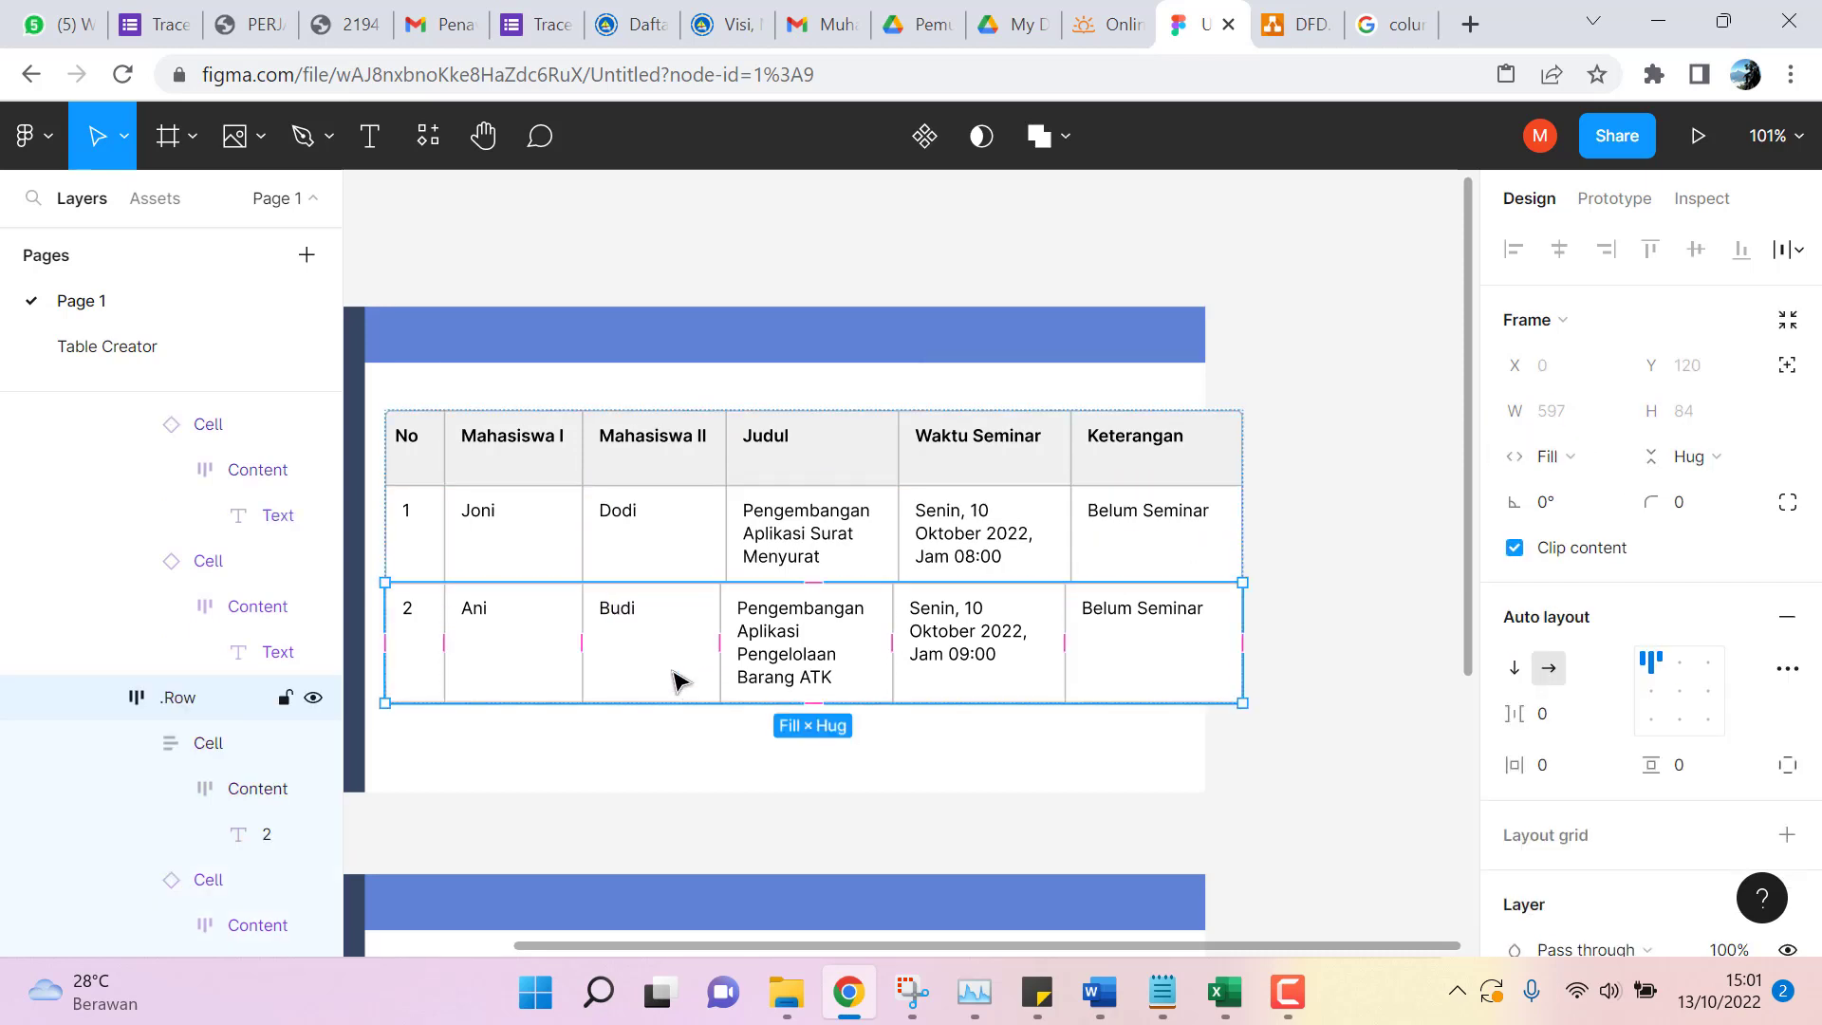
{"action": "left_click", "coordinate": [673, 676]}
{"action": "left_click", "coordinate": [1564, 416]}
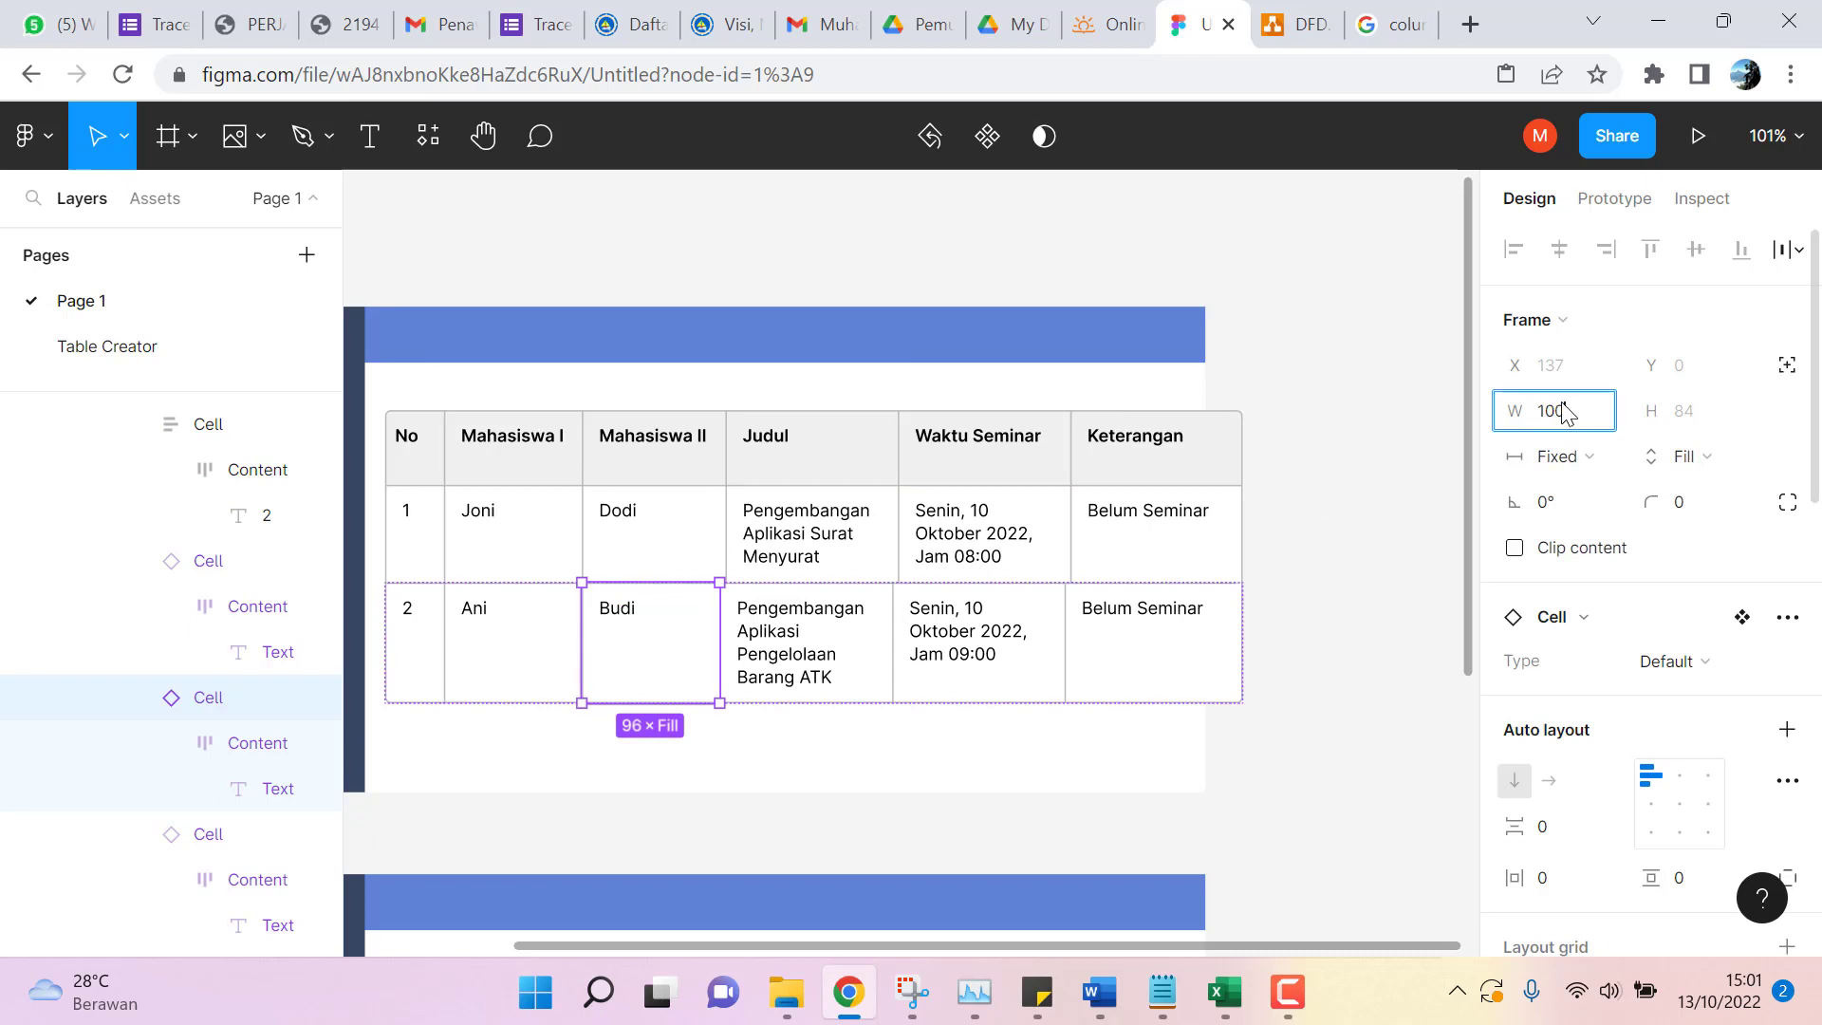
{"action": "key", "text": "Return"}
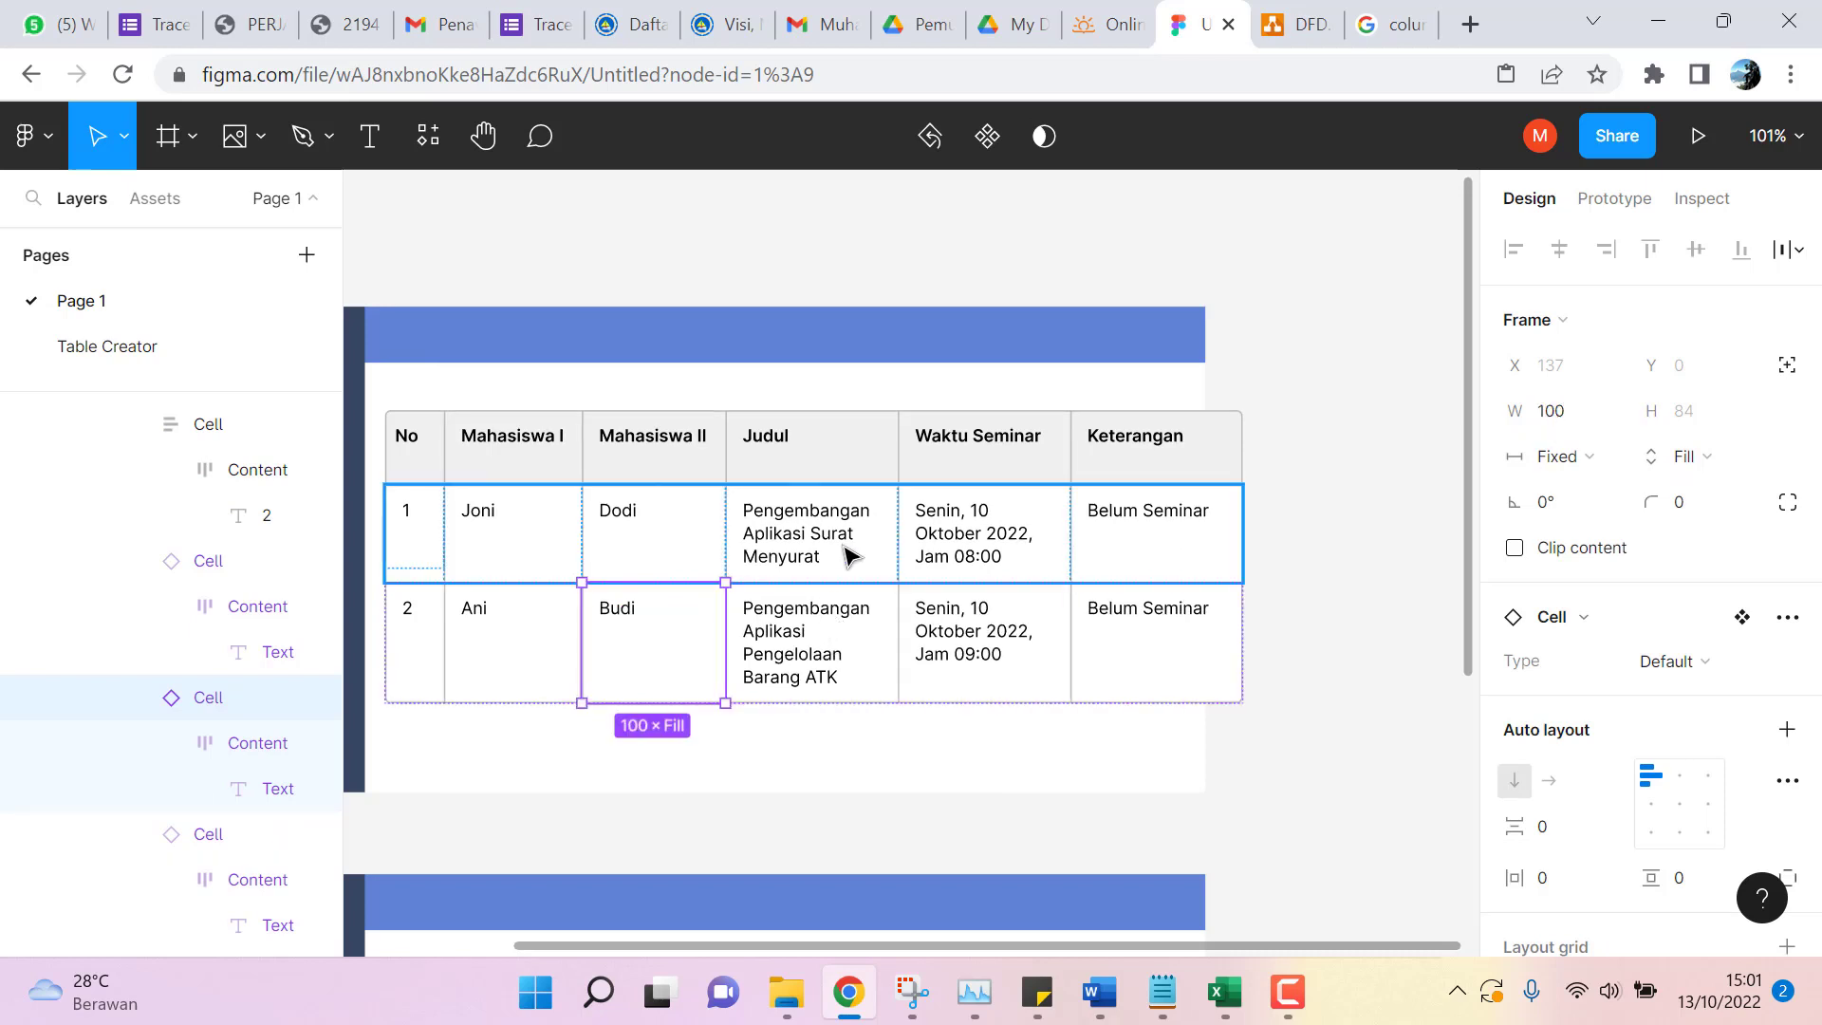
{"action": "left_click", "coordinate": [1150, 539]}
{"action": "left_click", "coordinate": [1149, 463]}
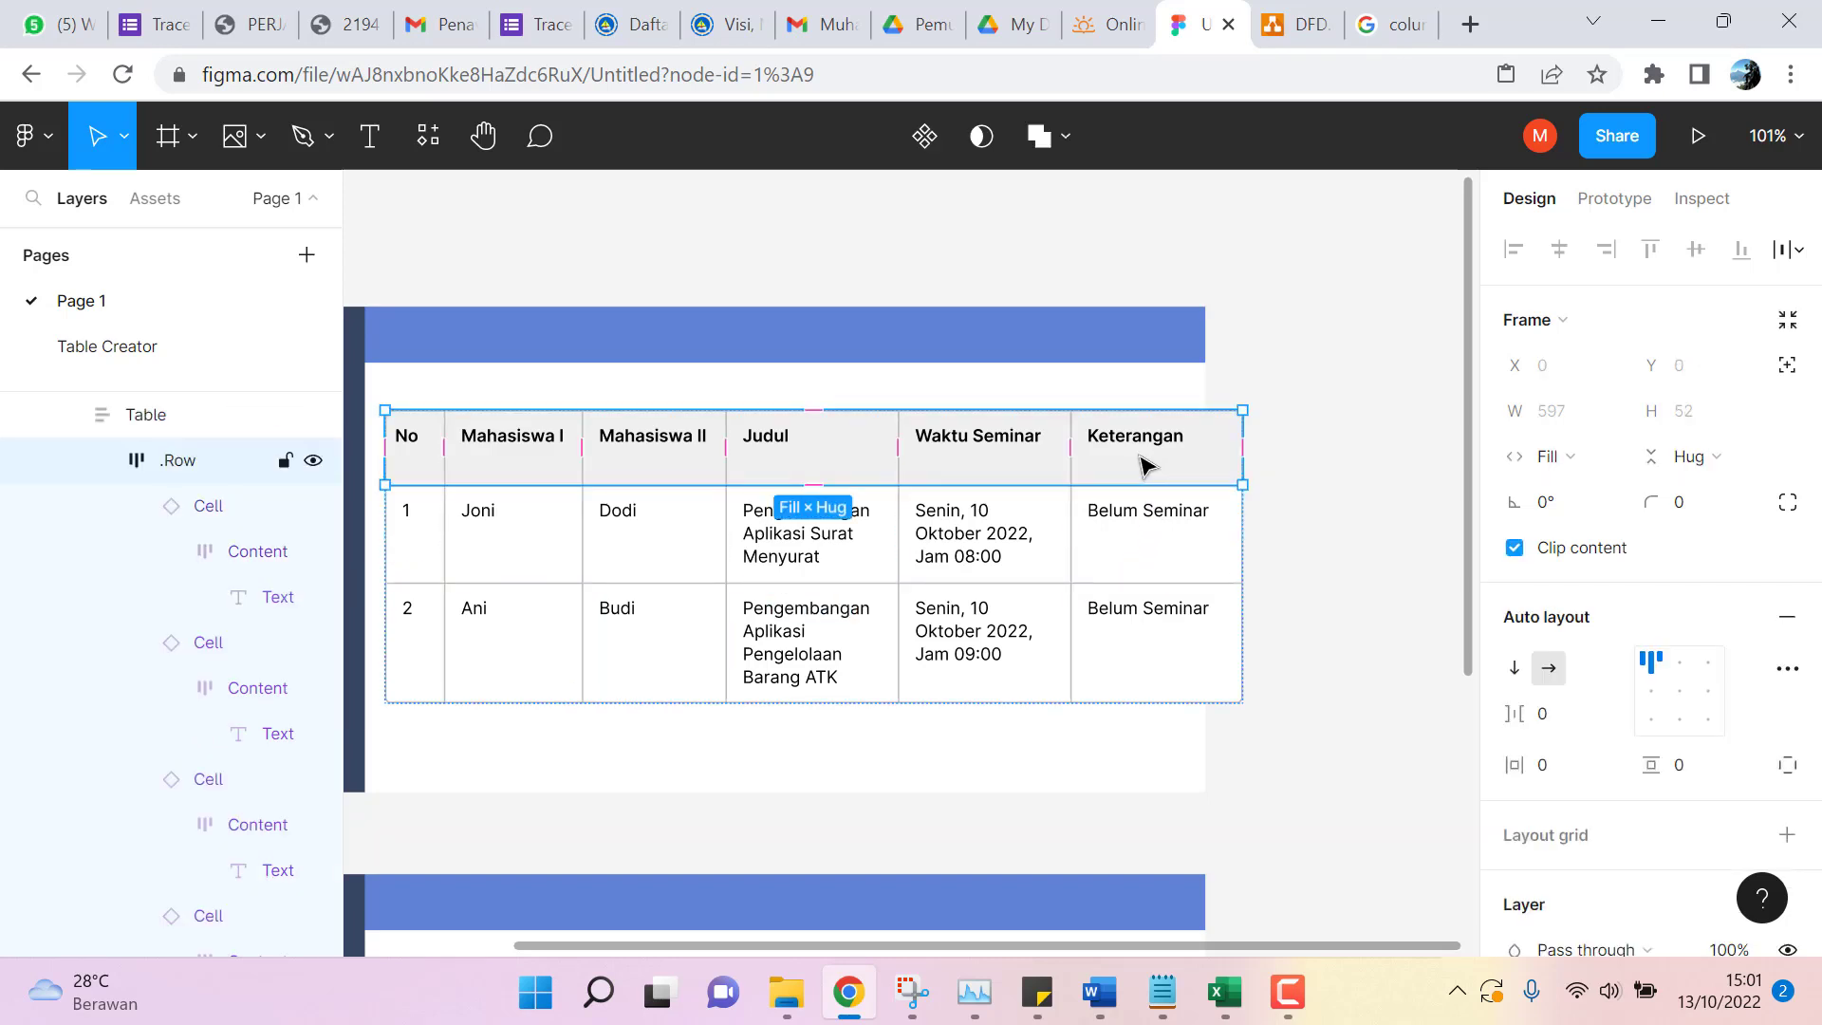
Set the Keterangan header cell's width to 70 px.
{"action": "left_click", "coordinate": [1143, 465]}
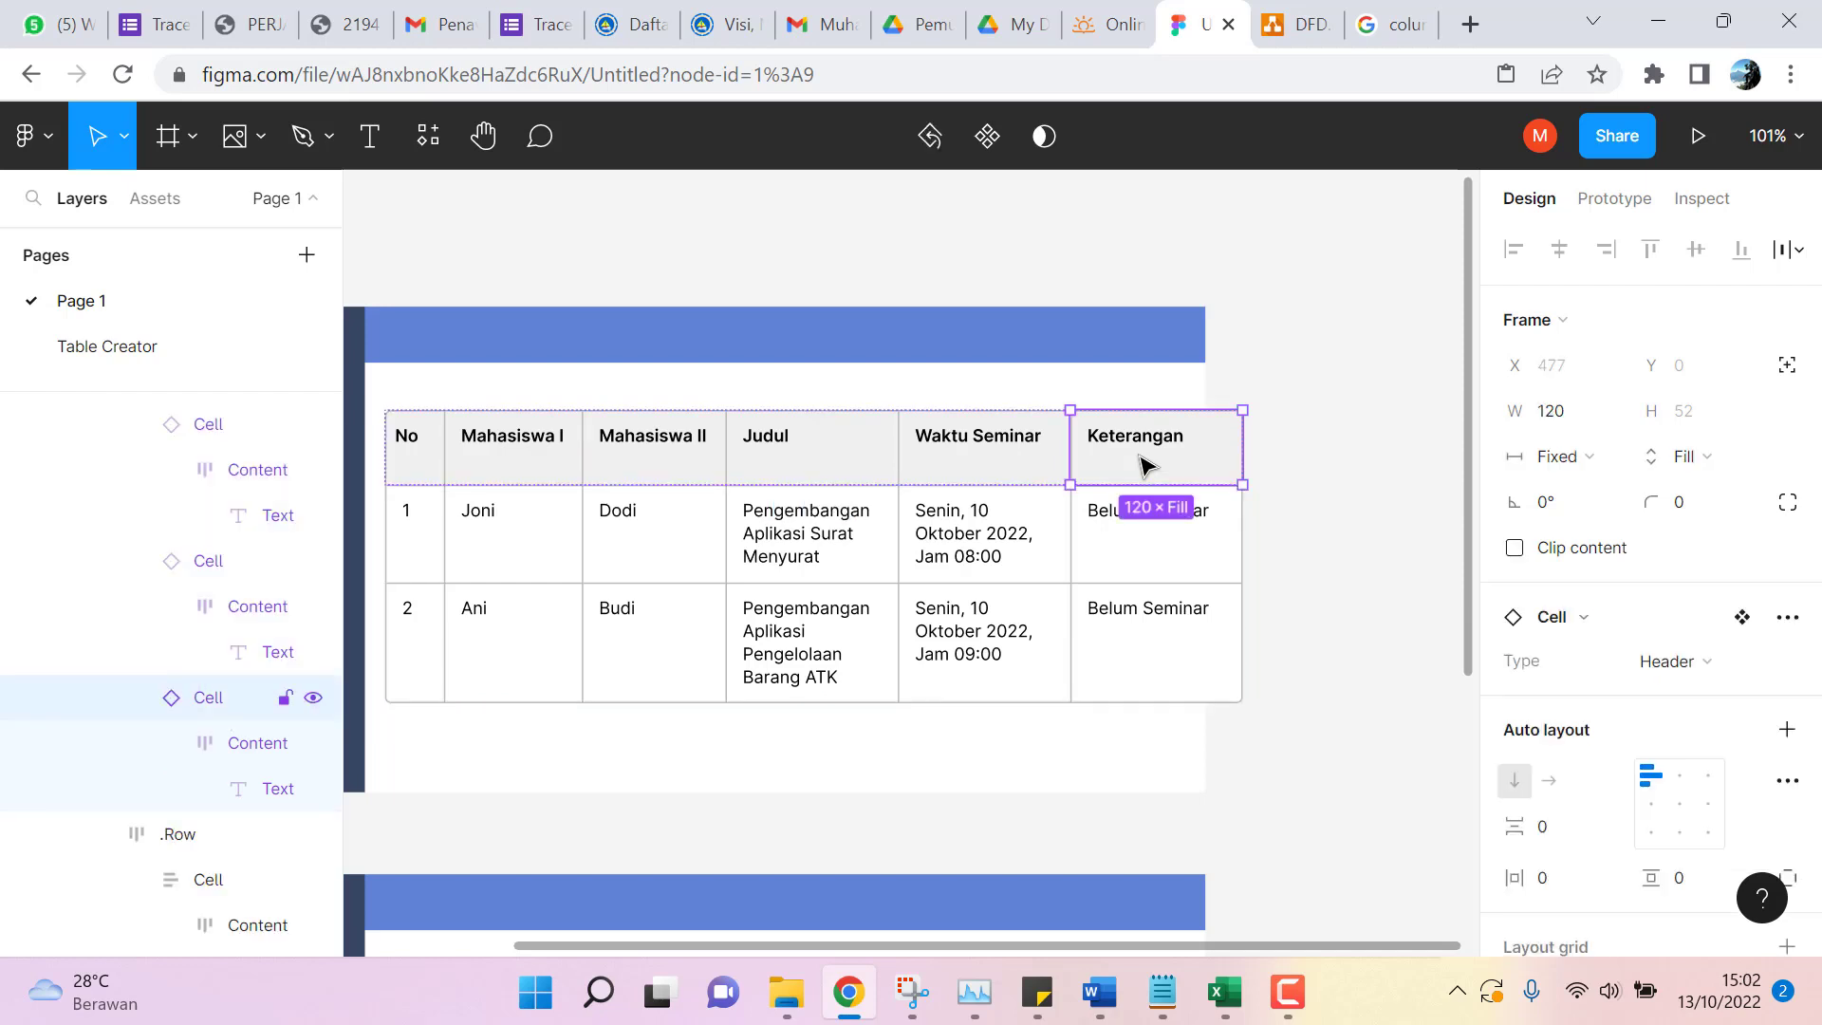
{"action": "left_click", "coordinate": [1553, 419]}
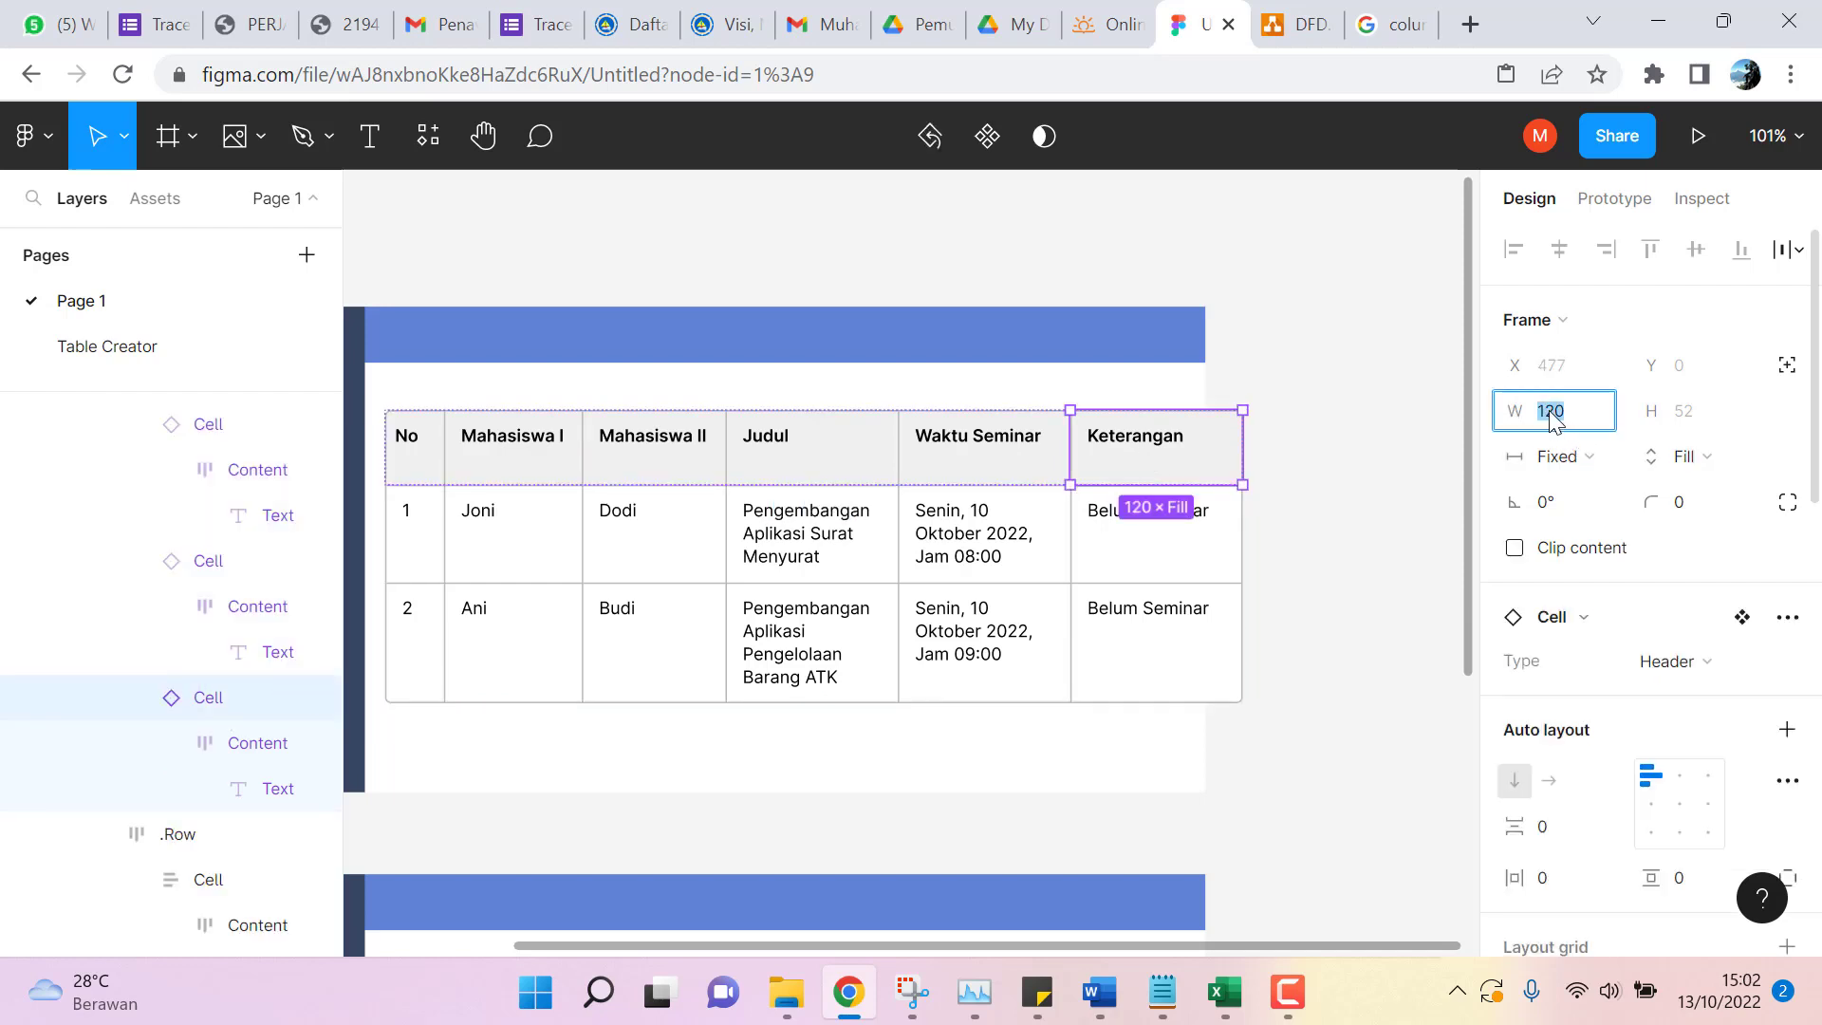
{"action": "type", "text": "70"}
{"action": "key", "text": "Return"}
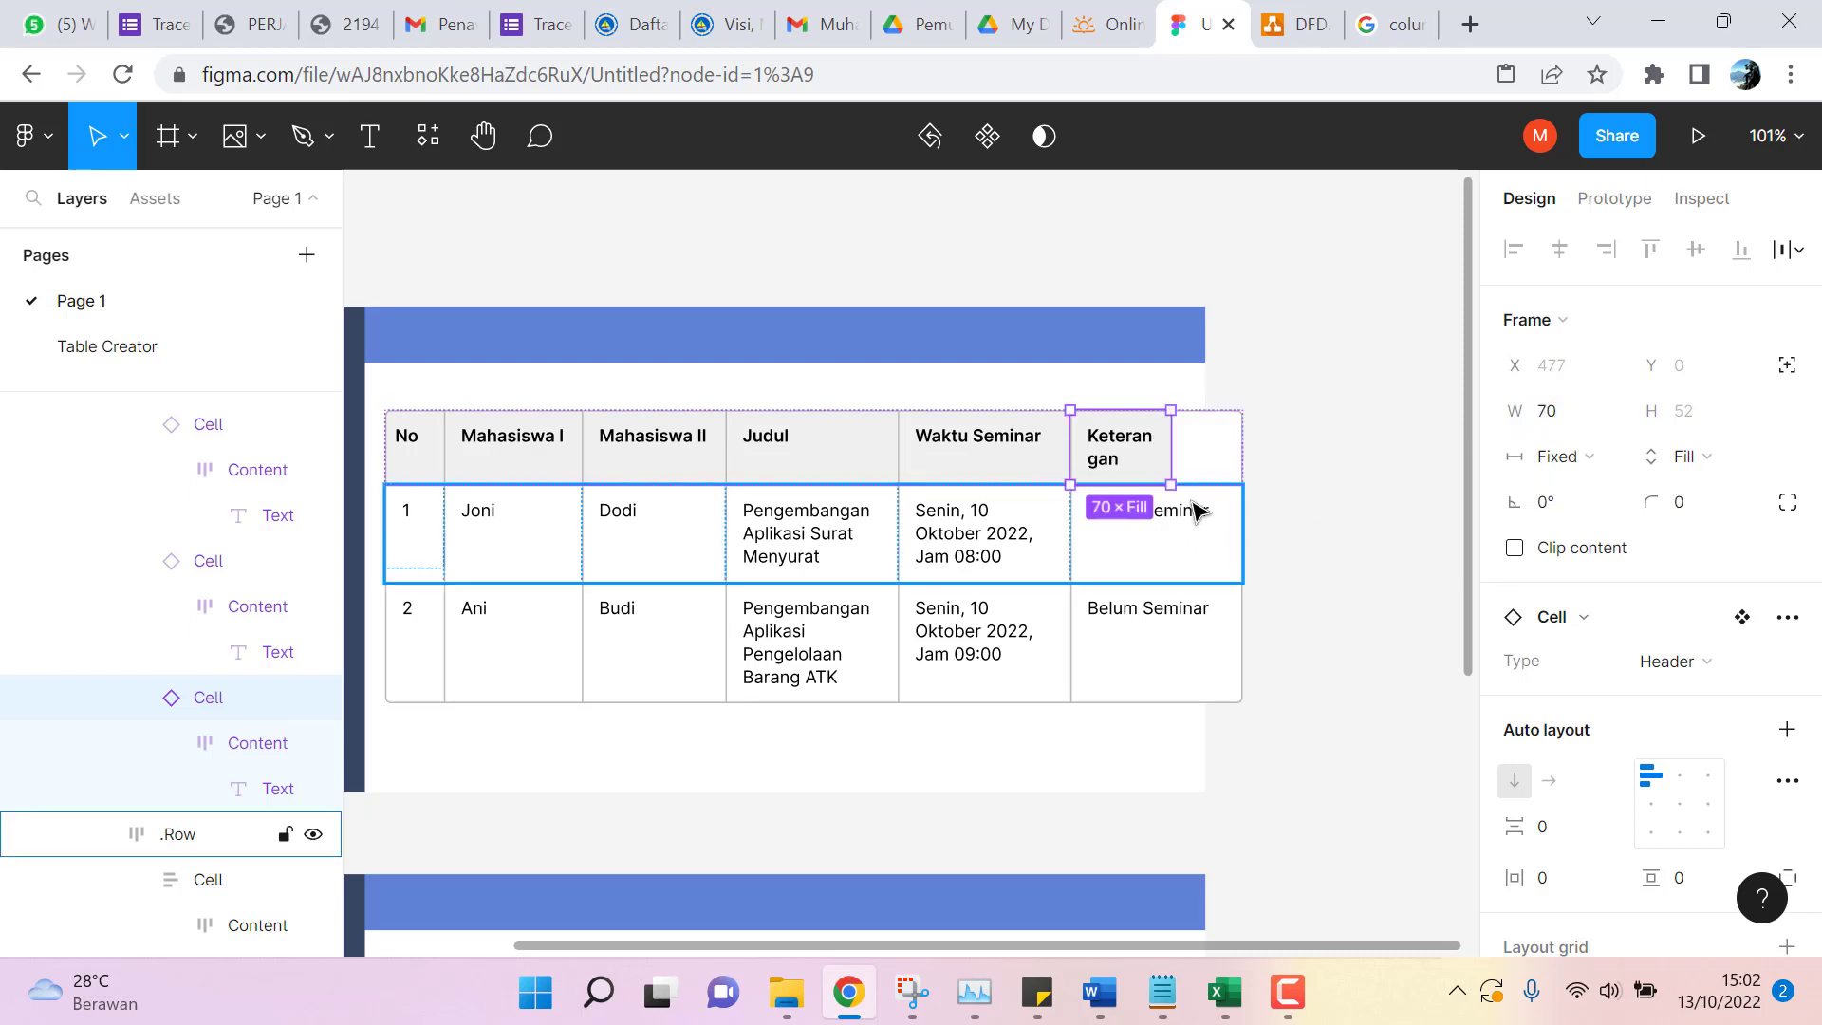
Retype the Keterangan header text as 'Status'.
{"action": "double_click", "coordinate": [1120, 461]}
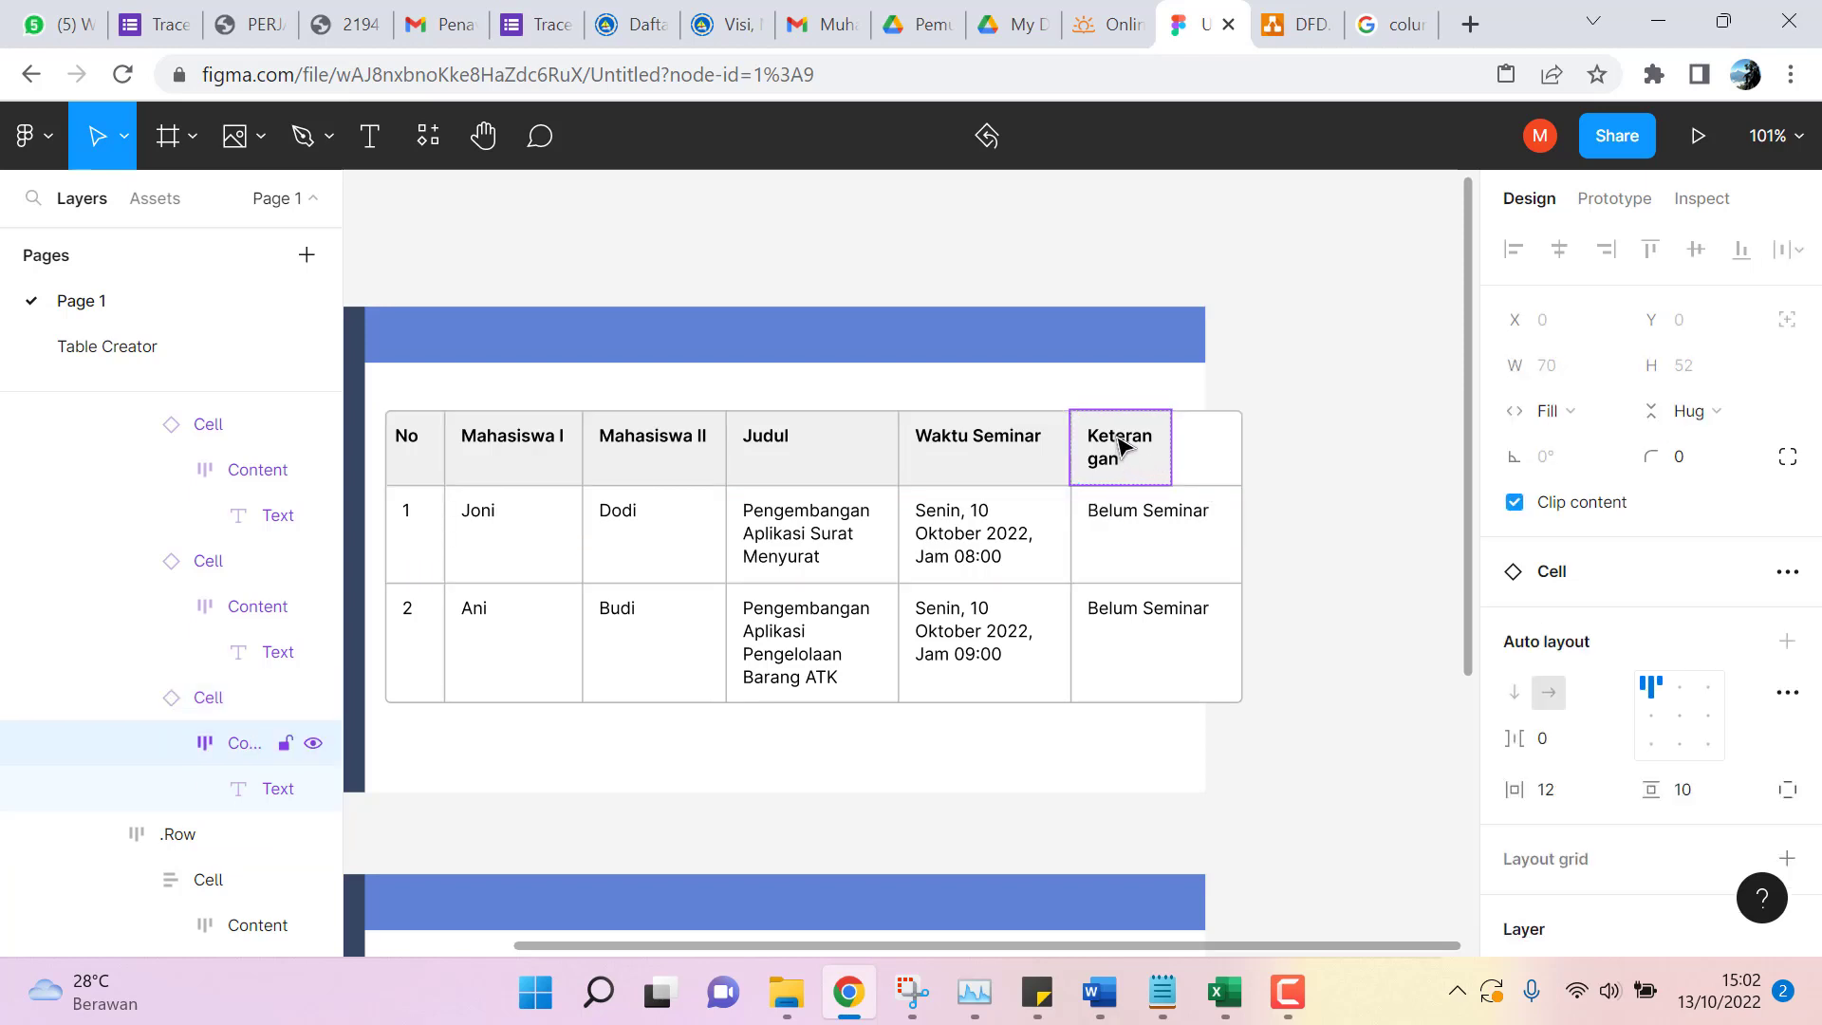
{"action": "double_click", "coordinate": [1123, 444]}
{"action": "double_click", "coordinate": [1123, 442]}
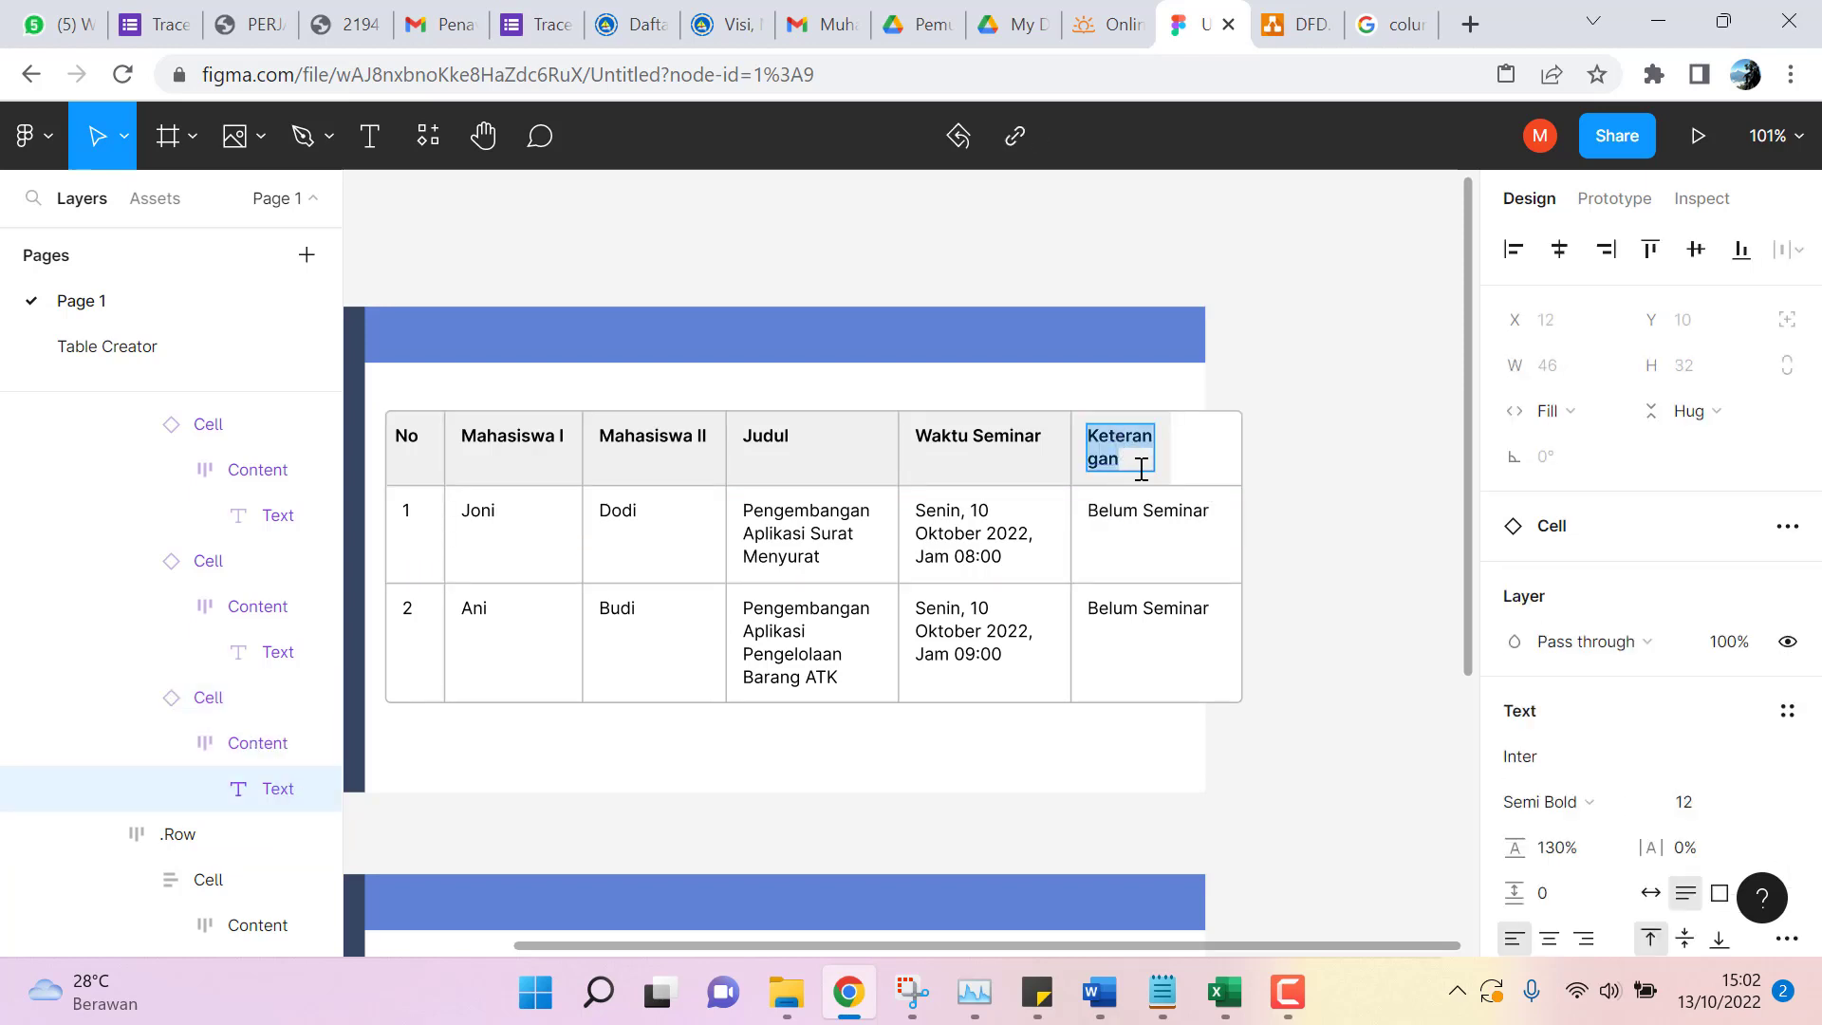
{"action": "type", "text": "sta"}
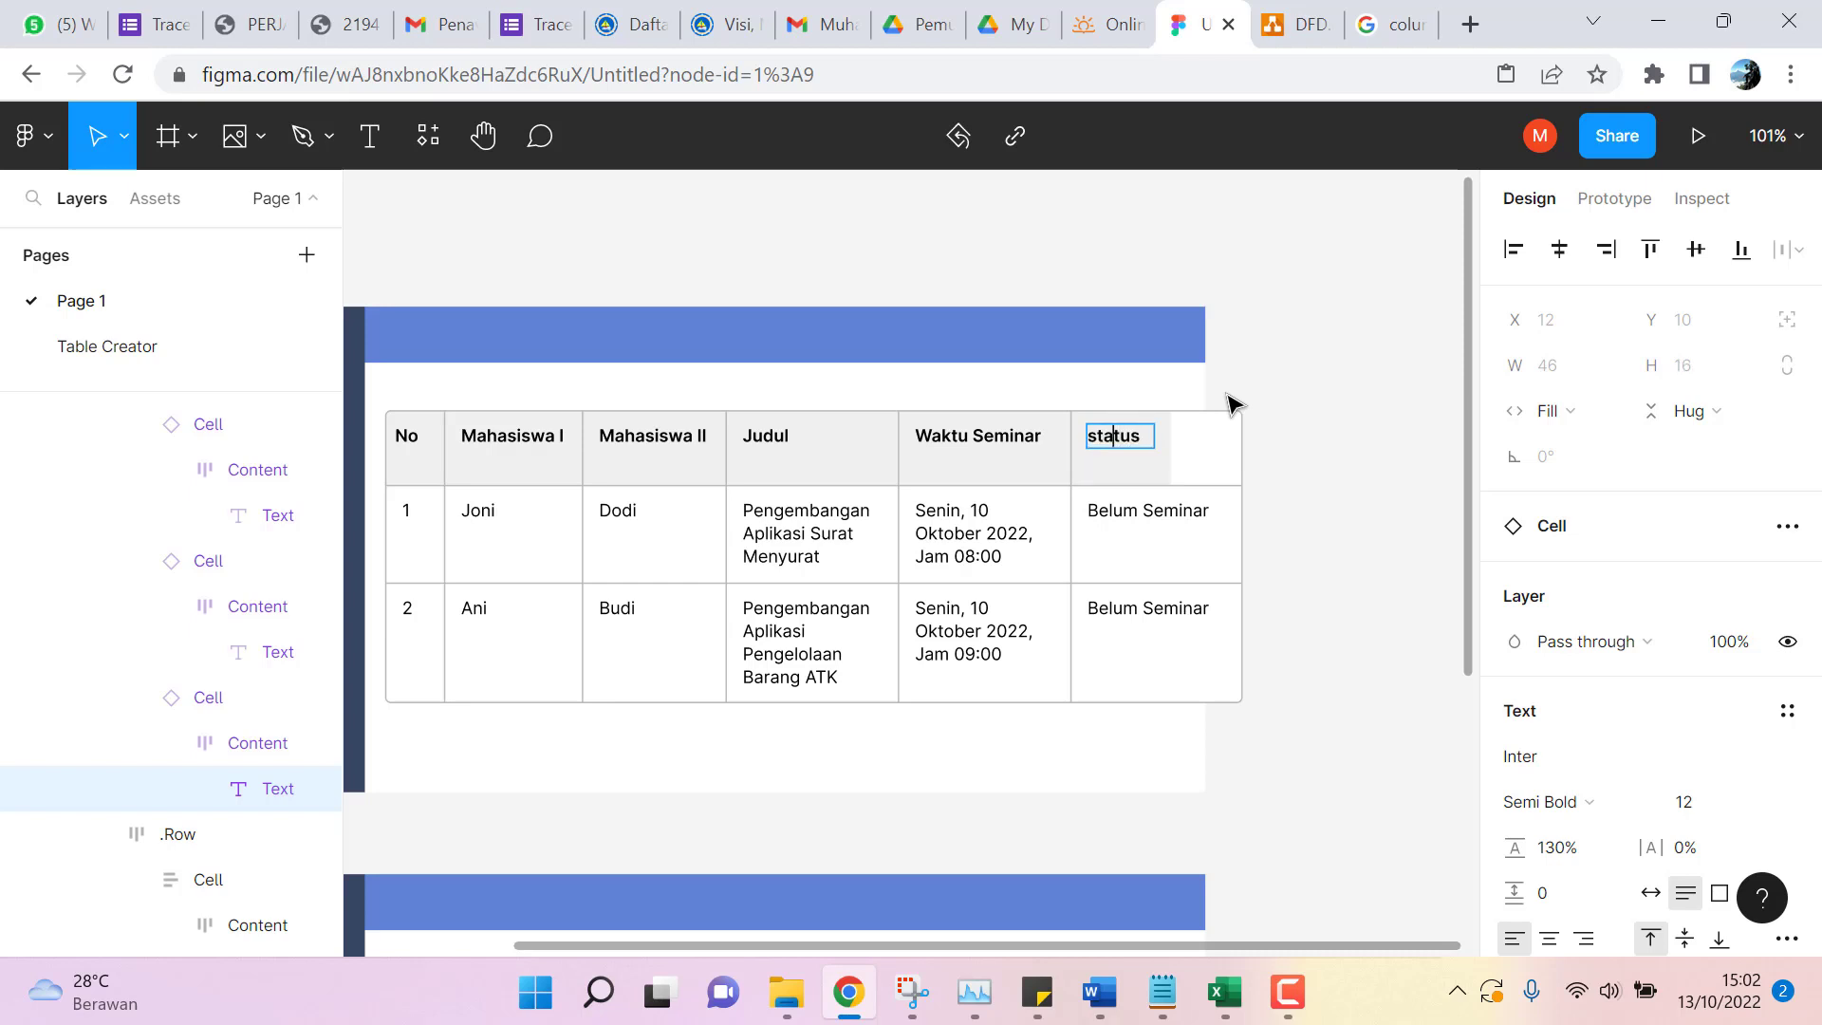
{"action": "type", "text": "tus"}
{"action": "key", "text": "Home"}
{"action": "key", "text": "Delete"}
{"action": "type", "text": "S"}
{"action": "key", "text": "Escape"}
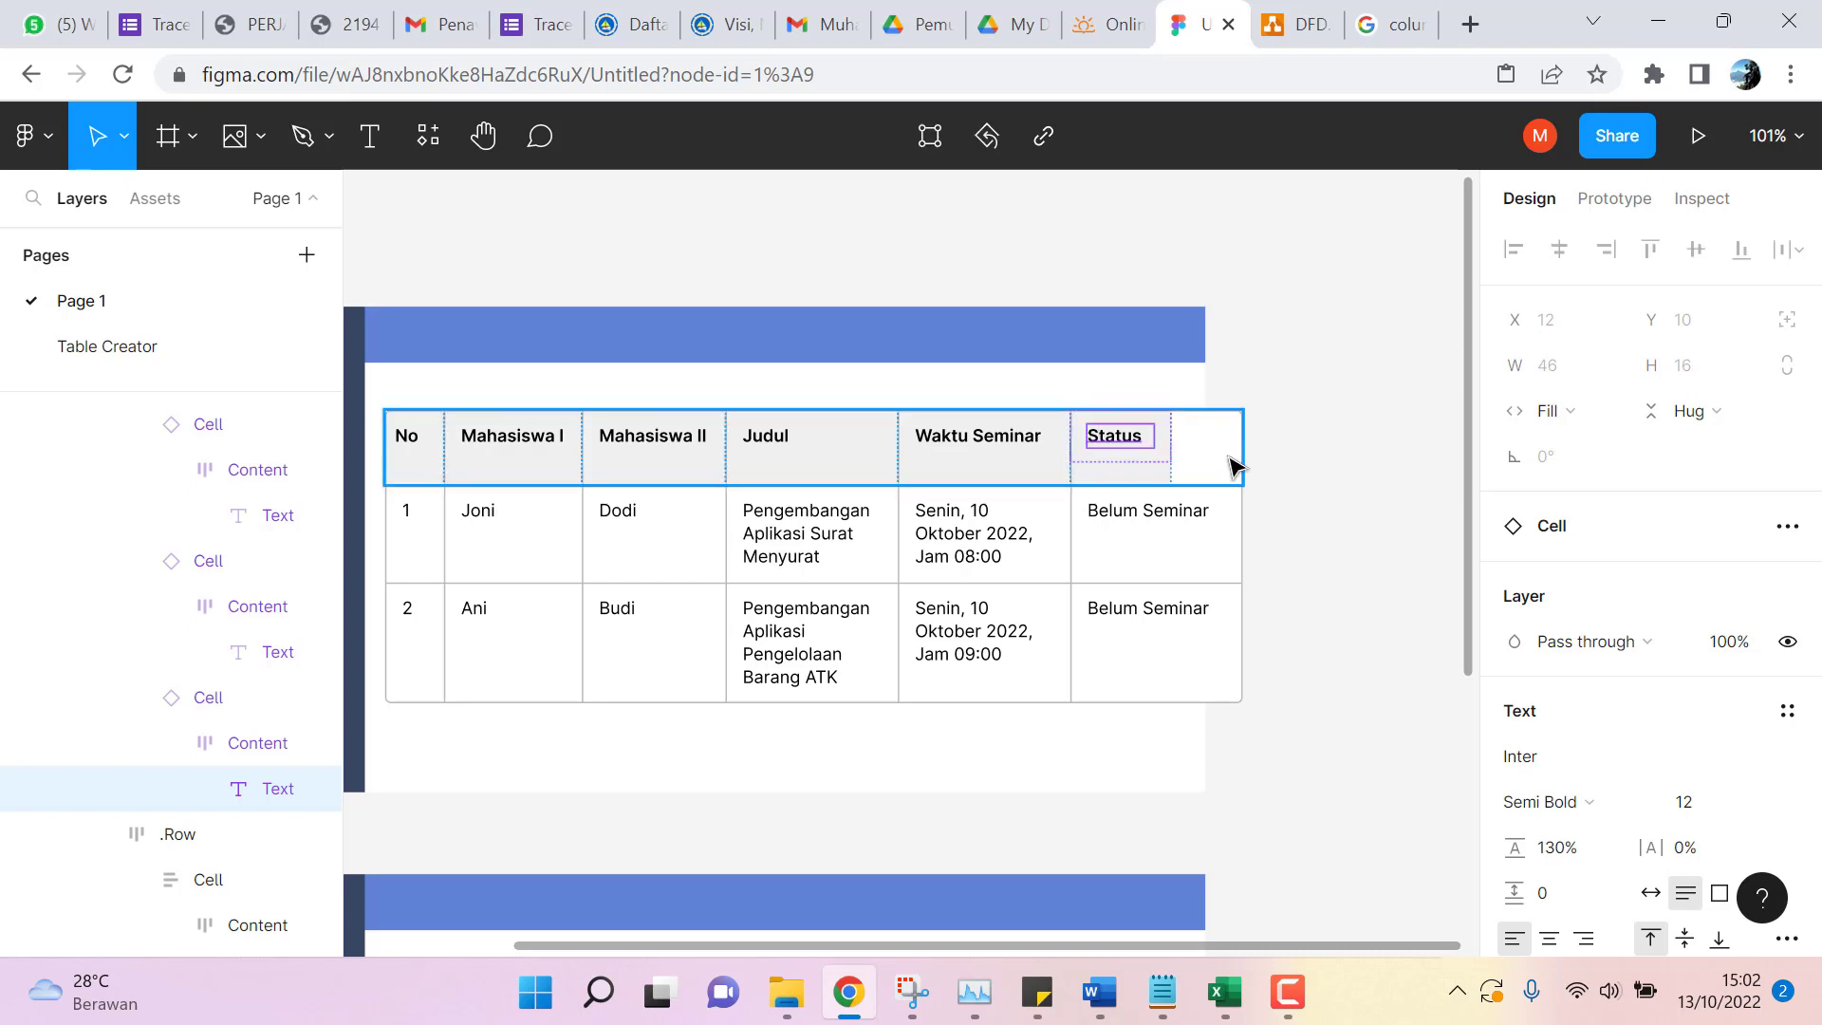
{"action": "left_click", "coordinate": [1239, 460]}
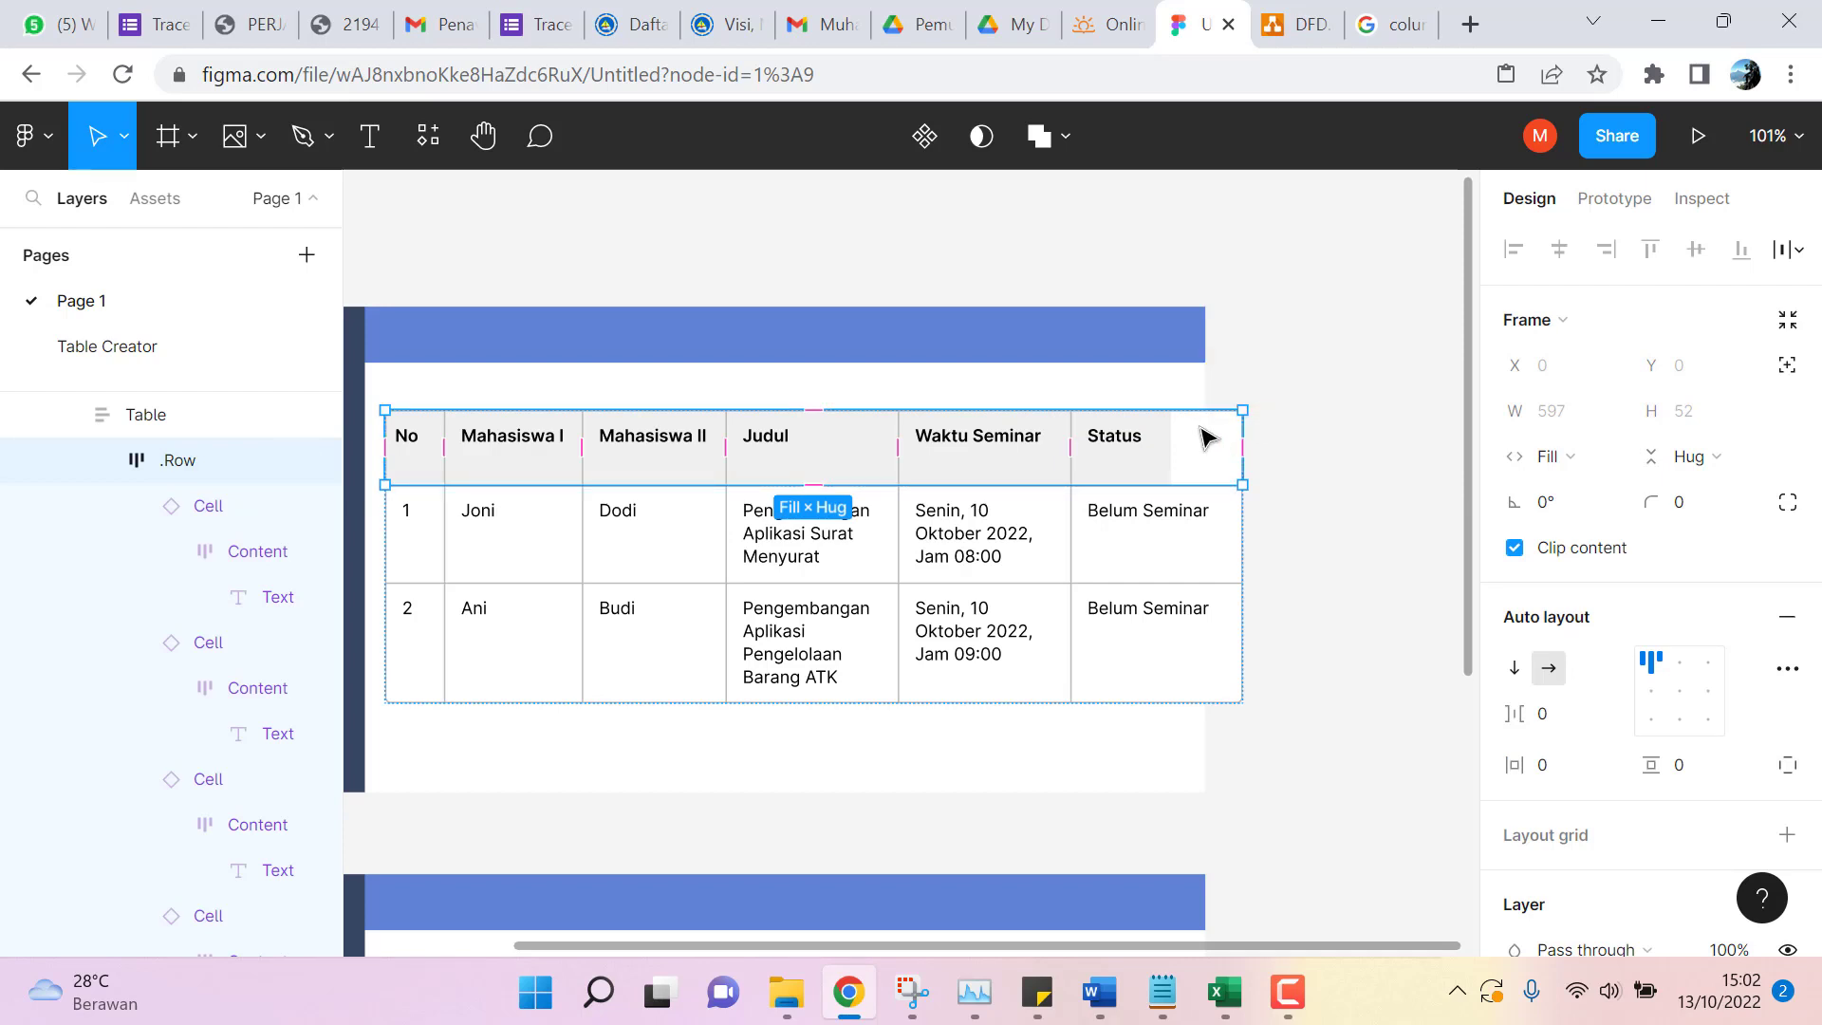
Set both data rows' Status cells to 70 px wide.
{"action": "double_click", "coordinate": [1186, 550]}
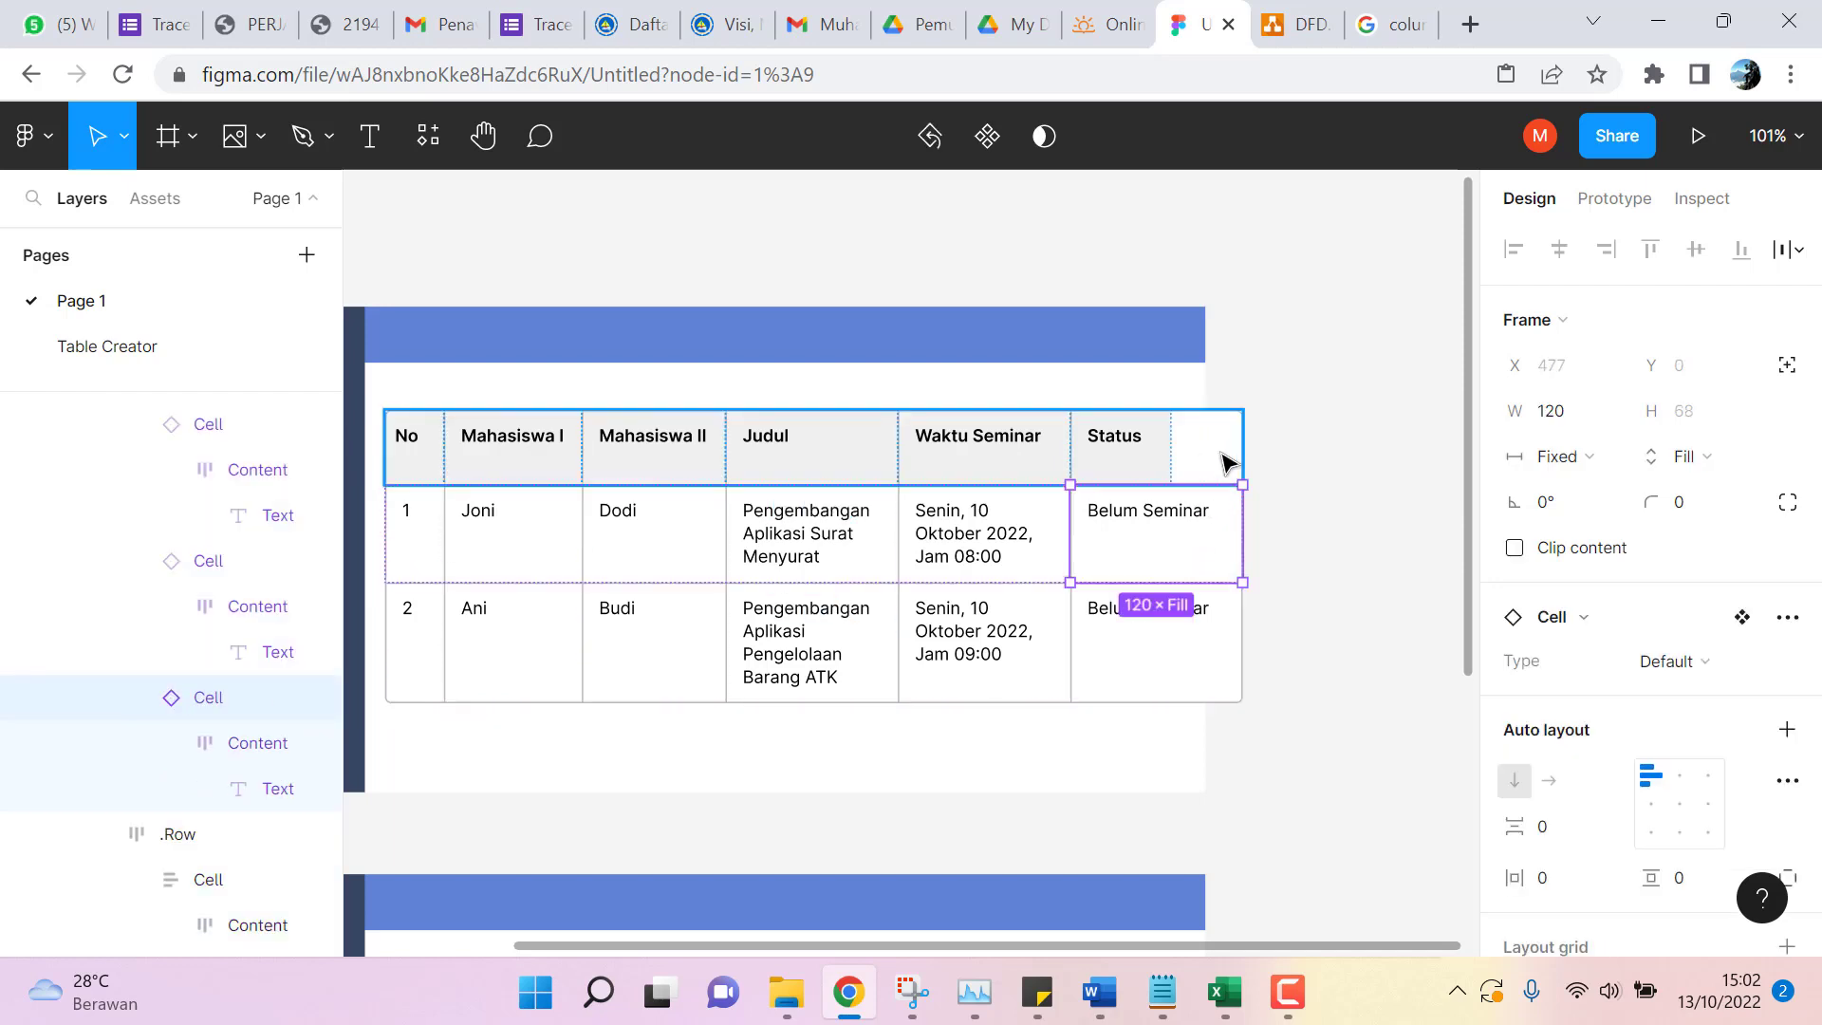
{"action": "left_click", "coordinate": [1568, 415]}
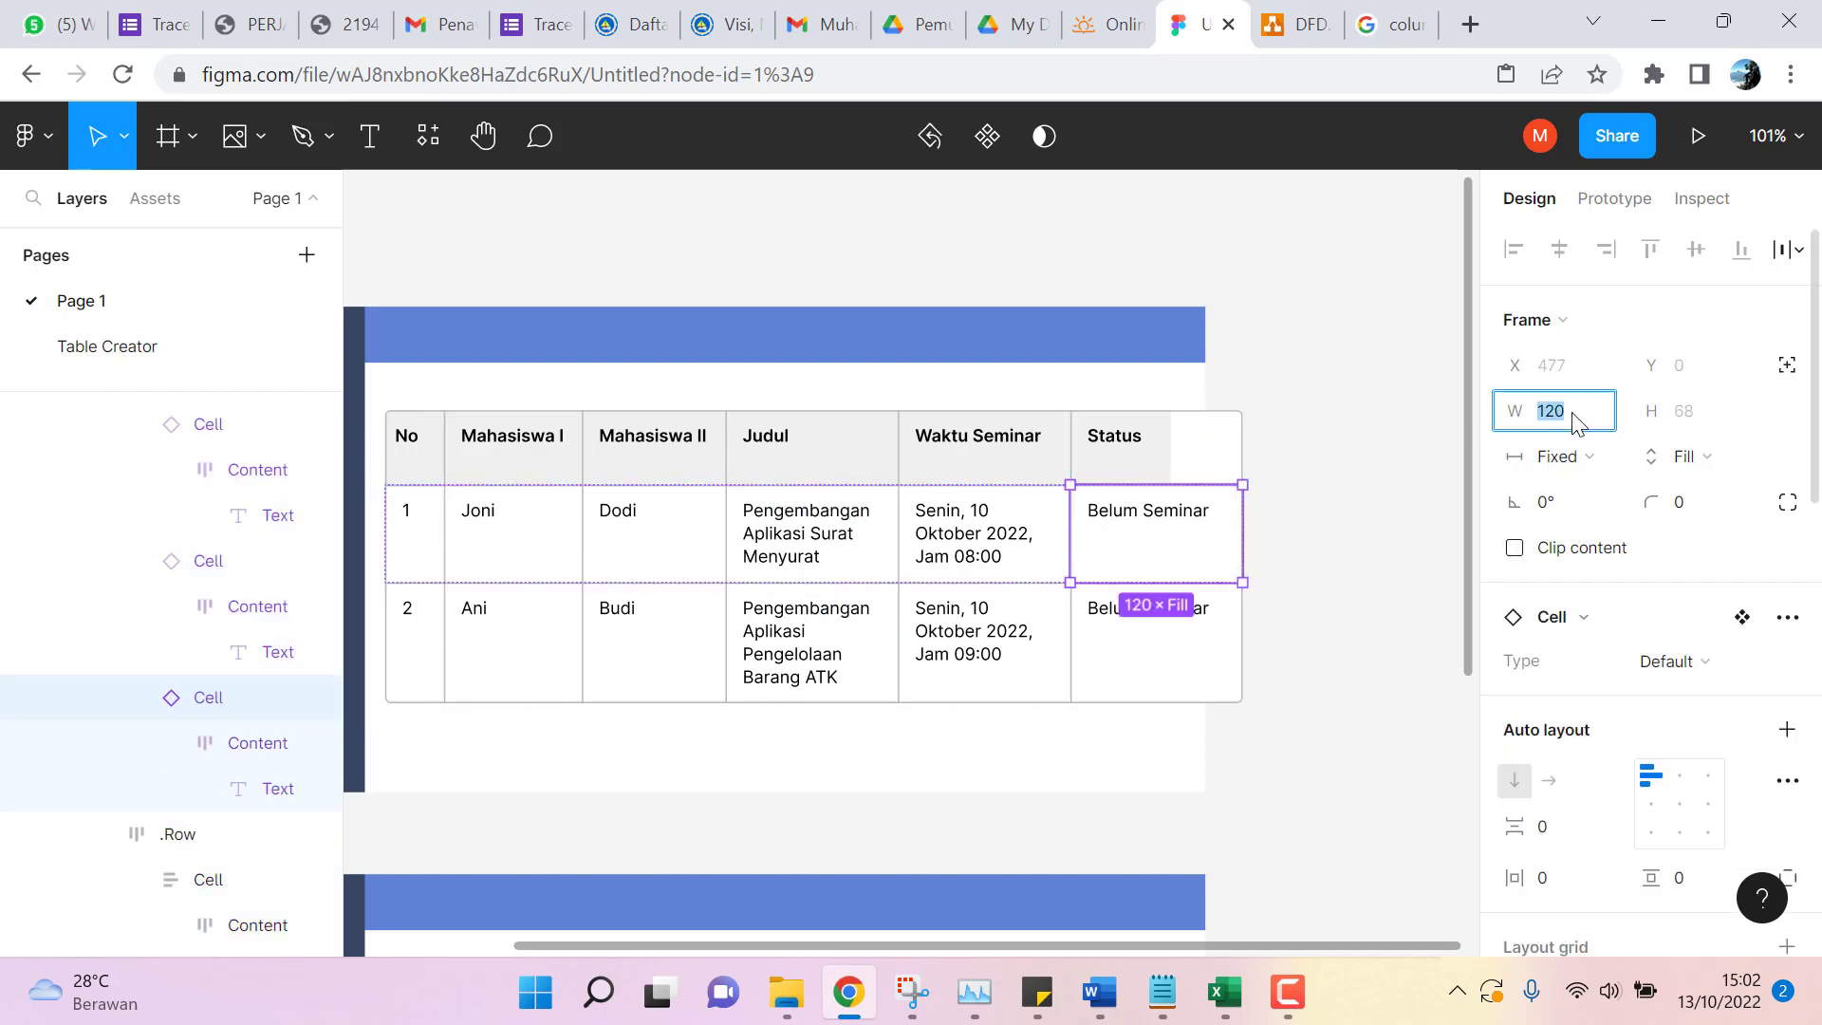
{"action": "type", "text": "70"}
{"action": "key", "text": "Return"}
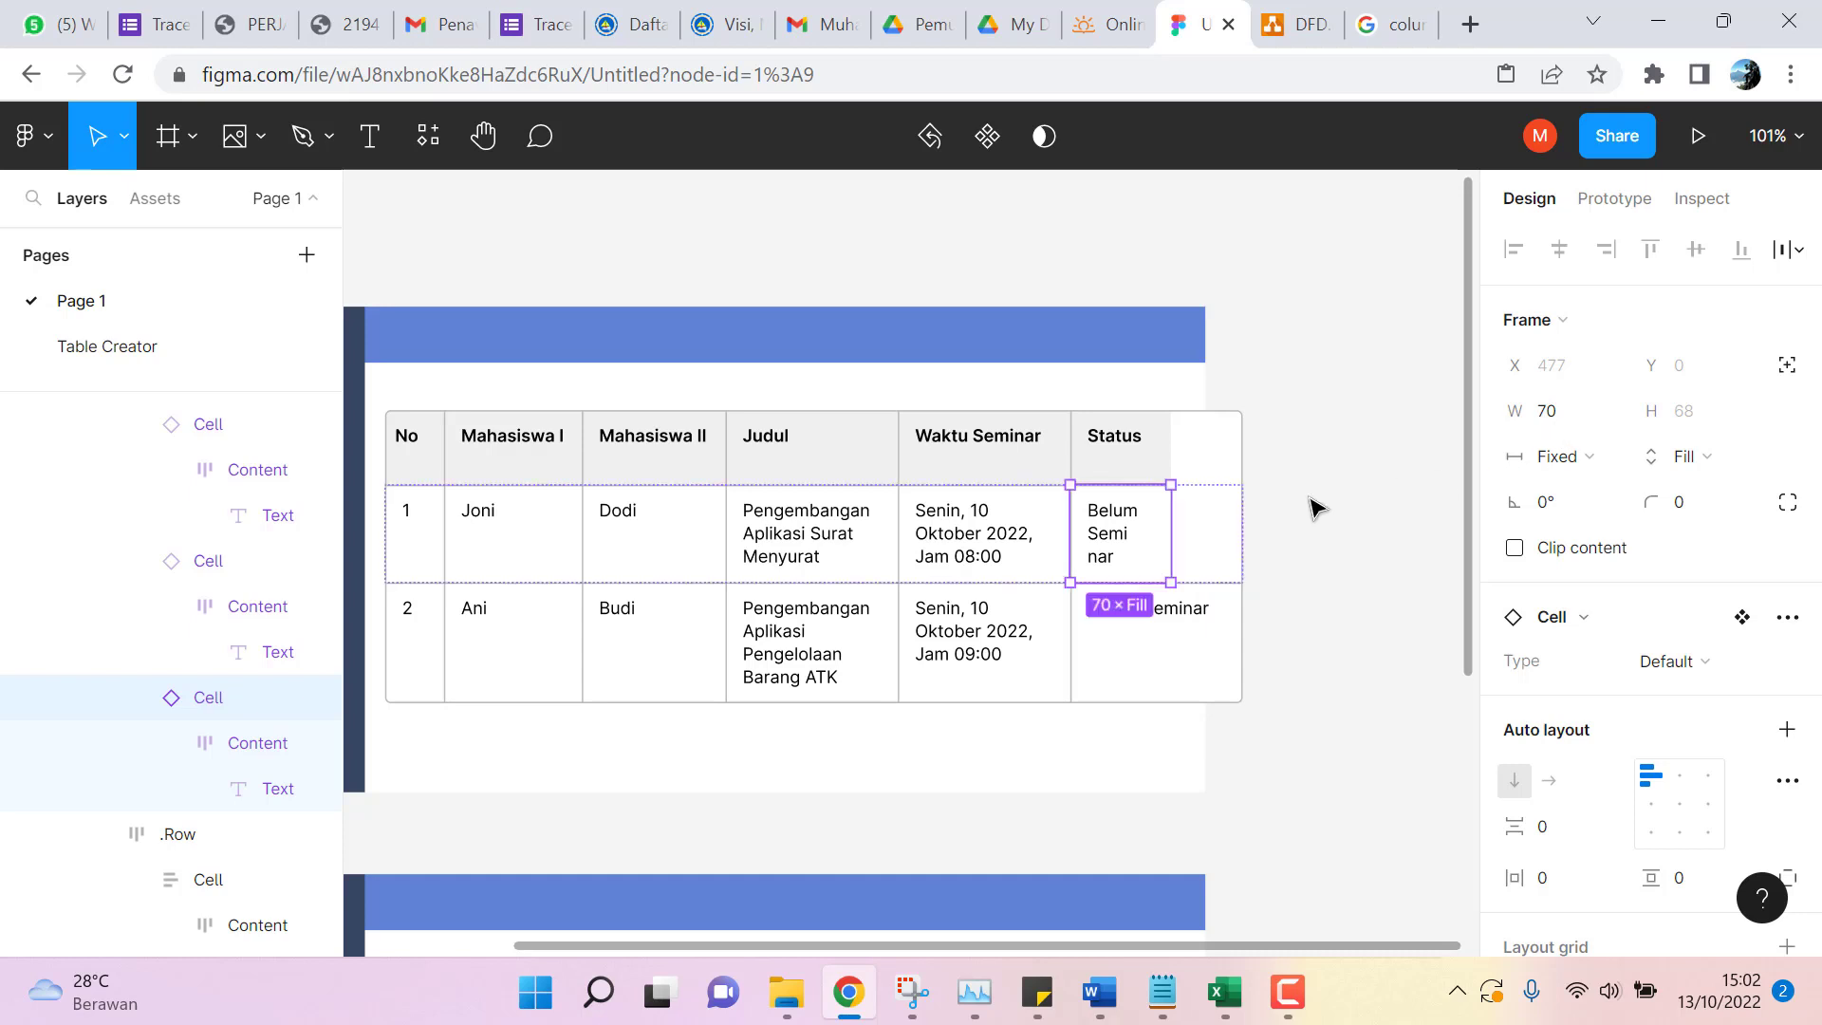
{"action": "left_click", "coordinate": [1164, 659]}
{"action": "left_click", "coordinate": [1164, 659]}
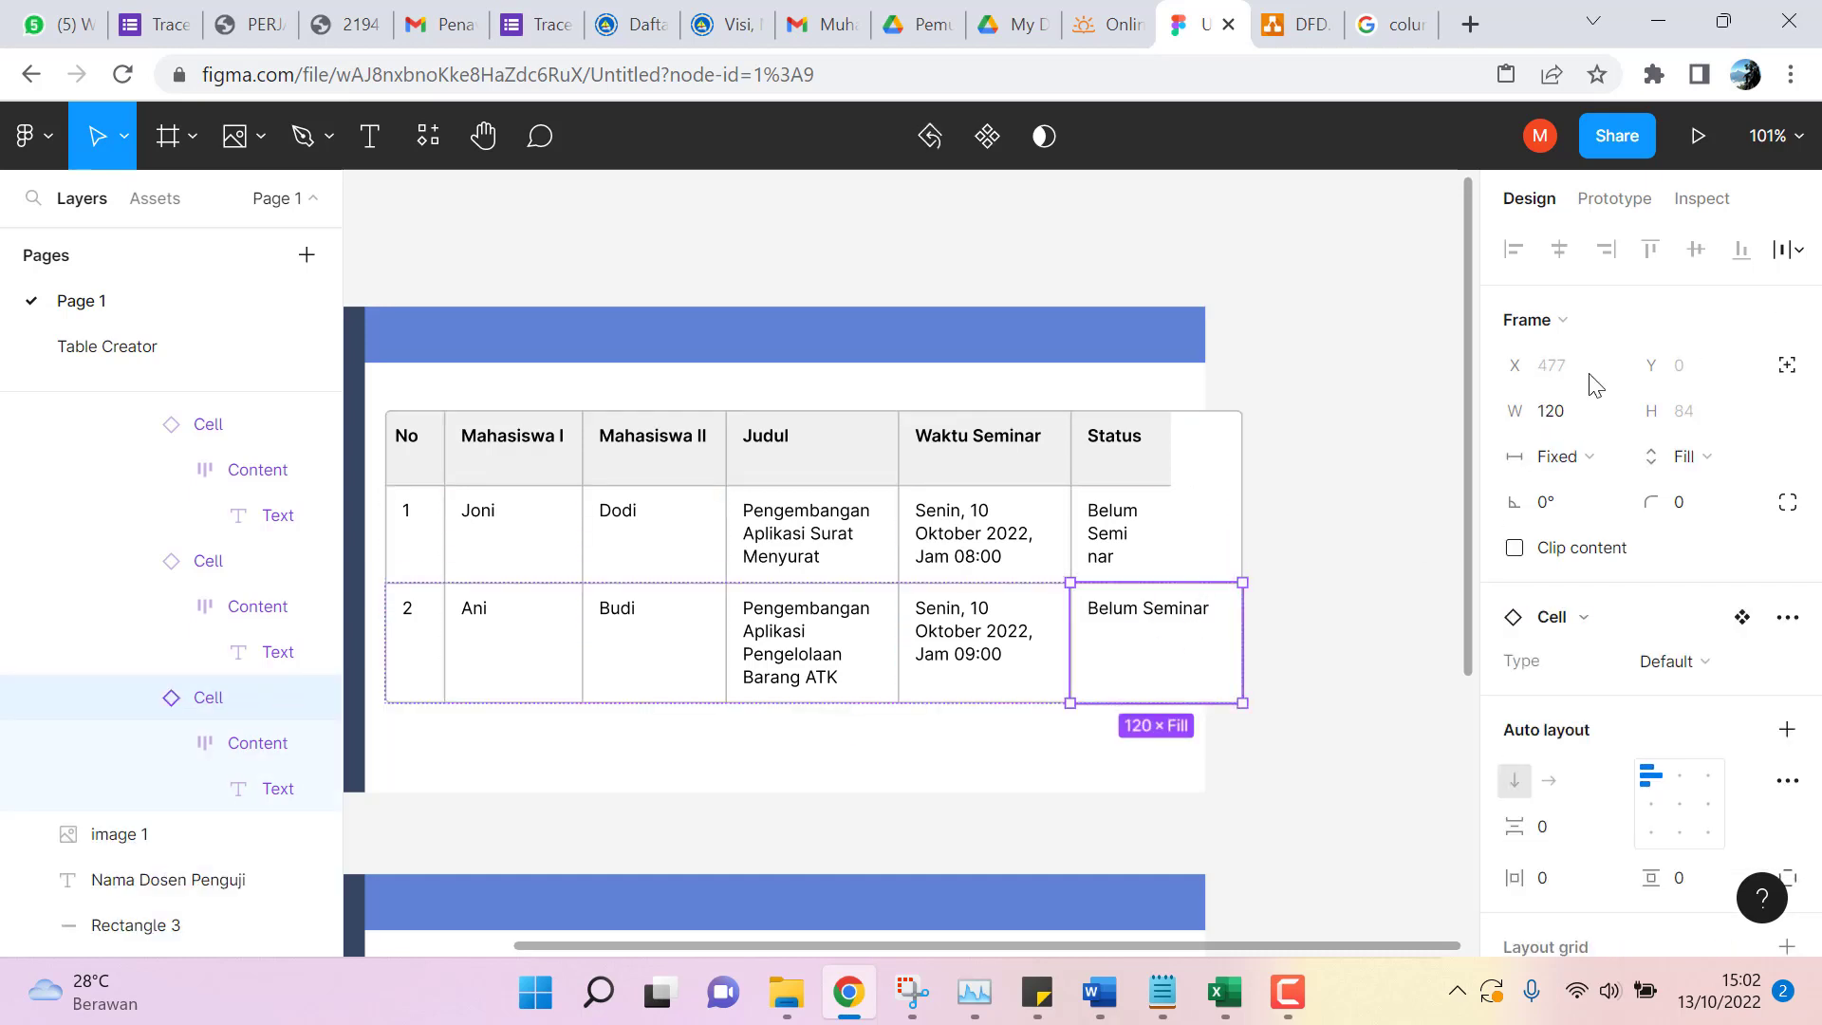
{"action": "left_click", "coordinate": [1562, 416]}
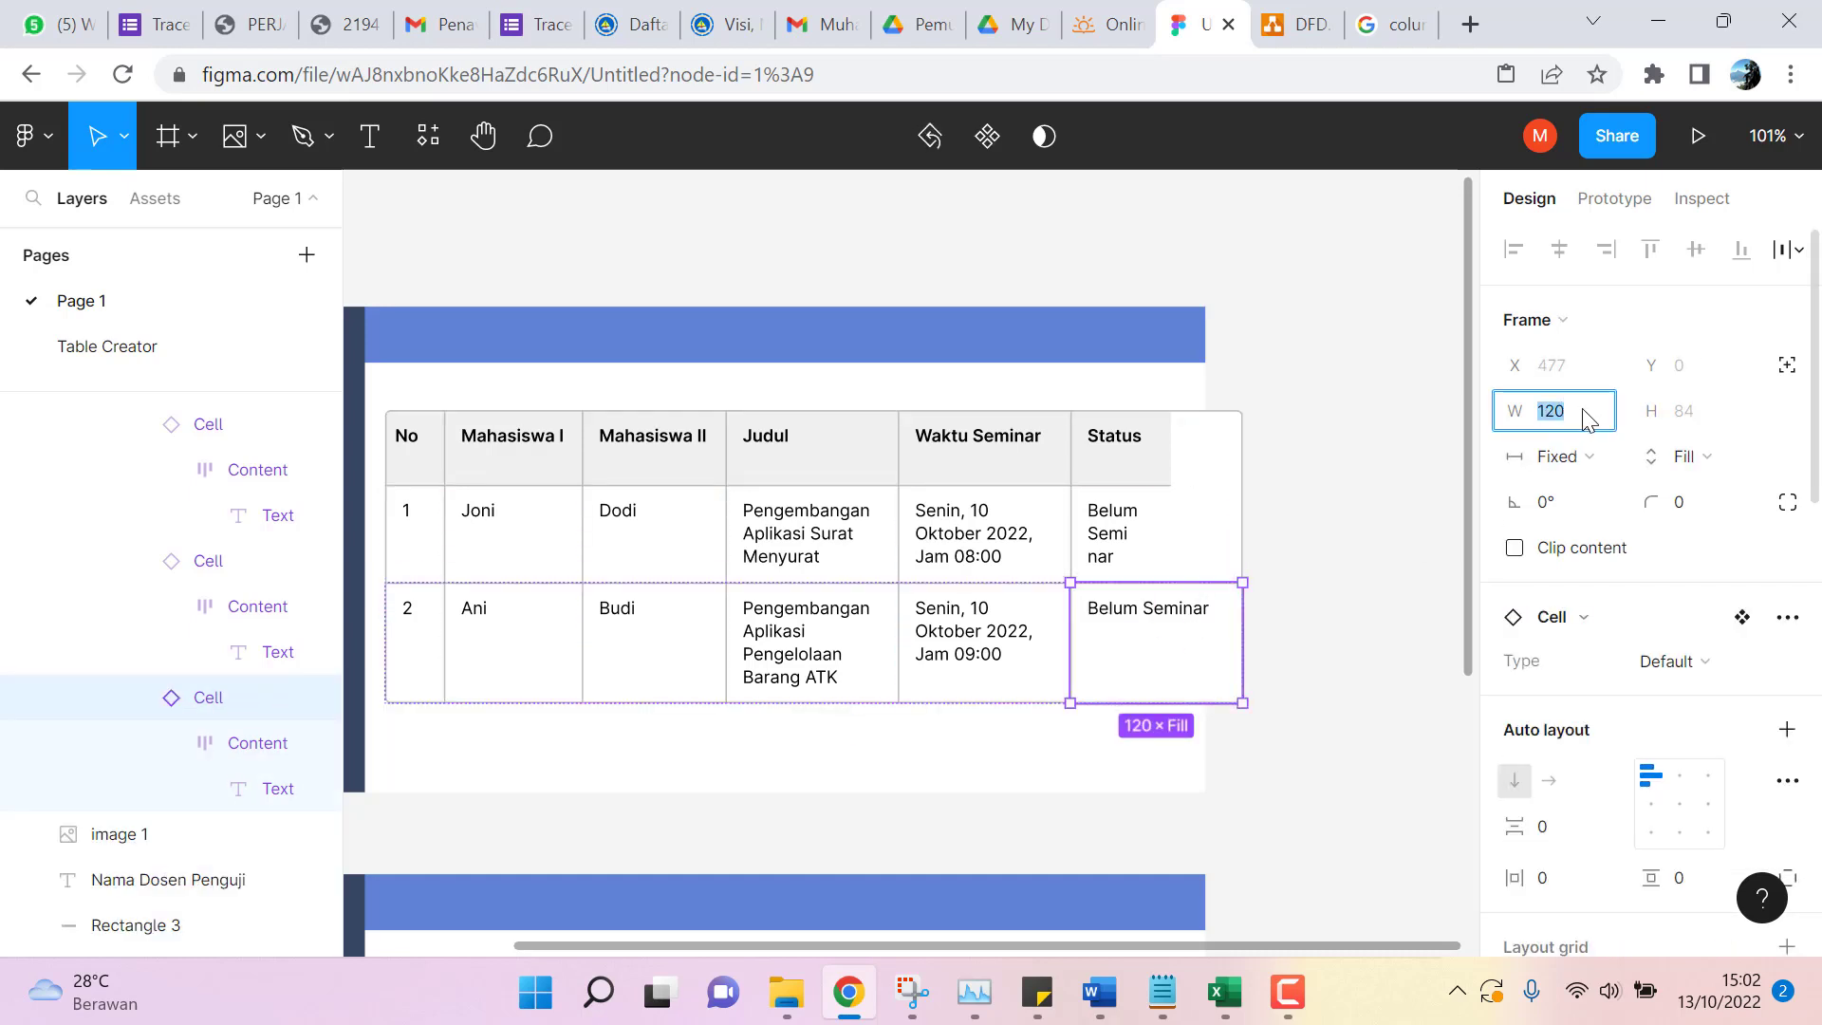
{"action": "key", "text": "Return"}
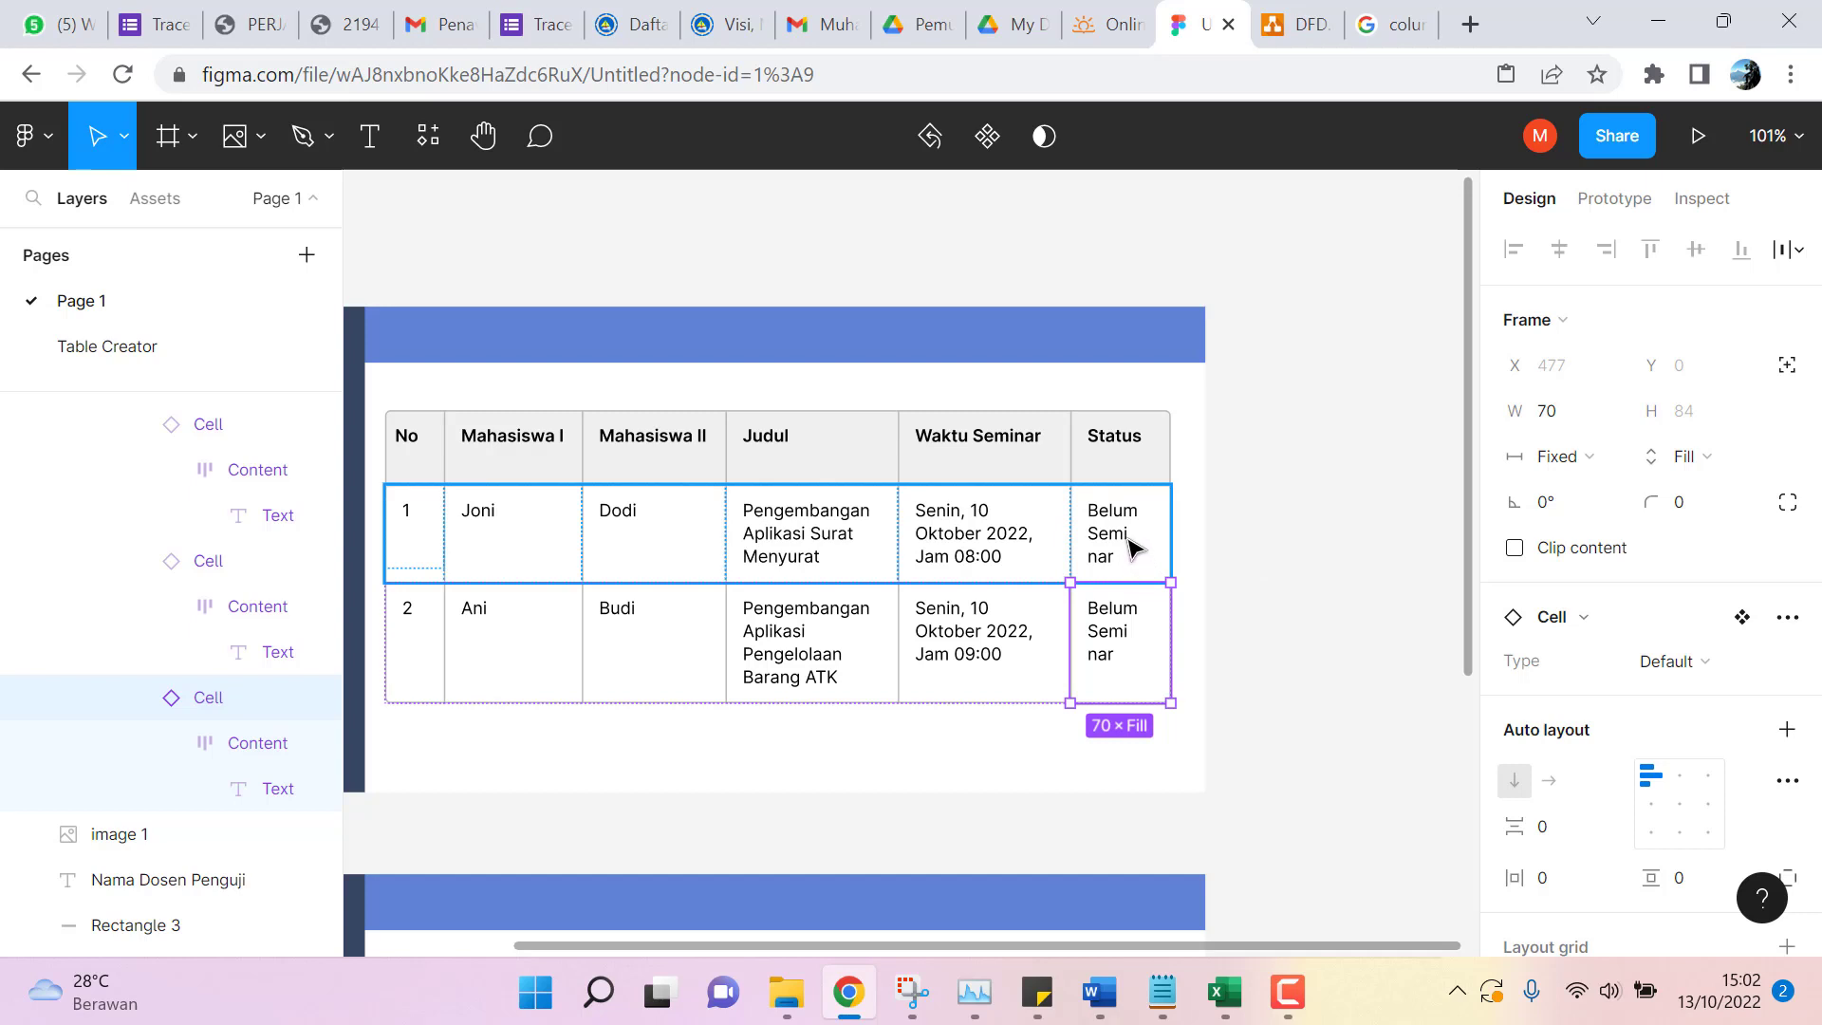
{"action": "left_click", "coordinate": [1112, 542]}
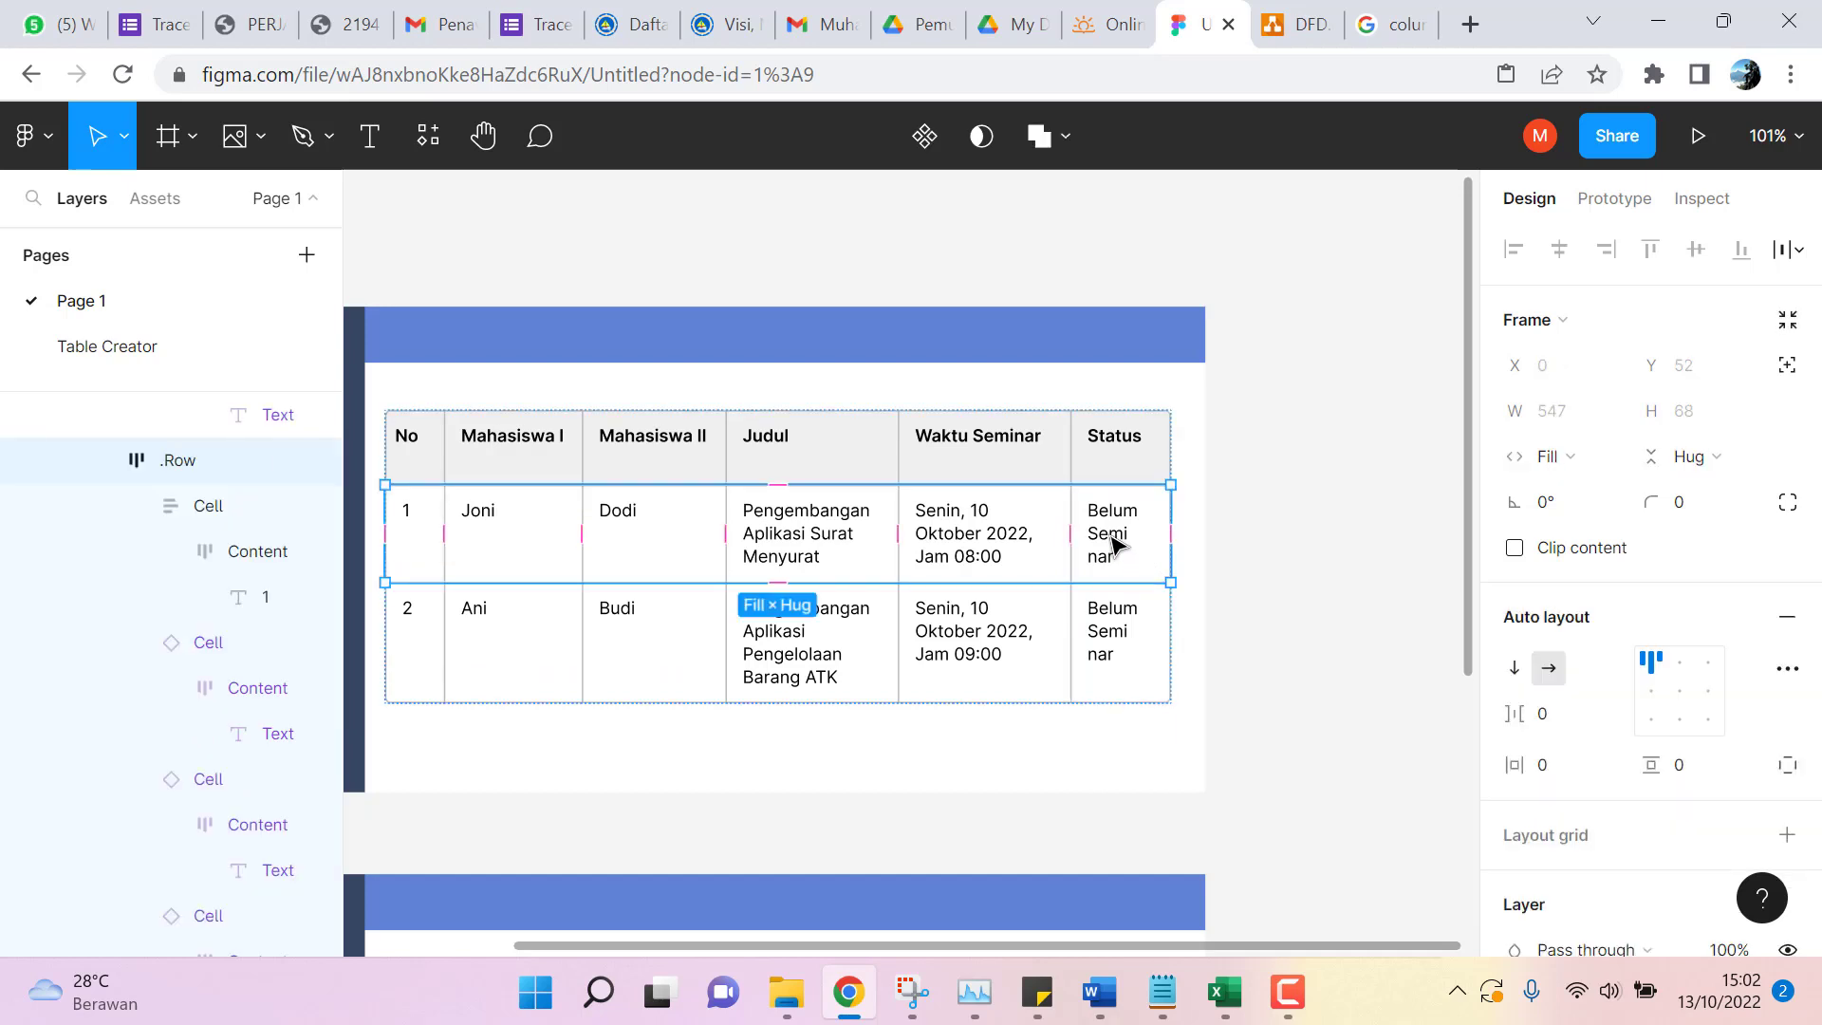
{"action": "left_click", "coordinate": [1112, 542]}
{"action": "left_click", "coordinate": [1112, 543]}
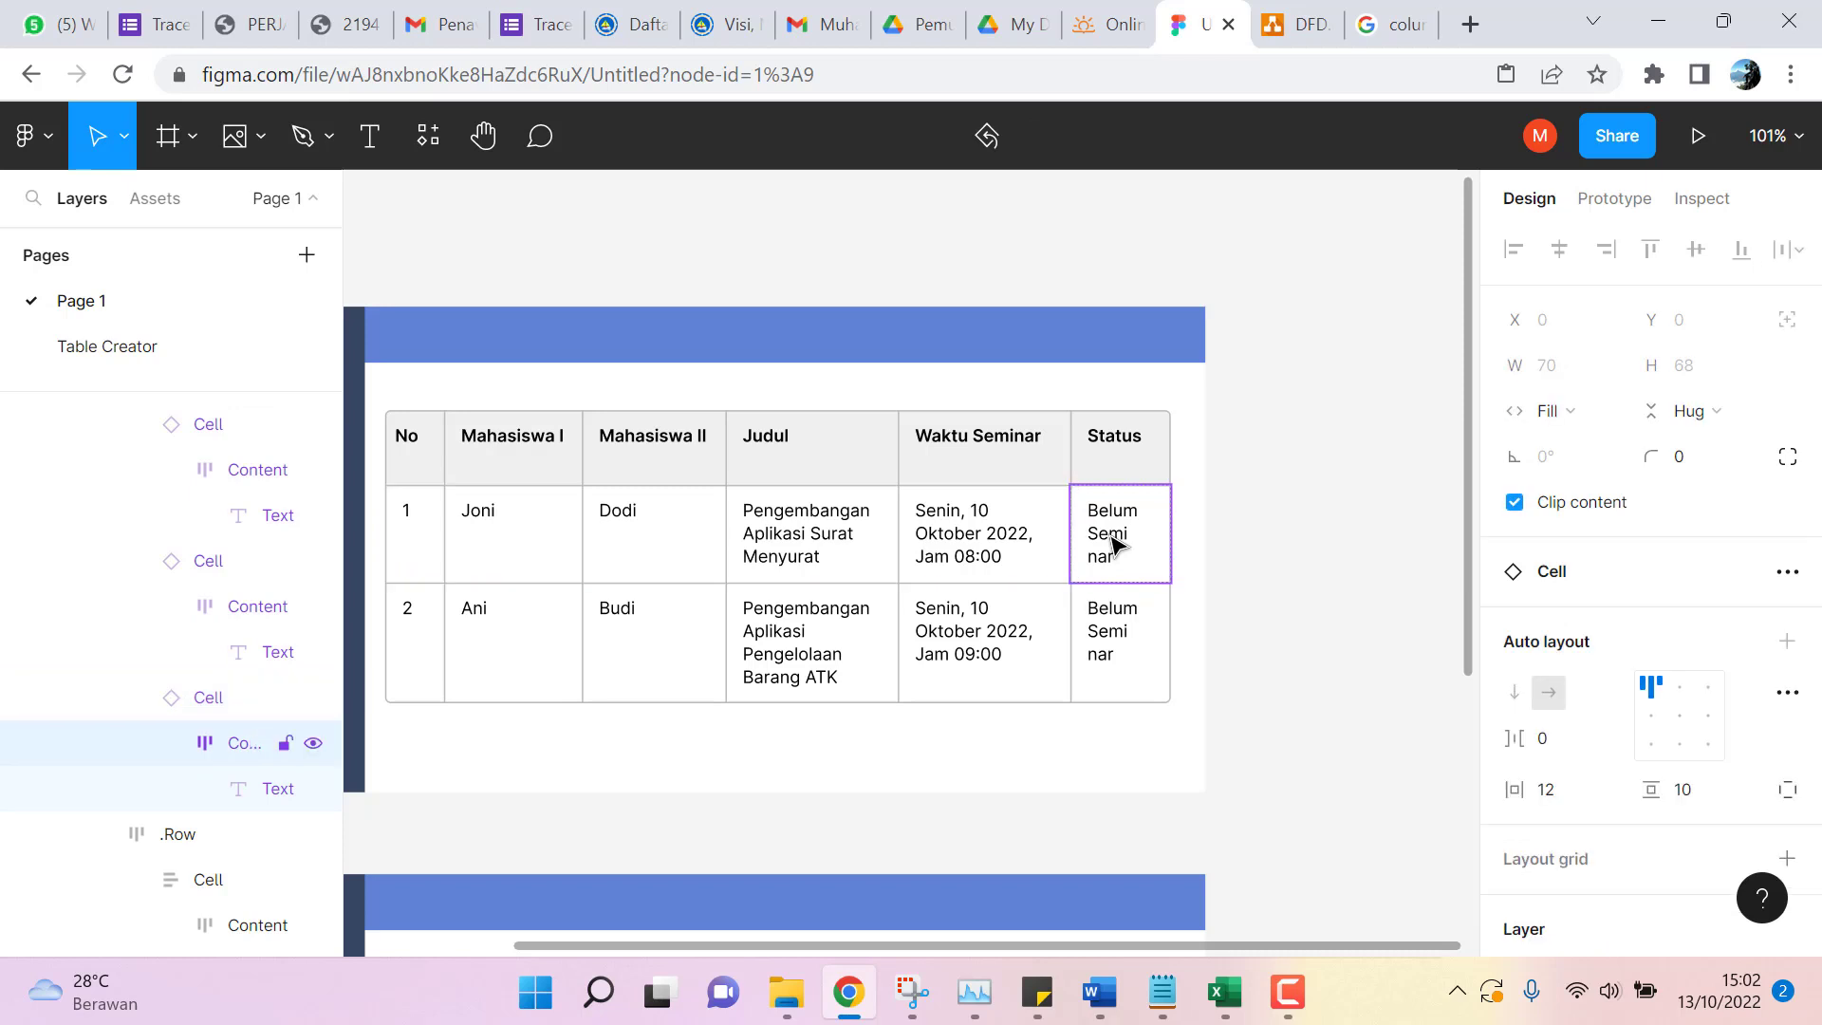
{"action": "left_click", "coordinate": [1224, 551]}
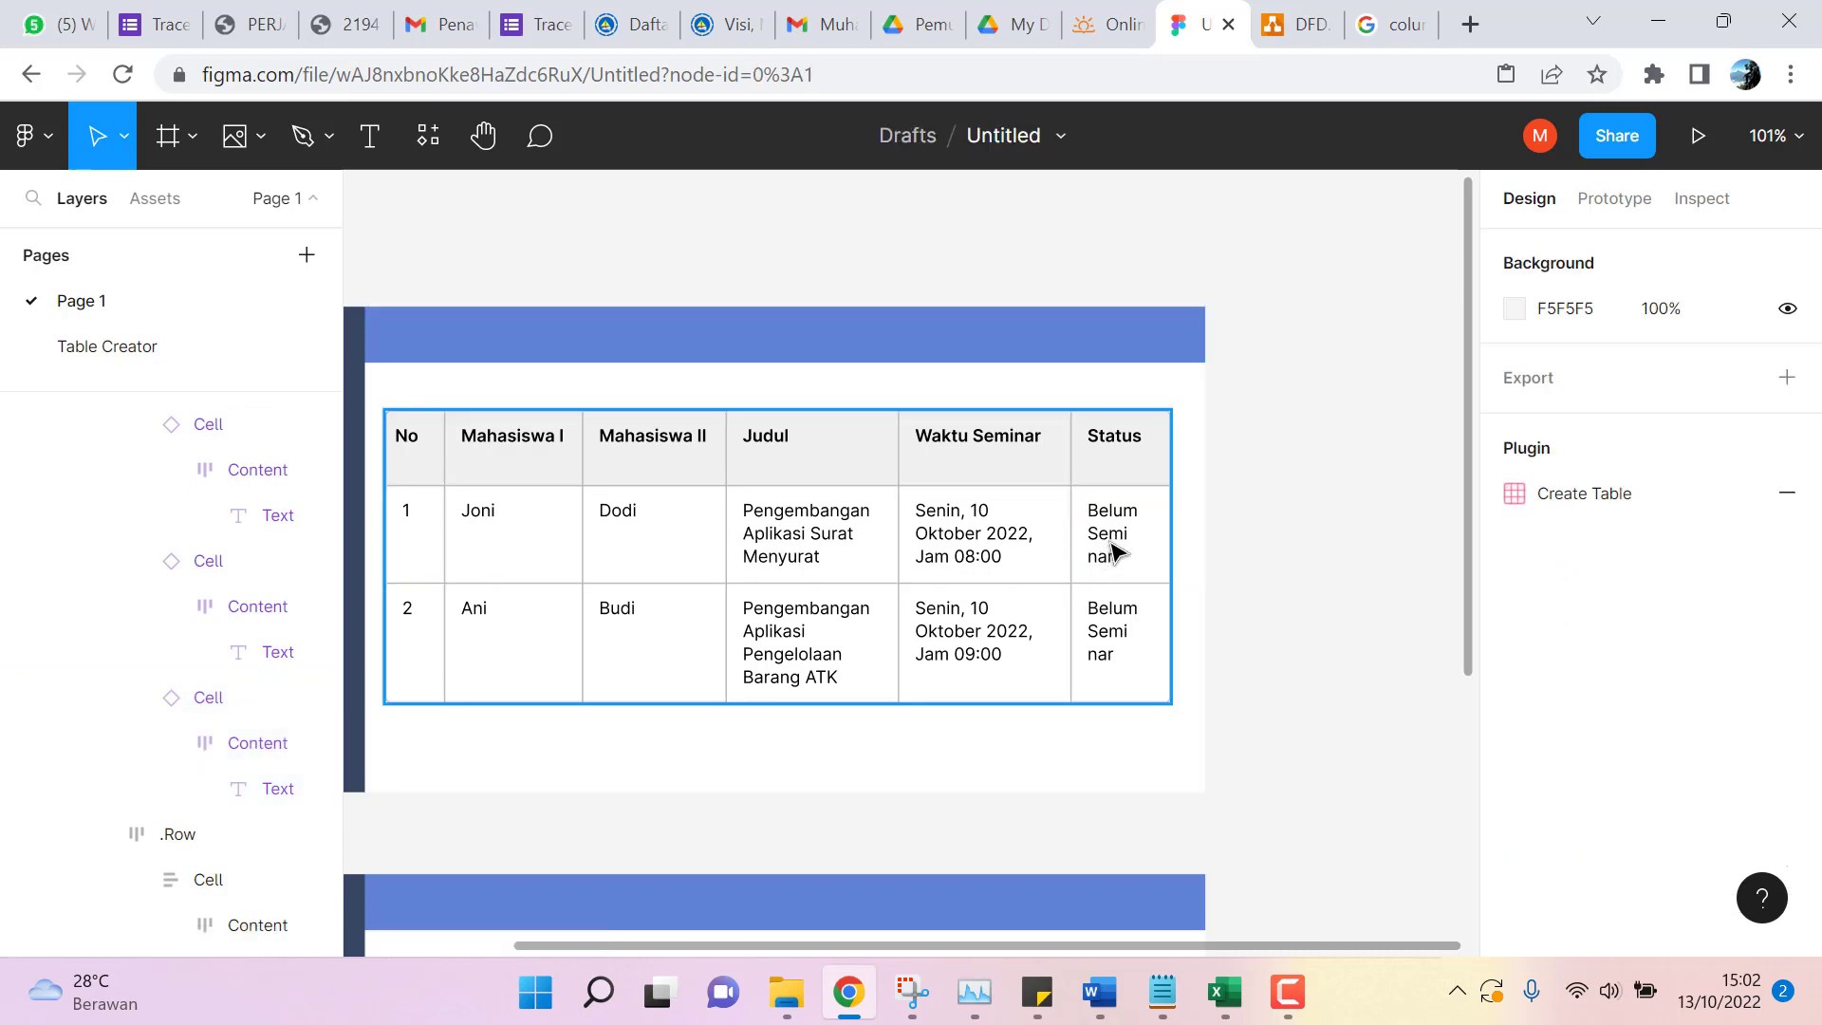
Drag Table 1 lower inside Frame 1 to leave empty space above it.
{"action": "scroll", "coordinate": [1269, 529], "scroll_direction": "down", "scroll_amount": 5}
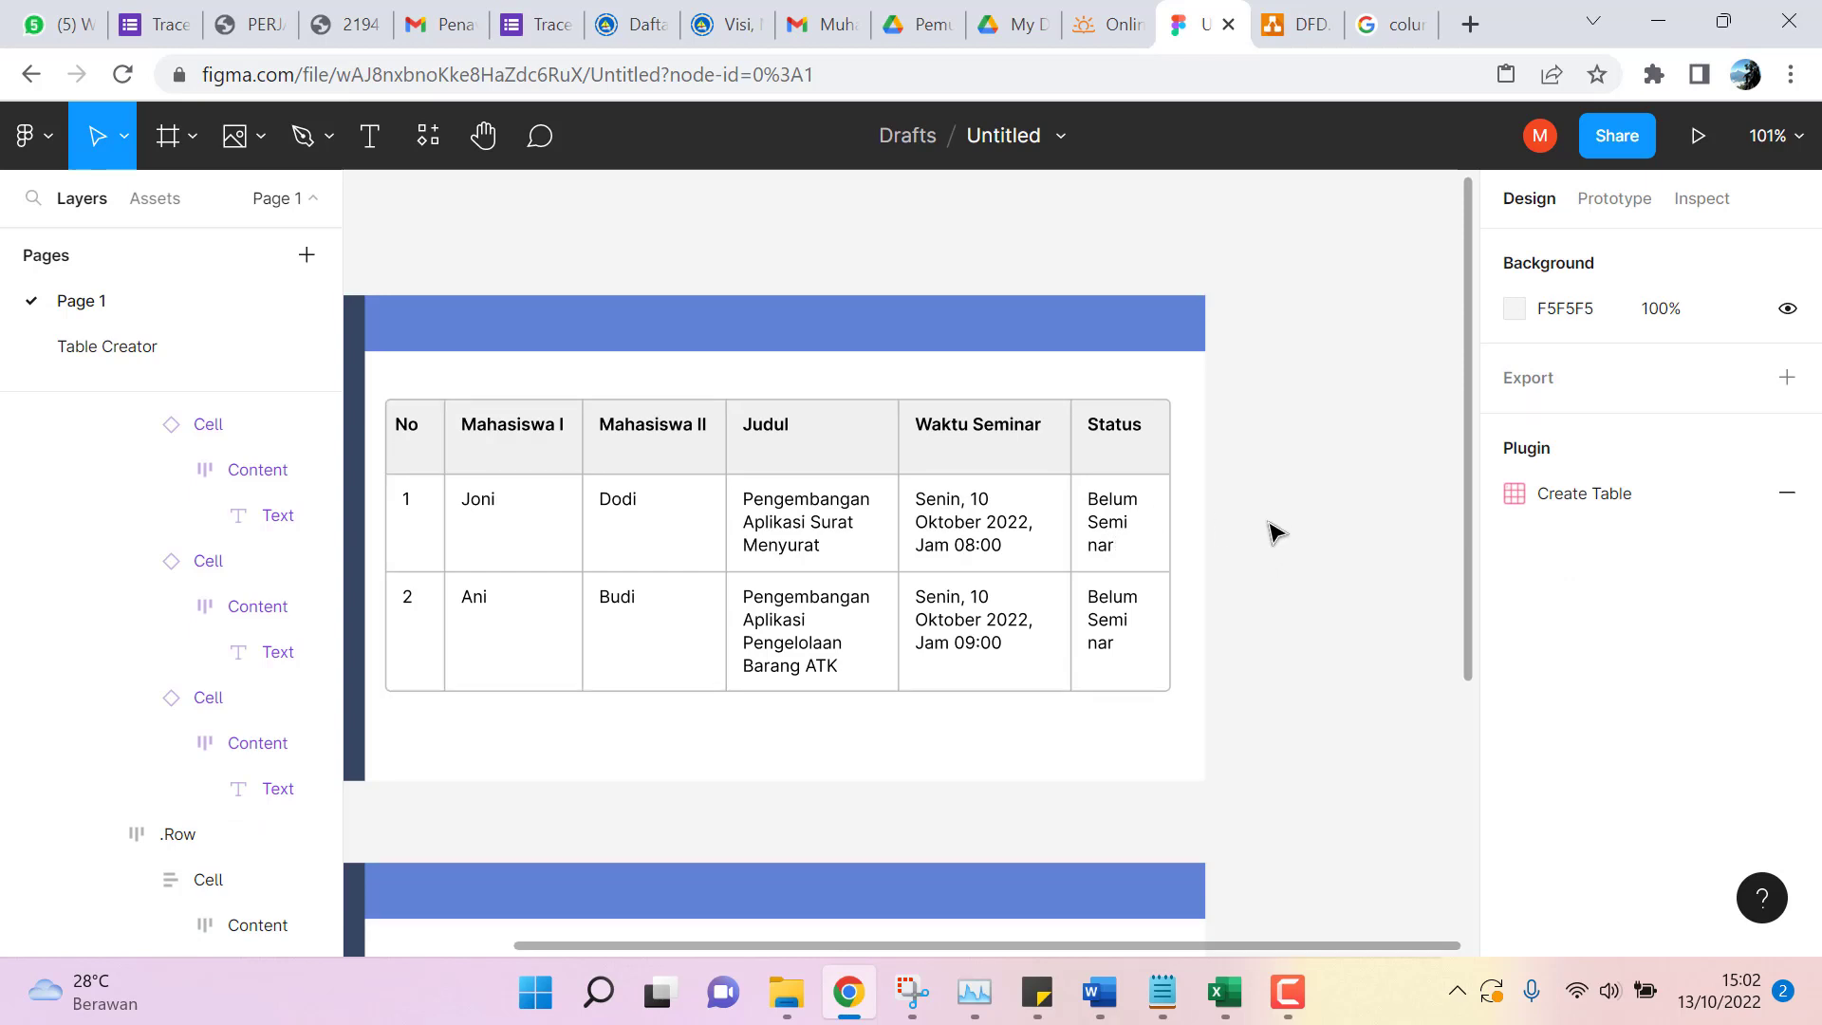
{"action": "scroll", "coordinate": [1272, 538], "scroll_direction": "down", "scroll_amount": 7}
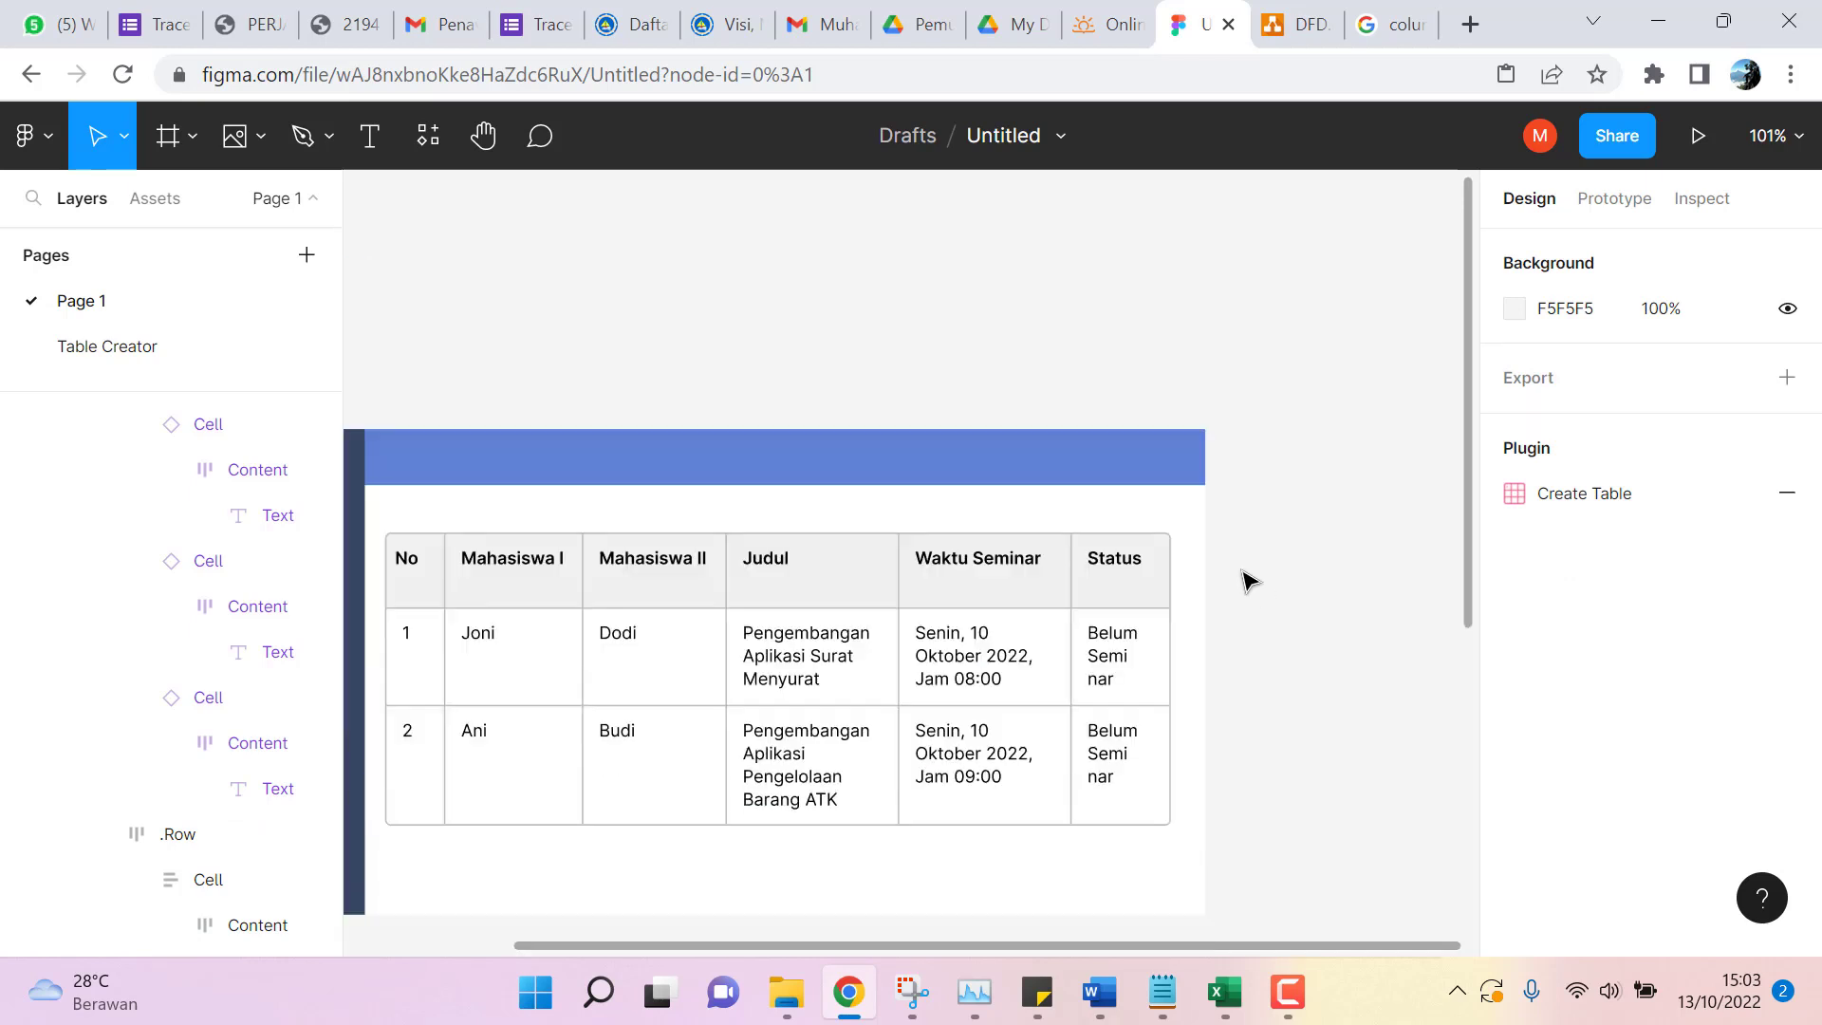
{"action": "scroll", "coordinate": [1268, 646], "scroll_direction": "up", "scroll_amount": 1}
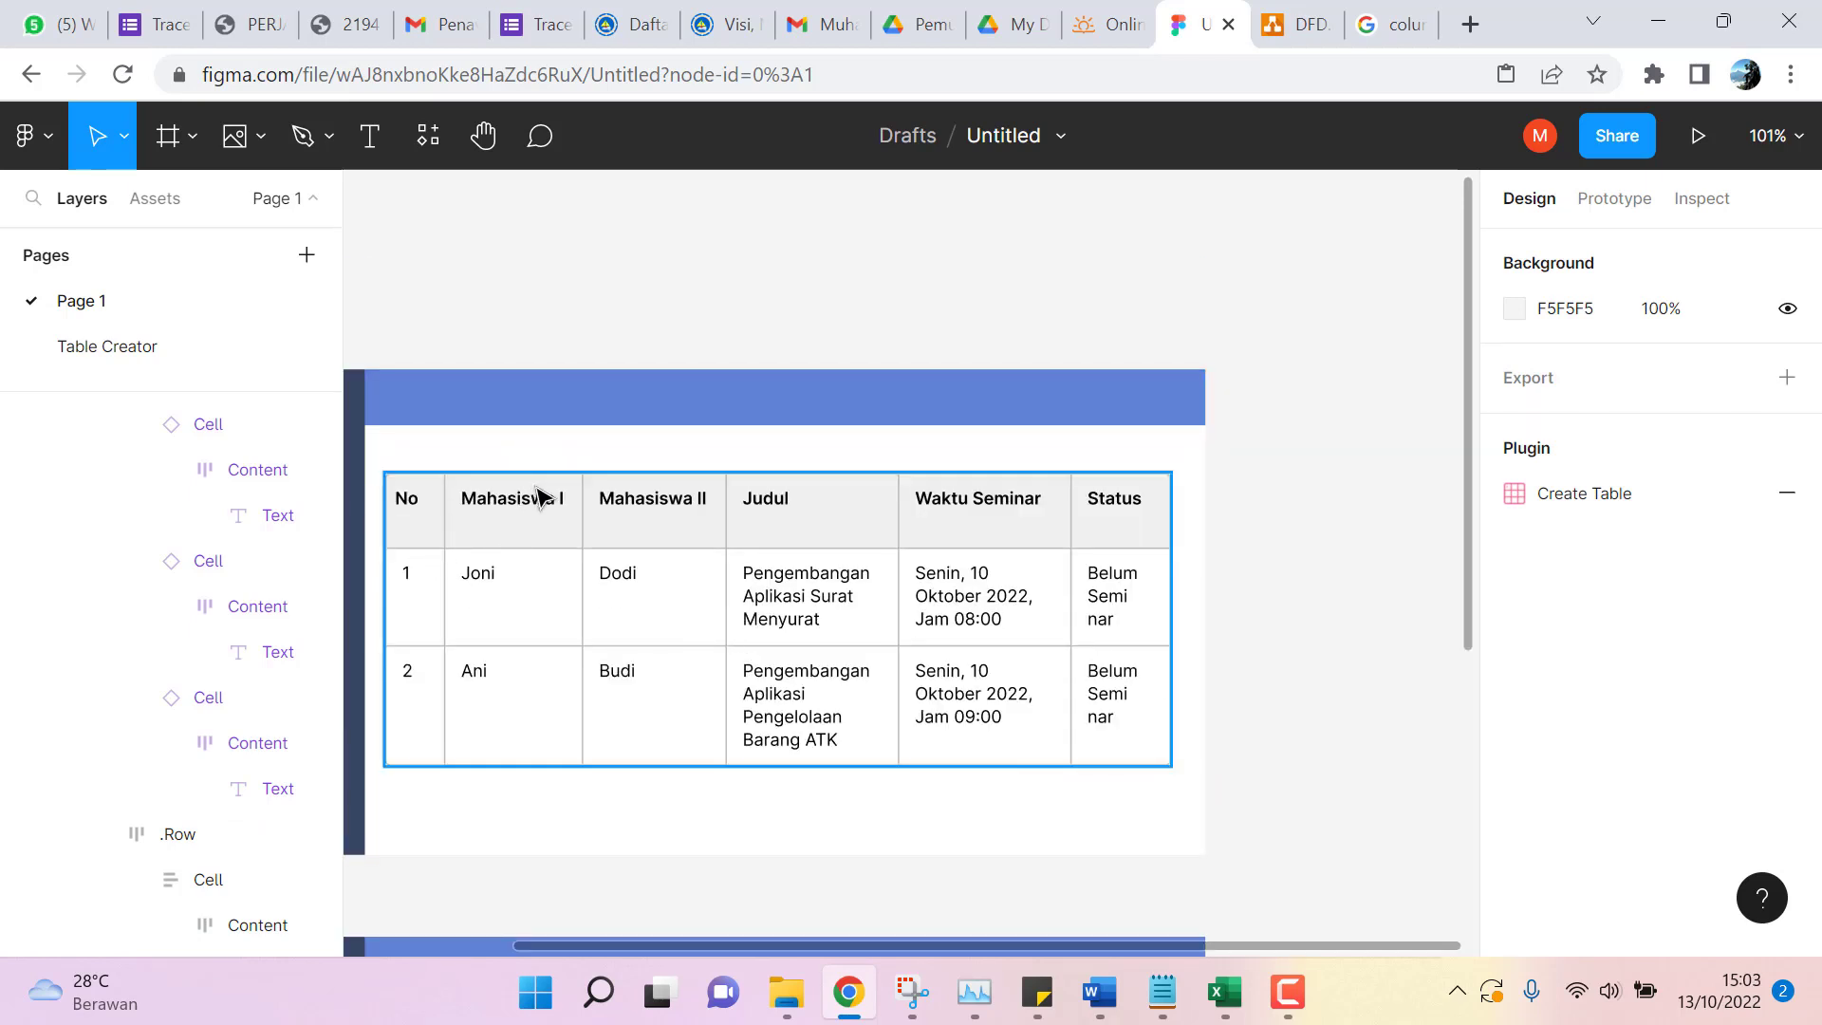
{"action": "left_click_drag", "start_coordinate": [538, 494], "coordinate": [546, 542]}
{"action": "left_click", "coordinate": [501, 476]}
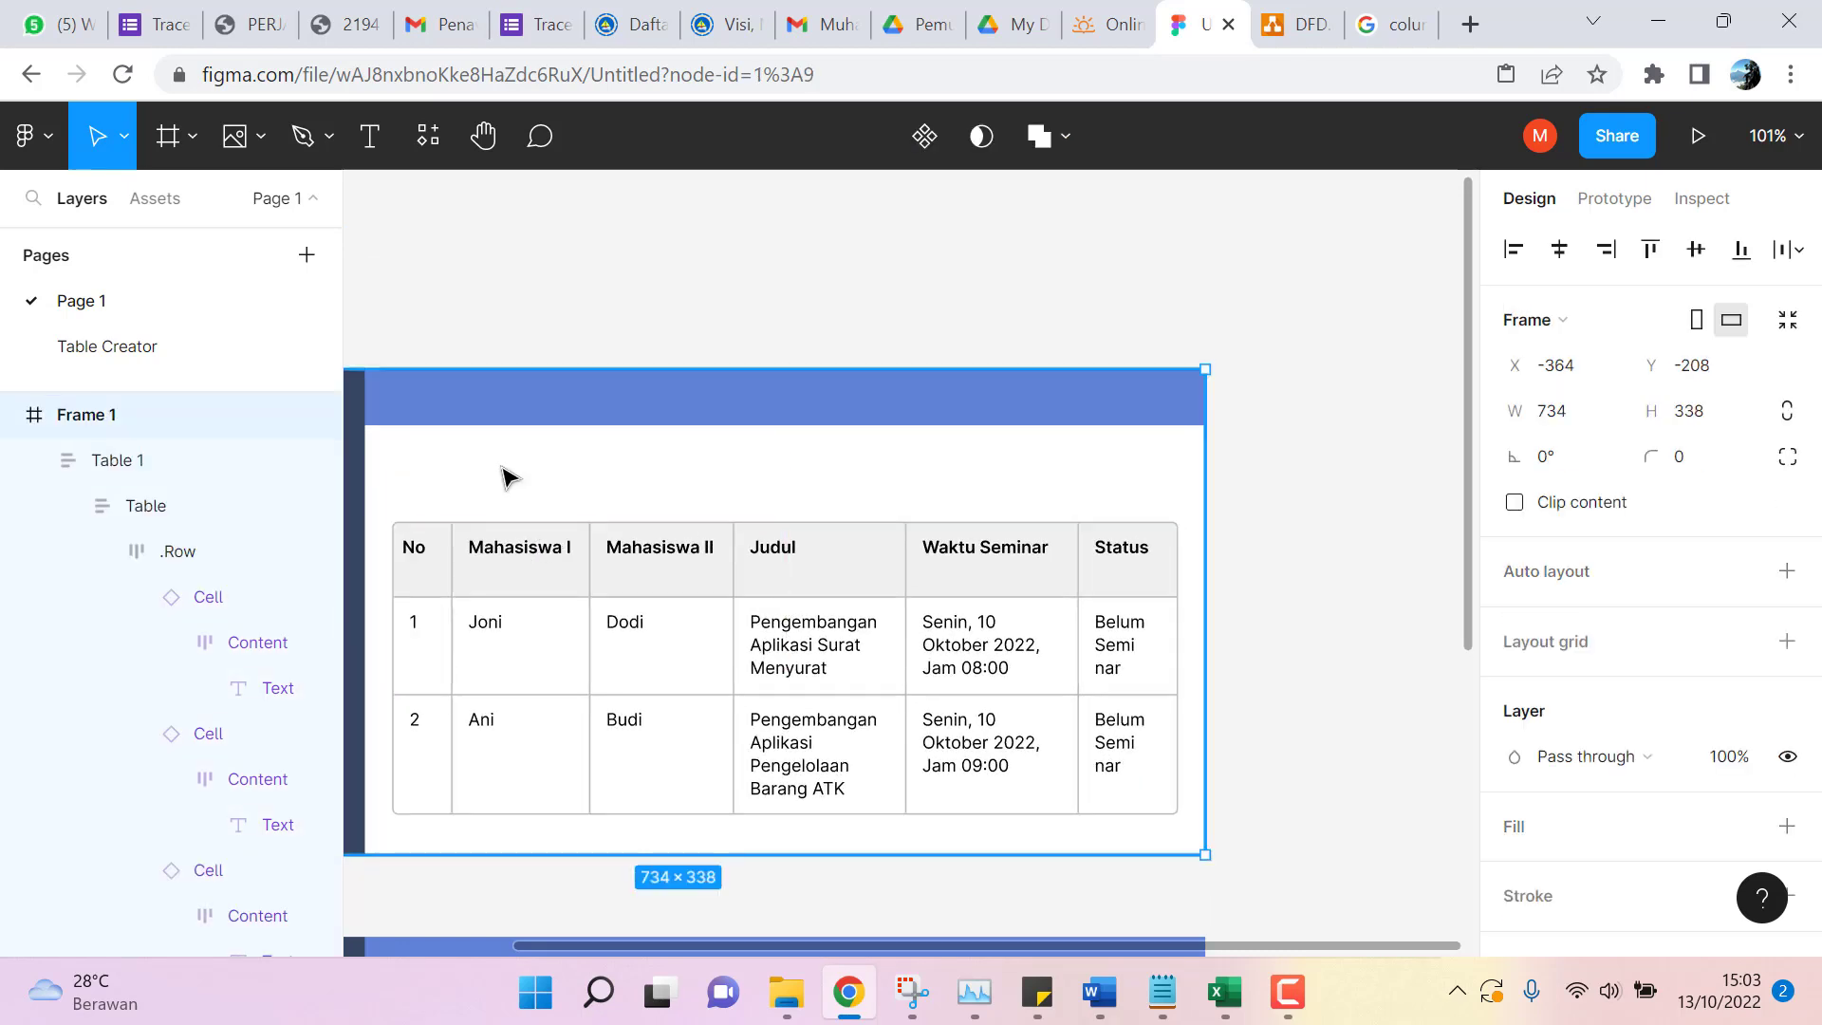
{"action": "left_click", "coordinate": [370, 136]}
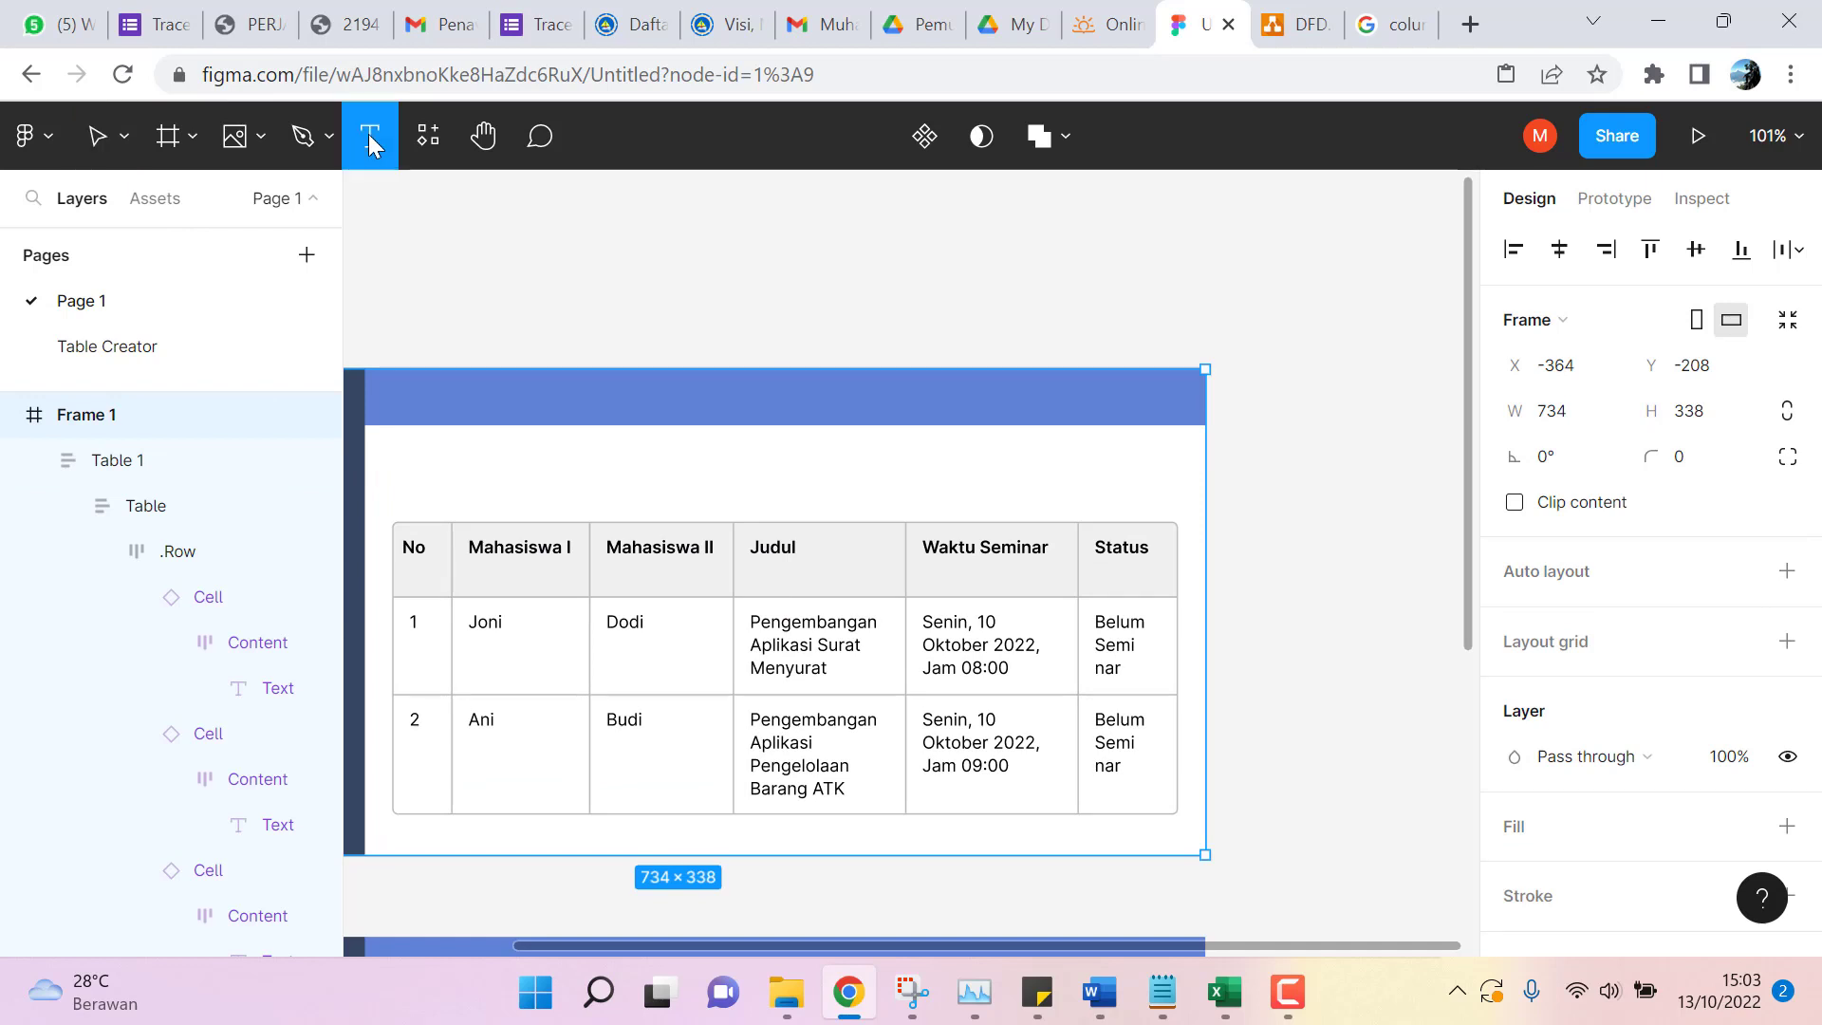
Add the title 'Daftar Kelompok Seminar Kerja Praktik Semester Ganjil T.A. 2022/2023' above the table on one line.
{"action": "left_click_drag", "start_coordinate": [408, 469], "coordinate": [644, 510]}
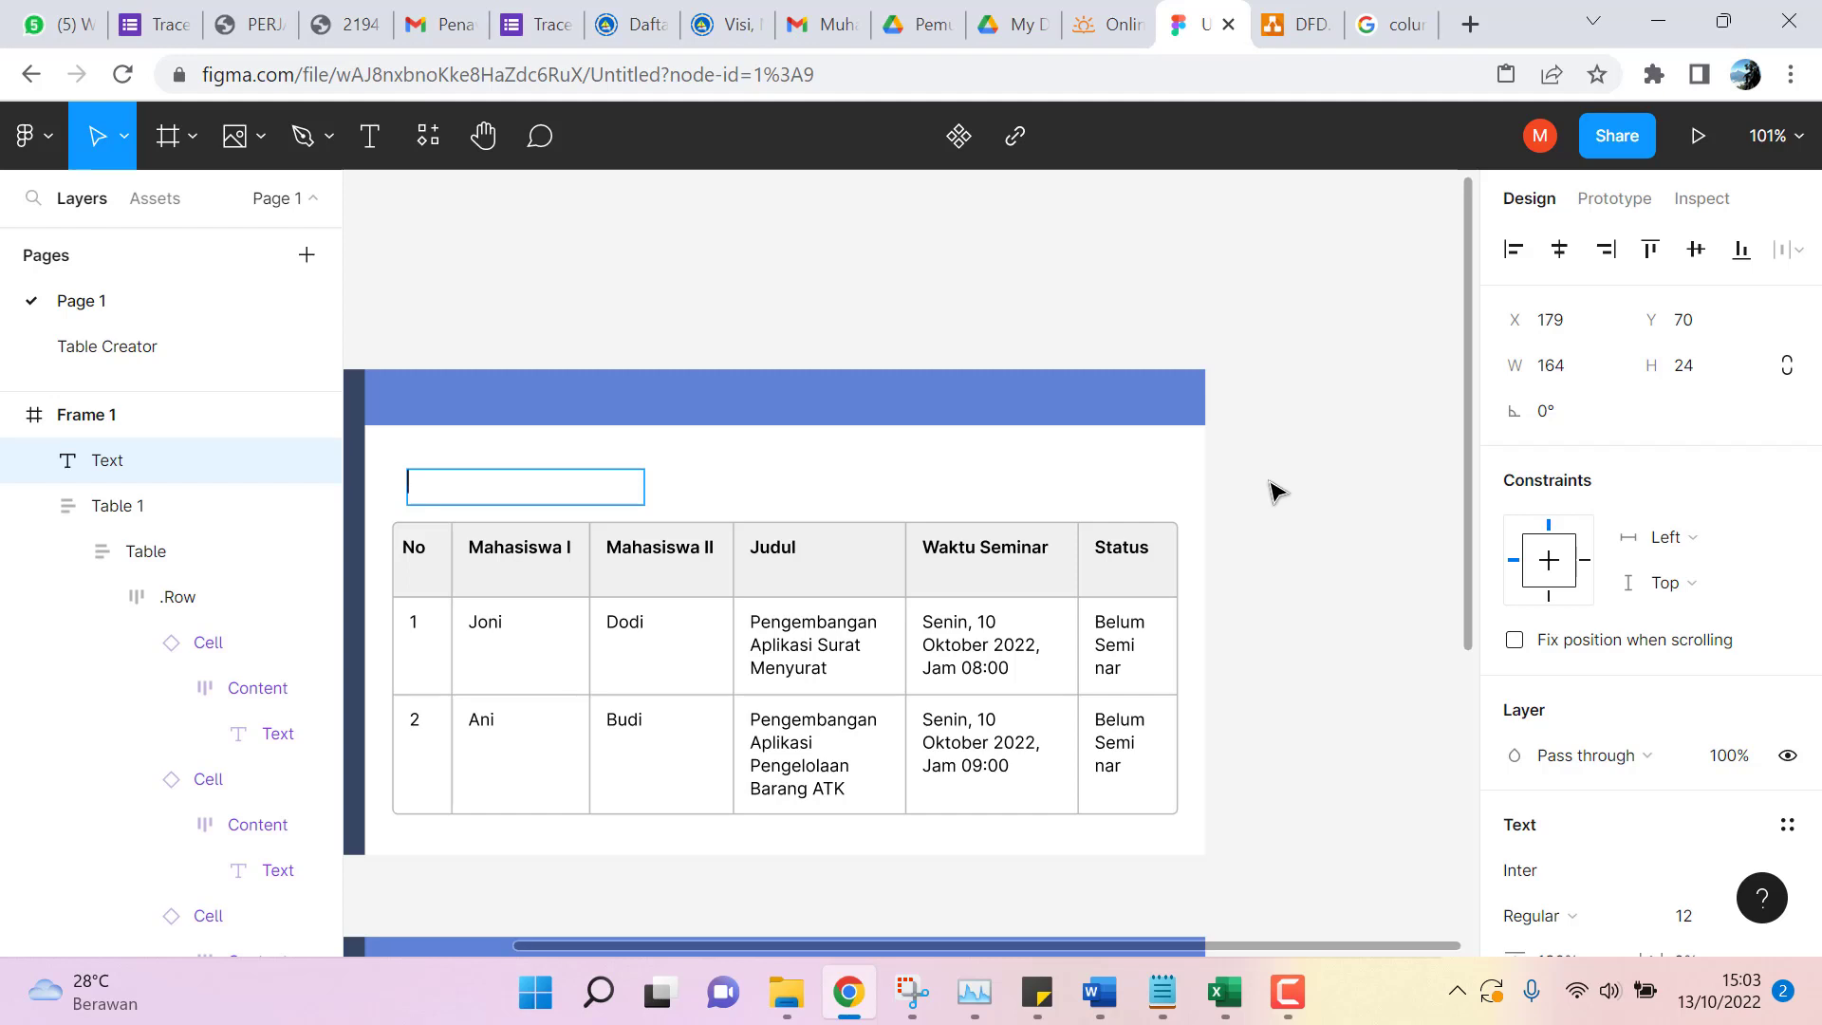
{"action": "type", "text": "Daftar Kelompo"}
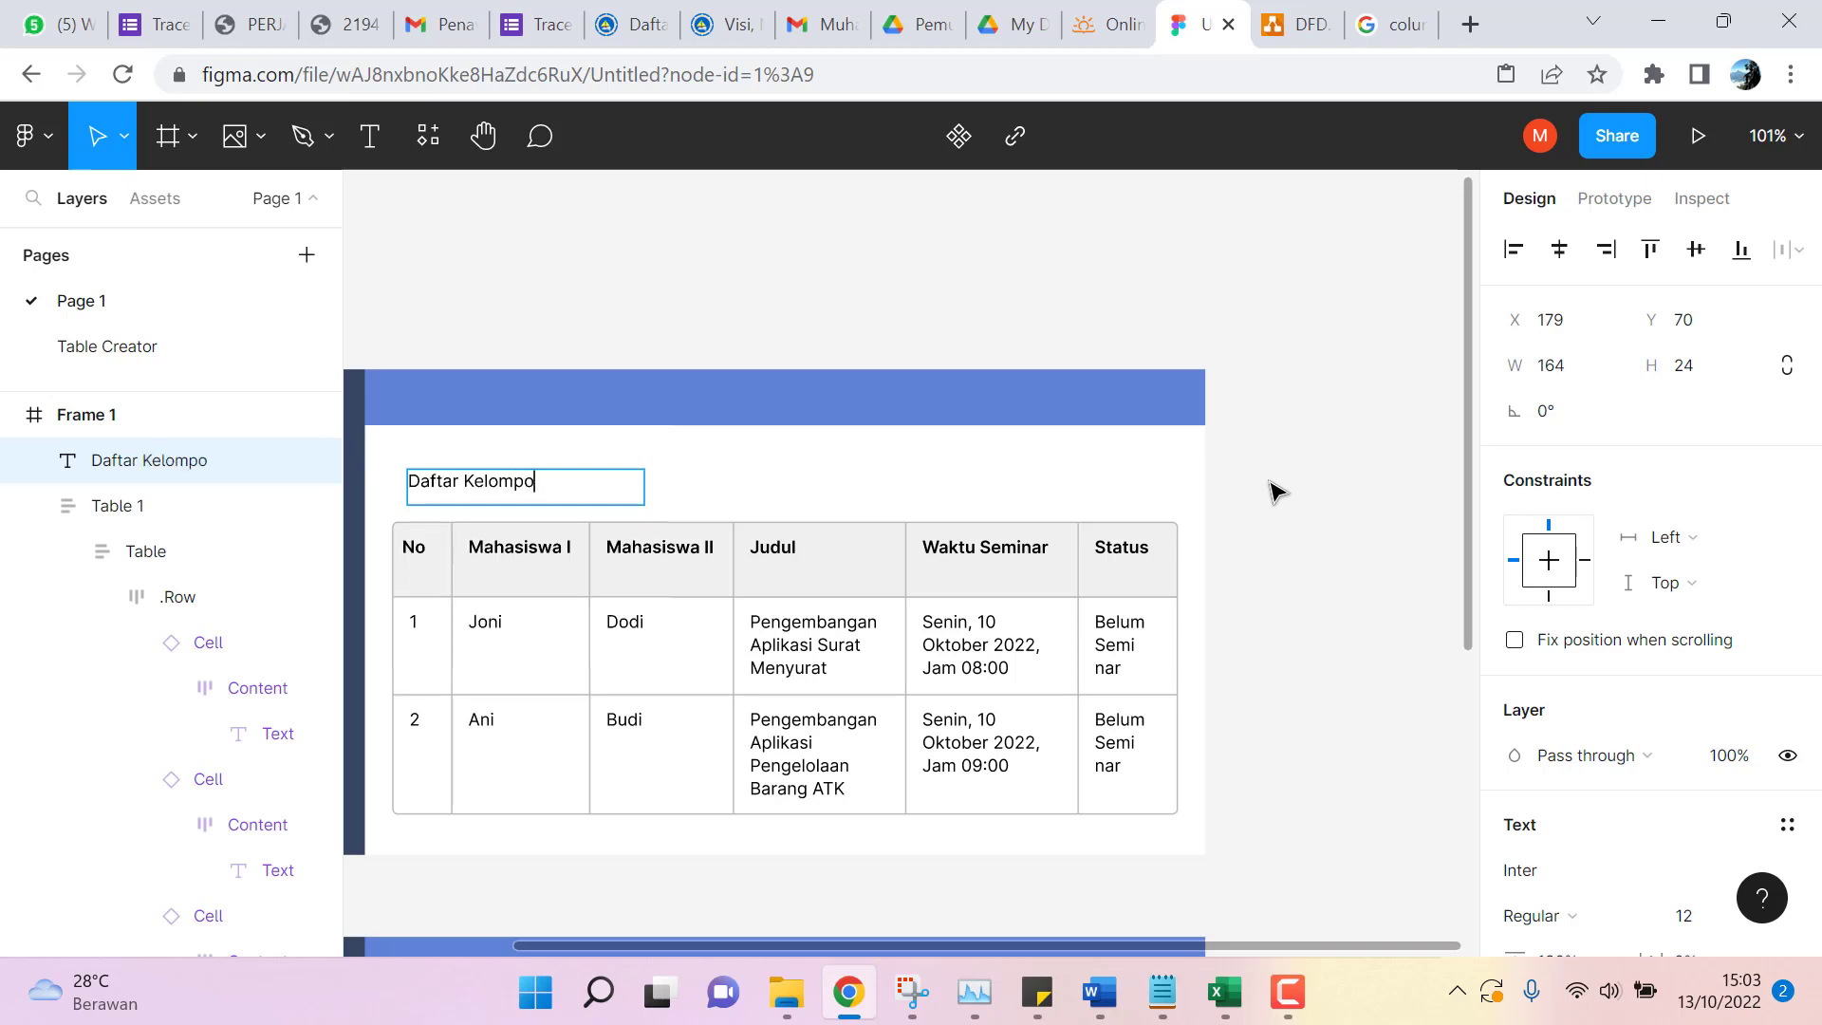
{"action": "type", "text": "k Seminar"}
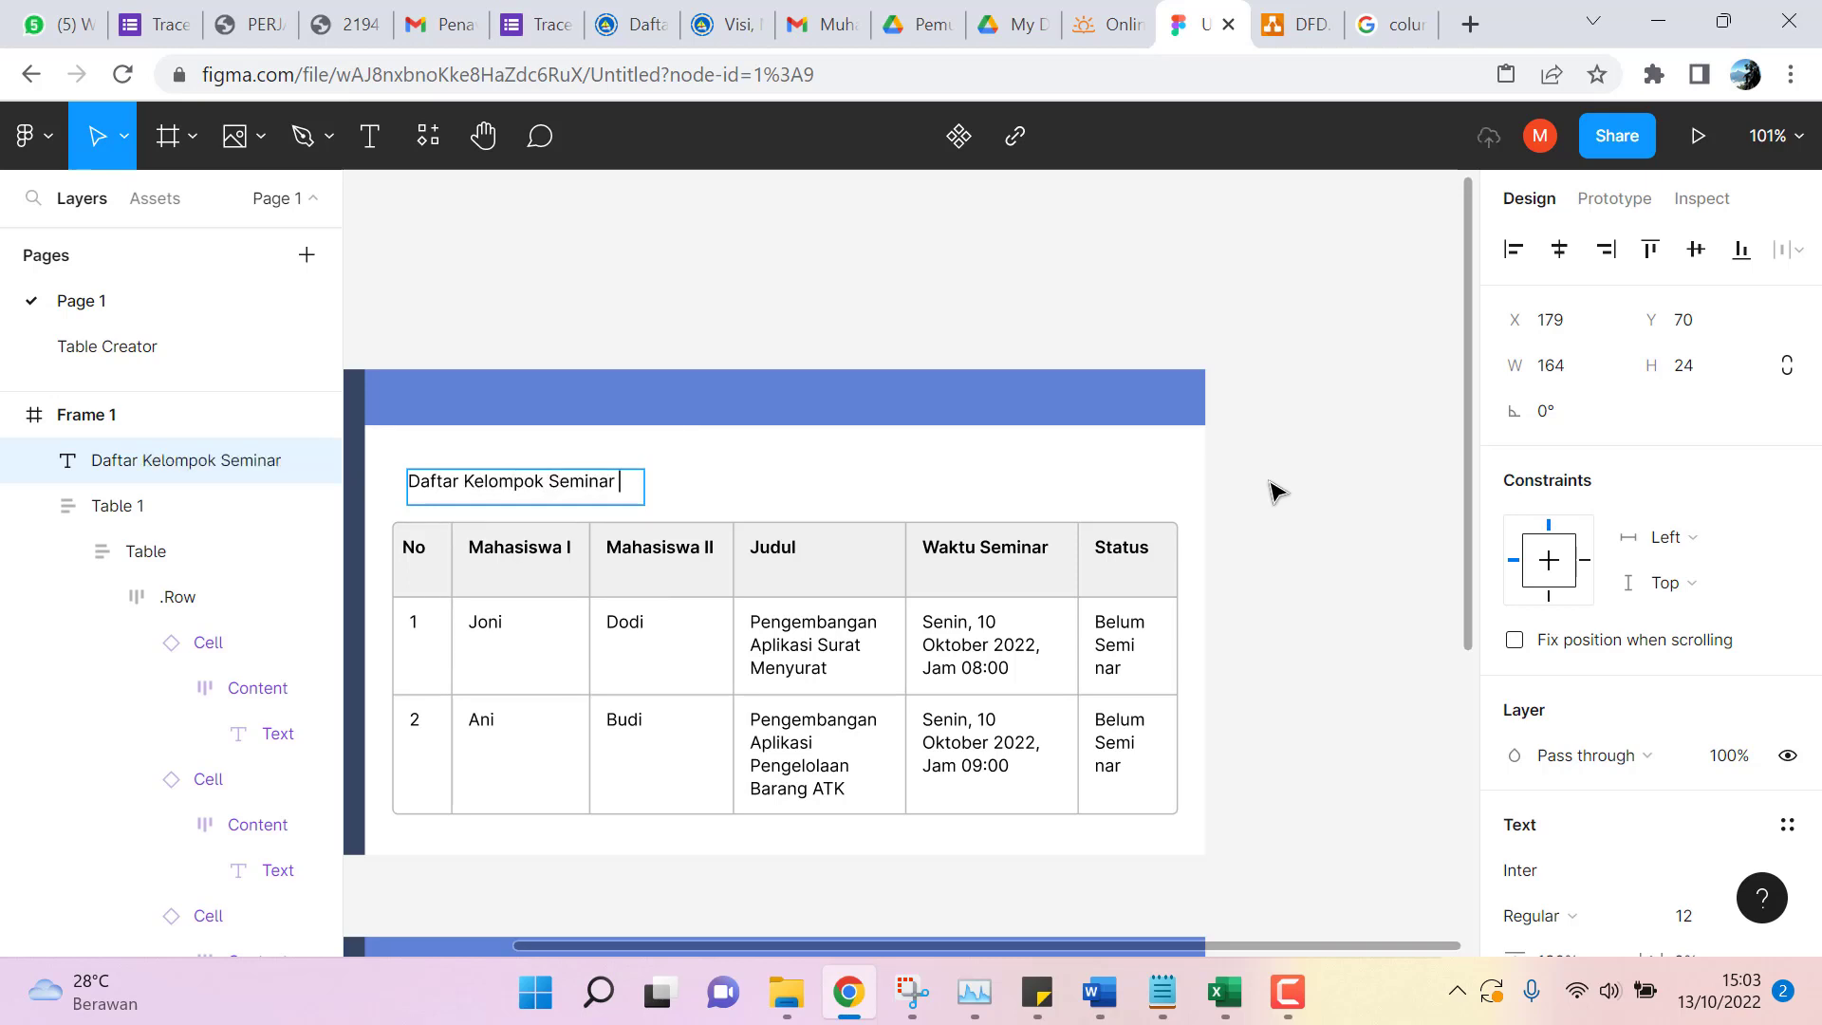
{"action": "type", "text": " Kerja Praktik Semester Ganjil T.A. 2022/2023"}
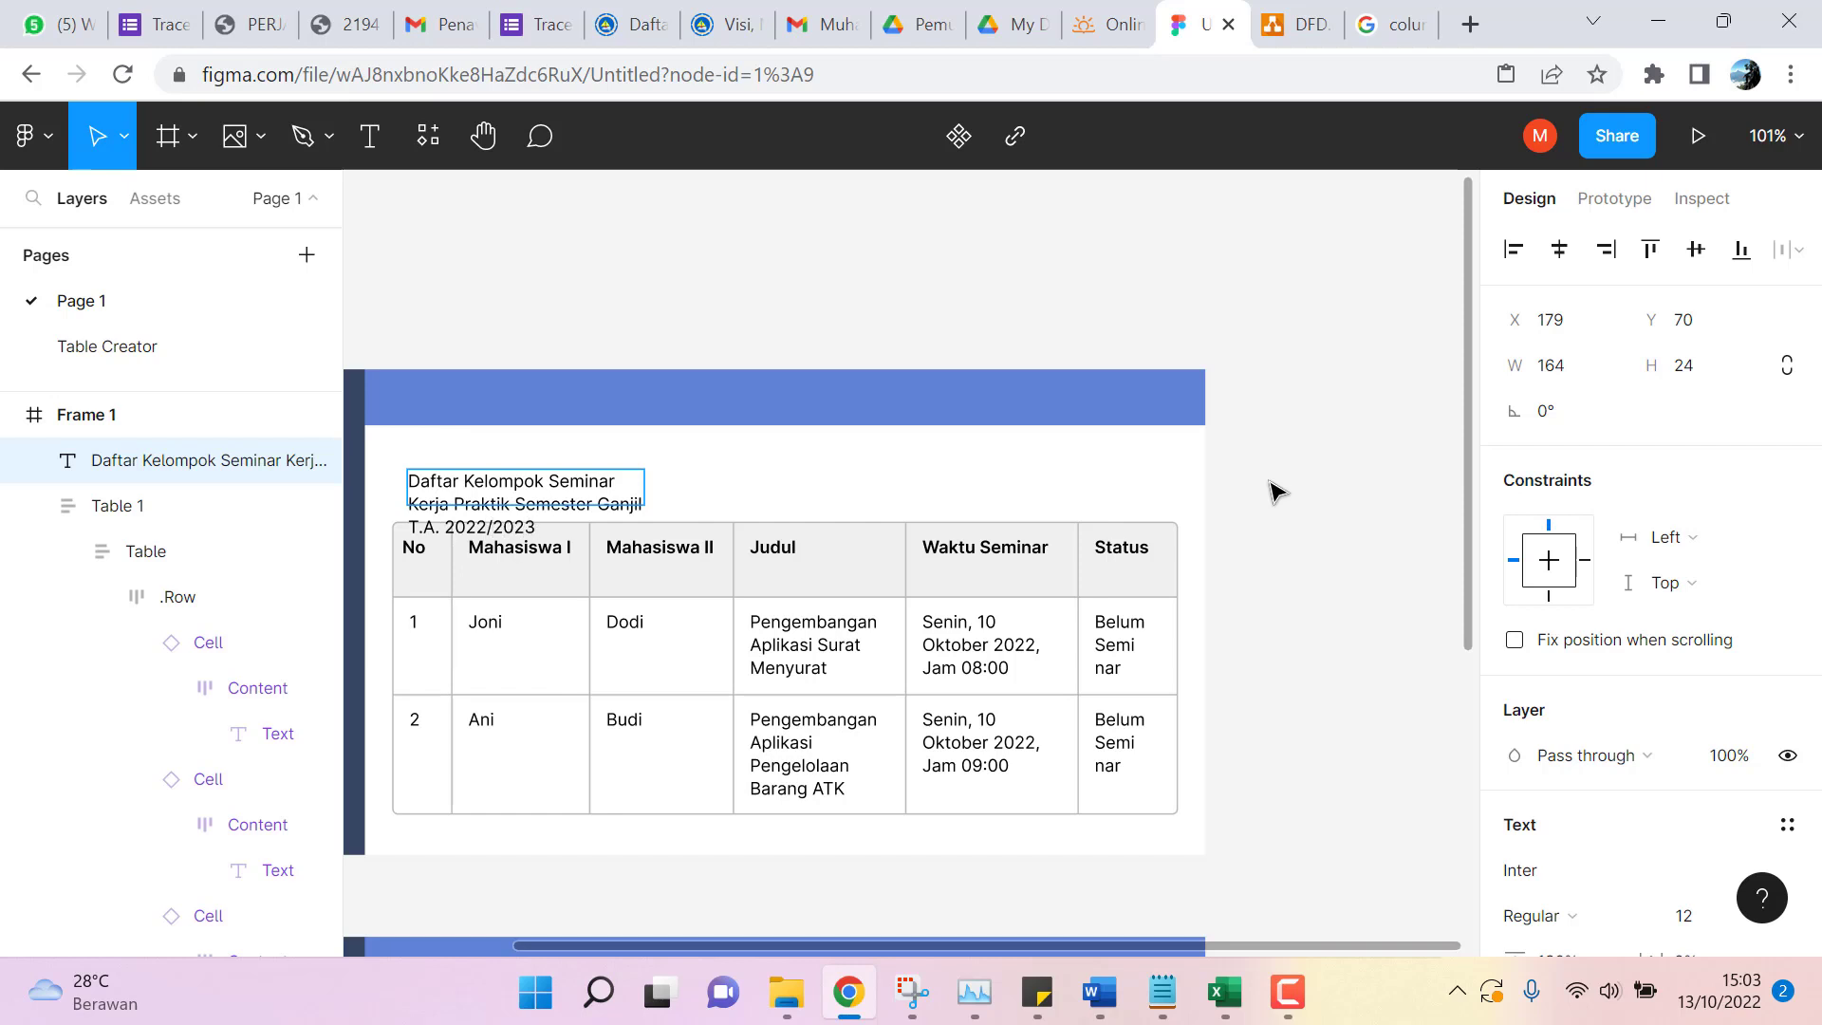
{"action": "left_click_drag", "start_coordinate": [645, 488], "coordinate": [1020, 503]}
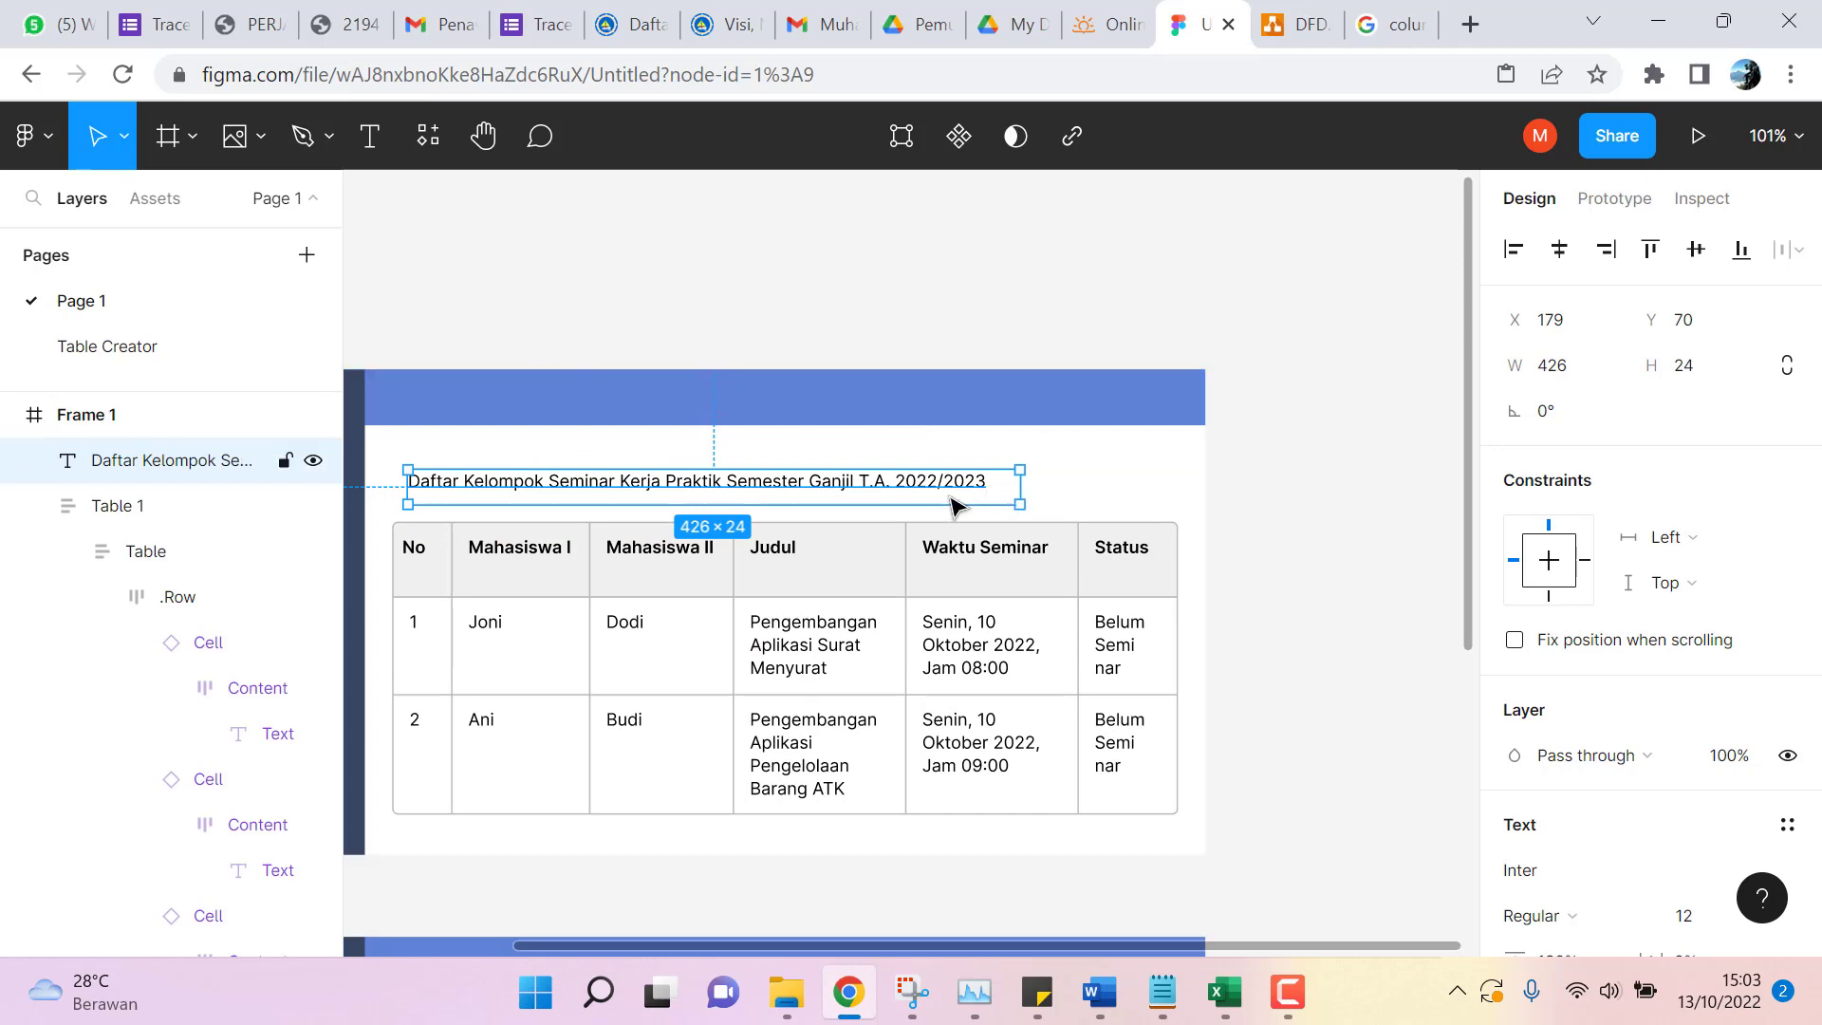
{"action": "scroll", "coordinate": [1694, 584], "scroll_direction": "down", "scroll_amount": 2}
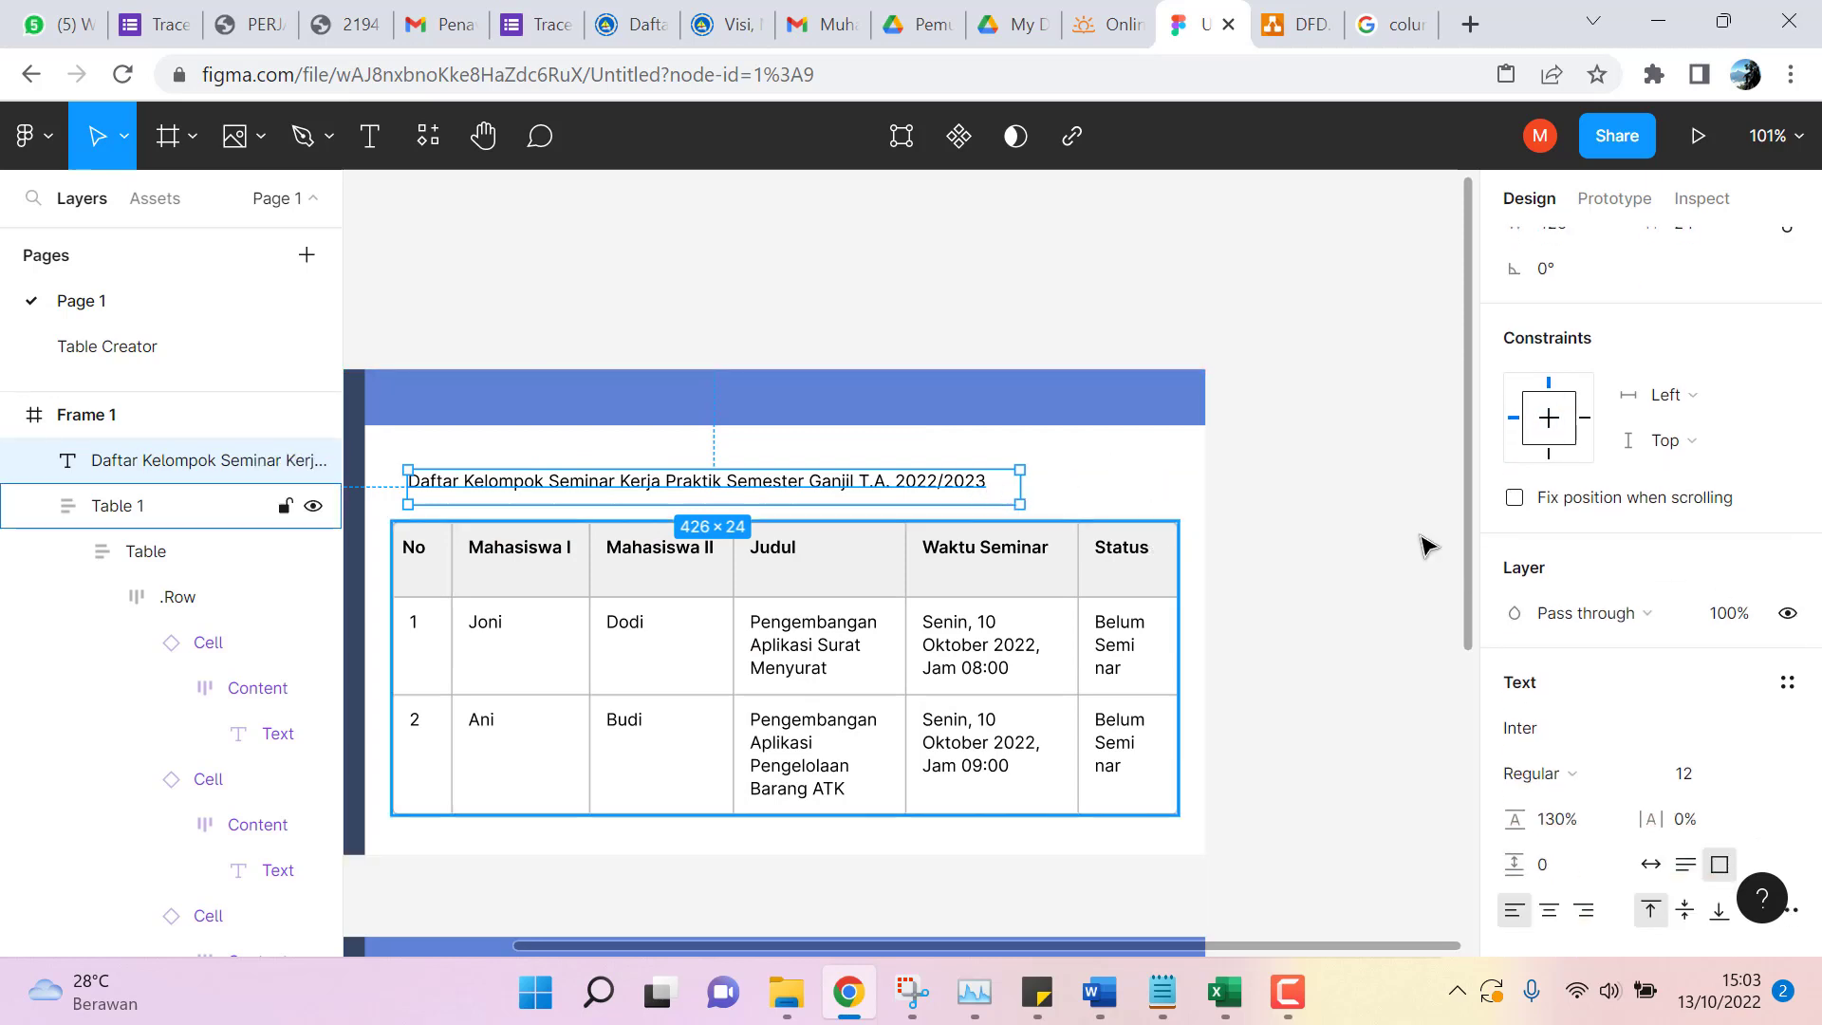
{"action": "scroll", "coordinate": [1595, 612], "scroll_direction": "down", "scroll_amount": 4}
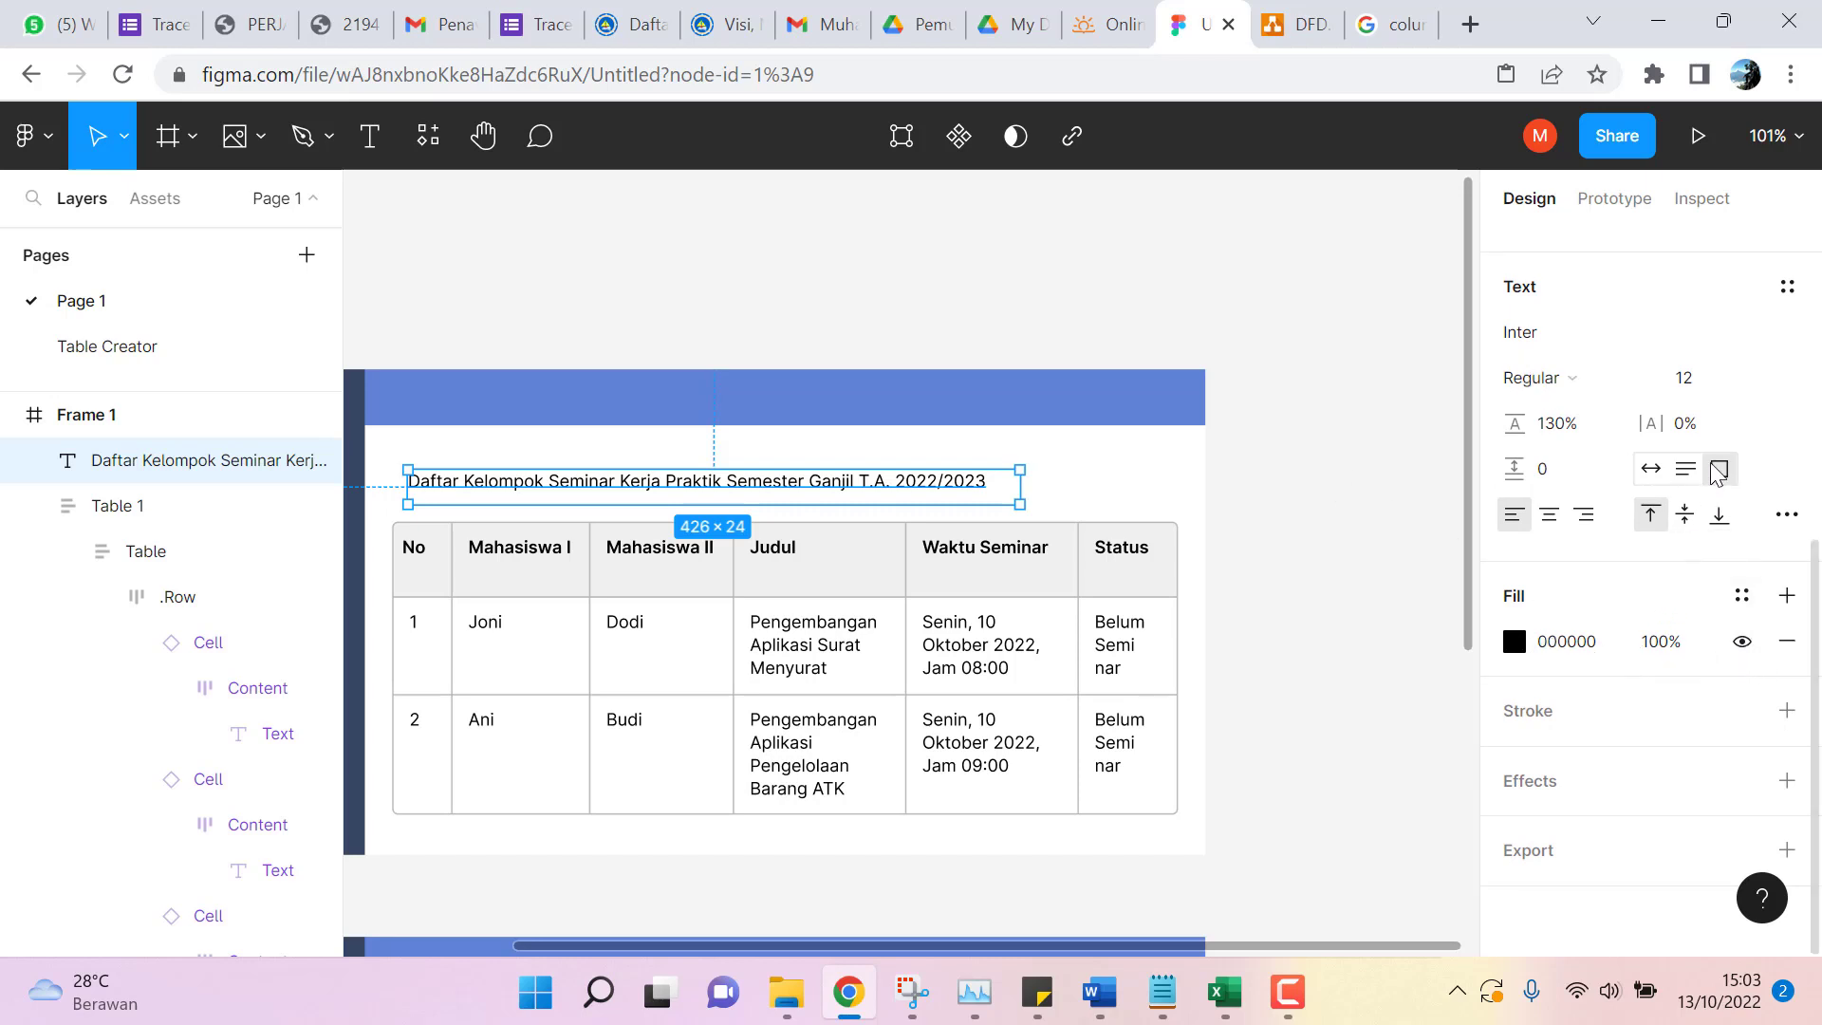
Make the title Bold at size 16 and align its box with the table's left edge.
{"action": "left_click", "coordinate": [1569, 380]}
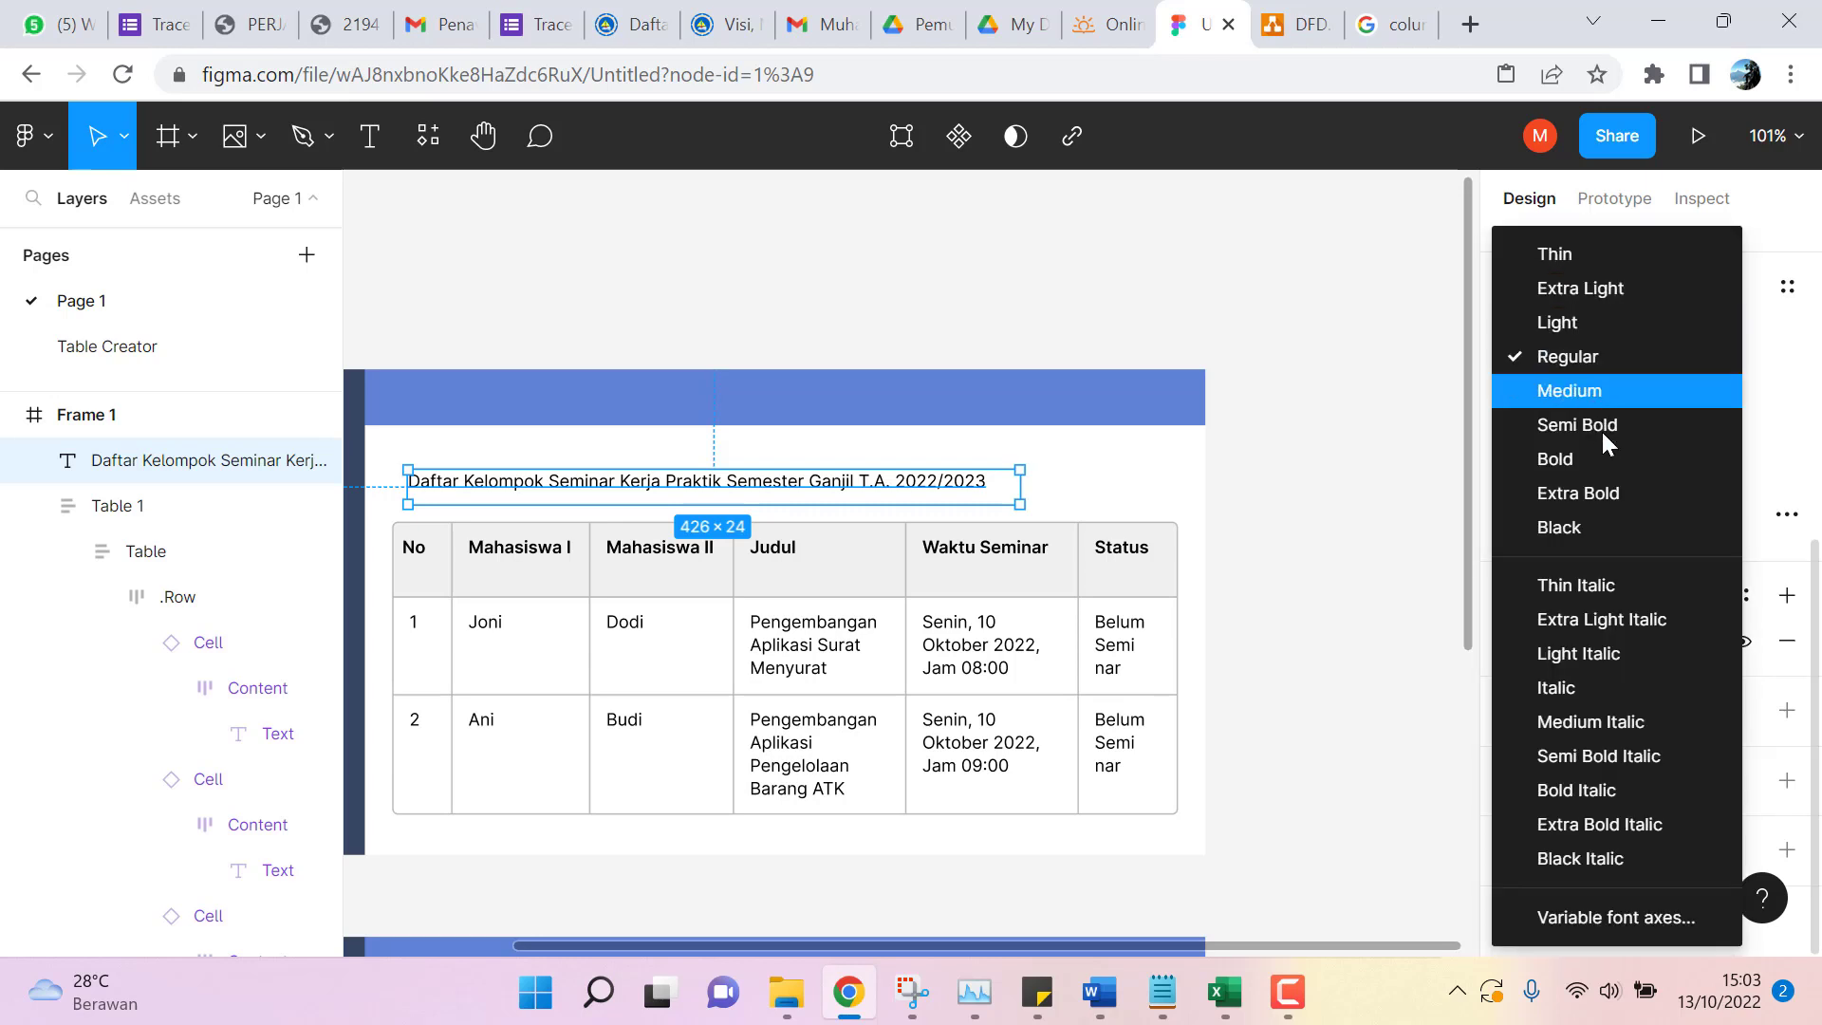
{"action": "left_click", "coordinate": [1605, 456]}
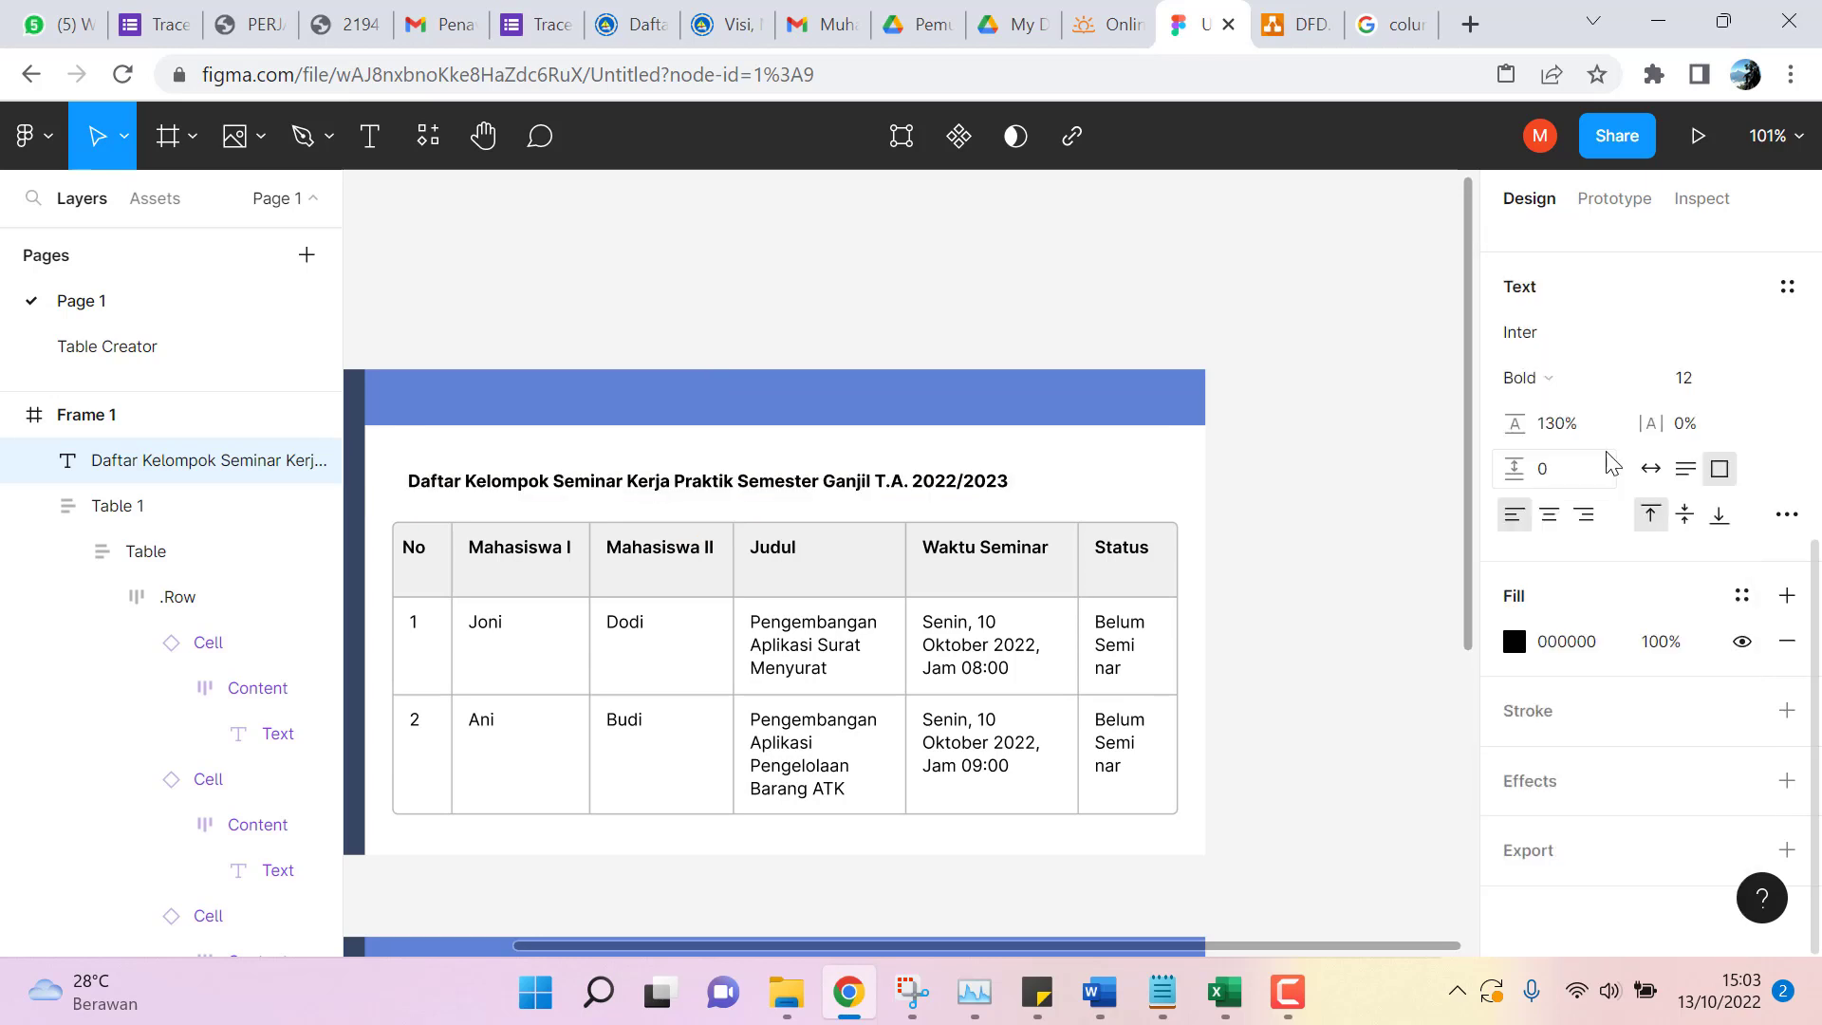
{"action": "left_click", "coordinate": [1694, 378]}
{"action": "left_click", "coordinate": [1762, 381]}
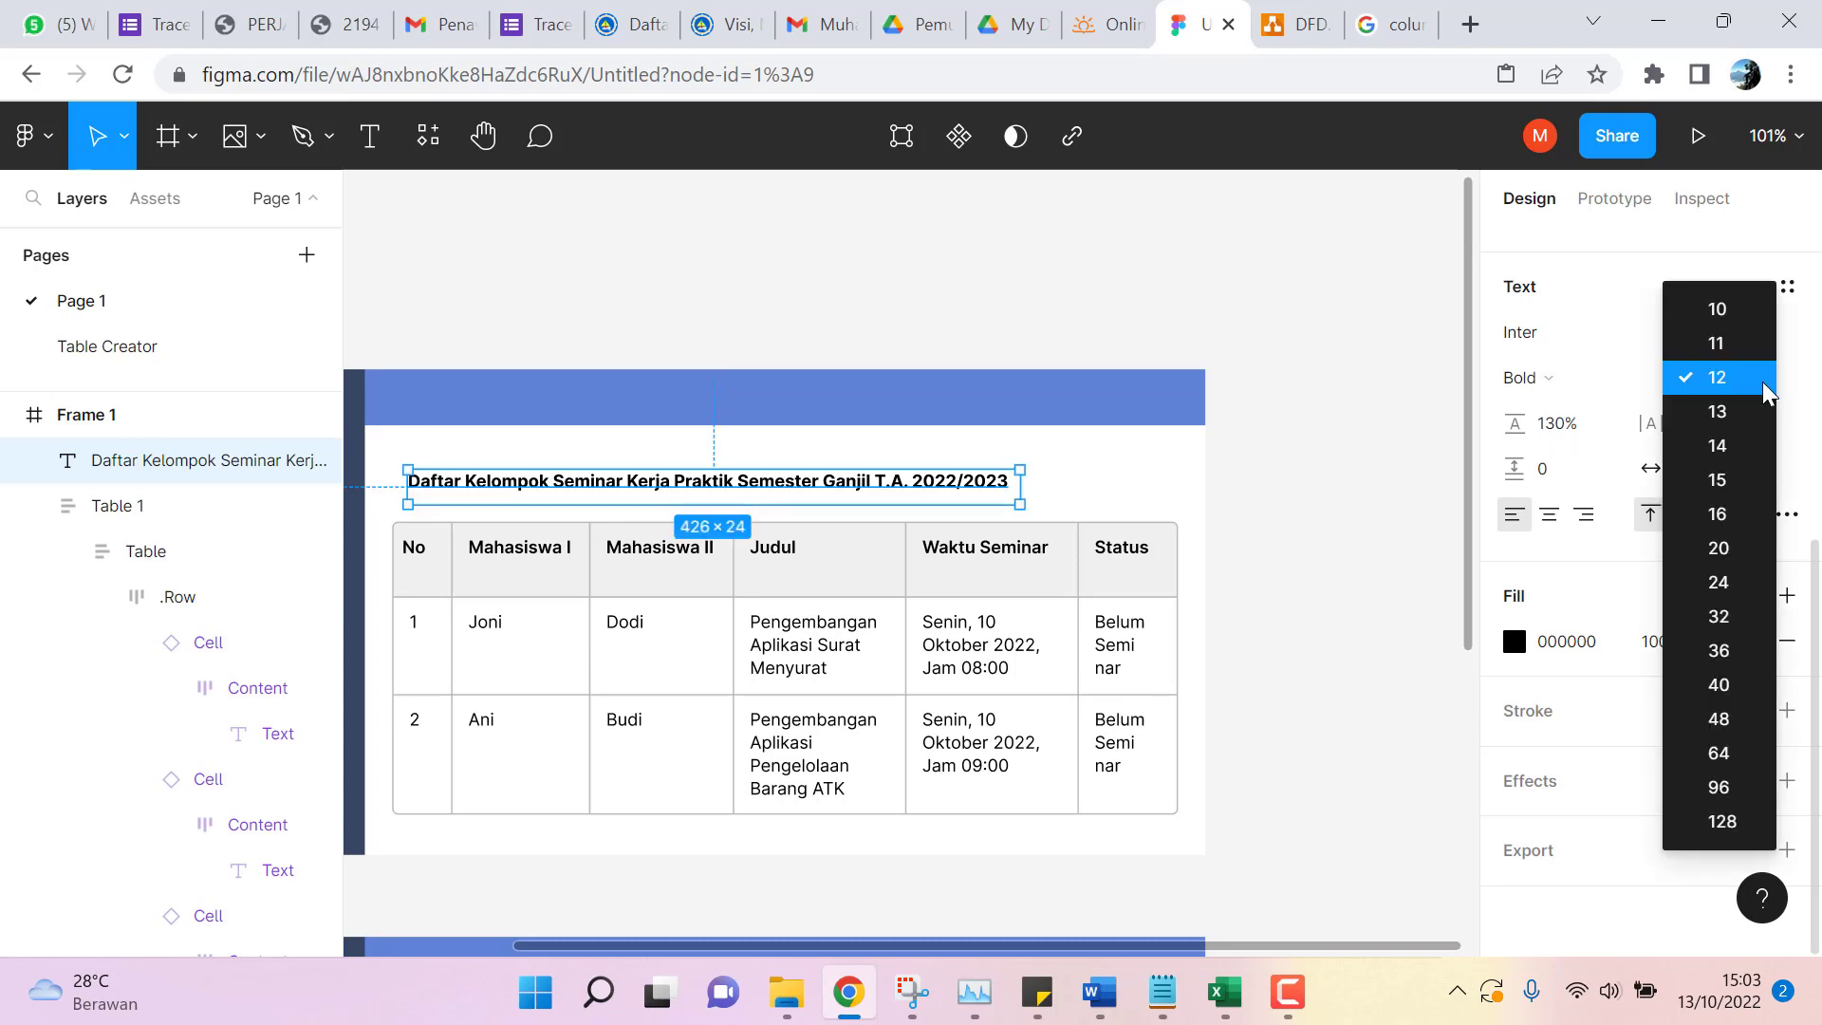
{"action": "left_click", "coordinate": [1734, 514]}
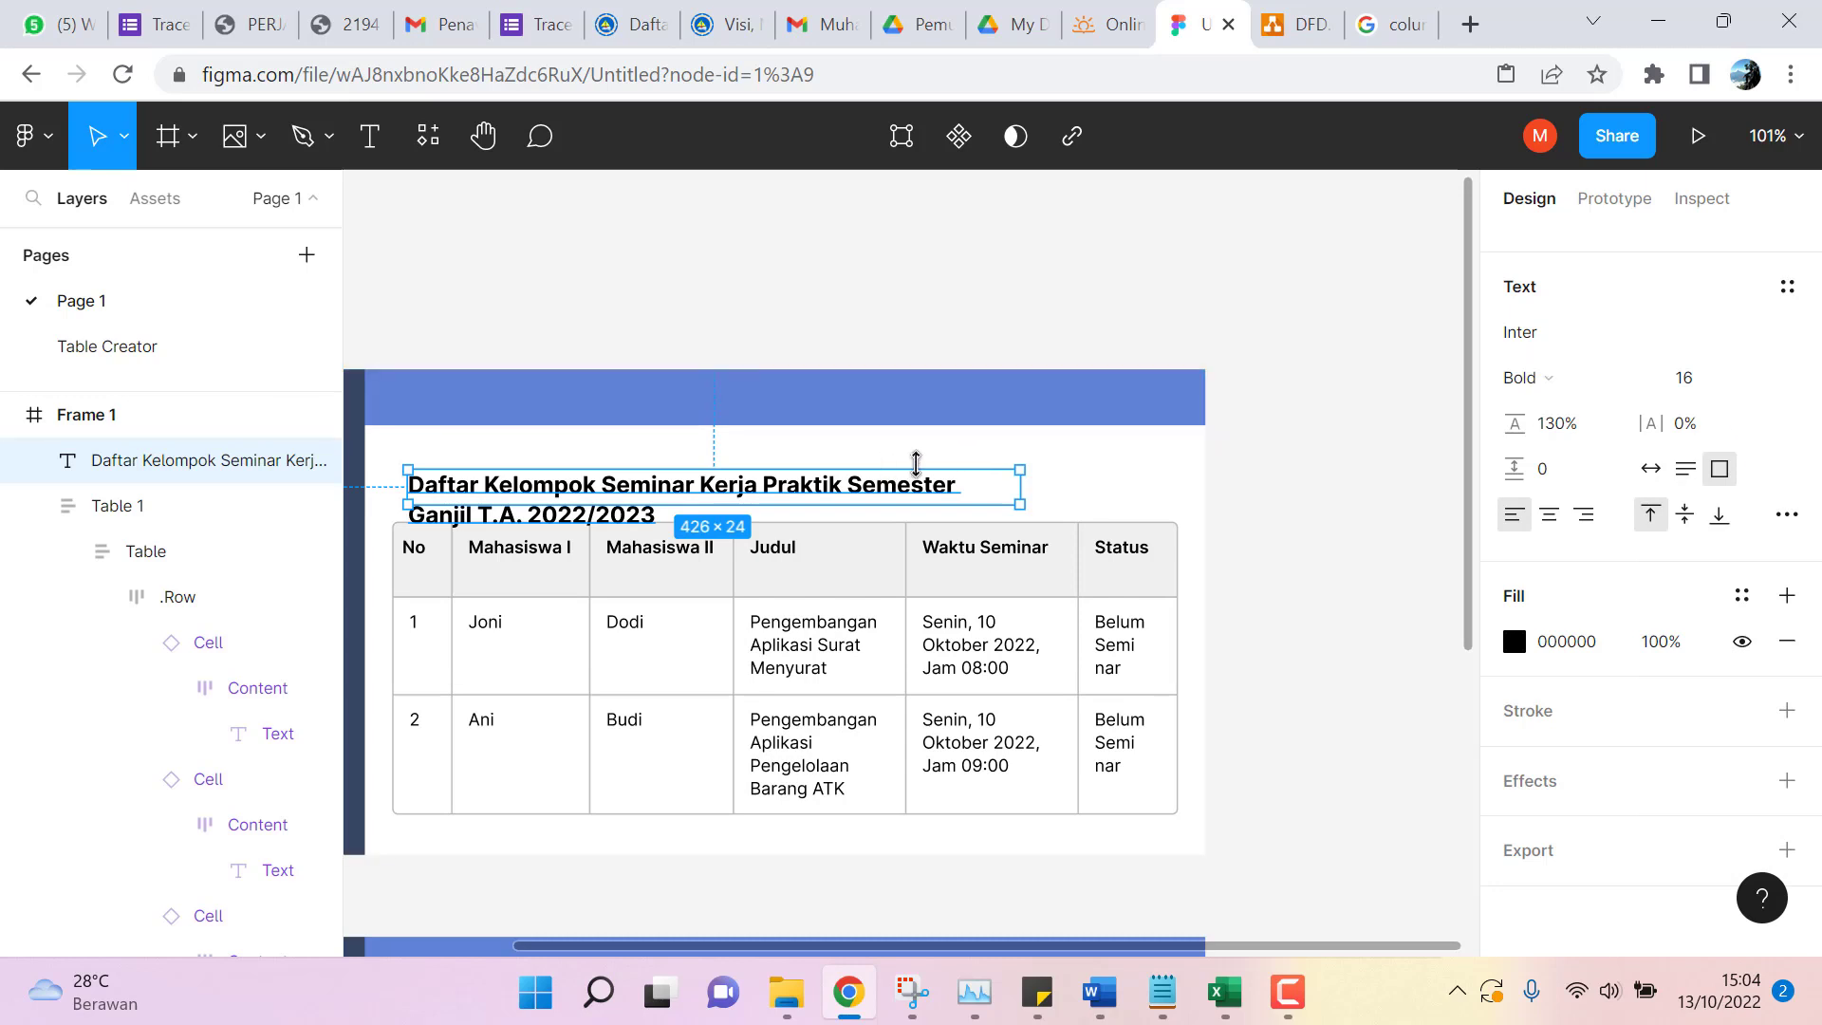
{"action": "left_click_drag", "start_coordinate": [1021, 492], "coordinate": [1178, 494]}
{"action": "mouse_move", "coordinate": [408, 486]}
{"action": "left_mouse_down"}
{"action": "mouse_move", "coordinate": [376, 486]}
{"action": "mouse_move", "coordinate": [394, 486]}
{"action": "left_mouse_up"}
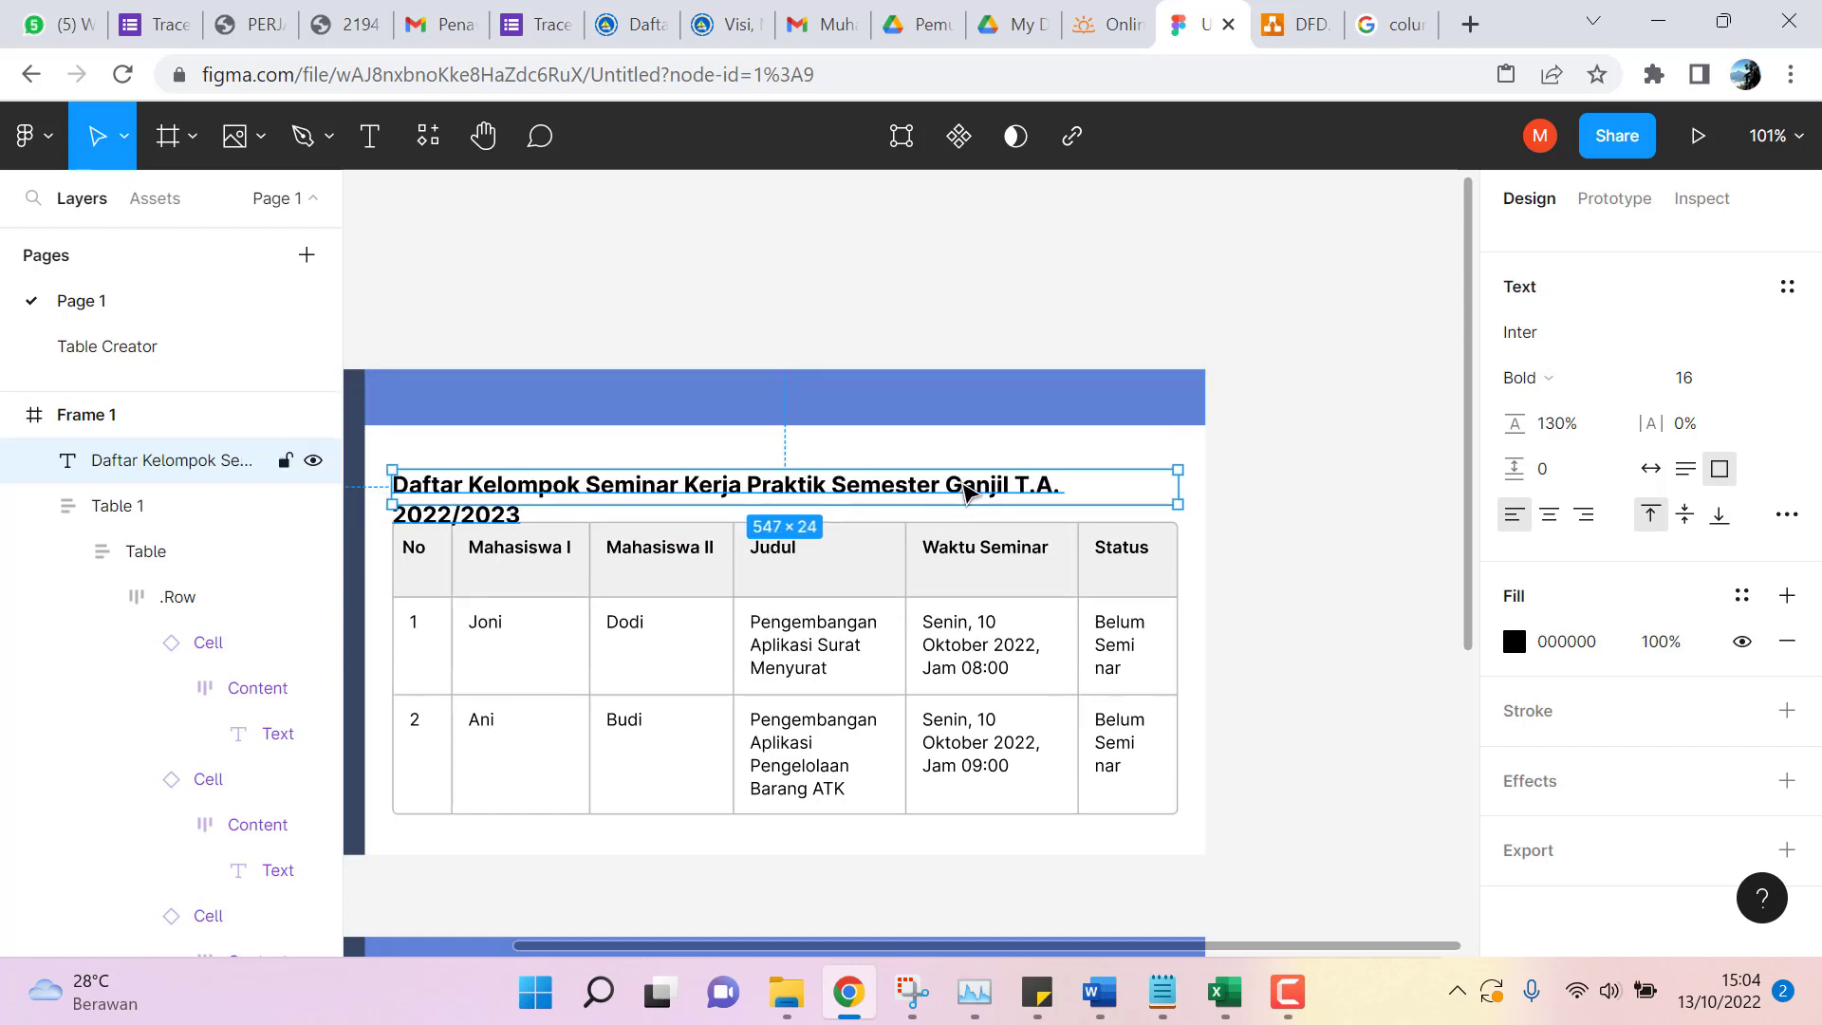
Break the title onto a second line before 'Semester' and nudge it up.
{"action": "double_click", "coordinate": [840, 492]}
{"action": "left_click", "coordinate": [840, 492]}
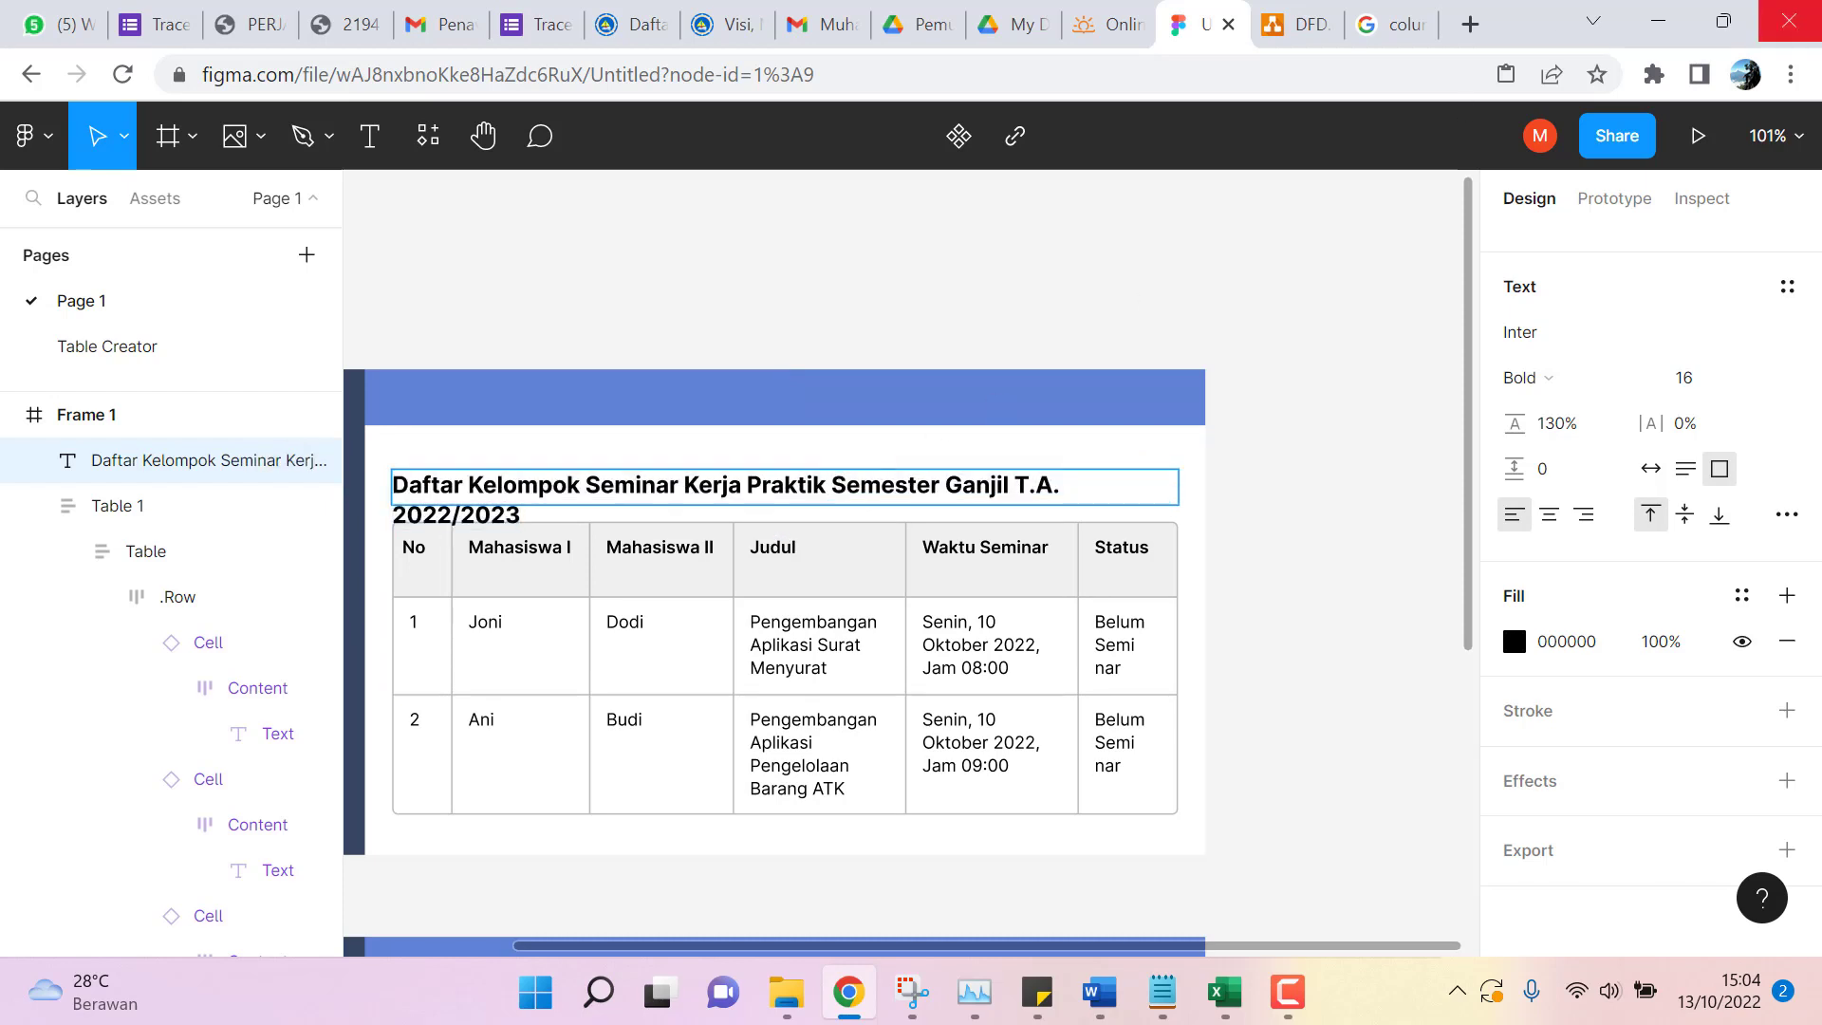
{"action": "key", "text": "Return"}
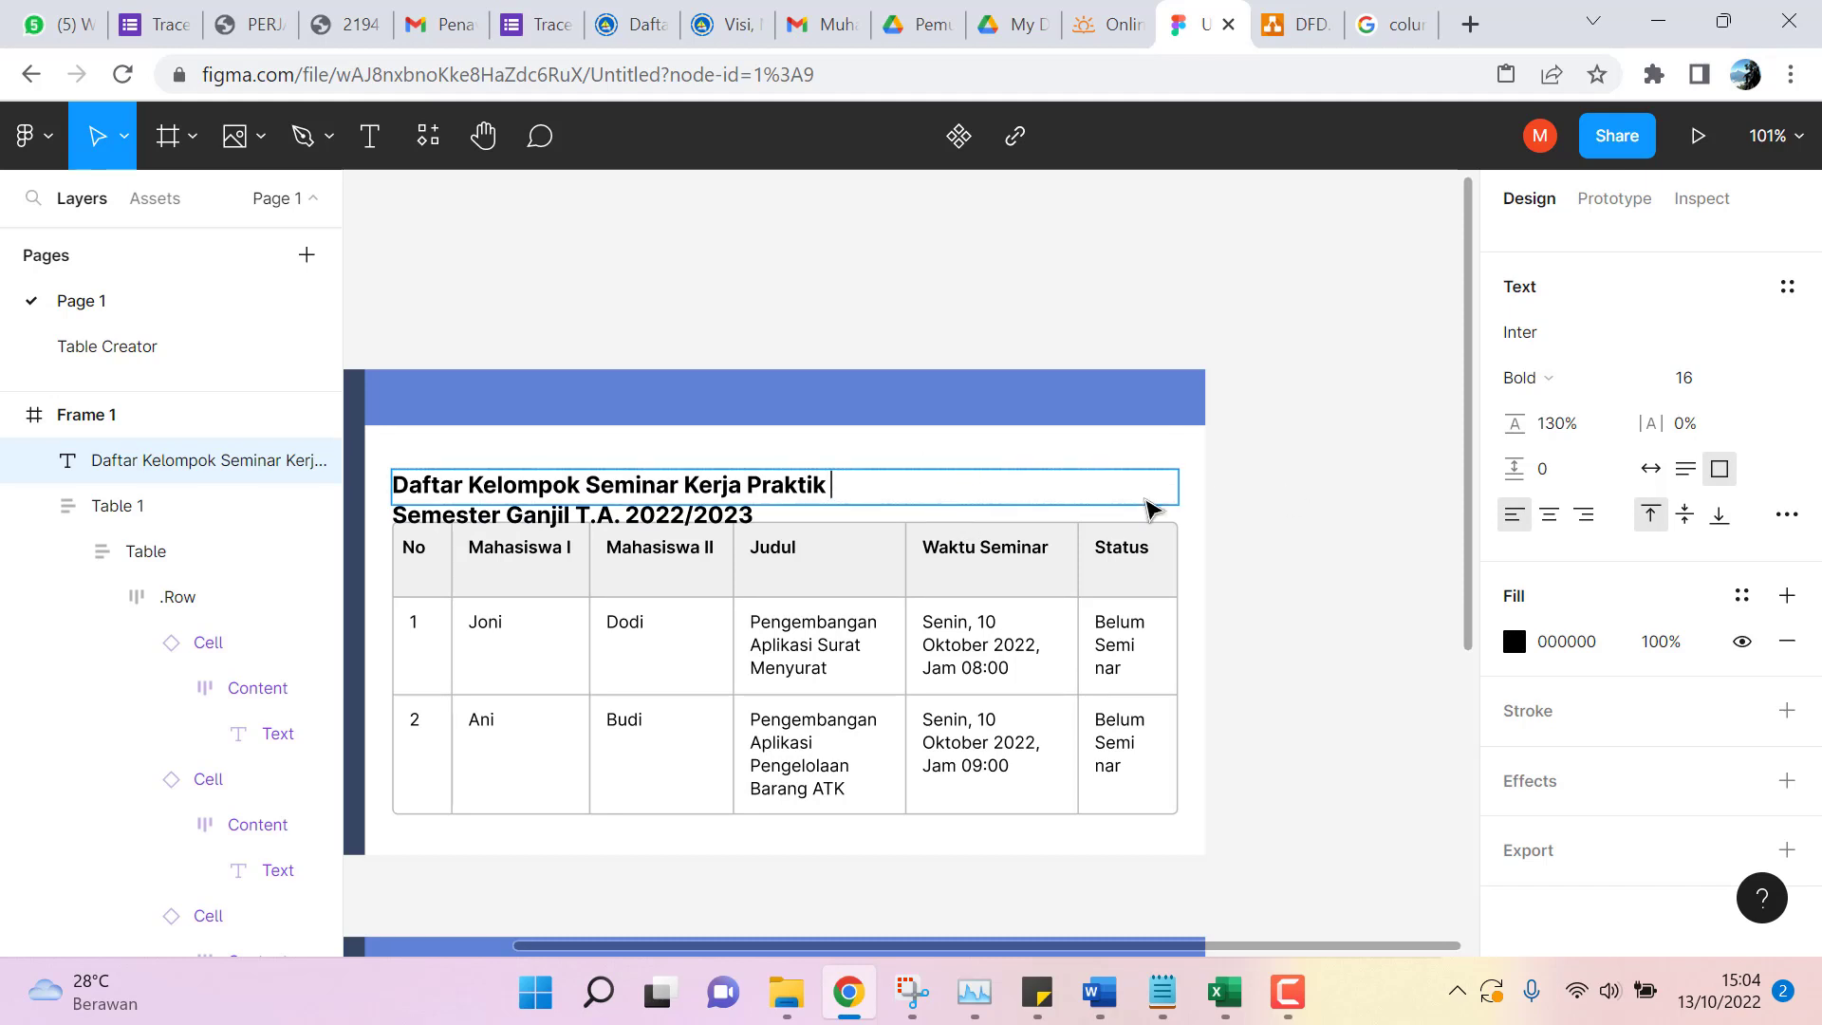
{"action": "key", "text": "Escape"}
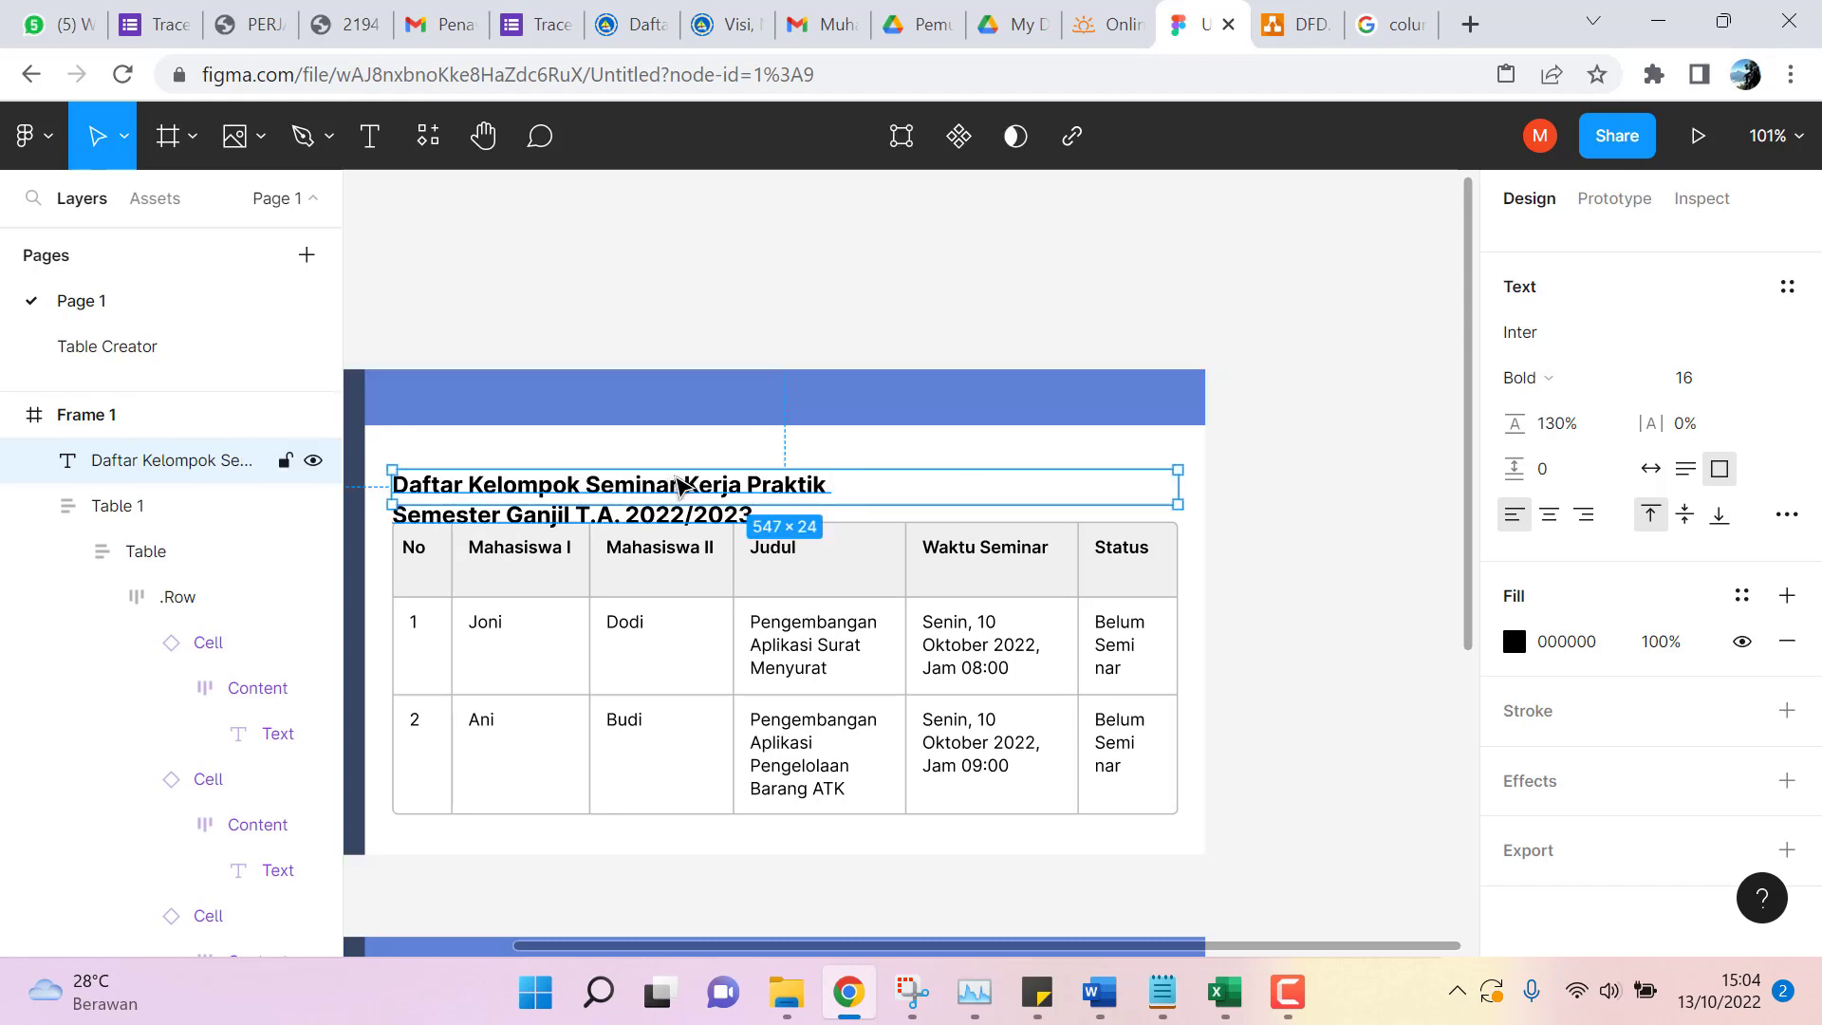
{"action": "left_click_drag", "start_coordinate": [678, 485], "coordinate": [677, 475]}
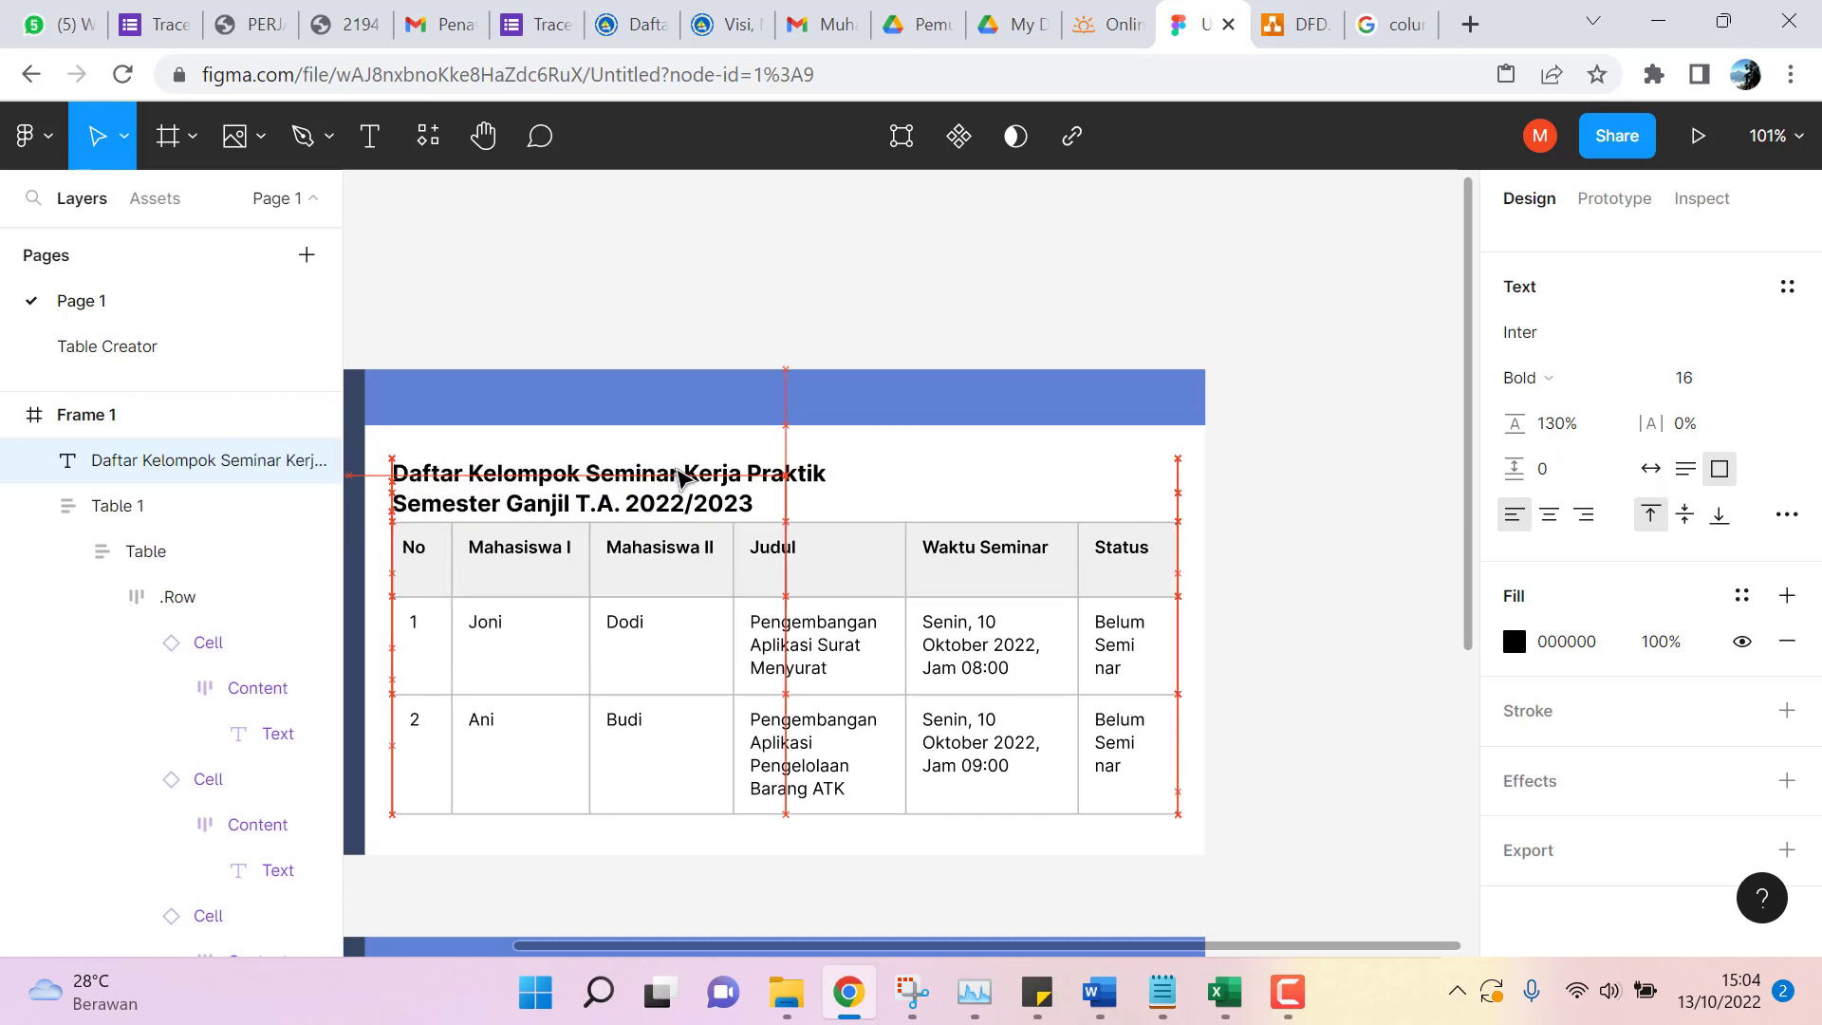
Make the title box 44 tall so both title lines fit.
{"action": "left_click", "coordinate": [1291, 447]}
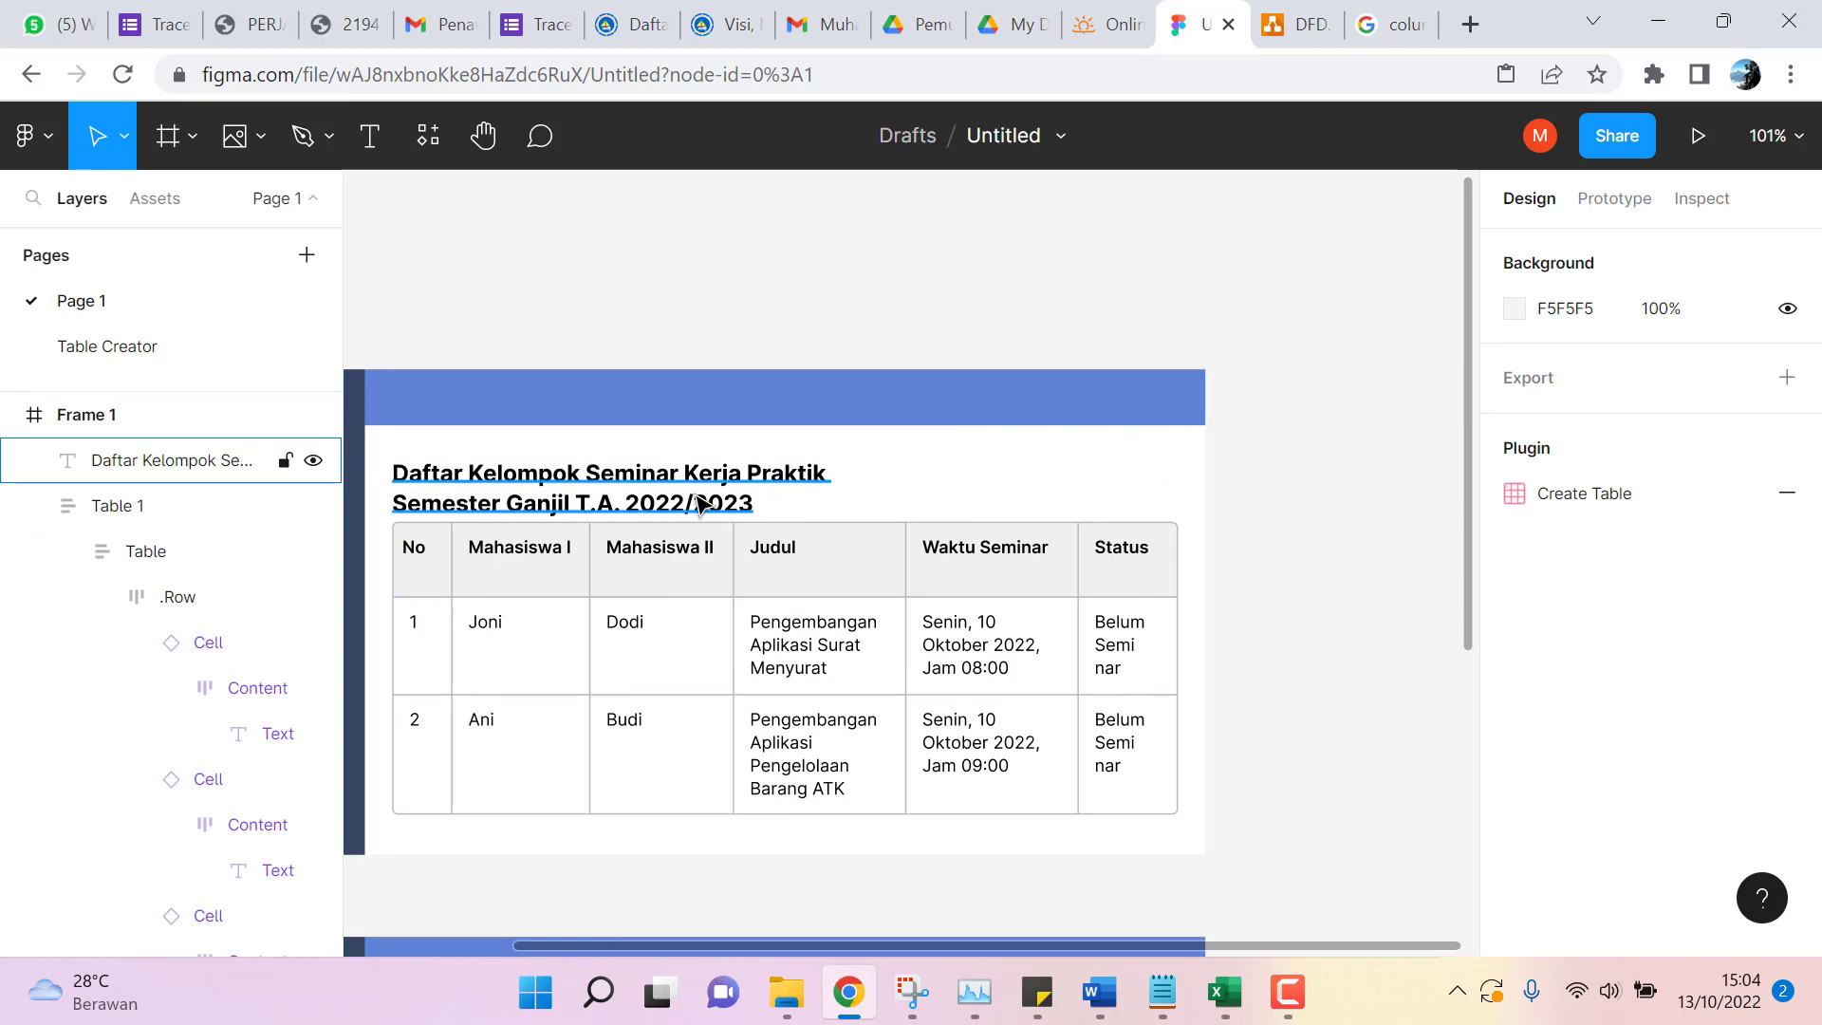
{"action": "double_click", "coordinate": [719, 508]}
{"action": "key", "text": "Escape"}
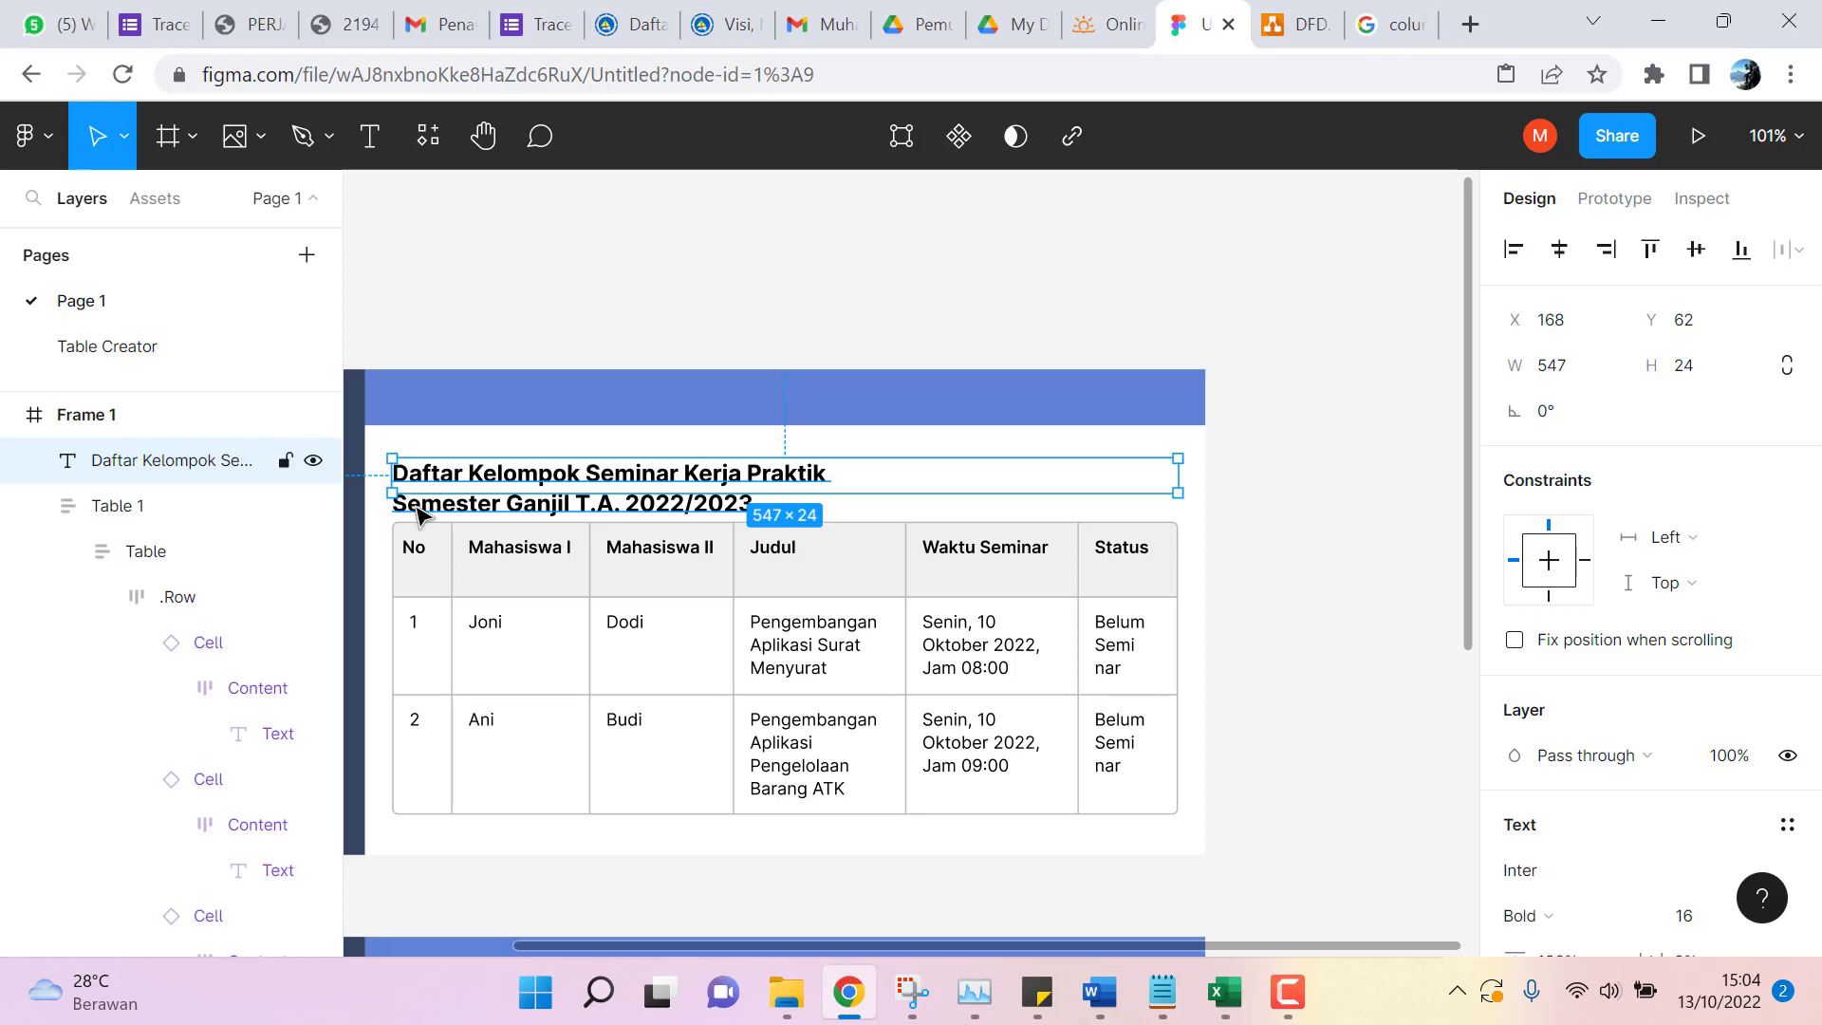
{"action": "left_click_drag", "start_coordinate": [429, 494], "coordinate": [430, 522]}
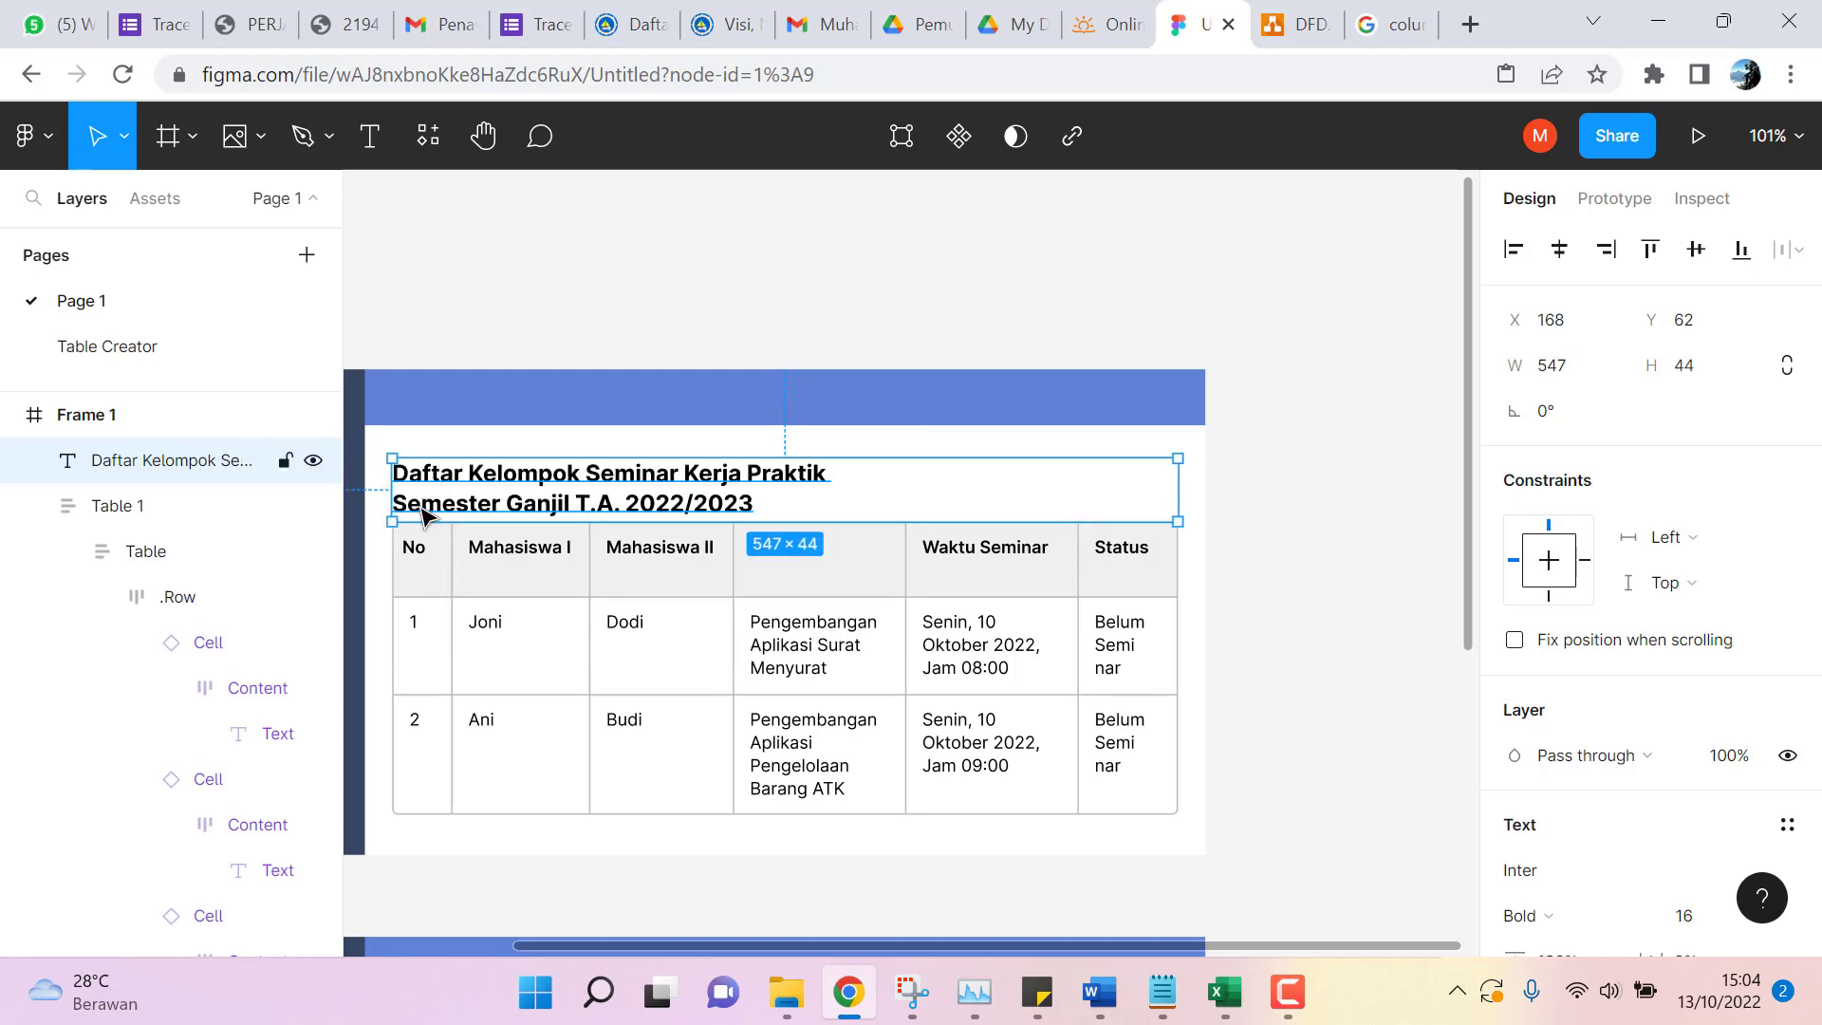
Set the title's second line, 'Semester Ganjil T.A. 2022/2023', to font size 14.
{"action": "double_click", "coordinate": [422, 513]}
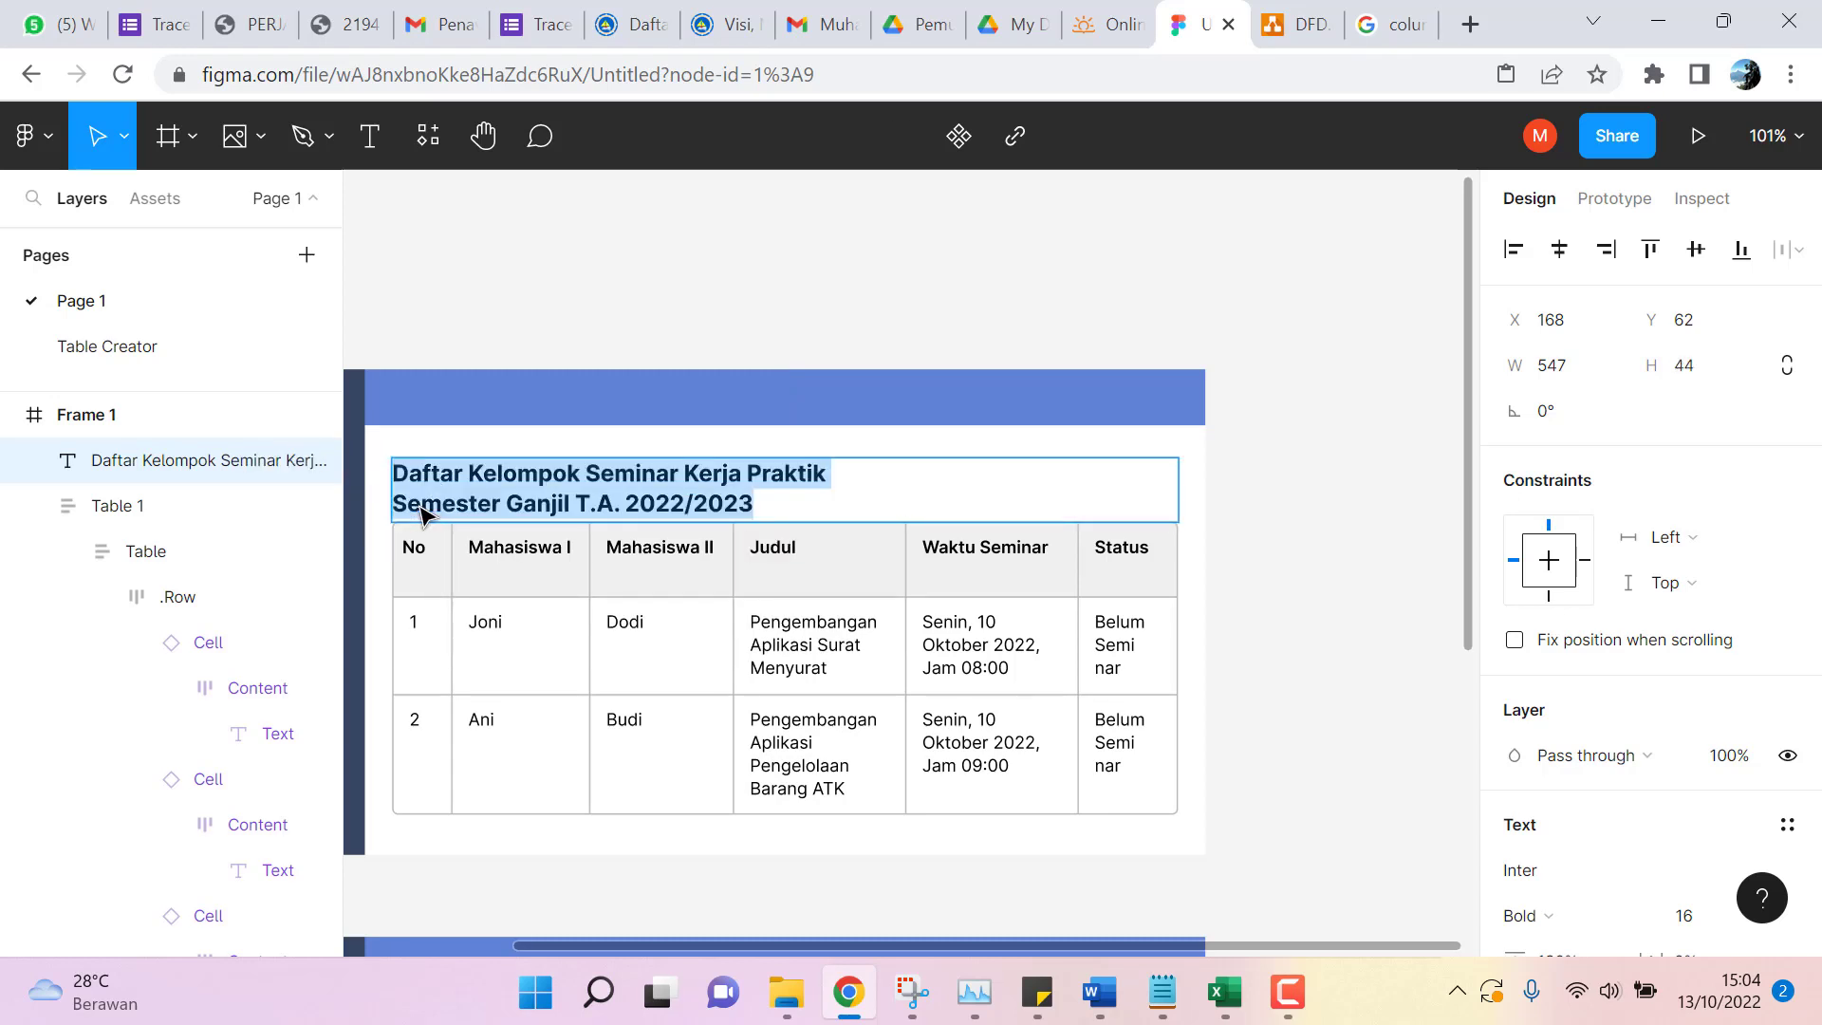
{"action": "left_click_drag", "start_coordinate": [405, 503], "coordinate": [764, 504]}
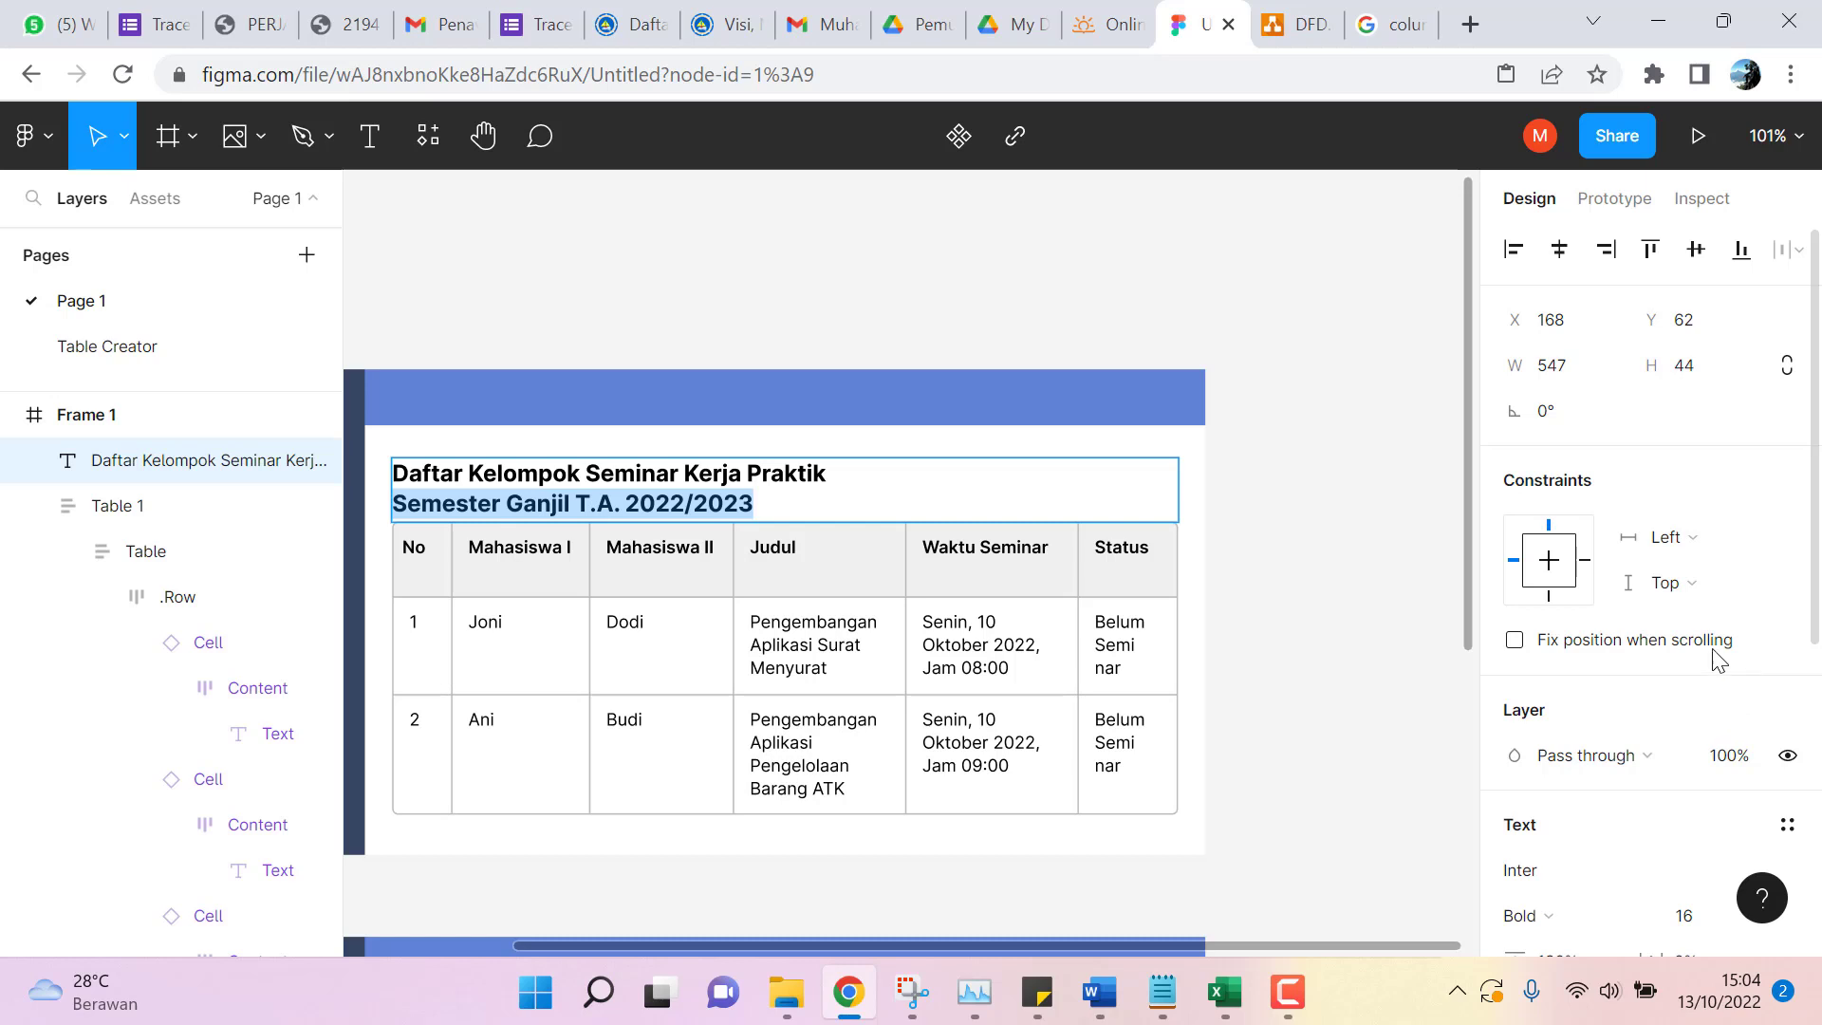
{"action": "scroll", "coordinate": [1699, 541], "scroll_direction": "down", "scroll_amount": 5}
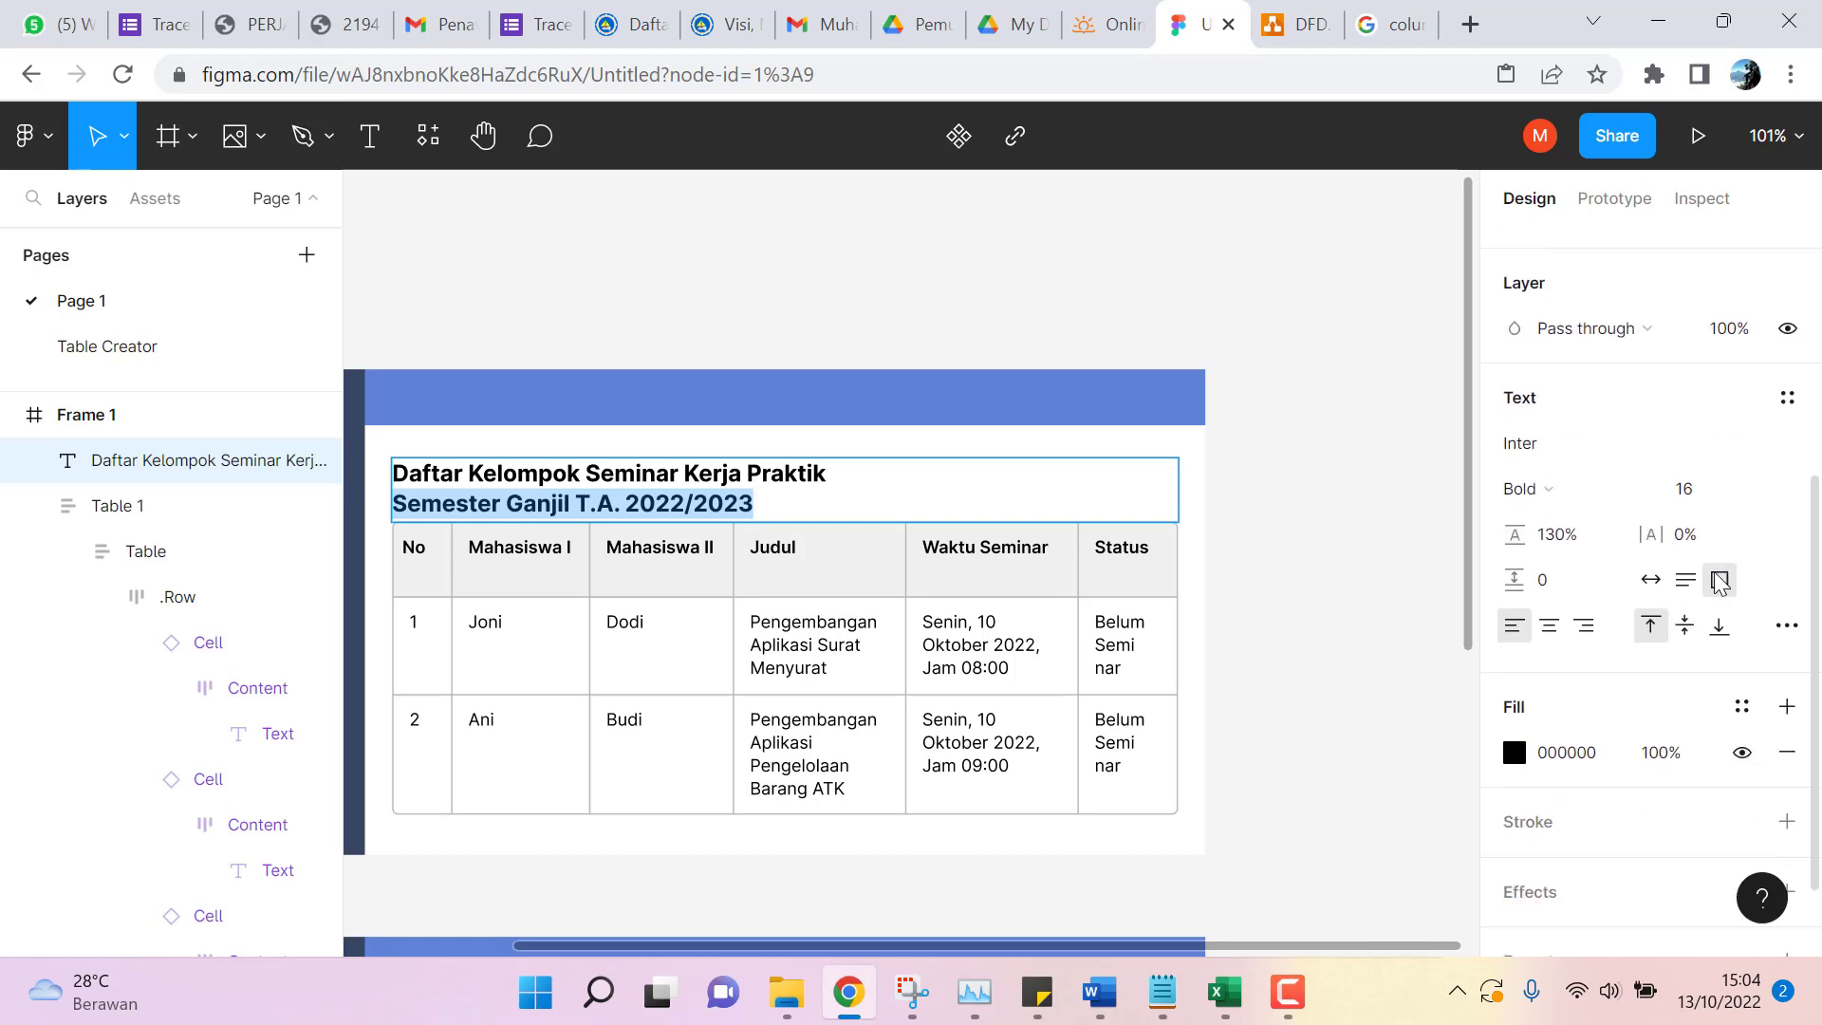
{"action": "left_click", "coordinate": [1755, 492]}
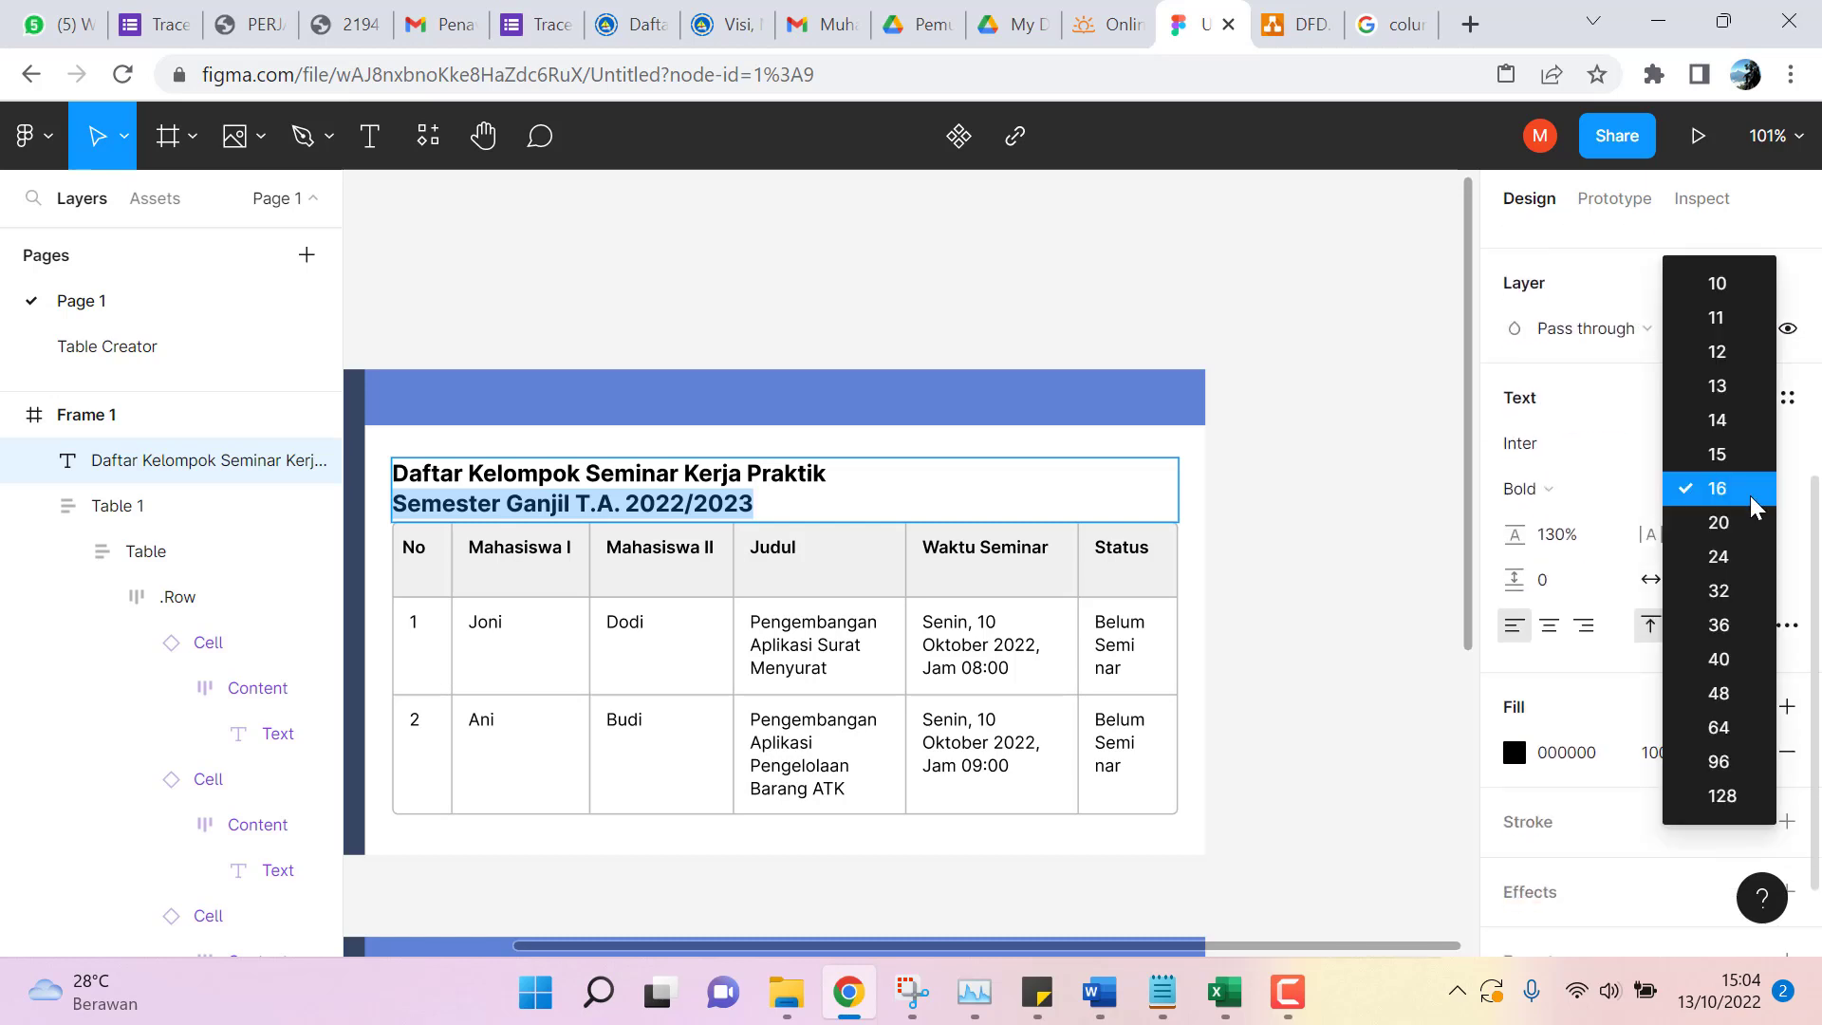
{"action": "left_click", "coordinate": [1727, 419]}
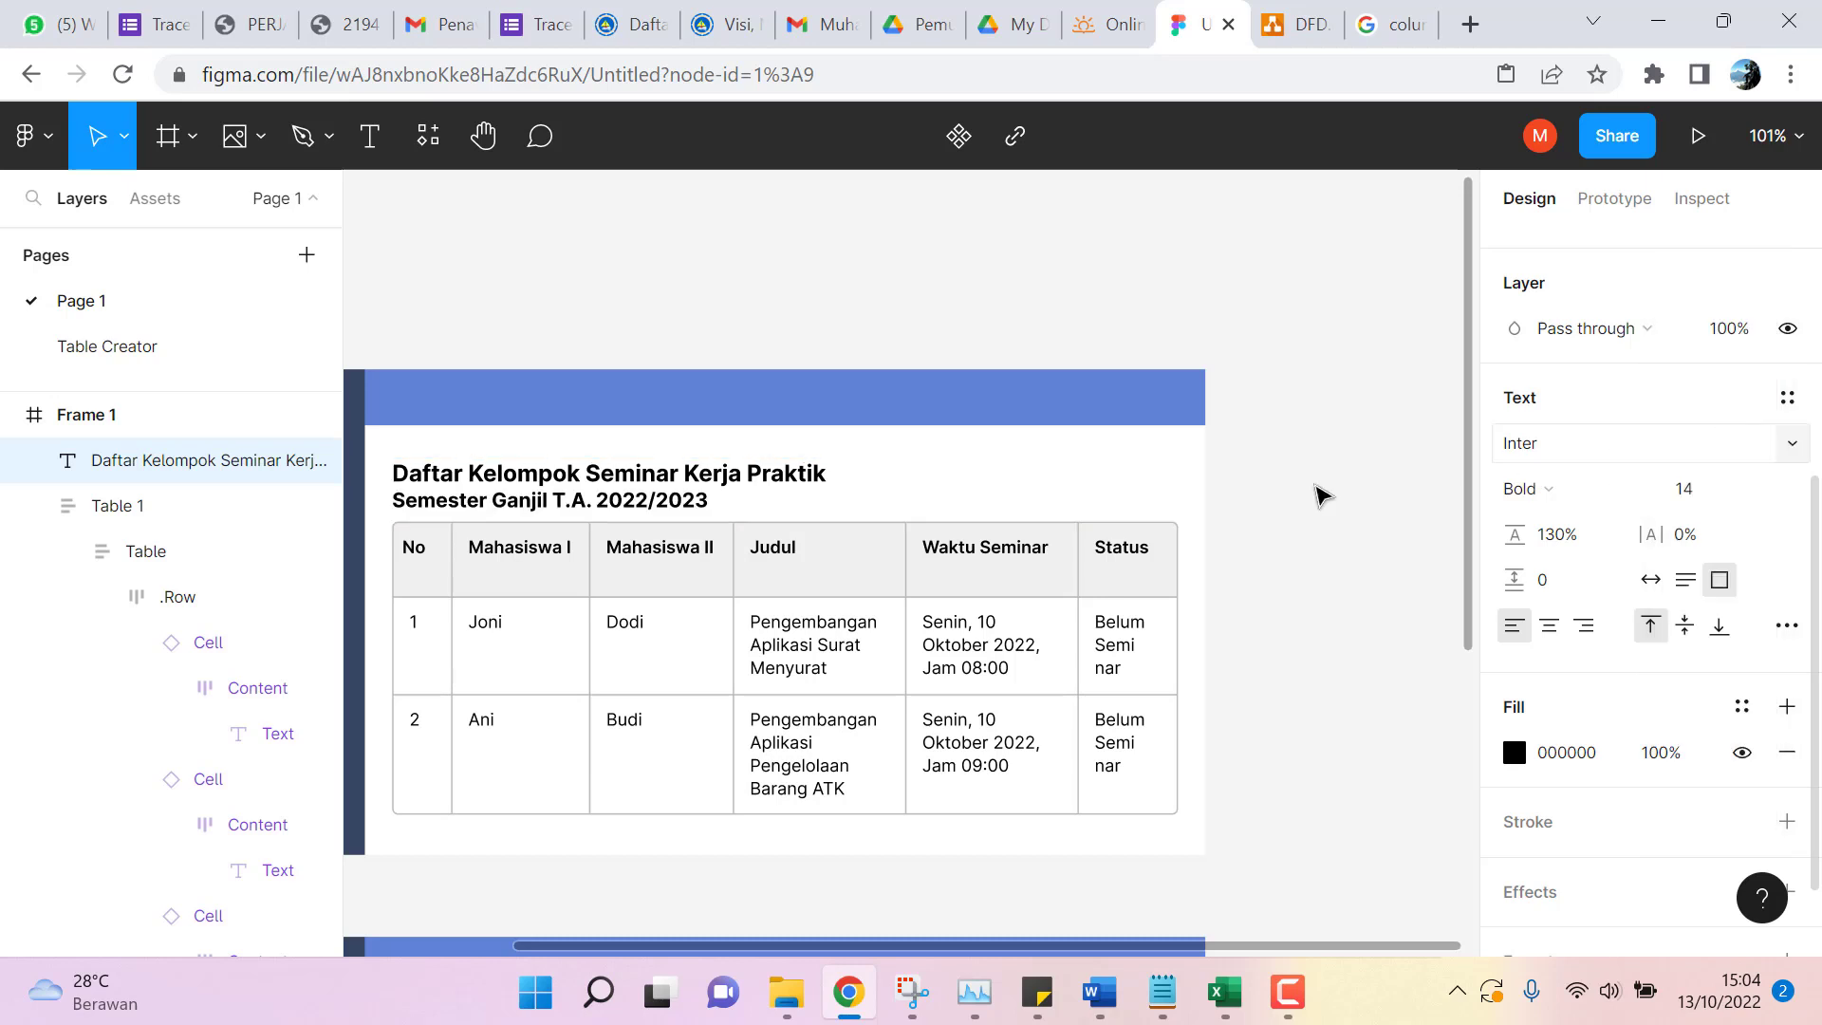
{"action": "left_click", "coordinate": [854, 497]}
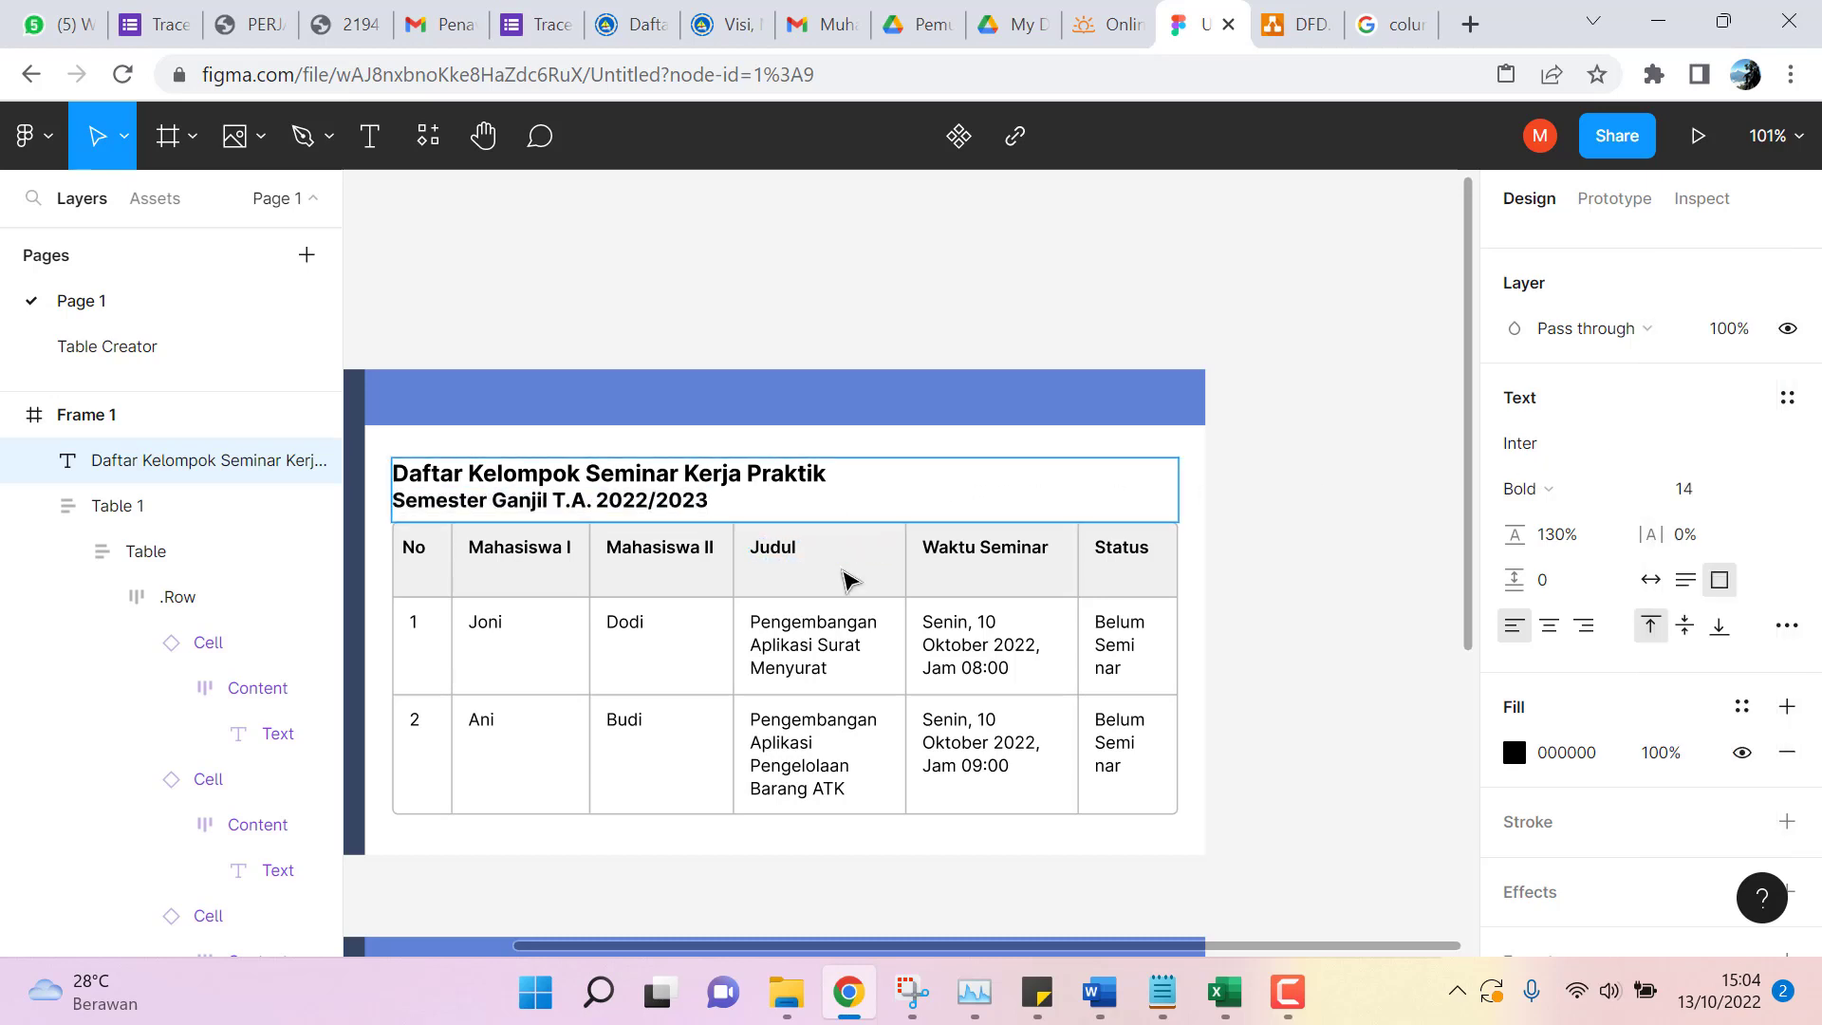
{"action": "key", "text": "Escape"}
{"action": "left_click", "coordinate": [1279, 591]}
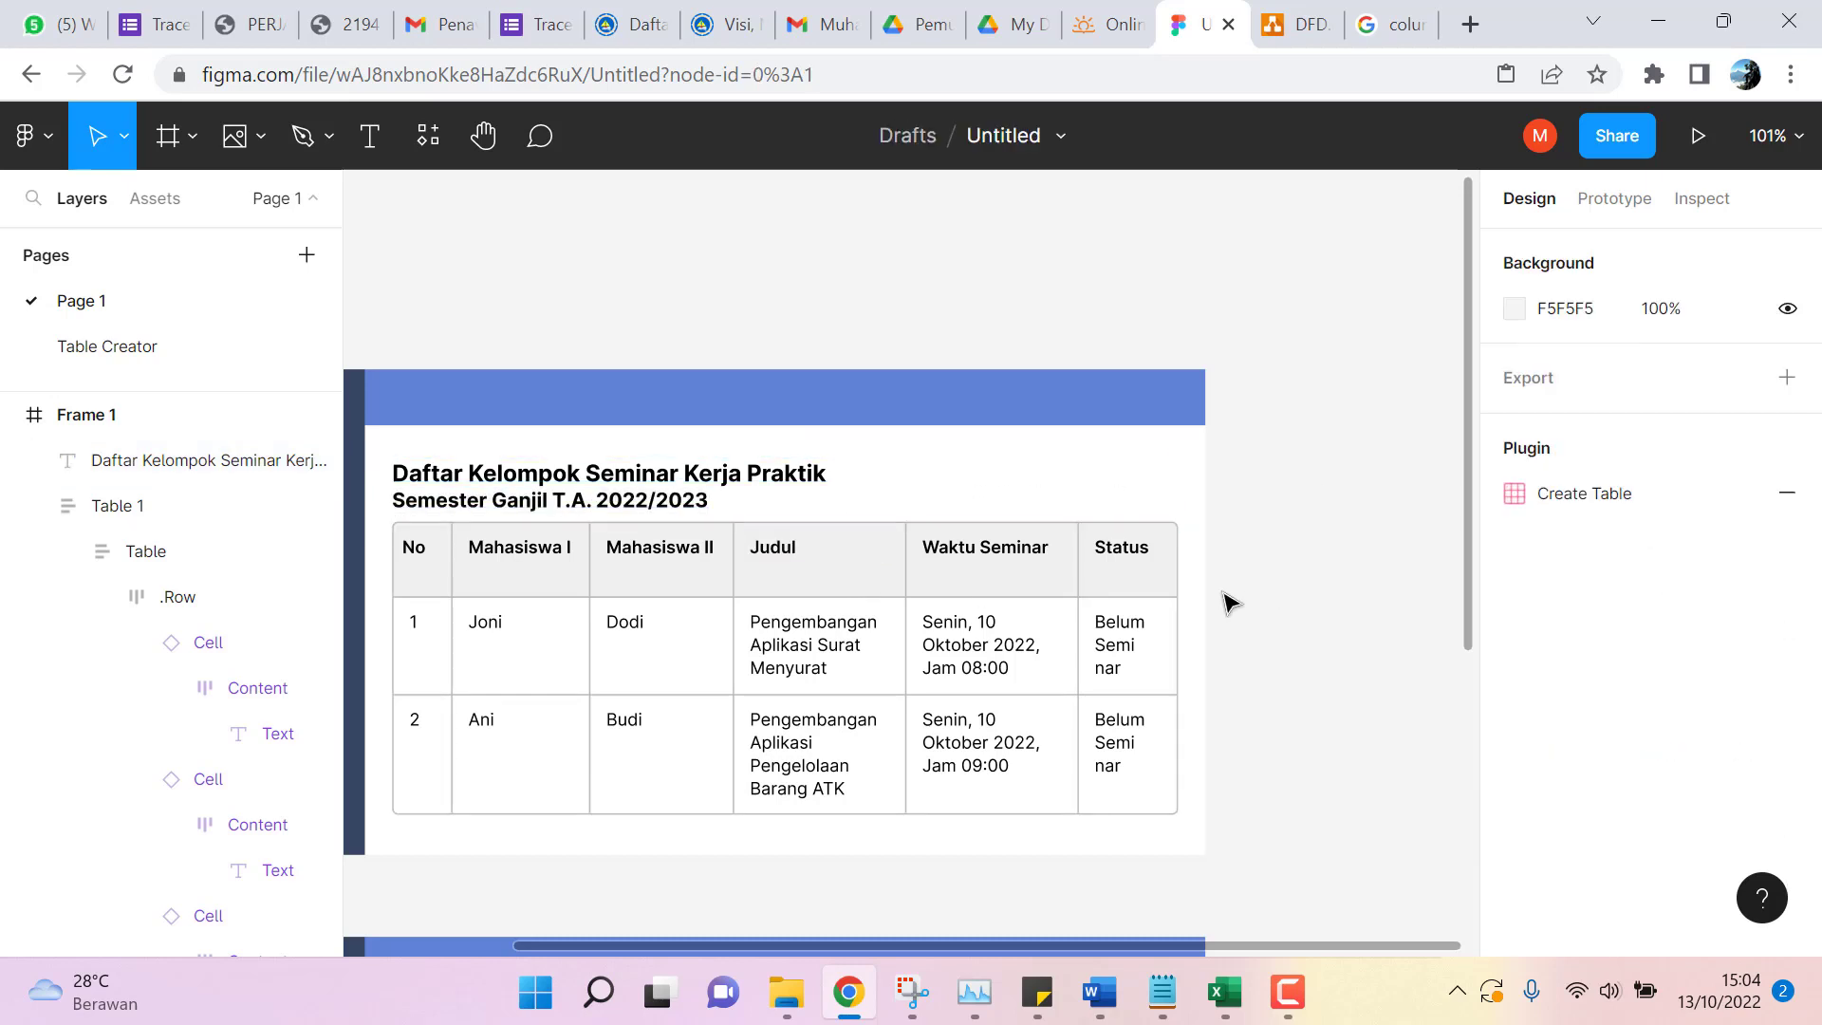
Centre-align the Judul header text inside its table cell.
{"action": "left_click", "coordinate": [813, 558]}
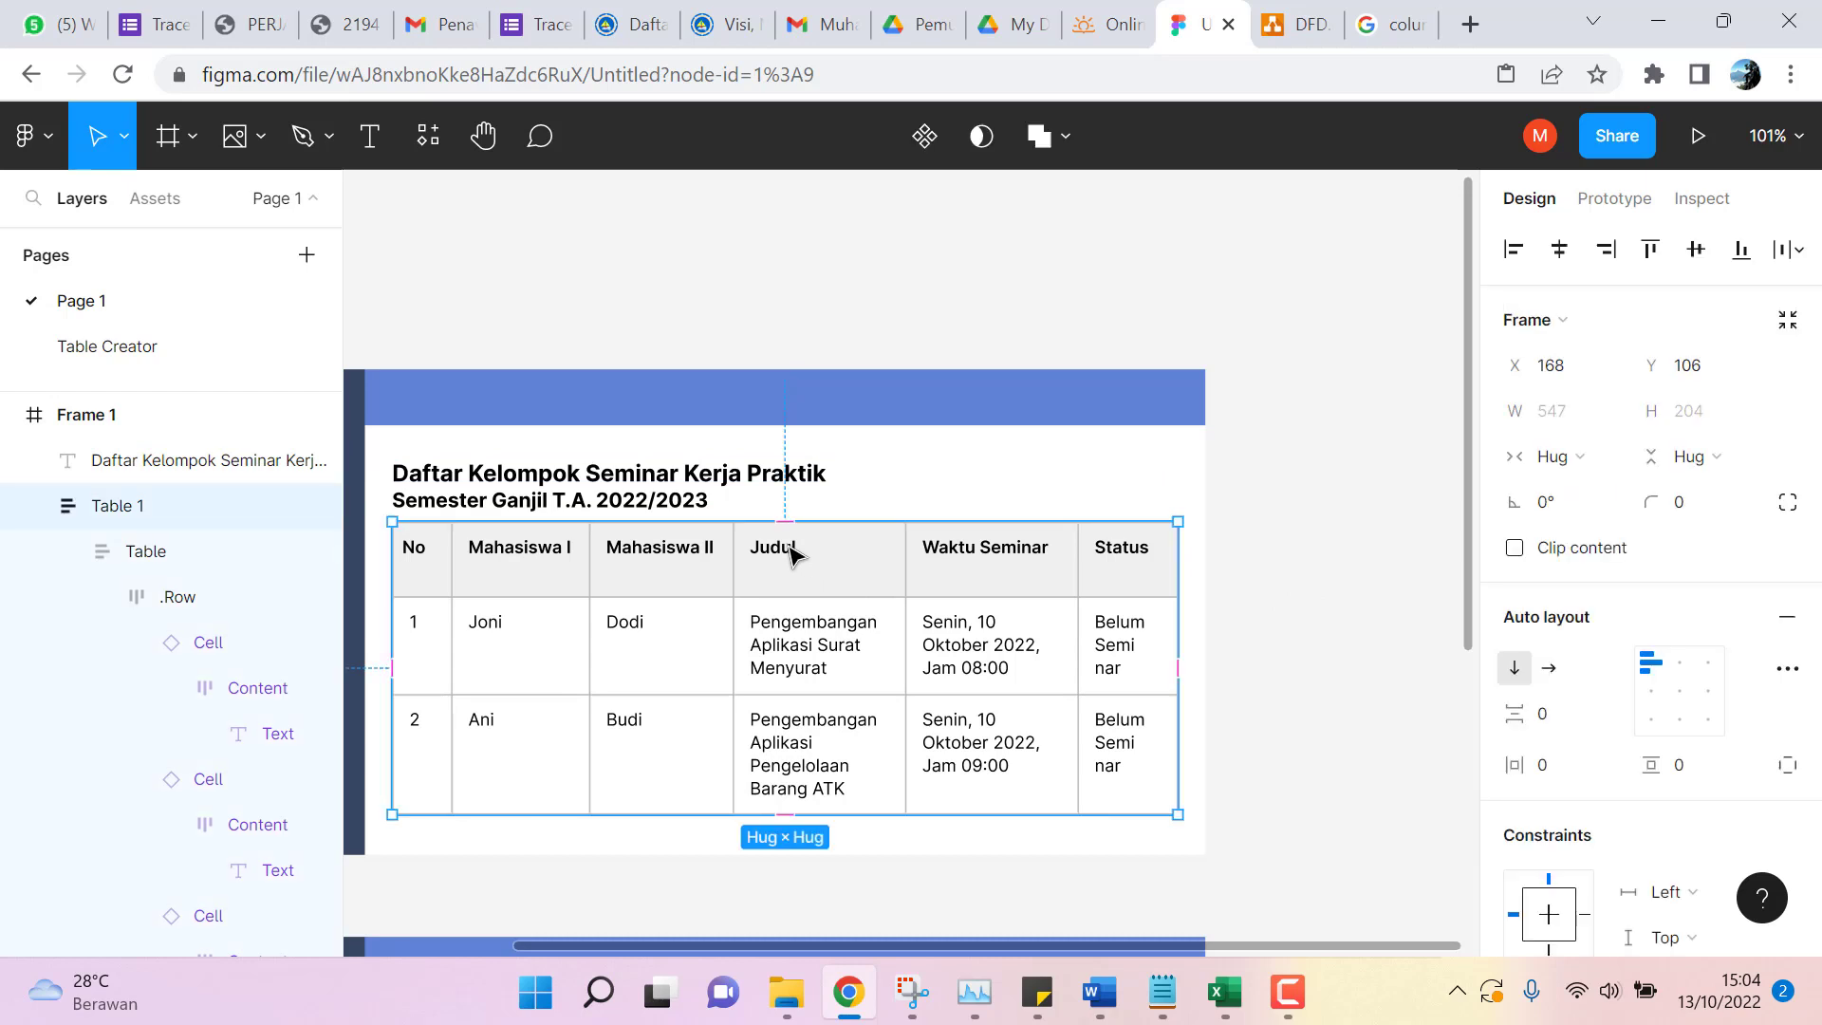
{"action": "left_click", "coordinate": [790, 554]}
{"action": "left_click", "coordinate": [793, 555]}
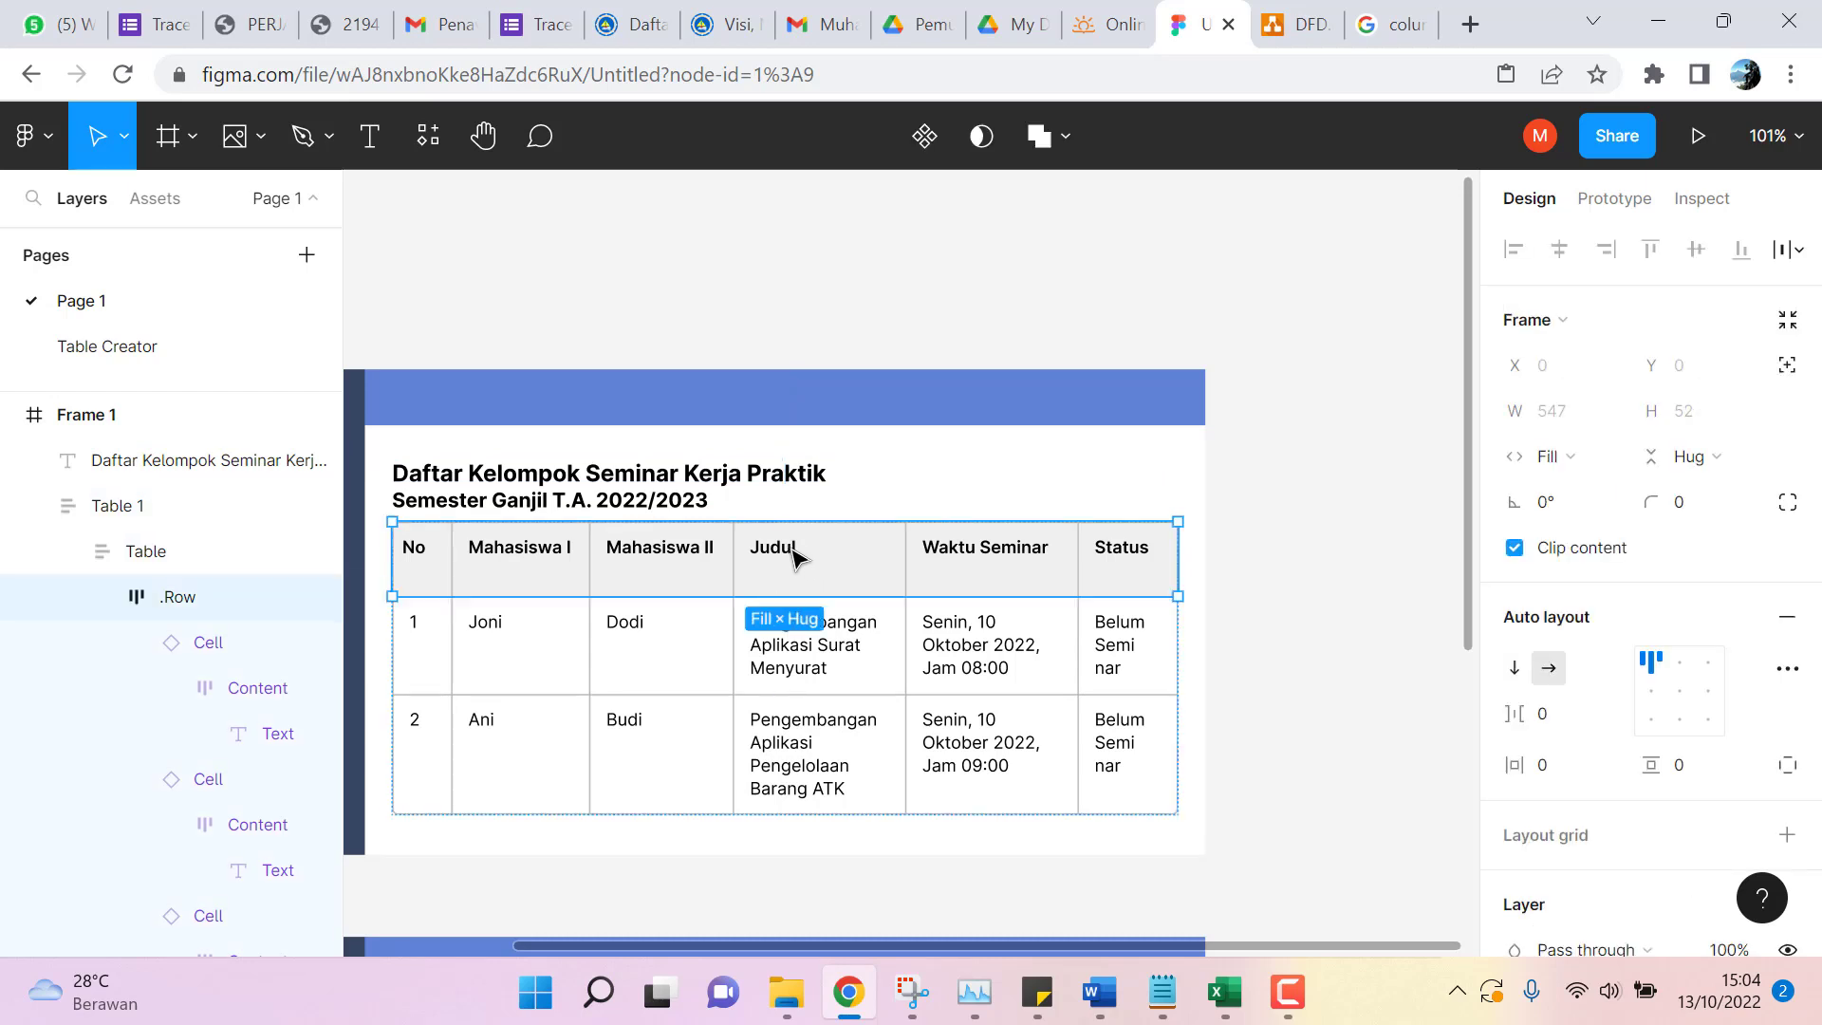
{"action": "left_click", "coordinate": [793, 555]}
{"action": "left_click", "coordinate": [794, 555]}
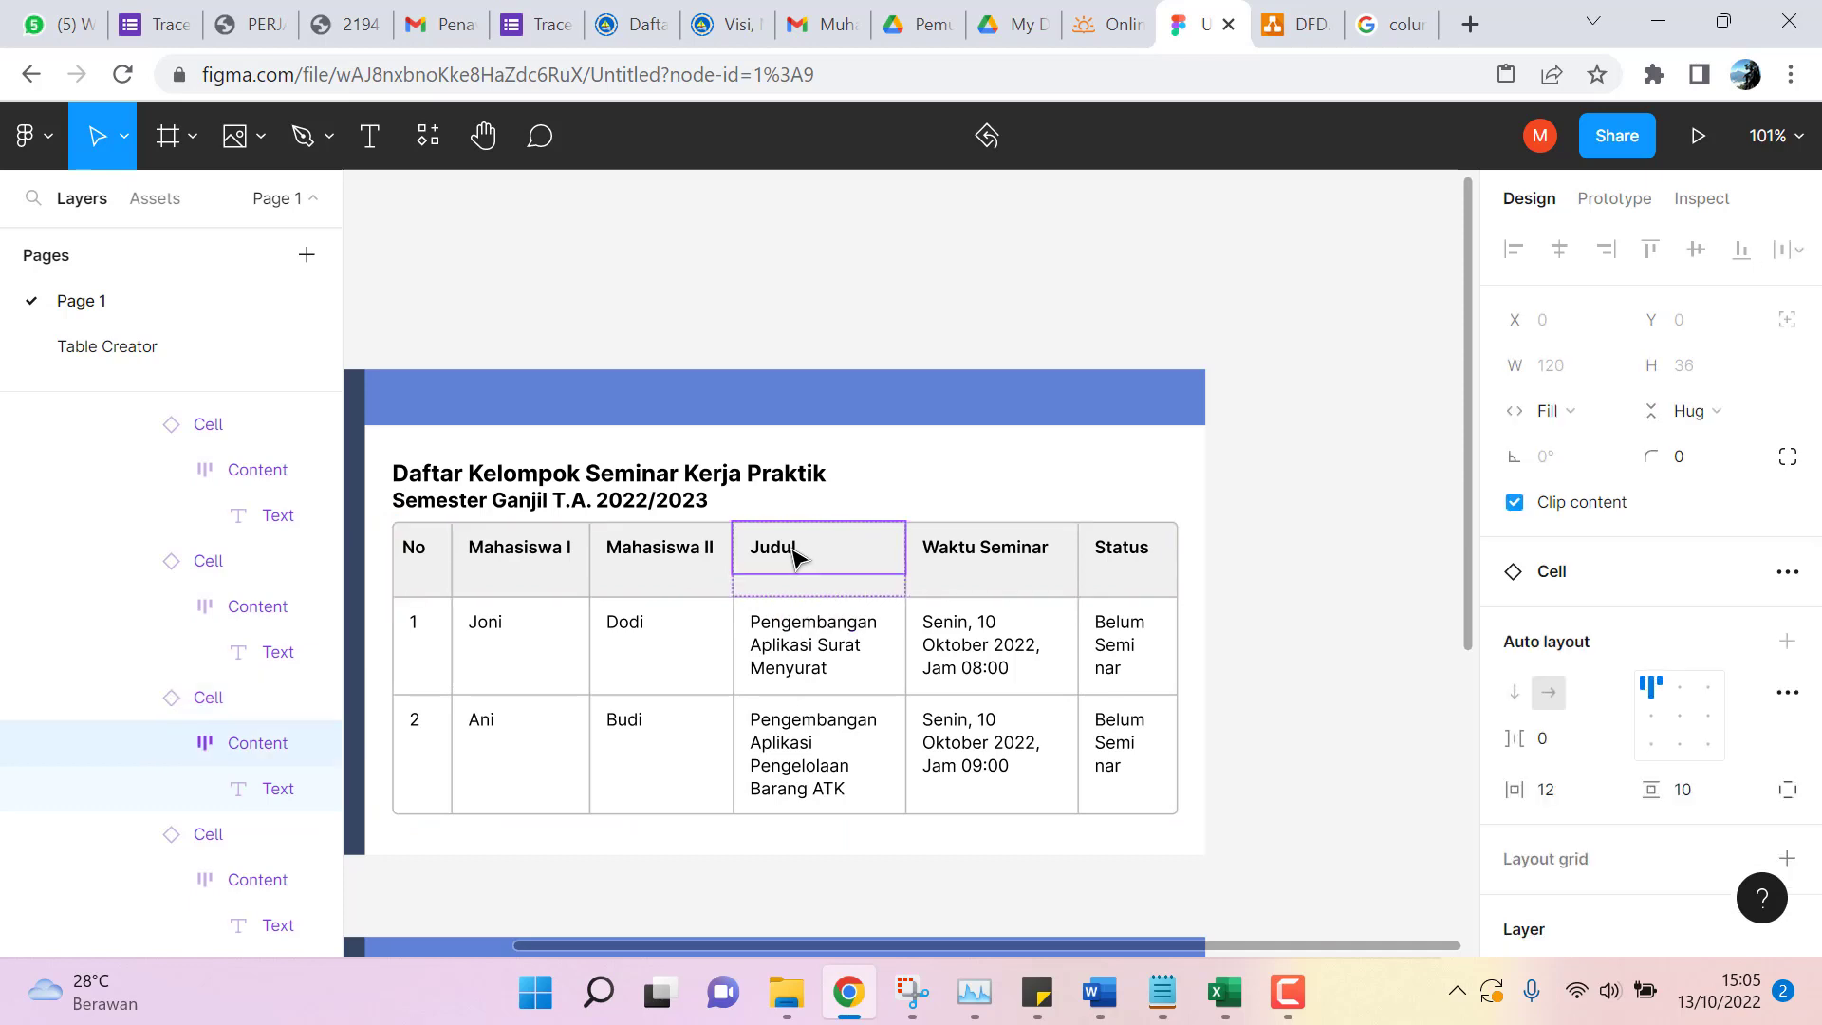
{"action": "left_click", "coordinate": [793, 555]}
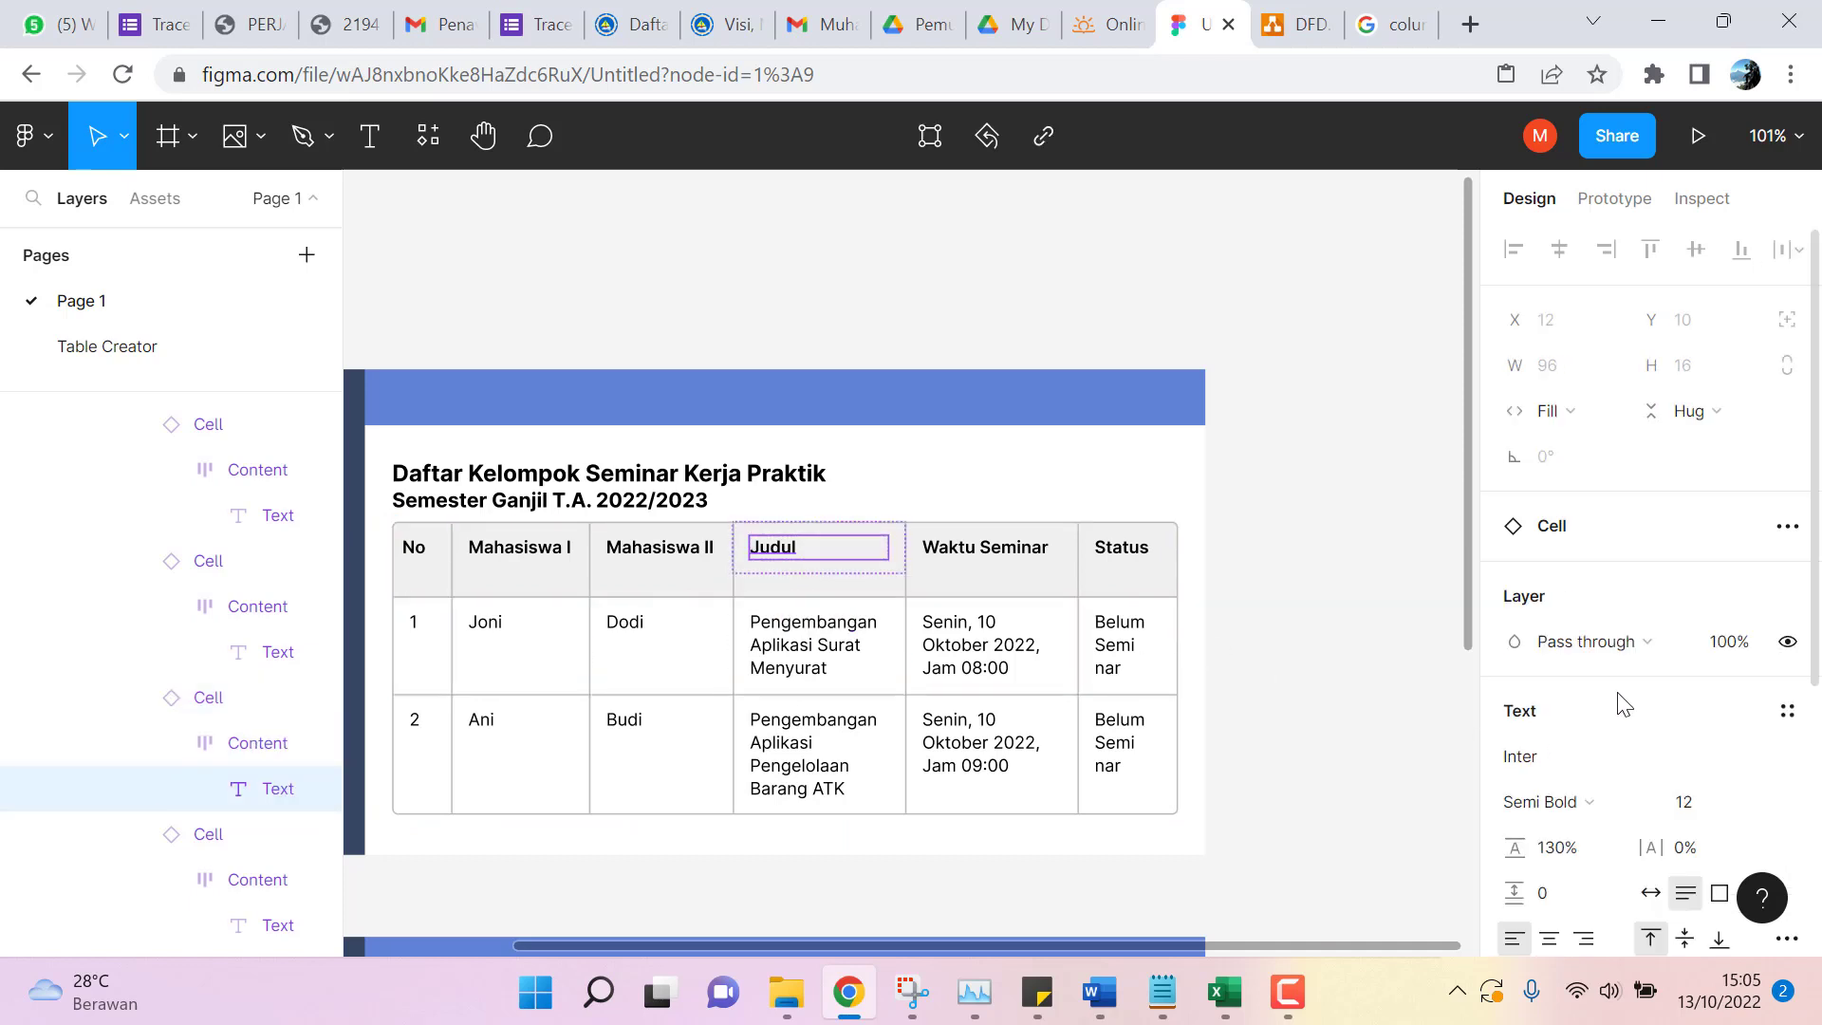
{"action": "scroll", "coordinate": [1618, 699], "scroll_direction": "down", "scroll_amount": 3}
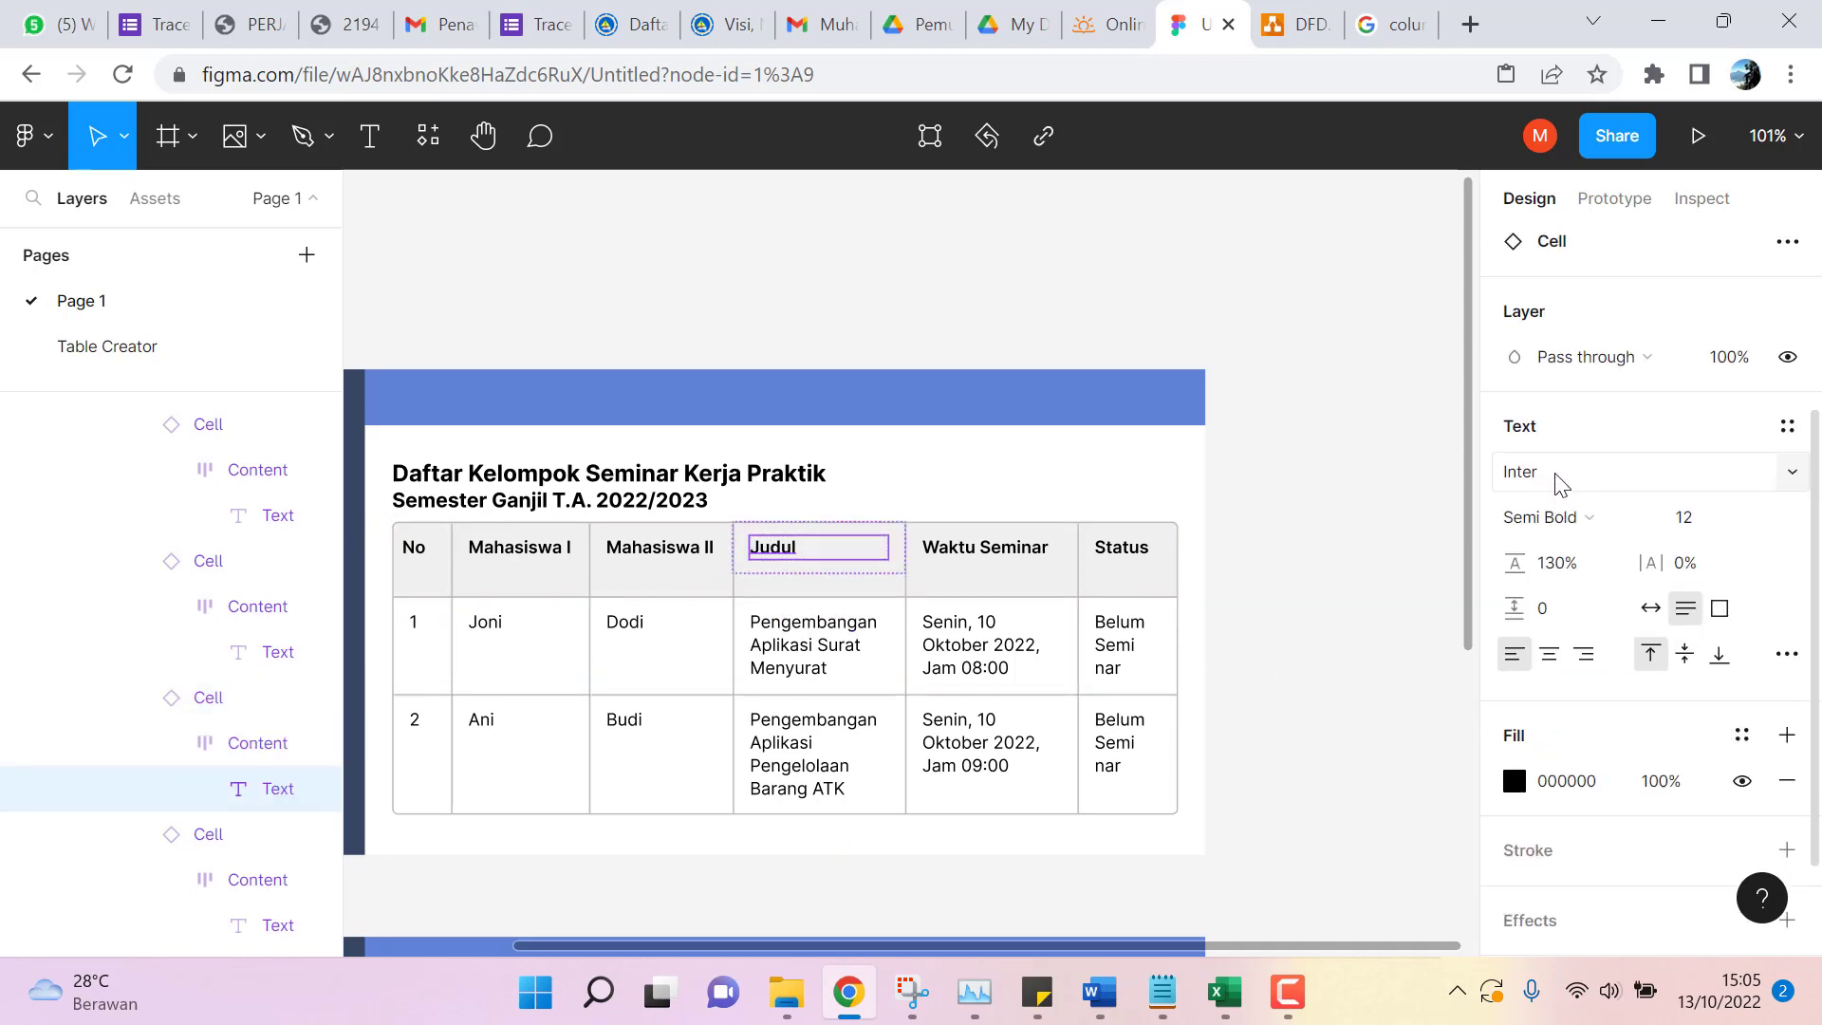
{"action": "left_click", "coordinate": [1549, 653]}
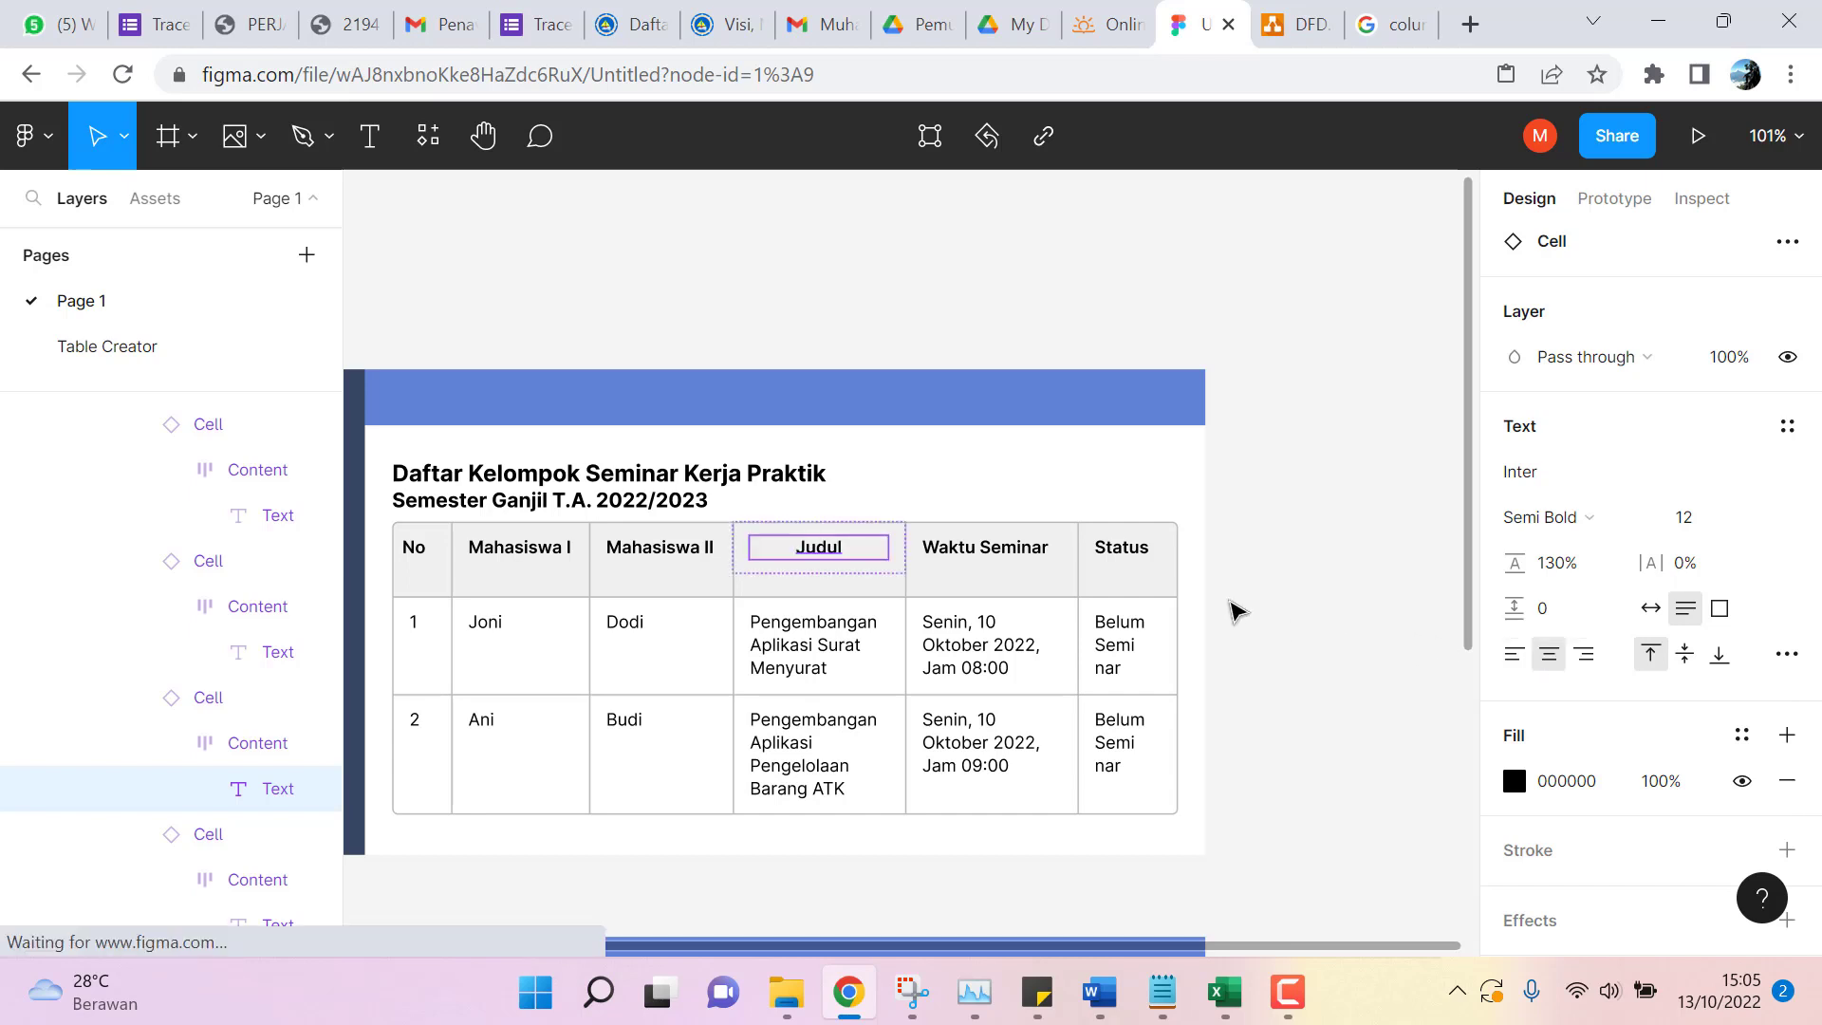
{"action": "left_click", "coordinate": [1314, 557]}
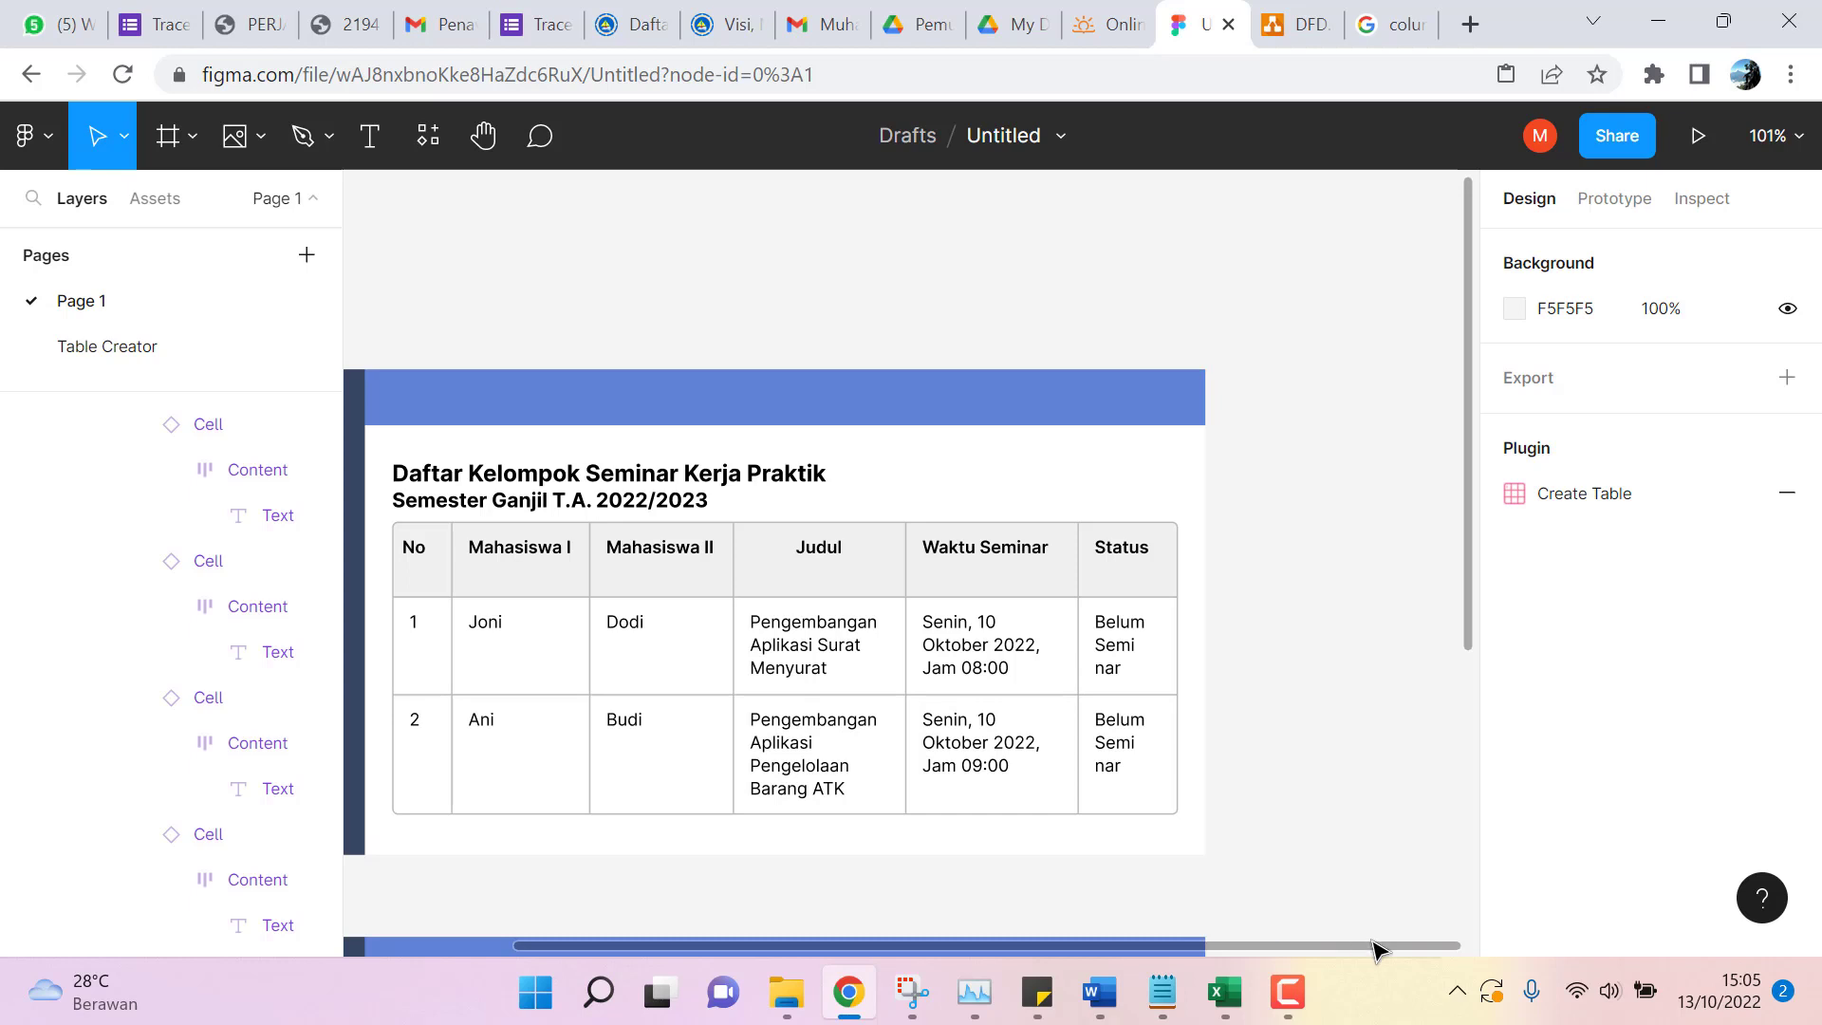
Scroll the canvas down to the empty second frame below the seminar table.
{"action": "scroll", "coordinate": [1333, 721], "scroll_direction": "down", "scroll_amount": 3}
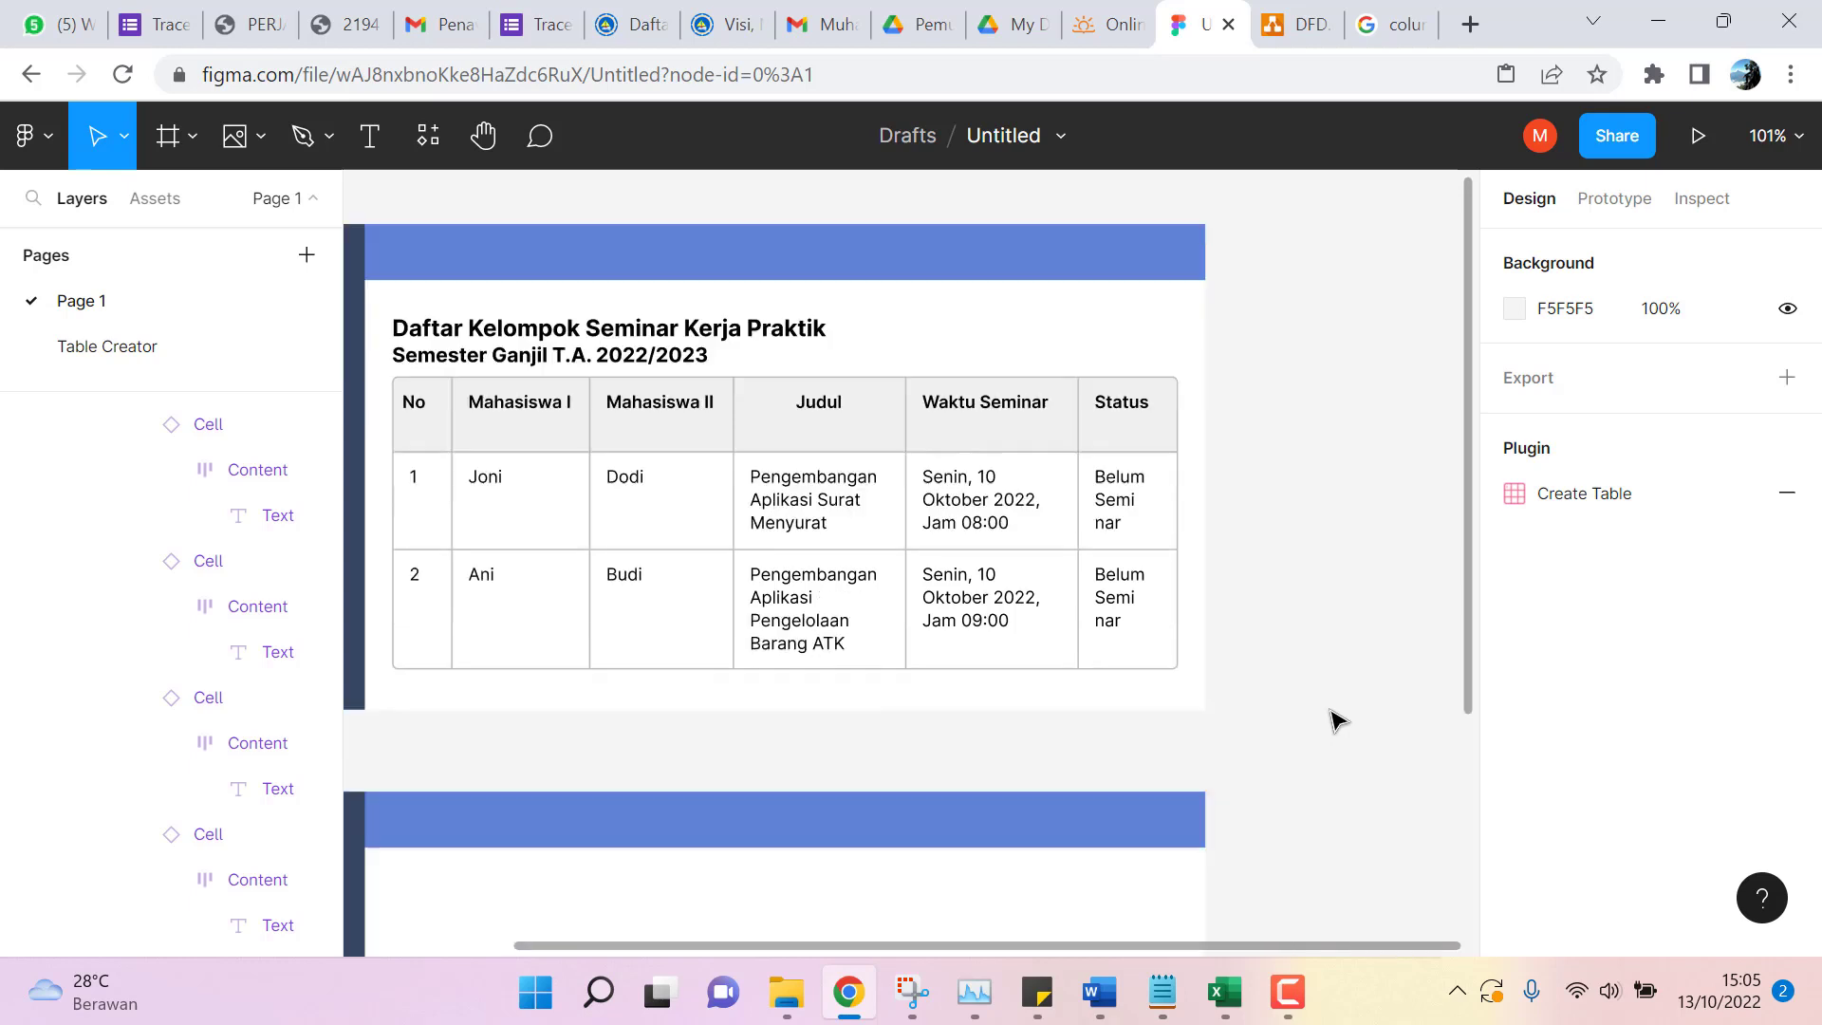
{"action": "scroll", "coordinate": [1333, 721], "scroll_direction": "down", "scroll_amount": 5}
{"action": "scroll", "coordinate": [1333, 721], "scroll_direction": "up", "scroll_amount": 10}
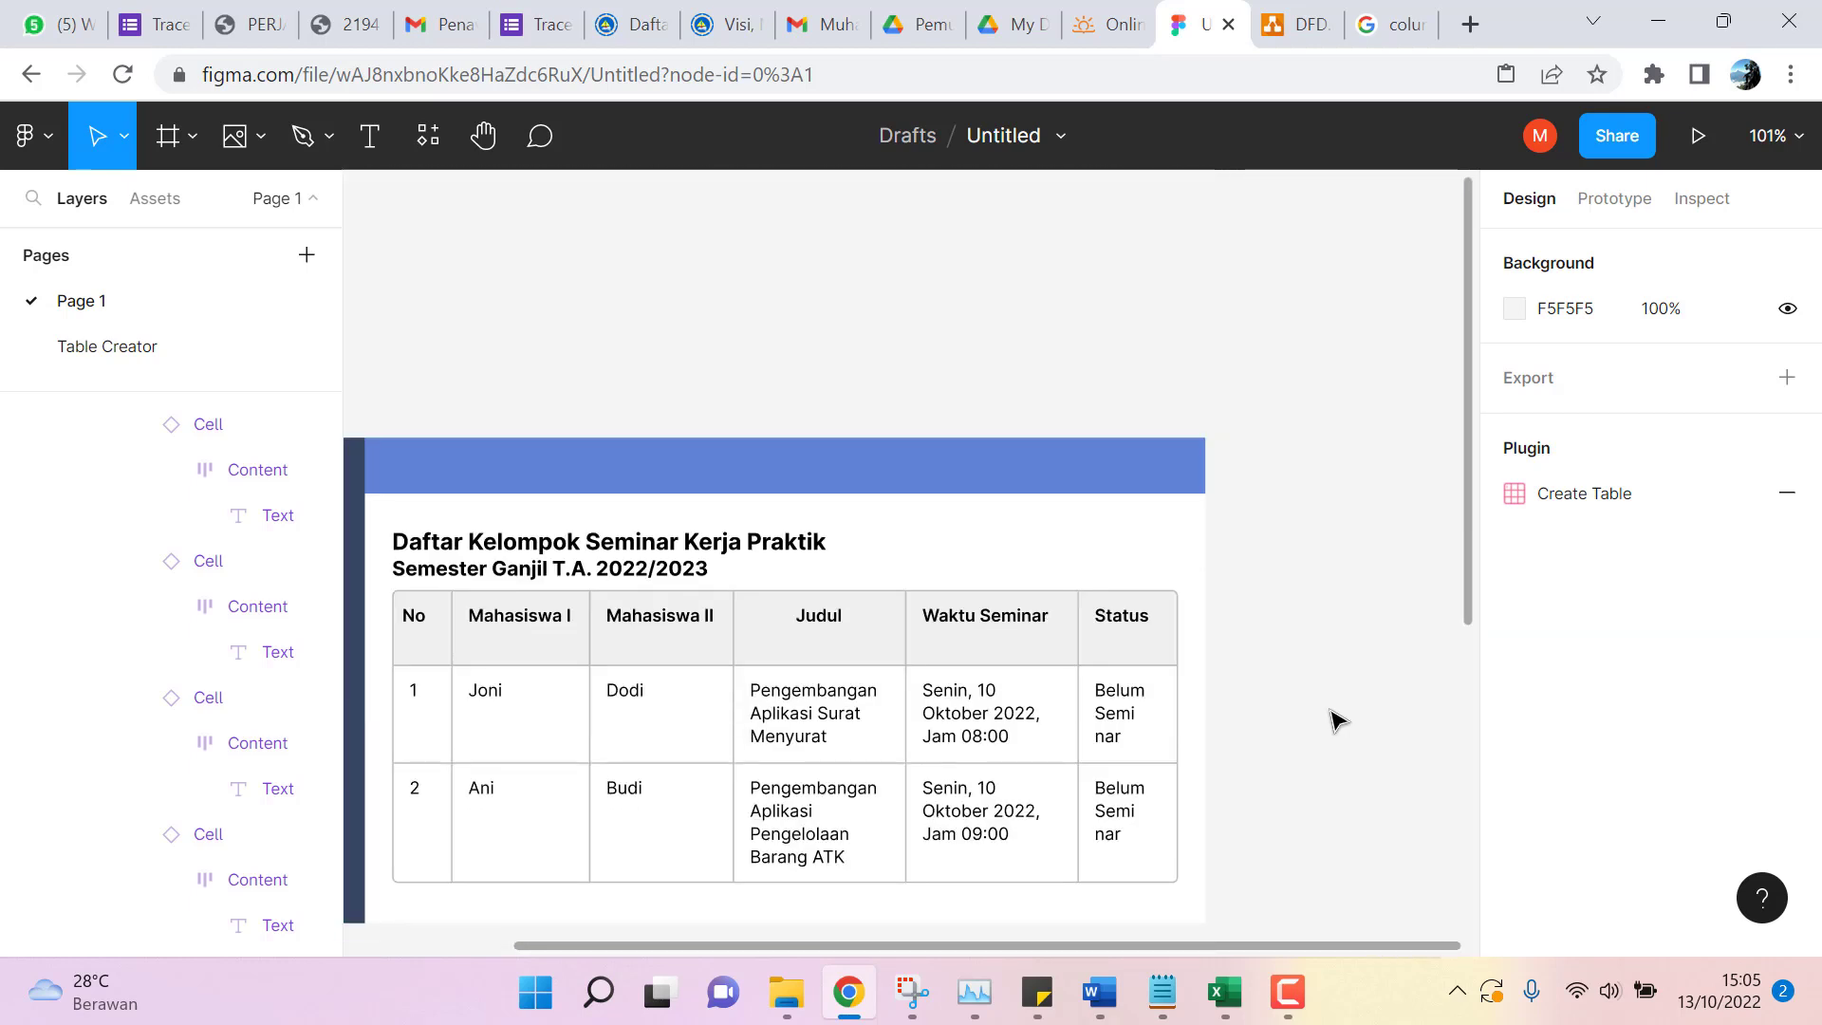
{"action": "scroll", "coordinate": [1333, 721], "scroll_direction": "down", "scroll_amount": 3}
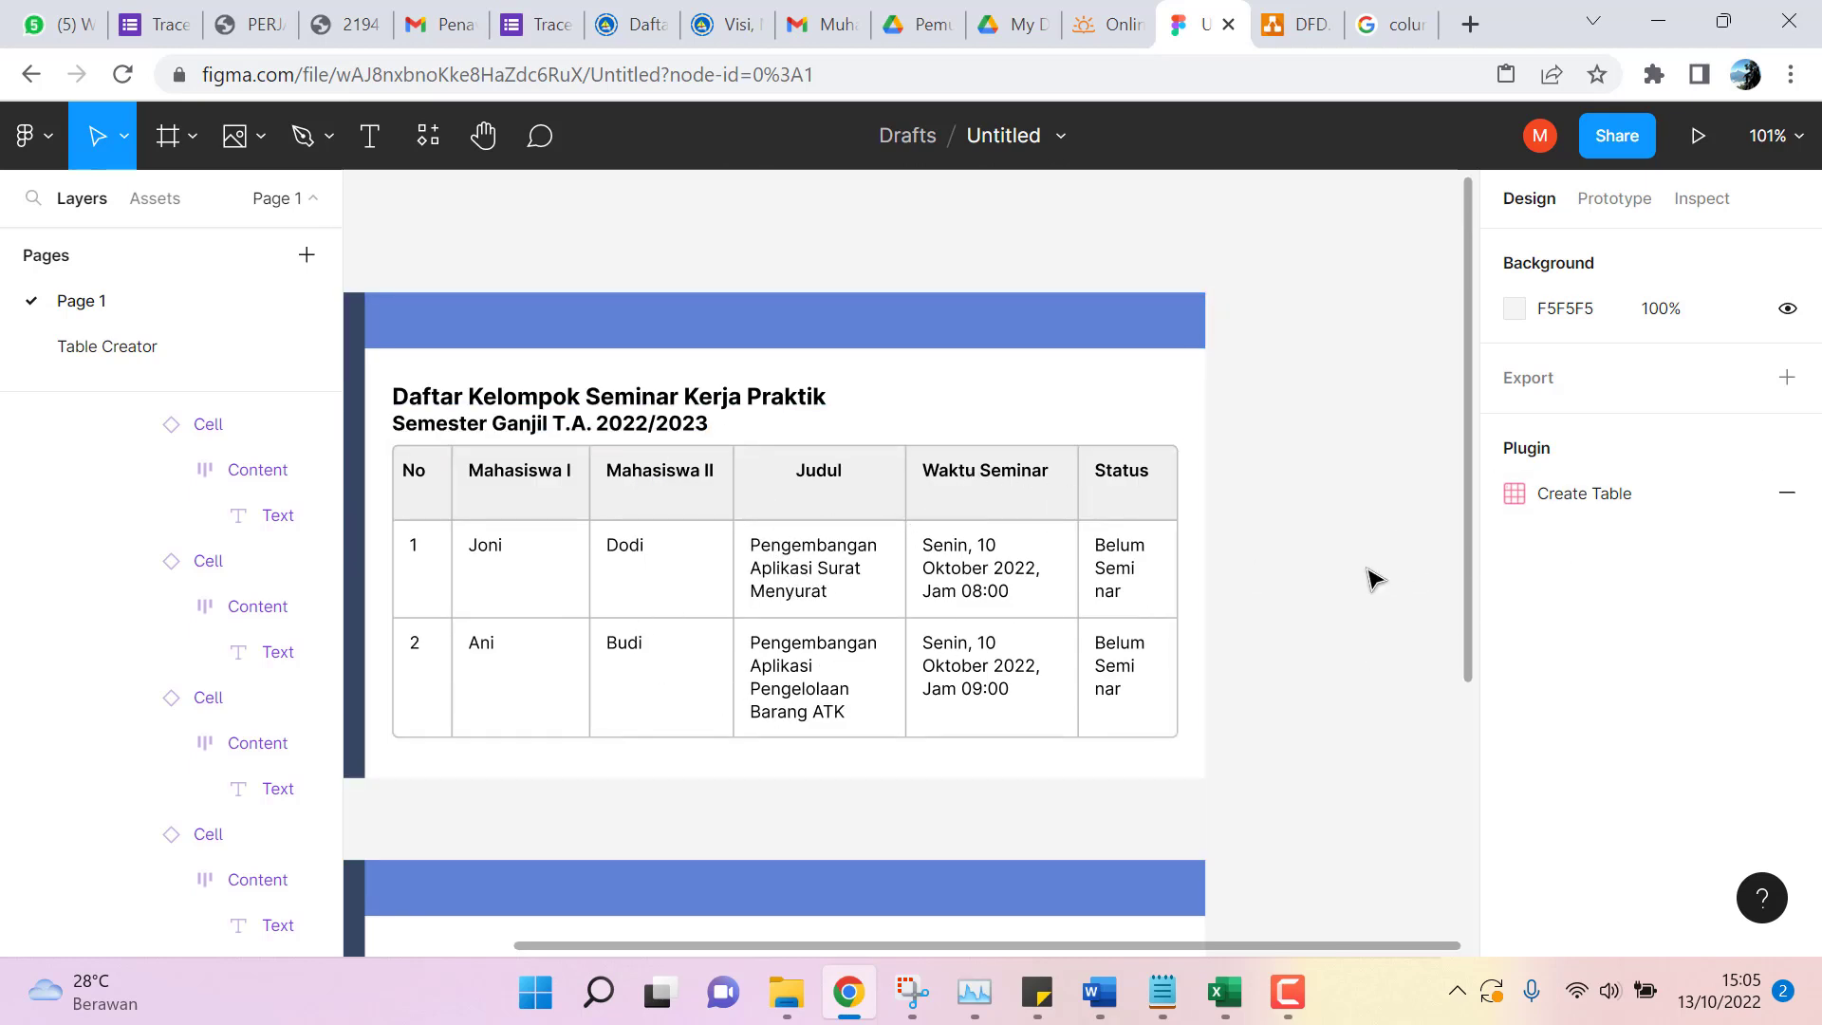
{"action": "scroll", "coordinate": [1373, 578], "scroll_direction": "down", "scroll_amount": 1}
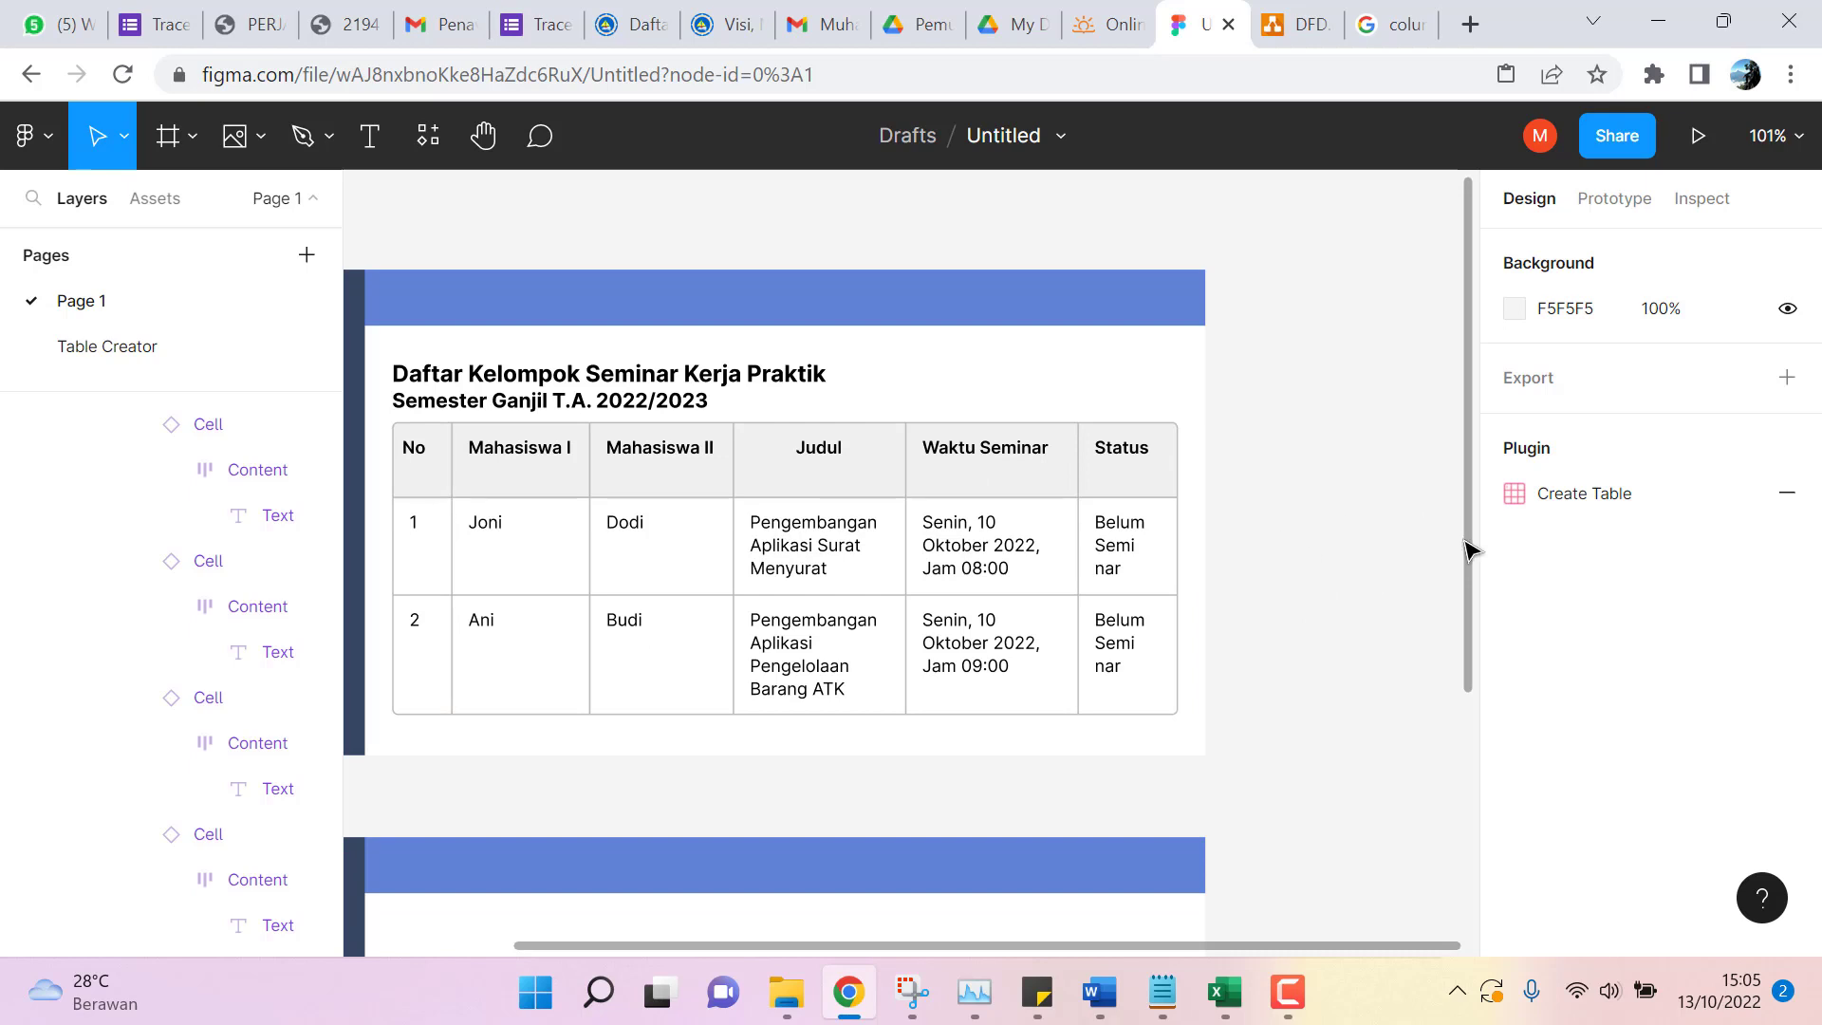
{"action": "left_click_drag", "start_coordinate": [1476, 569], "coordinate": [1444, 887]}
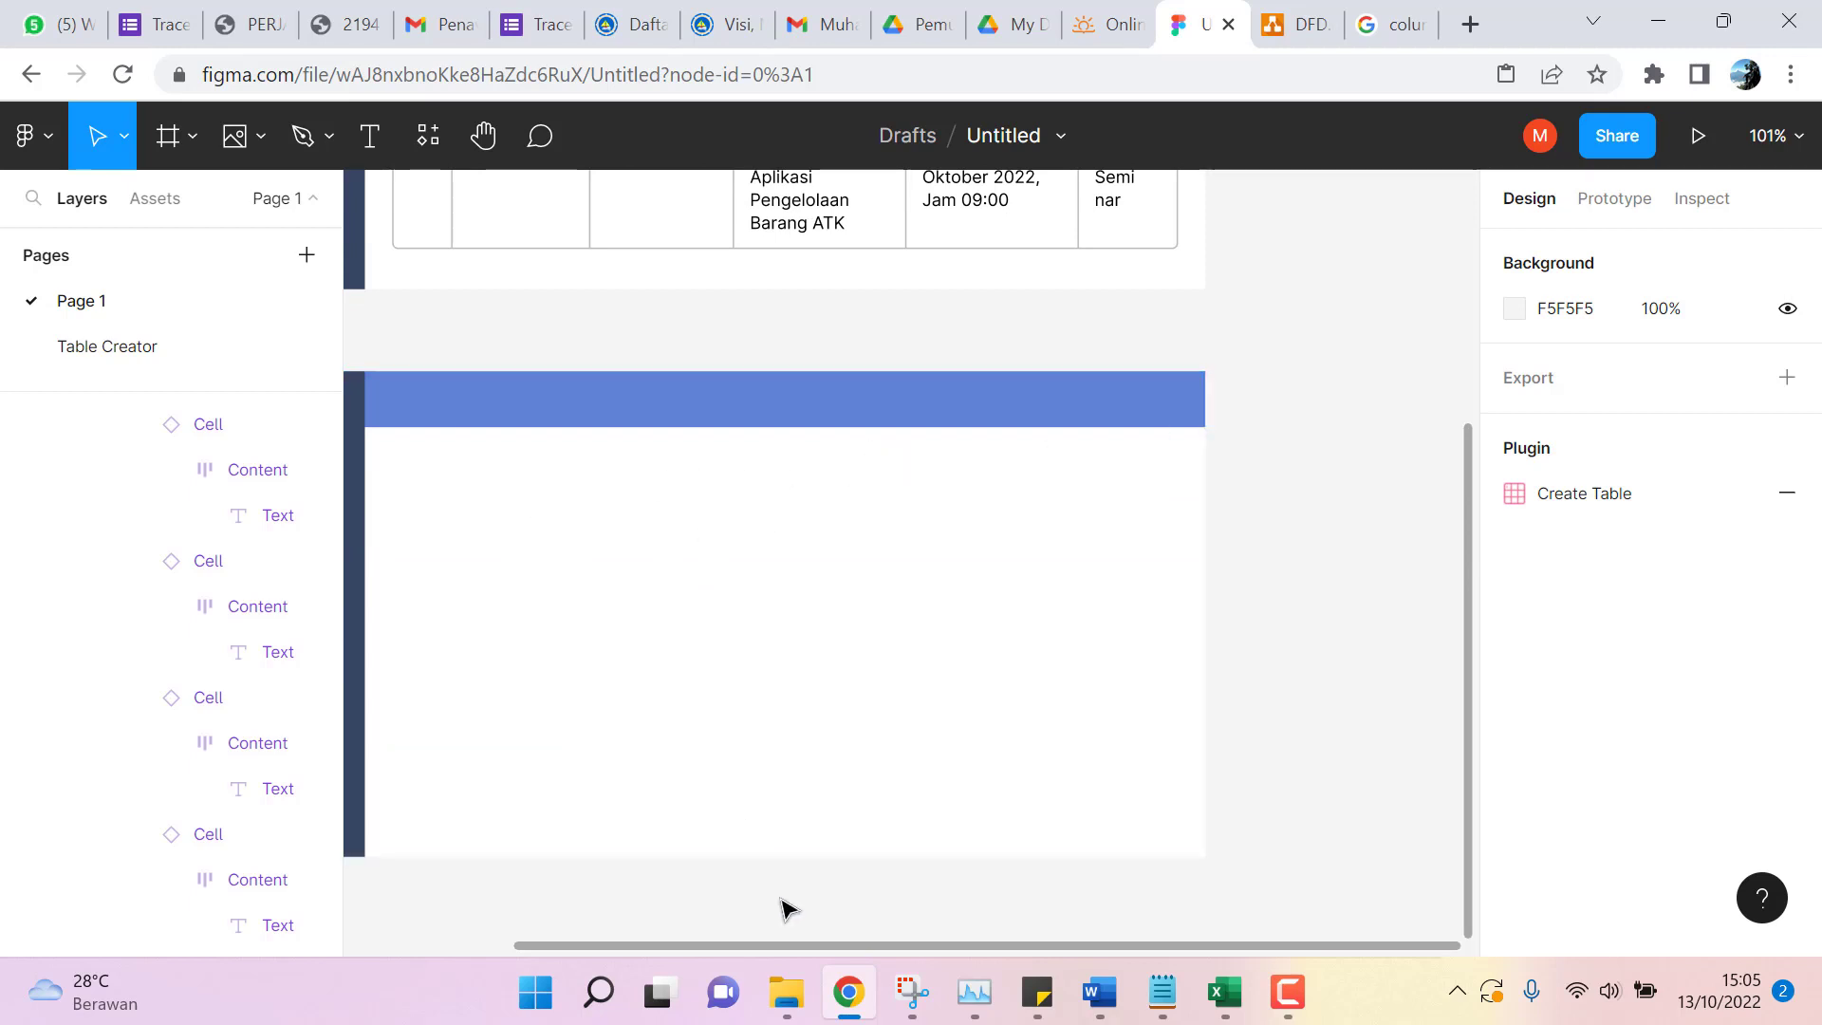
{"action": "left_click", "coordinate": [375, 147]}
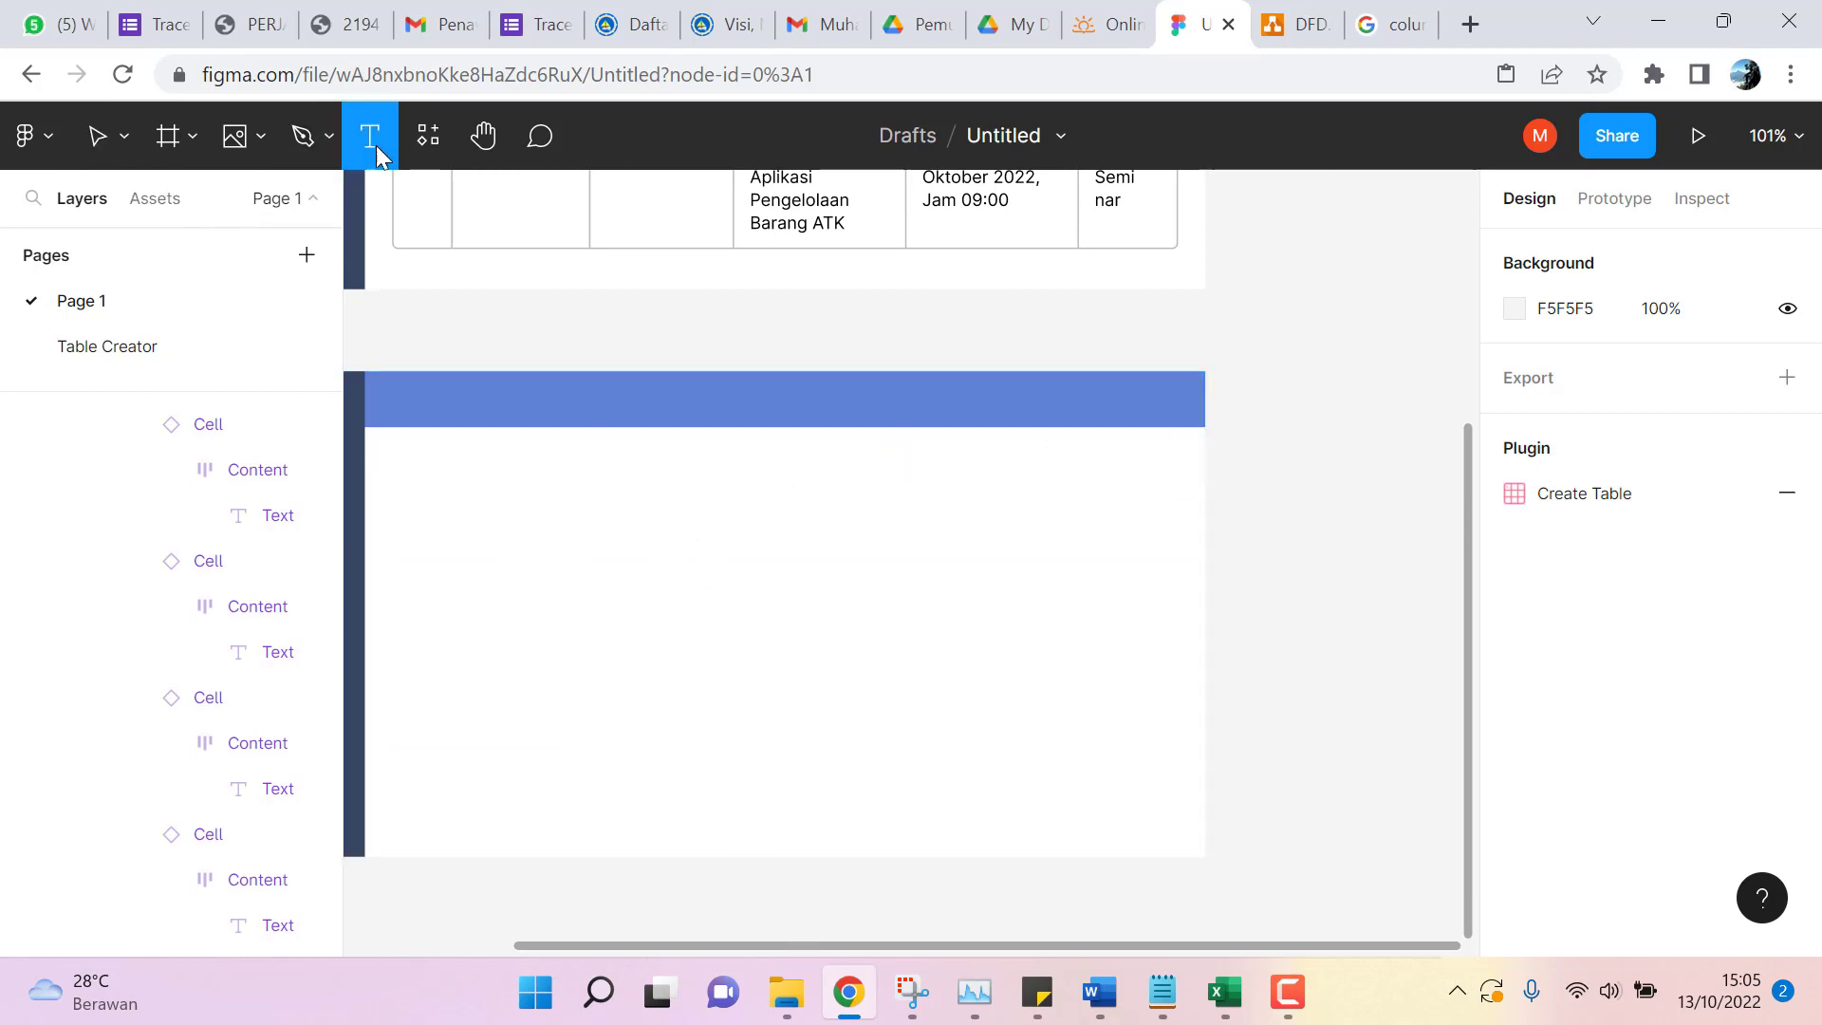
Type 'Penilaian Seminar Kerja Praktik Semester Ganjil T.A. 2022/2023' in a new text box, breaking before Semester.
{"action": "left_click_drag", "start_coordinate": [397, 447], "coordinate": [615, 490]}
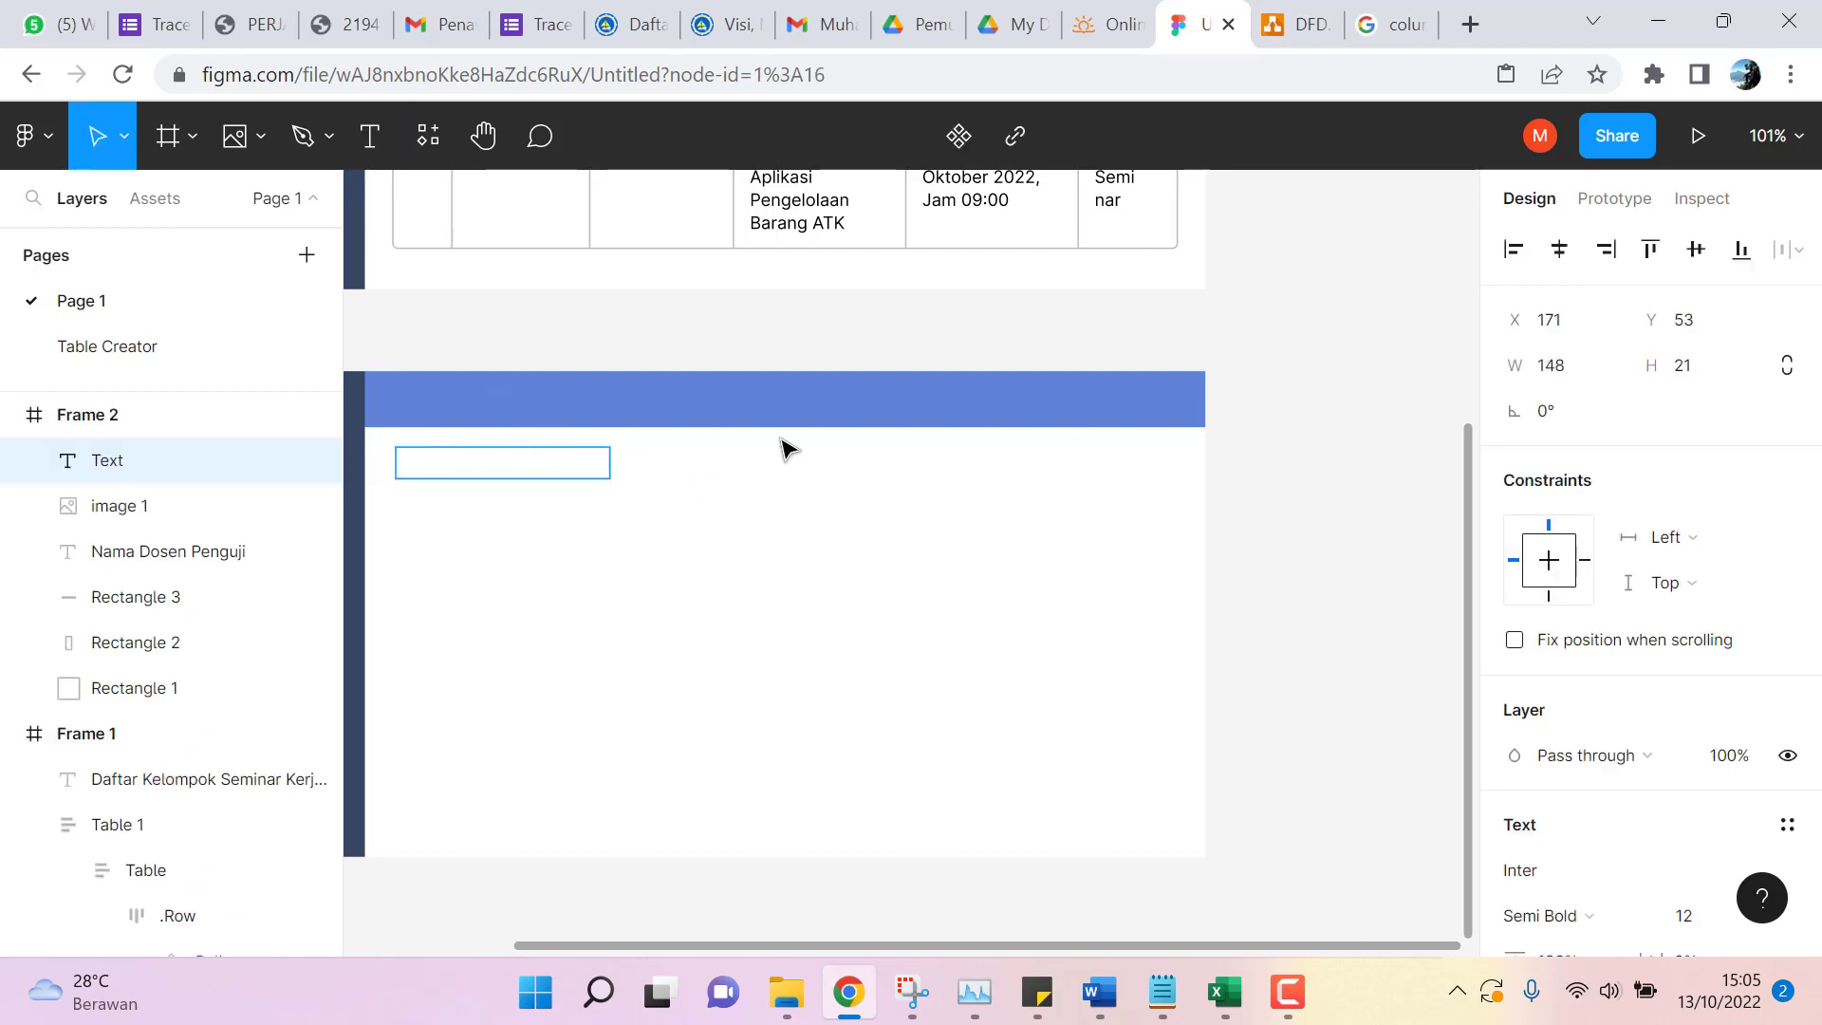
{"action": "type", "text": "Penilaian"}
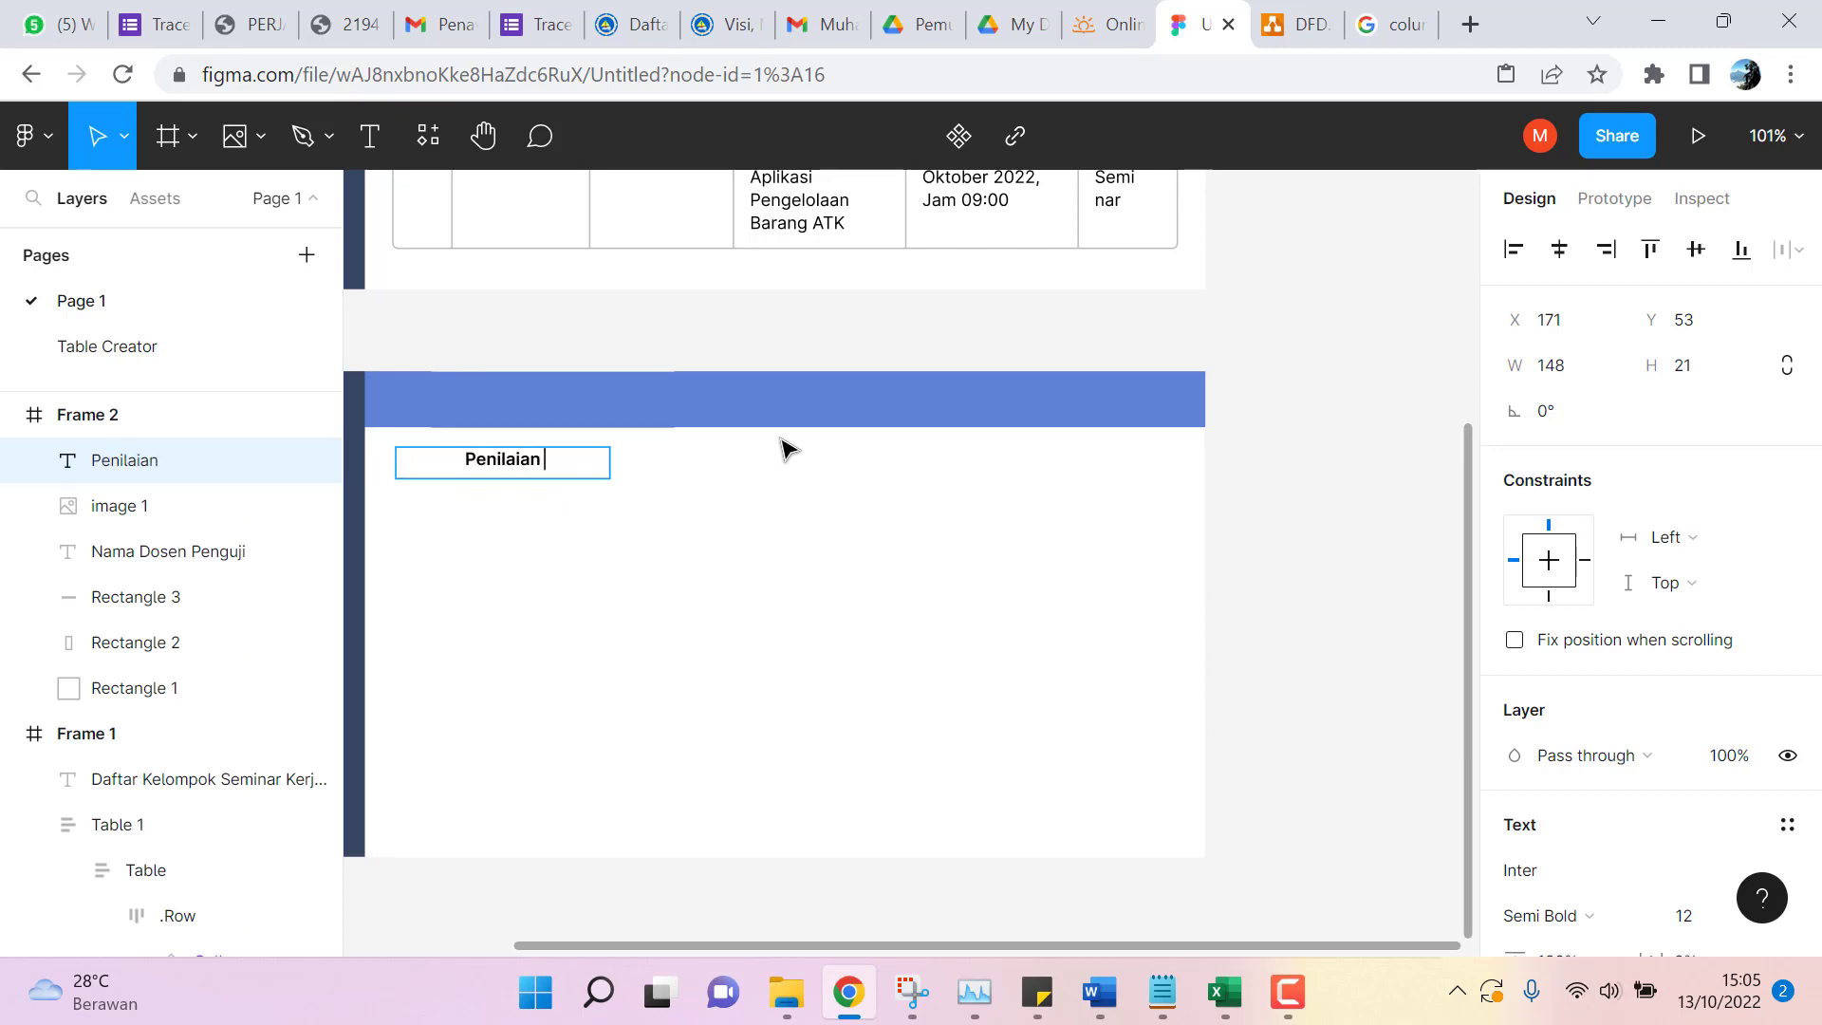
{"action": "type", "text": " Seminar"}
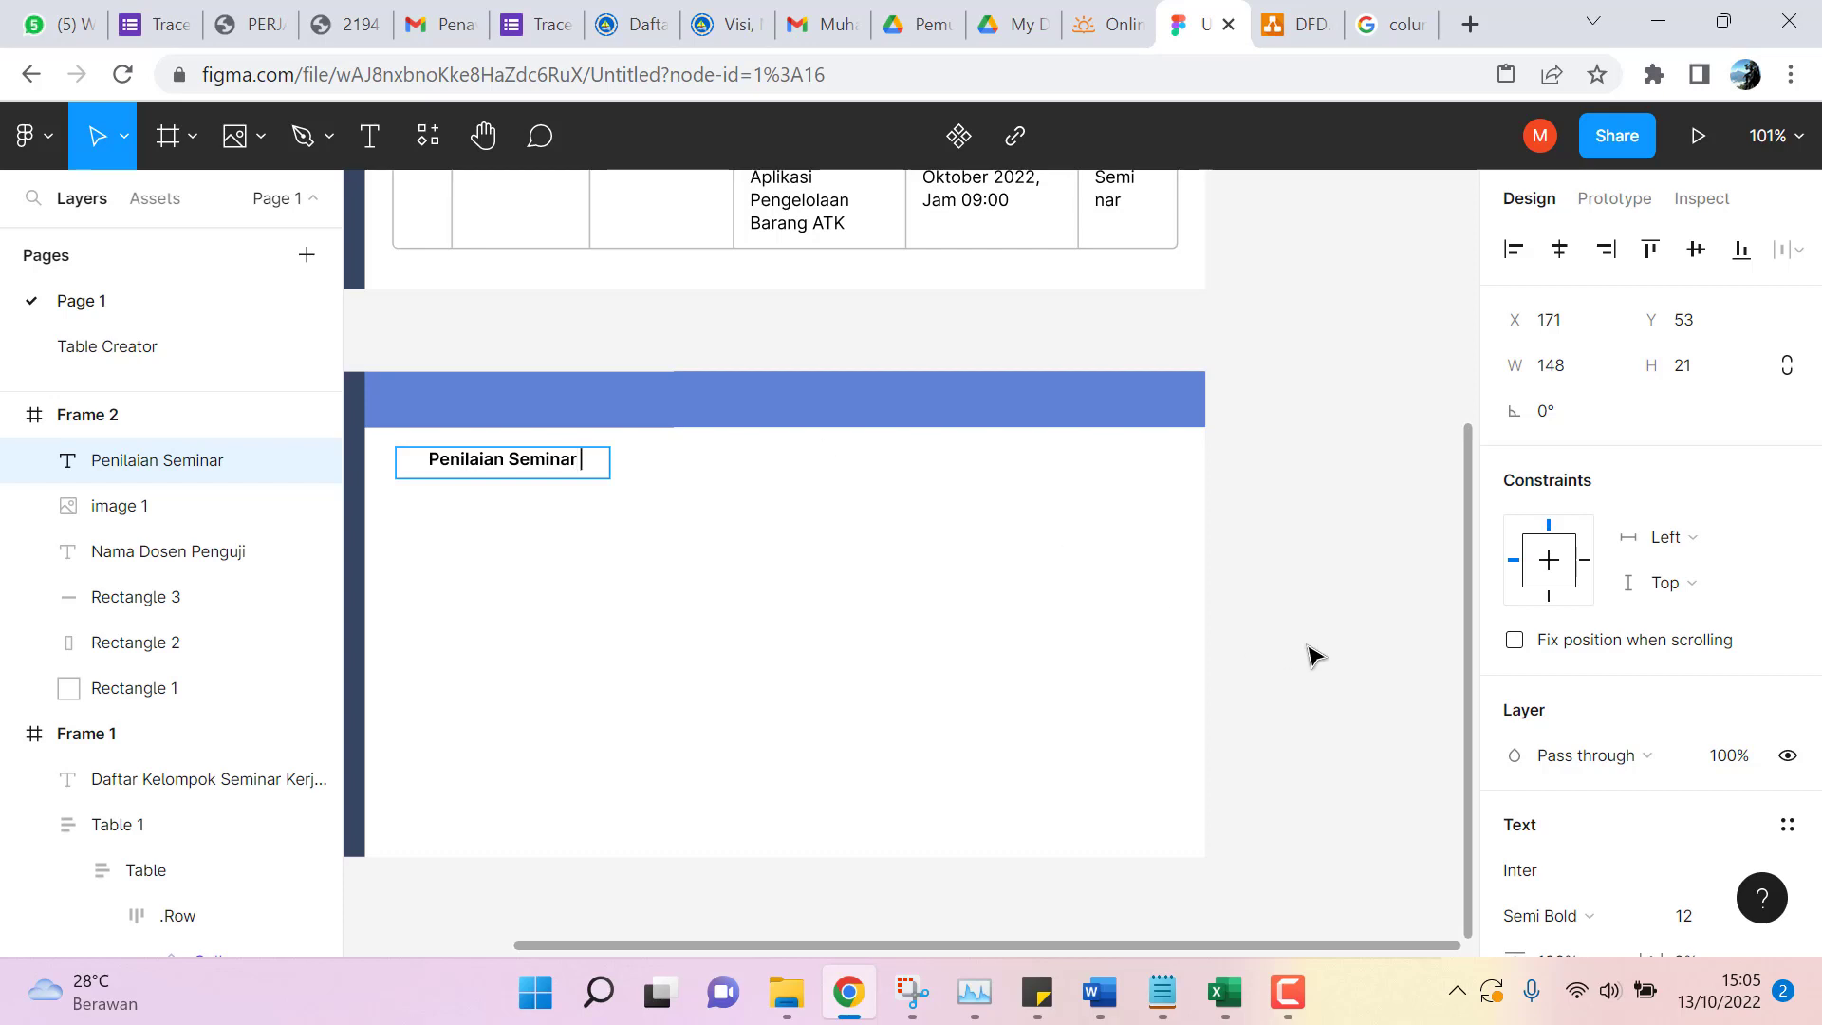
{"action": "scroll", "coordinate": [1326, 655], "scroll_direction": "up", "scroll_amount": 4}
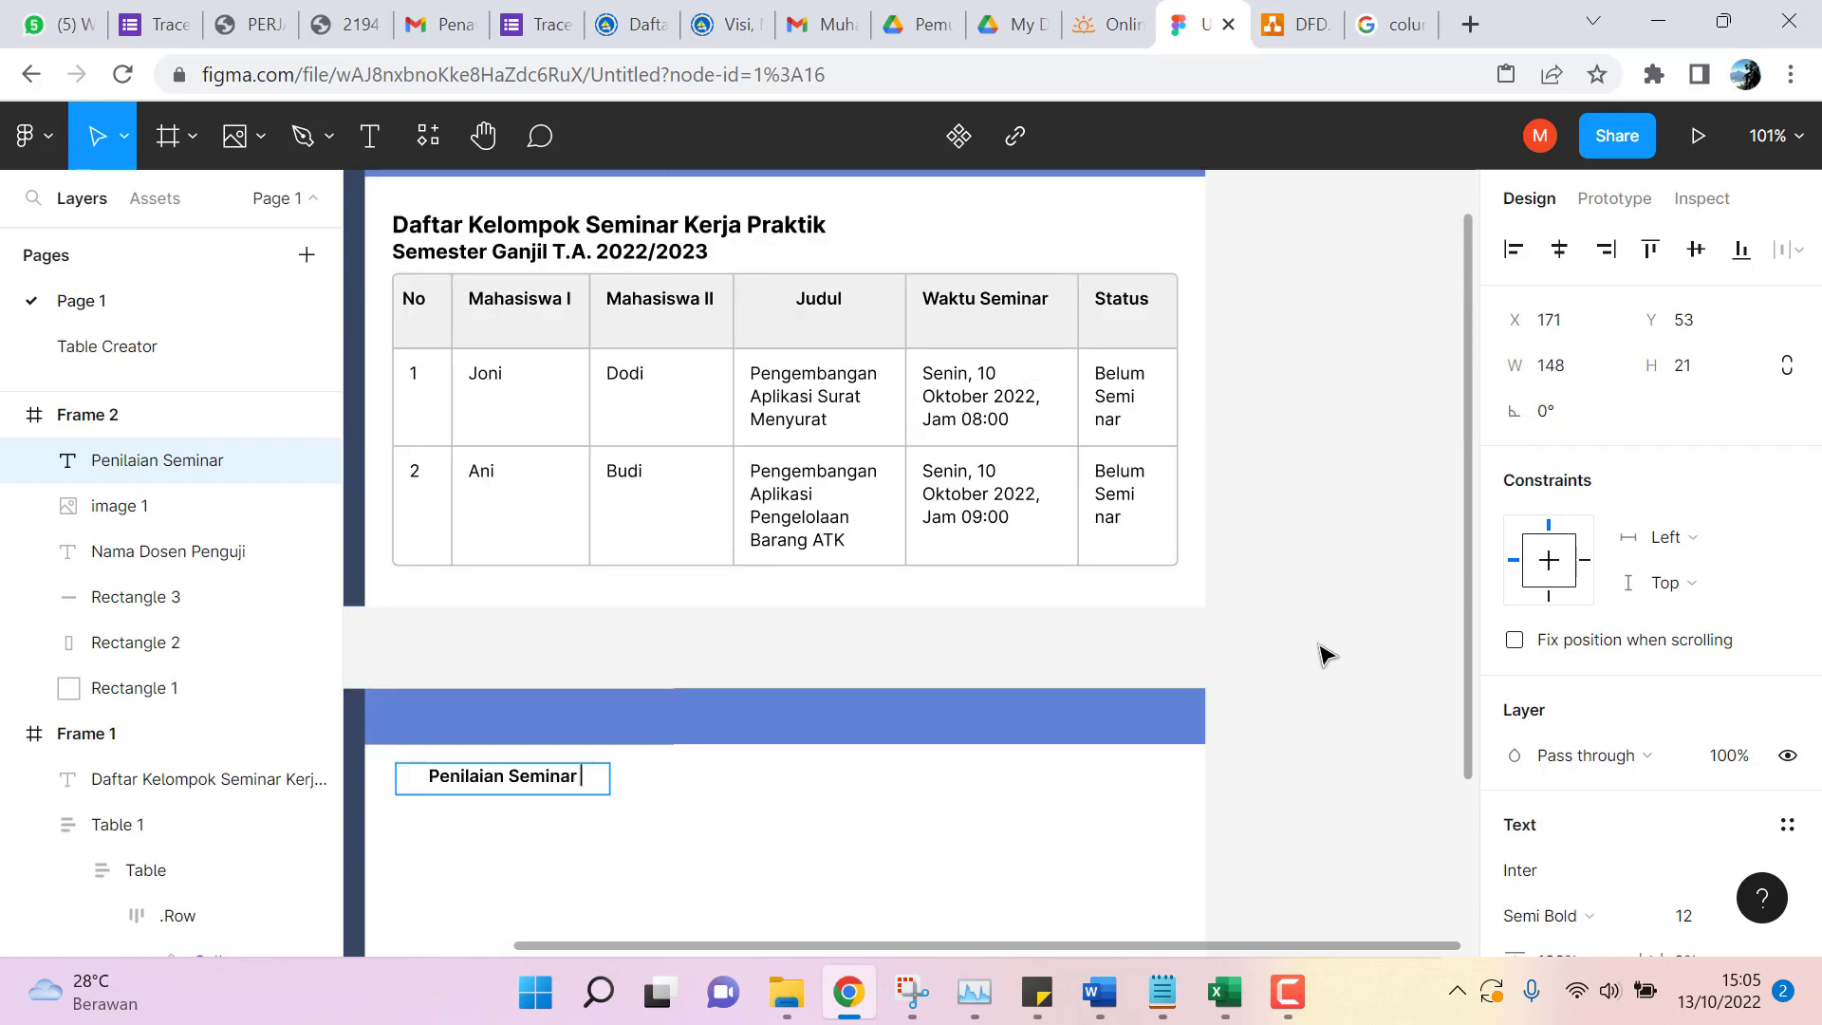
{"action": "type", "text": "Kerja Prak"}
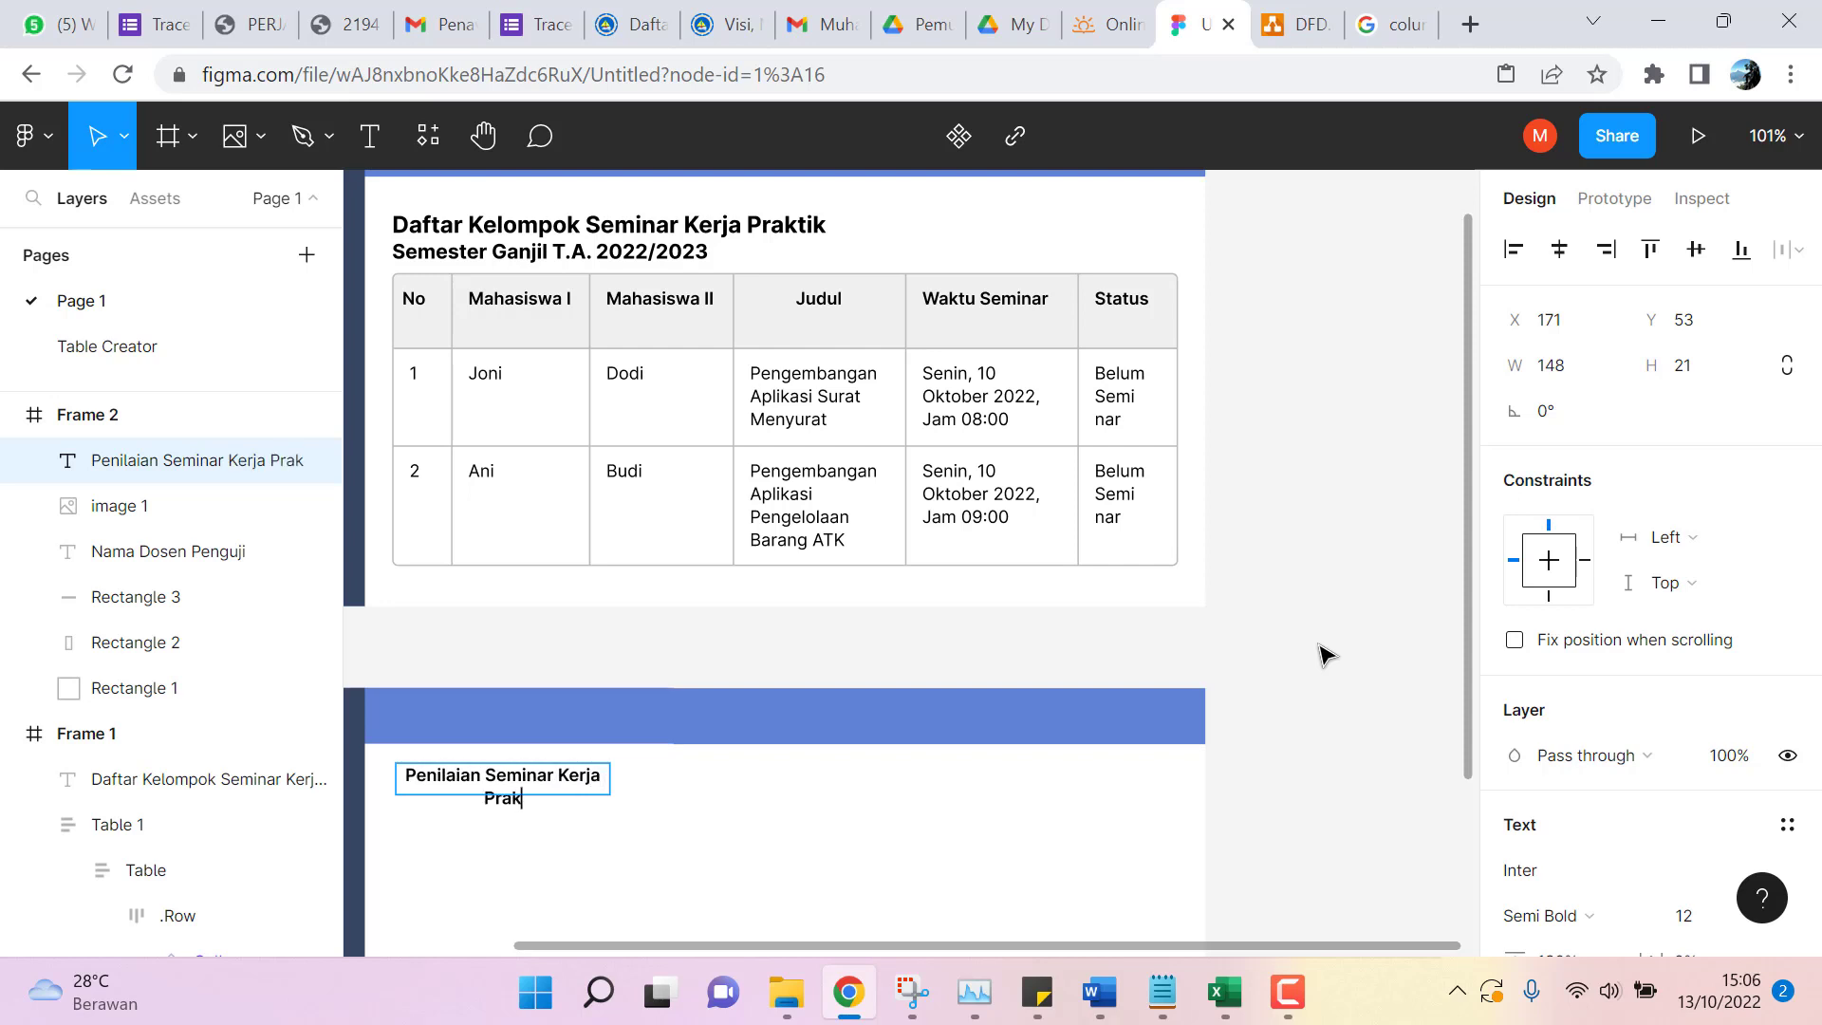
{"action": "type", "text": "tik"}
{"action": "type", "text": " S"}
{"action": "type", "text": "mester GAj"}
{"action": "key", "text": "BackSpace"}
{"action": "key", "text": "BackSpace"}
{"action": "key", "text": "BackSpace"}
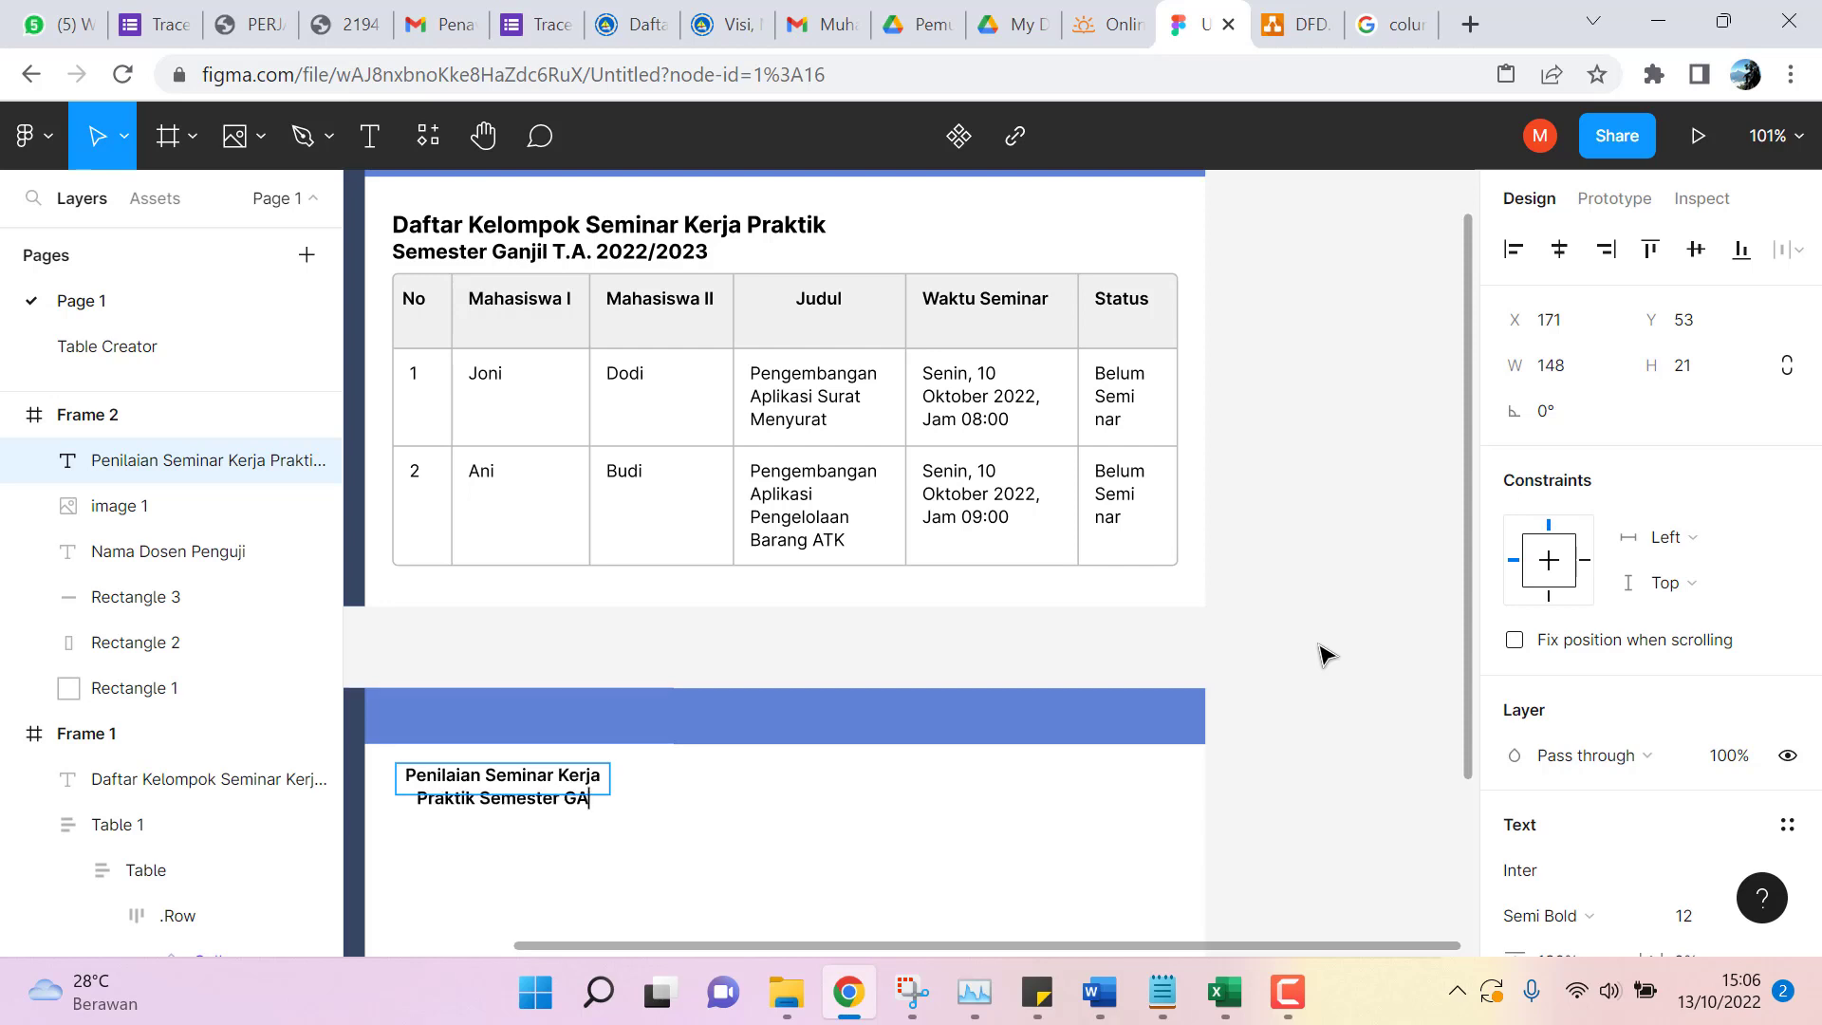
{"action": "type", "text": "Ganj"}
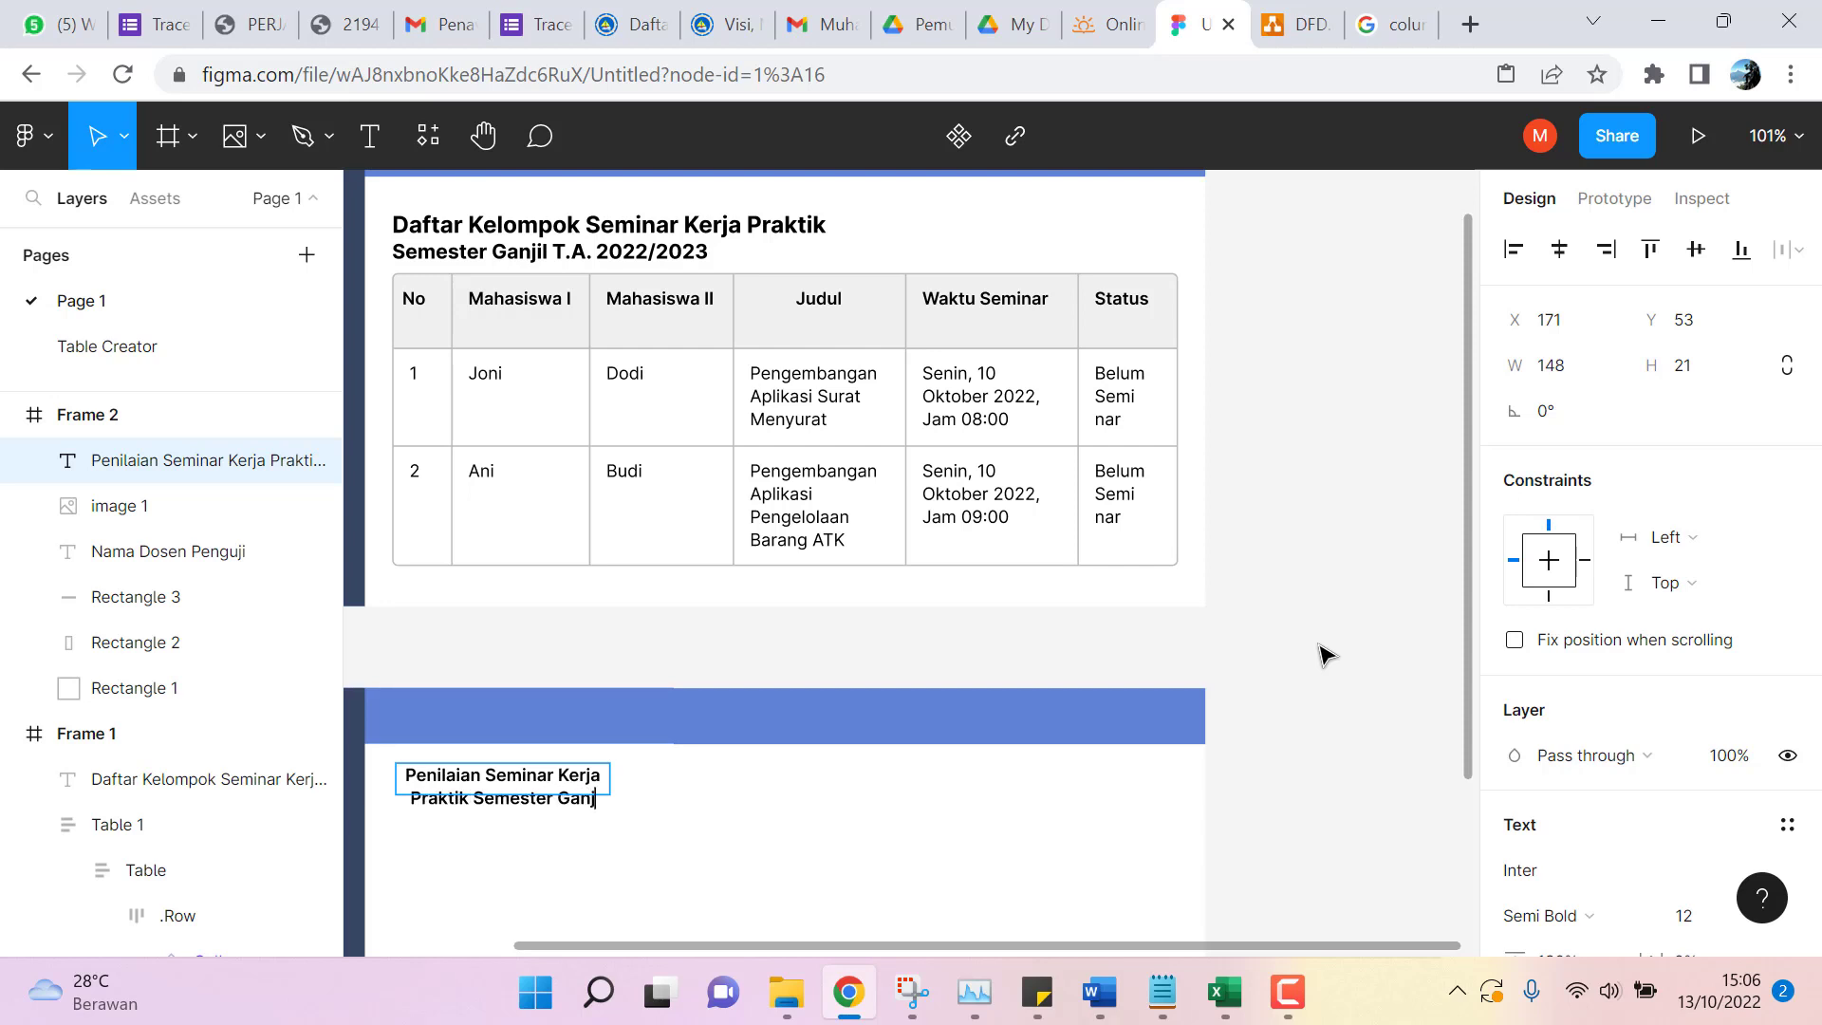
{"action": "type", "text": "il T"}
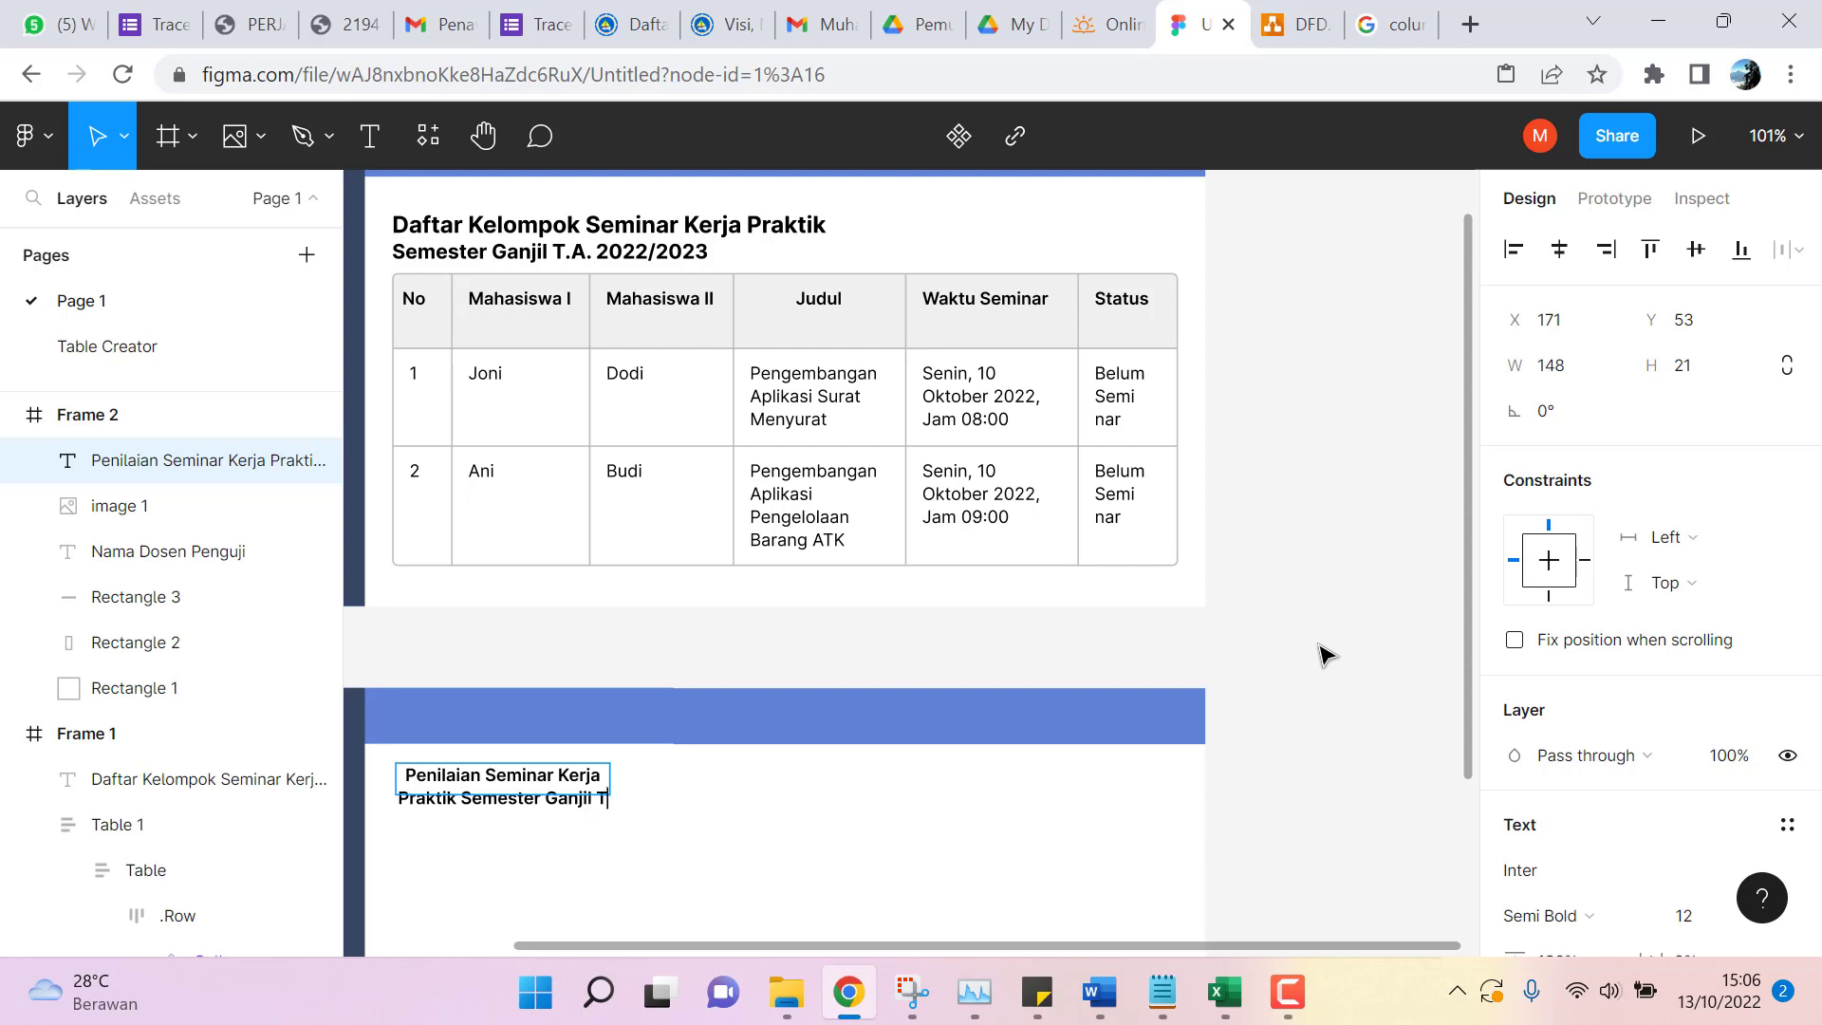
{"action": "type", "text": ".A. 2022/2023"}
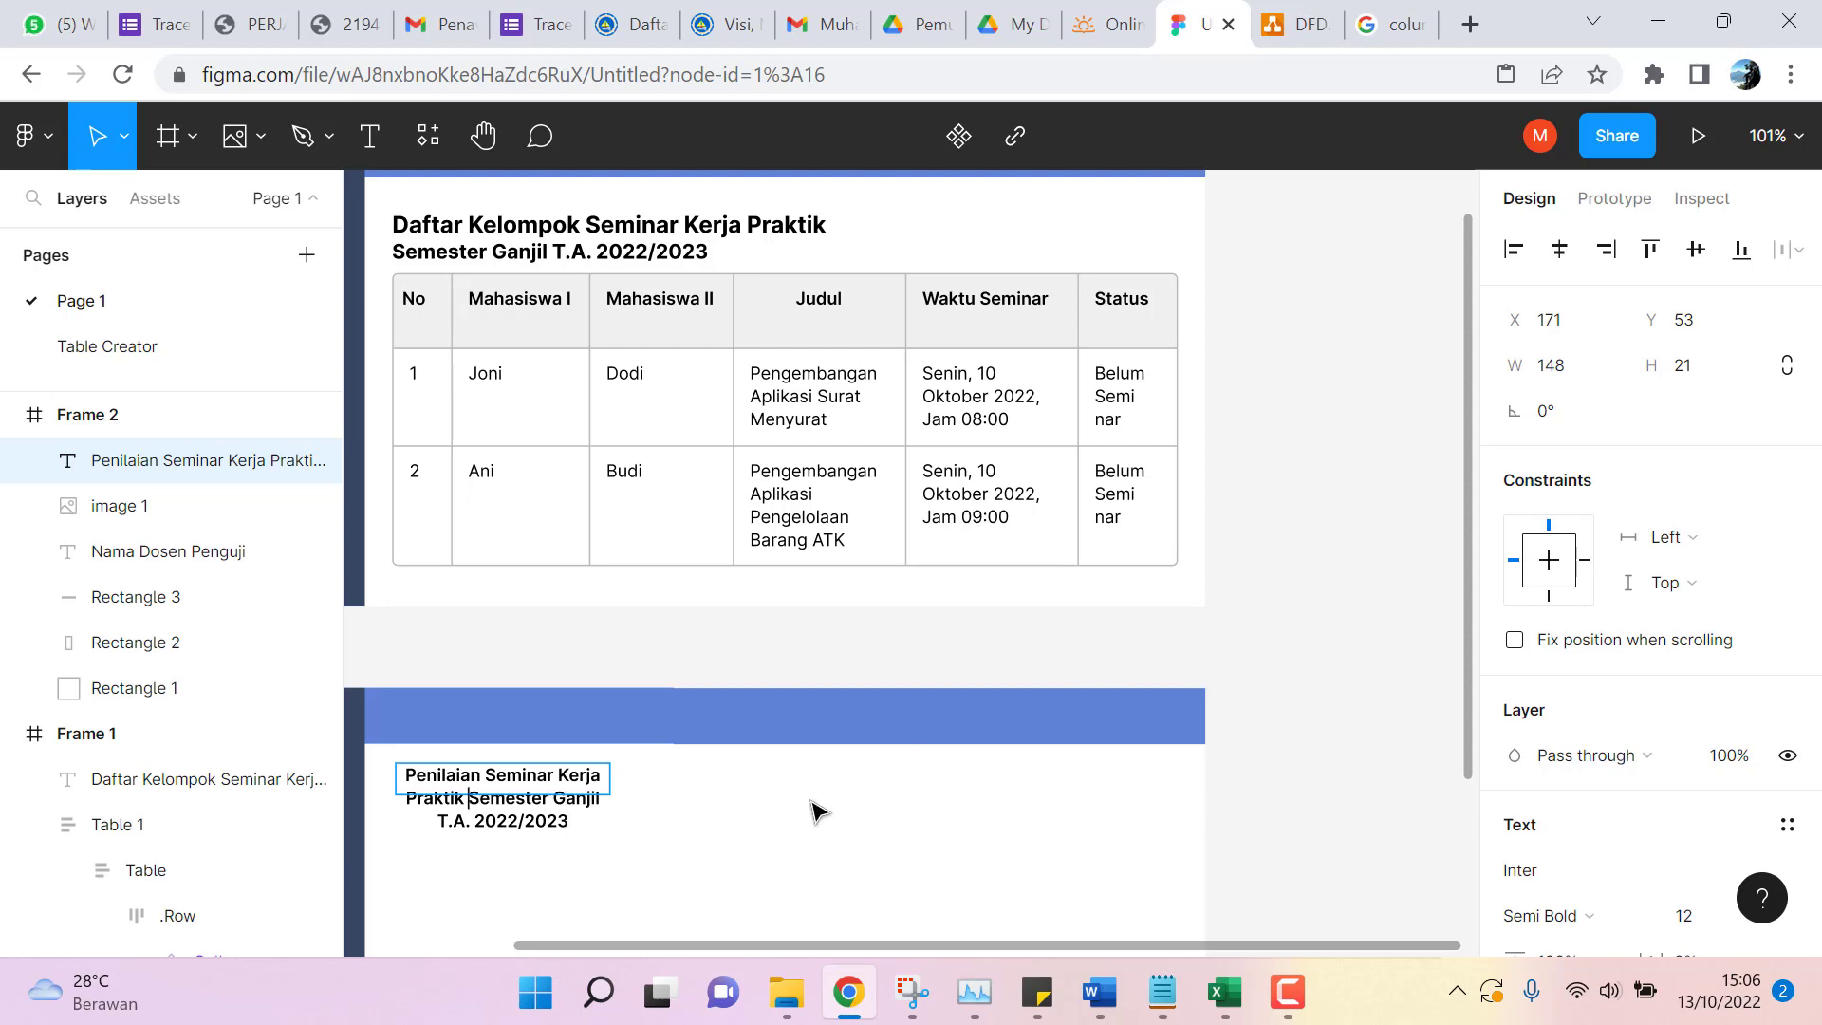
{"action": "key", "text": "Return"}
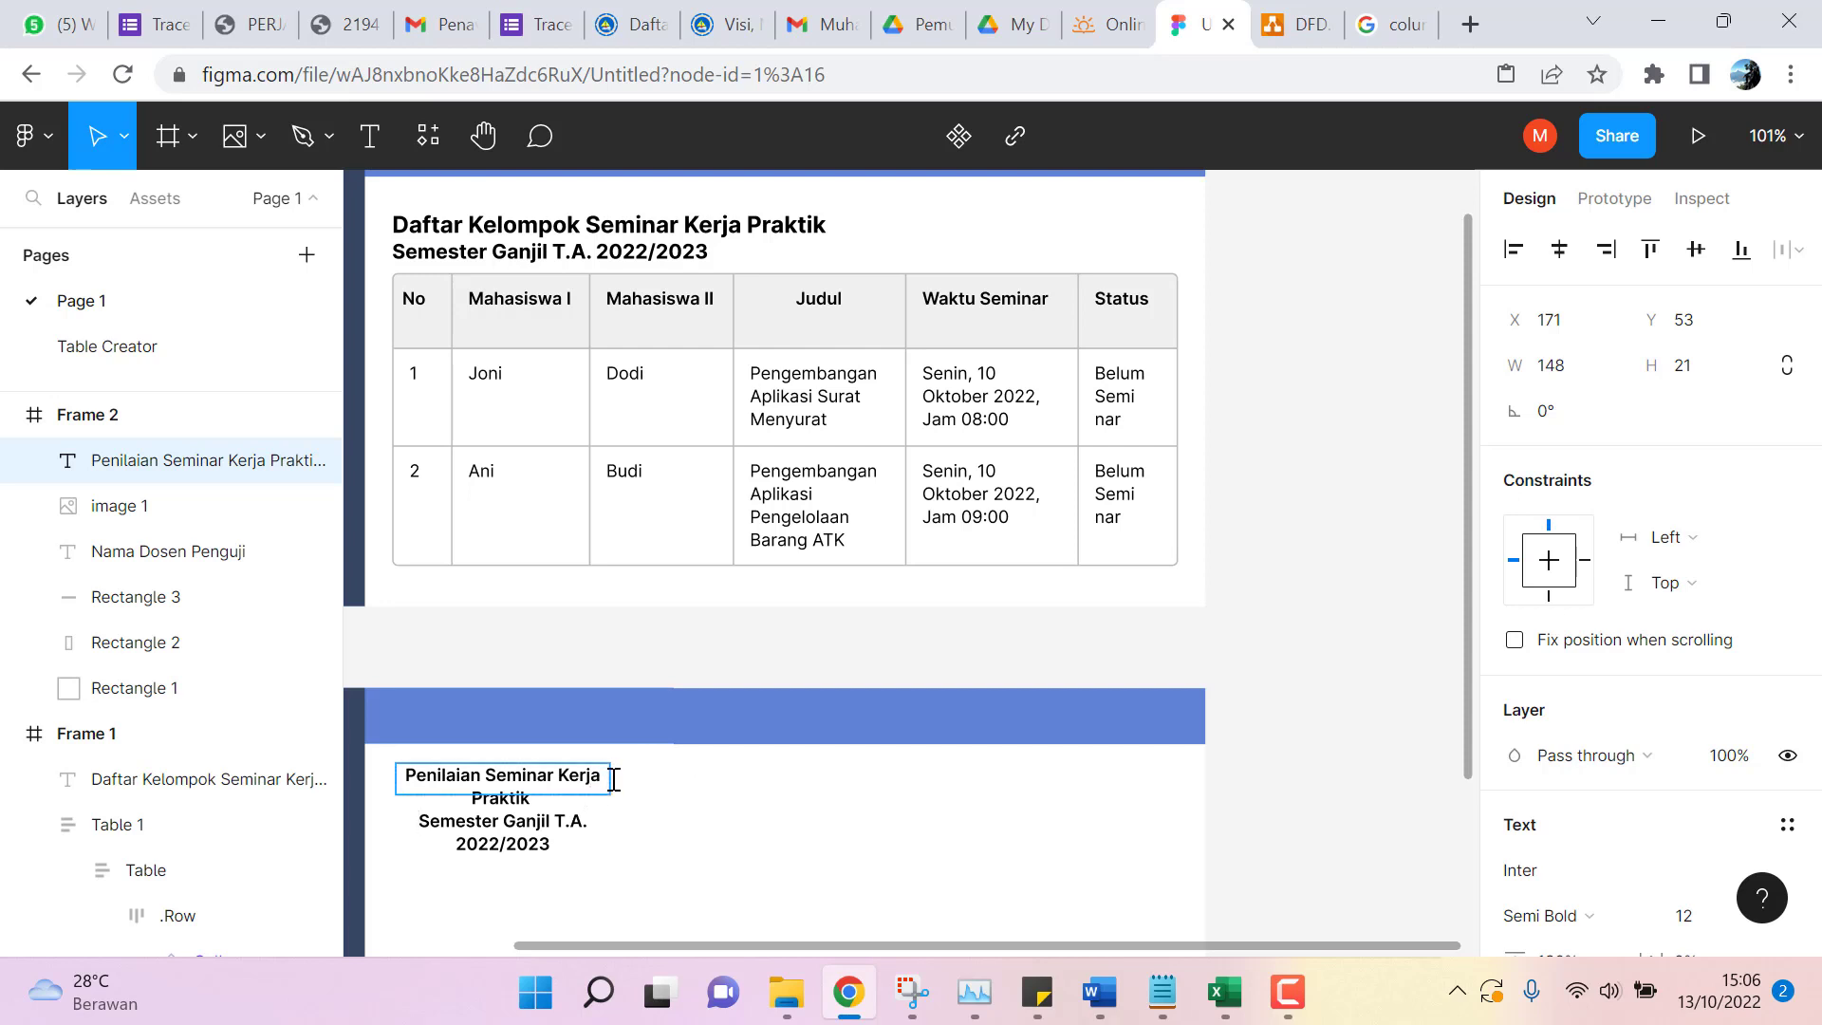
{"action": "key", "text": "Escape"}
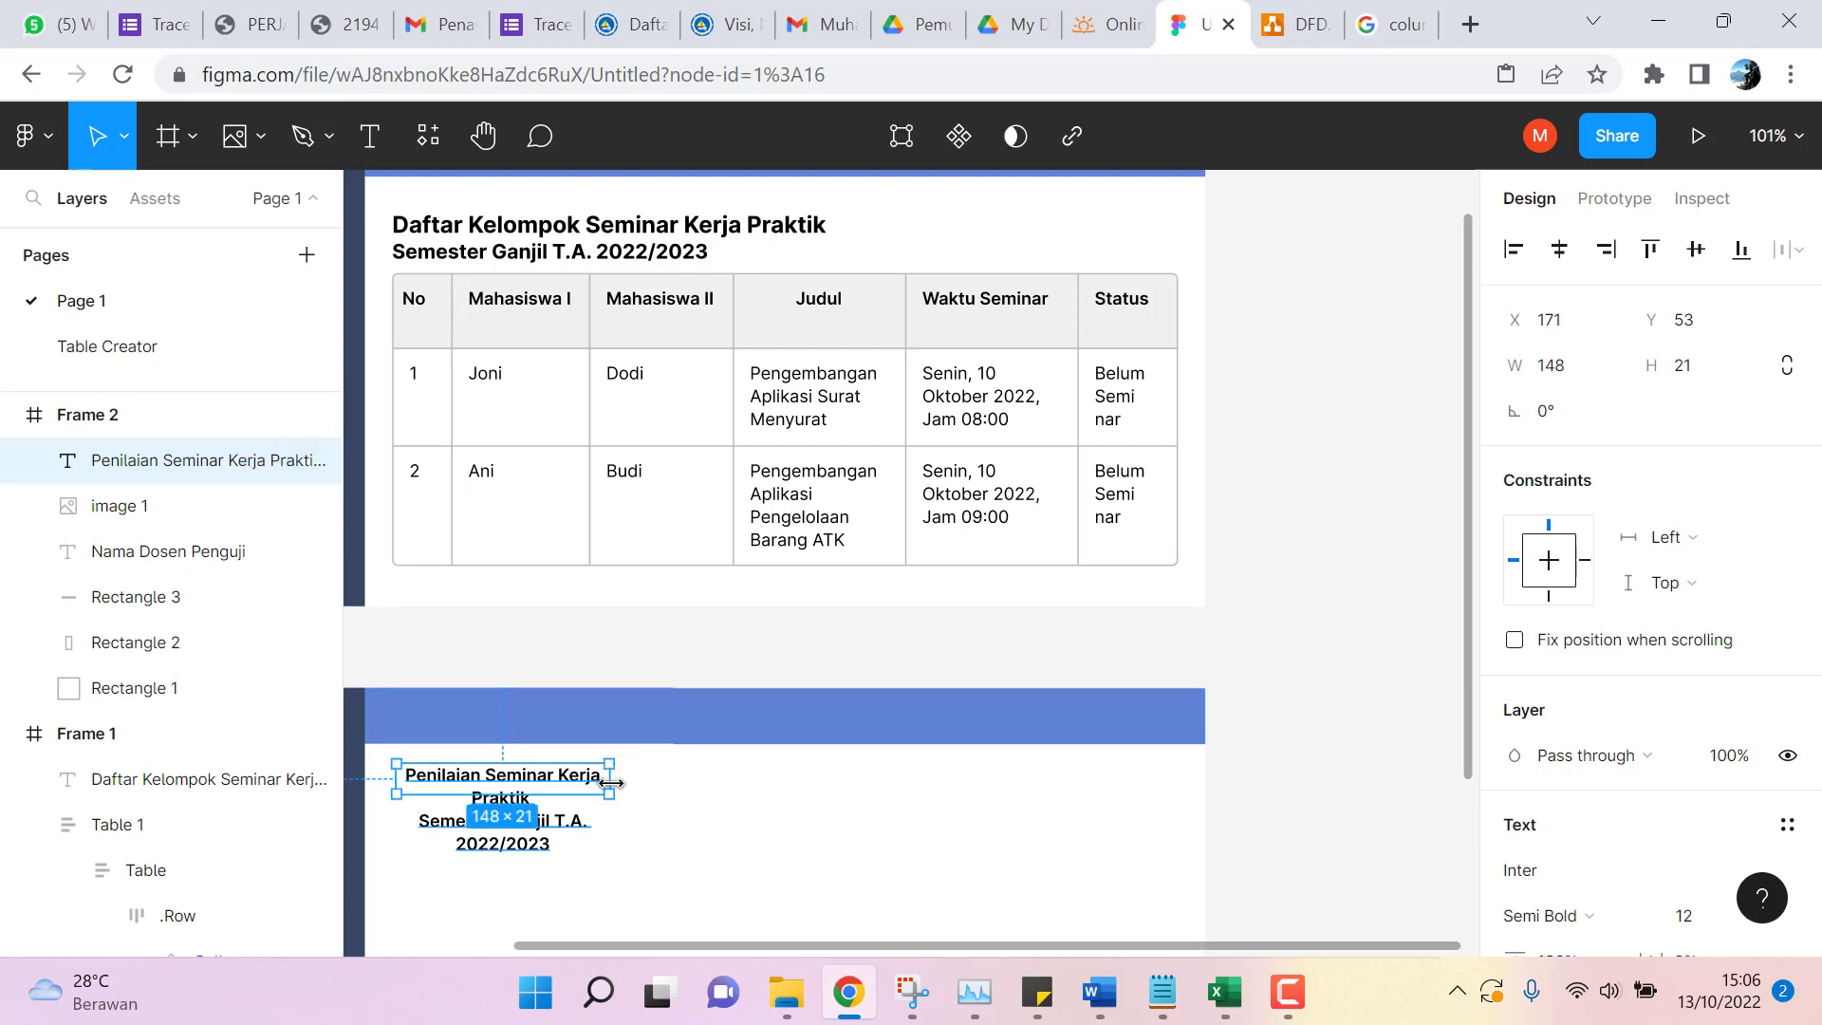
Left-align the heading at size 16 and resize its box to fit two lines.
{"action": "left_click_drag", "start_coordinate": [610, 782], "coordinate": [711, 805]}
{"action": "scroll", "coordinate": [1672, 664], "scroll_direction": "down", "scroll_amount": 2}
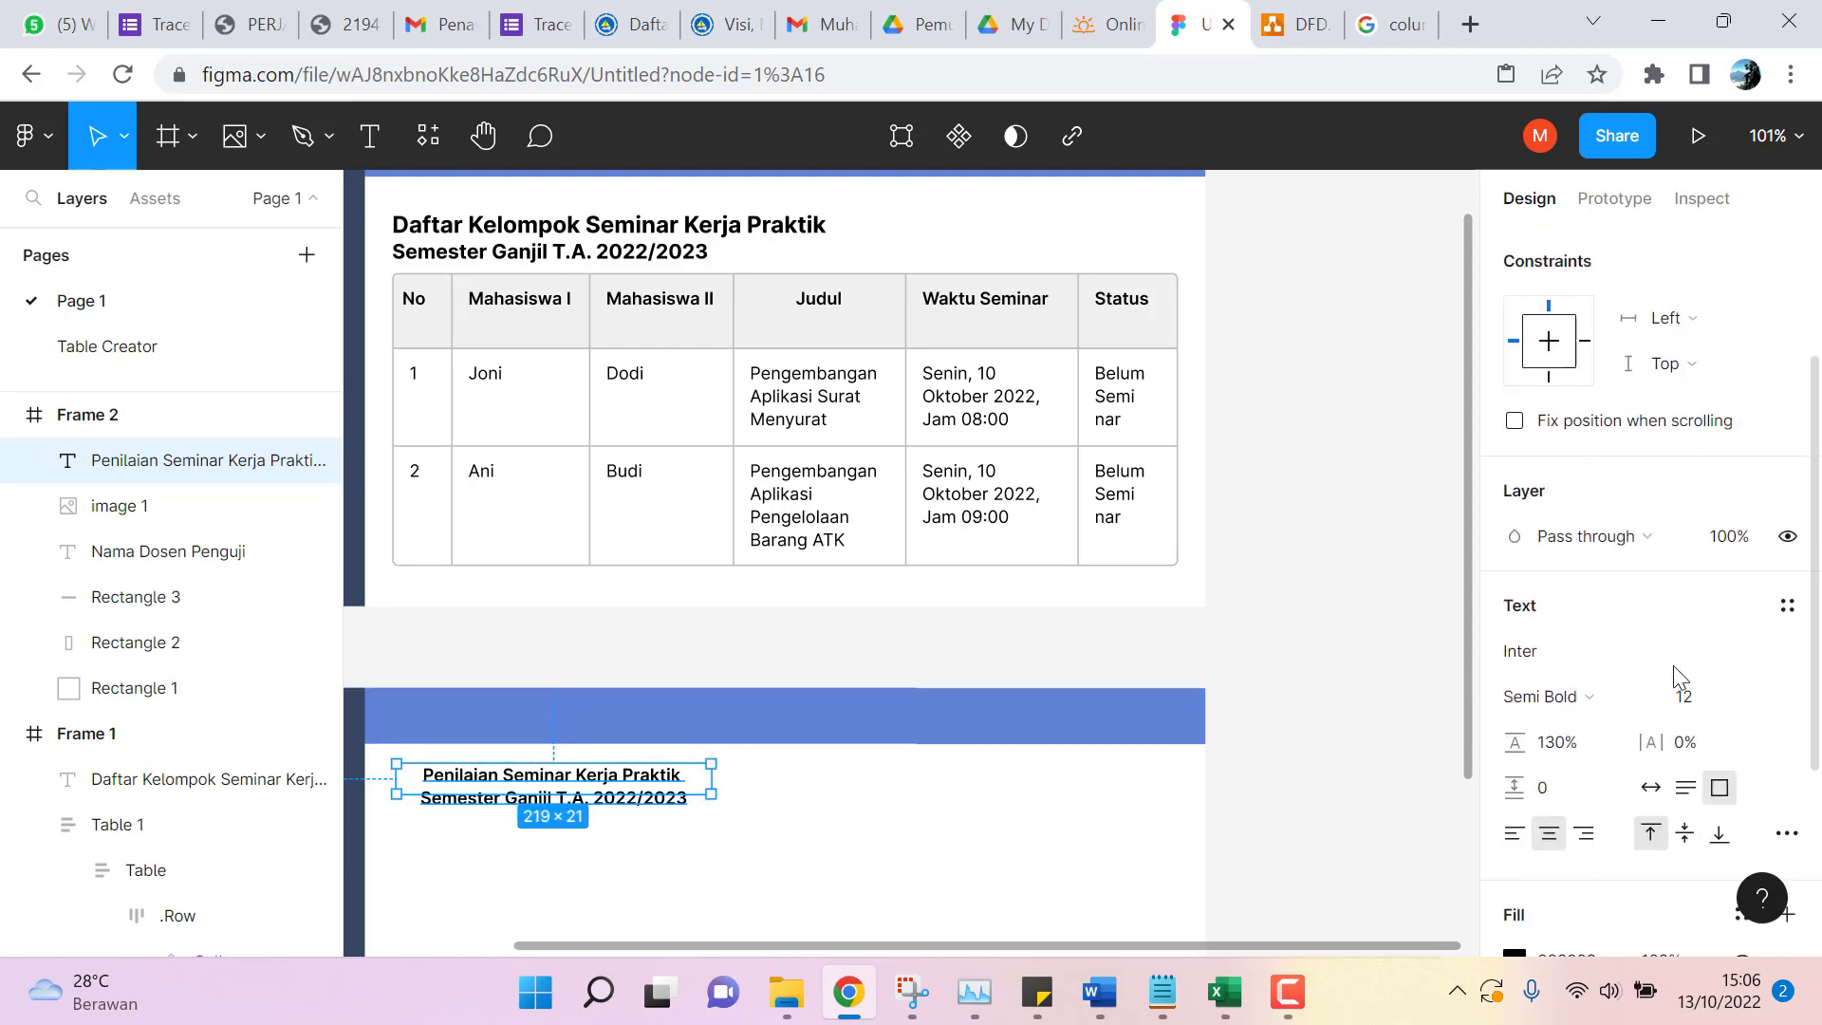
{"action": "scroll", "coordinate": [1674, 676], "scroll_direction": "down", "scroll_amount": 1}
{"action": "left_click", "coordinate": [1514, 767]}
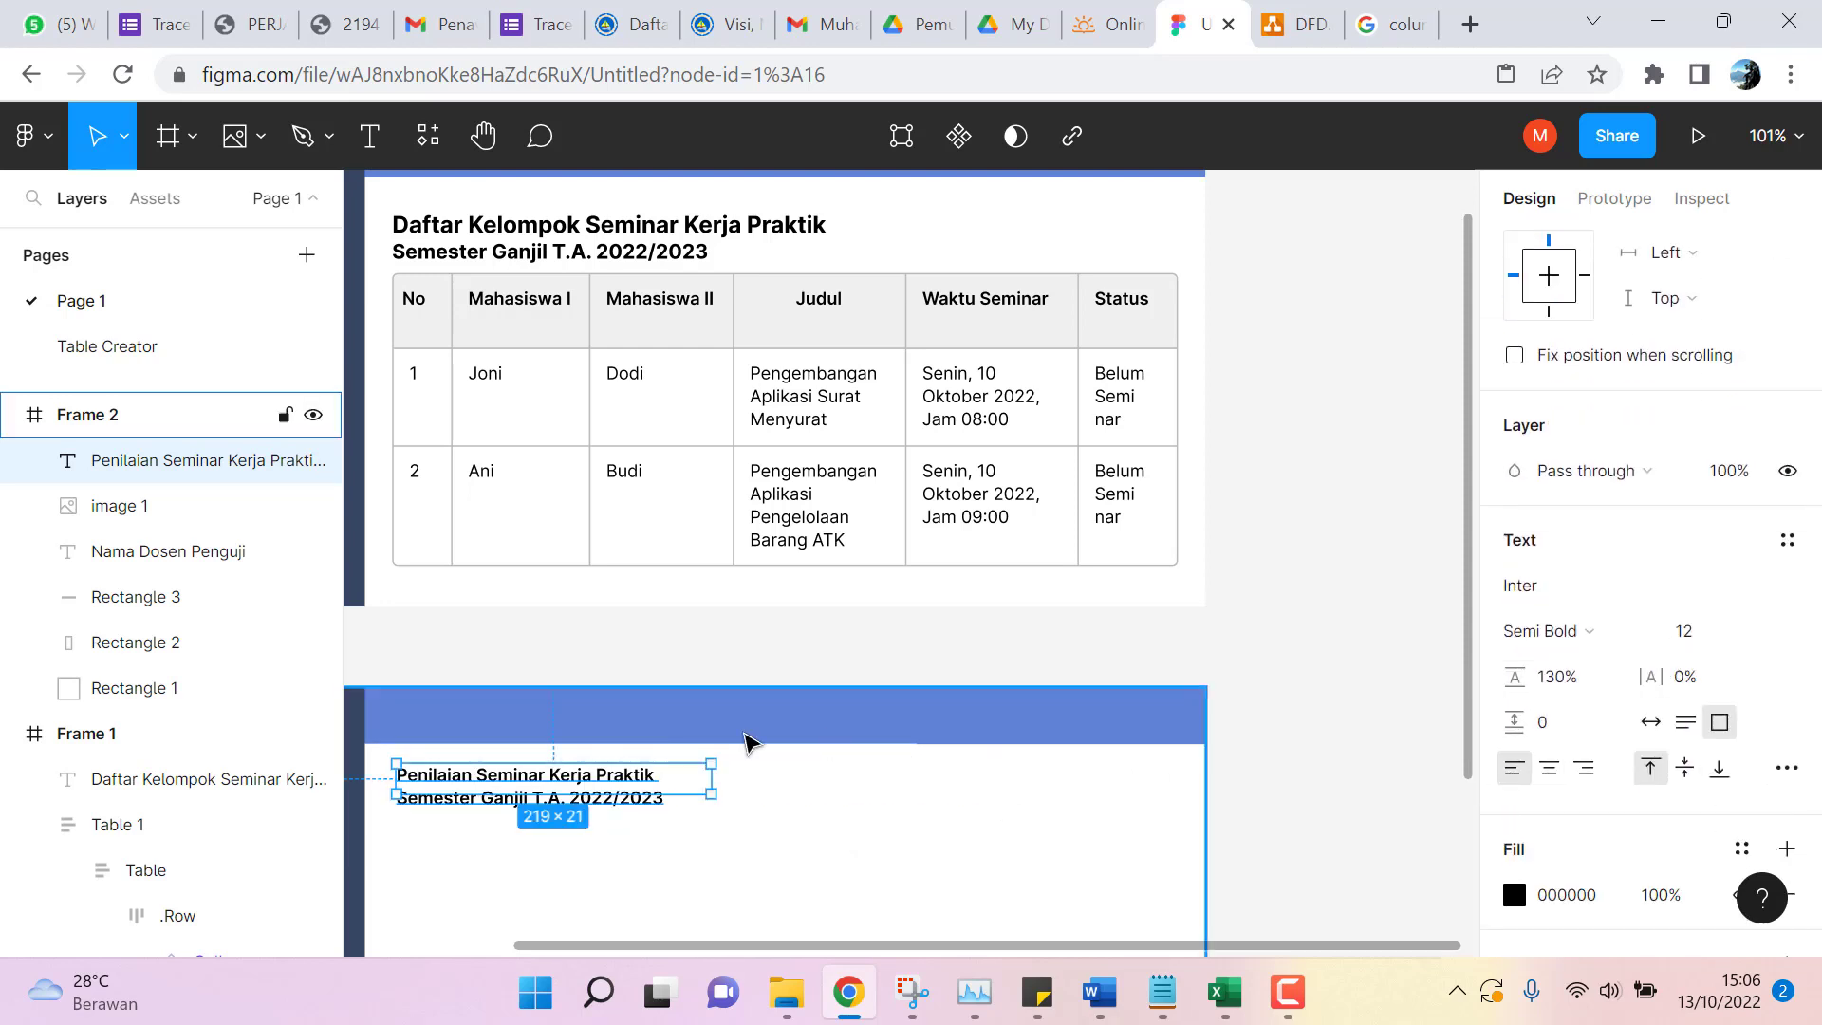
{"action": "left_click", "coordinate": [1757, 642]}
{"action": "left_click", "coordinate": [1740, 608]}
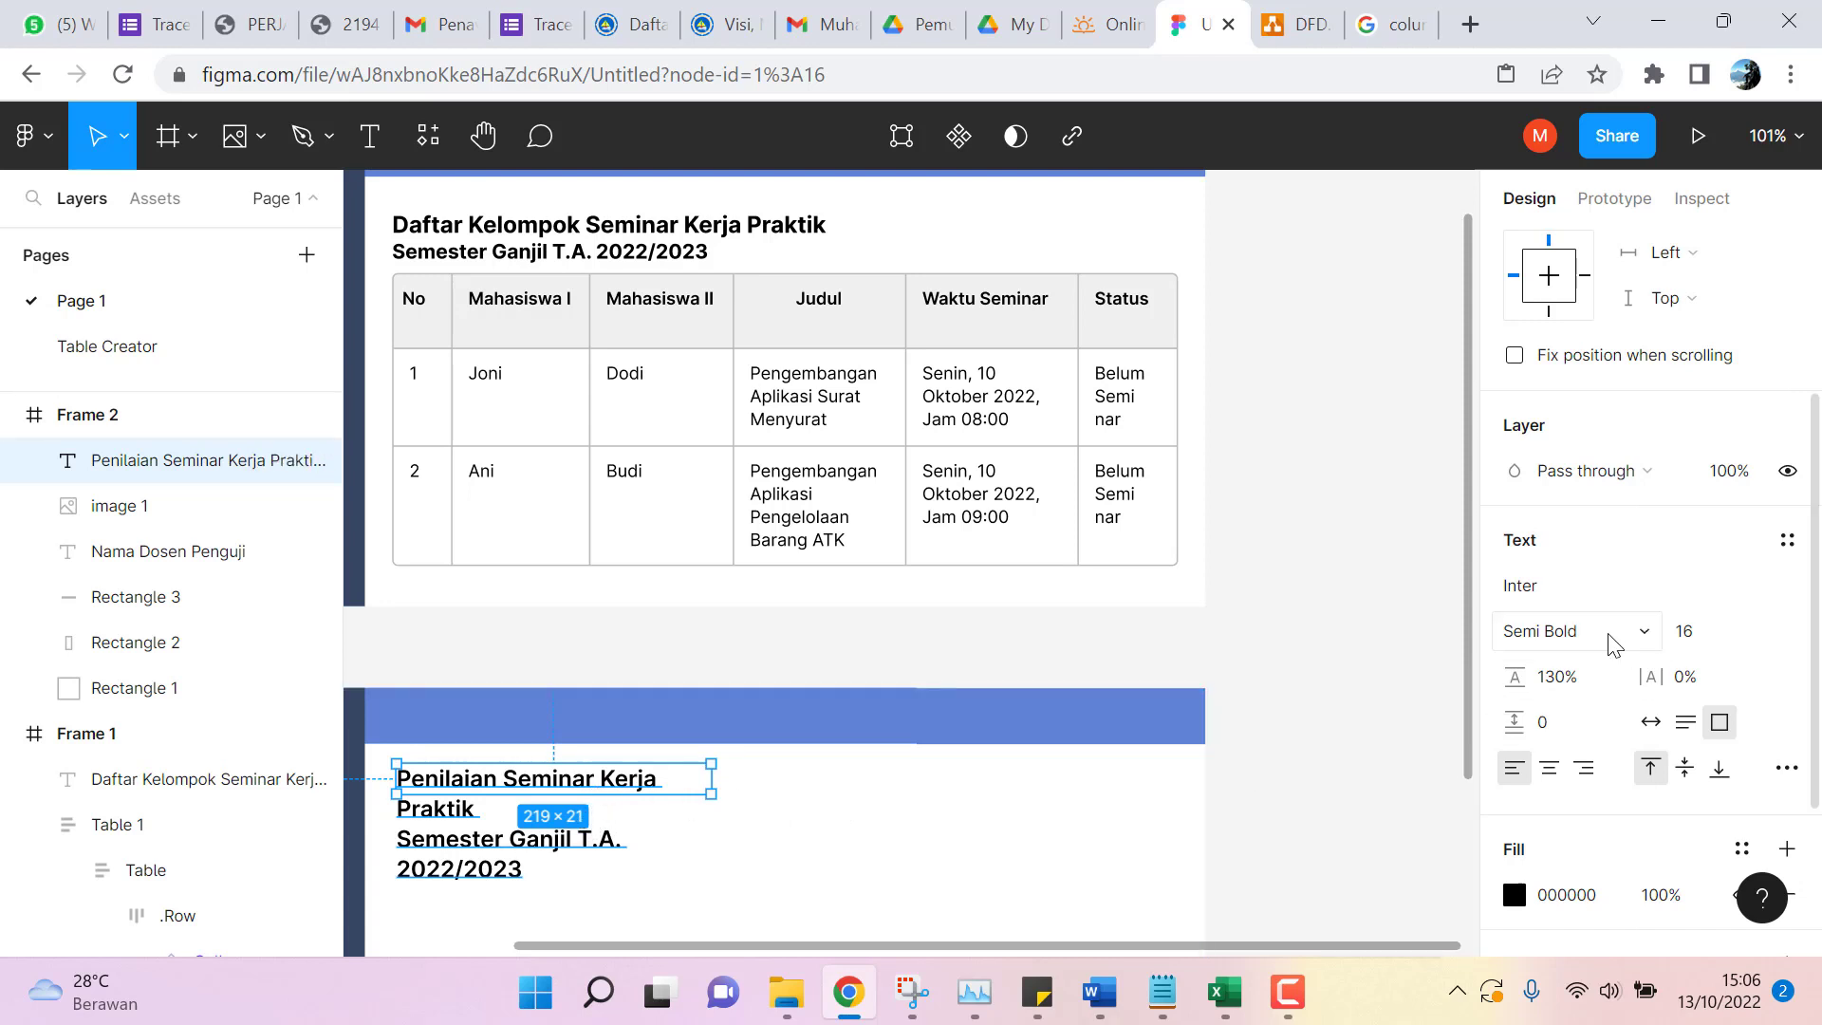
{"action": "left_click_drag", "start_coordinate": [720, 774], "coordinate": [869, 780]}
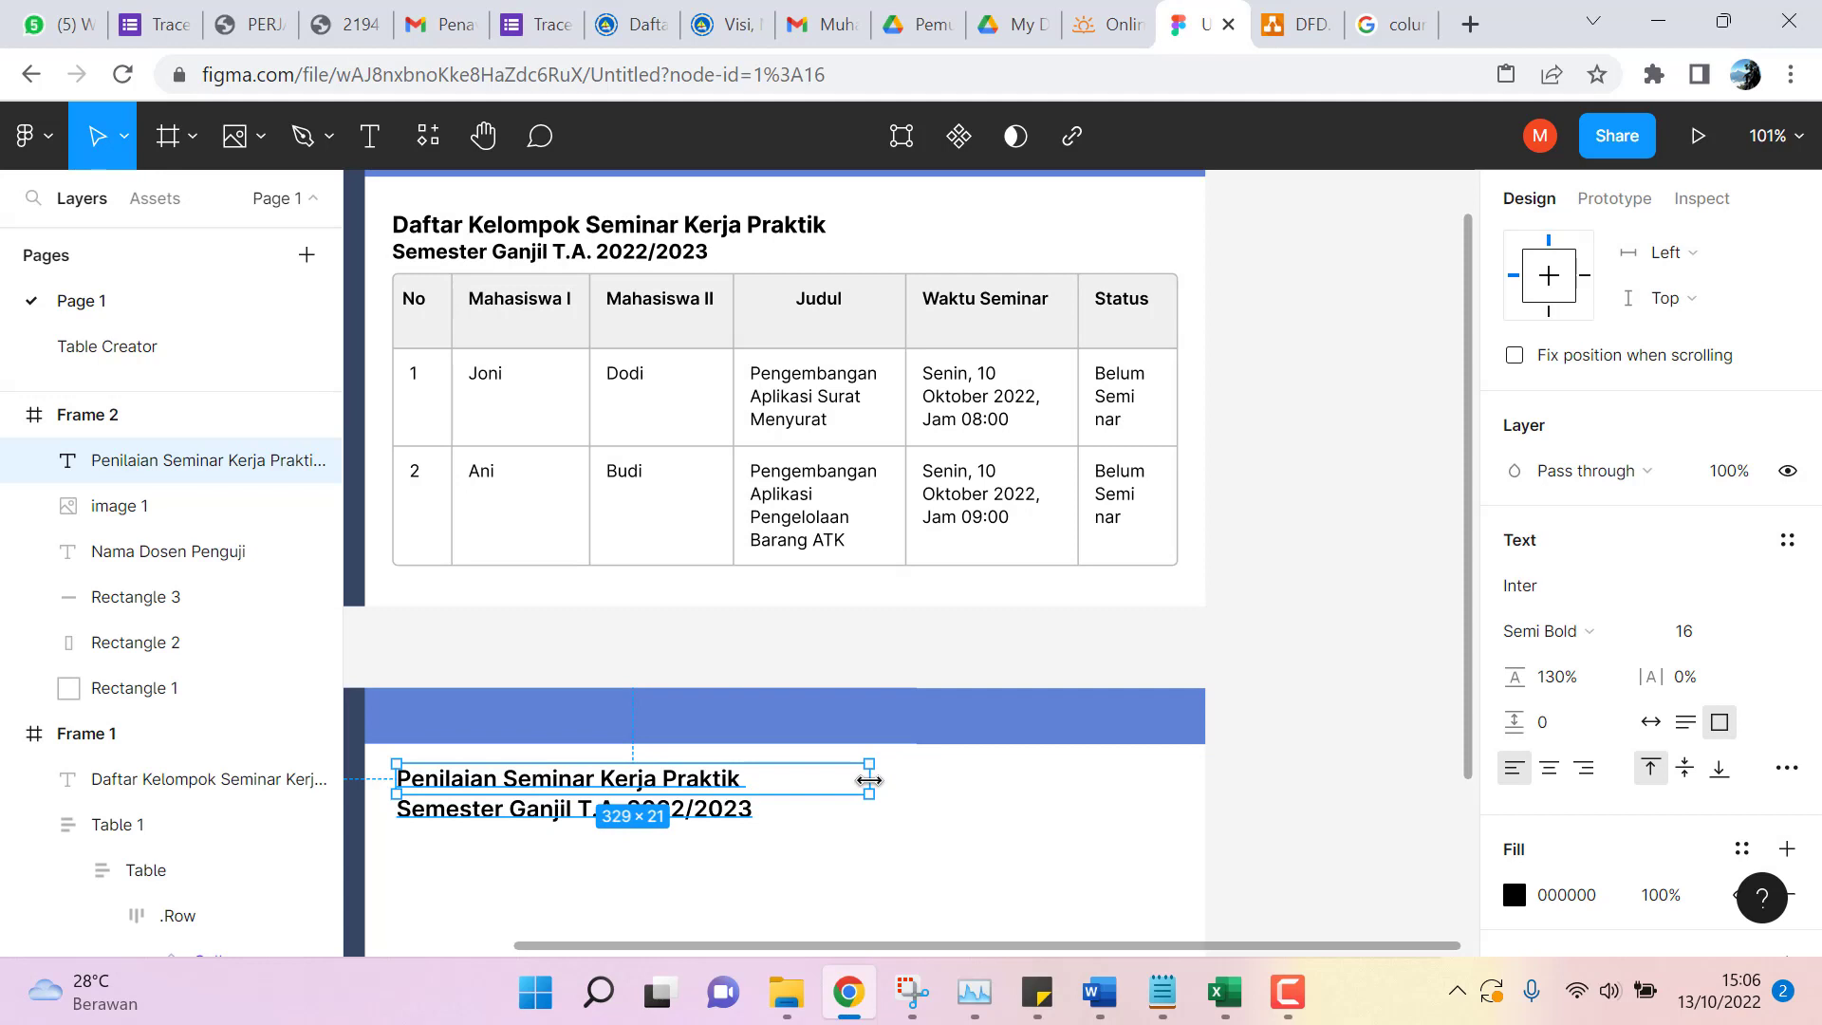
{"action": "left_click_drag", "start_coordinate": [691, 794], "coordinate": [697, 824]}
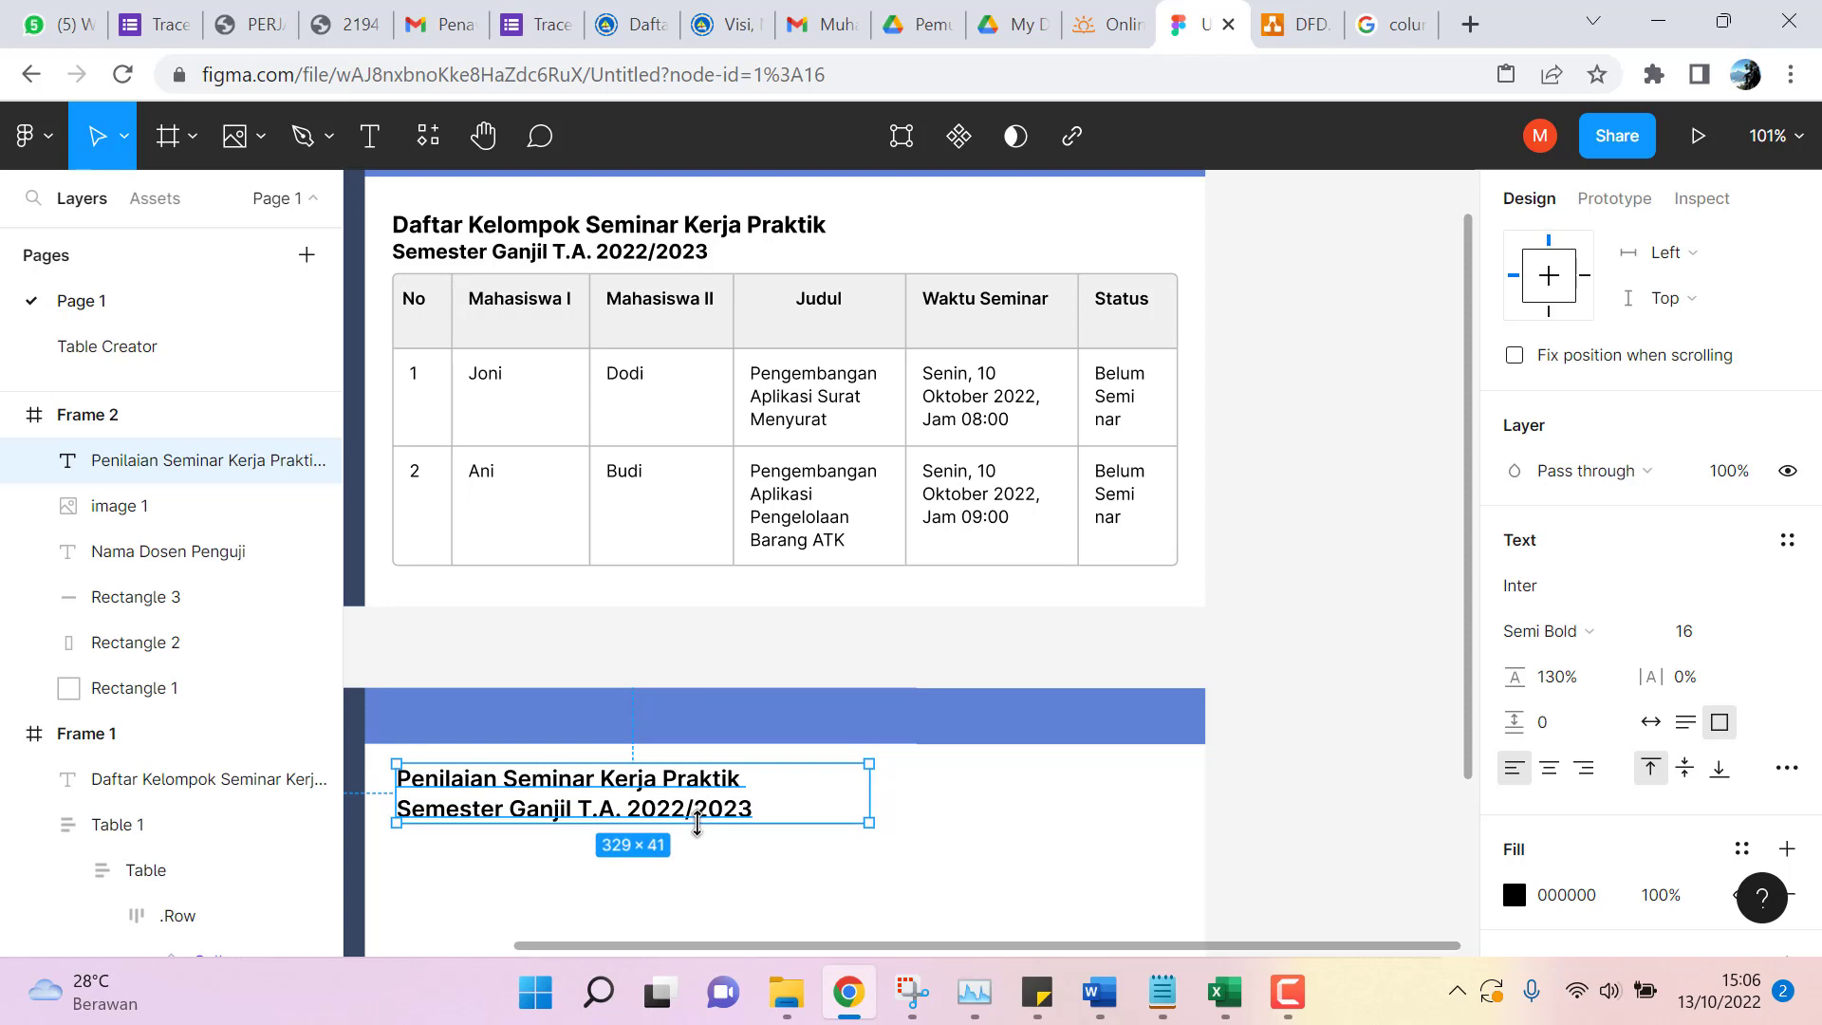
Bring the whole Frame 2 layout with the dark sidebar into view.
{"action": "scroll", "coordinate": [1305, 579], "scroll_direction": "down", "scroll_amount": 10}
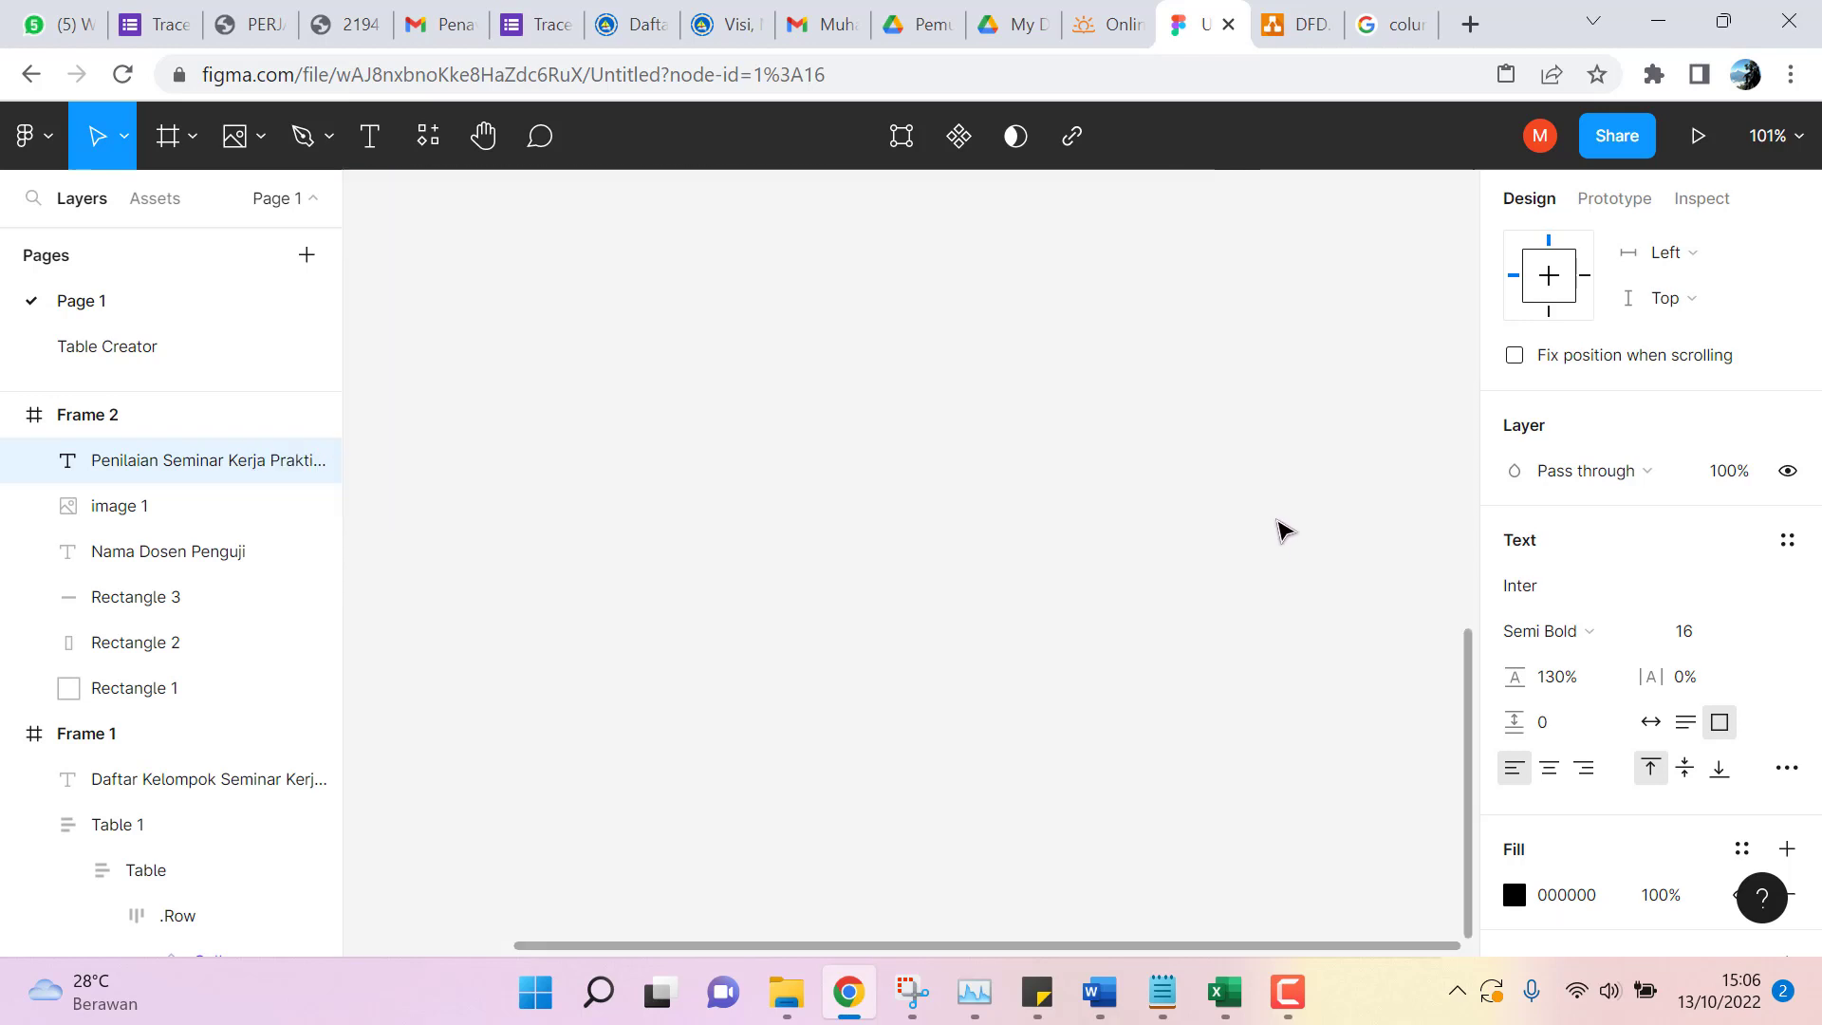
{"action": "scroll", "coordinate": [1281, 529], "scroll_direction": "up", "scroll_amount": 10}
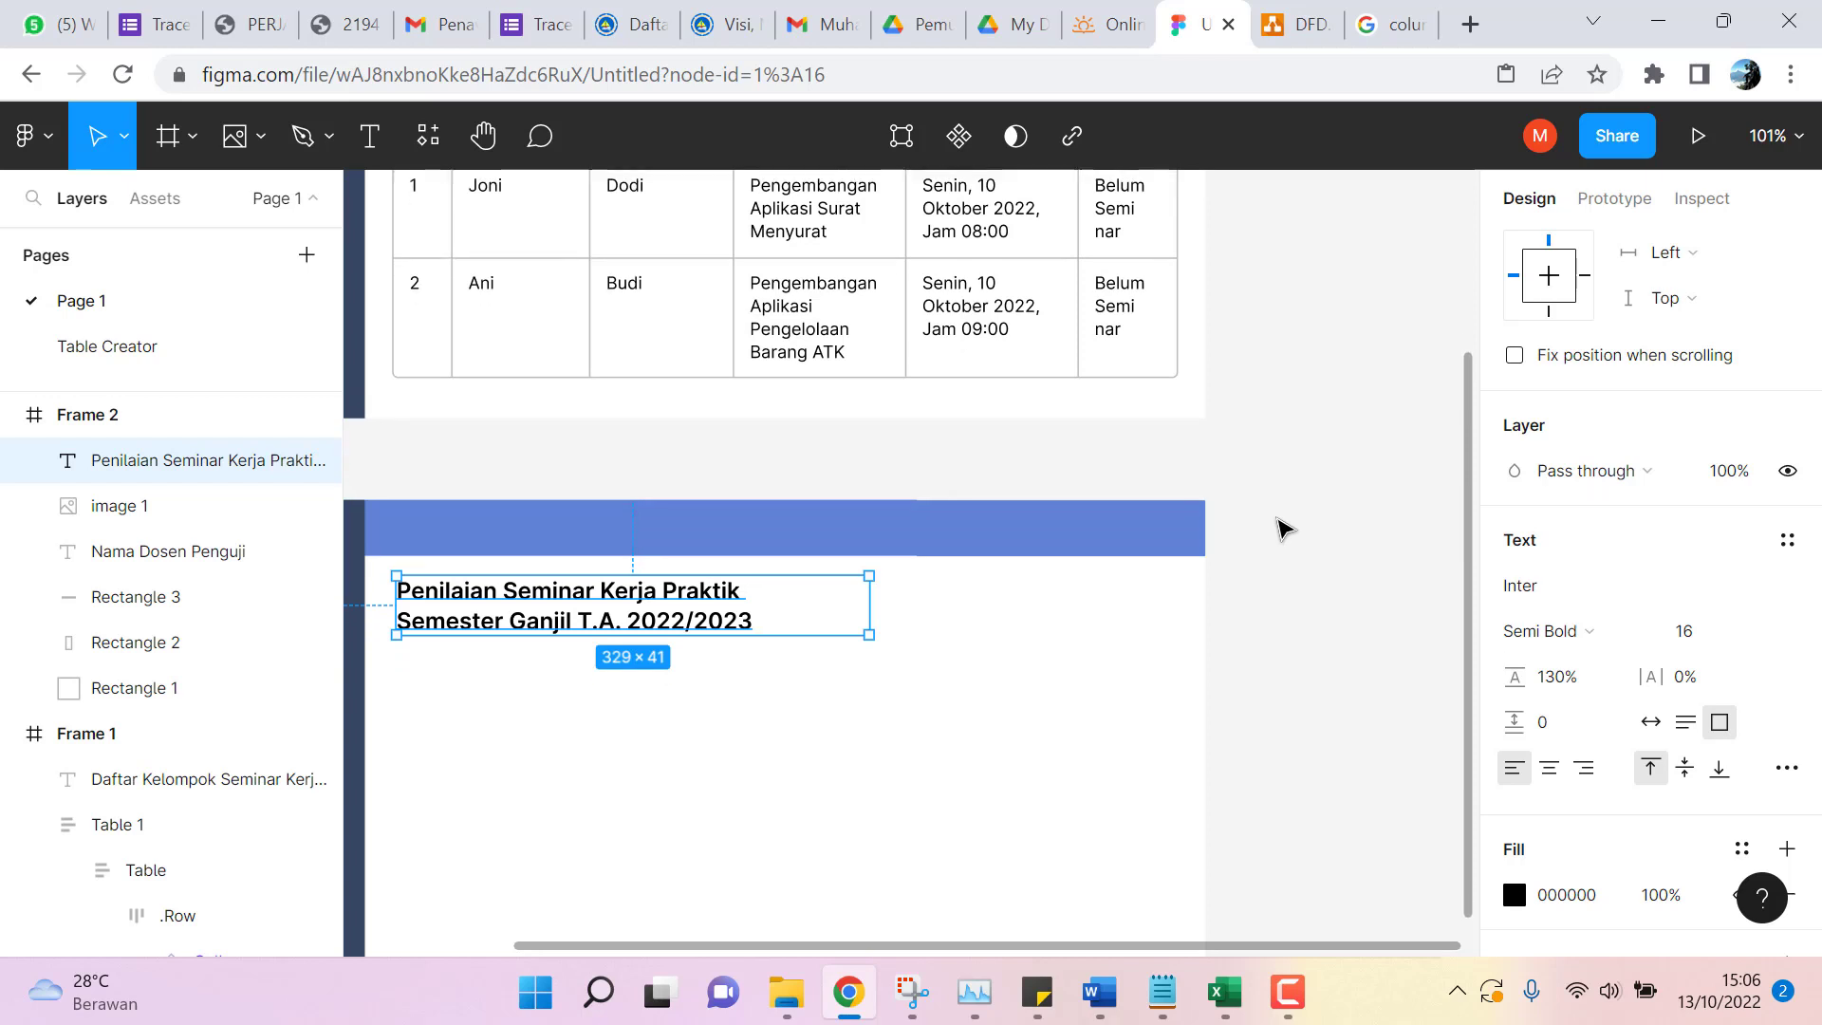
{"action": "scroll", "coordinate": [1281, 528], "scroll_direction": "down", "scroll_amount": 5}
{"action": "scroll", "coordinate": [1276, 532], "scroll_direction": "up", "scroll_amount": 2}
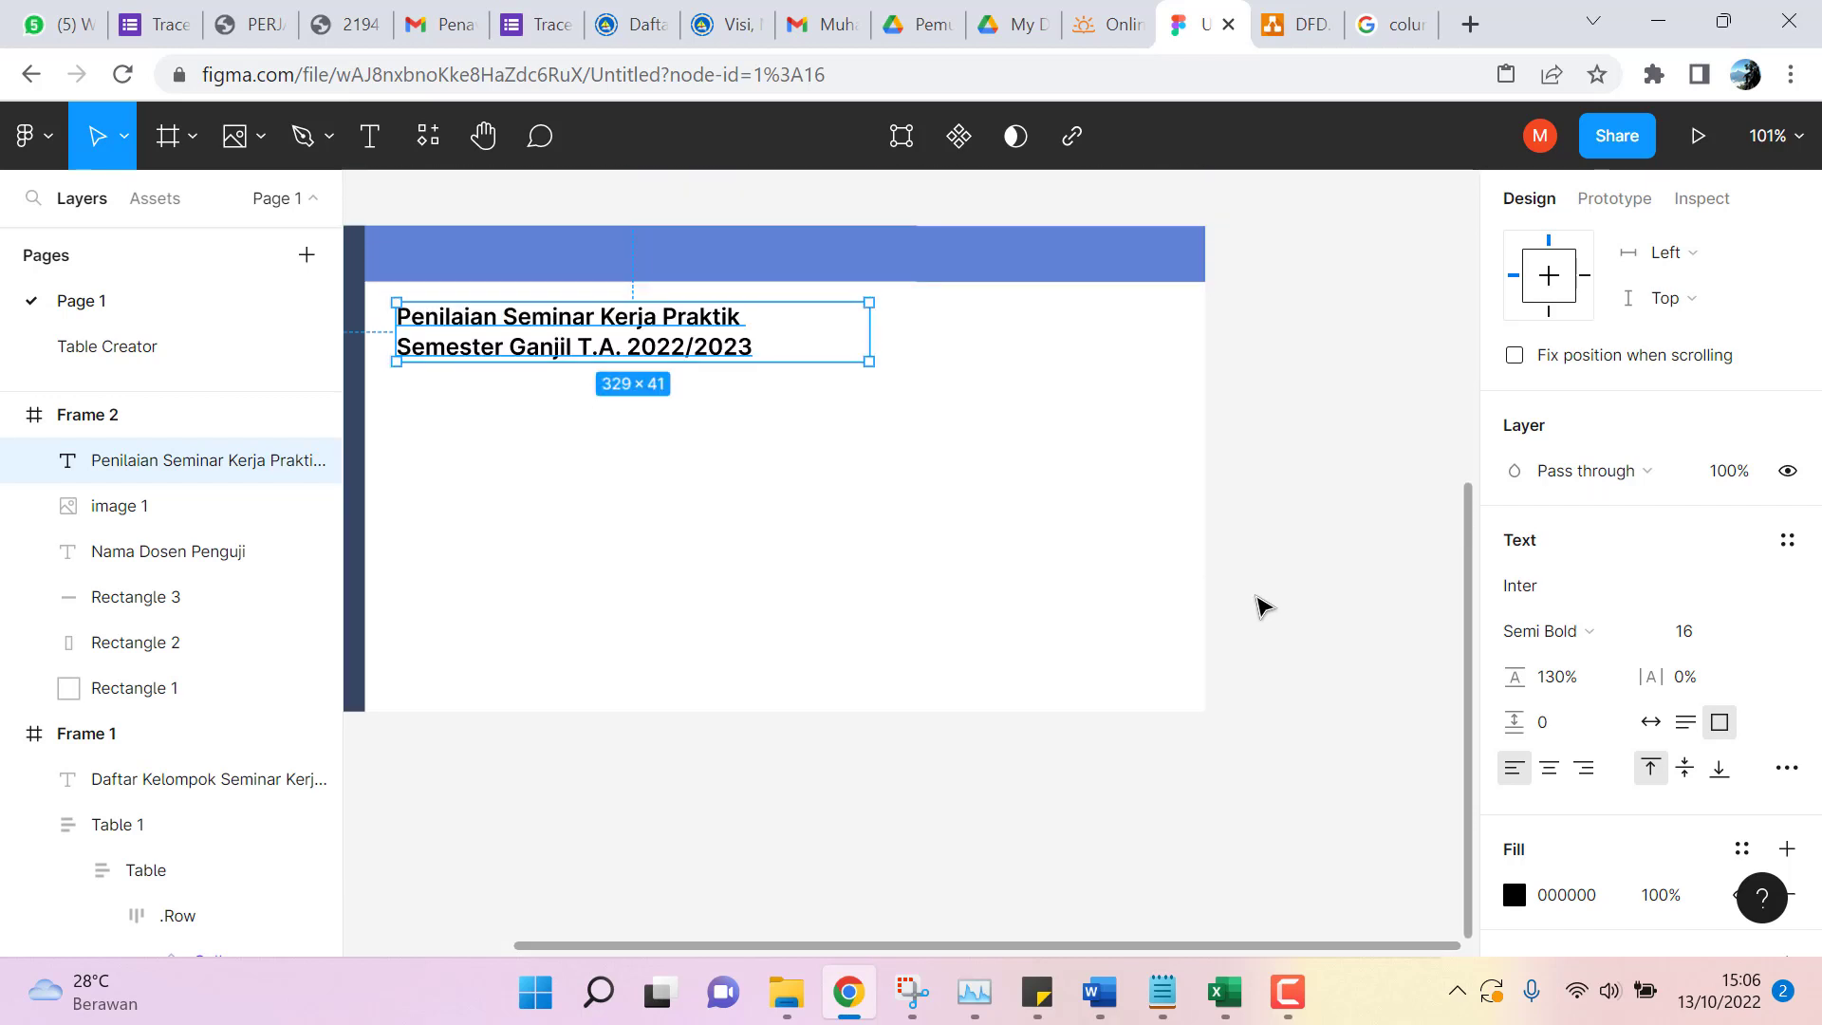
{"action": "left_click_drag", "start_coordinate": [998, 947], "coordinate": [845, 948]}
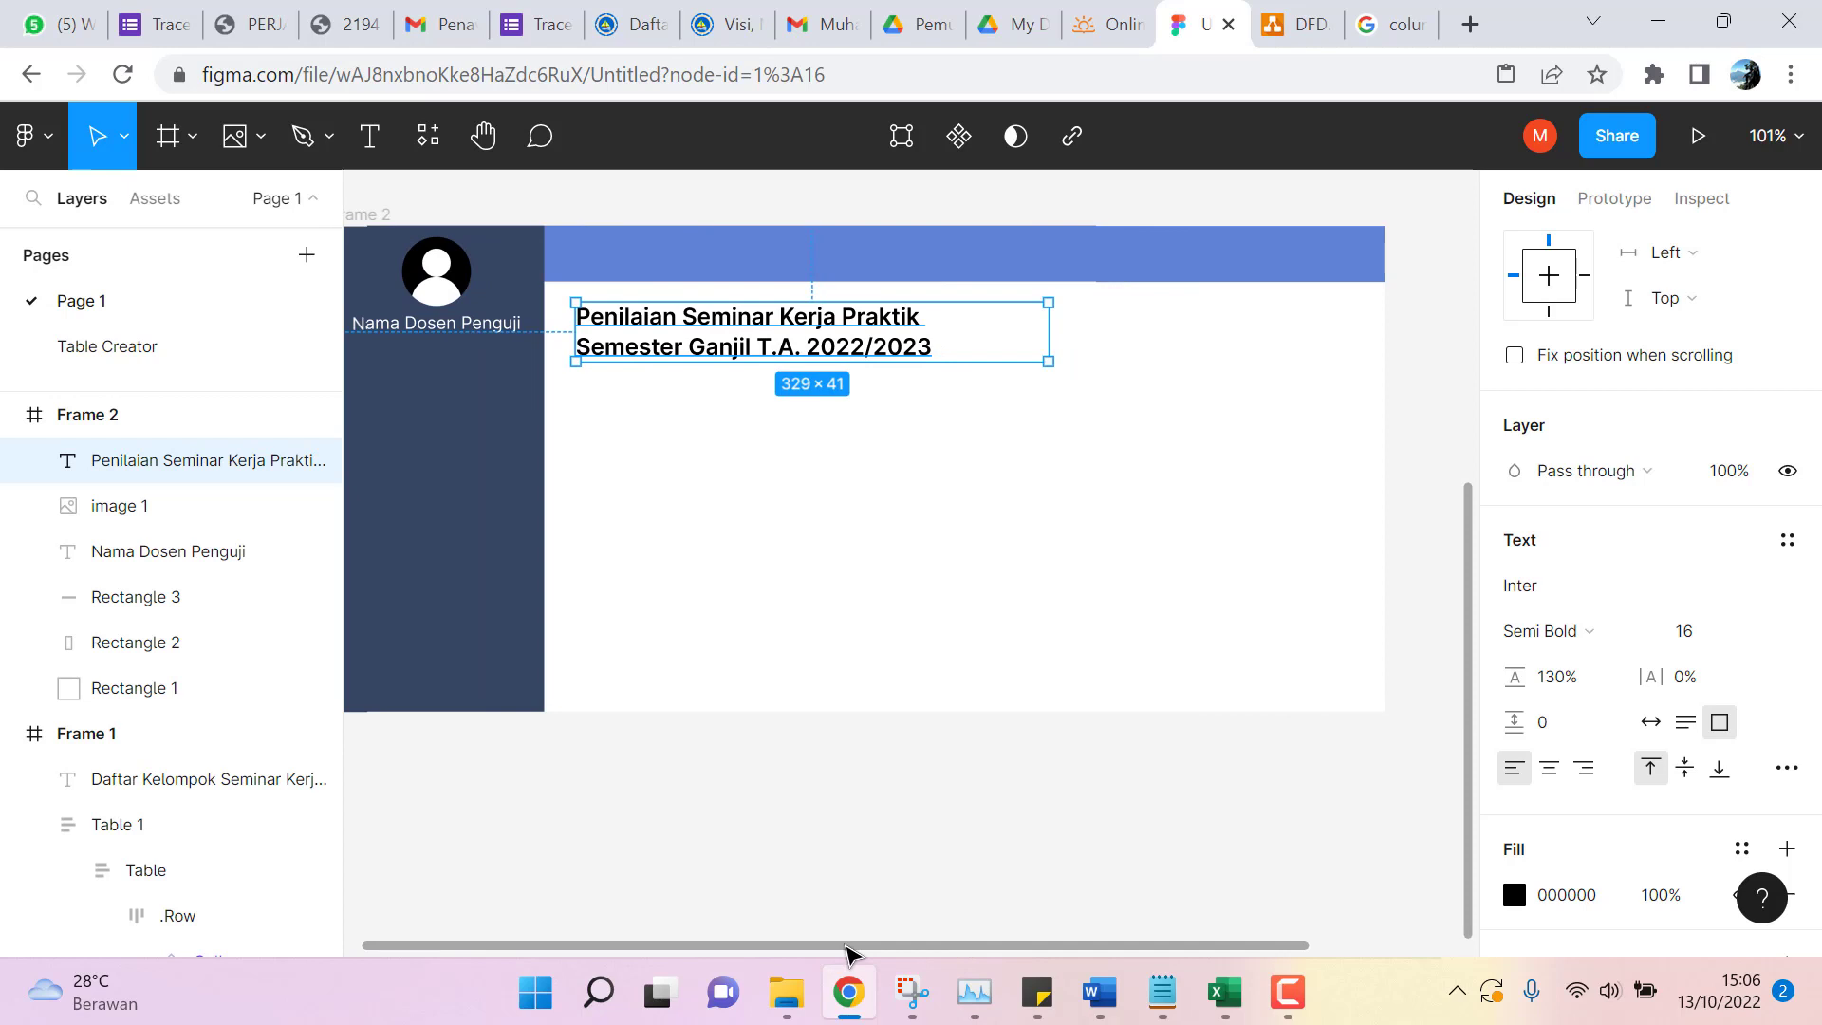
{"action": "left_click", "coordinate": [831, 848]}
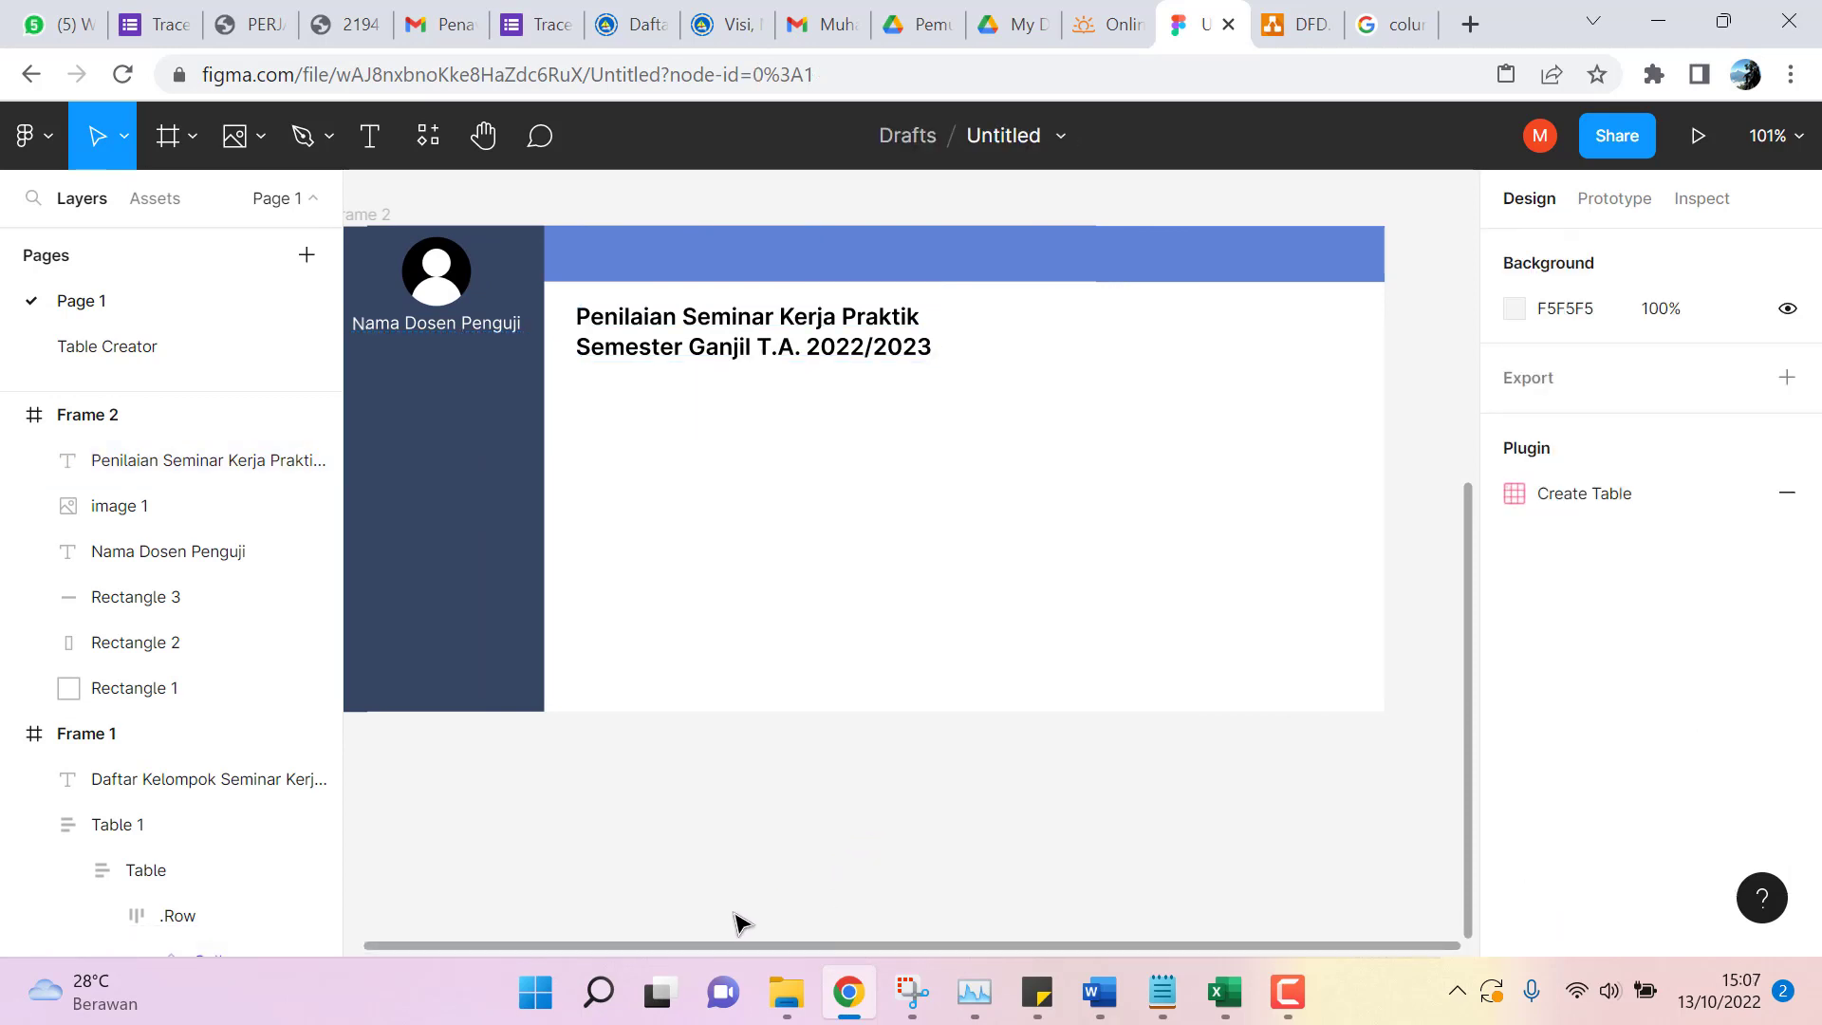
Open the first Berita-Acara-Seminar-Kerja-Praktek Word file from Documents > Kerja Praktek.
{"action": "left_click", "coordinate": [780, 1002]}
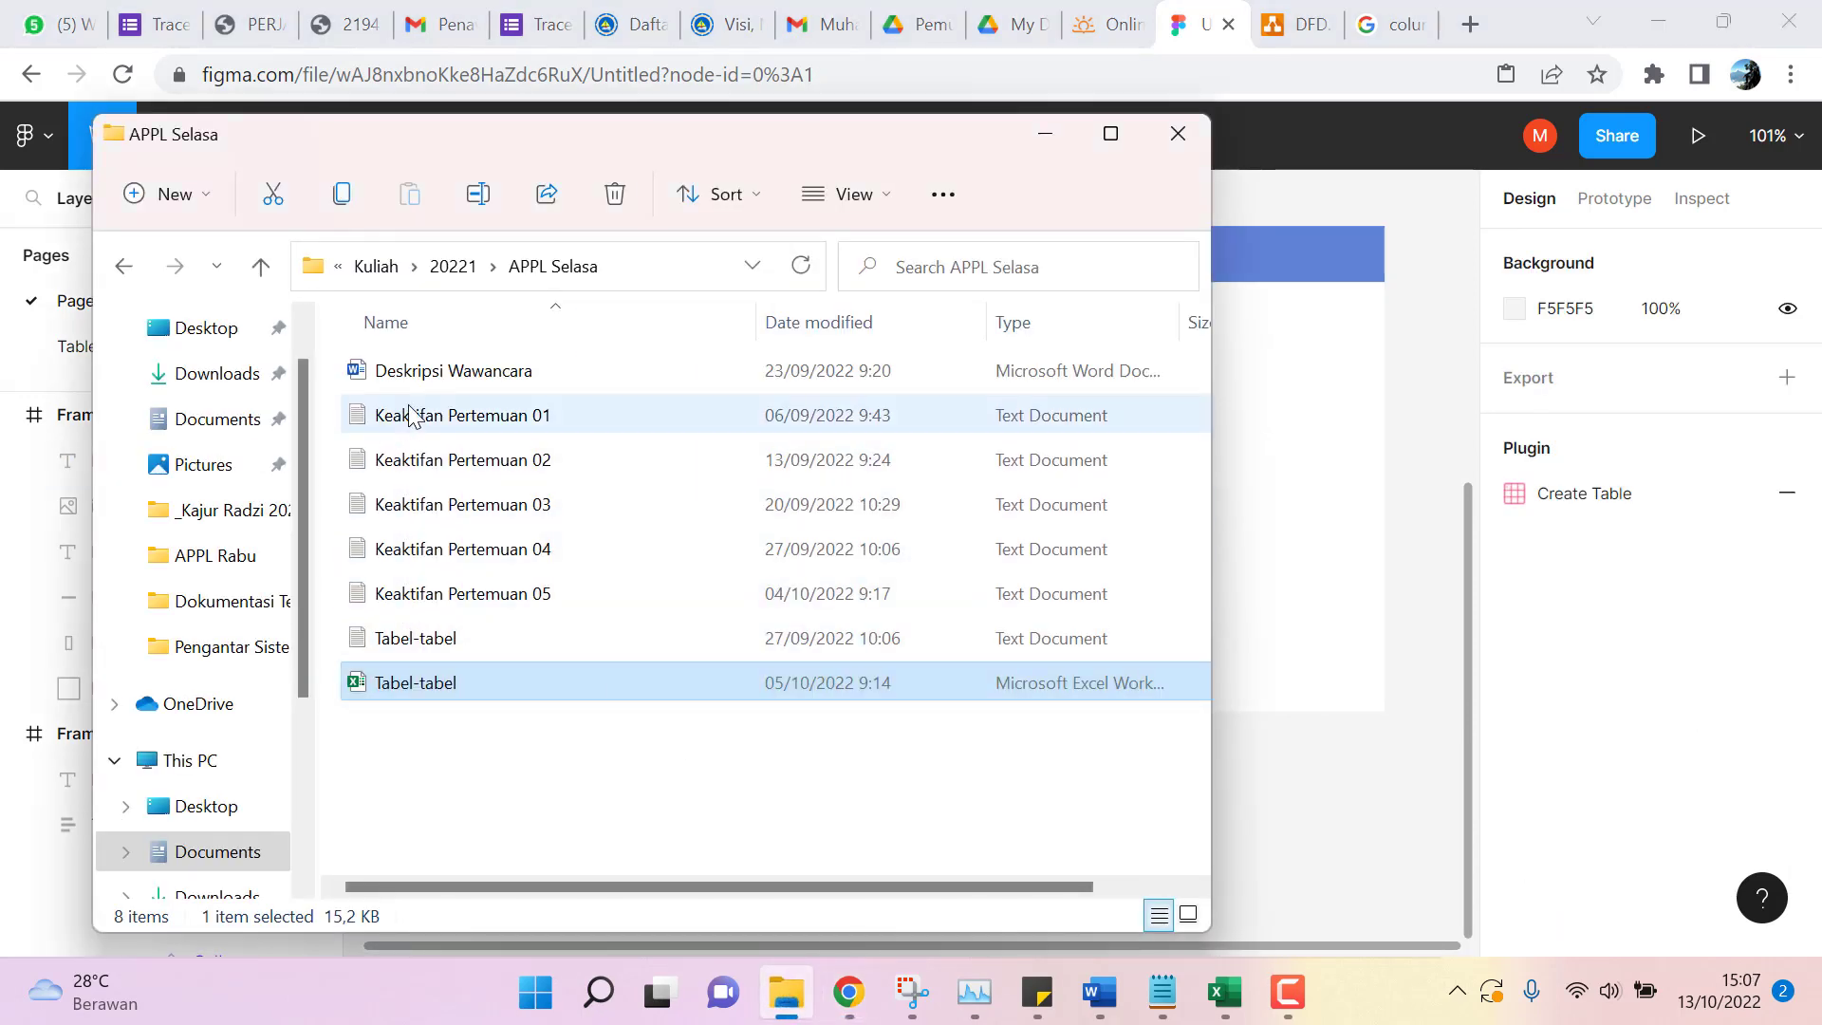
{"action": "left_click", "coordinate": [236, 430]}
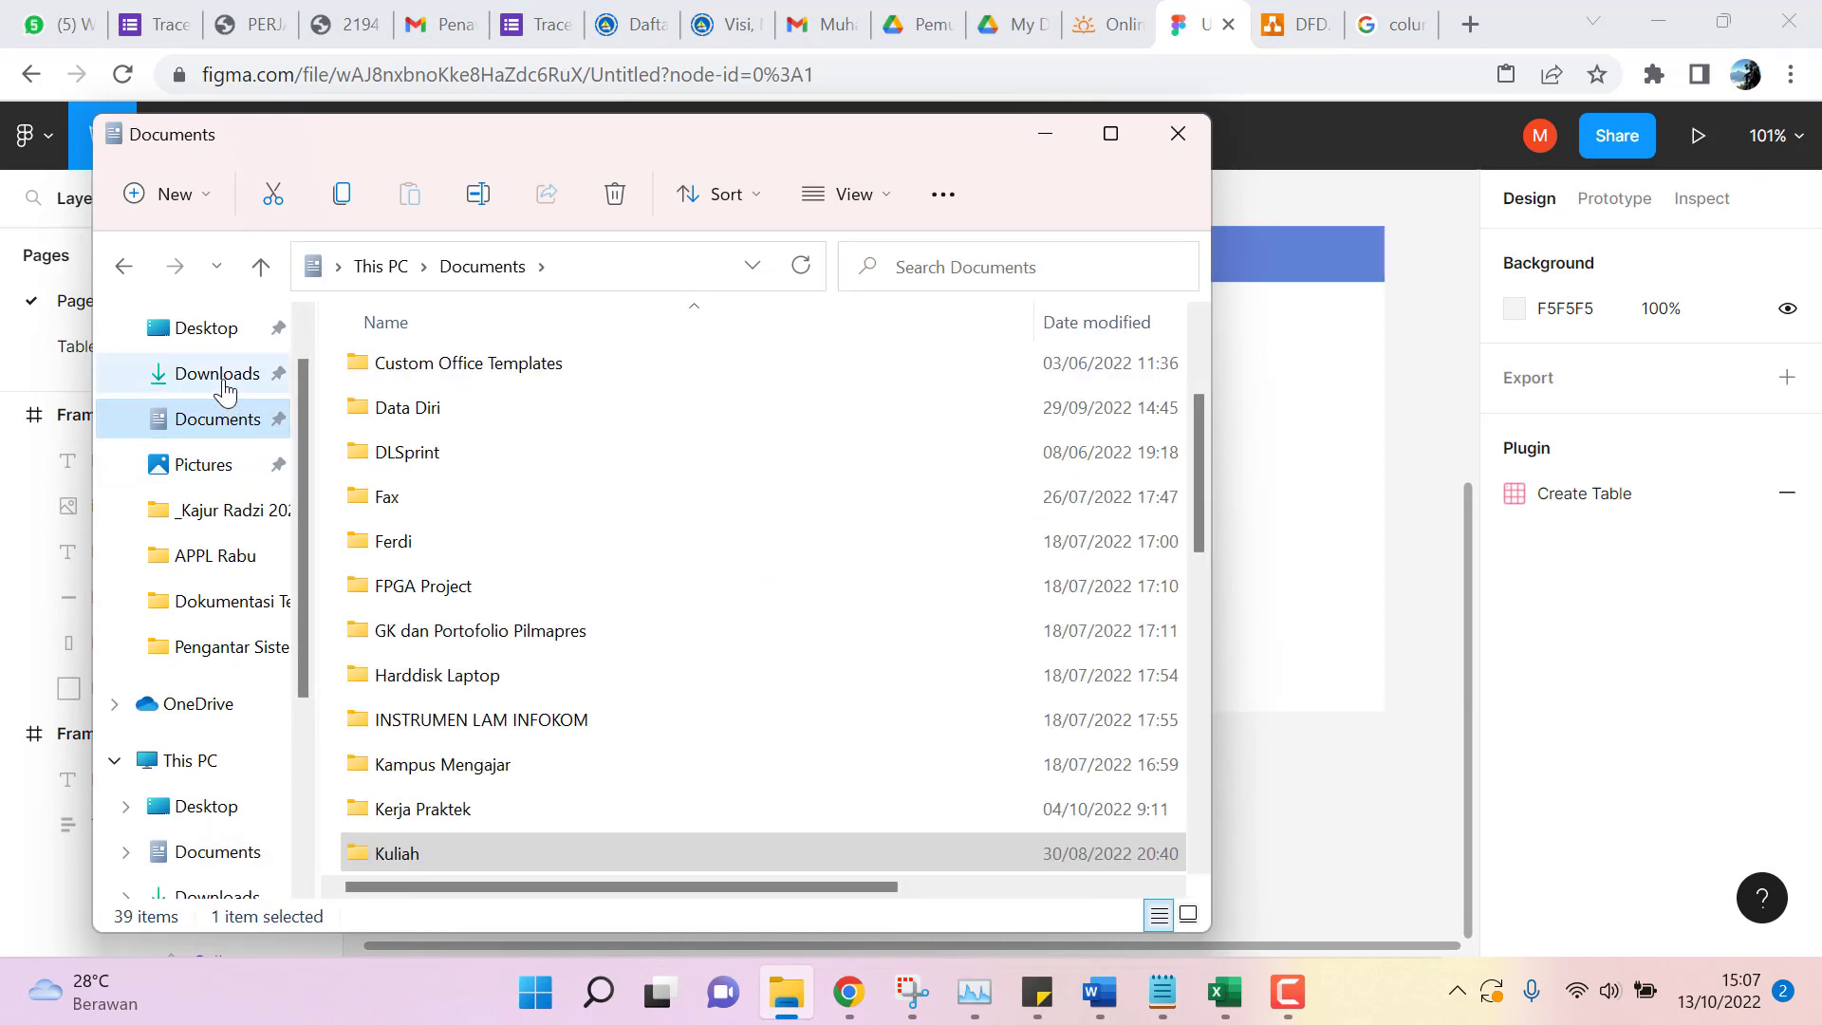
{"action": "left_click", "coordinate": [224, 380]}
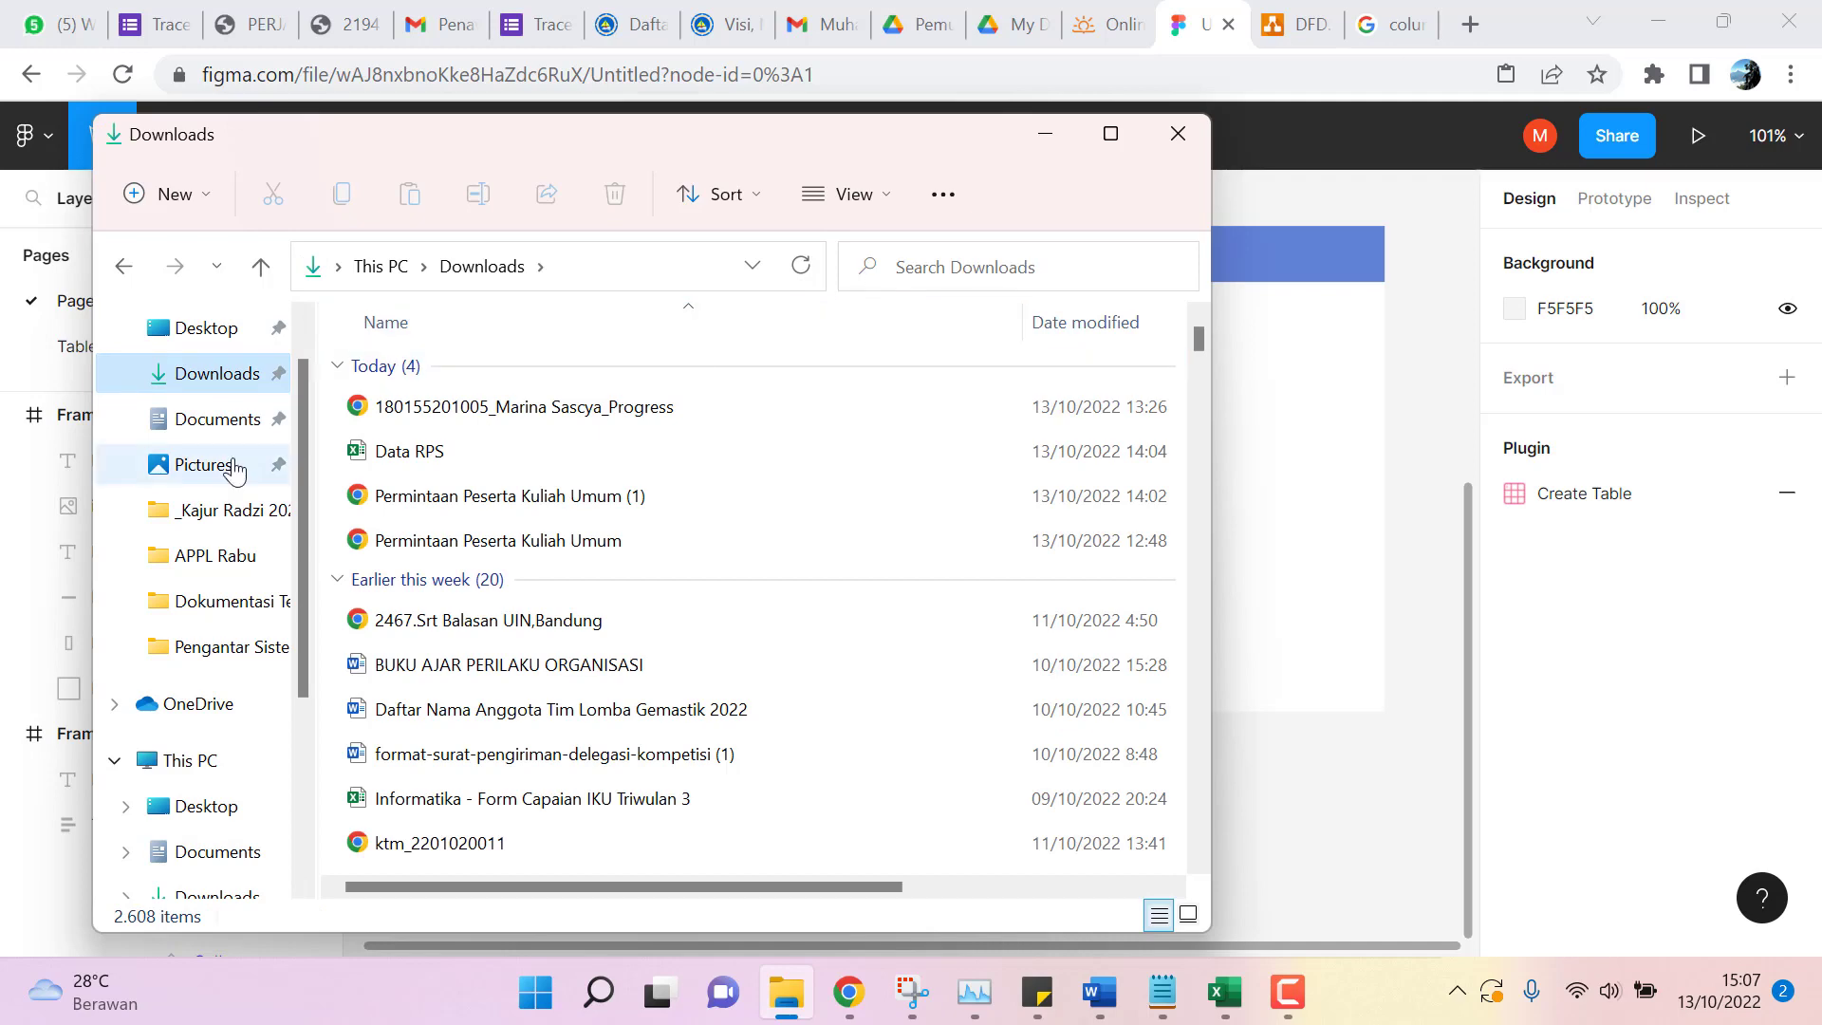
{"action": "left_click", "coordinate": [224, 427]}
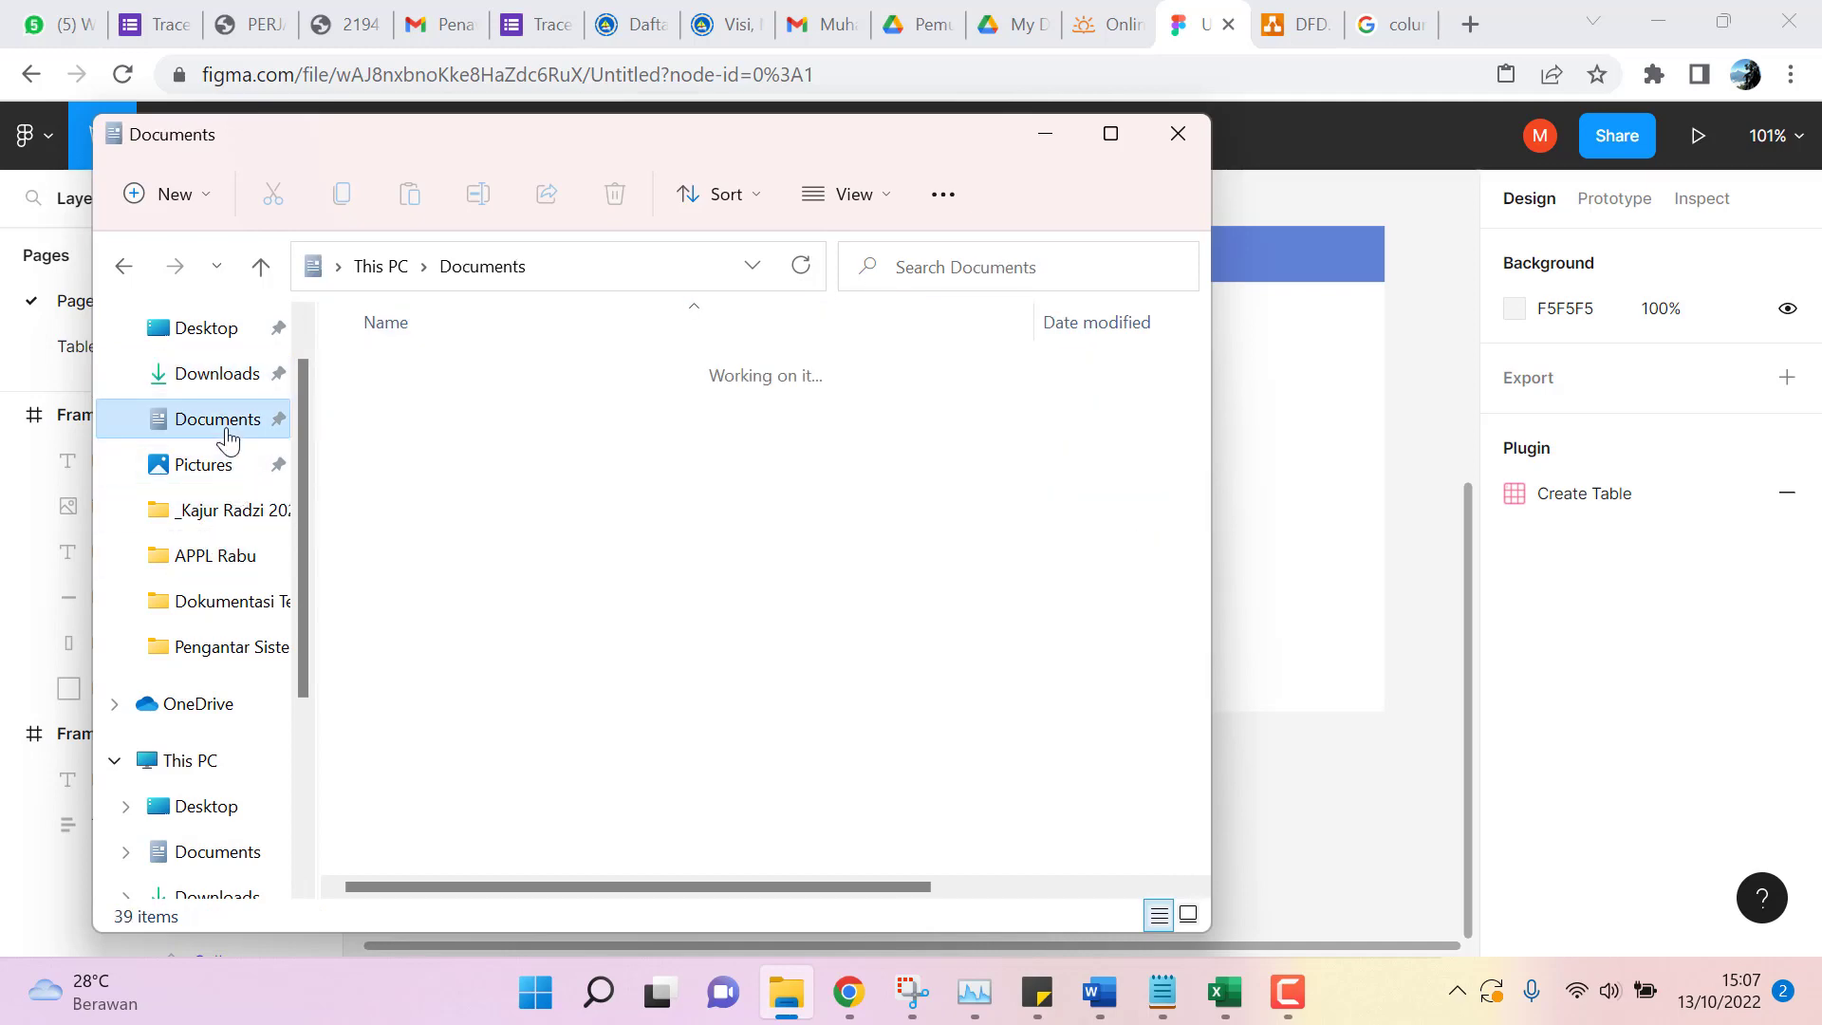
{"action": "left_click", "coordinate": [441, 465]}
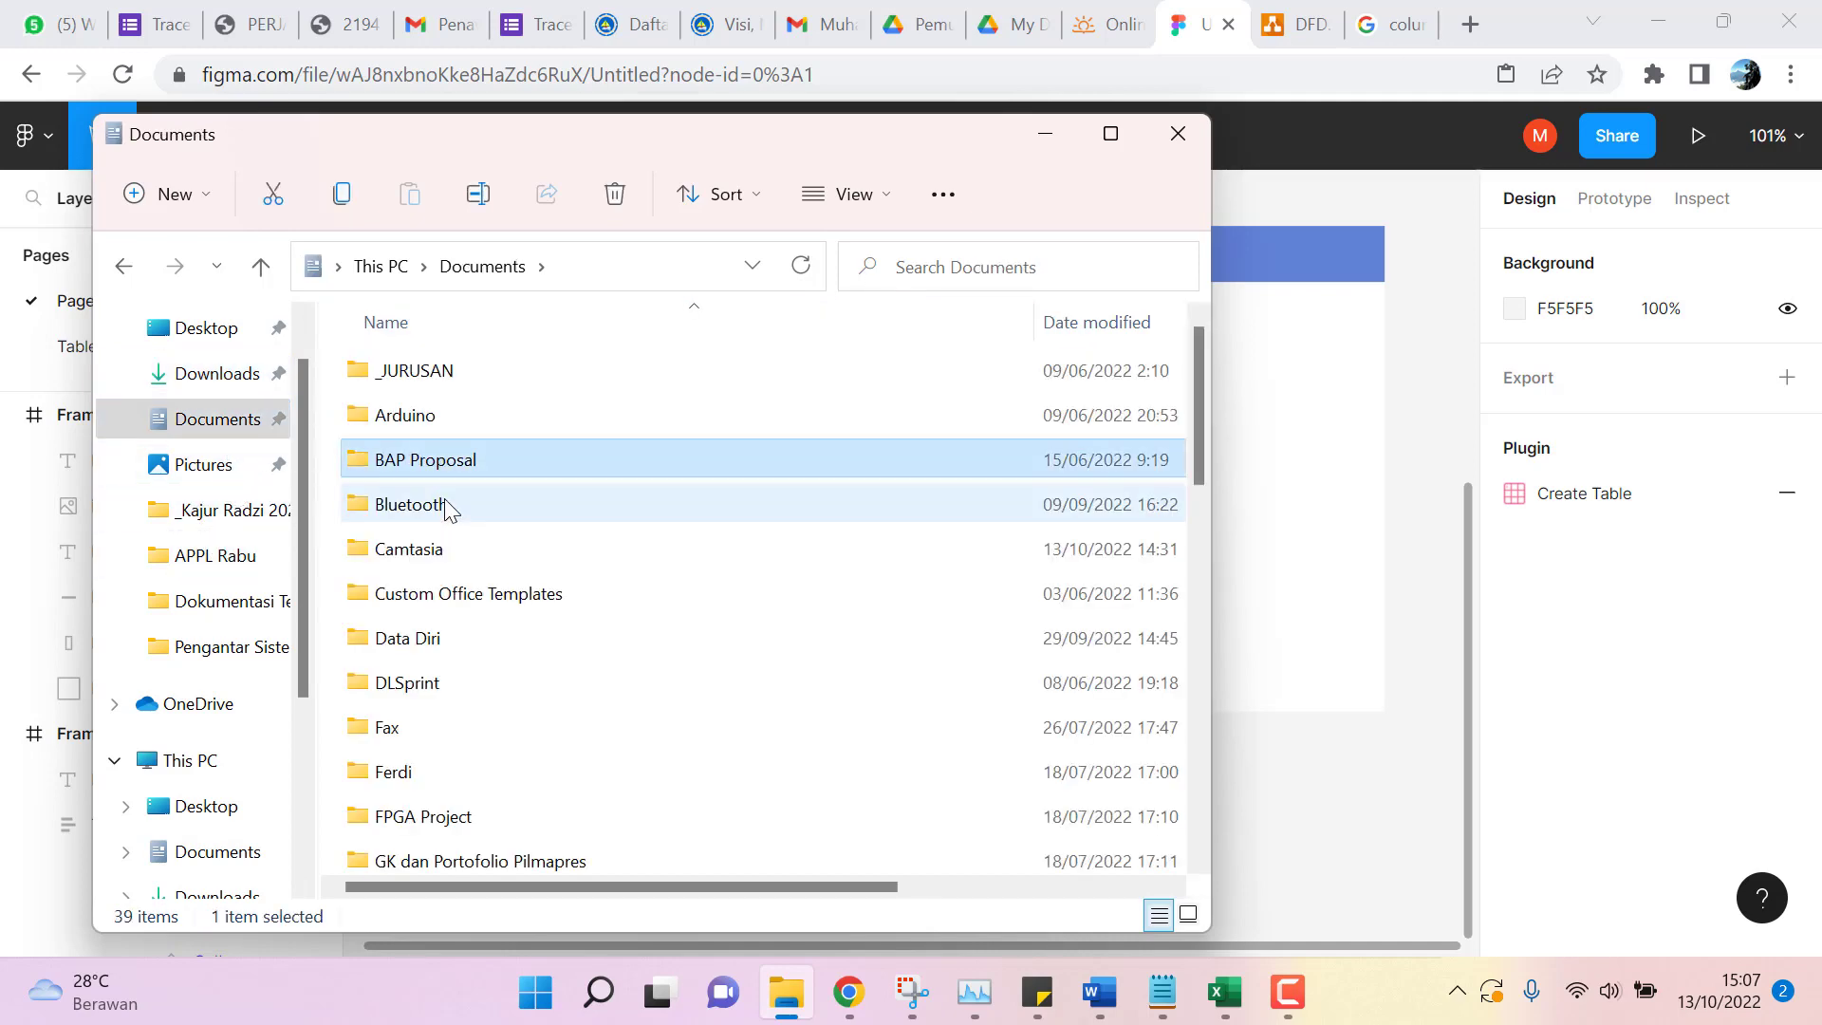
{"action": "scroll", "coordinate": [446, 503], "scroll_direction": "down", "scroll_amount": 3}
{"action": "scroll", "coordinate": [446, 509], "scroll_direction": "down", "scroll_amount": 1}
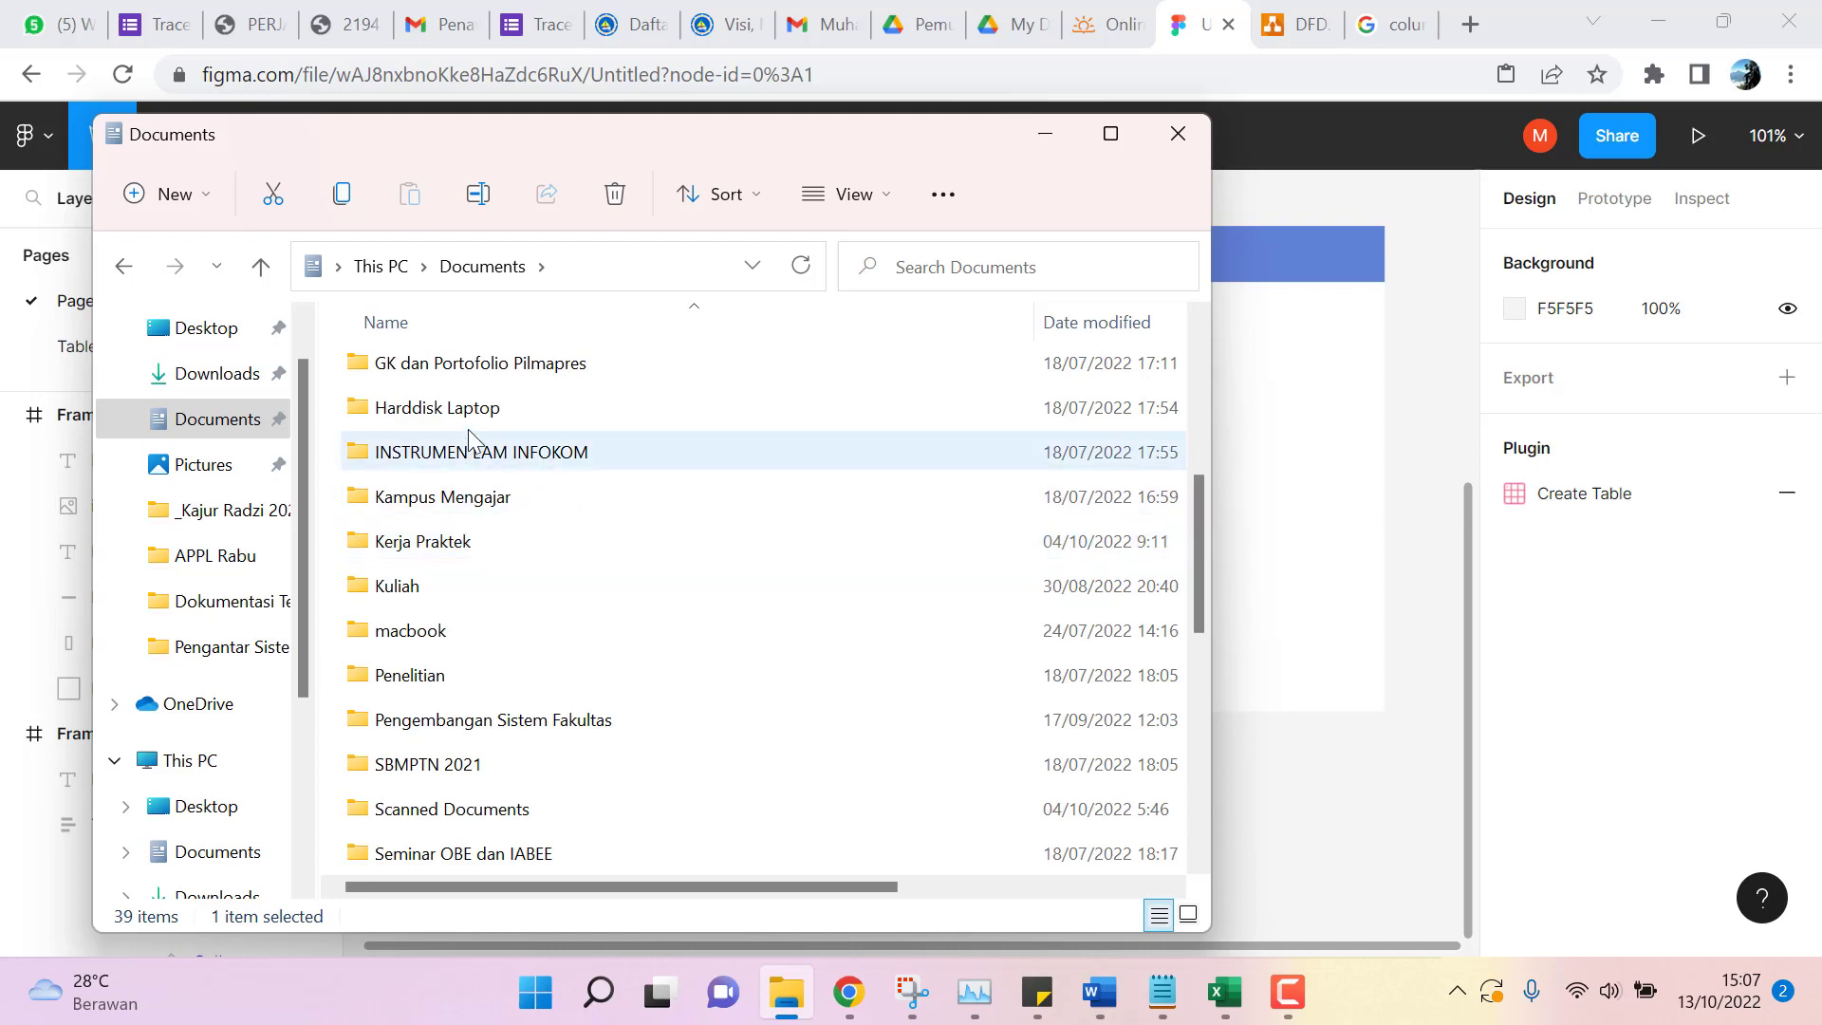
{"action": "double_click", "coordinate": [444, 542]}
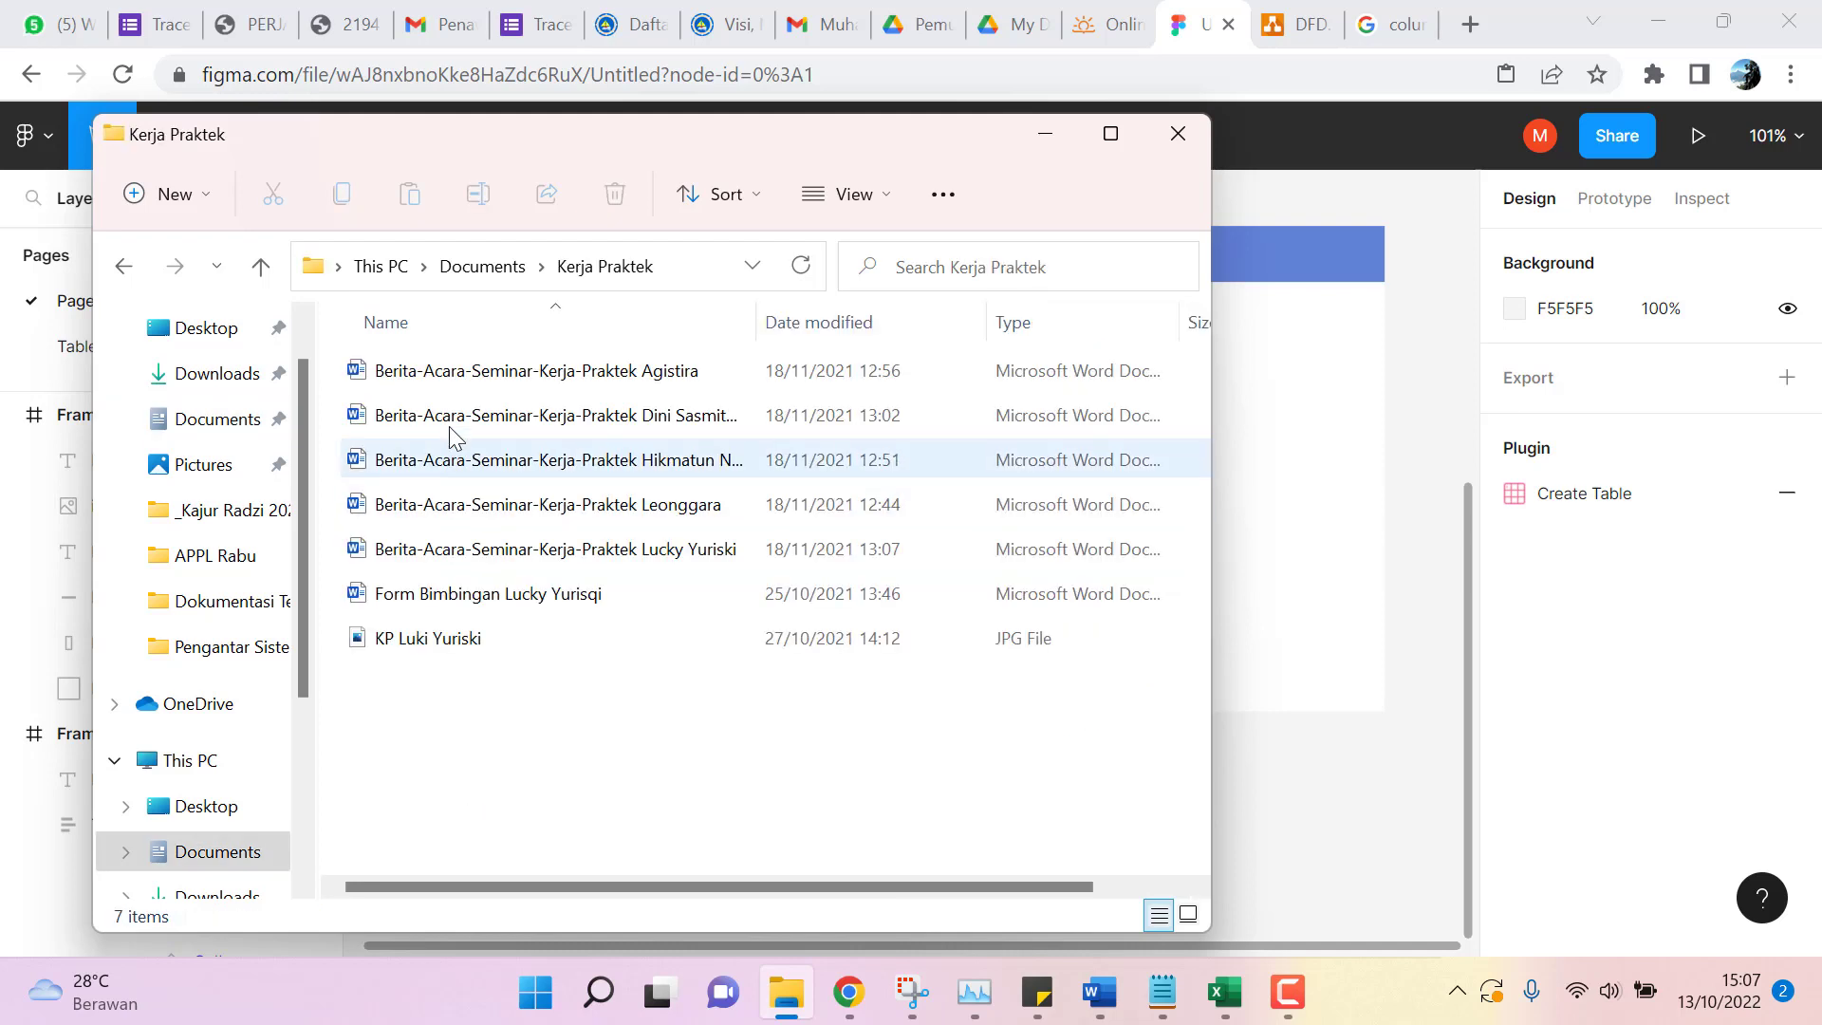
{"action": "double_click", "coordinate": [470, 379]}
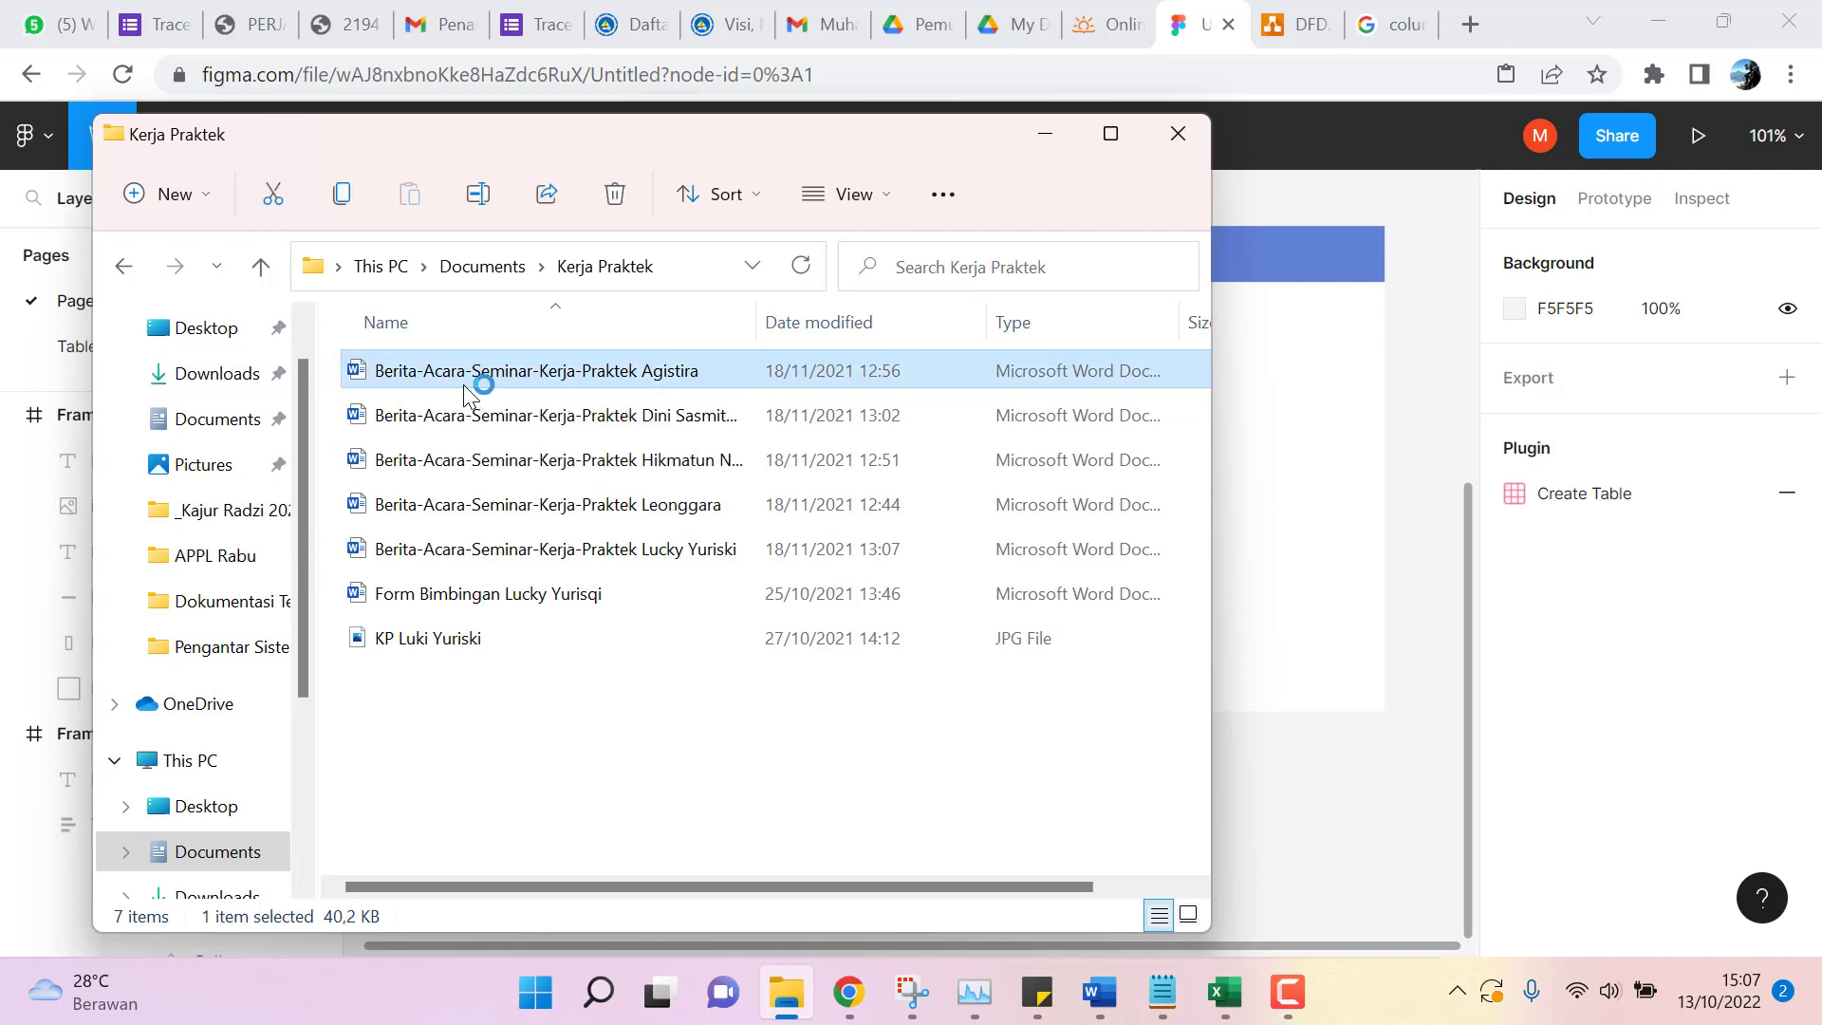
{"action": "scroll", "coordinate": [970, 635], "scroll_direction": "down", "scroll_amount": 4}
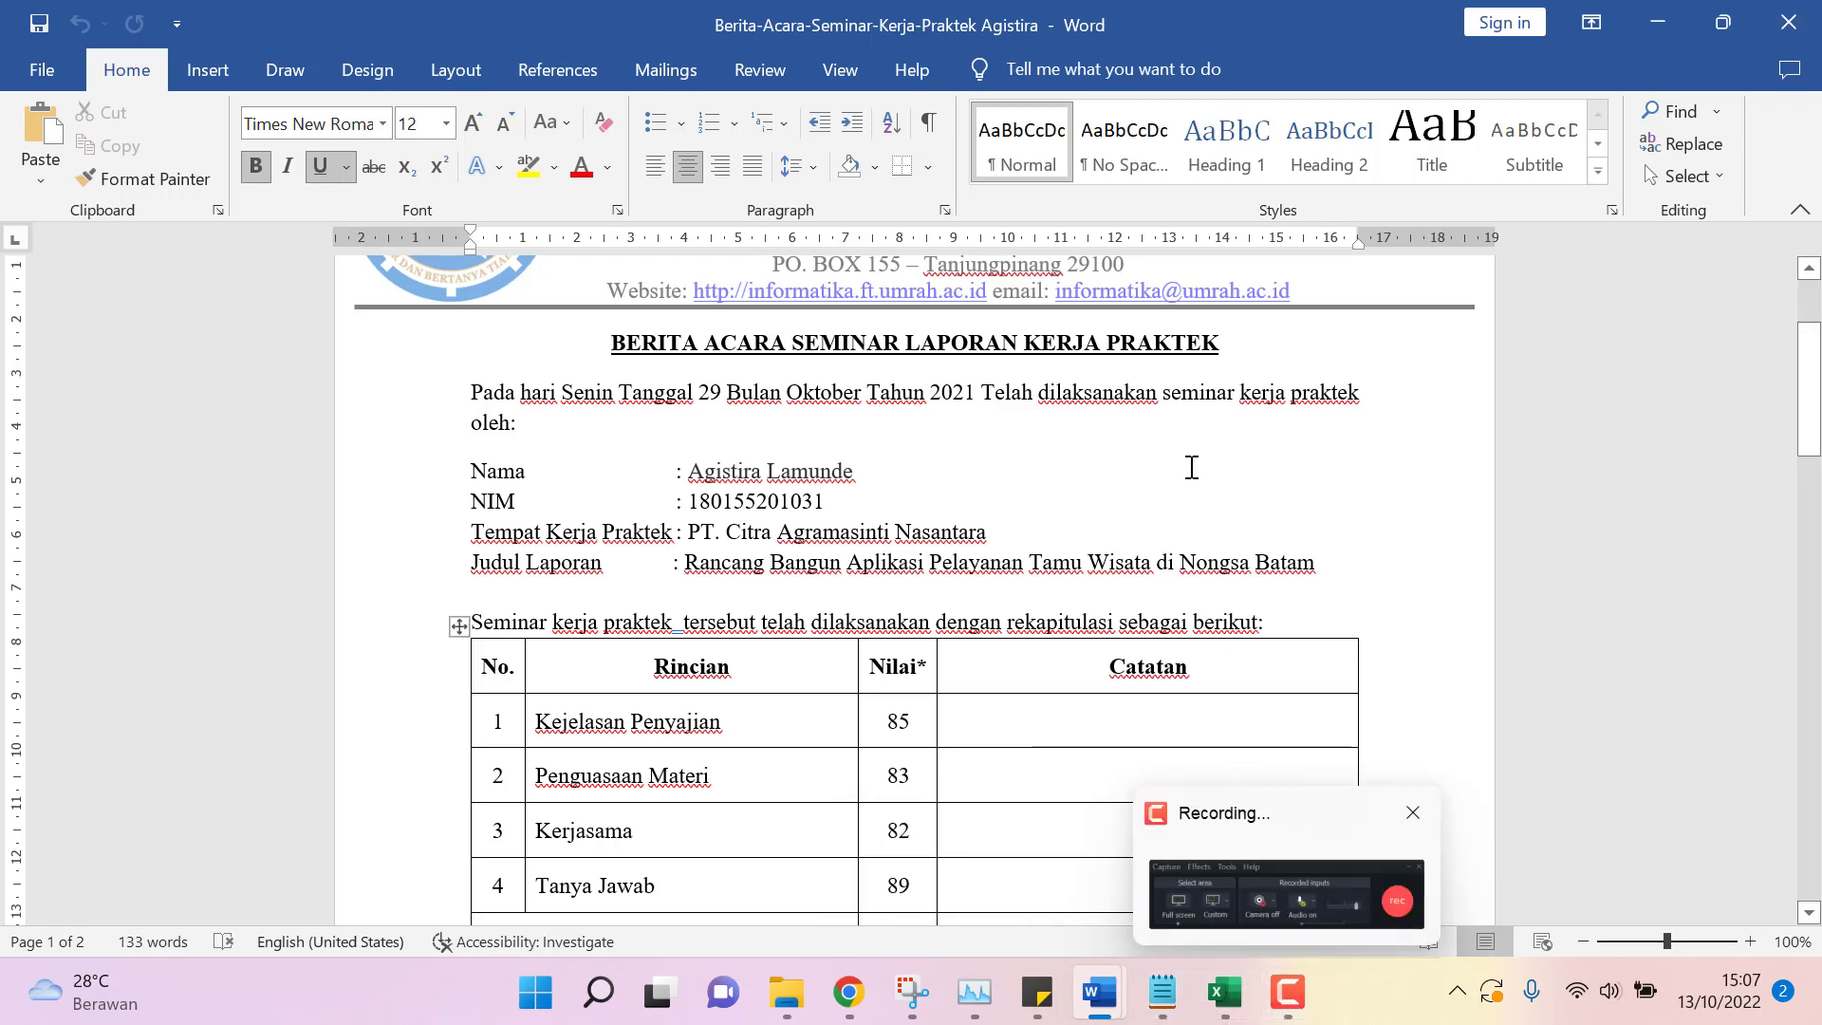
Return from the Word report to the Figma design.
{"action": "left_click", "coordinate": [854, 994]}
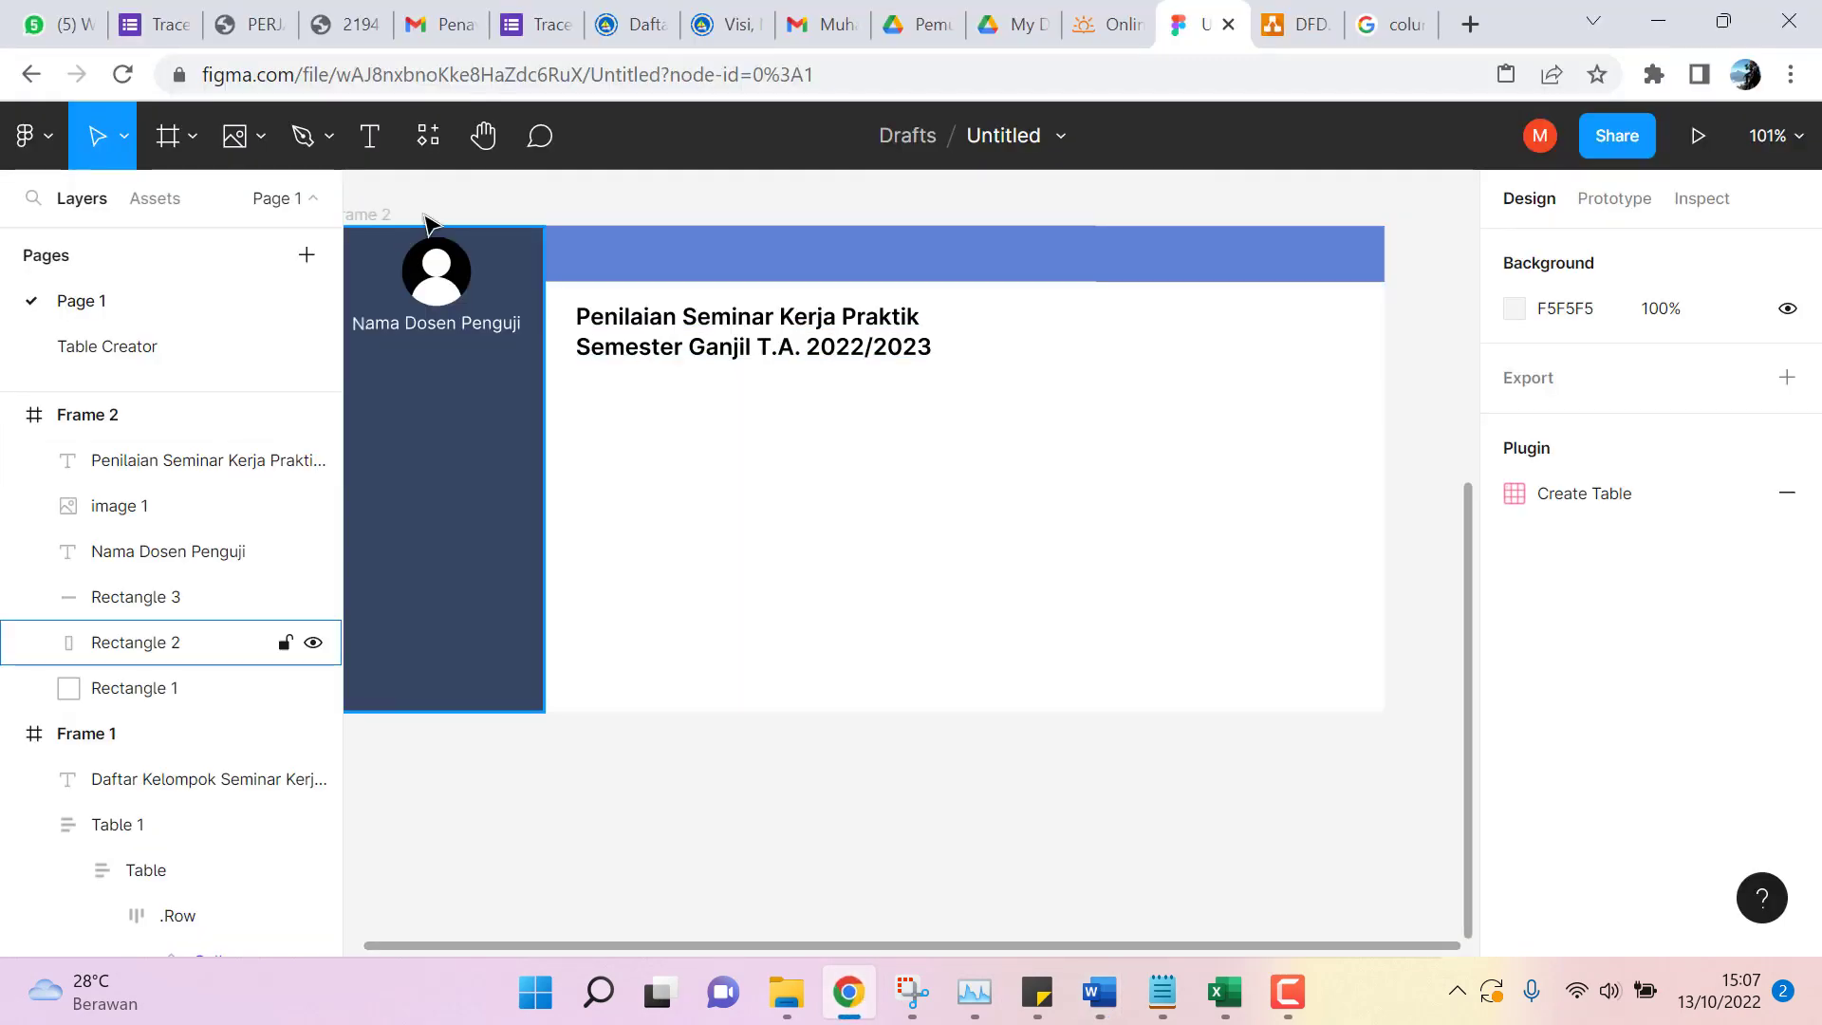
{"action": "left_click", "coordinate": [368, 140]}
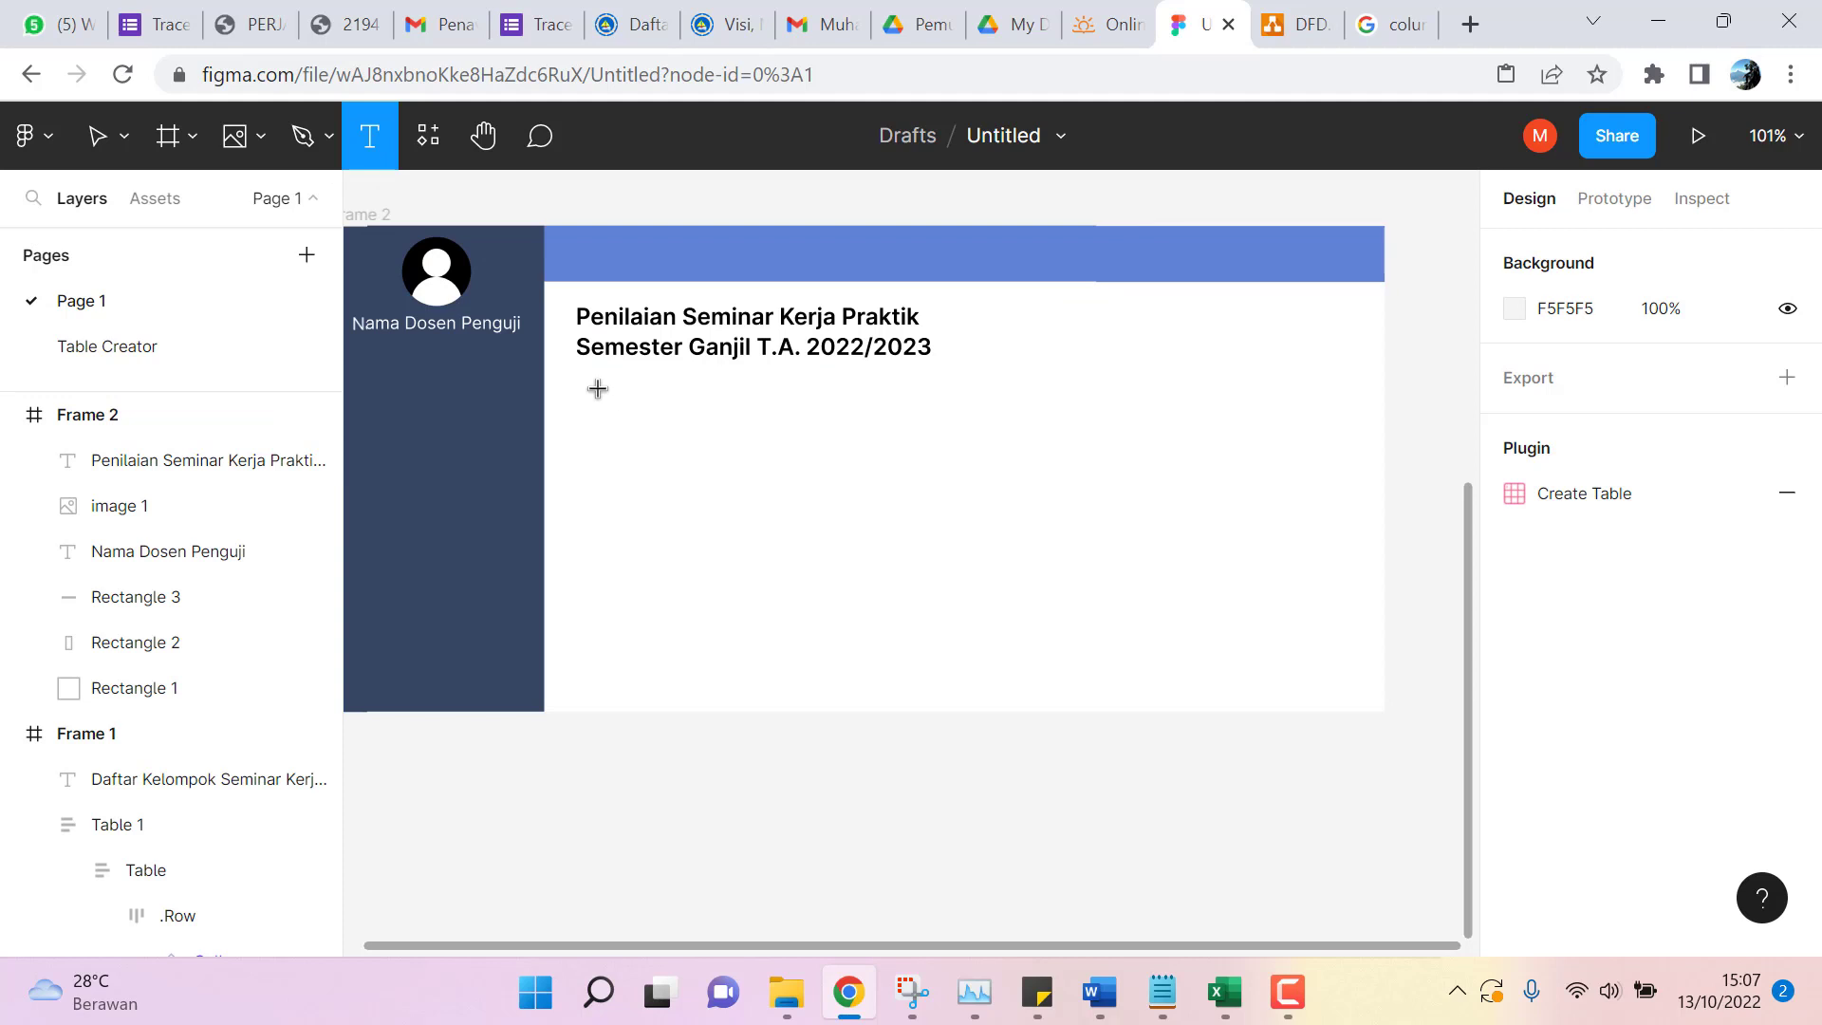
Draw a text box under the heading and set it to Inter Regular, size 12.
{"action": "left_click_drag", "start_coordinate": [596, 389], "coordinate": [918, 423]}
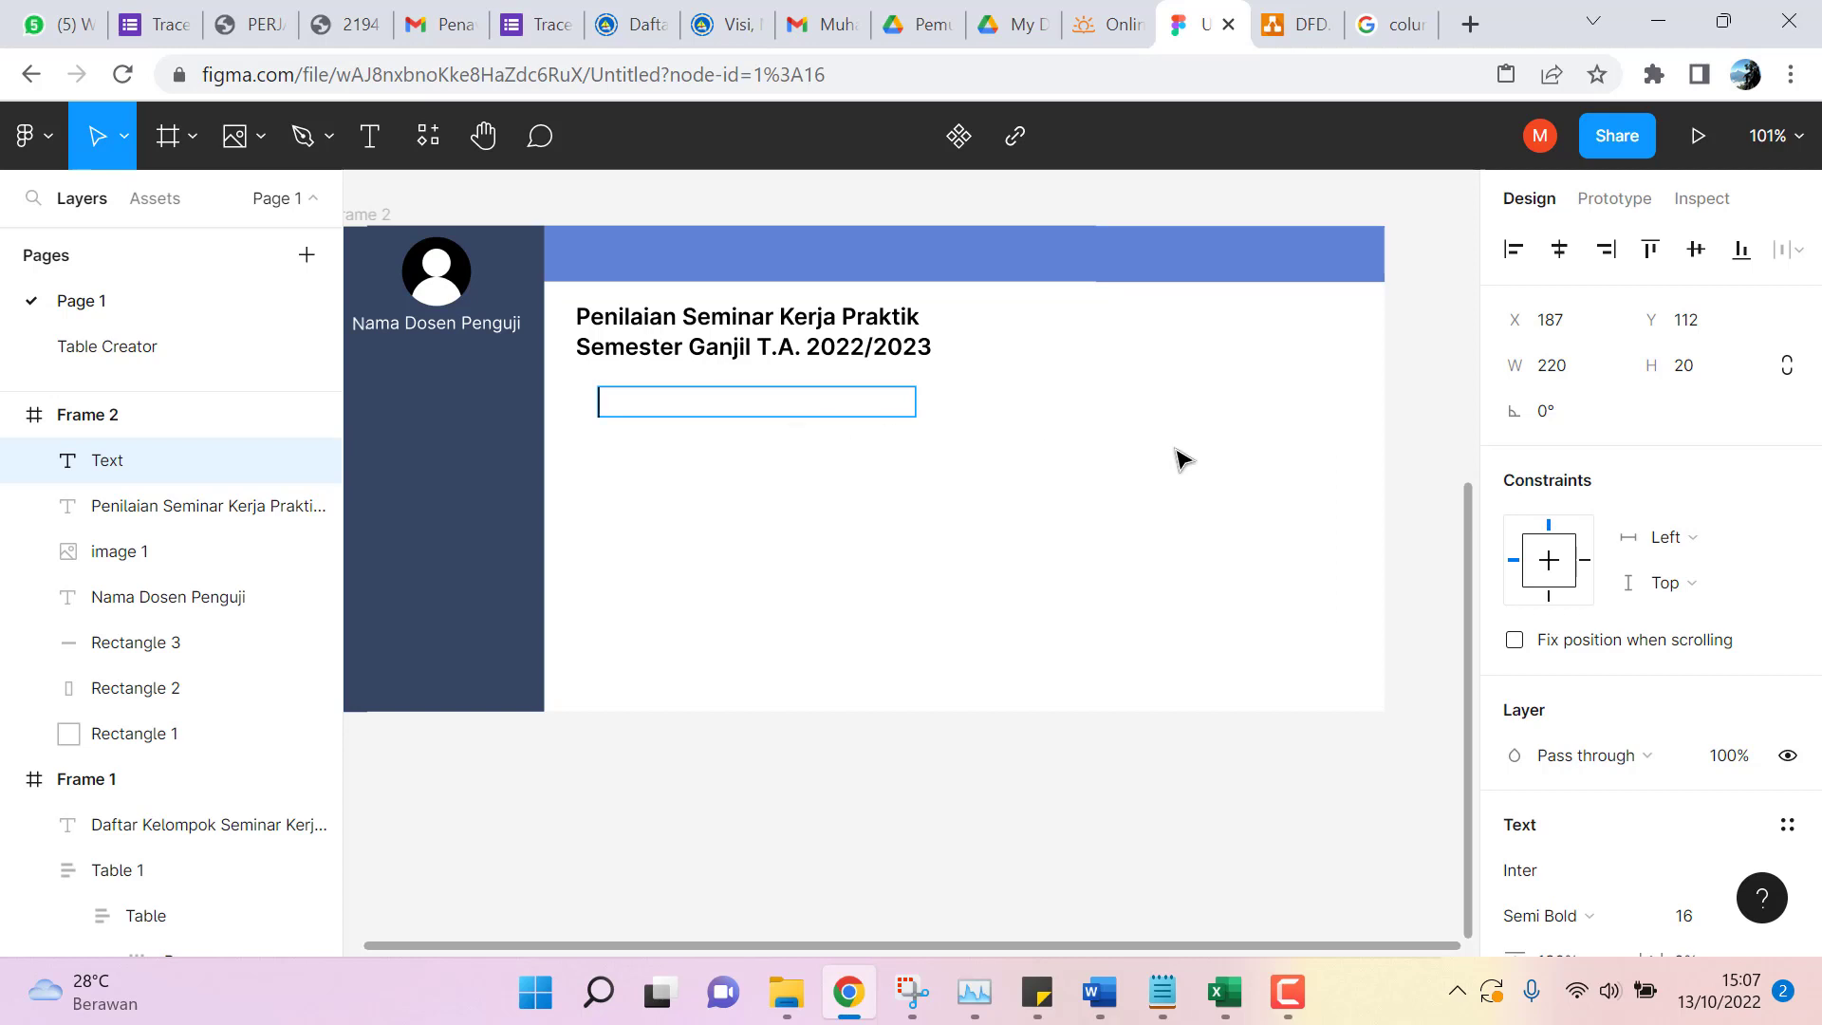
{"action": "type", "text": "NI"}
{"action": "key", "text": "BackSpace"}
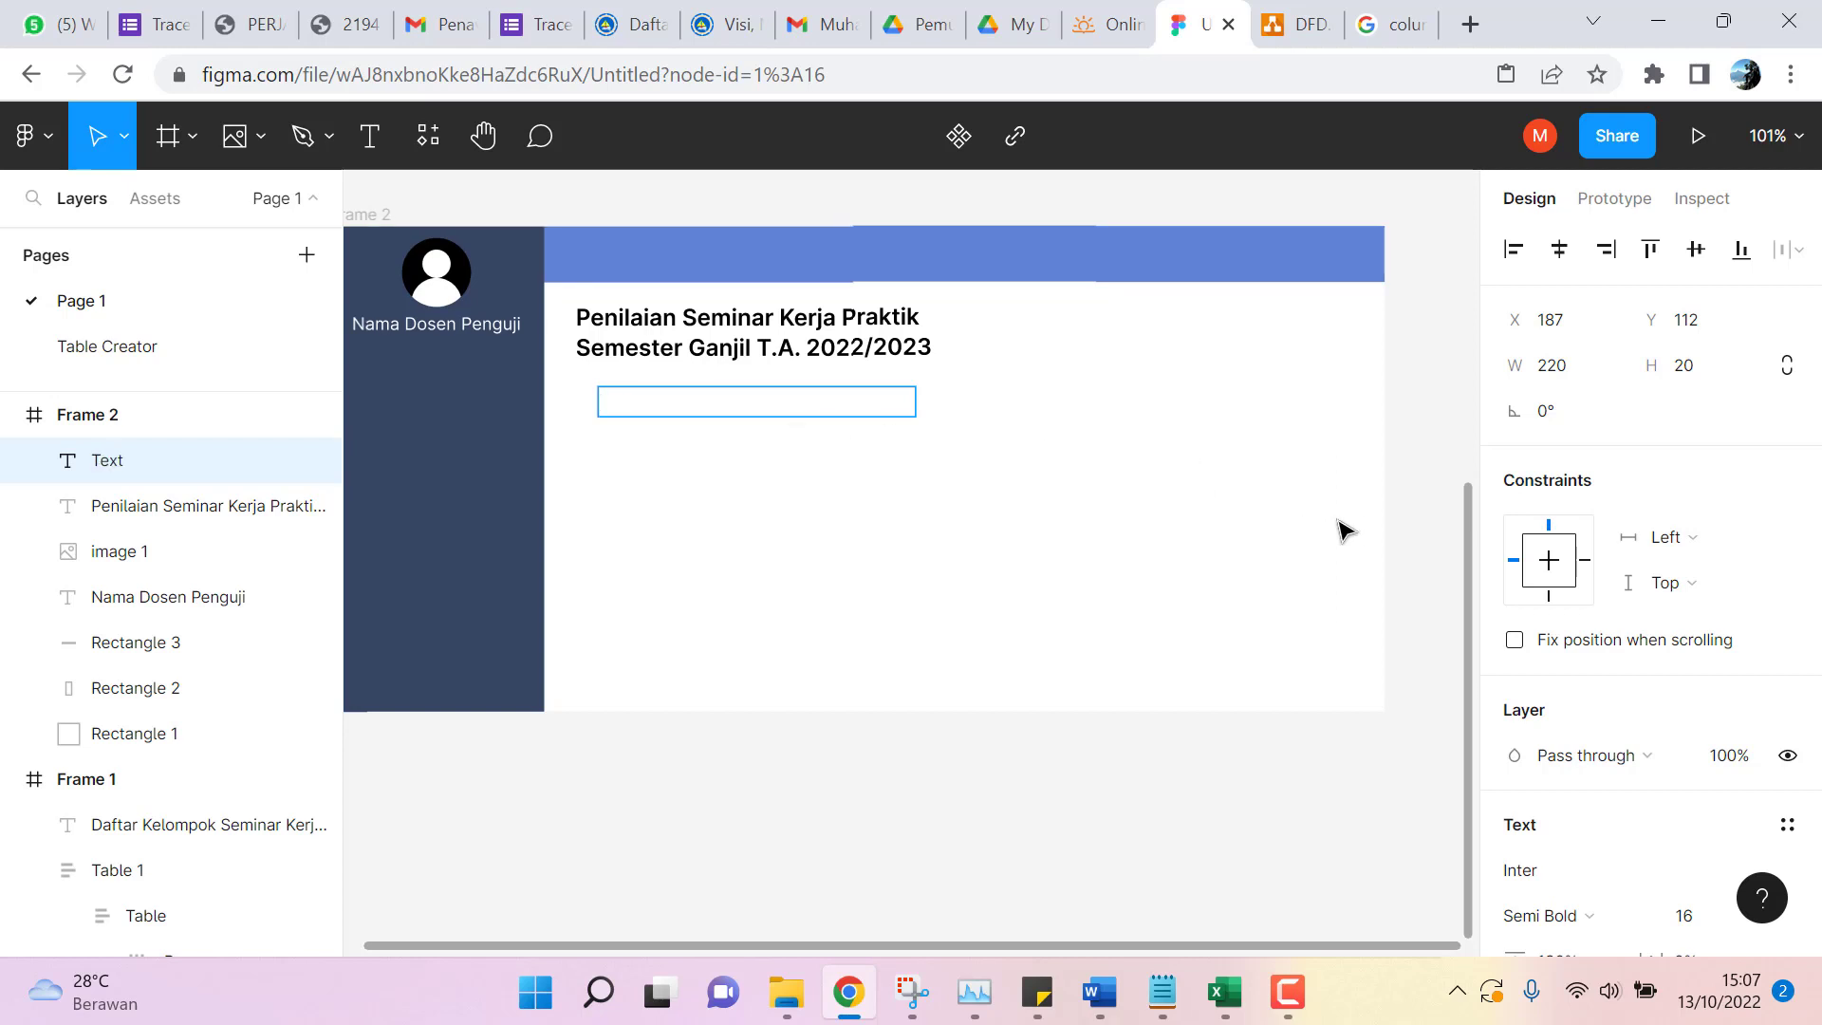
{"action": "scroll", "coordinate": [1725, 676], "scroll_direction": "down", "scroll_amount": 5}
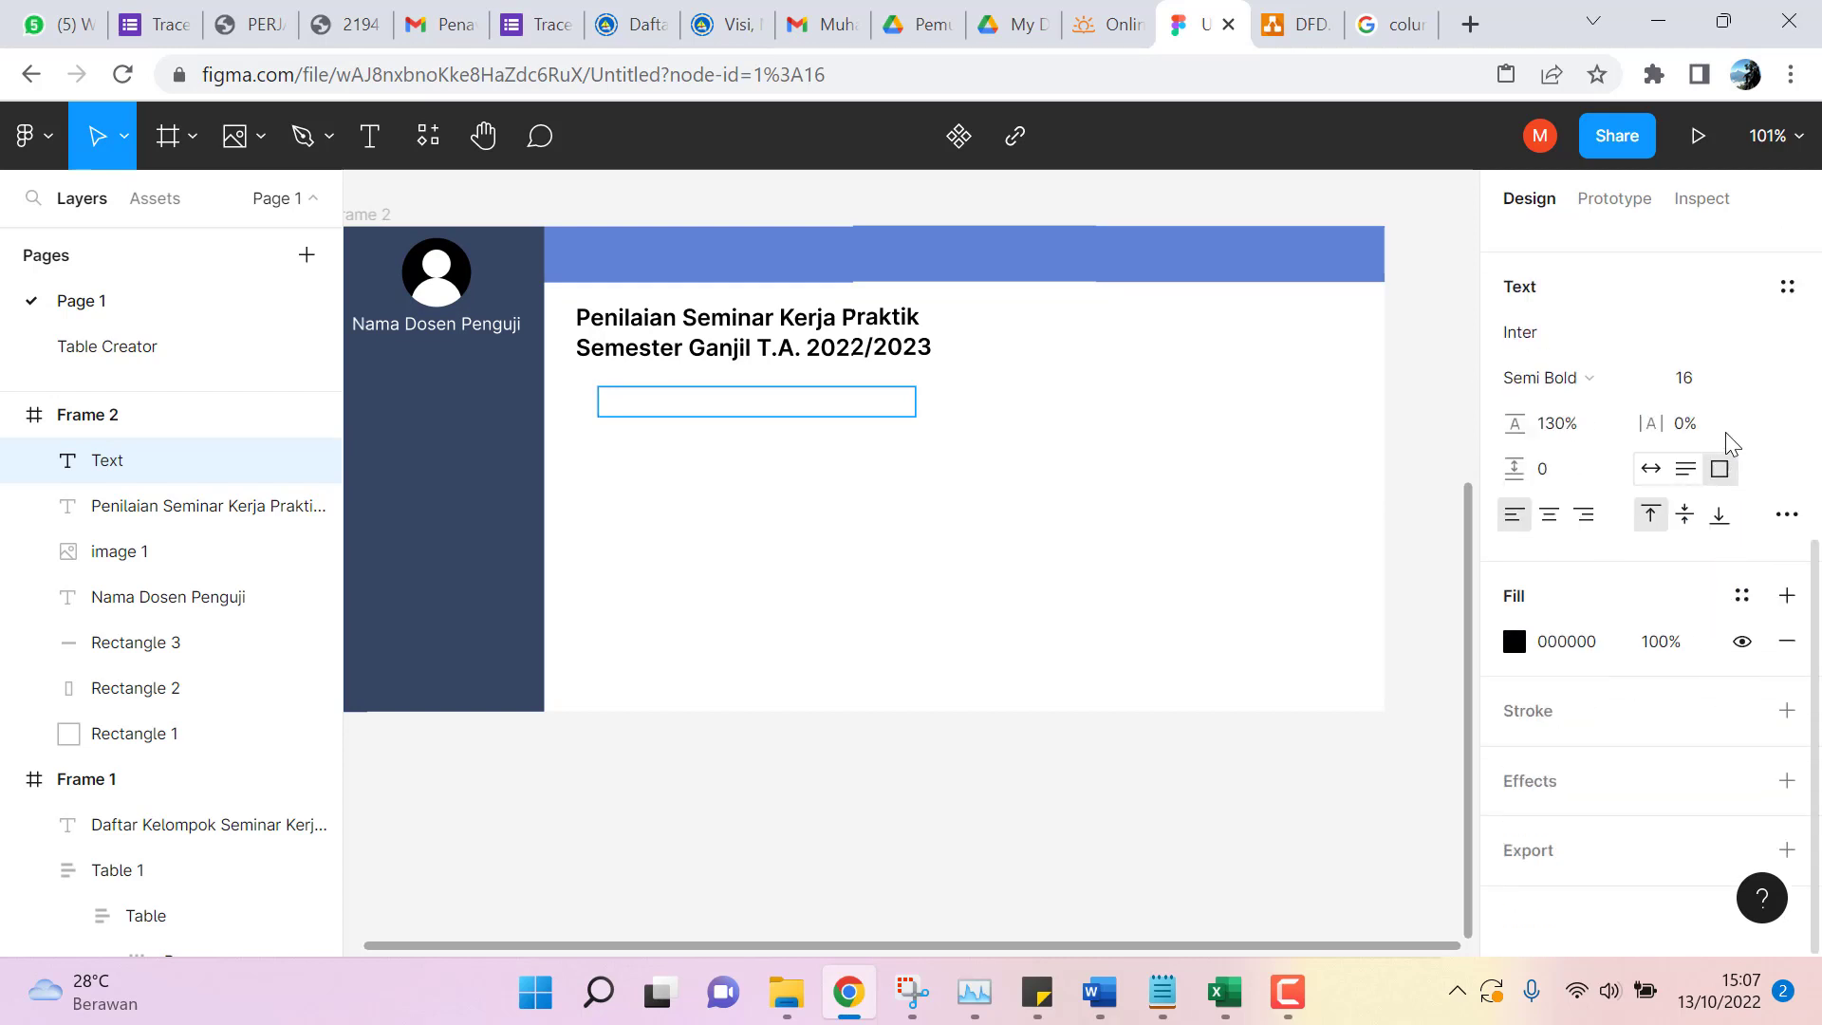
{"action": "left_click", "coordinate": [1758, 380]}
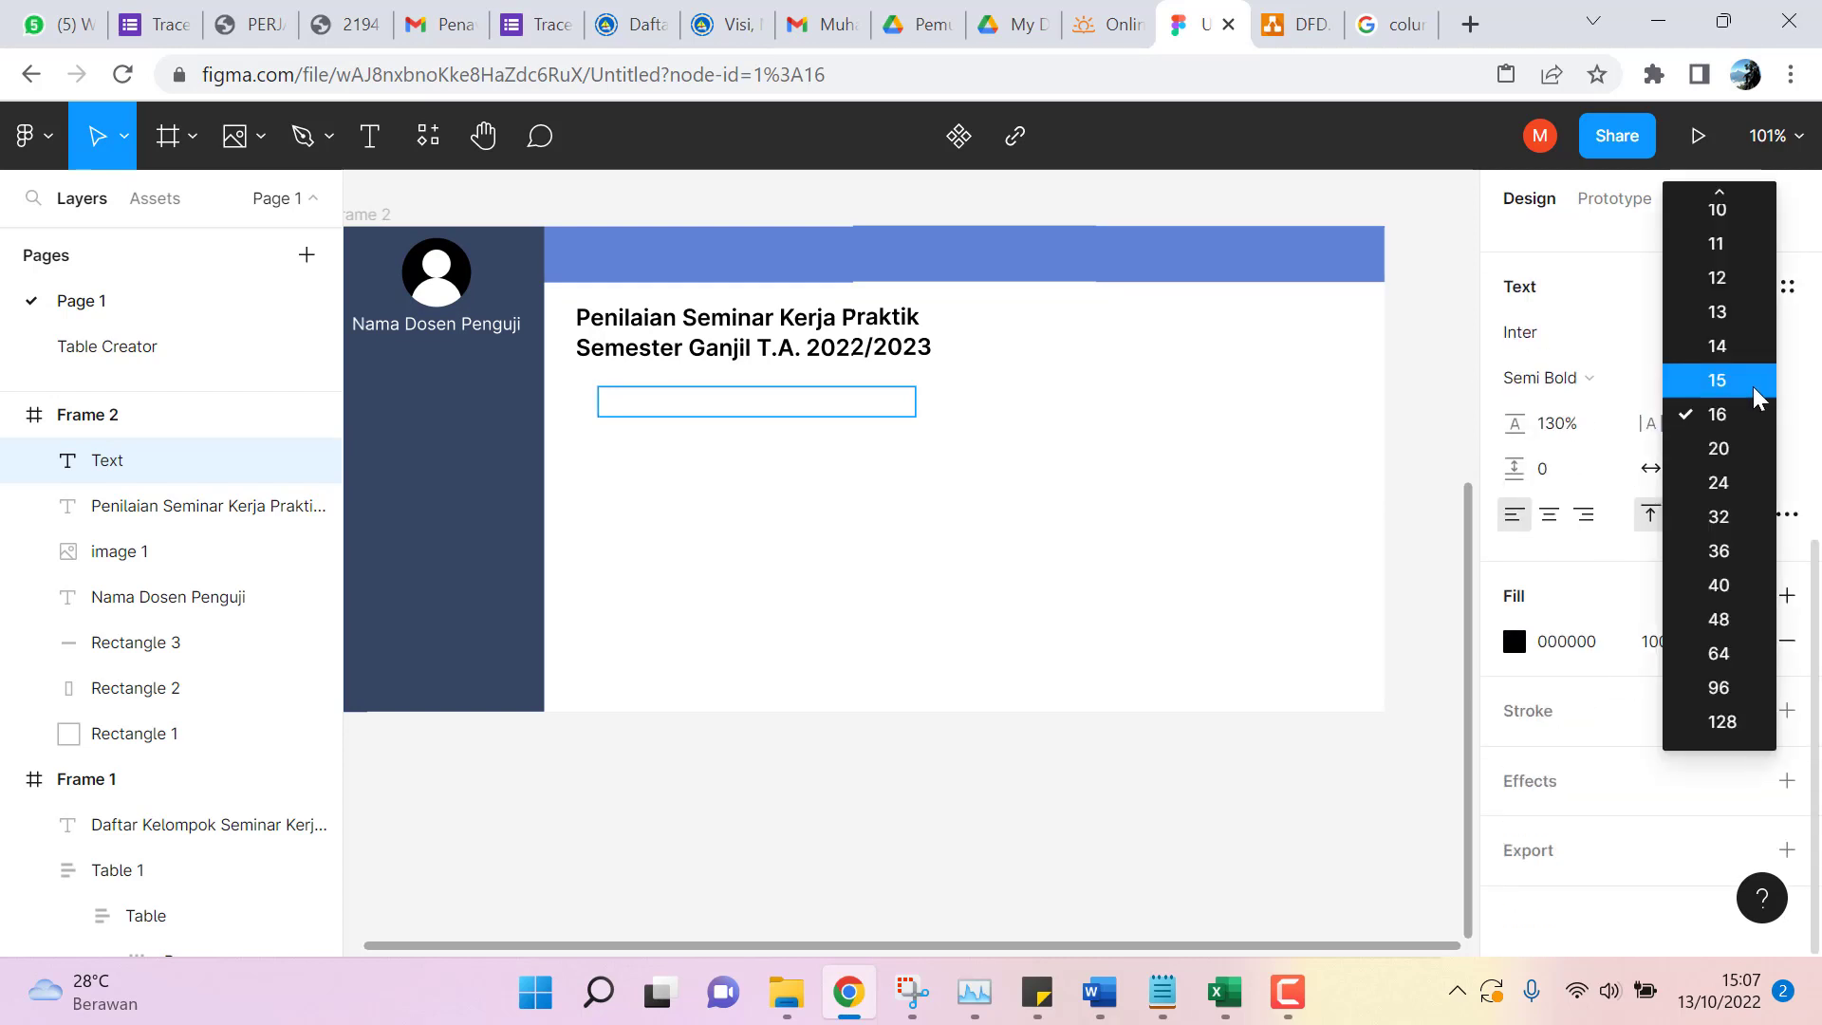
{"action": "left_click", "coordinate": [1719, 275]}
{"action": "left_click", "coordinate": [1636, 384]}
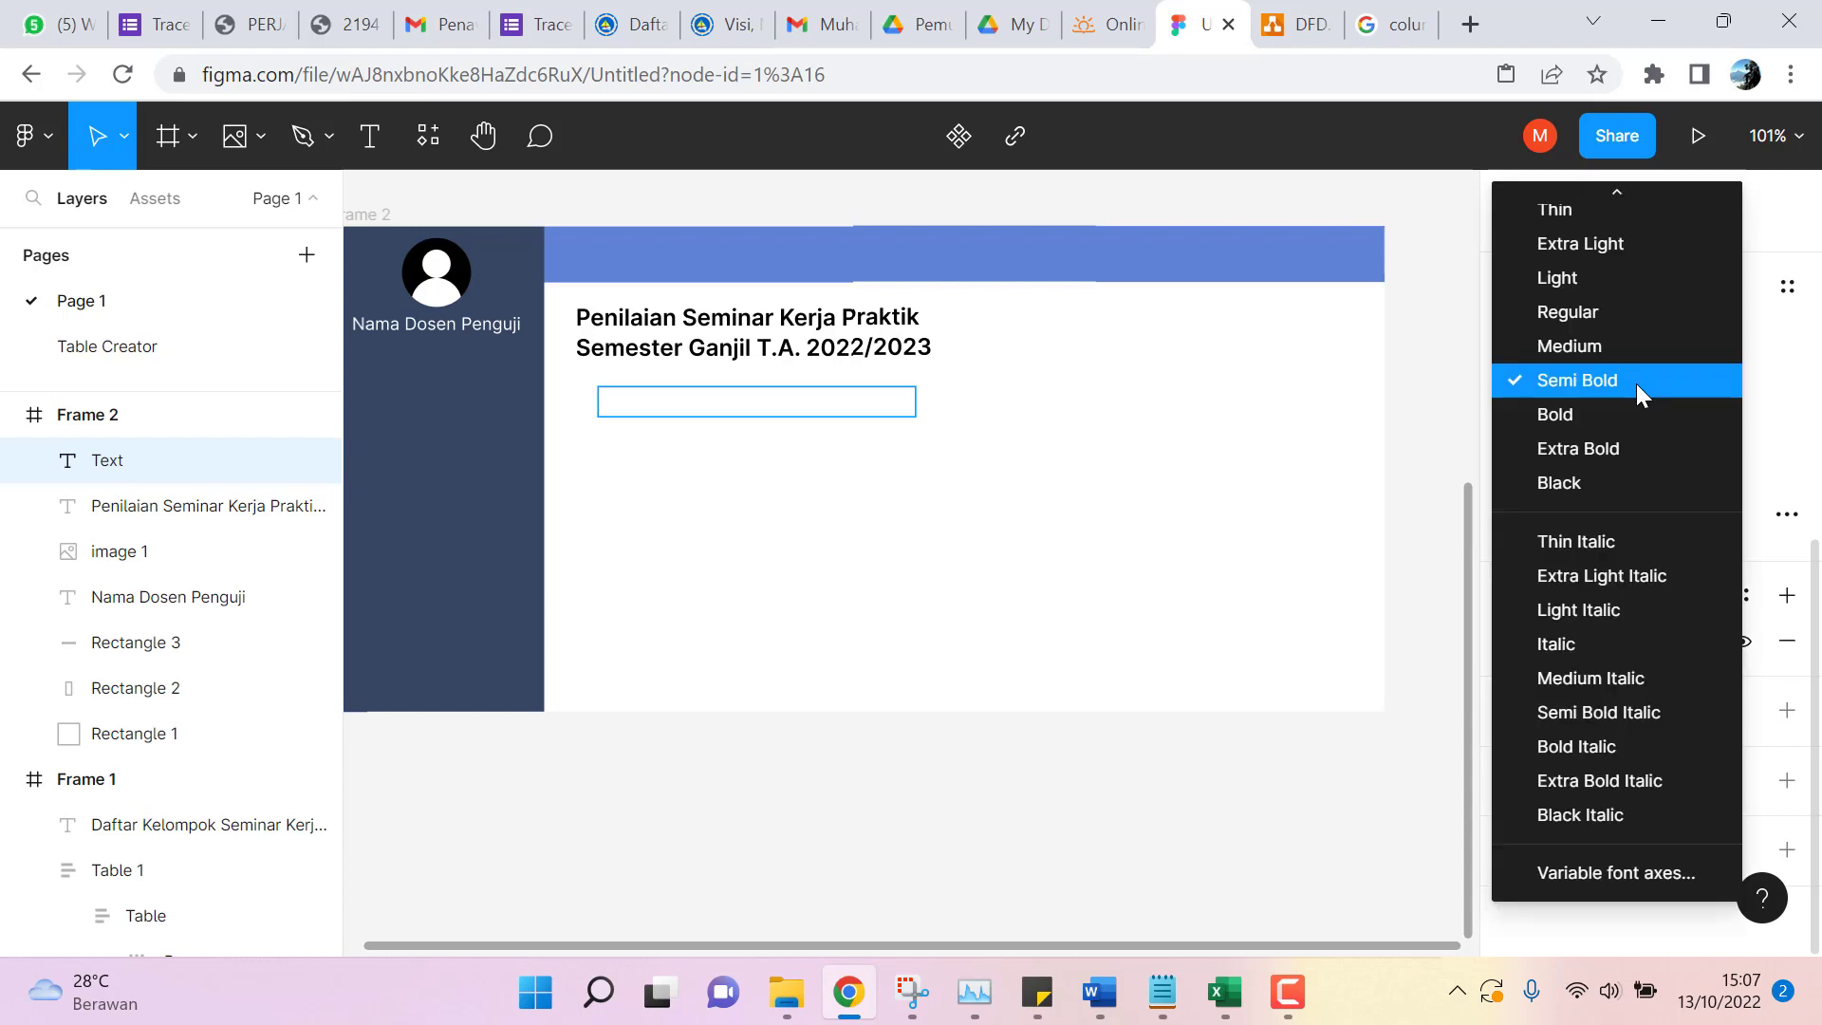
{"action": "left_click", "coordinate": [1630, 311]}
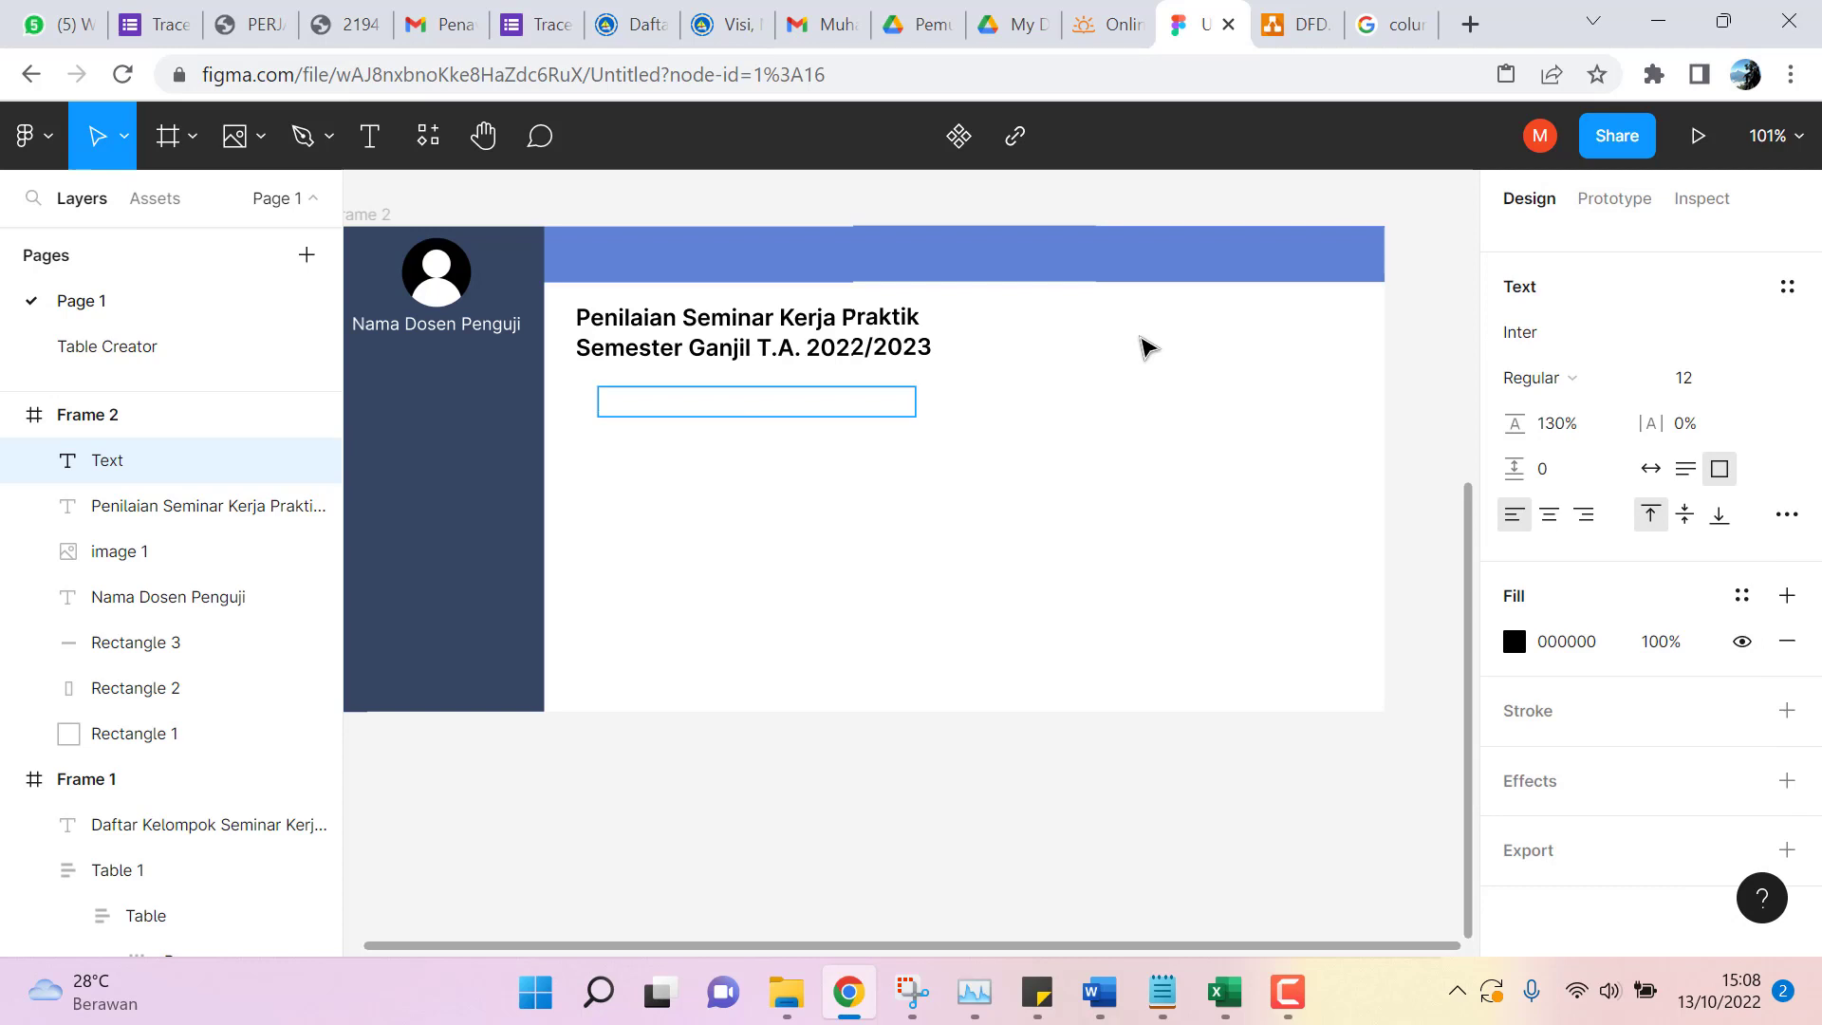
Type the lines NIM Mahasiswa I, Nama Mahasiswa I, NIM Mahasiswa II and Nama Mahasiswa II.
{"action": "type", "text": "NIM"}
{"action": "key", "text": "BackSpace"}
{"action": "key", "text": "BackSpace"}
{"action": "key", "text": "BackSpace"}
{"action": "type", "text": "NIM Mahasiswa"}
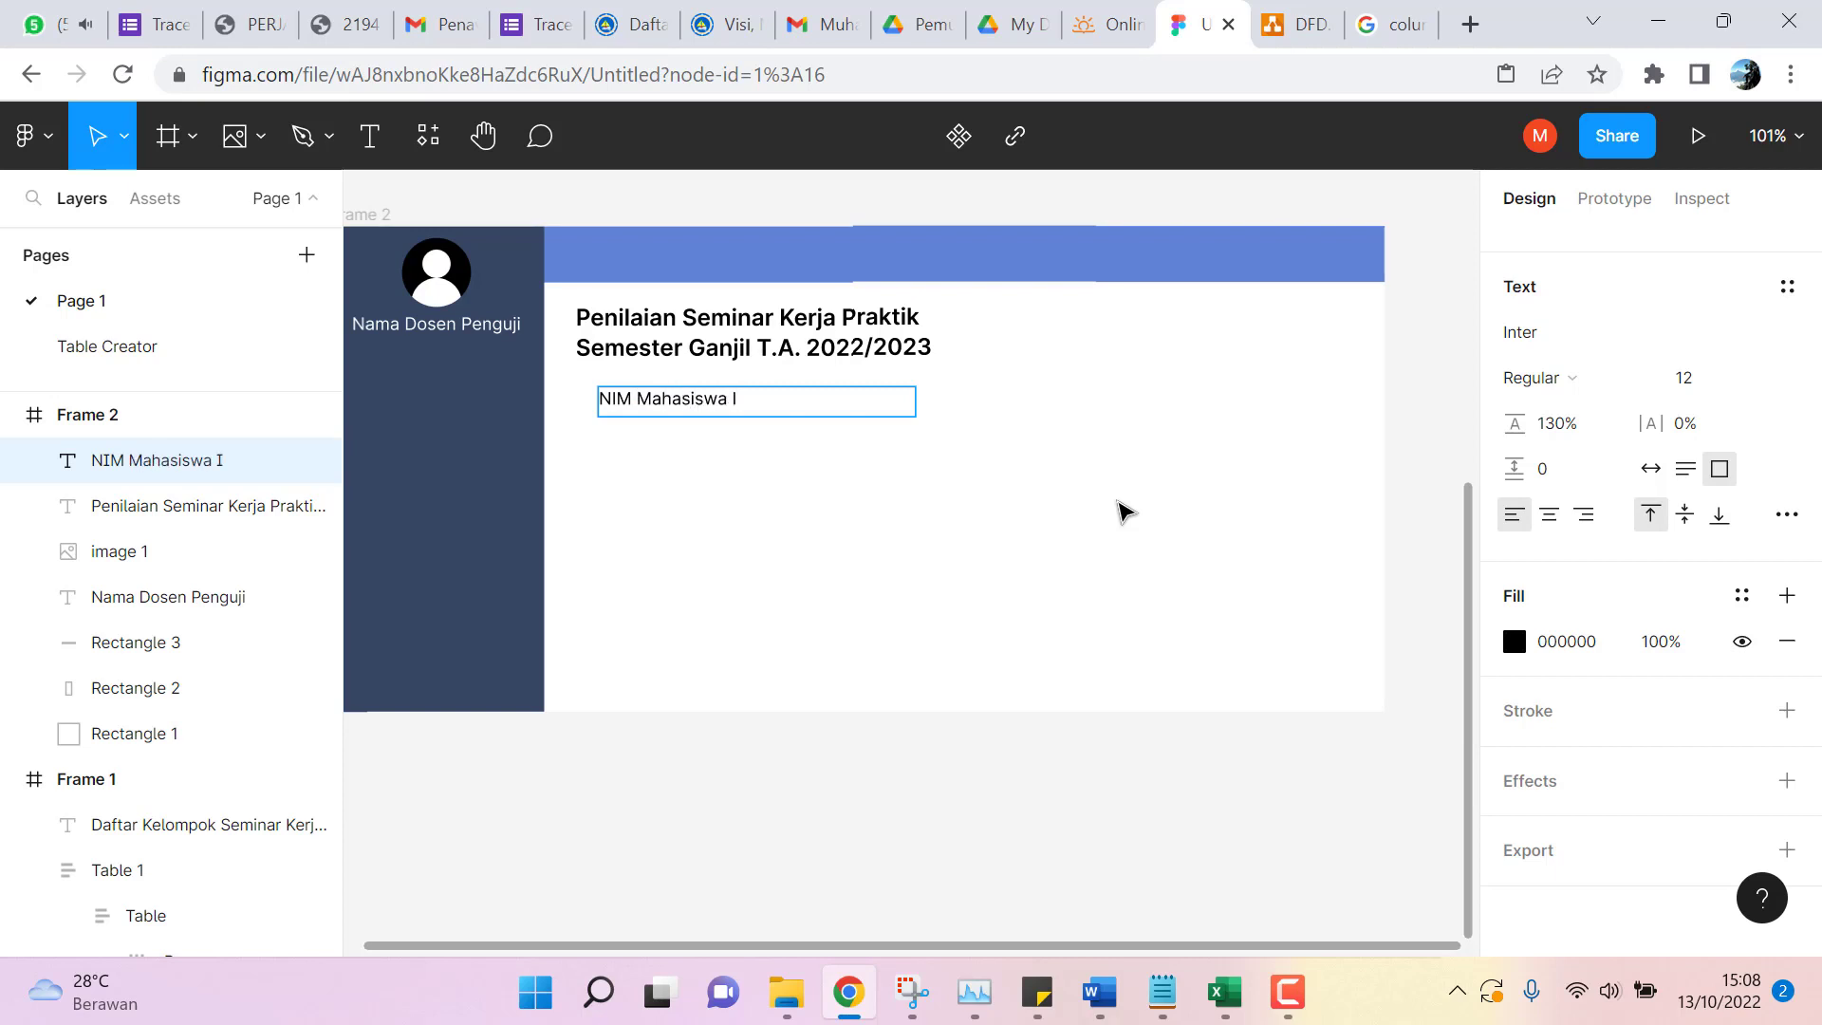
{"action": "type", "text": " I"}
{"action": "key", "text": "Return"}
{"action": "type", "text": "Nama Mahasiswa I "}
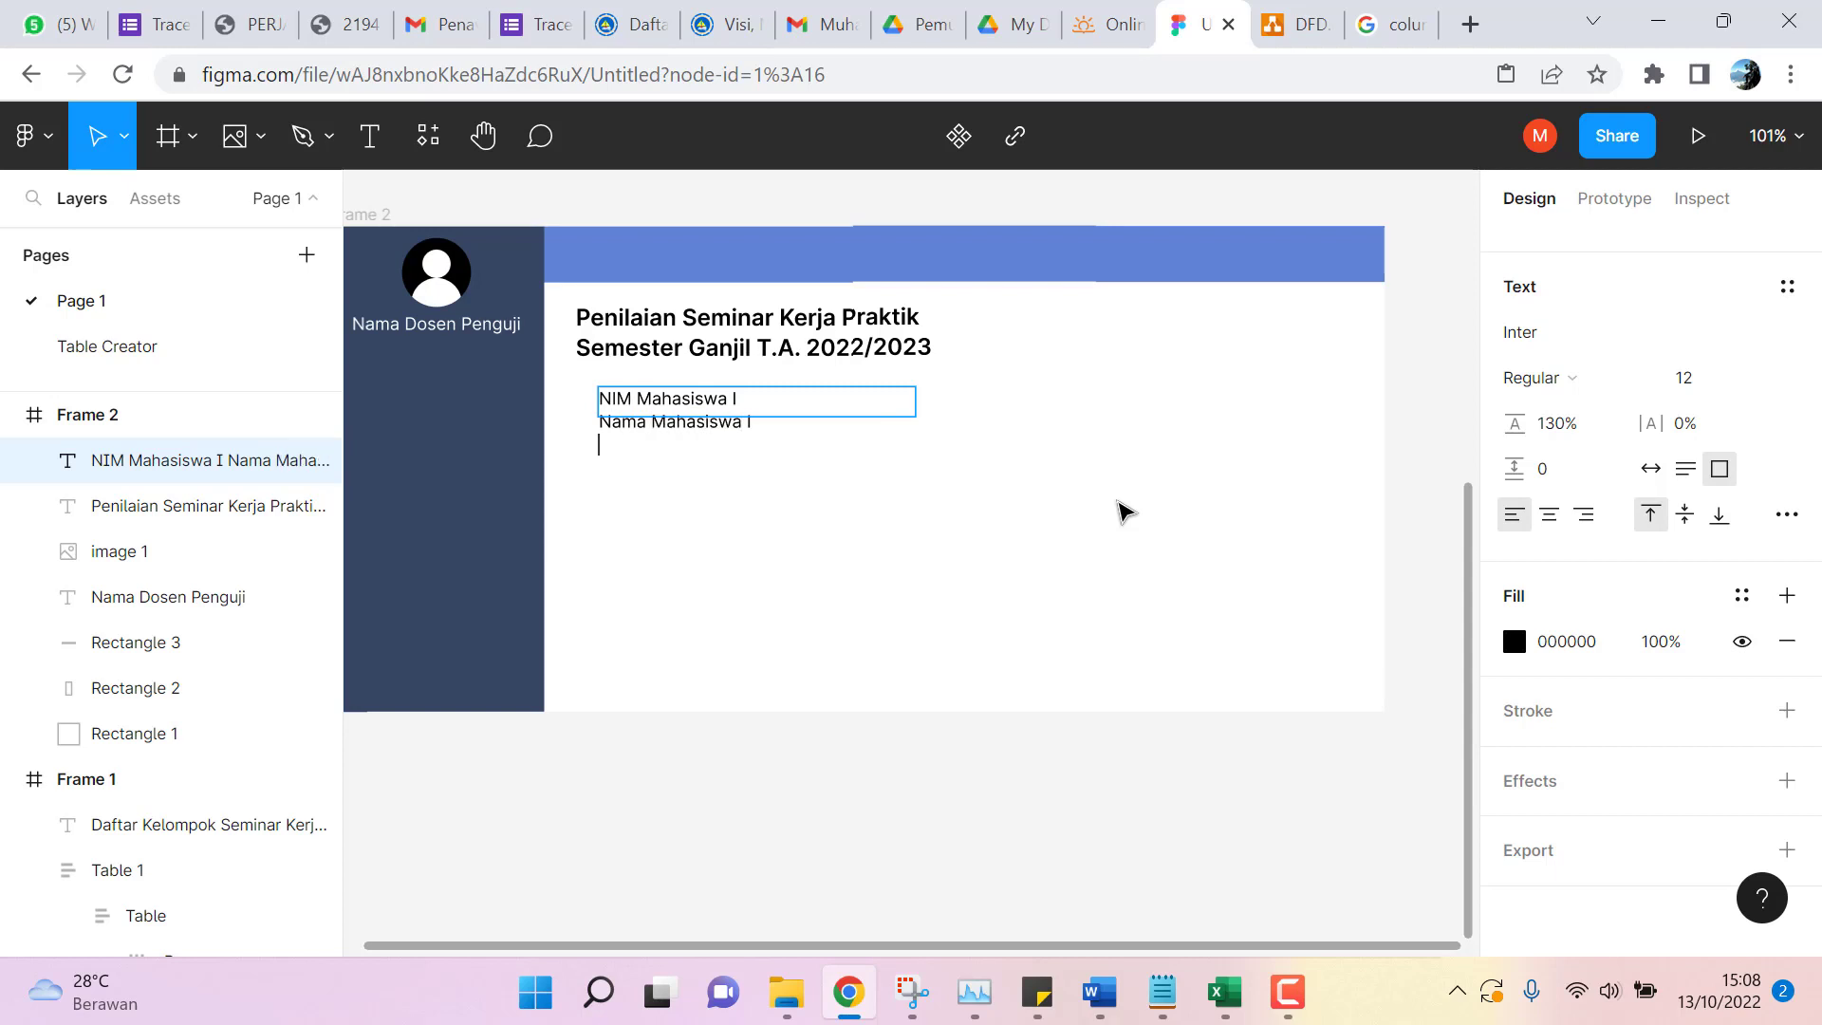
{"action": "type", "text": "NIM Mahasiswa"}
{"action": "type", "text": " II "}
{"action": "type", "text": "Nama Mahasiswa II"}
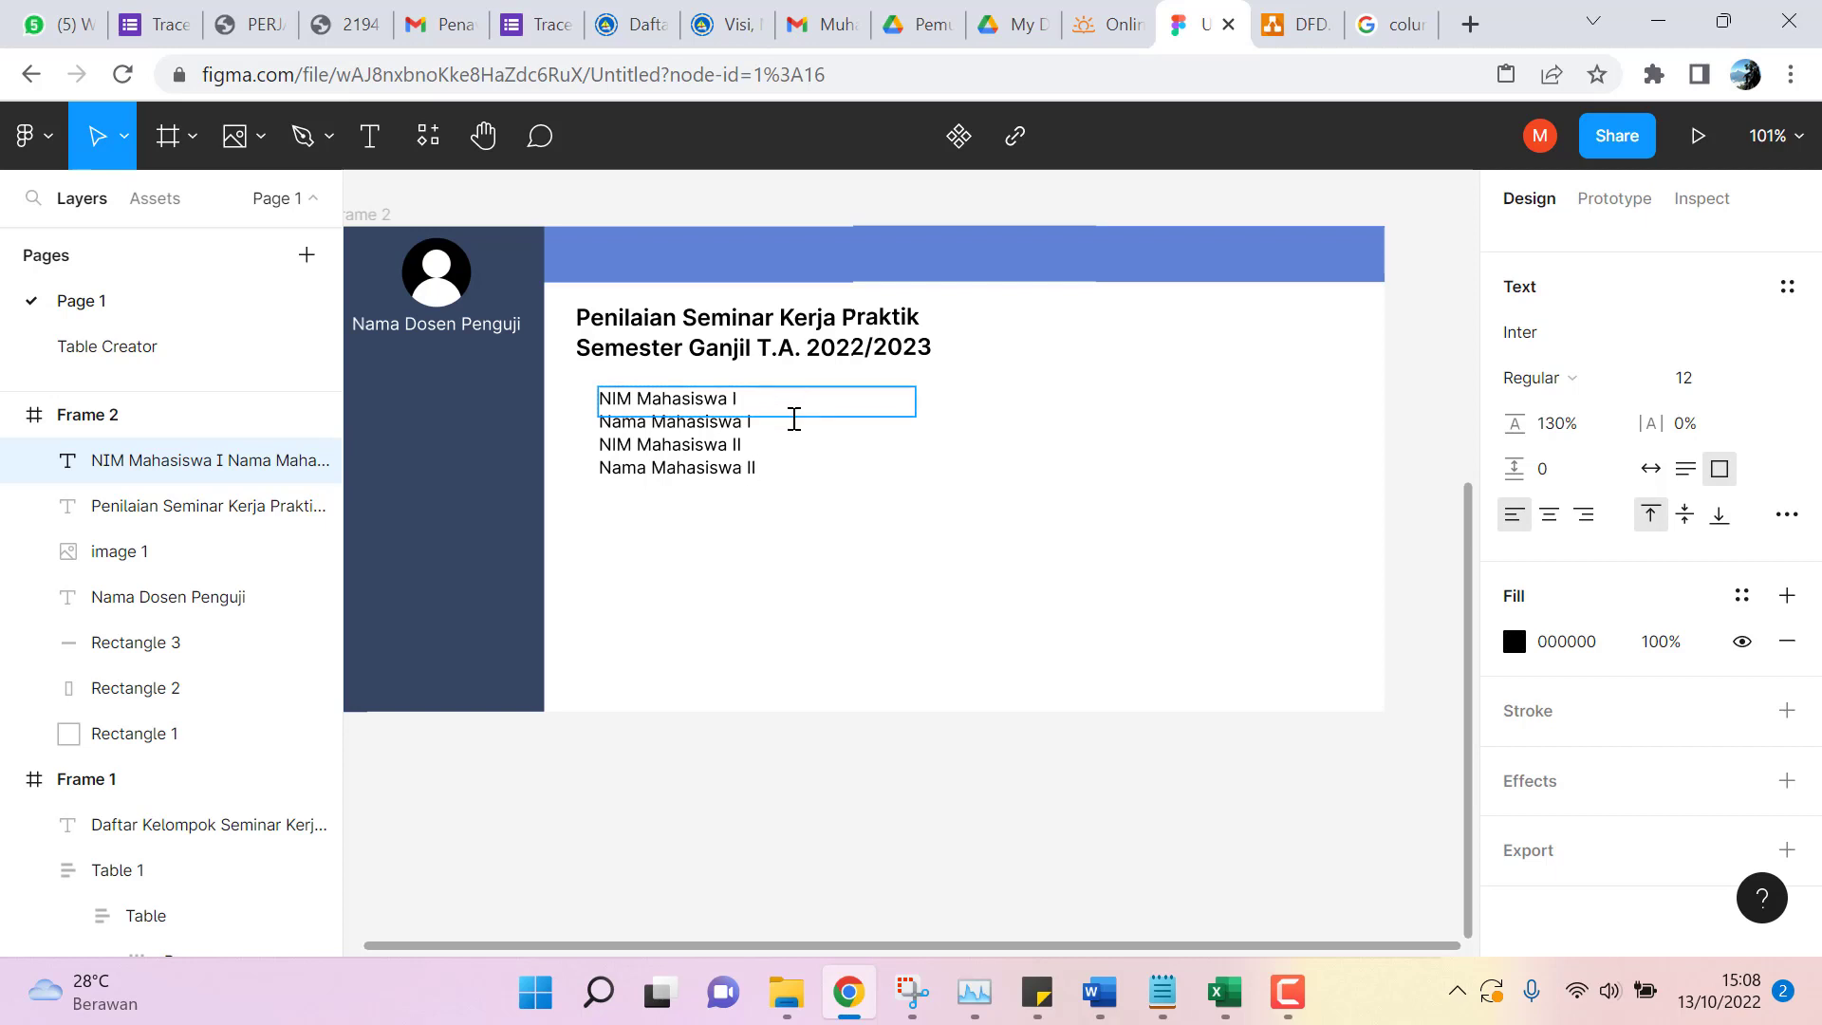
{"action": "key", "text": "Escape"}
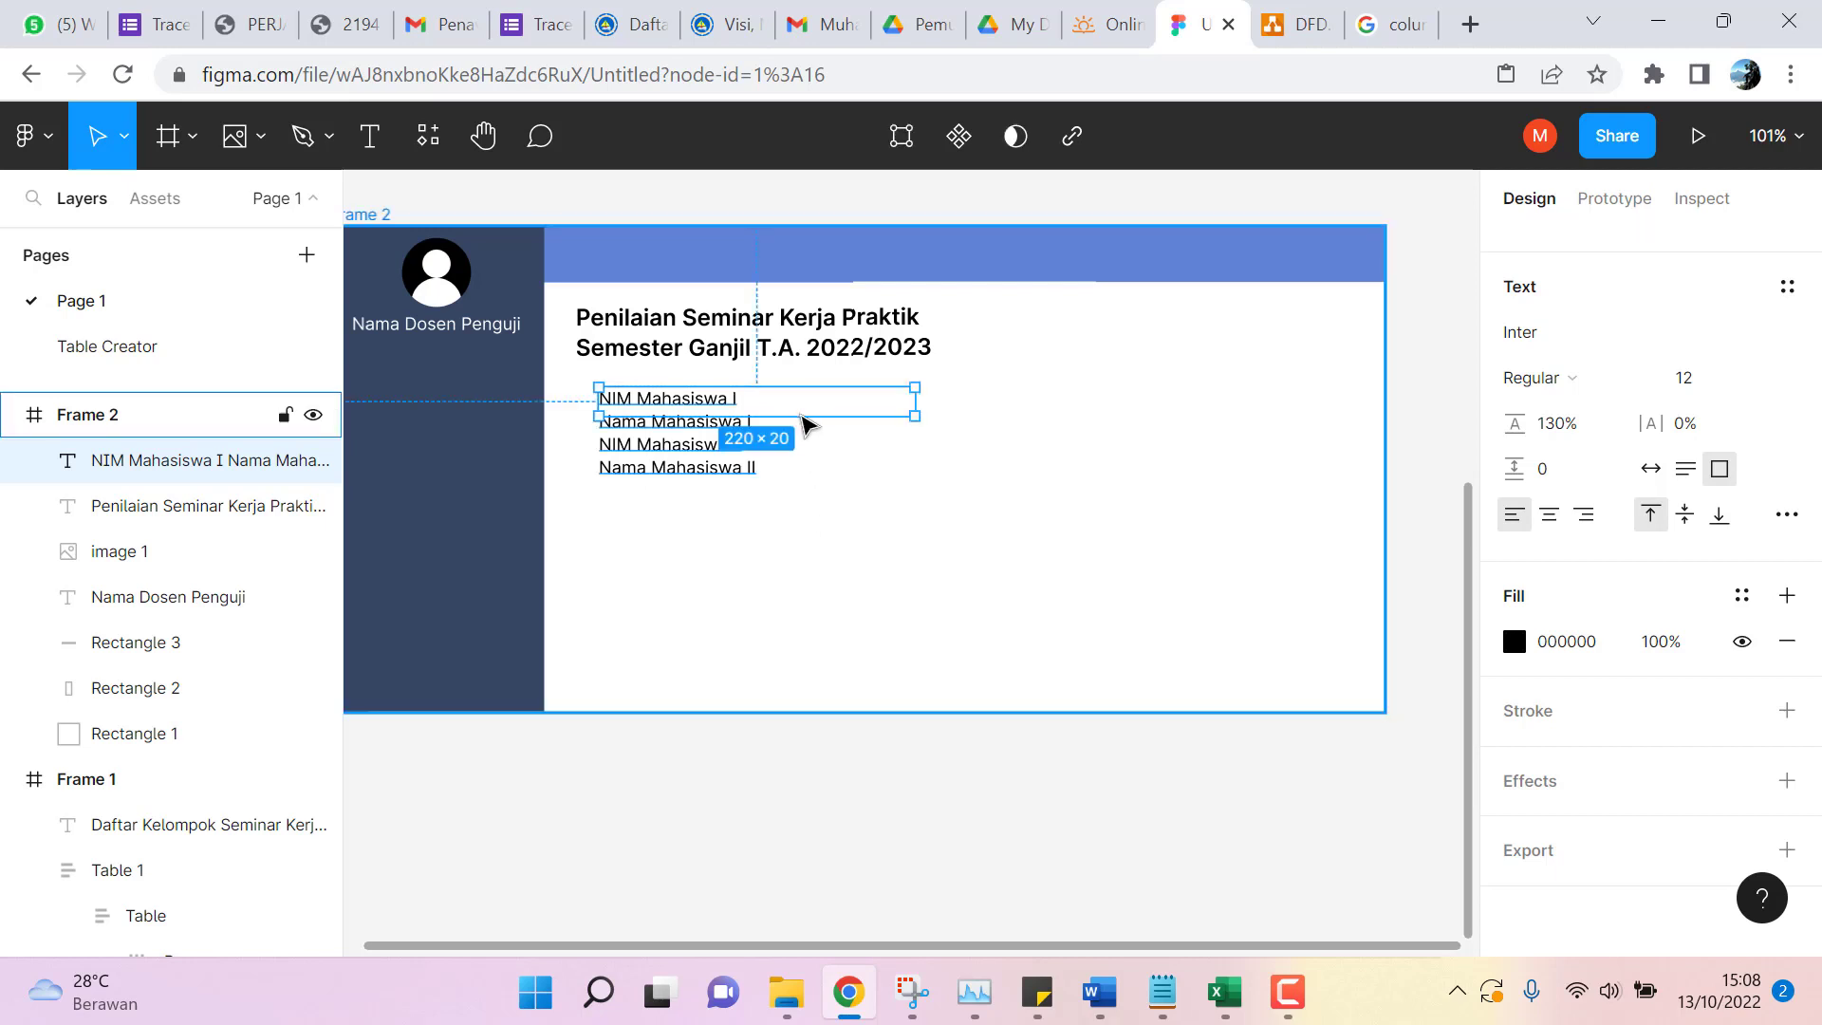
Fit the text block to four lines, align it with the heading, and reopen it for editing.
{"action": "left_click_drag", "start_coordinate": [797, 415], "coordinate": [804, 476]}
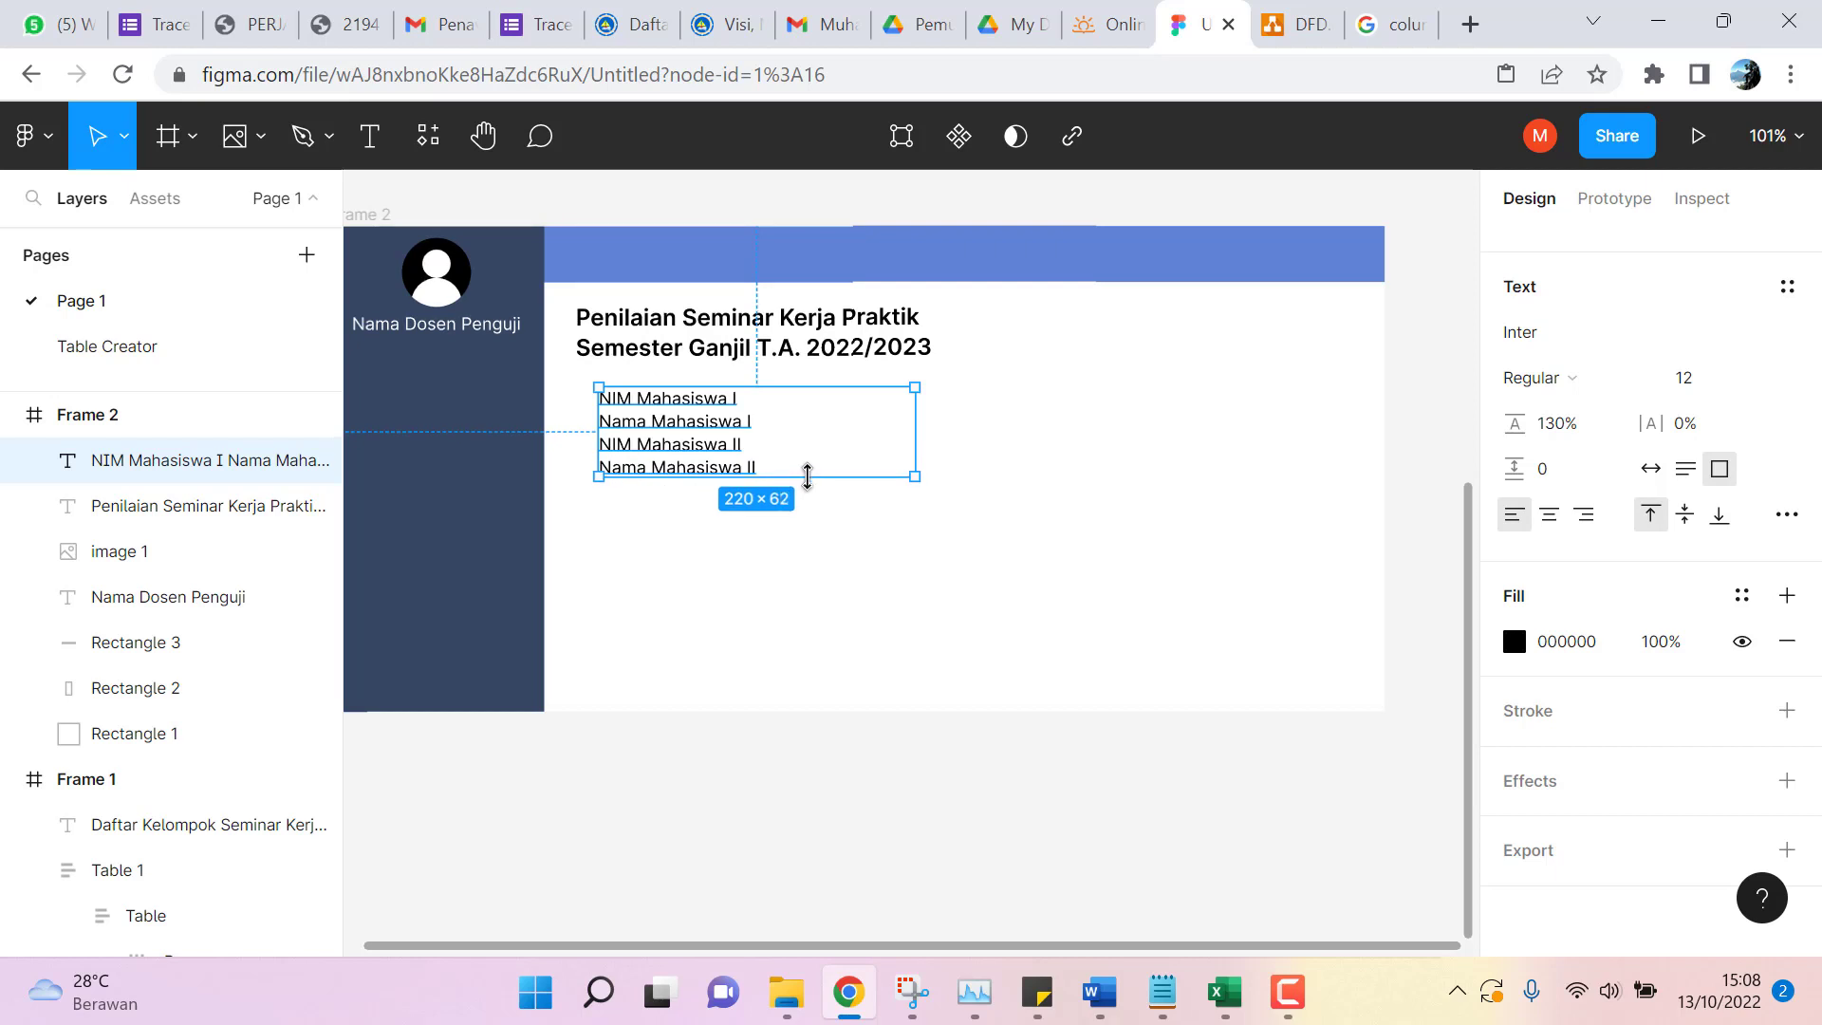
{"action": "left_click_drag", "start_coordinate": [799, 384], "coordinate": [783, 384]}
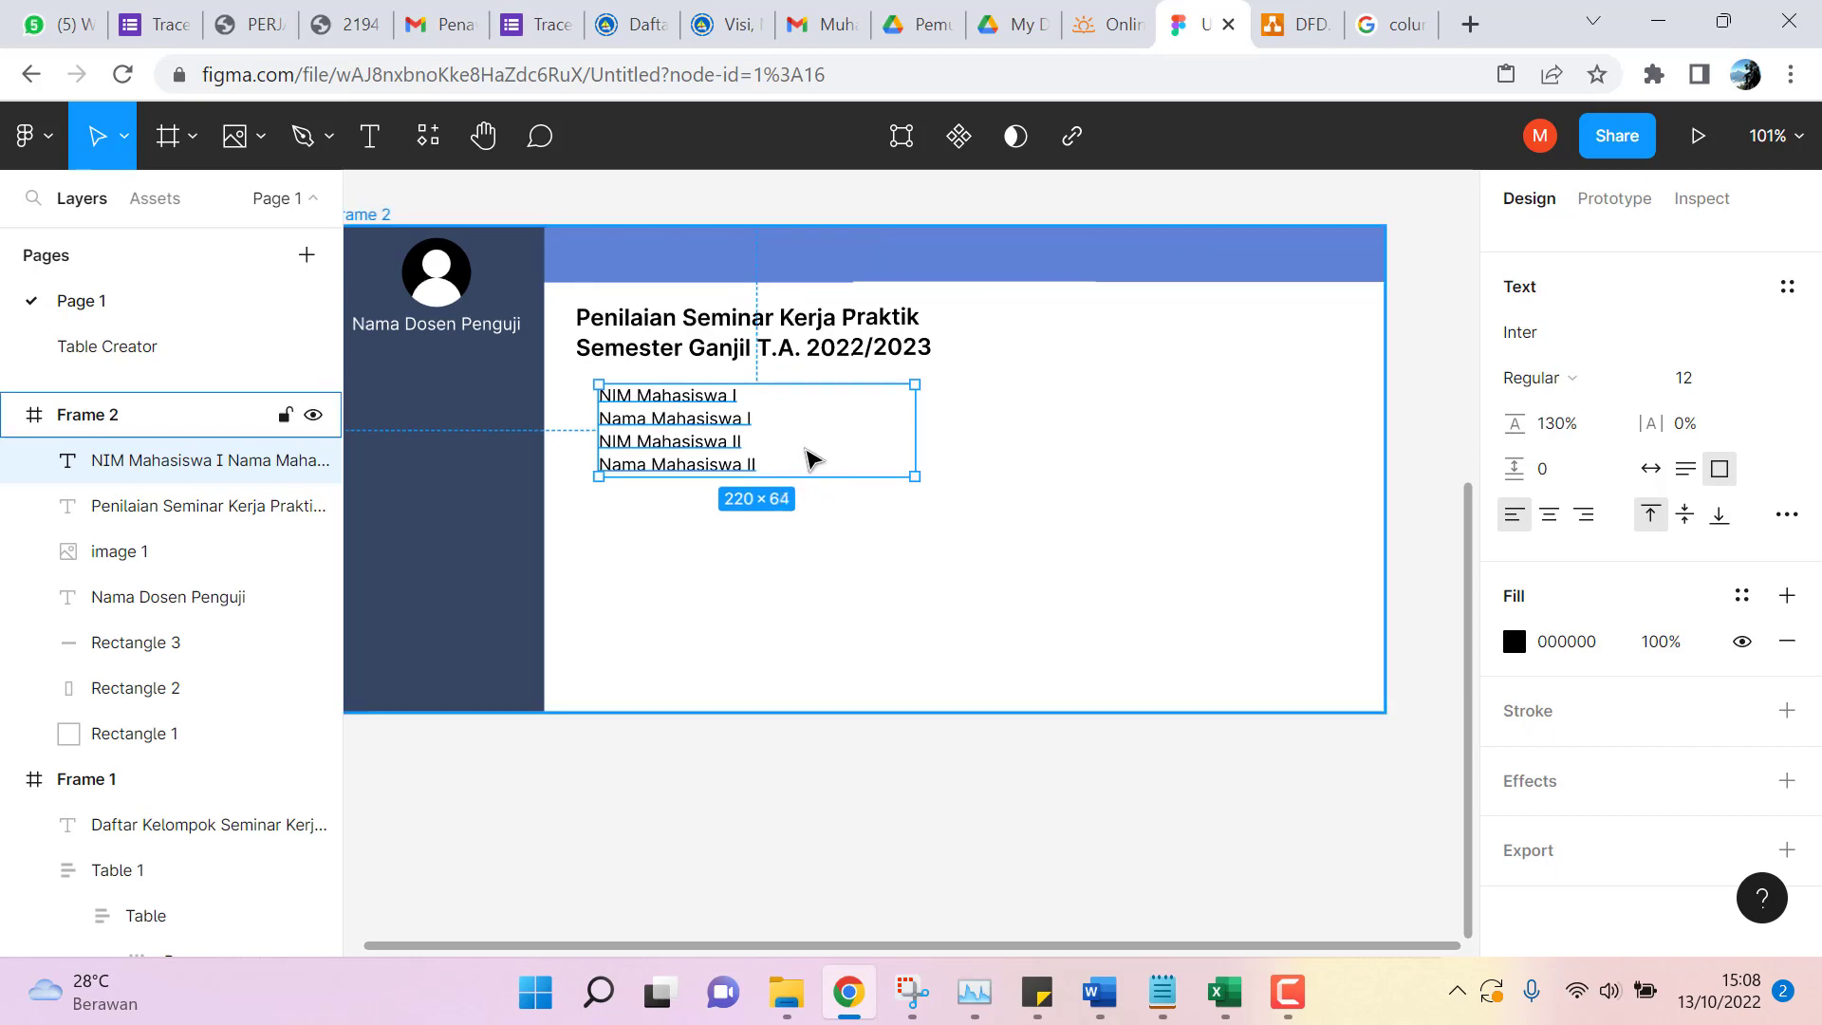
{"action": "mouse_move", "coordinate": [810, 456]}
{"action": "left_mouse_down"}
{"action": "mouse_move", "coordinate": [776, 446]}
{"action": "mouse_move", "coordinate": [792, 446]}
{"action": "left_mouse_up"}
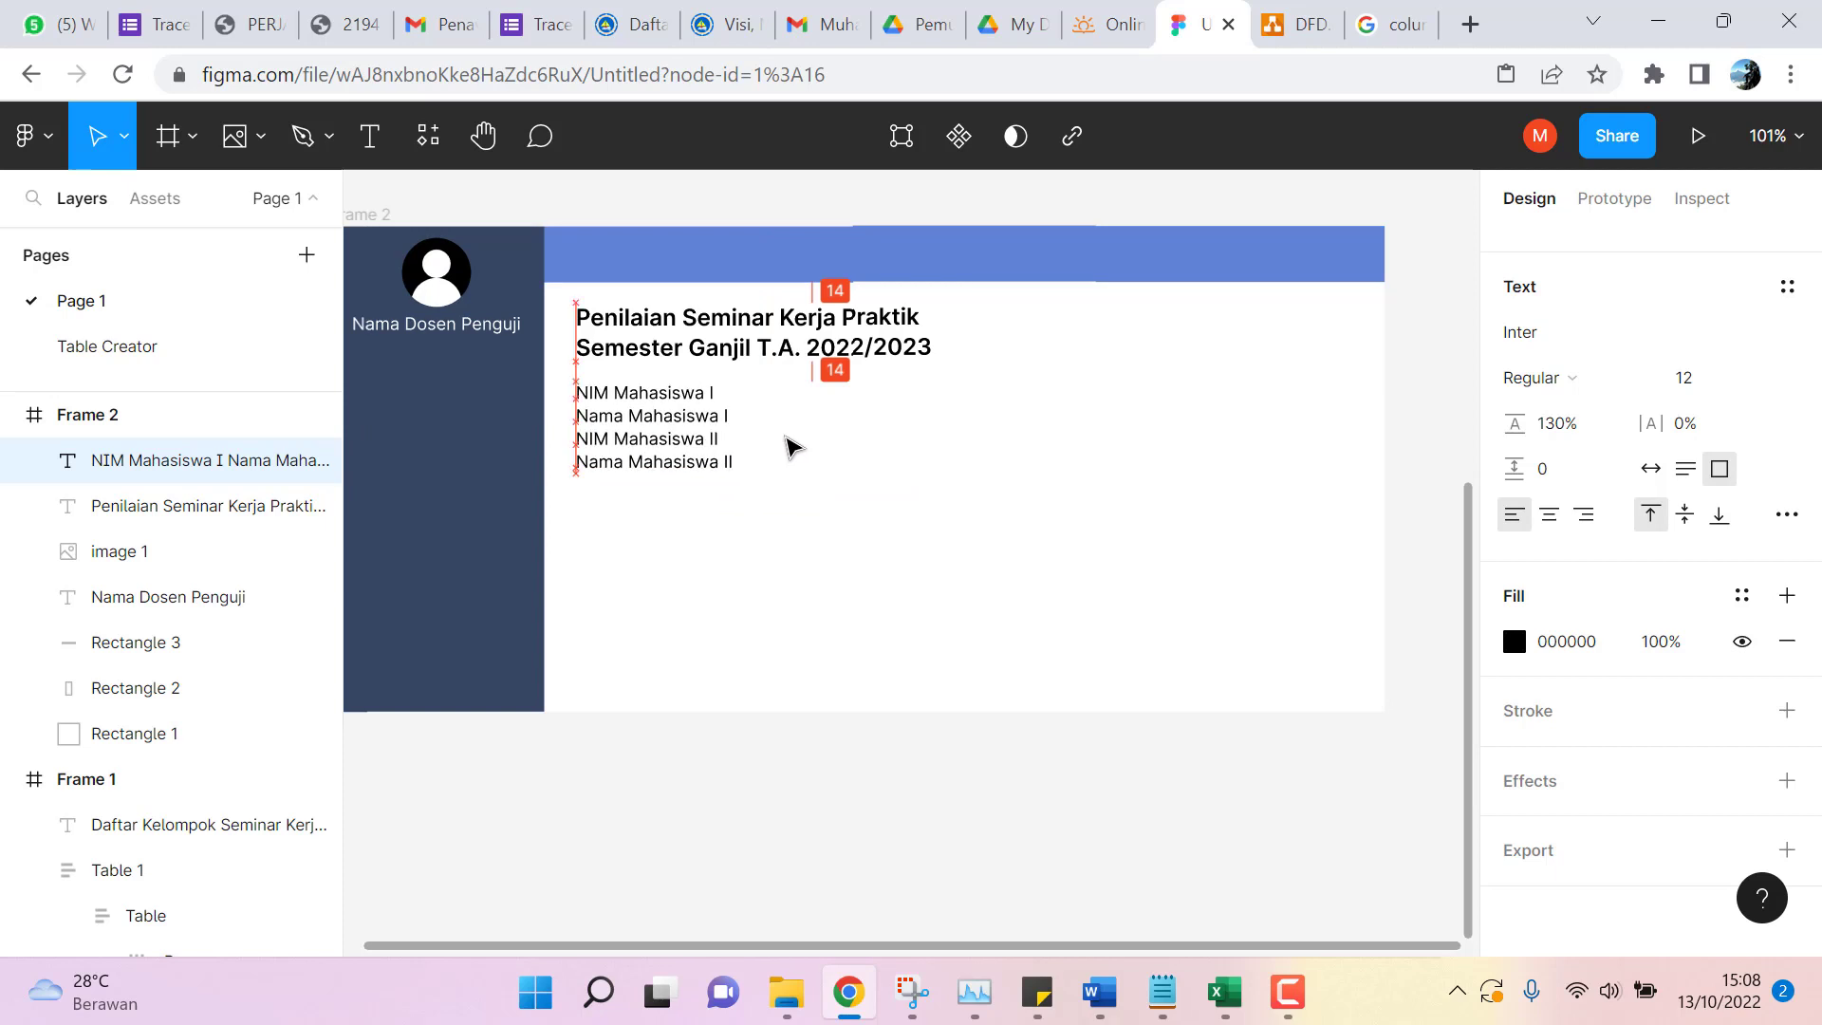
{"action": "left_click", "coordinate": [750, 418]}
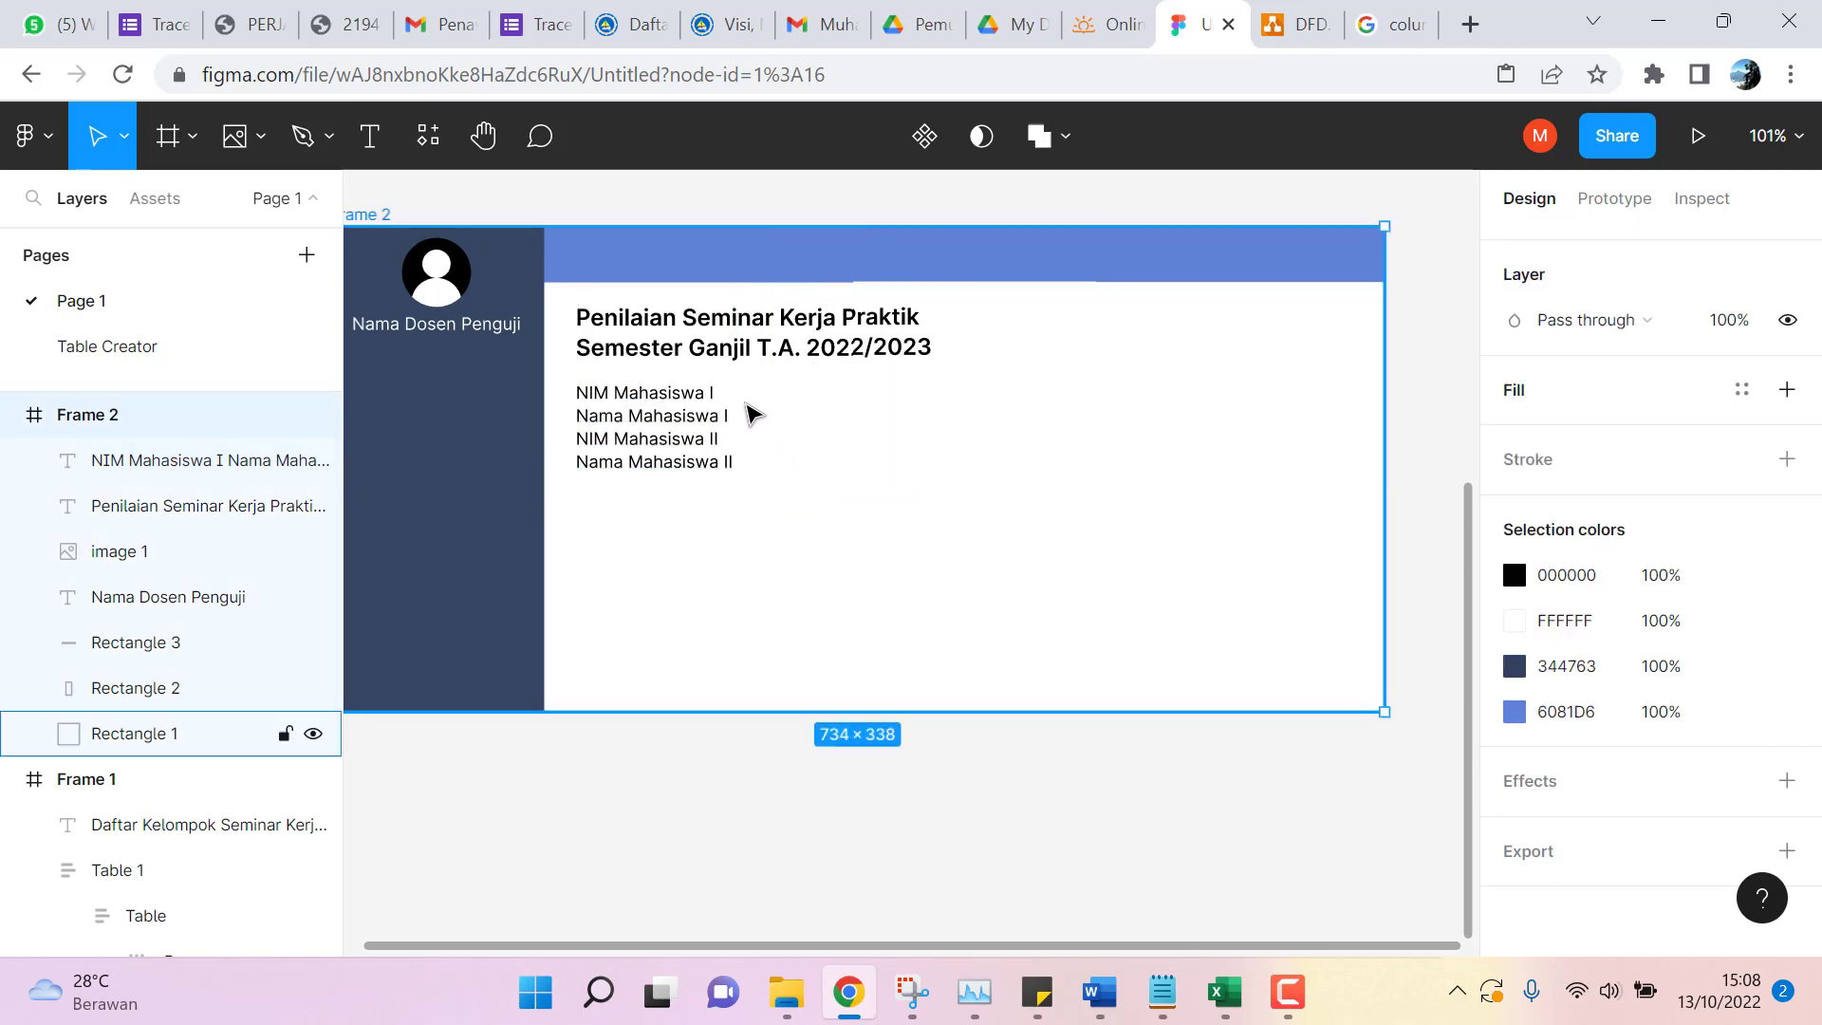
{"action": "double_click", "coordinate": [707, 400]}
{"action": "left_click", "coordinate": [712, 393]}
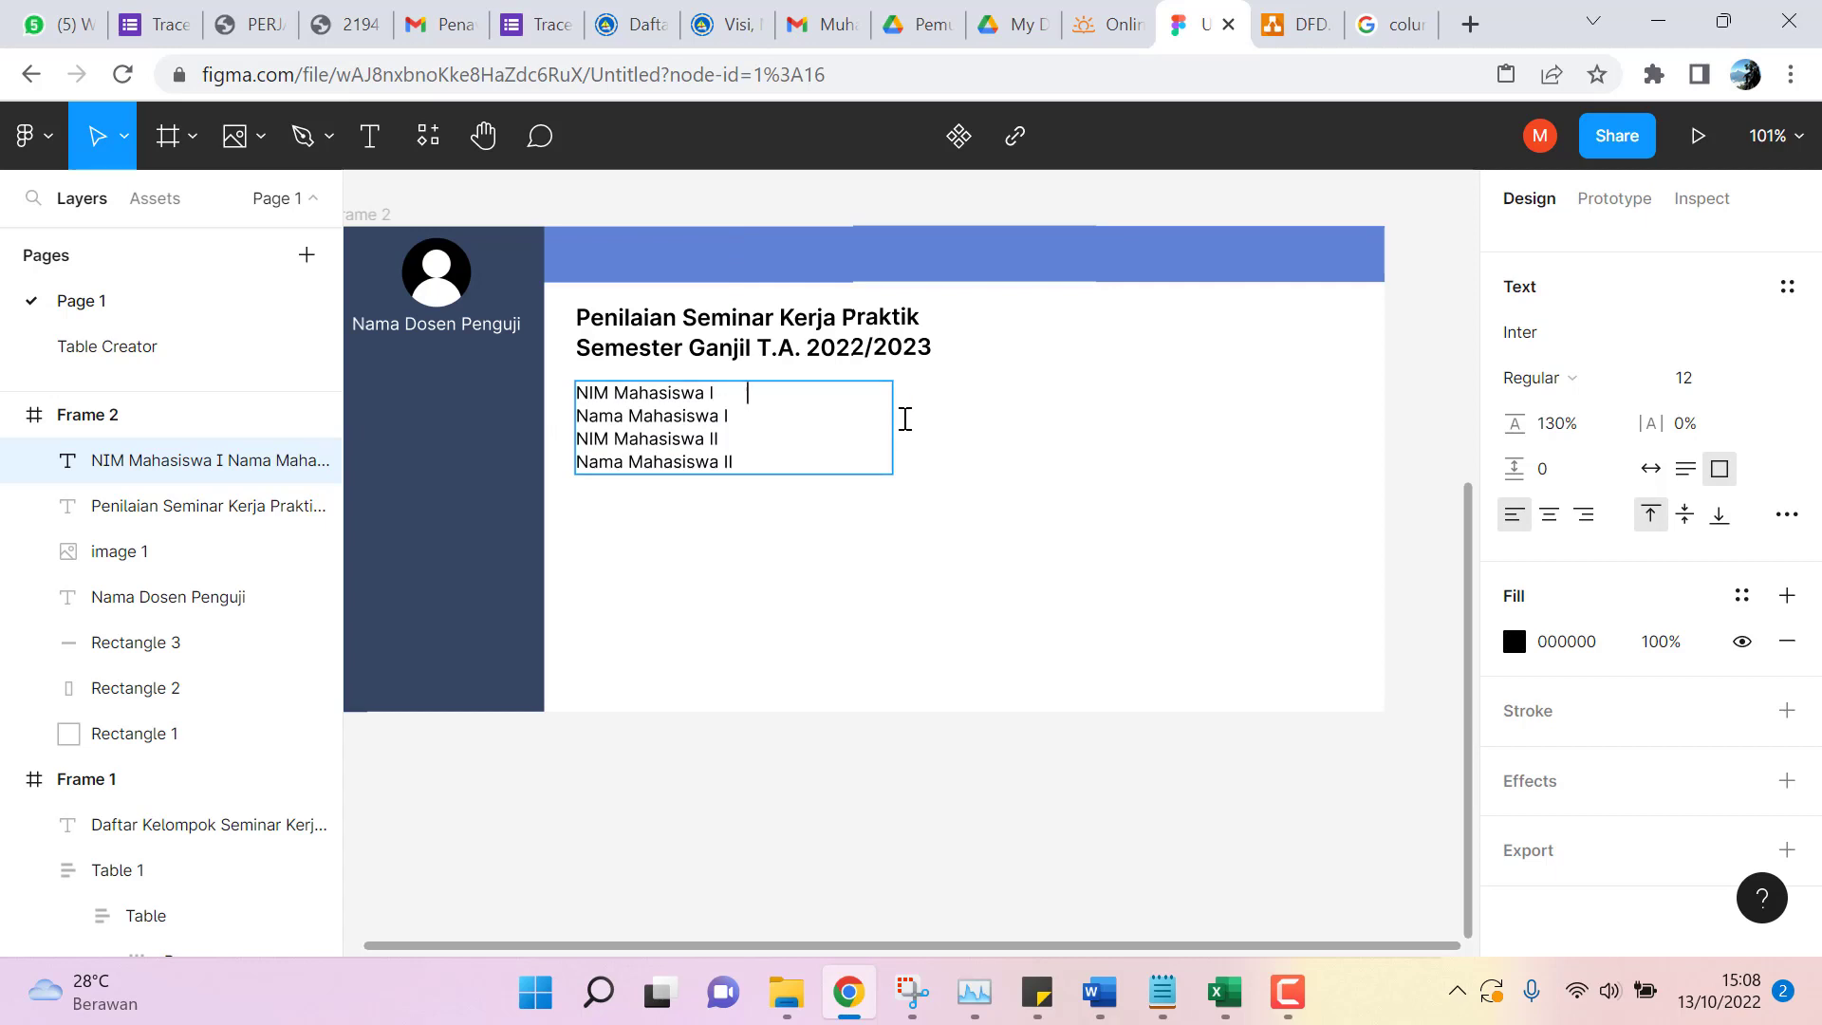
Type colons, the first student's NIM and both students' names after the labels.
{"action": "type", "text": ":"}
{"action": "scroll", "coordinate": [1113, 468], "scroll_direction": "up", "scroll_amount": 7}
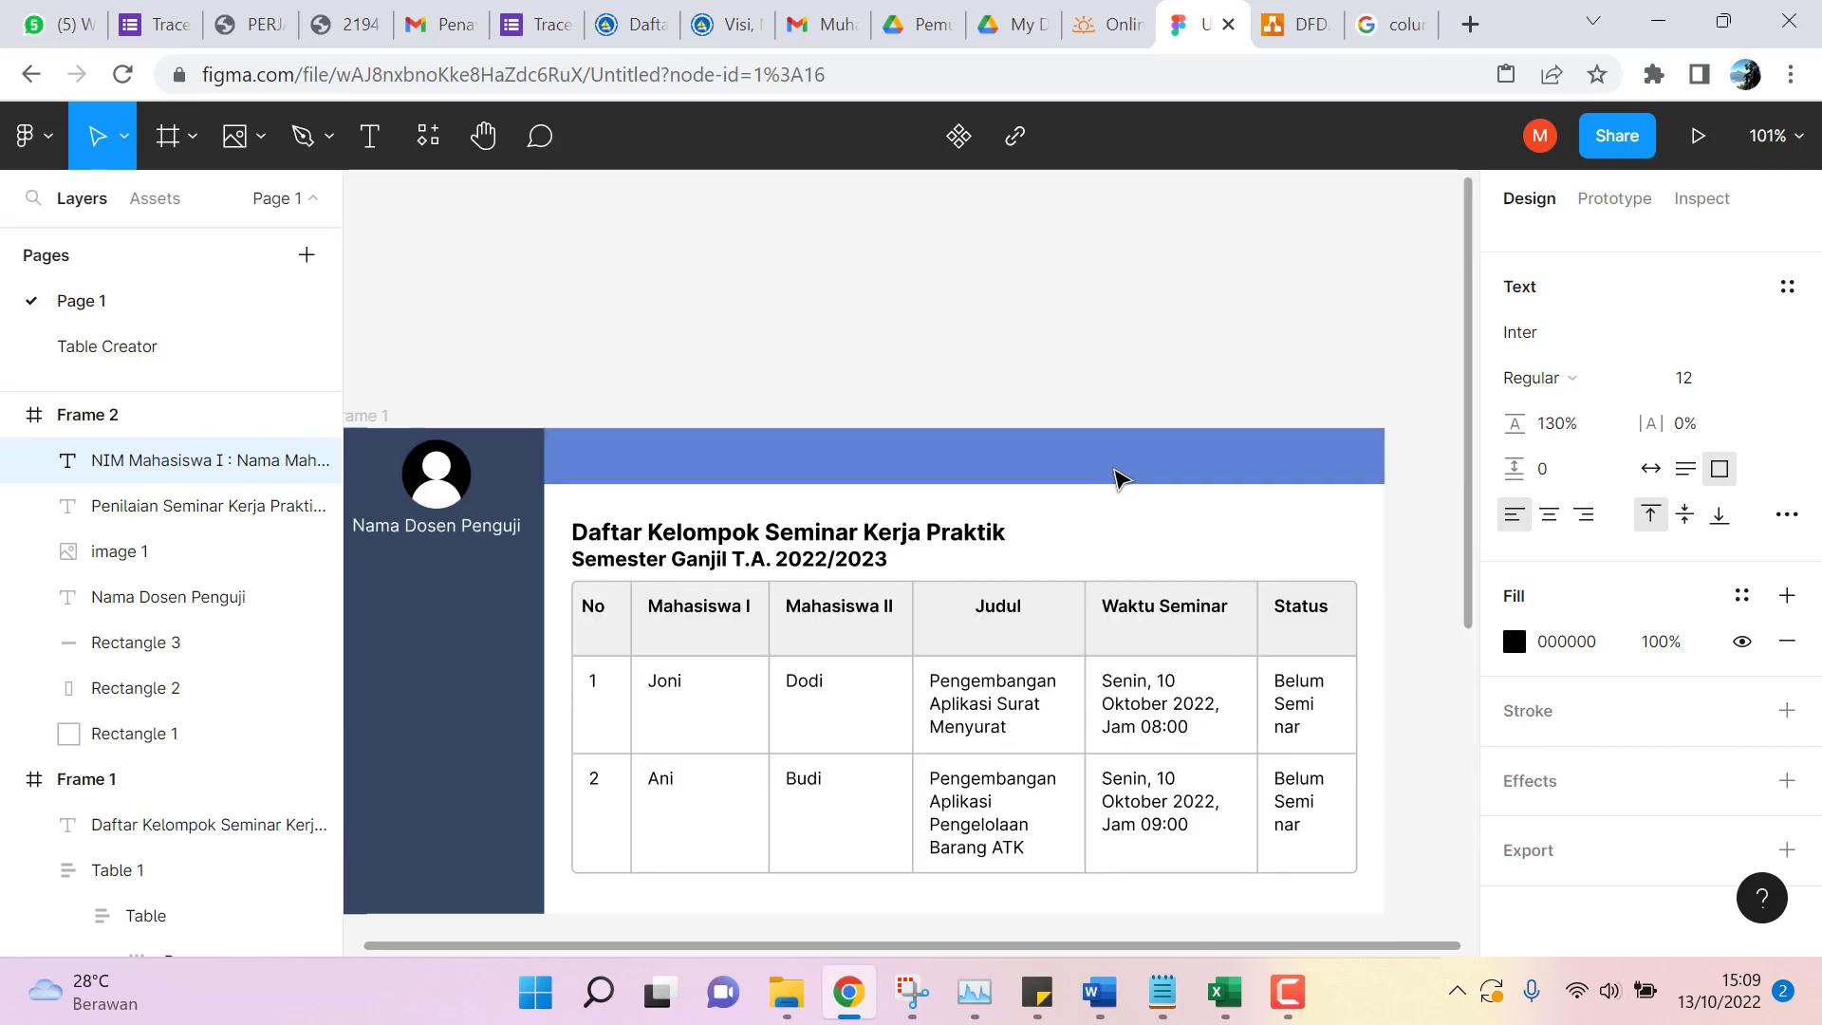
{"action": "scroll", "coordinate": [1115, 468], "scroll_direction": "down", "scroll_amount": 7}
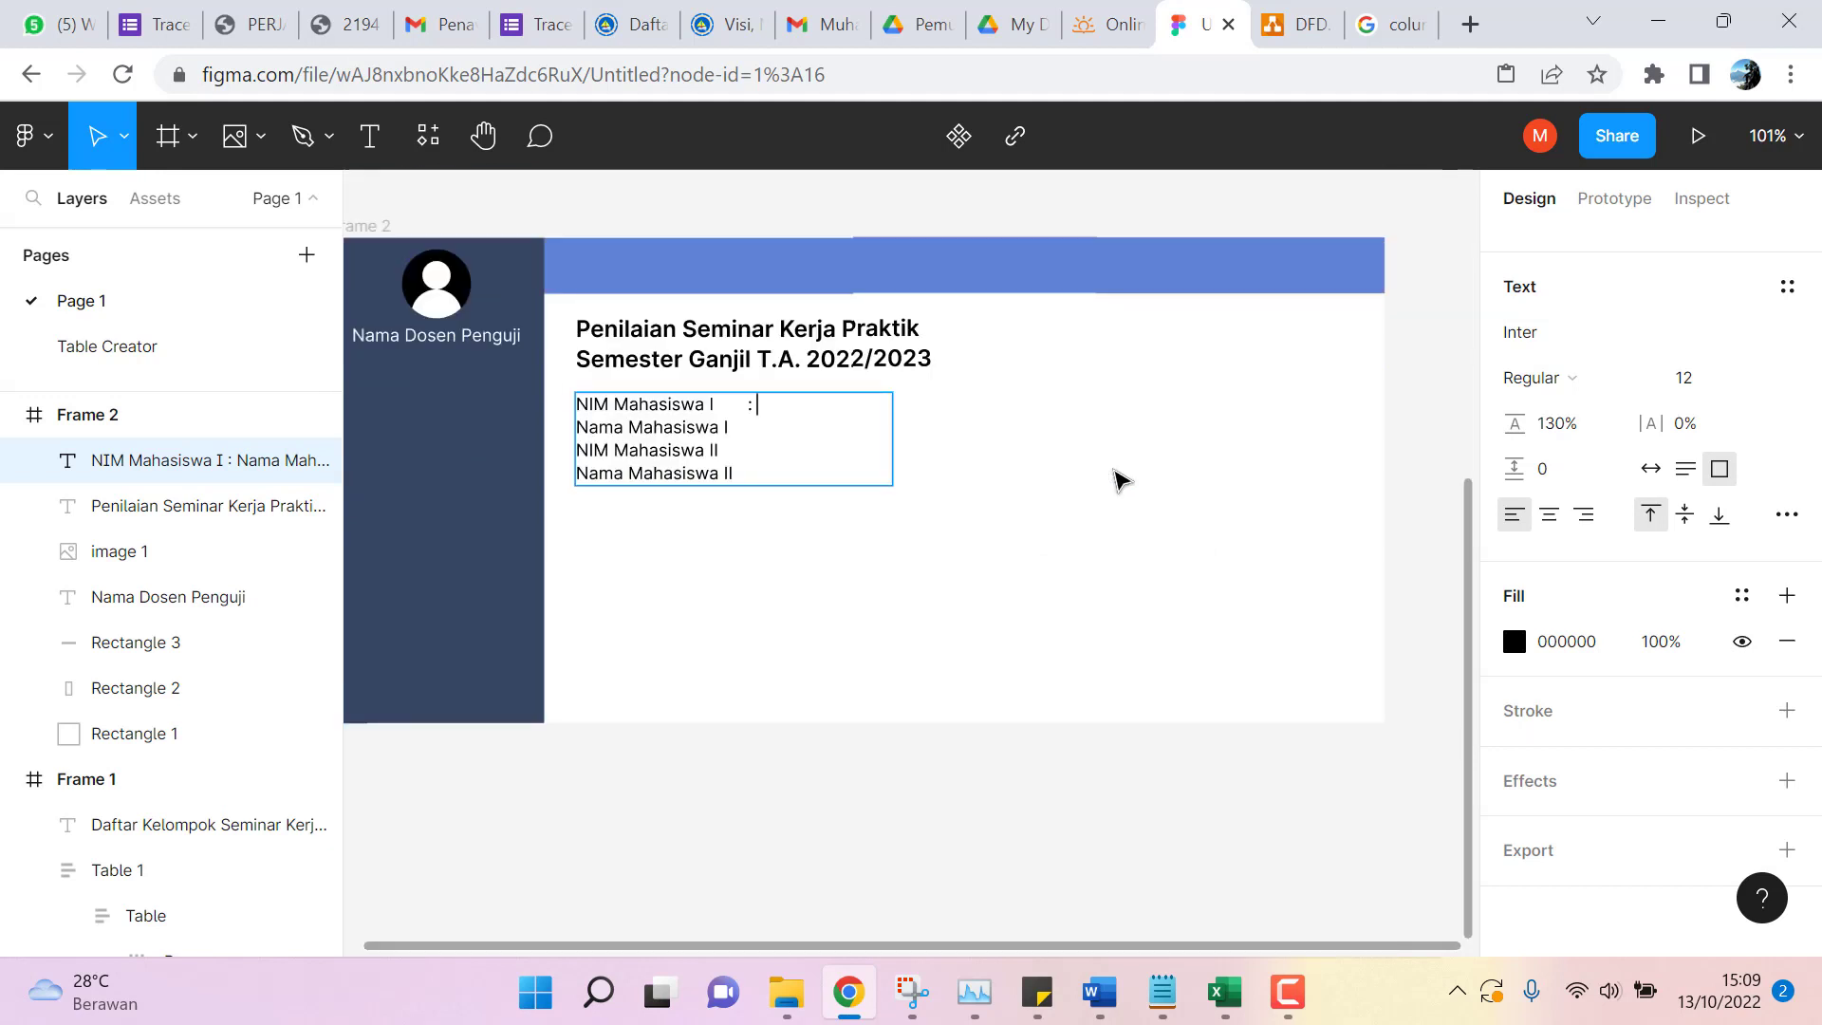
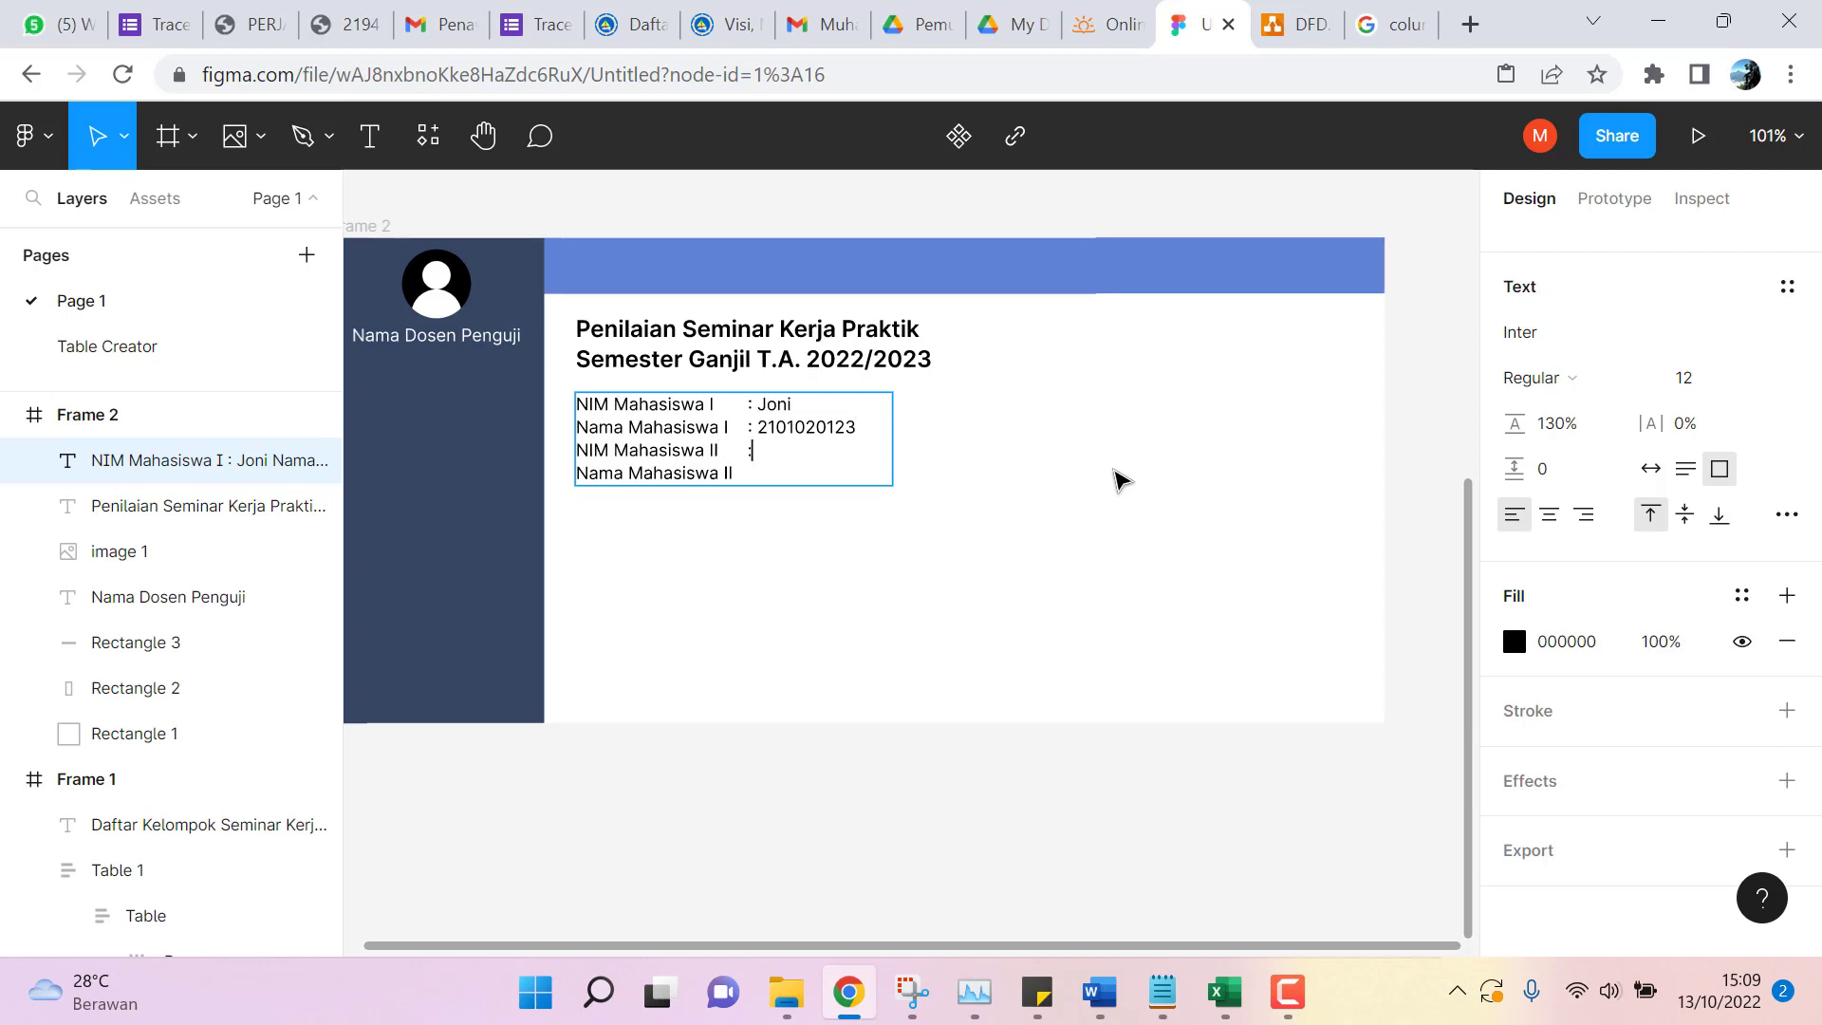
Move the misplaced NIM and names to their correct lines and enter the second student's NIM.
{"action": "key", "text": "shift+Right"}
{"action": "key", "text": "shift+Right"}
{"action": "key", "text": "shift+Right"}
{"action": "key", "text": "shift+Right"}
{"action": "key", "text": "shift+Right"}
{"action": "key", "text": "shift+Right"}
{"action": "key", "text": "shift+Right"}
{"action": "key", "text": "shift+Right"}
{"action": "key", "text": "shift+Right"}
{"action": "key", "text": "shift+Right"}
{"action": "key", "text": "ctrl+c"}
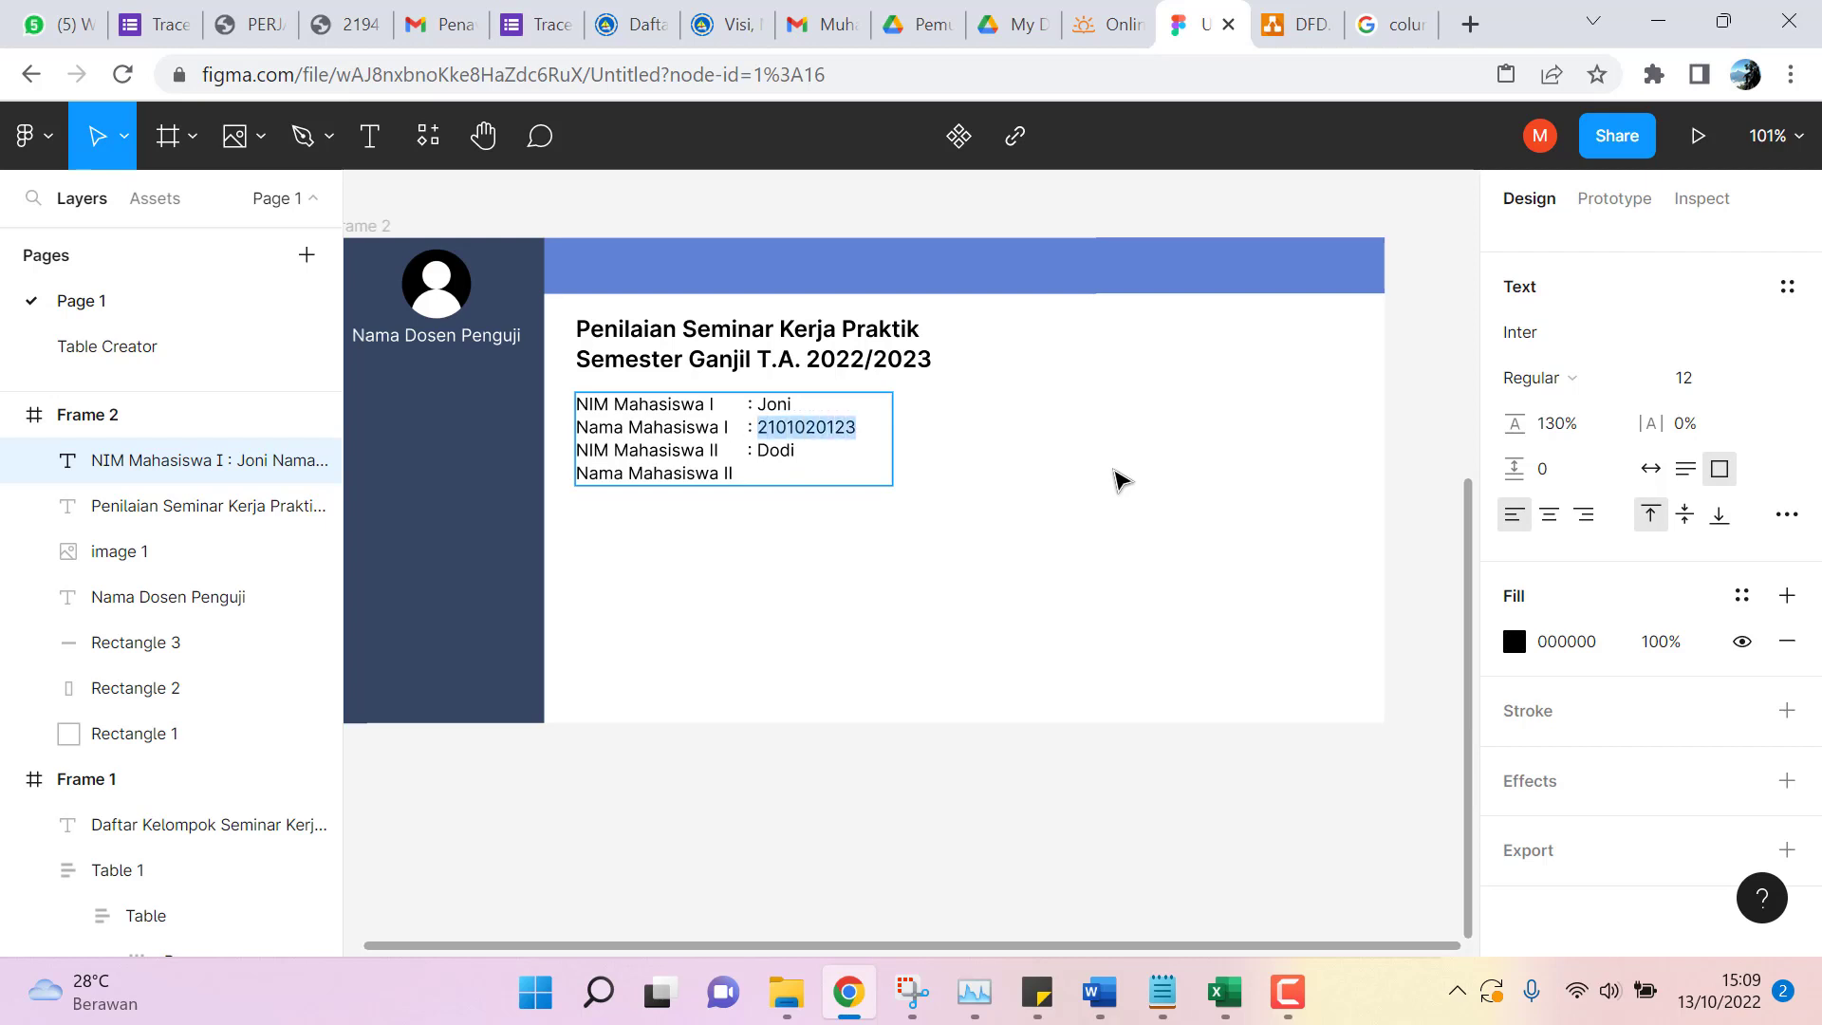
{"action": "key", "text": "BackSpace"}
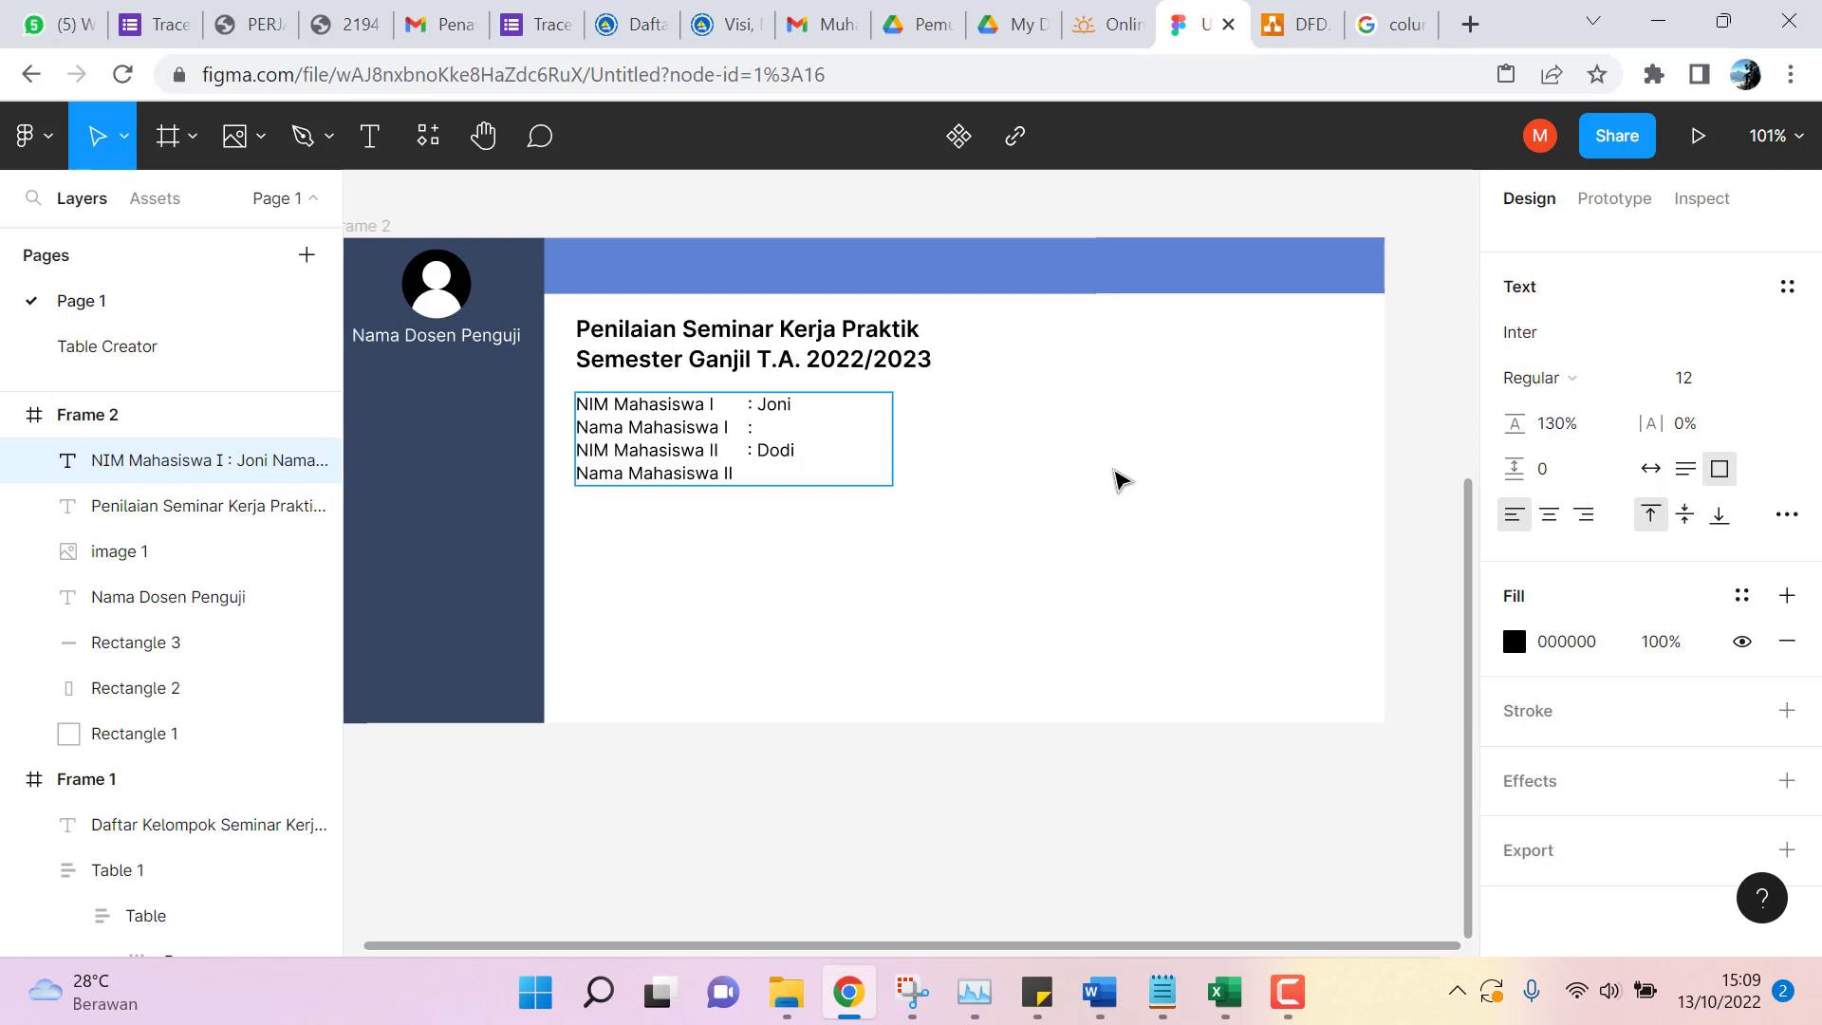
{"action": "key", "text": "ctrl+v"}
{"action": "key", "text": "shift+Right"}
{"action": "key", "text": "shift+Right"}
{"action": "key", "text": "shift+Right"}
{"action": "key", "text": "shift+Right"}
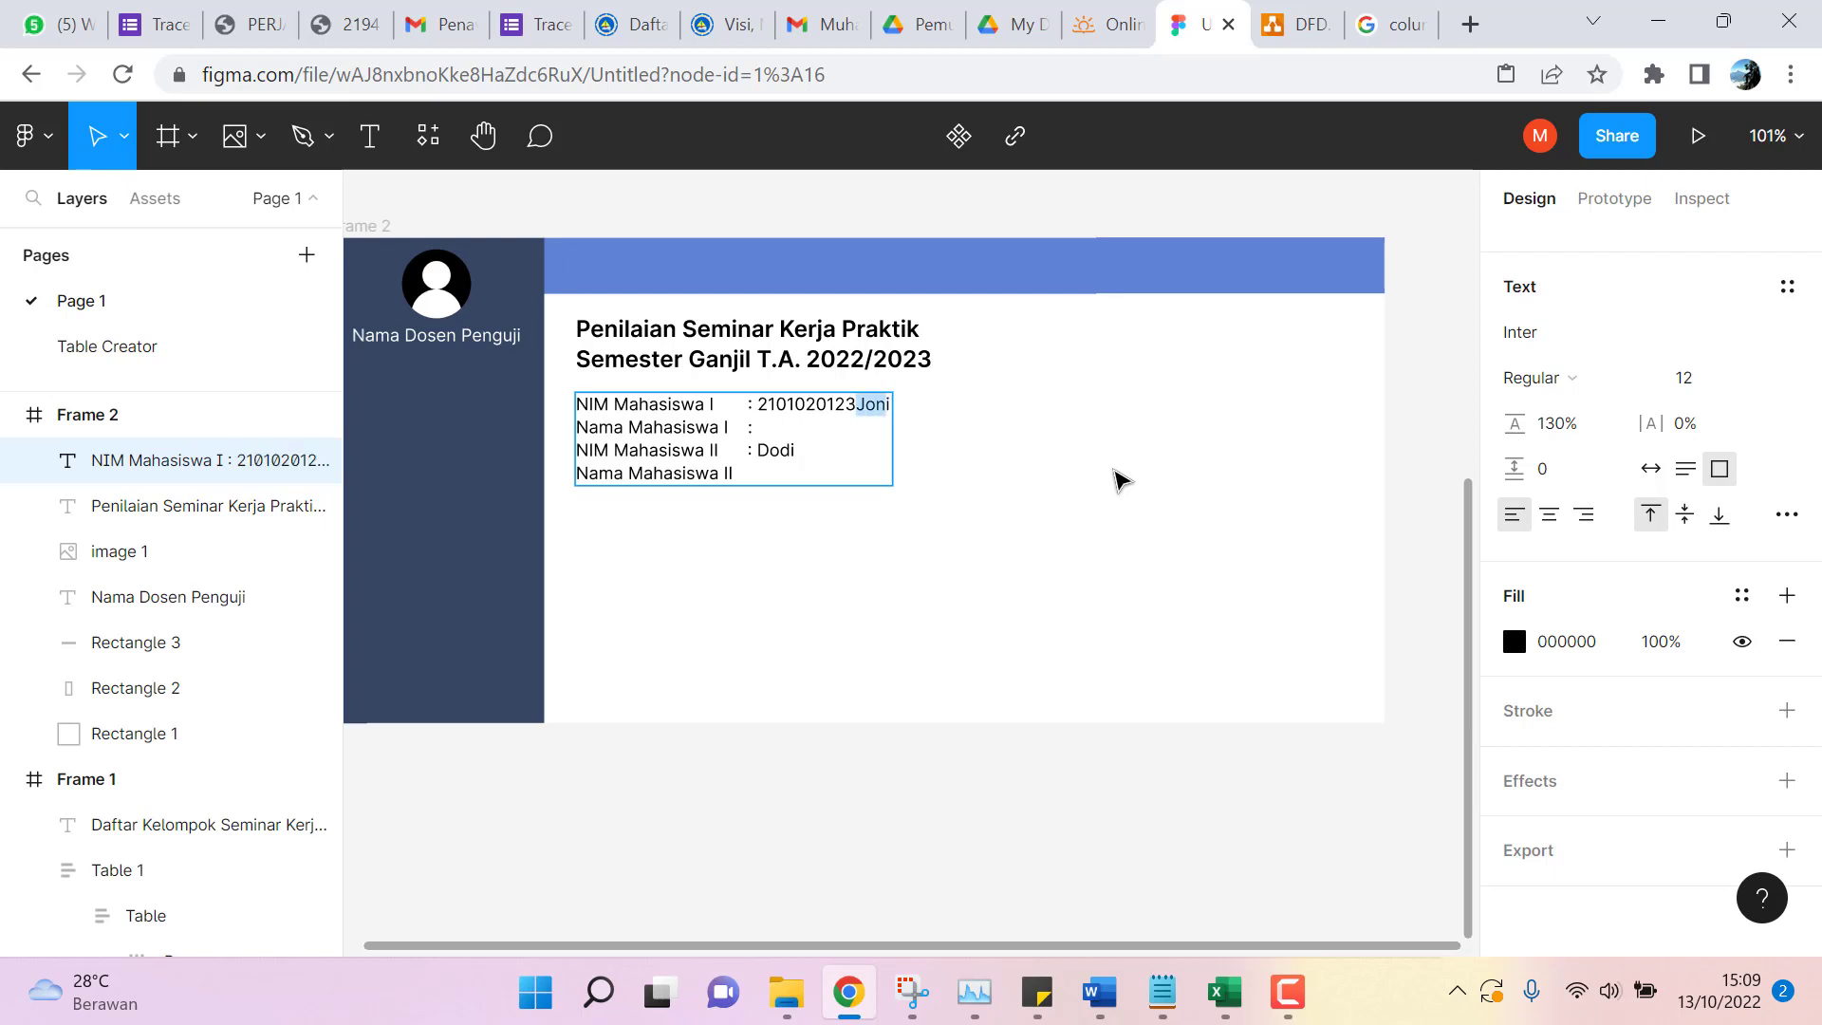
{"action": "key", "text": "BackSpace"}
{"action": "type", "text": "Joni"}
{"action": "key", "text": "shift+Left"}
{"action": "key", "text": "shift+Left"}
{"action": "key", "text": "shift+Left"}
{"action": "key", "text": "shift+Left"}
{"action": "key", "text": "ctrl+c"}
{"action": "key", "text": "BackSpace"}
{"action": "key", "text": "ctrl+v"}
{"action": "key", "text": "Up"}
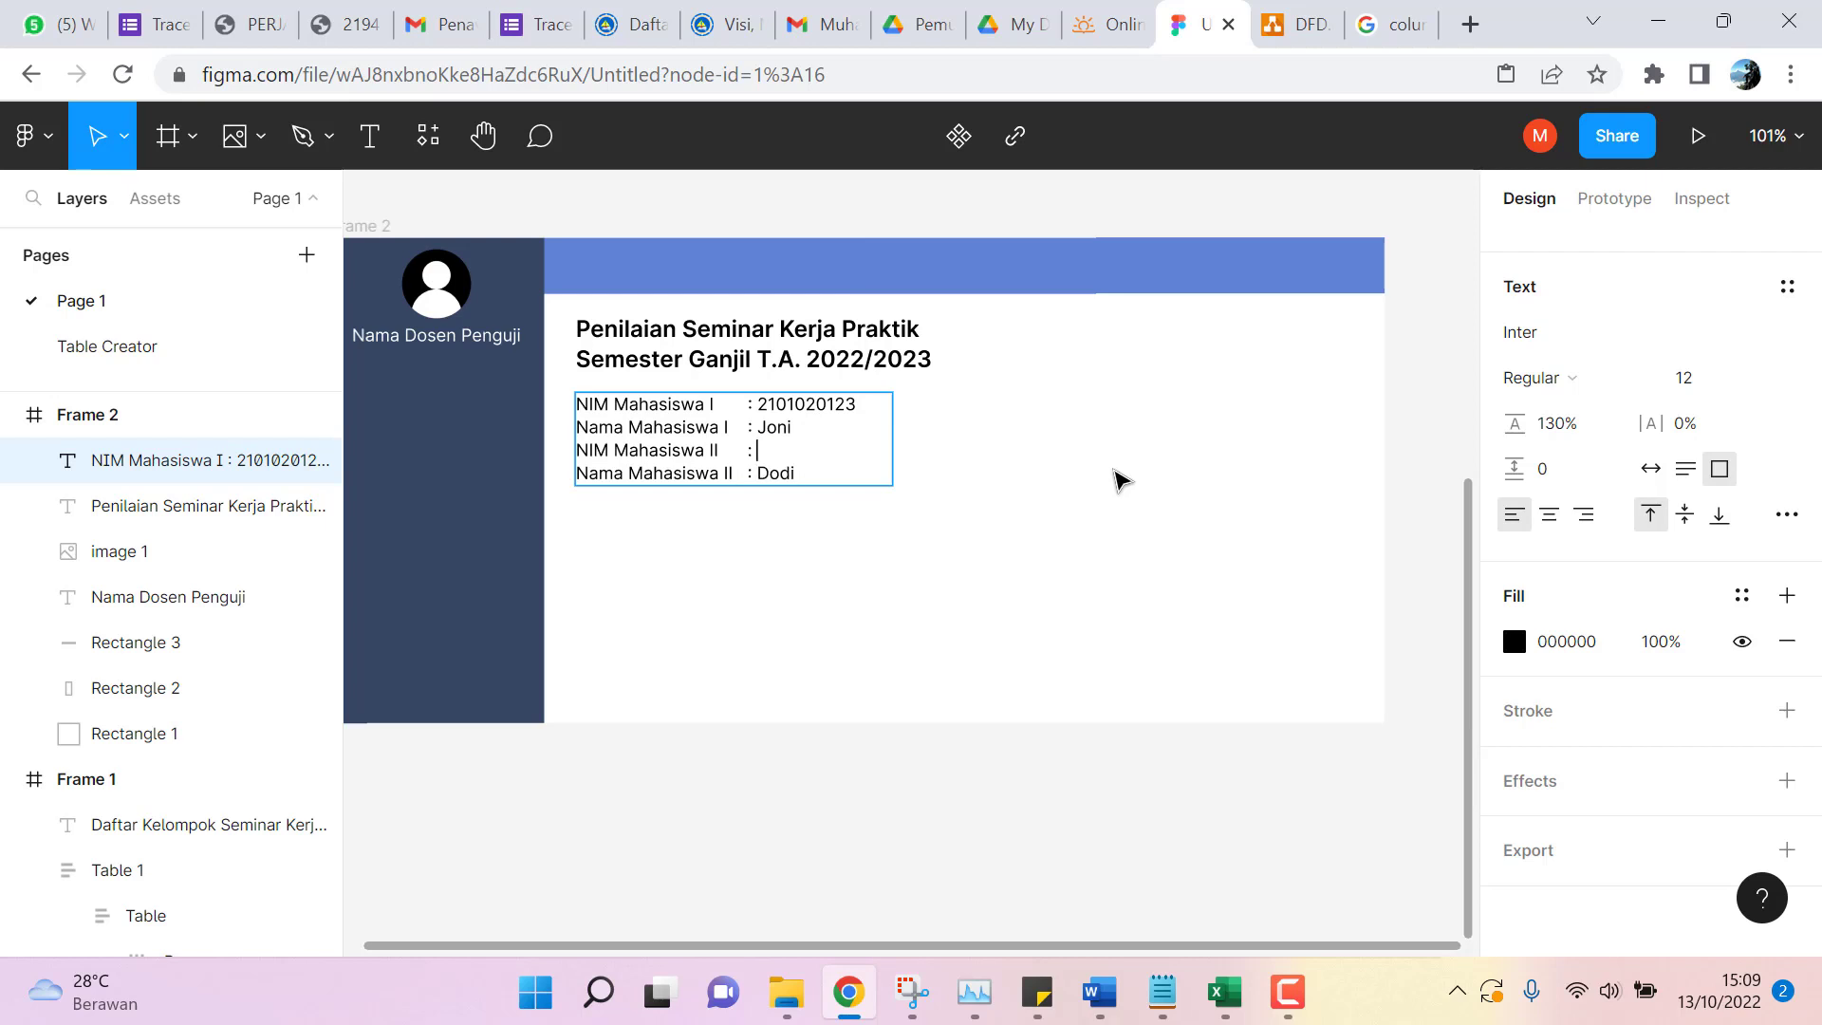
{"action": "type", "text": "2101020"}
{"action": "key", "text": "BackSpace"}
{"action": "key", "text": "BackSpace"}
{"action": "key", "text": "BackSpace"}
{"action": "type", "text": "01020124"}
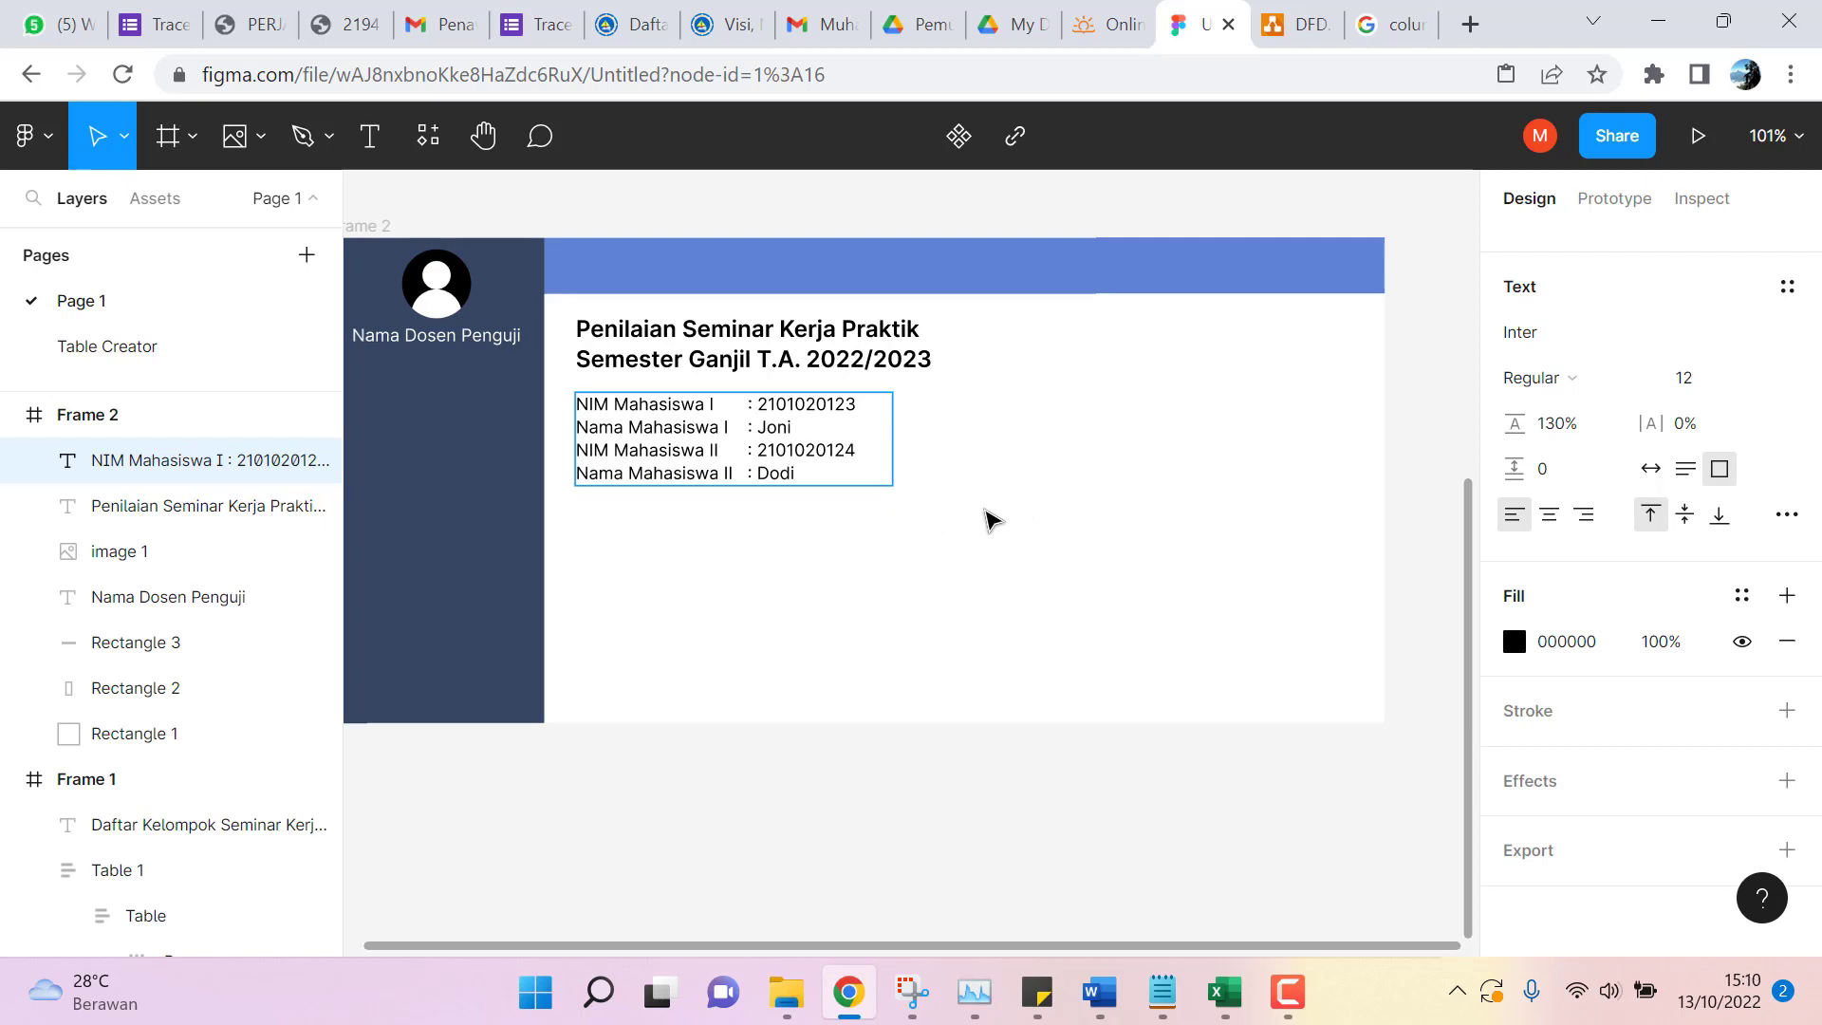
{"action": "key", "text": "Escape"}
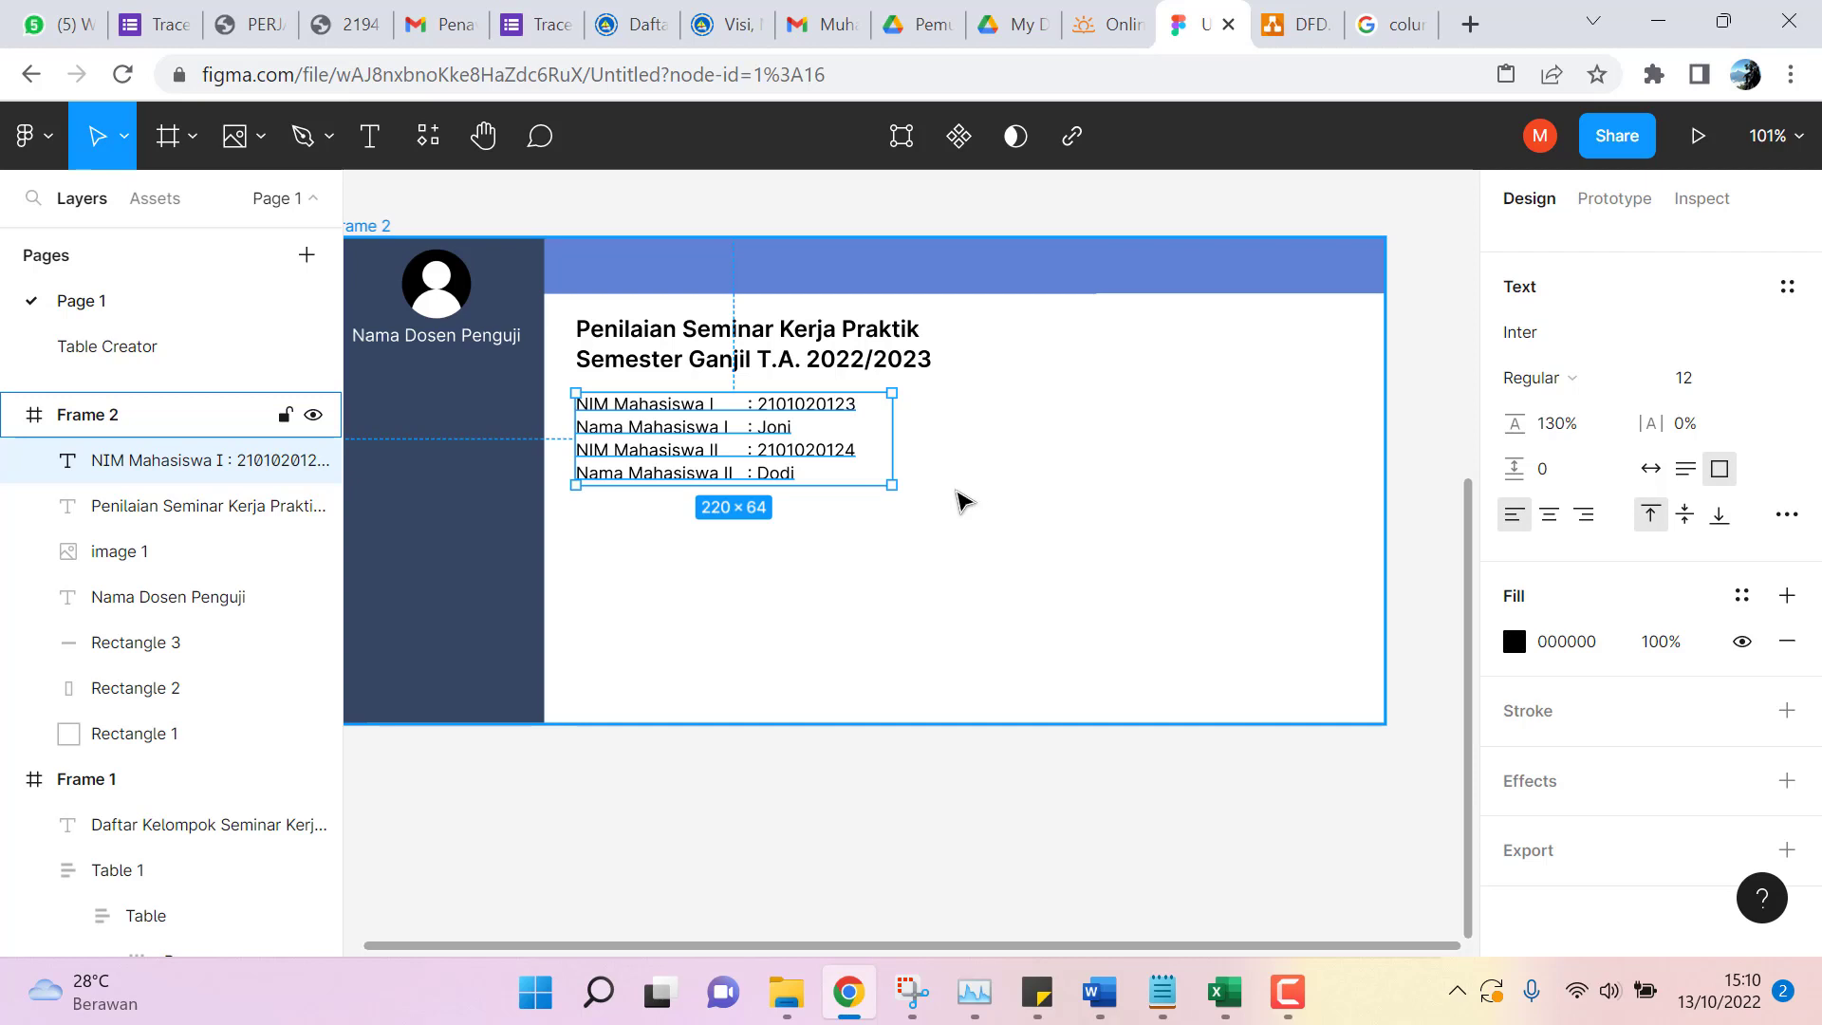
Enlarge the text box to 220×102 and add 'Judul : Pengembangan Aplikasi Surat Menyurat' below the names.
{"action": "left_click_drag", "start_coordinate": [840, 488], "coordinate": [841, 539]}
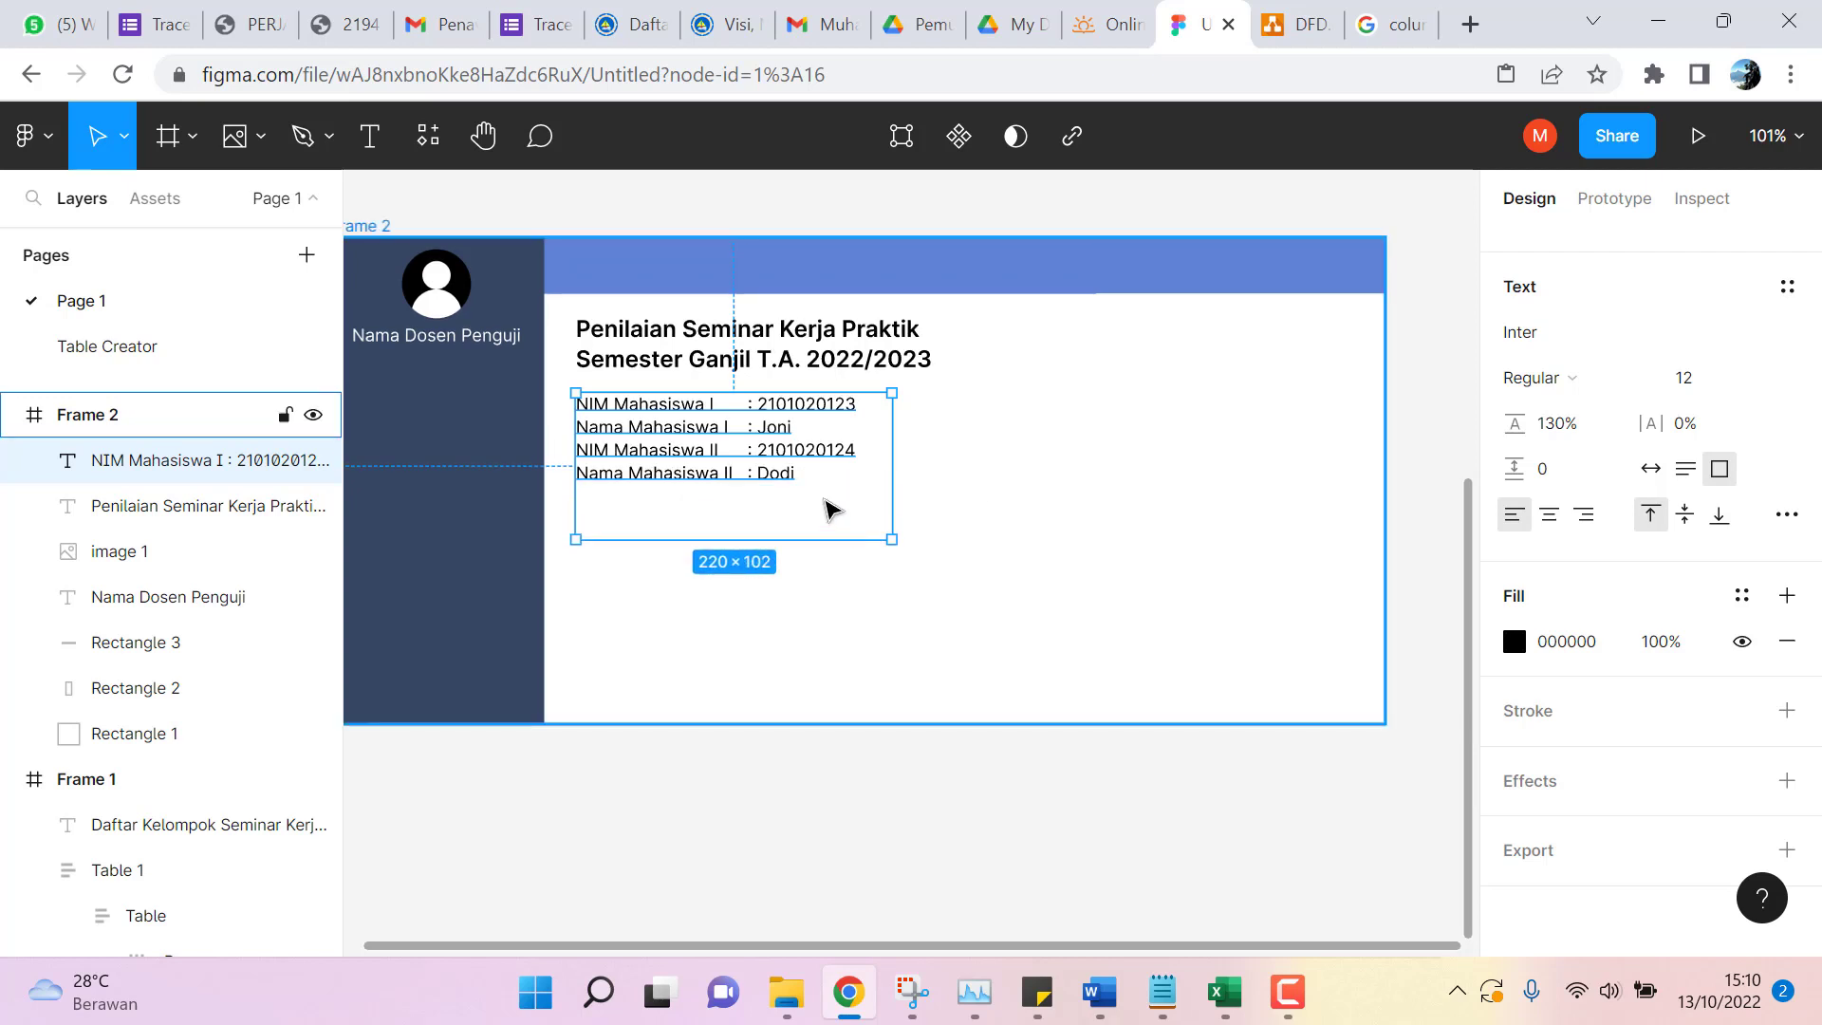
{"action": "left_click", "coordinate": [802, 500]}
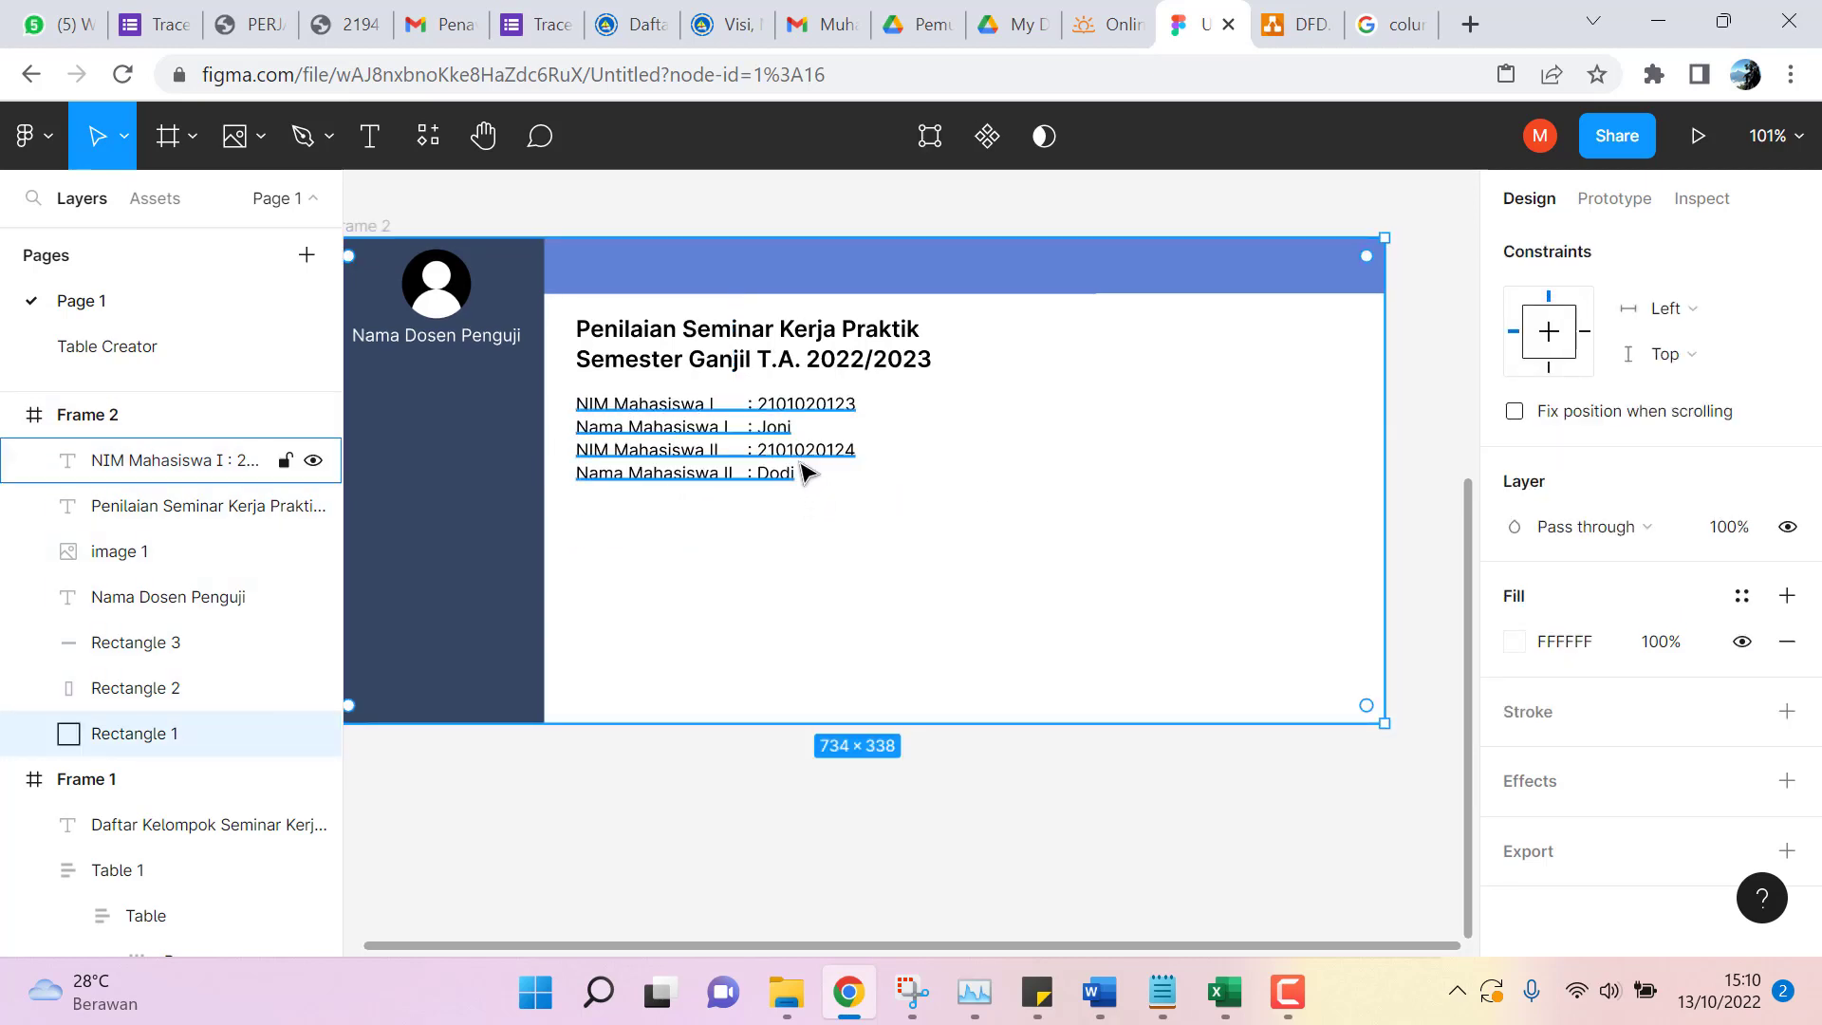
{"action": "double_click", "coordinate": [796, 472]}
{"action": "left_click", "coordinate": [800, 474]}
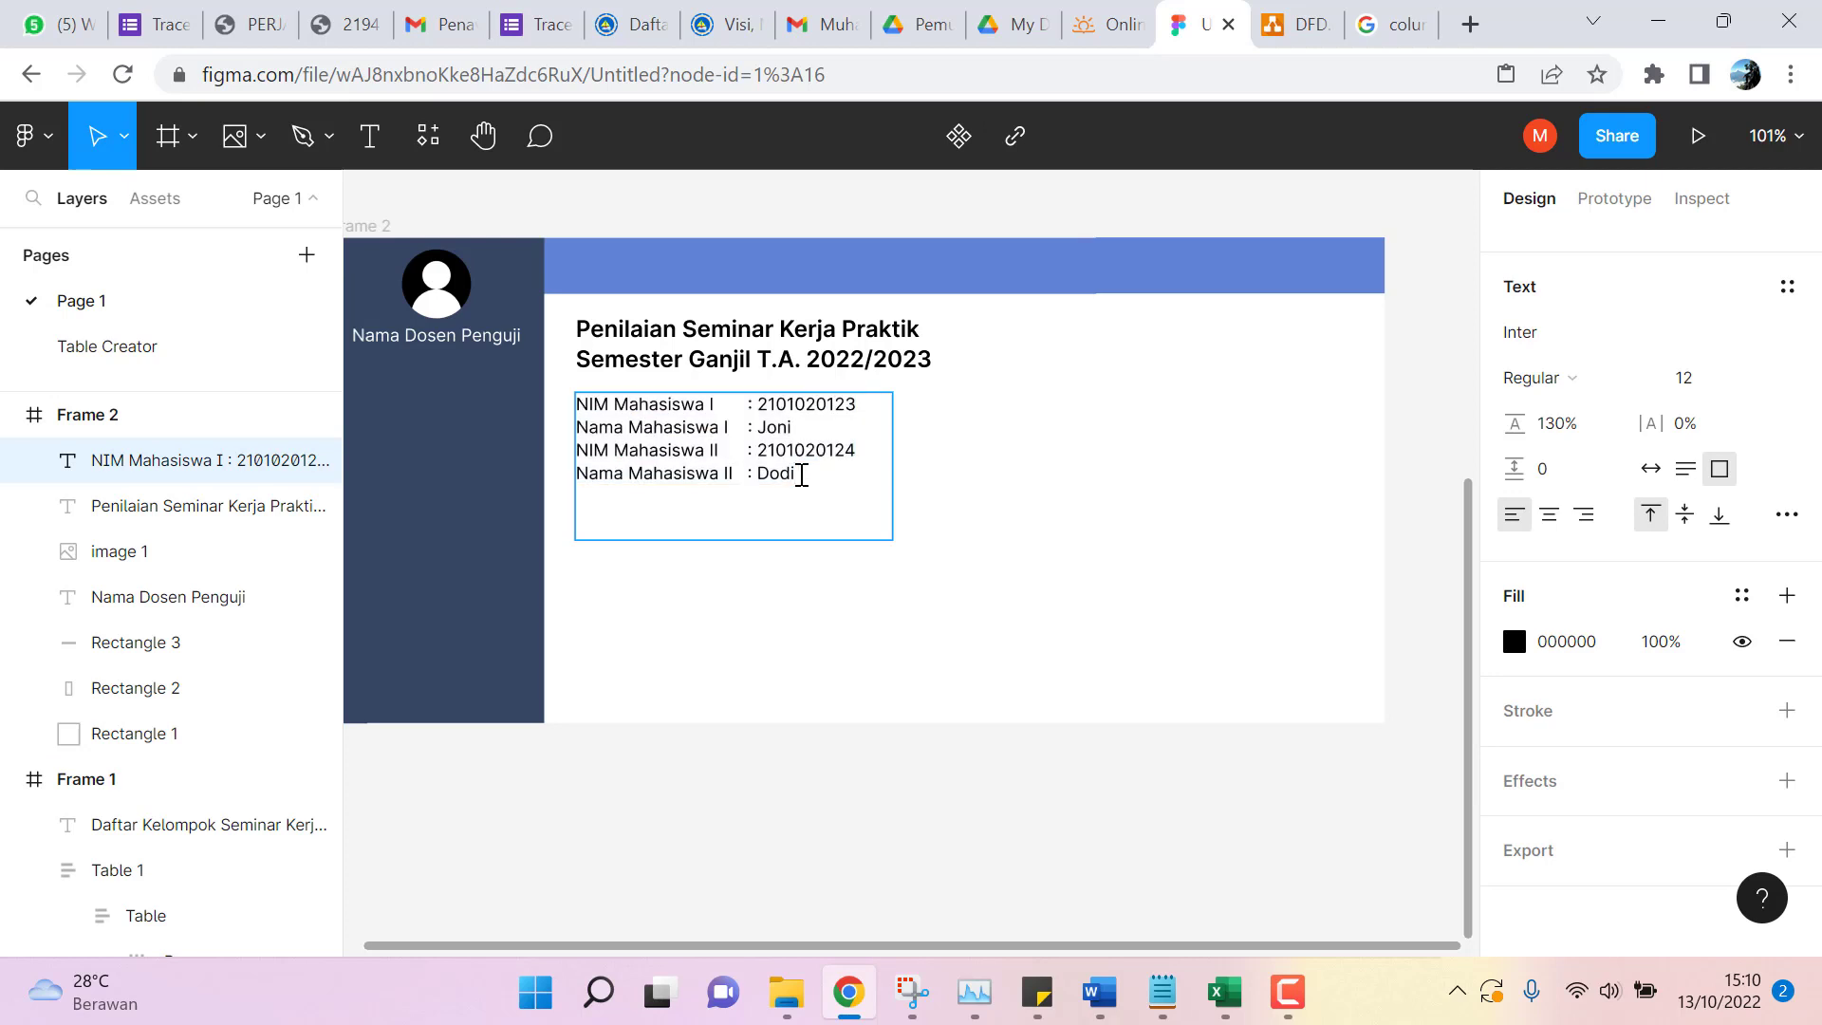
{"action": "key", "text": "Return"}
{"action": "type", "text": "Judul"}
{"action": "scroll", "coordinate": [1101, 465], "scroll_direction": "up", "scroll_amount": 3}
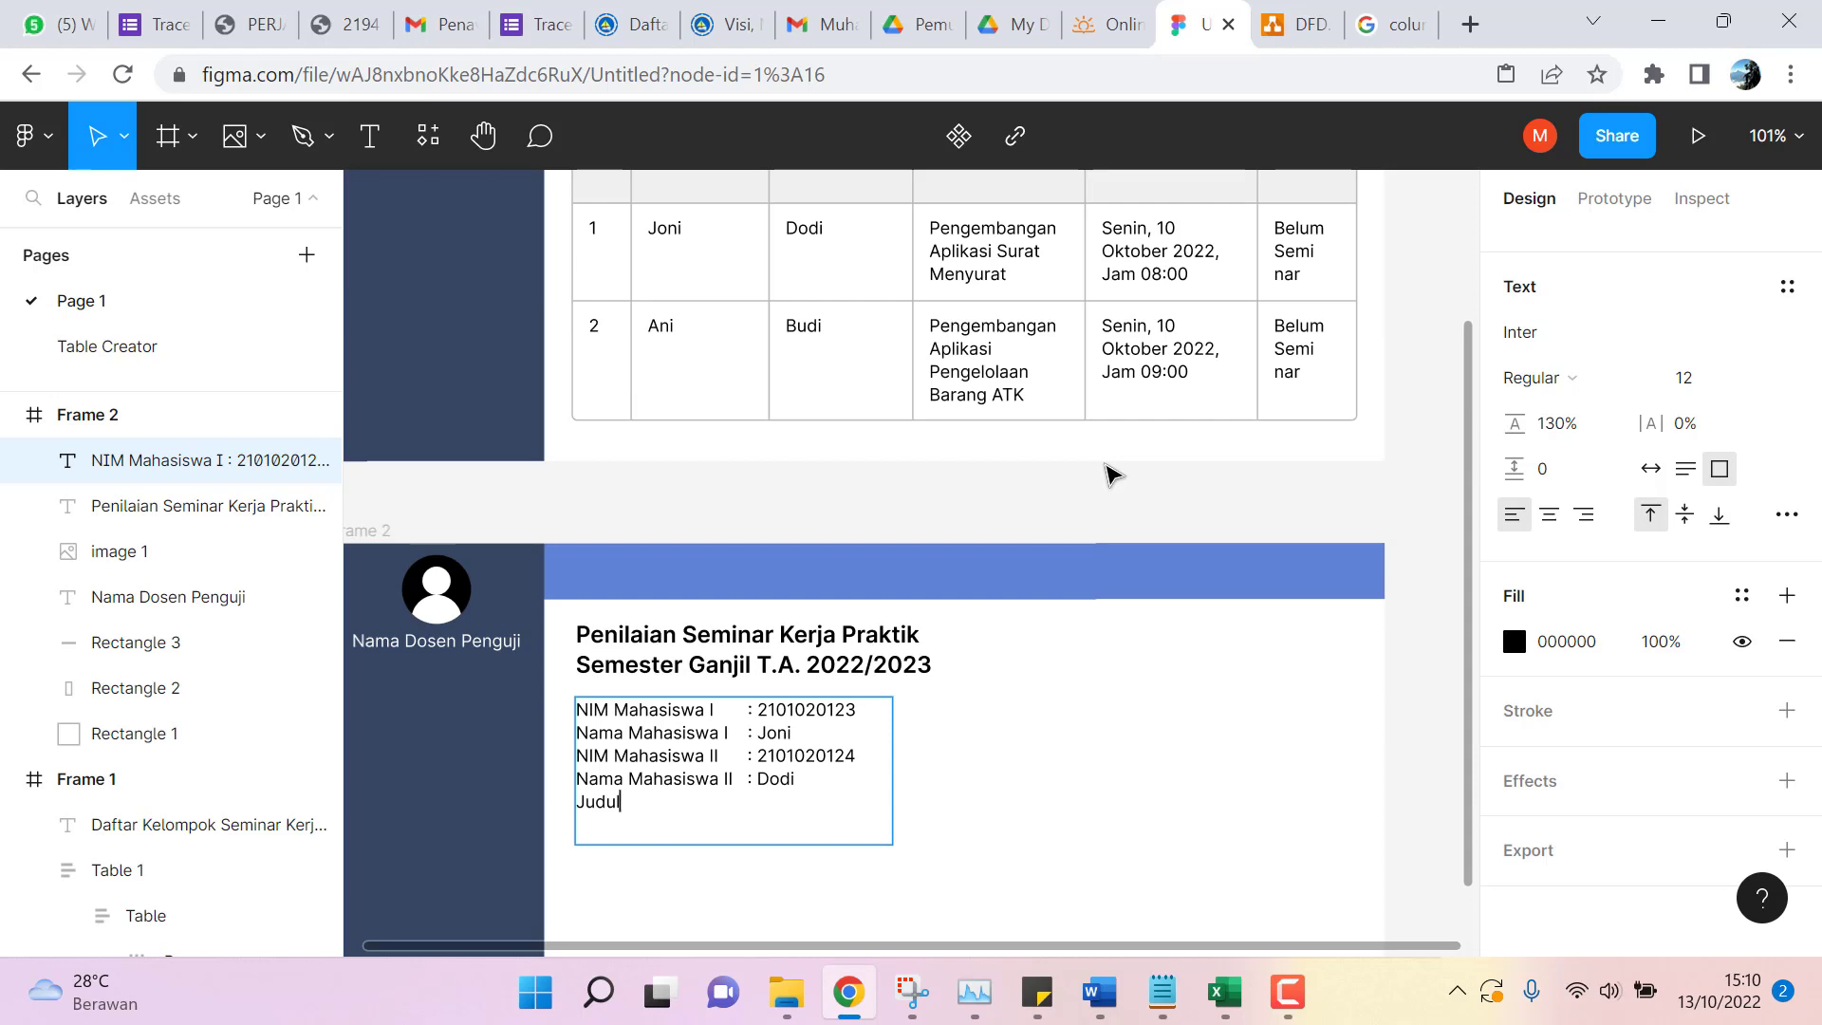
{"action": "type", "text": ":"}
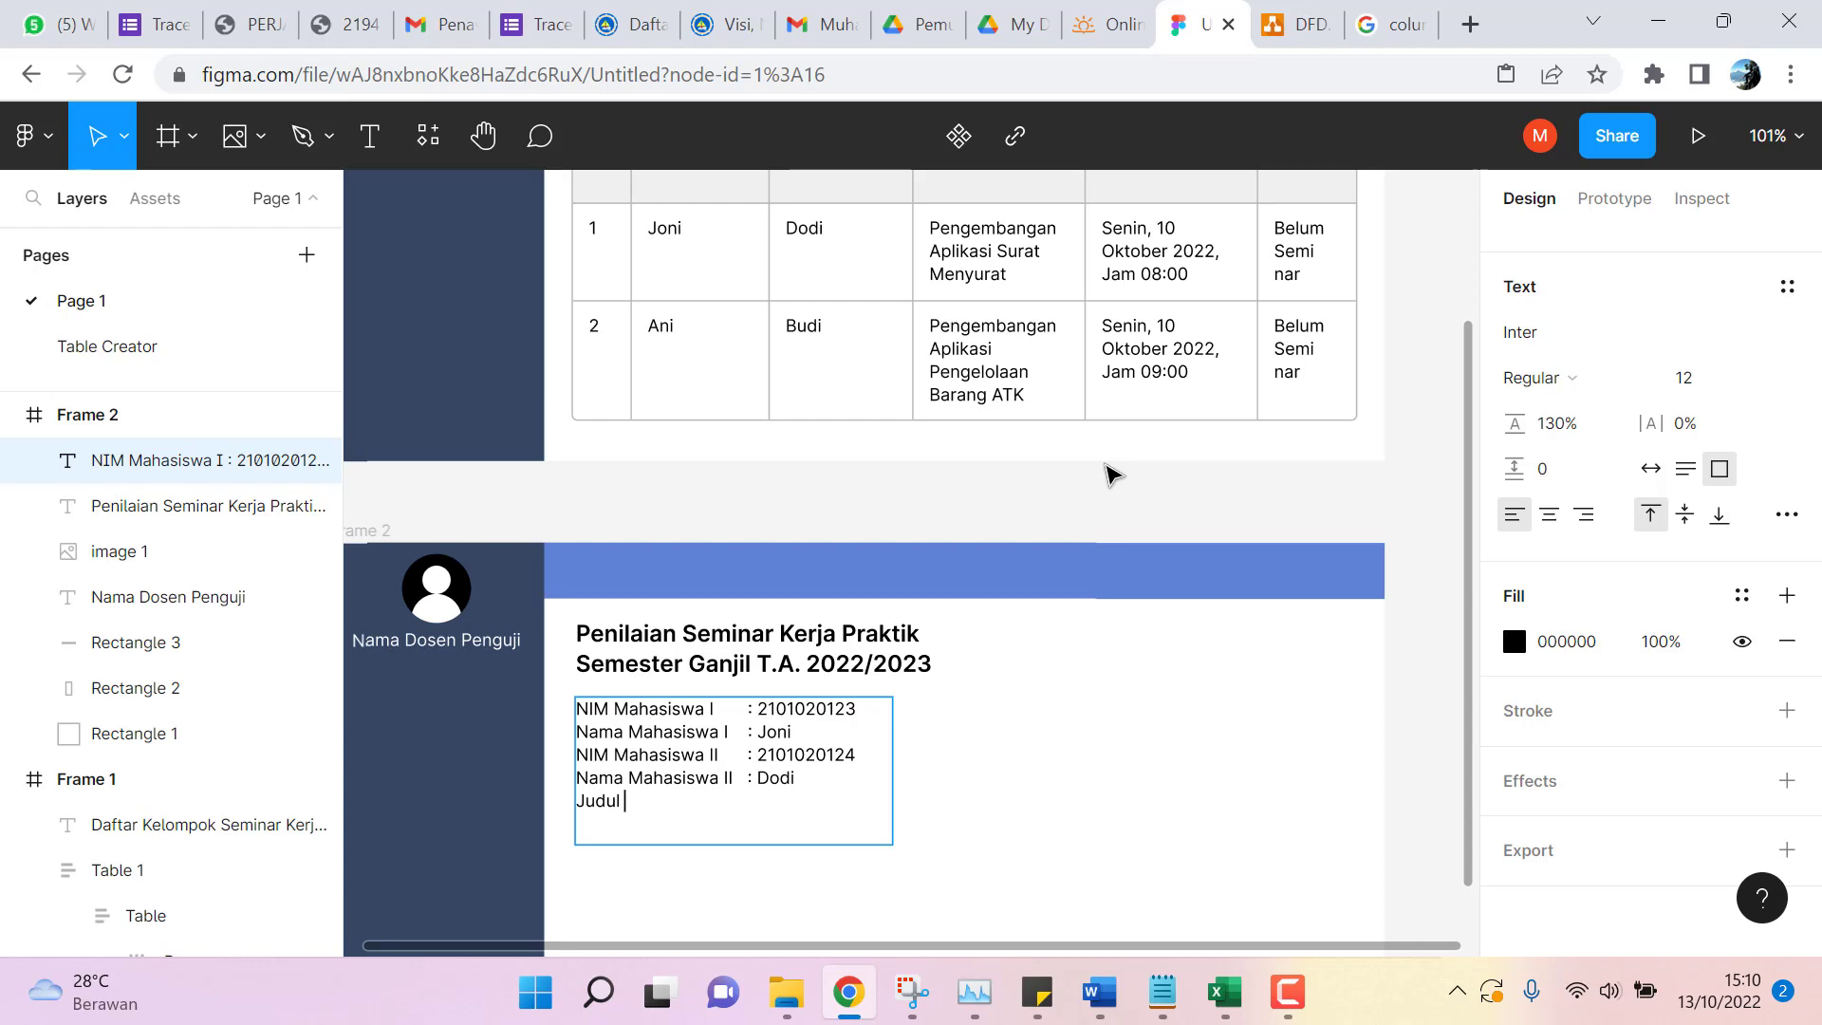
{"action": "type", "text": " Pengembangan A"}
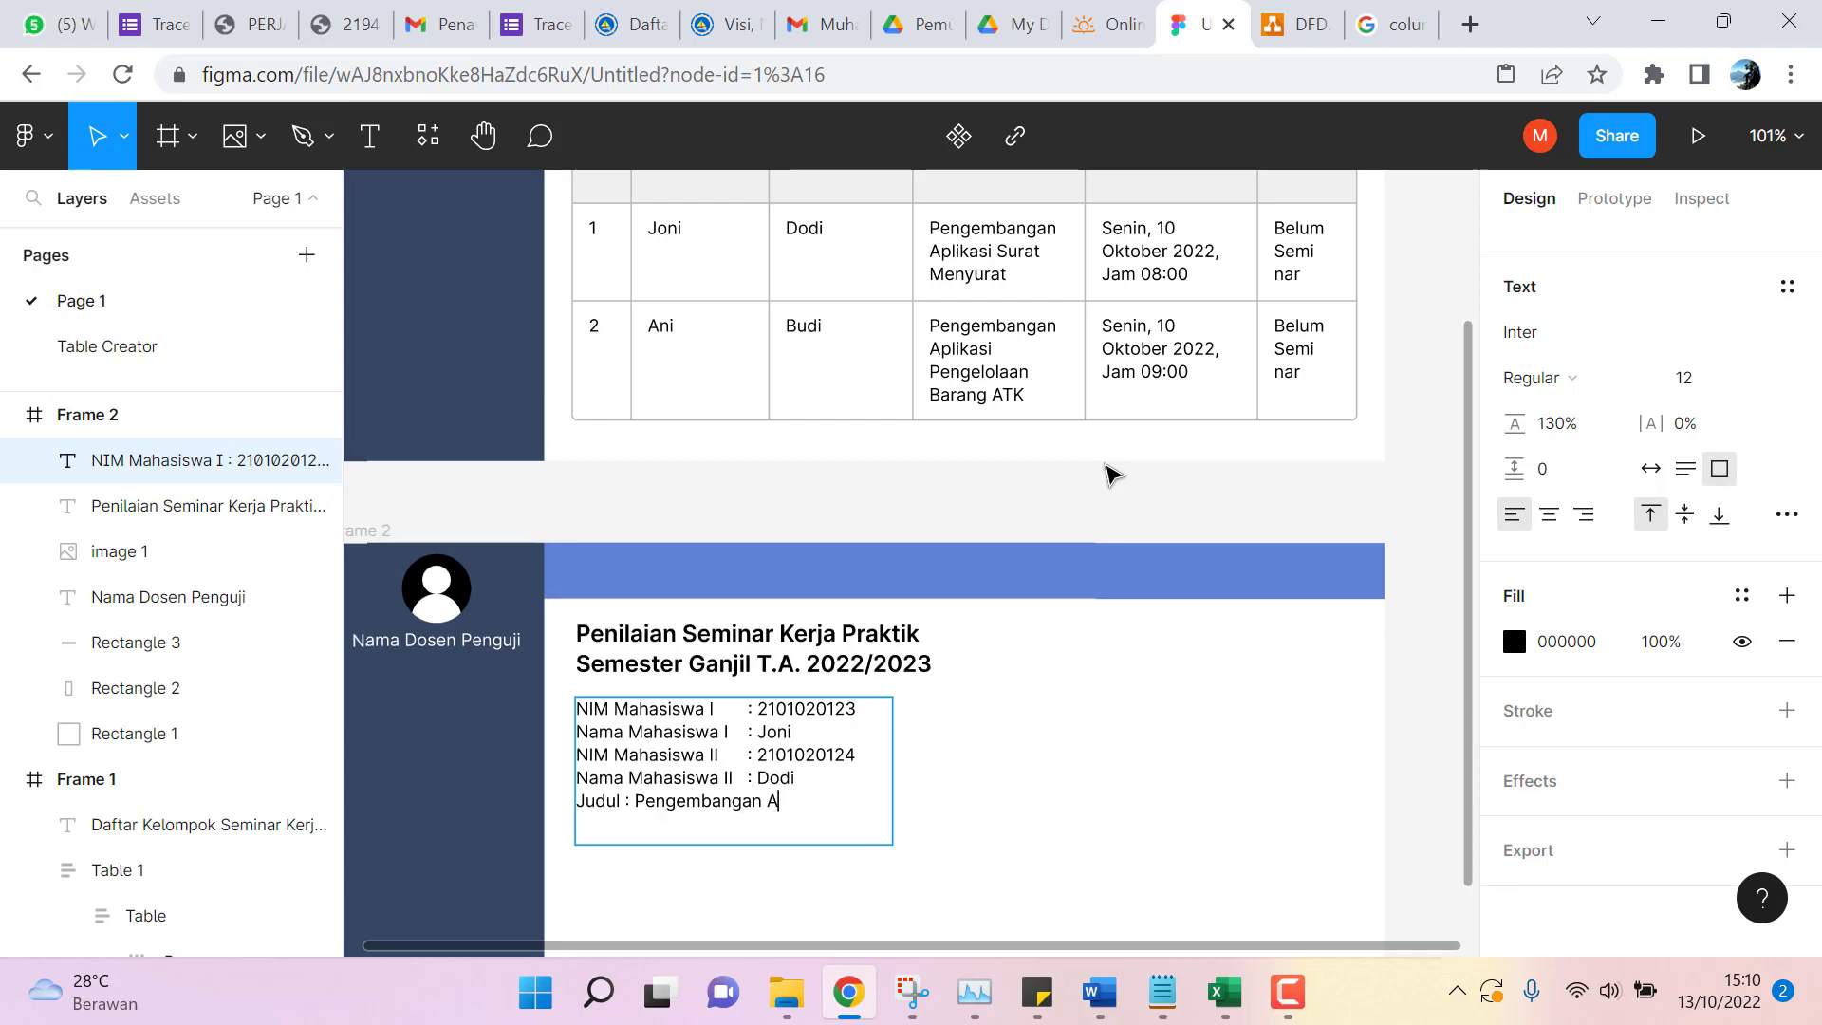
{"action": "type", "text": "plikasi Surat Men"}
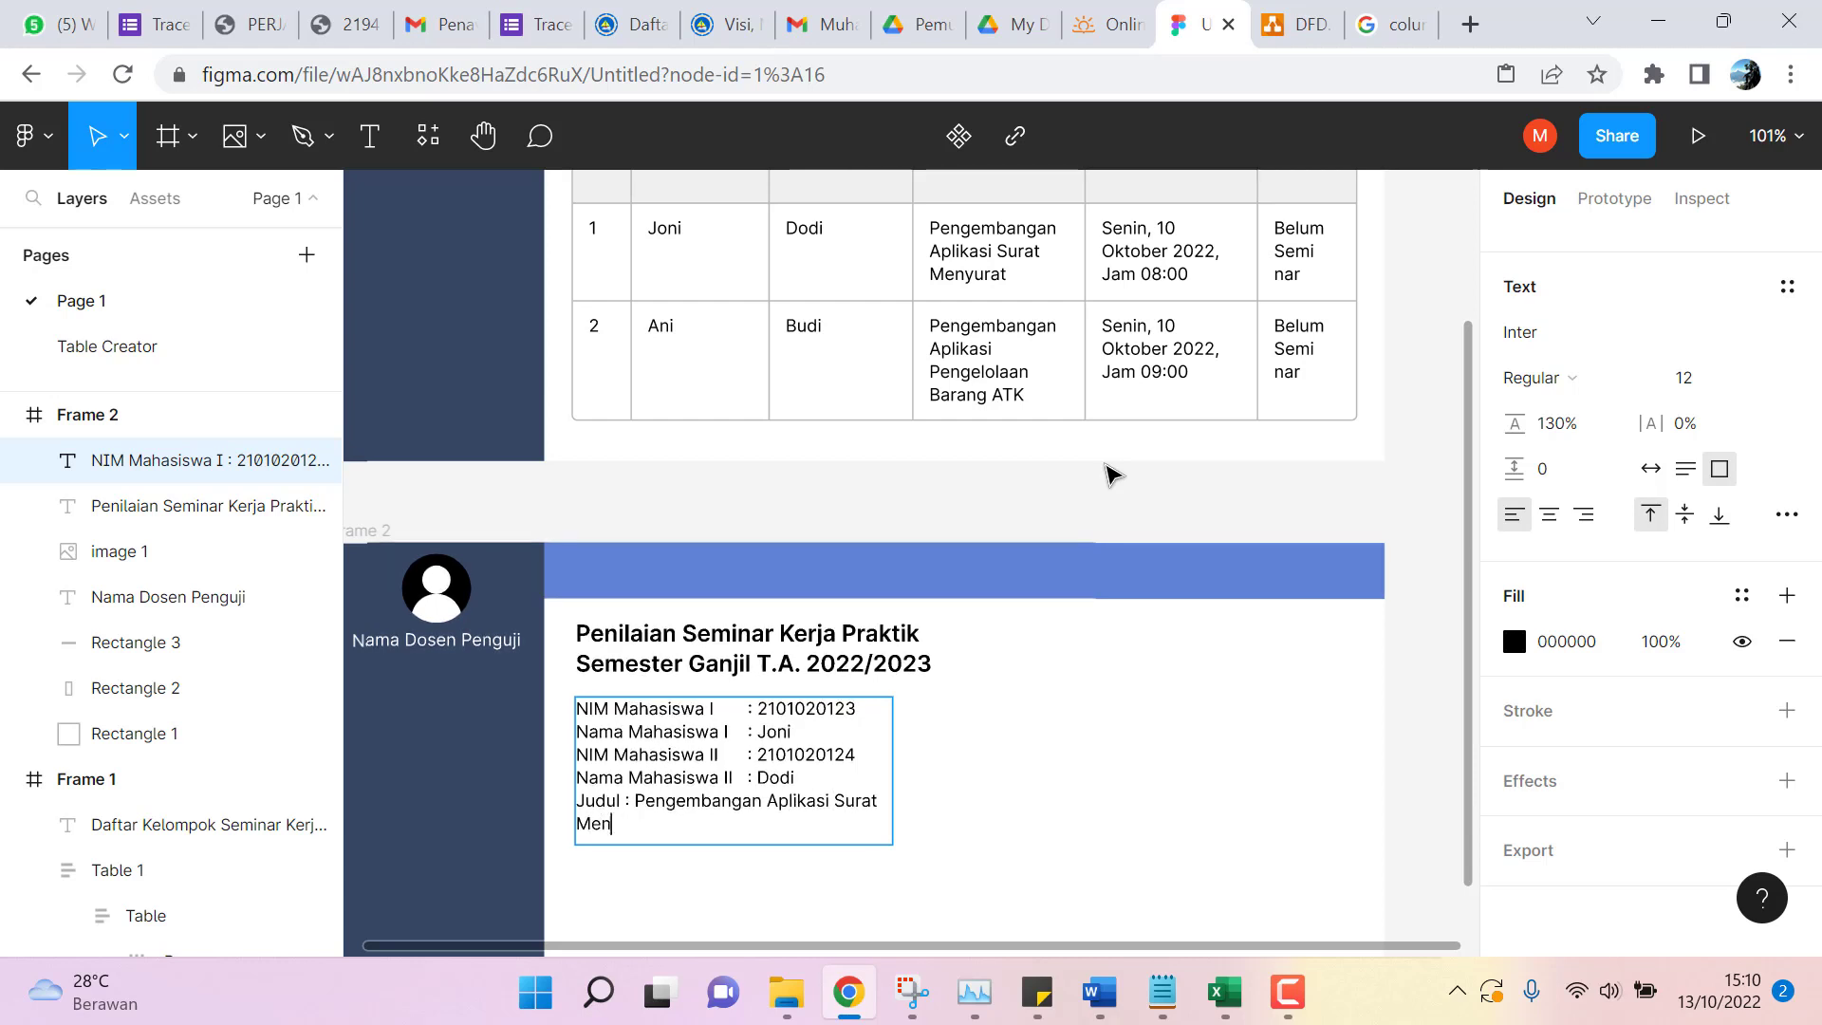
{"action": "type", "text": "yurat"}
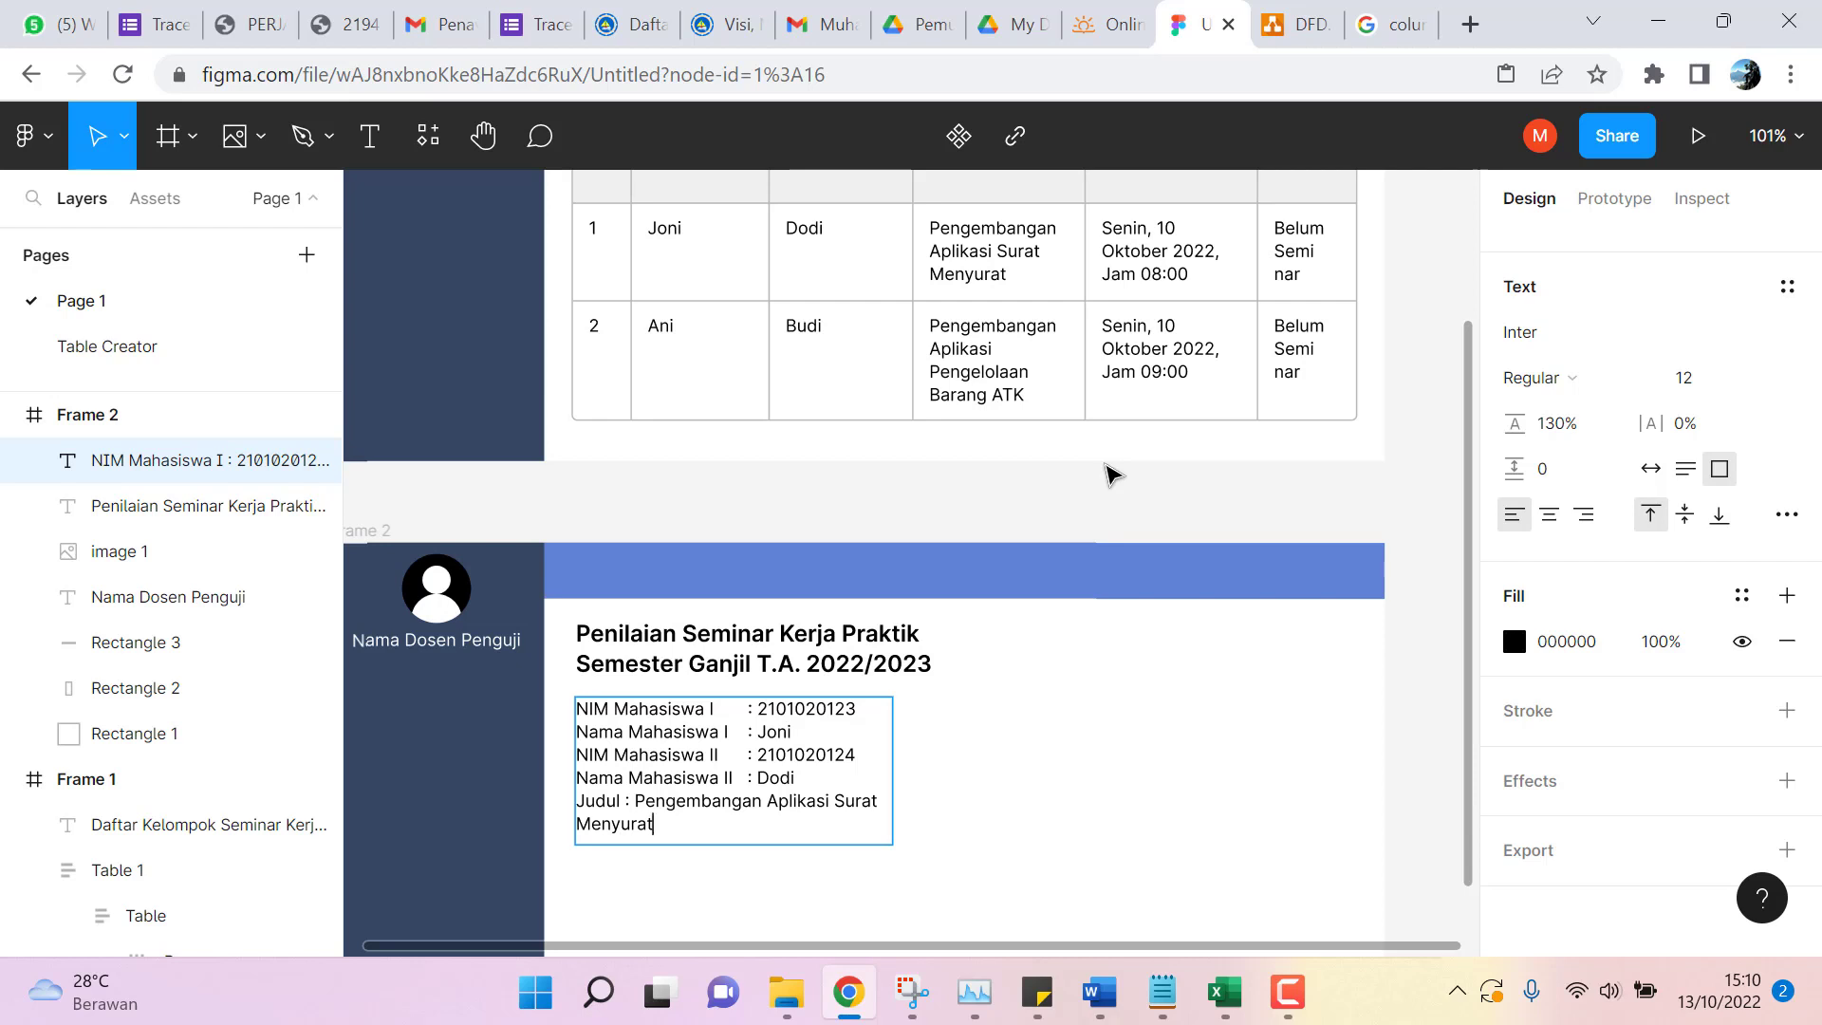
Adjust the wrapped Judul line and add an Instansi line reading 'PT. Meriah Bintan'.
{"action": "key", "text": "Left"}
{"action": "key", "text": "Left"}
{"action": "key", "text": "Home"}
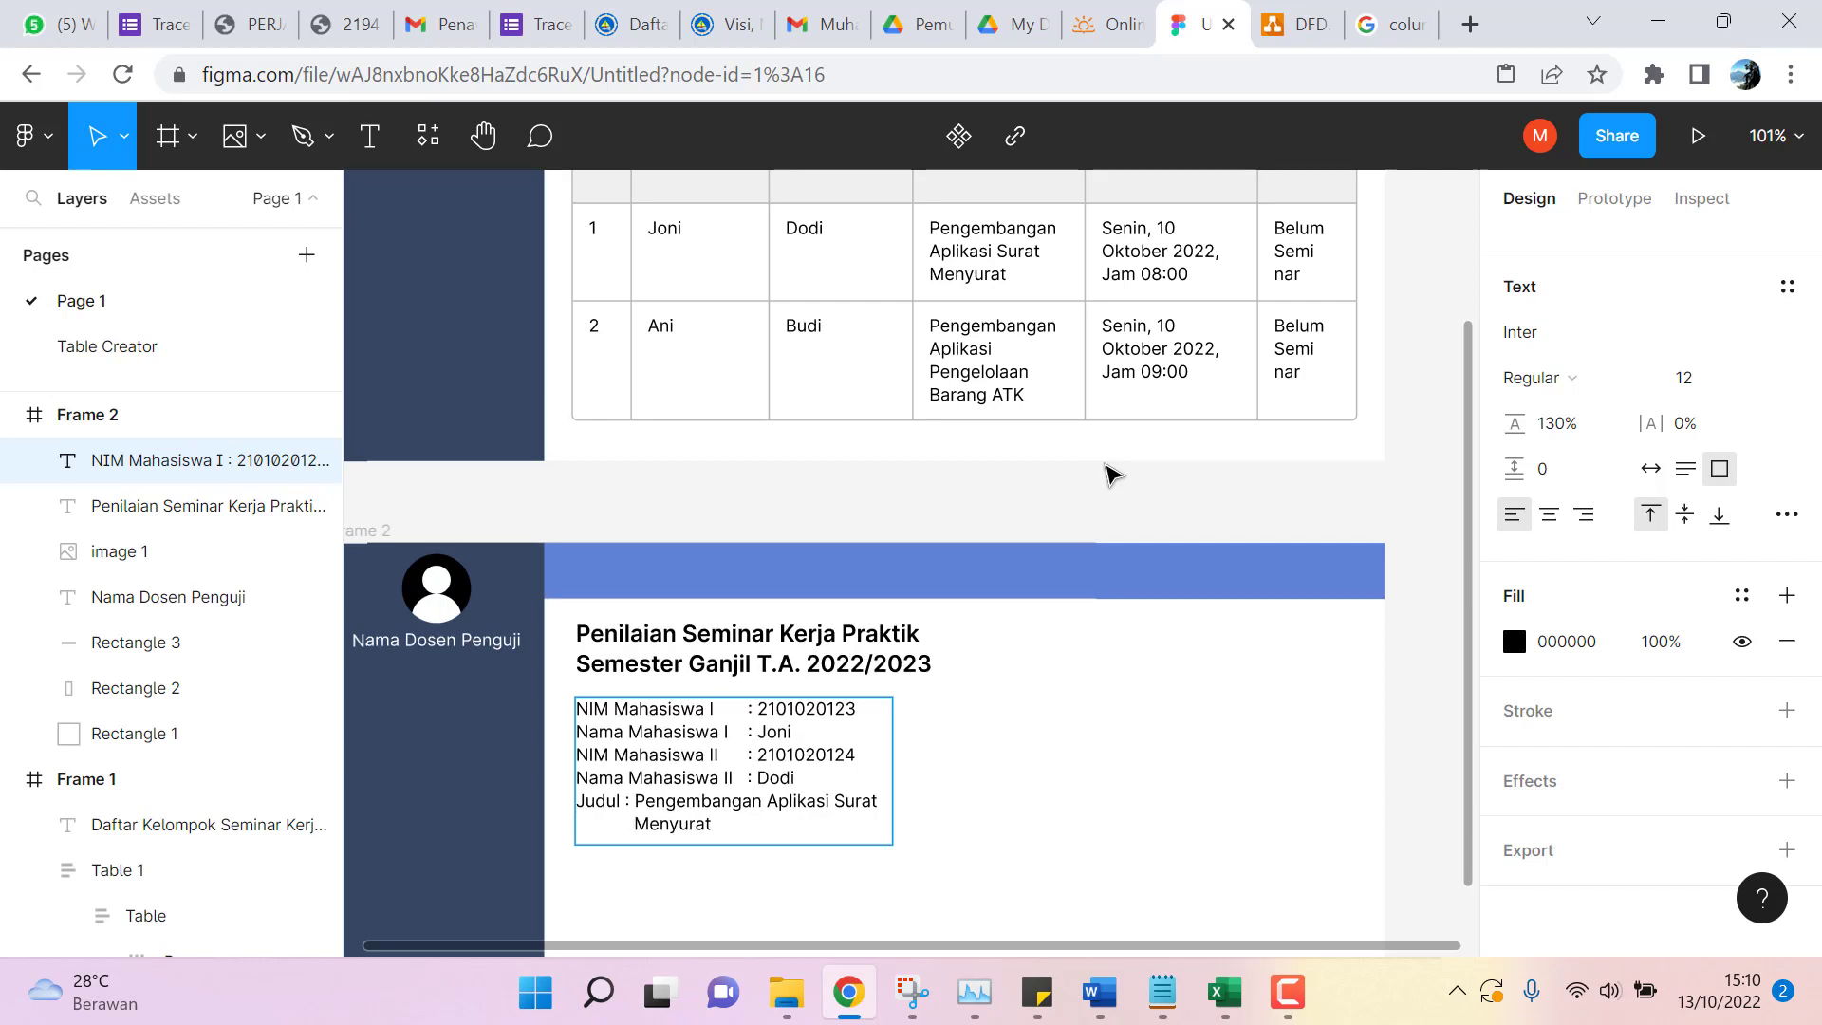
{"action": "key", "text": "Right"}
{"action": "key", "text": "Right"}
{"action": "key", "text": "Return"}
{"action": "type", "text": "Instansi : PT. Me"}
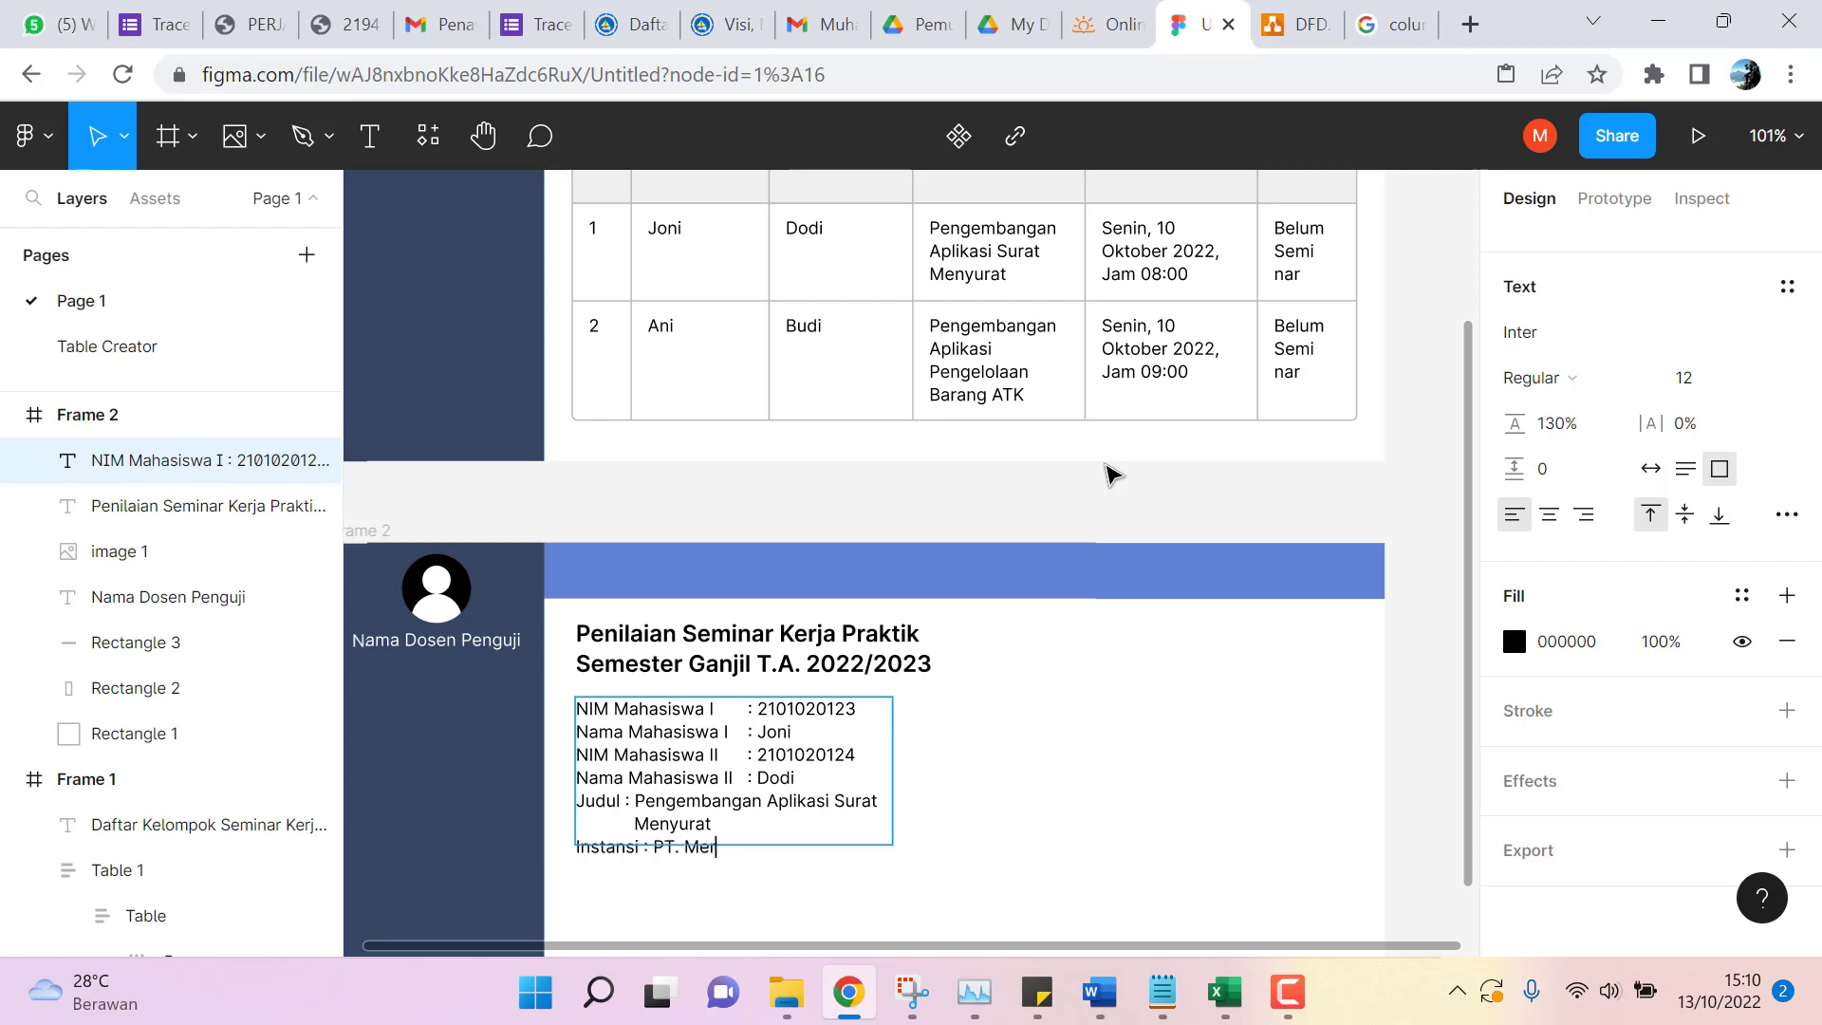
{"action": "type", "text": "riah Bintan"}
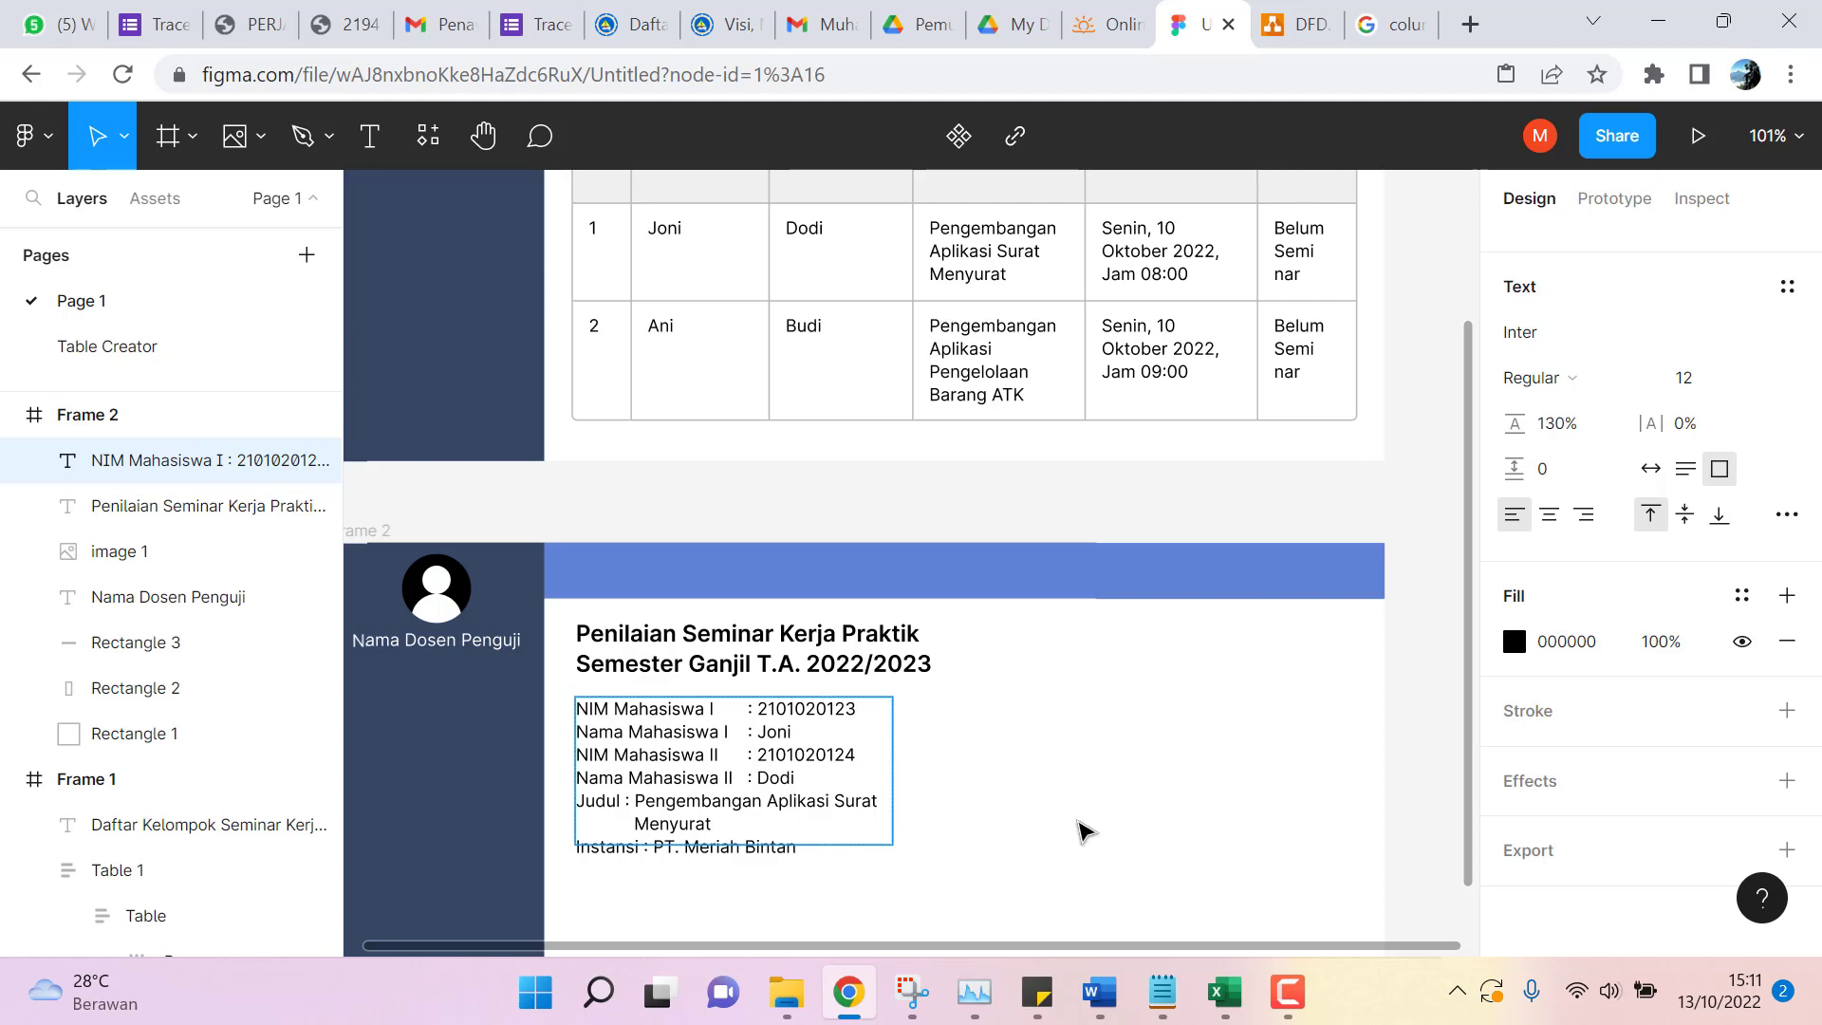
Stretch the student details text box slightly taller to 220 × 111, then select Frame 2.
{"action": "scroll", "coordinate": [1077, 794], "scroll_direction": "down", "scroll_amount": 5}
{"action": "scroll", "coordinate": [1070, 773], "scroll_direction": "up", "scroll_amount": 9}
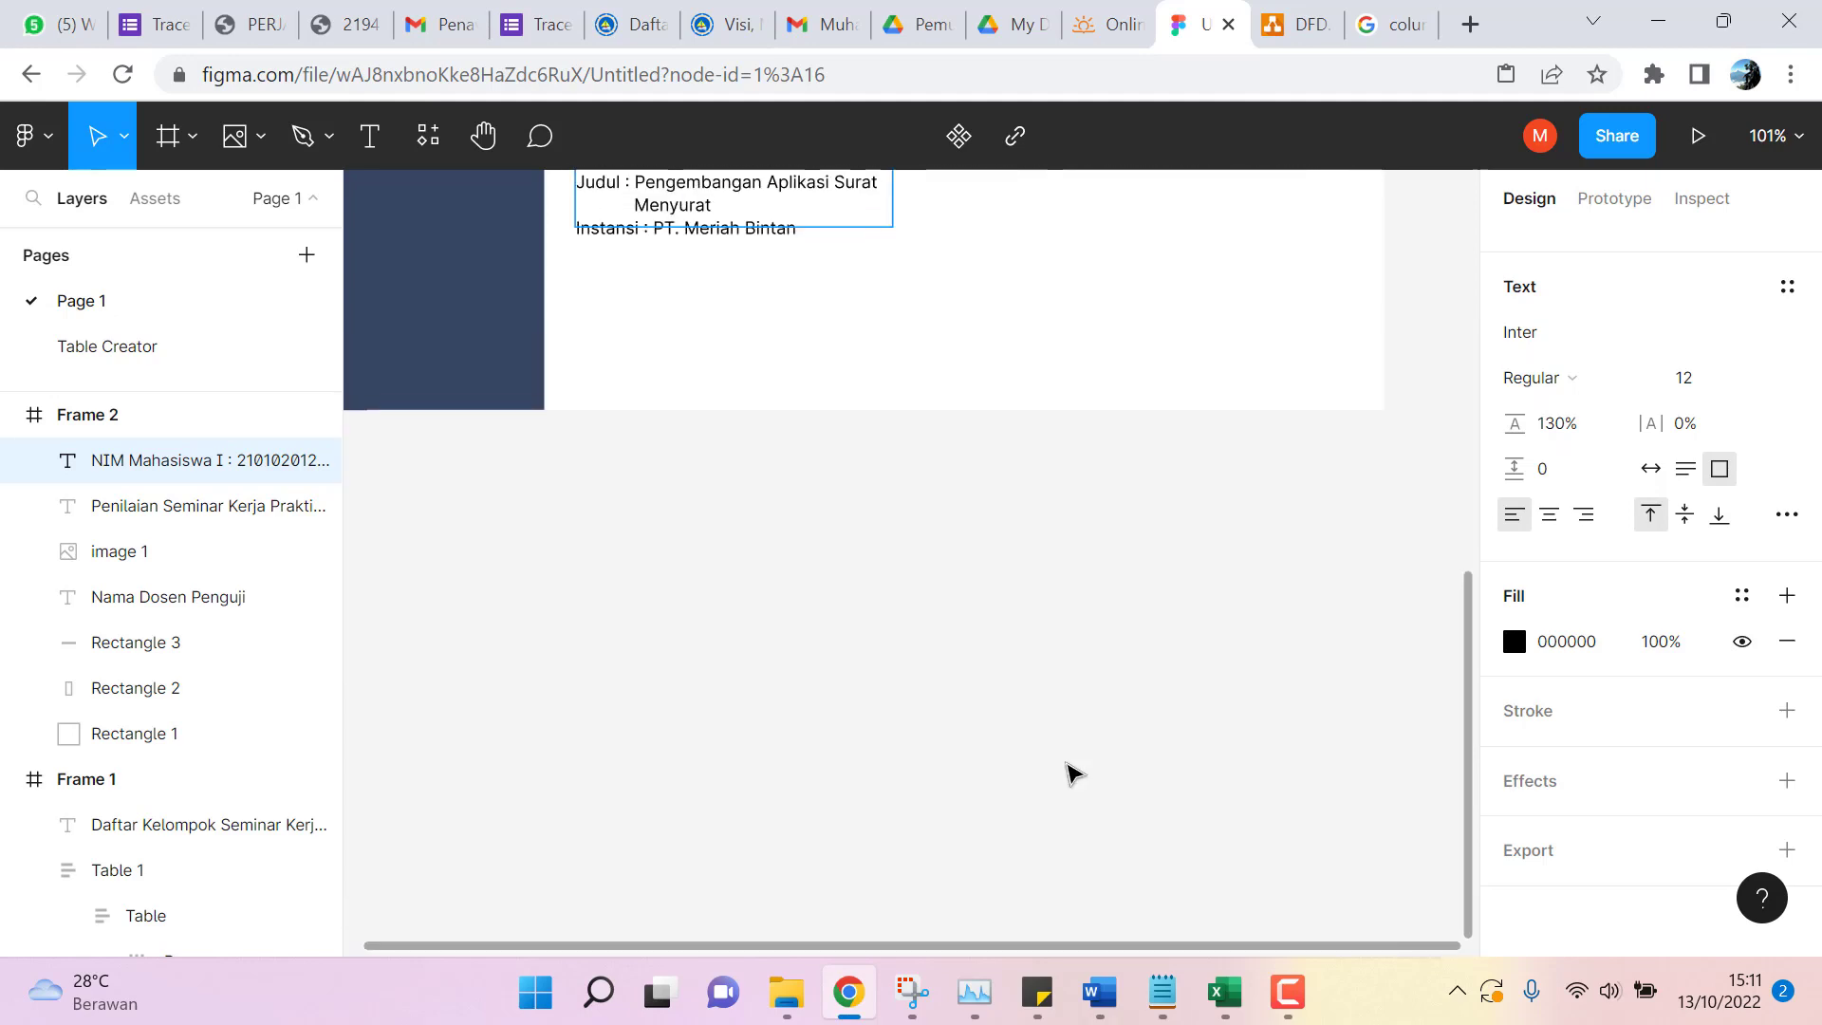
{"action": "scroll", "coordinate": [1043, 768], "scroll_direction": "down", "scroll_amount": 5}
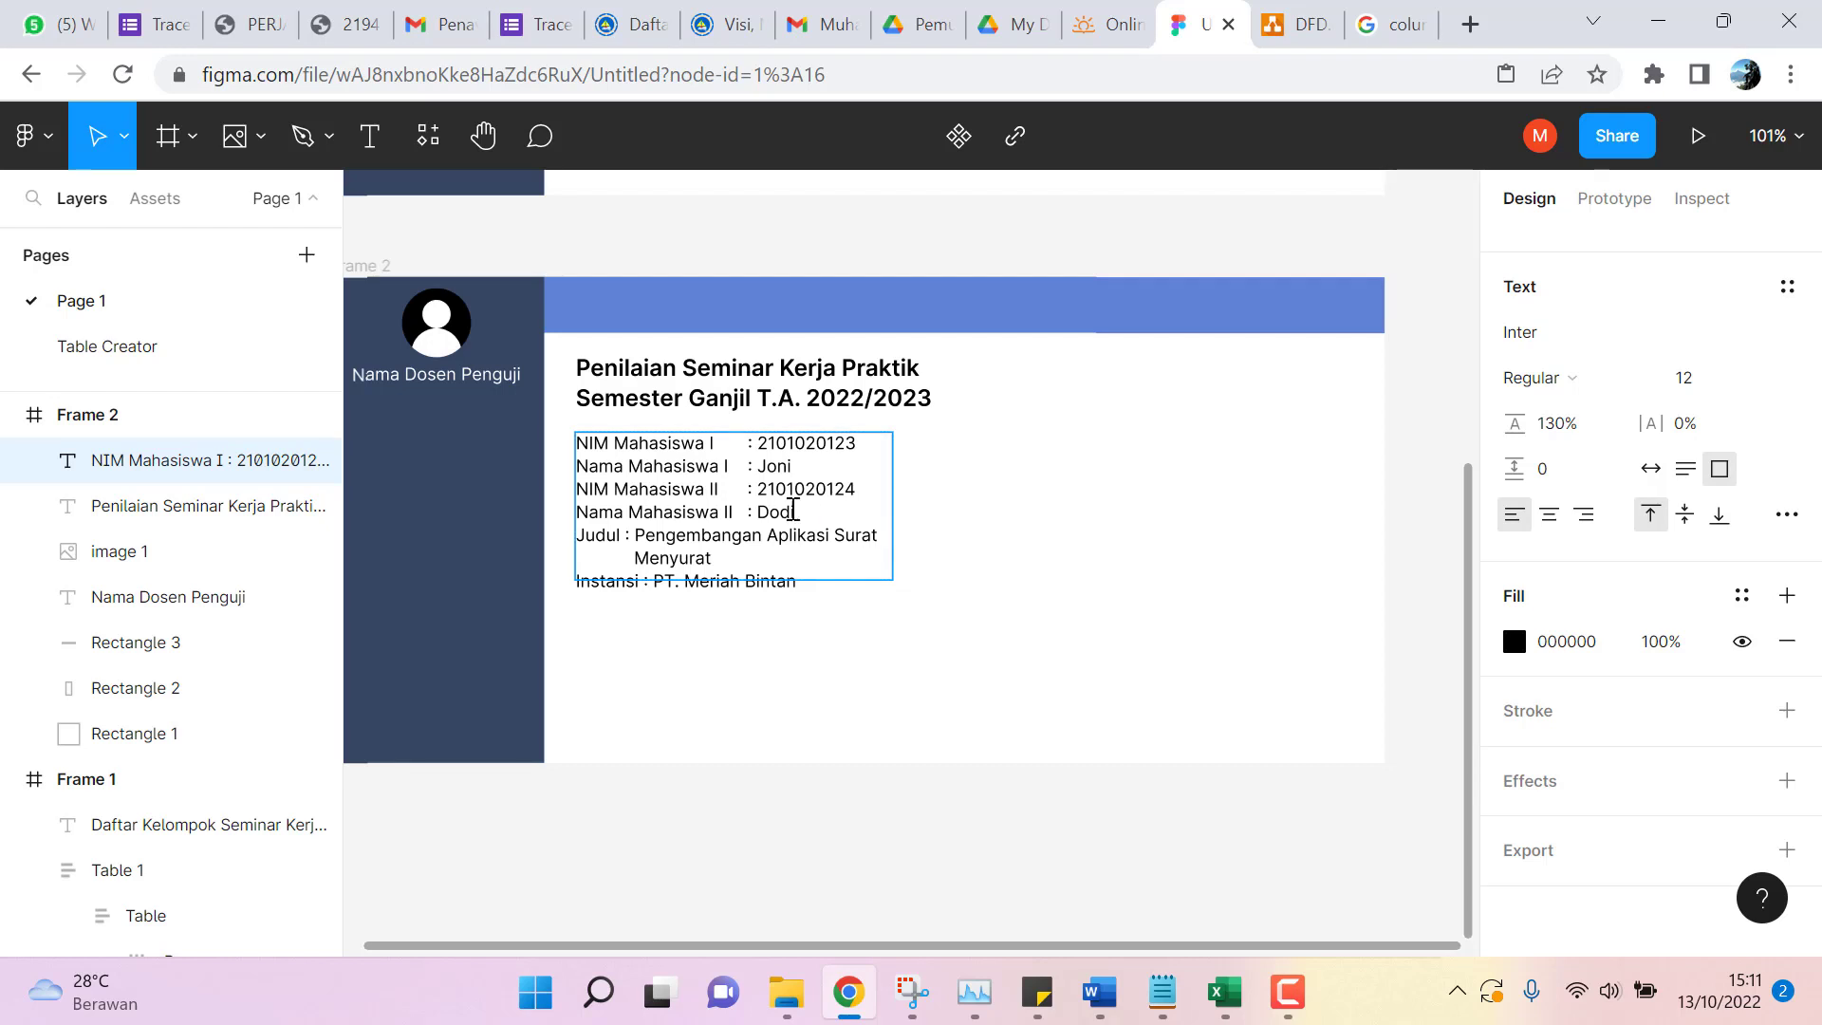
{"action": "double_click", "coordinate": [712, 514]}
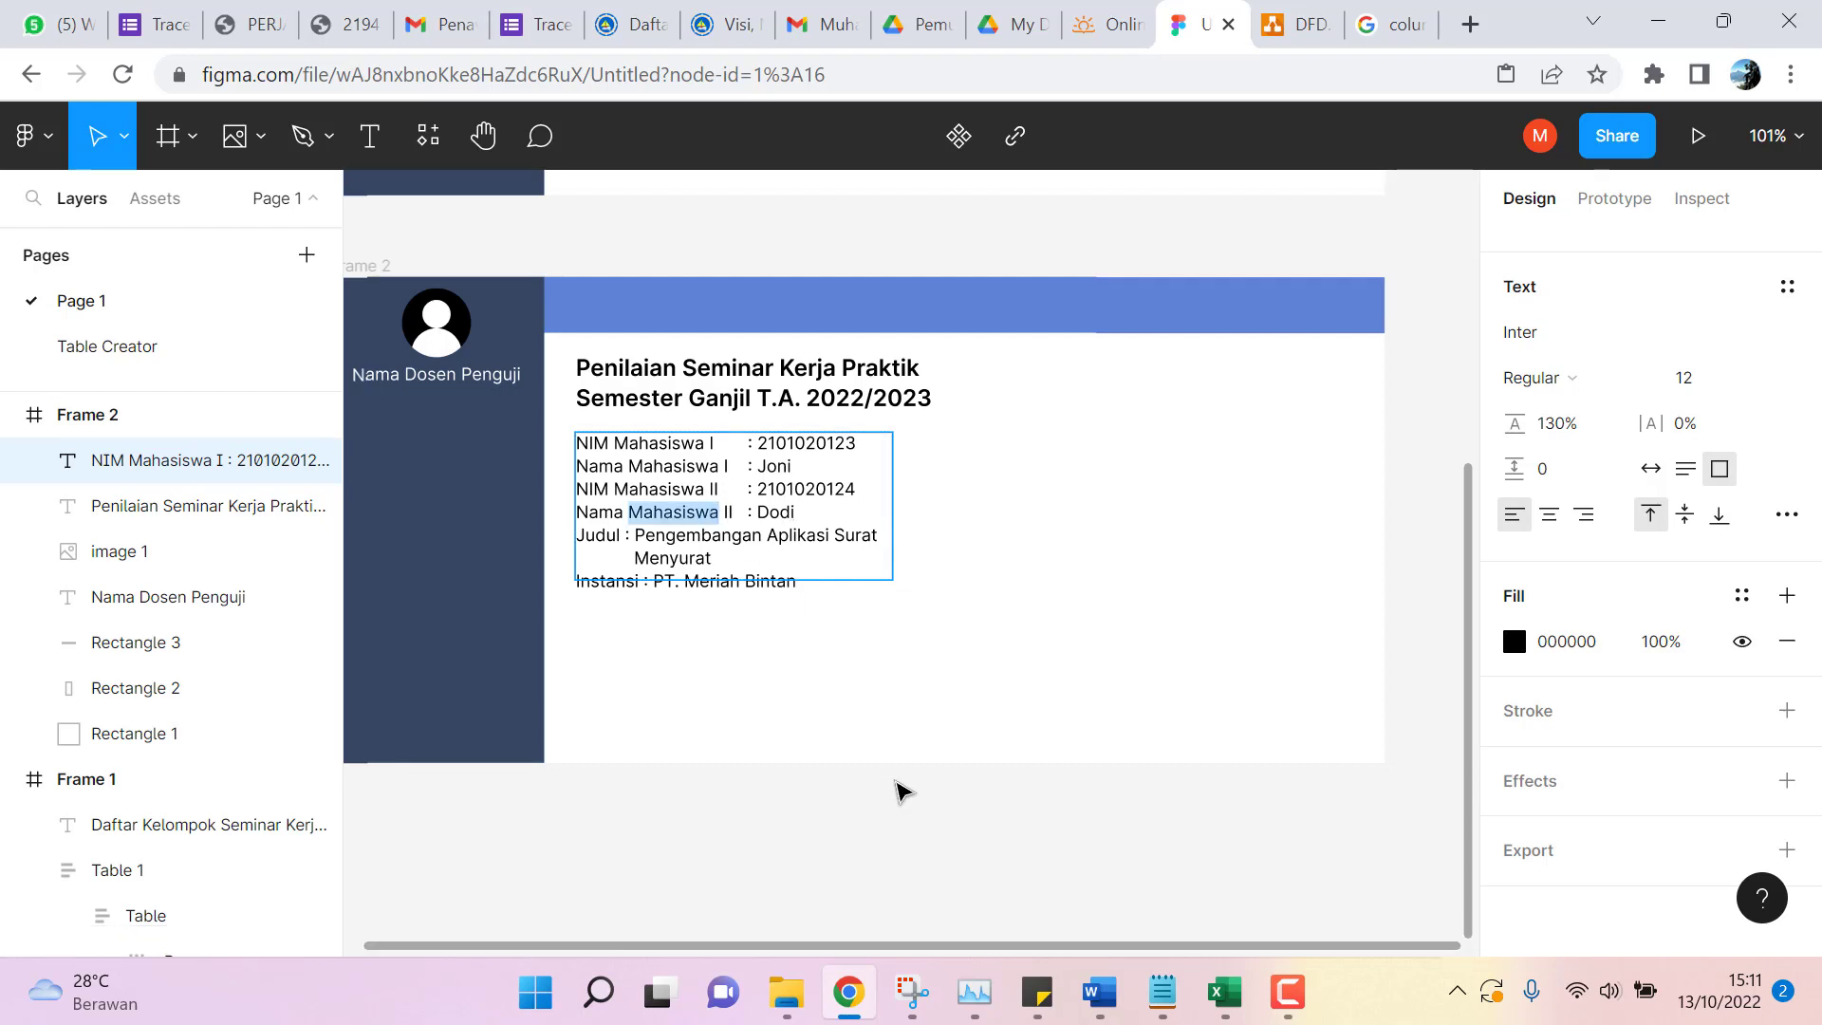
{"action": "key", "text": "Escape"}
{"action": "mouse_move", "coordinate": [843, 605]}
{"action": "left_mouse_down"}
{"action": "mouse_move", "coordinate": [851, 630]}
{"action": "mouse_move", "coordinate": [849, 591]}
{"action": "left_mouse_up"}
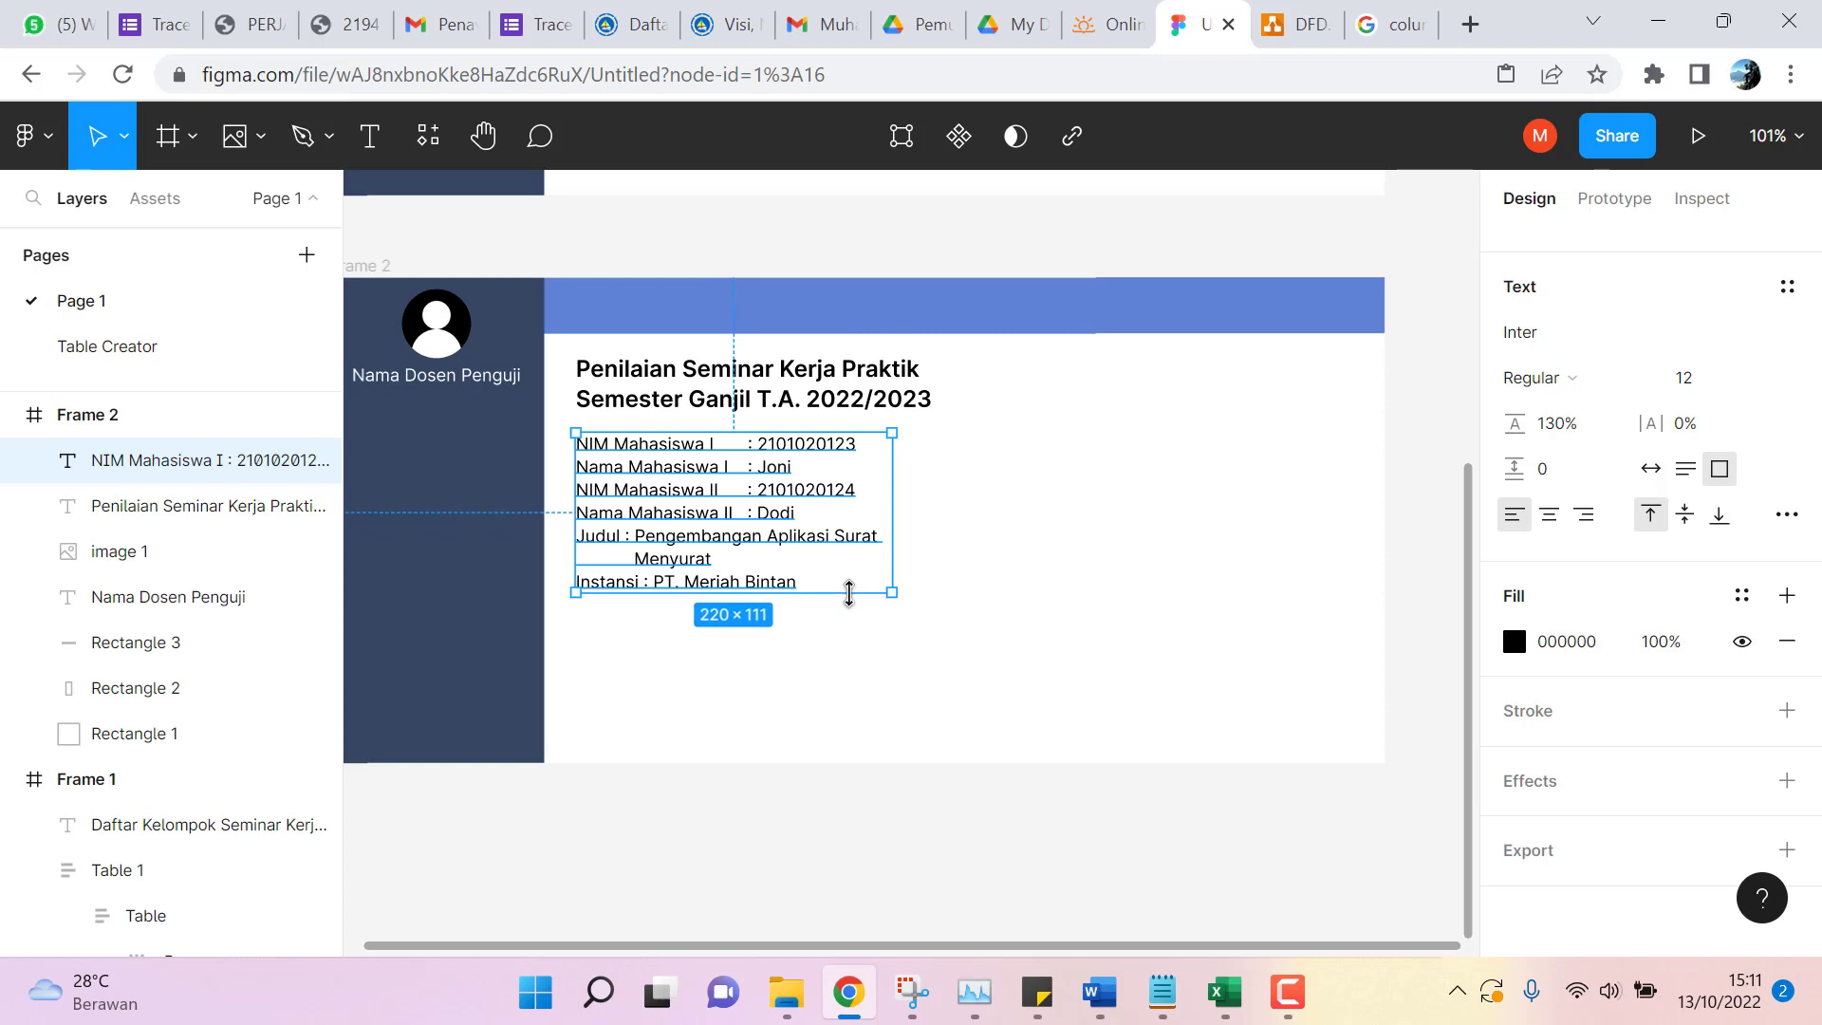
{"action": "left_click", "coordinate": [1013, 719]}
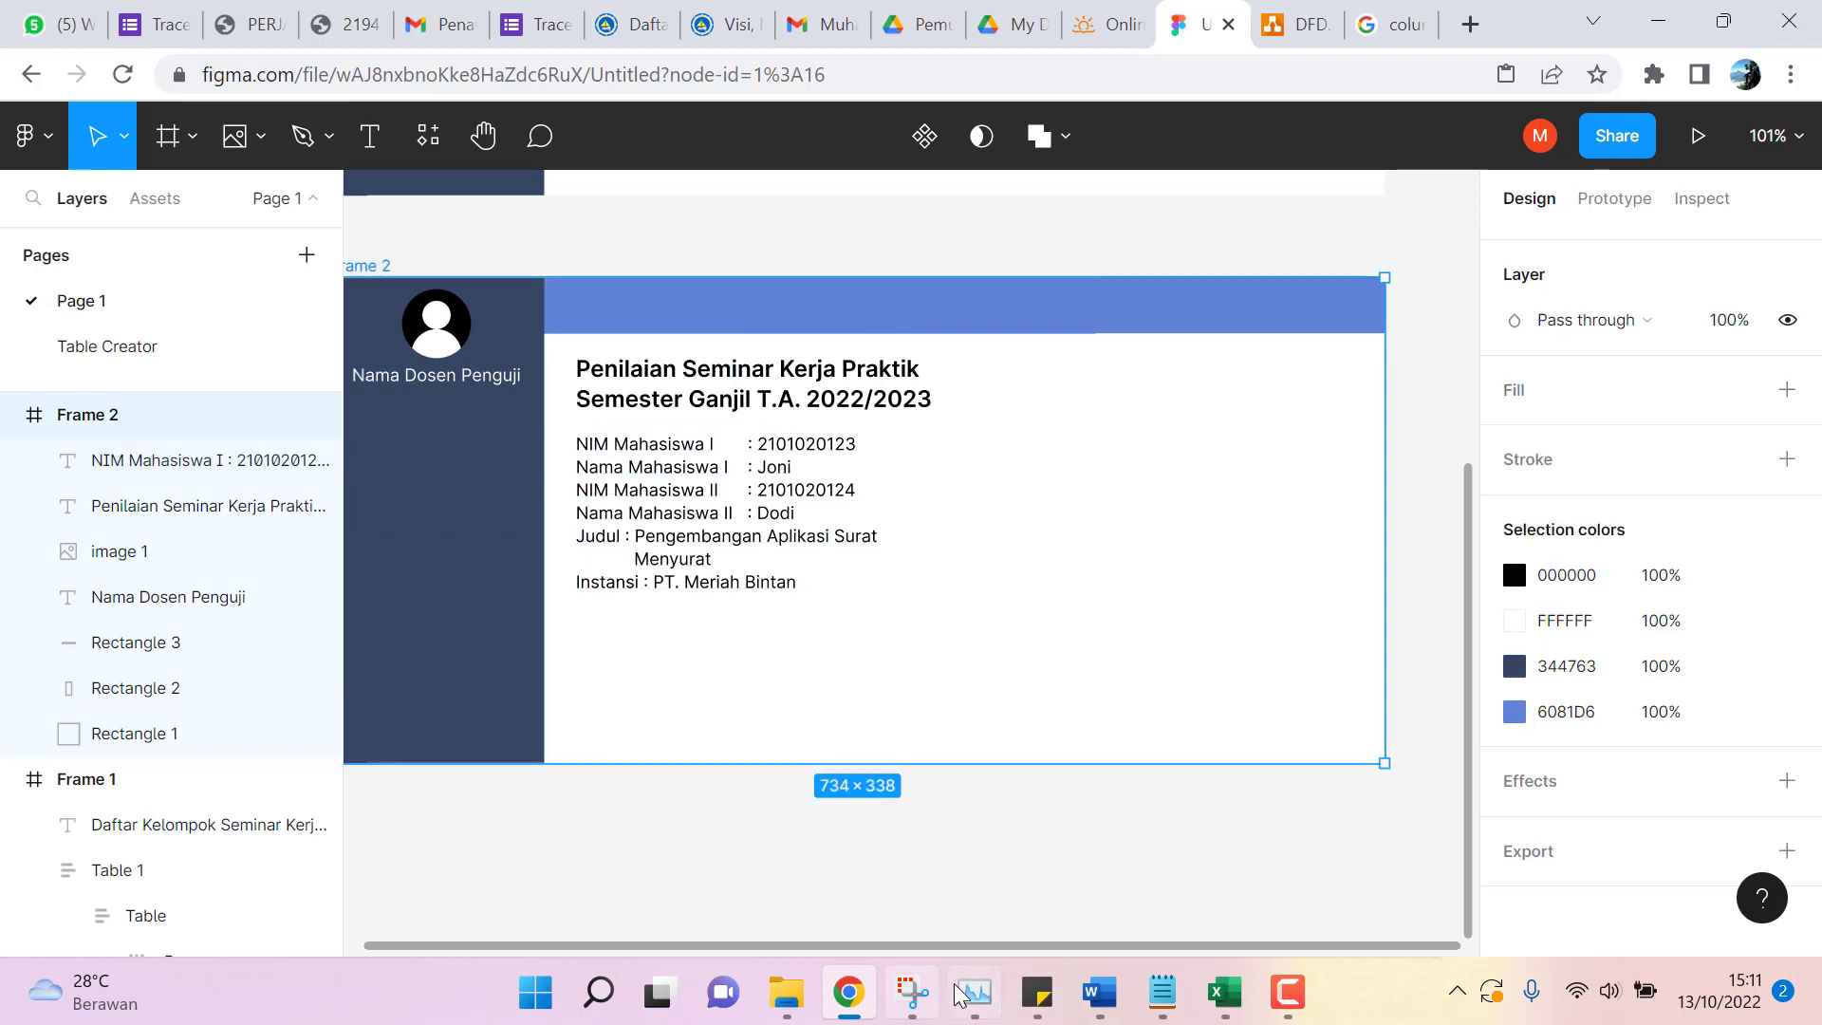
{"action": "mouse_move", "coordinate": [859, 990]}
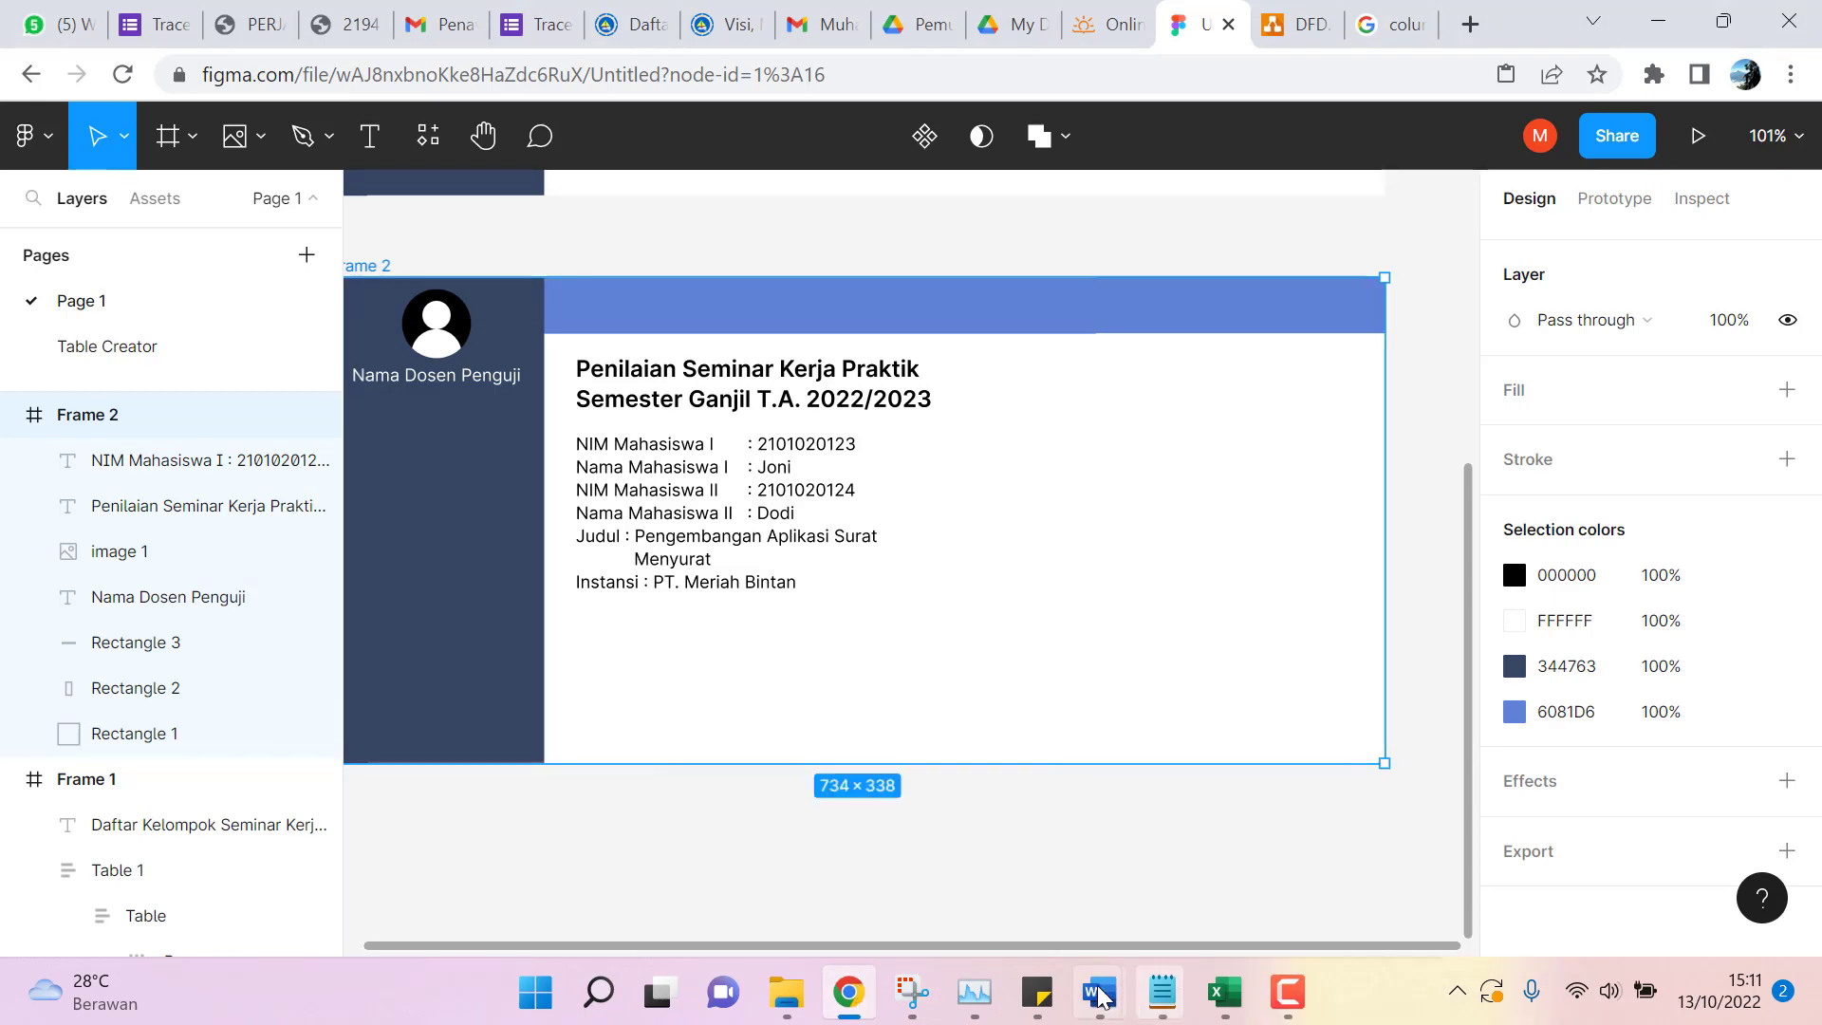
{"action": "mouse_move", "coordinate": [1099, 991]}
{"action": "left_click", "coordinate": [1652, 882]}
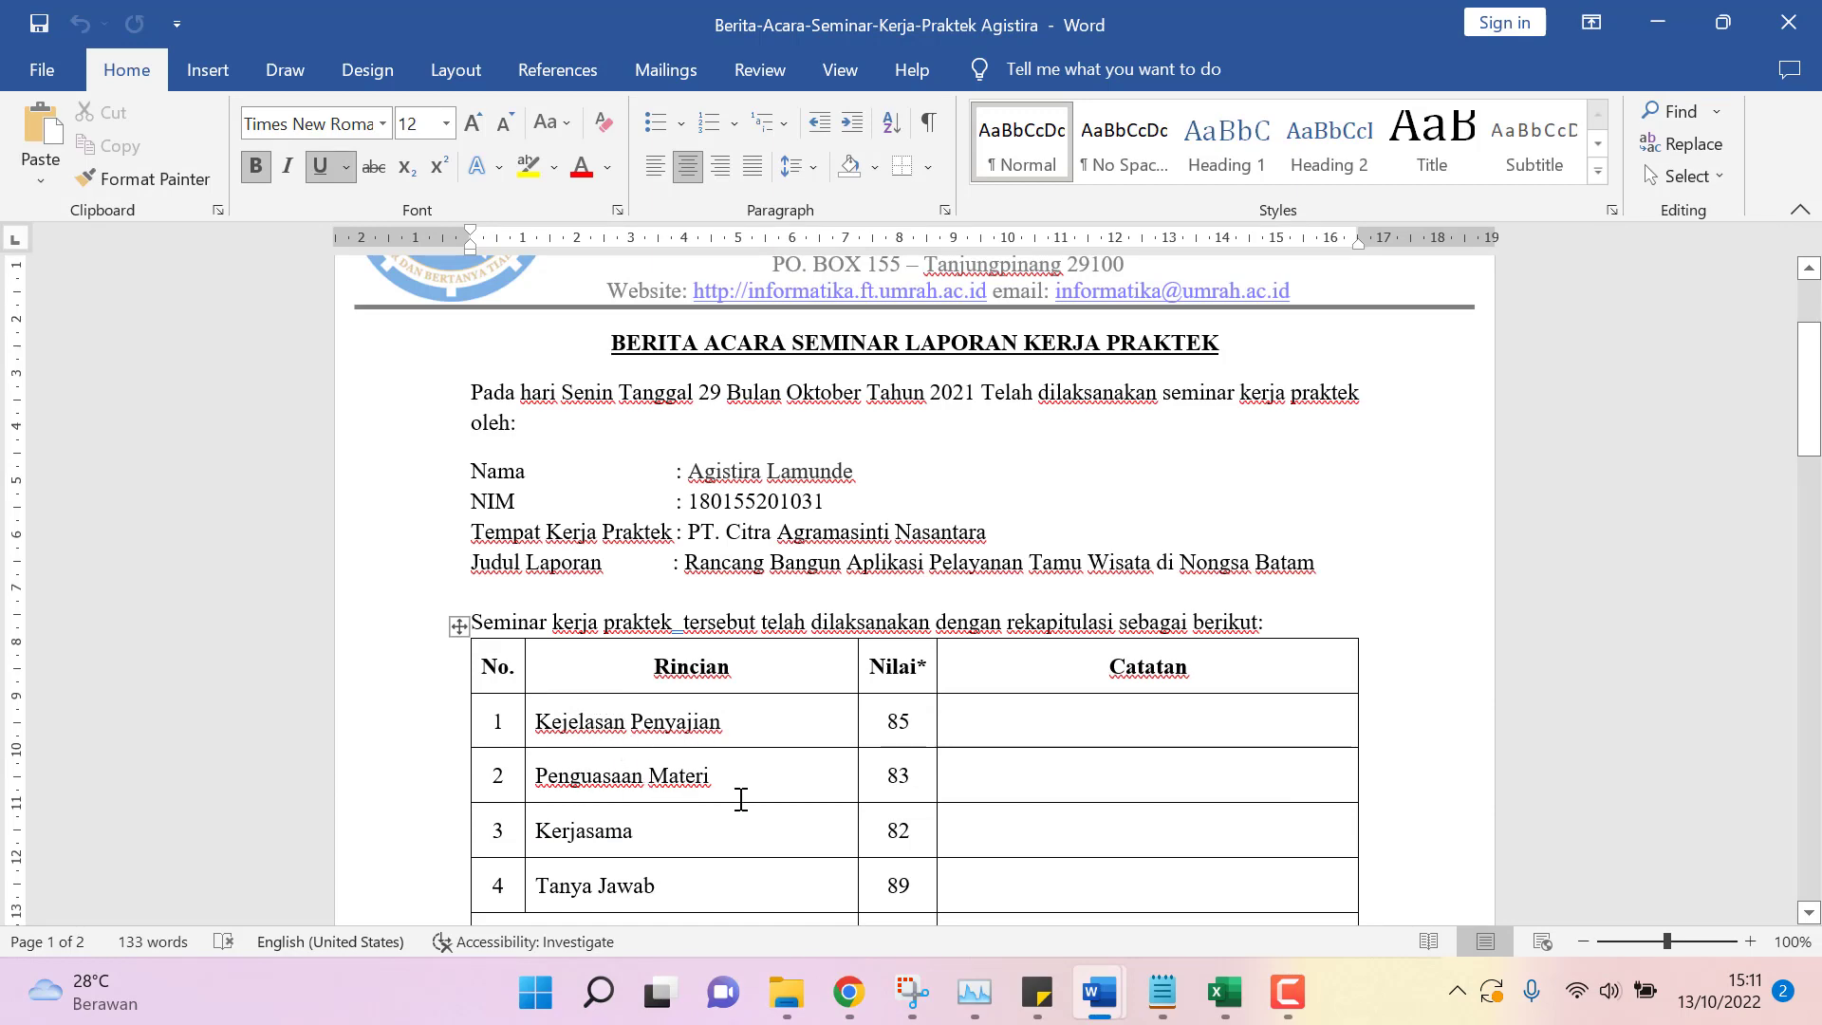
{"action": "scroll", "coordinate": [741, 797], "scroll_direction": "down", "scroll_amount": 2}
{"action": "scroll", "coordinate": [744, 781], "scroll_direction": "up", "scroll_amount": 1}
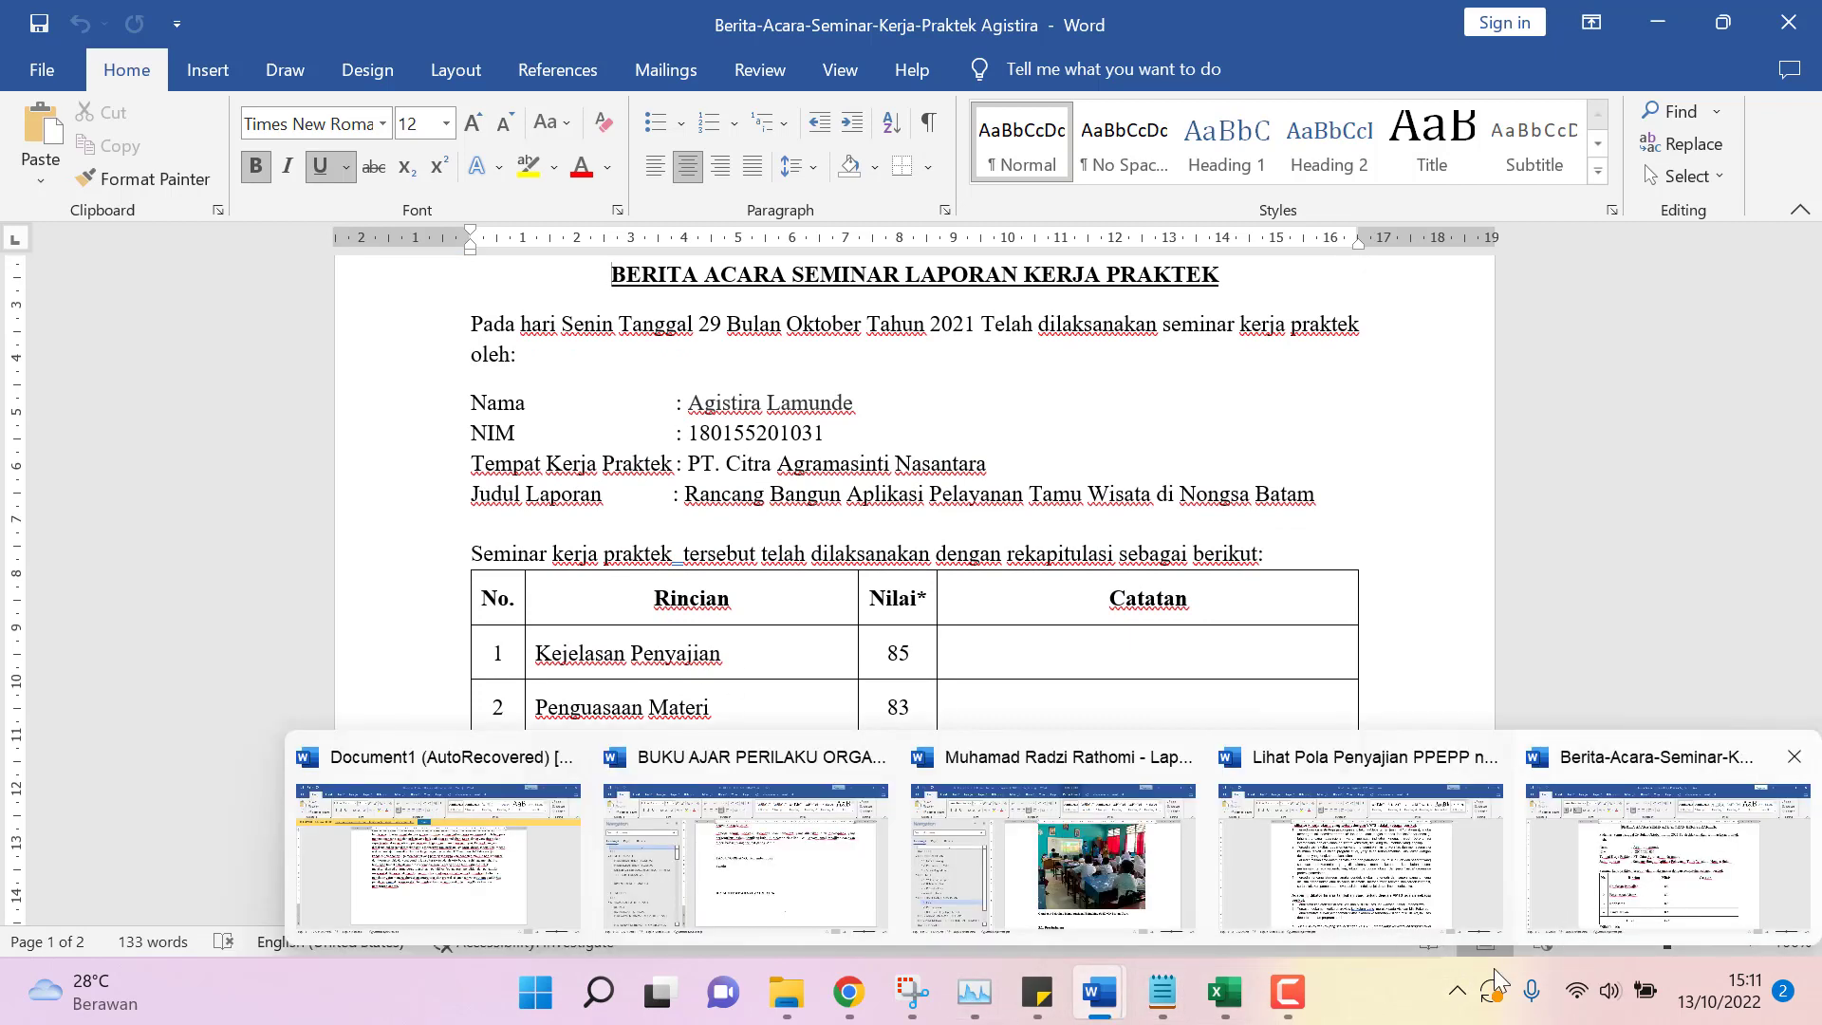
{"action": "left_click", "coordinate": [871, 925]}
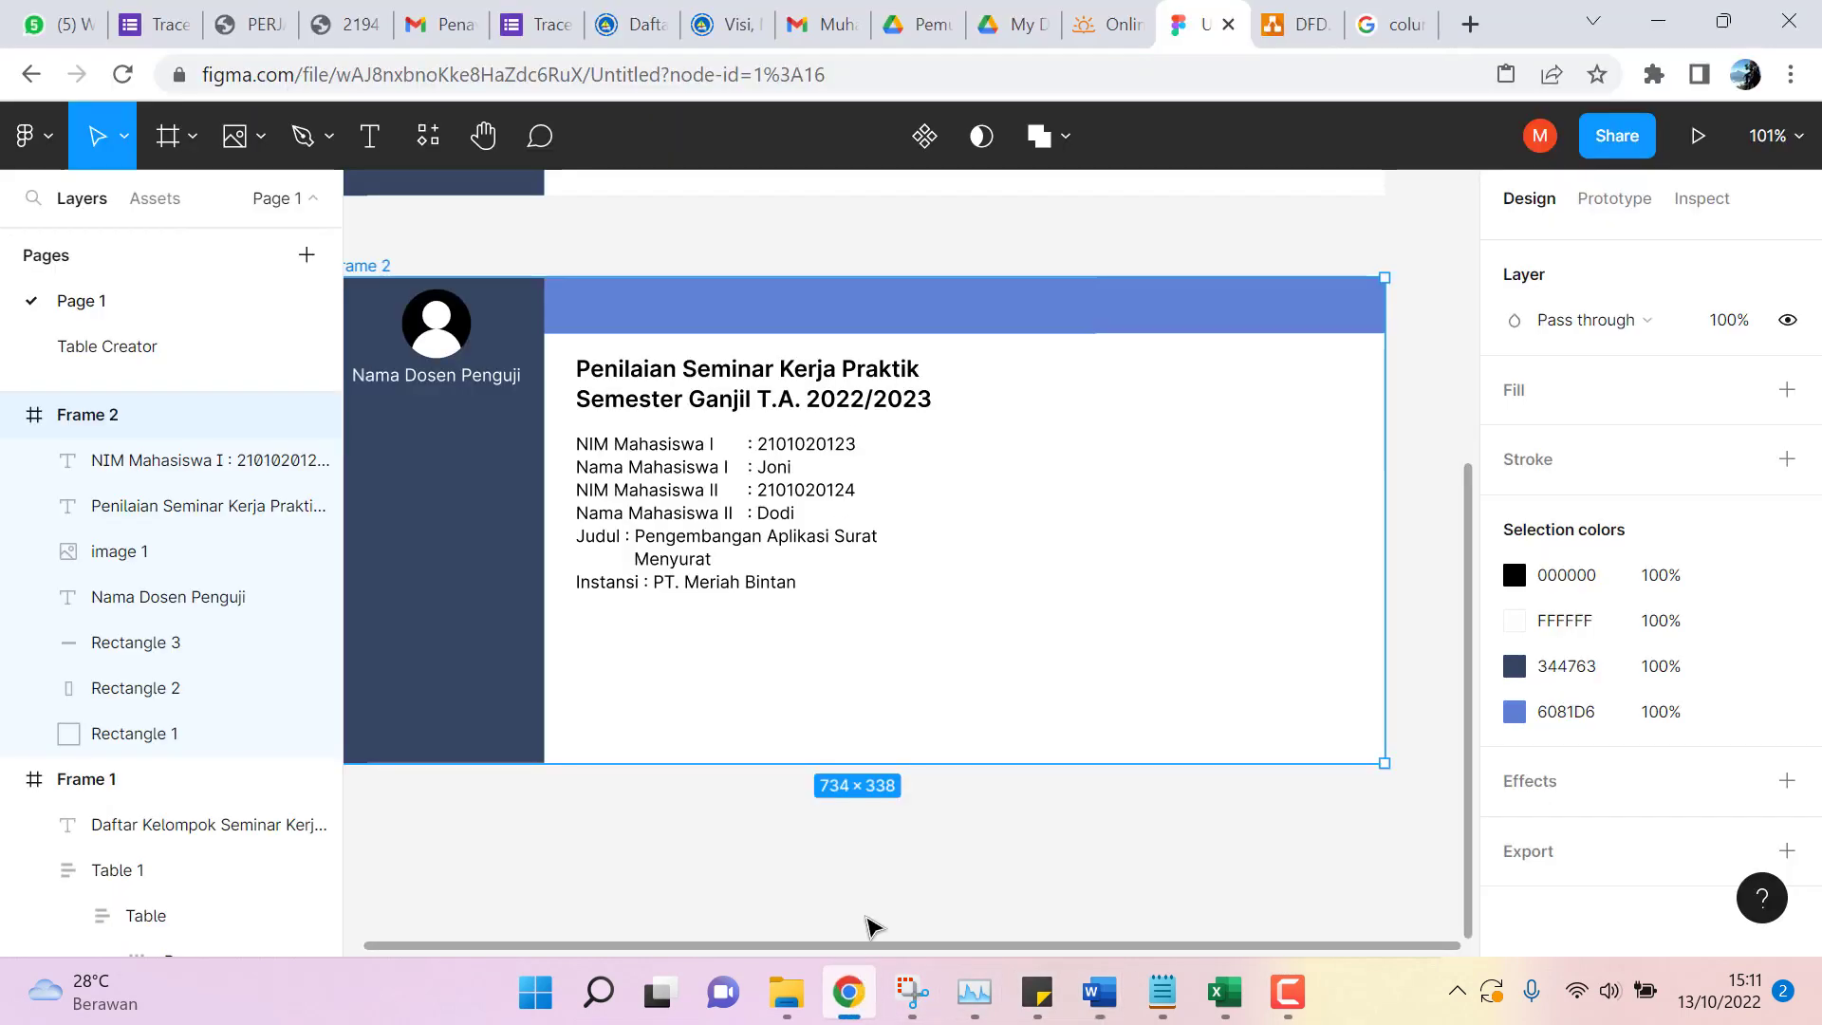
{"action": "left_click", "coordinate": [370, 135]}
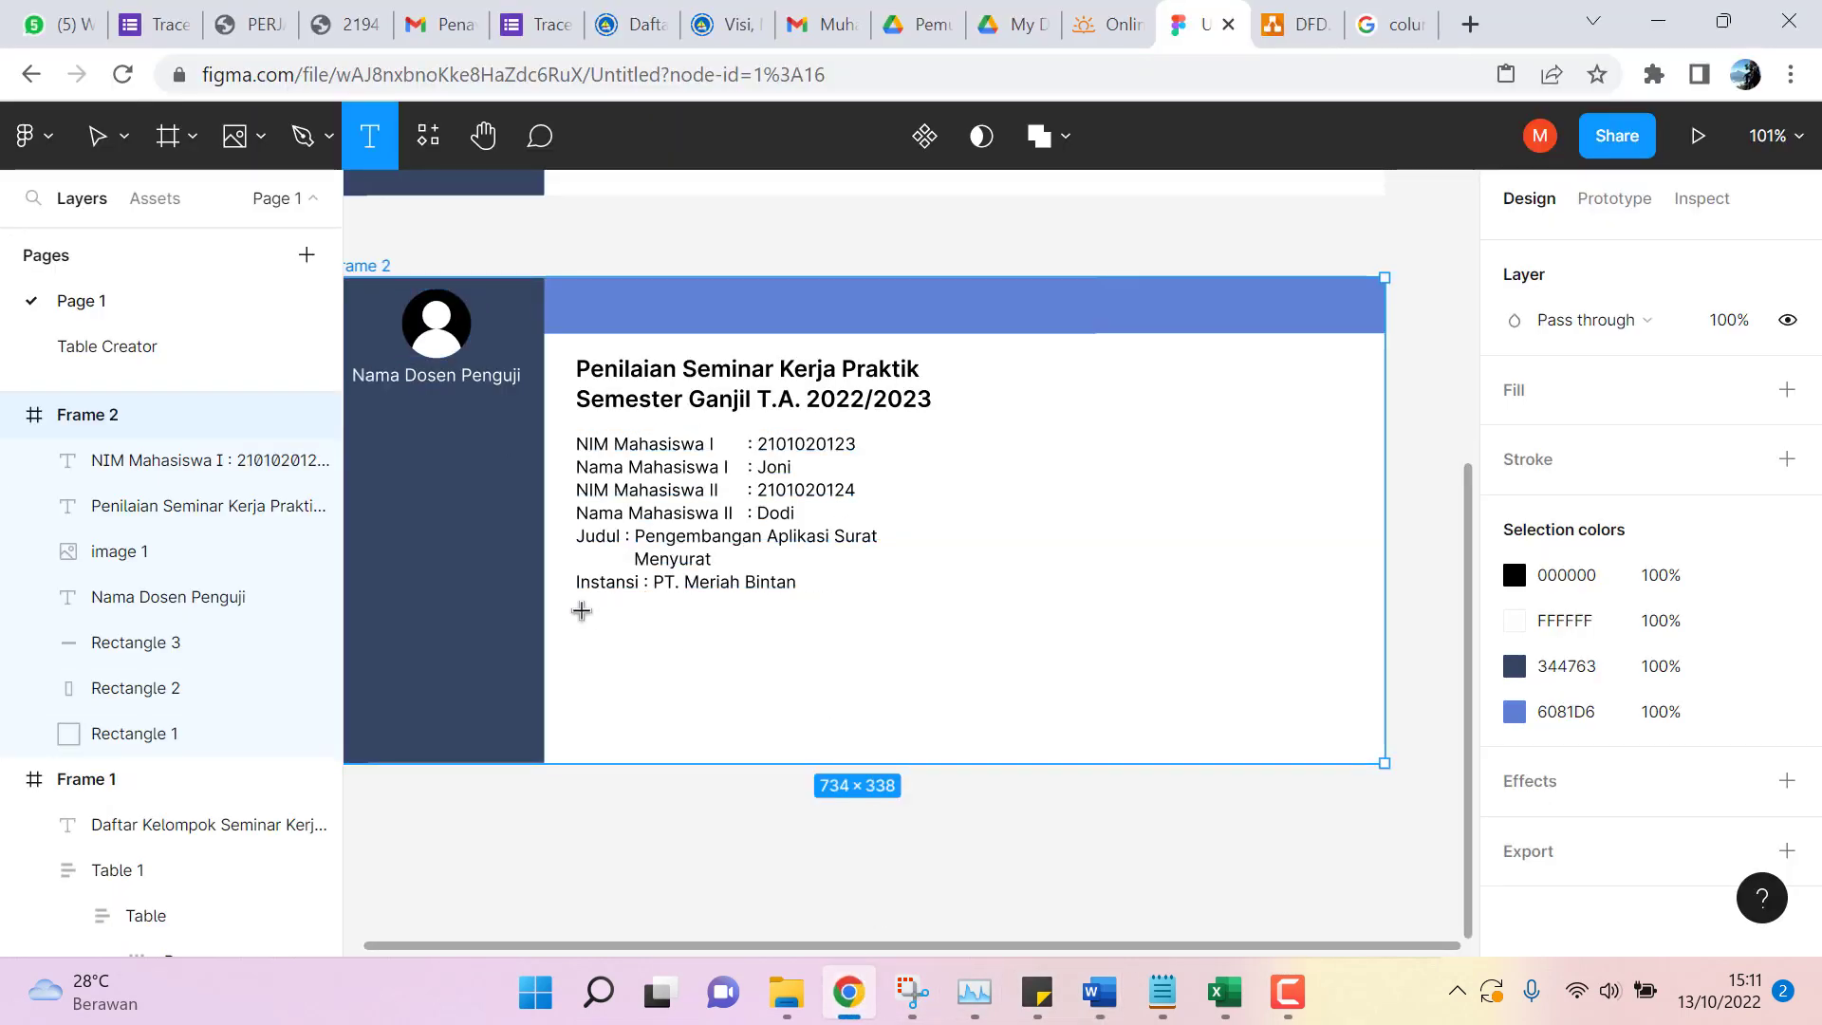
{"action": "left_click_drag", "start_coordinate": [582, 610], "coordinate": [698, 653]}
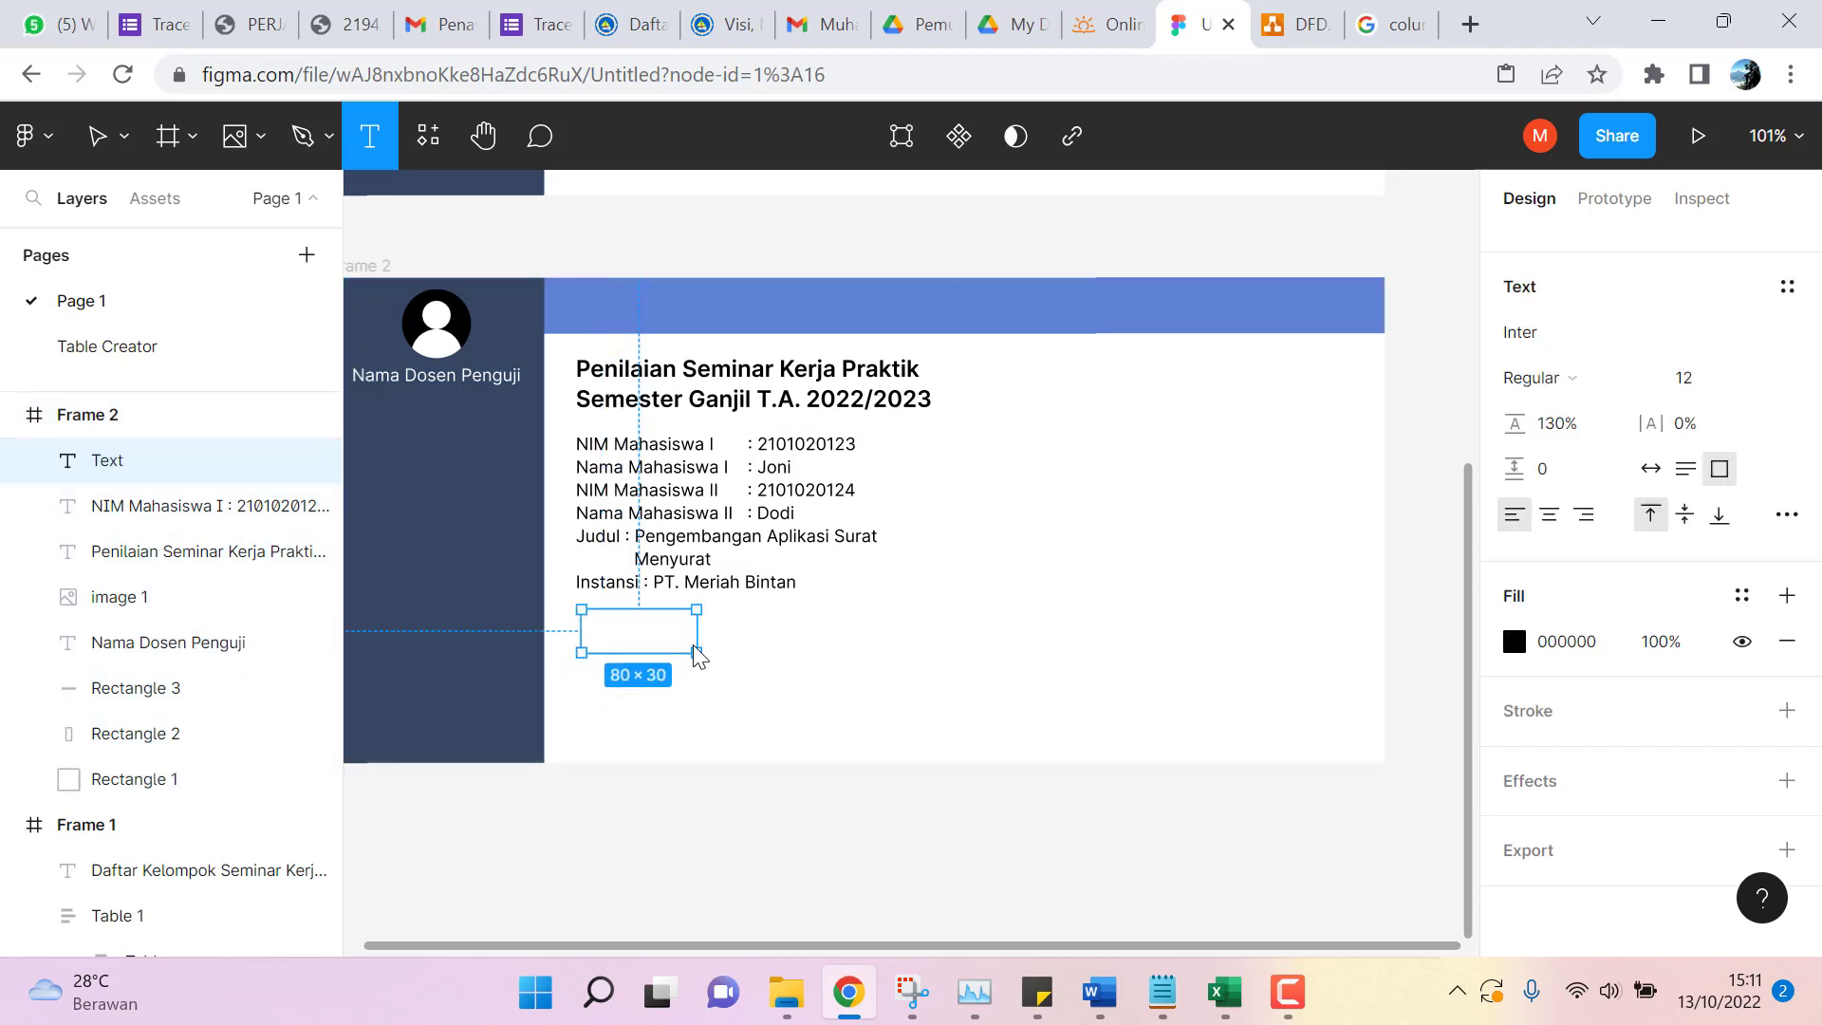
{"action": "type", "text": "K"}
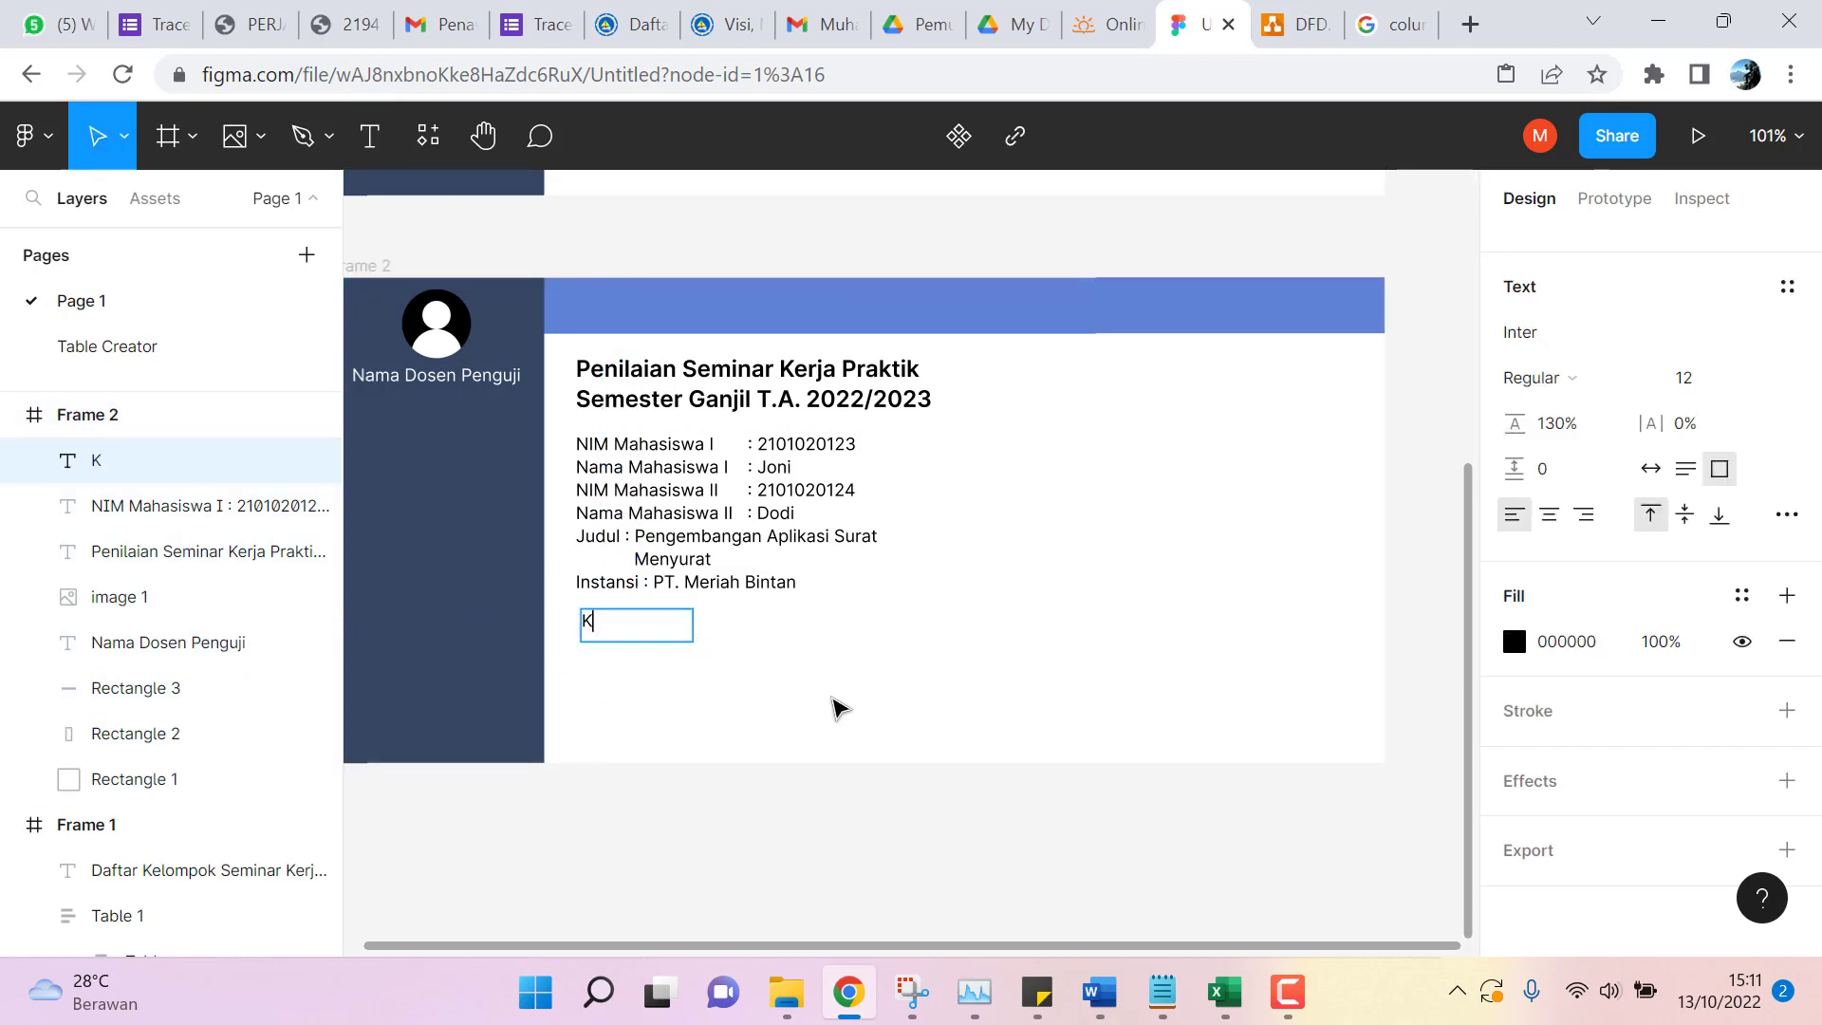
{"action": "type", "text": "ejelasan Penyajian"}
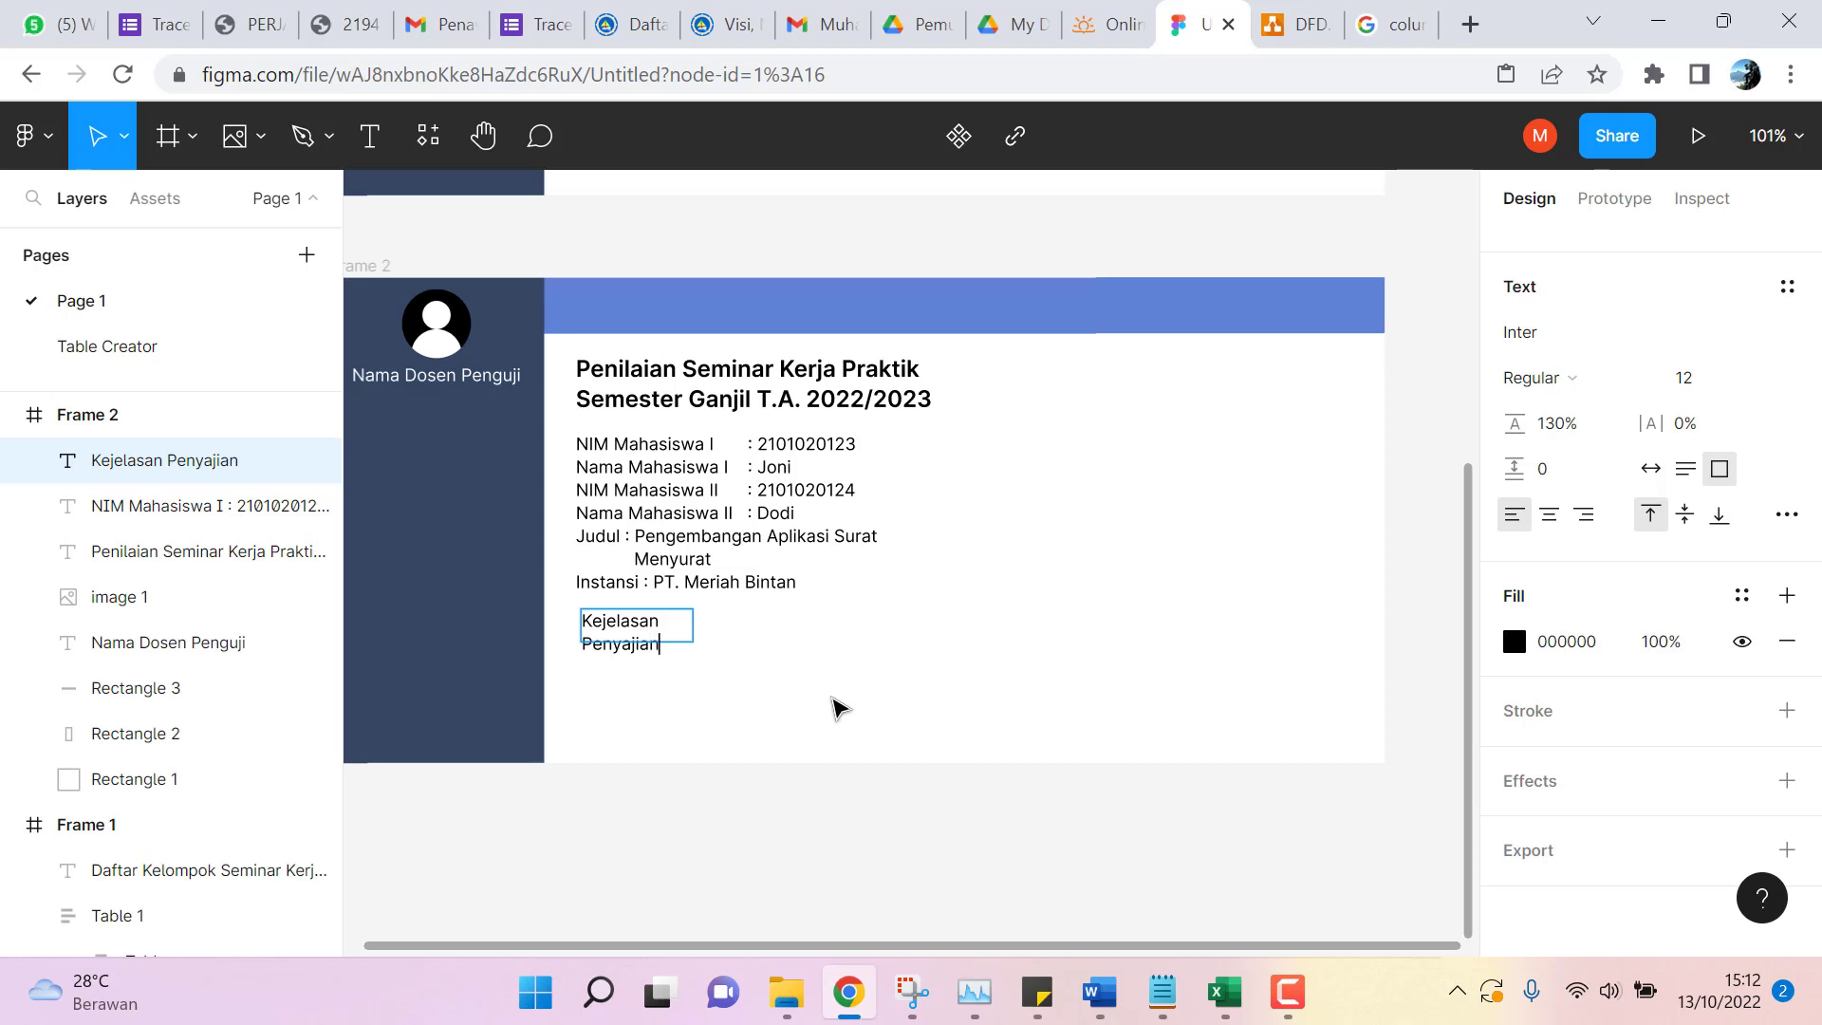
{"action": "key", "text": "BackSpace"}
{"action": "key", "text": "BackSpace"}
{"action": "key", "text": "BackSpace"}
{"action": "key", "text": "BackSpace"}
{"action": "right_click", "coordinate": [171, 453]}
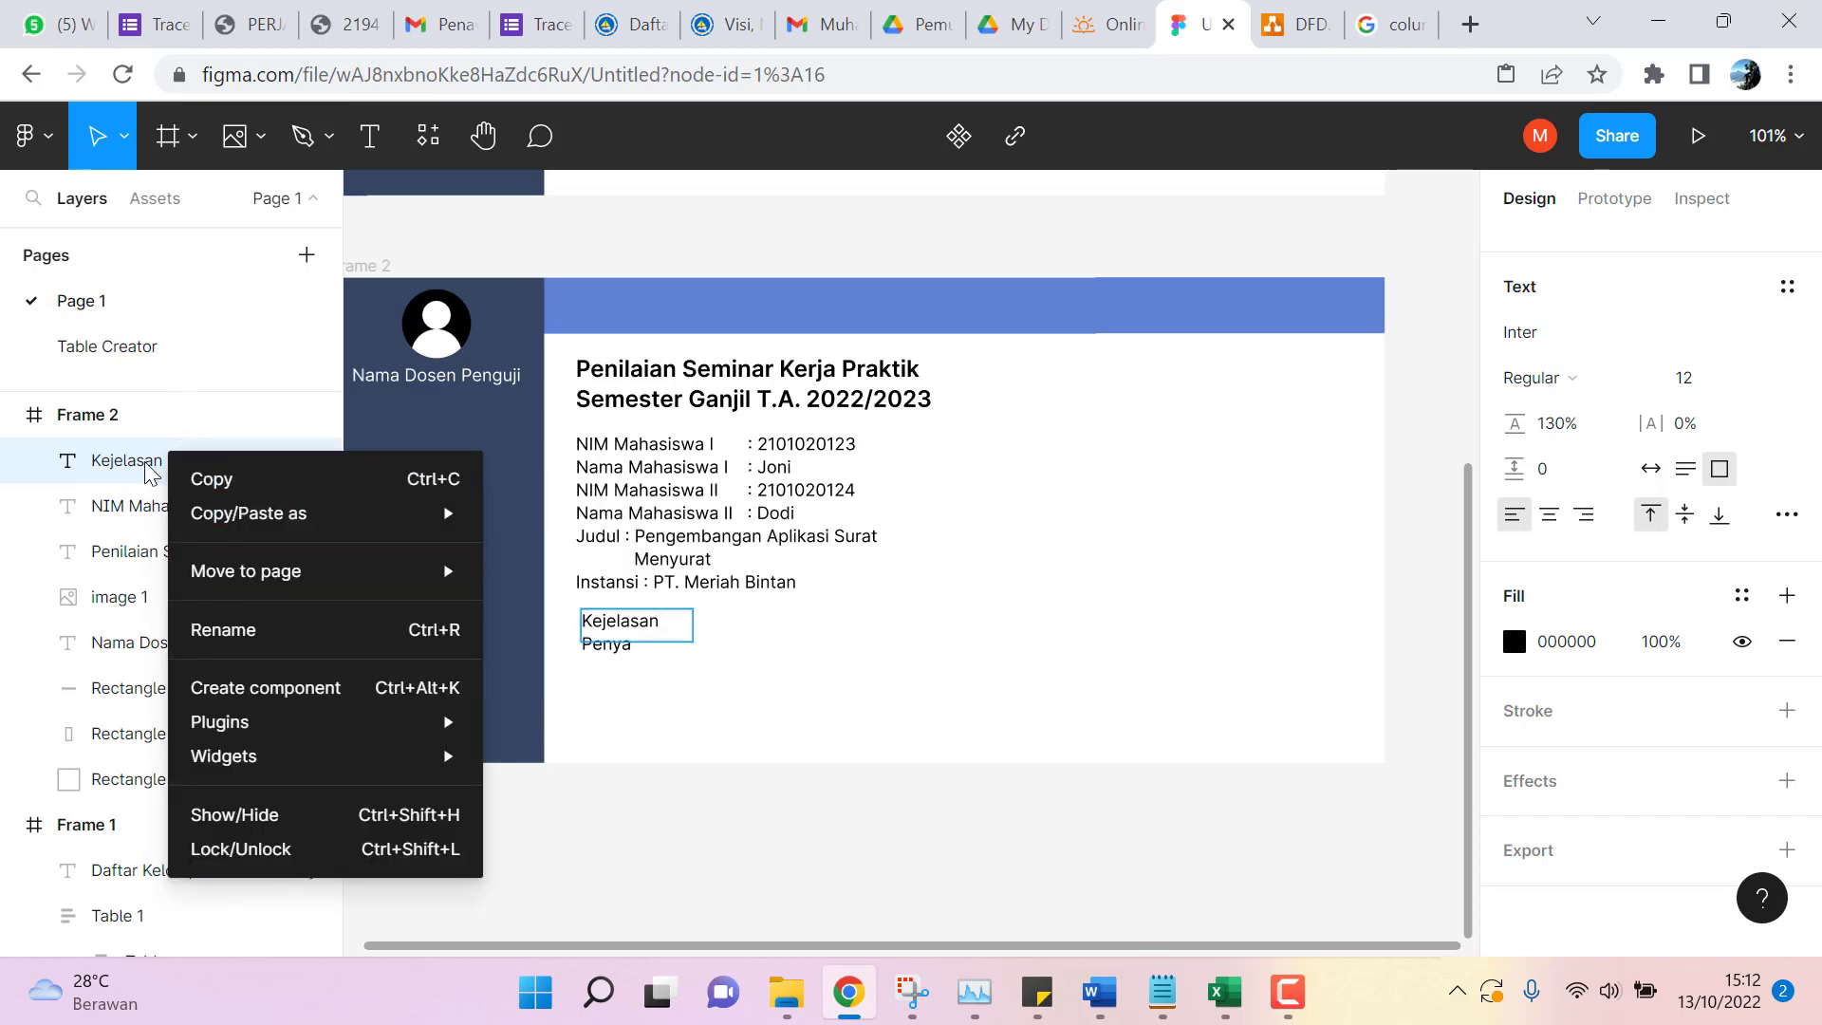
{"action": "key", "text": "Escape"}
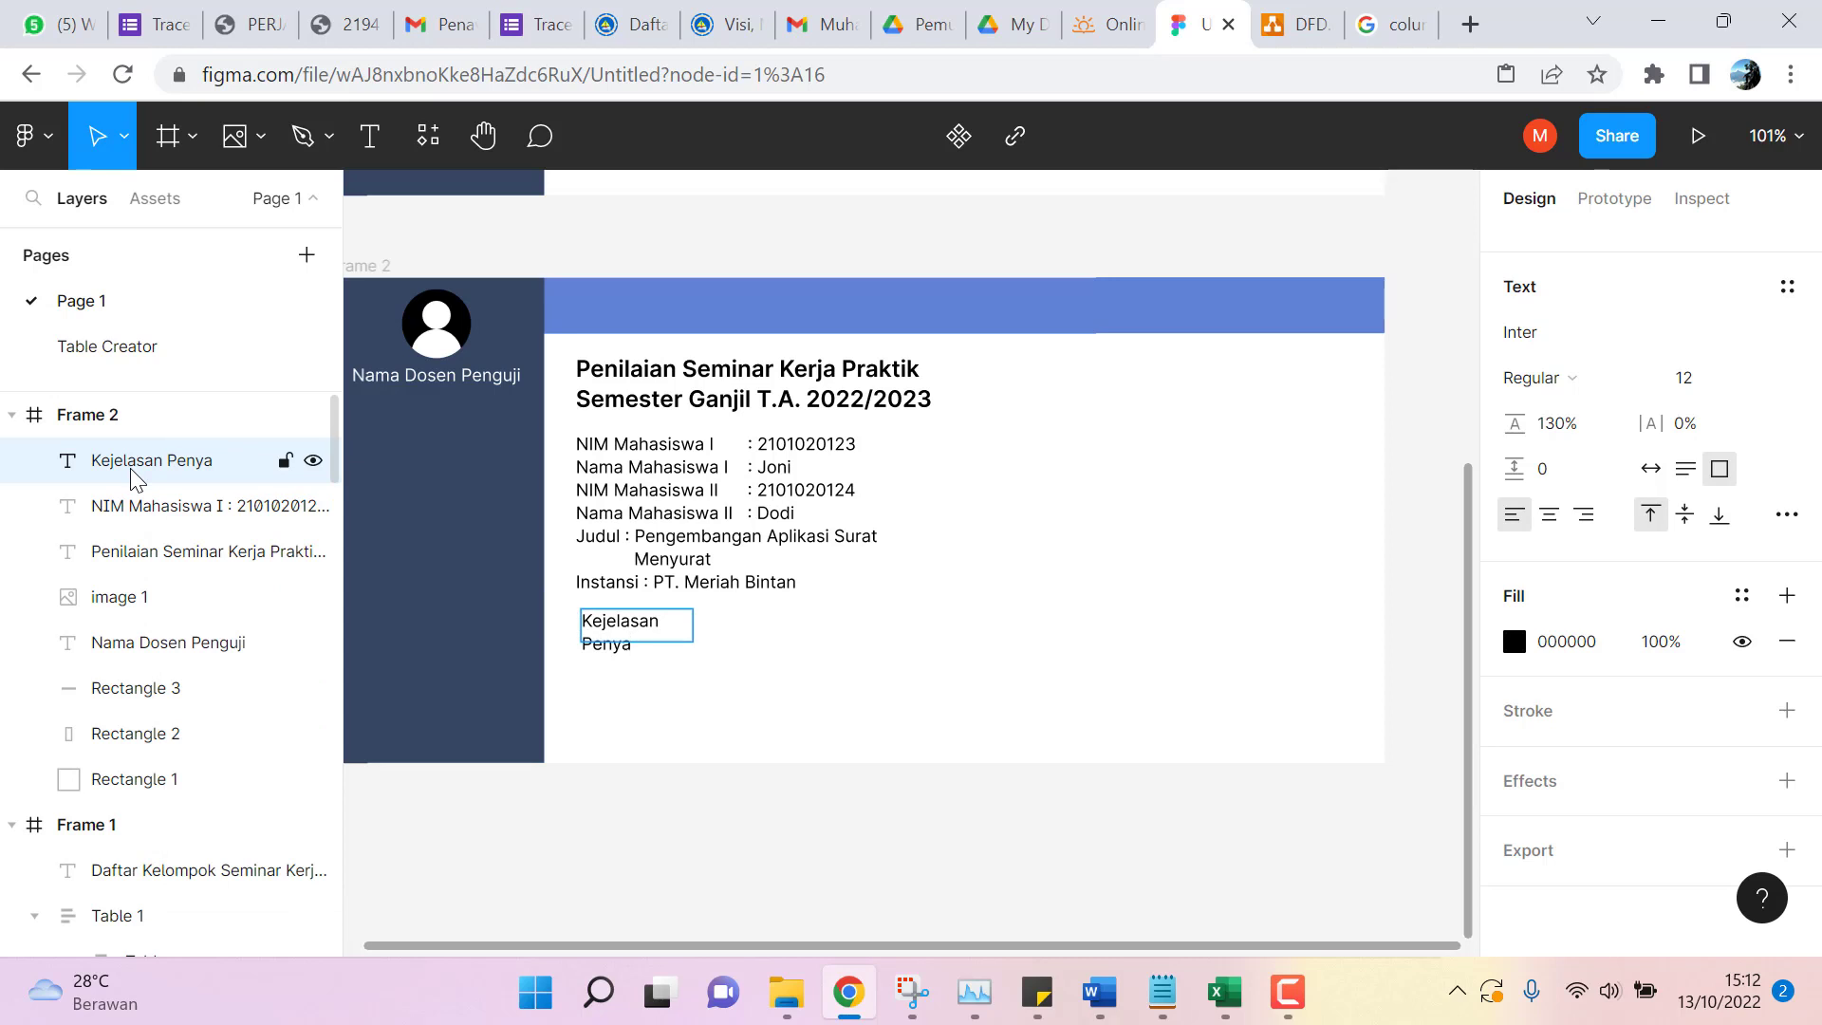
{"action": "key", "text": "Escape"}
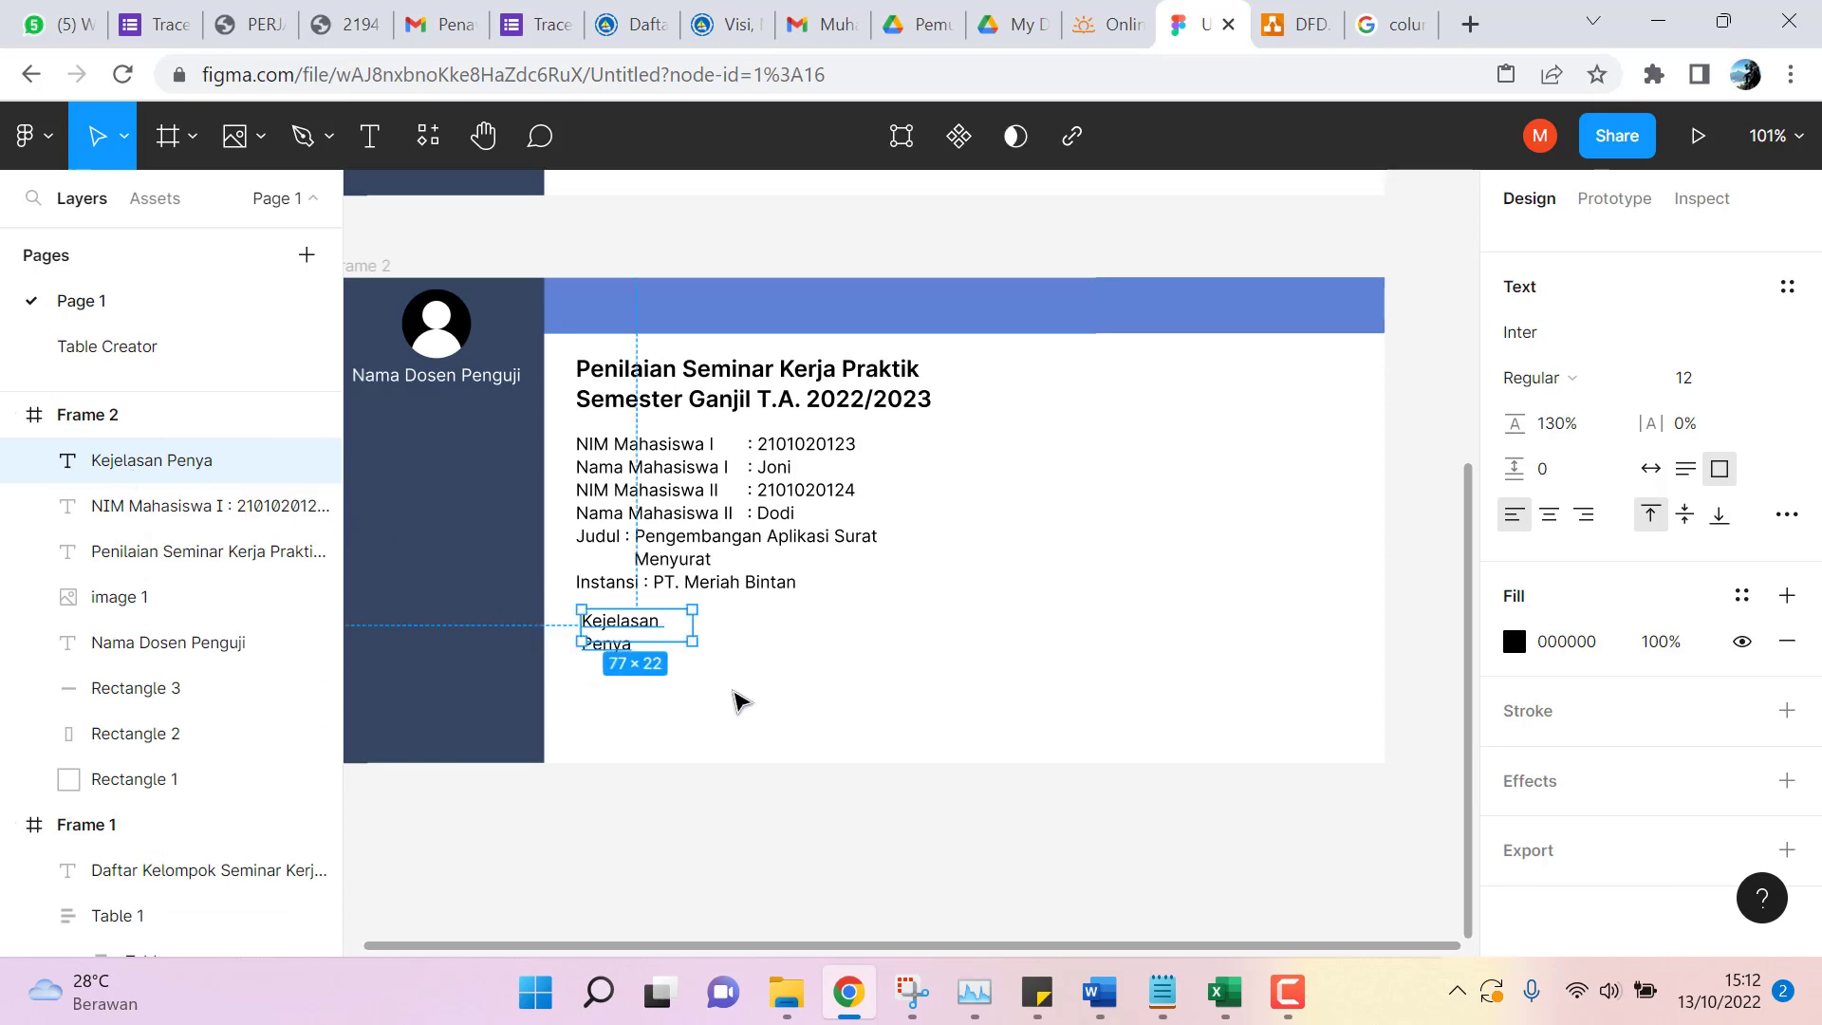
{"action": "key", "text": "Delete"}
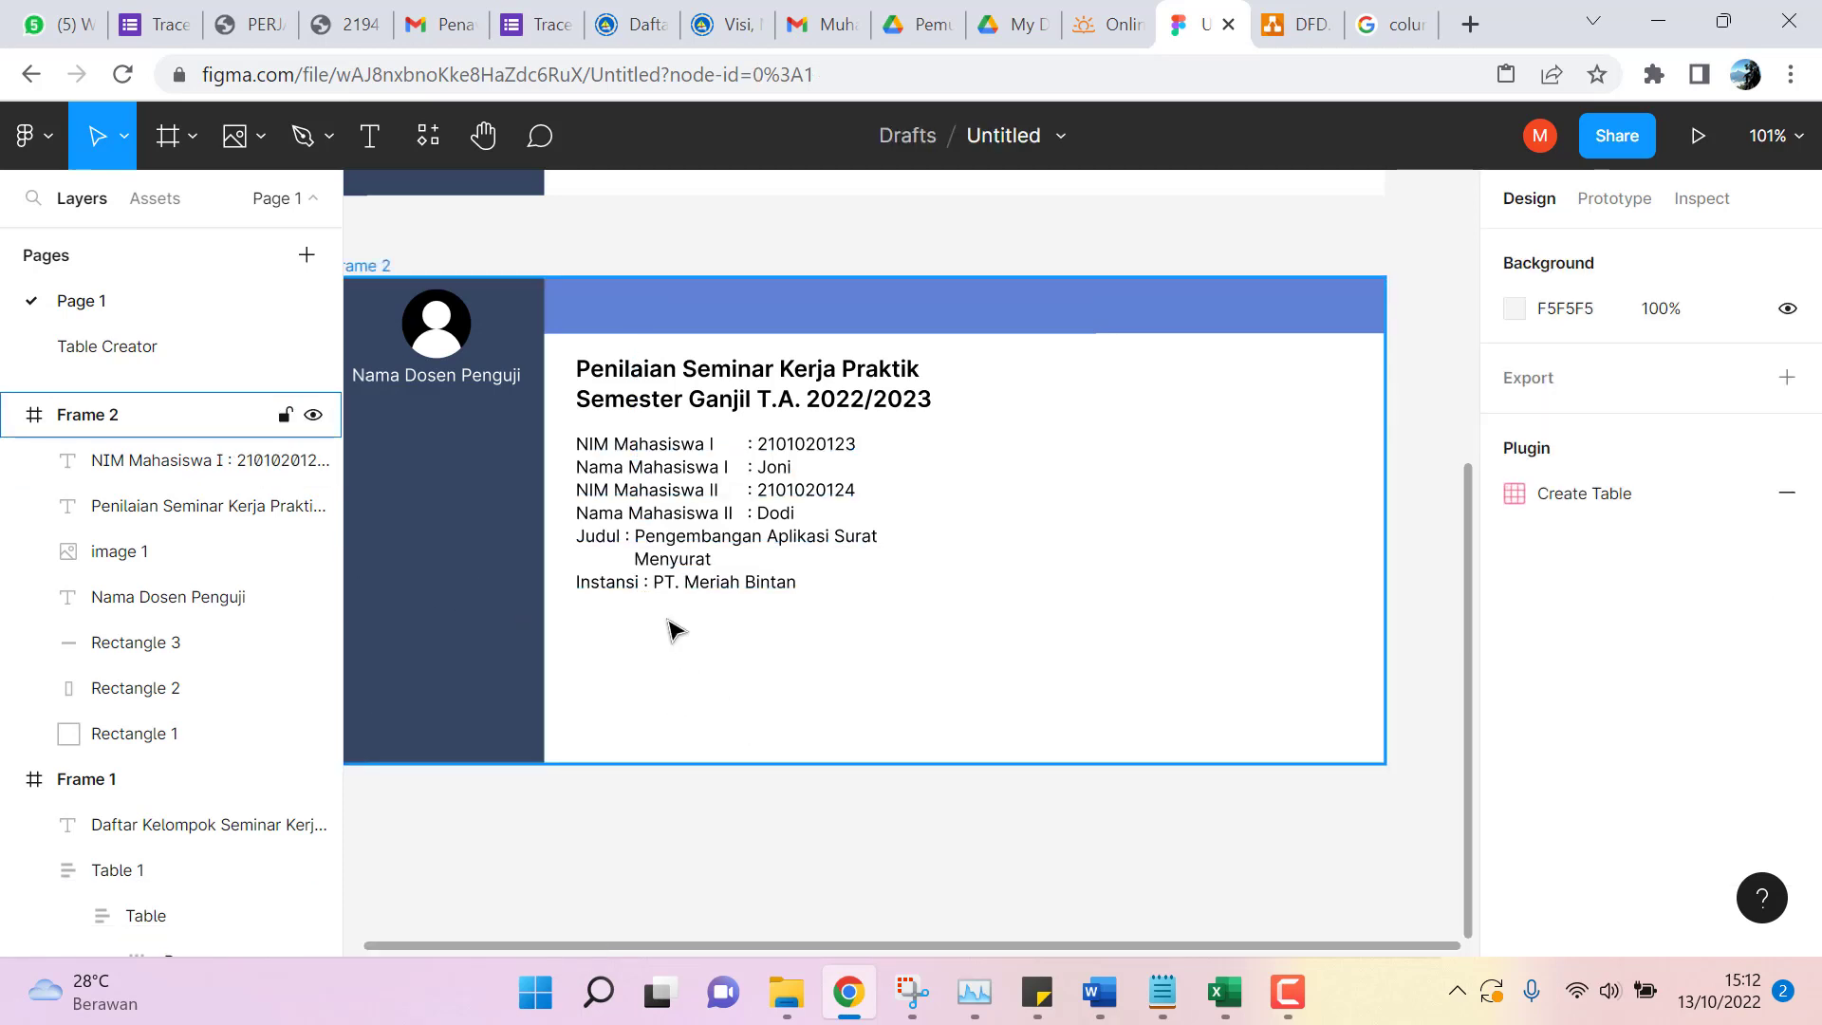
Extend the student details box to 230 tall and add a 'Penilaian' line below Instansi.
{"action": "left_click", "coordinate": [754, 550]}
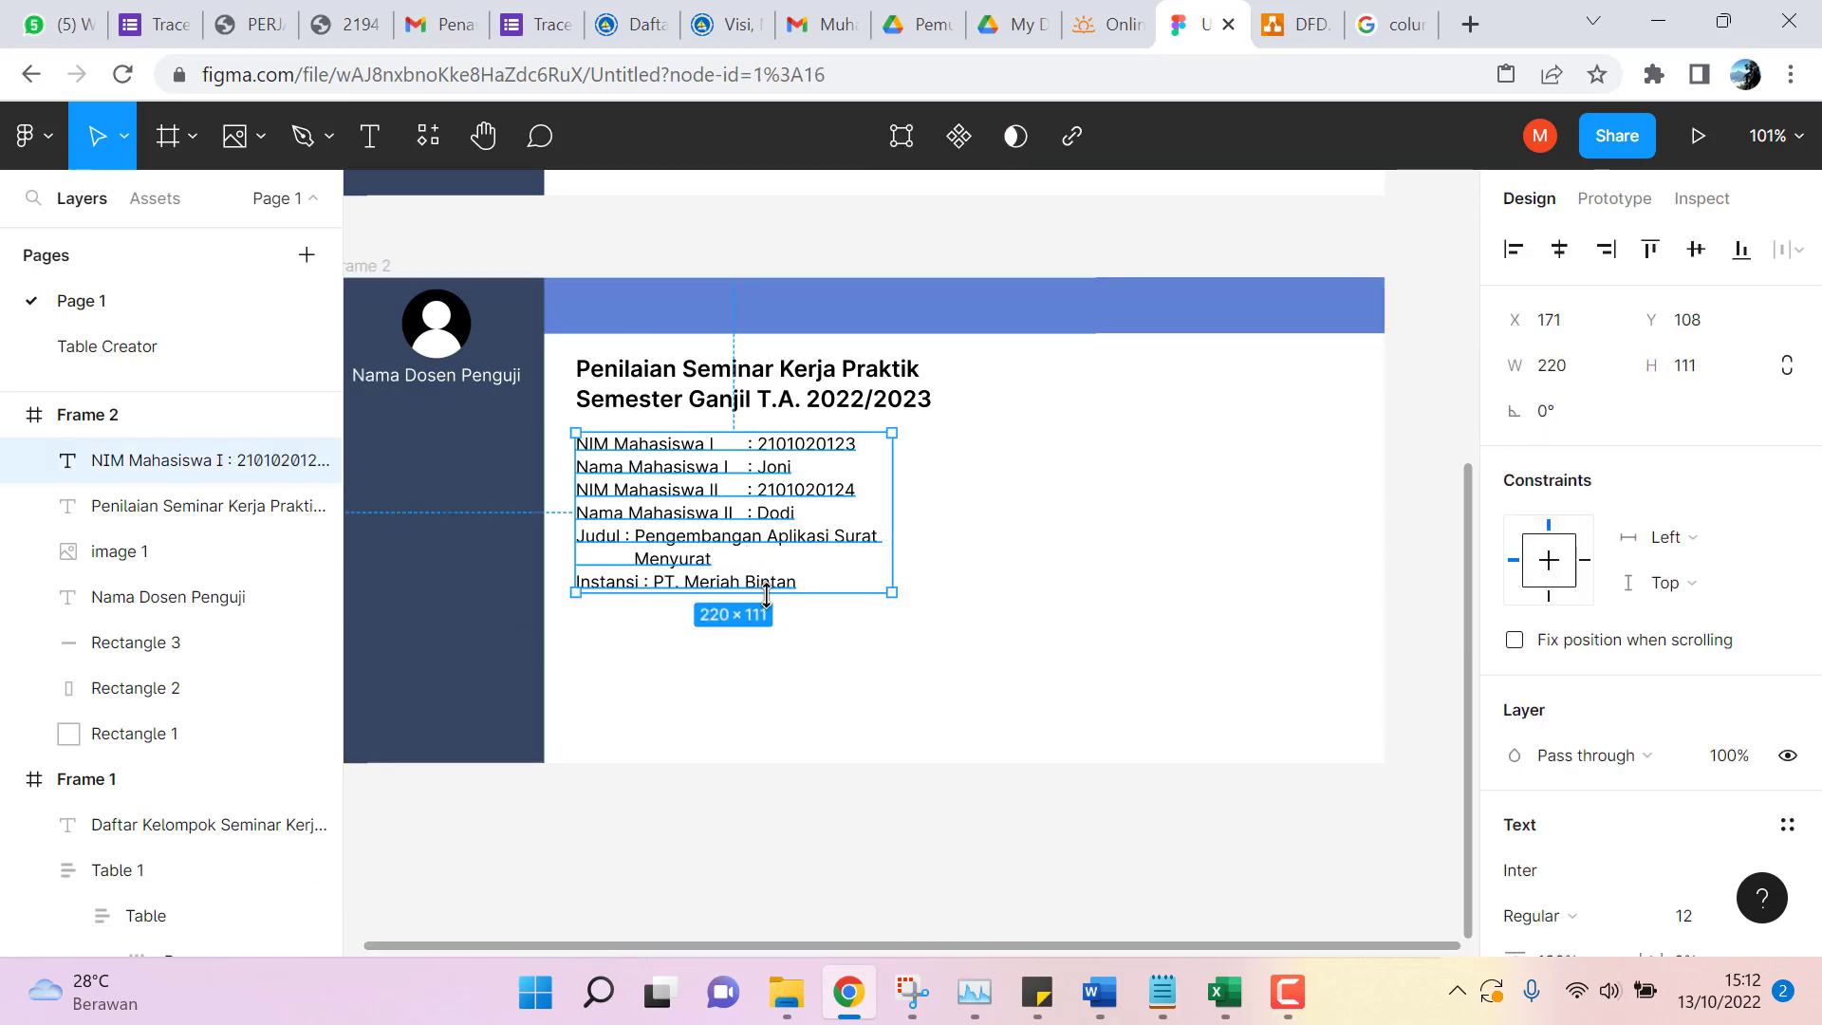
{"action": "left_click_drag", "start_coordinate": [771, 597], "coordinate": [777, 760]}
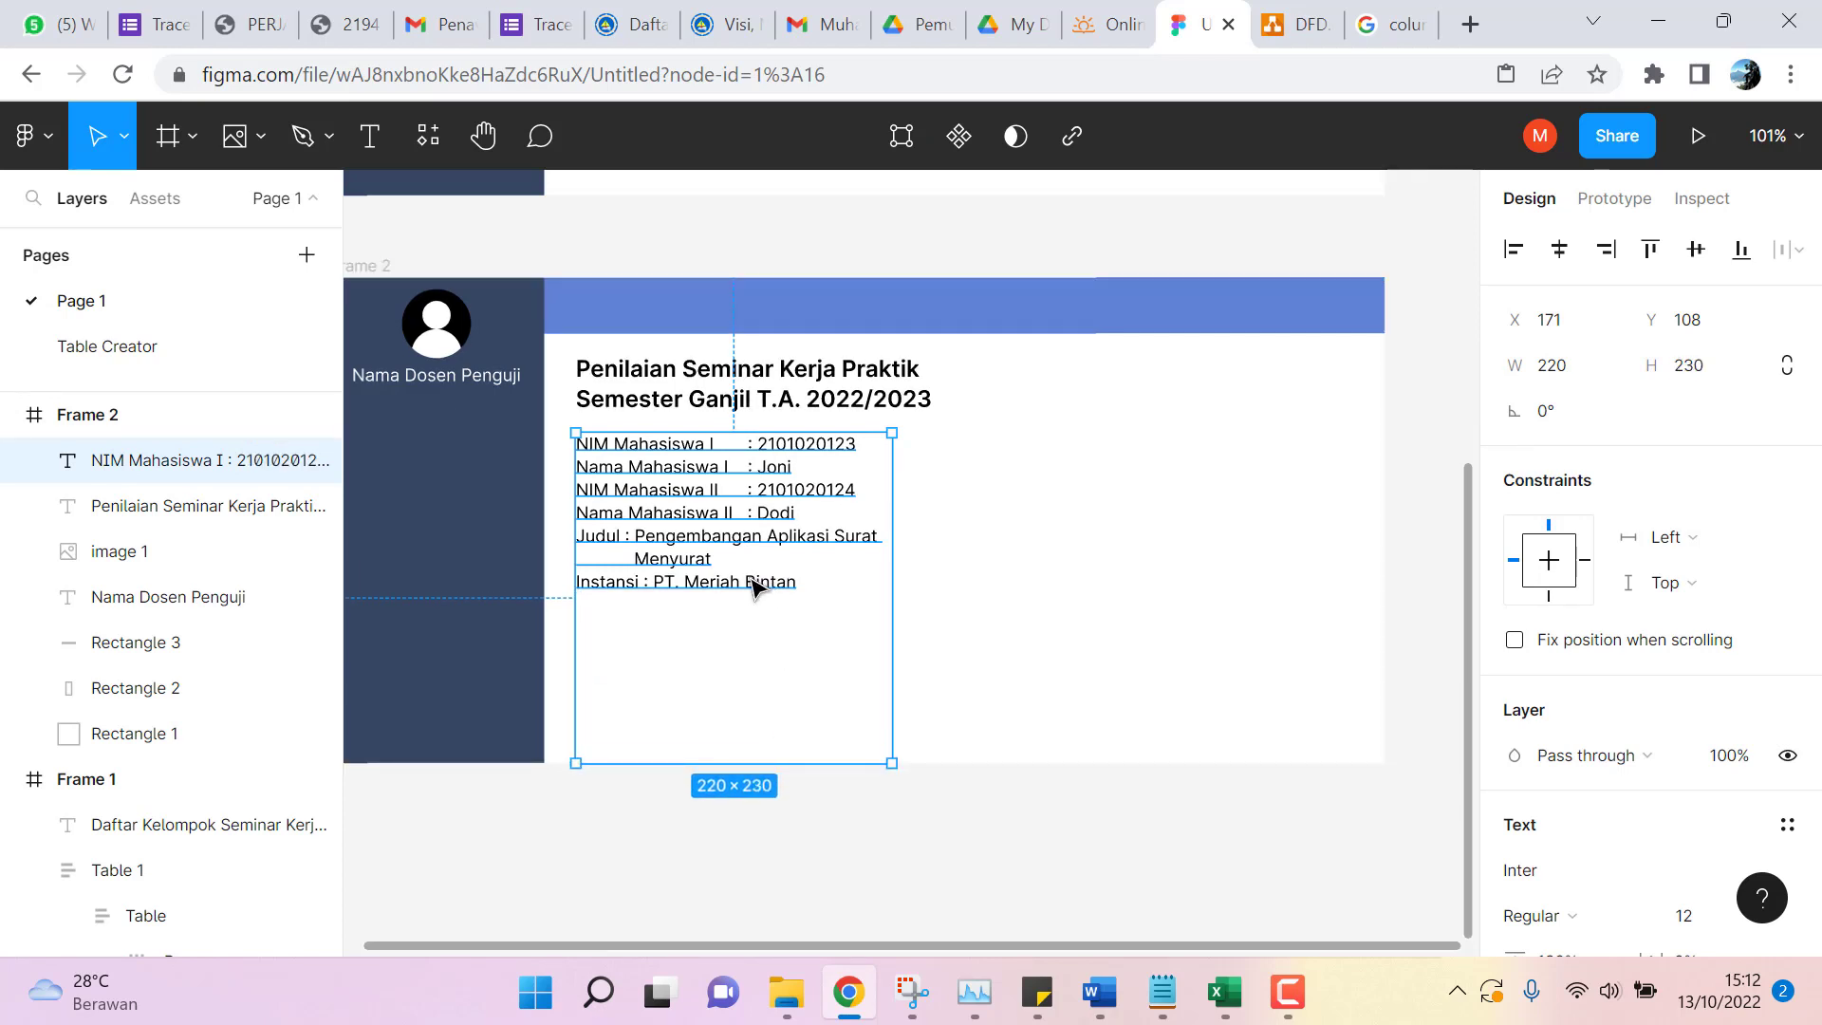
{"action": "double_click", "coordinate": [797, 586]}
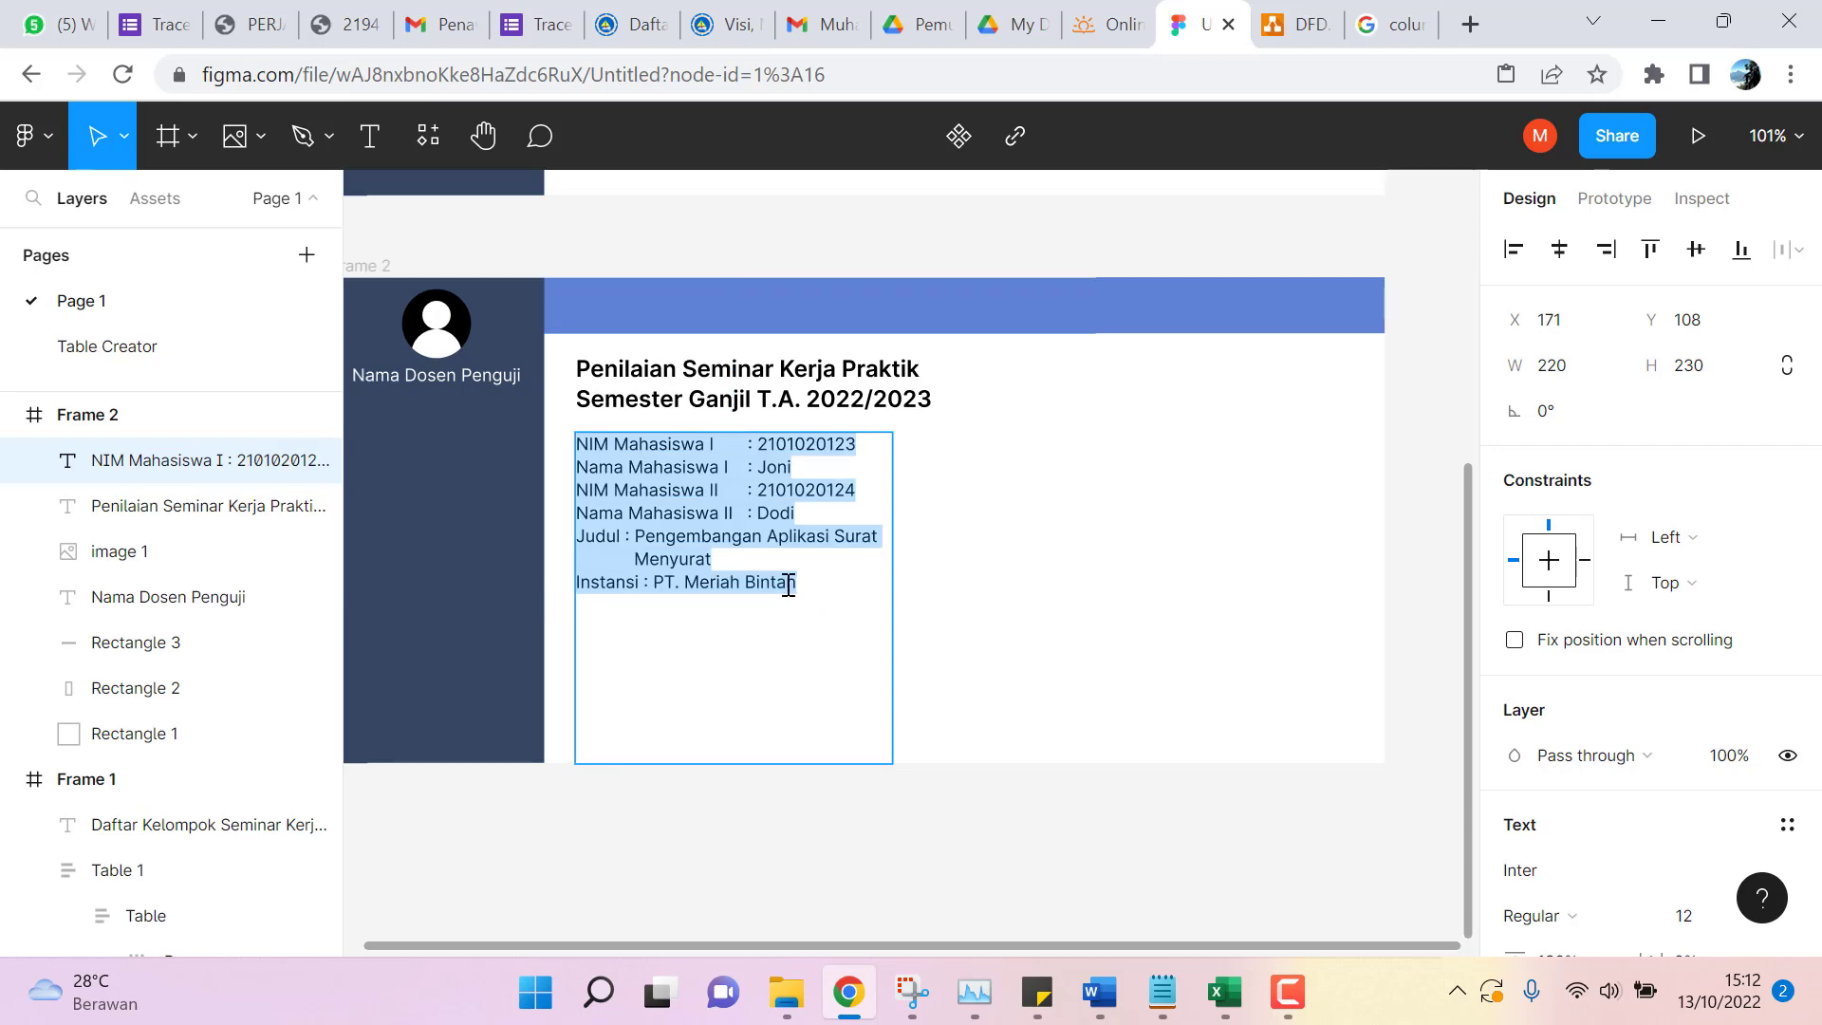
{"action": "left_click", "coordinate": [806, 584]}
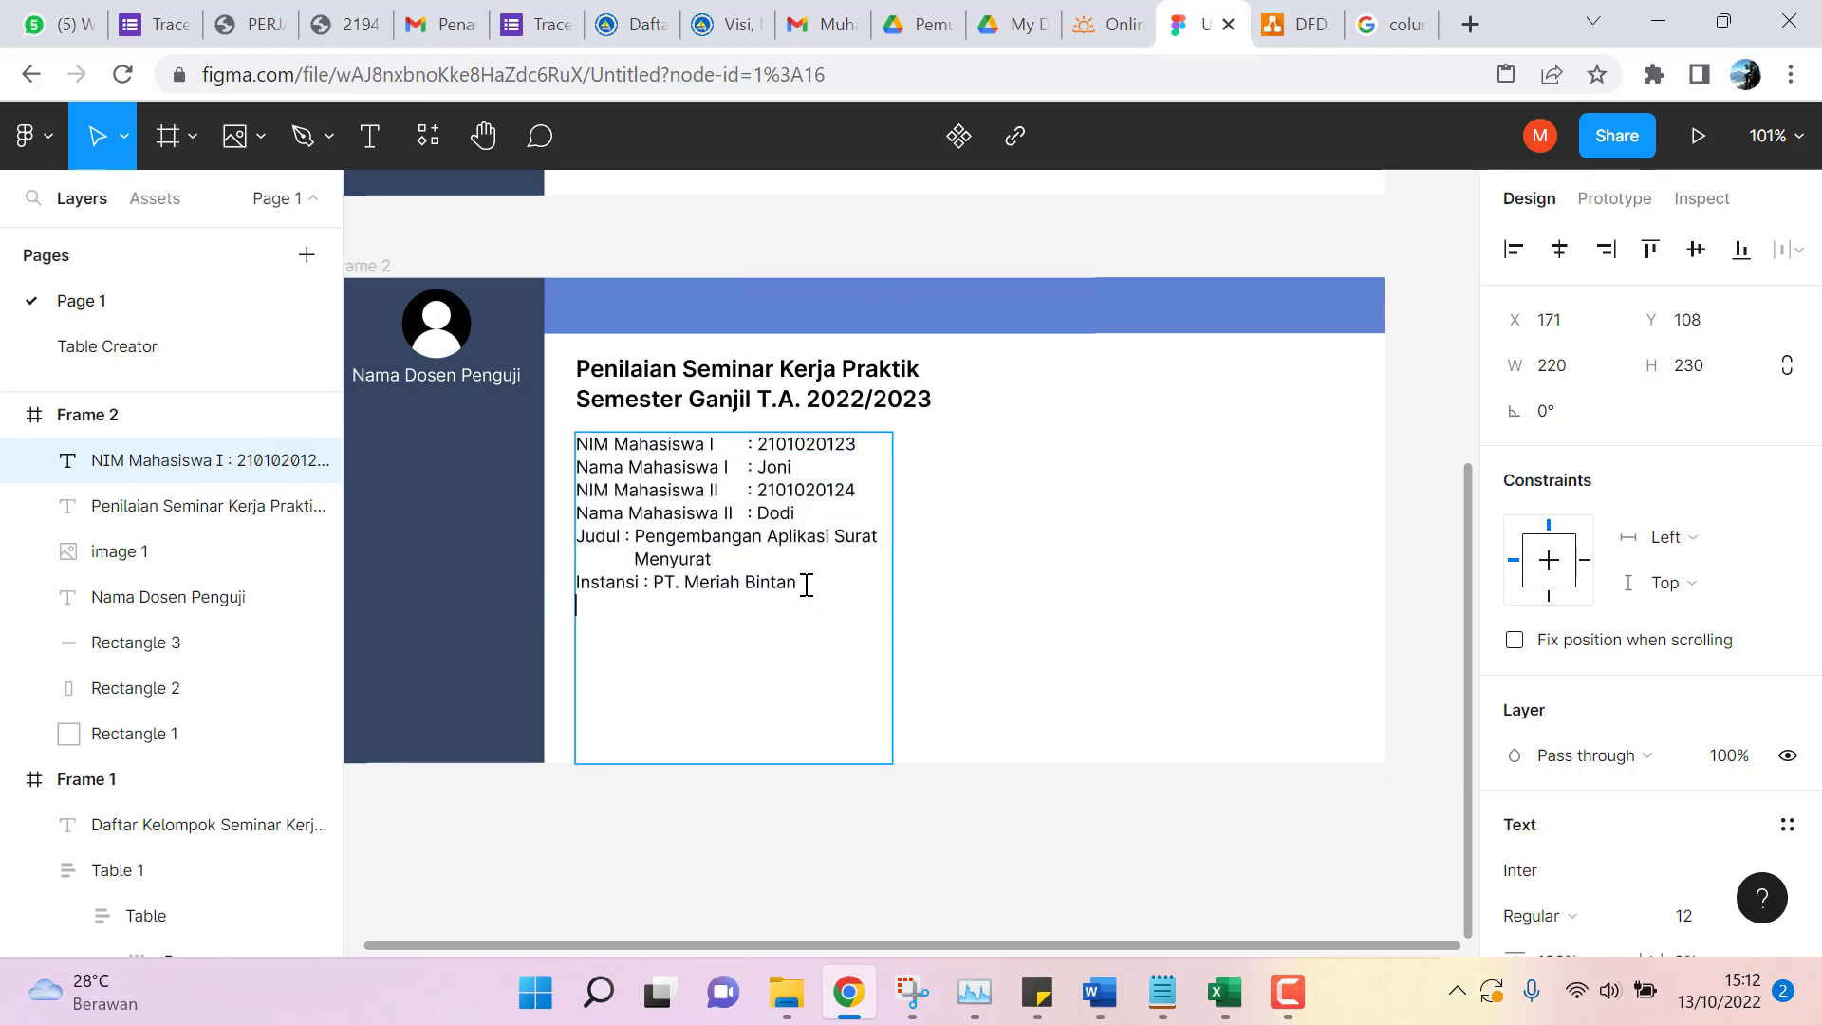
{"action": "key", "text": "Return"}
{"action": "type", "text": "Peni"}
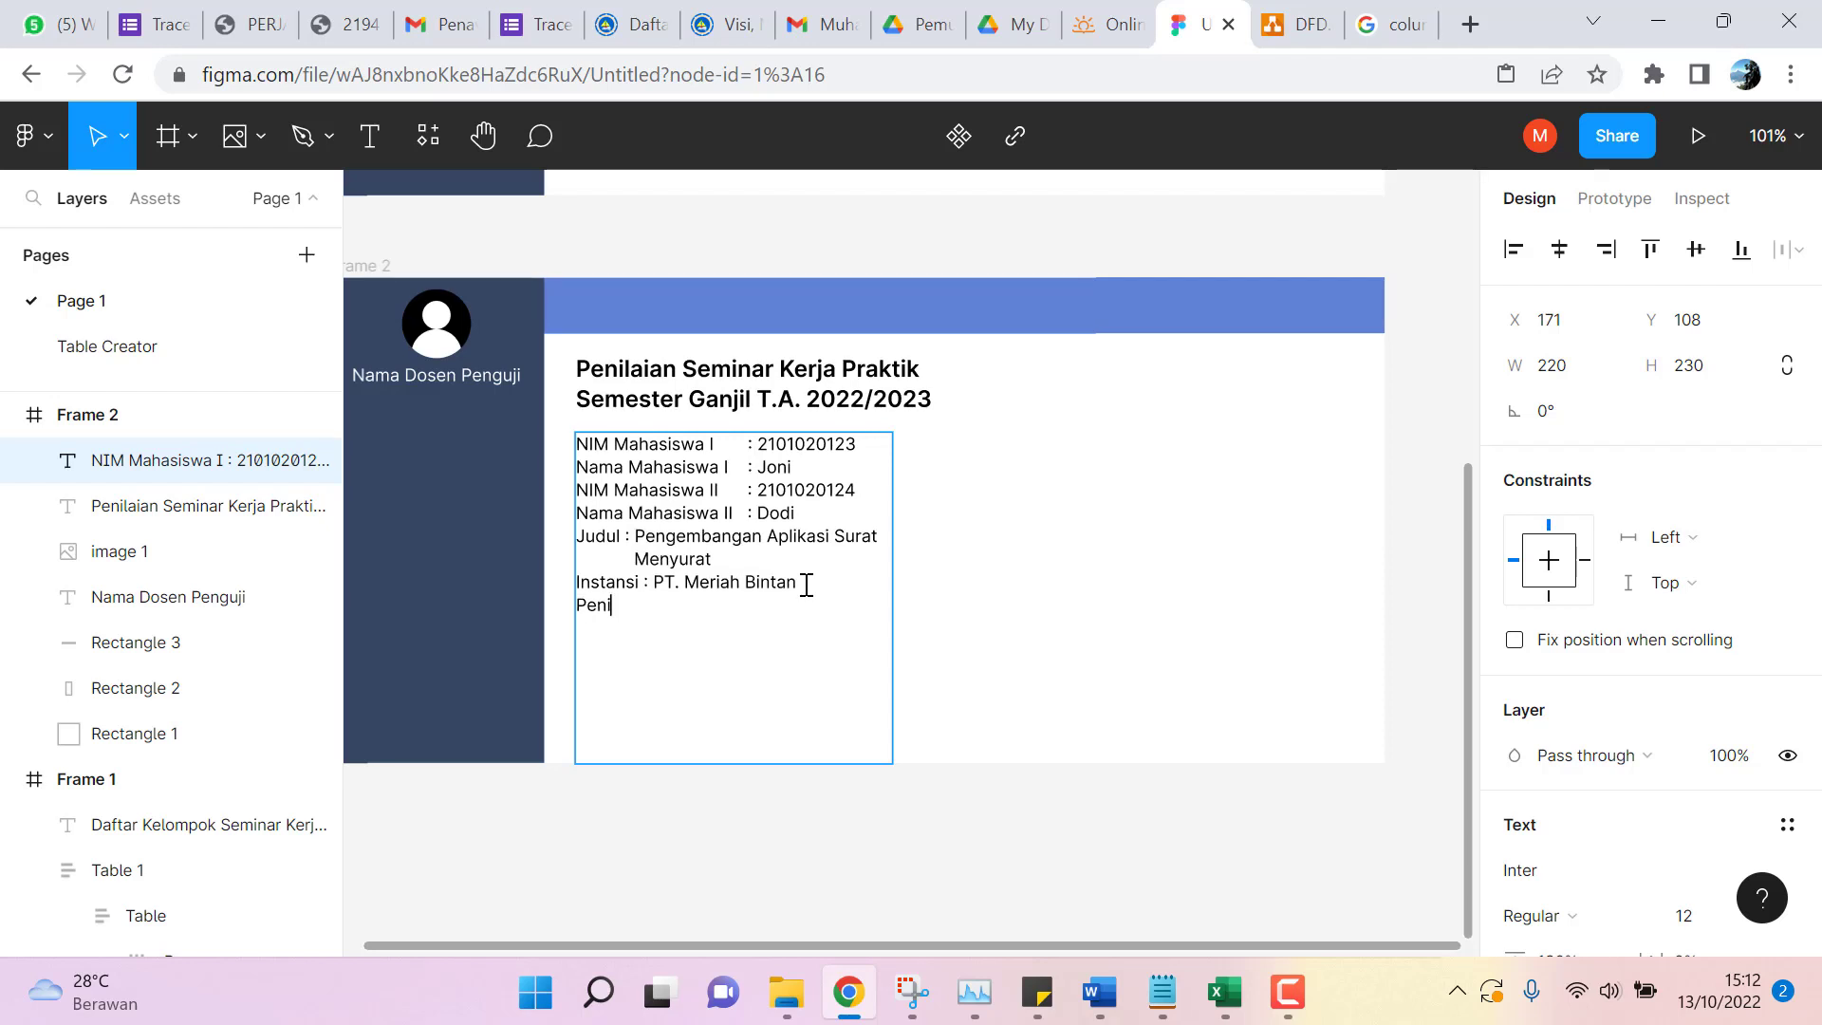
{"action": "type", "text": "laian"}
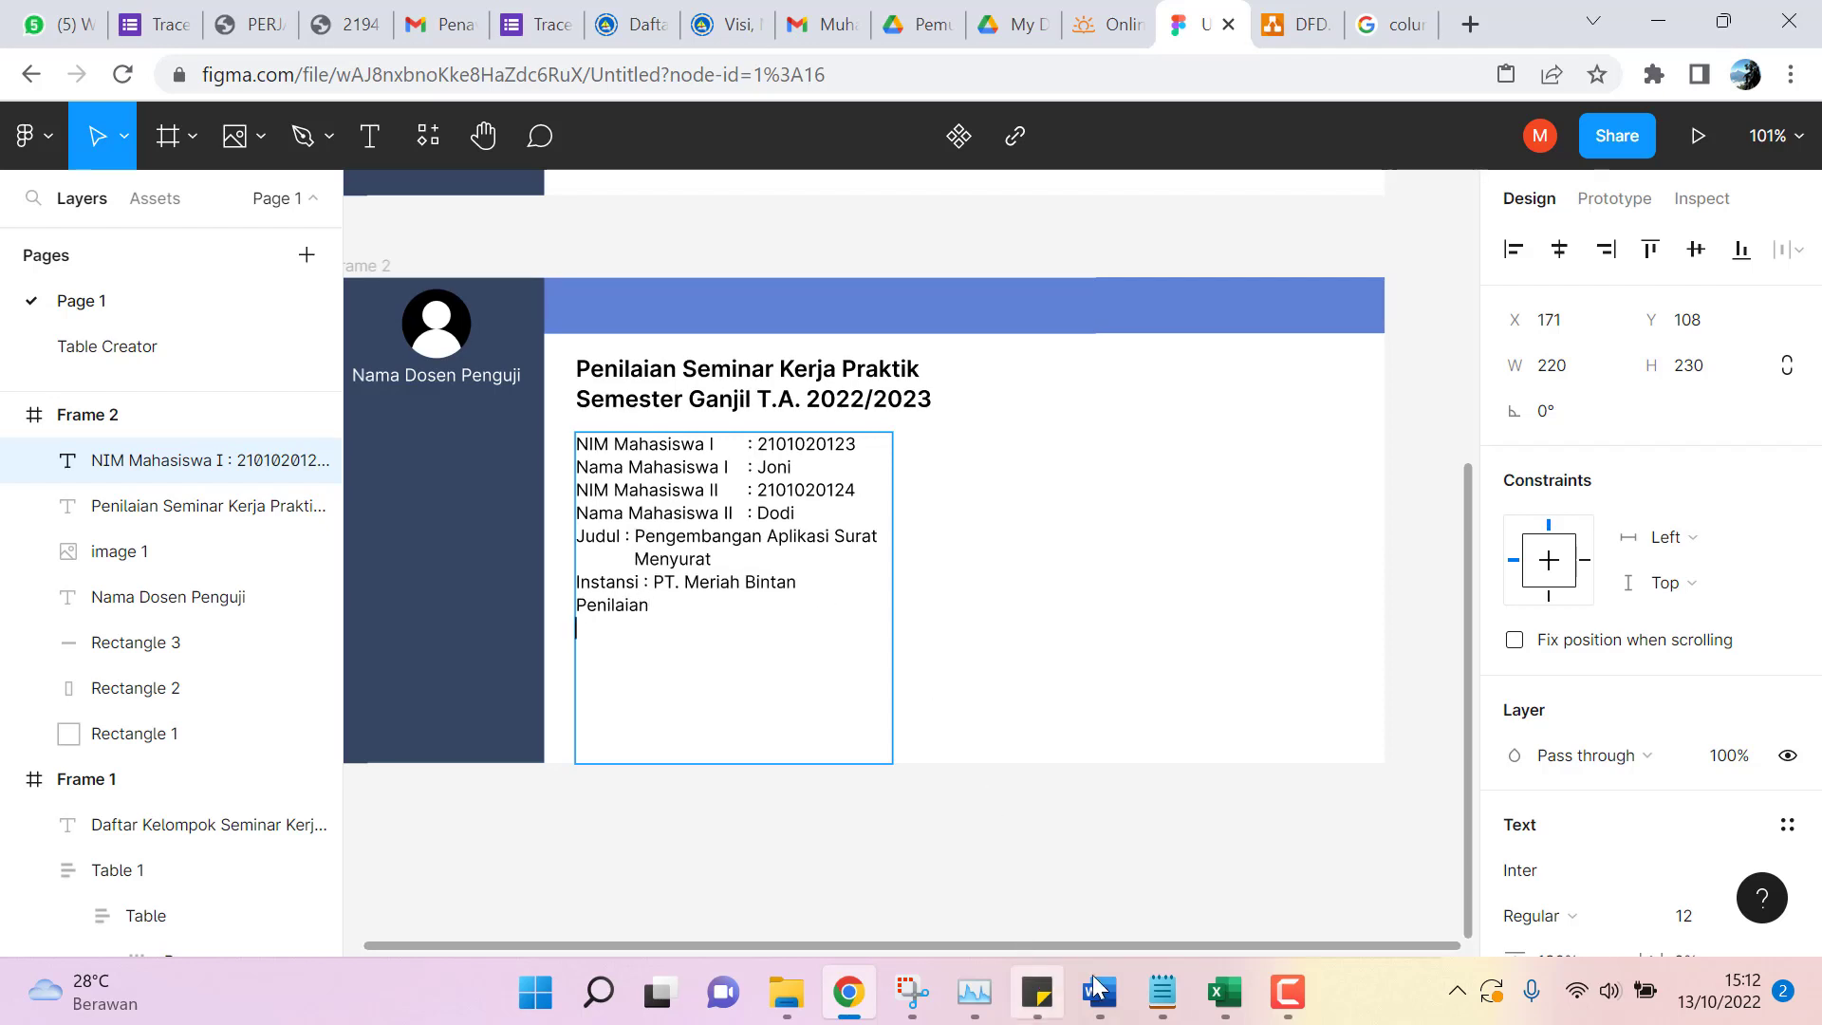
Add 'Kejelasan Penyajian :' and 'Penguasaan Materi' lines under Penilaian.
{"action": "mouse_move", "coordinate": [1099, 991]}
{"action": "mouse_move", "coordinate": [1606, 892]}
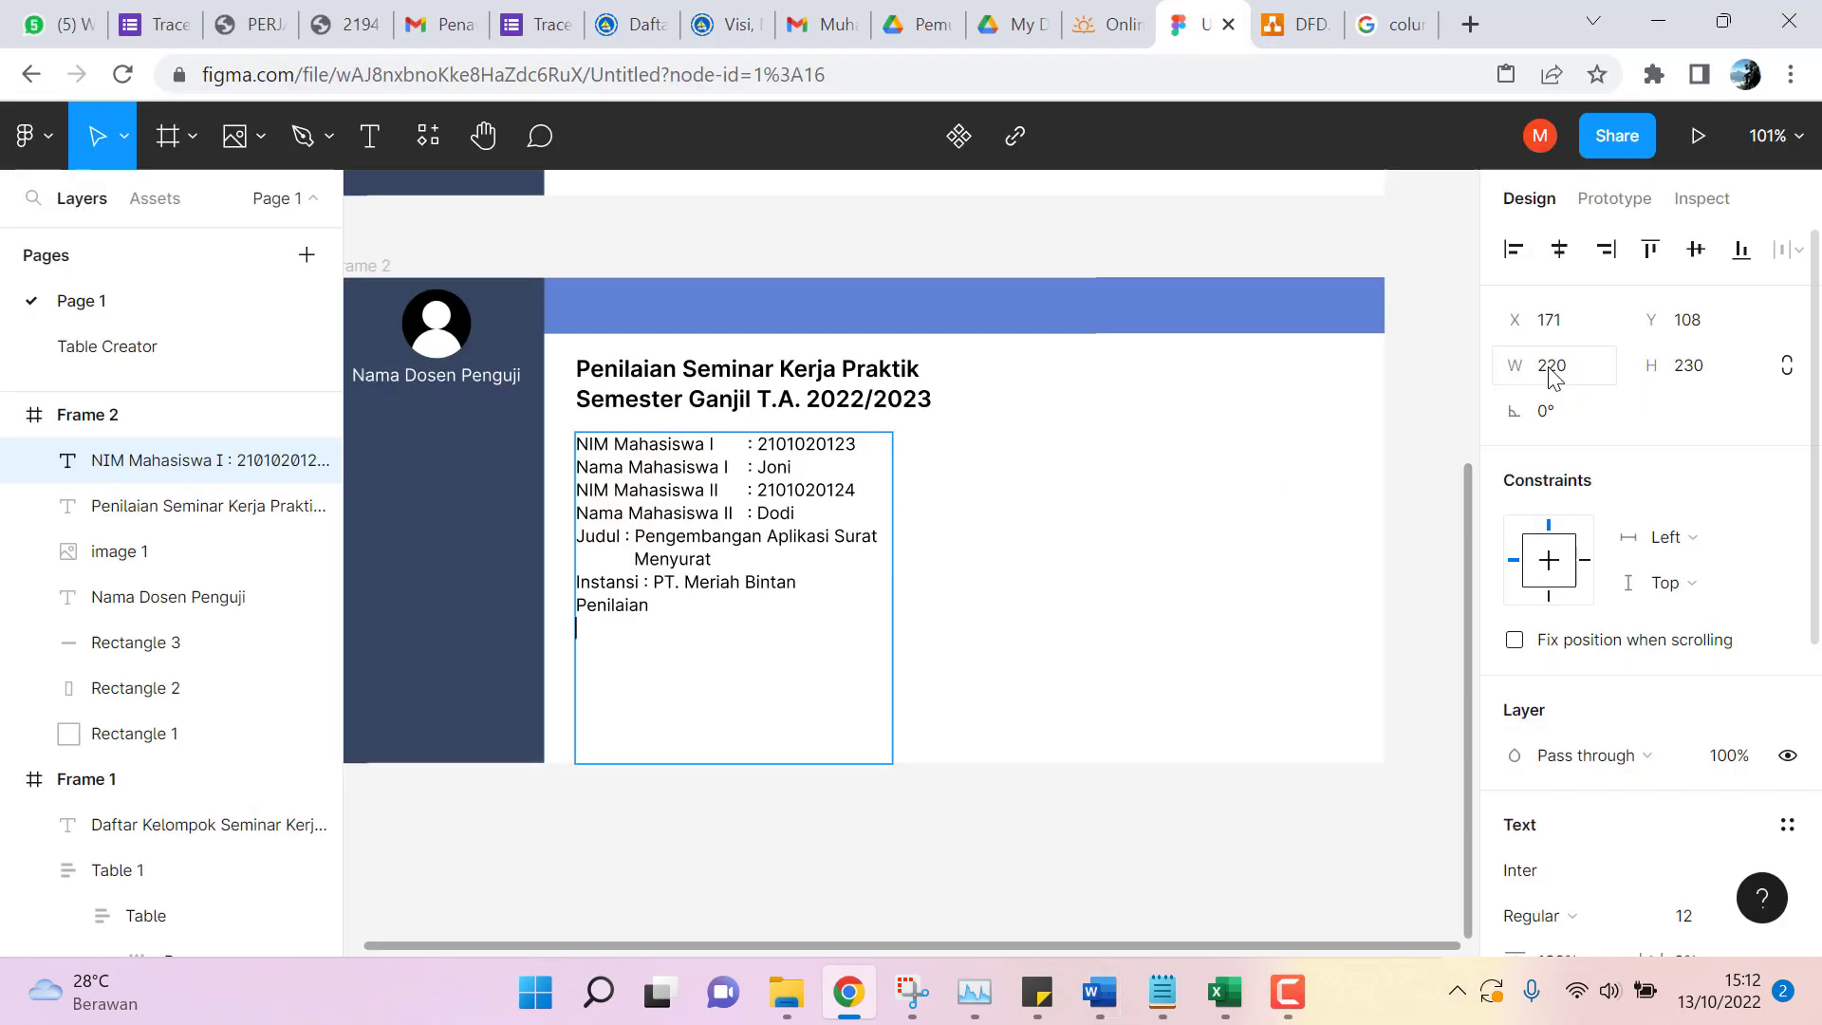
{"action": "type", "text": "Kejel"}
{"action": "type", "text": "asa"}
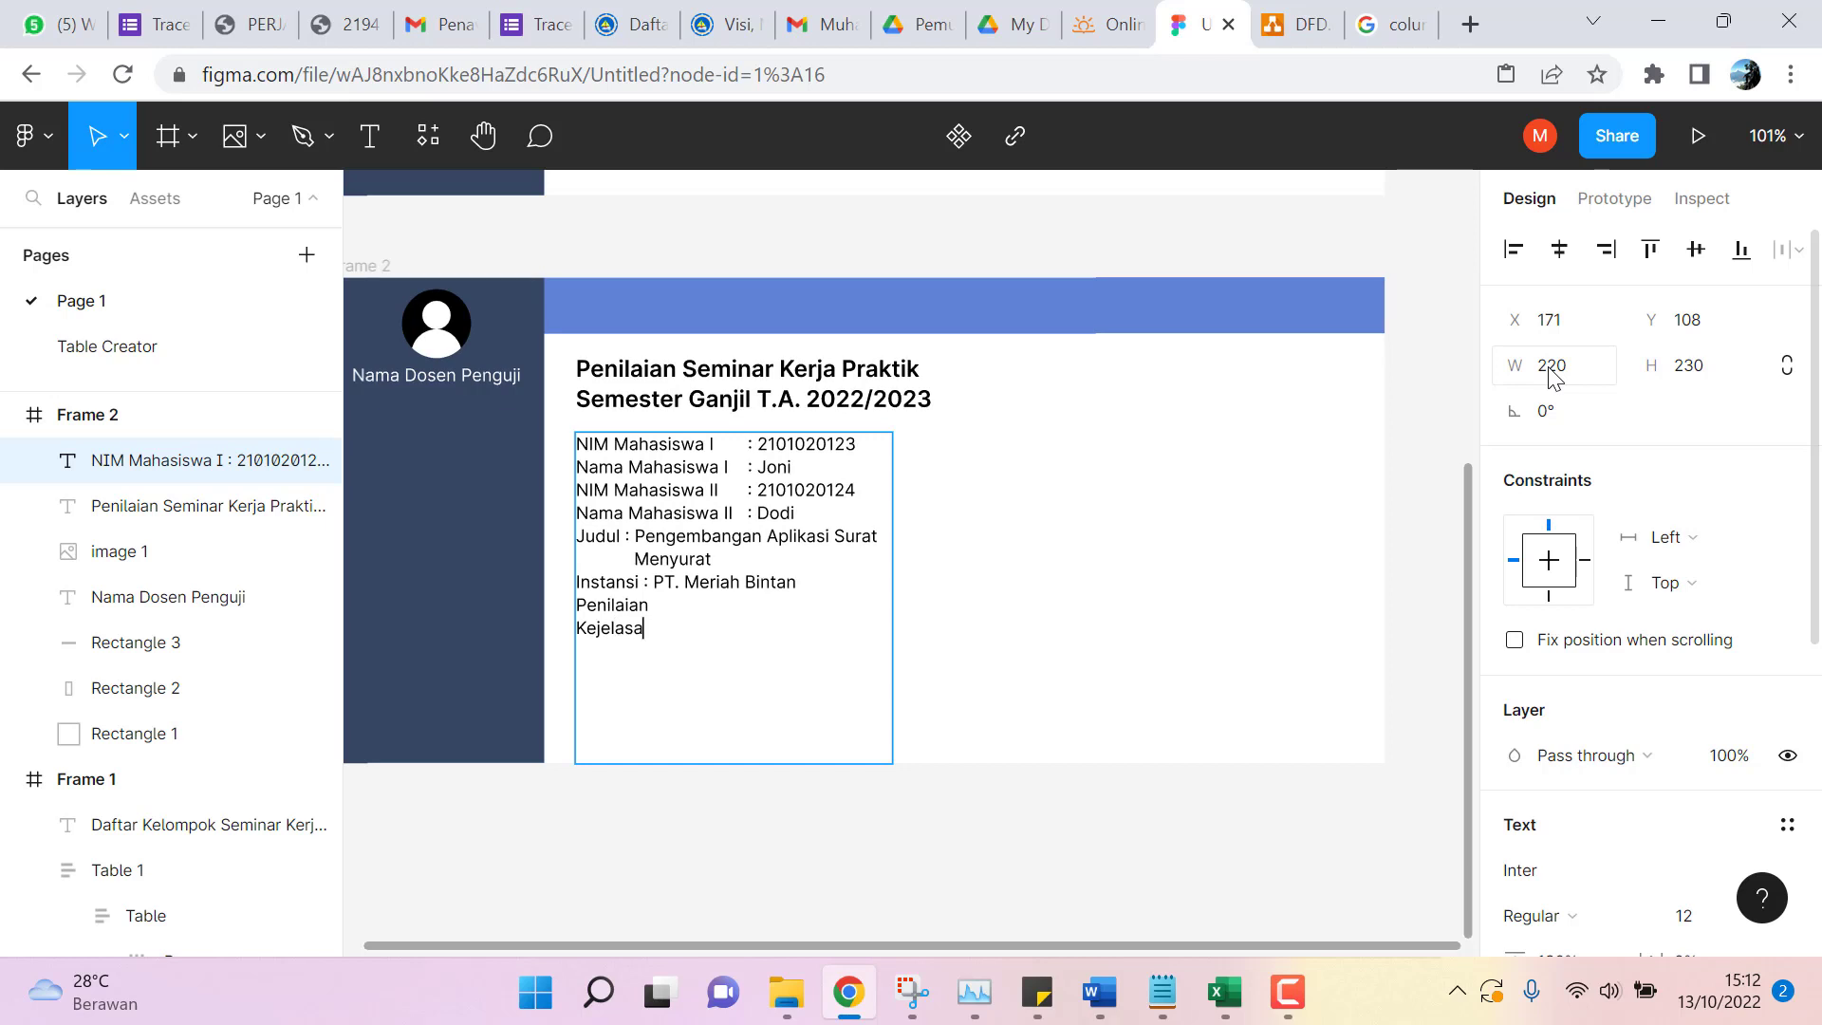
{"action": "type", "text": "n Penyajian   :"}
{"action": "key", "text": "Return"}
{"action": "type", "text": "Penguasaan "}
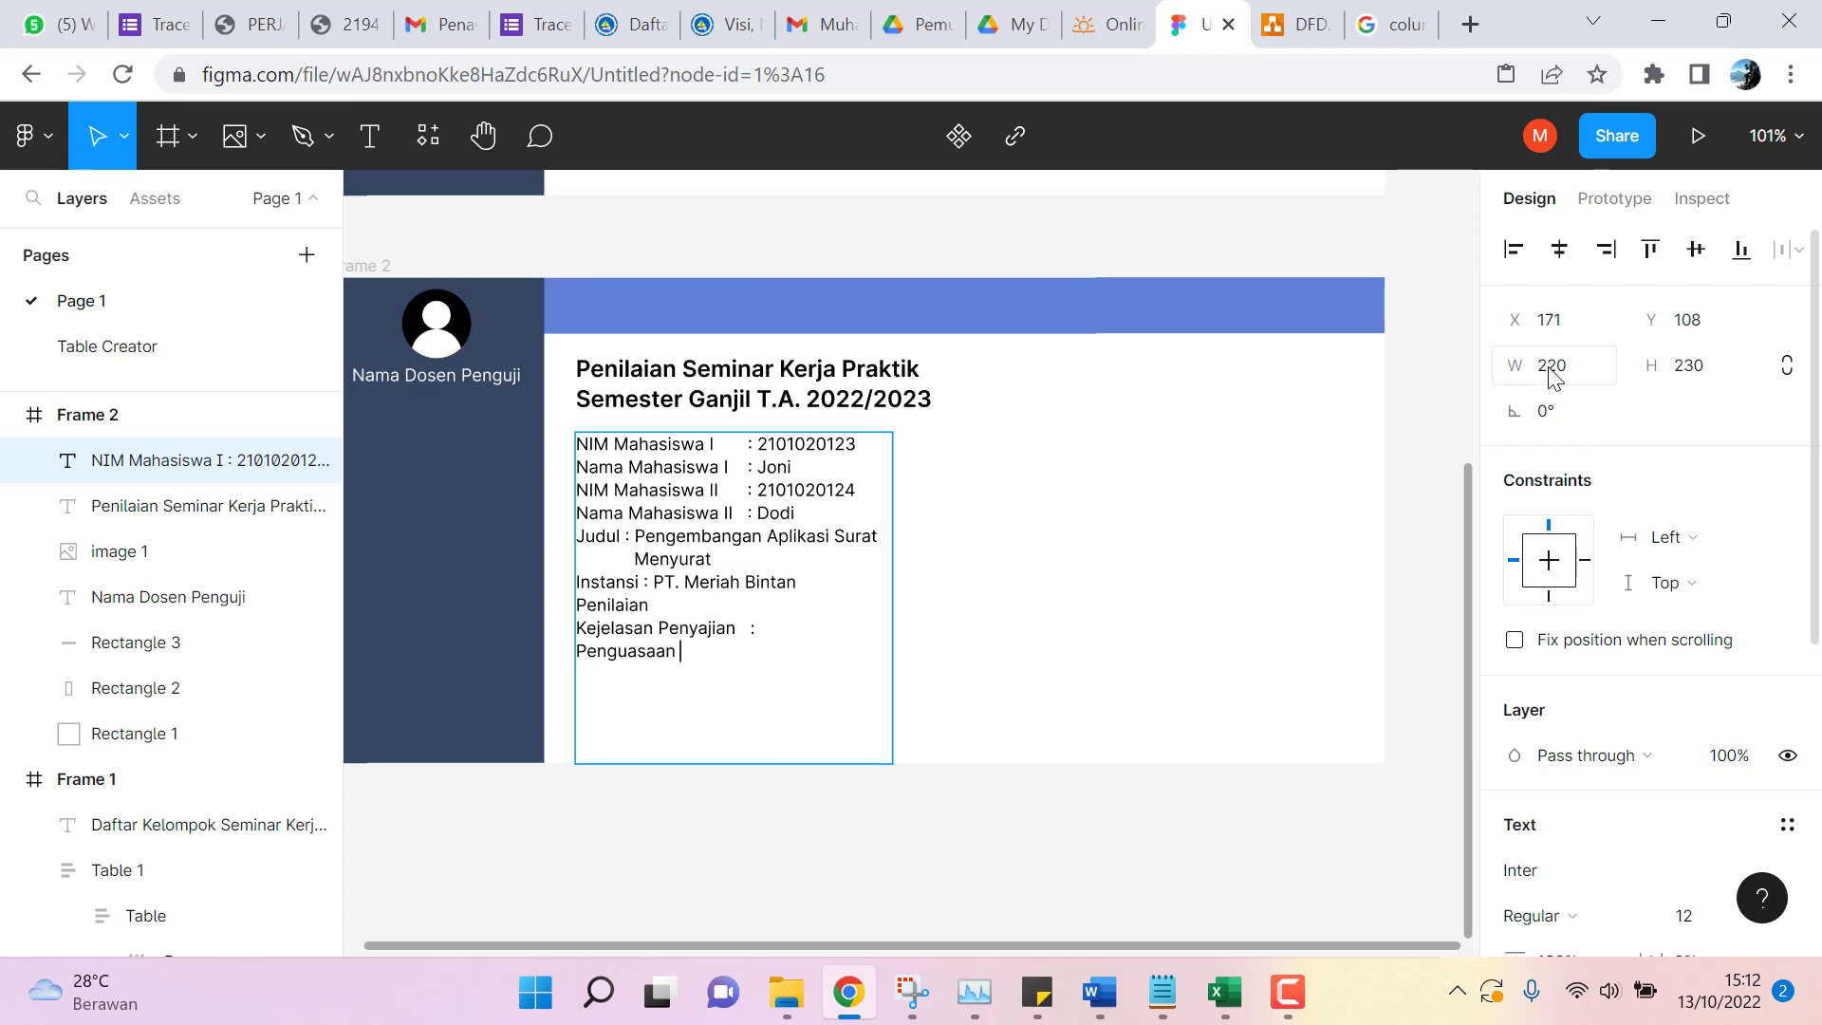
{"action": "type", "text": "Materi   :"}
Bring the Word Berita Acara seminar report to the front.
{"action": "mouse_move", "coordinate": [1098, 991]}
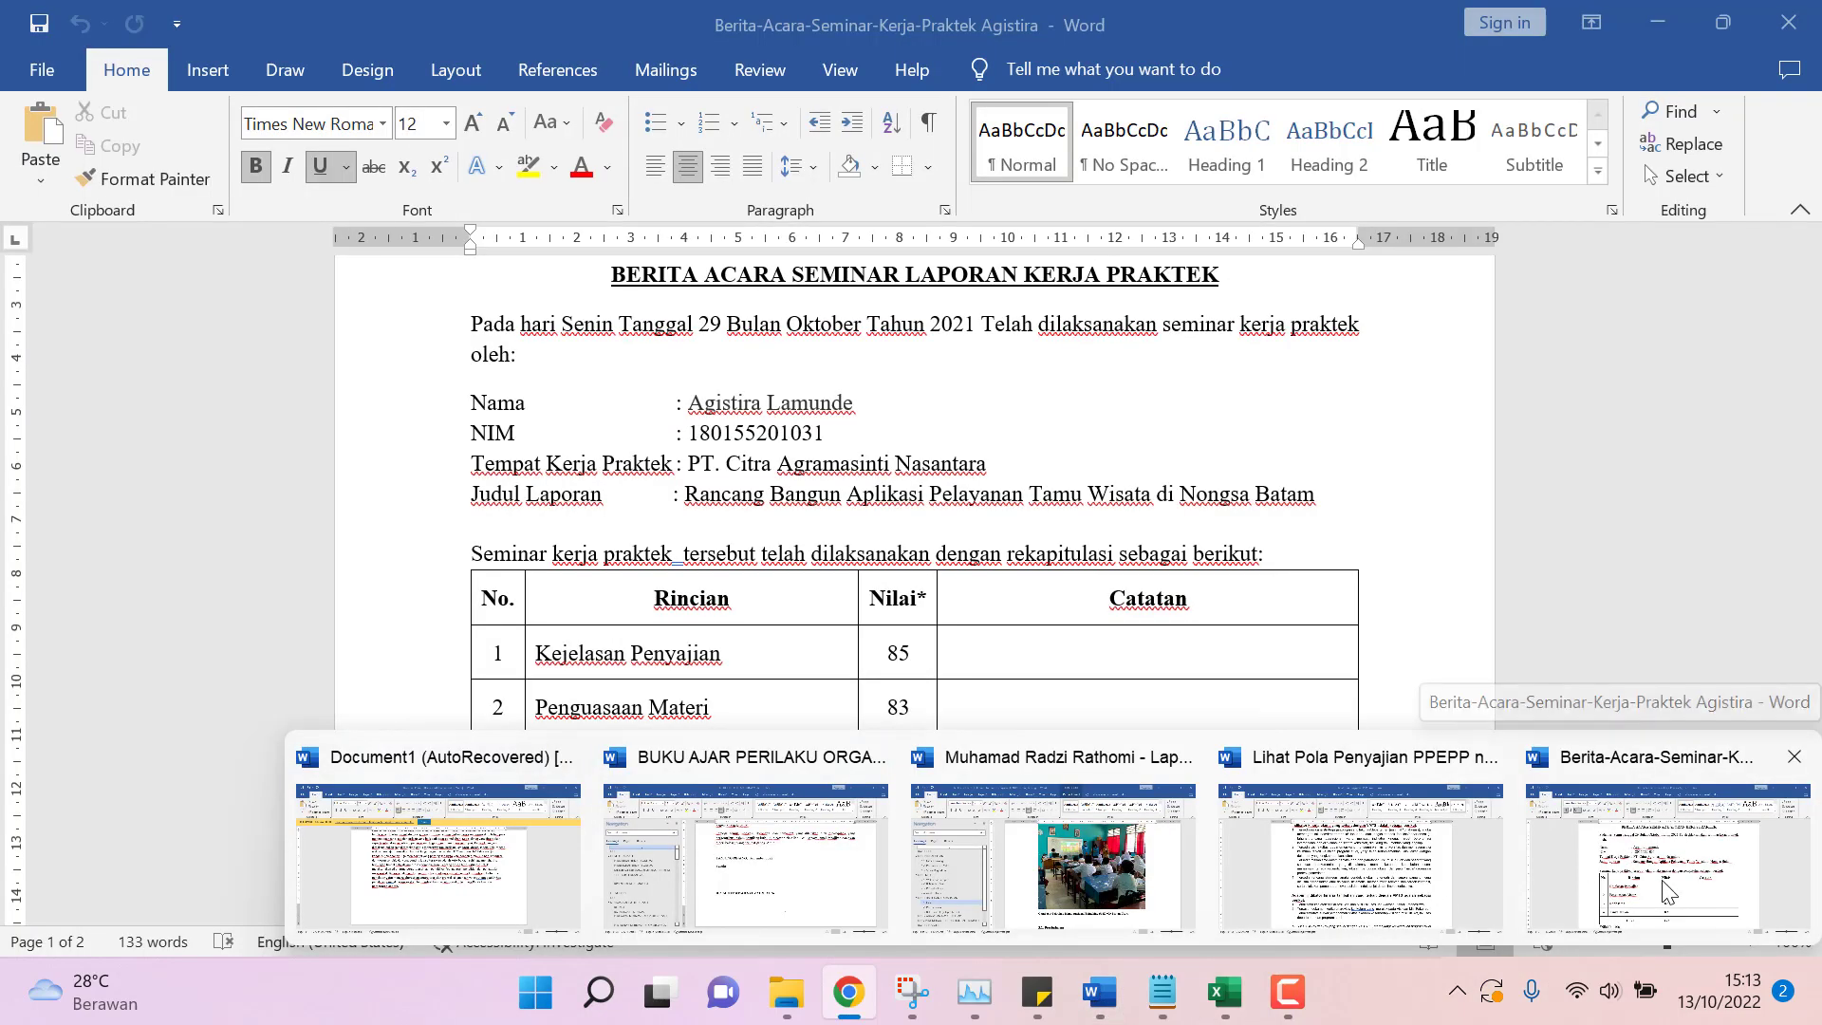
{"action": "left_click", "coordinate": [1662, 876]}
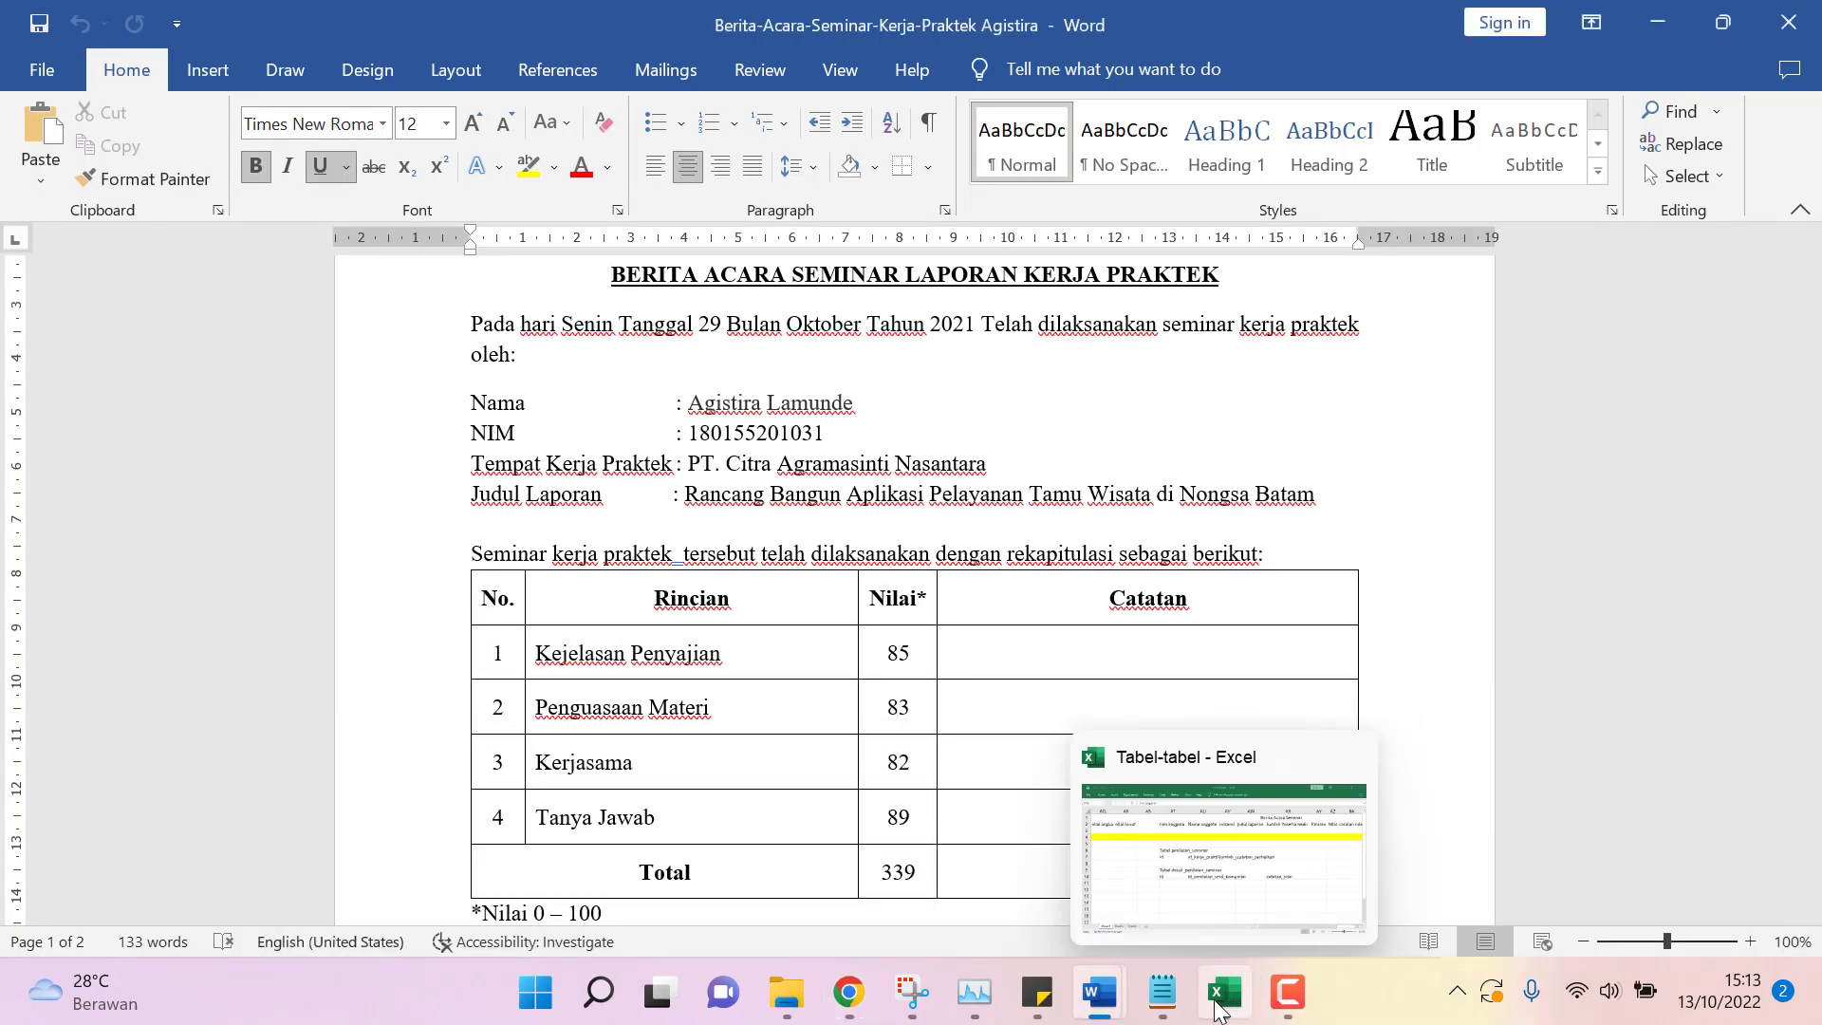
{"action": "mouse_move", "coordinate": [1163, 1008]}
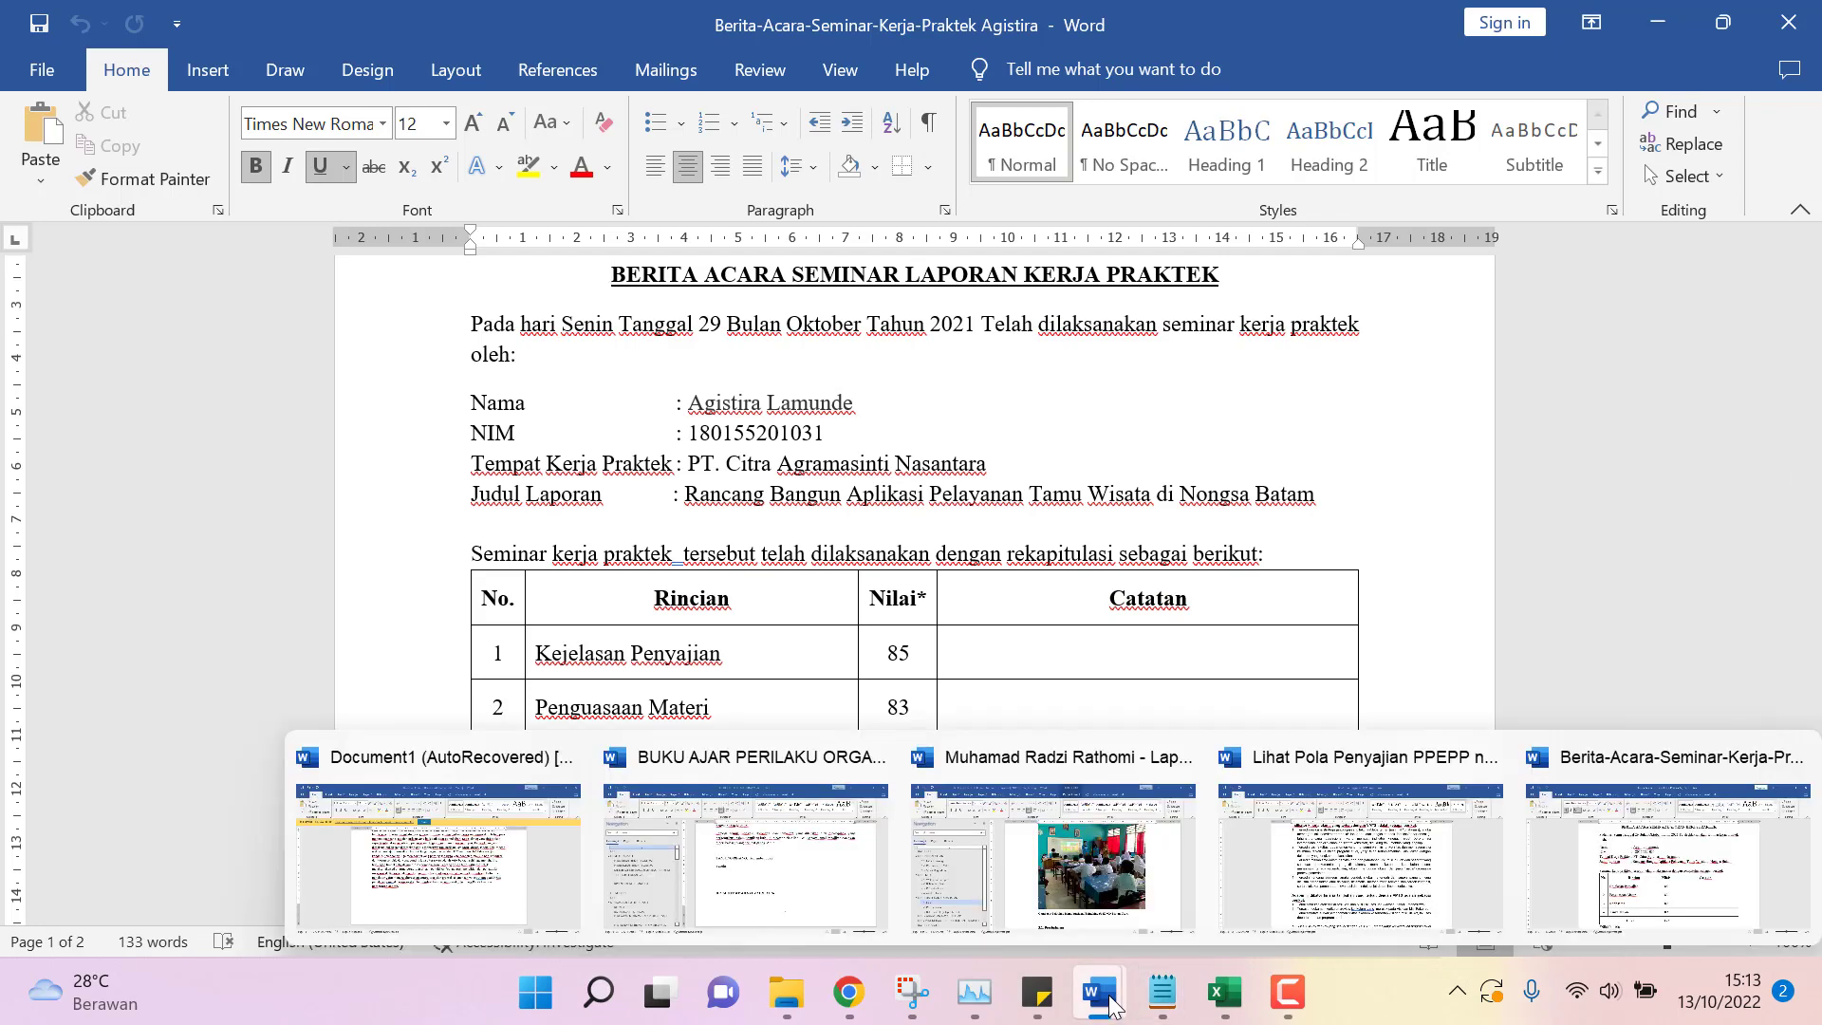
Back in Figma, add 'Kerja Sama Tim' and 'Tanya Jawab' lines to the assessment list.
{"action": "left_click", "coordinate": [849, 992]}
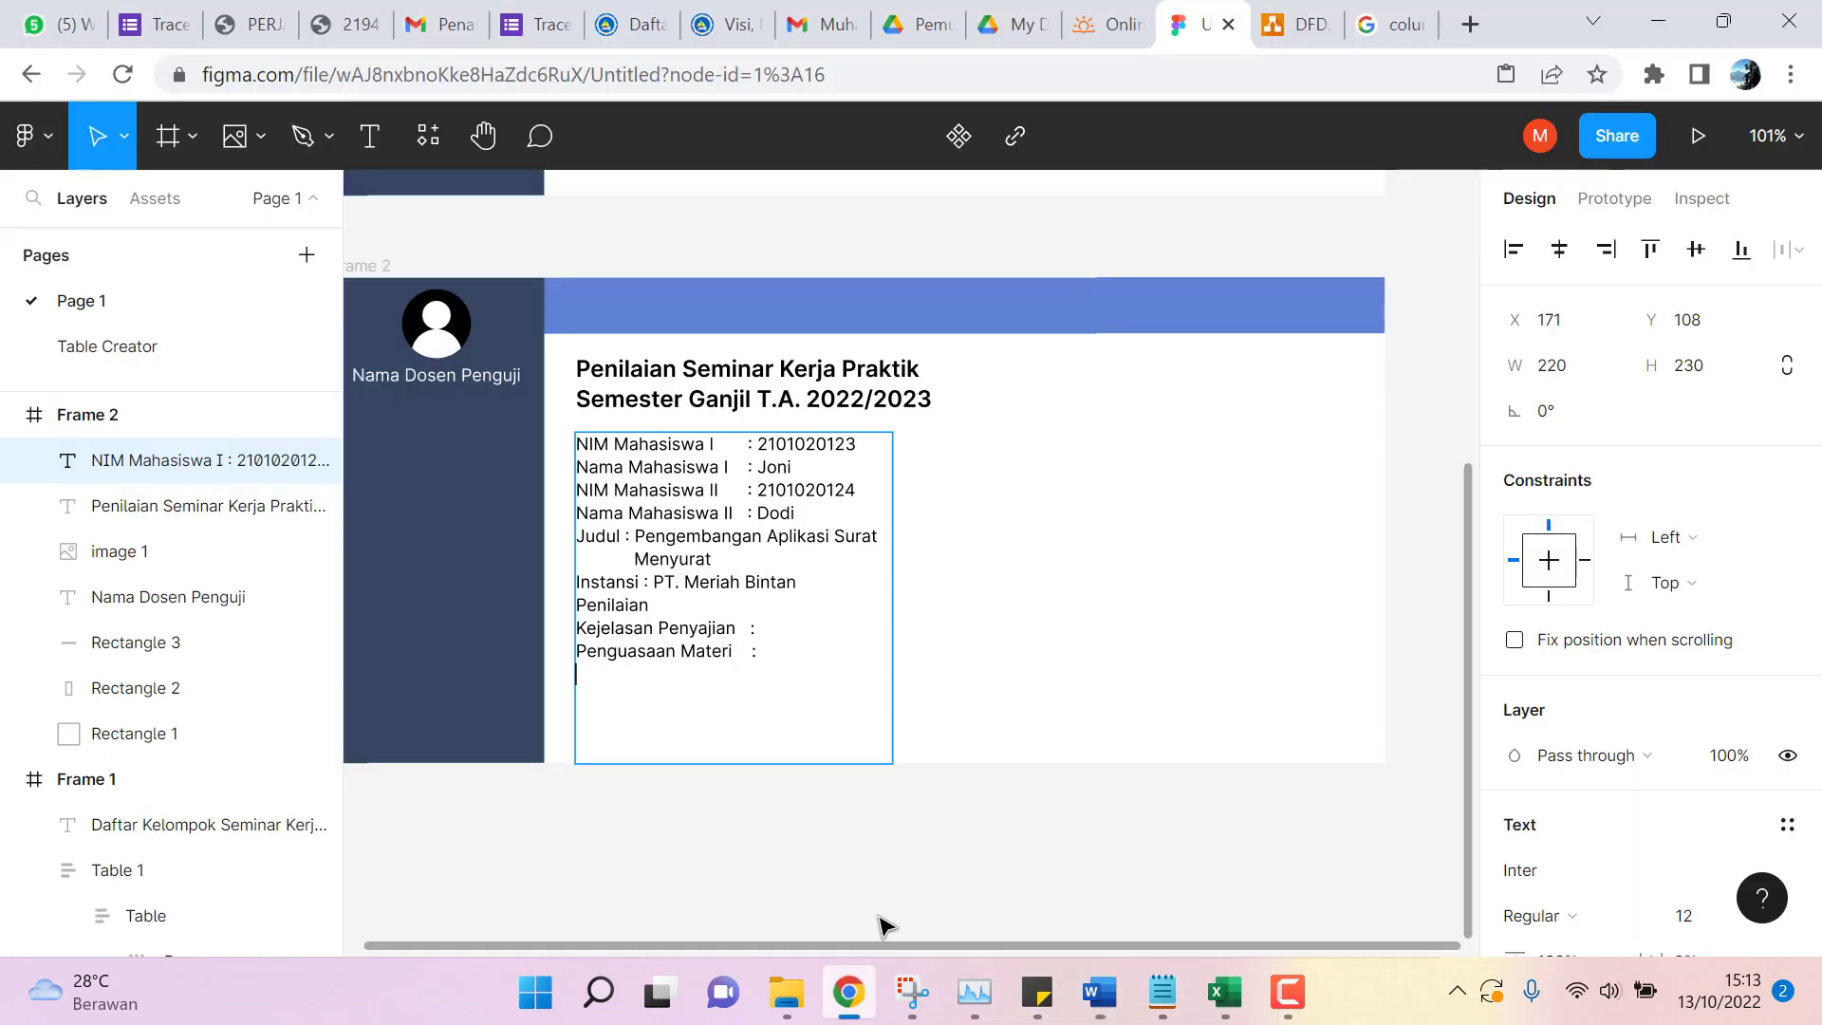
{"action": "type", "text": "Kerja Sama Tim :"}
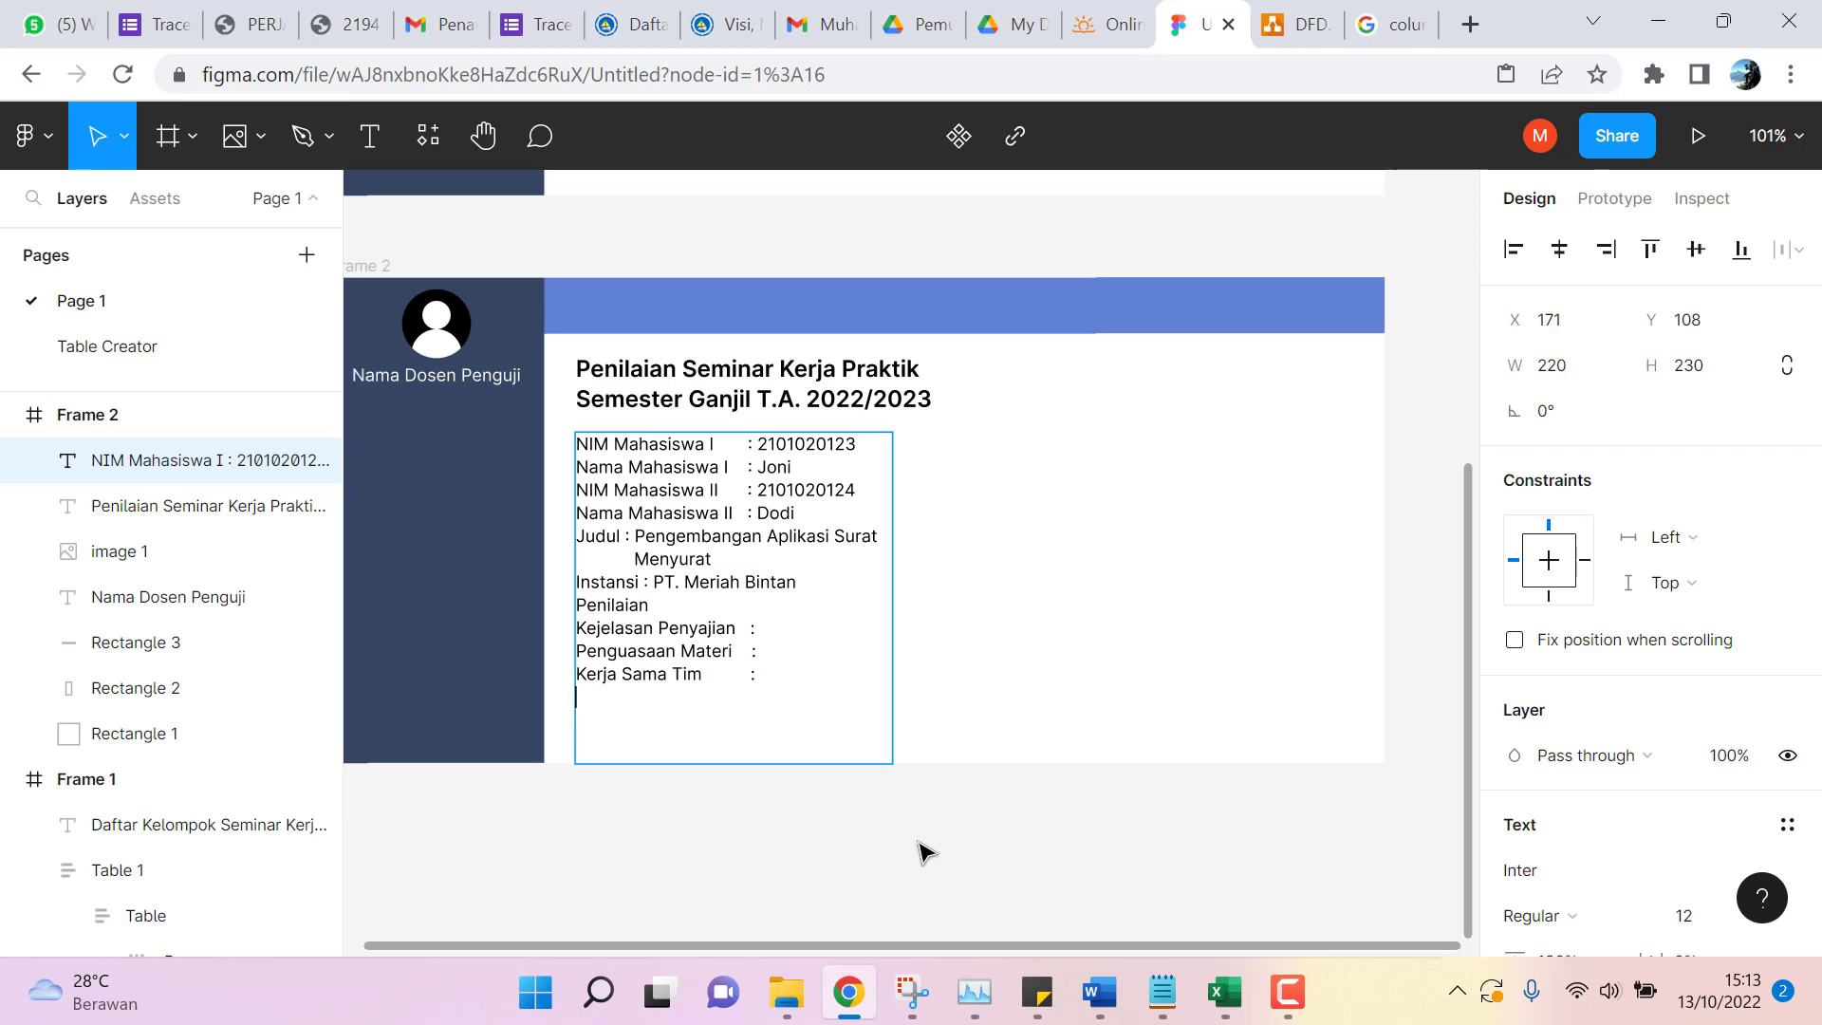
{"action": "type", "text": "Tanya Jaw"}
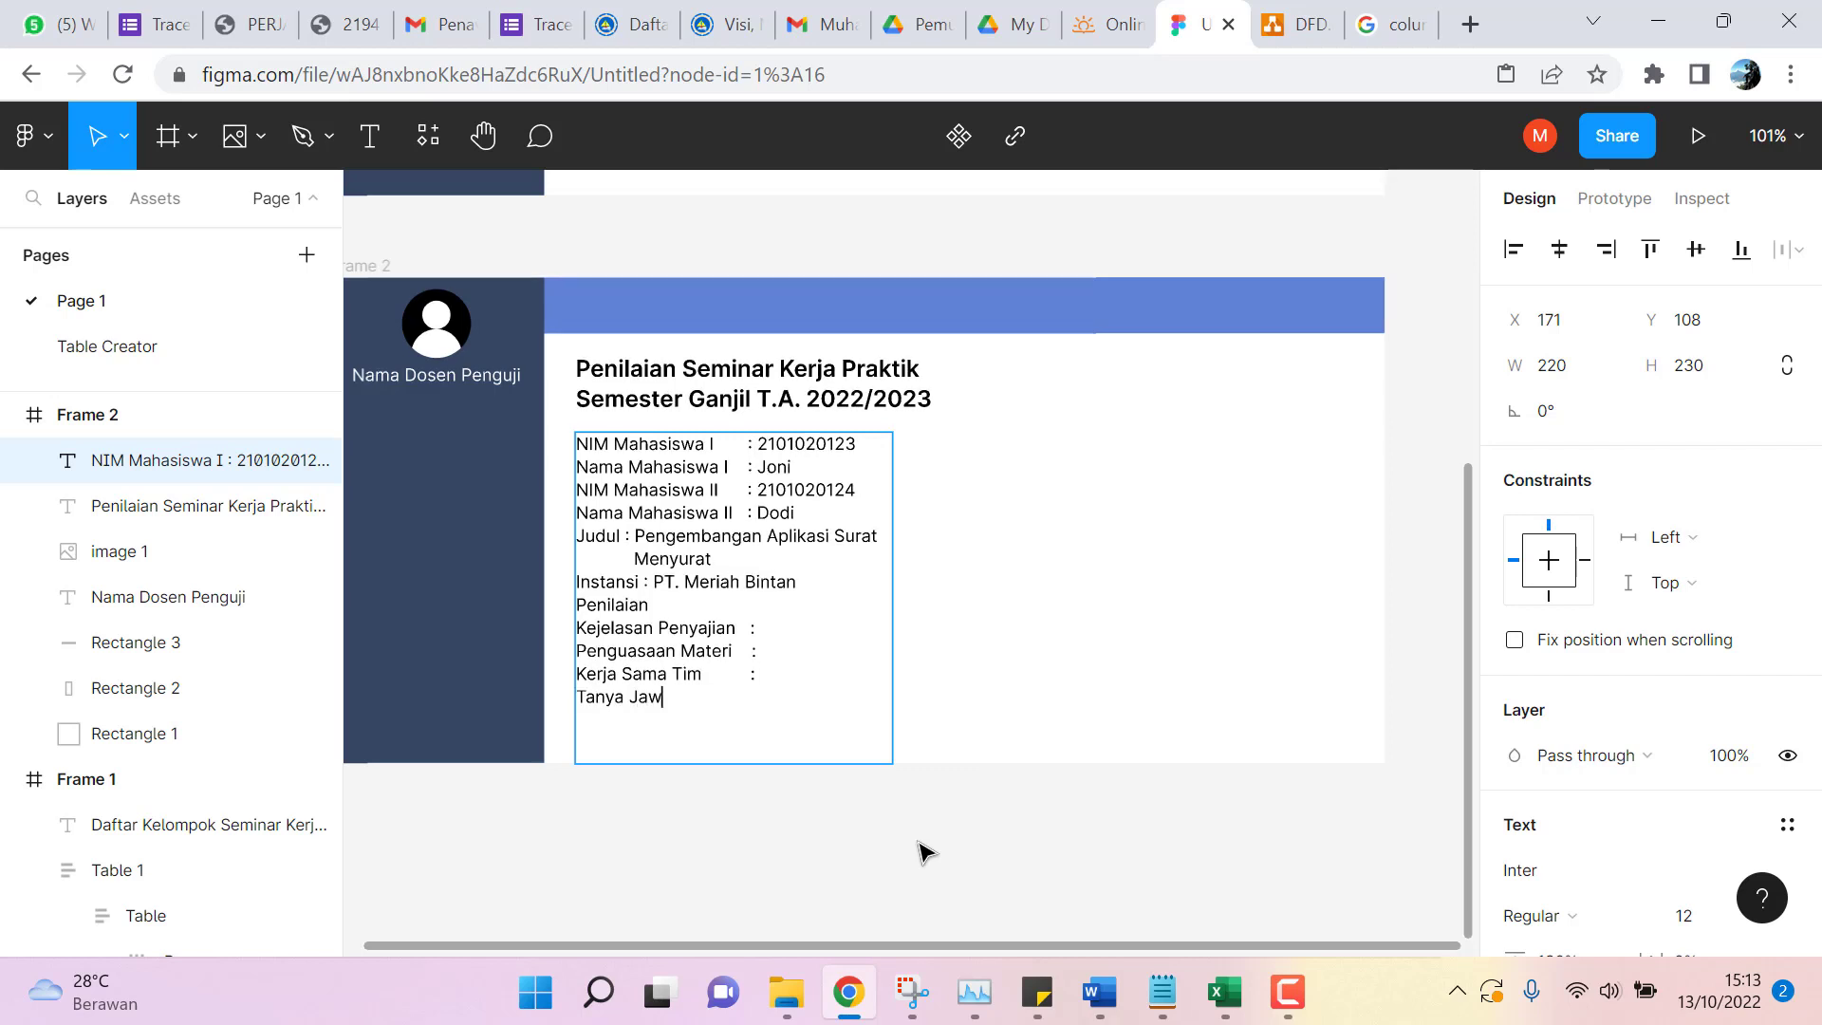
{"action": "type", "text": "ab :"}
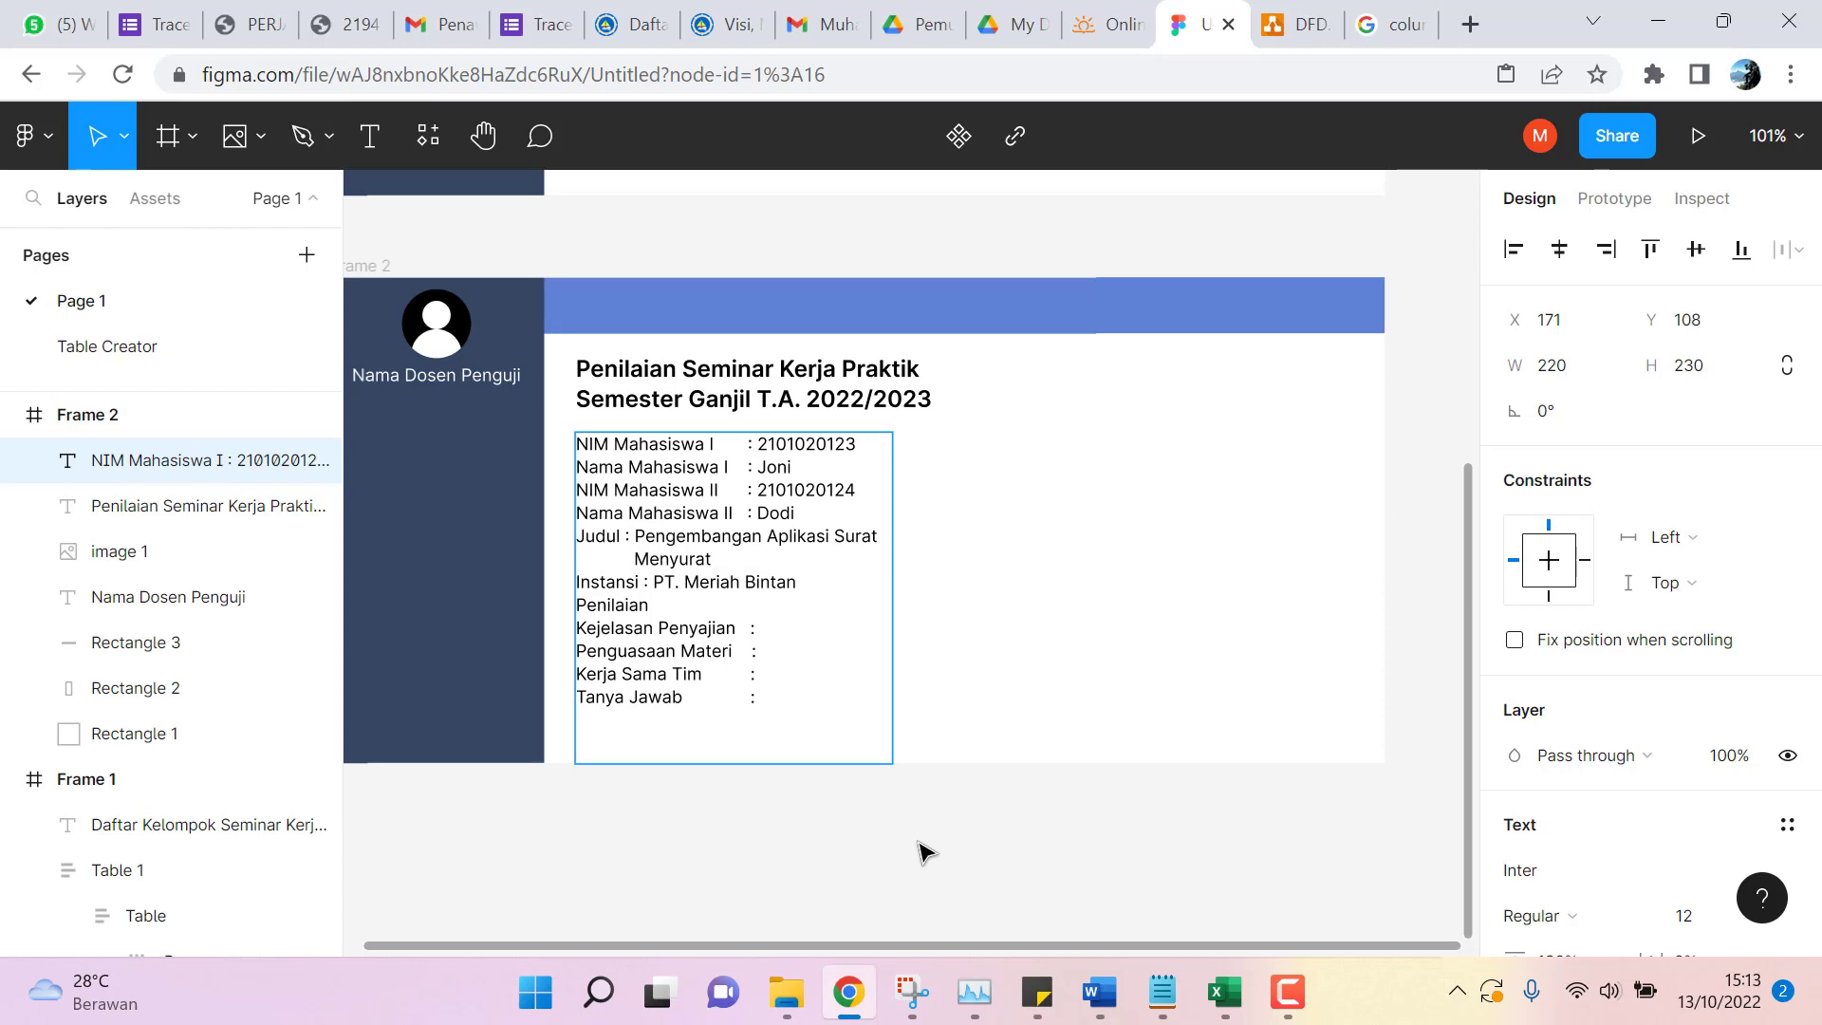
Insert a blank line after the Instansi line and make the 'Penilaian' heading Bold.
{"action": "left_click", "coordinate": [805, 585]}
{"action": "key", "text": "Return"}
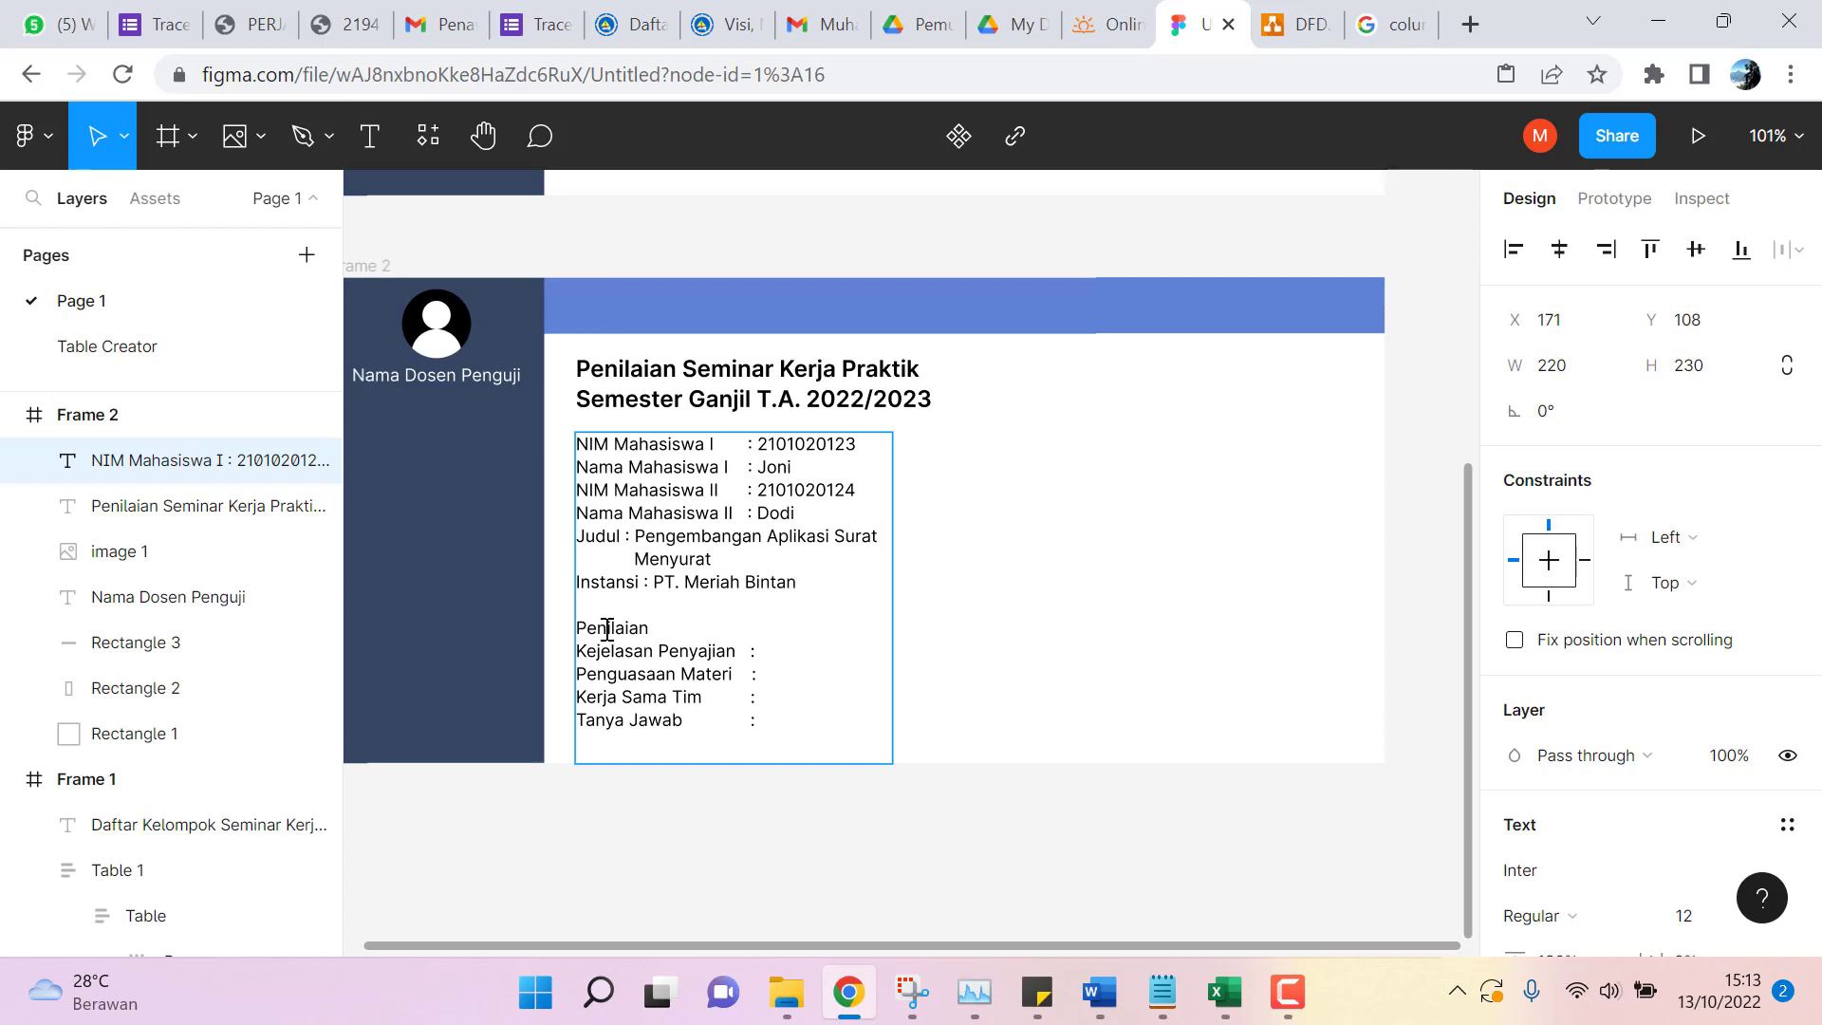
{"action": "left_click_drag", "start_coordinate": [583, 629], "coordinate": [651, 631]}
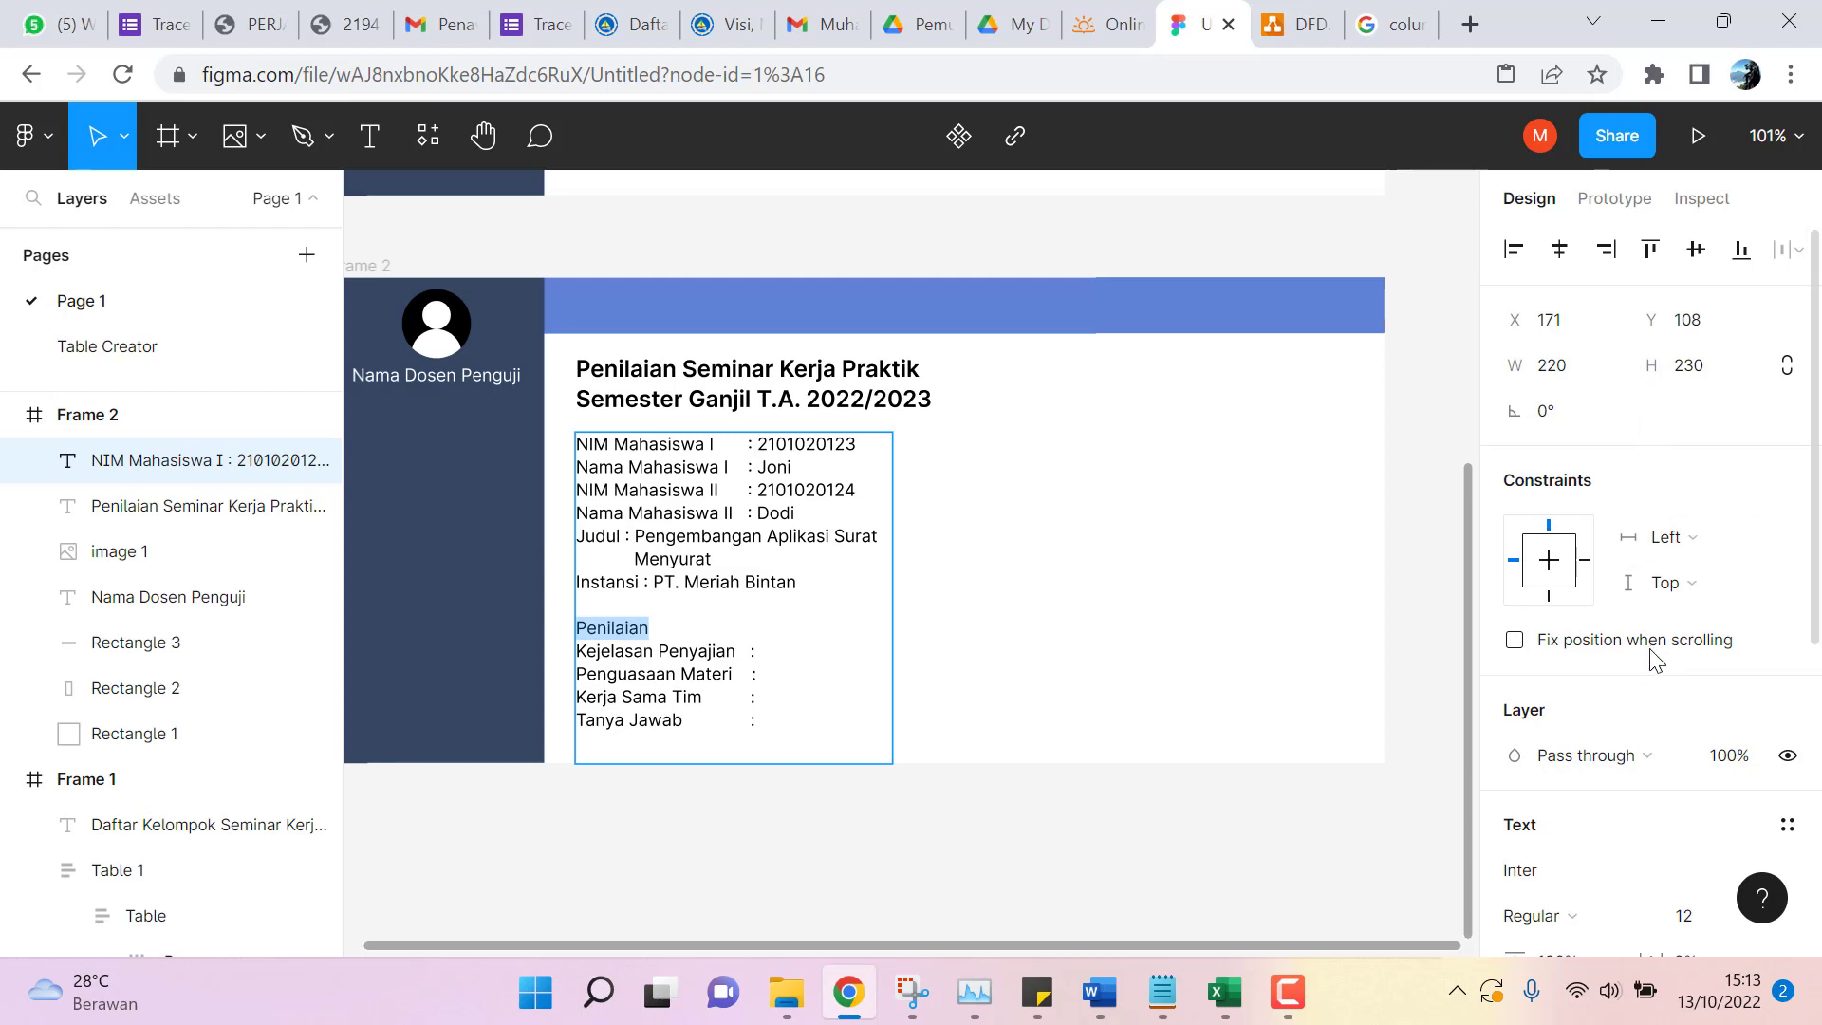
{"action": "scroll", "coordinate": [1656, 683], "scroll_direction": "down", "scroll_amount": 1}
{"action": "scroll", "coordinate": [1654, 679], "scroll_direction": "down", "scroll_amount": 5}
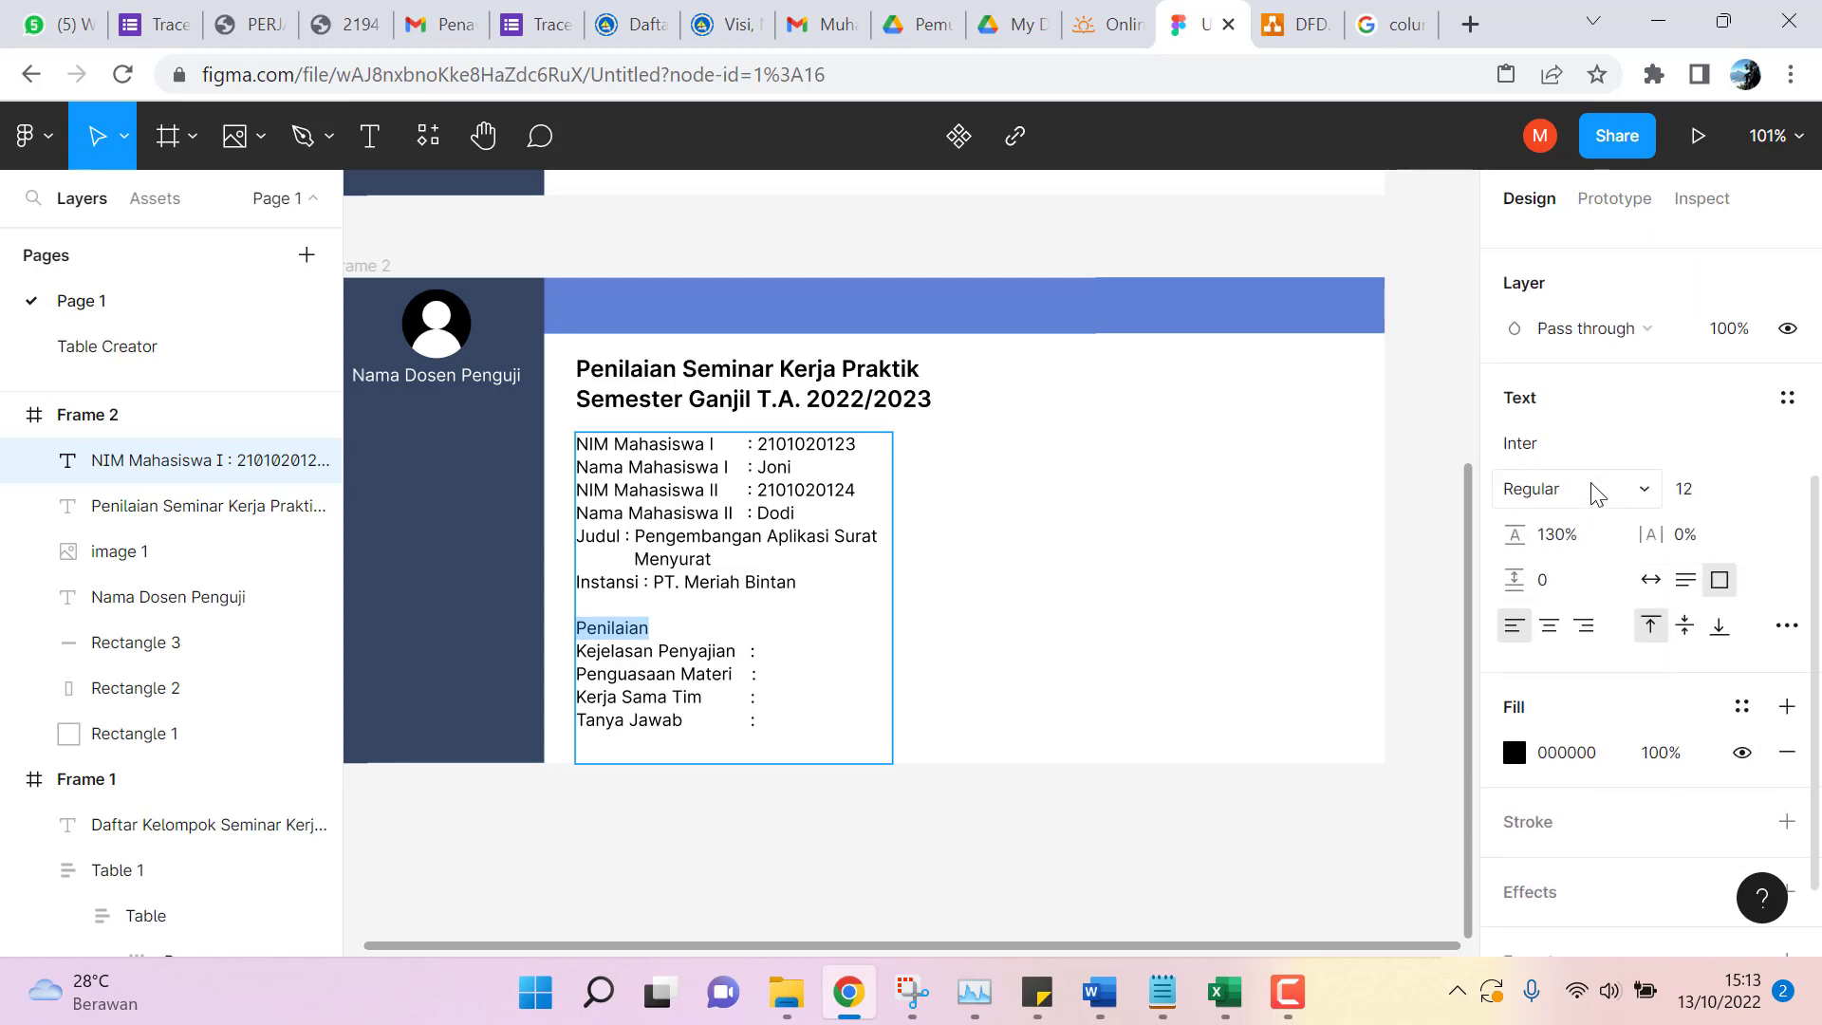
{"action": "left_click", "coordinate": [1598, 494]}
{"action": "left_click", "coordinate": [1608, 455]}
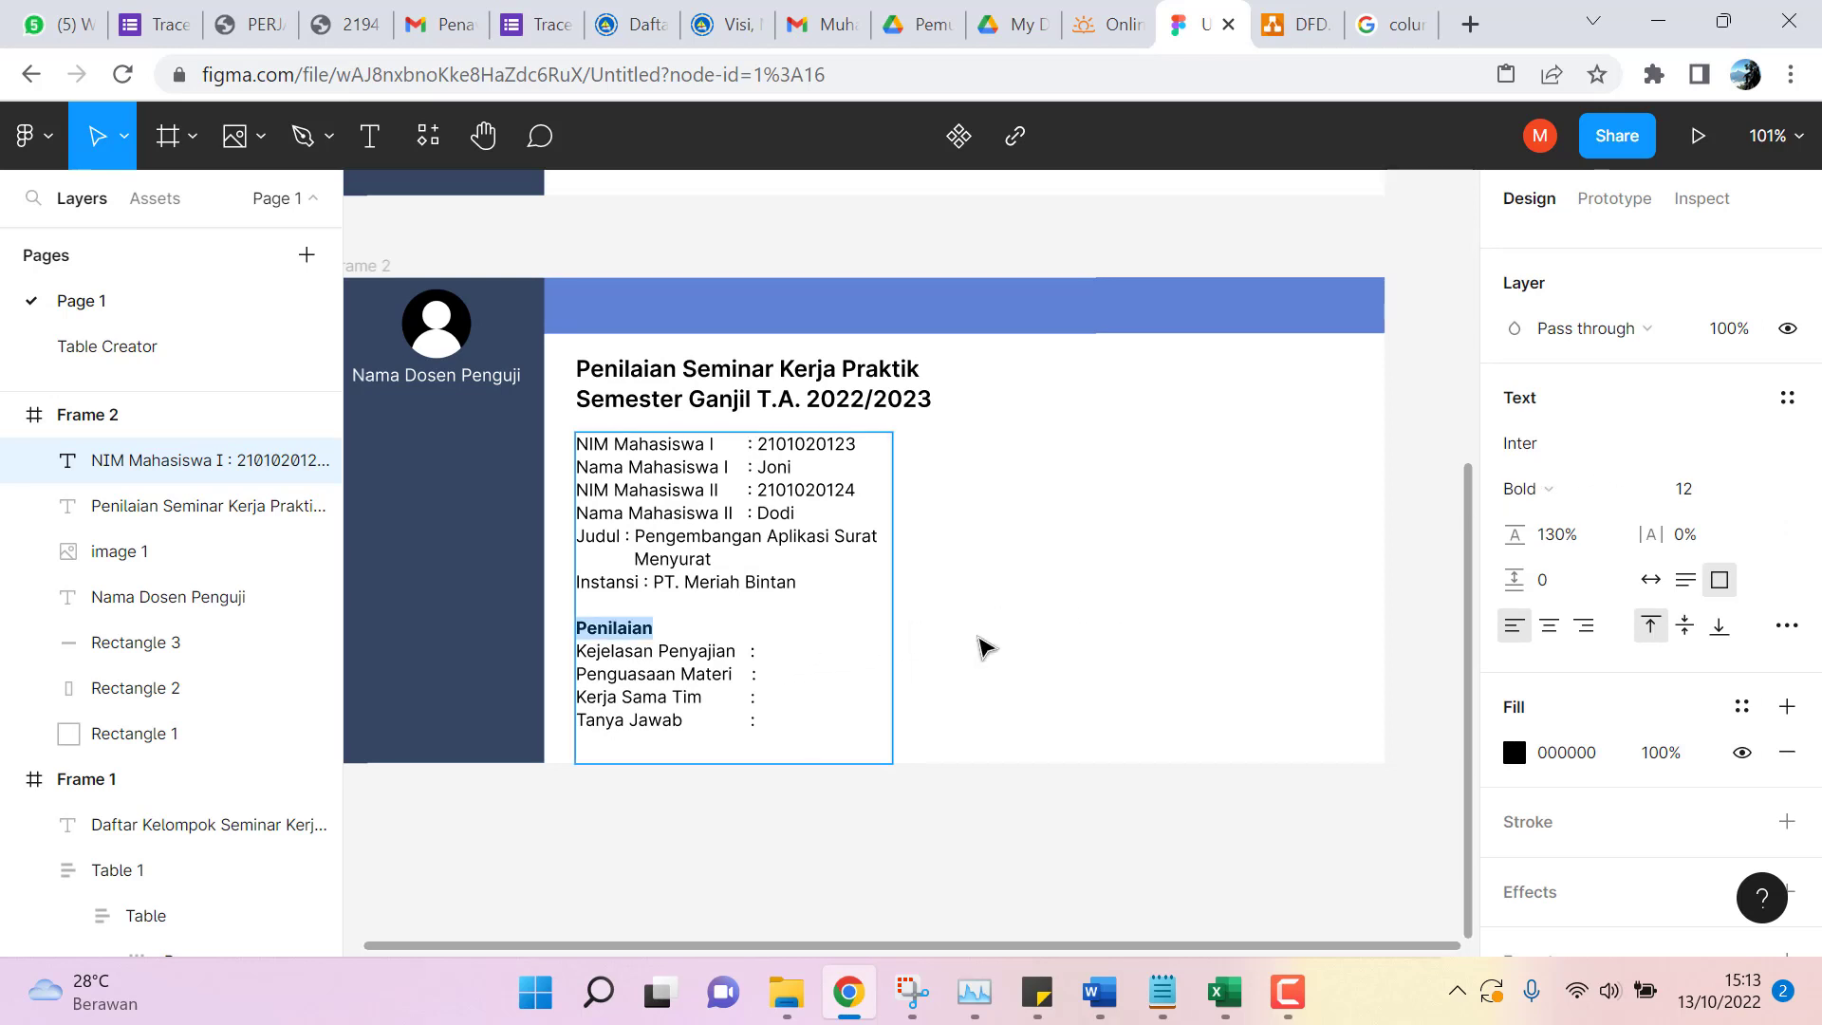
{"action": "left_click", "coordinate": [1023, 622]}
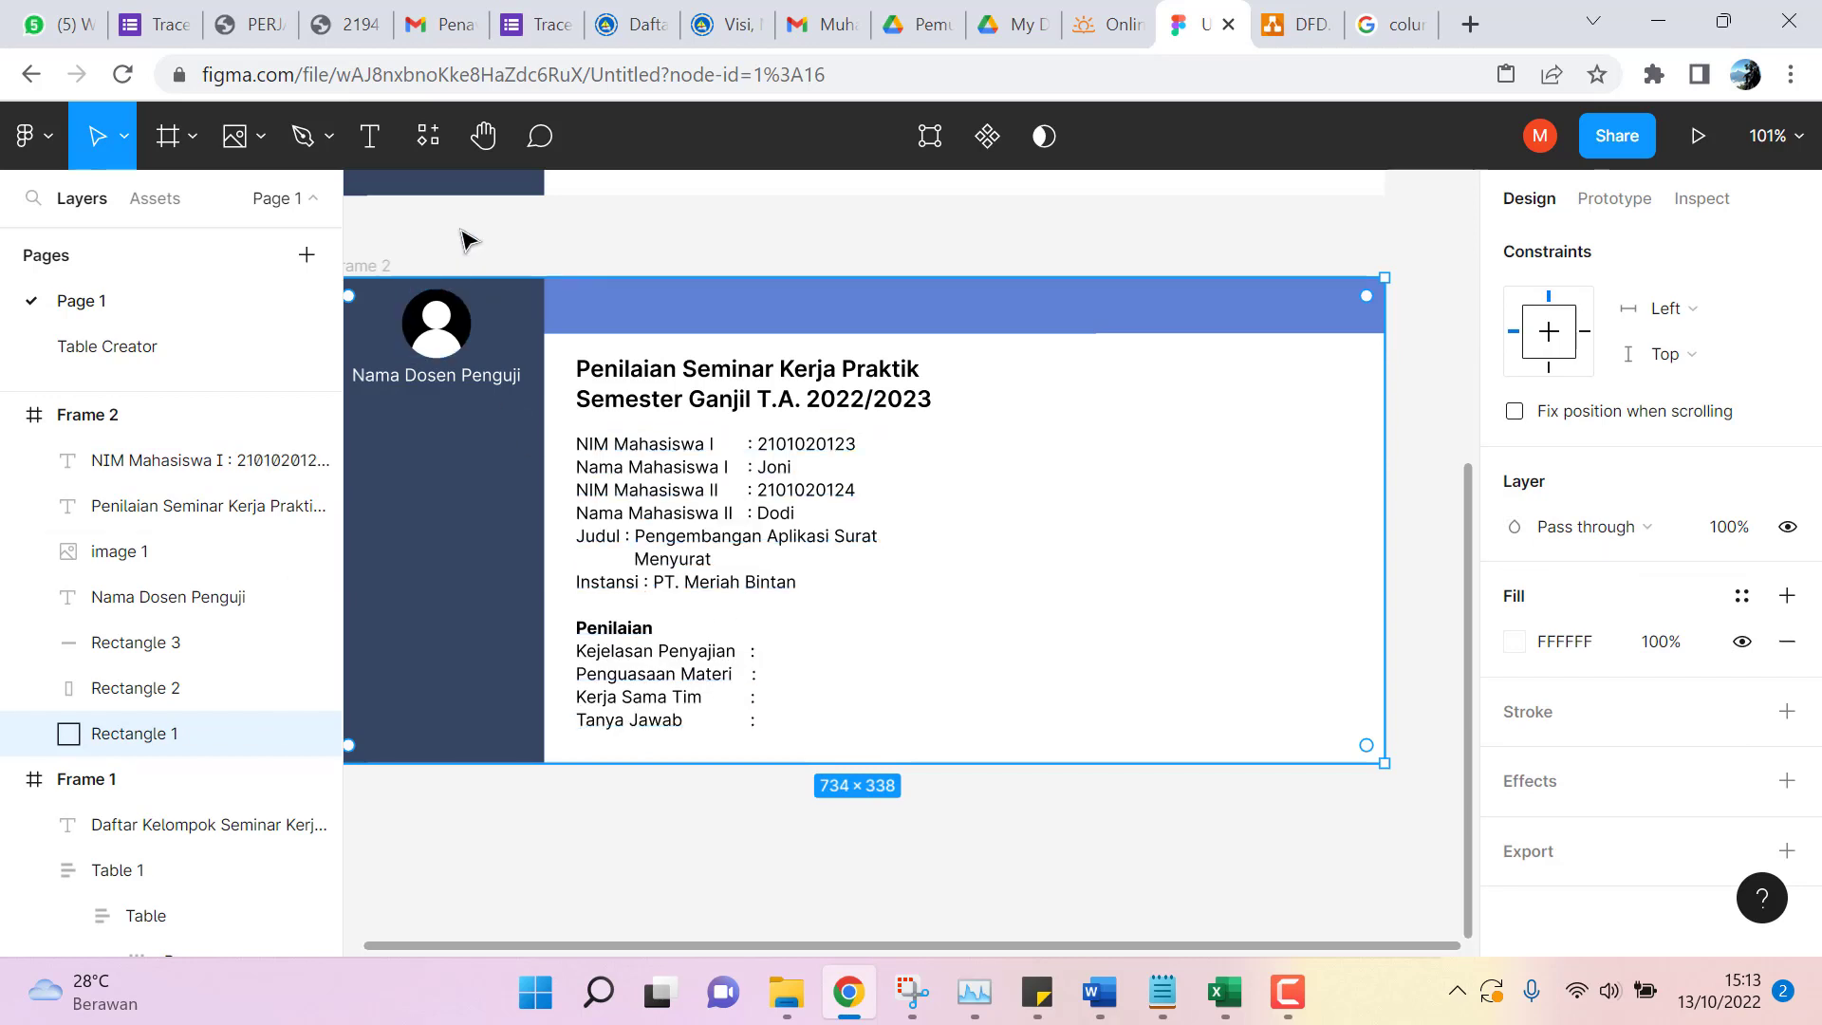
Draw a grey 39 × 15 rectangle beside Kejelasan Penyajian.
{"action": "left_click", "coordinate": [260, 142]}
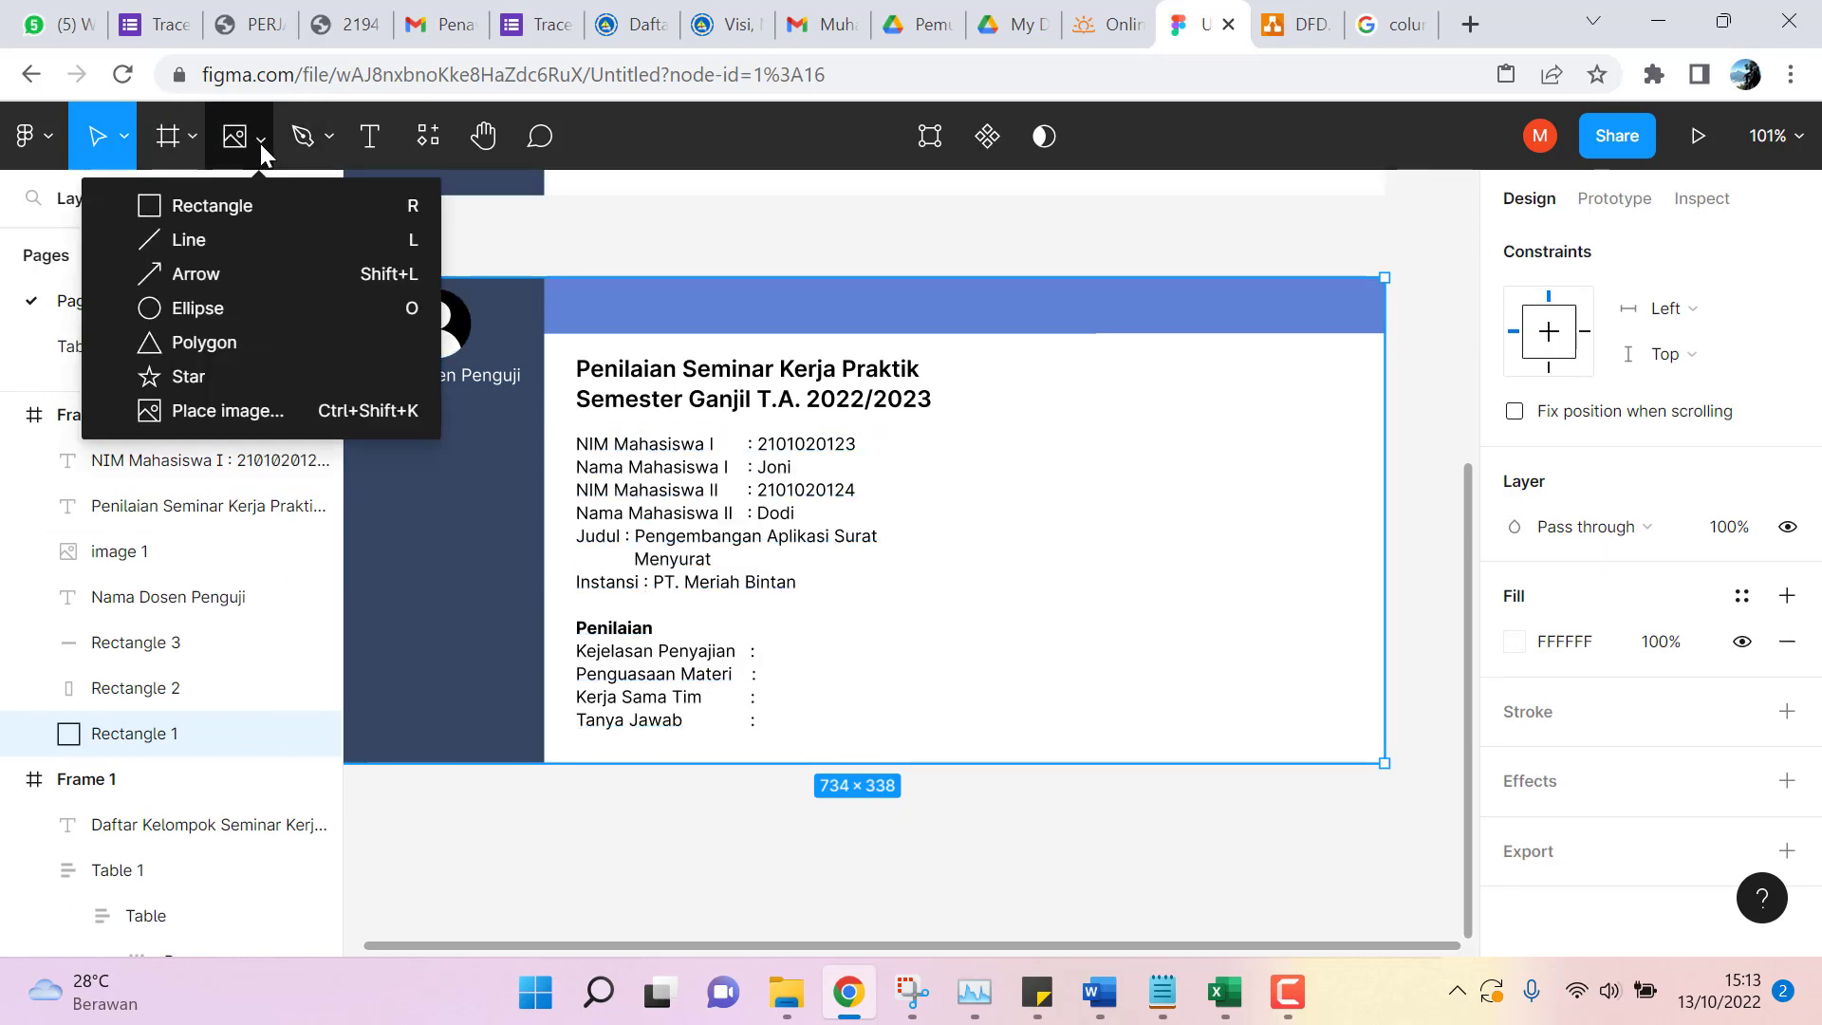
{"action": "left_click", "coordinate": [248, 207]}
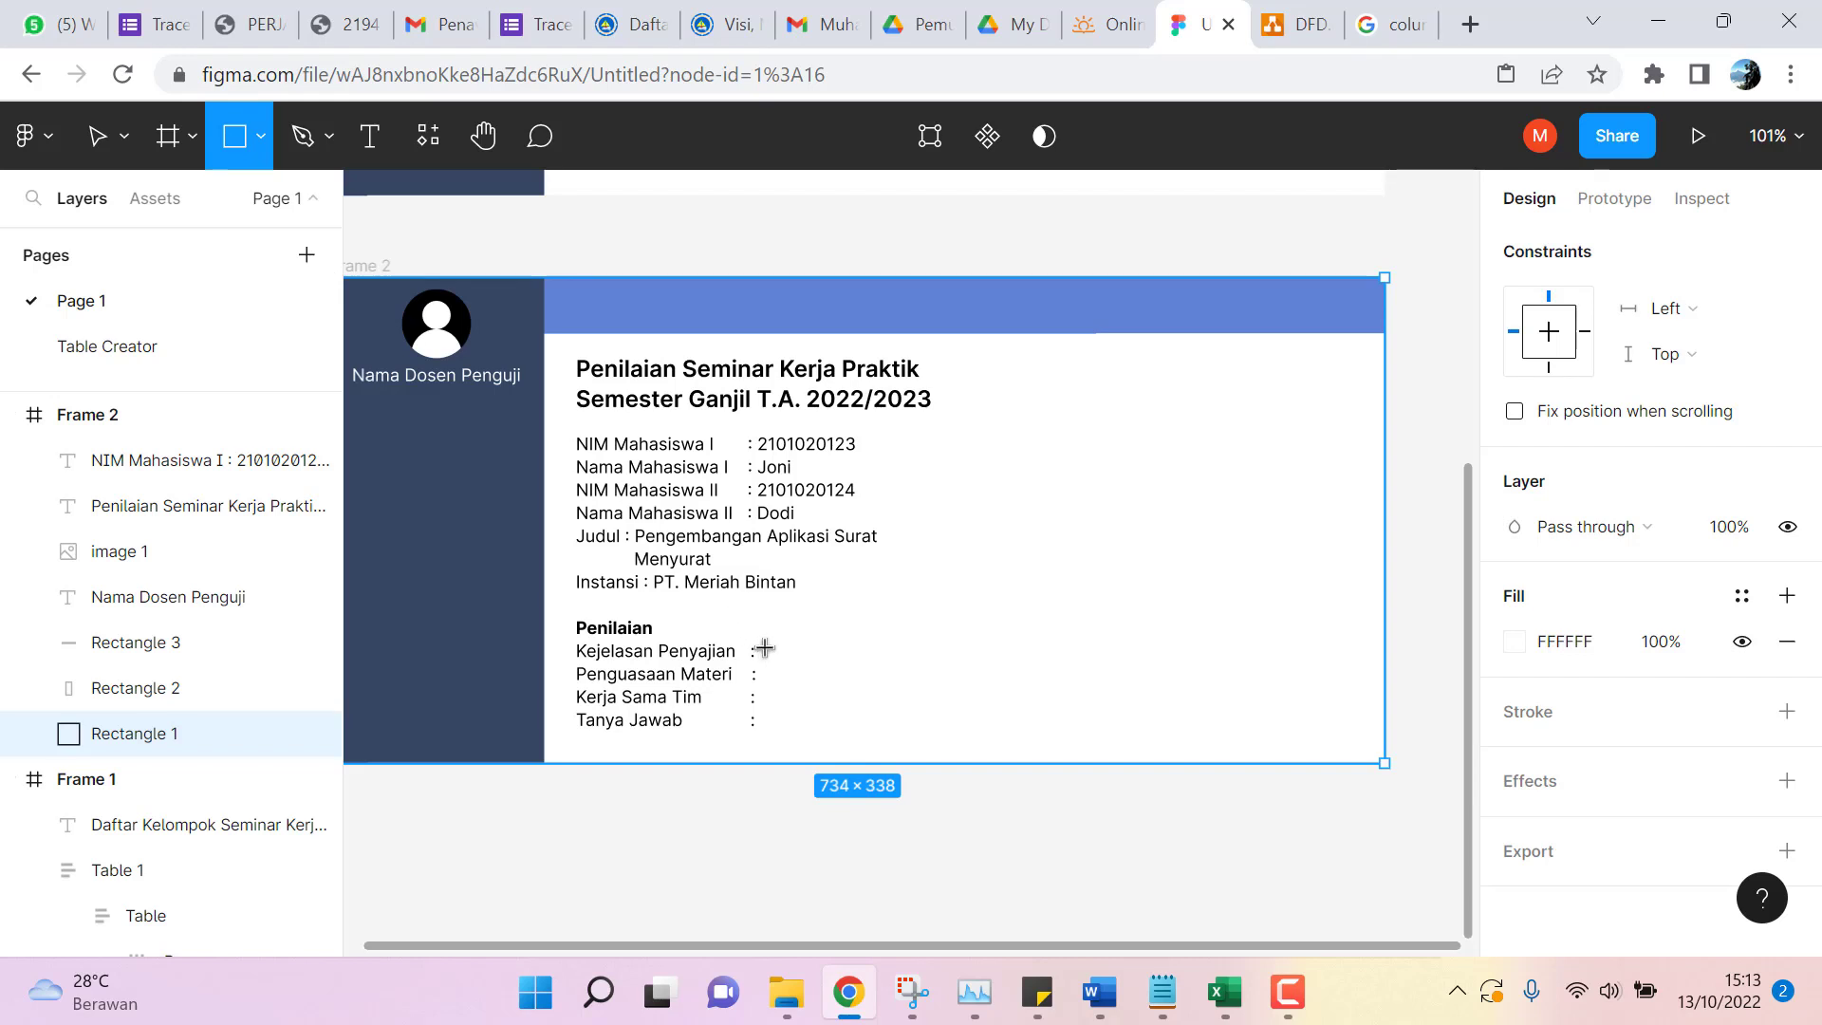
{"action": "left_click_drag", "start_coordinate": [763, 642], "coordinate": [850, 668]}
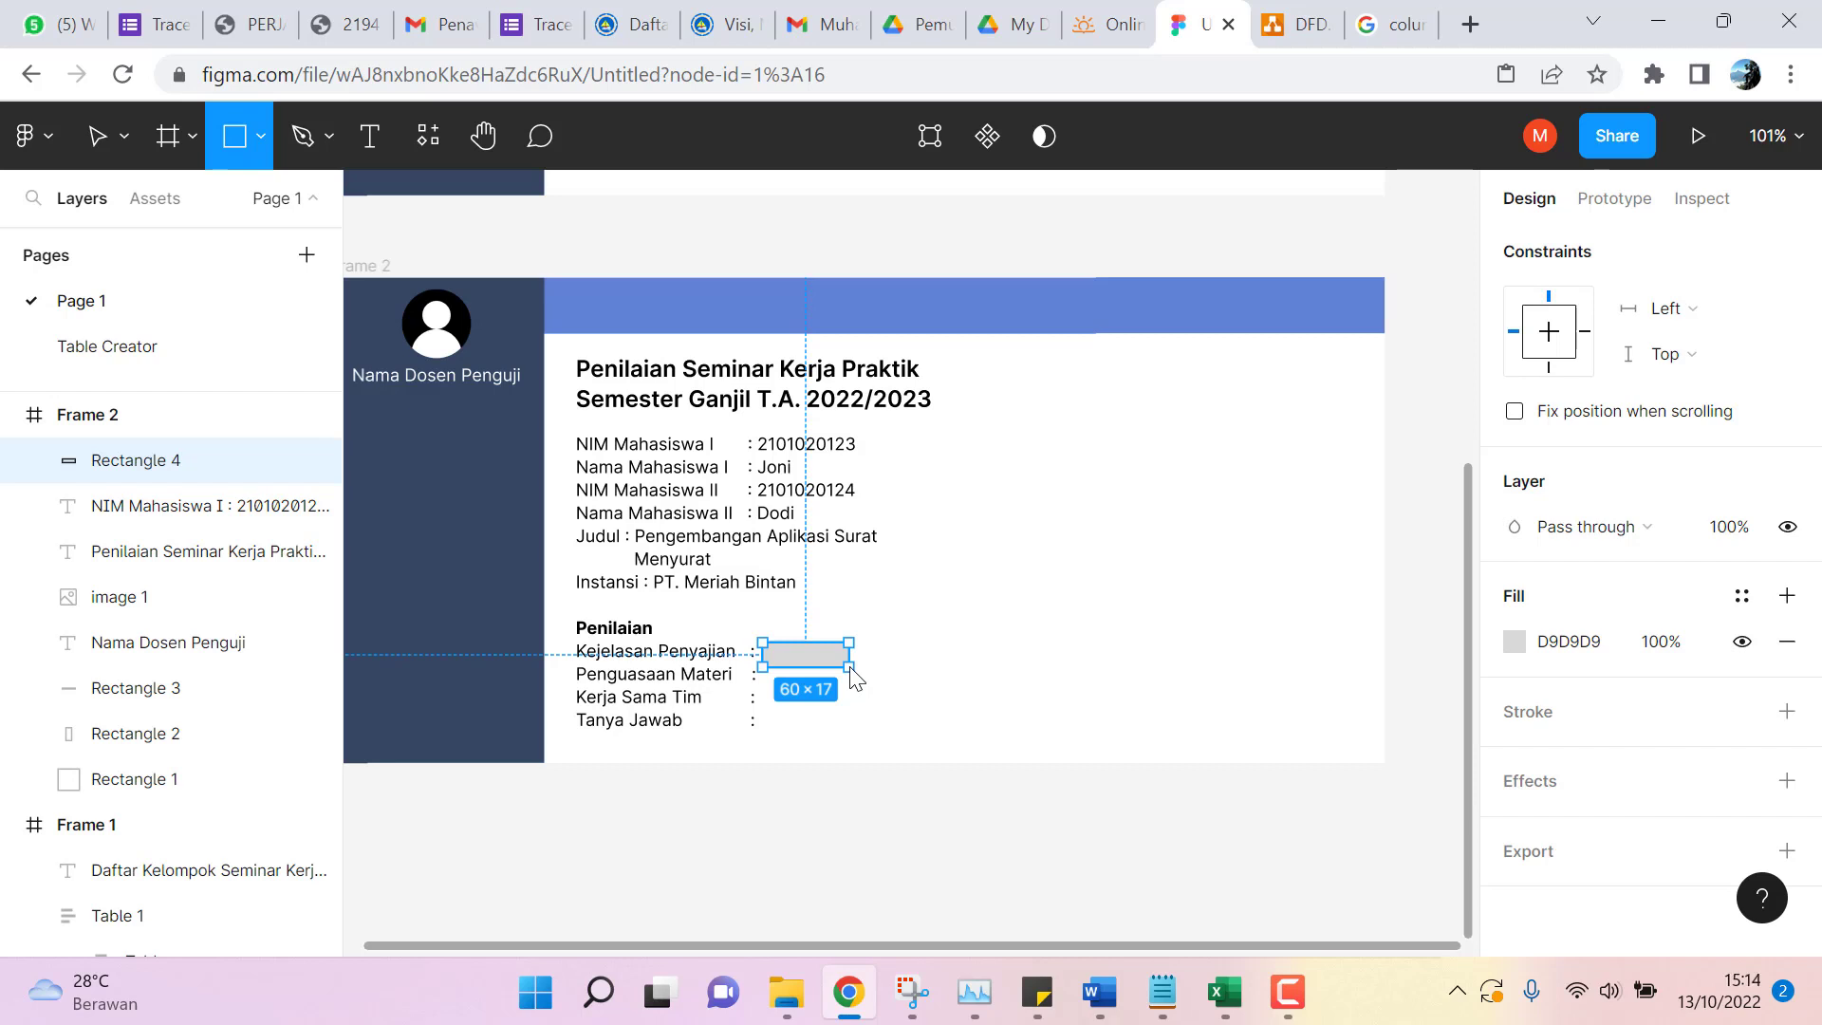
{"action": "left_click_drag", "start_coordinate": [851, 674], "coordinate": [822, 671]}
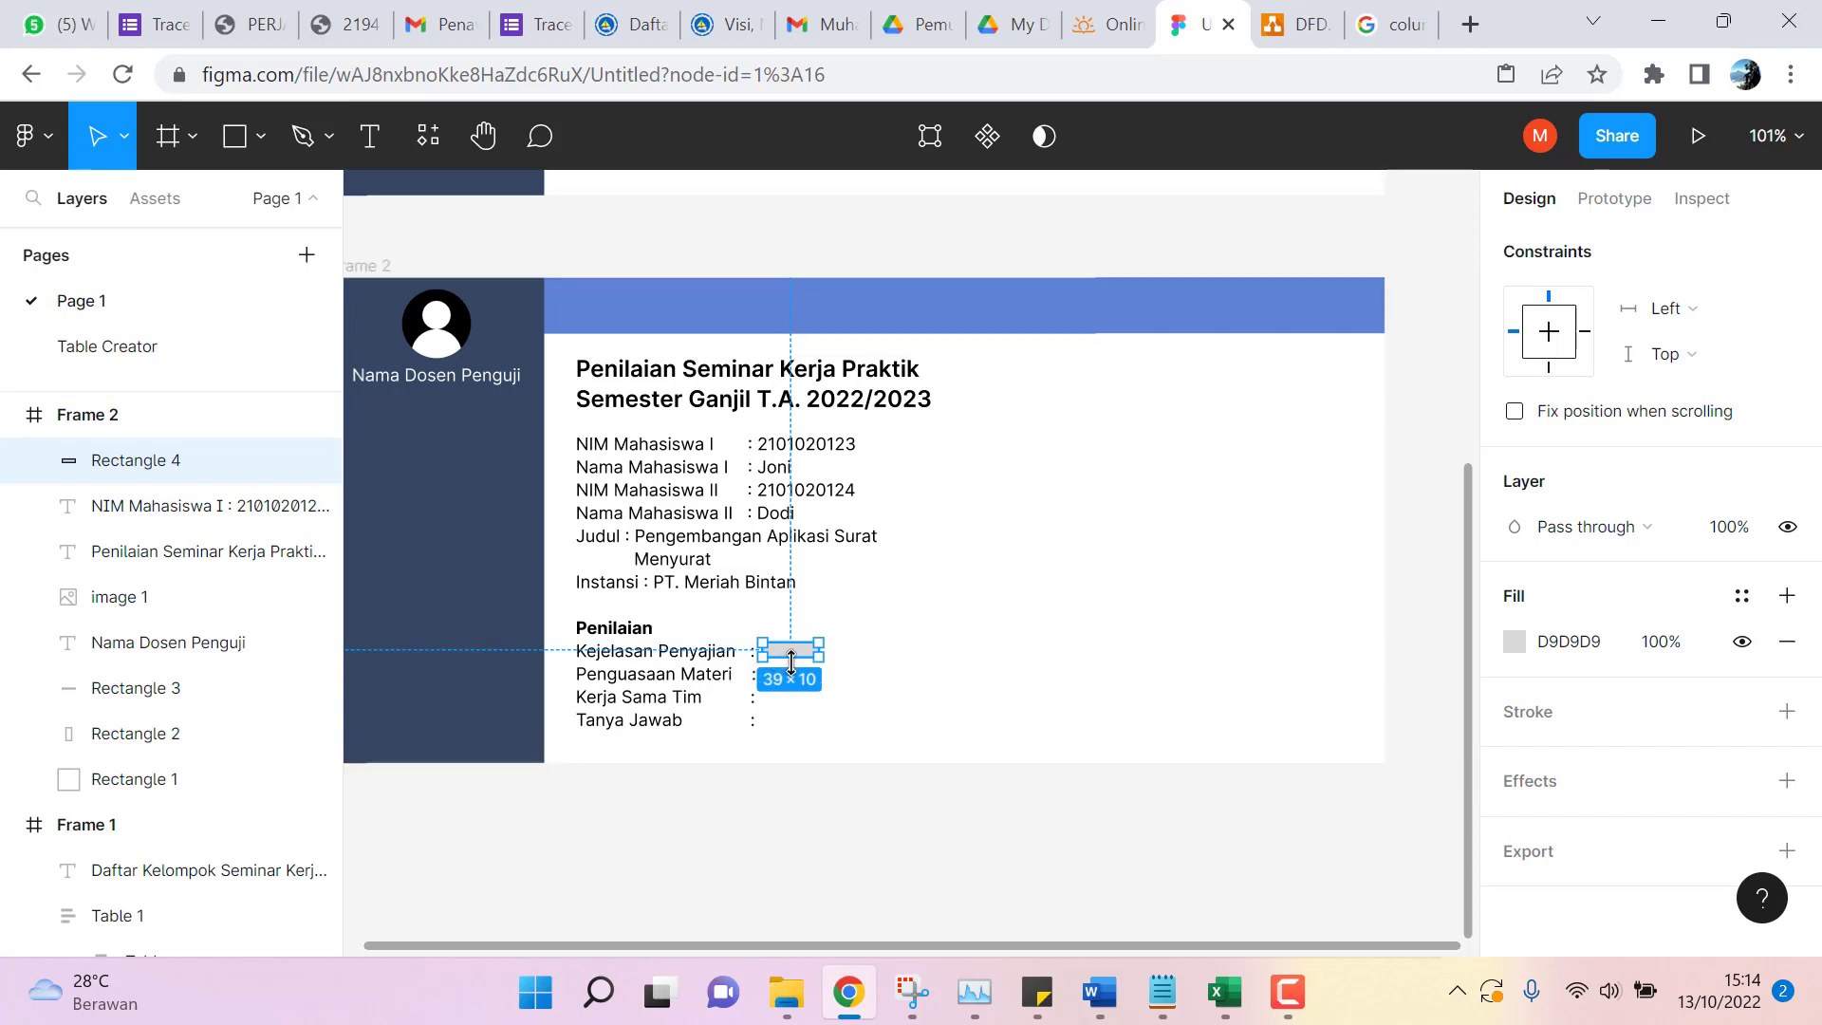
{"action": "left_click_drag", "start_coordinate": [792, 659], "coordinate": [791, 664]}
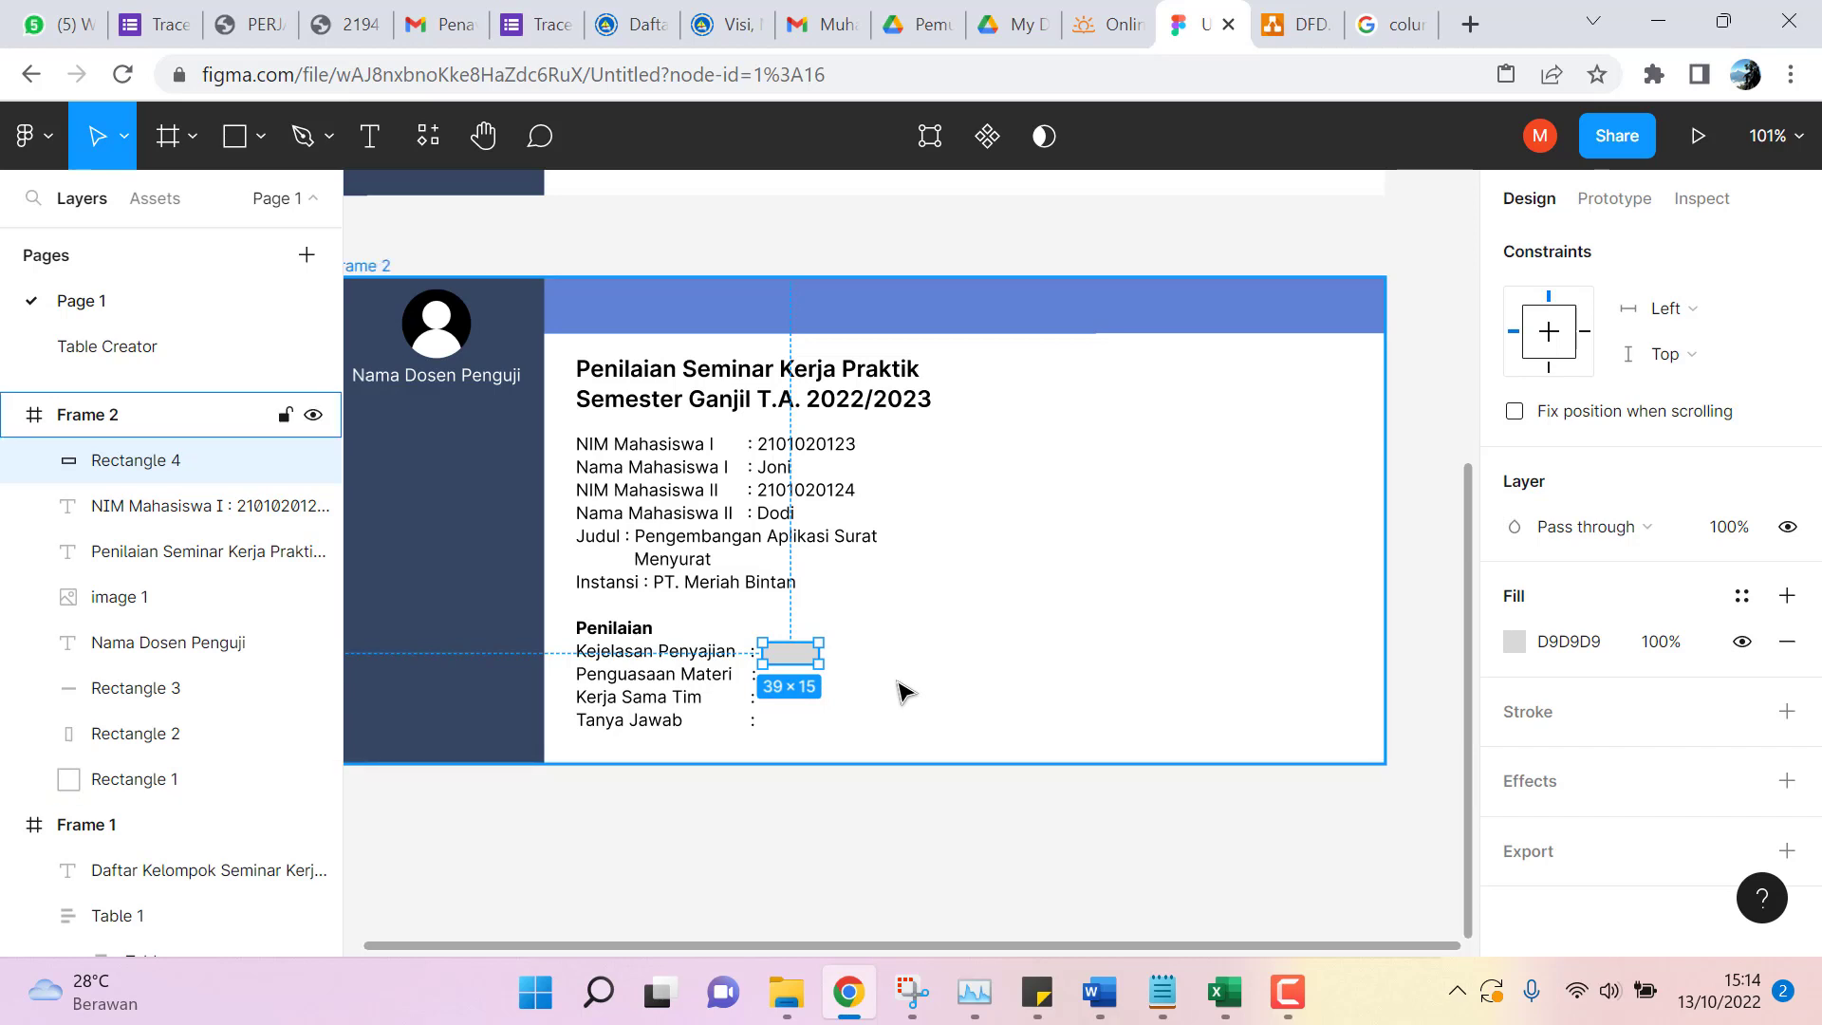
Paste copies of the box beside Penguasaan Materi, Kerja Sama Tim and Tanya Jawab.
{"action": "key", "text": "ctrl+v"}
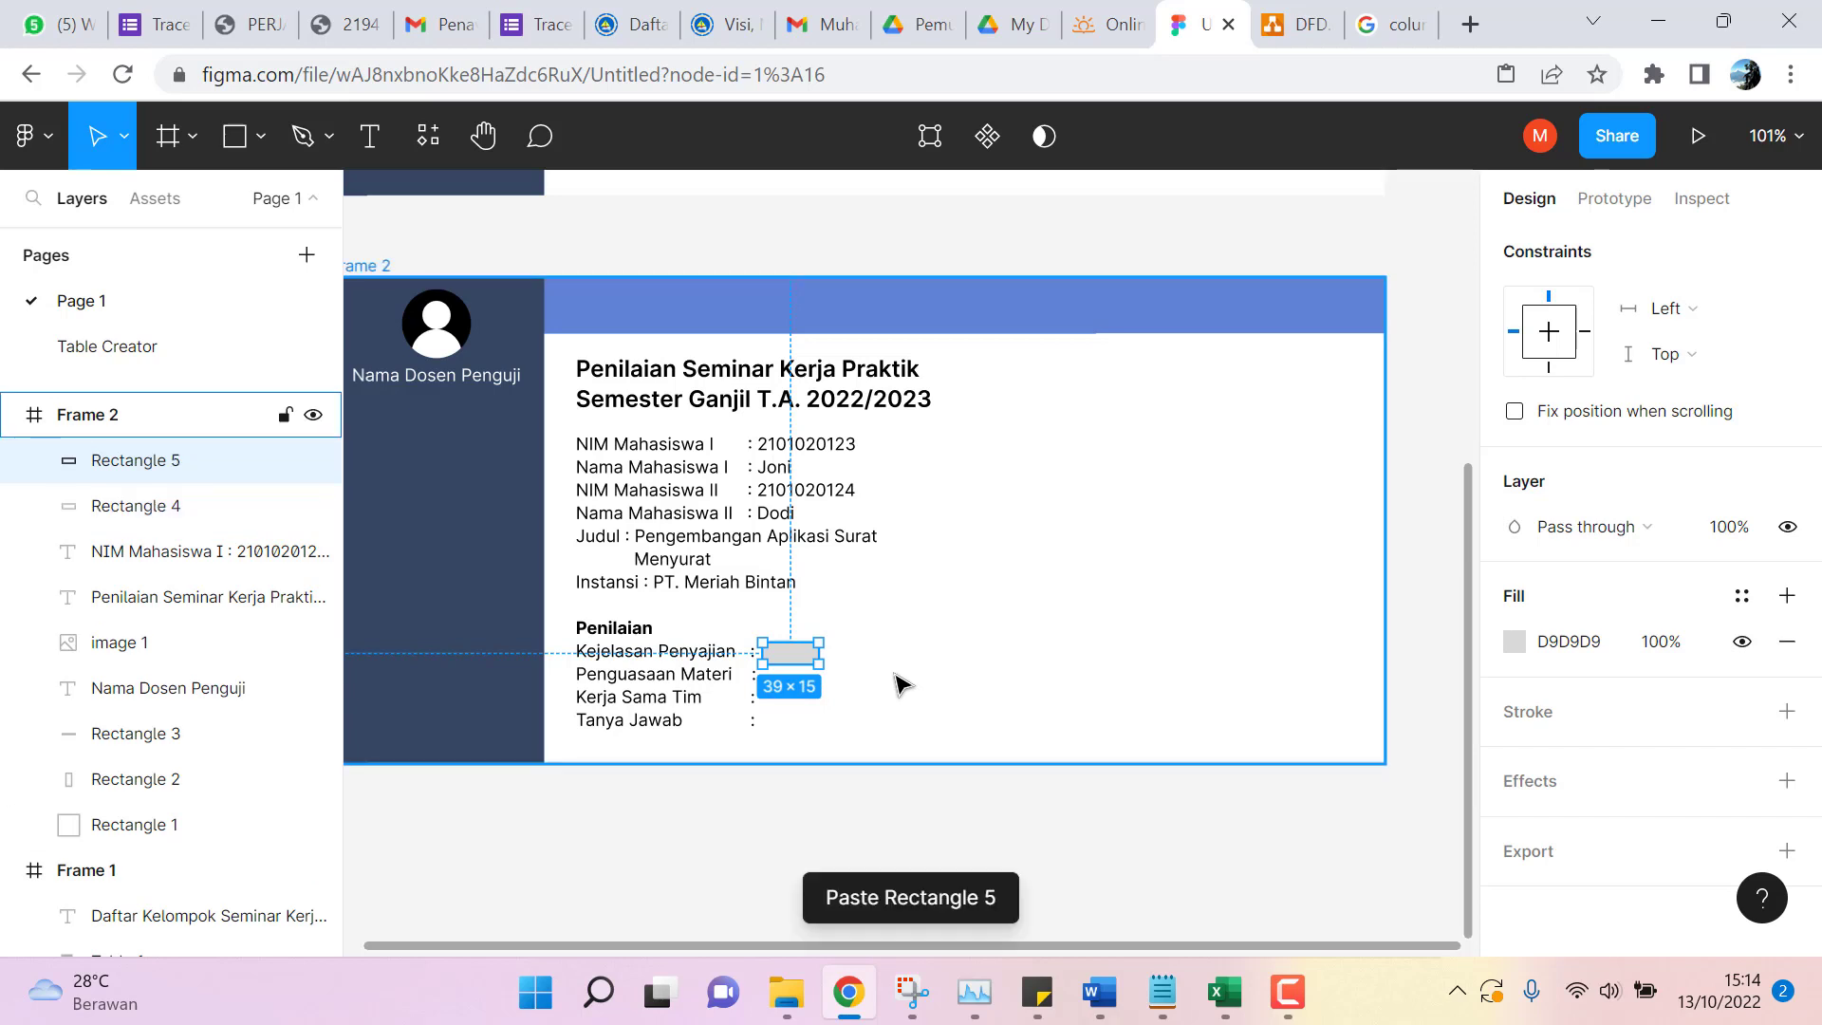
{"action": "left_click_drag", "start_coordinate": [785, 657], "coordinate": [802, 713]}
{"action": "key", "text": "ctrl+v"}
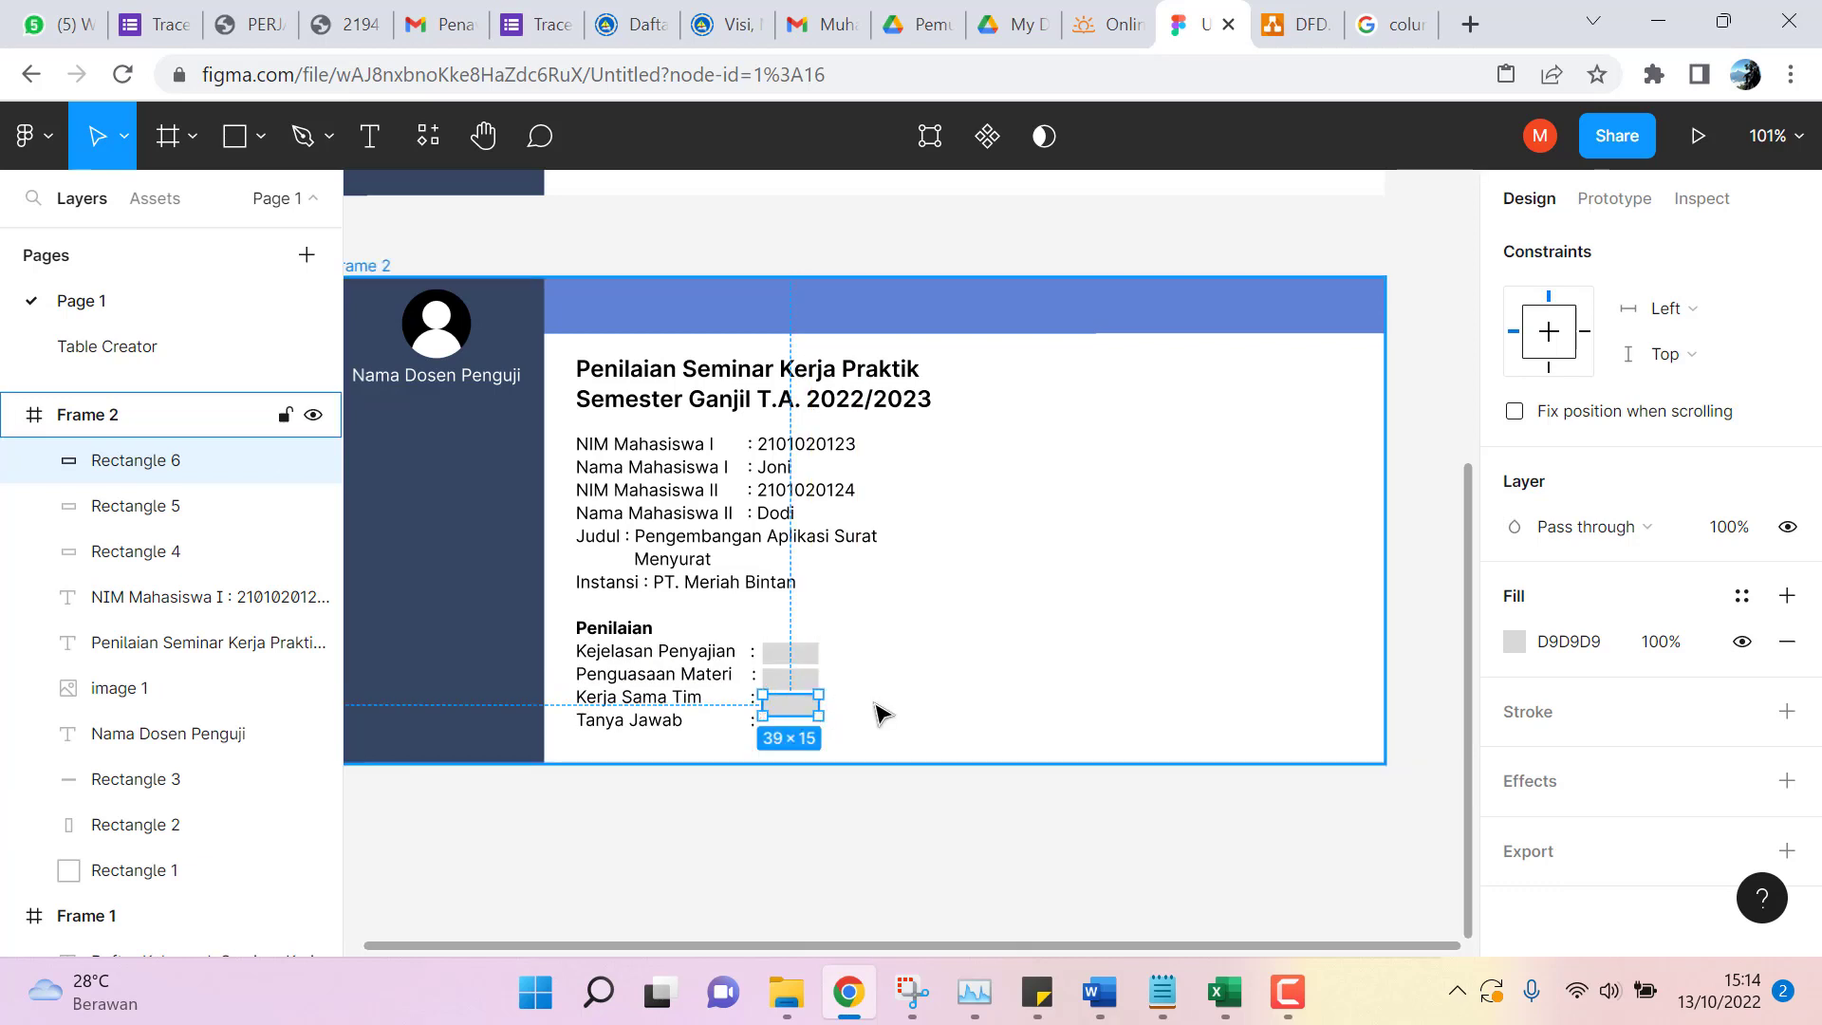
{"action": "key", "text": "ctrl+v"}
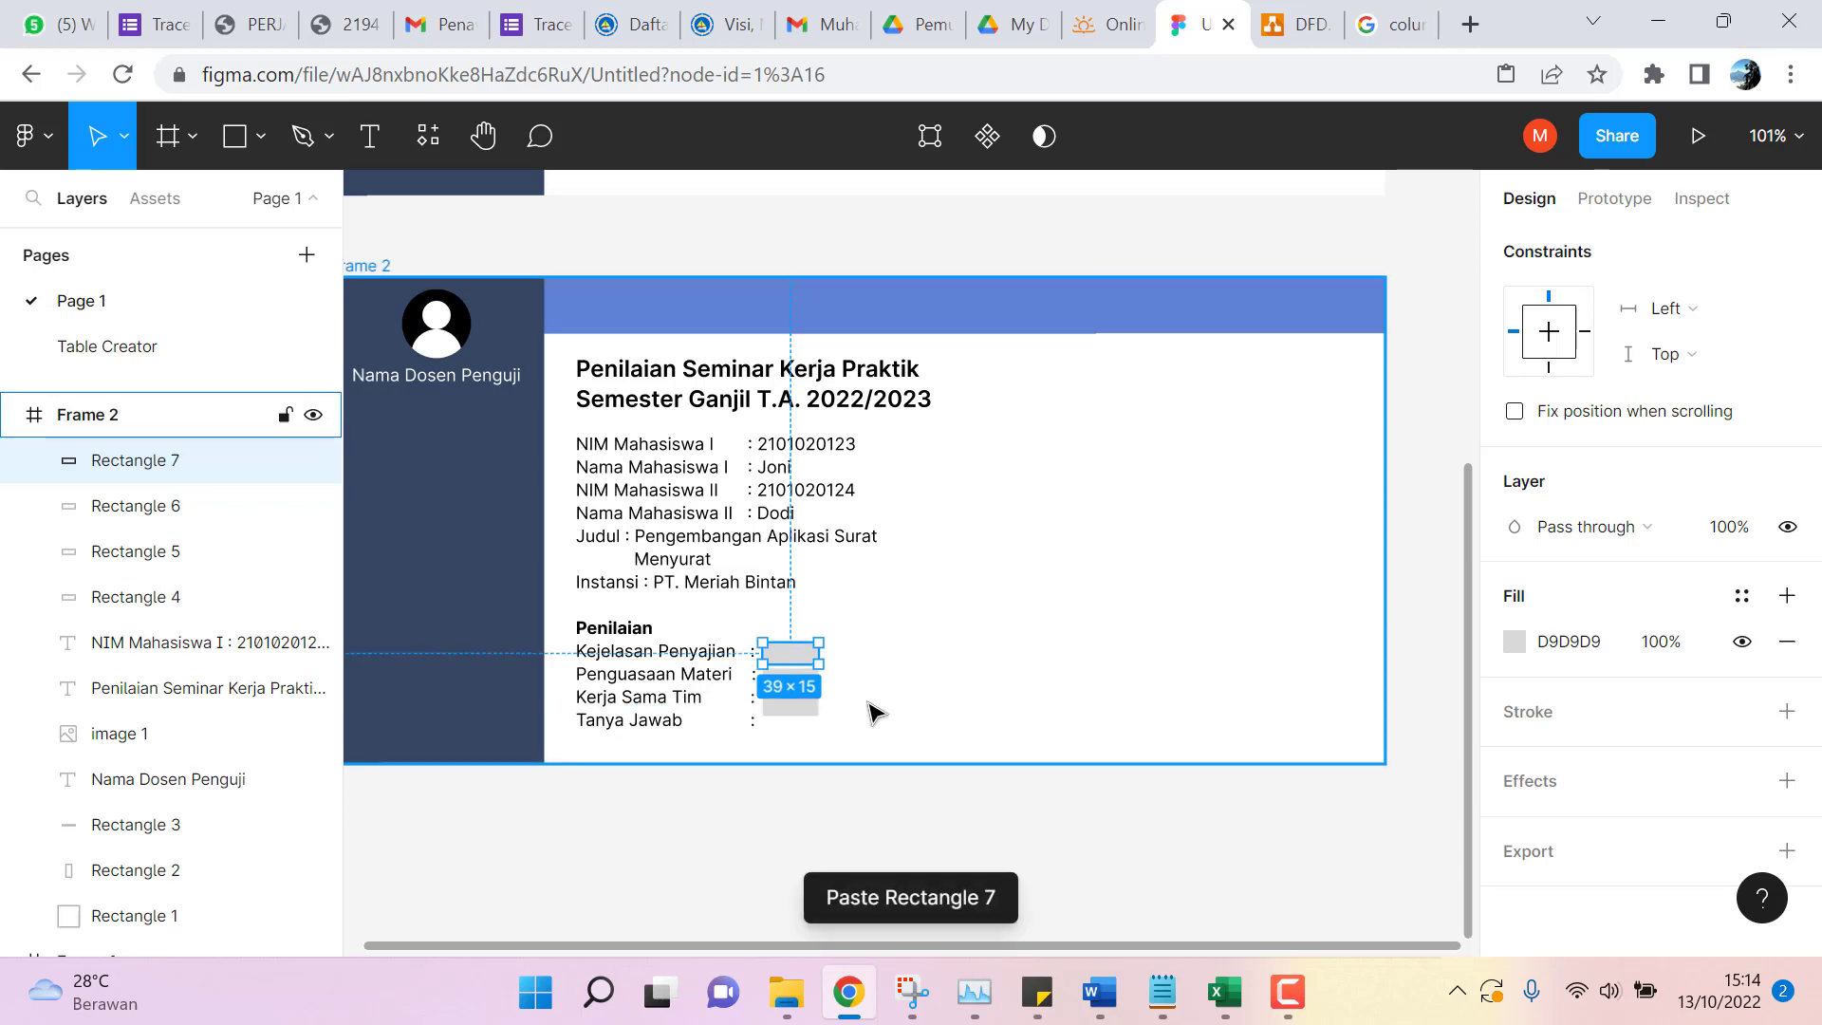
{"action": "left_click_drag", "start_coordinate": [810, 662], "coordinate": [798, 735]}
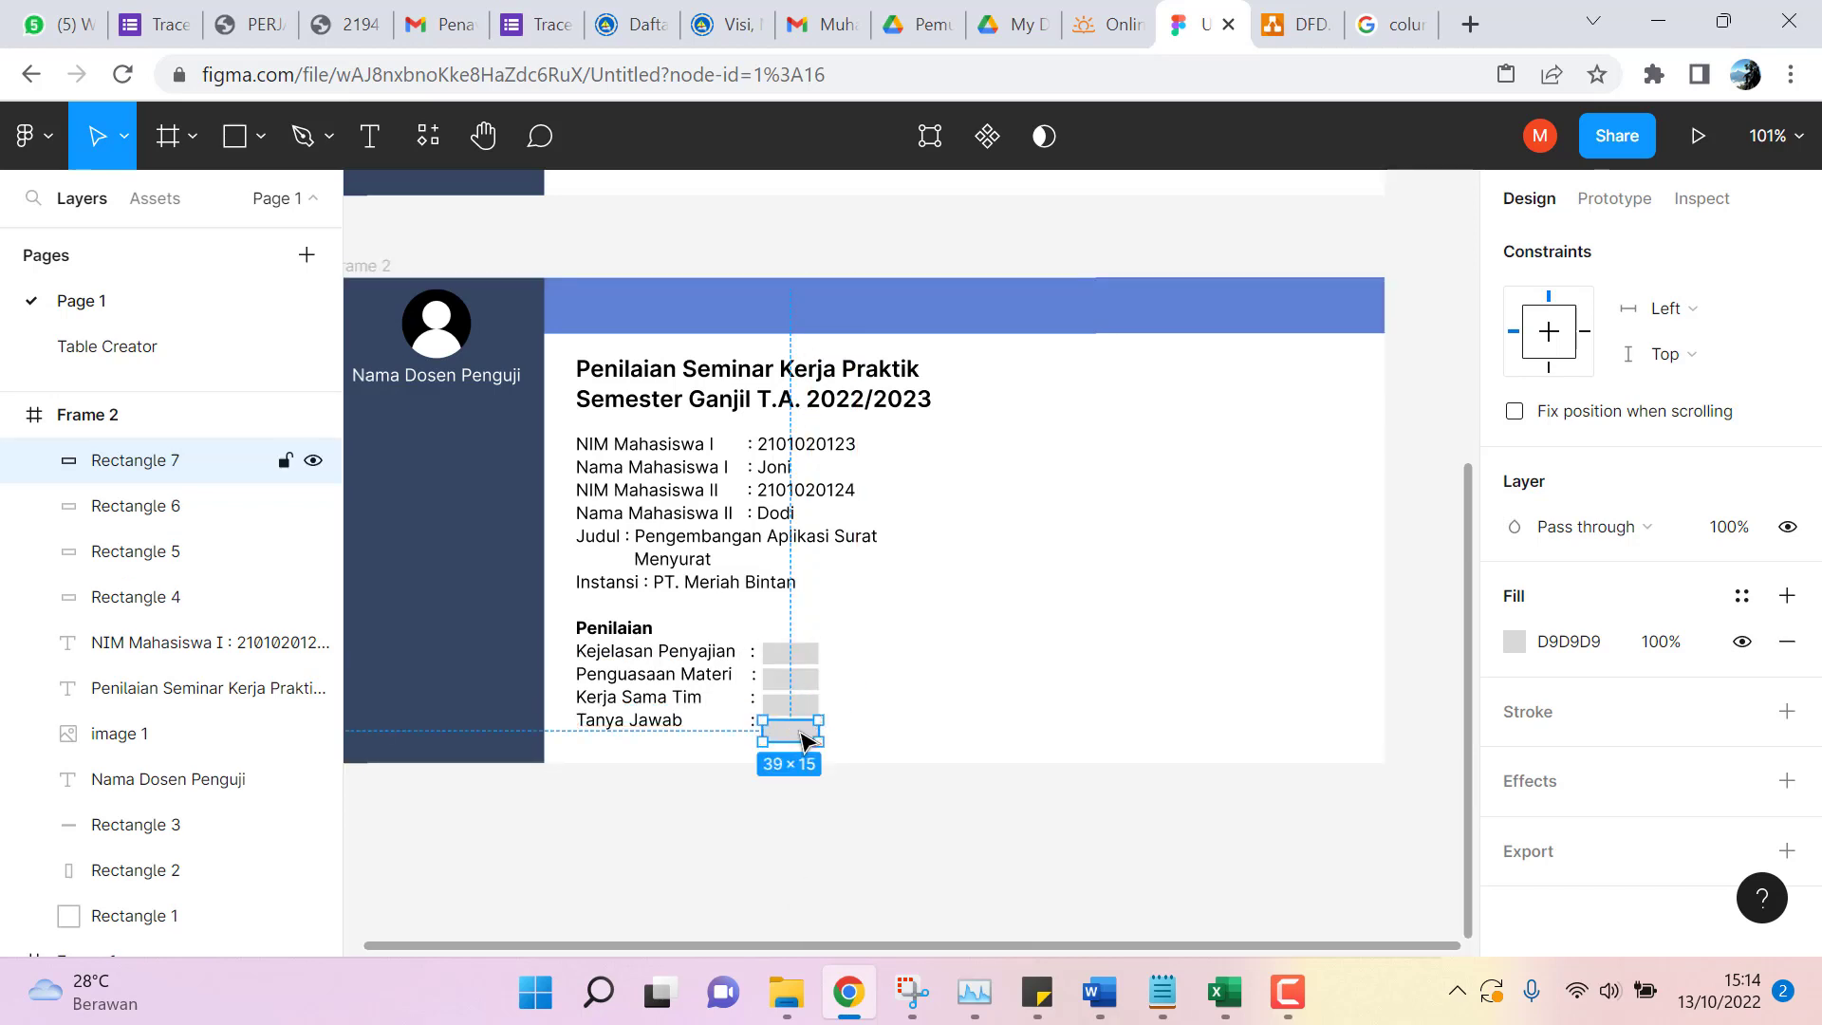
Highlight the four assessment criteria lines in the student details text.
{"action": "left_click", "coordinate": [908, 813]}
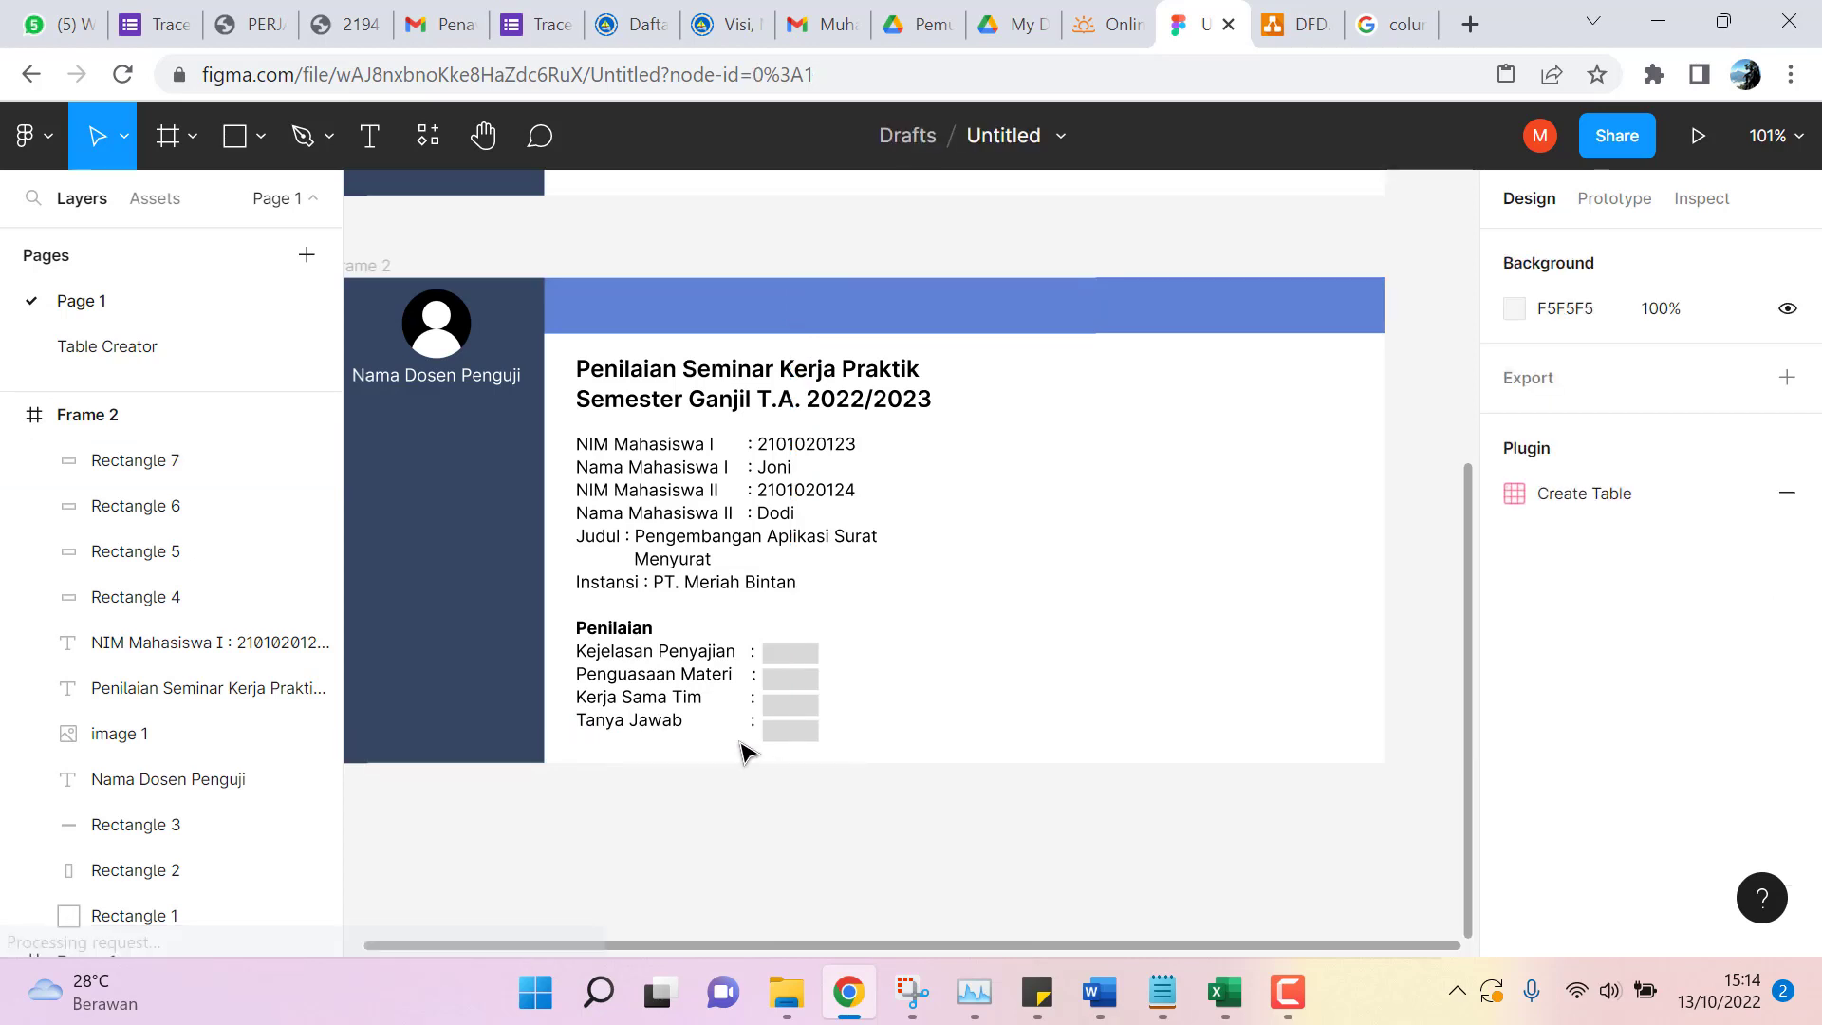
{"action": "left_click", "coordinate": [693, 730]}
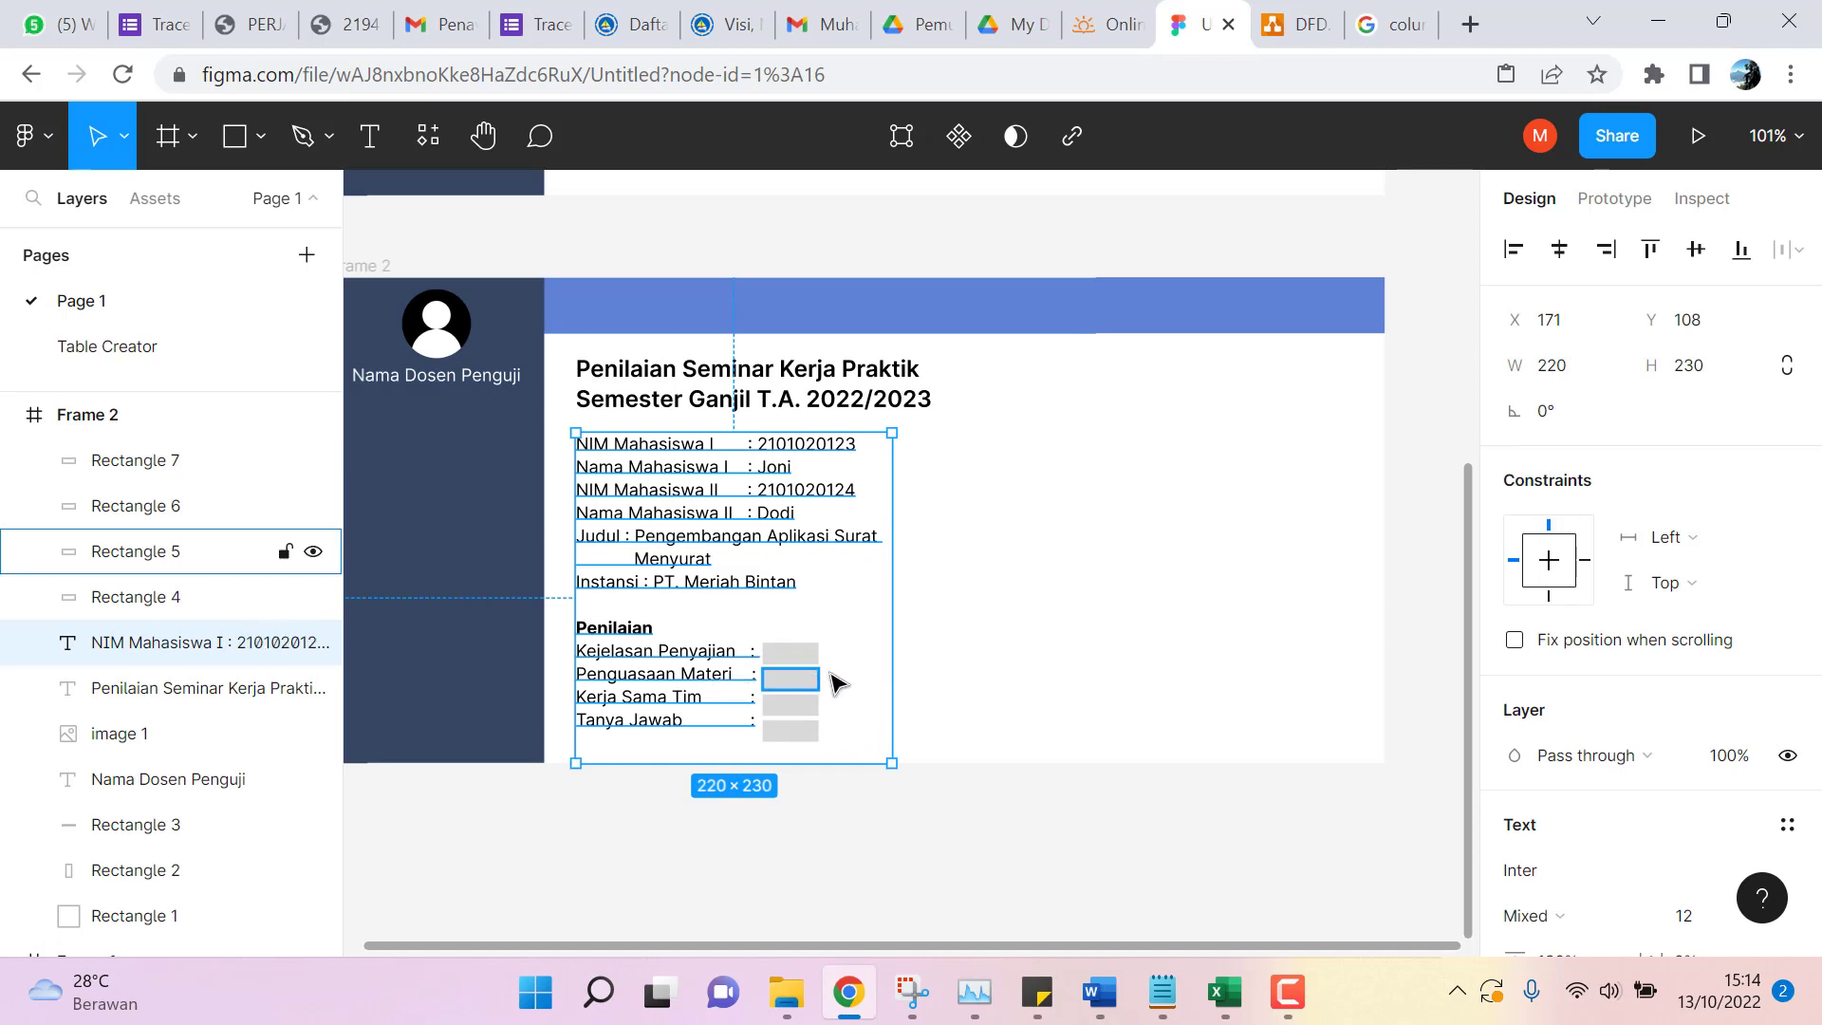
{"action": "double_click", "coordinate": [707, 671]}
{"action": "left_click", "coordinate": [699, 672]}
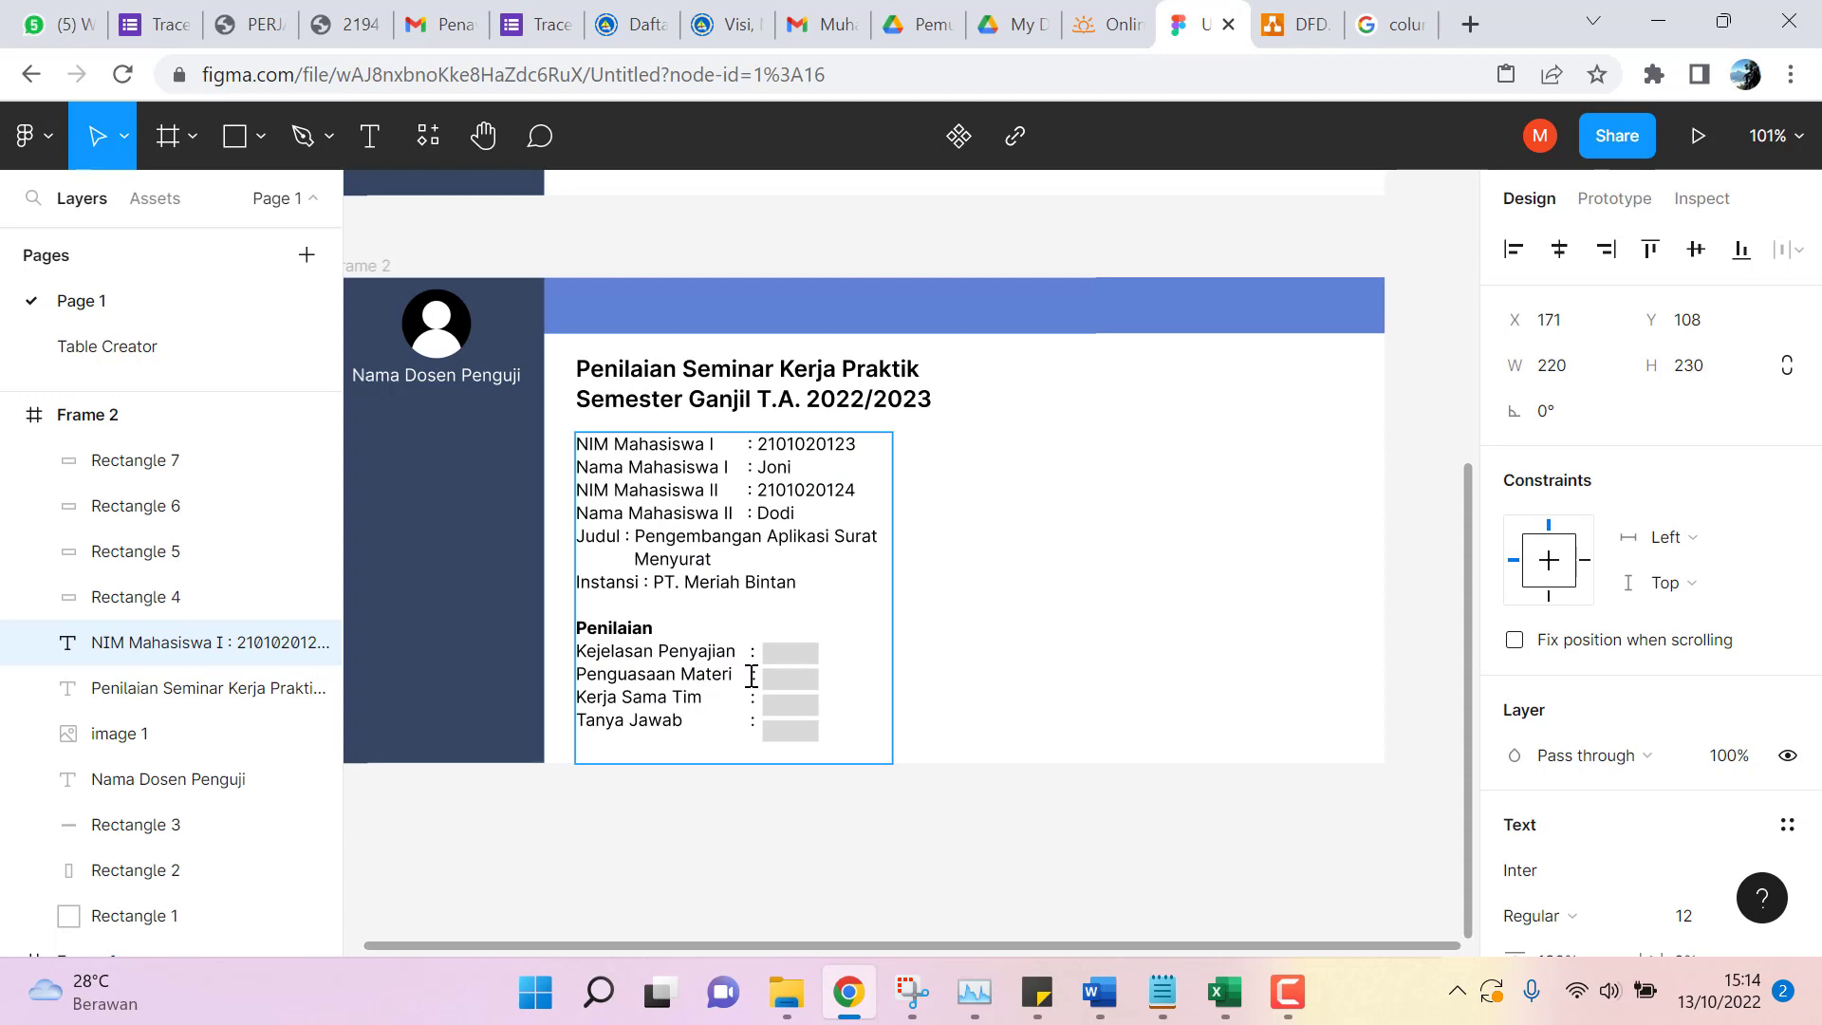
{"action": "left_click", "coordinate": [756, 655]}
{"action": "left_click_drag", "start_coordinate": [579, 653], "coordinate": [631, 676]}
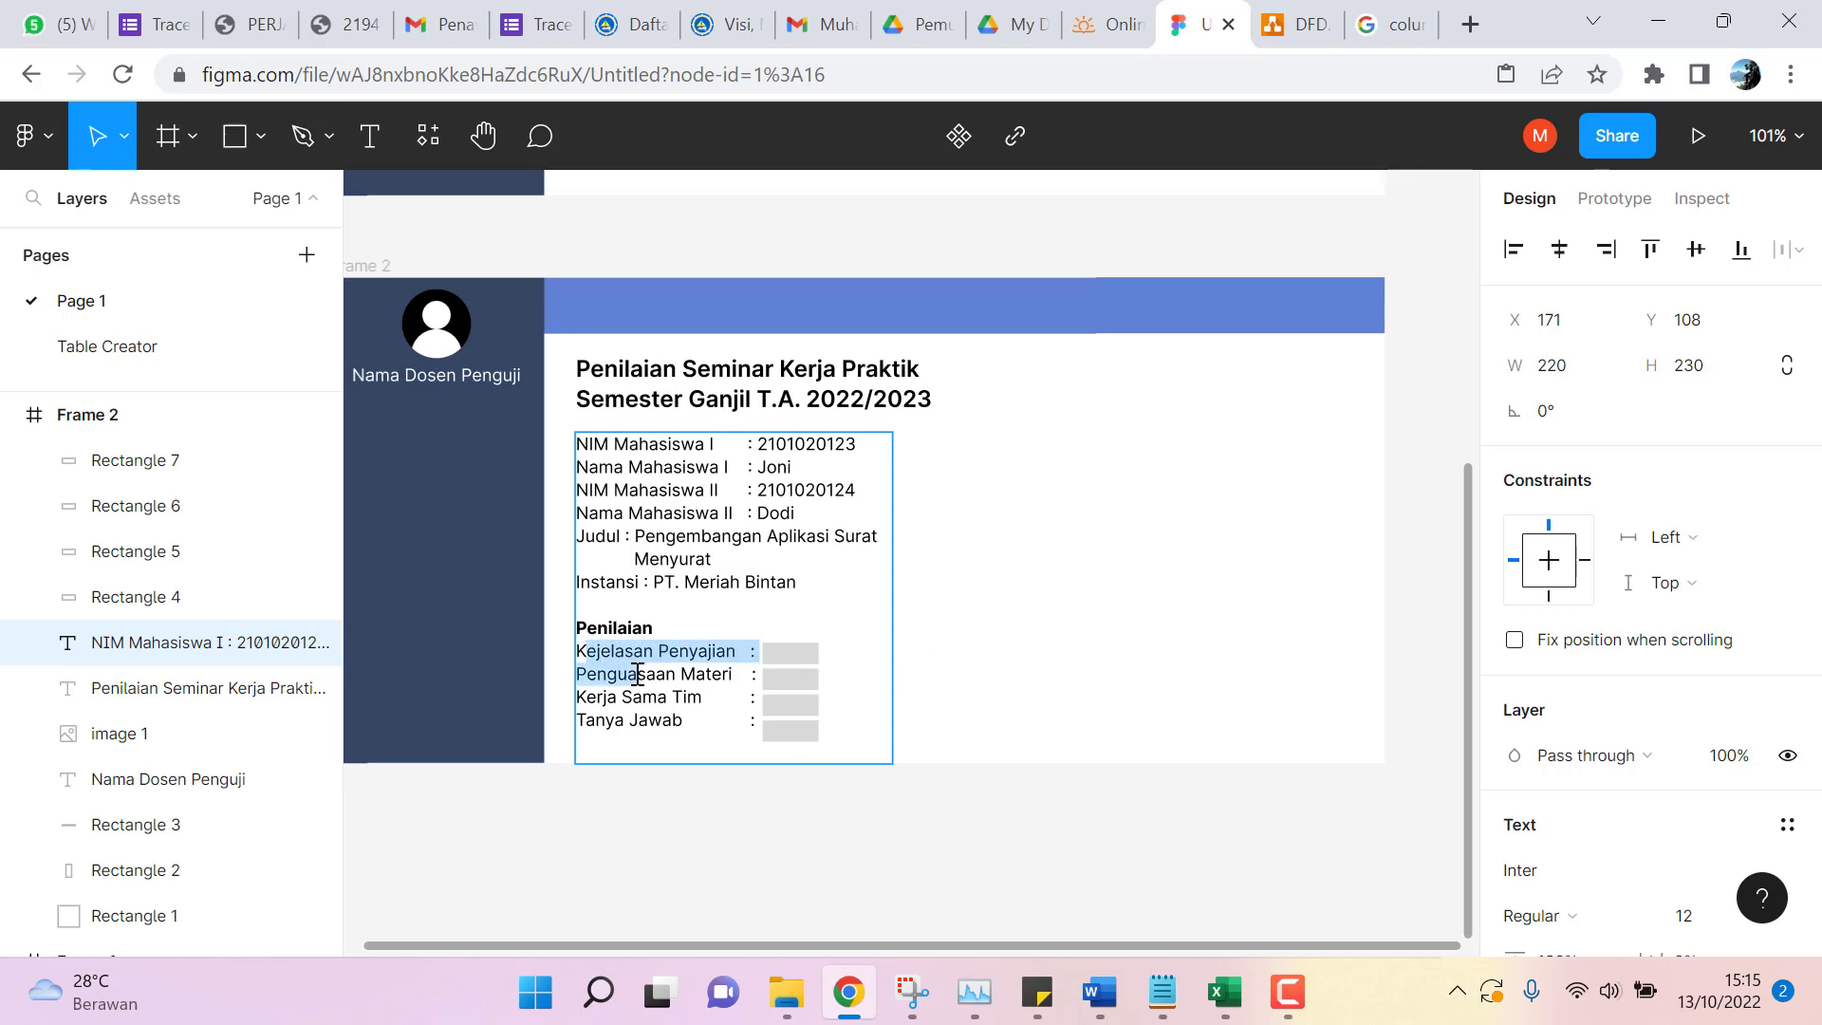
{"action": "left_click", "coordinate": [596, 655]}
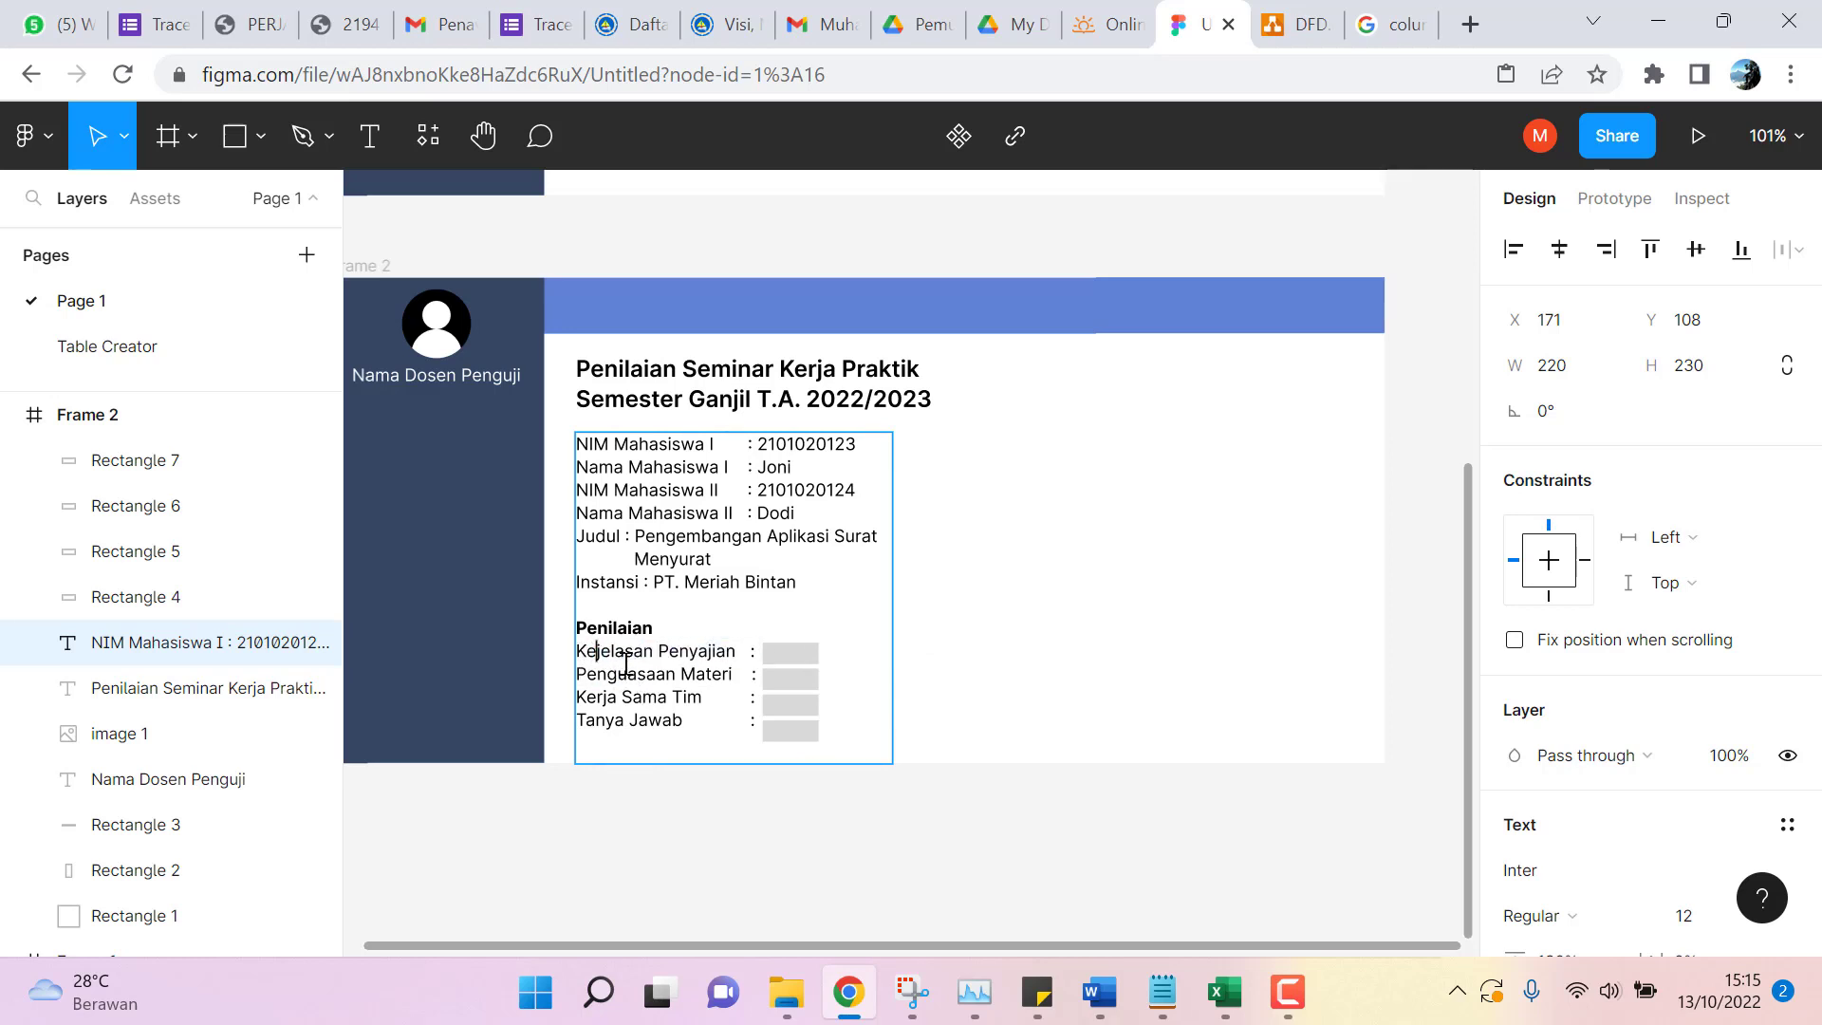
{"action": "left_click_drag", "start_coordinate": [622, 652], "coordinate": [756, 724]}
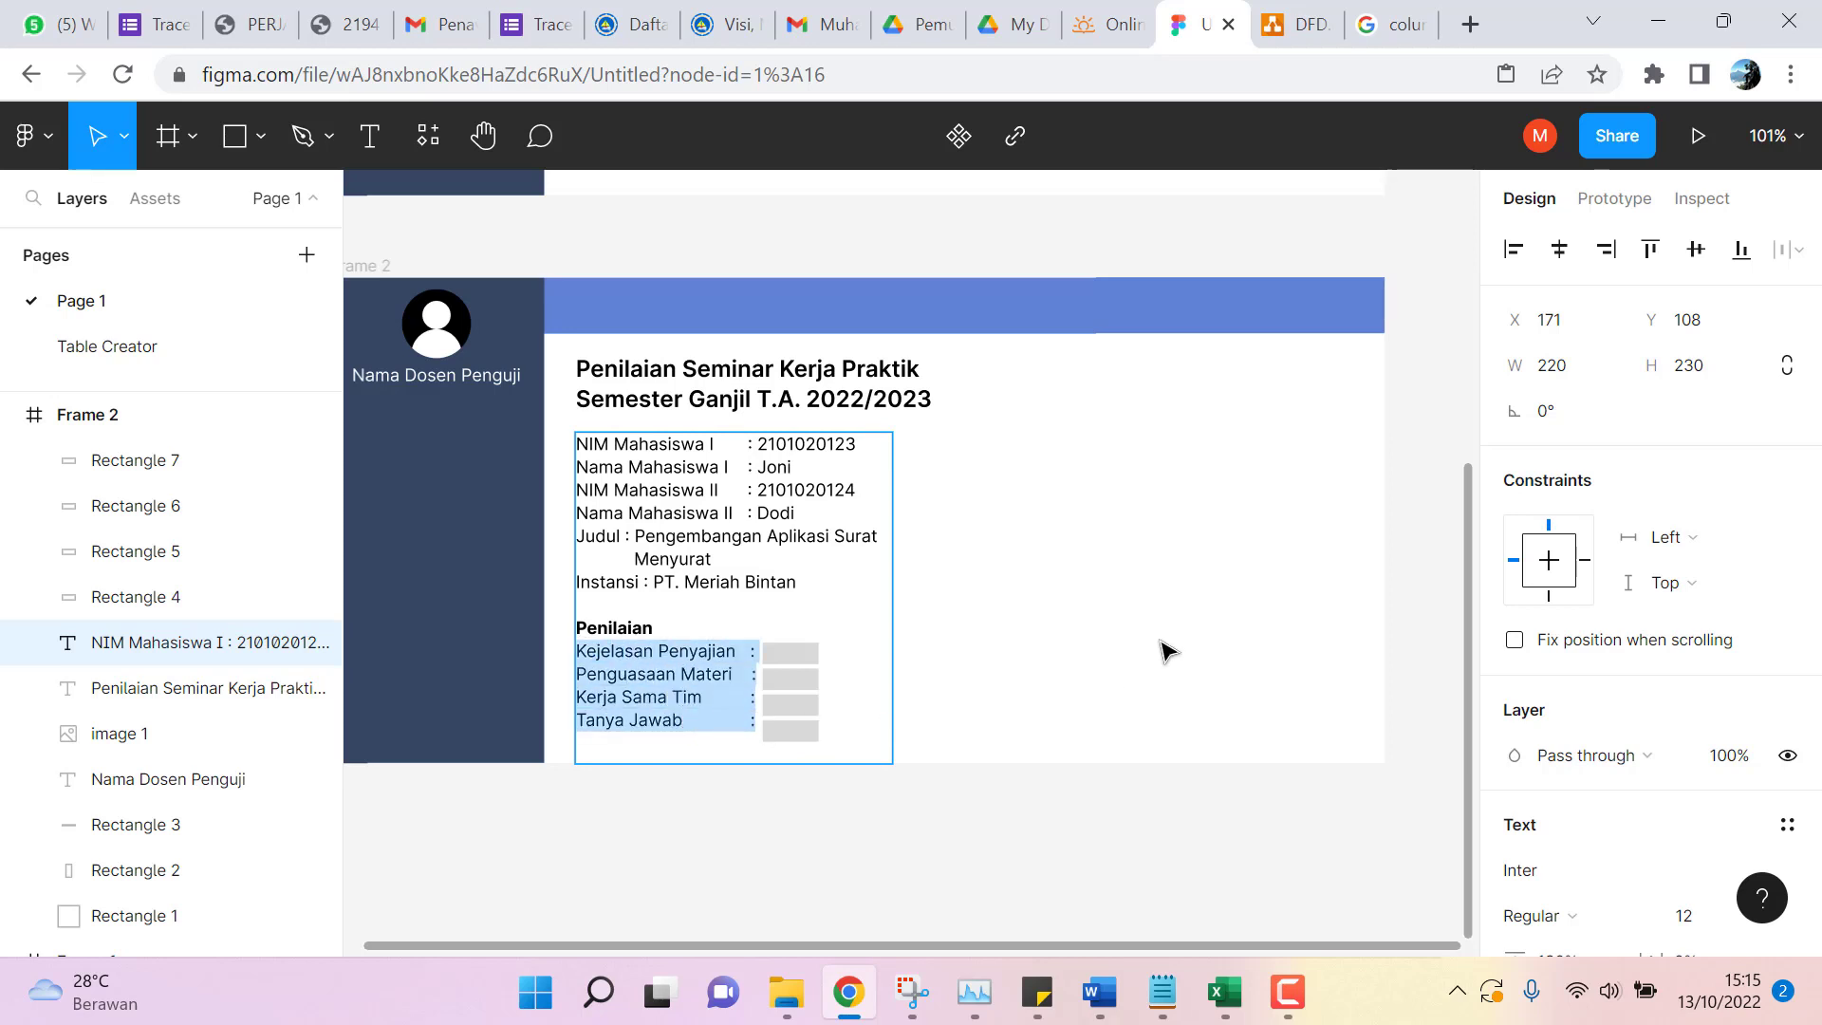
Set the criteria lines to font size 14 and exit text editing.
{"action": "scroll", "coordinate": [1783, 693], "scroll_direction": "down", "scroll_amount": 3}
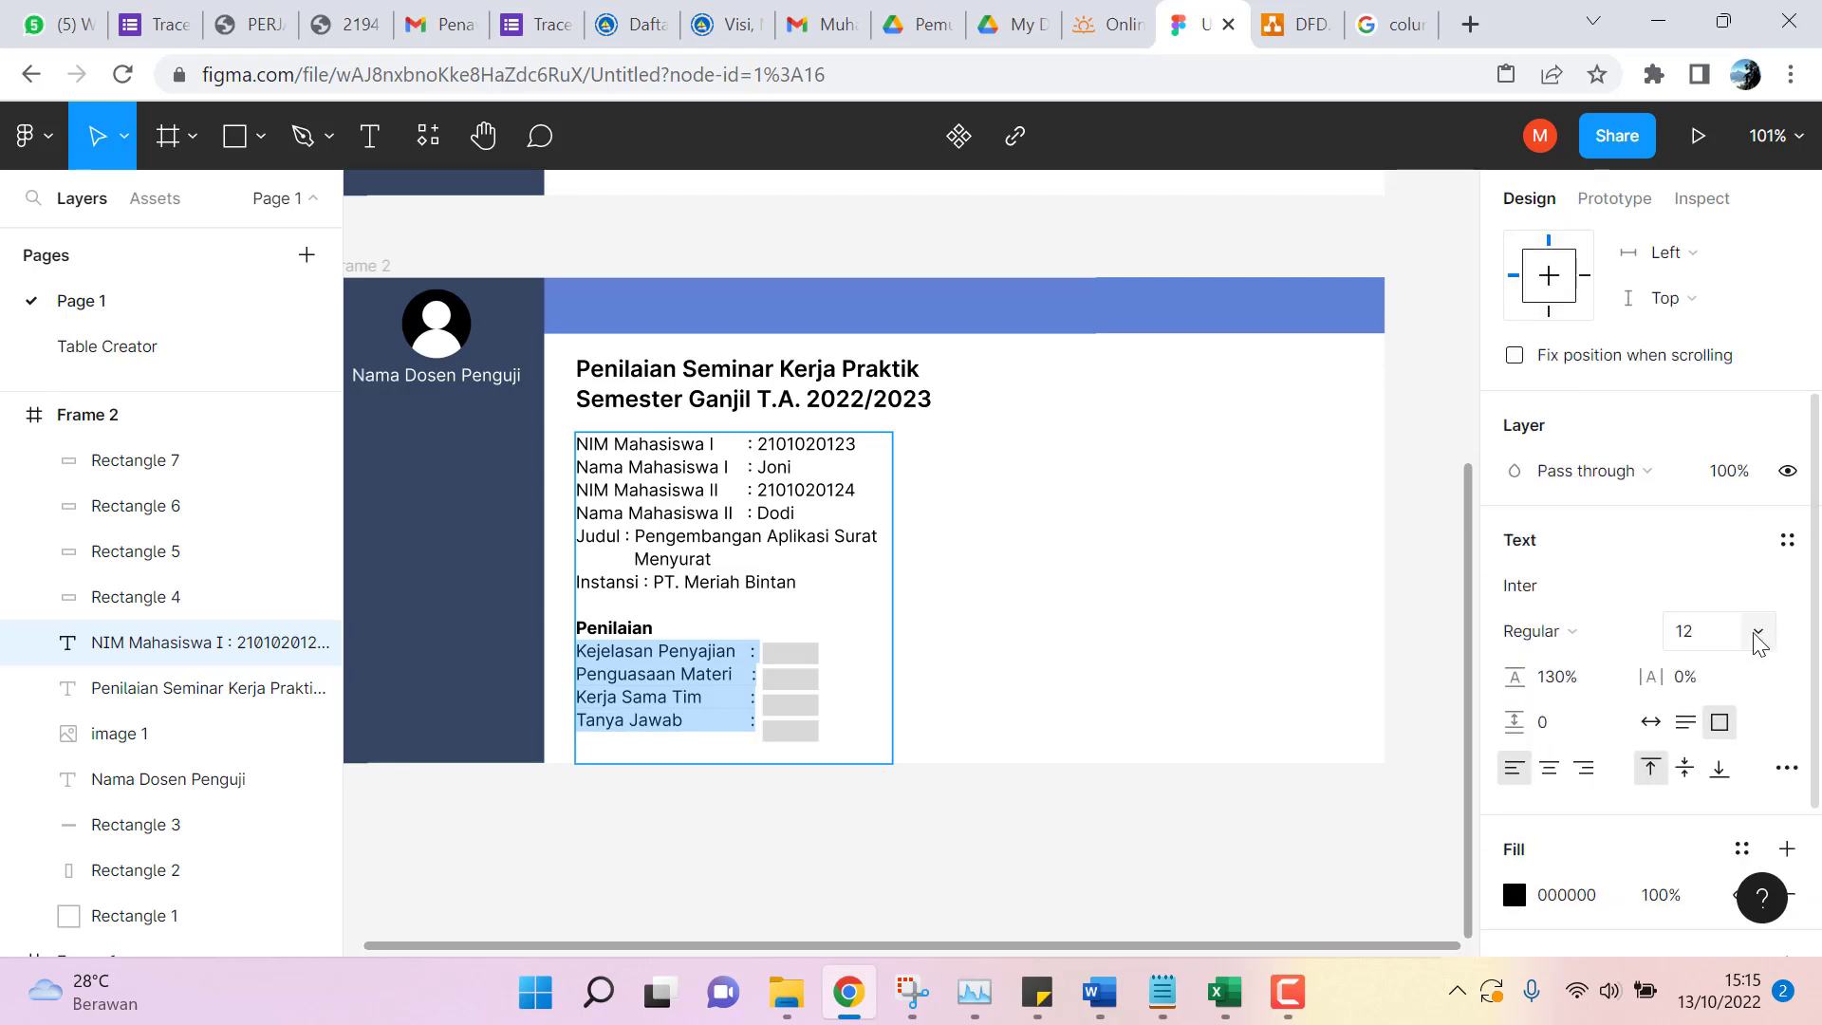
{"action": "left_click", "coordinate": [1757, 634]}
{"action": "left_click", "coordinate": [1723, 510]}
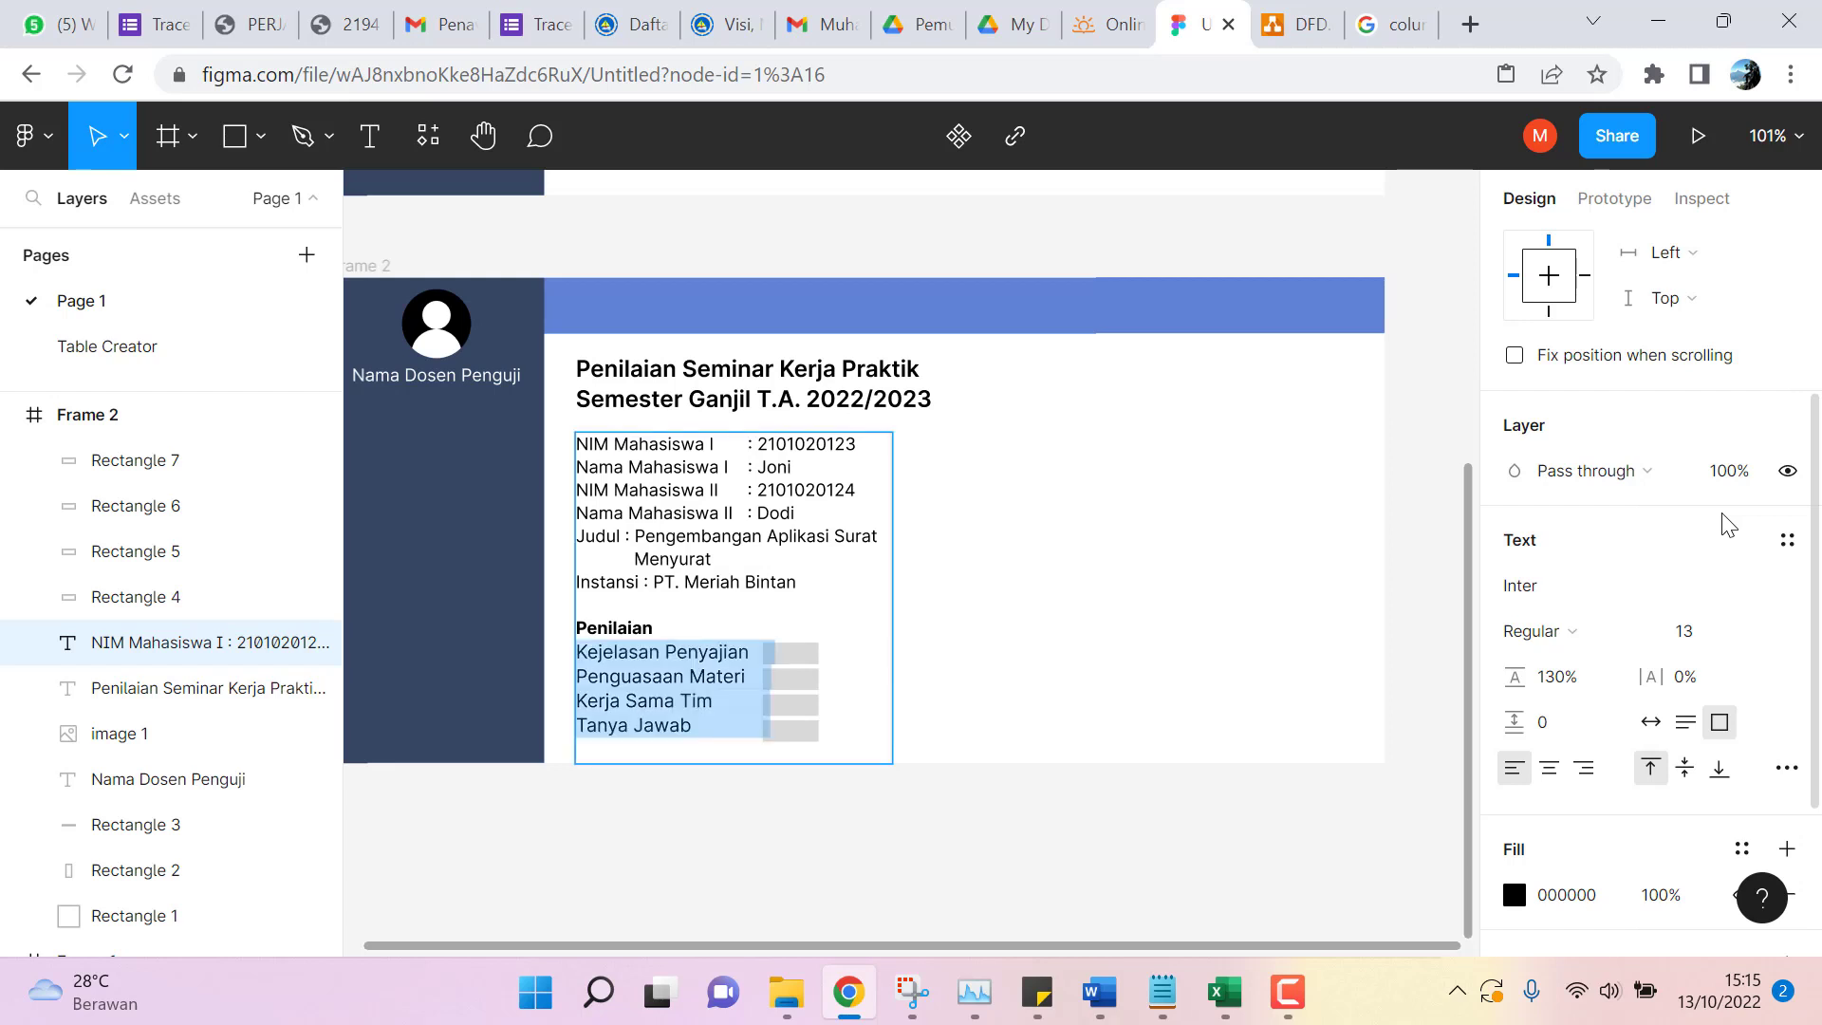
{"action": "left_click", "coordinate": [1760, 638]}
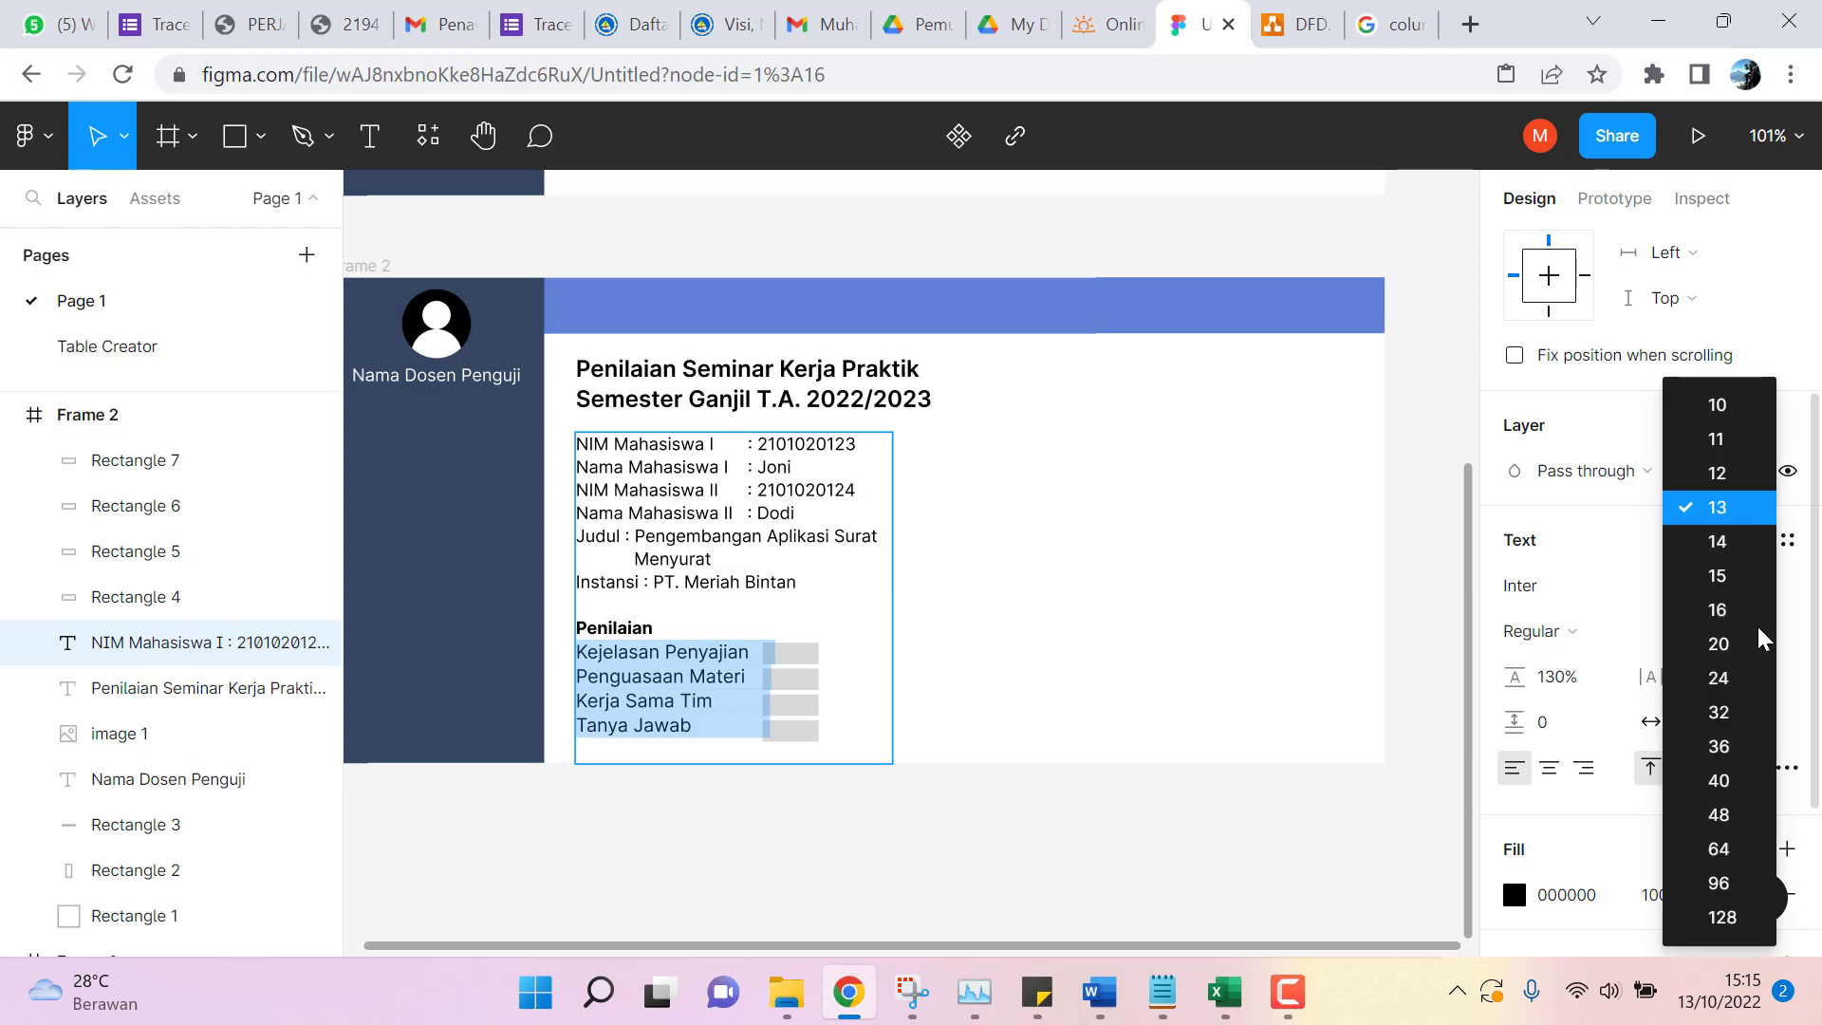
{"action": "left_click", "coordinate": [1725, 545]}
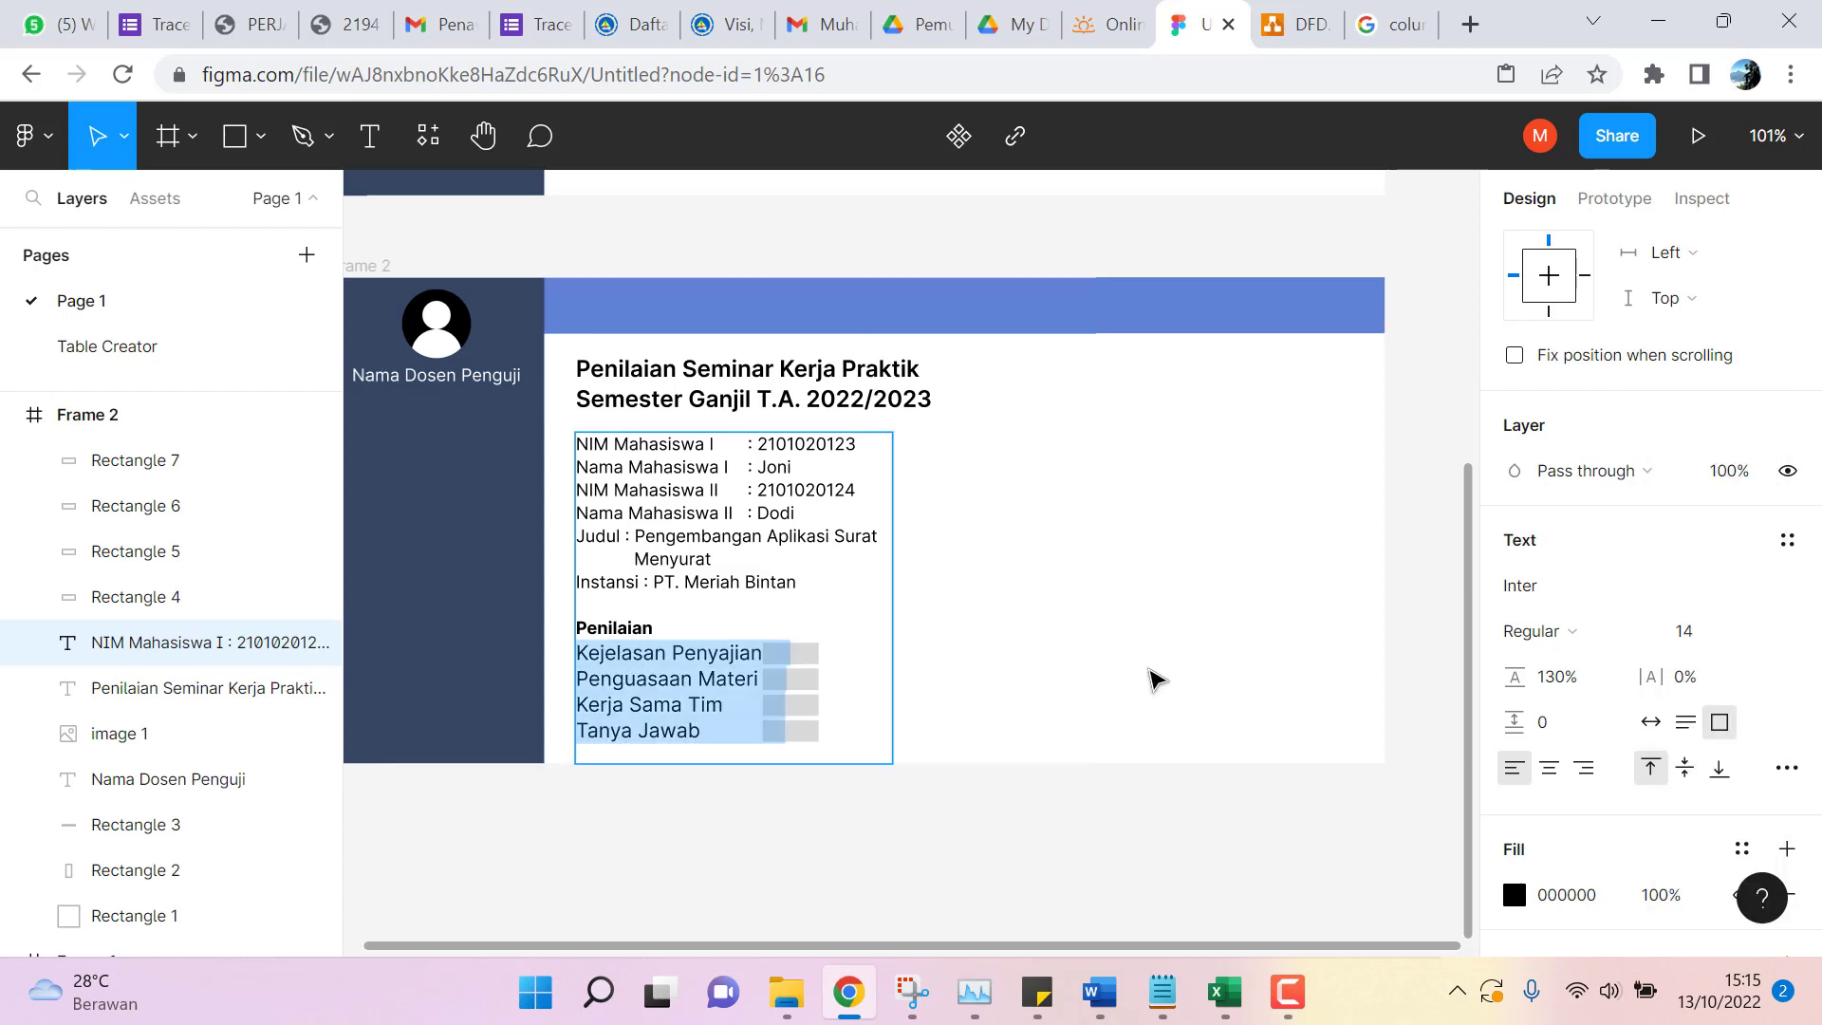
{"action": "left_click", "coordinate": [835, 650]}
{"action": "key", "text": "Escape"}
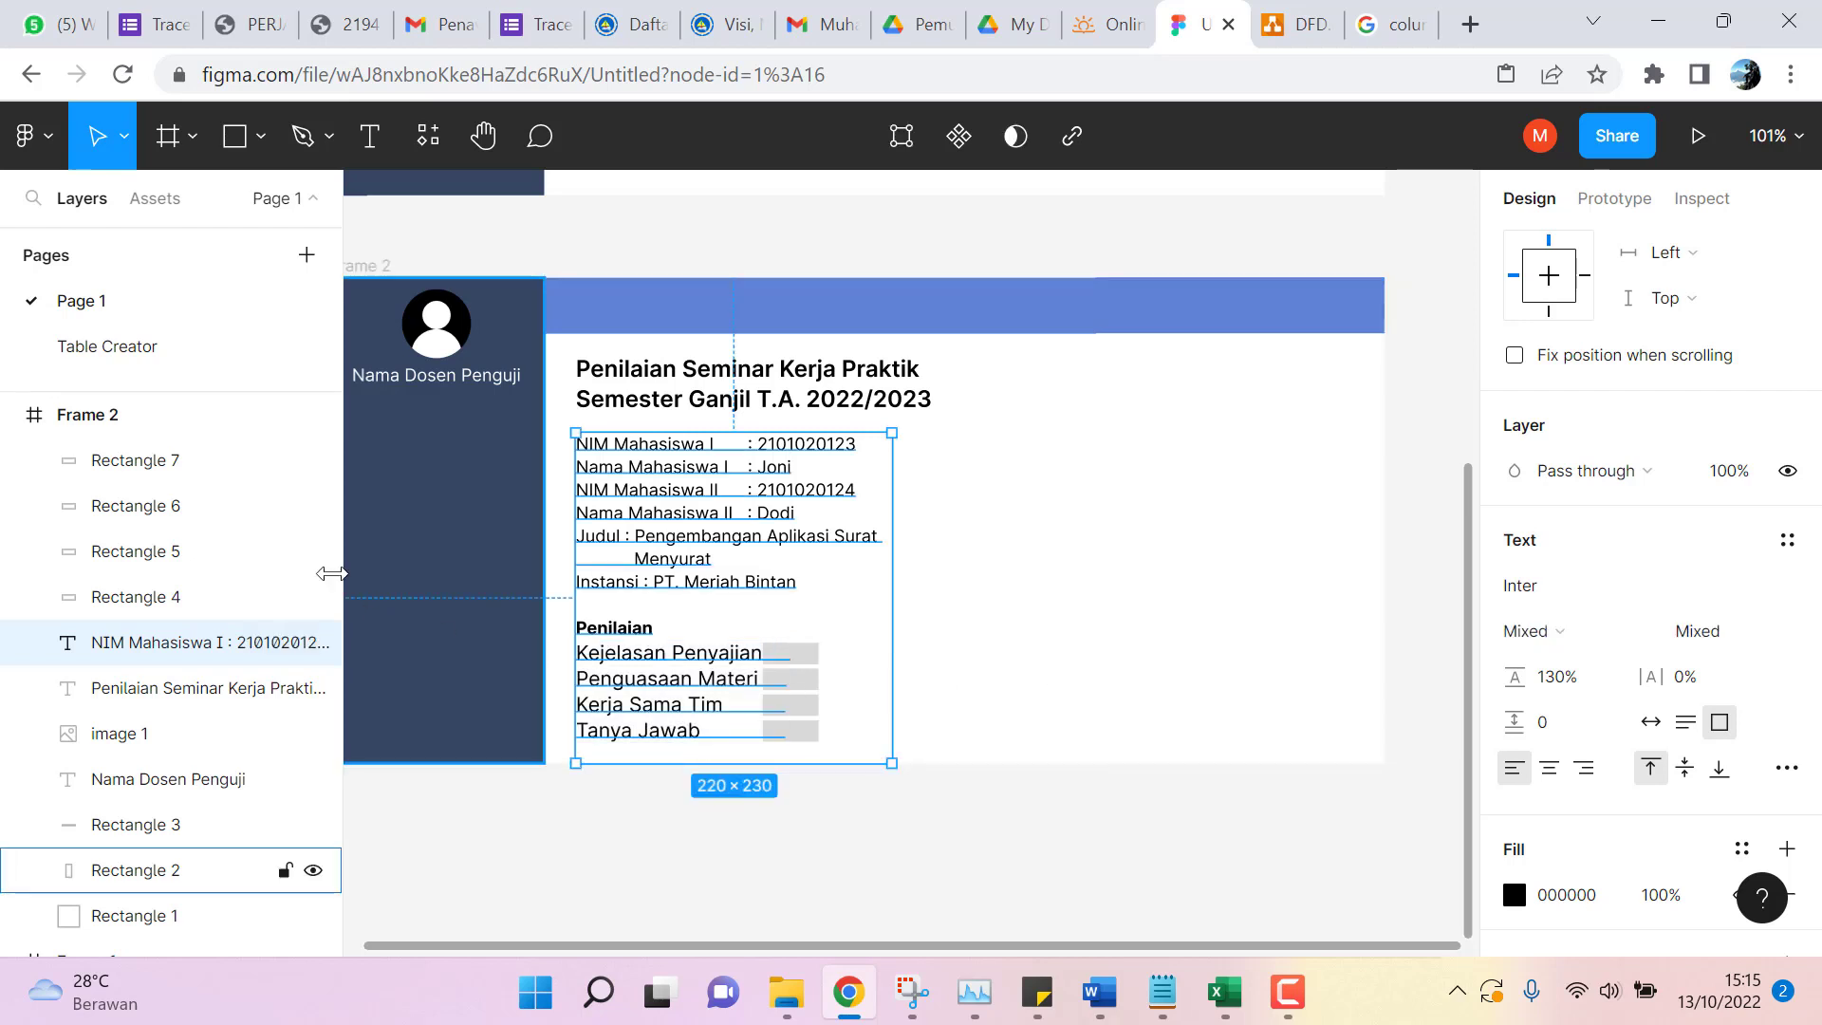
{"action": "left_click", "coordinate": [161, 461]}
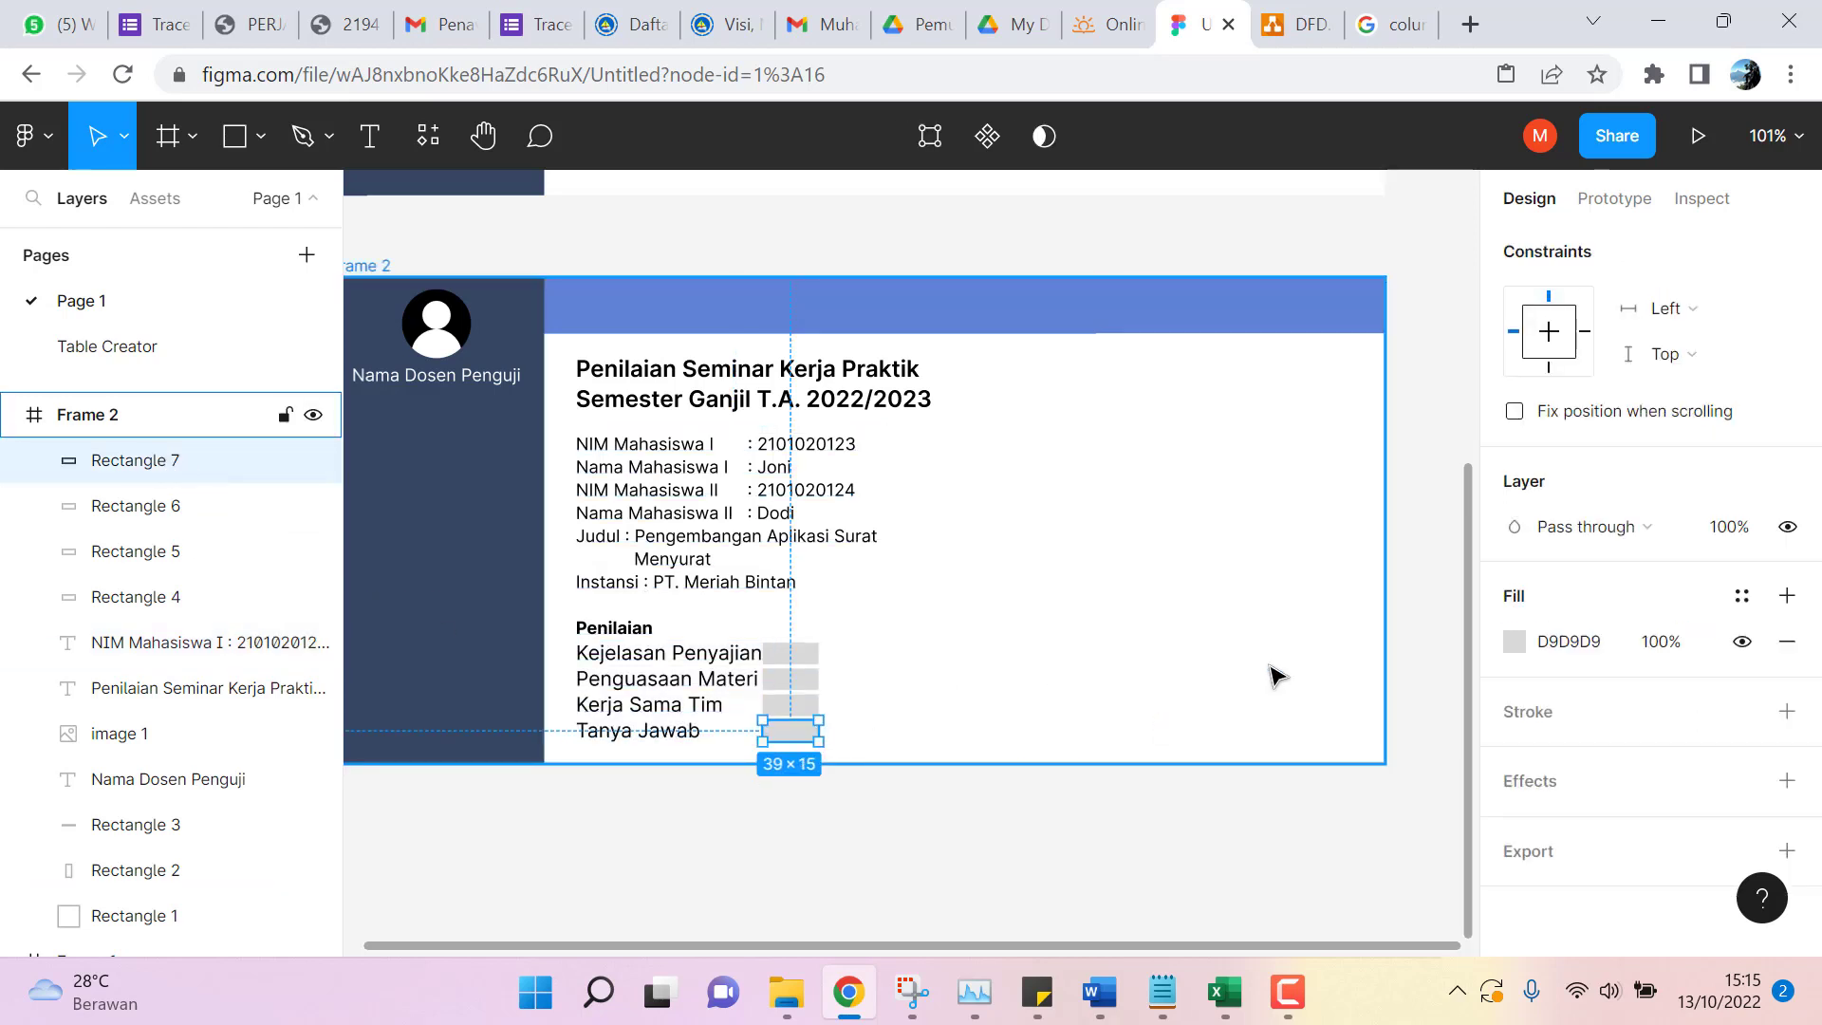
Nudge each of the four grey score boxes right so all align at X 318 past the colons.
{"action": "key", "text": "Right"}
{"action": "key", "text": "Right"}
{"action": "key", "text": "Right"}
{"action": "key", "text": "Right"}
{"action": "key", "text": "Right"}
{"action": "key", "text": "Right"}
{"action": "key", "text": "Right"}
{"action": "key", "text": "Right"}
{"action": "key", "text": "Right"}
{"action": "key", "text": "Right"}
{"action": "key", "text": "Right"}
{"action": "key", "text": "Right"}
{"action": "key", "text": "Right"}
{"action": "key", "text": "Right"}
{"action": "key", "text": "Right"}
{"action": "key", "text": "Right"}
{"action": "key", "text": "Right"}
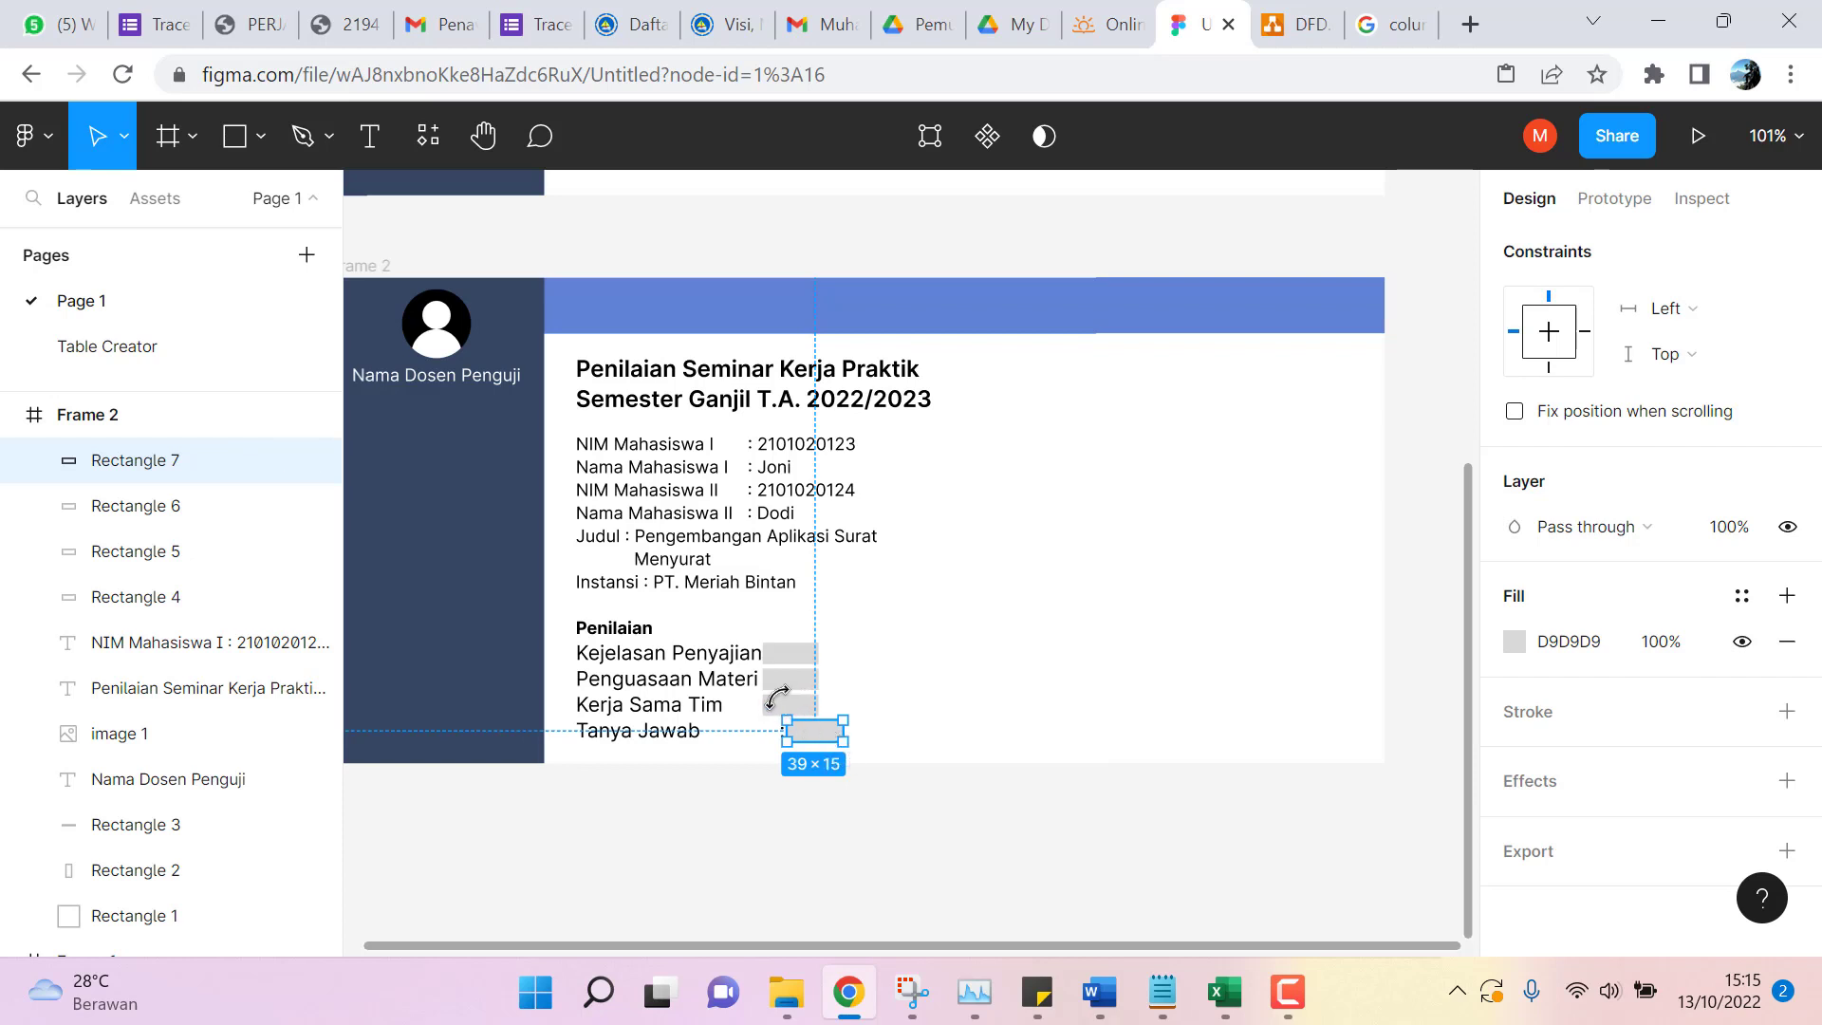
{"action": "left_click", "coordinate": [783, 707]}
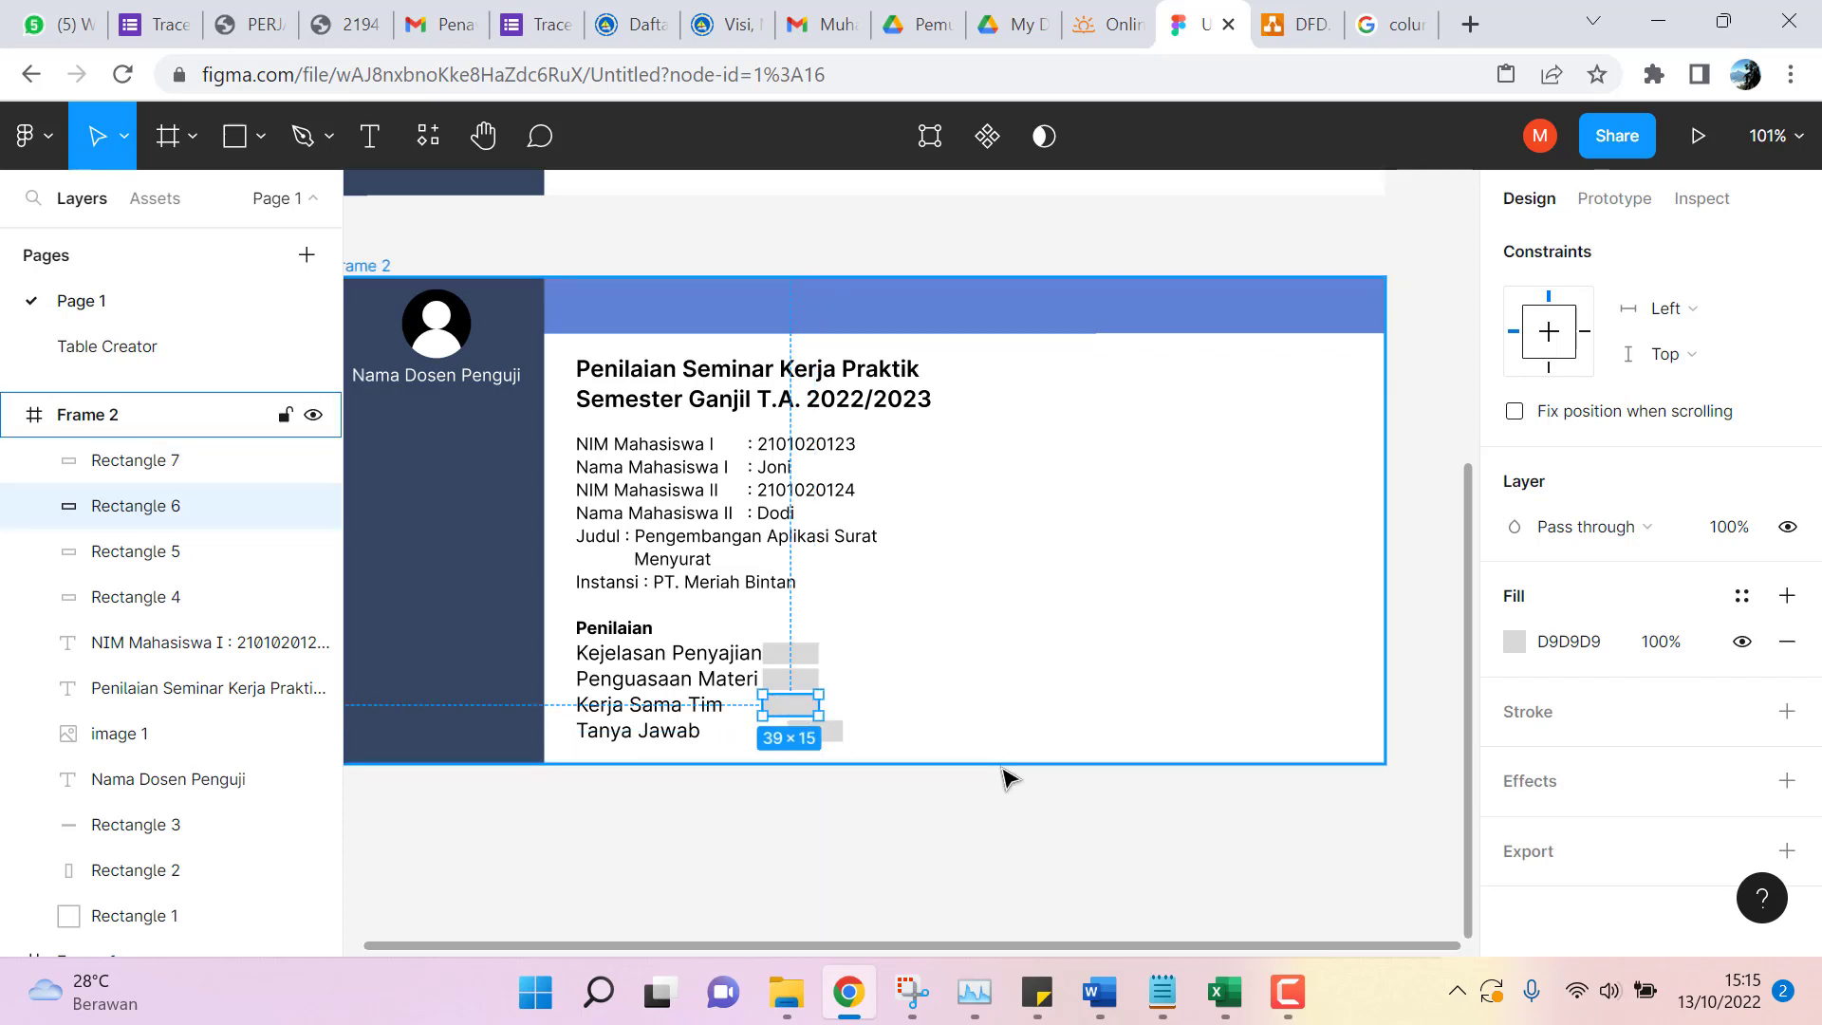
{"action": "key", "text": "shift+Right"}
{"action": "key", "text": "shift+Right"}
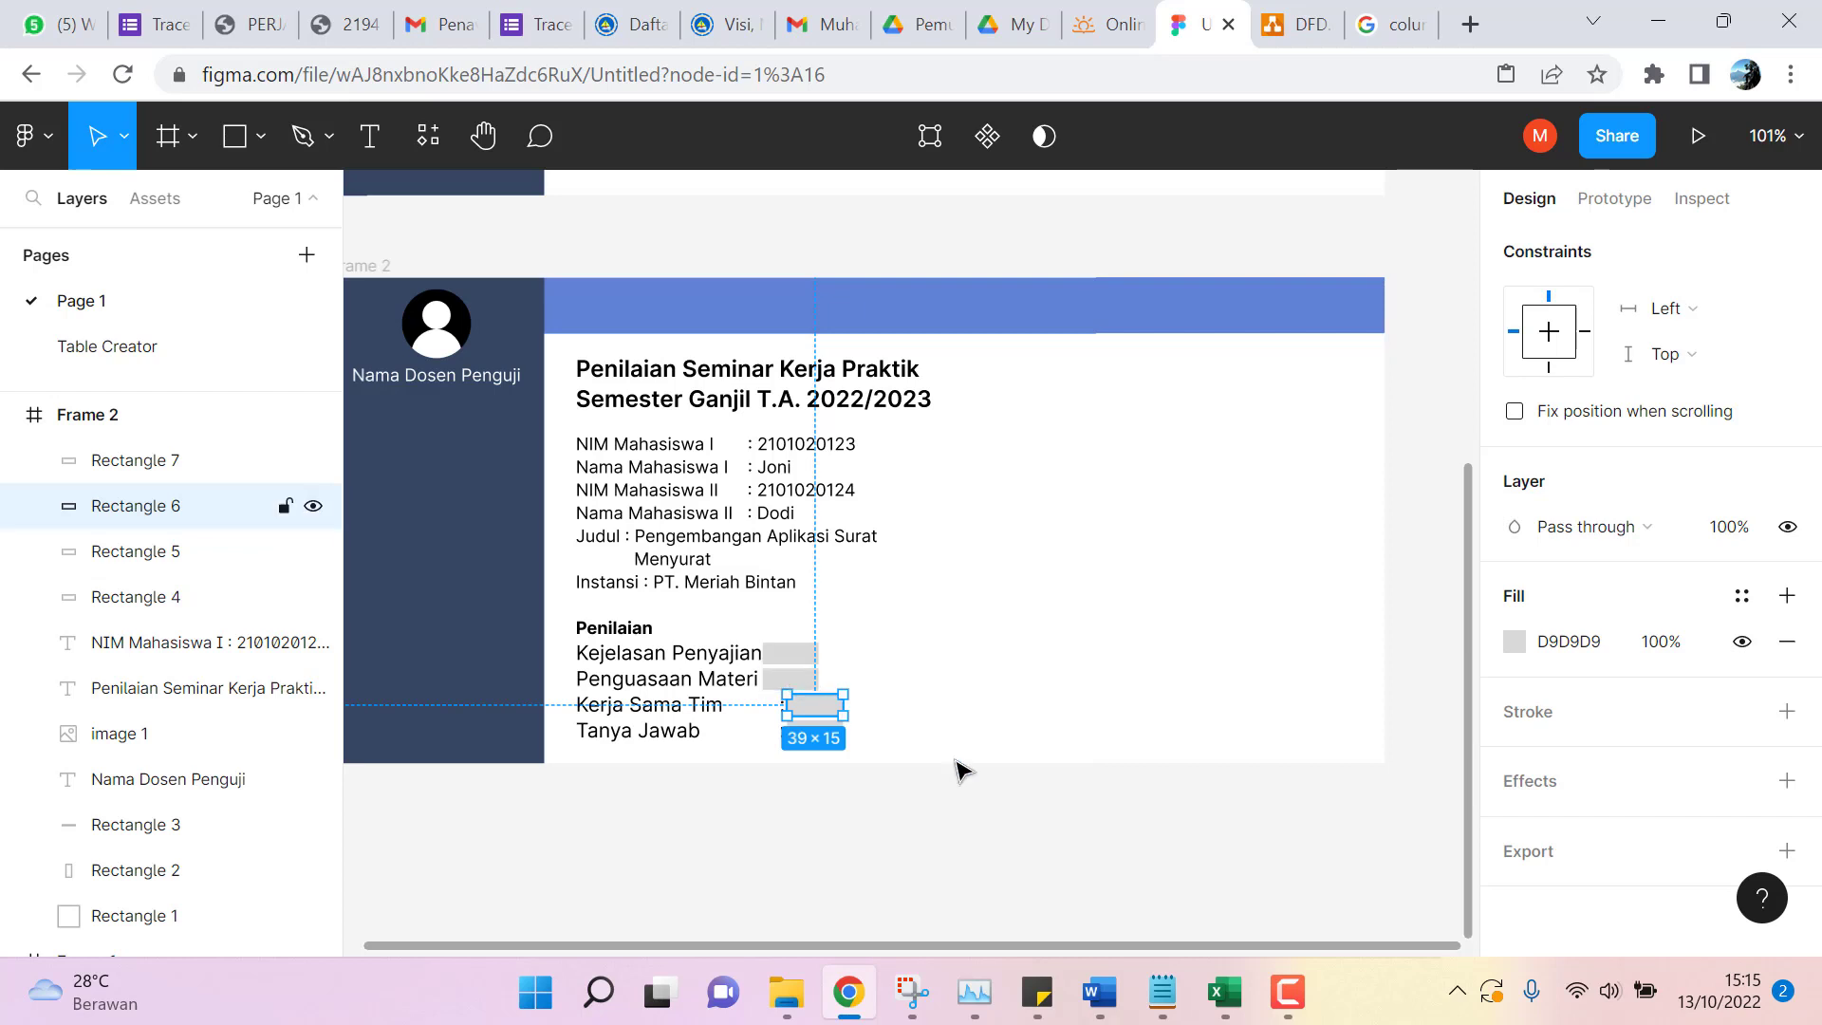
{"action": "left_click", "coordinate": [884, 822]}
{"action": "left_click", "coordinate": [798, 686]}
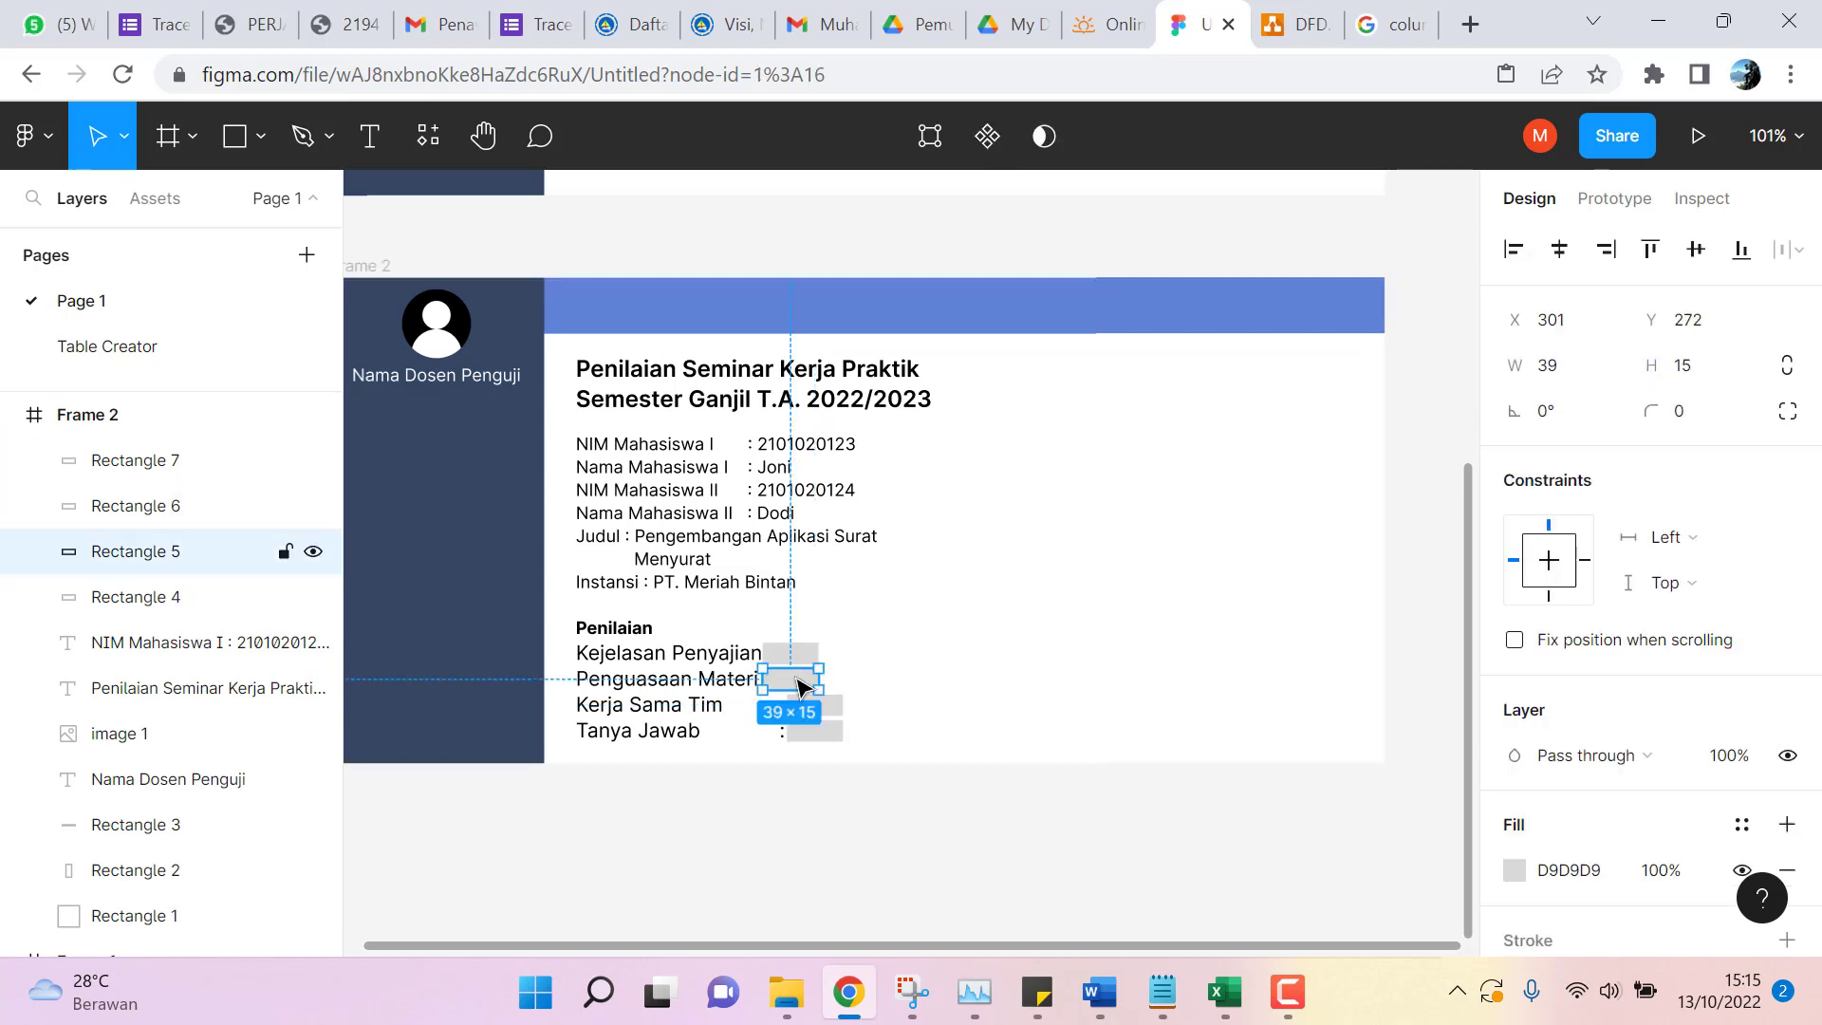
{"action": "key", "text": "Right"}
{"action": "key", "text": "Right"}
{"action": "key", "text": "Right"}
{"action": "key", "text": "Right"}
{"action": "key", "text": "Right"}
{"action": "key", "text": "Right"}
{"action": "key", "text": "Right"}
{"action": "key", "text": "Right"}
{"action": "key", "text": "Right"}
{"action": "key", "text": "Right"}
{"action": "key", "text": "Right"}
{"action": "key", "text": "Right"}
{"action": "key", "text": "Right"}
{"action": "key", "text": "Right"}
{"action": "key", "text": "Right"}
{"action": "key", "text": "Right"}
{"action": "key", "text": "Right"}
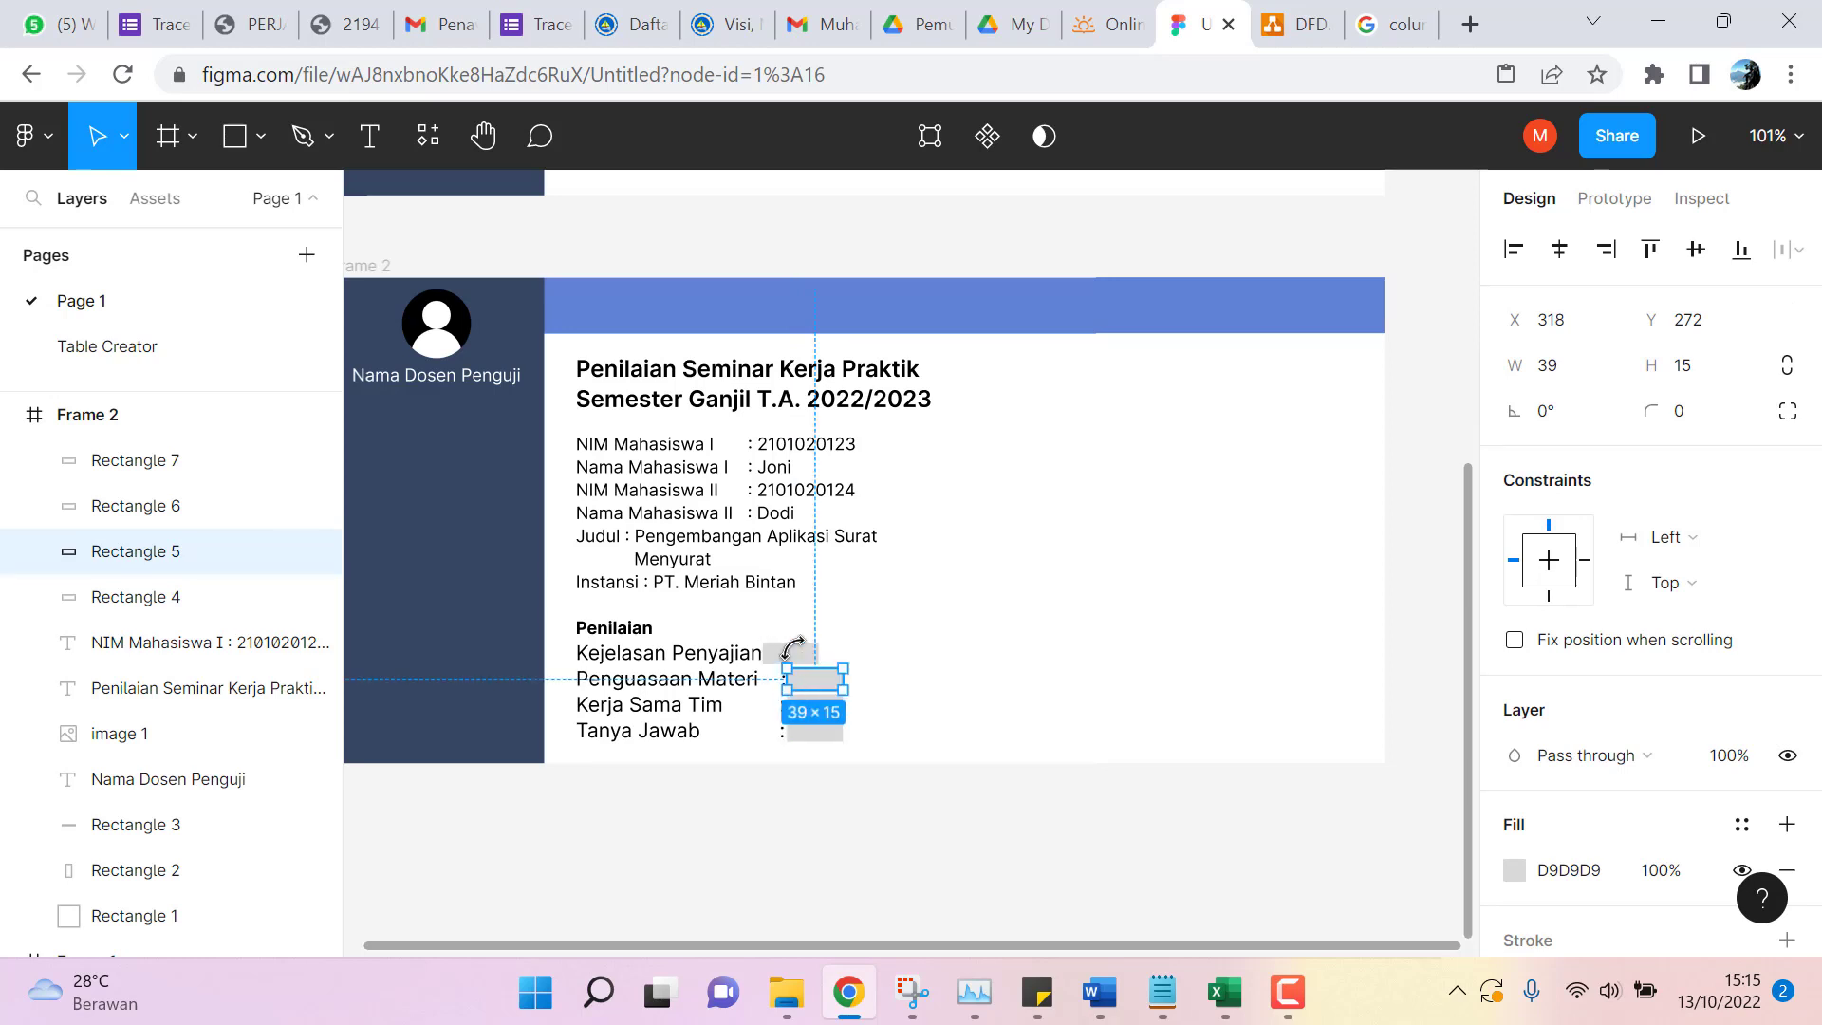
{"action": "left_click", "coordinate": [957, 698]}
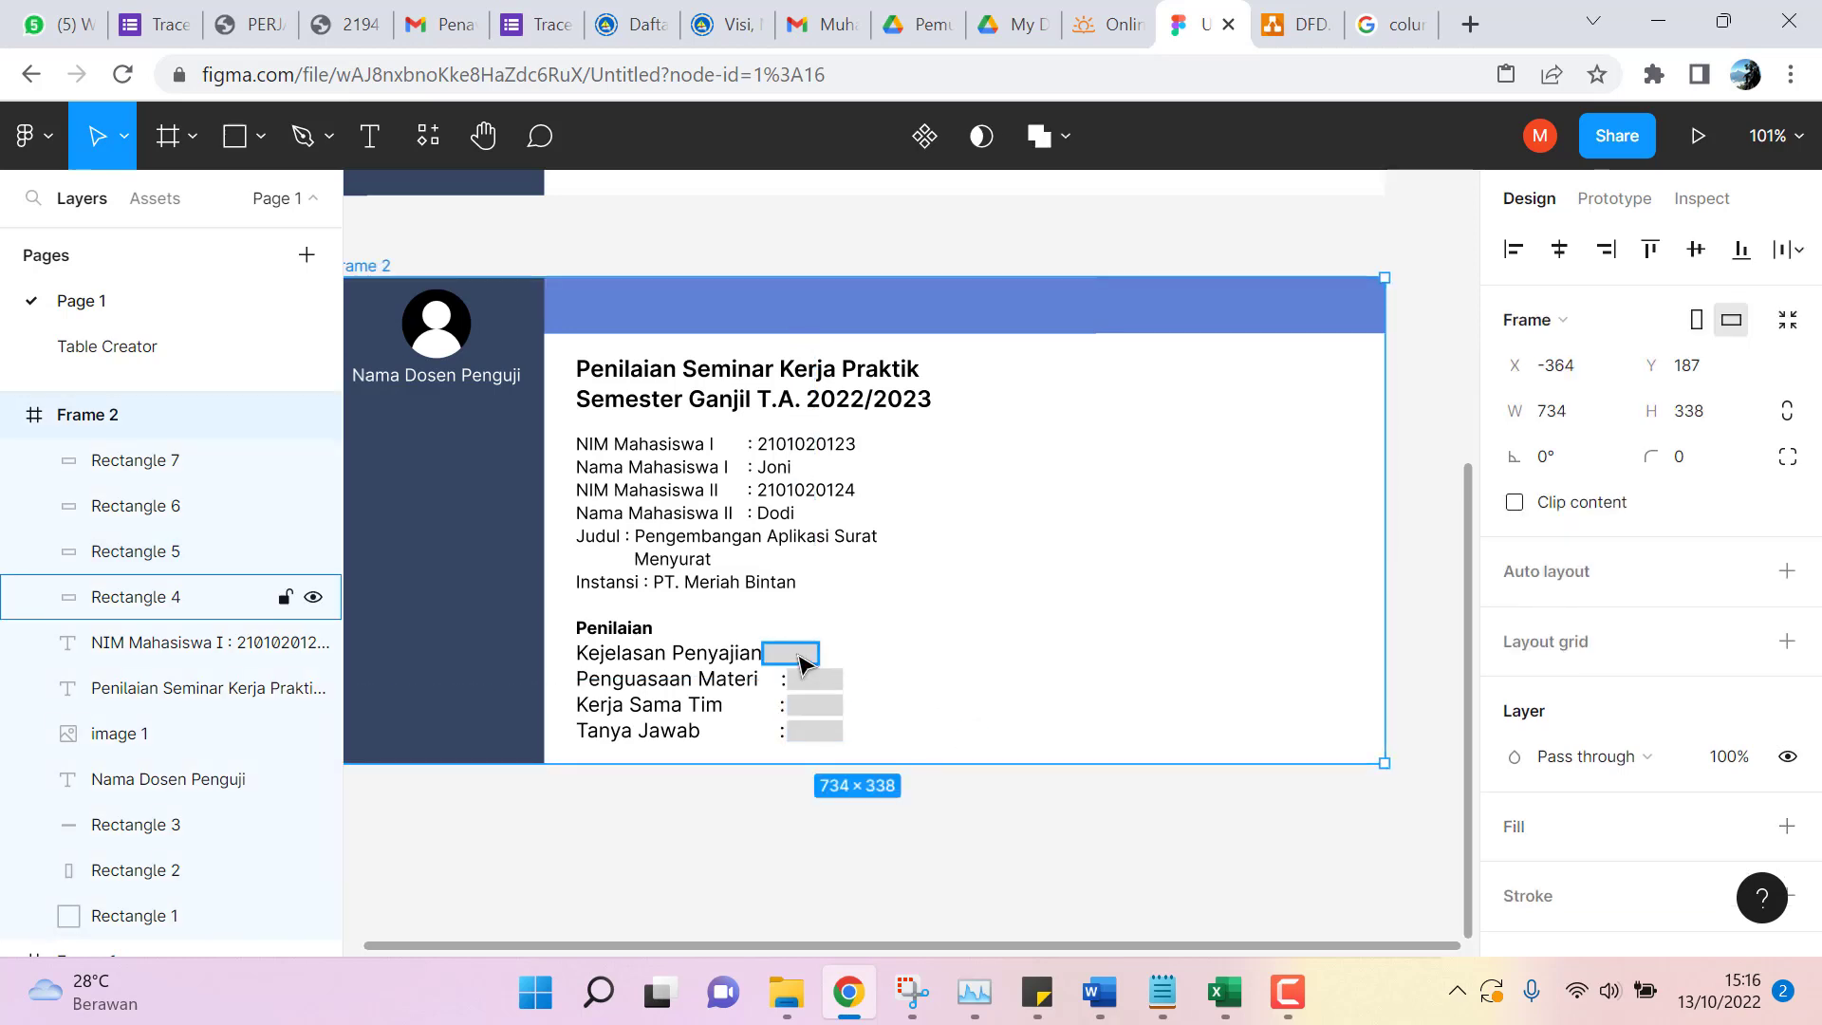
{"action": "left_click", "coordinate": [800, 654]}
{"action": "key", "text": "Right"}
{"action": "key", "text": "Right"}
{"action": "key", "text": "Right"}
{"action": "key", "text": "Right"}
{"action": "key", "text": "Right"}
{"action": "key", "text": "Right"}
{"action": "key", "text": "Right"}
{"action": "key", "text": "Right"}
{"action": "key", "text": "Right"}
{"action": "key", "text": "Right"}
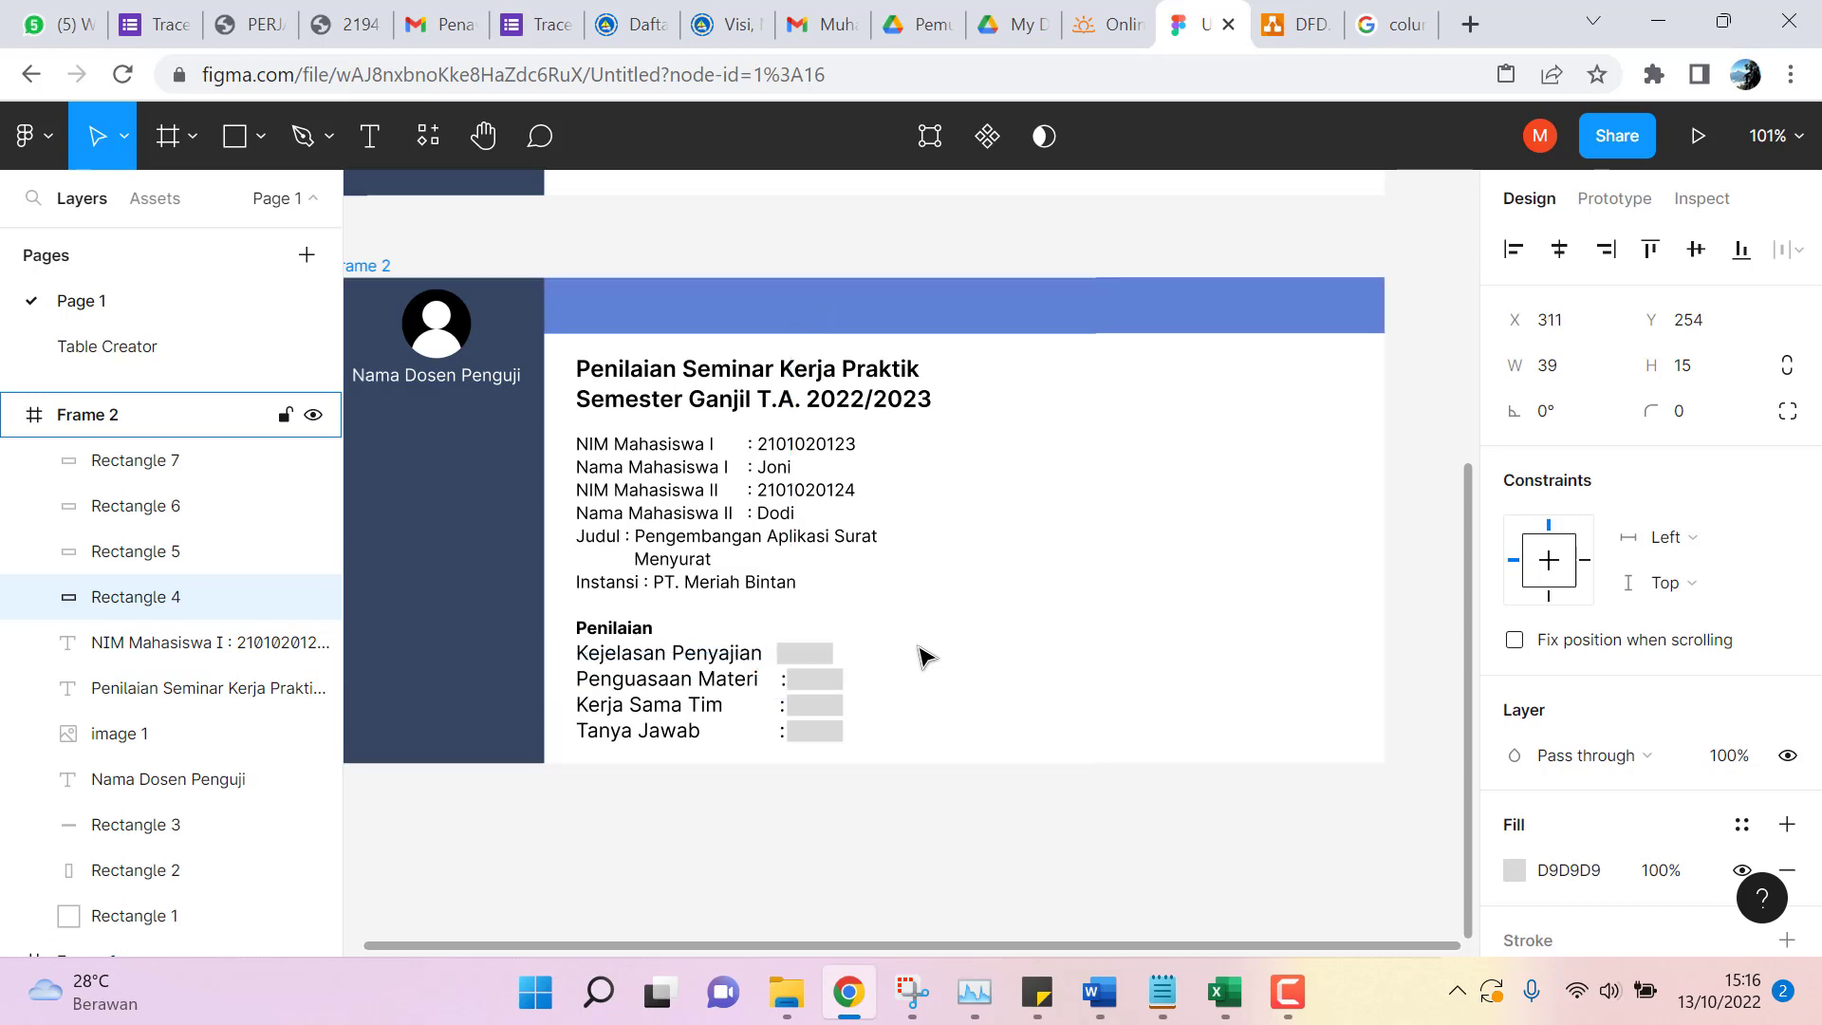
{"action": "key", "text": "Right"}
{"action": "left_click", "coordinate": [822, 656]}
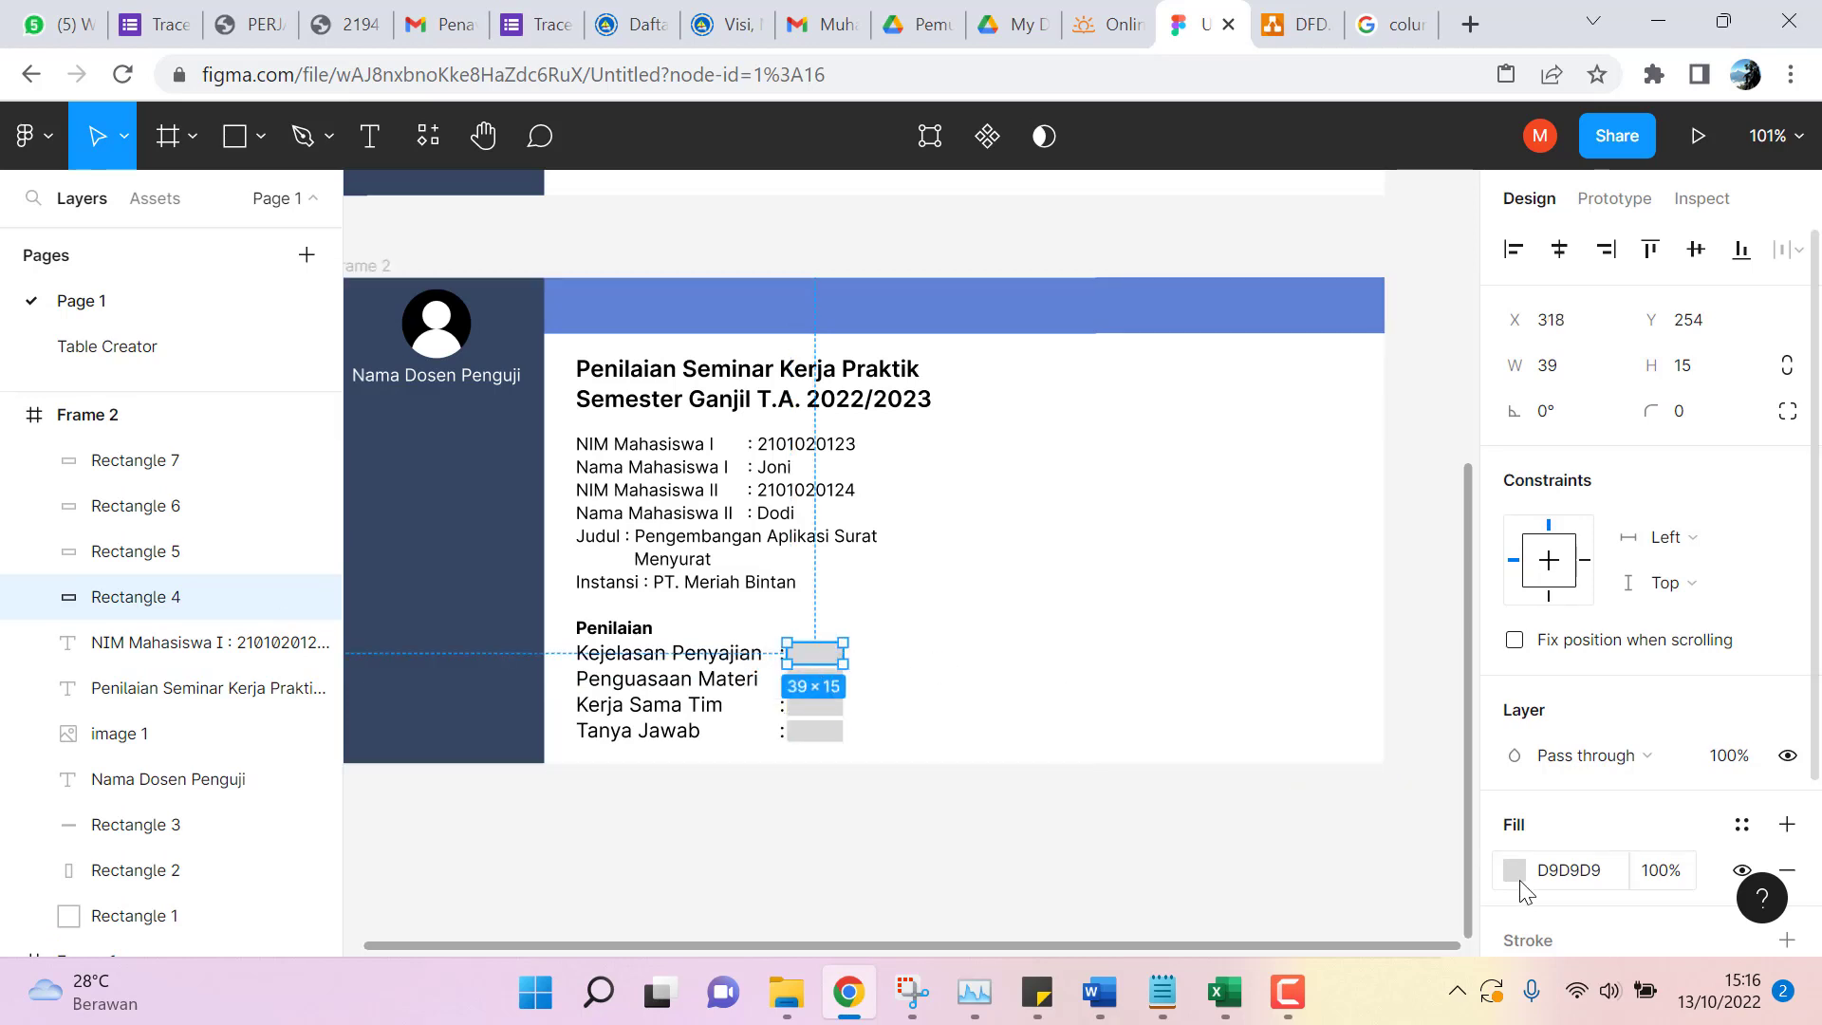
Add a 1 px black stroke to the selected score box.
{"action": "scroll", "coordinate": [1606, 778], "scroll_direction": "down", "scroll_amount": 2}
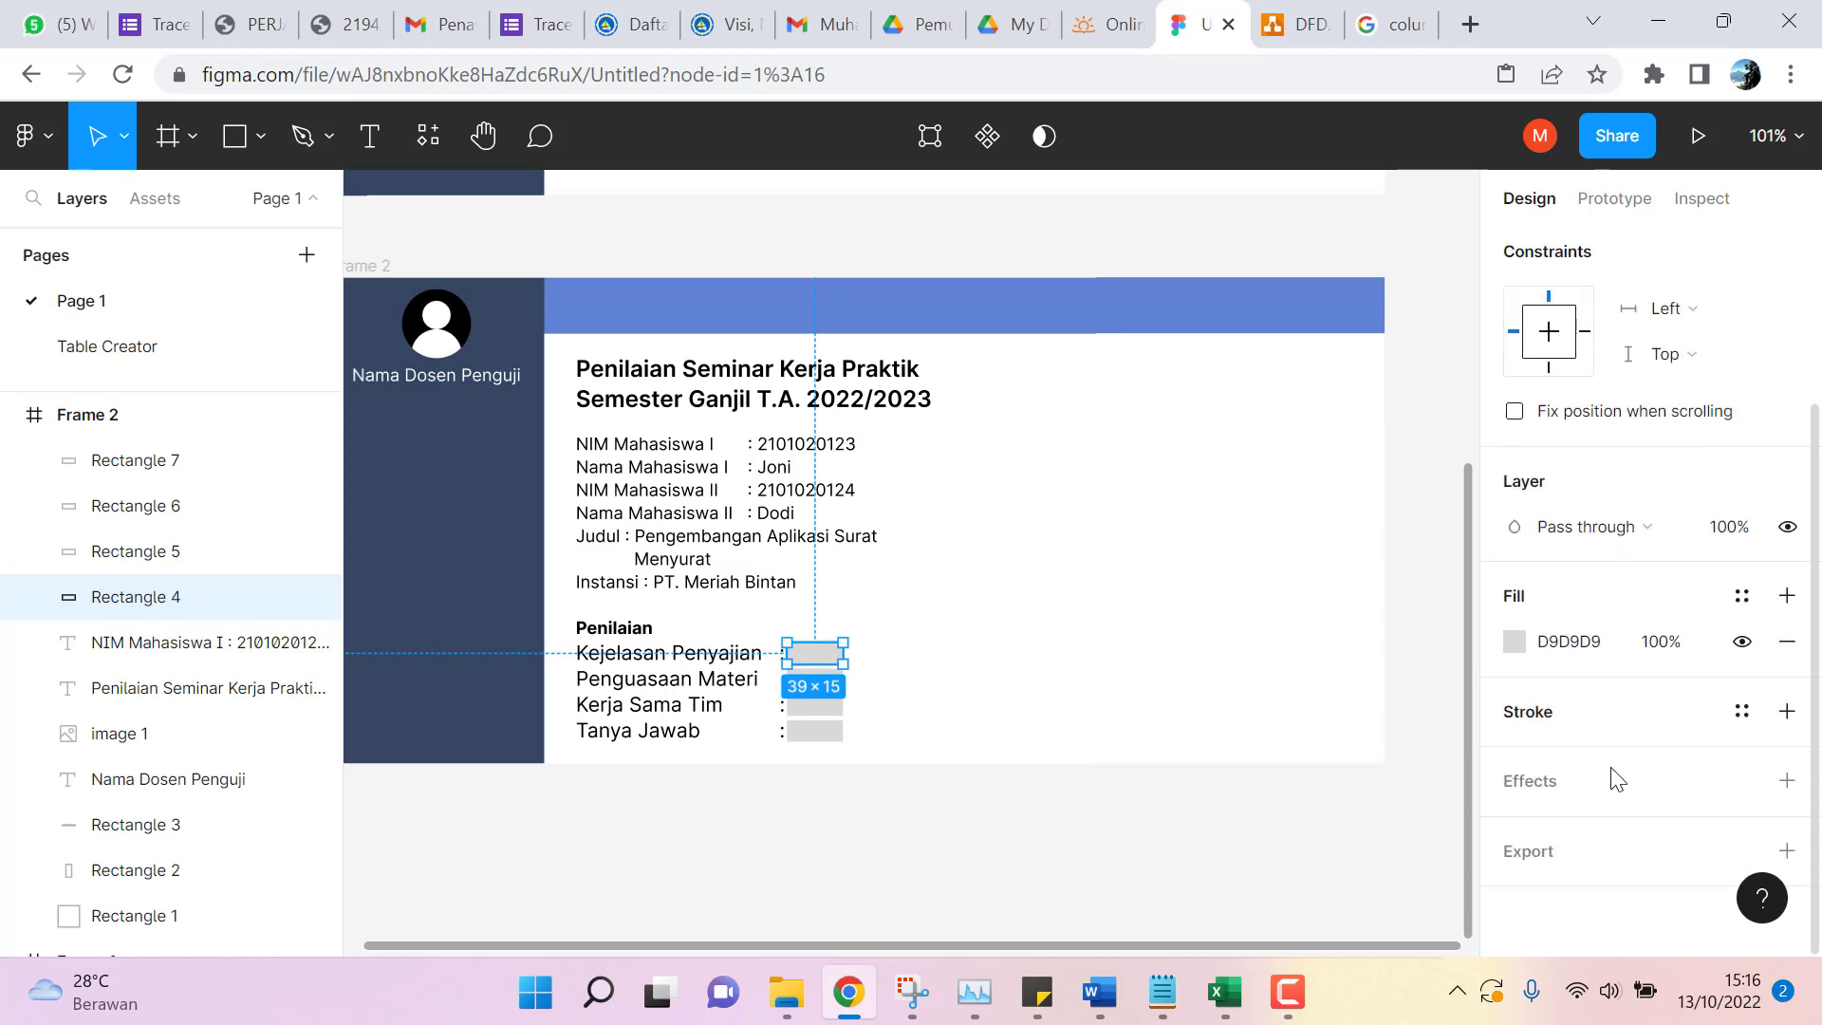
{"action": "left_click", "coordinate": [1742, 719]}
{"action": "left_click", "coordinate": [1586, 690]}
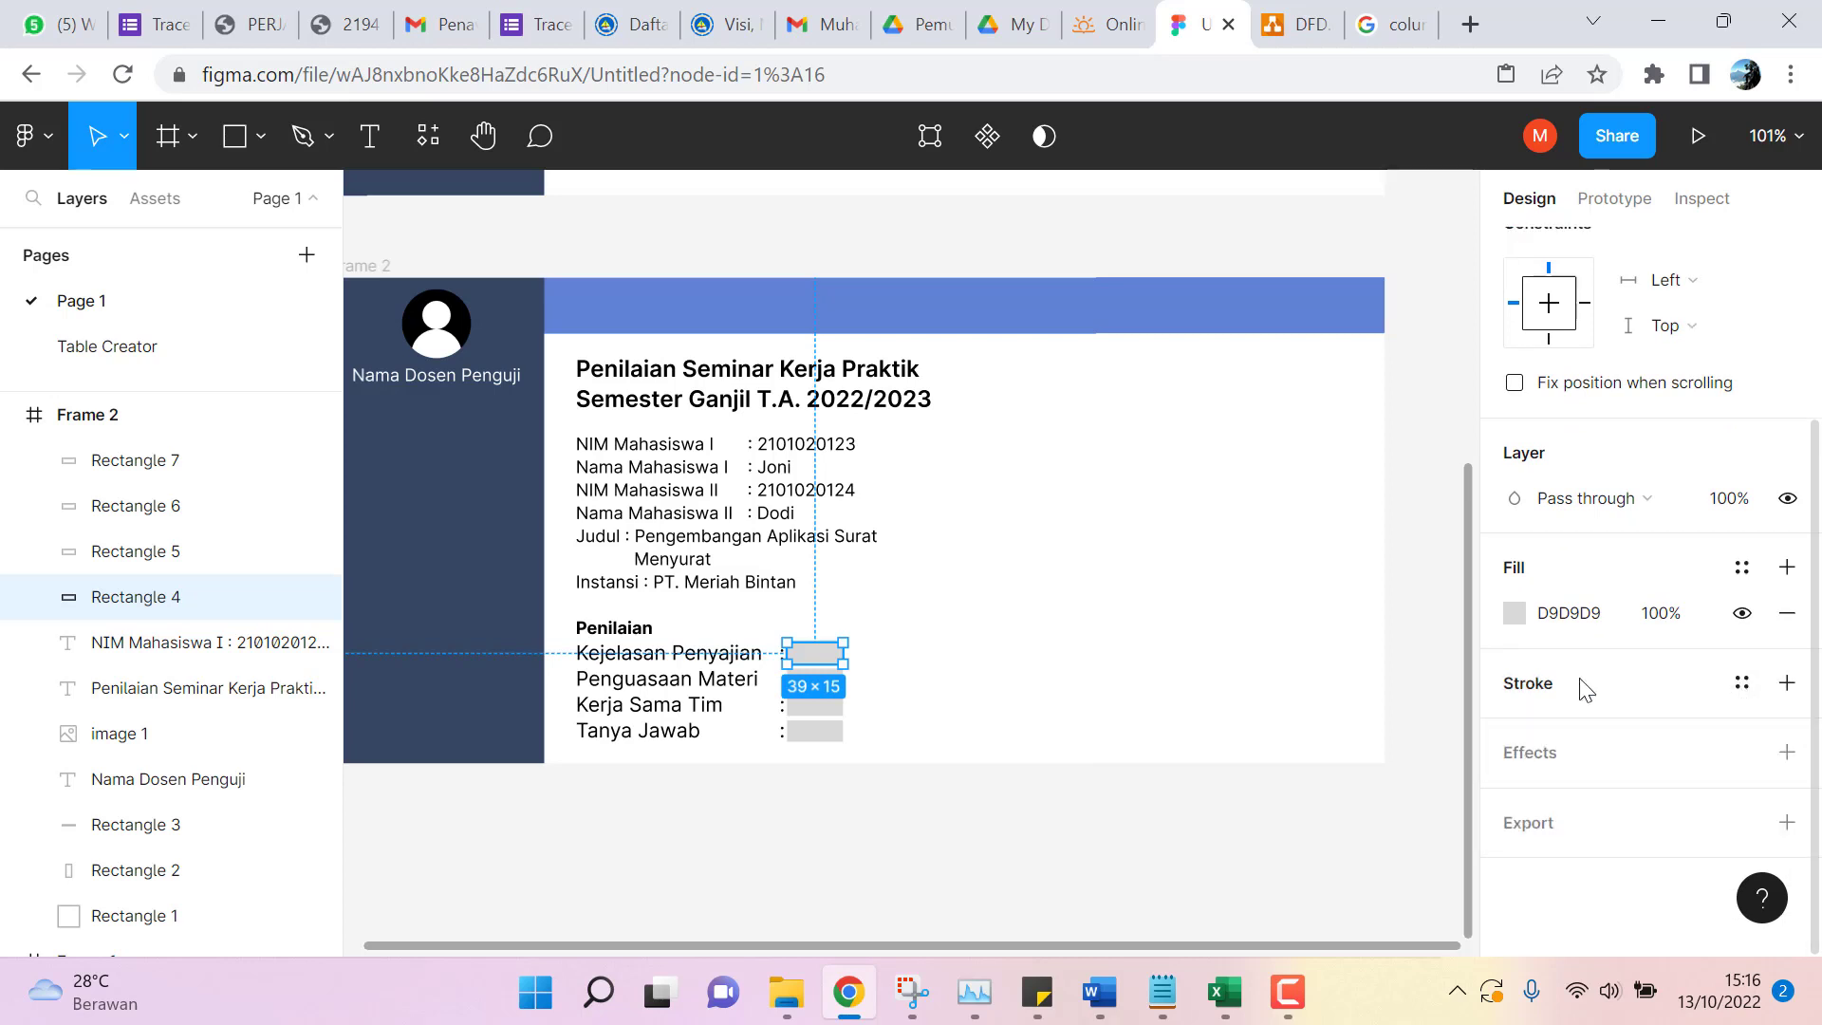
{"action": "scroll", "coordinate": [1407, 655], "scroll_direction": "up", "scroll_amount": 1}
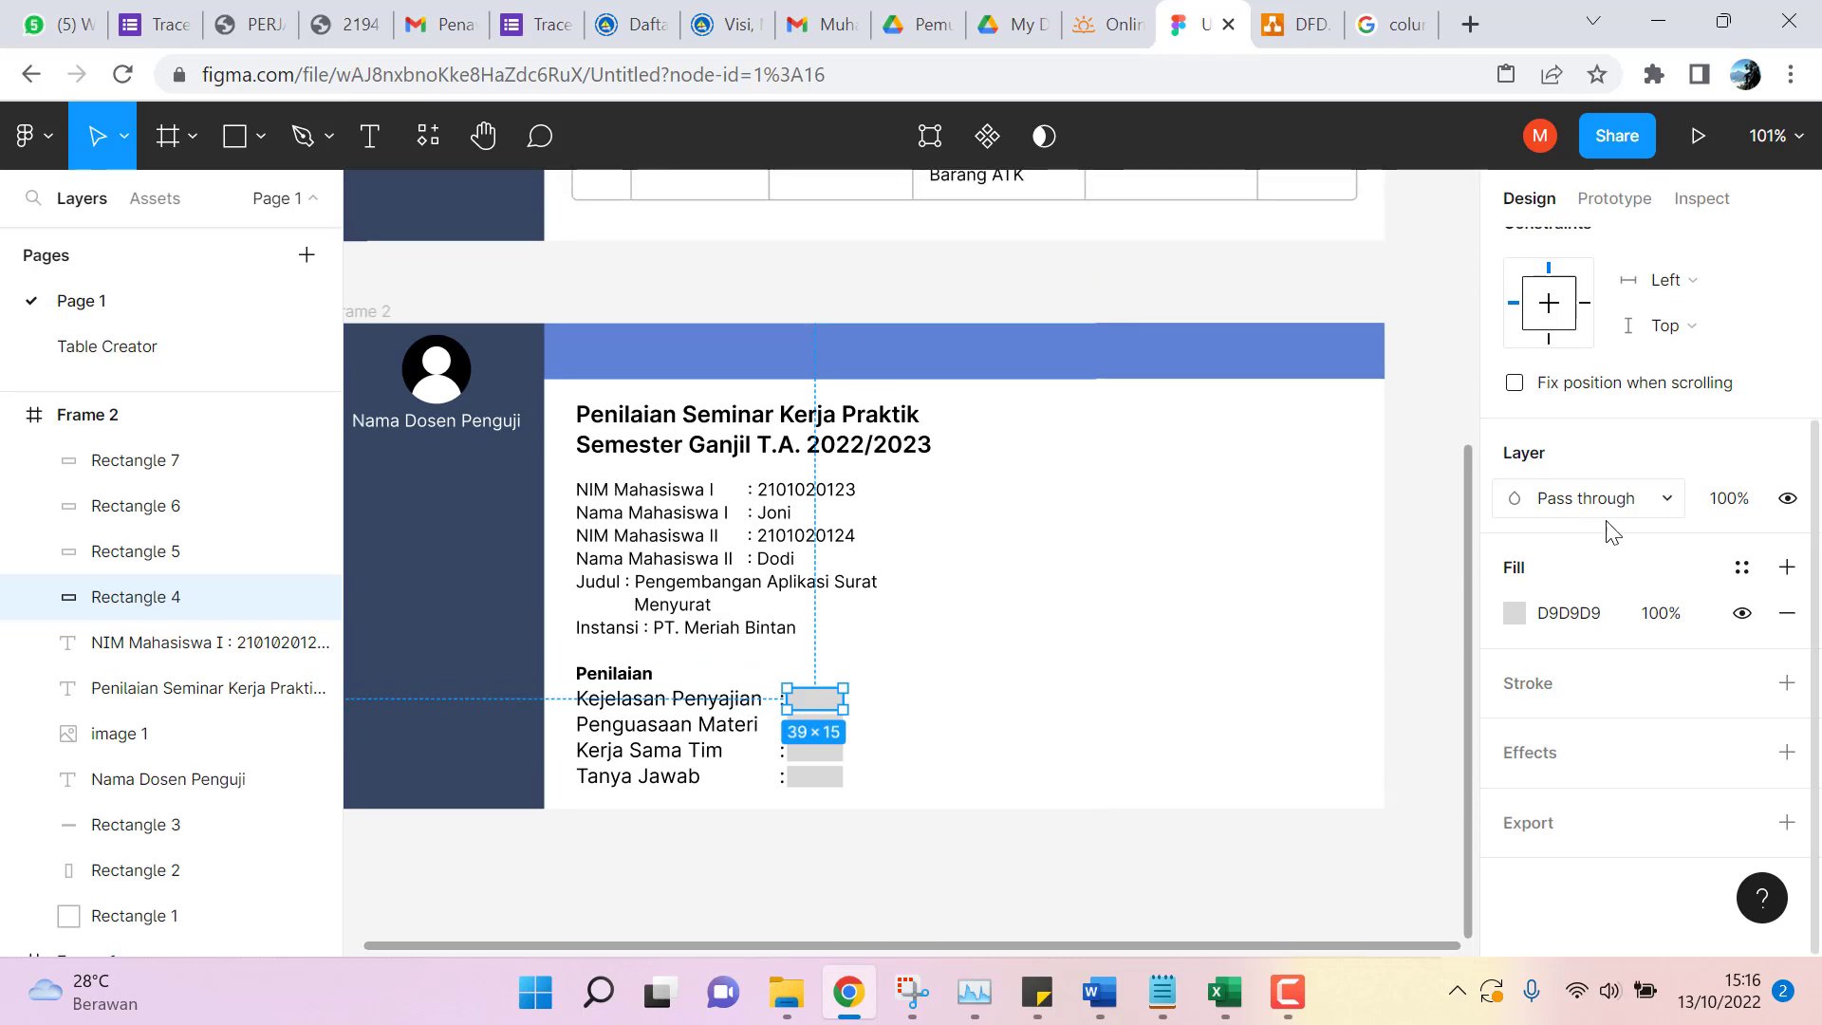
{"action": "scroll", "coordinate": [1662, 600], "scroll_direction": "up", "scroll_amount": 3}
{"action": "scroll", "coordinate": [1699, 456], "scroll_direction": "down", "scroll_amount": 3}
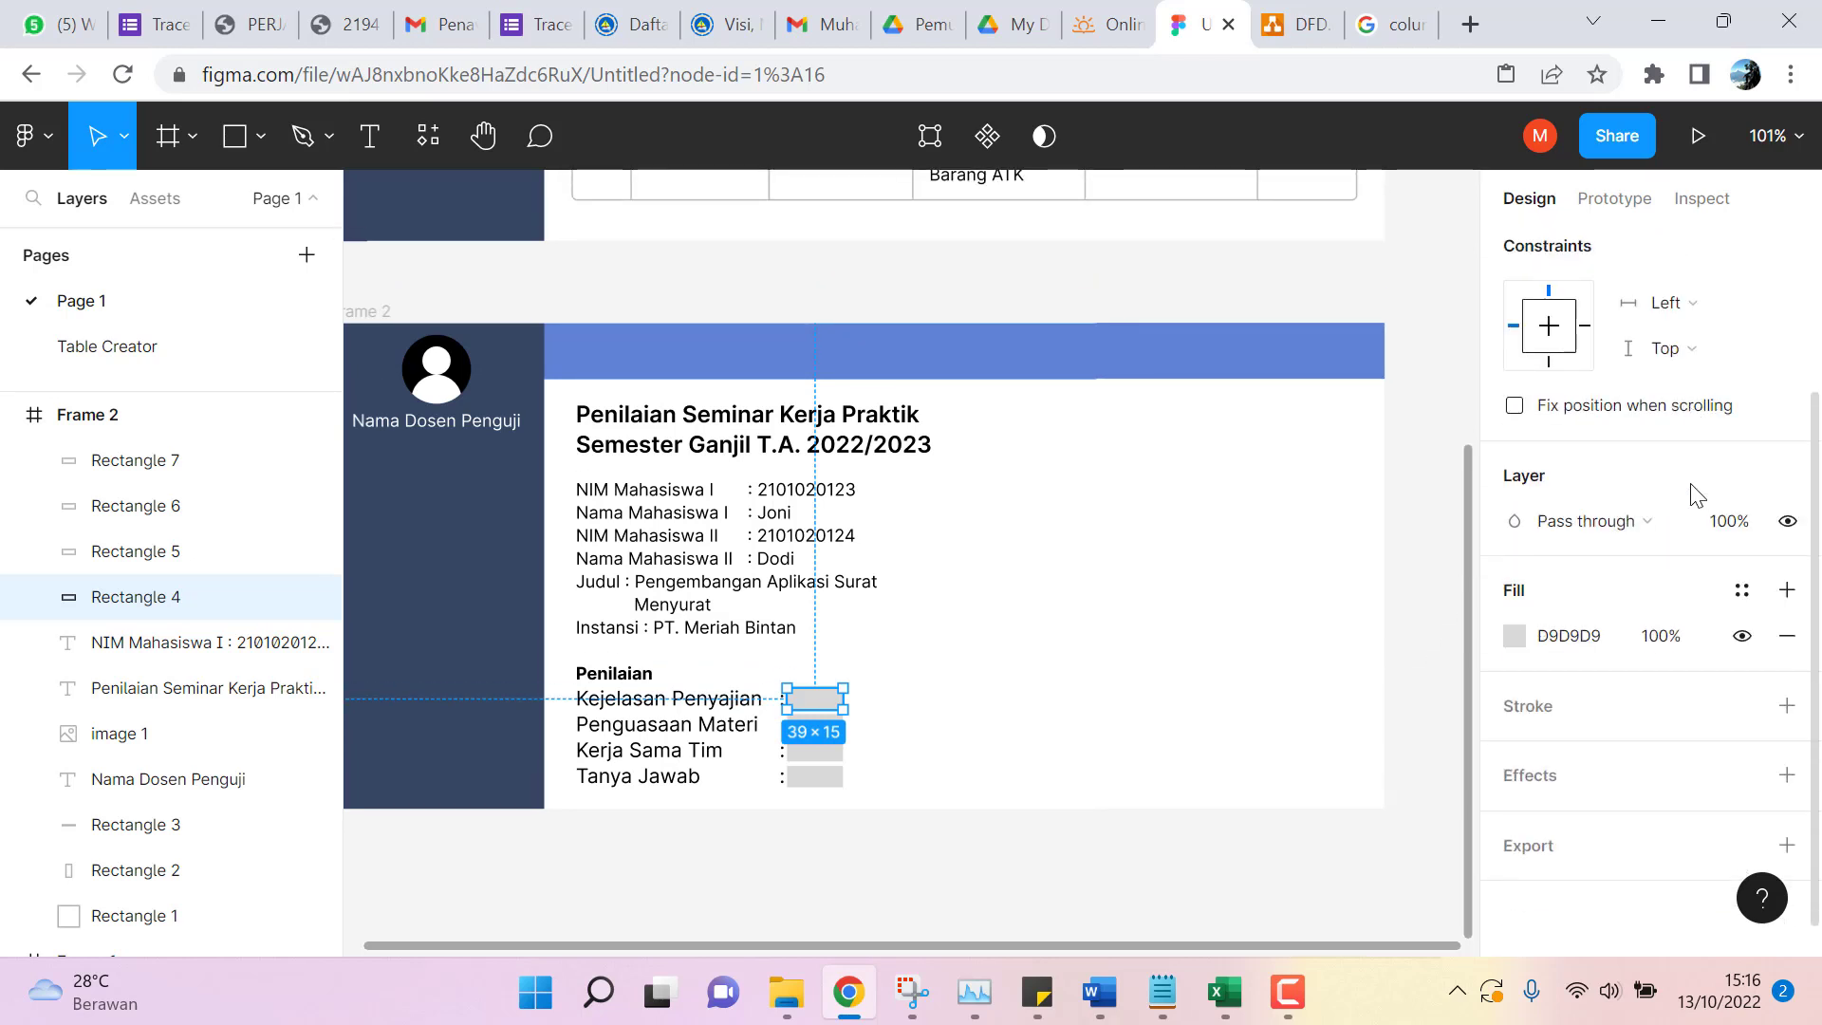
{"action": "scroll", "coordinate": [1652, 550], "scroll_direction": "up", "scroll_amount": 3}
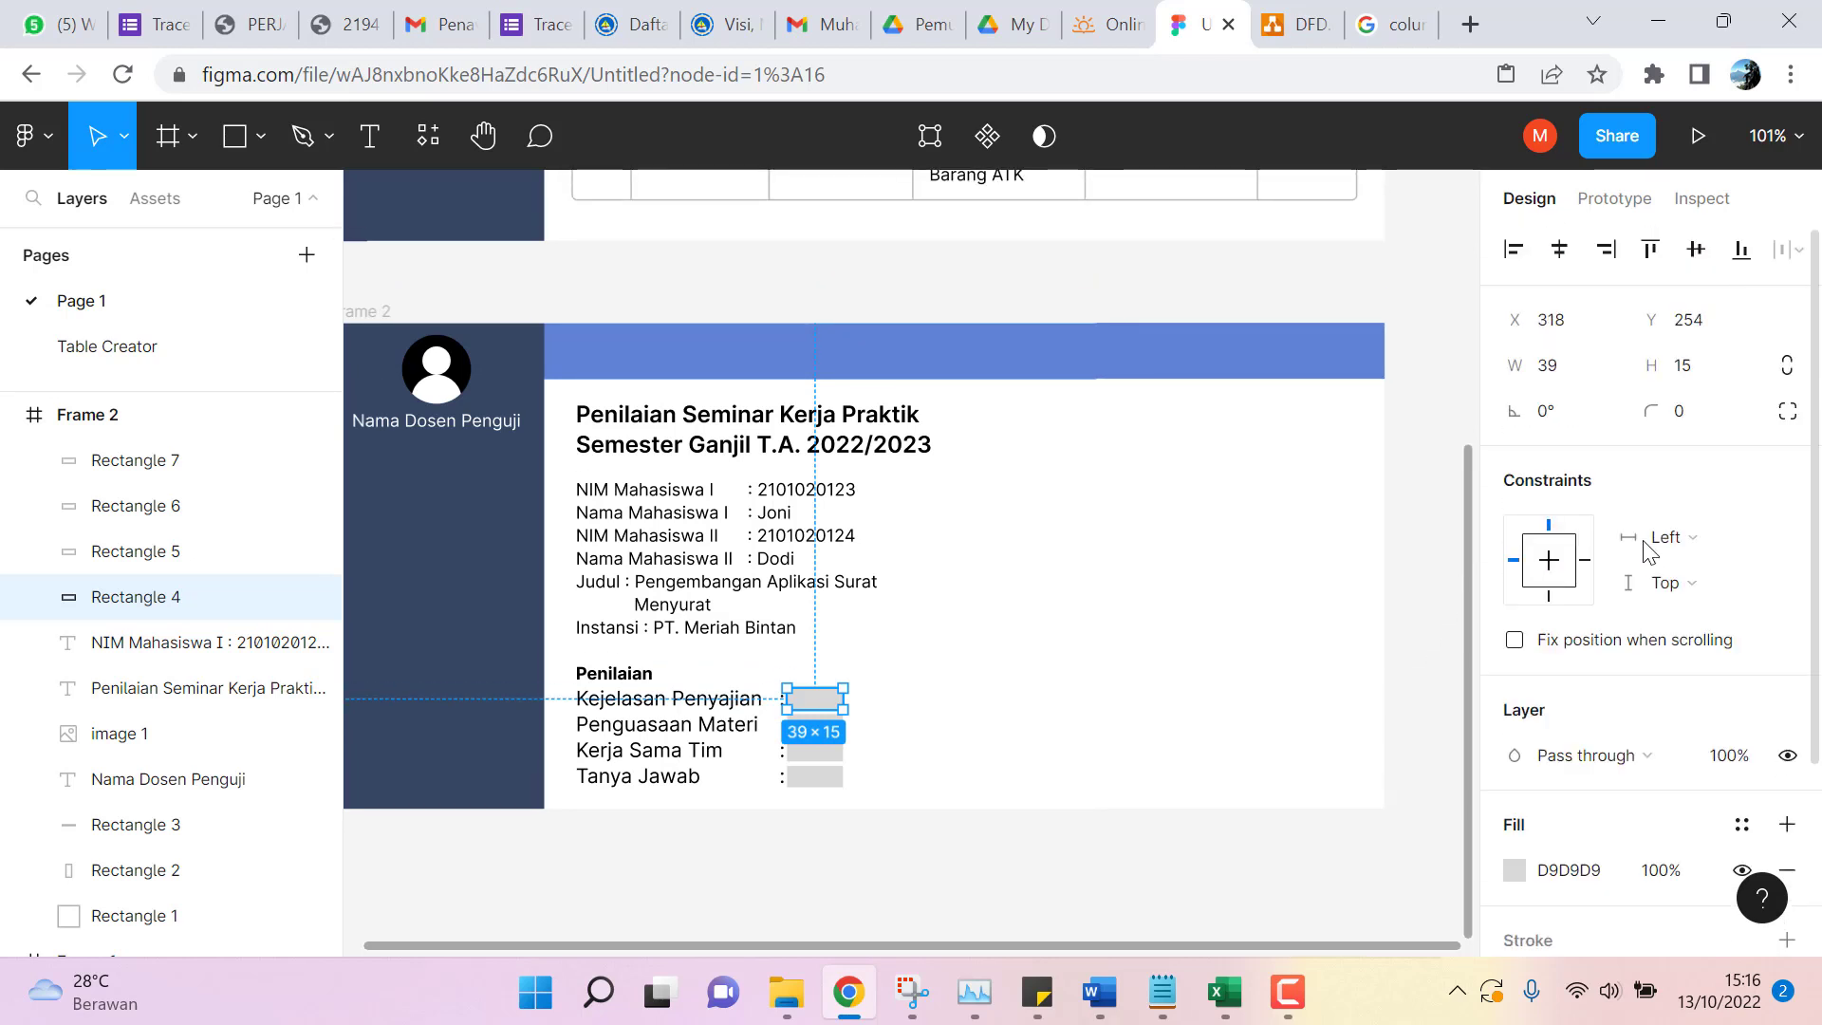
{"action": "scroll", "coordinate": [1649, 552], "scroll_direction": "down", "scroll_amount": 3}
{"action": "scroll", "coordinate": [1651, 553], "scroll_direction": "up", "scroll_amount": 3}
{"action": "scroll", "coordinate": [1651, 552], "scroll_direction": "down", "scroll_amount": 3}
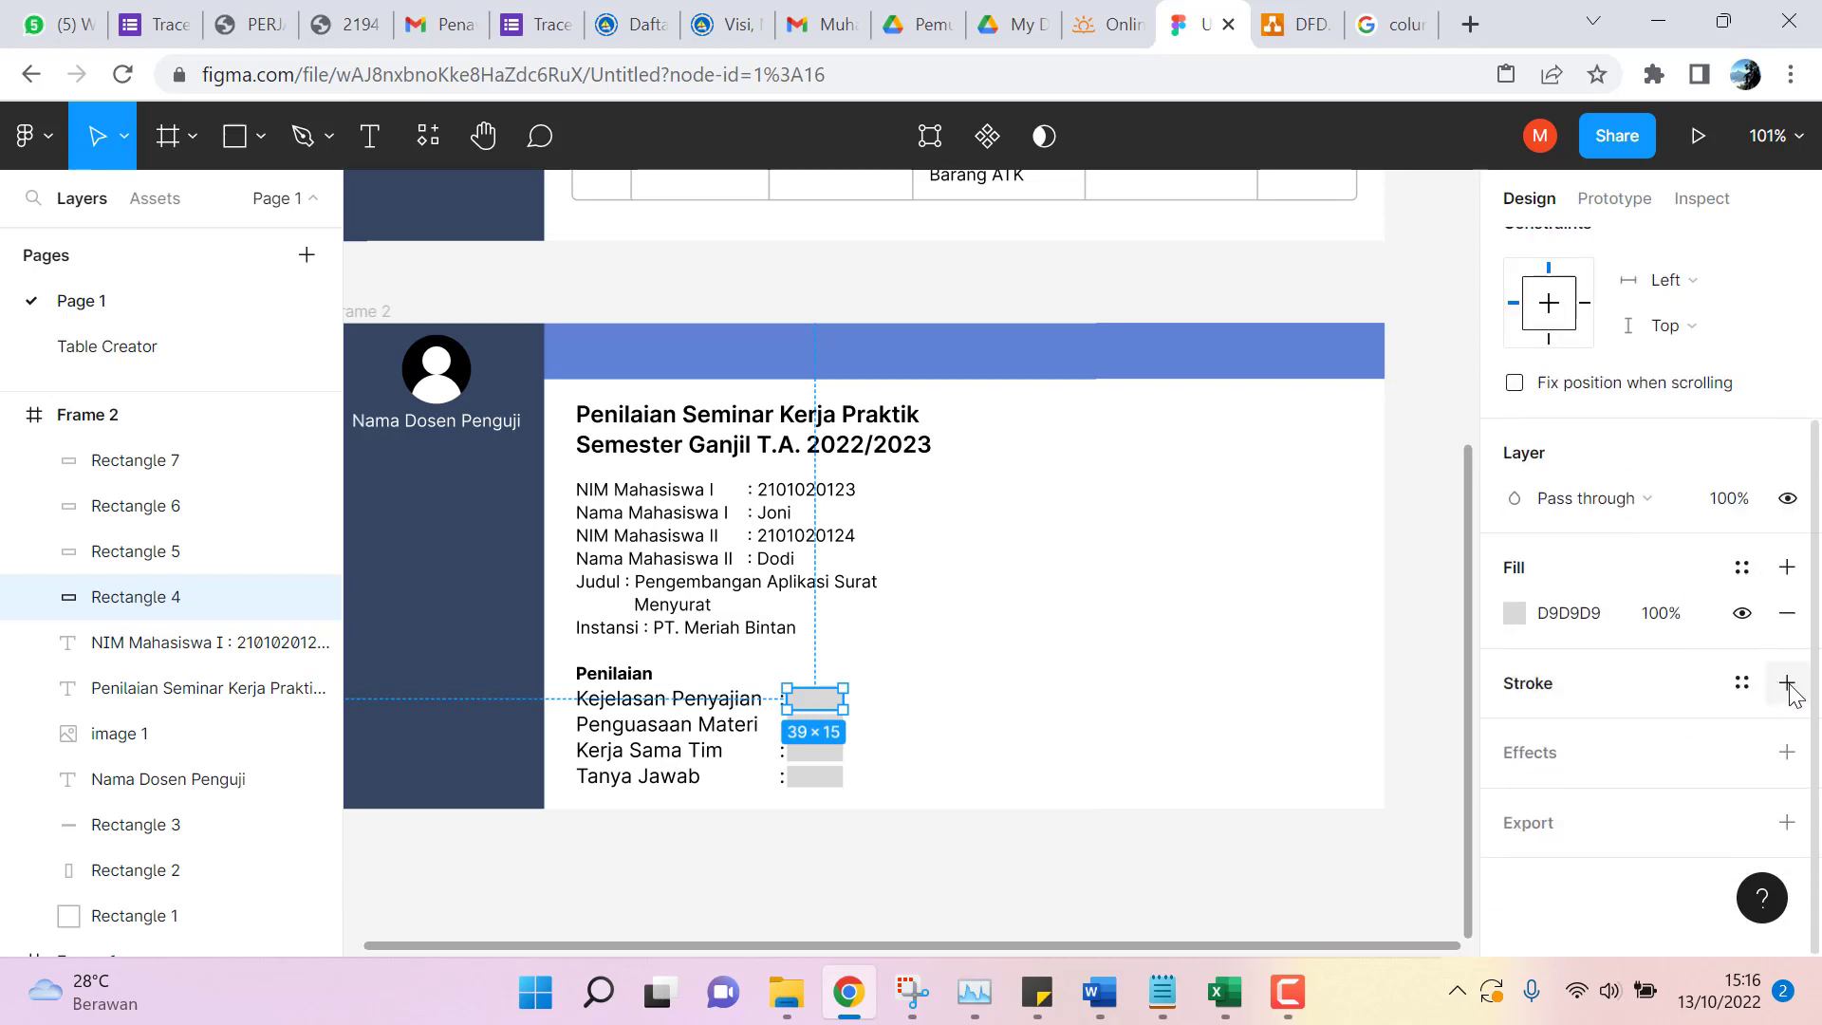
{"action": "left_click", "coordinate": [1787, 684]}
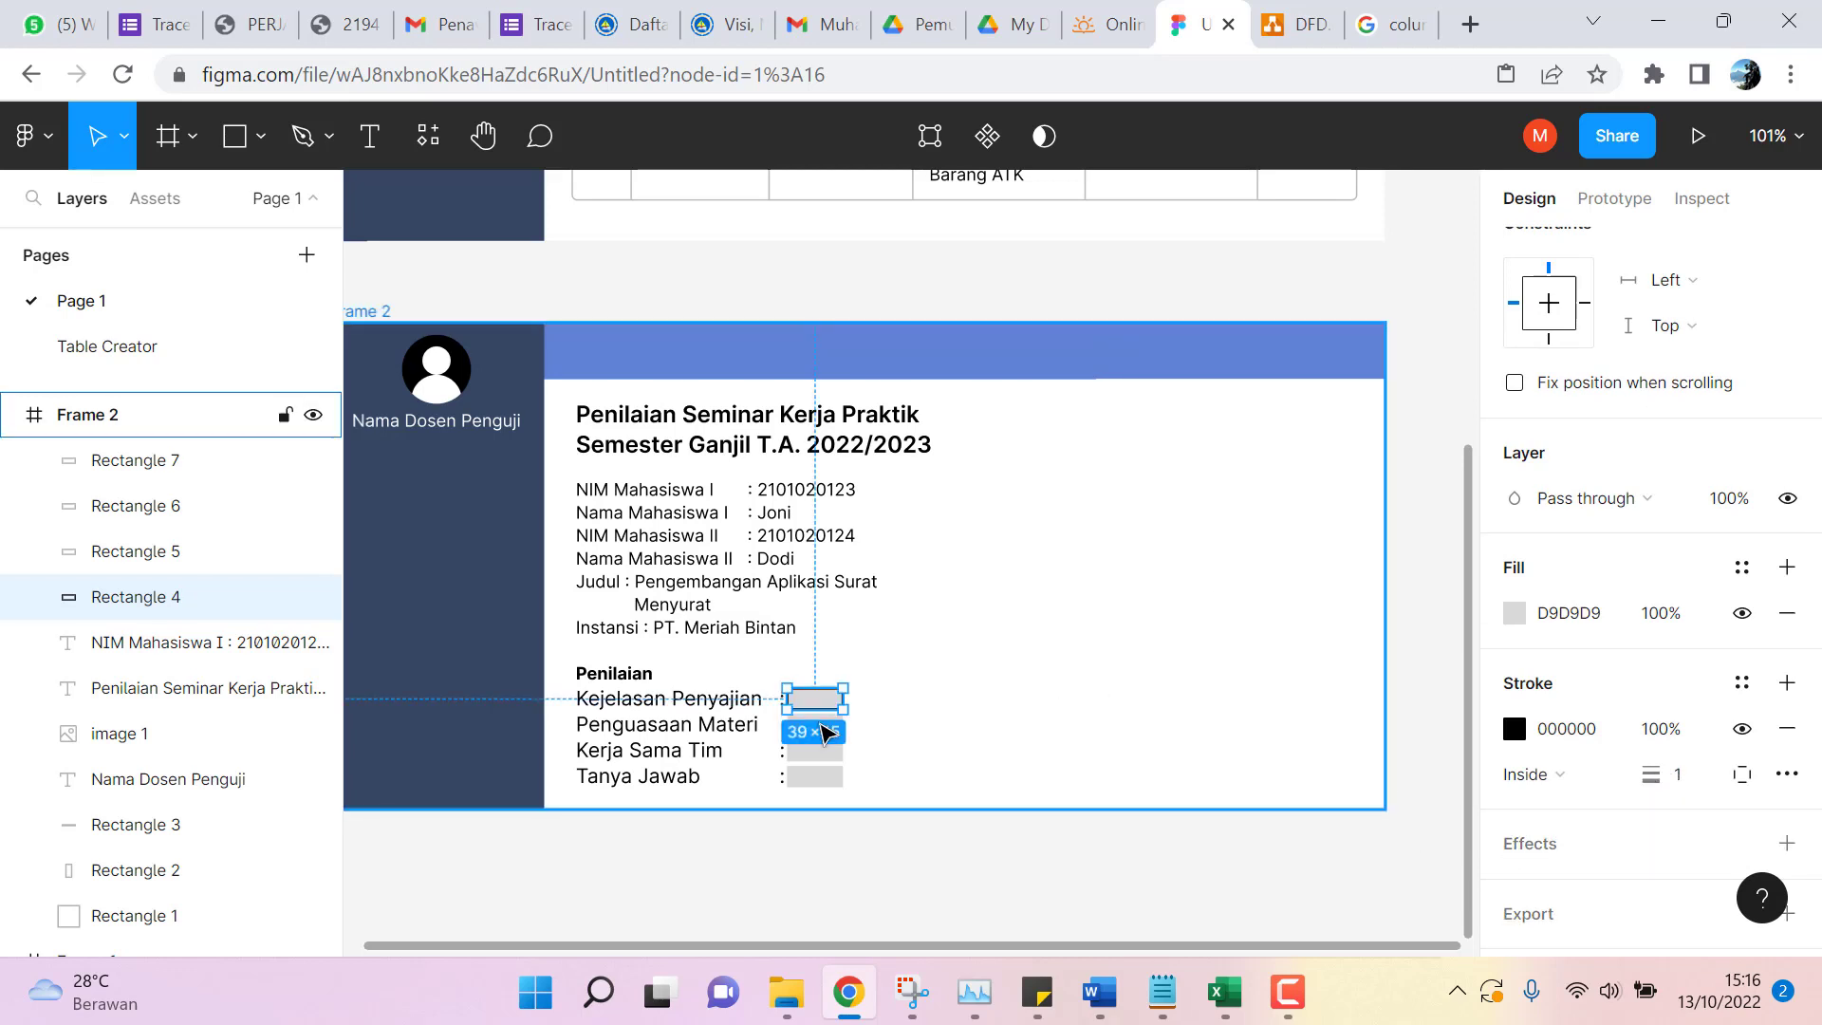
Change the Kejelasan Penyajian box's fill to white FFFFFF.
{"action": "left_click", "coordinate": [896, 730]}
{"action": "left_click", "coordinate": [822, 704]}
{"action": "left_click", "coordinate": [1515, 613]}
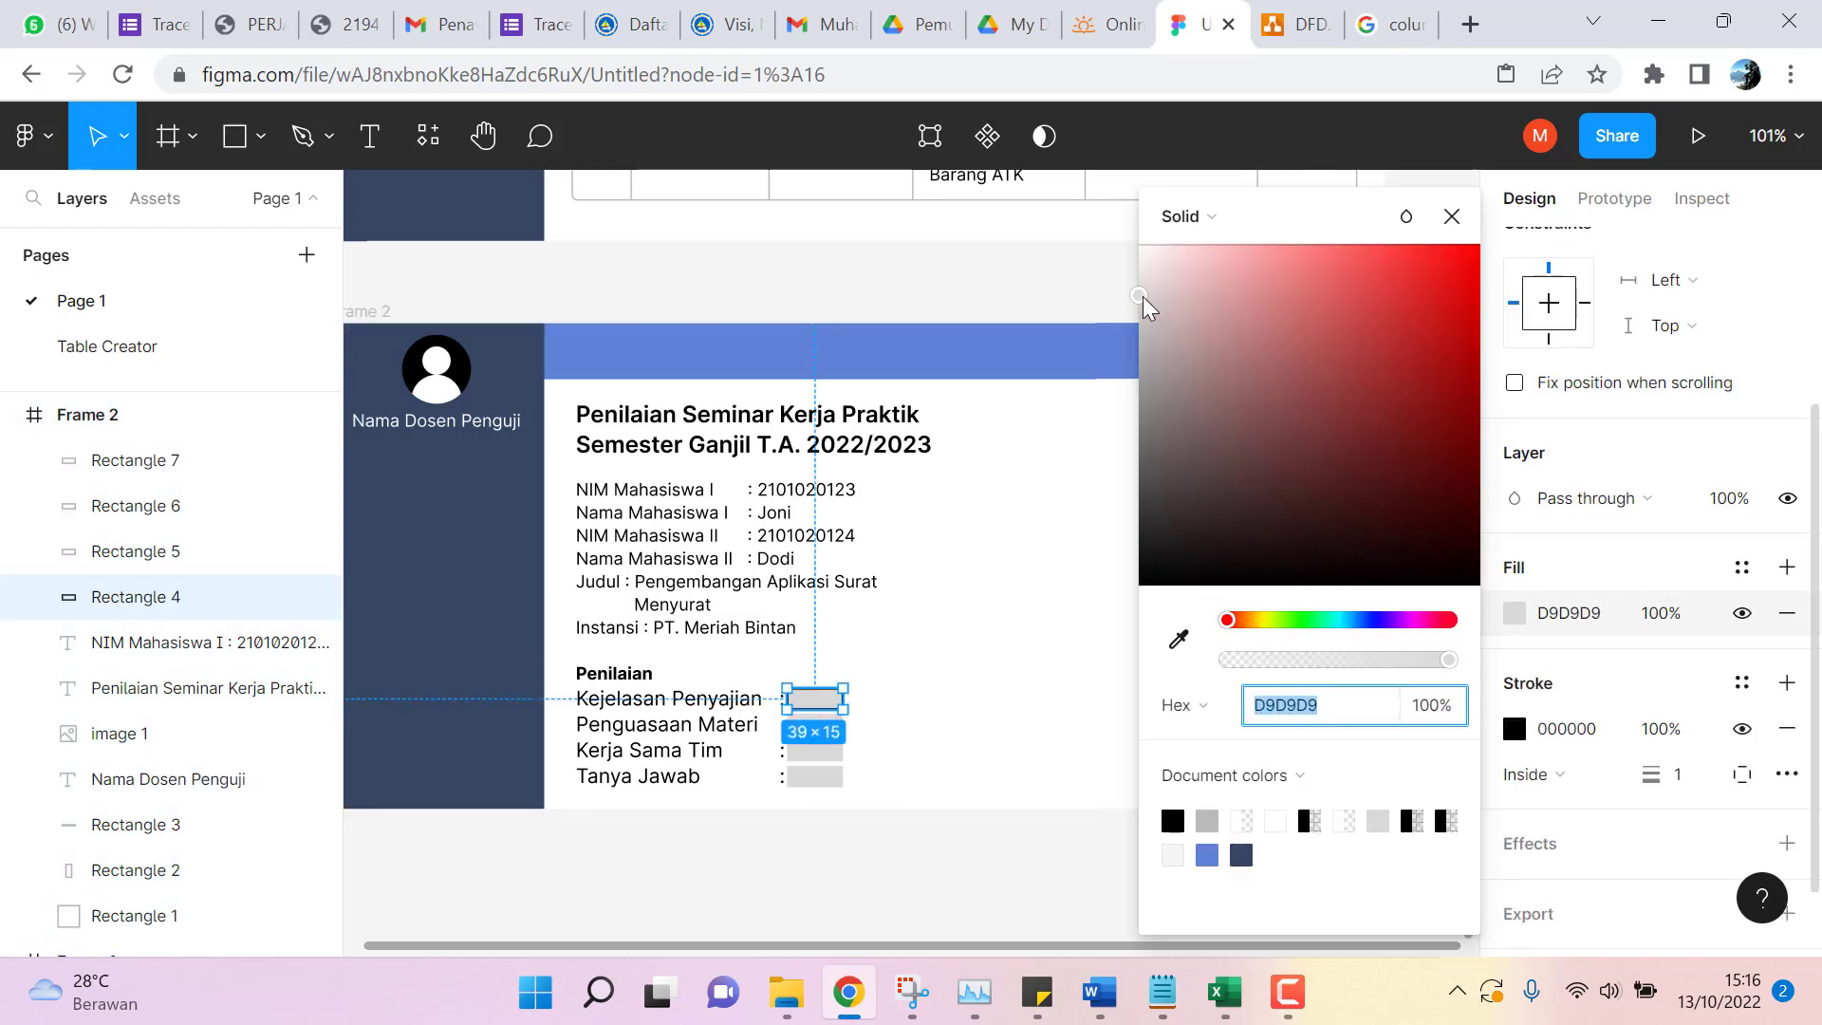
{"action": "left_click_drag", "start_coordinate": [1140, 295], "coordinate": [1139, 244]}
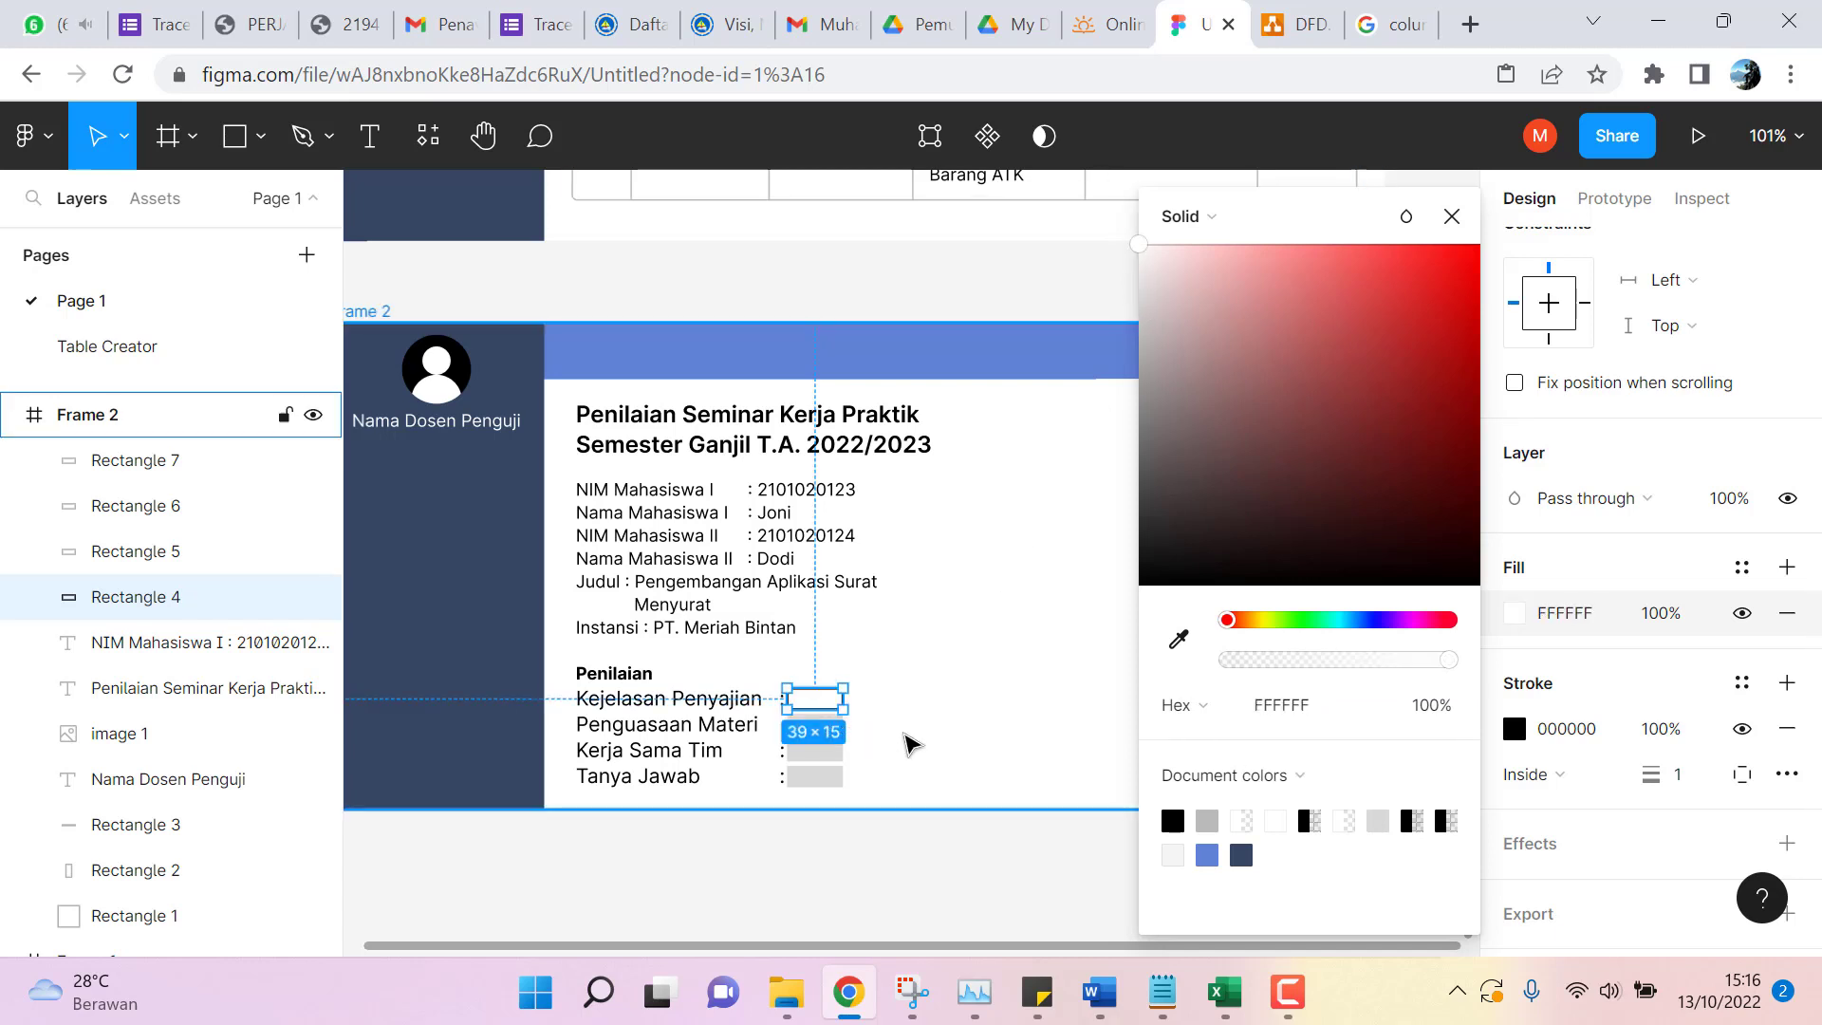
{"action": "left_click", "coordinate": [913, 743]}
Make the Penguasaan Materi and Kerja Sama Tim boxes white with a black outline.
{"action": "left_click", "coordinate": [827, 725]}
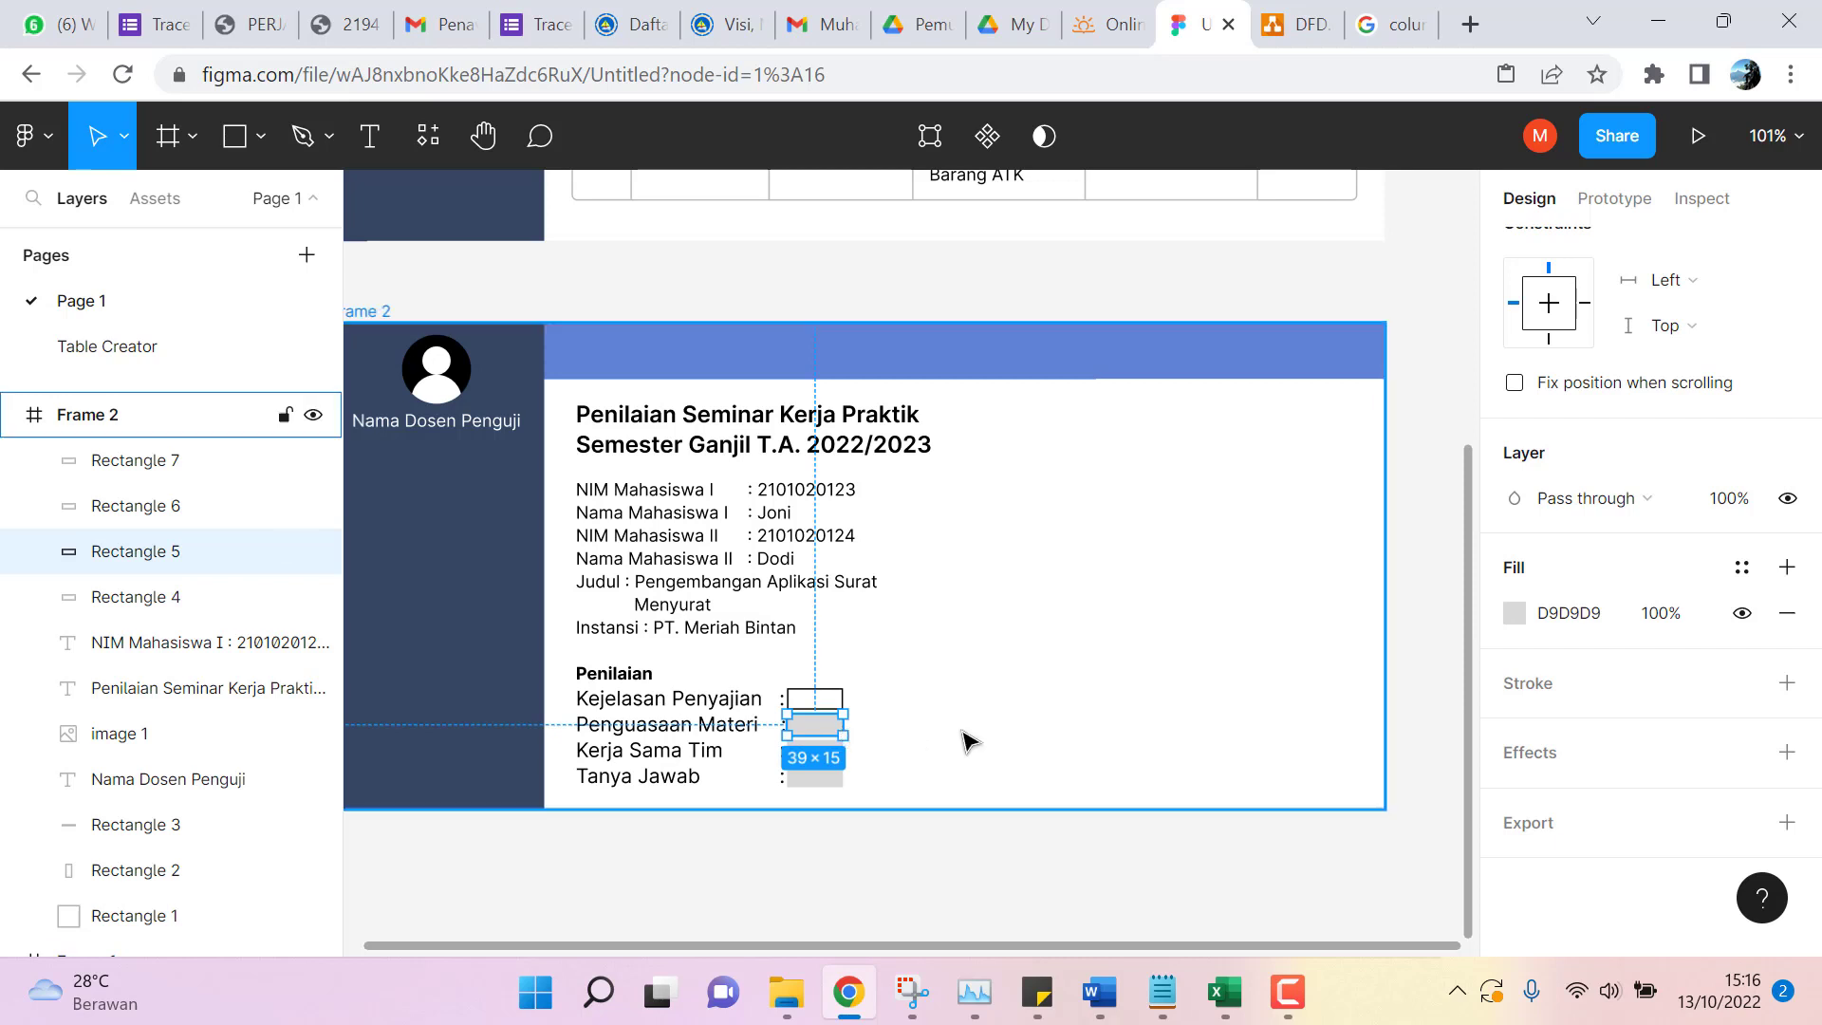
{"action": "left_click", "coordinate": [1585, 613]}
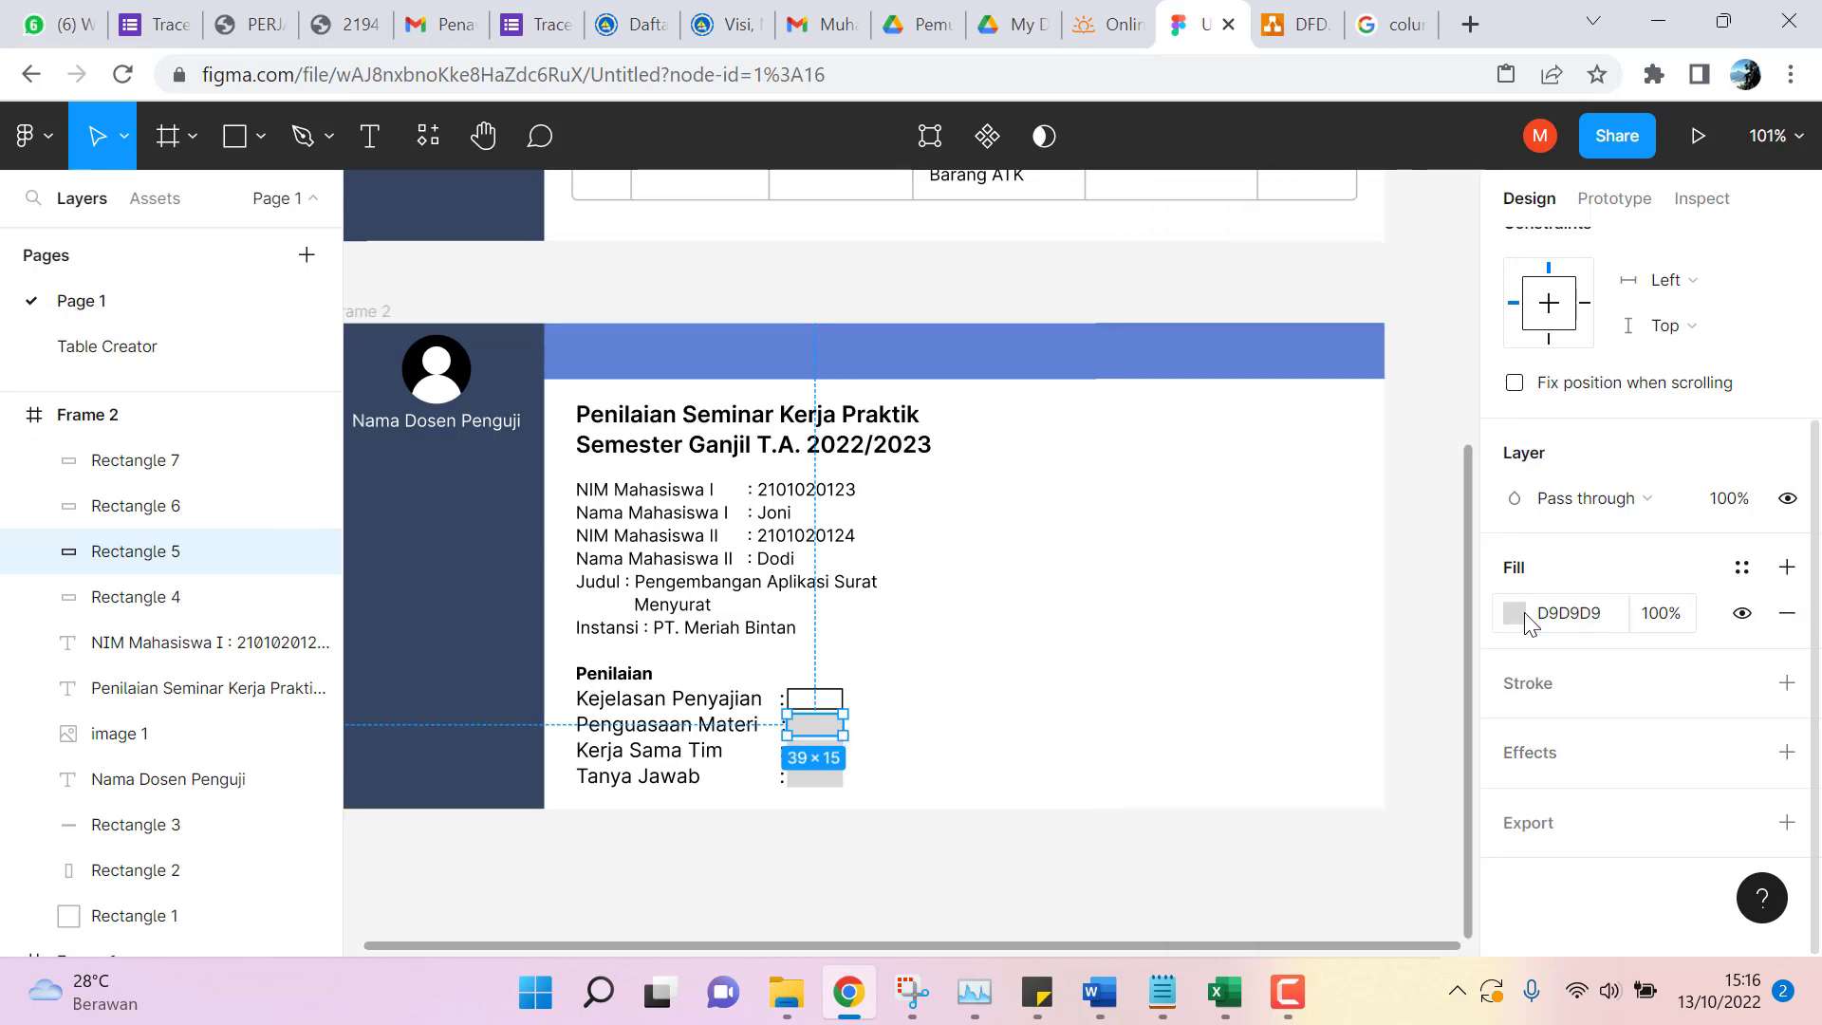
{"action": "left_click", "coordinate": [1524, 615]}
{"action": "left_click_drag", "start_coordinate": [1139, 300], "coordinate": [1131, 218]}
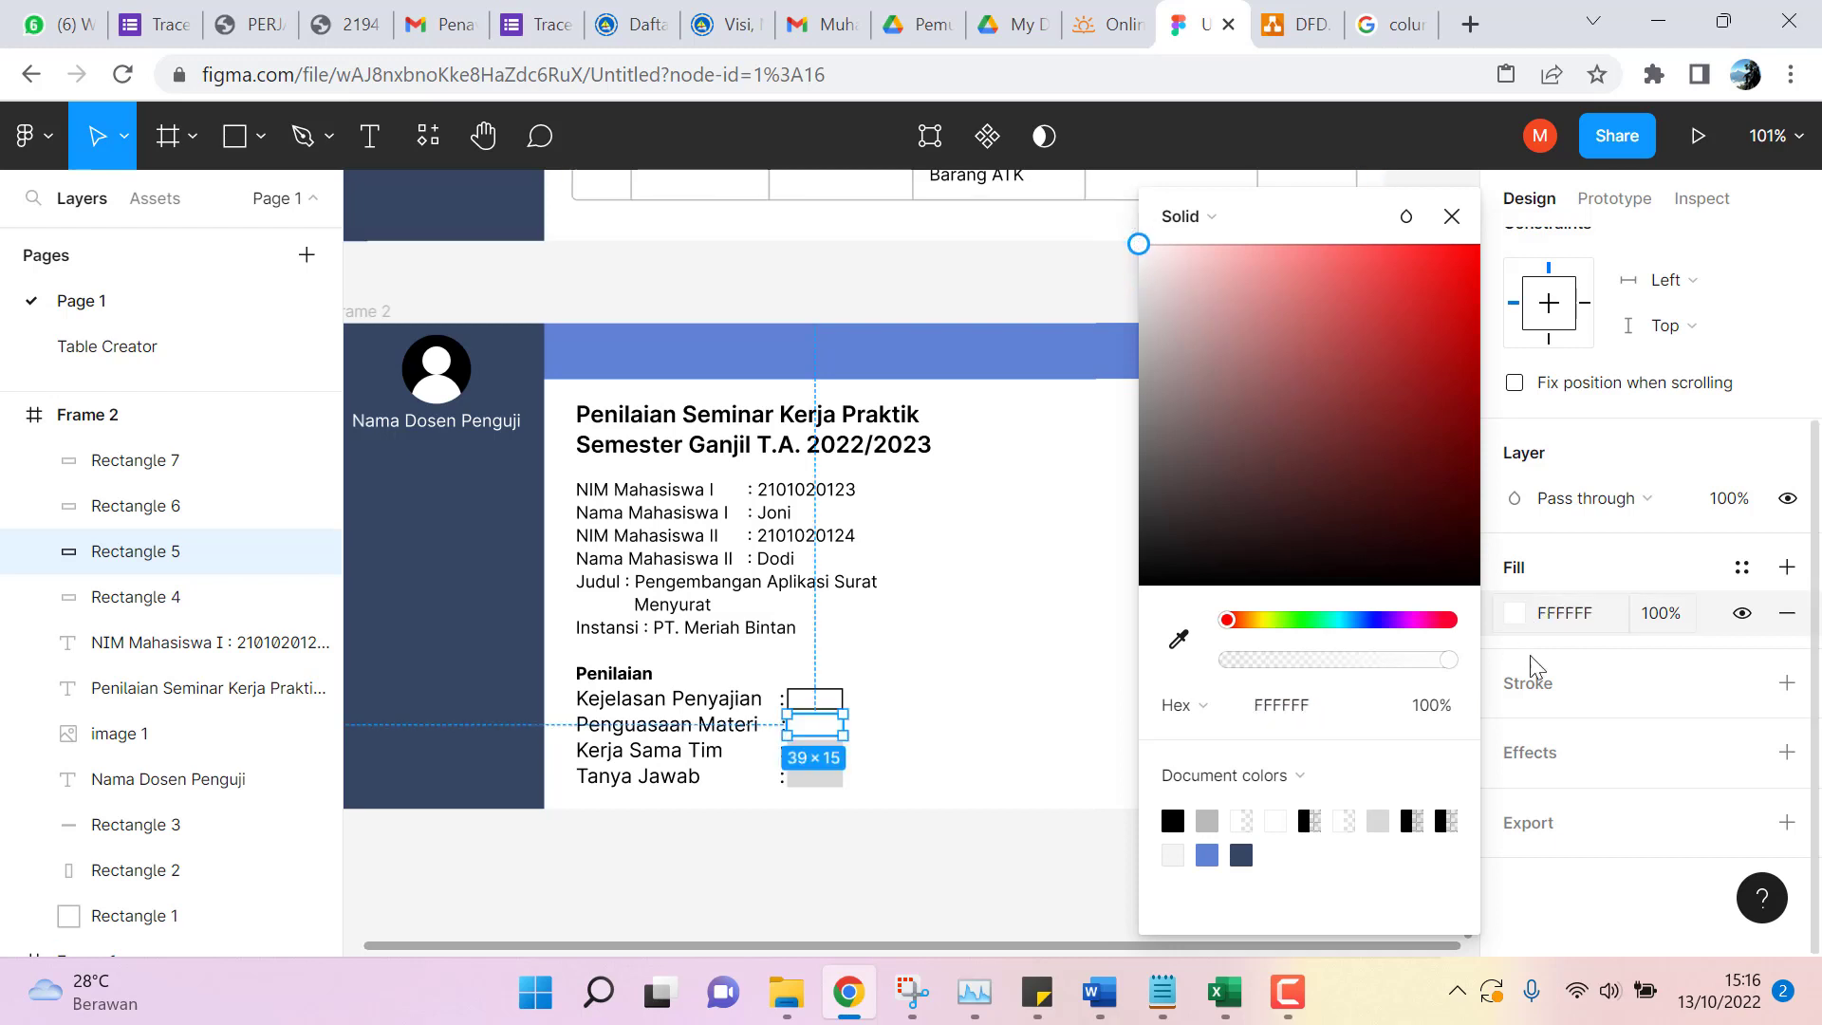
{"action": "left_click", "coordinate": [1784, 683]}
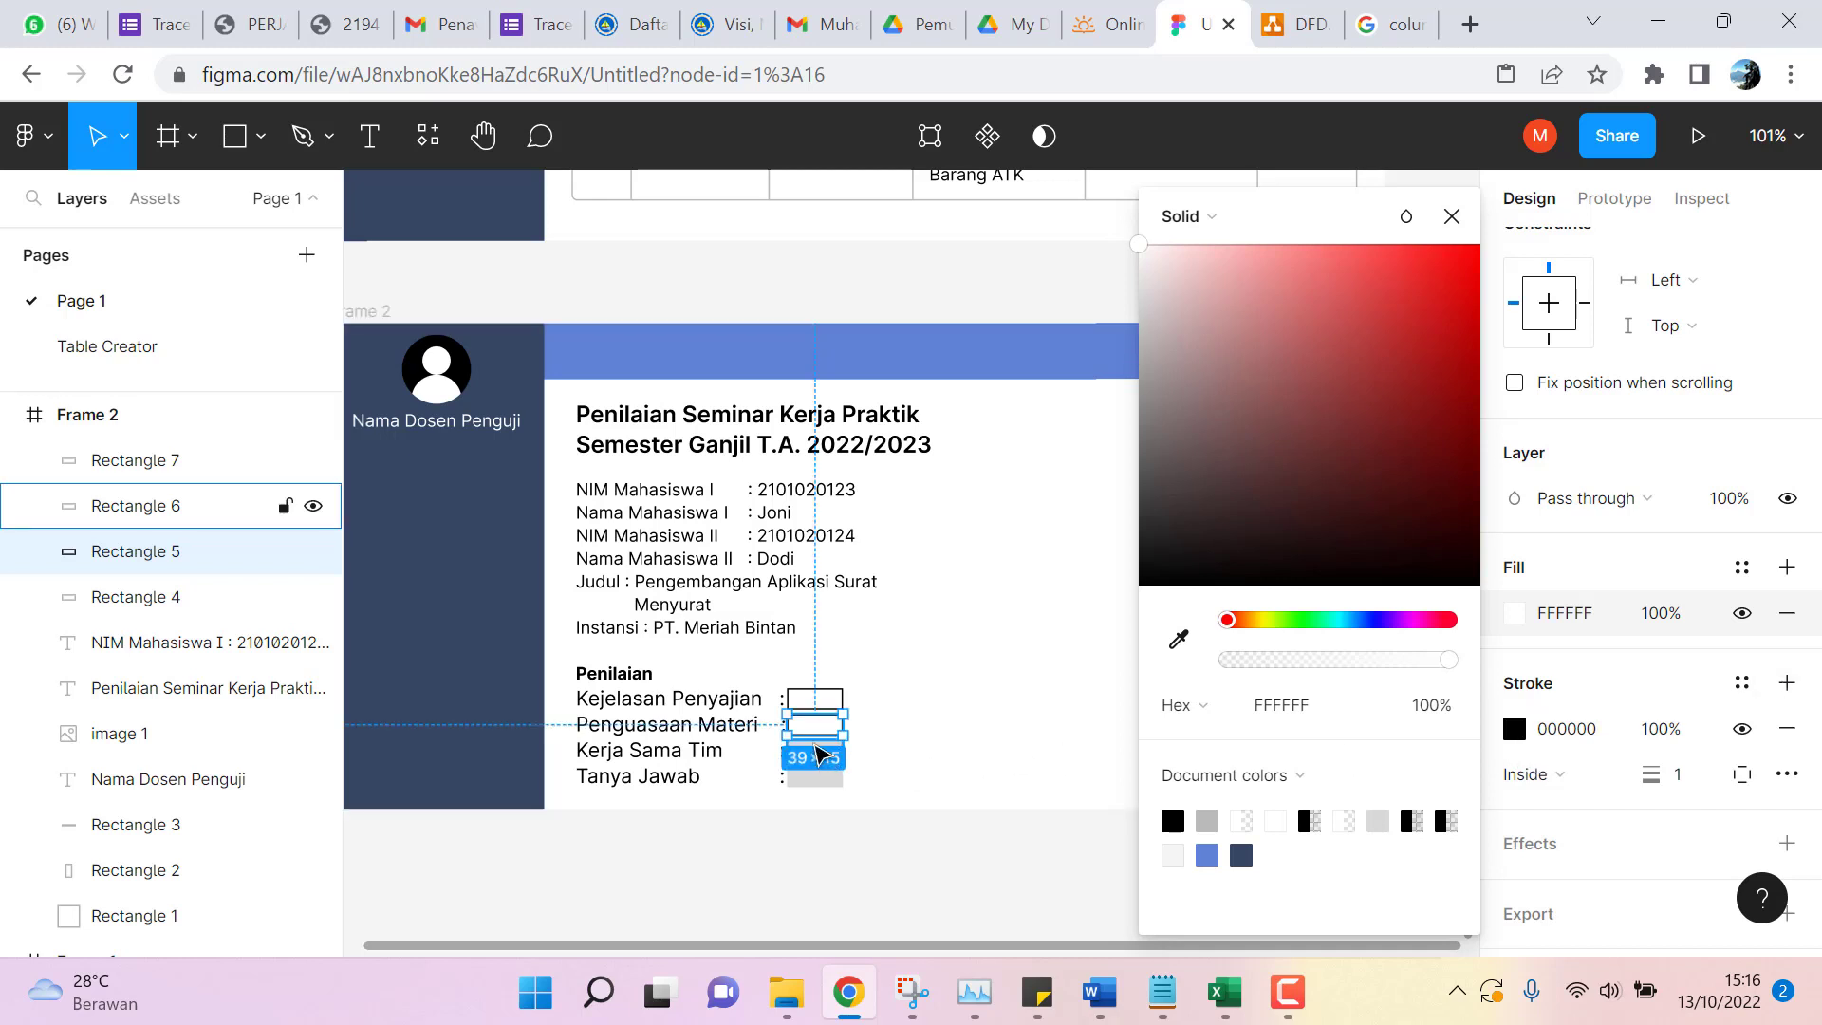
{"action": "left_click", "coordinate": [816, 752]}
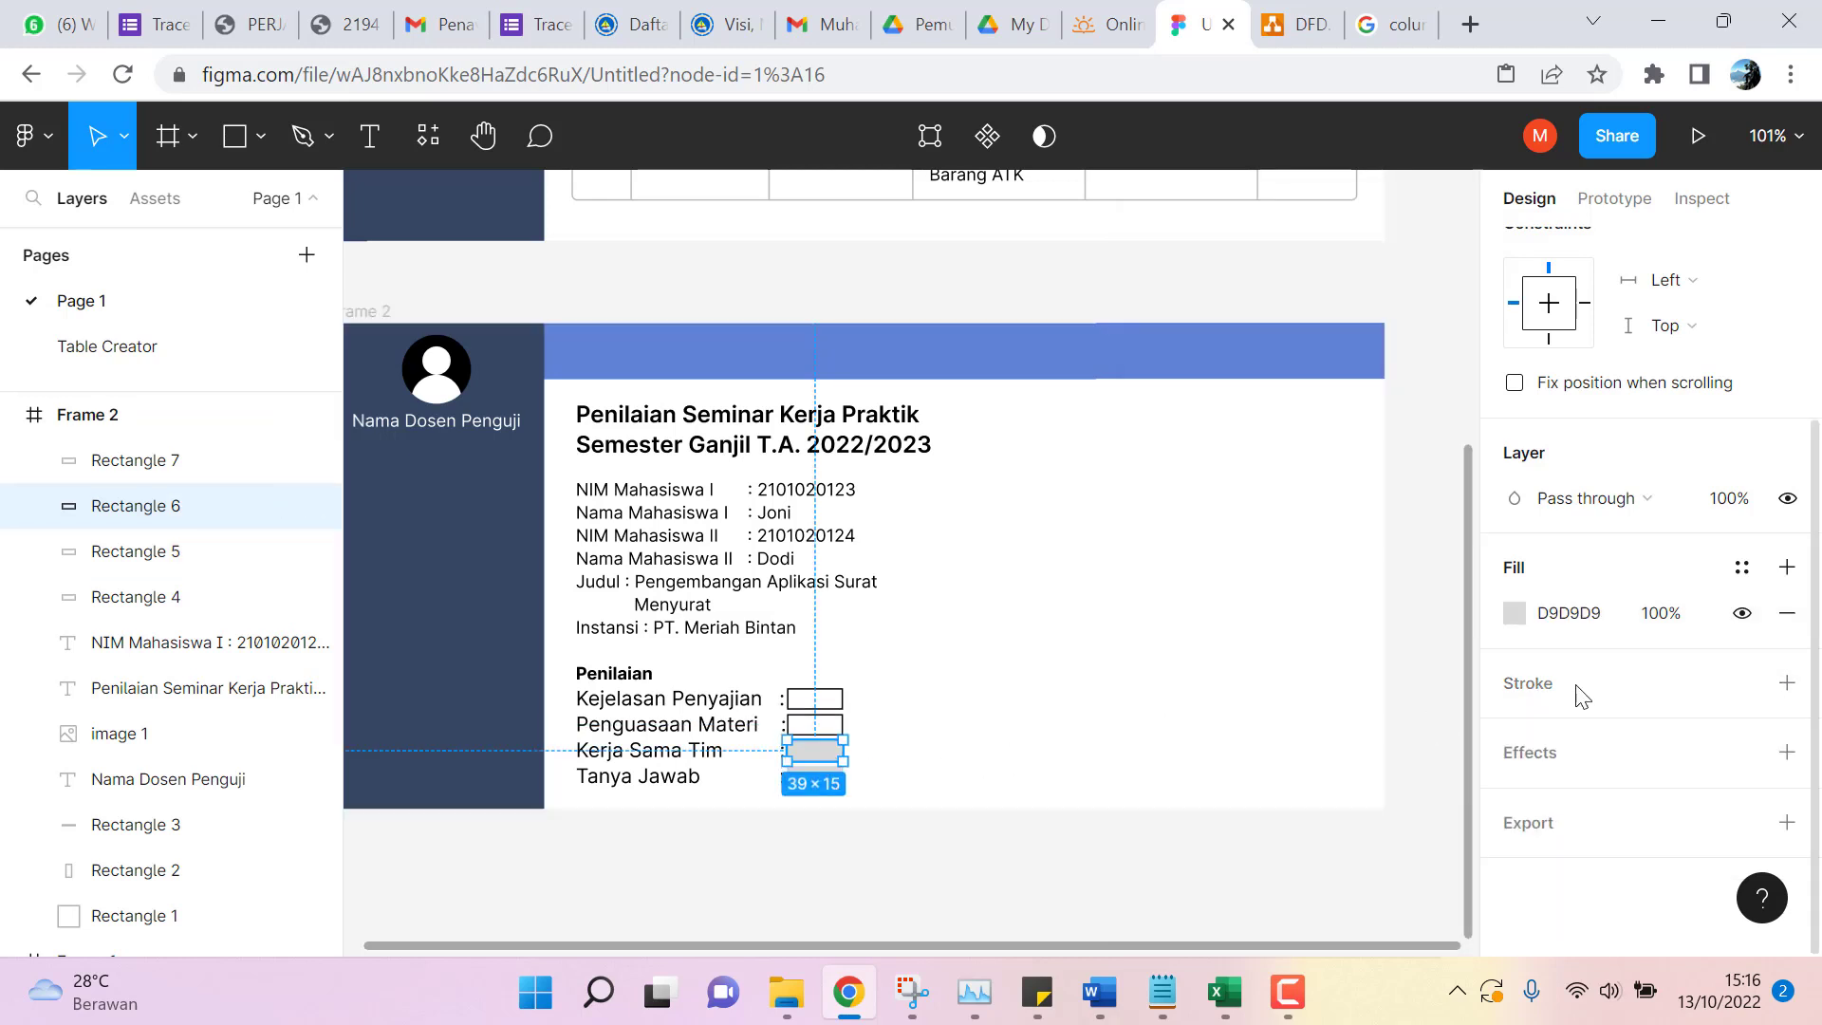
{"action": "left_click", "coordinate": [1510, 613]}
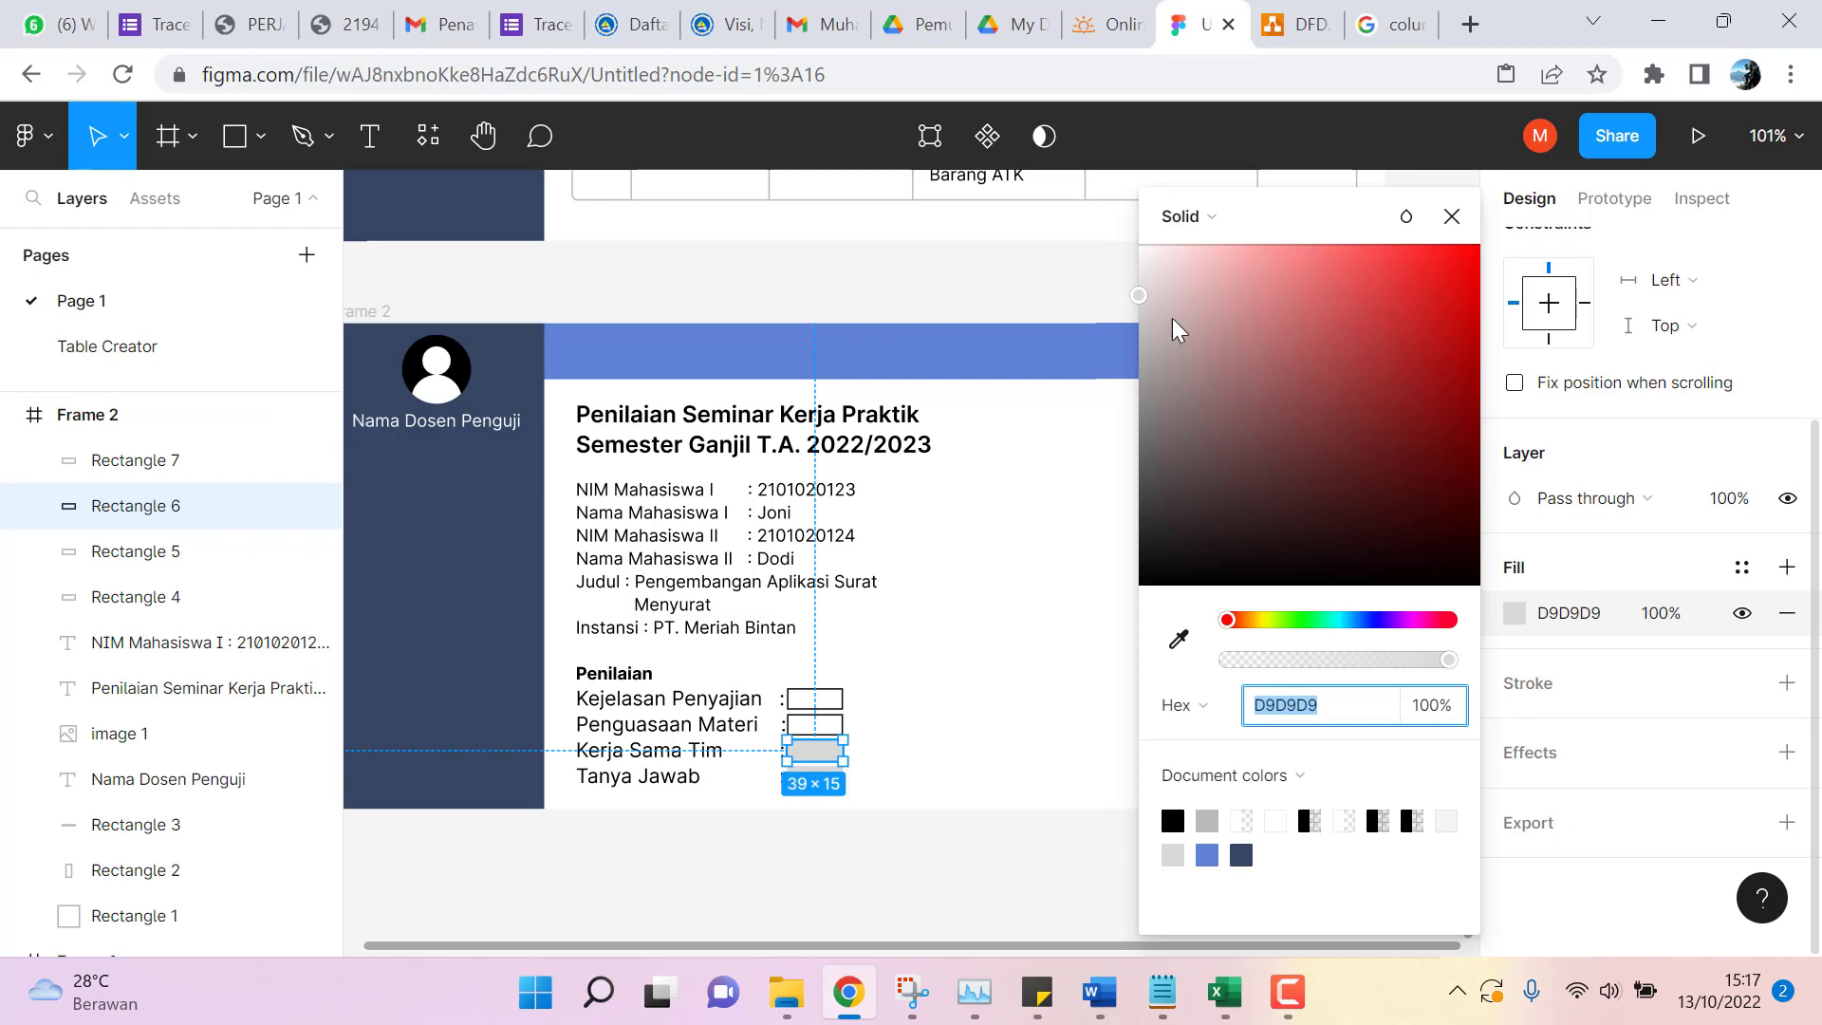
{"action": "left_click_drag", "start_coordinate": [1139, 295], "coordinate": [1138, 244]}
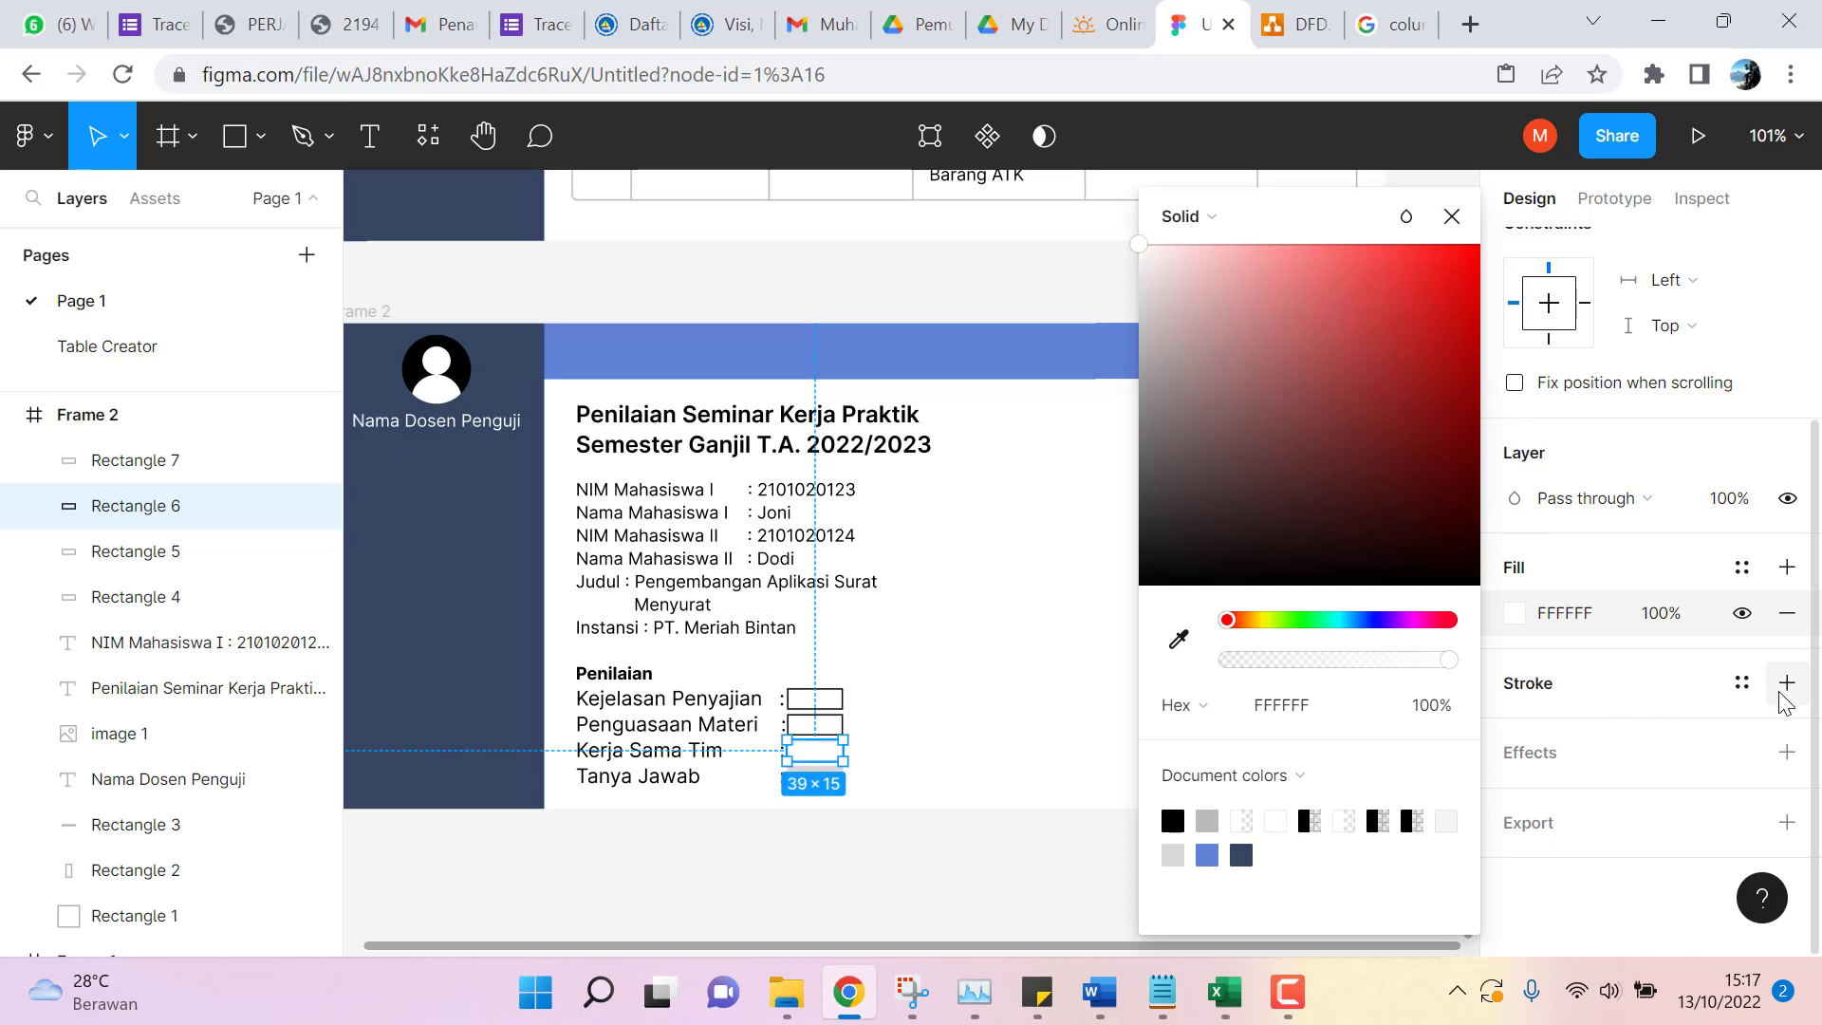
{"action": "left_click", "coordinate": [1787, 684]}
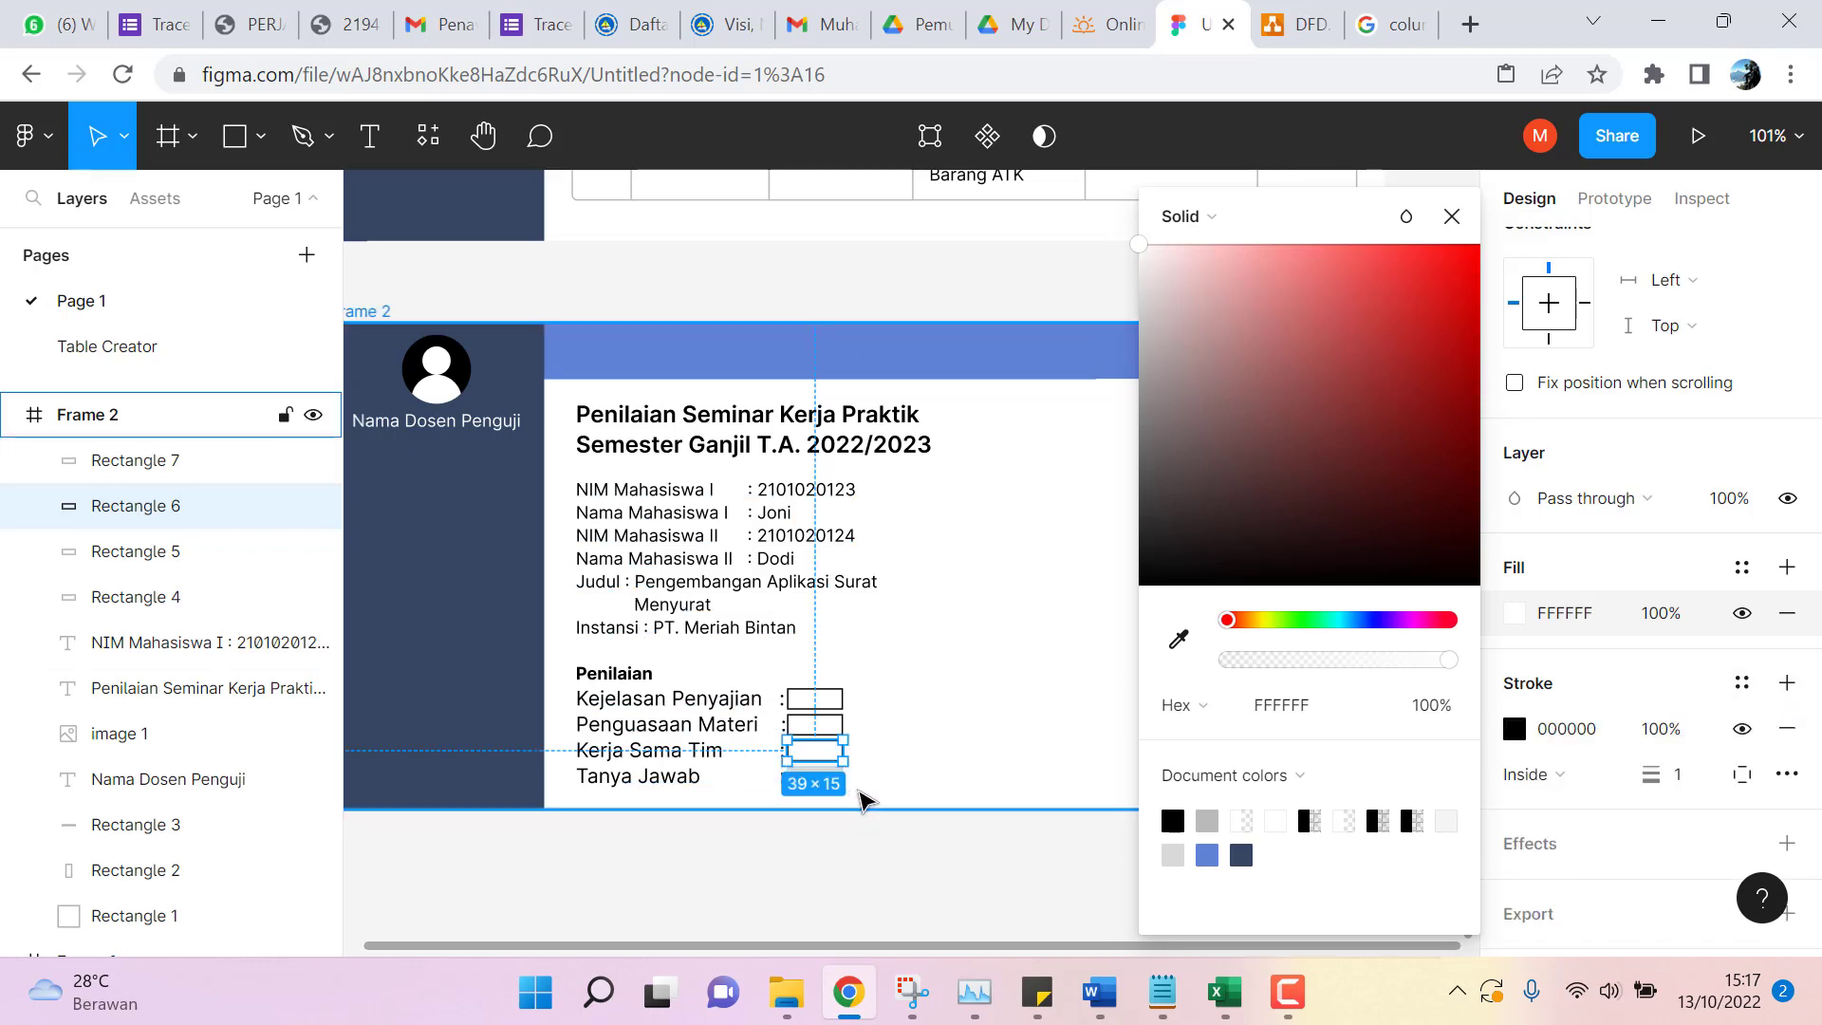
Give the Tanya Jawab box a black outline and white fill.
{"action": "left_click", "coordinate": [877, 802]}
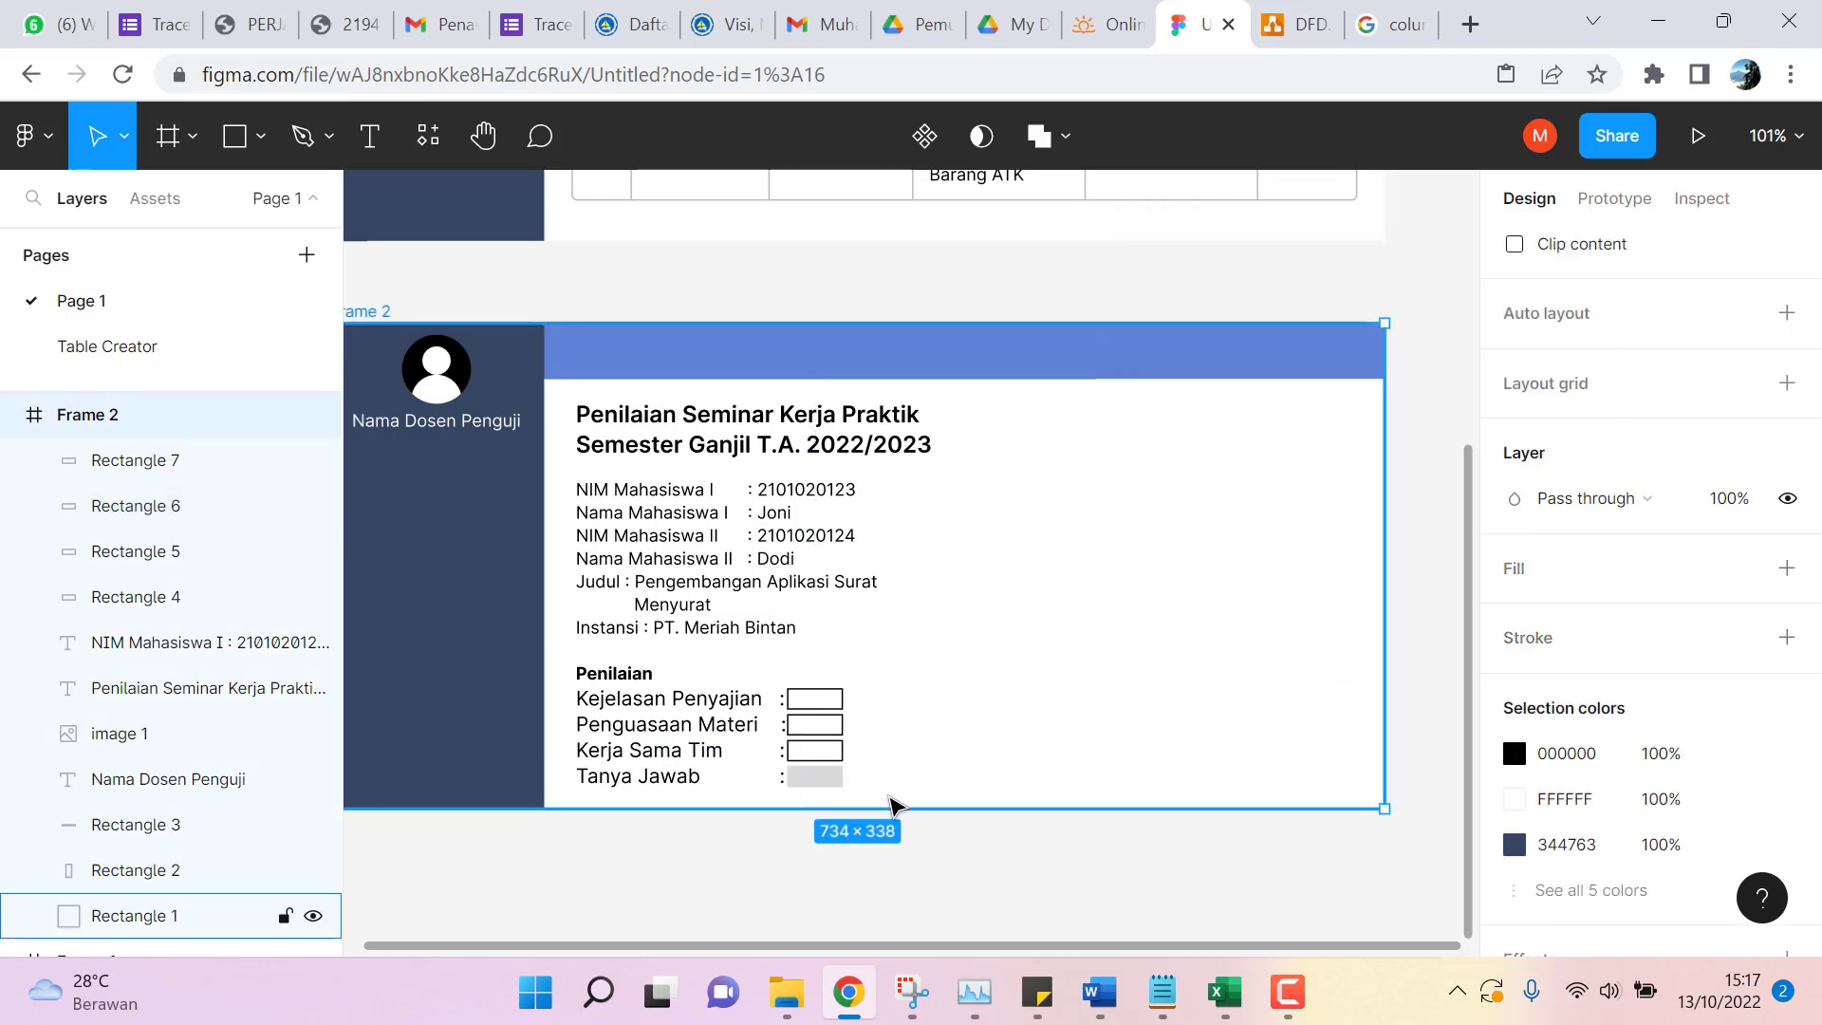
{"action": "left_click", "coordinate": [838, 784]}
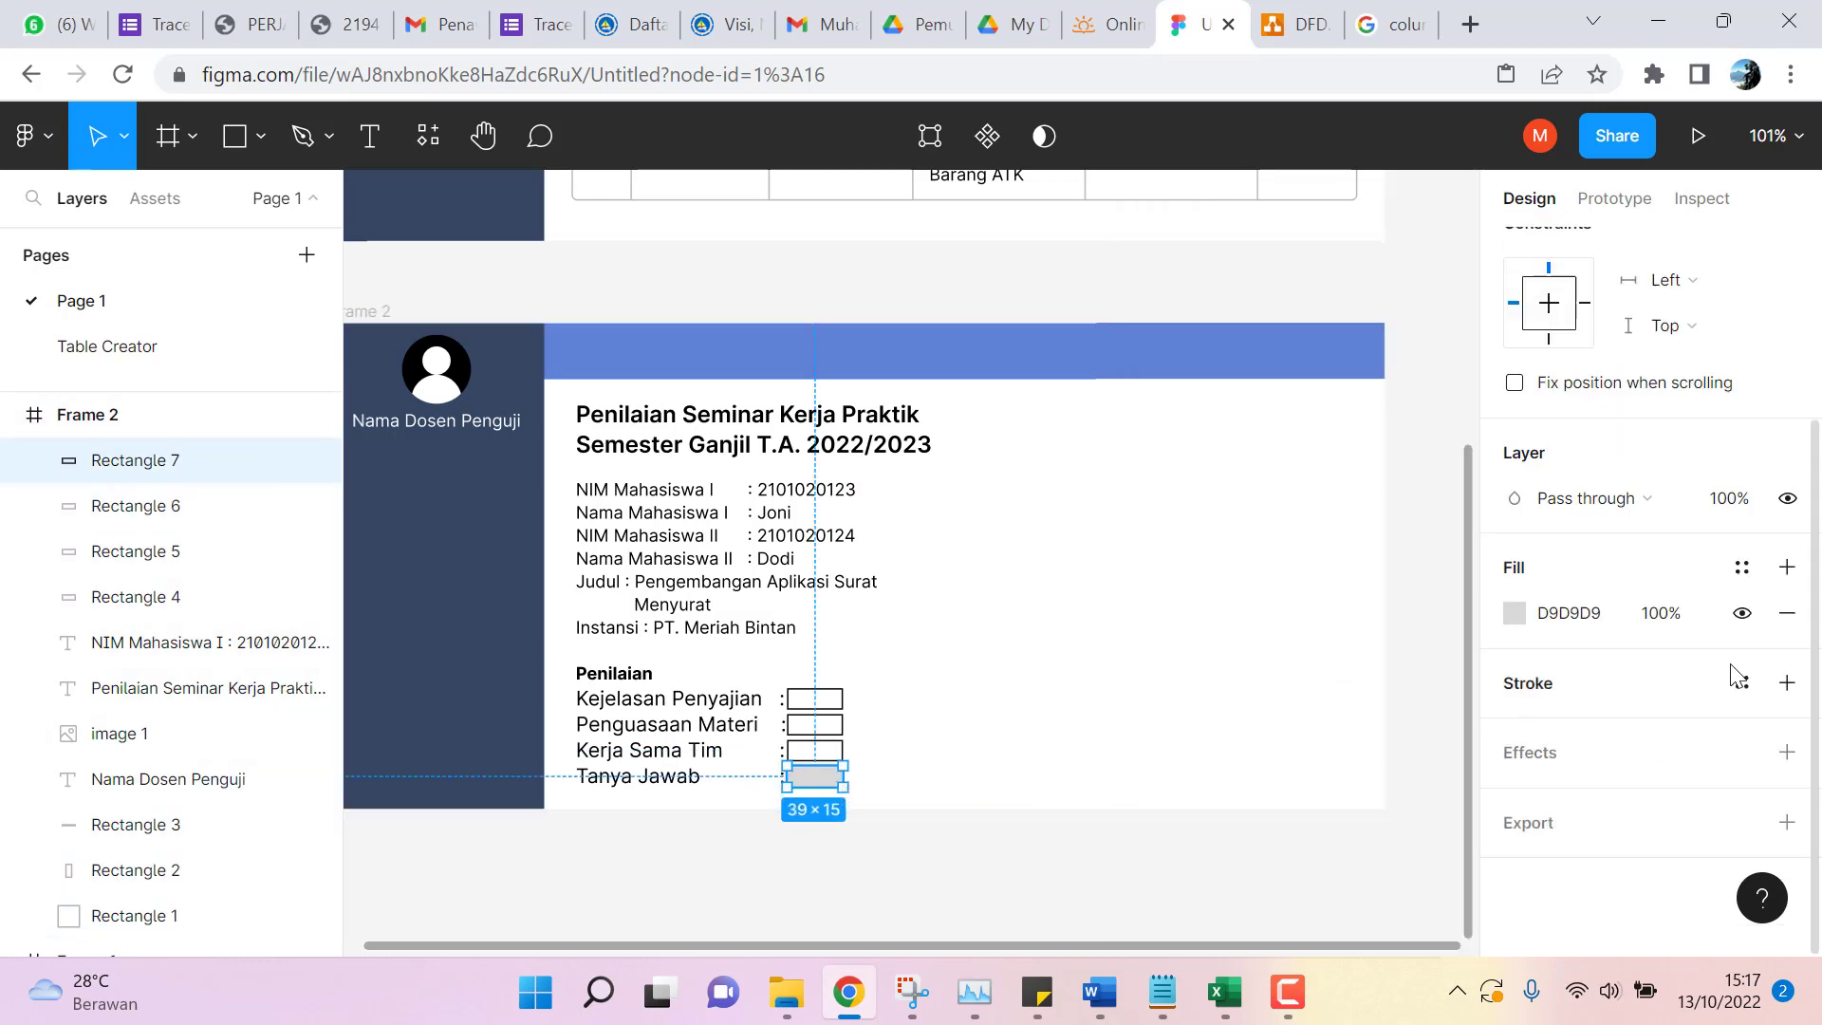
{"action": "left_click", "coordinate": [1787, 684]}
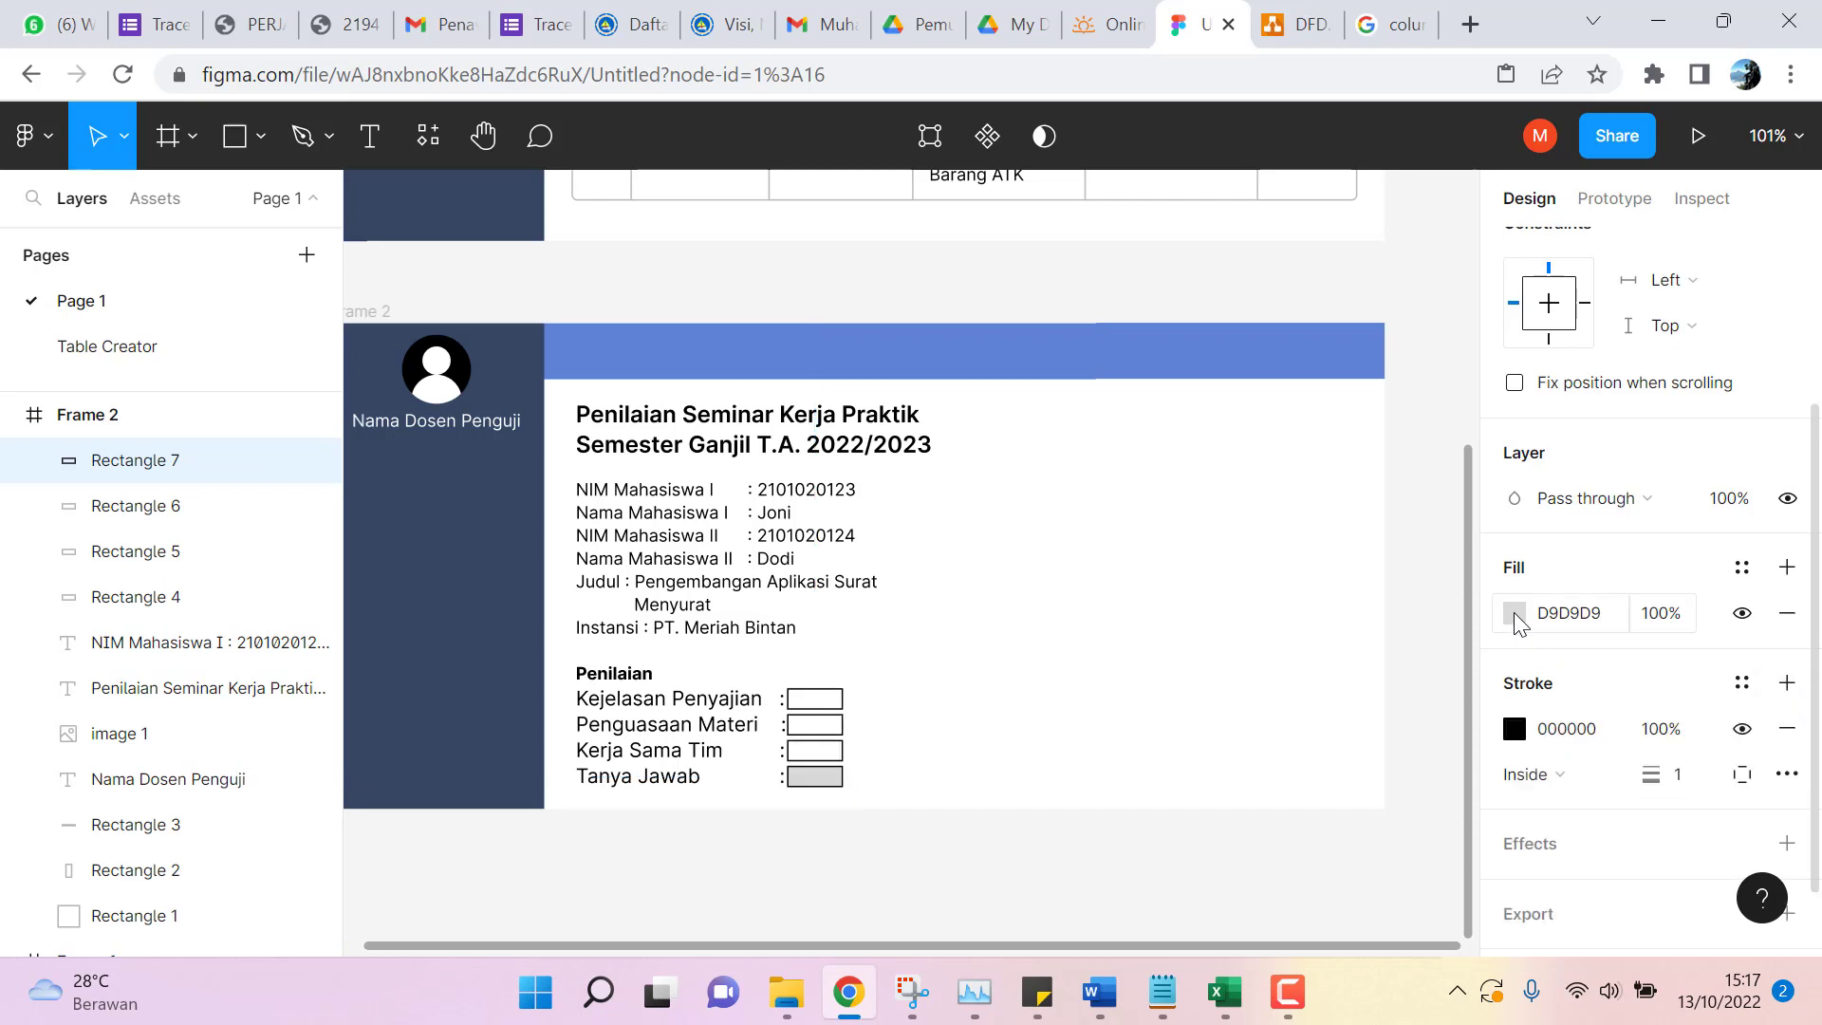
{"action": "left_click", "coordinate": [1515, 614]}
{"action": "left_click_drag", "start_coordinate": [1141, 301], "coordinate": [1139, 245]}
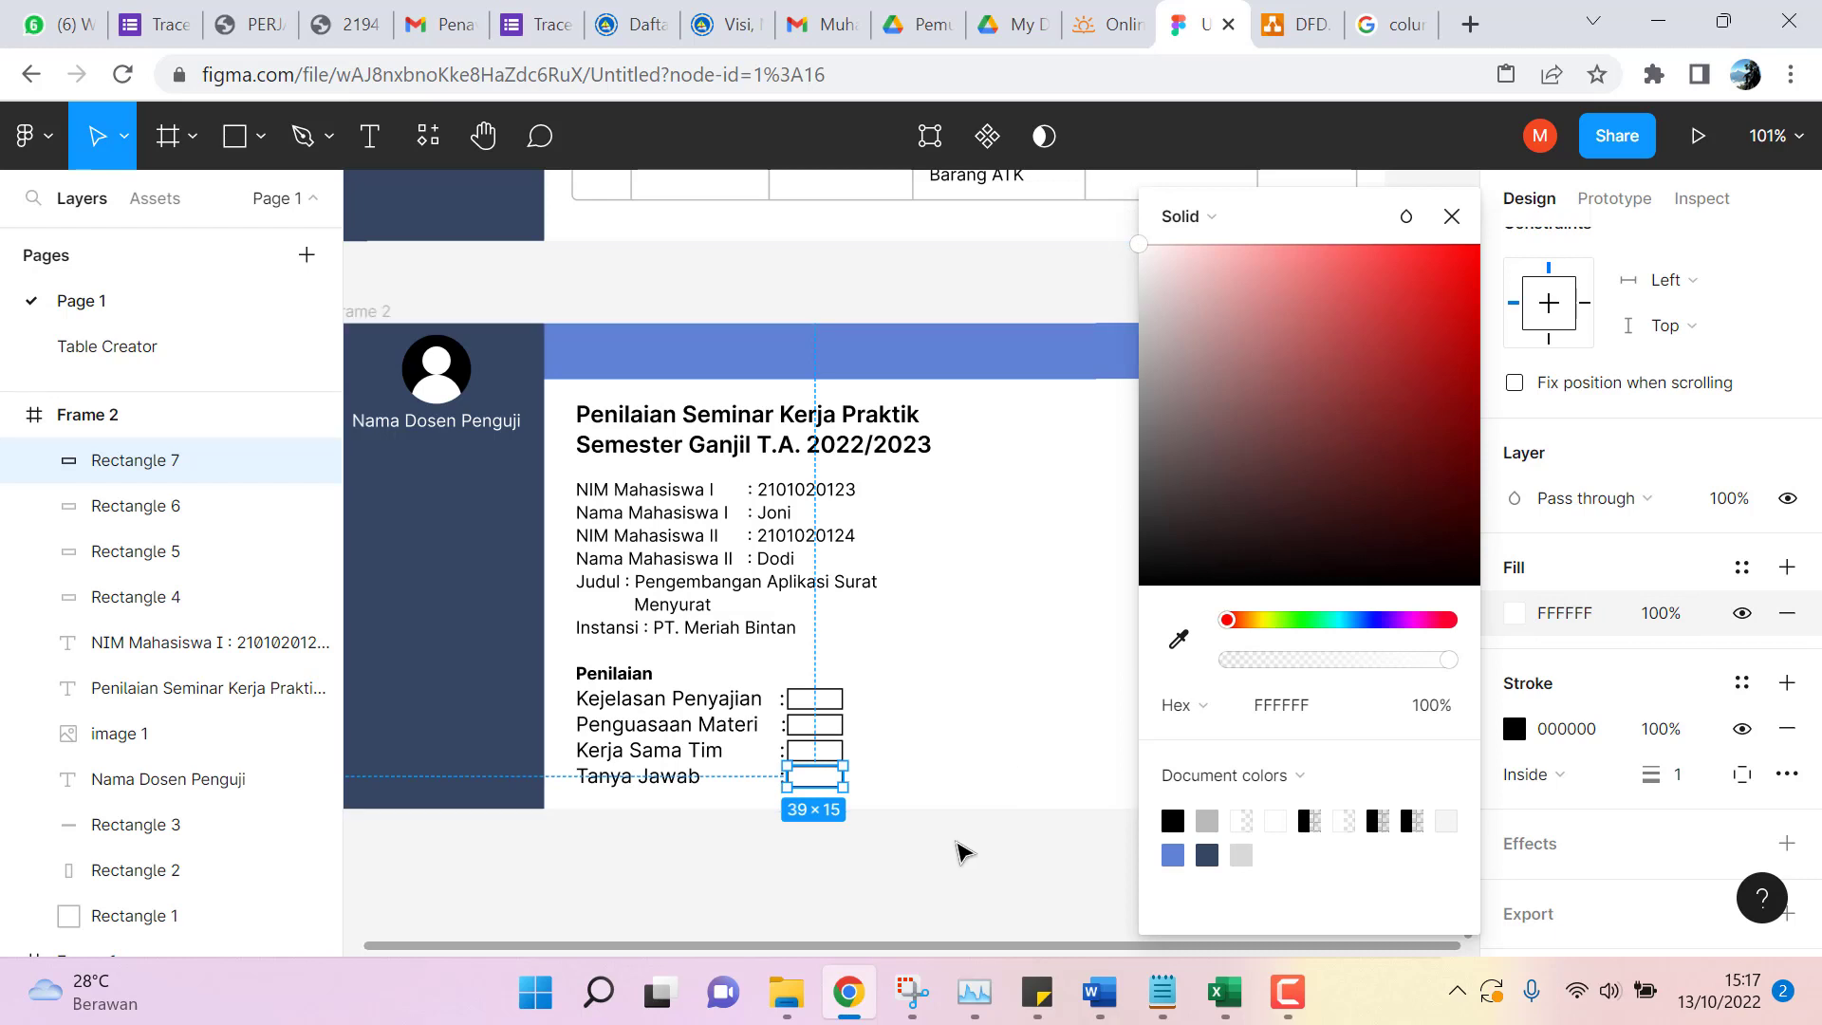
{"action": "left_click", "coordinate": [963, 852]}
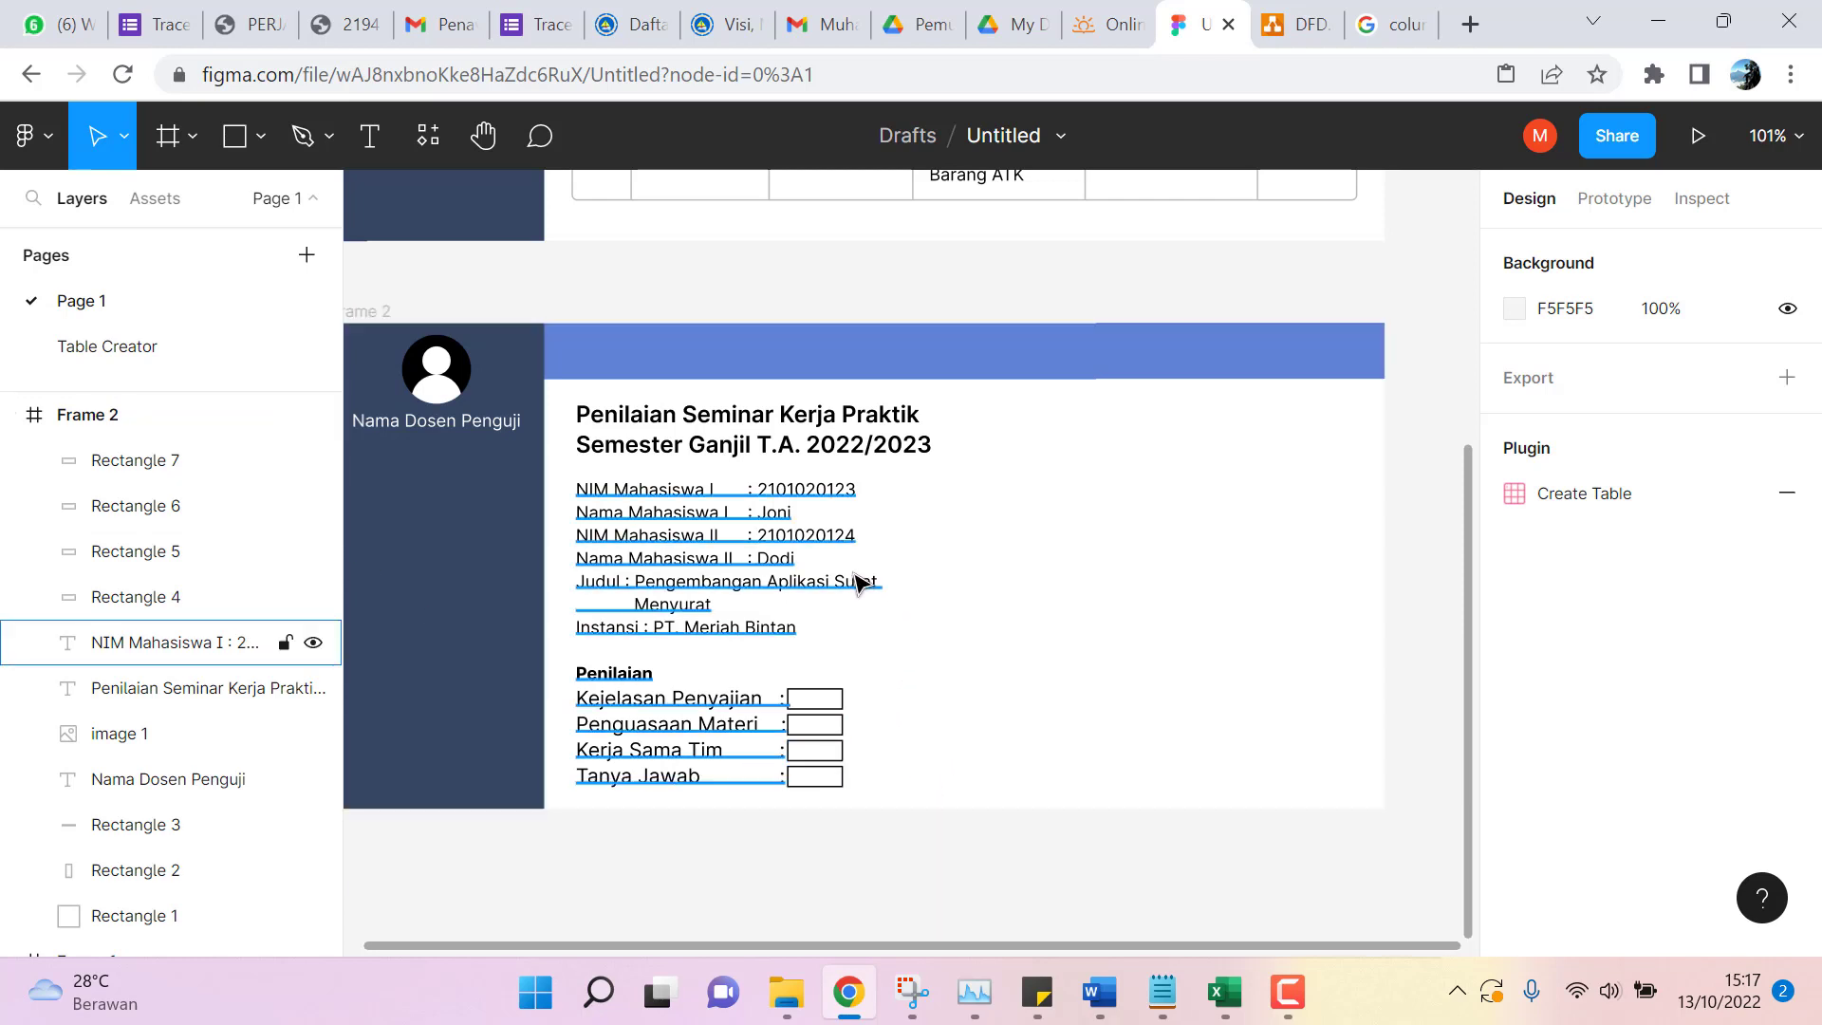
Widen the student details text and join each Nama Mahasiswa line onto its NIM line.
{"action": "left_click", "coordinate": [780, 529]}
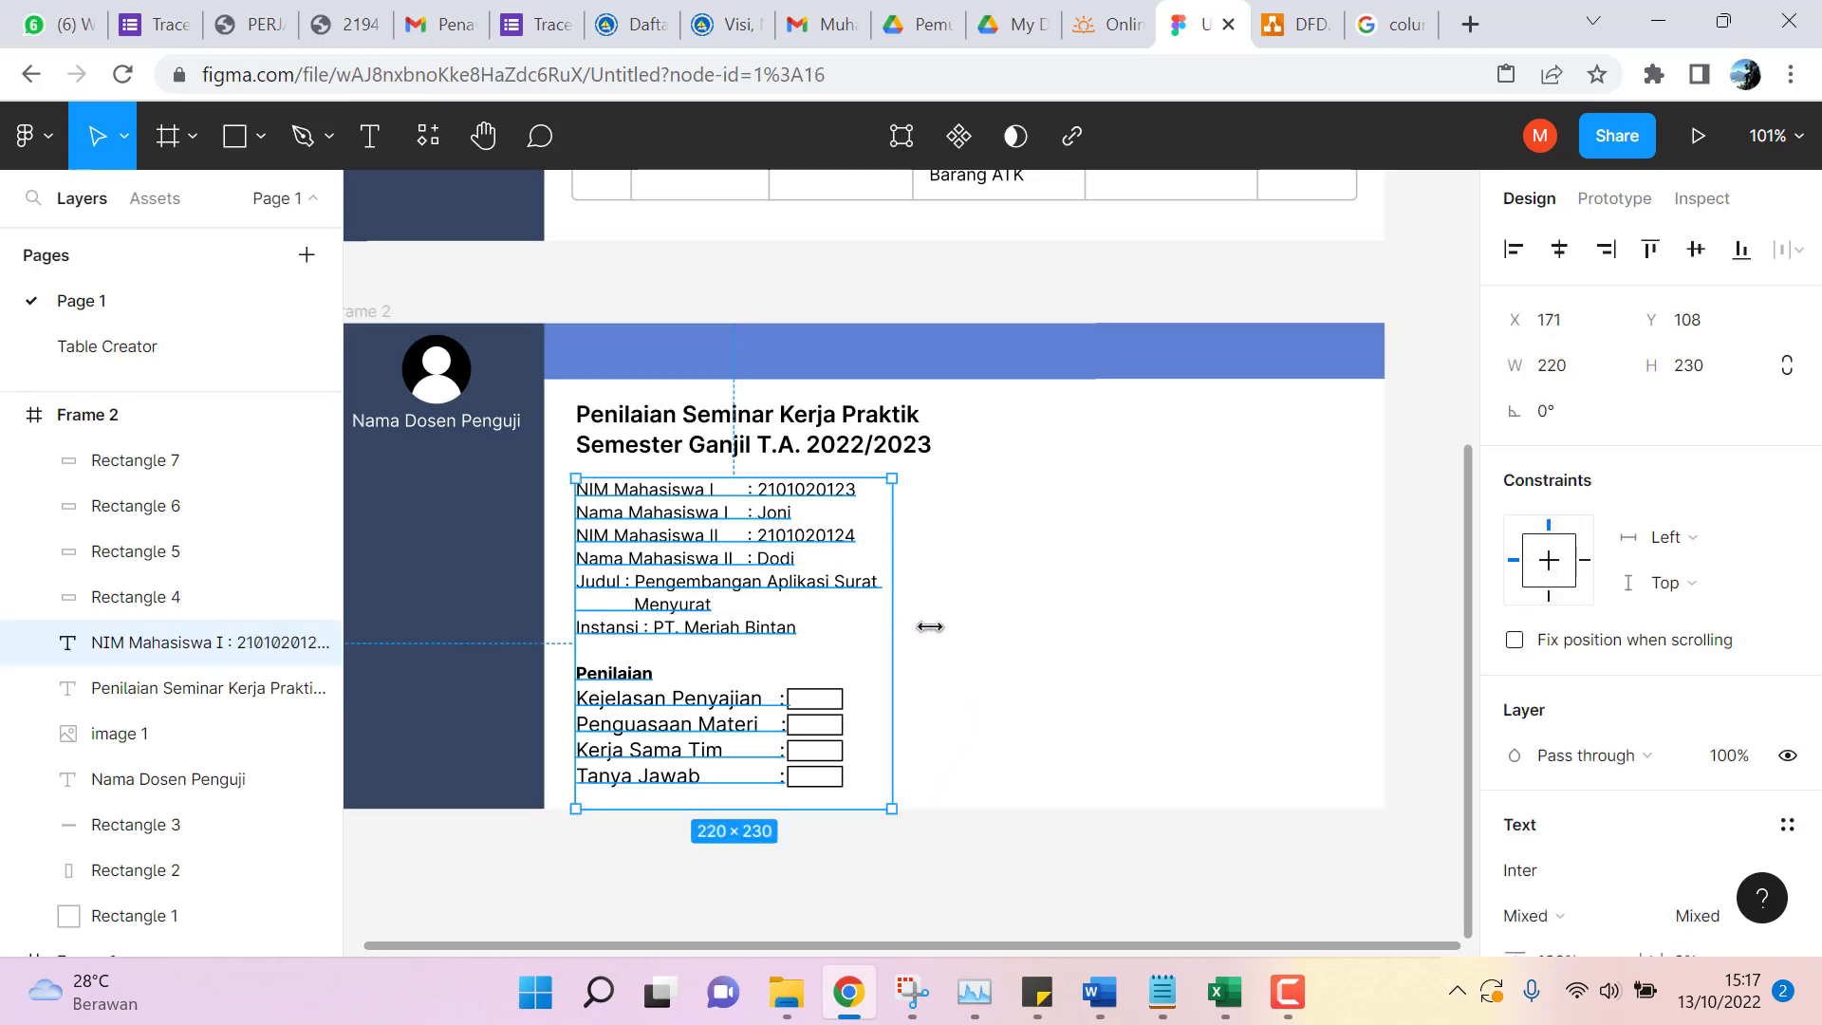
{"action": "left_click_drag", "start_coordinate": [923, 626], "coordinate": [1248, 639]}
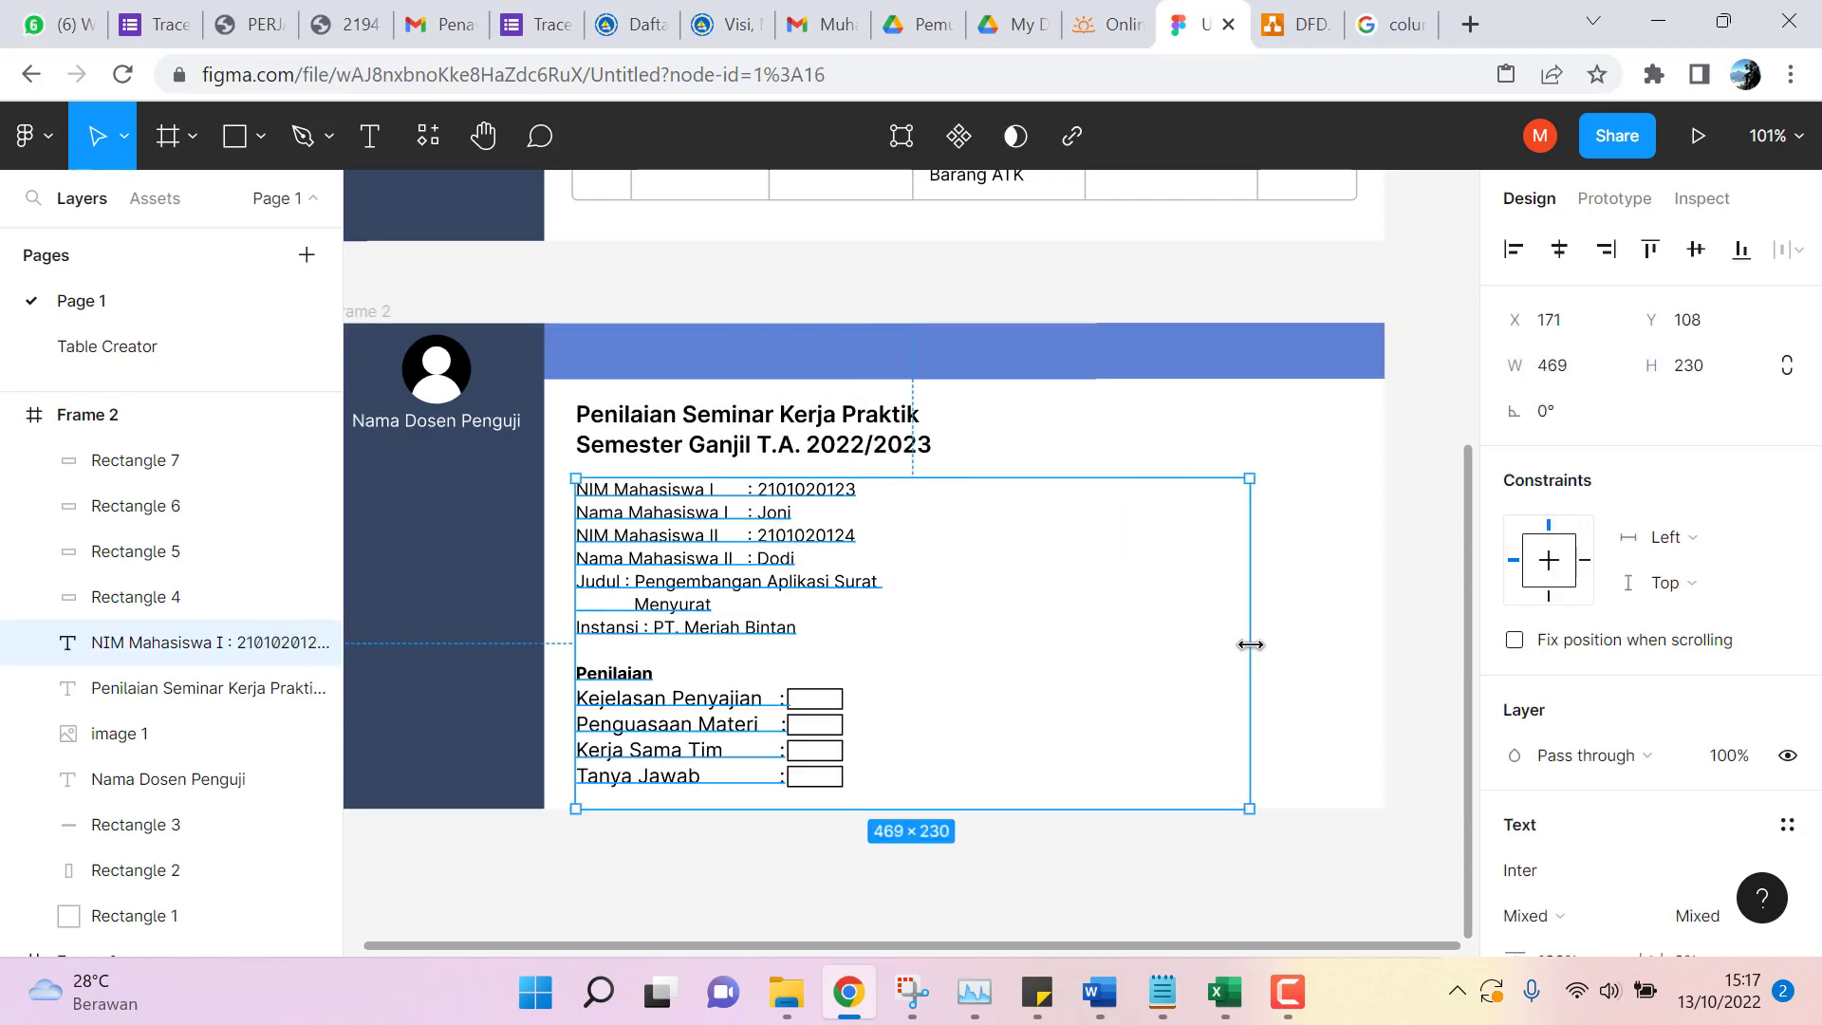
{"action": "double_click", "coordinate": [770, 525]}
{"action": "left_click", "coordinate": [778, 519]}
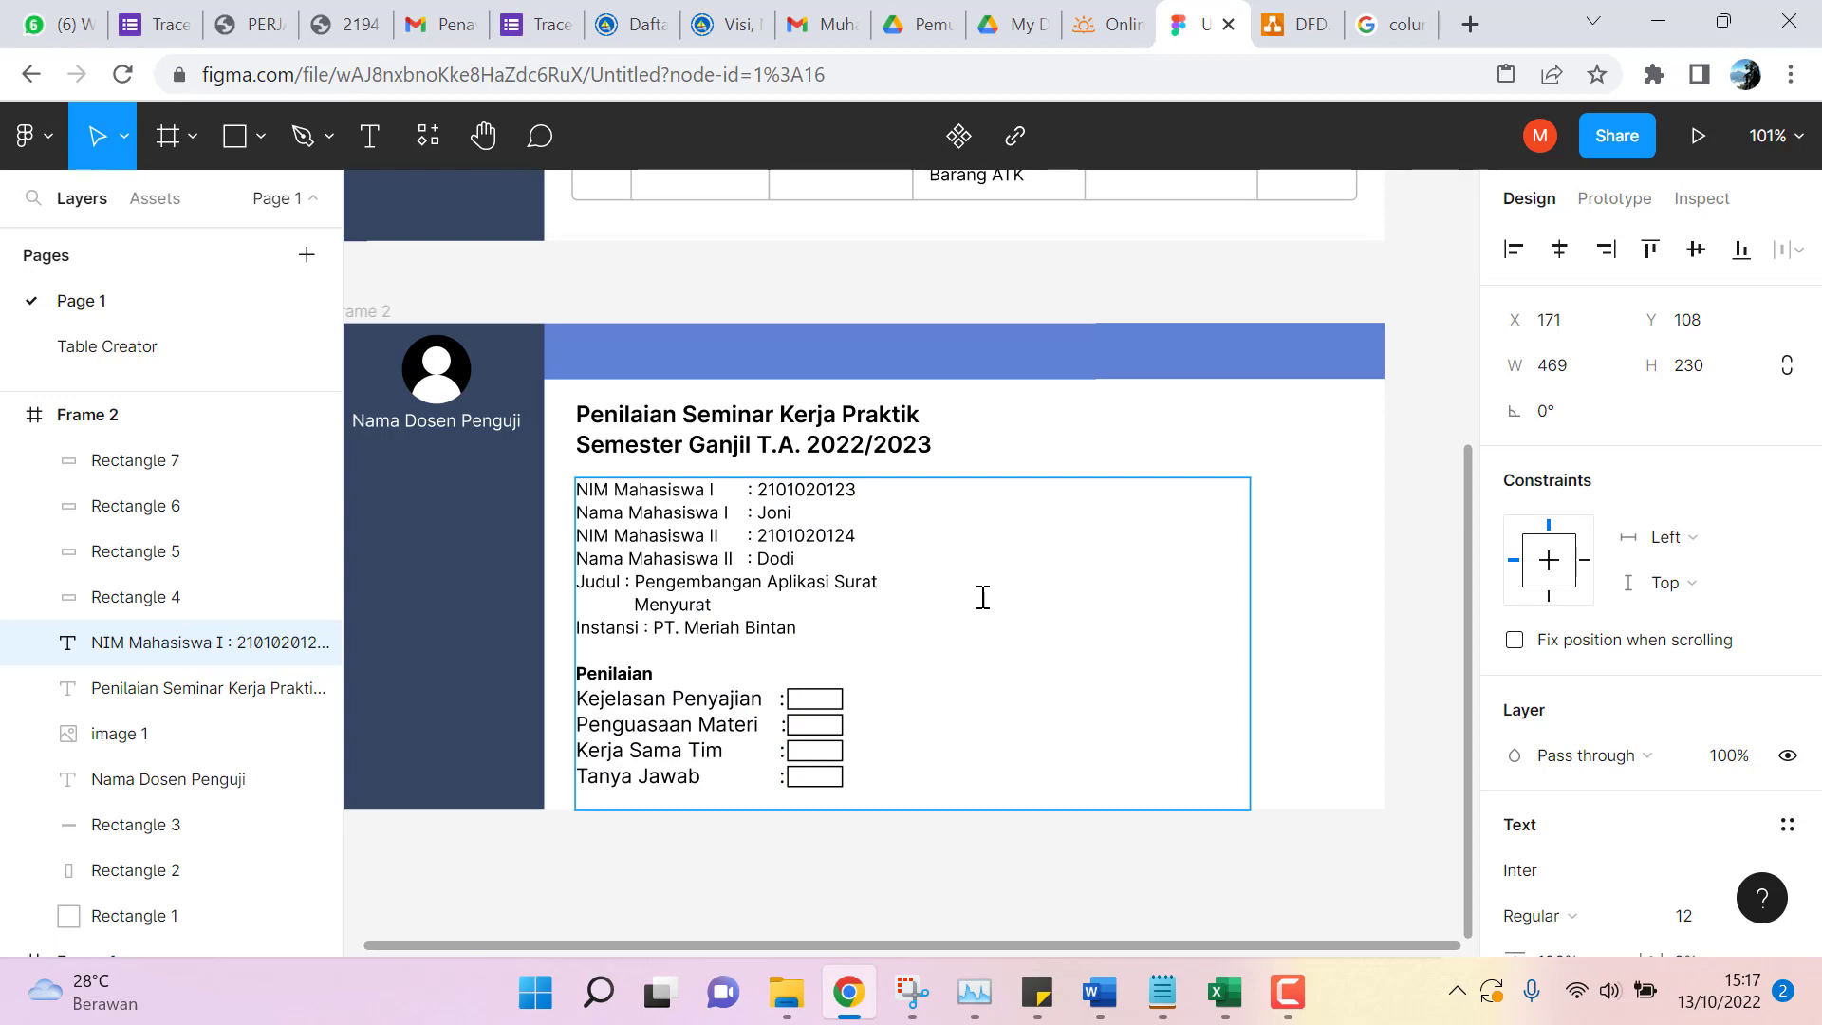
{"action": "key", "text": "BackSpace"}
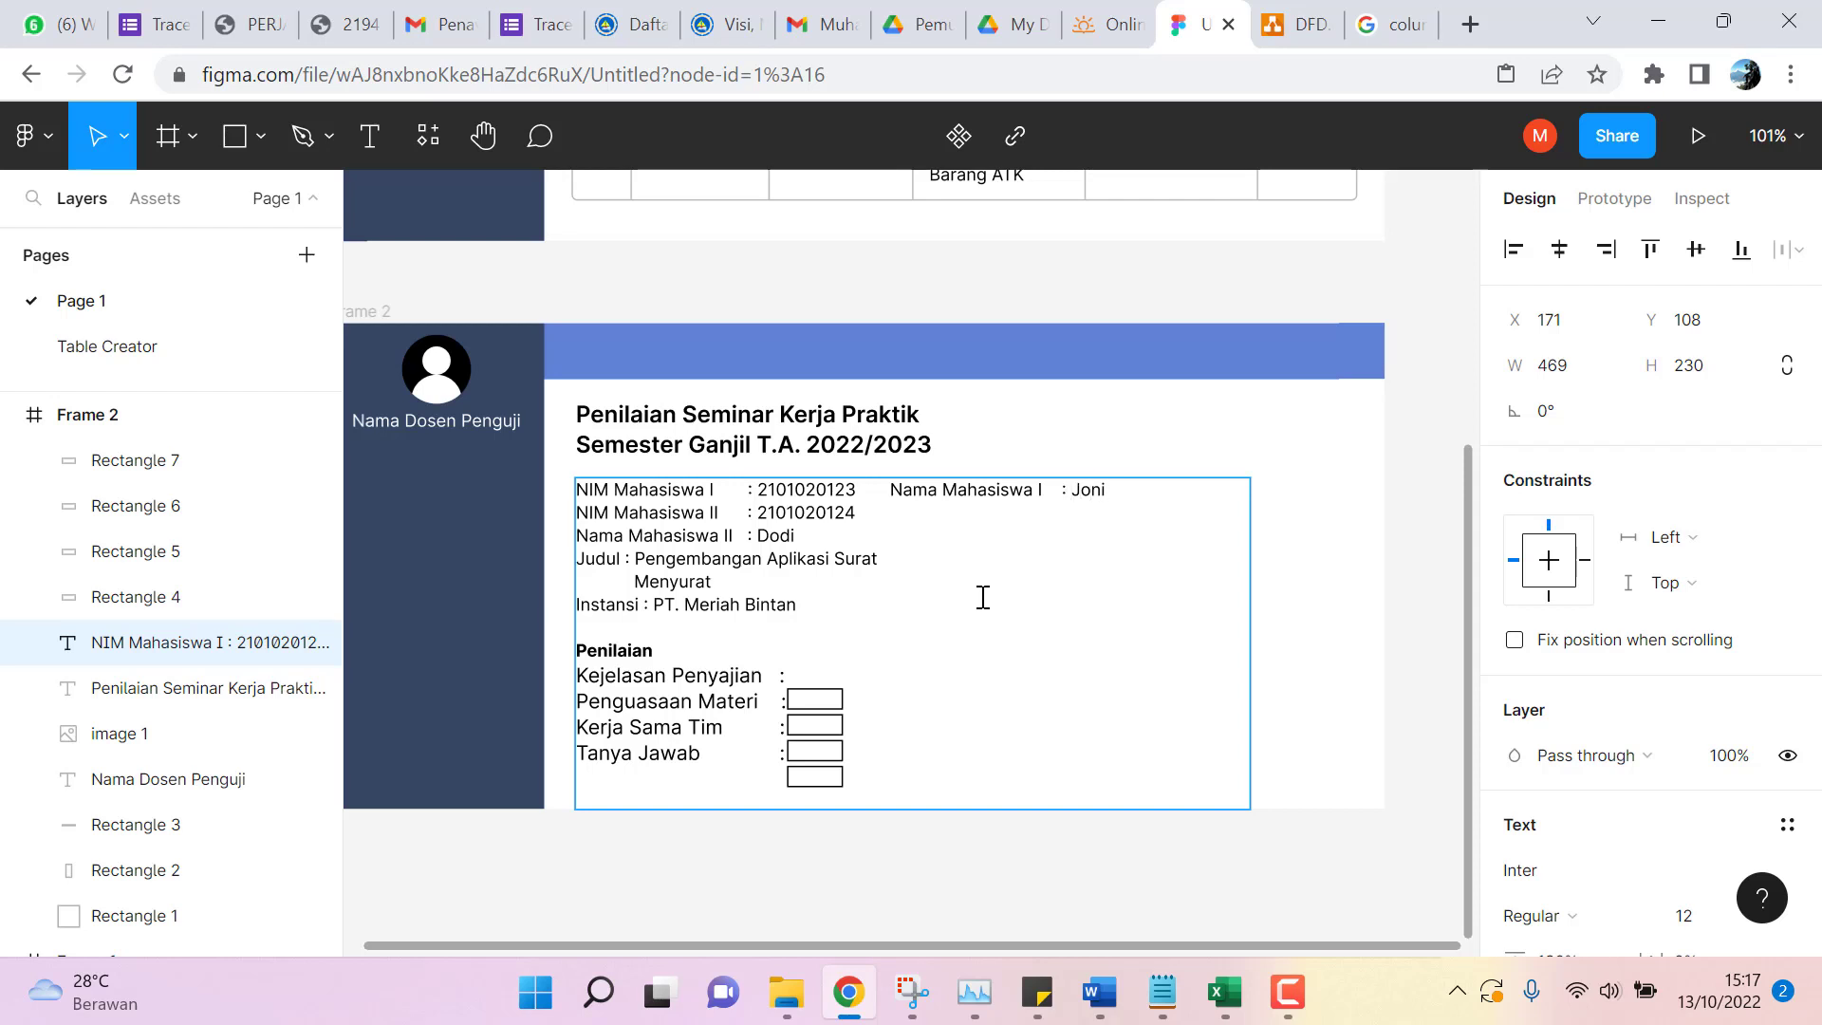
{"action": "key", "text": "BackSpace"}
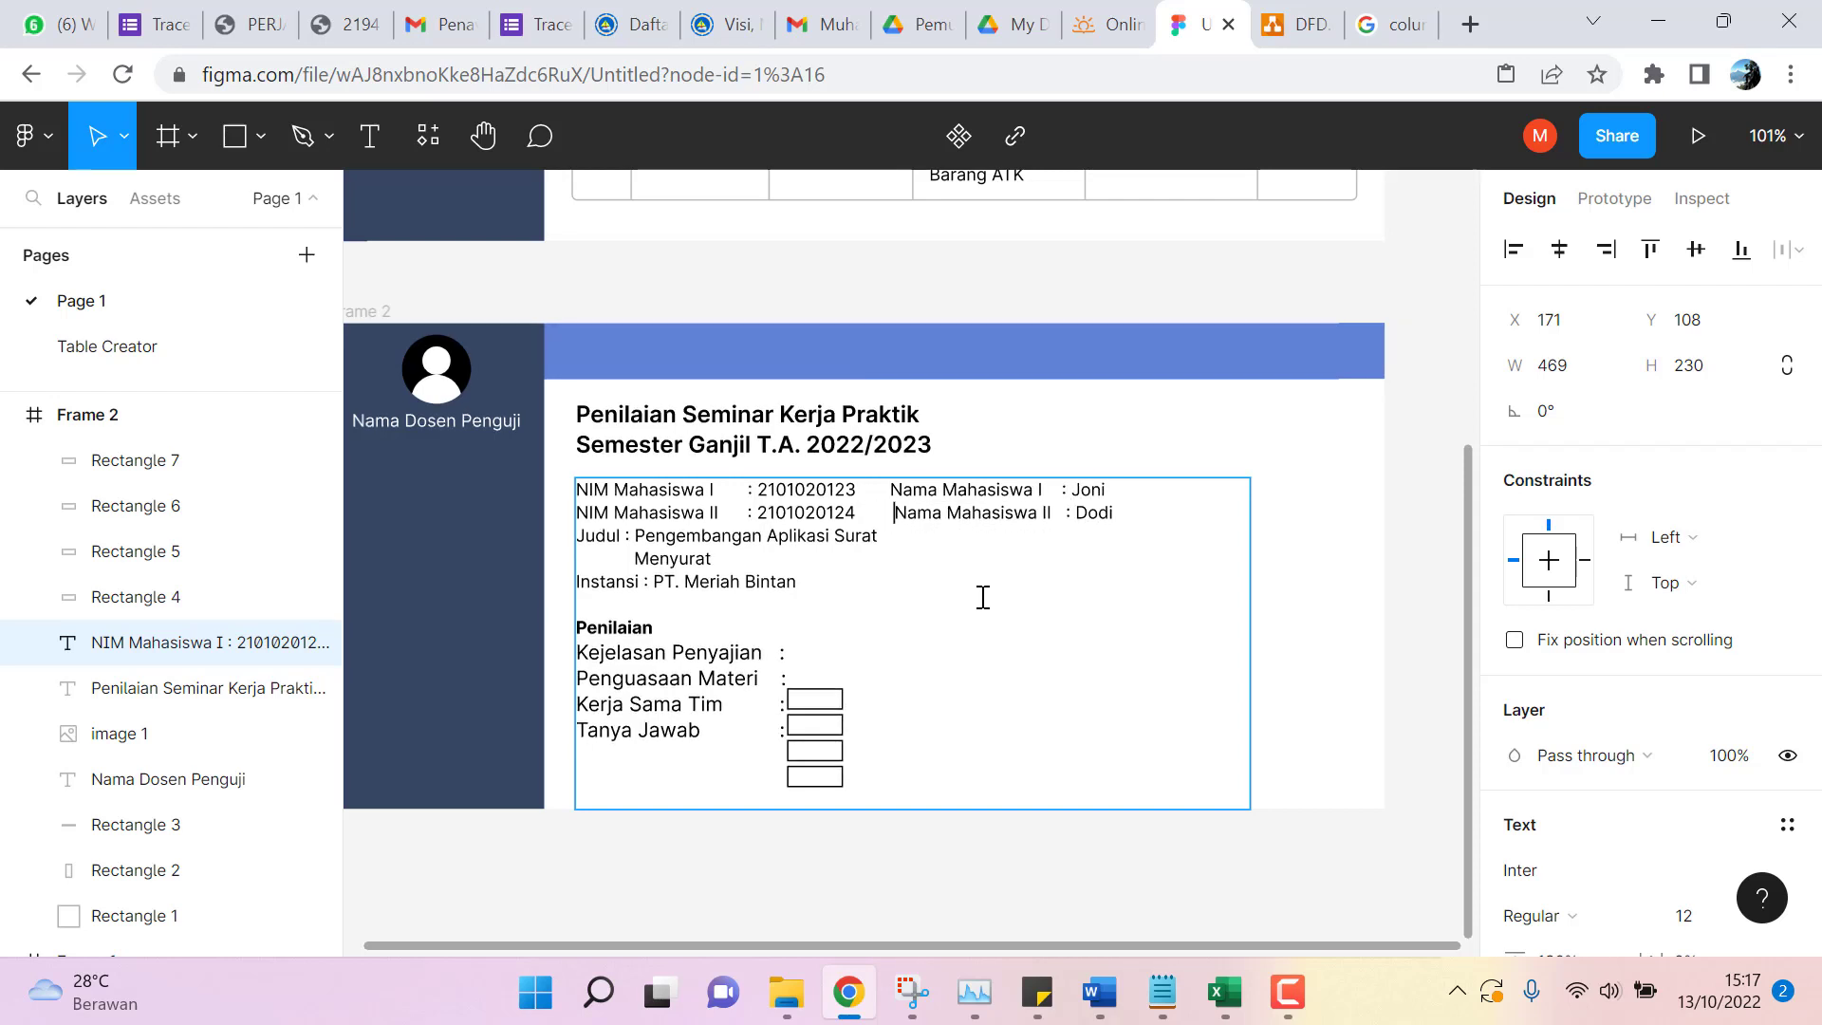
{"action": "key", "text": "BackSpace"}
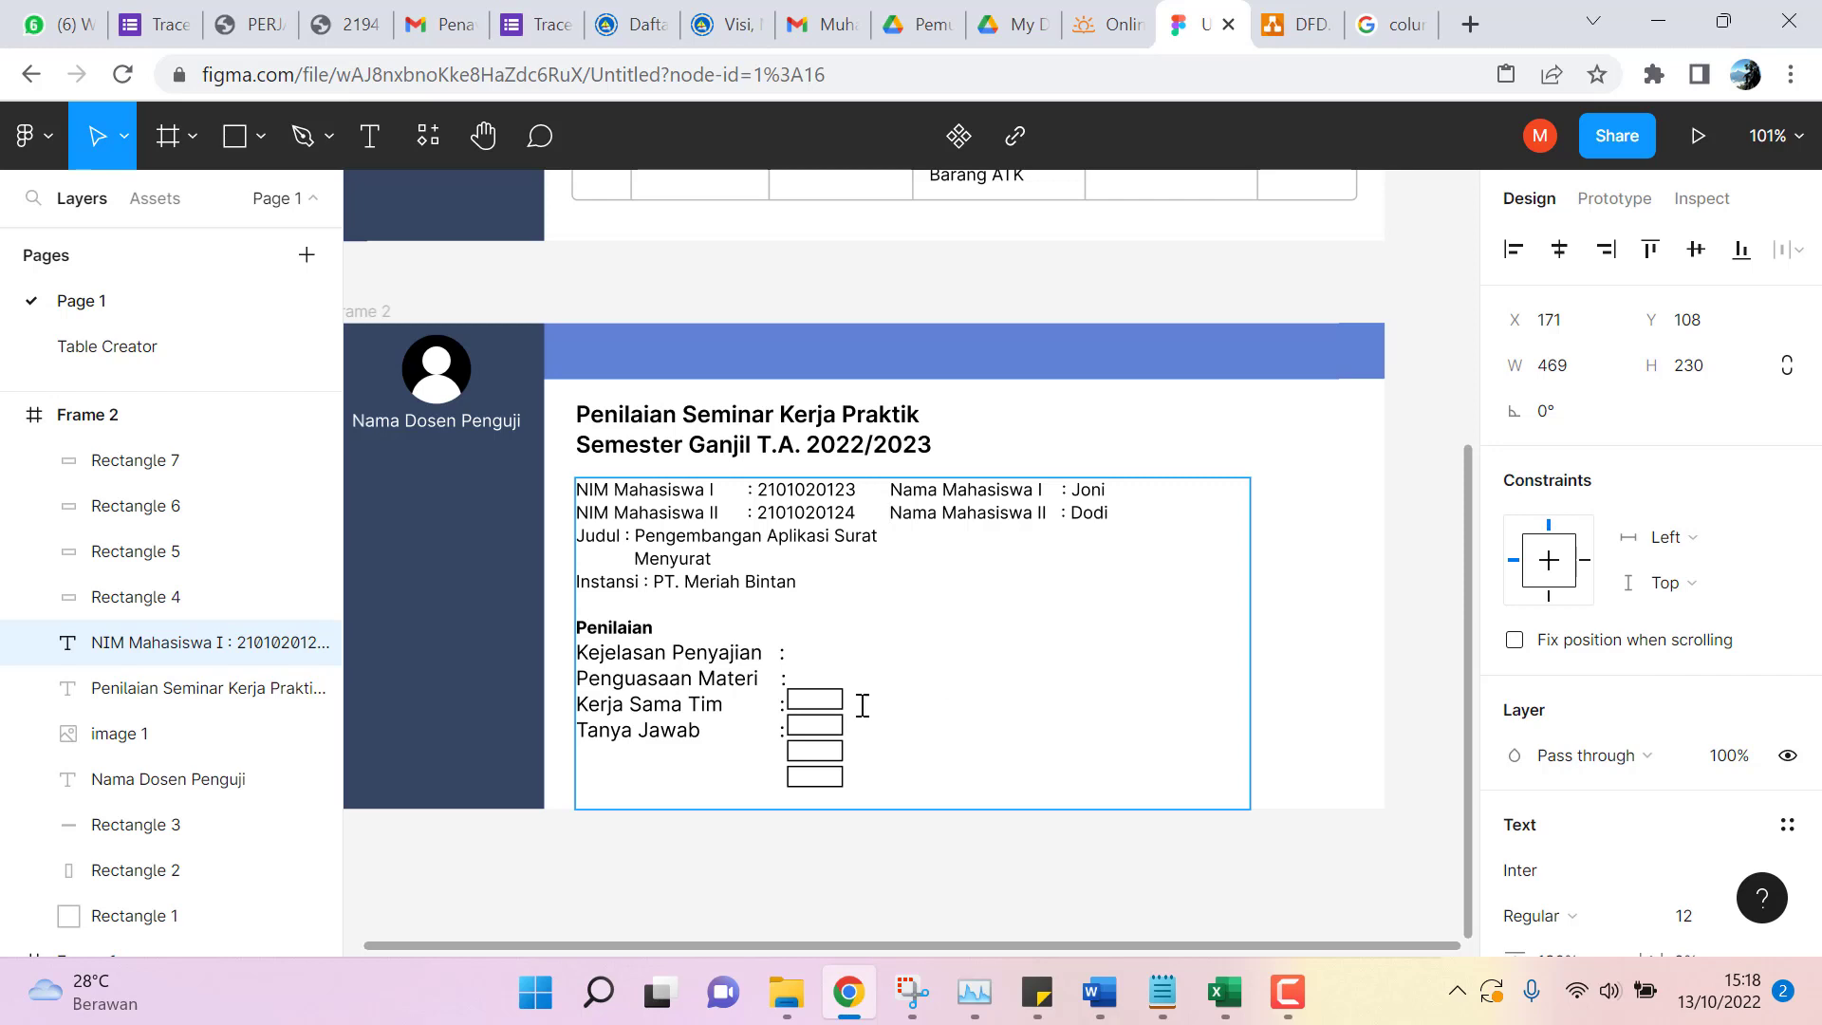
{"action": "key", "text": "Escape"}
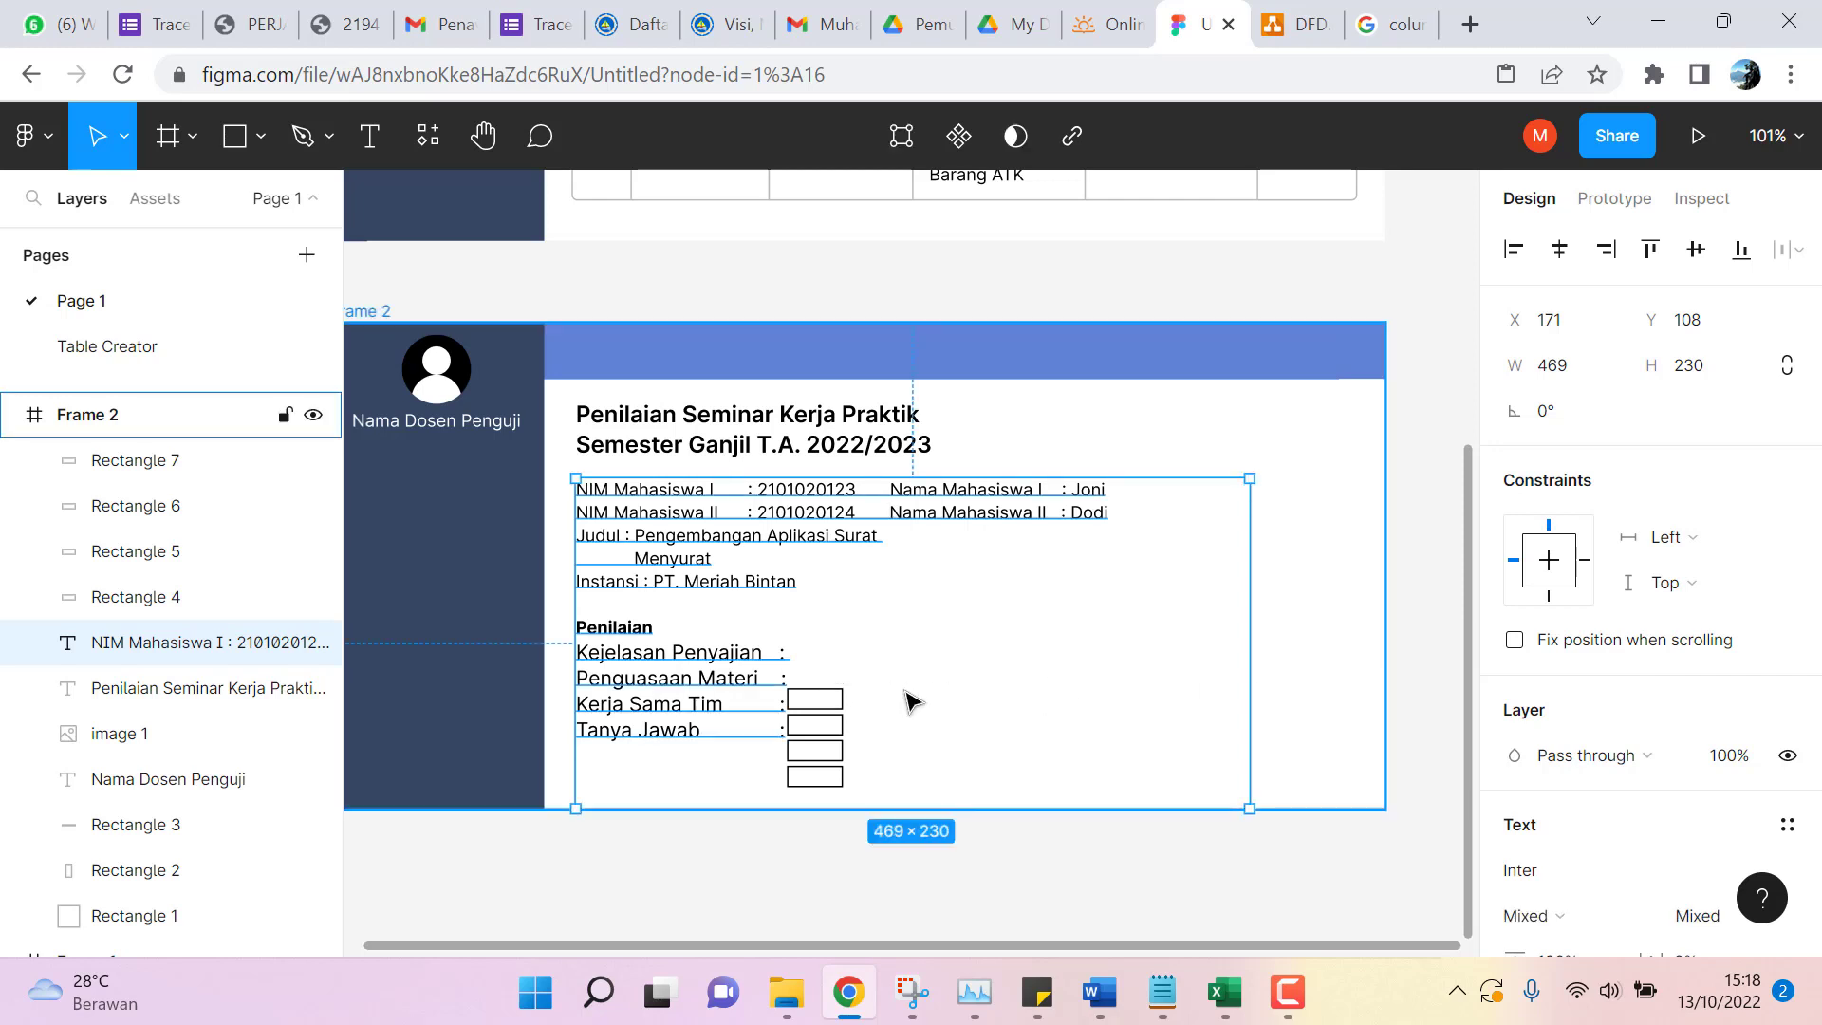
Move the first two score boxes up beside Kejelasan Penyajian and Penguasaan Materi.
{"action": "left_click", "coordinate": [818, 699]}
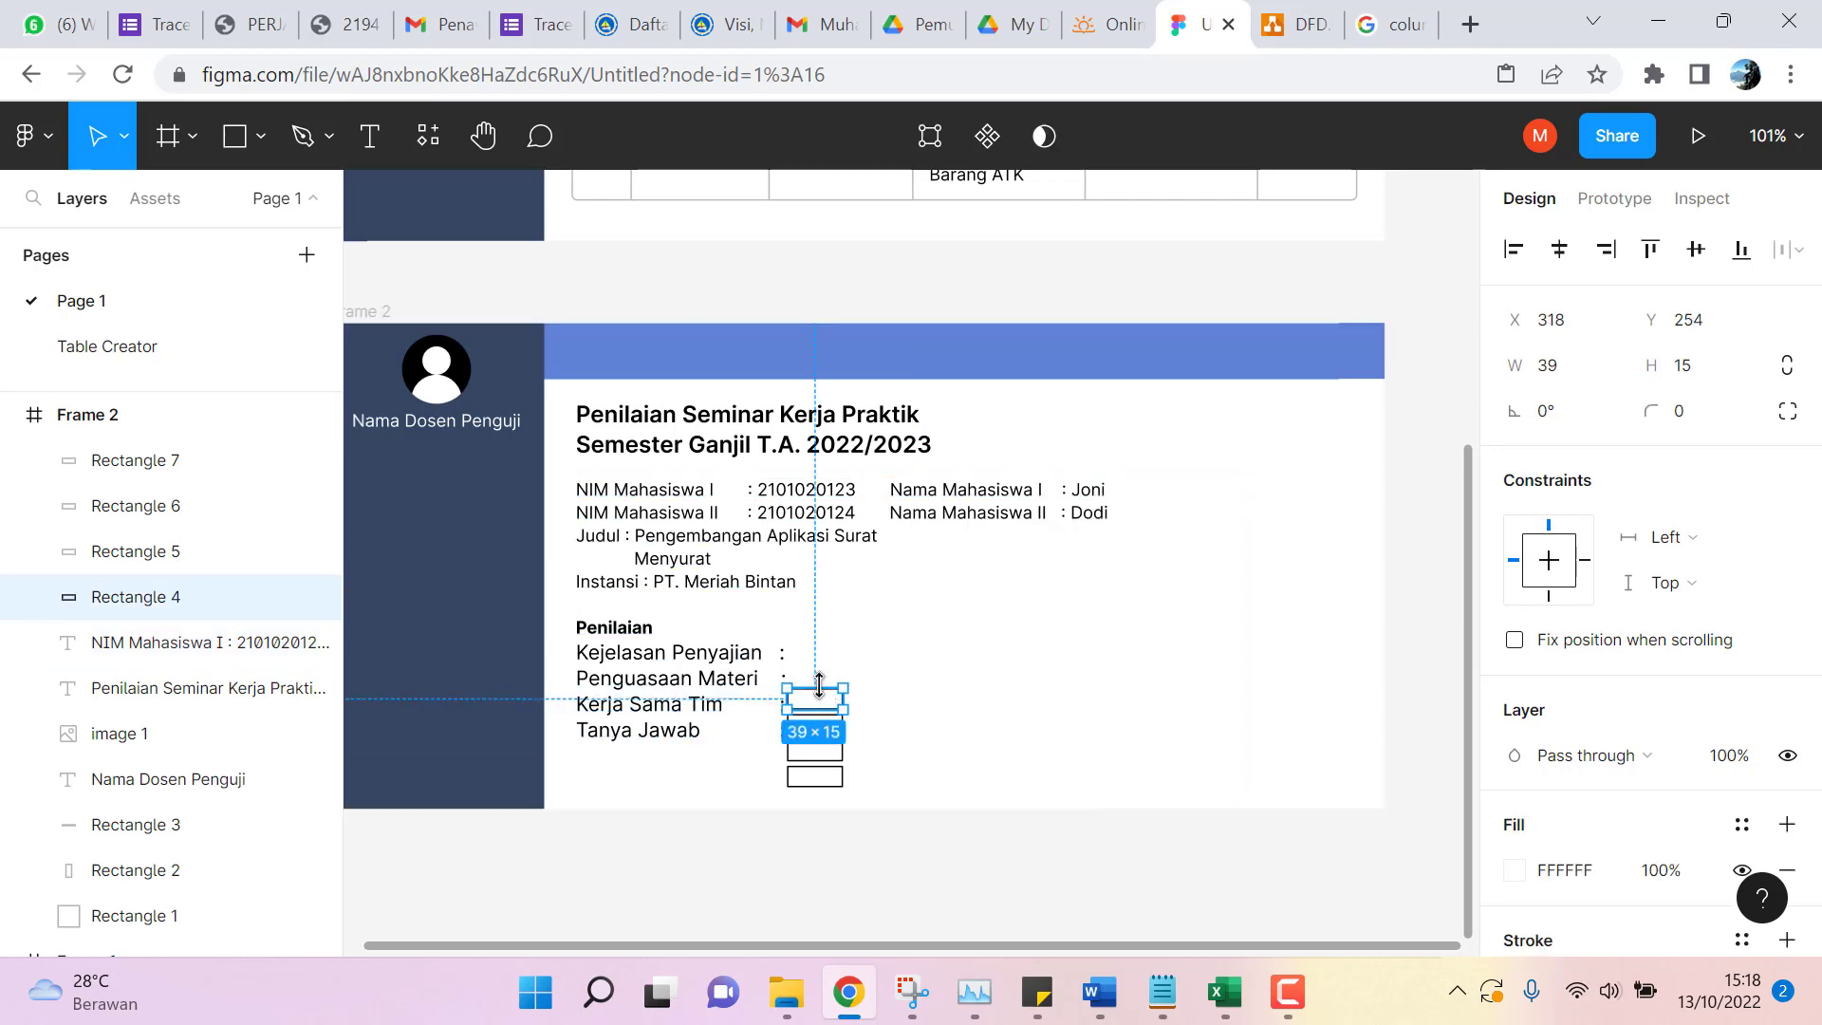
{"action": "left_click_drag", "start_coordinate": [821, 693], "coordinate": [826, 658]}
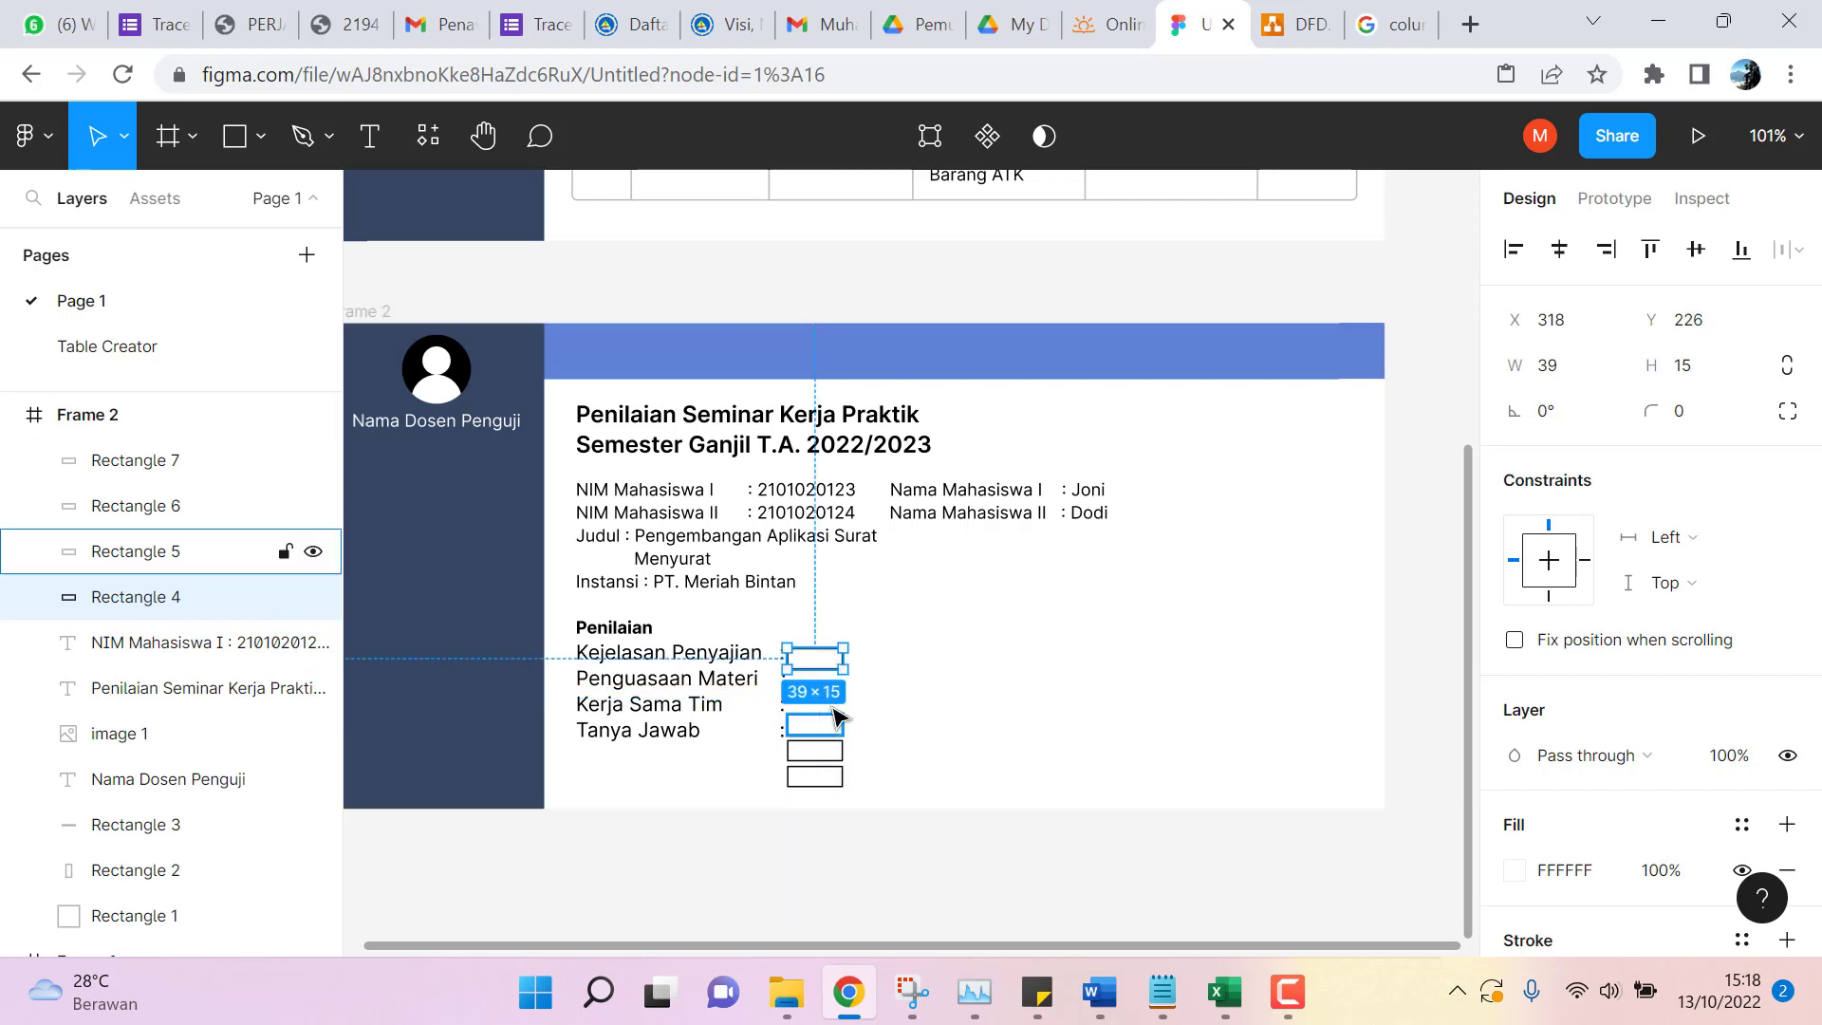
{"action": "key", "text": "Up"}
{"action": "key", "text": "Up"}
{"action": "key", "text": "Up"}
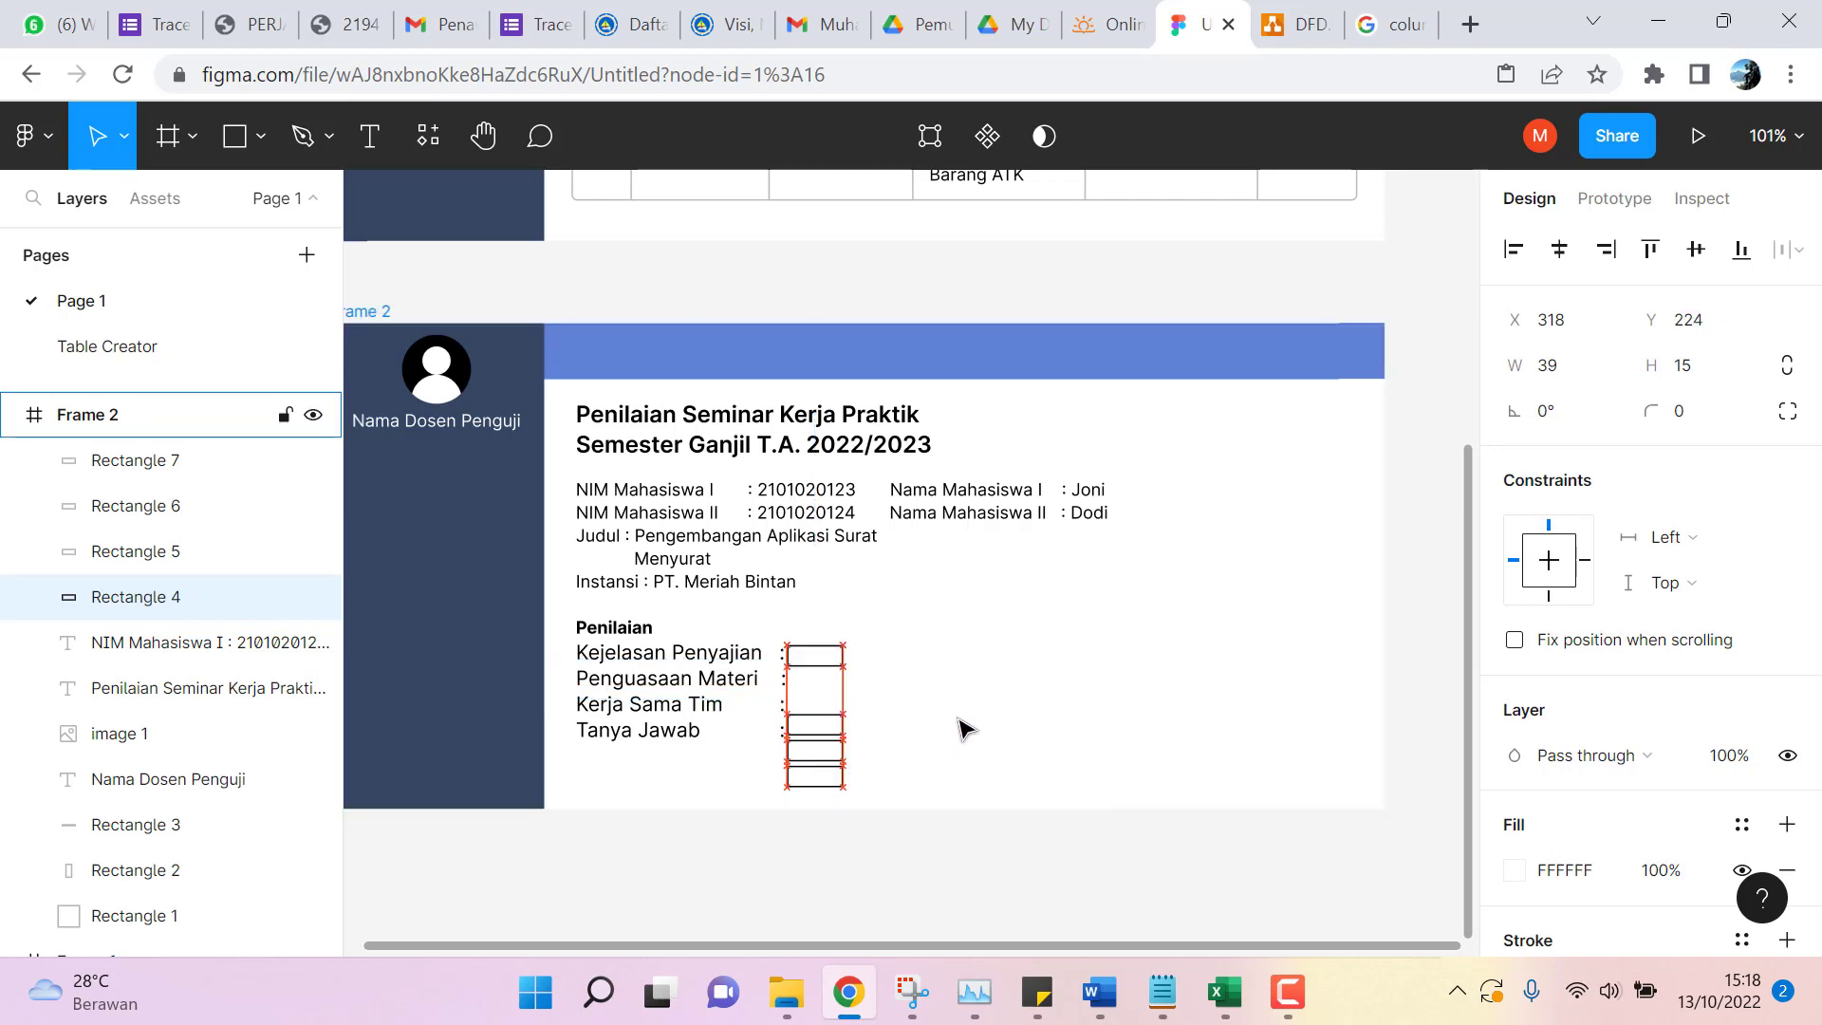
{"action": "key", "text": "Up"}
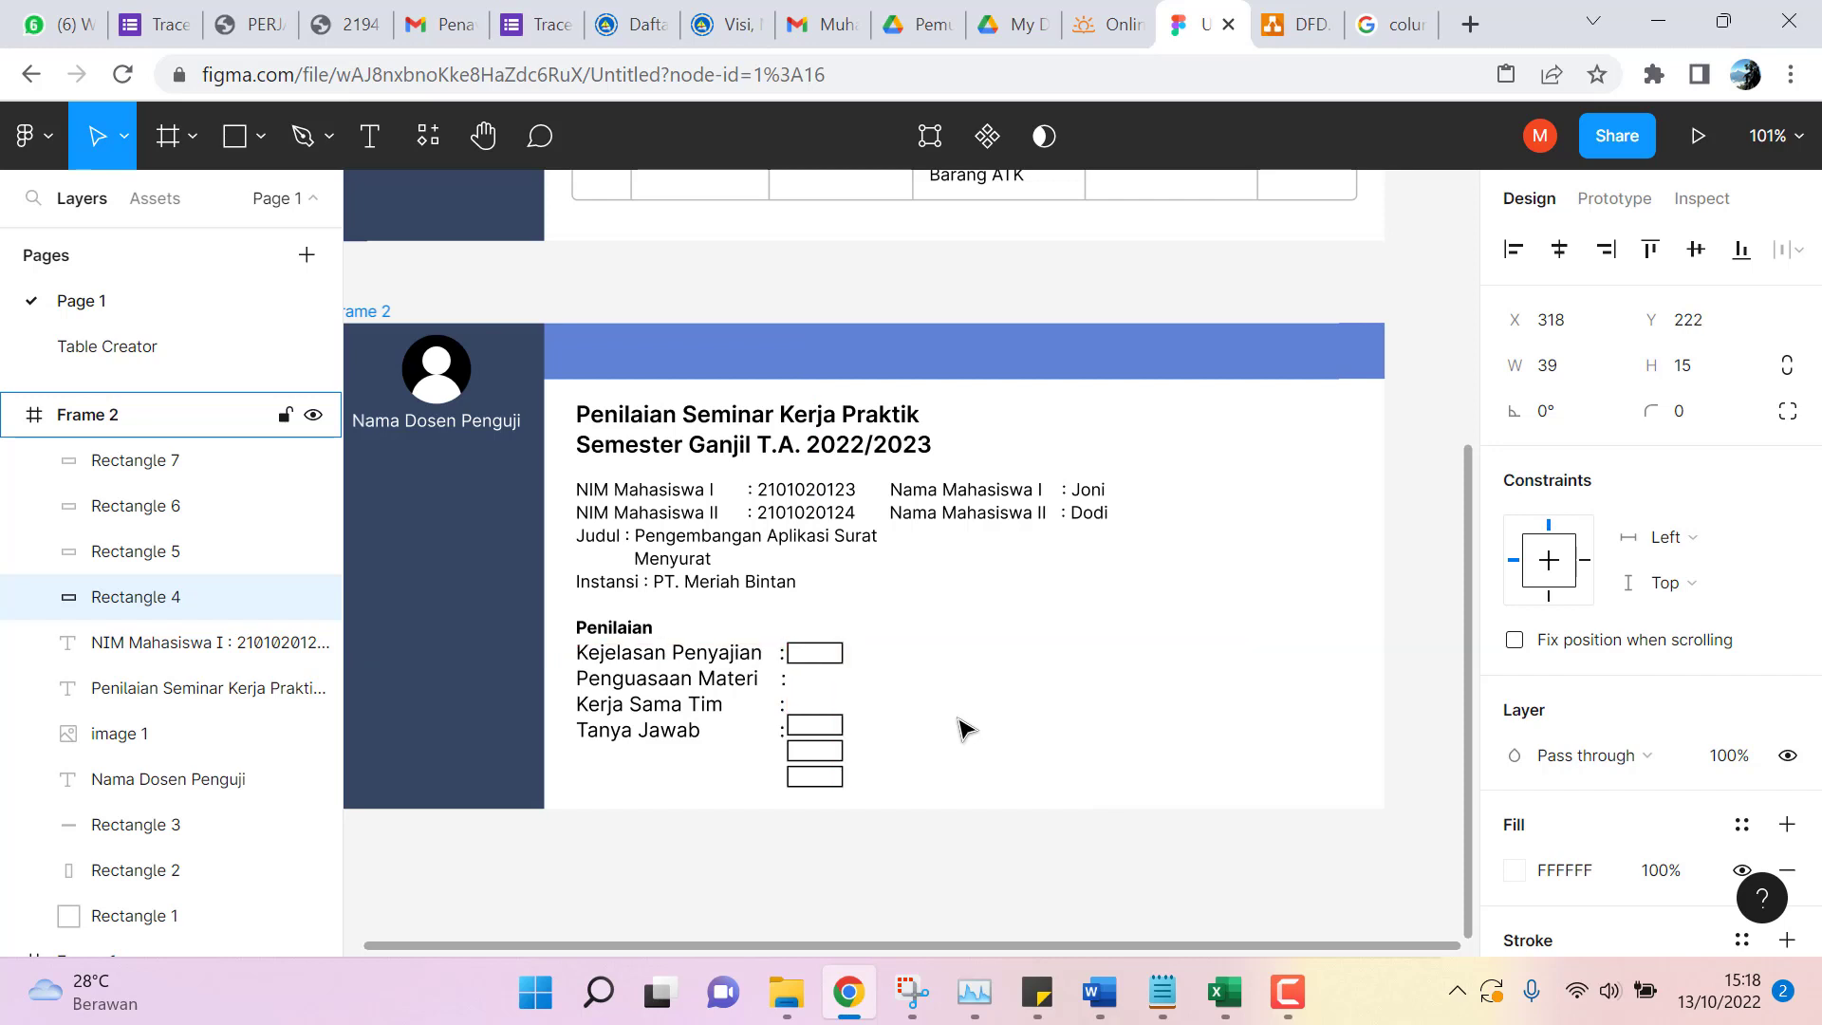
{"action": "left_click", "coordinate": [842, 730]}
{"action": "left_click", "coordinate": [837, 751]}
{"action": "left_click", "coordinate": [836, 776]}
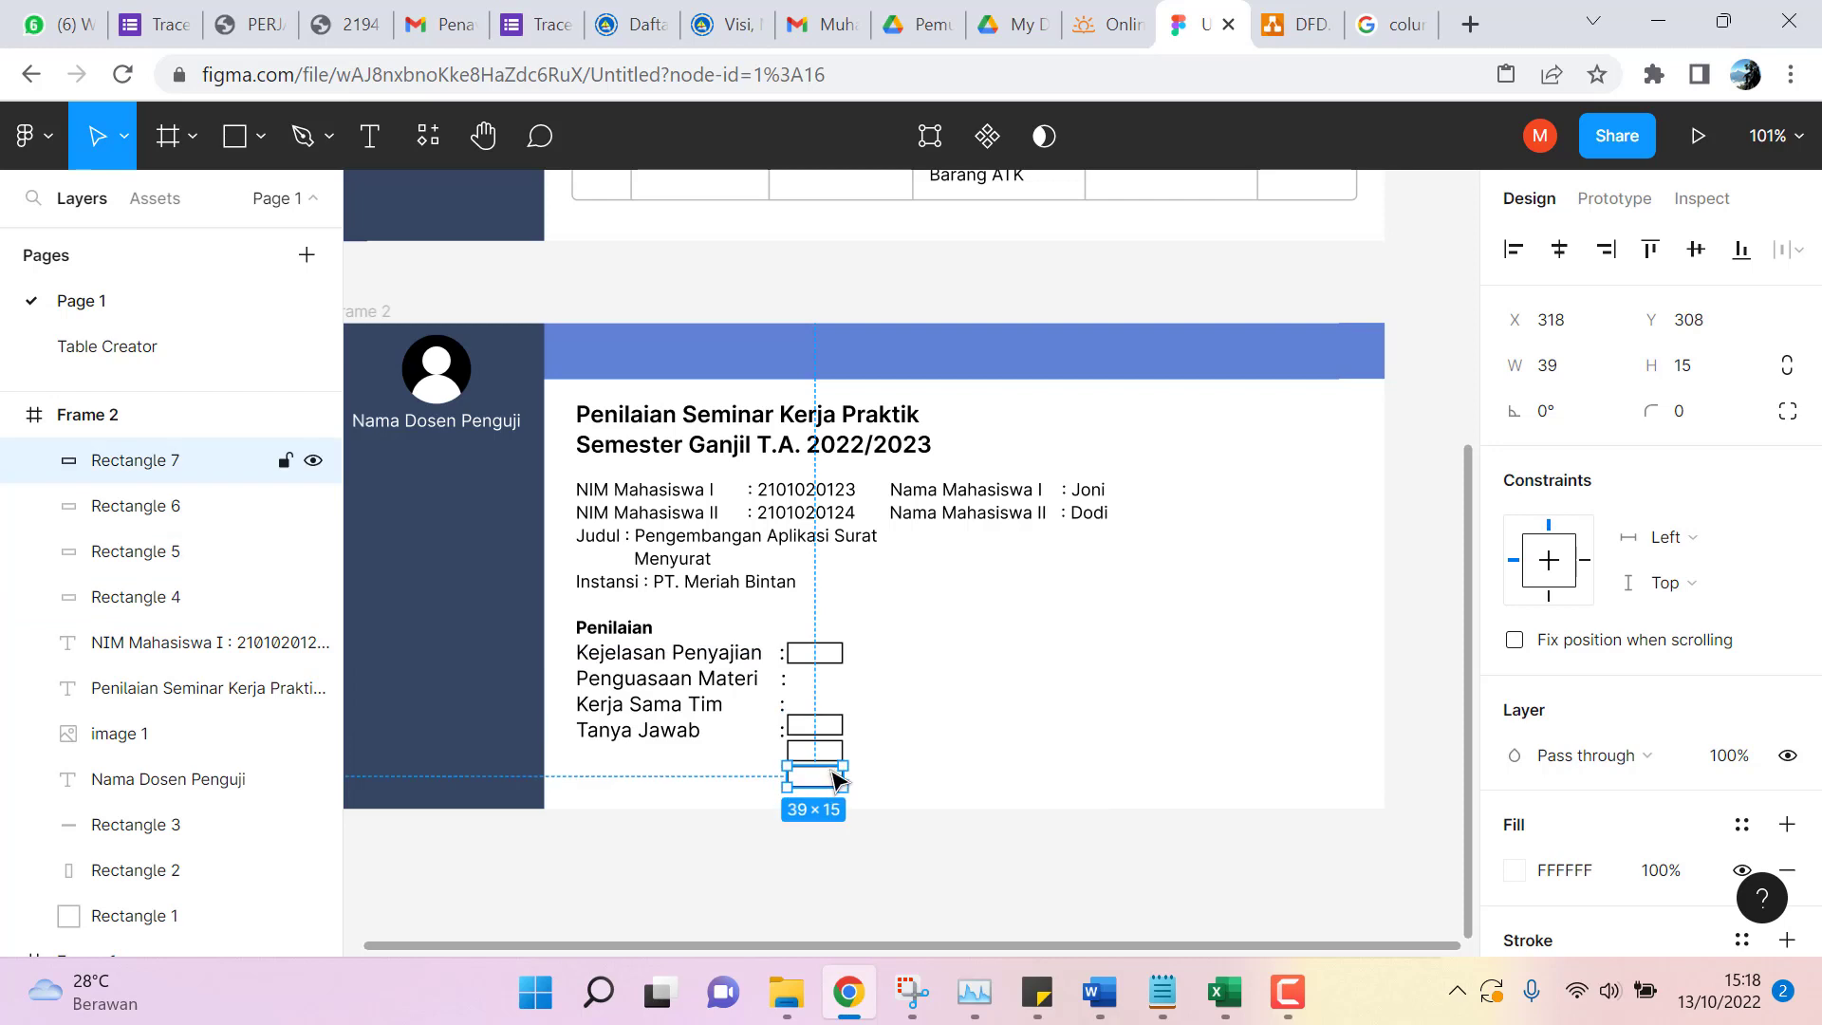
{"action": "left_click", "coordinate": [828, 727]}
{"action": "key", "text": "Up"}
{"action": "key", "text": "Up"}
{"action": "key", "text": "Up"}
{"action": "key", "text": "Up"}
{"action": "key", "text": "Up"}
{"action": "key", "text": "Up"}
{"action": "key", "text": "Up"}
{"action": "key", "text": "Up"}
{"action": "key", "text": "Up"}
{"action": "key", "text": "Up"}
{"action": "key", "text": "Up"}
{"action": "key", "text": "Up"}
{"action": "key", "text": "Up"}
{"action": "key", "text": "Up"}
{"action": "key", "text": "Up"}
{"action": "key", "text": "Up"}
{"action": "key", "text": "Up"}
{"action": "key", "text": "Up"}
{"action": "key", "text": "Up"}
{"action": "key", "text": "Up"}
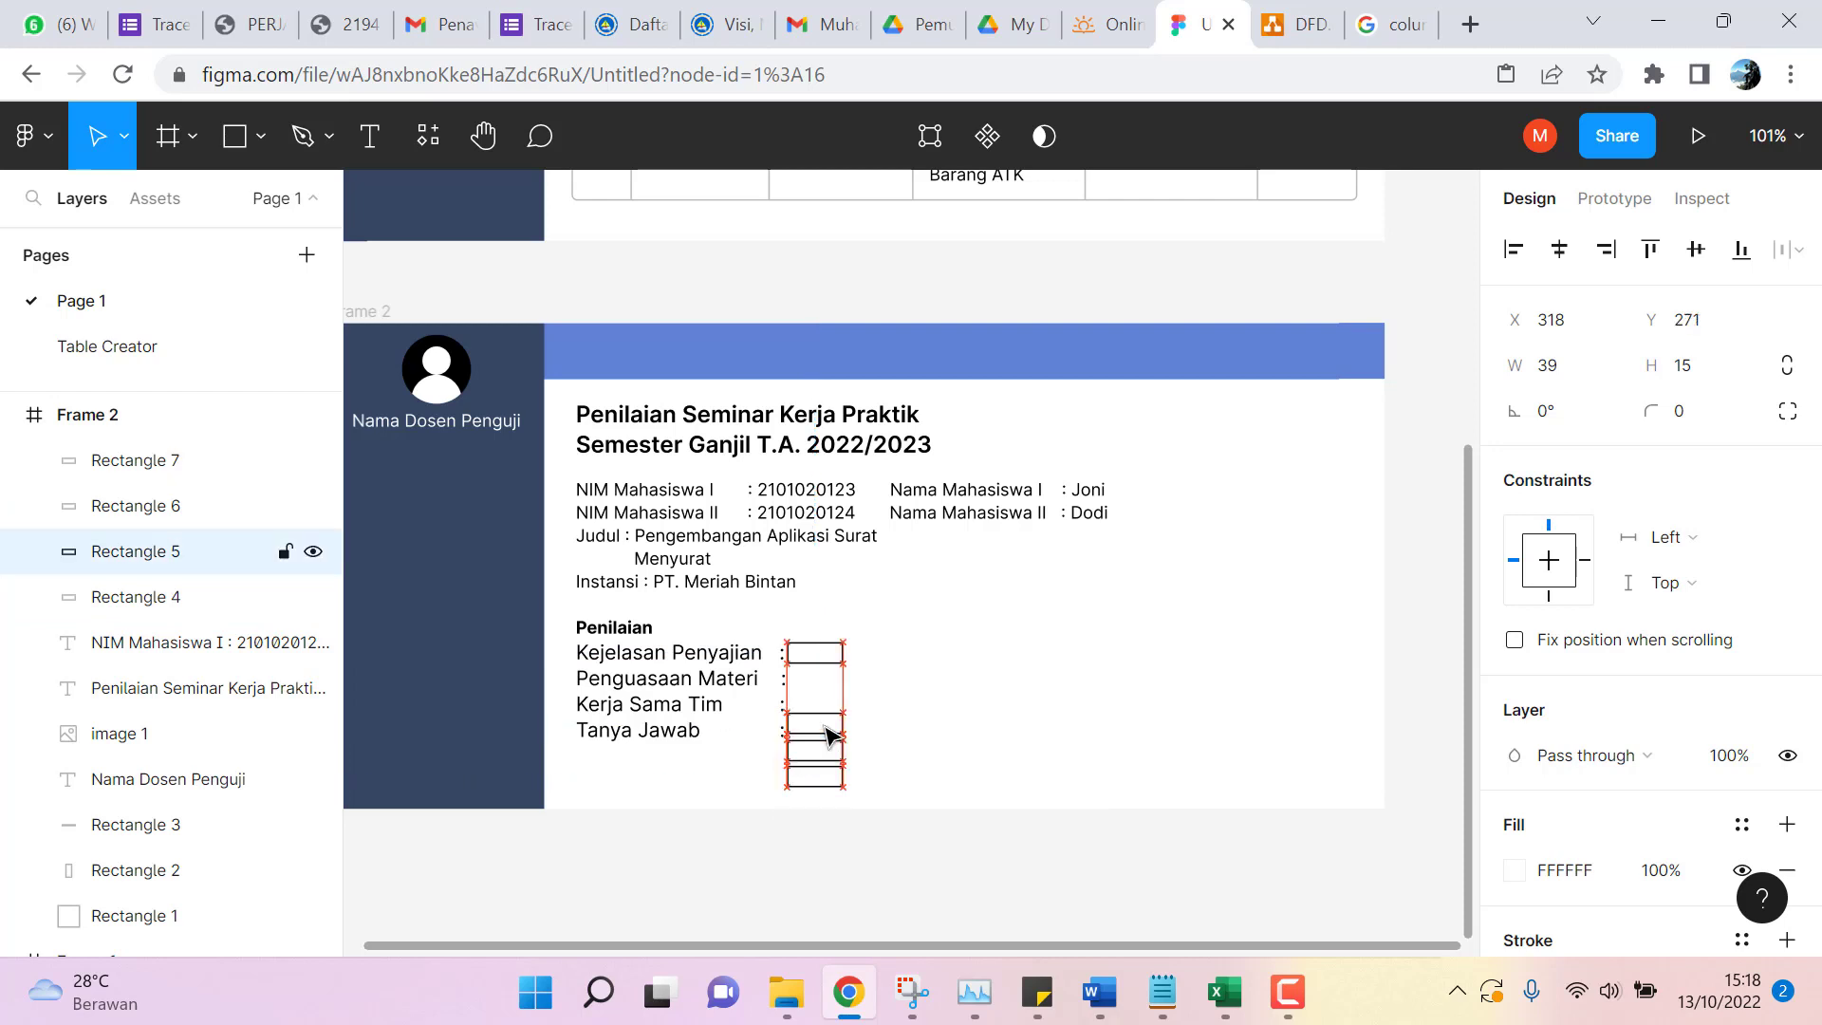
{"action": "key", "text": "Up"}
{"action": "key", "text": "Up"}
{"action": "key", "text": "Up"}
{"action": "key", "text": "Up"}
{"action": "key", "text": "Up"}
{"action": "key", "text": "Up"}
{"action": "key", "text": "Up"}
{"action": "key", "text": "Up"}
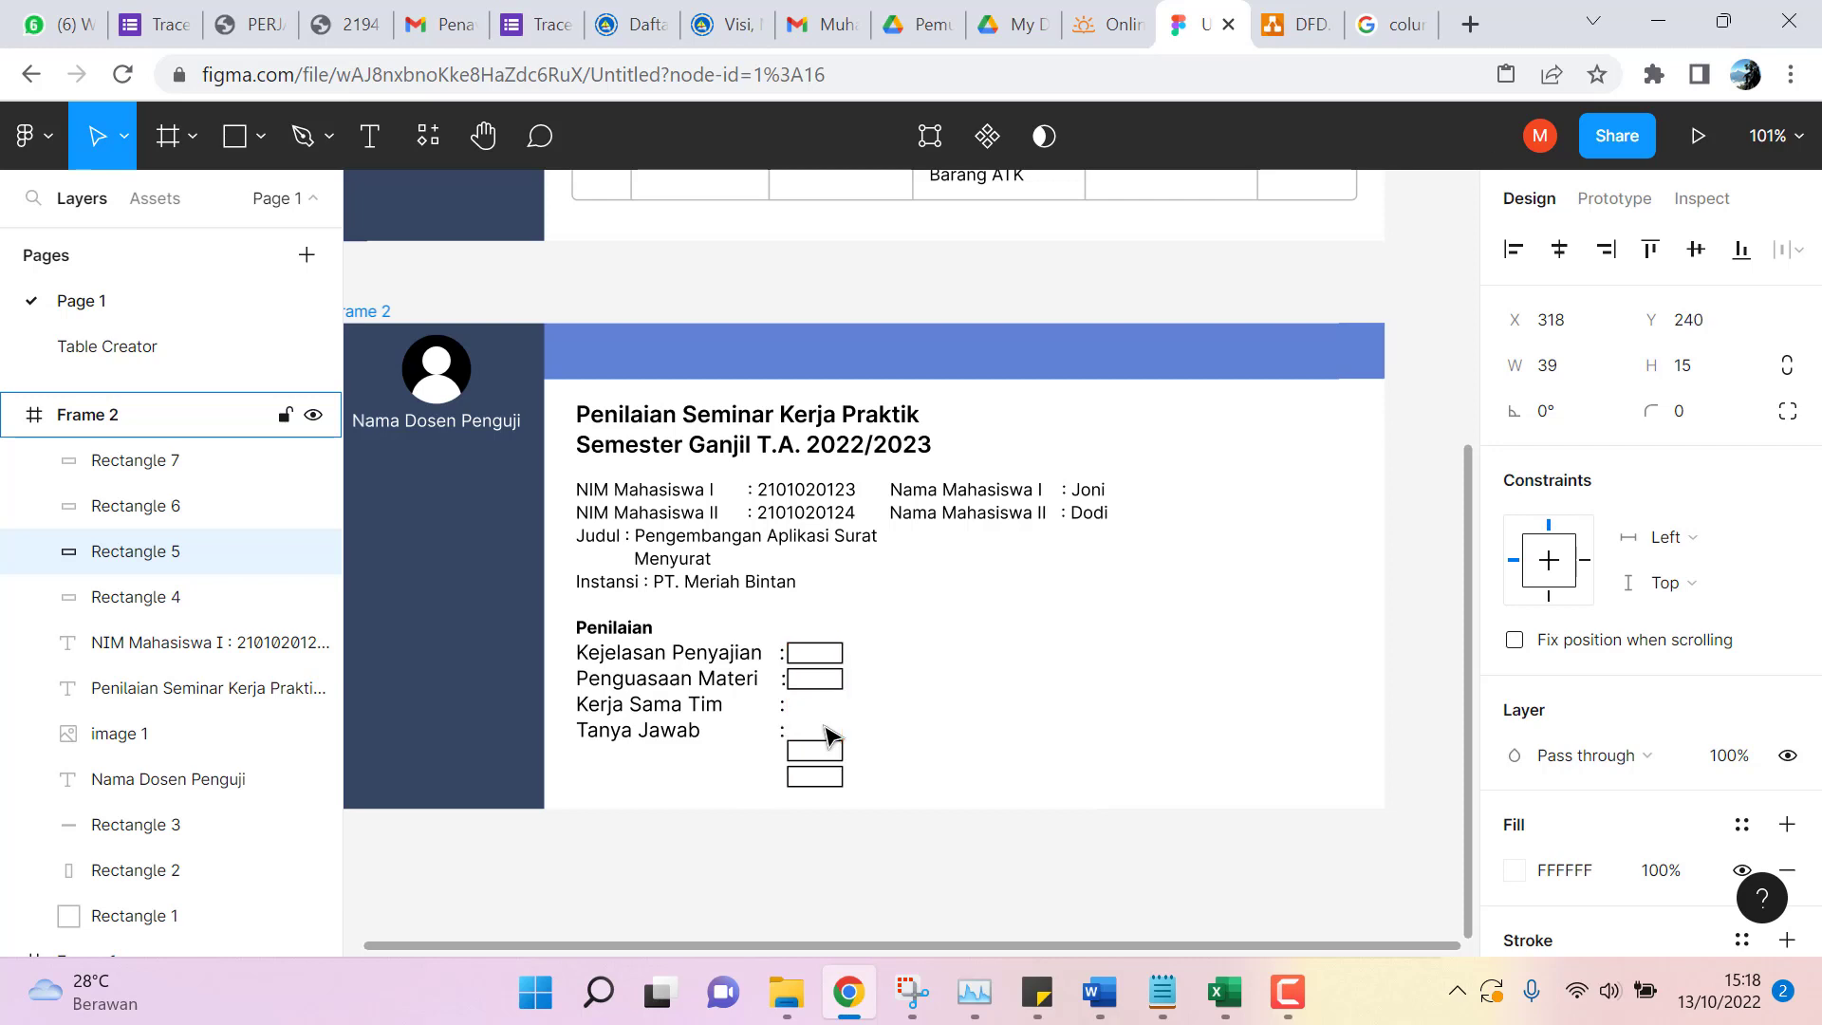
Raise the remaining two boxes beside Kerja Sama Tim and Tanya Jawab.
{"action": "left_click", "coordinate": [831, 750]}
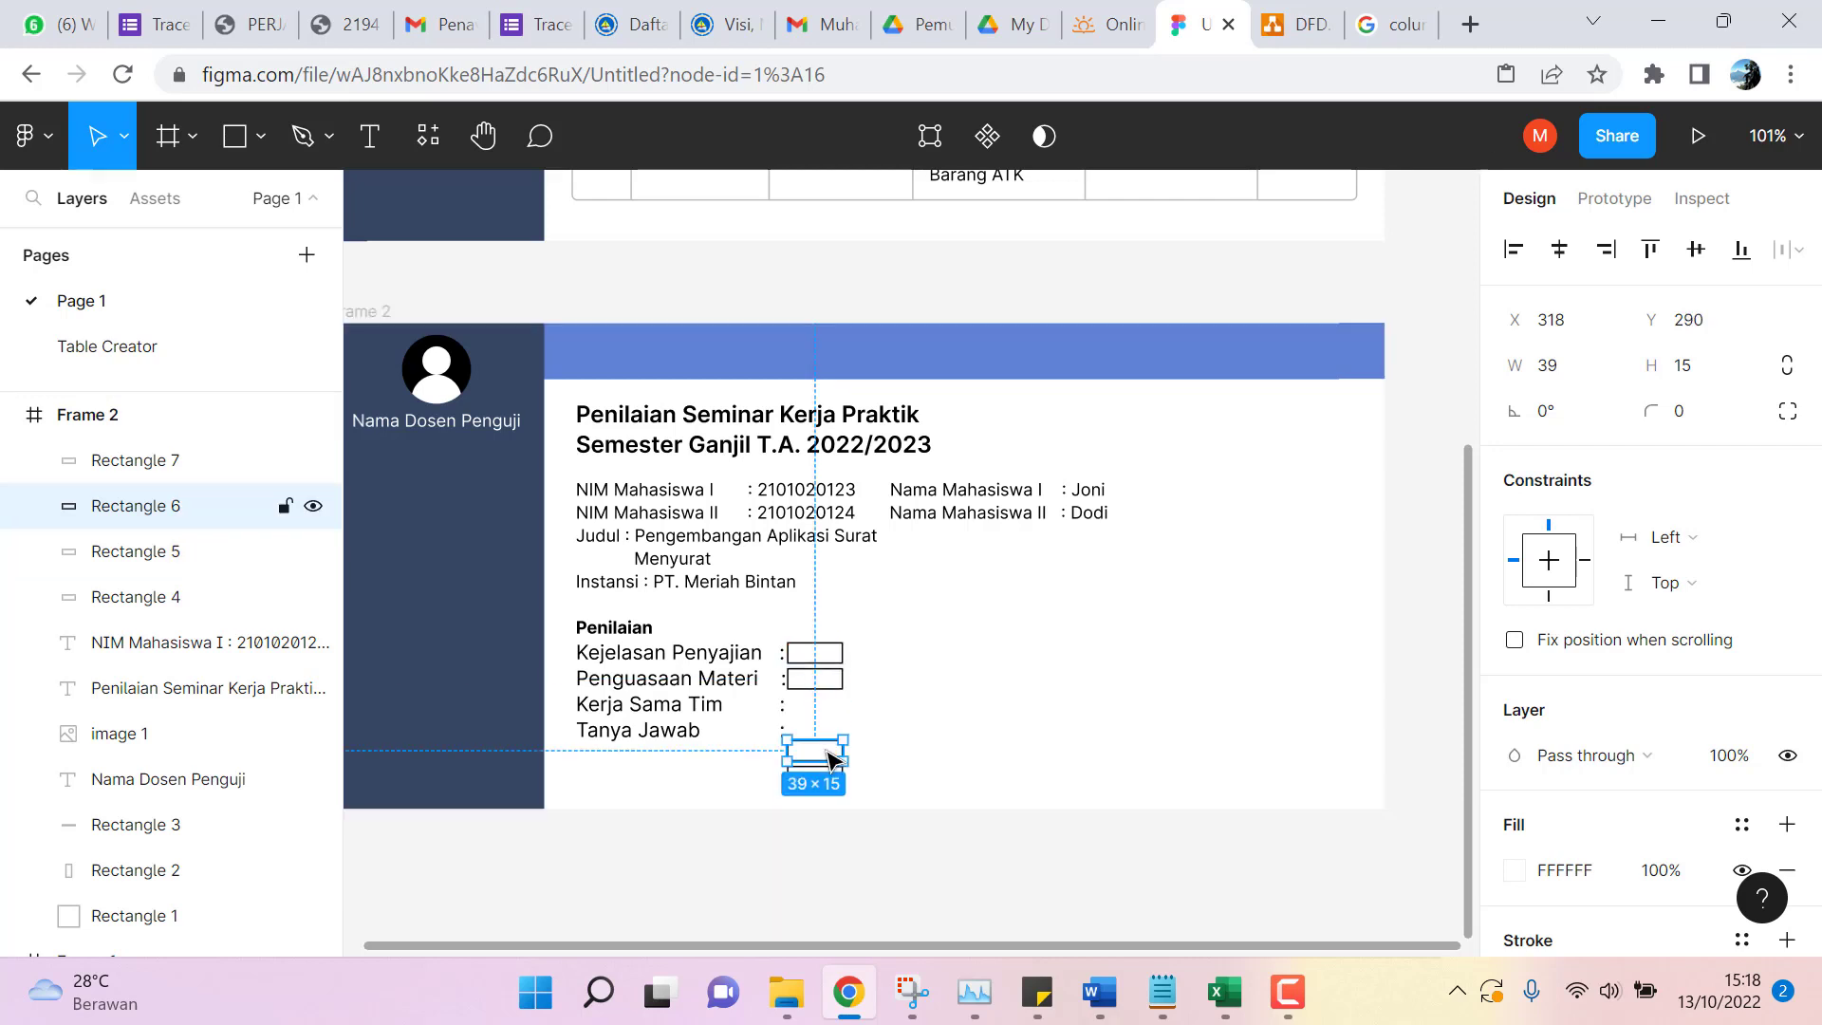
{"action": "key", "text": "Up"}
{"action": "key", "text": "Up"}
{"action": "key", "text": "Up"}
{"action": "key", "text": "Up"}
{"action": "key", "text": "Up"}
{"action": "key", "text": "Up"}
{"action": "key", "text": "Up"}
{"action": "key", "text": "Up"}
{"action": "key", "text": "Up"}
{"action": "key", "text": "Up"}
{"action": "key", "text": "Up"}
{"action": "key", "text": "Up"}
{"action": "key", "text": "Up"}
{"action": "key", "text": "Up"}
{"action": "key", "text": "Up"}
{"action": "key", "text": "Up"}
{"action": "key", "text": "Up"}
{"action": "key", "text": "Up"}
{"action": "key", "text": "Up"}
{"action": "key", "text": "Up"}
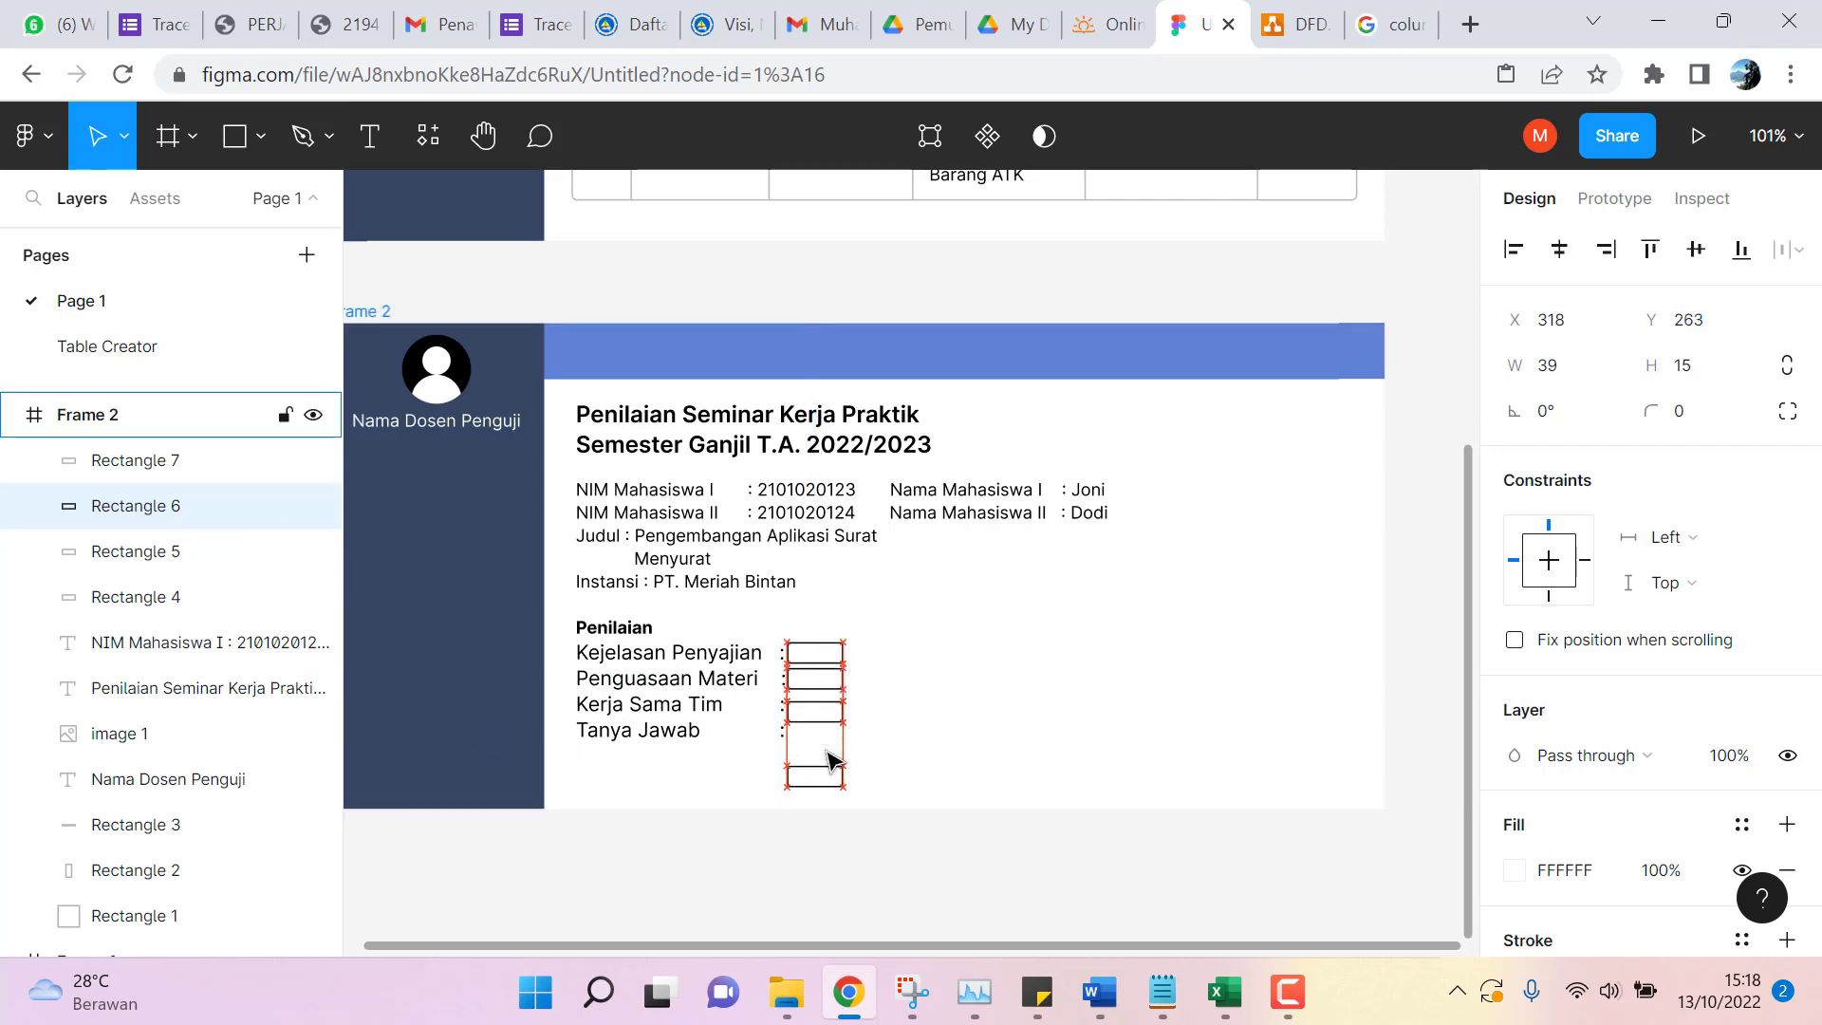
{"action": "key", "text": "Up"}
{"action": "key", "text": "Up"}
{"action": "key", "text": "Up"}
{"action": "key", "text": "Up"}
{"action": "key", "text": "Up"}
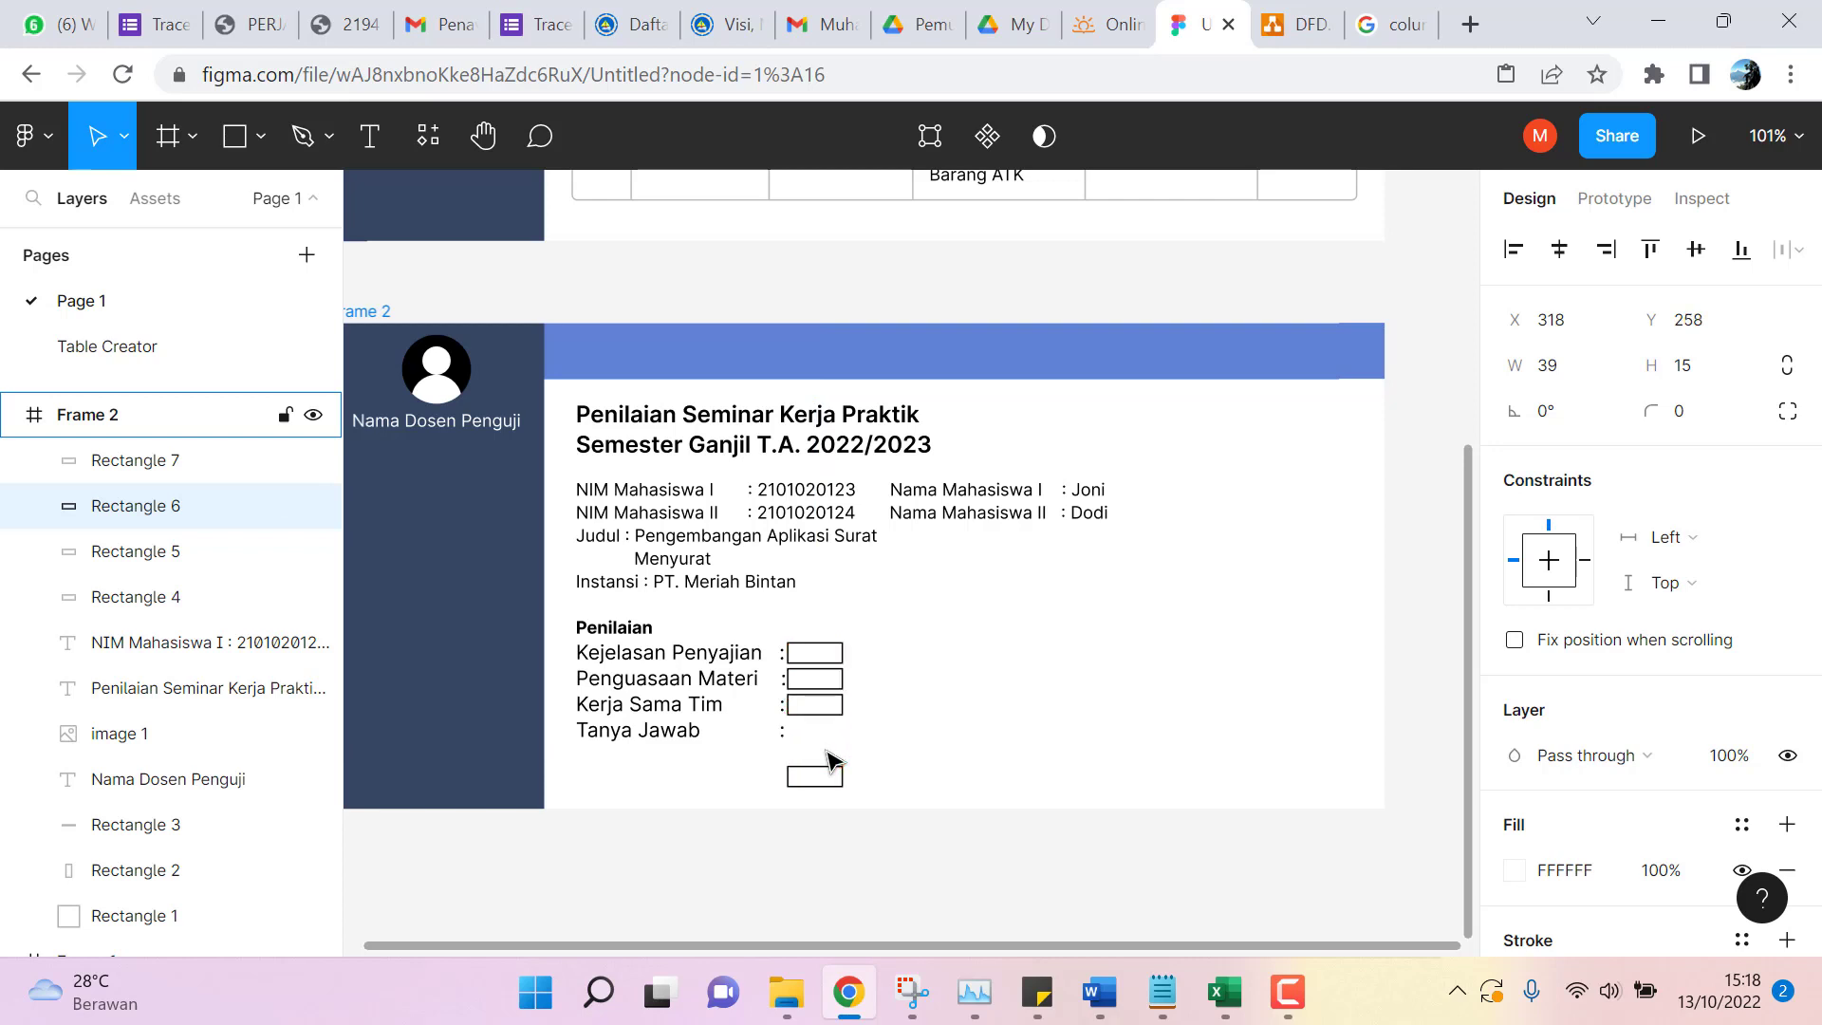
{"action": "left_click", "coordinate": [828, 776]}
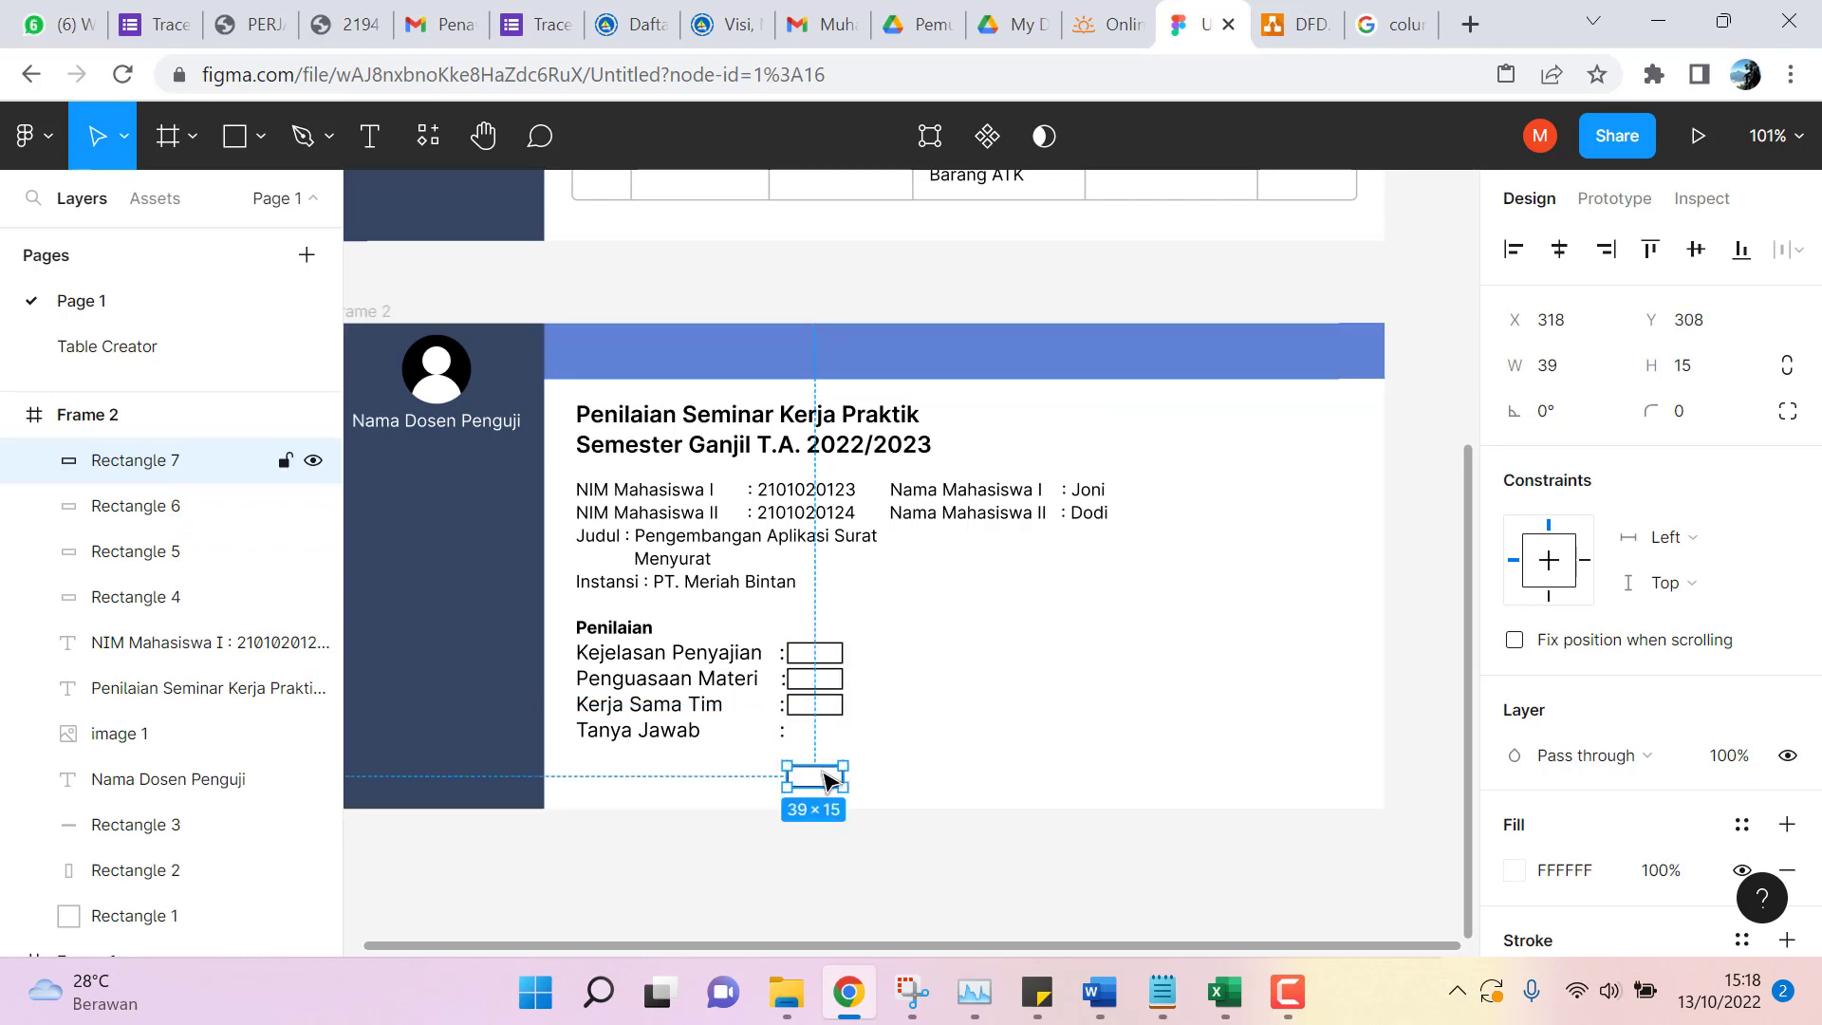
{"action": "key", "text": "Up"}
{"action": "key", "text": "Up"}
{"action": "key", "text": "Up"}
{"action": "key", "text": "Up"}
{"action": "key", "text": "Up"}
{"action": "key", "text": "Up"}
{"action": "key", "text": "Up"}
{"action": "key", "text": "Up"}
{"action": "key", "text": "Up"}
{"action": "key", "text": "Up"}
{"action": "key", "text": "Up"}
{"action": "key", "text": "Up"}
{"action": "key", "text": "Up"}
{"action": "key", "text": "Up"}
{"action": "key", "text": "Up"}
{"action": "key", "text": "Up"}
{"action": "key", "text": "Up"}
{"action": "key", "text": "Up"}
{"action": "key", "text": "Up"}
{"action": "key", "text": "Up"}
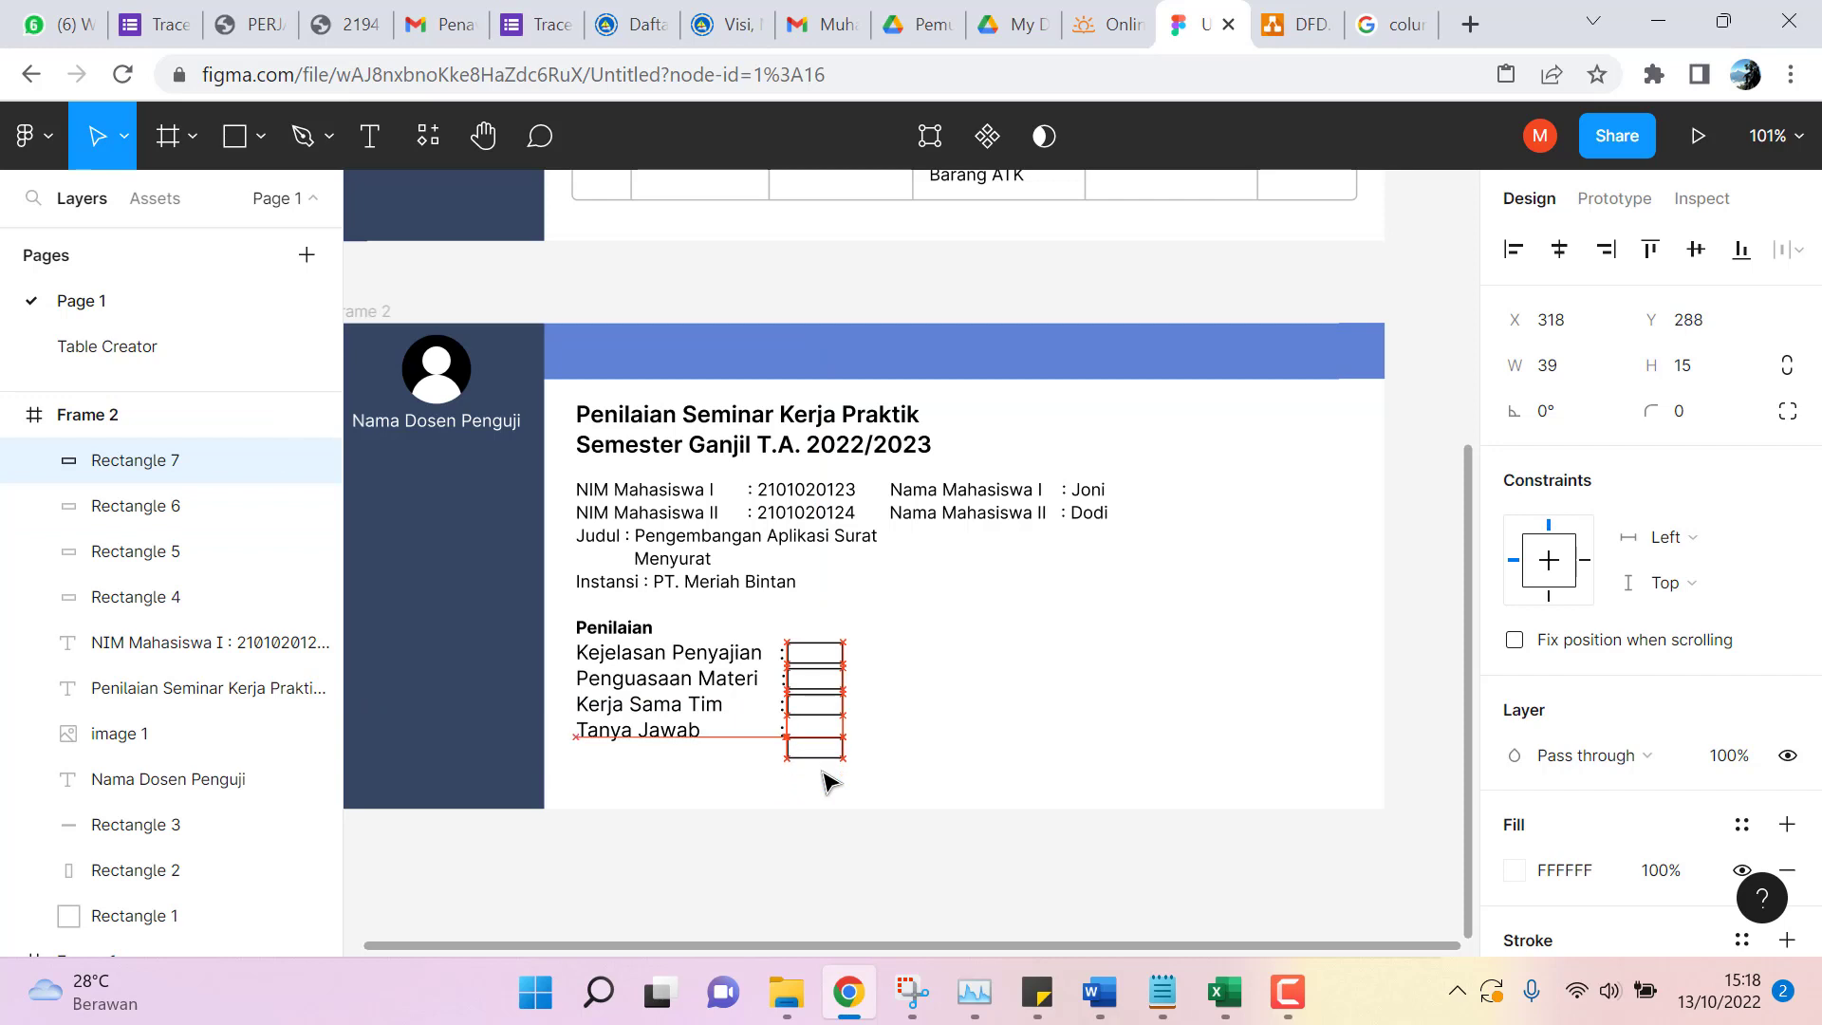
{"action": "key", "text": "Up"}
{"action": "key", "text": "Up"}
{"action": "key", "text": "Up"}
{"action": "key", "text": "Up"}
{"action": "key", "text": "Up"}
{"action": "key", "text": "Up"}
{"action": "key", "text": "Up"}
{"action": "key", "text": "Up"}
{"action": "key", "text": "Up"}
{"action": "key", "text": "Up"}
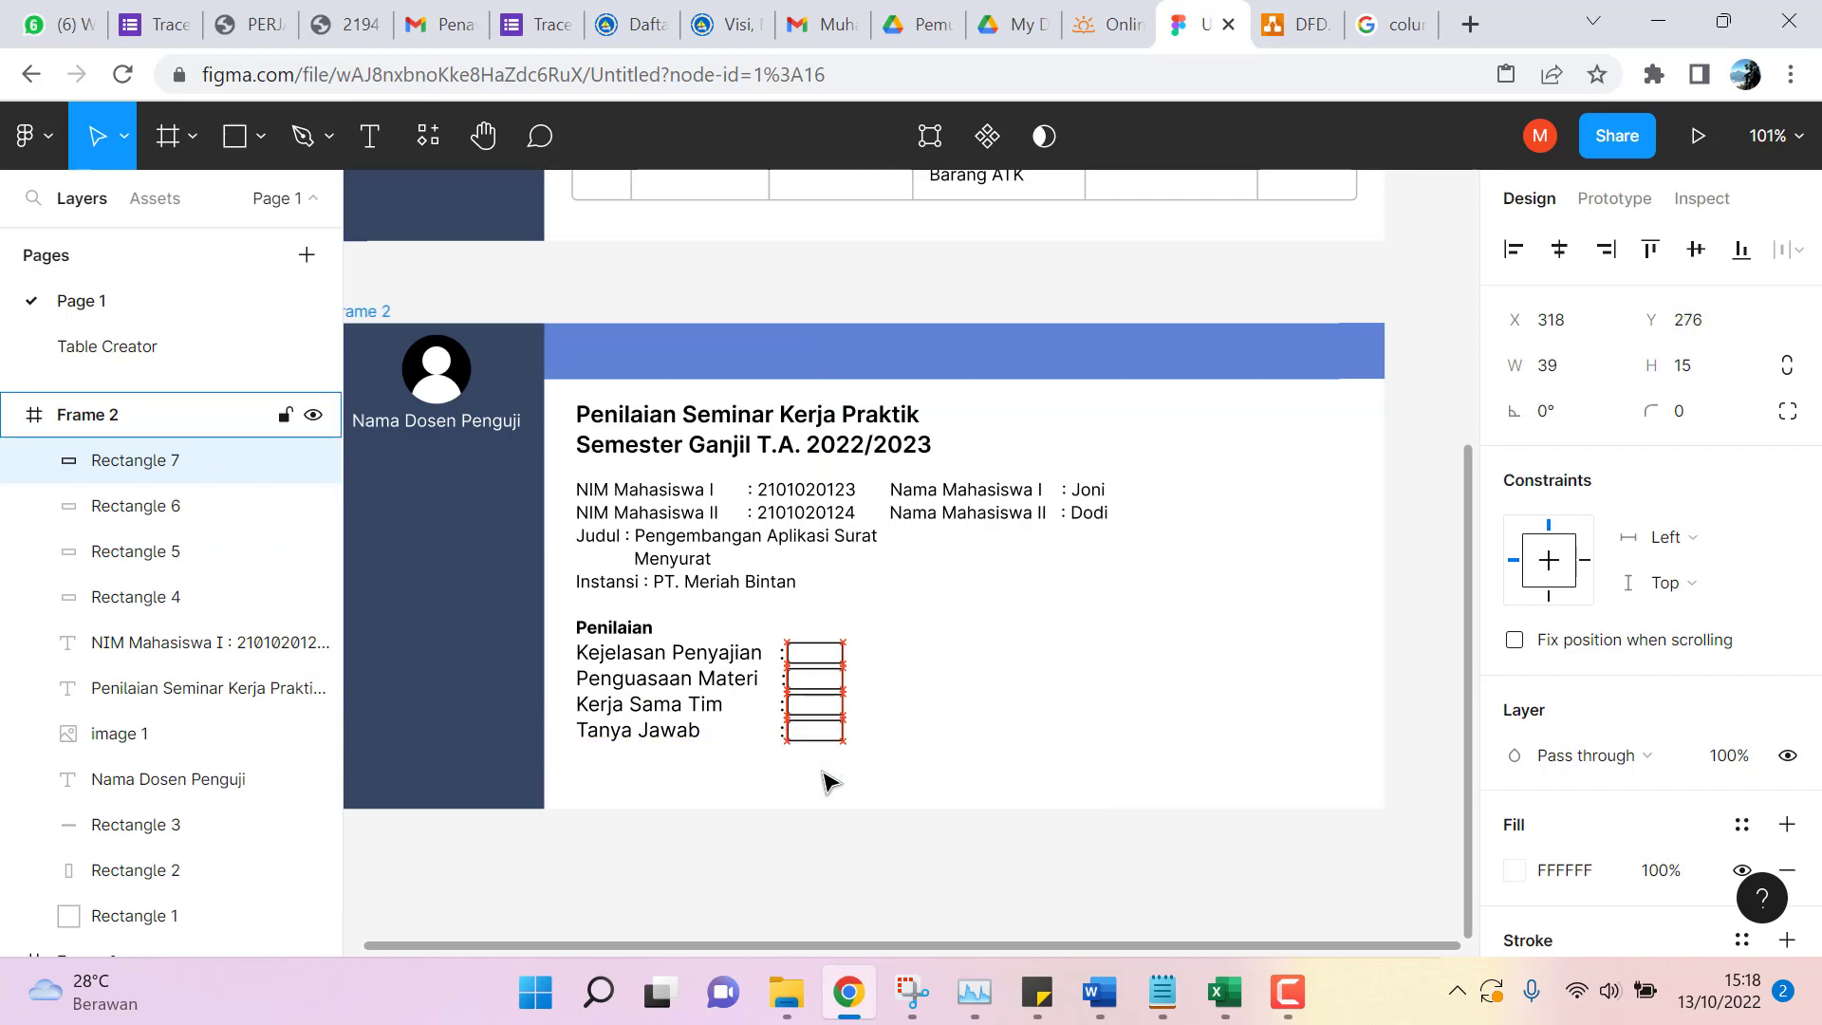
{"action": "left_click", "coordinate": [859, 895]}
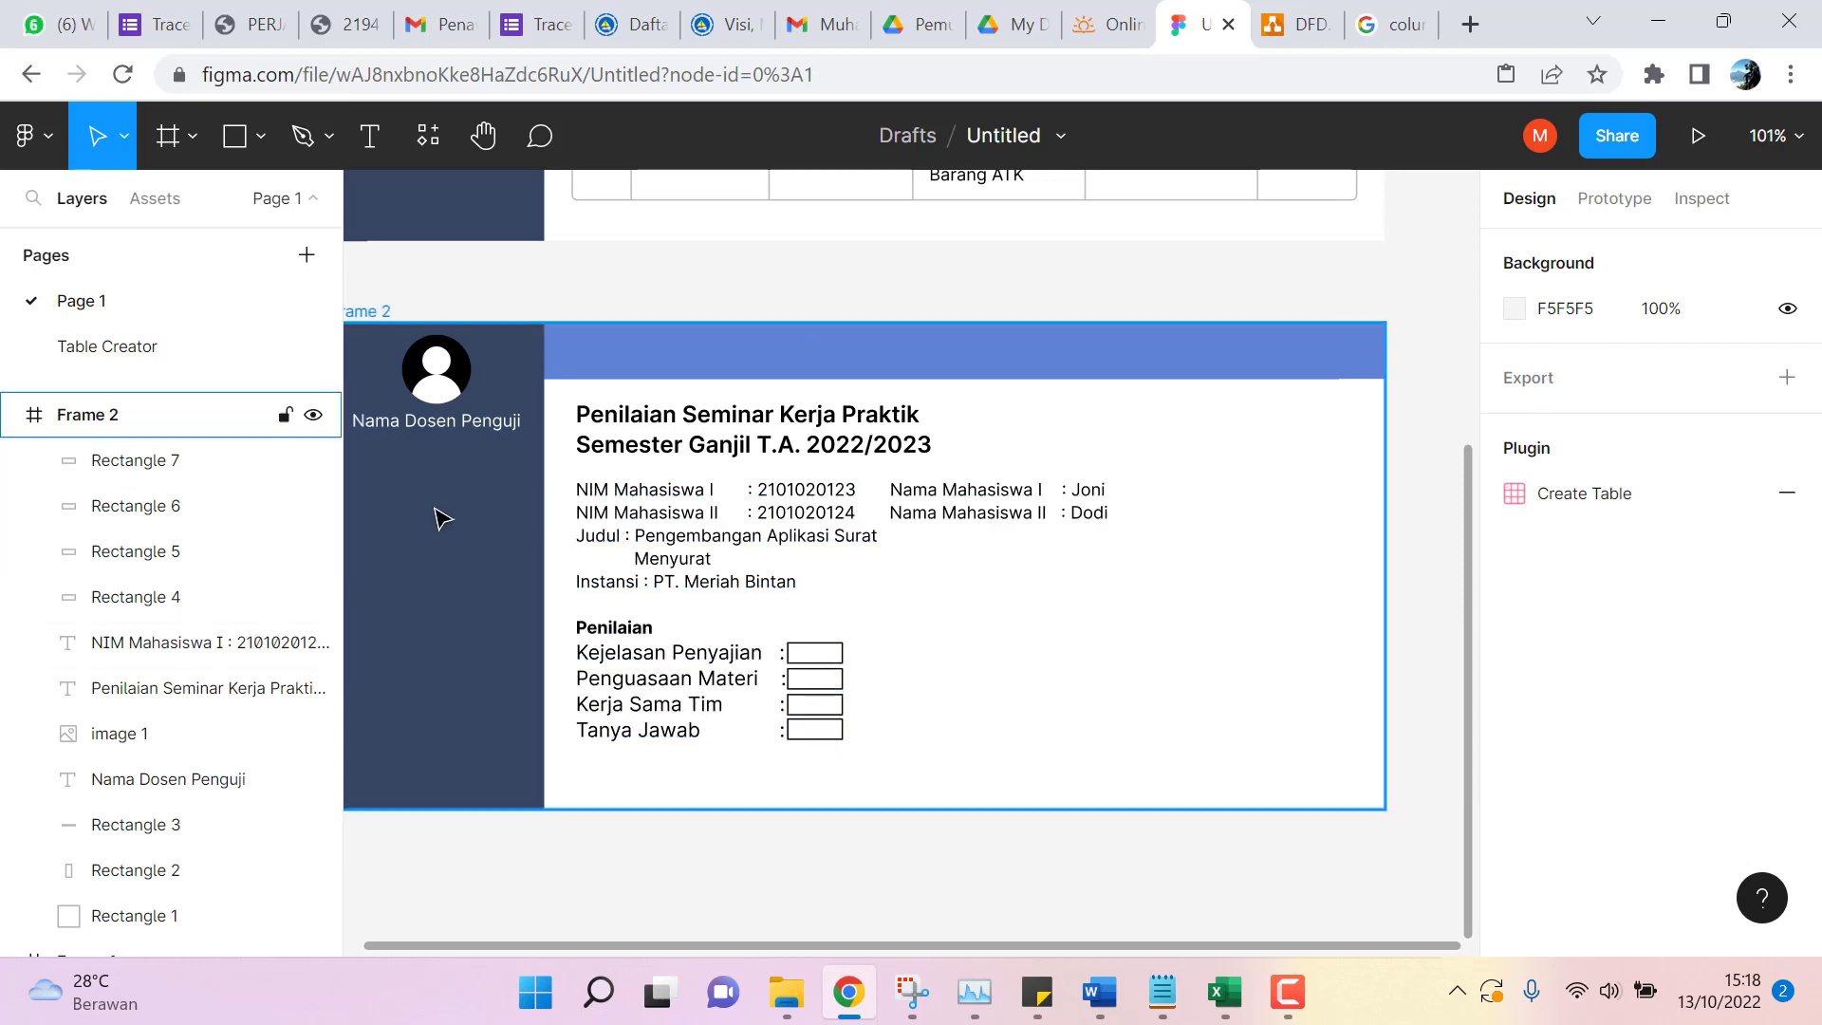
Draw a new rectangle below the score boxes in Frame 2.
{"action": "left_click", "coordinate": [247, 140]}
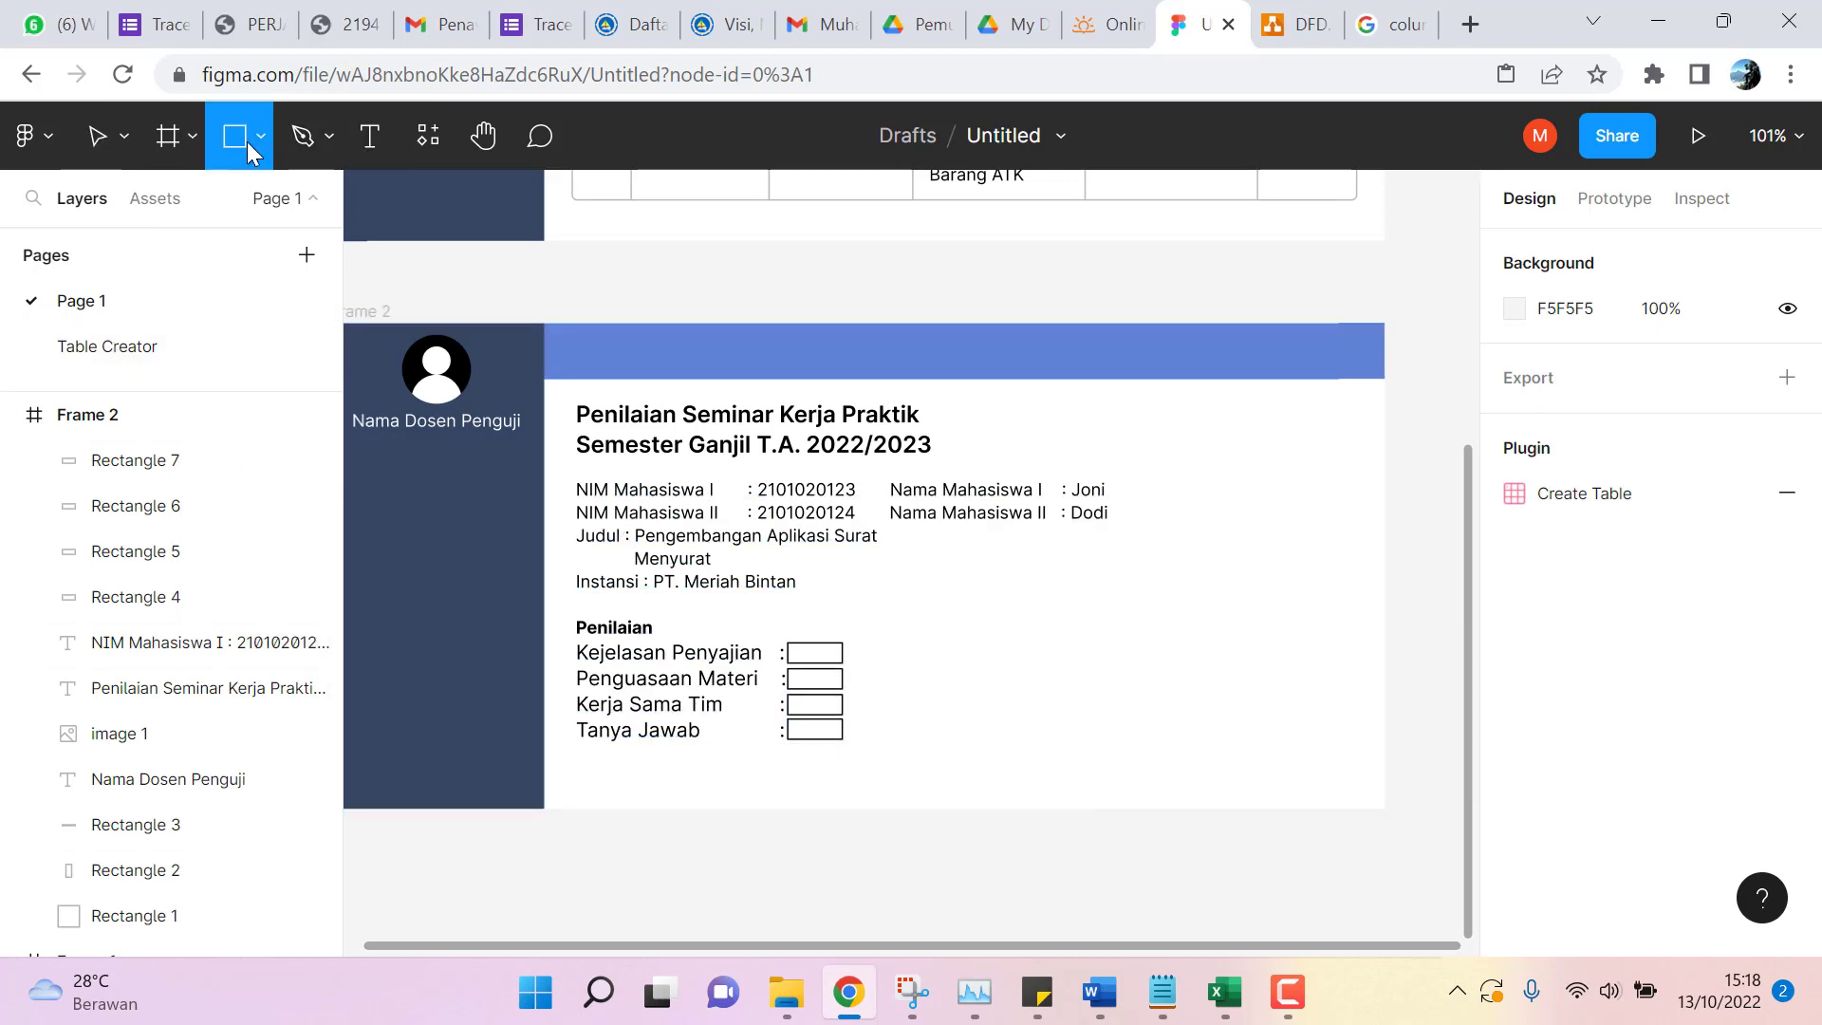
{"action": "left_click", "coordinate": [259, 135]}
{"action": "left_click", "coordinate": [248, 201]}
{"action": "mouse_move", "coordinate": [731, 757]}
{"action": "left_mouse_down"}
{"action": "mouse_move", "coordinate": [737, 776]}
{"action": "mouse_move", "coordinate": [852, 799]}
{"action": "left_mouse_up"}
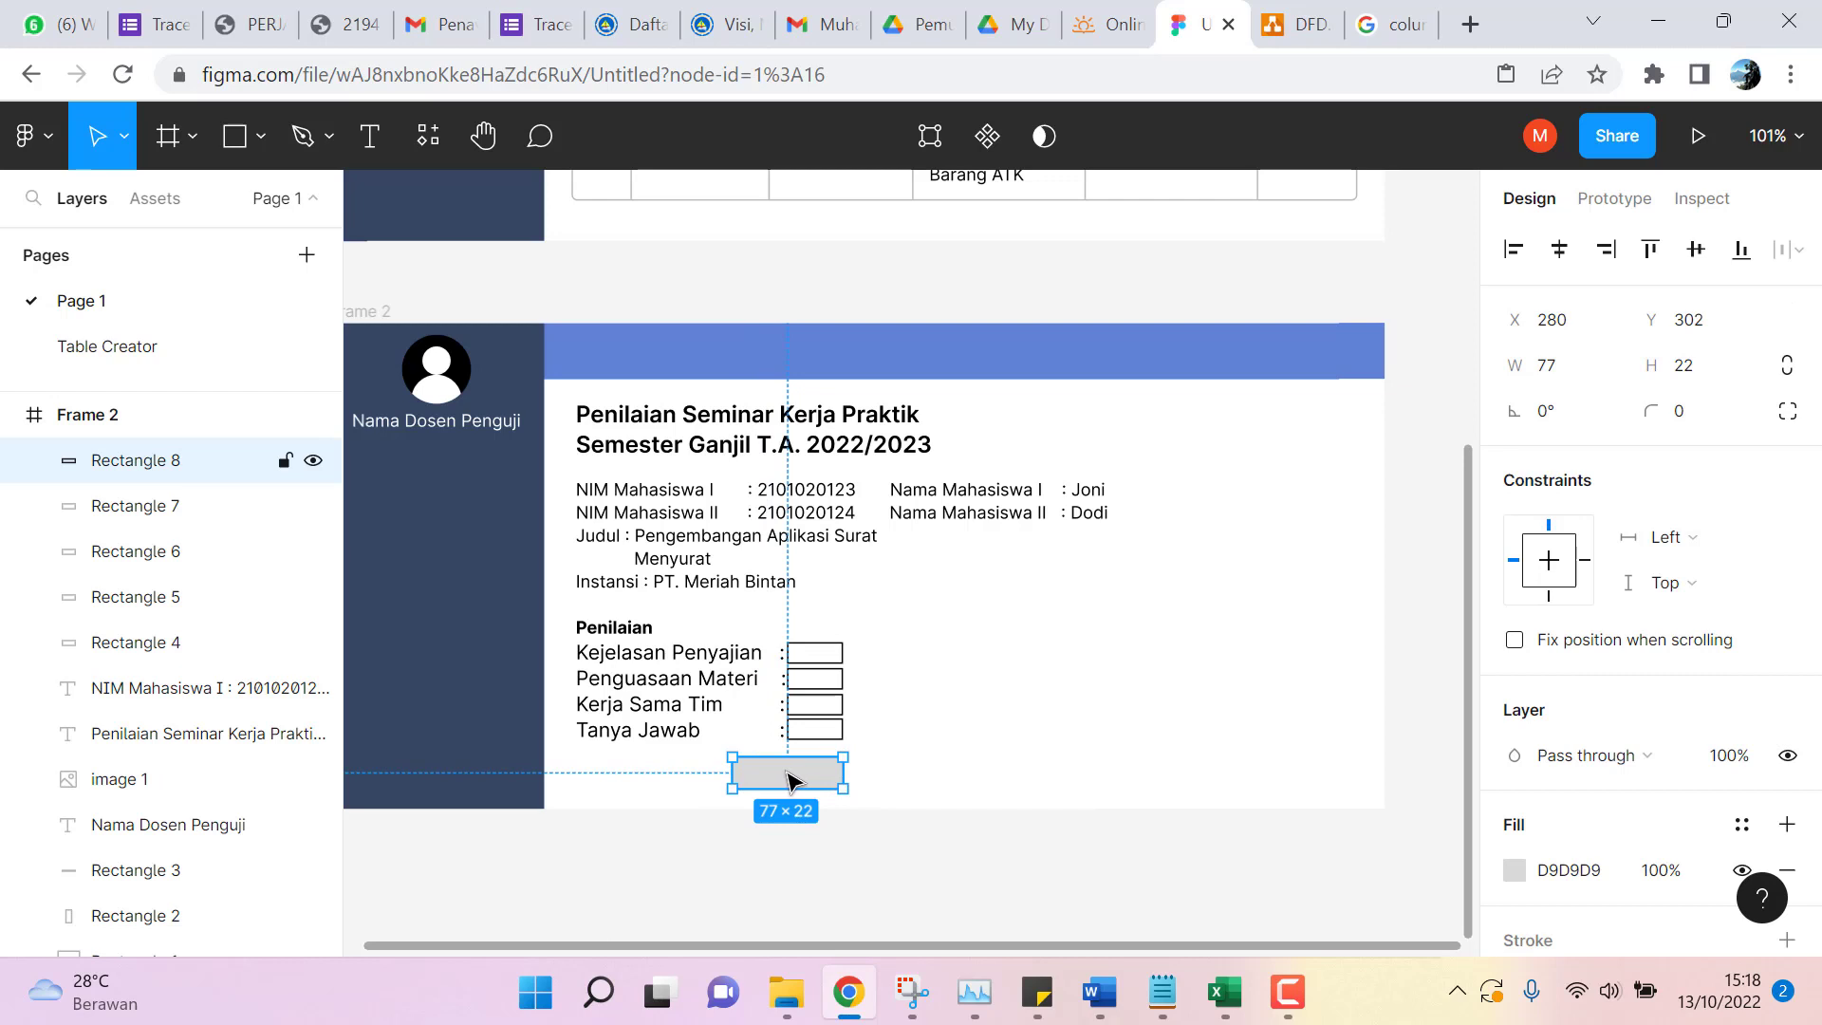
Give the new rectangle a corner radius of 50.
{"action": "left_click", "coordinate": [1678, 416]}
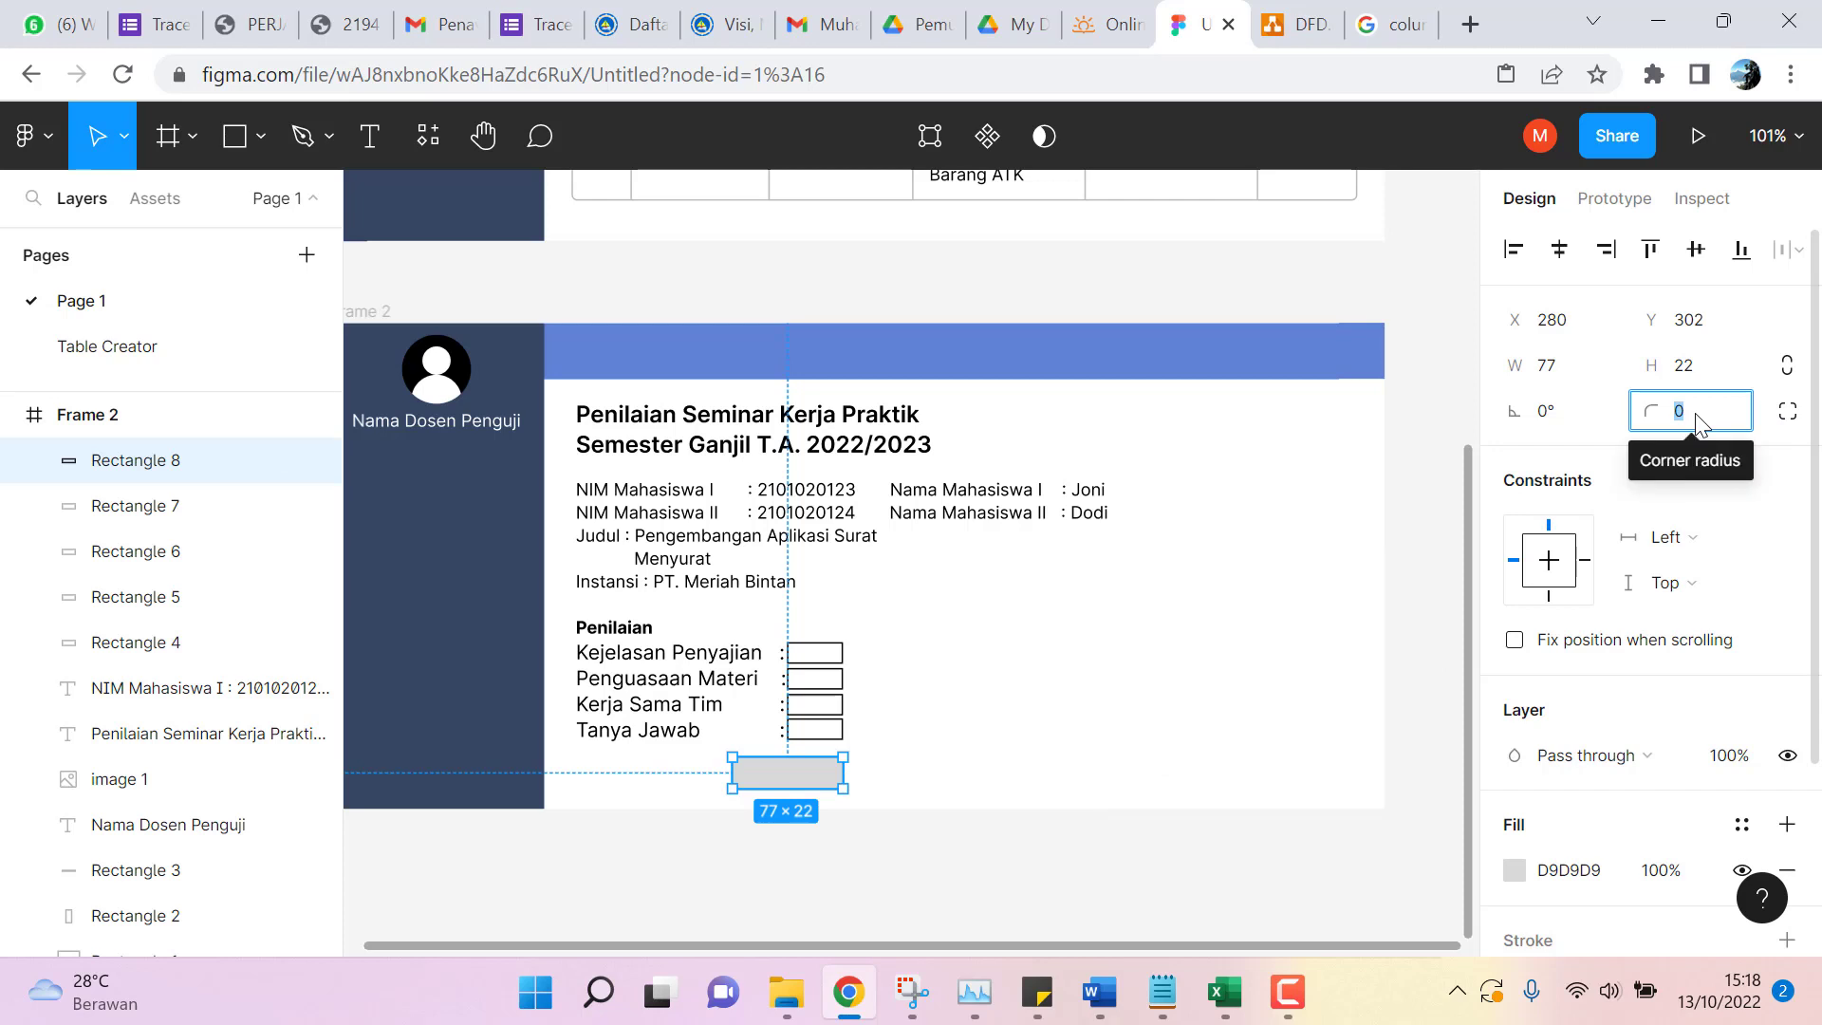
{"action": "type", "text": "2"}
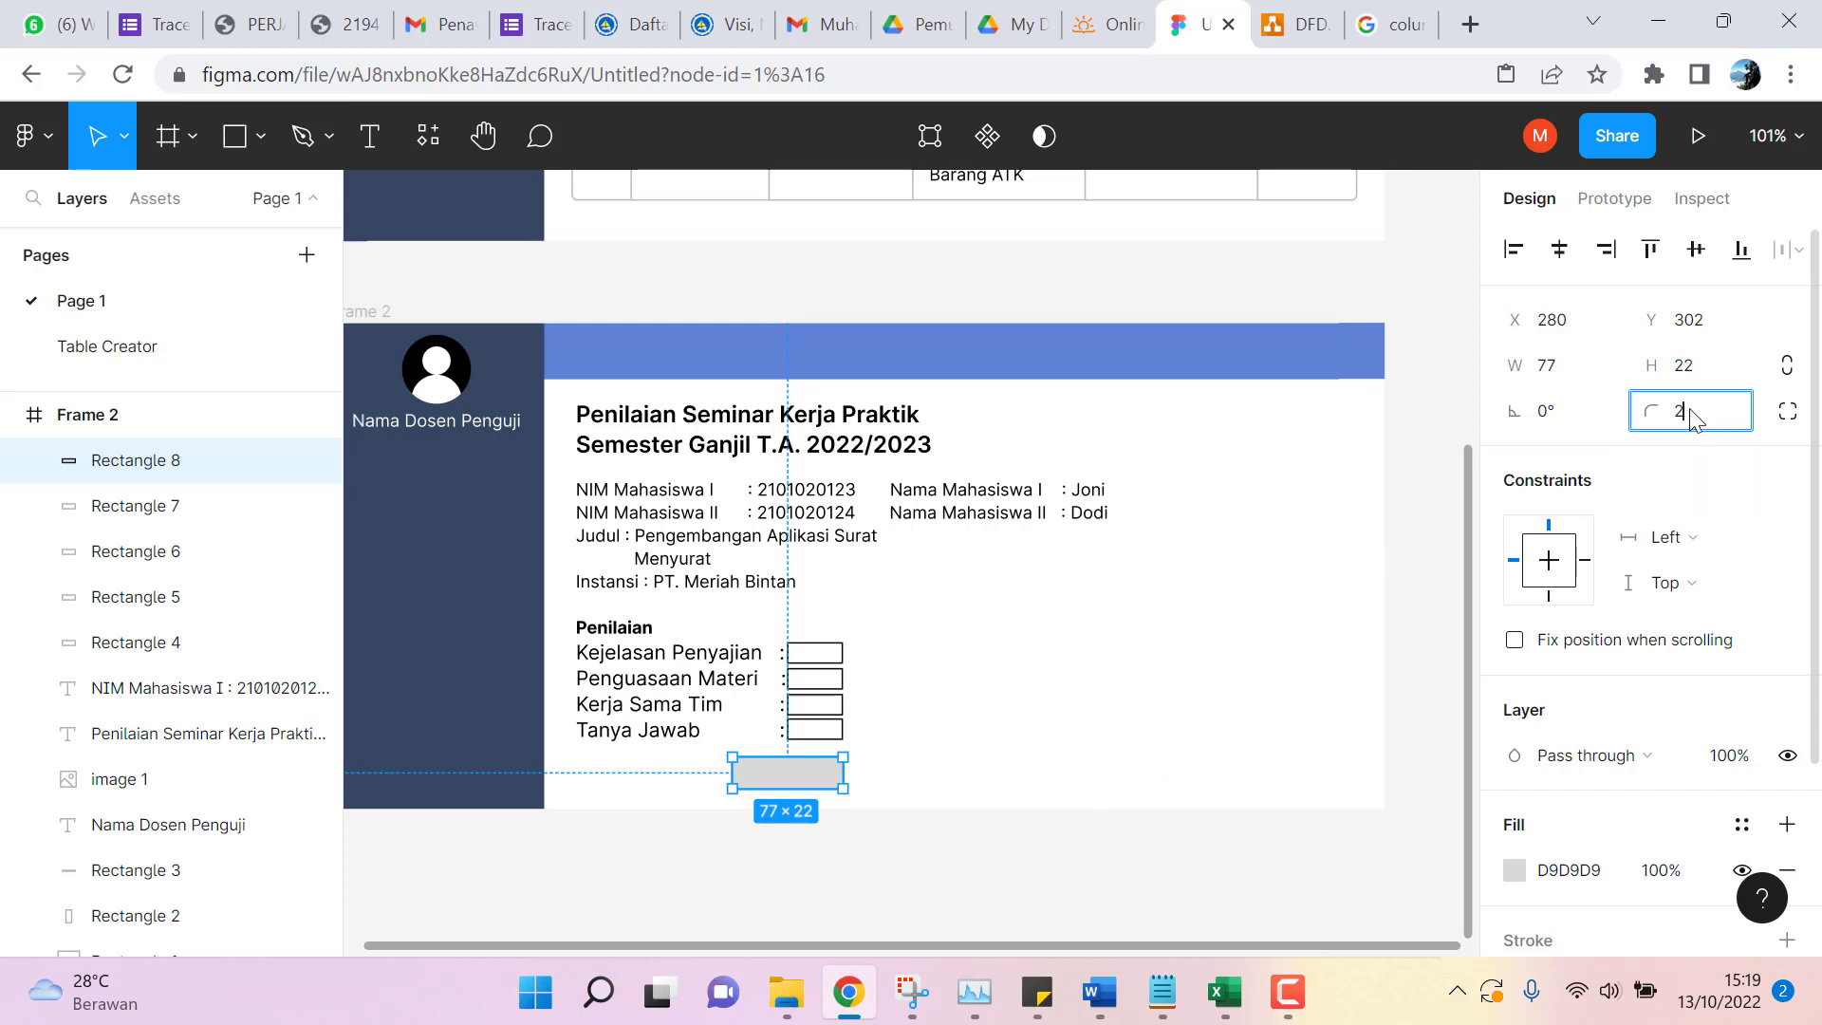
{"action": "key", "text": "BackSpace"}
{"action": "key", "text": "Return"}
Fill the rounded pill with bright blue 317FF2.
{"action": "left_click", "coordinate": [1515, 871]}
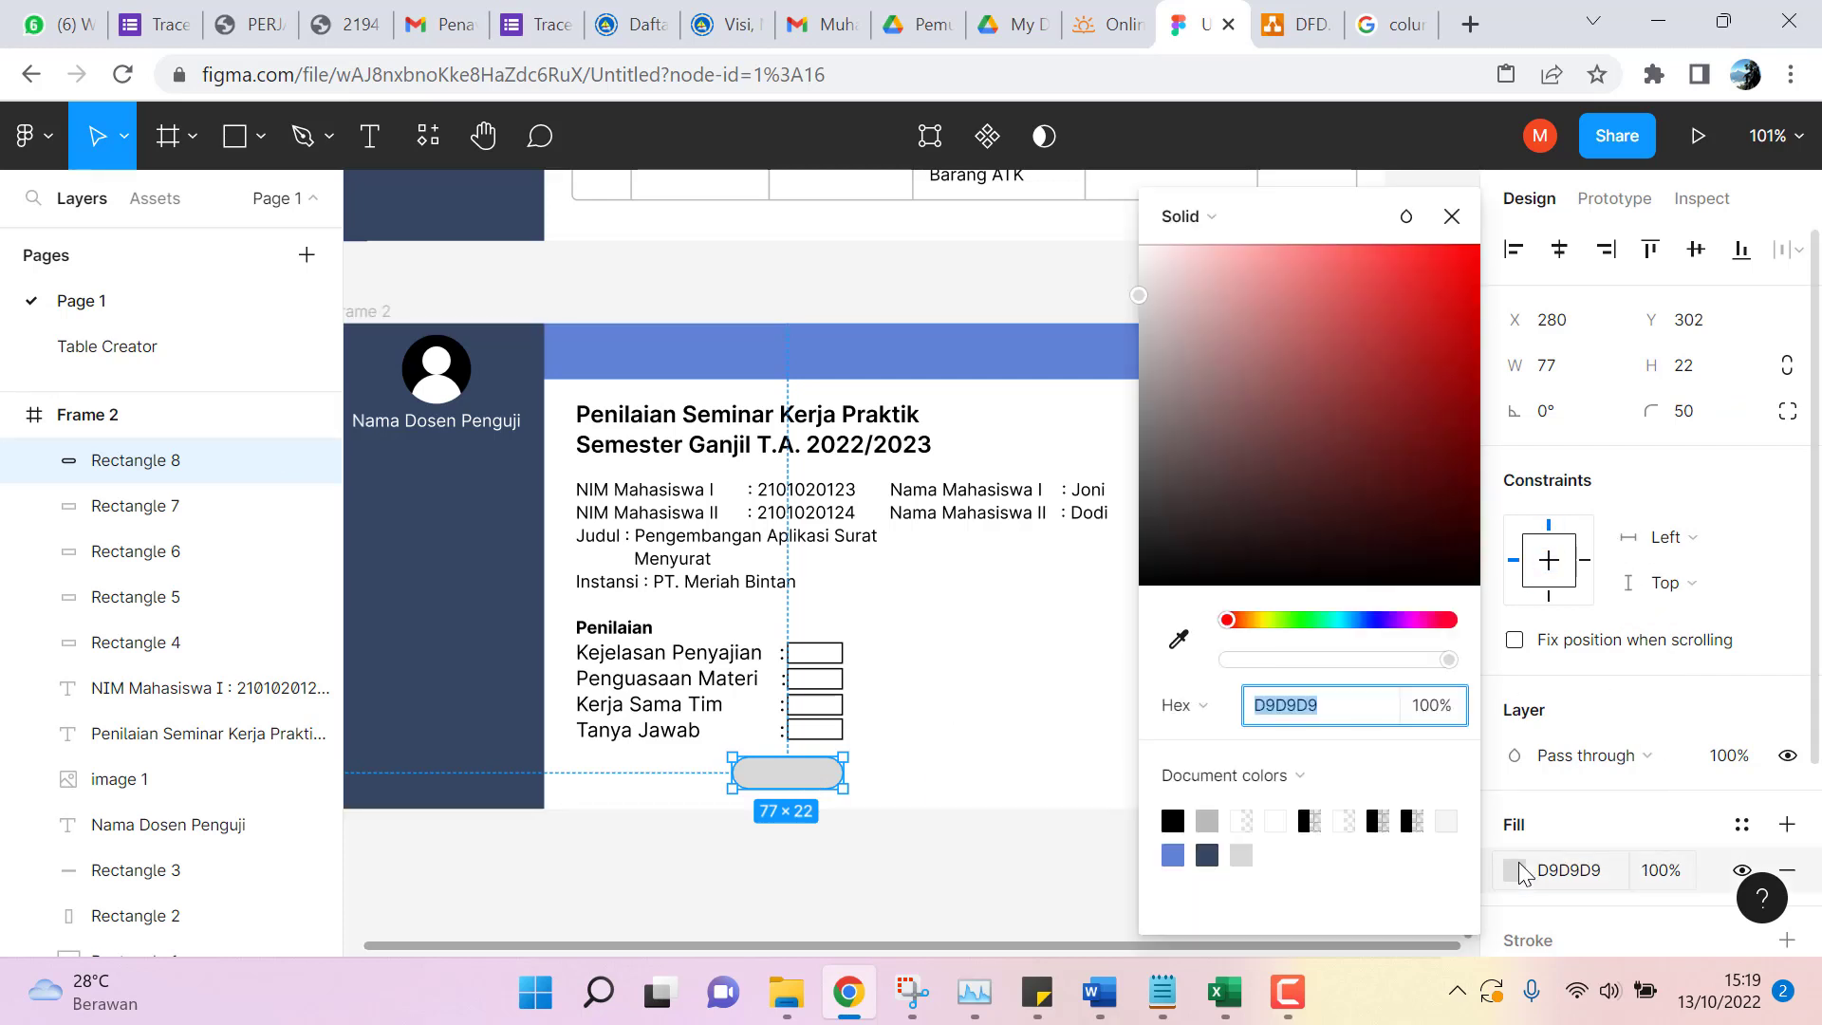
{"action": "left_click", "coordinate": [1364, 621]}
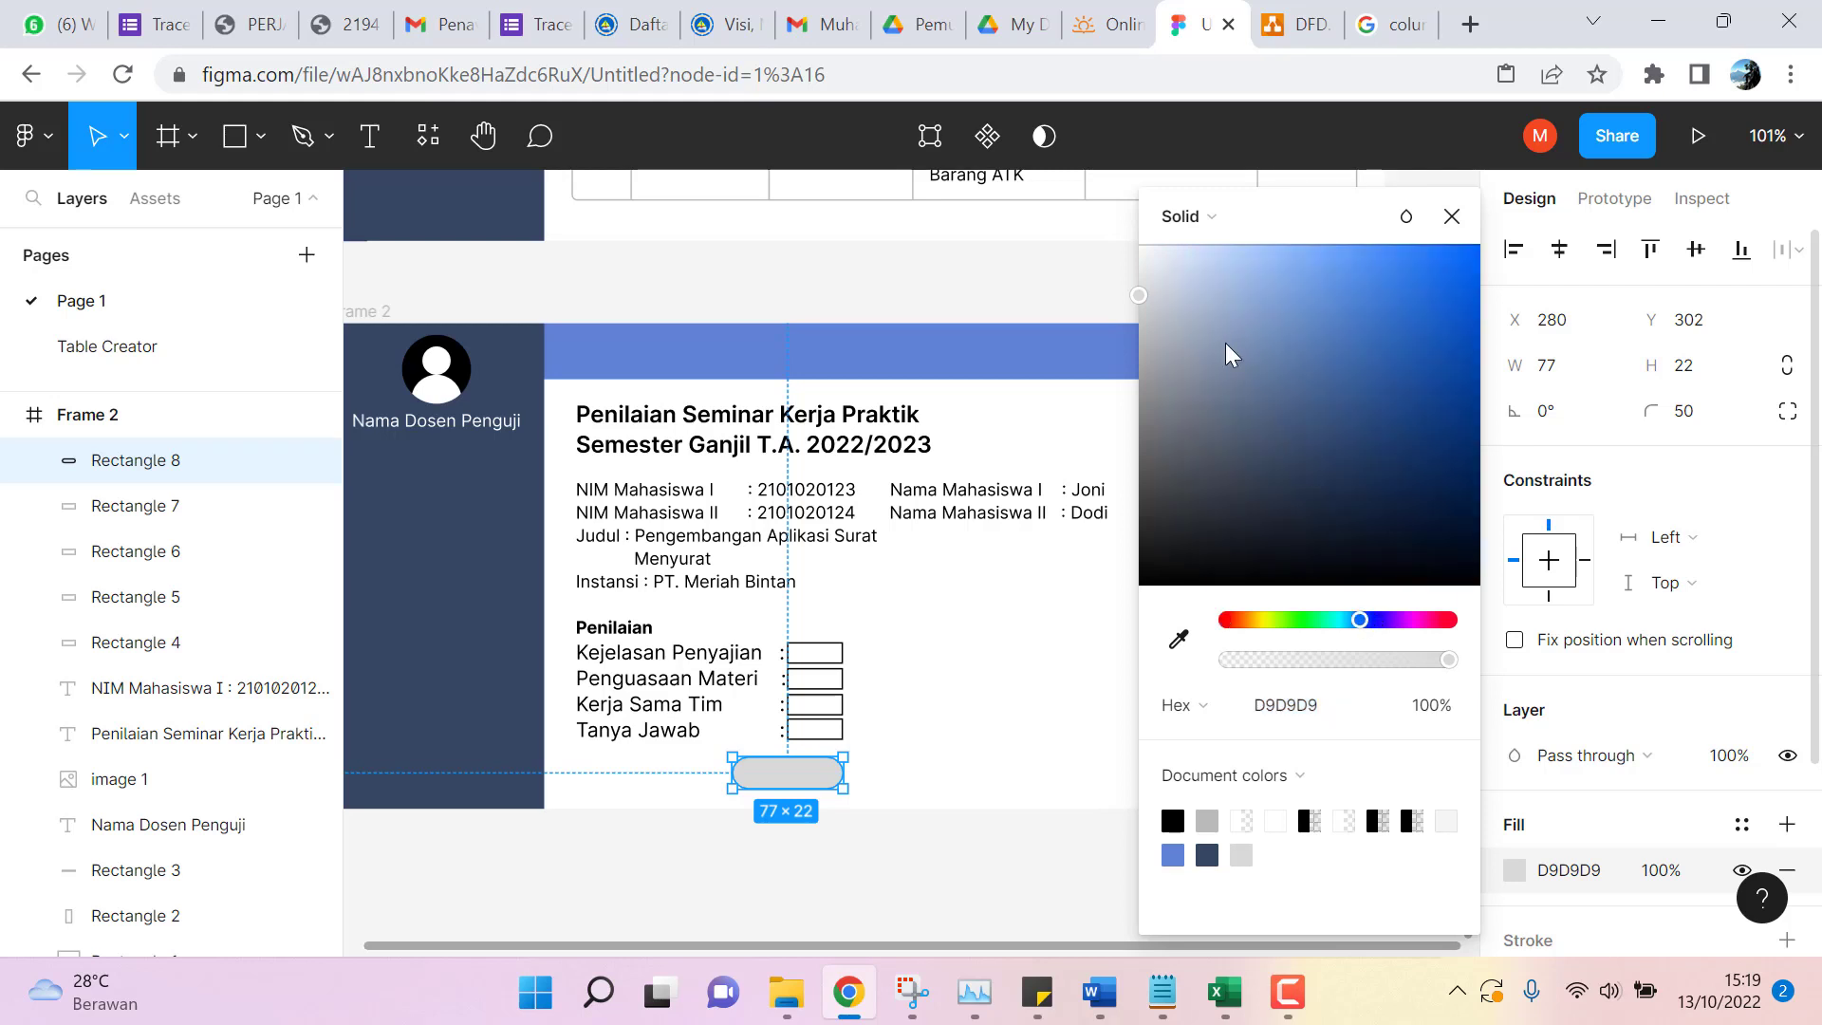
{"action": "left_click_drag", "start_coordinate": [1226, 343], "coordinate": [1359, 311]}
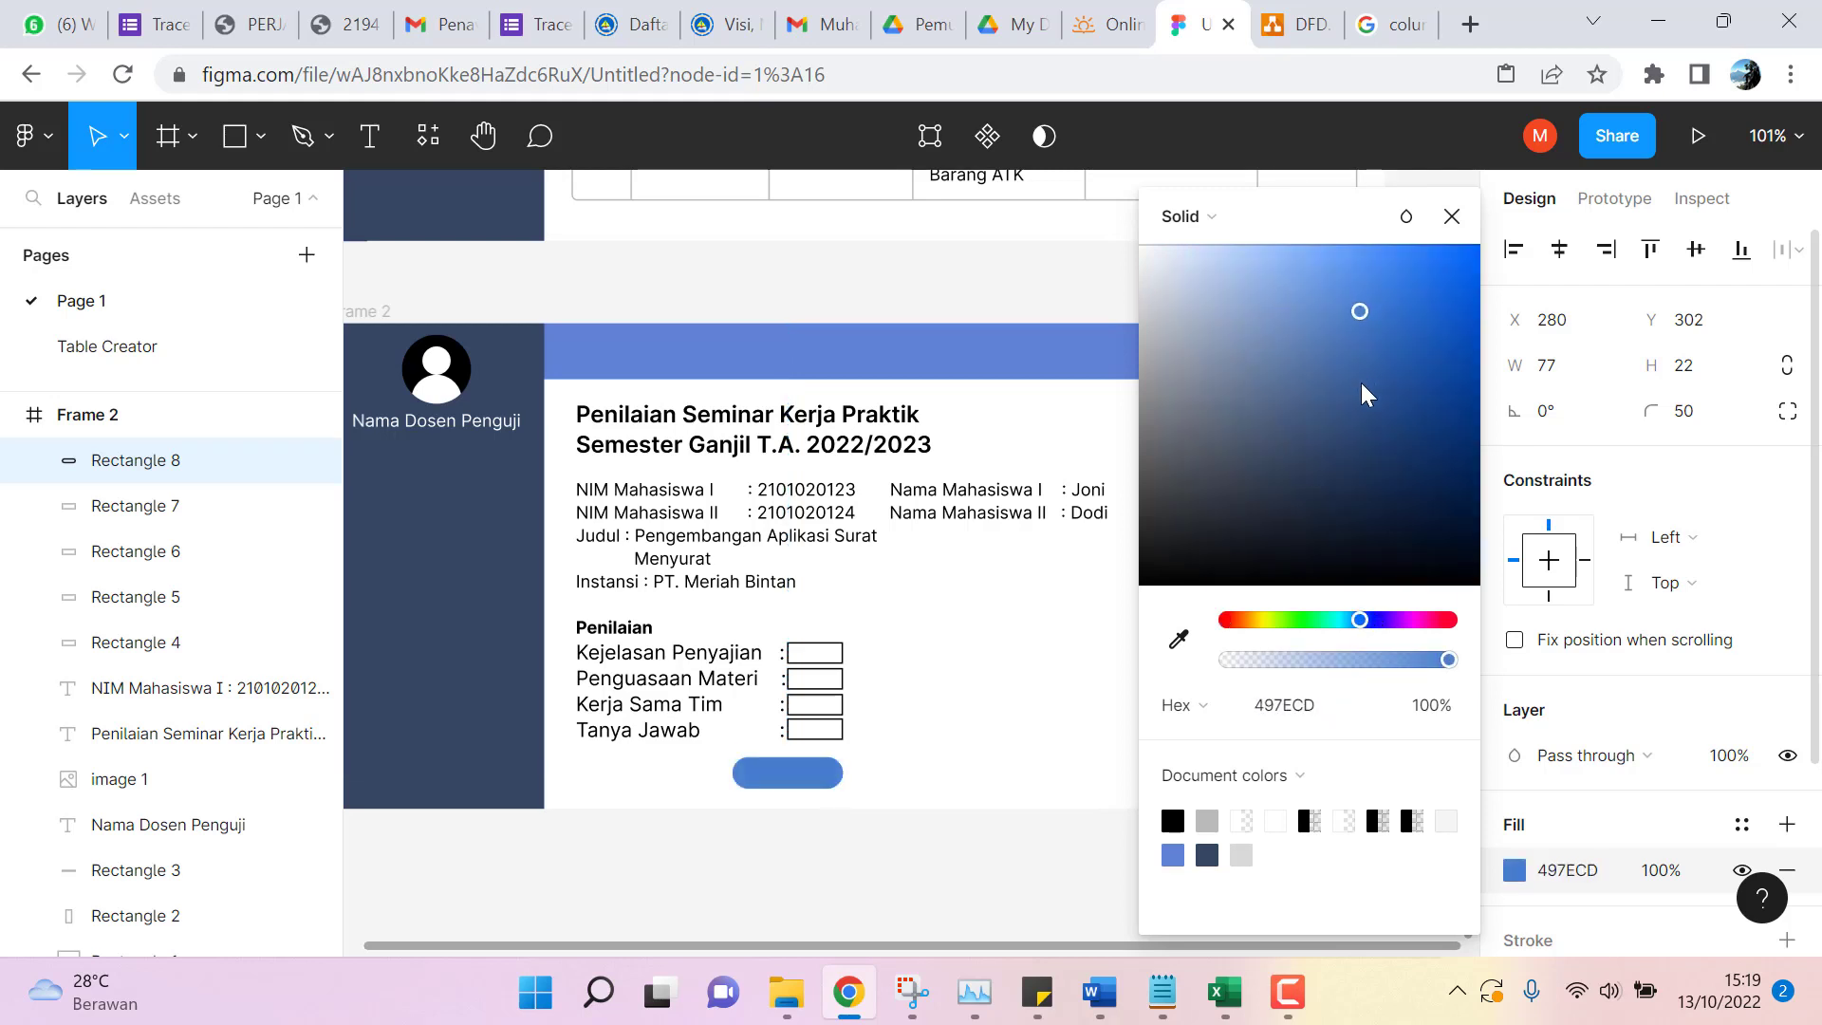
{"action": "left_click_drag", "start_coordinate": [1367, 423], "coordinate": [1395, 452]}
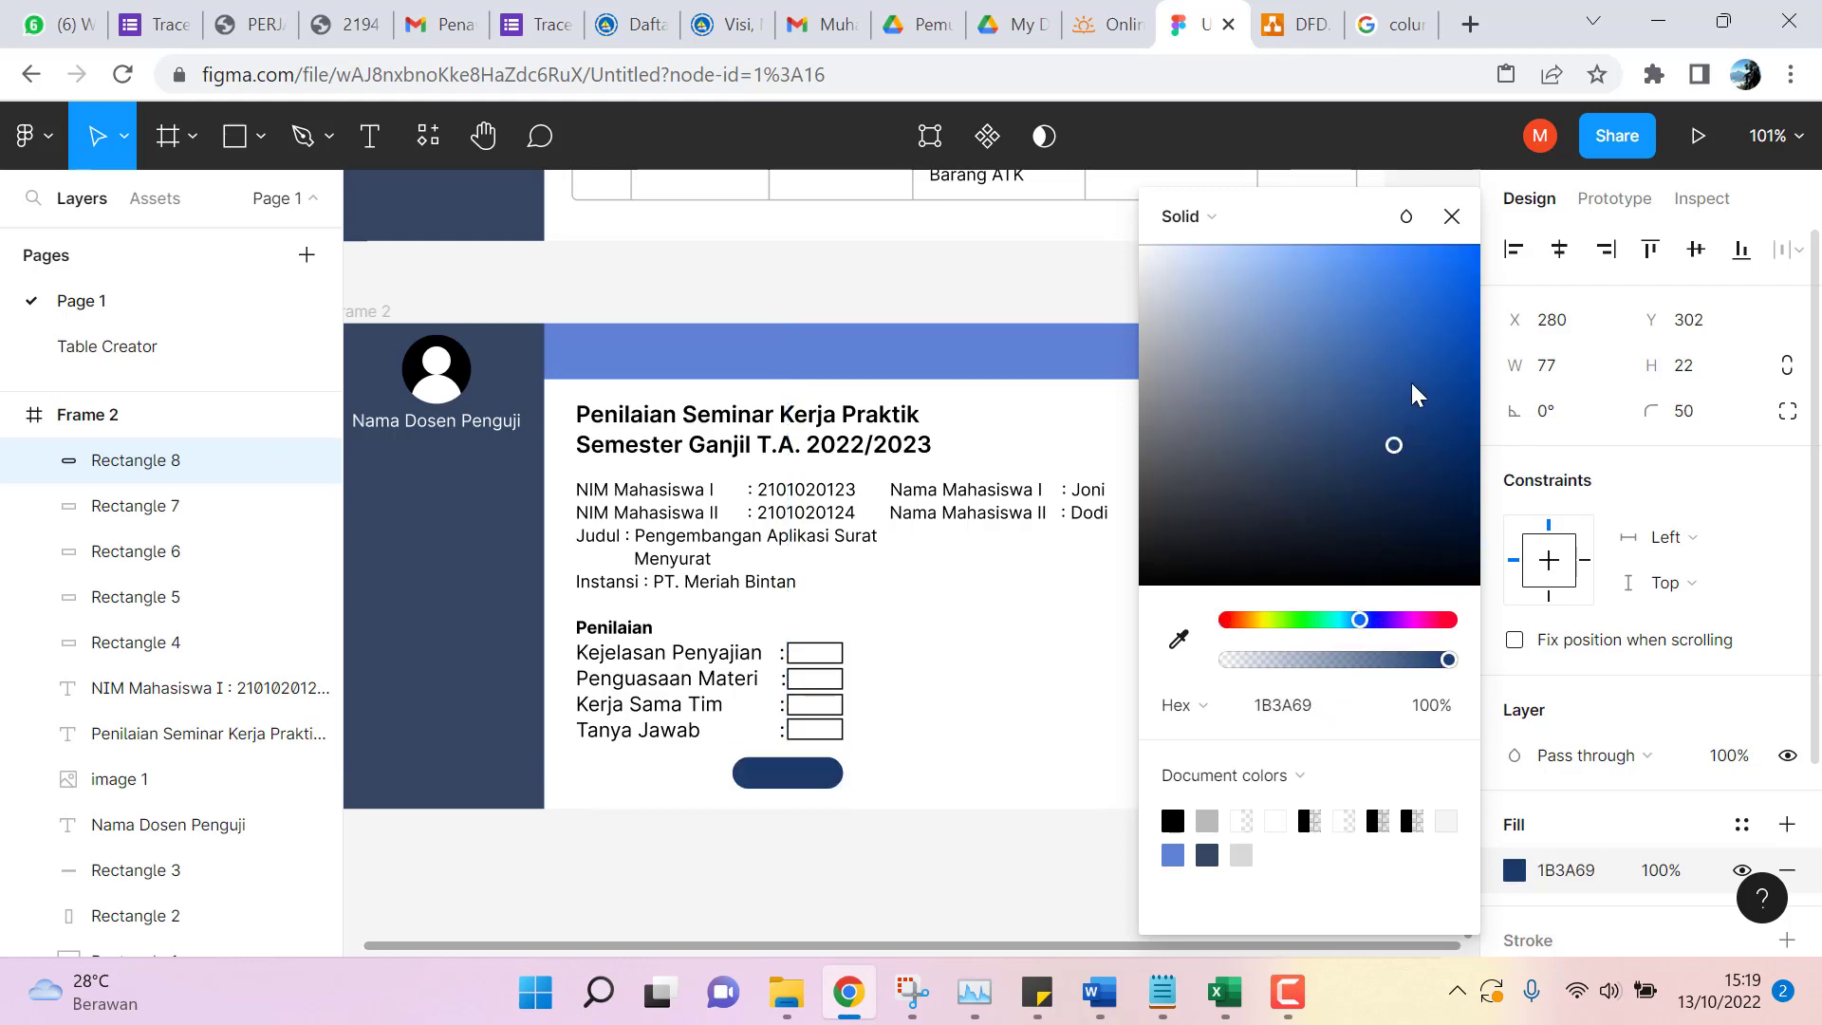
{"action": "left_click_drag", "start_coordinate": [1416, 353], "coordinate": [1411, 270]}
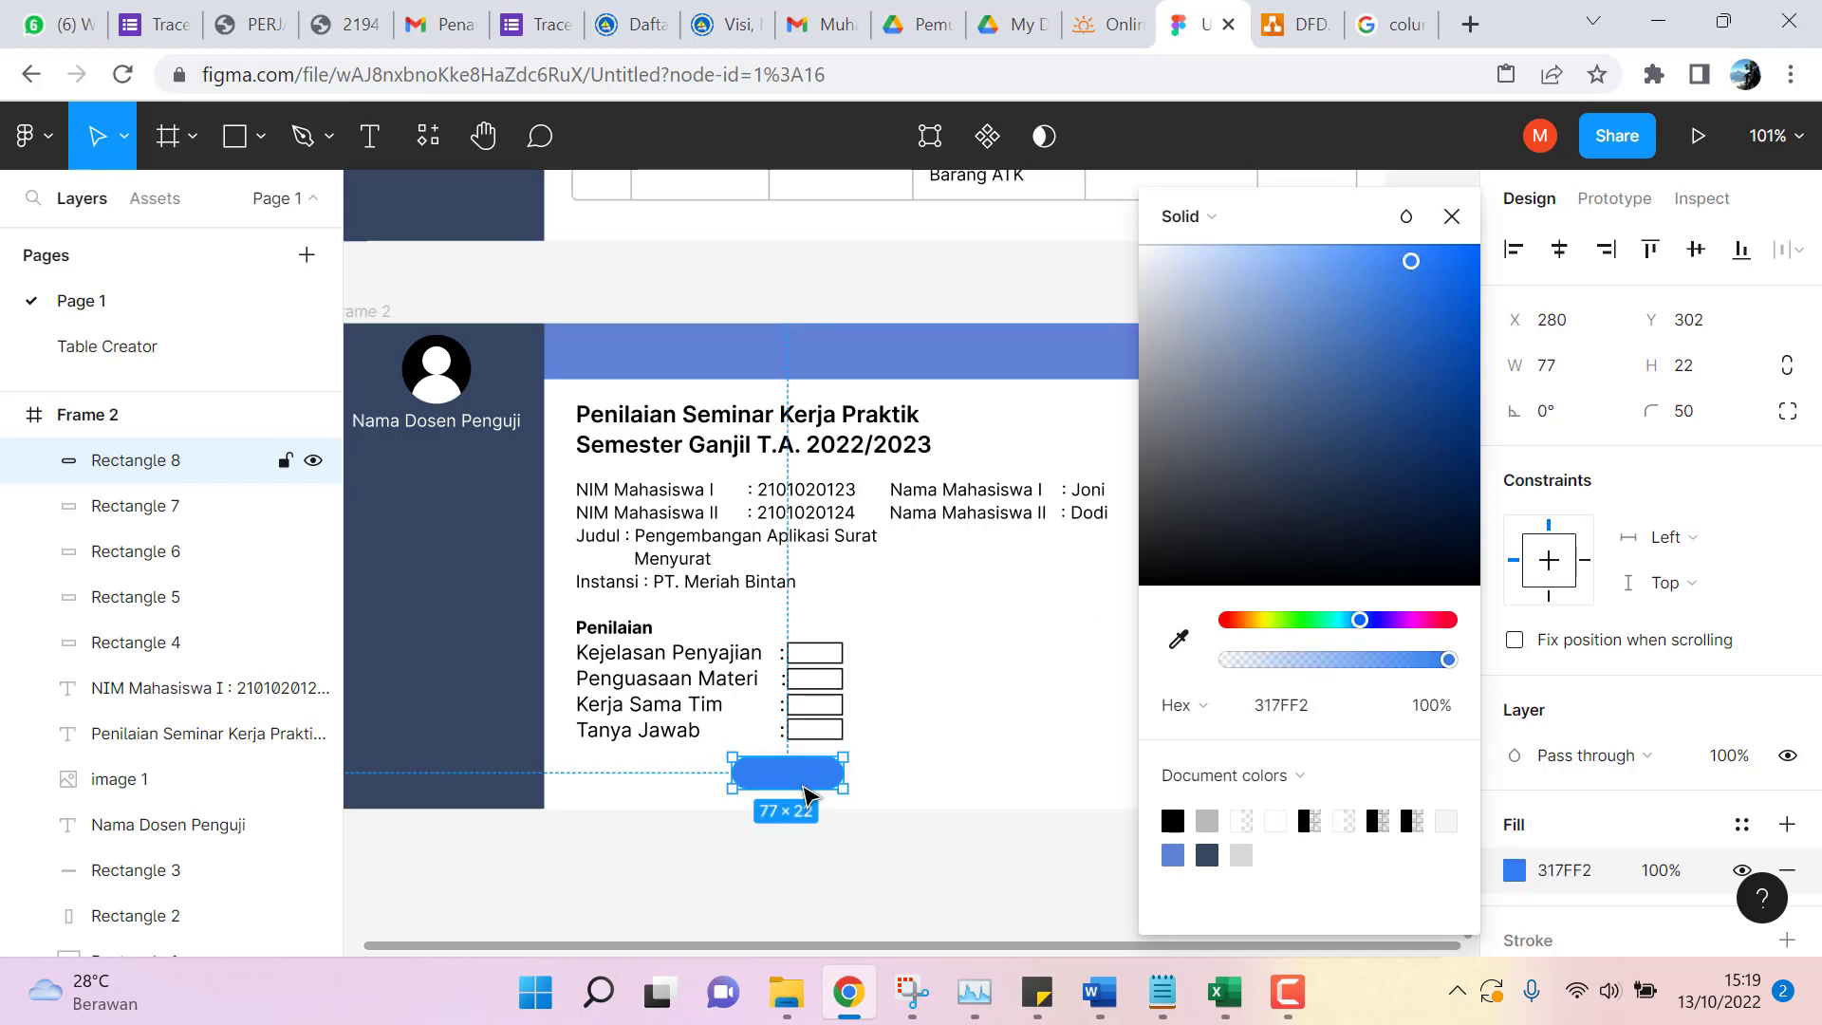
{"action": "double_click", "coordinate": [794, 781]}
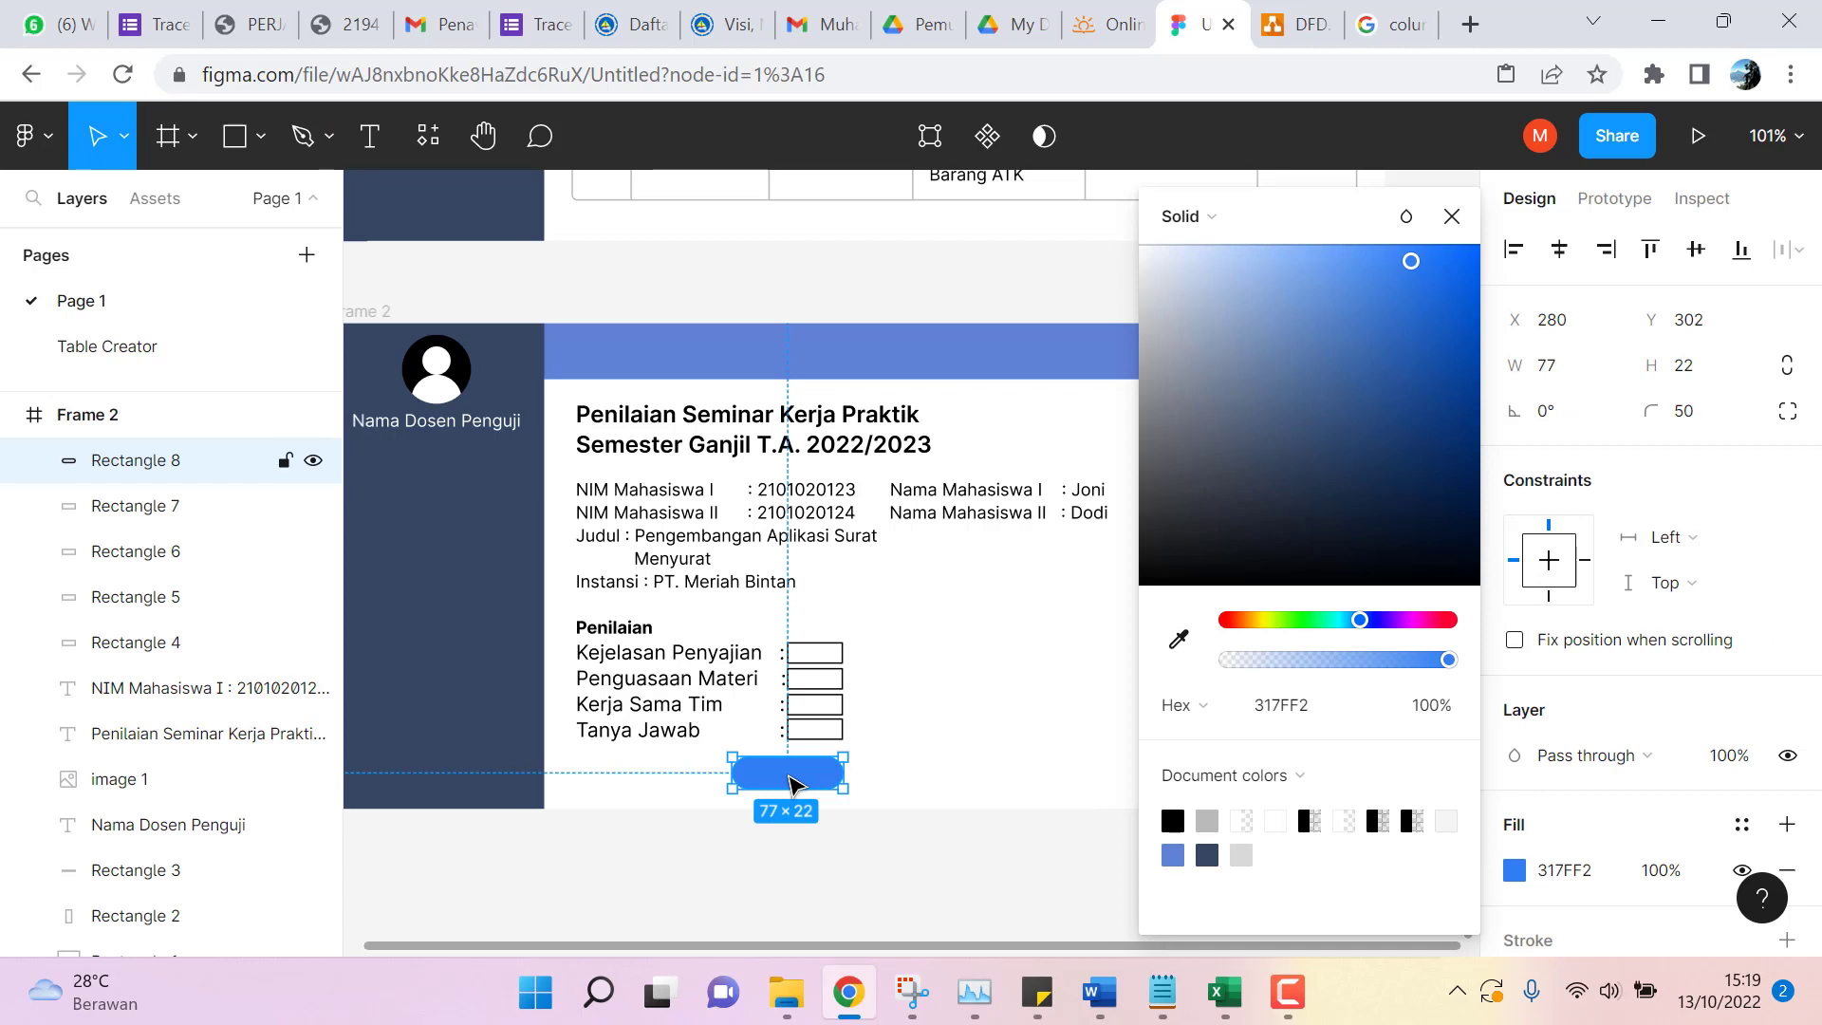
{"action": "double_click", "coordinate": [792, 783]}
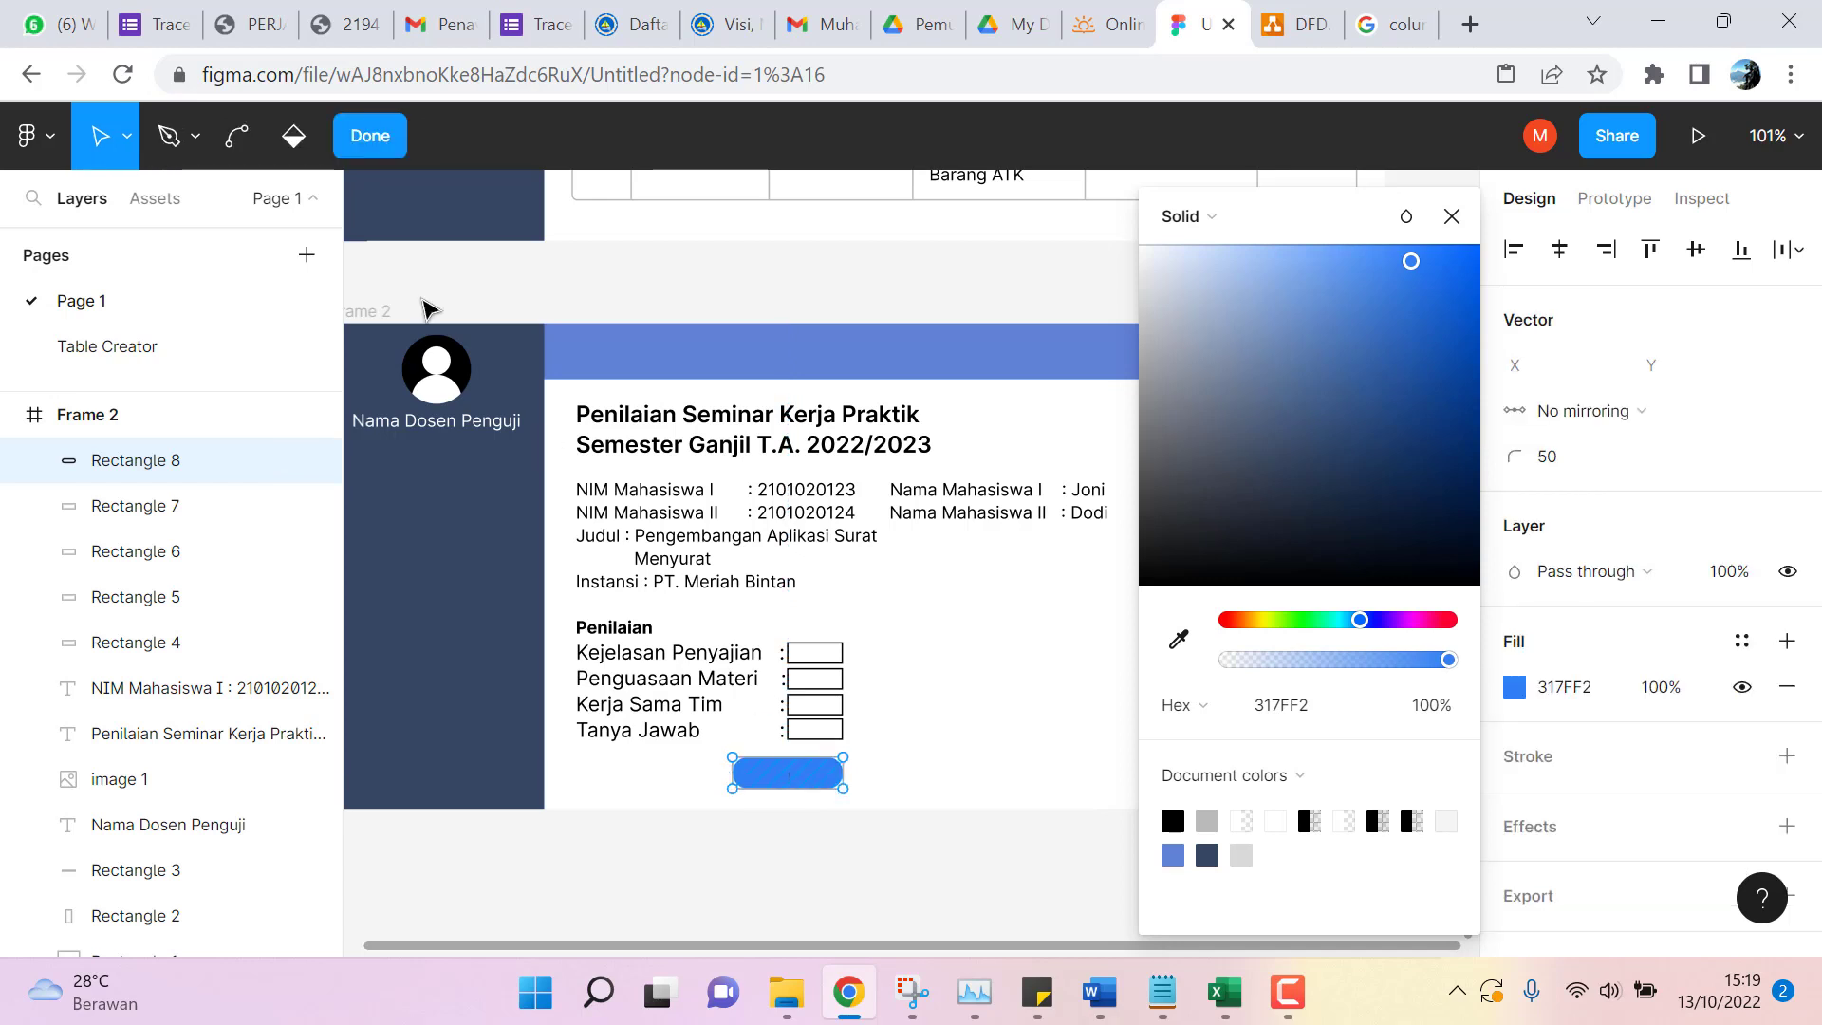
{"action": "left_click", "coordinate": [385, 136]}
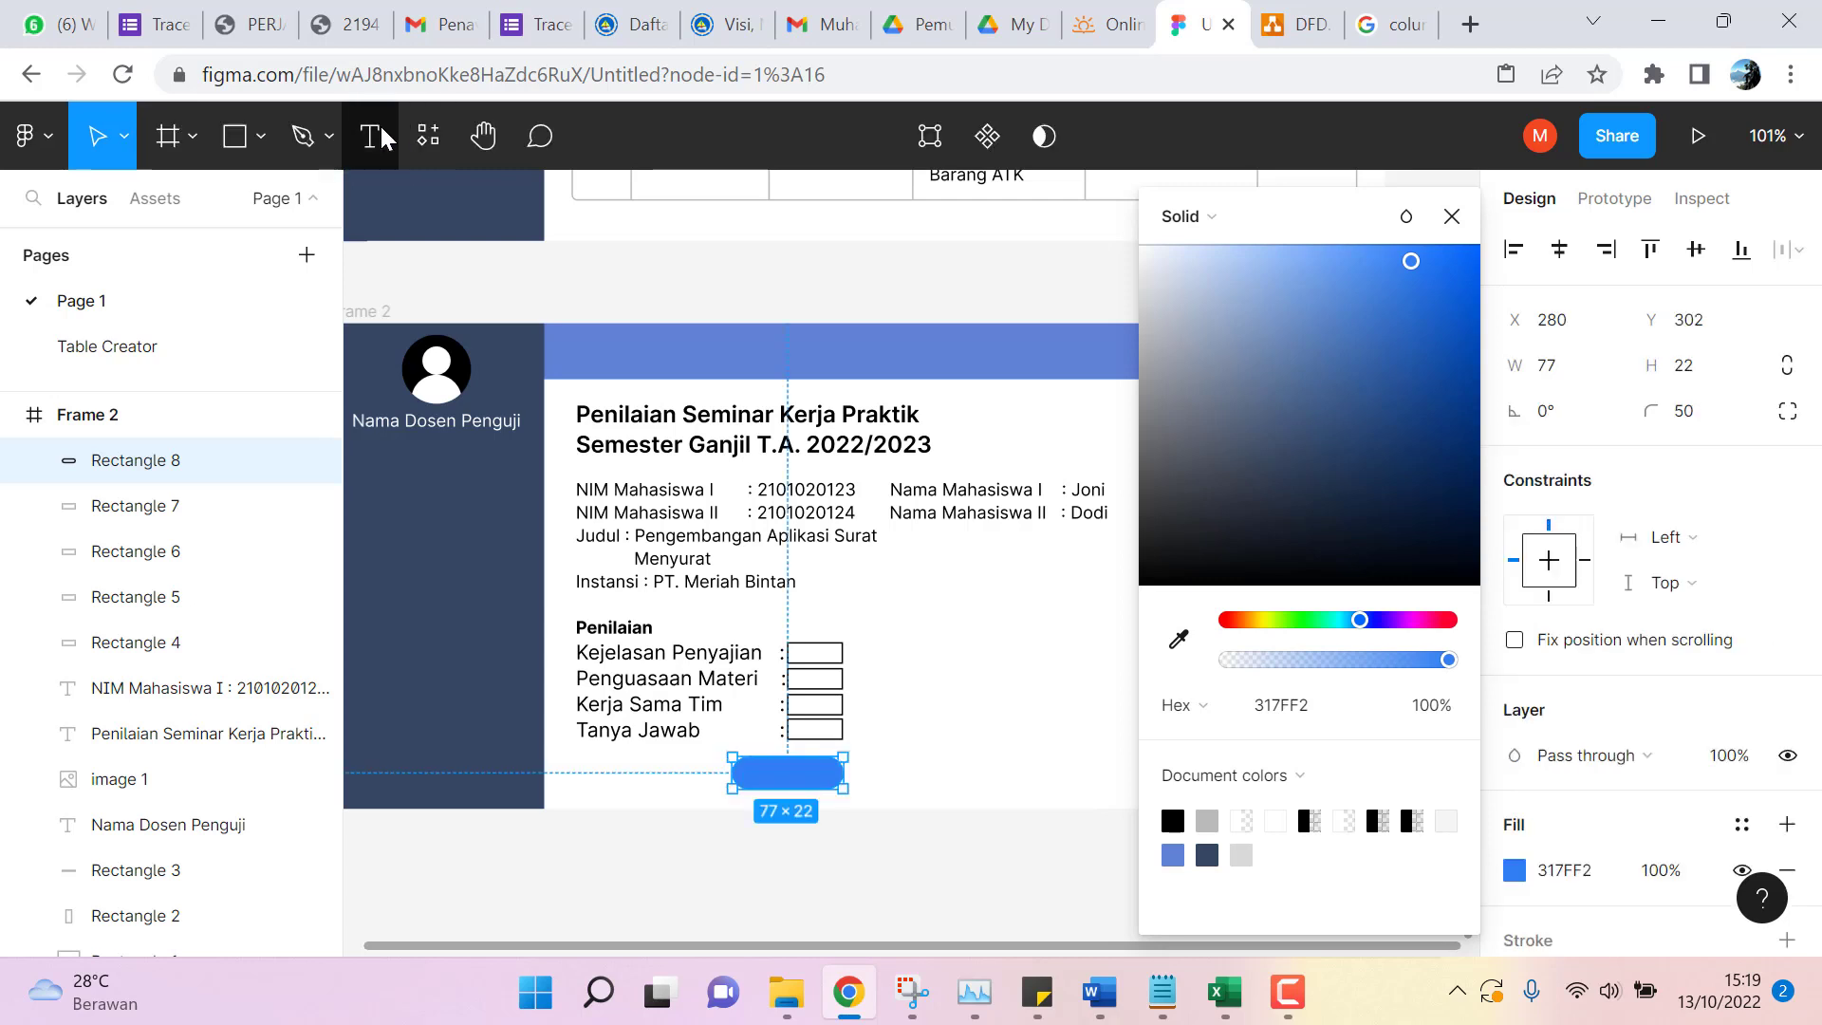
{"action": "left_click", "coordinate": [372, 138]}
Add a text box reading 'Simpan' near Frame 2's right edge.
{"action": "left_click", "coordinate": [769, 771]}
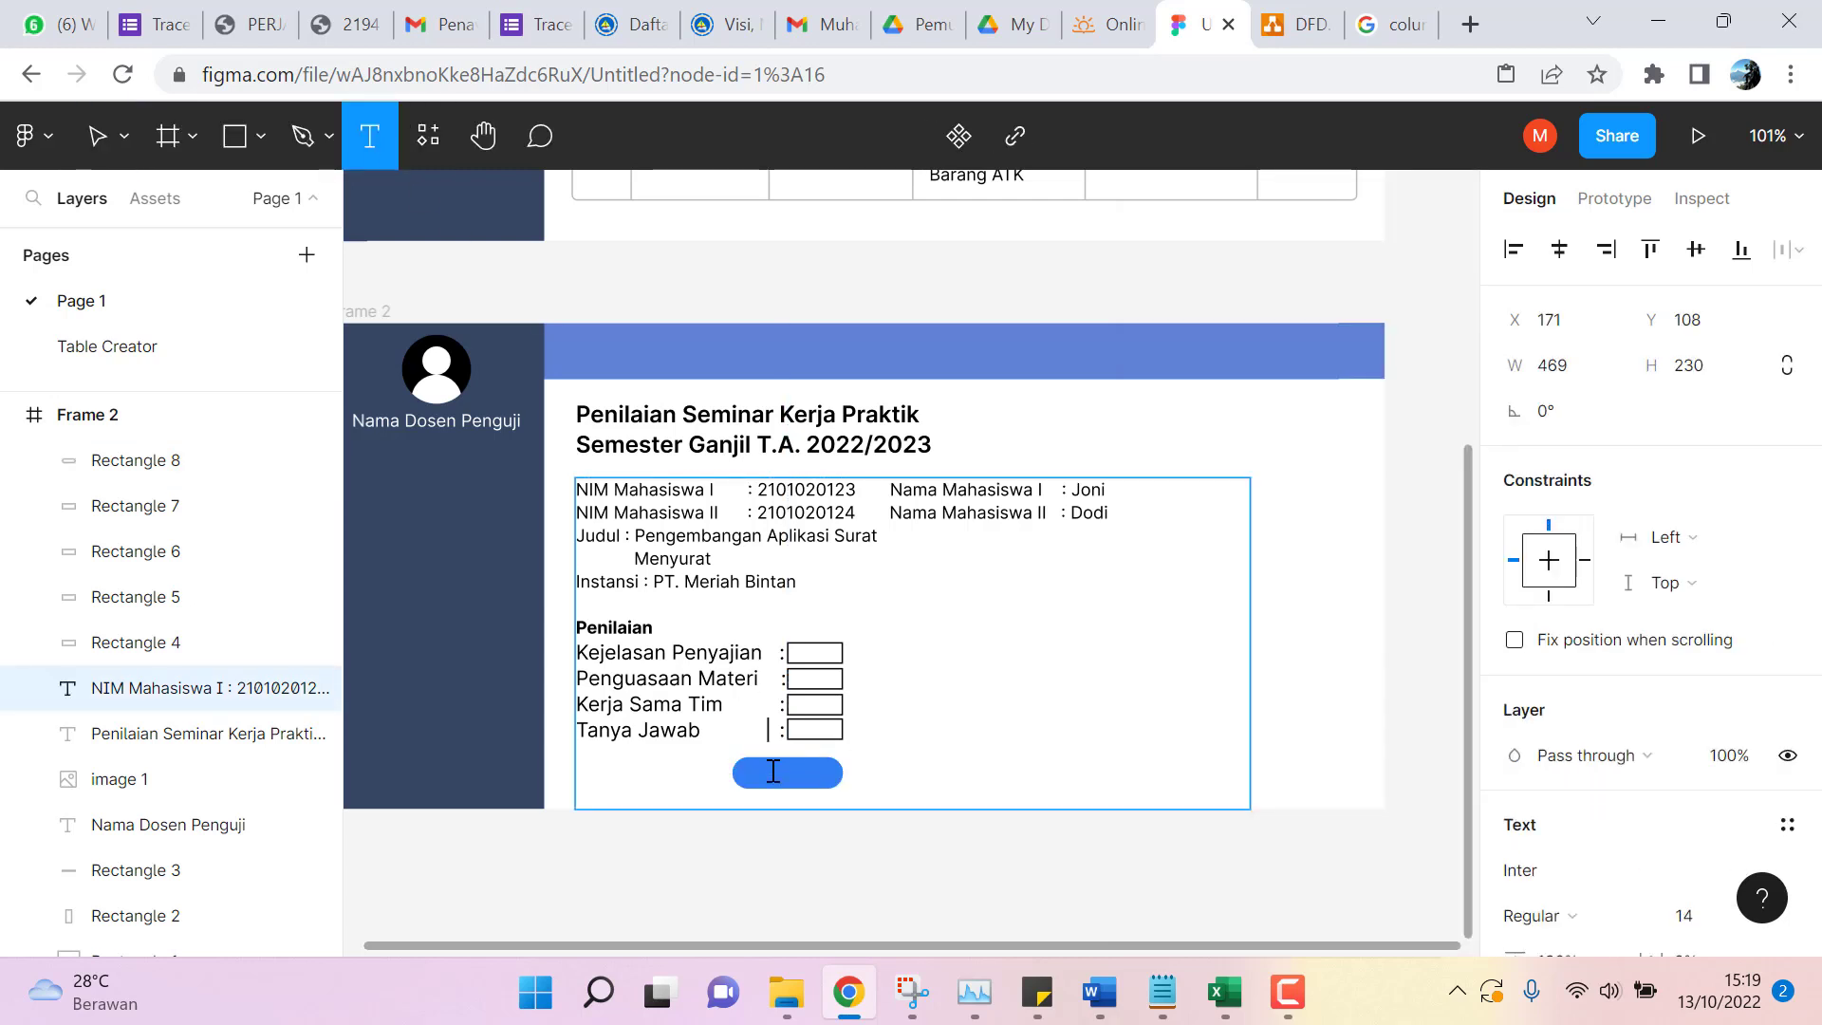
{"action": "key", "text": "shift+Left"}
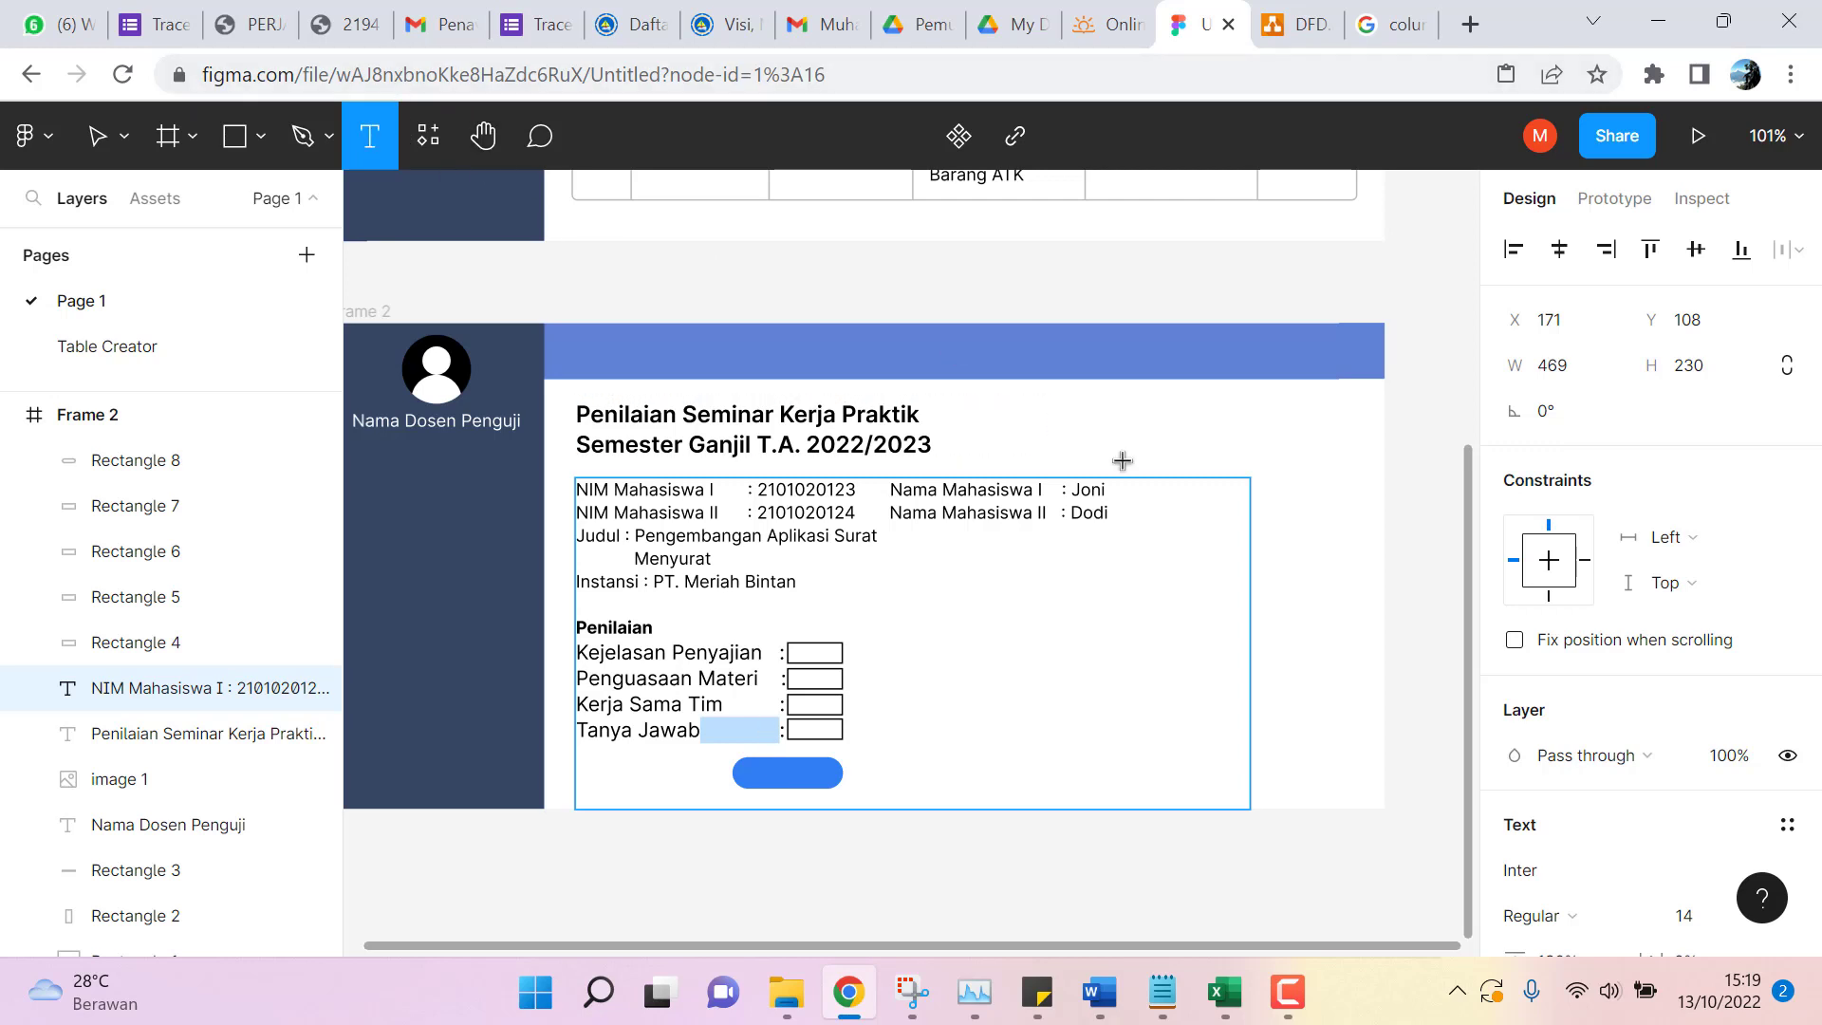
{"action": "left_click", "coordinate": [1300, 661]}
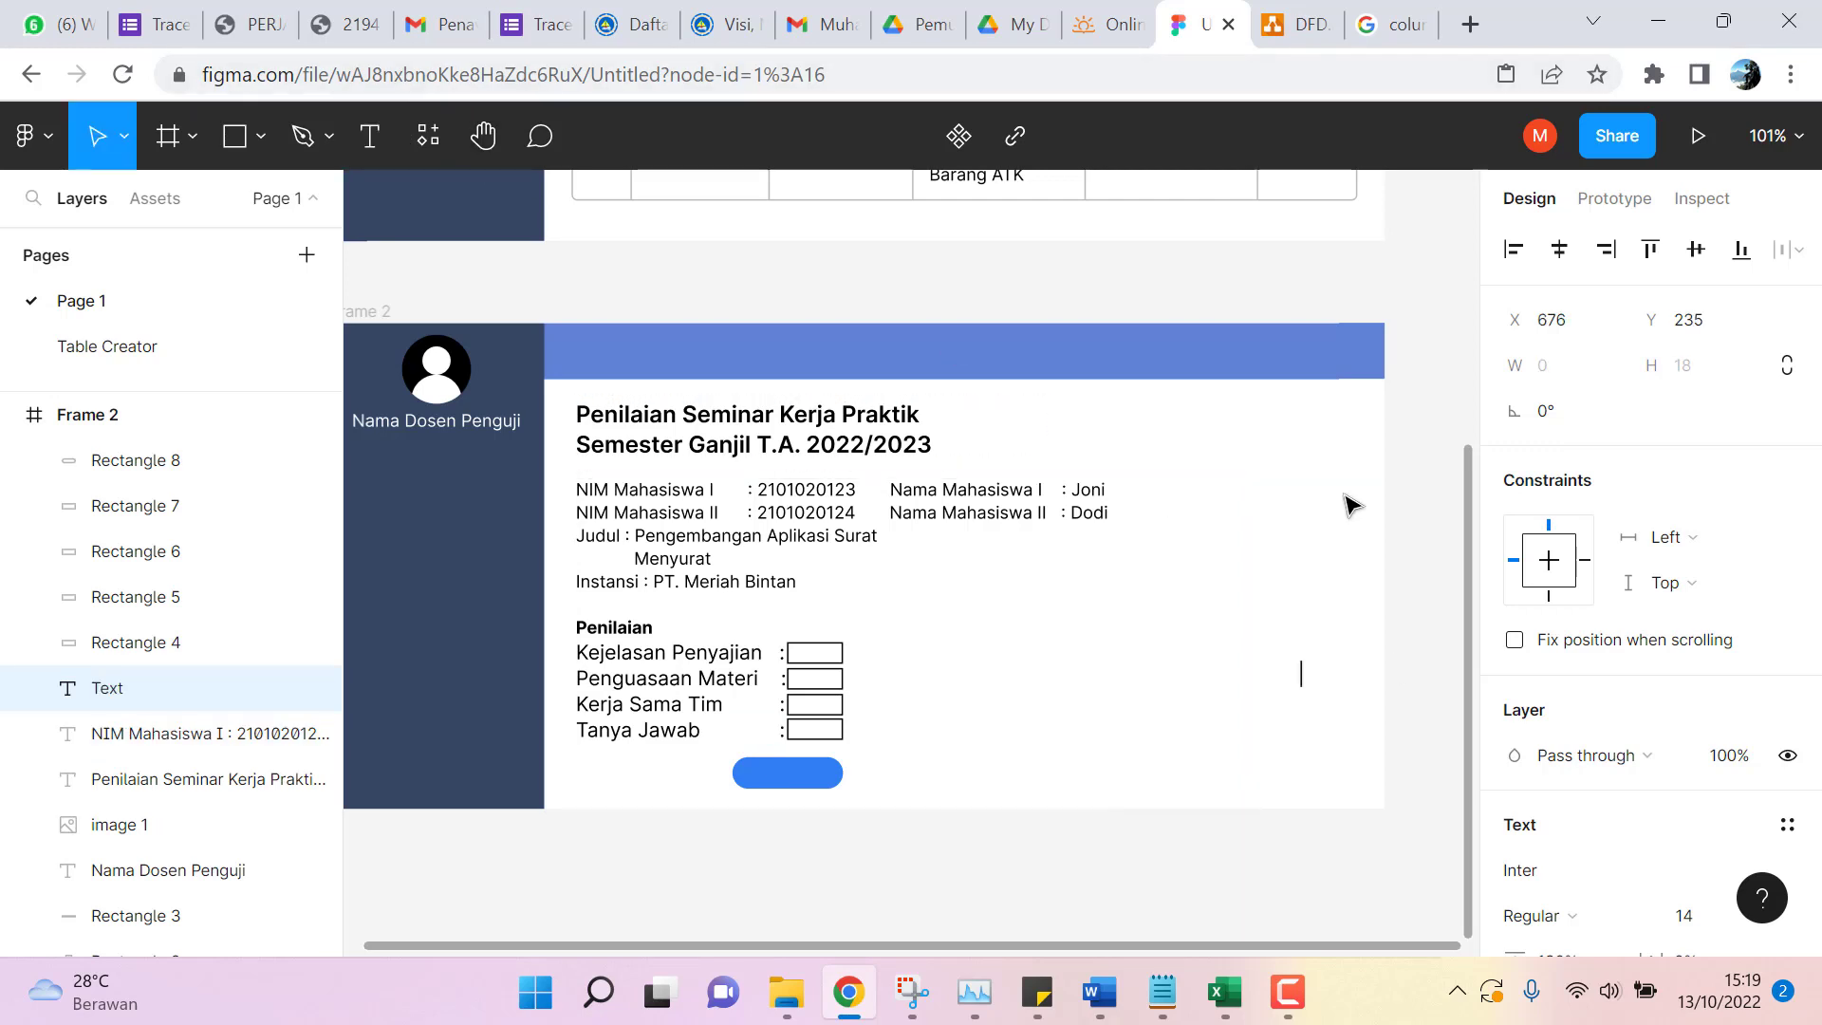
{"action": "type", "text": "Simpan"}
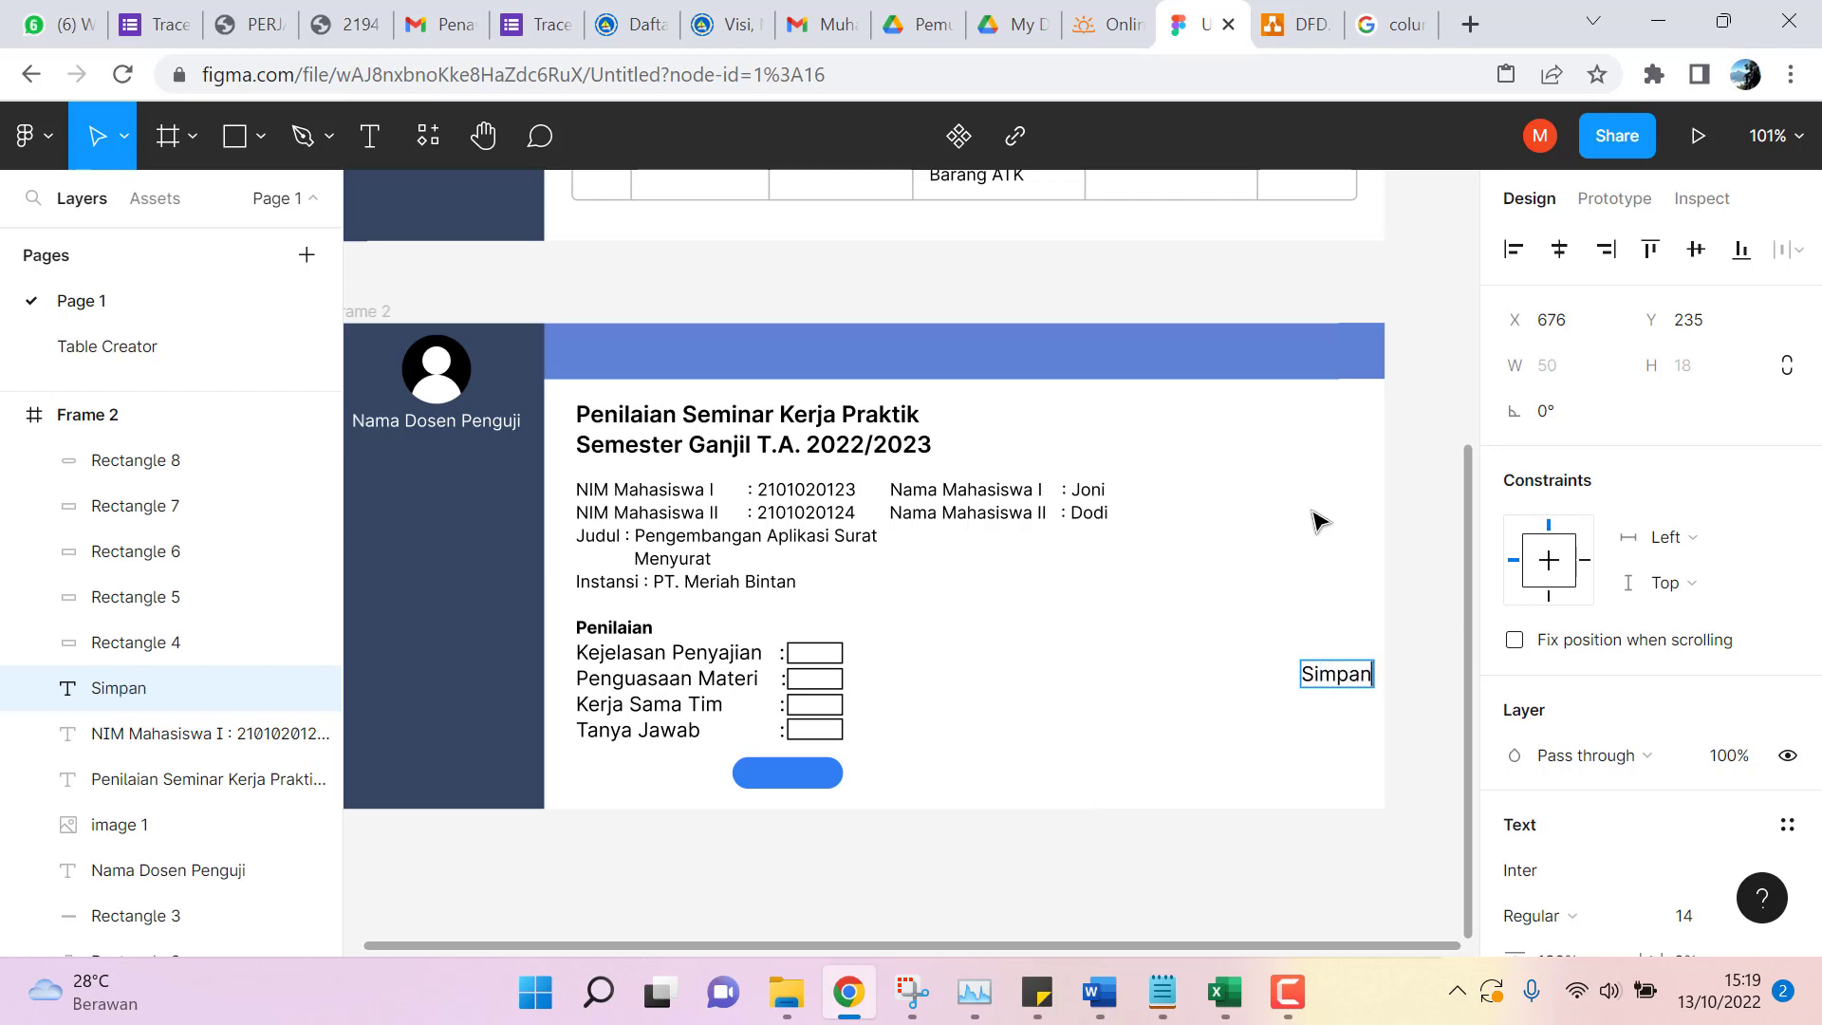
Set the Simpan text to font size 12.
{"action": "left_click_drag", "start_coordinate": [1309, 674], "coordinate": [1375, 672]}
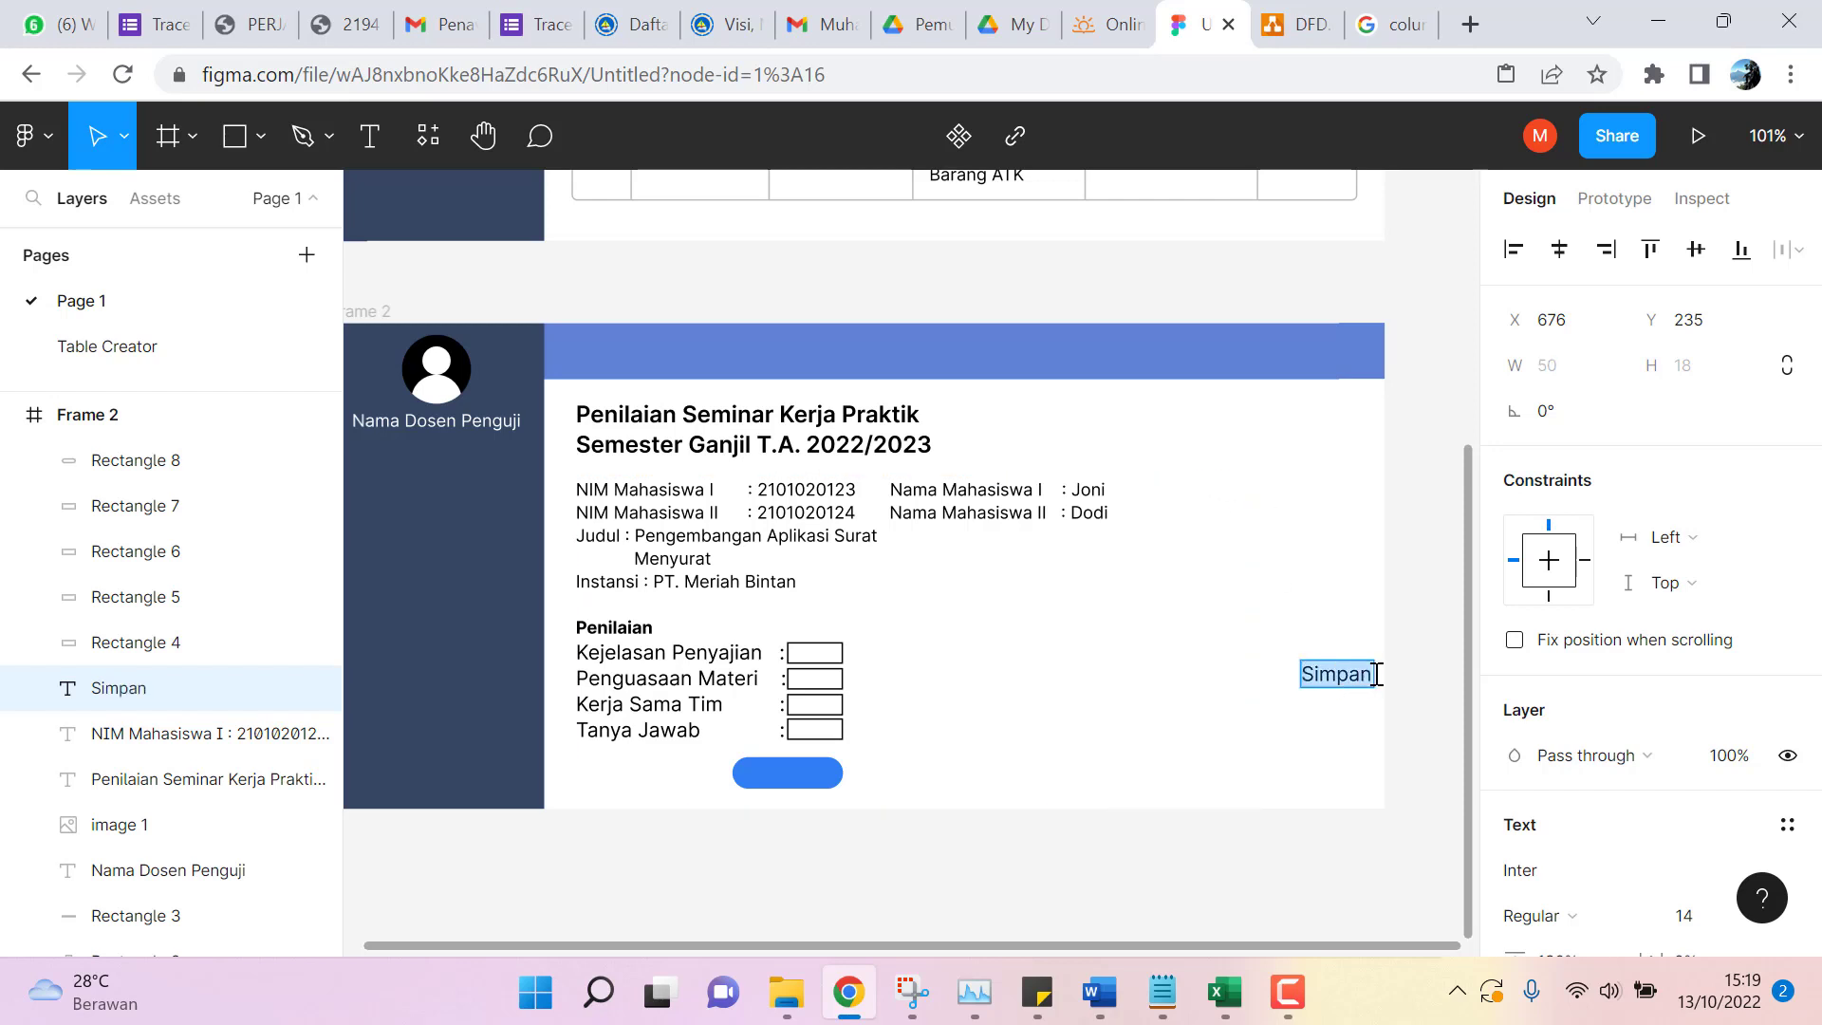
{"action": "scroll", "coordinate": [1723, 707], "scroll_direction": "down", "scroll_amount": 3}
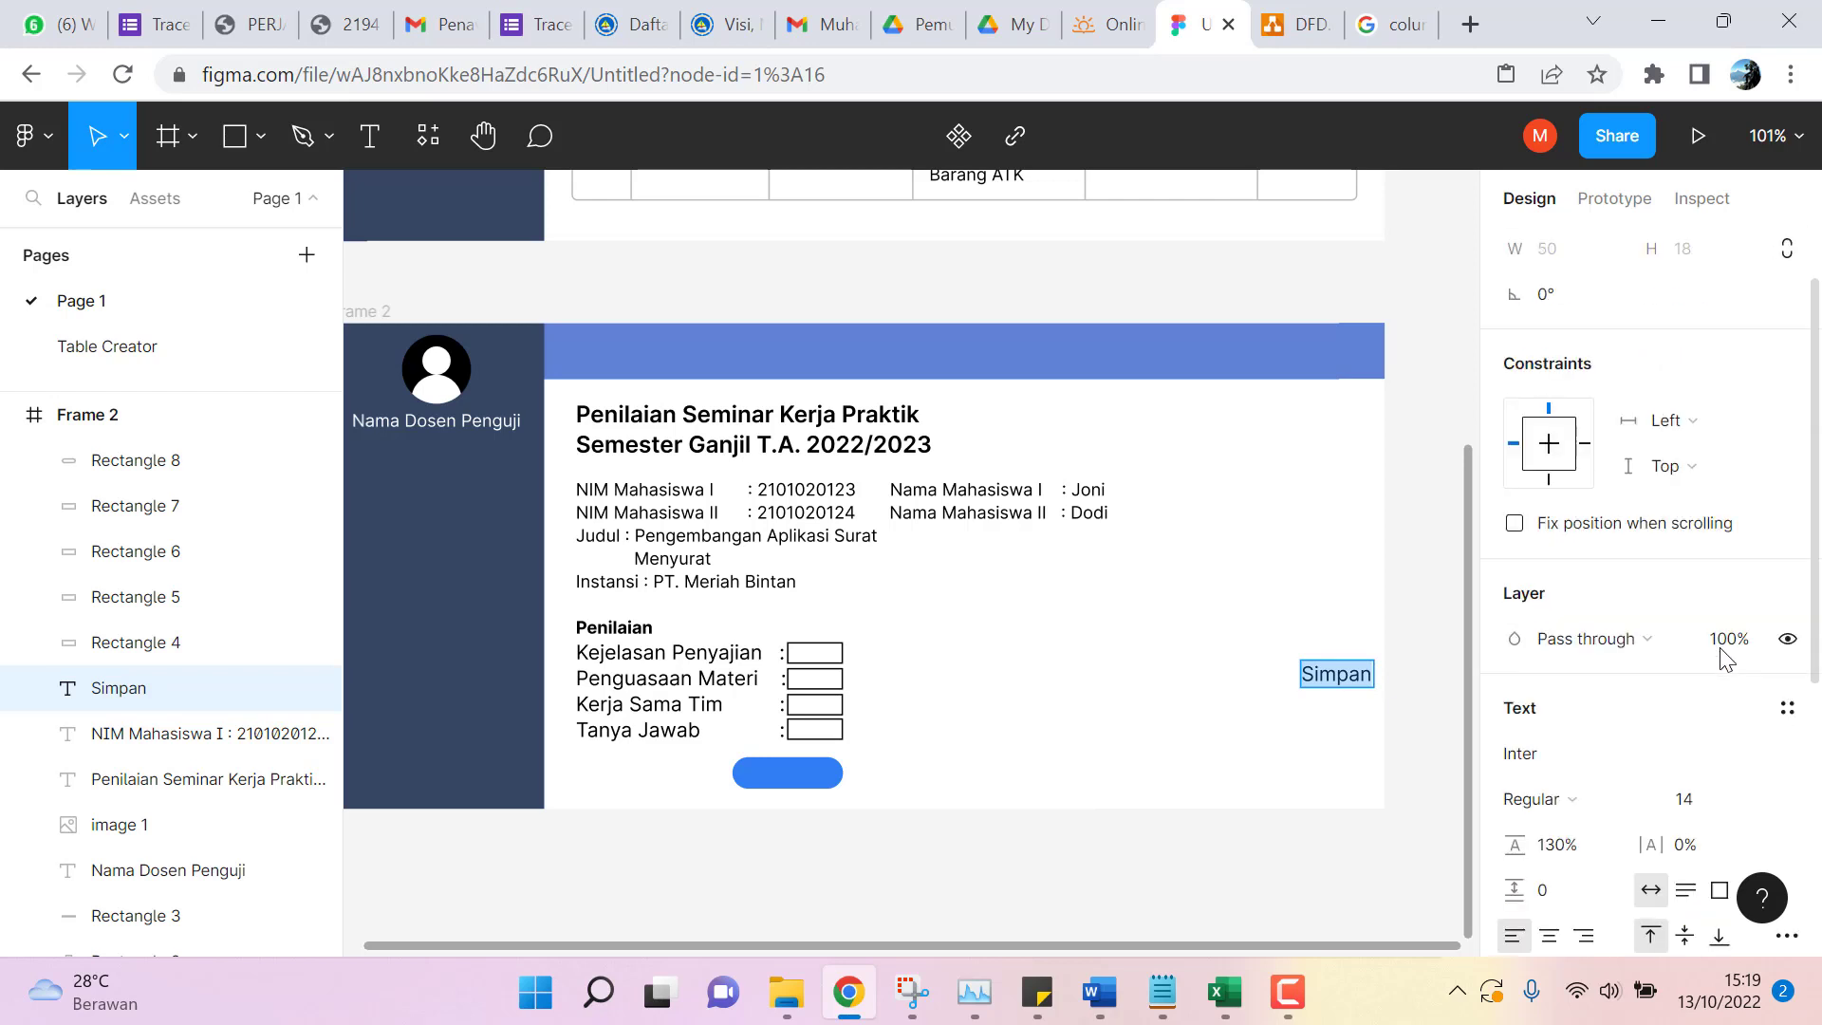
{"action": "left_click", "coordinate": [1754, 638]}
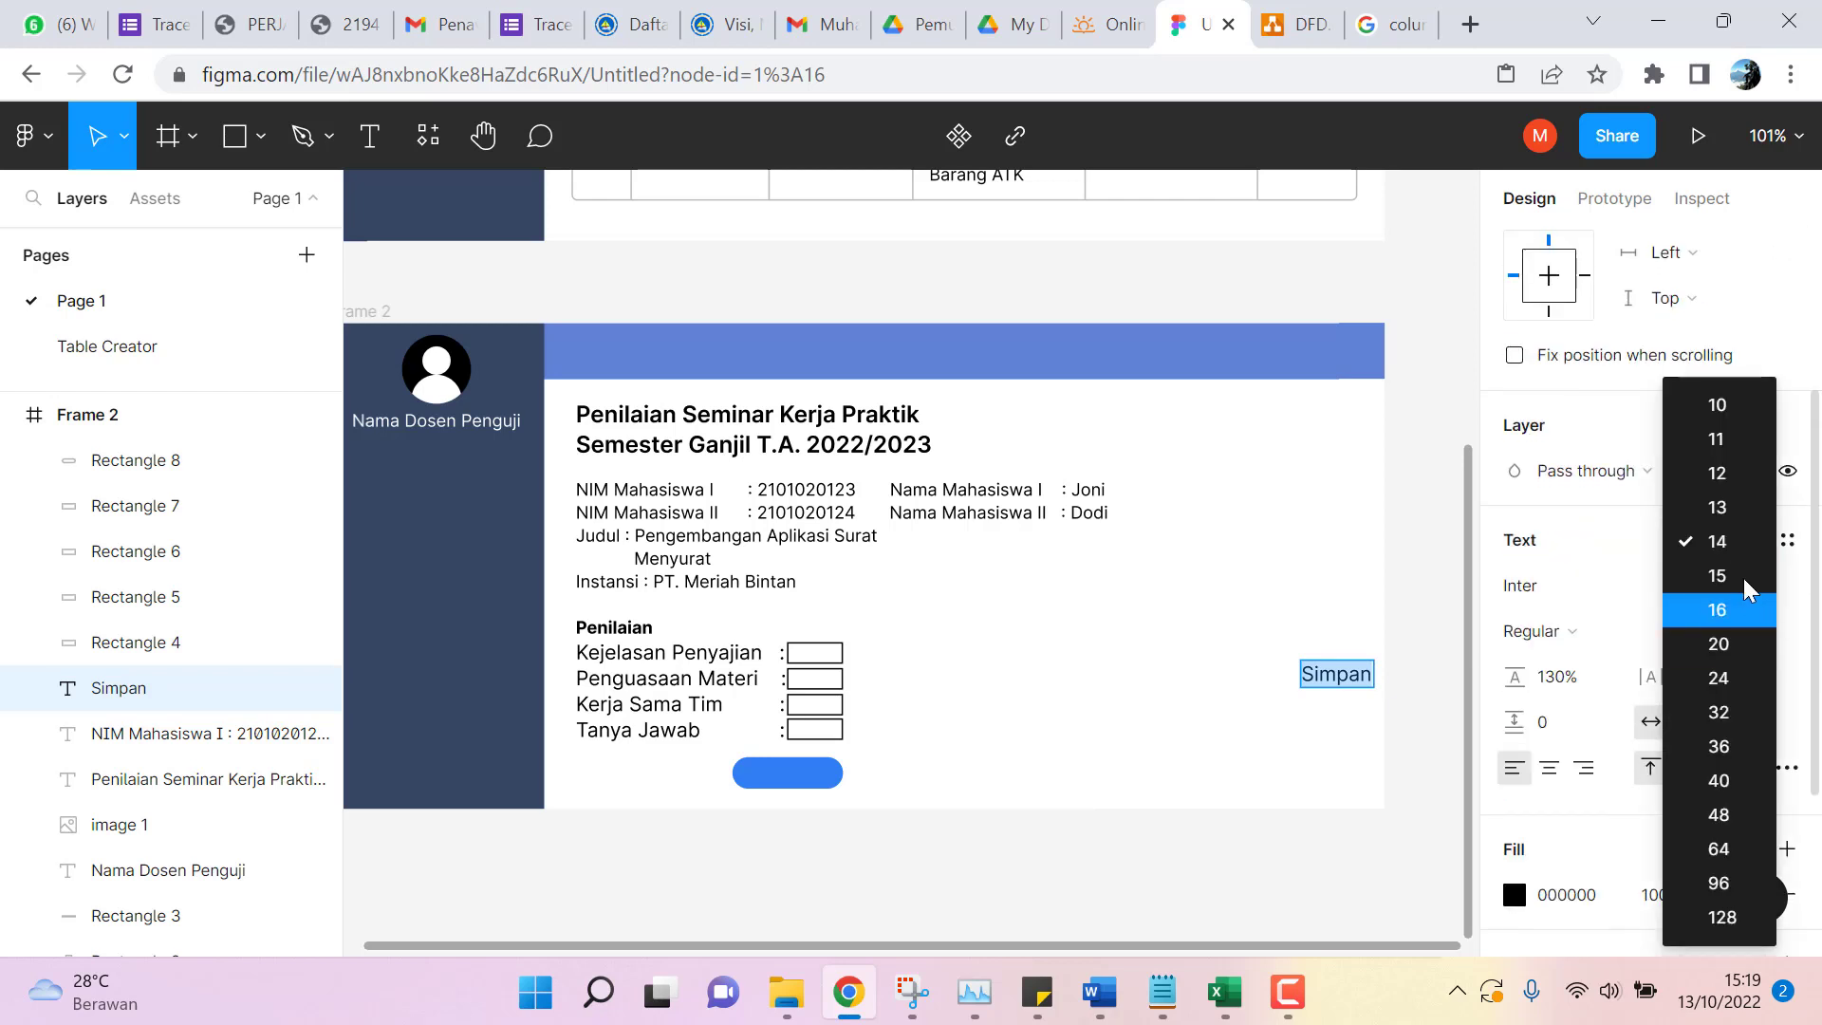
{"action": "left_click", "coordinate": [1720, 469]}
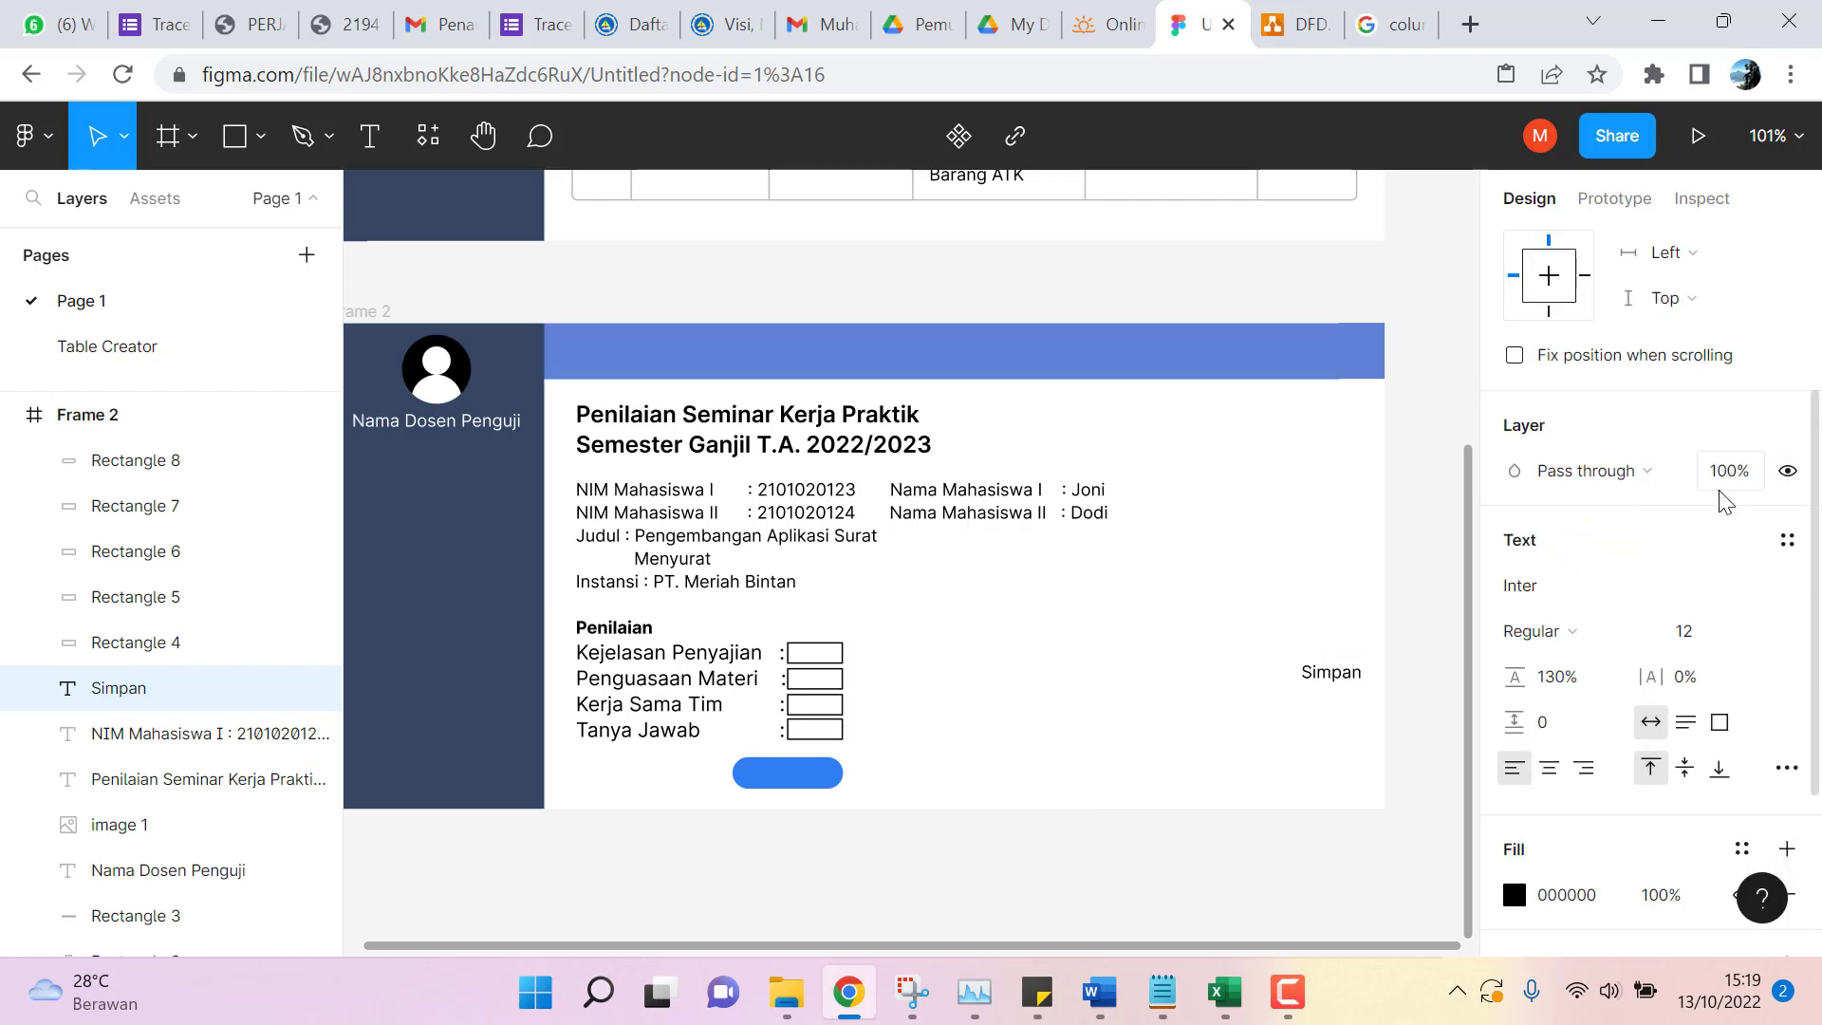
Colour the Simpan text dark grey 383333.
{"action": "left_click", "coordinate": [1570, 900]}
{"action": "left_click", "coordinate": [1513, 898]}
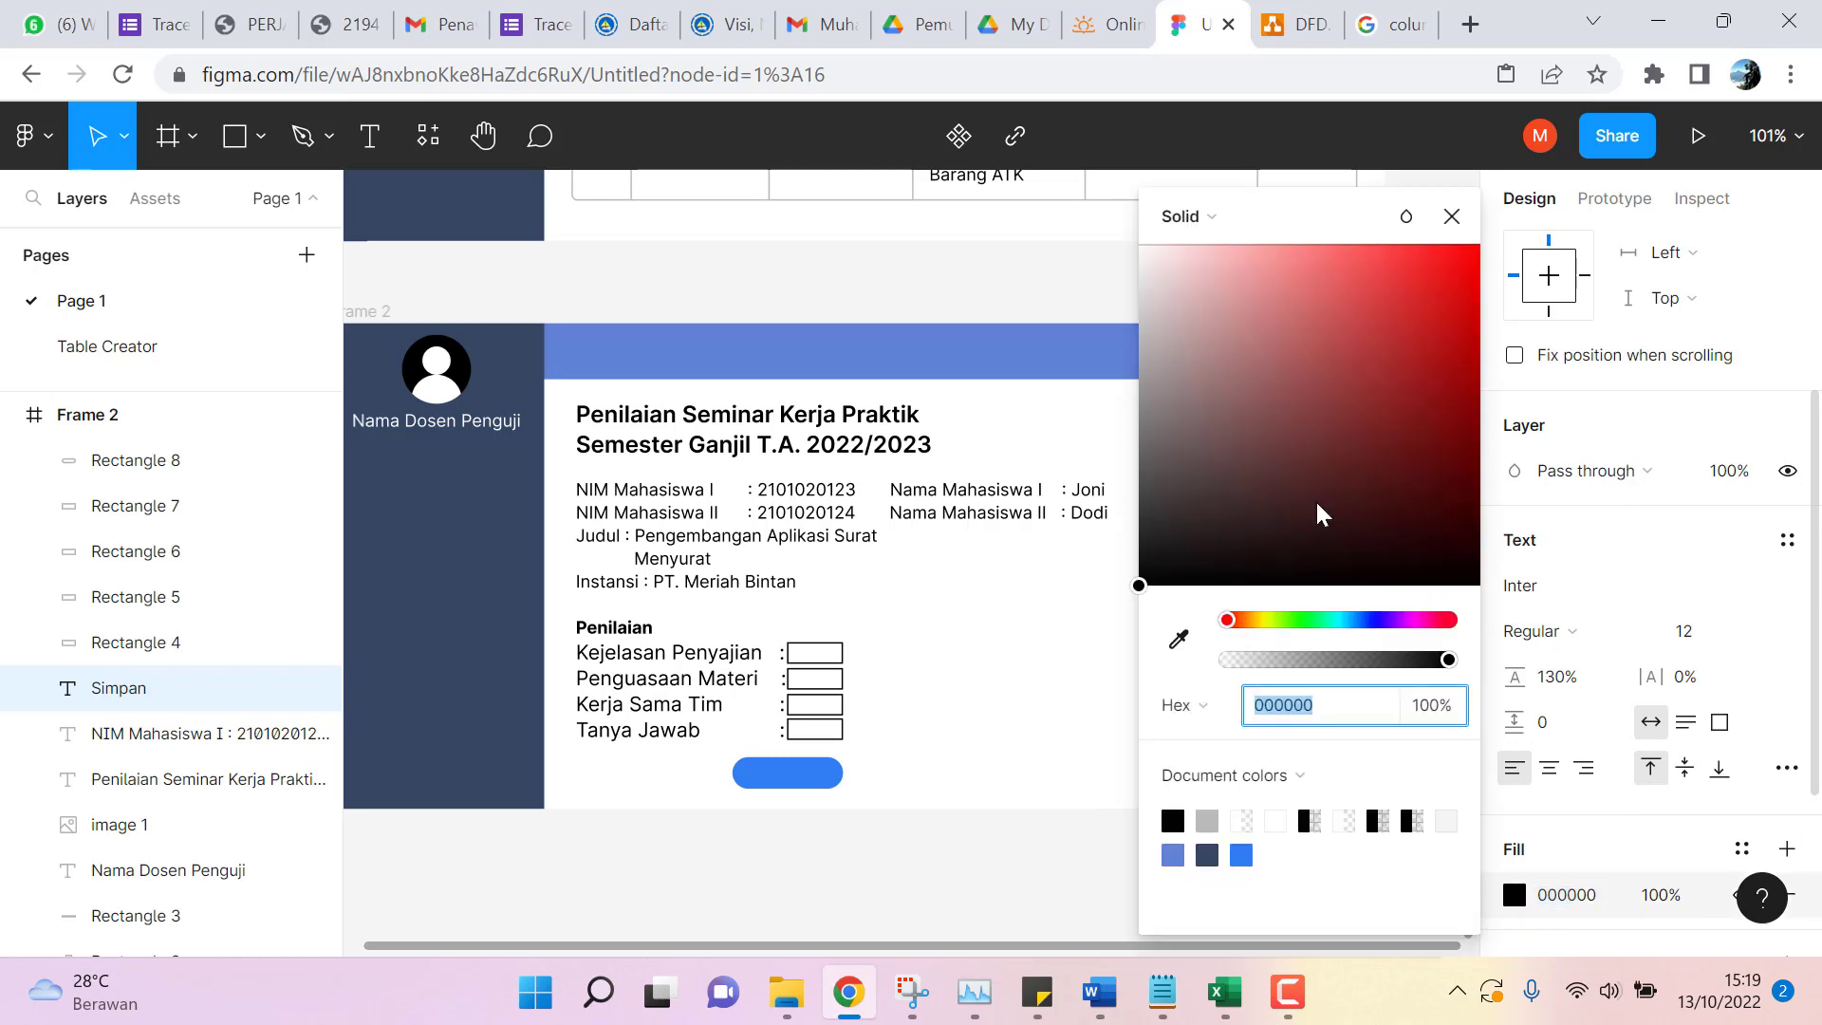
{"action": "left_click", "coordinate": [1142, 254]}
{"action": "left_click_drag", "start_coordinate": [1142, 252], "coordinate": [1172, 511]}
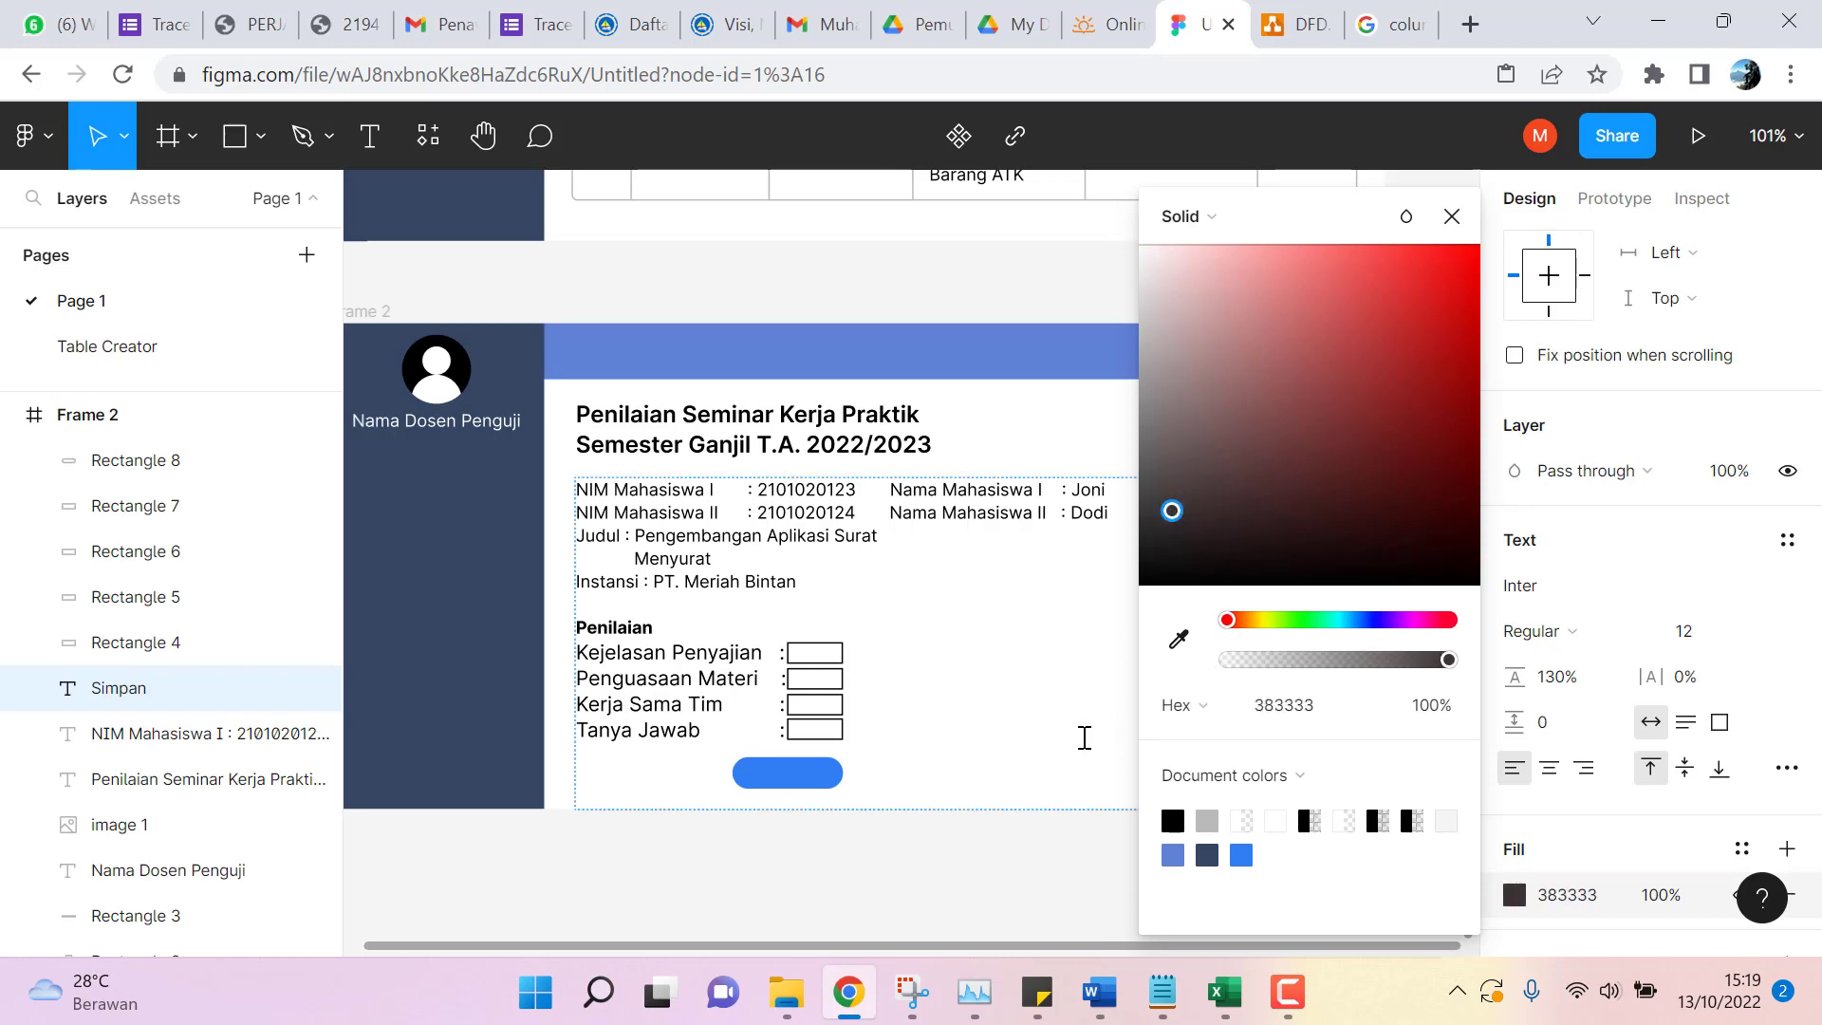
{"action": "left_click", "coordinate": [1451, 216]}
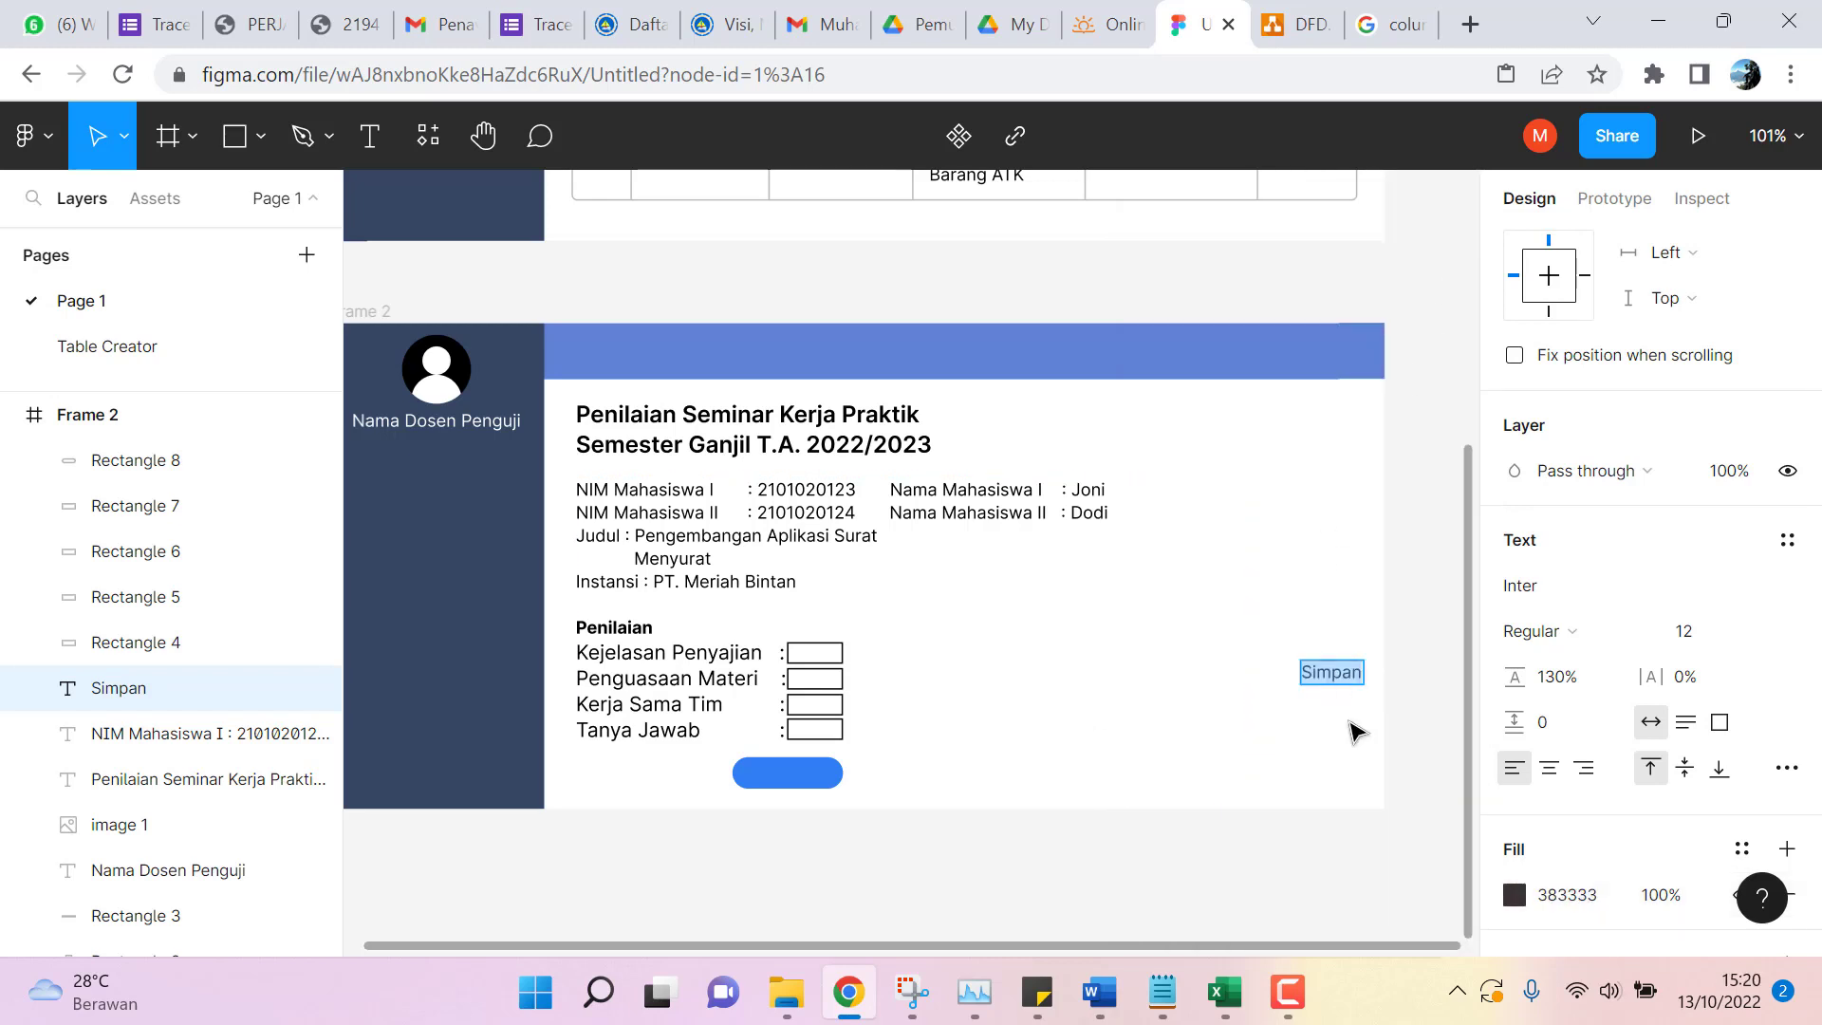
{"action": "key", "text": "Escape"}
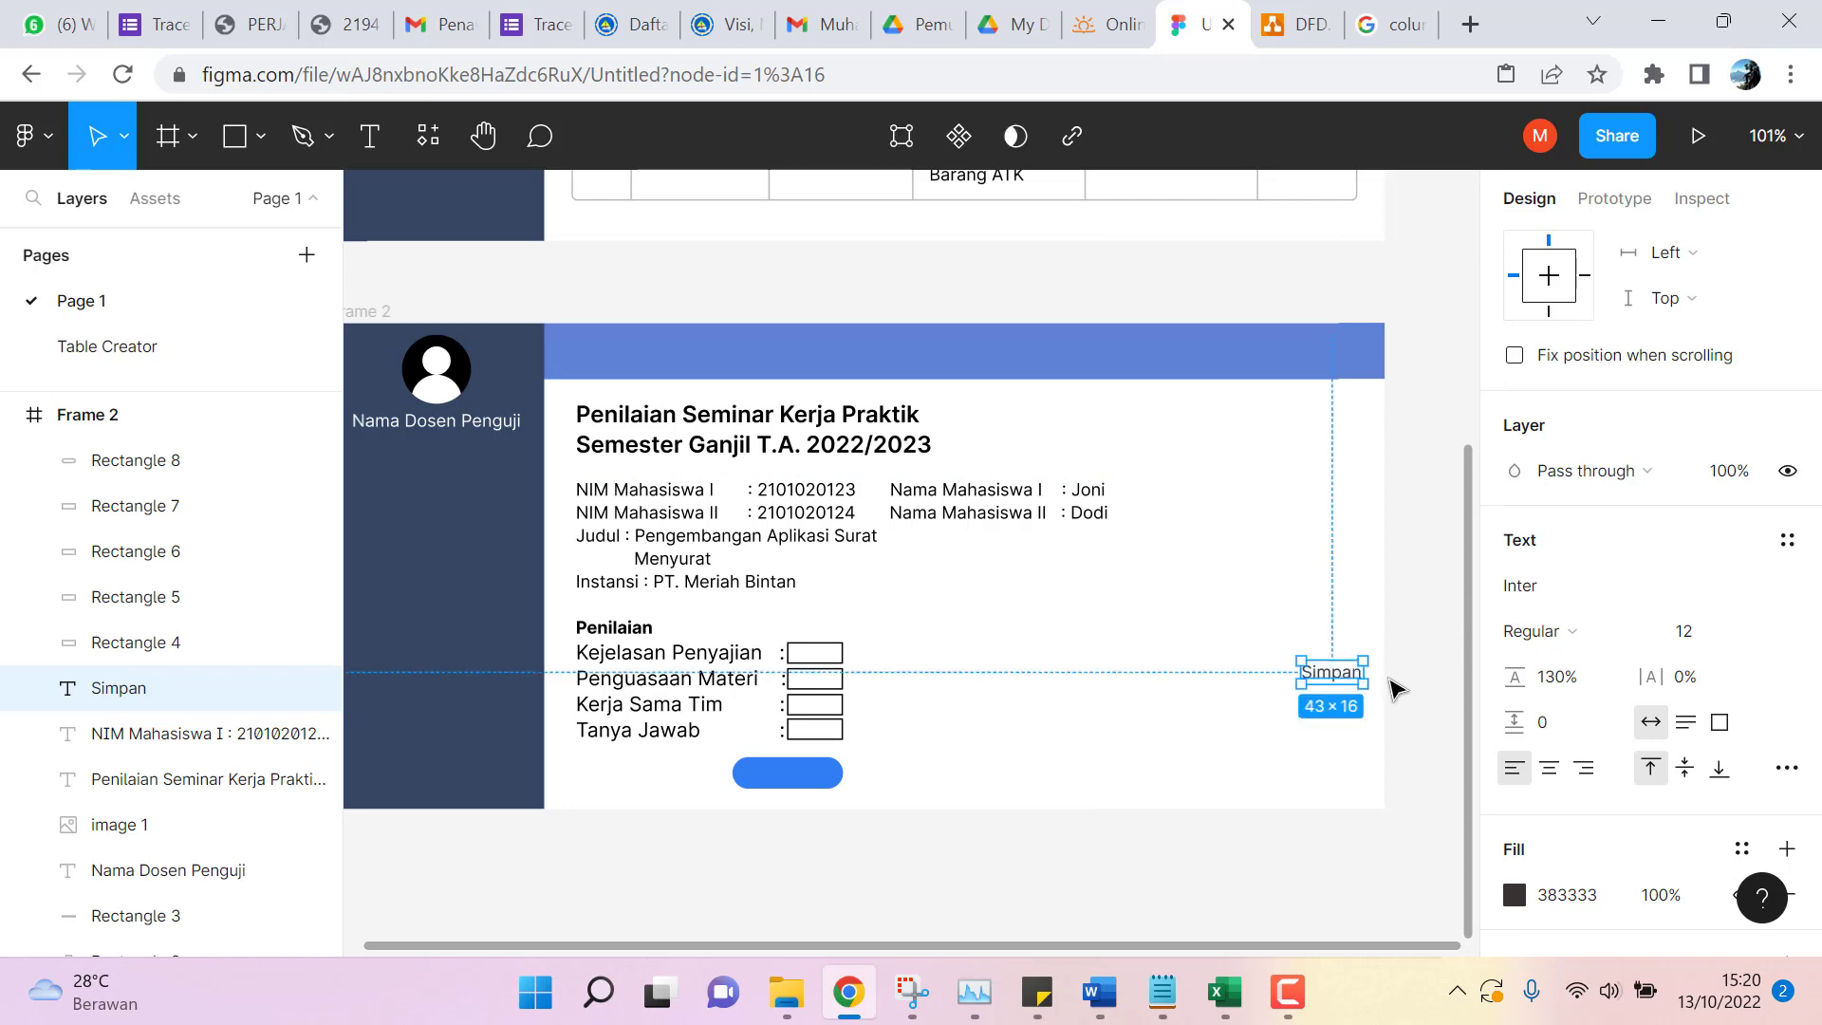
Move Simpan onto the blue pill, layer it above Rectangle 8, and make it white FFFFFF.
{"action": "left_click_drag", "start_coordinate": [1337, 674], "coordinate": [802, 778]}
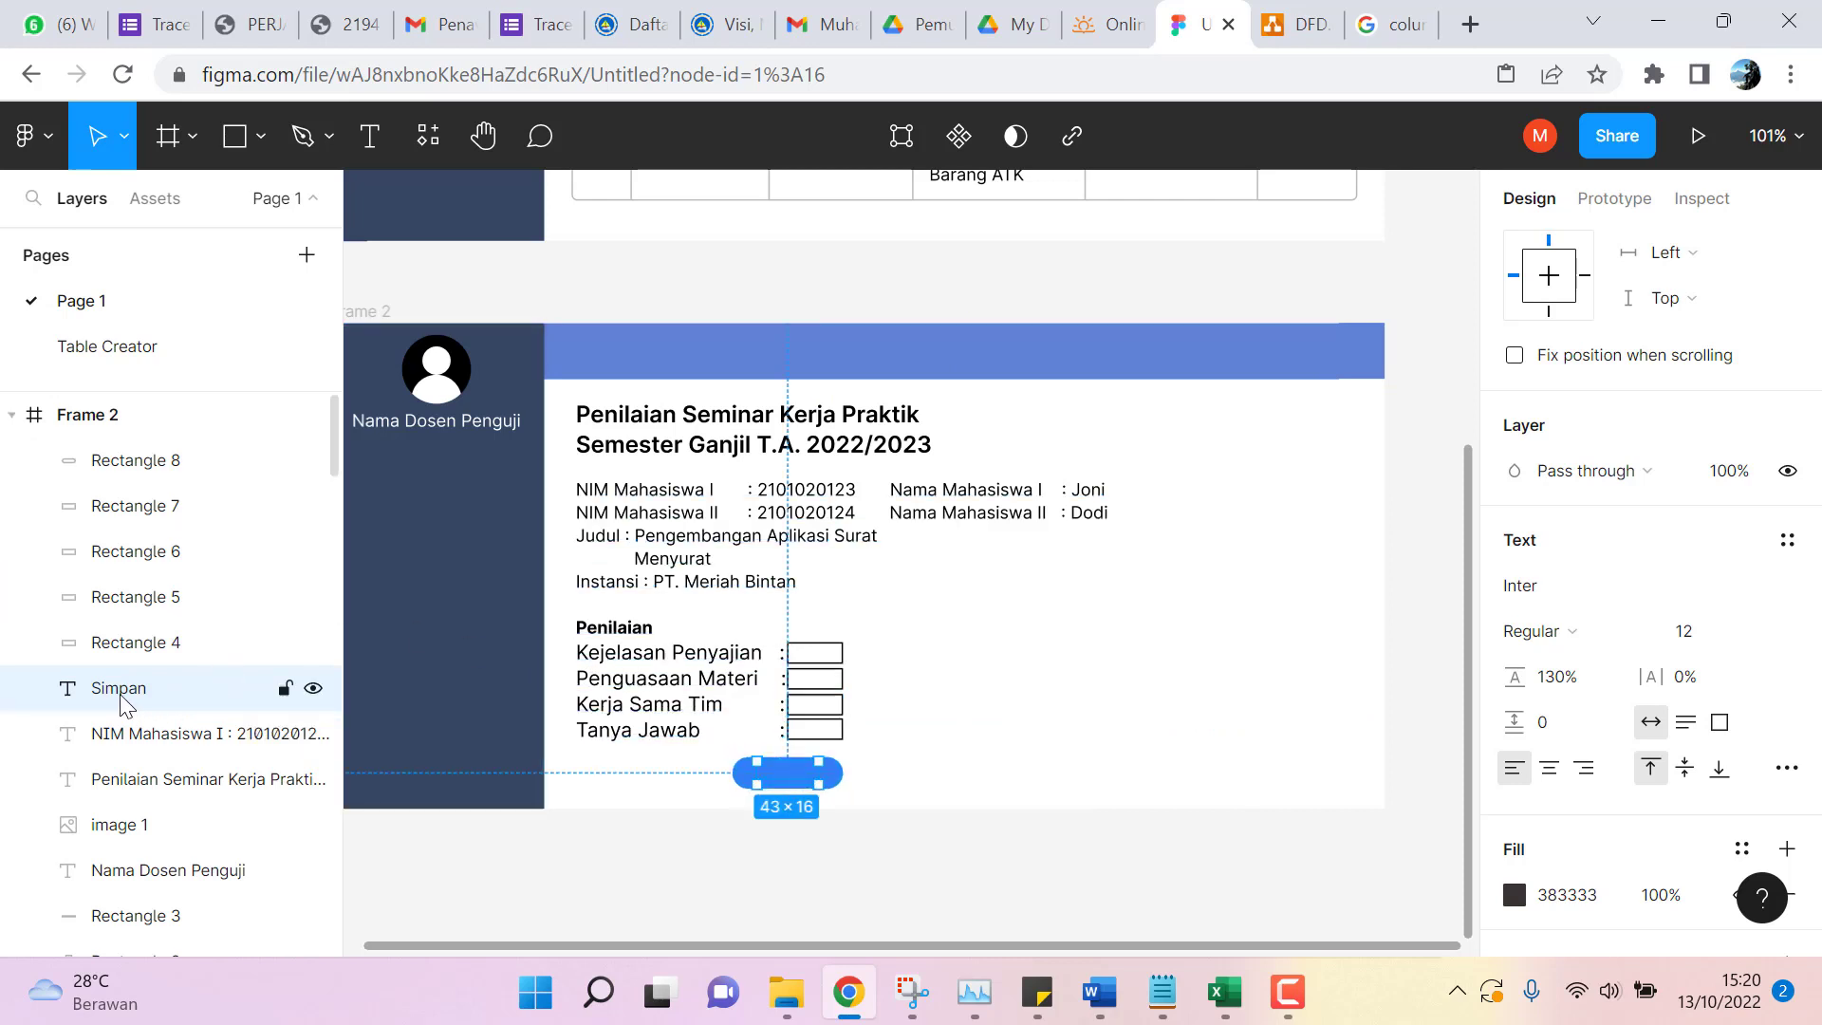
{"action": "left_click_drag", "start_coordinate": [121, 701], "coordinate": [126, 459]}
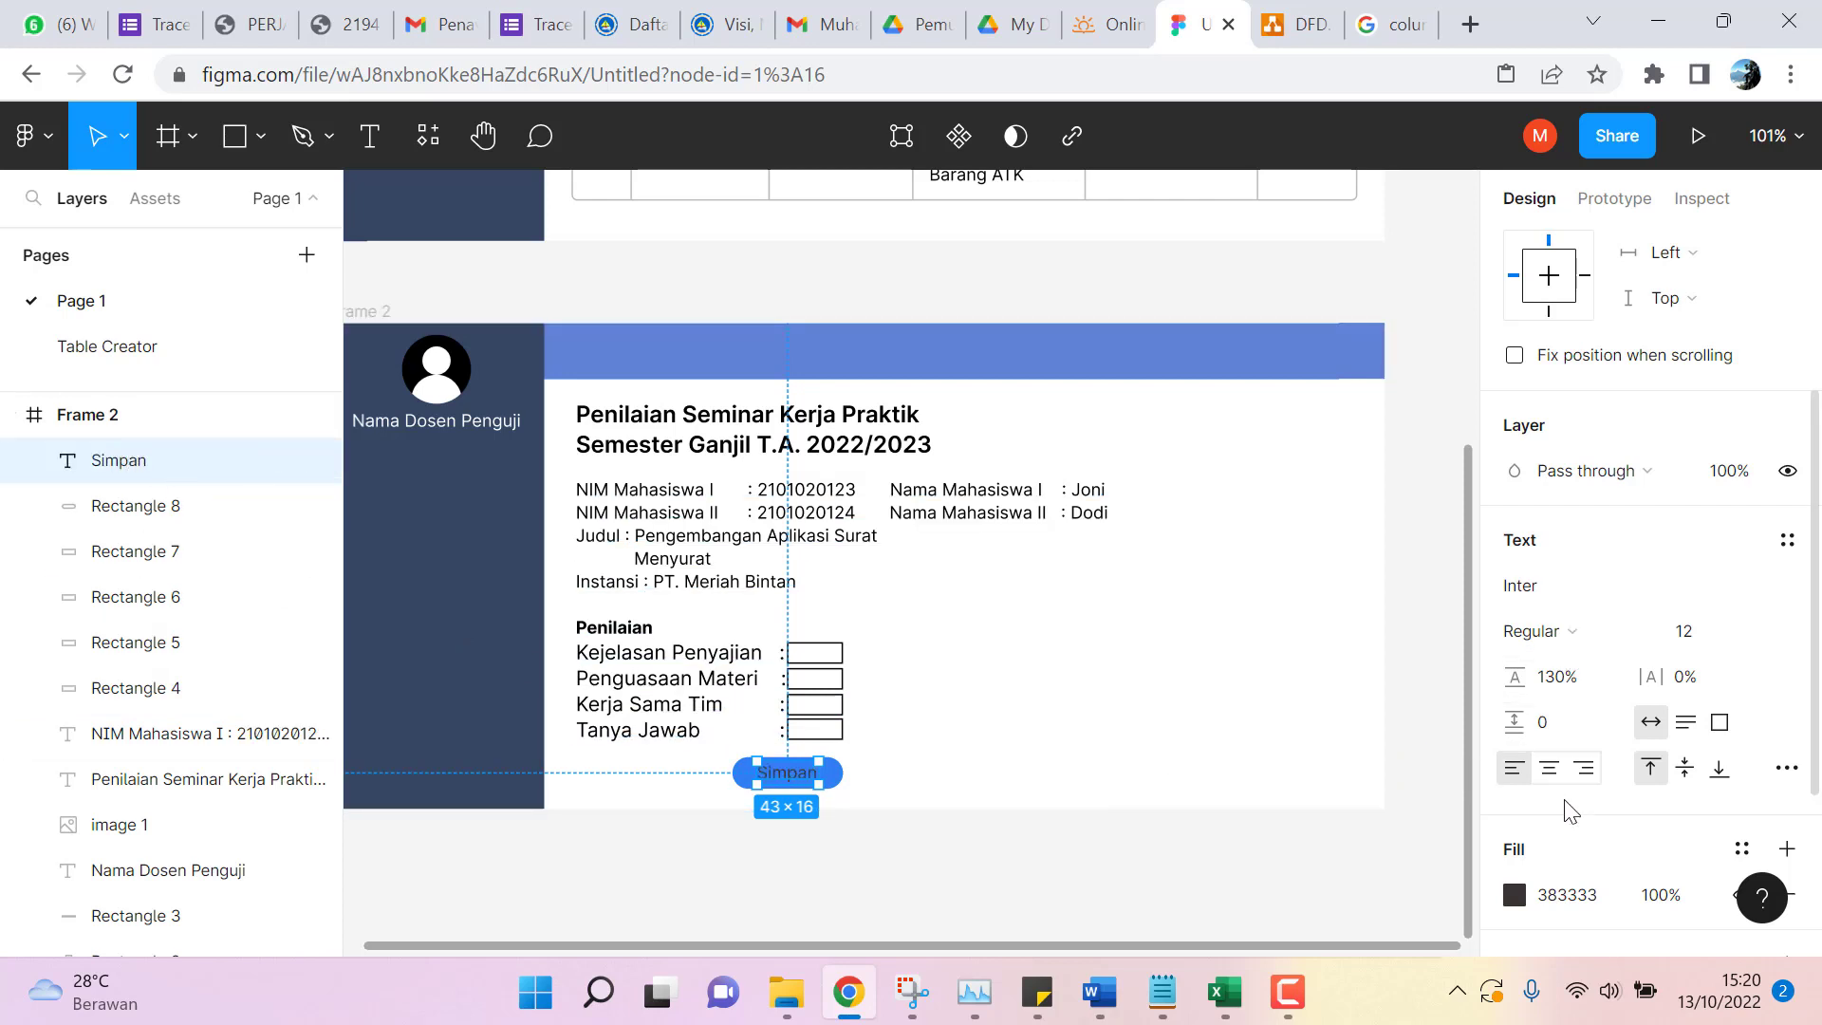
{"action": "left_click", "coordinate": [1514, 895]}
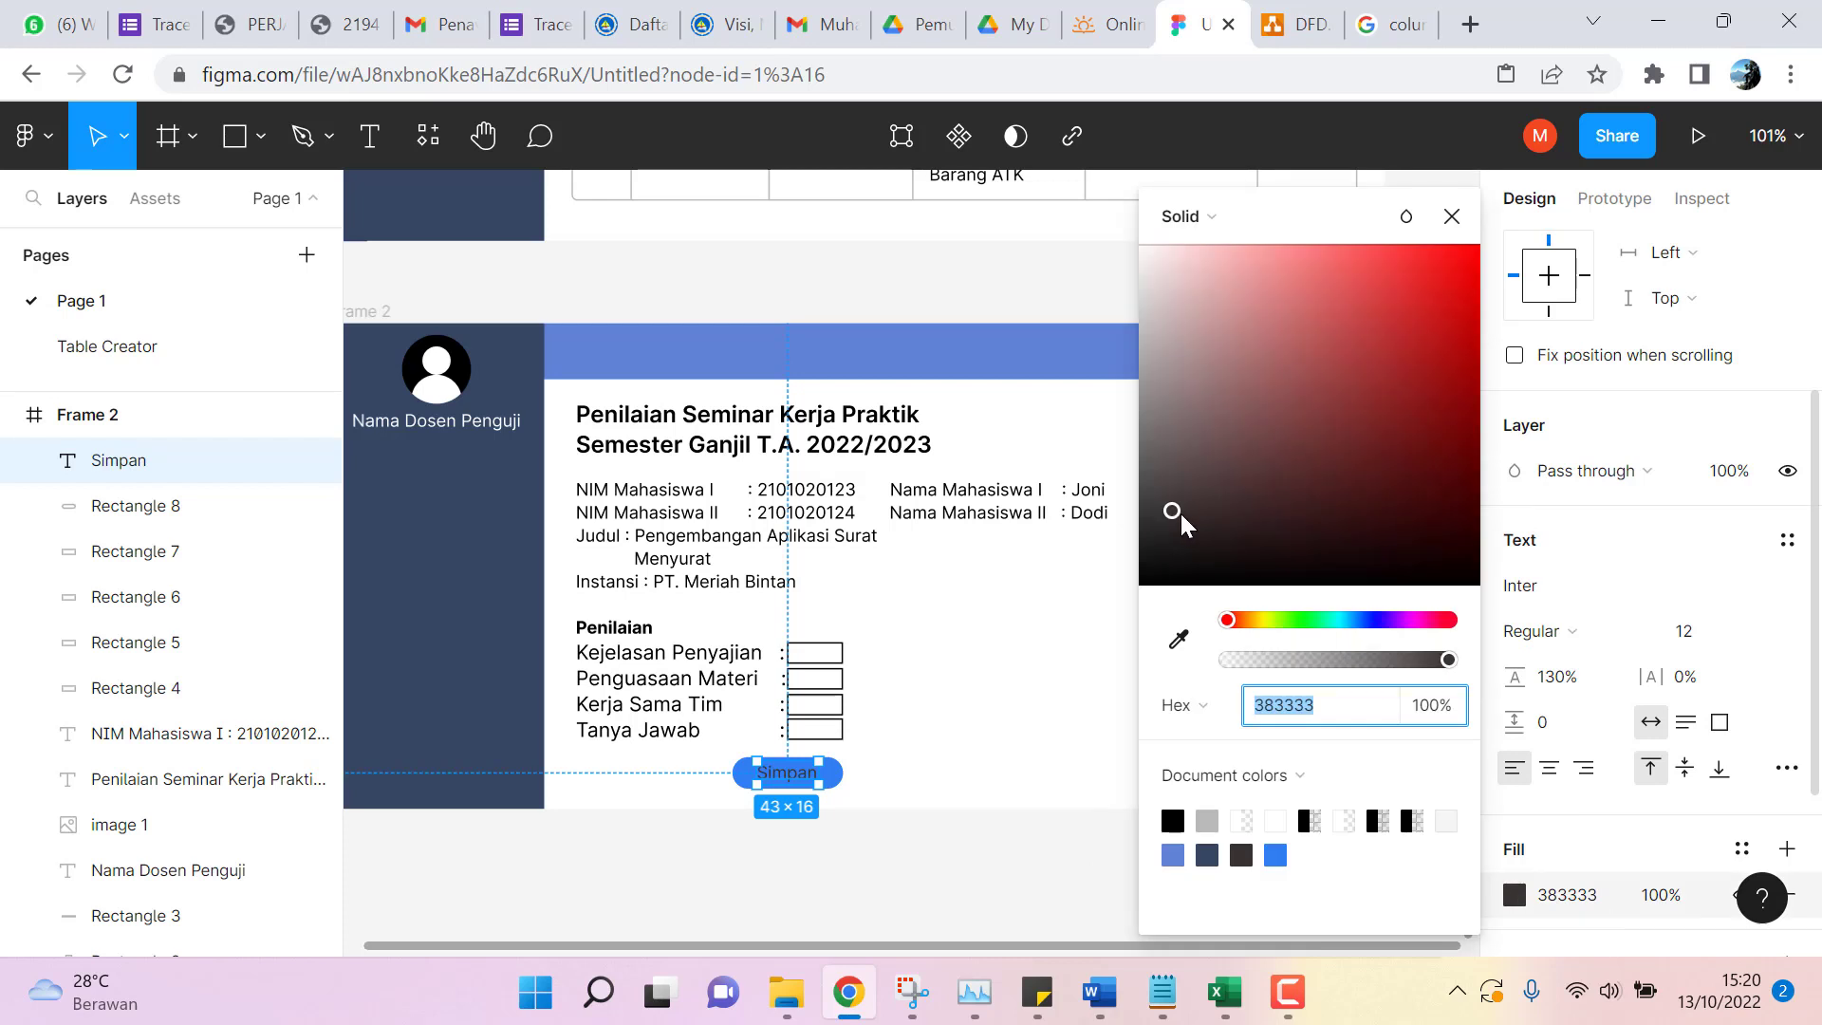
{"action": "left_click_drag", "start_coordinate": [1173, 499], "coordinate": [1118, 183]}
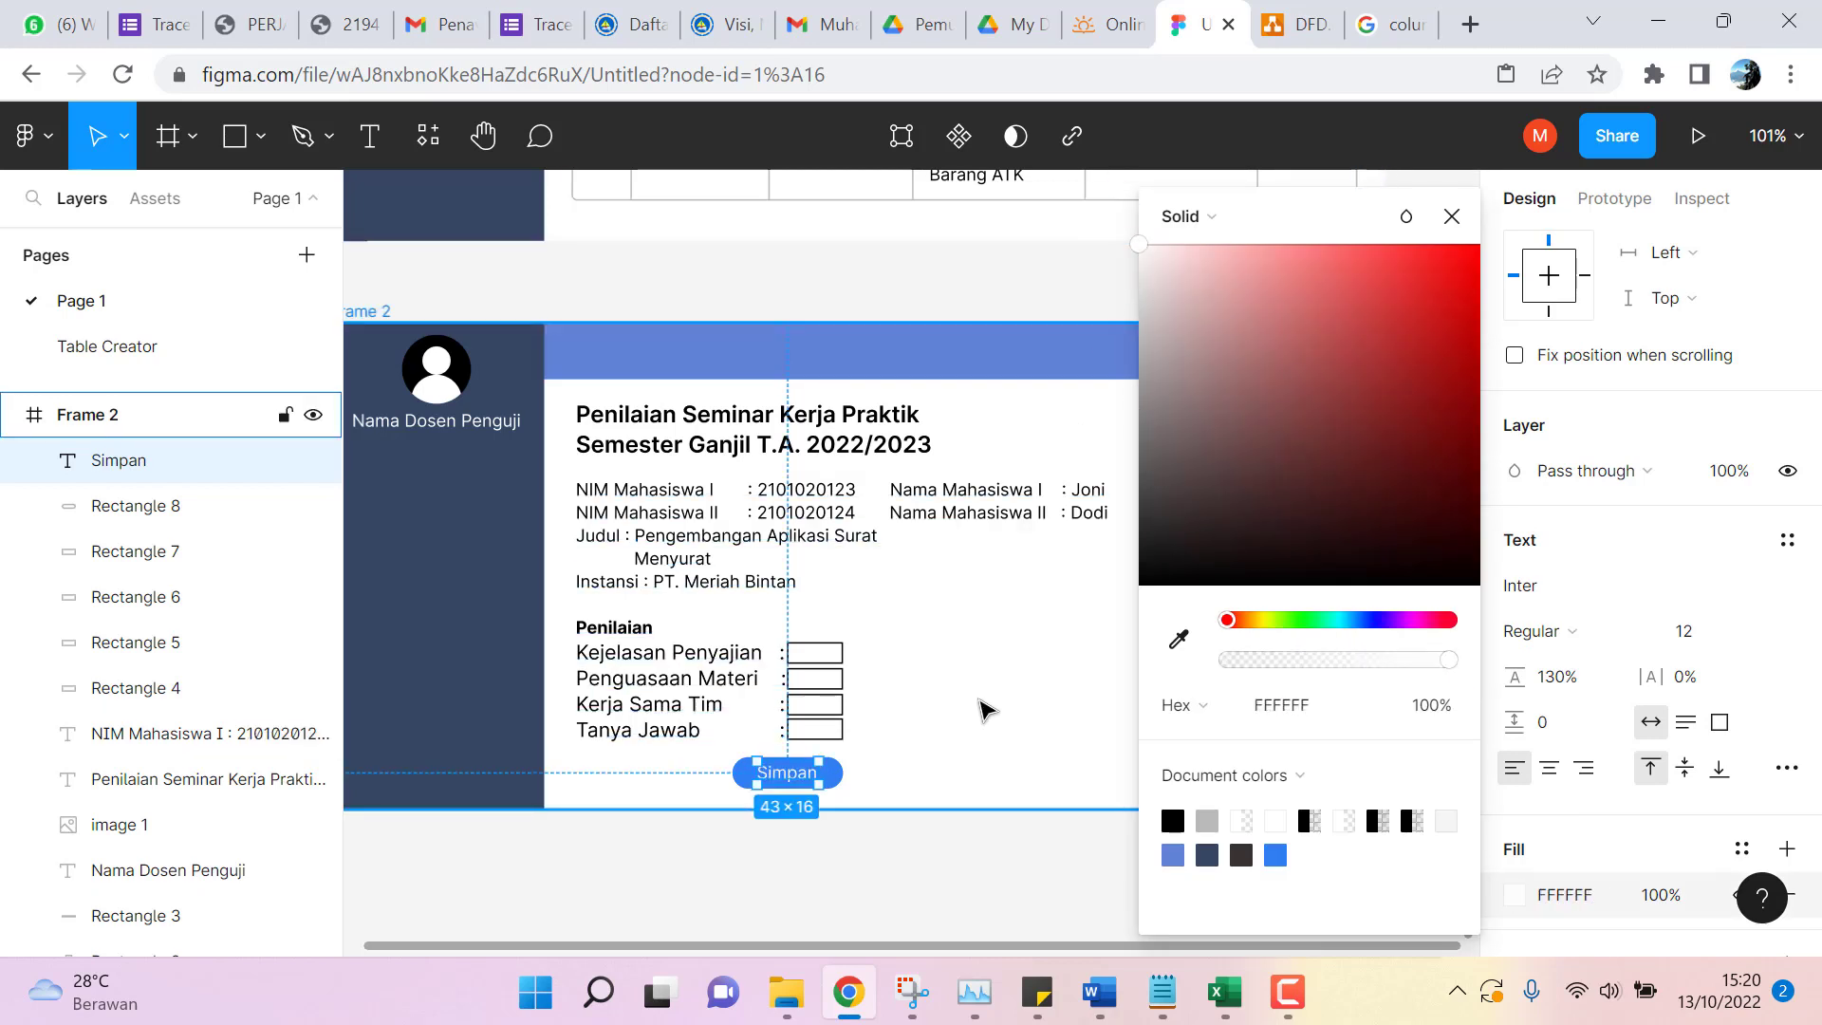
{"action": "left_click", "coordinate": [987, 710]}
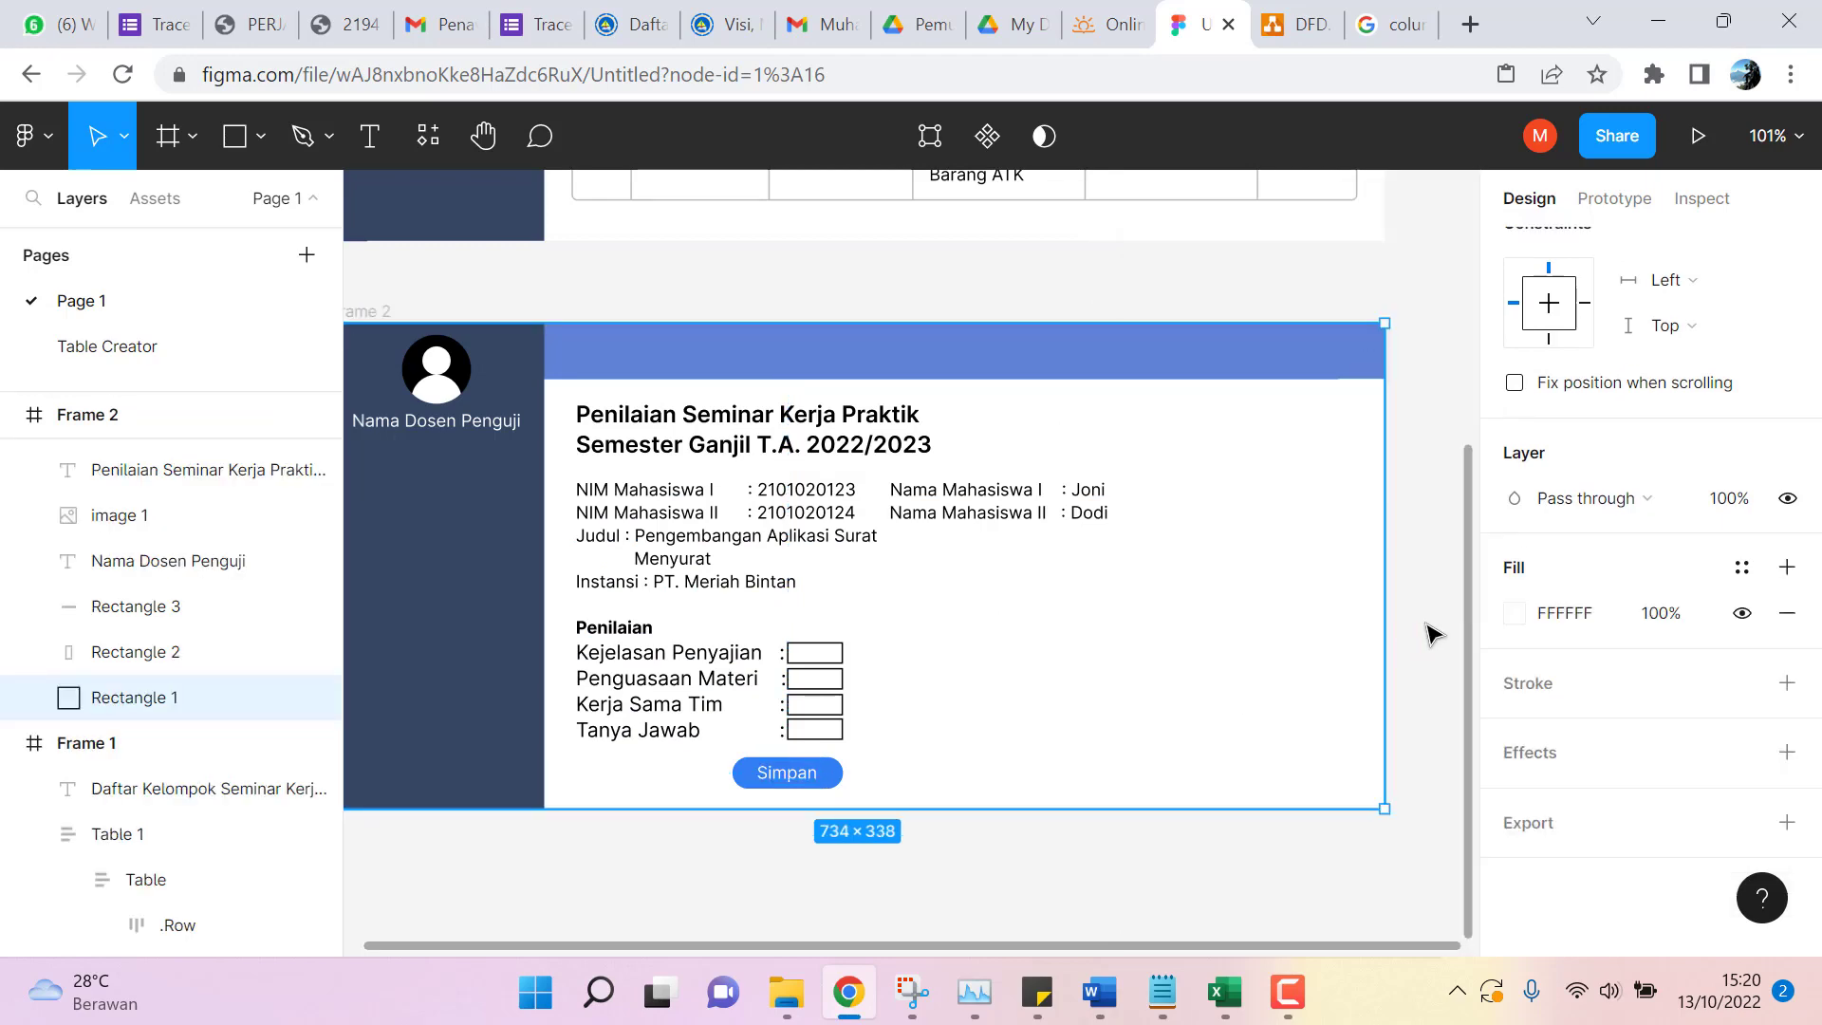
{"action": "left_click", "coordinate": [1426, 582]}
Drill from Table 1 through the table and first row to that row's Status cell.
{"action": "scroll", "coordinate": [1167, 561], "scroll_direction": "up", "scroll_amount": 5}
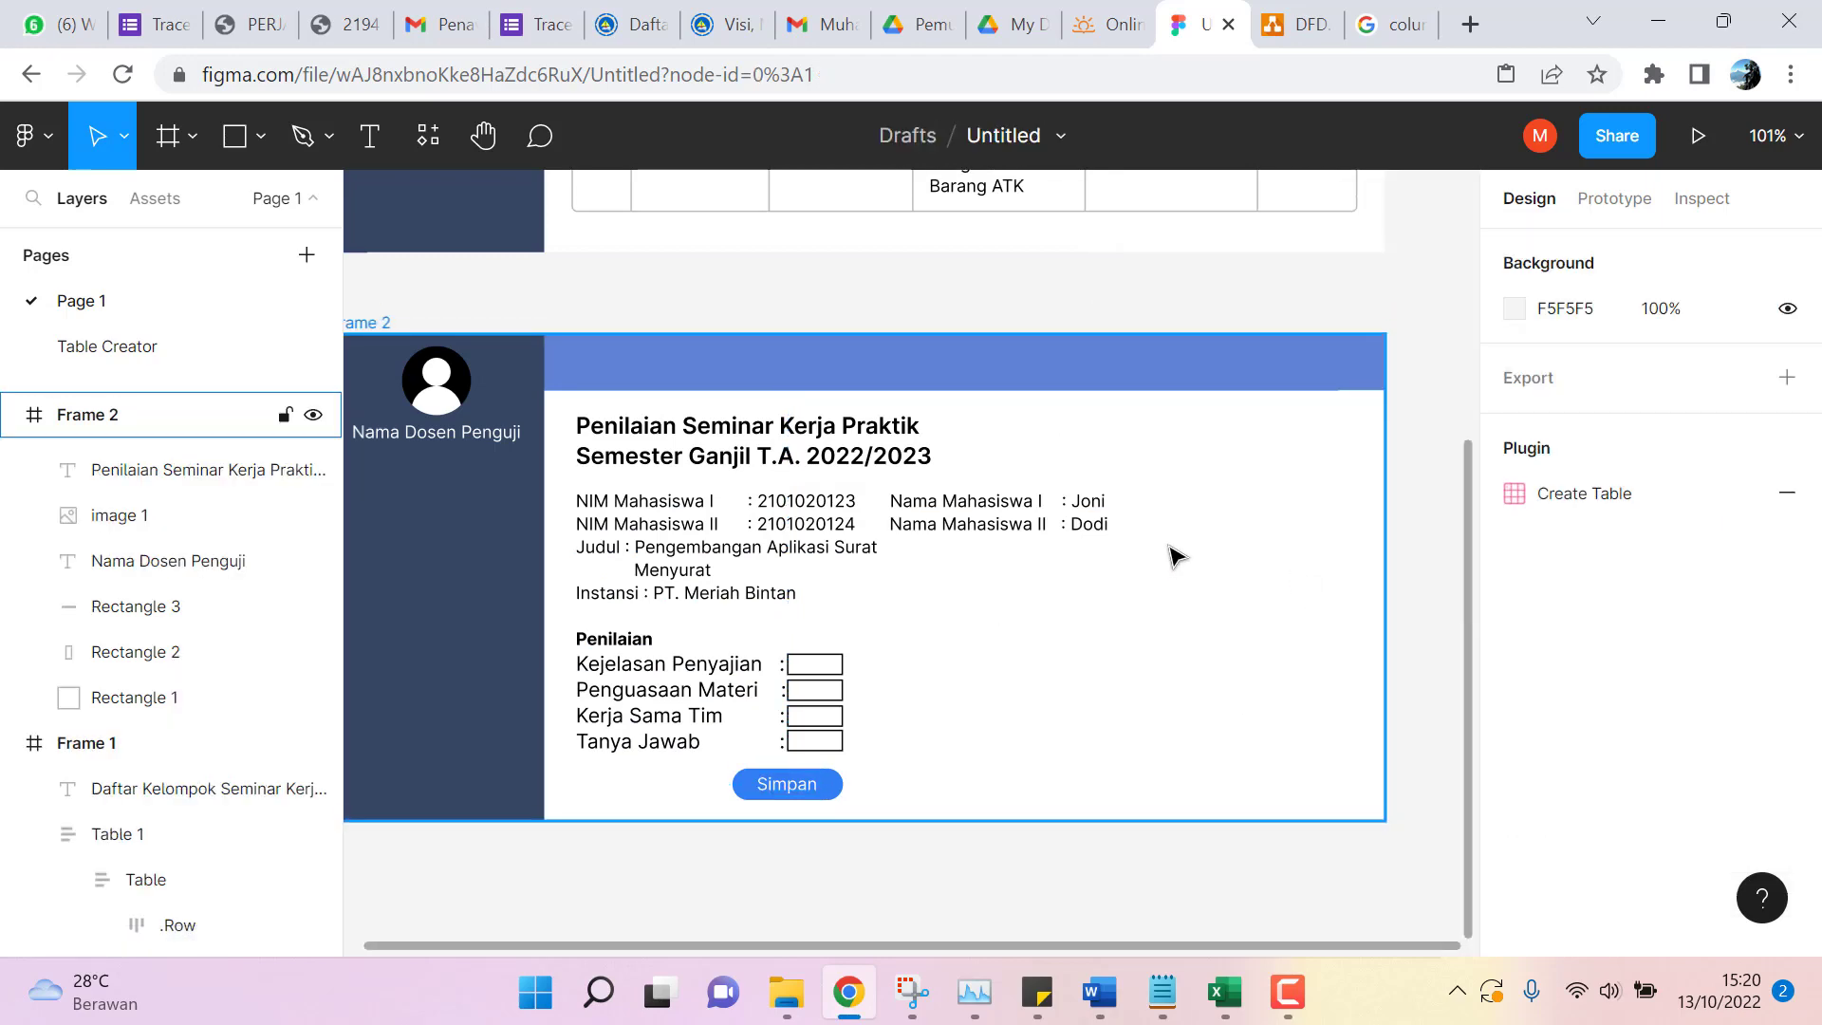
{"action": "scroll", "coordinate": [1176, 555], "scroll_direction": "down", "scroll_amount": 4}
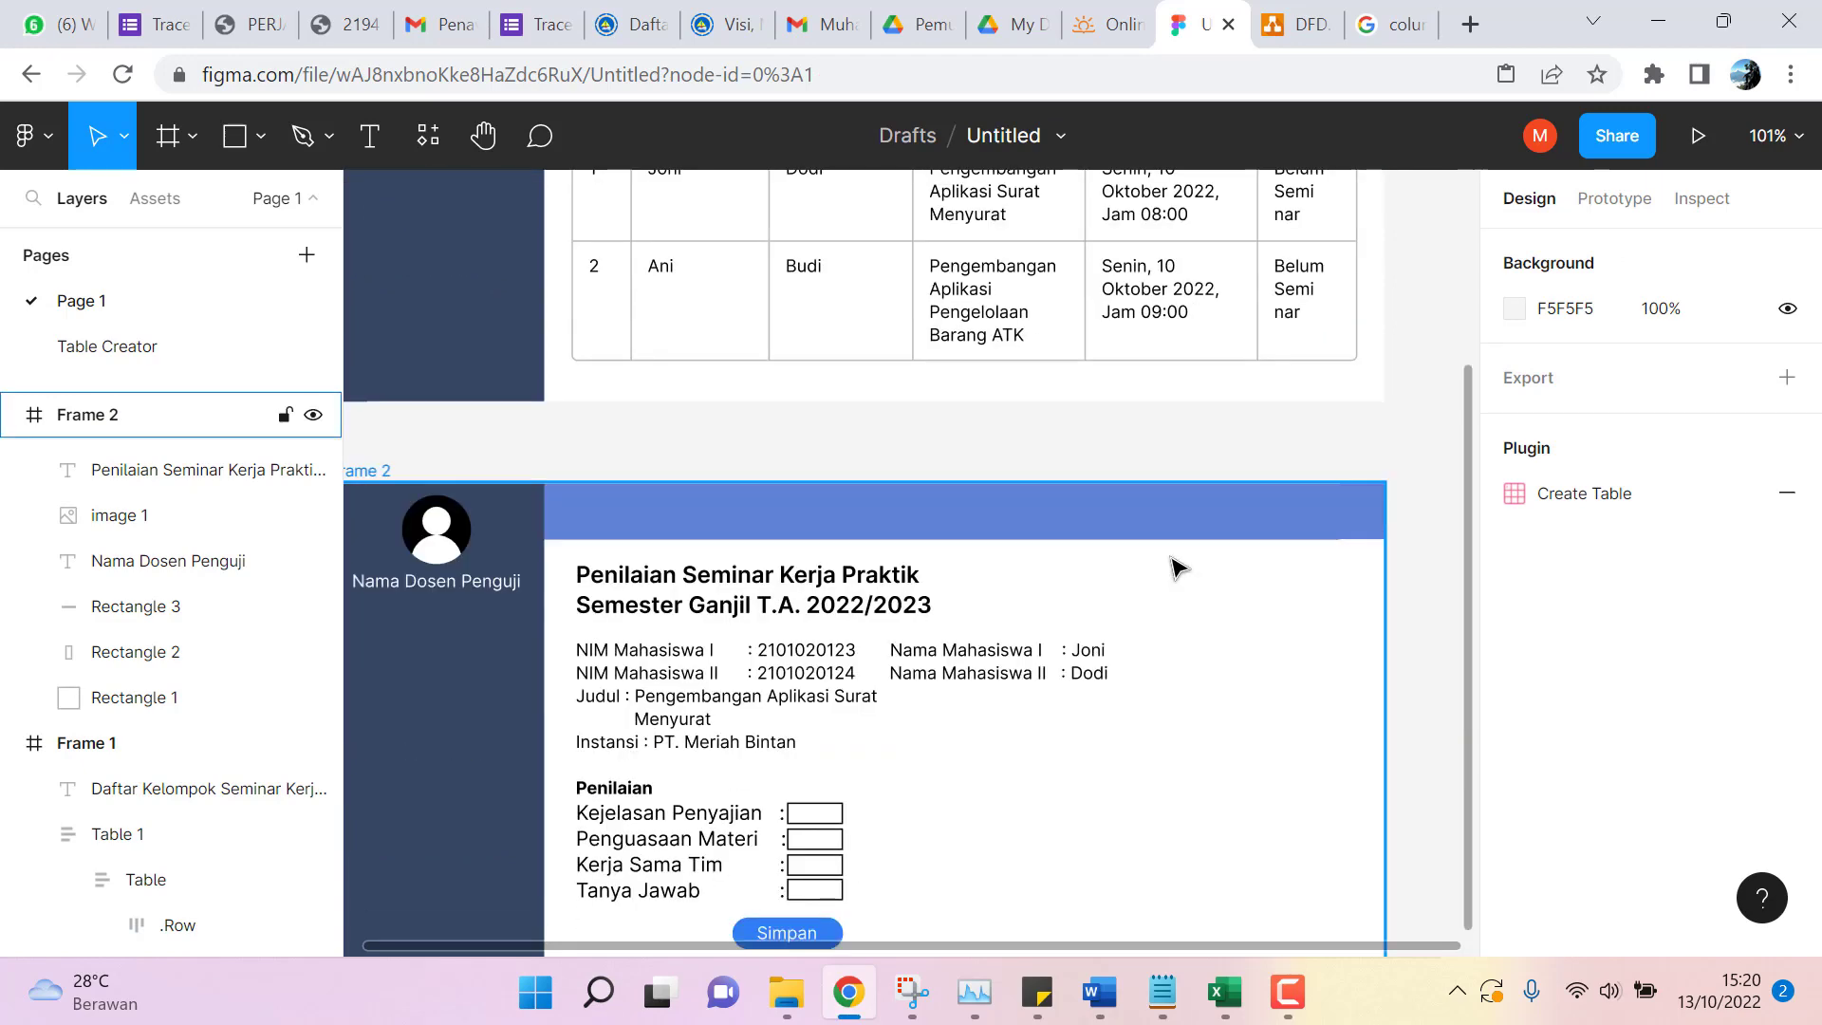
{"action": "scroll", "coordinate": [1173, 583], "scroll_direction": "up", "scroll_amount": 5}
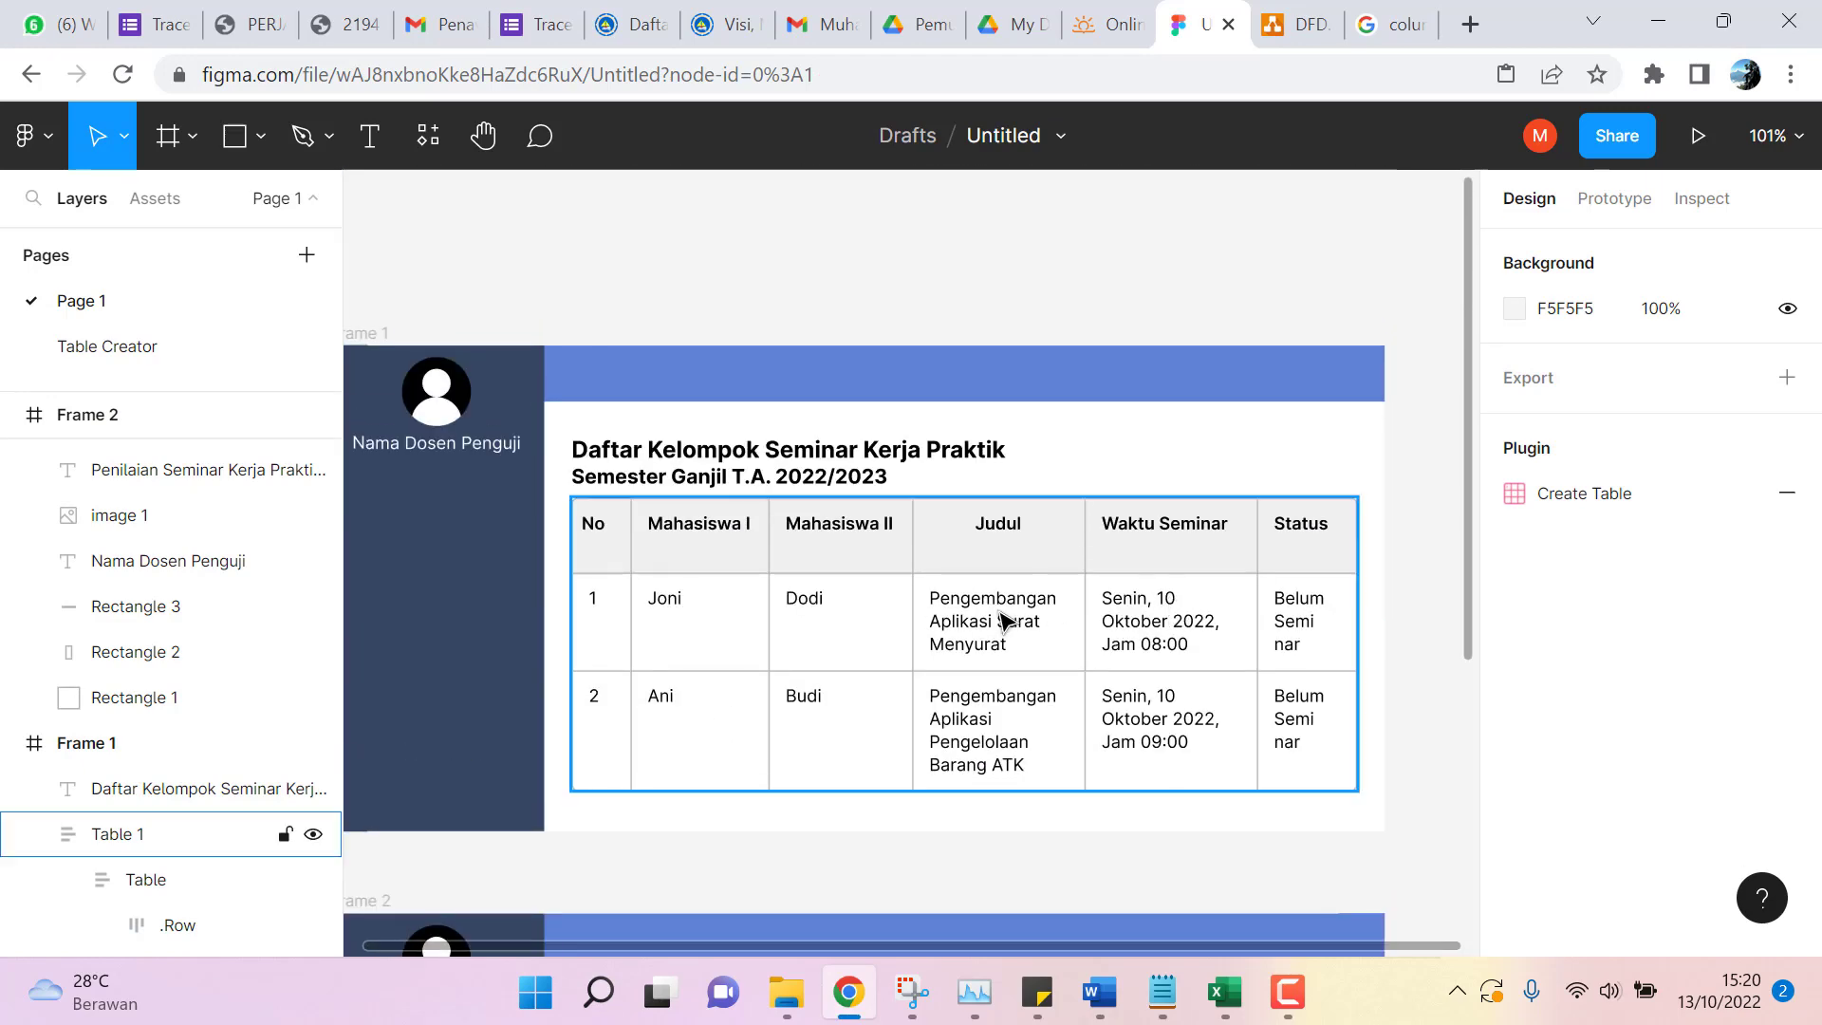
{"action": "left_click", "coordinate": [1296, 612]}
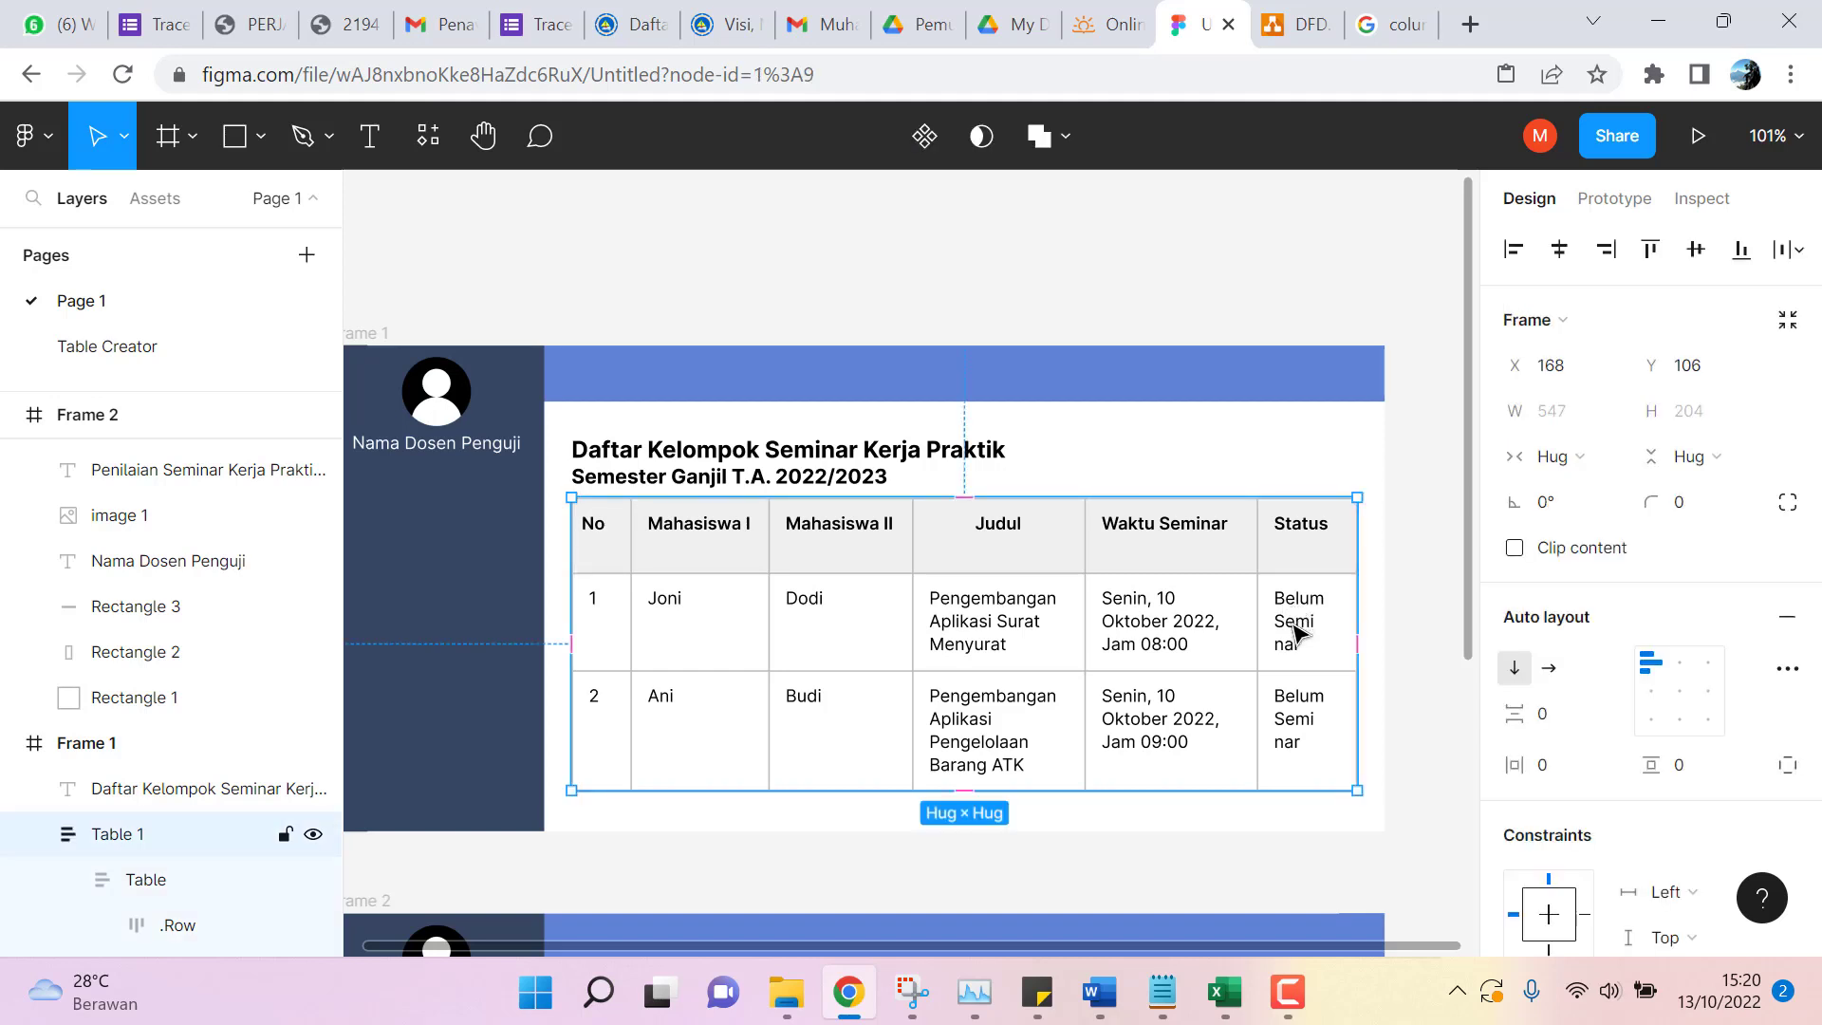
{"action": "double_click", "coordinate": [1300, 612]}
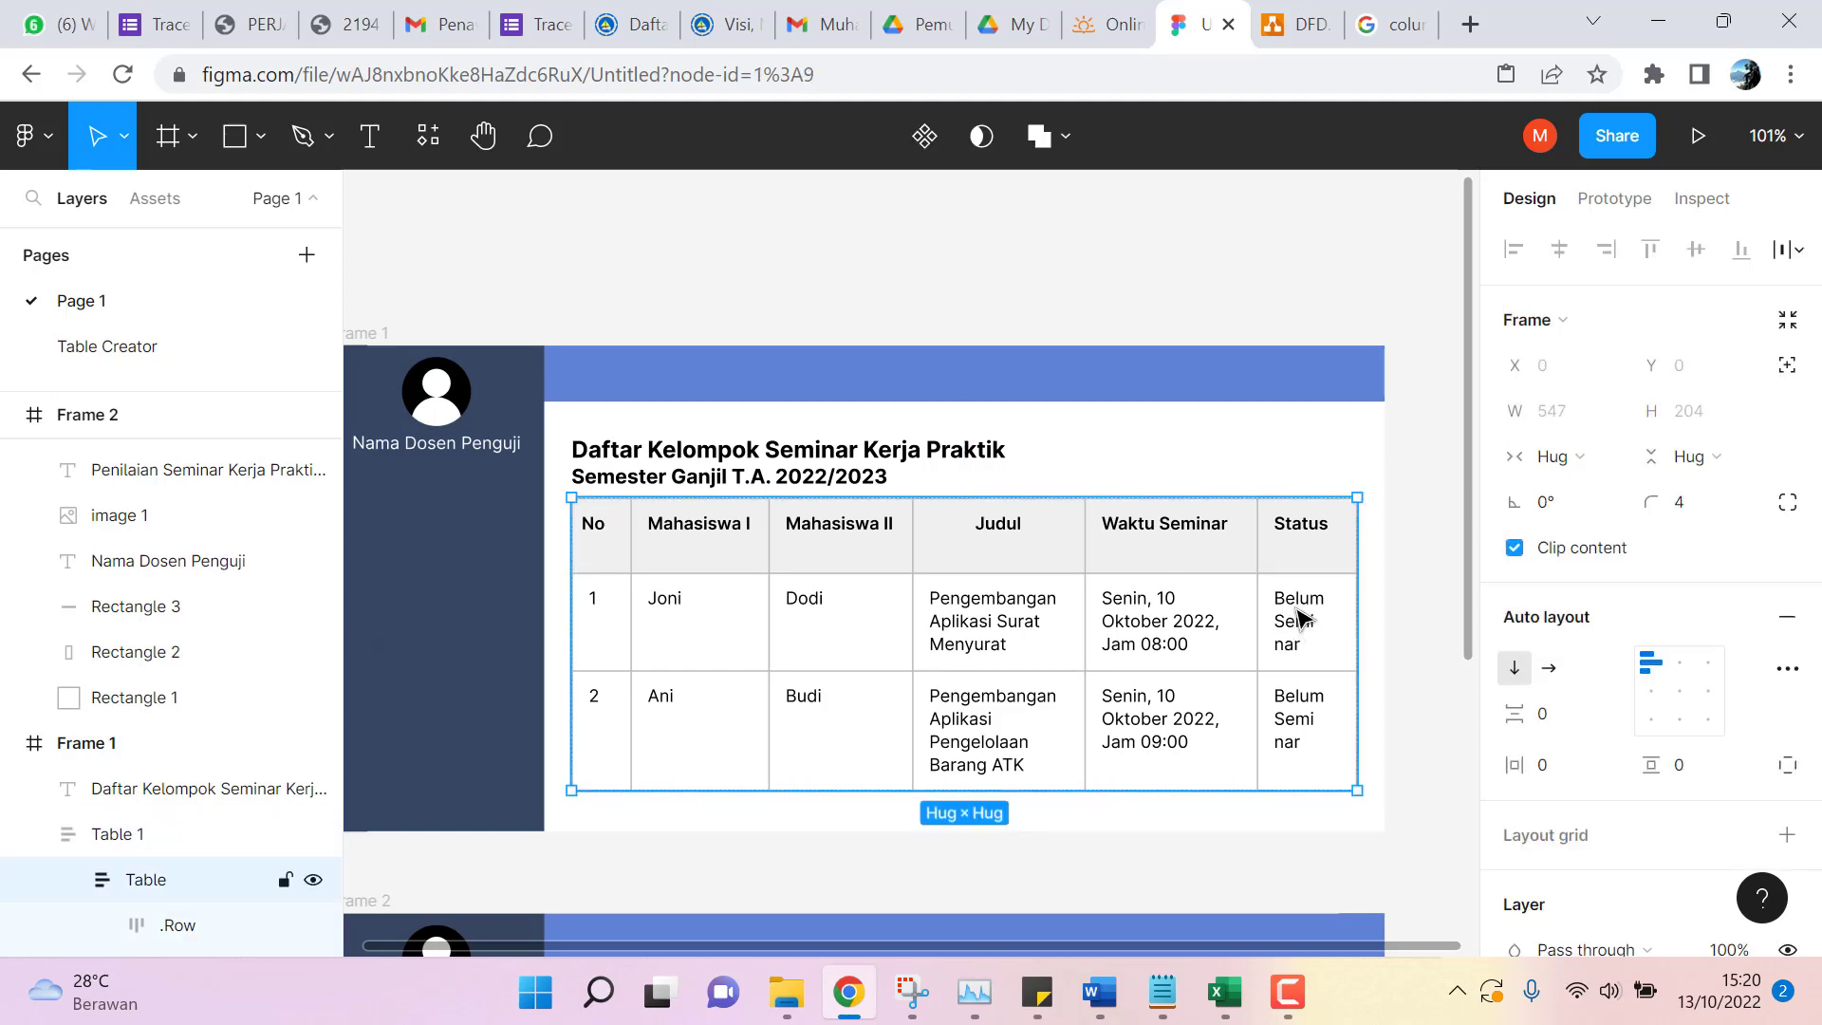
{"action": "double_click", "coordinate": [1298, 615]}
{"action": "double_click", "coordinate": [1305, 618]}
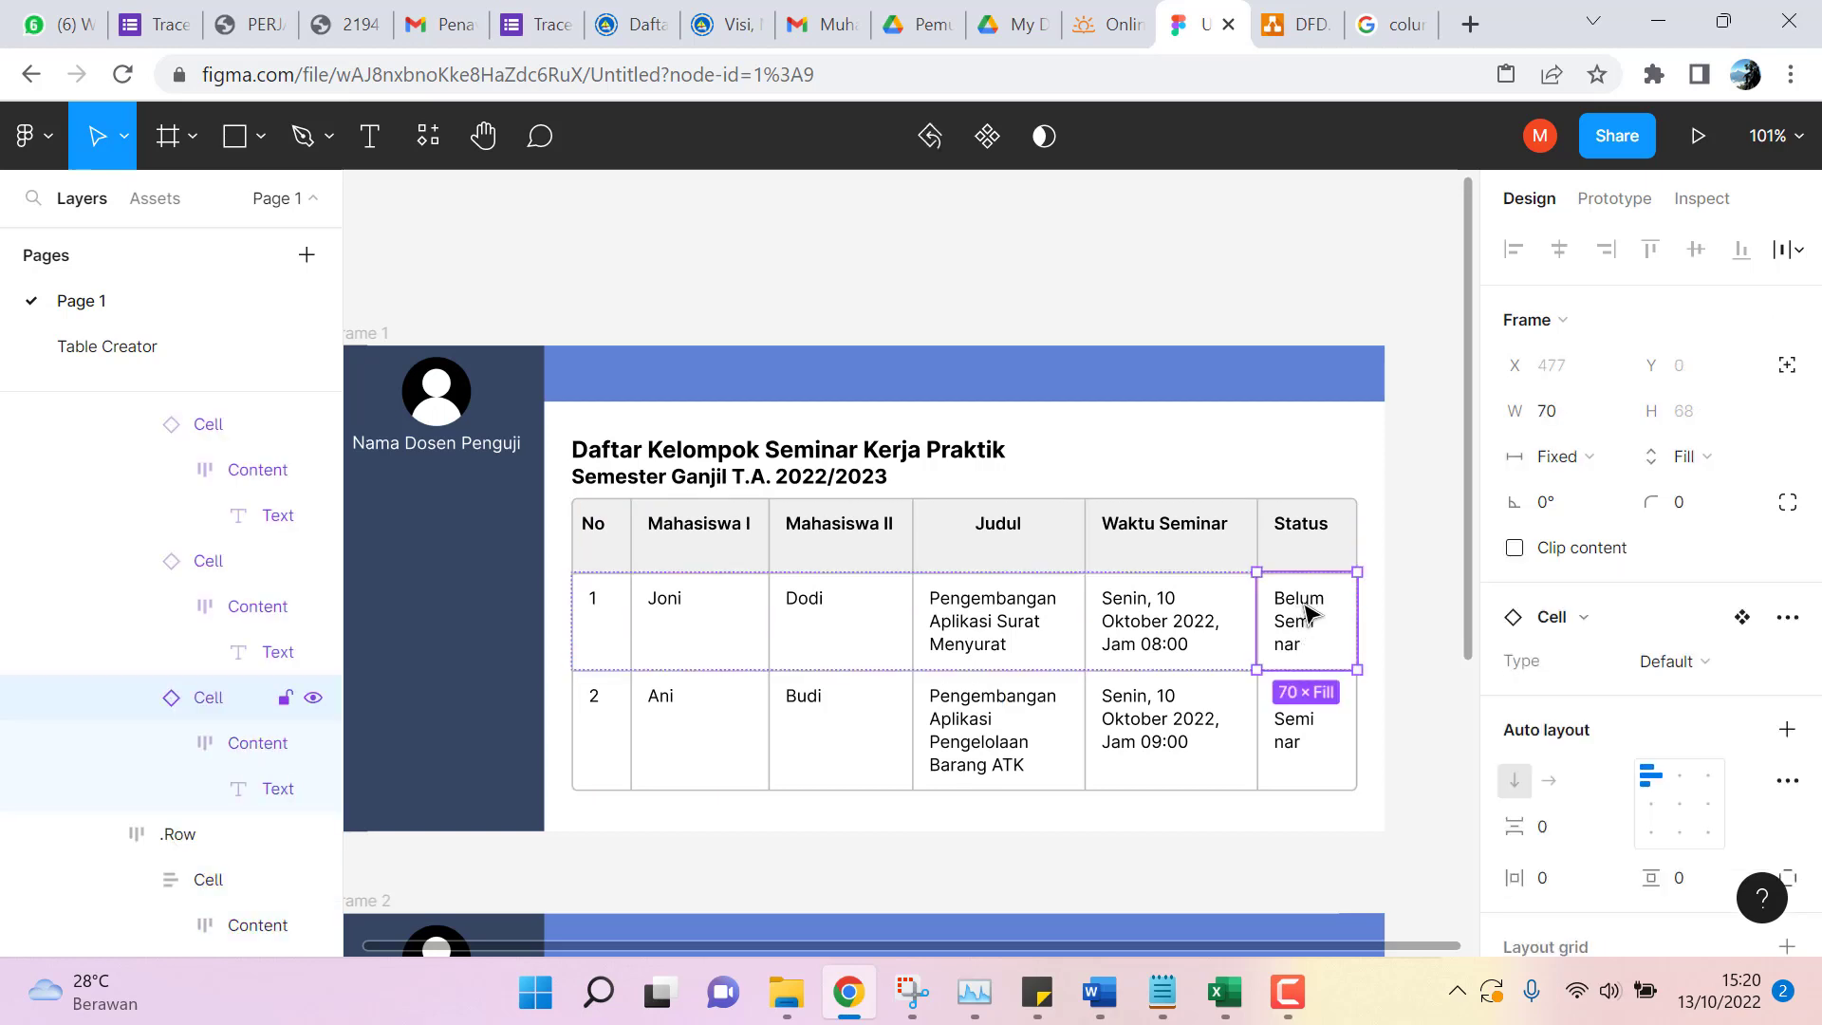
{"action": "scroll", "coordinate": [1118, 683], "scroll_direction": "down", "scroll_amount": 2}
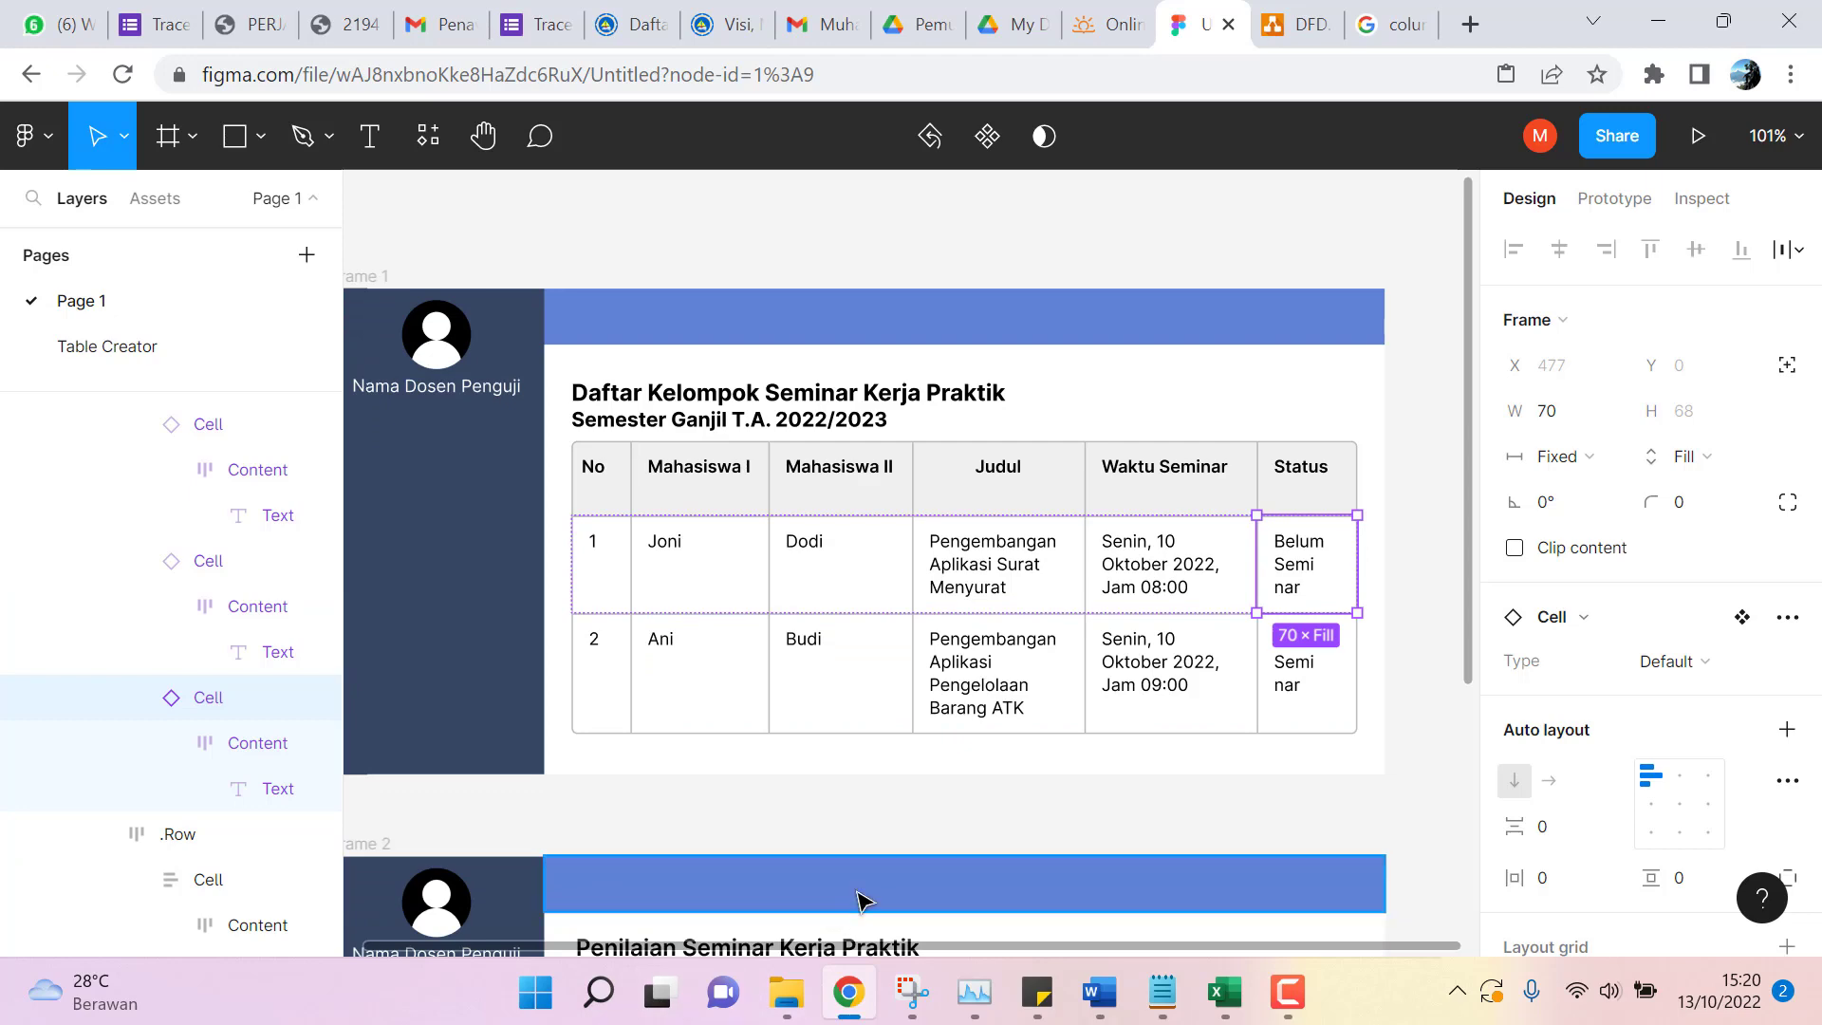
{"action": "scroll", "coordinate": [859, 900], "scroll_direction": "down", "scroll_amount": 5}
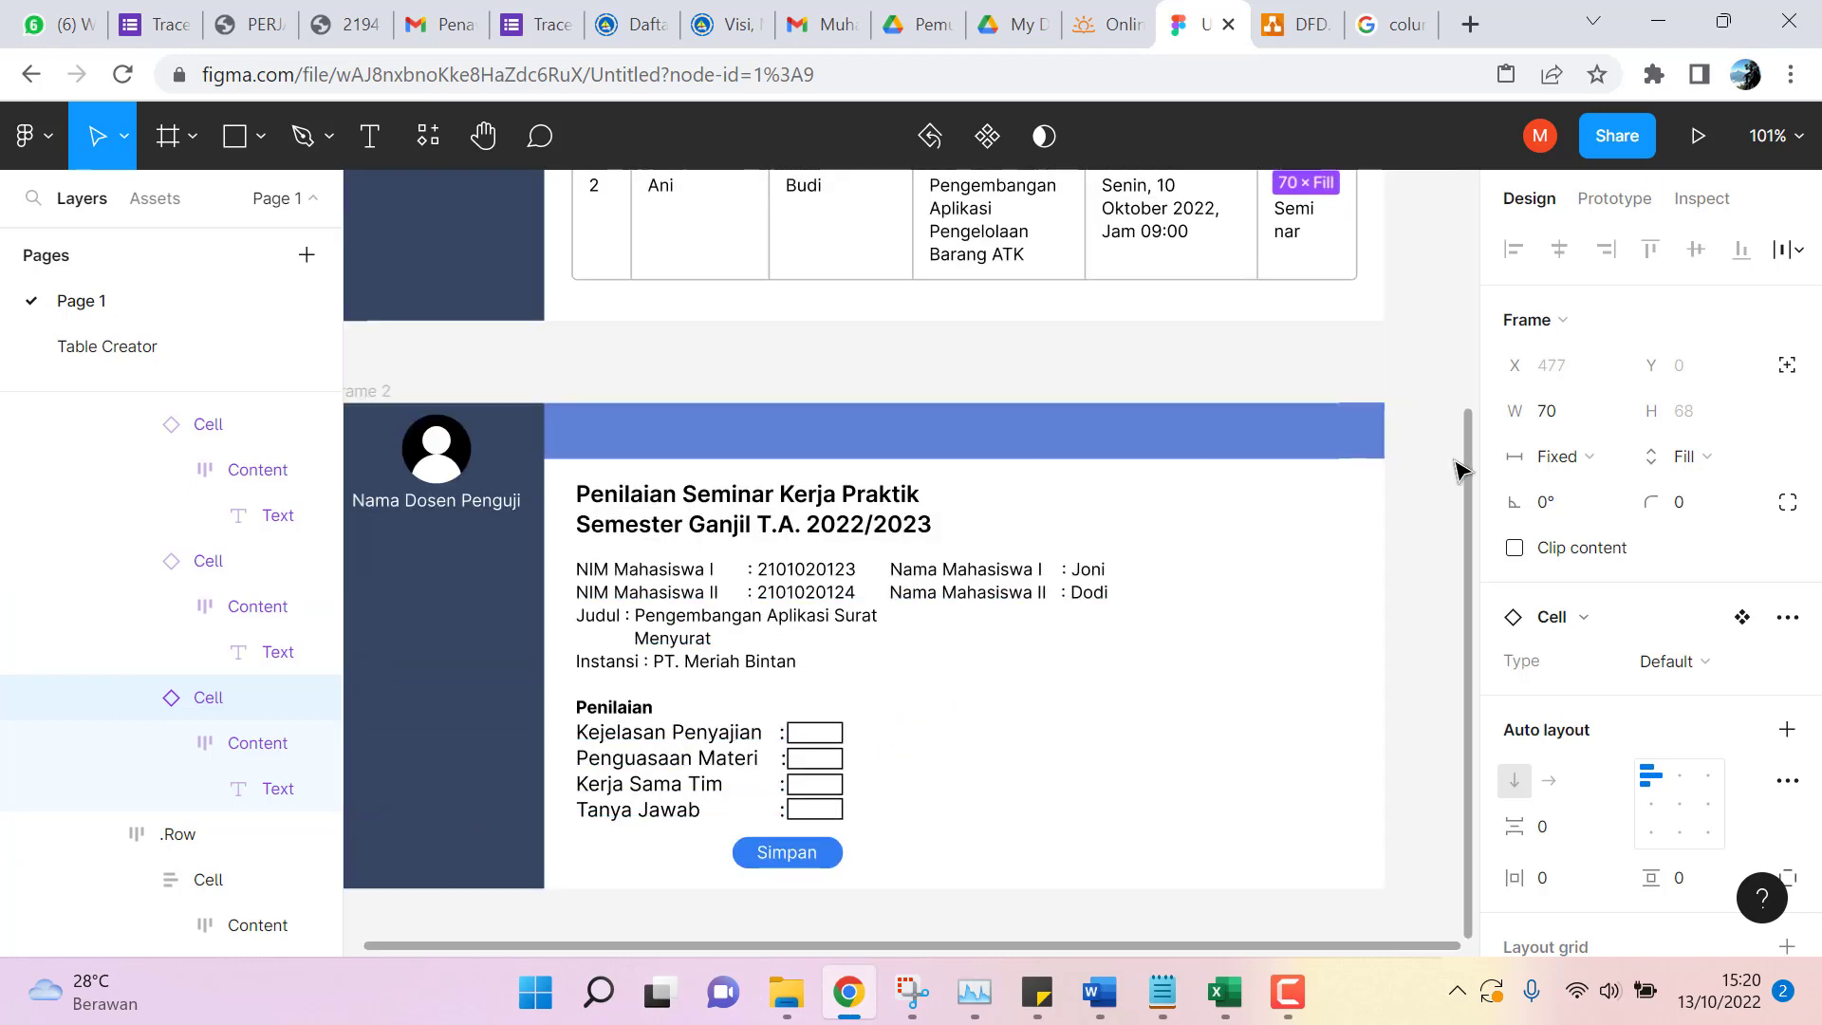
{"action": "scroll", "coordinate": [1458, 469], "scroll_direction": "up", "scroll_amount": 5}
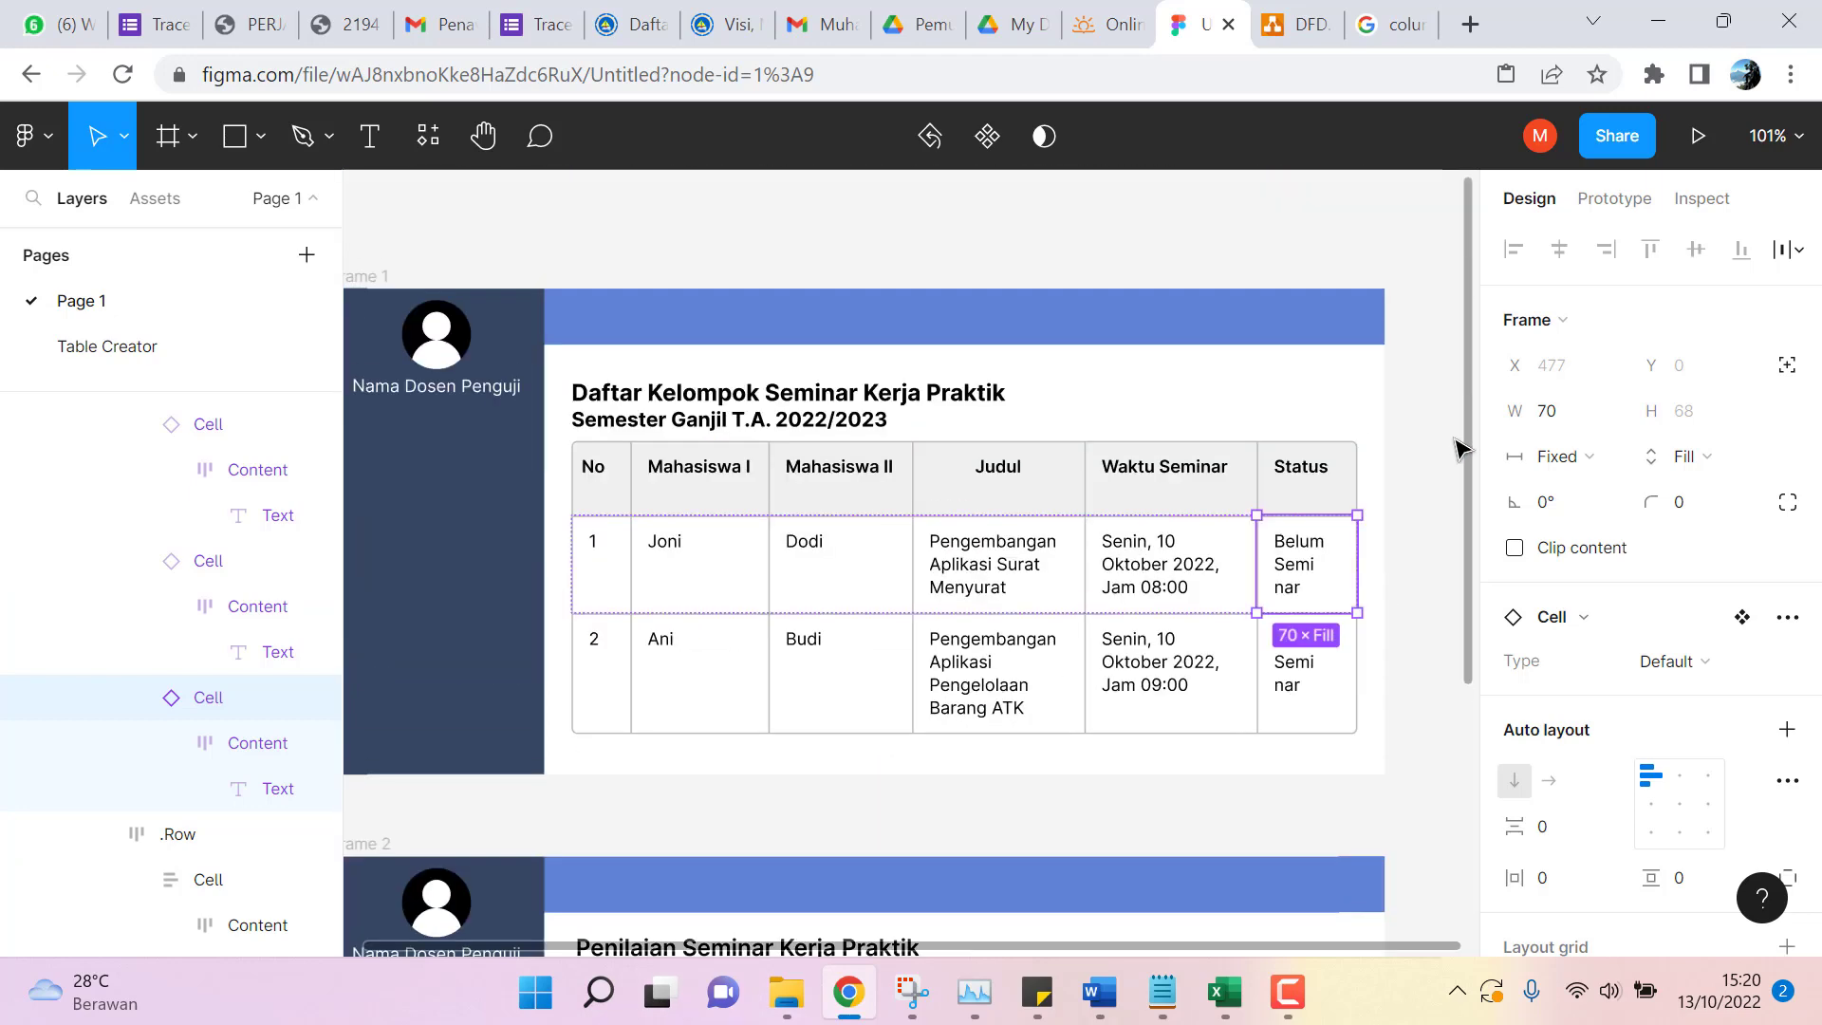
Add a trial On click interaction to the Status cell, then remove it.
{"action": "left_click", "coordinate": [1645, 201]}
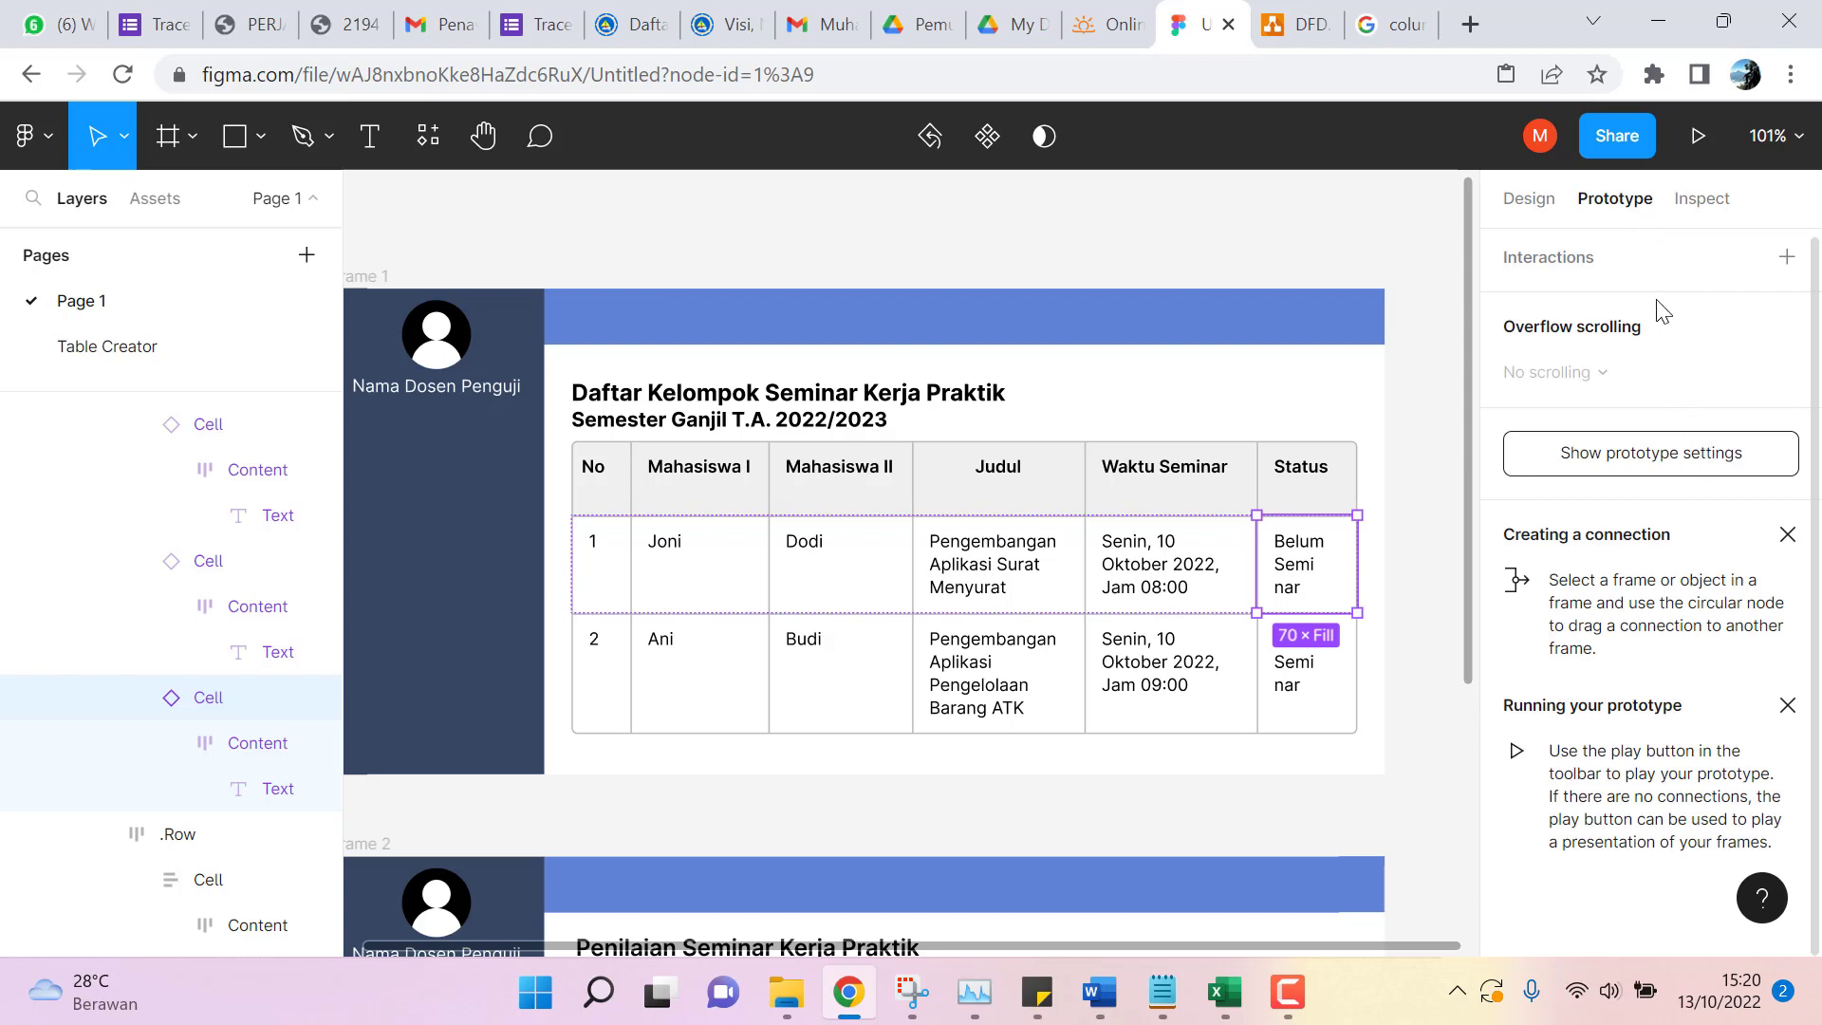
{"action": "left_click", "coordinate": [1787, 257]}
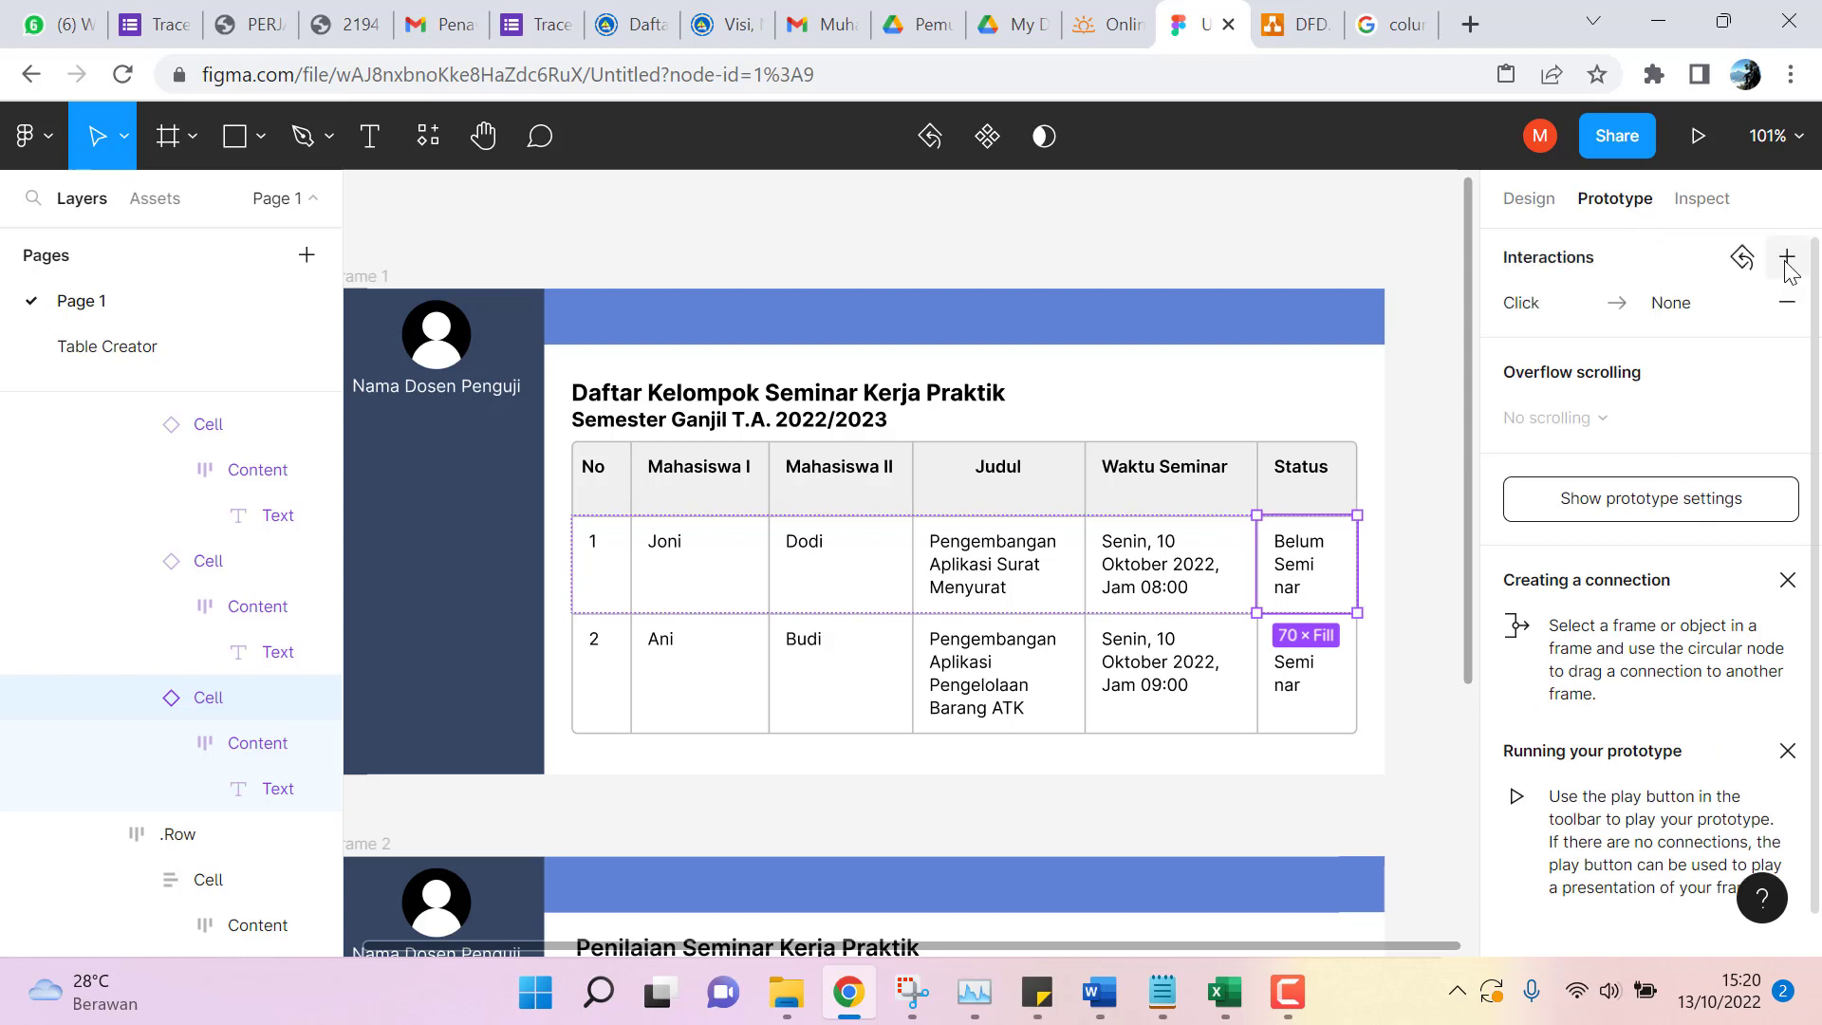
{"action": "left_click", "coordinate": [1564, 305]}
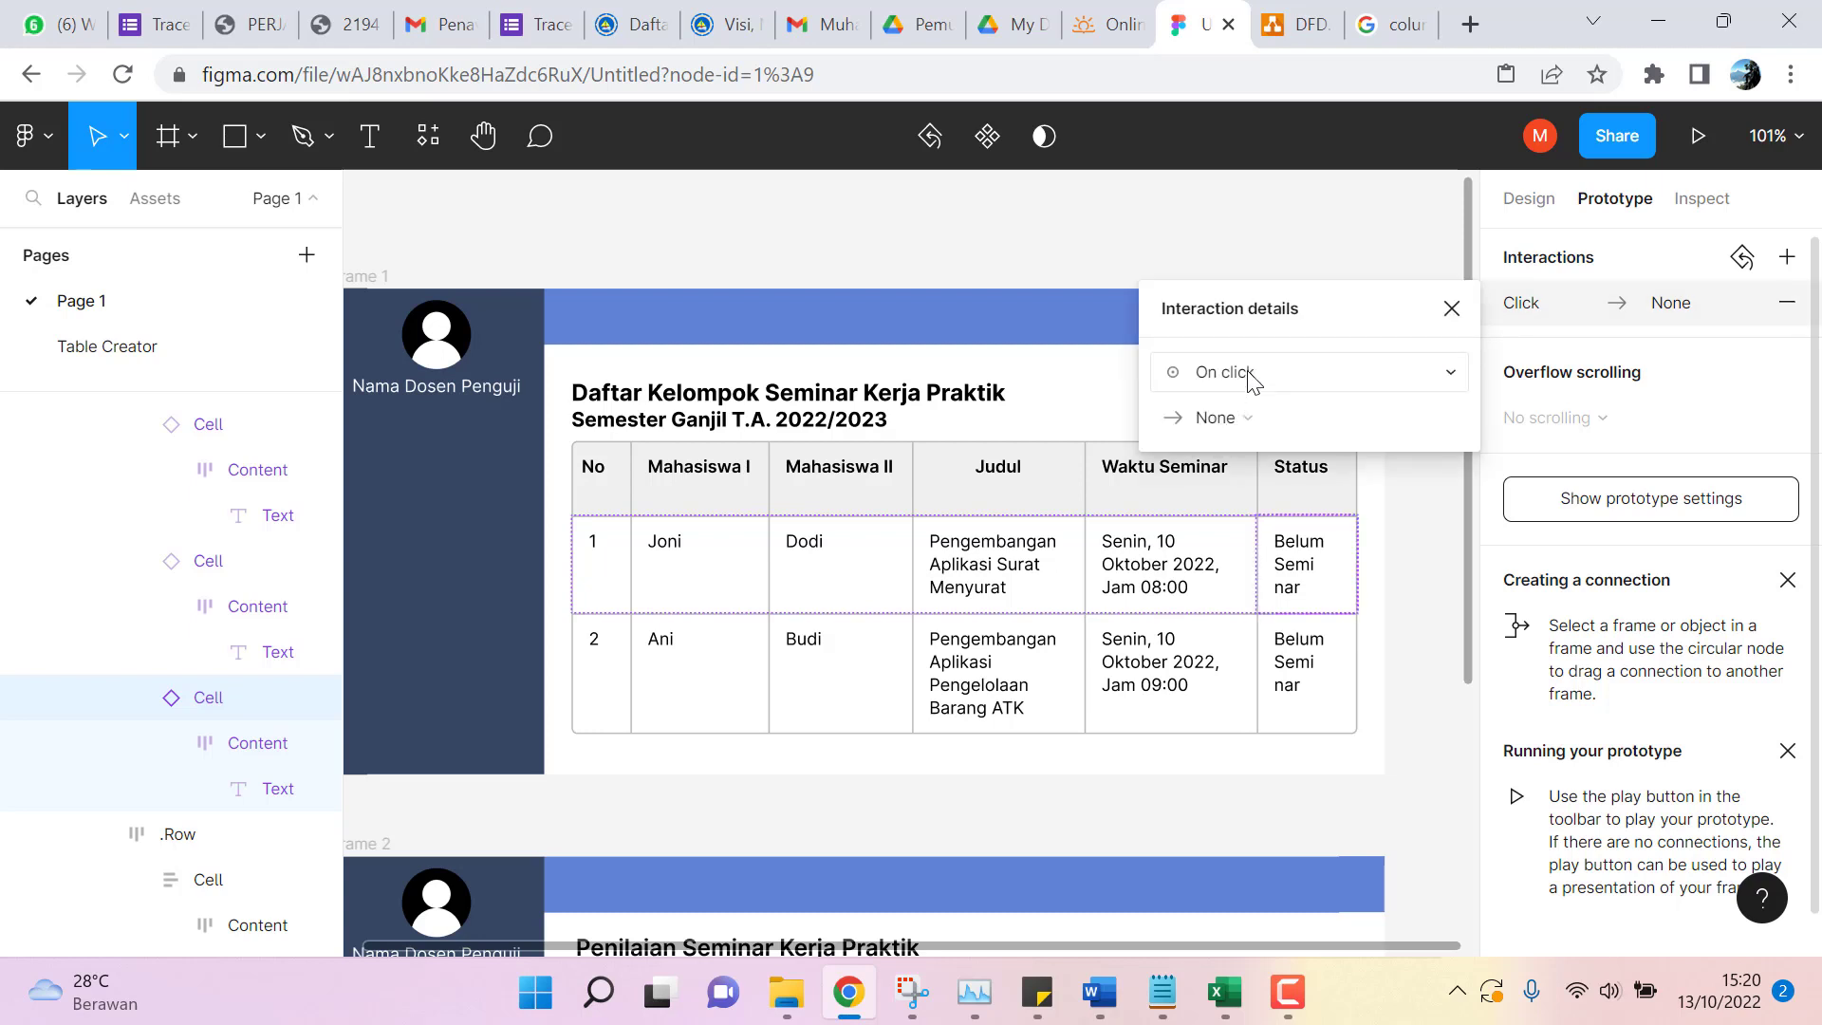
{"action": "left_click", "coordinate": [1250, 378]}
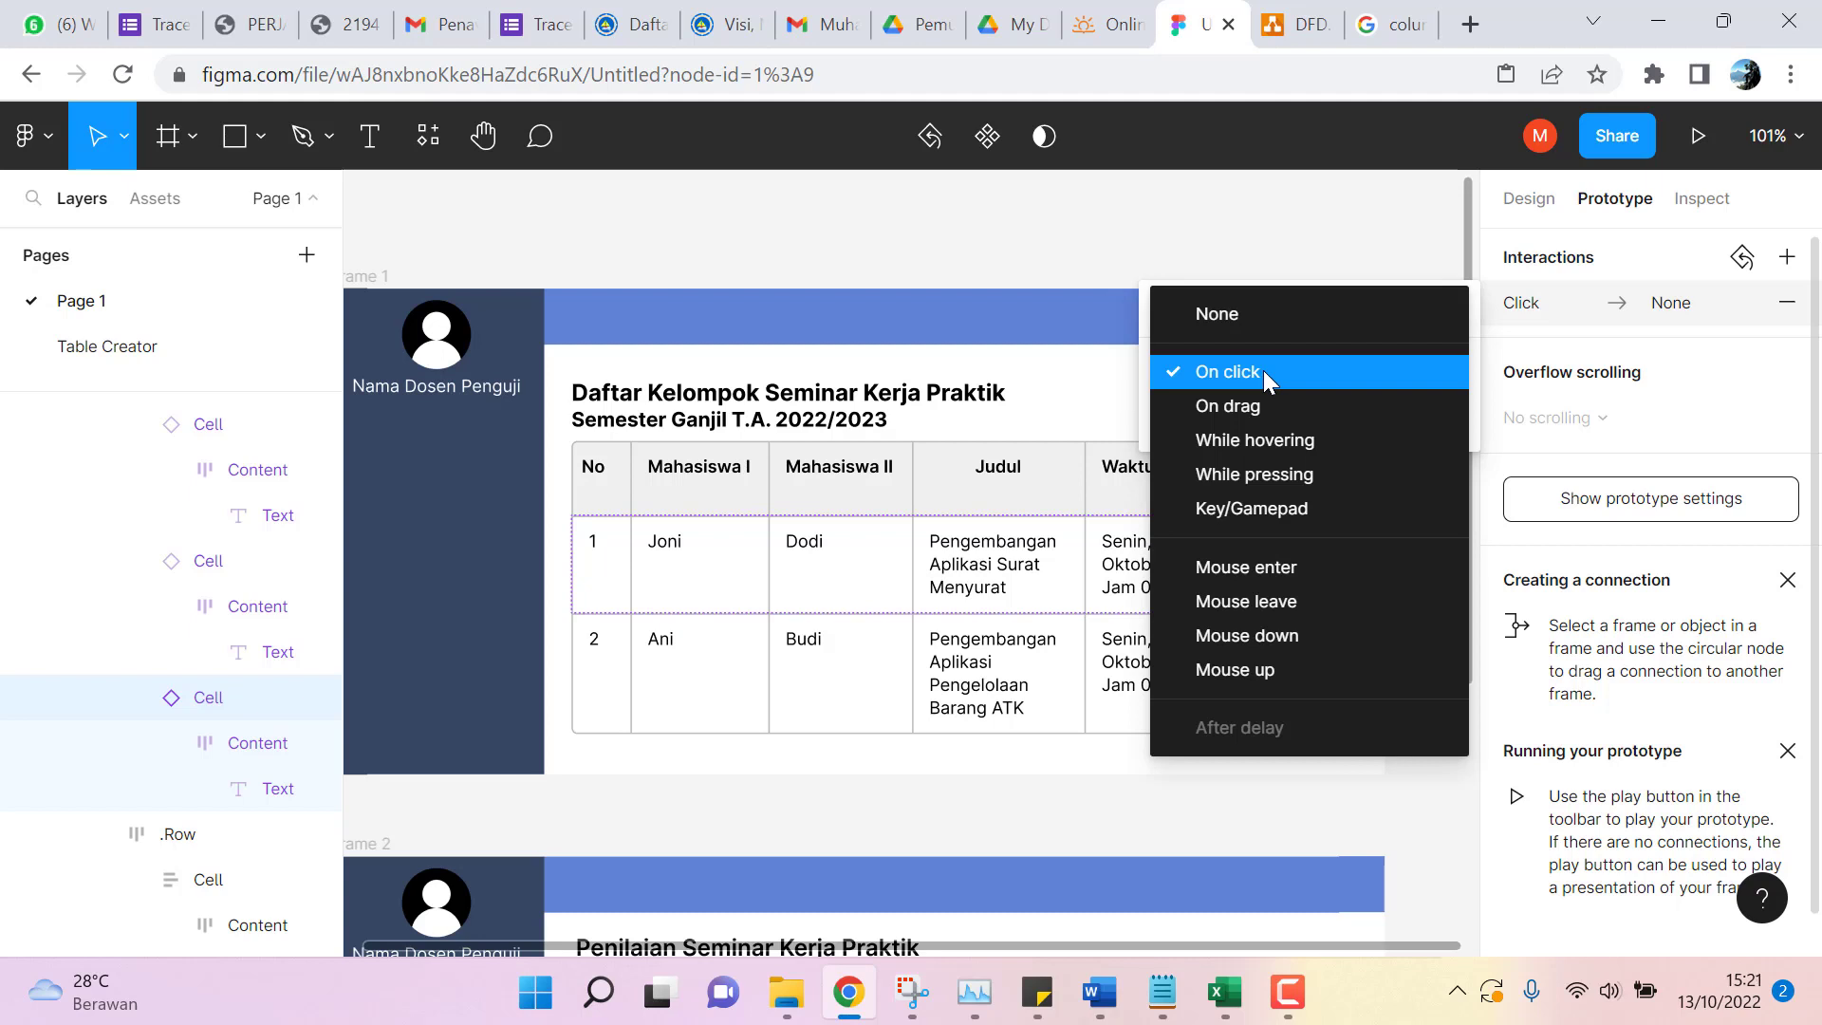
{"action": "left_click", "coordinate": [1265, 374]}
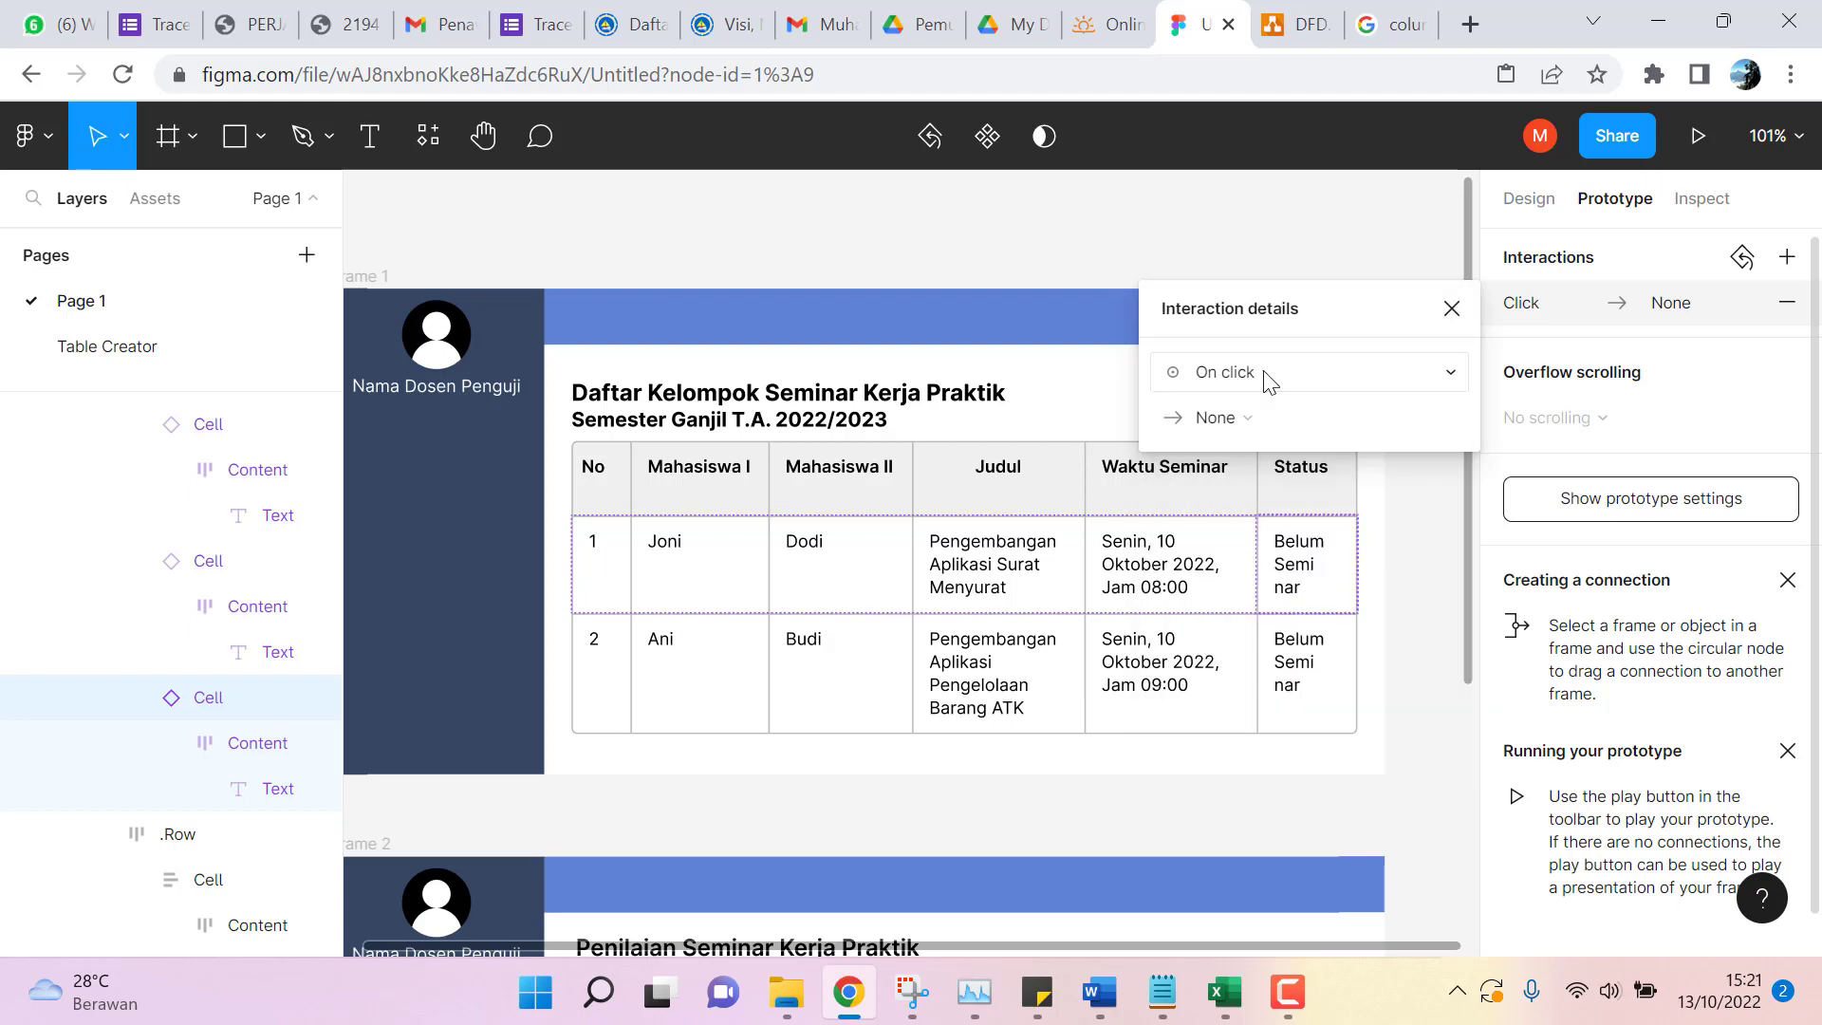
{"action": "left_click", "coordinate": [1724, 306]}
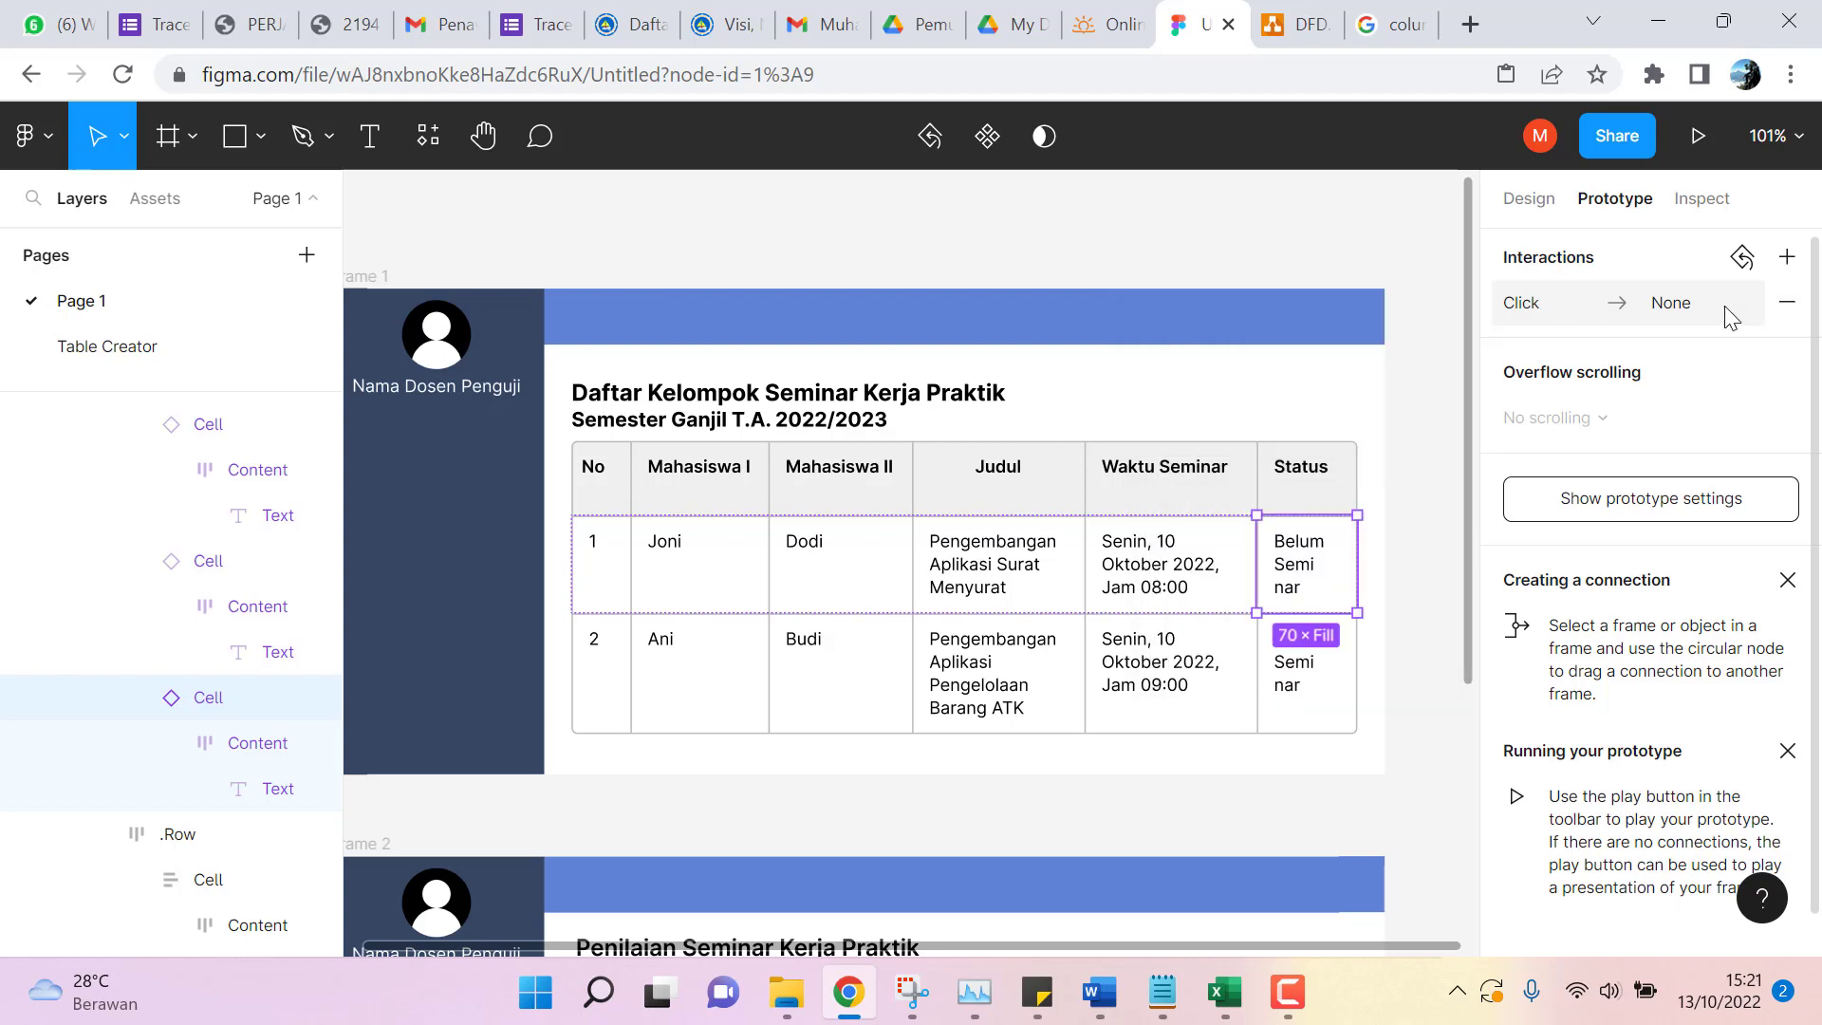
{"action": "left_click", "coordinate": [1787, 302]}
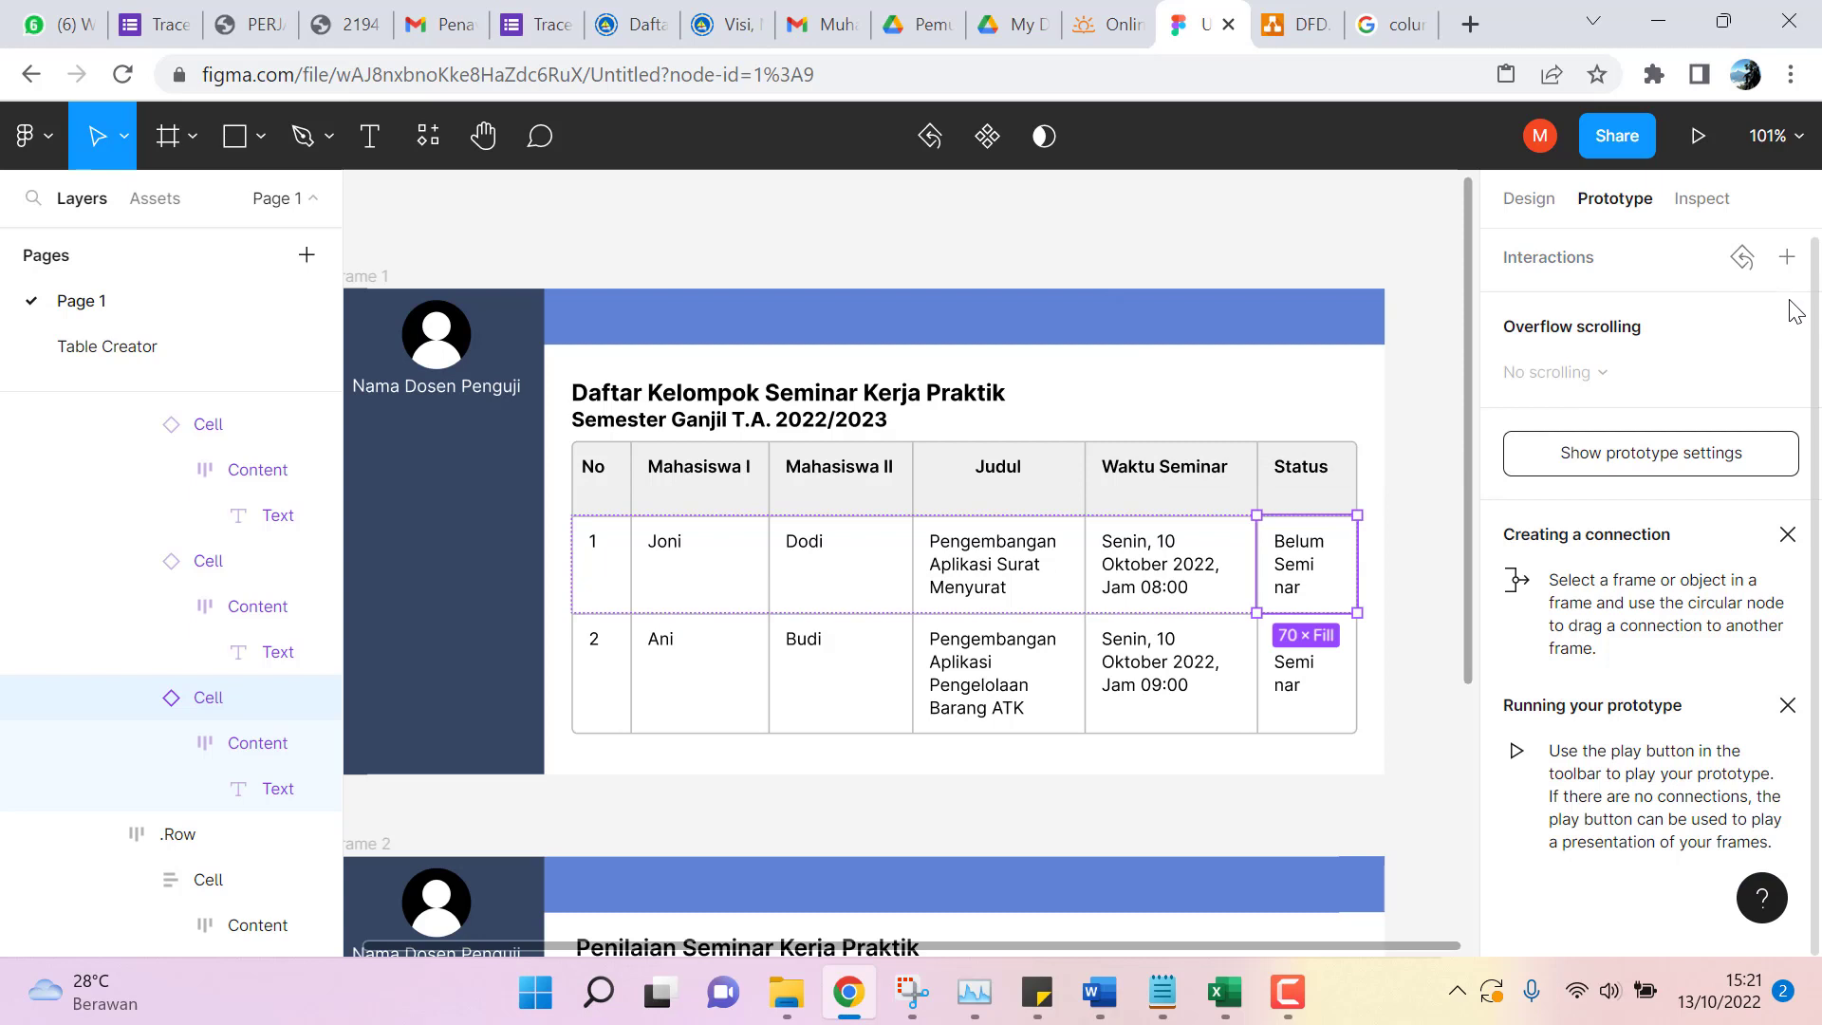
Add a fresh On click interaction that navigates to Frame 2.
{"action": "left_click", "coordinate": [1787, 258]}
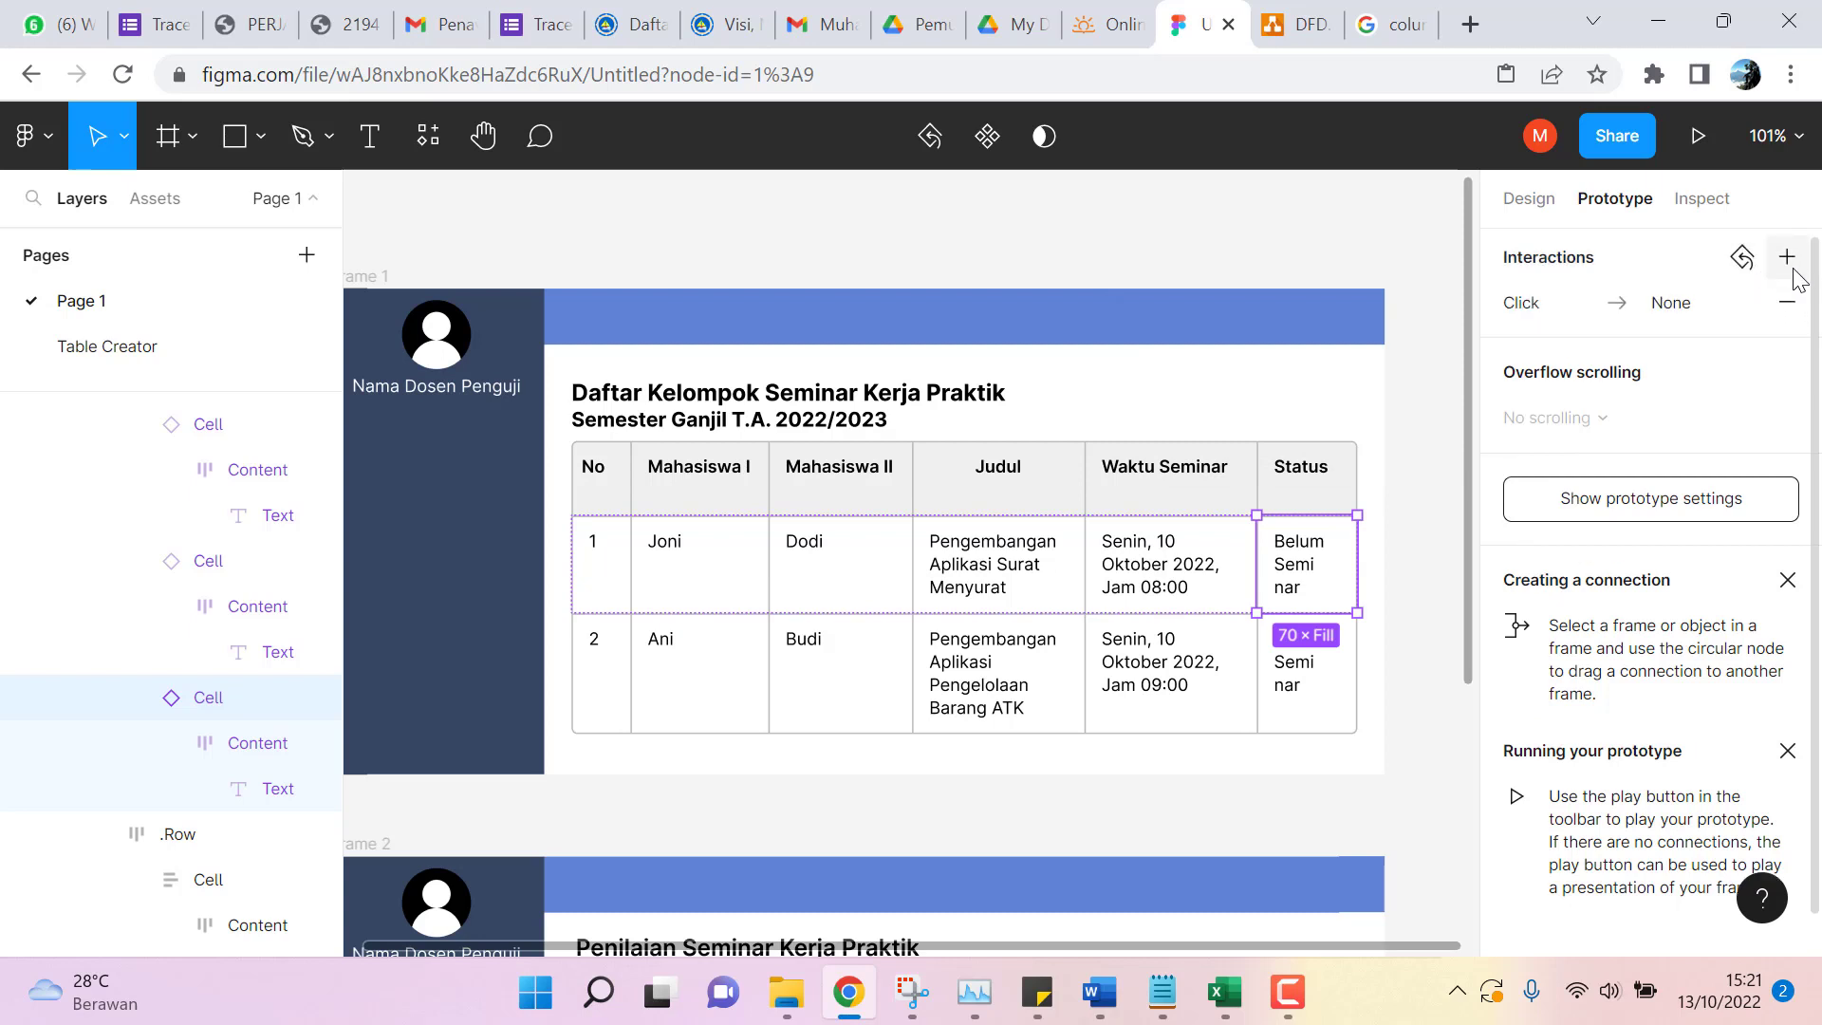
{"action": "left_click", "coordinate": [1672, 306]}
{"action": "left_click", "coordinate": [1672, 306]}
{"action": "left_click", "coordinate": [1672, 306]}
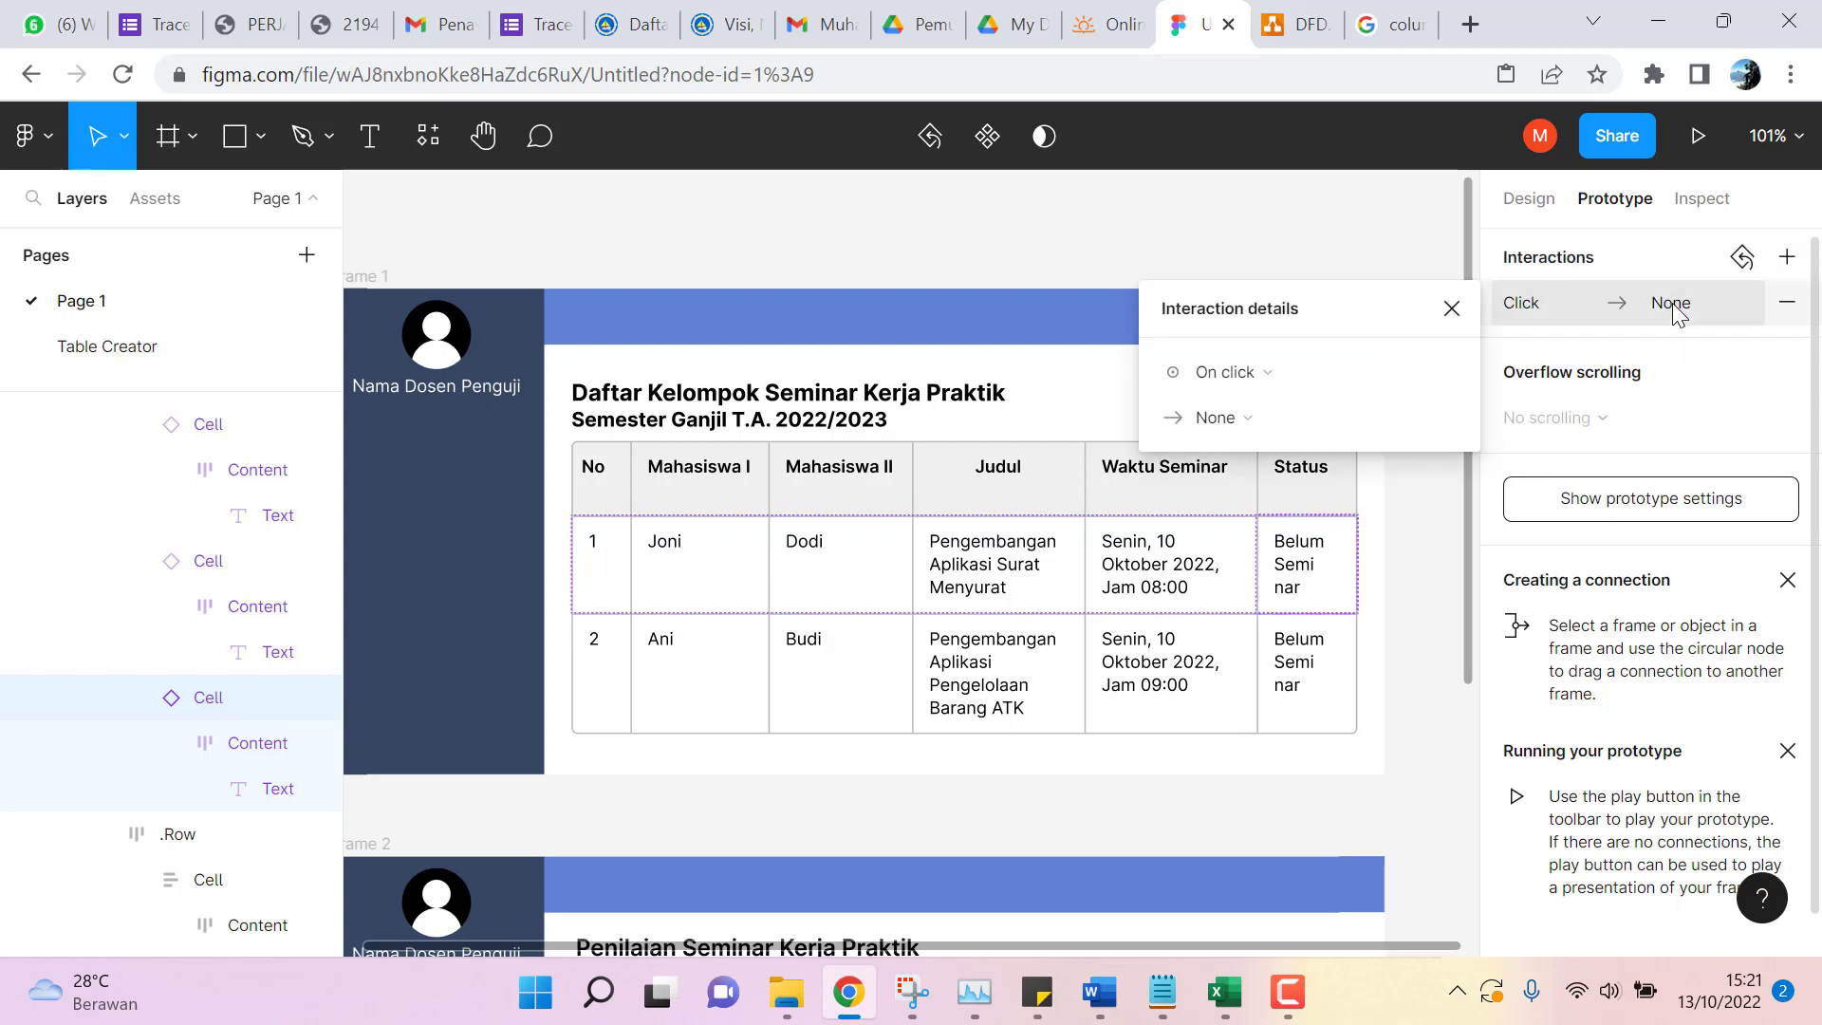
{"action": "left_click", "coordinate": [1281, 421]}
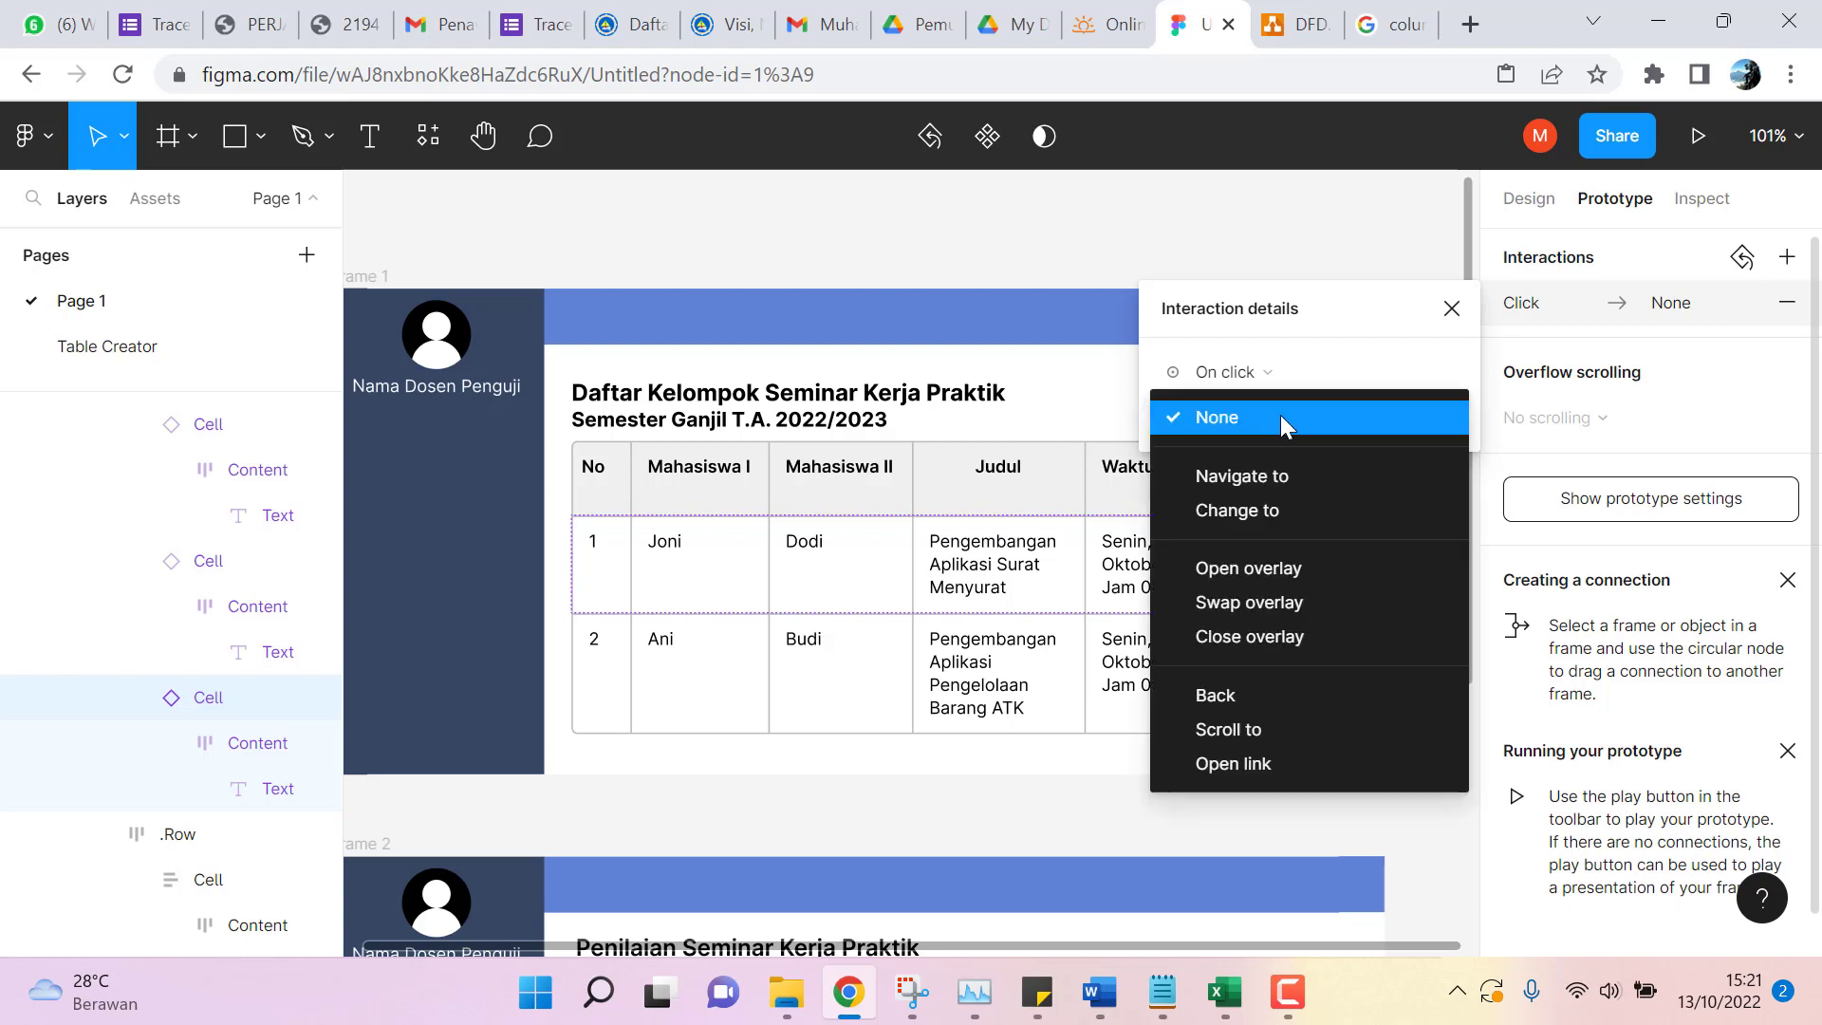
{"action": "left_click", "coordinate": [1286, 475]}
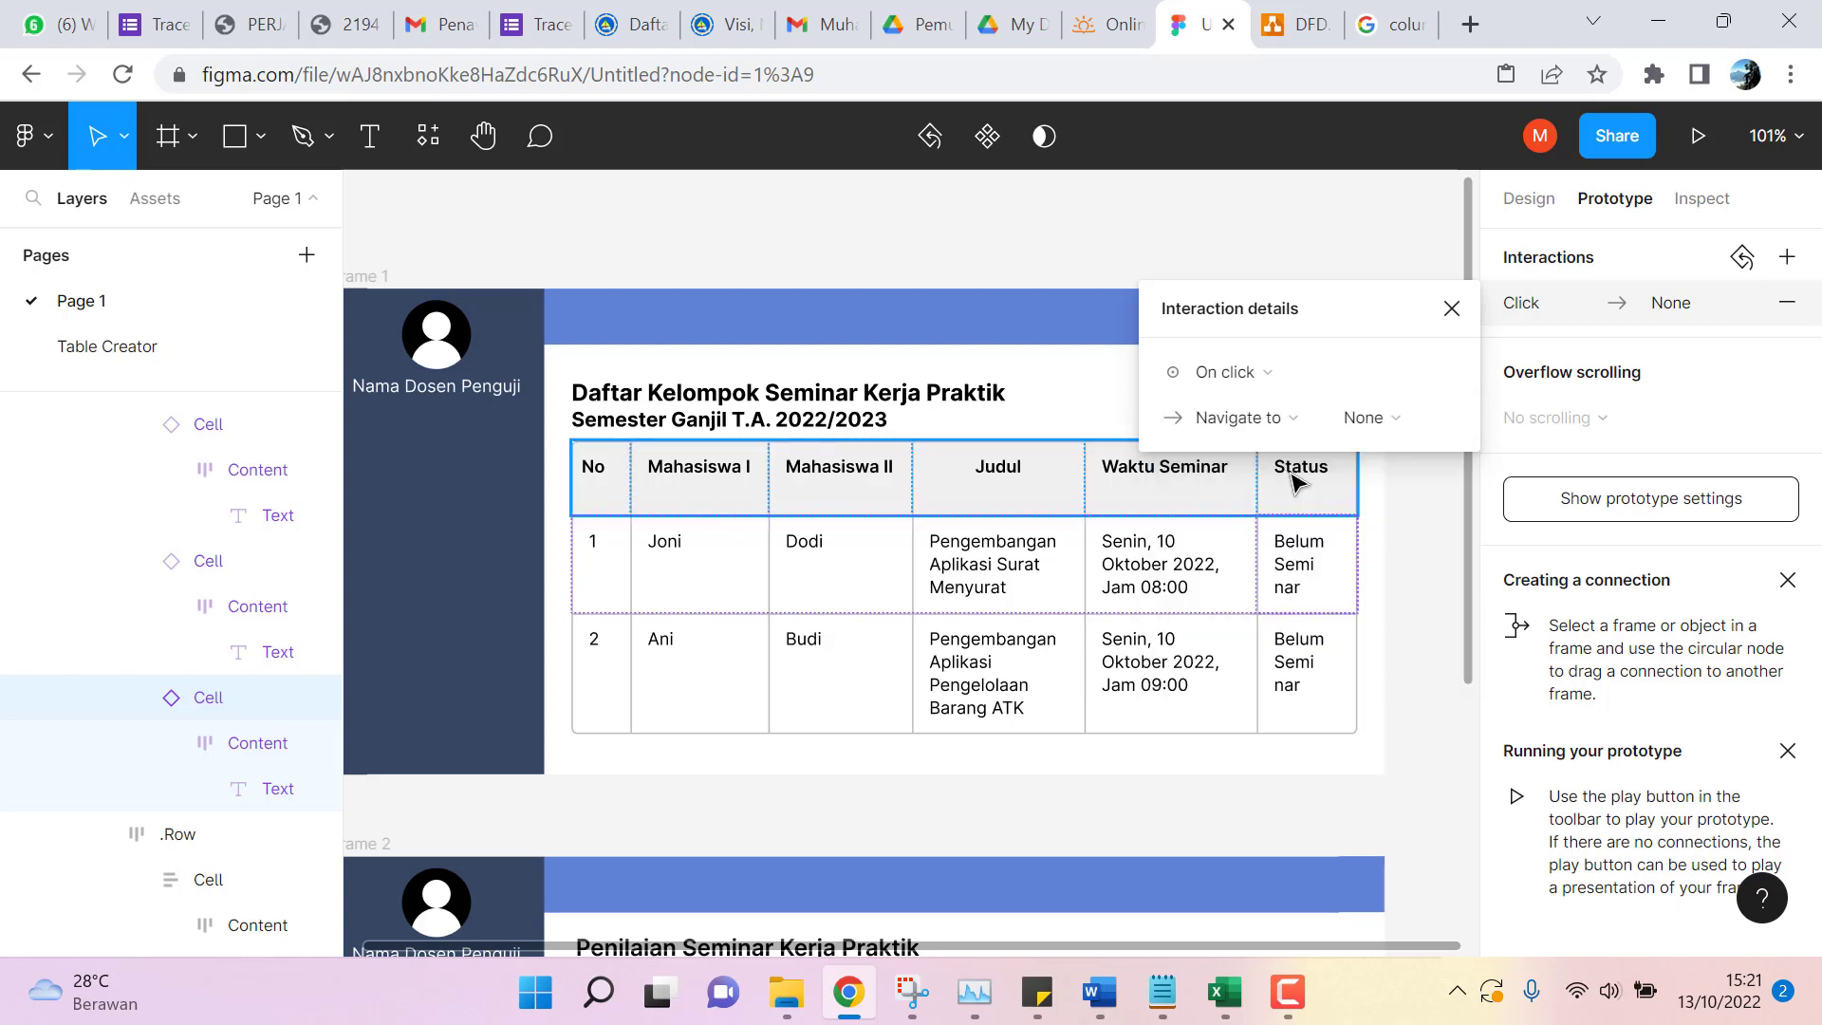
{"action": "left_click", "coordinate": [1428, 432]}
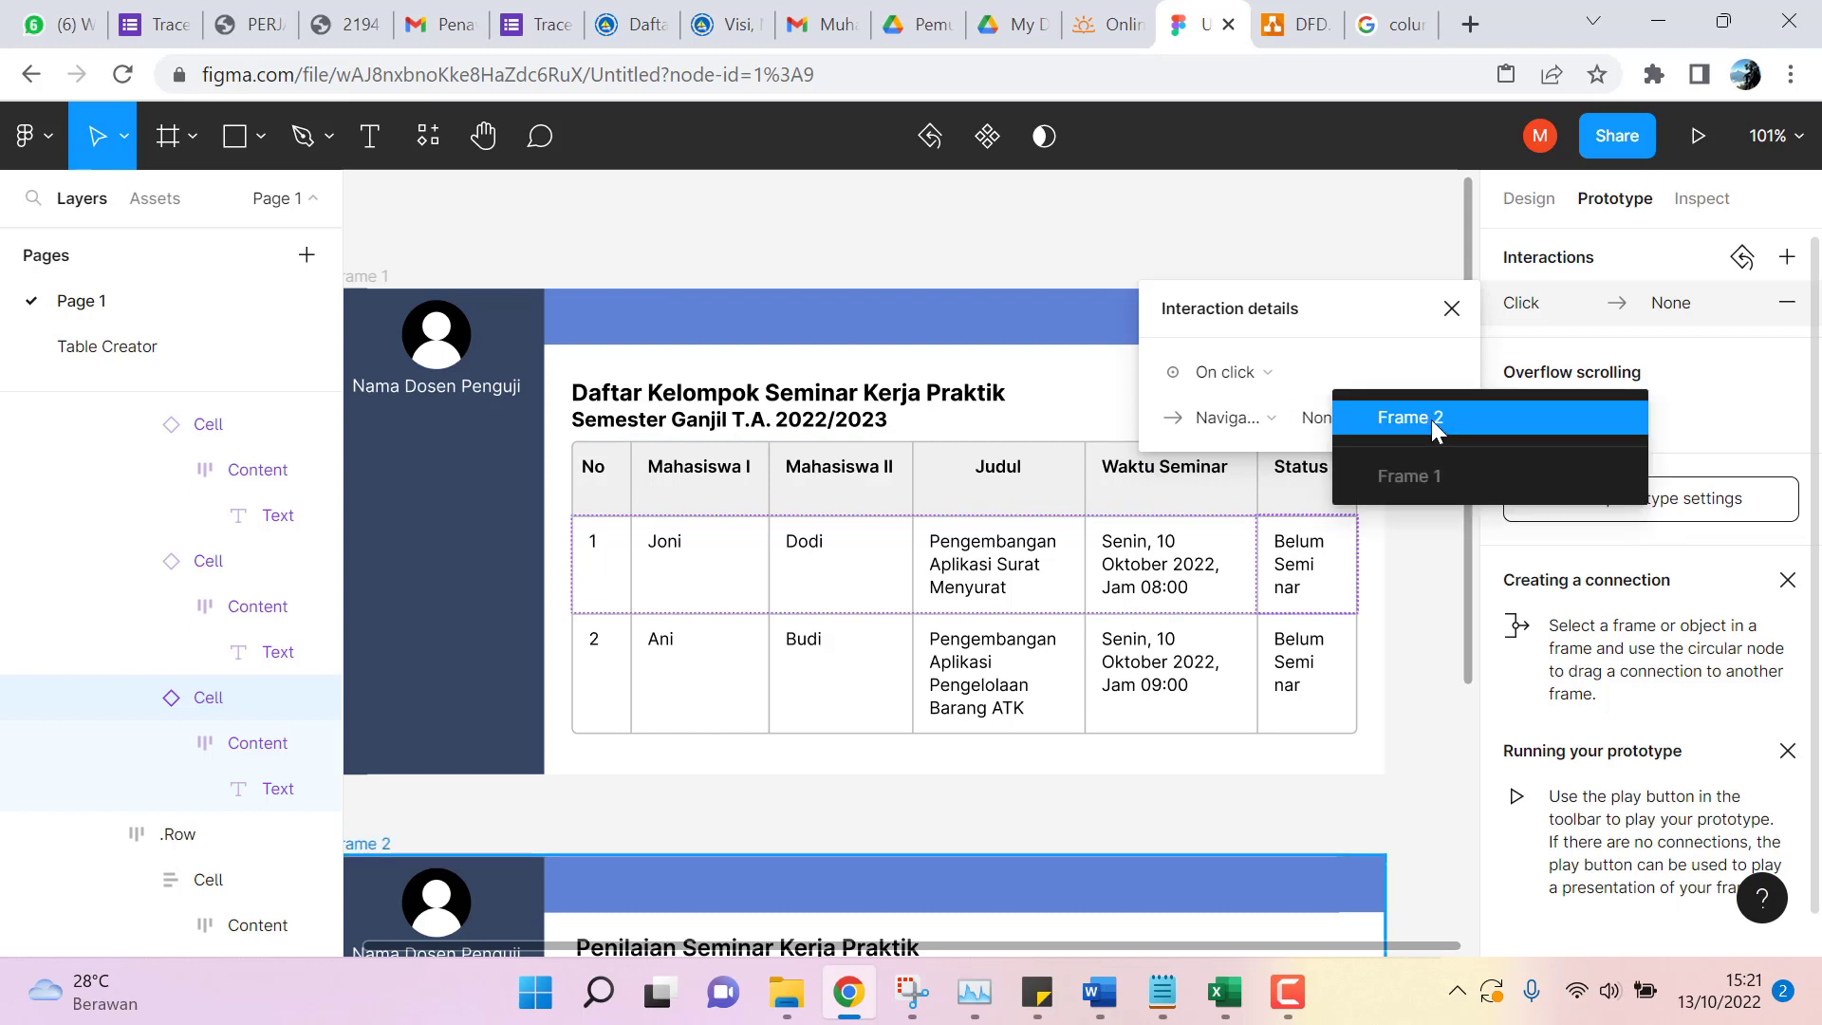
{"action": "left_click", "coordinate": [1437, 423]}
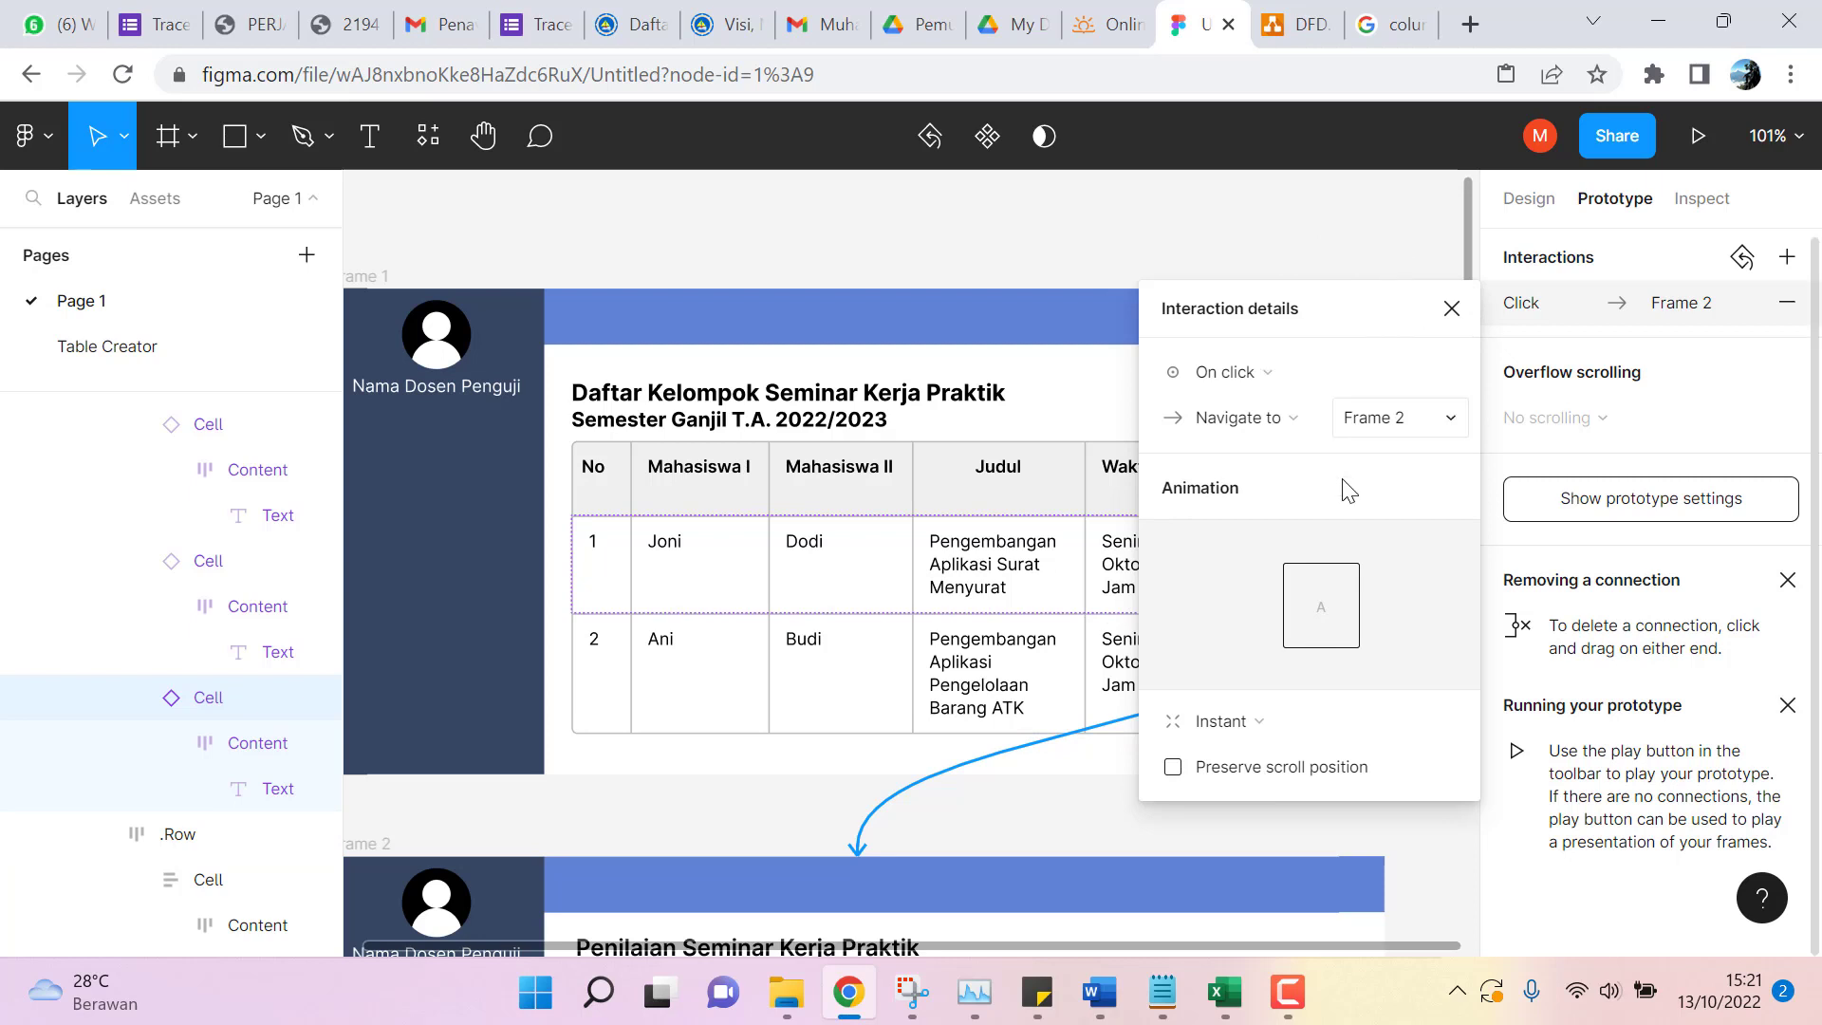
{"action": "left_click", "coordinate": [1452, 310]}
{"action": "scroll", "coordinate": [1228, 252], "scroll_direction": "down", "scroll_amount": 2}
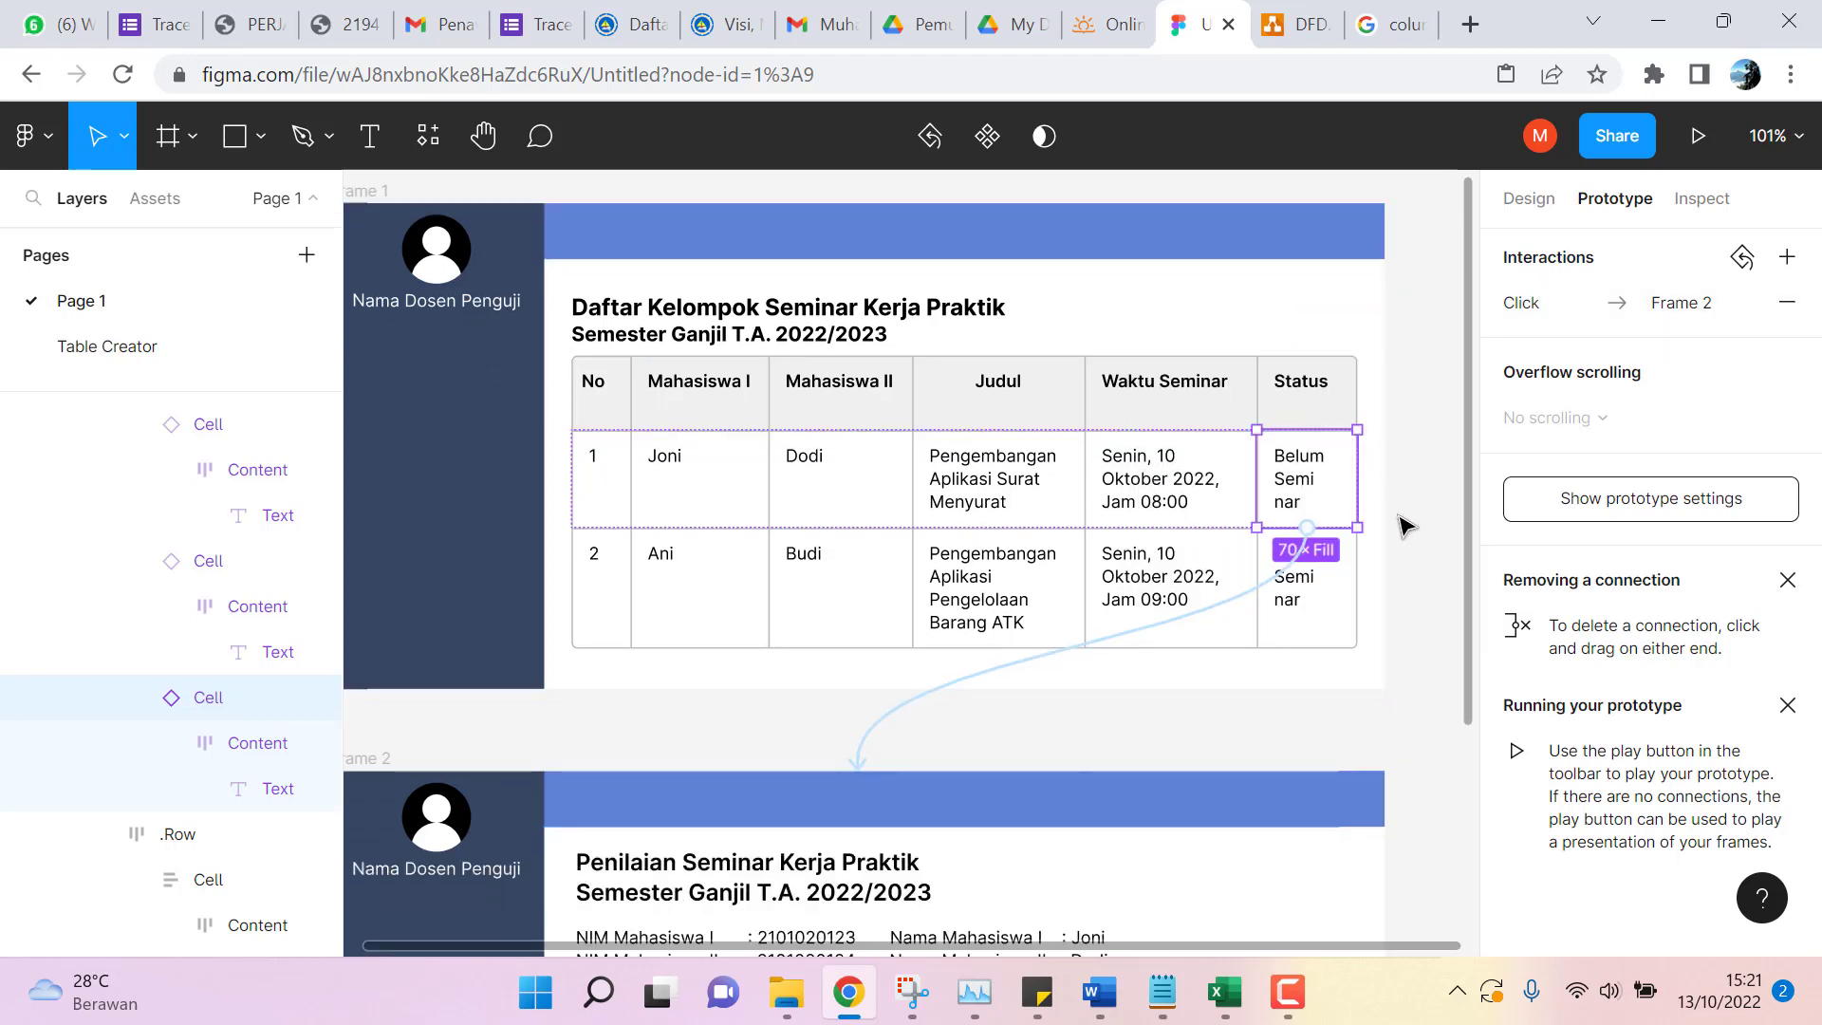
{"action": "scroll", "coordinate": [1404, 525], "scroll_direction": "down", "scroll_amount": 5}
{"action": "left_click", "coordinate": [792, 759]}
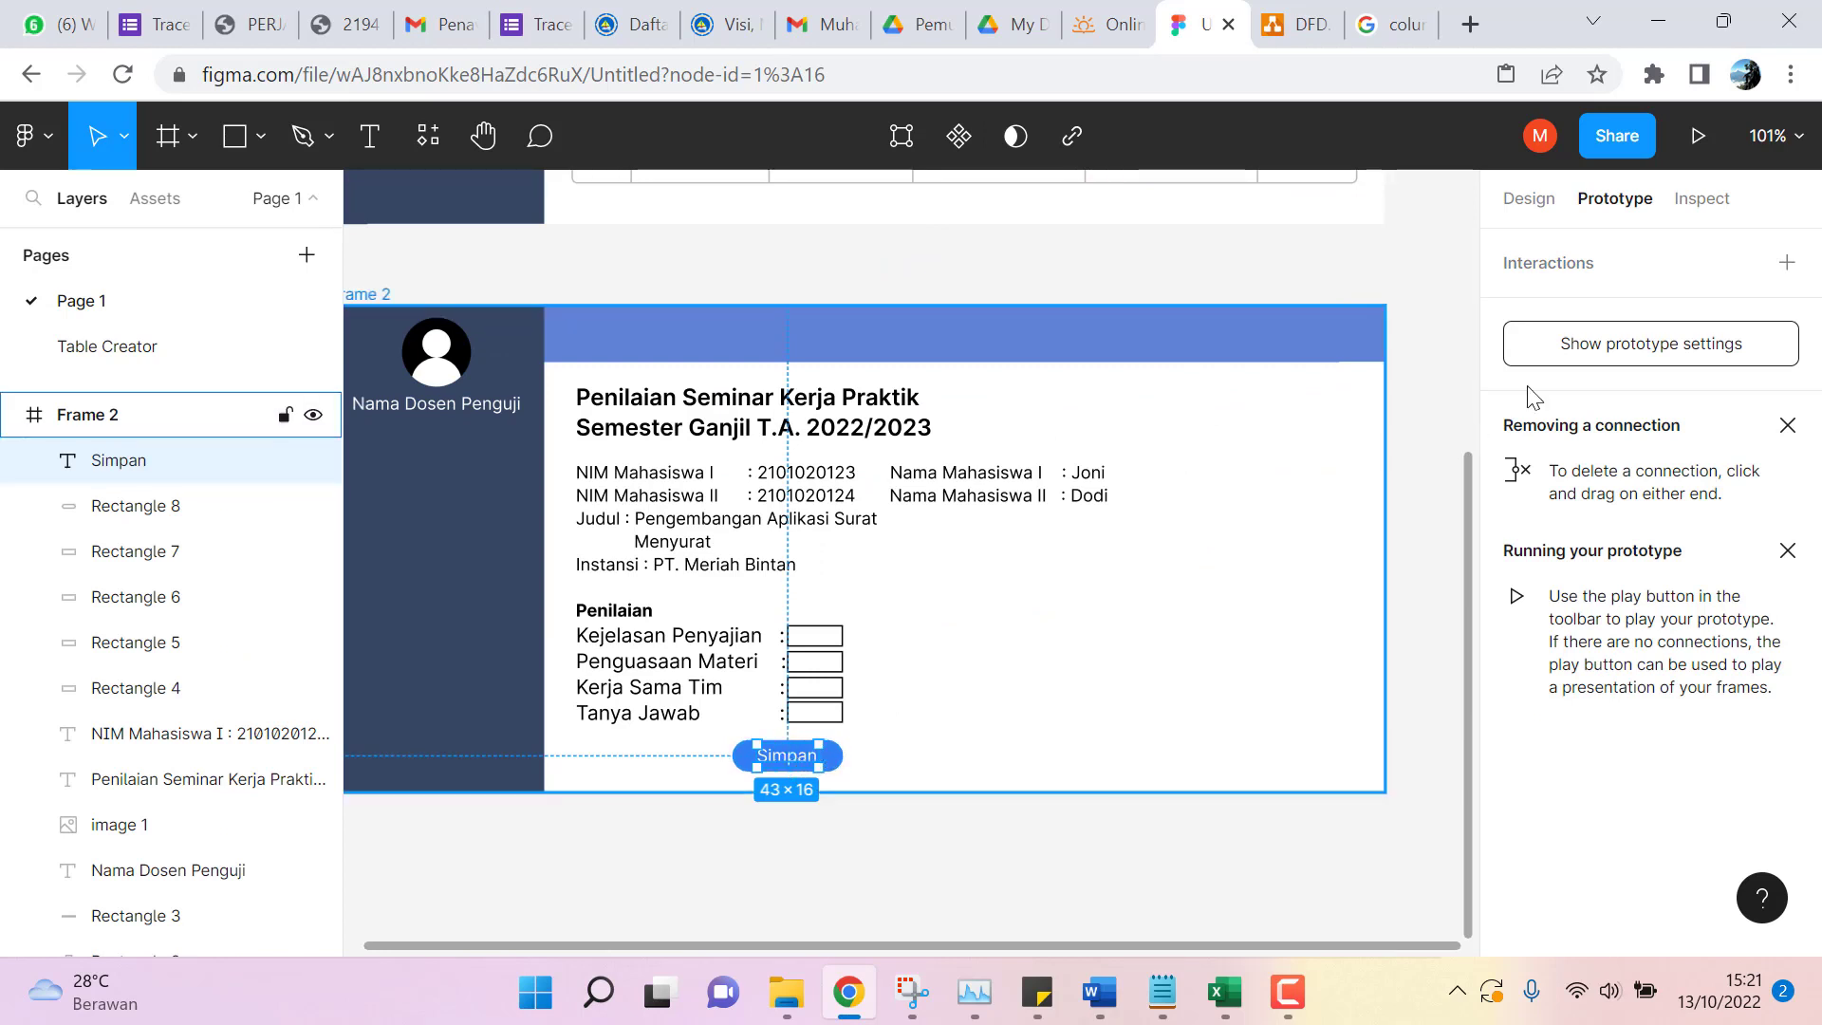
{"action": "left_click", "coordinate": [1788, 264]}
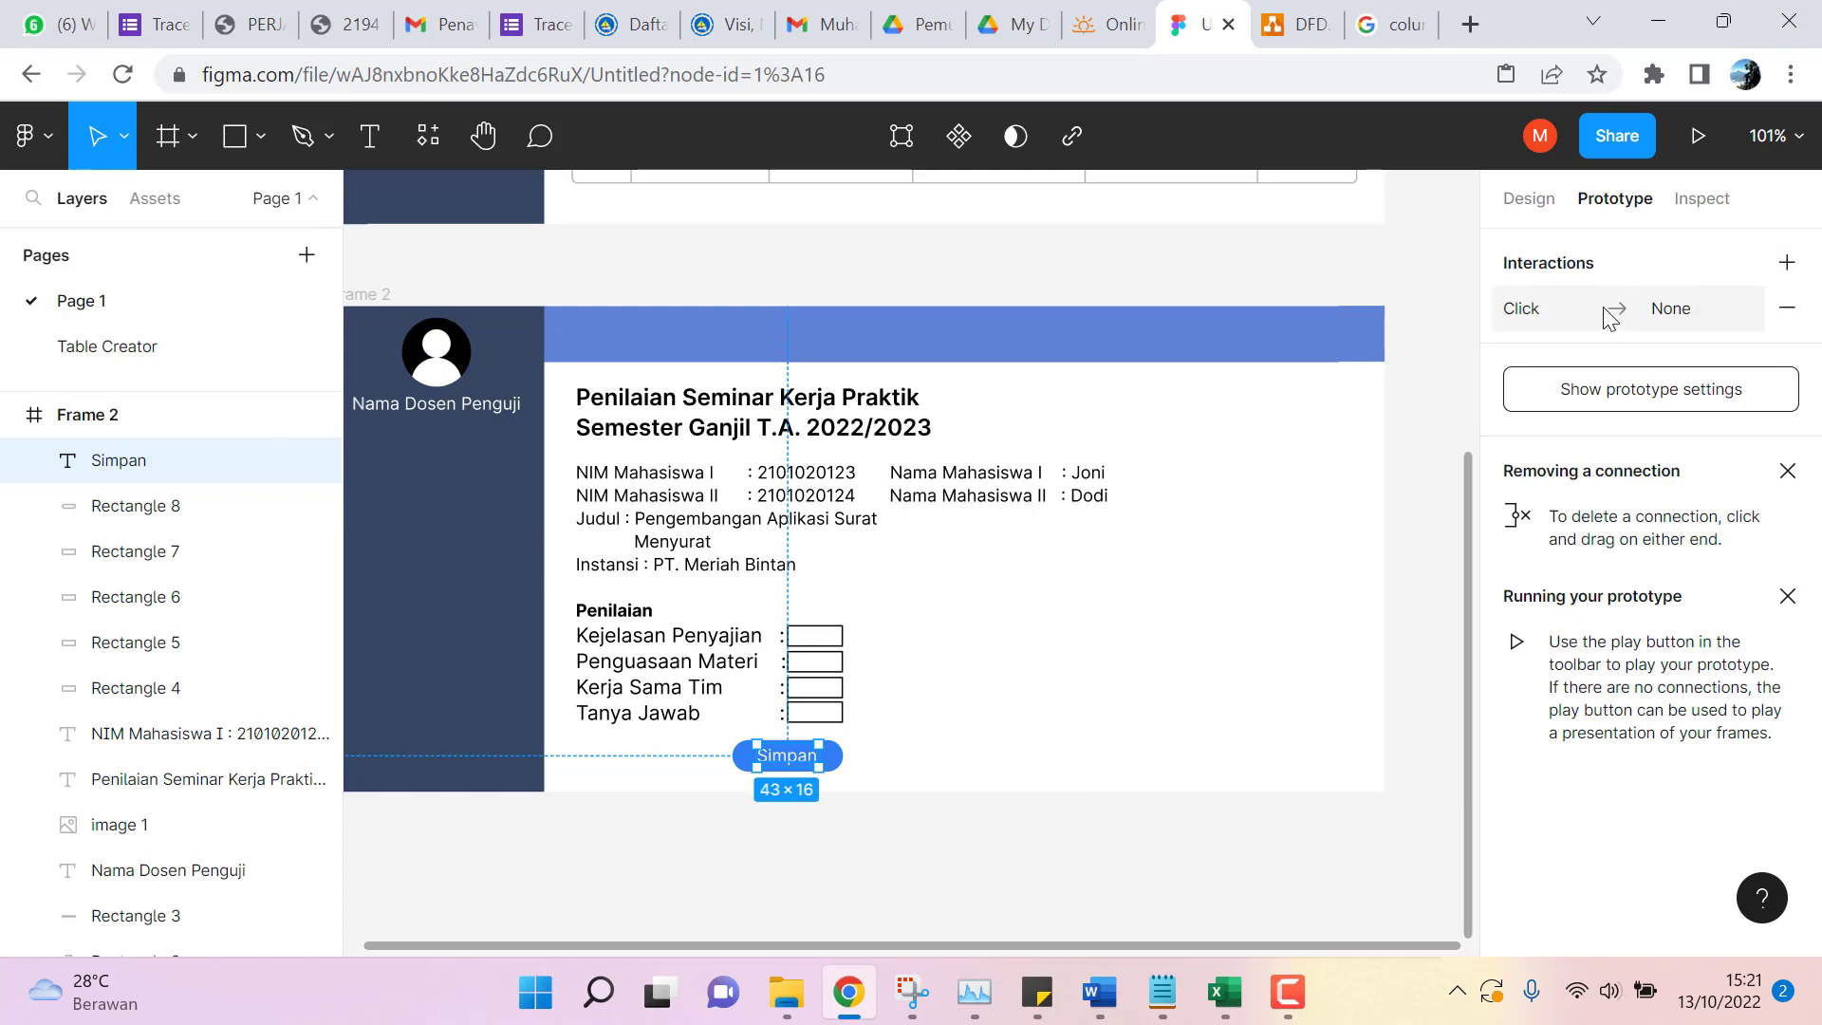
{"action": "left_click", "coordinate": [1716, 310]}
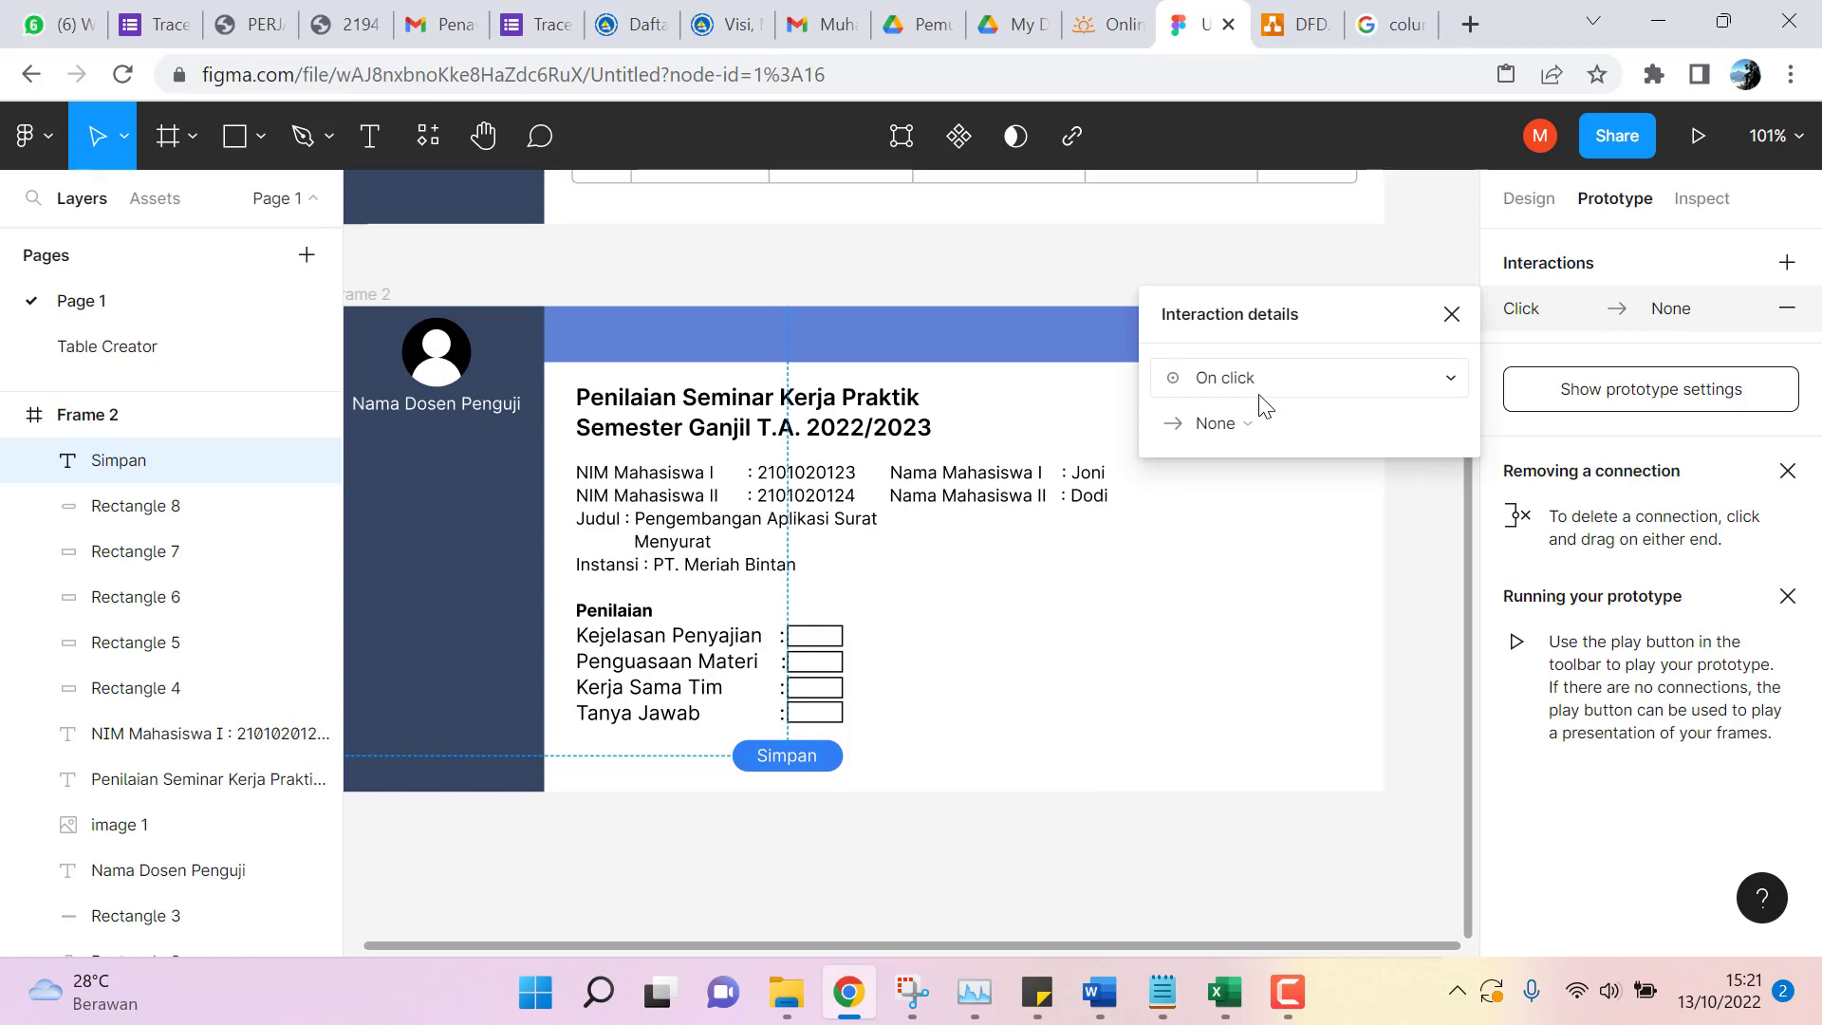
{"action": "left_click", "coordinate": [1238, 424]}
{"action": "left_click", "coordinate": [1248, 481]}
{"action": "left_click", "coordinate": [1399, 420]}
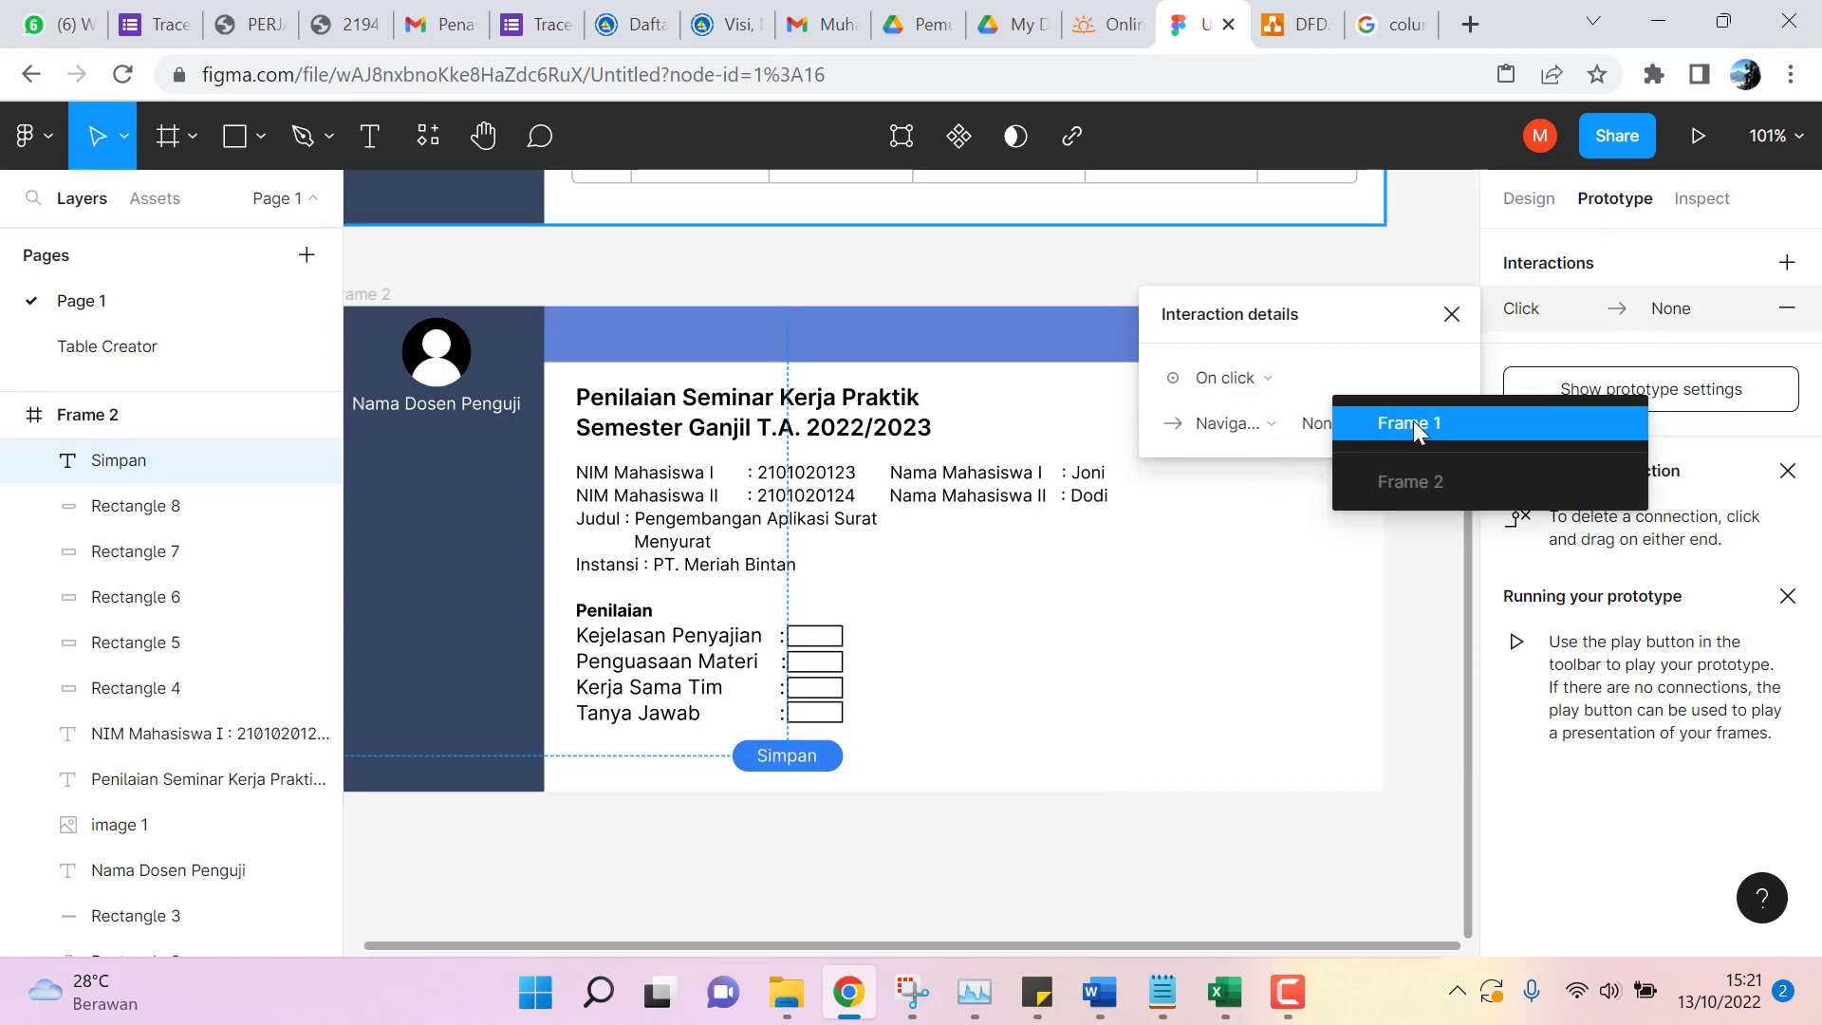
{"action": "left_click", "coordinate": [1414, 424]}
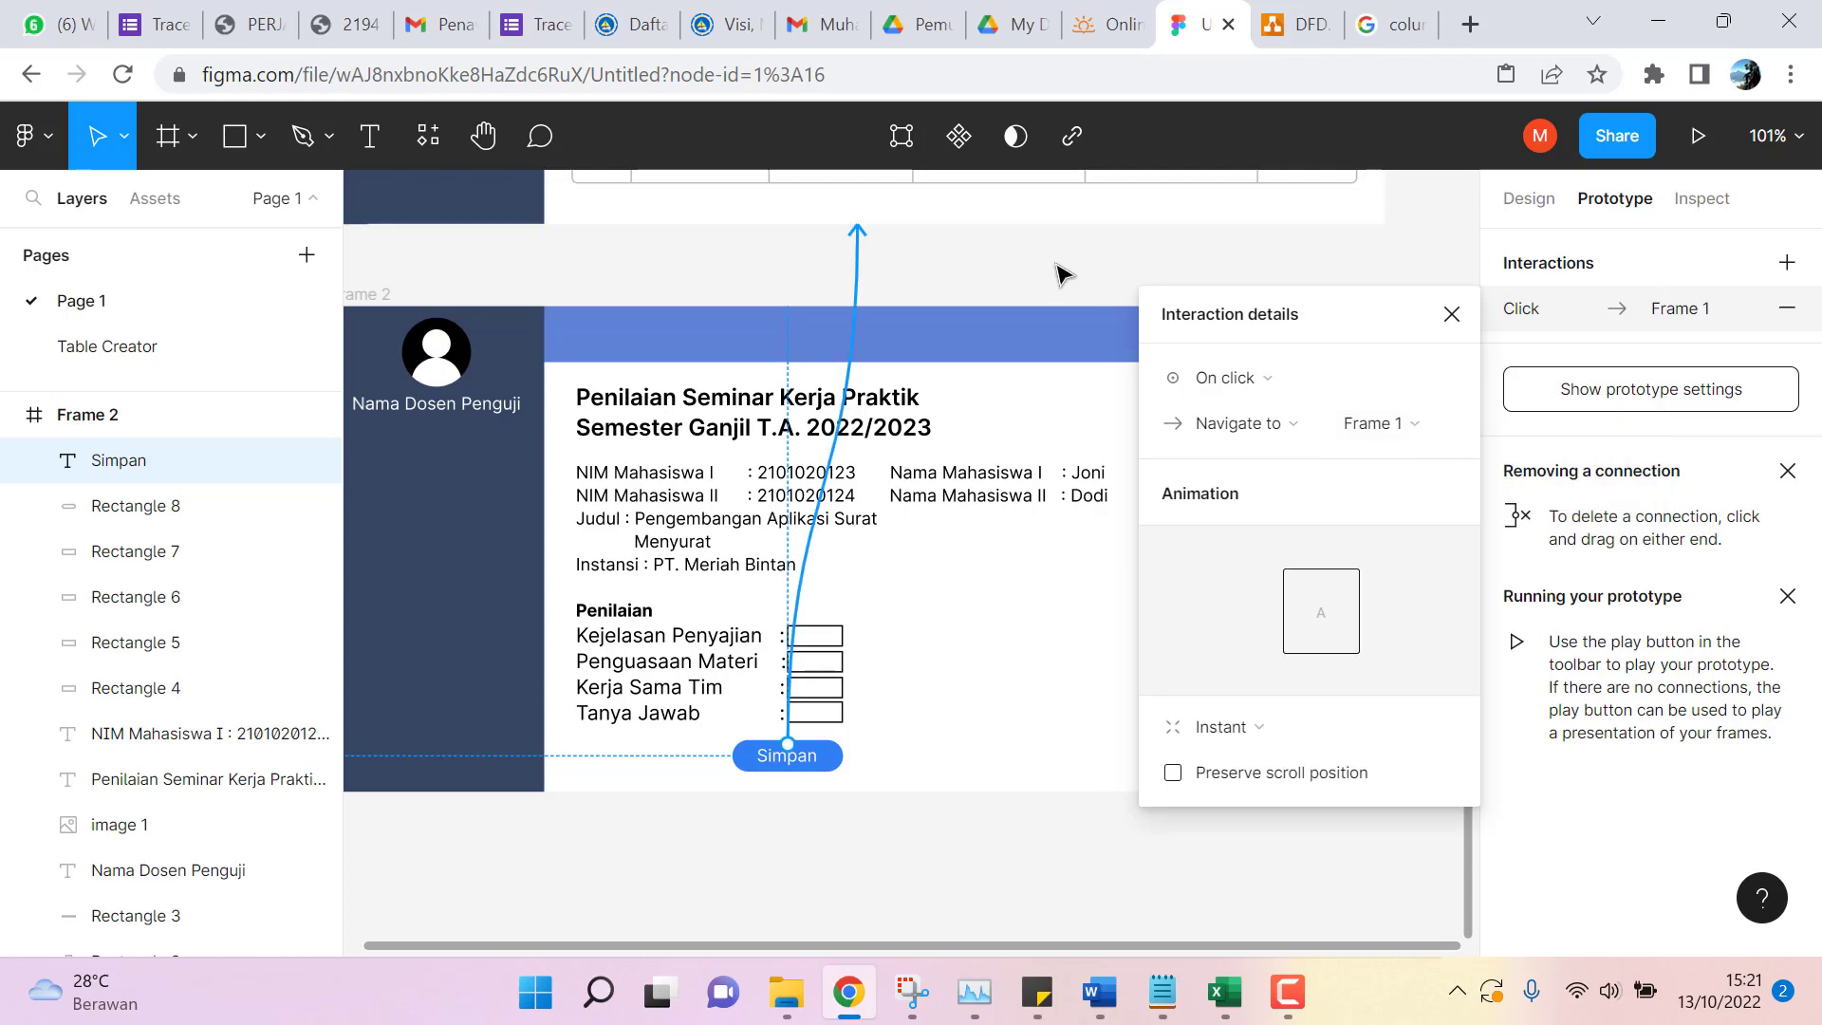
{"action": "left_click", "coordinate": [1442, 256]}
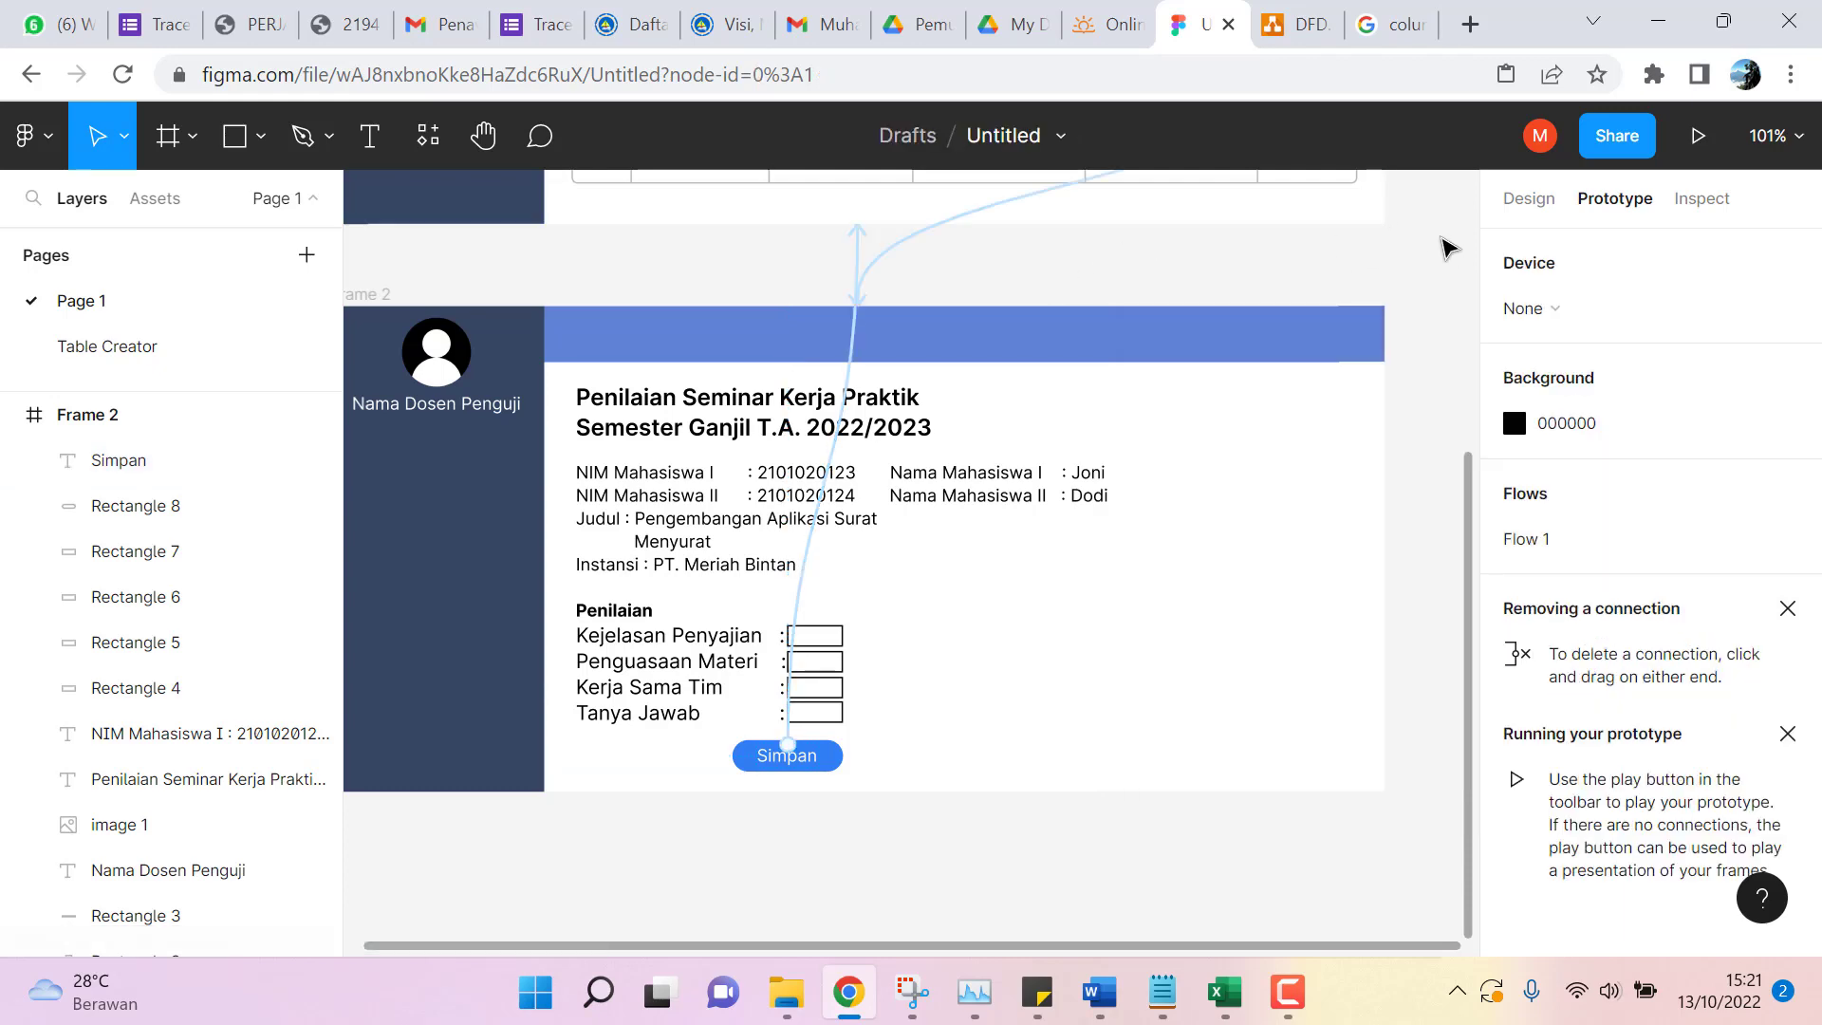
{"action": "scroll", "coordinate": [1428, 276], "scroll_direction": "up", "scroll_amount": 3}
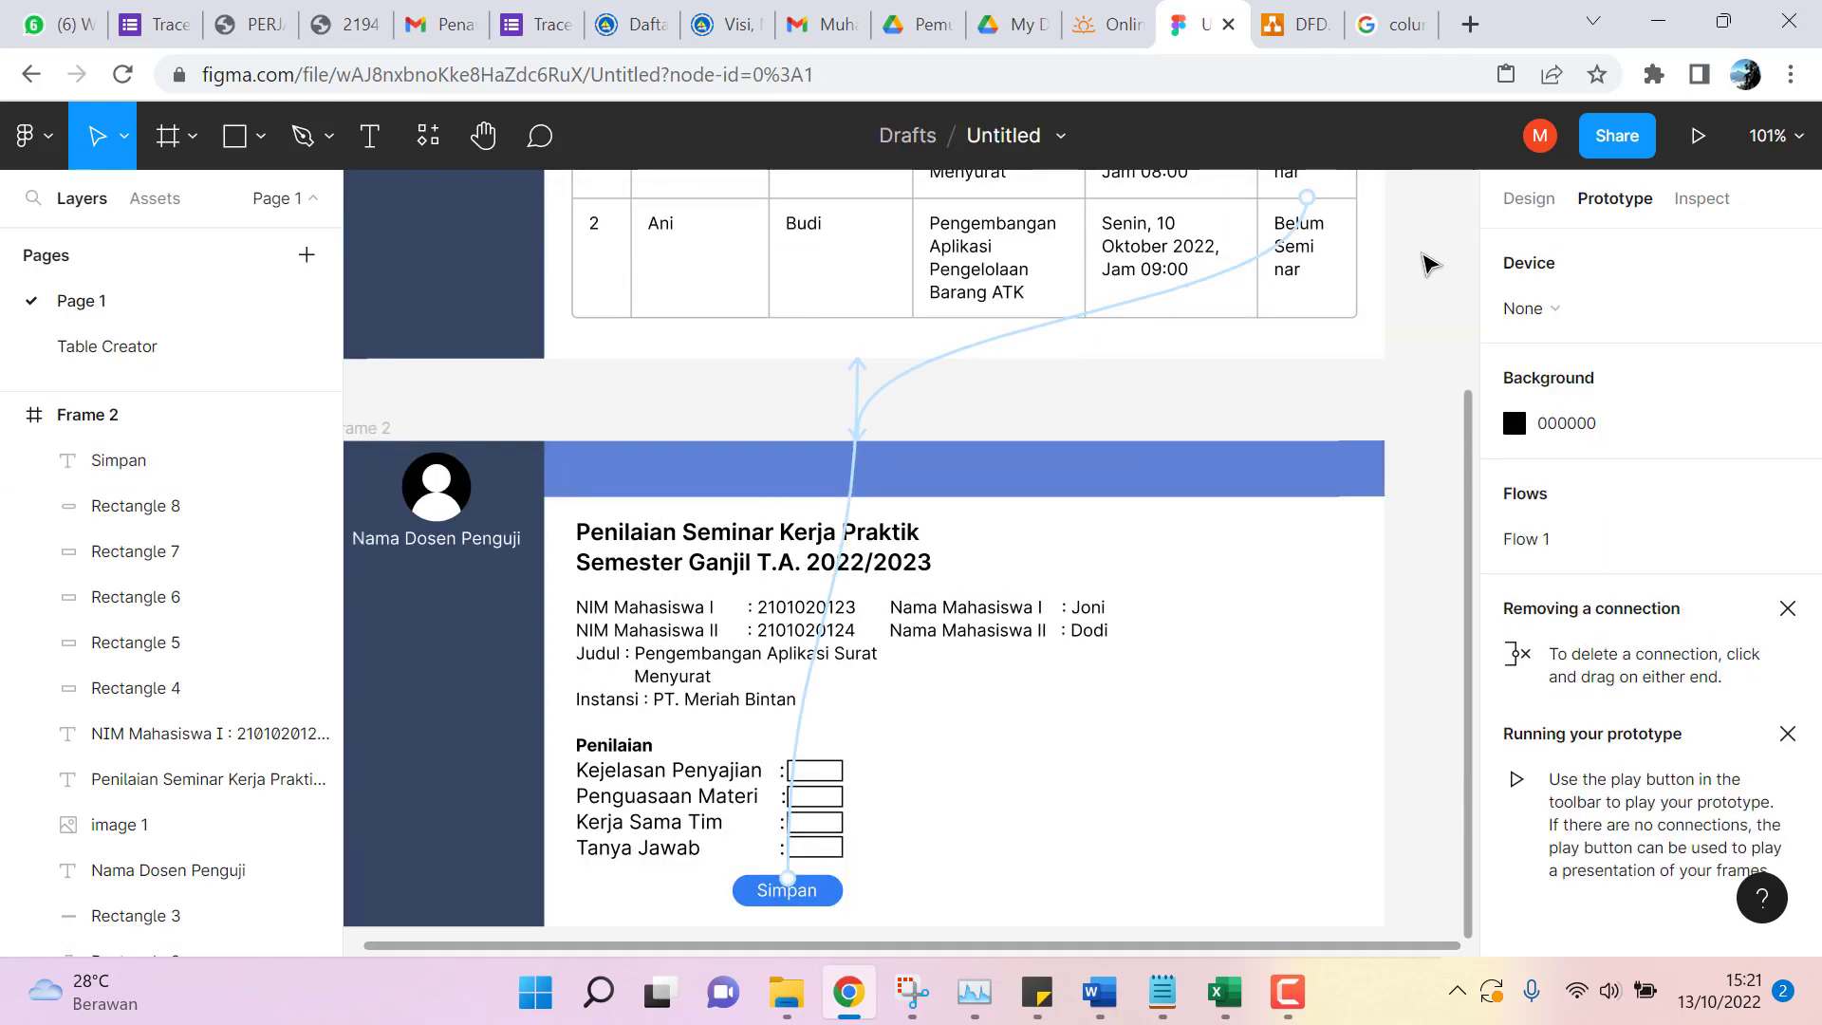
{"action": "scroll", "coordinate": [1433, 313], "scroll_direction": "up", "scroll_amount": 10}
{"action": "scroll", "coordinate": [1204, 338], "scroll_direction": "down", "scroll_amount": 2}
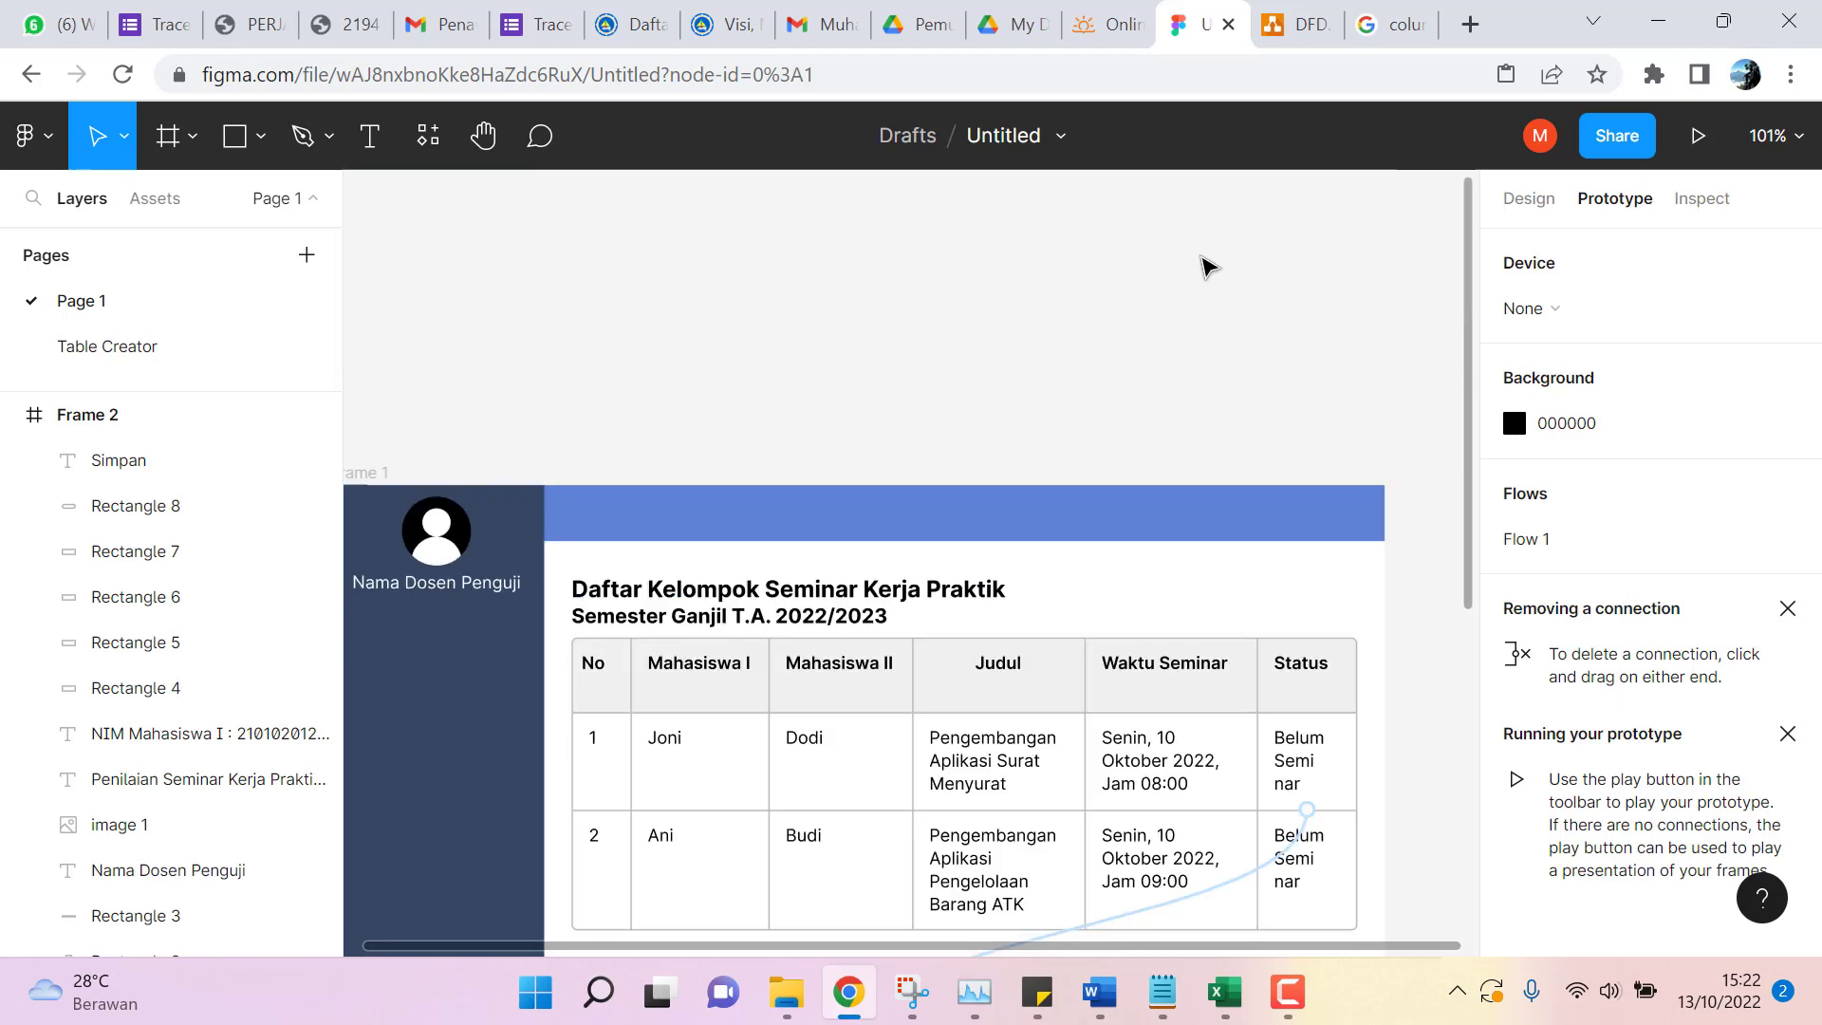
{"action": "scroll", "coordinate": [960, 327], "scroll_direction": "down", "scroll_amount": 7}
{"action": "scroll", "coordinate": [965, 411], "scroll_direction": "up", "scroll_amount": 4}
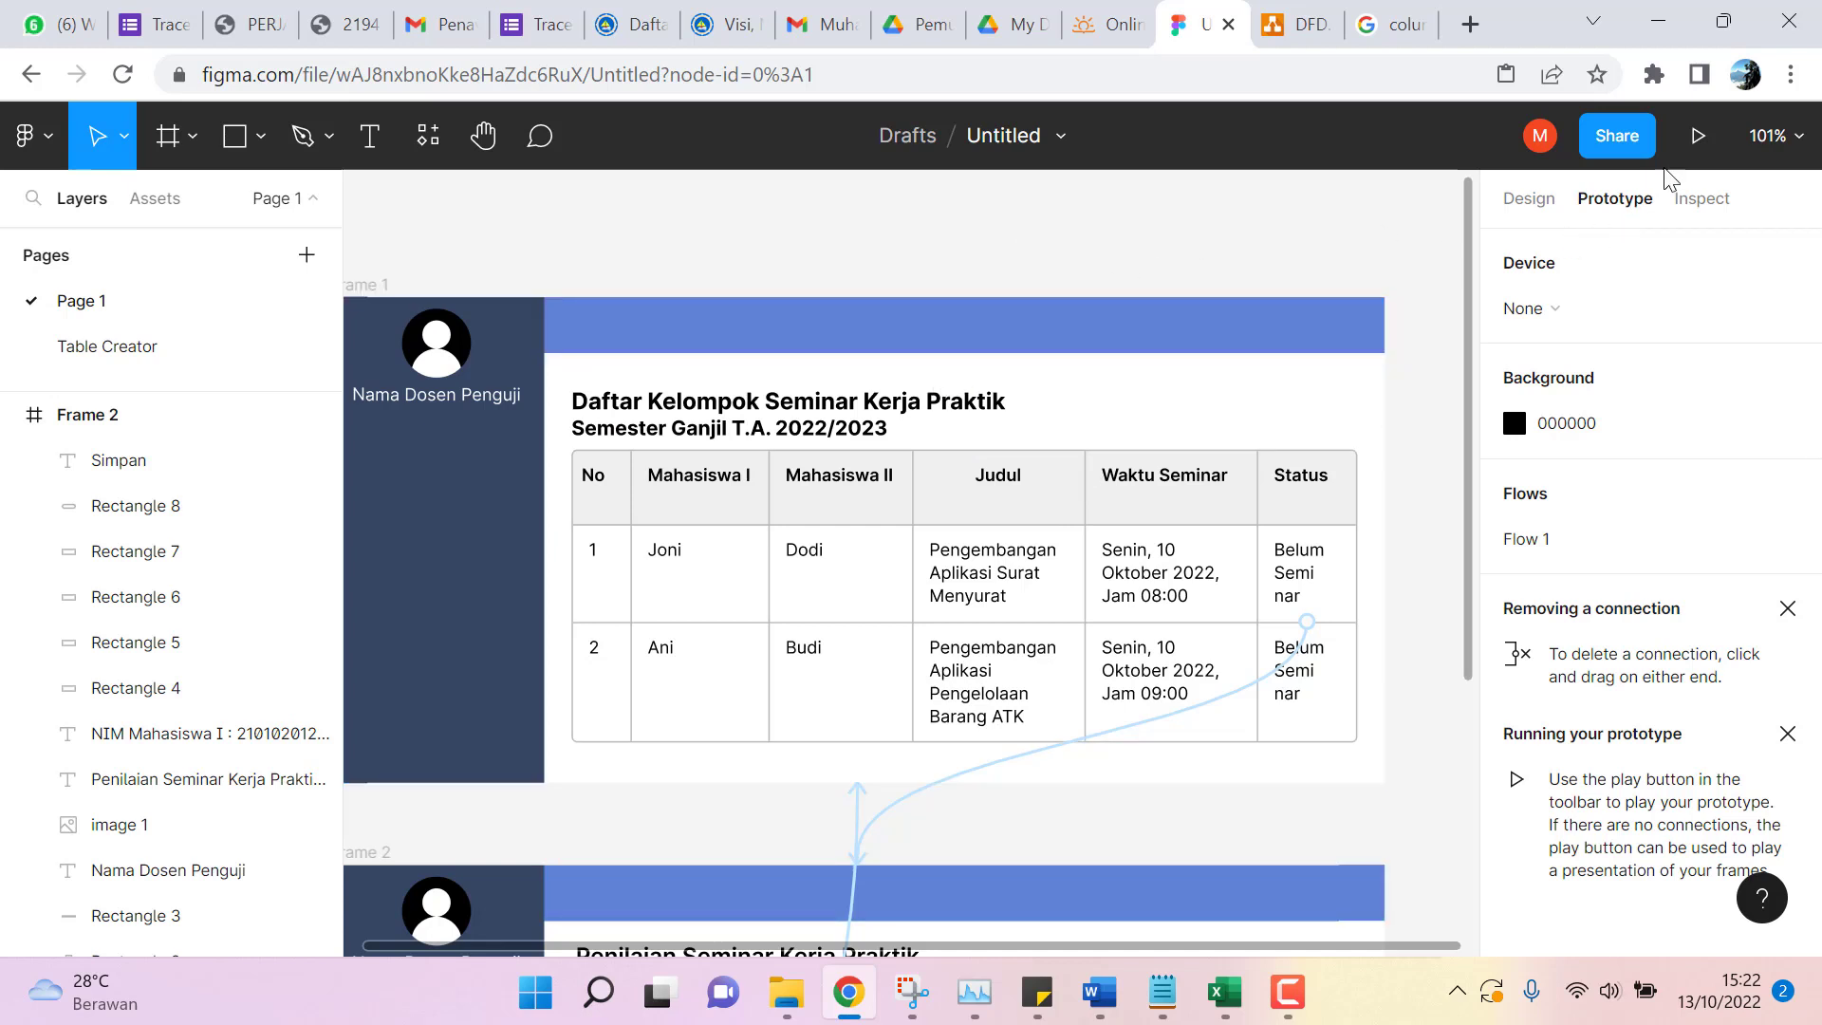
Present the prototype, click the Status cell to reach Frame 2, then Simpan to return.
{"action": "left_click", "coordinate": [1696, 138]}
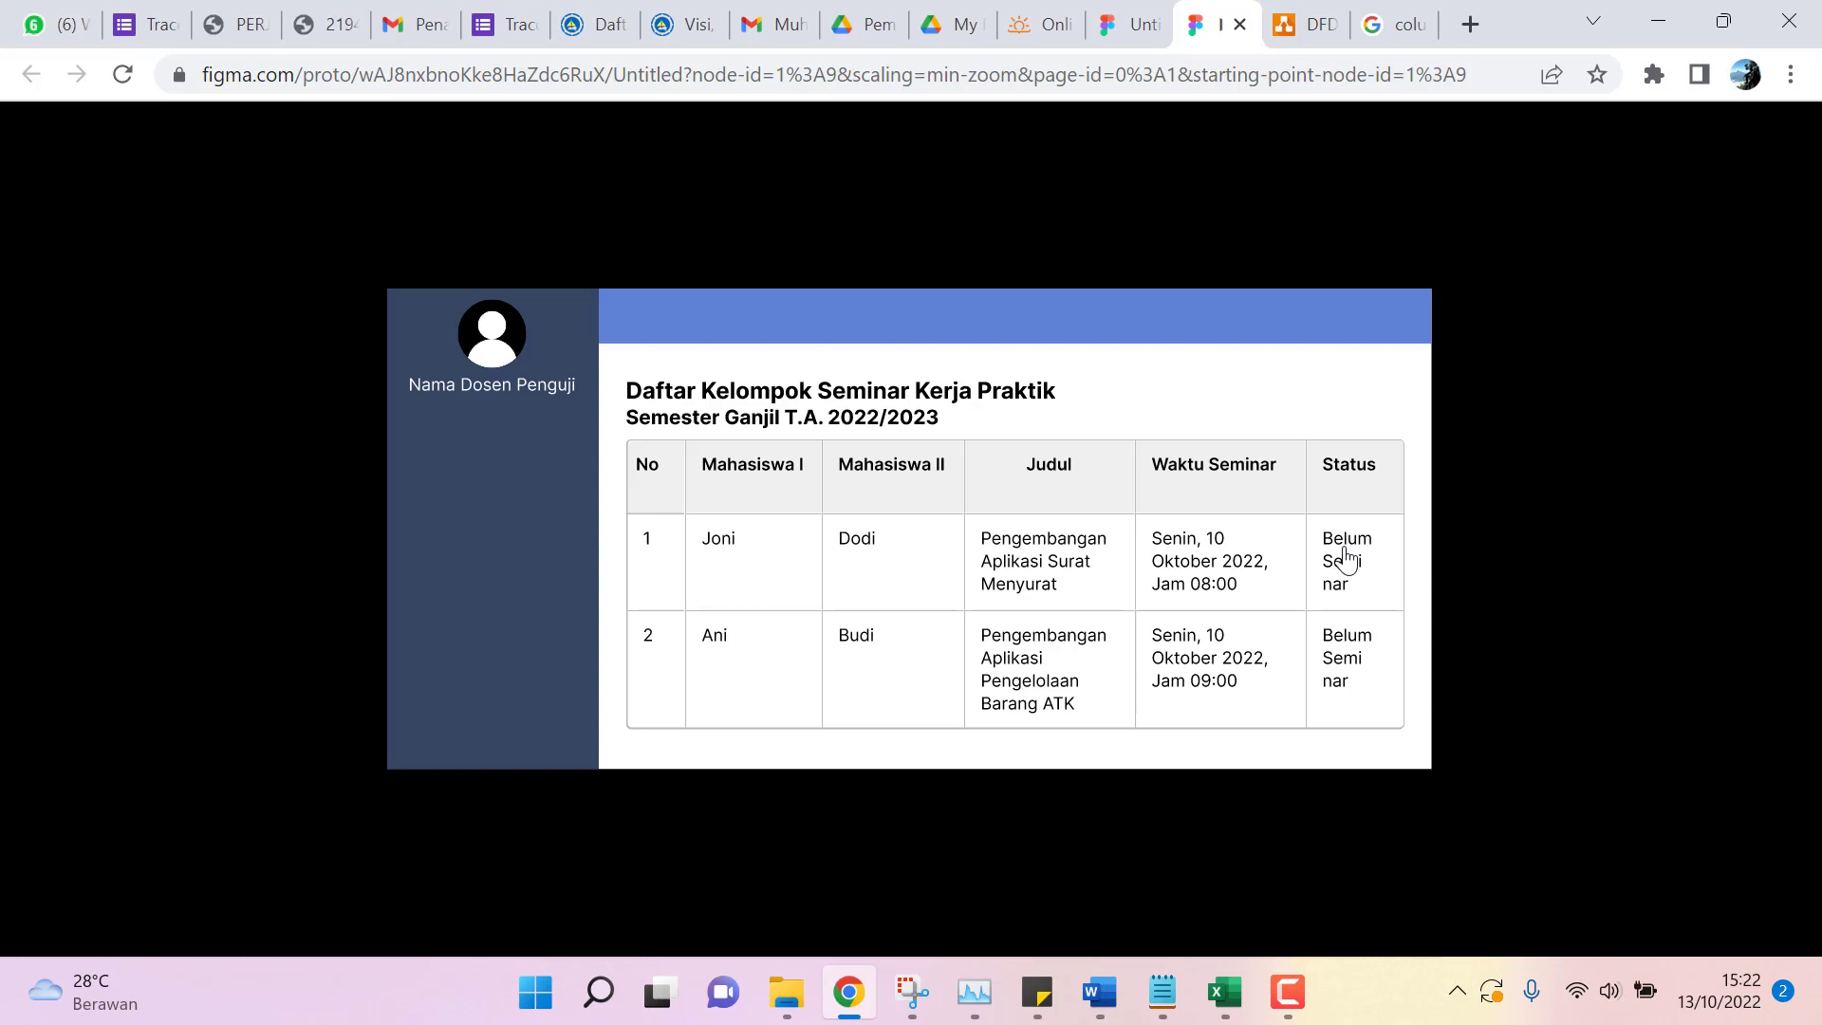
{"action": "left_click", "coordinate": [1346, 560]}
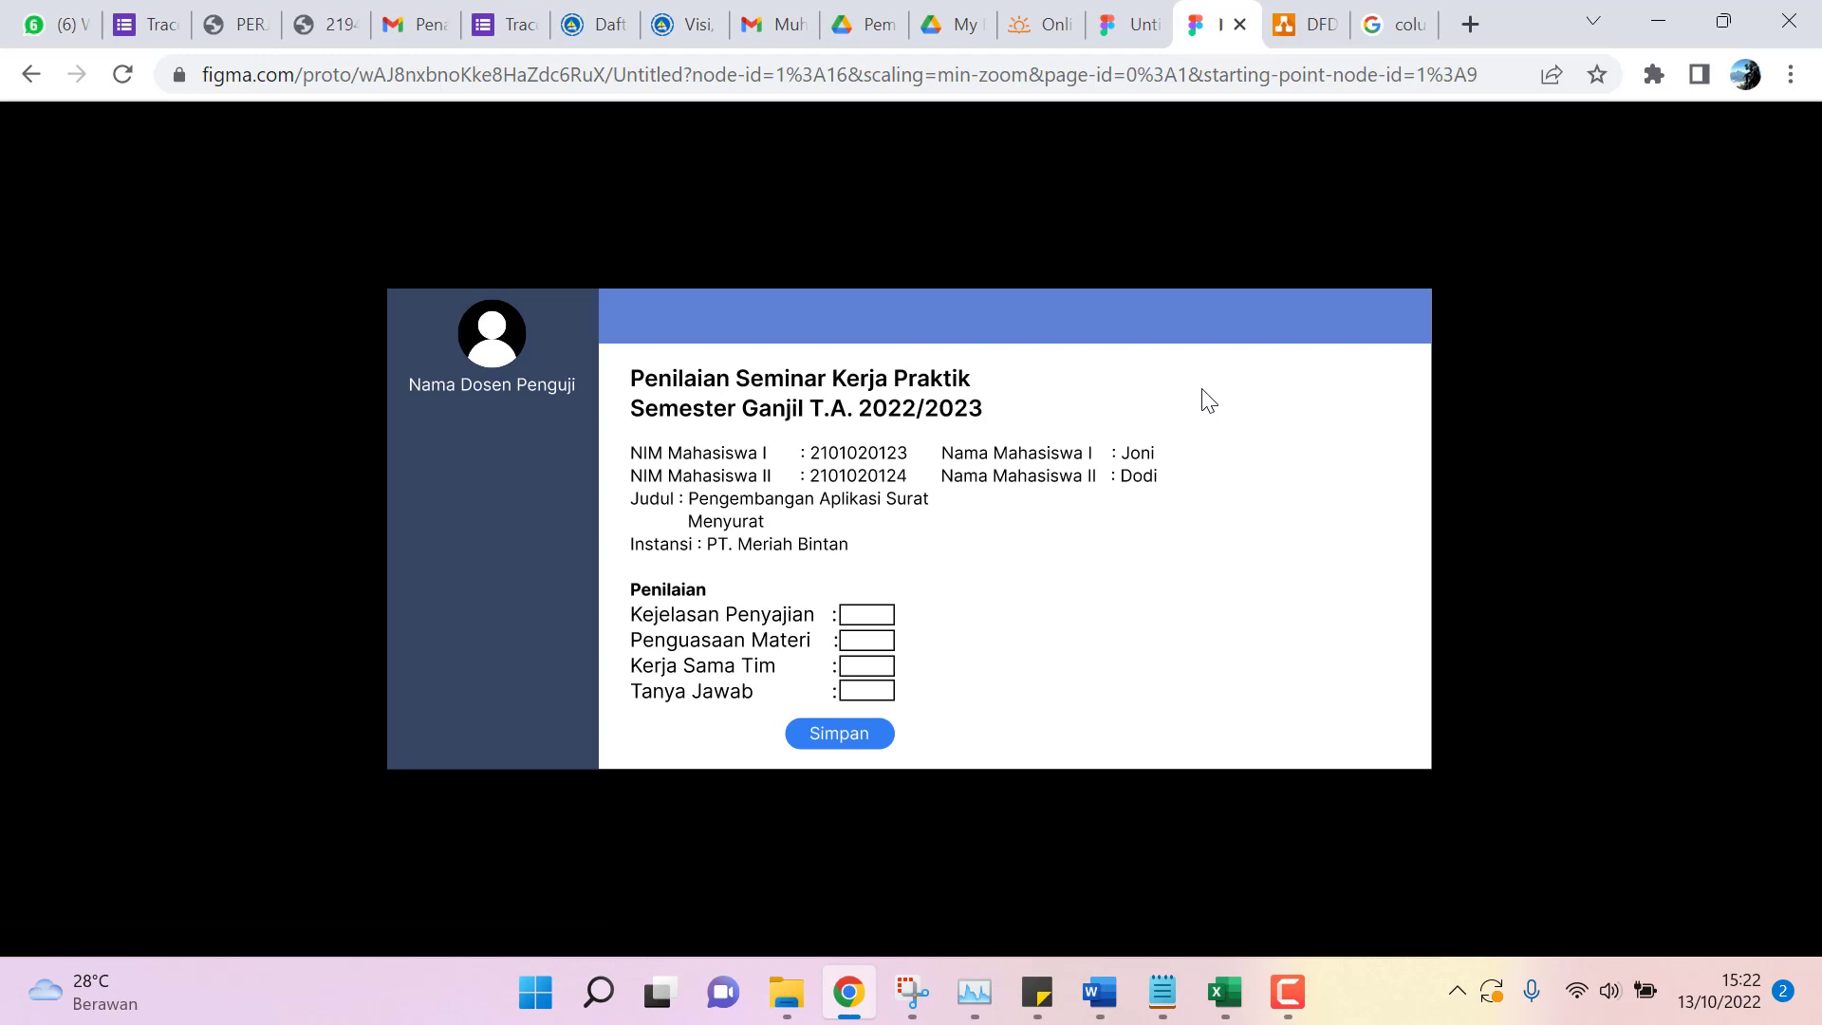
{"action": "left_click", "coordinate": [843, 742]}
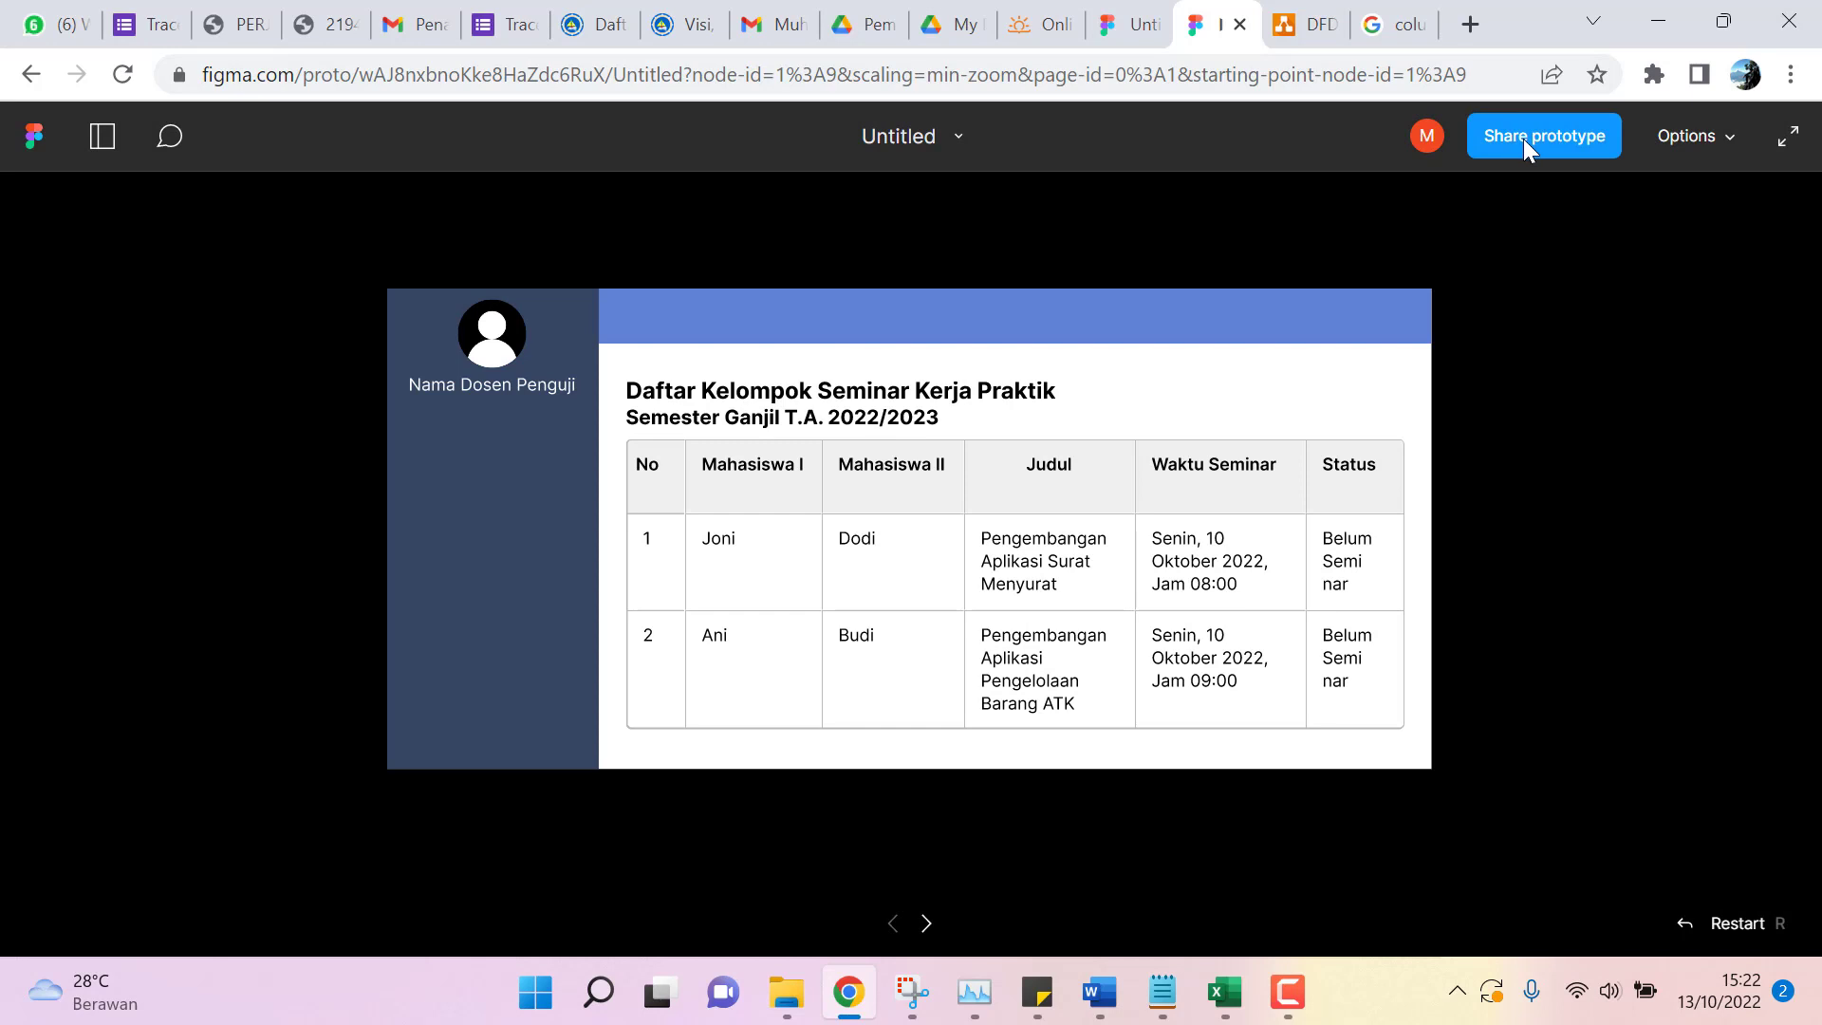
Copy the prototype's share link and go back to the editor tab.
{"action": "left_click", "coordinate": [1523, 139]}
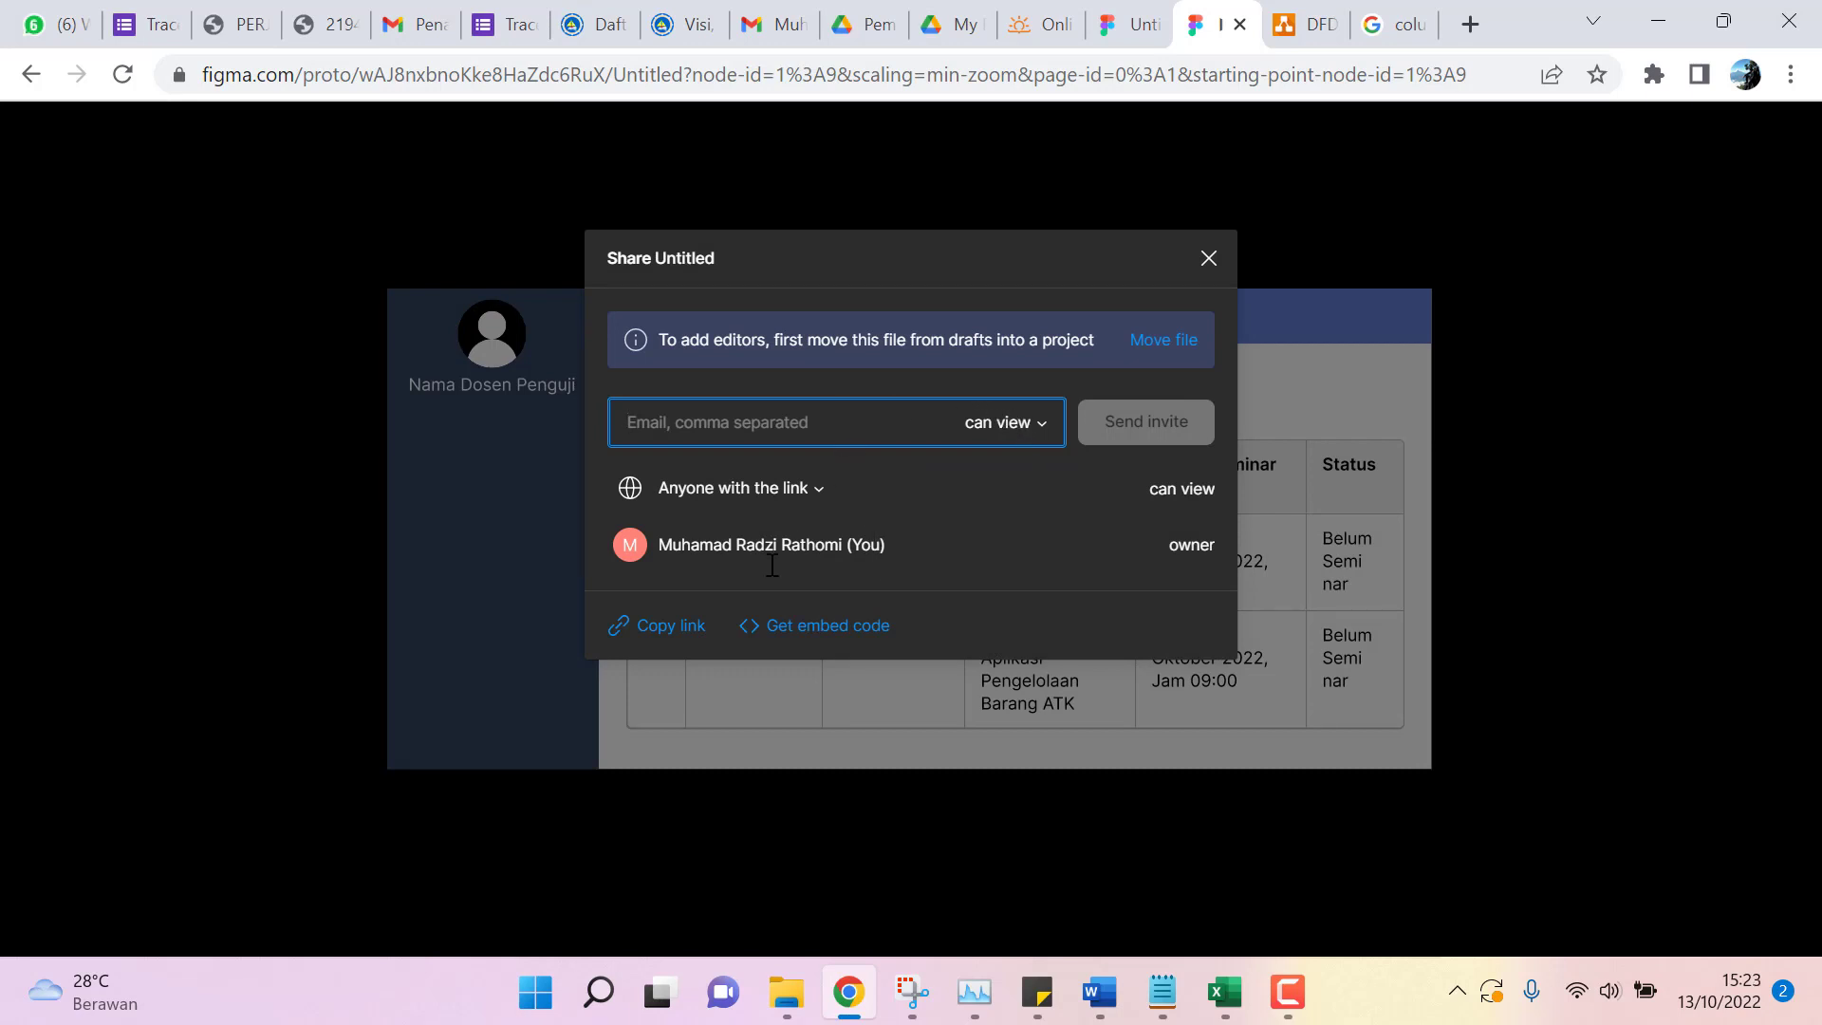
{"action": "left_click", "coordinate": [689, 634]}
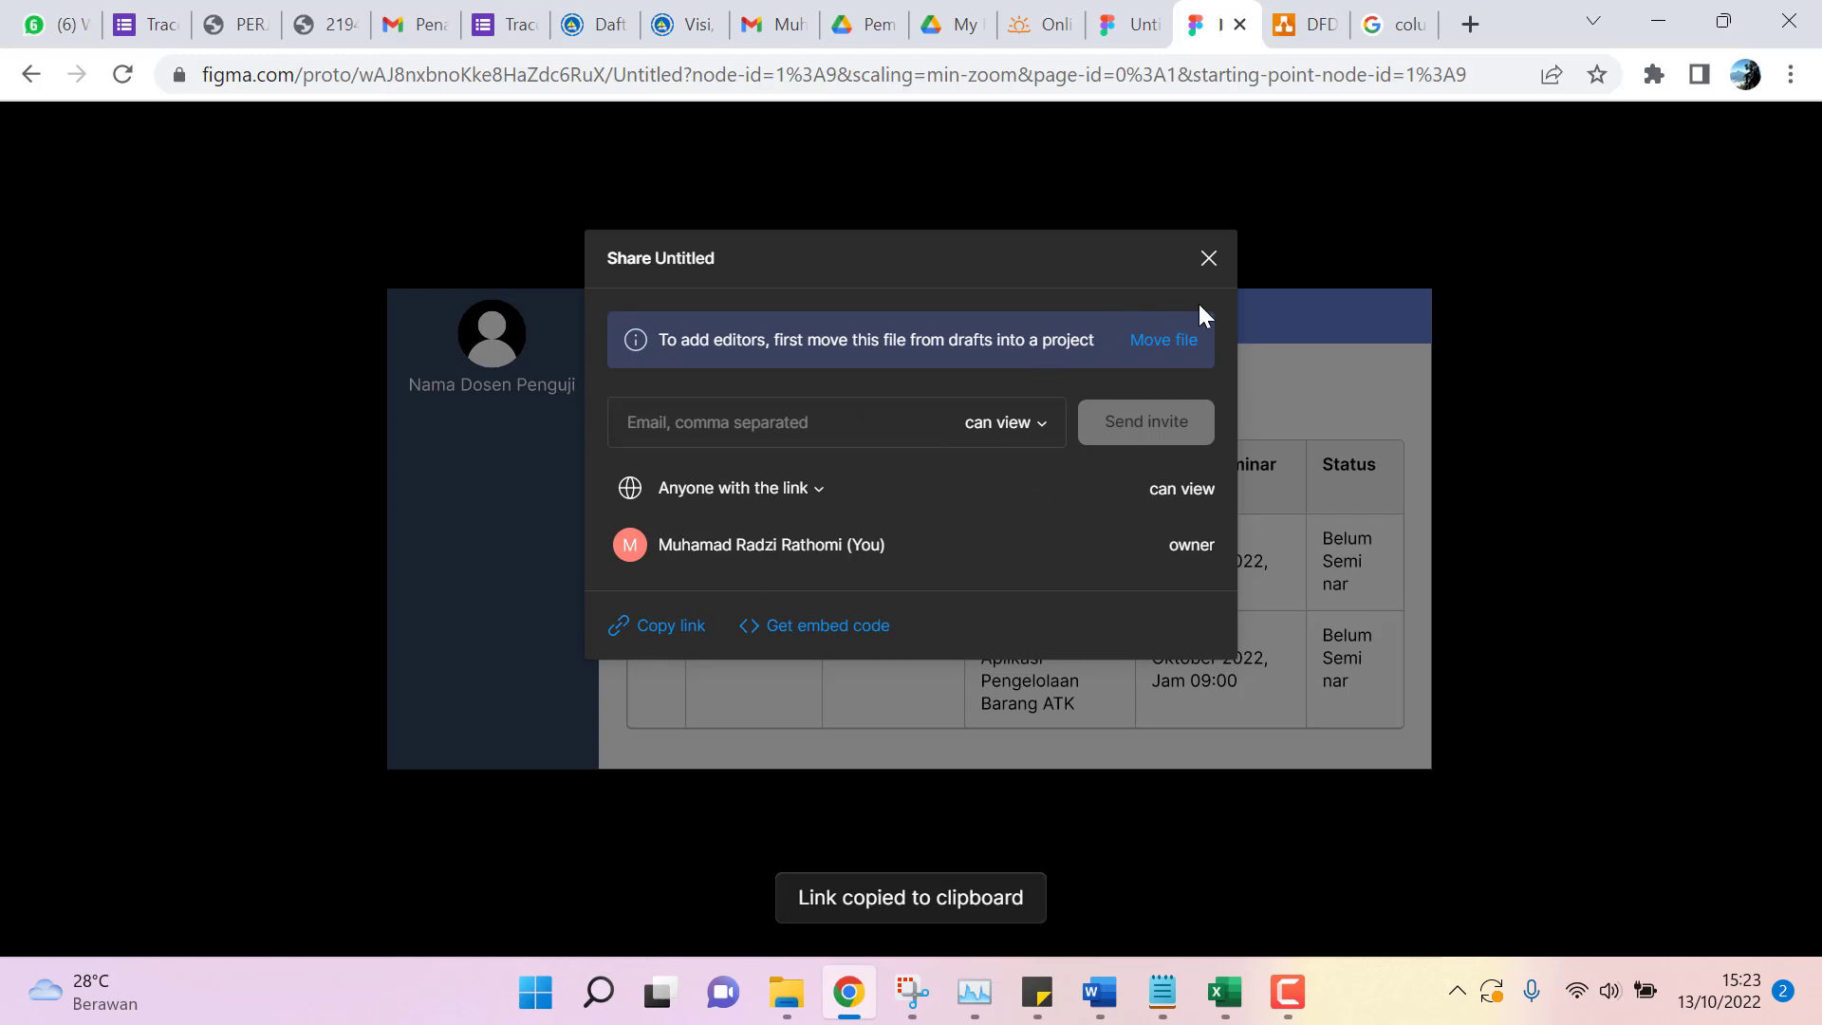
{"action": "left_click", "coordinate": [1203, 257]}
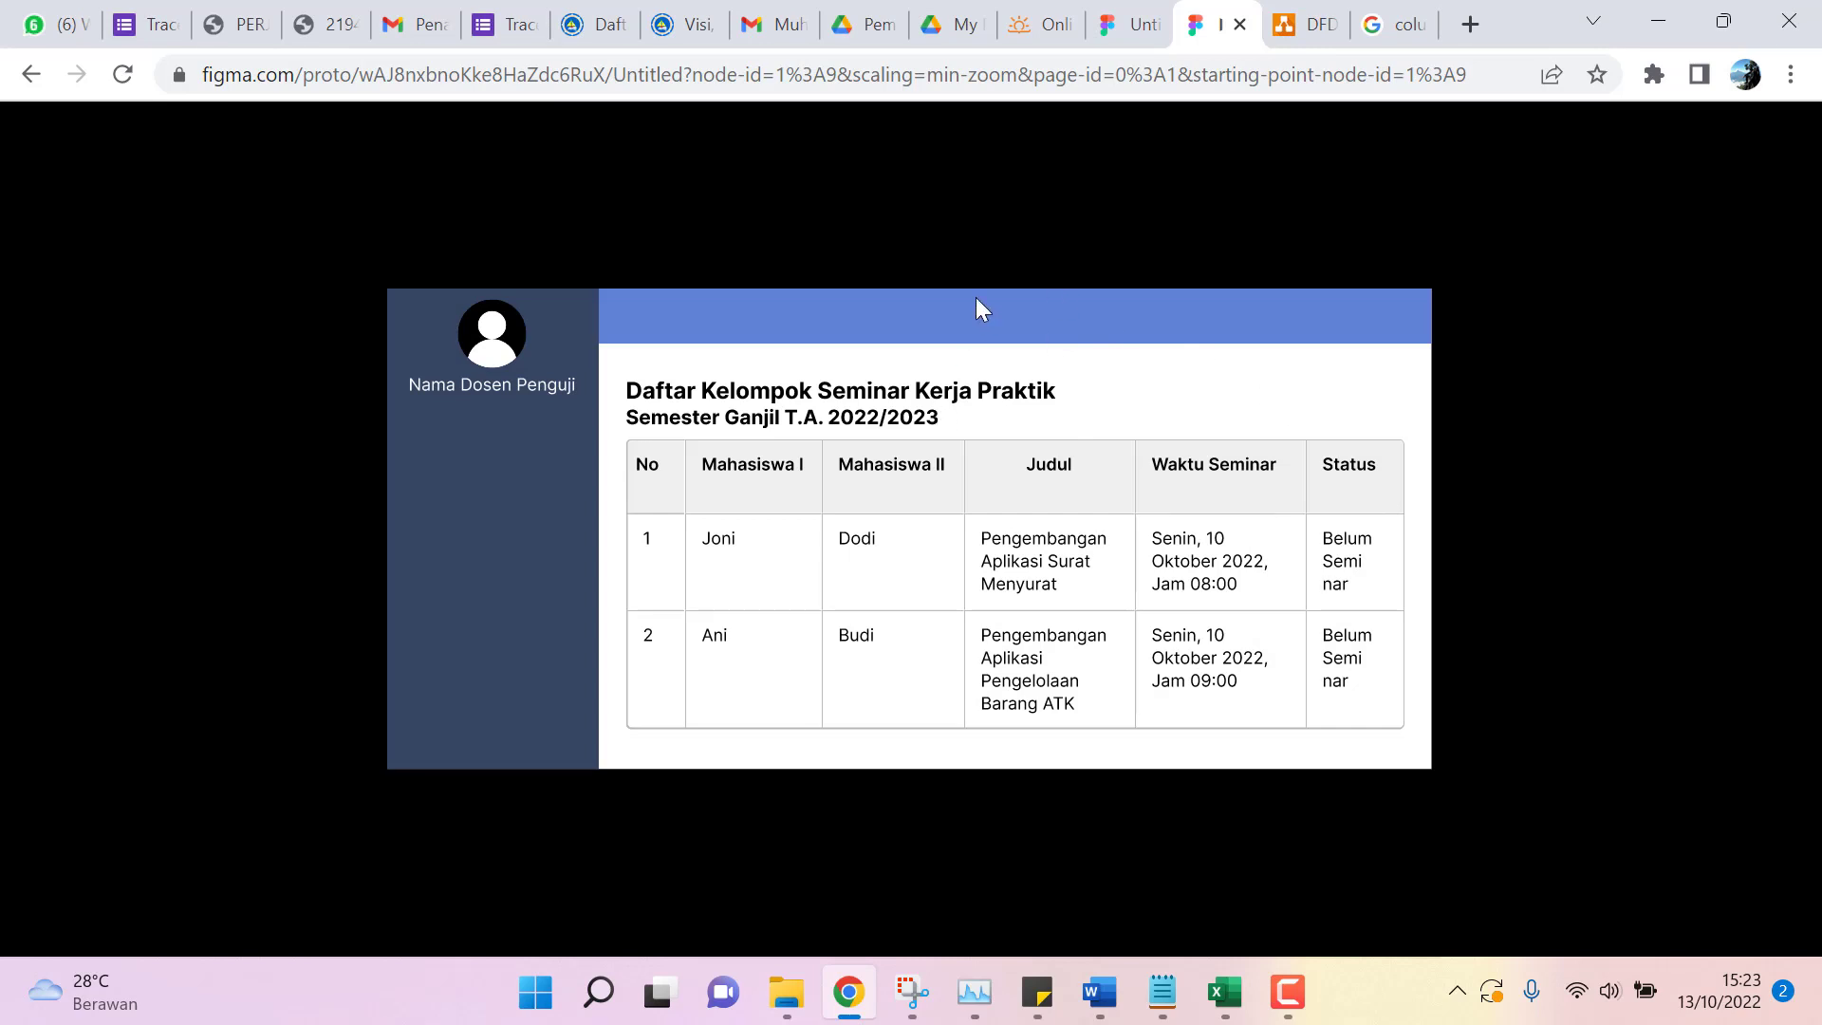
{"action": "left_click", "coordinate": [1112, 31]}
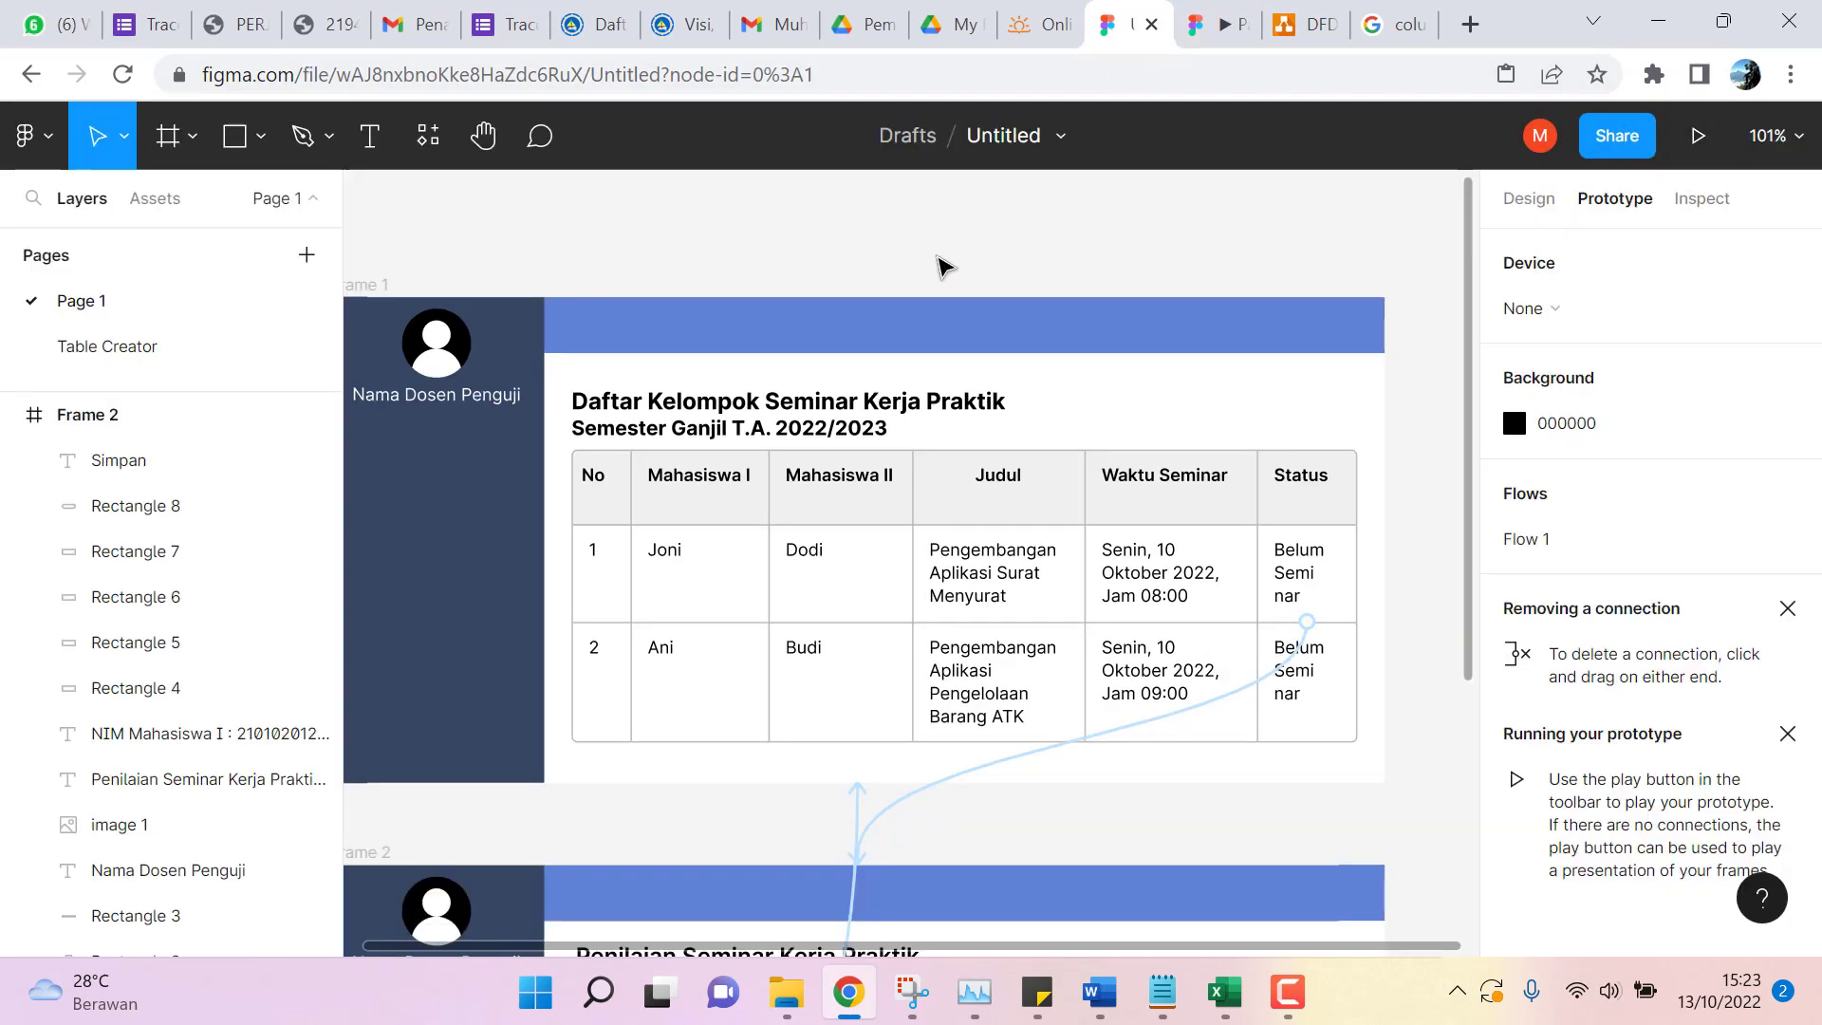
Look through the file options list and main menu, then close them.
{"action": "scroll", "coordinate": [940, 267], "scroll_direction": "down", "scroll_amount": 2}
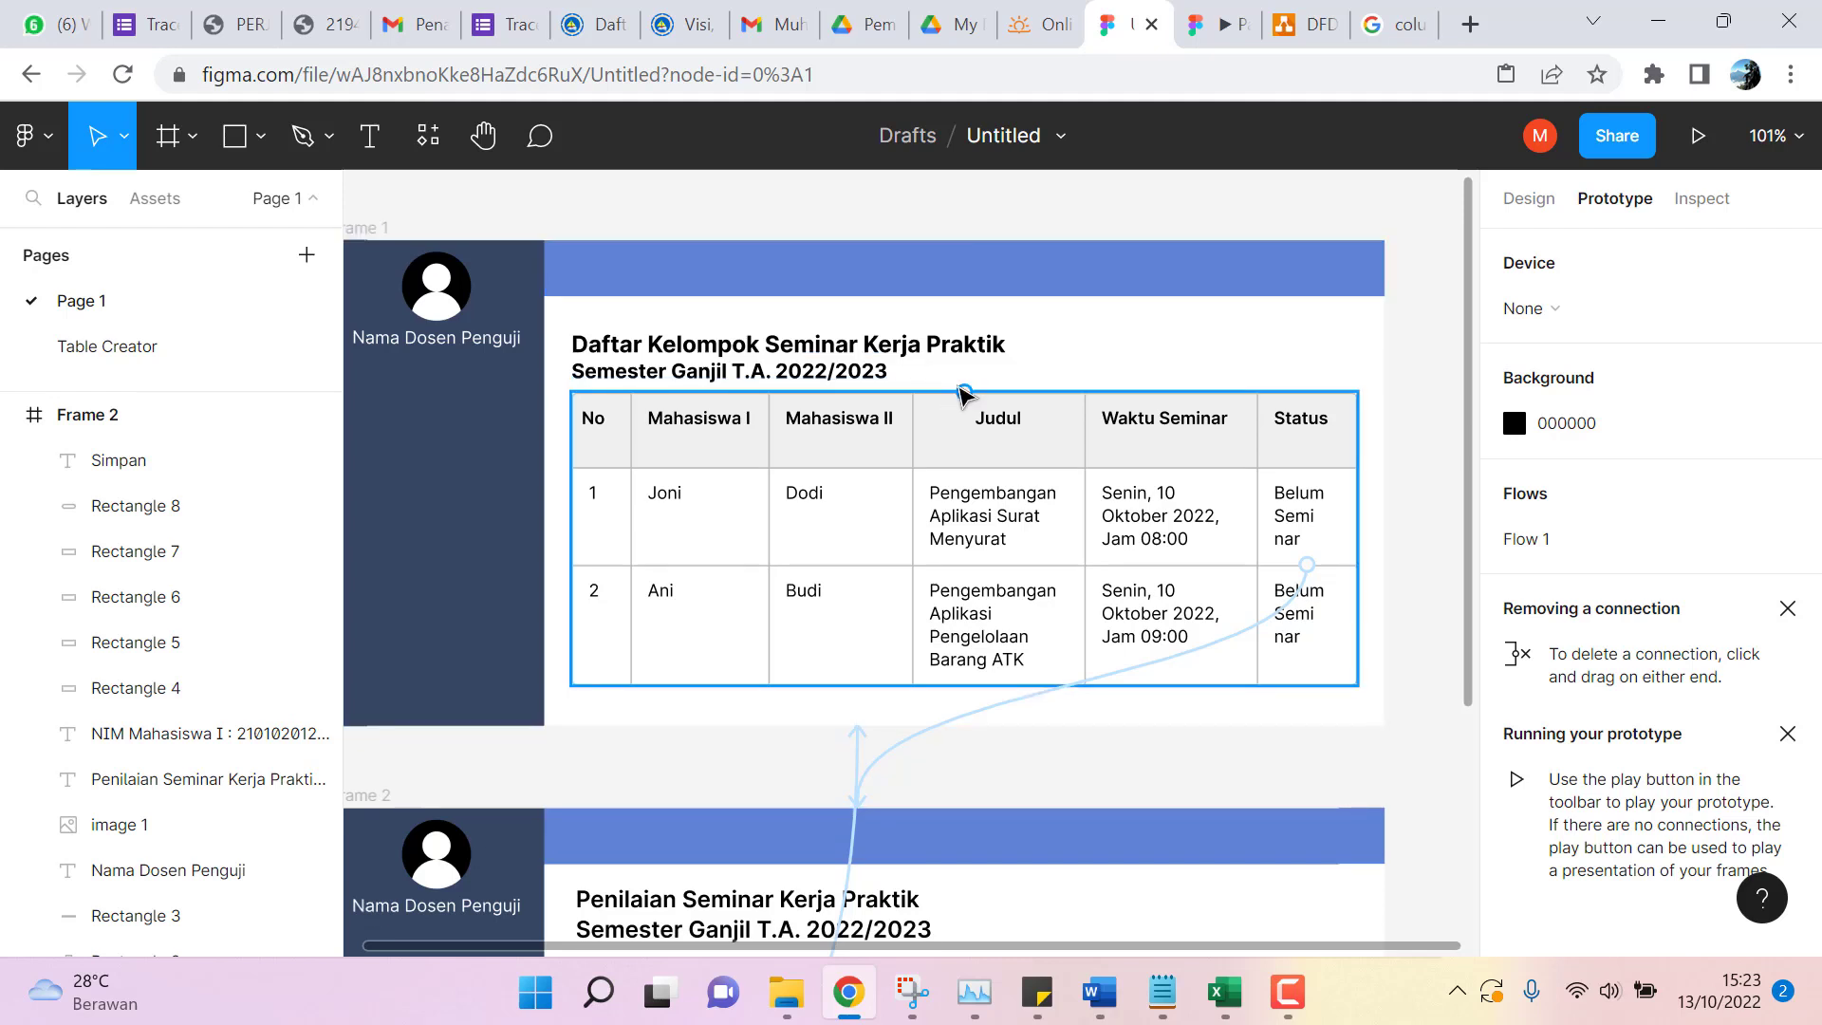
{"action": "left_click", "coordinate": [1059, 135]}
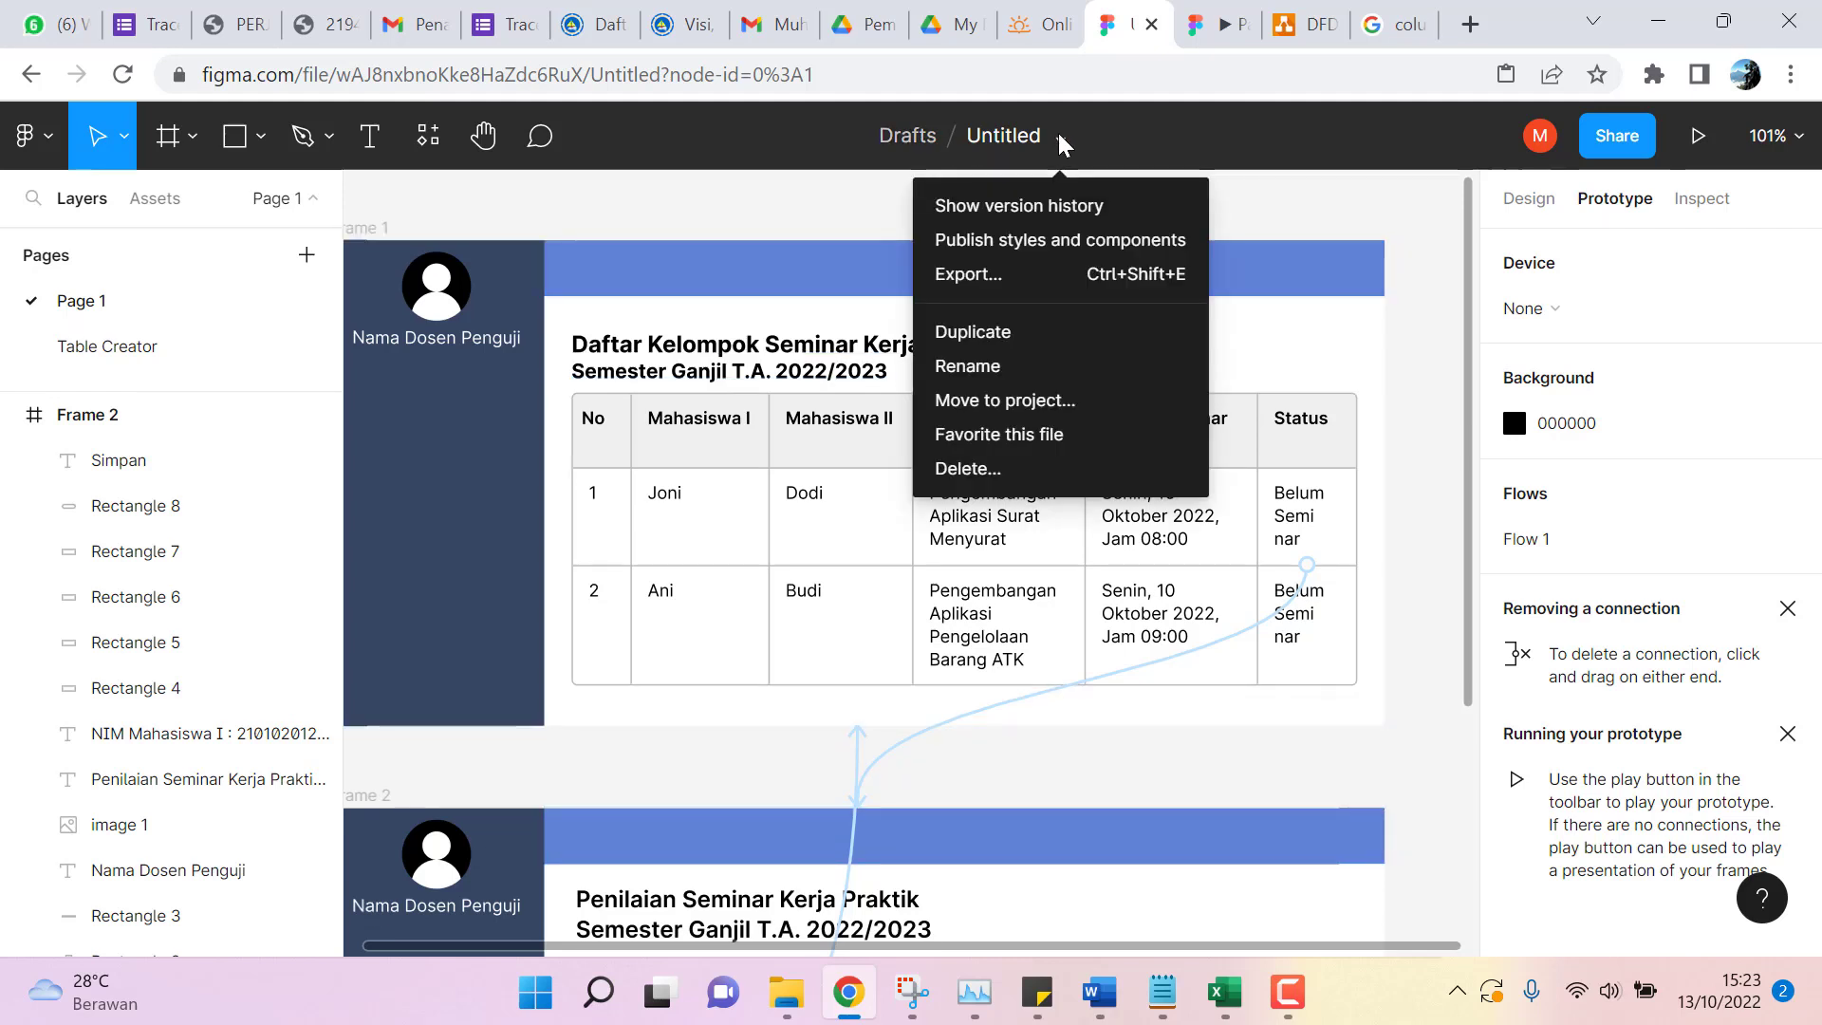
{"action": "left_click", "coordinate": [43, 131]}
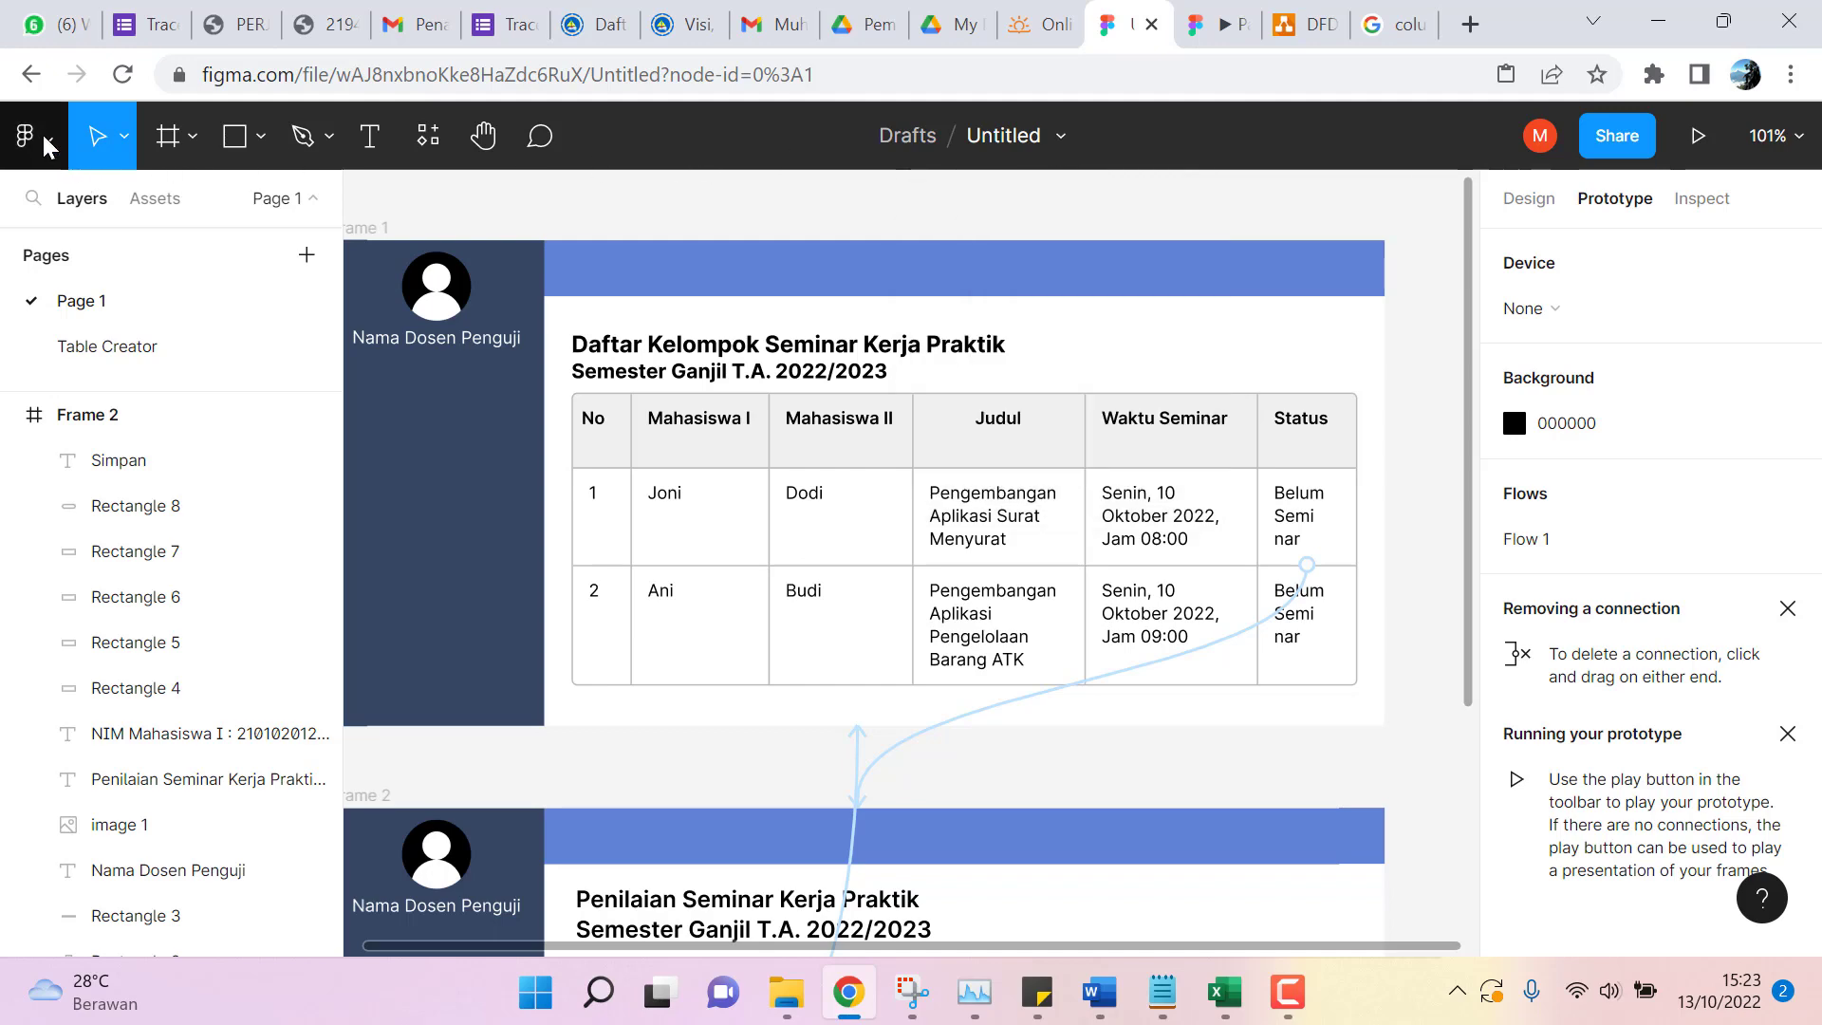
{"action": "left_click", "coordinate": [42, 139]}
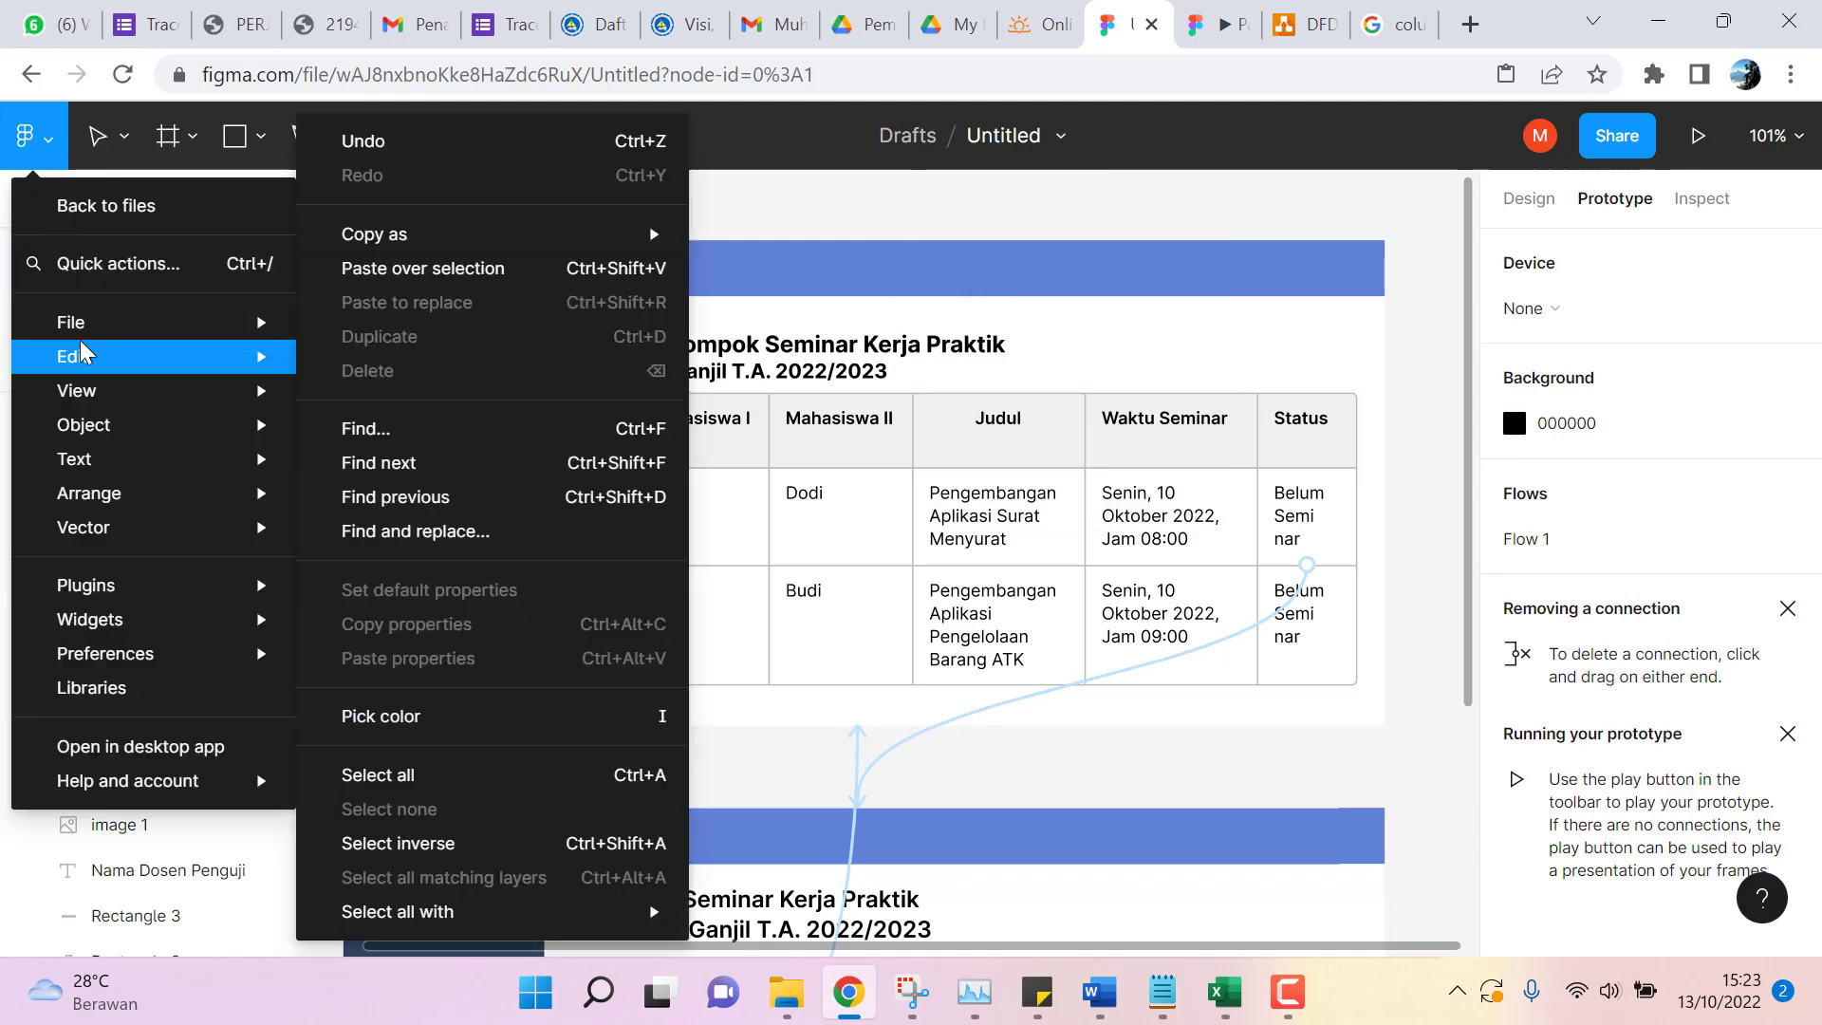
{"action": "mouse_move", "coordinate": [106, 304]}
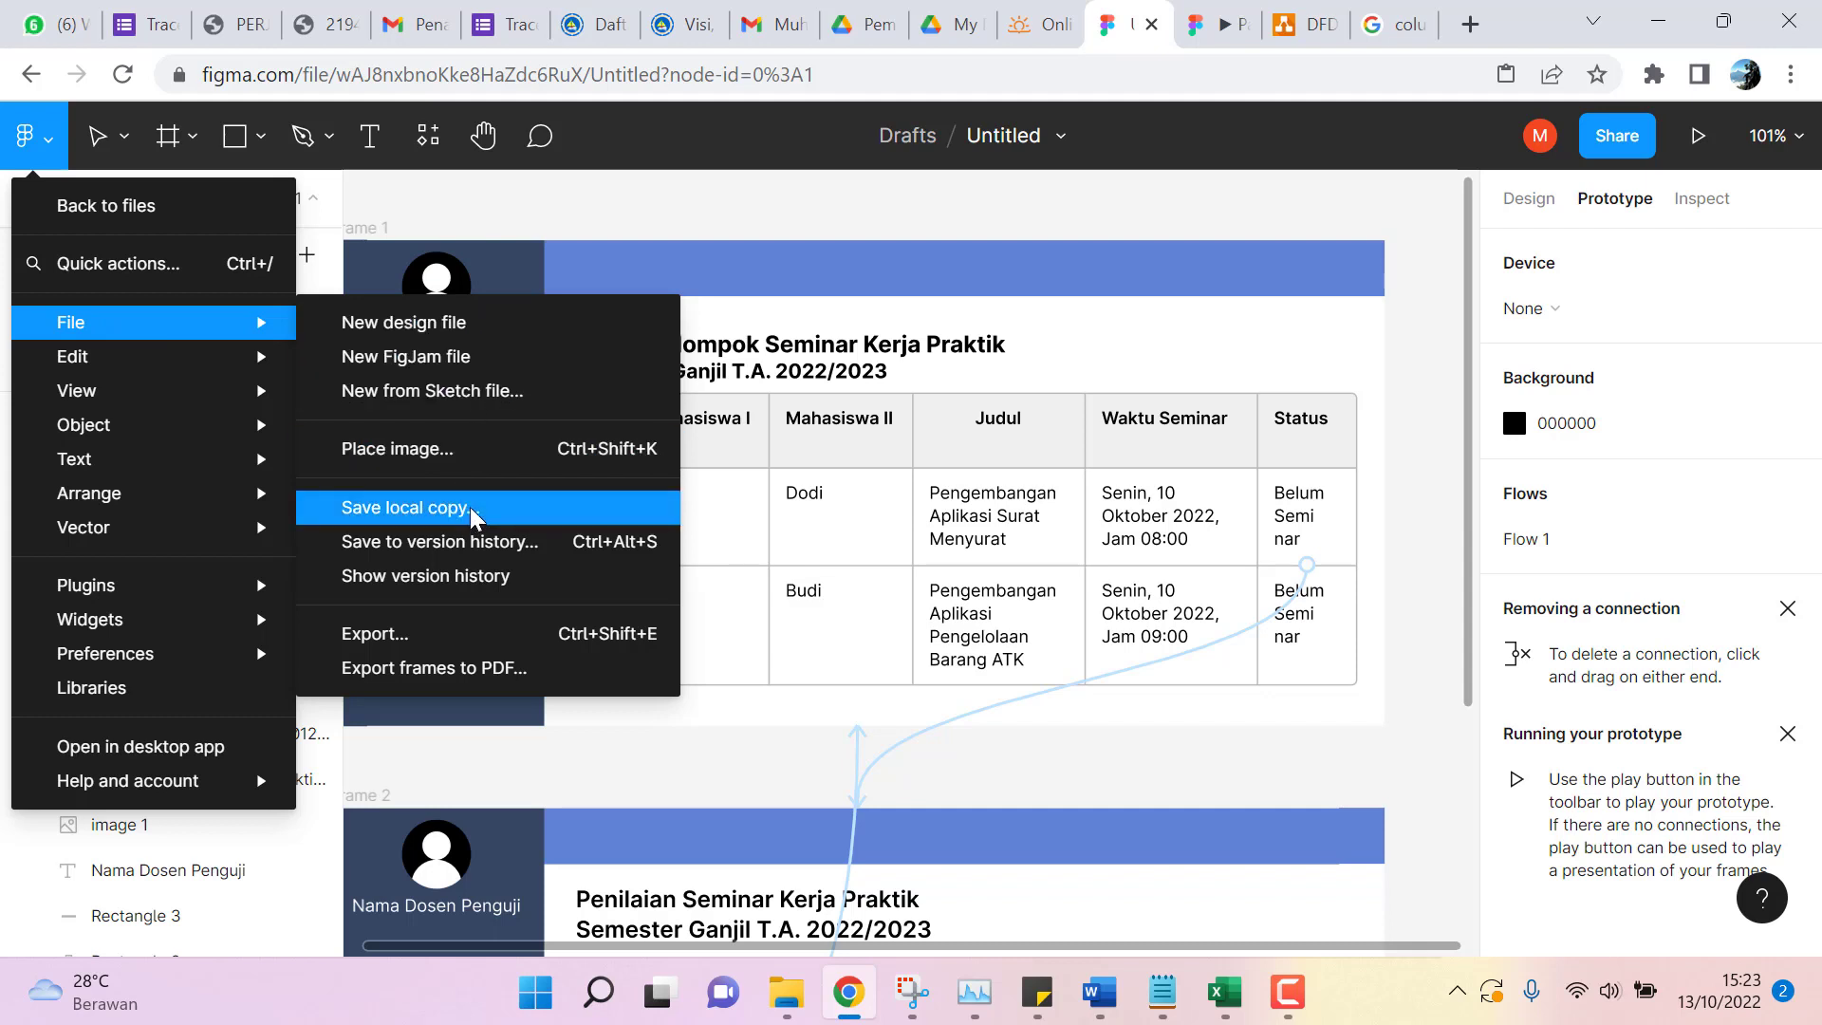
{"action": "left_click", "coordinate": [1025, 140]}
Change the file title from Untitled to 'Kerja Praktik'.
{"action": "left_click", "coordinate": [1025, 140]}
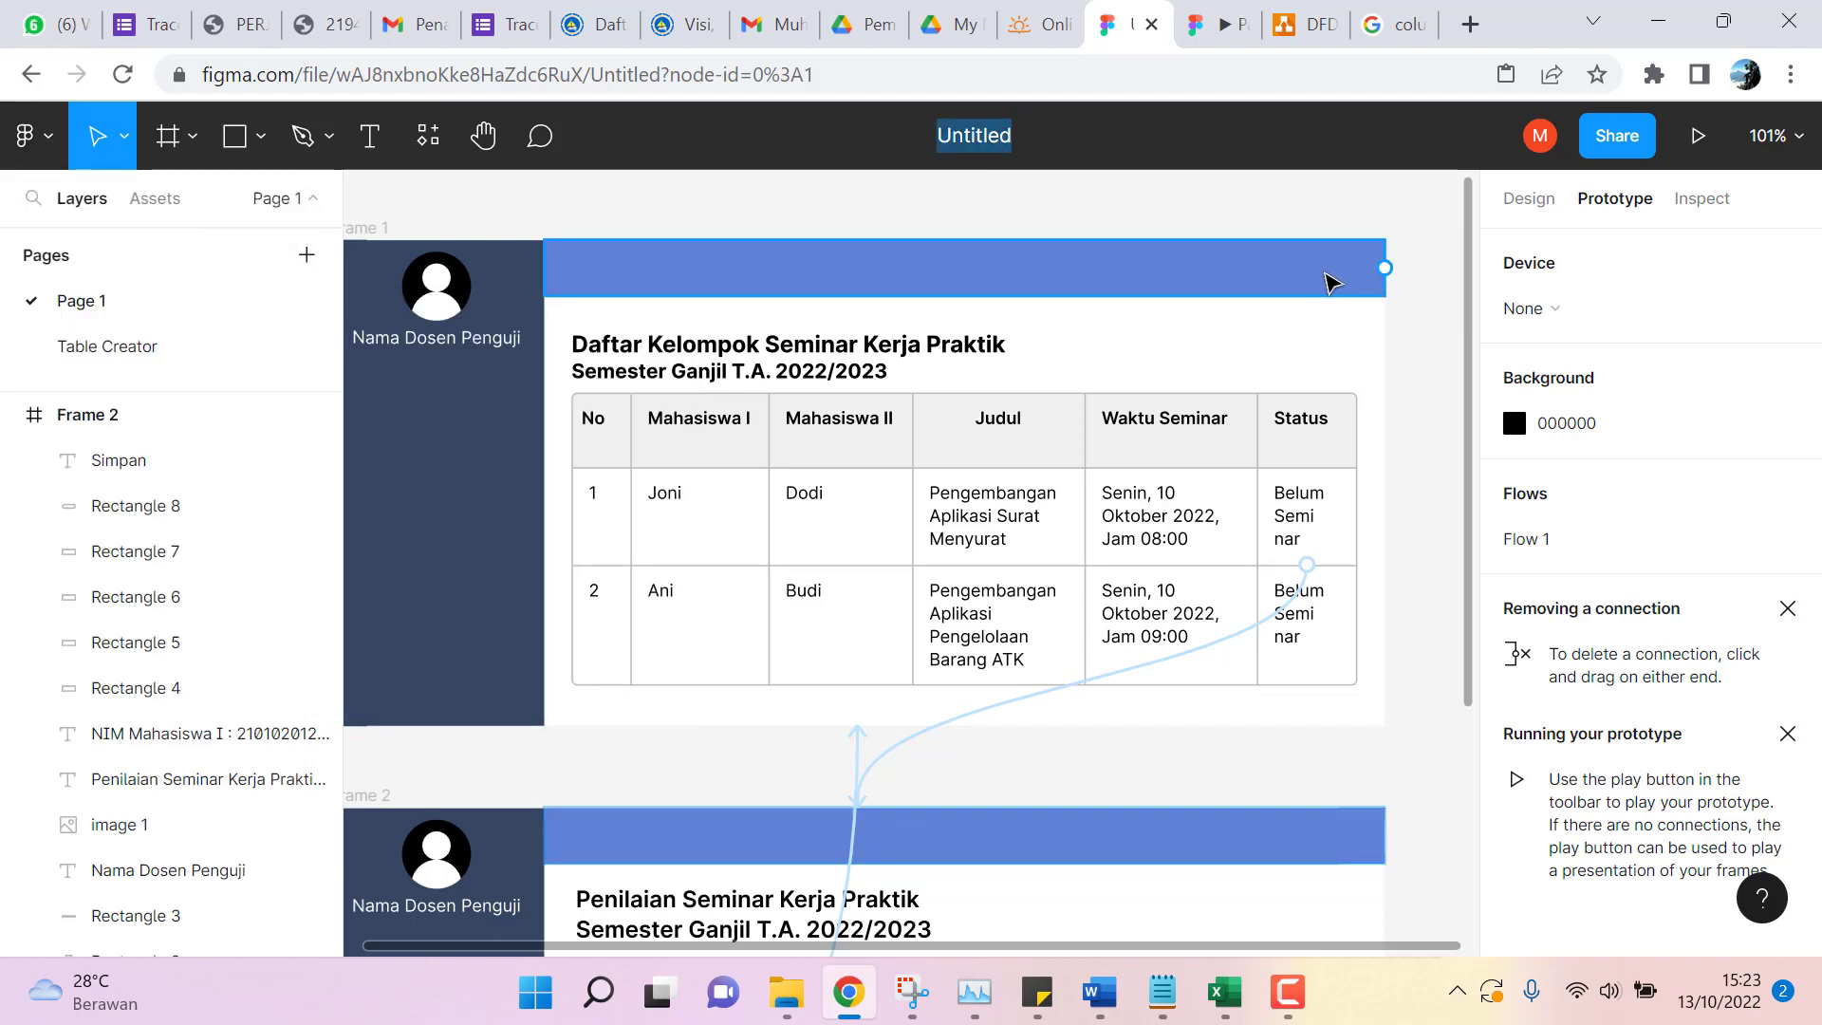
{"action": "type", "text": "Ke"}
{"action": "key", "text": "BackSpace"}
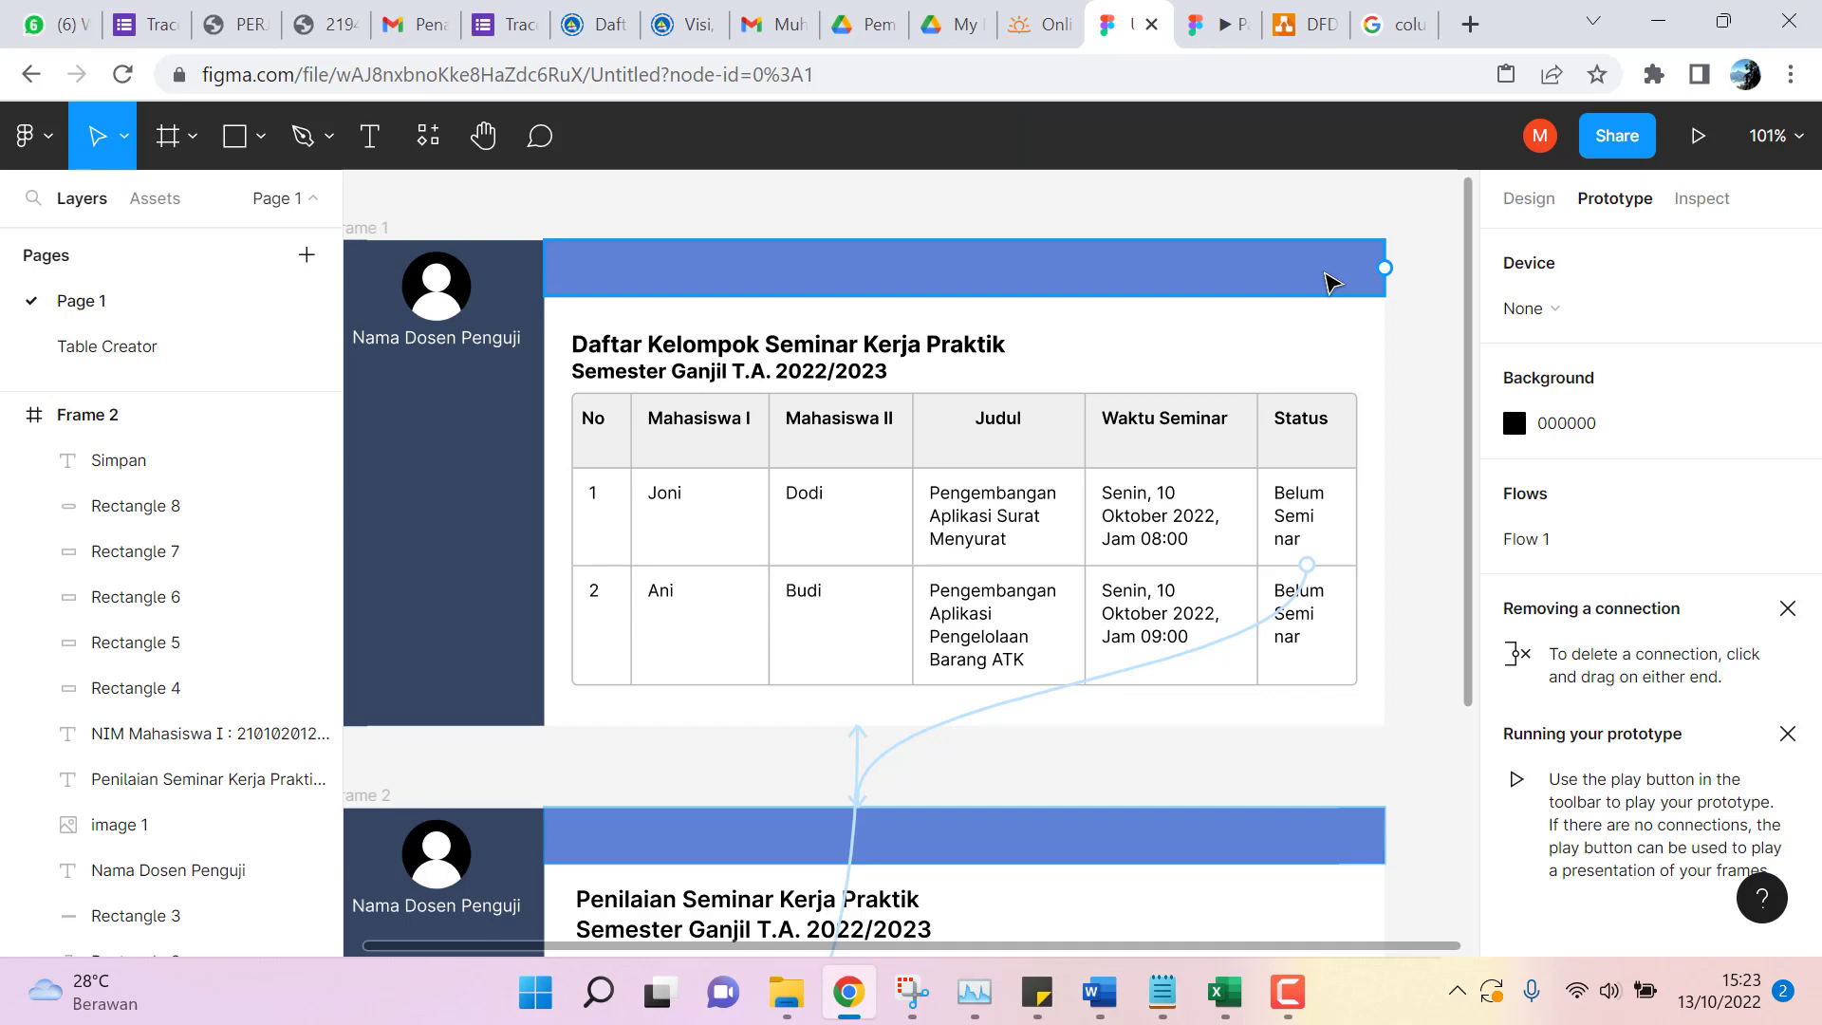
{"action": "type", "text": "Kerja Praktik"}
{"action": "key", "text": "Return"}
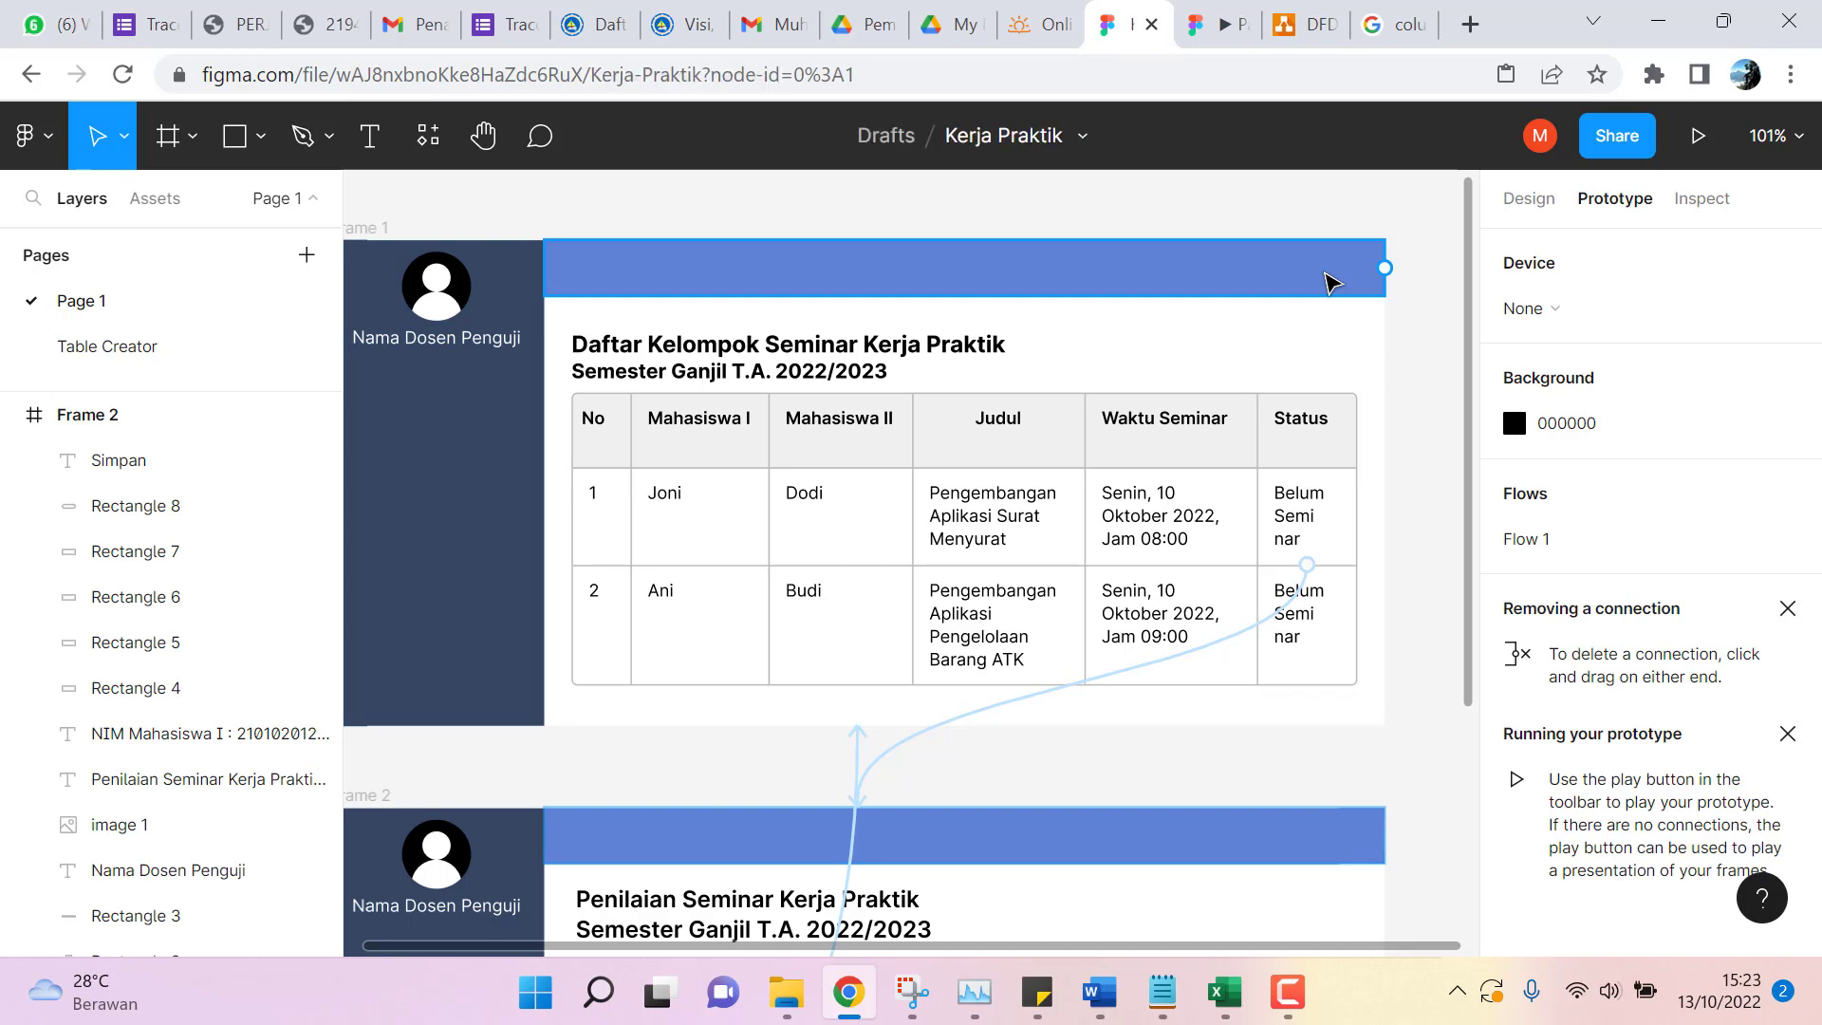
Go to Drafts and double-click the Kerja Praktik file card to reopen it.
{"action": "left_click", "coordinate": [884, 140]}
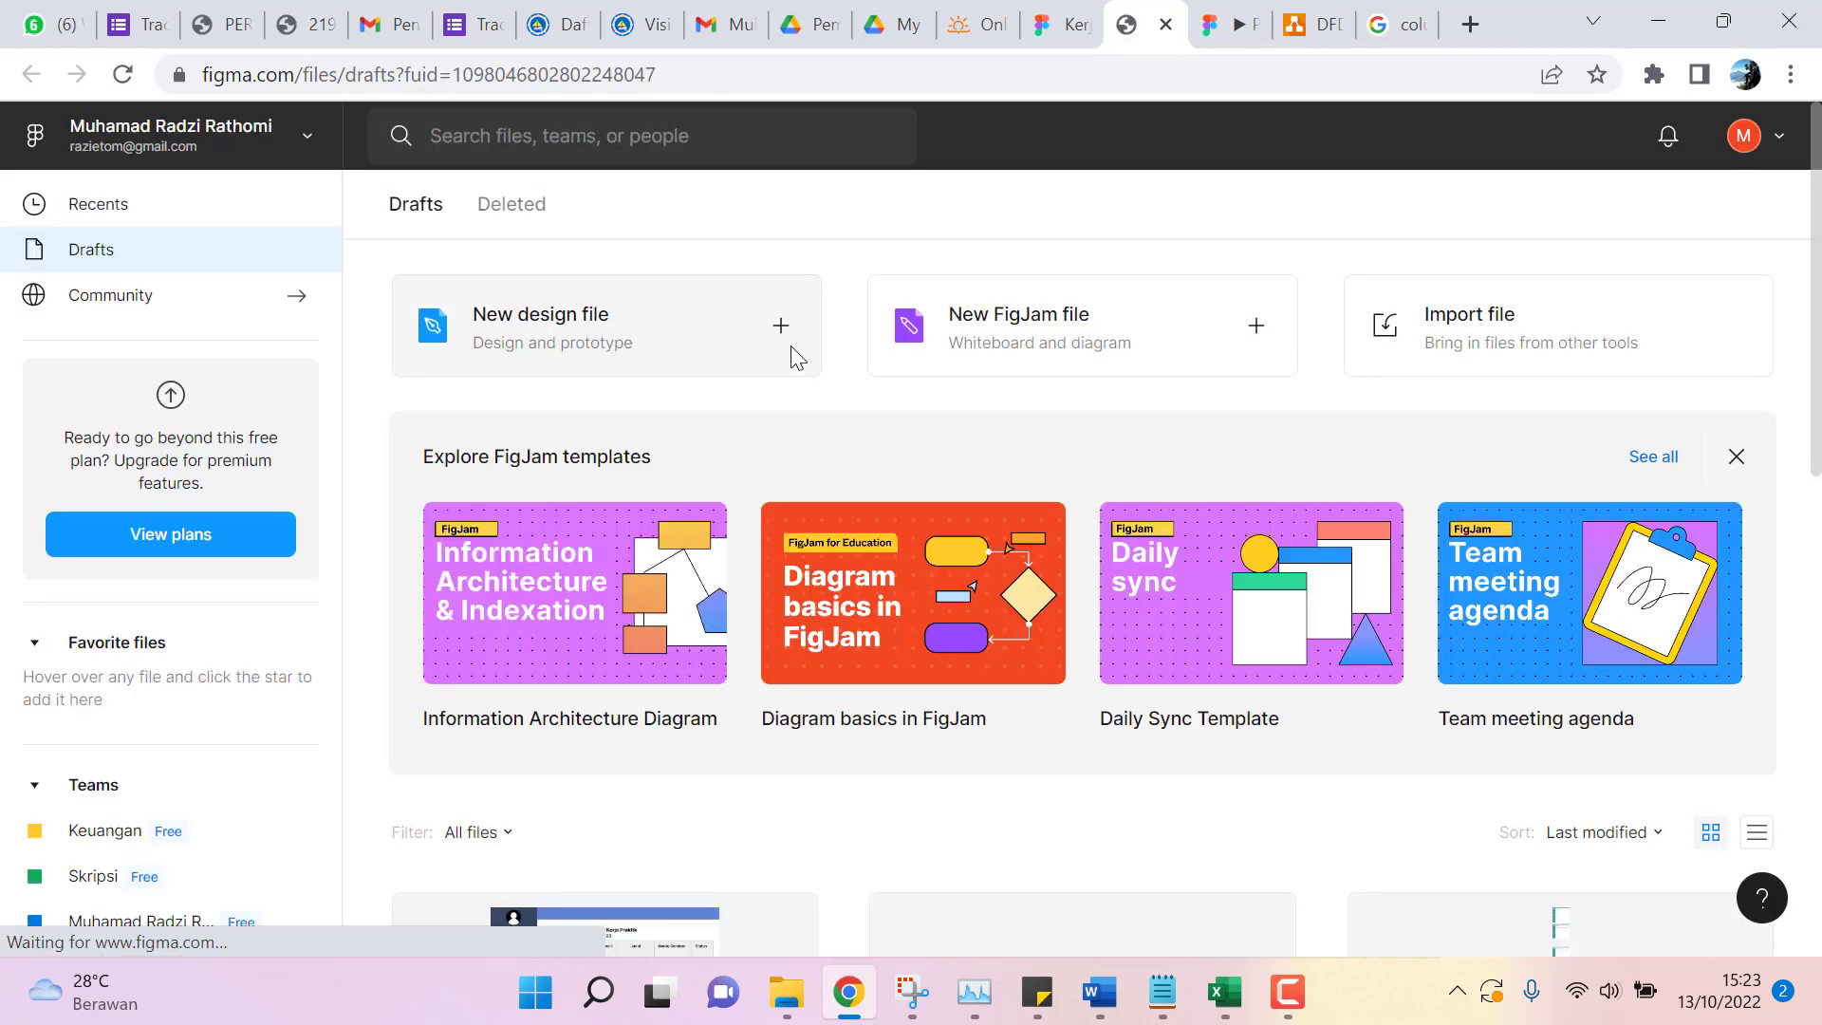
{"action": "scroll", "coordinate": [795, 358], "scroll_direction": "down", "scroll_amount": 1}
{"action": "scroll", "coordinate": [943, 522], "scroll_direction": "down", "scroll_amount": 2}
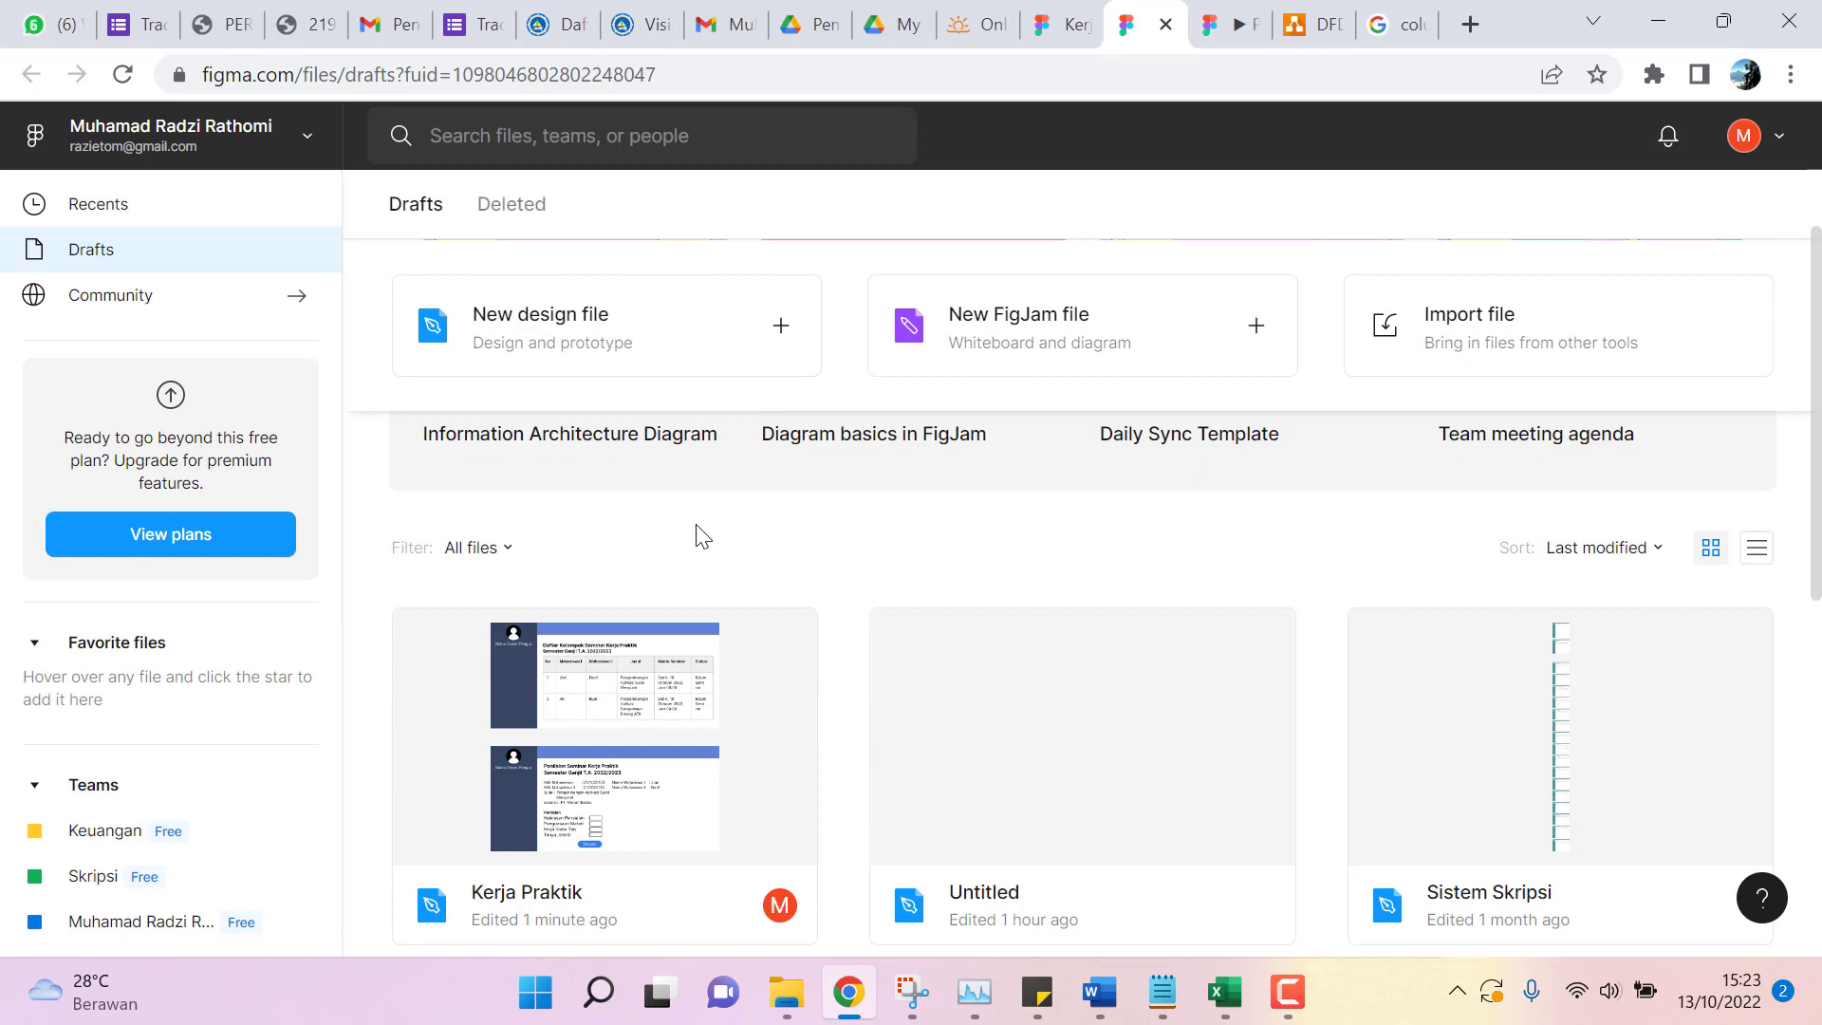
{"action": "scroll", "coordinate": [707, 560], "scroll_direction": "down", "scroll_amount": 3}
{"action": "scroll", "coordinate": [765, 645], "scroll_direction": "up", "scroll_amount": 2}
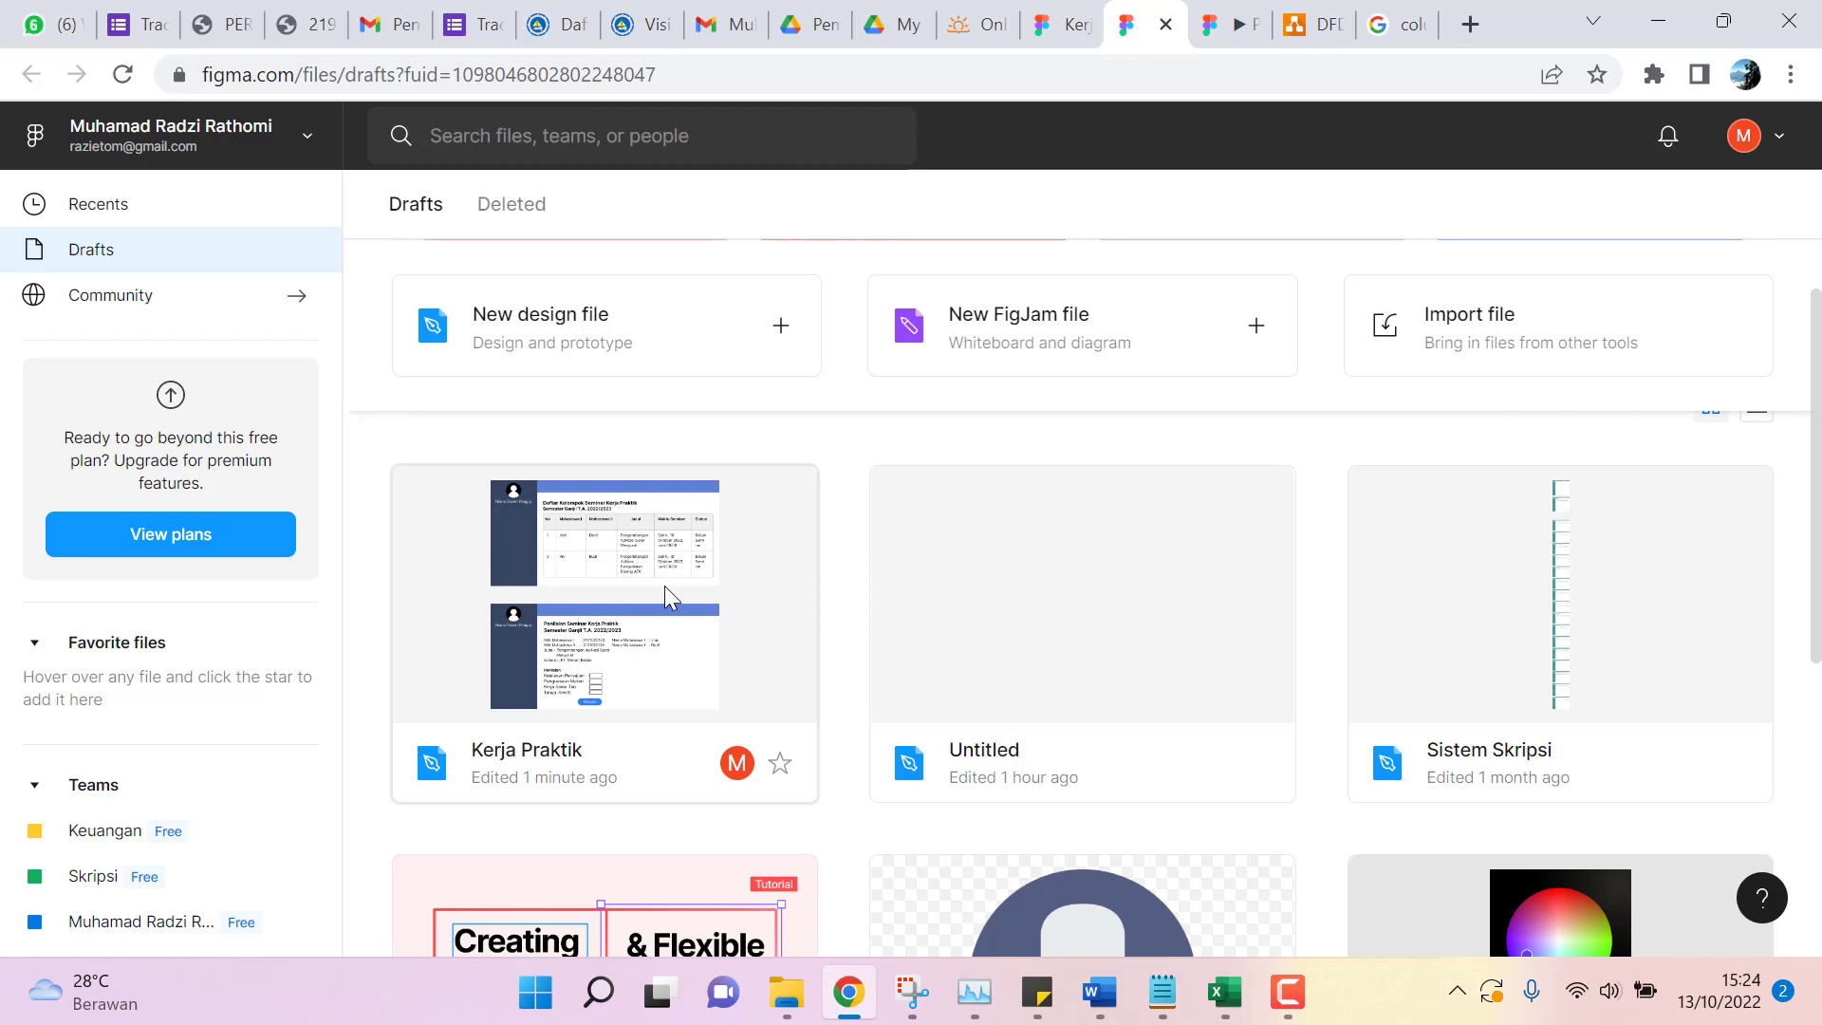
{"action": "double_click", "coordinate": [601, 563]}
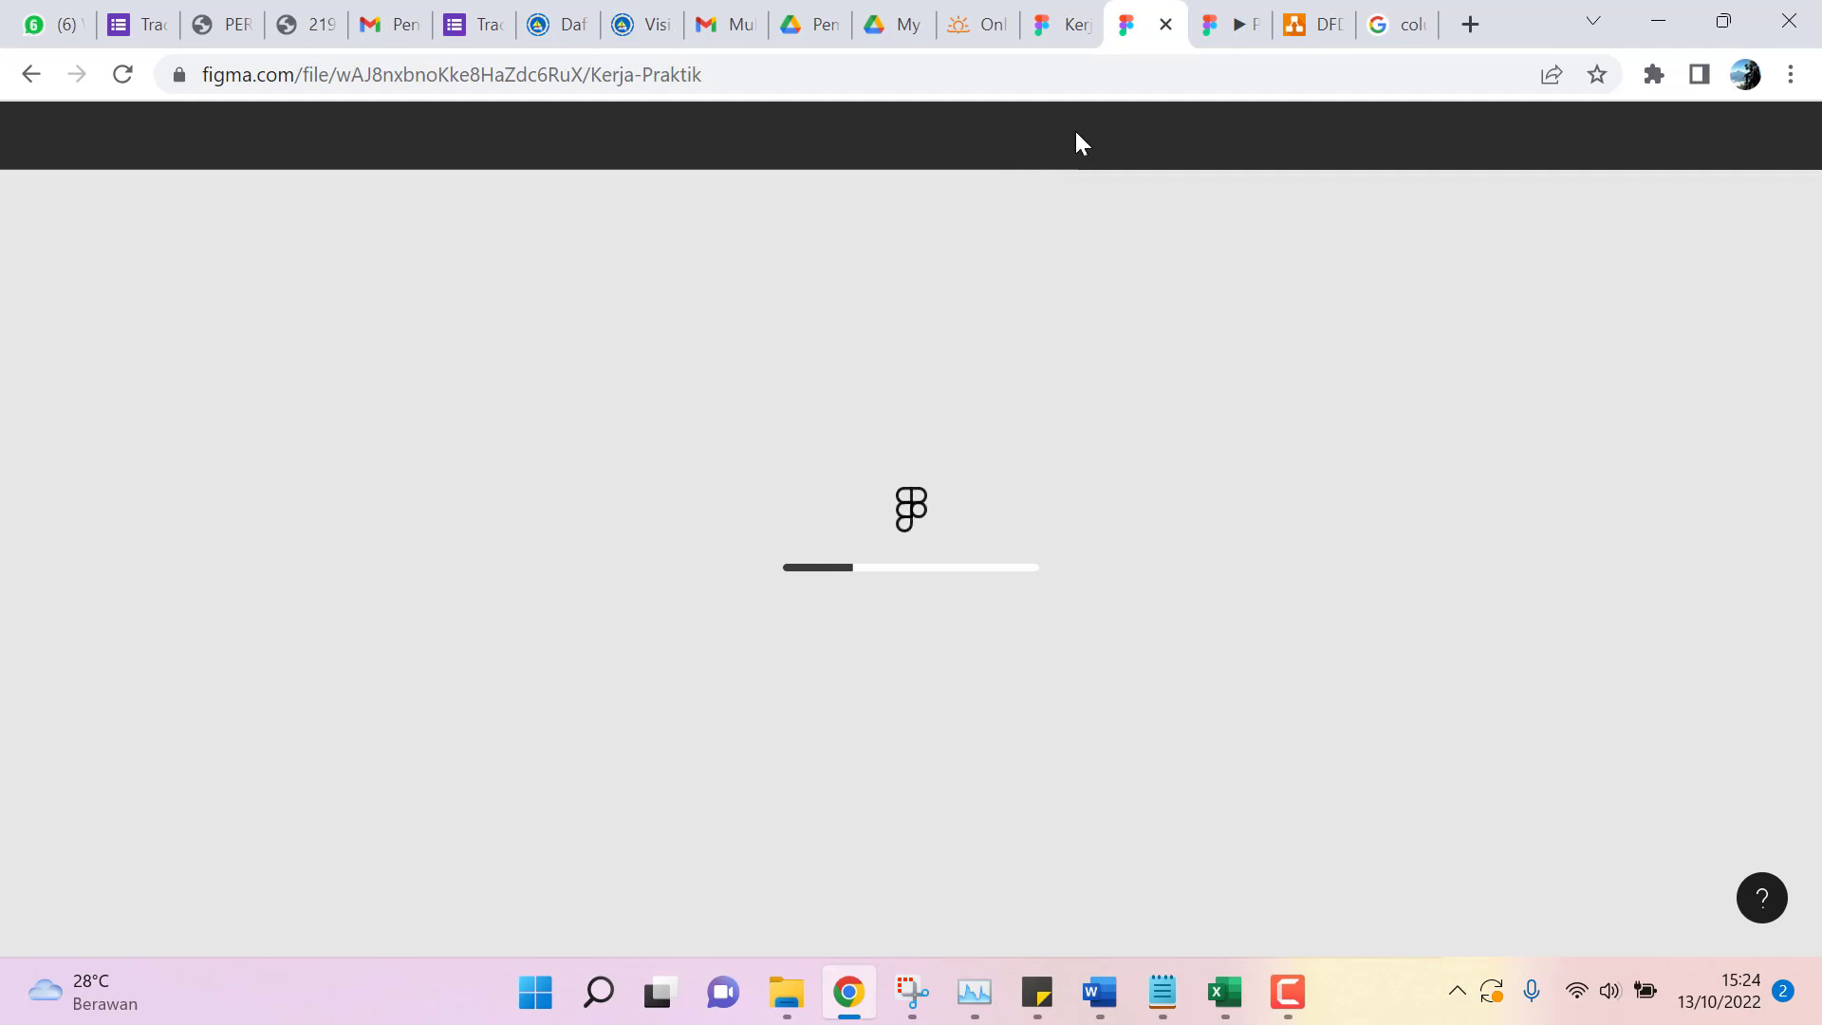
Close the duplicate editor tab and dismiss the layer search tip.
{"action": "left_click", "coordinate": [1050, 31]}
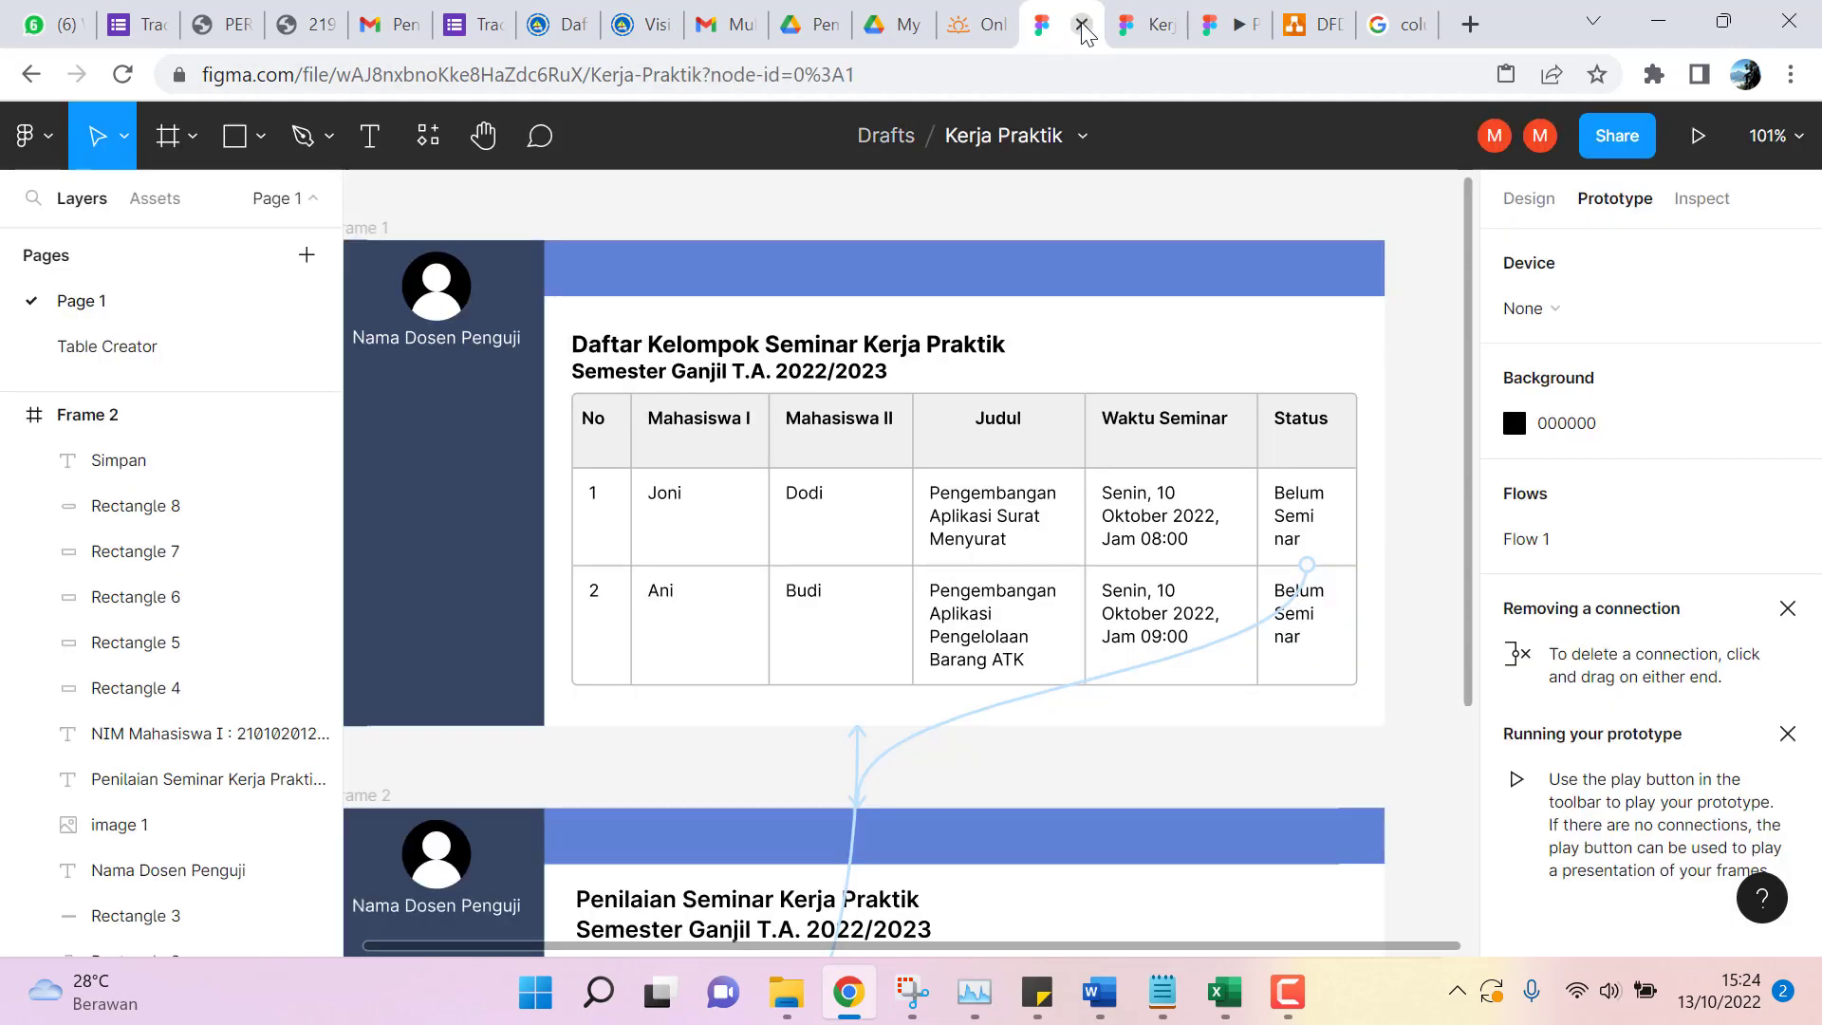
{"action": "left_click", "coordinate": [1081, 25]}
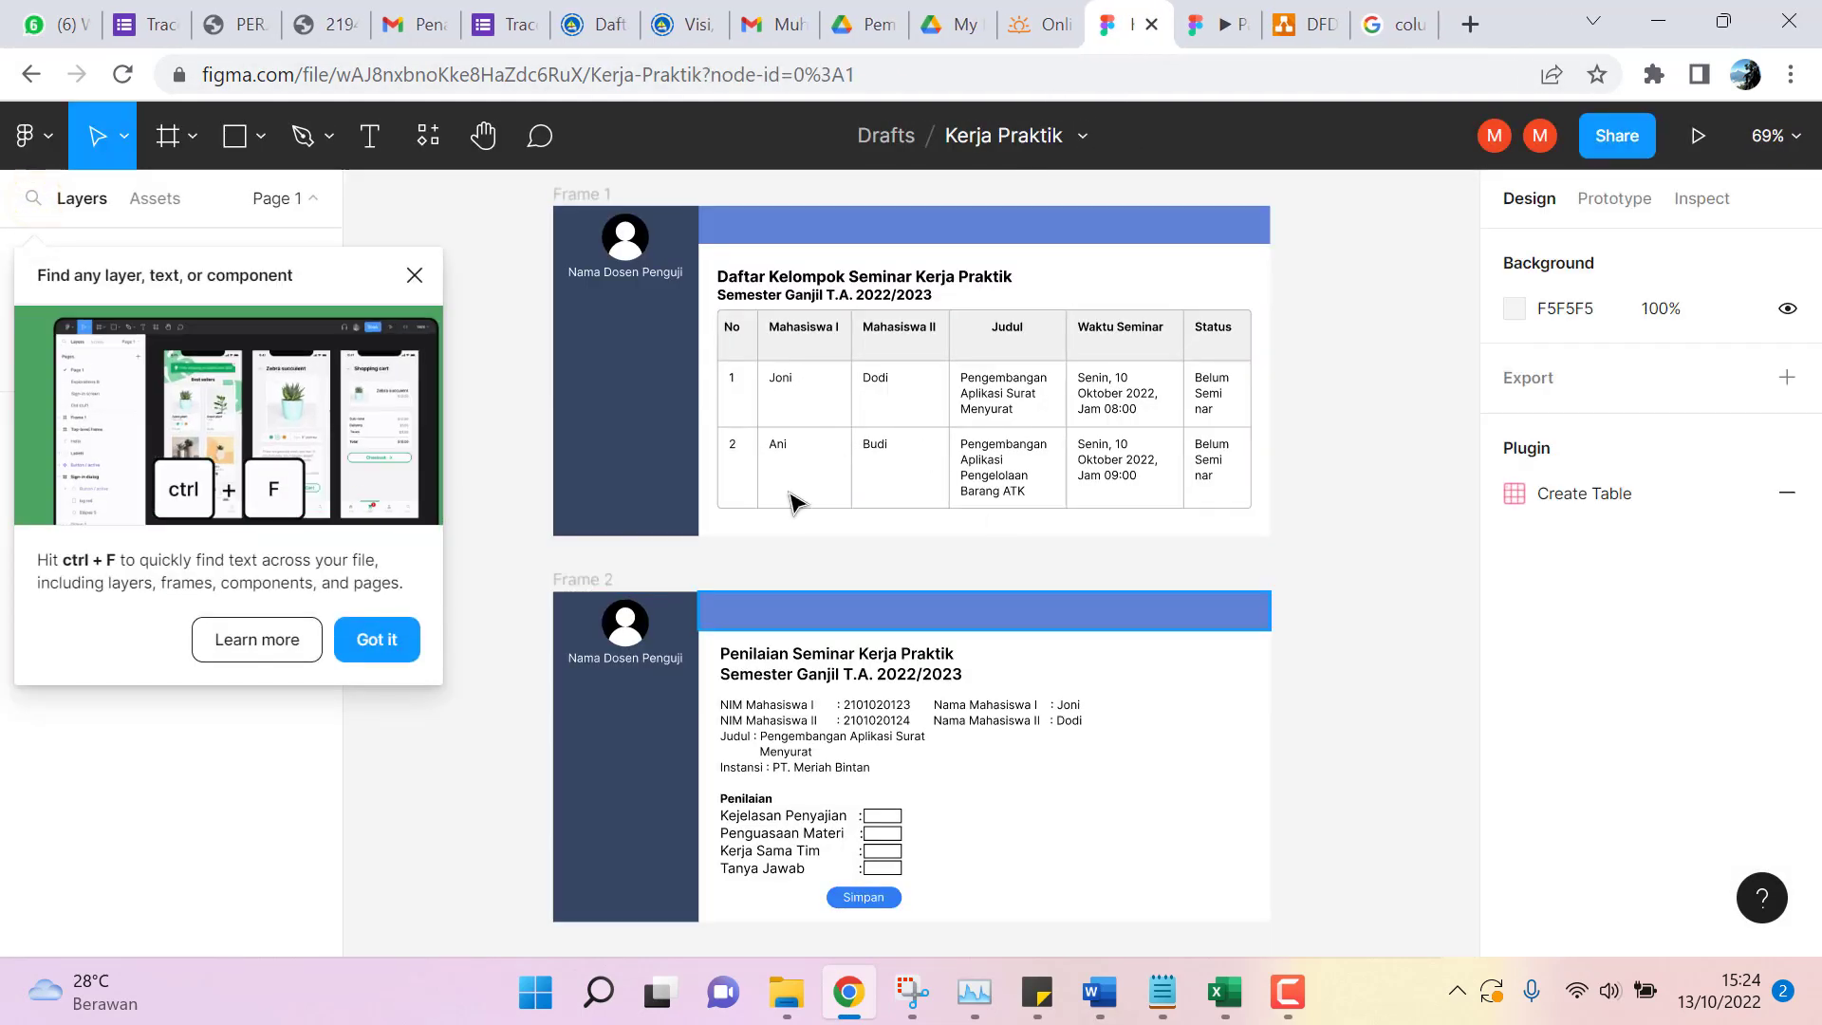
{"action": "left_click", "coordinate": [415, 275]}
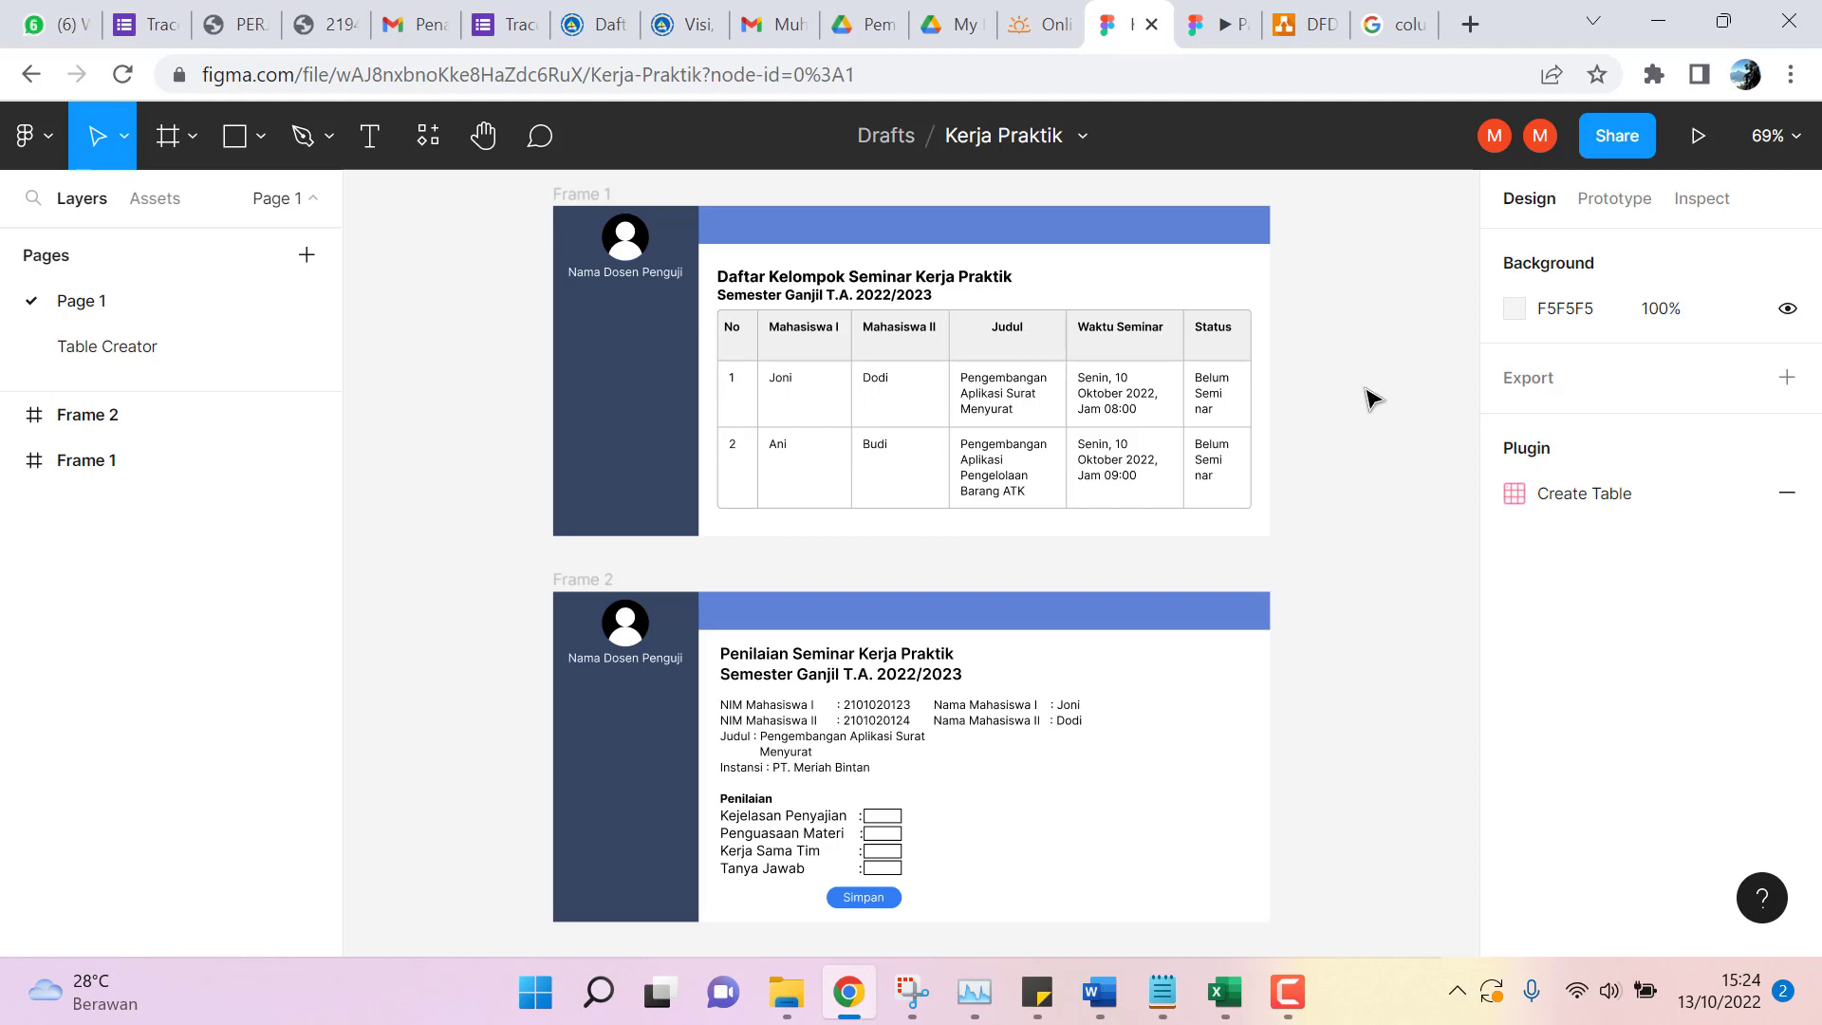
{"action": "mouse_move", "coordinate": [1287, 993]}
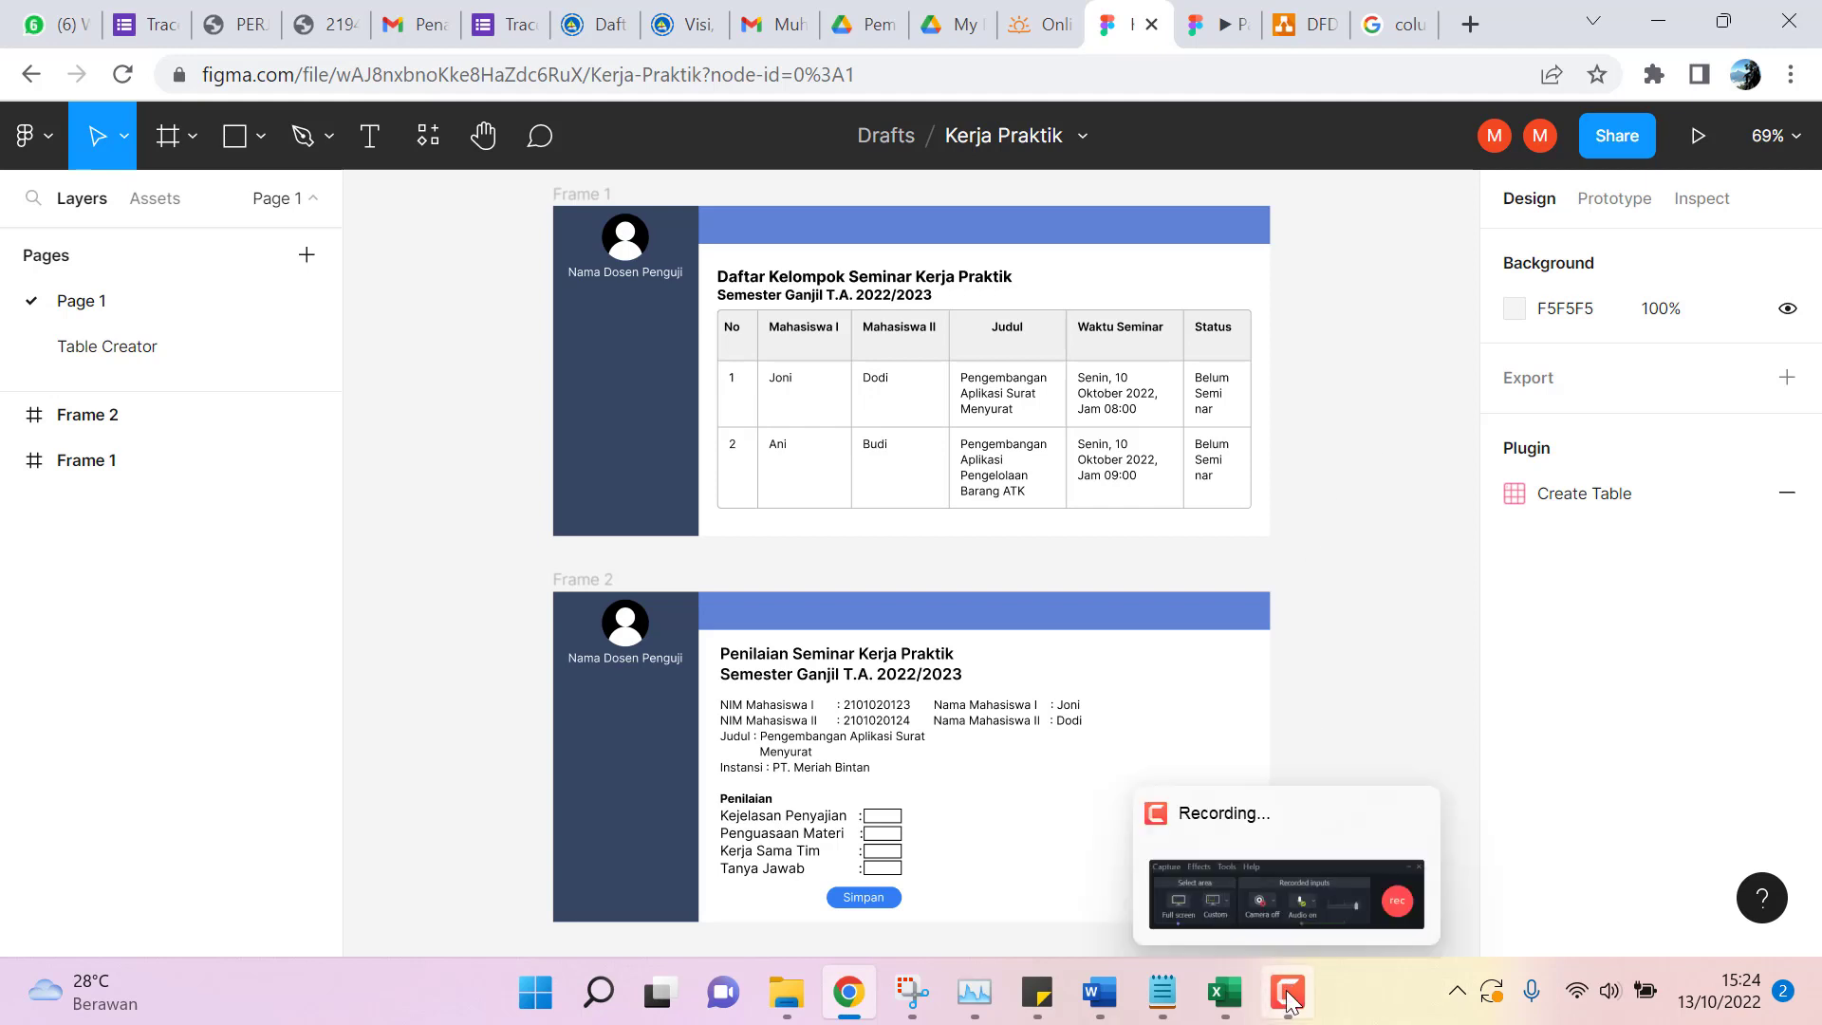